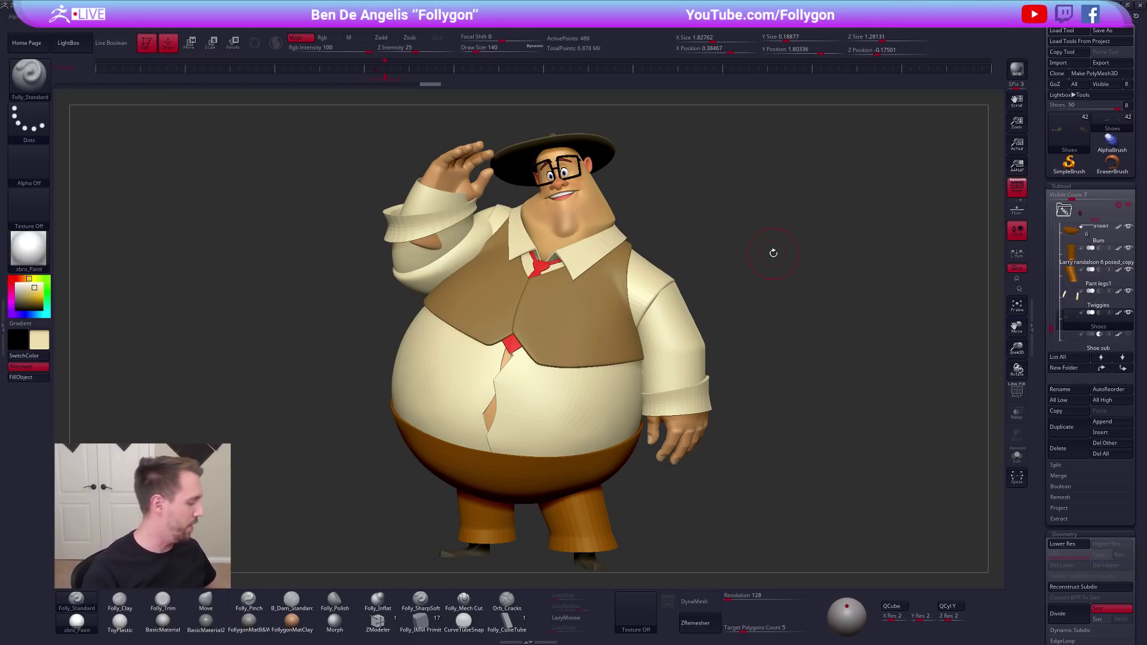
pyautogui.keyDown('alt'); pyautogui.moveTo(727, 366); pyautogui.dragTo(752, 402); pyautogui.keyUp('alt')
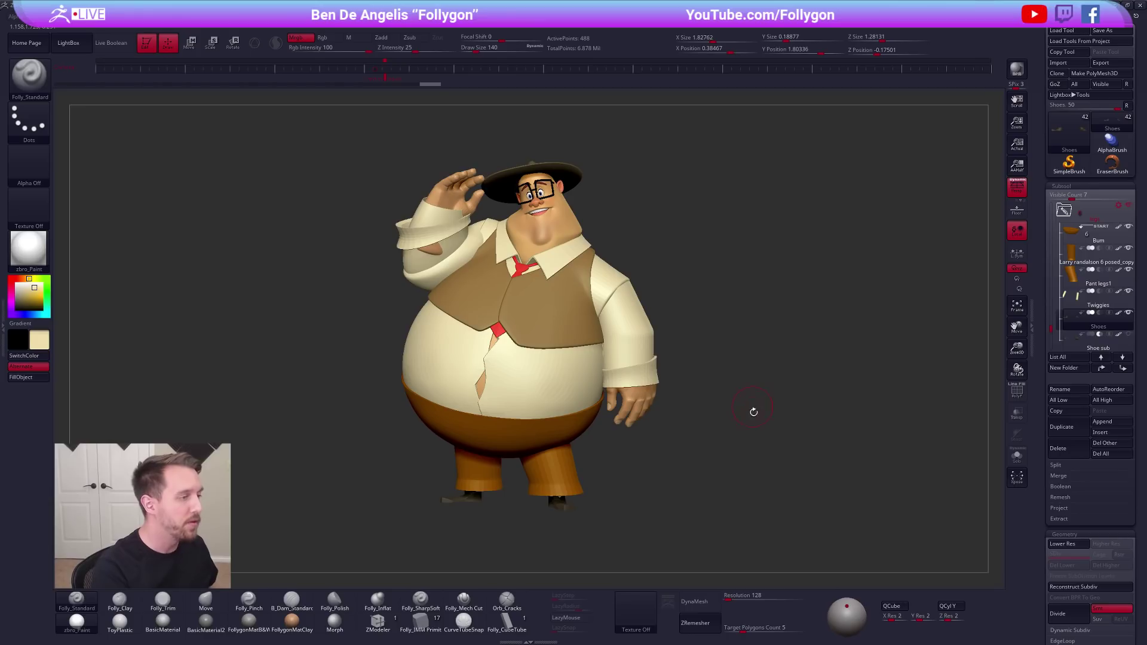
pyautogui.moveTo(762, 493)
pyautogui.mouseDown()
pyautogui.moveTo(743, 495)
pyautogui.moveTo(770, 474)
pyautogui.moveTo(776, 482)
pyautogui.mouseUp()
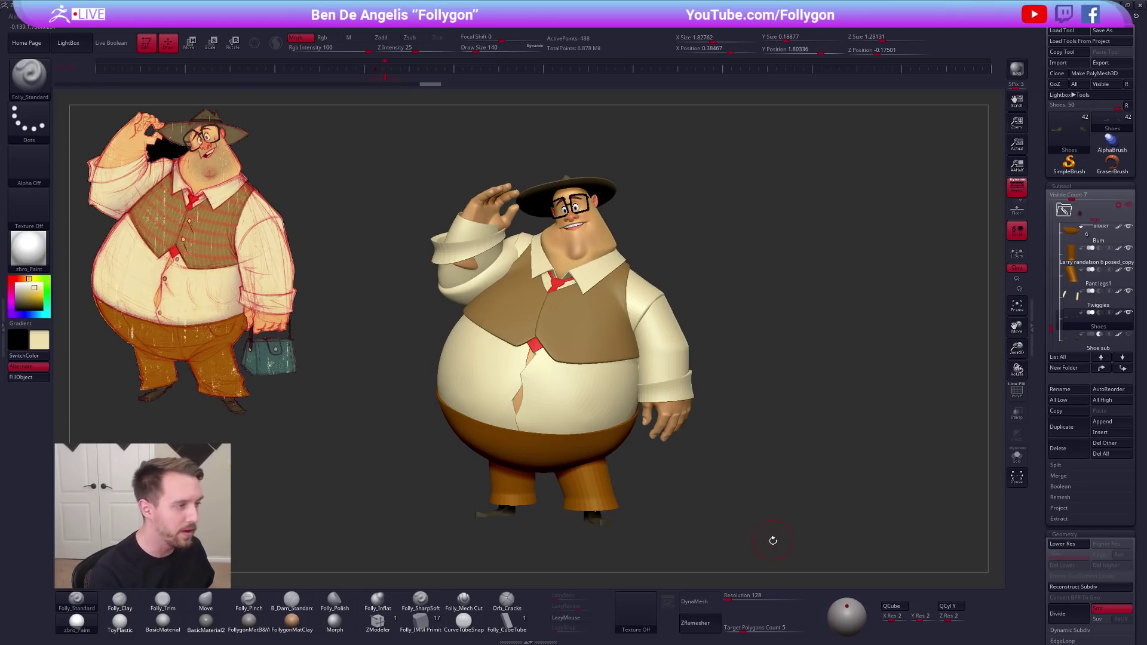
pyautogui.moveTo(771, 537); pyautogui.dragTo(738, 561)
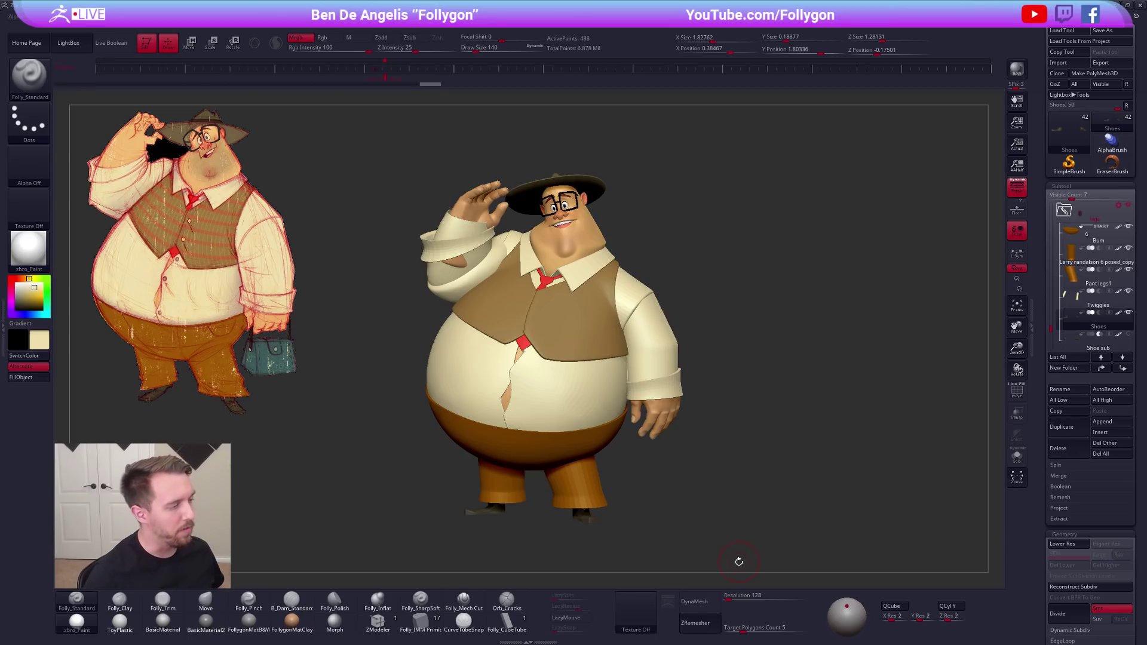
# Switch to Chrome and look over the uploads on the Follygon YouTube channel page
pyautogui.hotkey('alt', 'Tab')
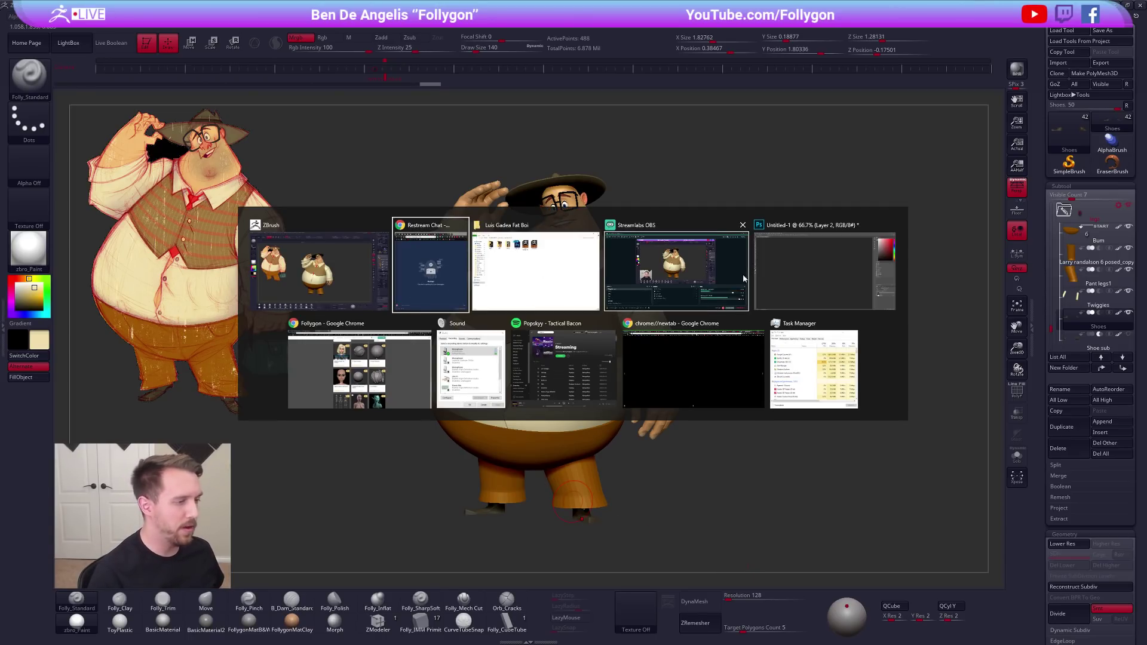
pyautogui.click(366, 364)
pyautogui.click(152, 8)
pyautogui.moveTo(478, 9); pyautogui.dragTo(481, 40)
pyautogui.scroll(1, 328, 204)
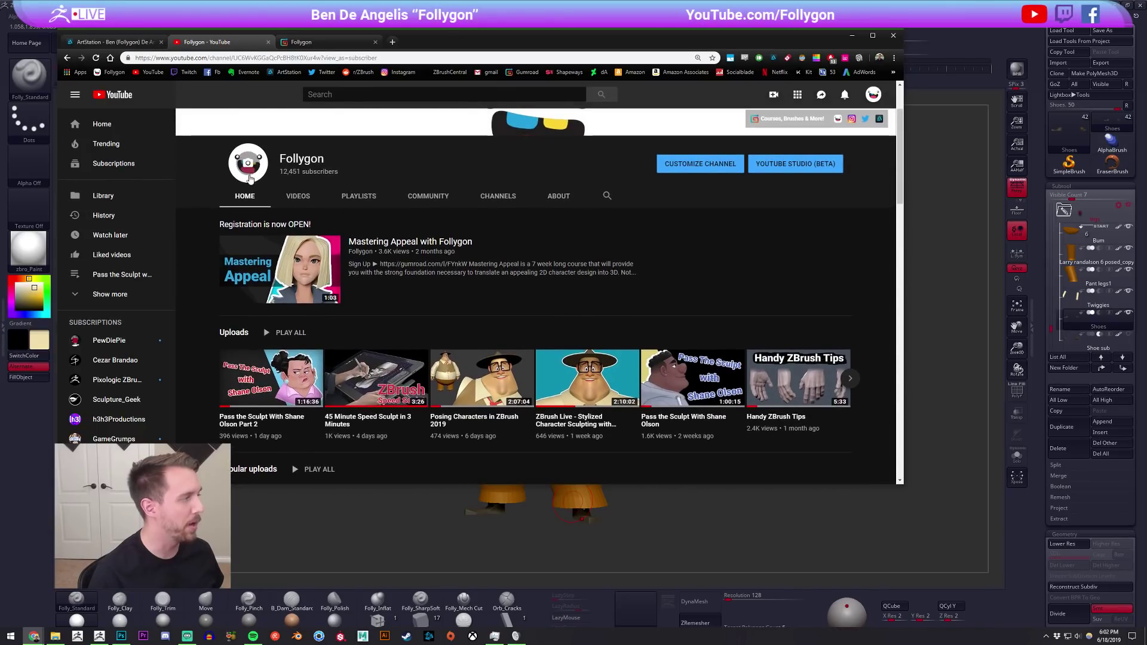
pyautogui.scroll(-2, 328, 203)
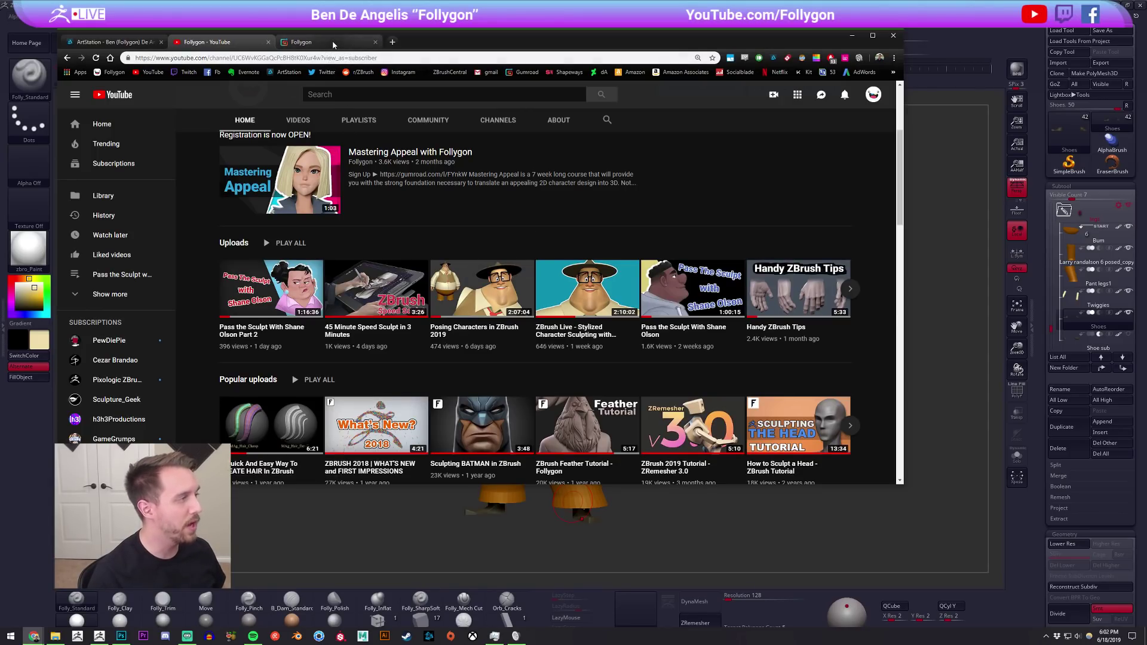
# Open the Follygon Gumroad store page, highlight its address gumroad.com/follygon and browse the product listings
pyautogui.click(334, 43)
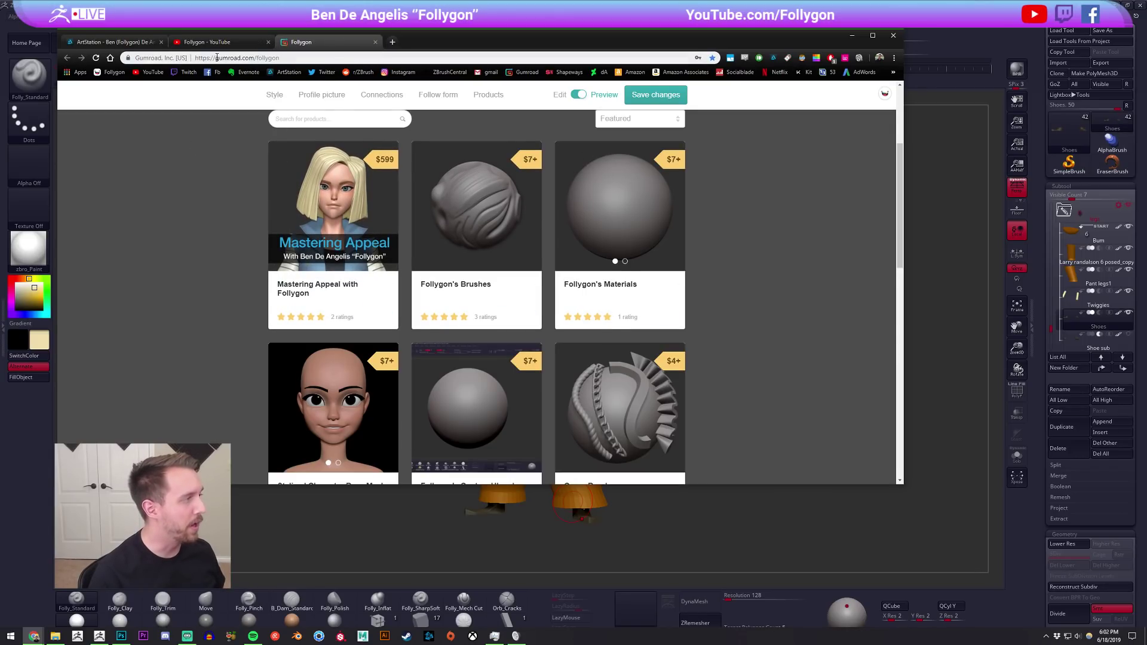
pyautogui.moveTo(217, 57); pyautogui.dragTo(356, 57)
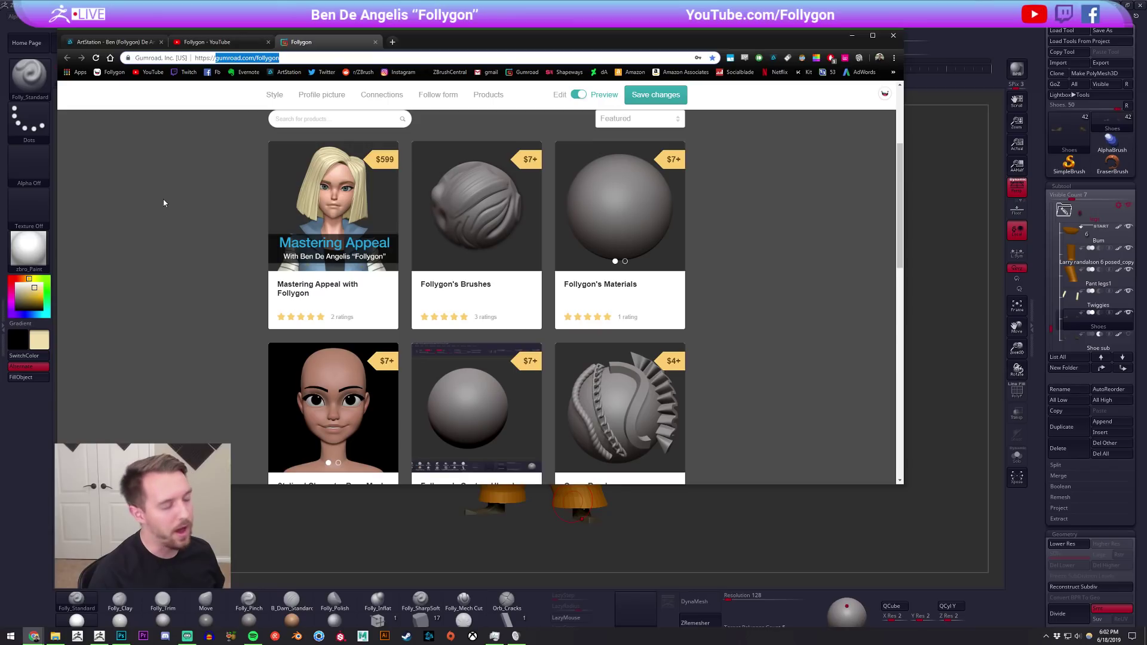
pyautogui.scroll(-5, 163, 209)
pyautogui.scroll(3, 162, 216)
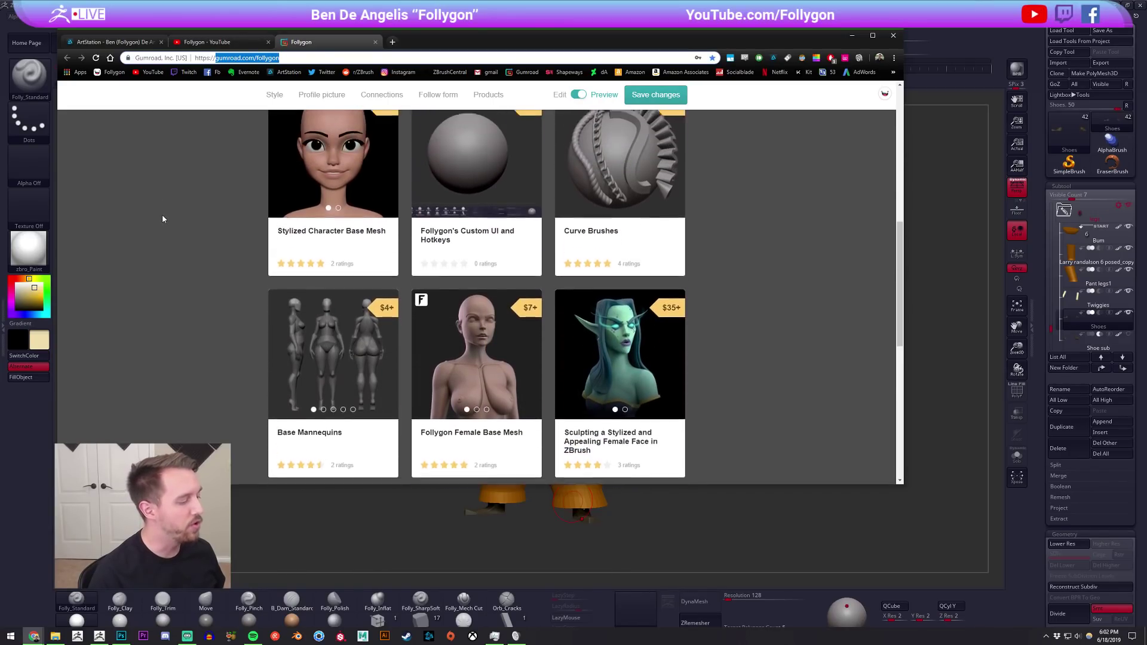
# Show the YouTube channel again in a maximized browser window, and switch back to ZBrush
pyautogui.click(203, 41)
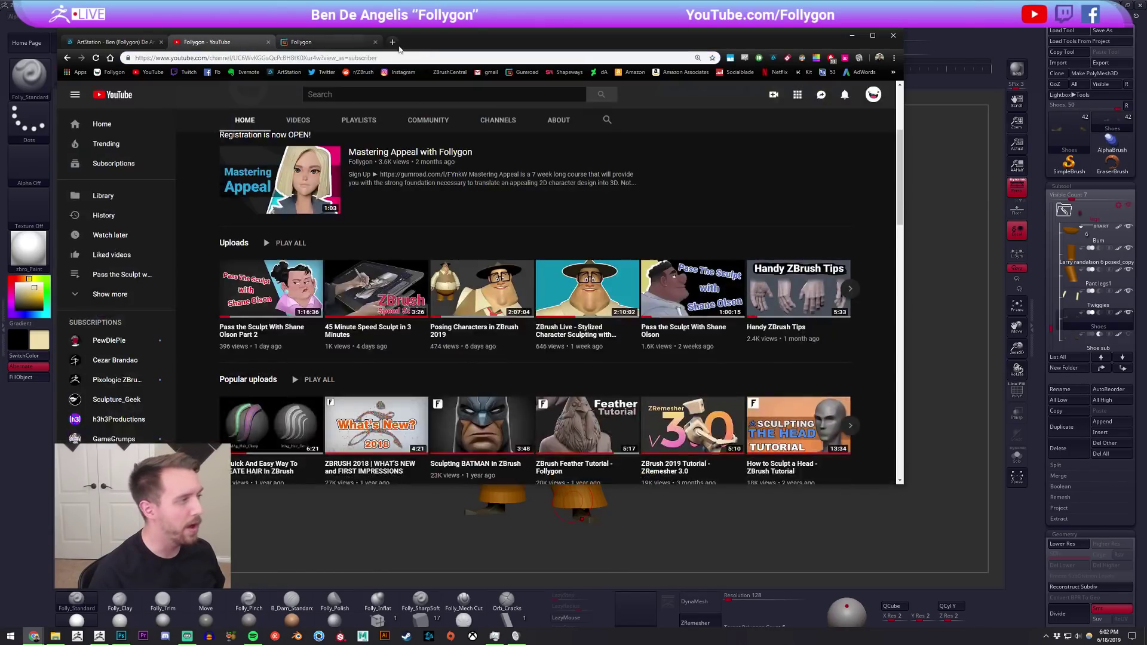
pyautogui.doubleClick(436, 43)
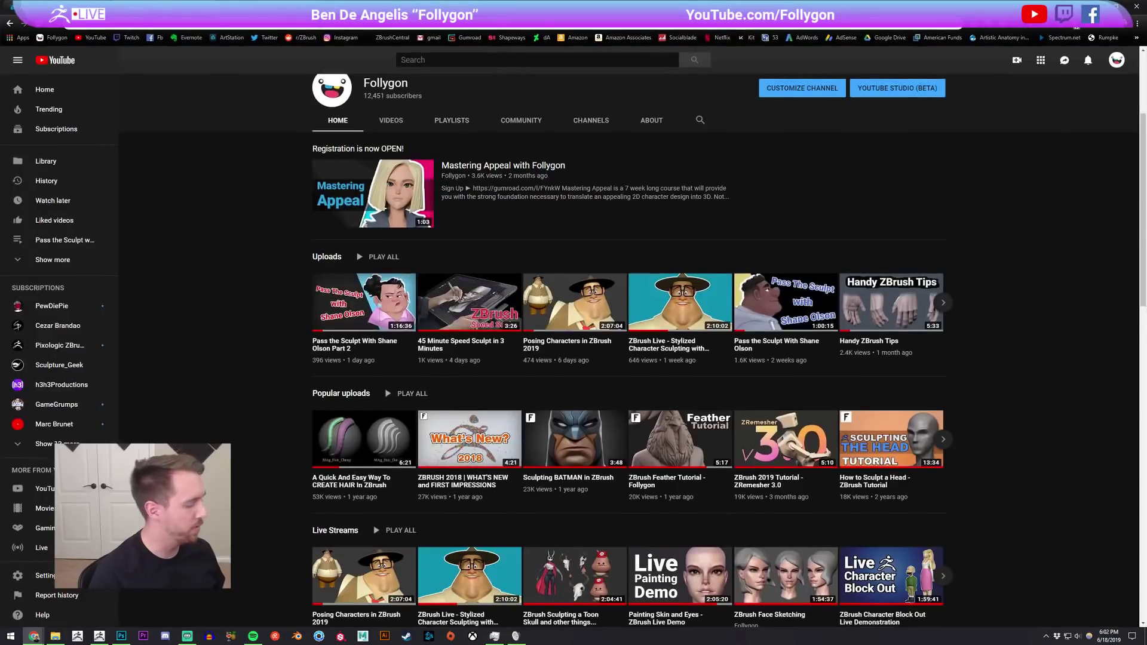
pyautogui.click(99, 636)
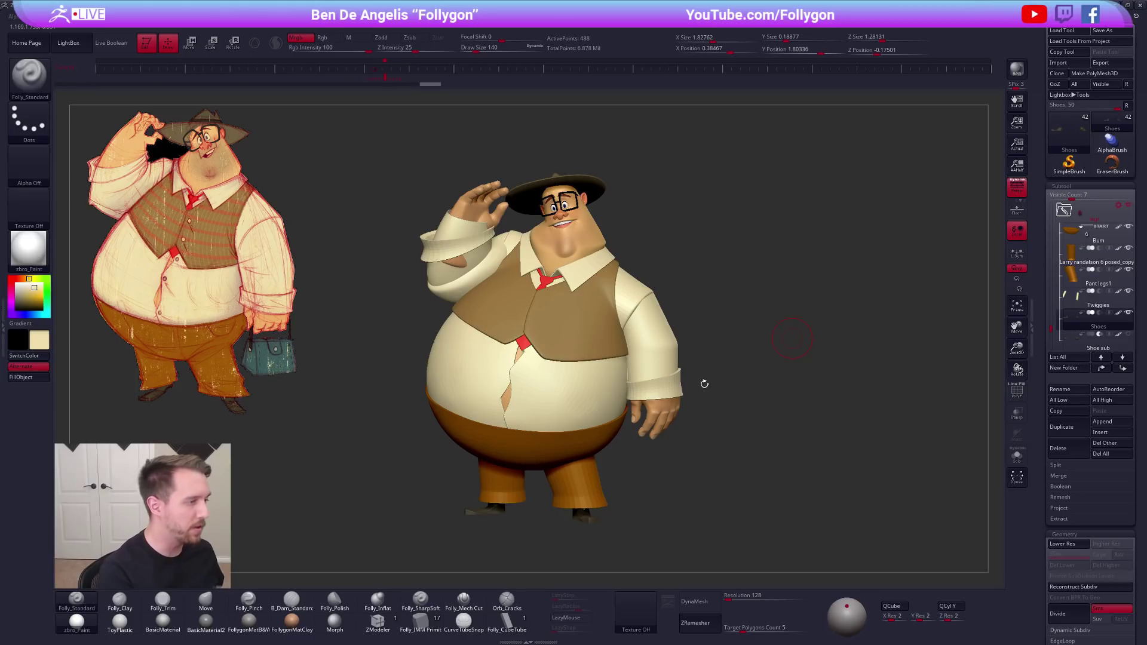
# Choose the Move brush, set its draw size to 181 and check the character's pose from the front and side
pyautogui.press('b')
pyautogui.press('m')
pyautogui.press('v')
pyautogui.moveTo(705, 354); pyautogui.dragTo(703, 407)
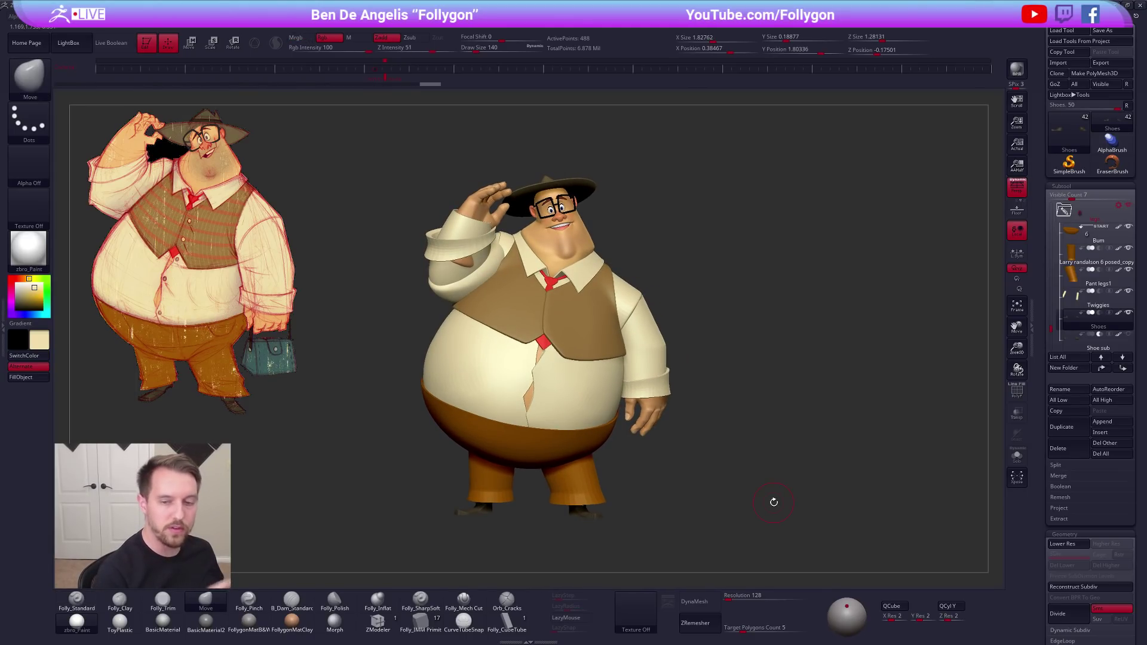
pyautogui.moveTo(681, 468); pyautogui.dragTo(803, 514)
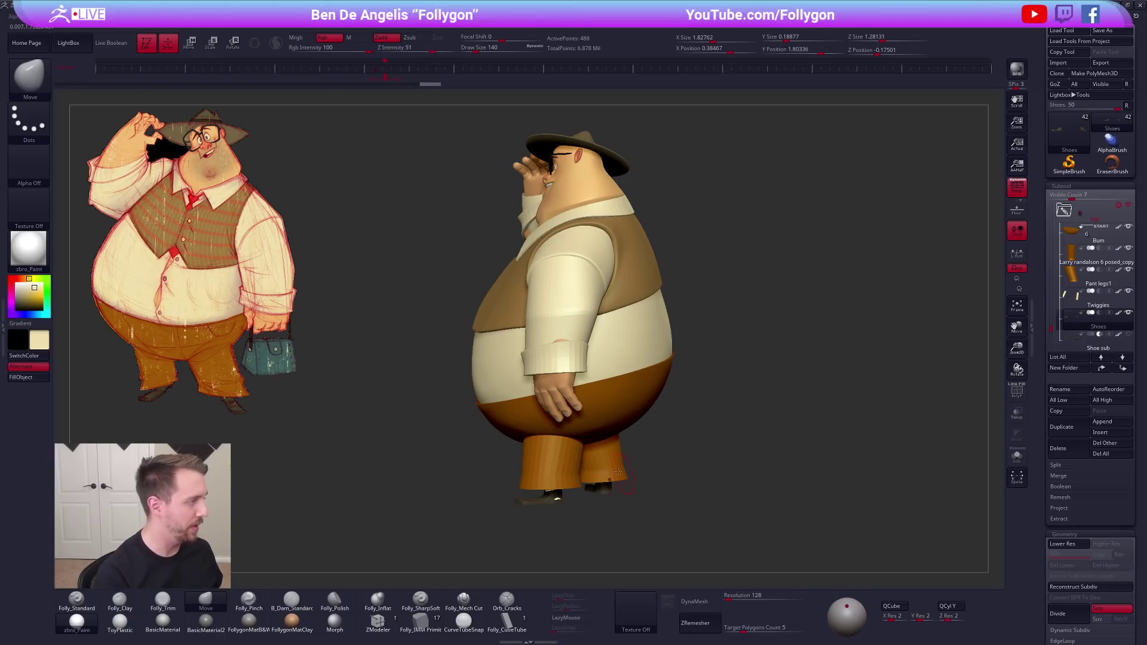
pyautogui.moveTo(657, 448)
pyautogui.mouseDown()
pyautogui.moveTo(735, 429)
pyautogui.moveTo(653, 454)
pyautogui.moveTo(709, 482)
pyautogui.moveTo(655, 411)
pyautogui.moveTo(651, 484)
pyautogui.moveTo(680, 450)
pyautogui.mouseUp()
pyautogui.press('space')
pyautogui.click(779, 381)
pyautogui.hotkey('ctrl', 'space')
pyautogui.moveTo(696, 384)
pyautogui.keyDown('alt'); pyautogui.mouseDown()
pyautogui.moveTo(714, 387)
pyautogui.moveTo(701, 422)
pyautogui.mouseUp(); pyautogui.keyUp('alt')
pyautogui.press('space')
pyautogui.click(715, 386)
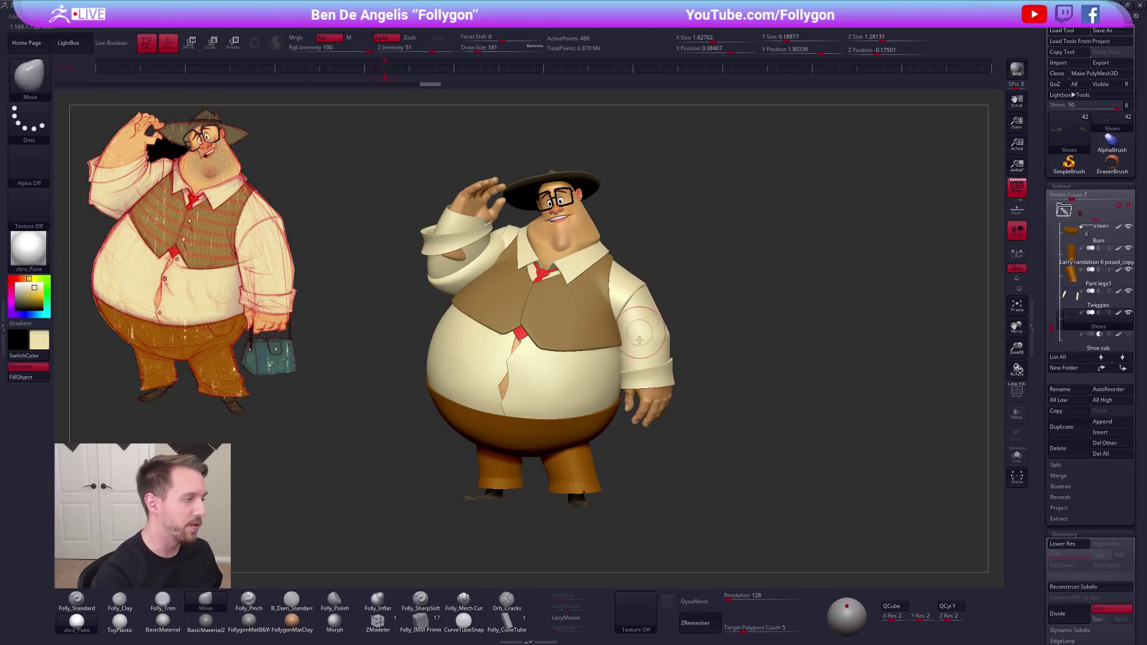
# Make the head the active subtool and slightly adjust its contour with the Move brush at draw size 130
pyautogui.keyDown('alt'); pyautogui.moveTo(639, 328); pyautogui.dragTo(640, 382); pyautogui.keyUp('alt')
pyautogui.press('s')
pyautogui.keyDown('alt'); pyautogui.moveTo(635, 240); pyautogui.dragTo(700, 531); pyautogui.keyUp('alt')
pyautogui.keyDown('alt'); pyautogui.click(597, 279); pyautogui.keyUp('alt')
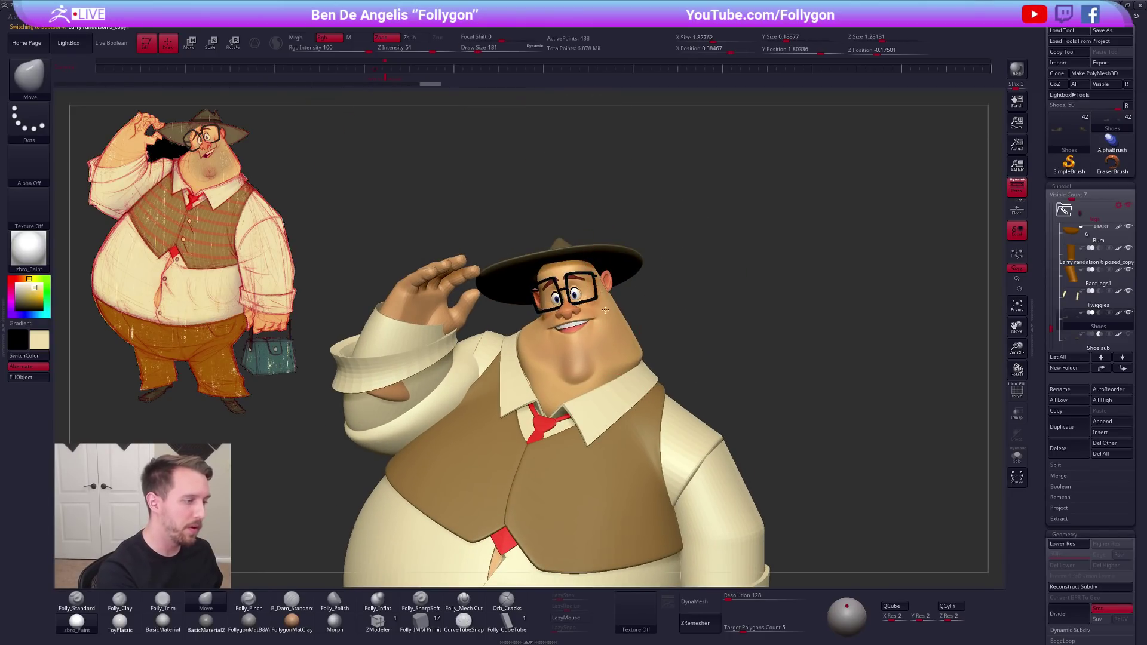
pyautogui.rightClick(621, 290)
pyautogui.keyDown('alt'); pyautogui.moveTo(638, 296); pyautogui.dragTo(657, 305); pyautogui.keyUp('alt')
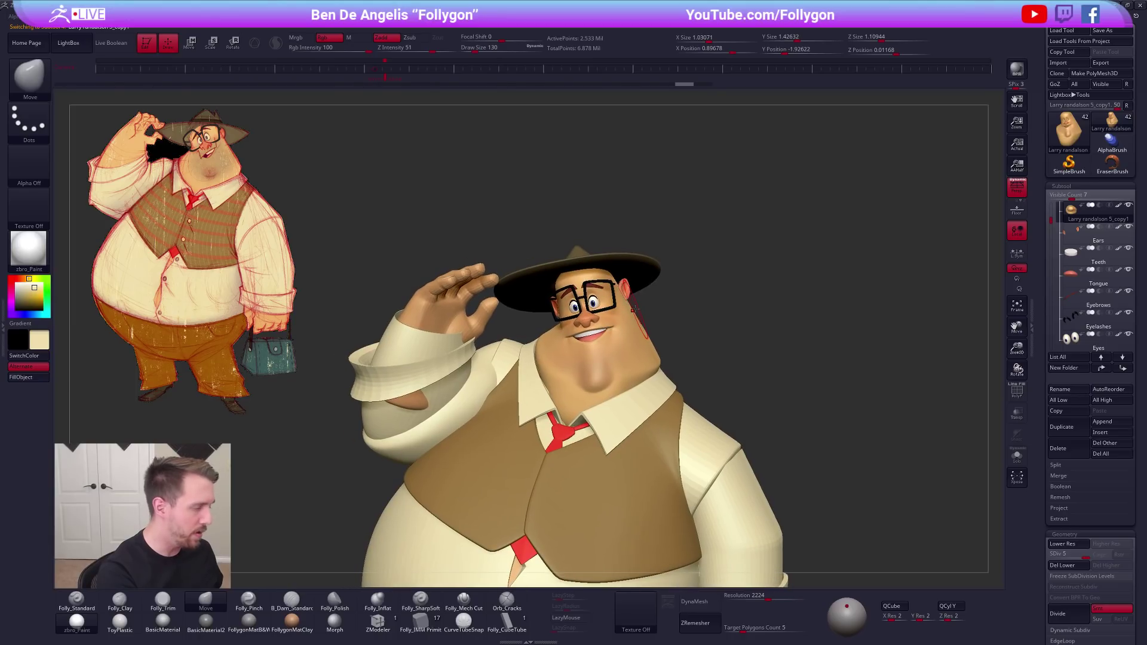
pyautogui.moveTo(776, 472); pyautogui.dragTo(750, 468)
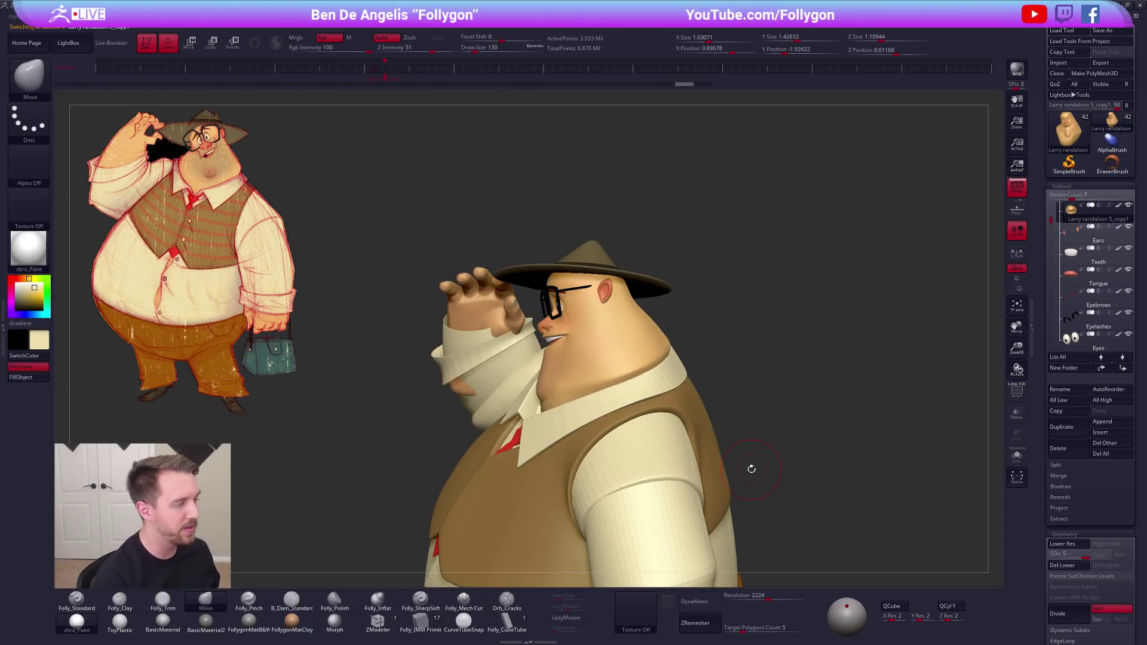
pyautogui.moveTo(610, 255); pyautogui.dragTo(644, 229)
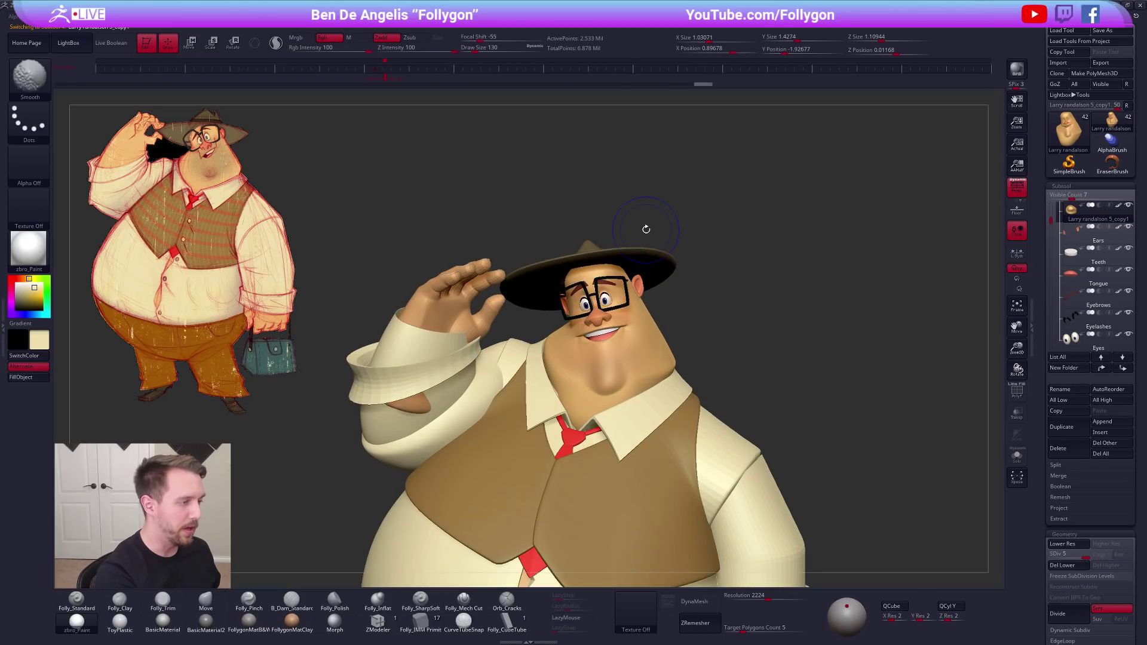
# Make the hat brim the active subtool and nudge its side edge from above with draw size 292
pyautogui.hotkey('shift', 'f')
pyautogui.keyDown('alt'); pyautogui.click(670, 258); pyautogui.keyUp('alt')
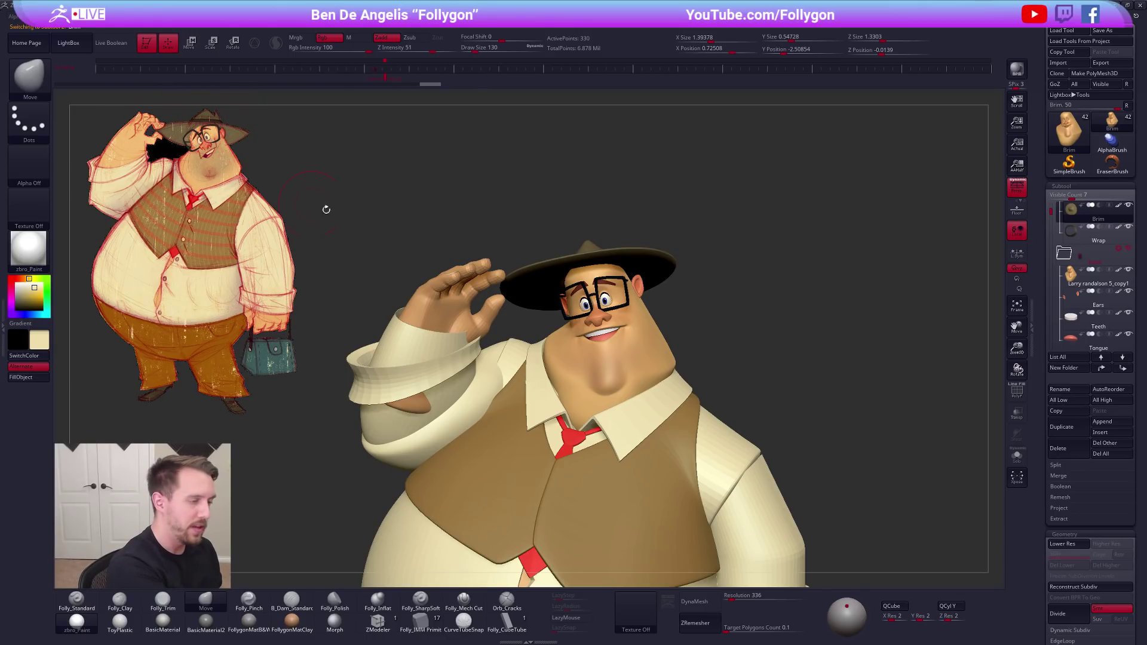
pyautogui.moveTo(640, 268); pyautogui.dragTo(634, 239, button='right')
pyautogui.press('space')
pyautogui.moveTo(634, 237); pyautogui.dragTo(640, 237)
pyautogui.hotkey('shift', 'd')
pyautogui.moveTo(640, 237)
pyautogui.mouseDown(button='right')
pyautogui.moveTo(637, 220)
pyautogui.moveTo(636, 278)
pyautogui.mouseUp(button='right')
pyautogui.press('d')
pyautogui.moveTo(704, 295); pyautogui.dragTo(691, 428, button='right')
pyautogui.press('space')
pyautogui.moveTo(660, 267); pyautogui.dragTo(666, 266)
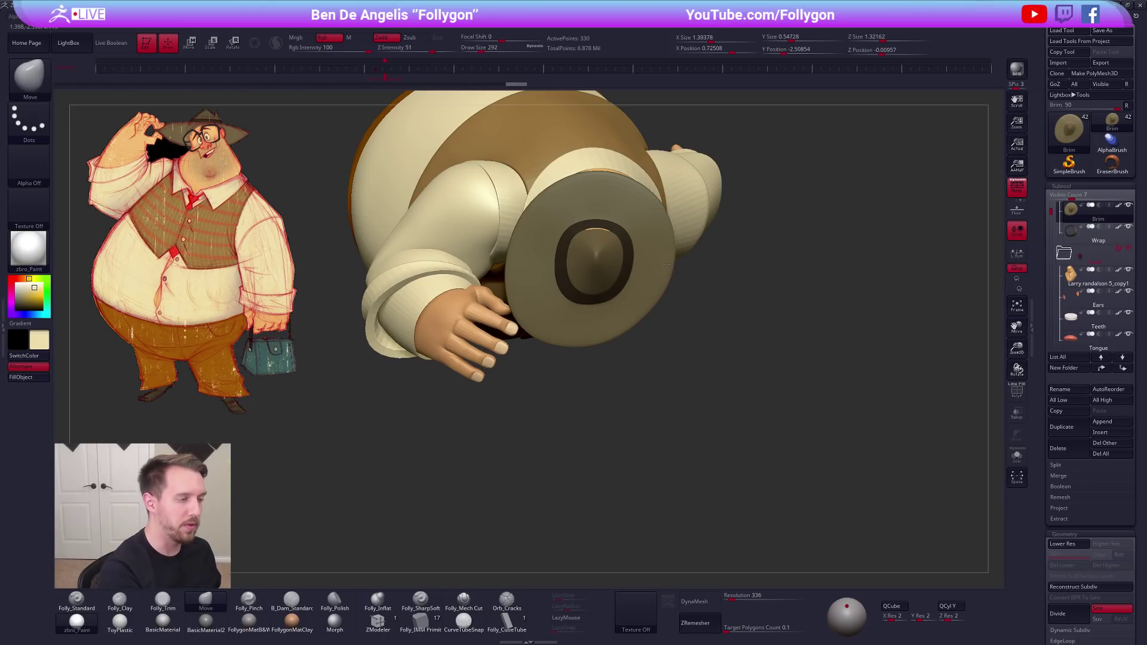
# Reshape the remaining edges of the hat brim from above to even out its outline
pyautogui.moveTo(603, 336); pyautogui.dragTo(600, 332)
pyautogui.moveTo(563, 202); pyautogui.dragTo(633, 214)
pyautogui.moveTo(521, 263); pyautogui.dragTo(524, 263)
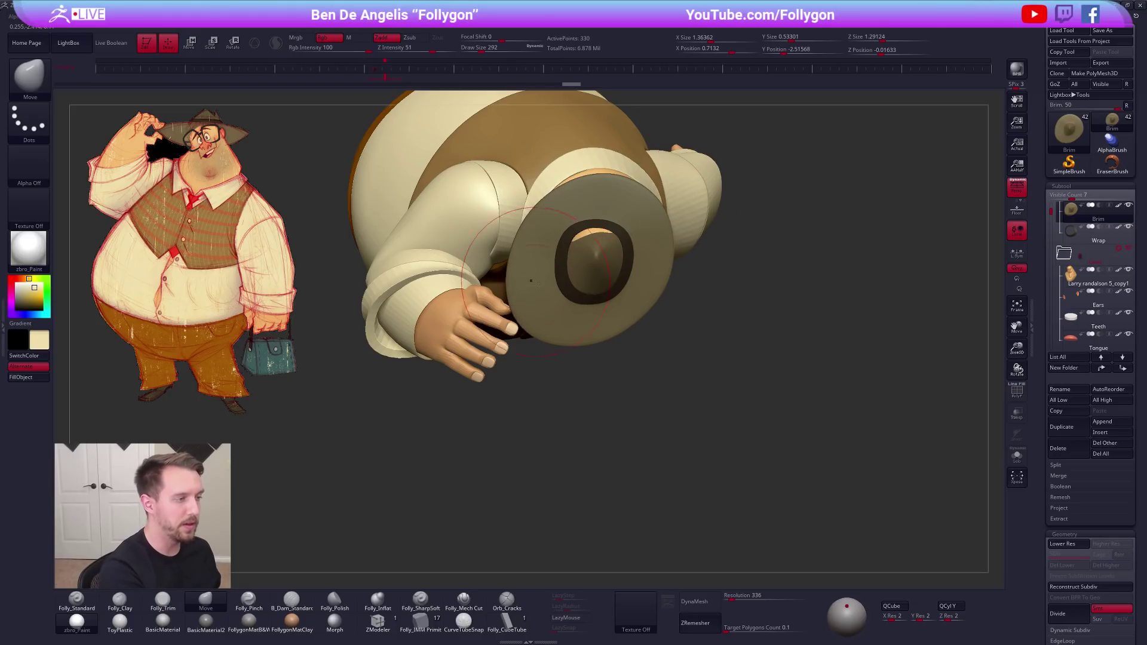
pyautogui.moveTo(586, 202)
pyautogui.mouseDown()
pyautogui.moveTo(590, 229)
pyautogui.moveTo(604, 219)
pyautogui.mouseUp()
# Make the hat's Wrap the active subtool and check the hat from the front
pyautogui.keyDown('alt'); pyautogui.click(602, 225); pyautogui.keyUp('alt')
pyautogui.hotkey('shift', 'f')
pyautogui.moveTo(636, 358); pyautogui.dragTo(646, 217, button='right')
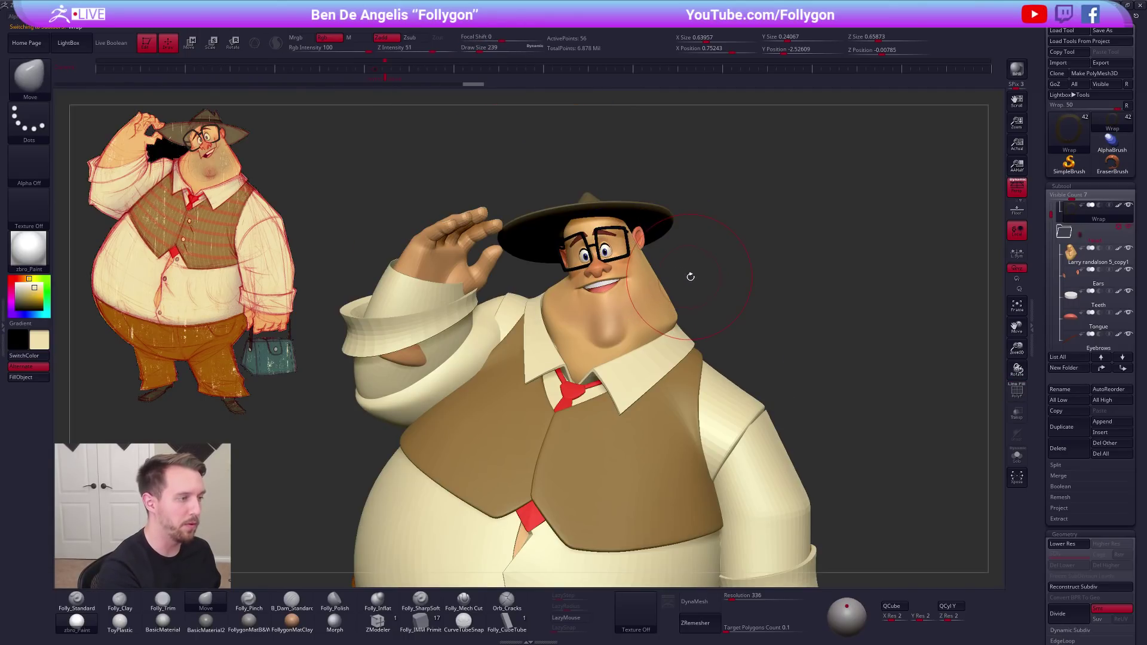
# Reselect the Brim subtool and inspect it from below, isolated at its lowest subdivision level, before restoring the full character view
pyautogui.keyDown('alt'); pyautogui.click(663, 220); pyautogui.keyUp('alt')
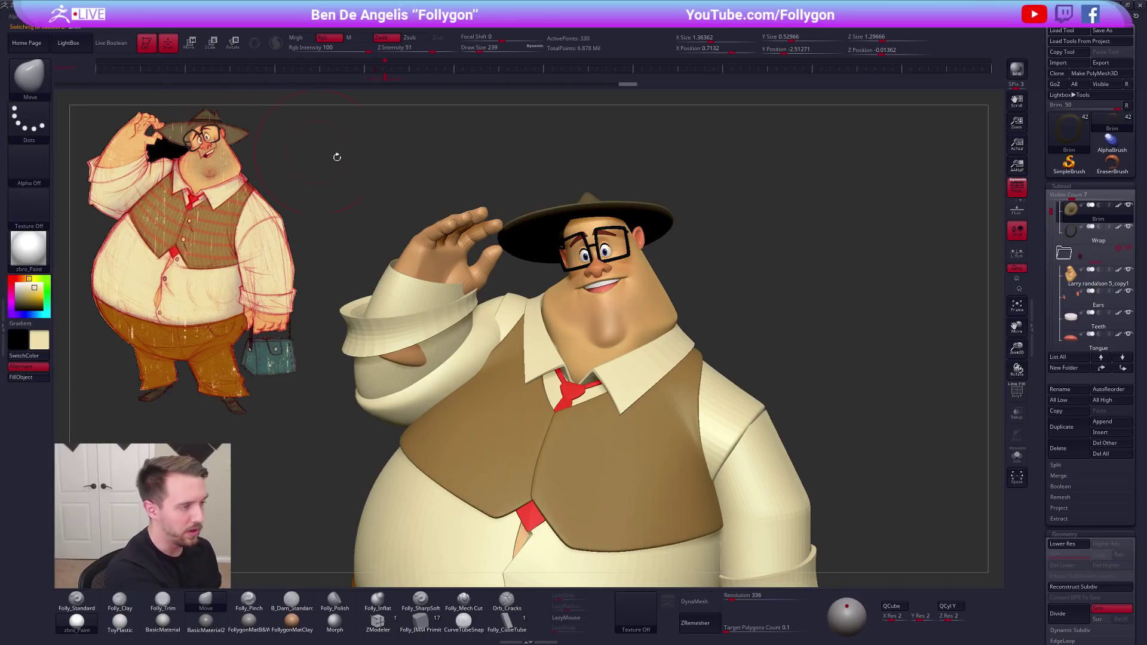
pyautogui.moveTo(639, 223); pyautogui.dragTo(645, 158, button='right')
pyautogui.hotkey('alt', 'shift', 's')
pyautogui.press('s')
pyautogui.moveTo(529, 256); pyautogui.dragTo(518, 256)
pyautogui.hotkey('shift', 'd')
pyautogui.press('space')
pyautogui.moveTo(617, 213); pyautogui.dragTo(574, 199)
pyautogui.hotkey('alt', 'shift', 's')
pyautogui.press('space')
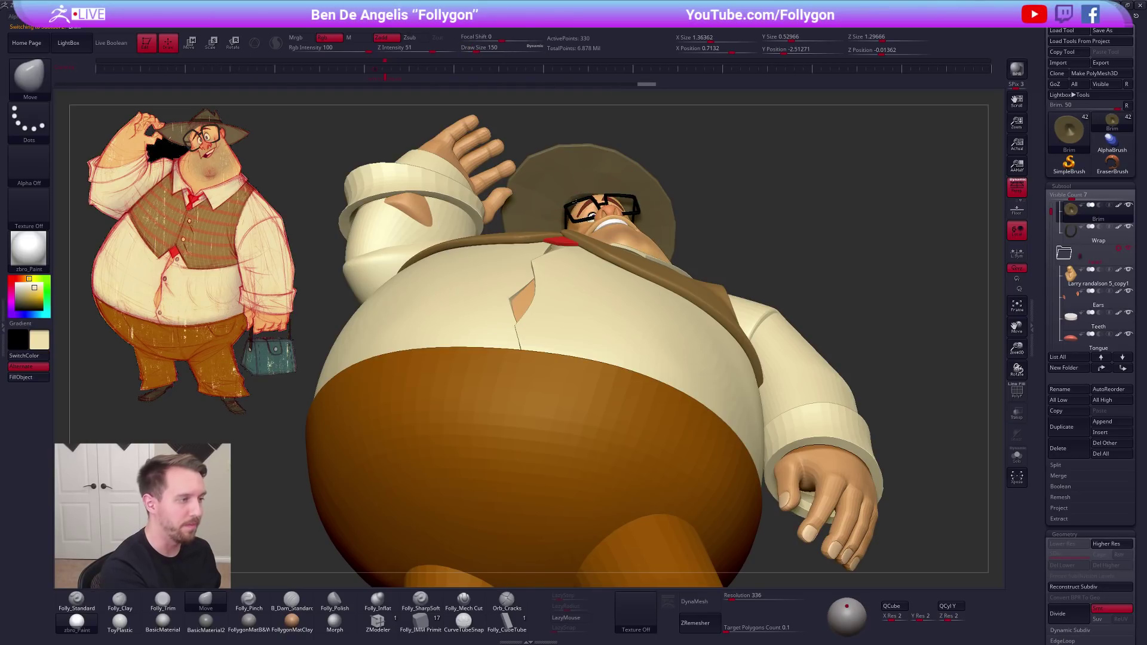
pyautogui.hotkey('alt', 'shift', 's')
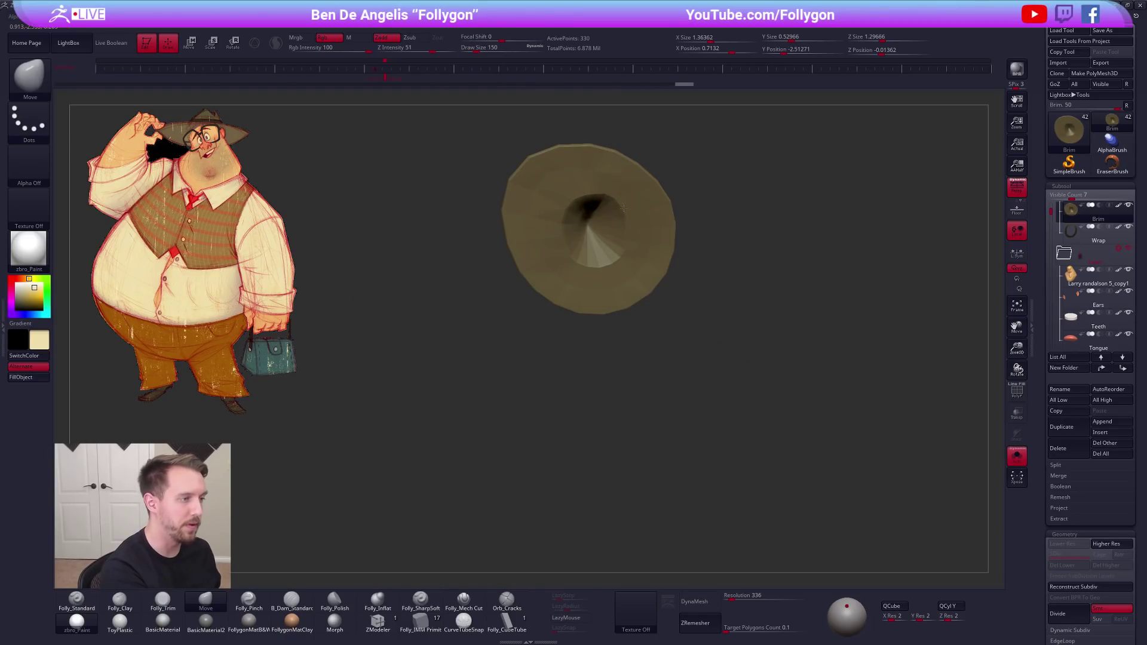
pyautogui.hotkey('alt', 'shift', 's')
pyautogui.press('d')
pyautogui.moveTo(711, 299); pyautogui.dragTo(698, 345)
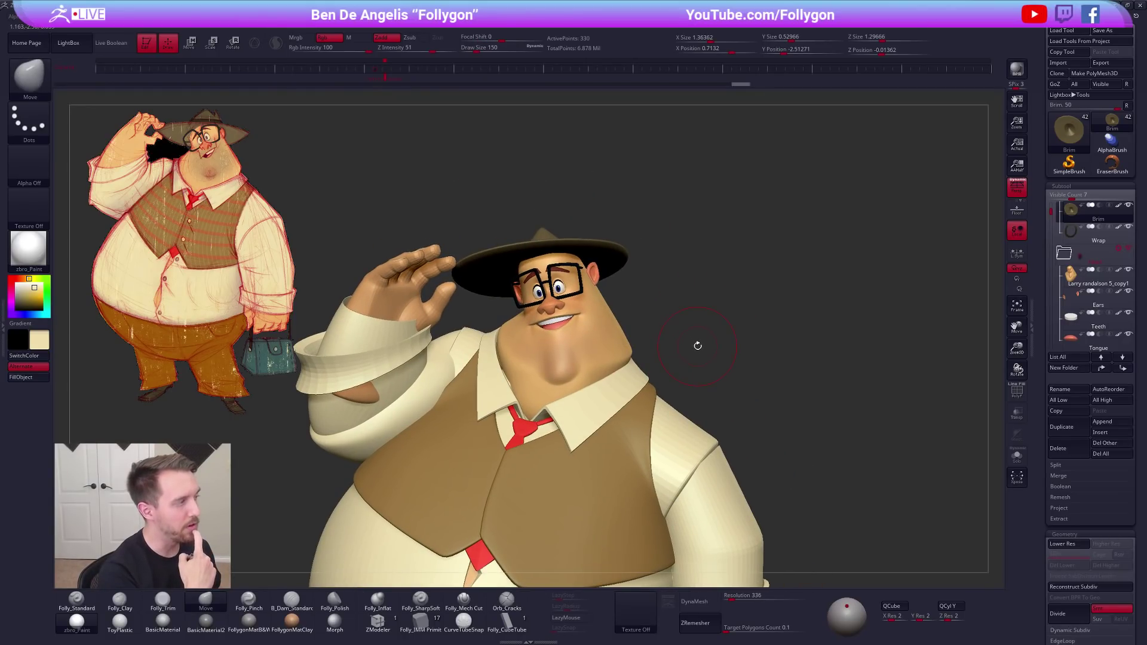
# Turn off the Brim subtool's visibility, select the Wrap subtool and switch back to the Brim
pyautogui.moveTo(1127, 204); pyautogui.dragTo(1128, 226)
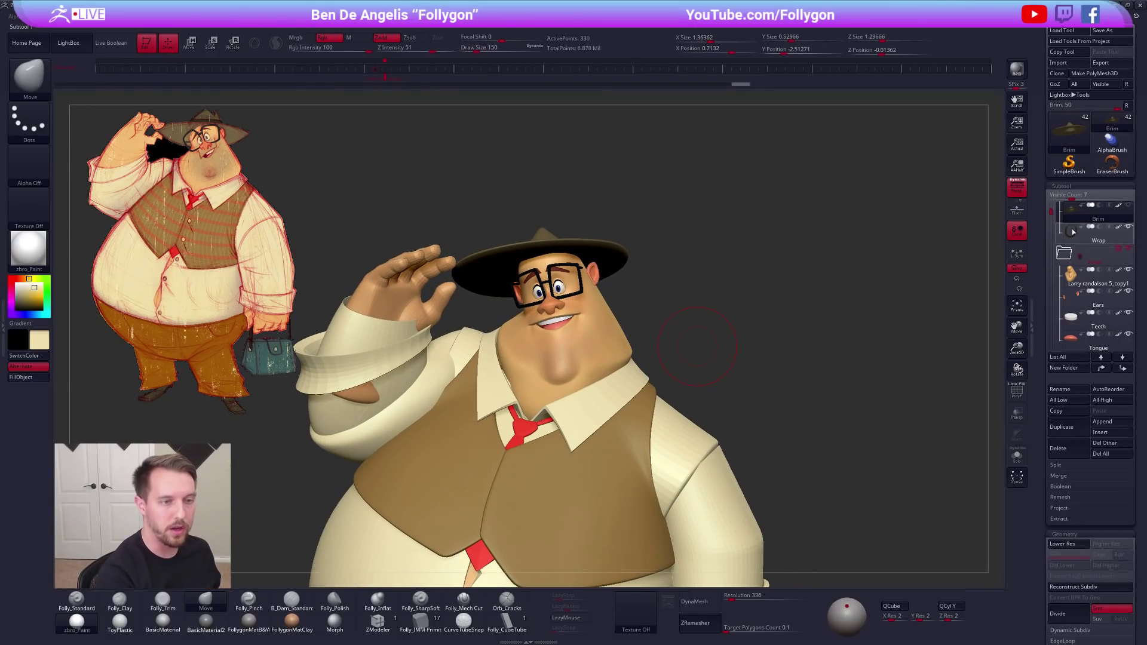
pyautogui.click(1074, 233)
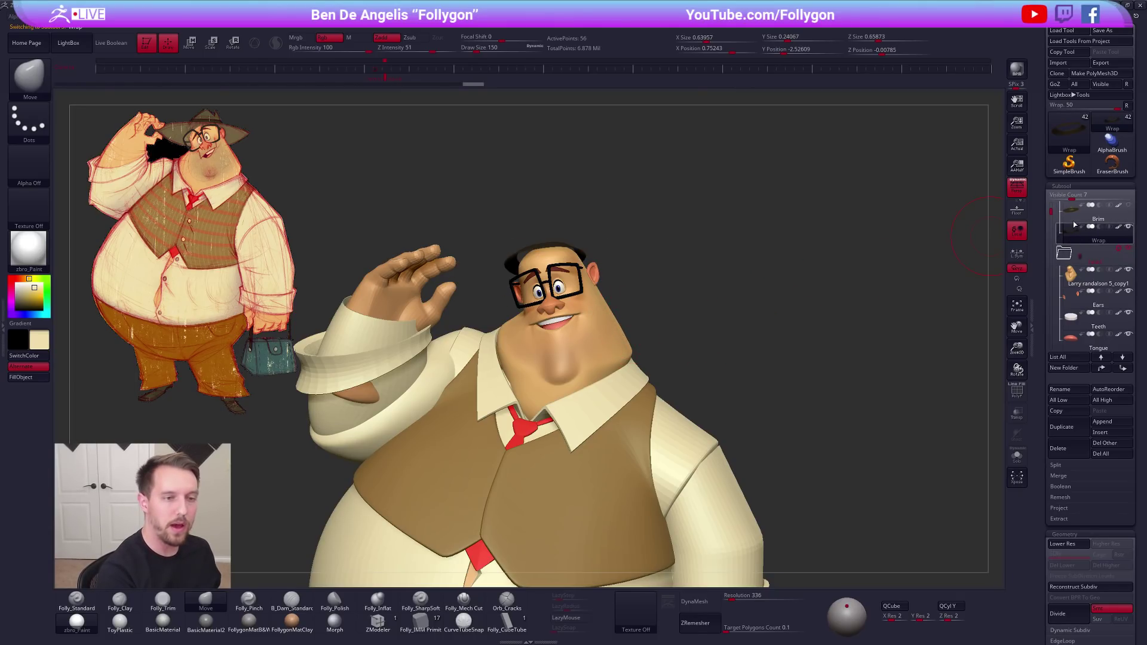
pyautogui.press('Up')
pyautogui.keyDown('alt'); pyautogui.moveTo(767, 332); pyautogui.dragTo(810, 303); pyautogui.keyUp('alt')
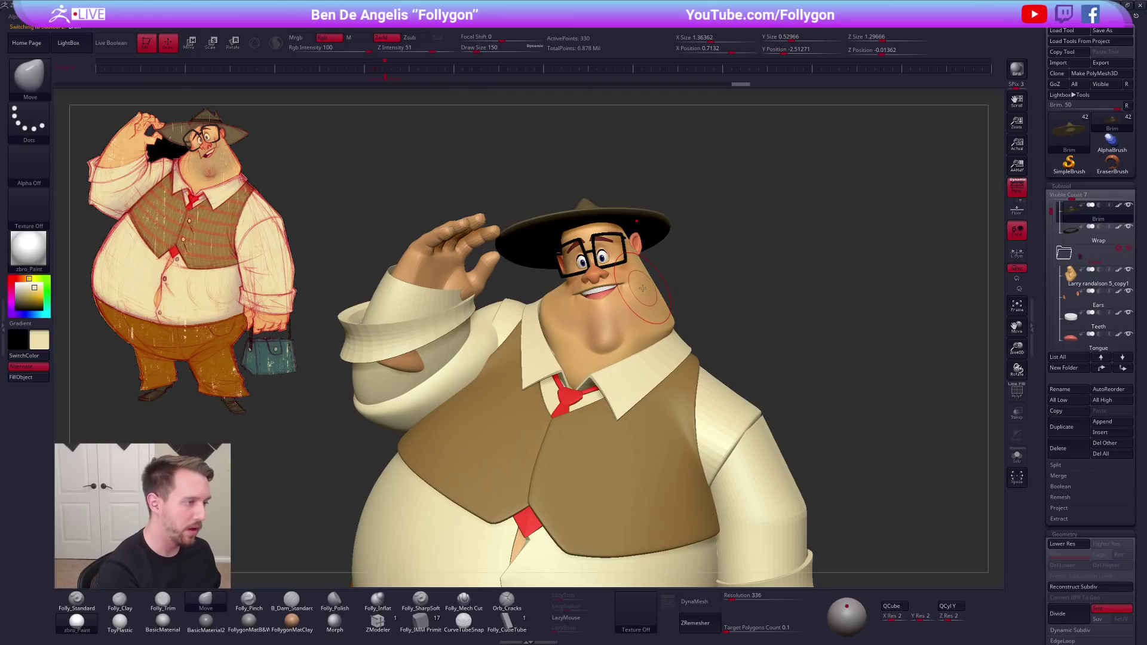
# Make the character's head the active subtool
pyautogui.hotkey('shift', 'f')
pyautogui.moveTo(564, 266); pyautogui.dragTo(627, 304, button='right')
pyautogui.hotkey('shift', 'f')
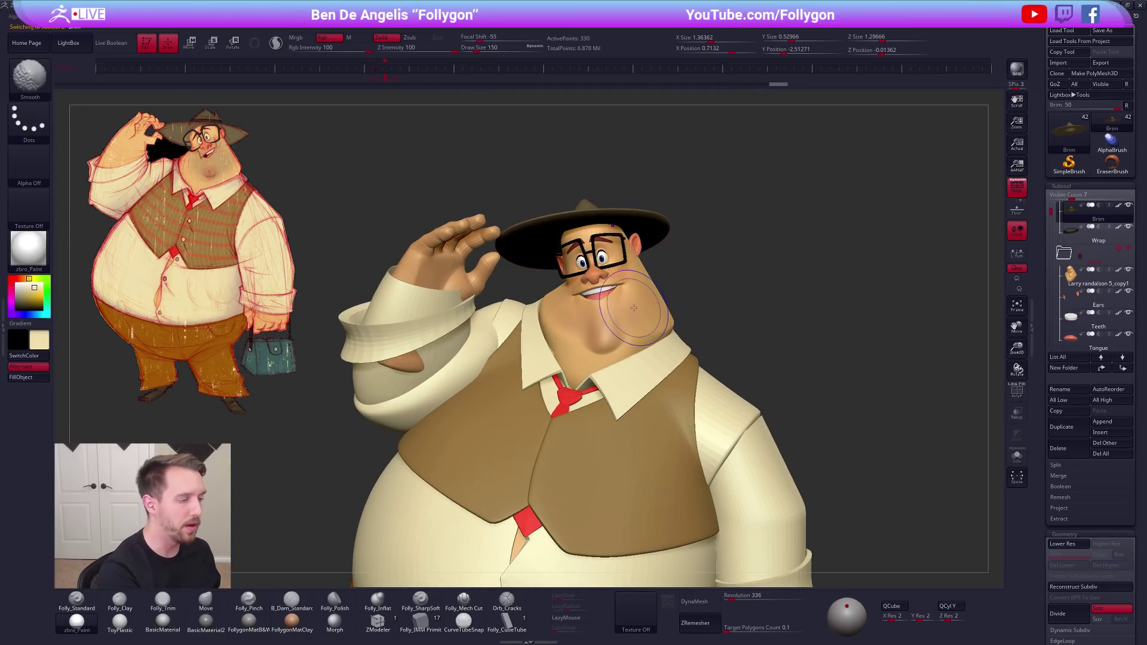
pyautogui.keyDown('alt'); pyautogui.click(628, 312); pyautogui.keyUp('alt')
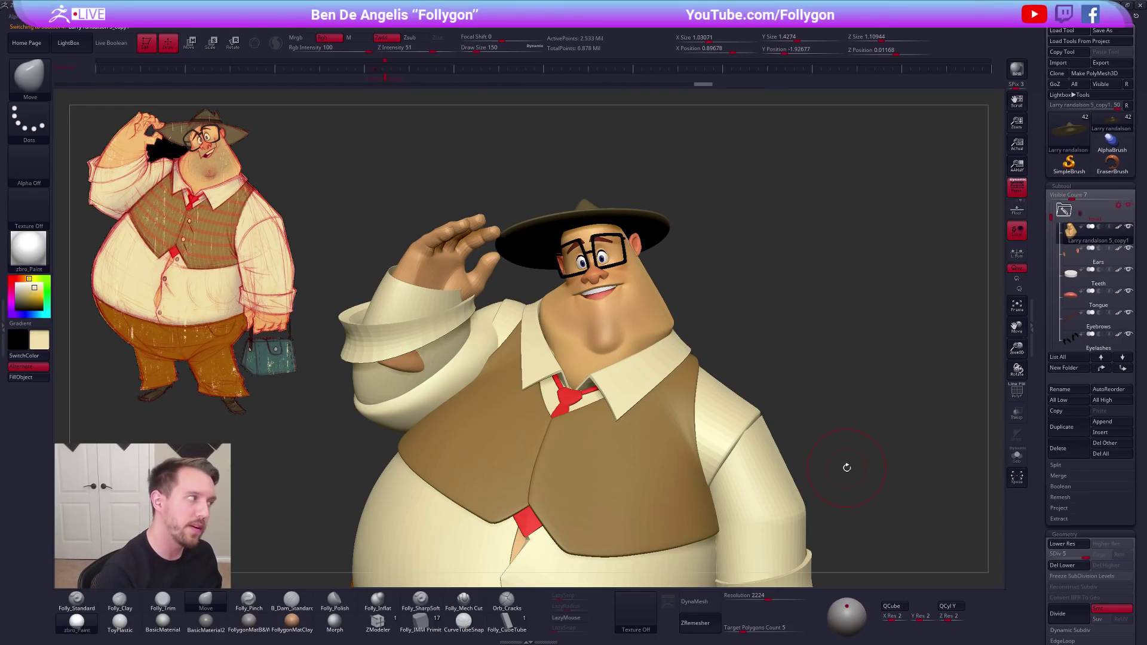
pyautogui.press('r')
pyautogui.moveTo(601, 301)
pyautogui.mouseDown()
pyautogui.moveTo(607, 138)
pyautogui.moveTo(455, 138)
pyautogui.mouseUp()
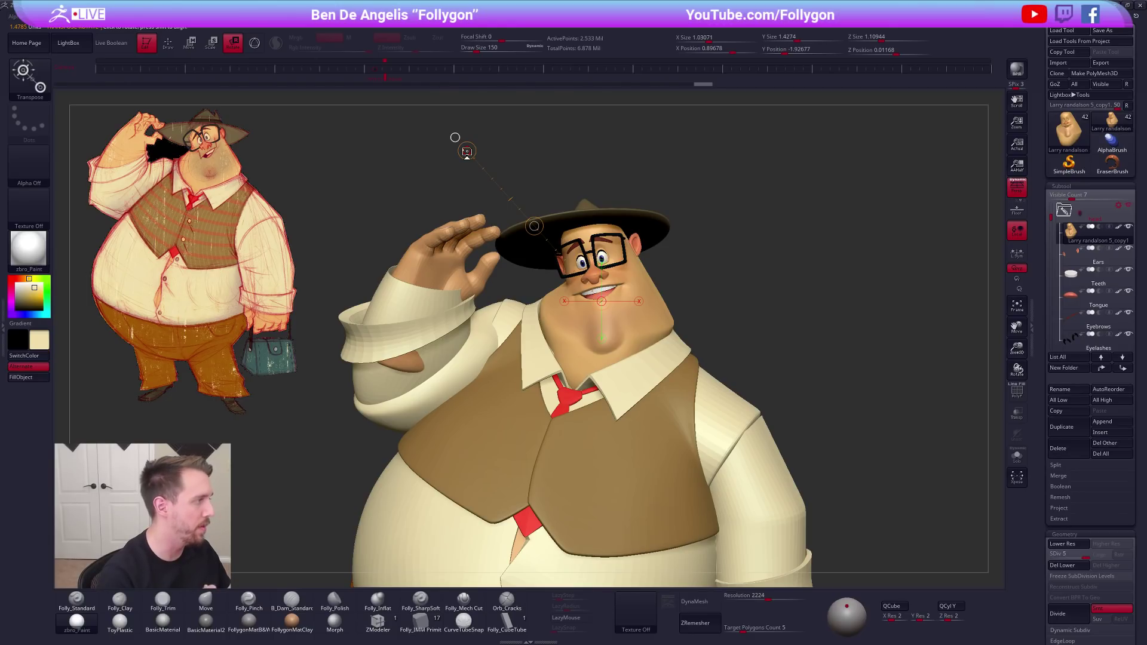
pyautogui.moveTo(582, 264)
pyautogui.mouseDown()
pyautogui.moveTo(793, 209)
pyautogui.moveTo(396, 95)
pyautogui.moveTo(376, 66)
pyautogui.mouseUp()
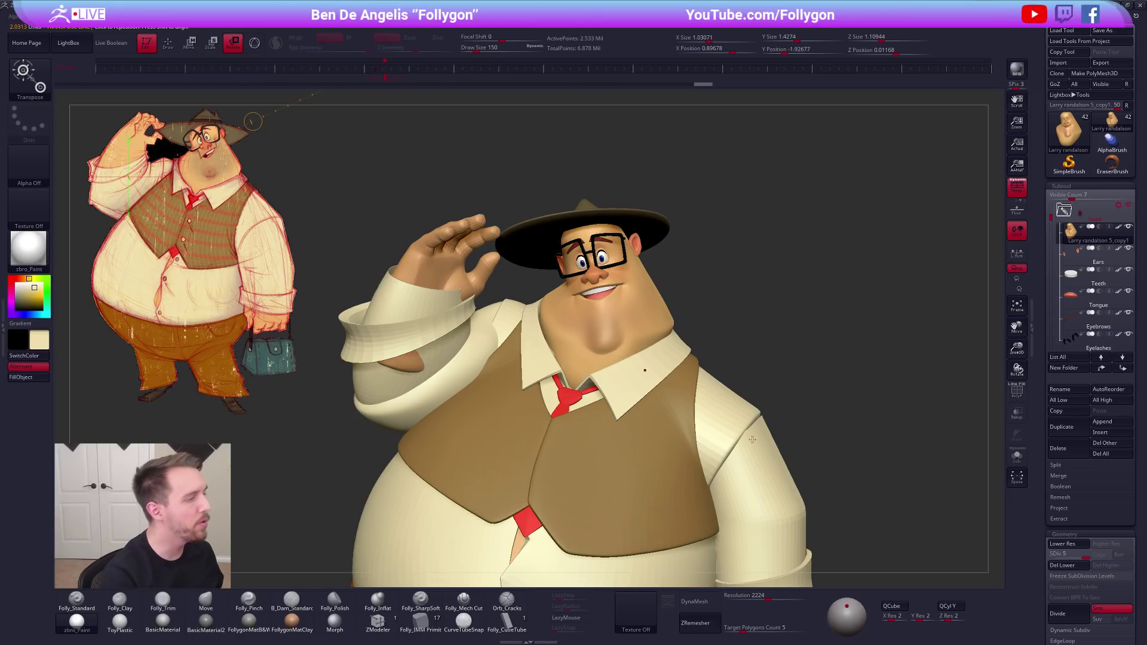
pyautogui.press('q')
pyautogui.press('b')
pyautogui.press('m')
pyautogui.press('v')
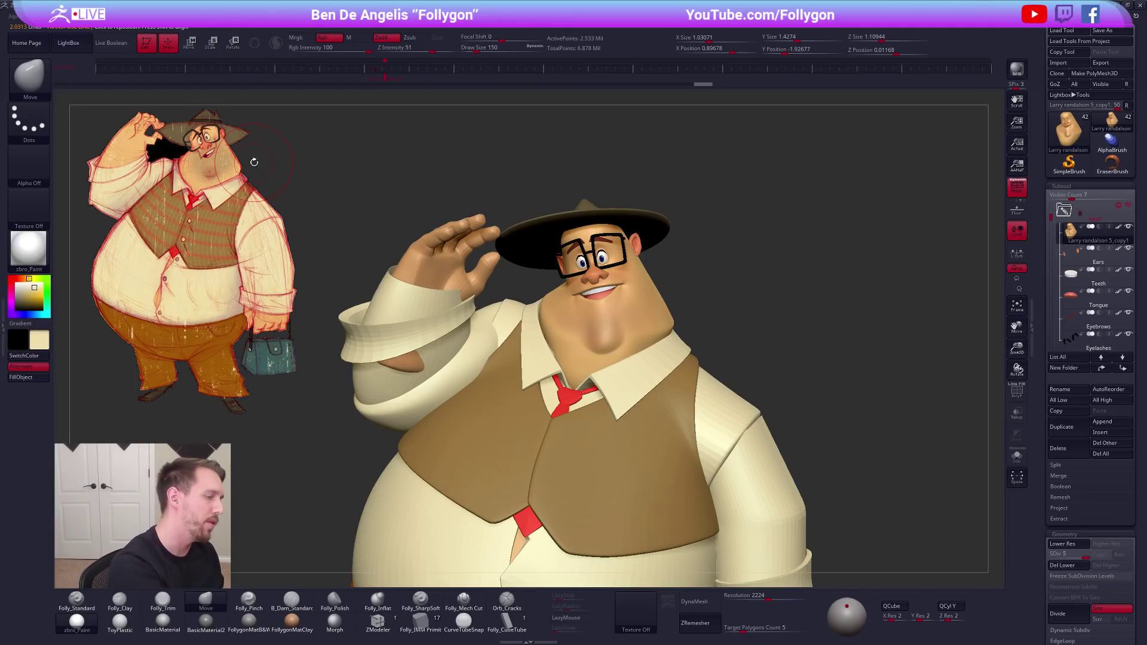
# Gauge the face's tilt in the concept drawing with a rotation action line and compare it with the character's upper body
pyautogui.press('r')
pyautogui.moveTo(169, 148)
pyautogui.mouseDown()
pyautogui.moveTo(287, 125)
pyautogui.moveTo(274, 94)
pyautogui.moveTo(291, 102)
pyautogui.mouseUp()
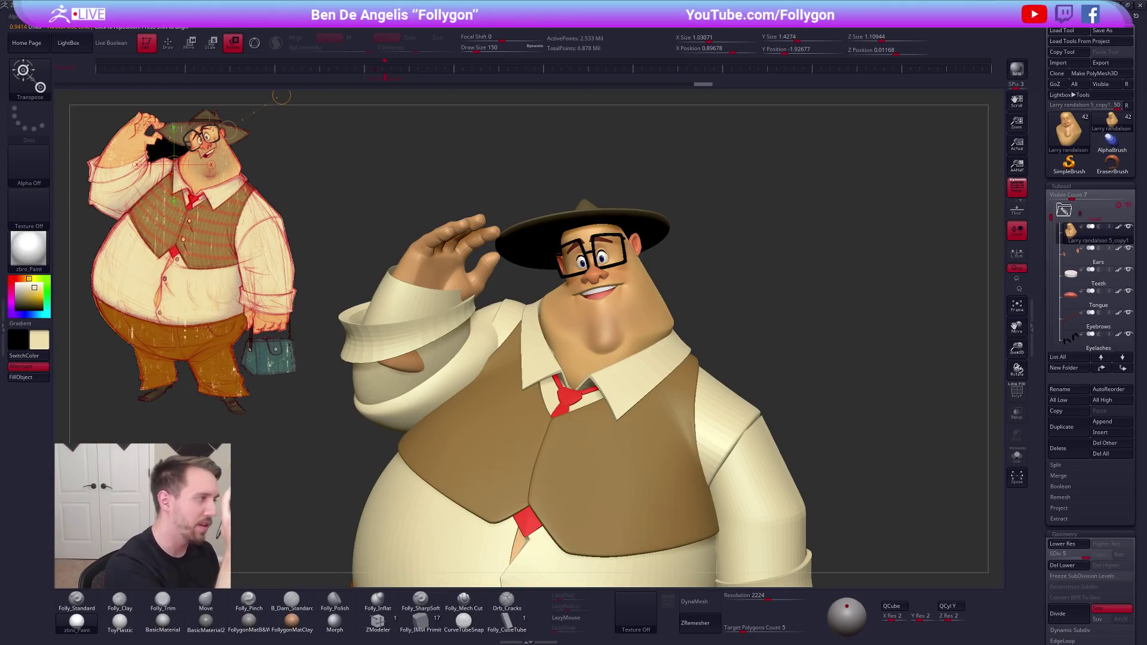
pyautogui.press('q')
pyautogui.keyDown('alt'); pyautogui.moveTo(828, 470); pyautogui.dragTo(688, 326); pyautogui.keyUp('alt')
pyautogui.rightClick(720, 250)
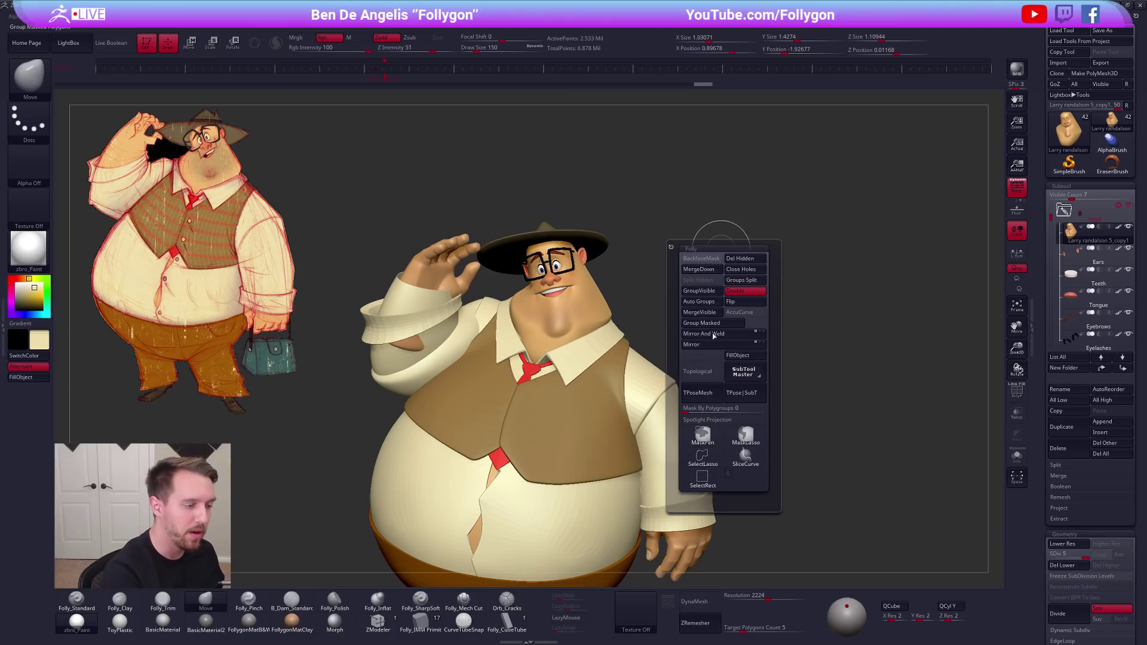
pyautogui.keyDown('alt'); pyautogui.moveTo(734, 322); pyautogui.dragTo(705, 303); pyautogui.keyUp('alt')
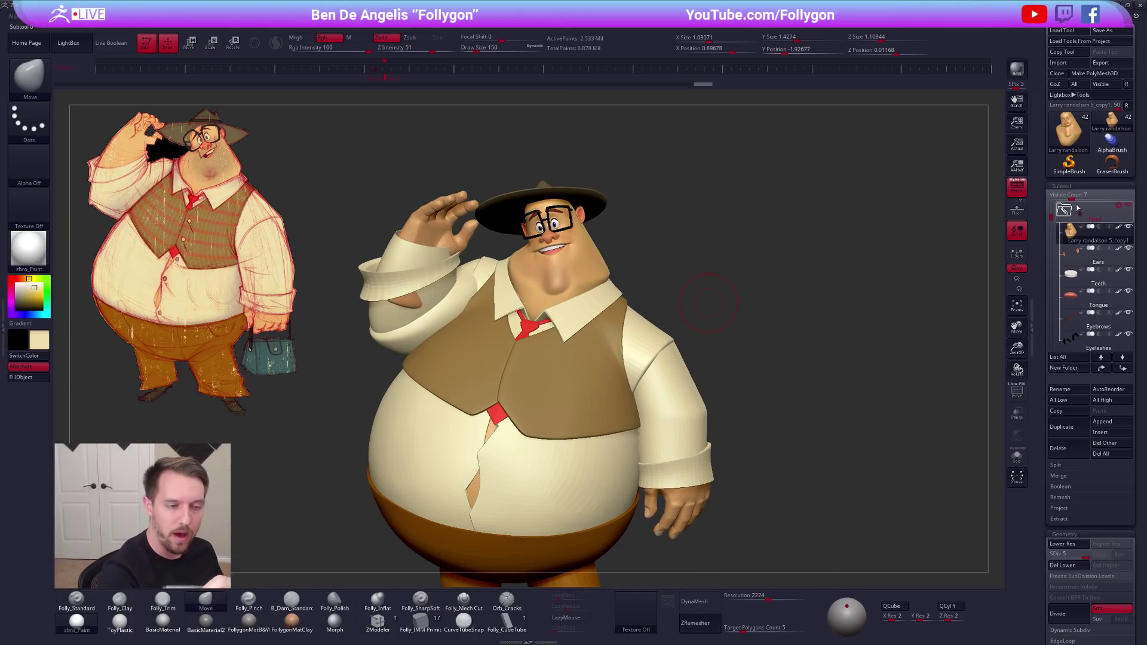
# Isolate the head together with its facial parts, glasses and hat, and make the head the active subtool
pyautogui.moveTo(1052, 216); pyautogui.dragTo(1054, 236)
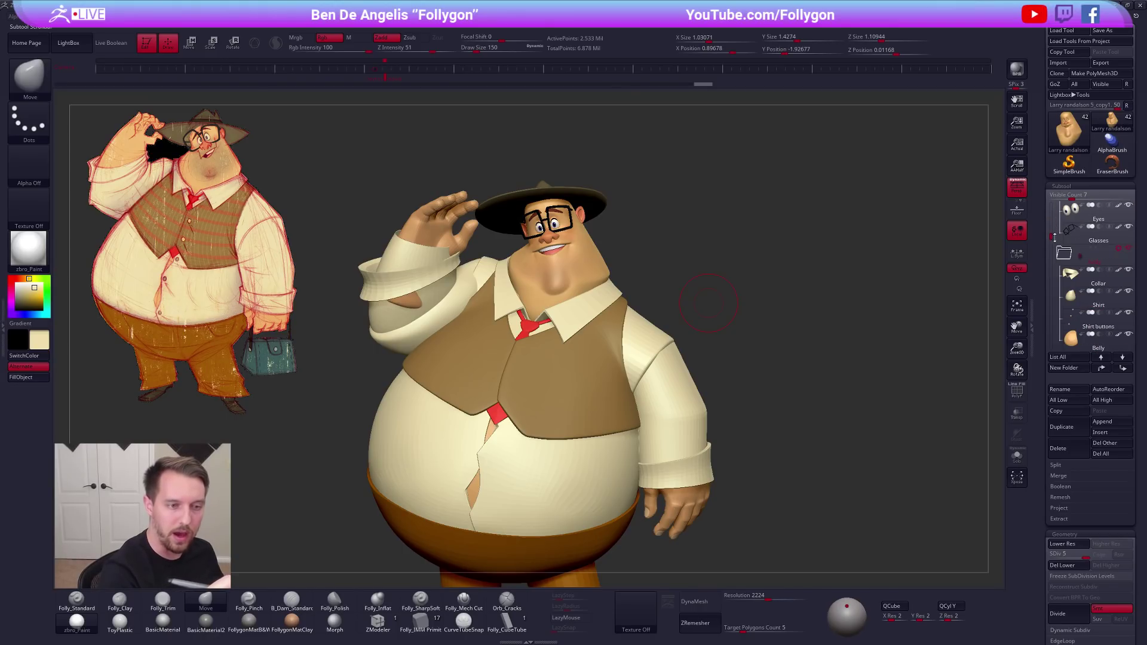
pyautogui.moveTo(1123, 276)
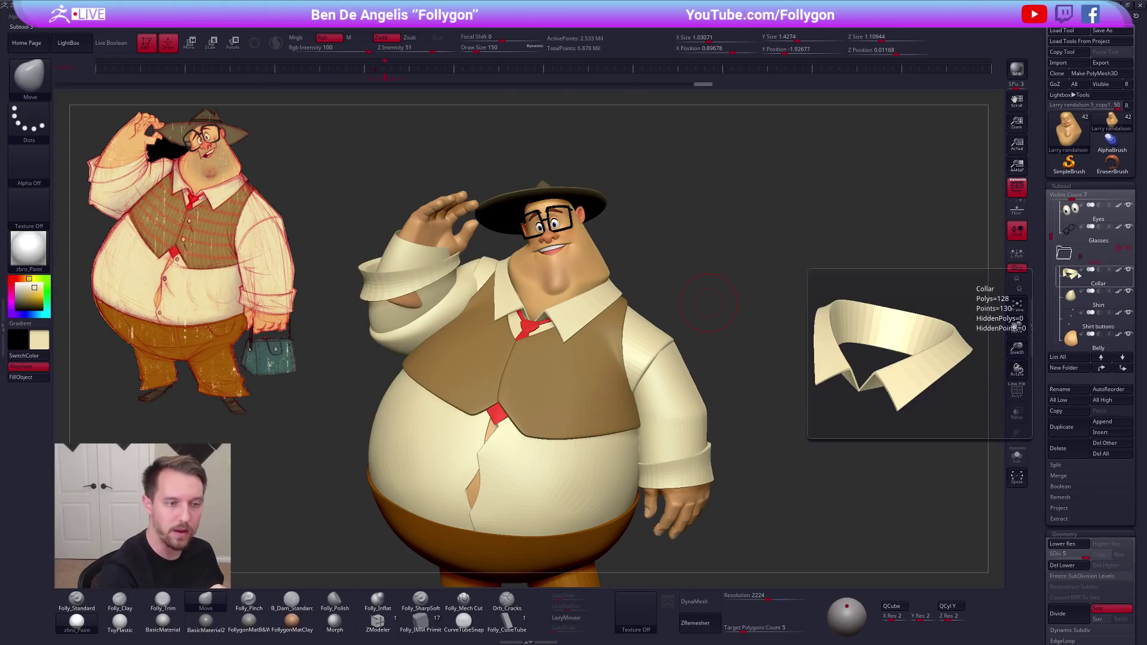
pyautogui.moveTo(1052, 228); pyautogui.dragTo(1052, 213)
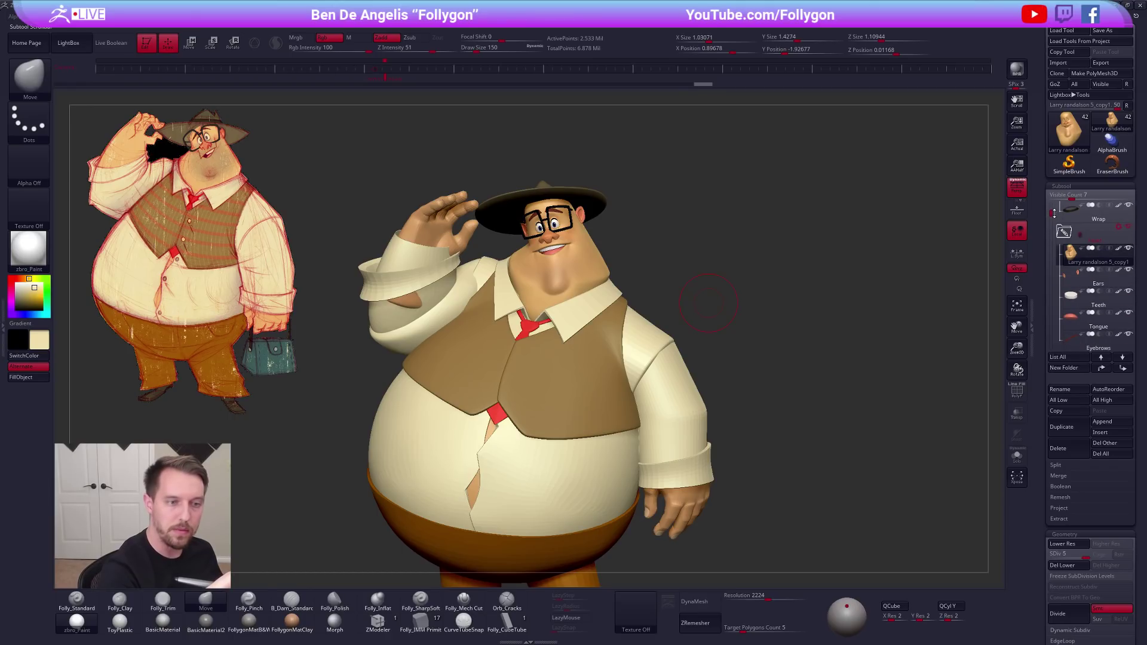
pyautogui.keyDown('shift'); pyautogui.click(1128, 248); pyautogui.keyUp('shift')
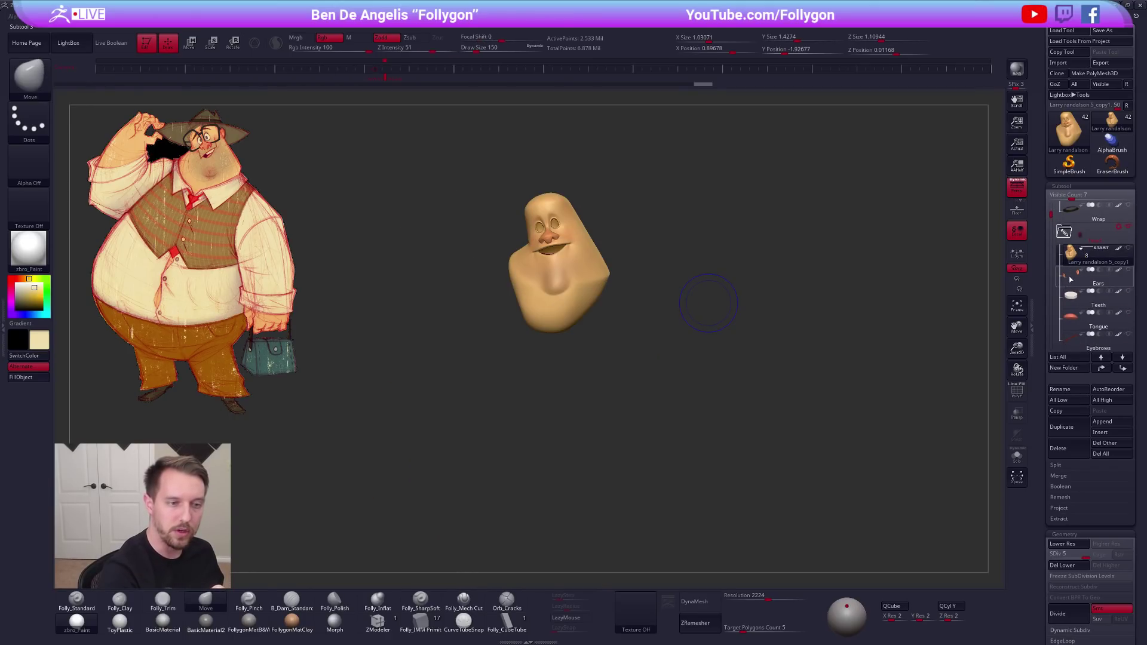
pyautogui.click(1106, 278)
pyautogui.click(1128, 248)
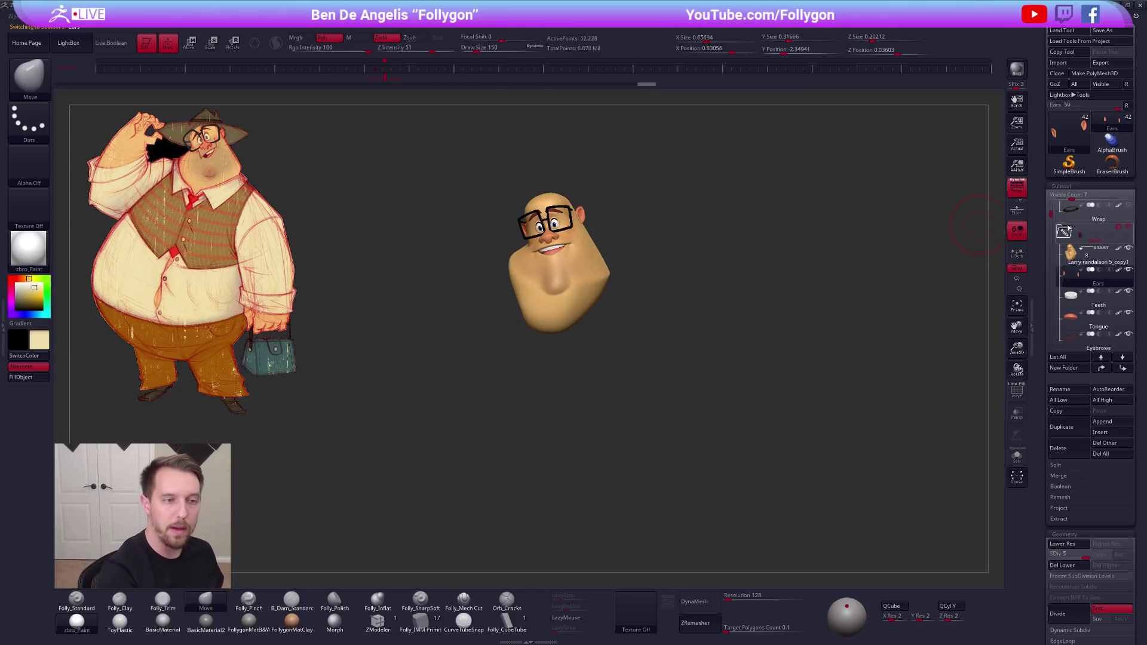
pyautogui.scroll(3, 1051, 213)
pyautogui.click(1073, 280)
pyautogui.click(1075, 320)
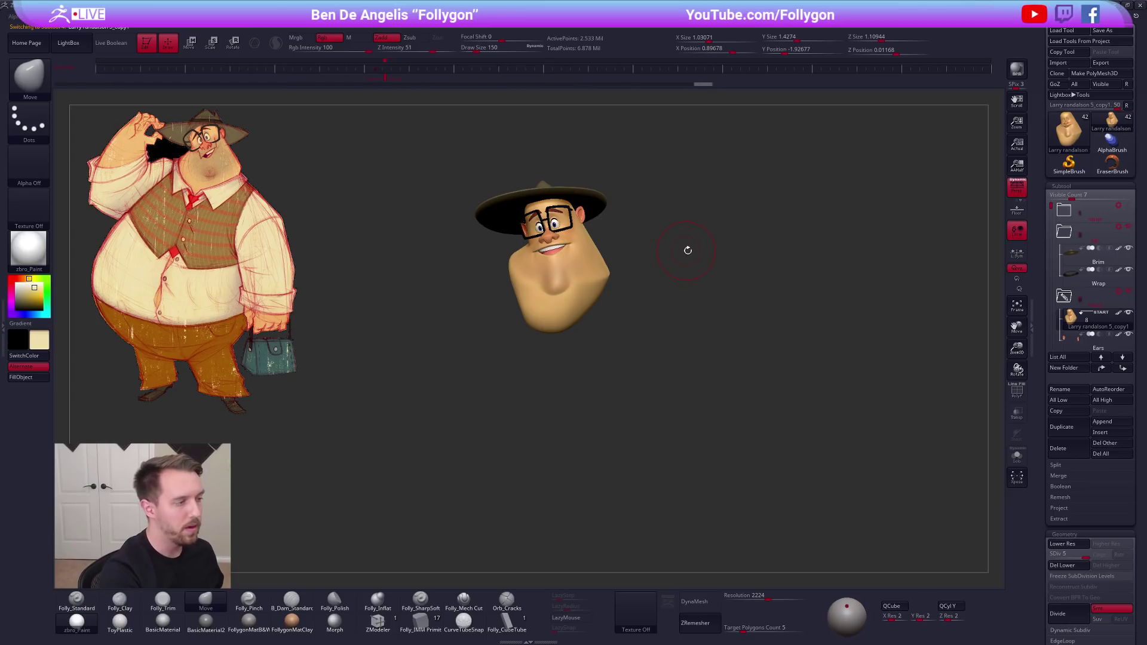
# Generate a combined posing mesh of the visible head and hat with TPoseMesh and display it in the grey Follygon material
pyautogui.press('space')
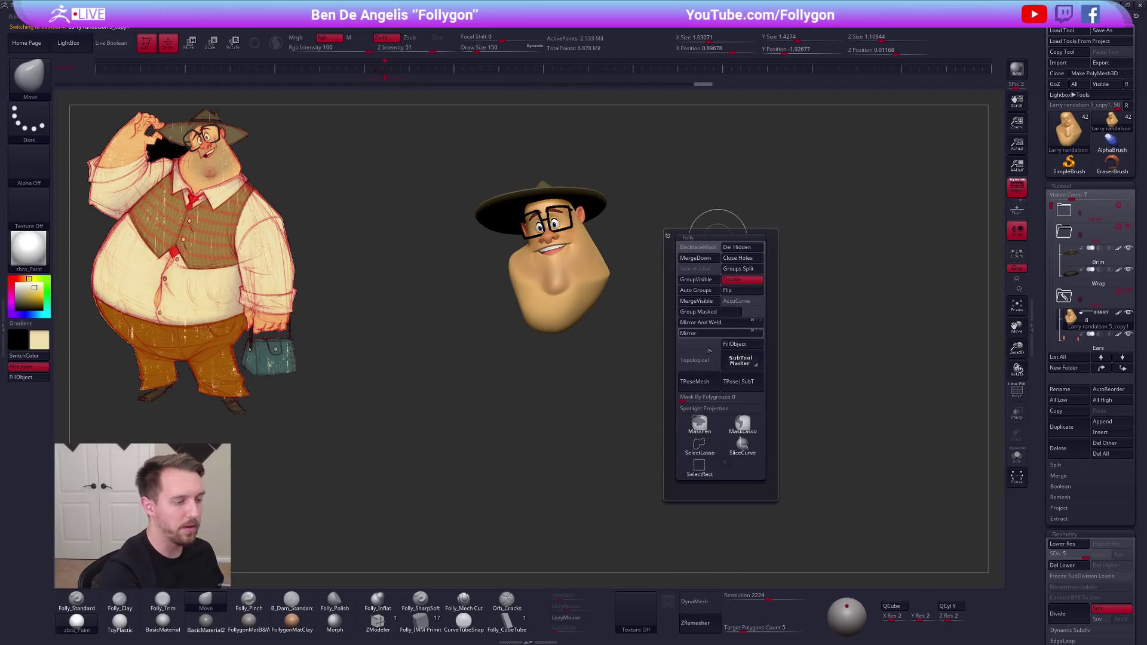
pyautogui.click(704, 386)
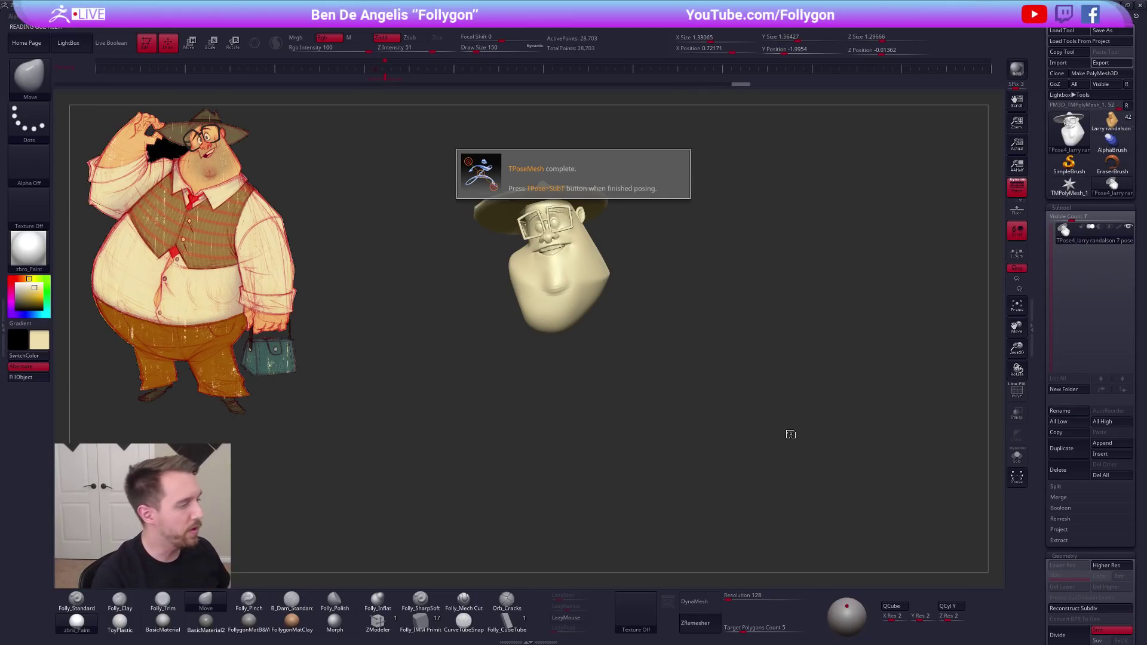
pyautogui.click(16, 284)
pyautogui.click(248, 623)
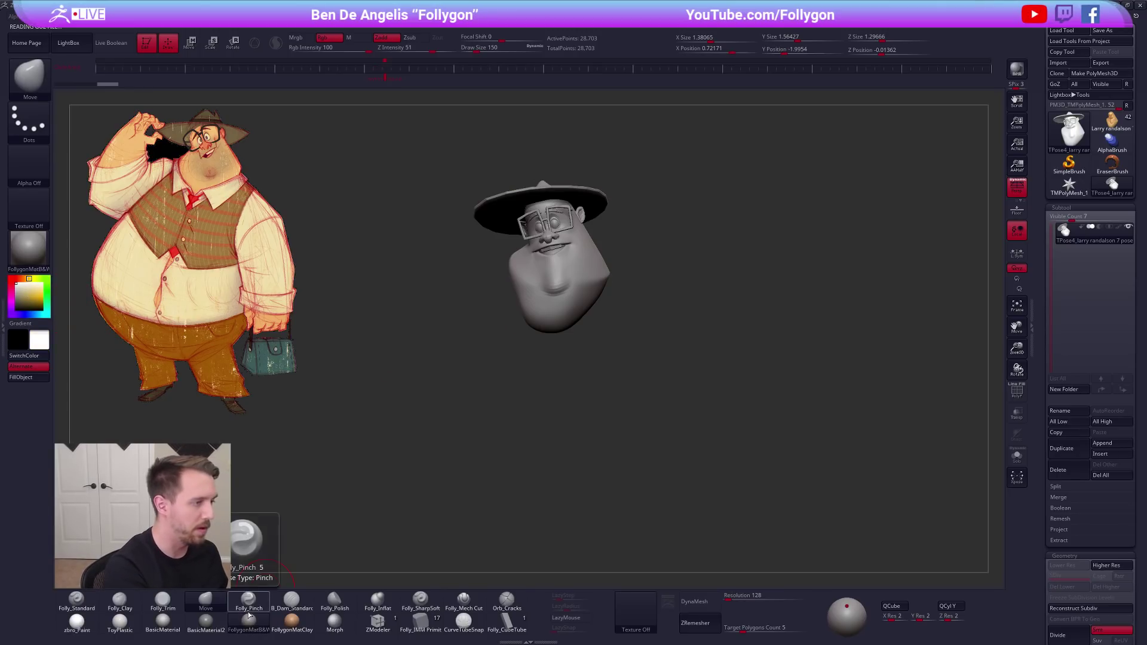
pyautogui.keyDown('ctrl'); pyautogui.moveTo(572, 239); pyautogui.dragTo(583, 263, button='right'); pyautogui.keyUp('ctrl')
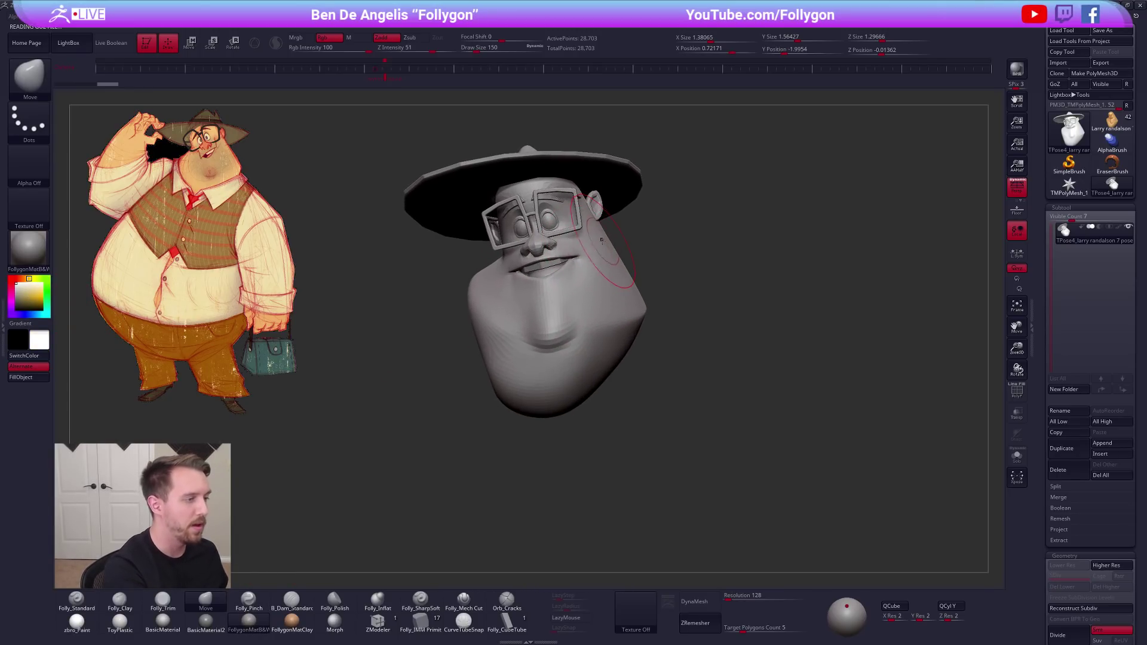
pyautogui.keyDown('alt'); pyautogui.moveTo(639, 332); pyautogui.dragTo(640, 372, button='right'); pyautogui.keyUp('alt')
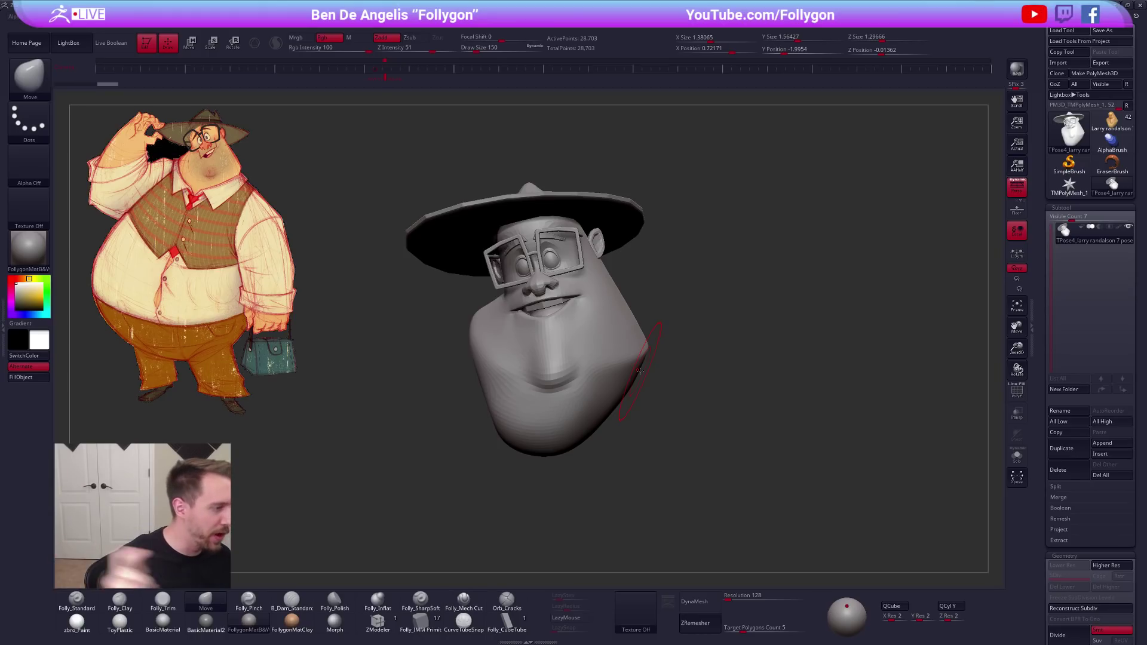
# Choose SelectLasso, display the polyframe, and try hiding the teeth and tongue polygroups before restoring full visibility
pyautogui.moveTo(627, 263)
pyautogui.mouseDown()
pyautogui.moveTo(612, 261)
pyautogui.moveTo(632, 275)
pyautogui.moveTo(598, 279)
pyautogui.moveTo(595, 306)
pyautogui.mouseUp()
pyautogui.hotkey('shift', 'f')
pyautogui.hotkey('shift', 'f')
pyautogui.press('space')
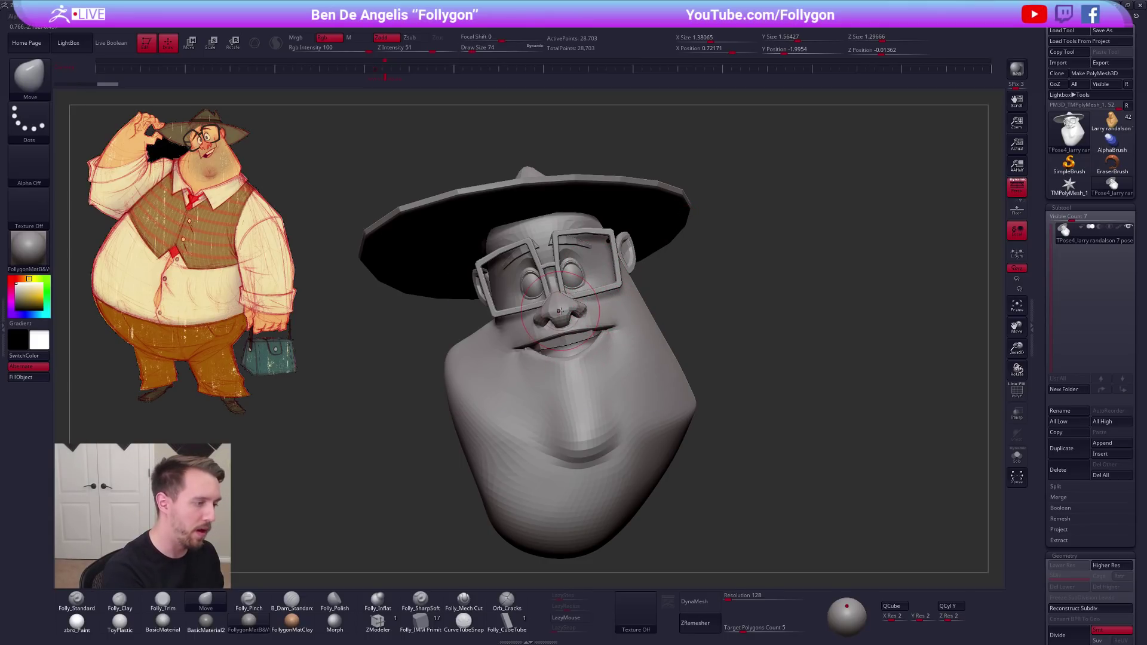
pyautogui.hotkey('shift', 'f')
pyautogui.hotkey('shift', 'f')
pyautogui.hotkey('ctrl', 'space')
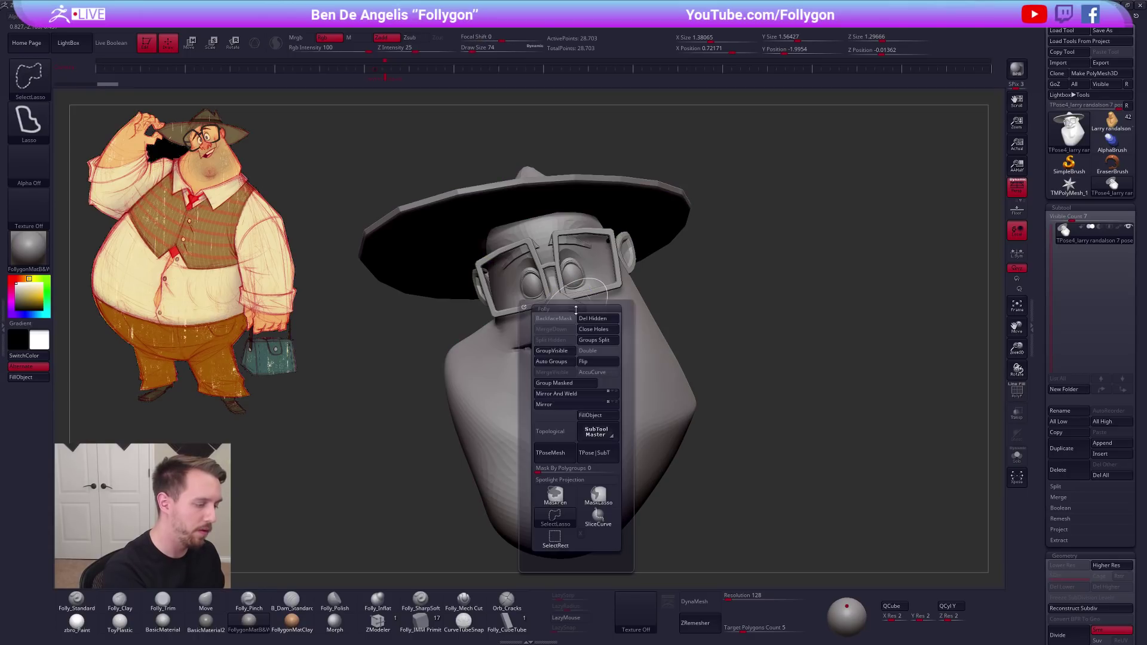
pyautogui.keyDown('ctrl'); pyautogui.keyDown('shift'); pyautogui.click(566, 342); pyautogui.keyUp('shift'); pyautogui.keyUp('ctrl')
pyautogui.moveTo(566, 342); pyautogui.dragTo(612, 333, button='right')
pyautogui.keyDown('ctrl'); pyautogui.keyDown('shift'); pyautogui.moveTo(687, 293); pyautogui.dragTo(711, 282); pyautogui.keyUp('shift'); pyautogui.keyUp('ctrl')
pyautogui.hotkey('shift', 'f')
pyautogui.keyDown('ctrl'); pyautogui.keyDown('shift'); pyautogui.click(562, 351); pyautogui.keyUp('shift'); pyautogui.keyUp('ctrl')
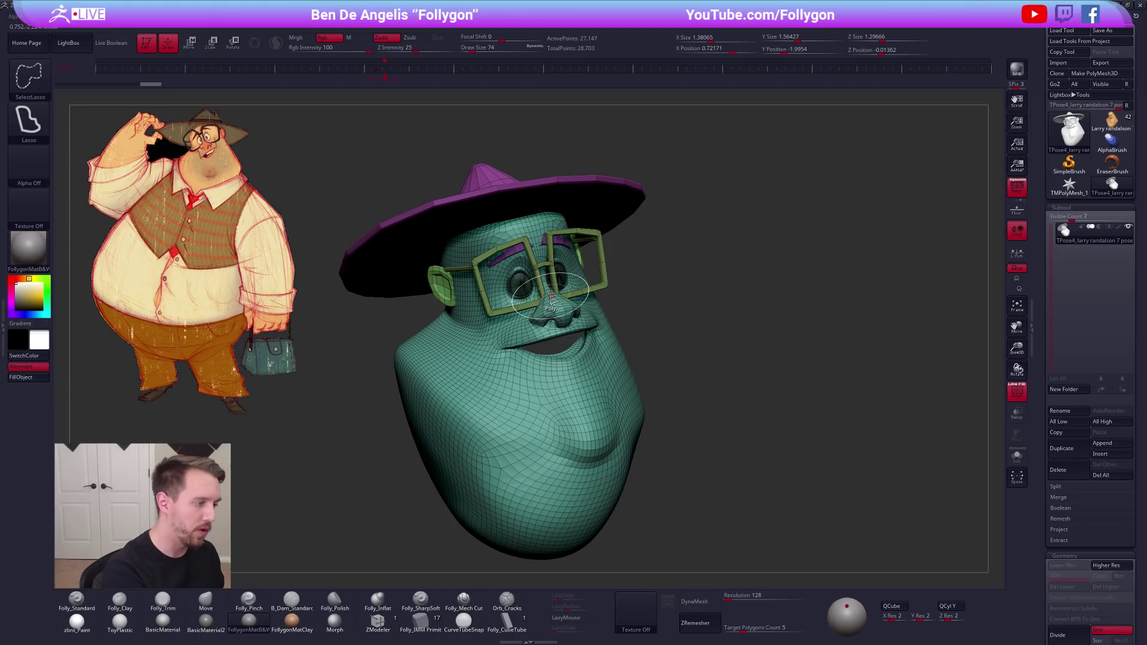
pyautogui.keyDown('ctrl'); pyautogui.keyDown('shift'); pyautogui.click(637, 320); pyautogui.keyUp('shift'); pyautogui.keyUp('ctrl')
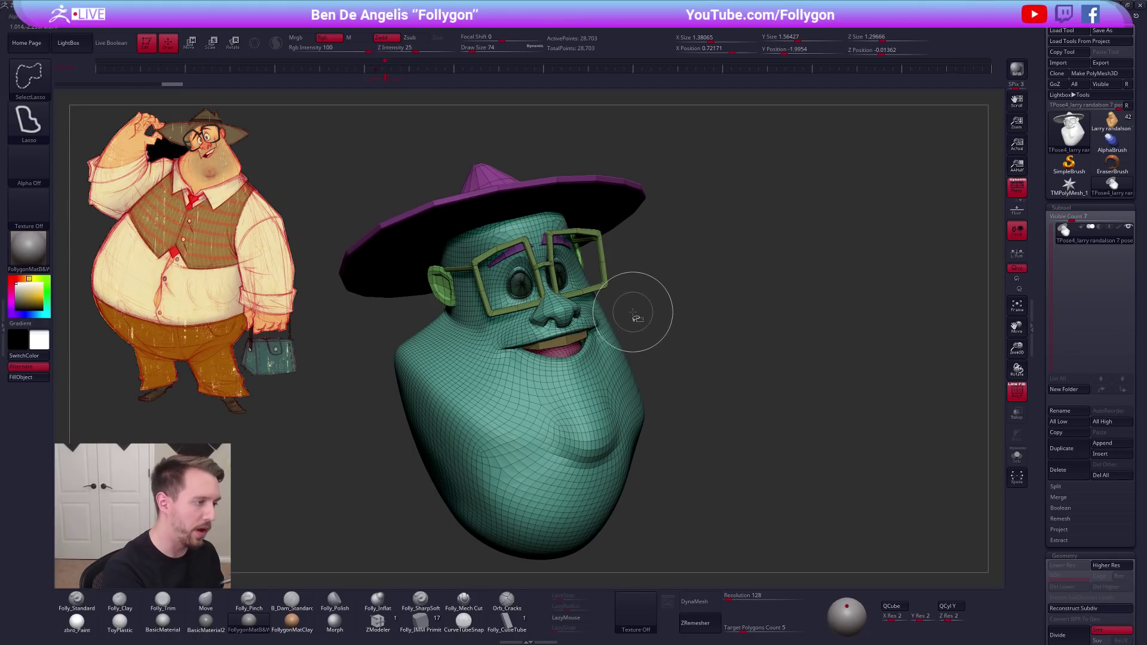
# Mask the glasses, eyes, eyebrows, teeth and tongue by hiding the head, hat and ear polygroups, and restore the full mesh
pyautogui.keyDown('ctrl'); pyautogui.keyDown('shift'); pyautogui.click(615, 349); pyautogui.keyUp('shift'); pyautogui.keyUp('ctrl')
pyautogui.keyDown('ctrl'); pyautogui.keyDown('shift'); pyautogui.click(615, 182); pyautogui.keyUp('shift'); pyautogui.keyUp('ctrl')
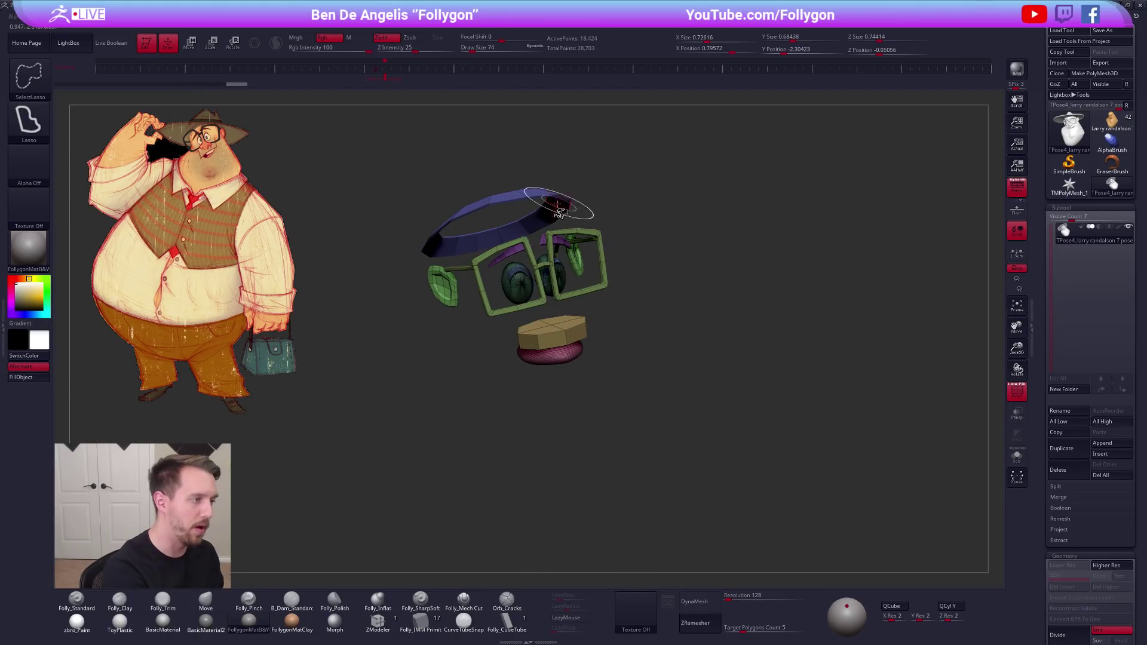
pyautogui.keyDown('ctrl'); pyautogui.keyDown('shift'); pyautogui.click(558, 206); pyautogui.keyUp('shift'); pyautogui.keyUp('ctrl')
pyautogui.hotkey('shift', 'f')
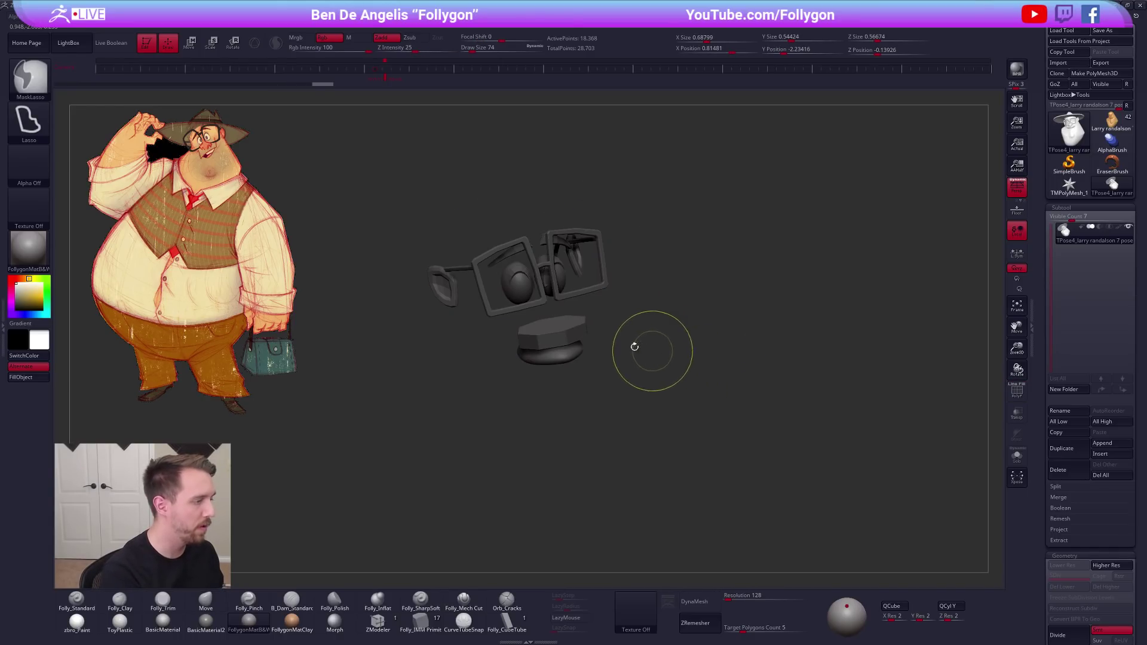
pyautogui.hotkey('shift', 'f')
pyautogui.hotkey('shift', 'f')
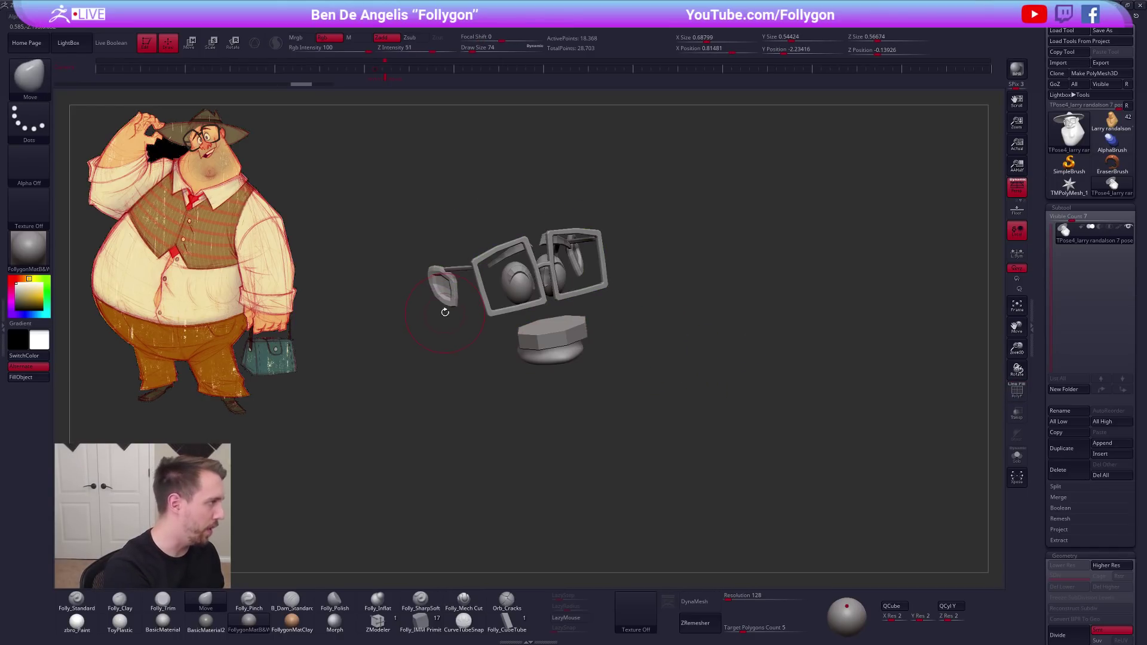
pyautogui.keyDown('ctrl'); pyautogui.keyDown('shift'); pyautogui.click(448, 299); pyautogui.keyUp('shift'); pyautogui.keyUp('ctrl')
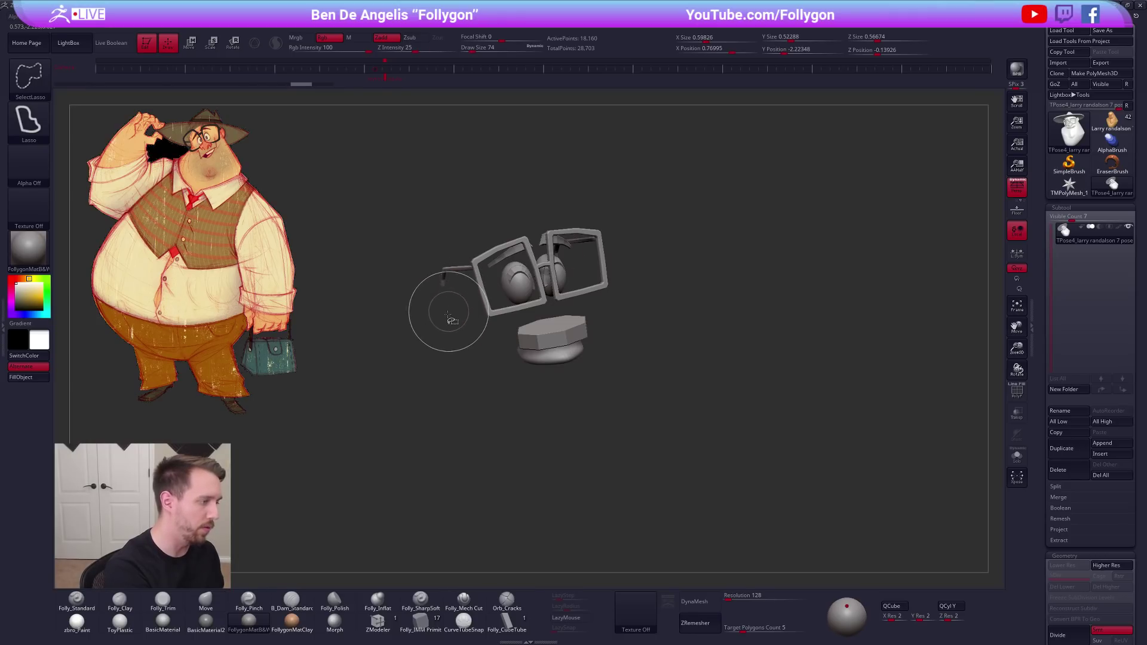
pyautogui.keyDown('ctrl'); pyautogui.click(684, 478); pyautogui.keyUp('ctrl')
pyautogui.keyDown('ctrl'); pyautogui.keyDown('shift'); pyautogui.click(684, 478); pyautogui.keyUp('shift'); pyautogui.keyUp('ctrl')
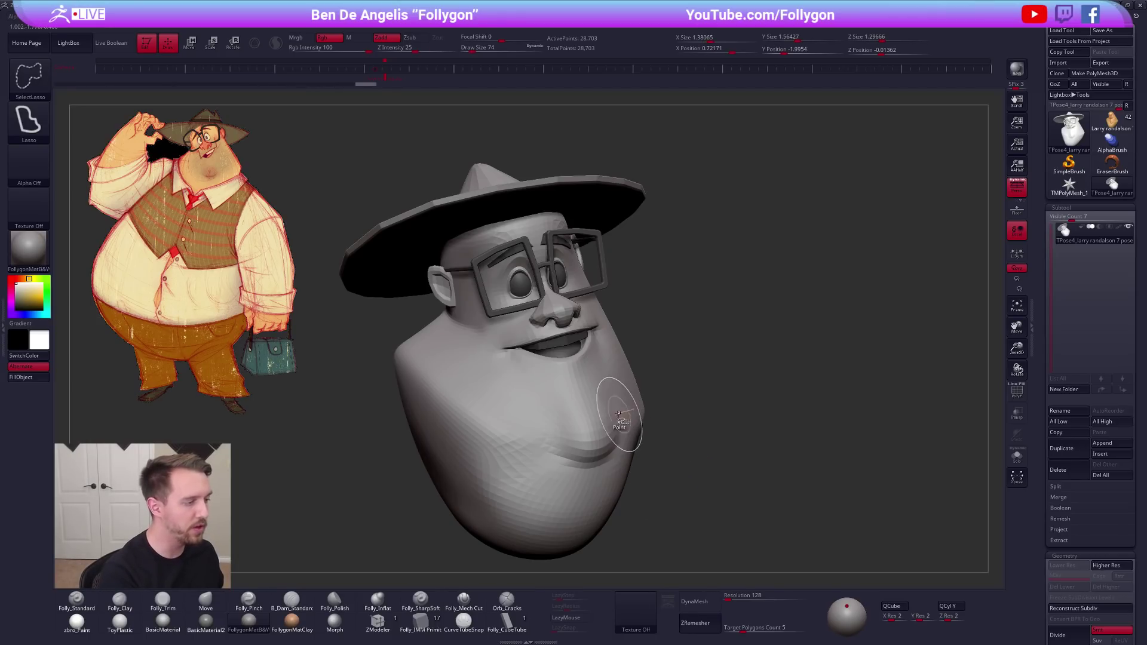
# Turn off perspective, isolate the head's skin, and lasso-mask the face around the eyes, nose and mouth, trimming the mask over the cheeks
pyautogui.click(1017, 187)
pyautogui.moveTo(586, 362)
pyautogui.mouseDown(button='right')
pyautogui.moveTo(618, 365)
pyautogui.moveTo(602, 385)
pyautogui.moveTo(667, 352)
pyautogui.moveTo(657, 353)
pyautogui.mouseUp(button='right')
pyautogui.keyDown('ctrl'); pyautogui.keyDown('shift'); pyautogui.click(603, 381); pyautogui.keyUp('shift'); pyautogui.keyUp('ctrl')
pyautogui.press('space')
pyautogui.click(665, 376)
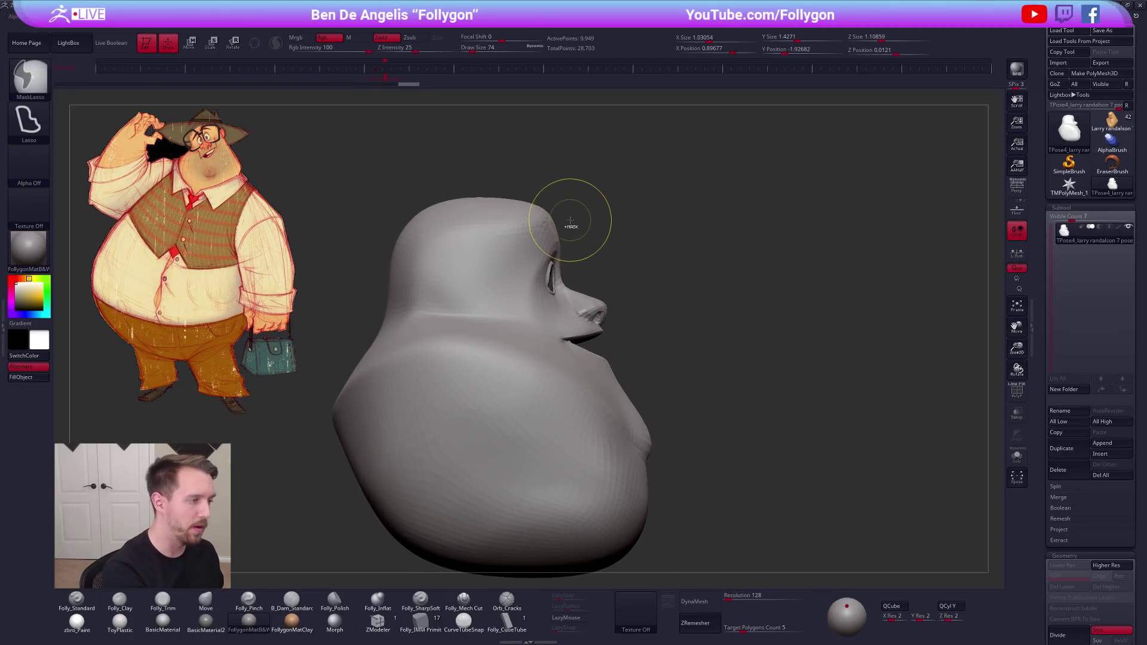
pyautogui.moveTo(568, 227)
pyautogui.keyDown('ctrl'); pyautogui.mouseDown()
pyautogui.moveTo(549, 236)
pyautogui.moveTo(528, 346)
pyautogui.moveTo(578, 397)
pyautogui.moveTo(659, 388)
pyautogui.moveTo(705, 332)
pyautogui.mouseUp(); pyautogui.keyUp('ctrl')
pyautogui.moveTo(687, 346); pyautogui.dragTo(647, 382, button='right')
pyautogui.moveTo(546, 307)
pyautogui.keyDown('ctrl'); pyautogui.keyDown('alt'); pyautogui.mouseDown()
pyautogui.moveTo(565, 446)
pyautogui.moveTo(418, 315)
pyautogui.mouseUp(); pyautogui.keyUp('alt'); pyautogui.keyUp('ctrl')
pyautogui.keyDown('alt'); pyautogui.moveTo(632, 405); pyautogui.dragTo(589, 414, button='right'); pyautogui.keyUp('alt')
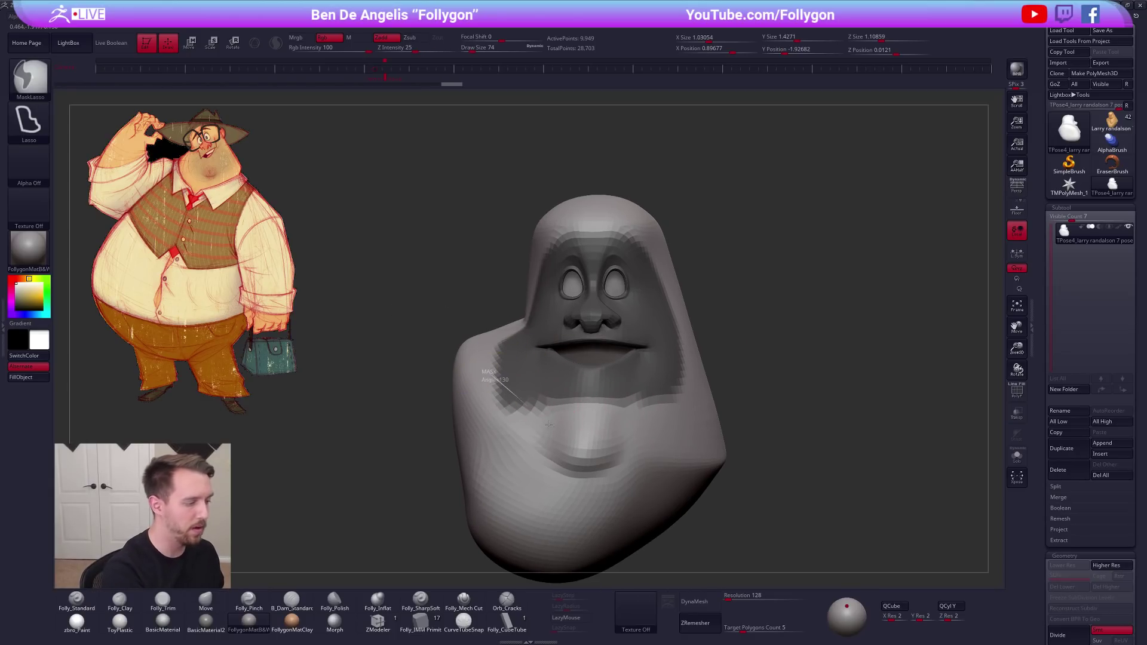
pyautogui.keyDown('ctrl'); pyautogui.keyDown('alt'); pyautogui.moveTo(492, 377); pyautogui.dragTo(453, 469); pyautogui.keyUp('alt'); pyautogui.keyUp('ctrl')
# Show the full head and hat, soften the face mask's edge, and invert it to leave the facial features unmasked
pyautogui.keyDown('ctrl'); pyautogui.keyDown('shift'); pyautogui.click(770, 388); pyautogui.keyUp('shift'); pyautogui.keyUp('ctrl')
pyautogui.keyDown('ctrl'); pyautogui.click(672, 382); pyautogui.keyUp('ctrl')
pyautogui.keyDown('ctrl'); pyautogui.click(673, 384); pyautogui.keyUp('ctrl')
pyautogui.moveTo(673, 385)
pyautogui.mouseDown(button='right')
pyautogui.moveTo(691, 389)
pyautogui.moveTo(663, 387)
pyautogui.mouseUp(button='right')
pyautogui.keyDown('ctrl'); pyautogui.click(711, 383); pyautogui.keyUp('ctrl')
pyautogui.keyDown('ctrl'); pyautogui.click(692, 399); pyautogui.keyUp('ctrl')
# Lay a rotation action line from the nose outward across the face and check the facial tilt from several angles
pyautogui.press('r')
pyautogui.moveTo(572, 319); pyautogui.dragTo(838, 302)
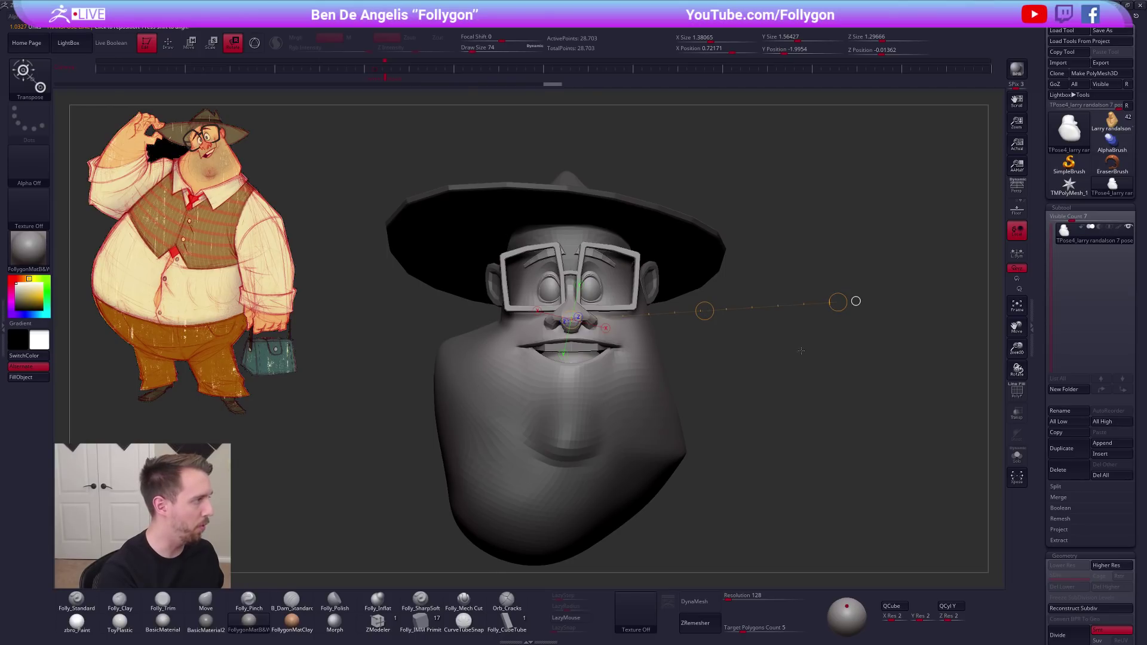
pyautogui.moveTo(838, 302); pyautogui.dragTo(828, 284)
pyautogui.moveTo(767, 347); pyautogui.dragTo(755, 372)
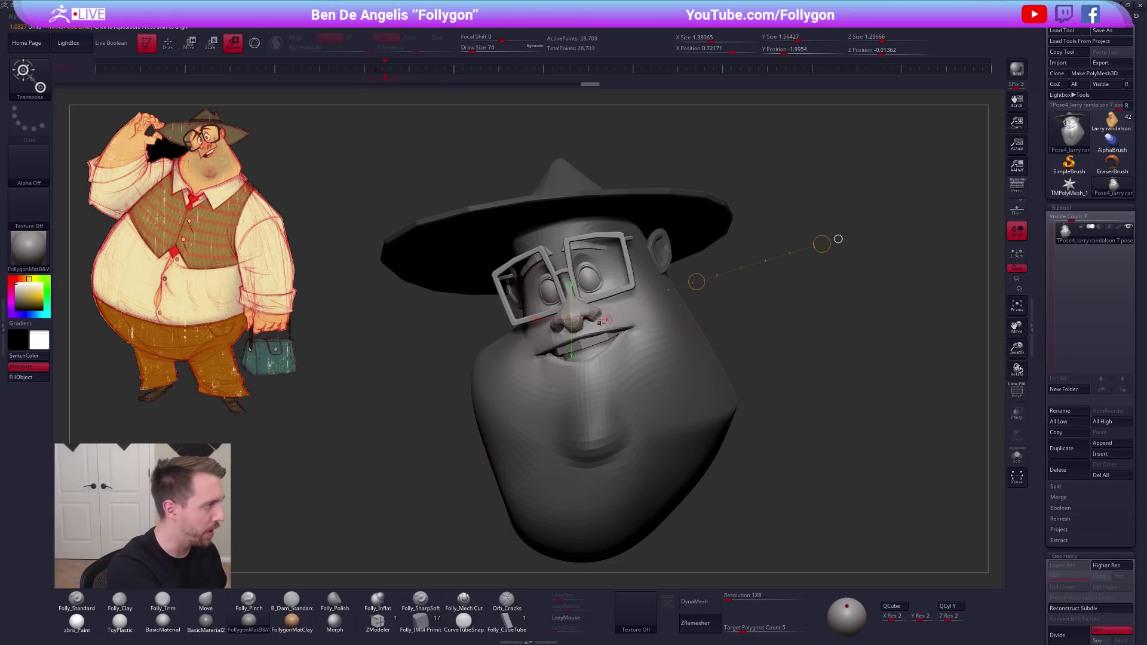
pyautogui.moveTo(671, 361); pyautogui.dragTo(686, 353, button='right')
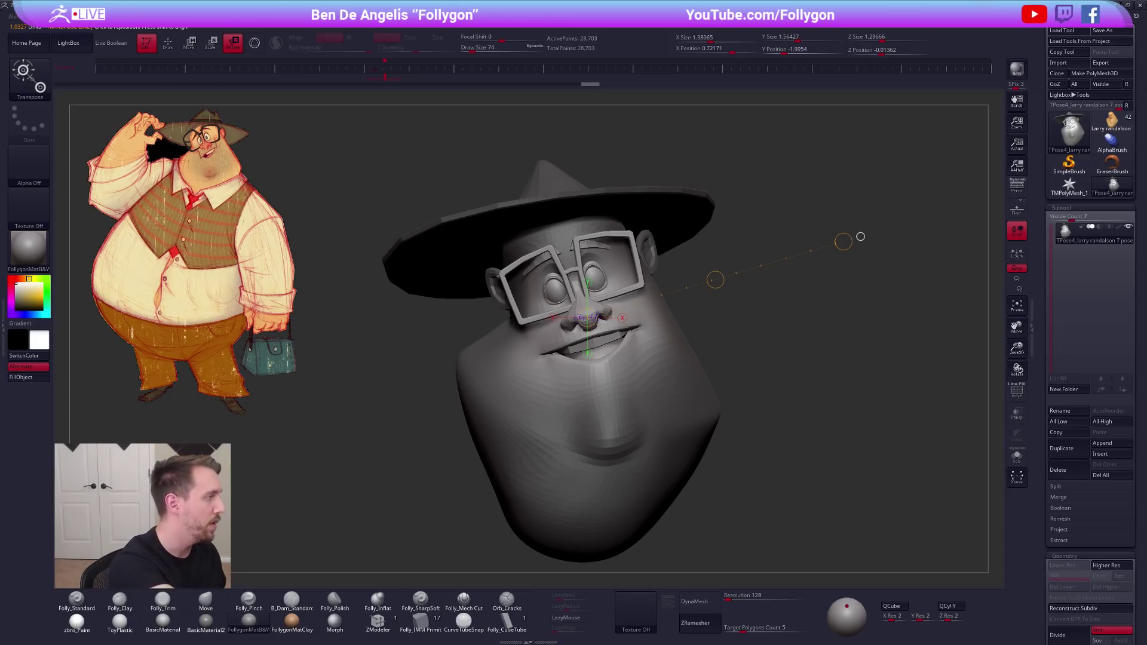
pyautogui.moveTo(686, 387); pyautogui.dragTo(710, 365, button='right')
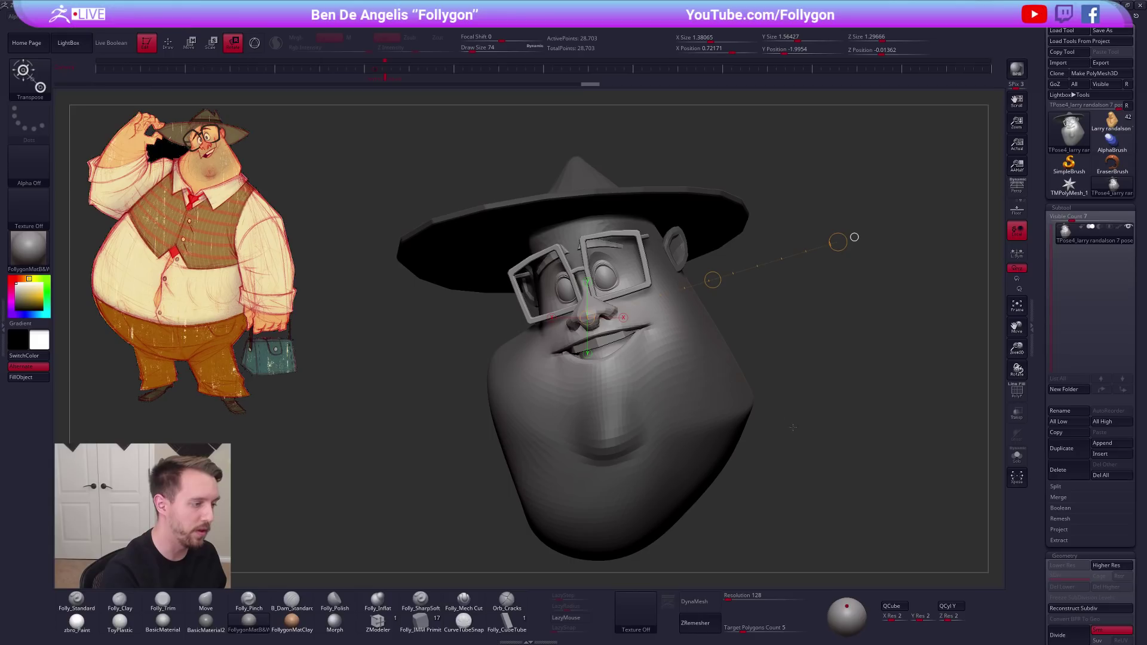
# Compare the action line's angle with the concept drawing's face and redraw it outward from the nose
pyautogui.click(565, 290)
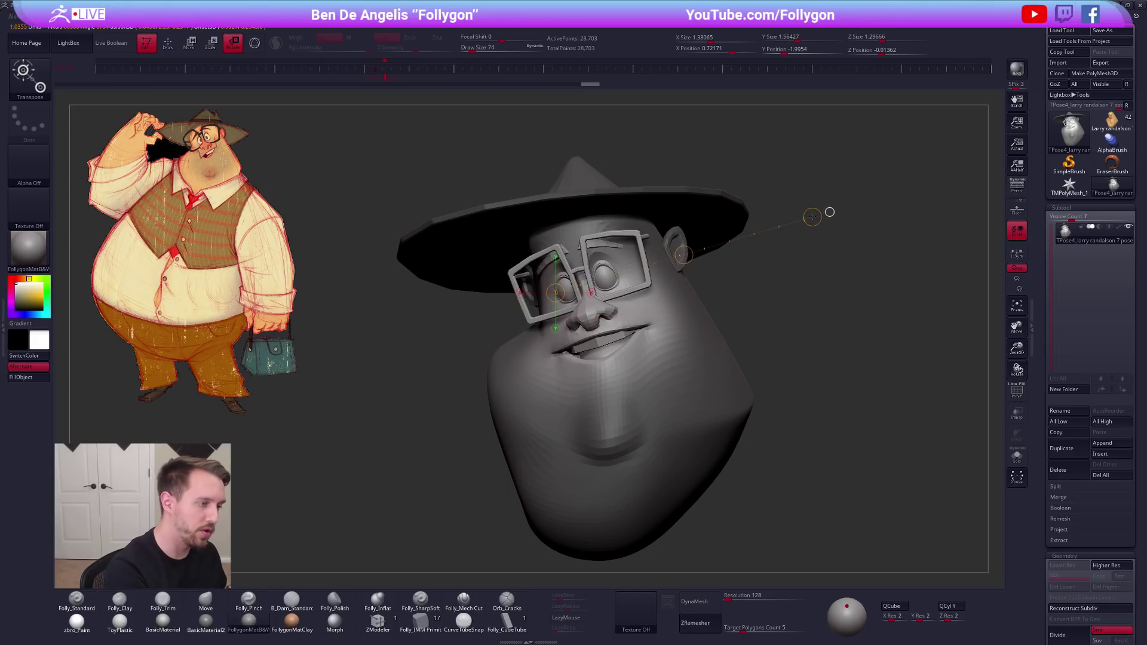
pyautogui.moveTo(805, 216); pyautogui.dragTo(359, 94)
pyautogui.moveTo(602, 338); pyautogui.dragTo(615, 336, button='right')
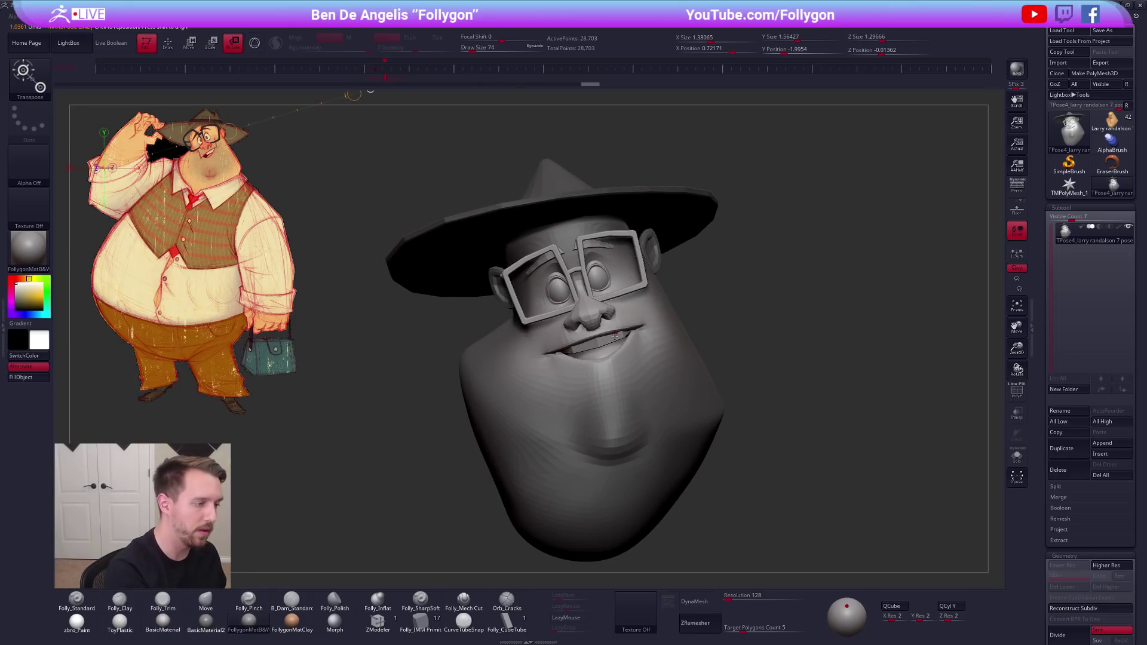
pyautogui.moveTo(590, 316); pyautogui.dragTo(780, 278)
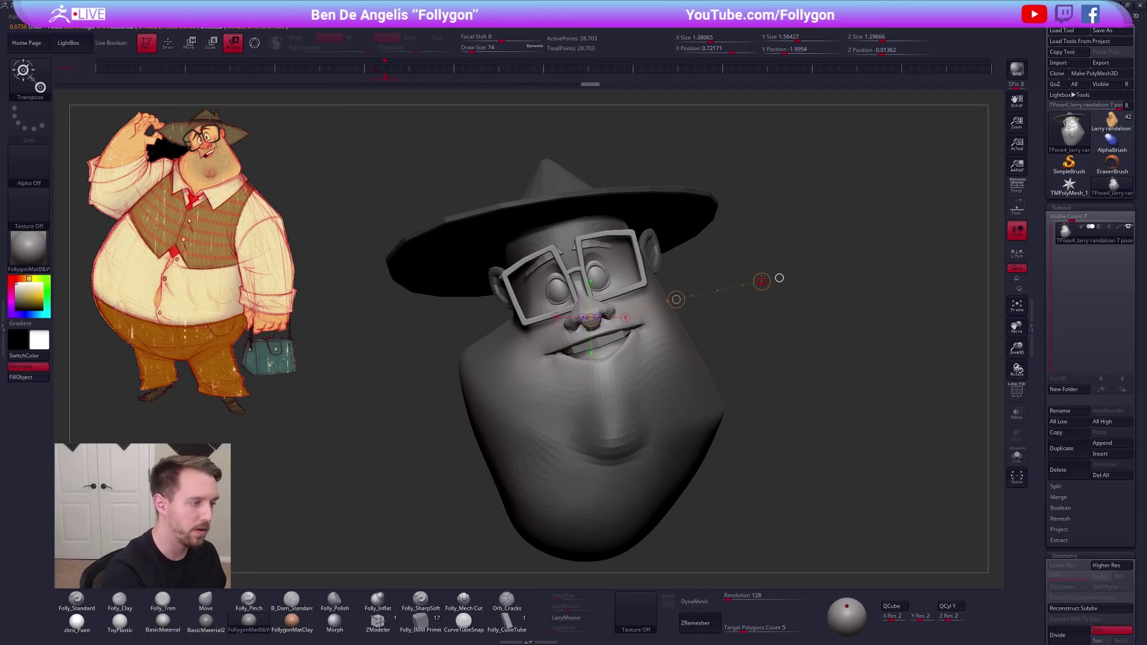
pyautogui.moveTo(761, 346); pyautogui.dragTo(734, 349, button='right')
pyautogui.moveTo(806, 483); pyautogui.dragTo(821, 477, button='right')
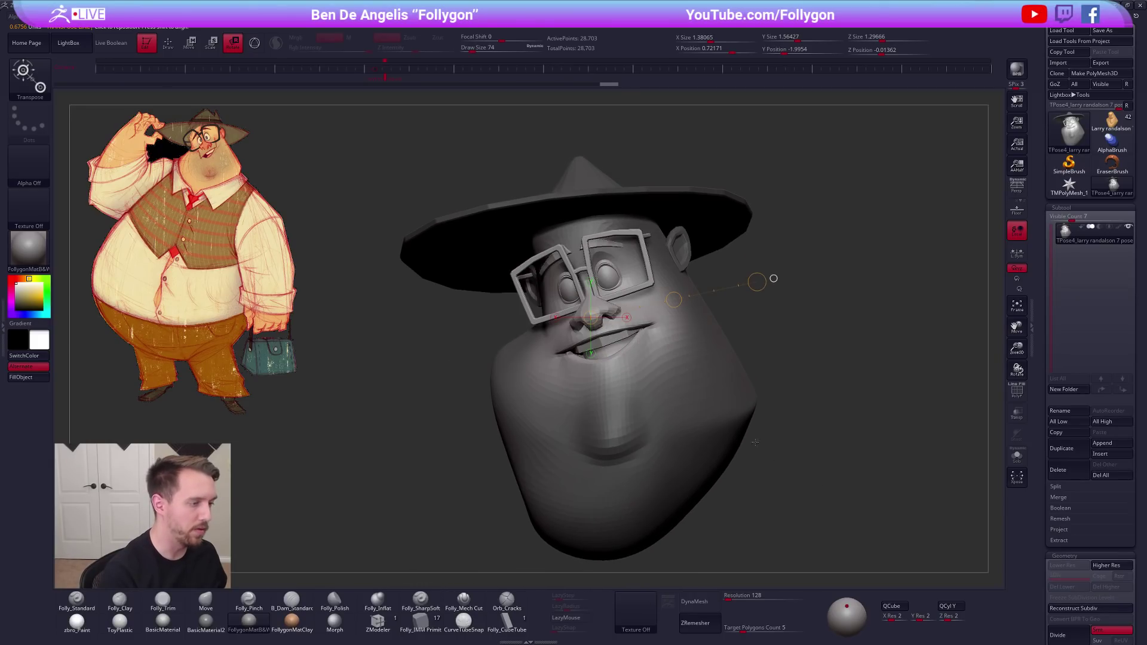
# Set the Move brush's draw size to 88 and pull the mouth corner farther outward and up into the cheek
pyautogui.press('q')
pyautogui.press('space')
pyautogui.moveTo(602, 283); pyautogui.dragTo(623, 292)
pyautogui.press('space')
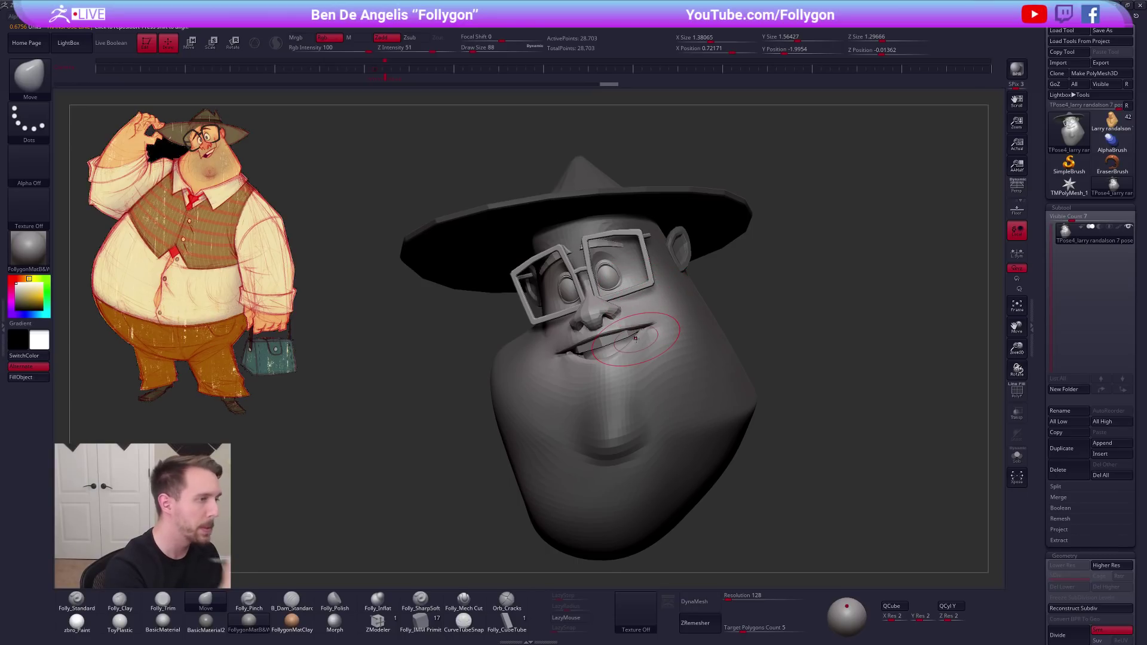
pyautogui.moveTo(635, 338); pyautogui.dragTo(657, 323)
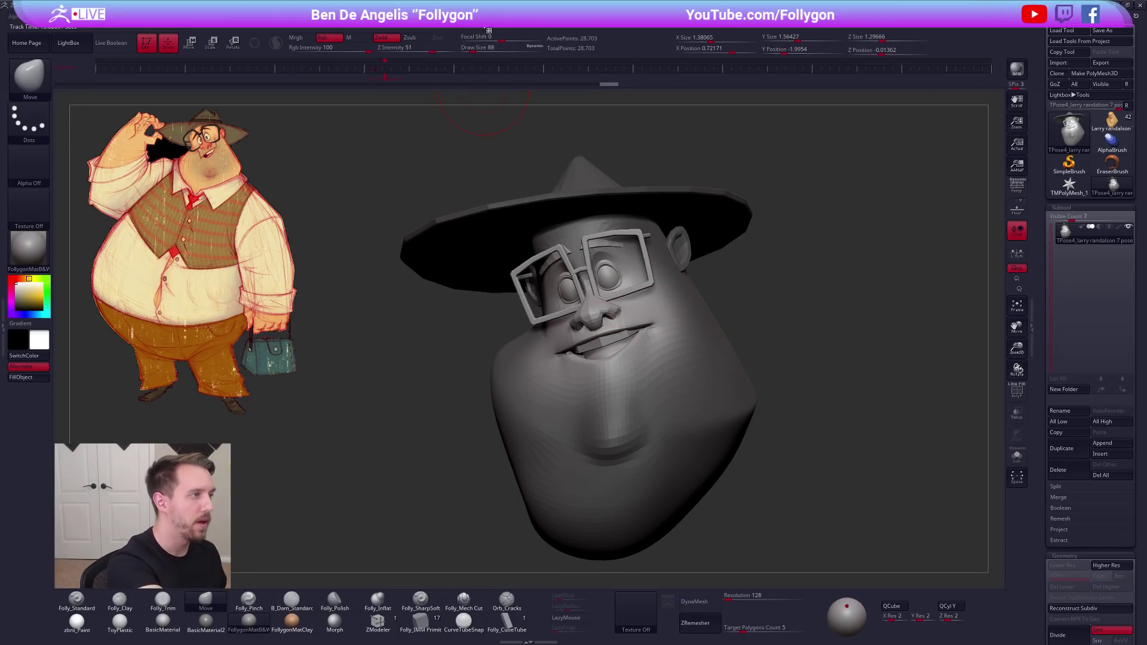
# Enlarge the concept drawing's head and place it as a translucent overlay on the sculpted head
pyautogui.moveTo(476, 17)
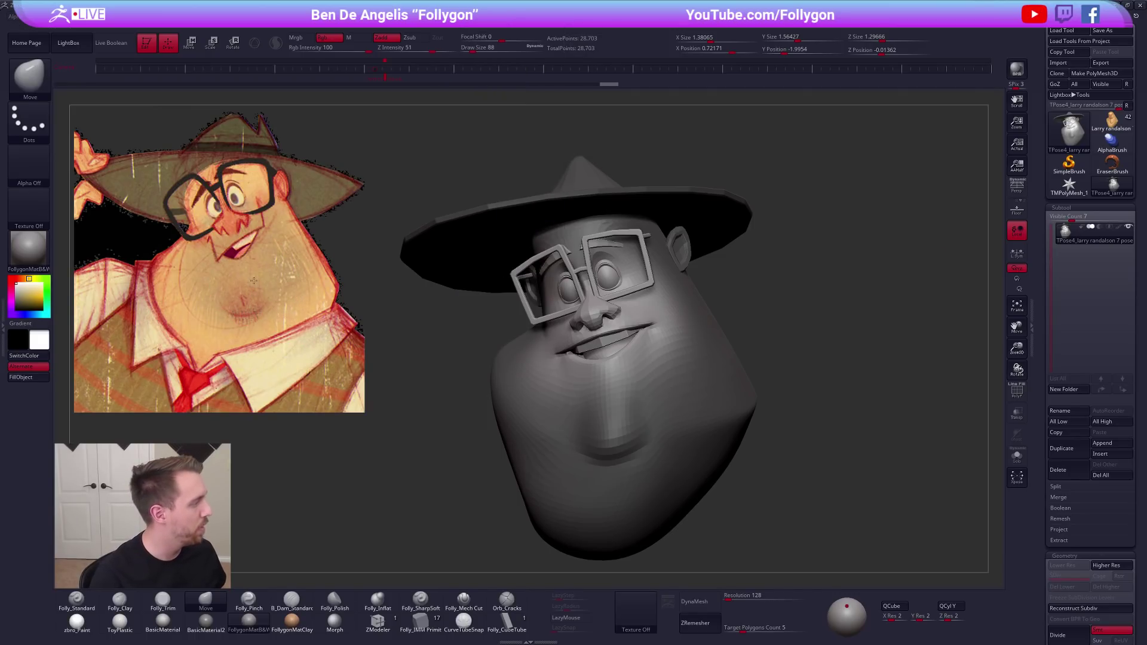
pyautogui.moveTo(691, 443); pyautogui.dragTo(664, 421, button='right')
pyautogui.press('z')
pyautogui.moveTo(301, 353); pyautogui.dragTo(648, 417)
pyautogui.moveTo(692, 376); pyautogui.dragTo(578, 341)
pyautogui.moveTo(597, 276)
pyautogui.mouseDown()
pyautogui.moveTo(607, 312)
pyautogui.moveTo(588, 308)
pyautogui.mouseUp()
pyautogui.click(629, 448)
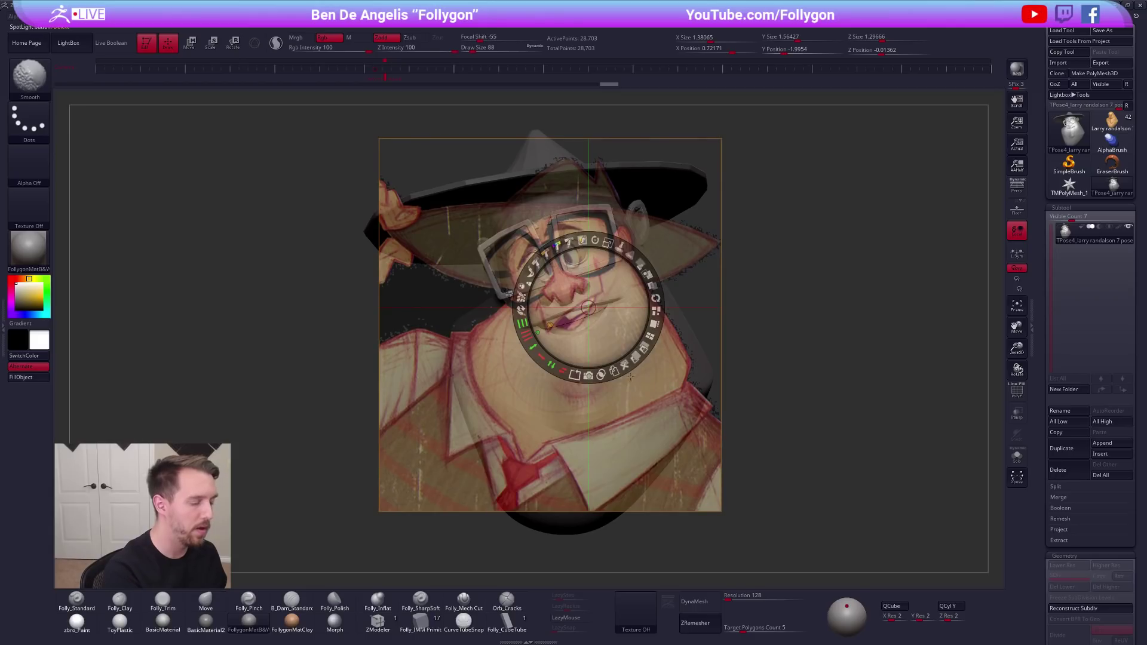
# Adjust the wireframed head's view and scale the overlaid concept drawing up until its face lines up with the model's
pyautogui.hotkey('shift', 'z')
pyautogui.hotkey('shift', 'f')
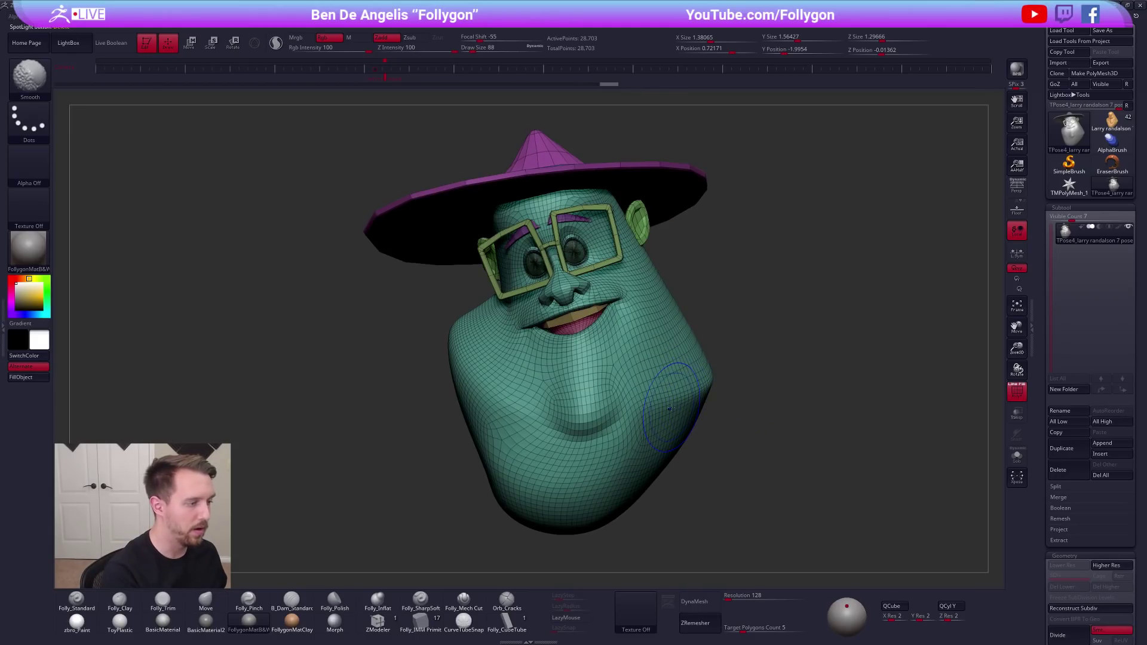
pyautogui.hotkey('shift', 'z')
pyautogui.keyDown('ctrl'); pyautogui.moveTo(651, 394); pyautogui.dragTo(639, 388, button='right'); pyautogui.keyUp('ctrl')
pyautogui.press('z')
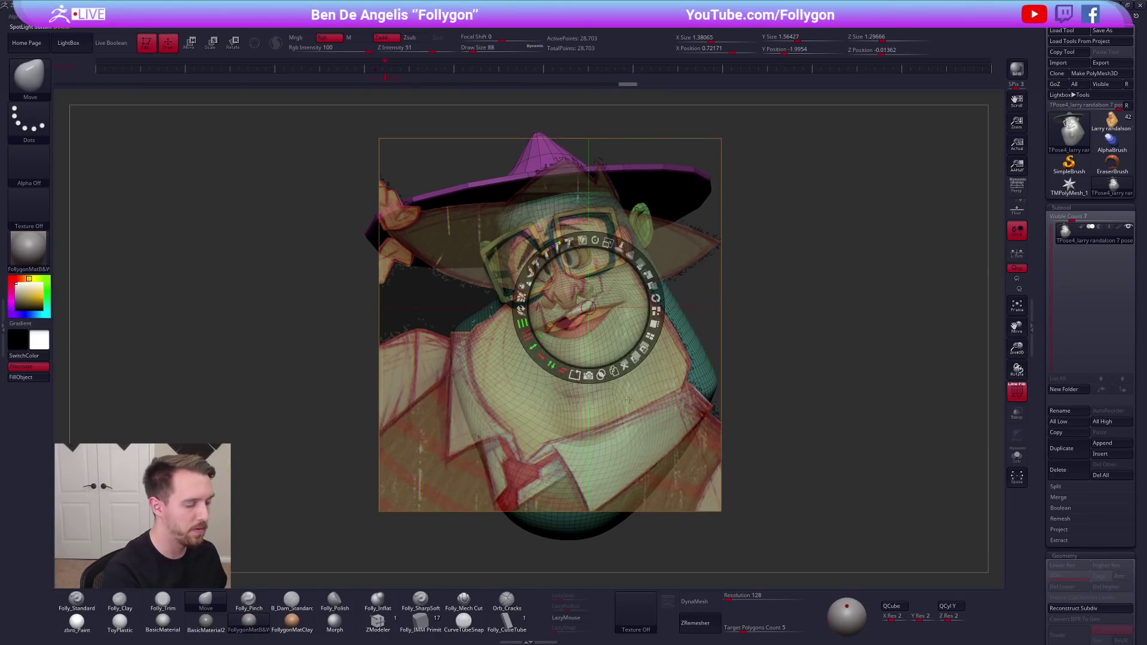
pyautogui.moveTo(608, 242); pyautogui.dragTo(593, 315)
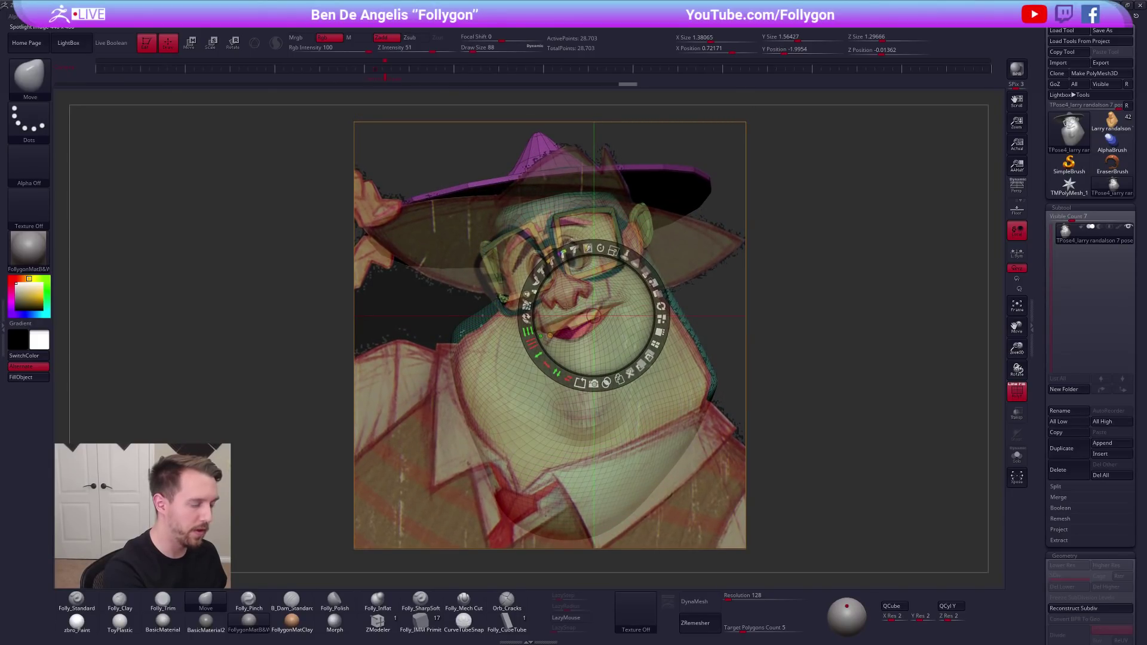
pyautogui.click(696, 512)
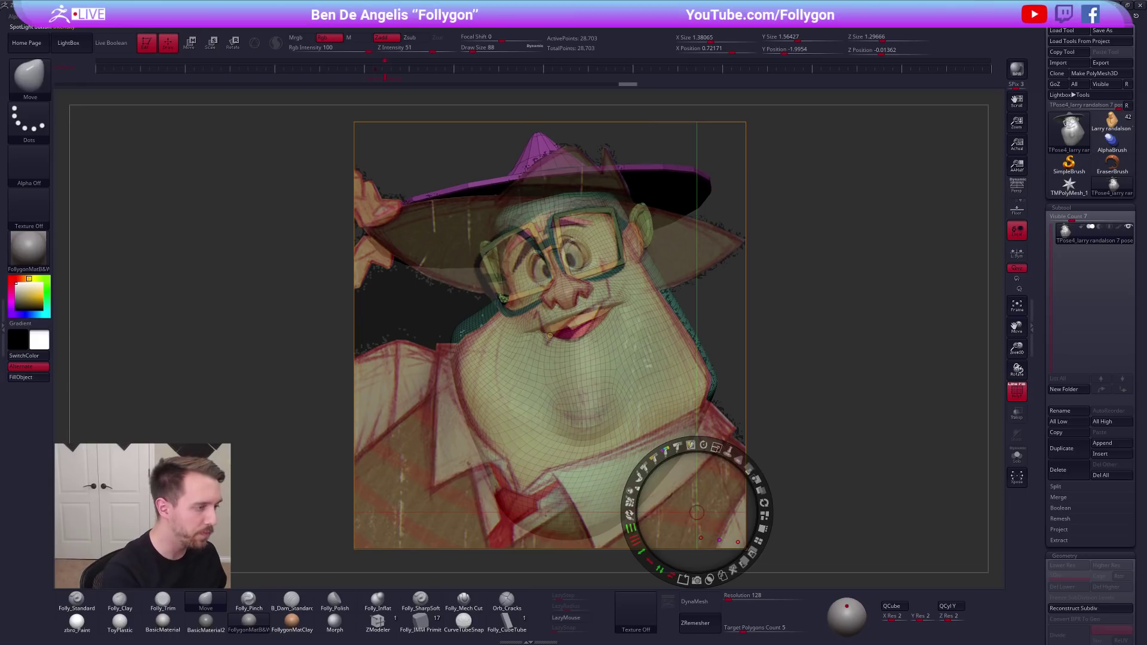
# Compare the head's face, glasses and jaw outline against the overlaid concept drawing, with and without the wireframe
pyautogui.hotkey('shift', 'z')
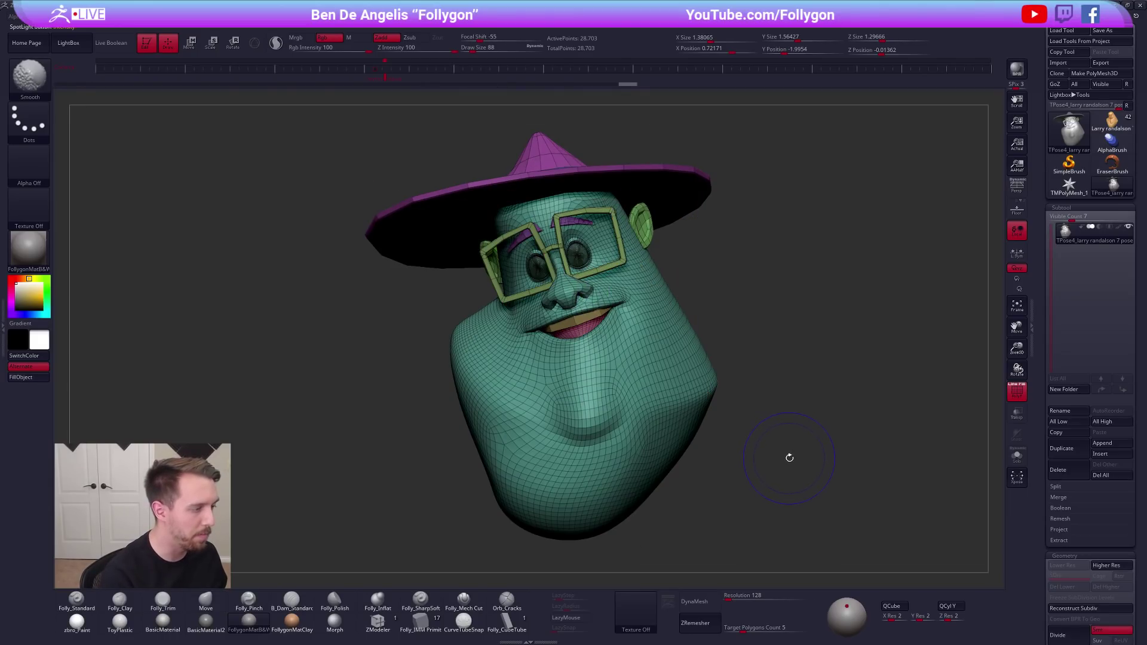
pyautogui.hotkey('shift', 'z')
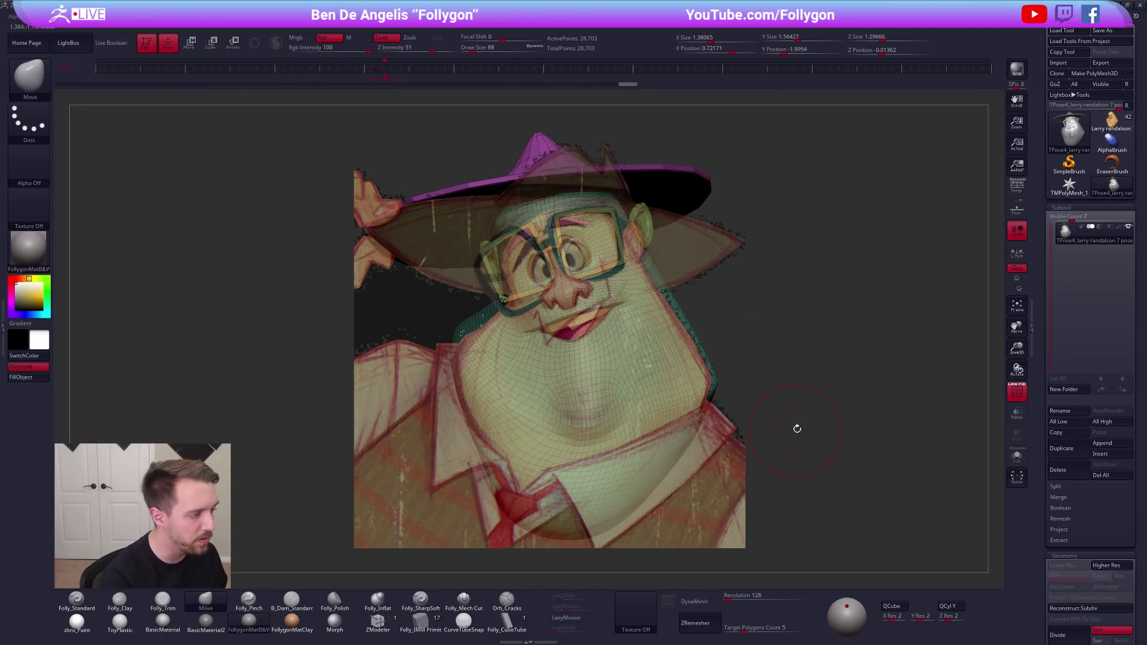
pyautogui.press('shift')
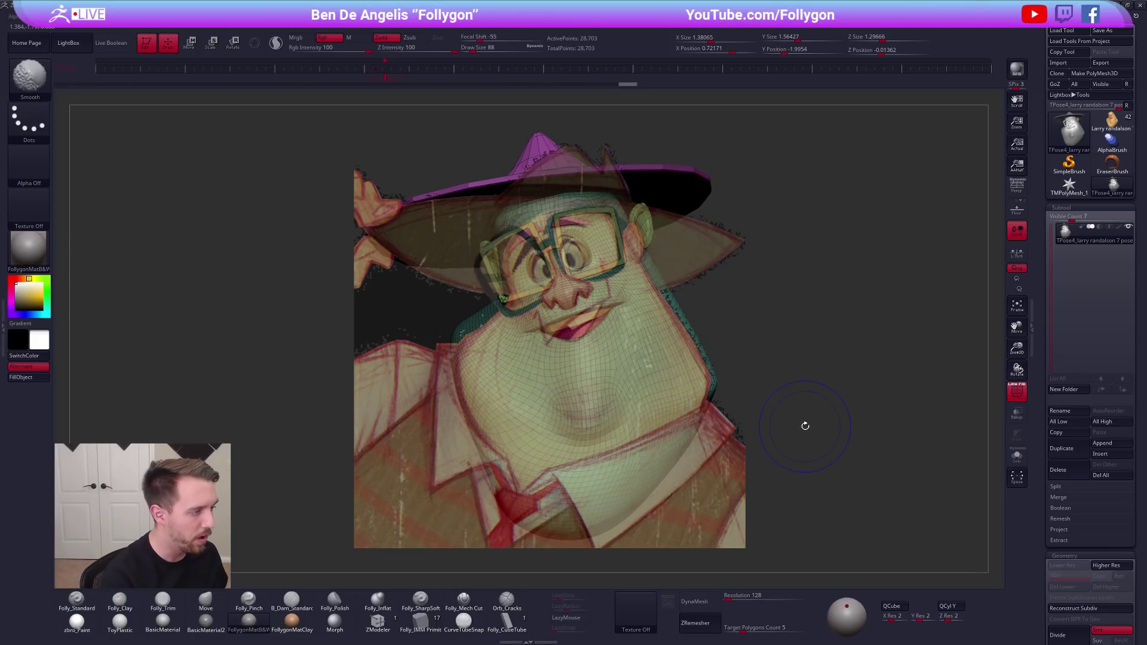
pyautogui.hotkey('shift', 'z')
pyautogui.hotkey('shift', 'z')
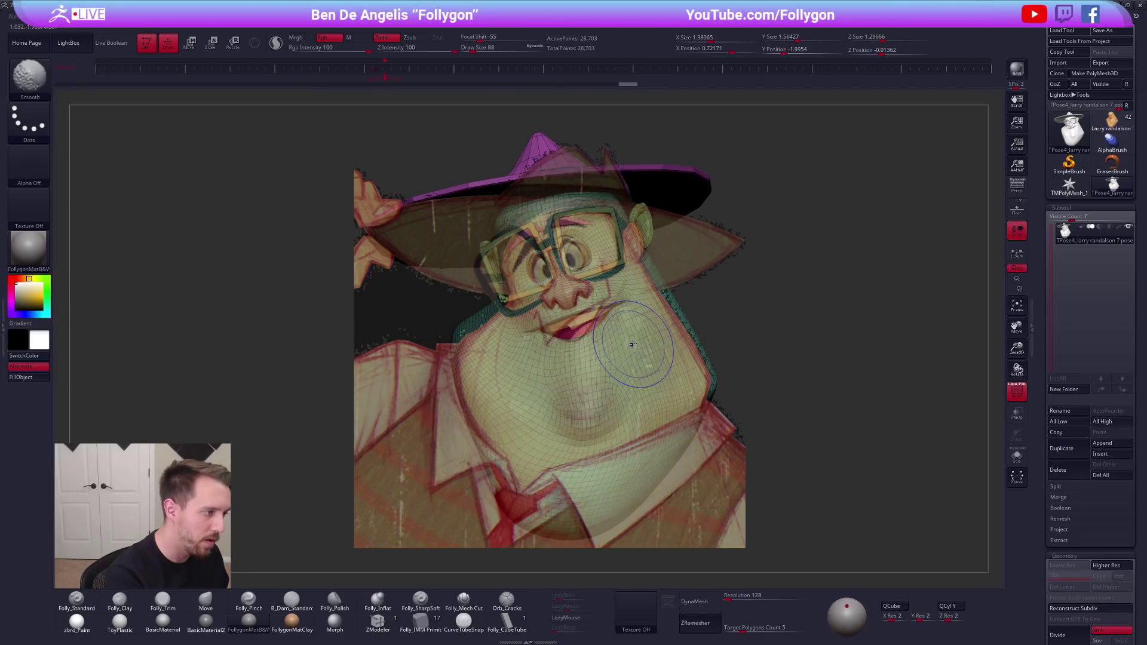
pyautogui.press('z')
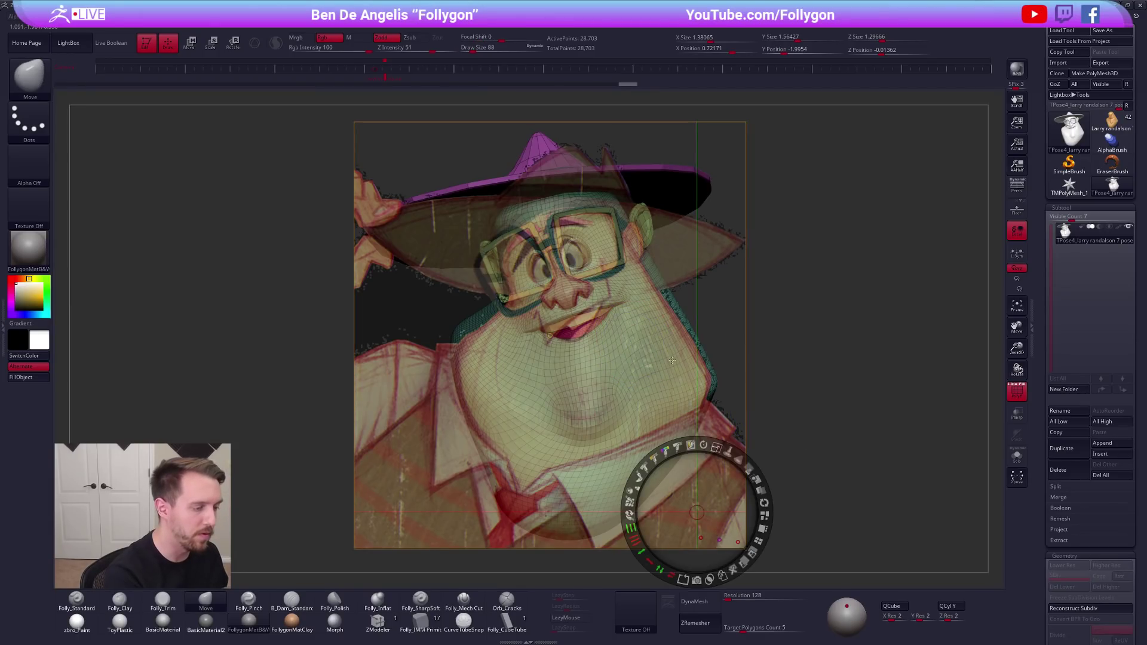
pyautogui.hotkey('shift', 'f')
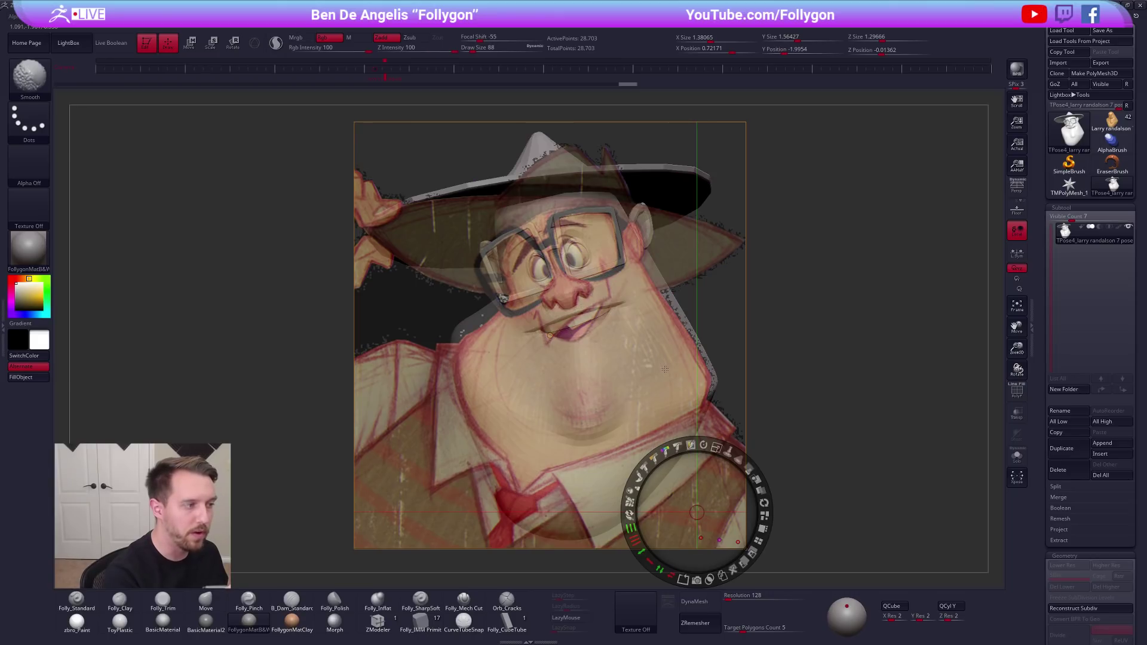
pyautogui.click(673, 370)
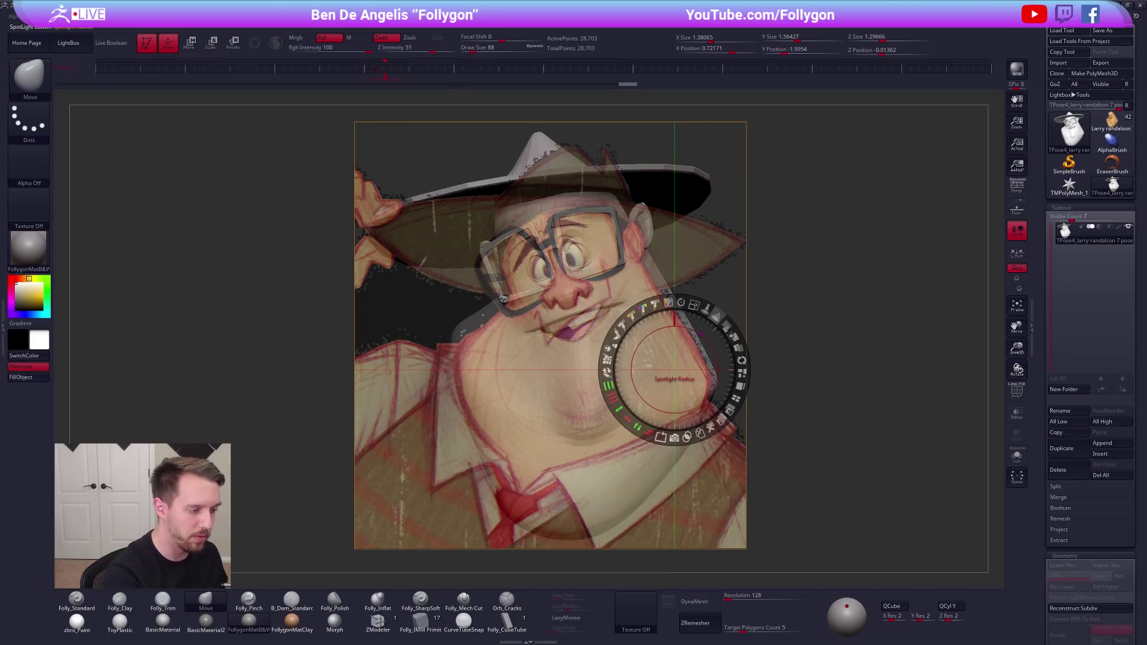
pyautogui.moveTo(725, 326)
pyautogui.mouseDown()
pyautogui.moveTo(733, 347)
pyautogui.moveTo(722, 369)
pyautogui.moveTo(726, 330)
pyautogui.moveTo(735, 346)
pyautogui.mouseUp()
pyautogui.hotkey('shift', 'z')
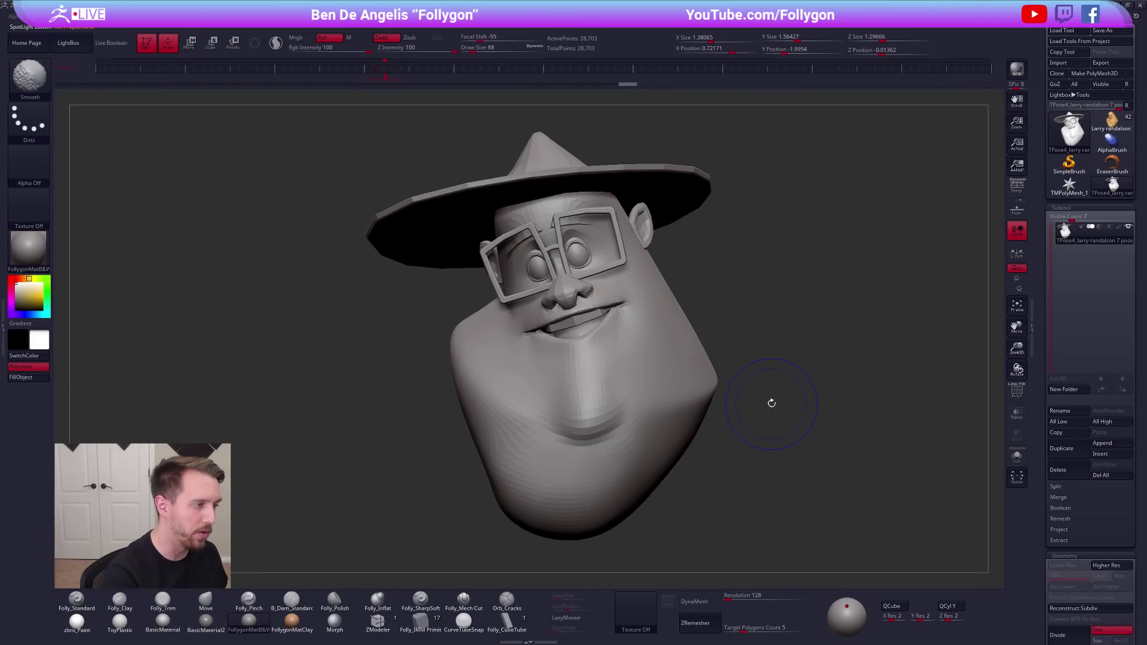
pyautogui.hotkey('shift', 'z')
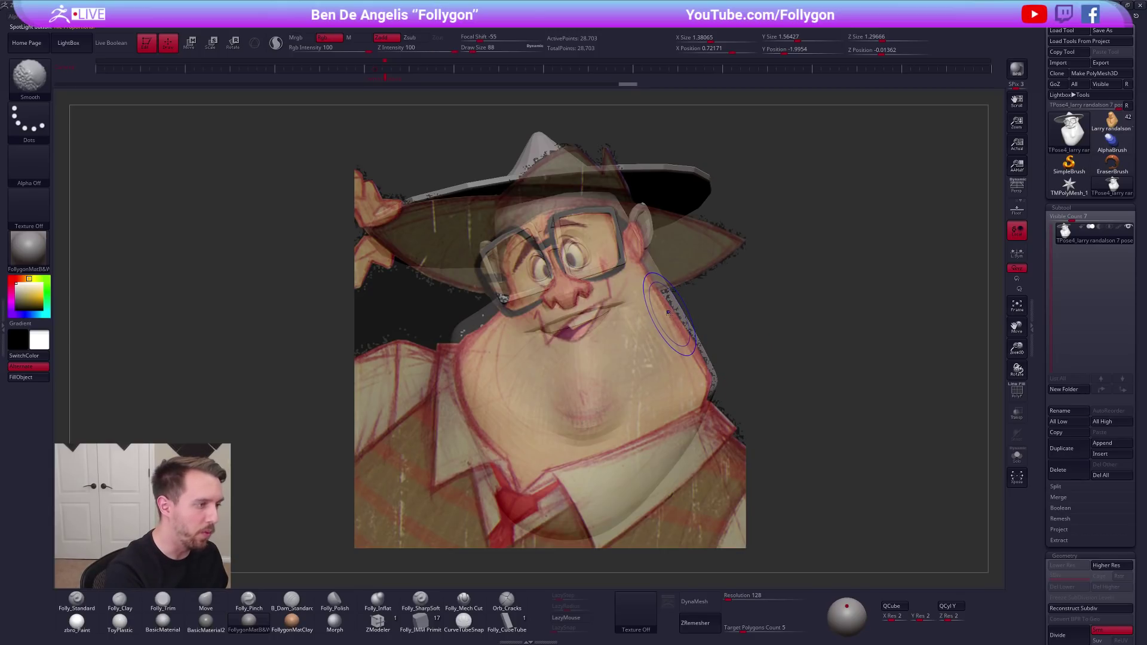
pyautogui.hotkey('shift', 'f')
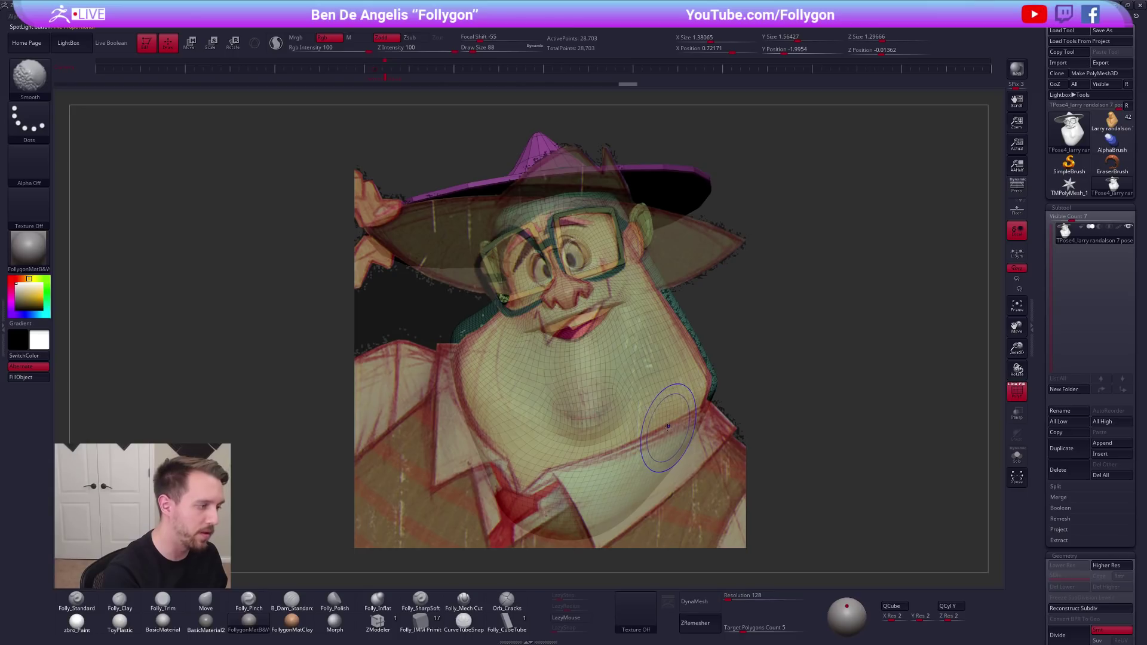
pyautogui.hotkey('shift', 'f')
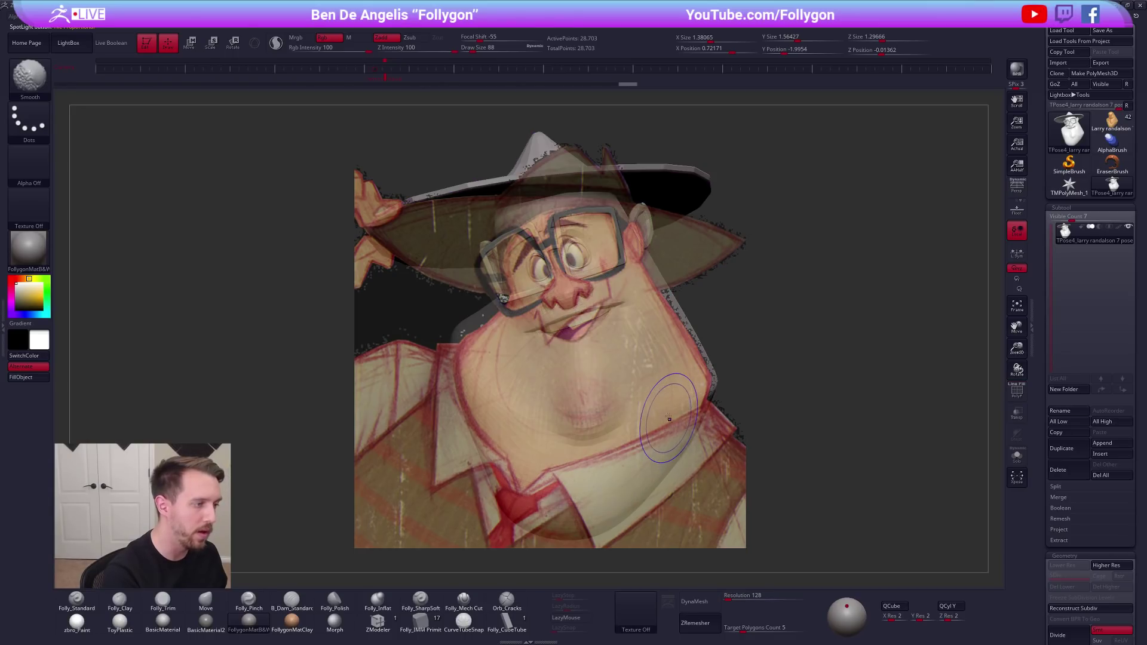
pyautogui.hotkey('shift', 'z')
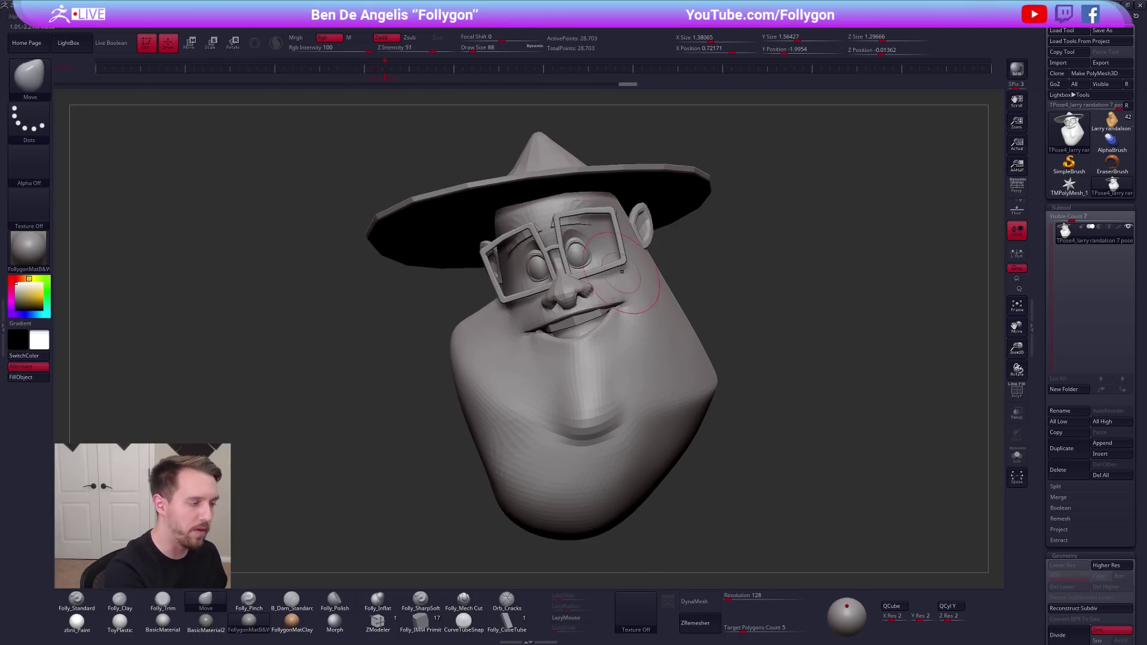
# Hide the hat's brim and crown so that the bare head stays visible
pyautogui.keyDown('ctrl'); pyautogui.keyDown('shift'); pyautogui.click(621, 179); pyautogui.keyUp('shift'); pyautogui.keyUp('ctrl')
pyautogui.keyDown('ctrl'); pyautogui.keyDown('shift'); pyautogui.click(607, 170); pyautogui.keyUp('shift'); pyautogui.keyUp('ctrl')
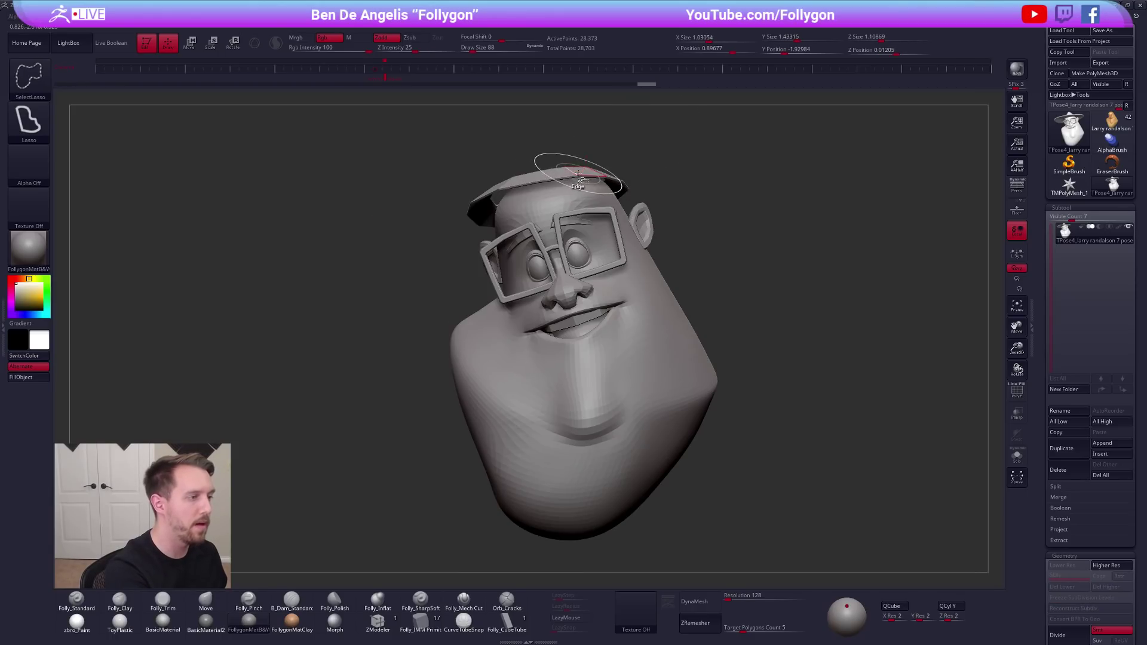
pyautogui.keyDown('ctrl'); pyautogui.keyDown('shift'); pyautogui.click(585, 172); pyautogui.keyUp('shift'); pyautogui.keyUp('ctrl')
pyautogui.hotkey('shift', 'f')
pyautogui.hotkey('shift', 'f')
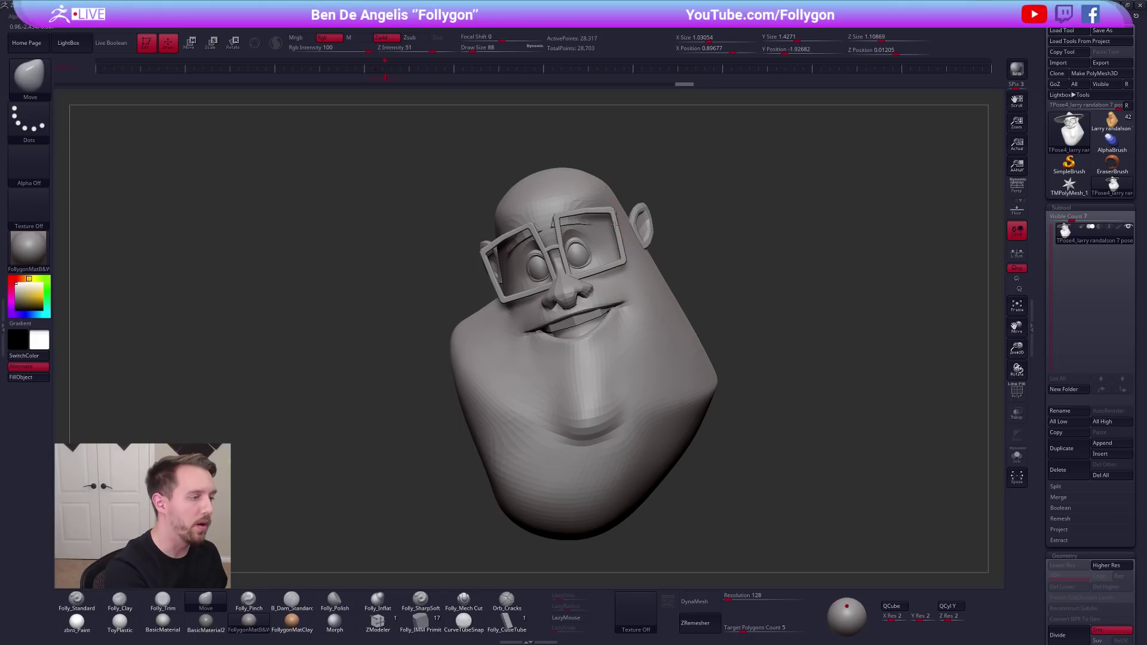
# Show the wireframe and regroup the visible head so each separate part gets its own polygroup
pyautogui.keyDown('ctrl'); pyautogui.moveTo(614, 228); pyautogui.dragTo(624, 262, button='right'); pyautogui.keyUp('ctrl')
pyautogui.hotkey('shift', 'f')
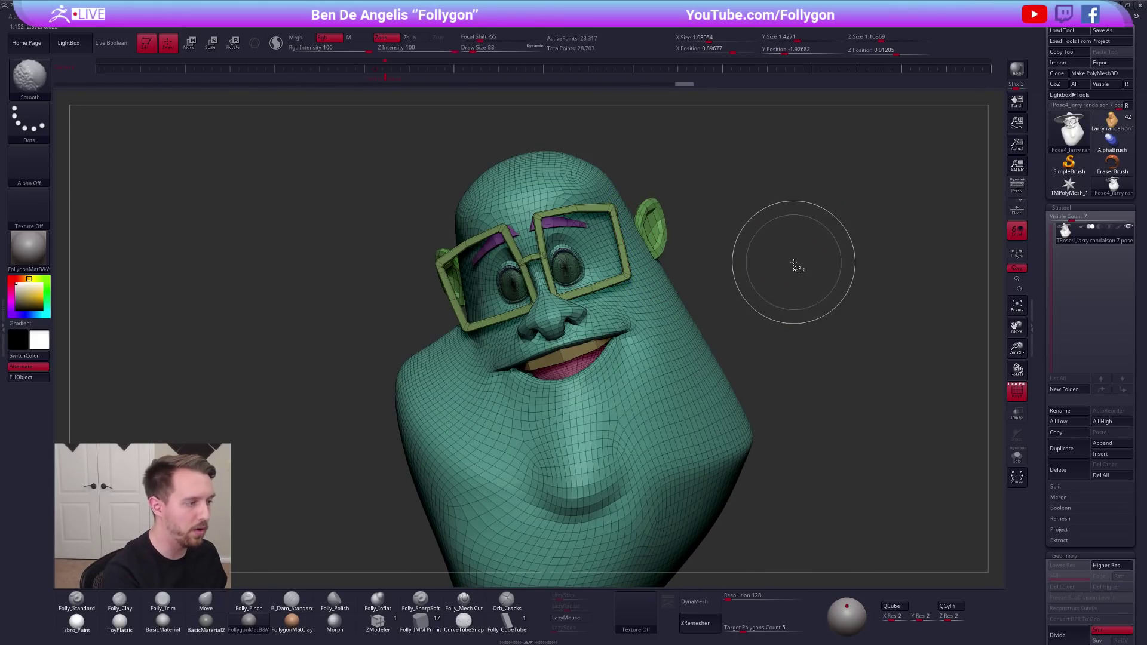
pyautogui.press('space')
pyautogui.click(774, 319)
# Mask everything except the glasses frame around the eye nearer the visible ear and check it from a turned view
pyautogui.moveTo(606, 326)
pyautogui.mouseDown(button='right')
pyautogui.moveTo(630, 322)
pyautogui.moveTo(621, 313)
pyautogui.mouseUp(button='right')
pyautogui.press('w')
pyautogui.keyDown('ctrl'); pyautogui.click(595, 284); pyautogui.keyUp('ctrl')
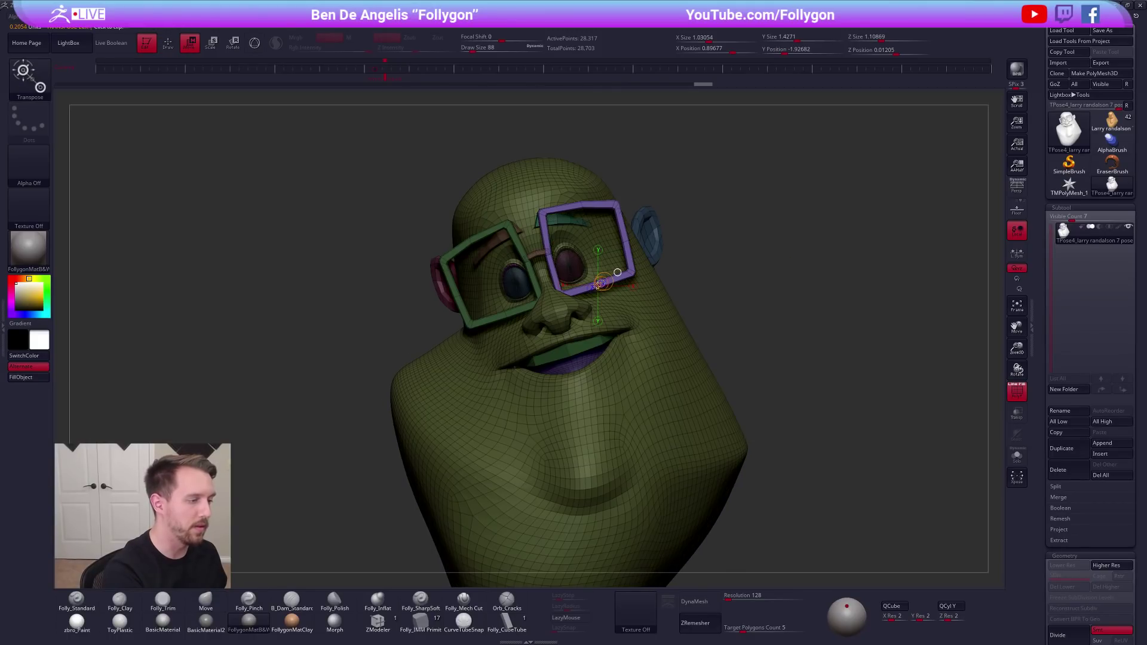
pyautogui.moveTo(617, 273); pyautogui.dragTo(645, 278, button='right')
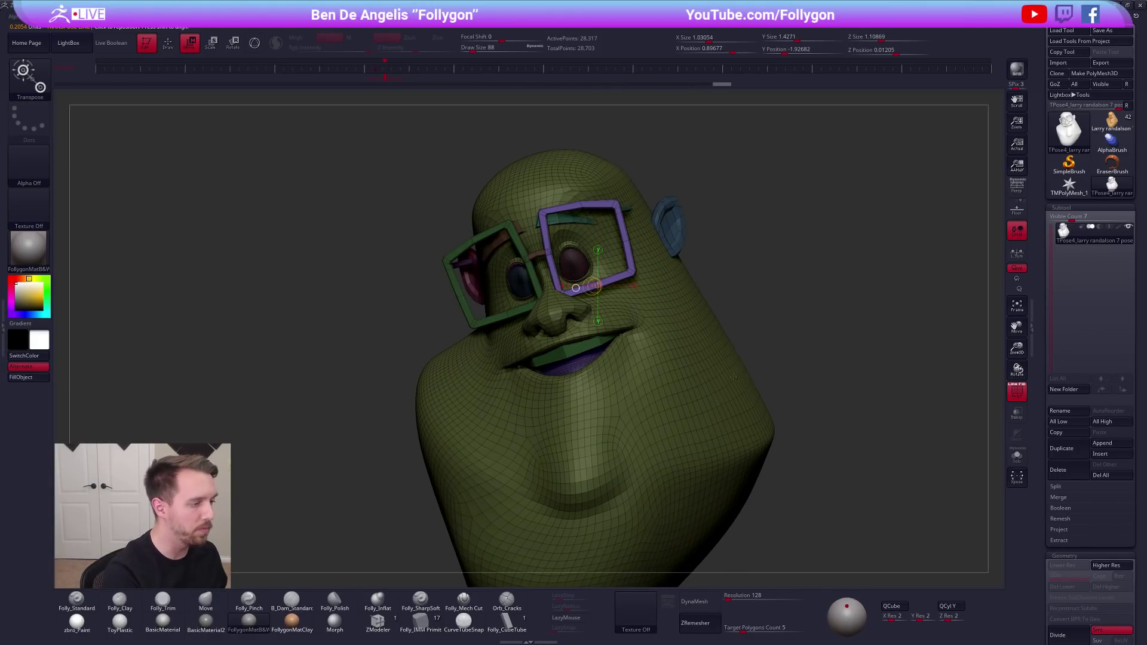
# Overlay the concept drawing and orbit the head until its glasses line up with the drawn ones
pyautogui.press('q')
pyautogui.moveTo(778, 366)
pyautogui.mouseDown(button='right')
pyautogui.moveTo(768, 364)
pyautogui.moveTo(762, 393)
pyautogui.mouseUp(button='right')
pyautogui.hotkey('shift', 'z')
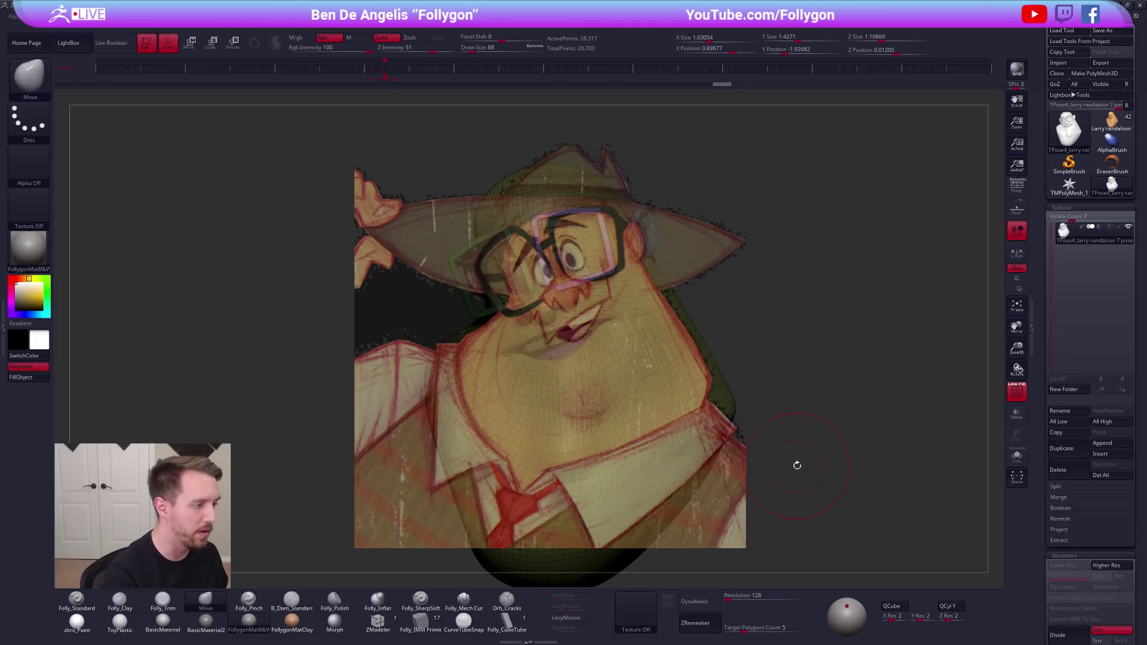
pyautogui.moveTo(796, 466); pyautogui.dragTo(815, 457, button='right')
pyautogui.moveTo(815, 457); pyautogui.dragTo(812, 466)
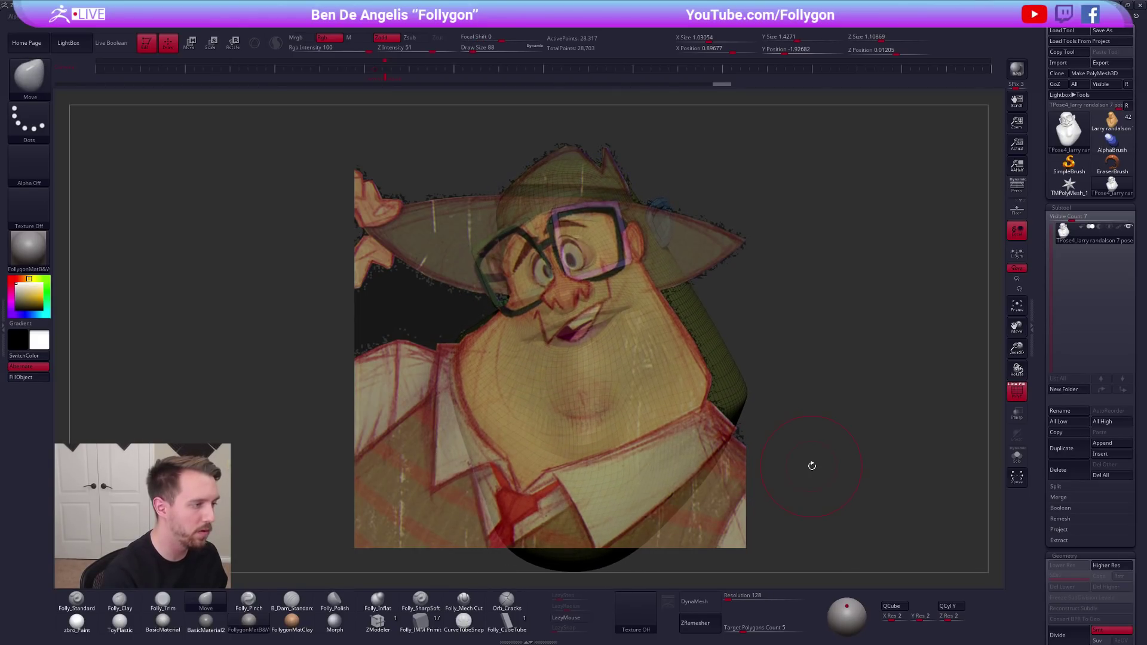
# Unhide the hat and clear the mask from the head
pyautogui.keyDown('ctrl'); pyautogui.keyDown('shift'); pyautogui.click(816, 469); pyautogui.keyUp('shift'); pyautogui.keyUp('ctrl')
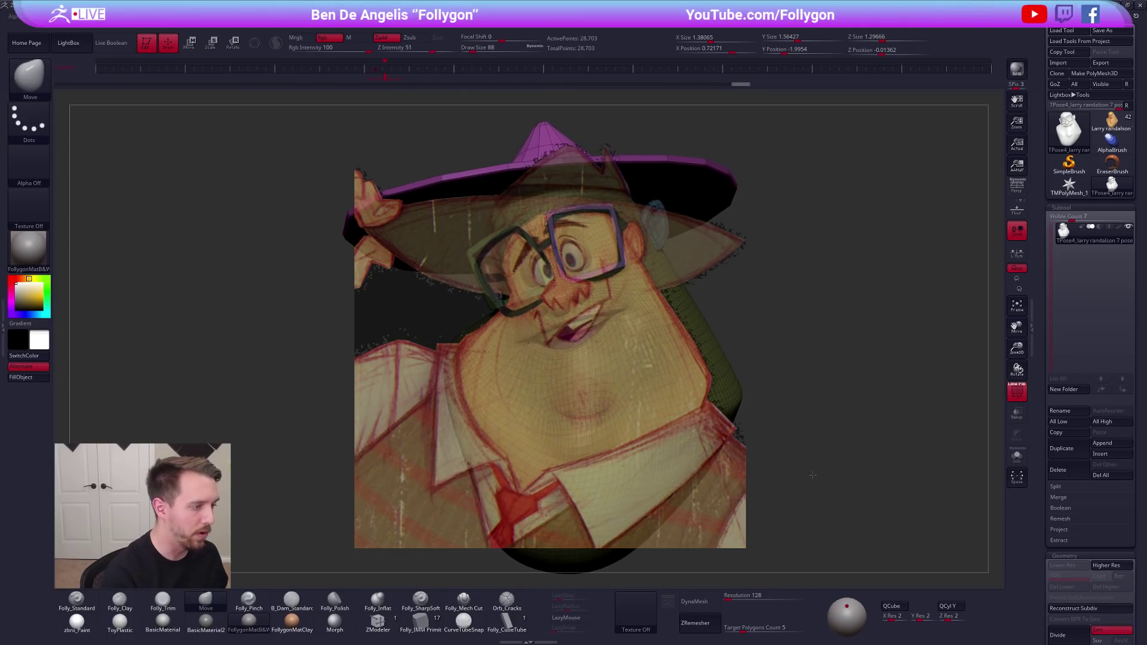
pyautogui.press('shift')
pyautogui.keyDown('ctrl'); pyautogui.moveTo(809, 456); pyautogui.dragTo(828, 444); pyautogui.keyUp('ctrl')
# Check the head's alignment against the concept overlay, store this view as a timeline keyframe, and hide the overlay
pyautogui.hotkey('shift', 'z')
pyautogui.hotkey('shift', 'z')
pyautogui.hotkey('shift', 'z')
pyautogui.hotkey('shift', 'z')
pyautogui.keyDown('alt'); pyautogui.moveTo(811, 473); pyautogui.dragTo(811, 474); pyautogui.keyUp('alt')
pyautogui.click(499, 71)
pyautogui.hotkey('shift', 'z')
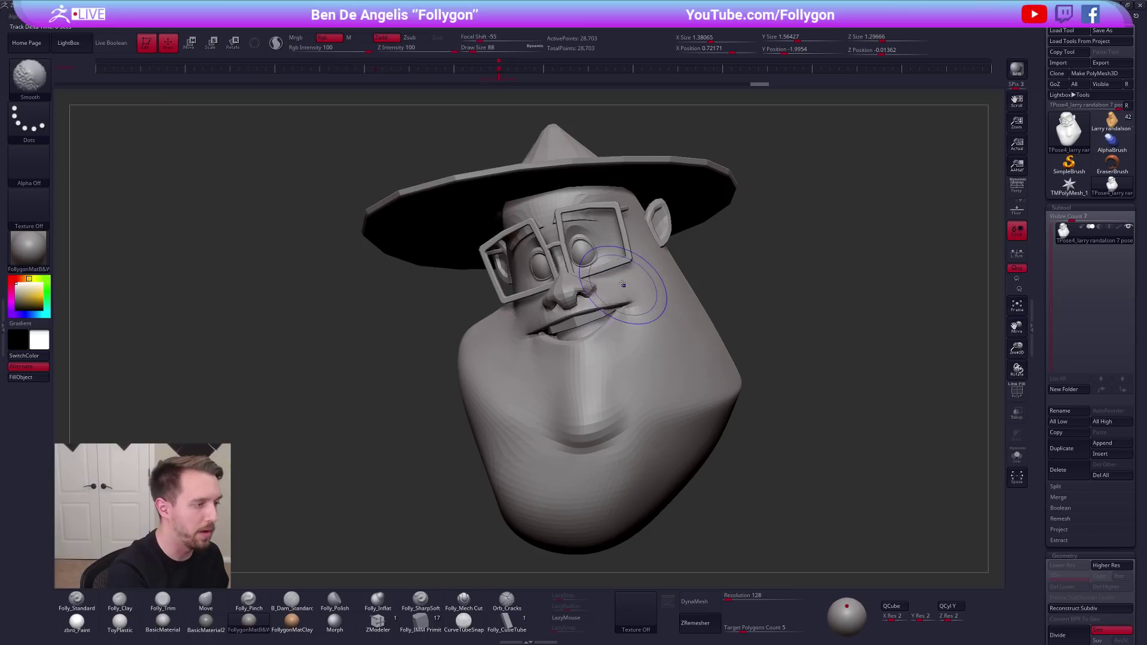
# Mask the whole head except the glasses frame around the eye nearer the visible ear, and hide the wireframe
pyautogui.hotkey('shift', 'f')
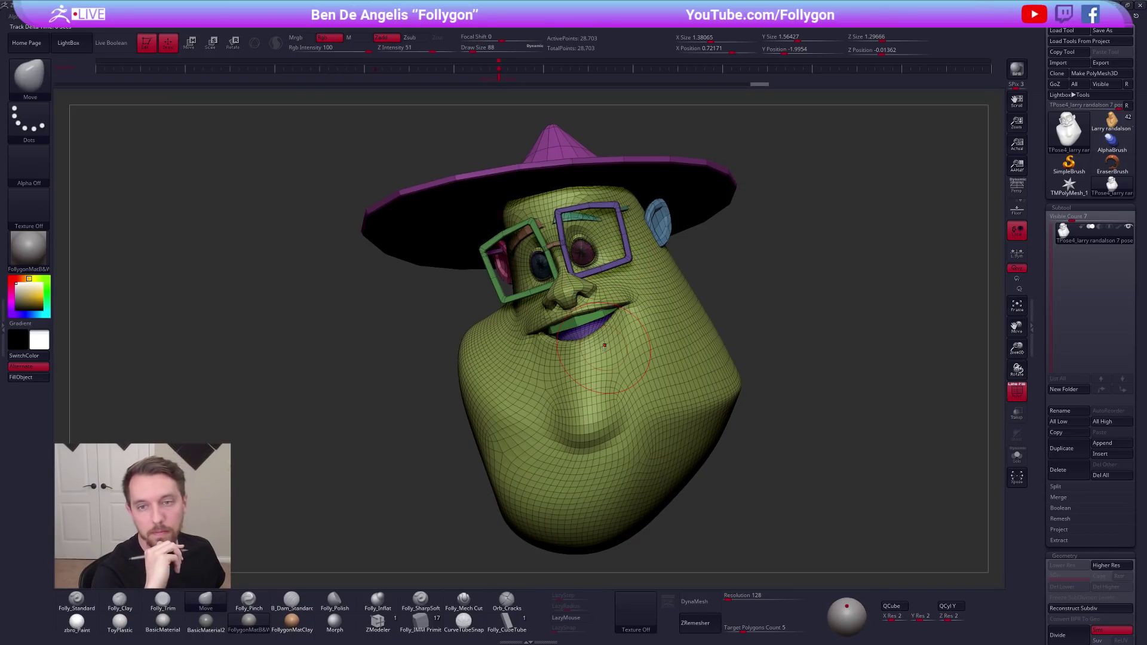
pyautogui.press('w')
pyautogui.keyDown('ctrl'); pyautogui.click(627, 259); pyautogui.keyUp('ctrl')
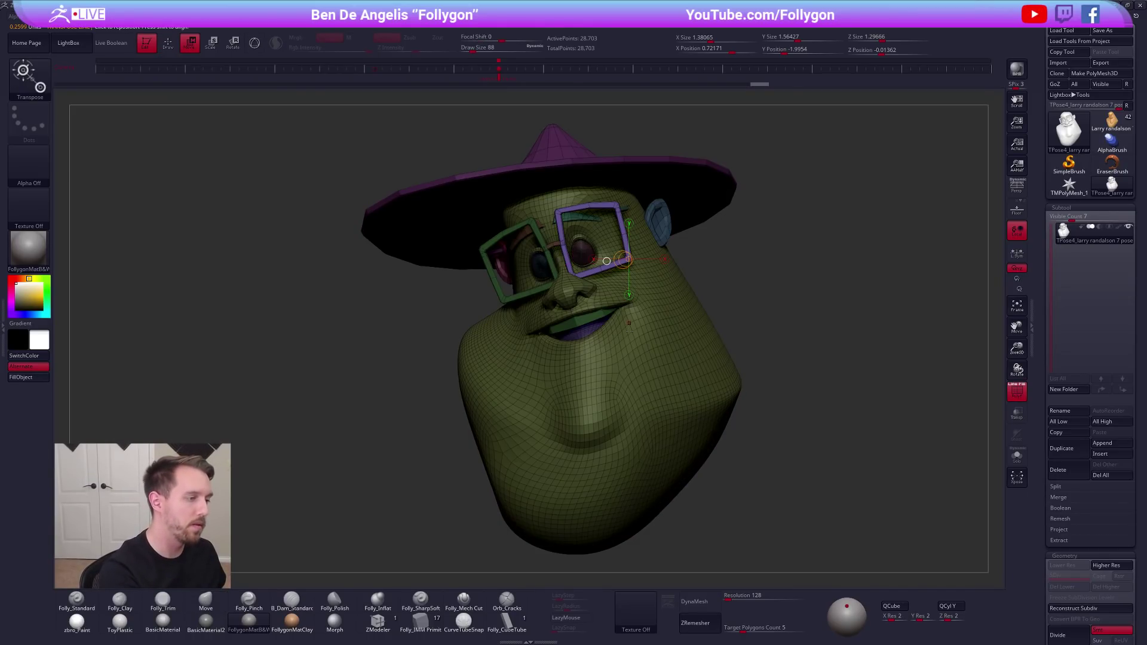
pyautogui.press('q')
pyautogui.moveTo(750, 420)
pyautogui.mouseDown()
pyautogui.moveTo(763, 428)
pyautogui.moveTo(754, 453)
pyautogui.moveTo(768, 484)
pyautogui.mouseUp()
pyautogui.hotkey('shift', 'f')
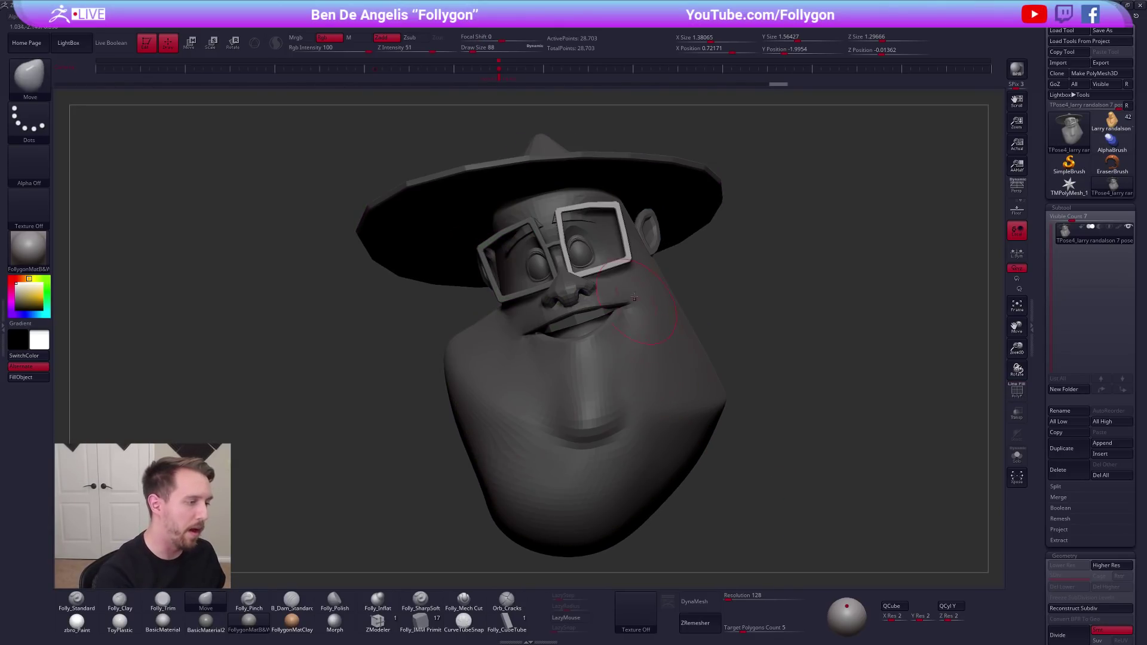
# Isolate the lower face to inspect the teeth and mouth interior, and restore the full head and hat
pyautogui.moveTo(717, 319); pyautogui.dragTo(866, 328)
pyautogui.moveTo(633, 285)
pyautogui.keyDown('ctrl'); pyautogui.keyDown('shift'); pyautogui.mouseDown()
pyautogui.moveTo(586, 266)
pyautogui.moveTo(662, 367)
pyautogui.moveTo(582, 320)
pyautogui.moveTo(556, 318)
pyautogui.moveTo(557, 267)
pyautogui.moveTo(551, 335)
pyautogui.moveTo(410, 312)
pyautogui.mouseUp(); pyautogui.keyUp('shift'); pyautogui.keyUp('ctrl')
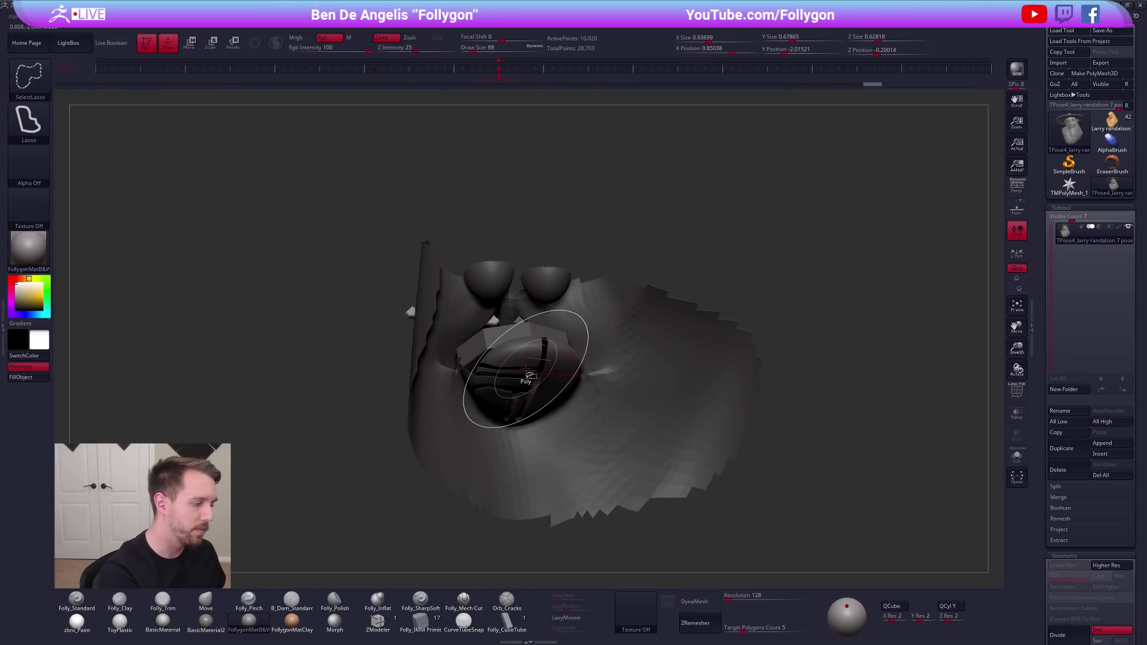
pyautogui.keyDown('ctrl'); pyautogui.keyDown('shift'); pyautogui.click(529, 360); pyautogui.keyUp('shift'); pyautogui.keyUp('ctrl')
pyautogui.moveTo(537, 371)
pyautogui.mouseDown(button='right')
pyautogui.moveTo(562, 341)
pyautogui.moveTo(528, 447)
pyautogui.moveTo(584, 332)
pyautogui.moveTo(607, 311)
pyautogui.moveTo(630, 315)
pyautogui.mouseUp(button='right')
pyautogui.moveTo(630, 315); pyautogui.dragTo(727, 287)
pyautogui.keyDown('ctrl'); pyautogui.keyDown('shift'); pyautogui.click(729, 284); pyautogui.keyUp('shift'); pyautogui.keyUp('ctrl')
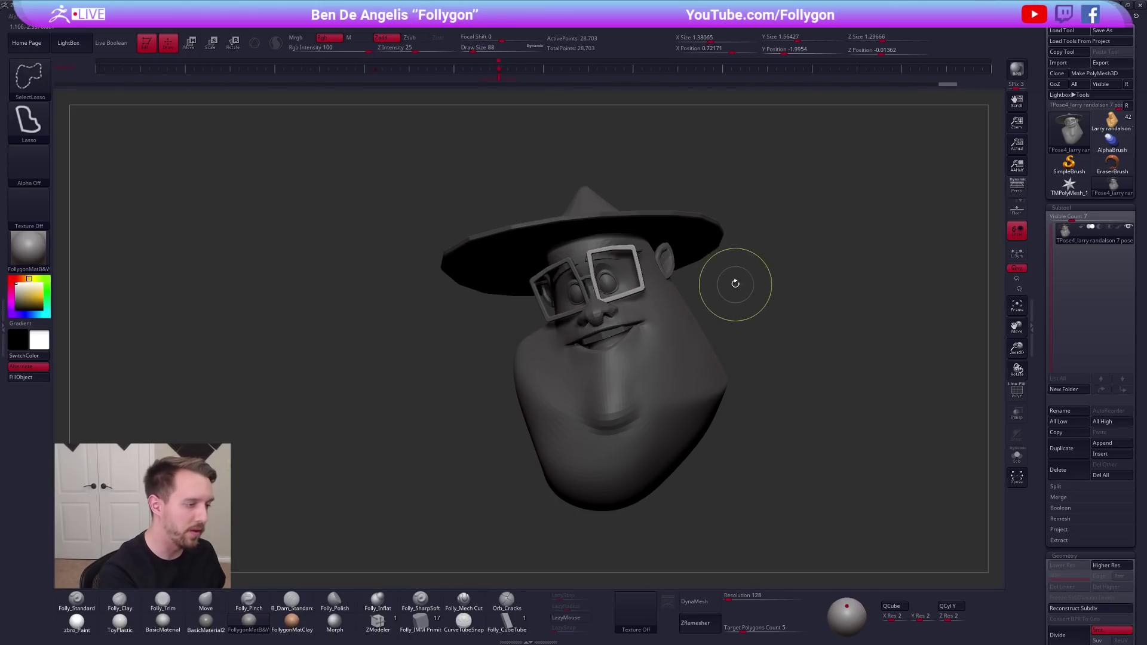
# Return to the stored timeline view, compare it with the concept overlay, and set the Move brush's draw size to 130
pyautogui.keyDown('ctrl'); pyautogui.moveTo(638, 269); pyautogui.dragTo(642, 289, button='right'); pyautogui.keyUp('ctrl')
pyautogui.click(505, 78)
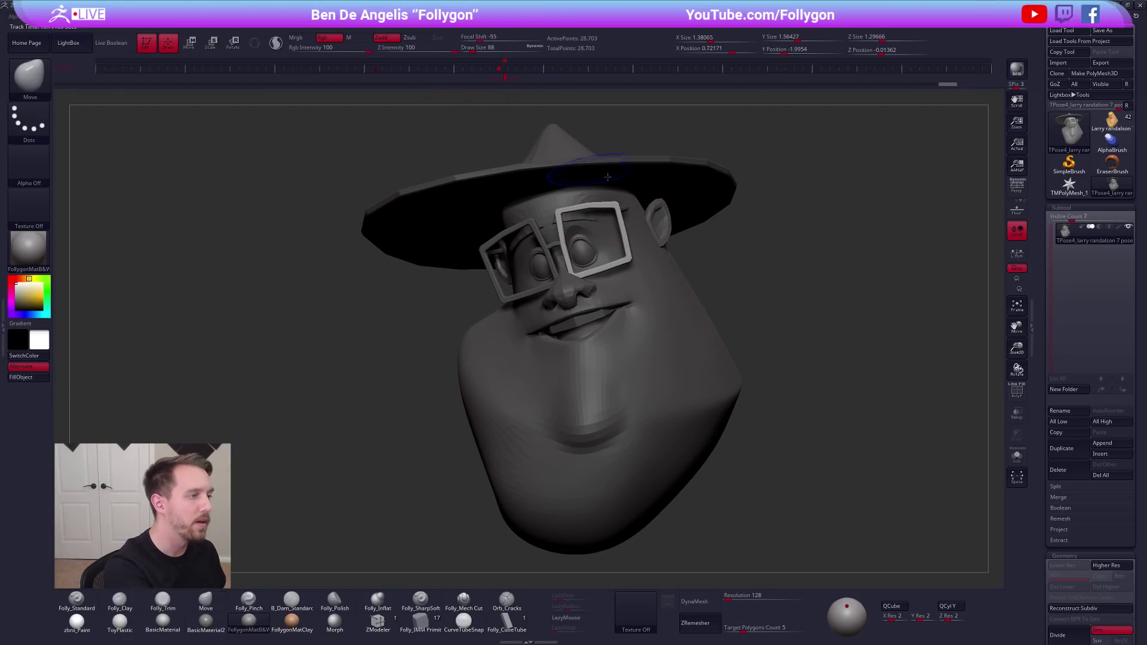
pyautogui.hotkey('shift', 'z')
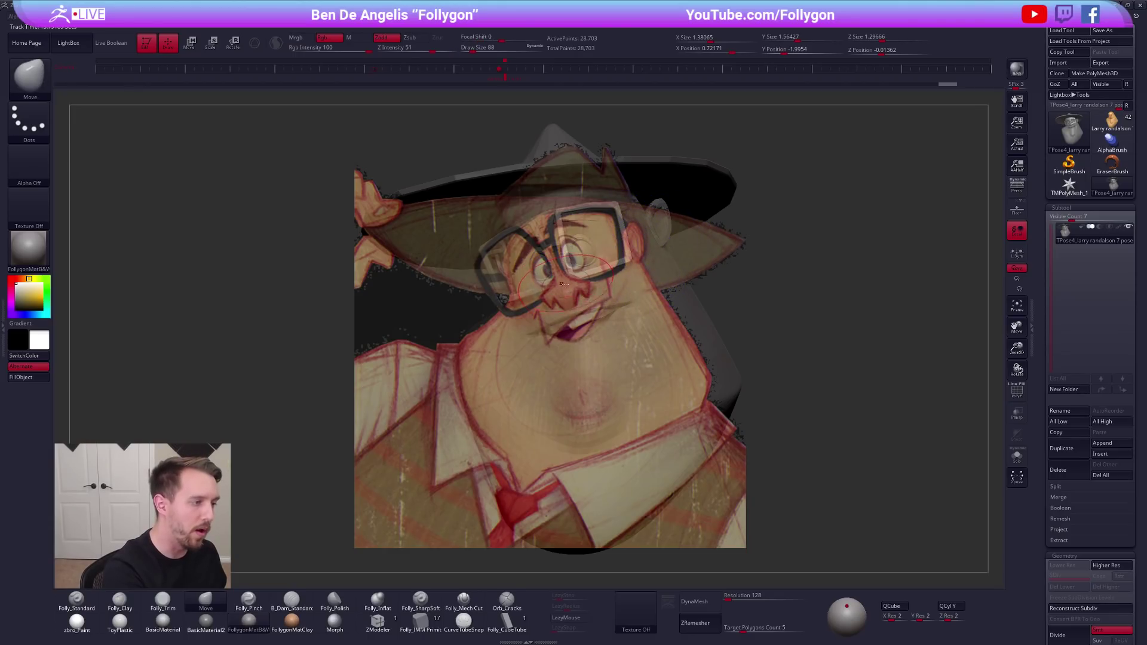
pyautogui.hotkey('shift', 'z')
pyautogui.press(']')
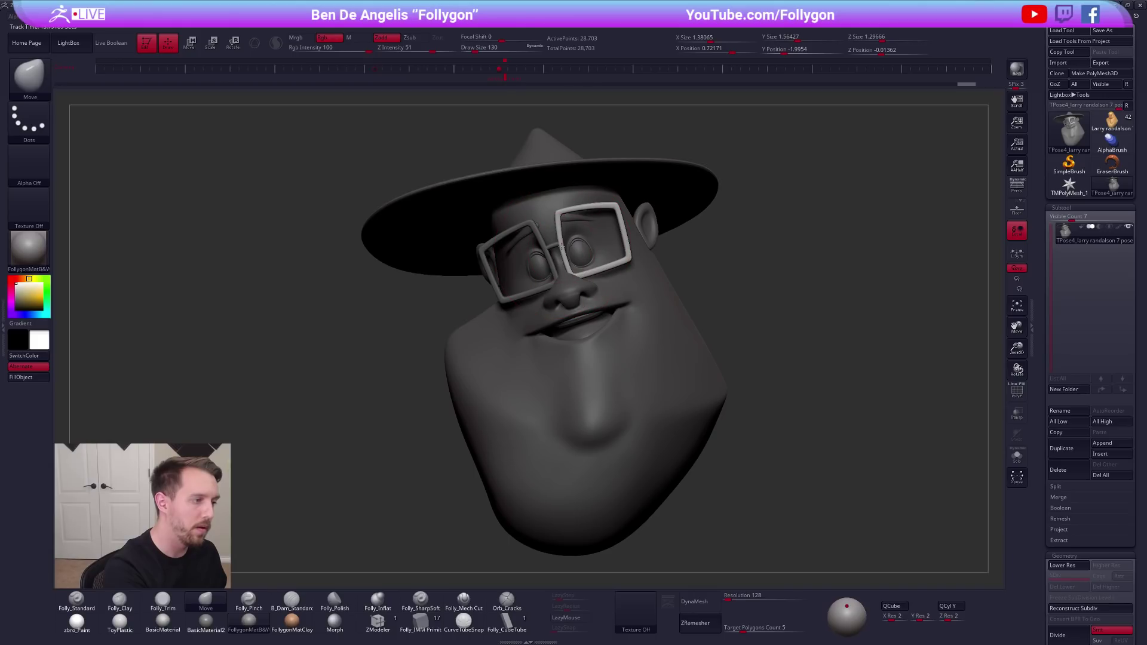
# Reshape the glasses frame nearer the visible ear to the concept overlay, using the Move brush at draw size 160
pyautogui.hotkey('shift', 'z')
pyautogui.press('space')
pyautogui.moveTo(619, 260); pyautogui.dragTo(621, 265)
pyautogui.press('space')
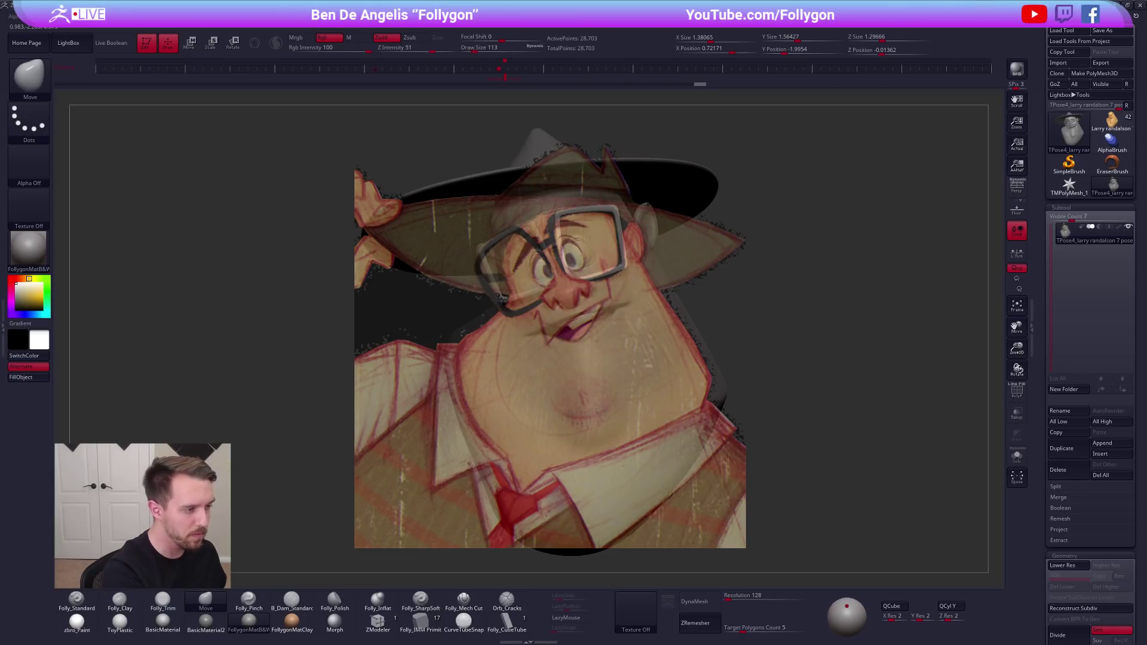
pyautogui.press('space')
pyautogui.moveTo(561, 236); pyautogui.dragTo(556, 244)
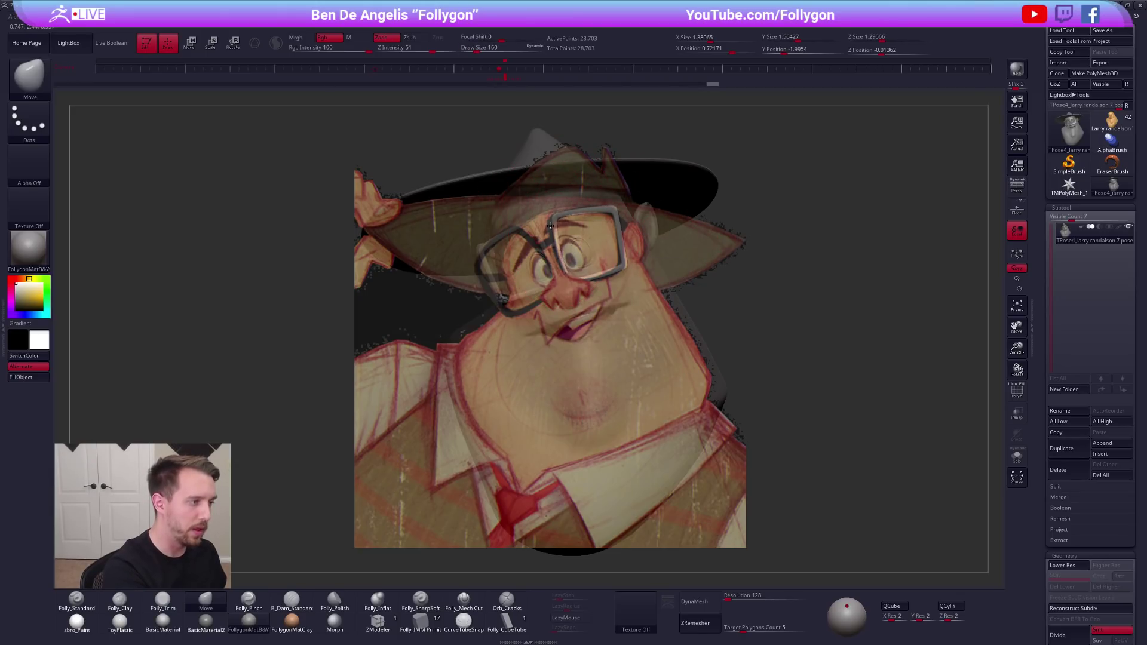
pyautogui.moveTo(560, 221); pyautogui.dragTo(553, 230)
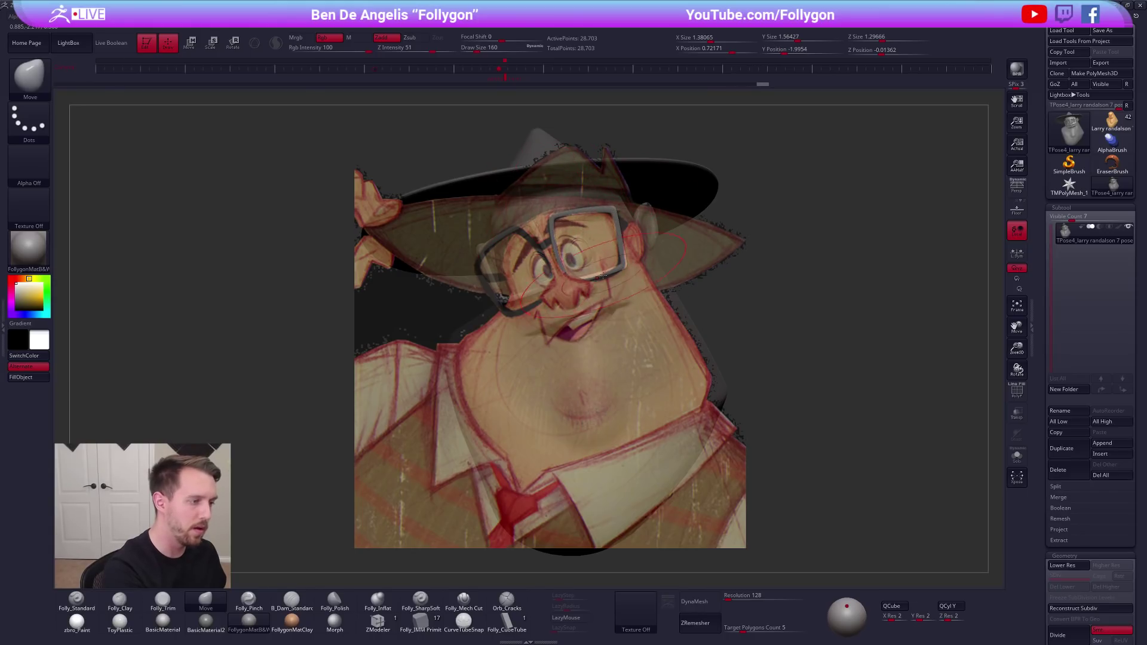
pyautogui.moveTo(603, 278); pyautogui.dragTo(586, 286)
# Hide the concept overlay and set the brush's draw size to 113
pyautogui.press('space')
pyautogui.click(621, 253)
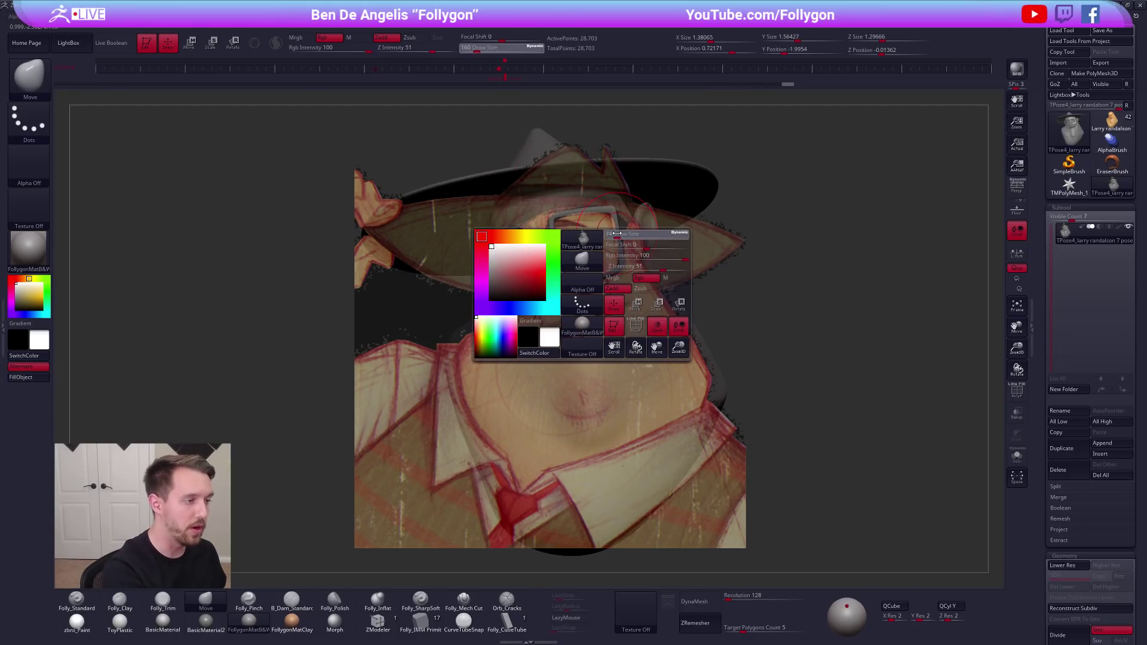
pyautogui.hotkey('shift', 'z')
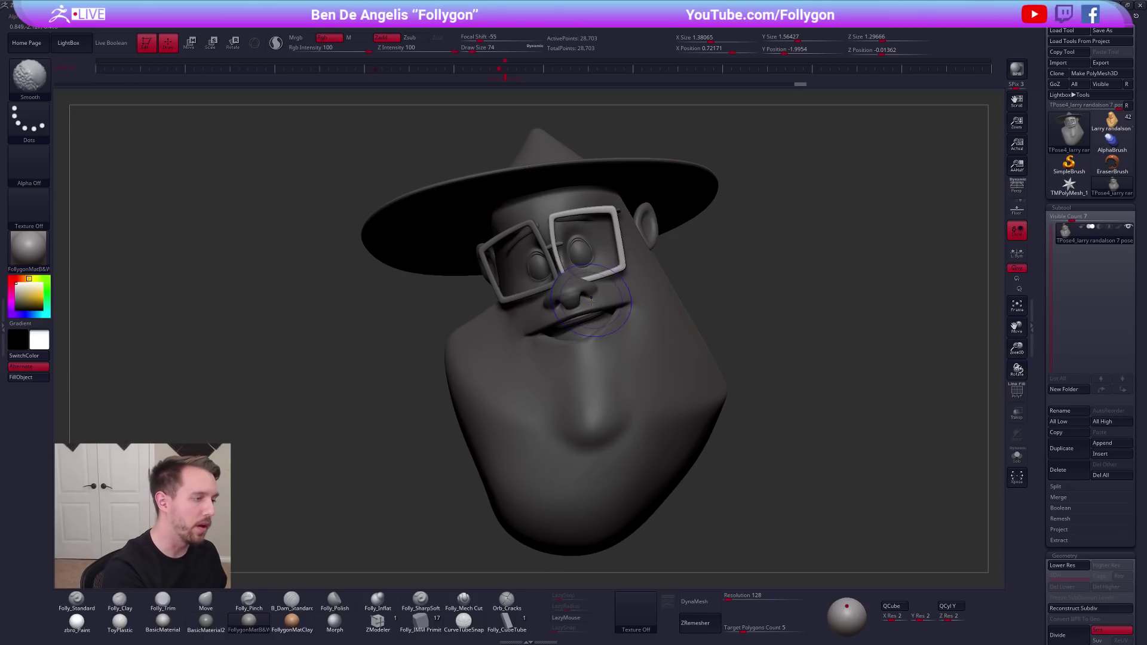
pyautogui.press('space')
pyautogui.click(632, 308)
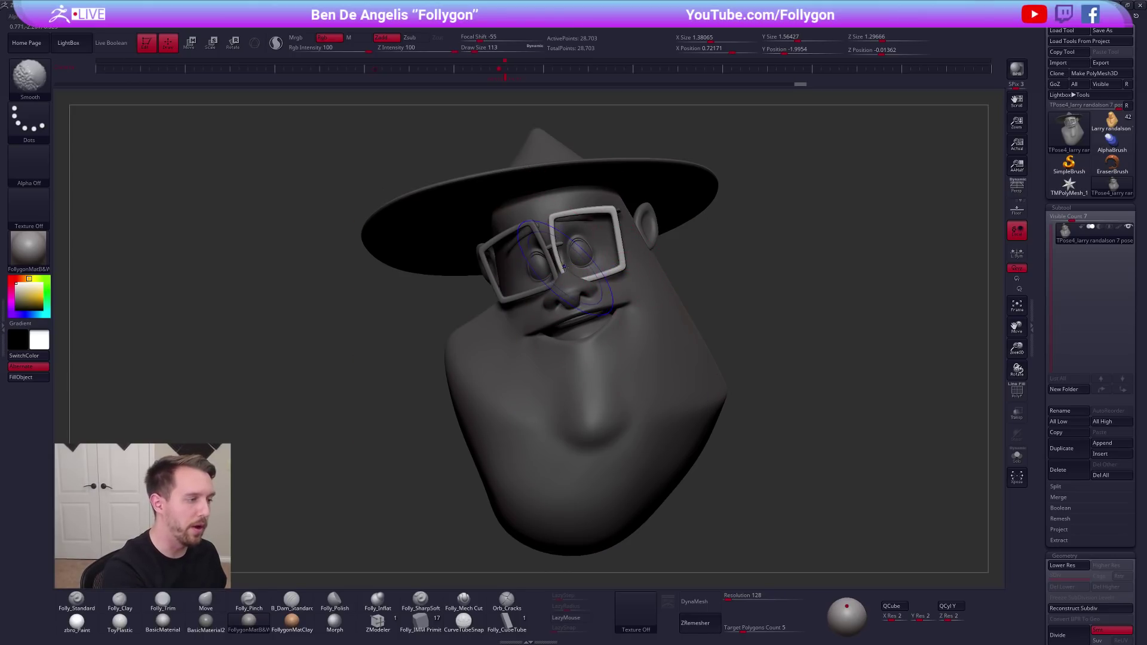
# Lower the subdivision level, mask all but the farther glasses frame, and reposition that frame against the concept overlay with Transpose
pyautogui.hotkey('shift', 'd')
pyautogui.press('w')
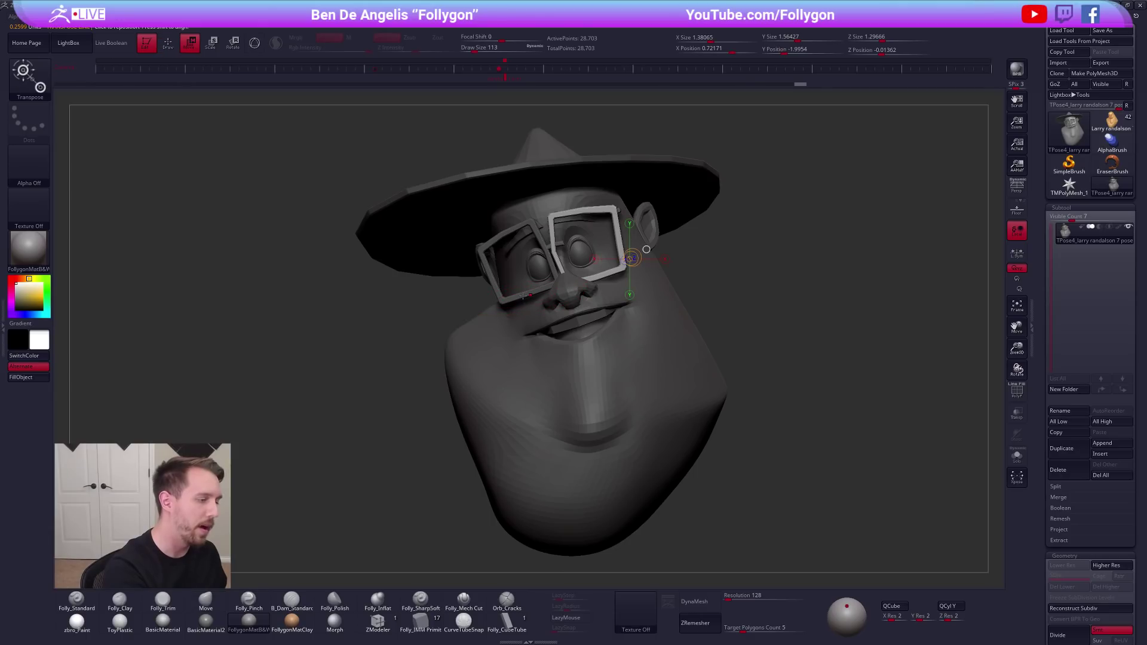
pyautogui.hotkey('shift', 'z')
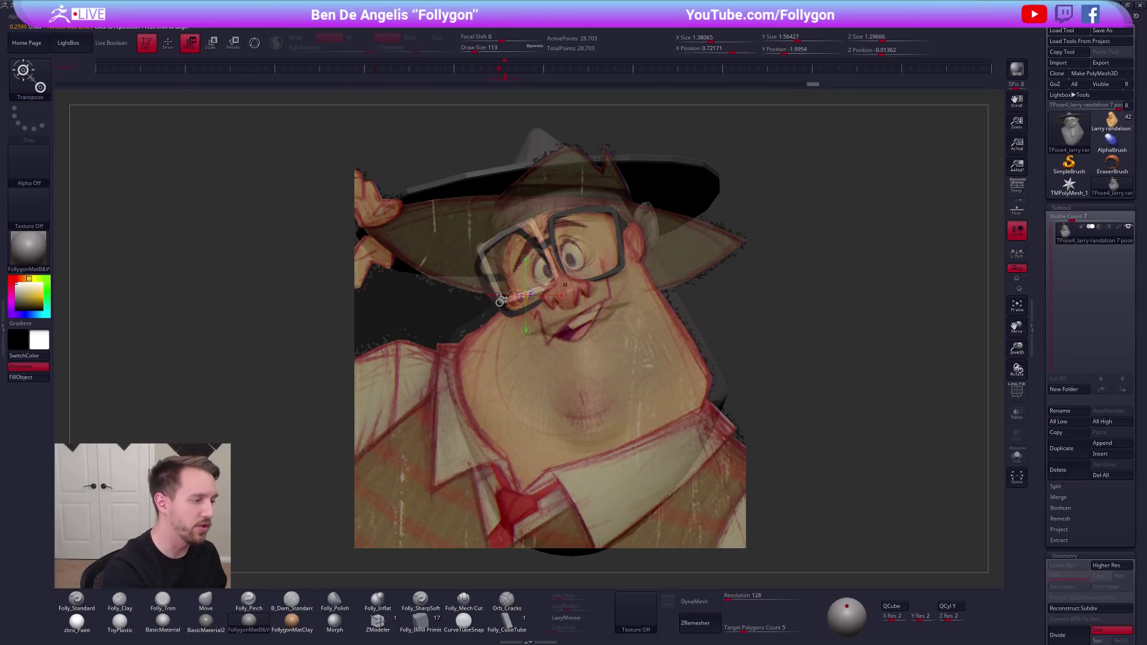
pyautogui.moveTo(557, 283); pyautogui.dragTo(558, 308)
pyautogui.hotkey('shift', 'z')
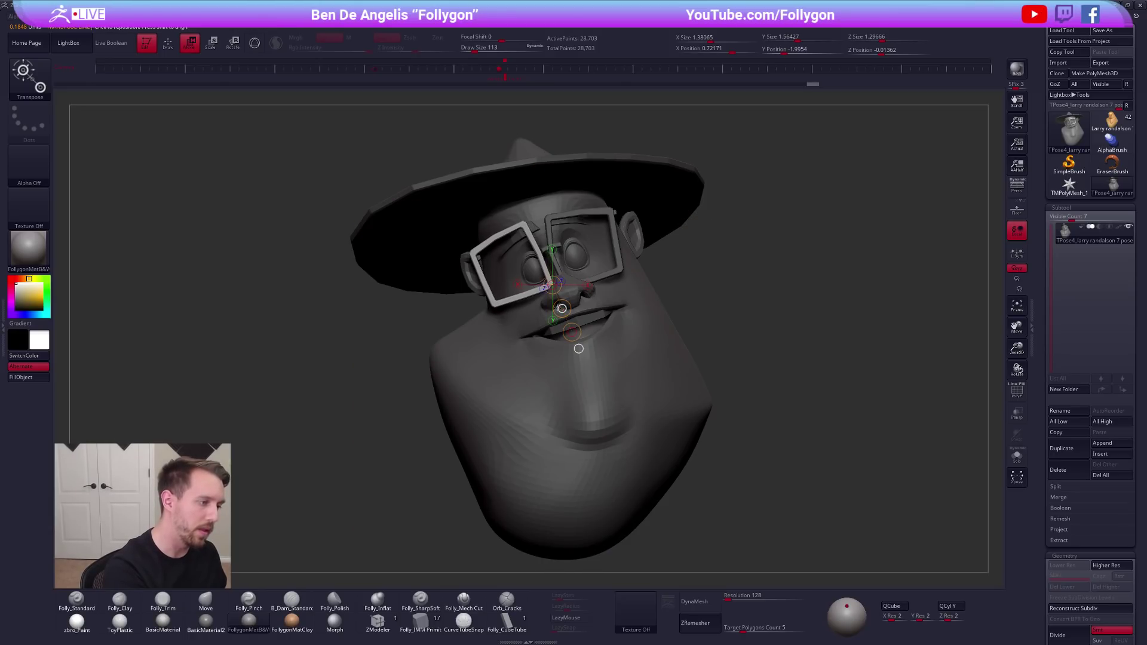
# Mask everything except the glasses frame nearer the visible ear, set the draw size to 160, and reposition the frame with Transpose Move
pyautogui.keyDown('ctrl'); pyautogui.moveTo(620, 270); pyautogui.dragTo(643, 255); pyautogui.keyUp('ctrl')
pyautogui.press('q')
pyautogui.press('space')
pyautogui.moveTo(607, 325); pyautogui.dragTo(615, 325)
pyautogui.press('w')
pyautogui.moveTo(592, 280); pyautogui.dragTo(642, 268)
pyautogui.moveTo(649, 270)
pyautogui.mouseDown(button='right')
pyautogui.moveTo(617, 325)
pyautogui.moveTo(638, 277)
pyautogui.mouseUp(button='right')
pyautogui.moveTo(629, 274); pyautogui.dragTo(635, 273)
pyautogui.press('q')
pyautogui.press('d')
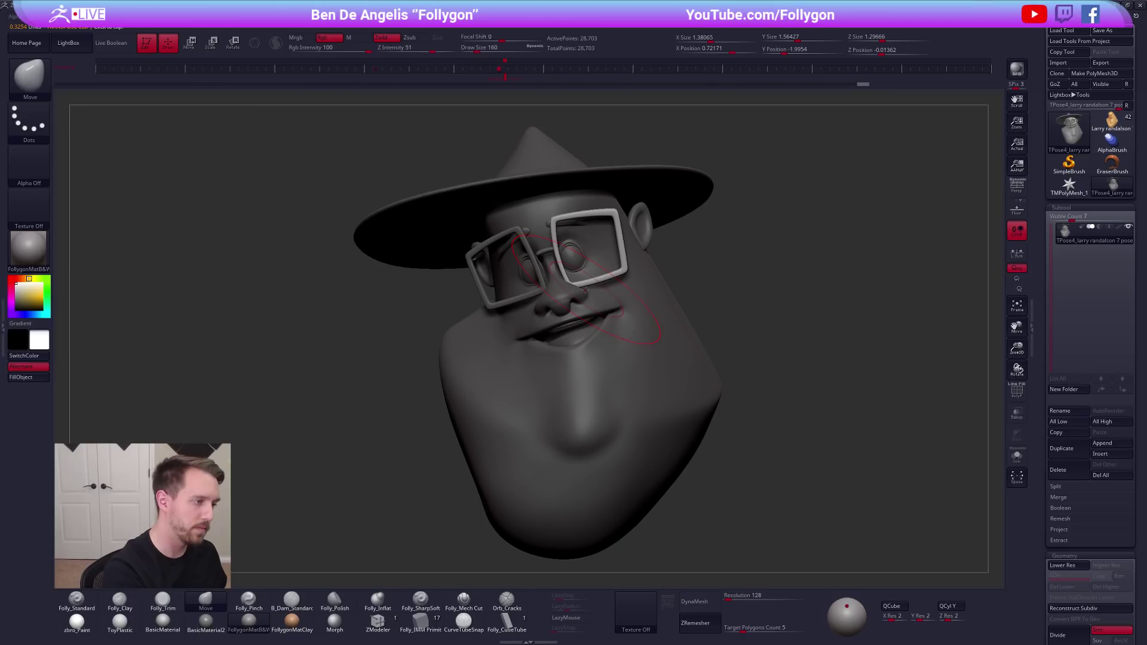
# Drop to the lowest subdivision level and mask everything except the glasses frame around the farther eye
pyautogui.press('w')
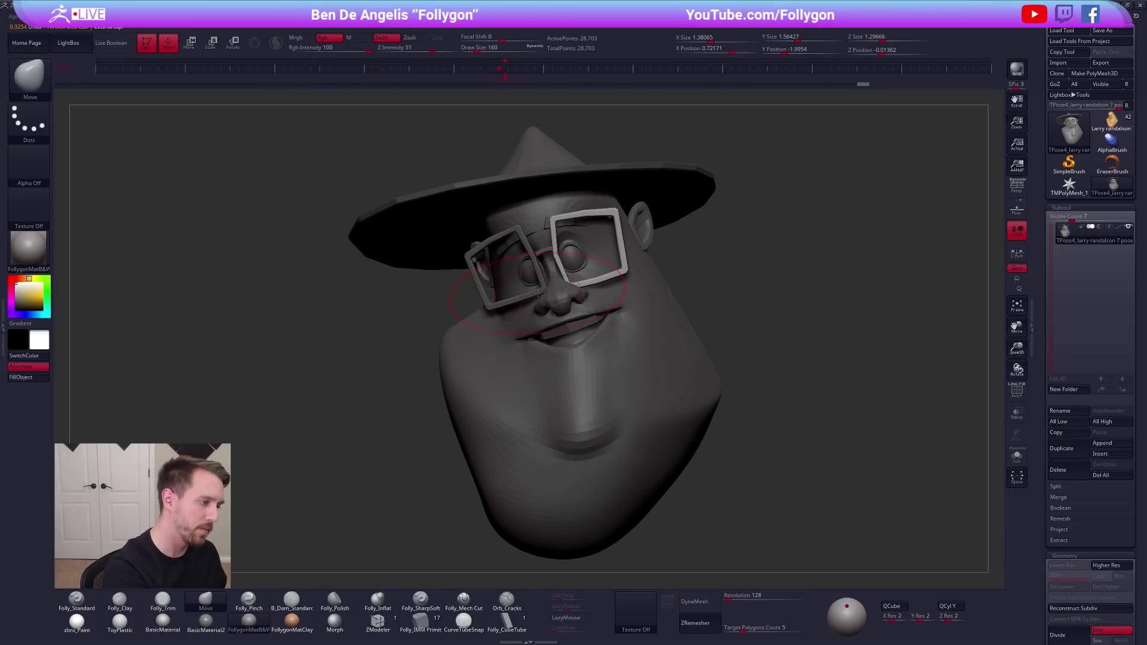
pyautogui.hotkey('shift', 'd')
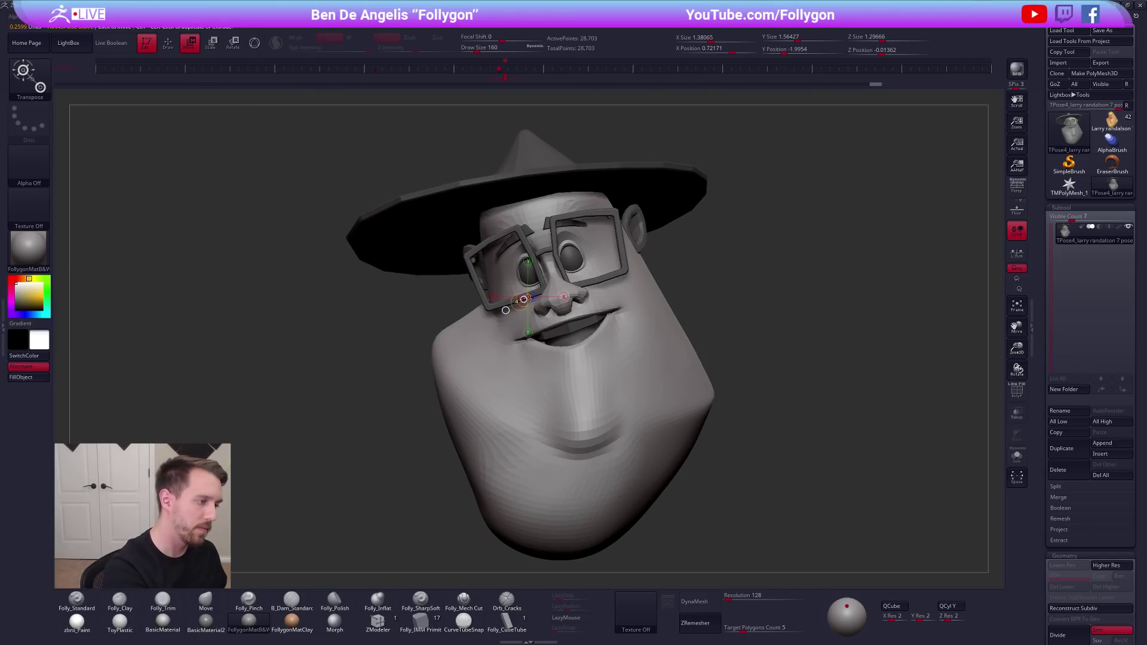
pyautogui.keyDown('ctrl'); pyautogui.click(479, 287); pyautogui.keyUp('ctrl')
pyautogui.press('q')
pyautogui.press('d')
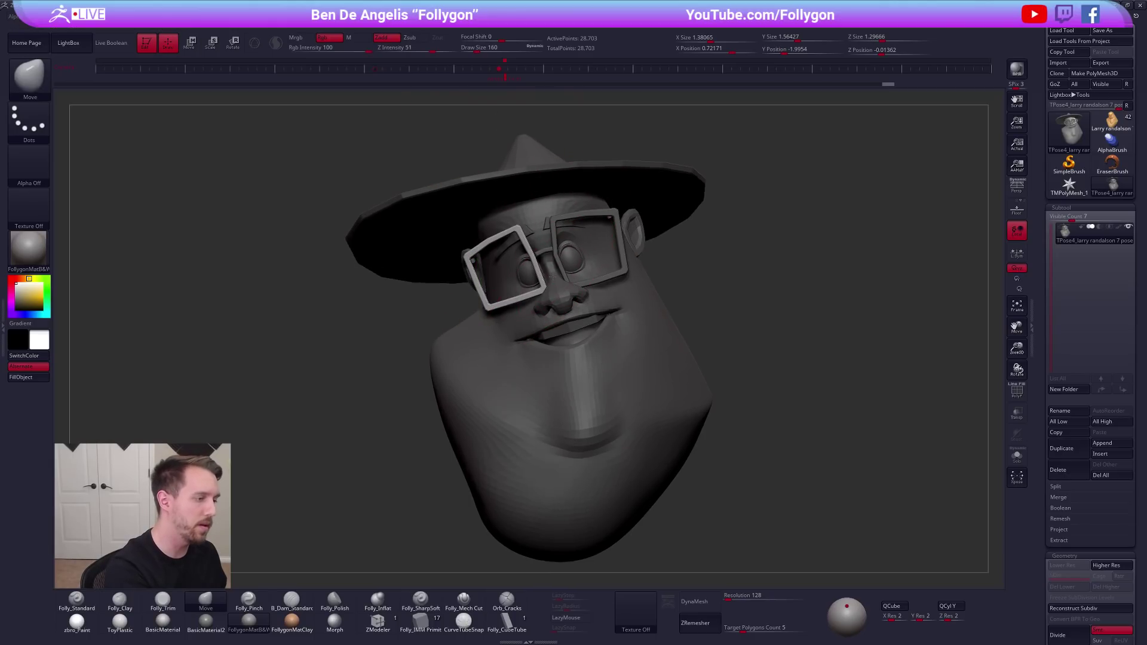
# Place a Transpose Rotate line on the farther glasses frame, compare the stored timeline view with the concept overlay, and raise the subdivision level
pyautogui.press('r')
pyautogui.moveTo(664, 270); pyautogui.dragTo(684, 265)
pyautogui.click(501, 77)
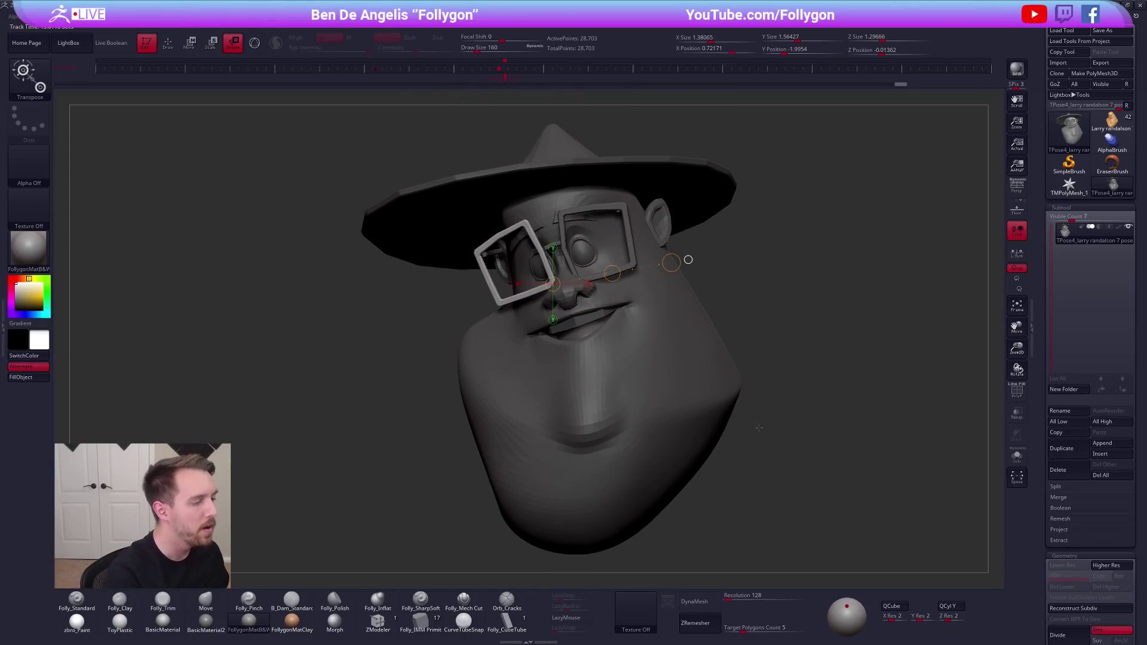
pyautogui.hotkey('shift', 'z')
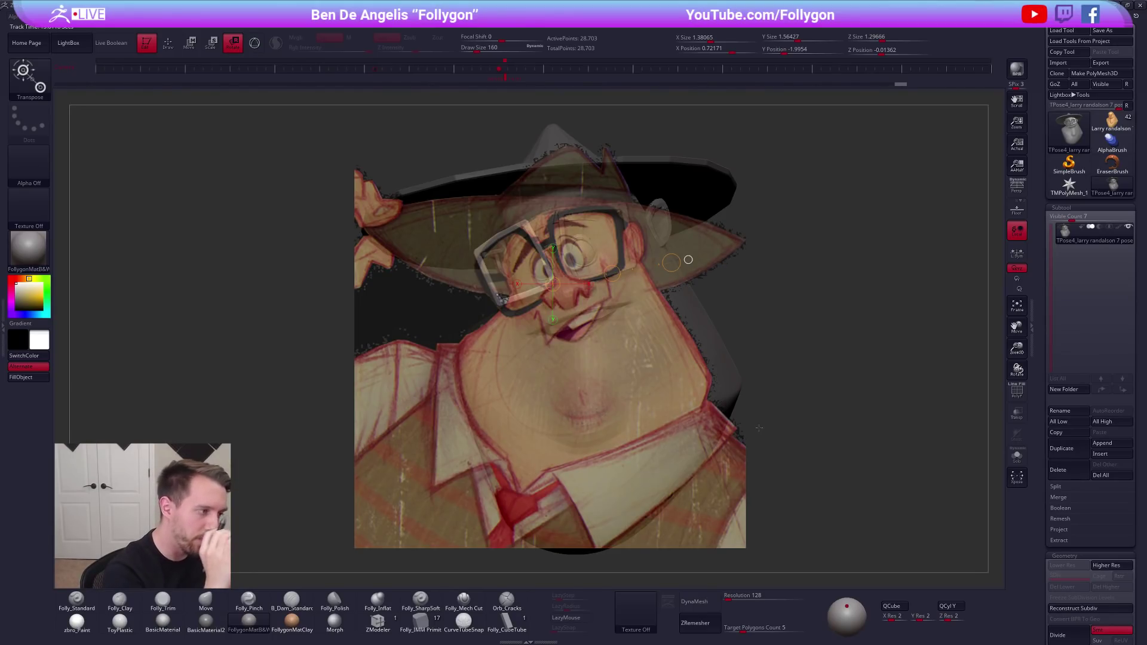
pyautogui.hotkey('shift', 'z')
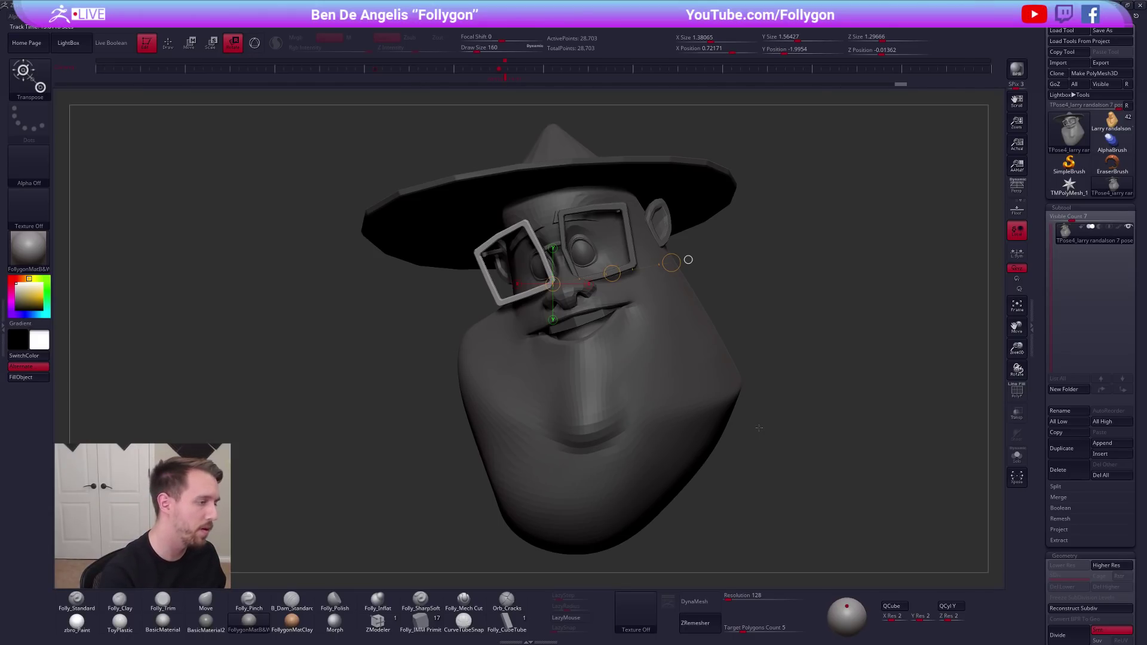
pyautogui.press('d')
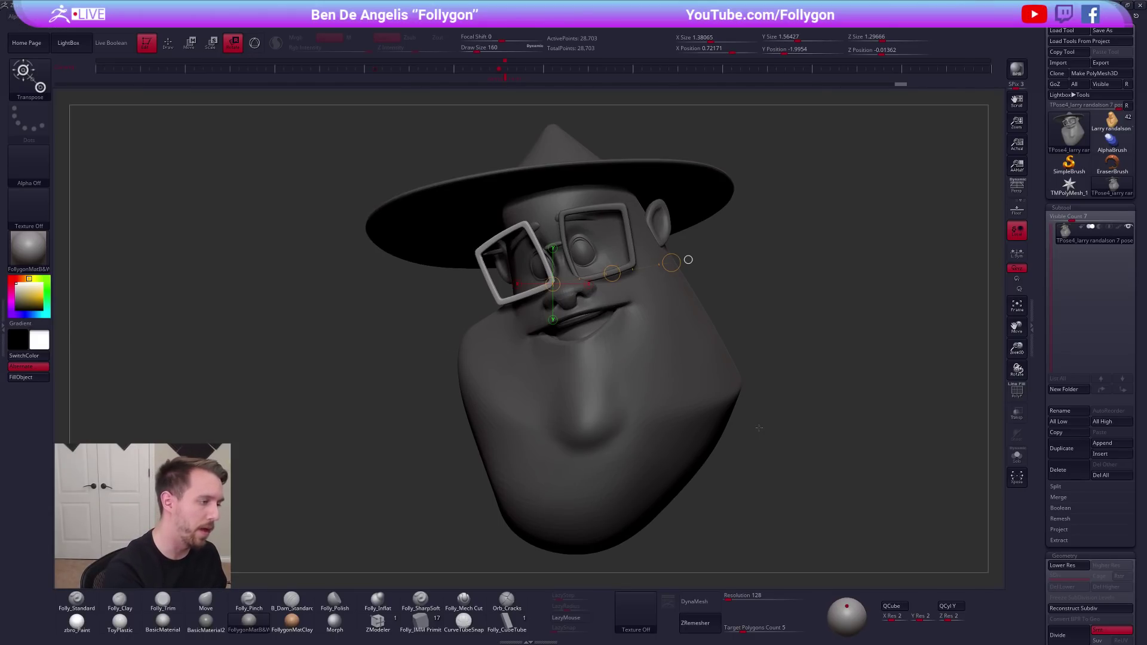
# Compare the farther glasses frame with the concept overlay and set the Move brush's draw size to 203
pyautogui.hotkey('shift', 'z')
pyautogui.press('q')
pyautogui.press('space')
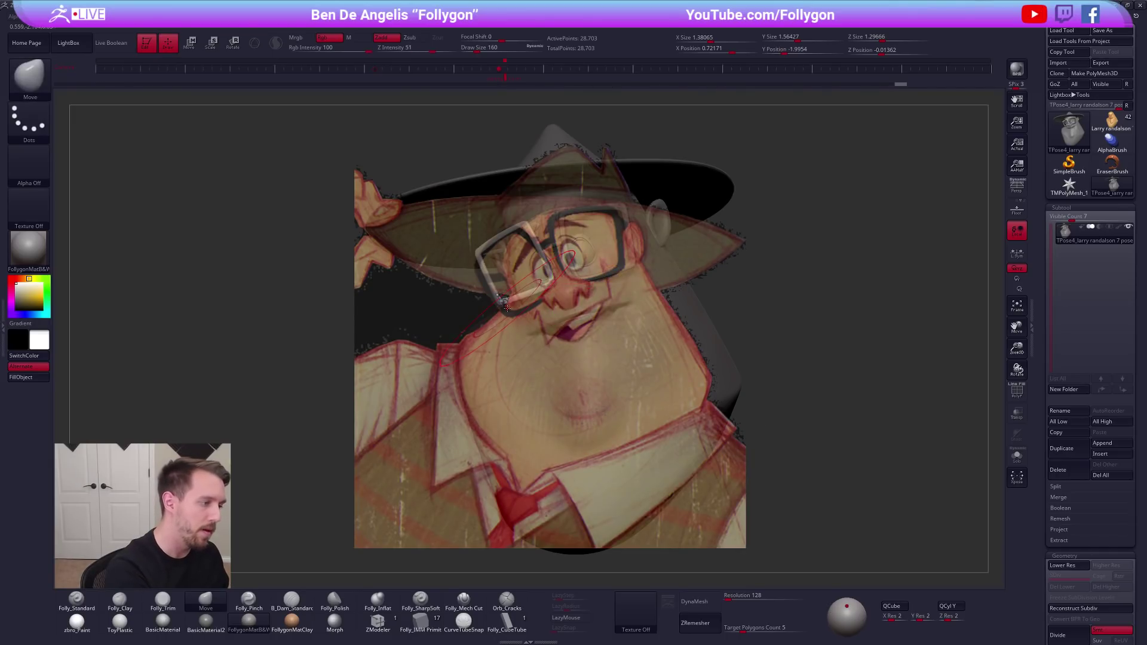
pyautogui.moveTo(525, 323); pyautogui.dragTo(529, 324)
pyautogui.moveTo(546, 281)
pyautogui.mouseDown(button='right')
pyautogui.moveTo(567, 274)
pyautogui.moveTo(585, 296)
pyautogui.mouseUp(button='right')
pyautogui.hotkey('shift', 'z')
# Rotate the farther glasses frame with Transpose and nudge its lower edge to match the concept overlay
pyautogui.press('r')
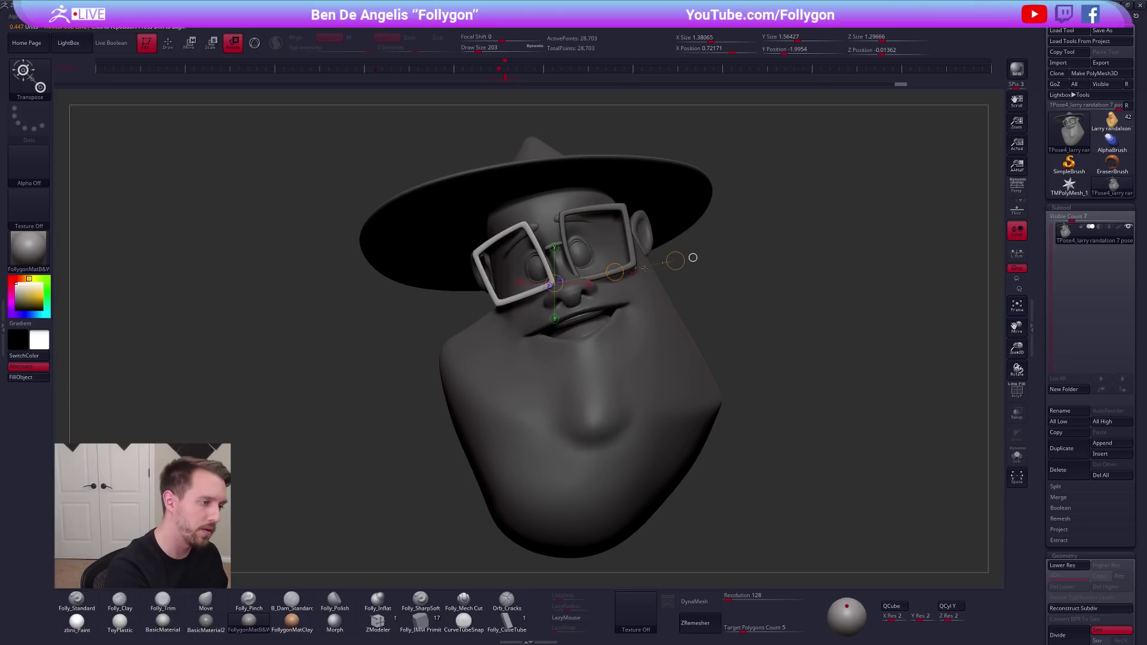
pyautogui.hotkey('shift', 'z')
pyautogui.hotkey('shift', 'z')
pyautogui.hotkey('shift', 'z')
pyautogui.moveTo(674, 260); pyautogui.dragTo(671, 247)
pyautogui.press('q')
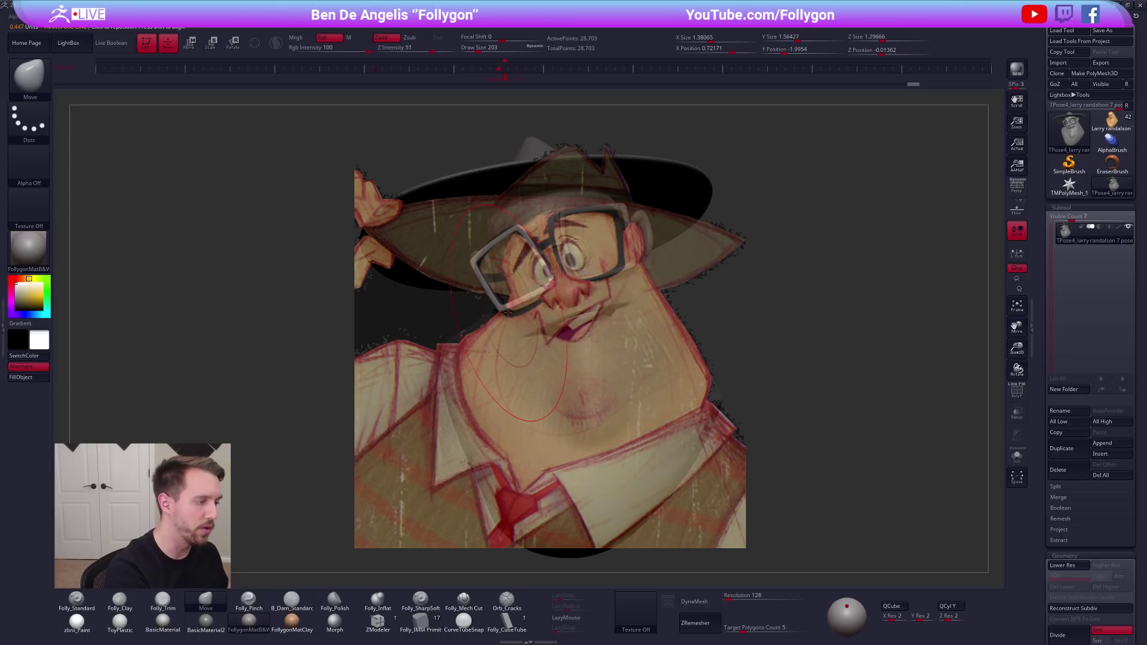
pyautogui.moveTo(507, 317)
pyautogui.mouseDown()
pyautogui.moveTo(531, 301)
pyautogui.moveTo(504, 305)
pyautogui.mouseUp()
# Pull the farther glasses frame's upper edge onto the drawn outline with the Move brush at draw size 104, and hide the overlay
pyautogui.press('space')
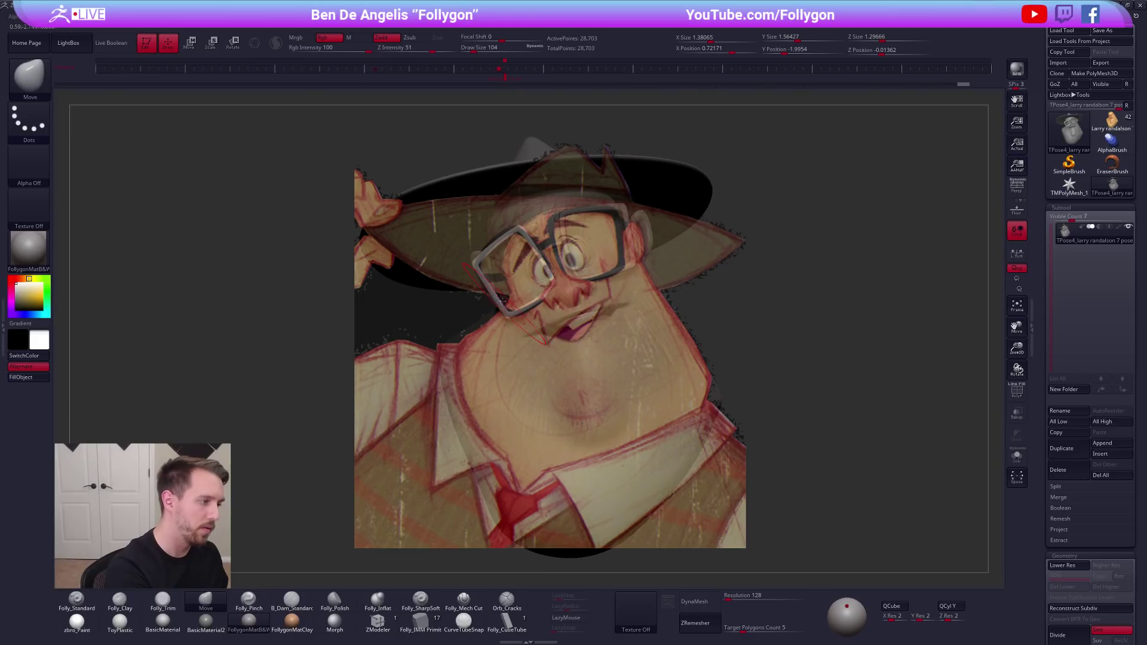
pyautogui.moveTo(495, 238); pyautogui.dragTo(519, 231)
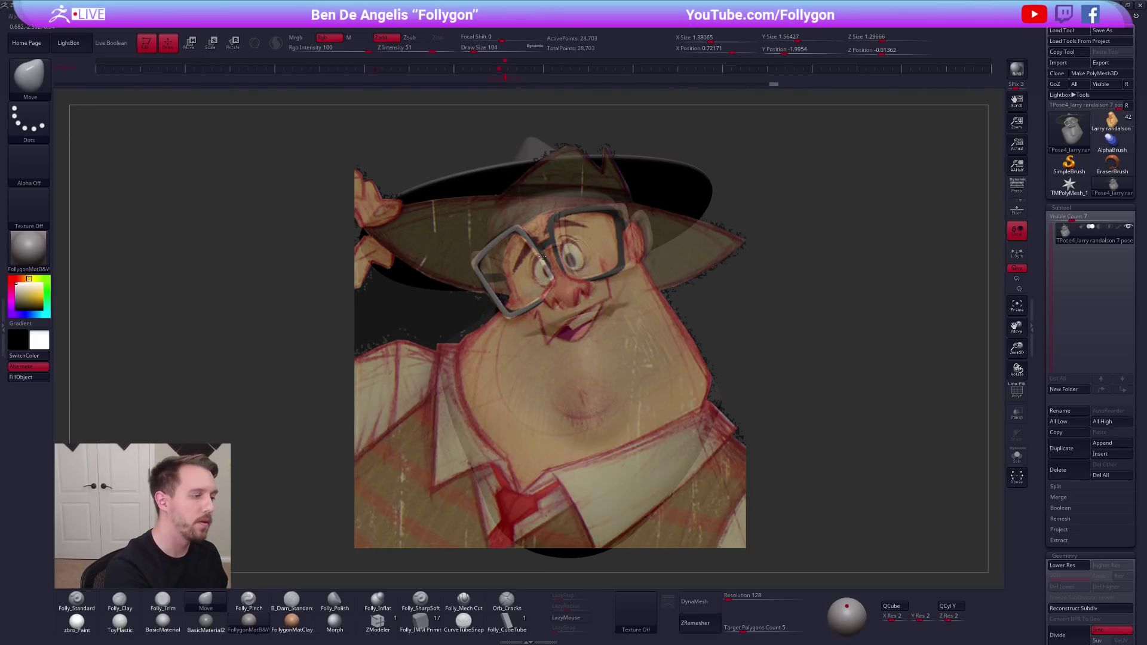
pyautogui.moveTo(517, 231); pyautogui.dragTo(521, 229)
pyautogui.hotkey('shift', 'z')
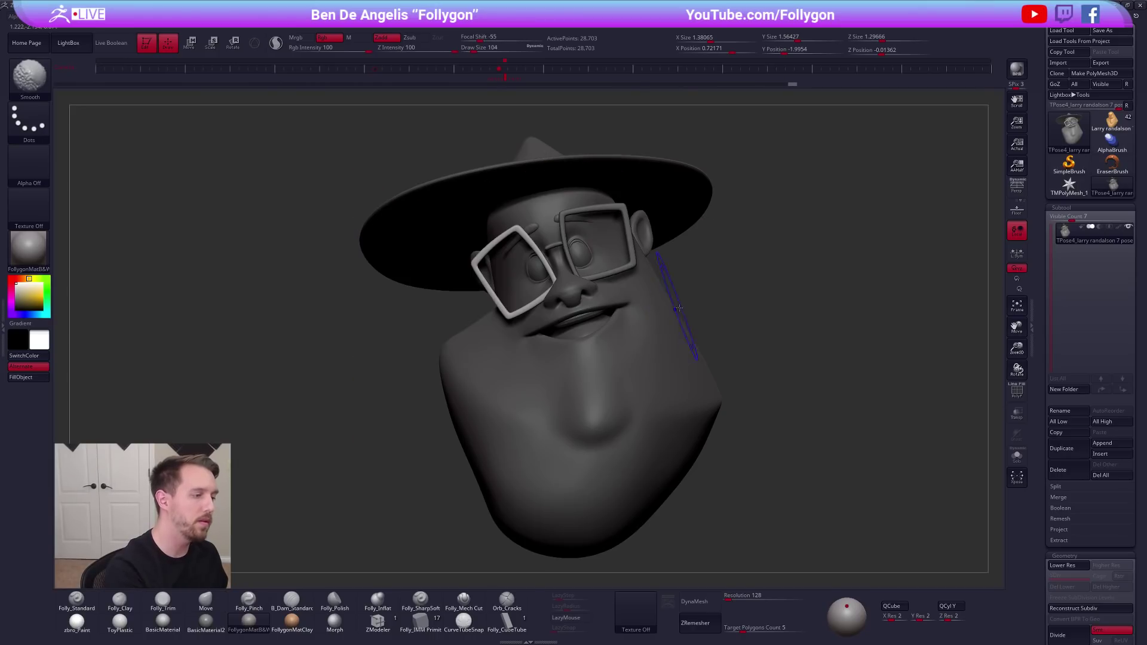
# Return to the stored timeline view and compare the wireframe of the glasses and head with the concept overlay
pyautogui.moveTo(823, 462)
pyautogui.mouseDown()
pyautogui.moveTo(896, 475)
pyautogui.moveTo(809, 461)
pyautogui.mouseUp()
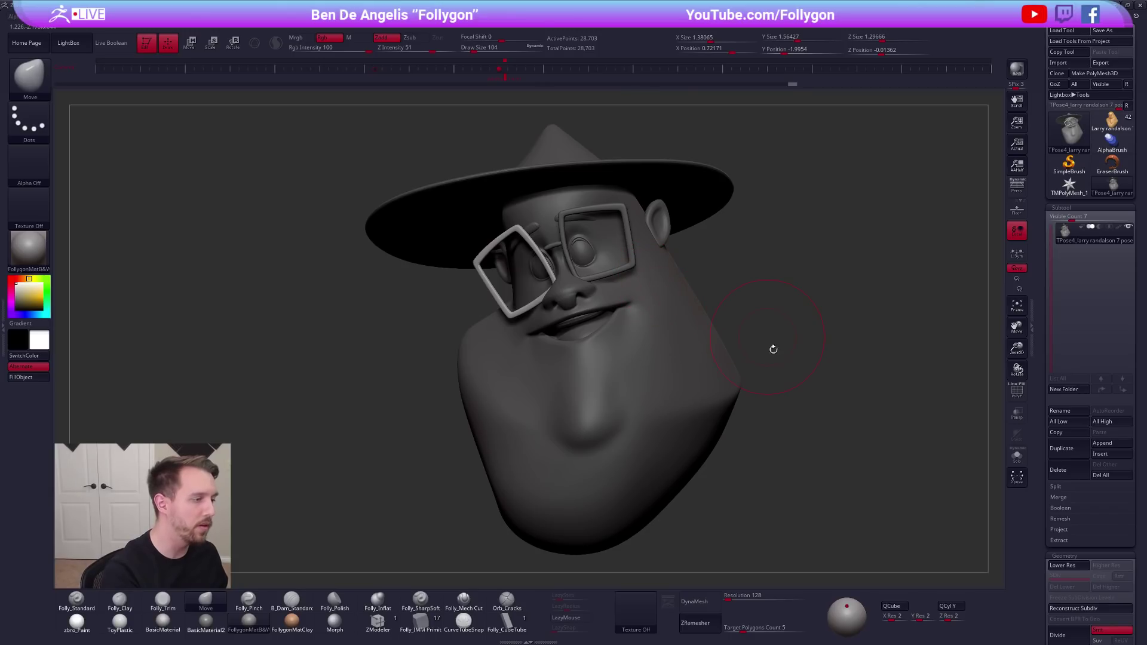
pyautogui.hotkey('shift', 'z')
pyautogui.hotkey('shift', 'f')
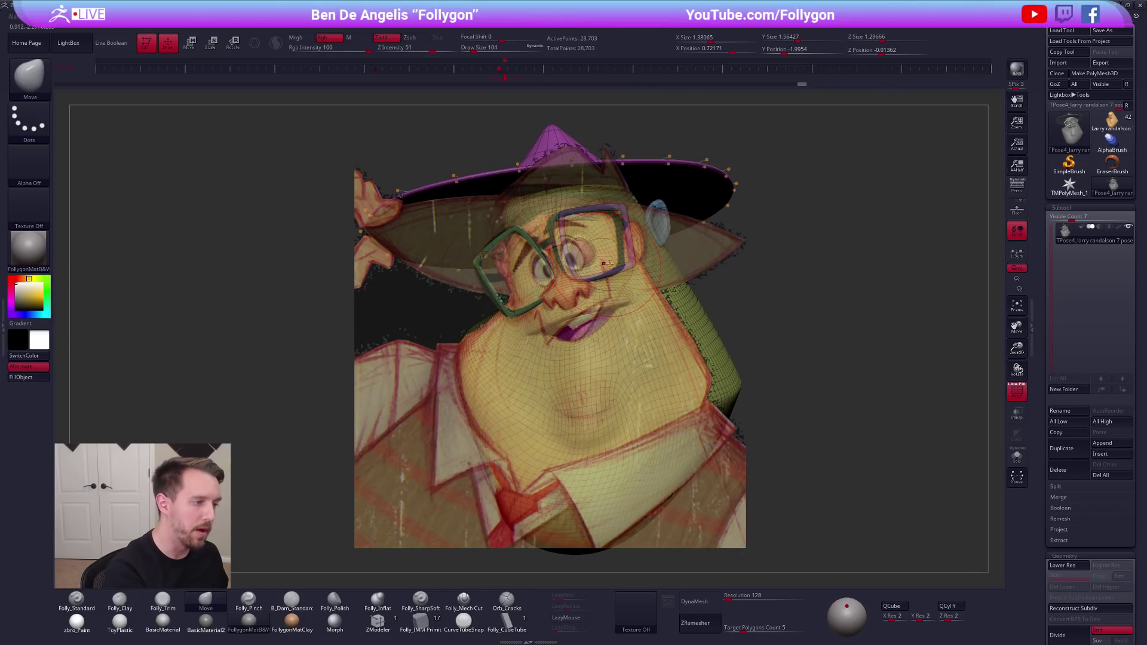
pyautogui.hotkey('shift', 'z')
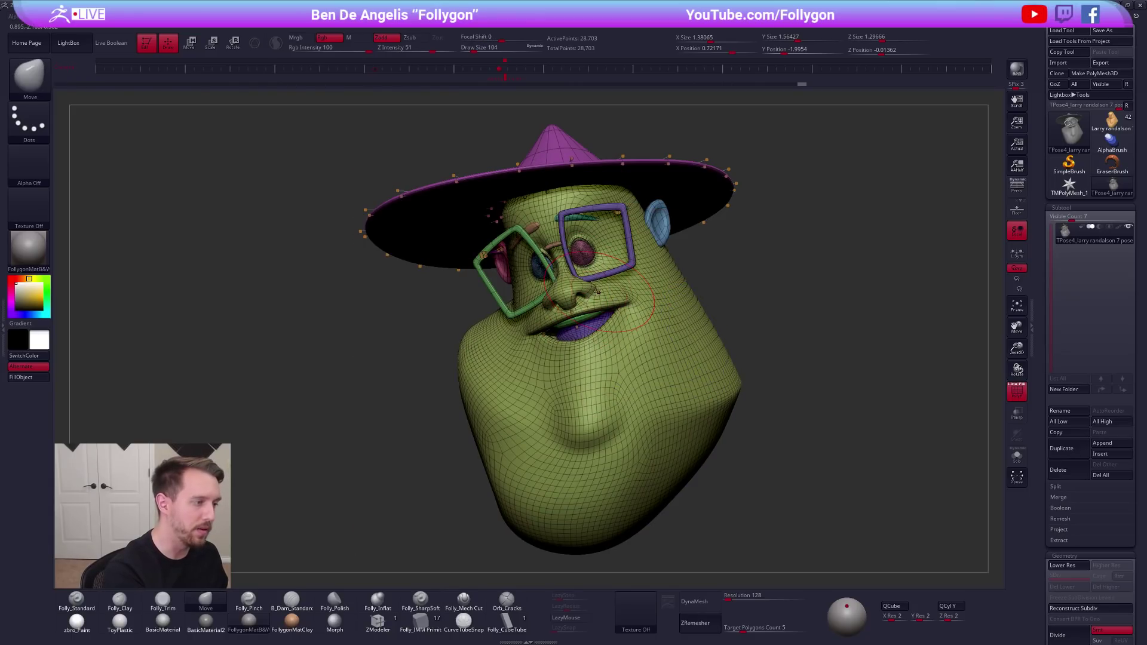
pyautogui.hotkey('shift', 'z')
pyautogui.hotkey('shift', 'z')
# Set the draw size to 61, hide the wireframe, drop to the lowest subdivision level, and isolate the head mesh
pyautogui.press('space')
pyautogui.hotkey('shift', 'f')
pyautogui.hotkey('shift', 'd')
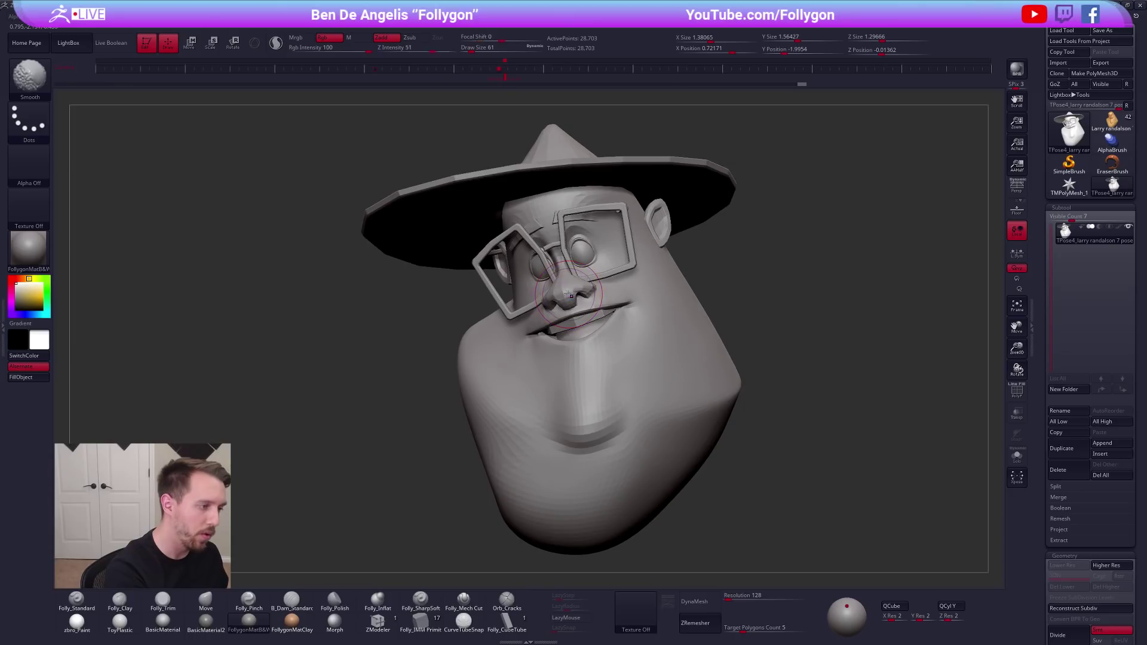
pyautogui.keyDown('ctrl'); pyautogui.keyDown('shift'); pyautogui.click(564, 296); pyautogui.keyUp('shift'); pyautogui.keyUp('ctrl')
pyautogui.moveTo(564, 291)
pyautogui.mouseDown(button='right')
pyautogui.moveTo(589, 344)
pyautogui.moveTo(581, 310)
pyautogui.mouseUp(button='right')
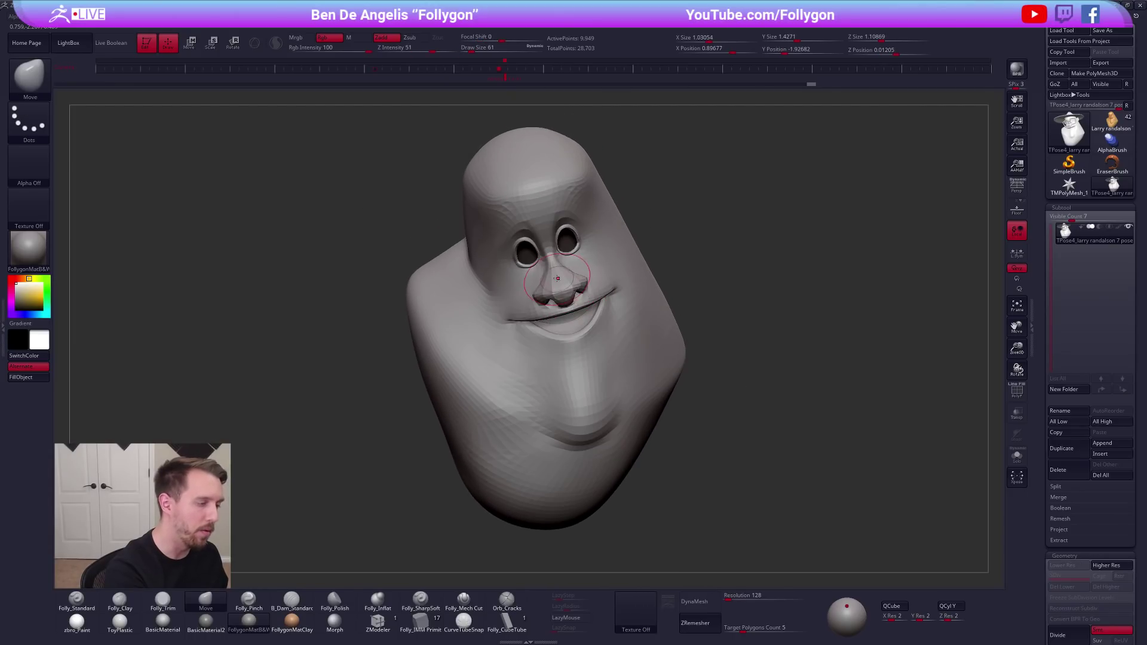
# Reshape the bridge of the nose with the Move brush at draw size 38, and restore the hidden head parts
pyautogui.keyDown('ctrl'); pyautogui.moveTo(560, 260); pyautogui.dragTo(563, 288, button='right'); pyautogui.keyUp('ctrl')
pyautogui.moveTo(563, 265); pyautogui.dragTo(562, 261)
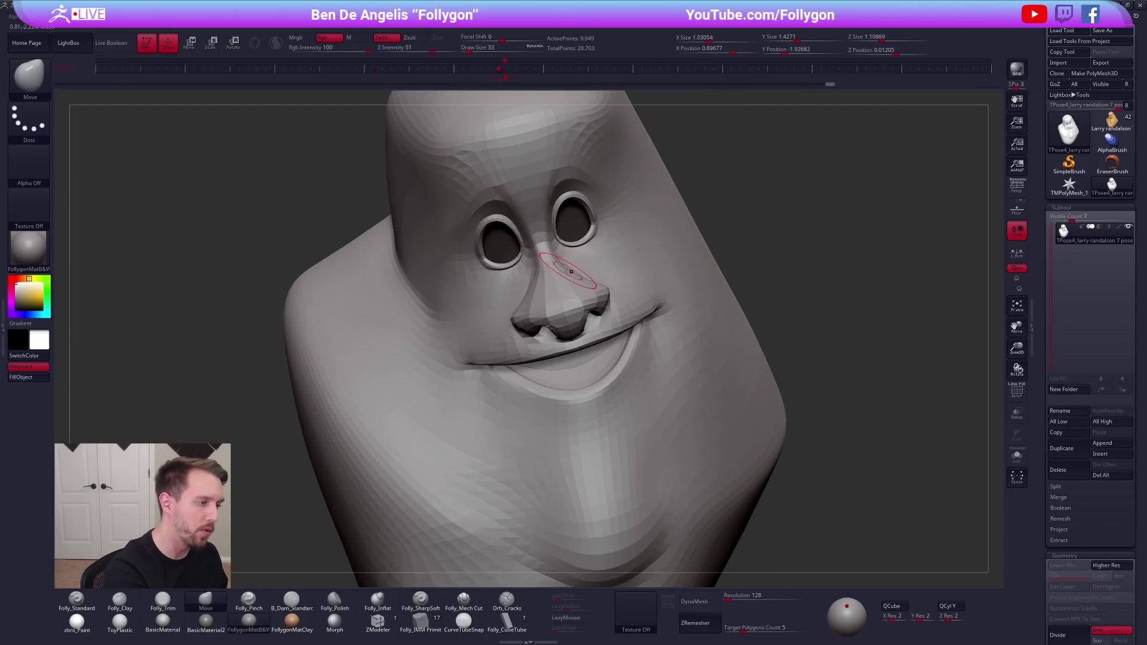
pyautogui.moveTo(562, 263); pyautogui.dragTo(570, 279, button='right')
pyautogui.press('space')
pyautogui.moveTo(571, 279); pyautogui.dragTo(568, 264)
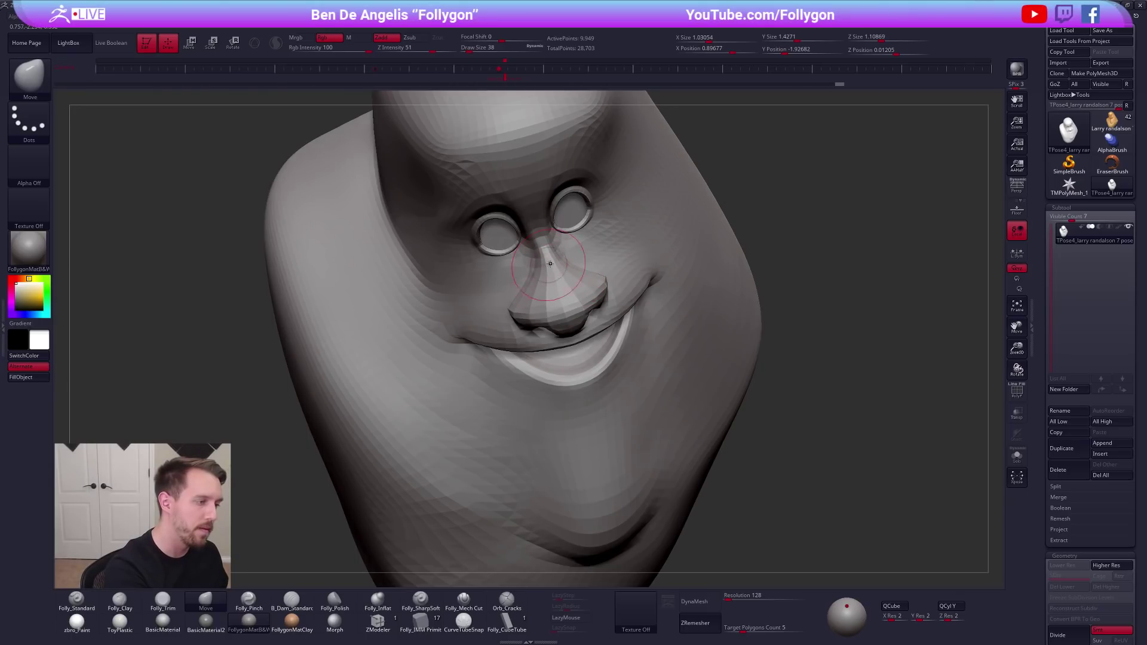
pyautogui.moveTo(556, 252)
pyautogui.mouseDown(button='right')
pyautogui.moveTo(545, 245)
pyautogui.moveTo(584, 270)
pyautogui.mouseUp(button='right')
pyautogui.keyDown('ctrl'); pyautogui.moveTo(584, 270); pyautogui.dragTo(580, 248, button='right'); pyautogui.keyUp('ctrl')
pyautogui.keyDown('ctrl'); pyautogui.keyDown('shift'); pyautogui.click(775, 309); pyautogui.keyUp('shift'); pyautogui.keyUp('ctrl')
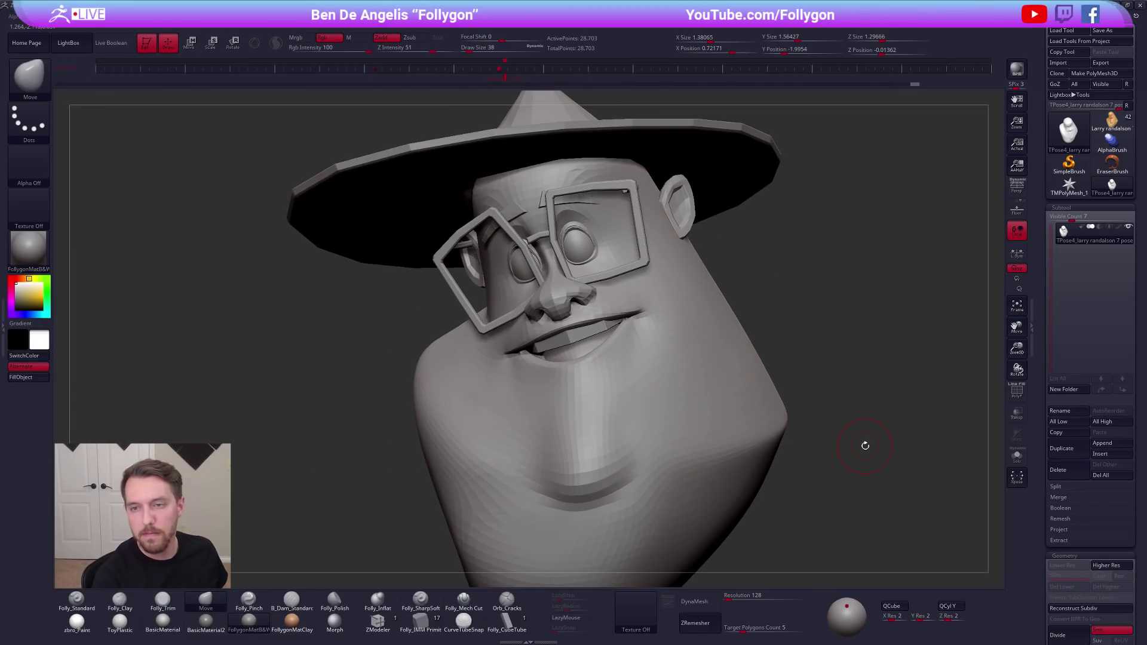
# At the highest subdivision level, mask everything except the glasses frame over the character's left eye and nudge it at draw size 67
pyautogui.press('d')
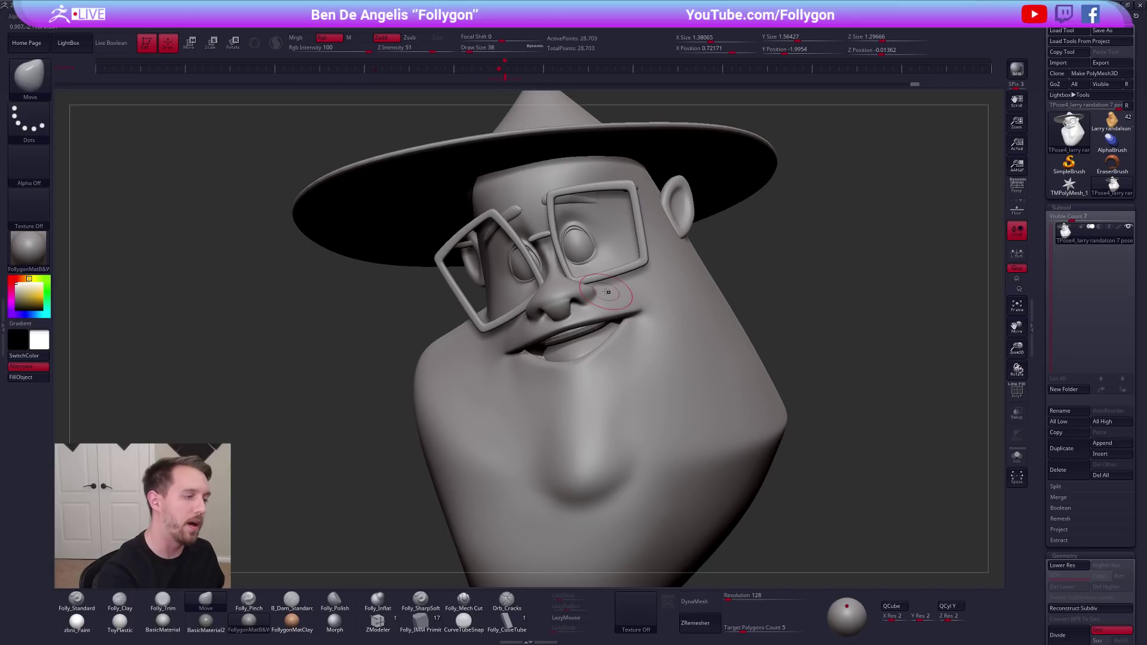
pyautogui.hotkey('ctrl', 'a')
pyautogui.press('space')
pyautogui.moveTo(599, 276); pyautogui.dragTo(605, 274)
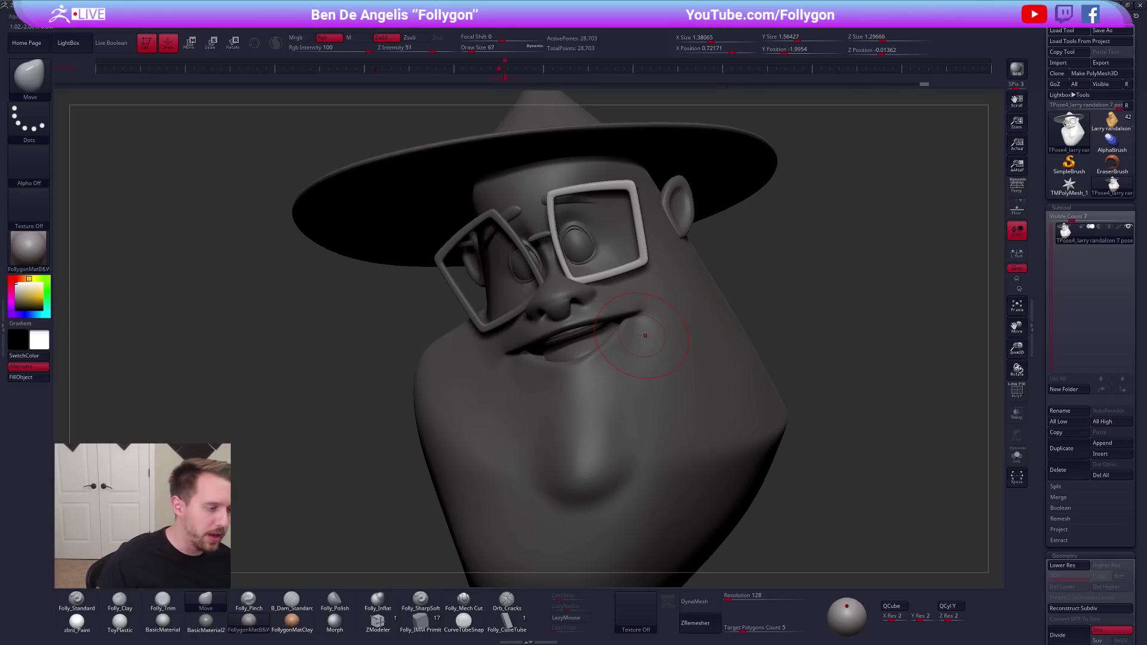
pyautogui.moveTo(604, 279)
pyautogui.mouseDown(button='right')
pyautogui.moveTo(621, 263)
pyautogui.moveTo(597, 282)
pyautogui.mouseUp(button='right')
# Adjust the inner edge of the left-eye glasses frame with the Move brush, working at the lowest subdivision level
pyautogui.press('shift')
pyautogui.hotkey('shift', 'd')
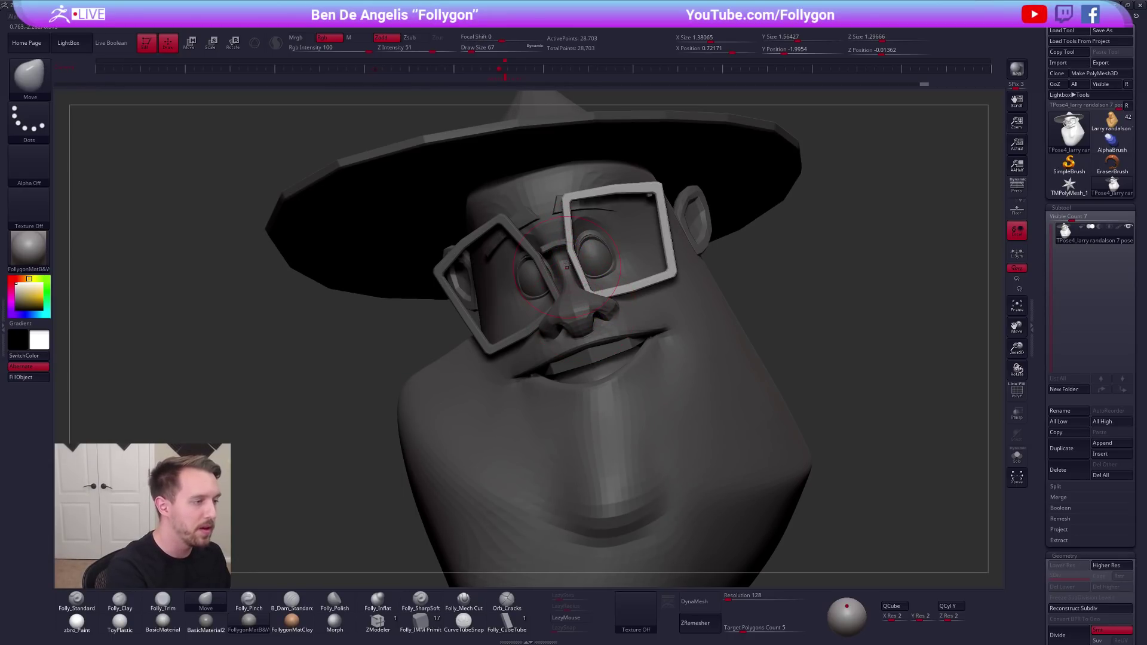
pyautogui.press('space')
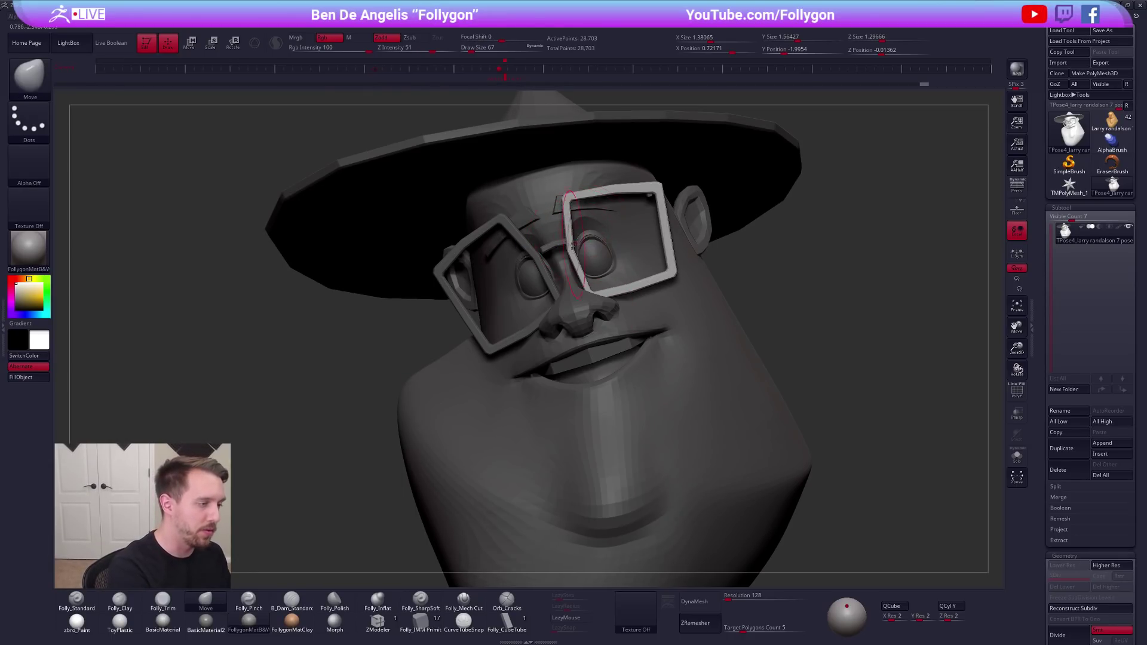
pyautogui.moveTo(569, 252); pyautogui.dragTo(567, 257)
pyautogui.press('d')
pyautogui.press('space')
pyautogui.hotkey('shift', 'd')
# Display the polygroup wireframe on the whole character and clear the mask
pyautogui.hotkey('shift', 'f')
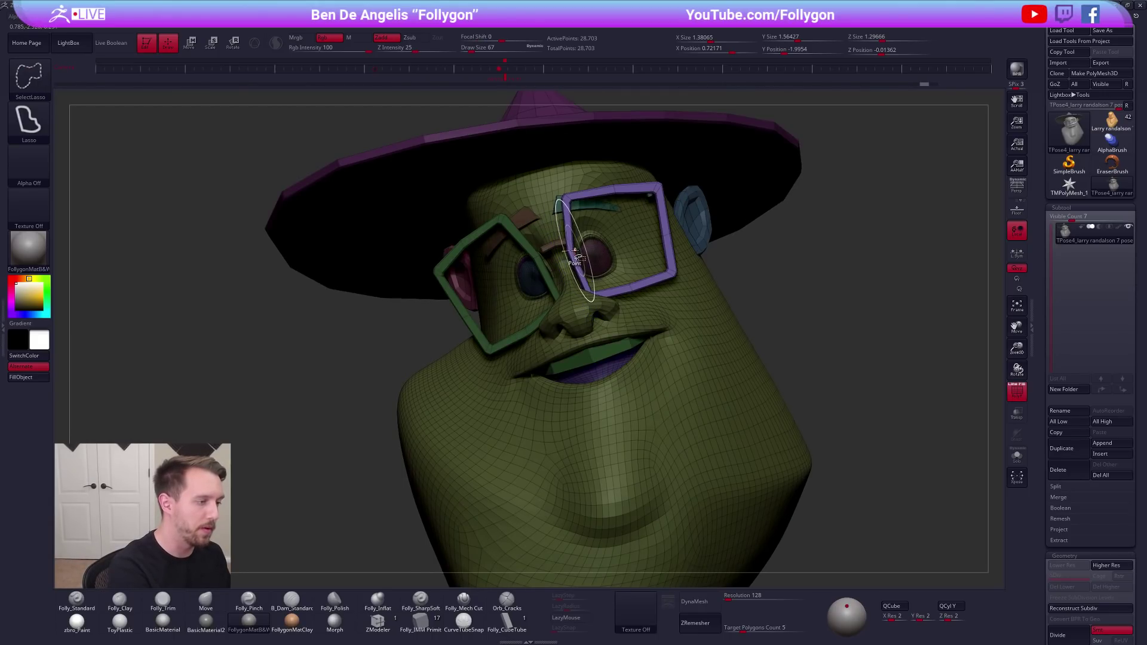
pyautogui.keyDown('ctrl'); pyautogui.keyDown('shift'); pyautogui.click(575, 252); pyautogui.keyUp('shift'); pyautogui.keyUp('ctrl')
pyautogui.keyDown('ctrl'); pyautogui.keyDown('shift'); pyautogui.click(743, 241); pyautogui.keyUp('shift'); pyautogui.keyUp('ctrl')
pyautogui.keyDown('ctrl'); pyautogui.moveTo(763, 252); pyautogui.dragTo(778, 239); pyautogui.keyUp('ctrl')
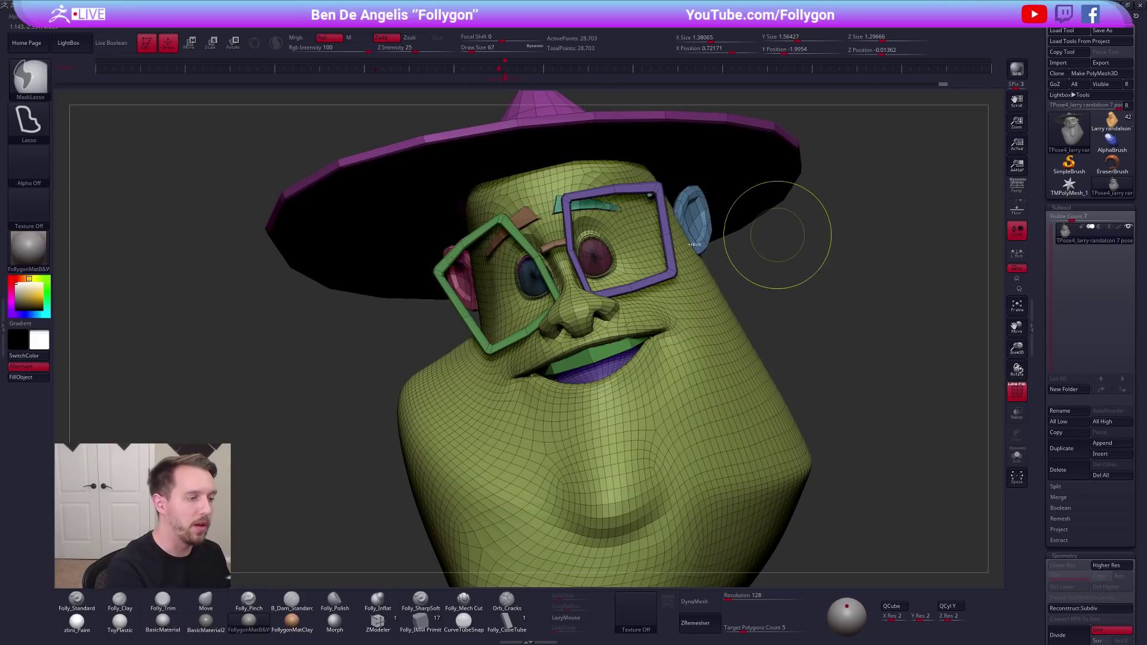
pyautogui.keyDown('ctrl'); pyautogui.keyDown('shift'); pyautogui.click(667, 237); pyautogui.keyUp('shift'); pyautogui.keyUp('ctrl')
pyautogui.keyDown('alt'); pyautogui.moveTo(588, 240); pyautogui.dragTo(598, 266); pyautogui.keyUp('alt')
pyautogui.press('space')
pyautogui.moveTo(515, 291)
pyautogui.keyDown('alt'); pyautogui.mouseDown()
pyautogui.moveTo(566, 299)
pyautogui.moveTo(525, 306)
pyautogui.moveTo(559, 293)
pyautogui.moveTo(553, 274)
pyautogui.moveTo(620, 264)
pyautogui.mouseUp(); pyautogui.keyUp('alt')
pyautogui.keyDown('ctrl'); pyautogui.click(508, 344); pyautogui.keyUp('ctrl')
pyautogui.press('w')
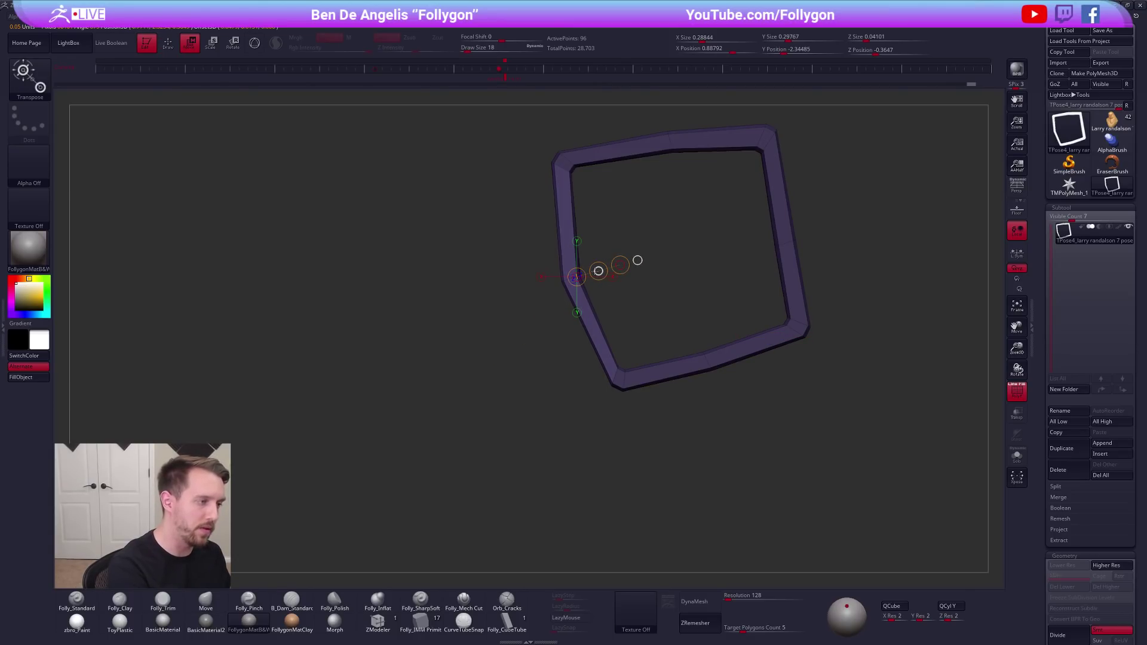
pyautogui.press('q')
pyautogui.keyDown('ctrl'); pyautogui.click(658, 302); pyautogui.keyUp('ctrl')
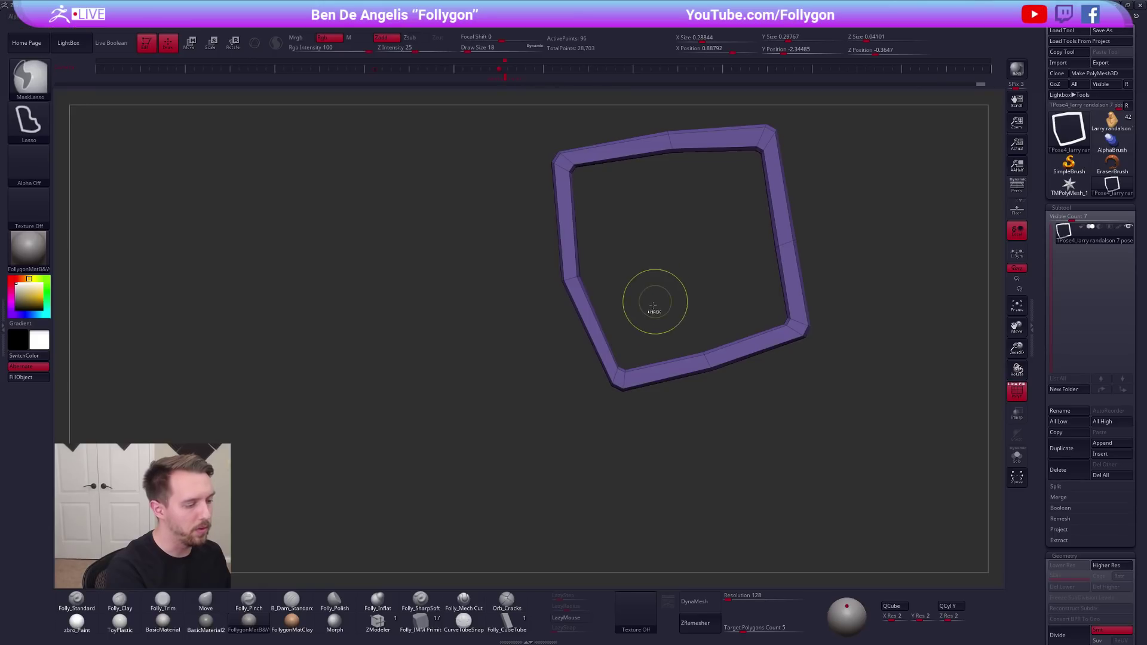
pyautogui.keyDown('ctrl'); pyautogui.click(615, 406); pyautogui.keyUp('ctrl')
pyautogui.moveTo(605, 375)
pyautogui.keyDown('ctrl'); pyautogui.mouseDown()
pyautogui.moveTo(604, 396)
pyautogui.moveTo(650, 462)
pyautogui.mouseUp(); pyautogui.keyUp('ctrl')
pyautogui.press('r')
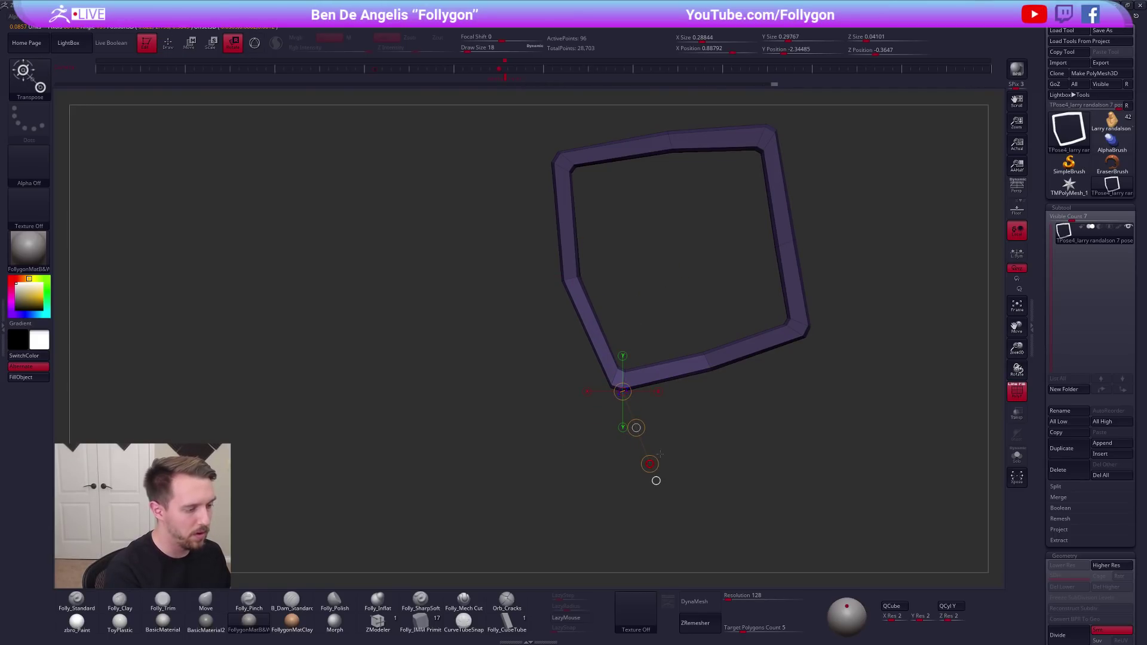
pyautogui.press('q')
pyautogui.keyDown('ctrl'); pyautogui.moveTo(676, 401); pyautogui.dragTo(683, 404); pyautogui.keyUp('ctrl')
pyautogui.press('w')
pyautogui.keyDown('alt'); pyautogui.moveTo(629, 282); pyautogui.dragTo(619, 330); pyautogui.keyUp('alt')
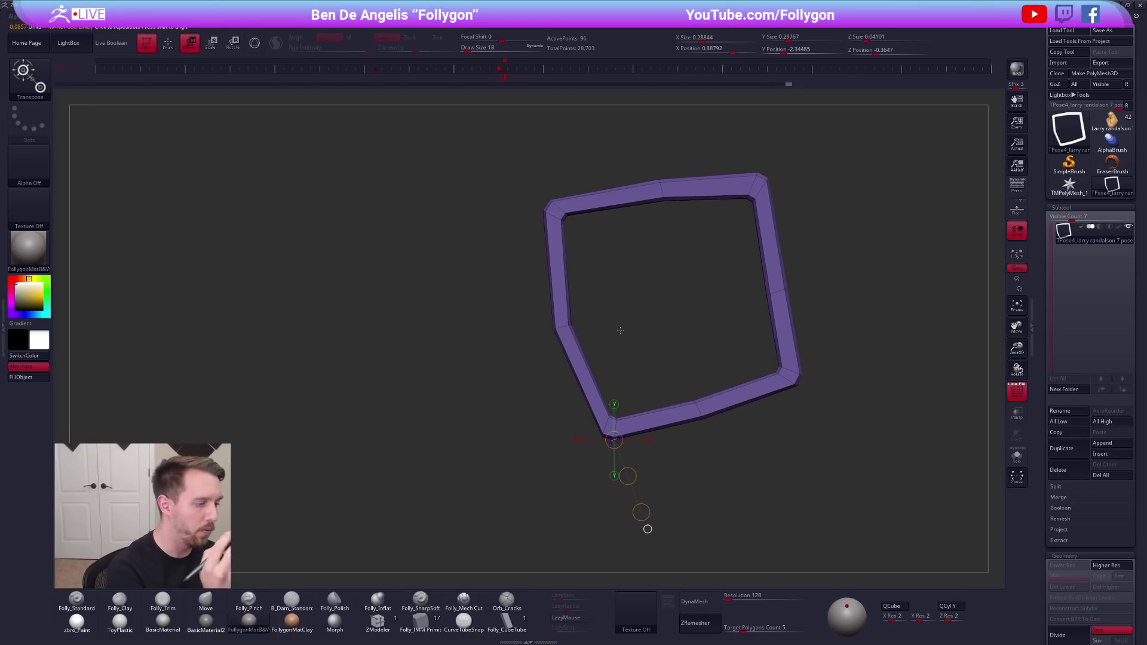
pyautogui.press('q')
pyautogui.keyDown('alt'); pyautogui.moveTo(694, 456); pyautogui.dragTo(676, 442); pyautogui.keyUp('alt')
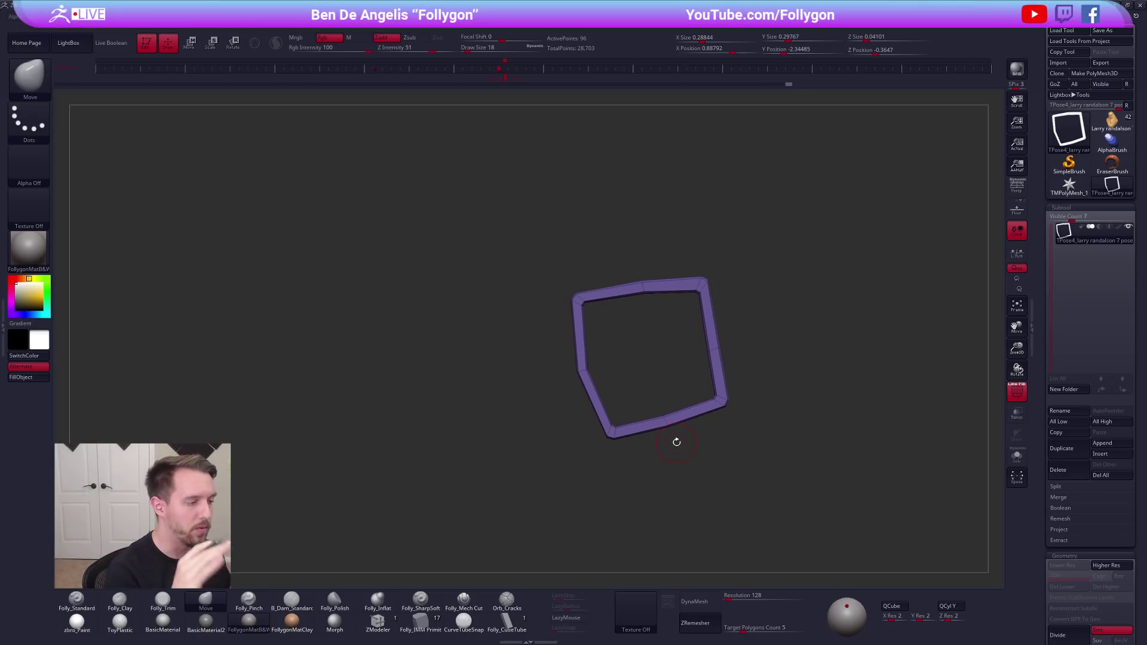
pyautogui.keyDown('alt'); pyautogui.moveTo(642, 332); pyautogui.dragTo(652, 286); pyautogui.keyUp('alt')
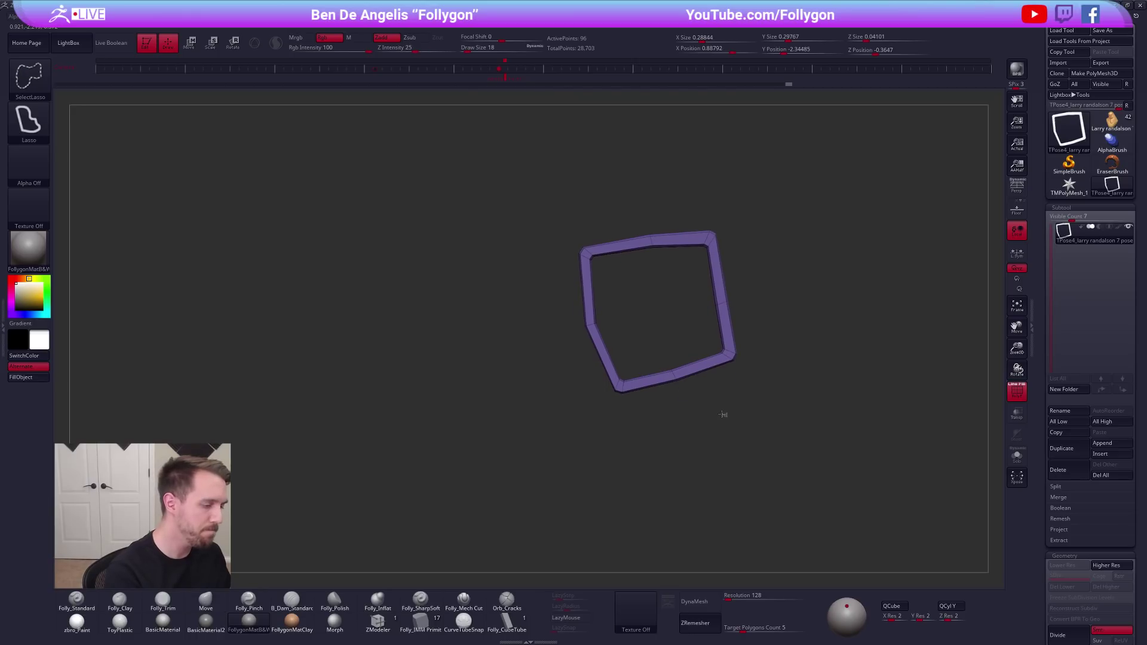
pyautogui.keyDown('ctrl'); pyautogui.keyDown('shift'); pyautogui.click(737, 509); pyautogui.keyUp('shift'); pyautogui.keyUp('ctrl')
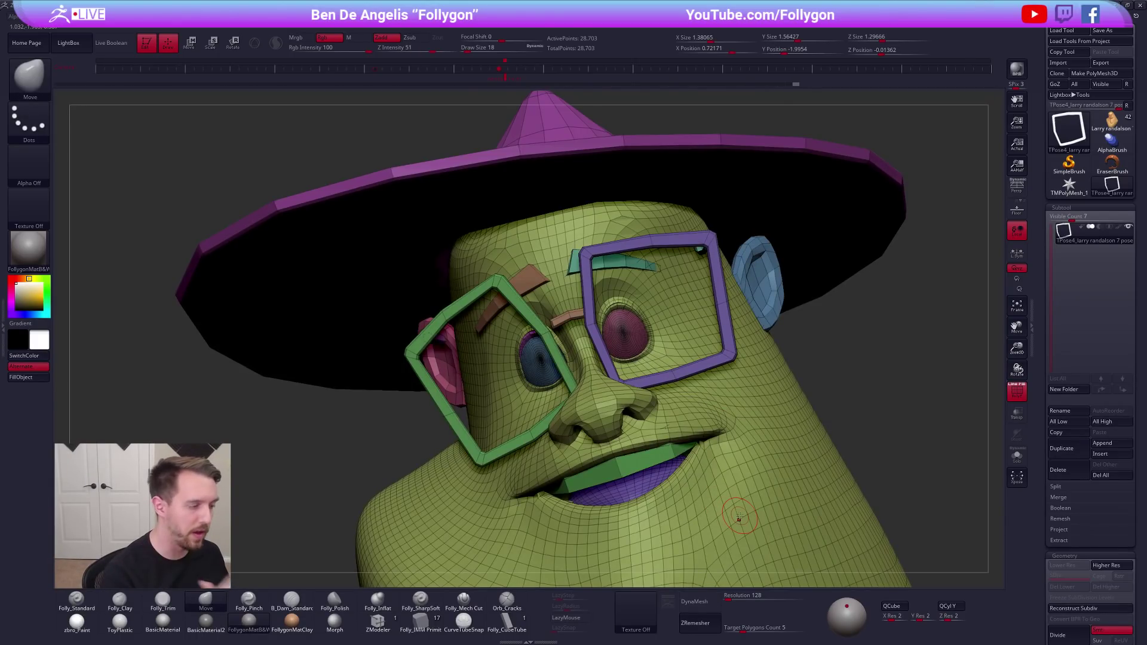
# Mask everything except the left-eye glasses frame and shift it slightly toward the nose with Transpose Move
pyautogui.press('d')
pyautogui.press('w')
pyautogui.hotkey('shift', 'd')
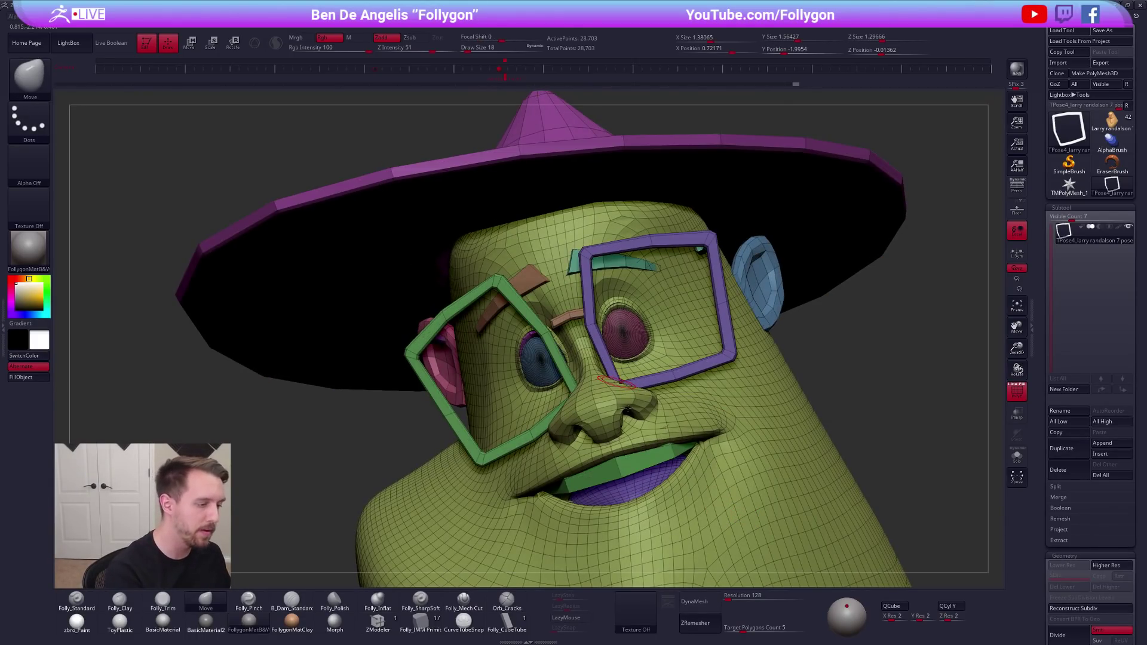
pyautogui.keyDown('ctrl'); pyautogui.click(593, 323); pyautogui.keyUp('ctrl')
pyautogui.moveTo(606, 360); pyautogui.dragTo(873, 305)
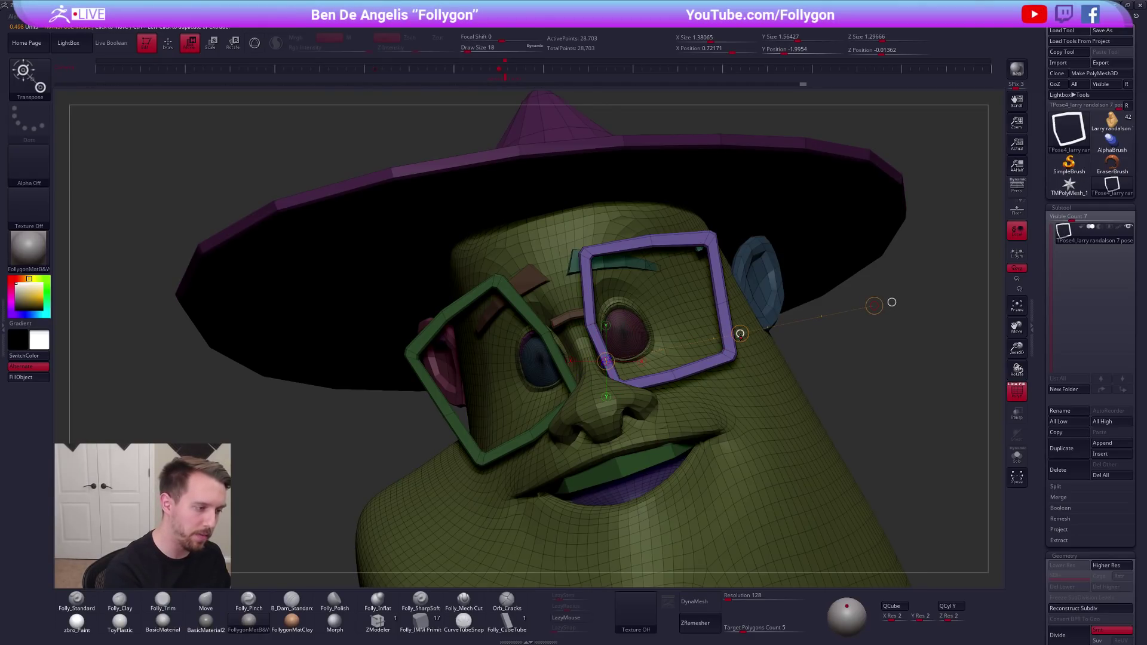
pyautogui.moveTo(740, 334); pyautogui.dragTo(736, 335)
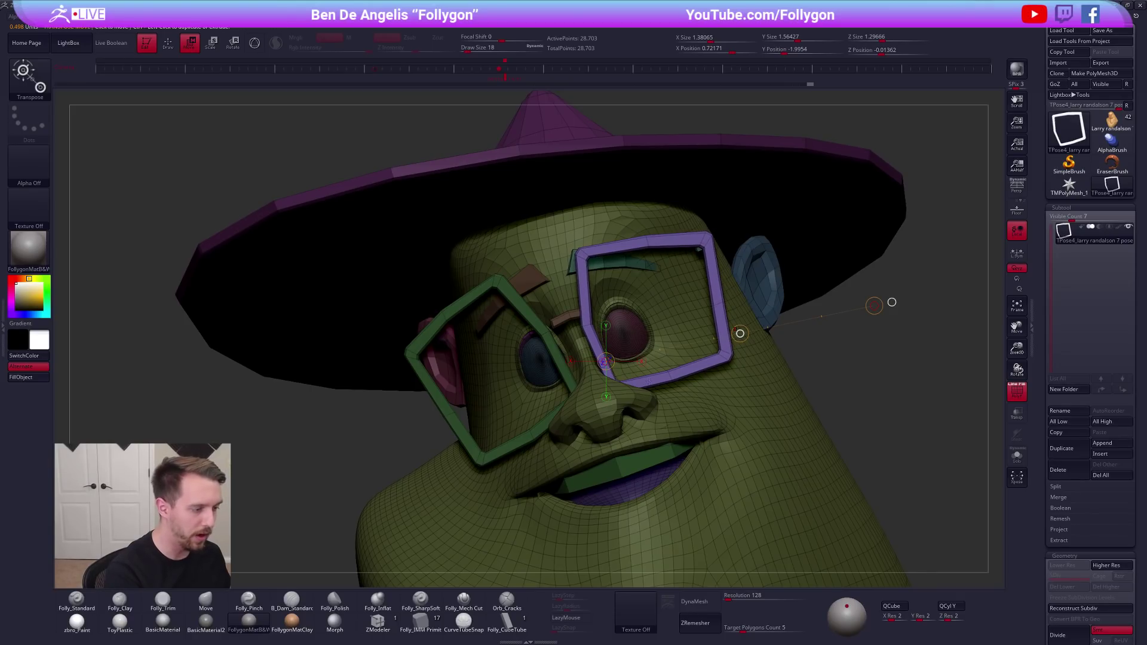
# Set the draw size to 121, clear the mask, and hide the wireframe at the lowest subdivision level
pyautogui.hotkey('ctrl', 'shift', 'a')
pyautogui.press('q')
pyautogui.press('space')
pyautogui.moveTo(574, 324)
pyautogui.mouseDown(button='right')
pyautogui.moveTo(591, 360)
pyautogui.moveTo(631, 346)
pyautogui.moveTo(710, 369)
pyautogui.moveTo(716, 323)
pyautogui.mouseUp(button='right')
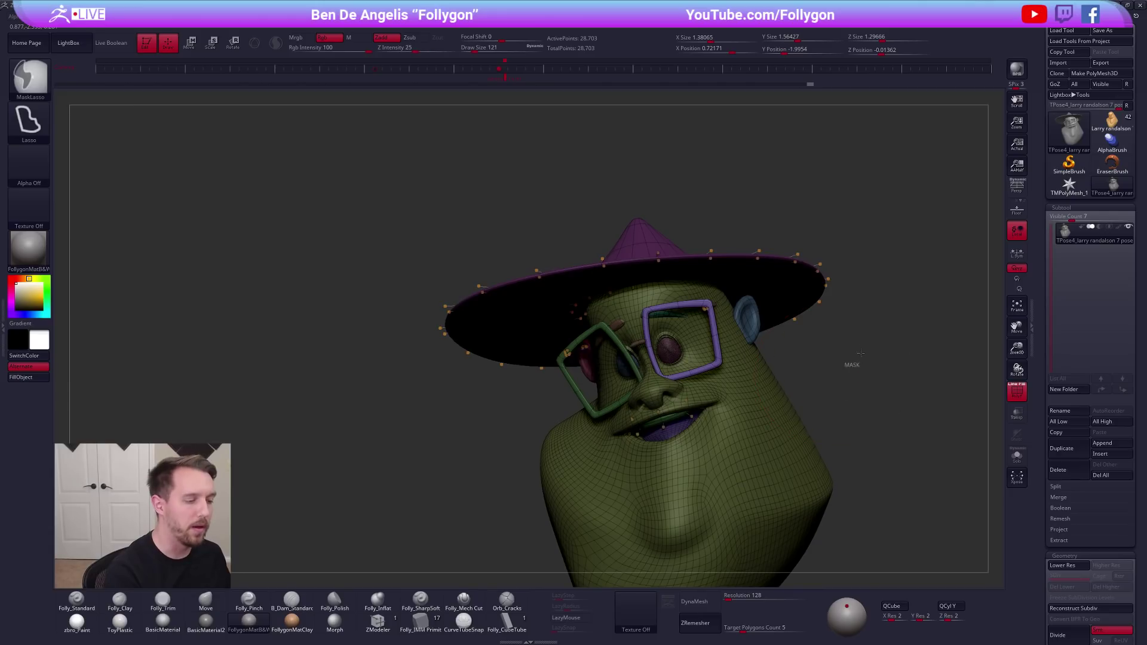
pyautogui.keyDown('ctrl'); pyautogui.moveTo(853, 364); pyautogui.dragTo(830, 379); pyautogui.keyUp('ctrl')
pyautogui.keyDown('alt'); pyautogui.moveTo(782, 352); pyautogui.dragTo(737, 338, button='right'); pyautogui.keyUp('alt')
pyautogui.hotkey('shift', 'd')
pyautogui.hotkey('shift', 'f')
# Hide the hat so that only the head, body and glasses are shown, and view them in profile
pyautogui.keyDown('ctrl'); pyautogui.keyDown('shift'); pyautogui.click(615, 243); pyautogui.keyUp('shift'); pyautogui.keyUp('ctrl')
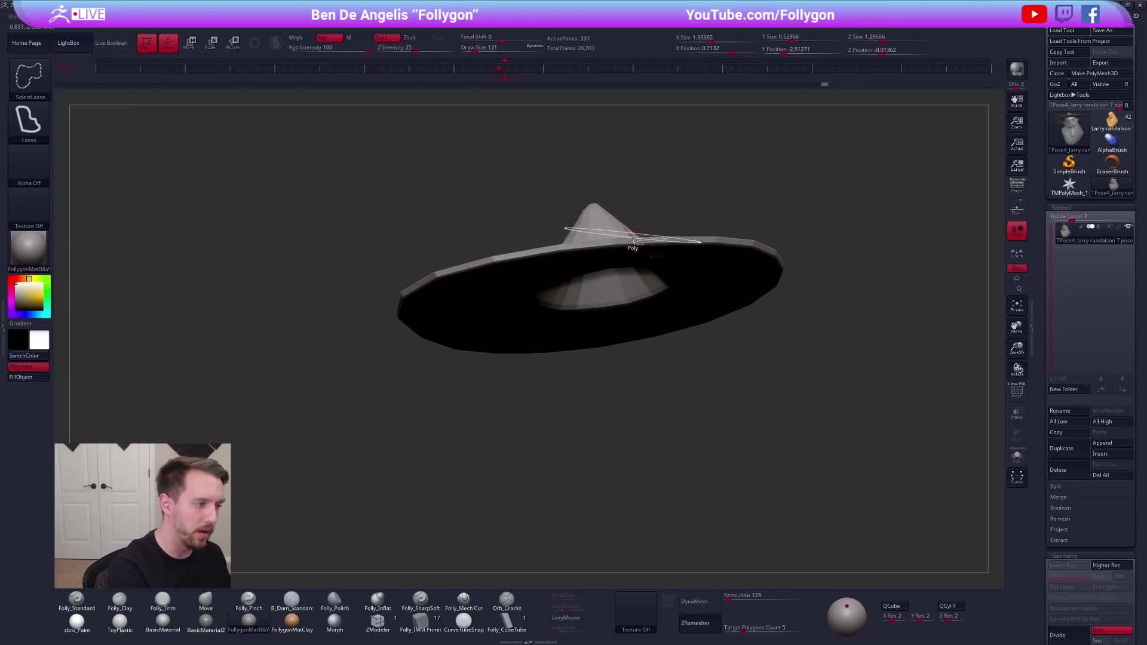
pyautogui.keyDown('ctrl'); pyautogui.keyDown('shift'); pyautogui.click(636, 238); pyautogui.keyUp('shift'); pyautogui.keyUp('ctrl')
pyautogui.keyDown('ctrl'); pyautogui.keyDown('shift'); pyautogui.click(604, 248); pyautogui.keyUp('shift'); pyautogui.keyUp('ctrl')
pyautogui.moveTo(636, 257); pyautogui.dragTo(589, 263, button='right')
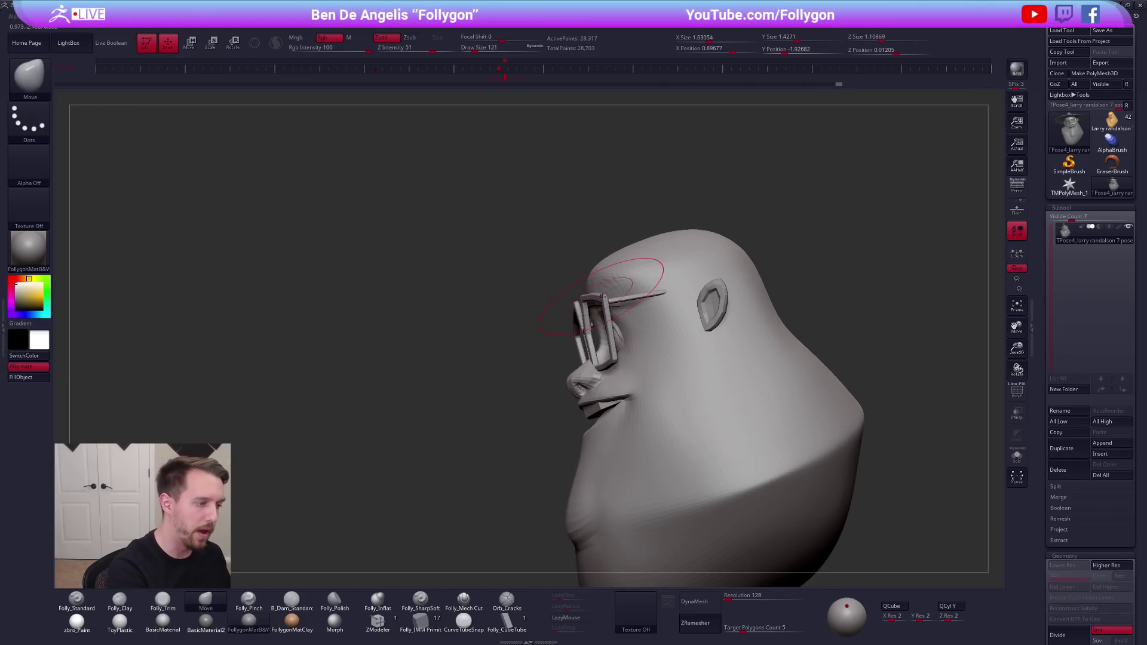
# Mask everything except the left-eye glasses frame and reposition it in front of the face with Transpose Move from above
pyautogui.press('w')
pyautogui.keyDown('ctrl'); pyautogui.click(615, 302); pyautogui.keyUp('ctrl')
pyautogui.moveTo(619, 301); pyautogui.dragTo(599, 378, button='right')
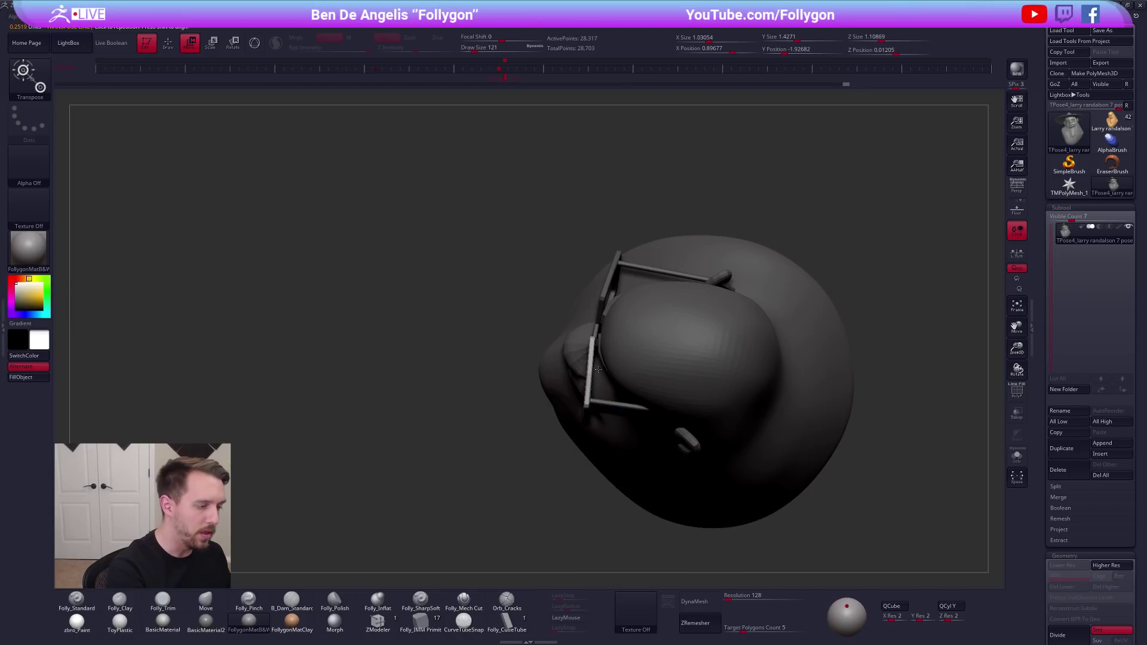
pyautogui.scroll(3, 597, 376)
pyautogui.moveTo(588, 365)
pyautogui.mouseDown()
pyautogui.moveTo(664, 365)
pyautogui.moveTo(621, 366)
pyautogui.mouseUp()
# Rotate the left-eye glasses frame around its inner end with Transpose Rotate from the top view
pyautogui.press('q')
pyautogui.moveTo(607, 387); pyautogui.dragTo(610, 345, button='right')
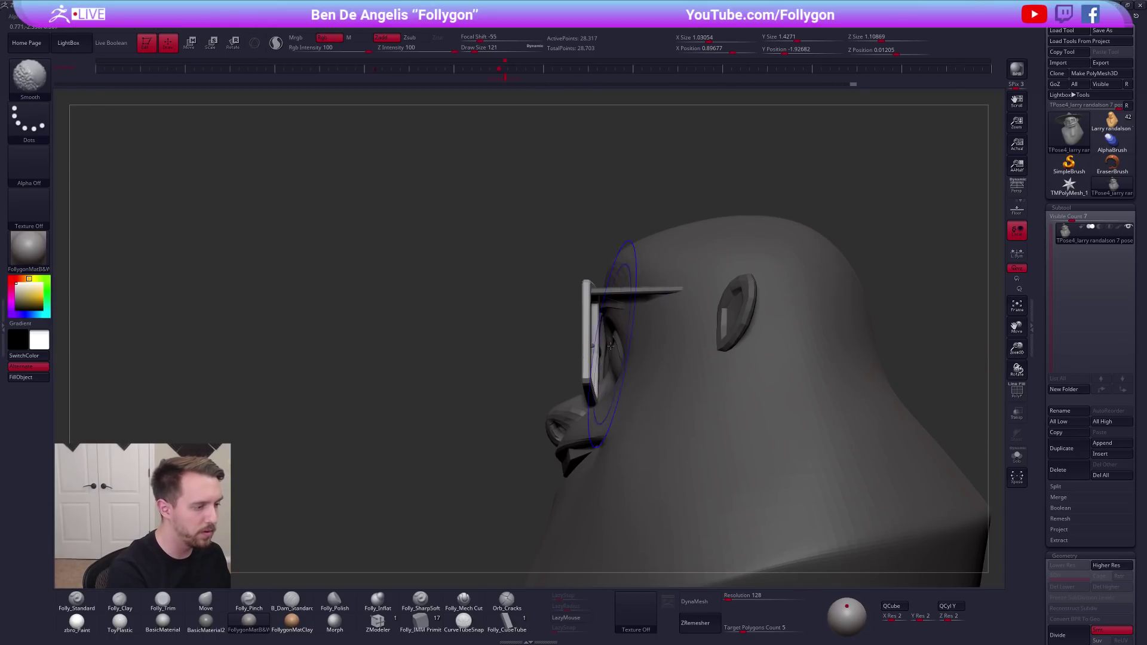
pyautogui.moveTo(602, 394)
pyautogui.mouseDown(button='right')
pyautogui.moveTo(602, 351)
pyautogui.moveTo(628, 356)
pyautogui.moveTo(602, 401)
pyautogui.moveTo(587, 398)
pyautogui.mouseUp(button='right')
pyautogui.press('r')
pyautogui.moveTo(579, 396); pyautogui.dragTo(757, 423)
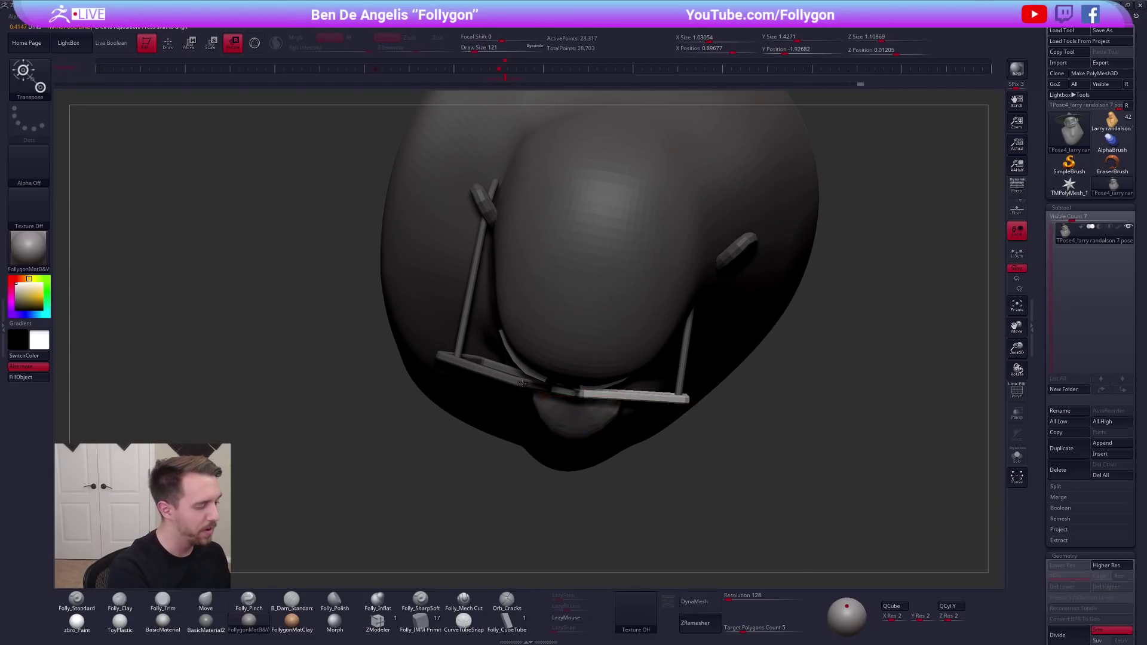
# Mask everything except the right-eye glasses frame and rotate it about the nose bridge with Transpose Rotate
pyautogui.moveTo(620, 417); pyautogui.dragTo(576, 412, button='right')
pyautogui.keyDown('ctrl'); pyautogui.click(526, 388); pyautogui.keyUp('ctrl')
pyautogui.moveTo(502, 412); pyautogui.dragTo(529, 397, button='right')
pyautogui.moveTo(594, 425); pyautogui.dragTo(474, 522)
pyautogui.moveTo(555, 396); pyautogui.dragTo(513, 535)
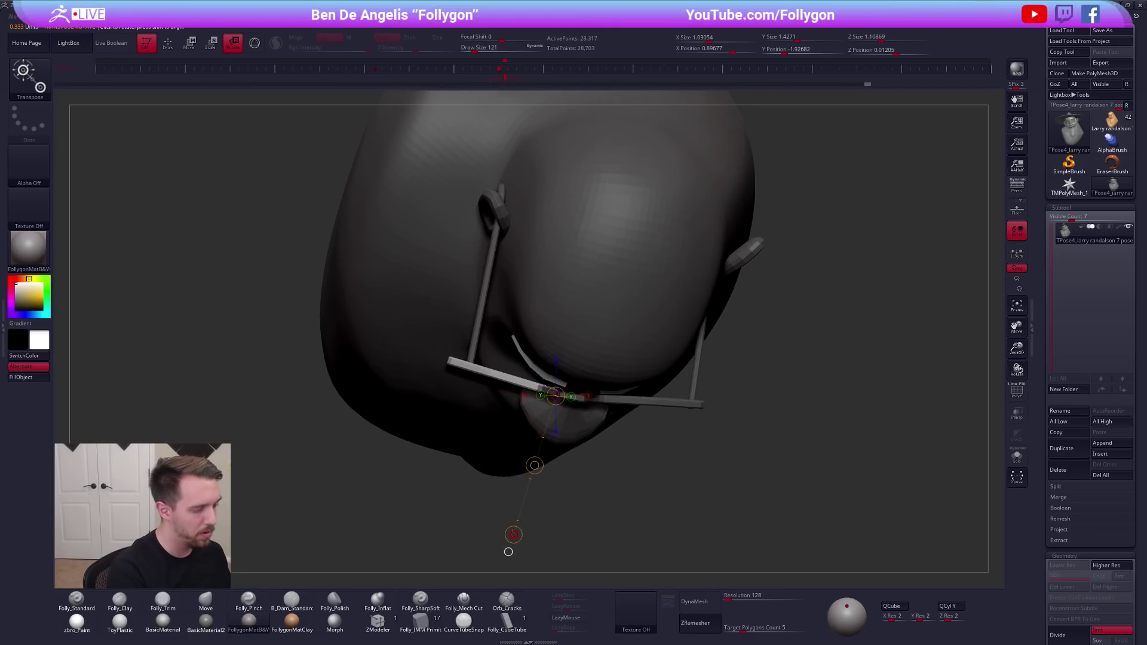
# Switch back to the Move brush, return to the front view at the lowest subdivision level, and unhide the hat
pyautogui.press('q')
pyautogui.moveTo(538, 535)
pyautogui.mouseDown(button='right')
pyautogui.moveTo(624, 463)
pyautogui.moveTo(626, 427)
pyautogui.mouseUp(button='right')
pyautogui.press('b')
pyautogui.press('m')
pyautogui.press('v')
pyautogui.moveTo(626, 428); pyautogui.dragTo(603, 415, button='right')
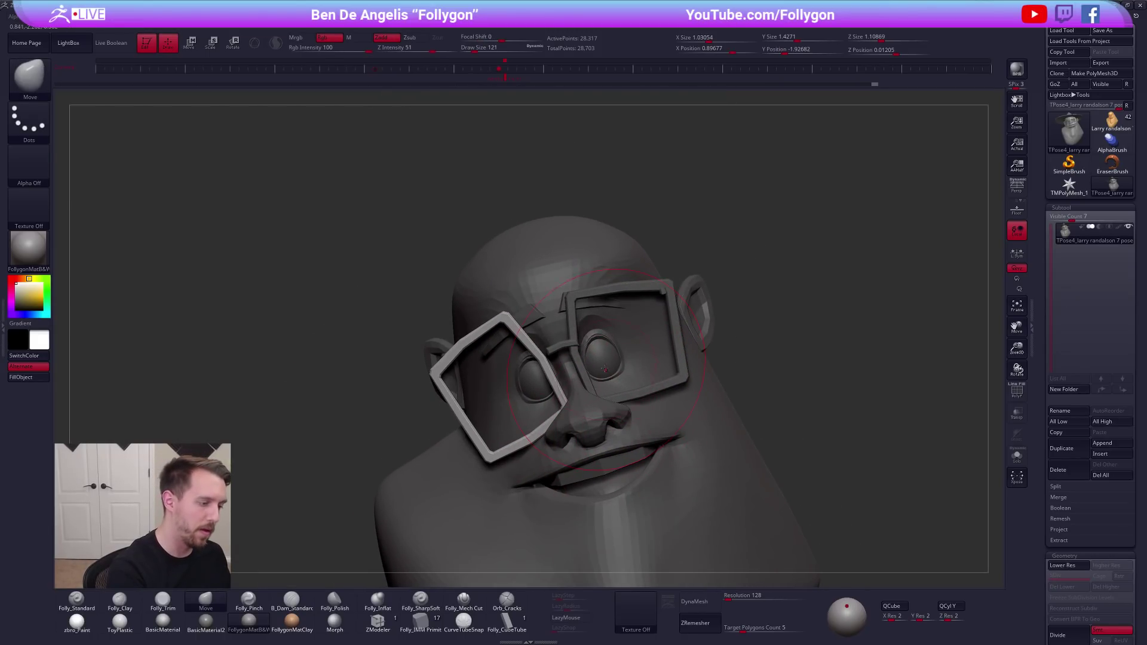
pyautogui.hotkey('shift', 'd')
pyautogui.keyDown('ctrl'); pyautogui.keyDown('shift'); pyautogui.click(771, 359); pyautogui.keyUp('shift'); pyautogui.keyUp('ctrl')
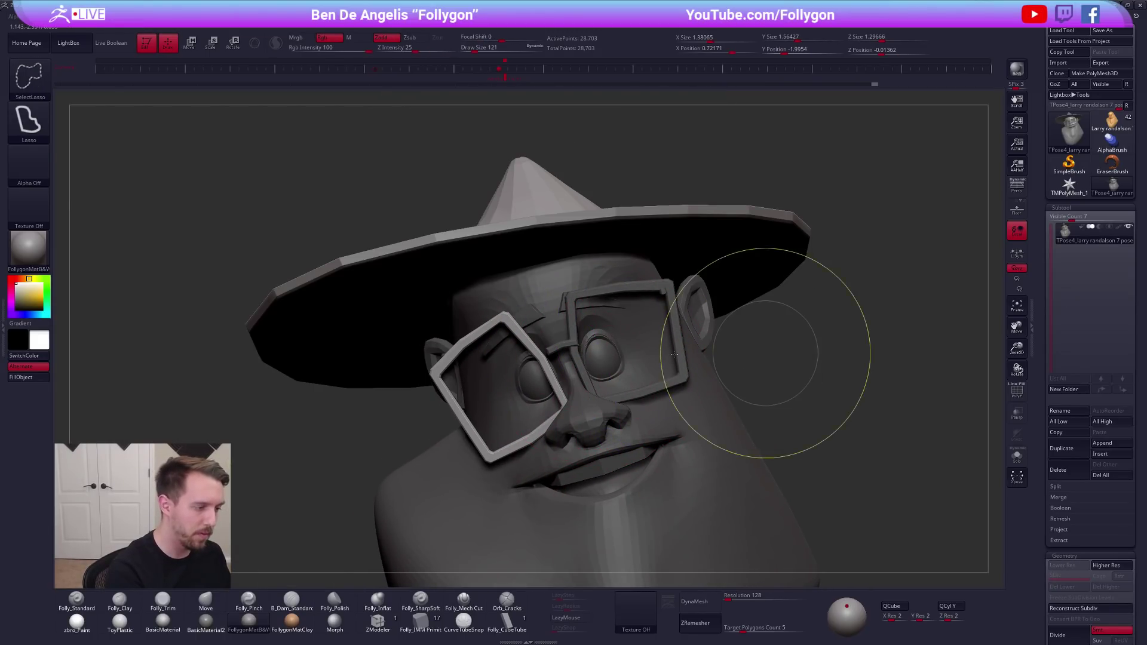
# Mask everything except the left-eye glasses frame and fine-tune its position with Transpose Move
pyautogui.press('w')
pyautogui.keyDown('ctrl'); pyautogui.keyDown('shift'); pyautogui.click(682, 372); pyautogui.keyUp('shift'); pyautogui.keyUp('ctrl')
pyautogui.moveTo(652, 384); pyautogui.dragTo(785, 351)
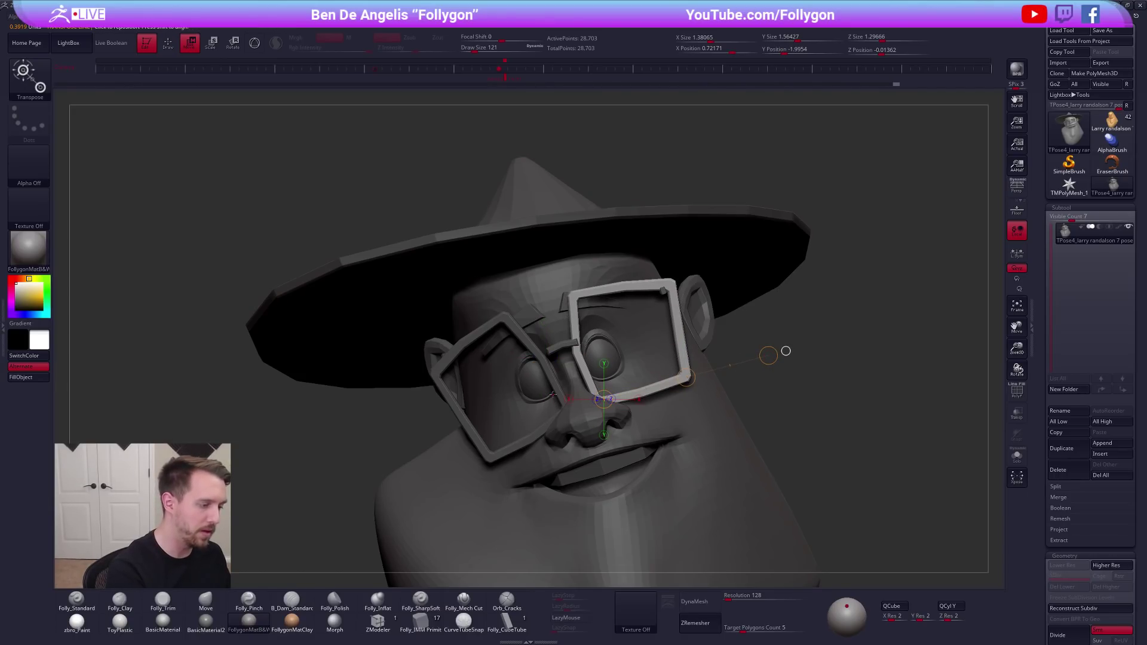
# Mask everything except the right-eye glasses frame and rotate it clockwise about its inner corner beside the nose
pyautogui.keyDown('ctrl'); pyautogui.keyDown('shift'); pyautogui.click(491, 455); pyautogui.keyUp('shift'); pyautogui.keyUp('ctrl')
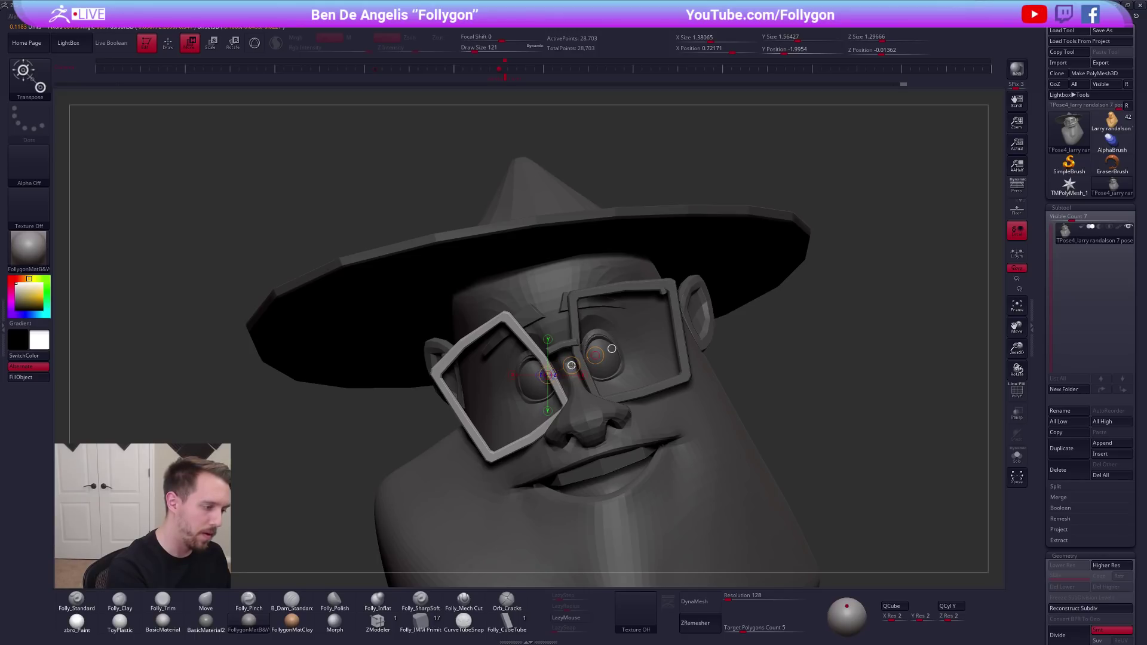
pyautogui.press('q')
pyautogui.moveTo(577, 392); pyautogui.dragTo(573, 393, button='right')
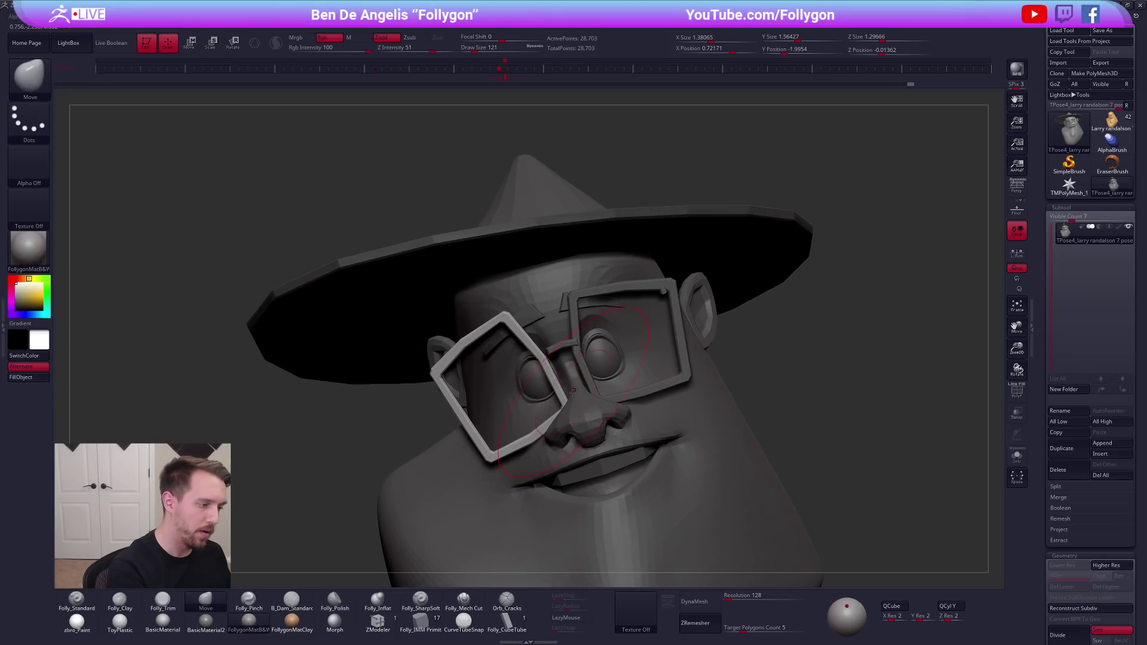
pyautogui.press('r')
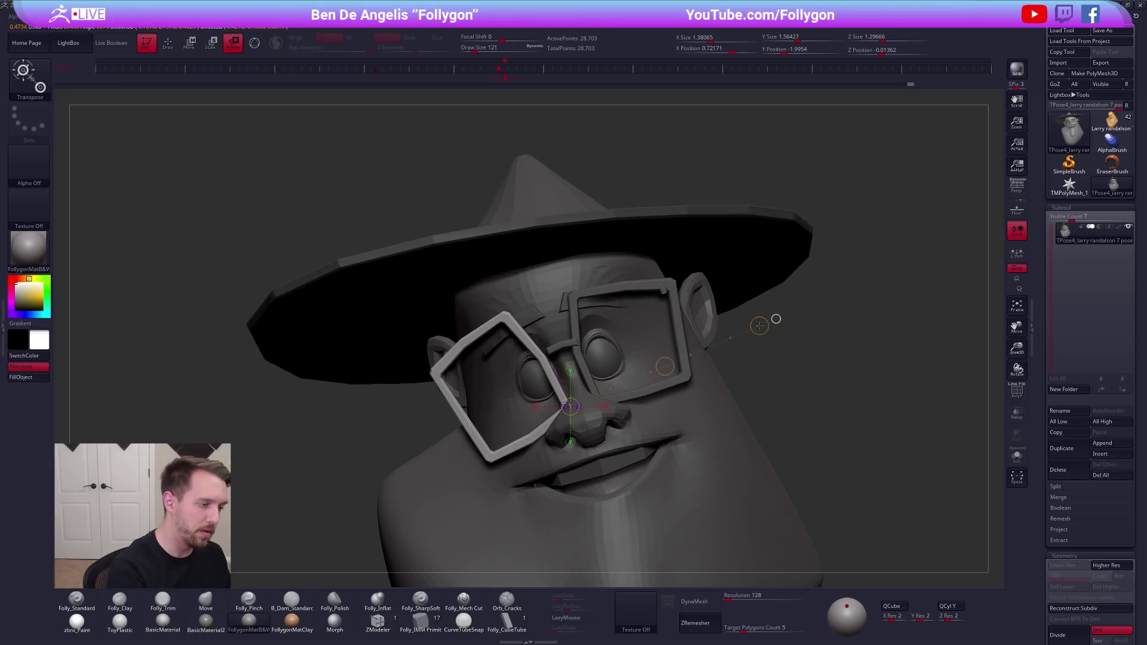
pyautogui.moveTo(759, 329); pyautogui.dragTo(786, 341)
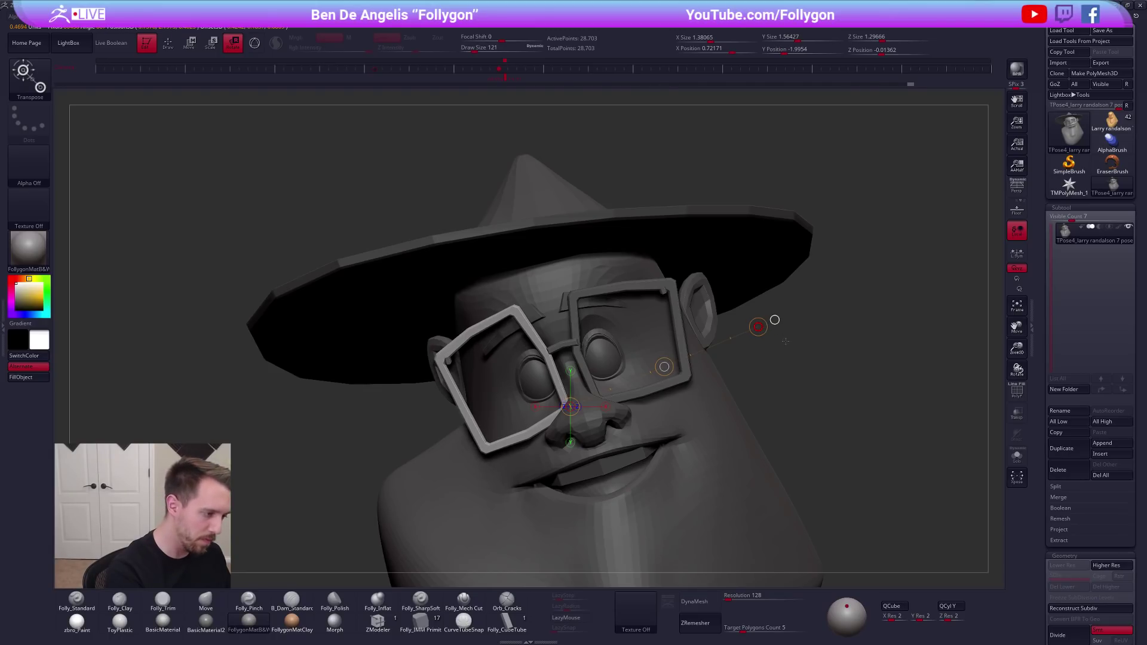
pyautogui.press('w')
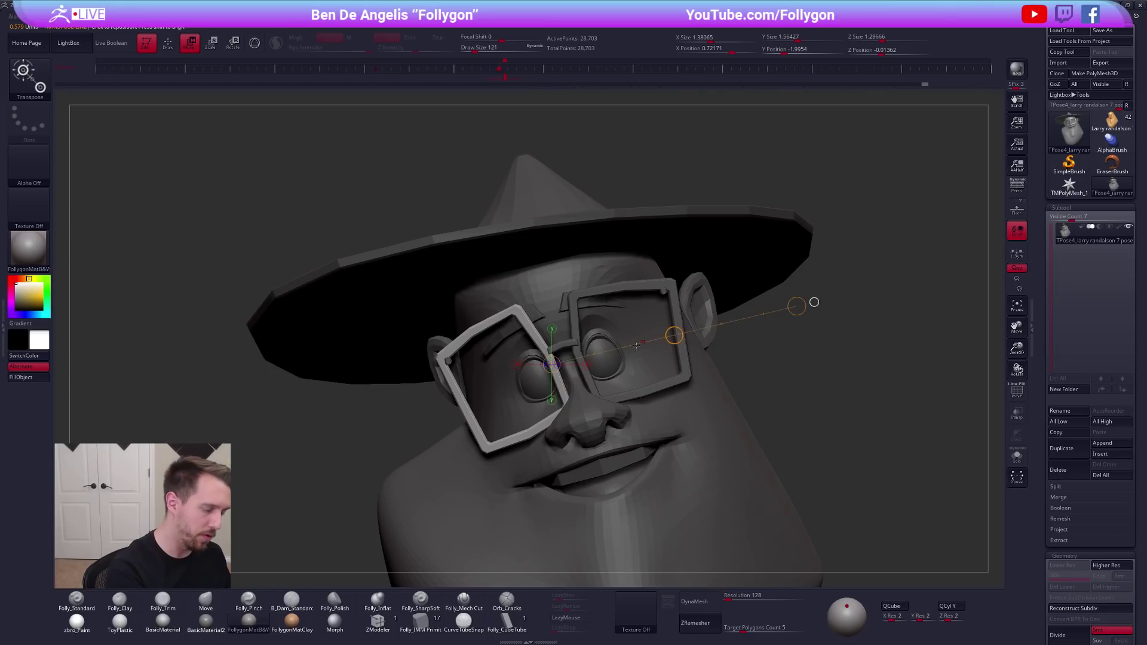
# Raise the subdivision level and pull the right-eye frame's inner edge and upper corner slightly inward with the Move brush
pyautogui.press('d')
pyautogui.press('q')
pyautogui.moveTo(539, 353); pyautogui.dragTo(547, 356)
pyautogui.moveTo(531, 319); pyautogui.dragTo(547, 326, button='right')
pyautogui.moveTo(519, 316); pyautogui.dragTo(525, 316)
# Turn on perspective and briefly show the concept drawing overlay to compare the glasses with it
pyautogui.click(1012, 194)
pyautogui.moveTo(832, 342)
pyautogui.keyDown('ctrl'); pyautogui.mouseDown(button='right')
pyautogui.moveTo(752, 366)
pyautogui.moveTo(888, 376)
pyautogui.mouseUp(button='right'); pyautogui.keyUp('ctrl')
pyautogui.hotkey('shift', 'z')
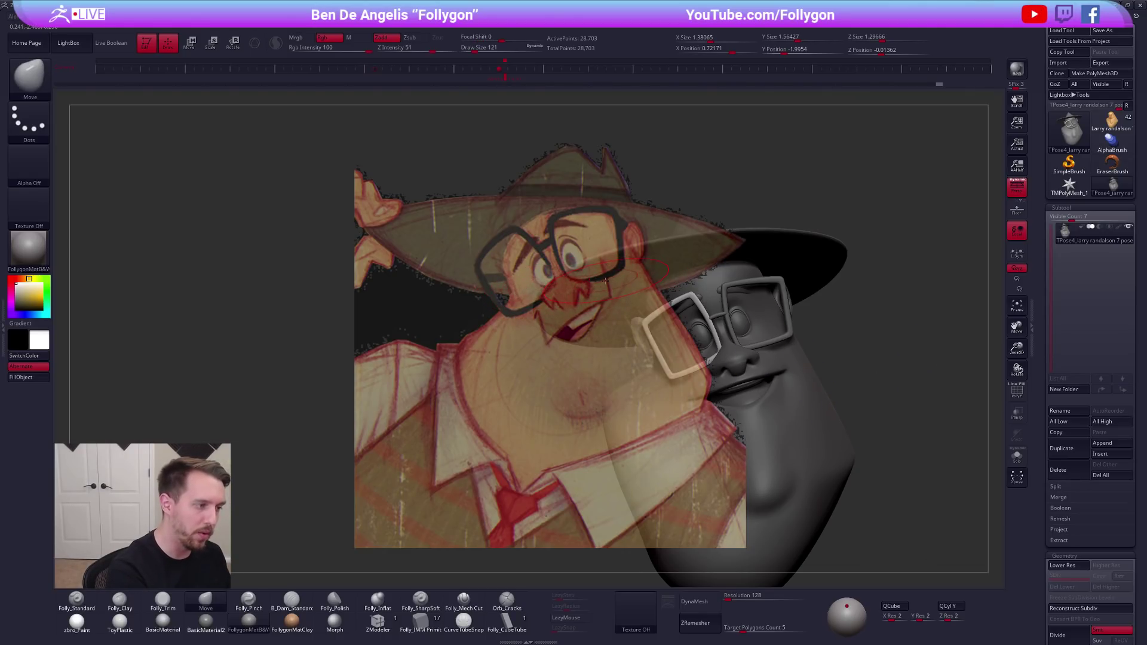
pyautogui.hotkey('shift', 'z')
# Fit the right-eye frame's lower inner corner against the nose with the Move brush at draw sizes 74 and 104
pyautogui.moveTo(728, 366)
pyautogui.keyDown('alt'); pyautogui.mouseDown(button='right')
pyautogui.moveTo(611, 364)
pyautogui.moveTo(619, 337)
pyautogui.mouseUp(button='right'); pyautogui.keyUp('alt')
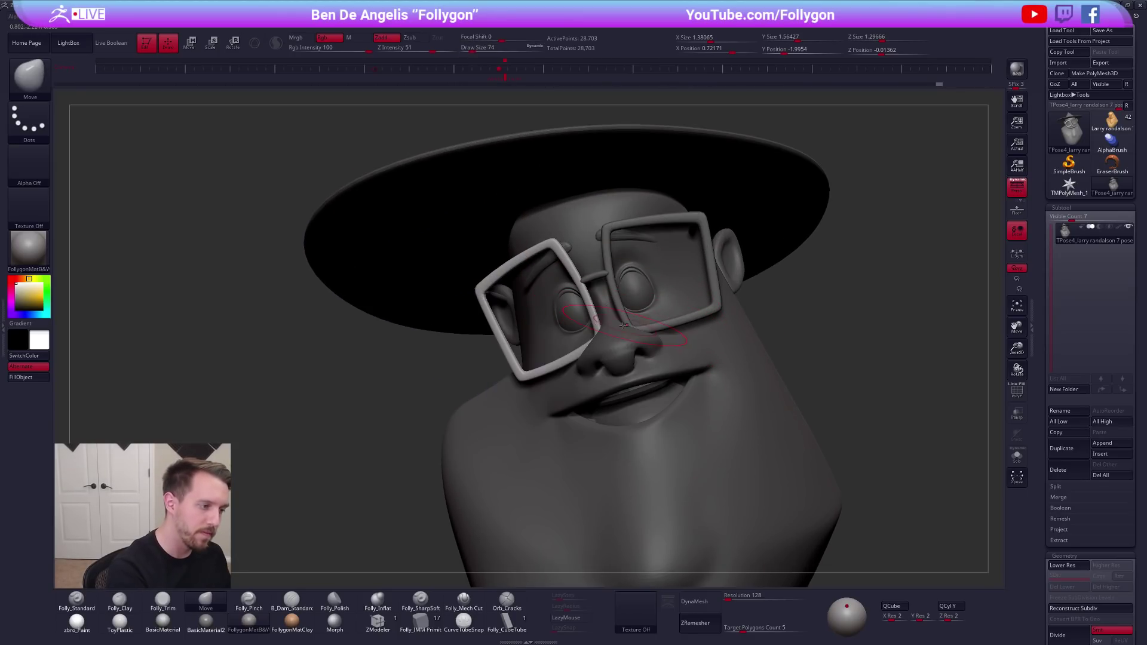
pyautogui.moveTo(600, 329); pyautogui.dragTo(599, 328)
pyautogui.moveTo(601, 332); pyautogui.dragTo(657, 358, button='right')
pyautogui.press('space')
pyautogui.moveTo(611, 336); pyautogui.dragTo(582, 335)
pyautogui.press('space')
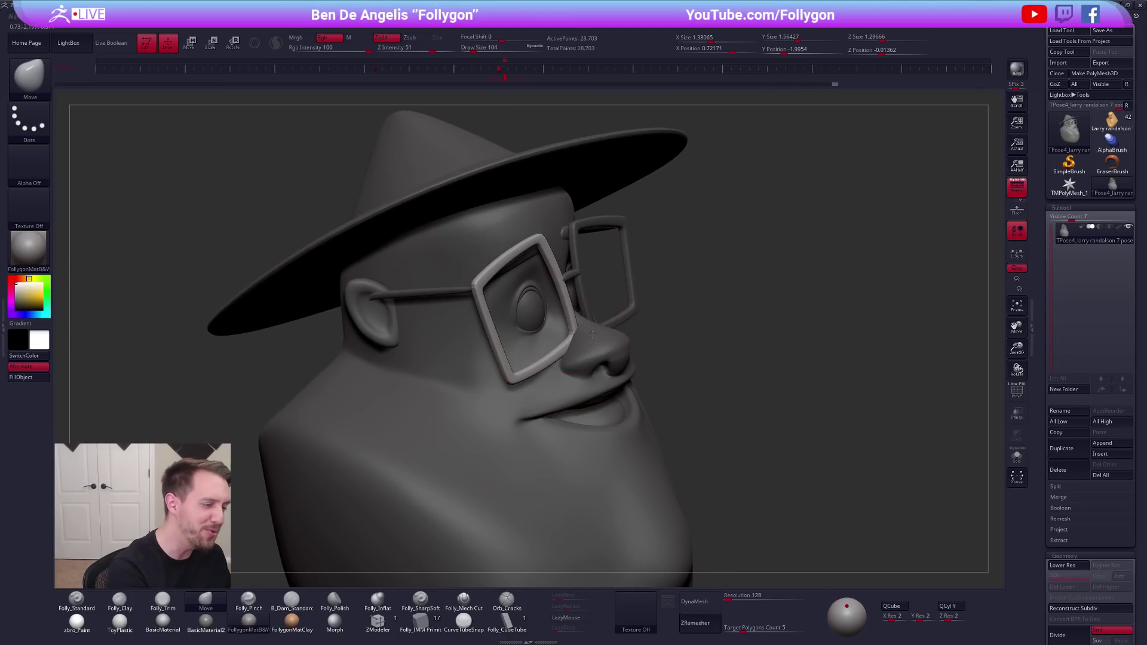
pyautogui.moveTo(580, 338); pyautogui.dragTo(601, 341, button='right')
pyautogui.moveTo(564, 343); pyautogui.dragTo(559, 347)
pyautogui.moveTo(559, 346); pyautogui.dragTo(489, 345, button='right')
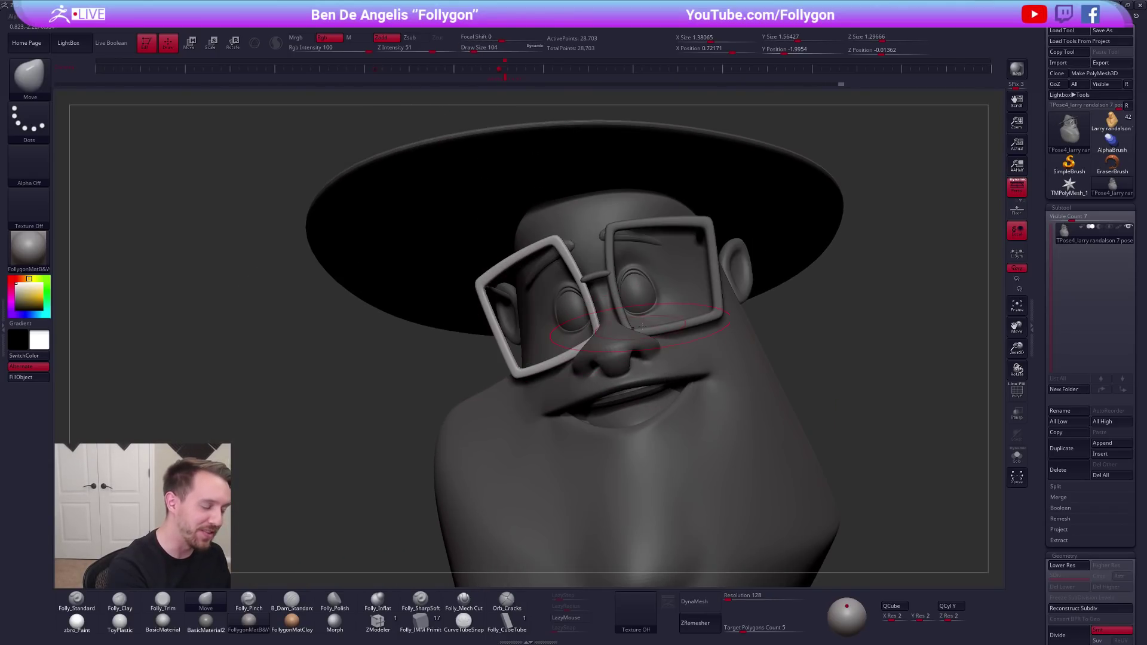
# Clear the mask from the right-eye frame work and lower the subdivision level with the glasses seen from the side
pyautogui.keyDown('ctrl'); pyautogui.click(853, 243); pyautogui.keyUp('ctrl')
pyautogui.moveTo(686, 347); pyautogui.dragTo(598, 356, button='right')
pyautogui.hotkey('shift', 'd')
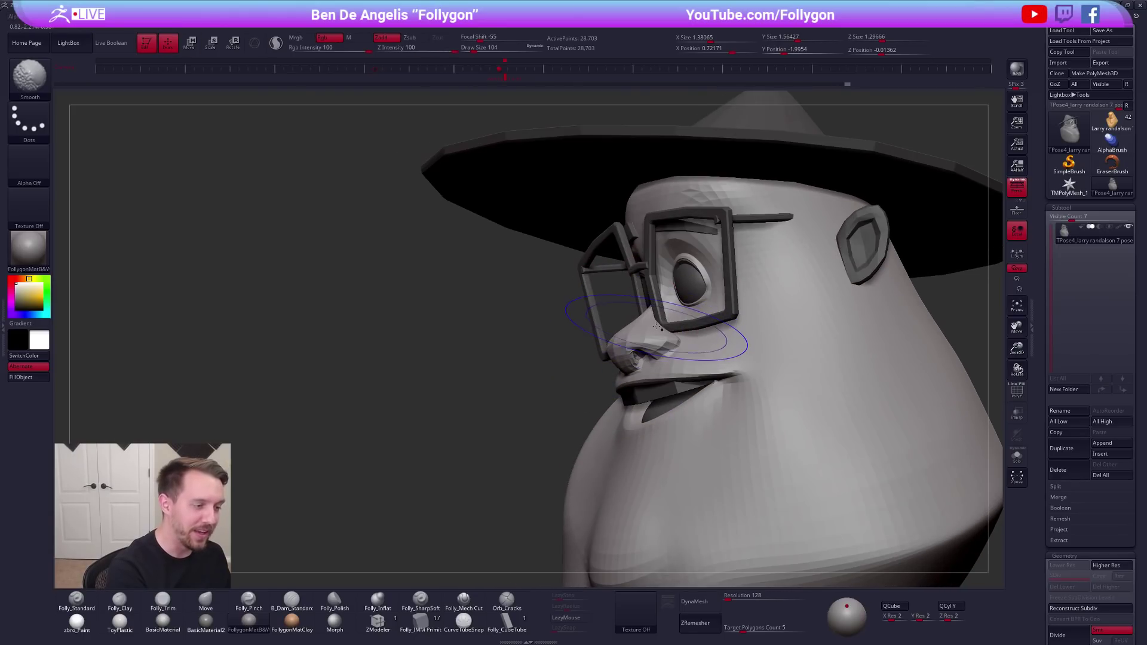
# Isolate the left-eye glasses frame with a mask, adjust its fit beside the nose at draw size 74, and clear the mask
pyautogui.press('3')
pyautogui.press('w')
pyautogui.keyDown('ctrl'); pyautogui.click(660, 324); pyautogui.keyUp('ctrl')
pyautogui.press('q')
pyautogui.press('q')
pyautogui.moveTo(659, 330)
pyautogui.mouseDown(button='right')
pyautogui.moveTo(608, 330)
pyautogui.moveTo(734, 322)
pyautogui.mouseUp(button='right')
pyautogui.press('space')
pyautogui.press('space')
pyautogui.moveTo(684, 333); pyautogui.dragTo(679, 333)
pyautogui.keyDown('alt'); pyautogui.moveTo(671, 322); pyautogui.dragTo(638, 336, button='right'); pyautogui.keyUp('alt')
pyautogui.keyDown('ctrl'); pyautogui.moveTo(771, 317); pyautogui.dragTo(779, 322); pyautogui.keyUp('ctrl')
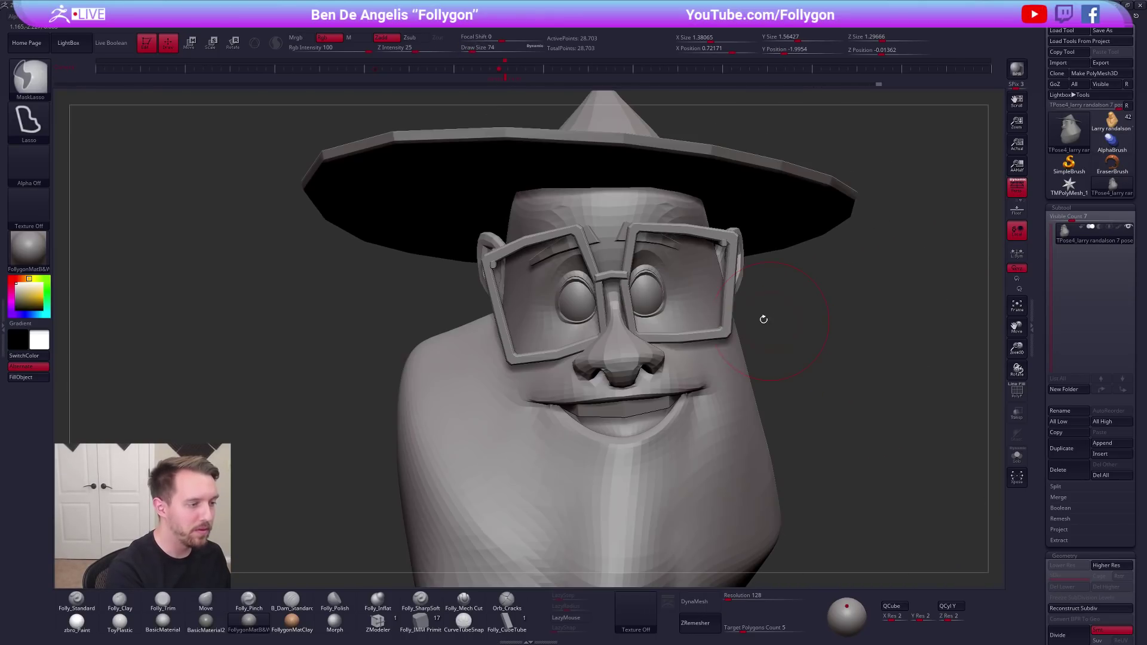
# Isolate the head mesh and refine the nose bridge between the eyes with the Move brush at draw size 29
pyautogui.keyDown('ctrl'); pyautogui.keyDown('shift'); pyautogui.click(625, 358); pyautogui.keyUp('shift'); pyautogui.keyUp('ctrl')
pyautogui.press('space')
pyautogui.moveTo(657, 357); pyautogui.dragTo(652, 357)
pyautogui.moveTo(640, 310); pyautogui.dragTo(621, 347, button='right')
pyautogui.press('space')
pyautogui.moveTo(602, 312); pyautogui.dragTo(596, 311)
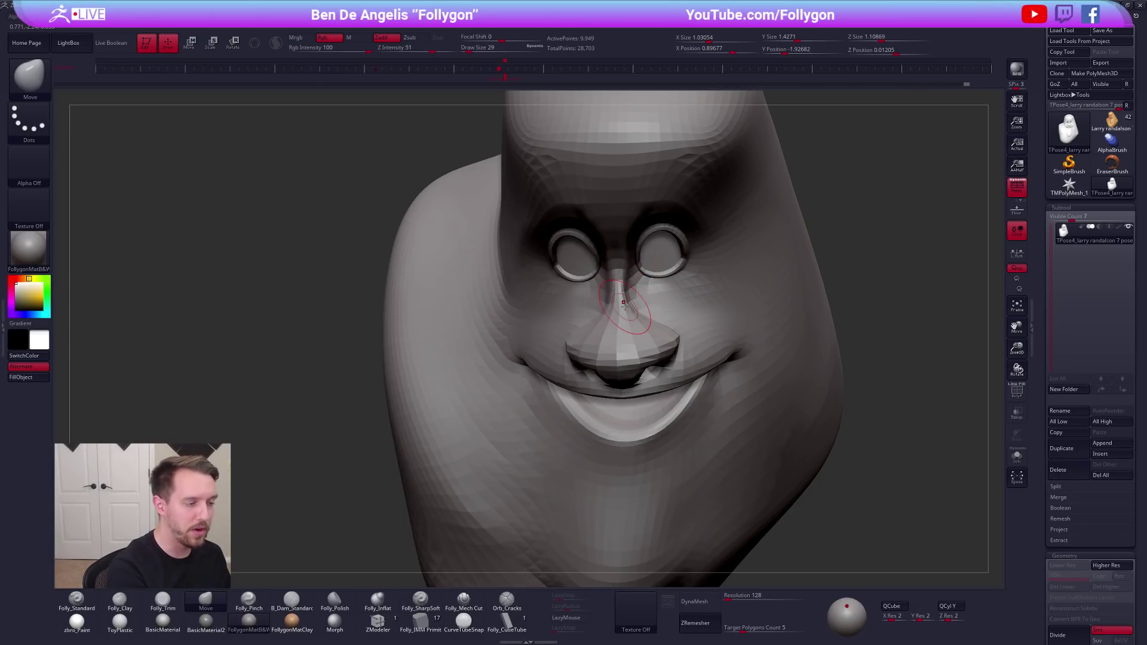
pyautogui.moveTo(599, 307); pyautogui.dragTo(654, 326, button='right')
pyautogui.press('d')
# Mask everything except the left-eye glasses frame and shift it slightly towards the nose bridge with the transpose line
pyautogui.press('w')
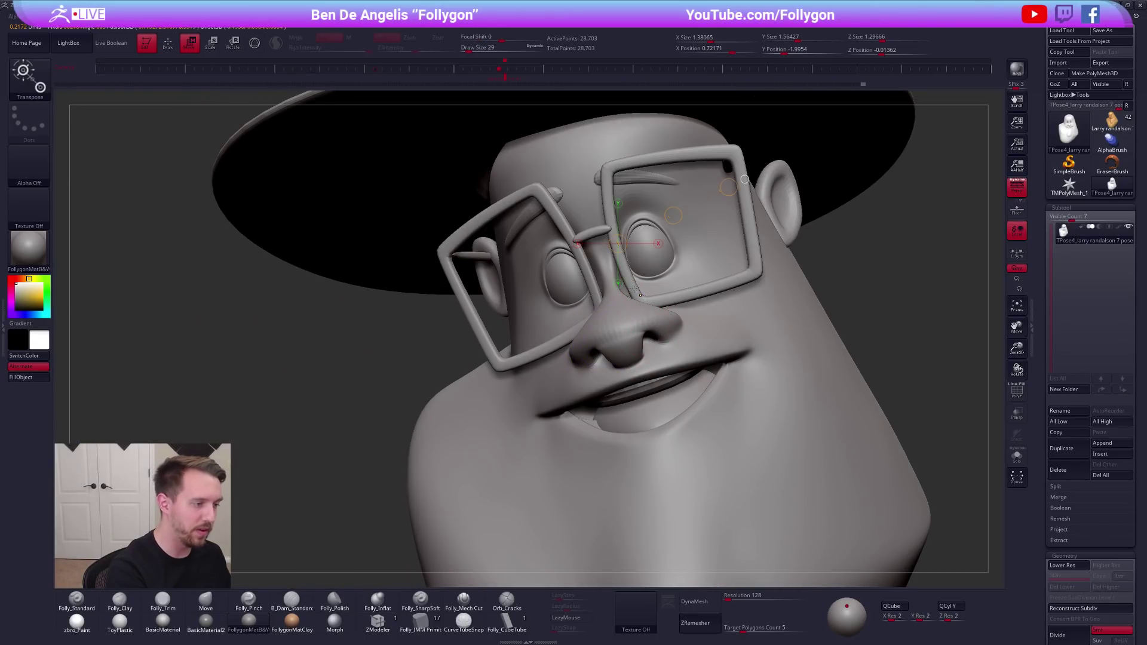
pyautogui.keyDown('ctrl'); pyautogui.click(634, 291); pyautogui.keyUp('ctrl')
pyautogui.press('q')
pyautogui.press('space')
pyautogui.moveTo(638, 316); pyautogui.dragTo(648, 317)
pyautogui.moveTo(624, 293)
pyautogui.mouseDown(button='right')
pyautogui.moveTo(638, 292)
pyautogui.moveTo(629, 280)
pyautogui.mouseUp(button='right')
pyautogui.press('w')
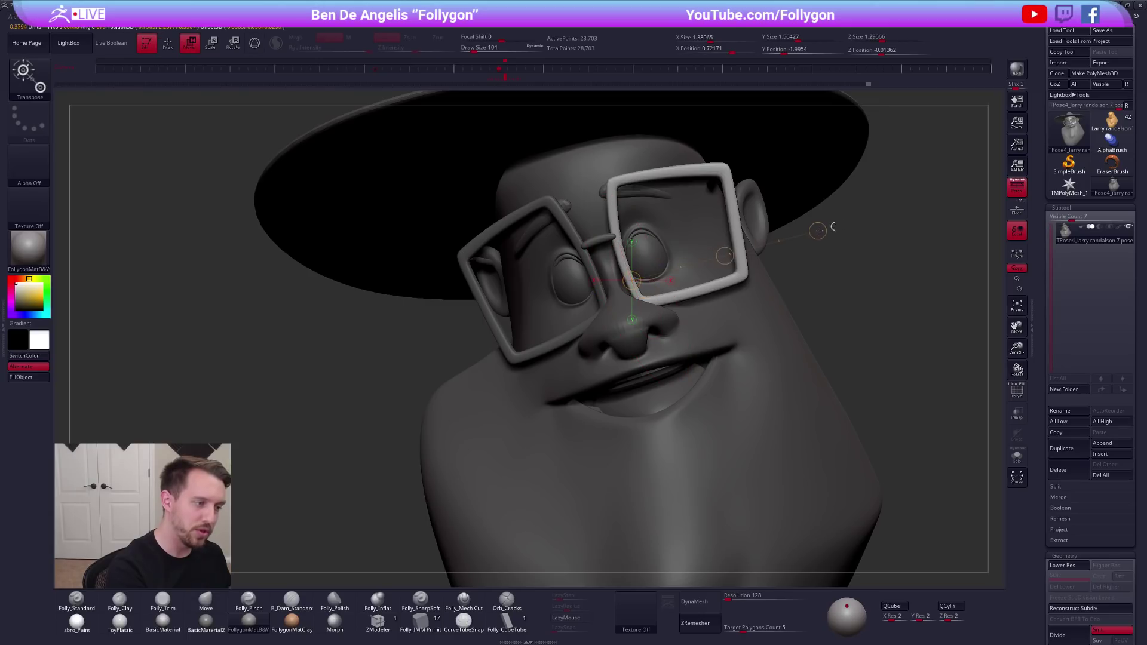
pyautogui.moveTo(728, 255); pyautogui.dragTo(726, 254)
pyautogui.press('q')
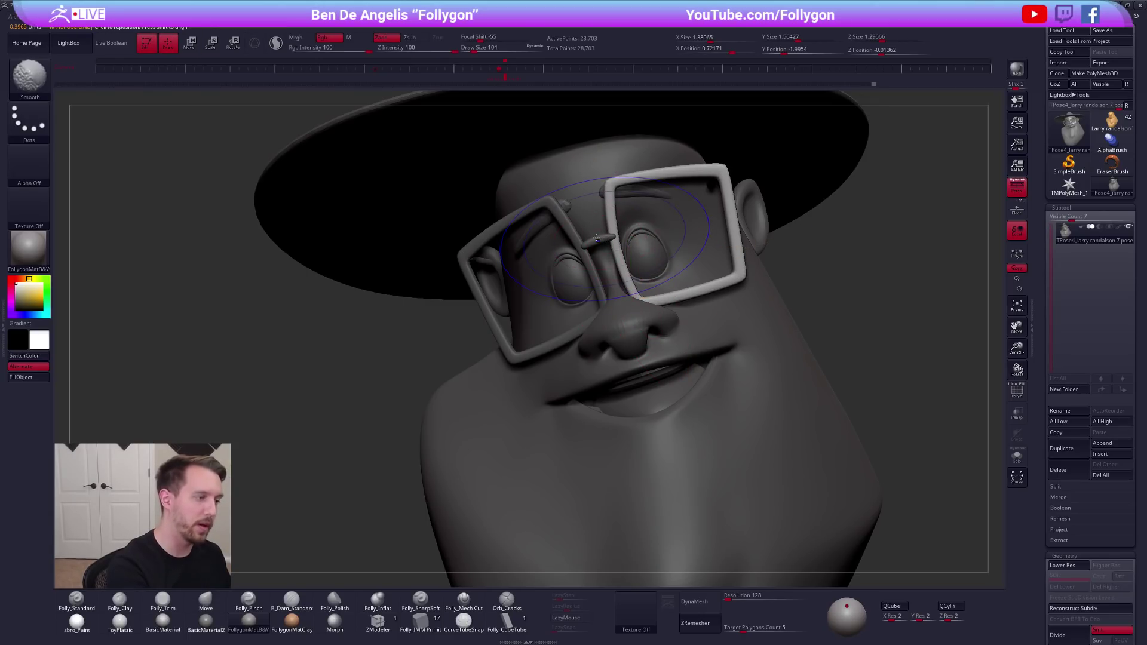
# At the lowest subdivision level, mask everything except the glasses bridge and move it back between the two frames
pyautogui.hotkey('shift', 'd')
pyautogui.moveTo(562, 241); pyautogui.dragTo(598, 240, button='right')
pyautogui.press('w')
pyautogui.keyDown('ctrl'); pyautogui.moveTo(598, 239); pyautogui.dragTo(639, 235); pyautogui.keyUp('ctrl')
pyautogui.keyDown('ctrl'); pyautogui.moveTo(608, 209); pyautogui.dragTo(602, 258, button='right'); pyautogui.keyUp('ctrl')
pyautogui.moveTo(653, 265); pyautogui.dragTo(631, 269)
pyautogui.moveTo(574, 281); pyautogui.dragTo(614, 269, button='right')
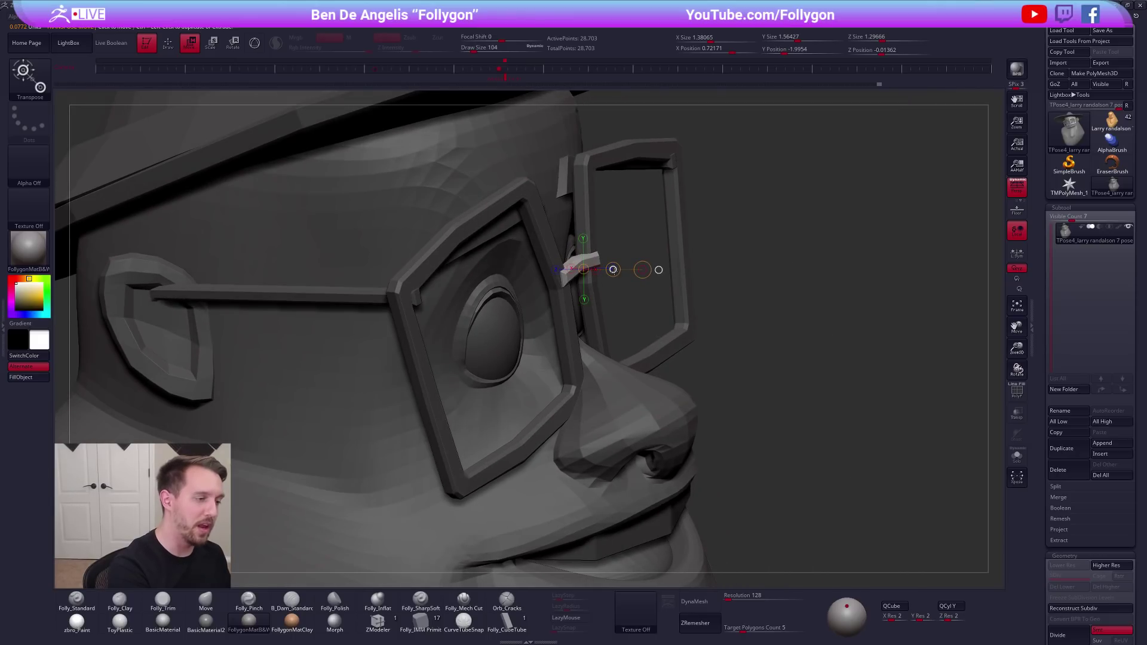
pyautogui.moveTo(610, 272); pyautogui.dragTo(606, 271)
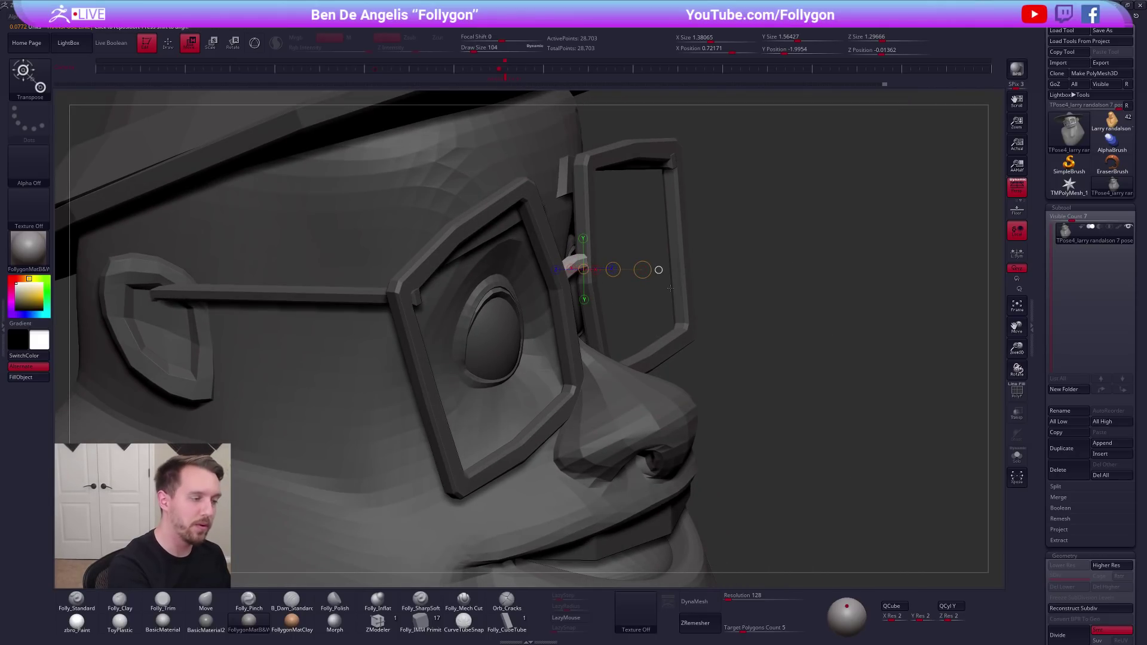
pyautogui.press('q')
# Set the draw size to 54 and clear the mask left around the glasses bridge
pyautogui.moveTo(786, 390); pyautogui.dragTo(615, 375, button='right')
pyautogui.press('space')
pyautogui.moveTo(647, 315); pyautogui.dragTo(643, 315)
pyautogui.moveTo(687, 323)
pyautogui.mouseDown(button='right')
pyautogui.moveTo(630, 308)
pyautogui.moveTo(634, 290)
pyautogui.moveTo(653, 314)
pyautogui.moveTo(600, 255)
pyautogui.mouseUp(button='right')
pyautogui.keyDown('ctrl'); pyautogui.moveTo(819, 276); pyautogui.dragTo(836, 269); pyautogui.keyUp('ctrl')
# Stamp a snapshot of the coloured posed character at the canvas's upper right as reference, then switch back to the transpose mesh
pyautogui.click(1111, 122)
pyautogui.keyDown('ctrl'); pyautogui.moveTo(795, 338); pyautogui.dragTo(508, 508, button='right'); pyautogui.keyUp('ctrl')
pyautogui.keyDown('alt'); pyautogui.moveTo(507, 507); pyautogui.dragTo(772, 336, button='right'); pyautogui.keyUp('alt')
pyautogui.keyDown('alt'); pyautogui.moveTo(788, 359); pyautogui.dragTo(861, 288); pyautogui.keyUp('alt')
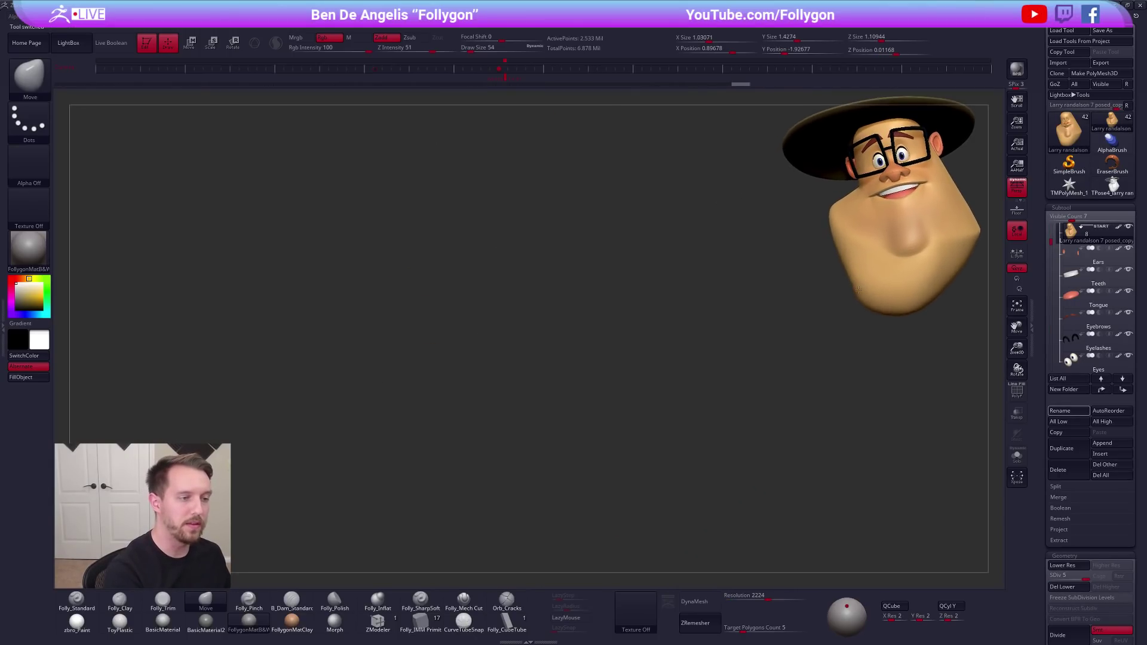
pyautogui.keyDown('ctrl'); pyautogui.moveTo(856, 295); pyautogui.dragTo(849, 302, button='right'); pyautogui.keyUp('ctrl')
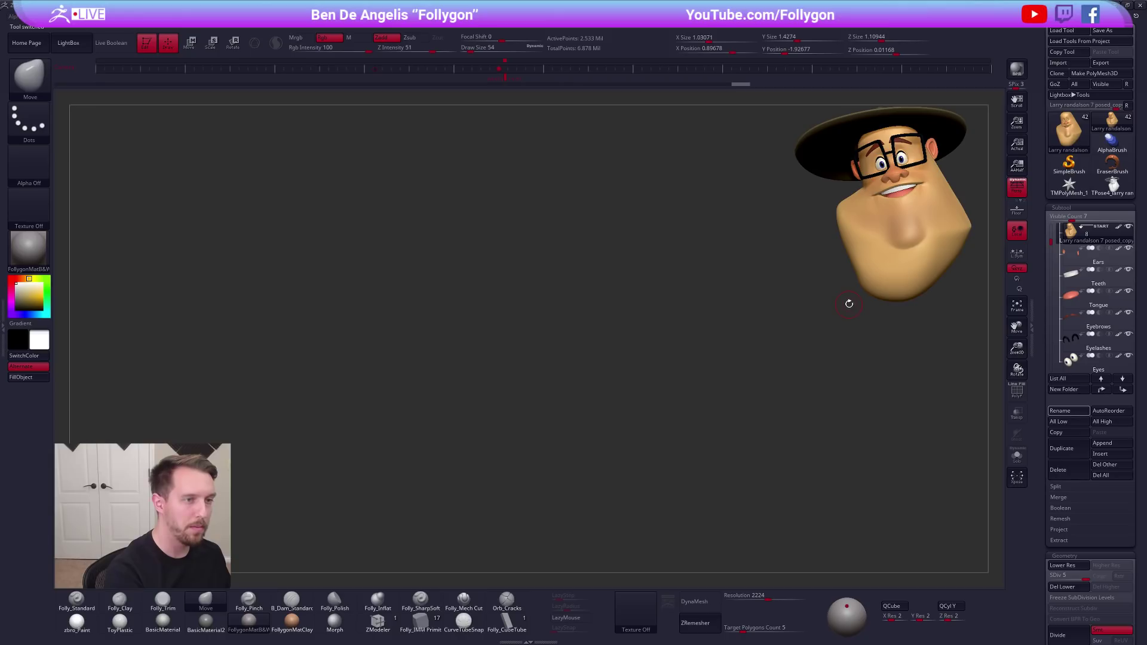
pyautogui.hotkey('shift', 's')
pyautogui.keyDown('alt'); pyautogui.moveTo(859, 300); pyautogui.dragTo(602, 389); pyautogui.keyUp('alt')
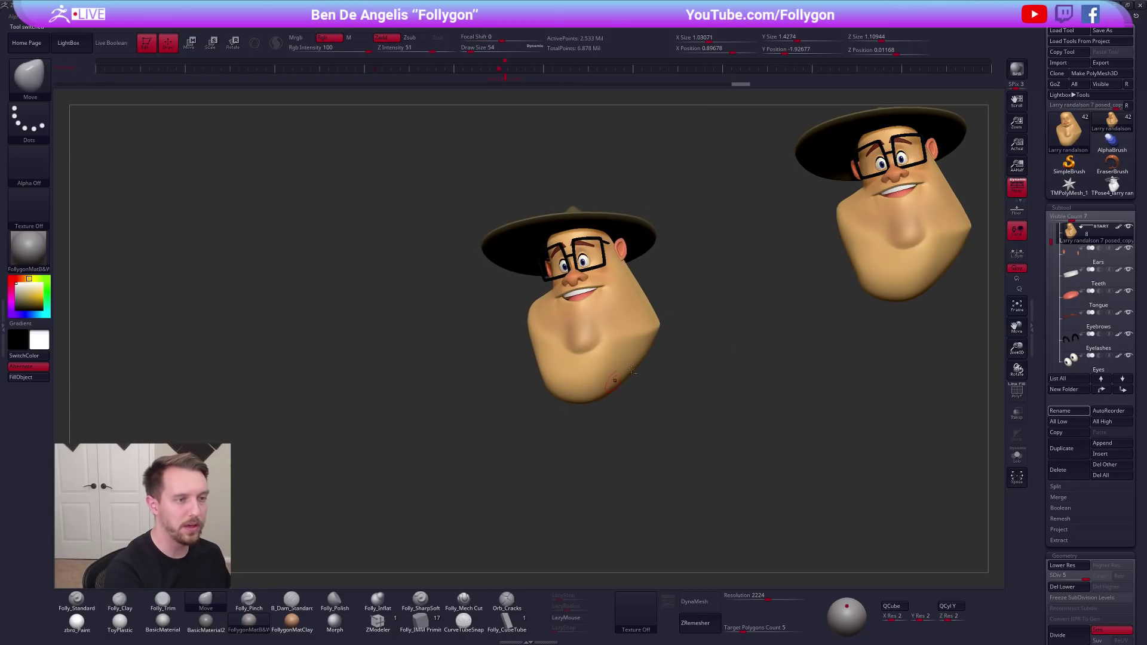
pyautogui.click(1113, 185)
# Hide the hat and its band so the head and glasses can be worked on from above
pyautogui.moveTo(618, 274)
pyautogui.mouseDown(button='right')
pyautogui.moveTo(596, 266)
pyautogui.moveTo(604, 283)
pyautogui.mouseUp(button='right')
pyautogui.moveTo(604, 282); pyautogui.dragTo(594, 297)
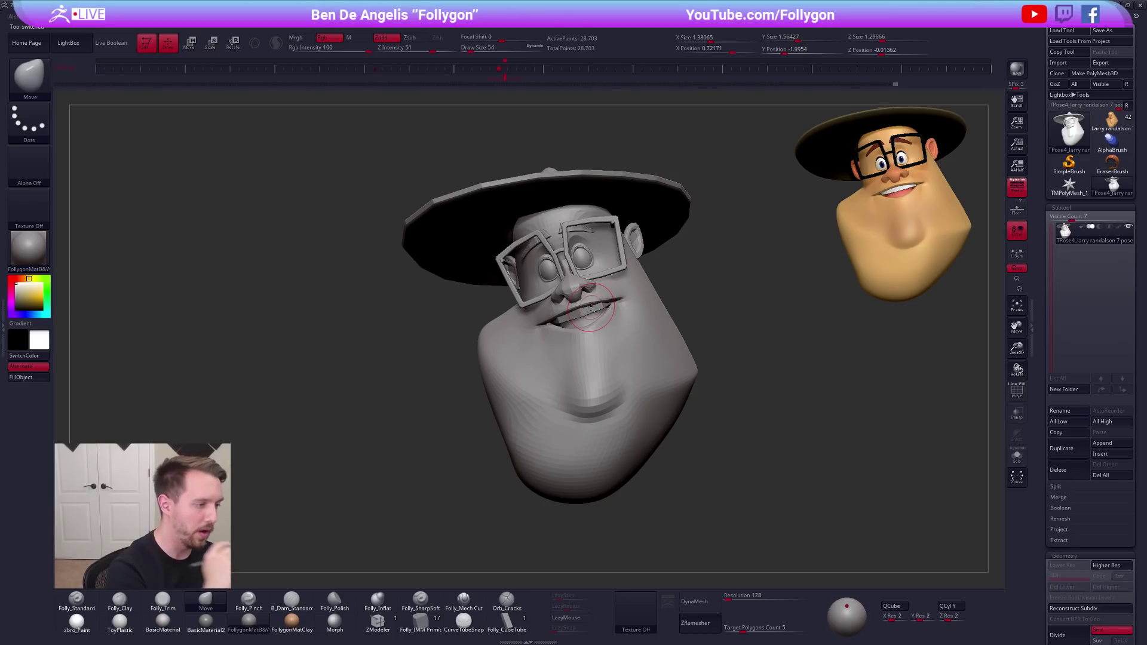
pyautogui.moveTo(549, 244); pyautogui.dragTo(614, 245)
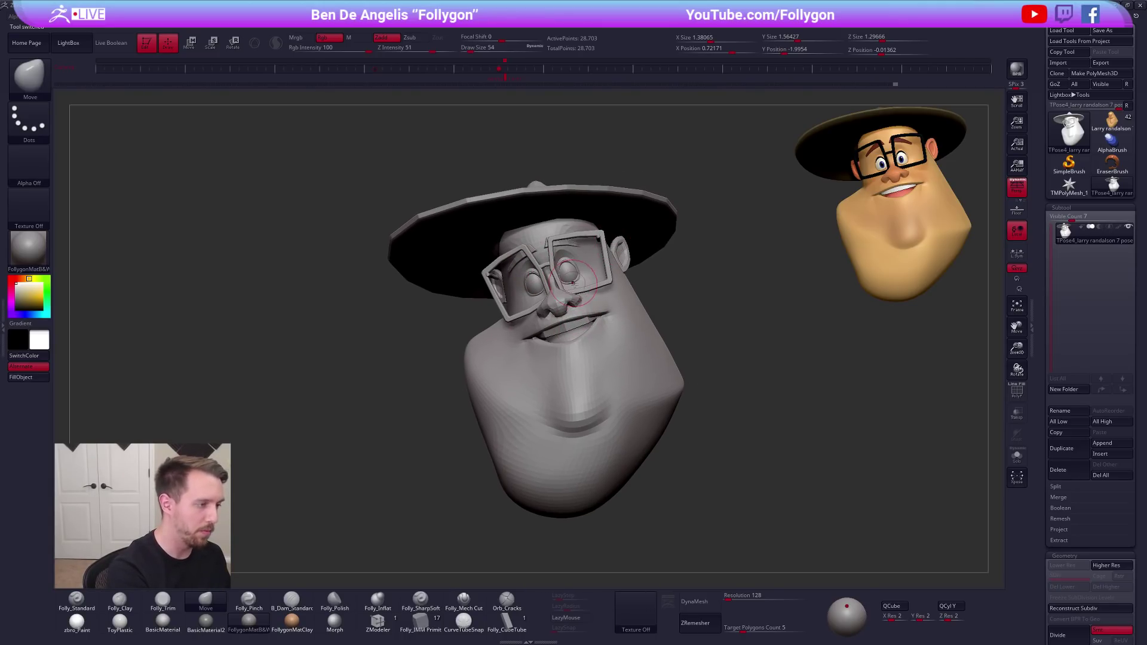
pyautogui.moveTo(540, 287); pyautogui.dragTo(547, 293, button='right')
pyautogui.moveTo(599, 237); pyautogui.dragTo(591, 197)
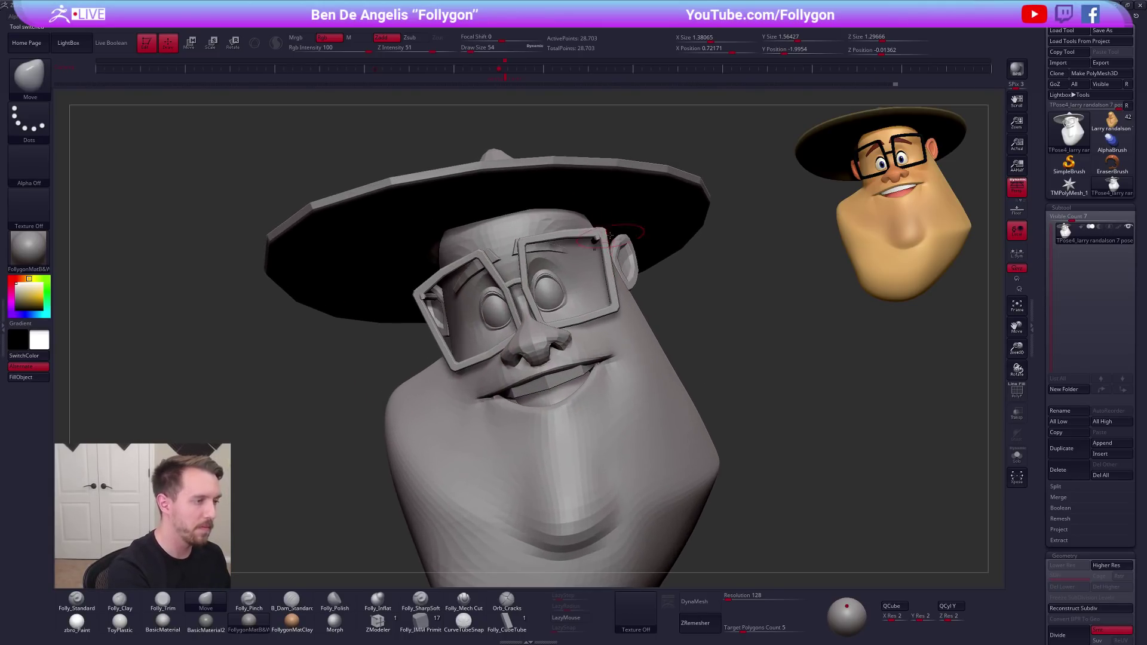
pyautogui.keyDown('ctrl'); pyautogui.keyDown('shift'); pyautogui.click(615, 178); pyautogui.keyUp('shift'); pyautogui.keyUp('ctrl')
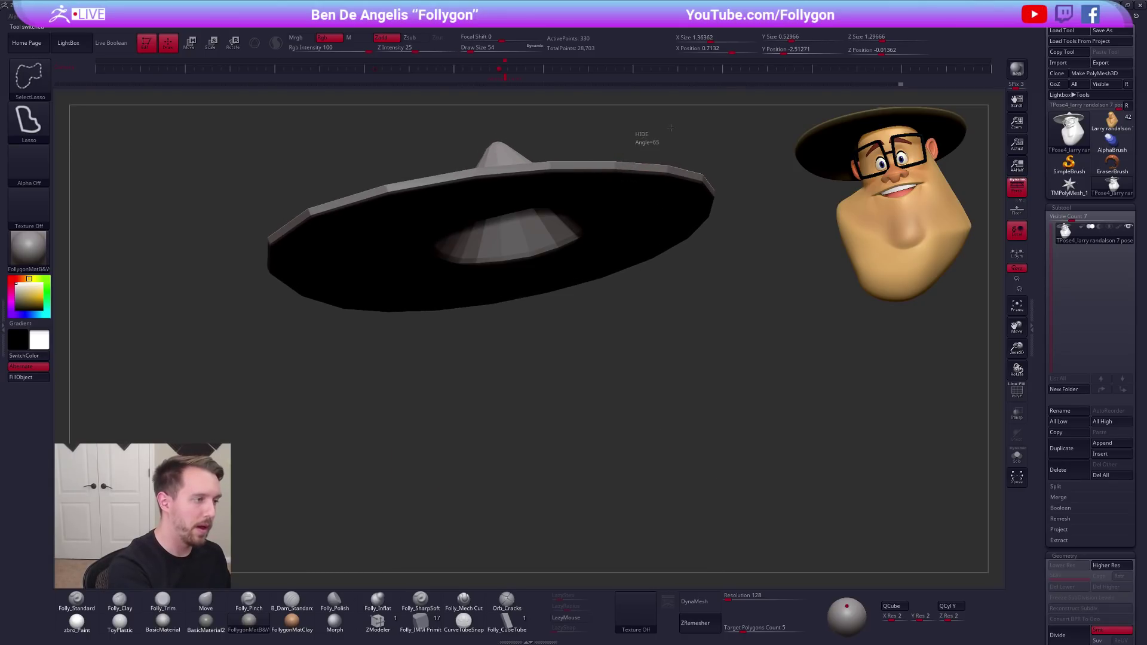
pyautogui.keyDown('ctrl'); pyautogui.keyDown('shift'); pyautogui.moveTo(646, 134); pyautogui.dragTo(642, 142); pyautogui.keyUp('shift'); pyautogui.keyUp('ctrl')
pyautogui.keyDown('ctrl'); pyautogui.keyDown('shift'); pyautogui.click(554, 183); pyautogui.keyUp('shift'); pyautogui.keyUp('ctrl')
pyautogui.moveTo(638, 214); pyautogui.dragTo(575, 371)
pyautogui.press('w')
pyautogui.keyDown('ctrl'); pyautogui.click(576, 365); pyautogui.keyUp('ctrl')
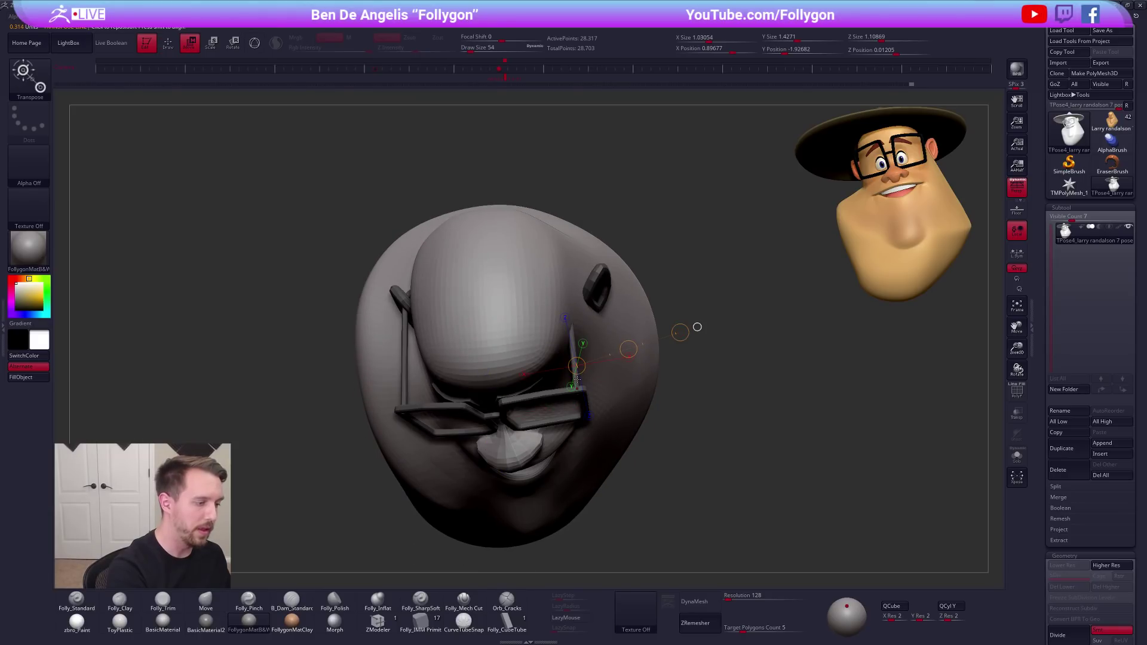
pyautogui.press('q')
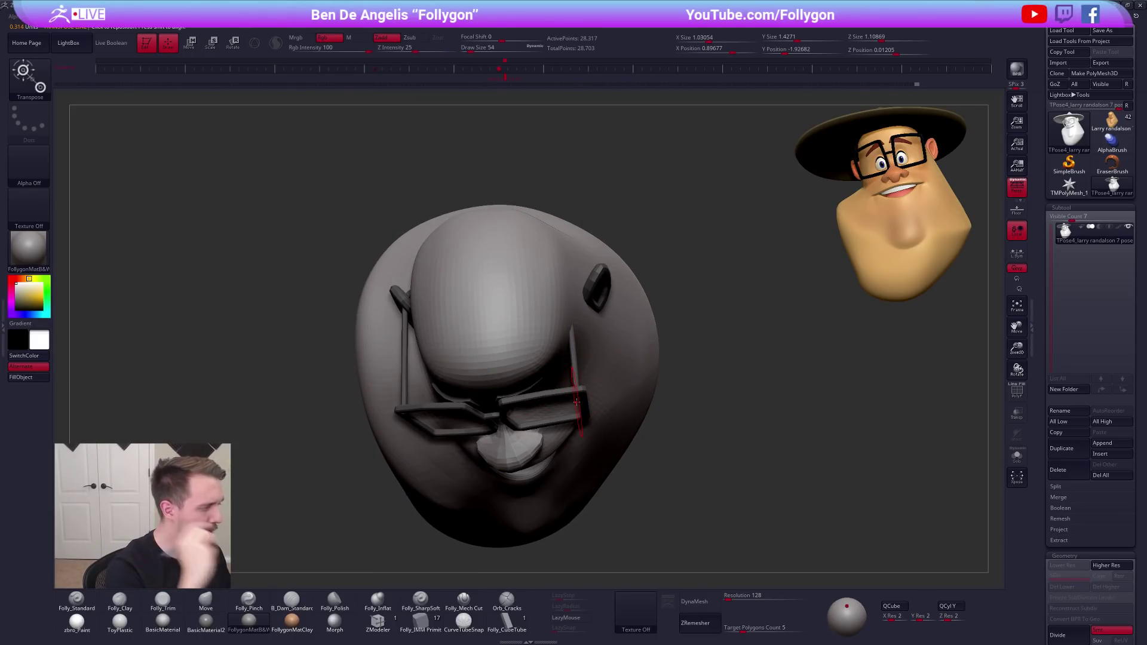
pyautogui.keyDown('ctrl'); pyautogui.moveTo(583, 395); pyautogui.dragTo(585, 420, button='right'); pyautogui.keyUp('ctrl')
pyautogui.keyDown('ctrl'); pyautogui.moveTo(717, 397); pyautogui.dragTo(736, 418); pyautogui.keyUp('ctrl')
pyautogui.press('w')
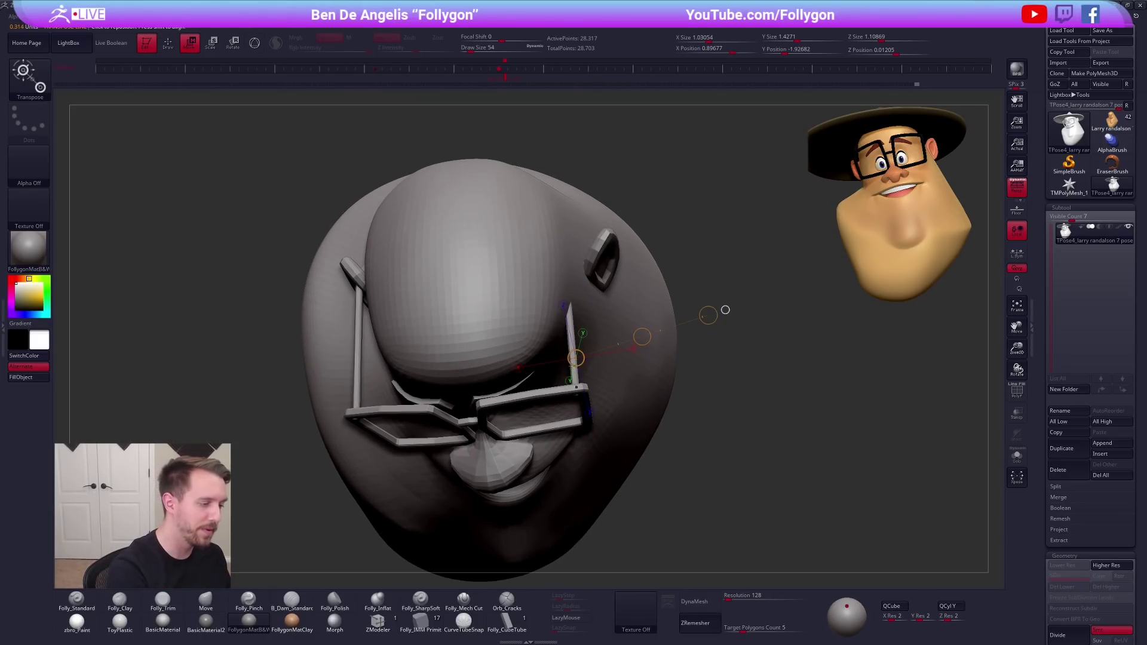
# Show the polyframe and isolate the left-eye frame and its temple arm by polygroup, hiding the hat parts
pyautogui.hotkey('shift', 'f')
pyautogui.press('q')
pyautogui.moveTo(572, 362); pyautogui.dragTo(574, 275, button='right')
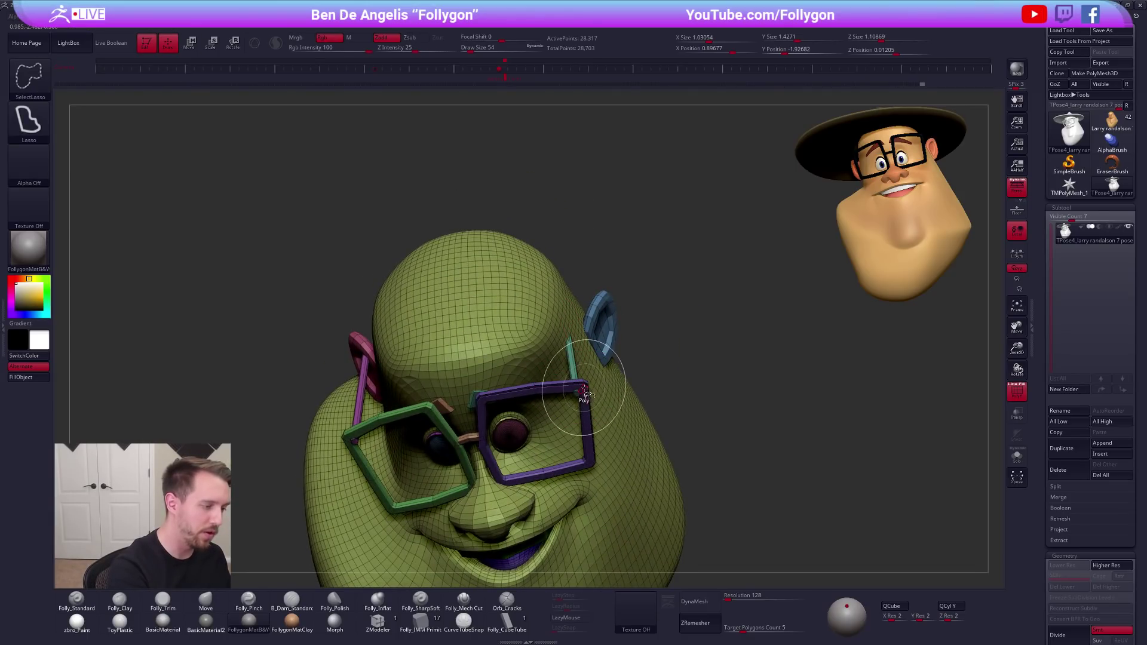
pyautogui.keyDown('ctrl'); pyautogui.keyDown('alt'); pyautogui.keyDown('shift'); pyautogui.click(584, 392); pyautogui.keyUp('shift'); pyautogui.keyUp('alt'); pyautogui.keyUp('ctrl')
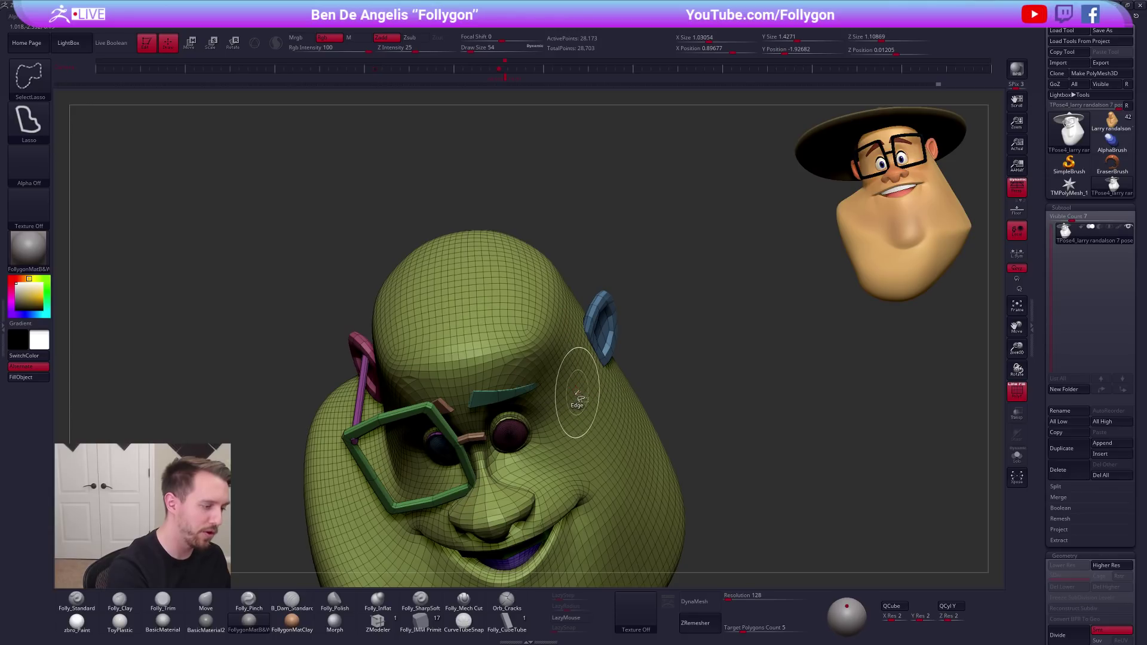
pyautogui.keyDown('ctrl'); pyautogui.keyDown('shift'); pyautogui.moveTo(676, 351); pyautogui.dragTo(722, 310); pyautogui.keyUp('shift'); pyautogui.keyUp('ctrl')
pyautogui.keyDown('ctrl'); pyautogui.keyDown('shift'); pyautogui.click(605, 360); pyautogui.keyUp('shift'); pyautogui.keyUp('ctrl')
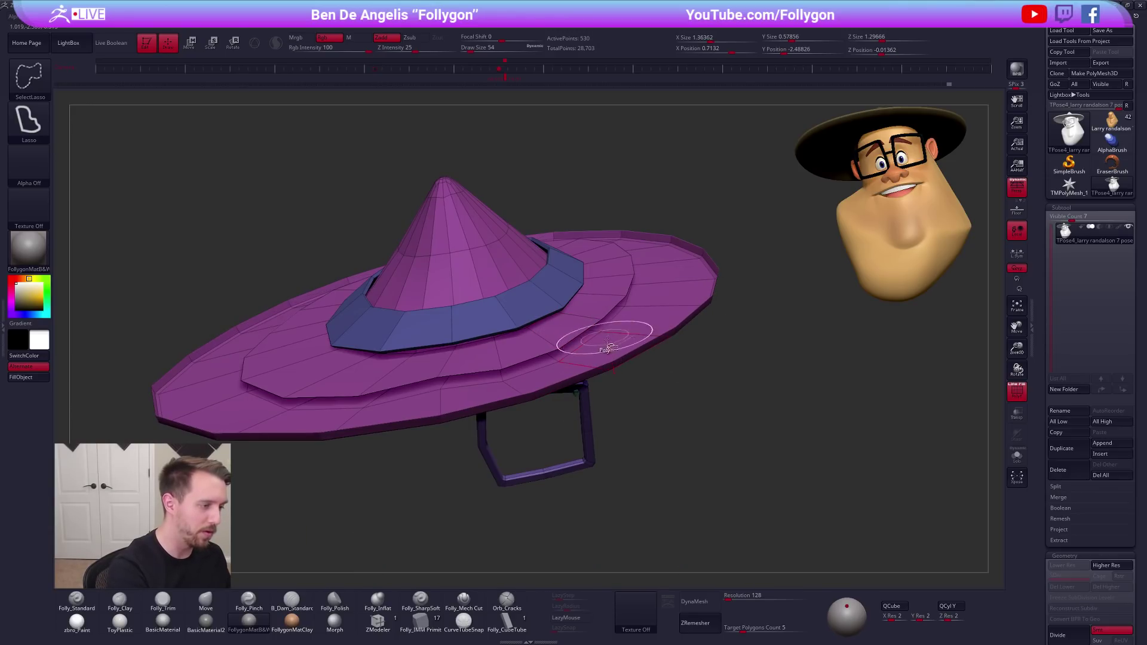
pyautogui.keyDown('ctrl'); pyautogui.keyDown('alt'); pyautogui.keyDown('shift'); pyautogui.click(656, 338); pyautogui.keyUp('shift'); pyautogui.keyUp('alt'); pyautogui.keyUp('ctrl')
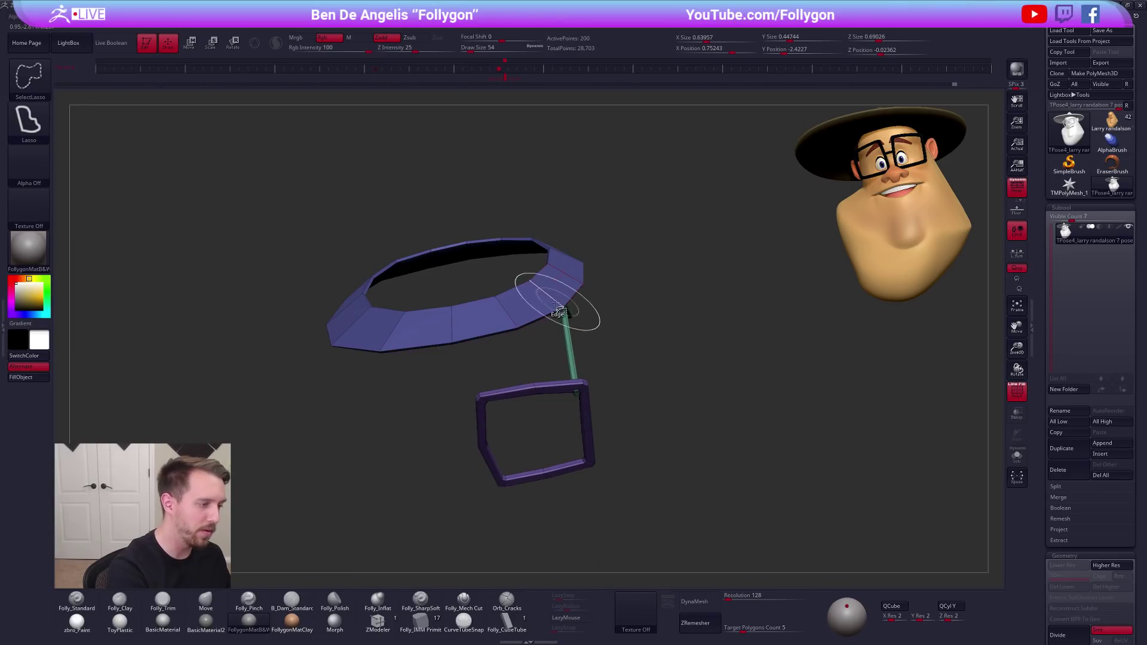
pyautogui.keyDown('ctrl'); pyautogui.keyDown('alt'); pyautogui.keyDown('shift'); pyautogui.click(532, 282); pyautogui.keyUp('shift'); pyautogui.keyUp('alt'); pyautogui.keyUp('ctrl')
pyautogui.moveTo(537, 281); pyautogui.dragTo(576, 358)
# Mask everything except the left temple arm and bring the whole mesh back into view
pyautogui.press('w')
pyautogui.keyDown('ctrl'); pyautogui.click(578, 353); pyautogui.keyUp('ctrl')
pyautogui.press('q')
pyautogui.moveTo(620, 424)
pyautogui.mouseDown()
pyautogui.moveTo(617, 356)
pyautogui.moveTo(736, 323)
pyautogui.mouseUp()
pyautogui.keyDown('ctrl'); pyautogui.keyDown('shift'); pyautogui.click(657, 367); pyautogui.keyUp('shift'); pyautogui.keyUp('ctrl')
pyautogui.press('w')
pyautogui.press('q')
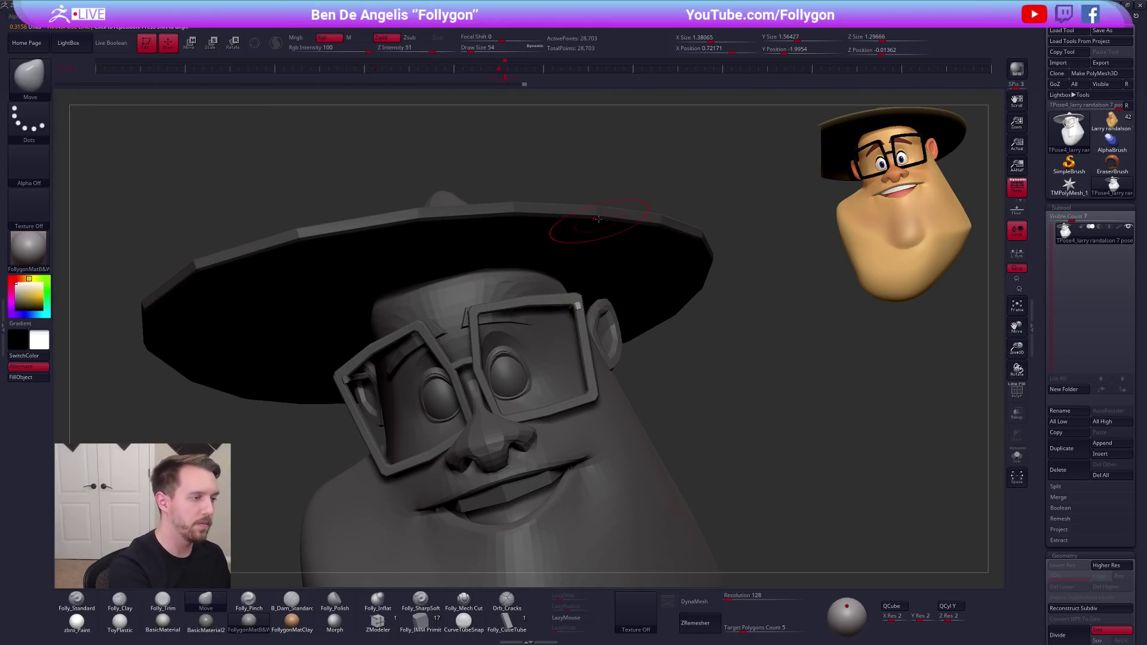
# Hide the hat brim, crown and band again and look down on the glasses' temple arms
pyautogui.keyDown('ctrl'); pyautogui.keyDown('shift'); pyautogui.click(565, 225); pyautogui.keyUp('shift'); pyautogui.keyUp('ctrl')
pyautogui.keyDown('ctrl'); pyautogui.keyDown('shift'); pyautogui.click(591, 141); pyautogui.keyUp('shift'); pyautogui.keyUp('ctrl')
pyautogui.keyDown('ctrl'); pyautogui.keyDown('shift'); pyautogui.click(506, 240); pyautogui.keyUp('shift'); pyautogui.keyUp('ctrl')
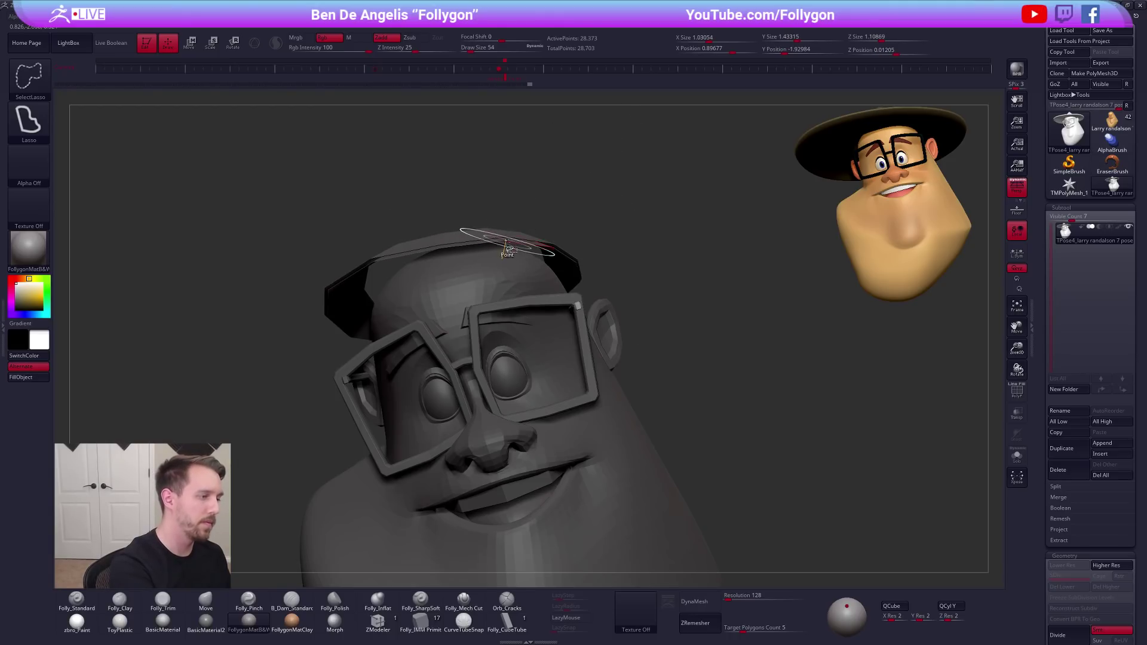
pyautogui.keyDown('ctrl'); pyautogui.keyDown('shift'); pyautogui.click(511, 234); pyautogui.keyUp('shift'); pyautogui.keyUp('ctrl')
pyautogui.keyDown('ctrl'); pyautogui.keyDown('shift'); pyautogui.click(512, 240); pyautogui.keyUp('shift'); pyautogui.keyUp('ctrl')
pyautogui.moveTo(615, 236); pyautogui.dragTo(573, 412)
# Rotate the left temple arm about the outer corner of the left-eye frame towards the ear
pyautogui.moveTo(556, 471); pyautogui.dragTo(572, 447, button='right')
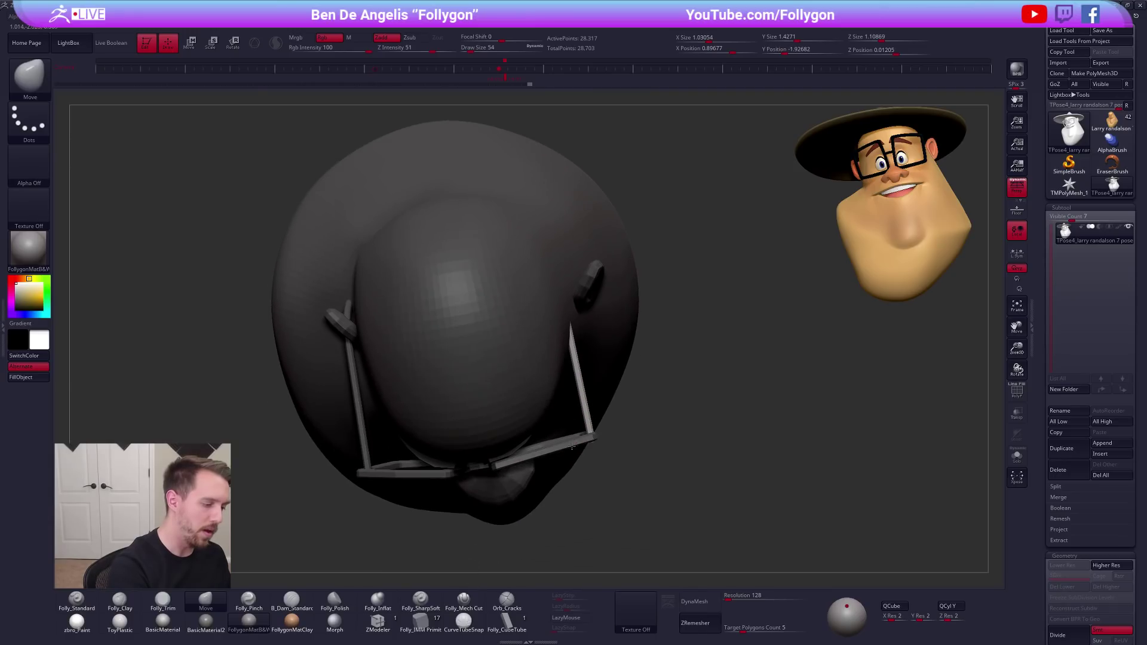
pyautogui.press('r')
pyautogui.moveTo(590, 441)
pyautogui.mouseDown()
pyautogui.moveTo(712, 417)
pyautogui.moveTo(712, 312)
pyautogui.moveTo(722, 324)
pyautogui.mouseUp()
pyautogui.press('q')
pyautogui.moveTo(668, 417); pyautogui.dragTo(657, 359)
pyautogui.moveTo(604, 397)
pyautogui.mouseDown(button='right')
pyautogui.moveTo(618, 317)
pyautogui.moveTo(637, 350)
pyautogui.moveTo(519, 317)
pyautogui.mouseUp(button='right')
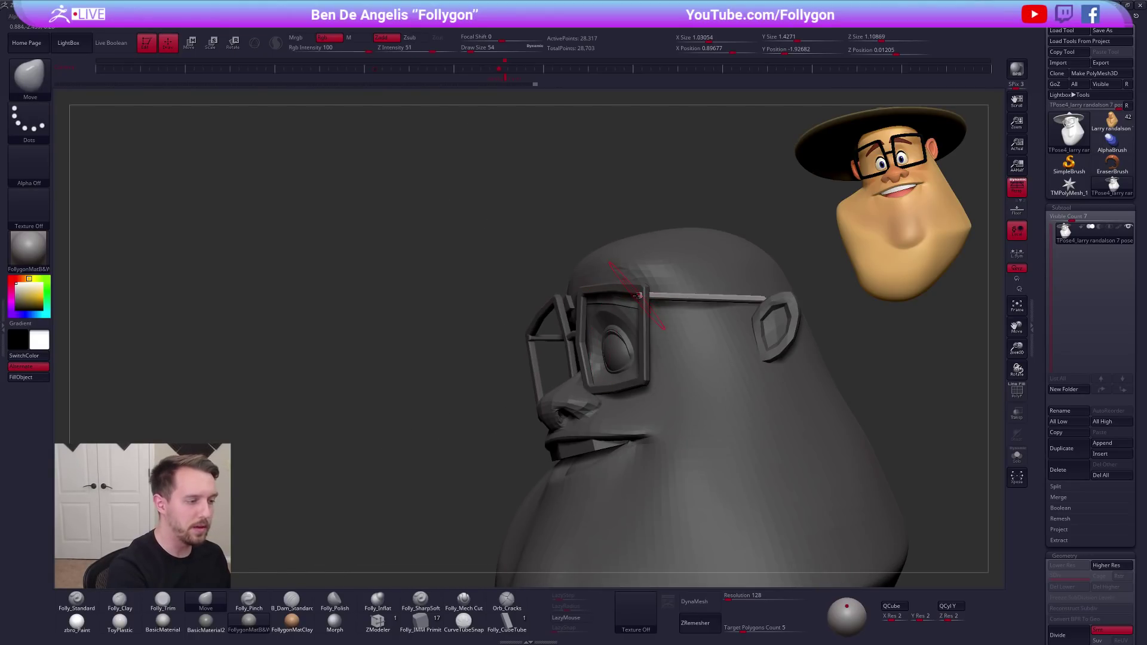
# Nudge the left temple arm's front end against the frame with the Move brush at draw size 81
pyautogui.press(']')
pyautogui.moveTo(637, 295); pyautogui.dragTo(641, 296, button='right')
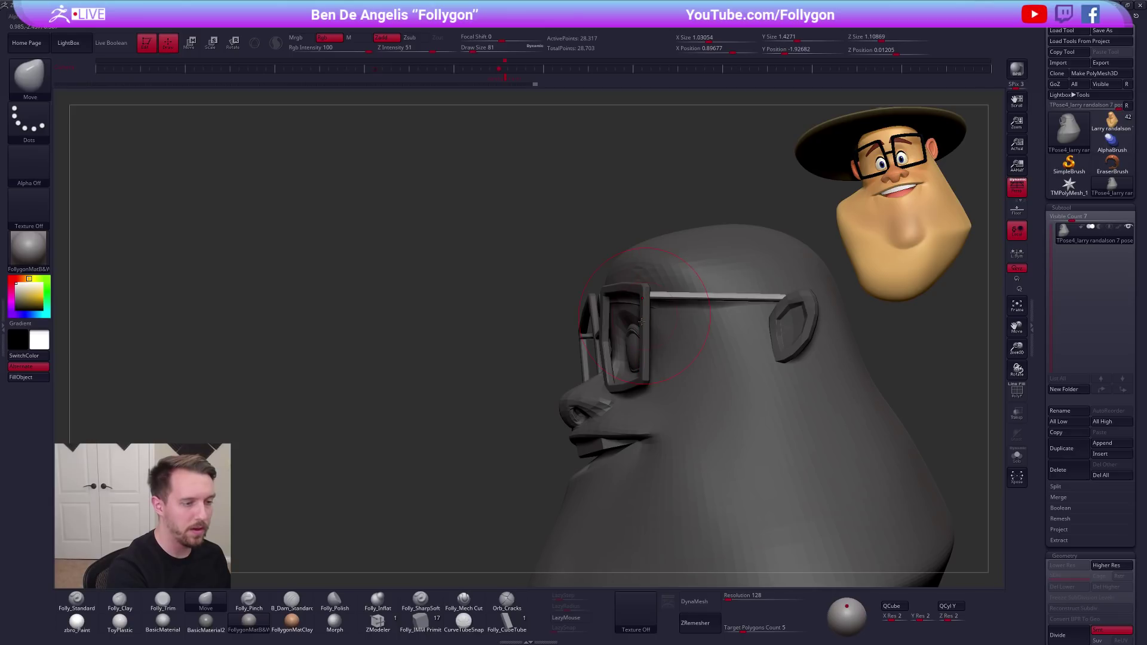
pyautogui.moveTo(641, 322); pyautogui.dragTo(645, 313)
pyautogui.moveTo(814, 322); pyautogui.dragTo(556, 313)
# Mask everything except the right temple arm, using the polyframe display to pick it out
pyautogui.press('w')
pyautogui.click(607, 298)
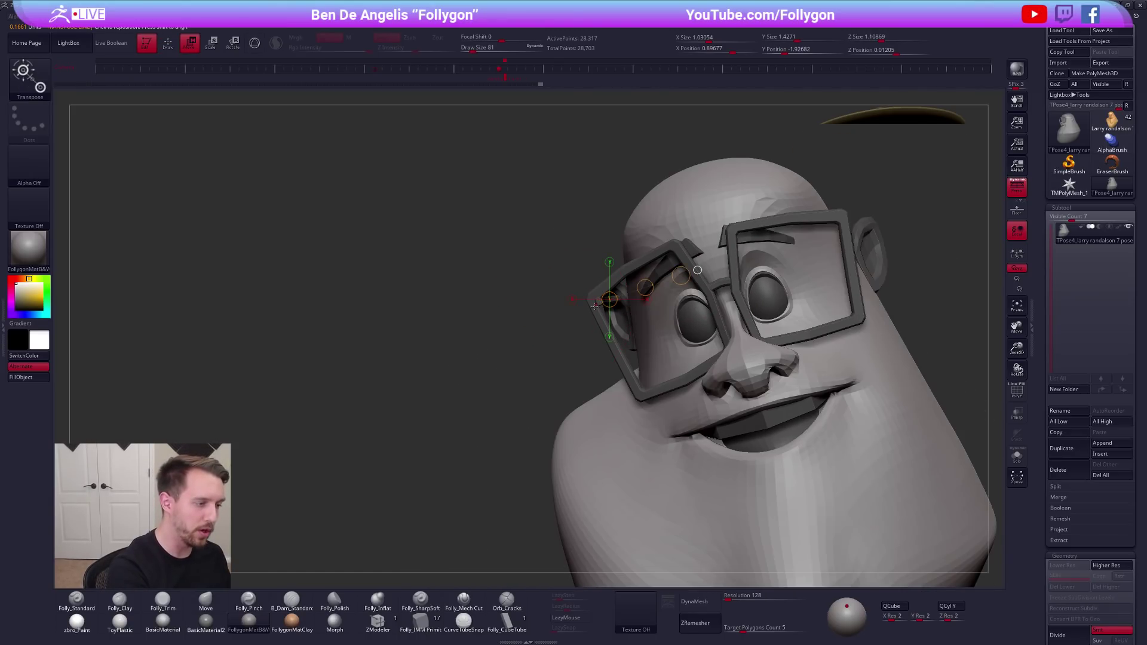
pyautogui.hotkey('shift', 'f')
pyautogui.keyDown('ctrl'); pyautogui.moveTo(655, 297); pyautogui.dragTo(619, 517, button='right'); pyautogui.keyUp('ctrl')
pyautogui.moveTo(630, 325); pyautogui.dragTo(575, 347)
pyautogui.moveTo(656, 259); pyautogui.dragTo(626, 269)
pyautogui.moveTo(626, 269); pyautogui.dragTo(624, 209, button='right')
pyautogui.keyDown('ctrl'); pyautogui.moveTo(578, 342); pyautogui.dragTo(609, 317); pyautogui.keyUp('ctrl')
pyautogui.moveTo(621, 307)
pyautogui.mouseDown(button='right')
pyautogui.moveTo(634, 368)
pyautogui.moveTo(589, 281)
pyautogui.moveTo(588, 233)
pyautogui.mouseUp(button='right')
pyautogui.press('q')
pyautogui.hotkey('shift', 'f')
pyautogui.moveTo(586, 325); pyautogui.dragTo(579, 330, button='right')
# Move the right temple arm so its front end meets the outer edge of the right-eye frame
pyautogui.press('w')
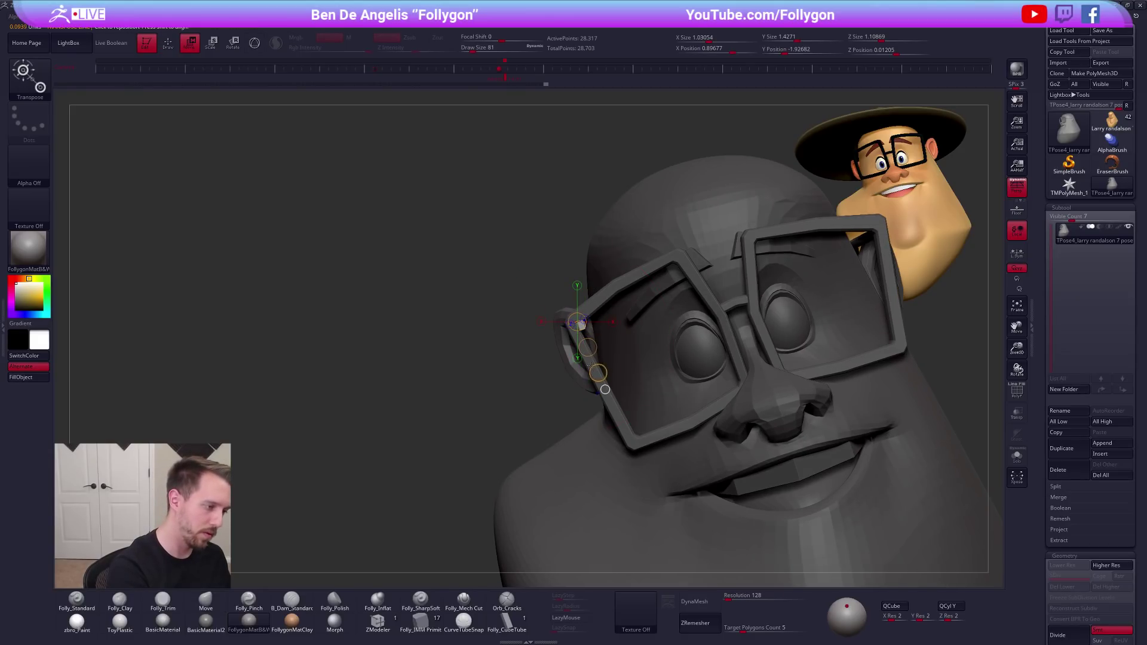
pyautogui.hotkey('ctrl', 'n')
pyautogui.hotkey('shift', 'z')
pyautogui.moveTo(575, 361); pyautogui.dragTo(612, 377, button='right')
pyautogui.moveTo(569, 336); pyautogui.dragTo(602, 336, button='right')
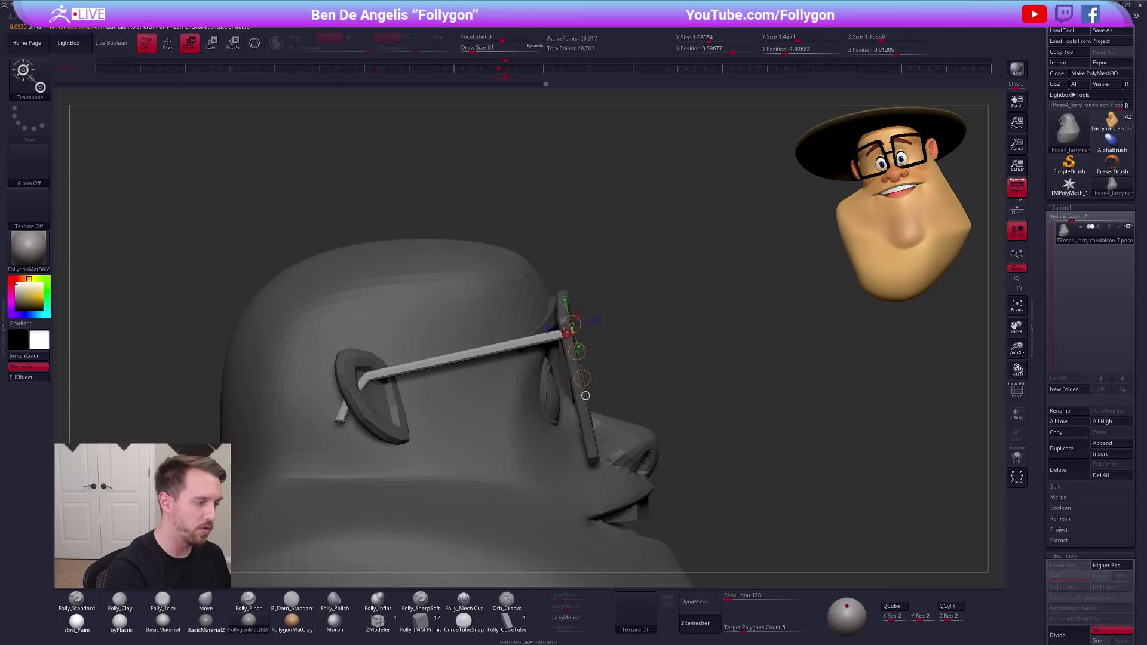
pyautogui.moveTo(572, 353)
pyautogui.mouseDown()
pyautogui.moveTo(677, 333)
pyautogui.moveTo(623, 344)
pyautogui.mouseUp()
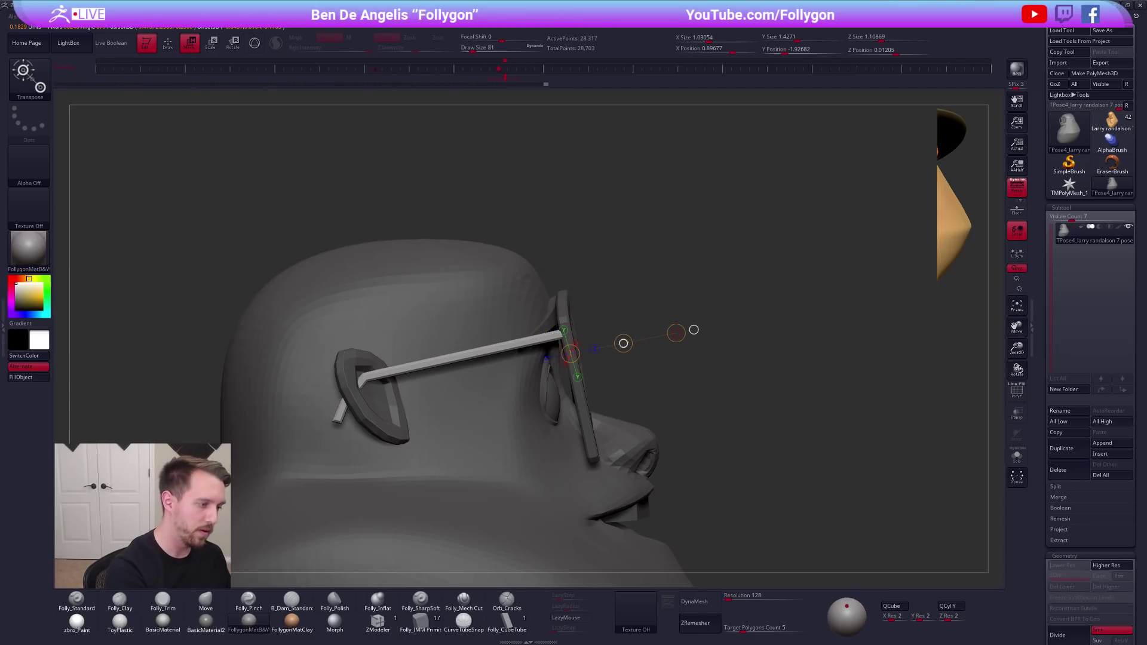
# From above, rotate the right temple arm about its hinge at the frame to line it up with the ear
pyautogui.moveTo(658, 392)
pyautogui.keyDown('ctrl'); pyautogui.mouseDown(button='right')
pyautogui.moveTo(657, 415)
pyautogui.moveTo(619, 425)
pyautogui.moveTo(620, 452)
pyautogui.moveTo(591, 421)
pyautogui.moveTo(681, 413)
pyautogui.moveTo(633, 460)
pyautogui.moveTo(666, 381)
pyautogui.moveTo(666, 418)
pyautogui.mouseUp(button='right'); pyautogui.keyUp('ctrl')
pyautogui.press('r')
pyautogui.moveTo(591, 292); pyautogui.dragTo(628, 256)
pyautogui.keyDown('shift'); pyautogui.moveTo(580, 337); pyautogui.dragTo(589, 195); pyautogui.keyUp('shift')
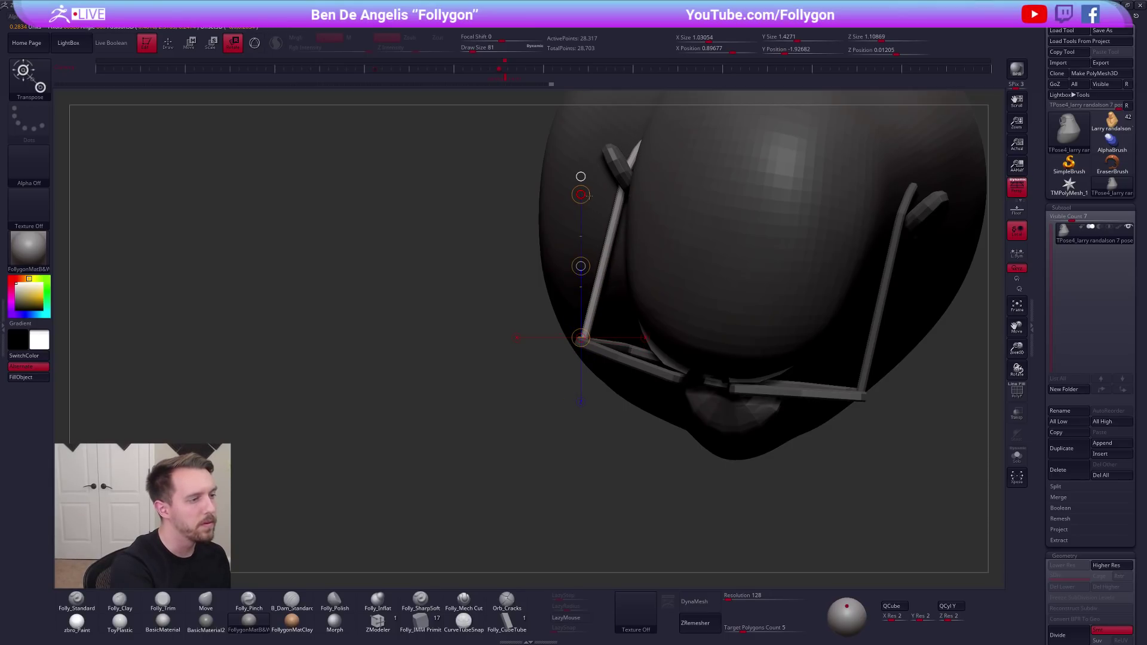
pyautogui.moveTo(615, 268); pyautogui.dragTo(631, 253)
pyautogui.moveTo(581, 338); pyautogui.dragTo(579, 337)
pyautogui.moveTo(596, 277); pyautogui.dragTo(601, 279)
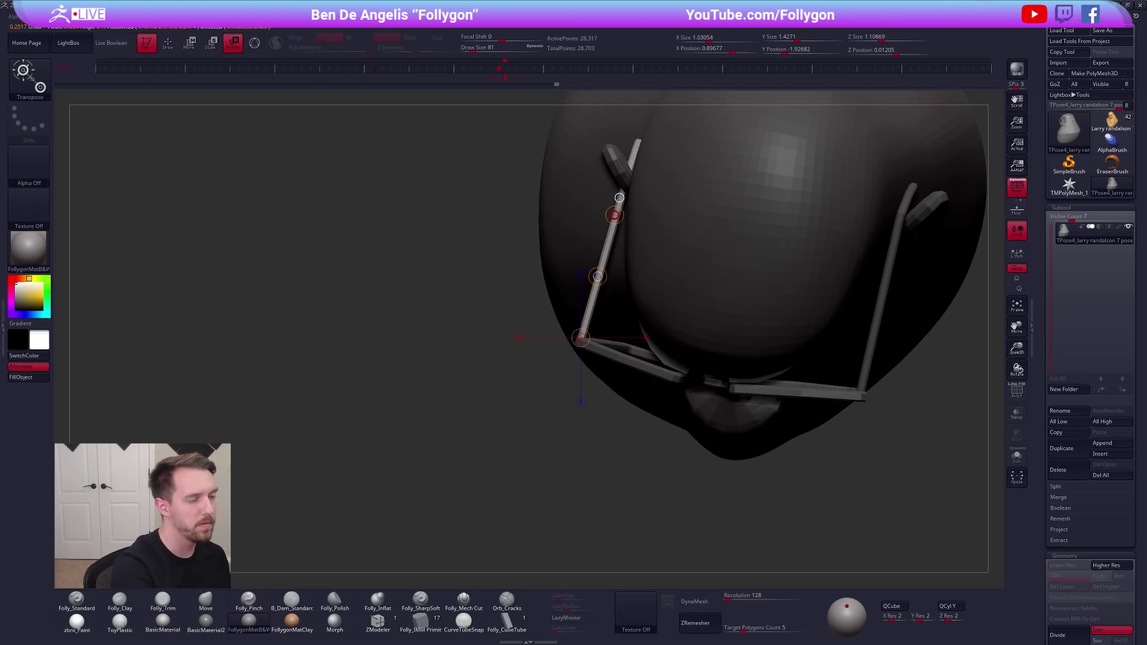
pyautogui.press('q')
# Clear the mask and check the right temple arm's fit at the ear from the front and side
pyautogui.moveTo(634, 412)
pyautogui.mouseDown(button='right')
pyautogui.moveTo(649, 265)
pyautogui.moveTo(678, 310)
pyautogui.moveTo(654, 372)
pyautogui.mouseUp(button='right')
pyautogui.moveTo(675, 382); pyautogui.dragTo(629, 347)
pyautogui.moveTo(629, 347)
pyautogui.mouseDown(button='right')
pyautogui.moveTo(761, 341)
pyautogui.moveTo(627, 342)
pyautogui.mouseUp(button='right')
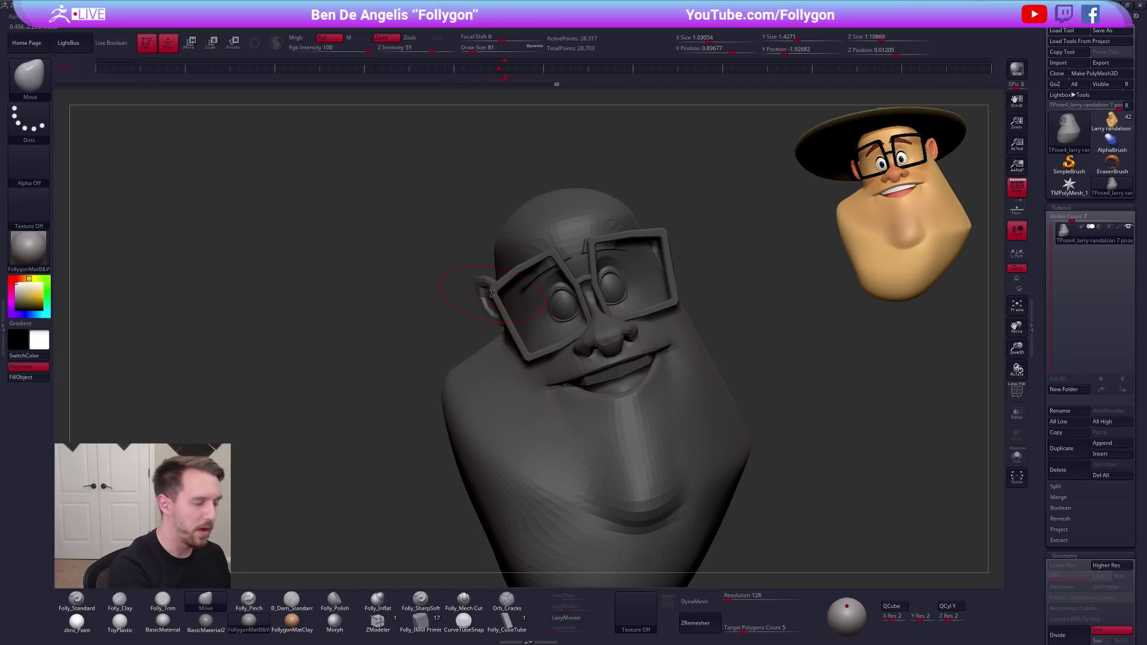
pyautogui.scroll(3, 491, 294)
pyautogui.moveTo(497, 299); pyautogui.dragTo(751, 396)
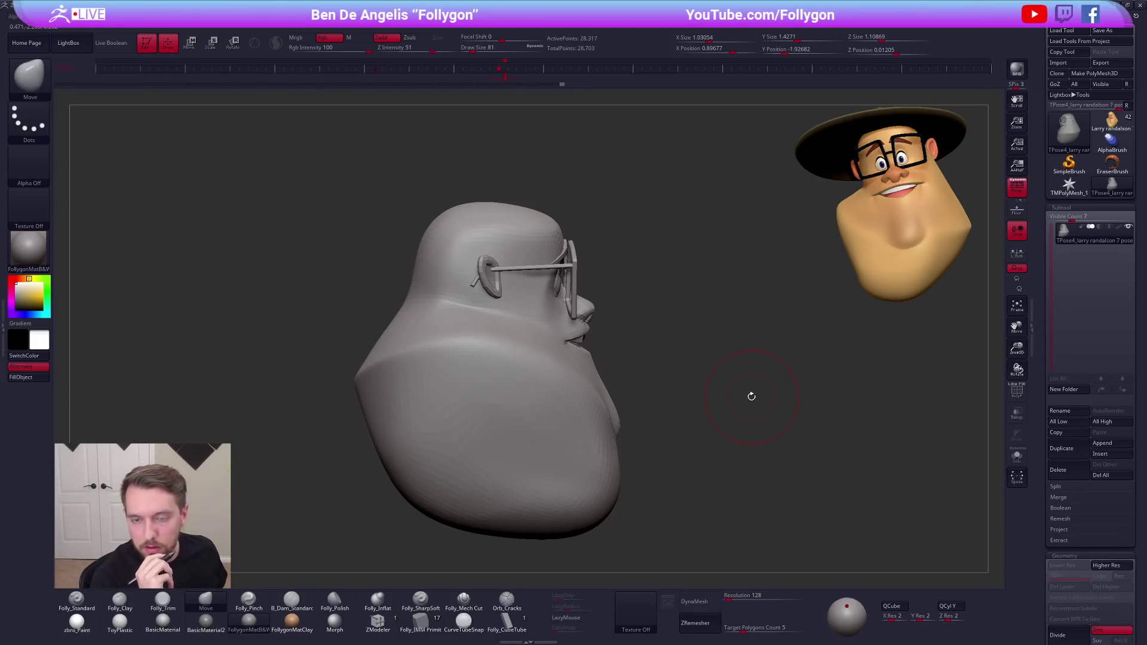
# Mask everything except the right ear, using the polyframe display to pick it out, and lower the ear slightly from the side
pyautogui.keyDown('alt'); pyautogui.moveTo(654, 374); pyautogui.dragTo(679, 366, button='right'); pyautogui.keyUp('alt')
pyautogui.moveTo(598, 283)
pyautogui.keyDown('ctrl'); pyautogui.mouseDown(button='right')
pyautogui.moveTo(604, 319)
pyautogui.moveTo(618, 327)
pyautogui.mouseUp(button='right'); pyautogui.keyUp('ctrl')
pyautogui.hotkey('shift', 'f')
pyautogui.press('w')
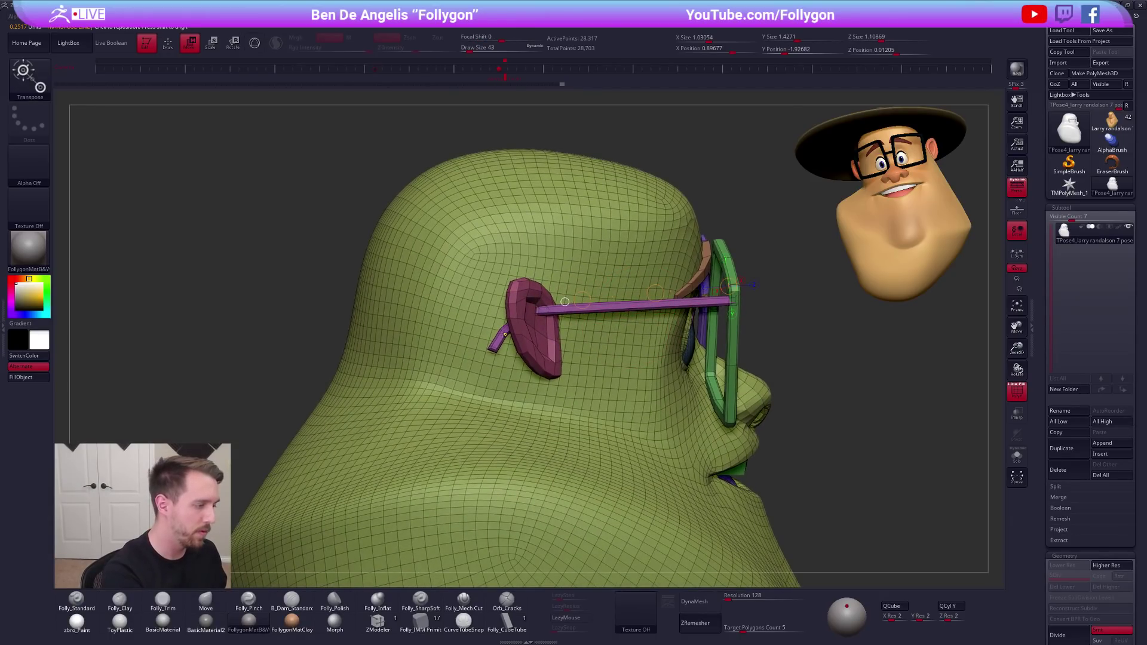
pyautogui.keyDown('ctrl'); pyautogui.click(505, 335); pyautogui.keyUp('ctrl')
pyautogui.press('q')
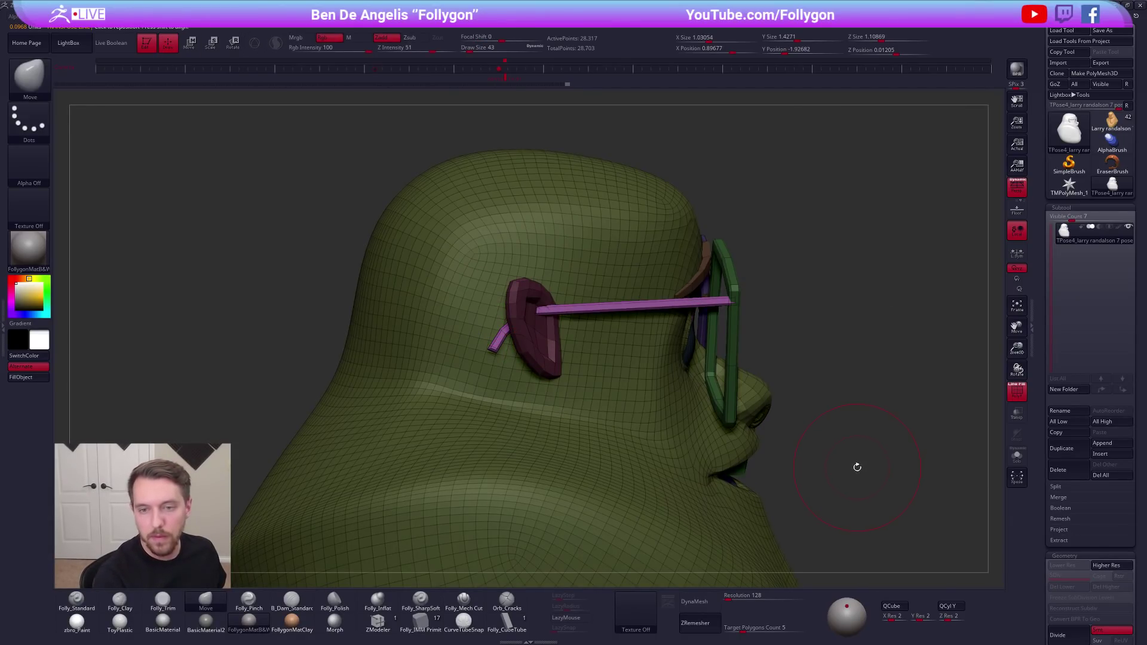
pyautogui.keyDown('alt'); pyautogui.moveTo(826, 481); pyautogui.dragTo(850, 480, button='right'); pyautogui.keyUp('alt')
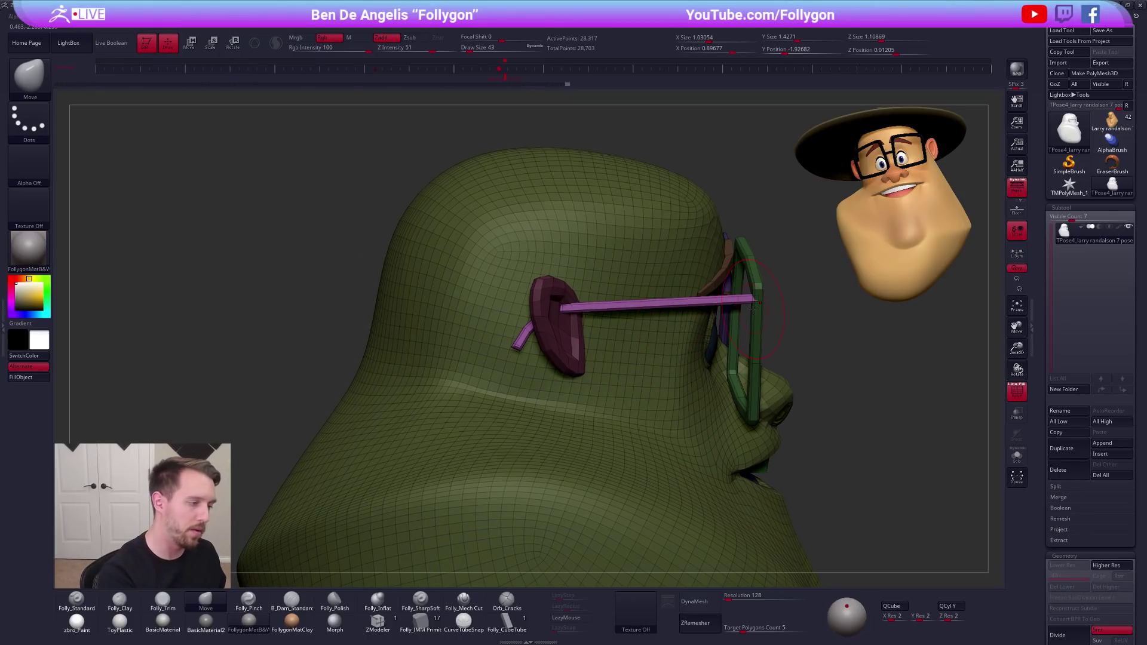
pyautogui.press('w')
pyautogui.hotkey('shift', 'z')
pyautogui.keyDown('ctrl'); pyautogui.click(568, 359); pyautogui.keyUp('ctrl')
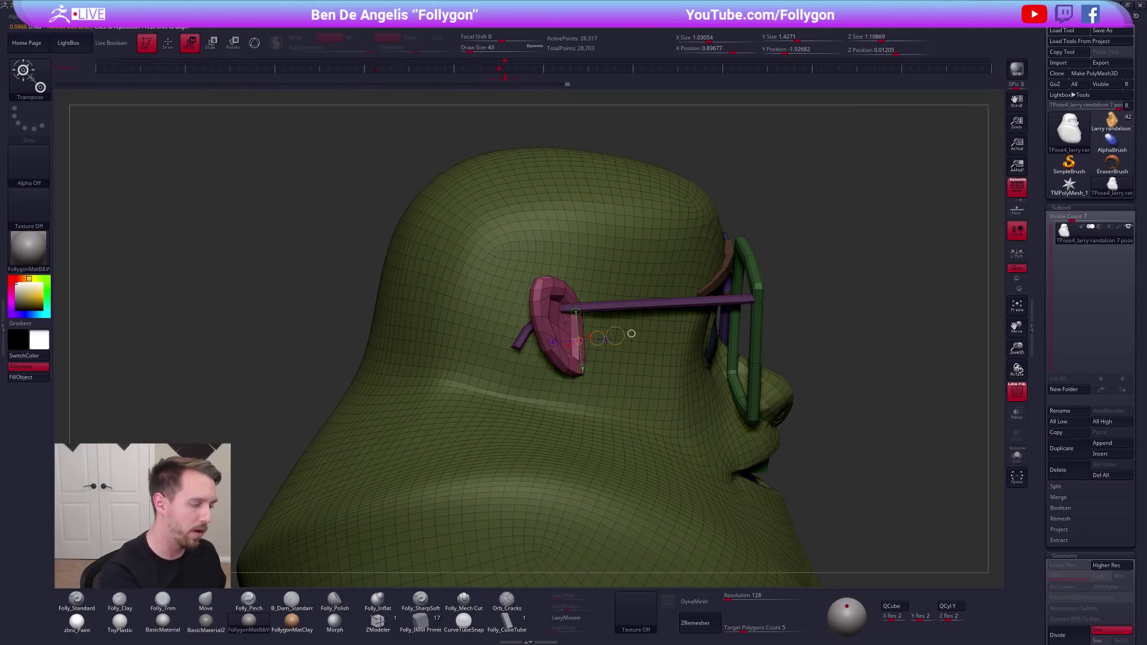
pyautogui.moveTo(570, 309); pyautogui.dragTo(576, 397)
pyautogui.moveTo(572, 353); pyautogui.dragTo(573, 359)
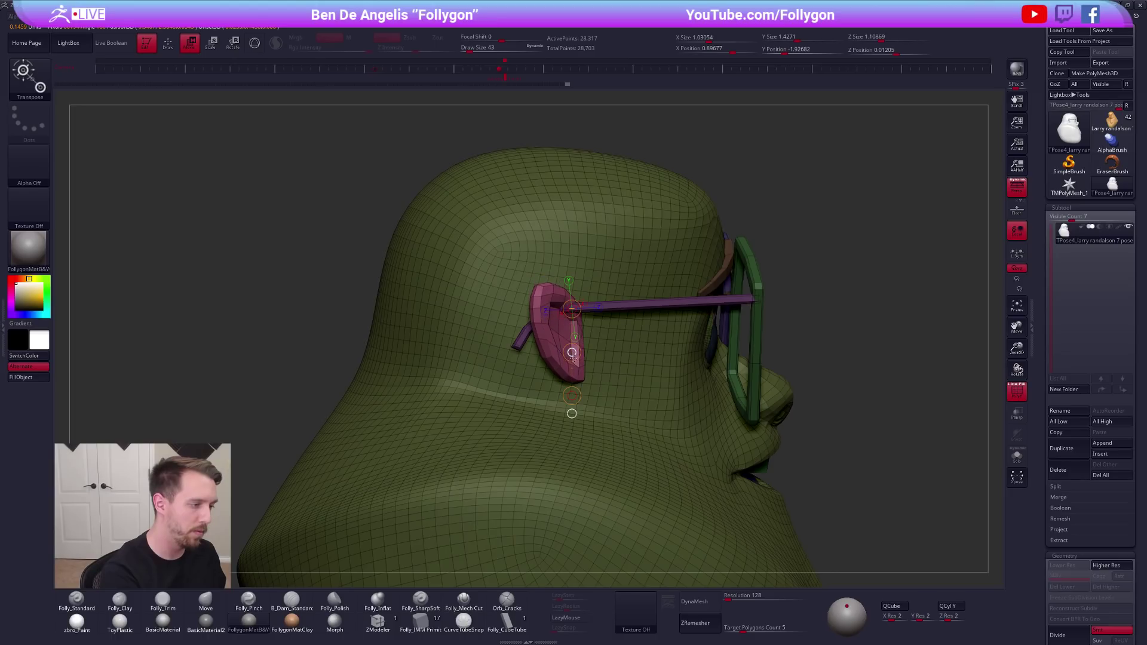
# Mask everything except the right temple arm and rotate it about its hinge at the frame to meet the lowered ear
pyautogui.keyDown('ctrl'); pyautogui.click(521, 341); pyautogui.keyUp('ctrl')
pyautogui.press('r')
pyautogui.moveTo(758, 301); pyautogui.dragTo(613, 291)
pyautogui.hotkey('shift', 'f')
pyautogui.keyDown('ctrl'); pyautogui.moveTo(752, 478); pyautogui.dragTo(750, 395, button='right'); pyautogui.keyUp('ctrl')
pyautogui.press('q')
# Compare the posed face and glasses with the overlaid concept sketch from the front
pyautogui.moveTo(896, 334)
pyautogui.mouseDown(button='right')
pyautogui.moveTo(818, 304)
pyautogui.moveTo(684, 307)
pyautogui.moveTo(682, 357)
pyautogui.mouseUp(button='right')
pyautogui.moveTo(682, 357)
pyautogui.mouseDown()
pyautogui.moveTo(670, 392)
pyautogui.moveTo(608, 393)
pyautogui.mouseUp()
pyautogui.moveTo(542, 368)
pyautogui.mouseDown(button='right')
pyautogui.moveTo(543, 297)
pyautogui.moveTo(563, 325)
pyautogui.mouseUp(button='right')
pyautogui.hotkey('shift', 'z')
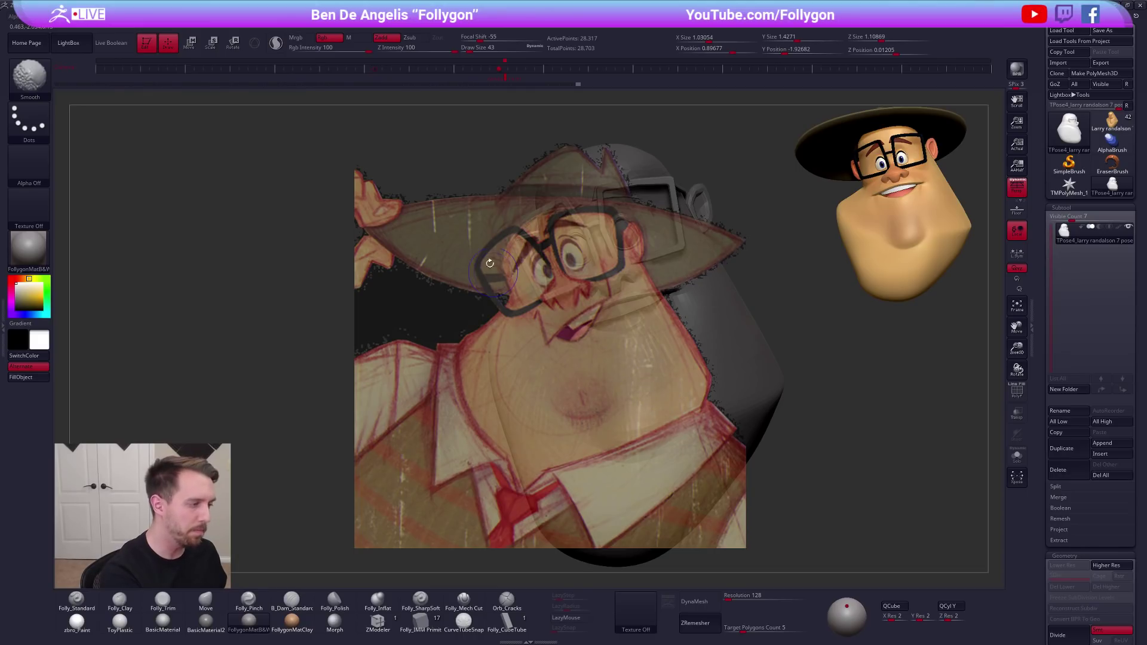
pyautogui.hotkey('shift', 'z')
pyautogui.keyDown('alt'); pyautogui.moveTo(853, 483); pyautogui.dragTo(817, 486); pyautogui.keyUp('alt')
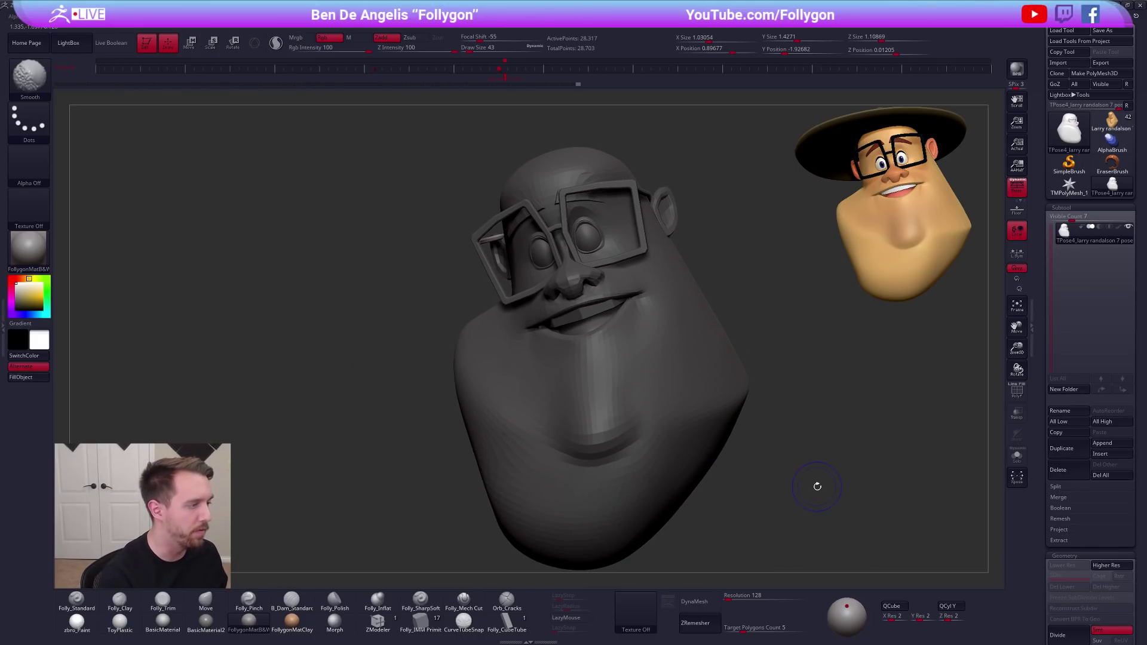
pyautogui.hotkey('shift', 'z')
pyautogui.hotkey('shift', 'z')
# From above, nudge the right temple arm near the ear with the Move brush and clear the mask
pyautogui.moveTo(747, 453)
pyautogui.mouseDown(button='right')
pyautogui.moveTo(735, 430)
pyautogui.moveTo(797, 473)
pyautogui.moveTo(782, 555)
pyautogui.mouseUp(button='right')
pyautogui.press('space')
pyautogui.moveTo(522, 271); pyautogui.dragTo(529, 269)
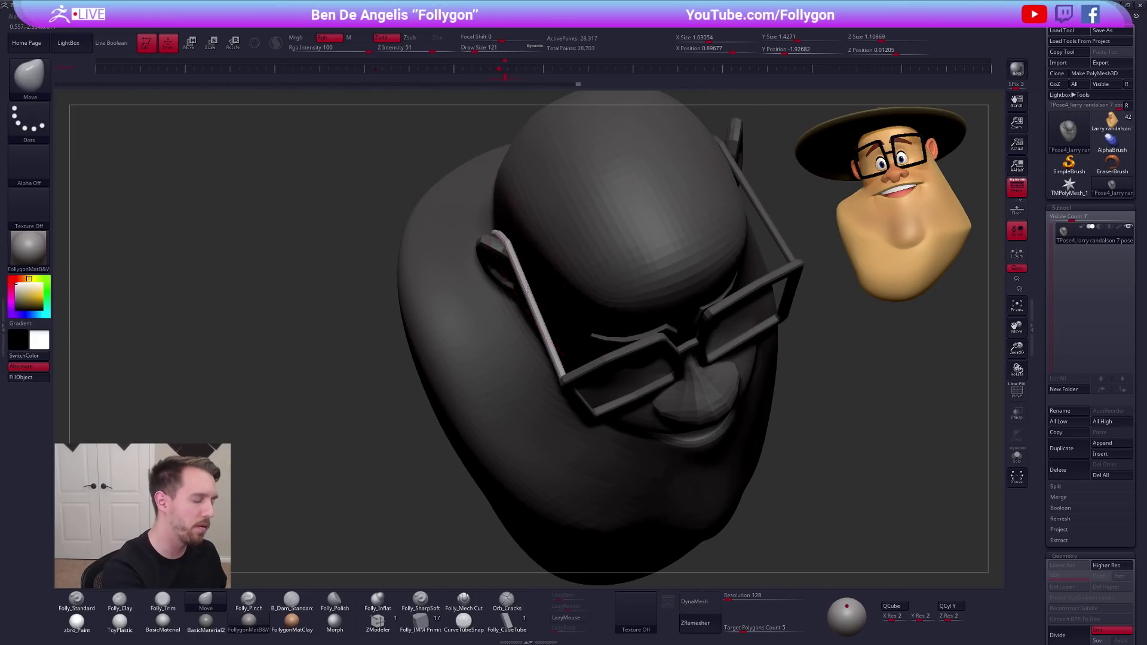
pyautogui.moveTo(526, 283); pyautogui.dragTo(514, 263, button='right')
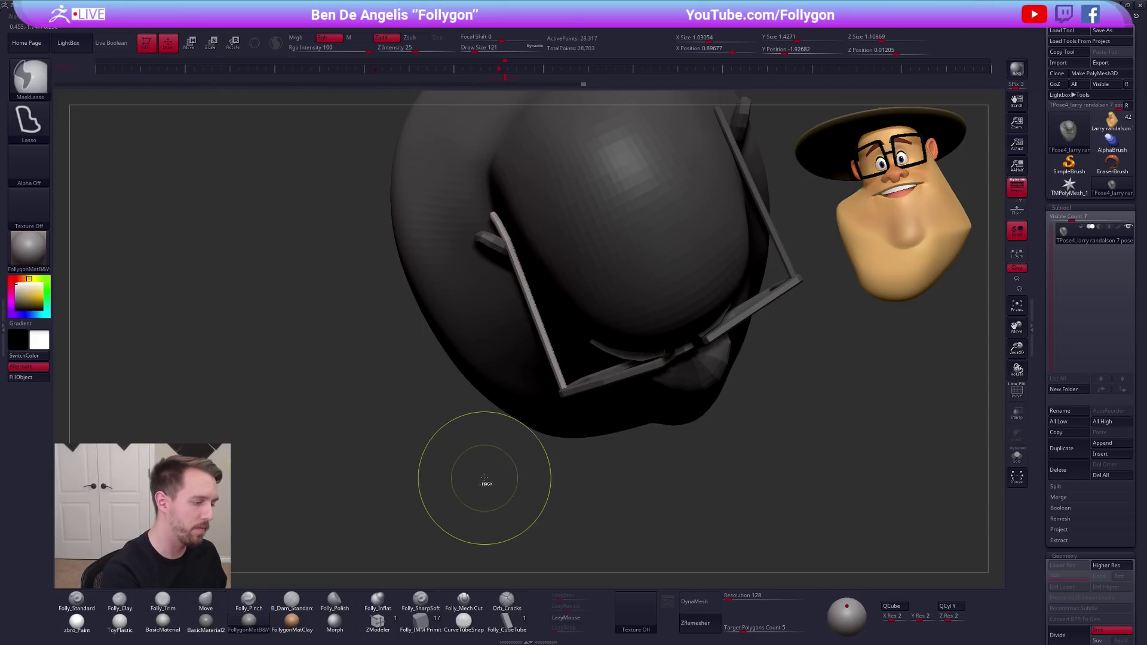
pyautogui.keyDown('ctrl'); pyautogui.moveTo(484, 483); pyautogui.dragTo(499, 497); pyautogui.keyUp('ctrl')
pyautogui.moveTo(513, 478); pyautogui.dragTo(588, 352, button='right')
pyautogui.hotkey('shift', 'f')
pyautogui.keyDown('ctrl'); pyautogui.keyDown('alt'); pyautogui.keyDown('shift'); pyautogui.click(534, 219); pyautogui.keyUp('shift'); pyautogui.keyUp('alt'); pyautogui.keyUp('ctrl')
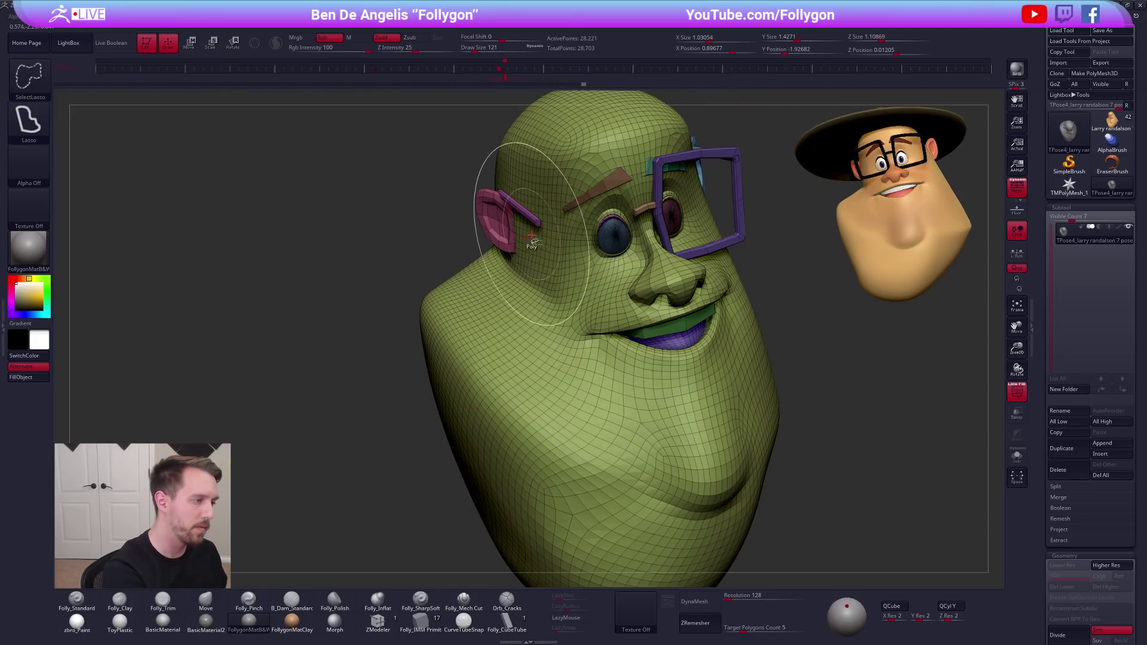
pyautogui.keyDown('ctrl'); pyautogui.keyDown('shift'); pyautogui.click(533, 221); pyautogui.keyUp('shift'); pyautogui.keyUp('ctrl')
pyautogui.keyDown('ctrl'); pyautogui.keyDown('alt'); pyautogui.keyDown('shift'); pyautogui.click(534, 221); pyautogui.keyUp('shift'); pyautogui.keyUp('alt'); pyautogui.keyUp('ctrl')
# Reveal all hidden parts including the hat, clear the mask and turn off the polyframe display
pyautogui.keyDown('ctrl'); pyautogui.click(442, 252); pyautogui.keyUp('ctrl')
pyautogui.keyDown('ctrl'); pyautogui.keyDown('shift'); pyautogui.click(442, 252); pyautogui.keyUp('shift'); pyautogui.keyUp('ctrl')
pyautogui.moveTo(521, 240)
pyautogui.mouseDown(button='right')
pyautogui.moveTo(534, 218)
pyautogui.moveTo(655, 306)
pyautogui.moveTo(541, 280)
pyautogui.moveTo(573, 334)
pyautogui.mouseUp(button='right')
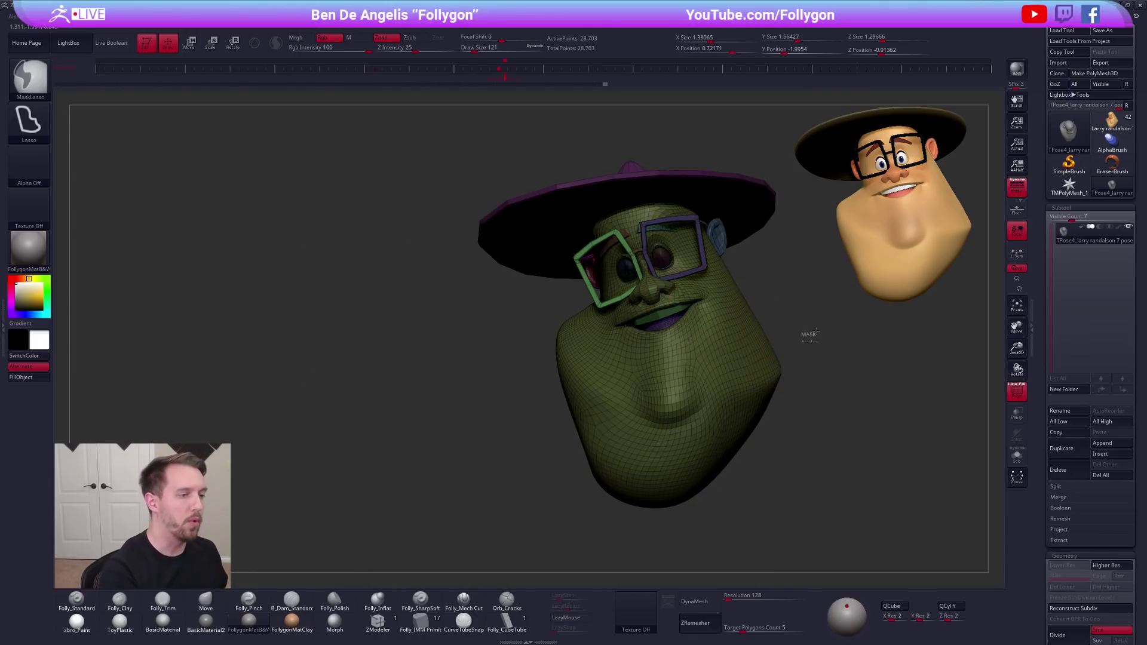
pyautogui.keyDown('ctrl'); pyautogui.moveTo(807, 334); pyautogui.dragTo(821, 358); pyautogui.keyUp('ctrl')
pyautogui.moveTo(800, 364); pyautogui.dragTo(768, 382, button='right')
pyautogui.hotkey('shift', 'f')
pyautogui.moveTo(818, 472); pyautogui.dragTo(824, 459, button='right')
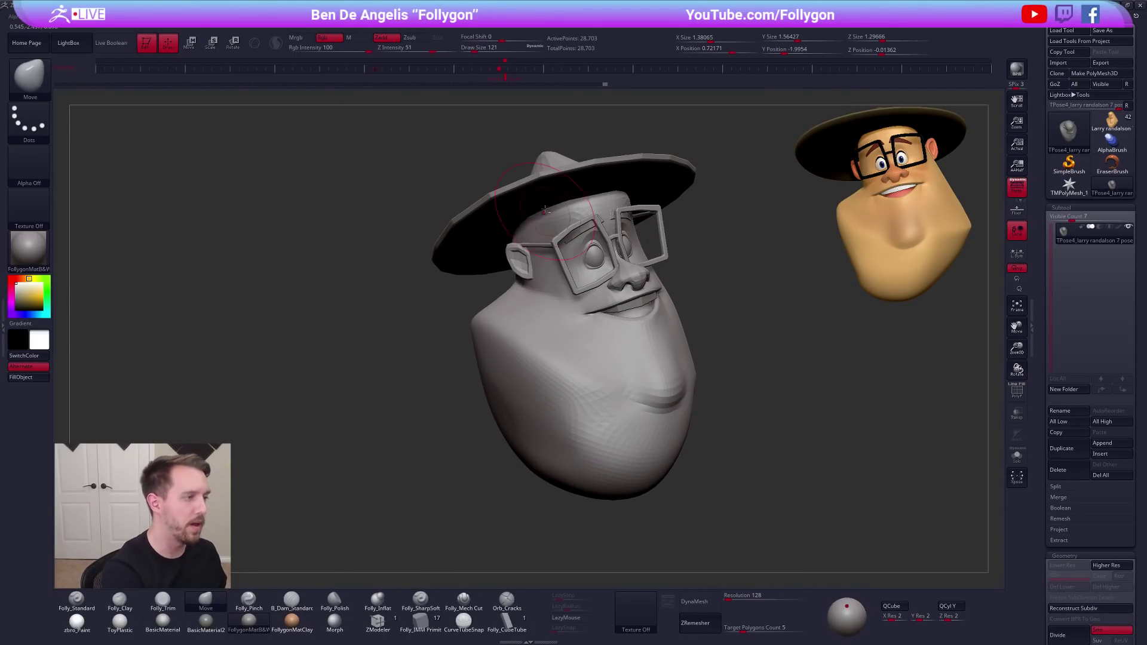
# Mask everything except the right ear and move it slightly down beneath the hat brim in side view
pyautogui.keyDown('alt'); pyautogui.moveTo(546, 211); pyautogui.dragTo(606, 218, button='right'); pyautogui.keyUp('alt')
pyautogui.press('w')
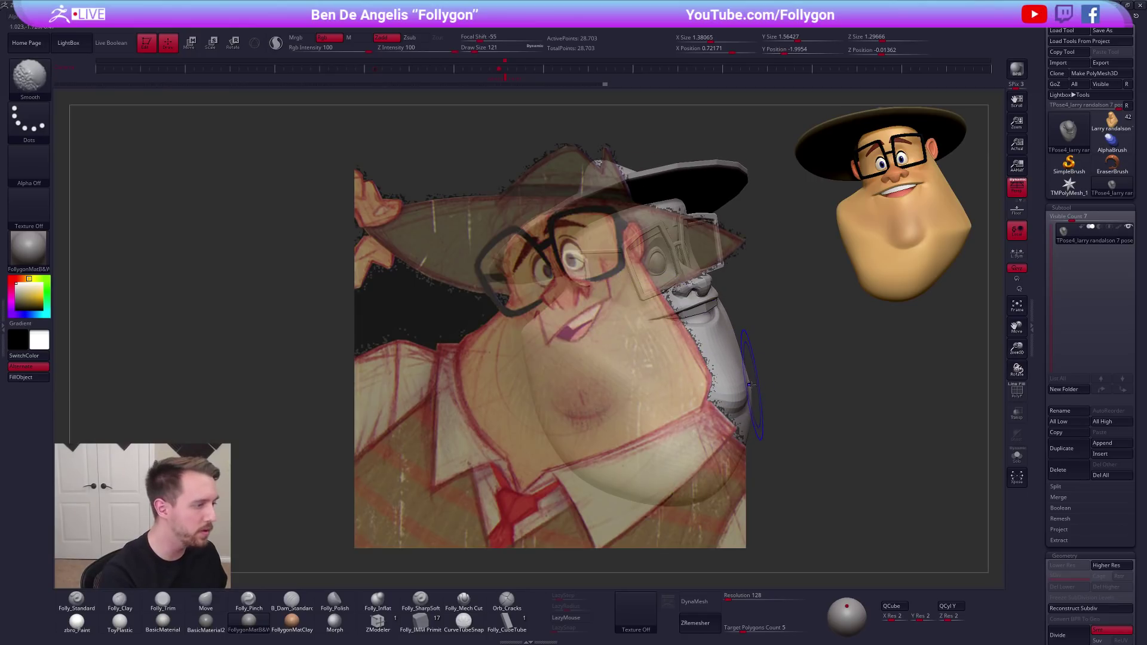
pyautogui.keyDown('ctrl'); pyautogui.click(579, 273); pyautogui.keyUp('ctrl')
pyautogui.moveTo(614, 265); pyautogui.dragTo(557, 308, button='right')
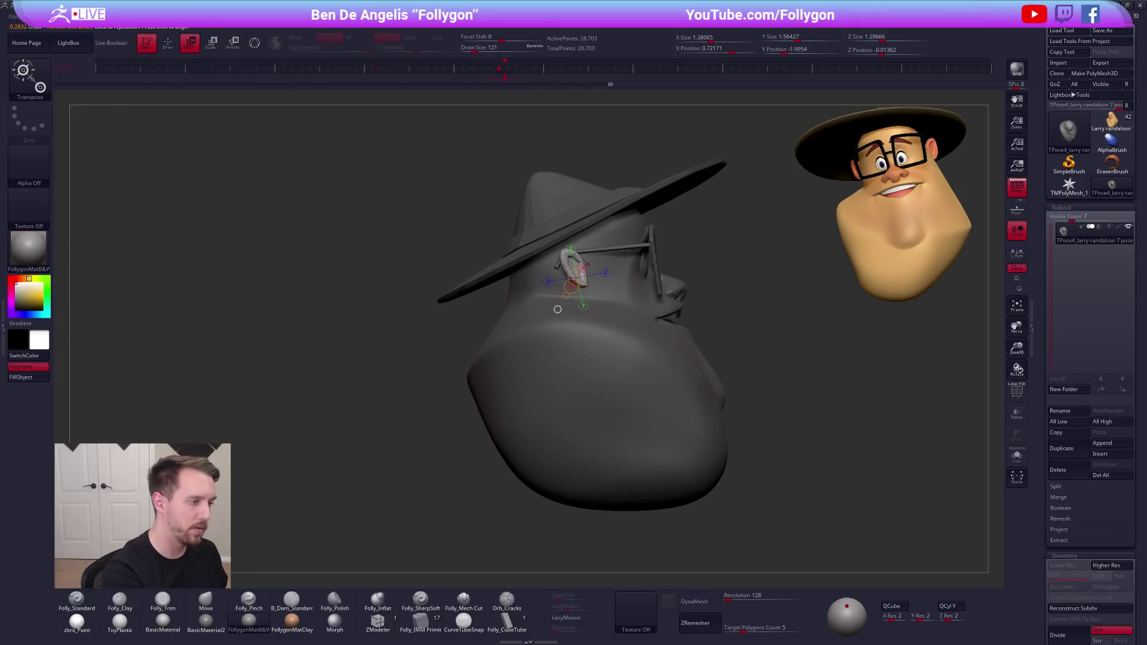
pyautogui.moveTo(585, 312); pyautogui.dragTo(584, 315)
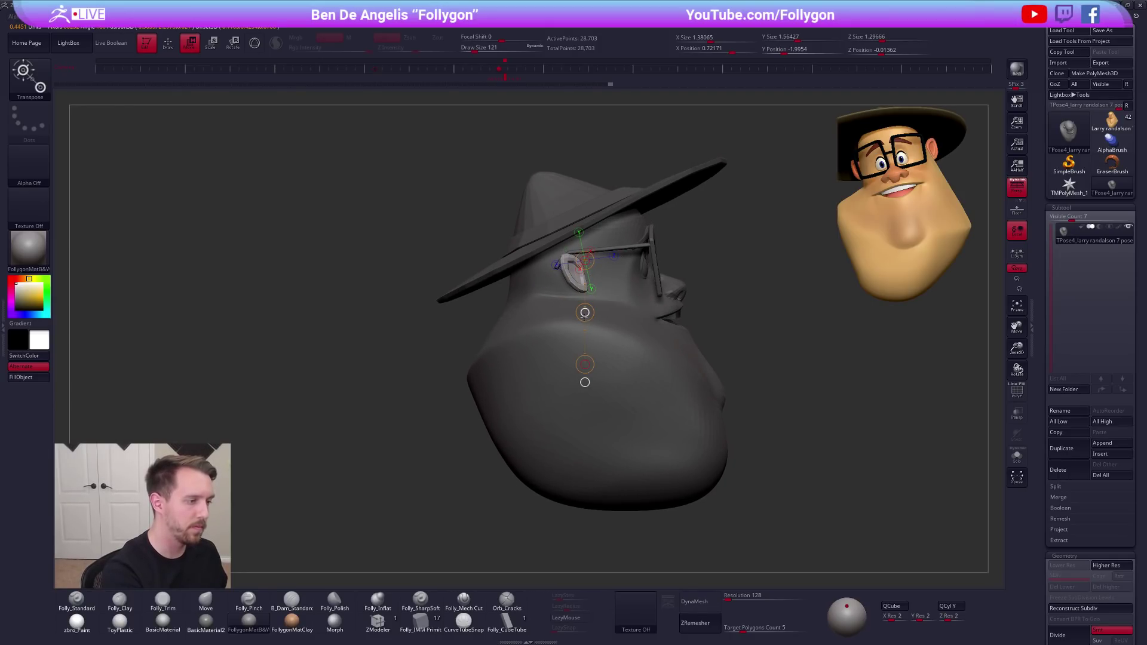
pyautogui.moveTo(616, 243); pyautogui.dragTo(620, 323, button='right')
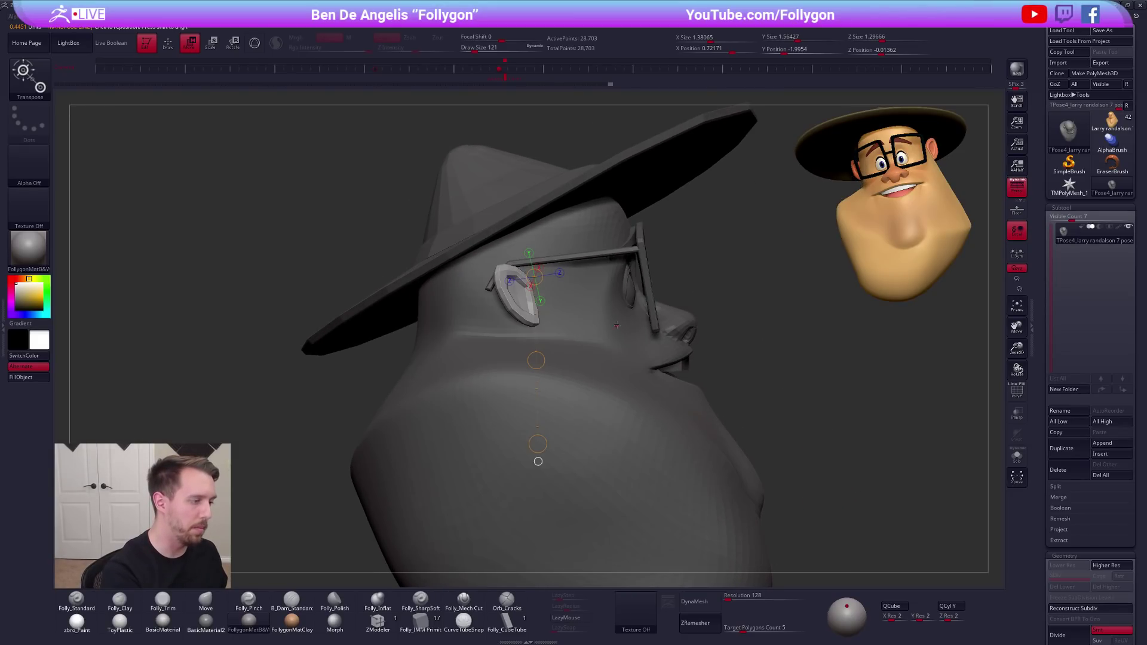
pyautogui.moveTo(537, 360); pyautogui.dragTo(537, 362)
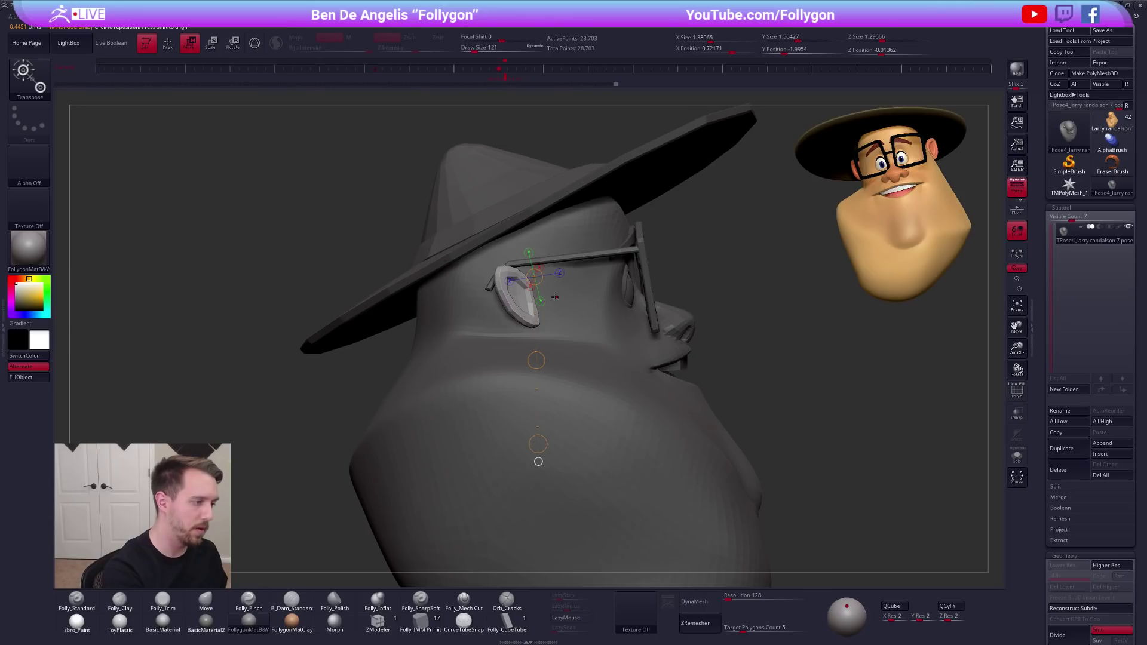
# Mask everything except the right temple arm, rotate it about the frame hinge to rest on the ear, and clear the mask
pyautogui.keyDown('ctrl'); pyautogui.click(509, 265); pyautogui.keyUp('ctrl')
pyautogui.moveTo(642, 248); pyautogui.dragTo(790, 227)
pyautogui.press('r')
pyautogui.press('q')
pyautogui.keyDown('ctrl'); pyautogui.moveTo(804, 353); pyautogui.dragTo(824, 338, button='right'); pyautogui.keyUp('ctrl')
pyautogui.keyDown('ctrl'); pyautogui.moveTo(824, 343); pyautogui.dragTo(832, 357); pyautogui.keyUp('ctrl')
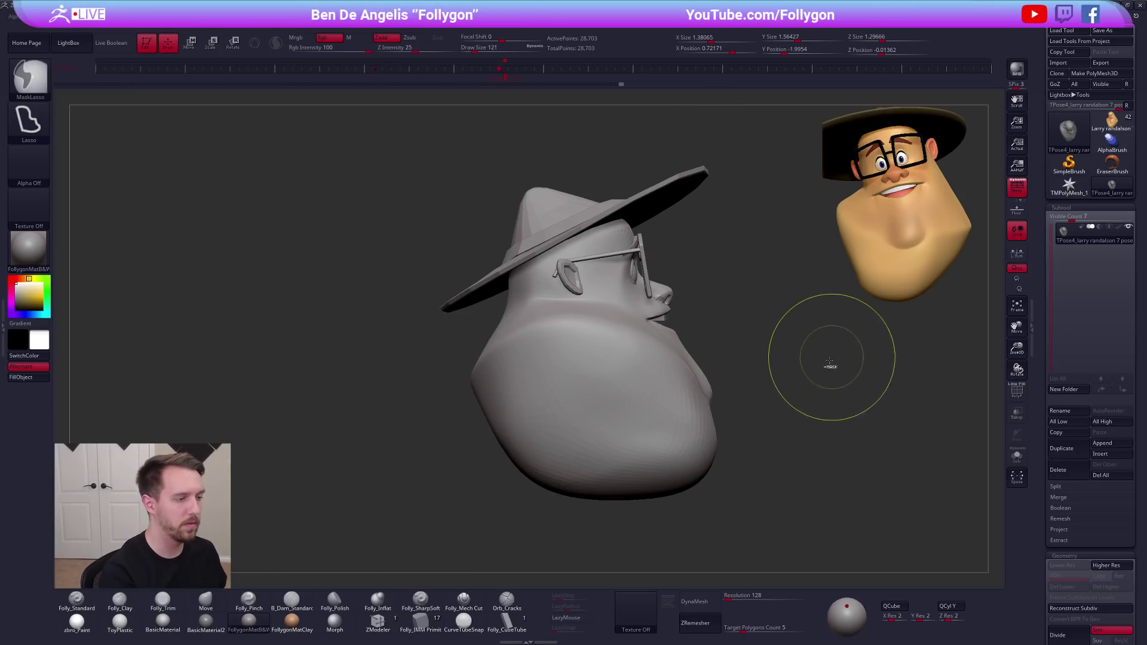
# Mask everything except the right-eye frame and nudge its lower edge slightly toward the face with the Move brush
pyautogui.keyDown('ctrl'); pyautogui.moveTo(812, 464); pyautogui.dragTo(830, 495, button='right'); pyautogui.keyUp('ctrl')
pyautogui.press('w')
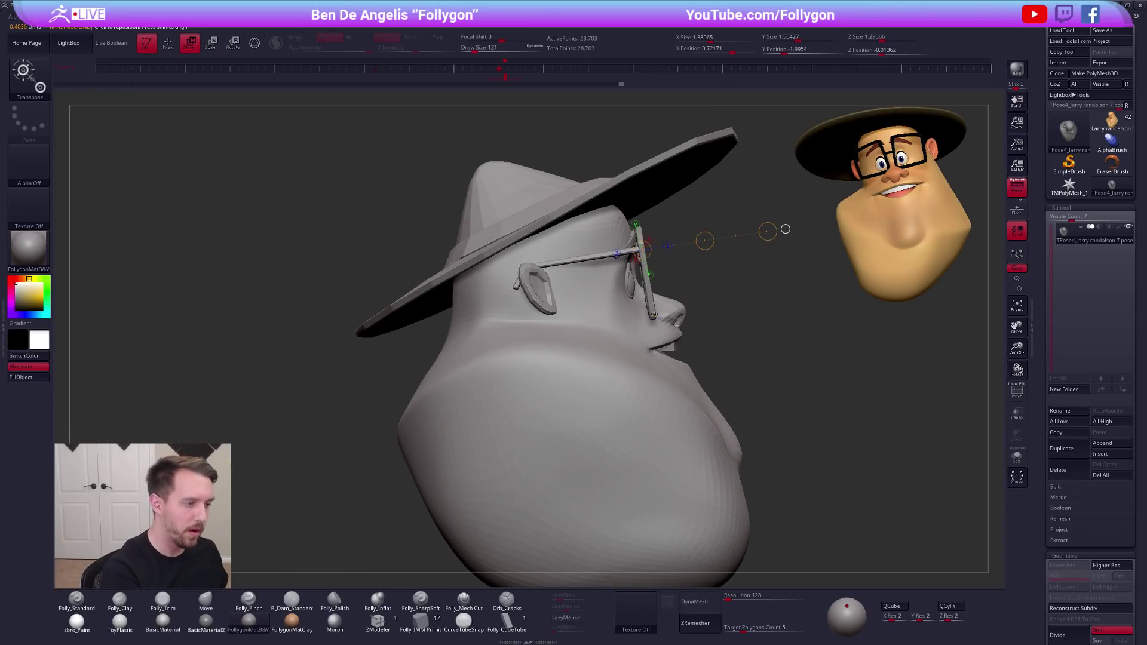
pyautogui.keyDown('ctrl'); pyautogui.click(644, 256); pyautogui.keyUp('ctrl')
pyautogui.press('q')
pyautogui.moveTo(653, 317); pyautogui.dragTo(650, 318)
# From the character's left side, isolate the left-eye frame with a mask and pull its lower edge slightly forward with a smaller Move brush
pyautogui.moveTo(836, 334); pyautogui.dragTo(675, 310, button='right')
pyautogui.keyDown('alt'); pyautogui.moveTo(728, 284); pyautogui.dragTo(615, 333, button='right'); pyautogui.keyUp('alt')
pyautogui.hotkey('ctrl', 's')
pyautogui.press('w')
pyautogui.press('q')
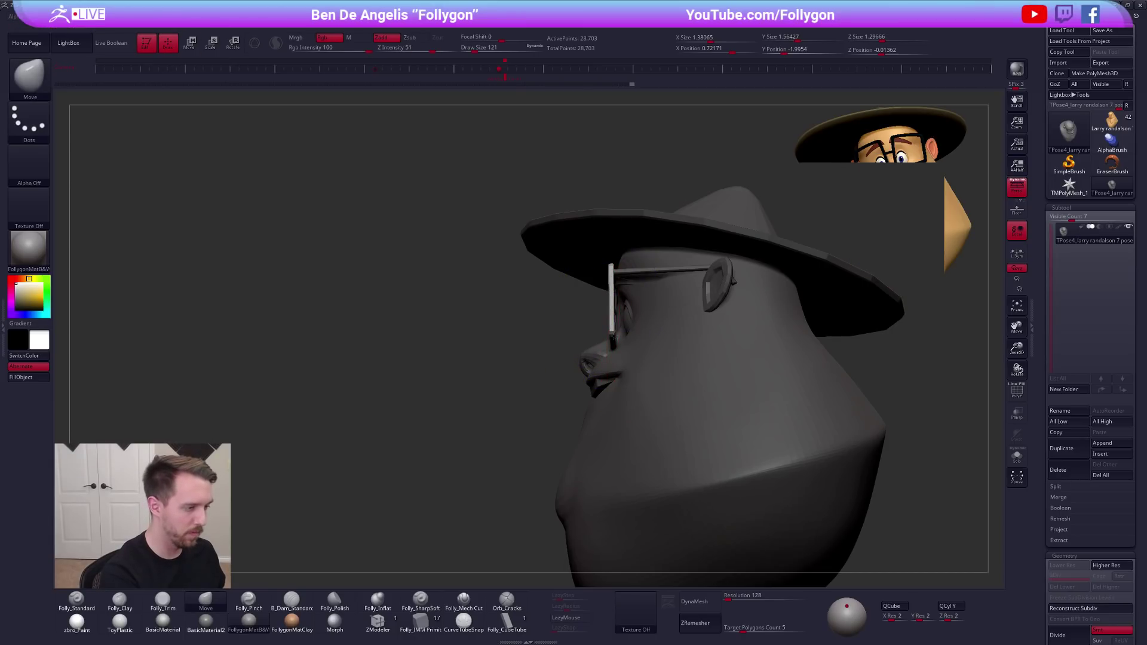
pyautogui.press('s')
pyautogui.moveTo(618, 334); pyautogui.dragTo(612, 329)
pyautogui.moveTo(624, 338); pyautogui.dragTo(716, 348, button='right')
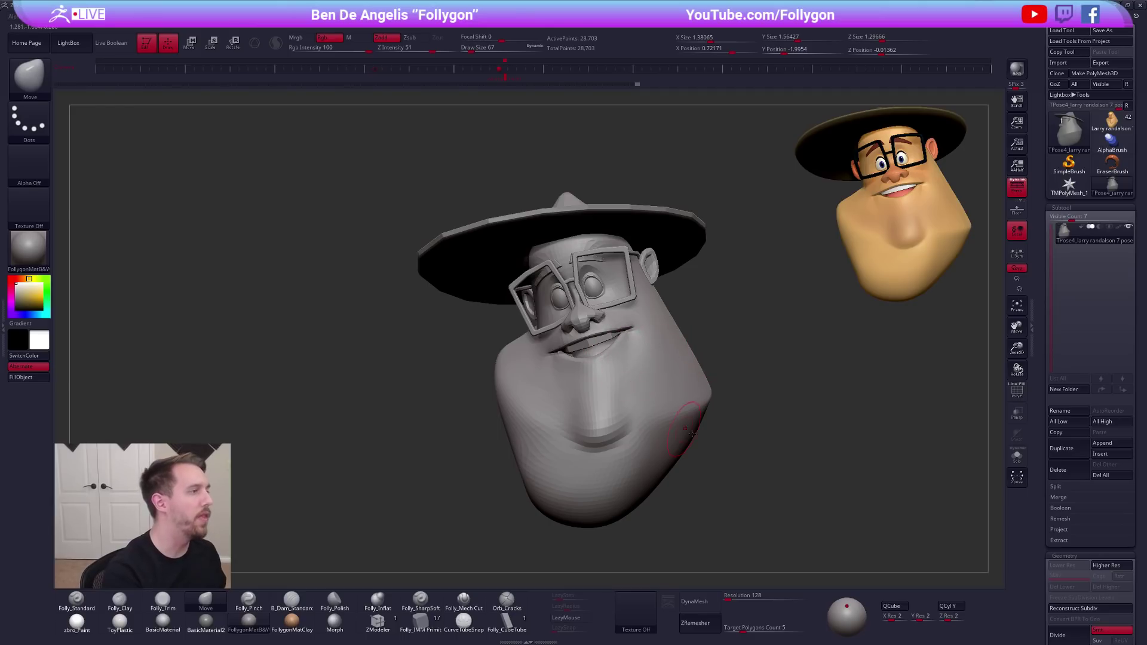
# Recall the stored concept camera view and compare the posed character with the overlaid sketch
pyautogui.keyDown('alt'); pyautogui.moveTo(675, 426); pyautogui.dragTo(656, 399, button='right'); pyautogui.keyUp('alt')
pyautogui.click(507, 77)
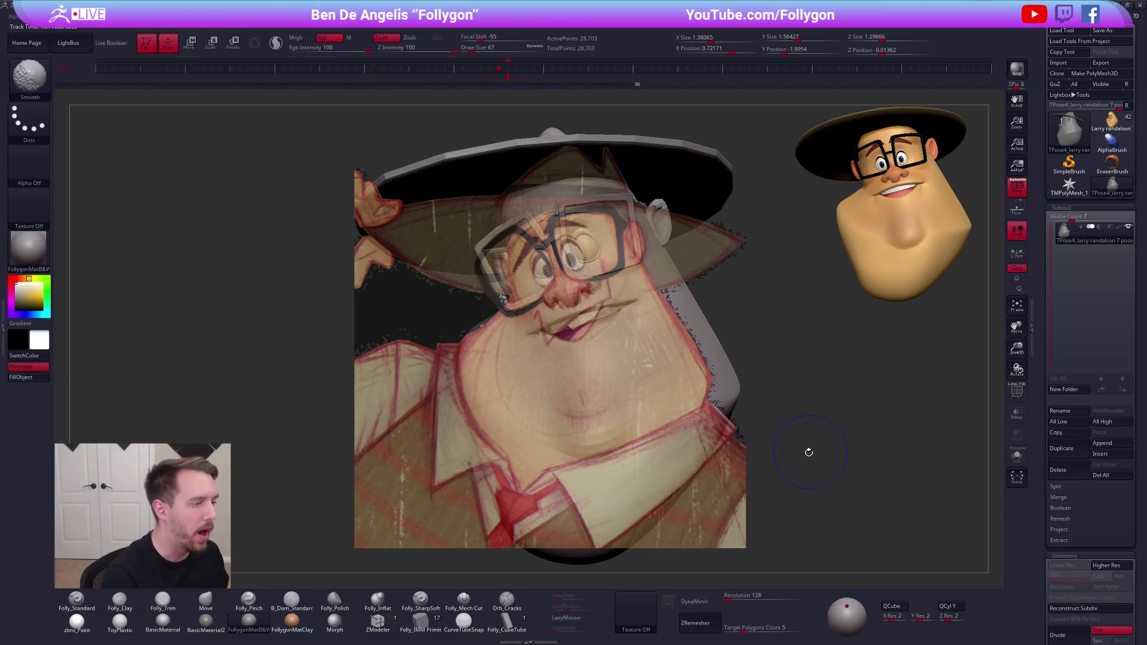
pyautogui.moveTo(854, 462); pyautogui.dragTo(922, 438, button='right')
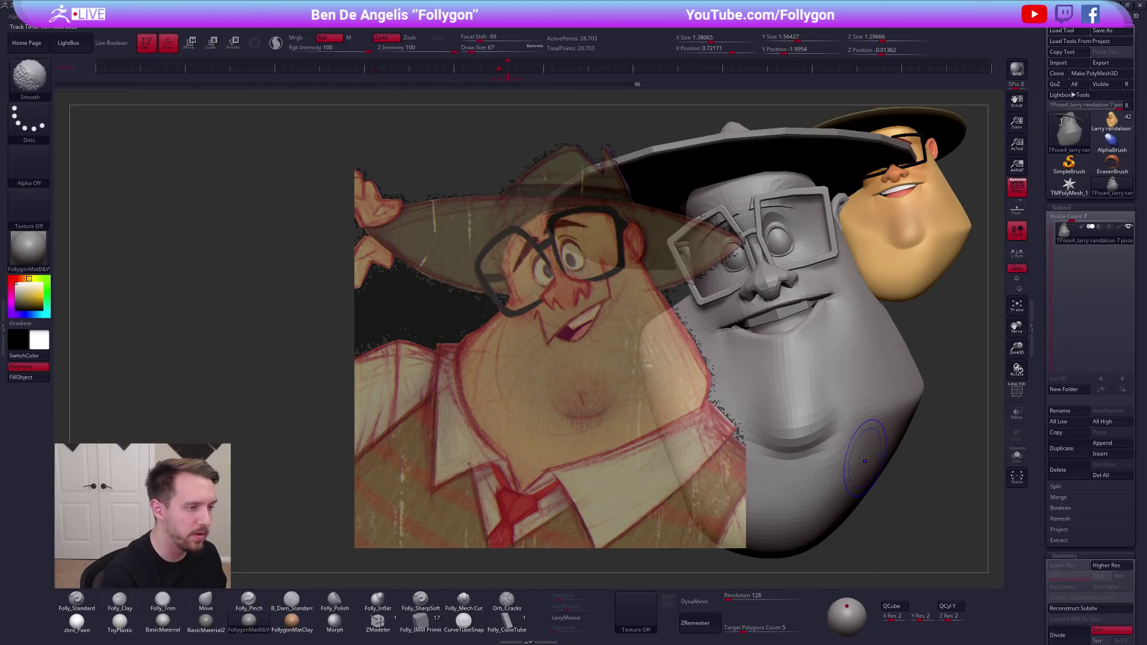
pyautogui.hotkey('shift', 'z')
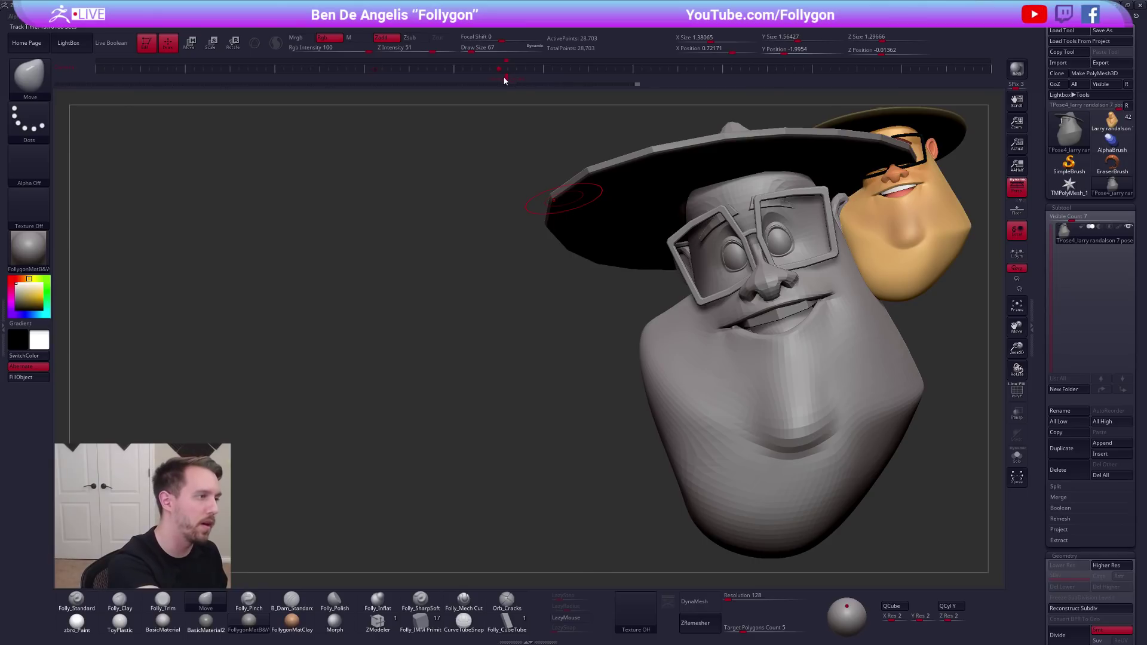
pyautogui.click(505, 79)
# Mask everything except the left eyebrow and nudge it with the Move brush at draw size 54
pyautogui.press('w')
pyautogui.keyDown('ctrl'); pyautogui.click(588, 210); pyautogui.keyUp('ctrl')
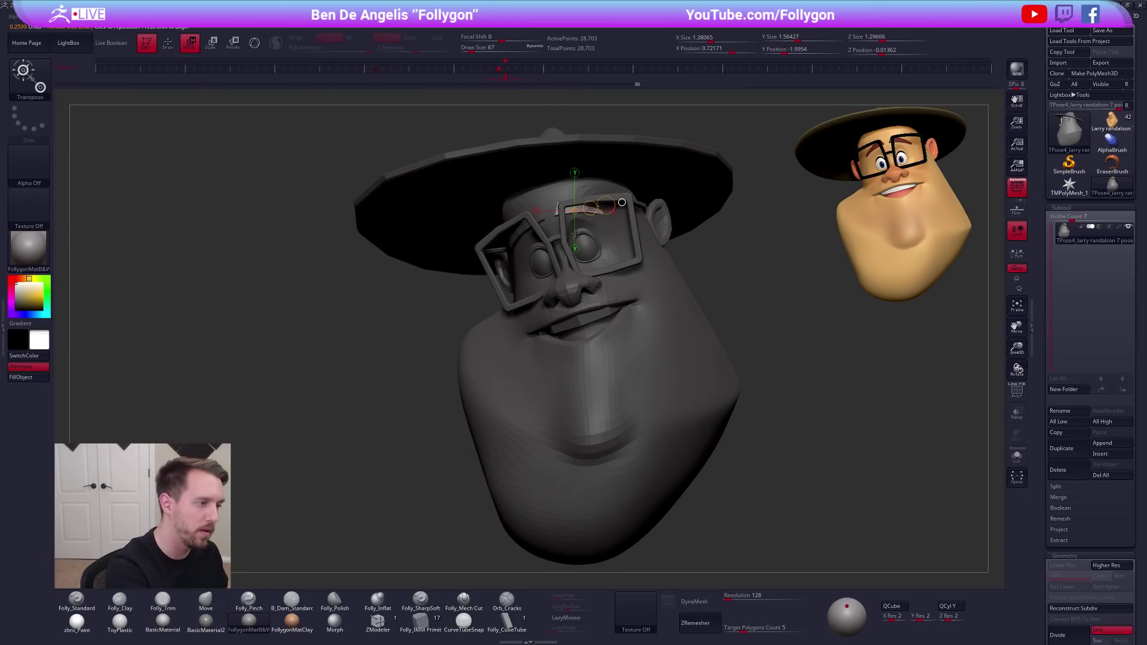
pyautogui.press('q')
pyautogui.press('s')
pyautogui.click(582, 222)
# Mask everything except the head skin and check the face against the overlaid concept sketch
pyautogui.press('w')
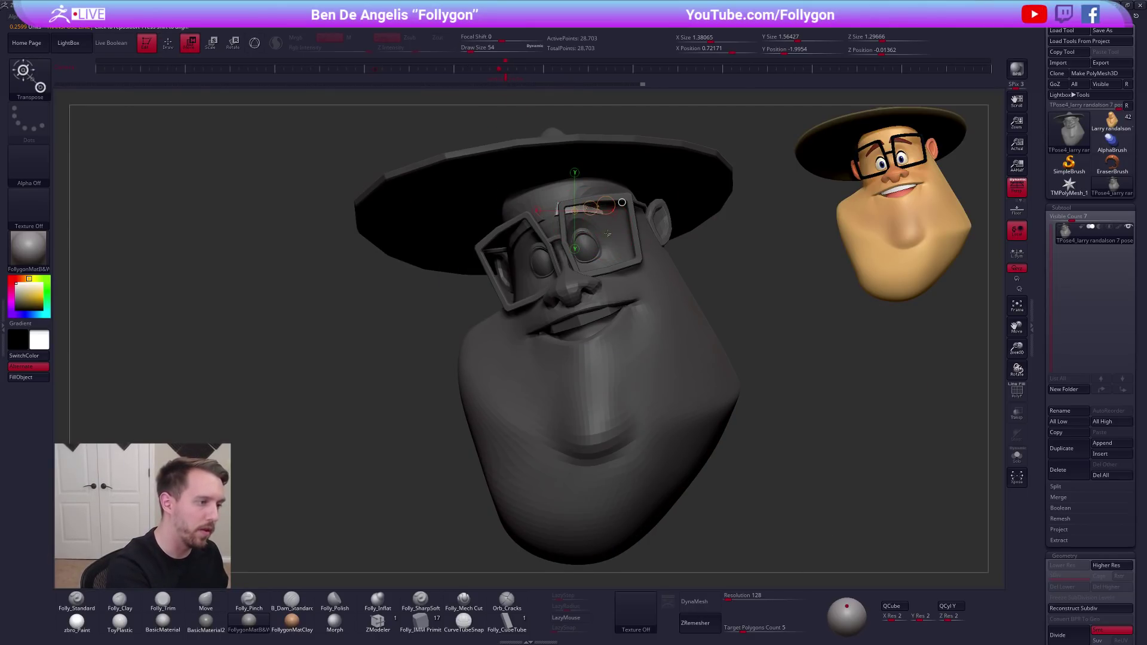
pyautogui.keyDown('ctrl'); pyautogui.click(599, 250); pyautogui.keyUp('ctrl')
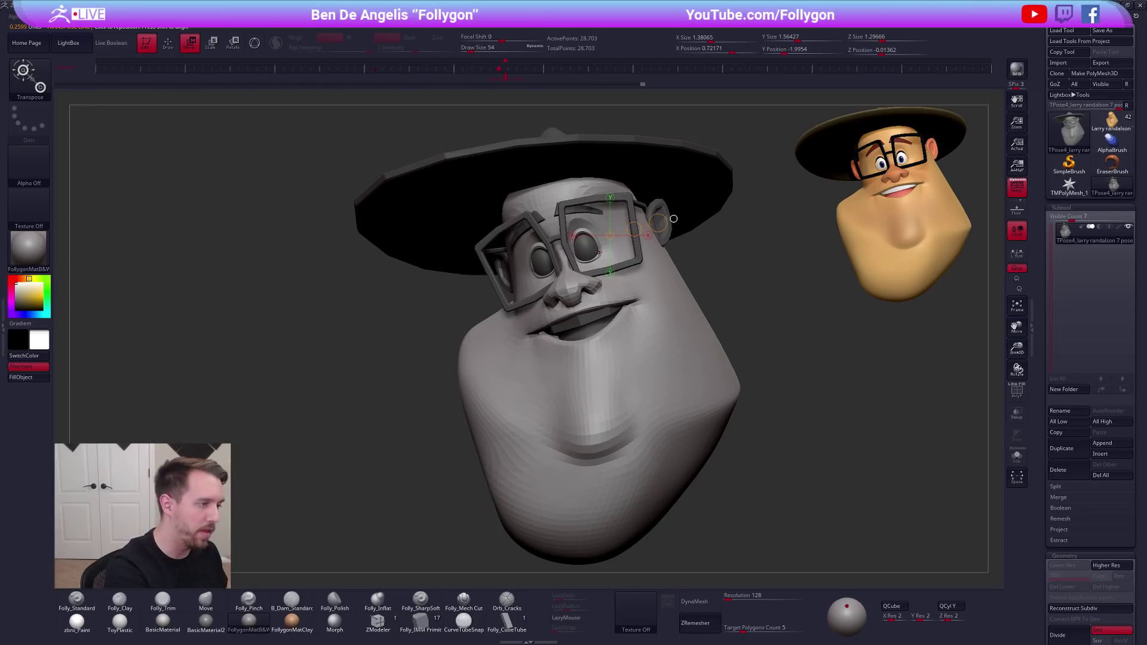
pyautogui.press('q')
pyautogui.hotkey('shift', 'z')
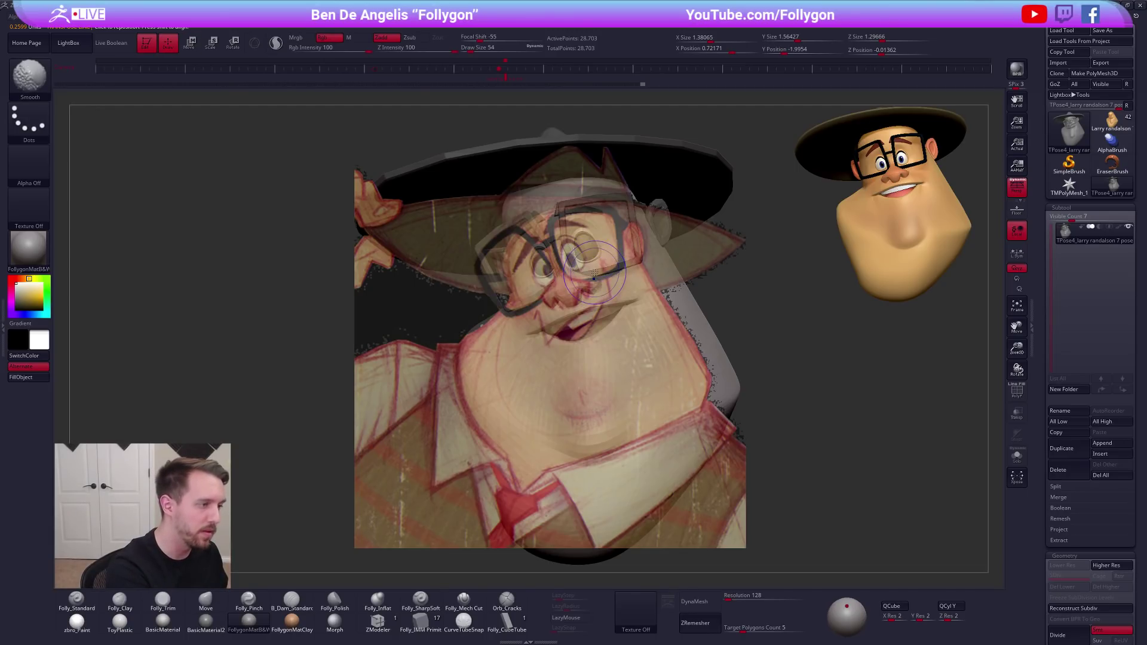
pyautogui.hotkey('shift', 'z')
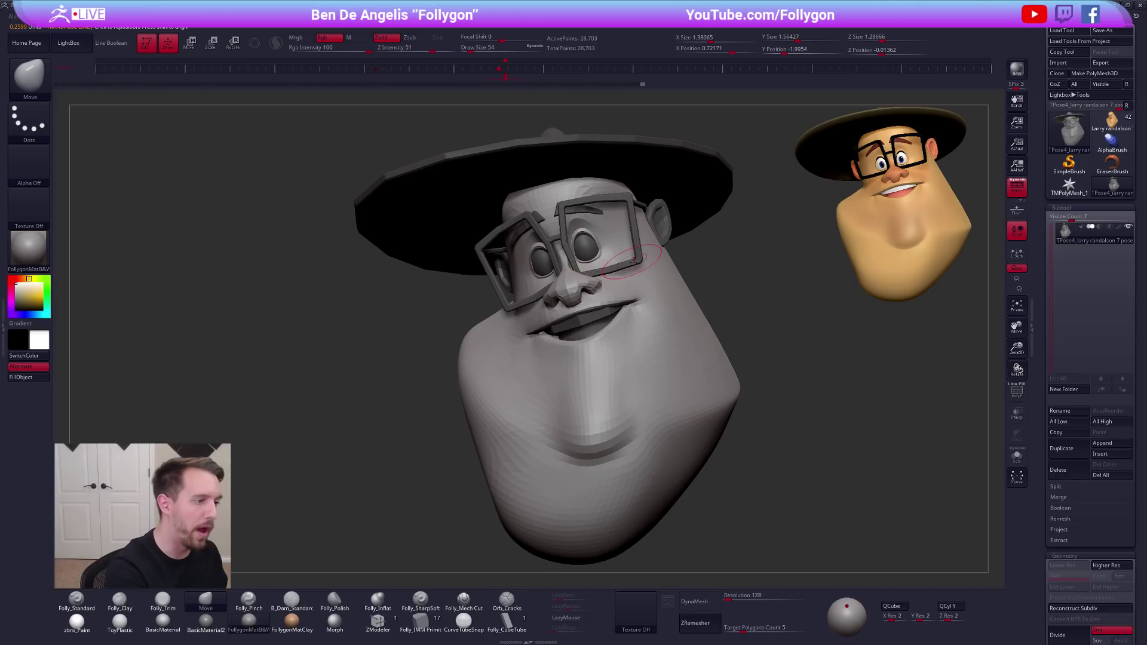
# Transfer the adjusted transpose mesh back to the subtools and make the hat's brim the active subtool
pyautogui.moveTo(630, 258); pyautogui.dragTo(646, 260, button='right')
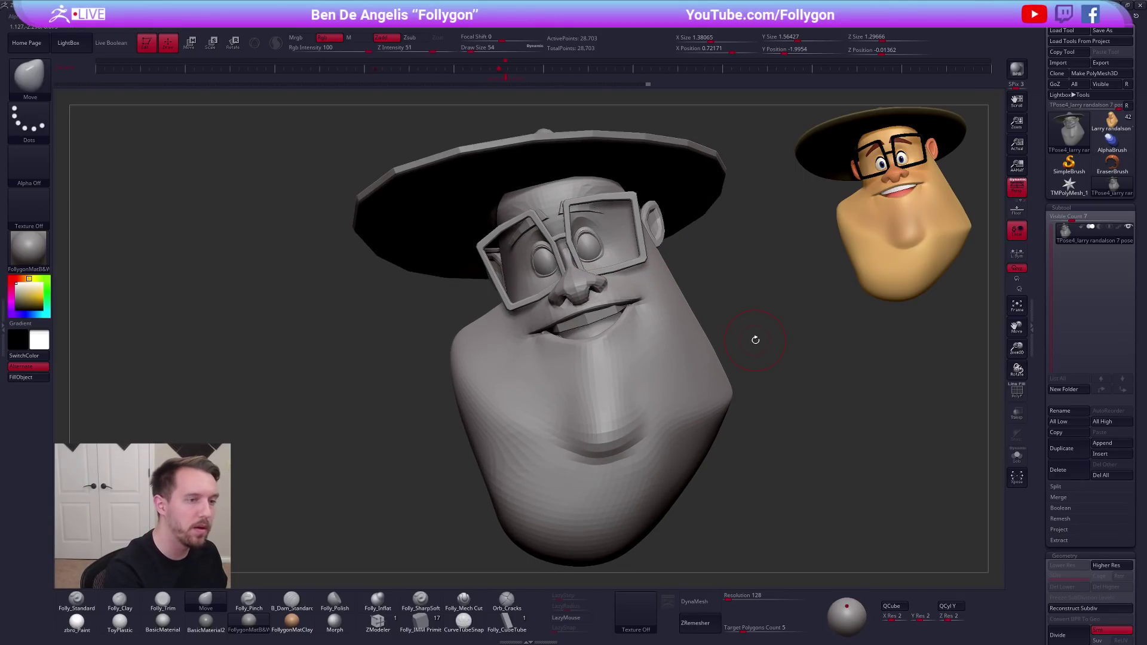
pyautogui.moveTo(755, 335); pyautogui.dragTo(730, 338, button='right')
pyautogui.keyDown('alt'); pyautogui.moveTo(729, 261); pyautogui.dragTo(678, 273, button='right'); pyautogui.keyUp('alt')
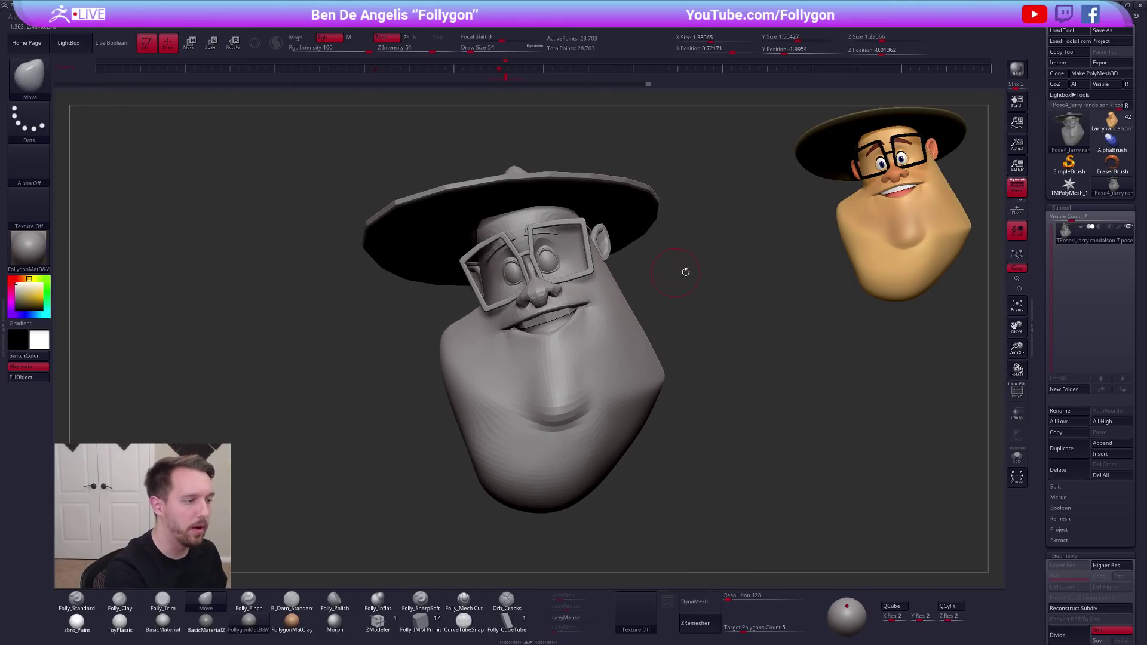
pyautogui.press('space')
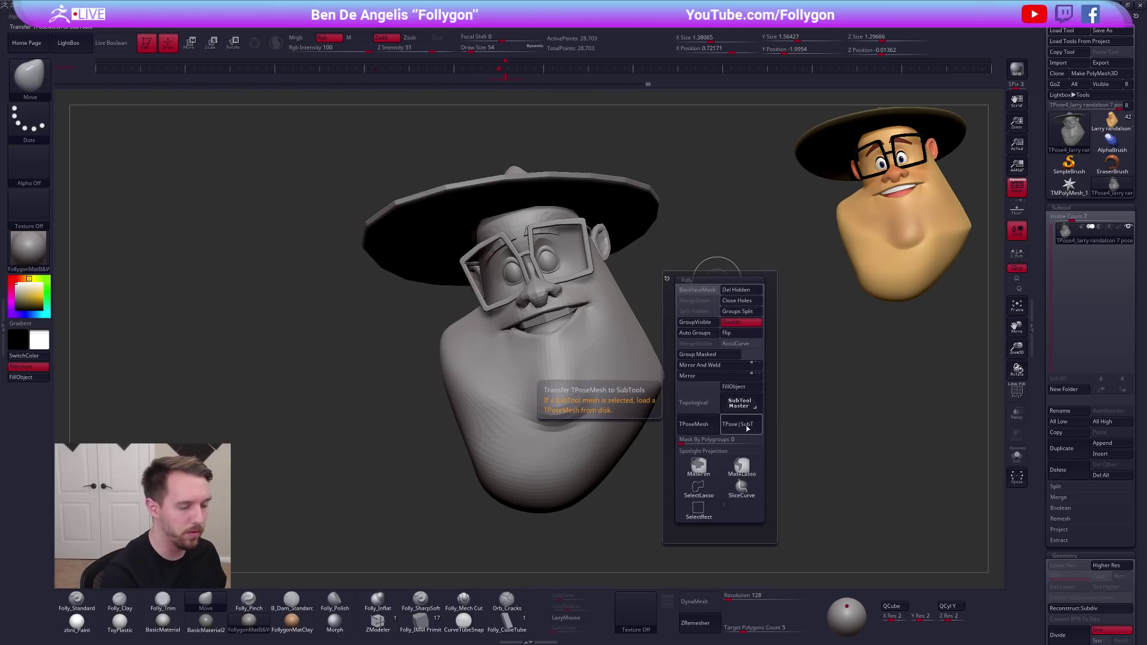
pyautogui.click(740, 424)
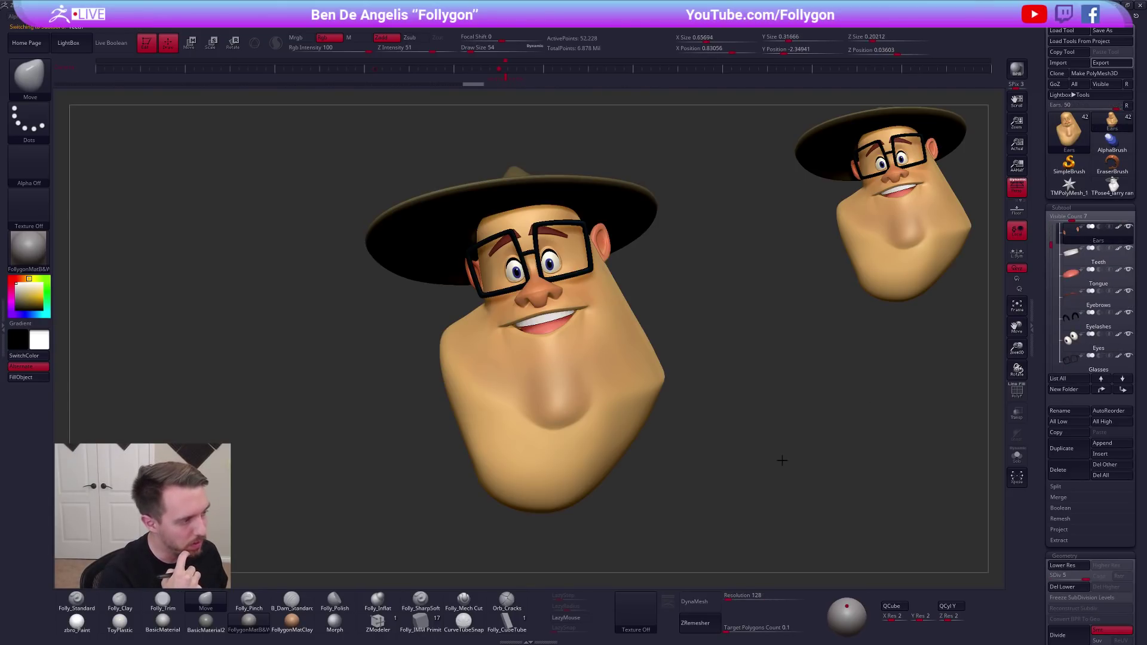
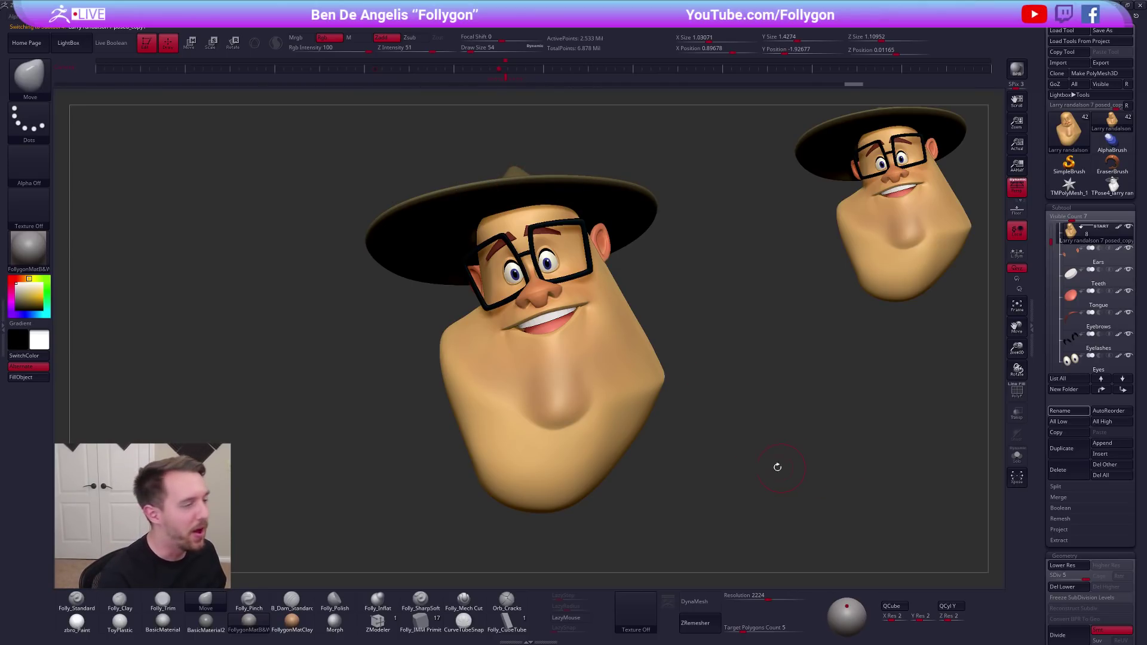
pyautogui.click(1098, 257)
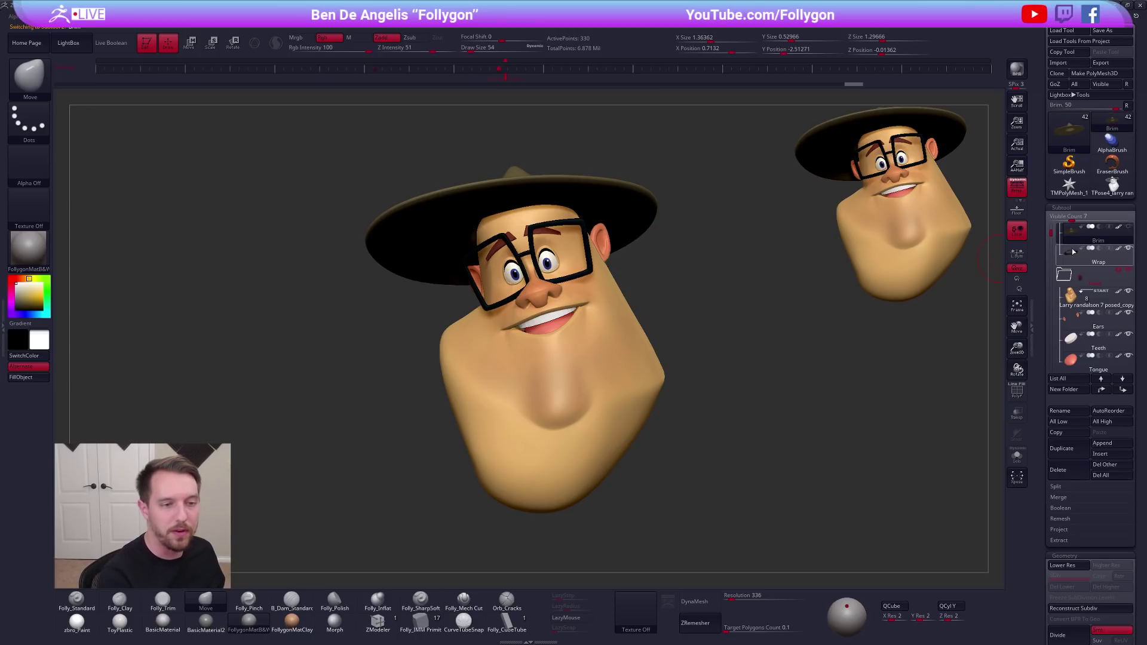
# Hide the hat's brim and wrap and the glasses, and make the head skin the active subtool
pyautogui.click(1128, 226)
pyautogui.click(1128, 248)
pyautogui.click(1096, 298)
pyautogui.keyDown('alt'); pyautogui.click(593, 257); pyautogui.keyUp('alt')
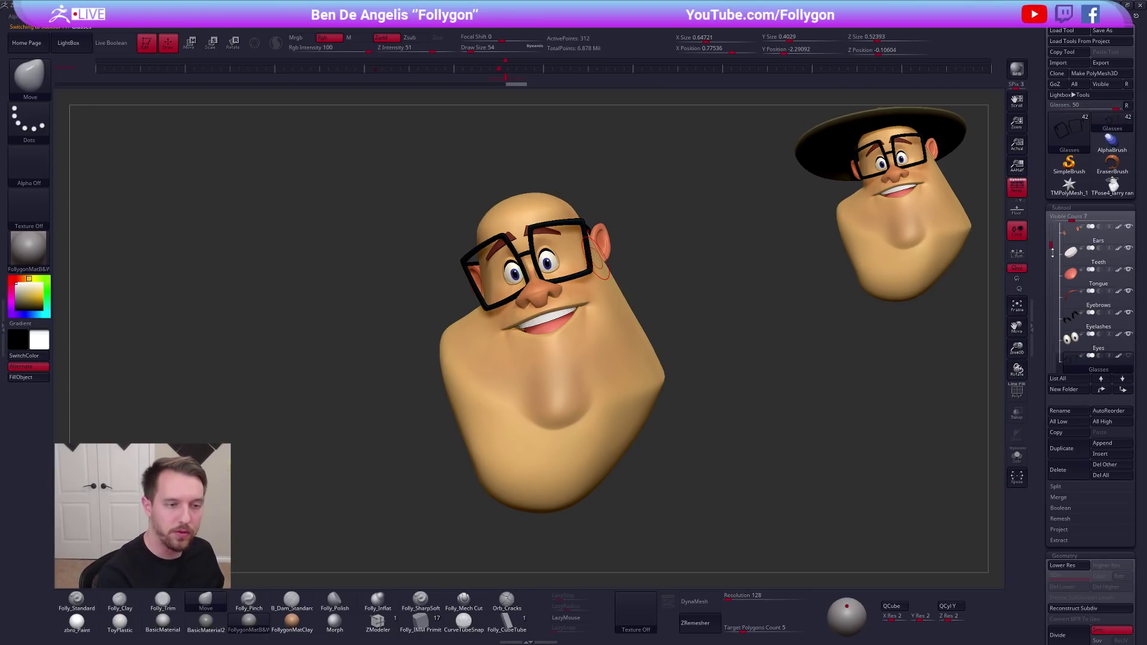
pyautogui.moveTo(1053, 254); pyautogui.dragTo(1052, 264)
pyautogui.click(1073, 265)
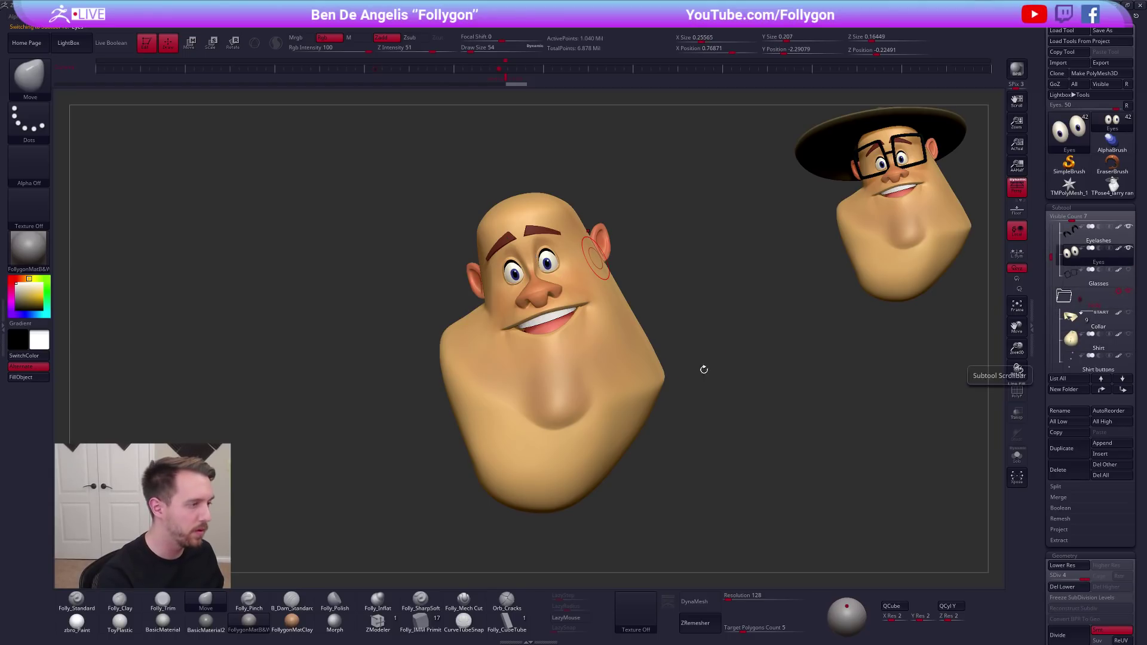
pyautogui.moveTo(706, 367); pyautogui.dragTo(714, 382)
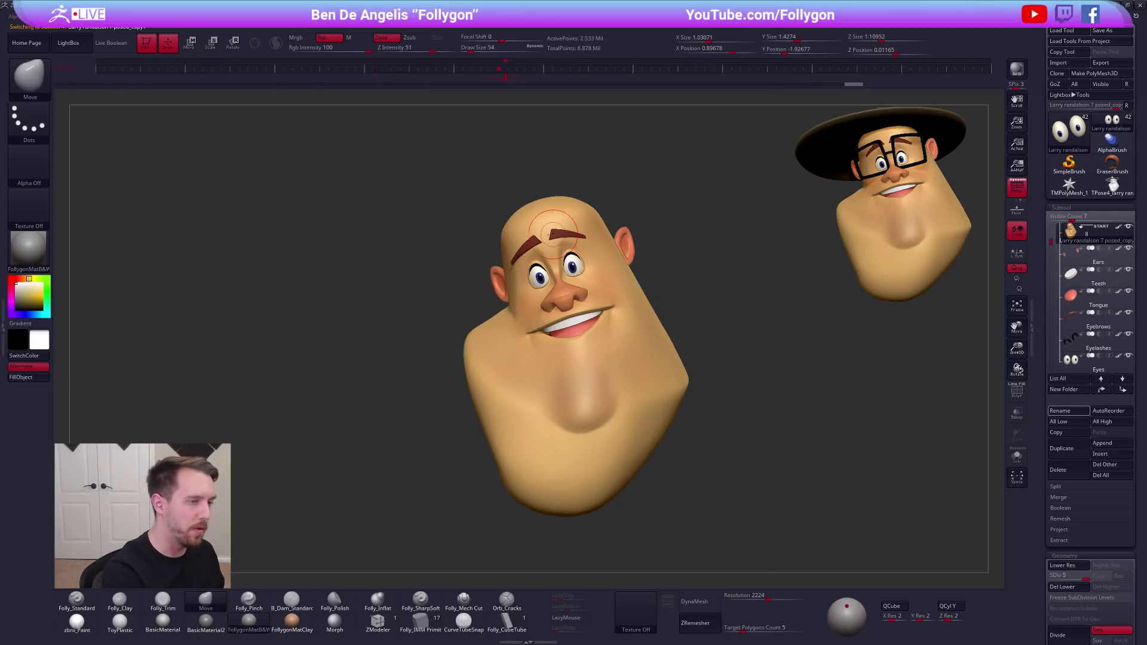
# Recall the larger stored camera view, shrink the concept sketch, park it beside the model and restore its full opacity
pyautogui.hotkey('shift', 'z')
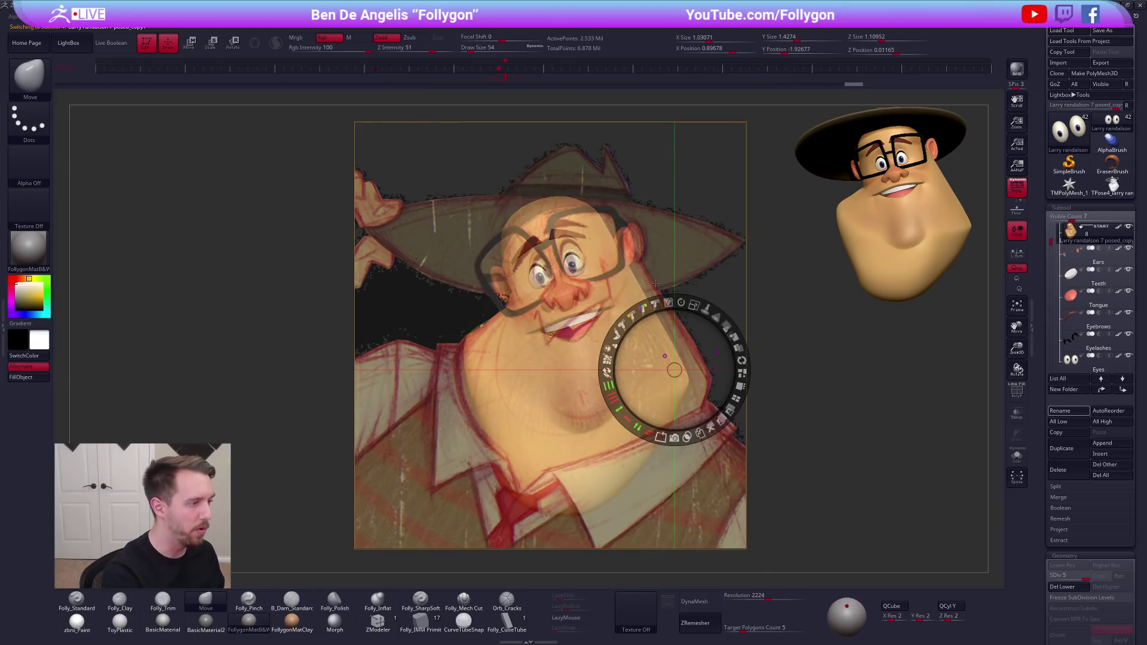
pyautogui.click(508, 71)
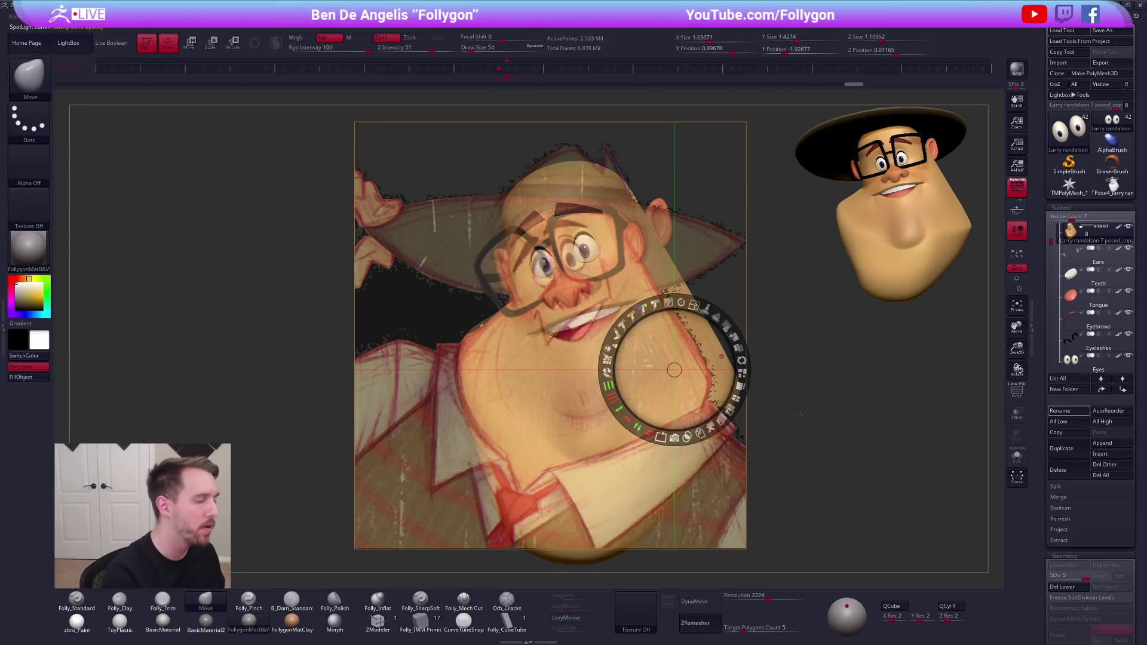
pyautogui.click(830, 447)
pyautogui.moveTo(688, 369); pyautogui.dragTo(359, 359)
pyautogui.moveTo(378, 294); pyautogui.dragTo(340, 293)
pyautogui.moveTo(336, 253); pyautogui.dragTo(264, 170)
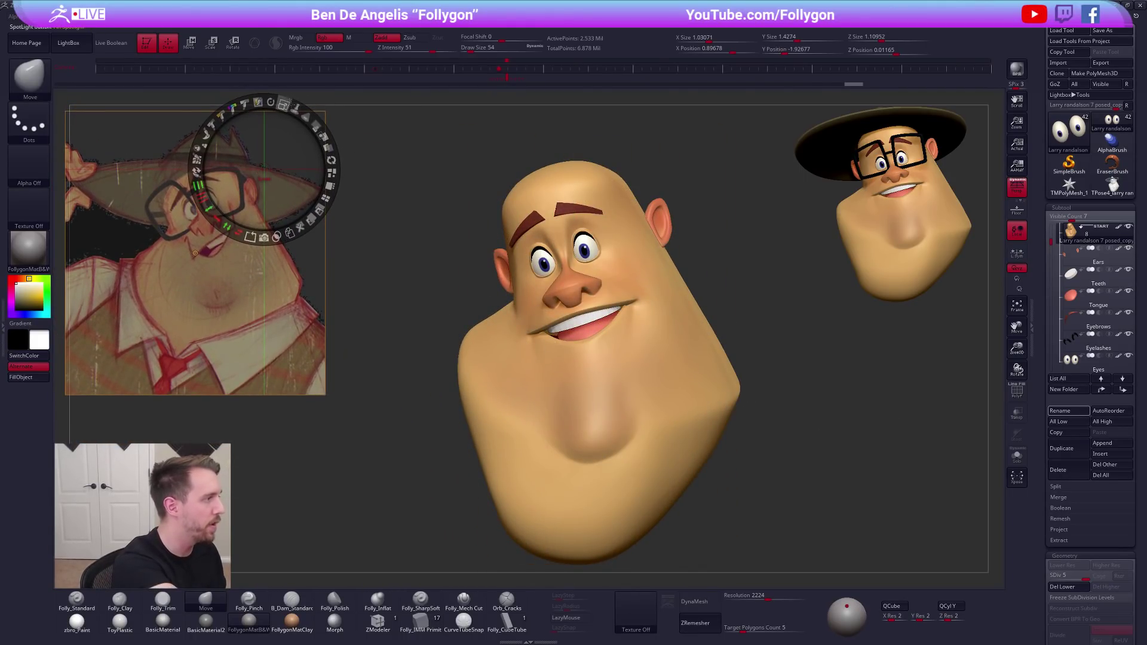
pyautogui.moveTo(315, 126); pyautogui.dragTo(311, 219)
pyautogui.press('z')
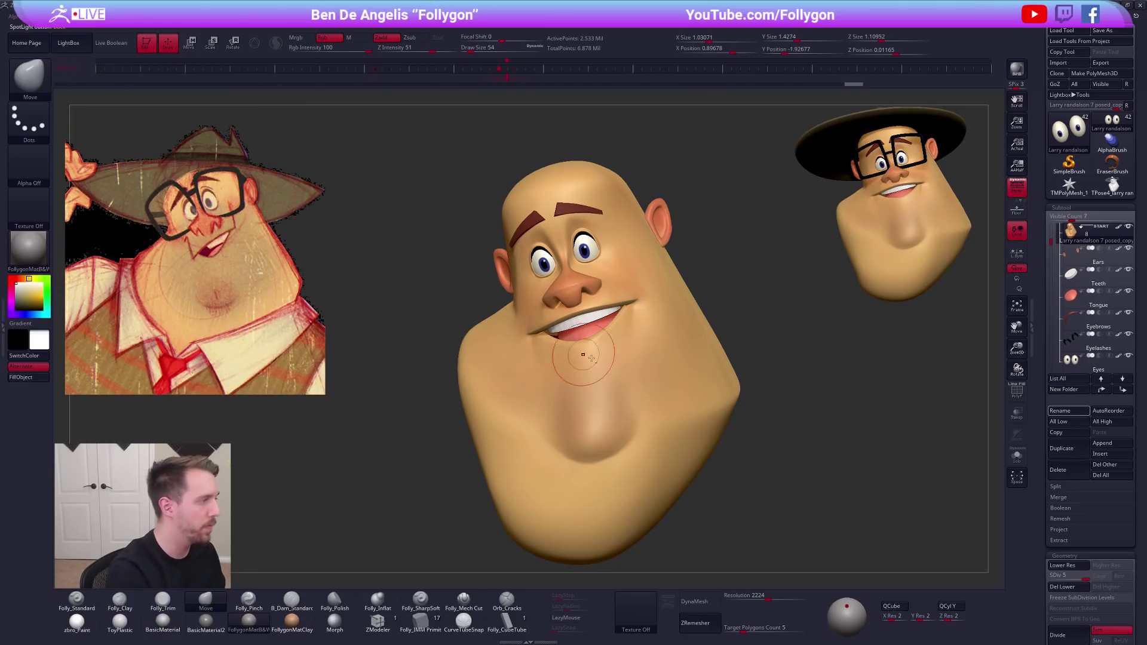
# Lower the head skin to subdivision level 1 and set the Move brush's draw size to 38
pyautogui.moveTo(573, 359); pyautogui.dragTo(623, 327, button='right')
pyautogui.moveTo(621, 260)
pyautogui.mouseDown(button='right')
pyautogui.moveTo(612, 258)
pyautogui.moveTo(641, 268)
pyautogui.mouseUp(button='right')
pyautogui.moveTo(643, 267); pyautogui.dragTo(638, 258)
pyautogui.keyDown('ctrl'); pyautogui.moveTo(591, 206); pyautogui.dragTo(604, 239, button='right'); pyautogui.keyUp('ctrl')
pyautogui.press('space')
pyautogui.moveTo(611, 237); pyautogui.dragTo(604, 235)
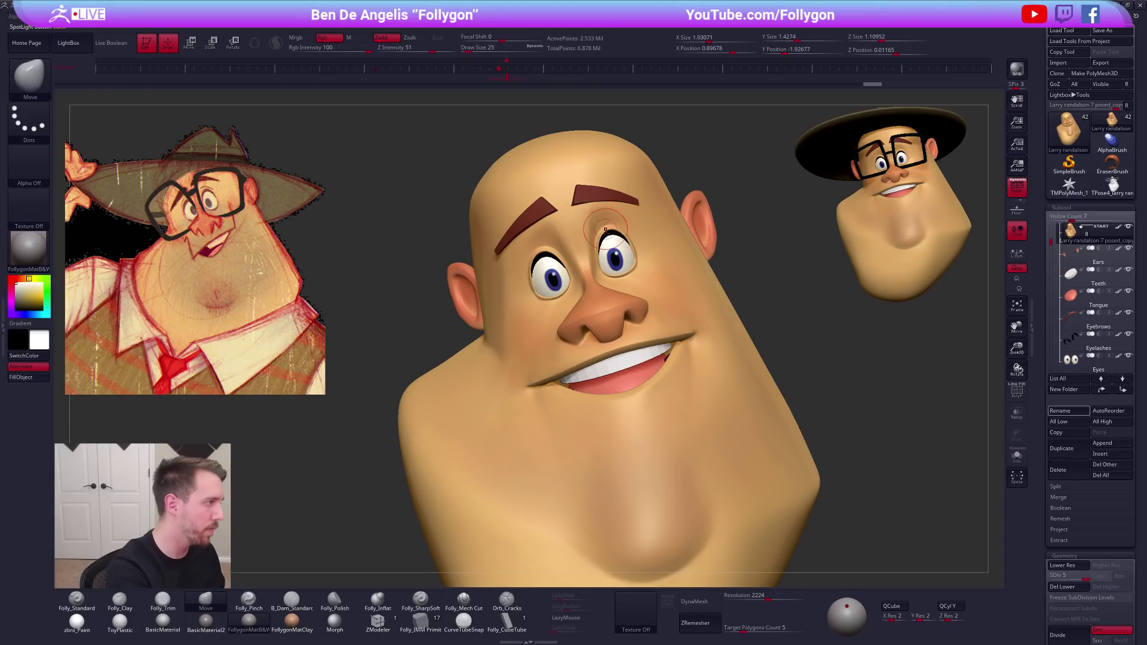
pyautogui.hotkey('shift', 'f')
pyautogui.hotkey('shift', 'f')
pyautogui.press('space')
pyautogui.hotkey('shift', 'd')
pyautogui.hotkey('shift', 'd')
pyautogui.hotkey('shift', 'd')
pyautogui.hotkey('shift', 'd')
pyautogui.press('space')
pyautogui.moveTo(525, 260); pyautogui.dragTo(520, 259)
# Isolate the head skin and mask everything except the crown and forehead above the eyes
pyautogui.hotkey('alt', 's')
pyautogui.moveTo(520, 259); pyautogui.dragTo(508, 261, button='right')
pyautogui.hotkey('shift', 'f')
pyautogui.hotkey('shift', 'f')
pyautogui.moveTo(472, 280)
pyautogui.keyDown('ctrl'); pyautogui.mouseDown()
pyautogui.moveTo(525, 245)
pyautogui.moveTo(721, 224)
pyautogui.moveTo(460, 239)
pyautogui.mouseUp(); pyautogui.keyUp('ctrl')
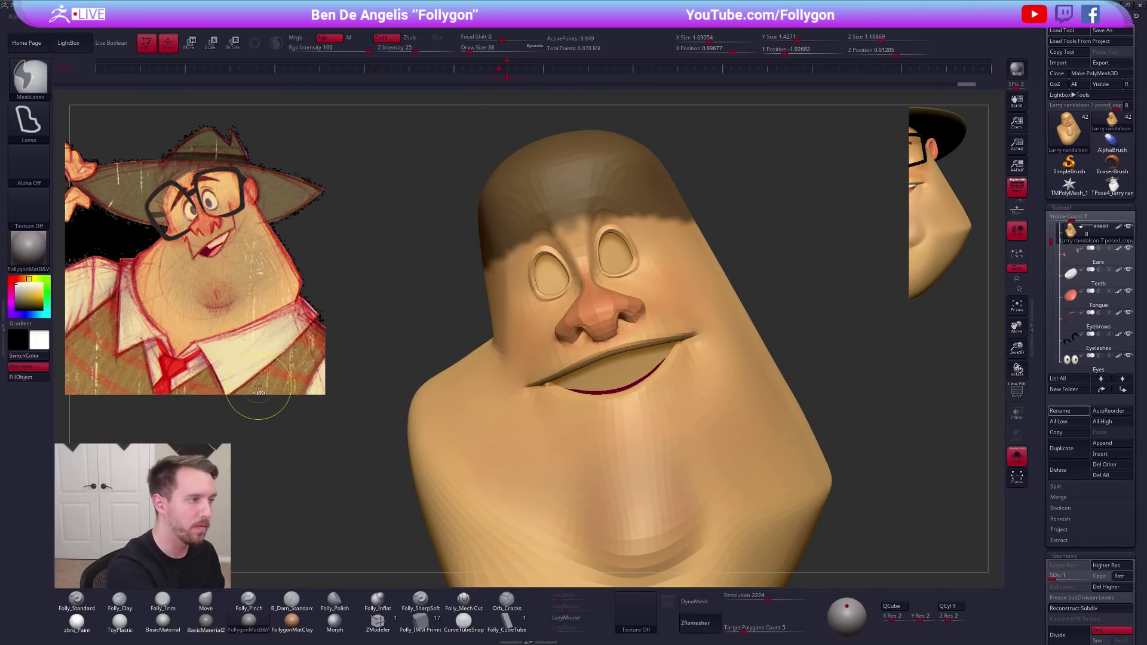
pyautogui.keyDown('ctrl'); pyautogui.click(614, 208); pyautogui.keyUp('ctrl')
pyautogui.keyDown('ctrl'); pyautogui.click(722, 201); pyautogui.keyUp('ctrl')
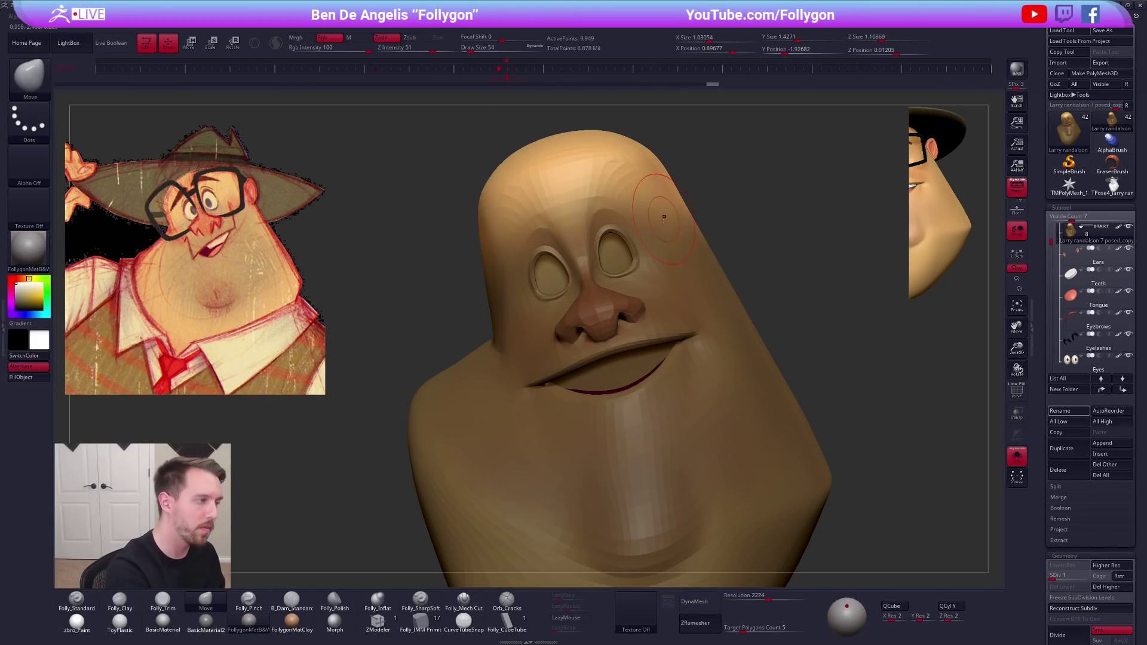
# Reshape the unmasked forehead and brow with the Move brush at draw sizes 67 and 61, then clear the mask and show the other subtools
pyautogui.moveTo(533, 226); pyautogui.dragTo(534, 230)
pyautogui.press('s')
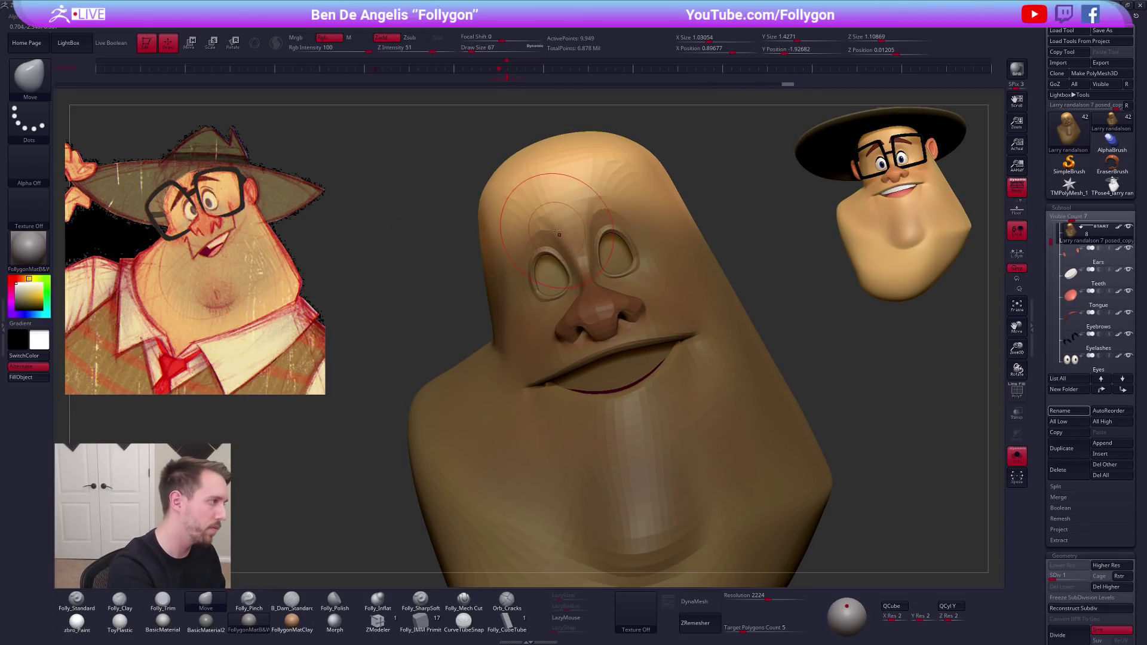
pyautogui.moveTo(557, 231); pyautogui.dragTo(560, 230, button='right')
pyautogui.moveTo(556, 231); pyautogui.dragTo(557, 227)
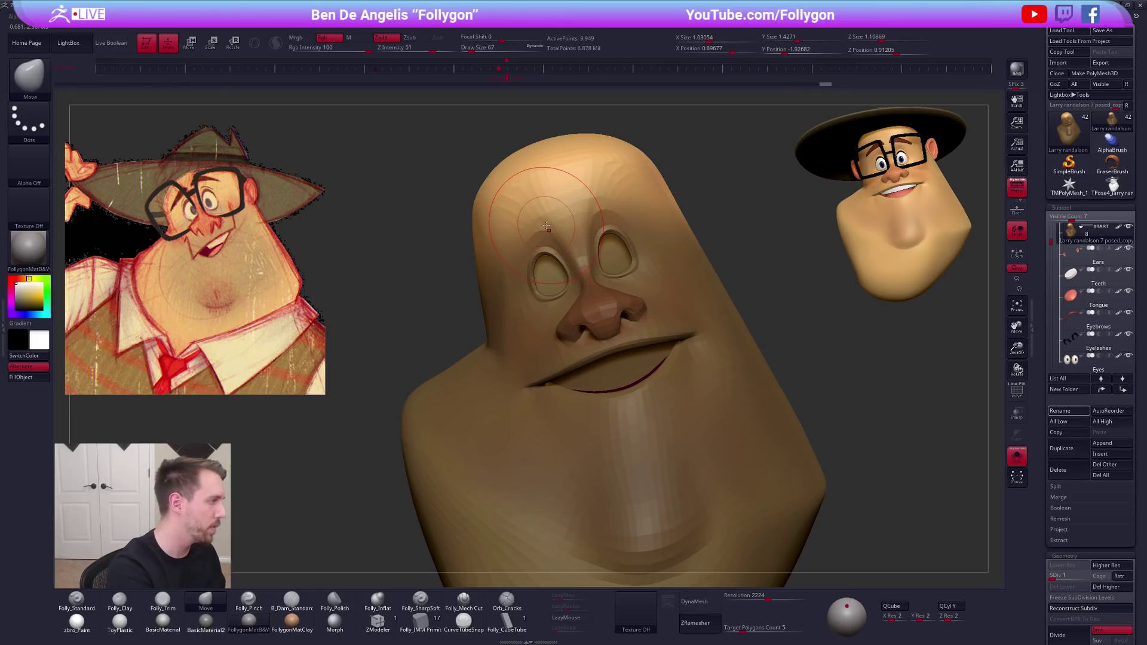
pyautogui.press(']')
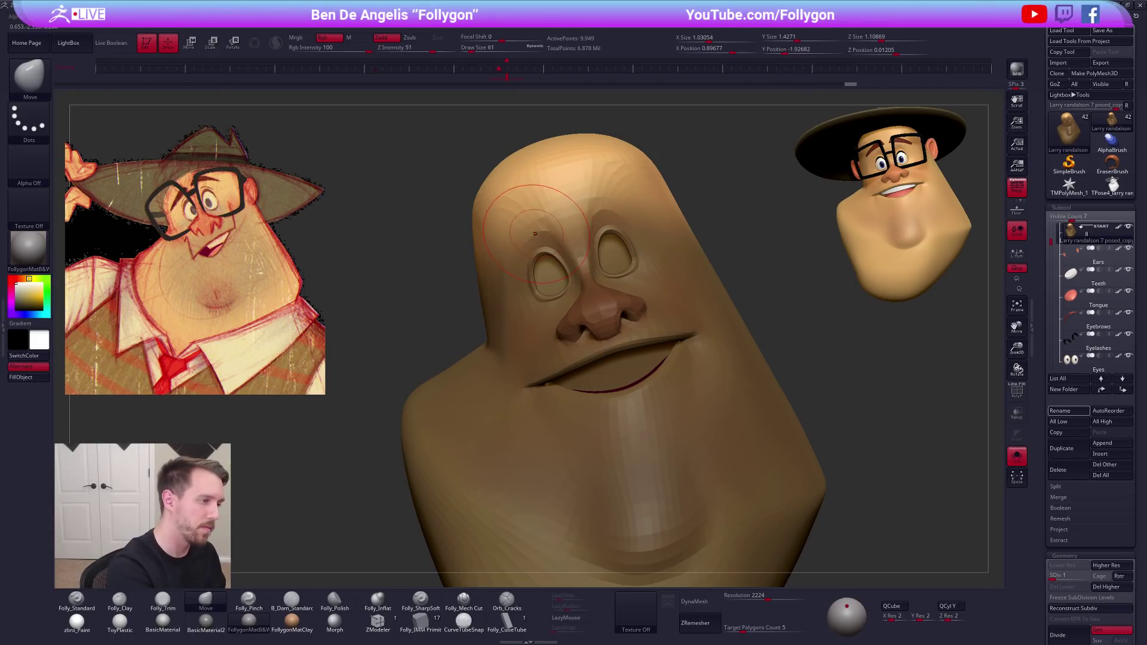
pyautogui.keyDown('alt'); pyautogui.moveTo(543, 248); pyautogui.dragTo(541, 241, button='right'); pyautogui.keyUp('alt')
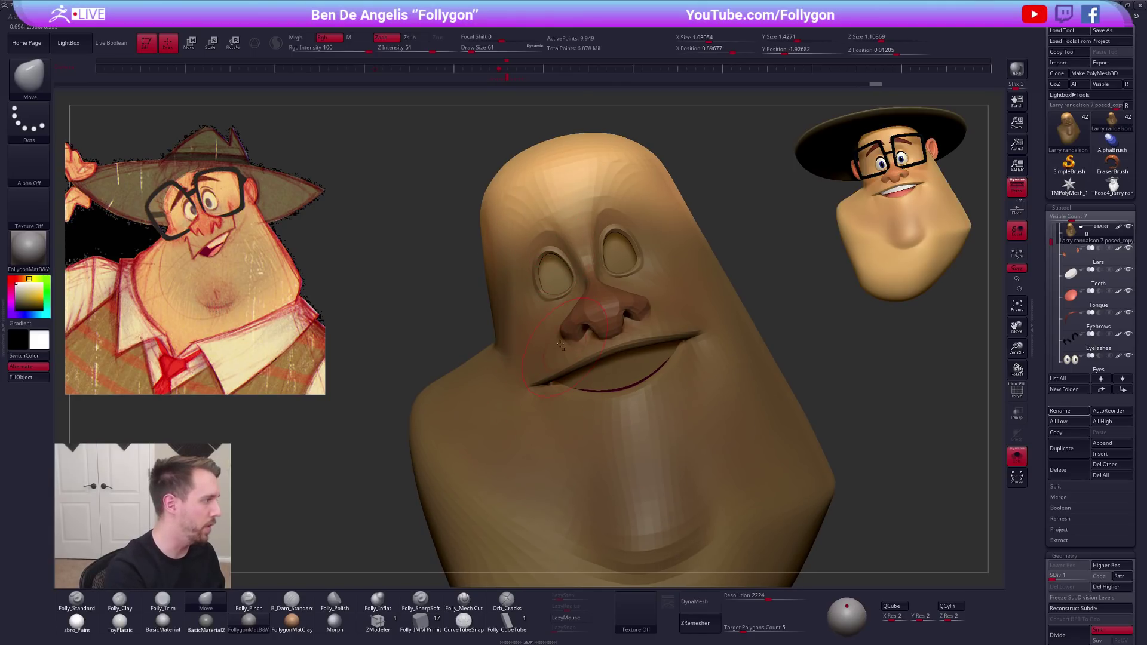
pyautogui.moveTo(524, 402); pyautogui.dragTo(494, 436, button='right')
pyautogui.moveTo(553, 459); pyautogui.dragTo(567, 406, button='right')
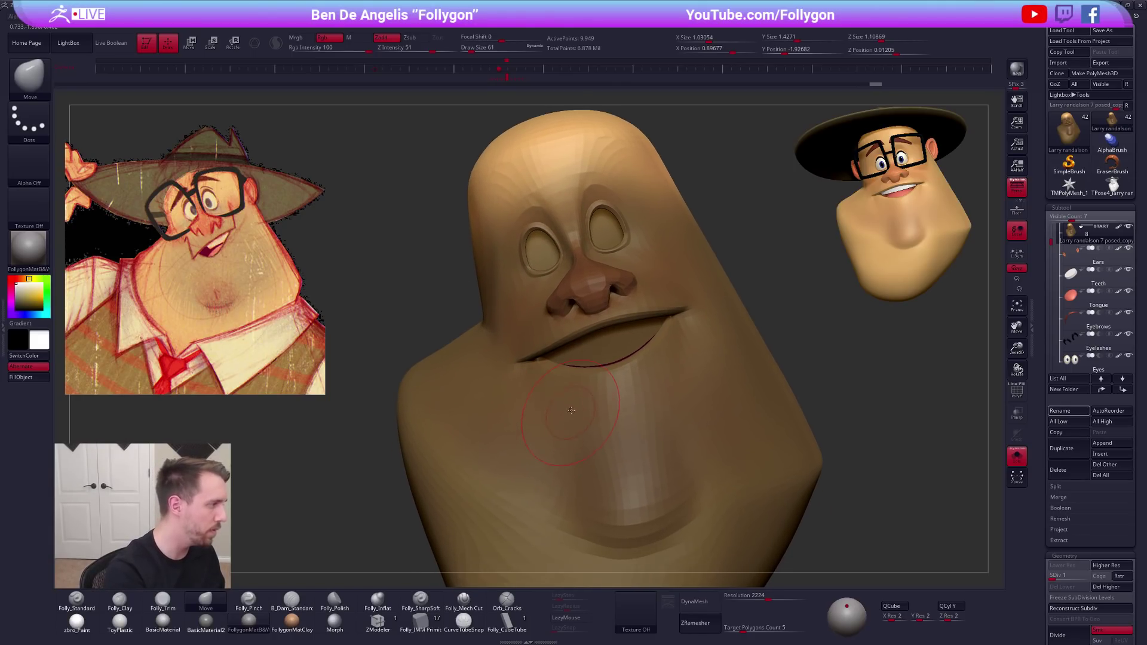
pyautogui.keyDown('ctrl'); pyautogui.moveTo(730, 312); pyautogui.dragTo(686, 331, button='right'); pyautogui.keyUp('ctrl')
pyautogui.moveTo(656, 349); pyautogui.dragTo(659, 338)
pyautogui.keyDown('alt'); pyautogui.moveTo(628, 343); pyautogui.dragTo(623, 347, button='right'); pyautogui.keyUp('alt')
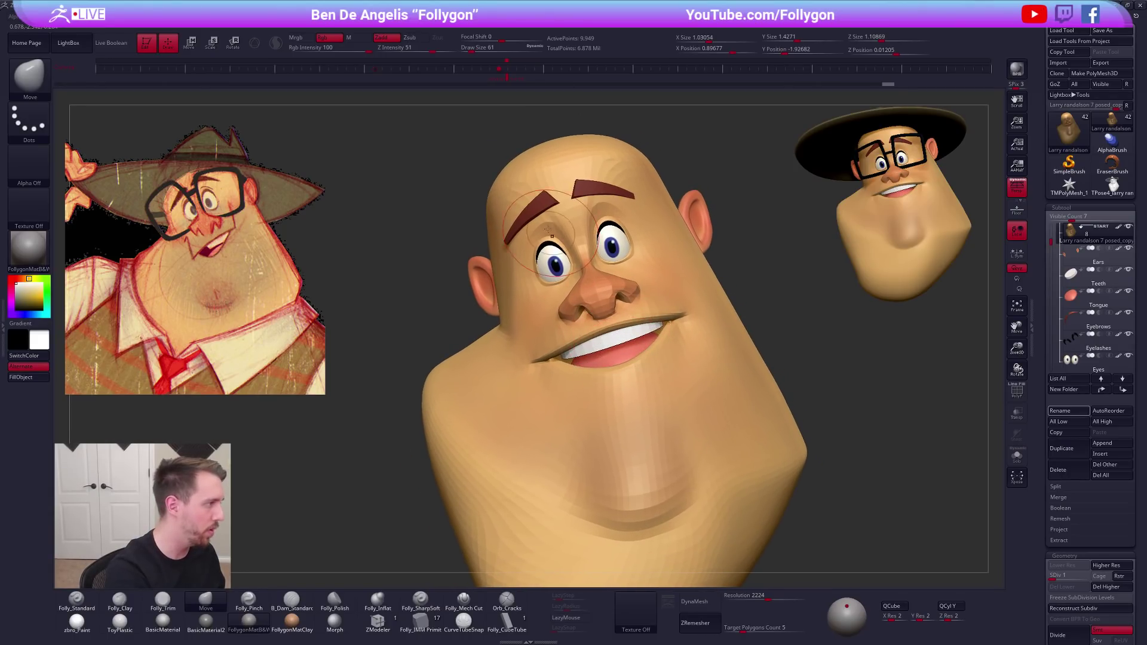
# Make the eyebrows the active subtool and give each eyebrow its own polygroup with Auto Groups
pyautogui.keyDown('alt'); pyautogui.click(539, 204); pyautogui.keyUp('alt')
pyautogui.hotkey('shift', 'f')
pyautogui.hotkey('ctrl', 'shift', 'f')
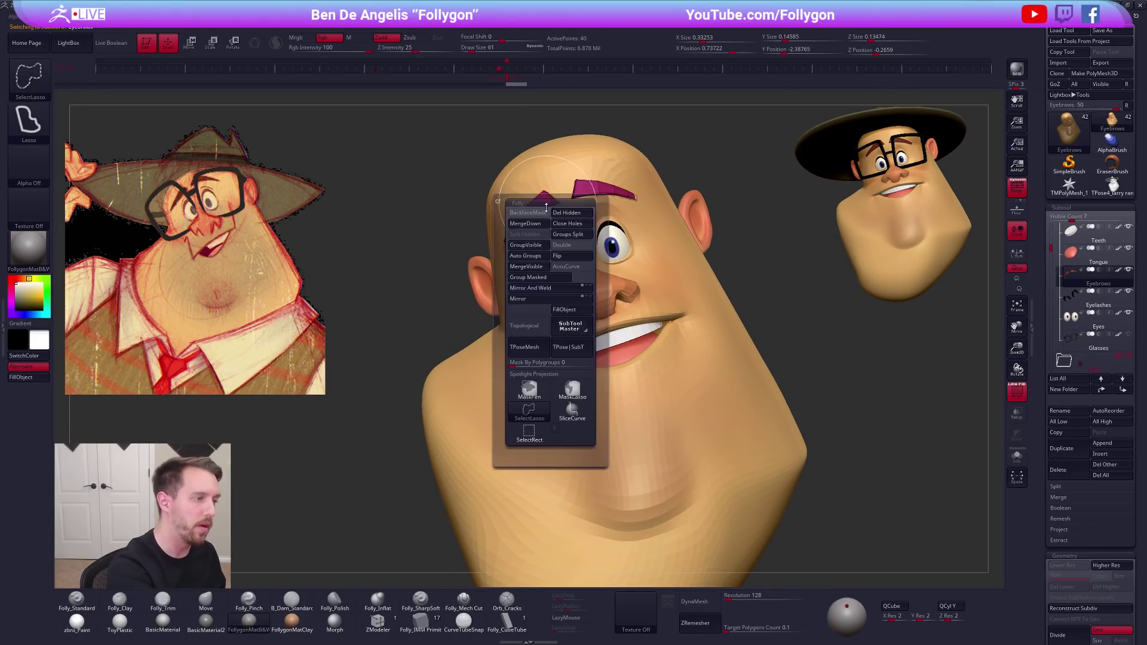
pyautogui.click(526, 256)
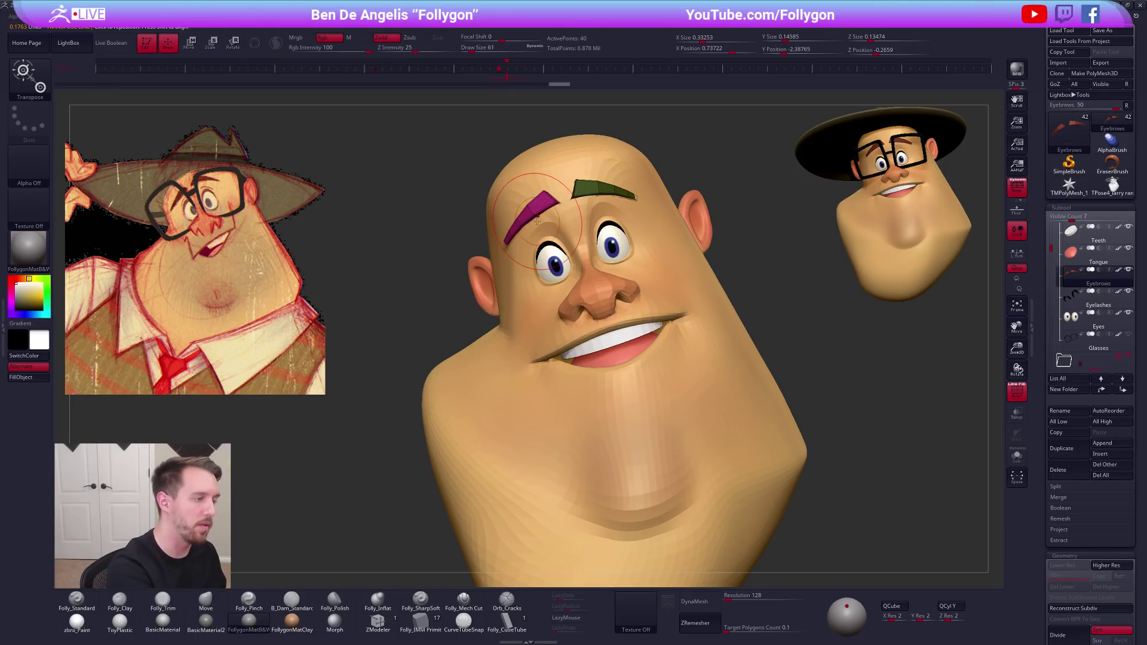
# Reposition the character's right eyebrow with Transpose and turn on dynamic subdivision for the eyebrows
pyautogui.moveTo(548, 226); pyautogui.dragTo(560, 225, button='right')
pyautogui.press('r')
pyautogui.press('w')
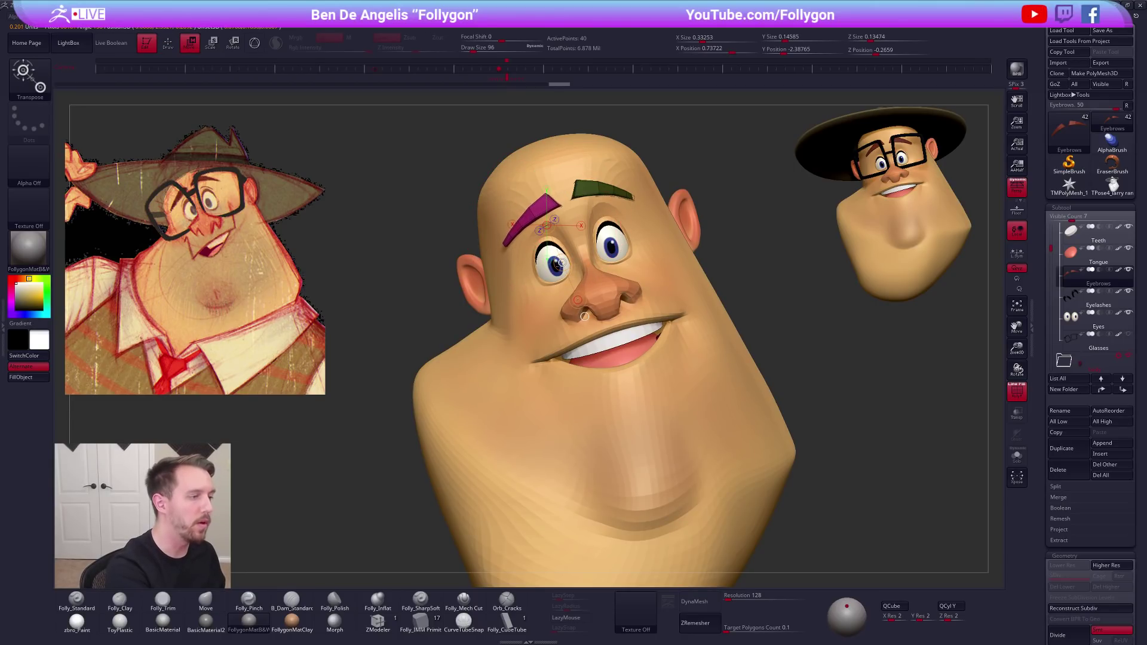
pyautogui.press('d')
pyautogui.press('q')
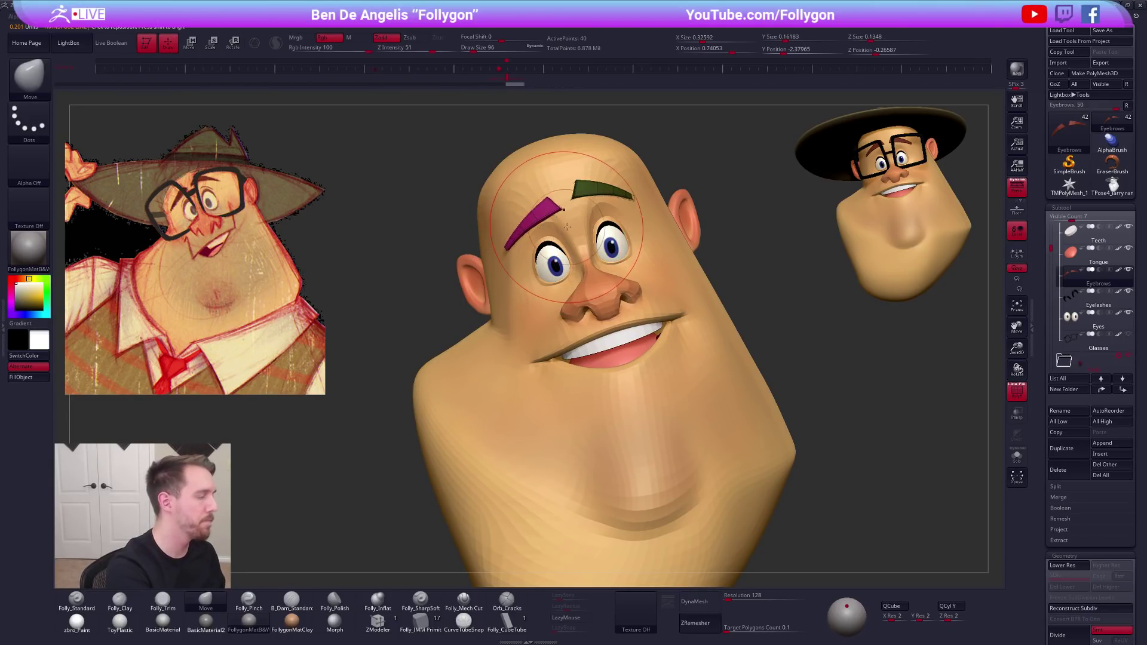
# Turn off the polyframe display and fit the character's right eyebrow to the brow with the Move brush at draw sizes 81 and 49
pyautogui.press('s')
pyautogui.moveTo(575, 227); pyautogui.dragTo(572, 222)
pyautogui.hotkey('shift', 'f')
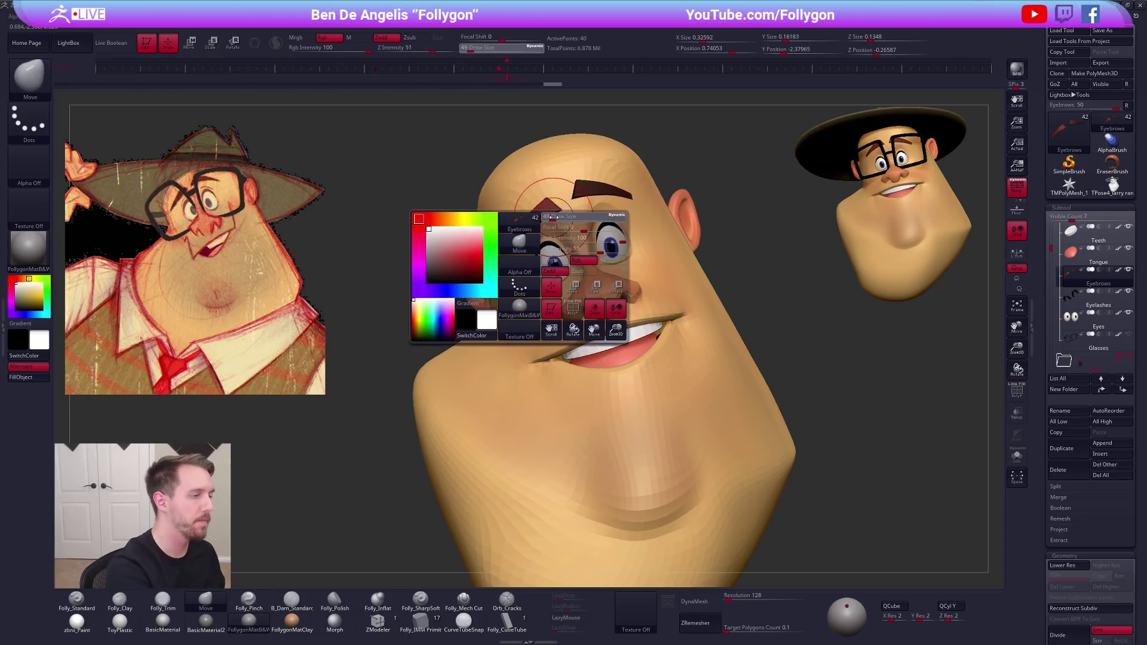
pyautogui.moveTo(556, 215); pyautogui.dragTo(601, 217, button='right')
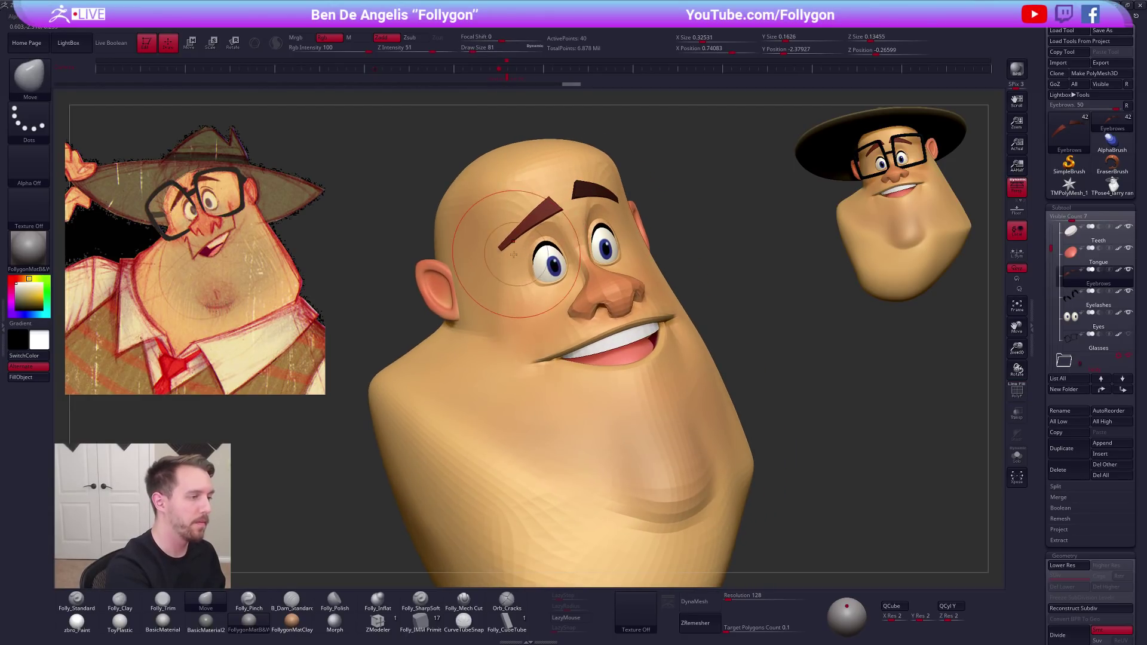
pyautogui.moveTo(501, 262); pyautogui.dragTo(505, 259)
pyautogui.moveTo(535, 269); pyautogui.dragTo(460, 272, button='right')
pyautogui.press('space')
pyautogui.moveTo(609, 267); pyautogui.dragTo(602, 267)
pyautogui.moveTo(564, 261)
pyautogui.mouseDown(button='right')
pyautogui.moveTo(614, 260)
pyautogui.moveTo(681, 397)
pyautogui.mouseUp(button='right')
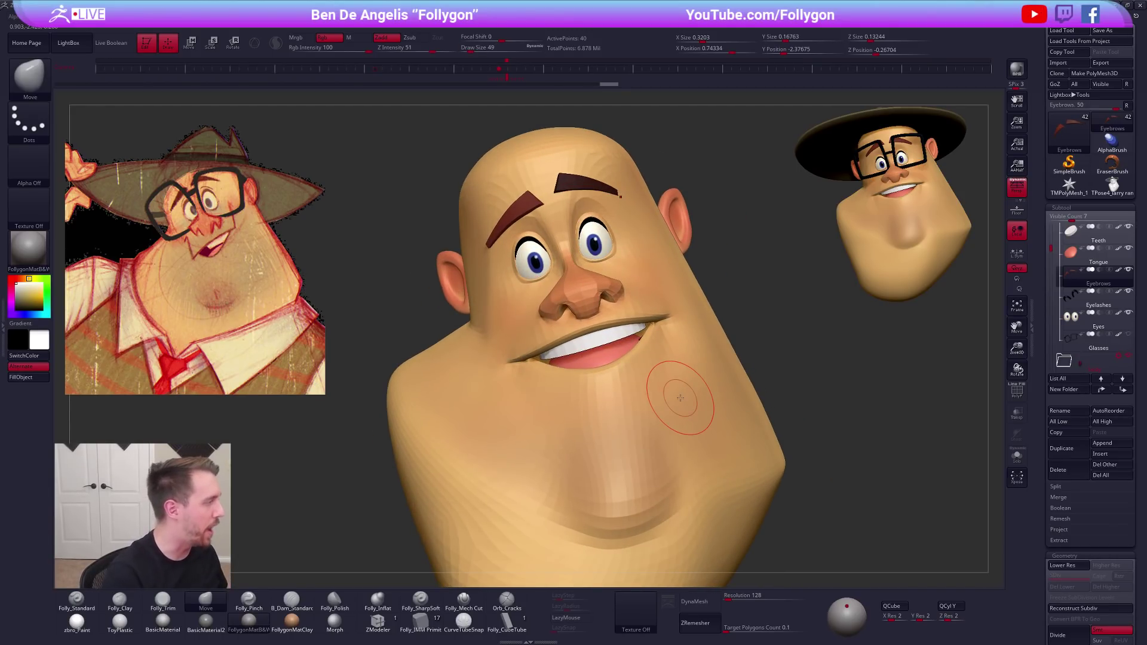
# Mask the character's right eyebrow and adjust the left one with Transpose and the Move brush at draw size 74
pyautogui.moveTo(630, 302); pyautogui.dragTo(583, 268, button='right')
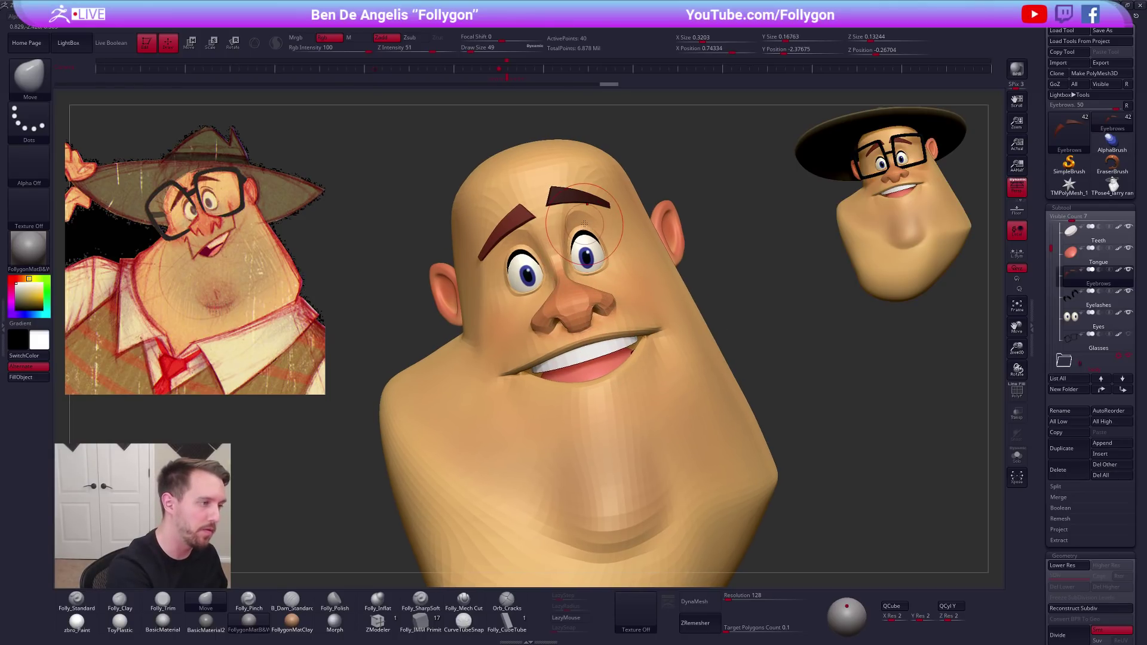
pyautogui.press('s')
pyautogui.moveTo(554, 214); pyautogui.dragTo(562, 215)
pyautogui.moveTo(573, 233); pyautogui.dragTo(534, 253, button='right')
pyautogui.press('w')
pyautogui.moveTo(570, 196); pyautogui.dragTo(585, 203, button='right')
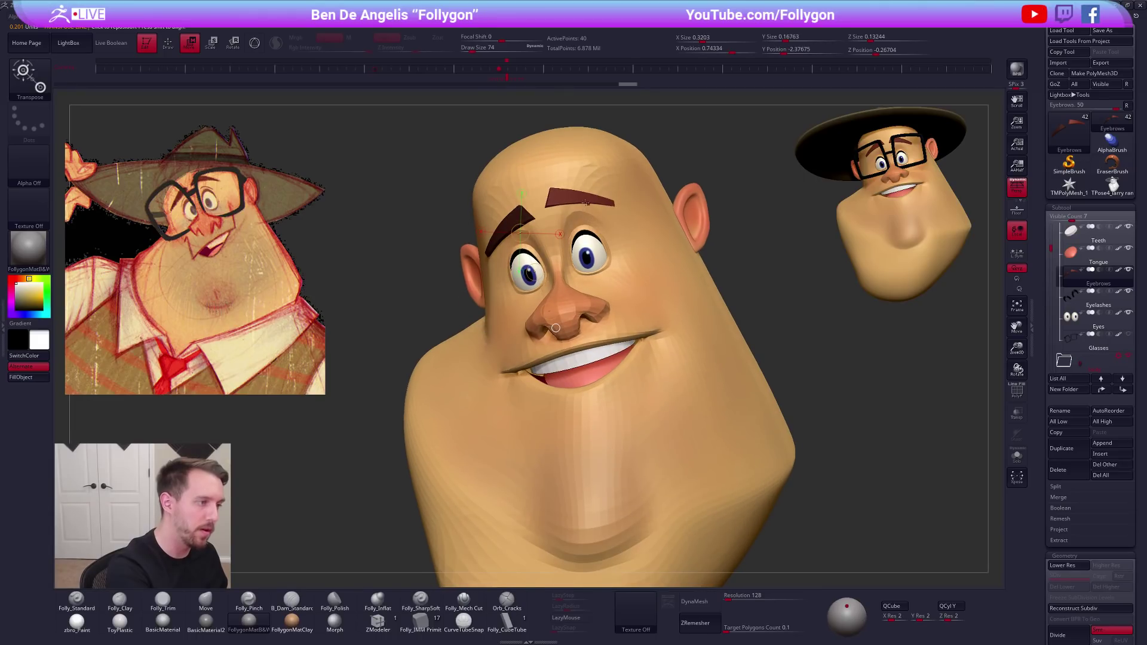
pyautogui.press('q')
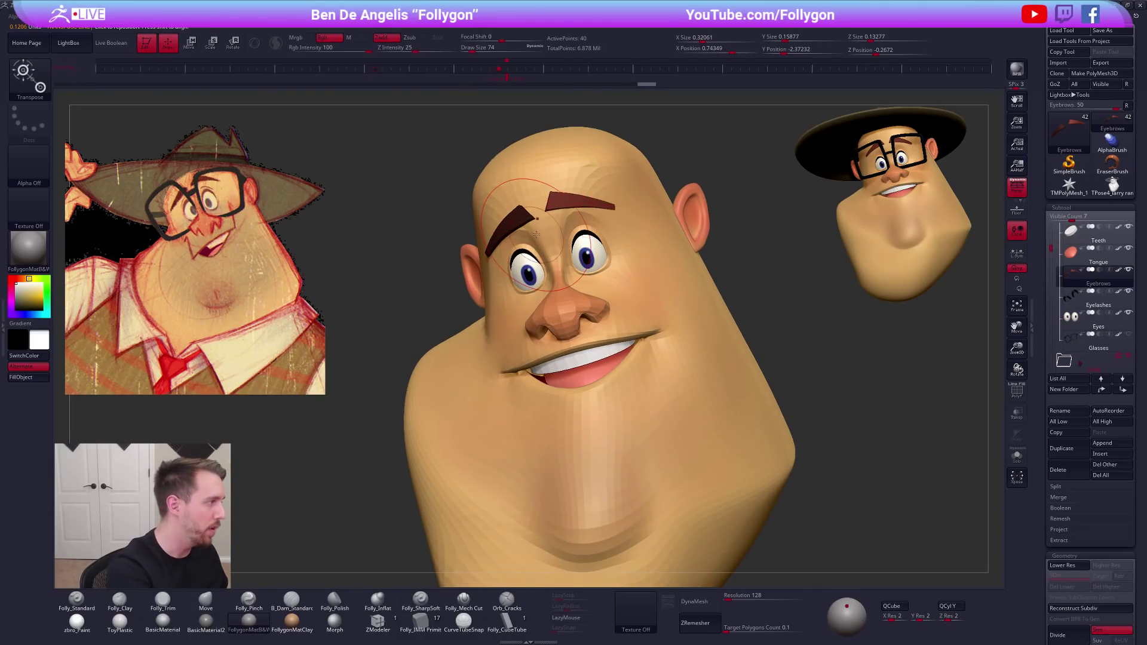
pyautogui.moveTo(545, 227); pyautogui.dragTo(552, 220)
# Isolate the eyebrows with dynamic subdivision off and the polyframe shown, and set the draw size to 14
pyautogui.press('space')
pyautogui.moveTo(556, 219)
pyautogui.mouseDown()
pyautogui.moveTo(580, 204)
pyautogui.moveTo(609, 222)
pyautogui.mouseUp()
pyautogui.press('space')
pyautogui.press('space')
pyautogui.moveTo(626, 219)
pyautogui.mouseDown(button='right')
pyautogui.moveTo(591, 215)
pyautogui.moveTo(622, 217)
pyautogui.mouseUp(button='right')
pyautogui.hotkey('alt', 's')
pyautogui.hotkey('shift', 'd')
pyautogui.press('space')
pyautogui.moveTo(624, 220); pyautogui.dragTo(621, 220)
pyautogui.hotkey('shift', 'f')
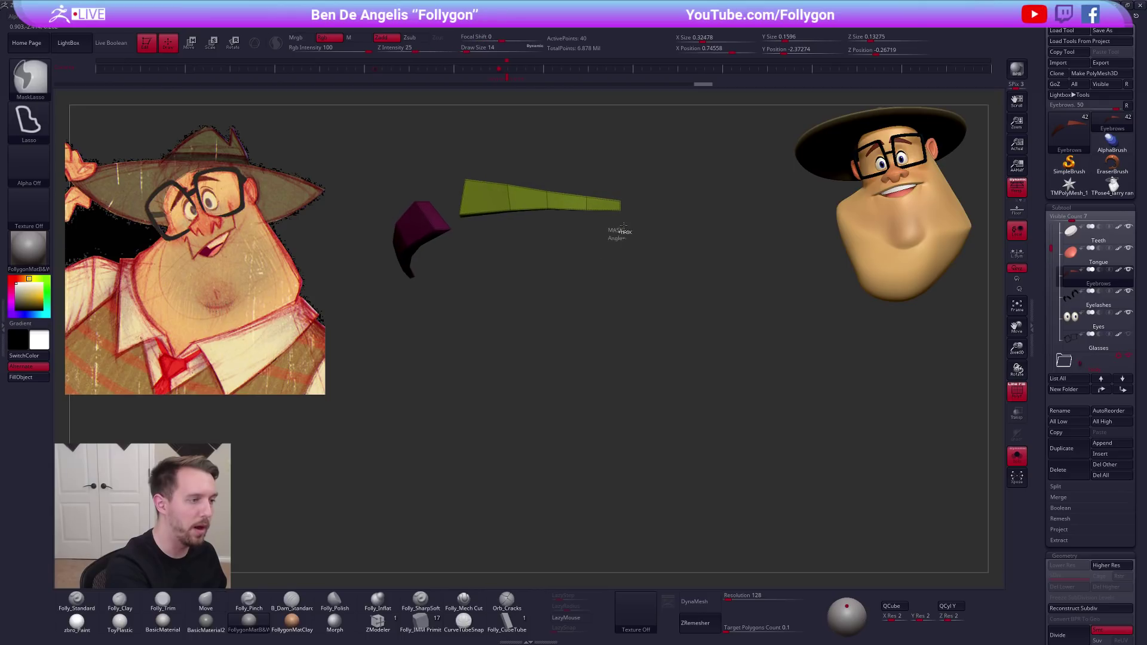
# Mask everything except the outer tip of the character's left eyebrow, taper the tip with Transpose and clear the mask
pyautogui.keyDown('ctrl'); pyautogui.moveTo(621, 228); pyautogui.dragTo(627, 229, button='right'); pyautogui.keyUp('ctrl')
pyautogui.keyDown('ctrl'); pyautogui.moveTo(607, 184); pyautogui.dragTo(675, 179); pyautogui.keyUp('ctrl')
pyautogui.keyDown('ctrl'); pyautogui.click(672, 181); pyautogui.keyUp('ctrl')
pyautogui.moveTo(622, 207); pyautogui.dragTo(622, 212)
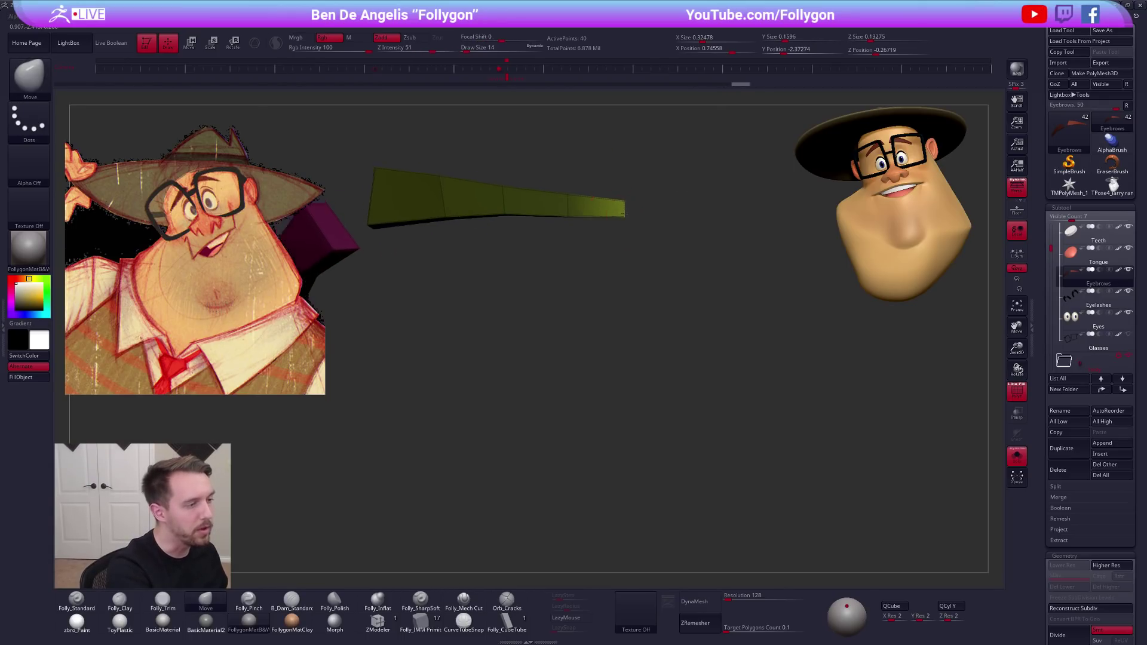
pyautogui.hotkey('ctrl', 'z')
pyautogui.keyDown('ctrl'); pyautogui.moveTo(622, 211); pyautogui.dragTo(627, 217, button='right'); pyautogui.keyUp('ctrl')
pyautogui.press('w')
pyautogui.moveTo(620, 211); pyautogui.dragTo(620, 185)
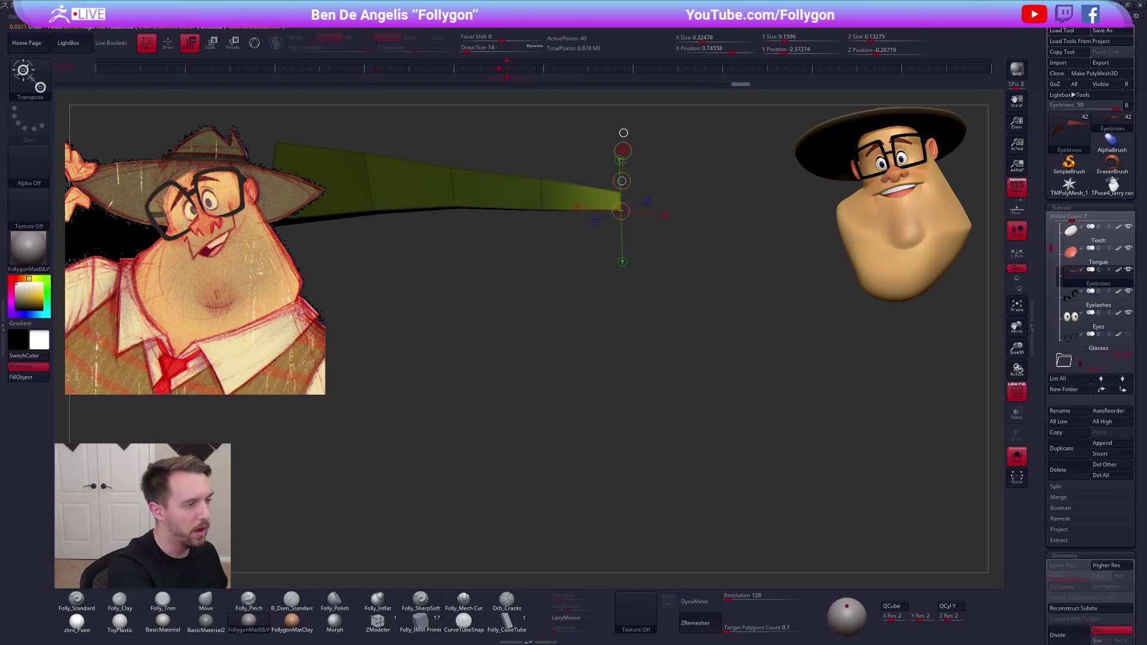
pyautogui.press('q')
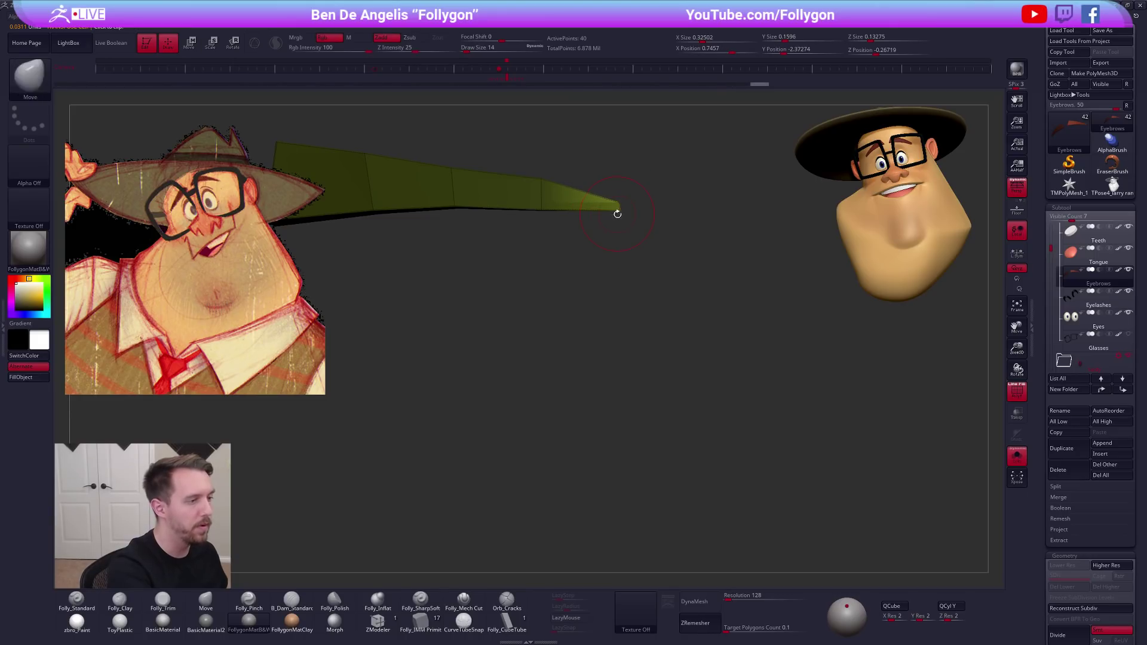
pyautogui.keyDown('ctrl'); pyautogui.moveTo(630, 205); pyautogui.dragTo(595, 187, button='right'); pyautogui.keyUp('ctrl')
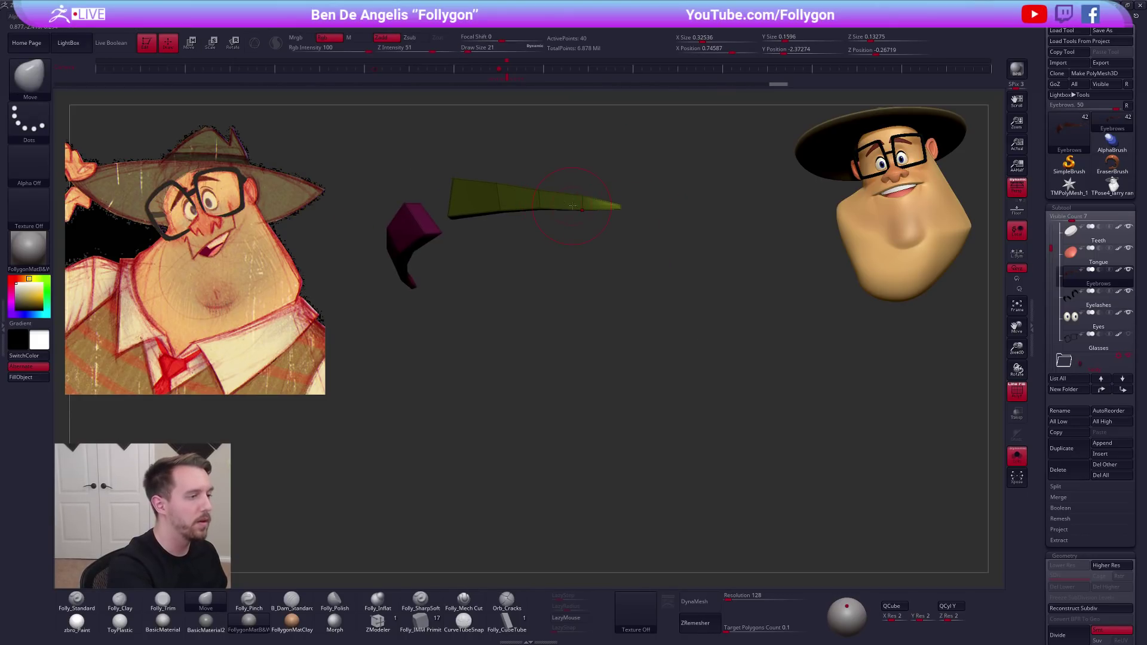
pyautogui.keyDown('ctrl'); pyautogui.moveTo(594, 186); pyautogui.dragTo(594, 176); pyautogui.keyUp('ctrl')
# Mask all but the section beside the left eyebrow's tip, soften the mask and adjust the section with Transpose
pyautogui.keyDown('ctrl'); pyautogui.moveTo(594, 177); pyautogui.dragTo(597, 209, button='right'); pyautogui.keyUp('ctrl')
pyautogui.press('space')
pyautogui.moveTo(598, 211); pyautogui.dragTo(590, 212)
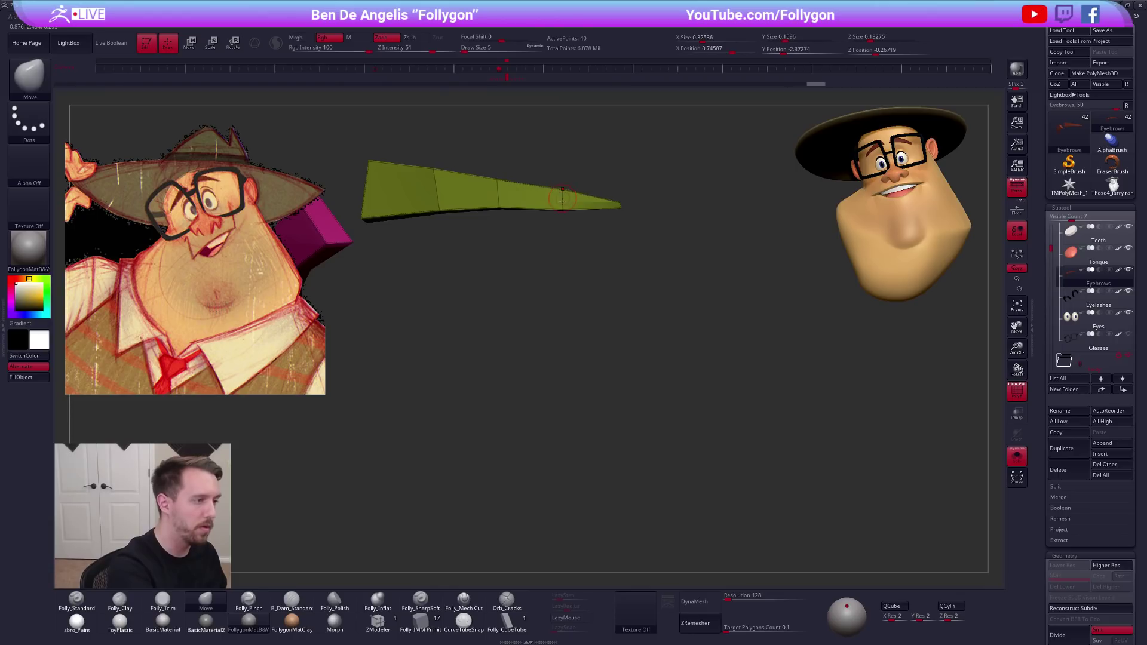
pyautogui.keyDown('ctrl'); pyautogui.moveTo(568, 171); pyautogui.dragTo(562, 170); pyautogui.keyUp('ctrl')
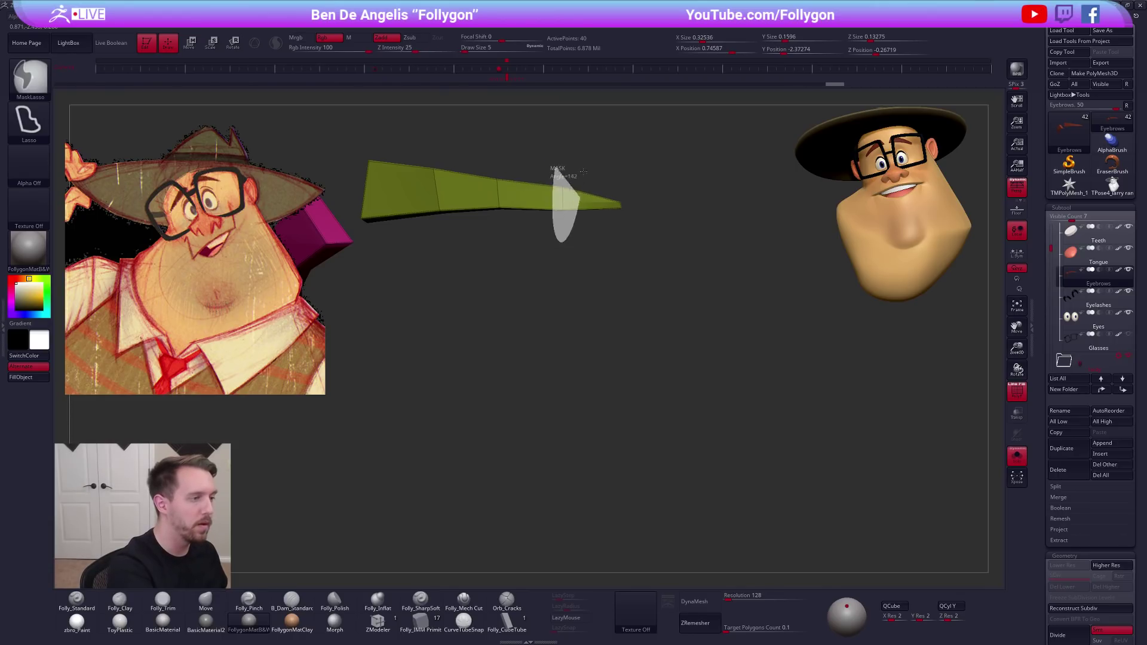
pyautogui.keyDown('ctrl'); pyautogui.click(561, 170); pyautogui.keyUp('ctrl')
pyautogui.press('w')
pyautogui.moveTo(562, 210); pyautogui.dragTo(564, 152)
pyautogui.press('q')
pyautogui.keyDown('ctrl'); pyautogui.click(647, 164); pyautogui.keyUp('ctrl')
pyautogui.keyDown('ctrl'); pyautogui.moveTo(647, 163); pyautogui.dragTo(601, 174, button='right'); pyautogui.keyUp('ctrl')
pyautogui.keyDown('ctrl'); pyautogui.click(593, 185); pyautogui.keyUp('ctrl')
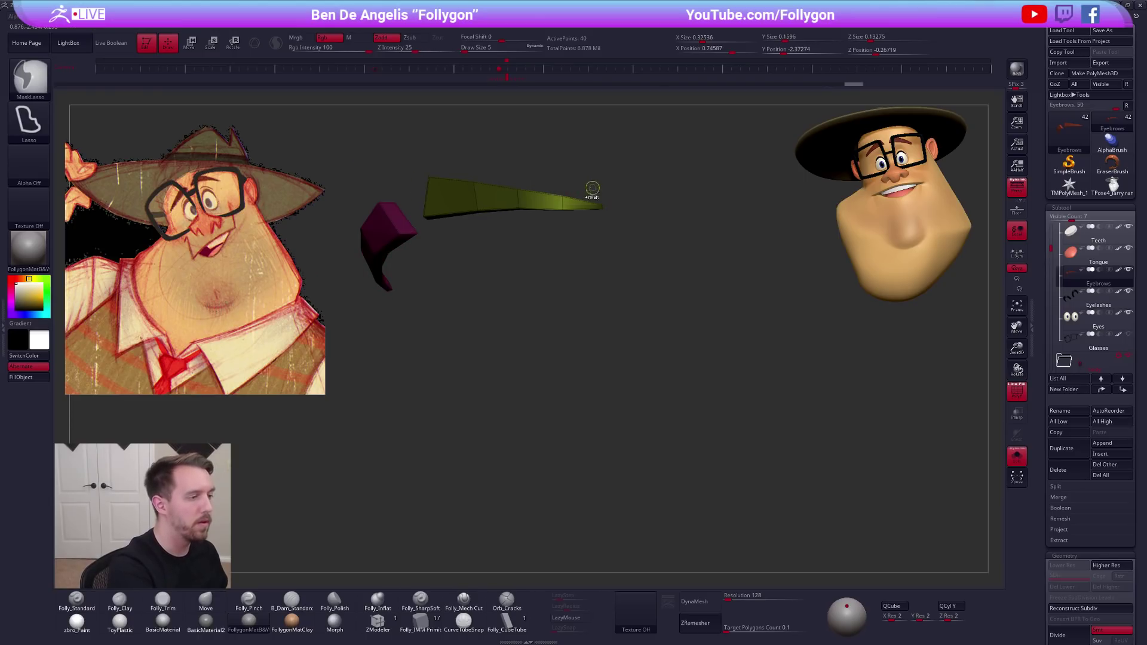
pyautogui.press('w')
pyautogui.moveTo(517, 190)
pyautogui.mouseDown()
pyautogui.moveTo(518, 252)
pyautogui.moveTo(569, 274)
pyautogui.moveTo(521, 299)
pyautogui.mouseUp()
# Mask everything except the outer tip of the character's right eyebrow, taper the tip to a point with Transpose and clear the mask
pyautogui.moveTo(478, 305); pyautogui.dragTo(507, 307, button='right')
pyautogui.keyDown('alt'); pyautogui.moveTo(335, 314); pyautogui.dragTo(614, 323, button='right'); pyautogui.keyUp('alt')
pyautogui.keyDown('ctrl'); pyautogui.moveTo(564, 311); pyautogui.dragTo(521, 319); pyautogui.keyUp('ctrl')
pyautogui.keyDown('ctrl'); pyautogui.click(524, 322); pyautogui.keyUp('ctrl')
pyautogui.moveTo(525, 317)
pyautogui.mouseDown(button='right')
pyautogui.moveTo(534, 269)
pyautogui.moveTo(552, 294)
pyautogui.mouseUp(button='right')
pyautogui.keyDown('alt'); pyautogui.moveTo(462, 336); pyautogui.dragTo(565, 287, button='right'); pyautogui.keyUp('alt')
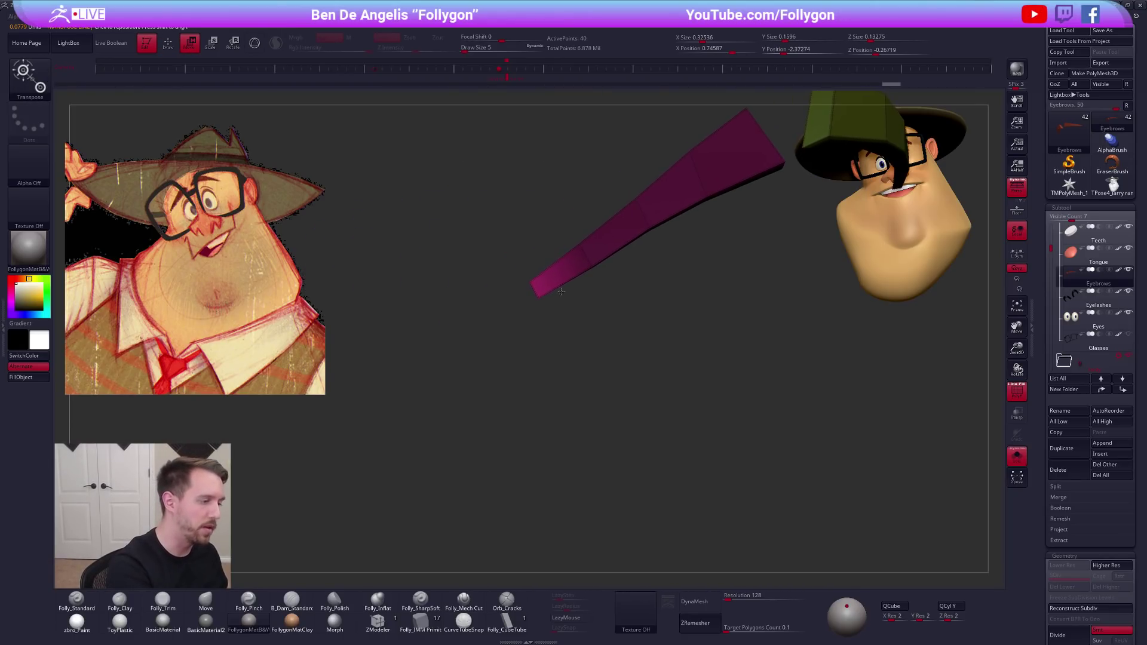
pyautogui.moveTo(538, 292); pyautogui.dragTo(594, 375)
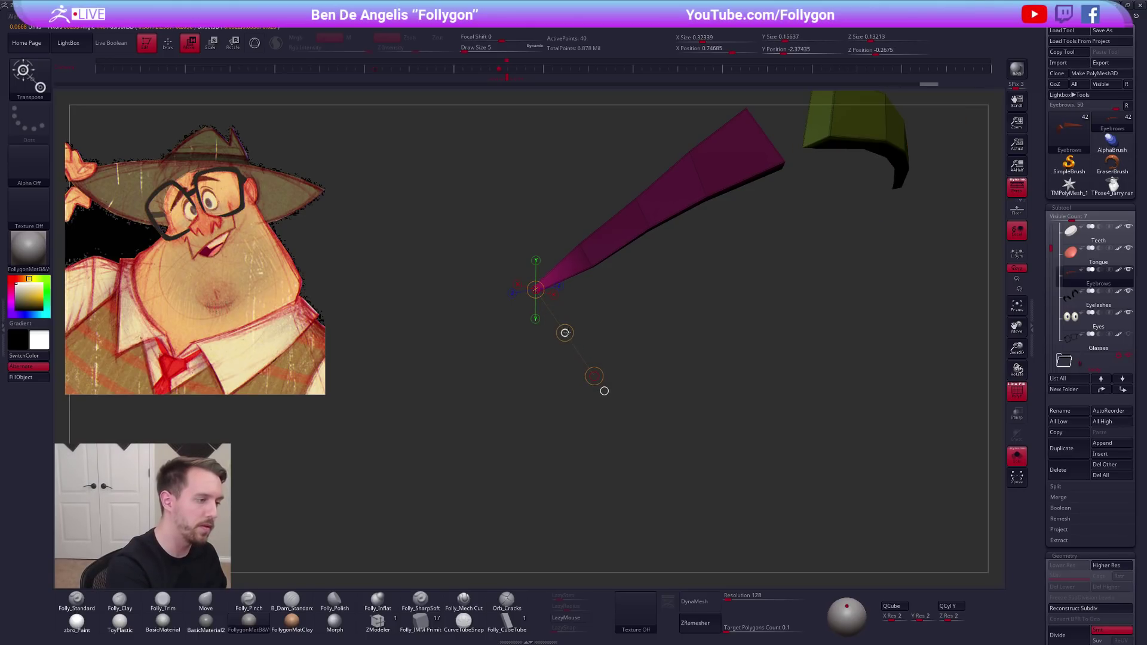
pyautogui.keyDown('ctrl'); pyautogui.click(601, 292); pyautogui.keyUp('ctrl')
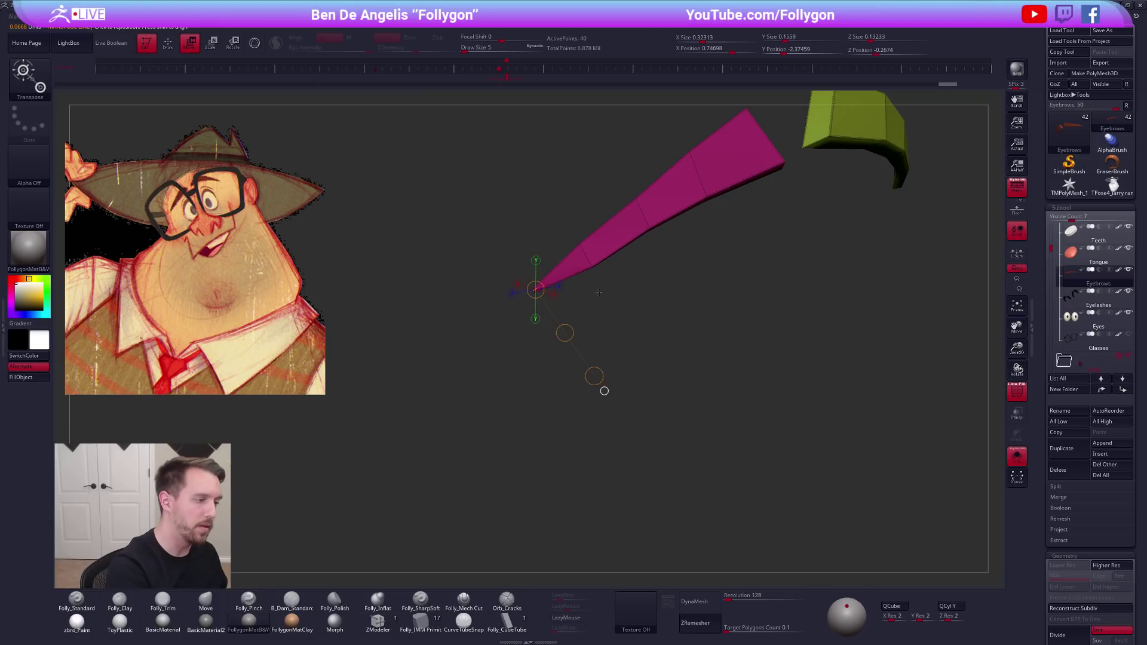
pyautogui.moveTo(607, 287)
pyautogui.keyDown('ctrl'); pyautogui.mouseDown()
pyautogui.moveTo(557, 232)
pyautogui.moveTo(649, 368)
pyautogui.mouseUp(); pyautogui.keyUp('ctrl')
pyautogui.moveTo(759, 323)
pyautogui.keyDown('ctrl'); pyautogui.mouseDown()
pyautogui.moveTo(781, 330)
pyautogui.moveTo(697, 364)
pyautogui.moveTo(735, 392)
pyautogui.mouseUp(); pyautogui.keyUp('ctrl')
# Show the whole head again, set the draw size to 43 and mask the character's left eyebrow
pyautogui.press('q')
pyautogui.hotkey('alt', 's')
pyautogui.hotkey('ctrl', 'z')
pyautogui.hotkey('ctrl', 'z')
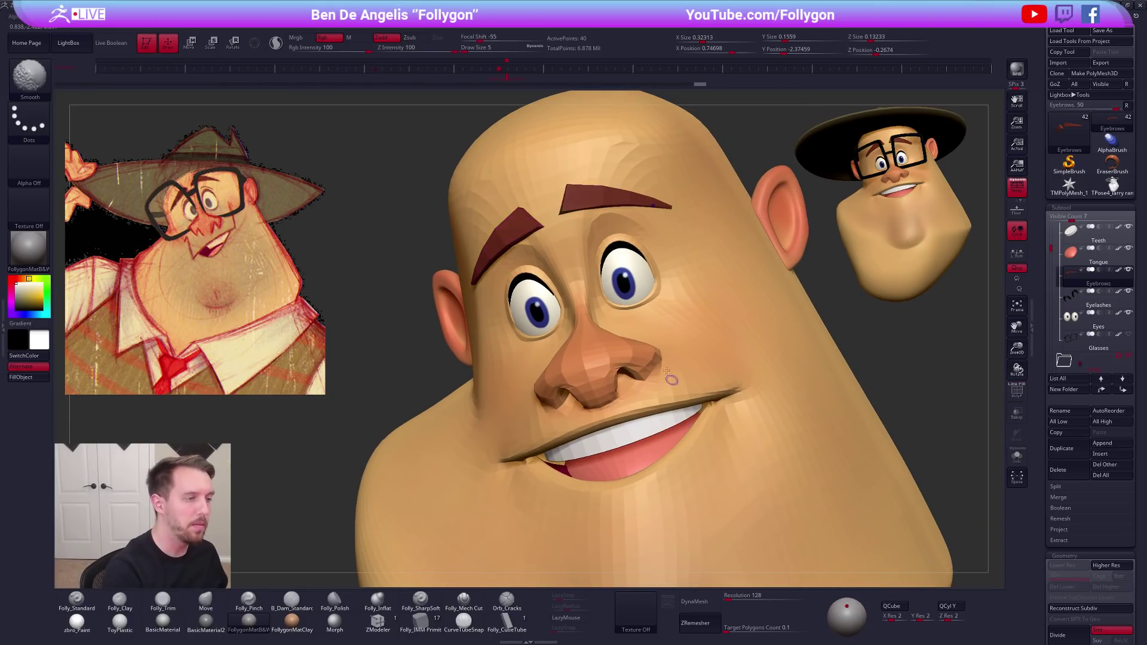
pyautogui.press('space')
pyautogui.moveTo(637, 233); pyautogui.dragTo(654, 226)
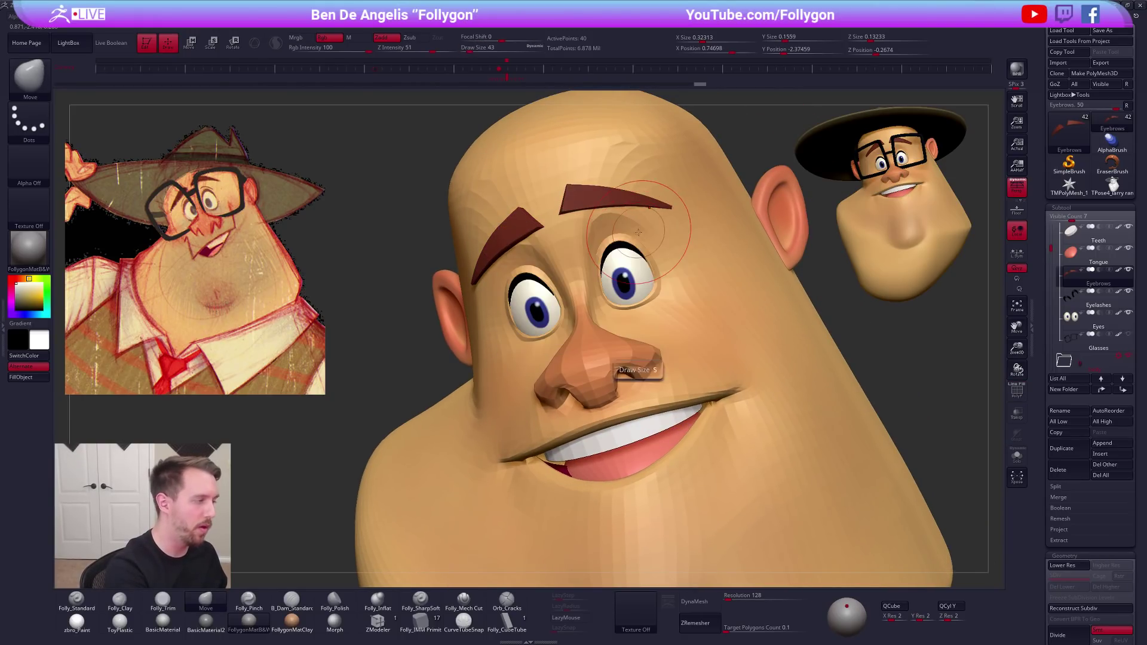
pyautogui.keyDown('alt'); pyautogui.moveTo(534, 226); pyautogui.dragTo(567, 245, button='right'); pyautogui.keyUp('alt')
pyautogui.press('w')
pyautogui.keyDown('ctrl'); pyautogui.click(567, 245); pyautogui.keyUp('ctrl')
pyautogui.press('q')
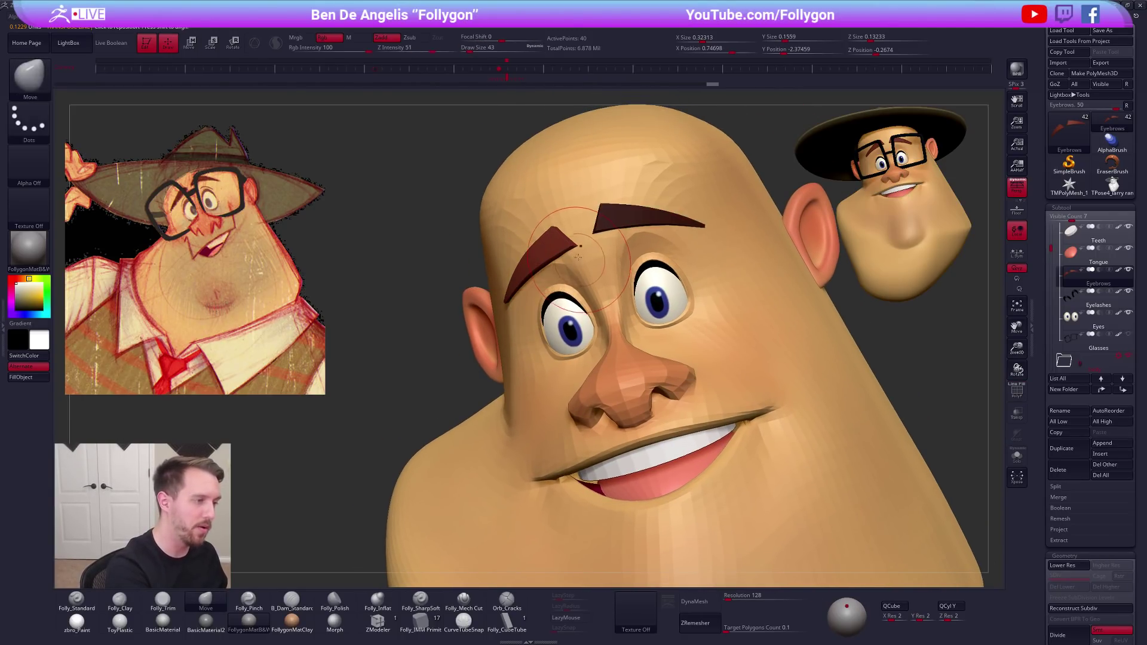
# Fit the character's right eyebrow to the forehead from a low side angle with the Move brush at draw size 38
pyautogui.moveTo(555, 358); pyautogui.dragTo(539, 292, button='right')
pyautogui.press('space')
pyautogui.moveTo(566, 253); pyautogui.dragTo(575, 252)
pyautogui.moveTo(575, 252)
pyautogui.mouseDown(button='right')
pyautogui.moveTo(583, 209)
pyautogui.moveTo(531, 224)
pyautogui.mouseUp(button='right')
pyautogui.press('space')
pyautogui.moveTo(568, 258); pyautogui.dragTo(552, 266)
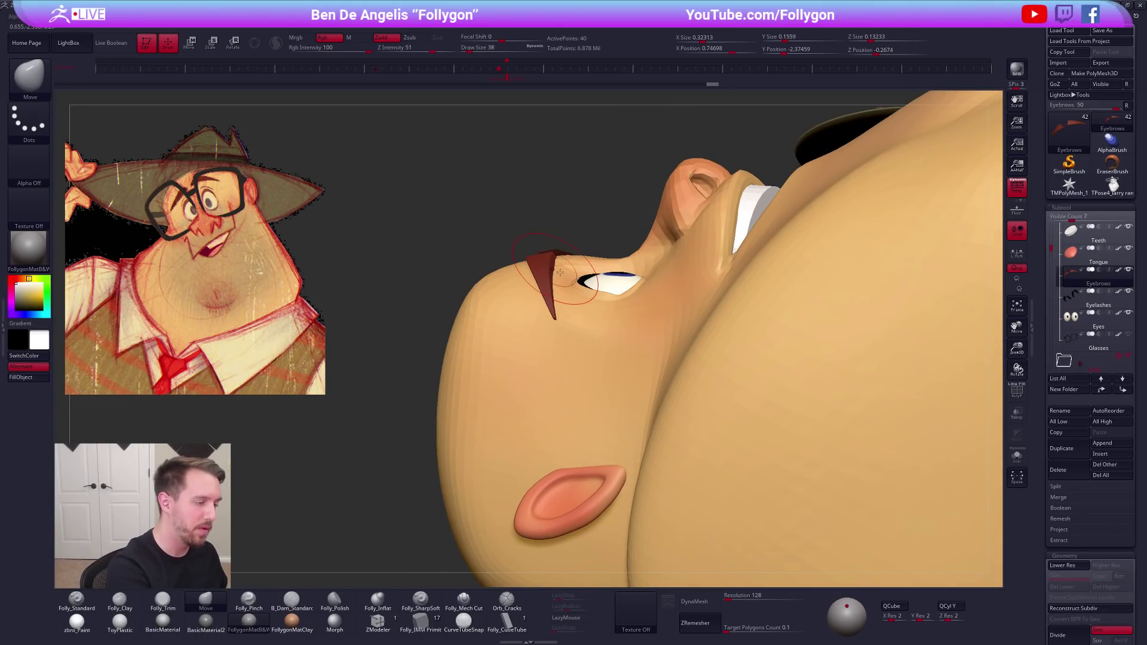
pyautogui.moveTo(560, 272); pyautogui.dragTo(580, 288, button='right')
pyautogui.press('space')
pyautogui.moveTo(582, 280); pyautogui.dragTo(570, 279)
# Show the polyframe and adjust the right eyebrow's curve along the brow with the Move brush at draw size 43
pyautogui.moveTo(565, 269)
pyautogui.mouseDown(button='right')
pyautogui.moveTo(554, 258)
pyautogui.moveTo(649, 323)
pyautogui.moveTo(633, 344)
pyautogui.mouseUp(button='right')
pyautogui.press(']')
pyautogui.press(']')
pyautogui.press('space')
pyautogui.moveTo(624, 334); pyautogui.dragTo(630, 335)
pyautogui.moveTo(630, 352); pyautogui.dragTo(647, 335, button='right')
pyautogui.hotkey('shift', 'f')
pyautogui.press('space')
pyautogui.moveTo(624, 335)
pyautogui.mouseDown()
pyautogui.moveTo(713, 351)
pyautogui.moveTo(673, 341)
pyautogui.mouseUp()
pyautogui.moveTo(673, 341)
pyautogui.mouseDown(button='right')
pyautogui.moveTo(621, 341)
pyautogui.moveTo(643, 328)
pyautogui.mouseUp(button='right')
pyautogui.press('space')
pyautogui.moveTo(644, 328); pyautogui.dragTo(638, 328)
pyautogui.press('space')
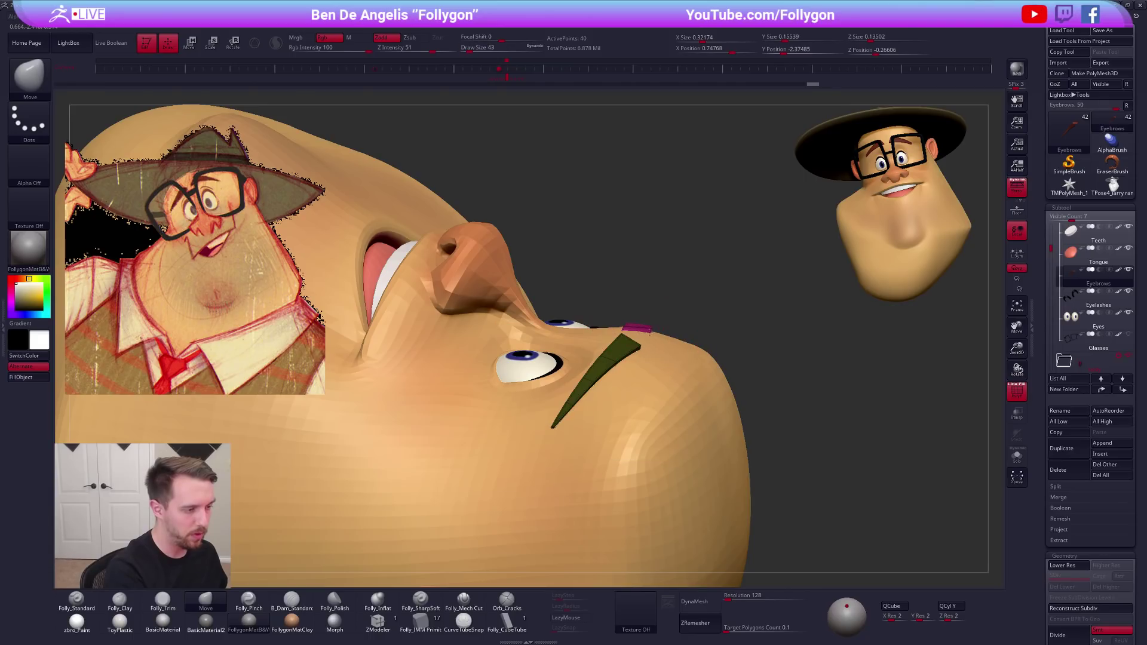
# Isolate the eyebrows with dynamic subdivision off and reshape the right one with the Move brush at draw size 14
pyautogui.moveTo(650, 332); pyautogui.dragTo(603, 255, button='right')
pyautogui.press('[')
pyautogui.hotkey('shift', 's')
pyautogui.moveTo(538, 326)
pyautogui.keyDown('ctrl'); pyautogui.mouseDown(button='right')
pyautogui.moveTo(578, 327)
pyautogui.moveTo(610, 271)
pyautogui.mouseUp(button='right'); pyautogui.keyUp('ctrl')
pyautogui.hotkey('shift', 'd')
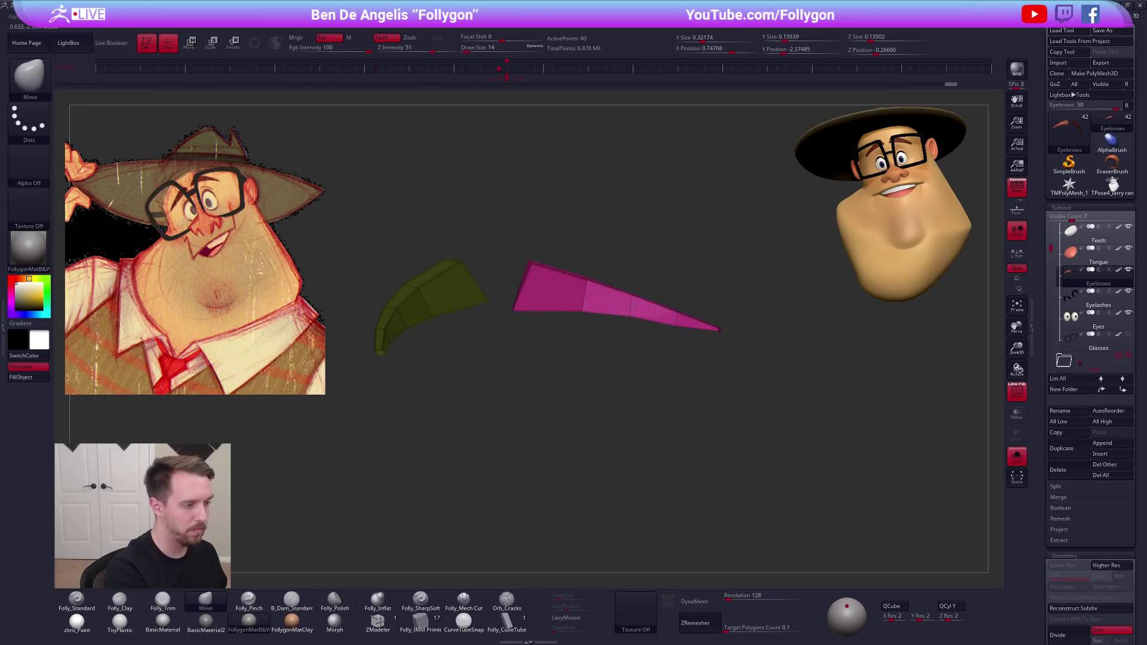
pyautogui.moveTo(632, 306); pyautogui.dragTo(667, 319, button='right')
pyautogui.moveTo(536, 304); pyautogui.dragTo(529, 306, button='right')
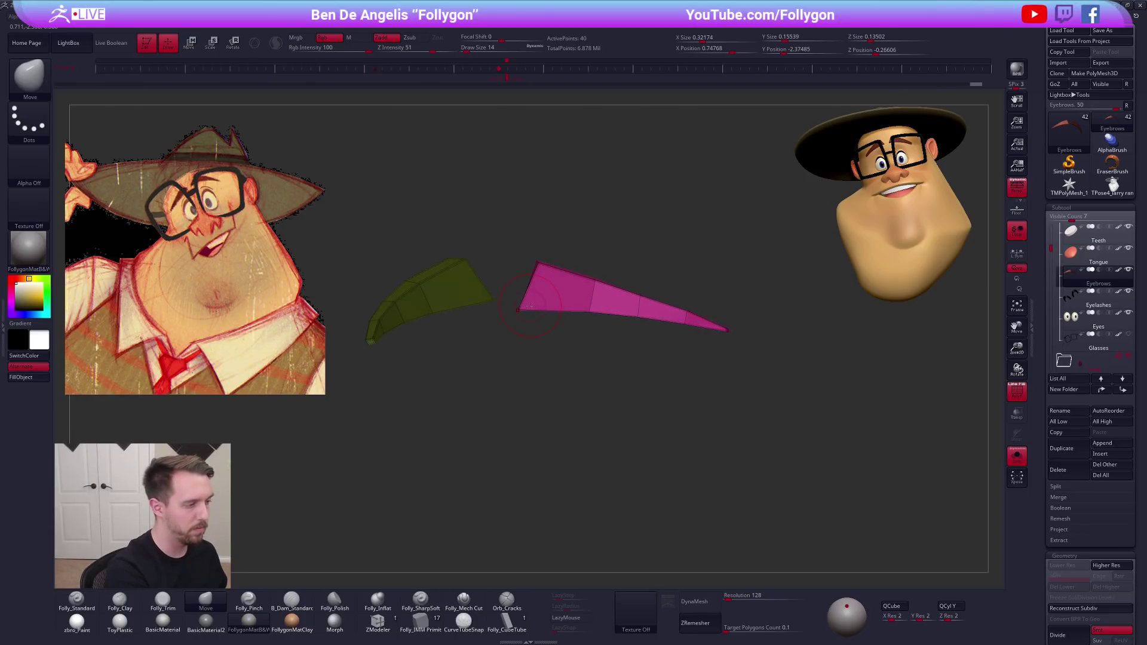
# Adjust the right eyebrow's inner end, then show the whole head with dynamic subdivision on
pyautogui.press('s')
pyautogui.moveTo(539, 305); pyautogui.dragTo(524, 308)
pyautogui.moveTo(535, 305); pyautogui.dragTo(628, 314, button='right')
pyautogui.moveTo(509, 301); pyautogui.dragTo(548, 329, button='right')
pyautogui.hotkey('alt', 's')
pyautogui.press('d')
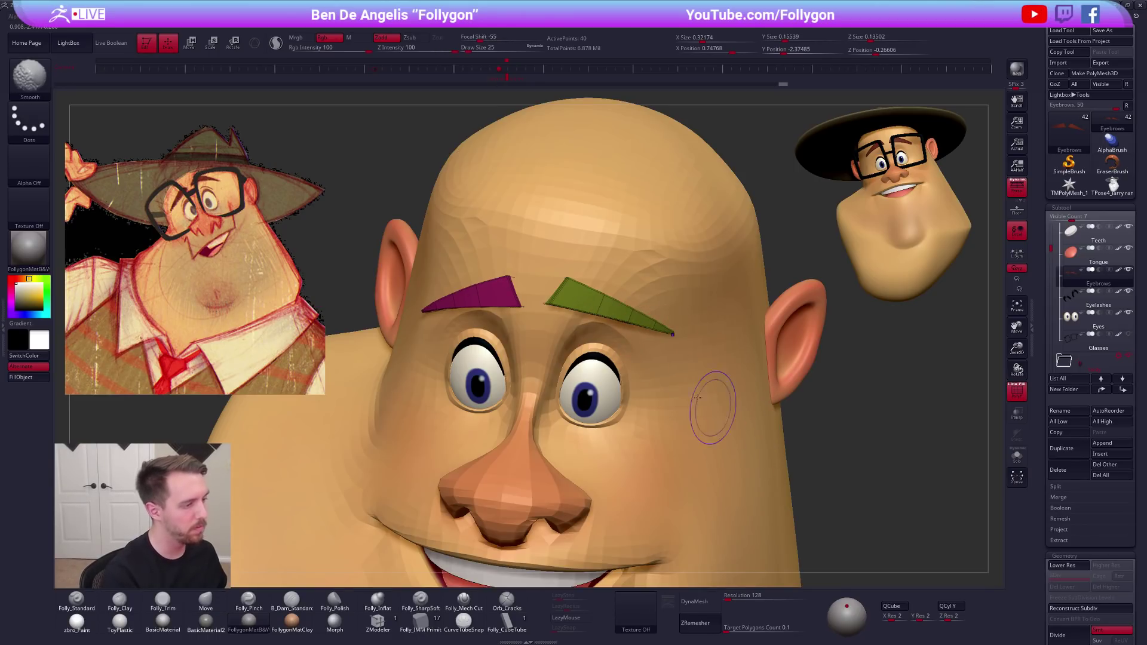
# Mask the character's right eyebrow and reshape the left one with the Move brush at draw size 33
pyautogui.press('w')
pyautogui.keyDown('ctrl'); pyautogui.moveTo(606, 296); pyautogui.dragTo(709, 318); pyautogui.keyUp('ctrl')
pyautogui.press('q')
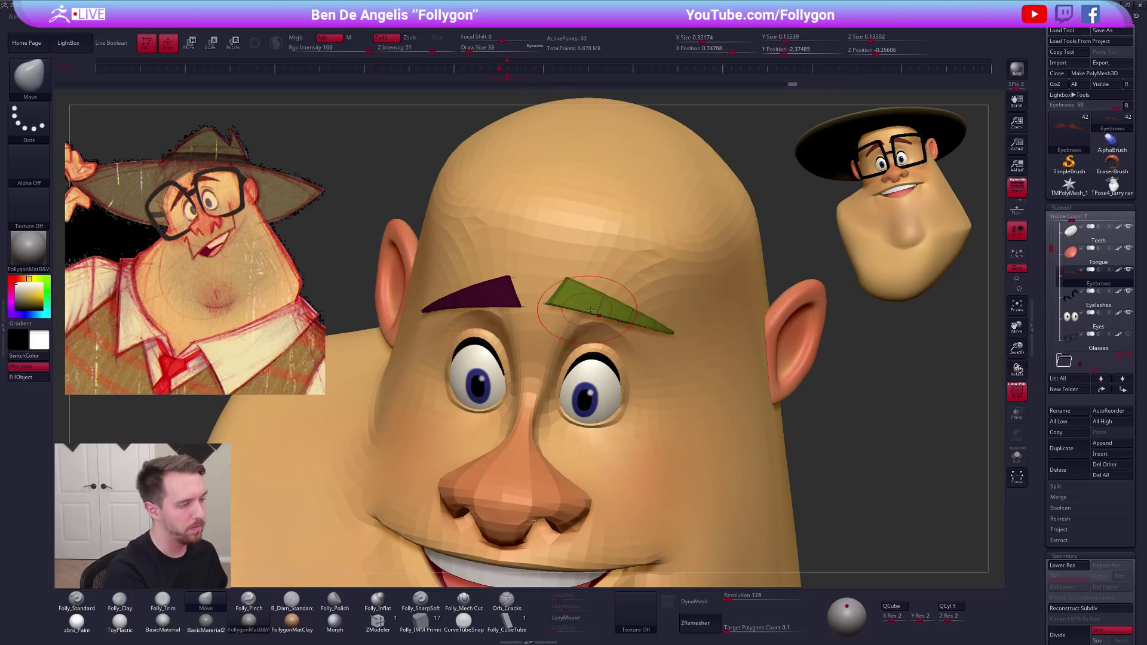
pyautogui.moveTo(590, 310); pyautogui.dragTo(621, 307, button='right')
pyautogui.moveTo(529, 308)
pyautogui.mouseDown(button='right')
pyautogui.moveTo(591, 306)
pyautogui.moveTo(621, 329)
pyautogui.moveTo(686, 347)
pyautogui.mouseUp(button='right')
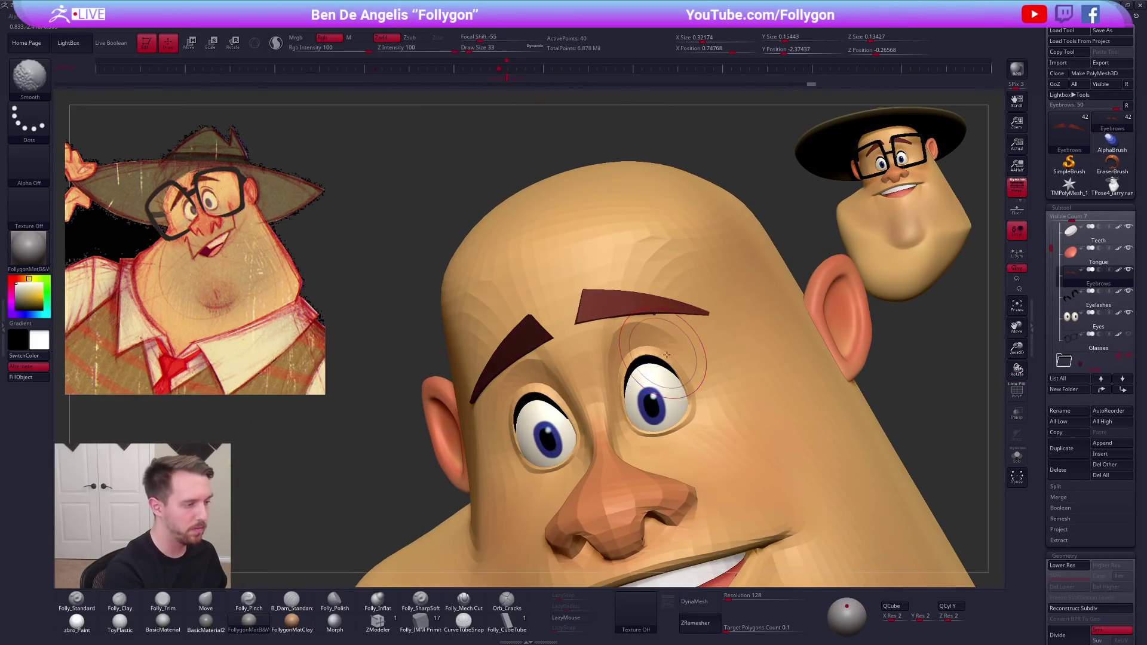
# Adjust how the left eyebrow sits on the forehead from several angles, using a larger Move brush
pyautogui.press('space')
pyautogui.moveTo(697, 327); pyautogui.dragTo(654, 319)
pyautogui.press('space')
pyautogui.press('space')
pyautogui.press(']')
pyautogui.press(']')
pyautogui.press(']')
pyautogui.moveTo(661, 316)
pyautogui.mouseDown(button='right')
pyautogui.moveTo(664, 263)
pyautogui.moveTo(648, 312)
pyautogui.moveTo(618, 292)
pyautogui.mouseUp(button='right')
pyautogui.moveTo(613, 302); pyautogui.dragTo(613, 304)
pyautogui.moveTo(616, 304); pyautogui.dragTo(680, 322, button='right')
# Isolate the eyebrows with dynamic subdivision off and refine the left one's inner end with the Move brush at draw size 7
pyautogui.hotkey('alt', 's')
pyautogui.press('space')
pyautogui.moveTo(615, 300); pyautogui.dragTo(612, 297)
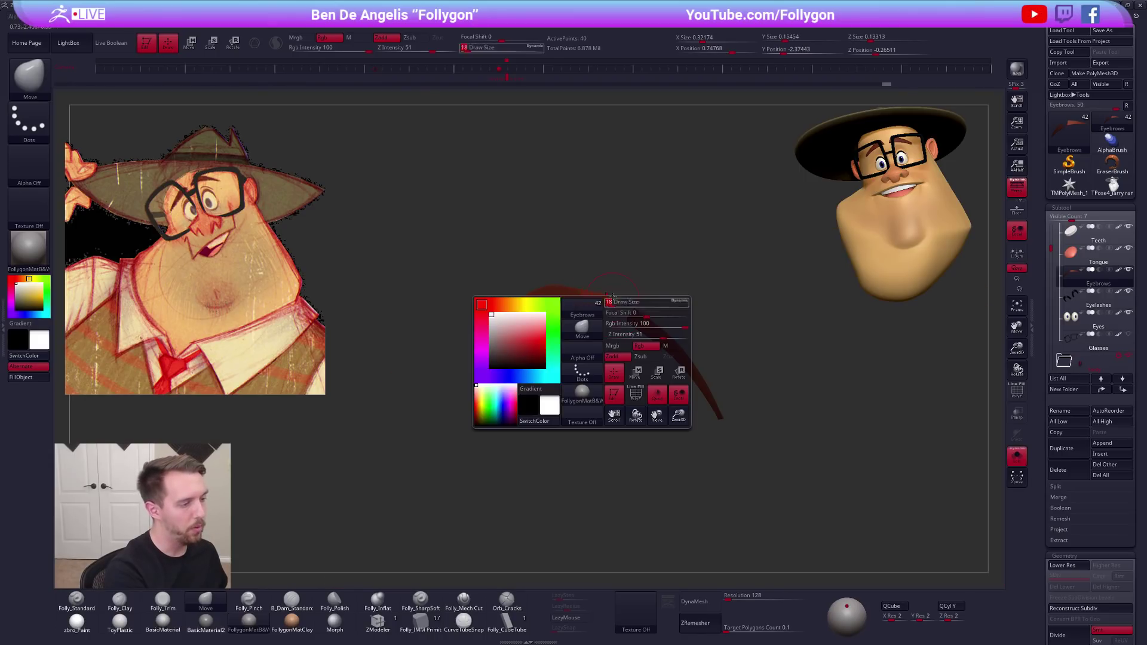
pyautogui.hotkey('shift', 'd')
pyautogui.keyDown('ctrl'); pyautogui.moveTo(612, 298); pyautogui.dragTo(617, 320, button='right'); pyautogui.keyUp('ctrl')
pyautogui.press('space')
pyautogui.moveTo(622, 315); pyautogui.dragTo(619, 314)
pyautogui.moveTo(620, 311)
pyautogui.mouseDown(button='right')
pyautogui.moveTo(624, 271)
pyautogui.moveTo(625, 310)
pyautogui.mouseUp(button='right')
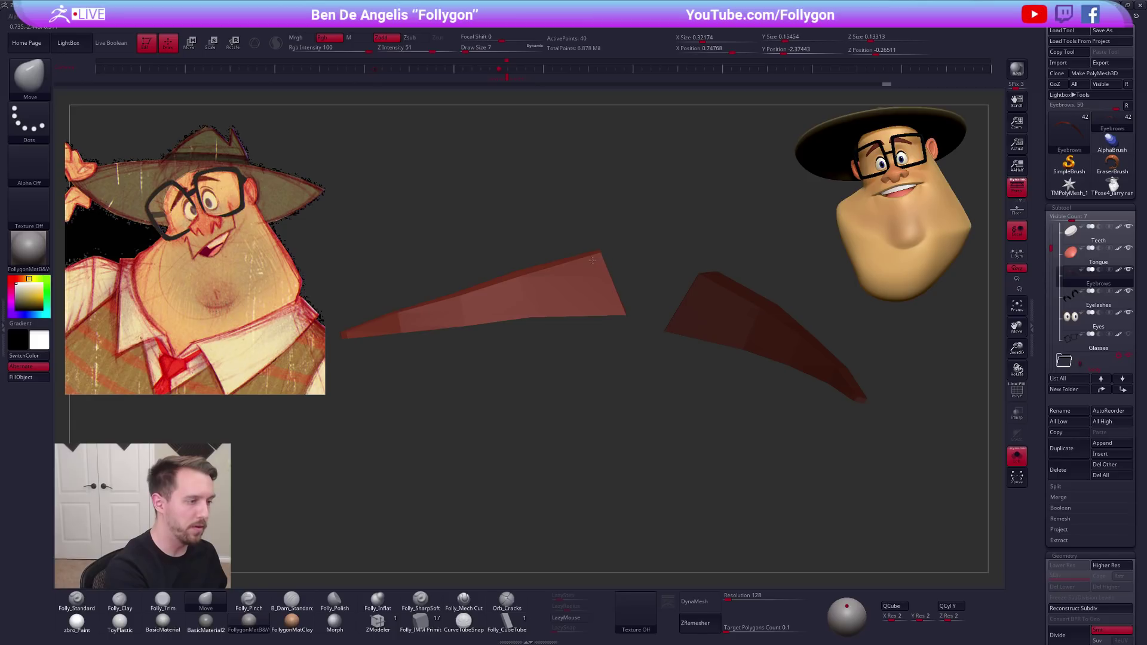
# Refine the outer section of the isolated left eyebrow with the Move brush at draw size 9
pyautogui.moveTo(619, 310)
pyautogui.keyDown('ctrl'); pyautogui.mouseDown(button='right')
pyautogui.moveTo(567, 297)
pyautogui.moveTo(609, 308)
pyautogui.mouseUp(button='right'); pyautogui.keyUp('ctrl')
pyautogui.press('space')
pyautogui.moveTo(609, 307); pyautogui.dragTo(583, 316)
pyautogui.press('space')
pyautogui.press('space')
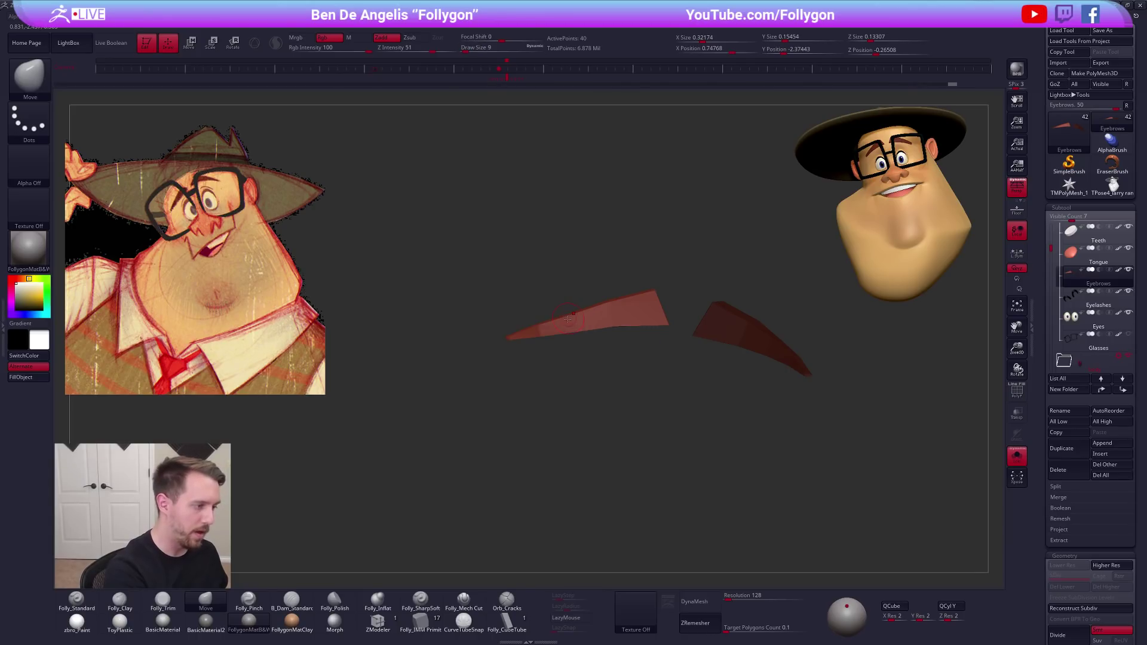
# Show the whole head with dynamic subdivision on, set the draw size to 25 and clear the eyebrow mask
pyautogui.moveTo(575, 318); pyautogui.dragTo(645, 310, button='right')
pyautogui.hotkey('alt', 's')
pyautogui.press('space')
pyautogui.moveTo(627, 328)
pyautogui.mouseDown()
pyautogui.moveTo(640, 330)
pyautogui.moveTo(630, 328)
pyautogui.mouseUp()
pyautogui.press('space')
pyautogui.moveTo(633, 332)
pyautogui.mouseDown(button='right')
pyautogui.moveTo(657, 344)
pyautogui.moveTo(591, 322)
pyautogui.moveTo(591, 279)
pyautogui.mouseUp(button='right')
pyautogui.press('d')
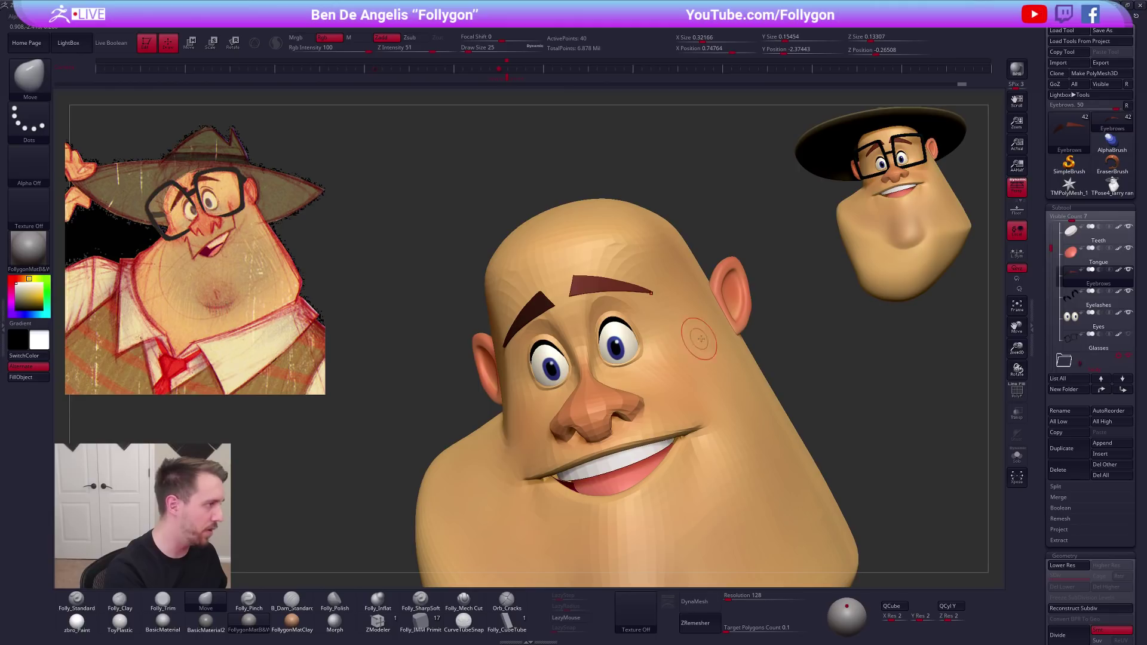
pyautogui.keyDown('ctrl'); pyautogui.moveTo(801, 325); pyautogui.dragTo(808, 358); pyautogui.keyUp('ctrl')
pyautogui.keyDown('alt'); pyautogui.moveTo(791, 437); pyautogui.dragTo(774, 400, button='right'); pyautogui.keyUp('alt')
pyautogui.moveTo(834, 483); pyautogui.dragTo(818, 477, button='right')
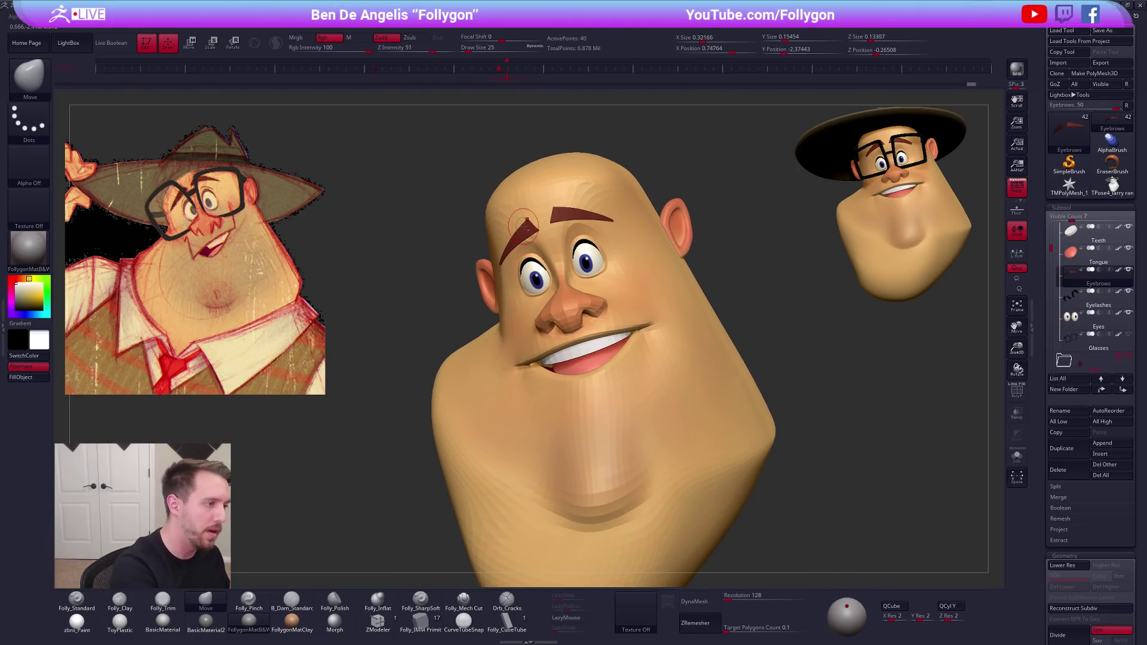
# Adjust the inner end of the character's right eyebrow with the Move brush at draw sizes 29 and 43
pyautogui.moveTo(526, 226); pyautogui.dragTo(533, 229, button='right')
pyautogui.keyDown('ctrl'); pyautogui.moveTo(533, 229); pyautogui.dragTo(500, 281, button='right'); pyautogui.keyUp('ctrl')
pyautogui.press('space')
pyautogui.moveTo(501, 281); pyautogui.dragTo(503, 281)
pyautogui.moveTo(503, 281); pyautogui.dragTo(482, 280, button='right')
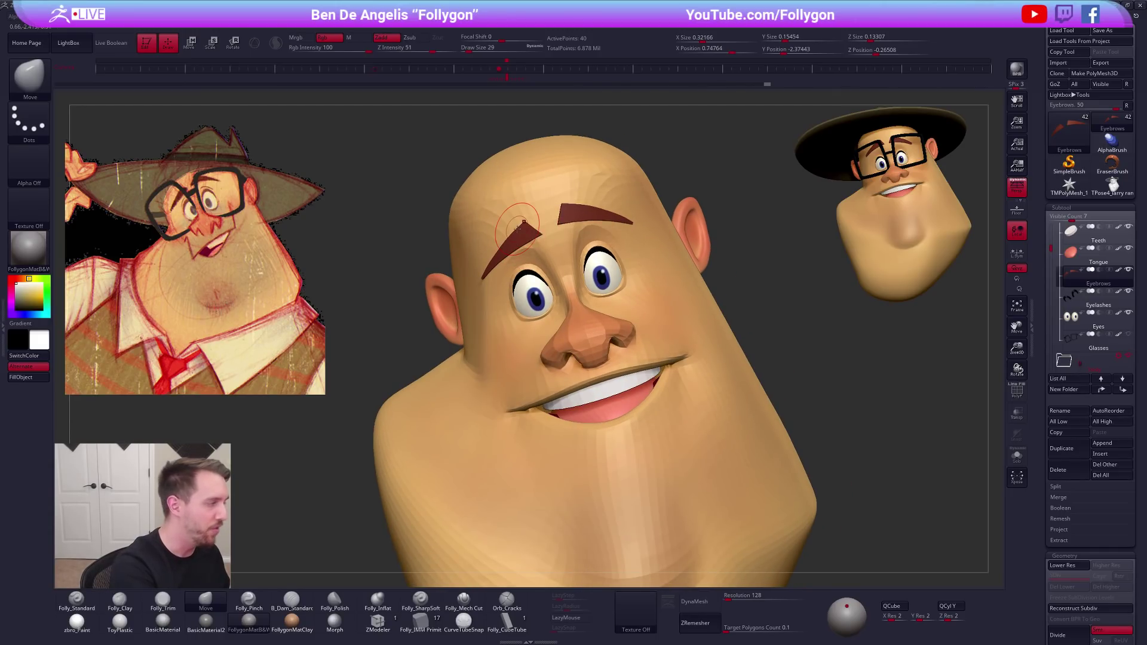
pyautogui.press(']')
pyautogui.press(']')
pyautogui.press(']')
pyautogui.moveTo(493, 263); pyautogui.dragTo(505, 270, button='right')
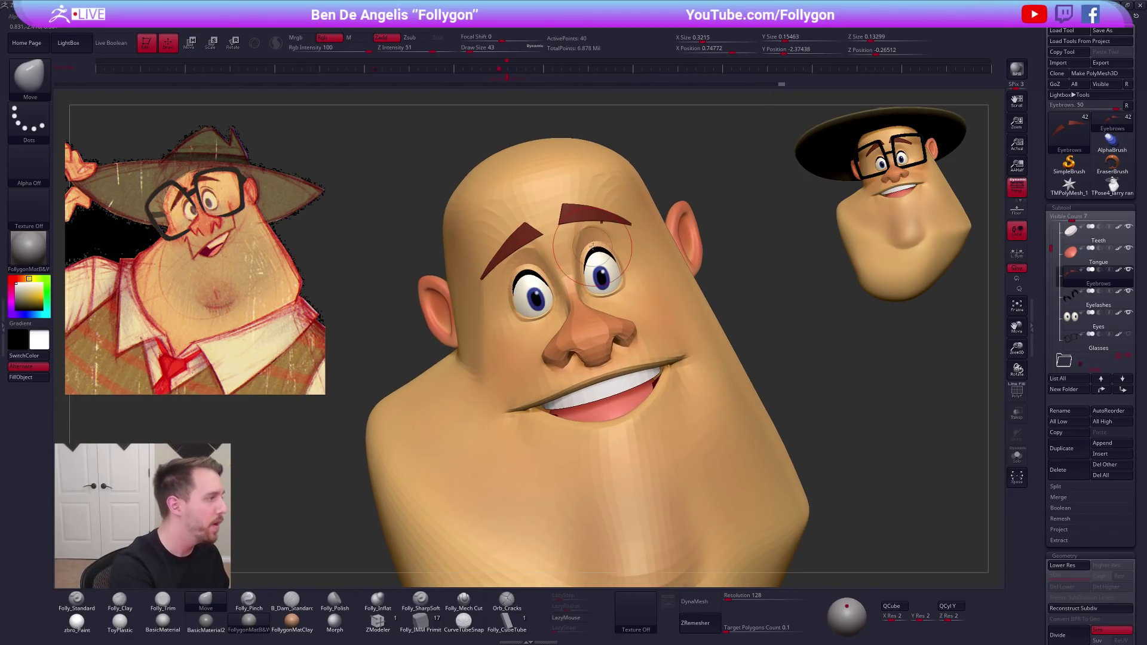
# Adjust the arch of the character's left eyebrow with the Move brush at draw sizes 38 and 43
pyautogui.moveTo(591, 246); pyautogui.dragTo(573, 227, button='right')
pyautogui.press('[')
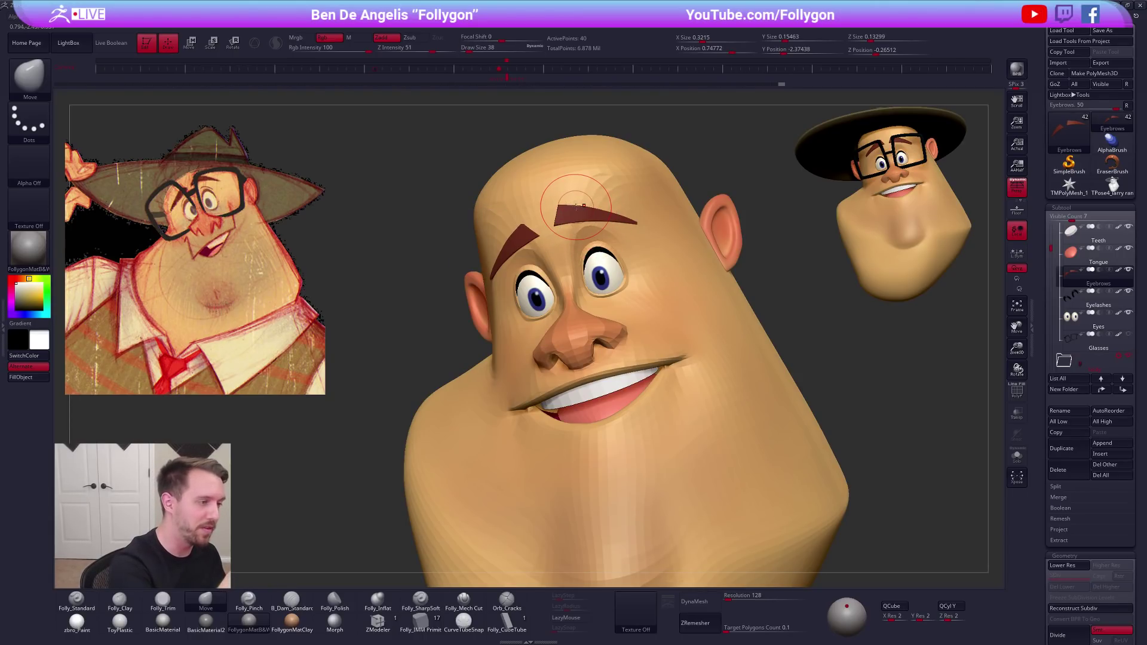
pyautogui.moveTo(576, 229); pyautogui.dragTo(579, 206, button='right')
pyautogui.press('space')
pyautogui.moveTo(580, 220); pyautogui.dragTo(566, 227)
pyautogui.press('space')
pyautogui.moveTo(568, 230); pyautogui.dragTo(633, 345, button='right')
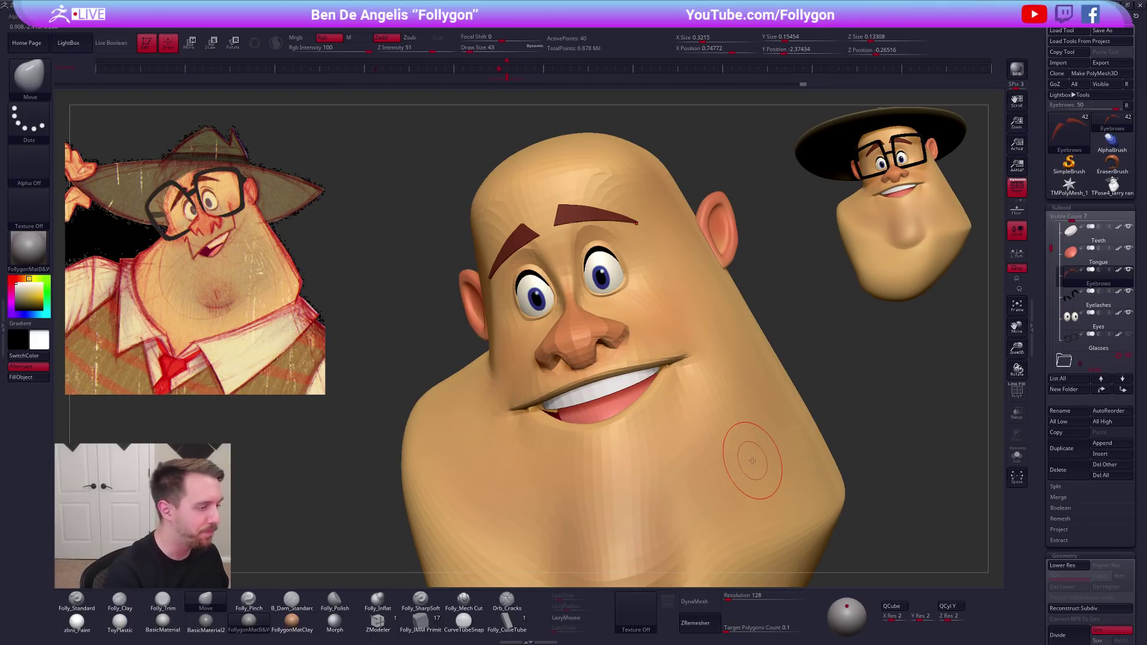
# Select the head subtool and compare the face with the concept sketch
pyautogui.keyDown('alt'); pyautogui.click(719, 403); pyautogui.keyUp('alt')
pyautogui.keyDown('alt'); pyautogui.moveTo(699, 420); pyautogui.dragTo(692, 410, button='right'); pyautogui.keyUp('alt')
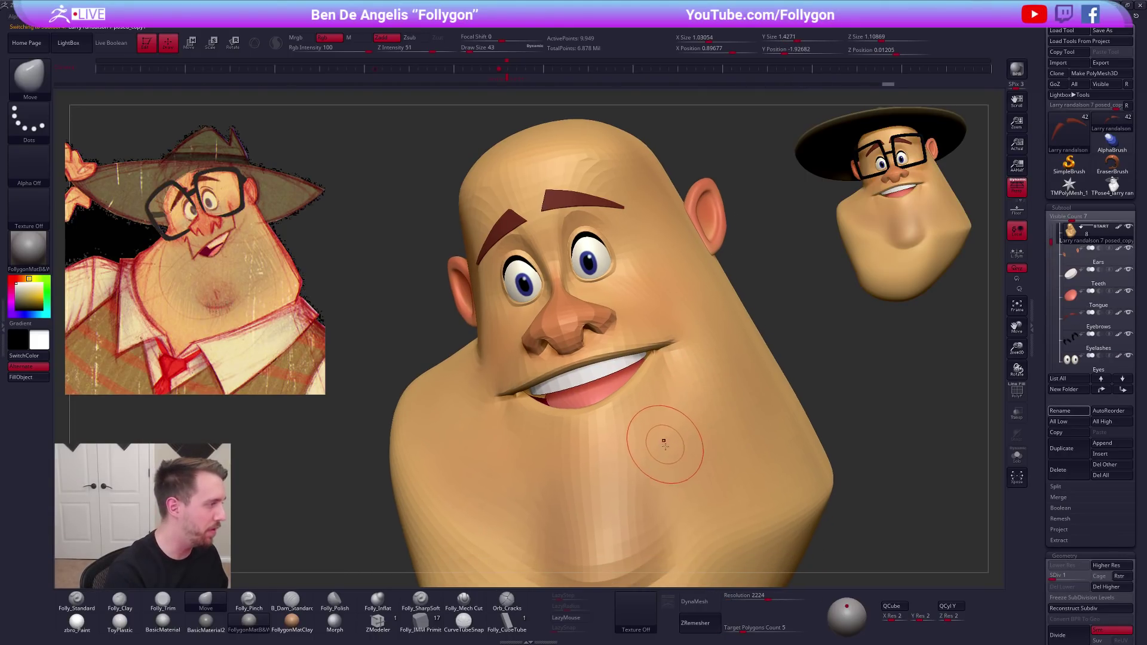
pyautogui.moveTo(699, 479); pyautogui.dragTo(681, 481, button='right')
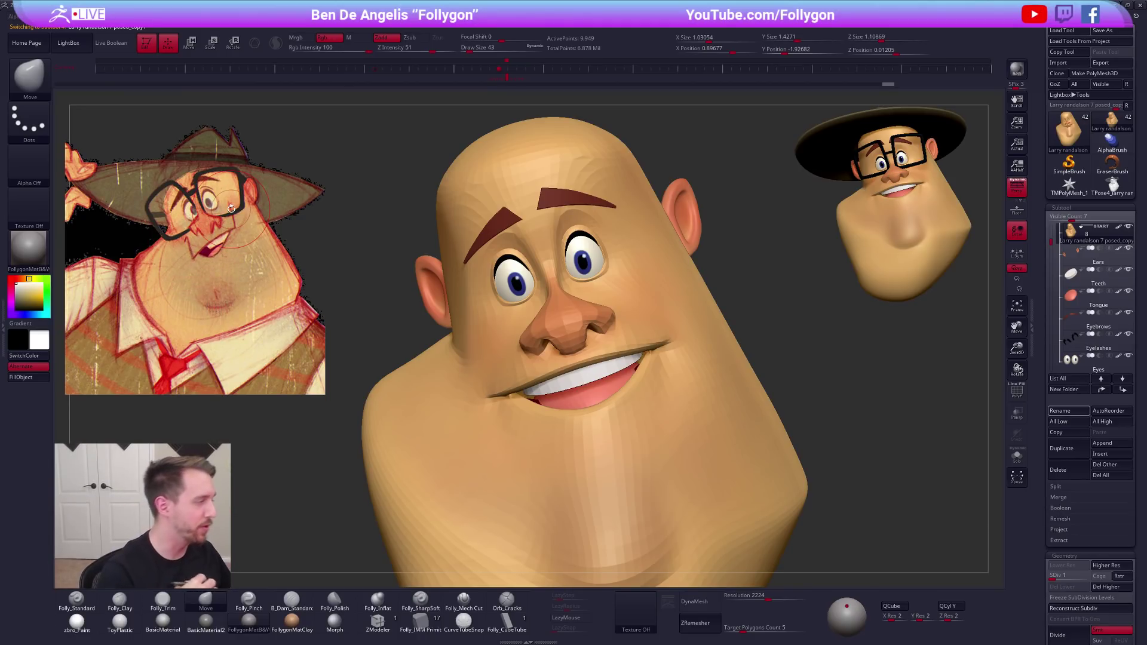
pyautogui.moveTo(237, 283); pyautogui.dragTo(241, 270, button='right')
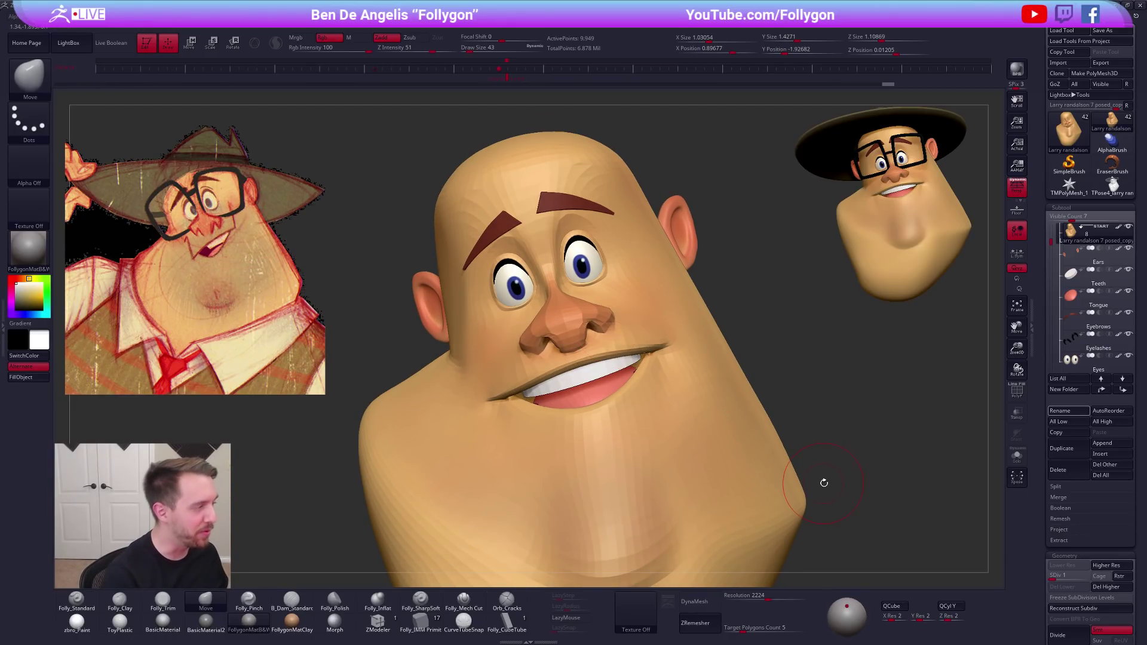
pyautogui.moveTo(823, 480); pyautogui.dragTo(803, 476)
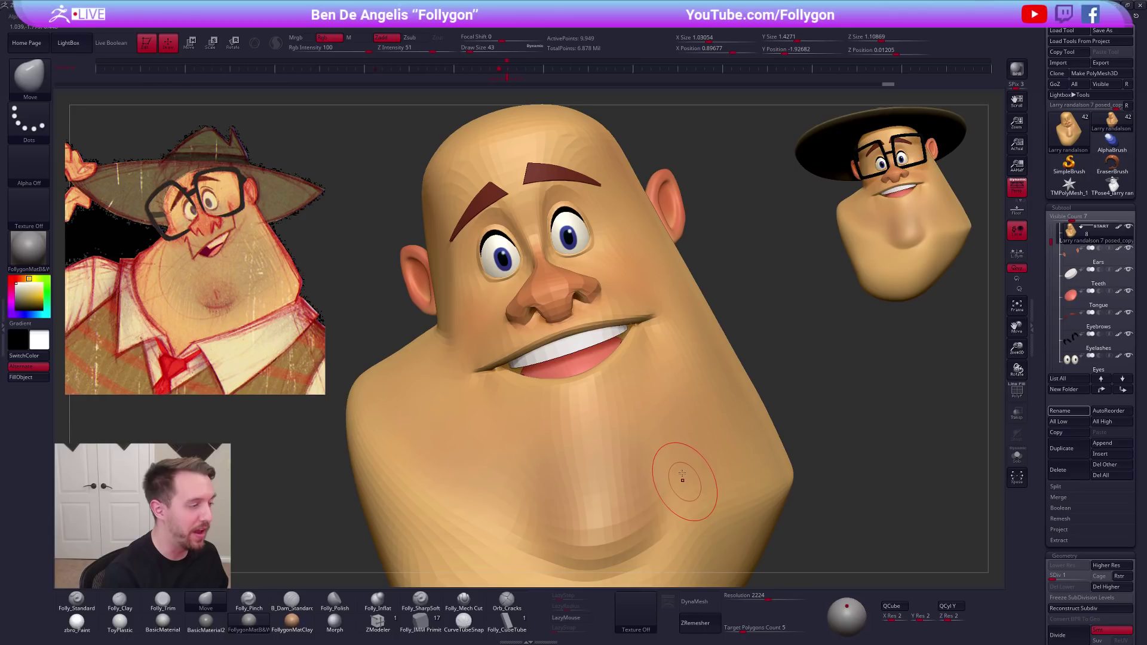
# Check the head's smoothed surface at subdivision level 5, then inspect its polyframe at level 1
pyautogui.press('d')
pyautogui.press('d')
pyautogui.press('d')
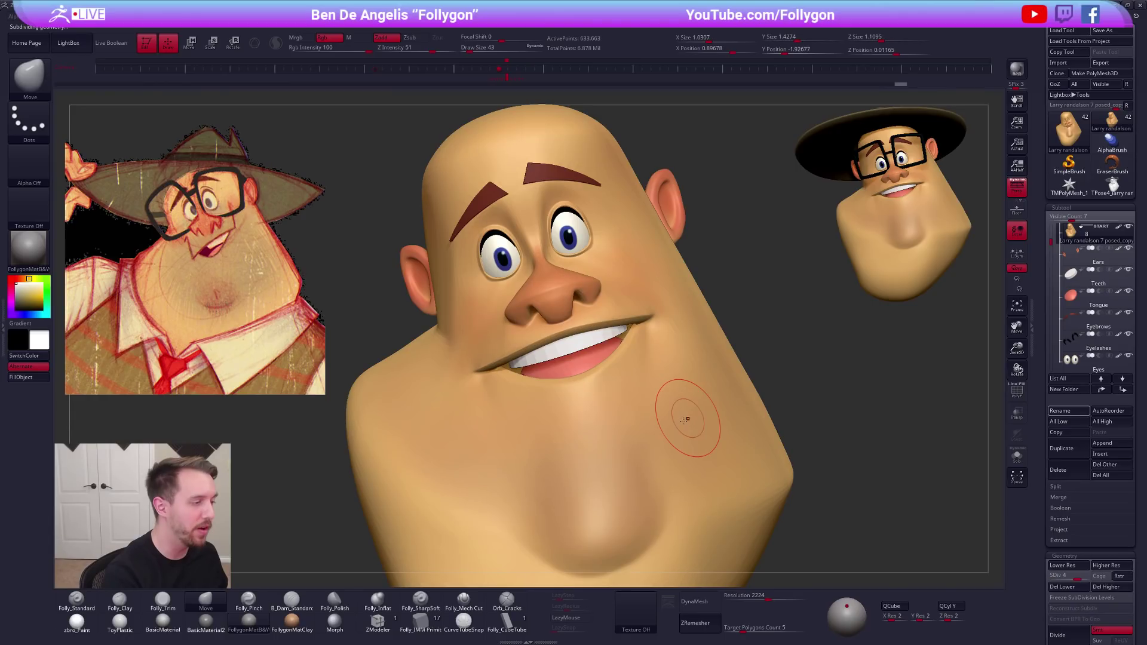
pyautogui.press('d')
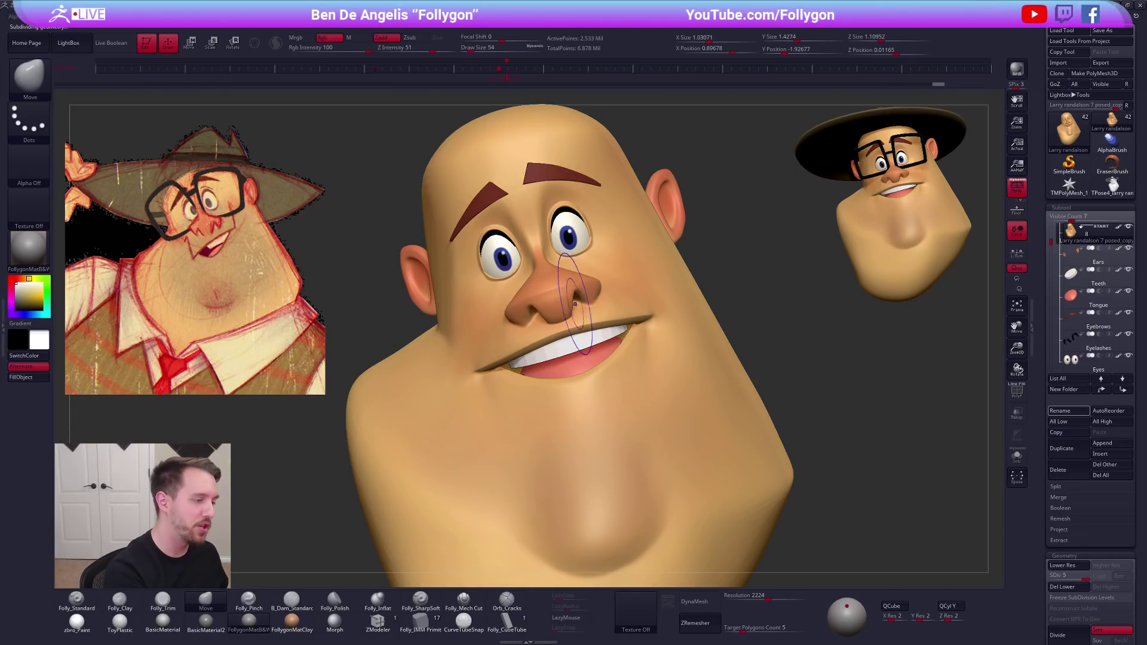
pyautogui.hotkey('shift', 'f')
pyautogui.hotkey('shift', 'd')
pyautogui.hotkey('shift', 'd')
pyautogui.hotkey('shift', 'd')
pyautogui.hotkey('shift', 'd')
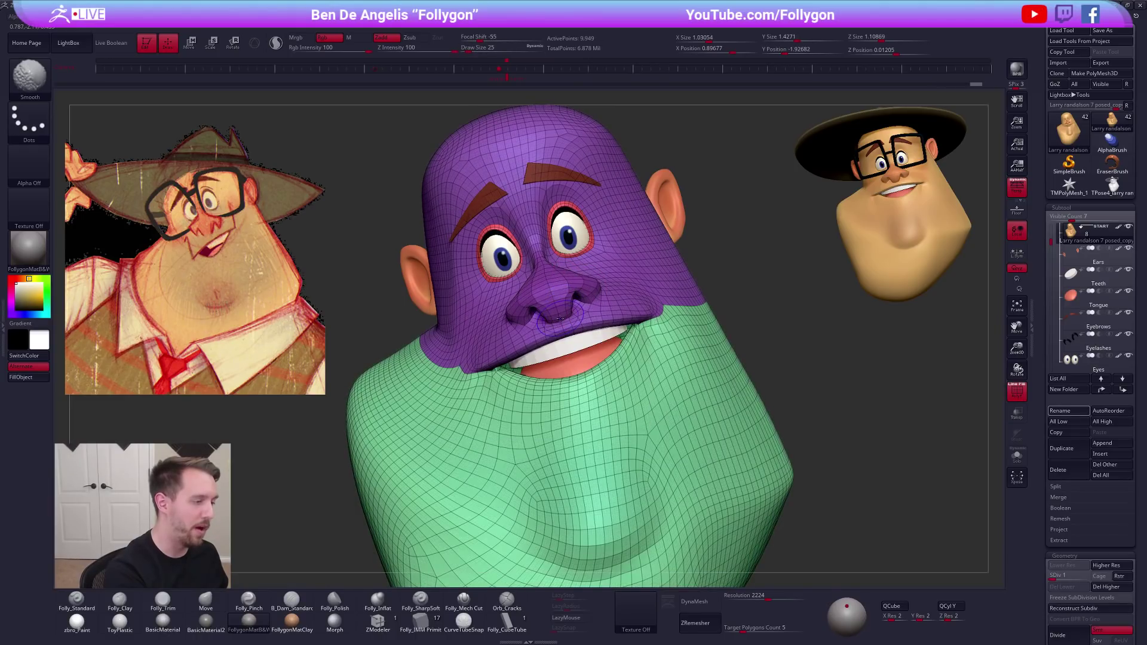
pyautogui.hotkey('shift', 'f')
# Mask the nose, trim the mask around the mouth and cheek, and soften and invert it to leave only the nose editable
pyautogui.moveTo(442, 305)
pyautogui.mouseDown(button='right')
pyautogui.moveTo(583, 297)
pyautogui.moveTo(586, 310)
pyautogui.mouseUp(button='right')
pyautogui.hotkey('alt', 's')
pyautogui.moveTo(587, 310)
pyautogui.mouseDown()
pyautogui.moveTo(567, 309)
pyautogui.moveTo(602, 333)
pyautogui.moveTo(591, 307)
pyautogui.moveTo(514, 303)
pyautogui.moveTo(615, 207)
pyautogui.moveTo(663, 332)
pyautogui.moveTo(584, 334)
pyautogui.mouseUp()
pyautogui.press('ctrl')
pyautogui.moveTo(584, 334); pyautogui.dragTo(648, 328, button='right')
pyautogui.moveTo(622, 310)
pyautogui.keyDown('ctrl'); pyautogui.keyDown('alt'); pyautogui.mouseDown()
pyautogui.moveTo(674, 300)
pyautogui.moveTo(618, 341)
pyautogui.mouseUp(); pyautogui.keyUp('alt'); pyautogui.keyUp('ctrl')
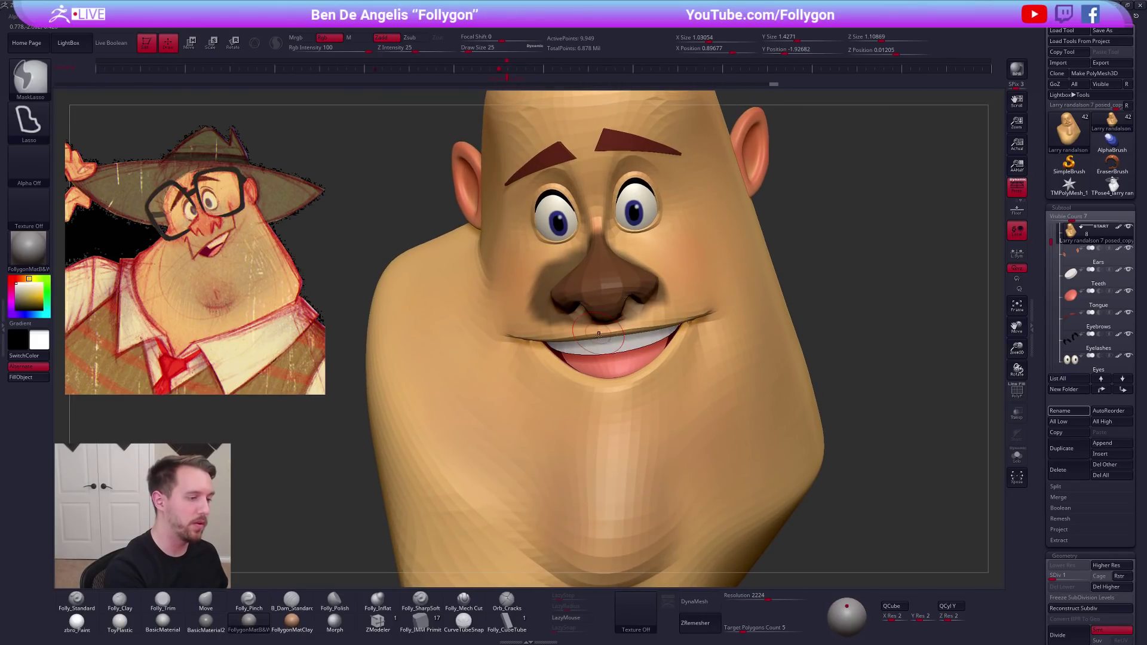
pyautogui.moveTo(543, 316)
pyautogui.keyDown('ctrl'); pyautogui.keyDown('alt'); pyautogui.mouseDown()
pyautogui.moveTo(578, 238)
pyautogui.moveTo(501, 310)
pyautogui.mouseUp(); pyautogui.keyUp('alt'); pyautogui.keyUp('ctrl')
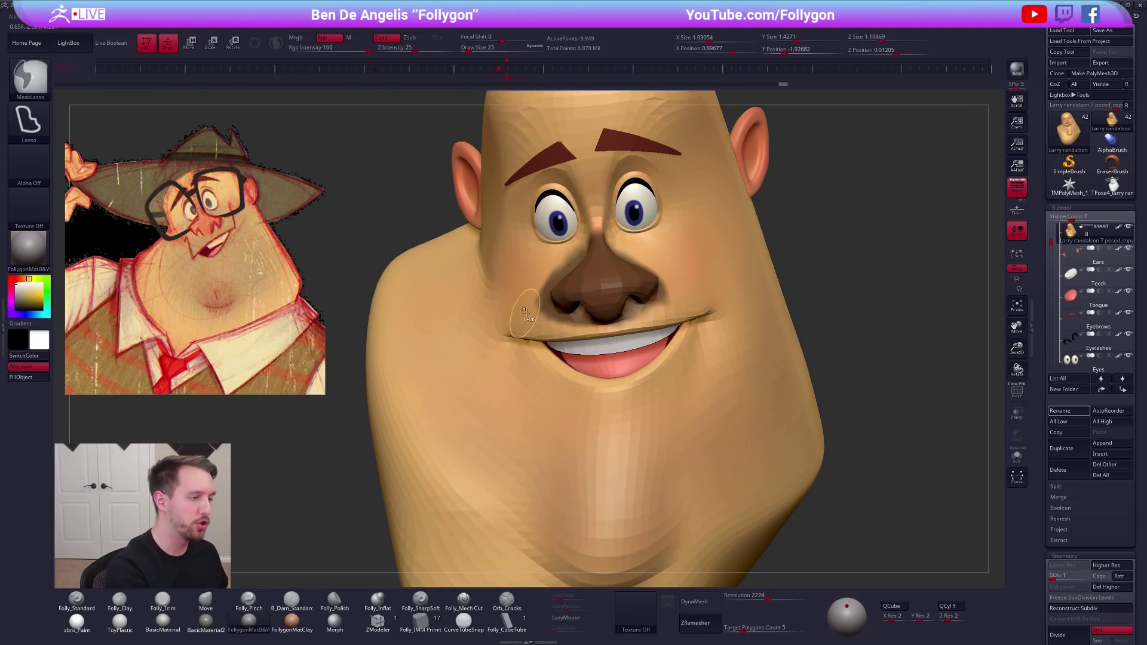
pyautogui.keyDown('ctrl'); pyautogui.click(611, 297); pyautogui.keyUp('ctrl')
pyautogui.keyDown('ctrl'); pyautogui.click(814, 285); pyautogui.keyUp('ctrl')
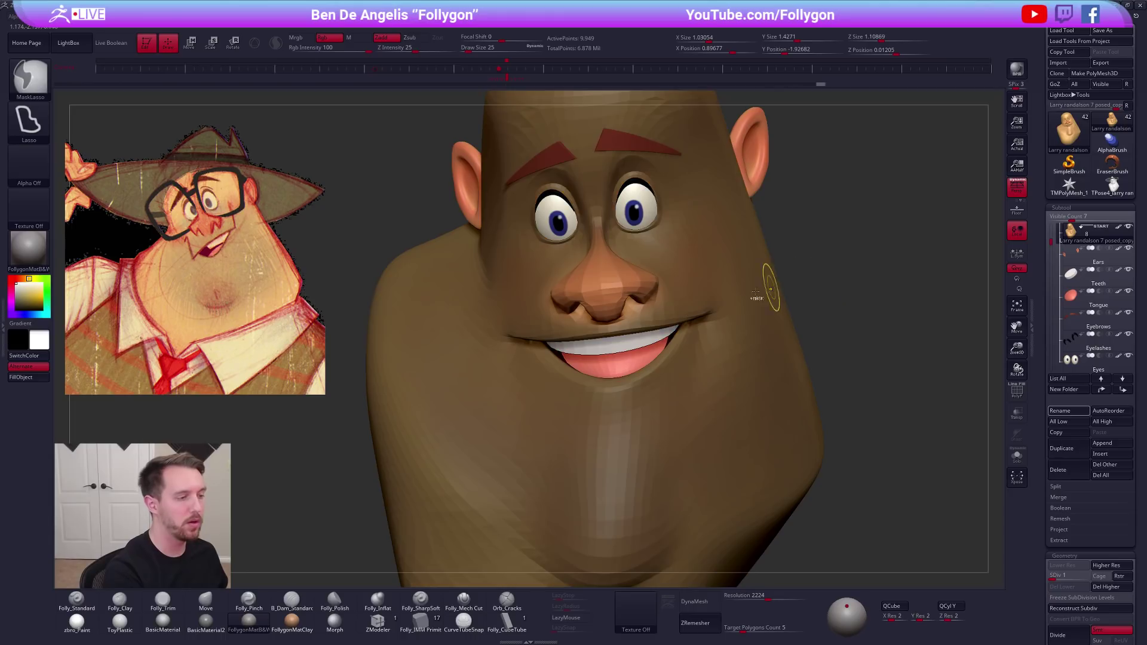
# Scale the unmasked nose down with Transpose and return to the Move brush
pyautogui.press('b')
pyautogui.press('m')
pyautogui.press('v')
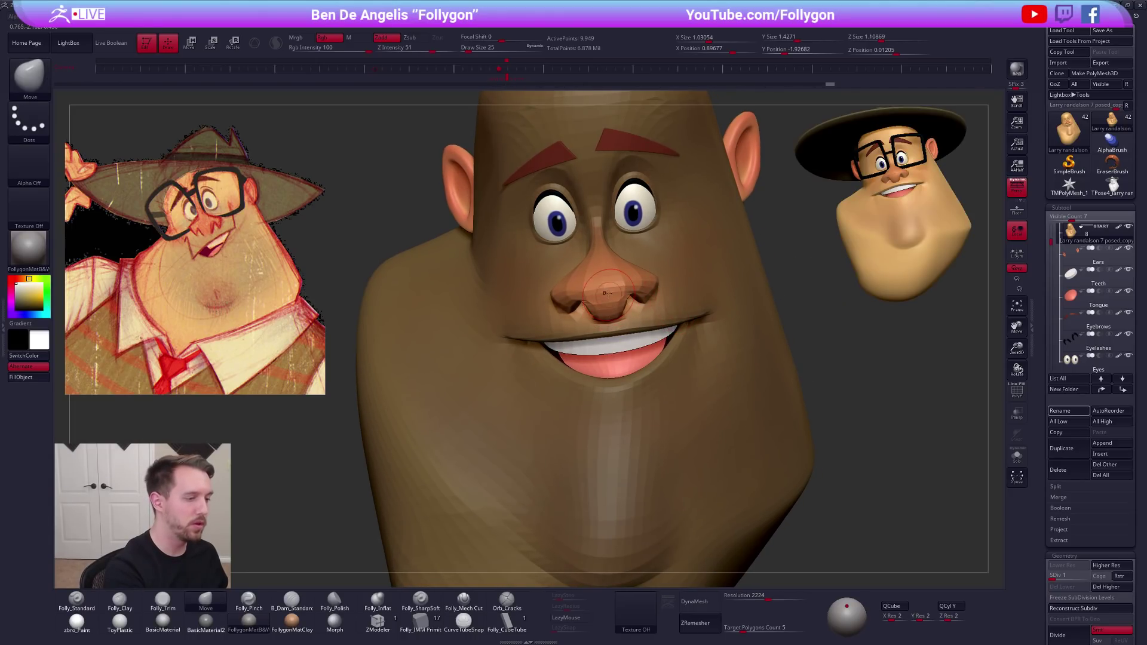
pyautogui.press('e')
pyautogui.moveTo(806, 287); pyautogui.dragTo(777, 311)
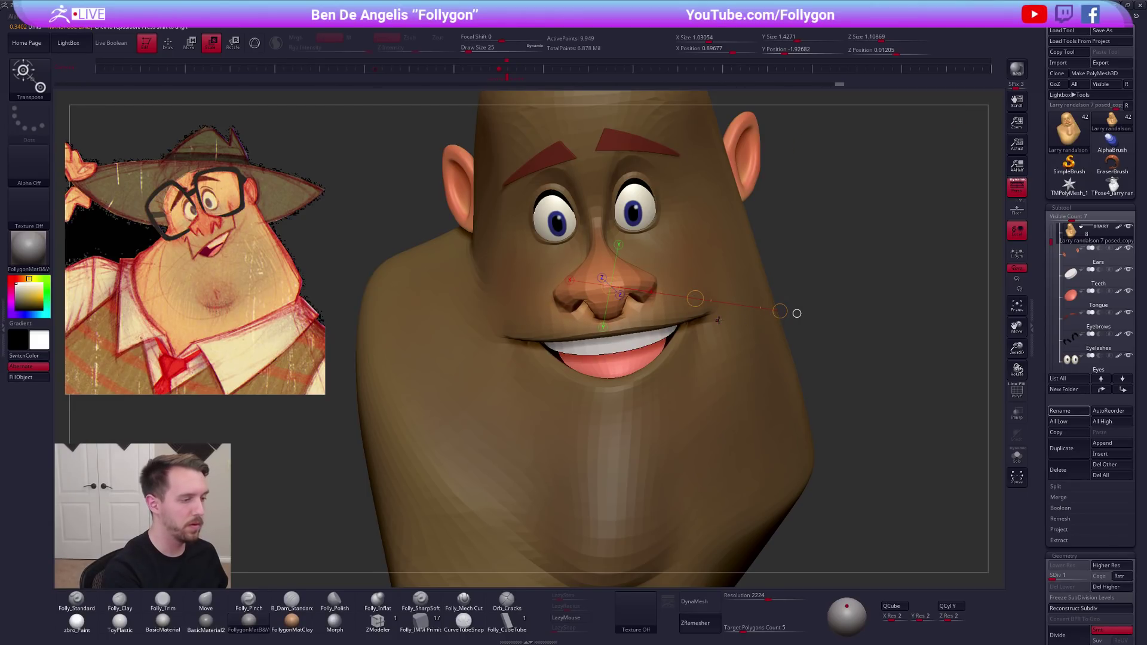
pyautogui.moveTo(602, 287); pyautogui.dragTo(869, 252)
pyautogui.press('r')
pyautogui.press('q')
pyautogui.moveTo(822, 269)
pyautogui.mouseDown()
pyautogui.moveTo(798, 296)
pyautogui.moveTo(811, 333)
pyautogui.mouseUp()
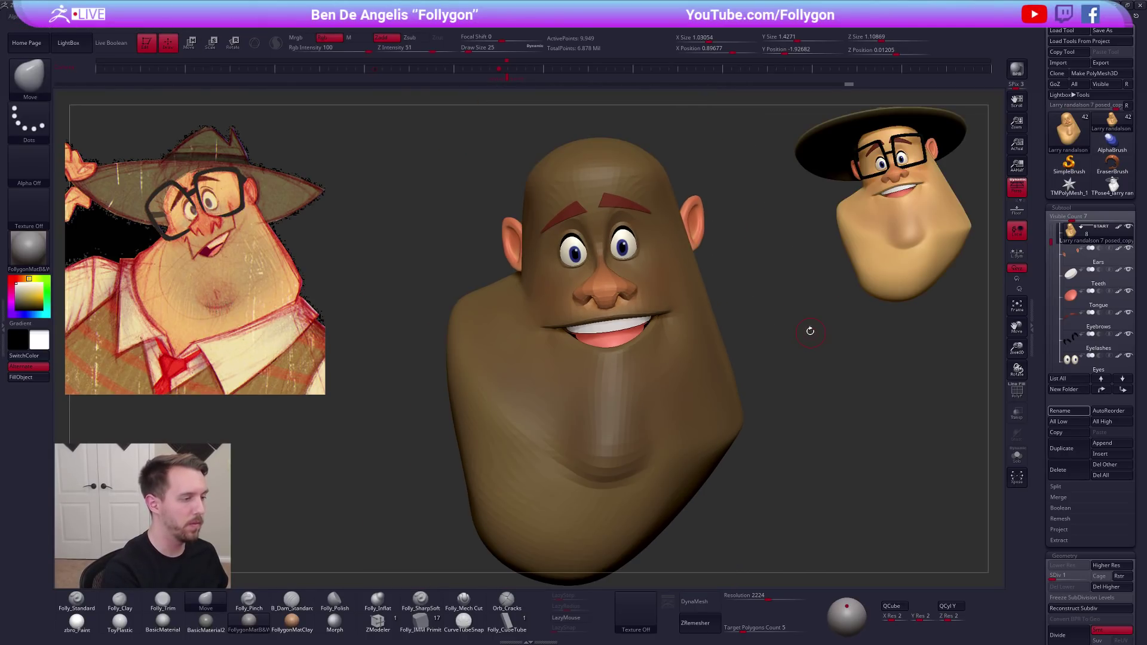
# Rotate the unmasked nose slightly with Transpose, return to the Move brush and clear the mask
pyautogui.press('r')
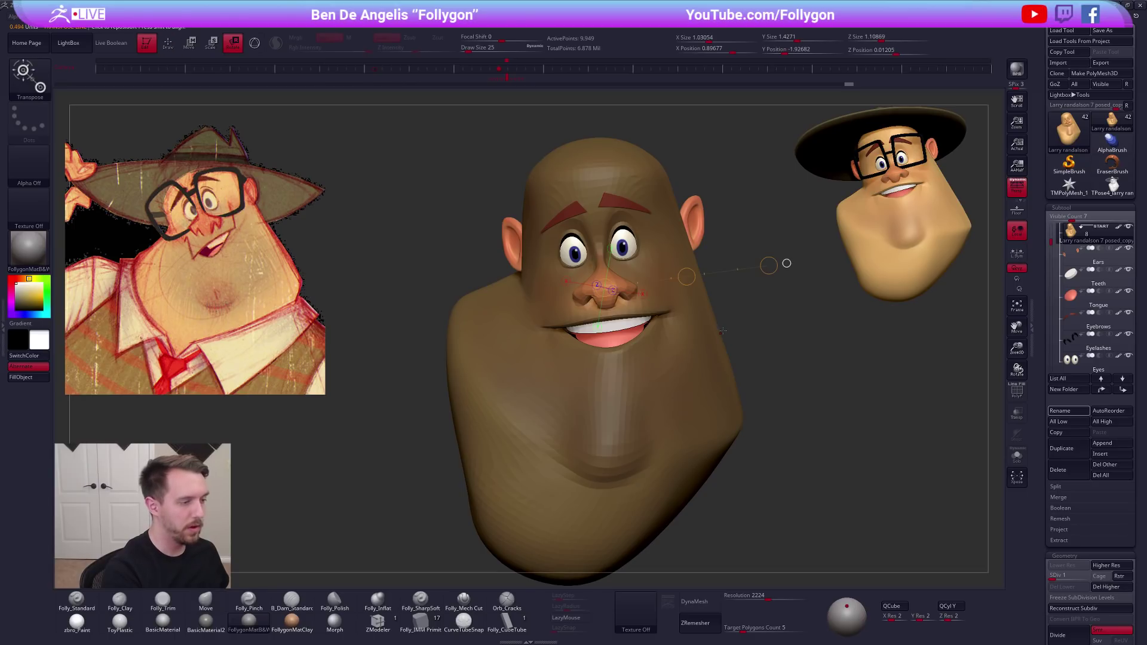
pyautogui.press('q')
pyautogui.keyDown('ctrl'); pyautogui.moveTo(742, 315); pyautogui.dragTo(763, 312); pyautogui.keyUp('ctrl')
pyautogui.press('s')
pyautogui.press('d')
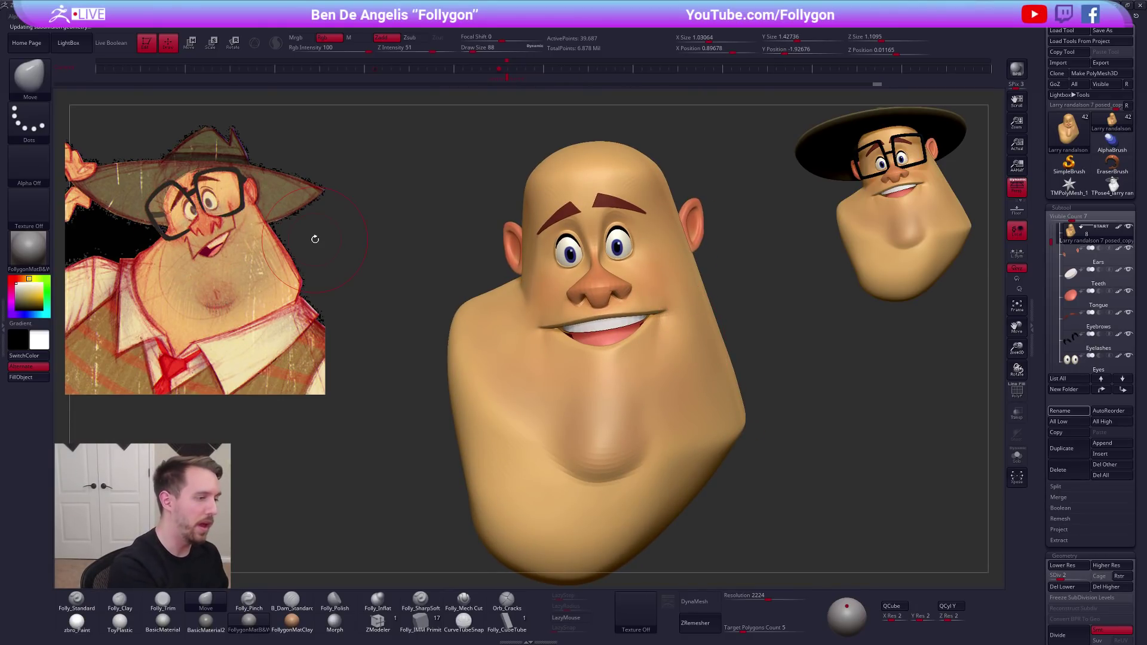
# Draw a Transpose line across the concept sketch from the glasses towards the hat brim to gauge its tilt
pyautogui.press('w')
pyautogui.moveTo(563, 295); pyautogui.dragTo(263, 227)
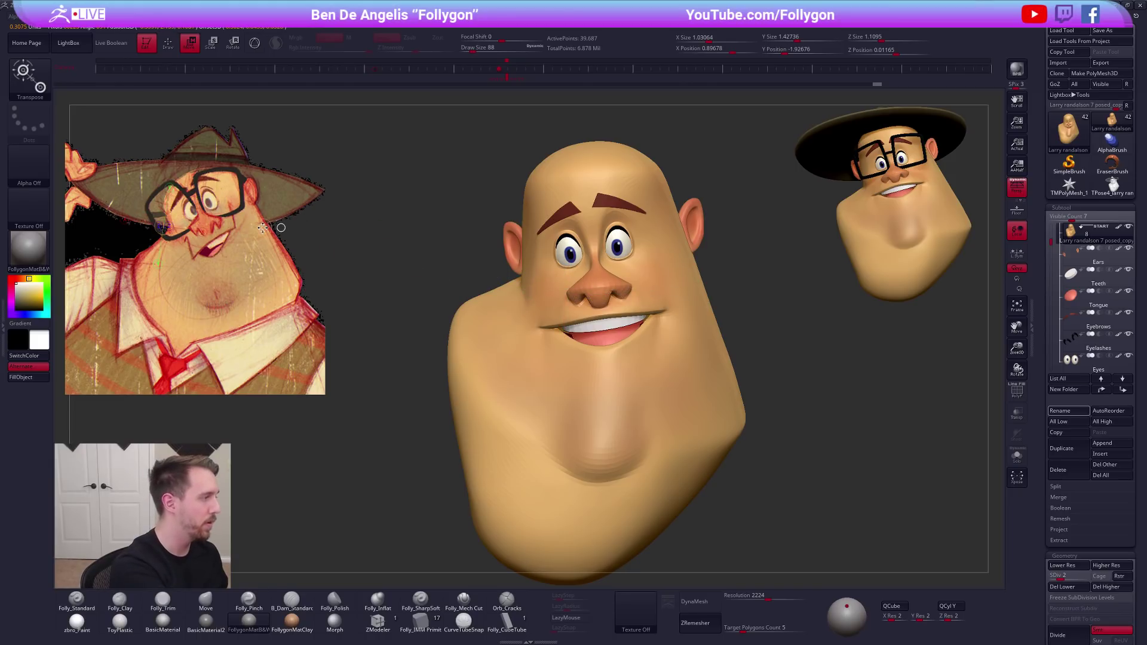
pyautogui.moveTo(322, 196); pyautogui.dragTo(318, 195)
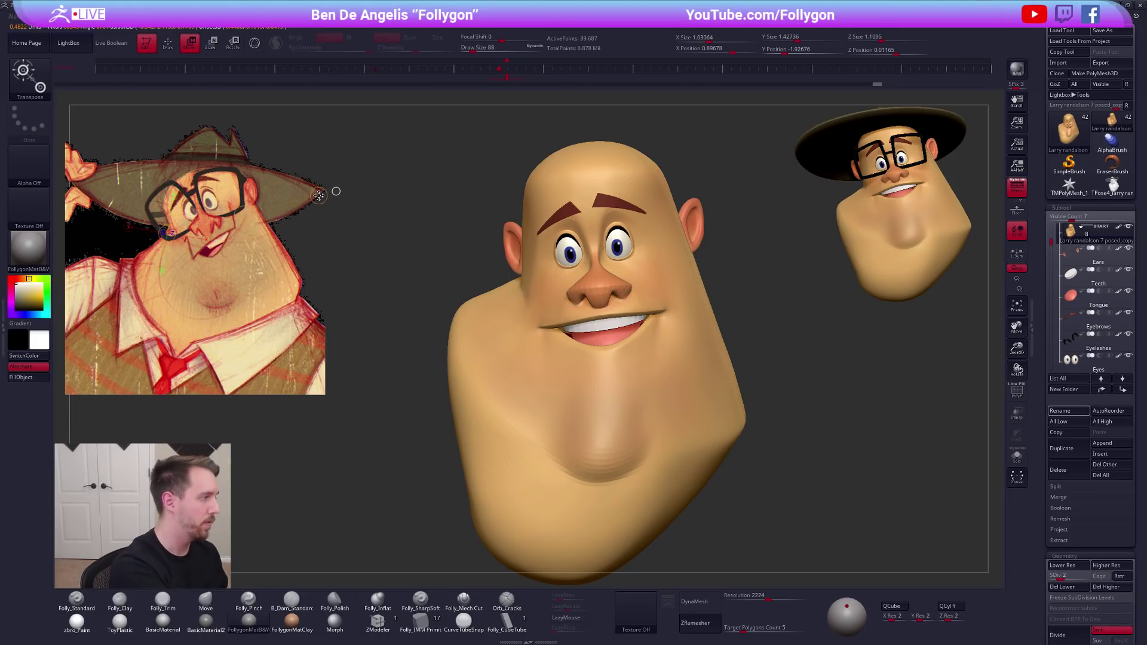
pyautogui.press('q')
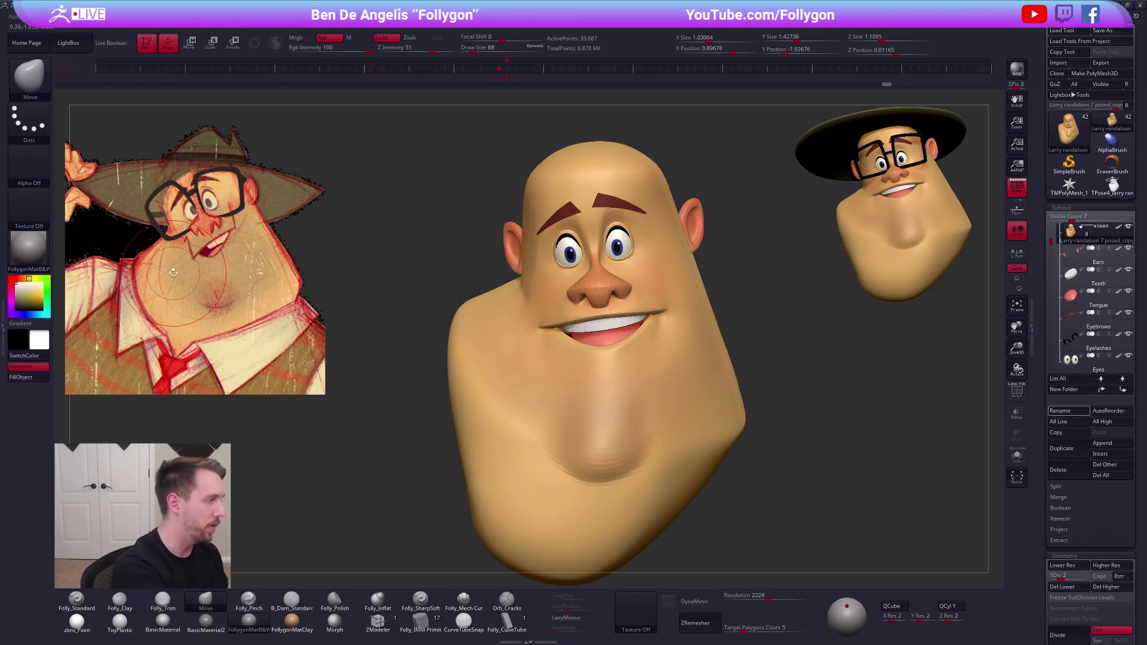
# Isolate the head at subdivision level 4, frame the brow area and reduce the brush size to 25
pyautogui.keyDown('alt'); pyautogui.moveTo(670, 318); pyautogui.dragTo(648, 321, button='right'); pyautogui.keyUp('alt')
pyautogui.moveTo(624, 274)
pyautogui.mouseDown(button='right')
pyautogui.moveTo(638, 266)
pyautogui.moveTo(618, 234)
pyautogui.moveTo(625, 242)
pyautogui.mouseUp(button='right')
pyautogui.press('[')
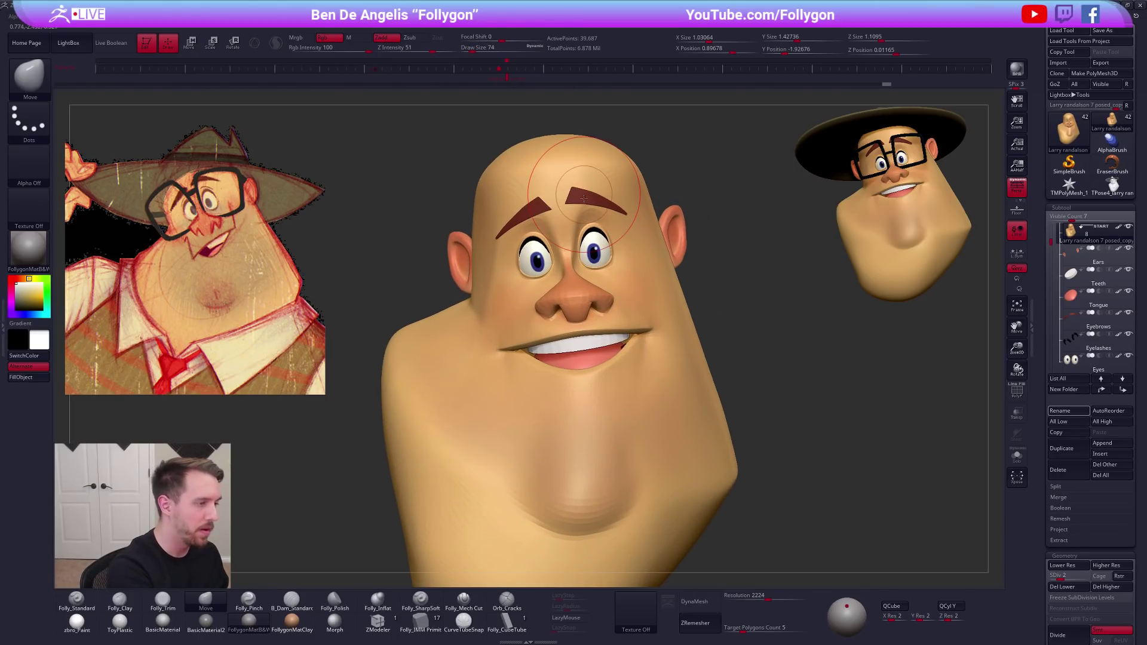
pyautogui.press('[')
pyautogui.press('[')
pyautogui.press('d')
pyautogui.press('d')
pyautogui.hotkey('alt', 's')
pyautogui.keyDown('ctrl'); pyautogui.moveTo(530, 210); pyautogui.dragTo(544, 224, button='right'); pyautogui.keyUp('ctrl')
pyautogui.press('space')
pyautogui.moveTo(544, 224); pyautogui.dragTo(549, 224)
# Lasso-mask the forehead and brow above one eye, soften the mask at subdivision level 2 and invert it
pyautogui.press('ctrl')
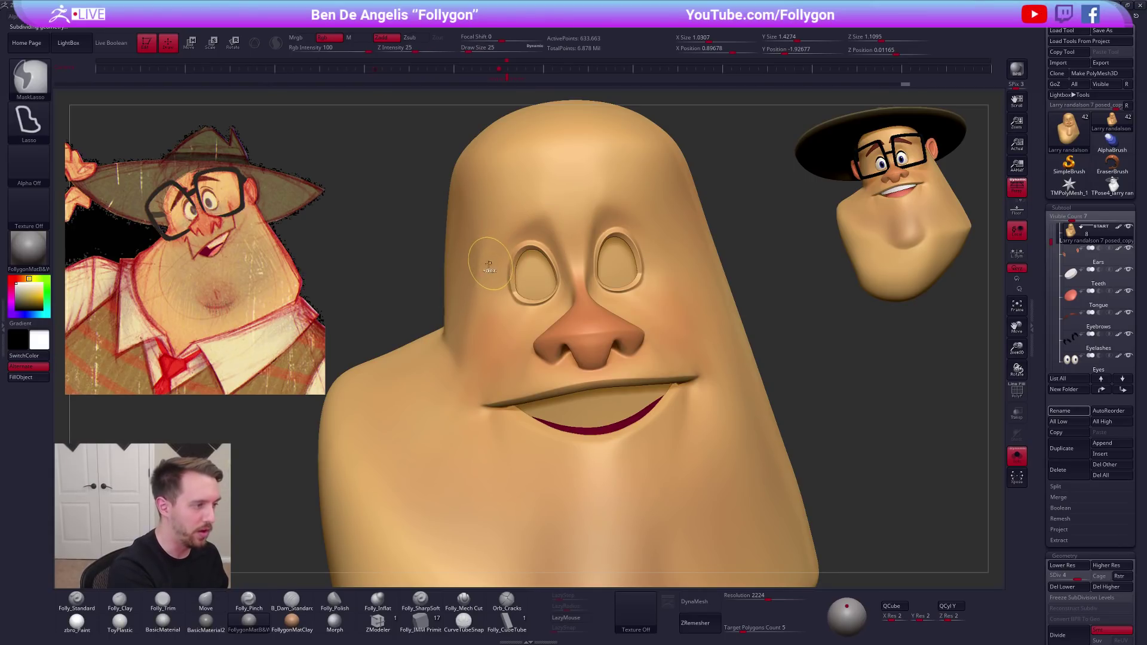
pyautogui.moveTo(631, 207)
pyautogui.keyDown('ctrl'); pyautogui.mouseDown()
pyautogui.moveTo(286, 263)
pyautogui.moveTo(311, 292)
pyautogui.mouseUp(); pyautogui.keyUp('ctrl')
pyautogui.hotkey('shift', 'd')
pyautogui.hotkey('shift', 'd')
pyautogui.keyDown('ctrl'); pyautogui.click(594, 235); pyautogui.keyUp('ctrl')
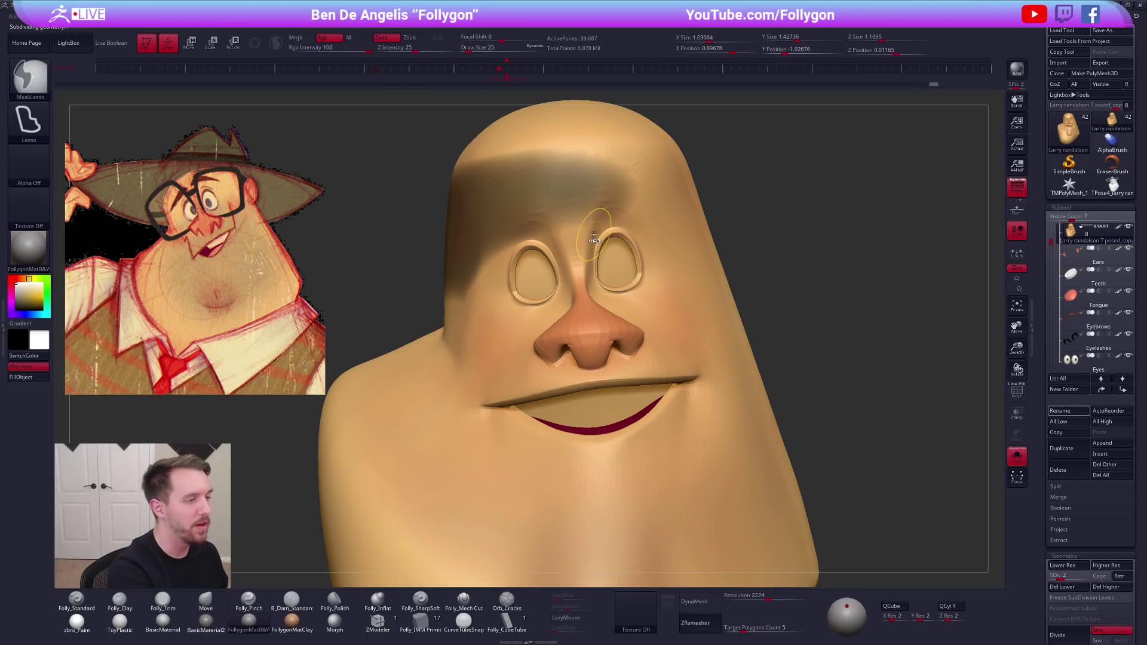
pyautogui.keyDown('ctrl'); pyautogui.click(759, 245); pyautogui.keyUp('ctrl')
pyautogui.keyDown('ctrl'); pyautogui.click(702, 270); pyautogui.keyUp('ctrl')
# Reshape the unmasked brow and forehead with the Move brush, checking from several angles, and clear the mask
pyautogui.press('space')
pyautogui.moveTo(524, 230); pyautogui.dragTo(527, 230)
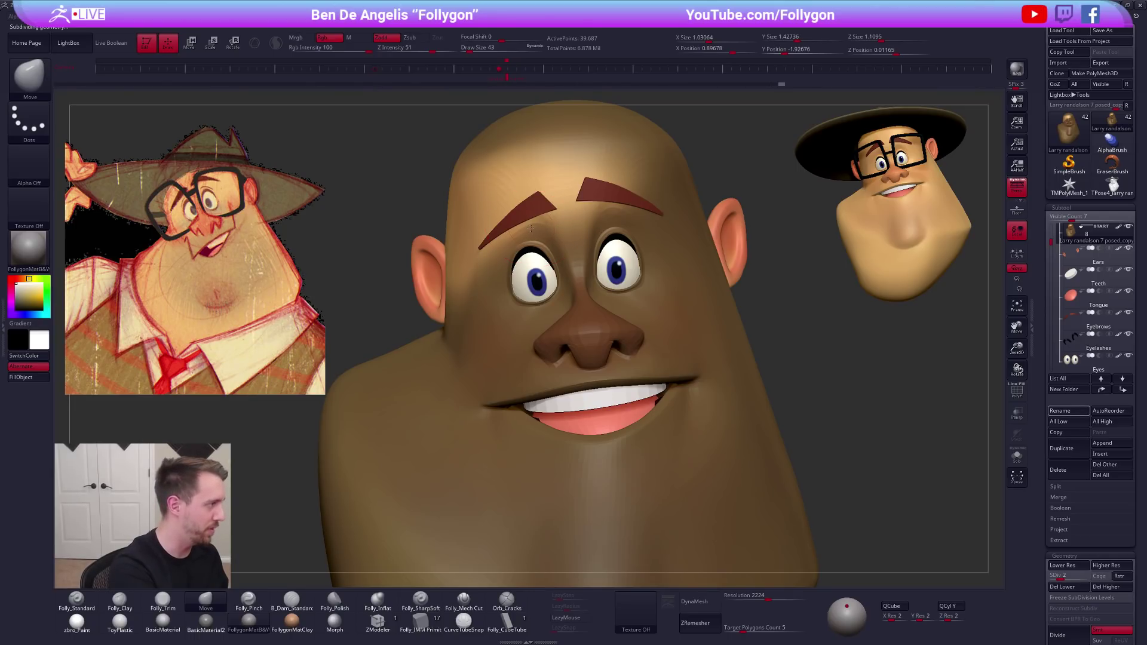
pyautogui.moveTo(536, 229); pyautogui.dragTo(574, 230, button='right')
pyautogui.press('space')
pyautogui.moveTo(559, 227); pyautogui.dragTo(553, 228)
pyautogui.moveTo(567, 229); pyautogui.dragTo(535, 229, button='right')
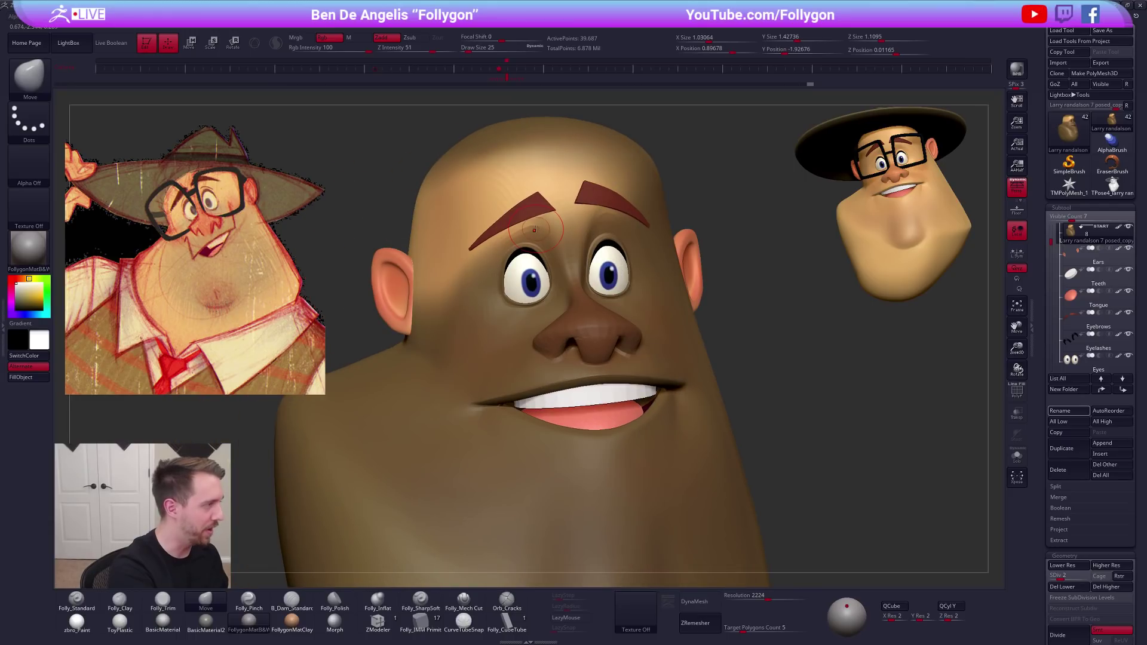
pyautogui.press('space')
pyautogui.moveTo(529, 226); pyautogui.dragTo(536, 227)
pyautogui.moveTo(553, 230); pyautogui.dragTo(531, 231, button='right')
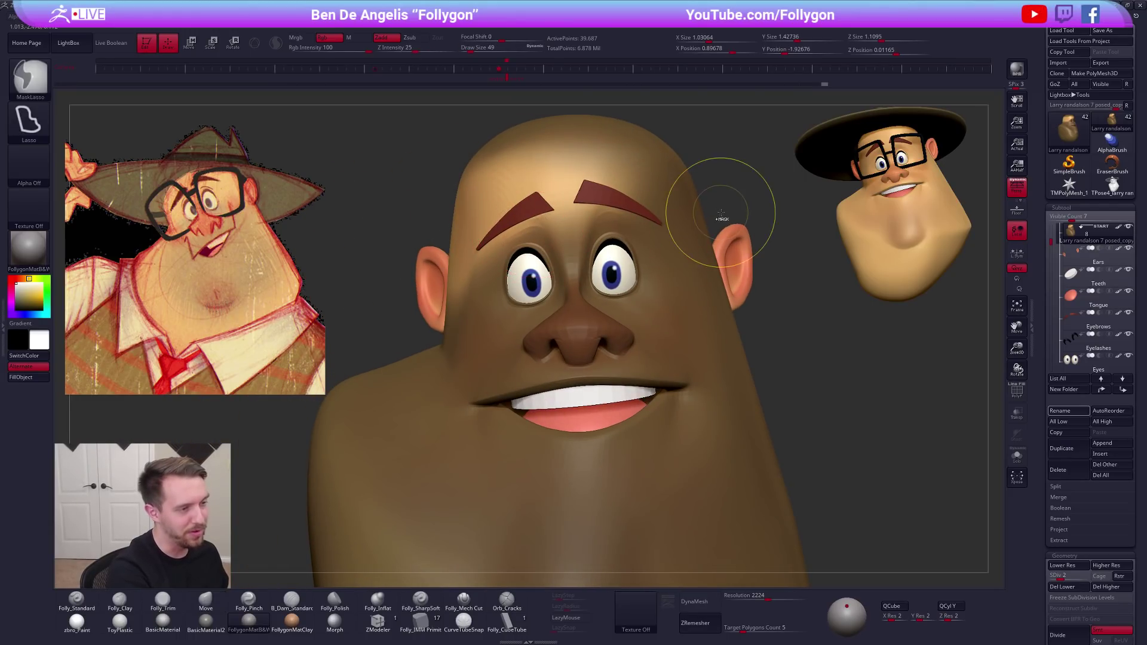
pyautogui.keyDown('alt'); pyautogui.moveTo(715, 217); pyautogui.dragTo(706, 223, button='right'); pyautogui.keyUp('alt')
pyautogui.keyDown('ctrl'); pyautogui.moveTo(729, 209); pyautogui.dragTo(740, 220); pyautogui.keyUp('ctrl')
# Isolate the head with its polyframe shown, mask the polygroups around both eyes and soften the mask
pyautogui.press('space')
pyautogui.moveTo(622, 228); pyautogui.dragTo(670, 239)
pyautogui.hotkey('shift', 'f')
pyautogui.hotkey('shift', 's')
pyautogui.press('w')
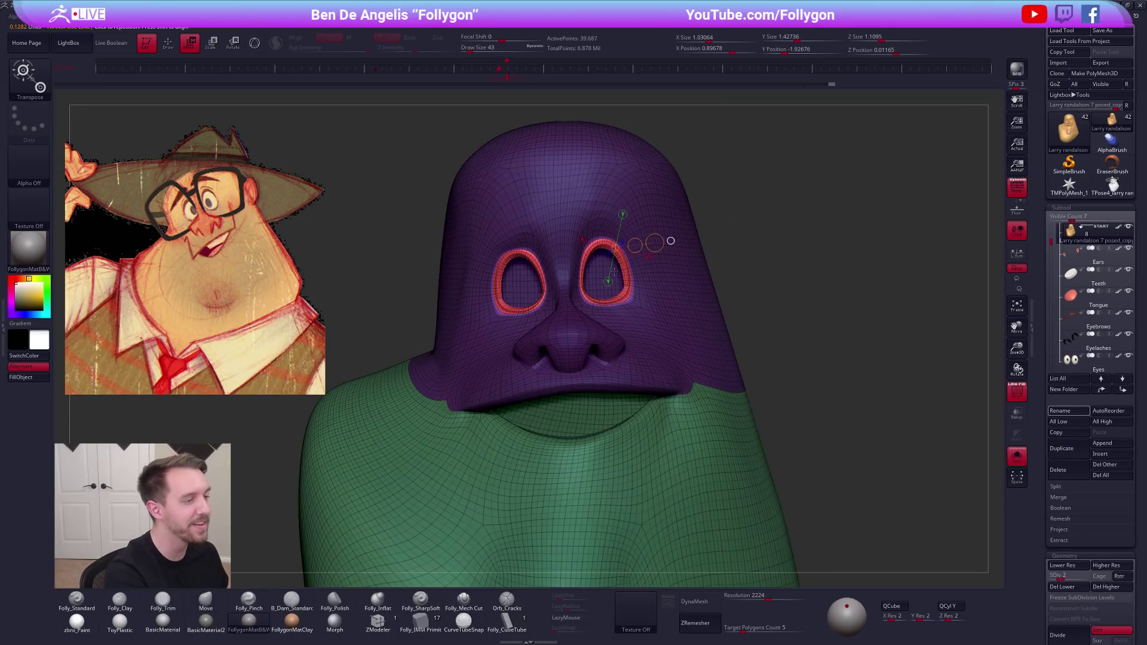
pyautogui.press('q')
pyautogui.hotkey('shift', 'f')
pyautogui.keyDown('ctrl'); pyautogui.click(664, 280); pyautogui.keyUp('ctrl')
pyautogui.keyDown('ctrl'); pyautogui.click(724, 271); pyautogui.keyUp('ctrl')
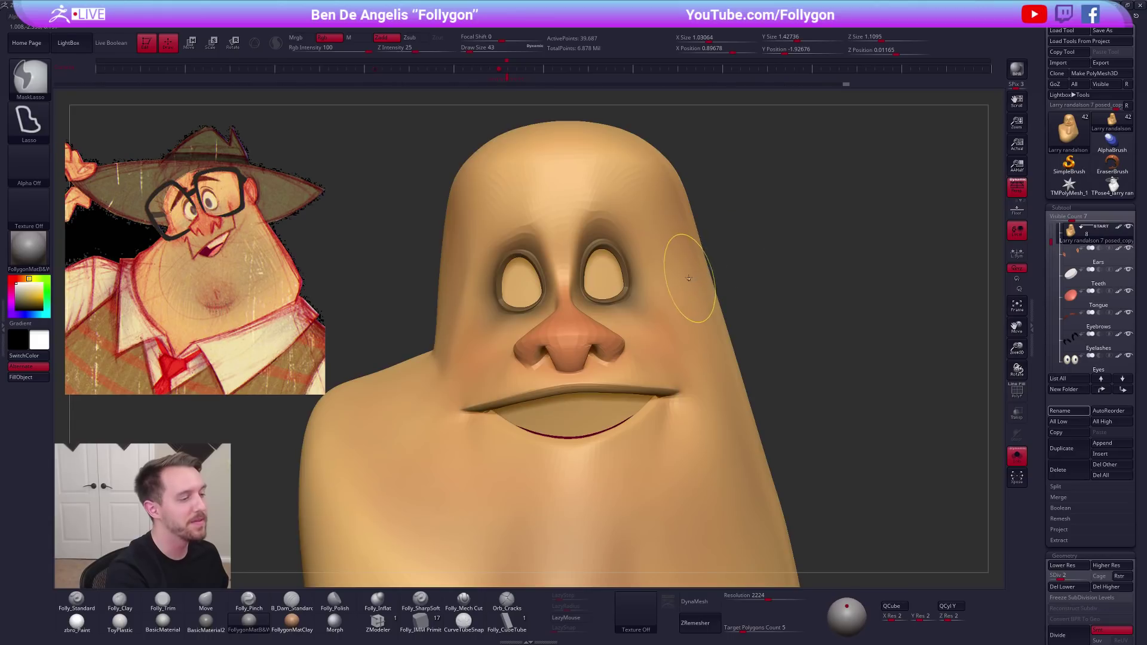
# Show the other subtools and adjust the skin around the masked eye rims with the Move brush at size 43
pyautogui.press('space')
pyautogui.moveTo(591, 222); pyautogui.dragTo(608, 220)
pyautogui.hotkey('shift', 's')
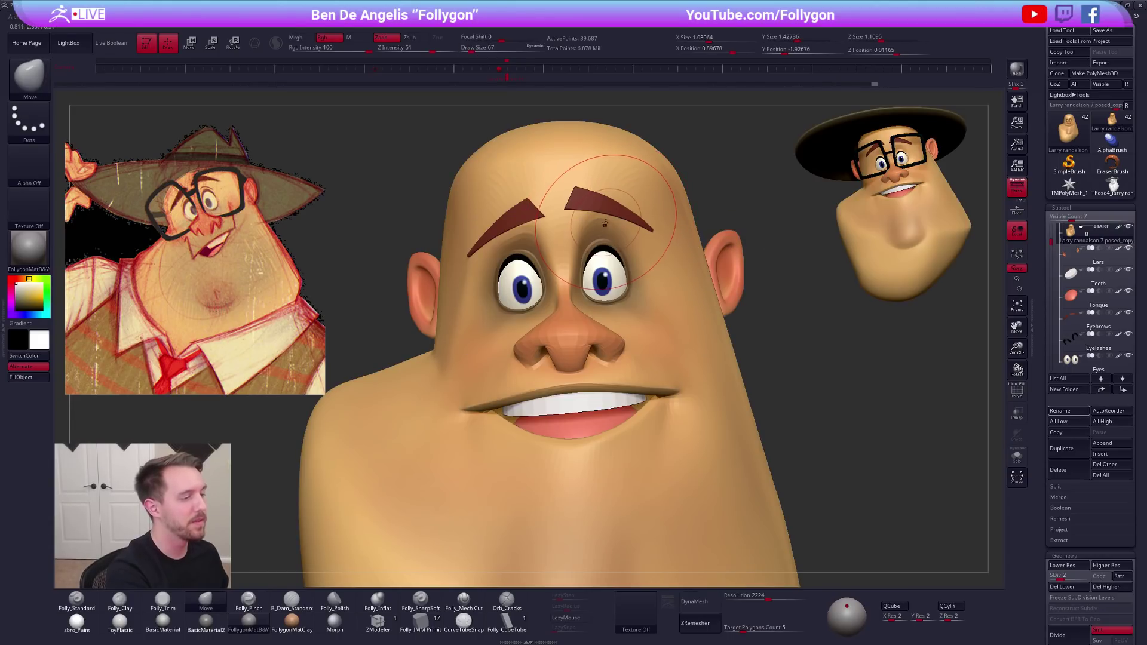
pyautogui.press('space')
pyautogui.moveTo(532, 263); pyautogui.dragTo(508, 263)
pyautogui.moveTo(483, 266); pyautogui.dragTo(504, 261, button='right')
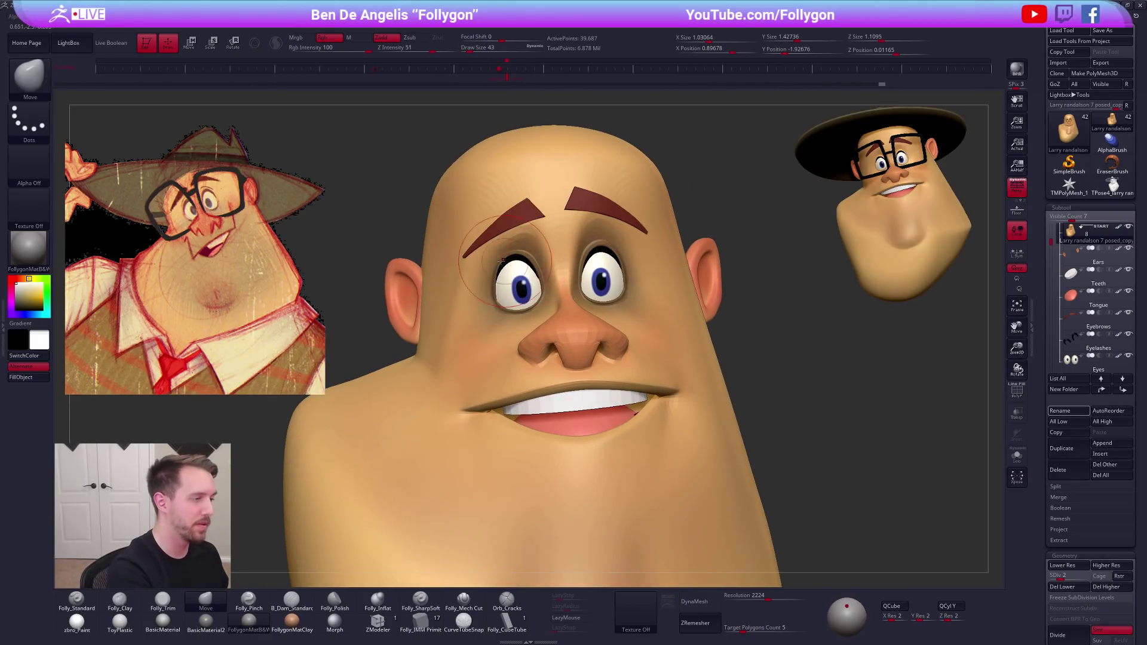
pyautogui.moveTo(614, 249); pyautogui.dragTo(609, 232, button='right')
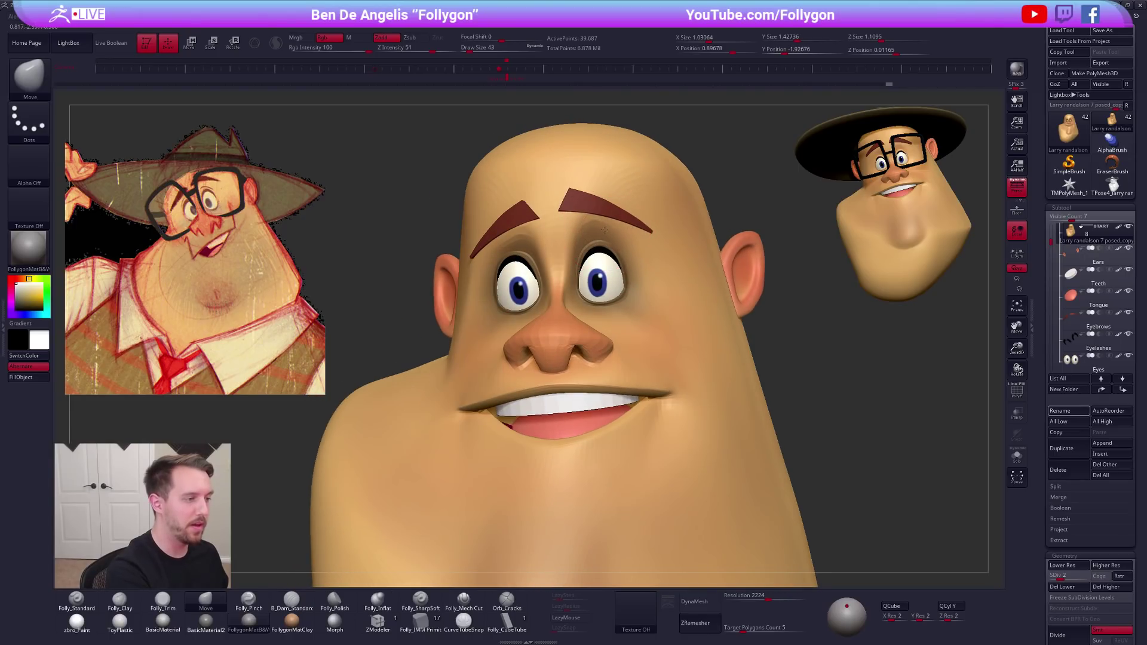
pyautogui.hotkey('shift', 'f')
pyautogui.hotkey('shift', 'f')
# Check the eye area from several angles, clear the mask and raise the head to subdivision level 5
pyautogui.moveTo(631, 259); pyautogui.dragTo(501, 263, button='right')
pyautogui.press('space')
pyautogui.moveTo(645, 257); pyautogui.dragTo(642, 256)
pyautogui.moveTo(521, 258); pyautogui.dragTo(749, 190, button='right')
pyautogui.press('d')
pyautogui.press('d')
pyautogui.press('d')
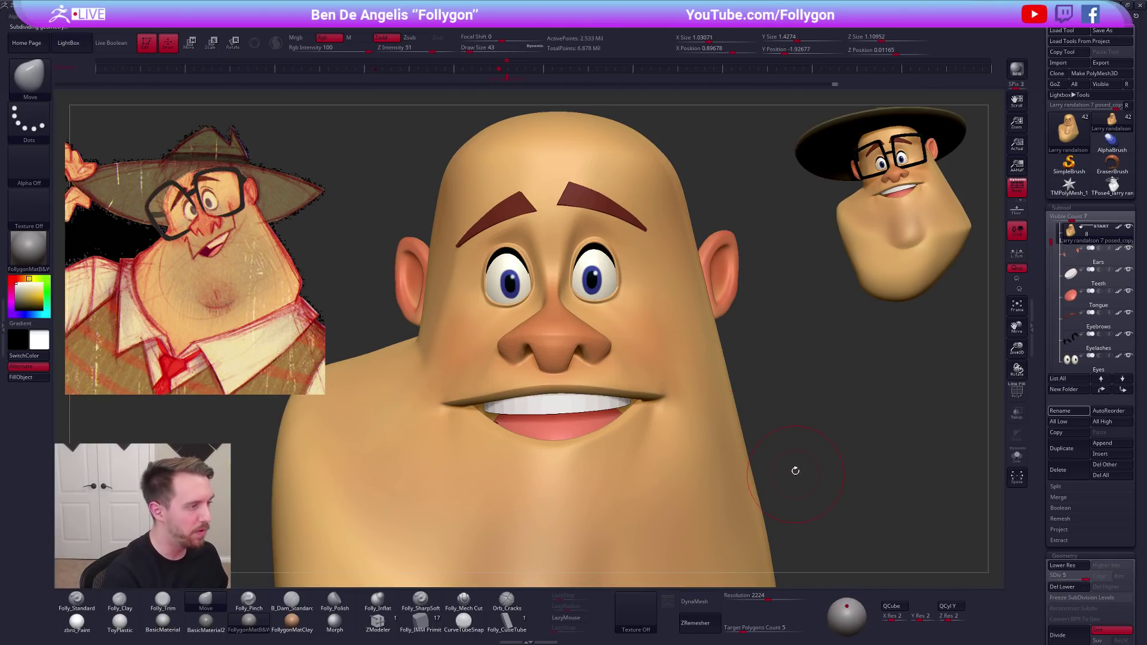
# Isolate the head, choose the Folly_Pinch brush at size 21, and smooth the brow above the eye at subdivision level 4
pyautogui.press('space')
pyautogui.moveTo(559, 267); pyautogui.dragTo(546, 267)
pyautogui.hotkey('shift', 's')
pyautogui.keyDown('ctrl'); pyautogui.moveTo(499, 227); pyautogui.dragTo(478, 238, button='right'); pyautogui.keyUp('ctrl')
pyautogui.press('5')
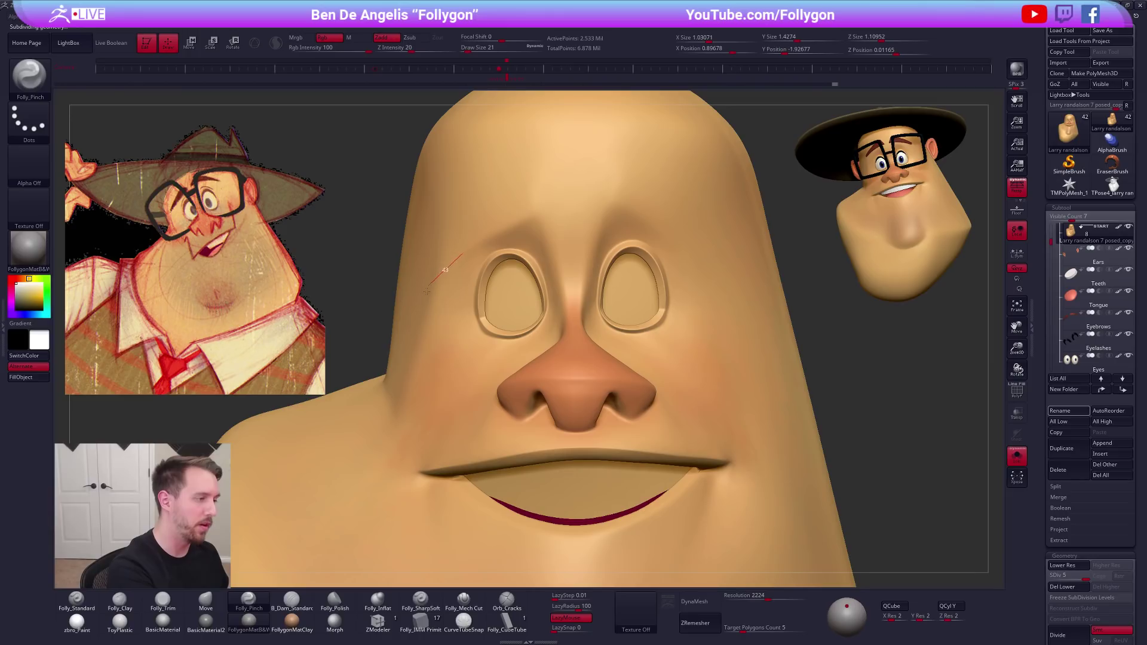
pyautogui.moveTo(453, 284)
pyautogui.mouseDown(button='right')
pyautogui.moveTo(508, 272)
pyautogui.moveTo(532, 206)
pyautogui.moveTo(542, 212)
pyautogui.mouseUp(button='right')
pyautogui.hotkey('shift', 'd')
pyautogui.keyDown('shift'); pyautogui.moveTo(518, 207); pyautogui.dragTo(526, 219); pyautogui.keyUp('shift')
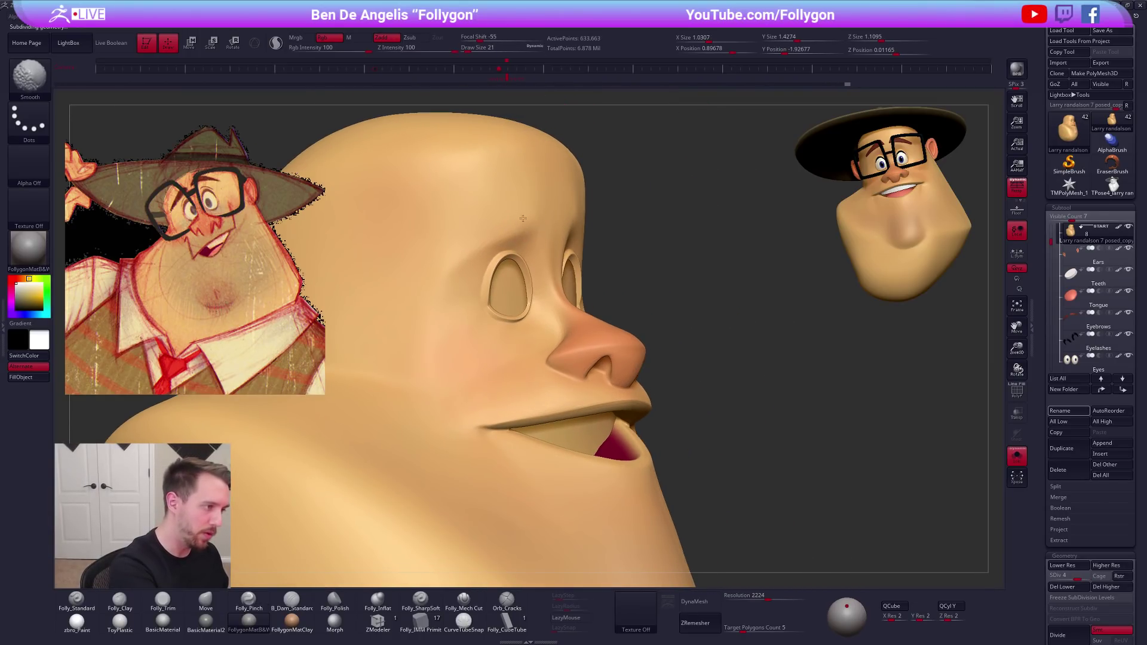
# Pinch the brow ridge above the eyes with Folly_Pinch and check the surface flow in the polyframe
pyautogui.moveTo(510, 213)
pyautogui.mouseDown(button='right')
pyautogui.moveTo(520, 192)
pyautogui.moveTo(518, 217)
pyautogui.moveTo(556, 228)
pyautogui.moveTo(537, 238)
pyautogui.mouseUp(button='right')
pyautogui.moveTo(459, 287); pyautogui.dragTo(480, 268)
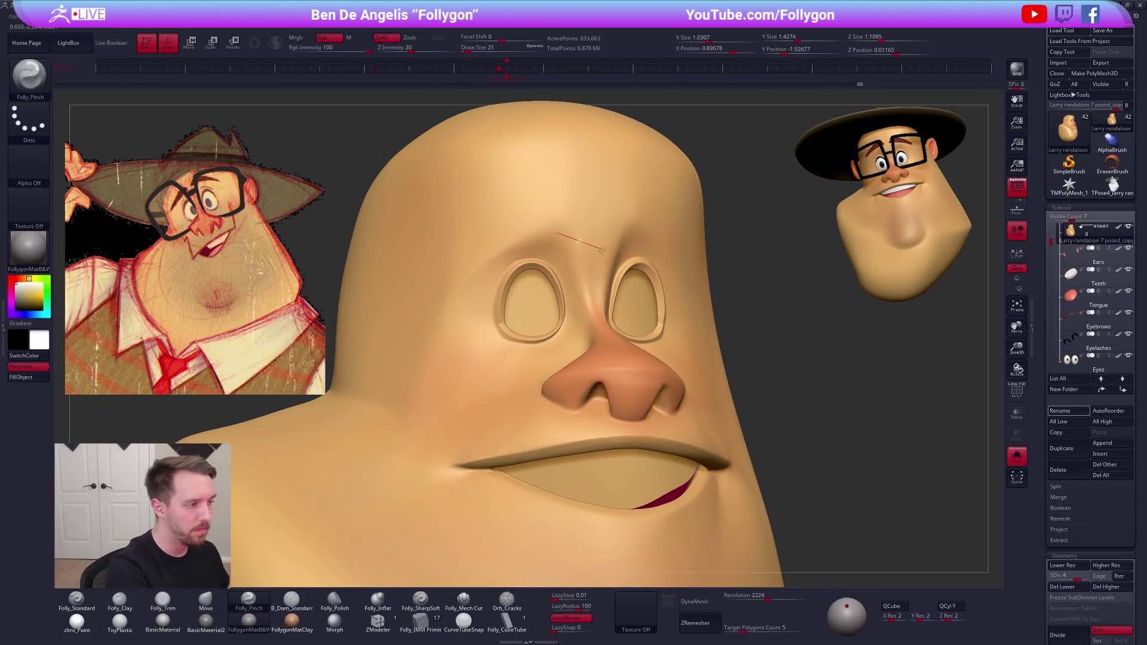
pyautogui.moveTo(595, 310); pyautogui.dragTo(580, 245, button='right')
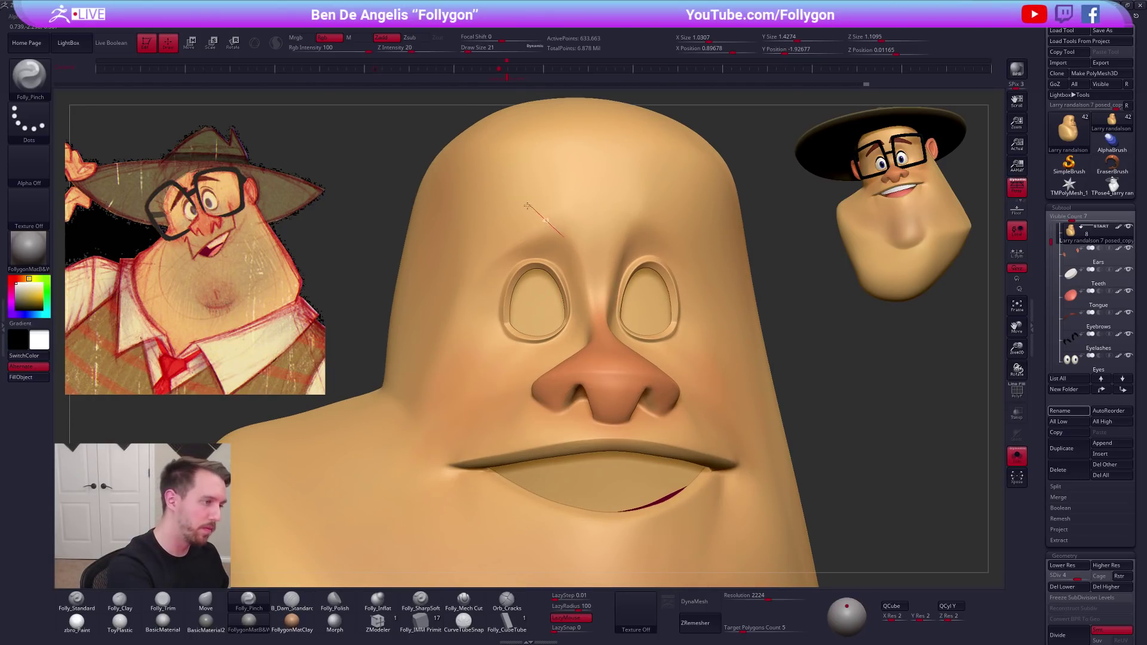
pyautogui.moveTo(502, 270); pyautogui.dragTo(561, 234, button='right')
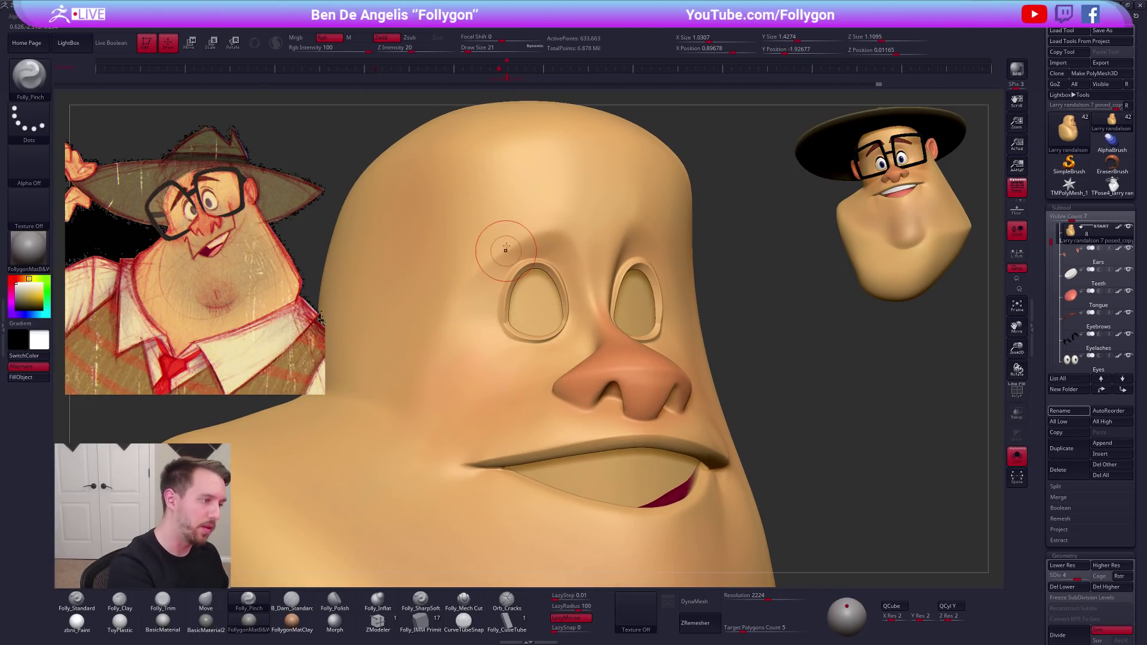
pyautogui.moveTo(468, 262)
pyautogui.mouseDown(button='right')
pyautogui.moveTo(548, 203)
pyautogui.moveTo(614, 225)
pyautogui.mouseUp(button='right')
pyautogui.press('shift')
pyautogui.hotkey('shift', 'f')
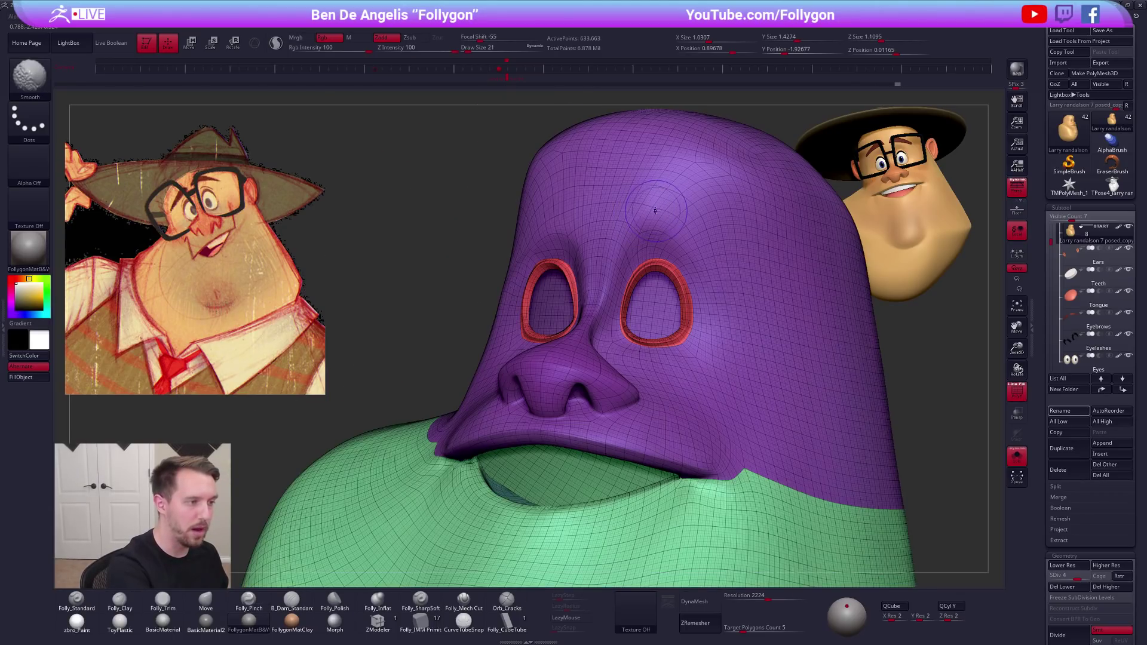
pyautogui.hotkey('shift', 'f')
pyautogui.moveTo(783, 443); pyautogui.dragTo(632, 353, button='right')
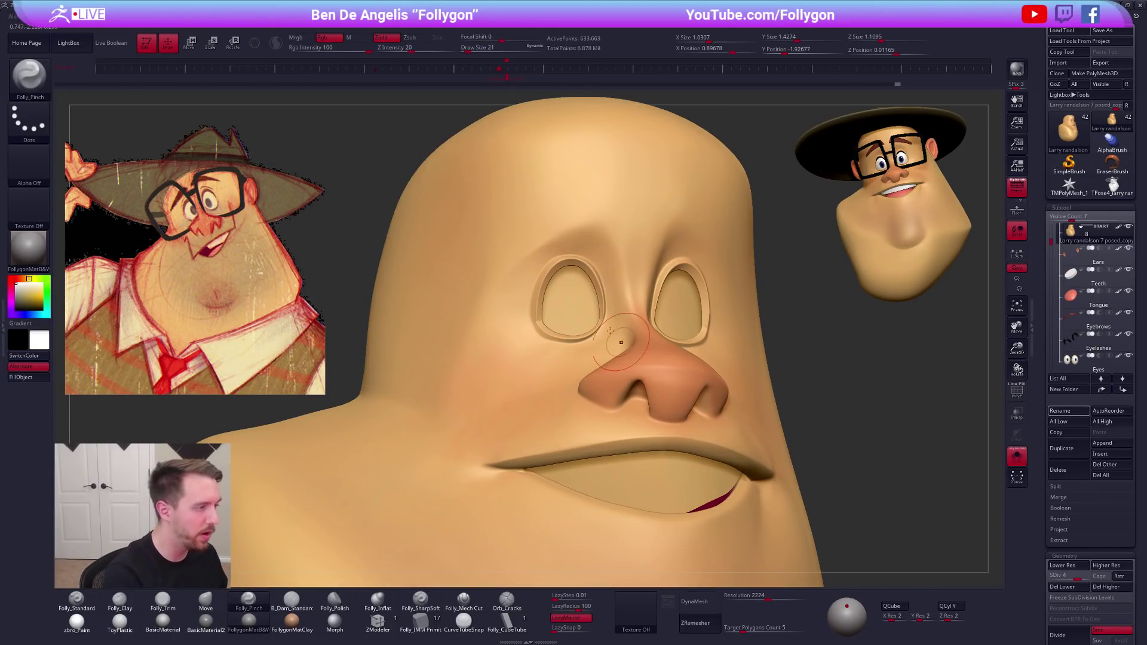
# Smooth the brow area at subdivision level 3 with a size 12 brush and inspect its polyframe
pyautogui.keyDown('ctrl'); pyautogui.moveTo(524, 239); pyautogui.dragTo(531, 246, button='right'); pyautogui.keyUp('ctrl')
pyautogui.press('space')
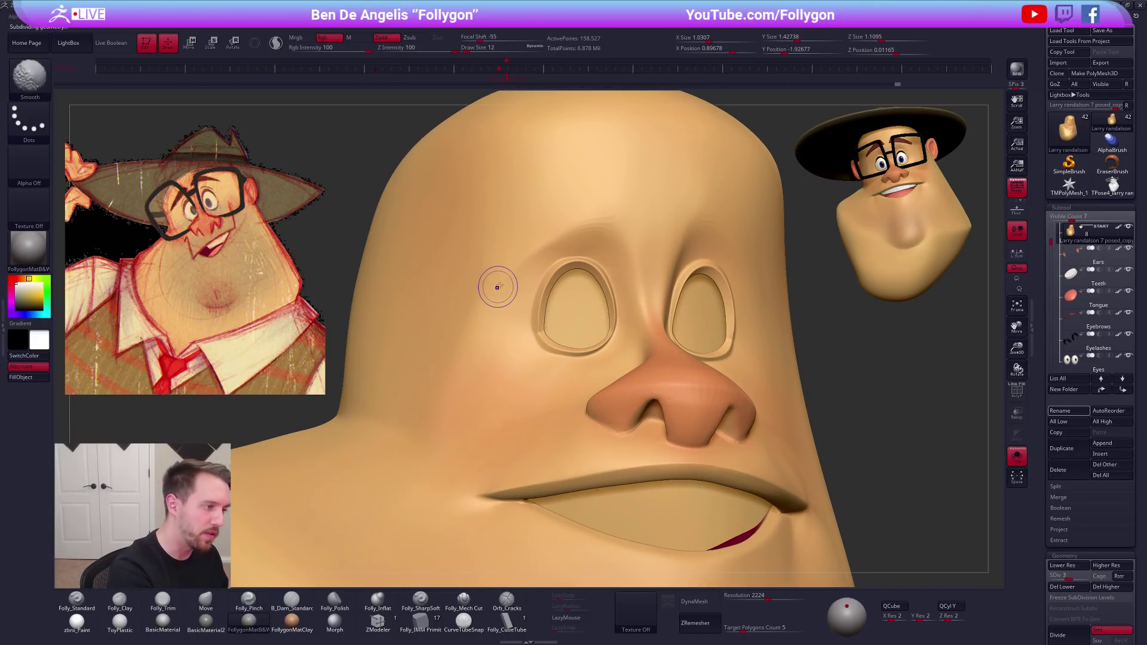
pyautogui.hotkey('shift', 'd')
pyautogui.hotkey('shift', 'f')
pyautogui.hotkey('shift', 'f')
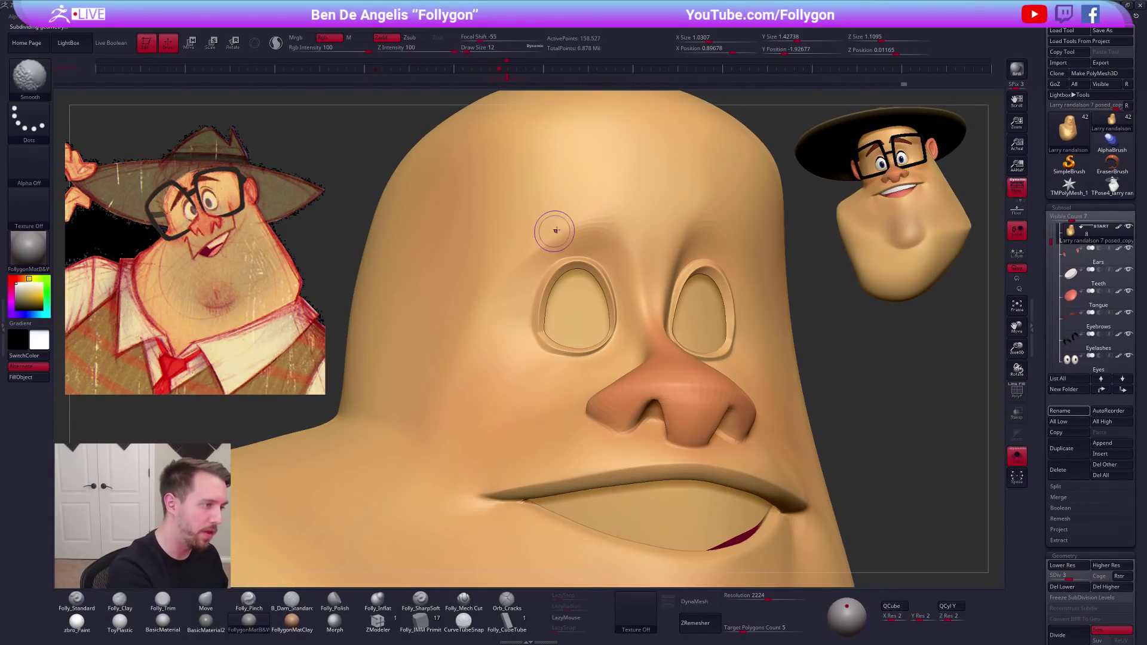
pyautogui.hotkey('shift', 'f')
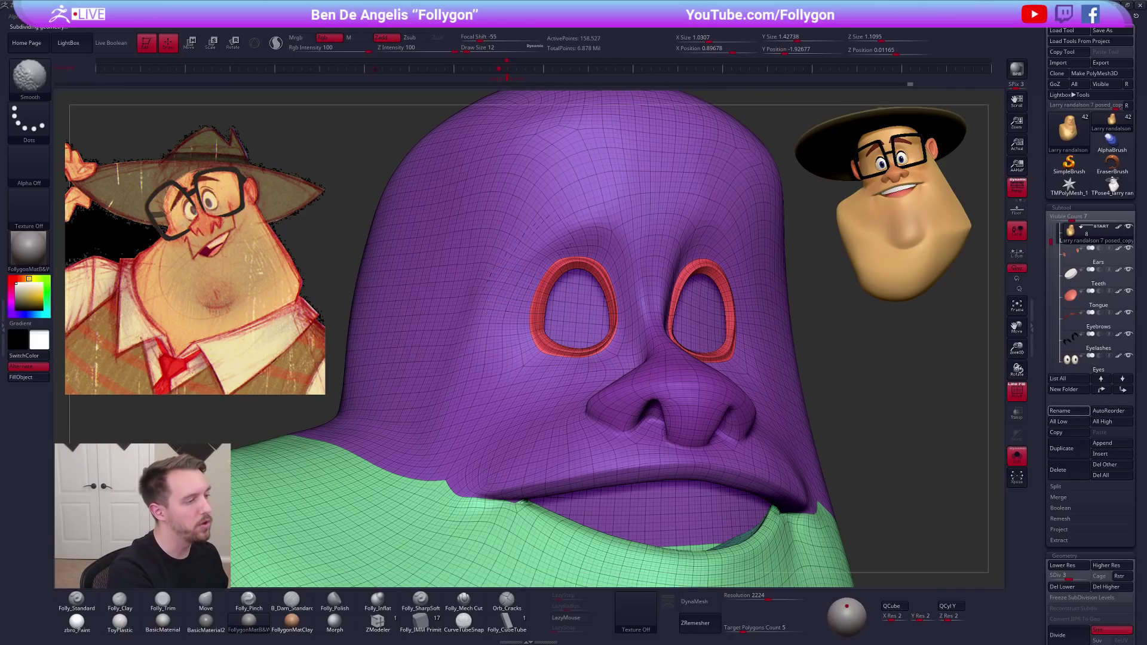
pyautogui.hotkey('shift', 'f')
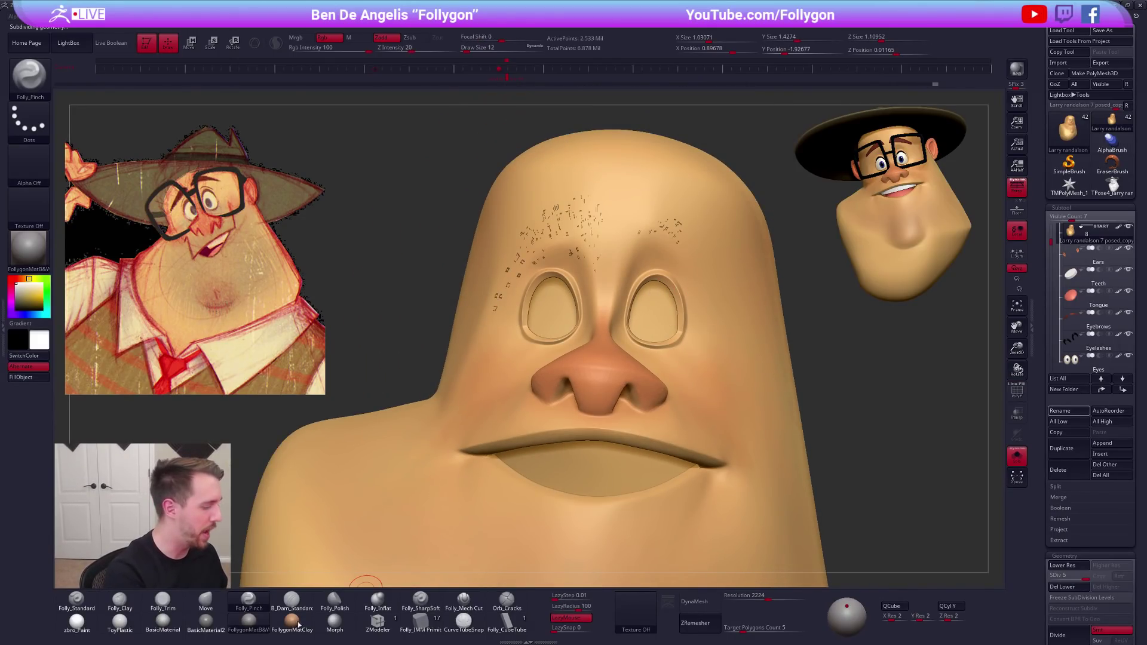
# Apply the zbro_Paint material and view the whole face with the eyes, brows and teeth shown
pyautogui.click(84, 624)
pyautogui.press('space')
pyautogui.click(659, 239)
pyautogui.moveTo(658, 238)
pyautogui.mouseDown(button='right')
pyautogui.moveTo(641, 261)
pyautogui.moveTo(652, 267)
pyautogui.mouseUp(button='right')
pyautogui.keyDown('shift'); pyautogui.moveTo(701, 294); pyautogui.dragTo(716, 343, button='right'); pyautogui.keyUp('shift')
pyautogui.moveTo(829, 471); pyautogui.dragTo(741, 447, button='right')
# Work on the nose bridge between the eyes with the Folly_Clay brush at size 21 on subdivision level 3
pyautogui.keyDown('ctrl'); pyautogui.moveTo(531, 299); pyautogui.dragTo(554, 323, button='right'); pyautogui.keyUp('ctrl')
pyautogui.press('space')
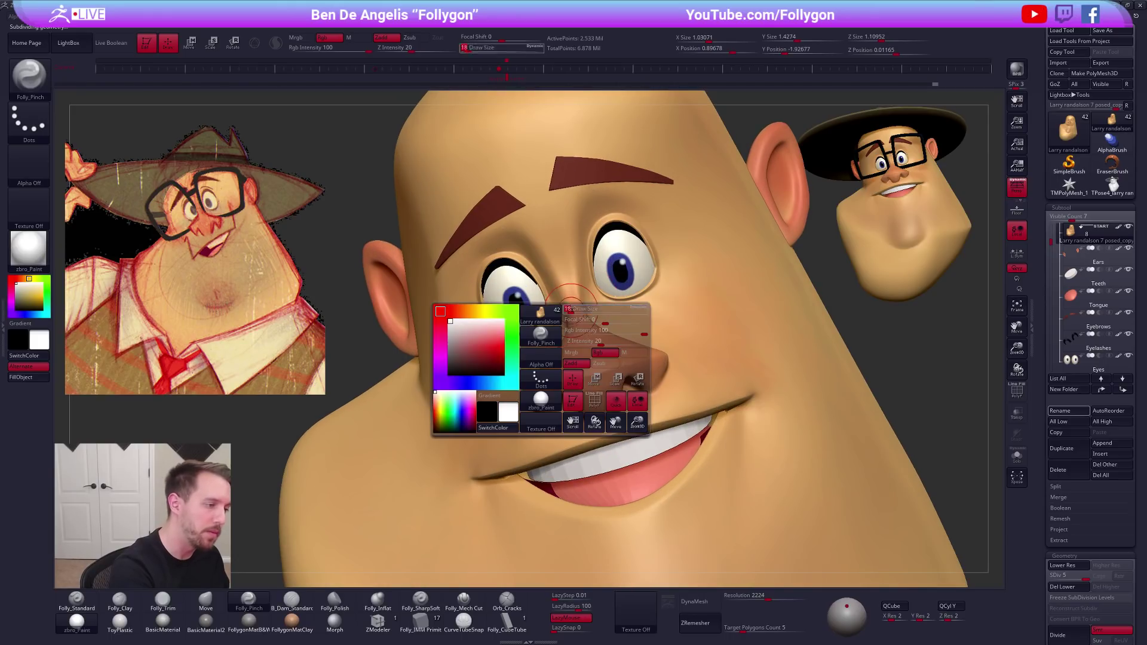
pyautogui.click(569, 310)
pyautogui.hotkey('shift', 'd')
pyautogui.hotkey('shift', 'd')
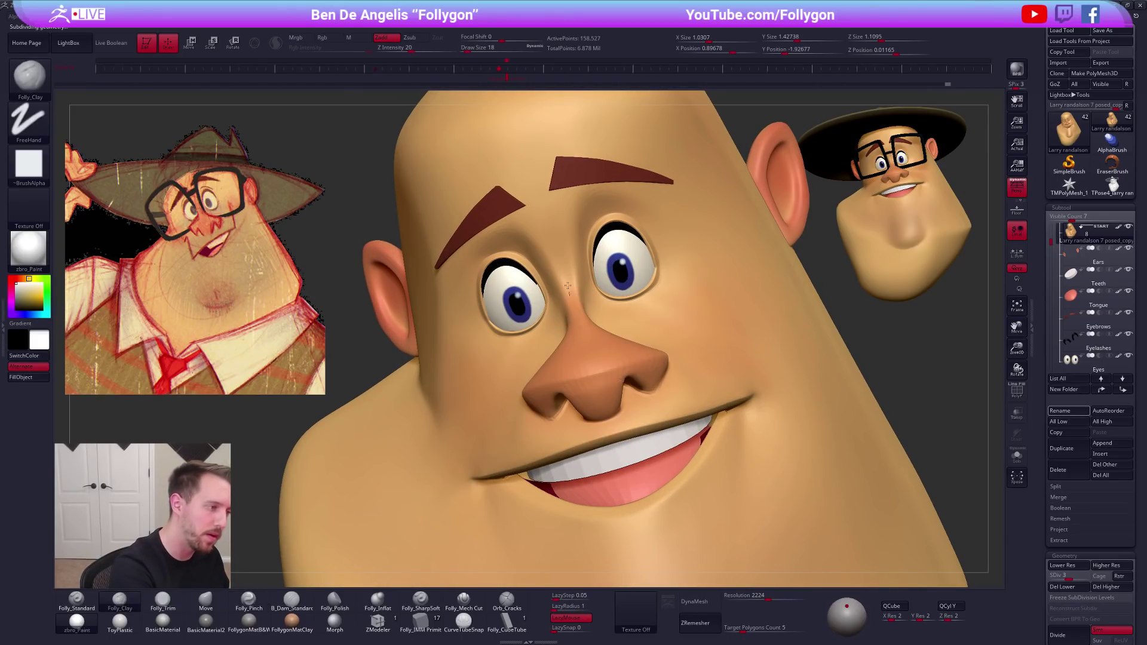
pyautogui.press('shift')
pyautogui.press('space')
pyautogui.click(573, 302)
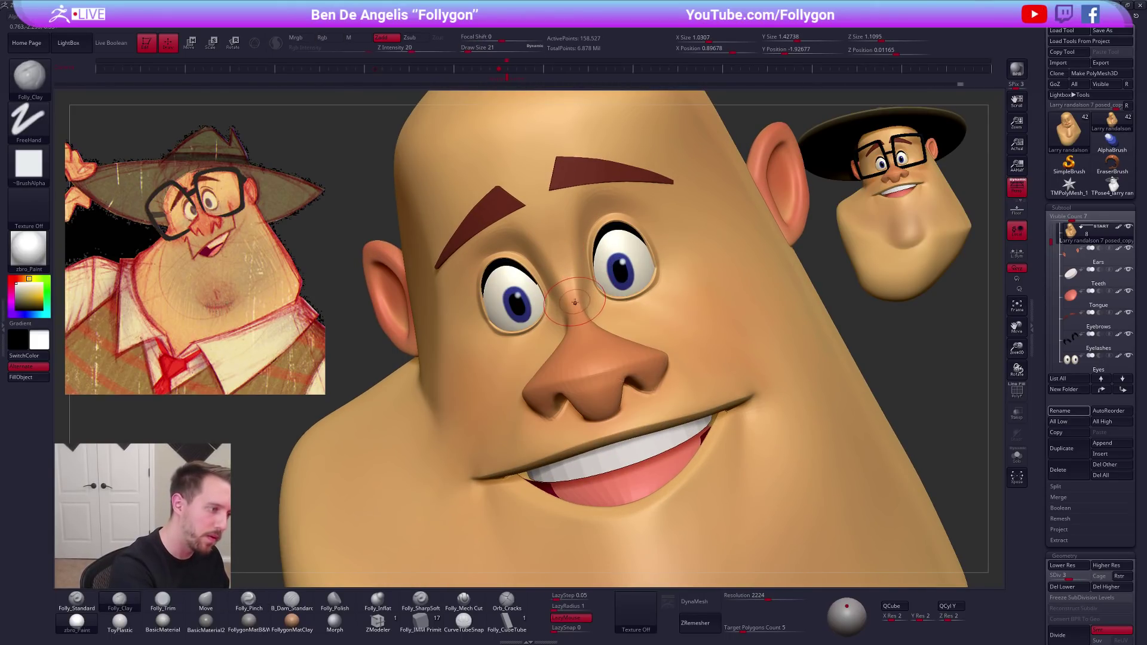
pyautogui.moveTo(576, 302); pyautogui.dragTo(560, 295, button='right')
# Switch to the Move brush and lower the head to subdivision level 2 for broad nose changes
pyautogui.press('b')
pyautogui.press('m')
pyautogui.press('v')
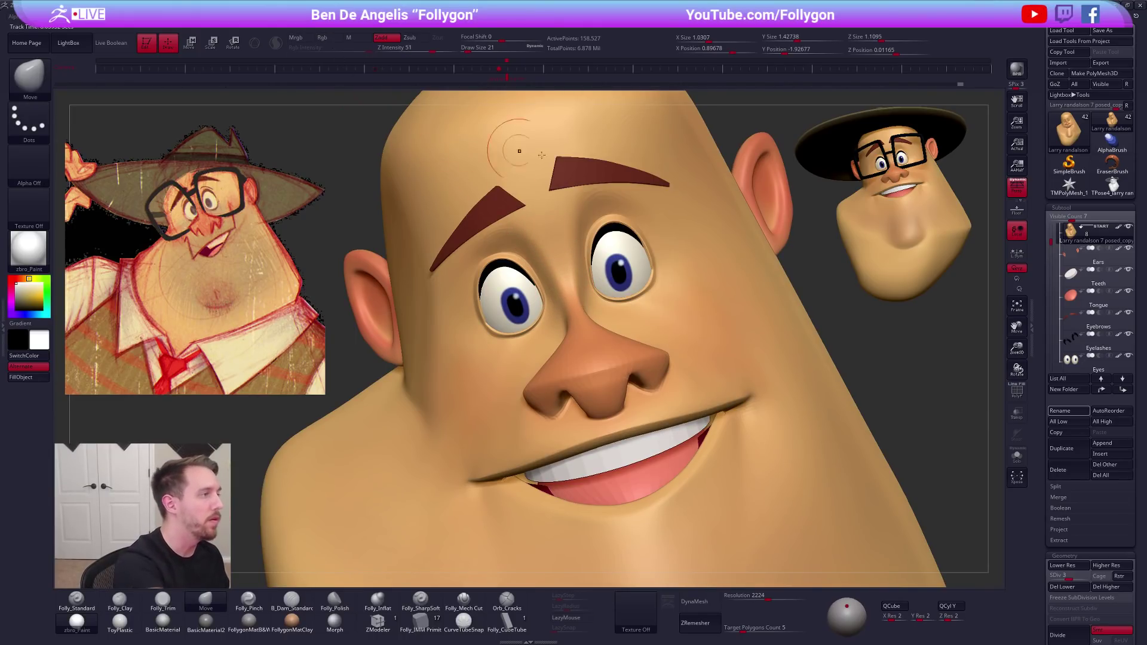
pyautogui.press('shift')
pyautogui.press('space')
pyautogui.click(762, 268)
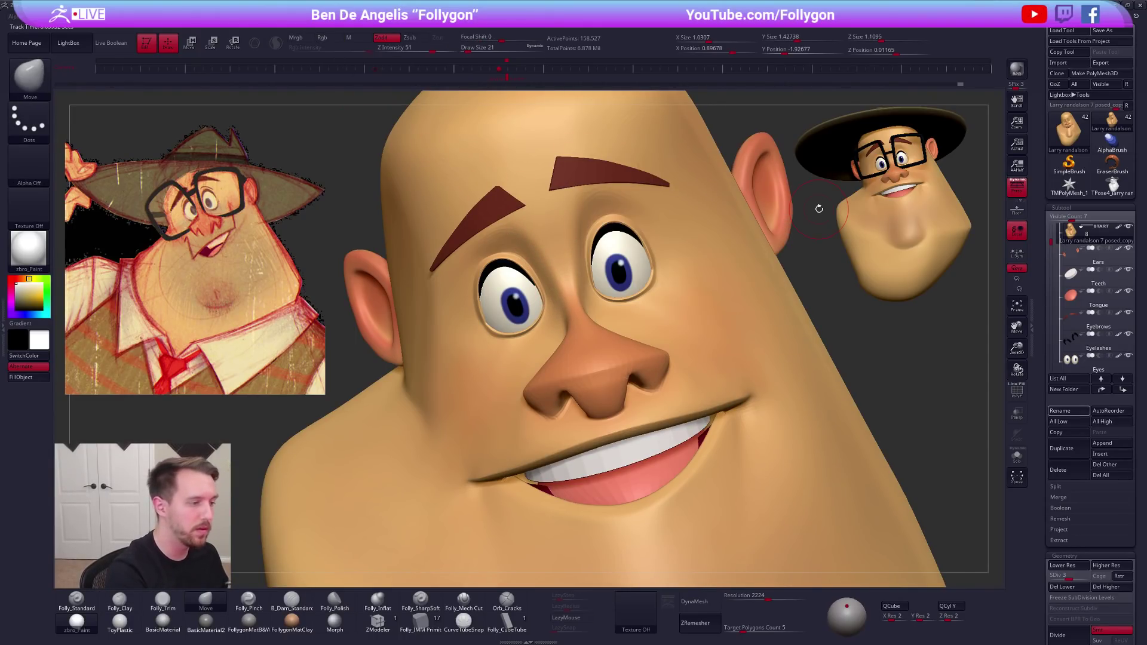
pyautogui.hotkey('shift', 'd')
pyautogui.press('space')
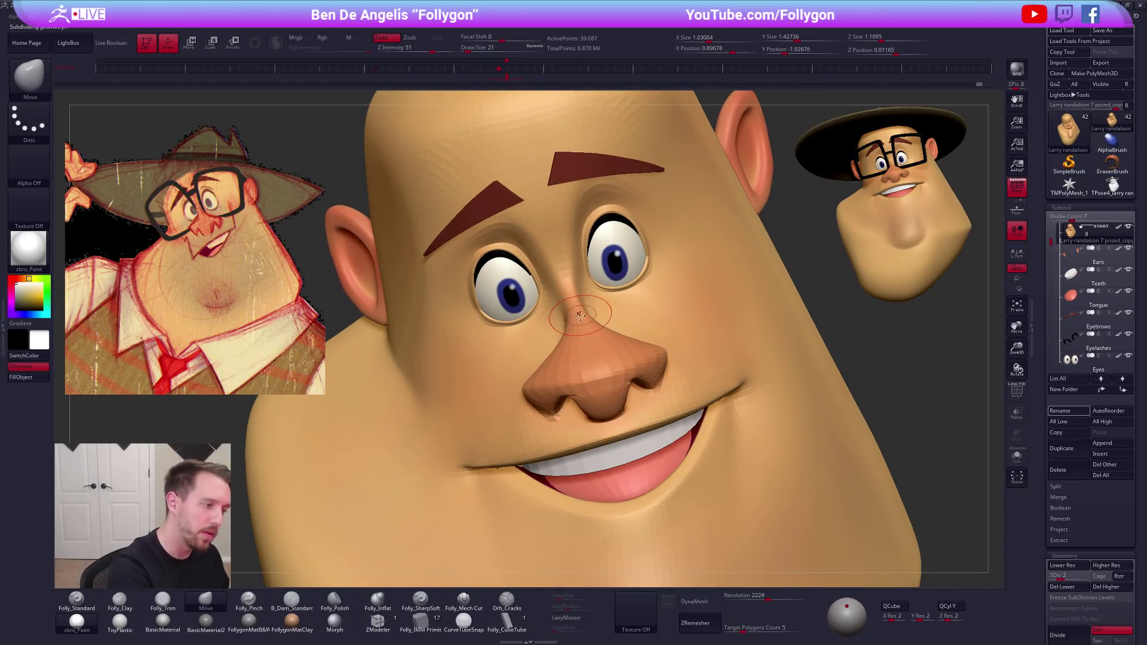
# Adjust the shape of the nose bridge with the Move brush, checking it from the front and side
pyautogui.press('space')
pyautogui.moveTo(571, 315); pyautogui.dragTo(598, 333)
pyautogui.click(599, 327)
pyautogui.moveTo(627, 325); pyautogui.dragTo(594, 302, button='right')
pyautogui.moveTo(687, 304)
pyautogui.mouseDown(button='right')
pyautogui.moveTo(612, 319)
pyautogui.moveTo(610, 213)
pyautogui.mouseUp(button='right')
# Smooth the nose bridge and switch to the Folly_Trim brush at size 18 on subdivision level 4
pyautogui.press('d')
pyautogui.moveTo(606, 306)
pyautogui.keyDown('shift'); pyautogui.mouseDown()
pyautogui.moveTo(601, 280)
pyautogui.moveTo(605, 310)
pyautogui.mouseUp(); pyautogui.keyUp('shift')
pyautogui.press('3')
pyautogui.moveTo(607, 311)
pyautogui.mouseDown(button='right')
pyautogui.moveTo(638, 300)
pyautogui.moveTo(639, 284)
pyautogui.mouseUp(button='right')
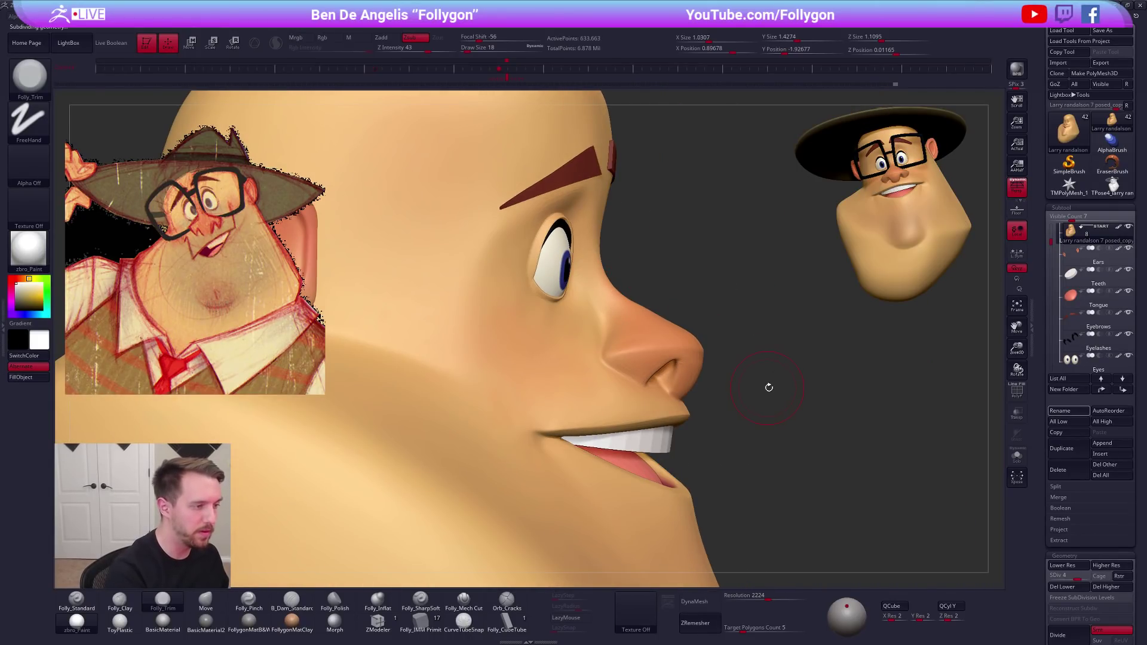
# Lower the head to subdivision level 1 and check its side profile with perspective turned off
pyautogui.hotkey('shift', 'd')
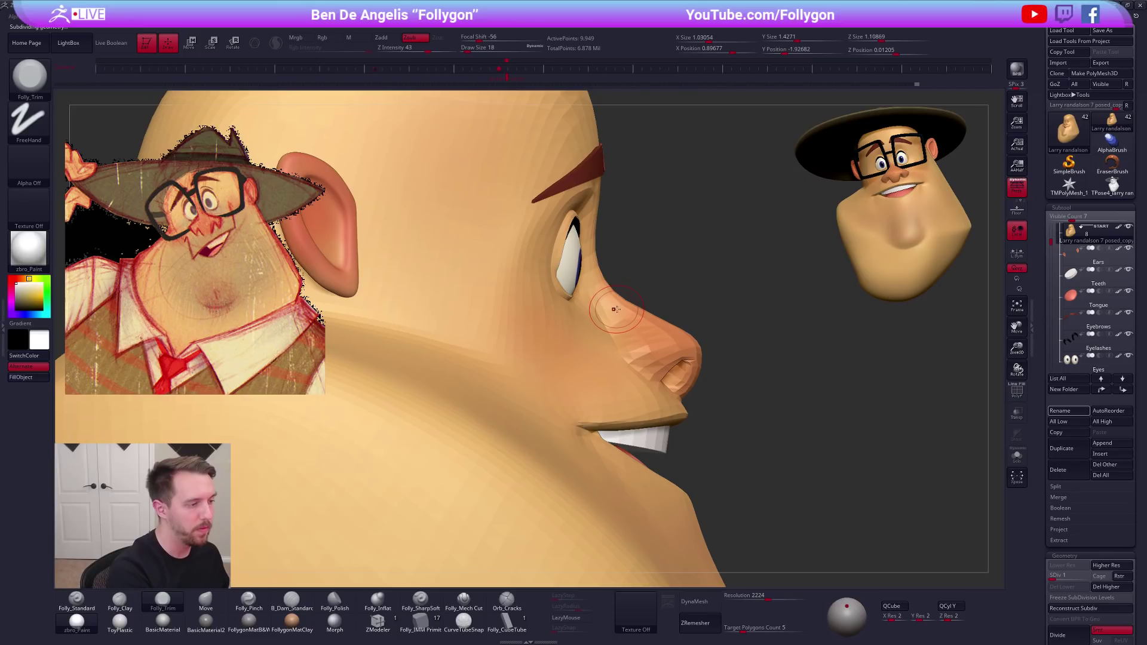
pyautogui.hotkey('alt', 's')
pyautogui.click(1017, 196)
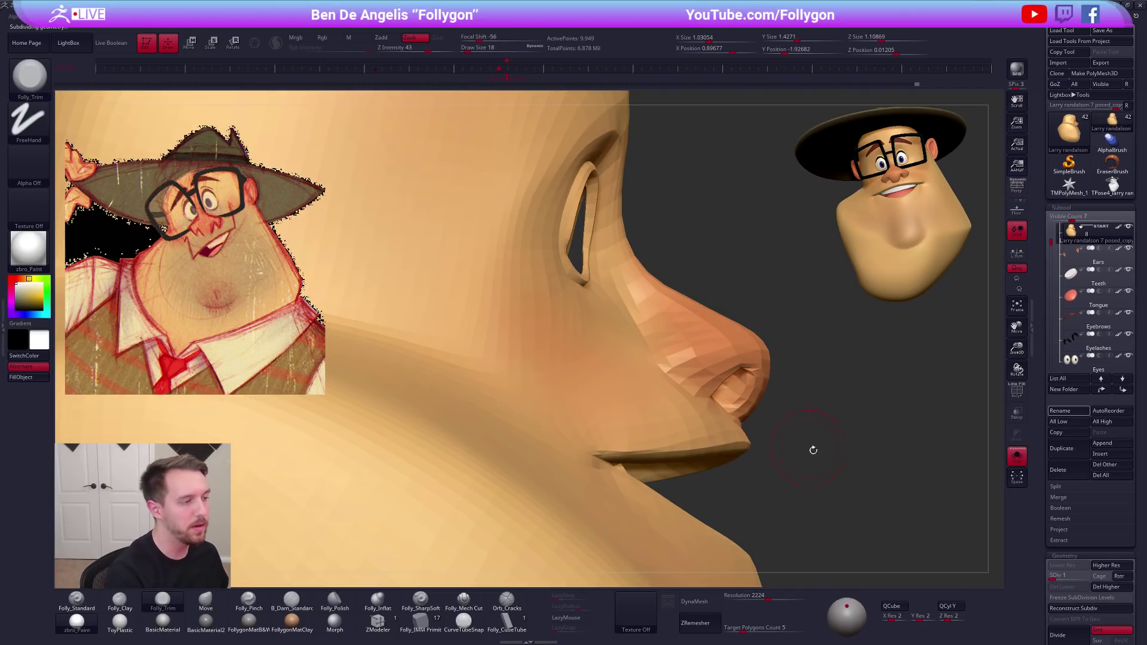
pyautogui.moveTo(822, 447)
pyautogui.keyDown('alt'); pyautogui.mouseDown()
pyautogui.moveTo(798, 447)
pyautogui.moveTo(797, 462)
pyautogui.moveTo(814, 466)
pyautogui.mouseUp(); pyautogui.keyUp('alt')
pyautogui.hotkey('alt', 's')
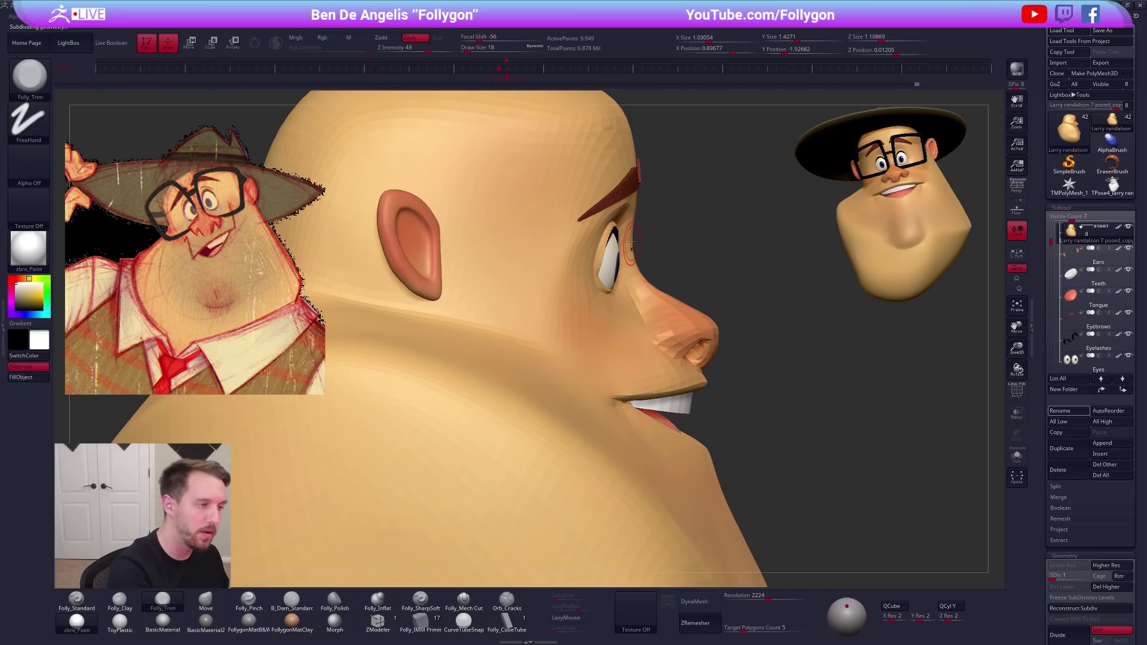
# Isolate the nose bridge with an inverted lasso mask and reposition it with Transpose Move
pyautogui.keyDown('ctrl'); pyautogui.moveTo(637, 303); pyautogui.dragTo(675, 225); pyautogui.keyUp('ctrl')
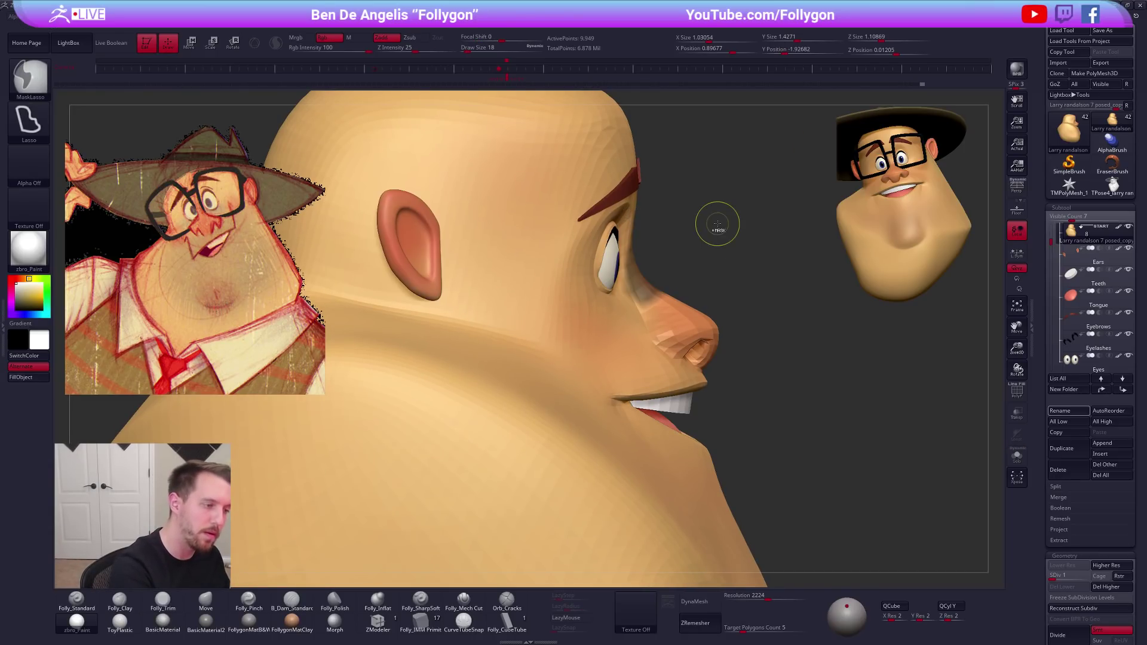
pyautogui.keyDown('ctrl'); pyautogui.click(699, 281); pyautogui.keyUp('ctrl')
pyautogui.press('w')
pyautogui.moveTo(624, 281); pyautogui.dragTo(701, 284)
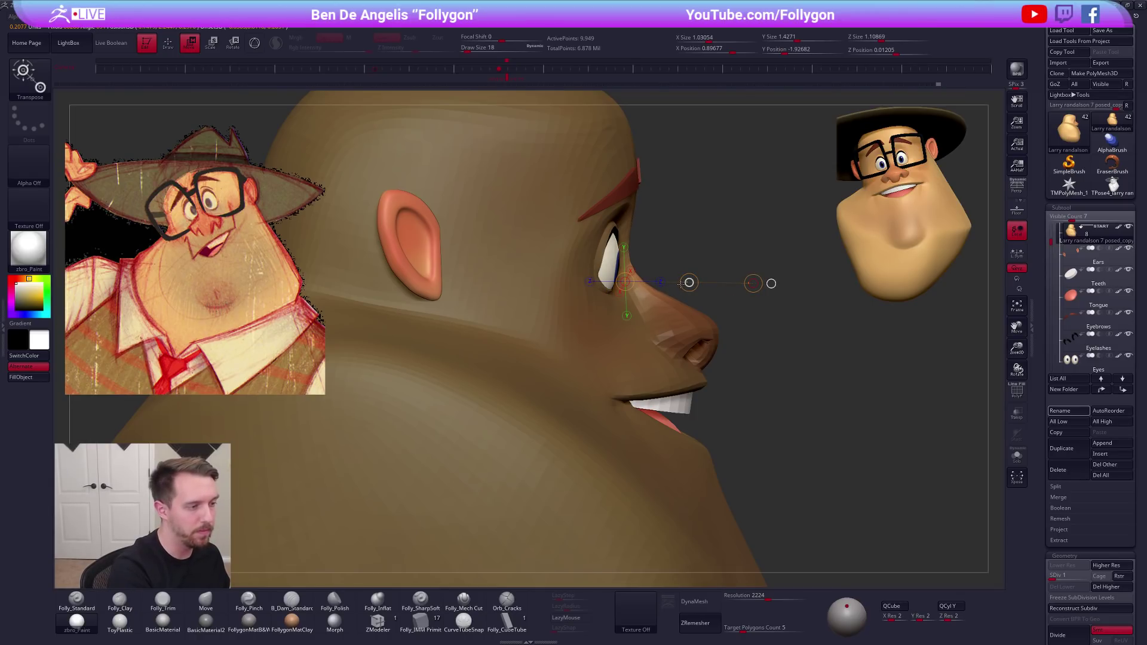
pyautogui.press('q')
# Clear the mask and refine the nose bridge from the front with the Move brush, on subdivision level 2
pyautogui.moveTo(780, 402)
pyautogui.mouseDown(button='right')
pyautogui.moveTo(730, 408)
pyautogui.moveTo(796, 412)
pyautogui.moveTo(615, 304)
pyautogui.mouseUp(button='right')
pyautogui.moveTo(859, 467); pyautogui.dragTo(813, 470, button='right')
pyautogui.moveTo(788, 488); pyautogui.dragTo(694, 379)
pyautogui.moveTo(675, 335)
pyautogui.mouseDown()
pyautogui.moveTo(784, 328)
pyautogui.moveTo(633, 334)
pyautogui.mouseUp()
pyautogui.moveTo(580, 276)
pyautogui.mouseDown(button='right')
pyautogui.moveTo(633, 268)
pyautogui.moveTo(602, 268)
pyautogui.mouseUp(button='right')
pyautogui.press('d')
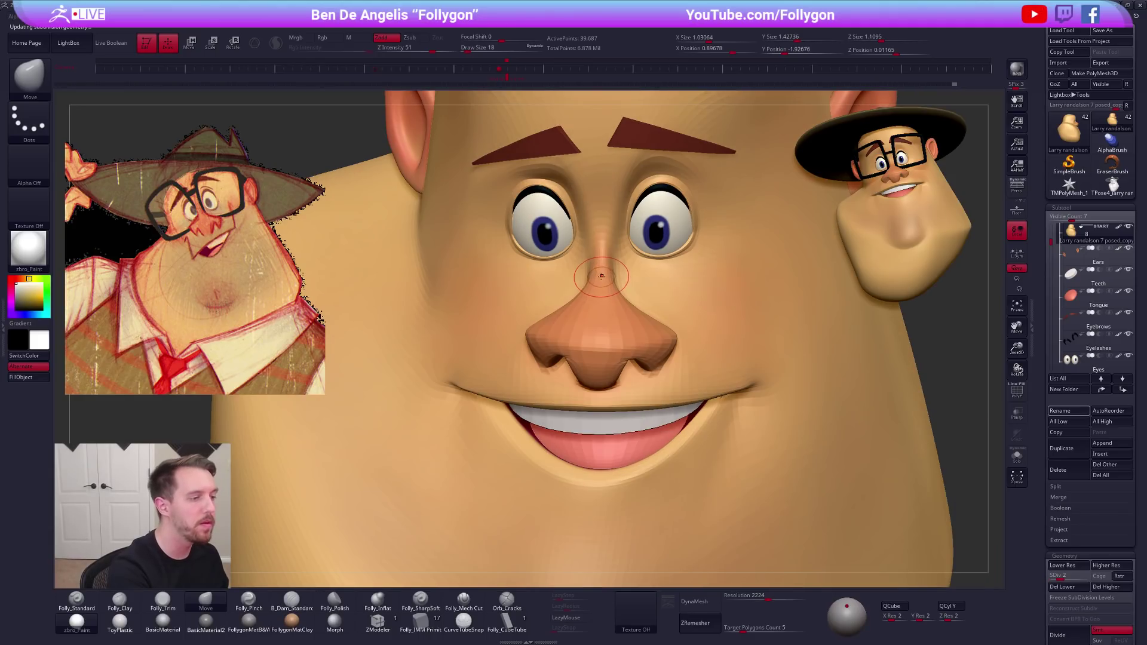
# Raise the head's subdivision level, select the eyebrows subtool and reposition the brows with Transpose Move
pyautogui.keyDown('ctrl'); pyautogui.moveTo(606, 244); pyautogui.dragTo(596, 184, button='right'); pyautogui.keyUp('ctrl')
pyautogui.press('d')
pyautogui.press('d')
pyautogui.press('d')
pyautogui.keyDown('alt'); pyautogui.click(578, 192); pyautogui.keyUp('alt')
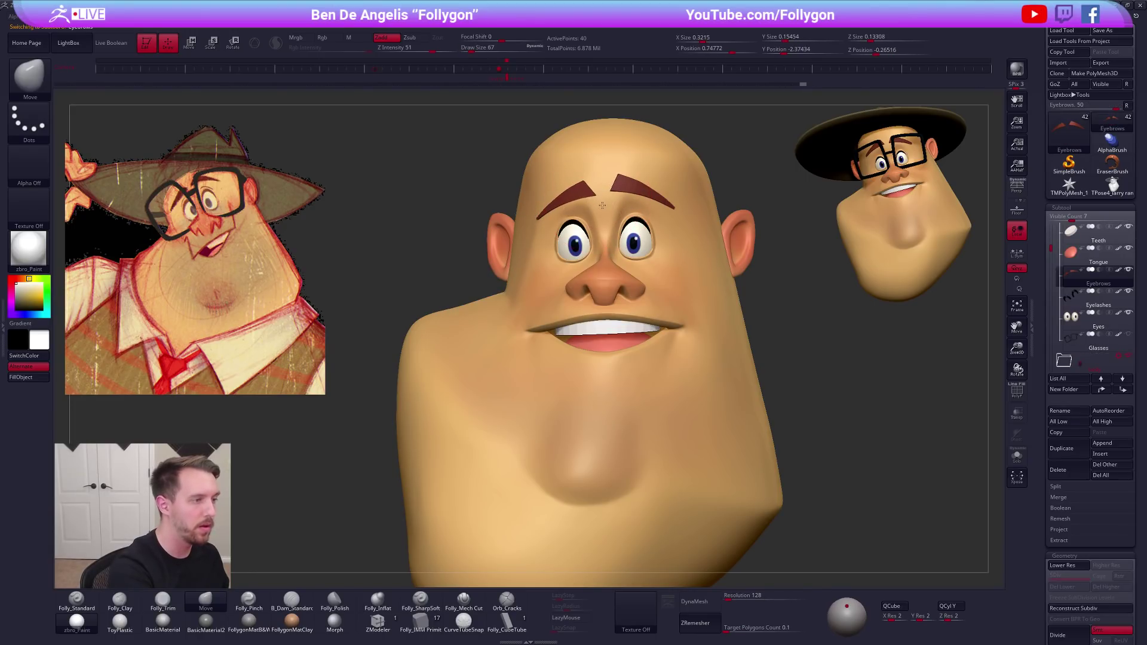
pyautogui.press('w')
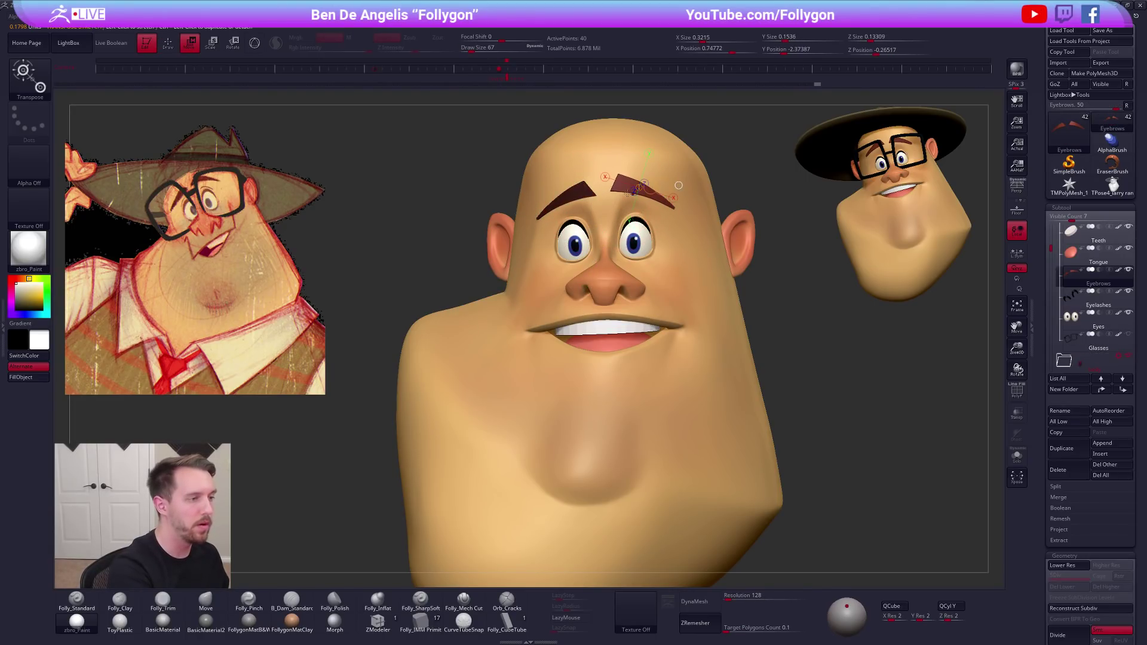
pyautogui.press('q')
# Reshape the eyebrows with the Move brush at size 43 and view the whole figure
pyautogui.keyDown('alt'); pyautogui.moveTo(690, 252); pyautogui.dragTo(694, 232, button='right'); pyautogui.keyUp('alt')
pyautogui.press('space')
pyautogui.moveTo(691, 257); pyautogui.dragTo(687, 257)
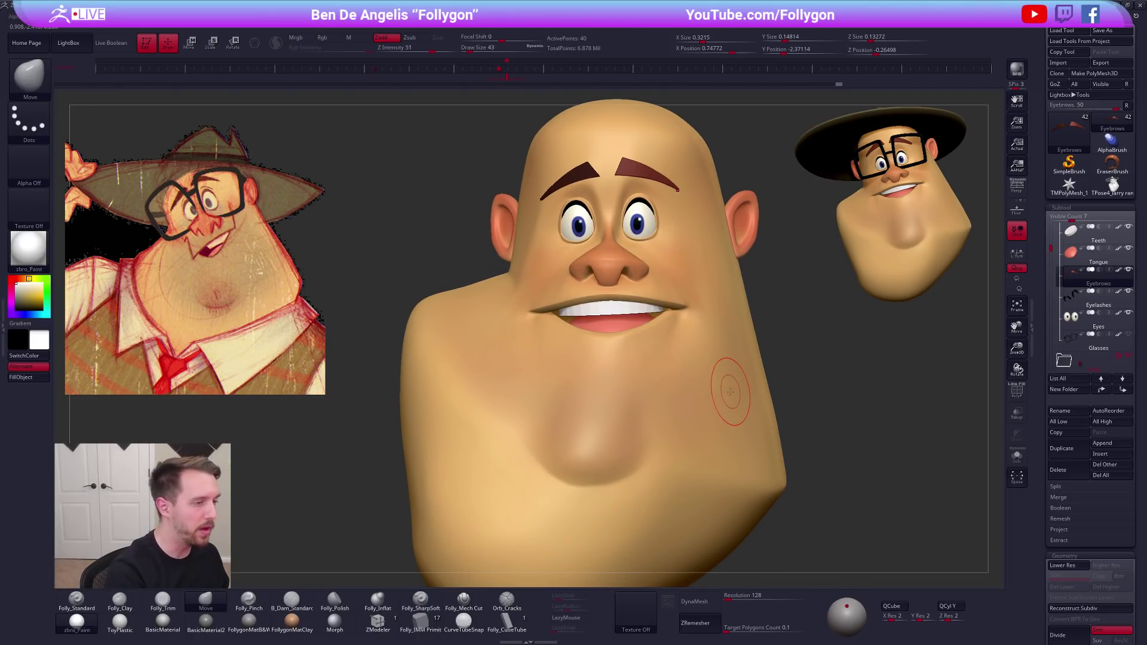
pyautogui.moveTo(746, 388); pyautogui.dragTo(687, 470)
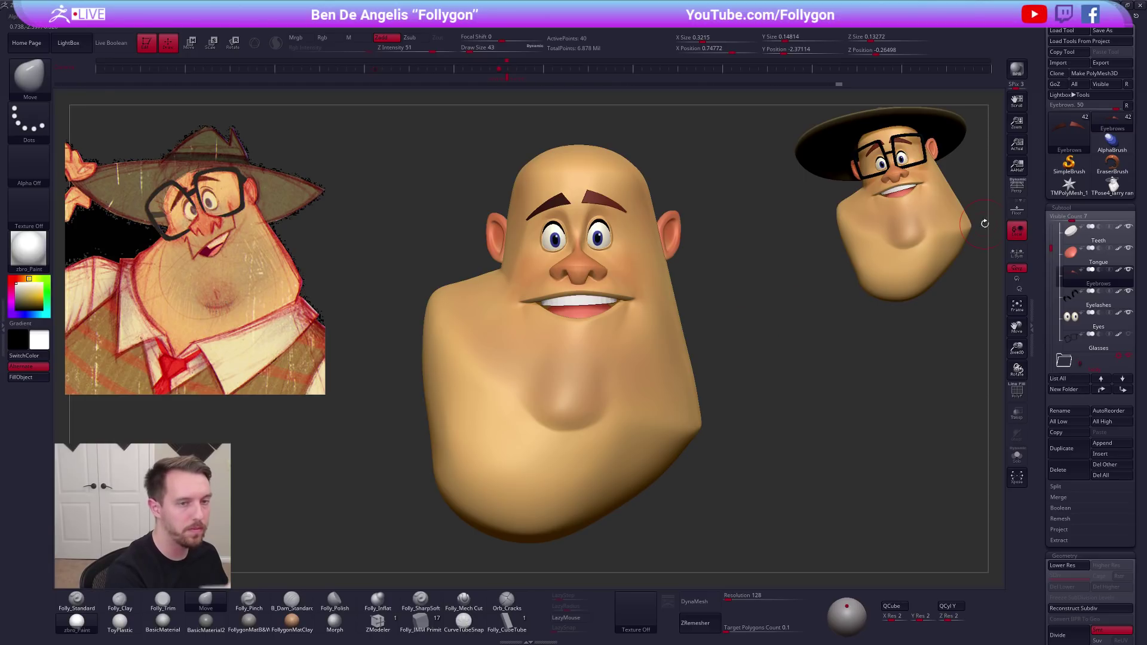
# Delete the leftover TPose4 tool and return to the character's Eyebrows subtool
pyautogui.click(1112, 186)
pyautogui.click(1061, 470)
pyautogui.click(986, 490)
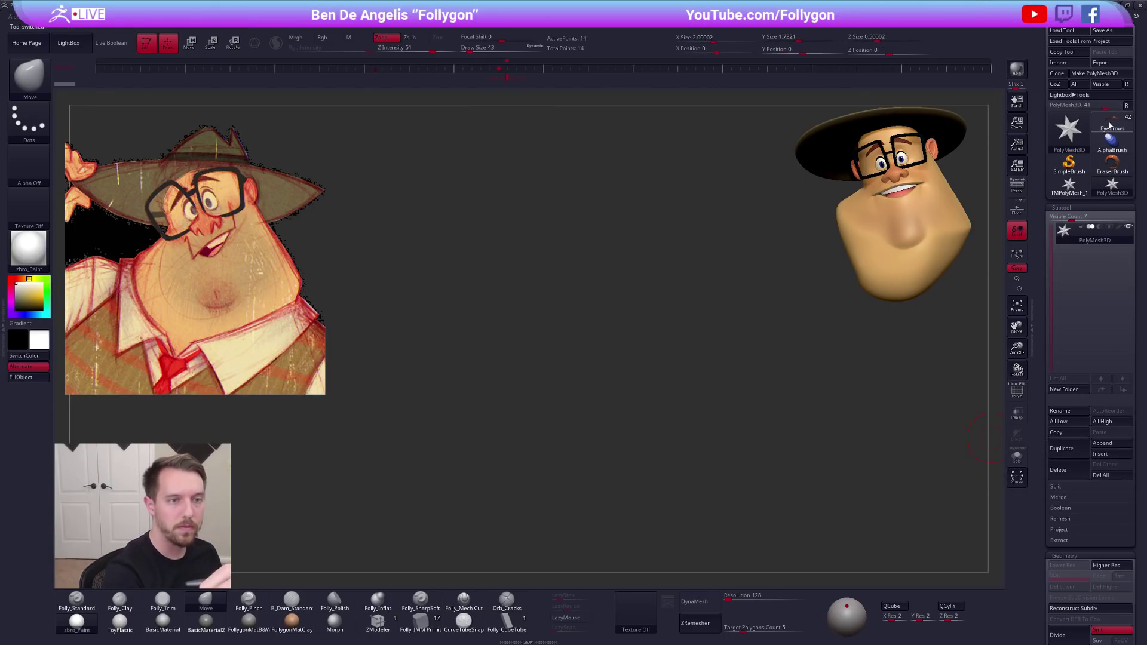
pyautogui.click(1110, 125)
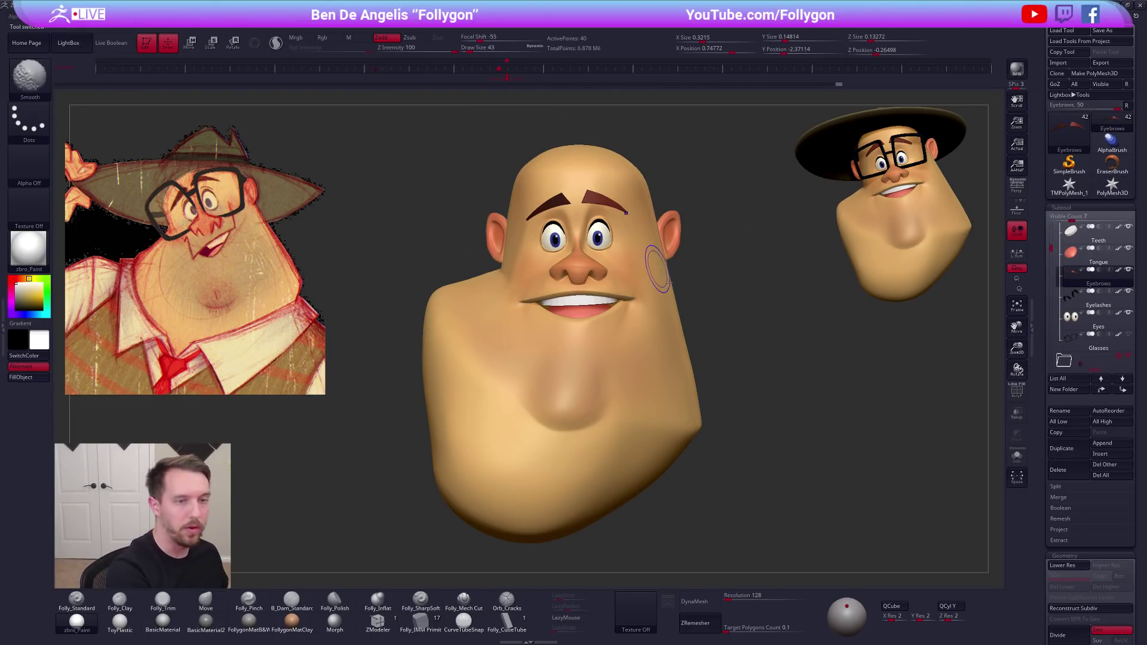
# Pick the Folly_Standard brush and the FollygonMatB&W material, and show the head subtool on its own
pyautogui.press('1')
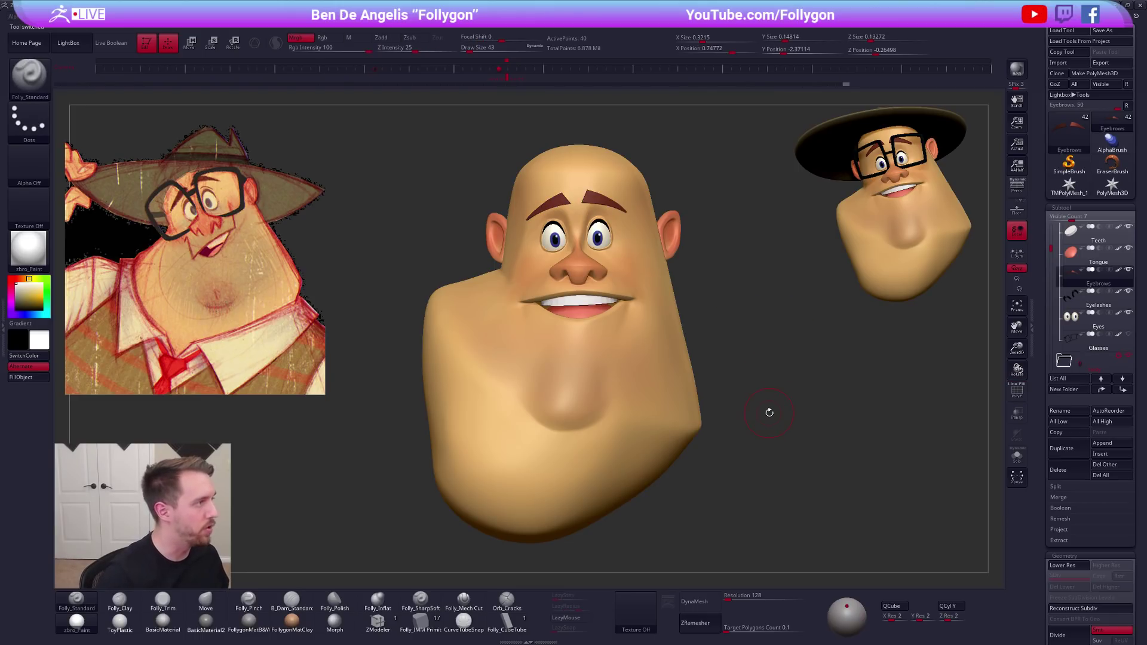
pyautogui.click(243, 631)
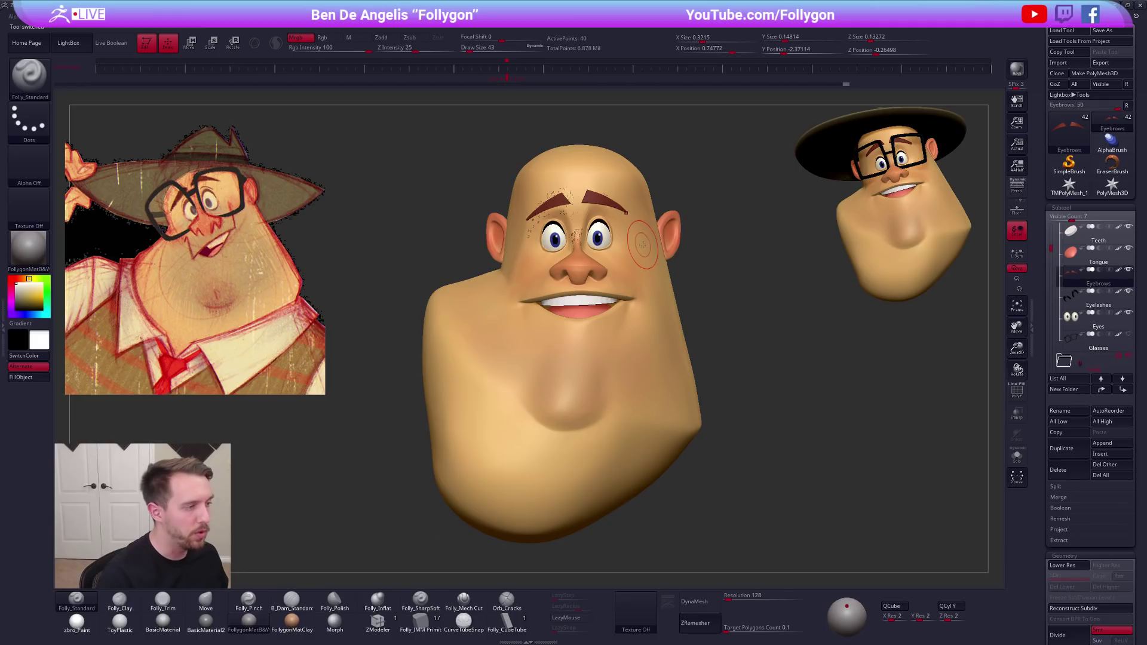
pyautogui.hotkey('alt', 's')
pyautogui.hotkey('alt', 's')
pyautogui.keyDown('alt'); pyautogui.click(599, 268); pyautogui.keyUp('alt')
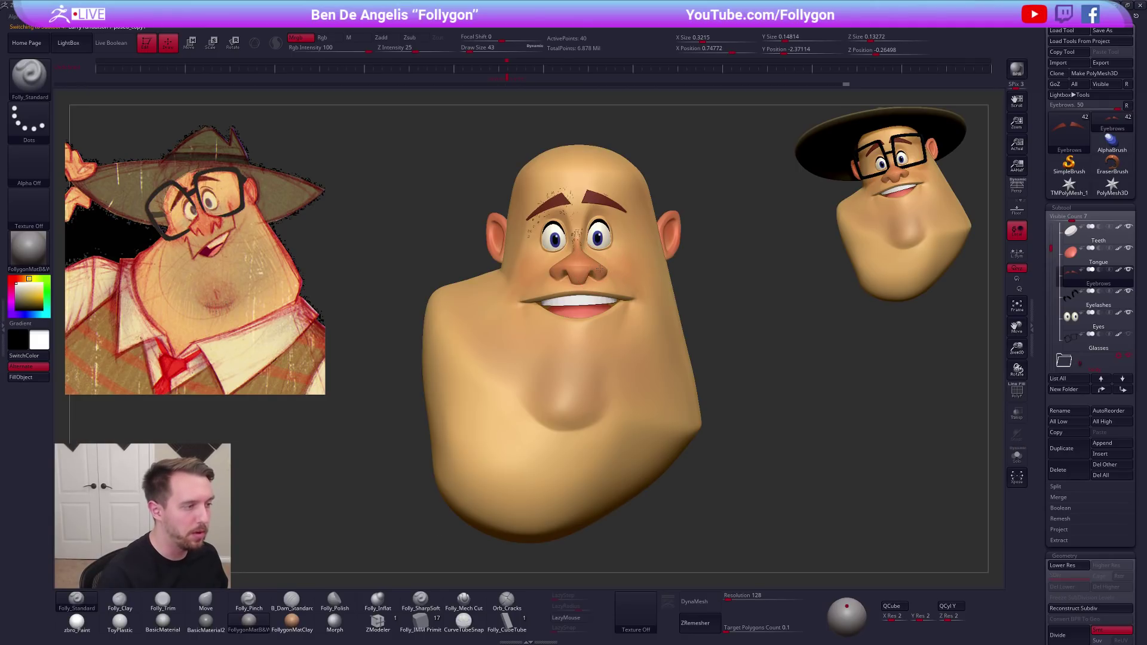
pyautogui.hotkey('alt', 's')
pyautogui.keyDown('ctrl'); pyautogui.moveTo(566, 205); pyautogui.dragTo(603, 252, button='right'); pyautogui.keyUp('ctrl')
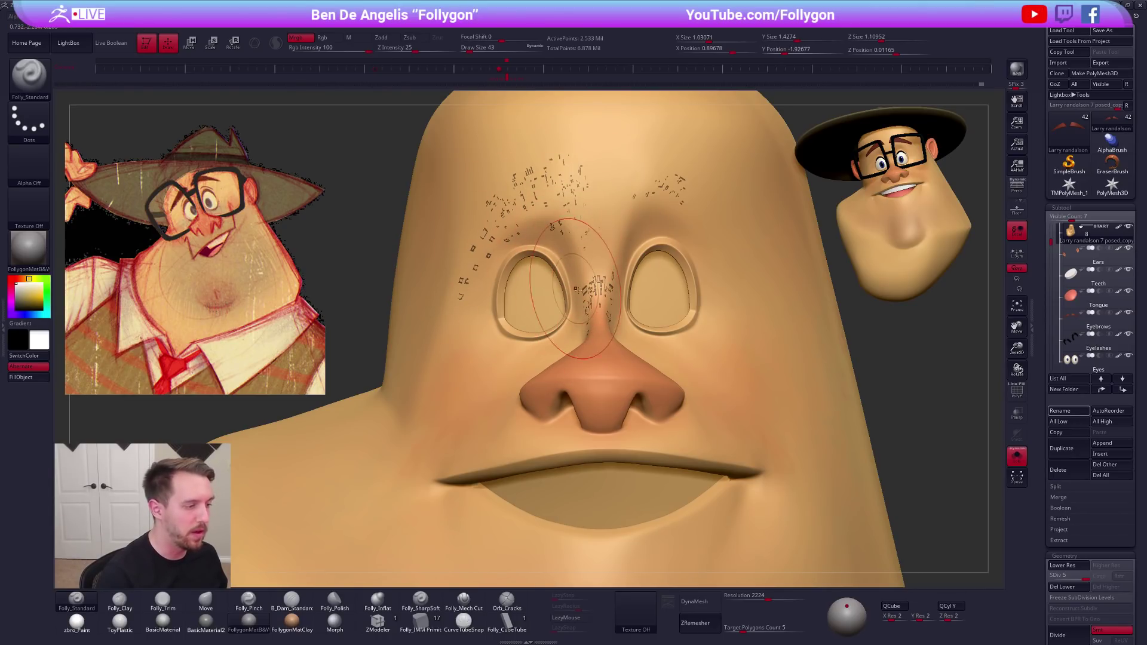
# Lower the head to subdivision level 3 and switch to the Move brush at size 29
pyautogui.hotkey('shift', 'd')
pyautogui.hotkey('shift', 'd')
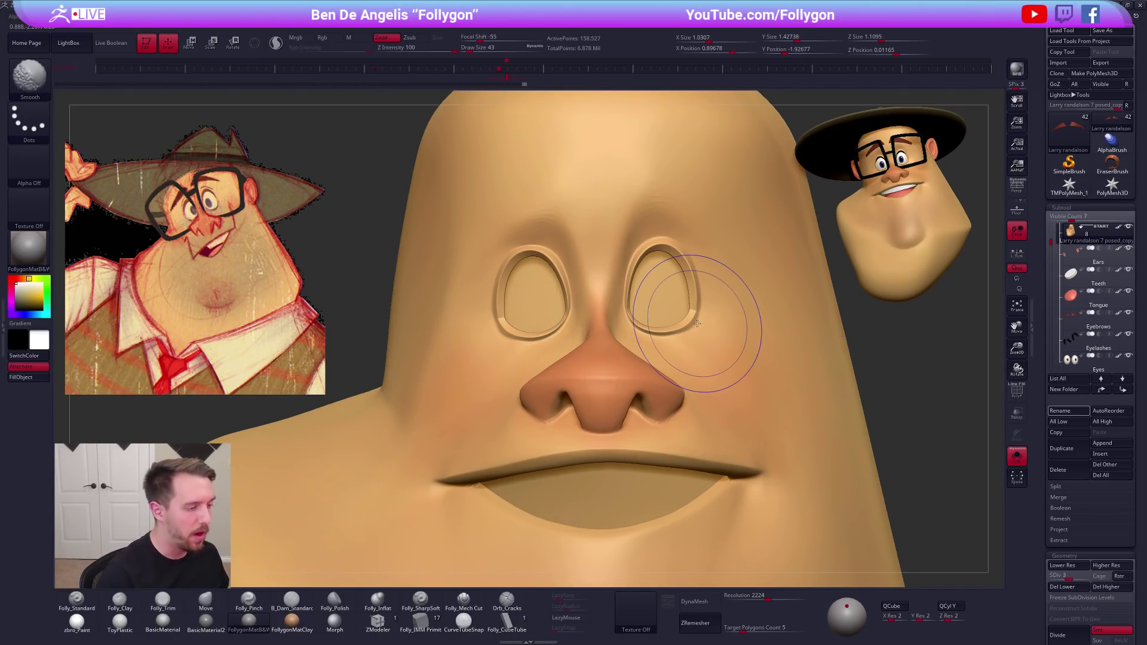
pyautogui.press('b')
pyautogui.press('m')
pyautogui.press('v')
pyautogui.press('space')
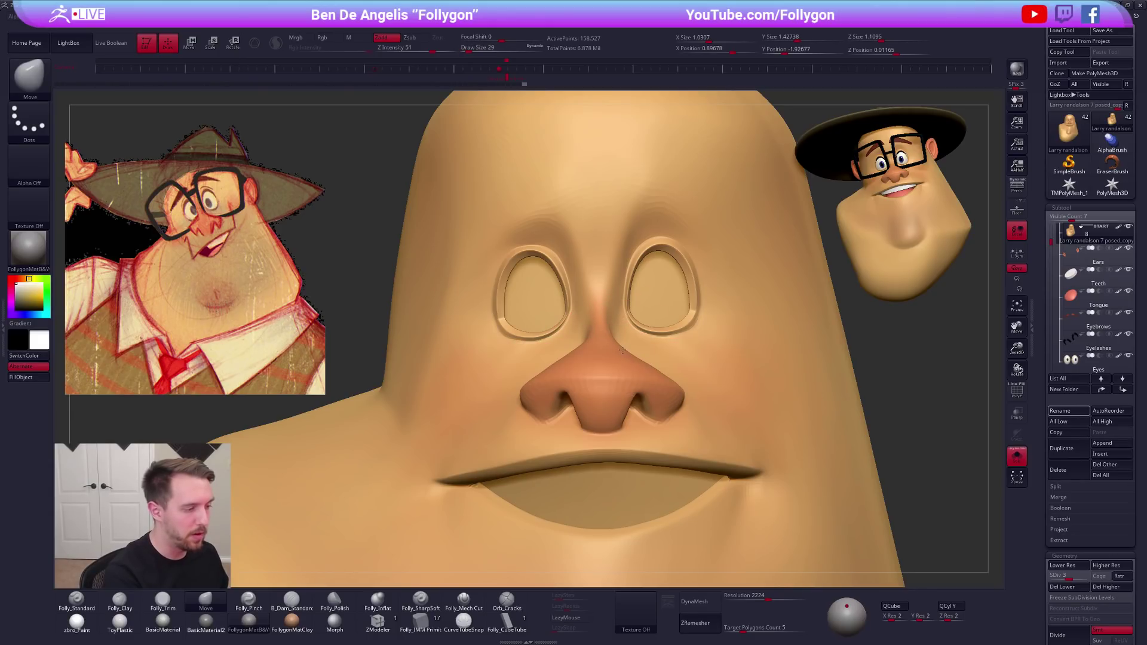
# Raise the head to subdivision level 5, set the Move brush size to 38 and view the full bust
pyautogui.moveTo(719, 425)
pyautogui.keyDown('ctrl'); pyautogui.mouseDown(button='right')
pyautogui.moveTo(676, 381)
pyautogui.moveTo(629, 389)
pyautogui.mouseUp(button='right'); pyautogui.keyUp('ctrl')
pyautogui.keyDown('alt'); pyautogui.moveTo(665, 433); pyautogui.dragTo(624, 383, button='right'); pyautogui.keyUp('alt')
pyautogui.press('d')
pyautogui.press('d')
pyautogui.press('space')
pyautogui.moveTo(744, 375); pyautogui.dragTo(700, 356)
pyautogui.press('space')
pyautogui.keyDown('alt'); pyautogui.moveTo(663, 451); pyautogui.dragTo(651, 432, button='right'); pyautogui.keyUp('alt')
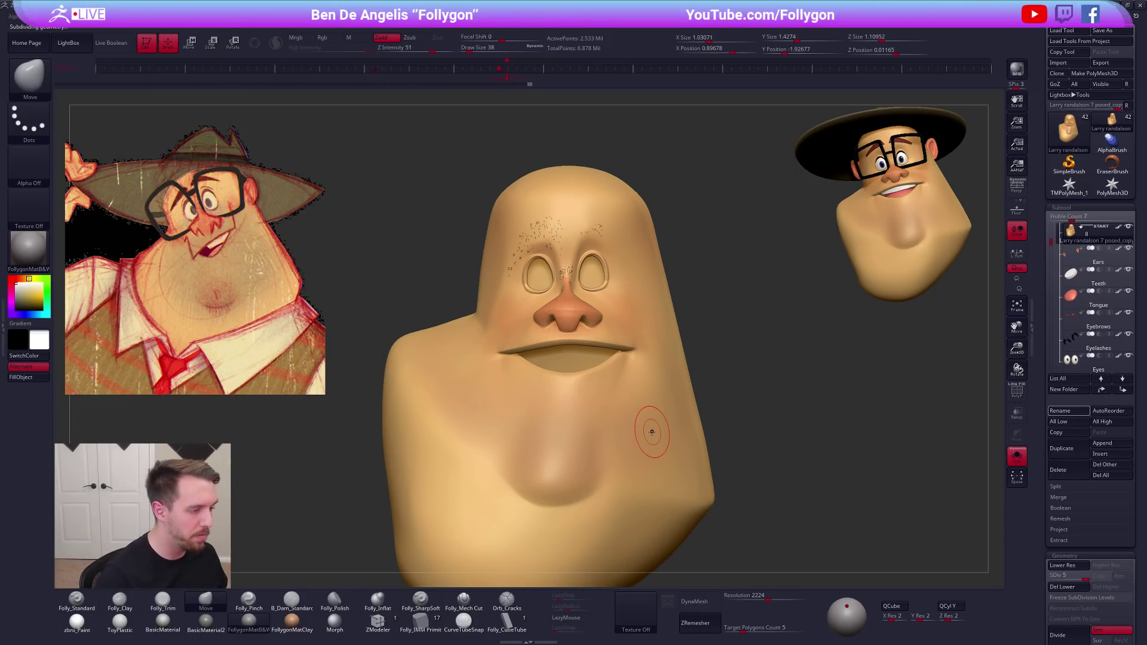
# Examine the head's wireframe and polygroups on subdivision levels 1 and 2
pyautogui.hotkey('shift', 'd')
pyautogui.hotkey('shift', 'd')
pyautogui.hotkey('shift', 'd')
pyautogui.hotkey('shift', 'd')
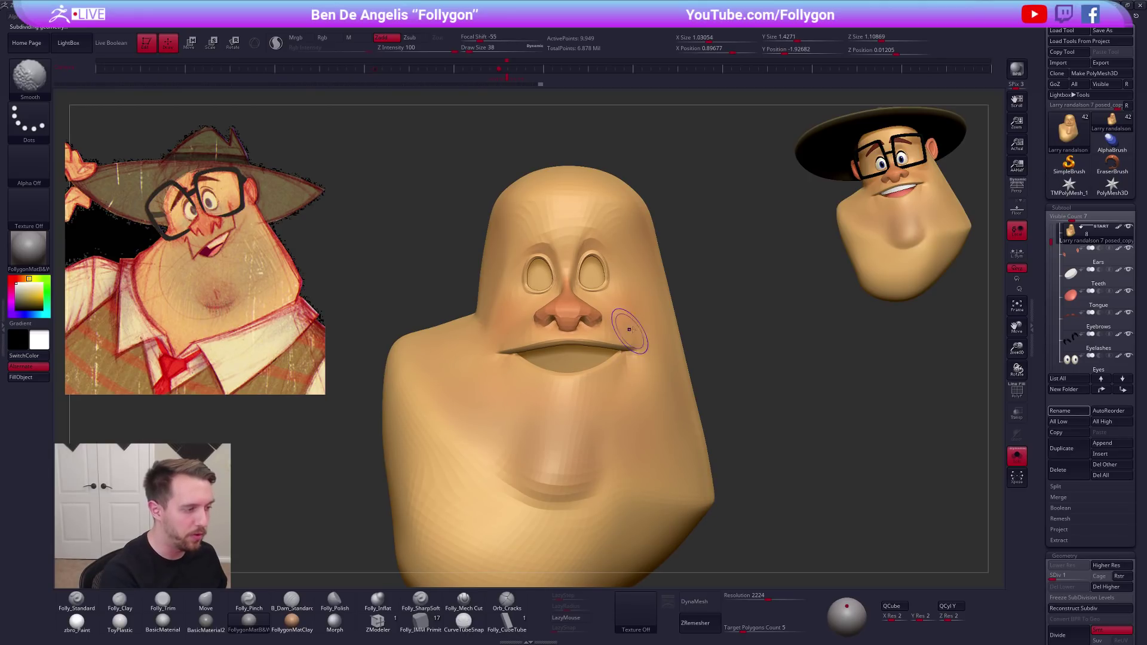
pyautogui.hotkey('shift', 'f')
pyautogui.press('space')
pyautogui.press('d')
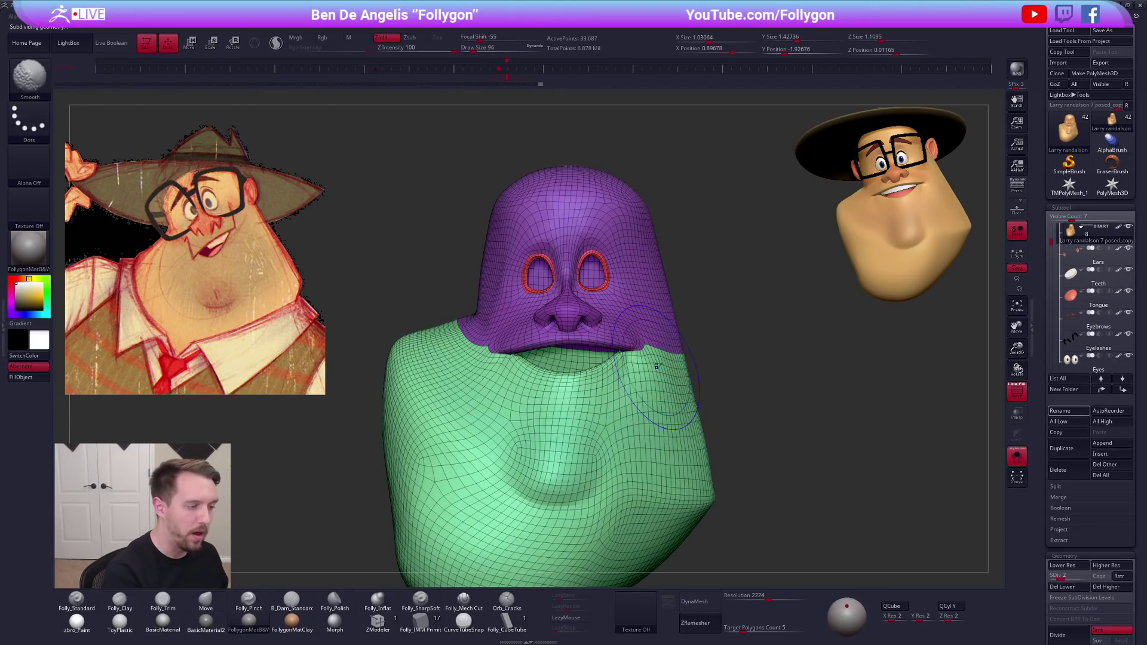
pyautogui.hotkey('shift', 'f')
# Adjust the Move brush size and bring the head back up to subdivision level 5
pyautogui.press('space')
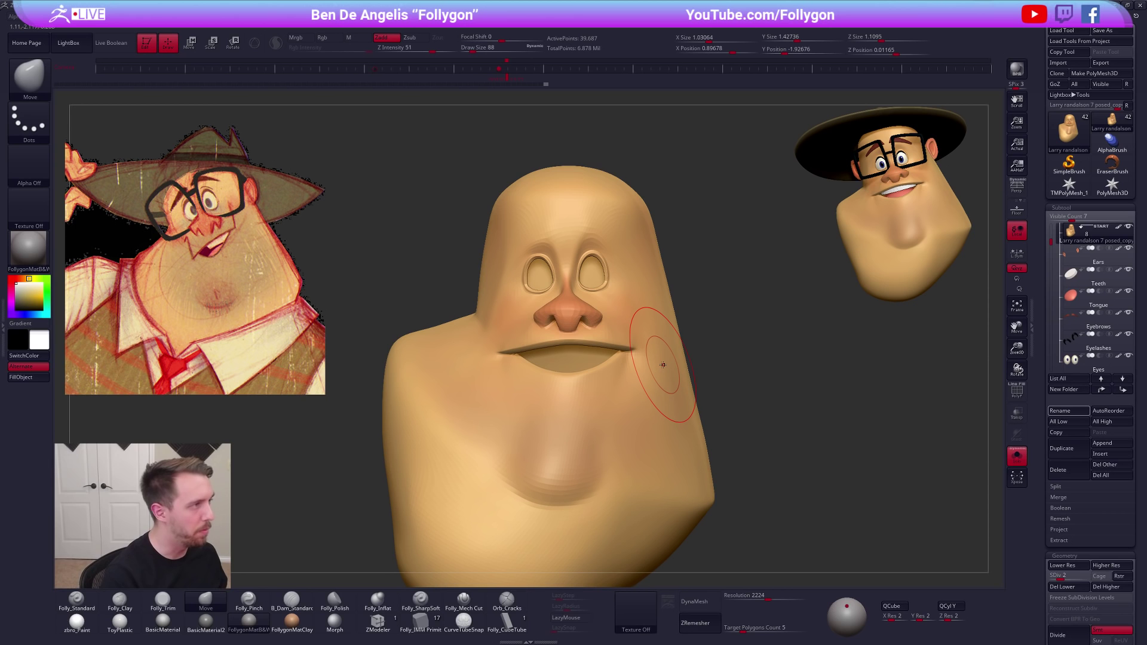
pyautogui.press('d')
pyautogui.press('d')
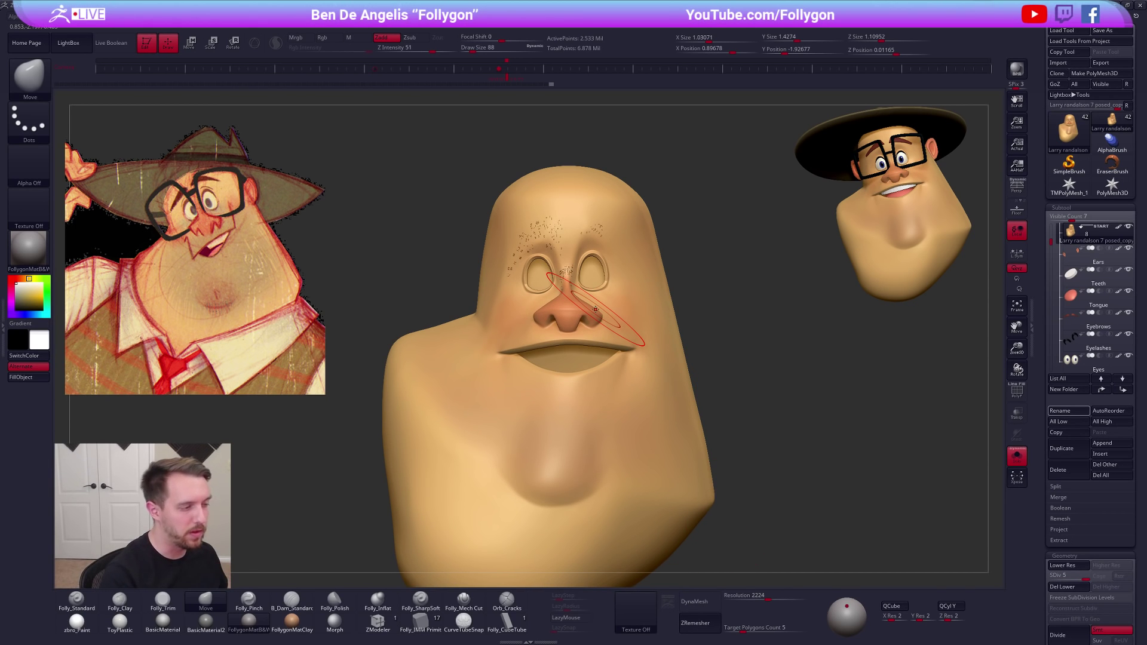
# Set the Folly_Standard brush to material-only painting and choose the zbro_Paint material for the head
pyautogui.keyDown('alt'); pyautogui.moveTo(560, 130); pyautogui.dragTo(580, 77); pyautogui.keyUp('alt')
pyautogui.press('1')
pyautogui.click(354, 38)
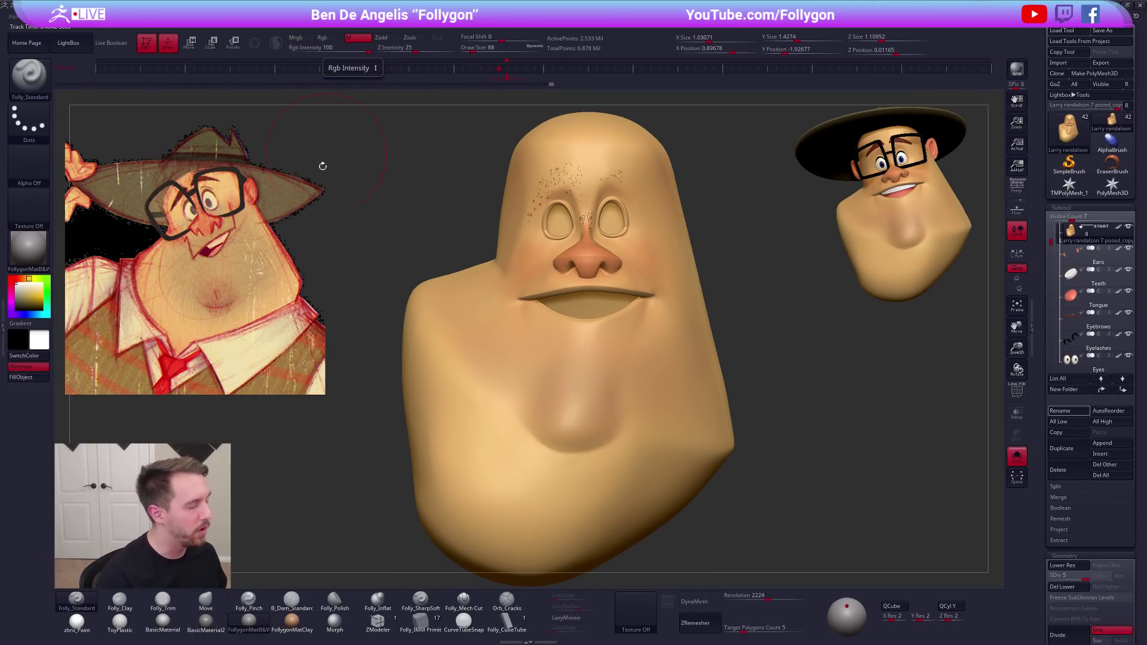
pyautogui.click(62, 624)
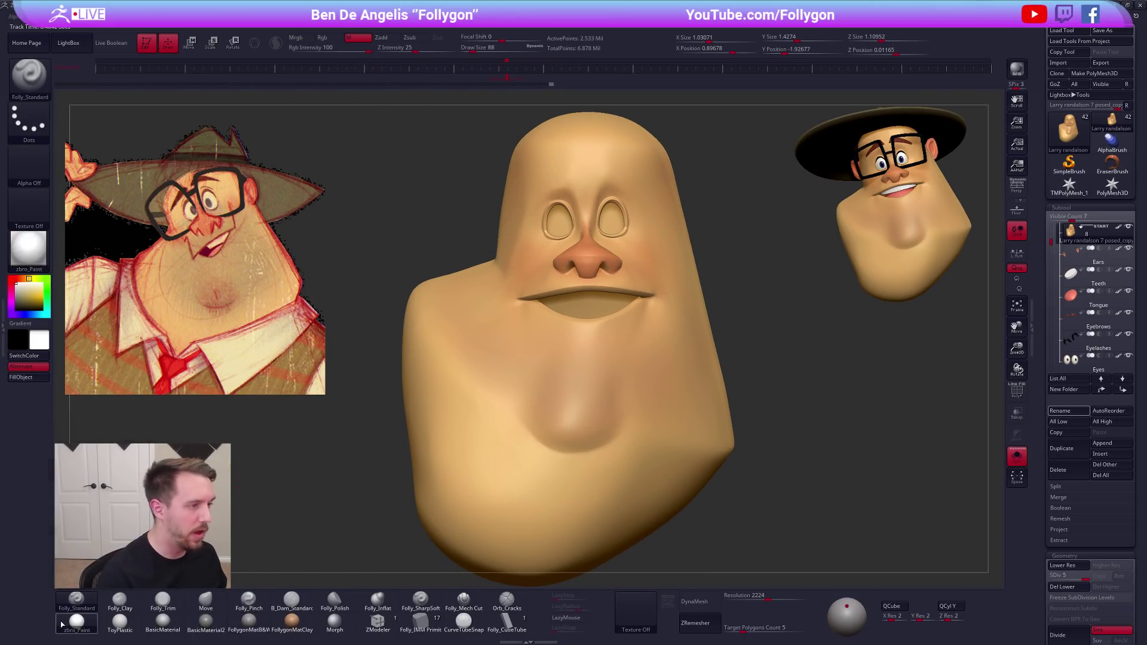
pyautogui.keyDown('alt'); pyautogui.moveTo(507, 288); pyautogui.dragTo(504, 313); pyautogui.keyUp('alt')
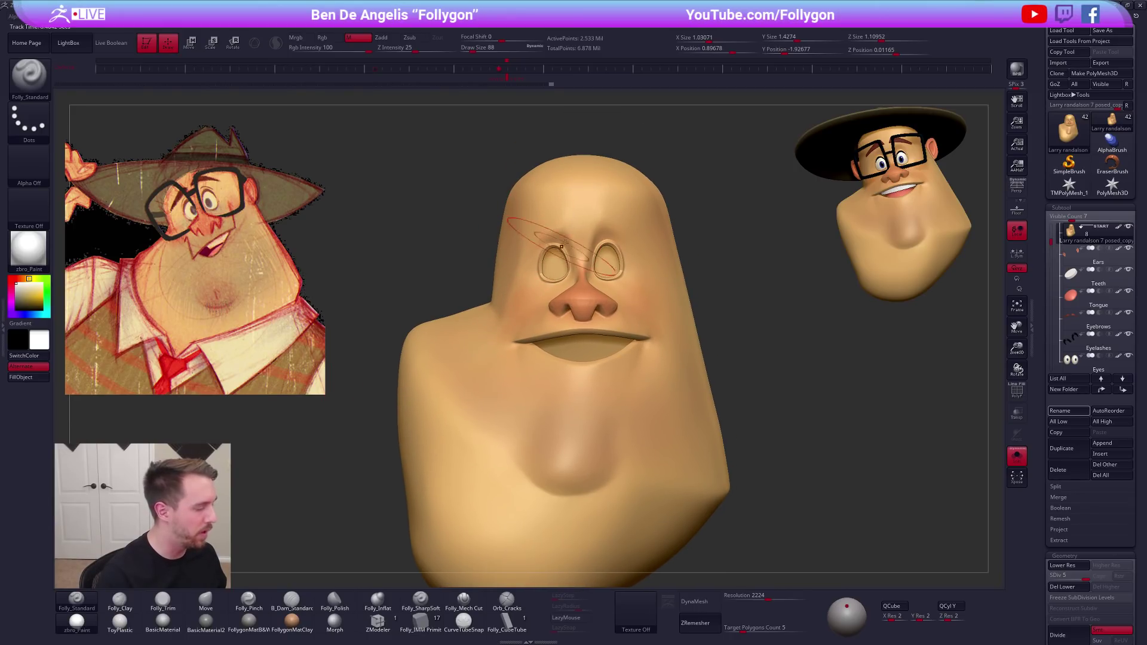
# Fill the head with the current zbro_Paint material, enable Mrgb, and make FollygonMatB&W the active material
pyautogui.click(29, 376)
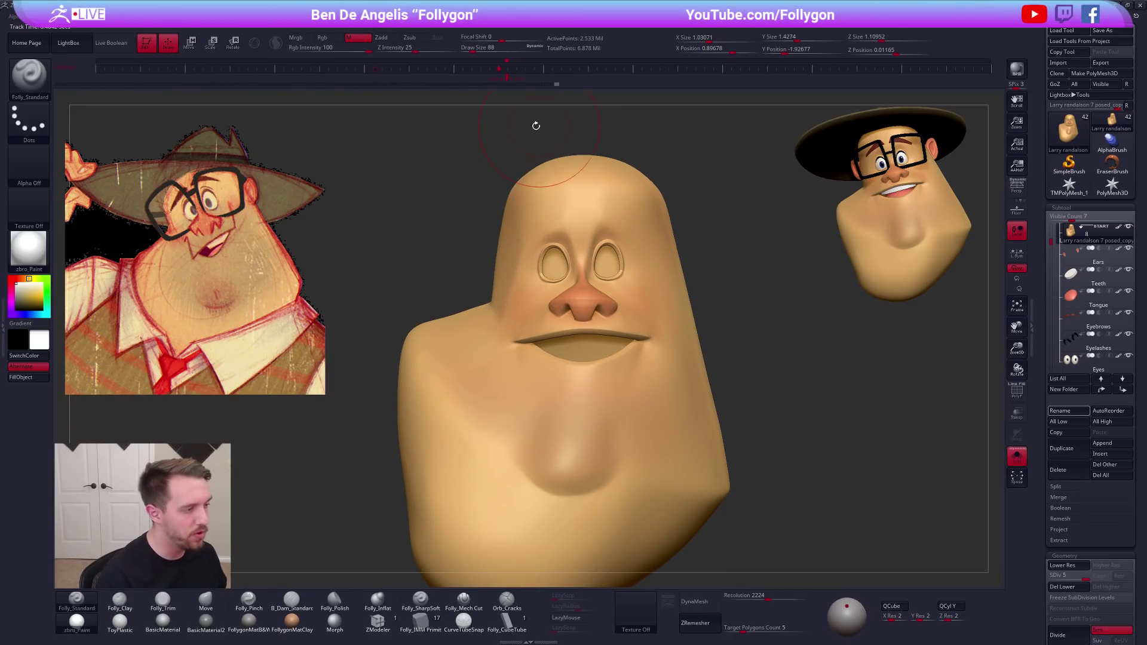
pyautogui.click(296, 37)
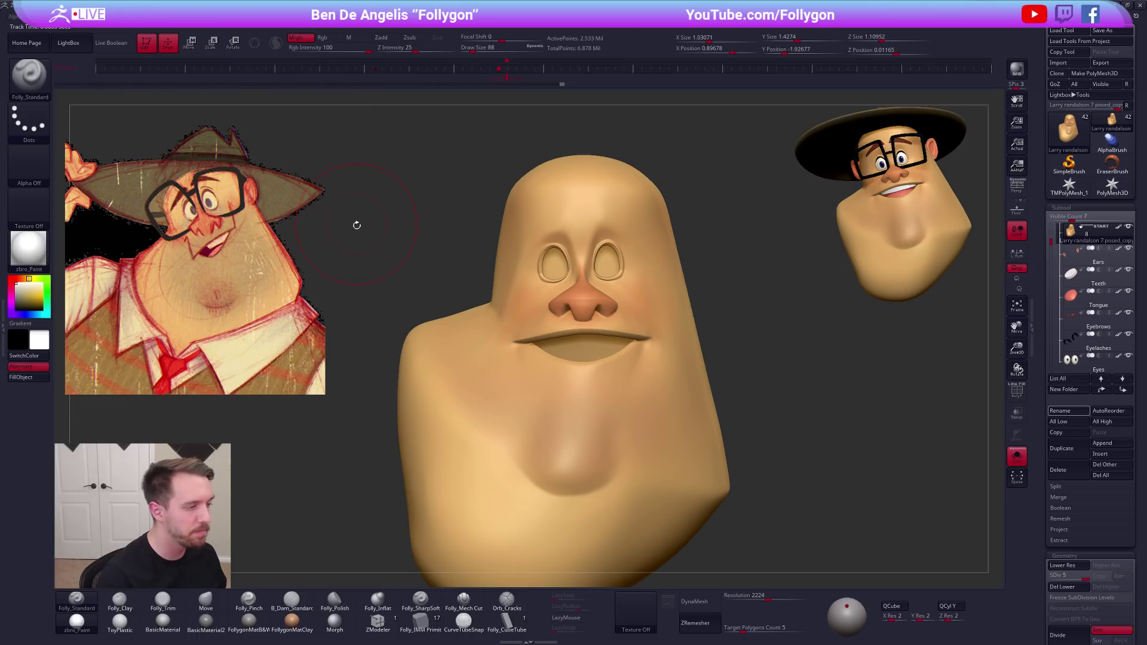
pyautogui.click(393, 233)
pyautogui.click(249, 623)
# Show all the character's subtools, generate a low-resolution TPoseMesh from them, and set the draw size to 61
pyautogui.hotkey('ctrl', 'shift', 'f')
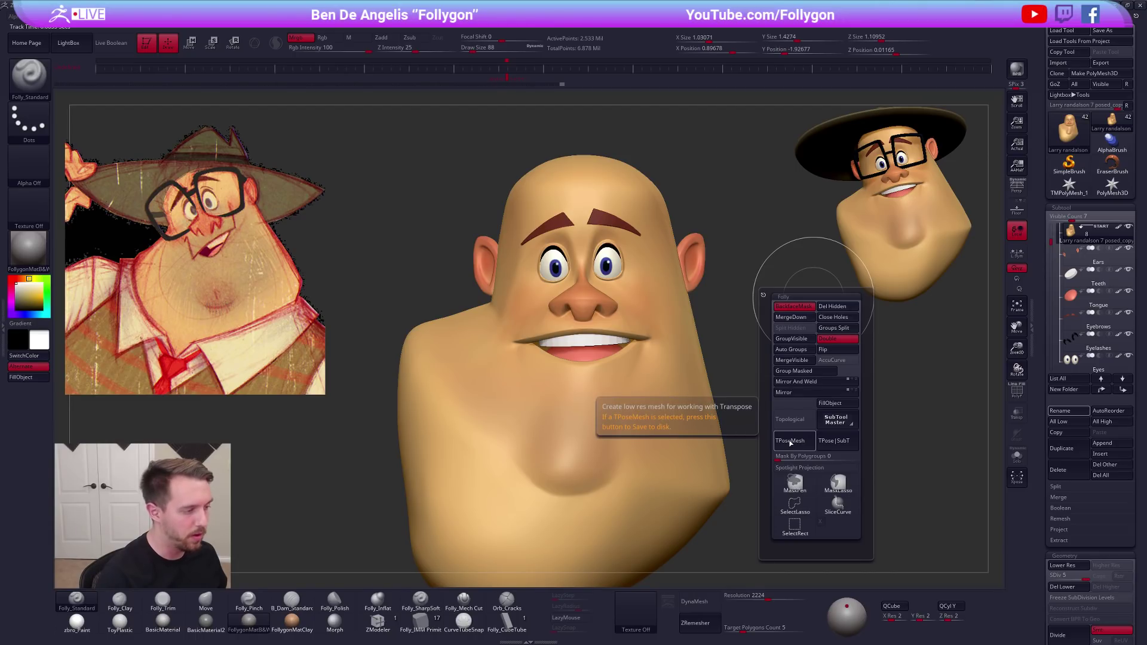
pyautogui.click(790, 441)
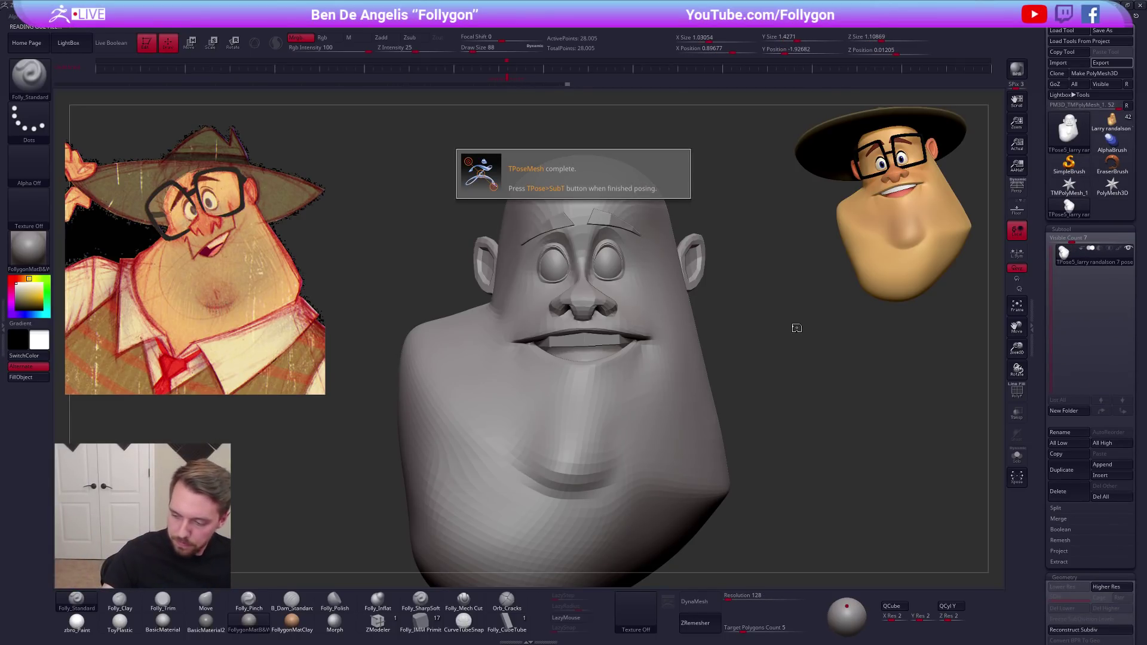
pyautogui.press('space')
pyautogui.moveTo(634, 319); pyautogui.dragTo(624, 320)
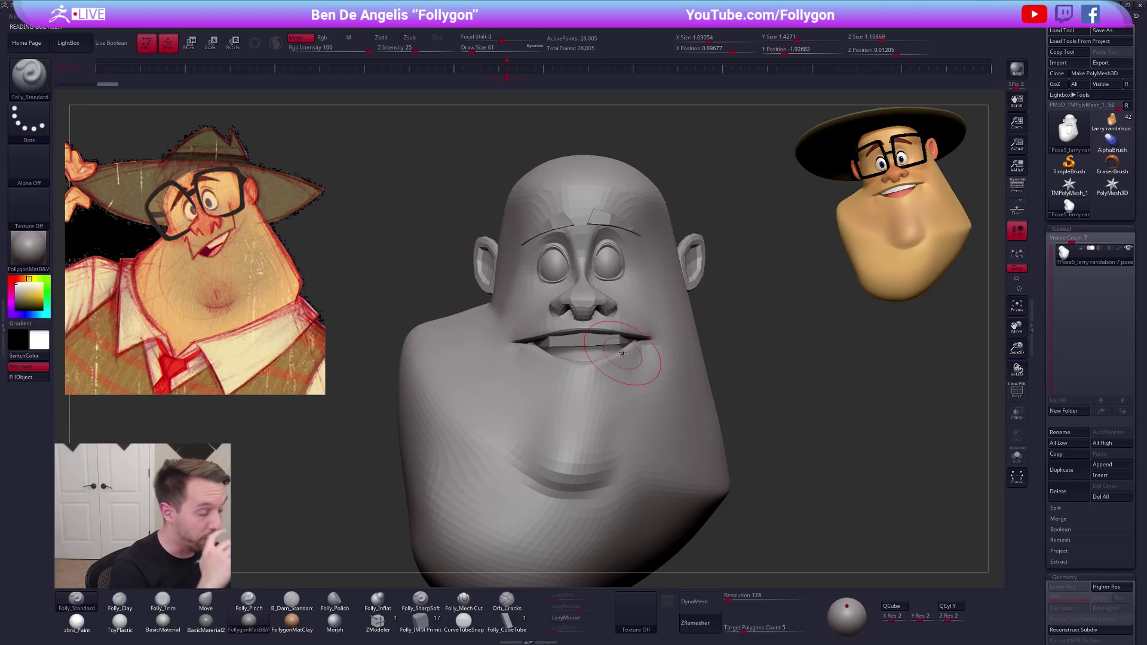
pyautogui.keyDown('ctrl'); pyautogui.moveTo(622, 299); pyautogui.dragTo(634, 364, button='right'); pyautogui.keyUp('ctrl')
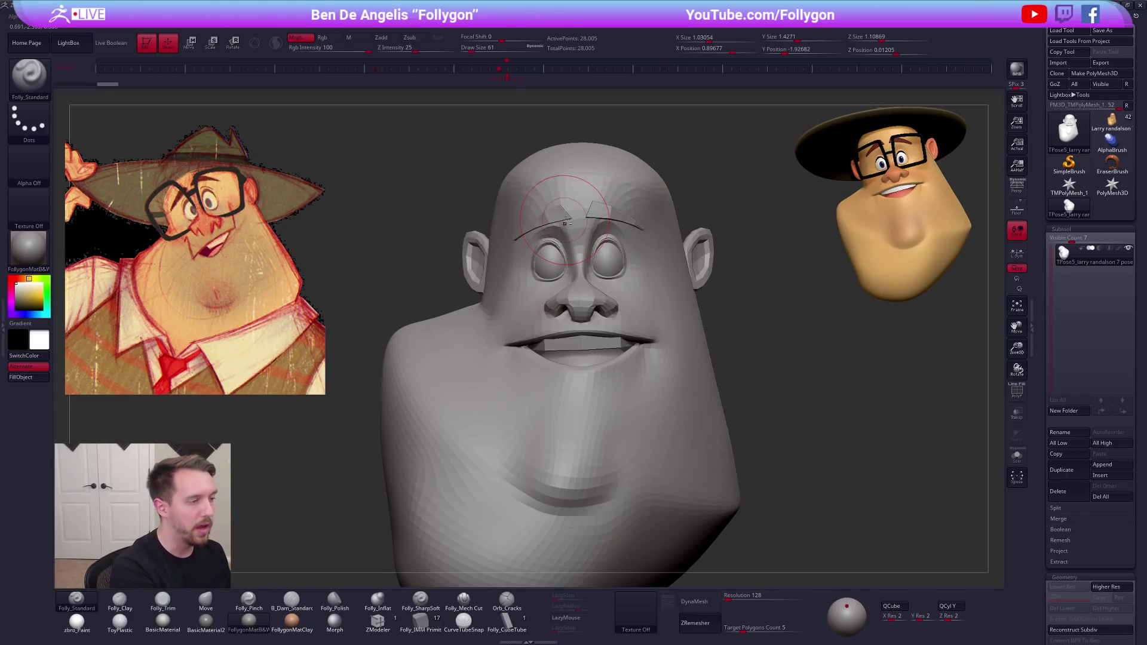
pyautogui.keyDown('ctrl'); pyautogui.moveTo(567, 214); pyautogui.dragTo(537, 254, button='right'); pyautogui.keyUp('ctrl')
pyautogui.moveTo(484, 264)
pyautogui.keyDown('ctrl'); pyautogui.mouseDown()
pyautogui.moveTo(583, 216)
pyautogui.moveTo(668, 242)
pyautogui.moveTo(618, 221)
pyautogui.moveTo(515, 240)
pyautogui.moveTo(486, 263)
pyautogui.mouseUp(); pyautogui.keyUp('ctrl')
pyautogui.keyDown('ctrl'); pyautogui.moveTo(773, 308); pyautogui.dragTo(798, 303); pyautogui.keyUp('ctrl')
pyautogui.keyDown('alt'); pyautogui.moveTo(716, 354); pyautogui.dragTo(707, 334, button='right'); pyautogui.keyUp('alt')
pyautogui.moveTo(707, 333); pyautogui.dragTo(716, 341)
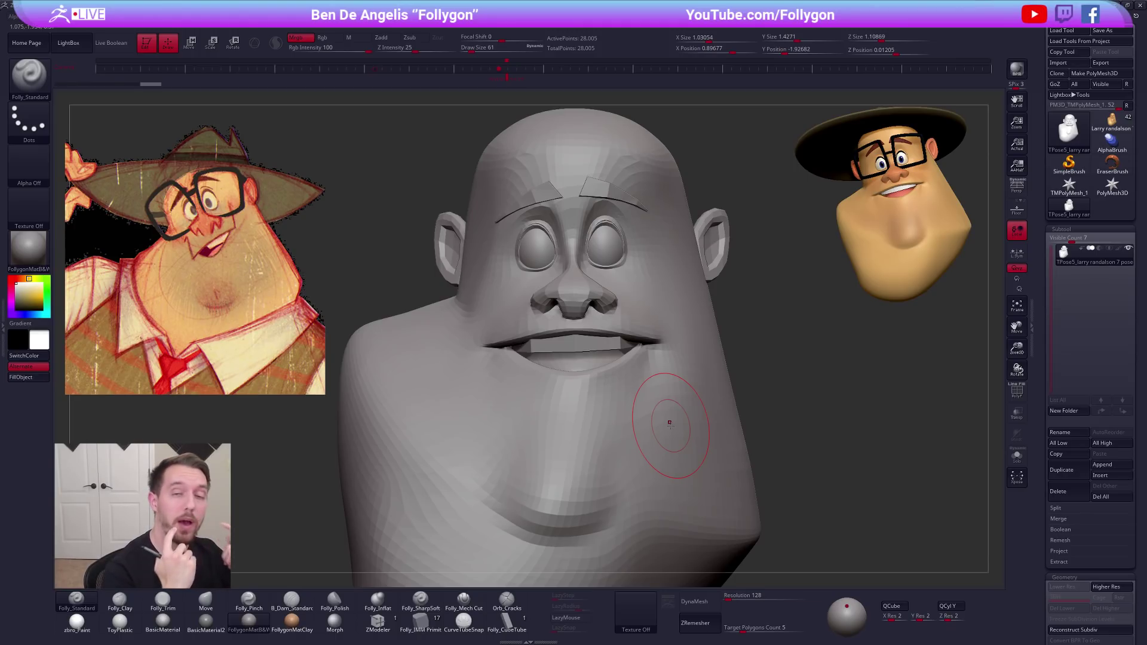
pyautogui.moveTo(644, 375)
pyautogui.mouseDown(button='right')
pyautogui.moveTo(610, 359)
pyautogui.moveTo(633, 384)
pyautogui.moveTo(621, 363)
pyautogui.mouseUp(button='right')
# Try hiding the mouth's inner polygroups to look inside the open mouth, and restore the full mesh
pyautogui.hotkey('shift', 'f')
pyautogui.keyDown('ctrl'); pyautogui.keyDown('shift'); pyautogui.click(577, 348); pyautogui.keyUp('shift'); pyautogui.keyUp('ctrl')
pyautogui.keyDown('ctrl'); pyautogui.keyDown('shift'); pyautogui.moveTo(581, 387); pyautogui.dragTo(613, 371); pyautogui.keyUp('shift'); pyautogui.keyUp('ctrl')
pyautogui.keyDown('ctrl'); pyautogui.keyDown('shift'); pyautogui.click(583, 365); pyautogui.keyUp('shift'); pyautogui.keyUp('ctrl')
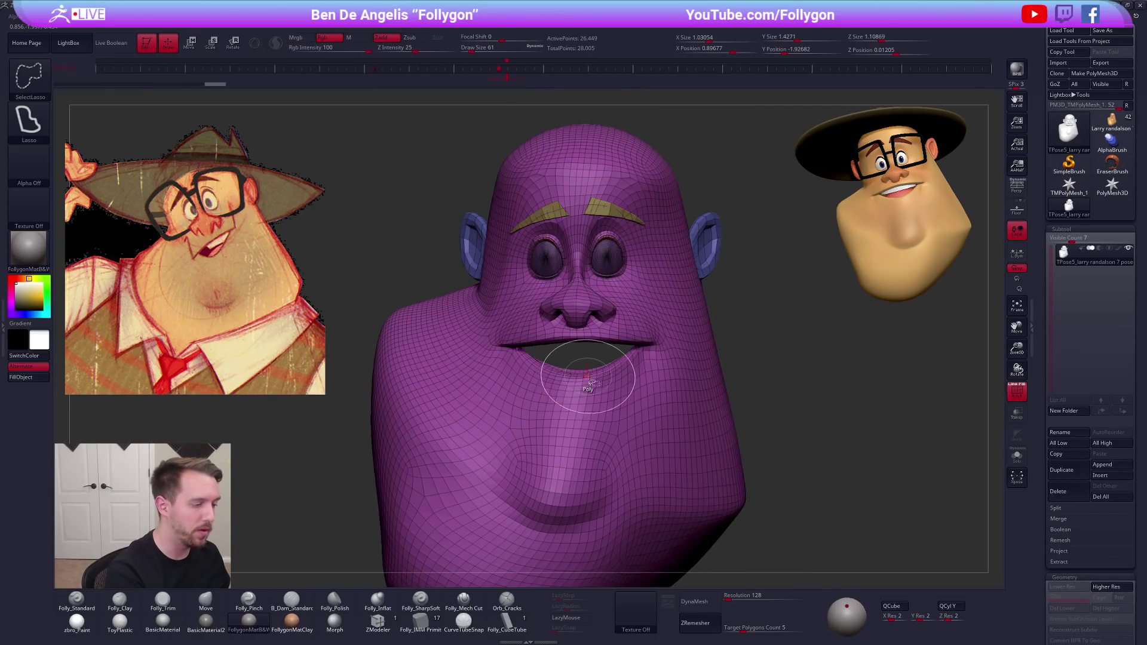
pyautogui.hotkey('ctrl', 'shift', 'f')
pyautogui.moveTo(605, 362); pyautogui.dragTo(632, 342, button='right')
pyautogui.hotkey('shift', 'f')
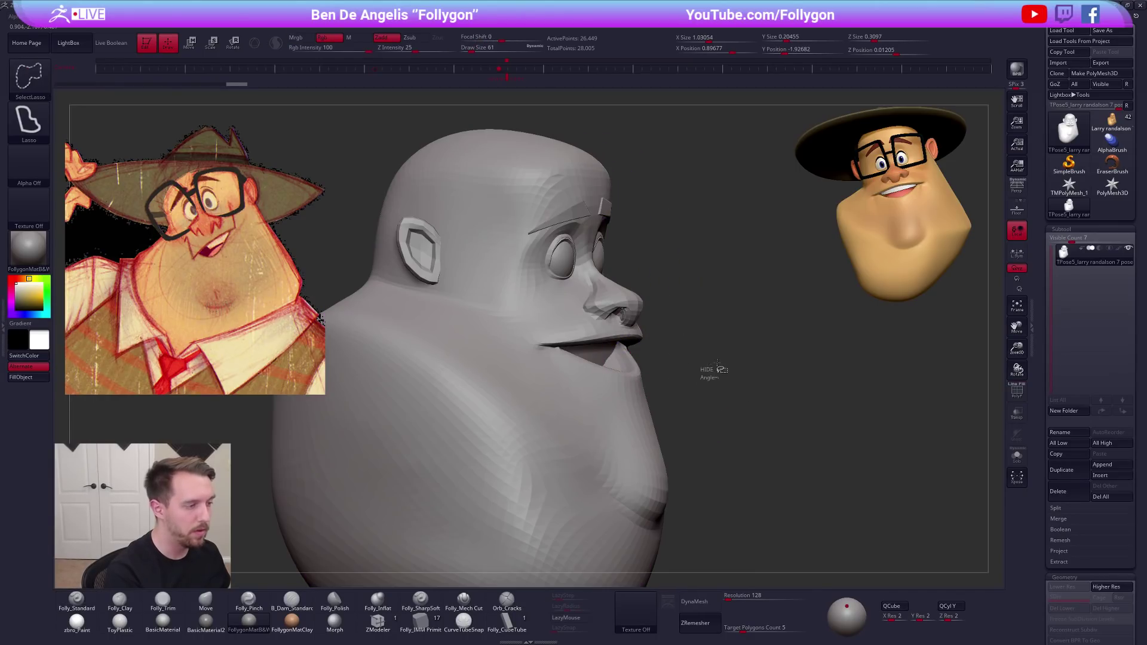
pyautogui.keyDown('ctrl'); pyautogui.keyDown('shift'); pyautogui.moveTo(709, 367); pyautogui.dragTo(710, 389); pyautogui.keyUp('shift'); pyautogui.keyUp('ctrl')
pyautogui.keyDown('ctrl'); pyautogui.keyDown('shift'); pyautogui.click(700, 387); pyautogui.keyUp('shift'); pyautogui.keyUp('ctrl')
# Isolate the head and body polygroup, hiding the ears, eyes, eyebrows, teeth and tongue
pyautogui.moveTo(663, 356)
pyautogui.mouseDown(button='right')
pyautogui.moveTo(677, 349)
pyautogui.moveTo(663, 351)
pyautogui.mouseUp(button='right')
pyautogui.hotkey('shift', 'f')
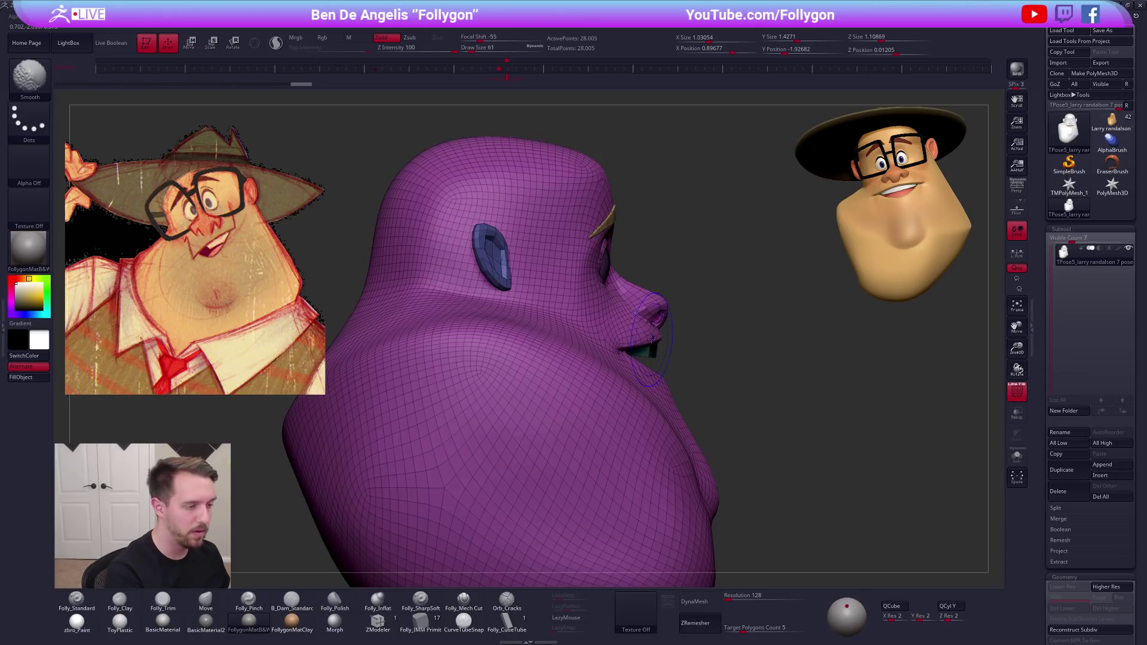
pyautogui.keyDown('ctrl'); pyautogui.keyDown('shift'); pyautogui.click(651, 339); pyautogui.keyUp('shift'); pyautogui.keyUp('ctrl')
pyautogui.hotkey('ctrl', 'z')
pyautogui.keyDown('ctrl'); pyautogui.keyDown('shift'); pyautogui.click(650, 336); pyautogui.keyUp('shift'); pyautogui.keyUp('ctrl')
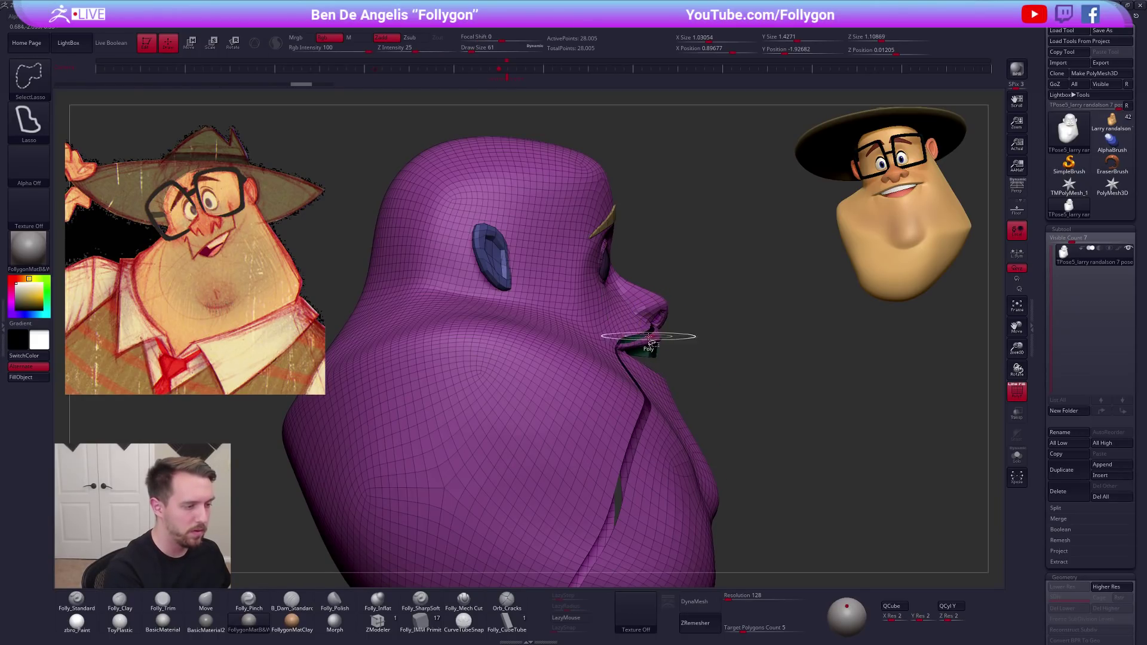
pyautogui.hotkey('ctrl', 'z')
pyautogui.keyDown('ctrl'); pyautogui.keyDown('shift'); pyautogui.click(638, 304); pyautogui.keyUp('shift'); pyautogui.keyUp('ctrl')
pyautogui.moveTo(689, 370)
pyautogui.mouseDown(button='right')
pyautogui.moveTo(711, 341)
pyautogui.moveTo(691, 366)
pyautogui.mouseUp(button='right')
pyautogui.hotkey('shift', 'f')
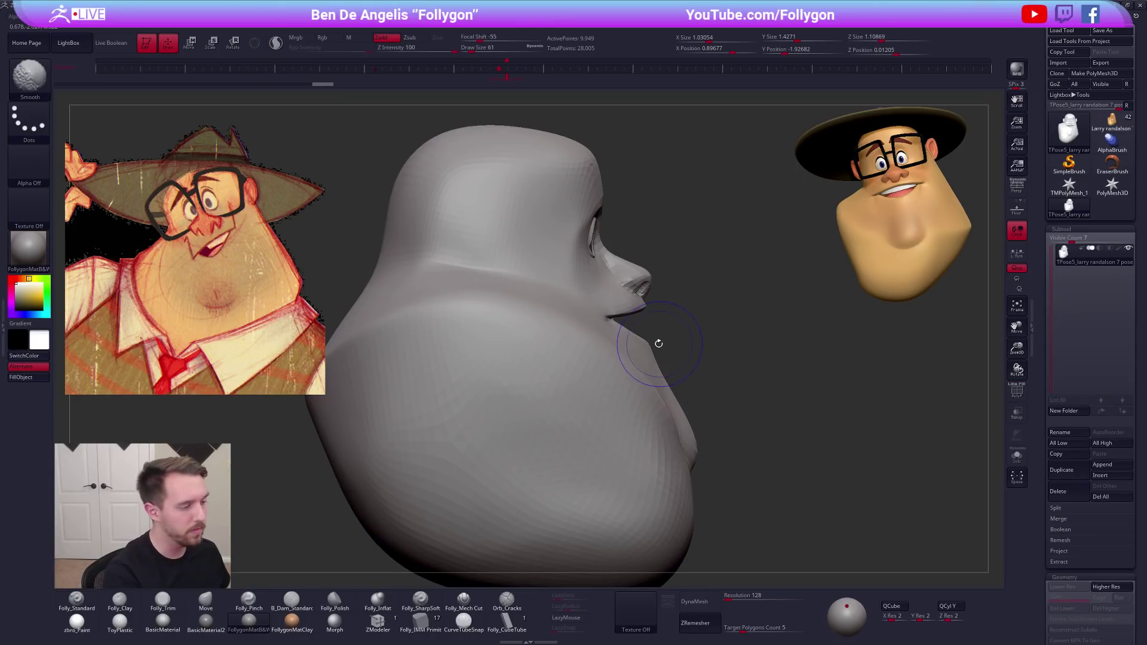
# Mask a band around both lips and mouth corners on the isolated head, and unhide the remaining parts
pyautogui.keyDown('ctrl'); pyautogui.moveTo(658, 314); pyautogui.dragTo(675, 323, button='right'); pyautogui.keyUp('ctrl')
pyautogui.press('s')
pyautogui.moveTo(678, 323); pyautogui.dragTo(675, 324)
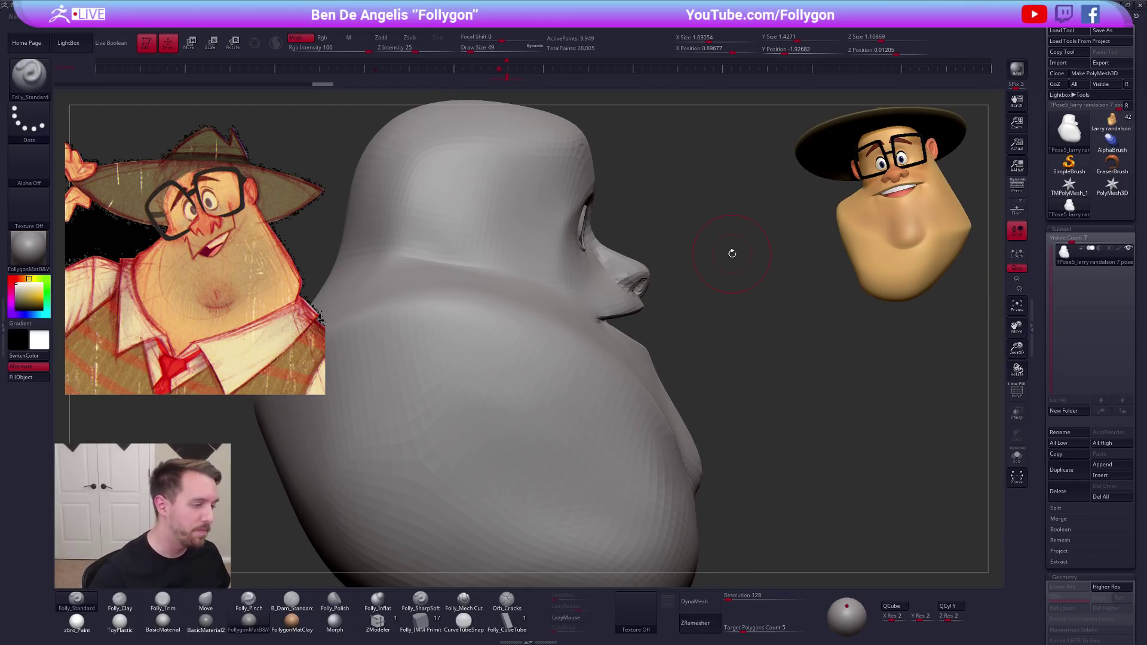
pyautogui.moveTo(680, 360); pyautogui.dragTo(681, 362)
pyautogui.press('s')
pyautogui.click(694, 320)
pyautogui.moveTo(693, 323)
pyautogui.mouseDown()
pyautogui.moveTo(692, 335)
pyautogui.moveTo(591, 350)
pyautogui.moveTo(632, 373)
pyautogui.moveTo(701, 352)
pyautogui.moveTo(681, 381)
pyautogui.moveTo(650, 385)
pyautogui.moveTo(564, 288)
pyautogui.moveTo(592, 431)
pyautogui.mouseUp()
pyautogui.moveTo(685, 400)
pyautogui.keyDown('alt'); pyautogui.mouseDown(button='right')
pyautogui.moveTo(644, 409)
pyautogui.moveTo(653, 424)
pyautogui.moveTo(676, 383)
pyautogui.moveTo(654, 377)
pyautogui.mouseUp(button='right'); pyautogui.keyUp('alt')
pyautogui.keyDown('ctrl'); pyautogui.keyDown('shift'); pyautogui.click(795, 359); pyautogui.keyUp('shift'); pyautogui.keyUp('ctrl')
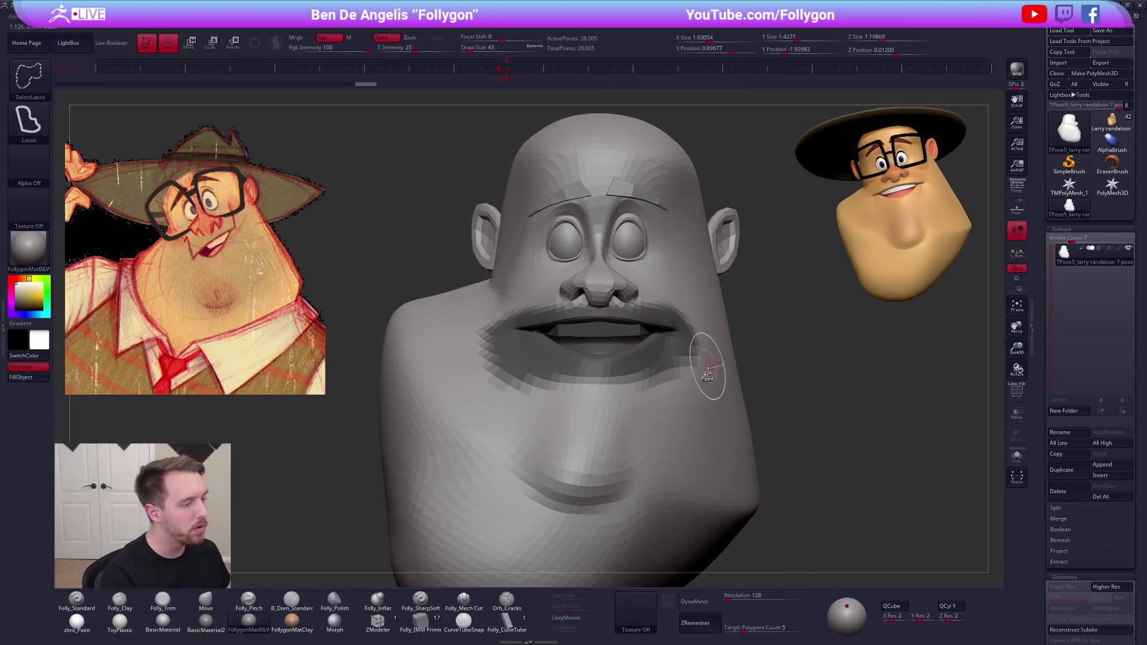
# Blur and invert the mouth mask, and tilt the unmasked lips and teeth with a rotate transpose line
pyautogui.keyDown('ctrl'); pyautogui.click(685, 367); pyautogui.keyUp('ctrl')
pyautogui.keyDown('ctrl'); pyautogui.click(685, 369); pyautogui.keyUp('ctrl')
pyautogui.keyDown('ctrl'); pyautogui.click(741, 369); pyautogui.keyUp('ctrl')
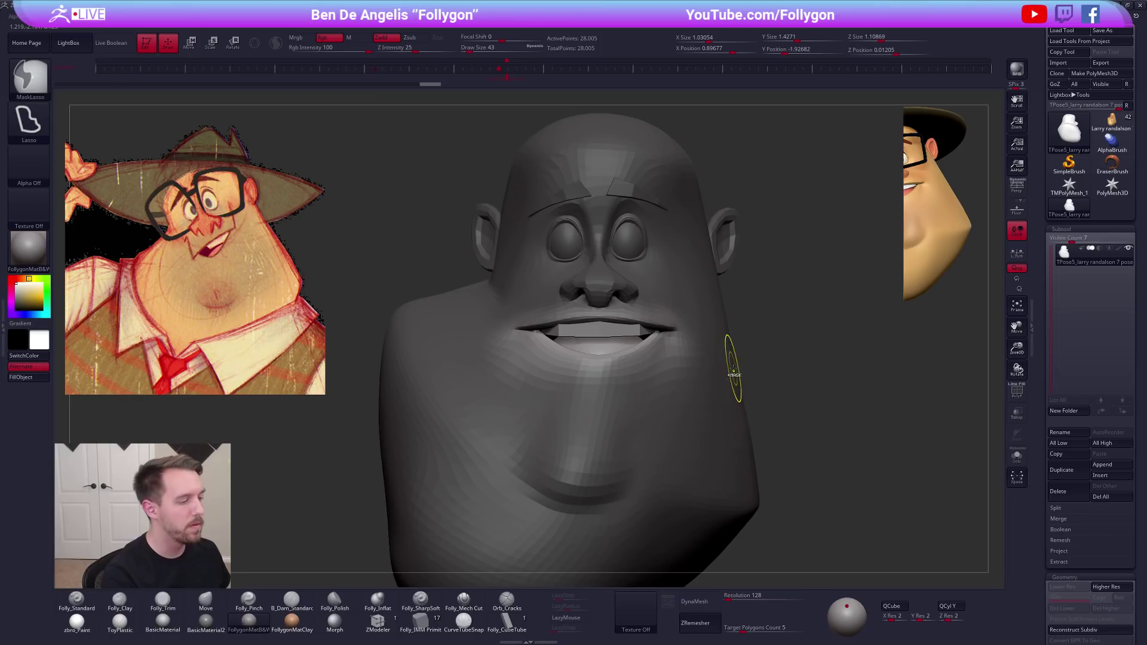
pyautogui.press('r')
pyautogui.moveTo(599, 336)
pyautogui.mouseDown()
pyautogui.moveTo(822, 329)
pyautogui.moveTo(823, 315)
pyautogui.mouseUp()
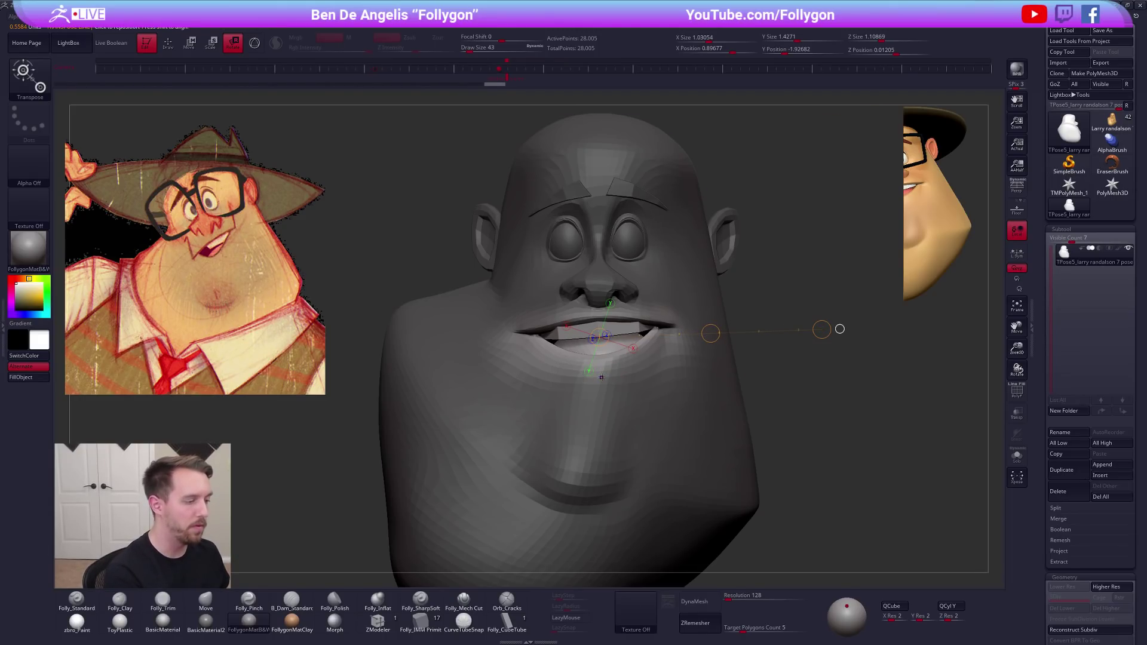
pyautogui.hotkey('shift', 'f')
pyautogui.hotkey('shift', 'f')
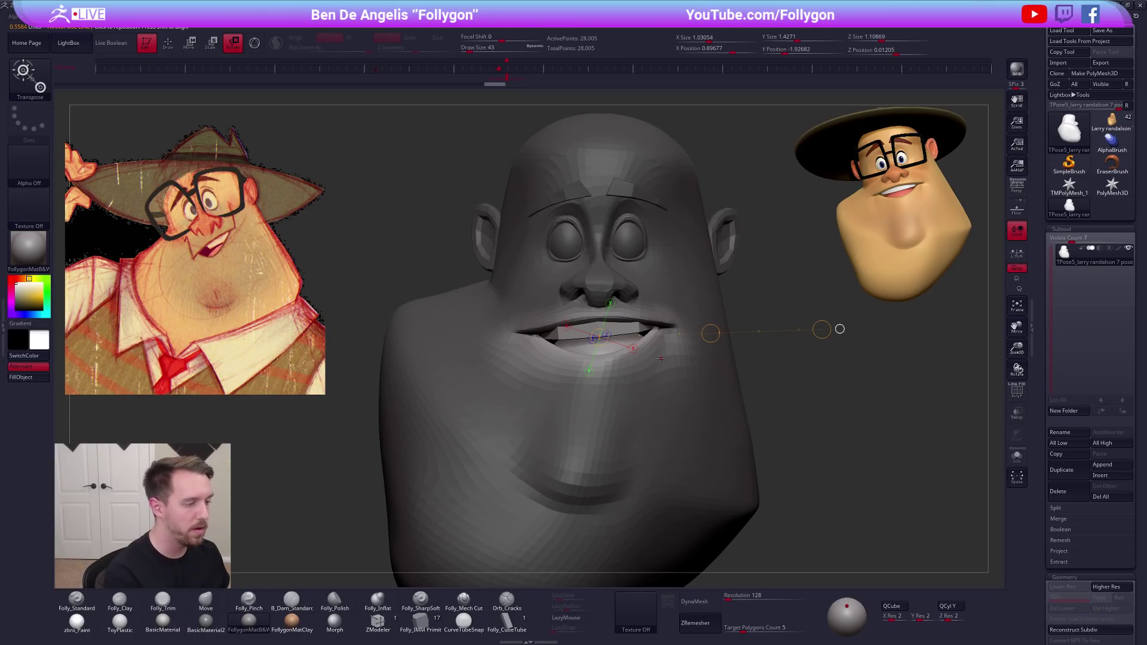
pyautogui.moveTo(821, 329); pyautogui.dragTo(822, 321)
# Reshape the mouth corner with the Move brush, finishing at draw size 81, and clear the mask
pyautogui.press('q')
pyautogui.press('b')
pyautogui.press('m')
pyautogui.press('v')
pyautogui.press('space')
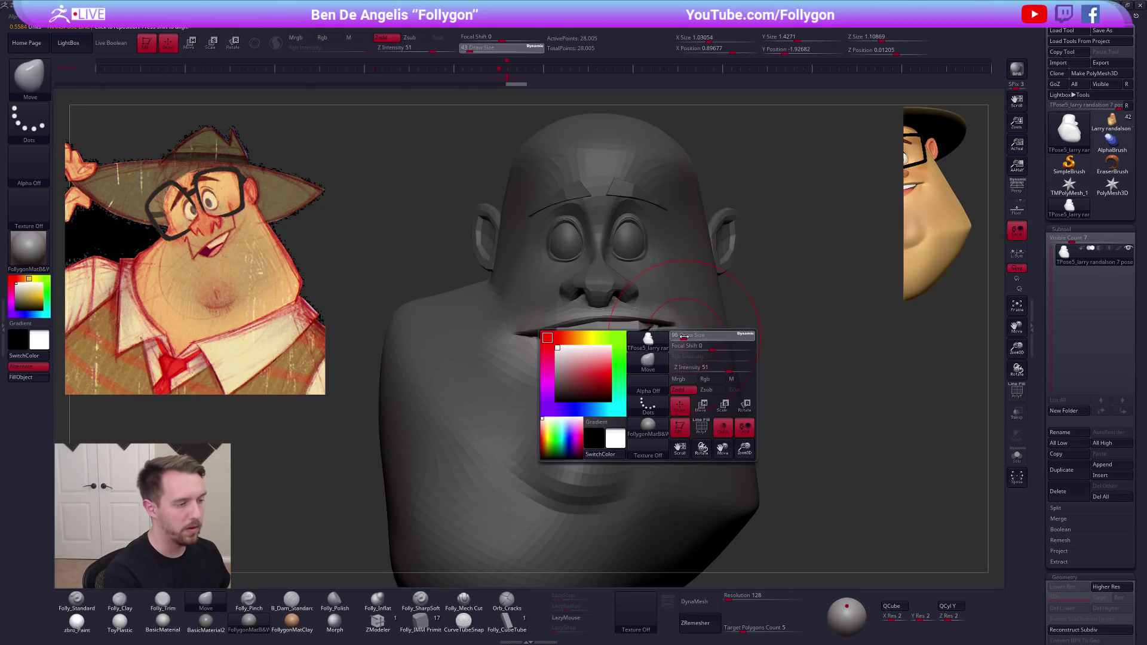
pyautogui.moveTo(676, 335); pyautogui.dragTo(684, 336)
pyautogui.moveTo(666, 337); pyautogui.dragTo(684, 340, button='right')
pyautogui.press('space')
pyautogui.moveTo(683, 347); pyautogui.dragTo(681, 346)
pyautogui.keyDown('ctrl'); pyautogui.moveTo(795, 360); pyautogui.dragTo(807, 372); pyautogui.keyUp('ctrl')
# Mask every part except the head skin and adjust the lips and mouth corners with the Move brush
pyautogui.press('w')
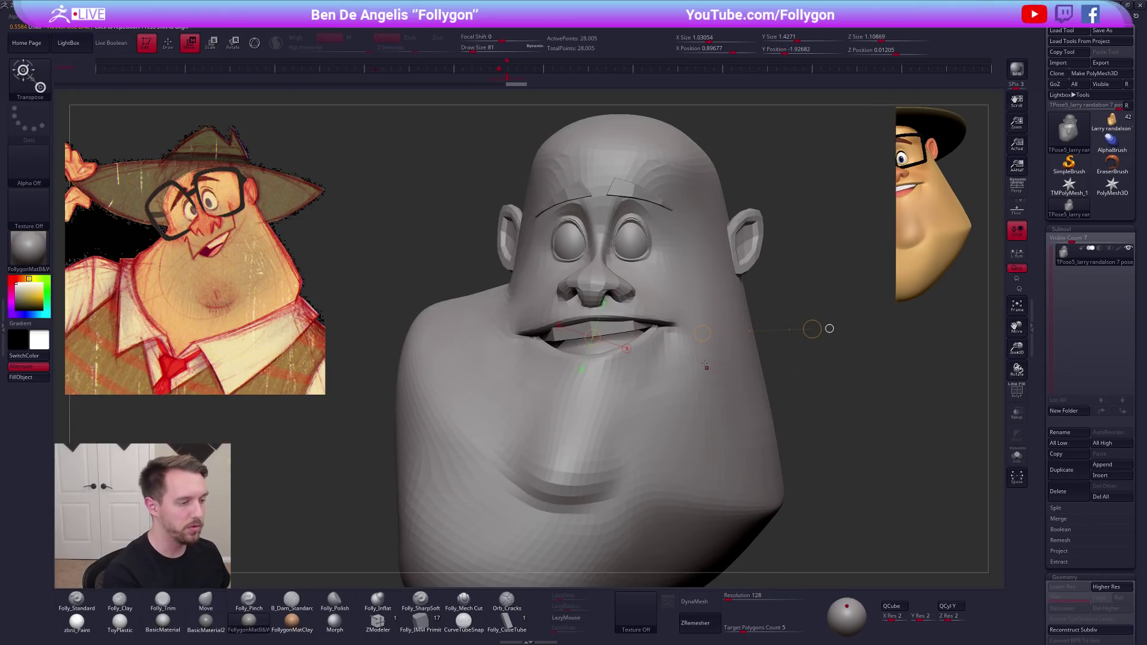
pyautogui.keyDown('ctrl'); pyautogui.click(675, 354); pyautogui.keyUp('ctrl')
pyautogui.press('q')
pyautogui.press('space')
pyautogui.moveTo(672, 333); pyautogui.dragTo(675, 334)
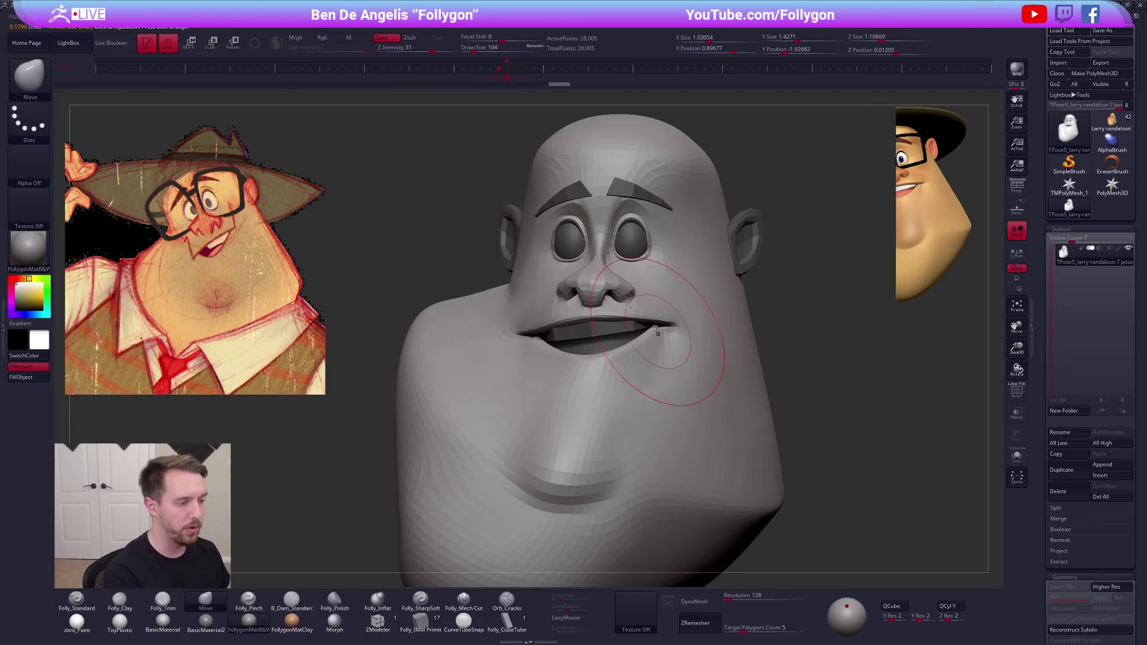
pyautogui.moveTo(680, 332); pyautogui.dragTo(712, 332, button='right')
pyautogui.press('space')
pyautogui.moveTo(575, 341); pyautogui.dragTo(523, 346)
pyautogui.press('space')
pyautogui.press('space')
pyautogui.moveTo(595, 378); pyautogui.dragTo(578, 378, button='right')
# Try masking everything above the mouth line with a topological mask so only the lower face stays editable
pyautogui.hotkey('shift', 'f')
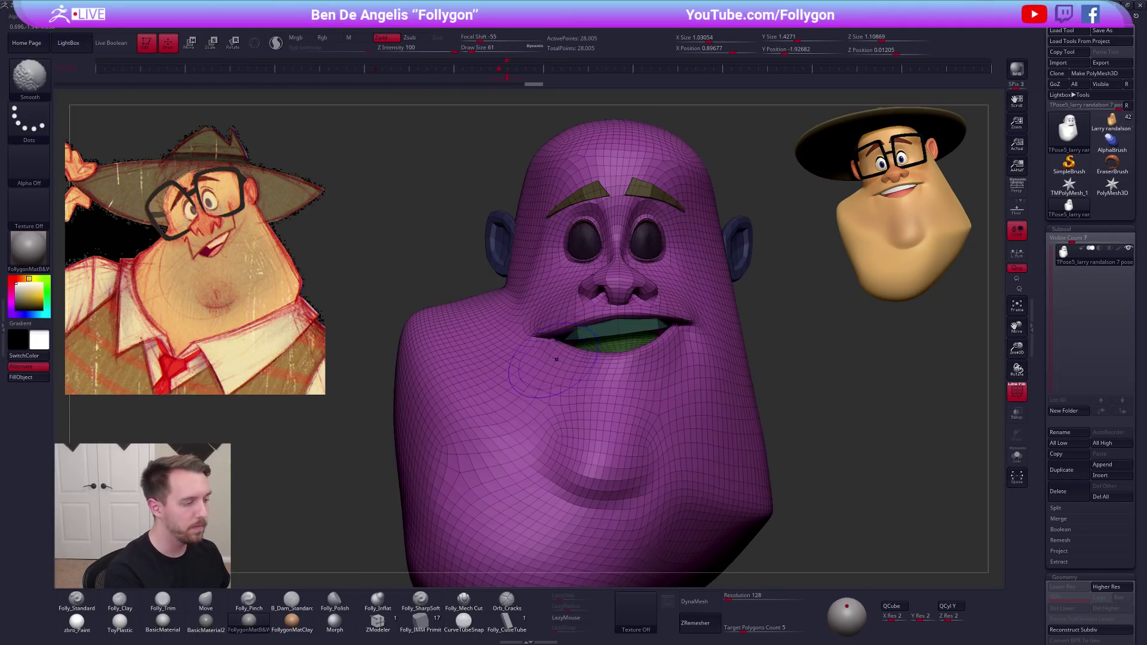
pyautogui.press('w')
pyautogui.moveTo(526, 315)
pyautogui.keyDown('ctrl'); pyautogui.mouseDown()
pyautogui.moveTo(528, 351)
pyautogui.moveTo(489, 413)
pyautogui.mouseUp(); pyautogui.keyUp('ctrl')
pyautogui.keyDown('ctrl'); pyautogui.click(488, 415); pyautogui.keyUp('ctrl')
pyautogui.press('q')
pyautogui.hotkey('shift', 'f')
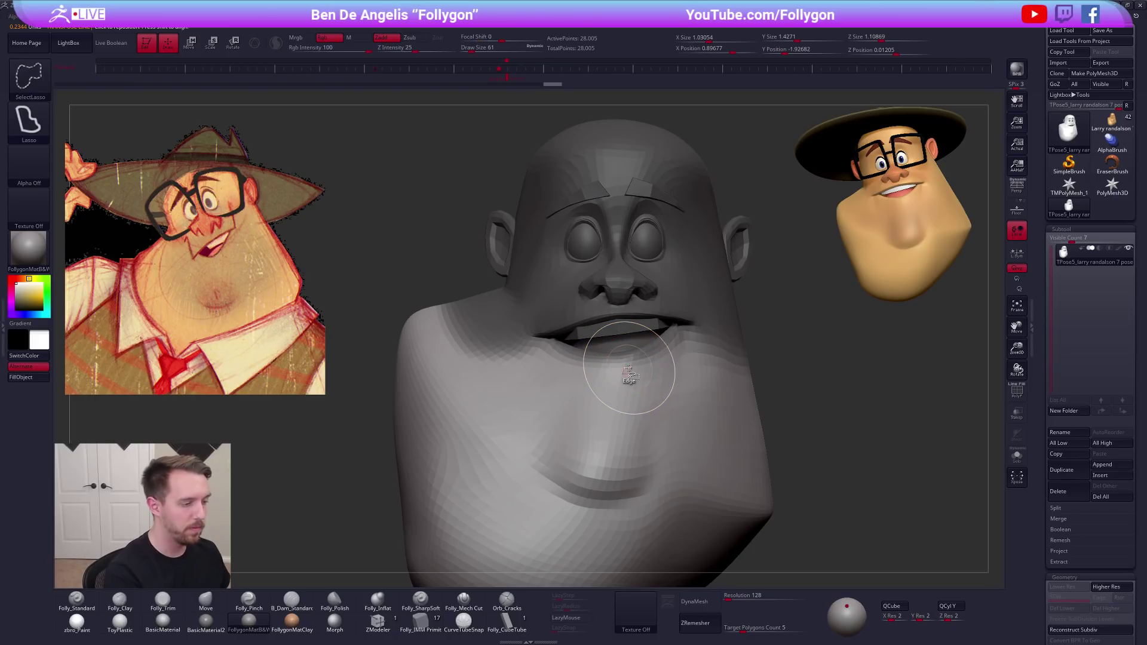
# Isolate the head skin polygroup again and display its wireframe for masking the lower lip
pyautogui.keyDown('ctrl'); pyautogui.keyDown('shift'); pyautogui.click(626, 373); pyautogui.keyUp('shift'); pyautogui.keyUp('ctrl')
pyautogui.keyDown('ctrl'); pyautogui.keyDown('shift'); pyautogui.click(691, 371); pyautogui.keyUp('shift'); pyautogui.keyUp('ctrl')
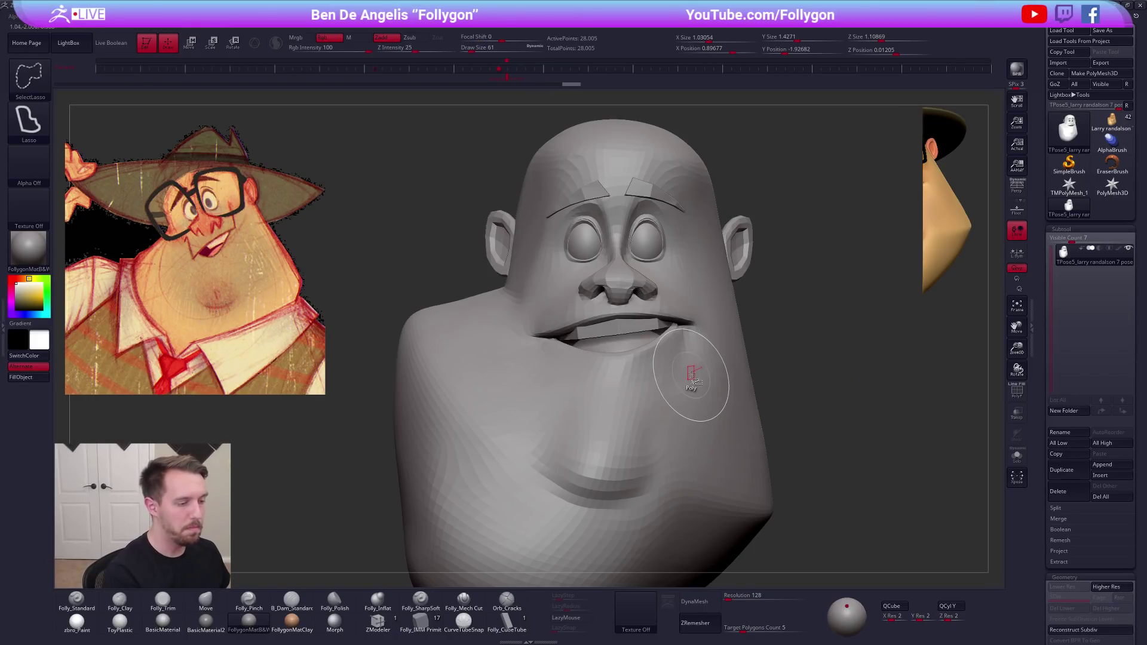
pyautogui.moveTo(600, 351)
pyautogui.mouseDown(button='right')
pyautogui.moveTo(615, 353)
pyautogui.moveTo(596, 357)
pyautogui.moveTo(555, 329)
pyautogui.mouseUp(button='right')
pyautogui.hotkey('shift', 'f')
# Mask the lower lip, cheeks and area above the chin, unhide all parts, and invert the mask
pyautogui.press('ctrl')
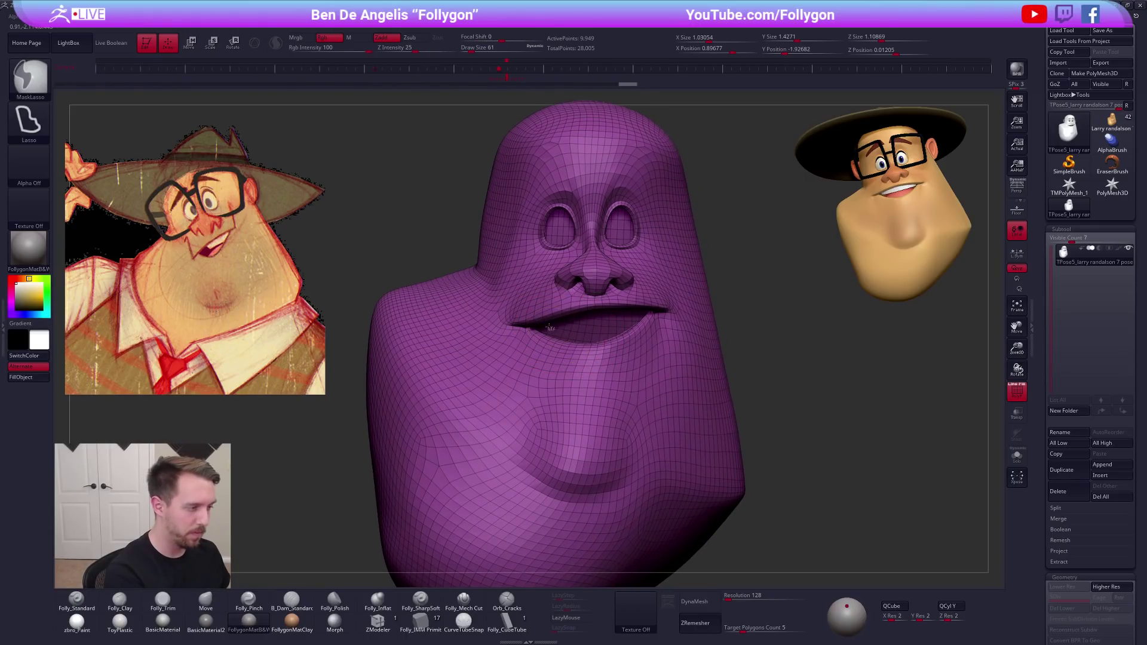
pyautogui.moveTo(519, 327)
pyautogui.keyDown('ctrl'); pyautogui.mouseDown()
pyautogui.moveTo(547, 454)
pyautogui.moveTo(765, 385)
pyautogui.moveTo(723, 323)
pyautogui.moveTo(639, 311)
pyautogui.mouseUp(); pyautogui.keyUp('ctrl')
pyautogui.keyDown('ctrl'); pyautogui.moveTo(580, 335); pyautogui.dragTo(534, 329); pyautogui.keyUp('ctrl')
pyautogui.keyDown('ctrl'); pyautogui.moveTo(732, 412); pyautogui.dragTo(737, 381, button='right'); pyautogui.keyUp('ctrl')
pyautogui.hotkey('shift', 'f')
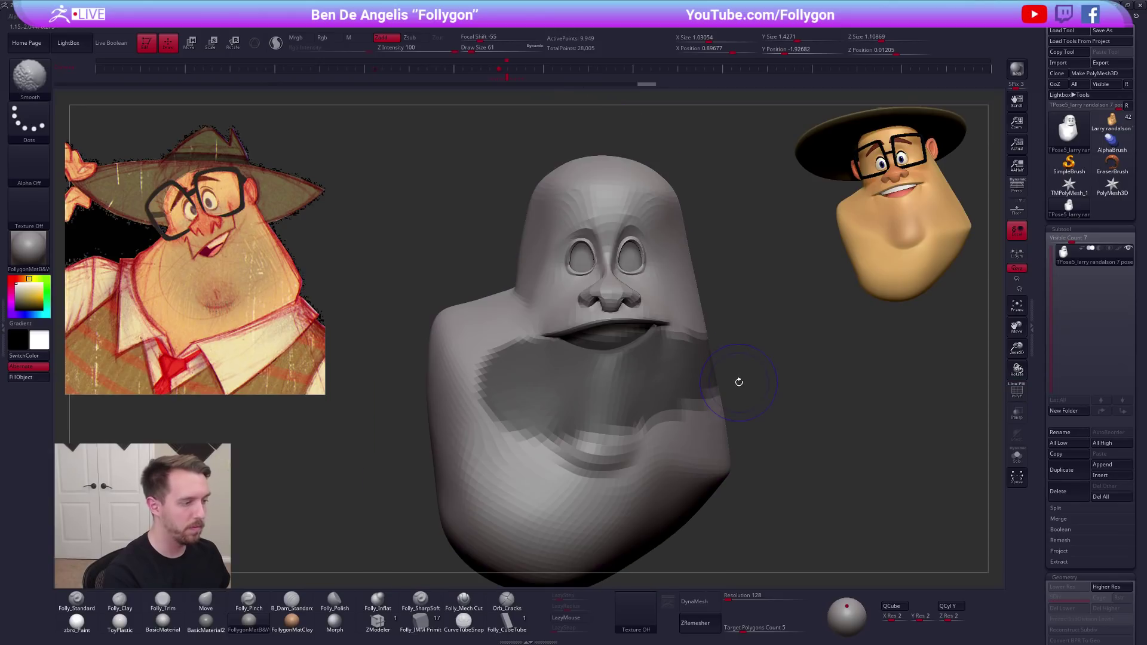
pyautogui.keyDown('ctrl'); pyautogui.keyDown('shift'); pyautogui.click(750, 392); pyautogui.keyUp('shift'); pyautogui.keyUp('ctrl')
pyautogui.keyDown('ctrl'); pyautogui.click(731, 385); pyautogui.keyUp('ctrl')
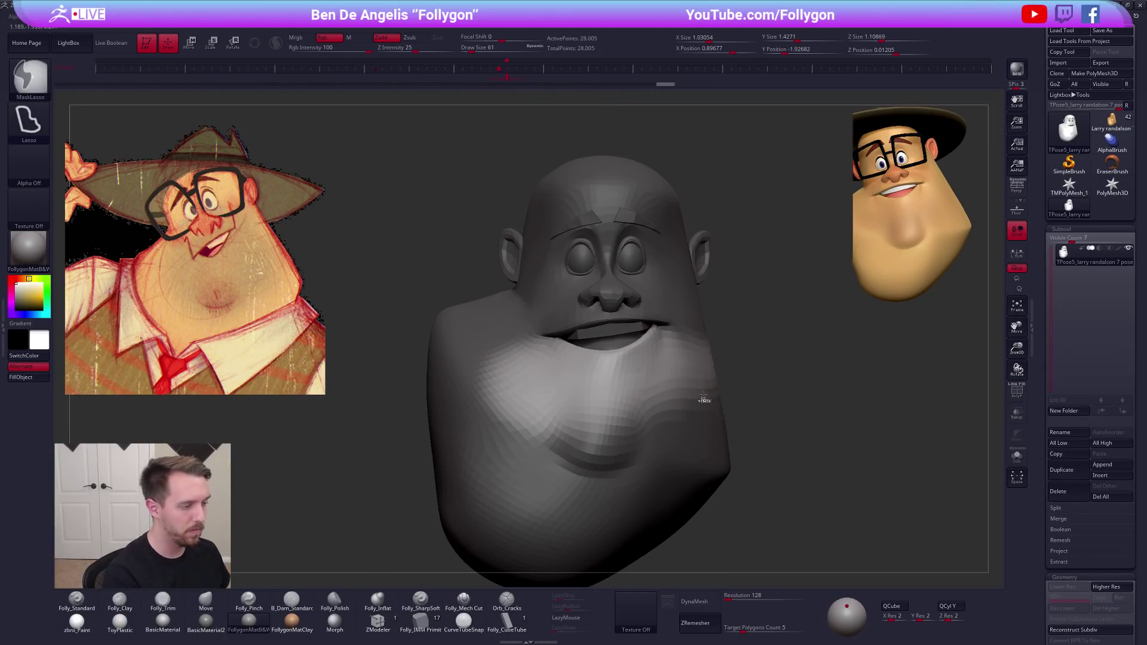
# Soften the mask edge below the mouth and pull the lower lip into shape with the Move brush
pyautogui.press('space')
pyautogui.moveTo(592, 356); pyautogui.dragTo(604, 358)
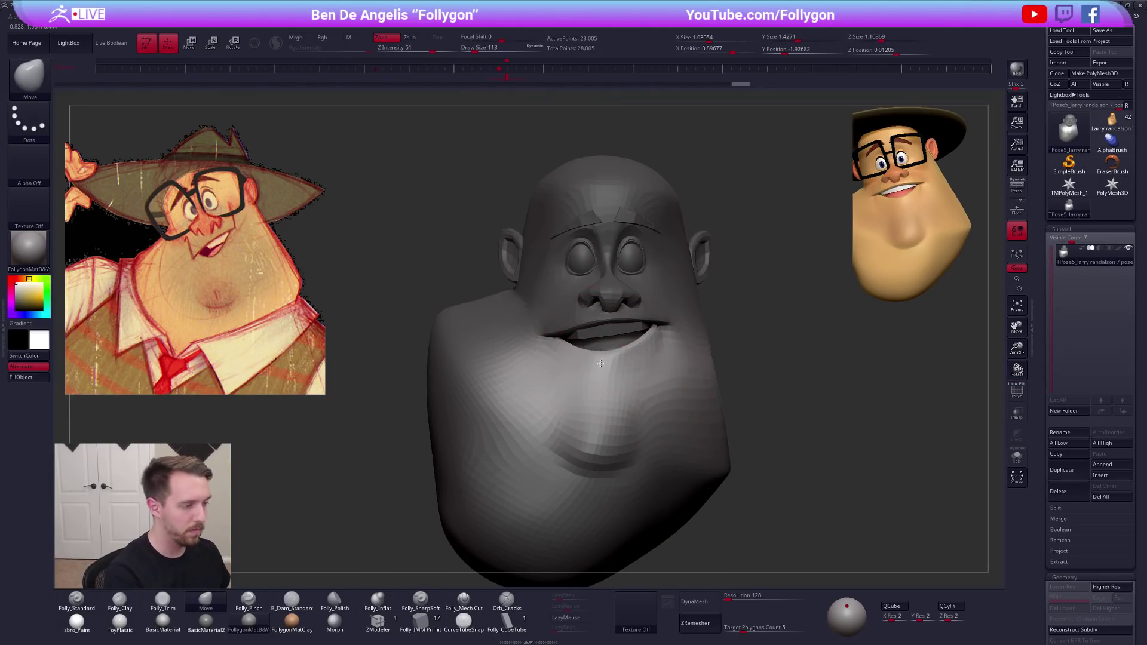
pyautogui.press('space')
pyautogui.moveTo(589, 364); pyautogui.dragTo(577, 363)
pyautogui.moveTo(609, 355); pyautogui.dragTo(611, 360)
pyautogui.moveTo(743, 422); pyautogui.dragTo(776, 466)
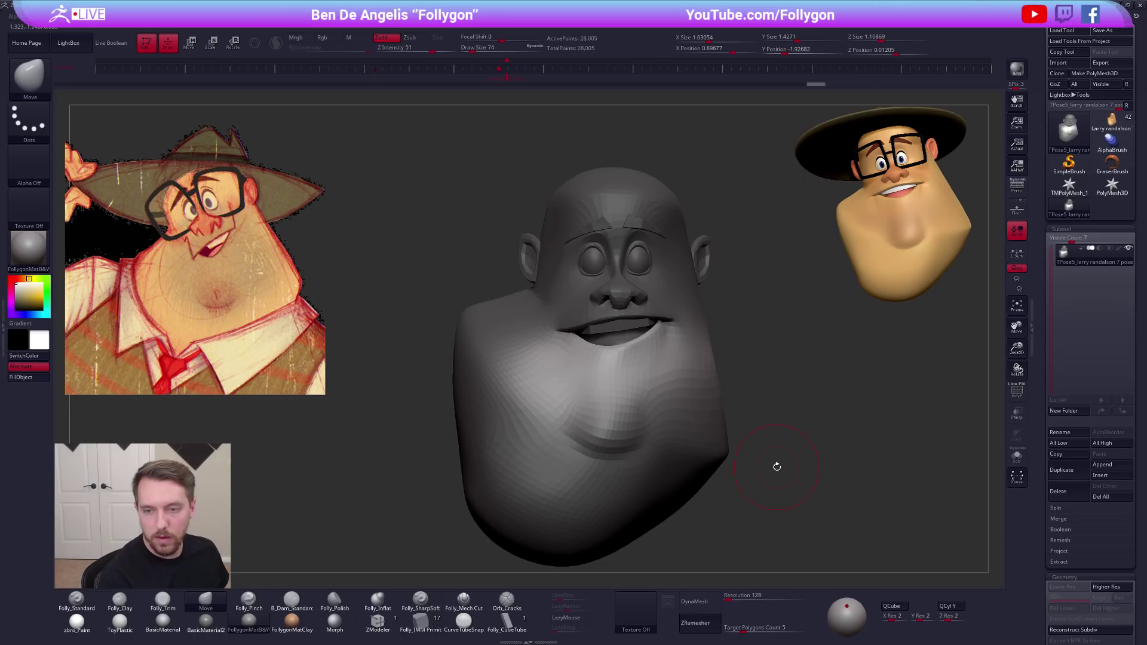
# Refine the lower lip's curve from front and three-quarter angles using the Move brush at draw size 67
pyautogui.press('space')
pyautogui.moveTo(620, 363); pyautogui.dragTo(627, 364)
pyautogui.keyDown('ctrl'); pyautogui.moveTo(612, 348); pyautogui.dragTo(615, 358, button='right'); pyautogui.keyUp('ctrl')
pyautogui.press('space')
pyautogui.moveTo(632, 372); pyautogui.dragTo(624, 372)
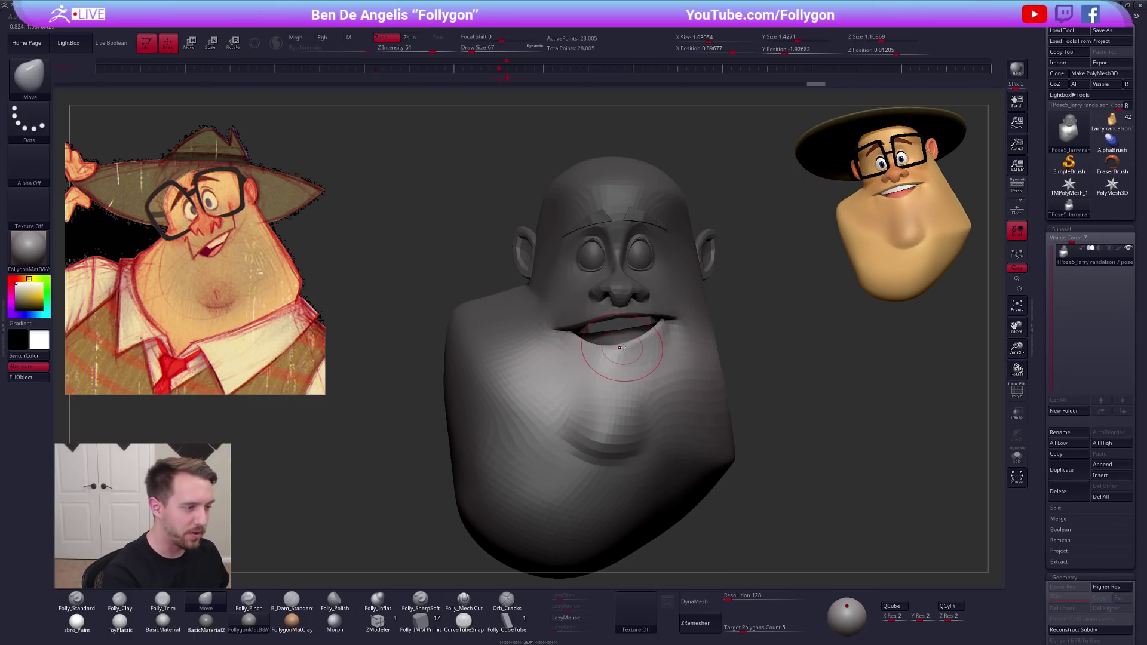
pyautogui.moveTo(611, 350); pyautogui.dragTo(598, 354, button='right')
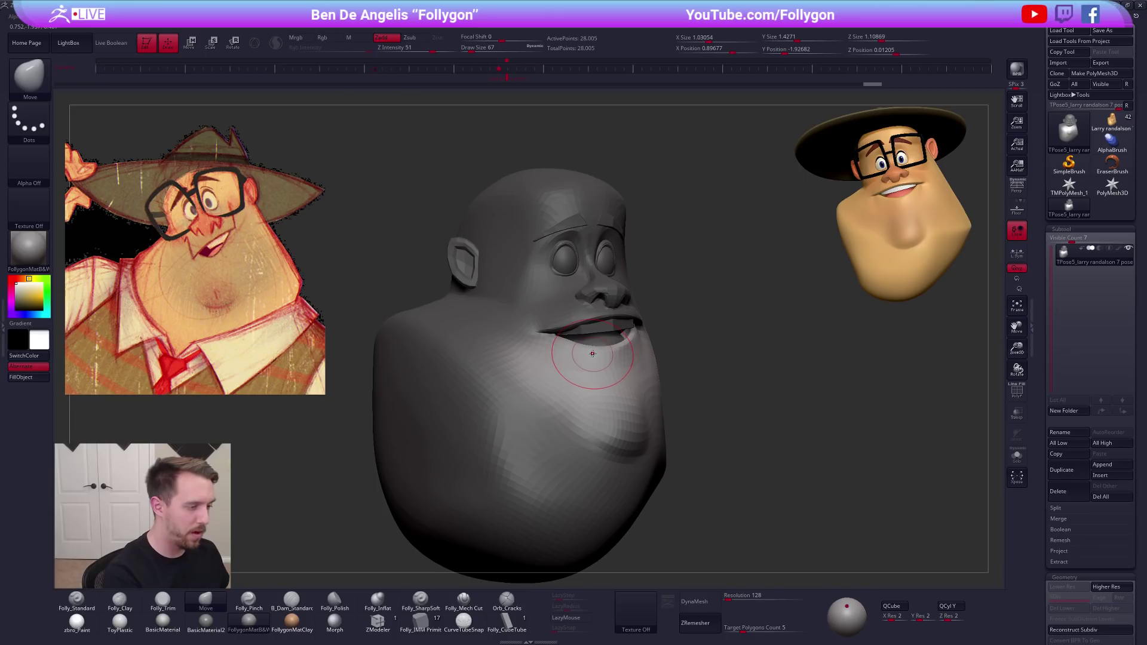
pyautogui.hotkey('ctrl', 'shift', 'z')
pyautogui.moveTo(591, 367)
pyautogui.mouseDown(button='right')
pyautogui.moveTo(573, 368)
pyautogui.moveTo(627, 351)
pyautogui.mouseUp(button='right')
# Touch up the lower lip and mouth opening with the Move brush, and clear the mask
pyautogui.press('space')
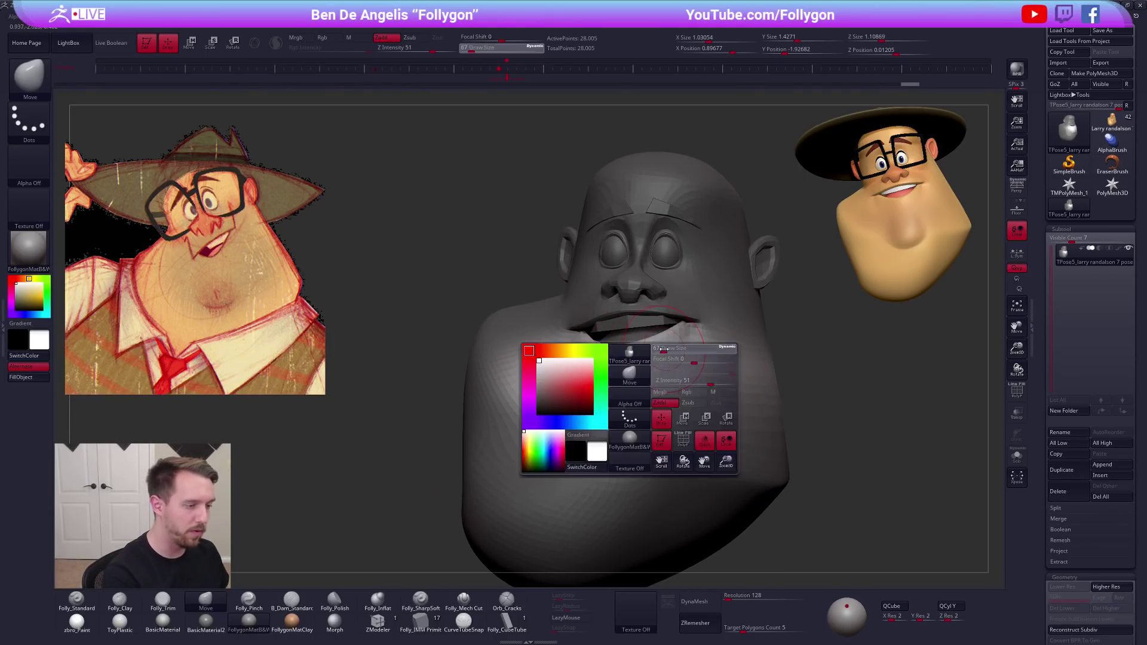
pyautogui.moveTo(660, 357); pyautogui.dragTo(657, 353)
pyautogui.moveTo(617, 357); pyautogui.dragTo(633, 332, button='right')
pyautogui.keyDown('alt'); pyautogui.moveTo(633, 332); pyautogui.dragTo(595, 298, button='right'); pyautogui.keyUp('alt')
pyautogui.keyDown('ctrl'); pyautogui.moveTo(710, 326); pyautogui.dragTo(724, 340); pyautogui.keyUp('ctrl')
pyautogui.press('space')
pyautogui.moveTo(614, 370); pyautogui.dragTo(618, 369)
pyautogui.hotkey('shift', 'f')
pyautogui.hotkey('shift', 'f')
pyautogui.press(']')
pyautogui.press(']')
pyautogui.moveTo(602, 392); pyautogui.dragTo(607, 394, button='right')
# Mask the chin bulge, blur the mask's edges, and invert it so only the chin stays editable
pyautogui.press('ctrl')
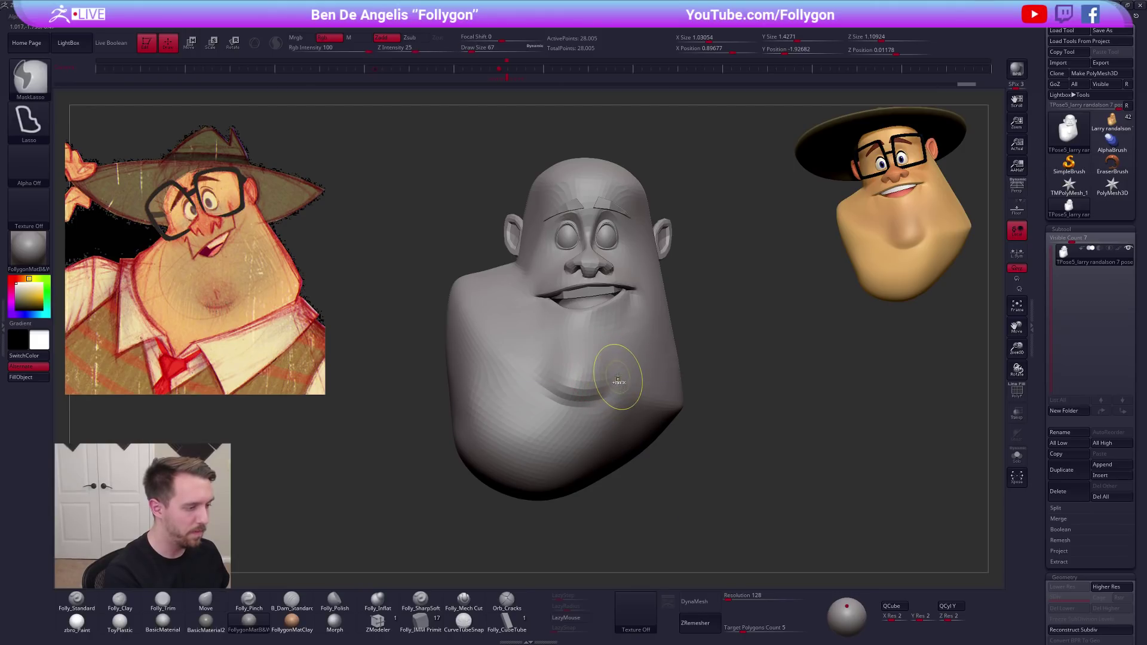
pyautogui.keyDown('ctrl'); pyautogui.keyDown('alt'); pyautogui.moveTo(520, 383); pyautogui.dragTo(614, 395); pyautogui.keyUp('alt'); pyautogui.keyUp('ctrl')
pyautogui.moveTo(612, 402)
pyautogui.mouseDown(button='right')
pyautogui.moveTo(526, 418)
pyautogui.moveTo(539, 491)
pyautogui.mouseUp(button='right')
pyautogui.keyDown('ctrl'); pyautogui.moveTo(541, 487); pyautogui.dragTo(466, 430); pyautogui.keyUp('ctrl')
pyautogui.moveTo(405, 489)
pyautogui.mouseDown(button='right')
pyautogui.moveTo(663, 392)
pyautogui.moveTo(651, 412)
pyautogui.moveTo(609, 435)
pyautogui.moveTo(637, 352)
pyautogui.mouseUp(button='right')
pyautogui.press('ctrl')
pyautogui.moveTo(601, 396)
pyautogui.keyDown('ctrl'); pyautogui.mouseDown()
pyautogui.moveTo(542, 494)
pyautogui.moveTo(740, 368)
pyautogui.mouseUp(); pyautogui.keyUp('ctrl')
pyautogui.keyDown('ctrl'); pyautogui.click(640, 392); pyautogui.keyUp('ctrl')
pyautogui.keyDown('ctrl'); pyautogui.click(685, 421); pyautogui.keyUp('ctrl')
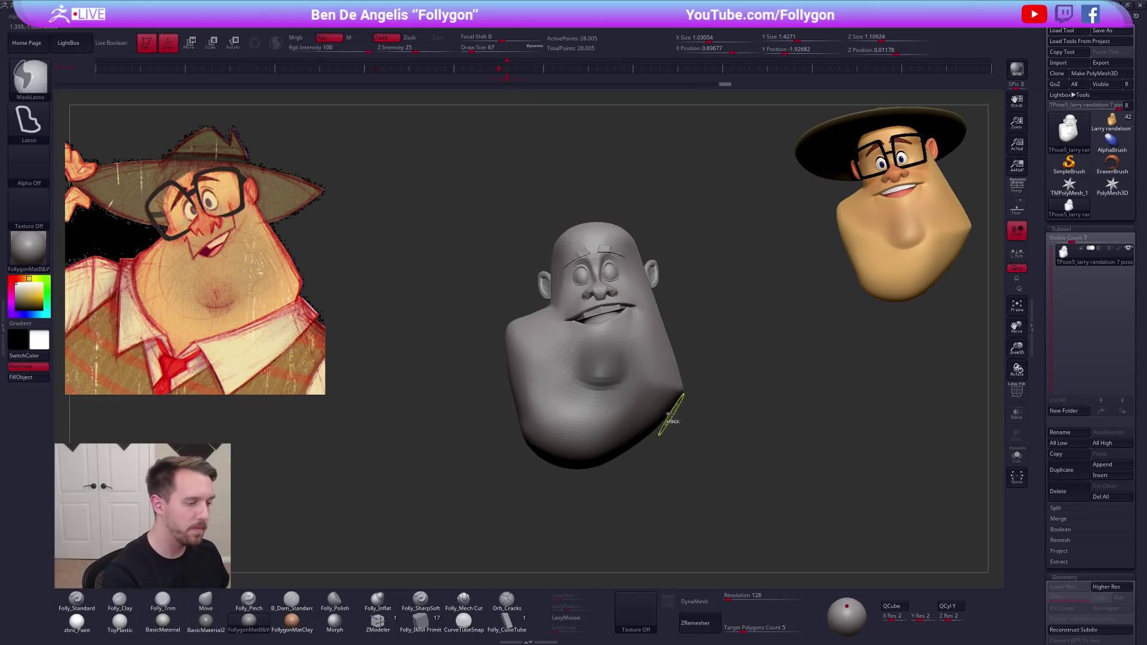
pyautogui.keyDown('ctrl'); pyautogui.click(686, 434); pyautogui.keyUp('ctrl')
# Rotate the unmasked chin bulge slightly with the Transpose action line
pyautogui.keyDown('ctrl'); pyautogui.moveTo(627, 386); pyautogui.dragTo(609, 384, button='right'); pyautogui.keyUp('ctrl')
pyautogui.press('r')
pyautogui.moveTo(666, 367); pyautogui.dragTo(753, 350)
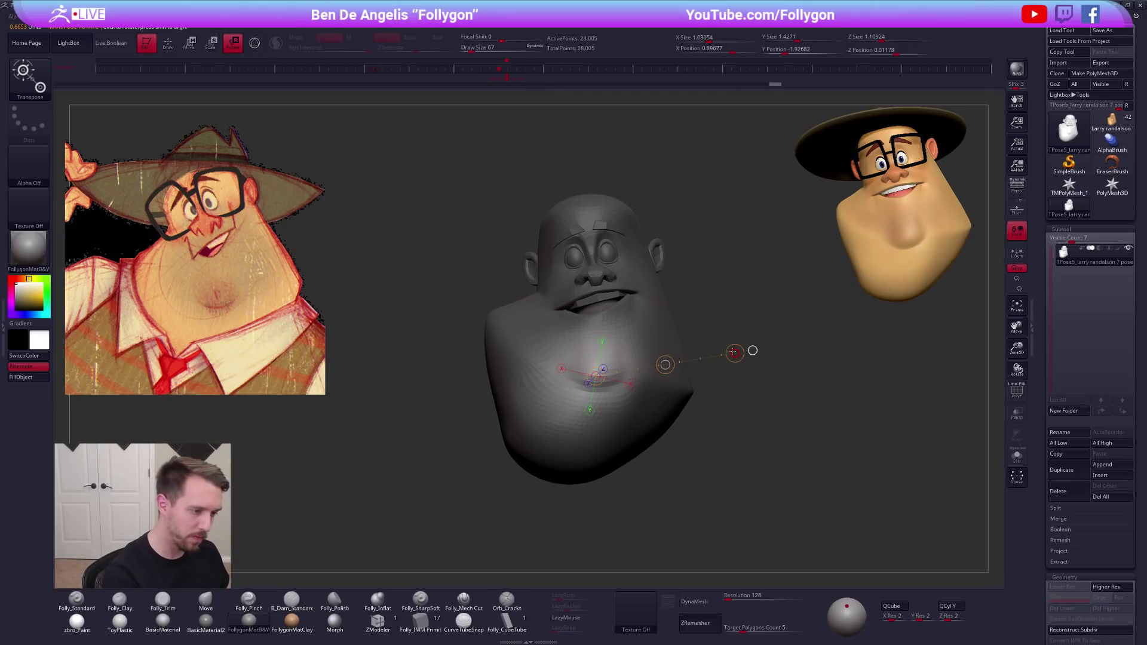
# Reshape the chin with the Move brush at draw size 113, and clear the mask
pyautogui.press('q')
pyautogui.press('space')
pyautogui.moveTo(633, 381); pyautogui.dragTo(644, 381)
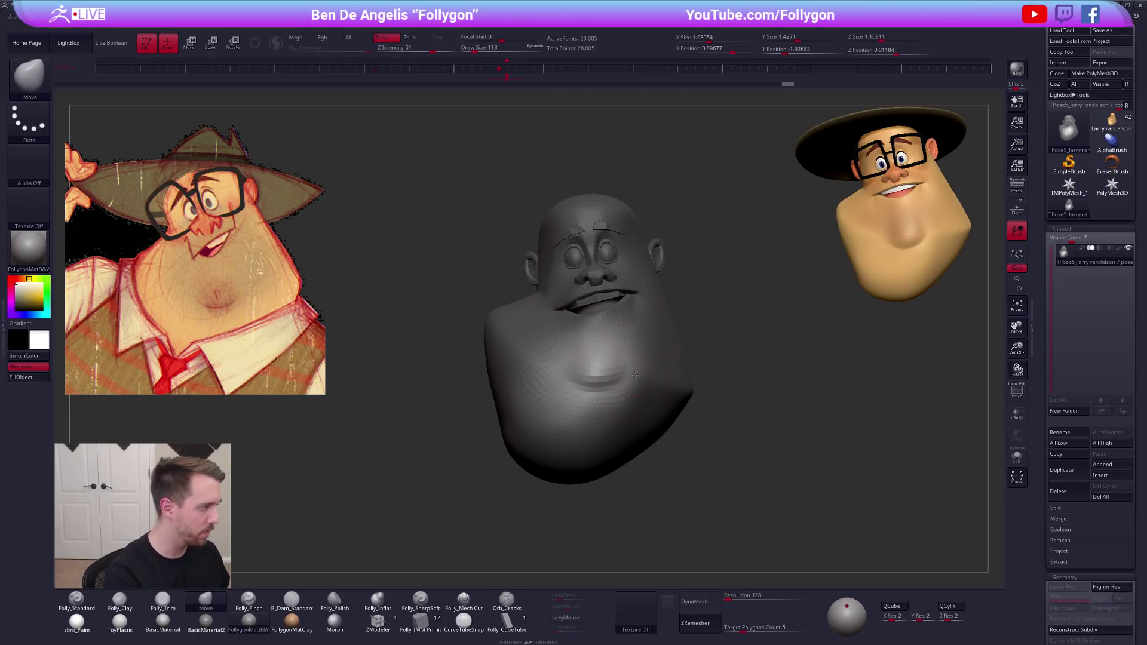
pyautogui.keyDown('ctrl'); pyautogui.moveTo(573, 364); pyautogui.dragTo(560, 393, button='right'); pyautogui.keyUp('ctrl')
pyautogui.moveTo(572, 375); pyautogui.dragTo(563, 385)
pyautogui.press('space')
pyautogui.moveTo(566, 418); pyautogui.dragTo(554, 418)
pyautogui.hotkey('shift', 'f')
pyautogui.keyDown('ctrl'); pyautogui.moveTo(719, 328); pyautogui.dragTo(712, 306); pyautogui.keyUp('ctrl')
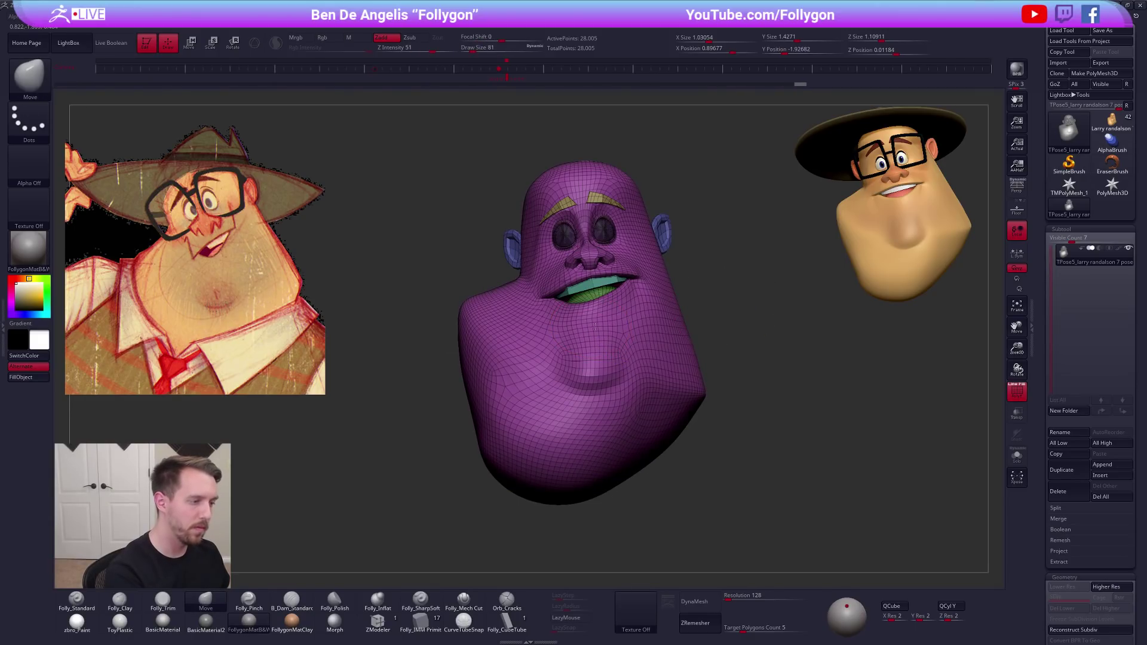
# Brush the area between the mouth corner and the chin with Folly_Clay at draw size 67
pyautogui.press('space')
pyautogui.moveTo(568, 384); pyautogui.dragTo(563, 384)
pyautogui.hotkey('shift', 'f')
pyautogui.moveTo(540, 371)
pyautogui.mouseDown(button='right')
pyautogui.moveTo(625, 348)
pyautogui.moveTo(556, 369)
pyautogui.moveTo(612, 361)
pyautogui.moveTo(604, 378)
pyautogui.moveTo(638, 329)
pyautogui.mouseUp(button='right')
pyautogui.press('2')
pyautogui.moveTo(688, 274); pyautogui.dragTo(650, 304)
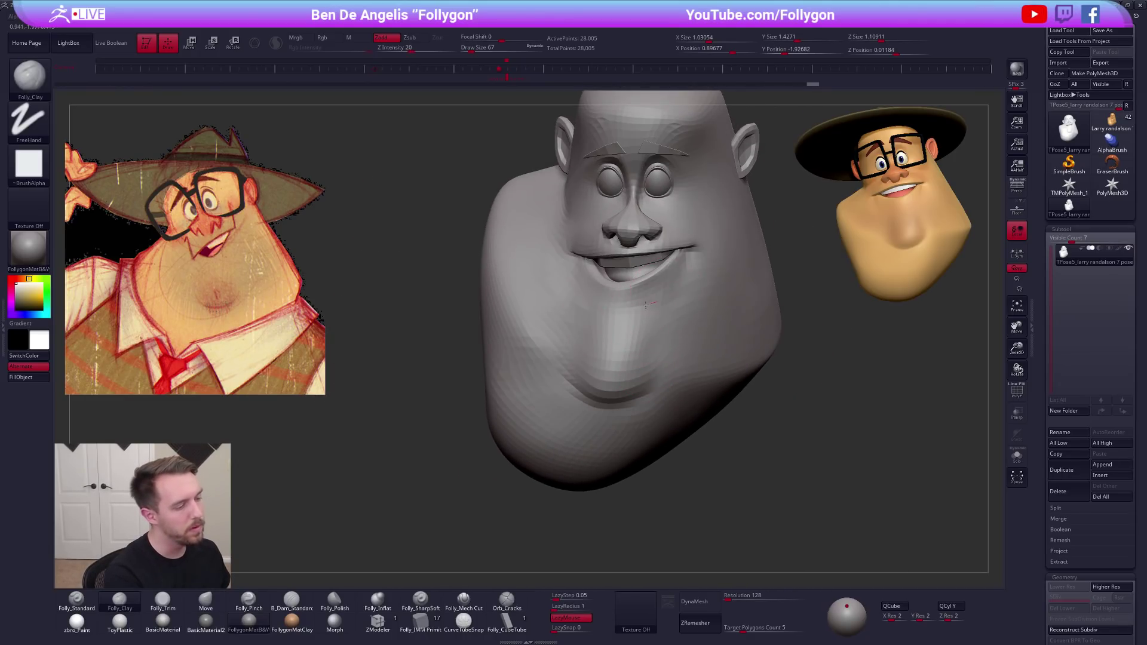
# Work the cheek surface from the mouth corner toward the chin with the Folly_Mech Cut brush
pyautogui.moveTo(600, 321)
pyautogui.mouseDown(button='right')
pyautogui.moveTo(660, 303)
pyautogui.moveTo(548, 359)
pyautogui.moveTo(608, 314)
pyautogui.moveTo(666, 308)
pyautogui.moveTo(645, 321)
pyautogui.mouseUp(button='right')
pyautogui.press('m')
pyautogui.press('[')
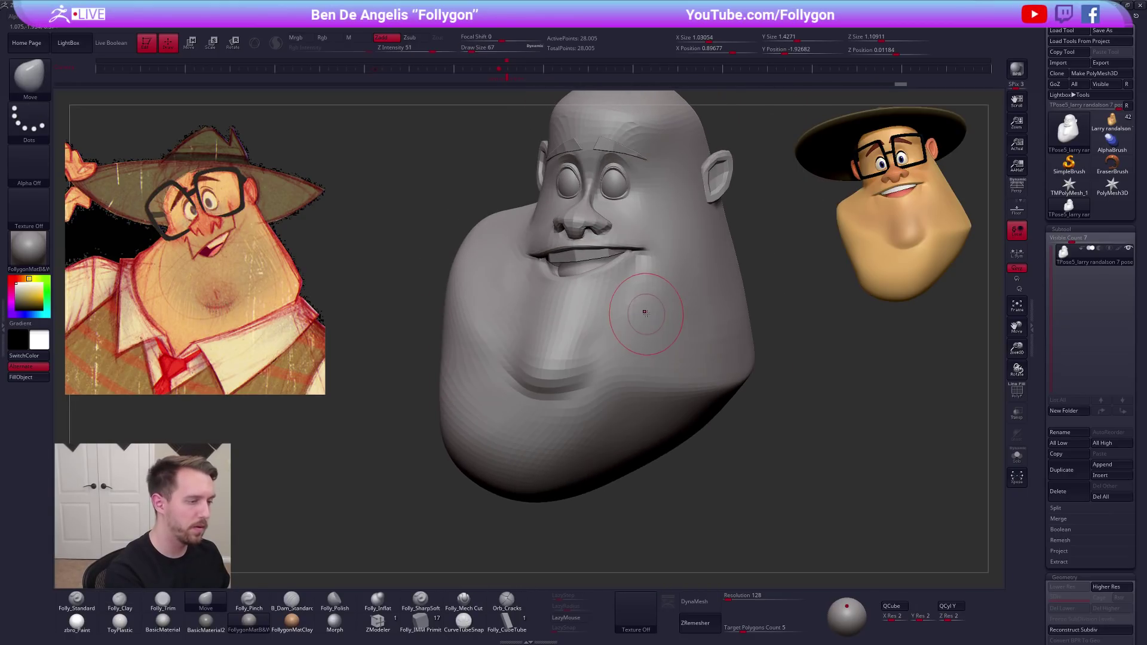
pyautogui.click(463, 604)
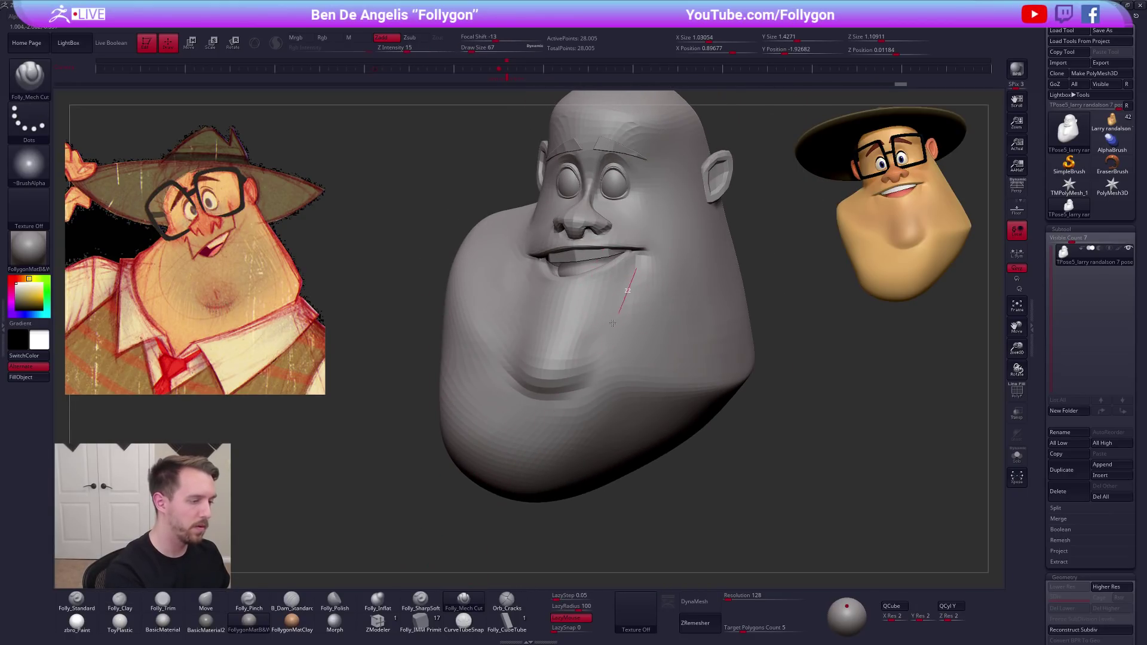
pyautogui.moveTo(587, 373)
pyautogui.mouseDown(button='right')
pyautogui.moveTo(627, 359)
pyautogui.moveTo(525, 328)
pyautogui.moveTo(494, 249)
pyautogui.moveTo(550, 410)
pyautogui.moveTo(566, 422)
pyautogui.moveTo(601, 359)
pyautogui.mouseUp(button='right')
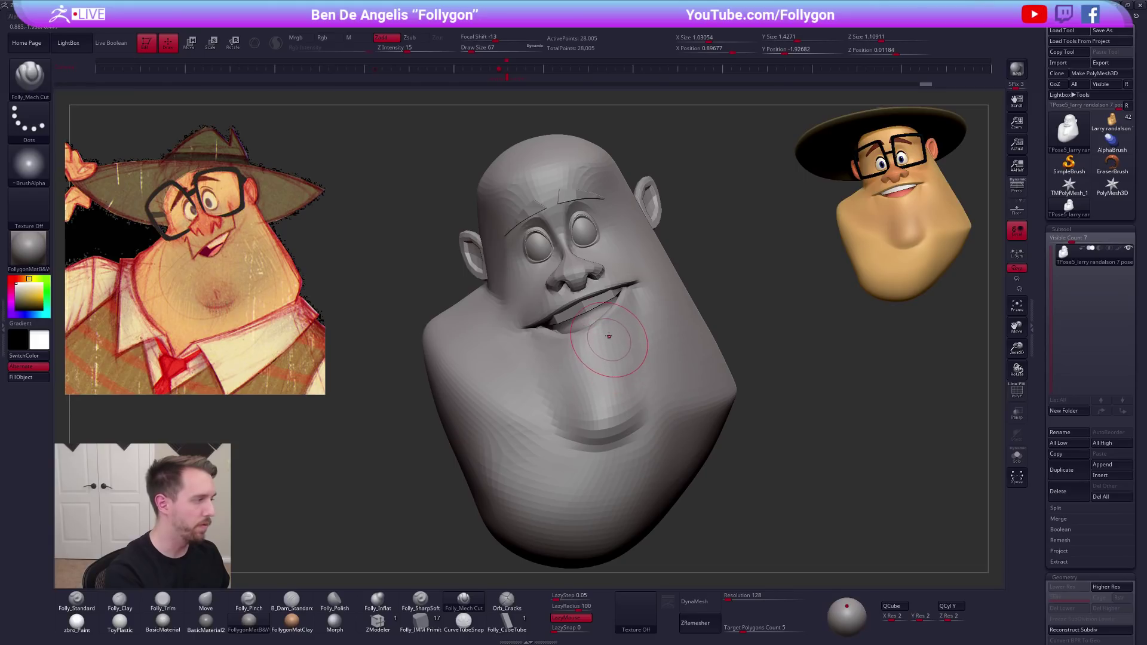
pyautogui.press('space')
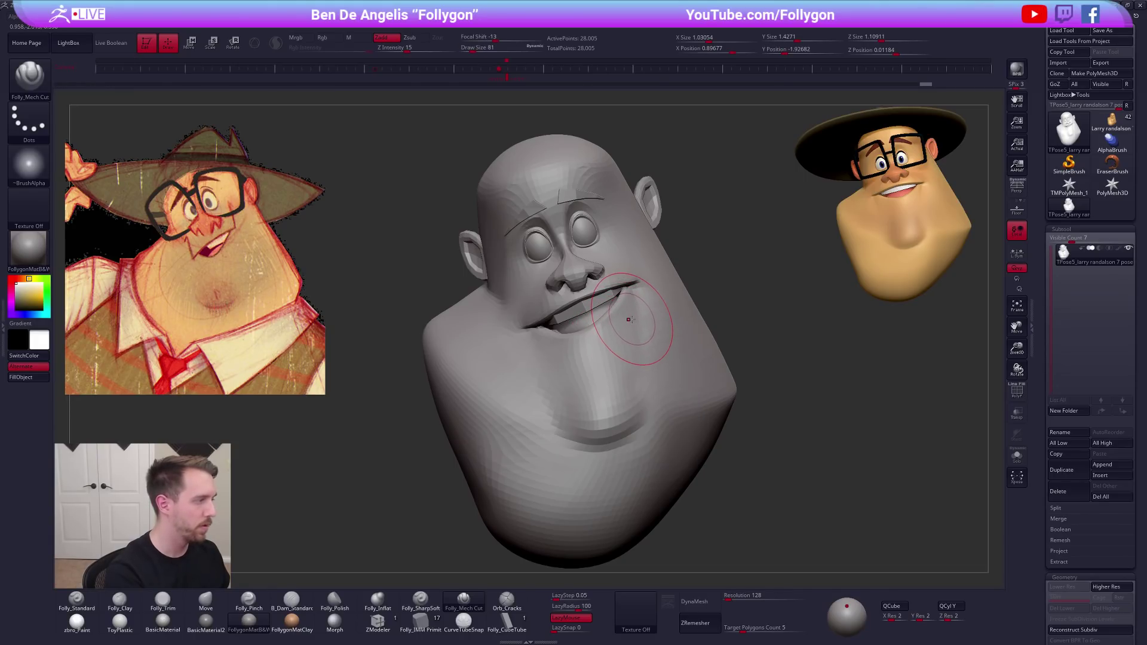
# Reshape the mouth opening and the surrounding face with the Move brush at draw size 130
pyautogui.press('w')
pyautogui.press('q')
pyautogui.press('space')
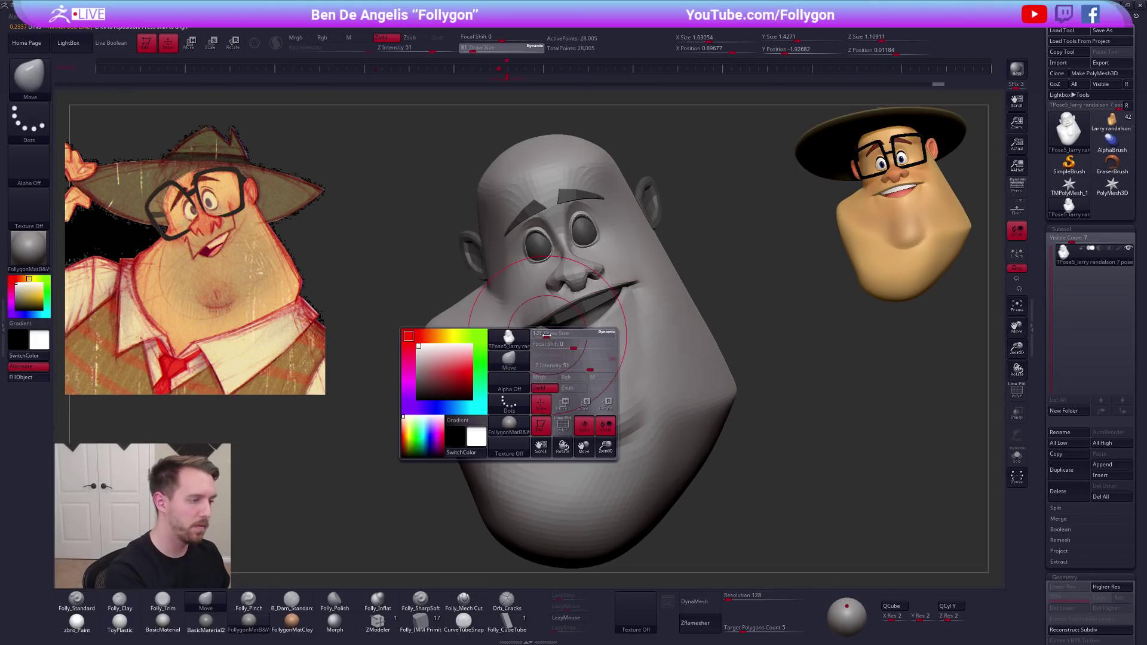
pyautogui.moveTo(542, 342); pyautogui.dragTo(529, 350, button='right')
pyautogui.press('space')
pyautogui.moveTo(588, 343); pyautogui.dragTo(591, 344)
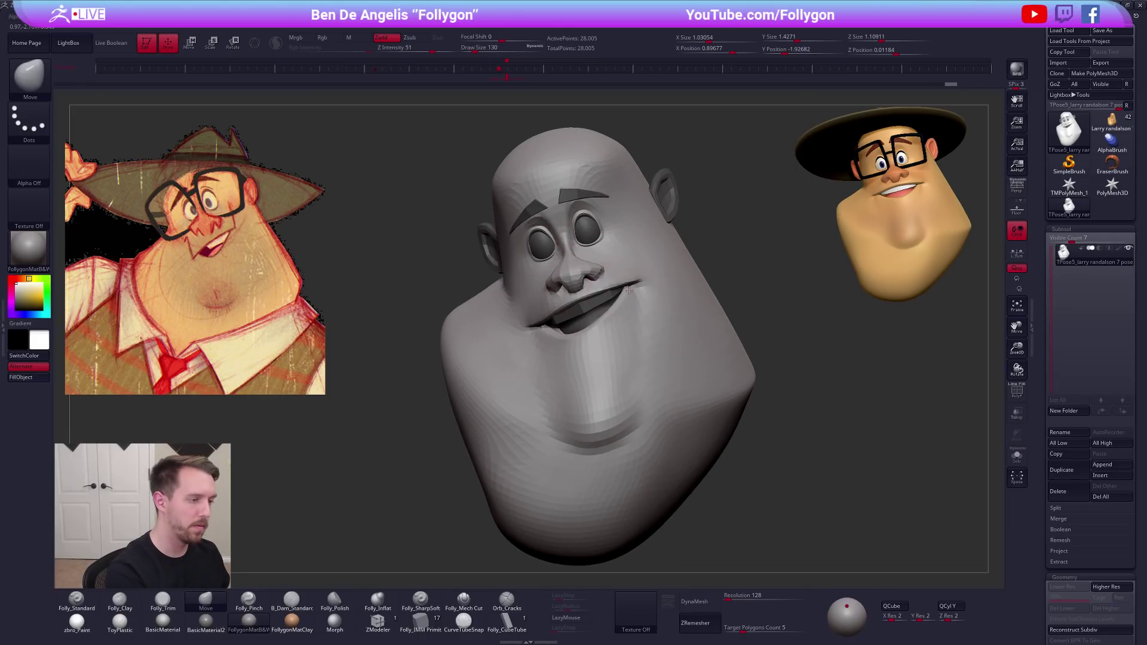
# Refine the lips and mouth corners from several angles with the Move brush
pyautogui.moveTo(635, 289); pyautogui.dragTo(606, 299, button='right')
pyautogui.press('space')
pyautogui.moveTo(653, 300); pyautogui.dragTo(631, 290)
pyautogui.moveTo(631, 291); pyautogui.dragTo(658, 291, button='right')
pyautogui.press('space')
pyautogui.moveTo(646, 289); pyautogui.dragTo(643, 286)
pyautogui.moveTo(627, 298); pyautogui.dragTo(650, 290, button='right')
pyautogui.moveTo(525, 342); pyautogui.dragTo(561, 358)
pyautogui.press('space')
pyautogui.moveTo(632, 304)
pyautogui.mouseDown(button='right')
pyautogui.moveTo(638, 294)
pyautogui.moveTo(640, 342)
pyautogui.mouseUp(button='right')
# Isolate the head's polygroup, invert the visibility to examine the separate face parts, and show the whole mesh again
pyautogui.keyDown('ctrl'); pyautogui.moveTo(645, 269); pyautogui.dragTo(624, 335, button='right'); pyautogui.keyUp('ctrl')
pyautogui.hotkey('shift', 'f')
pyautogui.press('space')
pyautogui.moveTo(555, 330); pyautogui.dragTo(552, 329)
pyautogui.keyDown('ctrl'); pyautogui.keyDown('shift'); pyautogui.click(572, 258); pyautogui.keyUp('shift'); pyautogui.keyUp('ctrl')
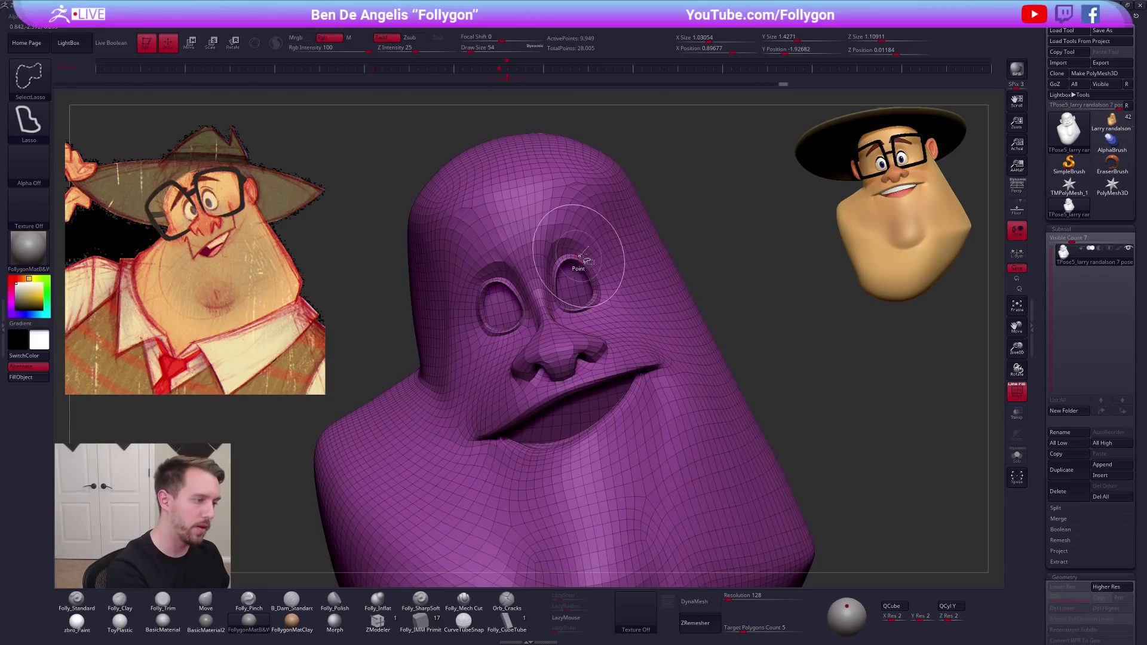
pyautogui.keyDown('ctrl'); pyautogui.keyDown('shift'); pyautogui.click(659, 209); pyautogui.keyUp('shift'); pyautogui.keyUp('ctrl')
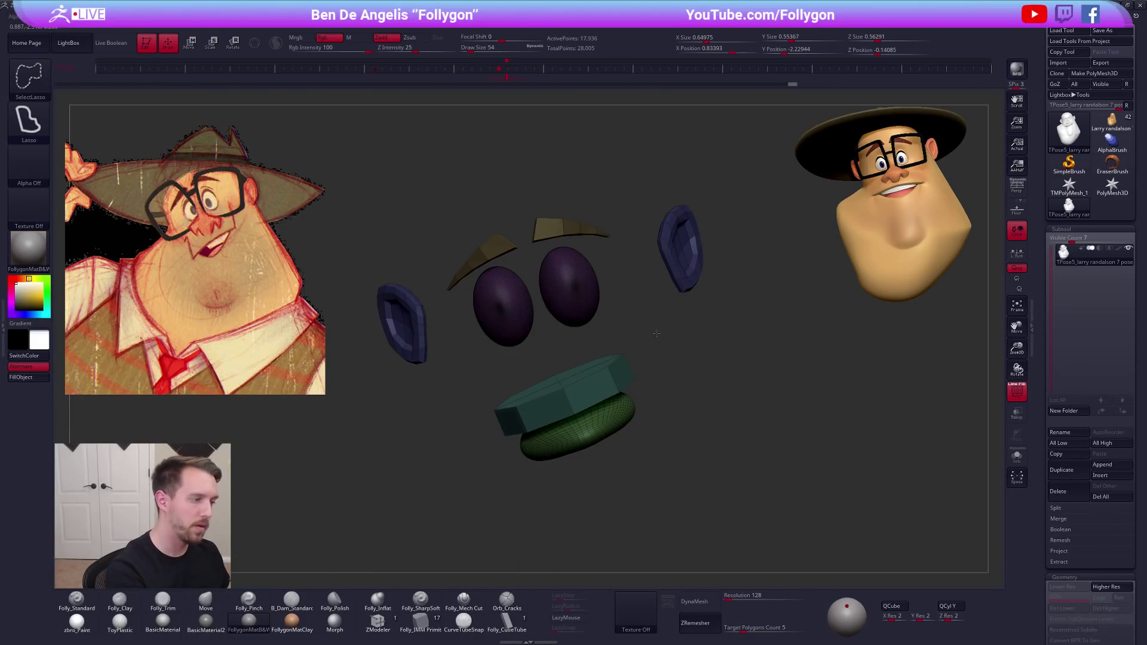
pyautogui.keyDown('ctrl'); pyautogui.keyDown('shift'); pyautogui.click(615, 281); pyautogui.keyUp('shift'); pyautogui.keyUp('ctrl')
pyautogui.hotkey('shift', 'f')
# Adjust the eyelid rims around the eyes with the Move brush at draw size 43
pyautogui.press('[')
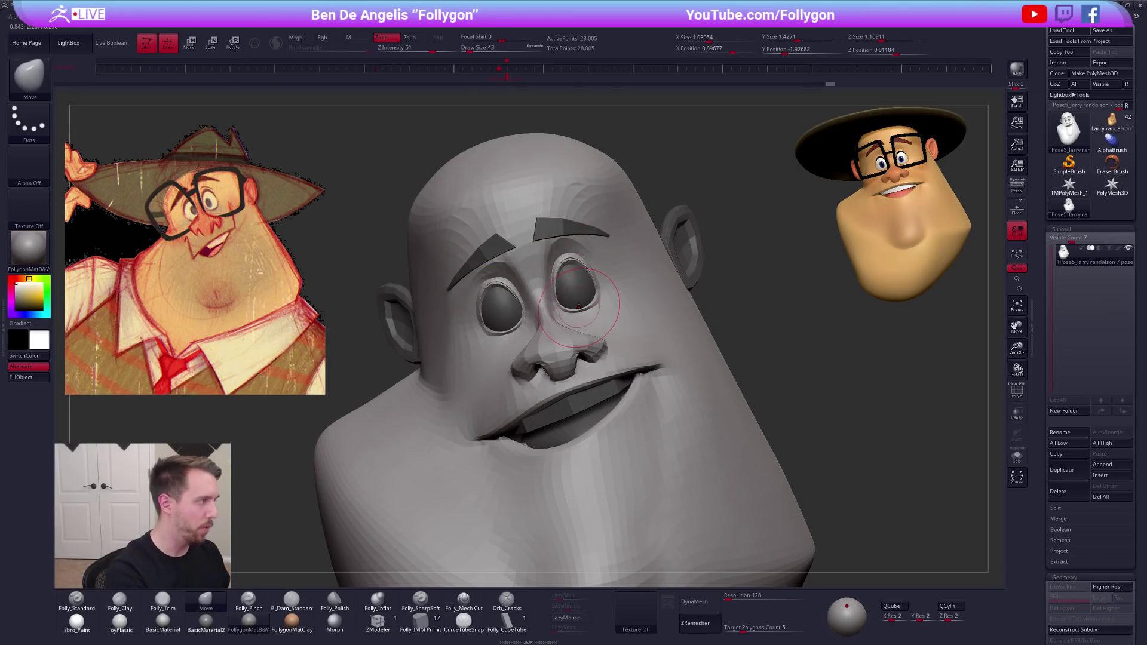
pyautogui.moveTo(591, 320); pyautogui.dragTo(591, 319, button='right')
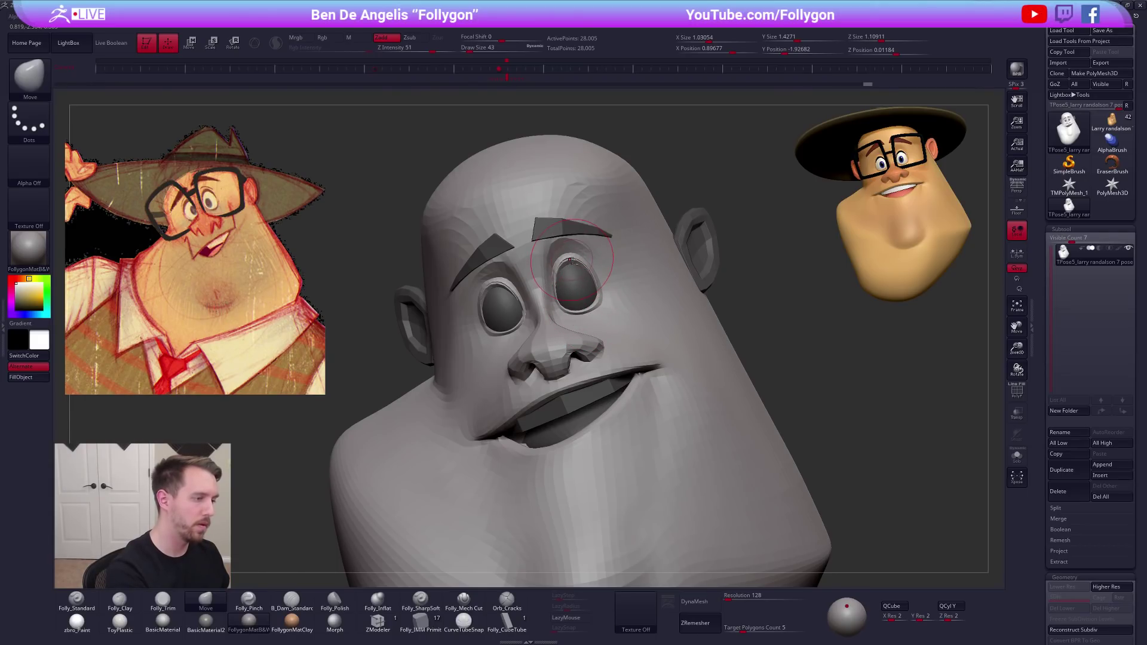
pyautogui.moveTo(572, 262); pyautogui.dragTo(472, 266, button='right')
pyautogui.press(']')
pyautogui.moveTo(592, 265)
pyautogui.mouseDown(button='right')
pyautogui.moveTo(575, 266)
pyautogui.moveTo(663, 279)
pyautogui.moveTo(670, 292)
pyautogui.mouseUp(button='right')
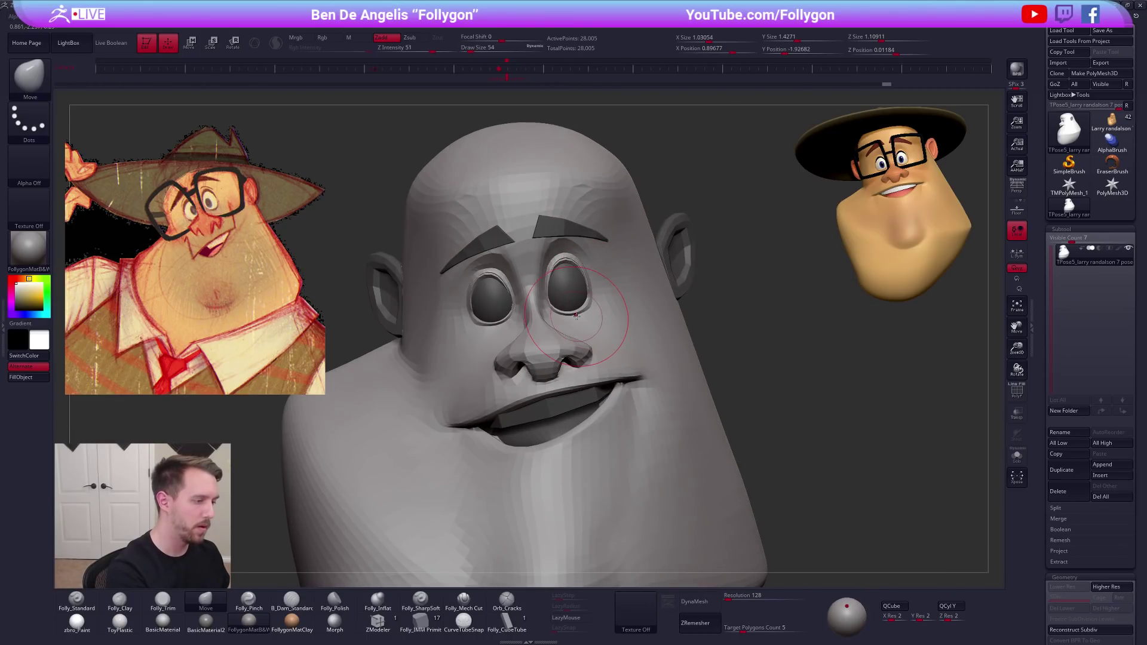
# Fit the lower eyelid closer under the eye beside the lower brow, using the Move brush at draw size 54
pyautogui.moveTo(574, 311); pyautogui.dragTo(494, 325, button='right')
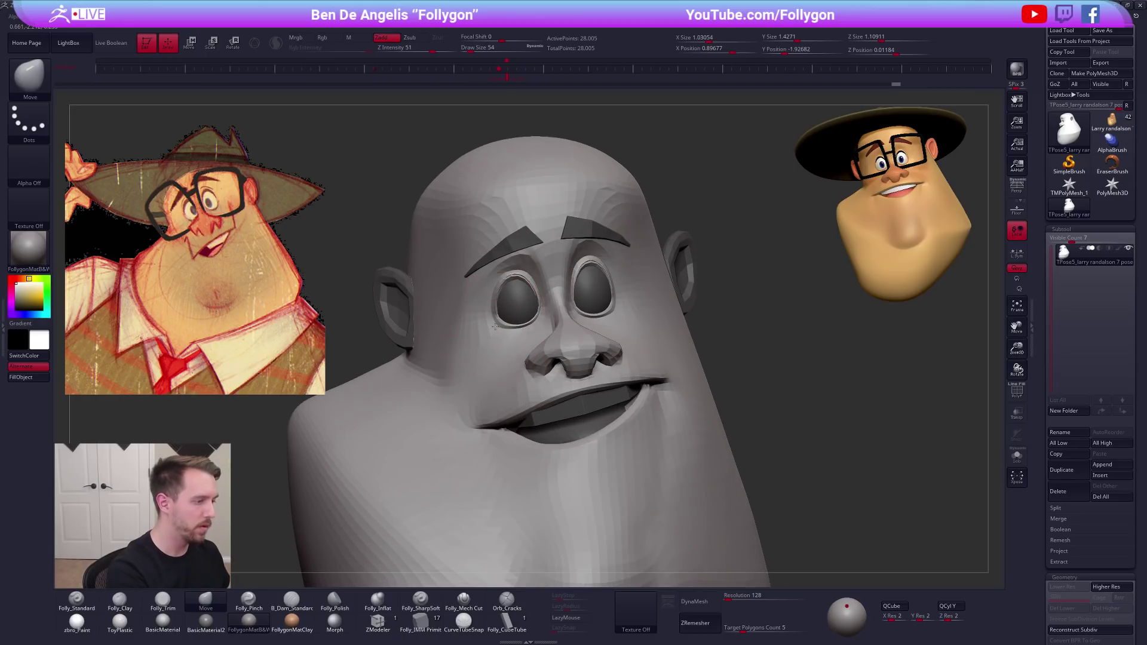
pyautogui.moveTo(497, 327); pyautogui.dragTo(501, 323)
pyautogui.moveTo(464, 329)
pyautogui.mouseDown(button='right')
pyautogui.moveTo(498, 328)
pyautogui.moveTo(464, 329)
pyautogui.mouseUp(button='right')
pyautogui.moveTo(497, 327); pyautogui.dragTo(501, 323)
pyautogui.moveTo(500, 319); pyautogui.dragTo(514, 336, button='right')
pyautogui.press('space')
pyautogui.moveTo(531, 334); pyautogui.dragTo(526, 335)
pyautogui.moveTo(520, 332)
pyautogui.mouseDown(button='right')
pyautogui.moveTo(530, 332)
pyautogui.moveTo(515, 323)
pyautogui.moveTo(512, 284)
pyautogui.mouseUp(button='right')
pyautogui.press('space')
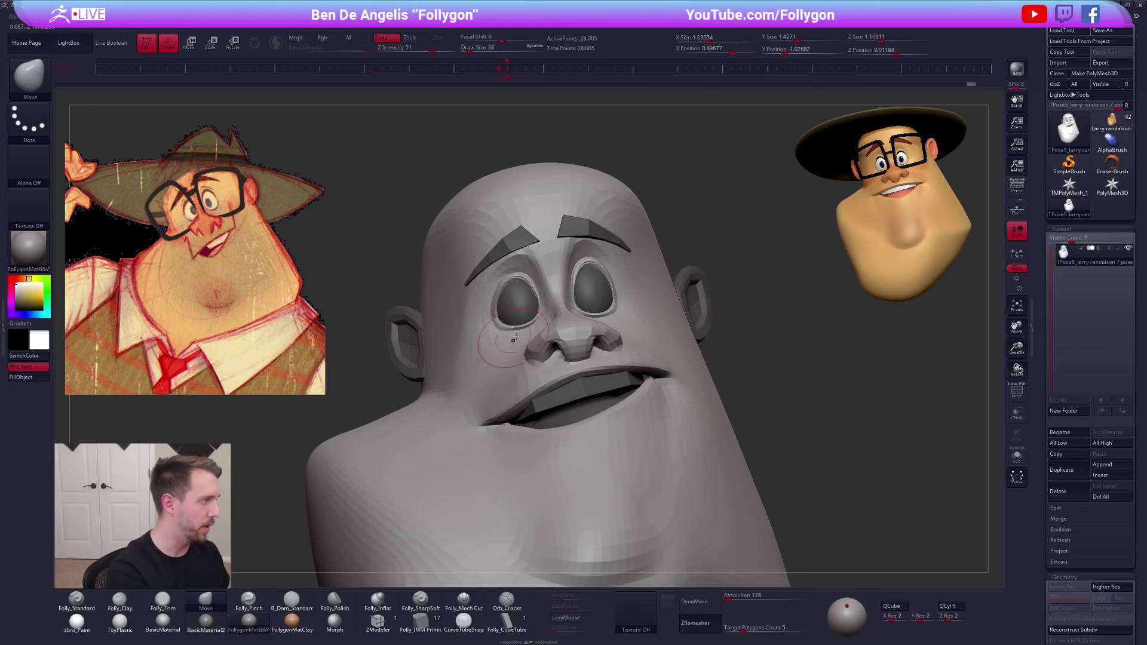
# Refine both lower eyelids and the upper cheeks from several angles with the Move brush at draw sizes 38 and 43
pyautogui.moveTo(599, 310); pyautogui.dragTo(593, 325, button='right')
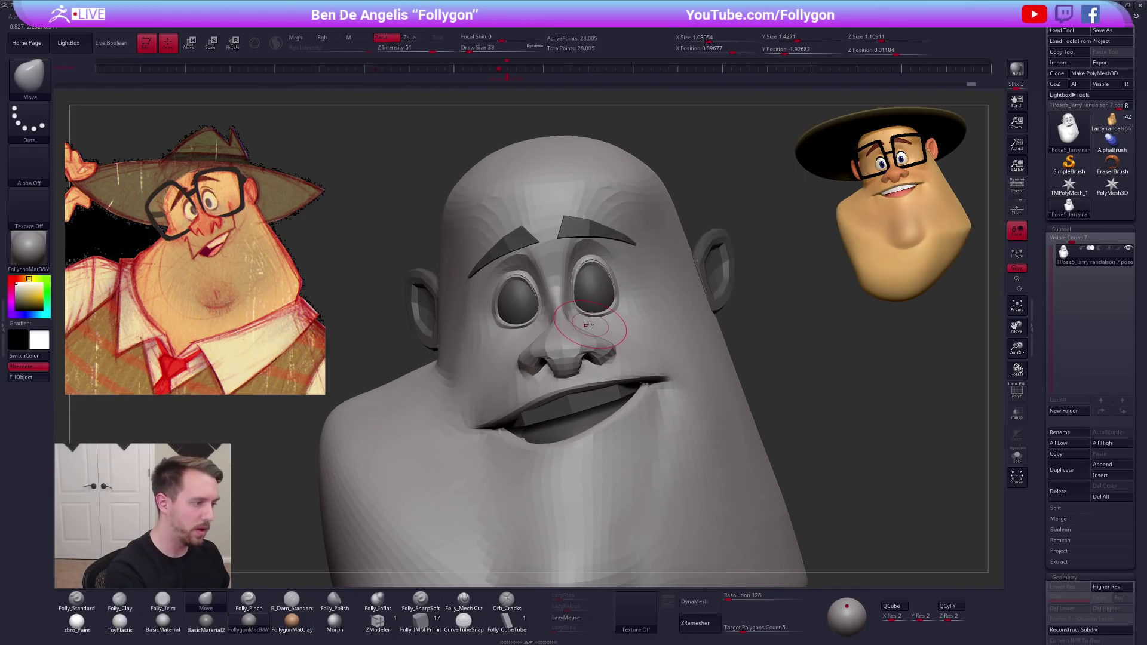
pyautogui.moveTo(587, 315)
pyautogui.mouseDown(button='right')
pyautogui.moveTo(499, 322)
pyautogui.moveTo(526, 327)
pyautogui.mouseUp(button='right')
pyautogui.moveTo(534, 315)
pyautogui.mouseDown(button='right')
pyautogui.moveTo(605, 340)
pyautogui.moveTo(598, 333)
pyautogui.moveTo(626, 306)
pyautogui.moveTo(622, 334)
pyautogui.mouseUp(button='right')
pyautogui.press('space')
pyautogui.moveTo(555, 335); pyautogui.dragTo(550, 336)
pyautogui.moveTo(517, 320)
pyautogui.mouseDown(button='right')
pyautogui.moveTo(560, 312)
pyautogui.moveTo(526, 307)
pyautogui.mouseUp(button='right')
pyautogui.press(']')
pyautogui.moveTo(552, 311); pyautogui.dragTo(544, 332)
pyautogui.moveTo(544, 333)
pyautogui.mouseDown(button='right')
pyautogui.moveTo(581, 330)
pyautogui.moveTo(645, 352)
pyautogui.moveTo(645, 333)
pyautogui.moveTo(586, 293)
pyautogui.mouseUp(button='right')
# Clear the mask and transfer the finished pose back to the original subtools with TPose|SubT
pyautogui.keyDown('ctrl'); pyautogui.moveTo(763, 352); pyautogui.dragTo(734, 354); pyautogui.keyUp('ctrl')
pyautogui.hotkey('ctrl', 'shift', 'f')
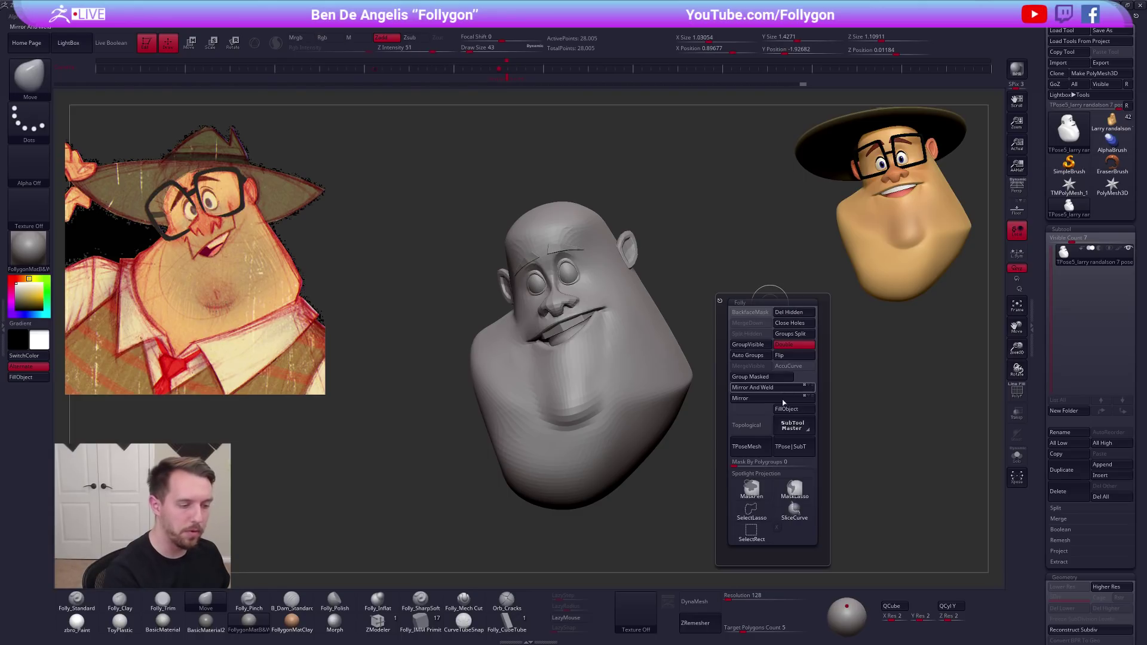
pyautogui.click(801, 451)
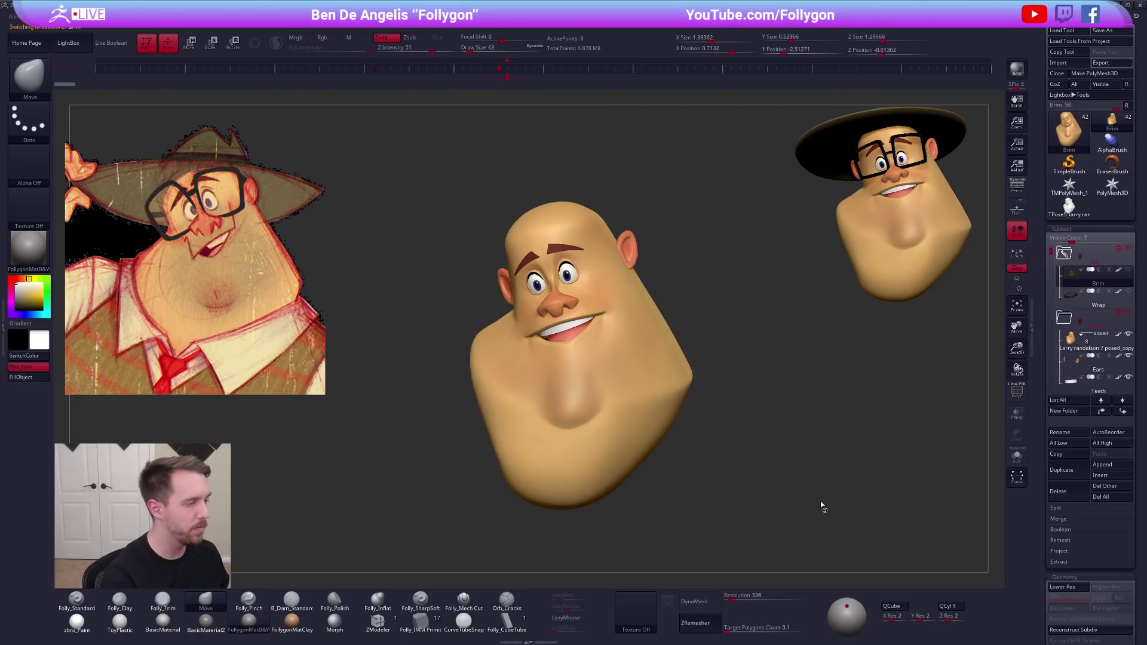
pyautogui.press('Down')
pyautogui.press('Down')
pyautogui.press('Down')
pyautogui.press('Down')
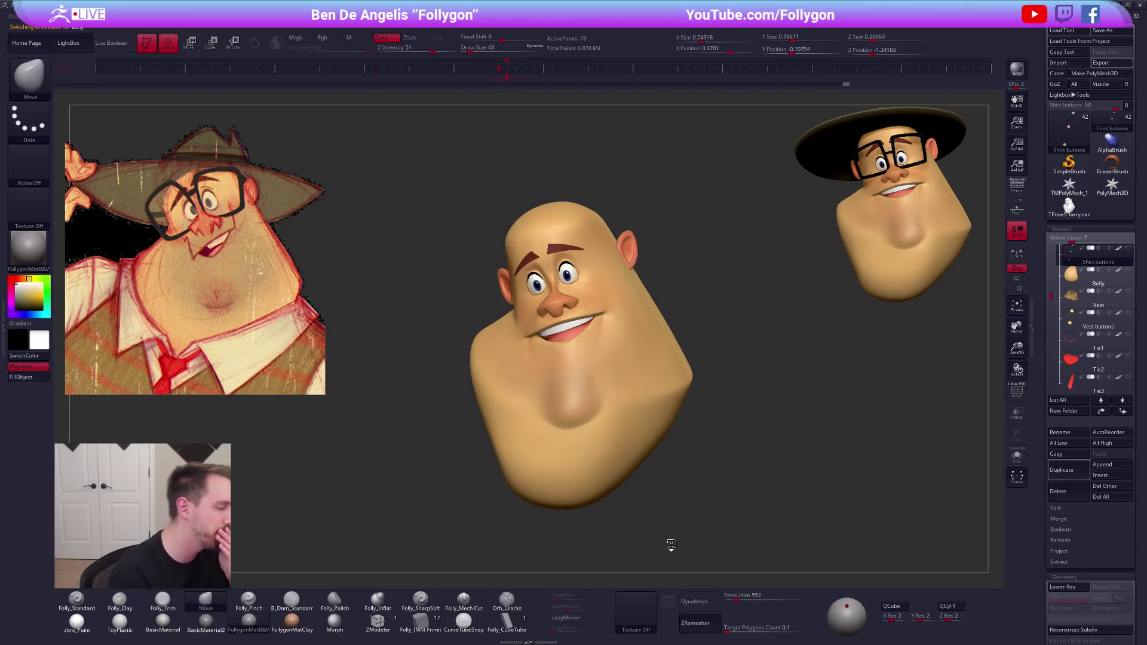
pyautogui.press('Down')
pyautogui.press('Down')
pyautogui.press('Down')
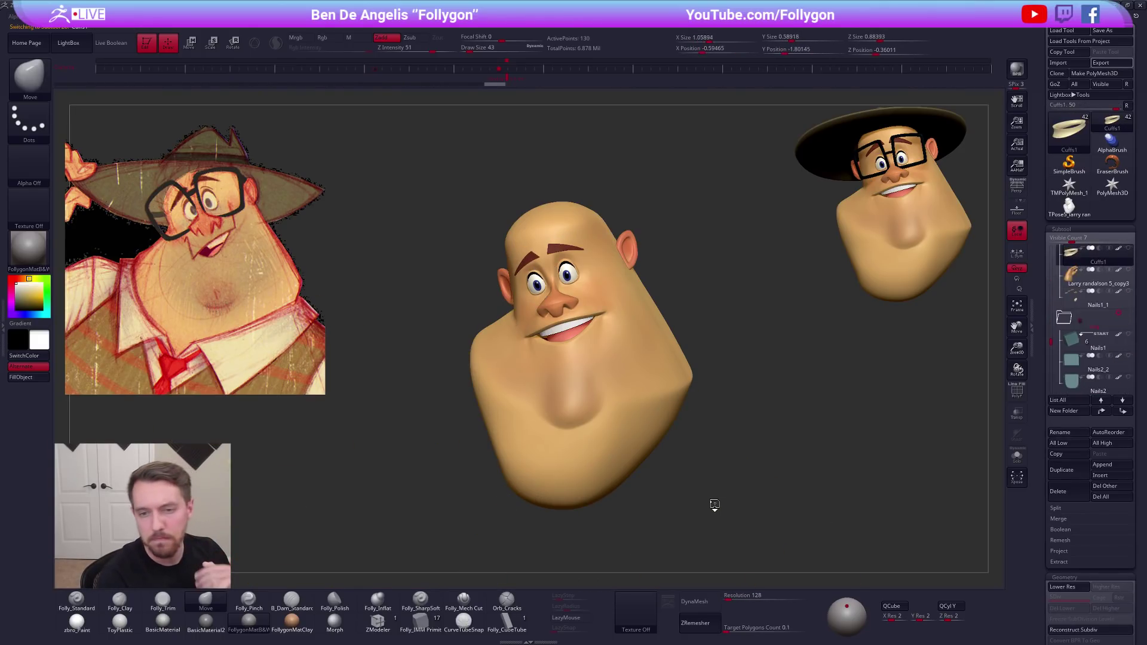
pyautogui.press('Down')
pyautogui.press('Down')
pyautogui.press('Down')
pyautogui.press('Down')
pyautogui.press('Down')
pyautogui.press('Down')
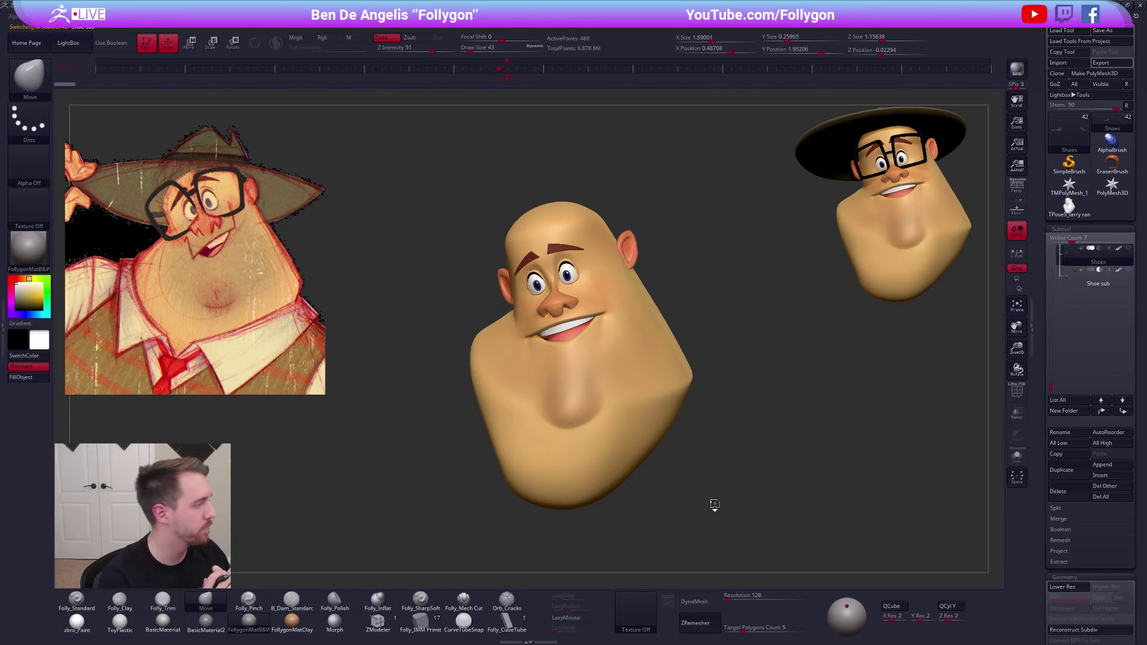
pyautogui.hotkey('ctrl', 'd')
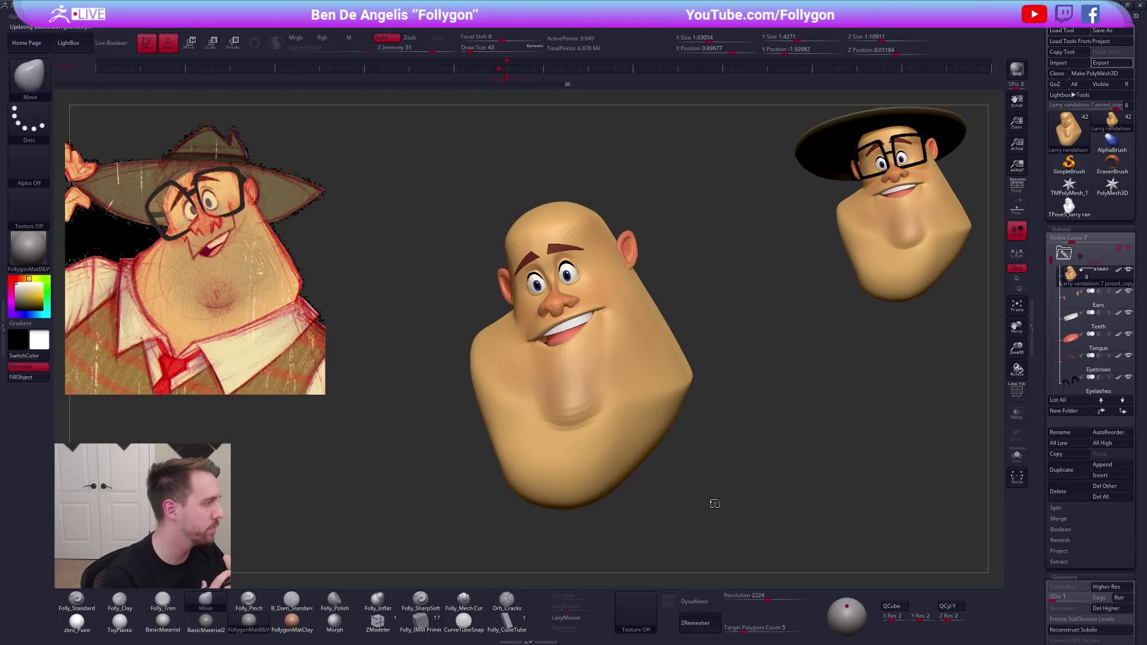
pyautogui.press('Down')
pyautogui.press('Down')
pyautogui.press('Down')
pyautogui.press('Down')
pyautogui.press('Down')
pyautogui.press('Down')
pyautogui.press('Down')
pyautogui.press('Down')
pyautogui.press('Down')
pyautogui.press('Down')
pyautogui.press('Down')
pyautogui.press('Down')
pyautogui.press('Down')
pyautogui.press('Down')
pyautogui.press('Down')
pyautogui.press('Down')
pyautogui.press('Down')
pyautogui.press('Down')
pyautogui.press('Down')
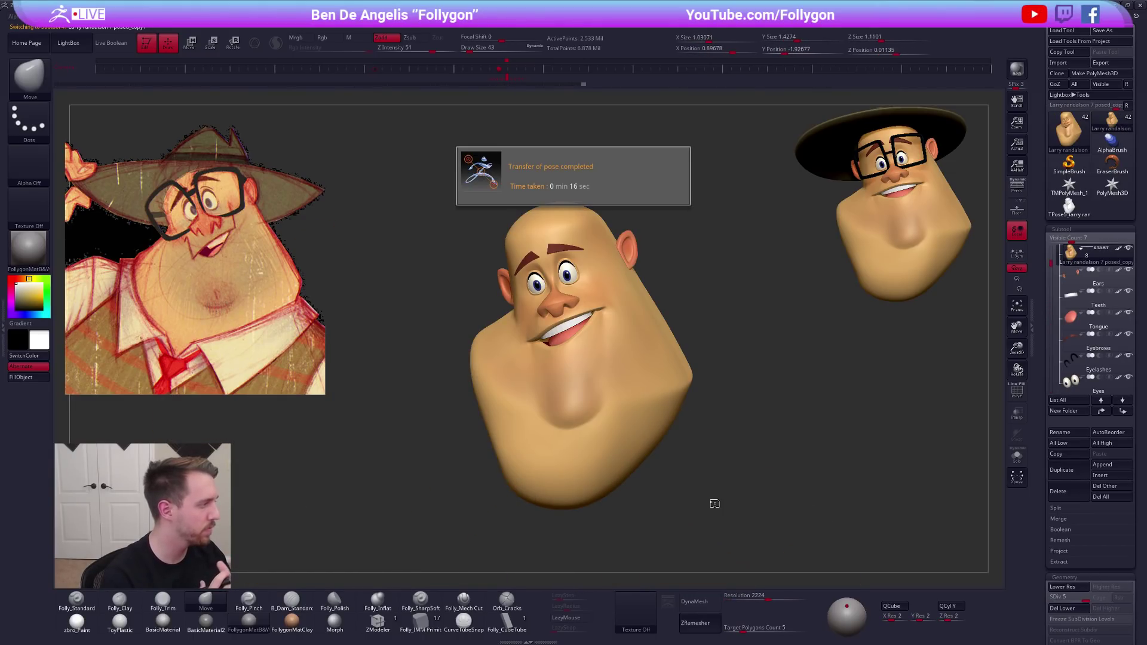
# Show the glasses, hat wrap and brim subtools, and frame the character
pyautogui.moveTo(656, 360)
pyautogui.mouseDown(button='right')
pyautogui.moveTo(673, 355)
pyautogui.moveTo(652, 358)
pyautogui.mouseUp(button='right')
pyautogui.keyDown('ctrl'); pyautogui.moveTo(589, 297); pyautogui.dragTo(612, 301, button='right'); pyautogui.keyUp('ctrl')
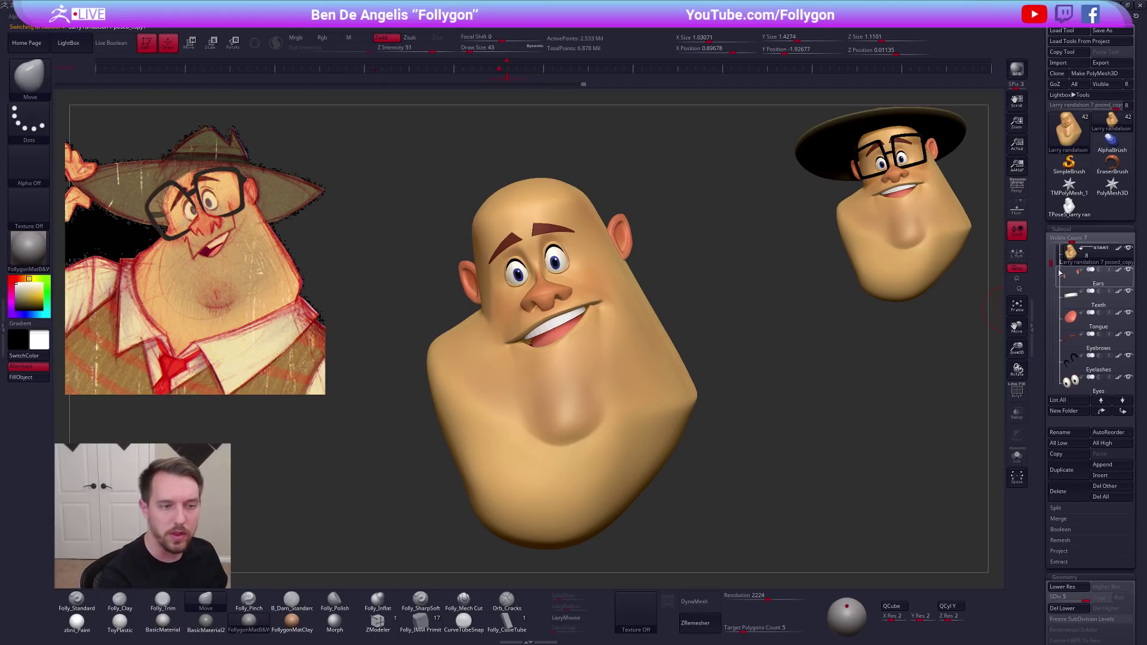
pyautogui.moveTo(1053, 263)
pyautogui.mouseDown()
pyautogui.moveTo(1053, 277)
pyautogui.moveTo(1051, 248)
pyautogui.mouseUp()
pyautogui.click(1075, 297)
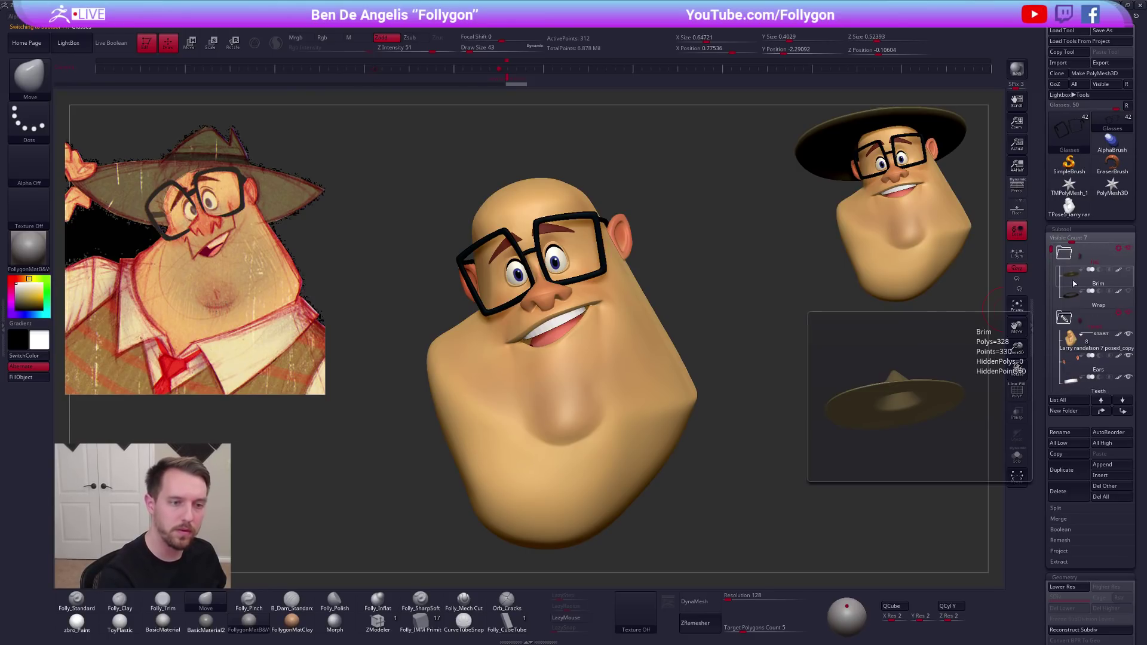
pyautogui.click(1075, 296)
pyautogui.click(1075, 275)
pyautogui.press('f')
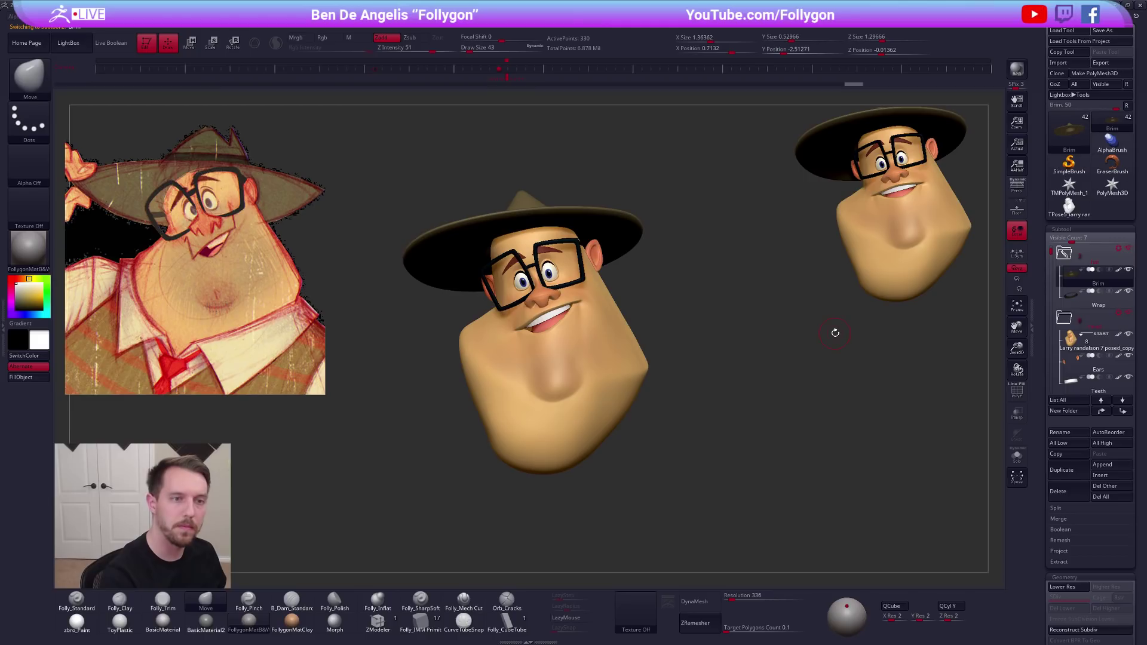
# Delete the leftover Transpose Master mesh from the subtool list
pyautogui.click(1075, 210)
pyautogui.click(1056, 491)
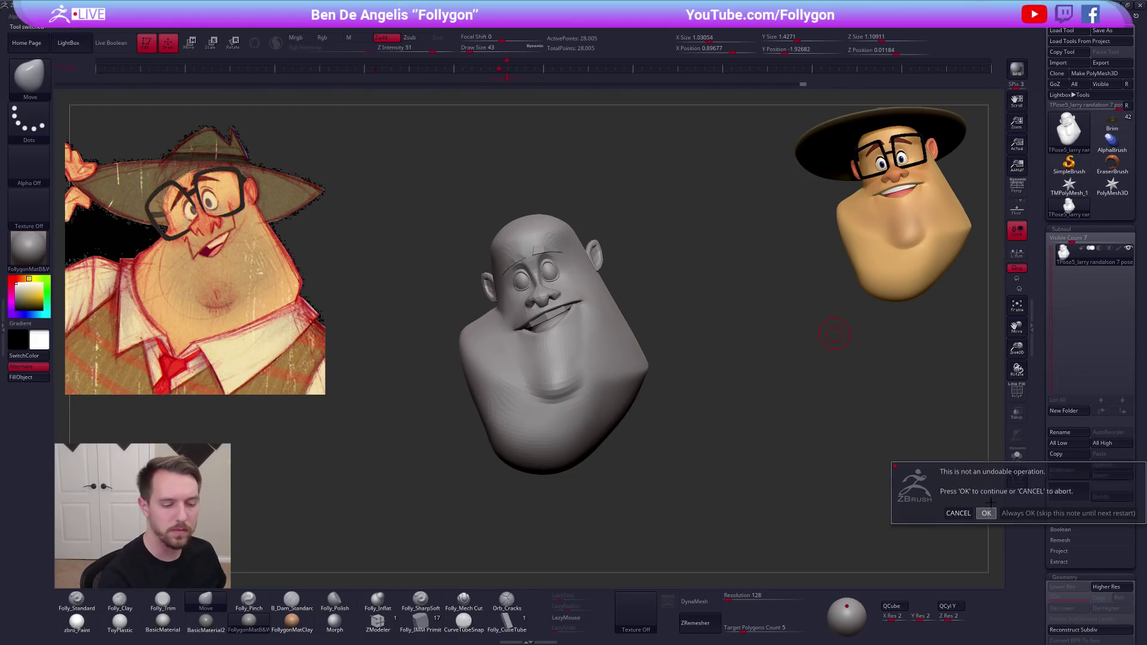
pyautogui.click(986, 513)
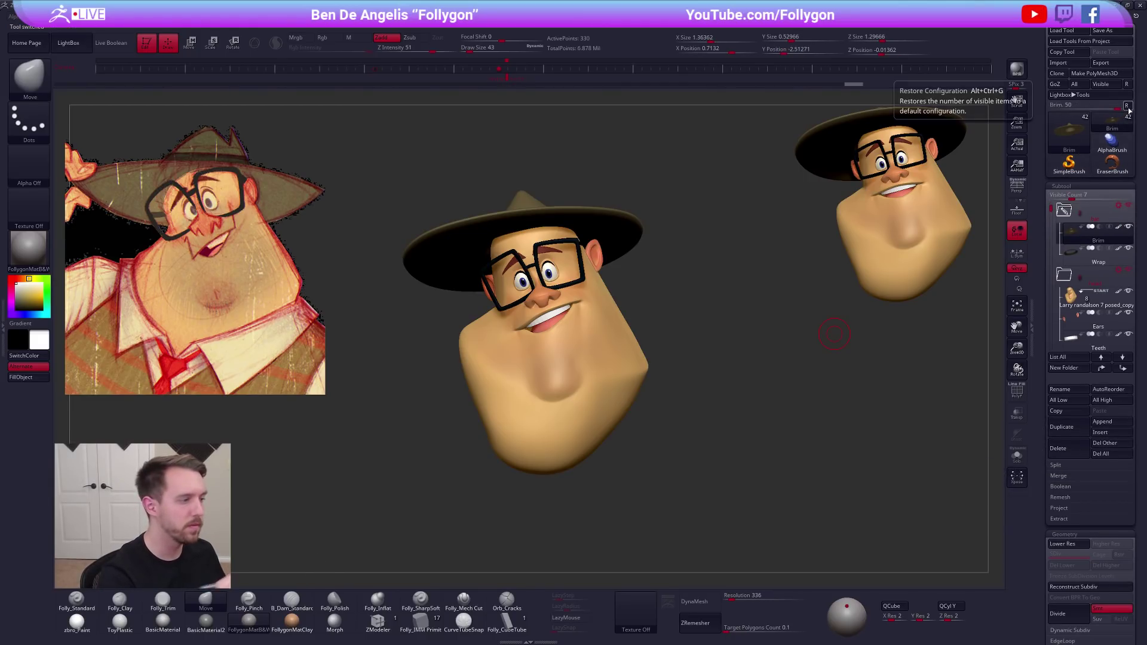
# Select the head subtool and lower it to subdivision level 1
pyautogui.keyDown('alt'); pyautogui.click(604, 338); pyautogui.keyUp('alt')
pyautogui.keyDown('alt'); pyautogui.moveTo(607, 340); pyautogui.dragTo(628, 356, button='right'); pyautogui.keyUp('alt')
pyautogui.moveTo(602, 317)
pyautogui.keyDown('ctrl'); pyautogui.mouseDown(button='right')
pyautogui.moveTo(616, 348)
pyautogui.moveTo(640, 359)
pyautogui.mouseUp(button='right'); pyautogui.keyUp('ctrl')
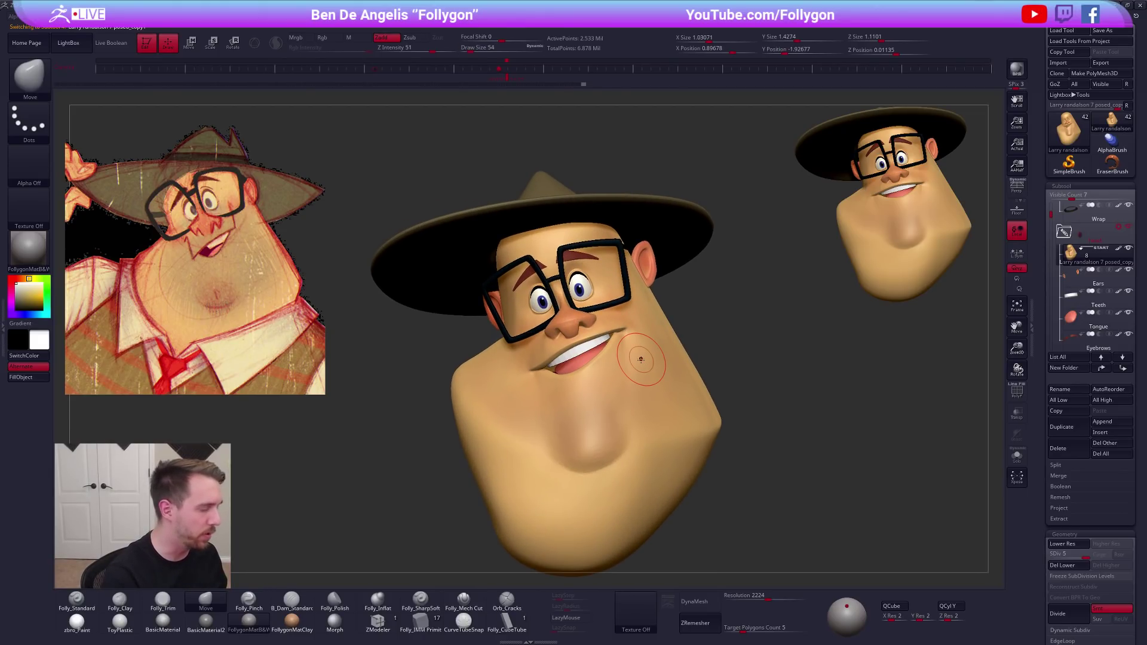
pyautogui.keyDown('alt'); pyautogui.moveTo(619, 319); pyautogui.dragTo(627, 332, button='right'); pyautogui.keyUp('alt')
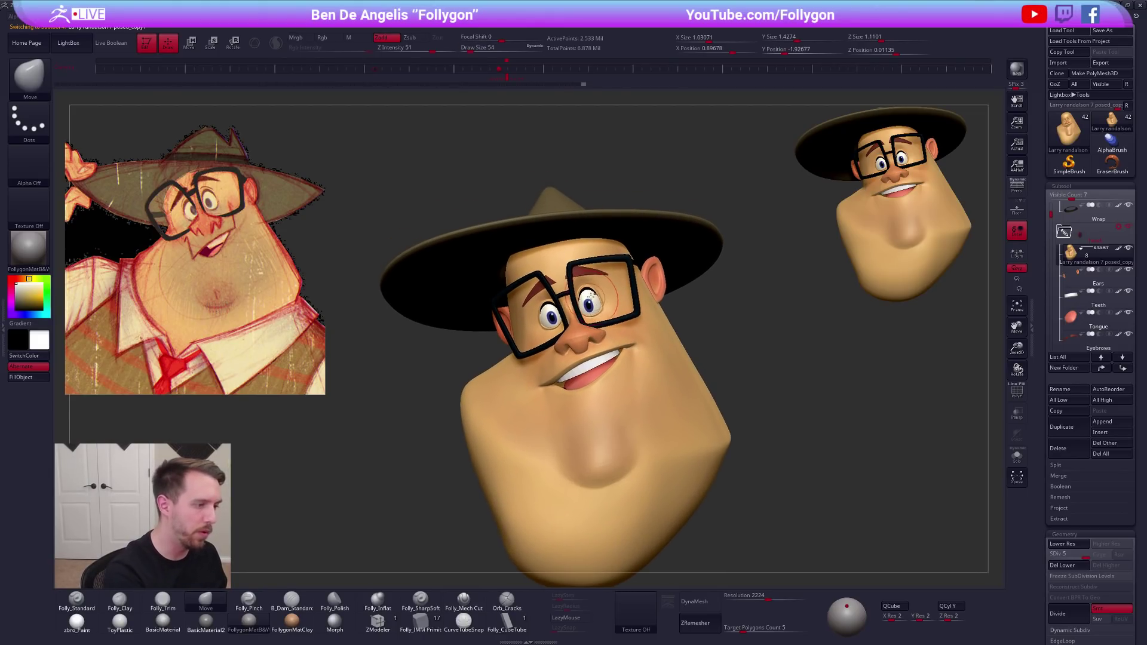
pyautogui.hotkey('shift', 's')
pyautogui.keyDown('ctrl'); pyautogui.moveTo(567, 248); pyautogui.dragTo(582, 288, button='right'); pyautogui.keyUp('ctrl')
pyautogui.hotkey('shift', 'd')
pyautogui.hotkey('shift', 'd')
pyautogui.hotkey('shift', 'd')
pyautogui.hotkey('shift', 'd')
# Nudge the eyelids around both eyes with the Move brush and return the head to subdivision level 5
pyautogui.press('s')
pyautogui.moveTo(582, 287); pyautogui.dragTo(584, 285)
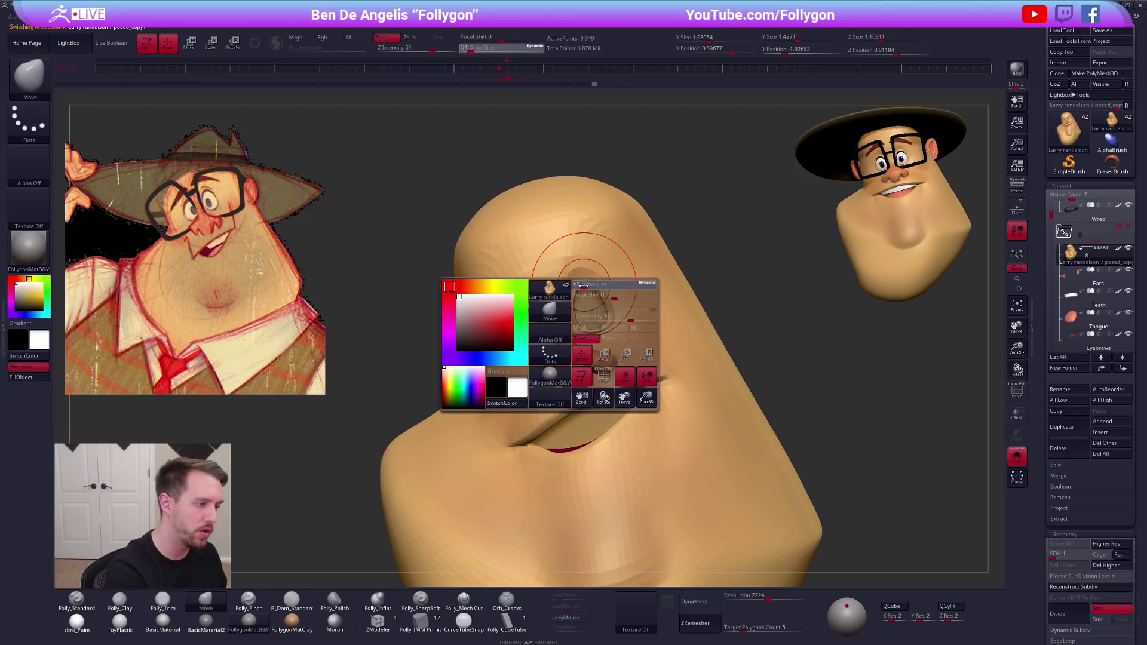
pyautogui.hotkey('shift', 's')
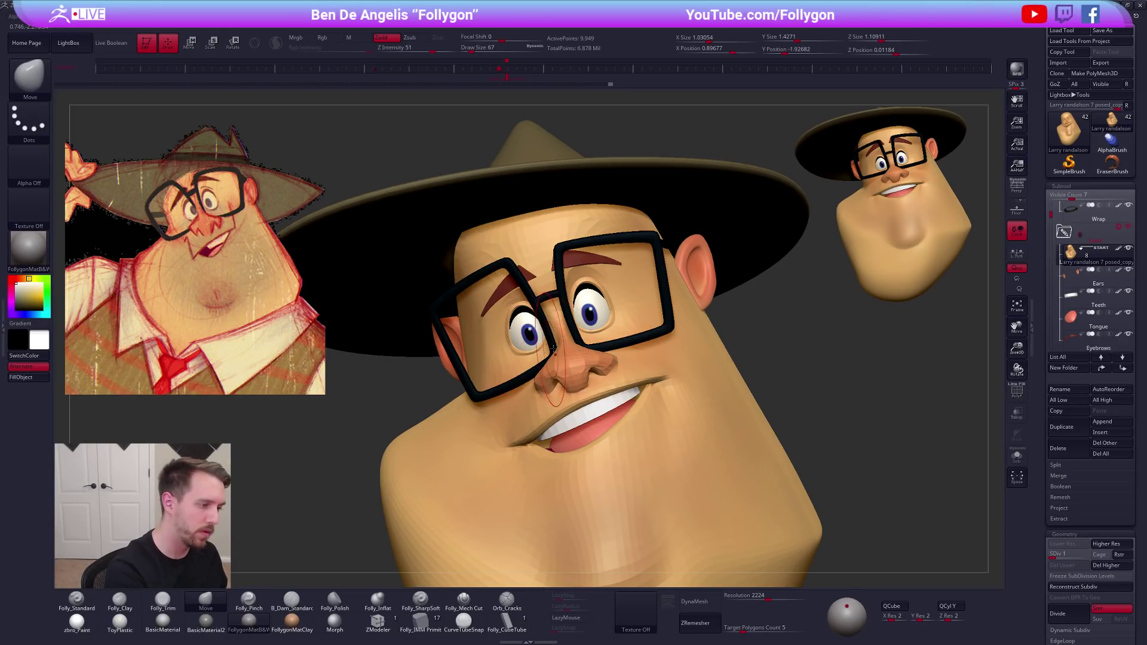
pyautogui.press('[')
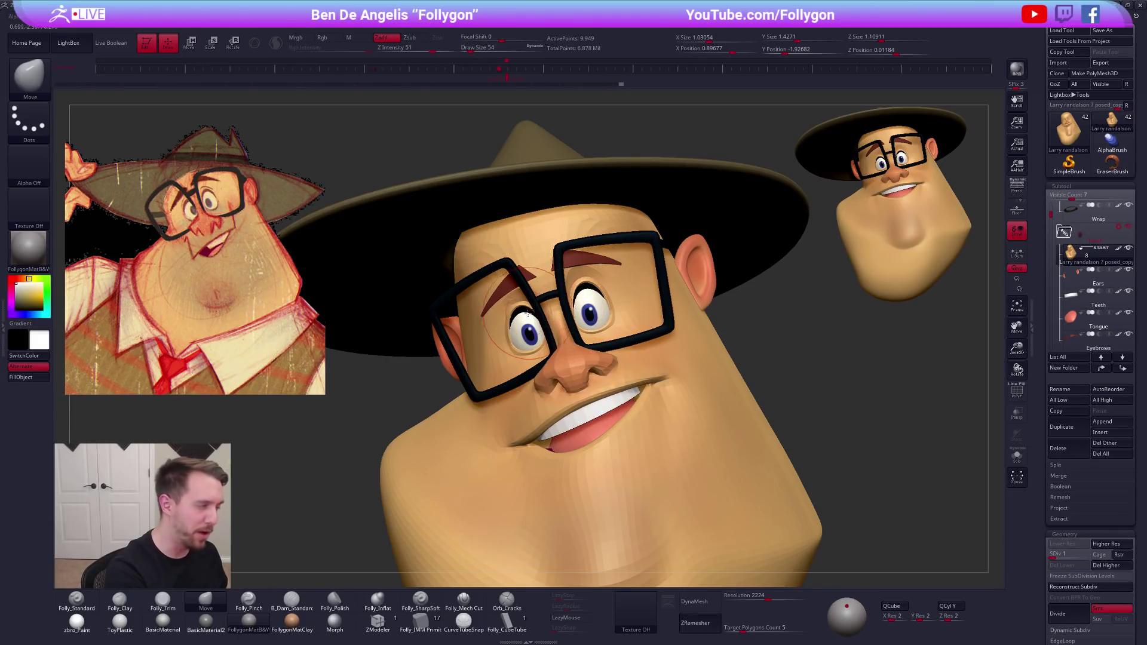
pyautogui.moveTo(523, 323); pyautogui.dragTo(589, 302, button='right')
pyautogui.press('space')
pyautogui.moveTo(596, 298); pyautogui.dragTo(587, 291)
pyautogui.press('space')
pyautogui.moveTo(529, 313); pyautogui.dragTo(536, 313)
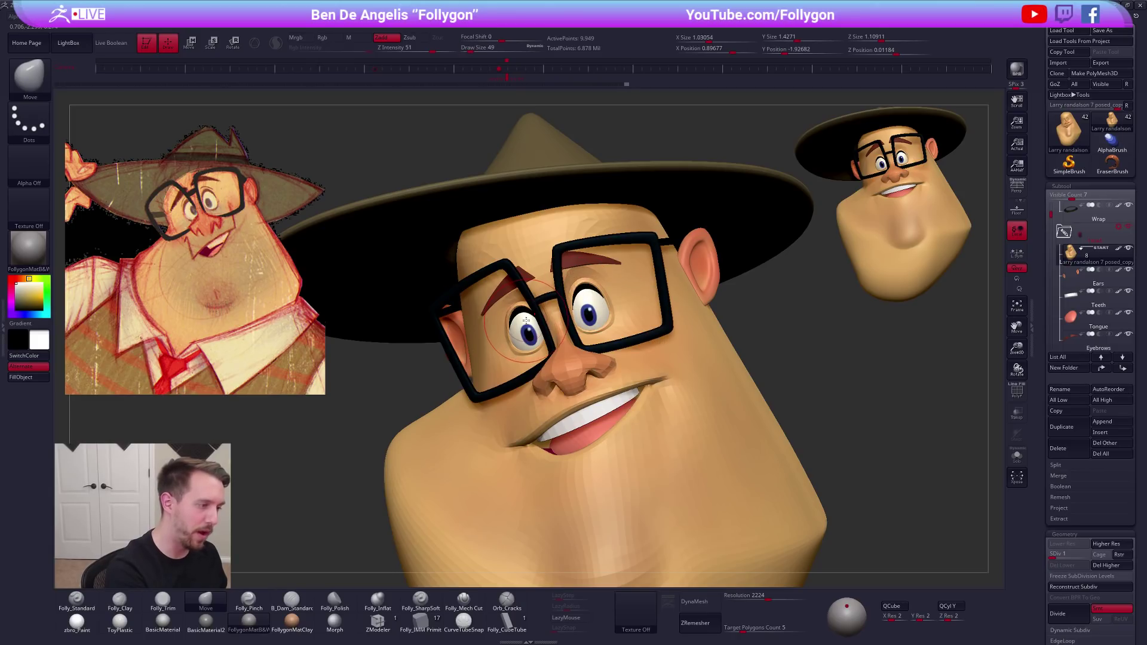
pyautogui.press('d')
pyautogui.press('d')
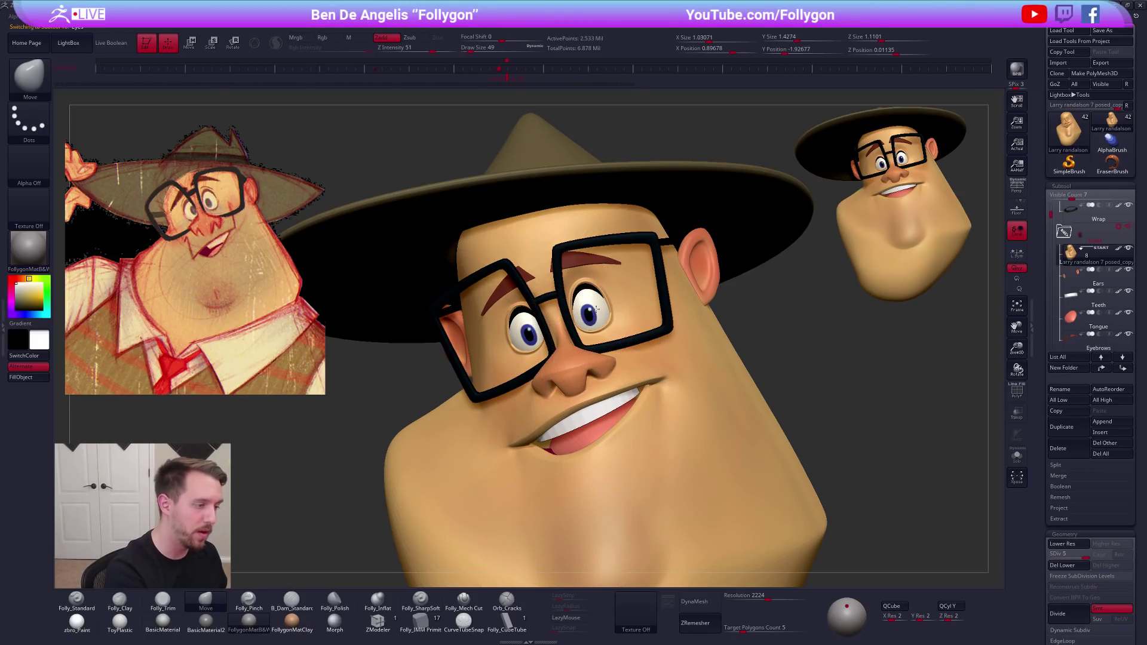
# Select the eyes subtool, mask the character's right eye, and rotate the left eye with Transpose
pyautogui.keyDown('alt'); pyautogui.click(599, 315); pyautogui.keyUp('alt')
pyautogui.hotkey('shift', 's')
pyautogui.moveTo(595, 309)
pyautogui.keyDown('ctrl'); pyautogui.mouseDown(button='right')
pyautogui.moveTo(579, 352)
pyautogui.moveTo(592, 346)
pyautogui.mouseUp(button='right'); pyautogui.keyUp('ctrl')
pyautogui.moveTo(551, 316)
pyautogui.keyDown('ctrl'); pyautogui.keyDown('alt'); pyautogui.mouseDown()
pyautogui.moveTo(599, 395)
pyautogui.moveTo(541, 221)
pyautogui.mouseUp(); pyautogui.keyUp('alt'); pyautogui.keyUp('ctrl')
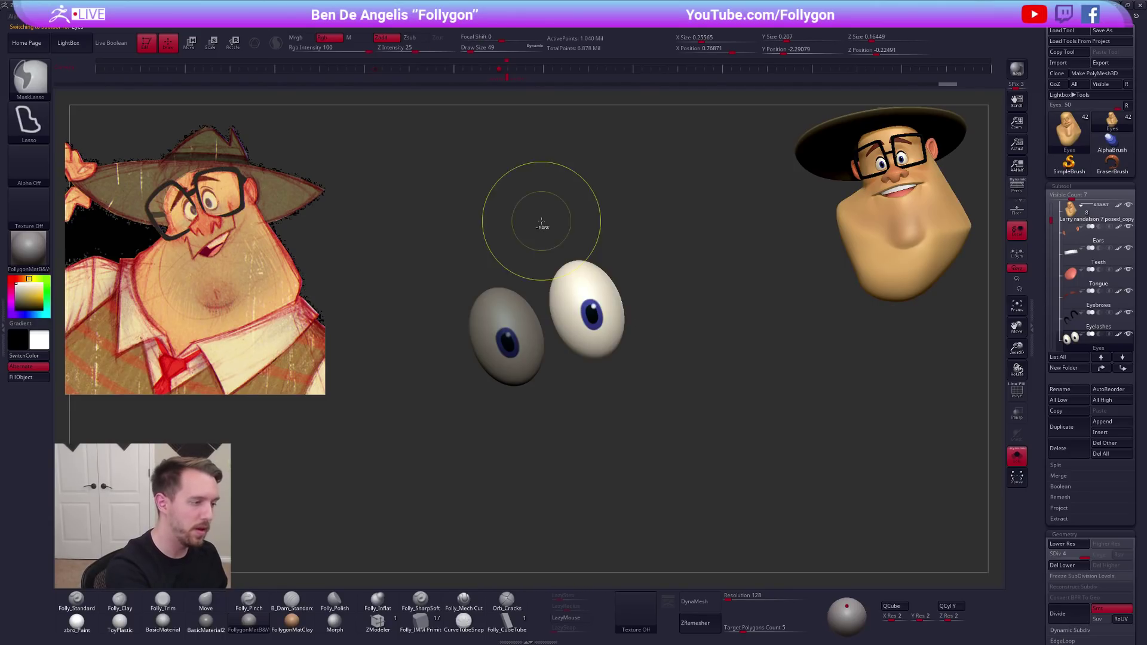
pyautogui.press('r')
pyautogui.hotkey('ctrl', 'shift', 'f')
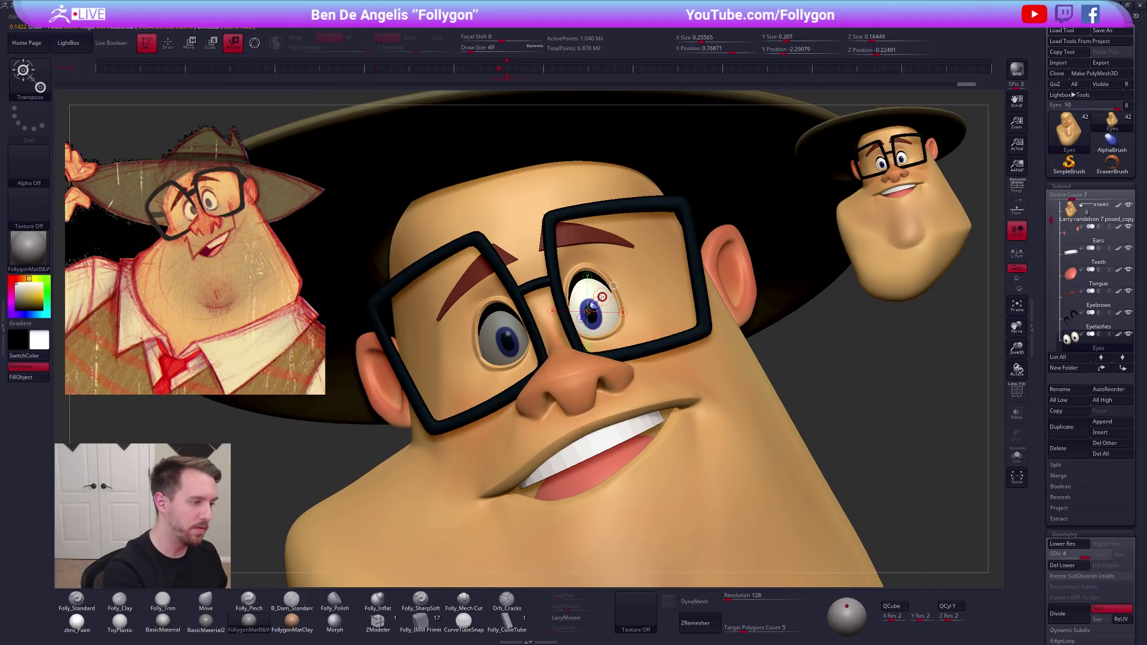
pyautogui.press('q')
pyautogui.moveTo(731, 450)
pyautogui.keyDown('ctrl'); pyautogui.mouseDown(button='right')
pyautogui.moveTo(747, 414)
pyautogui.moveTo(803, 466)
pyautogui.mouseUp(button='right'); pyautogui.keyUp('ctrl')
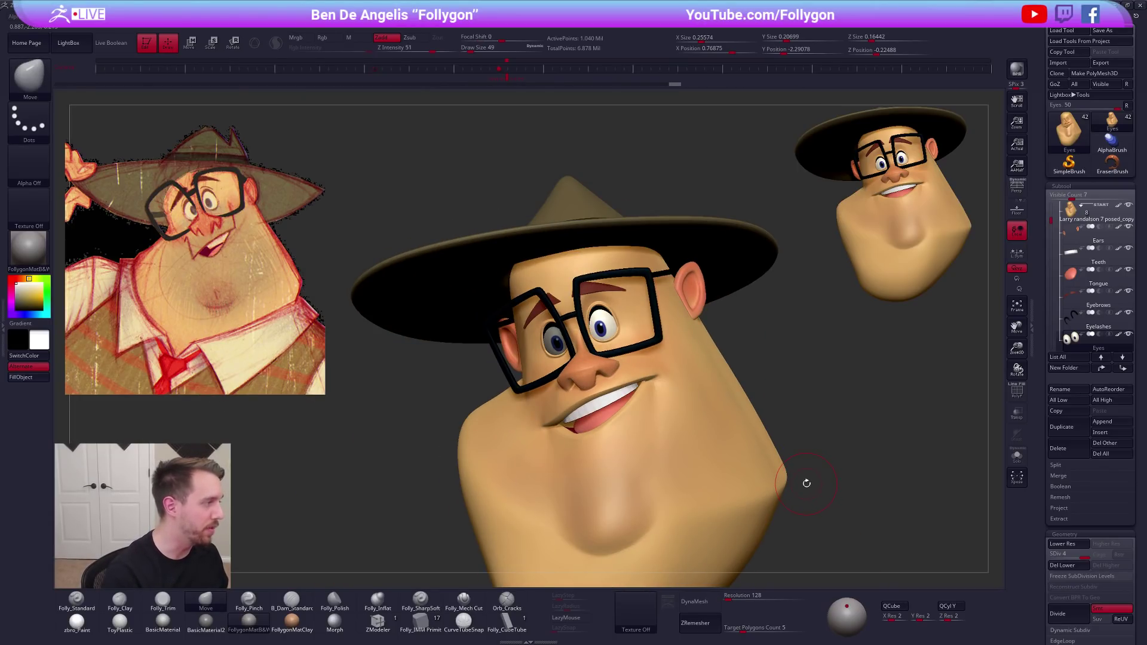
# Invert the mask to rotate the character's right eye and clear the mask
pyautogui.moveTo(622, 319); pyautogui.dragTo(675, 323, button='right')
pyautogui.press('r')
pyautogui.click(559, 338)
pyautogui.keyDown('ctrl'); pyautogui.moveTo(560, 323); pyautogui.dragTo(561, 334, button='right'); pyautogui.keyUp('ctrl')
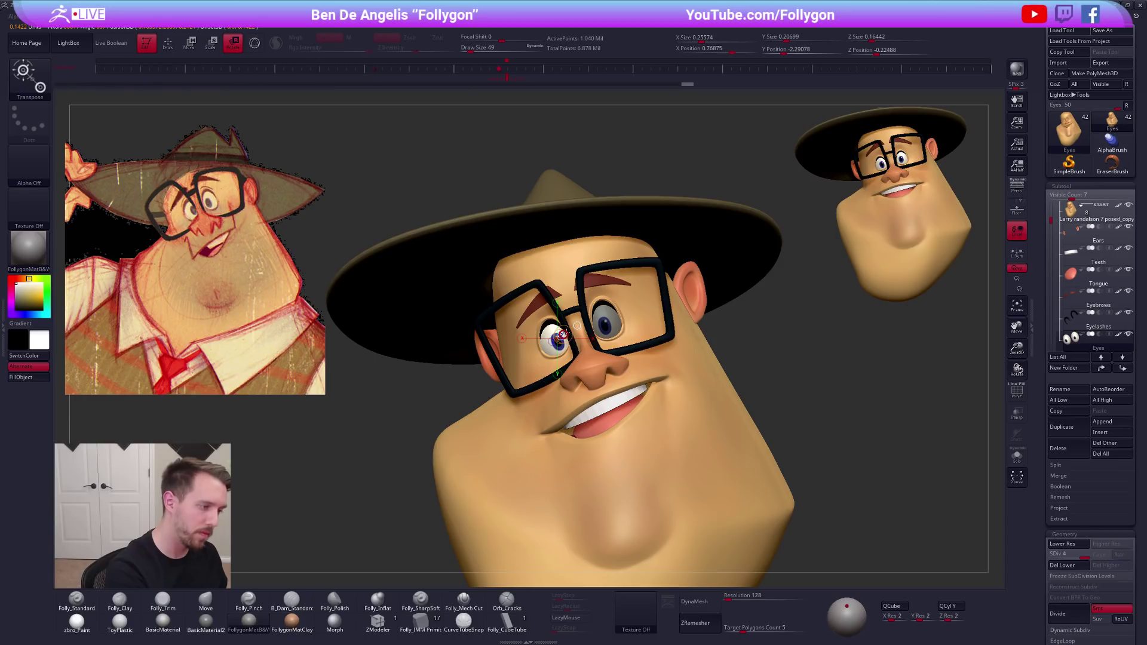
pyautogui.press('q')
pyautogui.moveTo(800, 427)
pyautogui.mouseDown()
pyautogui.moveTo(792, 419)
pyautogui.moveTo(782, 465)
pyautogui.moveTo(752, 430)
pyautogui.mouseUp()
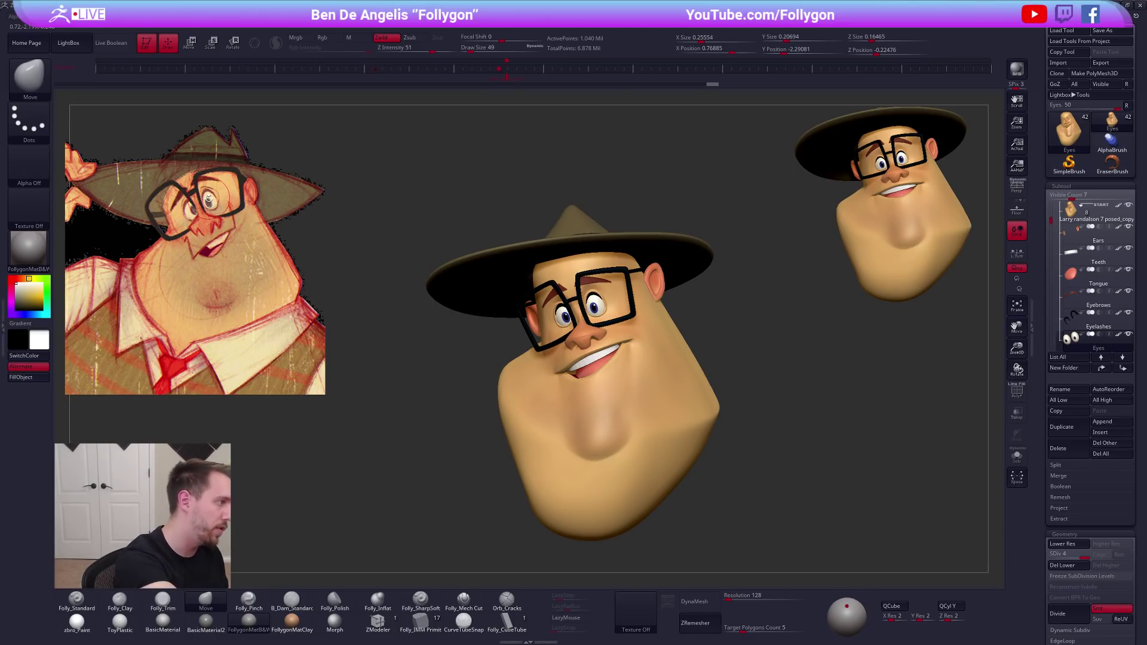
# Lower the eyes subtool to subdivision level 1 and display its polygroup wireframe
pyautogui.keyDown('ctrl'); pyautogui.moveTo(584, 296); pyautogui.dragTo(578, 329, button='right'); pyautogui.keyUp('ctrl')
pyautogui.press('w')
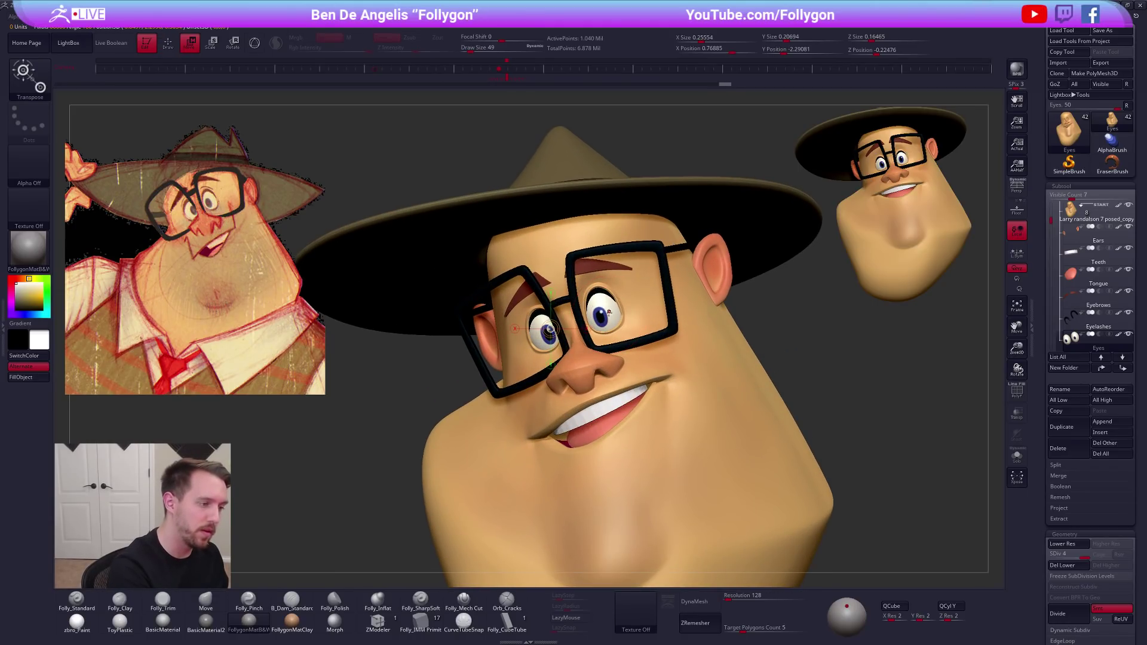
pyautogui.hotkey('alt', 's')
pyautogui.hotkey('shift', 'f')
pyautogui.press('space')
pyautogui.click(609, 357)
pyautogui.press('q')
pyautogui.hotkey('shift', 'd')
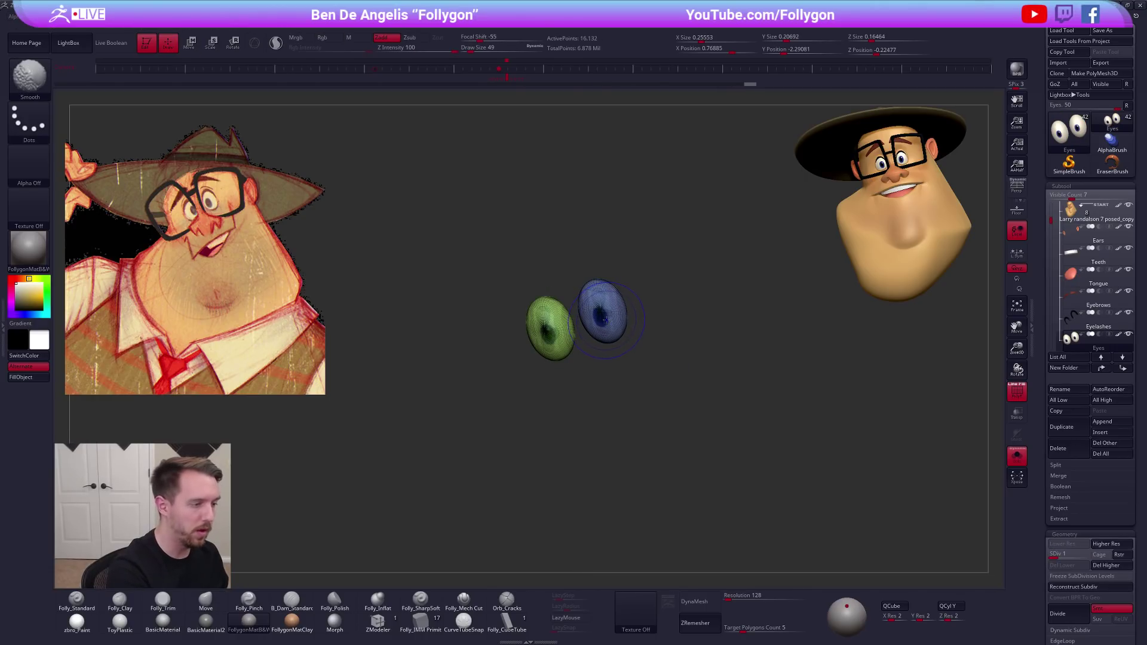
# Hide the wireframe and fine-tune the rotation of the character's left eye with the right eye masked
pyautogui.press('w')
pyautogui.hotkey('shift', 'd')
pyautogui.hotkey('shift', 'f')
pyautogui.press('r')
pyautogui.hotkey('alt', 's')
pyautogui.moveTo(607, 301); pyautogui.dragTo(607, 301)
pyautogui.press('q')
# Invert the mask, rotate the character's right eye slightly, and clear the mask
pyautogui.keyDown('ctrl'); pyautogui.click(771, 328); pyautogui.keyUp('ctrl')
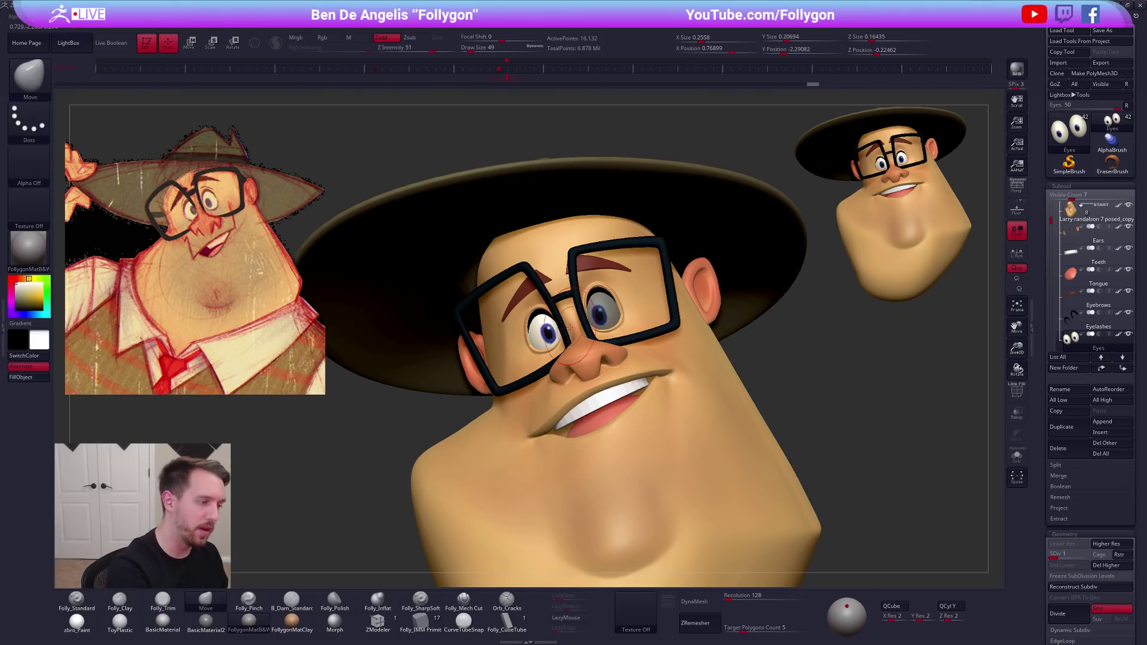
pyautogui.press('r')
pyautogui.click(614, 286)
pyautogui.moveTo(627, 295); pyautogui.dragTo(625, 303, button='right')
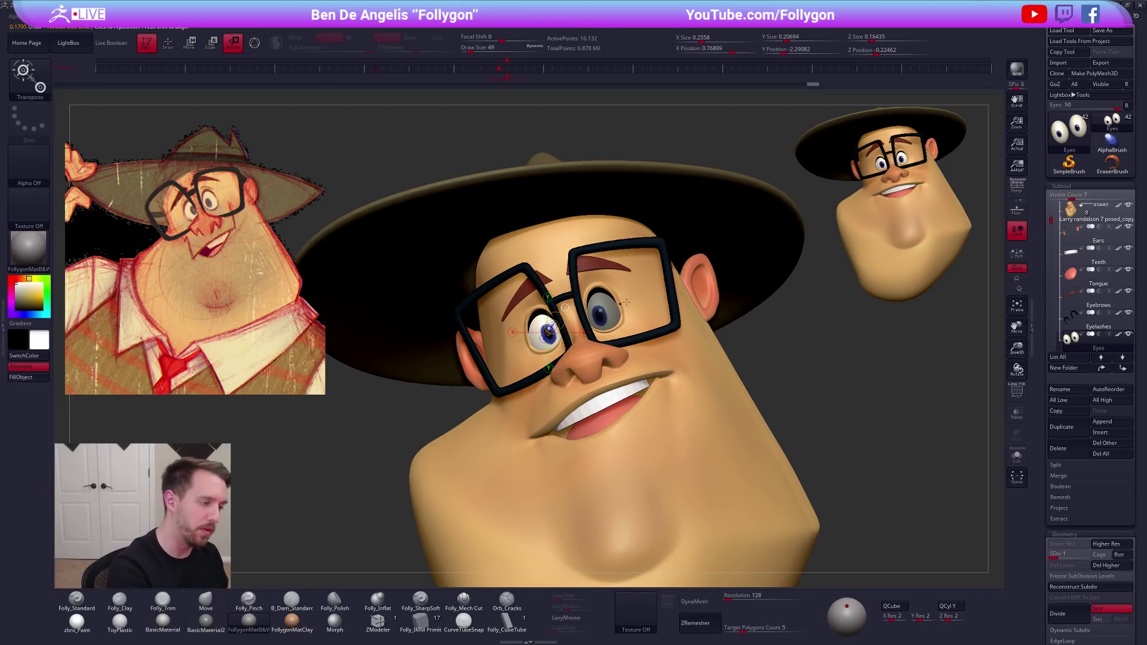
pyautogui.moveTo(556, 321); pyautogui.dragTo(556, 323)
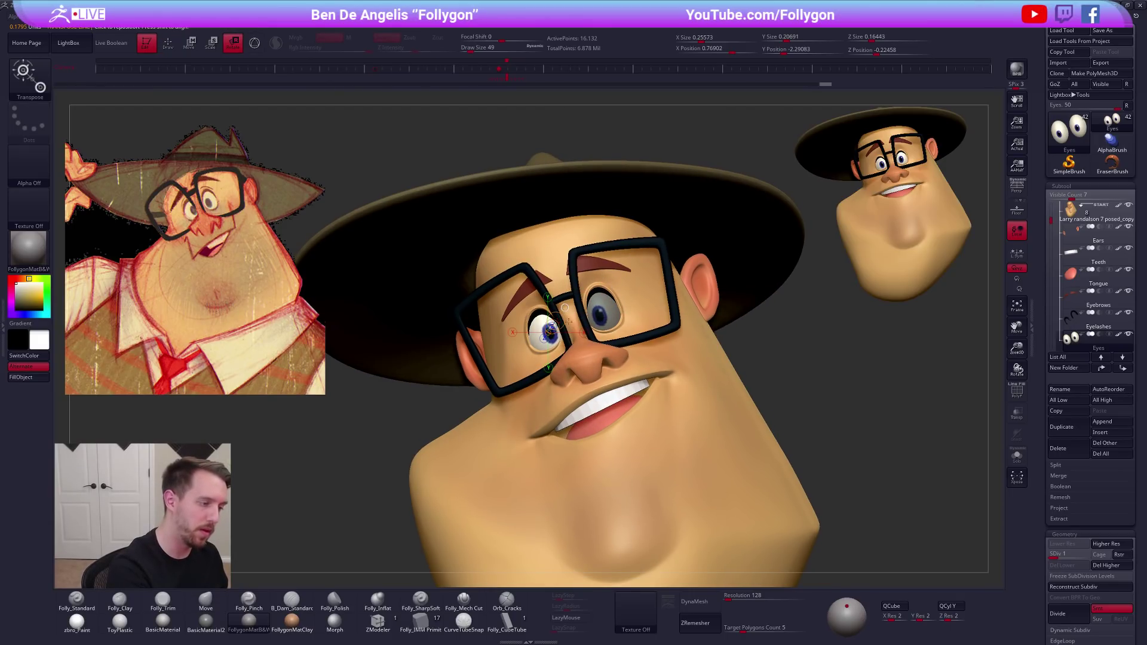
pyautogui.press('q')
pyautogui.keyDown('ctrl'); pyautogui.moveTo(756, 345); pyautogui.dragTo(792, 314); pyautogui.keyUp('ctrl')
# Raise the eyes subtool to subdivision level 4 and frame the whole character
pyautogui.keyDown('ctrl'); pyautogui.moveTo(770, 334); pyautogui.dragTo(741, 382, button='right'); pyautogui.keyUp('ctrl')
pyautogui.moveTo(741, 382)
pyautogui.mouseDown(button='right')
pyautogui.moveTo(707, 401)
pyautogui.moveTo(692, 383)
pyautogui.mouseUp(button='right')
pyautogui.press('d')
pyautogui.press('d')
pyautogui.press('d')
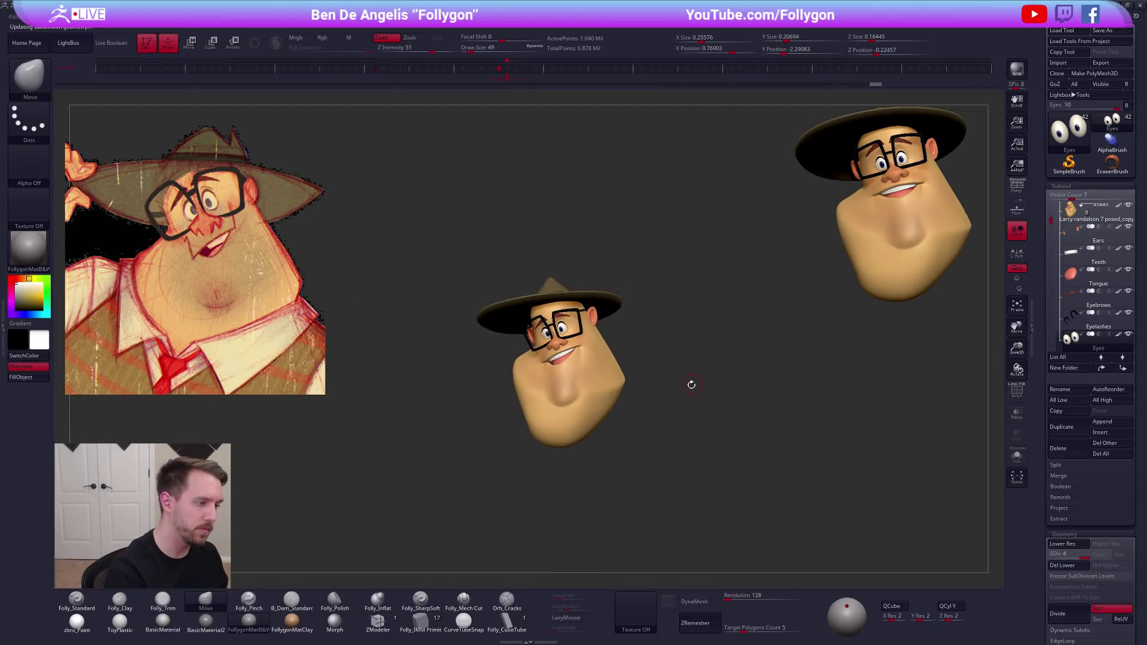
pyautogui.keyDown('alt'); pyautogui.moveTo(598, 401); pyautogui.dragTo(586, 373); pyautogui.keyUp('alt')
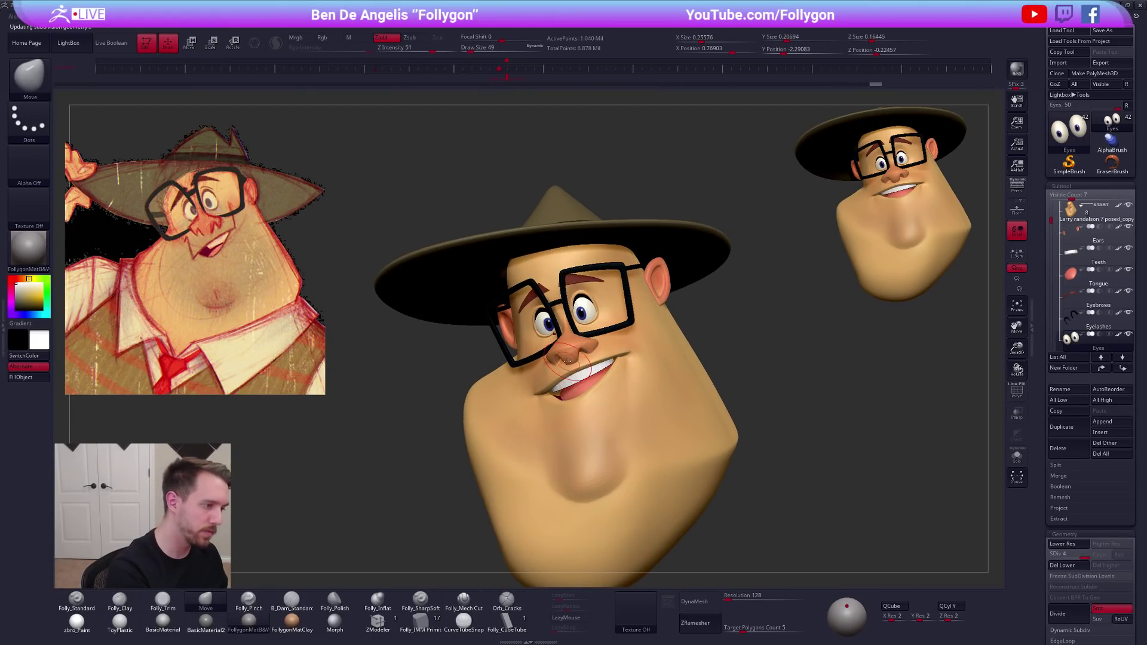
# Mask the character's left eye and nudge the other eye with Transpose
pyautogui.press('w')
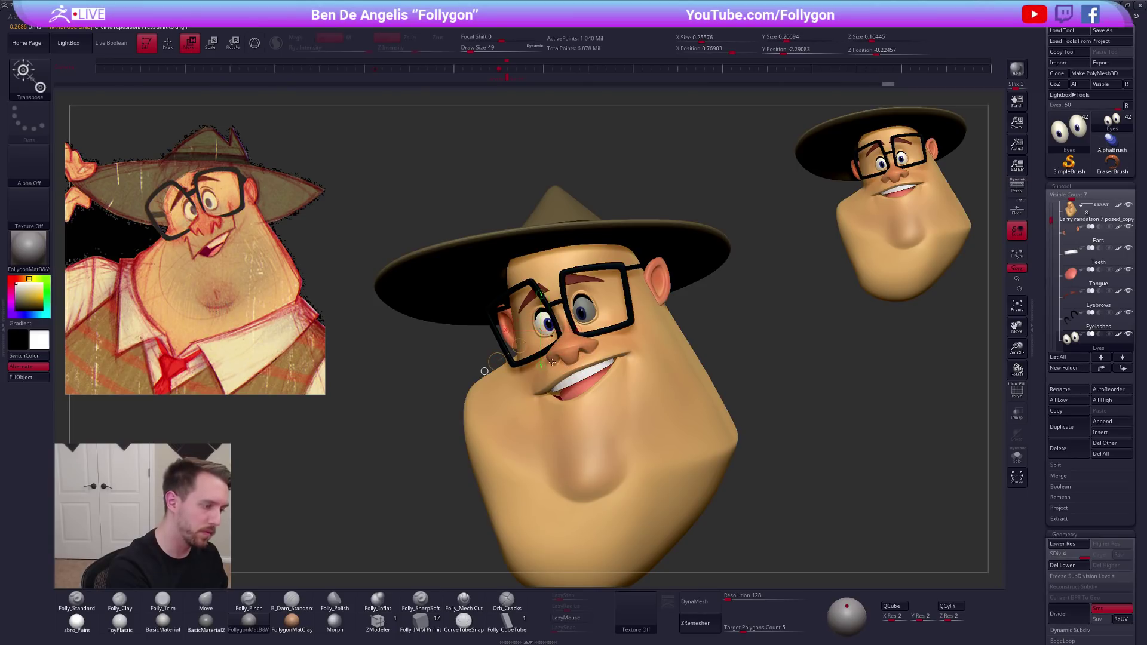
pyautogui.press('q')
pyautogui.moveTo(555, 344)
pyautogui.mouseDown(button='right')
pyautogui.moveTo(570, 336)
pyautogui.moveTo(562, 299)
pyautogui.mouseUp(button='right')
pyautogui.press('r')
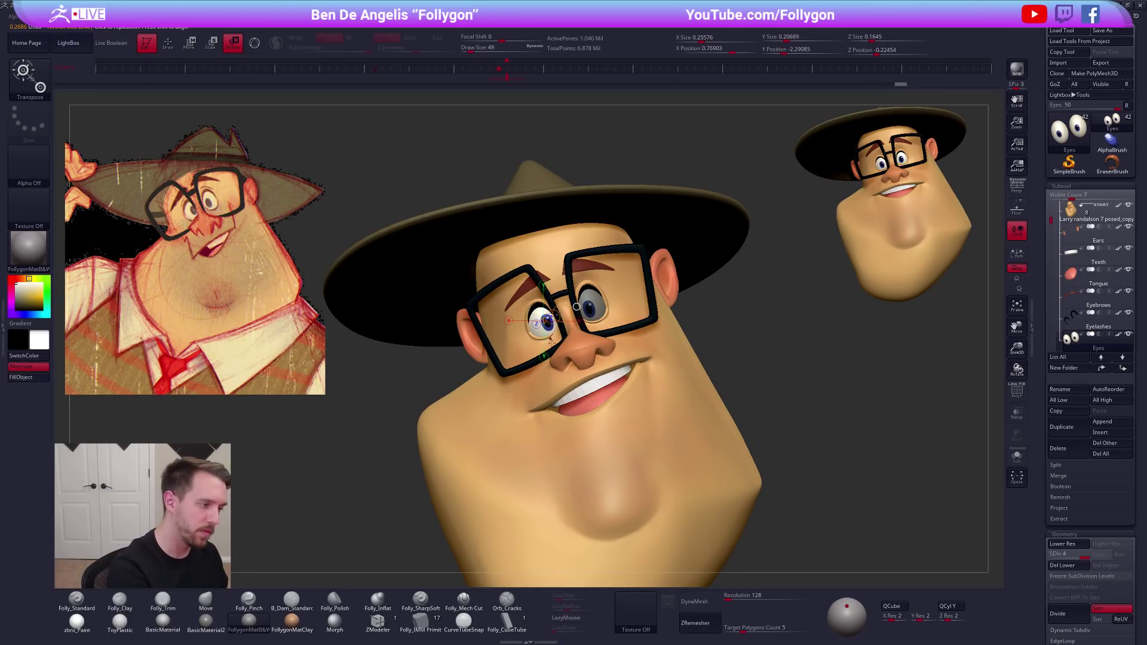
pyautogui.press('q')
# Move the character's right eye slightly outward in its socket with Transpose Move
pyautogui.keyDown('ctrl'); pyautogui.moveTo(567, 336); pyautogui.dragTo(560, 307, button='right'); pyautogui.keyUp('ctrl')
pyautogui.press('w')
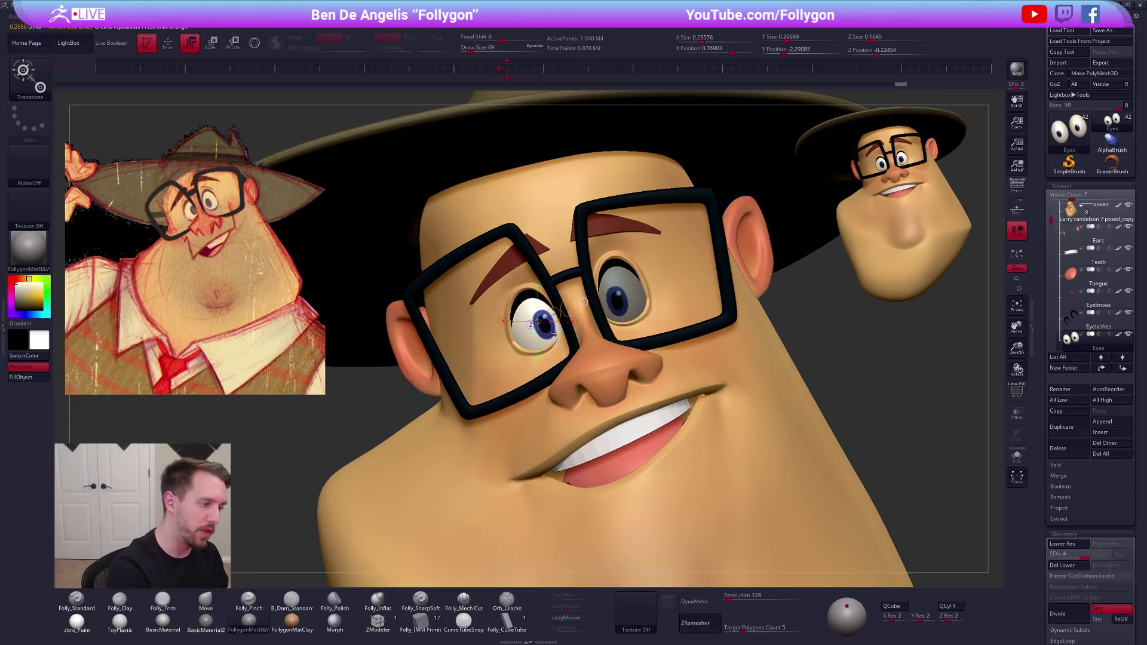
pyautogui.hotkey('shift', 's')
pyautogui.moveTo(560, 312); pyautogui.dragTo(626, 286)
pyautogui.hotkey('shift', 's')
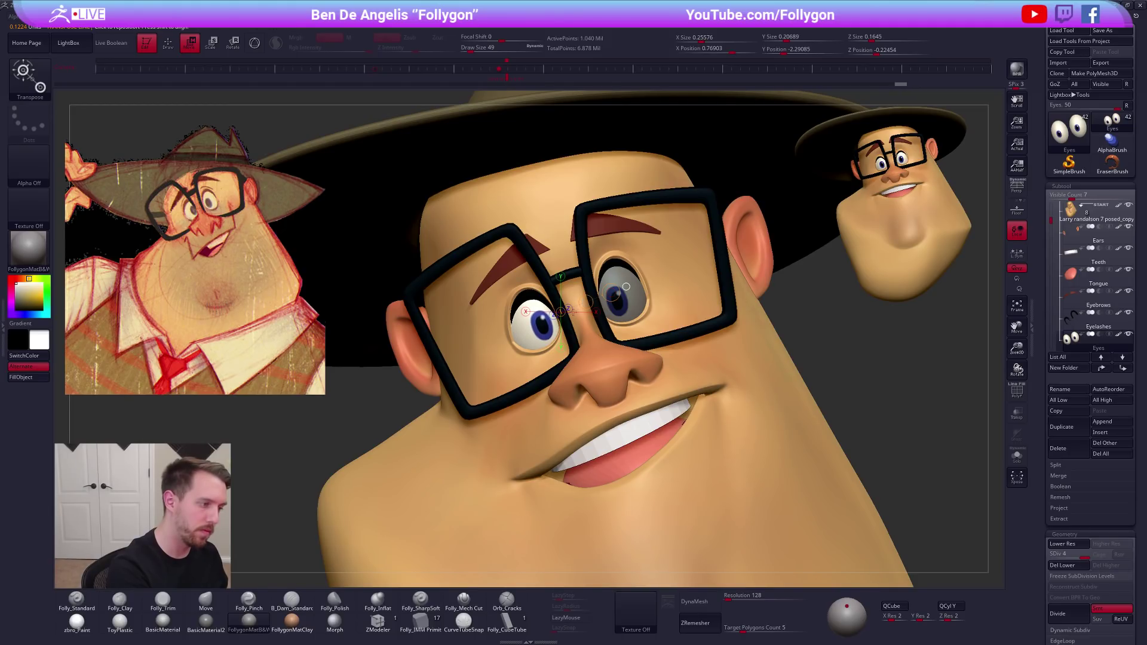
pyautogui.press('q')
pyautogui.moveTo(580, 313); pyautogui.dragTo(573, 334, button='right')
pyautogui.hotkey('shift', 's')
# Invert the mask and move the character's left eye slightly outward with Transpose Move
pyautogui.press('w')
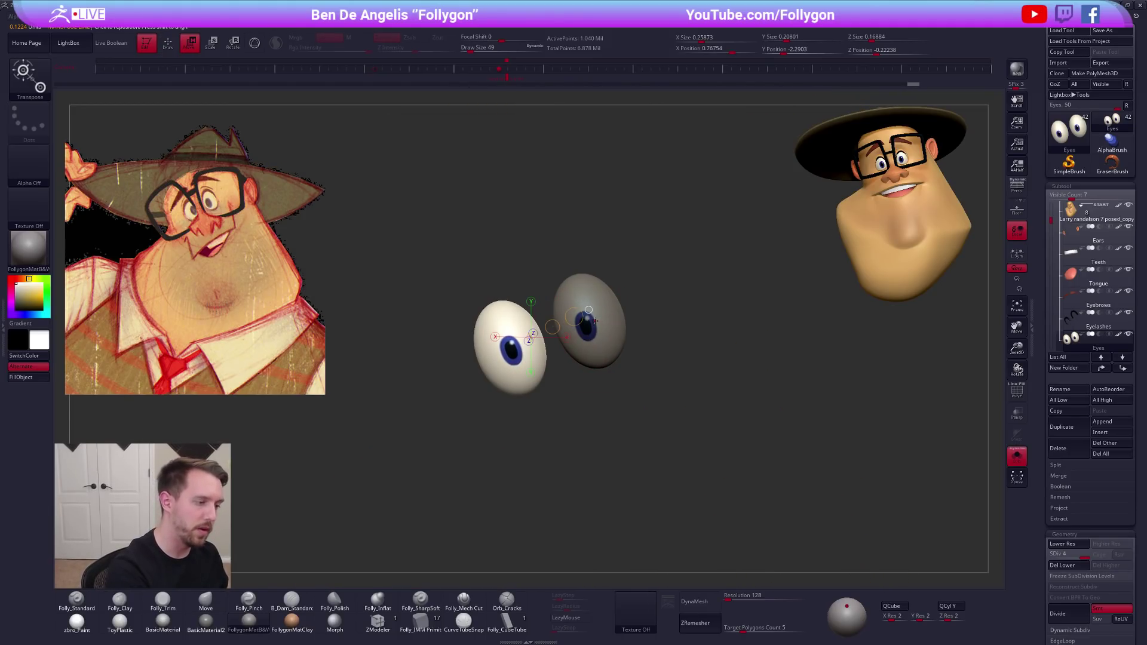
pyautogui.click(593, 322)
pyautogui.hotkey('shift', 'alt', 's')
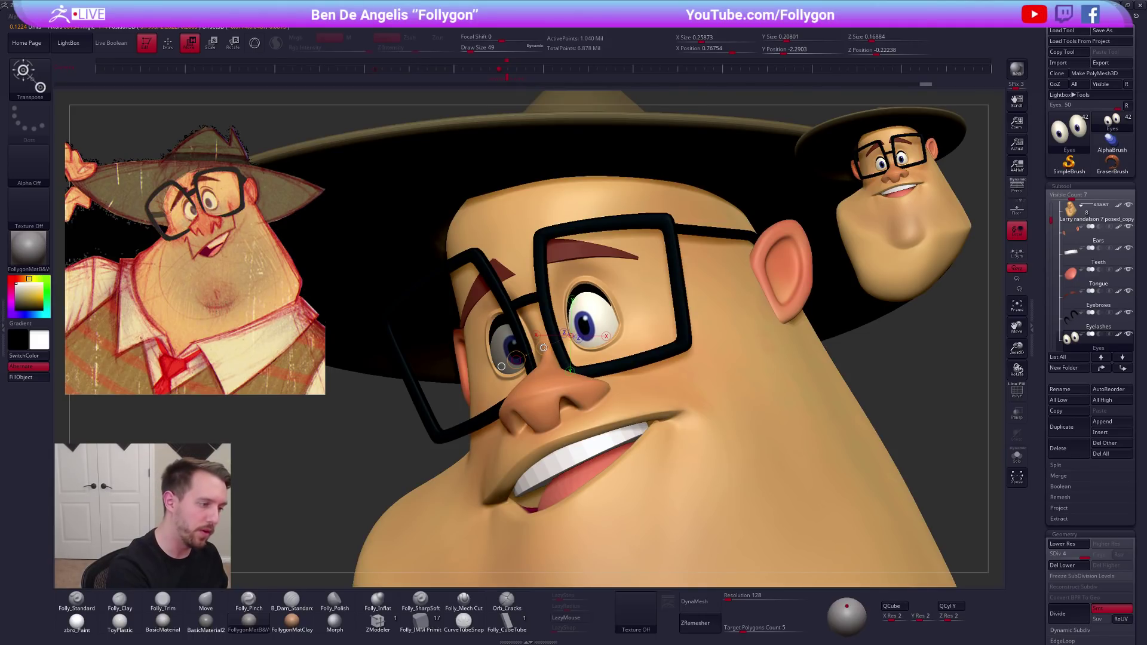
pyautogui.press('q')
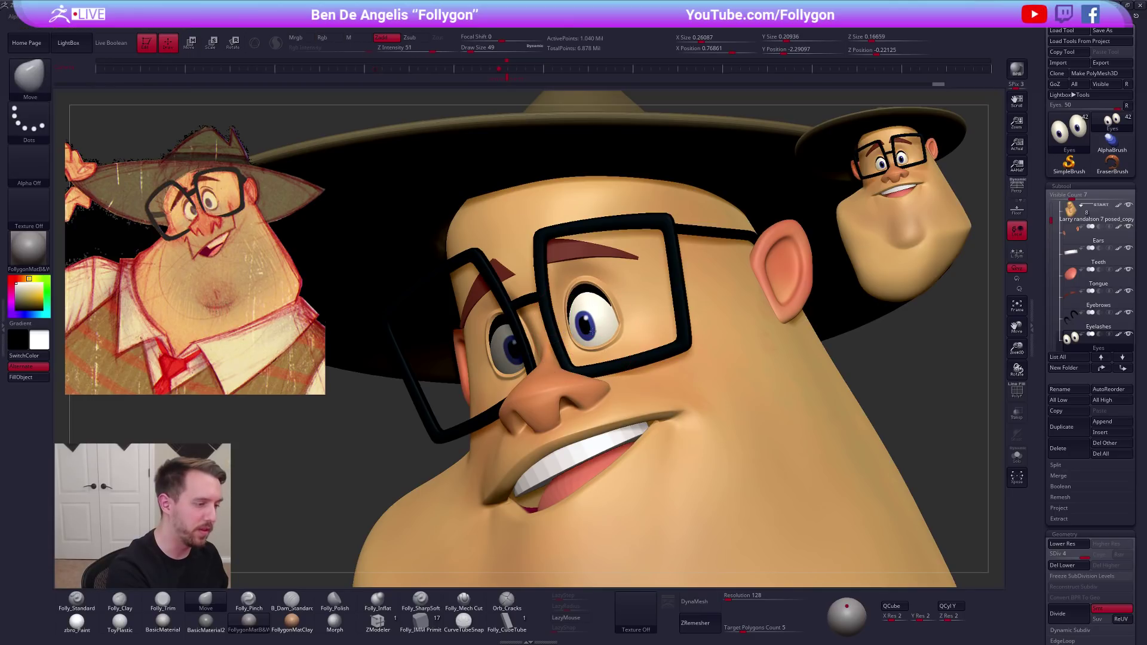
# Clear the mask on the eyes at subdivision level 1 and return them to level 4
pyautogui.moveTo(588, 334); pyautogui.dragTo(624, 344, button='right')
pyautogui.press('space')
pyautogui.moveTo(573, 365); pyautogui.dragTo(588, 366)
pyautogui.hotkey('shift', 'd')
pyautogui.hotkey('shift', 'd')
pyautogui.hotkey('shift', 'd')
pyautogui.press('space')
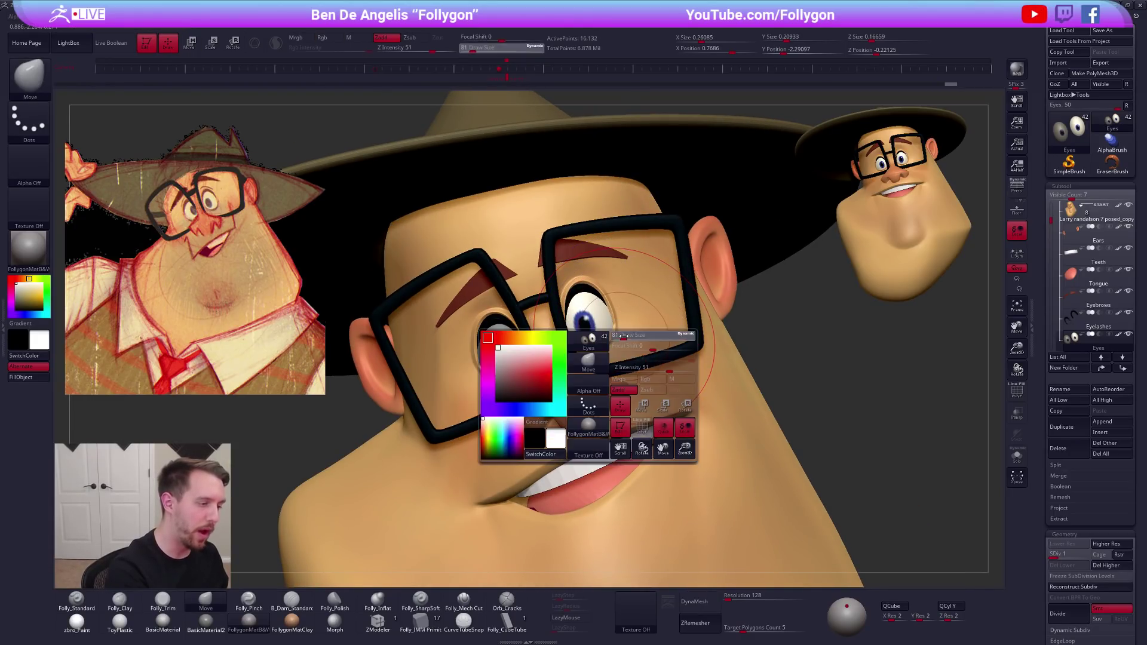
pyautogui.moveTo(640, 333); pyautogui.dragTo(615, 325, button='right')
pyautogui.keyDown('ctrl'); pyautogui.moveTo(824, 315); pyautogui.dragTo(834, 322); pyautogui.keyUp('ctrl')
pyautogui.moveTo(574, 353); pyautogui.dragTo(593, 357, button='right')
pyautogui.press('d')
pyautogui.press('d')
pyautogui.press('d')
# Select the eyelashes subtool and pull the lashes over both eyes into place with the Move brush
pyautogui.keyDown('alt'); pyautogui.click(587, 298); pyautogui.keyUp('alt')
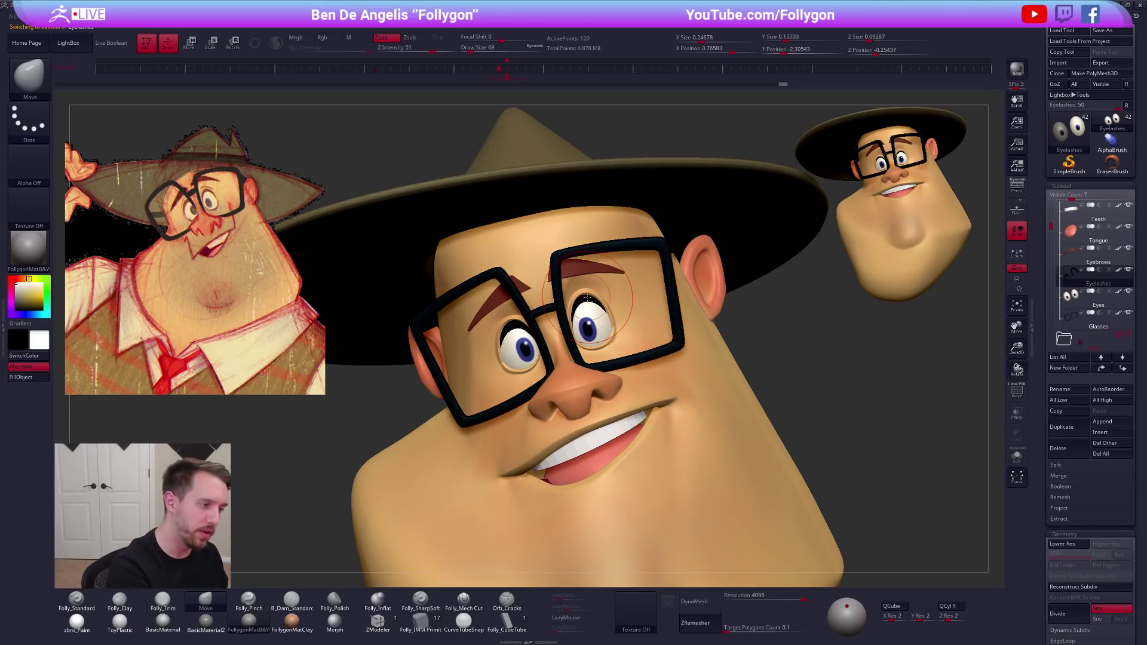
pyautogui.hotkey('shift', 'f')
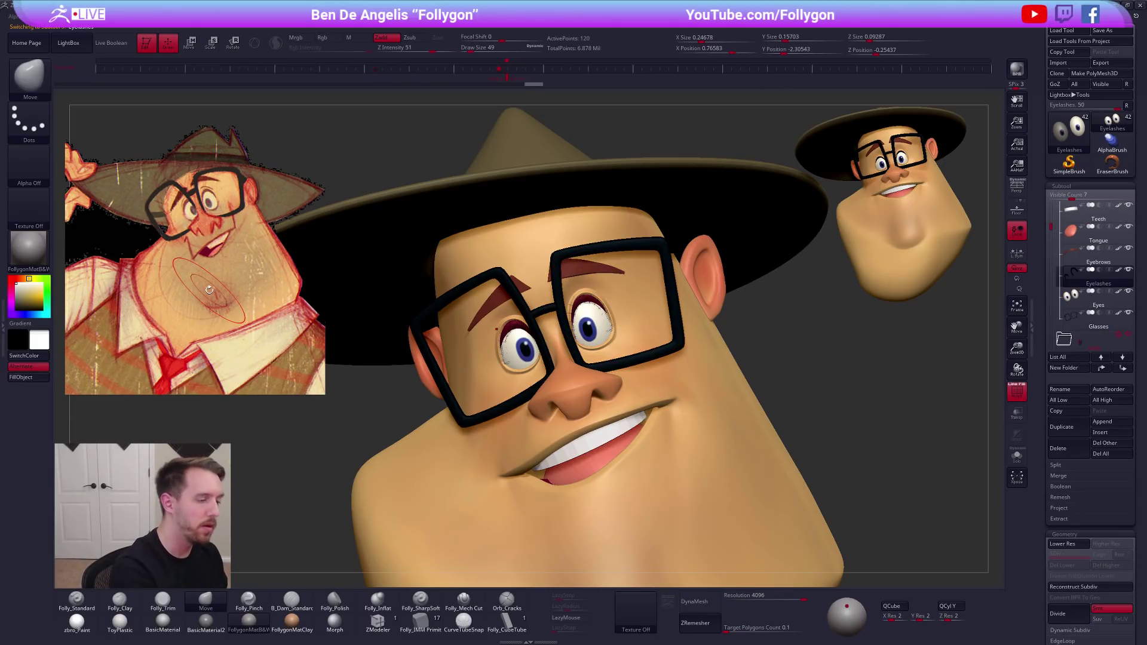
pyautogui.moveTo(595, 300); pyautogui.dragTo(586, 306, button='right')
pyautogui.hotkey('shift', 'f')
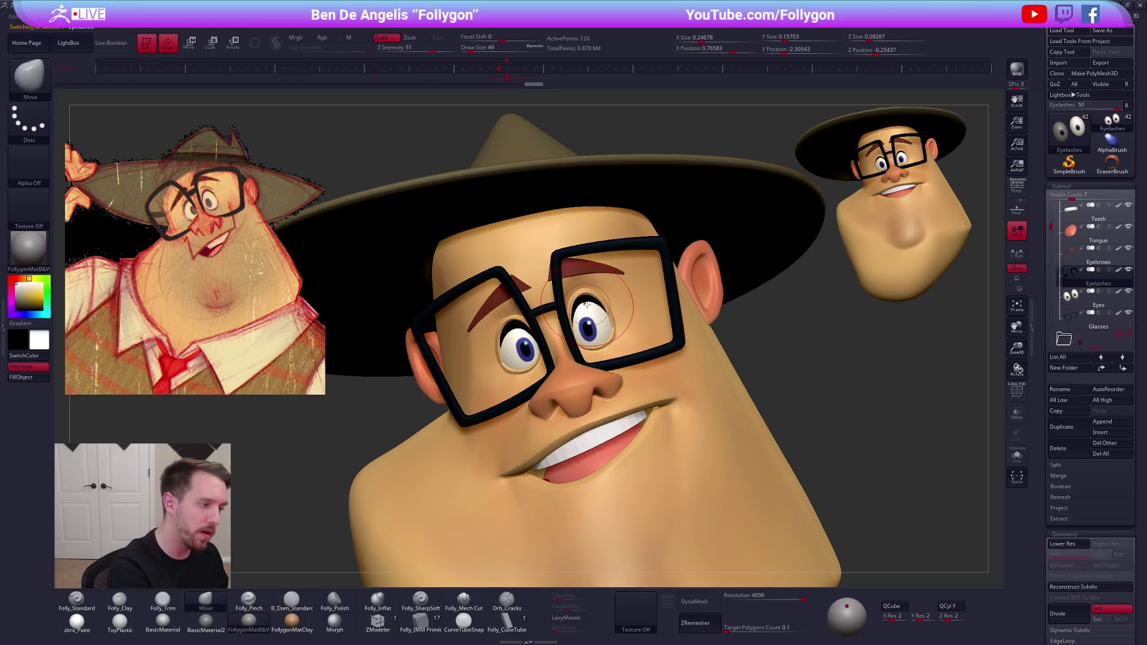
pyautogui.moveTo(588, 301); pyautogui.dragTo(595, 302)
pyautogui.moveTo(507, 339); pyautogui.dragTo(504, 337)
pyautogui.moveTo(682, 368)
pyautogui.keyDown('ctrl'); pyautogui.mouseDown(button='right')
pyautogui.moveTo(700, 376)
pyautogui.moveTo(701, 363)
pyautogui.moveTo(637, 325)
pyautogui.moveTo(650, 339)
pyautogui.mouseUp(button='right'); pyautogui.keyUp('ctrl')
# Thicken the eyelashes slightly with the Inflate deformation
pyautogui.scroll(-8, 1077, 402)
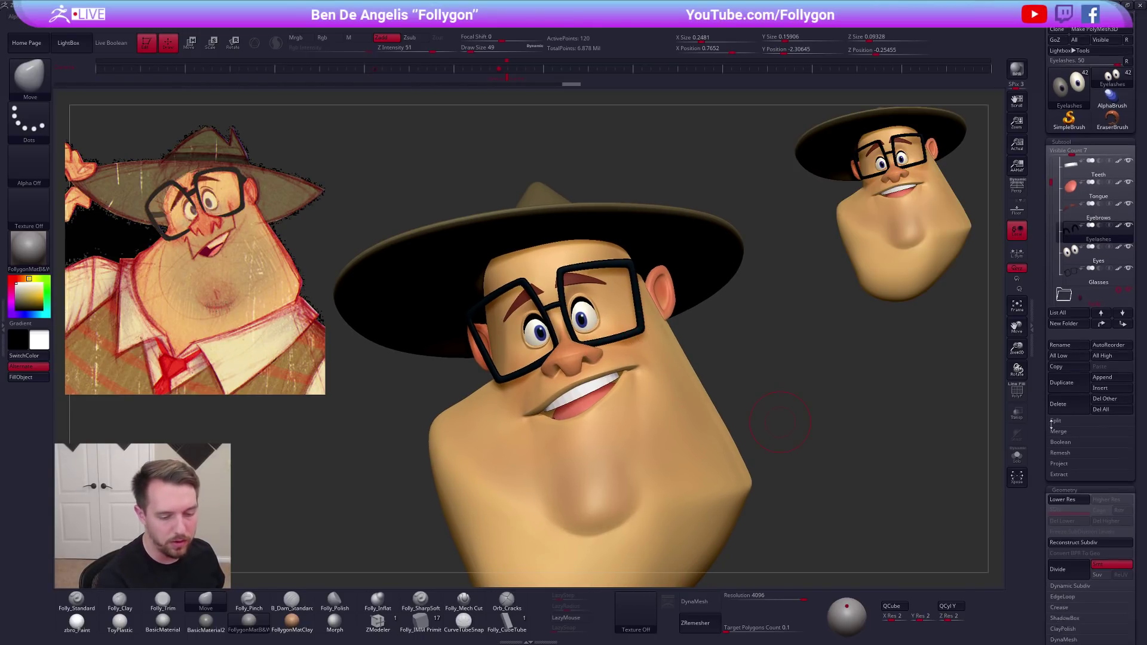
pyautogui.click(1079, 381)
pyautogui.moveTo(1086, 373); pyautogui.dragTo(1103, 230)
pyautogui.scroll(-4, 1063, 447)
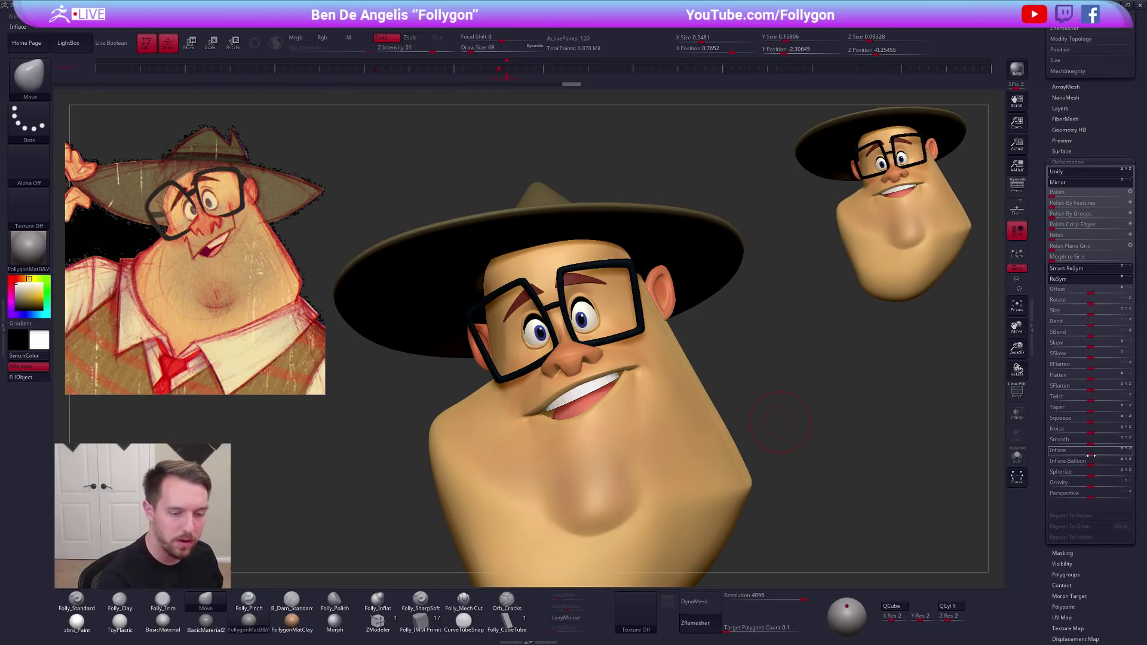
pyautogui.moveTo(1092, 454); pyautogui.dragTo(1095, 454)
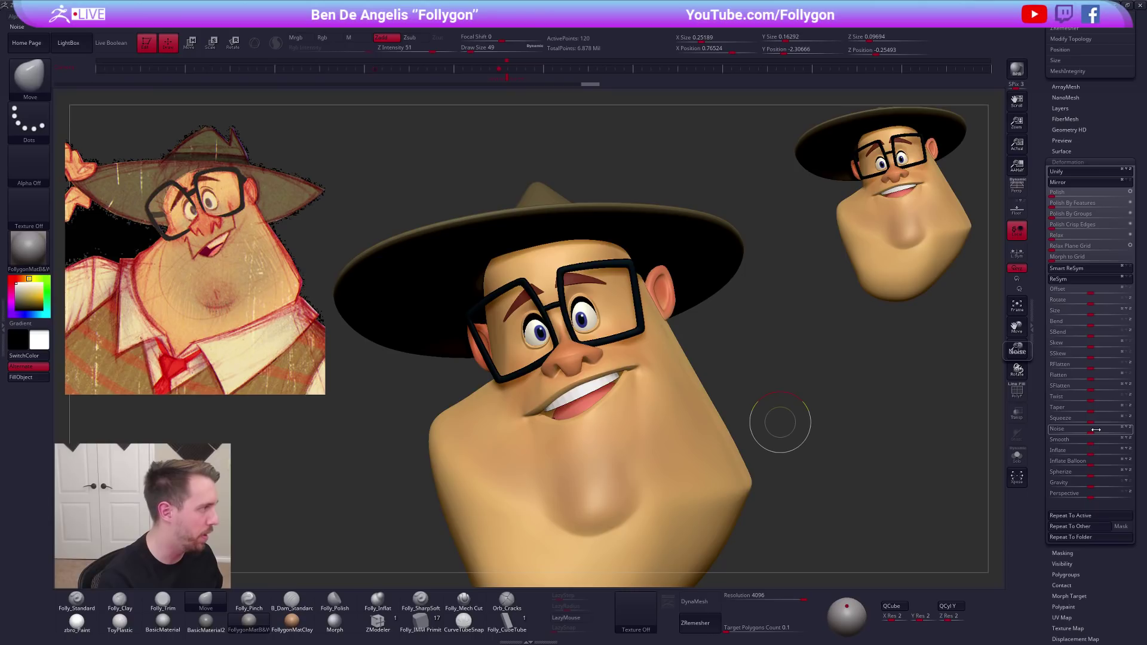
# Set the draw size to 43 and check how the eyelashes fit both eyes, with and without the wireframe
pyautogui.keyDown('alt'); pyautogui.moveTo(610, 329); pyautogui.dragTo(612, 331, button='right'); pyautogui.keyUp('alt')
pyautogui.press('space')
pyautogui.moveTo(577, 309); pyautogui.dragTo(573, 308)
pyautogui.hotkey('shift', 'f')
pyautogui.moveTo(1087, 144); pyautogui.dragTo(1087, 408)
pyautogui.moveTo(902, 358); pyautogui.dragTo(651, 341)
pyautogui.moveTo(547, 316); pyautogui.dragTo(869, 322)
pyautogui.hotkey('shift', 'f')
pyautogui.moveTo(507, 323); pyautogui.dragTo(552, 307, button='right')
pyautogui.moveTo(552, 307); pyautogui.dragTo(520, 316)
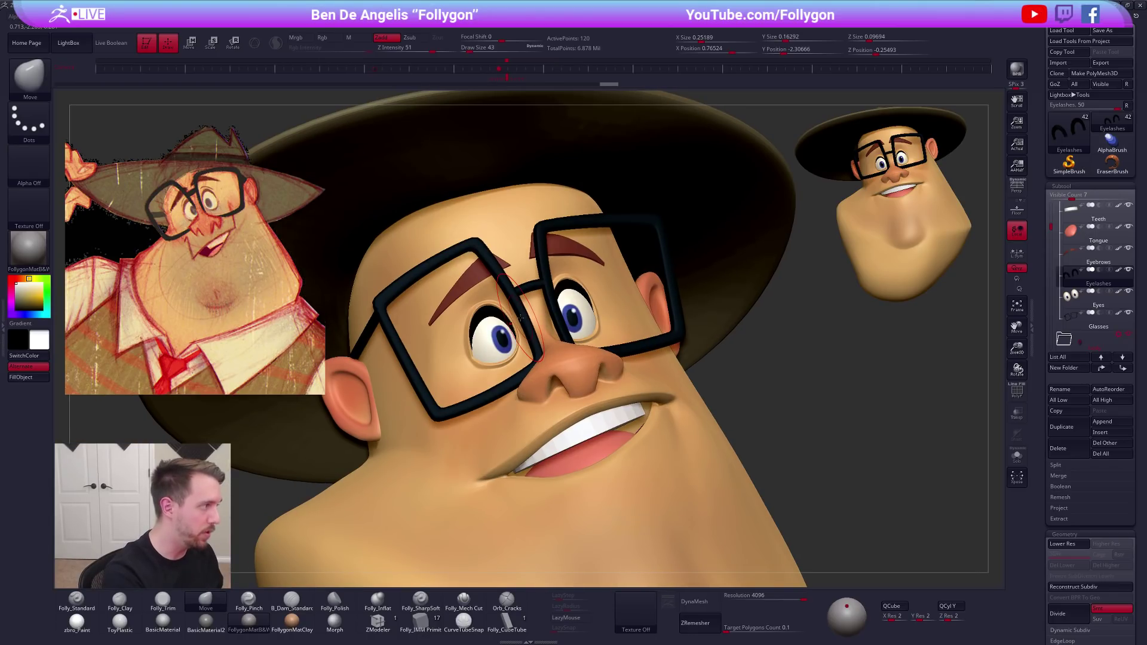
# Hide the glasses, select the eyes subtool and isolate it in a side view
pyautogui.keyDown('alt'); pyautogui.click(556, 315); pyautogui.keyUp('alt')
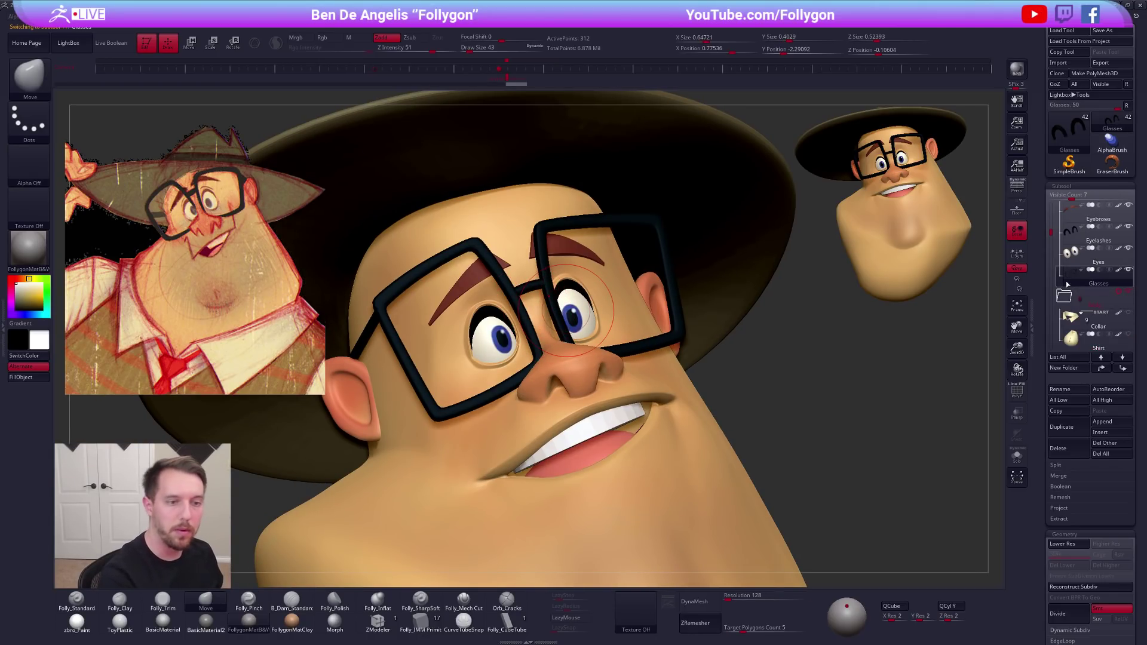
pyautogui.click(1073, 263)
pyautogui.moveTo(619, 324); pyautogui.dragTo(583, 329, button='right')
pyautogui.moveTo(584, 328); pyautogui.dragTo(569, 337)
pyautogui.hotkey('alt', 's')
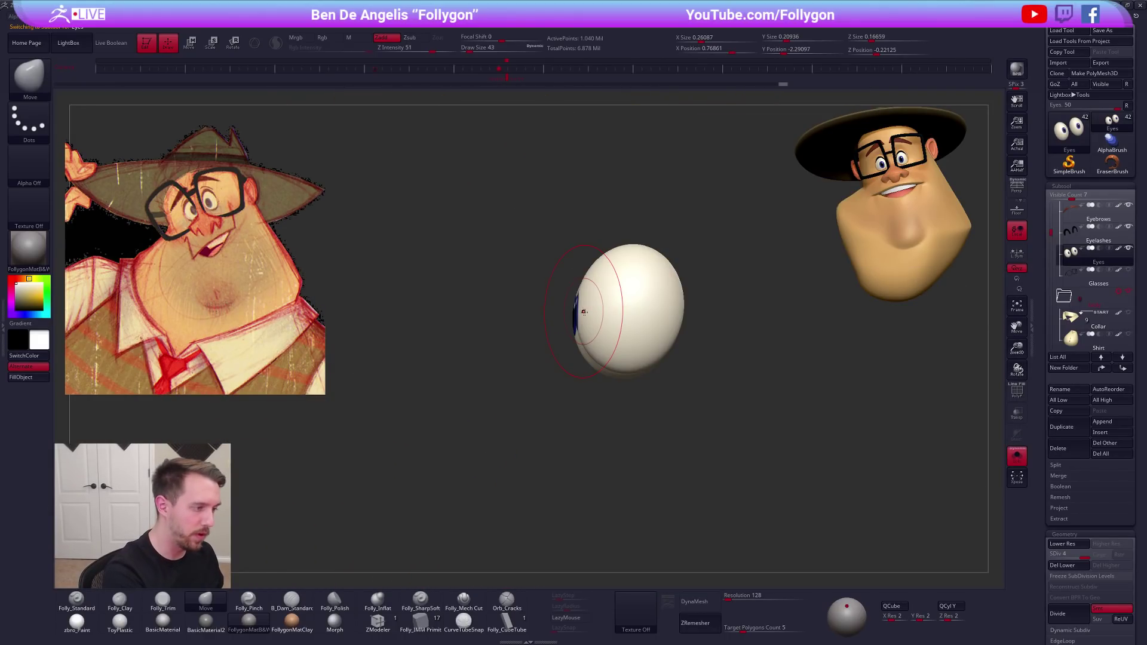
# Reposition the unmasked eye on the character's left with the Transpose line, checking it against the full head
pyautogui.press('w')
pyautogui.press('r')
pyautogui.moveTo(587, 343); pyautogui.dragTo(603, 260)
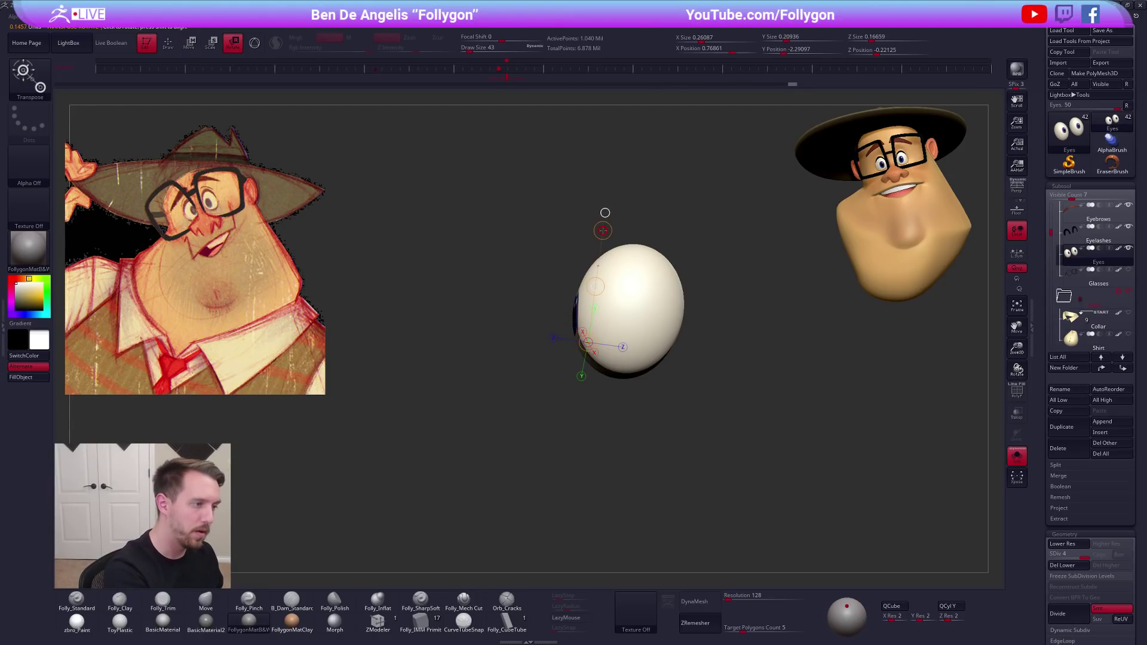
pyautogui.hotkey('ctrl', 'shift', 's')
pyautogui.moveTo(585, 344); pyautogui.dragTo(585, 391)
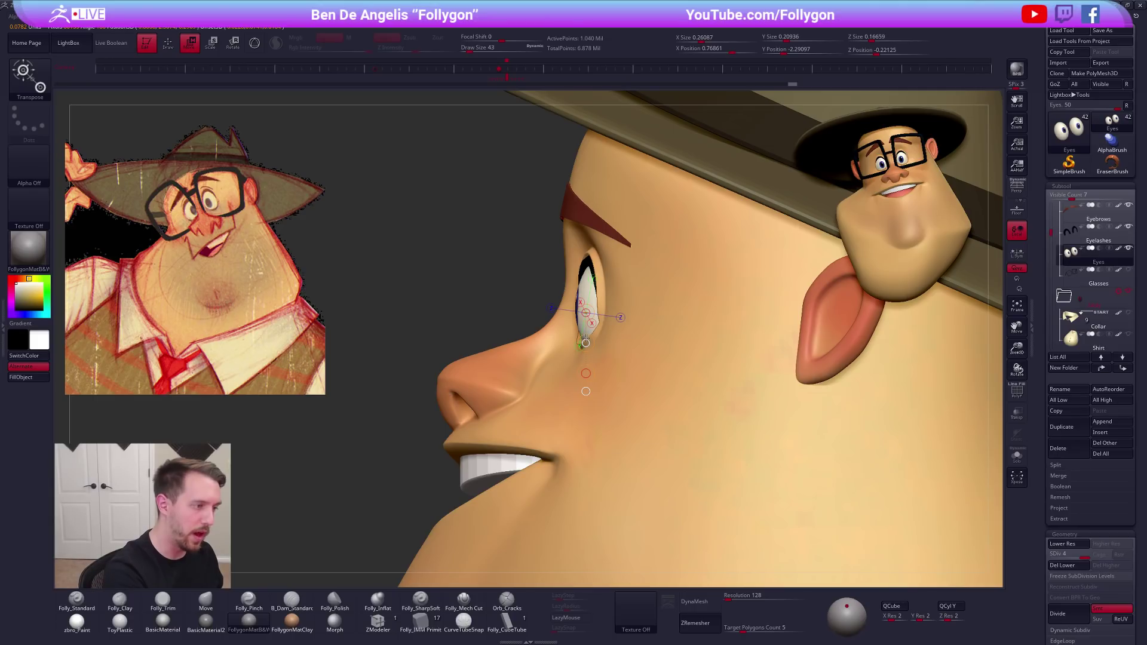
# Invert the mask, reposition the character's right eye with the Transpose line, and clear the mask
pyautogui.moveTo(604, 330); pyautogui.dragTo(625, 326, button='right')
pyautogui.moveTo(806, 391); pyautogui.dragTo(833, 399, button='right')
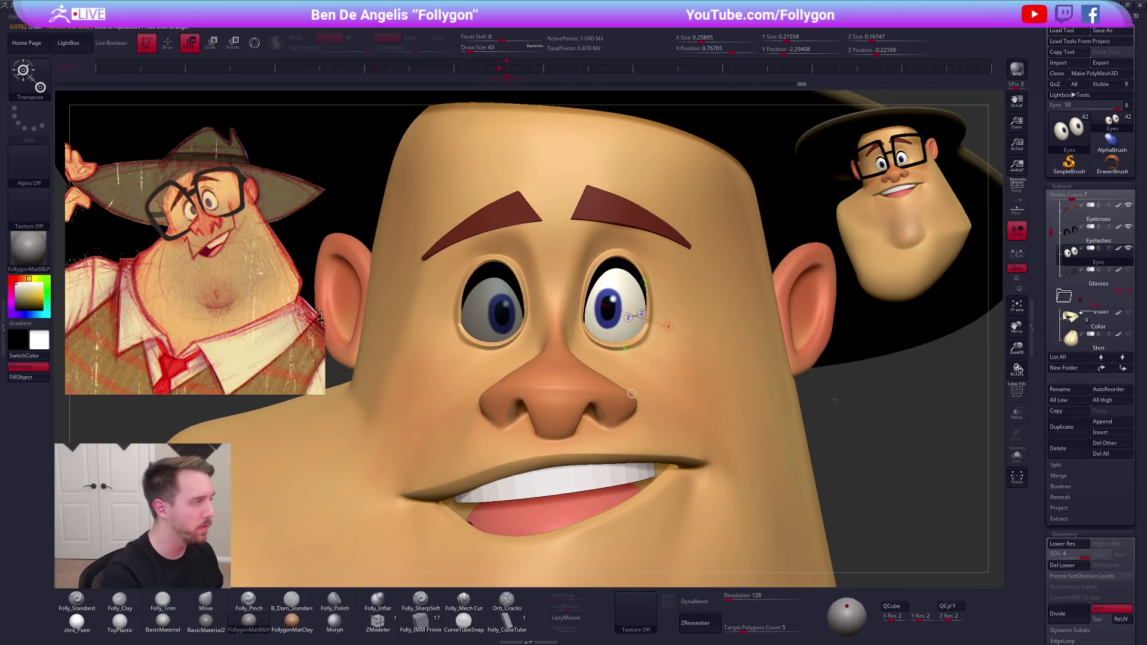
pyautogui.keyDown('ctrl'); pyautogui.click(833, 399); pyautogui.keyUp('ctrl')
pyautogui.moveTo(508, 327); pyautogui.dragTo(507, 439)
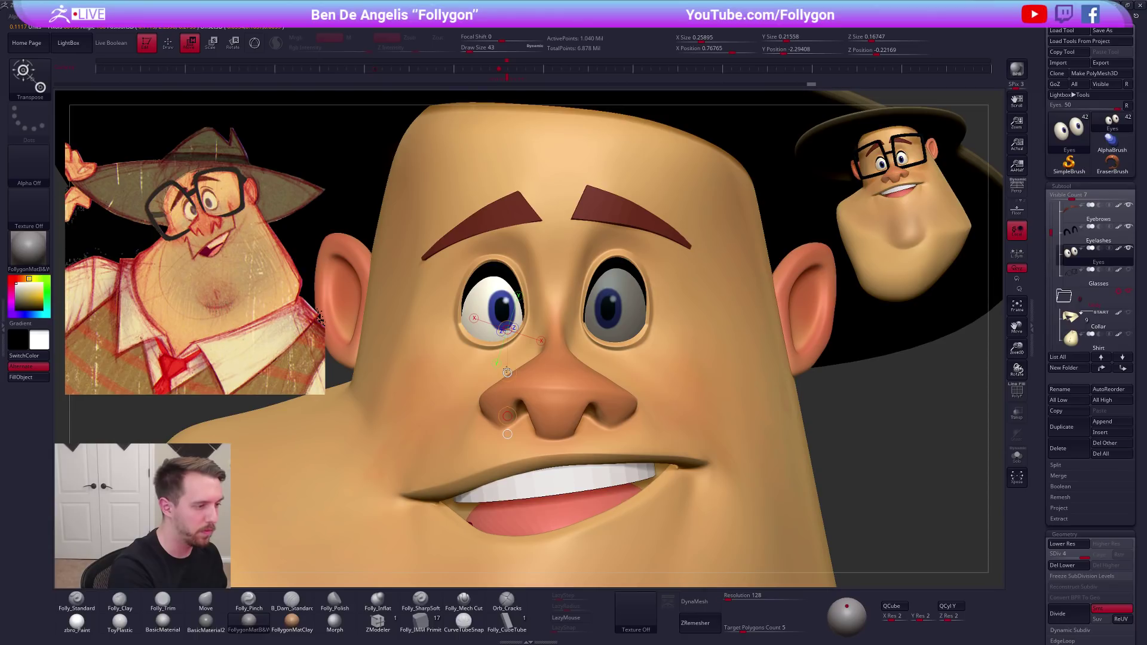
pyautogui.press('q')
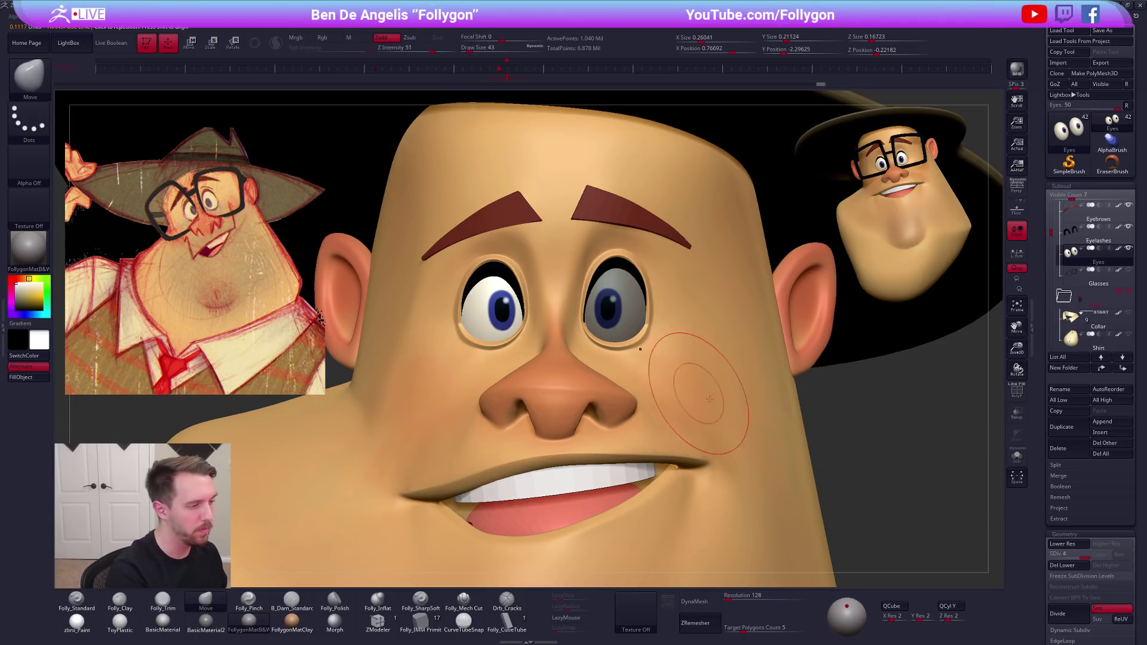
pyautogui.keyDown('ctrl'); pyautogui.moveTo(727, 409); pyautogui.dragTo(814, 409, button='right'); pyautogui.keyUp('ctrl')
pyautogui.keyDown('ctrl'); pyautogui.moveTo(814, 410); pyautogui.dragTo(833, 425); pyautogui.keyUp('ctrl')
# Select the eyelashes subtool and lower it to its lowest subdivision level for editing with the Move brush
pyautogui.moveTo(645, 391)
pyautogui.mouseDown(button='right')
pyautogui.moveTo(741, 382)
pyautogui.moveTo(616, 374)
pyautogui.mouseUp(button='right')
pyautogui.moveTo(555, 287)
pyautogui.keyDown('ctrl'); pyautogui.mouseDown(button='right')
pyautogui.moveTo(597, 290)
pyautogui.moveTo(533, 301)
pyautogui.mouseUp(button='right'); pyautogui.keyUp('ctrl')
pyautogui.press('[')
pyautogui.press('[')
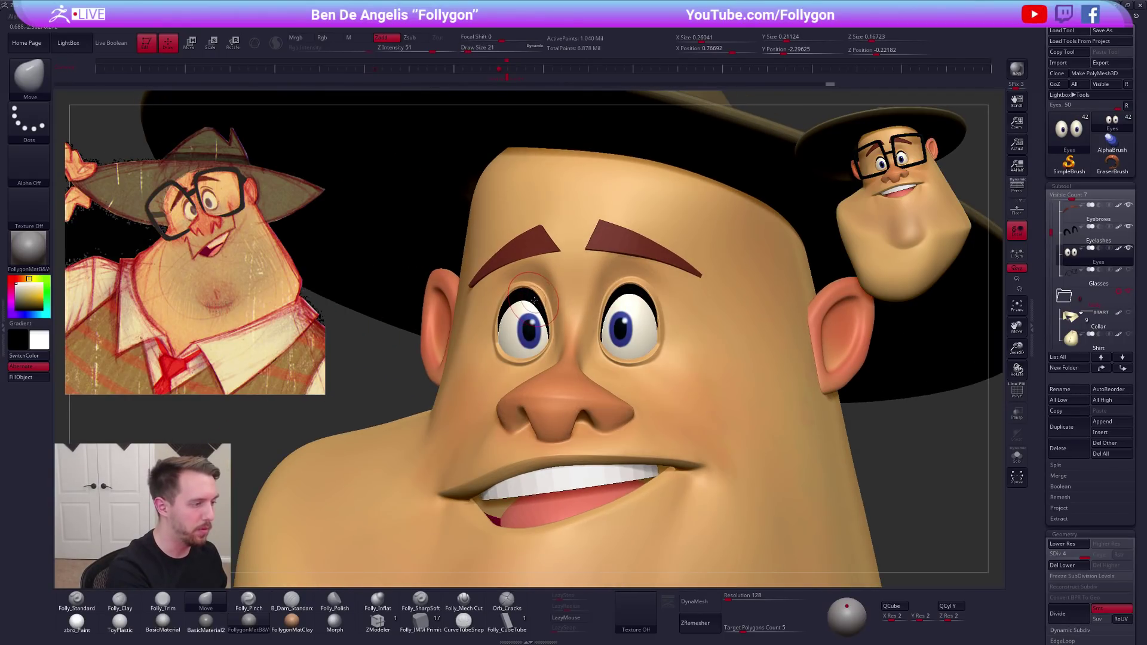
pyautogui.keyDown('alt'); pyautogui.click(537, 299); pyautogui.keyUp('alt')
pyautogui.press('space')
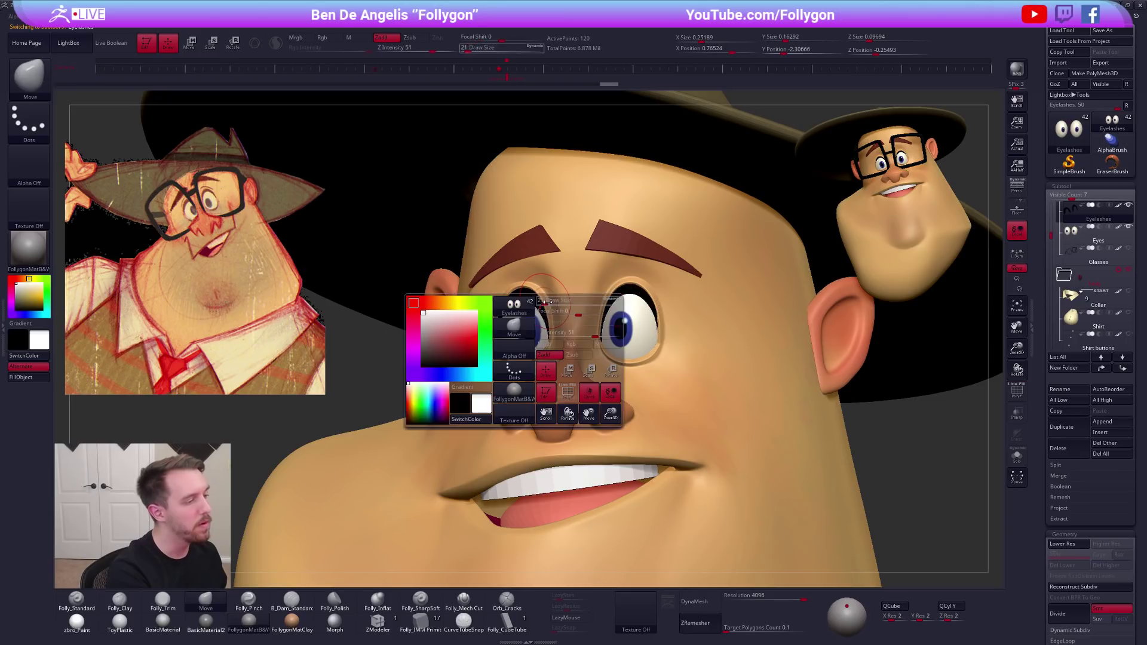
pyautogui.moveTo(546, 302); pyautogui.dragTo(550, 302)
pyautogui.press('space')
pyautogui.moveTo(656, 335); pyautogui.dragTo(597, 333)
pyautogui.hotkey('shift', 'd')
# Adjust the eyelashes to follow the upper eyelids of both eyes with the Move brush
pyautogui.press('space')
pyautogui.keyDown('ctrl'); pyautogui.moveTo(597, 328); pyautogui.dragTo(604, 346, button='right'); pyautogui.keyUp('ctrl')
pyautogui.press('space')
pyautogui.moveTo(604, 346); pyautogui.dragTo(602, 346)
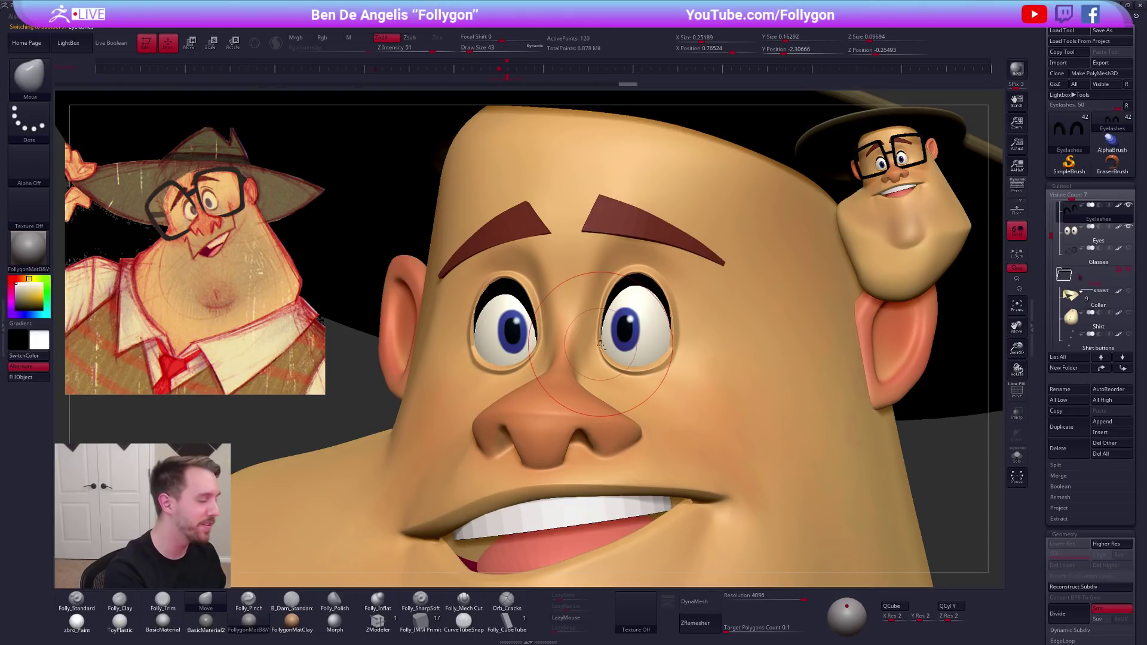
pyautogui.moveTo(655, 338)
pyautogui.mouseDown(button='right')
pyautogui.moveTo(676, 279)
pyautogui.moveTo(647, 273)
pyautogui.moveTo(567, 307)
pyautogui.mouseUp(button='right')
pyautogui.hotkey('shift', 'f')
pyautogui.press('space')
pyautogui.moveTo(534, 368); pyautogui.dragTo(530, 369)
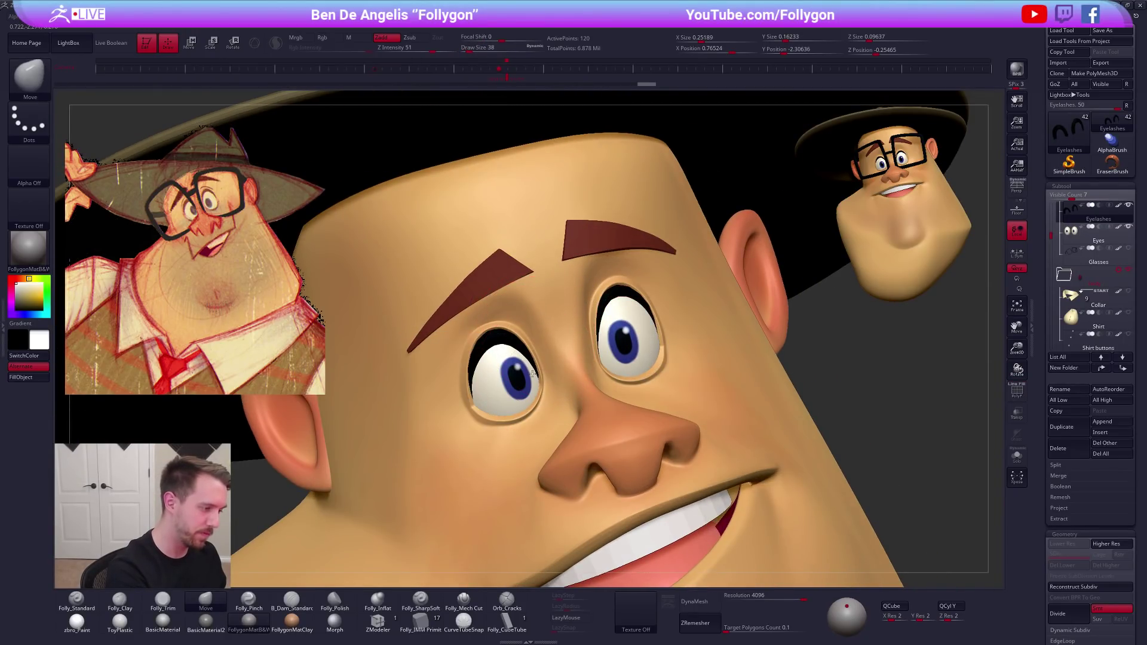
# Isolate the eyelashes at their lowest subdivision level with the wireframe shown and the draw size at 12
pyautogui.moveTo(532, 377)
pyautogui.mouseDown(button='right')
pyautogui.moveTo(495, 344)
pyautogui.moveTo(509, 374)
pyautogui.mouseUp(button='right')
pyautogui.hotkey('shift', 'f')
pyautogui.press('d')
pyautogui.press('space')
pyautogui.hotkey('shift', 's')
pyautogui.hotkey('shift', 'd')
pyautogui.press('space')
pyautogui.moveTo(537, 366); pyautogui.dragTo(534, 365)
pyautogui.moveTo(533, 366); pyautogui.dragTo(536, 399, button='right')
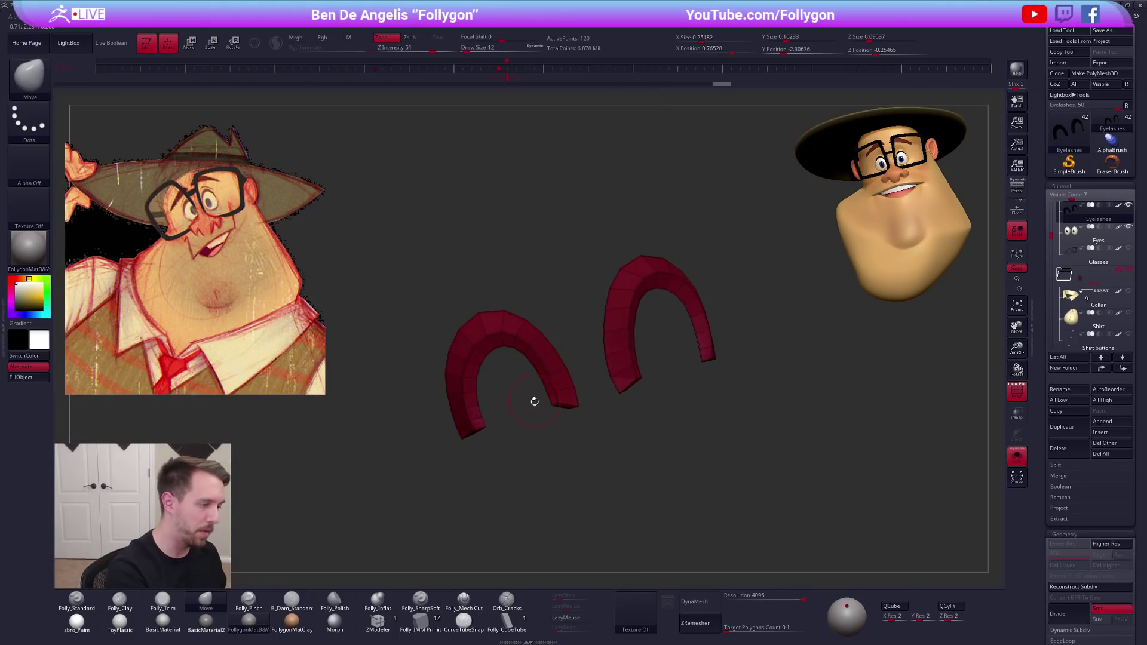
# Lasso-mask the inner edge of the character's right eyelash, shift part of the lash with Transpose, and show the full head
pyautogui.press('ctrl')
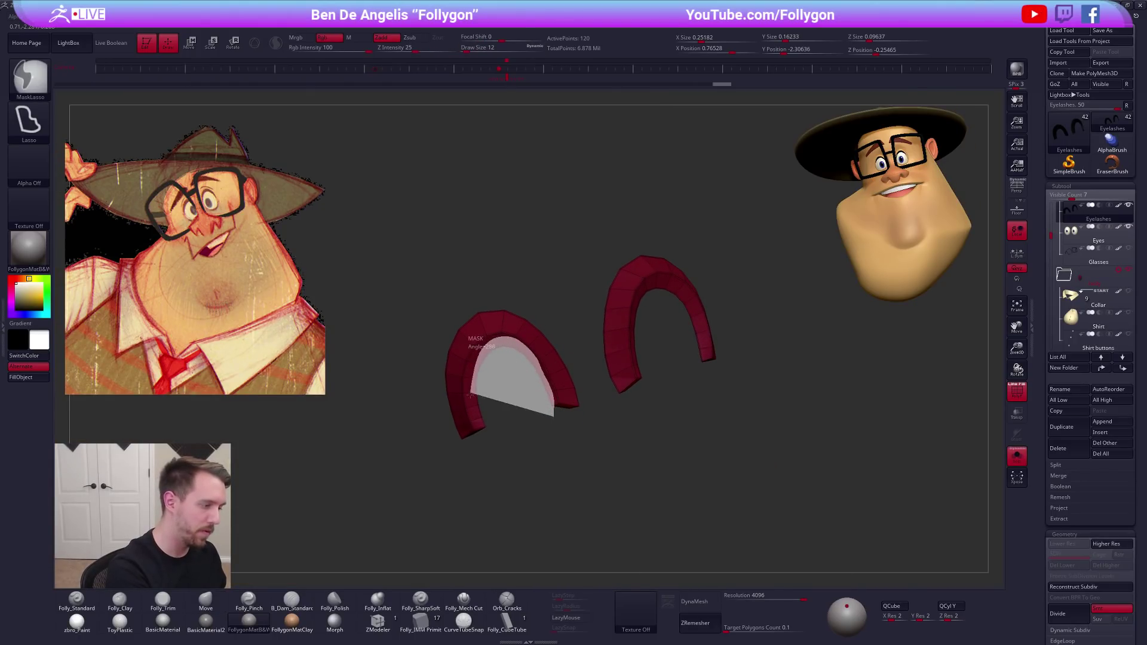
pyautogui.keyDown('ctrl'); pyautogui.moveTo(470, 392); pyautogui.dragTo(507, 445); pyautogui.keyUp('ctrl')
pyautogui.moveTo(507, 446); pyautogui.dragTo(487, 406, button='right')
pyautogui.press('space')
pyautogui.moveTo(502, 383); pyautogui.dragTo(500, 384)
pyautogui.moveTo(502, 348); pyautogui.dragTo(501, 330, button='right')
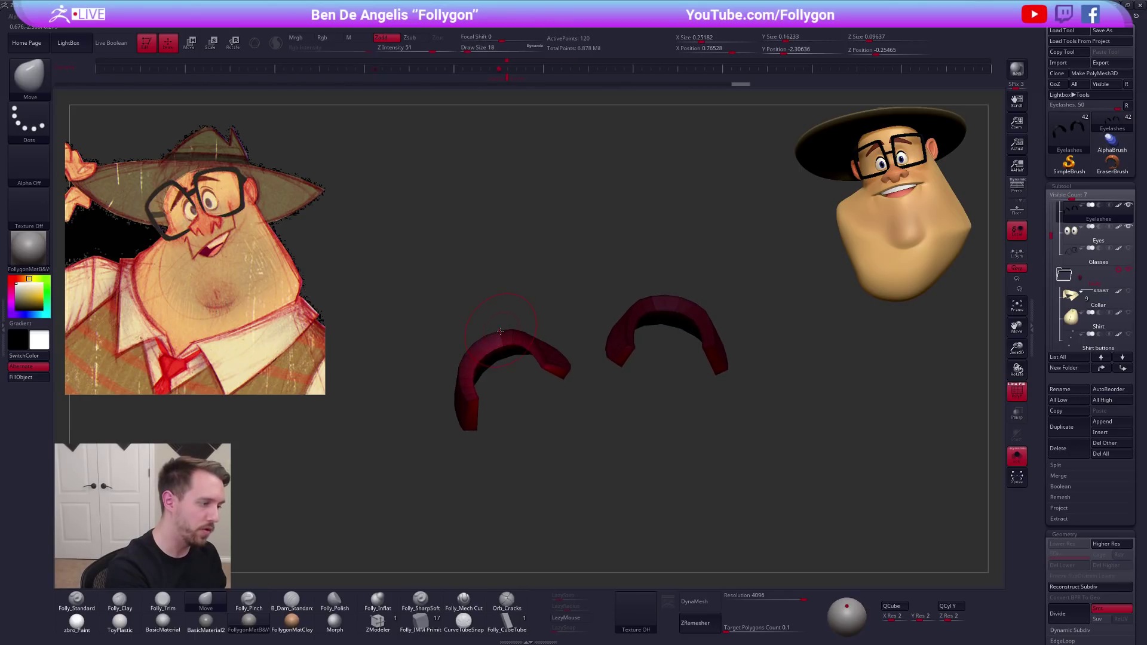
pyautogui.press('w')
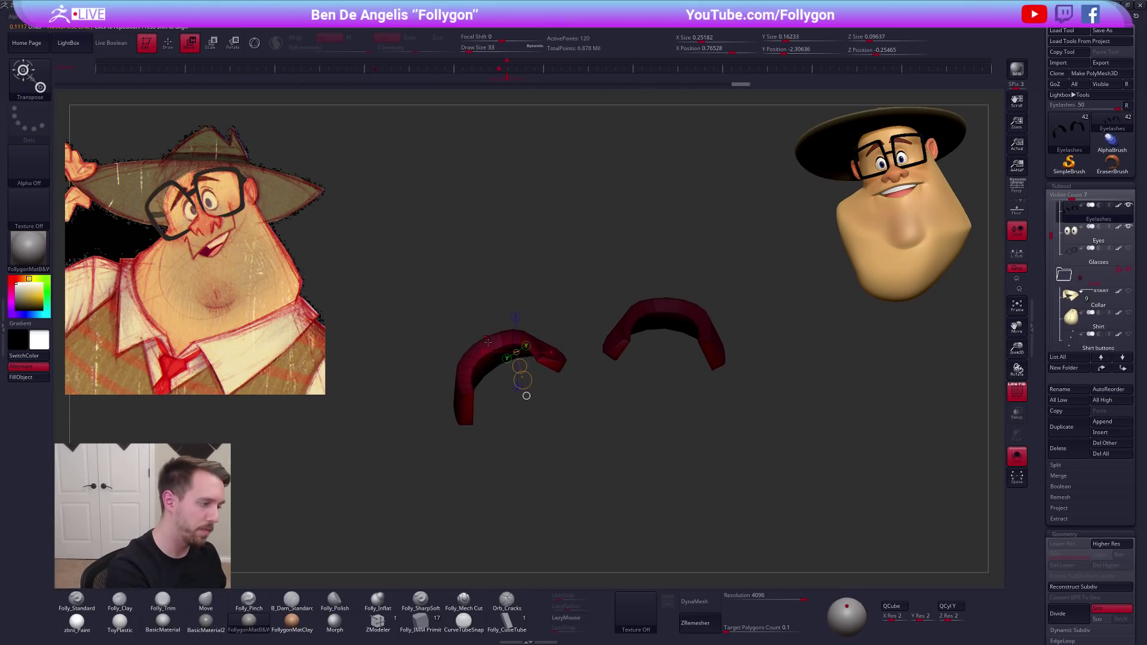
pyautogui.moveTo(510, 387); pyautogui.dragTo(509, 385)
pyautogui.moveTo(518, 346); pyautogui.dragTo(534, 382, button='right')
pyautogui.press('q')
pyautogui.hotkey('alt', 's')
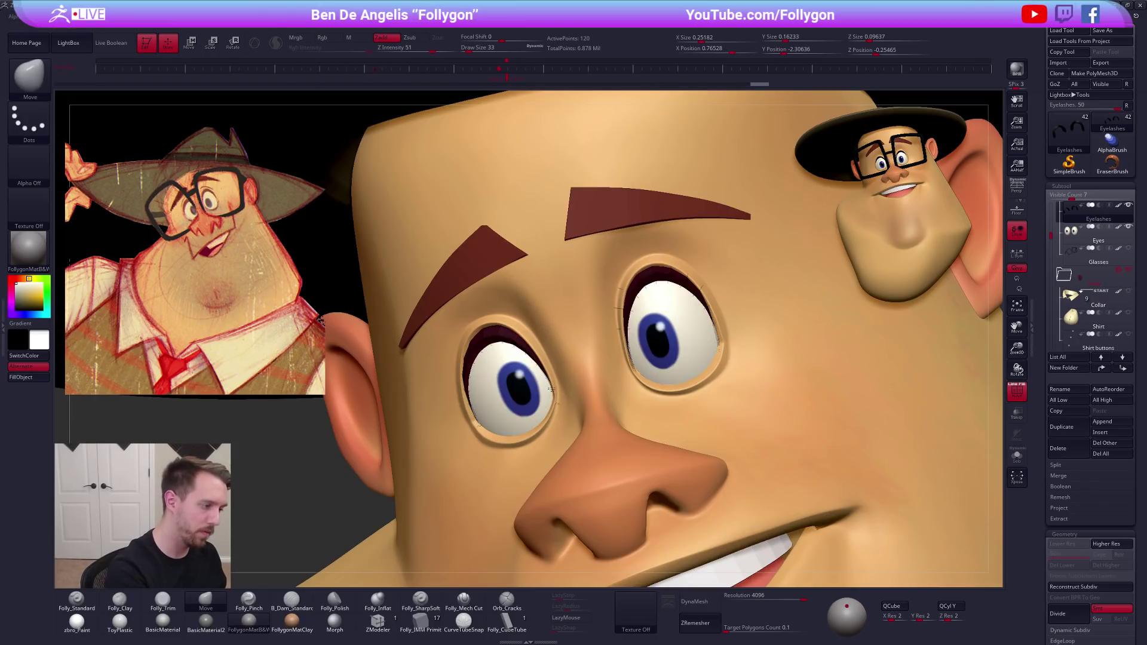
# Isolate the eyelashes, mask part of the character's left lash and shift it with Transpose
pyautogui.hotkey('alt', 's')
pyautogui.press('space')
pyautogui.moveTo(589, 352)
pyautogui.mouseDown()
pyautogui.moveTo(591, 382)
pyautogui.moveTo(618, 403)
pyautogui.mouseUp()
pyautogui.hotkey('shift', 'd')
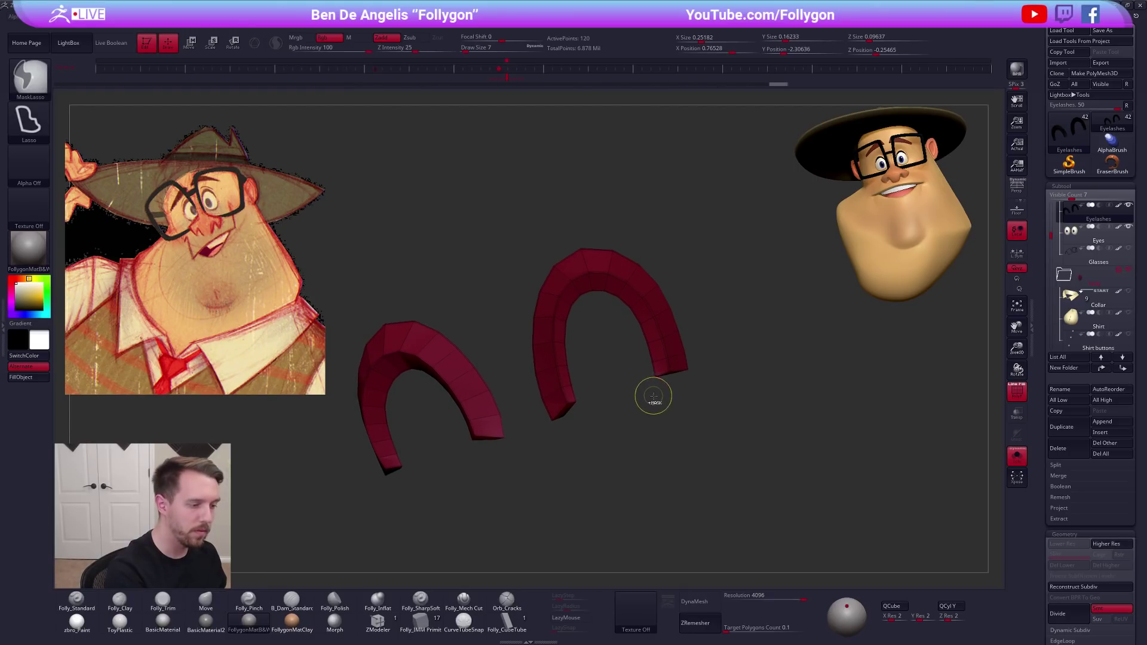
pyautogui.moveTo(651, 327)
pyautogui.keyDown('ctrl'); pyautogui.mouseDown()
pyautogui.moveTo(597, 288)
pyautogui.moveTo(564, 383)
pyautogui.moveTo(612, 441)
pyautogui.mouseUp(); pyautogui.keyUp('ctrl')
pyautogui.moveTo(617, 430); pyautogui.dragTo(607, 300)
pyautogui.keyDown('ctrl'); pyautogui.click(606, 299); pyautogui.keyUp('ctrl')
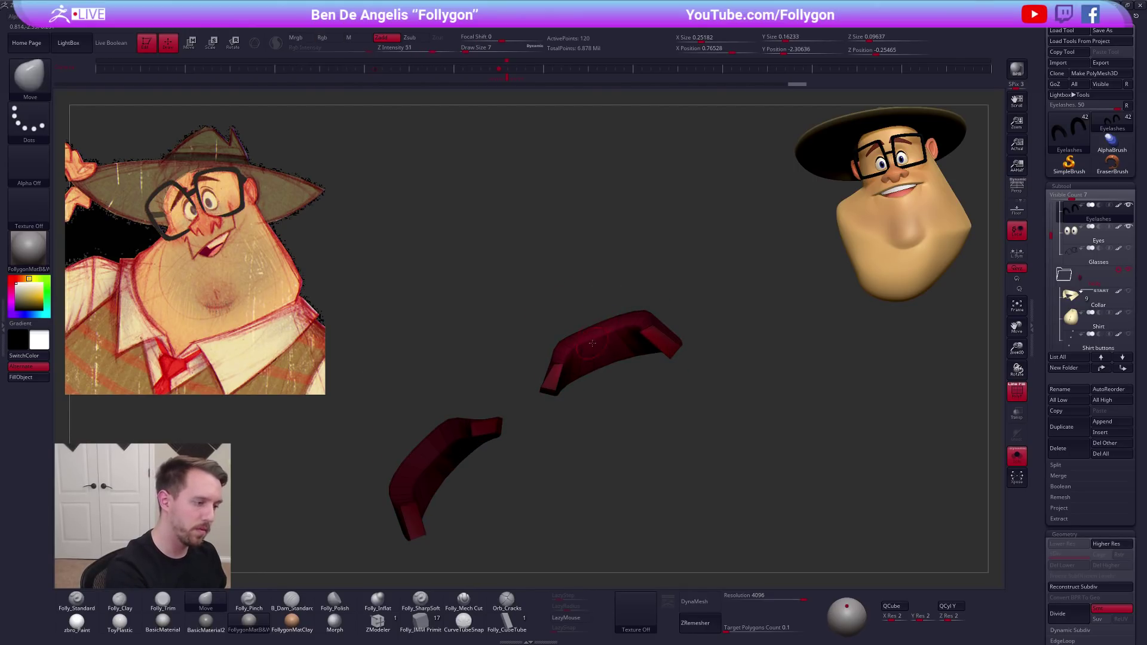
pyautogui.press('w')
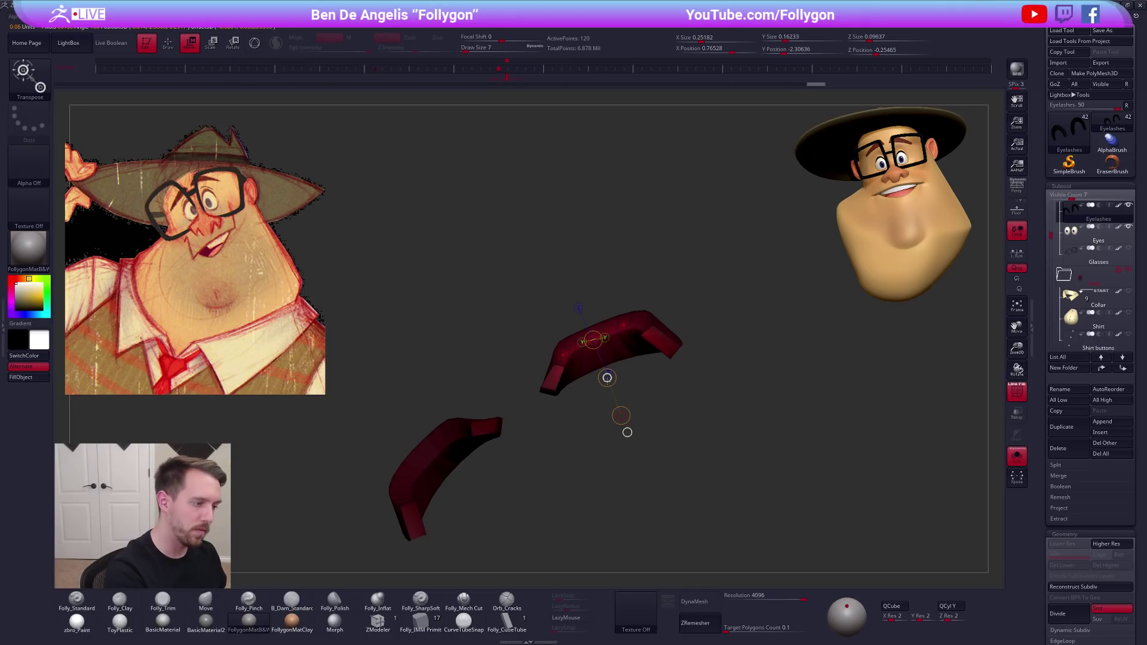
pyautogui.press('q')
# Raise the eyelashes' subdivision level, bring back the full head and select the Move brush
pyautogui.moveTo(583, 392); pyautogui.dragTo(621, 384, button='right')
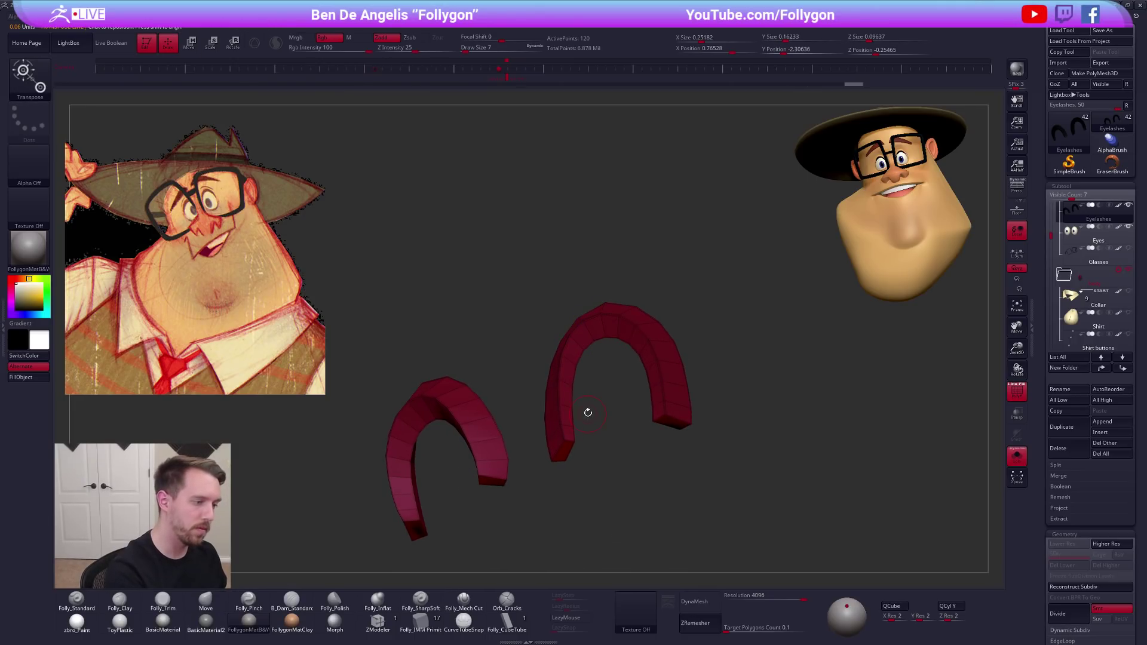
pyautogui.press('d')
pyautogui.keyDown('ctrl'); pyautogui.moveTo(591, 421); pyautogui.dragTo(584, 396, button='right'); pyautogui.keyUp('ctrl')
pyautogui.hotkey('alt', 's')
pyautogui.press('b')
pyautogui.press('m')
pyautogui.press('v')
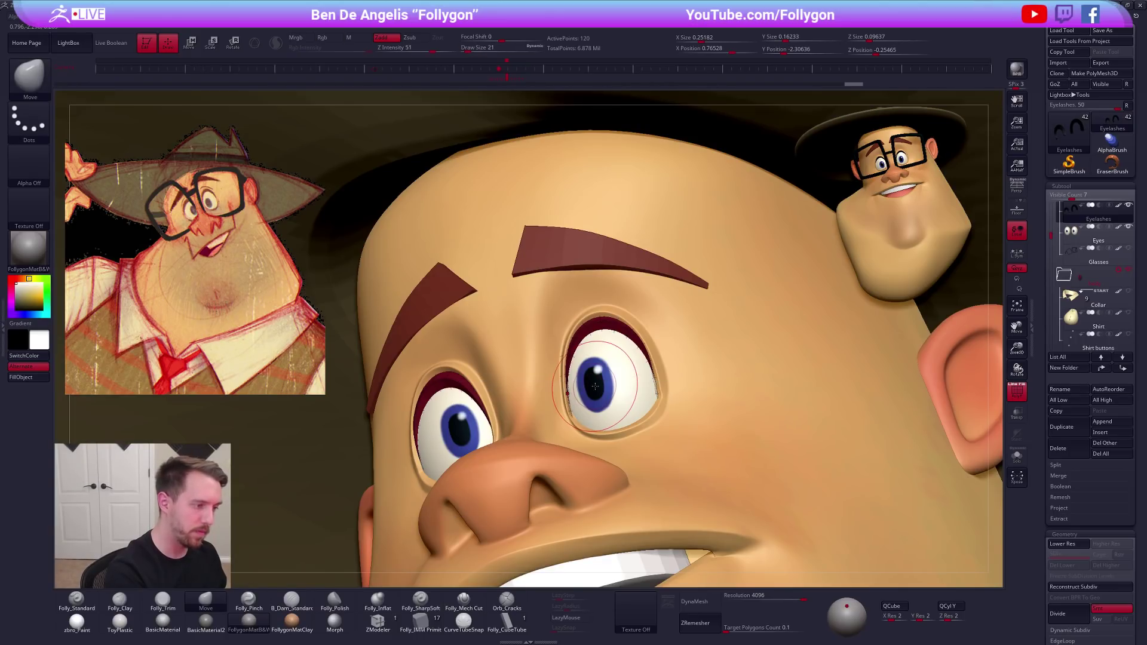
# Select the head subtool and lower it to subdivision level 1, checking its wireframe around the eyes
pyautogui.keyDown('alt'); pyautogui.click(609, 318); pyautogui.keyUp('alt')
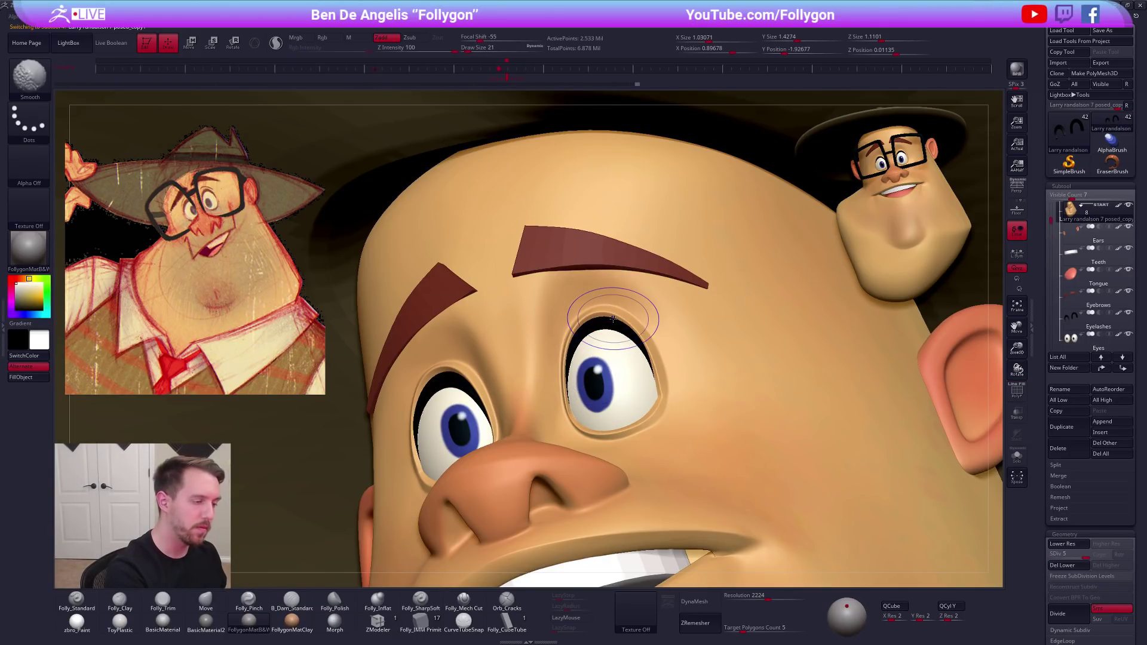
pyautogui.hotkey('shift', 'f')
pyautogui.hotkey('shift', 'd')
pyautogui.hotkey('shift', 'd')
pyautogui.hotkey('shift', 'd')
pyautogui.hotkey('shift', 'd')
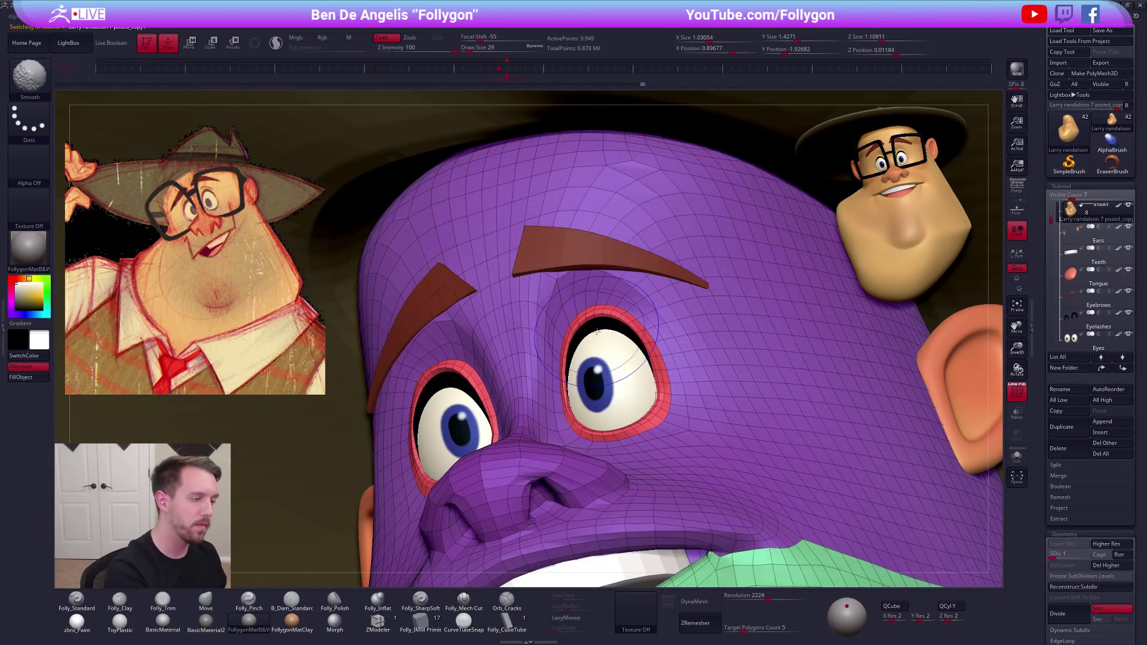
pyautogui.hotkey('shift', 'f')
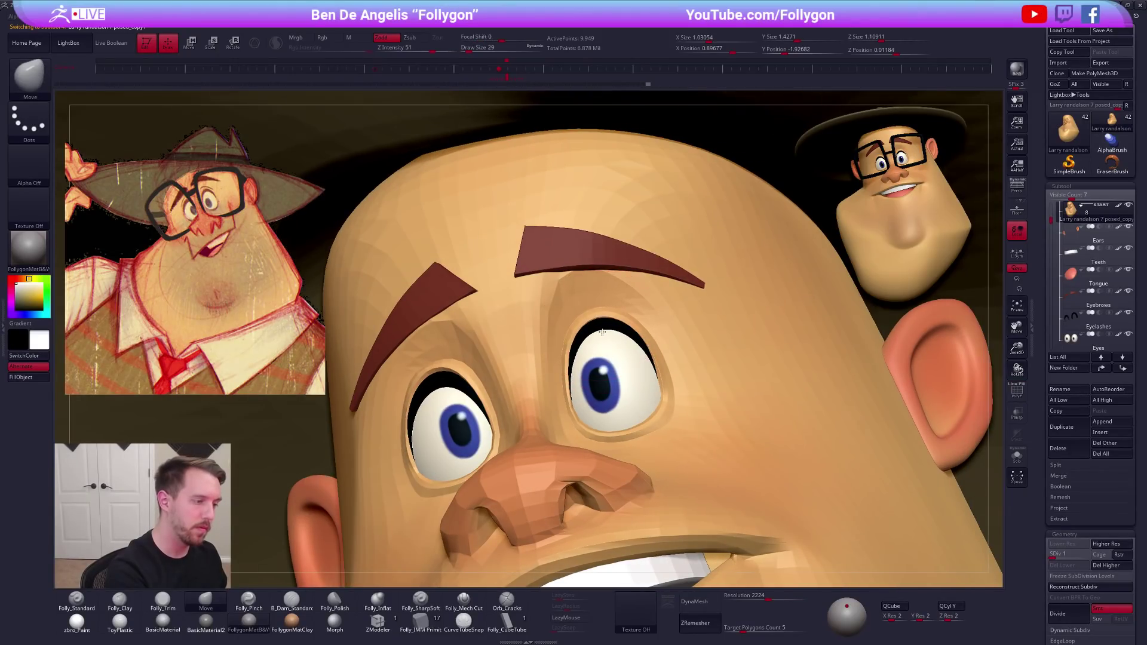
# Adjust the upper eyelid of the character's left eye with the Move brush at draw size 18 and save the project
pyautogui.press('space')
pyautogui.moveTo(602, 333); pyautogui.dragTo(594, 332)
pyautogui.moveTo(601, 325); pyautogui.dragTo(618, 328, button='right')
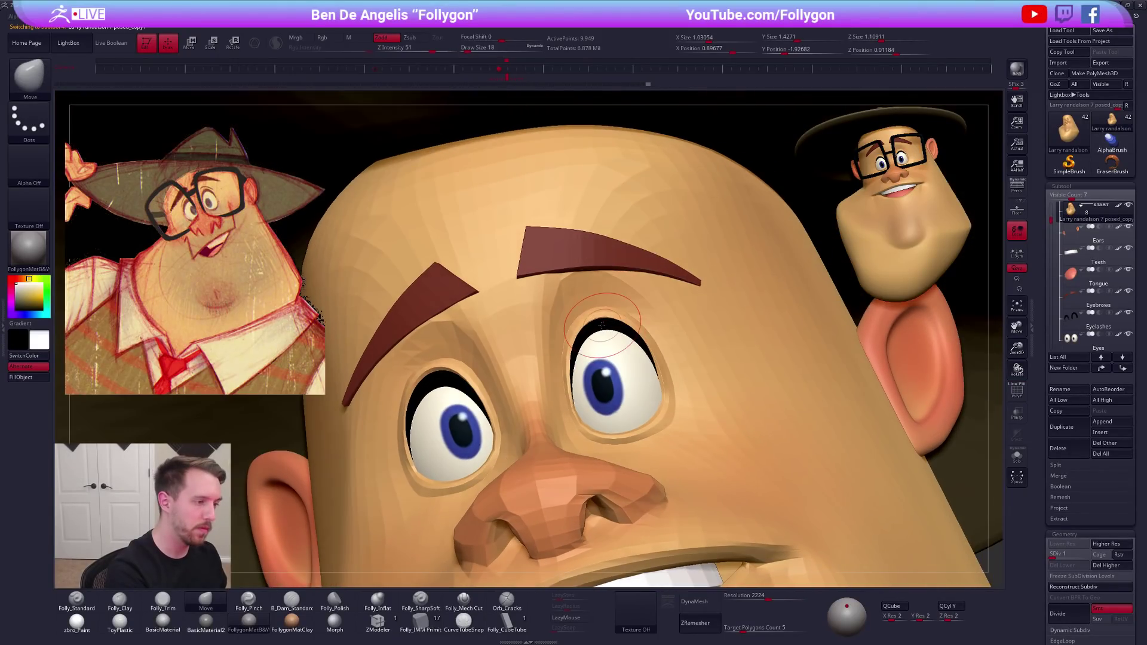
pyautogui.hotkey('ctrl', 's')
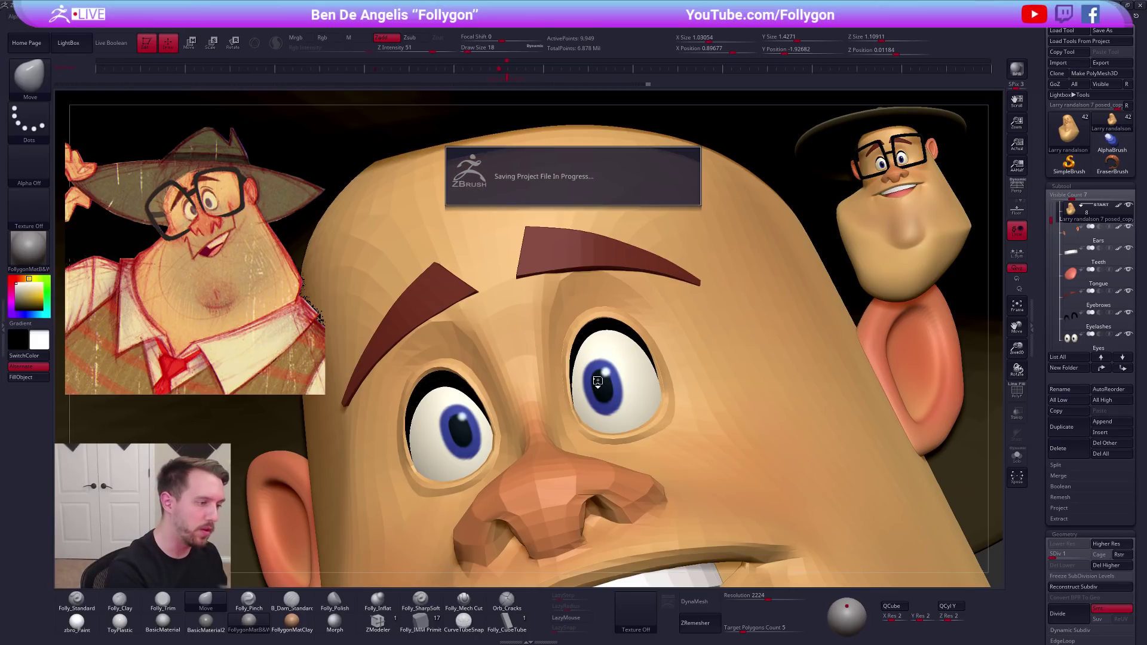
# Shape the upper eyelid of the character's right eye with the Move brush at subdivision level 1
pyautogui.keyDown('ctrl'); pyautogui.moveTo(540, 409); pyautogui.dragTo(547, 394, button='right'); pyautogui.keyUp('ctrl')
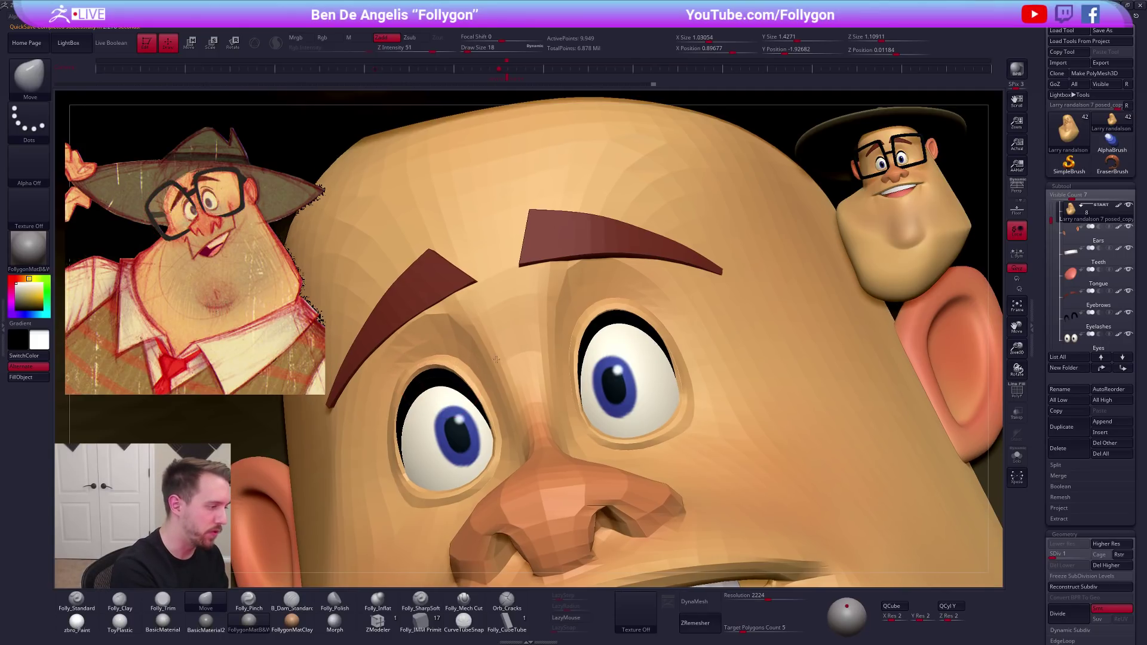
pyautogui.keyDown('alt'); pyautogui.moveTo(425, 369); pyautogui.dragTo(544, 326, button='right'); pyautogui.keyUp('alt')
pyautogui.press('space')
pyautogui.moveTo(533, 350); pyautogui.dragTo(541, 342)
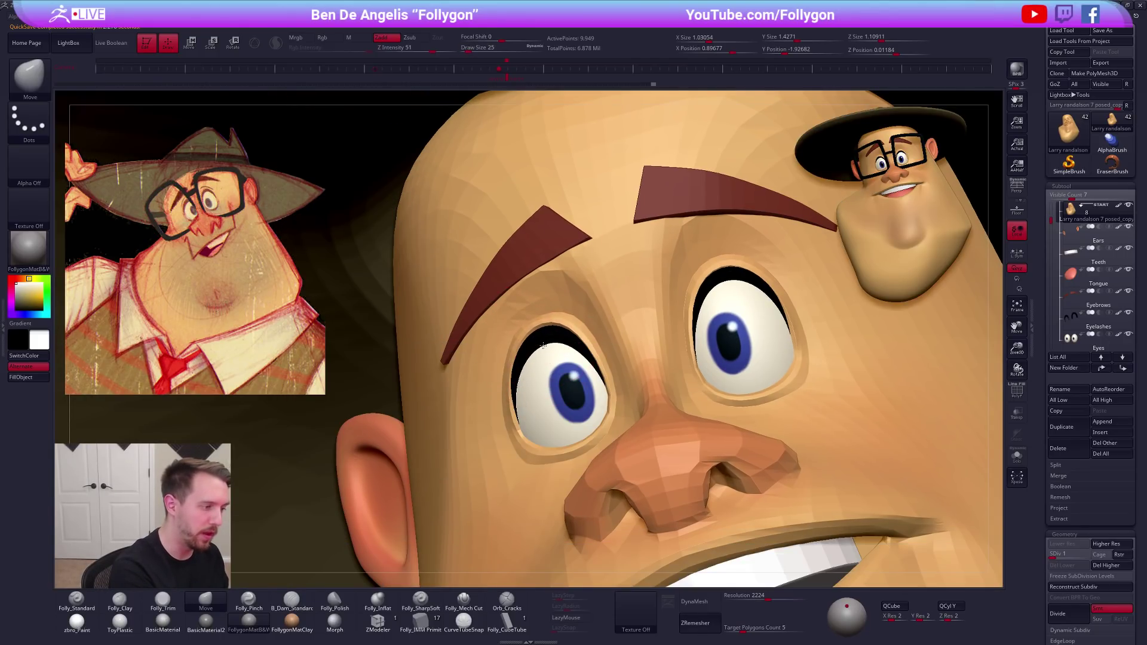
pyautogui.moveTo(551, 343)
pyautogui.mouseDown(button='right')
pyautogui.moveTo(568, 345)
pyautogui.moveTo(536, 307)
pyautogui.mouseUp(button='right')
pyautogui.press('space')
pyautogui.moveTo(561, 351); pyautogui.dragTo(557, 352)
pyautogui.moveTo(567, 355)
pyautogui.mouseDown(button='right')
pyautogui.moveTo(531, 362)
pyautogui.moveTo(533, 332)
pyautogui.mouseUp(button='right')
# Raise the head to subdivision level 2 and refine the character's right upper eyelid with draw size 33
pyautogui.hotkey('ctrl', 'd')
pyautogui.press('space')
pyautogui.moveTo(533, 332); pyautogui.dragTo(540, 333)
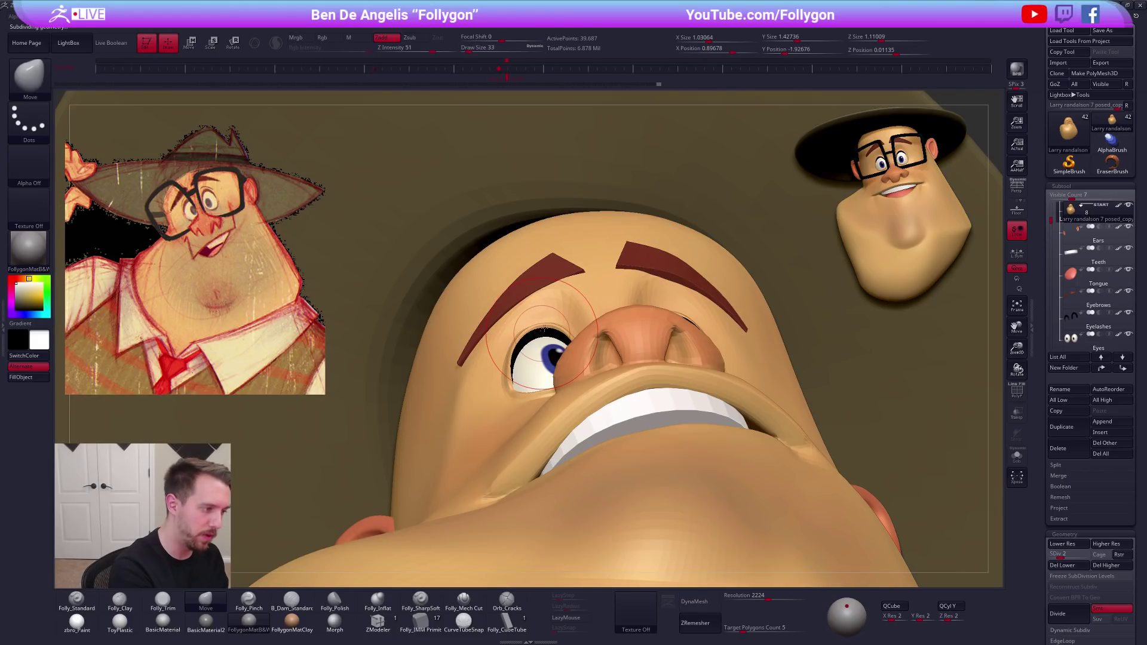
pyautogui.moveTo(544, 329); pyautogui.dragTo(544, 330, button='right')
pyautogui.hotkey('shift', 'd')
pyautogui.press('d')
pyautogui.moveTo(537, 338); pyautogui.dragTo(644, 398, button='right')
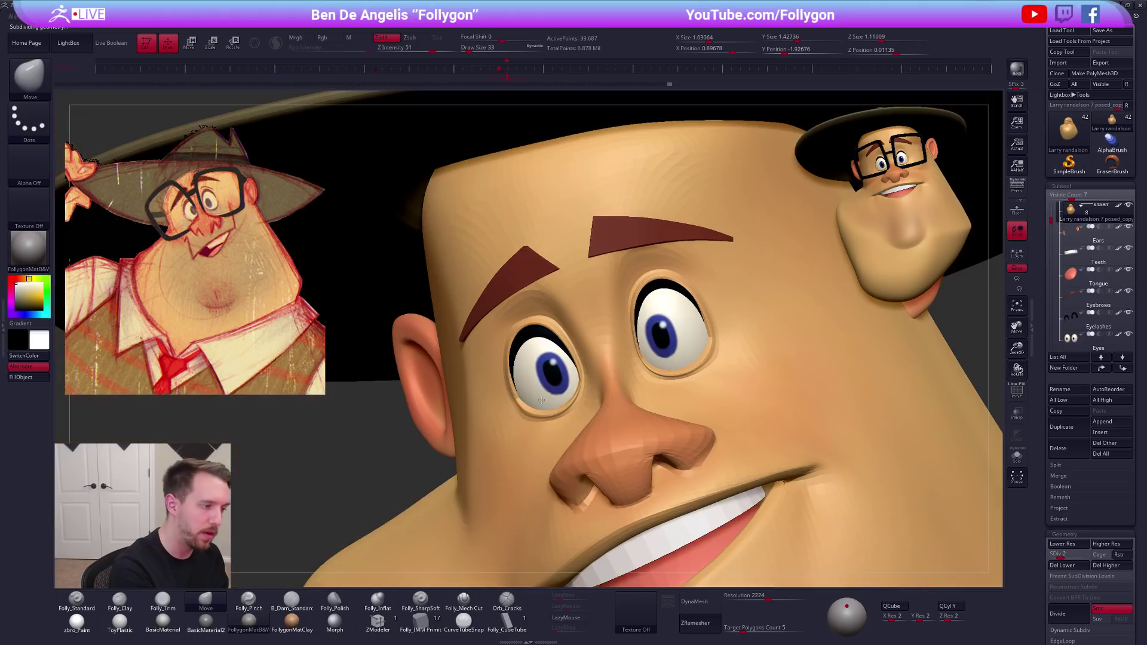
# Return the head to subdivision level 1 and work on the eyelids from above with the Move brush
pyautogui.moveTo(709, 369); pyautogui.dragTo(663, 321, button='right')
pyautogui.press('d')
pyautogui.moveTo(660, 376); pyautogui.dragTo(645, 397, button='right')
pyautogui.hotkey('shift', 'd')
pyautogui.press('space')
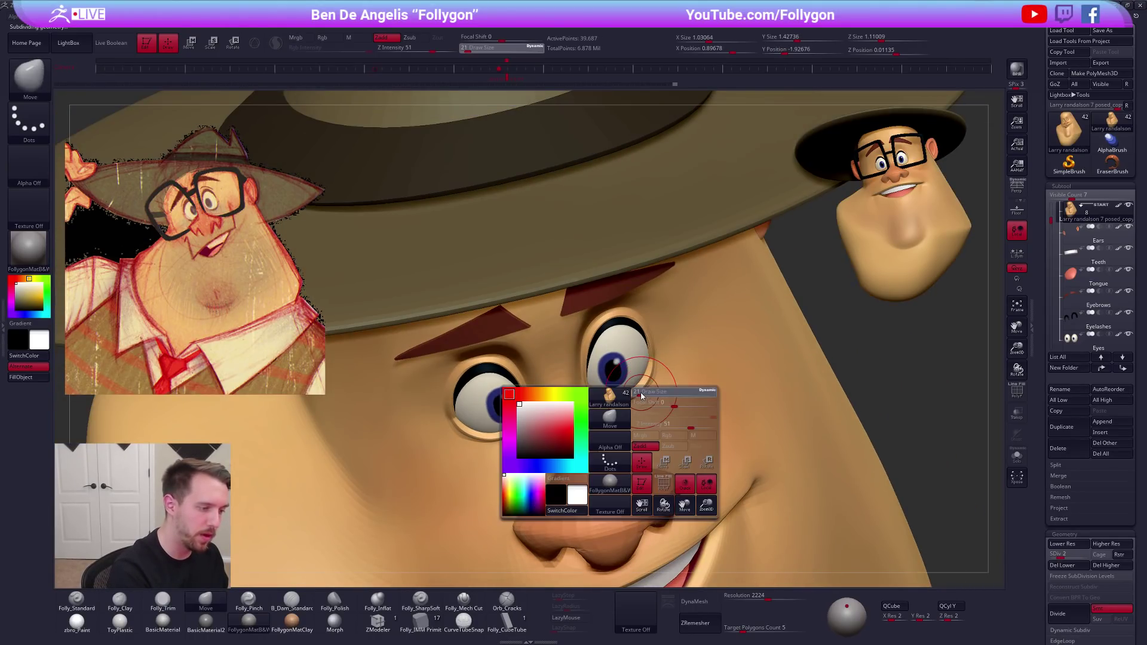
pyautogui.moveTo(640, 393); pyautogui.dragTo(643, 392)
pyautogui.moveTo(644, 398); pyautogui.dragTo(523, 450, button='right')
pyautogui.hotkey('shift', 'd')
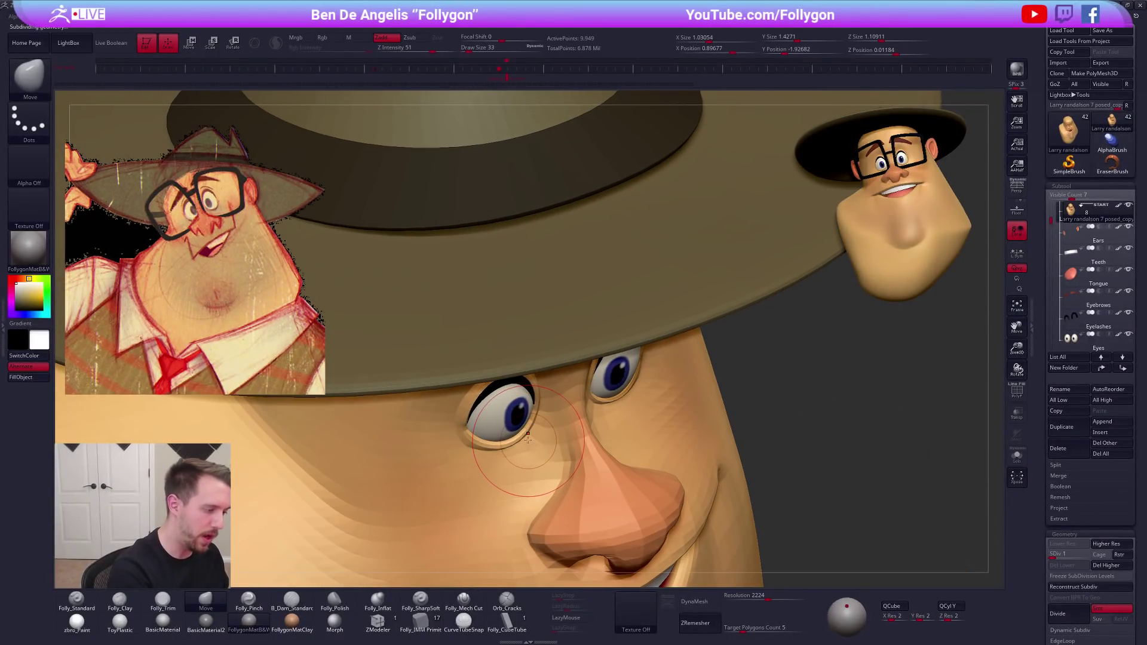
# Refine the lower eyelid of the character's right eye at subdivision level 2 with the Move brush
pyautogui.moveTo(477, 469)
pyautogui.mouseDown(button='right')
pyautogui.moveTo(462, 465)
pyautogui.moveTo(501, 455)
pyautogui.moveTo(470, 449)
pyautogui.moveTo(515, 455)
pyautogui.mouseUp(button='right')
pyautogui.press('d')
pyautogui.press('space')
pyautogui.moveTo(506, 436); pyautogui.dragTo(502, 435)
pyautogui.moveTo(501, 431)
pyautogui.mouseDown(button='right')
pyautogui.moveTo(519, 437)
pyautogui.moveTo(486, 458)
pyautogui.mouseUp(button='right')
pyautogui.press('space')
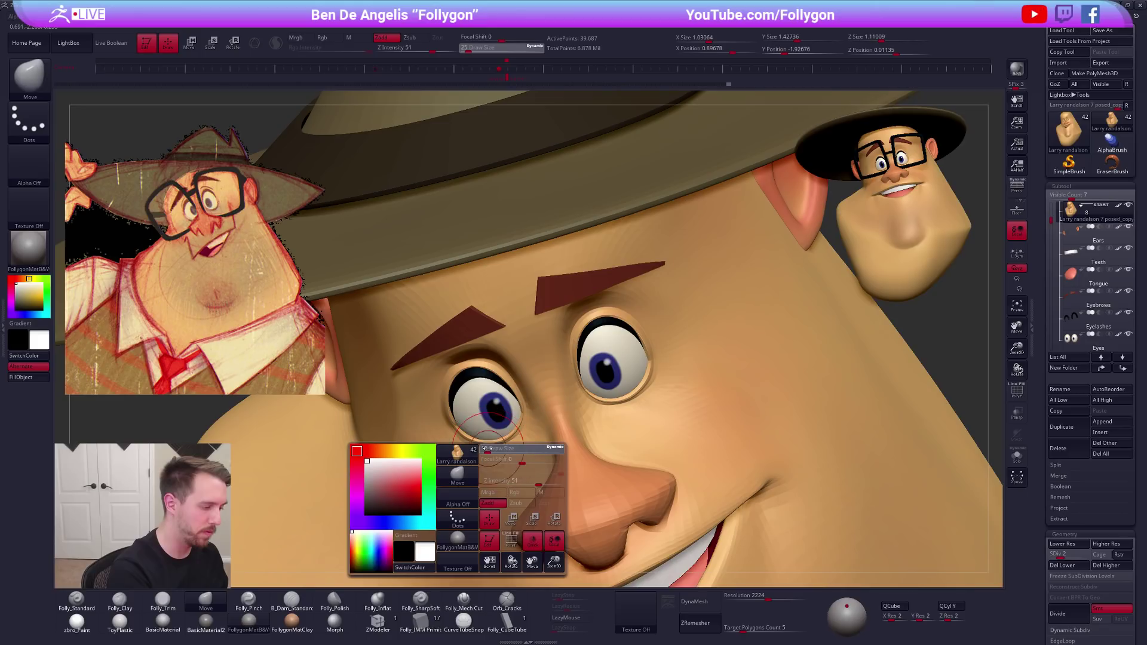
# Raise the head to subdivision level 5 and touch up the character's left lower eyelid with draw size 21
pyautogui.moveTo(466, 457); pyautogui.dragTo(471, 391, button='right')
pyautogui.press('d')
pyautogui.press('d')
pyautogui.press('d')
pyautogui.press('space')
pyautogui.moveTo(621, 381); pyautogui.dragTo(625, 382)
pyautogui.moveTo(624, 382)
pyautogui.mouseDown(button='right')
pyautogui.moveTo(636, 388)
pyautogui.moveTo(620, 377)
pyautogui.mouseUp(button='right')
pyautogui.hotkey('shift', 'd')
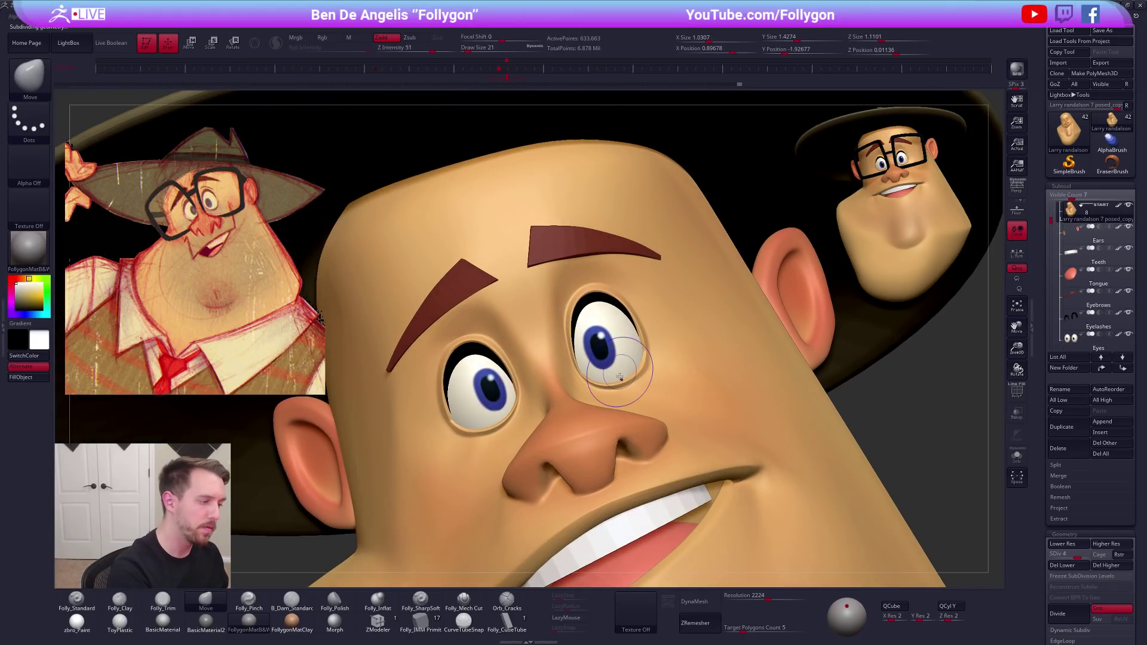
pyautogui.press('d')
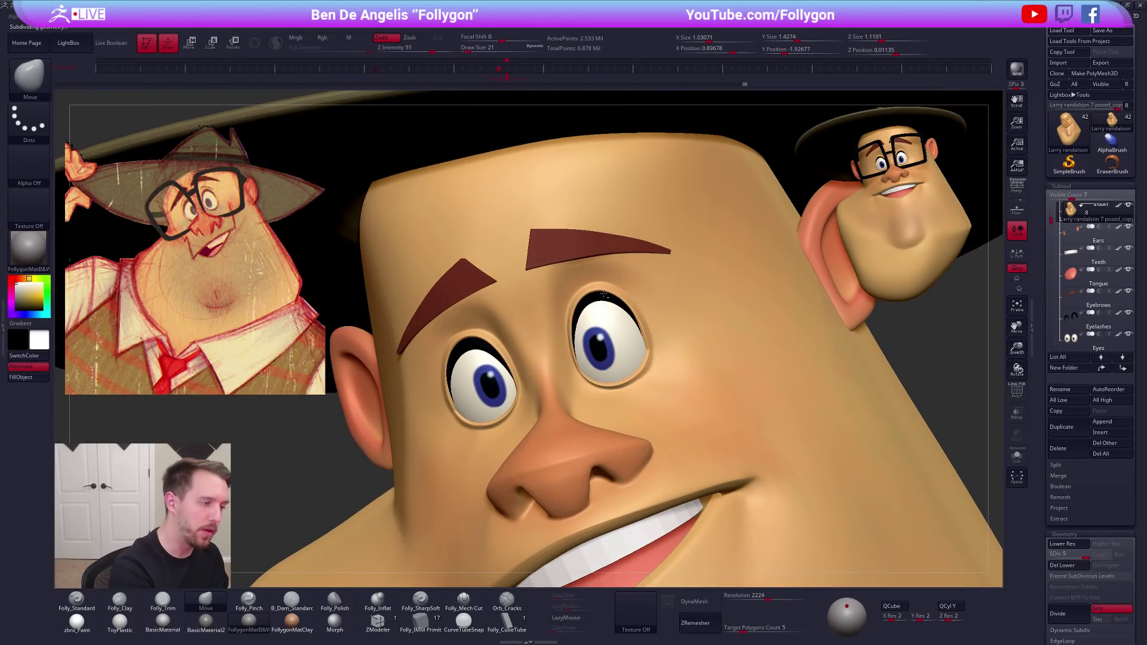
# Select the eyelashes and nudge the outer end of the character's left eyelash with the Move brush at draw size 38
pyautogui.keyDown('alt'); pyautogui.click(606, 295); pyautogui.keyUp('alt')
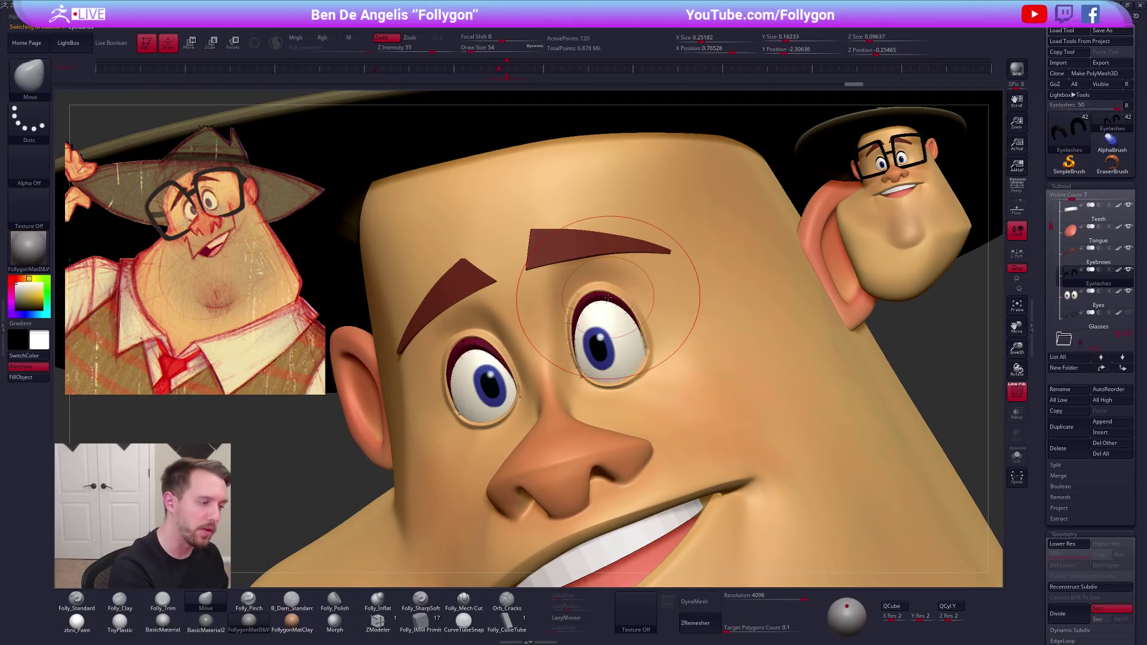
pyautogui.moveTo(595, 354); pyautogui.dragTo(626, 346, button='right')
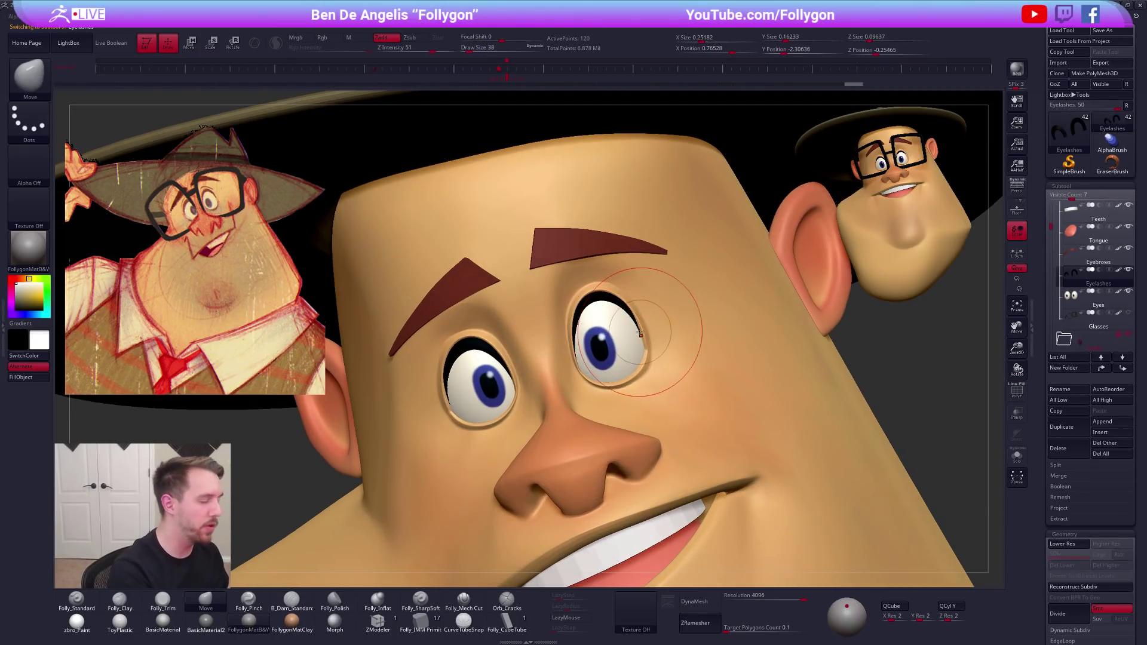
pyautogui.moveTo(650, 334); pyautogui.dragTo(645, 333)
pyautogui.moveTo(642, 335); pyautogui.dragTo(521, 382, button='right')
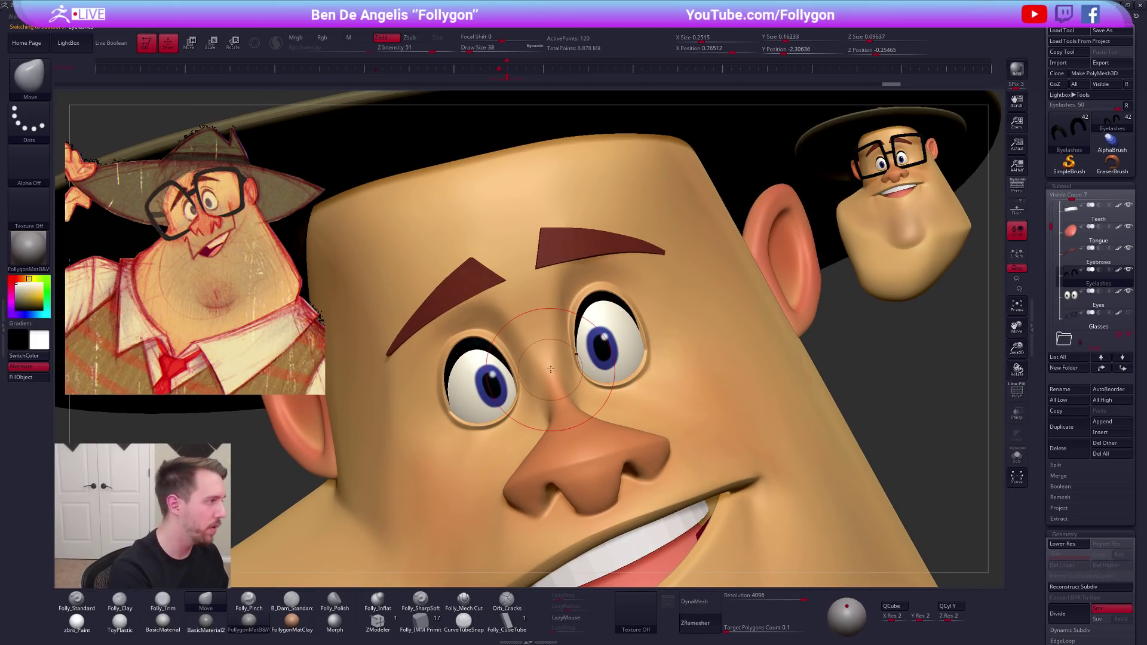
# Turn the glasses back on and check them on the whole head
pyautogui.keyDown('ctrl'); pyautogui.moveTo(603, 381); pyautogui.dragTo(710, 361, button='right'); pyautogui.keyUp('ctrl')
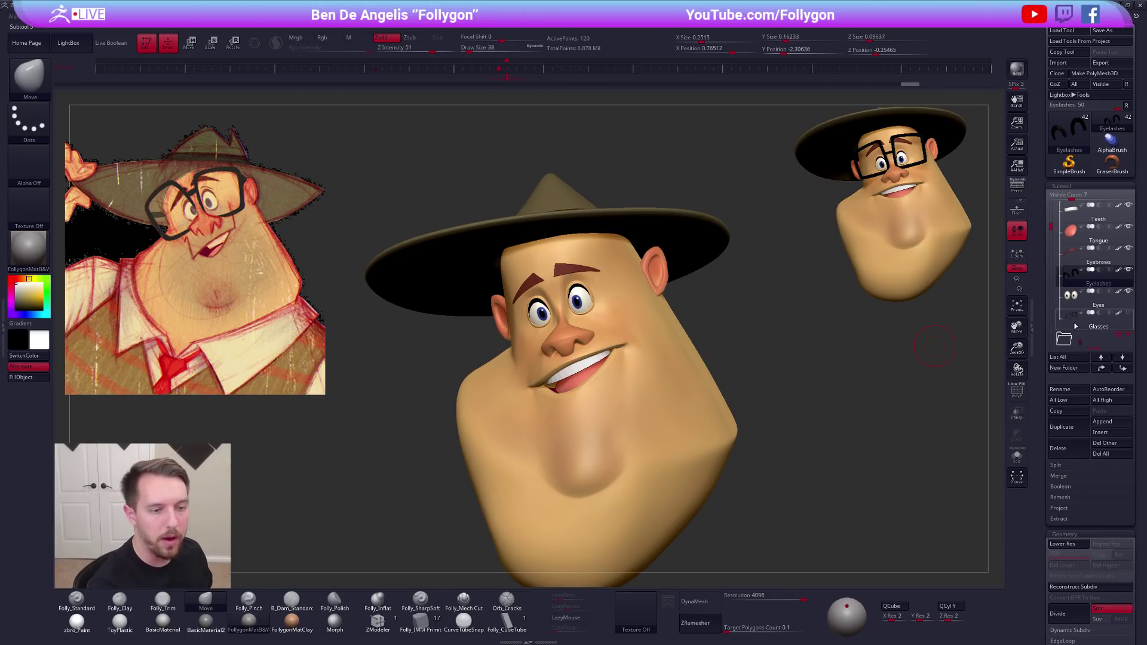
pyautogui.click(1074, 326)
pyautogui.moveTo(812, 410); pyautogui.dragTo(820, 417, button='right')
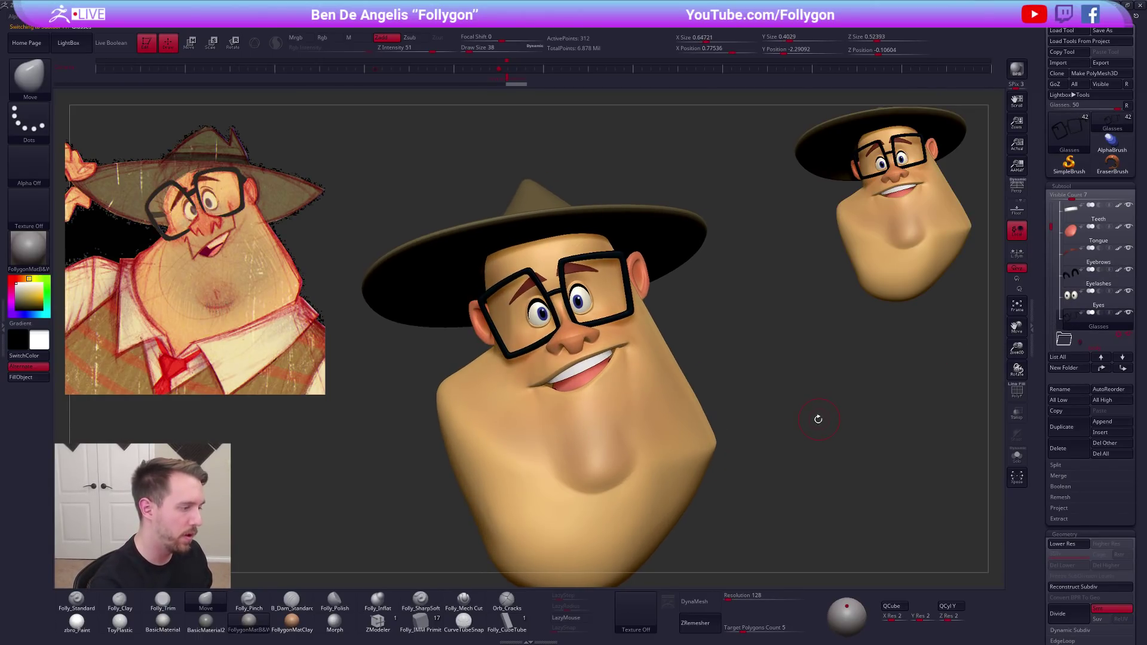
# Select the head, lower its subdivision level and mask the face around the mouth with a softened mask edge
pyautogui.keyDown('alt'); pyautogui.click(696, 457); pyautogui.keyUp('alt')
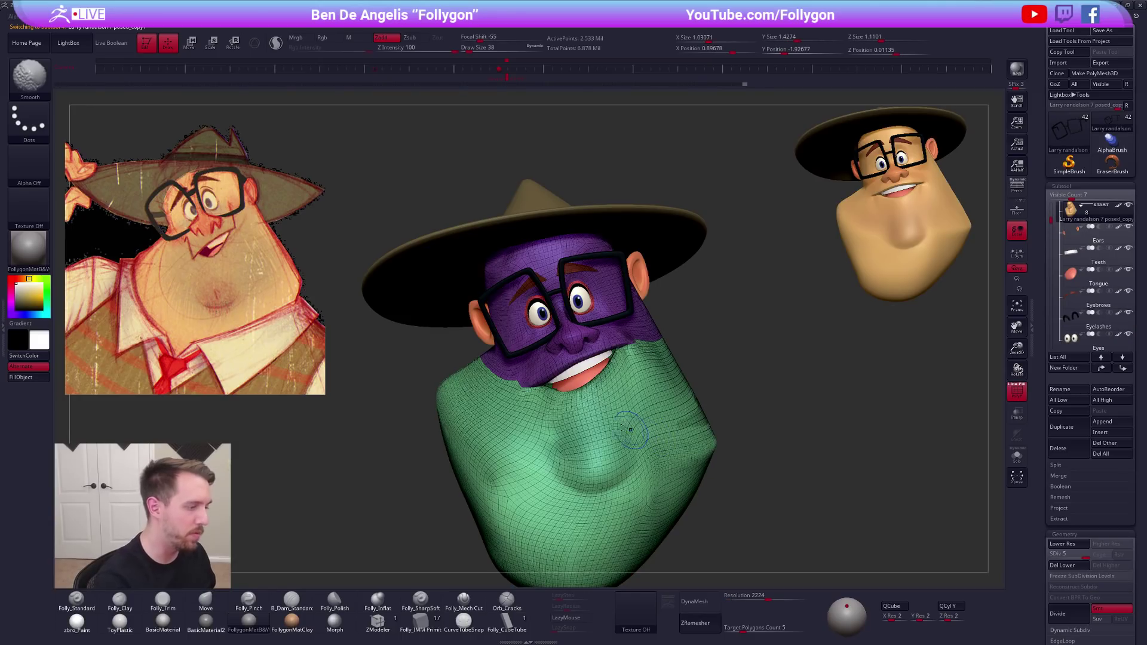
pyautogui.hotkey('shift', 'd')
pyautogui.press('space')
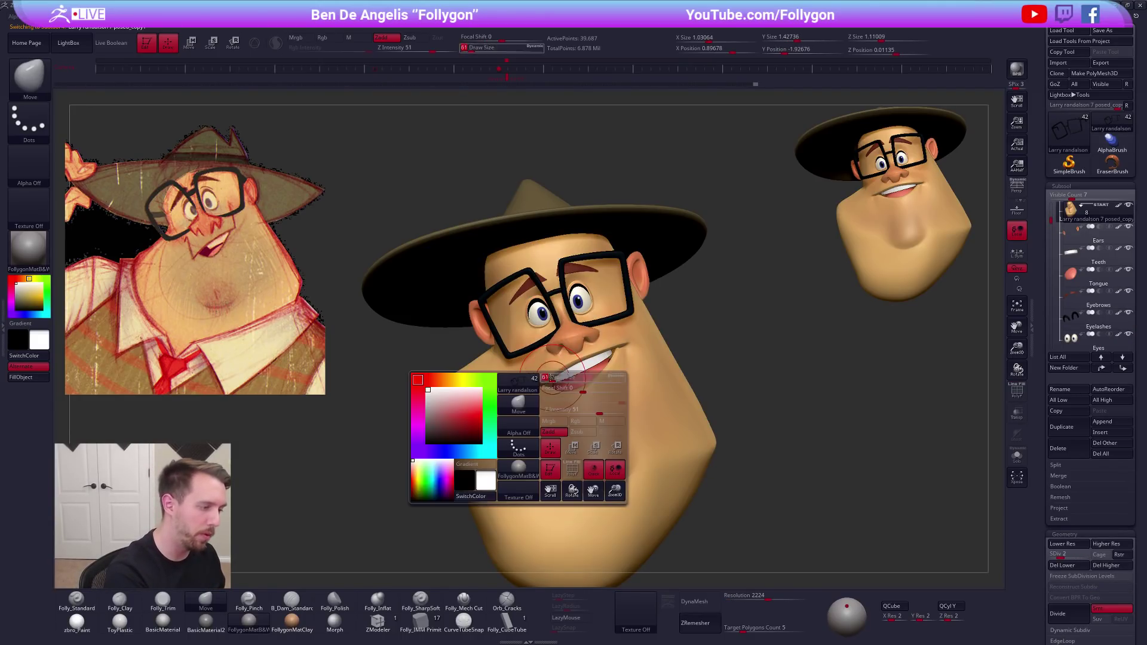
pyautogui.press('w')
pyautogui.moveTo(486, 377)
pyautogui.keyDown('ctrl'); pyautogui.mouseDown()
pyautogui.moveTo(547, 384)
pyautogui.moveTo(536, 378)
pyautogui.mouseUp(); pyautogui.keyUp('ctrl')
pyautogui.press('q')
pyautogui.press('space')
pyautogui.hotkey('shift', 'd')
pyautogui.keyDown('ctrl'); pyautogui.click(541, 378); pyautogui.keyUp('ctrl')
# Reshape the corners of the mouth at subdivision level 1 with the Move brush at draw size 74
pyautogui.press('space')
pyautogui.keyDown('ctrl'); pyautogui.moveTo(543, 375); pyautogui.dragTo(544, 392, button='right'); pyautogui.keyUp('ctrl')
pyautogui.press('space')
pyautogui.moveTo(546, 379); pyautogui.dragTo(542, 399)
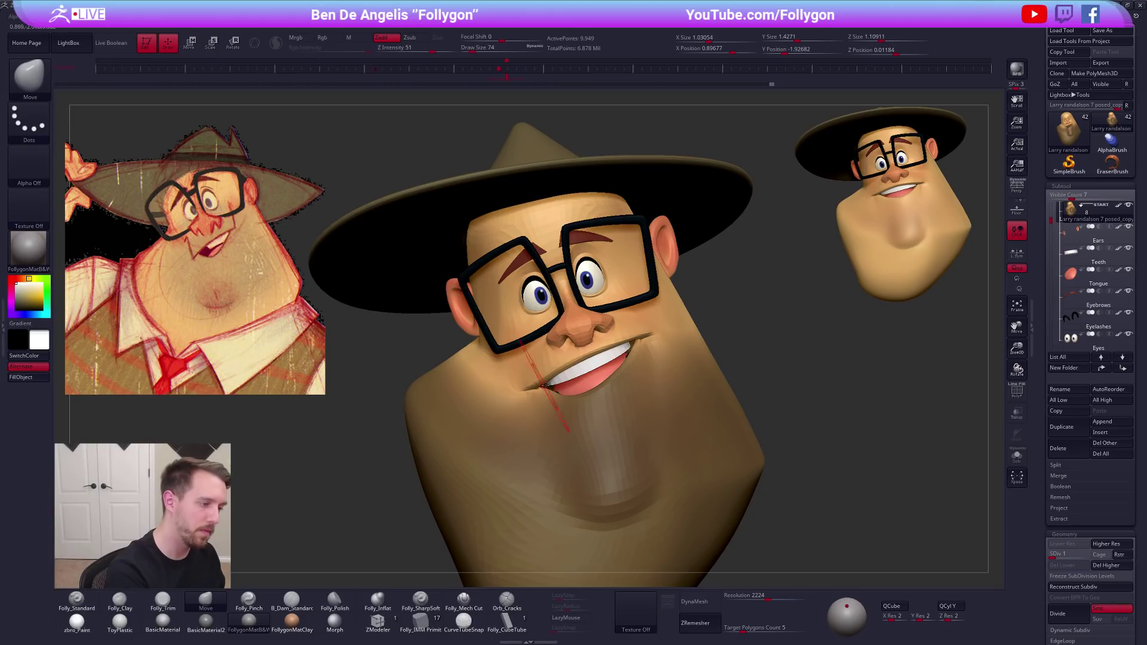
pyautogui.keyDown('ctrl'); pyautogui.moveTo(668, 367); pyautogui.dragTo(657, 344, button='right'); pyautogui.keyUp('ctrl')
pyautogui.press('s')
pyautogui.moveTo(643, 344); pyautogui.dragTo(647, 344)
# Clear the head's mask and smooth the character's left cheek, returning the head to subdivision level 5
pyautogui.keyDown('ctrl'); pyautogui.moveTo(740, 353); pyautogui.dragTo(750, 364); pyautogui.keyUp('ctrl')
pyautogui.press('d')
pyautogui.moveTo(635, 379)
pyautogui.mouseDown(button='right')
pyautogui.moveTo(665, 381)
pyautogui.moveTo(588, 399)
pyautogui.mouseUp(button='right')
pyautogui.keyDown('shift'); pyautogui.moveTo(693, 414); pyautogui.dragTo(711, 425); pyautogui.keyUp('shift')
pyautogui.press('d')
pyautogui.press('d')
pyautogui.press('d')
pyautogui.moveTo(705, 421)
pyautogui.keyDown('ctrl'); pyautogui.mouseDown(button='right')
pyautogui.moveTo(673, 389)
pyautogui.moveTo(705, 418)
pyautogui.mouseUp(button='right'); pyautogui.keyUp('ctrl')
pyautogui.hotkey('ctrl', 'n')
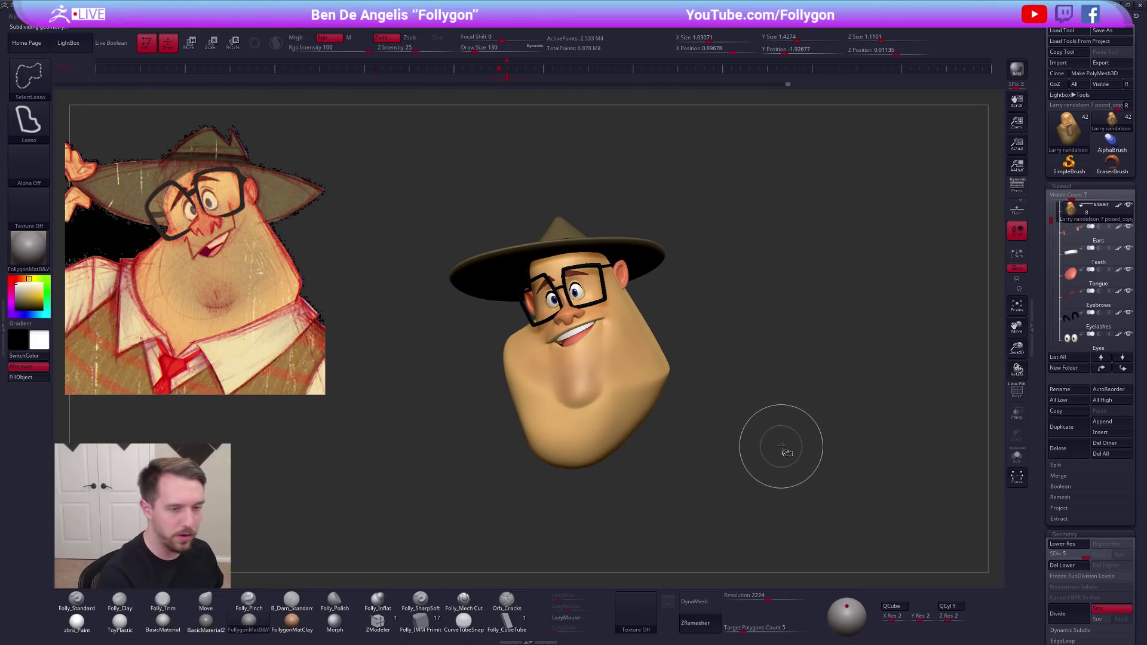
# Show the rest of the character's body and clothes with the head and check the full figure
pyautogui.click(1128, 205)
pyautogui.keyDown('ctrl'); pyautogui.moveTo(819, 445); pyautogui.dragTo(788, 397, button='right'); pyautogui.keyUp('ctrl')
pyautogui.keyDown('alt'); pyautogui.moveTo(788, 396); pyautogui.dragTo(777, 311, button='right'); pyautogui.keyUp('alt')
pyautogui.keyDown('ctrl'); pyautogui.moveTo(809, 463); pyautogui.dragTo(792, 449, button='right'); pyautogui.keyUp('ctrl')
pyautogui.keyDown('alt'); pyautogui.moveTo(792, 449); pyautogui.dragTo(784, 430, button='right'); pyautogui.keyUp('alt')
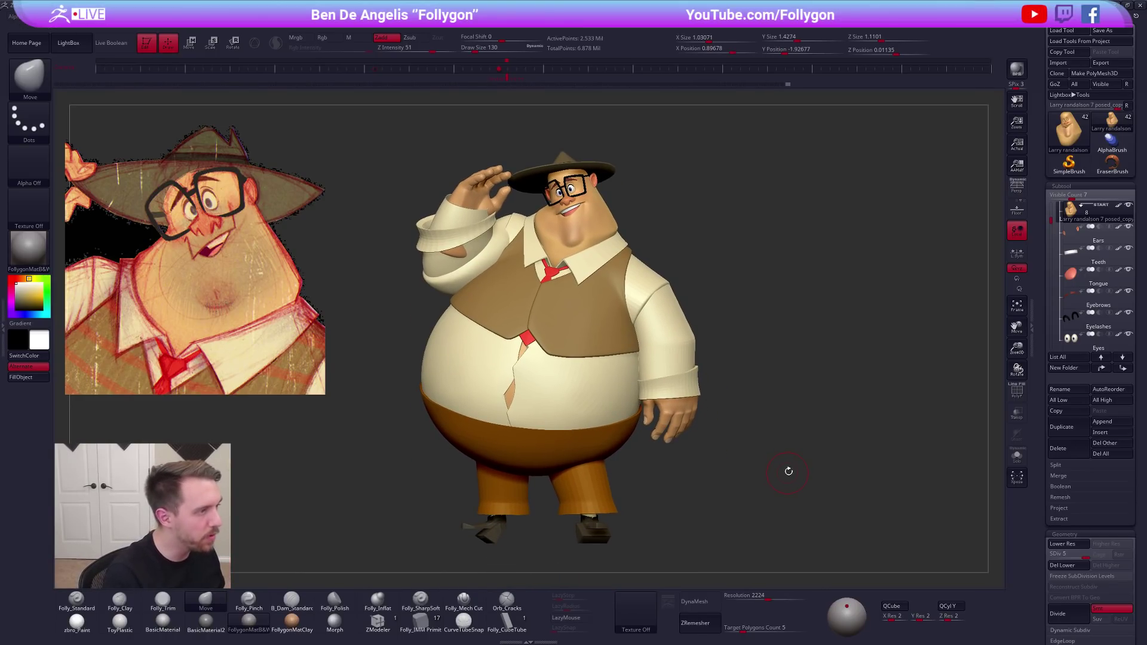
pyautogui.moveTo(812, 481); pyautogui.dragTo(803, 482)
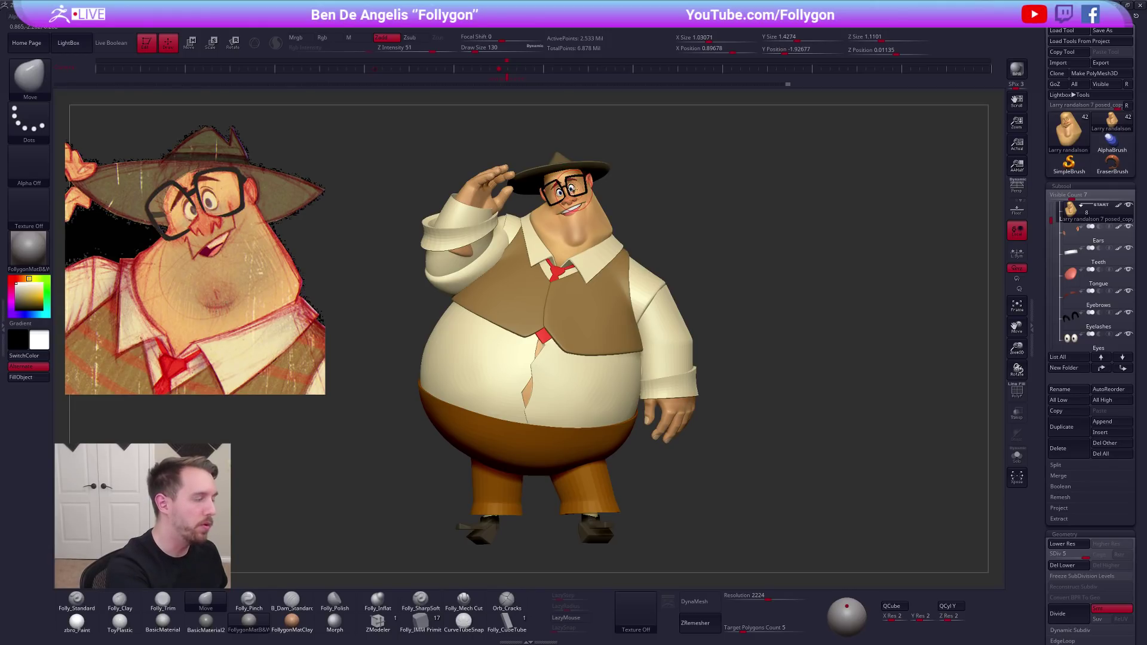
# Isolate the eyes subtool, mask the character's right eye and set a transpose line on the left eye
pyautogui.keyDown('ctrl'); pyautogui.moveTo(574, 189); pyautogui.dragTo(642, 267, button='right'); pyautogui.keyUp('ctrl')
pyautogui.keyDown('alt'); pyautogui.moveTo(642, 267); pyautogui.dragTo(697, 349, button='right'); pyautogui.keyUp('alt')
pyautogui.press('s')
pyautogui.moveTo(732, 286); pyautogui.dragTo(724, 291)
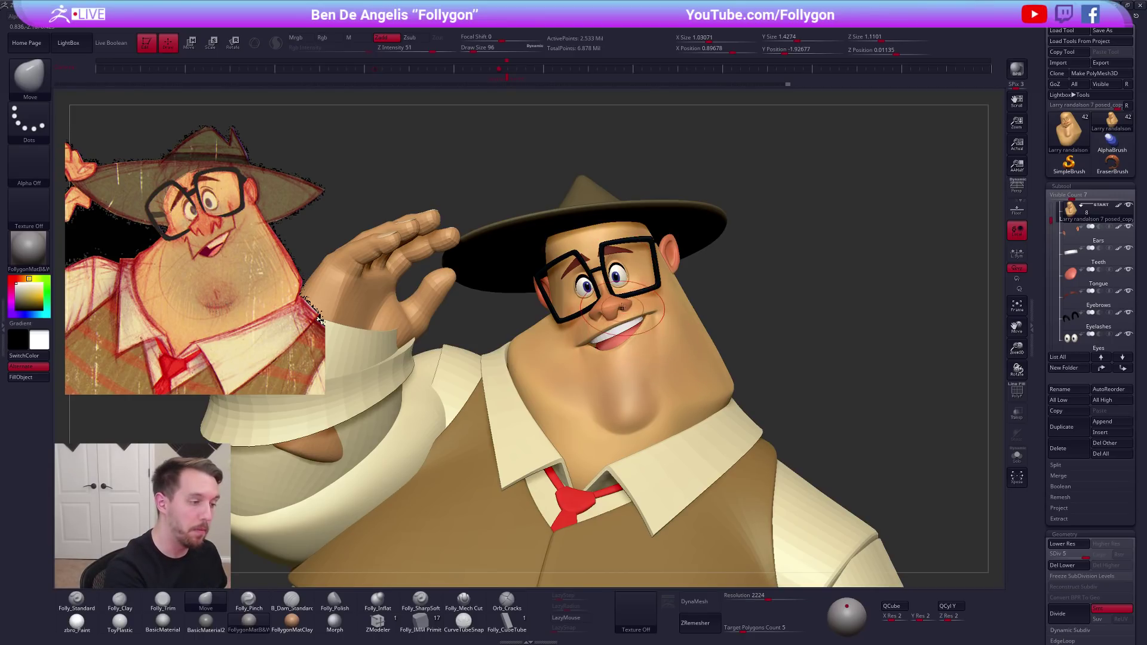
pyautogui.keyDown('ctrl'); pyautogui.moveTo(608, 278); pyautogui.dragTo(636, 301, button='right'); pyautogui.keyUp('ctrl')
pyautogui.keyDown('alt'); pyautogui.click(622, 279); pyautogui.keyUp('alt')
pyautogui.hotkey('alt', 's')
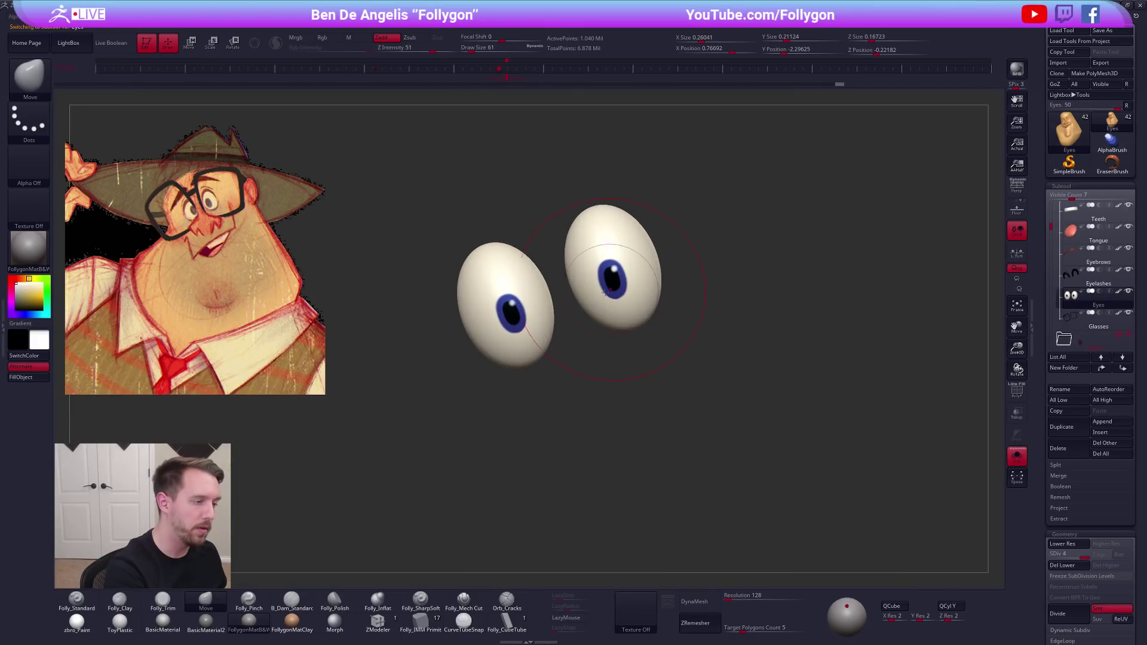
pyautogui.press('w')
pyautogui.keyDown('ctrl'); pyautogui.click(612, 288); pyautogui.keyUp('ctrl')
pyautogui.moveTo(613, 280); pyautogui.dragTo(649, 283)
pyautogui.moveTo(648, 283); pyautogui.dragTo(663, 284, button='right')
# Show the whole character, enlarge the left eye slightly and shift it within its socket
pyautogui.press('e')
pyautogui.hotkey('shift', 's')
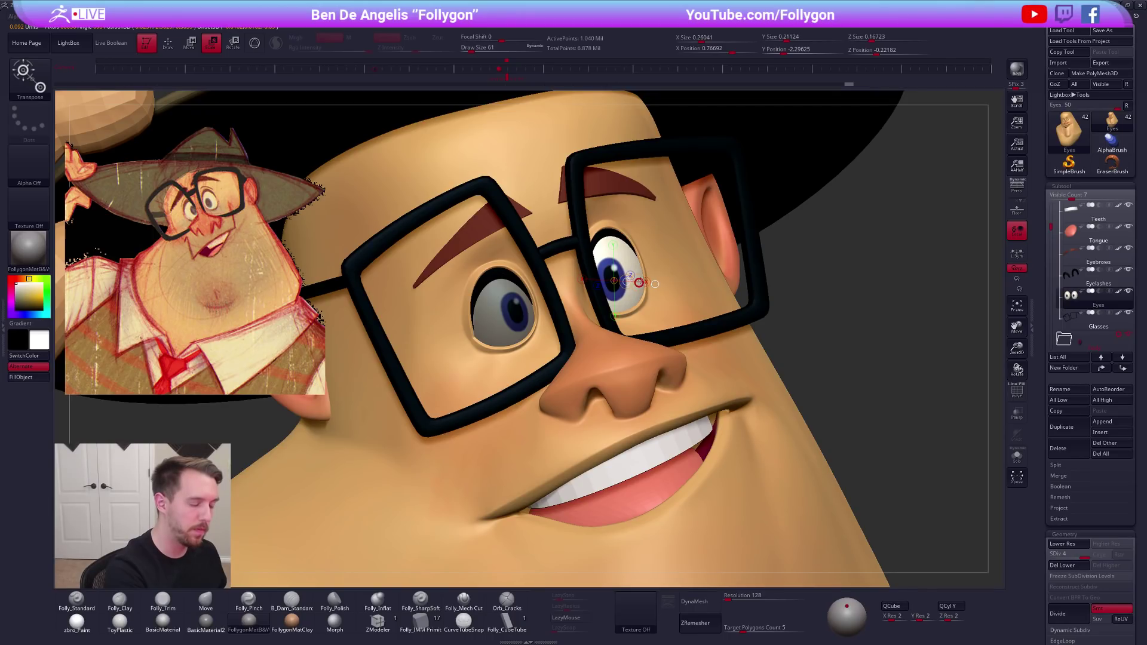
pyautogui.moveTo(639, 283); pyautogui.dragTo(649, 284)
pyautogui.moveTo(609, 303); pyautogui.dragTo(645, 303, button='right')
pyautogui.press('w')
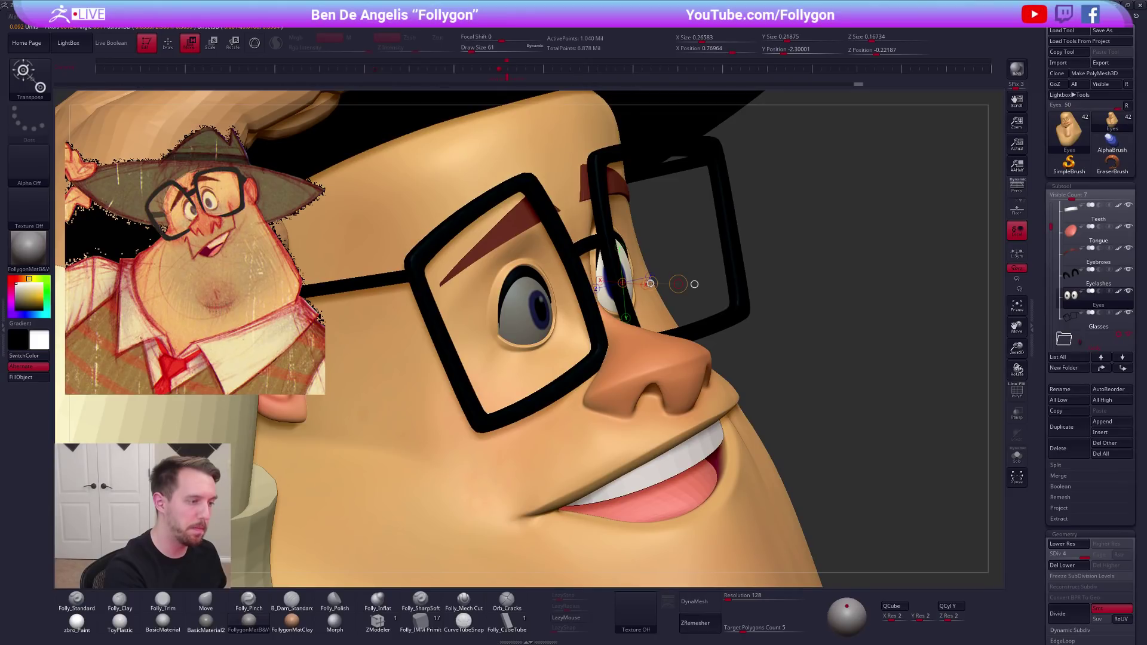
pyautogui.moveTo(650, 283); pyautogui.dragTo(627, 304)
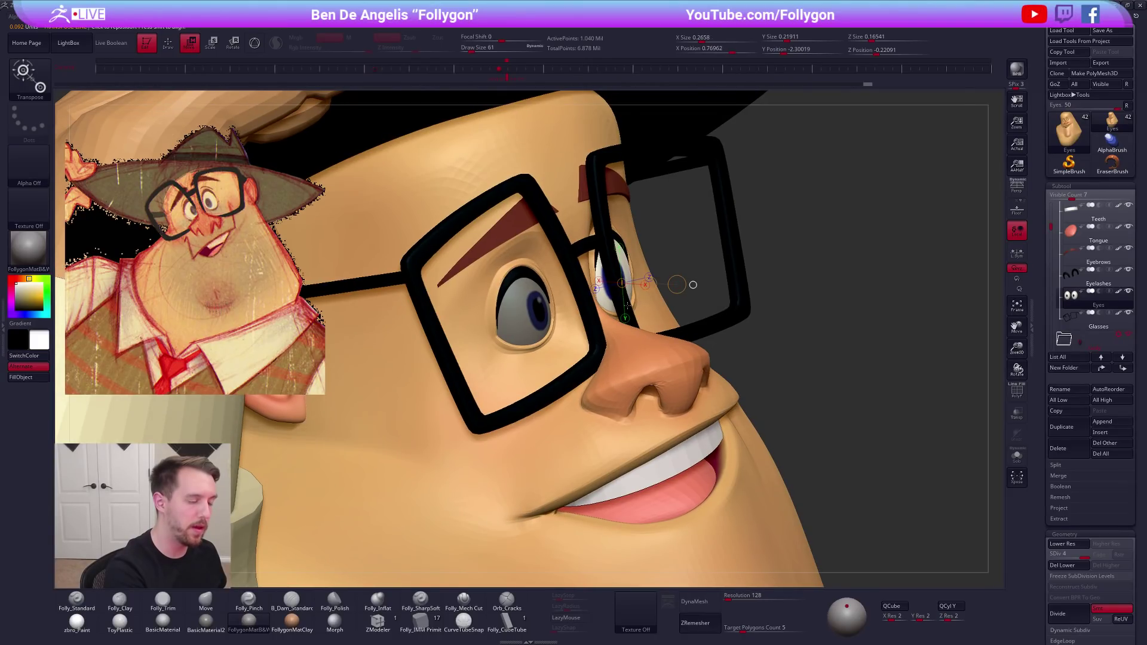
# Compare the character's left eye before and after its resizing by undoing and redoing the changes
pyautogui.moveTo(627, 305); pyautogui.dragTo(545, 312, button='right')
pyautogui.hotkey('ctrl', 'z')
pyautogui.hotkey('ctrl', 'z')
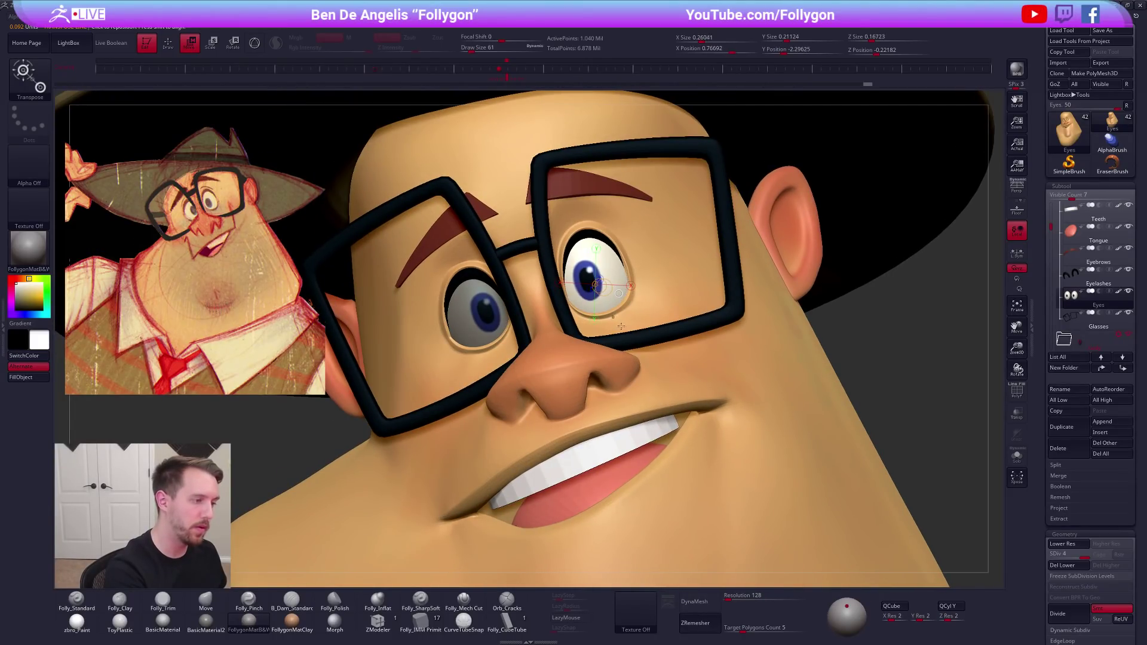
pyautogui.hotkey('ctrl', 'shift', 'z')
pyautogui.hotkey('ctrl', 'shift', 'z')
pyautogui.hotkey('ctrl', 'shift', 'z')
# Isolate the eyes, invert the mask to free the character's right eye and set the transpose line on it
pyautogui.moveTo(499, 320); pyautogui.dragTo(552, 358, button='right')
pyautogui.hotkey('alt', 's')
pyautogui.keyDown('ctrl'); pyautogui.click(538, 326); pyautogui.keyUp('ctrl')
pyautogui.click(540, 310)
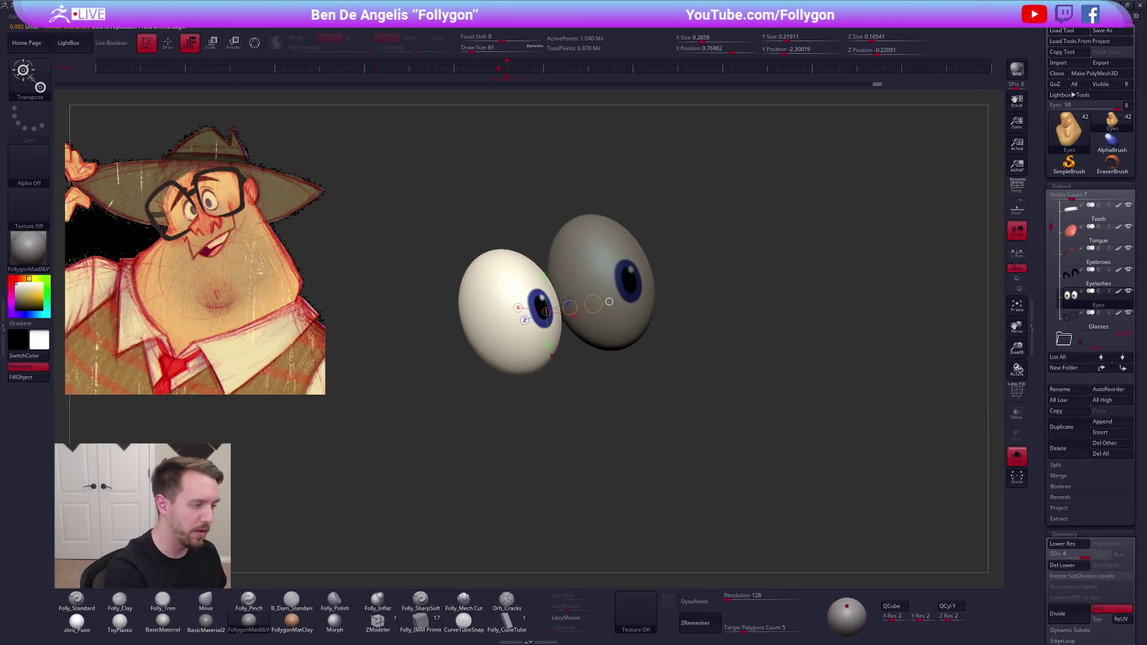
pyautogui.hotkey('ctrl', 'shift', 's')
# Enlarge the character's right eye slightly, adjust its position in the socket and return to the Move brush
pyautogui.press('e')
pyautogui.moveTo(593, 304); pyautogui.dragTo(596, 304)
pyautogui.moveTo(606, 344)
pyautogui.mouseDown(button='right')
pyautogui.moveTo(529, 347)
pyautogui.moveTo(598, 340)
pyautogui.mouseUp(button='right')
pyautogui.press('w')
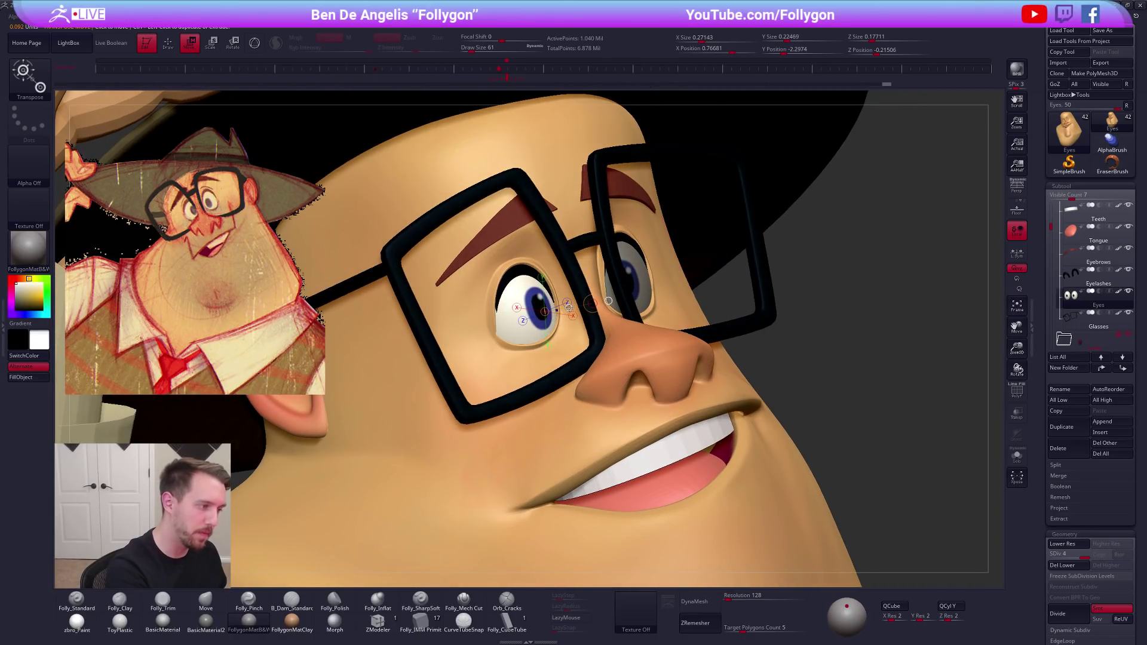
pyautogui.moveTo(568, 307); pyautogui.dragTo(569, 307)
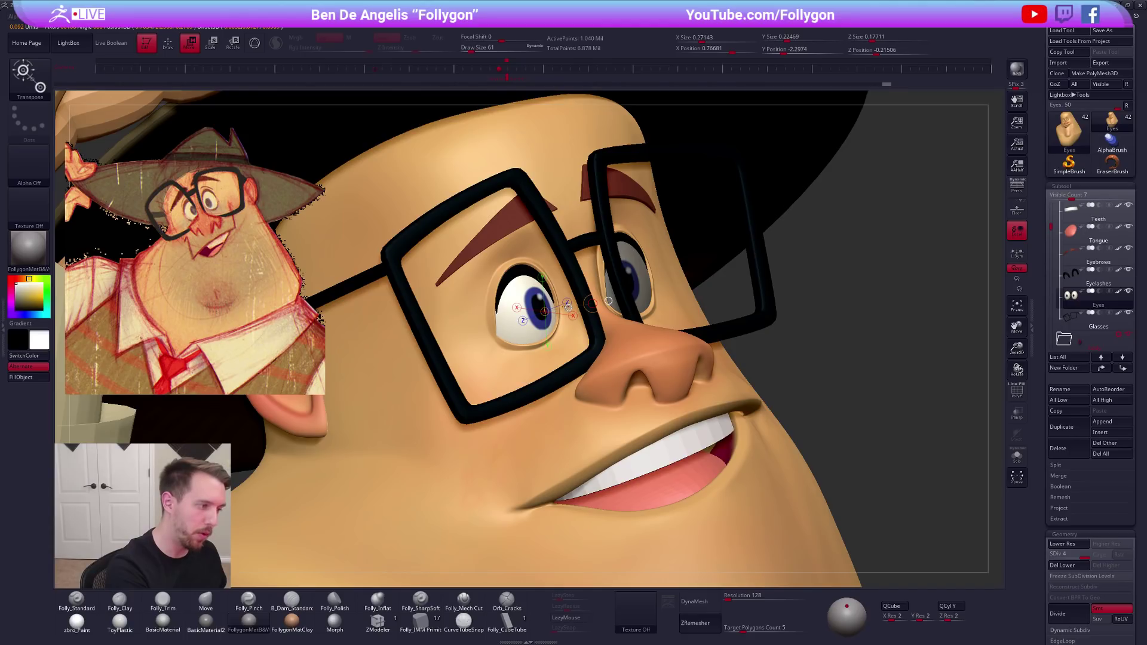
pyautogui.moveTo(562, 329); pyautogui.dragTo(539, 323, button='right')
pyautogui.press('r')
pyautogui.press('q')
pyautogui.press('b')
pyautogui.press('m')
pyautogui.press('v')
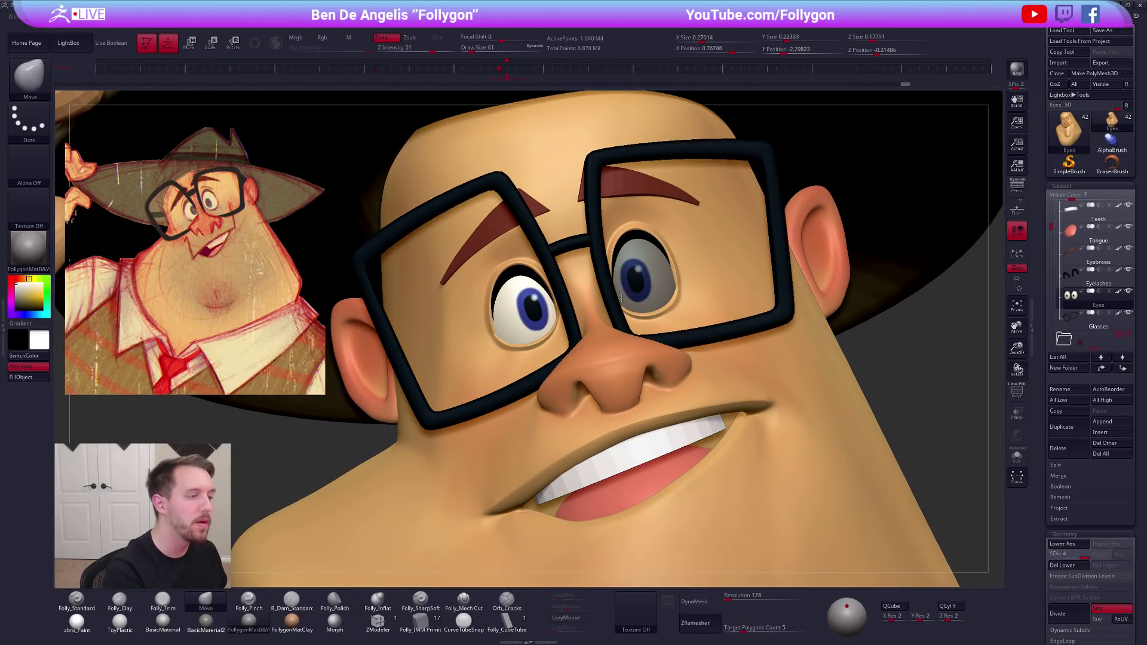
# Clear the mask from the eyes and view the full character
pyautogui.keyDown('ctrl'); pyautogui.moveTo(621, 298); pyautogui.dragTo(840, 366, button='right'); pyautogui.keyUp('ctrl')
pyautogui.keyDown('ctrl'); pyautogui.moveTo(840, 366); pyautogui.dragTo(849, 404); pyautogui.keyUp('ctrl')
pyautogui.moveTo(850, 404)
pyautogui.mouseDown(button='right')
pyautogui.moveTo(828, 405)
pyautogui.moveTo(862, 469)
pyautogui.moveTo(758, 384)
pyautogui.moveTo(789, 463)
pyautogui.moveTo(766, 507)
pyautogui.moveTo(786, 476)
pyautogui.mouseUp(button='right')
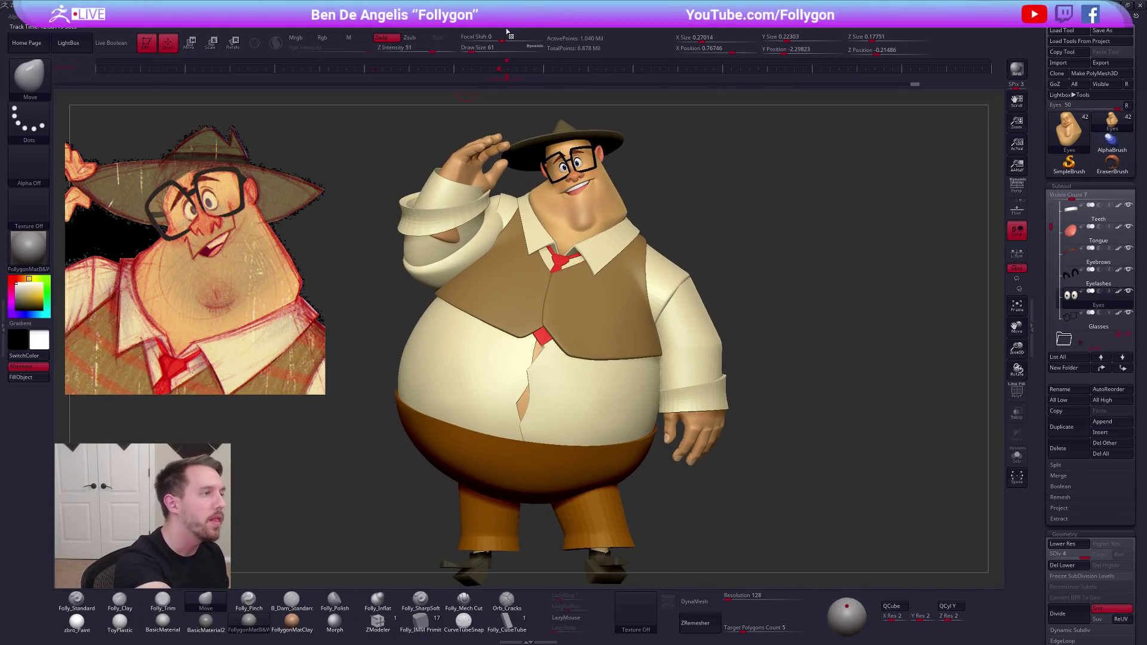
# Fit the full-body reference drawing beside the model in SpotLight and line up the figure for comparison
pyautogui.moveTo(460, 17)
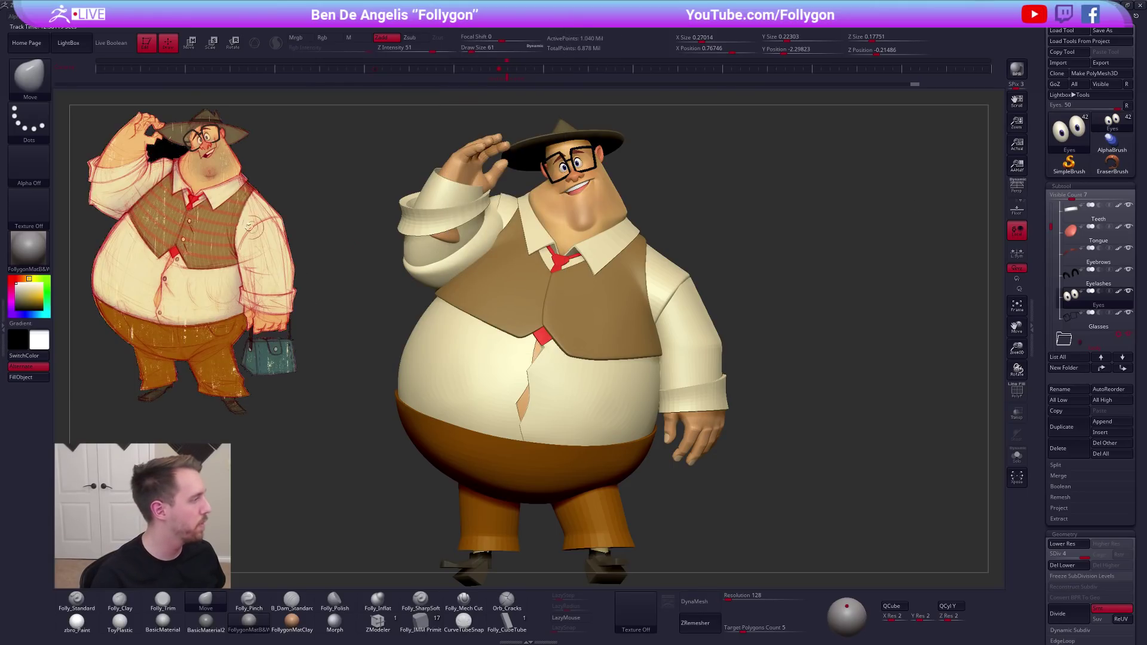
pyautogui.hotkey('shift', 'z')
pyautogui.click(232, 226)
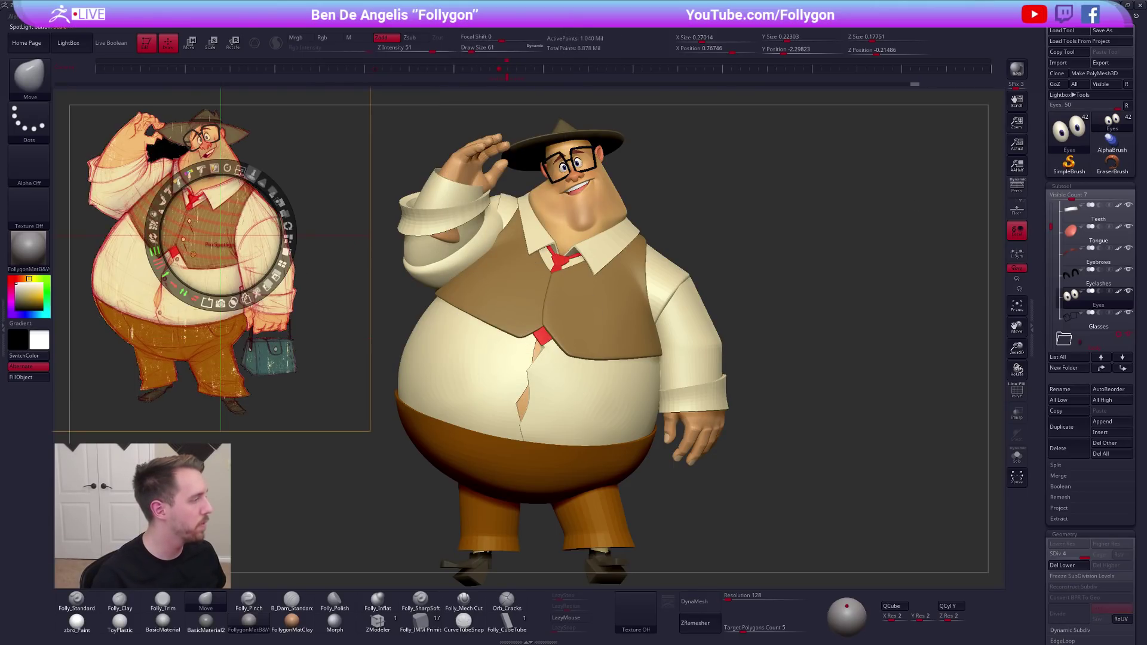
pyautogui.press('z')
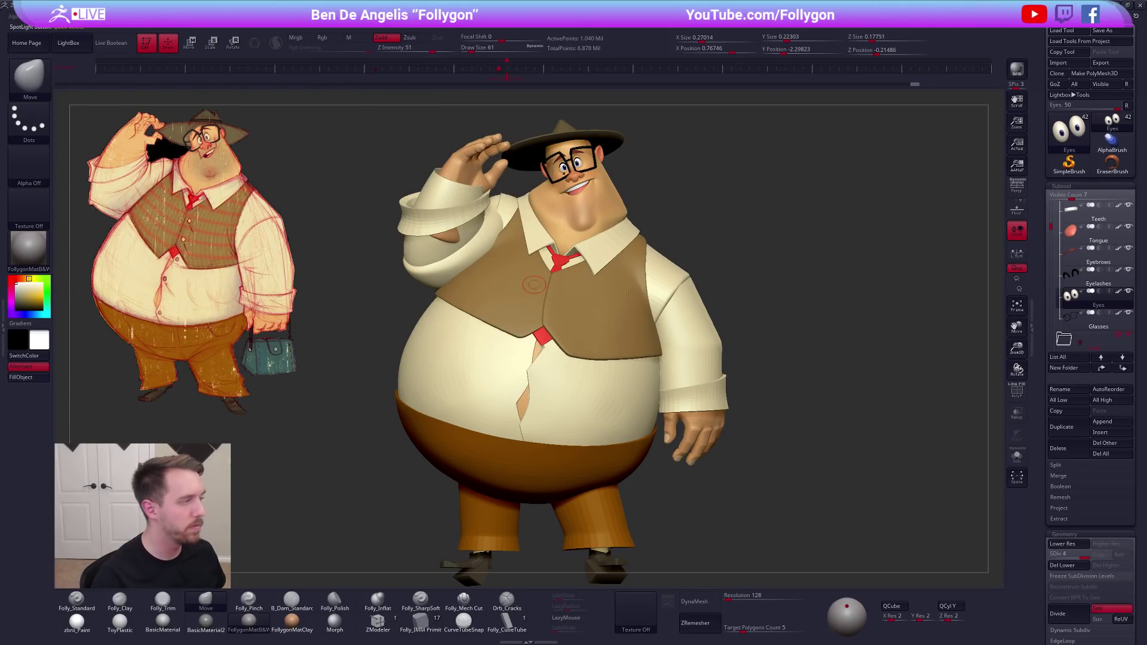
pyautogui.keyDown('alt'); pyautogui.moveTo(898, 307); pyautogui.dragTo(918, 309); pyautogui.keyUp('alt')
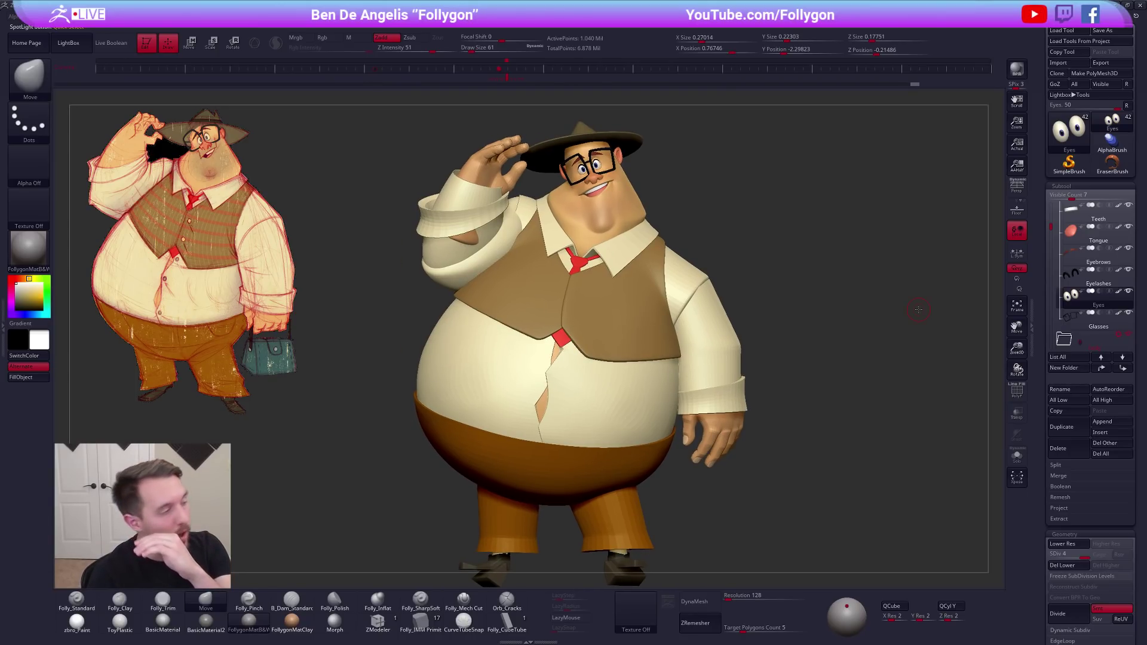
pyautogui.keyDown('alt'); pyautogui.moveTo(882, 304); pyautogui.dragTo(833, 328); pyautogui.keyUp('alt')
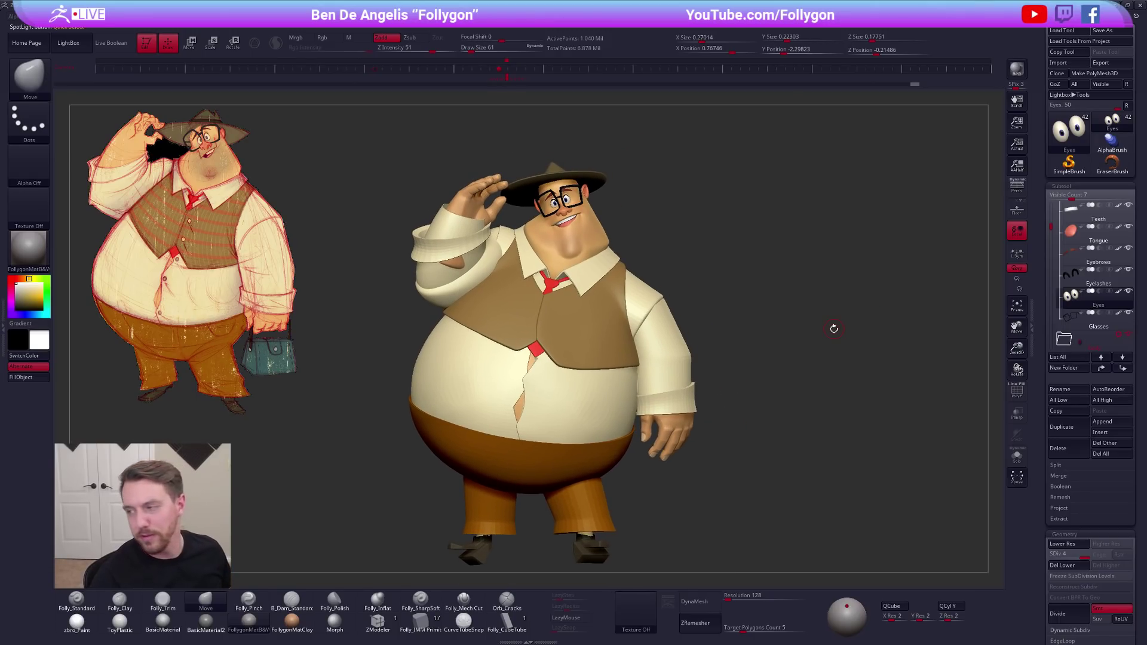
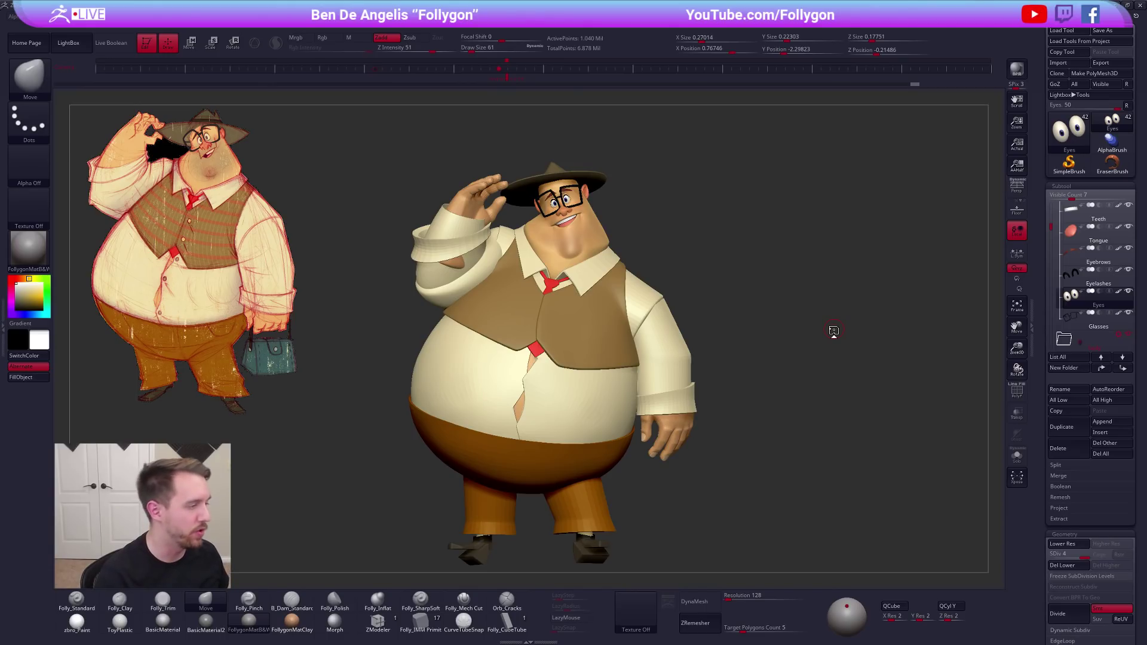
pyautogui.moveTo(755, 396)
pyautogui.keyDown('alt'); pyautogui.mouseDown()
pyautogui.moveTo(769, 407)
pyautogui.moveTo(743, 404)
pyautogui.mouseUp(); pyautogui.keyUp('alt')
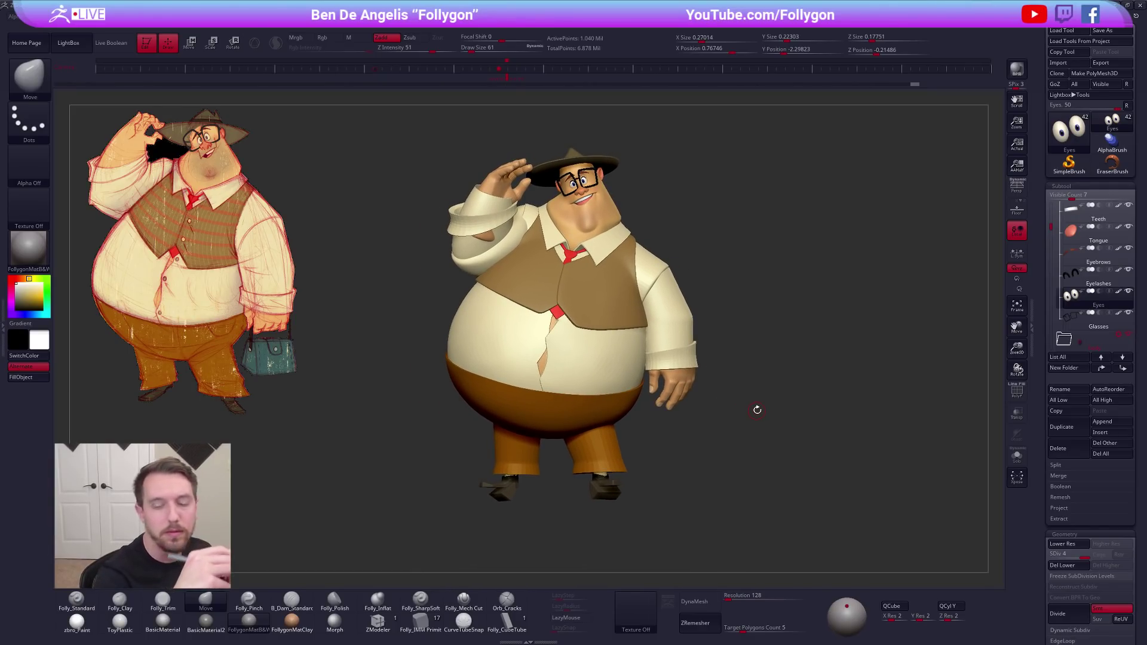
# Hide the dark mesh beneath the shoes and turn on perspective for the viewport
pyautogui.moveTo(1051, 230)
pyautogui.mouseDown()
pyautogui.moveTo(1065, 335)
pyautogui.moveTo(1050, 301)
pyautogui.moveTo(1051, 222)
pyautogui.mouseUp()
pyautogui.click(1128, 292)
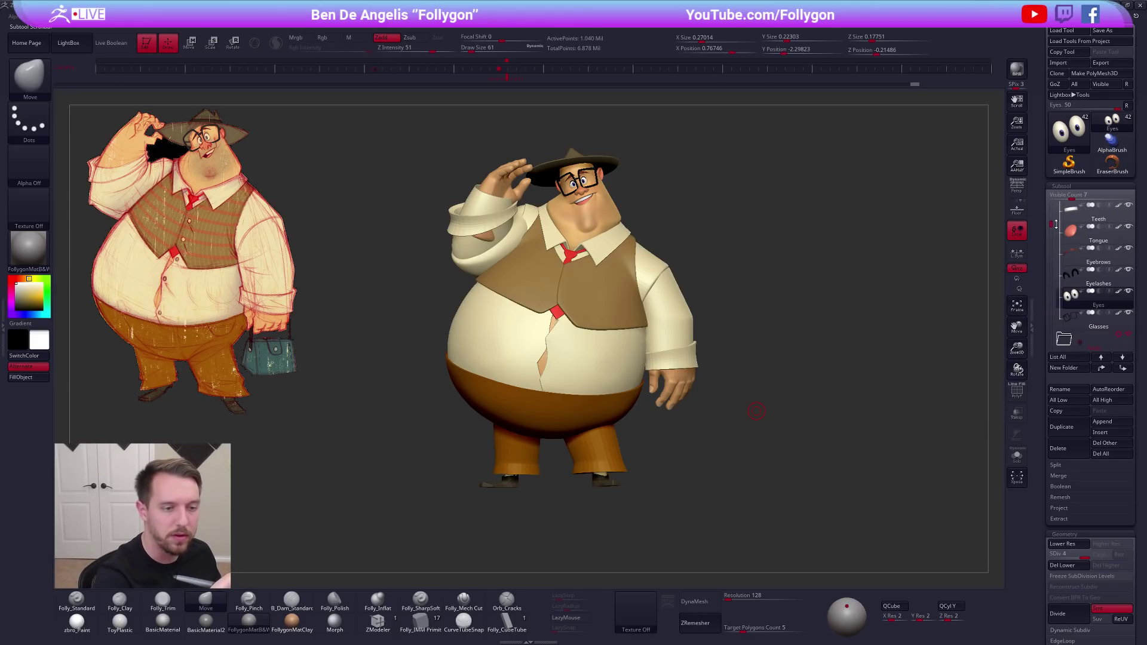
pyautogui.press('p')
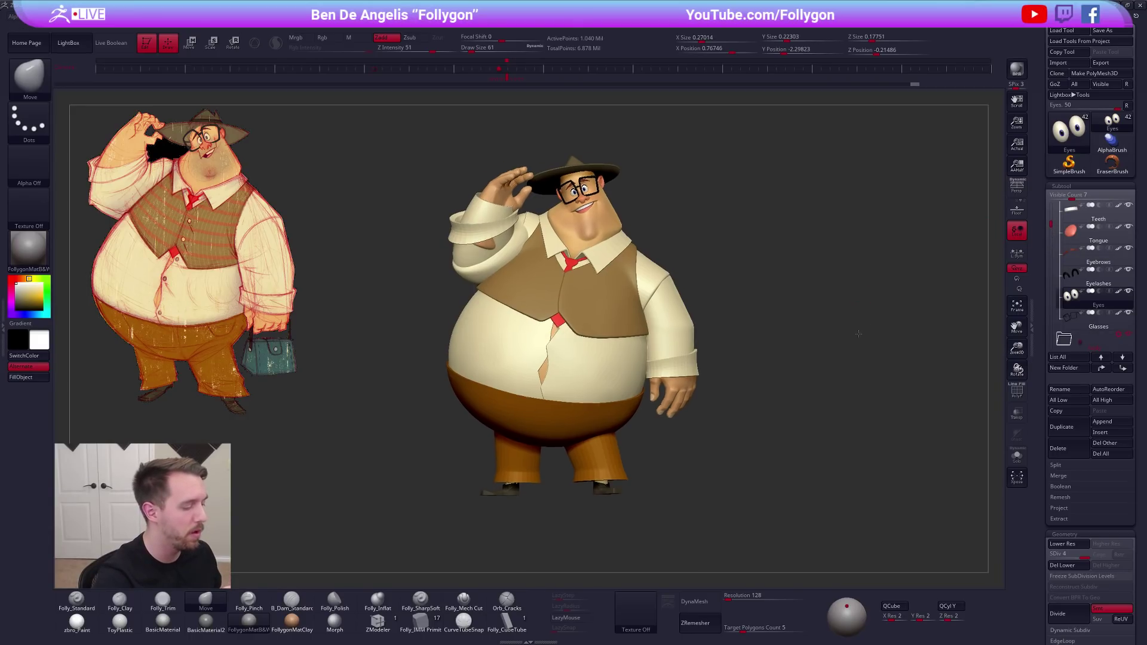
pyautogui.click(1016, 187)
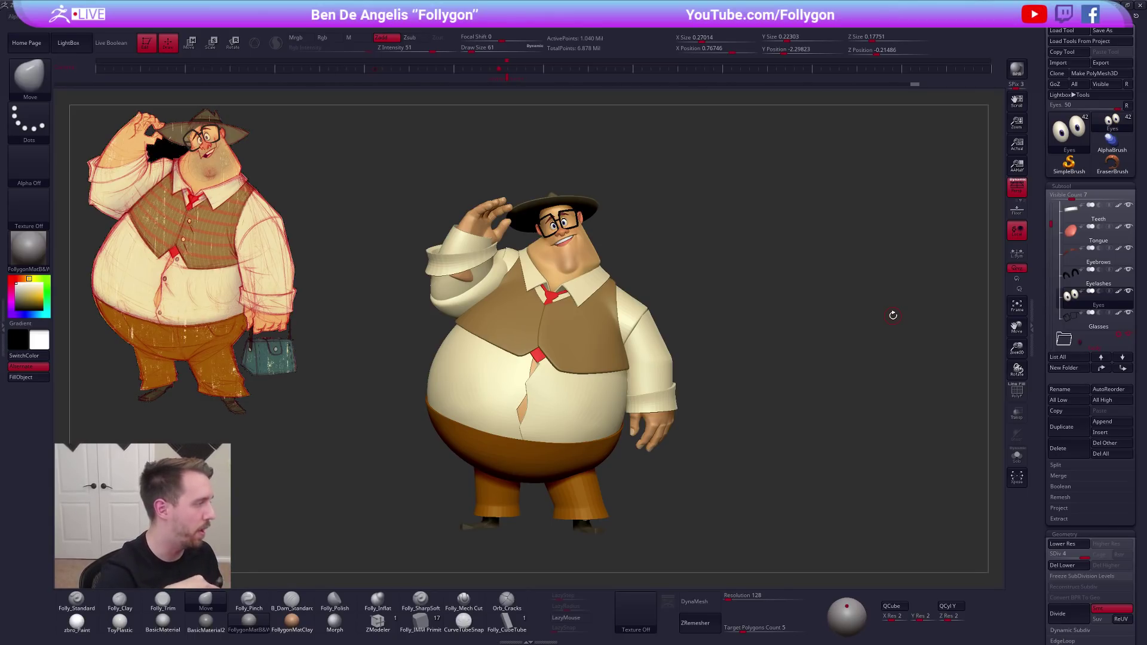
# Switch to Chrome, browse the ArtStation portfolio and open the rooster sculpt "Feelin Clucky Punk?"
pyautogui.hotkey('alt', 'Tab')
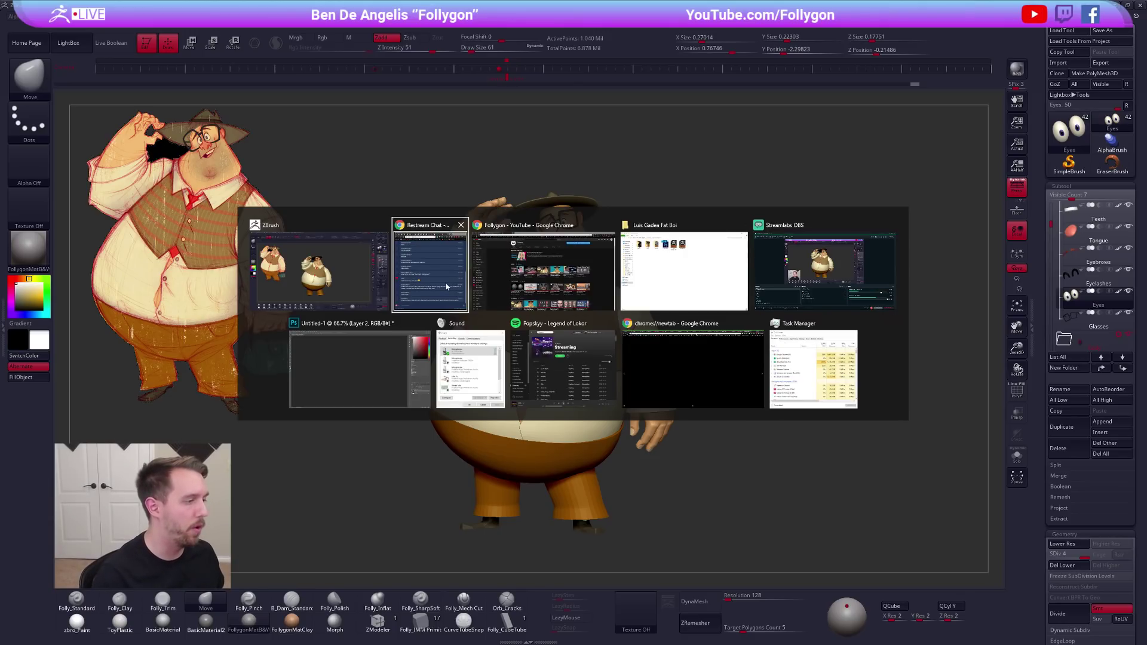
pyautogui.click(565, 273)
pyautogui.click(231, 38)
pyautogui.scroll(-5, 231, 190)
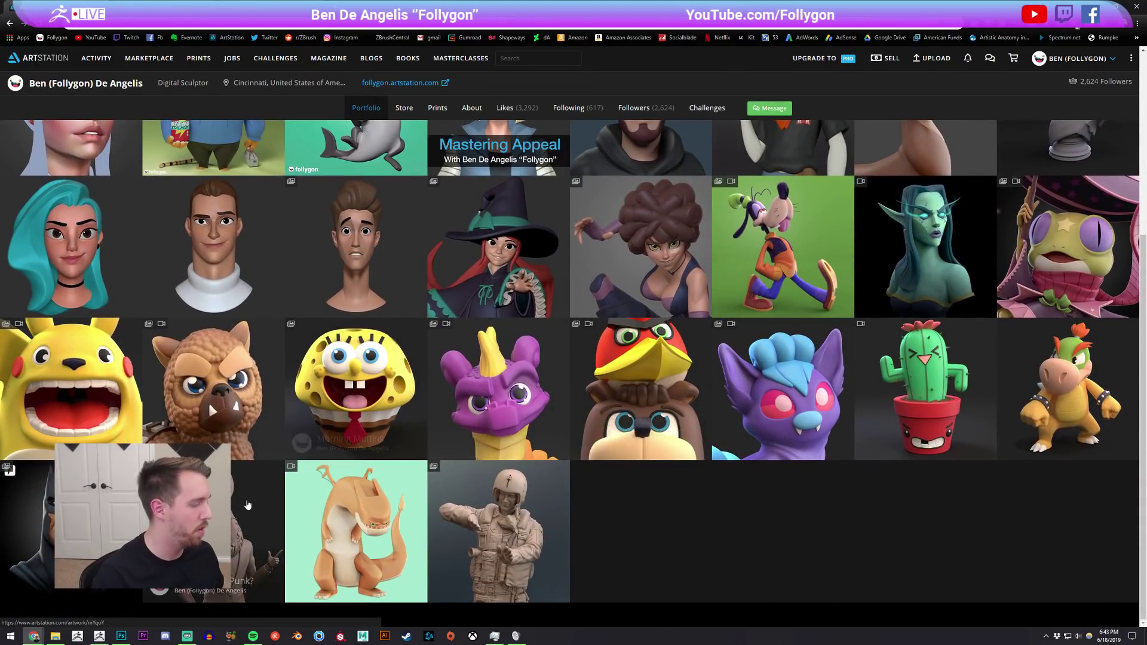
pyautogui.scroll(2, 243, 410)
pyautogui.scroll(3, 242, 408)
pyautogui.click(215, 7)
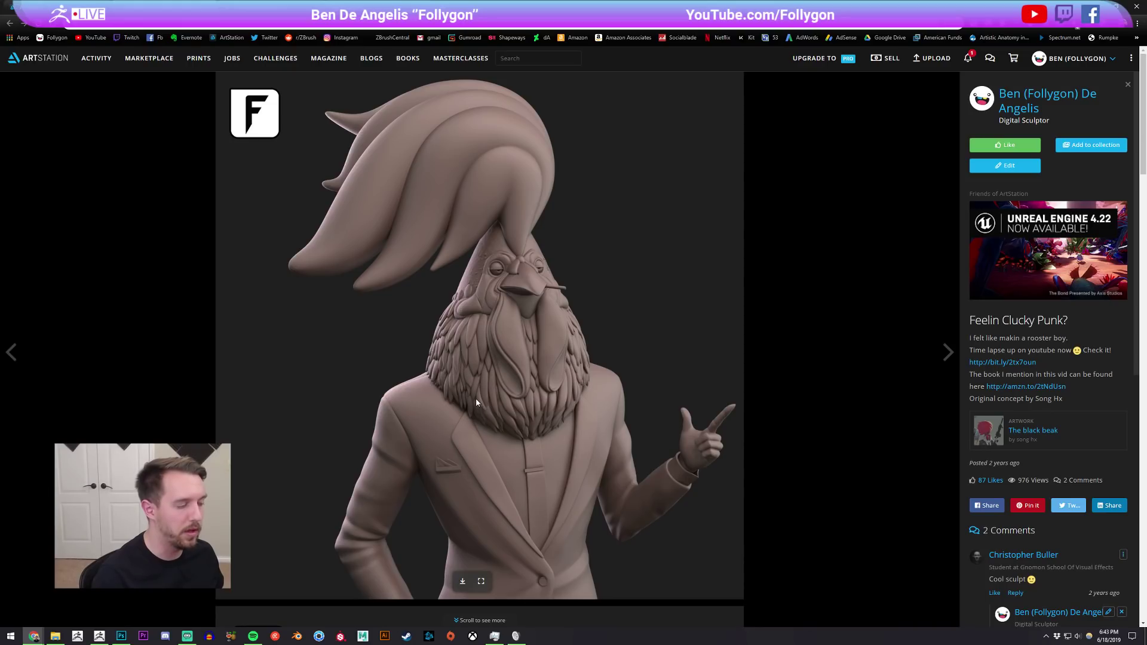
# Review the rooster sculpt's images on ArtStation, close the artwork and return to the cartoon man in ZBrush
pyautogui.scroll(-7, 479, 398)
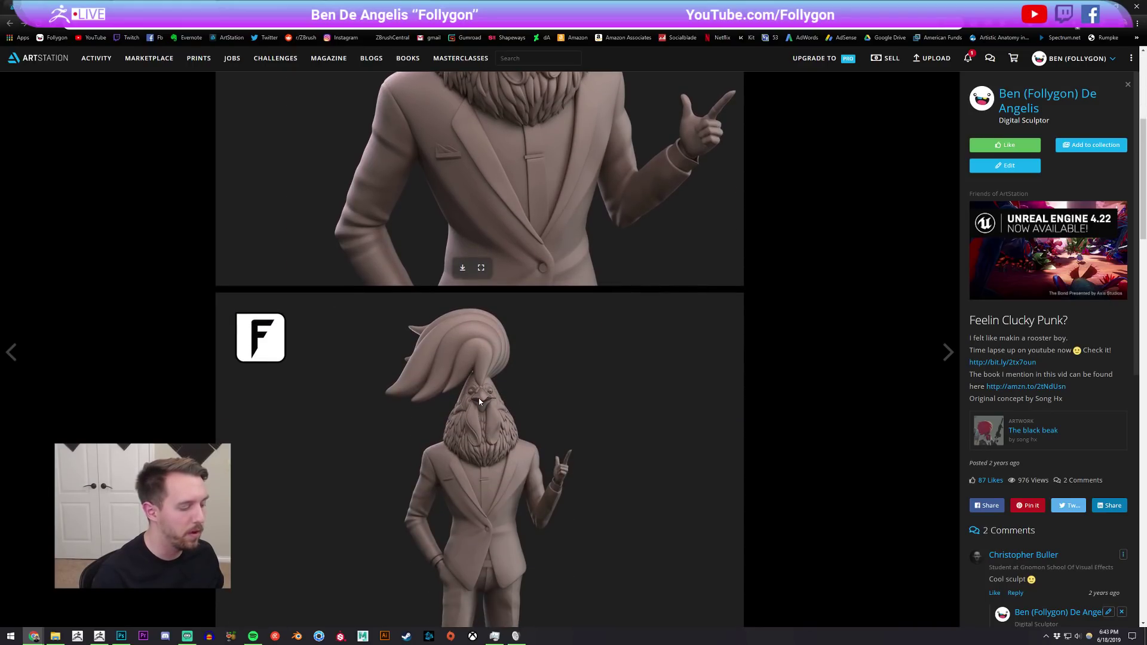
pyautogui.scroll(-10, 482, 320)
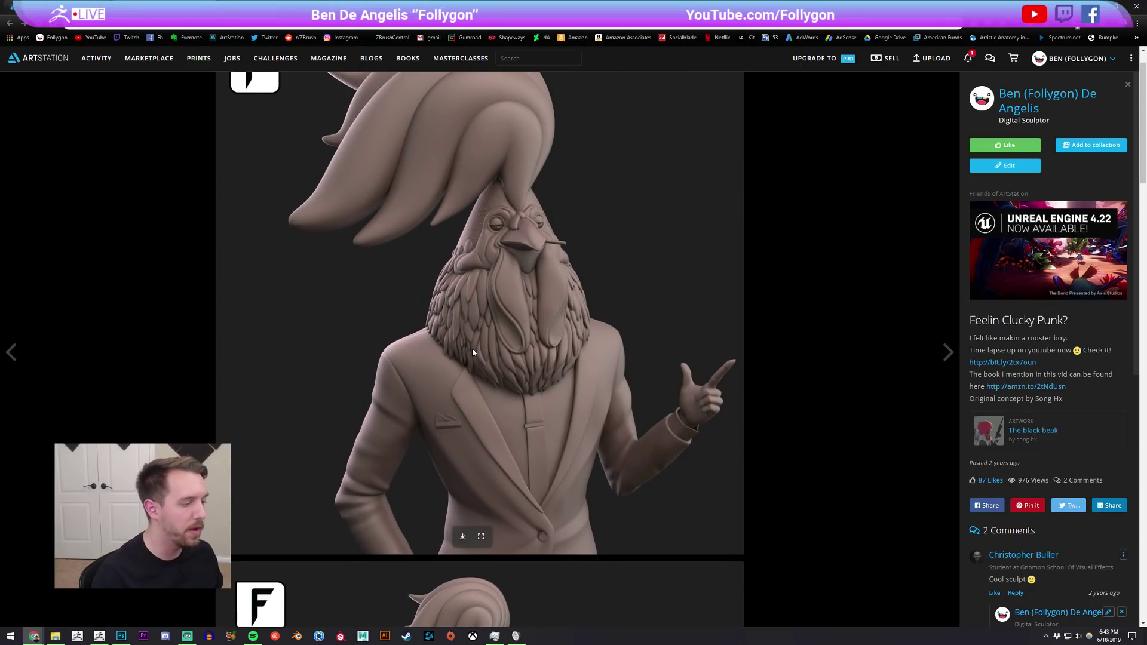
pyautogui.press('Escape')
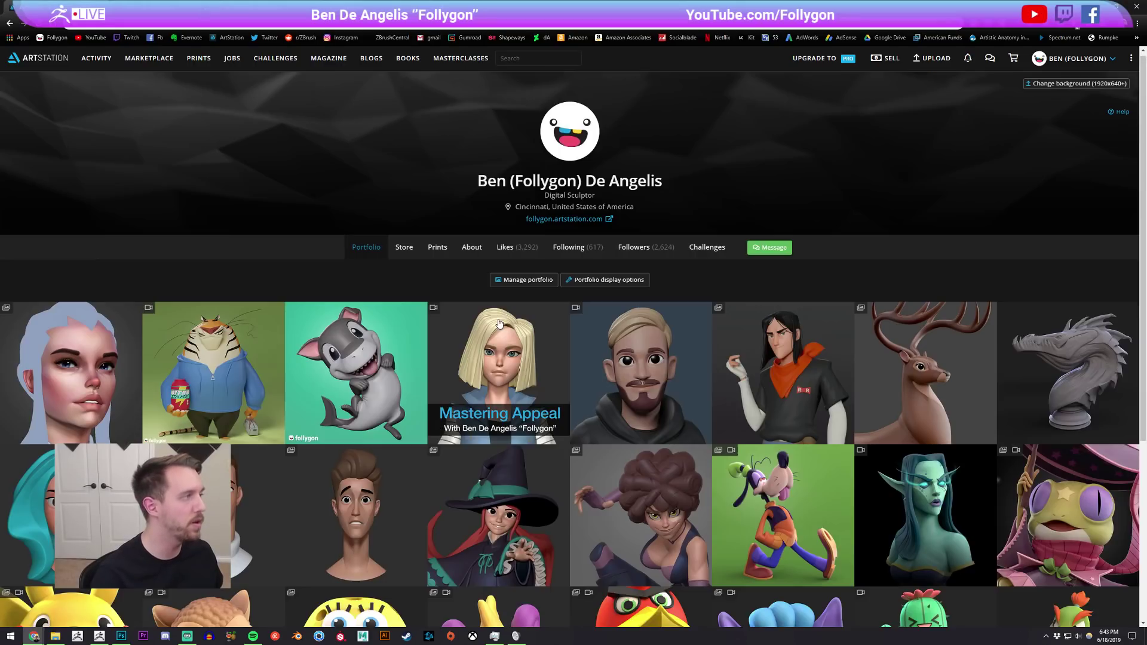
pyautogui.click(257, 7)
pyautogui.click(99, 635)
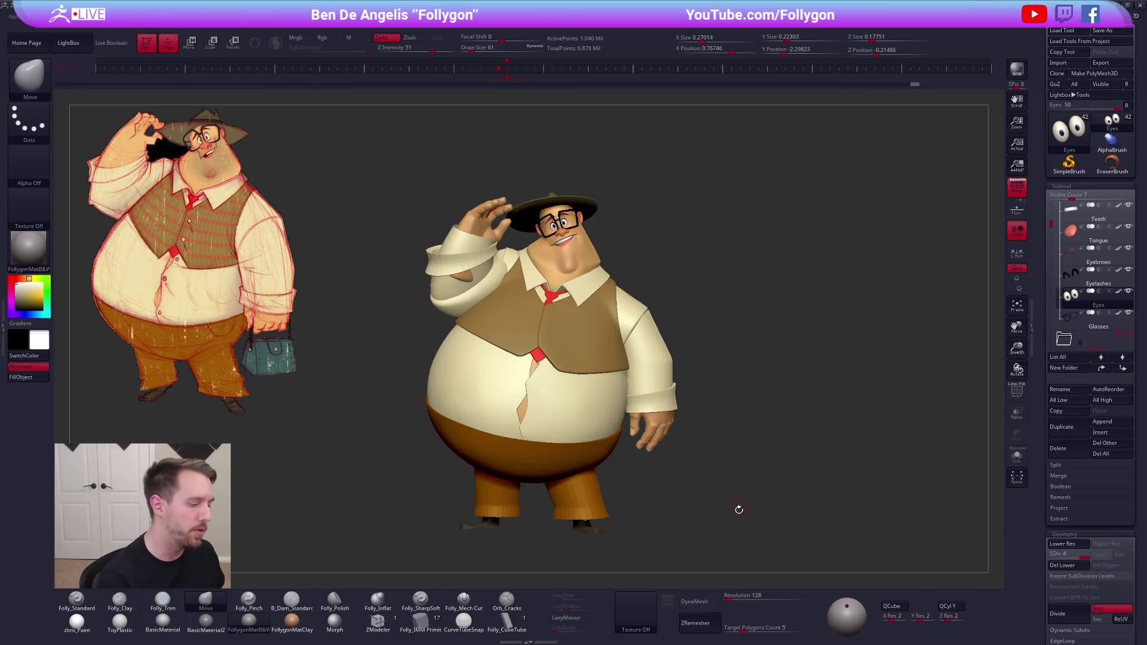
pyautogui.keyDown('alt'); pyautogui.moveTo(737, 504); pyautogui.dragTo(773, 478); pyautogui.keyUp('alt')
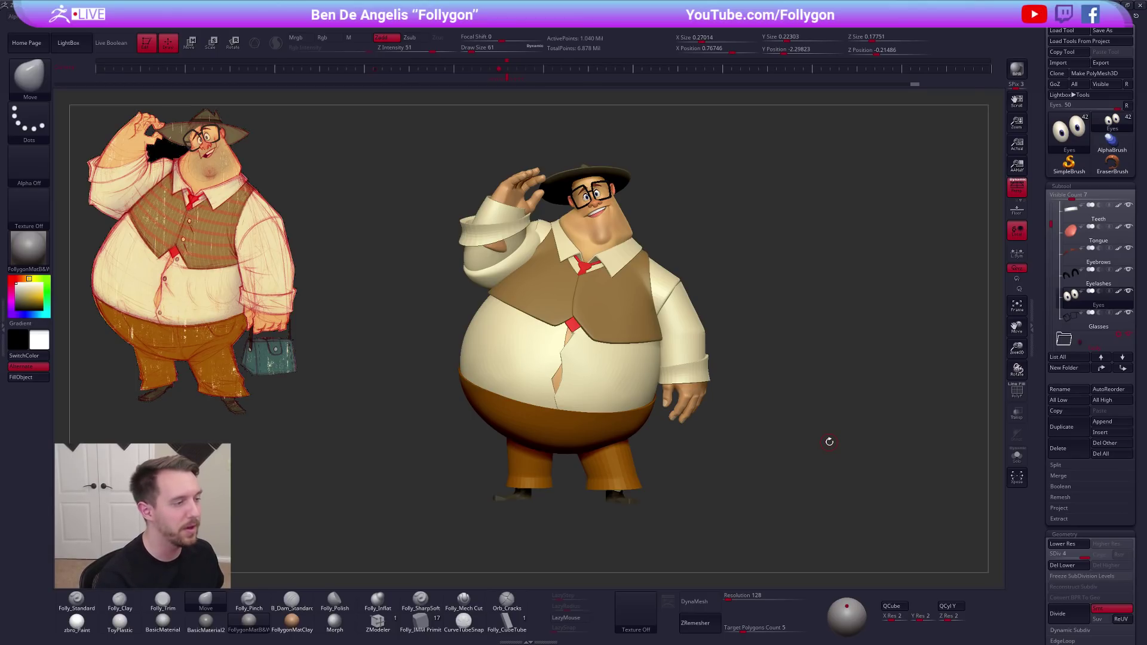
# Select the head mesh and isolate it from the rest of the figure
pyautogui.keyDown('alt'); pyautogui.click(623, 230); pyautogui.keyUp('alt')
pyautogui.hotkey('alt', 's')
pyautogui.keyDown('ctrl'); pyautogui.moveTo(608, 231); pyautogui.dragTo(651, 305, button='right'); pyautogui.keyUp('ctrl')
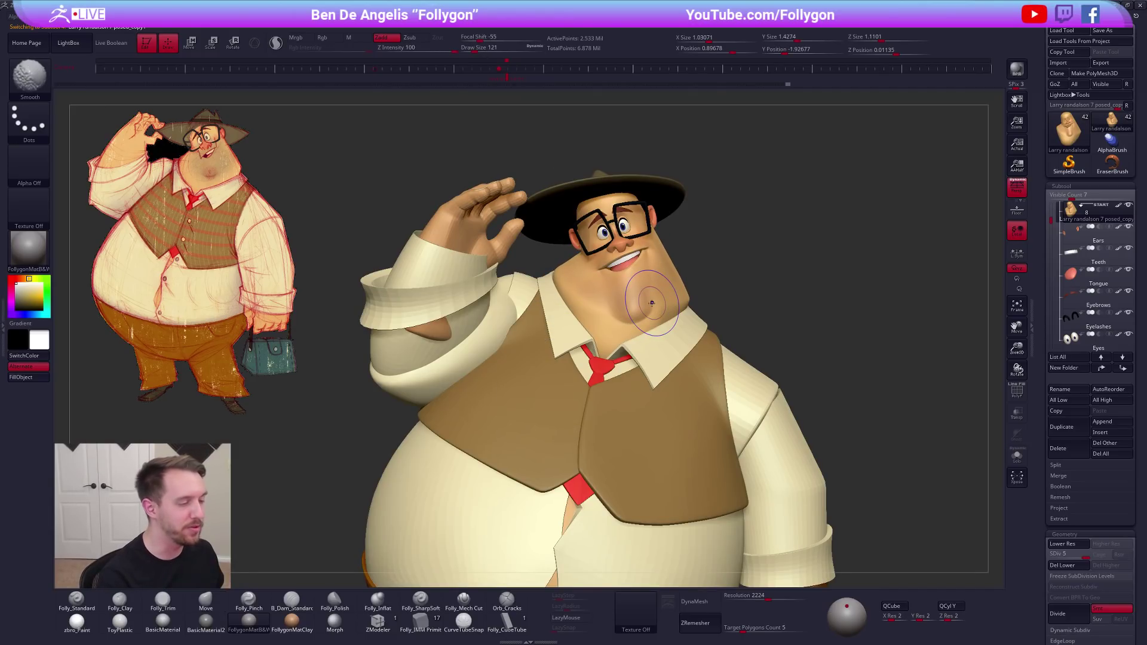
pyautogui.keyDown('ctrl'); pyautogui.moveTo(637, 311); pyautogui.dragTo(626, 332, button='right'); pyautogui.keyUp('ctrl')
pyautogui.hotkey('shift', 'd')
pyautogui.hotkey('shift', 'd')
pyautogui.press('space')
pyautogui.moveTo(596, 323); pyautogui.dragTo(609, 338)
pyautogui.press('space')
pyautogui.press('d')
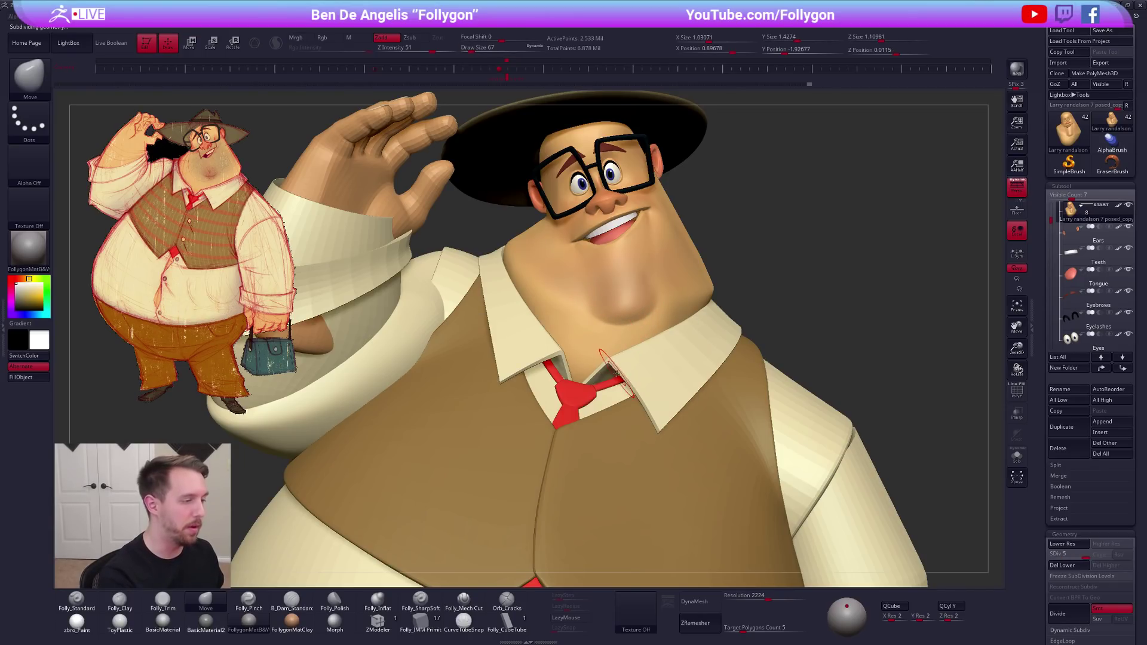
pyautogui.hotkey('alt', 's')
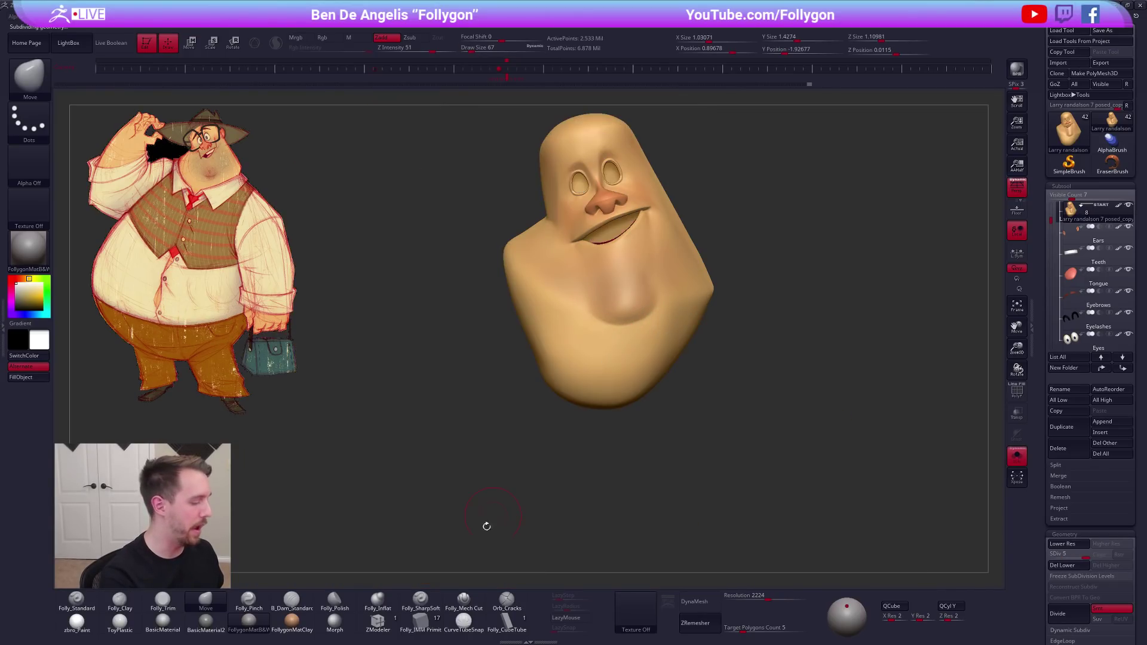
# Cut a sharper rim along the lower lip with the Folly_Mech Cut brush, reducing the draw size to 14
pyautogui.click(459, 608)
pyautogui.moveTo(641, 246)
pyautogui.keyDown('alt'); pyautogui.mouseDown(button='right')
pyautogui.moveTo(638, 330)
pyautogui.moveTo(609, 394)
pyautogui.mouseUp(button='right'); pyautogui.keyUp('alt')
pyautogui.press('space')
pyautogui.moveTo(642, 333); pyautogui.dragTo(641, 333)
pyautogui.moveTo(642, 333); pyautogui.dragTo(648, 354, button='right')
pyautogui.moveTo(649, 289); pyautogui.dragTo(647, 294, button='right')
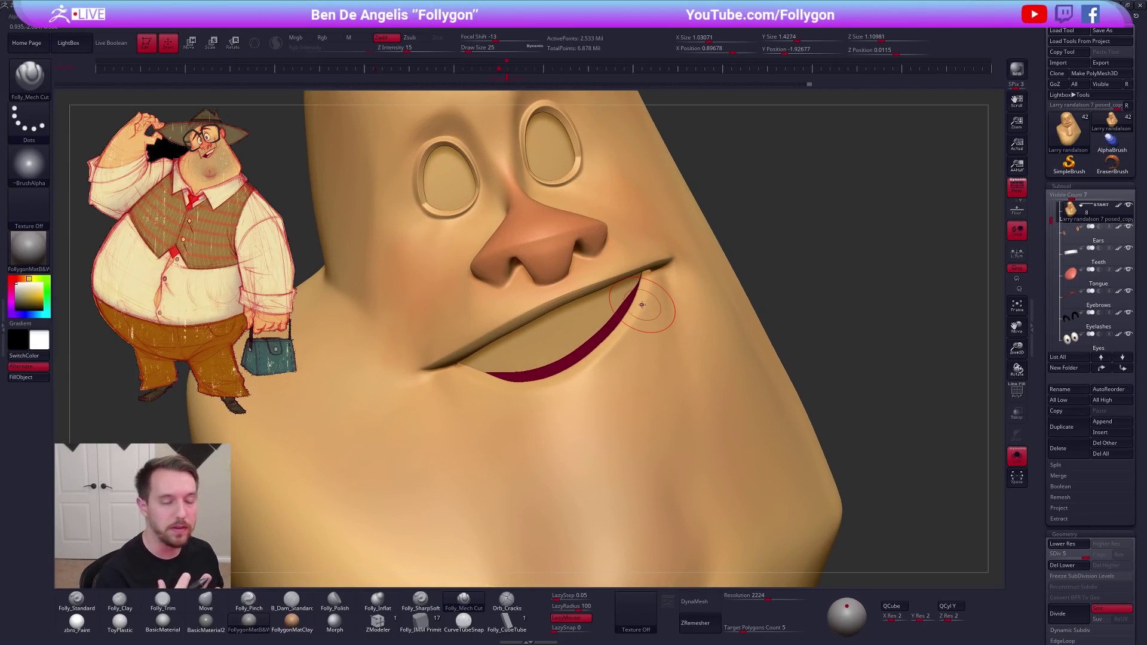
pyautogui.press('space')
pyautogui.moveTo(650, 293); pyautogui.dragTo(648, 292)
pyautogui.keyDown('alt'); pyautogui.moveTo(647, 294); pyautogui.dragTo(676, 303, button='right'); pyautogui.keyUp('alt')
pyautogui.press('space')
pyautogui.press('space')
pyautogui.moveTo(675, 294); pyautogui.dragTo(674, 295)
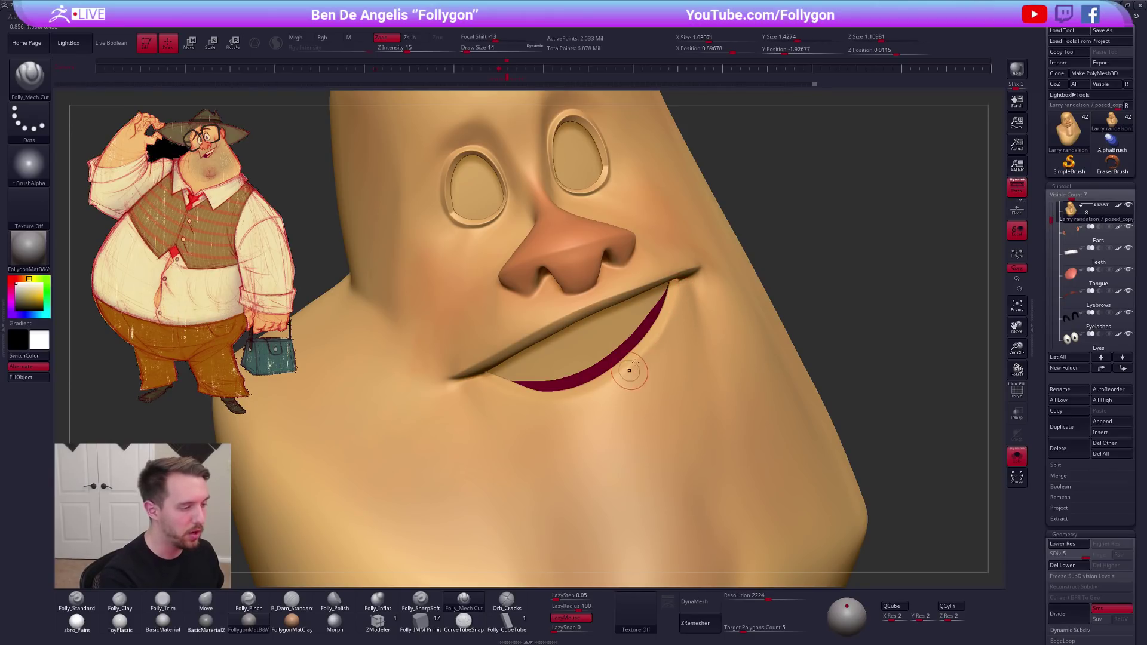
# Turn off the head's polypaint, smooth the lower lip's cut edge and check it with the full figure shown
pyautogui.press('shift')
pyautogui.keyDown('ctrl'); pyautogui.moveTo(501, 398); pyautogui.dragTo(516, 424, button='right'); pyautogui.keyUp('ctrl')
pyautogui.click(1120, 207)
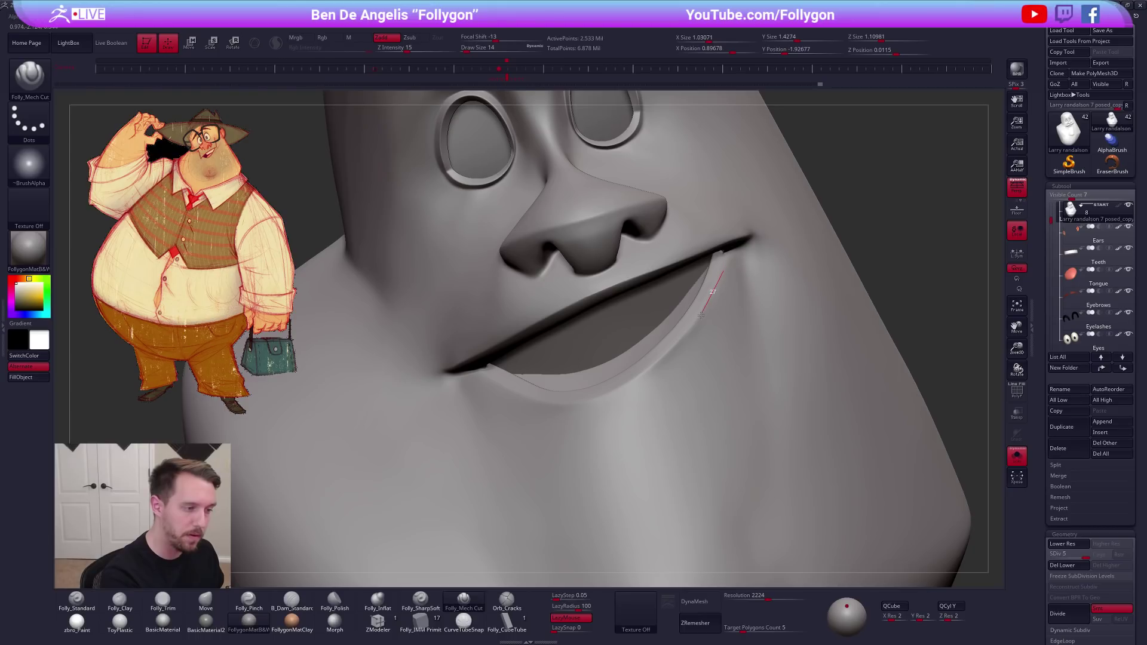
pyautogui.press('shift')
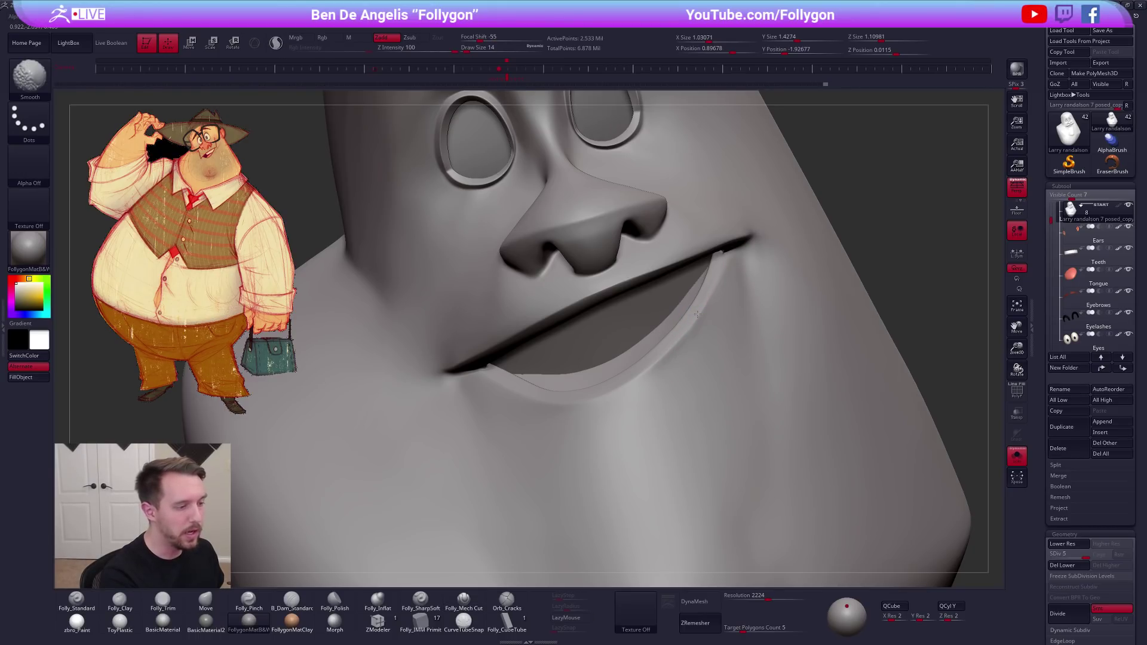
pyautogui.moveTo(623, 392)
pyautogui.keyDown('shift'); pyautogui.mouseDown()
pyautogui.moveTo(583, 406)
pyautogui.moveTo(493, 393)
pyautogui.mouseUp(); pyautogui.keyUp('shift')
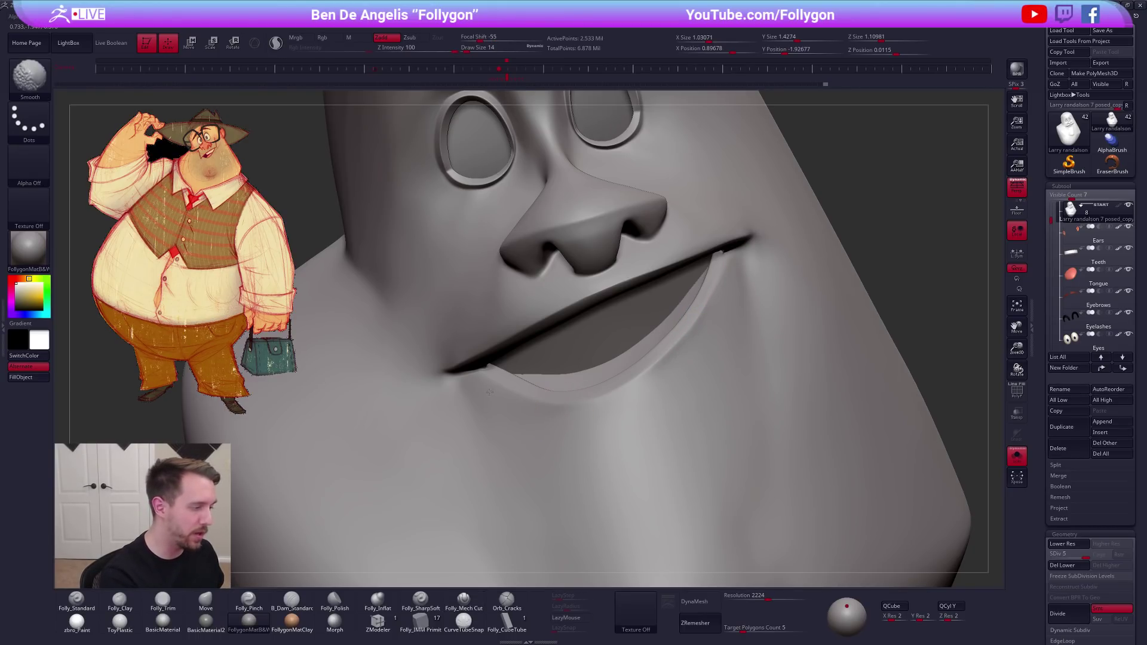
pyautogui.keyDown('shift'); pyautogui.moveTo(691, 344); pyautogui.dragTo(633, 396); pyautogui.keyUp('shift')
pyautogui.moveTo(654, 399)
pyautogui.mouseDown(button='right')
pyautogui.moveTo(687, 403)
pyautogui.moveTo(681, 338)
pyautogui.mouseUp(button='right')
pyautogui.press('shift')
pyautogui.click(780, 395)
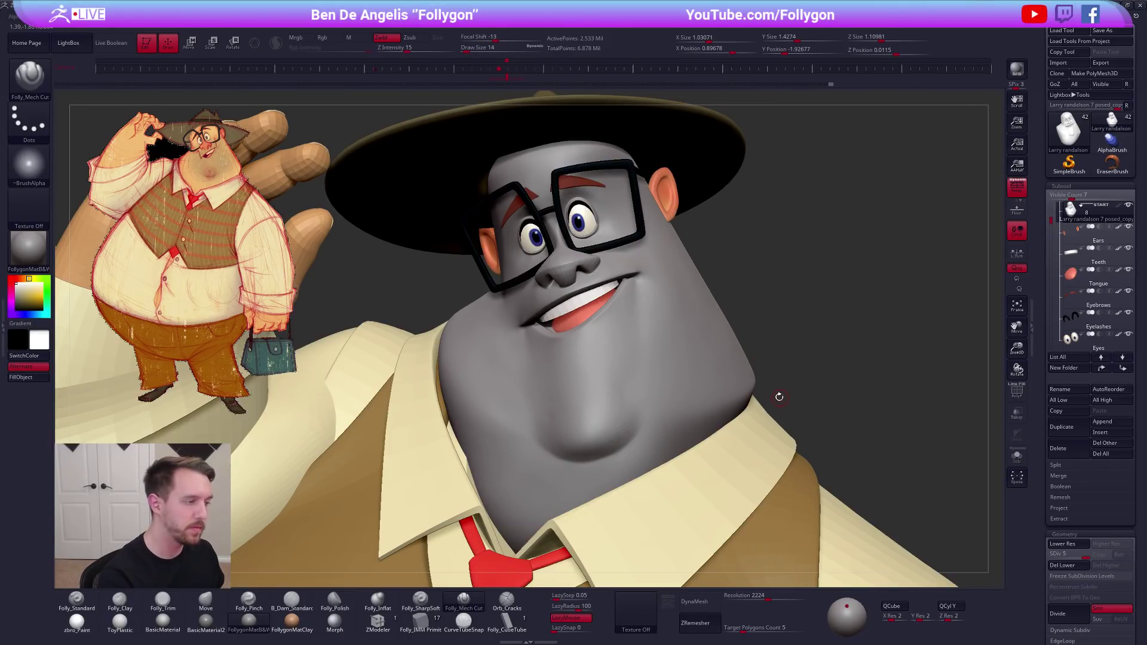
pyautogui.hotkey('shift', 'alt', 's')
# Lower the head two subdivision levels, then trim and smooth the area above the lower mouth corner with Folly_Trim
pyautogui.moveTo(588, 330)
pyautogui.mouseDown(button='right')
pyautogui.moveTo(637, 353)
pyautogui.moveTo(609, 322)
pyautogui.mouseUp(button='right')
pyautogui.hotkey('shift', 'd')
pyautogui.hotkey('shift', 'd')
pyautogui.press('3')
pyautogui.press('space')
pyautogui.moveTo(610, 322); pyautogui.dragTo(607, 320)
pyautogui.moveTo(606, 320); pyautogui.dragTo(642, 326, button='right')
pyautogui.press('space')
pyautogui.moveTo(604, 323); pyautogui.dragTo(608, 322)
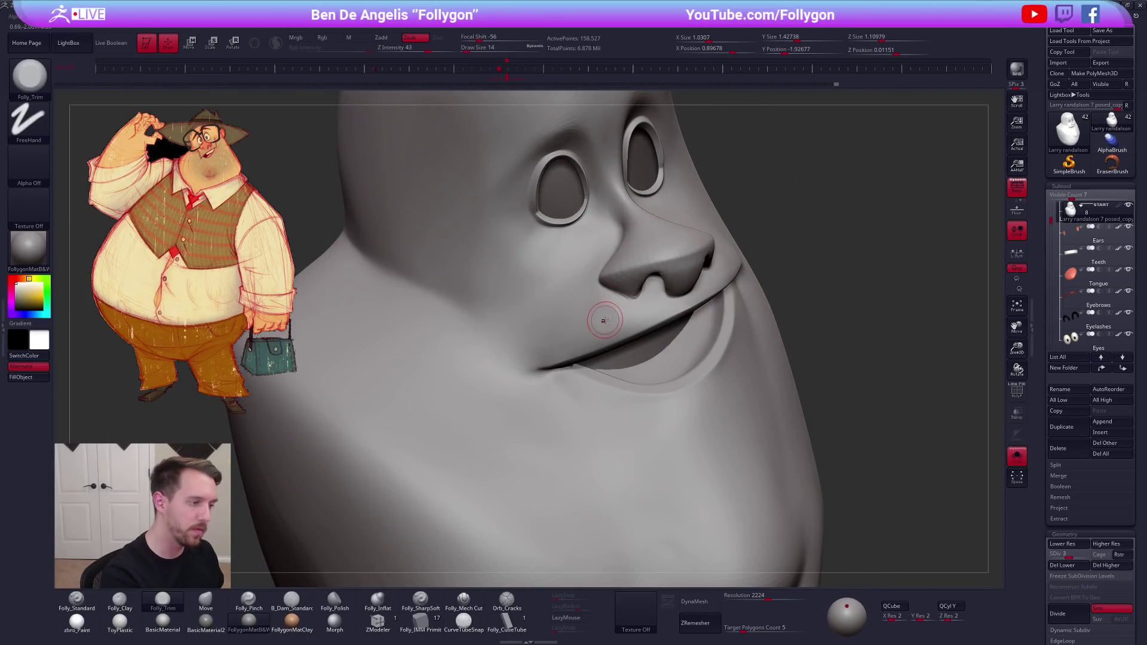
pyautogui.press('shift')
pyautogui.moveTo(632, 316); pyautogui.dragTo(610, 317, button='right')
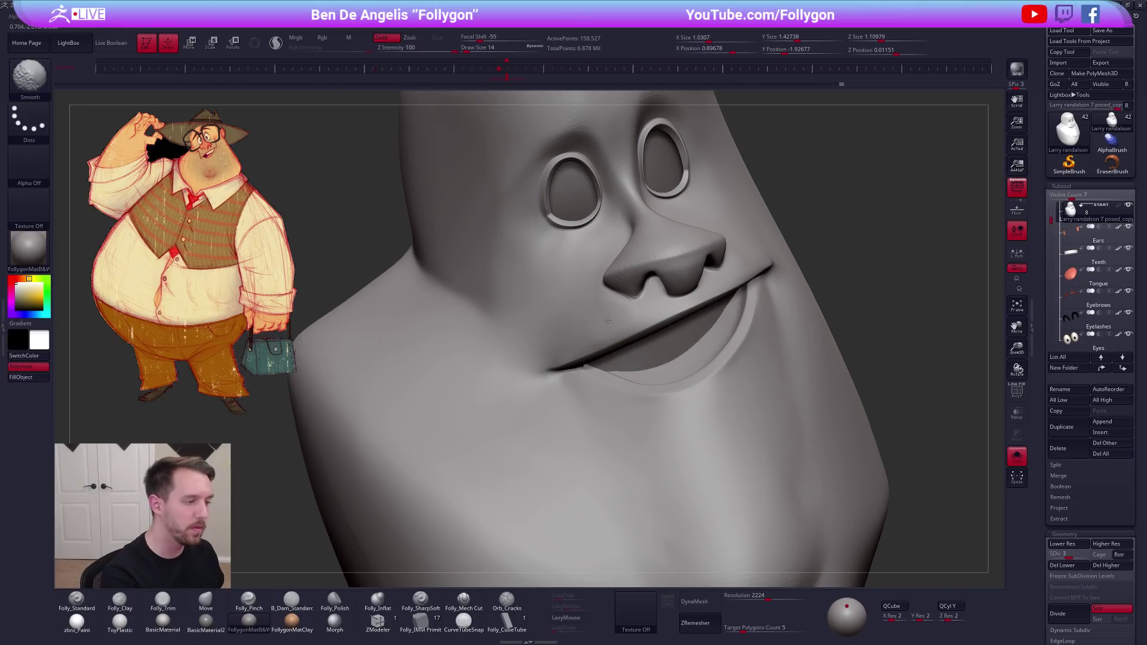
pyautogui.keyDown('shift'); pyautogui.moveTo(574, 341); pyautogui.dragTo(591, 331); pyautogui.keyUp('shift')
# Reshape the upper lip in profile with the Move brush at subdivision level 1, then raise the head to level 3
pyautogui.moveTo(582, 333)
pyautogui.mouseDown(button='right')
pyautogui.moveTo(633, 308)
pyautogui.moveTo(583, 329)
pyautogui.moveTo(591, 322)
pyautogui.mouseUp(button='right')
pyautogui.press('space')
pyautogui.hotkey('shift', 'd')
pyautogui.hotkey('shift', 'd')
pyautogui.press('space')
pyautogui.press('b')
pyautogui.press('m')
pyautogui.press('v')
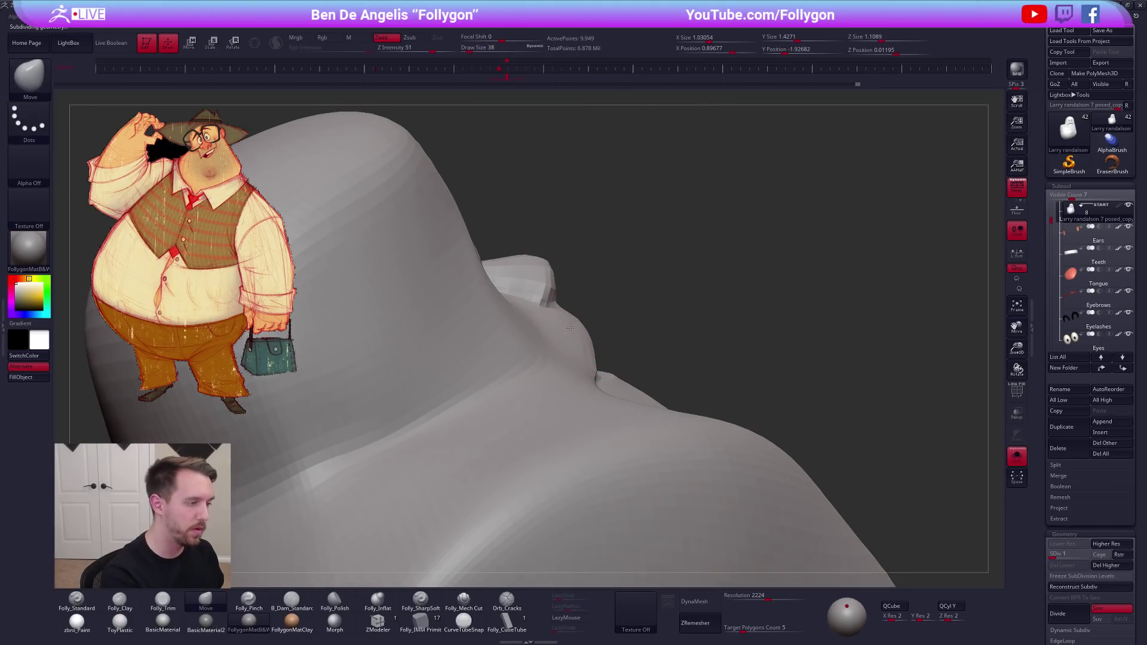
pyautogui.moveTo(563, 378); pyautogui.dragTo(724, 298, button='right')
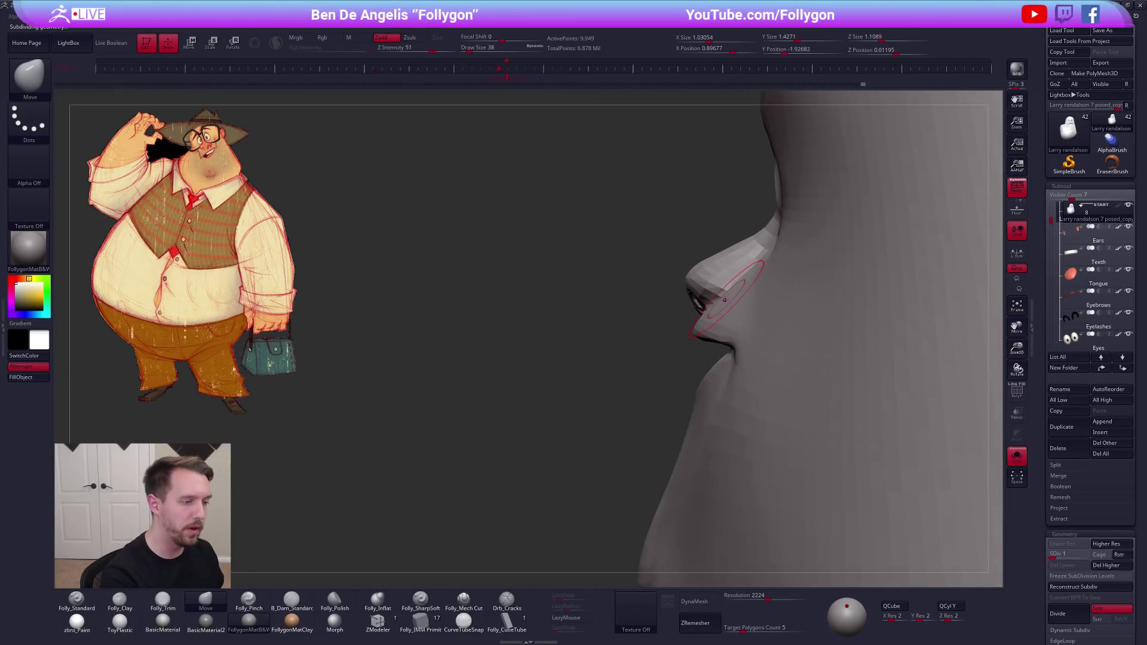
pyautogui.moveTo(709, 315); pyautogui.dragTo(707, 312)
pyautogui.moveTo(675, 325); pyautogui.dragTo(747, 329, button='right')
pyautogui.keyDown('shift'); pyautogui.moveTo(599, 442); pyautogui.dragTo(673, 378, button='right'); pyautogui.keyUp('shift')
pyautogui.press('d')
pyautogui.press('d')
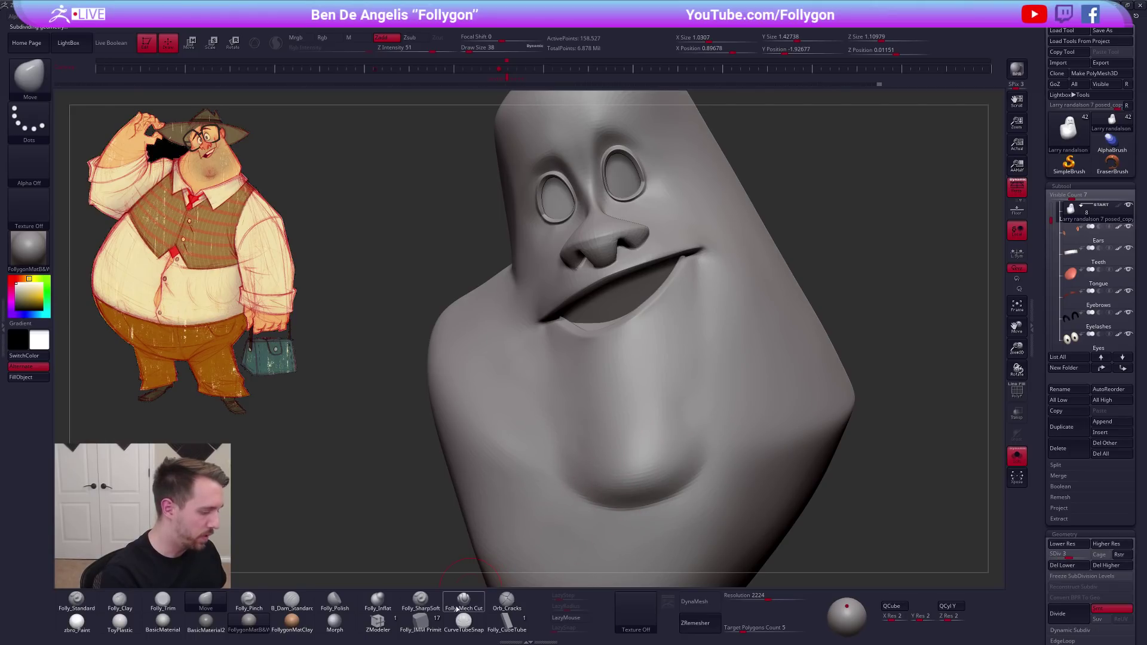
# Cut a crease from the higher mouth corner down that side of the chin at level 5 and smooth it
pyautogui.click(463, 599)
pyautogui.hotkey('ctrl', 'd')
pyautogui.hotkey('ctrl', 'd')
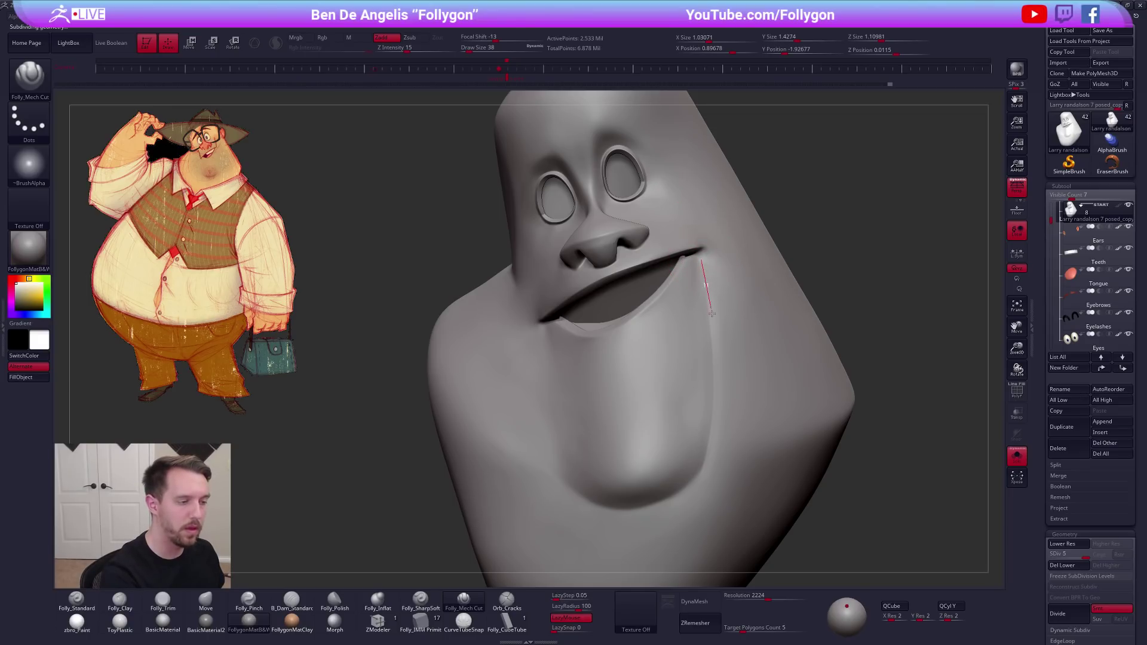
pyautogui.moveTo(692, 490); pyautogui.dragTo(643, 494, button='right')
pyautogui.keyDown('shift'); pyautogui.moveTo(736, 335); pyautogui.dragTo(737, 296); pyautogui.keyUp('shift')
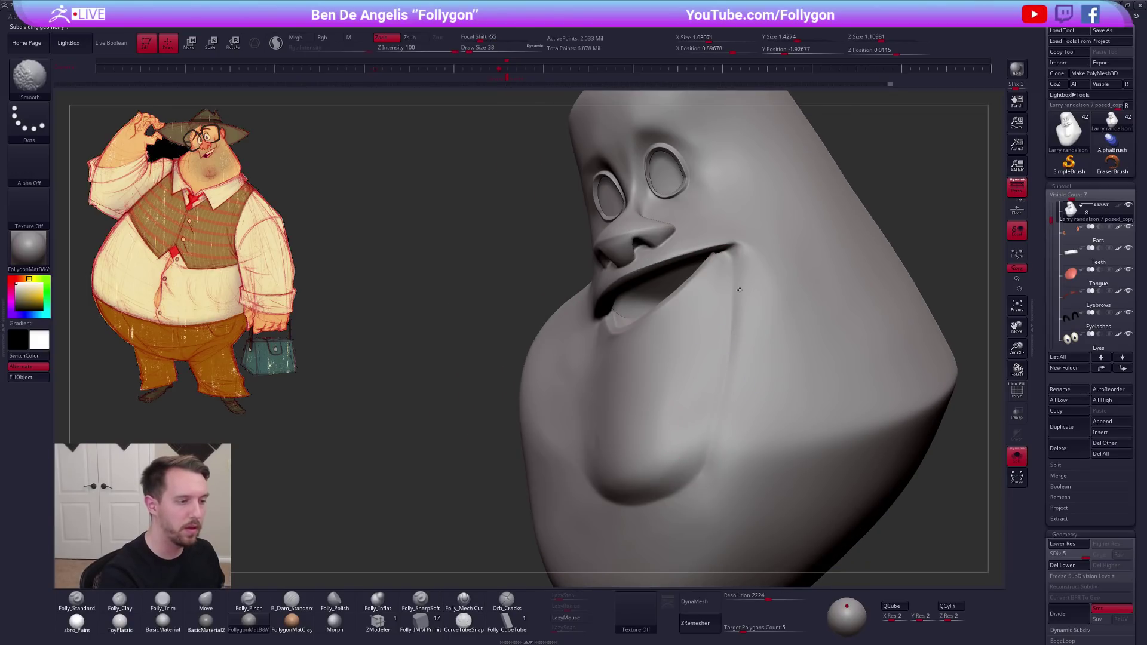
pyautogui.hotkey('shift', 'd')
pyautogui.hotkey('shift', 'd')
pyautogui.moveTo(717, 456); pyautogui.dragTo(723, 326, button='right')
pyautogui.moveTo(719, 279)
pyautogui.mouseDown(button='right')
pyautogui.moveTo(679, 409)
pyautogui.moveTo(568, 409)
pyautogui.mouseUp(button='right')
pyautogui.press('d')
pyautogui.press('d')
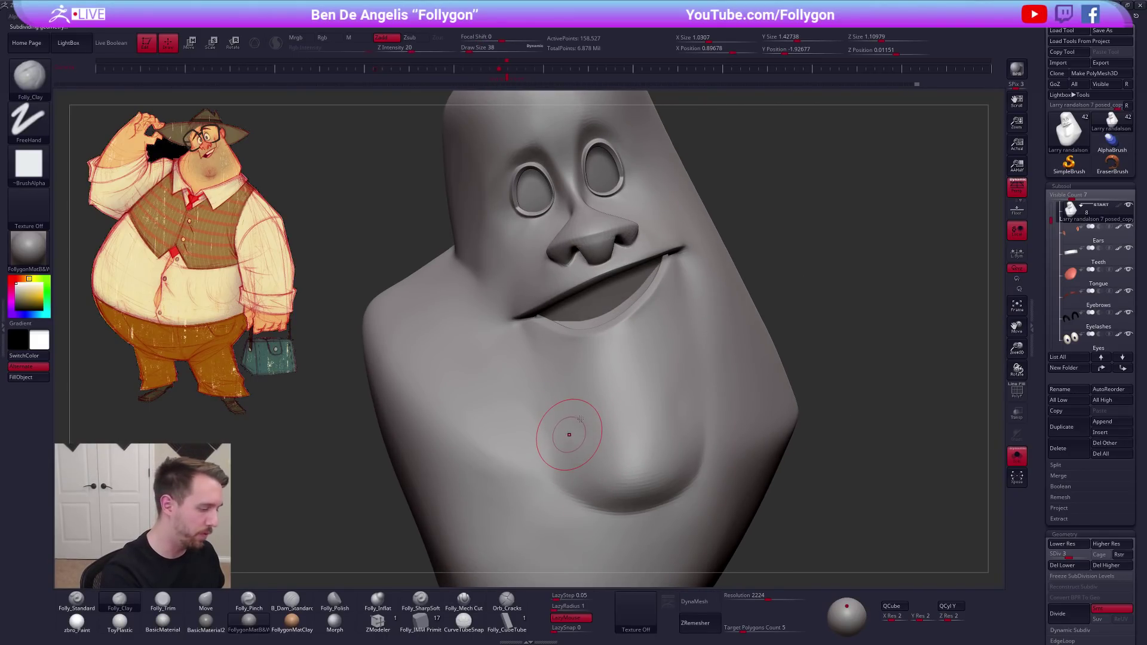
# Cut a matching crease from the lower mouth corner down the chin's other side with Folly_Mech Cut and soften it
pyautogui.click(463, 598)
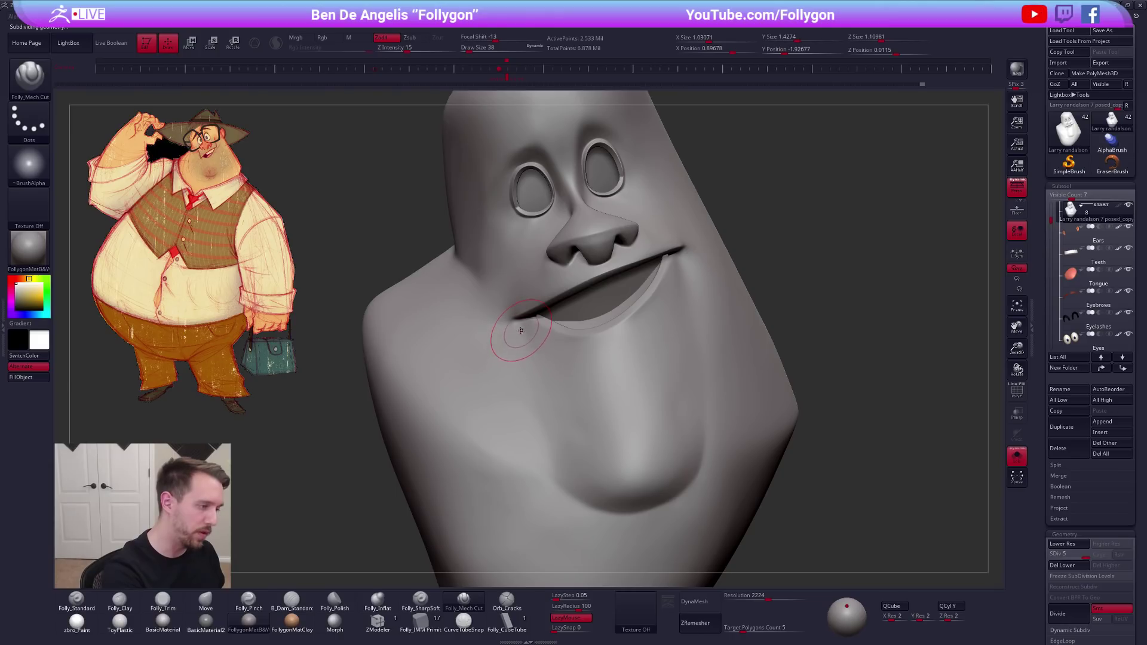
pyautogui.moveTo(552, 476); pyautogui.dragTo(556, 486)
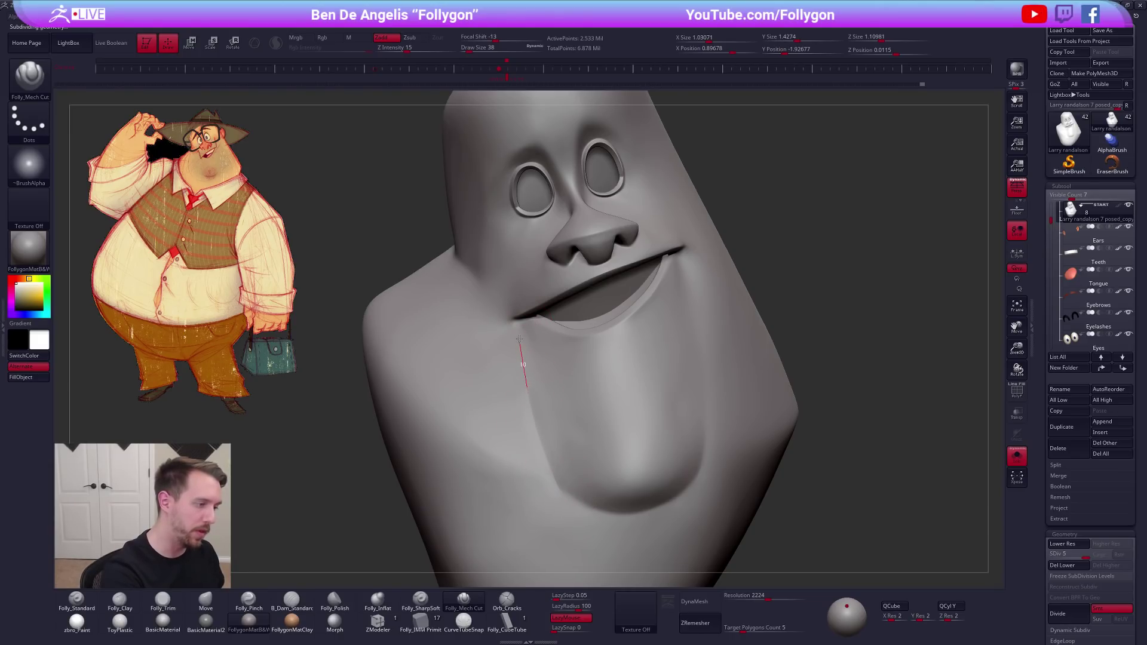
pyautogui.moveTo(522, 296); pyautogui.dragTo(524, 361)
pyautogui.press('shift')
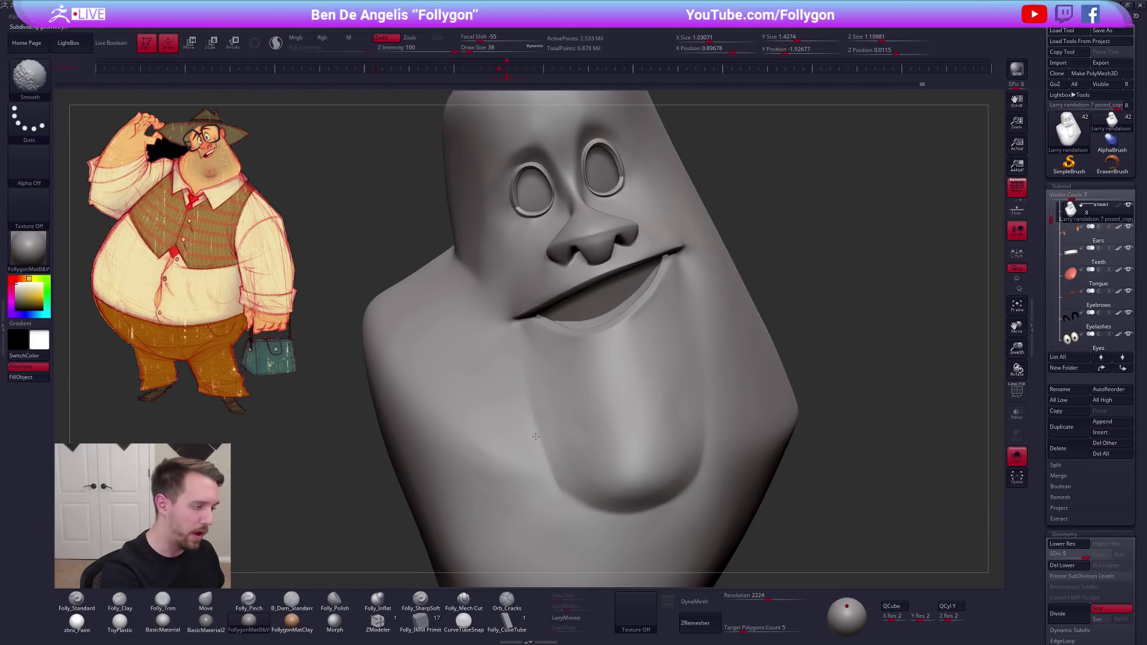
pyautogui.moveTo(534, 436); pyautogui.dragTo(545, 404, button='right')
pyautogui.hotkey('shift', 'd')
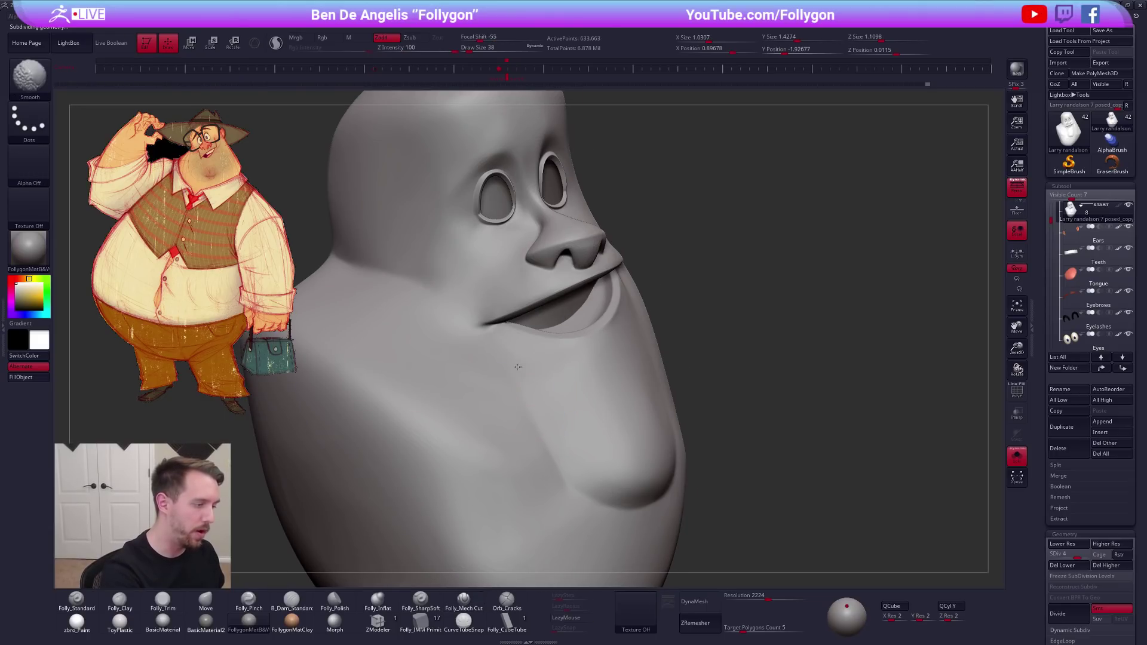
pyautogui.moveTo(584, 441); pyautogui.dragTo(643, 469, button='right')
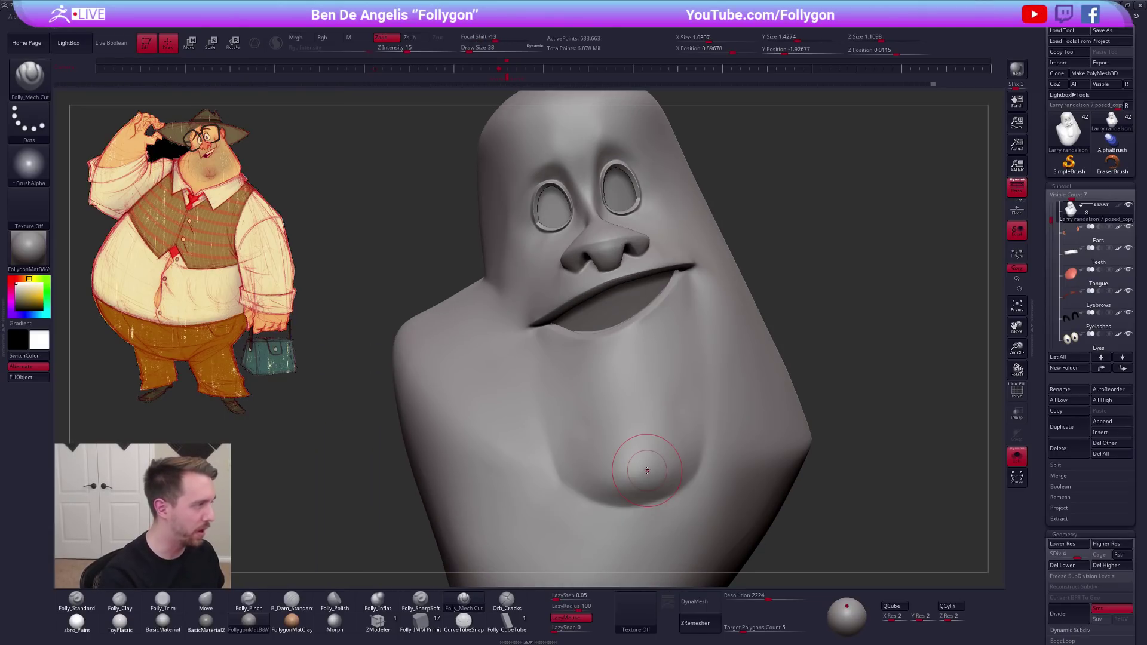
pyautogui.press('shift')
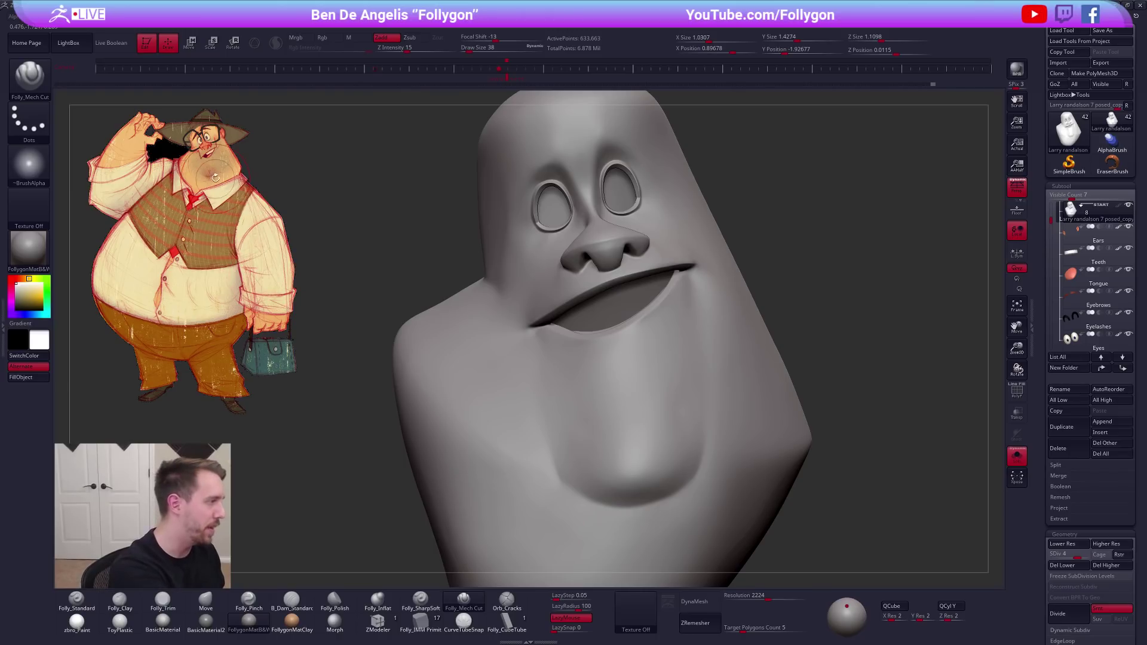
pyautogui.press('shift')
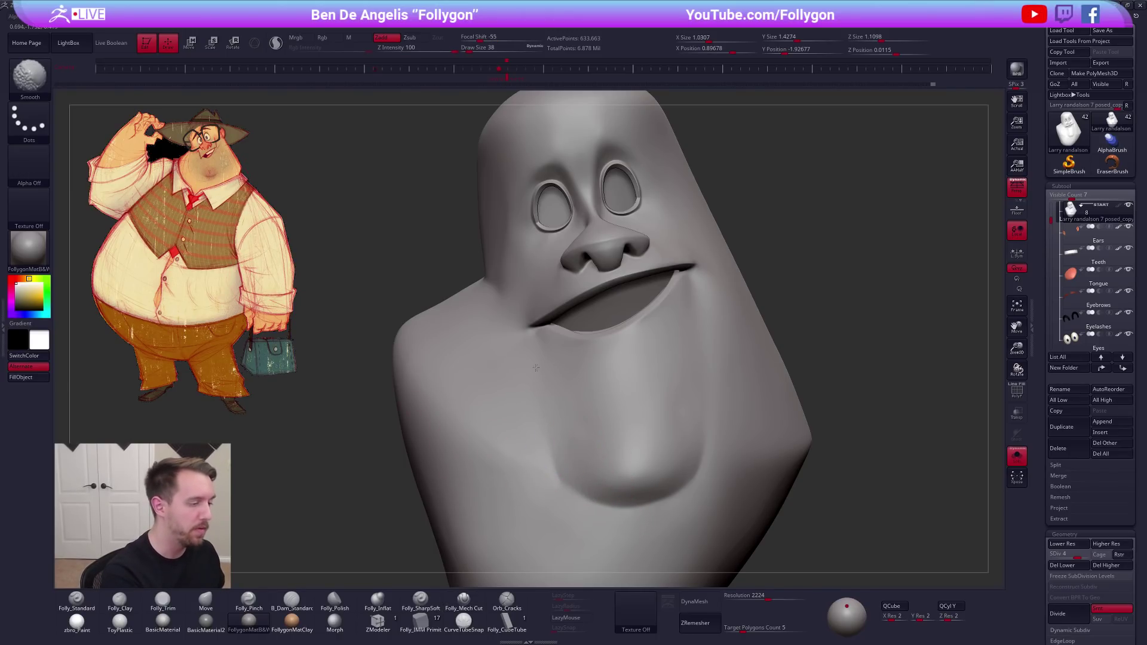
# Trim the fold beneath the higher mouth corner with Folly_Trim and smooth it down toward the chin
pyautogui.moveTo(547, 391); pyautogui.dragTo(696, 337, button='right')
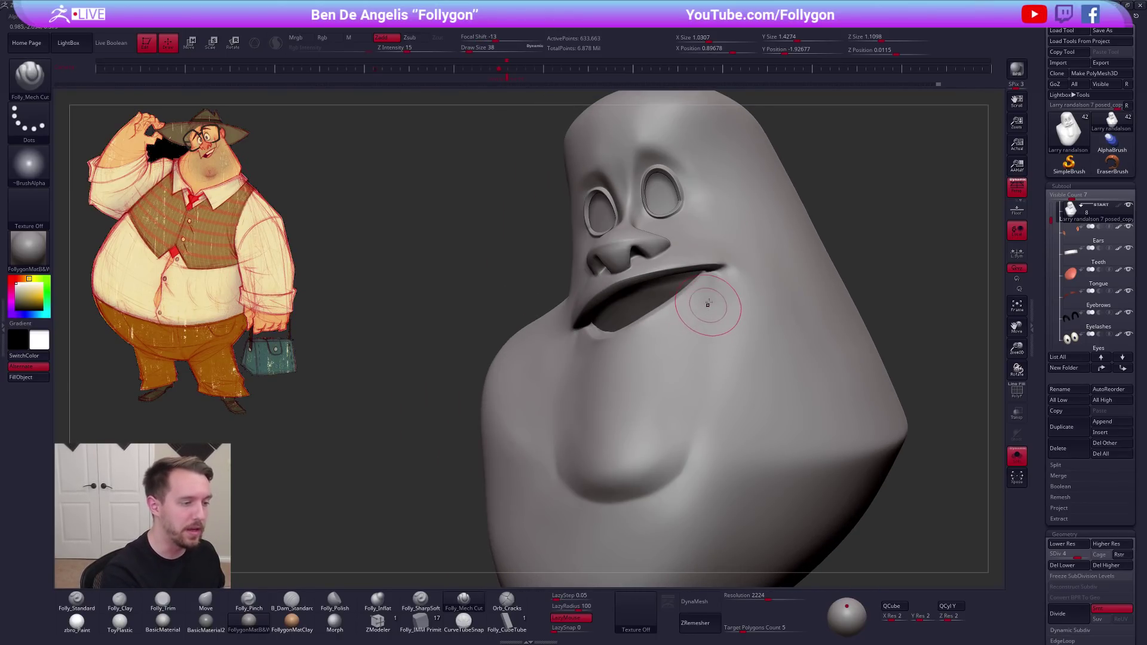
pyautogui.press('3')
pyautogui.press('space')
pyautogui.moveTo(728, 301); pyautogui.dragTo(720, 290)
pyautogui.press('space')
pyautogui.moveTo(720, 290); pyautogui.dragTo(720, 295, button='right')
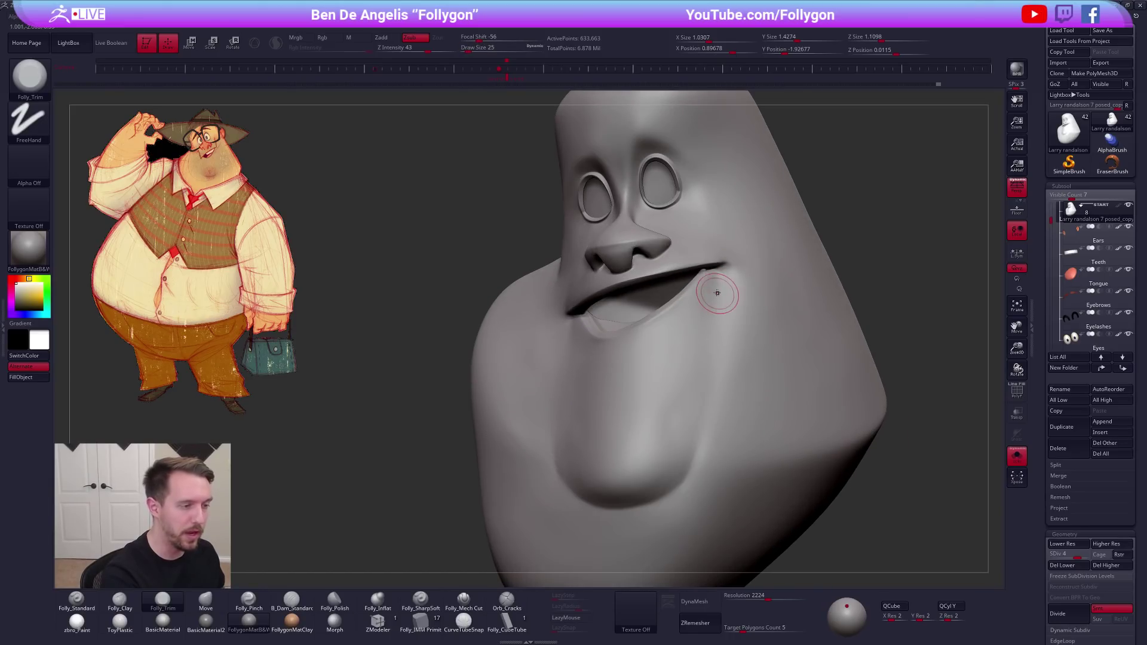
pyautogui.press('space')
pyautogui.press('shift')
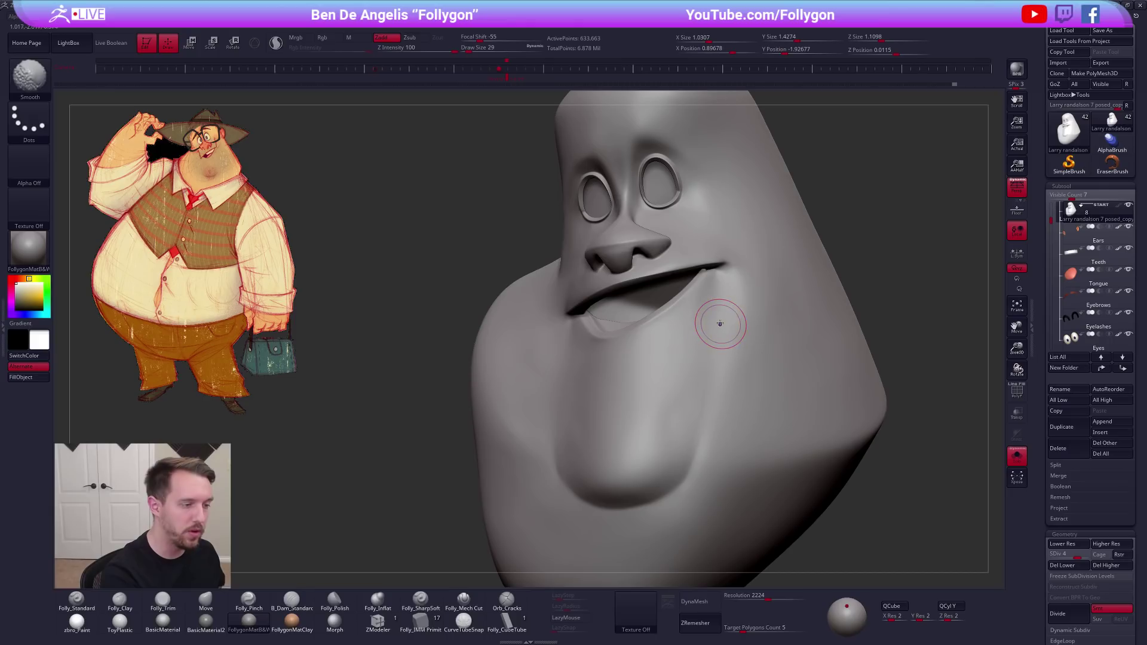
pyautogui.press('shift')
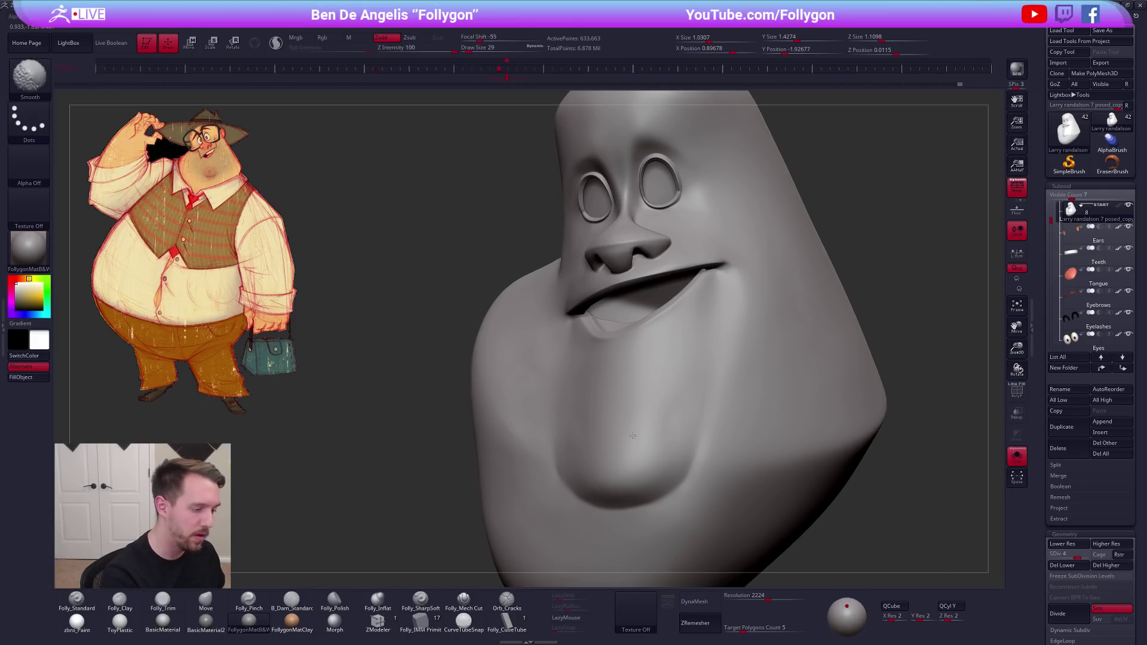
# Deepen the crease beneath the chin with Folly_Mech Cut at subdivision level 5 and smooth its side
pyautogui.moveTo(615, 428)
pyautogui.mouseDown(button='right')
pyautogui.moveTo(620, 409)
pyautogui.moveTo(647, 399)
pyautogui.moveTo(643, 385)
pyautogui.mouseUp(button='right')
pyautogui.click(464, 600)
pyautogui.press('d')
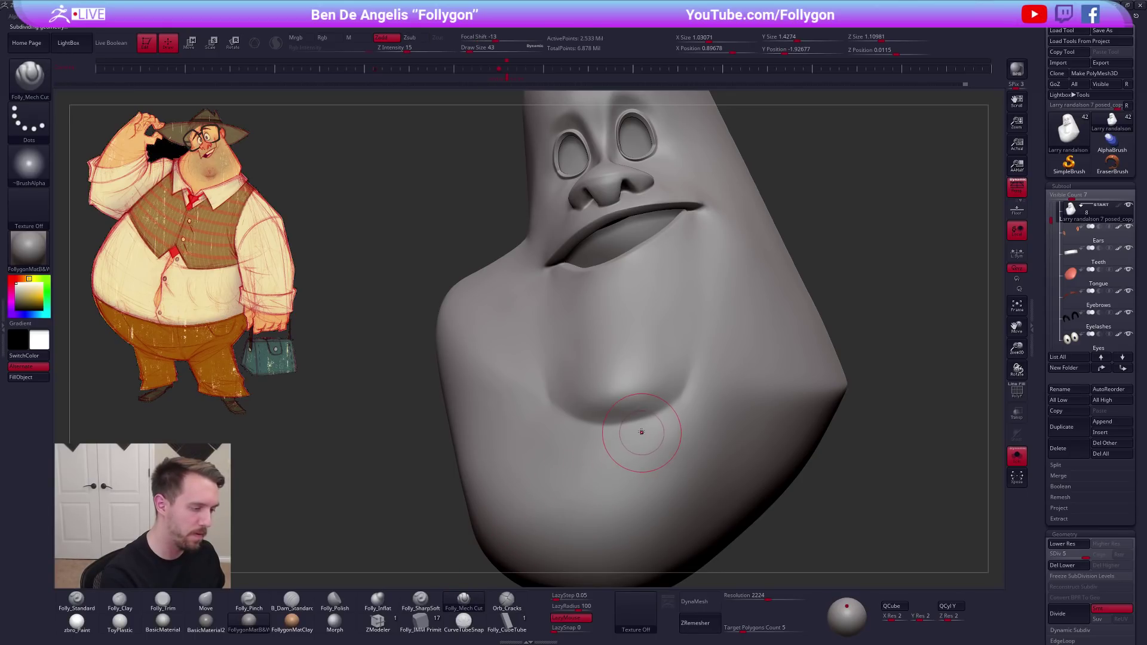
pyautogui.moveTo(640, 435); pyautogui.dragTo(621, 416, button='right')
pyautogui.moveTo(609, 426); pyautogui.dragTo(615, 427)
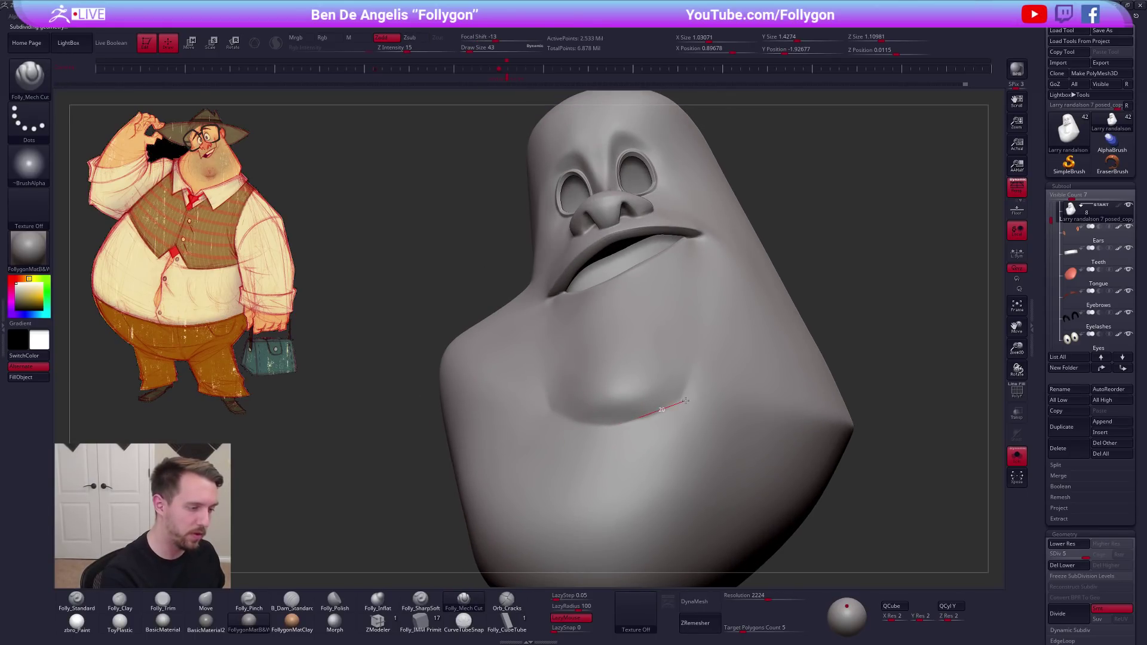
pyautogui.moveTo(712, 311); pyautogui.dragTo(707, 296)
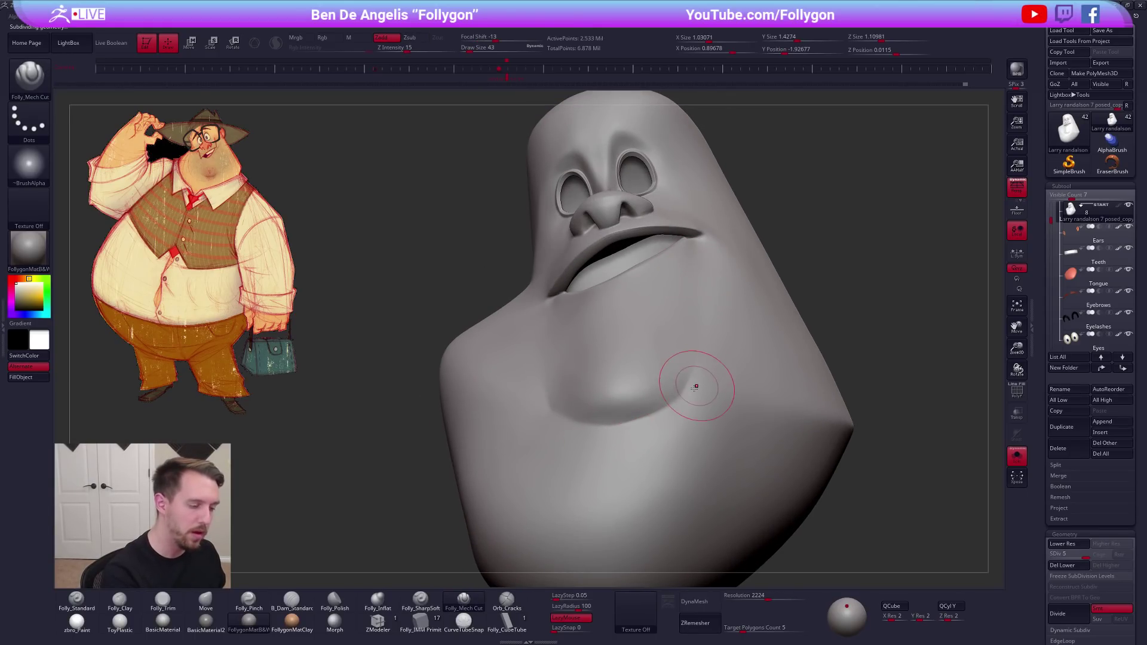
pyautogui.moveTo(697, 387); pyautogui.dragTo(693, 378, button='right')
pyautogui.moveTo(638, 420)
pyautogui.mouseDown(button='right')
pyautogui.moveTo(651, 407)
pyautogui.moveTo(584, 457)
pyautogui.moveTo(549, 410)
pyautogui.mouseUp(button='right')
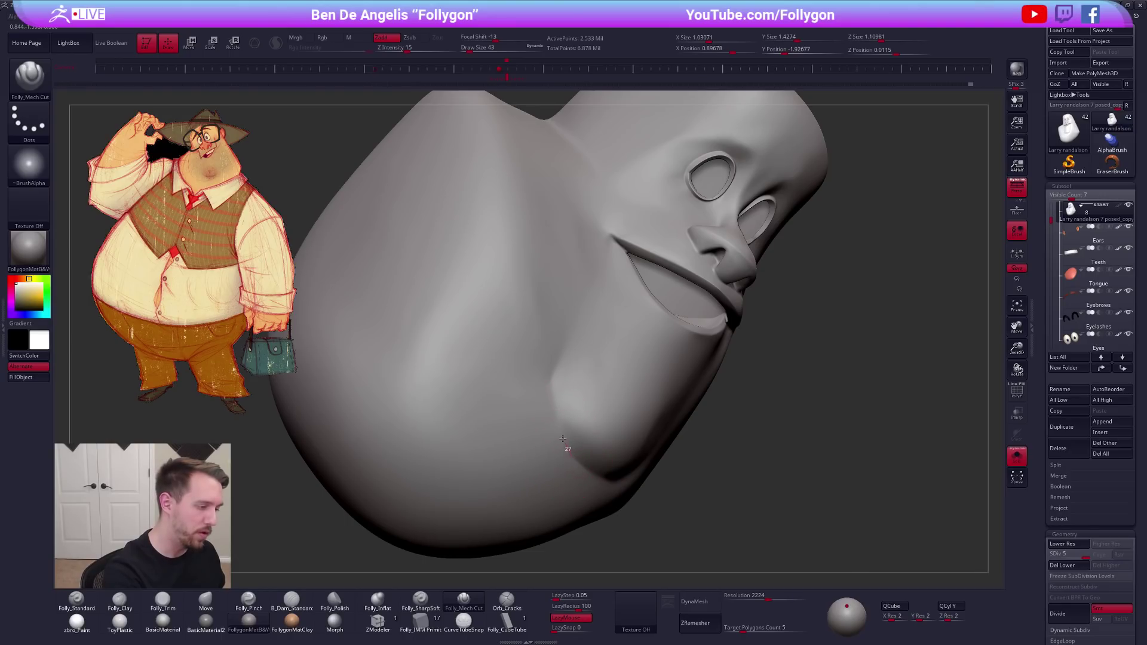
pyautogui.press('shift')
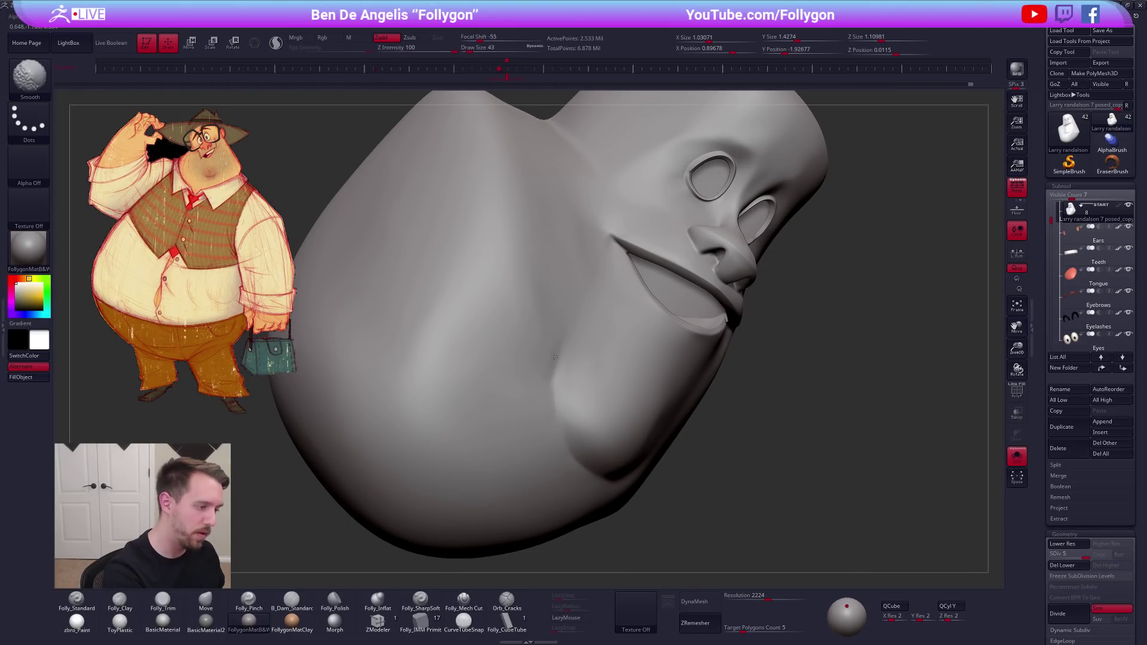
pyautogui.keyDown('shift'); pyautogui.moveTo(550, 384); pyautogui.dragTo(571, 441); pyautogui.keyUp('shift')
pyautogui.moveTo(574, 446)
pyautogui.mouseDown(button='right')
pyautogui.moveTo(709, 464)
pyautogui.moveTo(685, 433)
pyautogui.moveTo(709, 478)
pyautogui.moveTo(724, 458)
pyautogui.moveTo(633, 349)
pyautogui.moveTo(599, 332)
pyautogui.moveTo(698, 300)
pyautogui.moveTo(632, 301)
pyautogui.mouseUp(button='right')
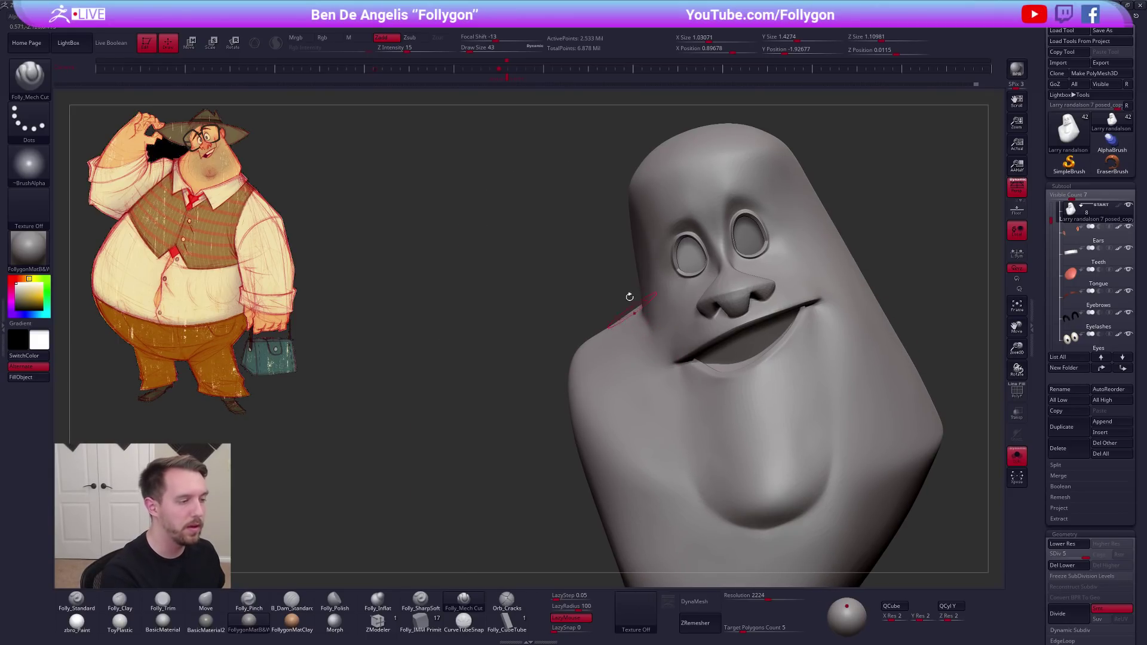
# Sharpen the fold at the back of the head with Folly_Pinch and smooth the surface around it
pyautogui.keyDown('ctrl'); pyautogui.moveTo(636, 324); pyautogui.dragTo(520, 397); pyautogui.keyUp('ctrl')
pyautogui.moveTo(520, 474); pyautogui.dragTo(693, 351, button='right')
pyautogui.press('5')
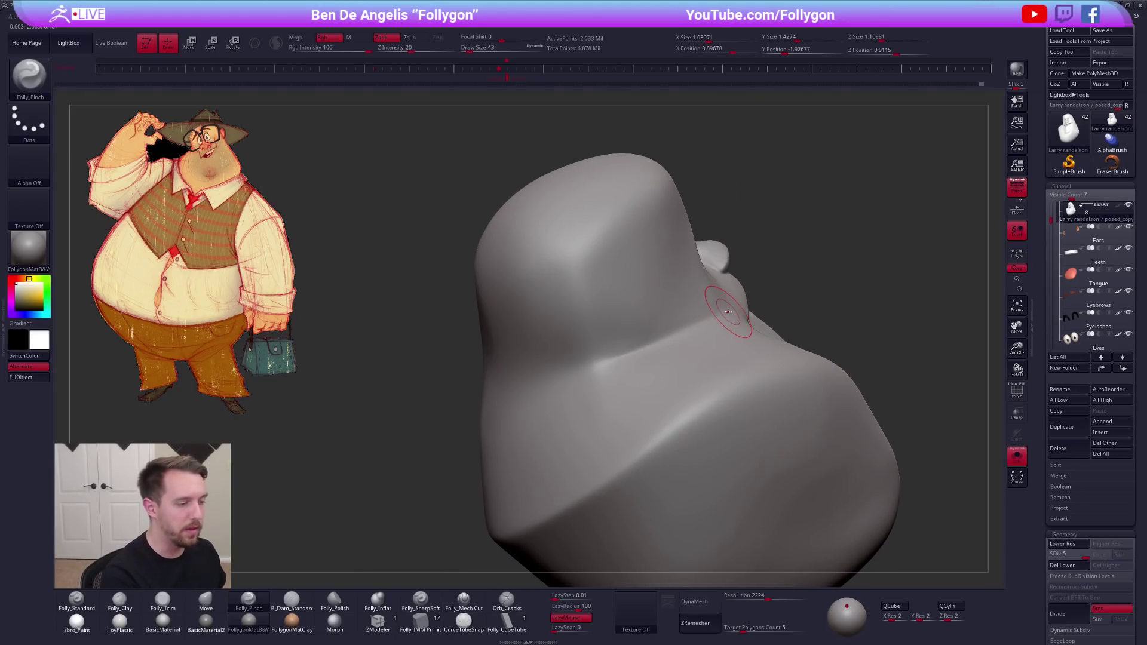
pyautogui.moveTo(535, 393); pyautogui.dragTo(616, 400, button='right')
pyautogui.moveTo(542, 377)
pyautogui.mouseDown(button='right')
pyautogui.moveTo(522, 389)
pyautogui.moveTo(538, 380)
pyautogui.mouseUp(button='right')
pyautogui.press('shift')
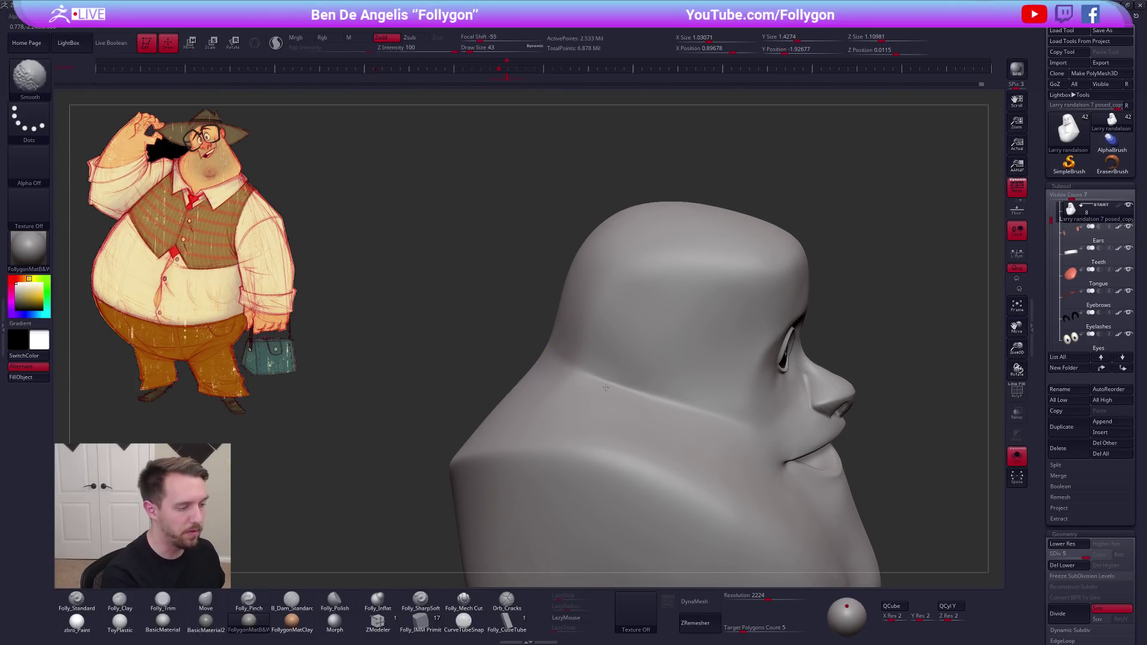
pyautogui.moveTo(655, 412)
pyautogui.mouseDown(button='right')
pyautogui.moveTo(633, 430)
pyautogui.moveTo(568, 400)
pyautogui.mouseUp(button='right')
pyautogui.press('space')
pyautogui.moveTo(585, 383); pyautogui.dragTo(588, 384)
# Lower the head to subdivision level 2 and adjust its overall form with the Move brush
pyautogui.hotkey('shift', 'd')
pyautogui.hotkey('shift', 'd')
pyautogui.moveTo(579, 348)
pyautogui.mouseDown(button='right')
pyautogui.moveTo(568, 386)
pyautogui.moveTo(596, 325)
pyautogui.mouseUp(button='right')
pyautogui.press('4')
pyautogui.hotkey('shift', 'd')
pyautogui.moveTo(671, 358); pyautogui.dragTo(769, 372, button='right')
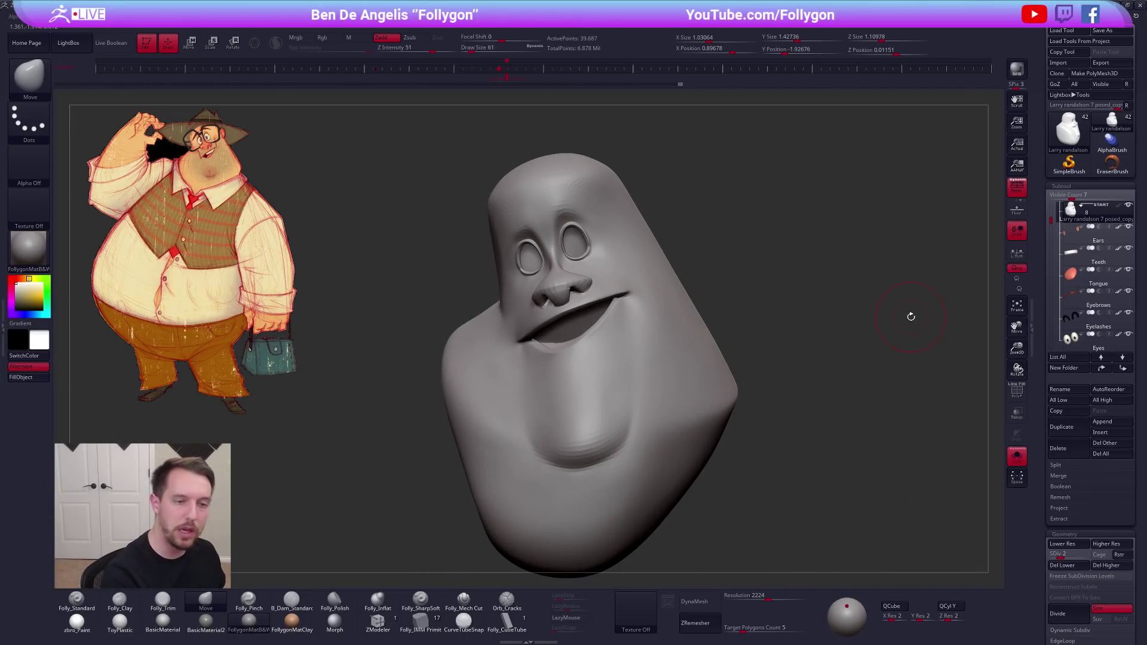
# Turn on the head's polypaint, show the whole character, and adjust the lower face with the Move brush
pyautogui.hotkey('alt', 's')
pyautogui.click(1119, 206)
pyautogui.press('d')
pyautogui.moveTo(862, 424); pyautogui.dragTo(807, 476, button='right')
pyautogui.keyDown('ctrl'); pyautogui.moveTo(639, 302); pyautogui.dragTo(620, 253, button='right'); pyautogui.keyUp('ctrl')
pyautogui.hotkey('shift', 'd')
pyautogui.hotkey('shift', 'd')
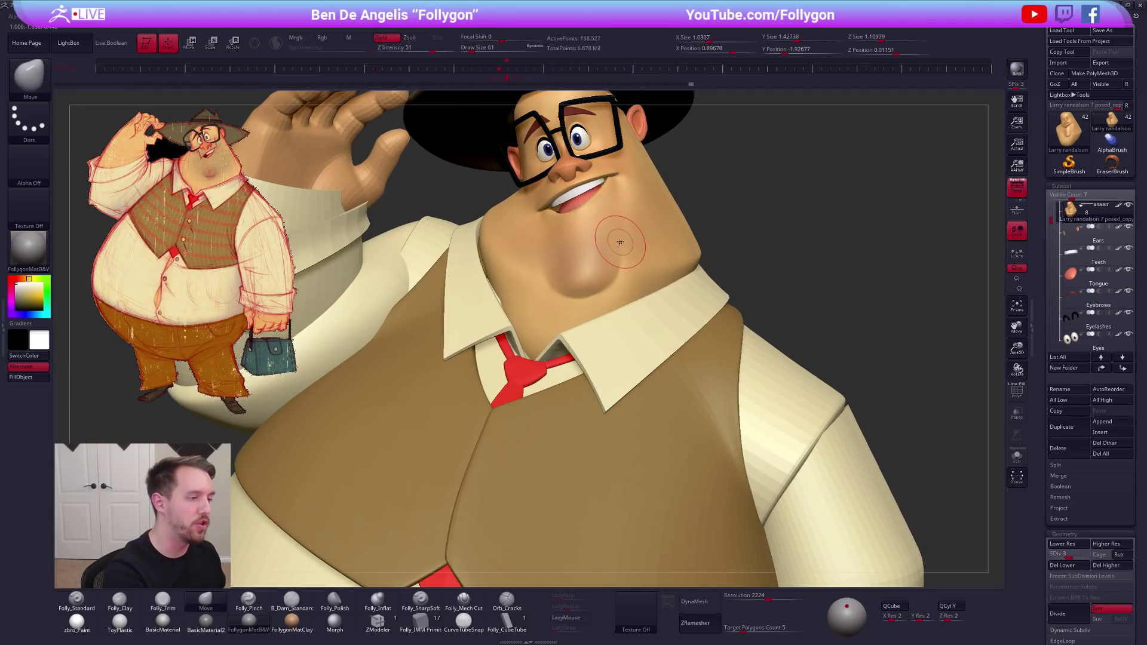
# Isolate the head and trim the cheek beside the chin with Folly_Trim at level 3, then show all parts
pyautogui.press('3')
pyautogui.hotkey('alt', 's')
pyautogui.moveTo(592, 270)
pyautogui.keyDown('alt'); pyautogui.mouseDown(button='right')
pyautogui.moveTo(618, 297)
pyautogui.moveTo(650, 294)
pyautogui.moveTo(603, 328)
pyautogui.mouseUp(button='right'); pyautogui.keyUp('alt')
pyautogui.moveTo(581, 299); pyautogui.dragTo(573, 280)
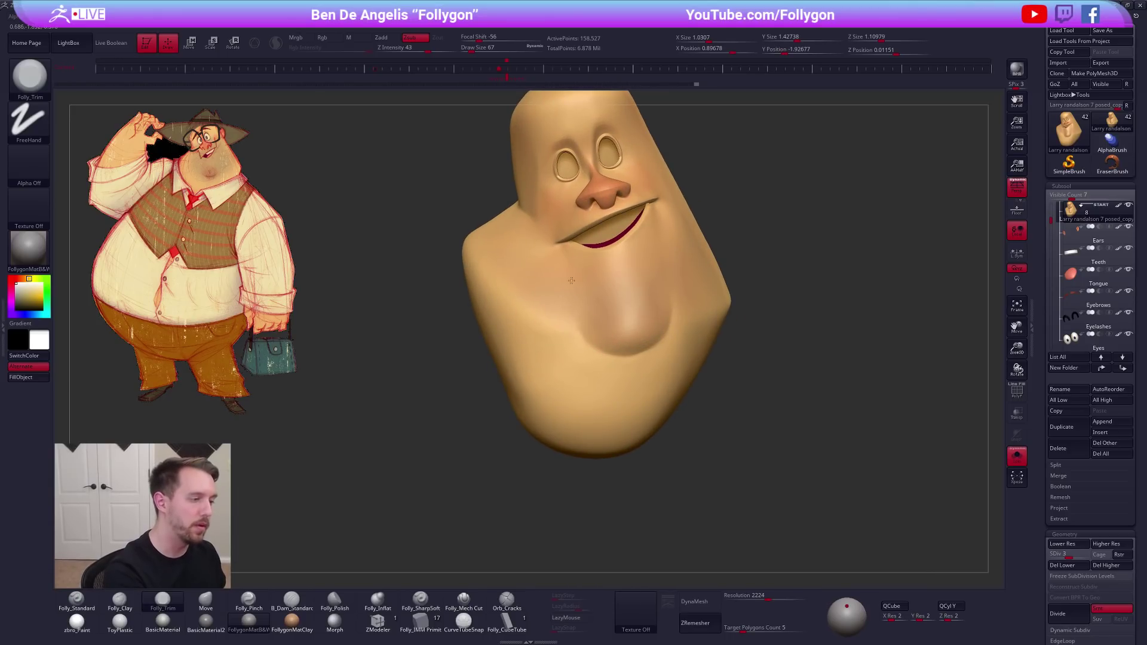
pyautogui.hotkey('shift', 'alt', 's')
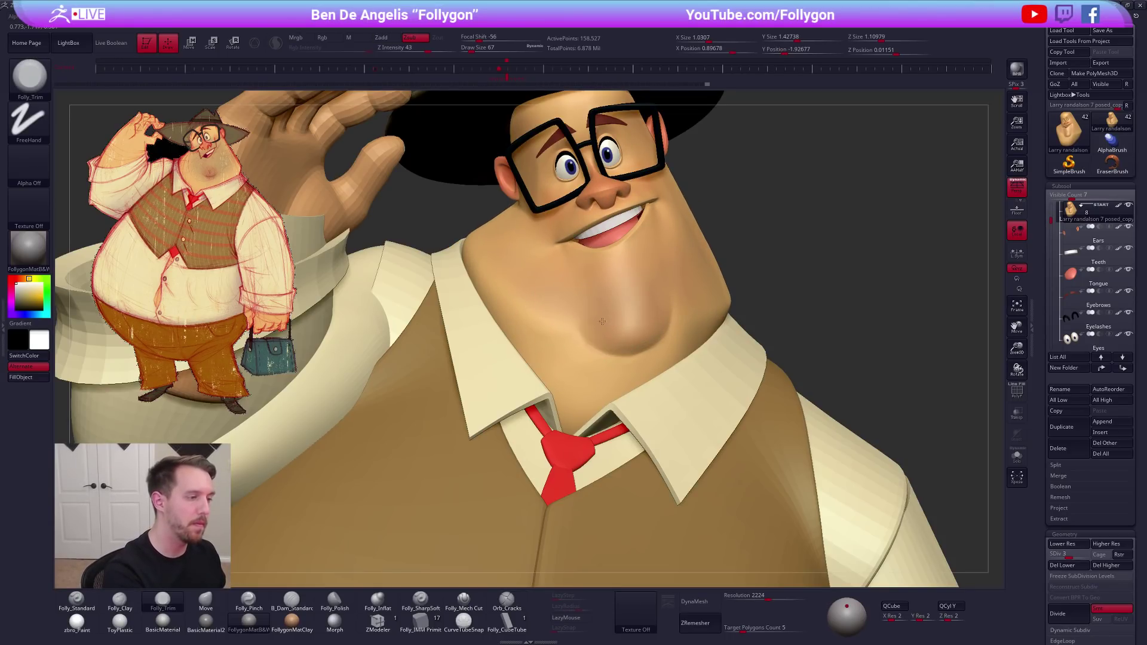
pyautogui.moveTo(604, 322); pyautogui.dragTo(568, 321, button='right')
# Soften the cheek around the higher mouth corner with Folly_Trim and smoothing, working at subdivision levels 2 and 3
pyautogui.press('space')
pyautogui.hotkey('shift', 'd')
pyautogui.moveTo(679, 242); pyautogui.dragTo(676, 225, button='right')
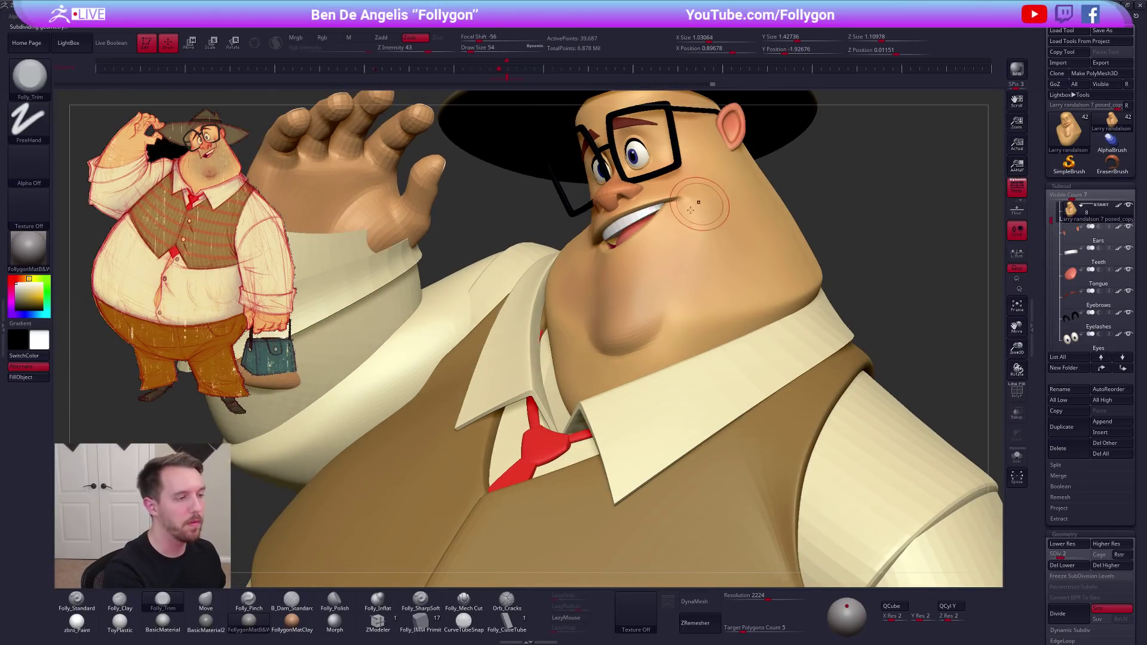
pyautogui.press('shift')
pyautogui.press('d')
pyautogui.moveTo(679, 276)
pyautogui.mouseDown(button='right')
pyautogui.moveTo(696, 260)
pyautogui.moveTo(672, 228)
pyautogui.mouseUp(button='right')
pyautogui.press('shift')
pyautogui.hotkey('alt', 's')
pyautogui.press('space')
pyautogui.moveTo(673, 227); pyautogui.dragTo(670, 225)
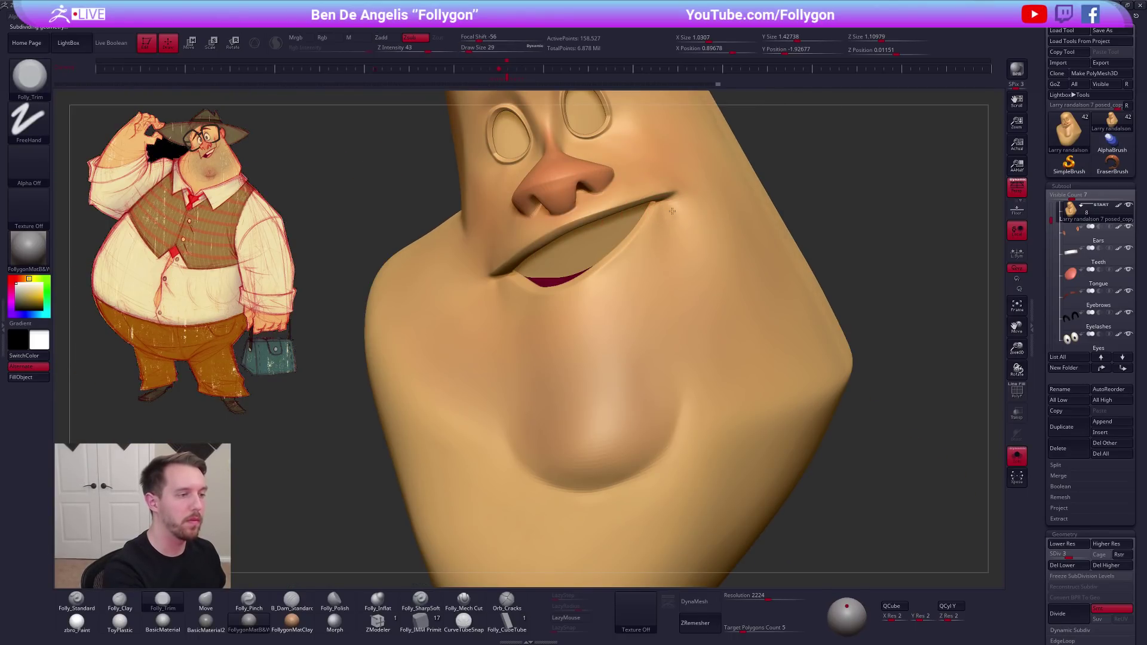
pyautogui.press('shift')
pyautogui.press('f')
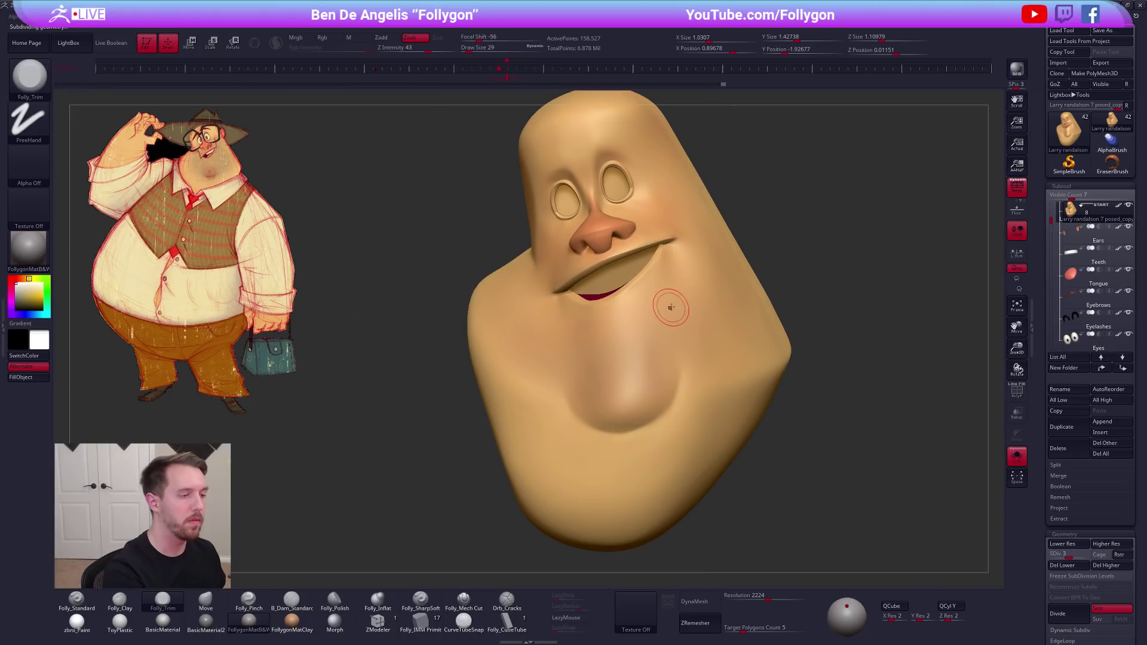
# Smooth the cheek at level 4, raise the head to level 5, and compare the whole figure with the reference drawing
pyautogui.press('space')
pyautogui.hotkey('ctrl', 'd')
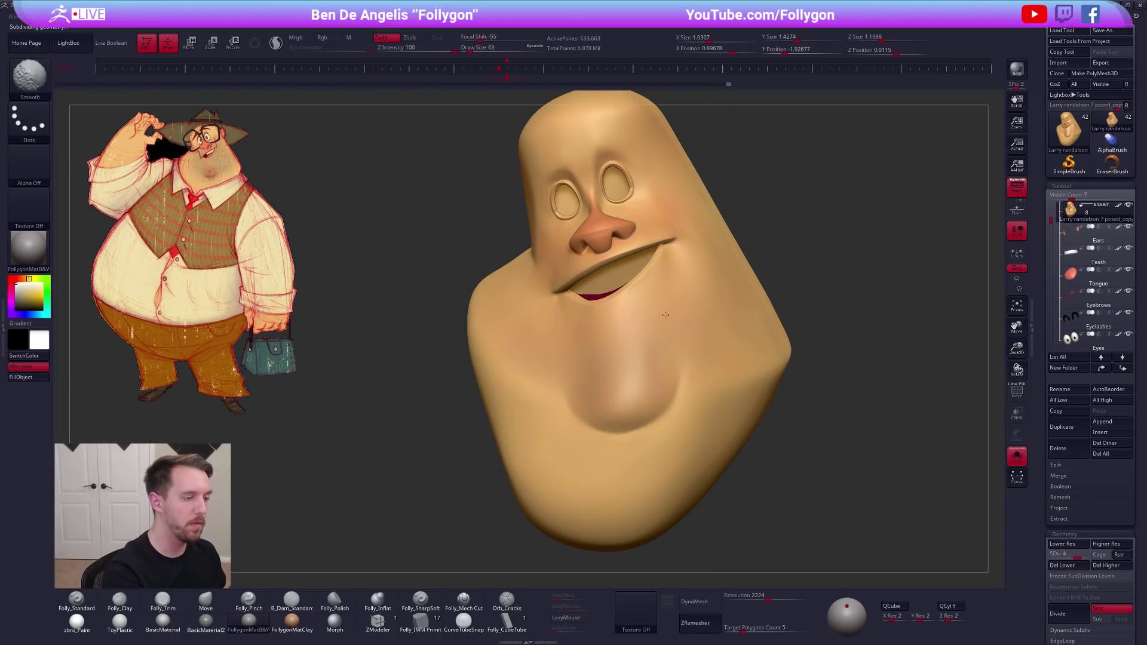
pyautogui.hotkey('ctrl', 'd')
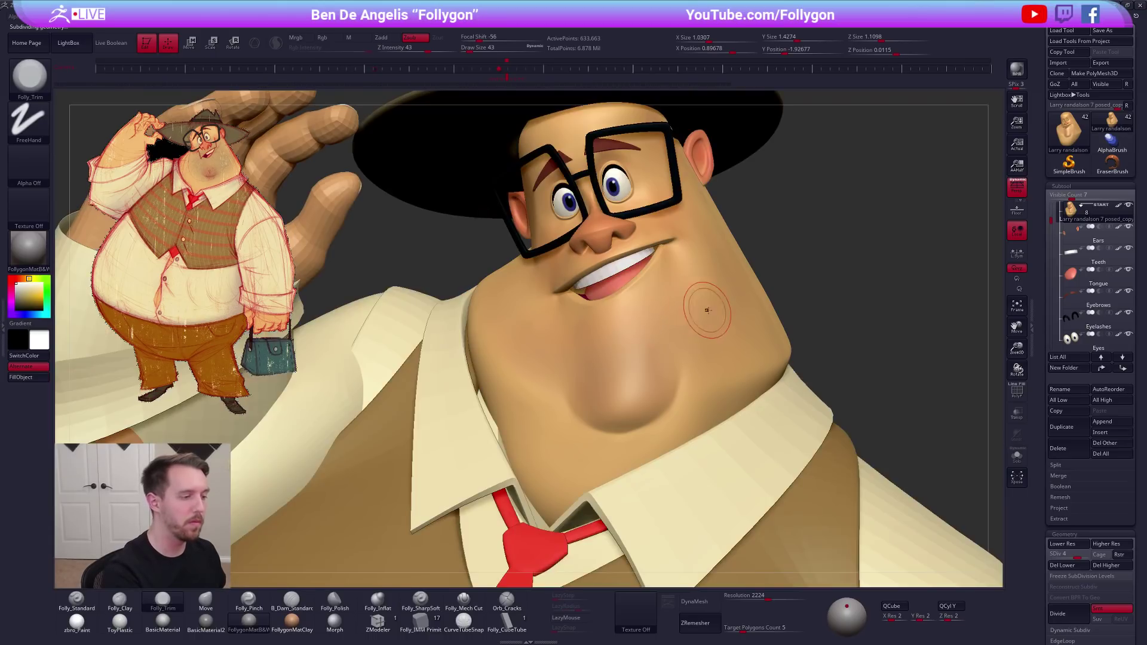
pyautogui.press('f')
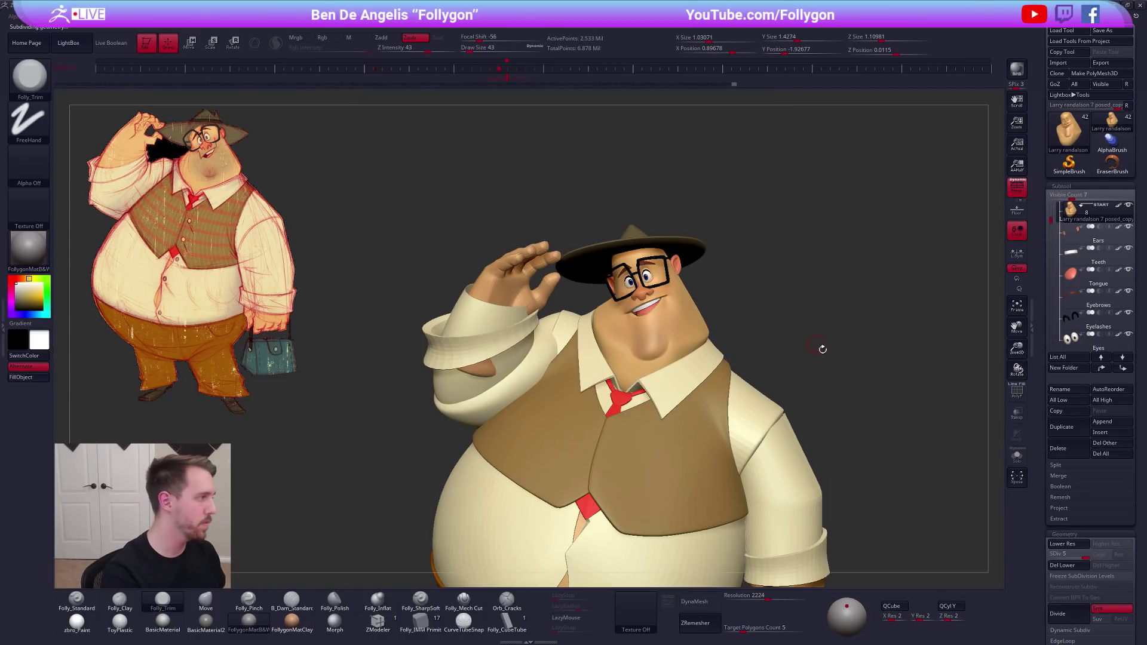
pyautogui.moveTo(836, 460); pyautogui.dragTo(853, 462)
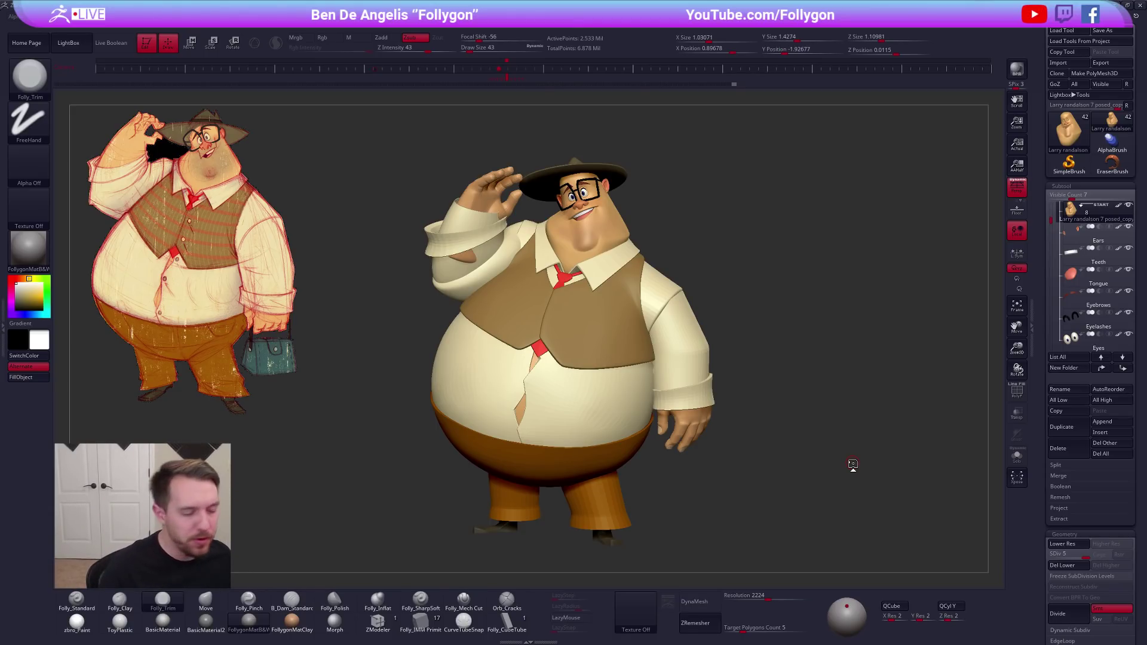
pyautogui.hotkey('shift', 'f')
pyautogui.hotkey('shift', 'f')
pyautogui.keyDown('alt'); pyautogui.moveTo(686, 273); pyautogui.dragTo(685, 330); pyautogui.keyUp('alt')
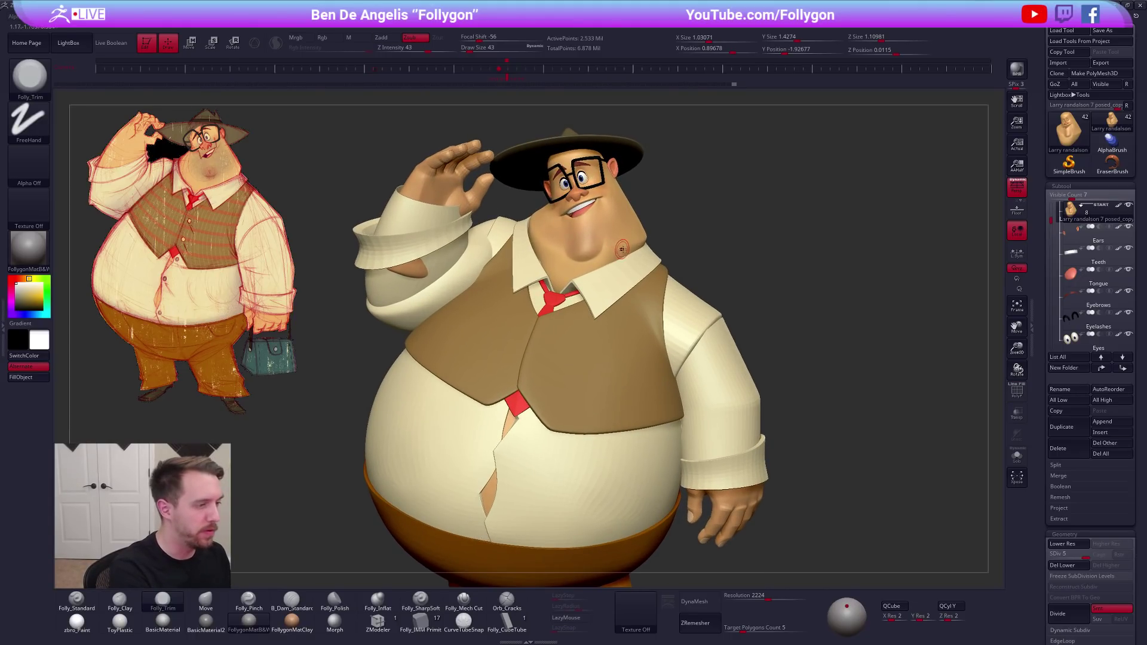
pyautogui.keyDown('ctrl'); pyautogui.moveTo(793, 344); pyautogui.dragTo(810, 410, button='right'); pyautogui.keyUp('ctrl')
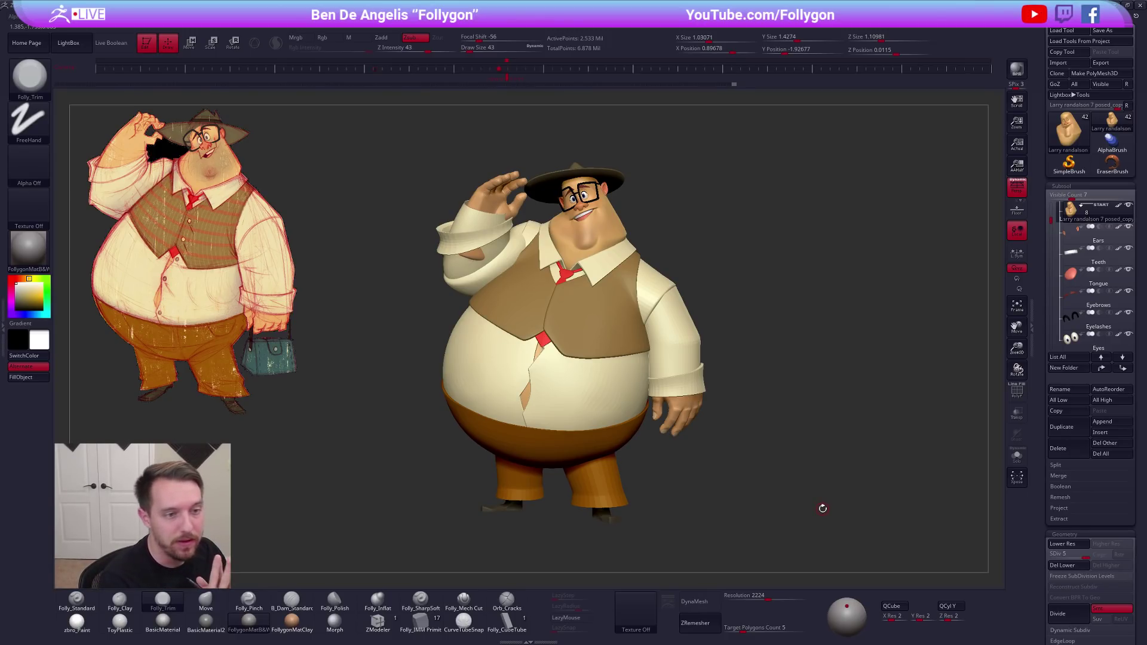
# Open the hat's subtool folder, make the Brim the active subtool and switch to the Move brush
pyautogui.scroll(4, 1053, 213)
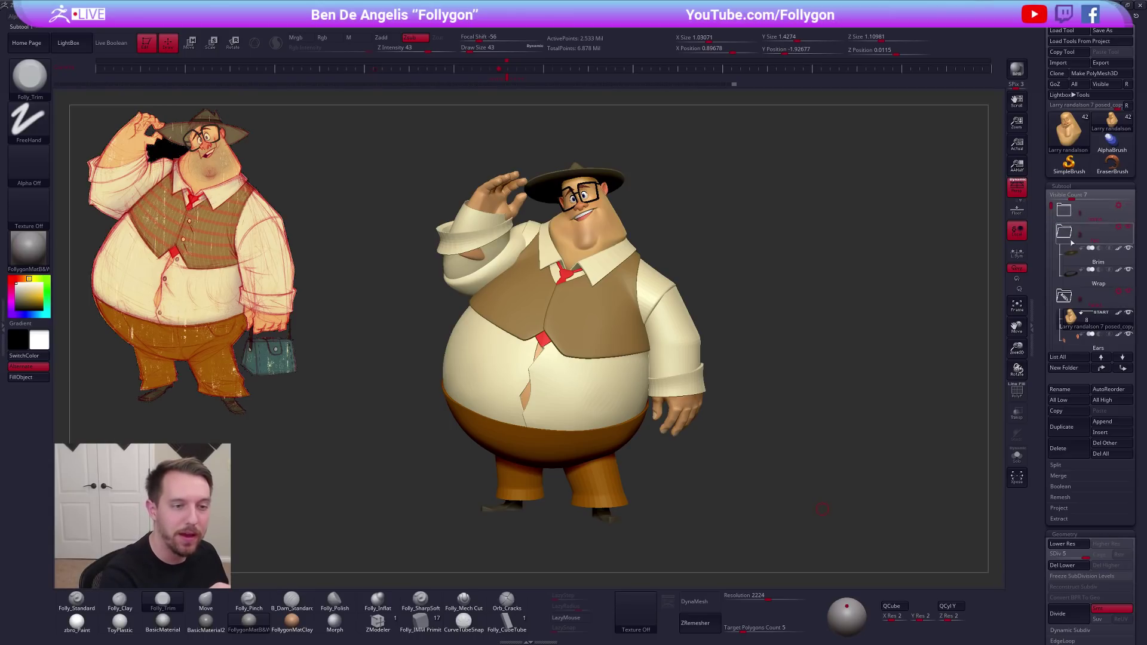
pyautogui.click(1063, 263)
pyautogui.keyDown('alt'); pyautogui.moveTo(626, 178); pyautogui.dragTo(675, 416, button='right'); pyautogui.keyUp('alt')
pyautogui.moveTo(676, 417)
pyautogui.mouseDown()
pyautogui.moveTo(662, 390)
pyautogui.moveTo(654, 418)
pyautogui.mouseUp()
pyautogui.press('b')
pyautogui.press('m')
pyautogui.press('v')
# Reshape the hat brim with a large Move brush at its lowest subdivision level and isolate it for smoothing
pyautogui.press('s')
pyautogui.press('s')
pyautogui.moveTo(624, 334); pyautogui.dragTo(630, 335)
pyautogui.hotkey('shift', 'd')
pyautogui.press('s')
pyautogui.hotkey('alt', 's')
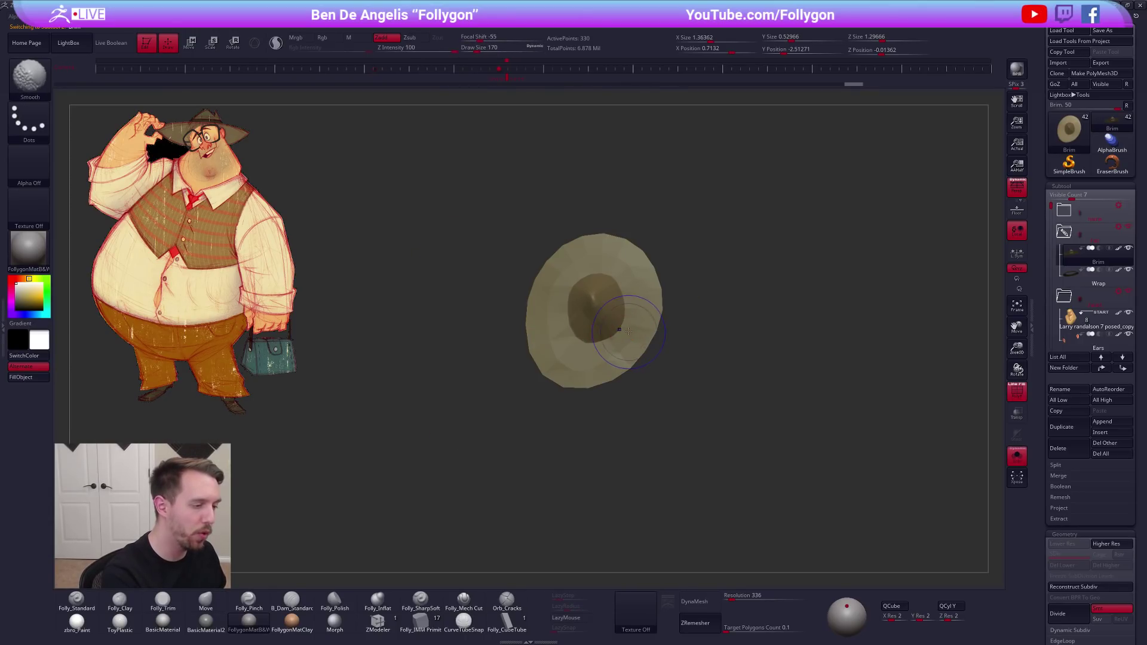
# Show the hat's wireframe, mask part of it and soften the mask, and shift the unmasked area with the transpose line
pyautogui.hotkey('shift', 'f')
pyautogui.keyDown('ctrl'); pyautogui.moveTo(630, 341); pyautogui.dragTo(597, 385, button='right'); pyautogui.keyUp('ctrl')
pyautogui.moveTo(593, 366)
pyautogui.keyDown('ctrl'); pyautogui.mouseDown()
pyautogui.moveTo(621, 263)
pyautogui.moveTo(672, 215)
pyautogui.moveTo(698, 353)
pyautogui.mouseUp(); pyautogui.keyUp('ctrl')
pyautogui.keyDown('ctrl'); pyautogui.click(679, 361); pyautogui.keyUp('ctrl')
pyautogui.keyDown('ctrl'); pyautogui.click(646, 347); pyautogui.keyUp('ctrl')
pyautogui.press('w')
pyautogui.moveTo(605, 358); pyautogui.dragTo(730, 357)
pyautogui.hotkey('ctrl', 'shift', 's')
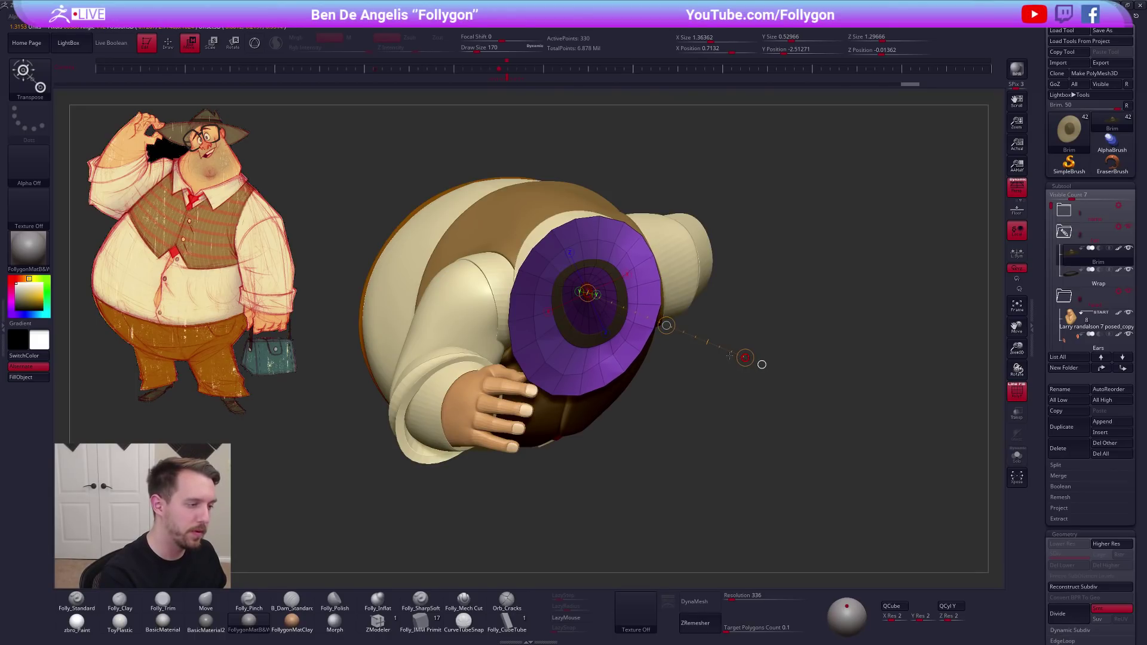
pyautogui.press('q')
# Isolate the hat and adjust the curve of the brim from its underside with the Move brush
pyautogui.moveTo(722, 430)
pyautogui.mouseDown()
pyautogui.moveTo(756, 357)
pyautogui.moveTo(806, 365)
pyautogui.mouseUp()
pyautogui.hotkey('shift', 'f')
pyautogui.hotkey('shift', 'f')
pyautogui.hotkey('alt', 's')
pyautogui.moveTo(723, 359)
pyautogui.mouseDown()
pyautogui.moveTo(622, 203)
pyautogui.moveTo(625, 255)
pyautogui.mouseUp()
pyautogui.press('space')
pyautogui.moveTo(597, 280); pyautogui.dragTo(606, 262)
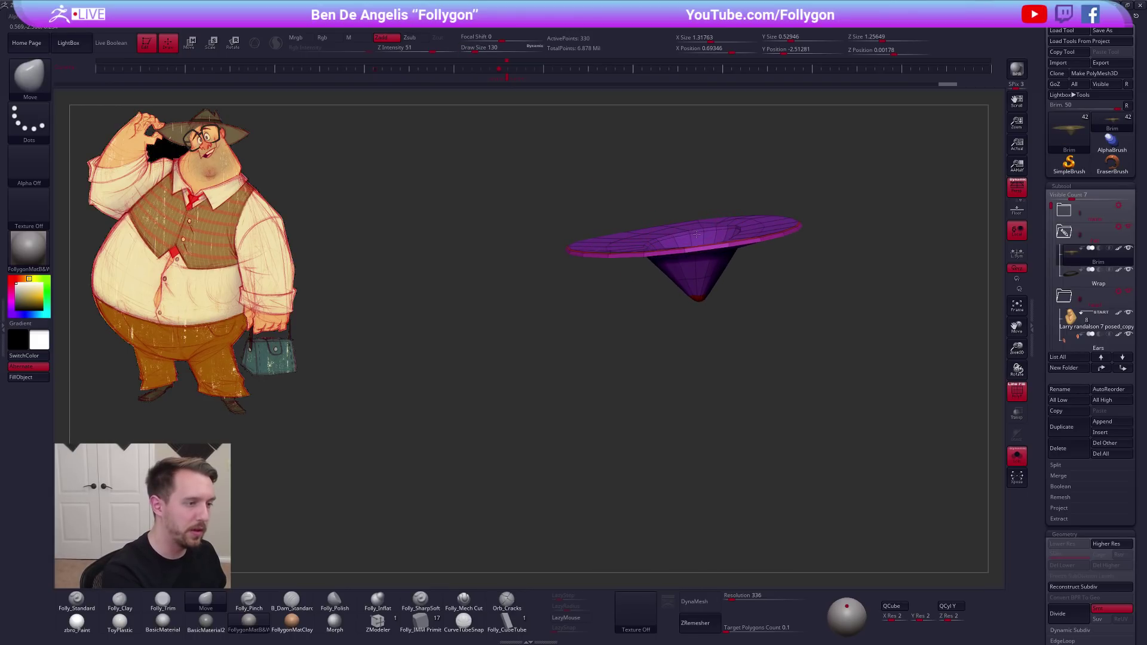
pyautogui.press('space')
pyautogui.moveTo(709, 234); pyautogui.dragTo(733, 230)
pyautogui.moveTo(678, 134); pyautogui.dragTo(723, 205)
pyautogui.press('space')
# Shape the hat further with a larger Move brush and check it against the whole character
pyautogui.moveTo(722, 203)
pyautogui.mouseDown(button='right')
pyautogui.moveTo(677, 342)
pyautogui.moveTo(717, 328)
pyautogui.moveTo(707, 227)
pyautogui.moveTo(732, 323)
pyautogui.mouseUp(button='right')
pyautogui.hotkey('shift', 'f')
pyautogui.hotkey('alt', 's')
pyautogui.press('space')
pyautogui.moveTo(732, 322); pyautogui.dragTo(752, 330)
pyautogui.press('space')
pyautogui.keyDown('alt'); pyautogui.moveTo(738, 354); pyautogui.dragTo(707, 378, button='right'); pyautogui.keyUp('alt')
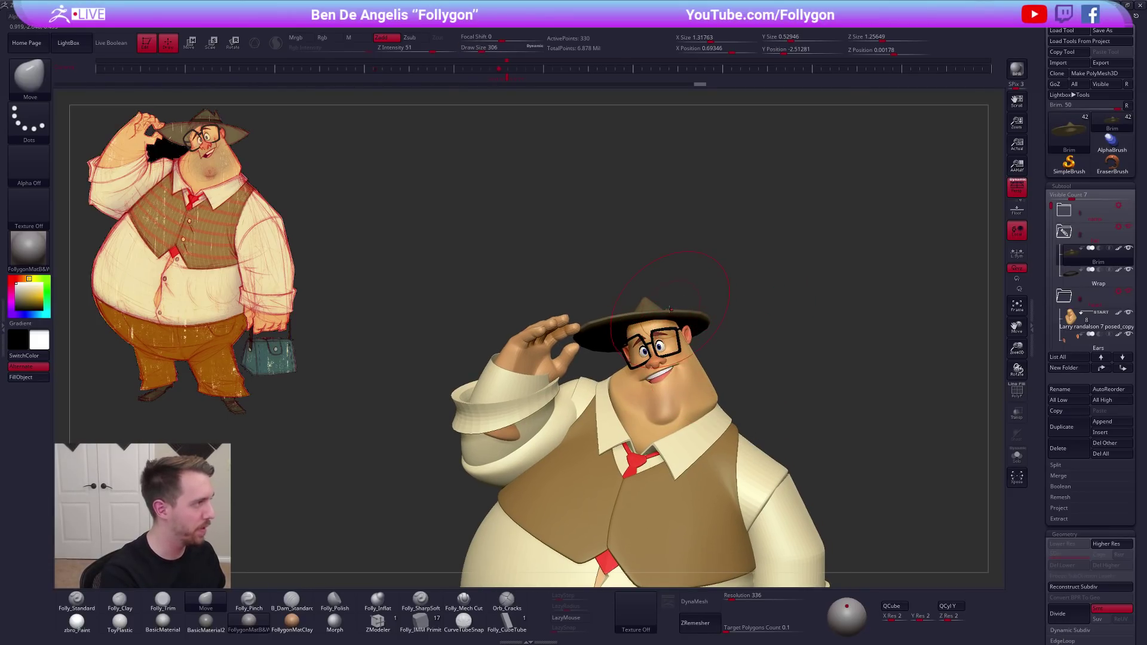
# Isolate the hat with its wireframe shown and even out the brim using a smaller Move brush
pyautogui.hotkey('shift', 'f')
pyautogui.hotkey('alt', 's')
pyautogui.moveTo(716, 304)
pyautogui.mouseDown(button='right')
pyautogui.moveTo(712, 335)
pyautogui.moveTo(700, 332)
pyautogui.mouseUp(button='right')
pyautogui.press('space')
pyautogui.moveTo(696, 332); pyautogui.dragTo(690, 333)
pyautogui.moveTo(687, 329); pyautogui.dragTo(676, 308, button='right')
# Mask the hat except one side of the brim, rotate that side slightly downward, and clear the mask
pyautogui.moveTo(676, 308)
pyautogui.keyDown('ctrl'); pyautogui.mouseDown(button='right')
pyautogui.moveTo(670, 335)
pyautogui.moveTo(643, 356)
pyautogui.mouseUp(button='right'); pyautogui.keyUp('ctrl')
pyautogui.moveTo(640, 349)
pyautogui.keyDown('ctrl'); pyautogui.mouseDown()
pyautogui.moveTo(664, 289)
pyautogui.moveTo(645, 143)
pyautogui.moveTo(594, 398)
pyautogui.mouseUp(); pyautogui.keyUp('ctrl')
pyautogui.moveTo(695, 358)
pyautogui.mouseDown(button='right')
pyautogui.moveTo(701, 304)
pyautogui.moveTo(666, 340)
pyautogui.mouseUp(button='right')
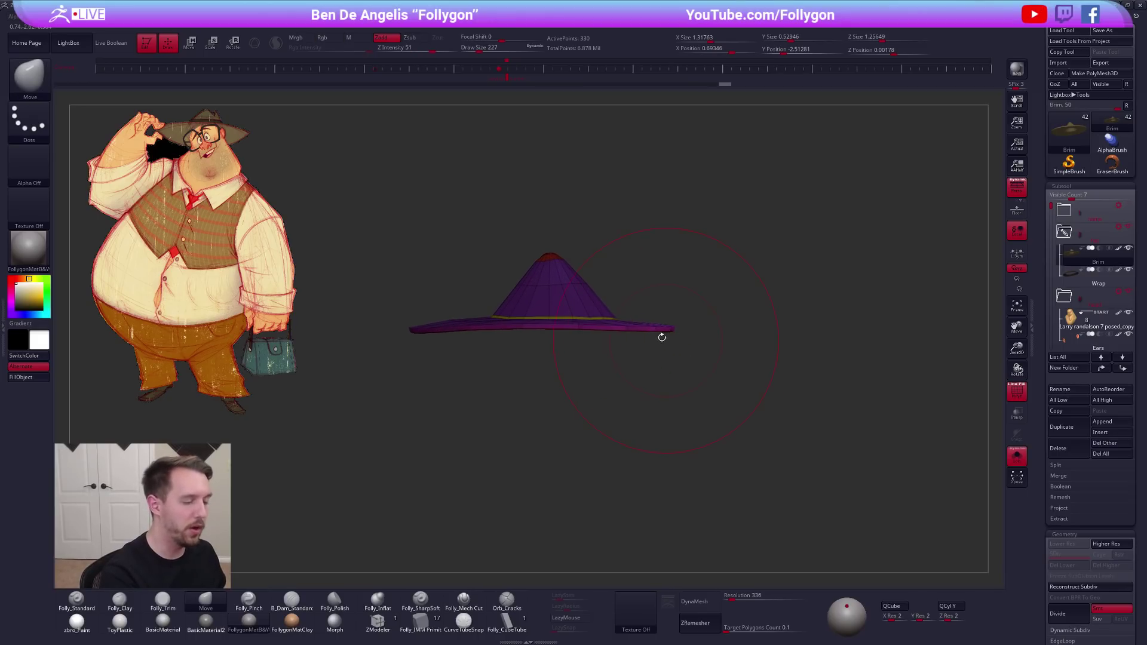
pyautogui.press('r')
pyautogui.moveTo(617, 327)
pyautogui.mouseDown()
pyautogui.moveTo(738, 330)
pyautogui.moveTo(739, 345)
pyautogui.mouseUp()
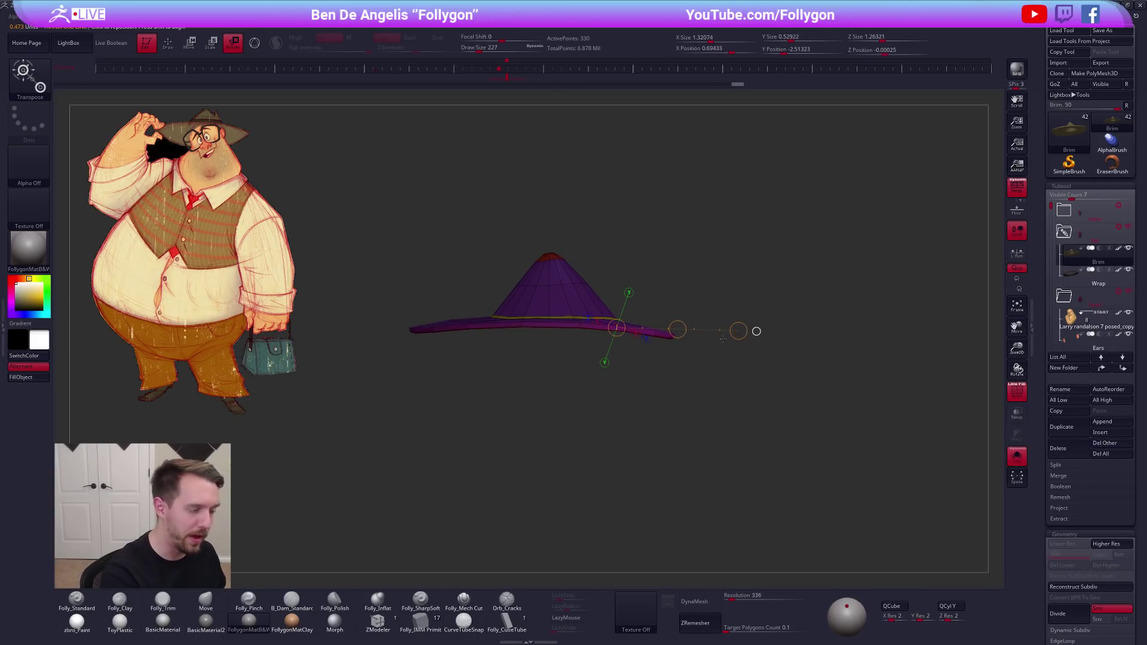
pyautogui.hotkey('alt', 's')
pyautogui.moveTo(711, 384); pyautogui.dragTo(604, 391, button='right')
pyautogui.keyDown('alt'); pyautogui.moveTo(843, 397); pyautogui.dragTo(724, 362, button='right'); pyautogui.keyUp('alt')
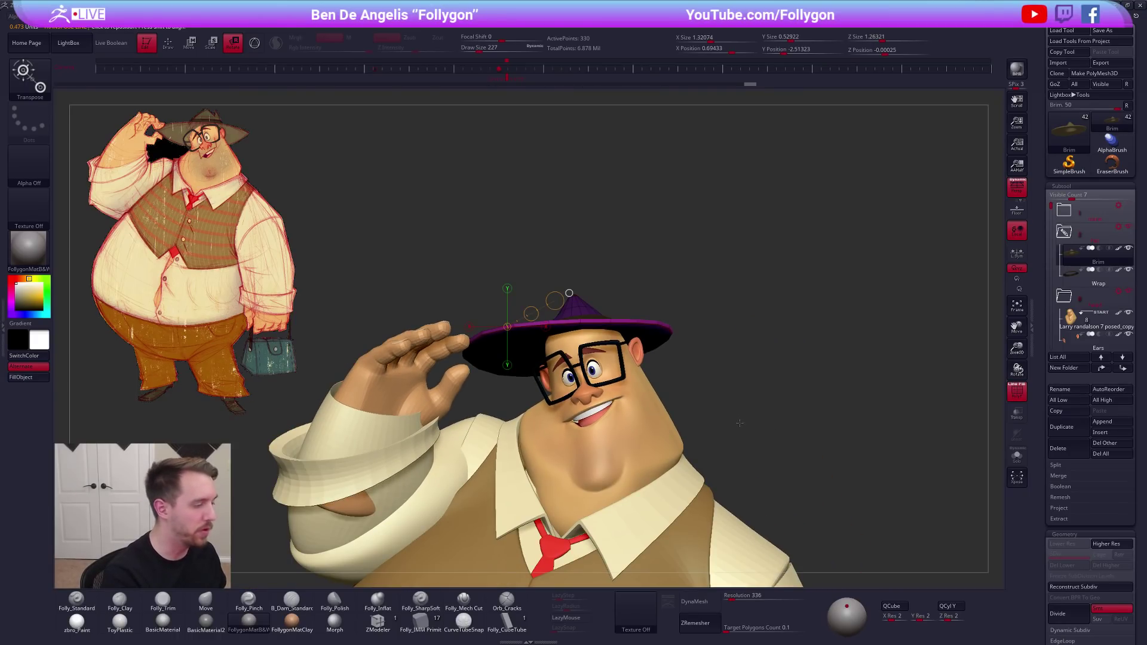
pyautogui.press('q')
pyautogui.press('s')
pyautogui.keyDown('ctrl'); pyautogui.moveTo(694, 340); pyautogui.dragTo(711, 353); pyautogui.keyUp('ctrl')
# Hide the wireframe and nudge the back edge of the brim with the Move brush in a three-quarter view
pyautogui.moveTo(726, 357); pyautogui.dragTo(669, 346, button='right')
pyautogui.hotkey('shift', 'f')
pyautogui.press('s')
pyautogui.moveTo(686, 325); pyautogui.dragTo(683, 325)
pyautogui.press('space')
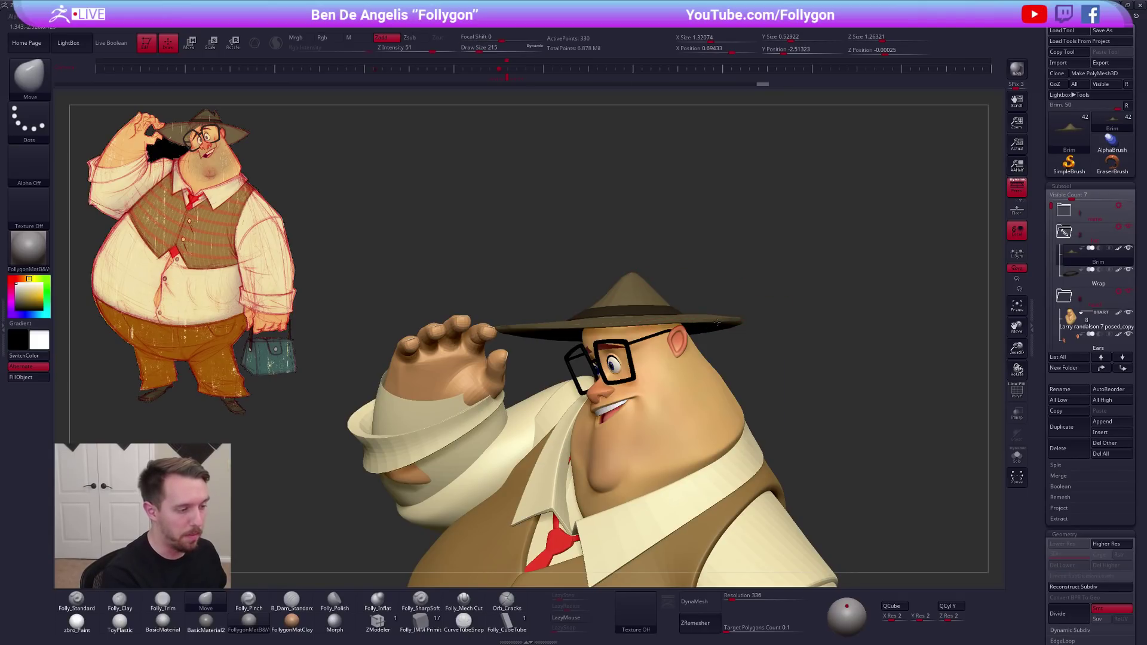
pyautogui.press('ctrl')
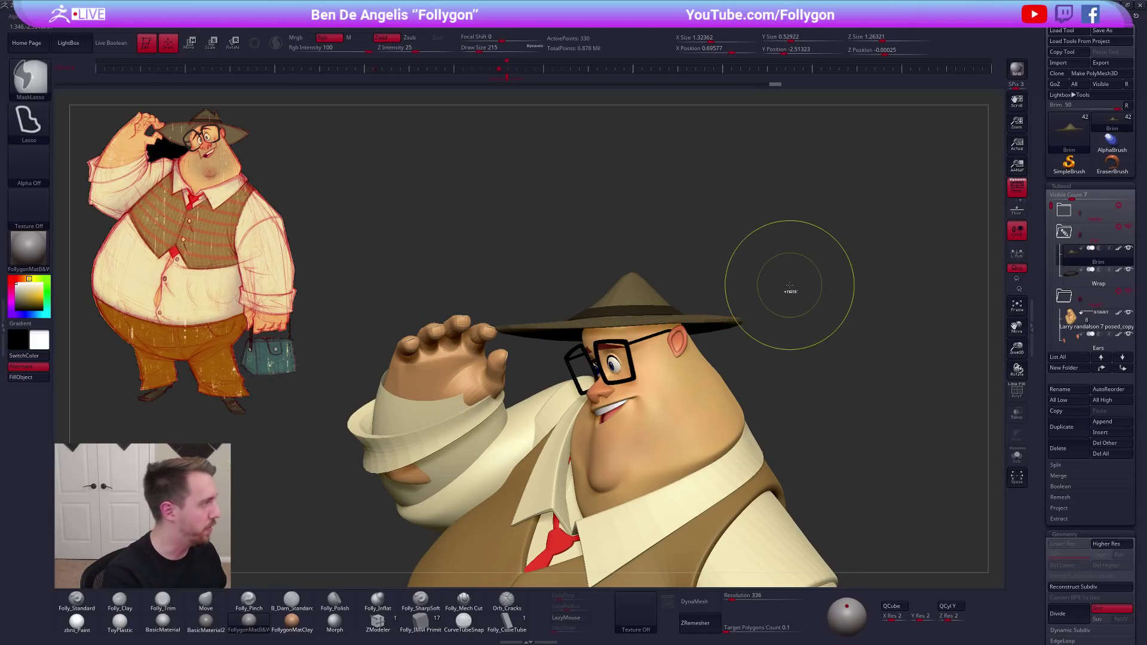
pyautogui.click(30, 77)
pyautogui.press('v')
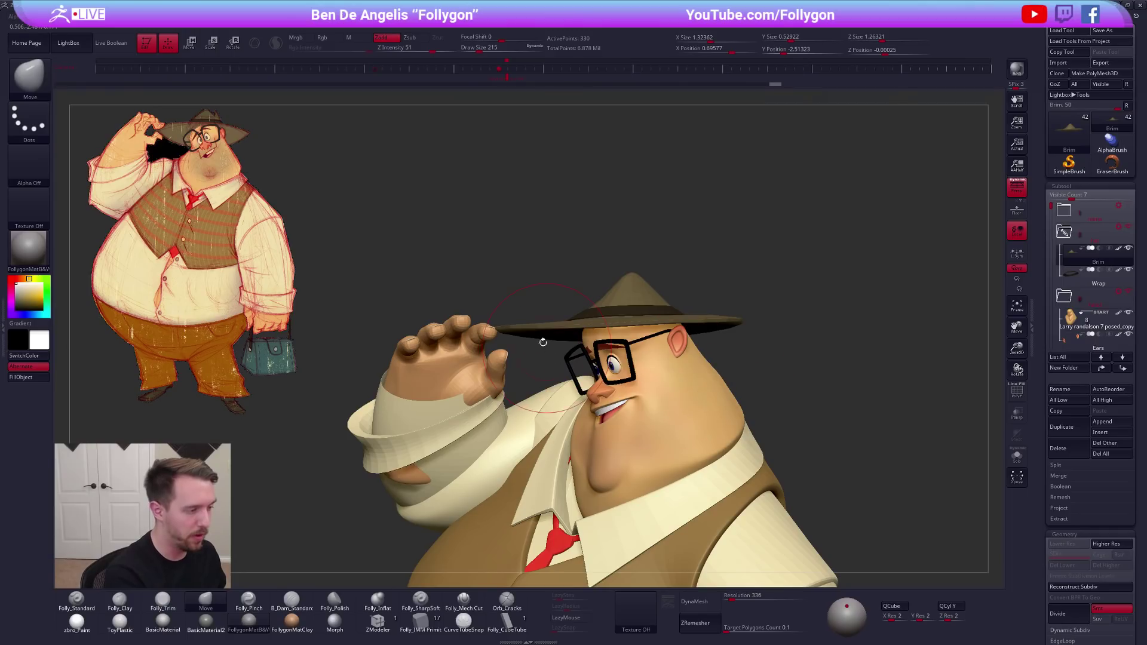
# Reshape the brim's front edge near the raised hand with a larger Move brush, isolating the hat to refine it
pyautogui.press('space')
pyautogui.moveTo(508, 328); pyautogui.dragTo(510, 328)
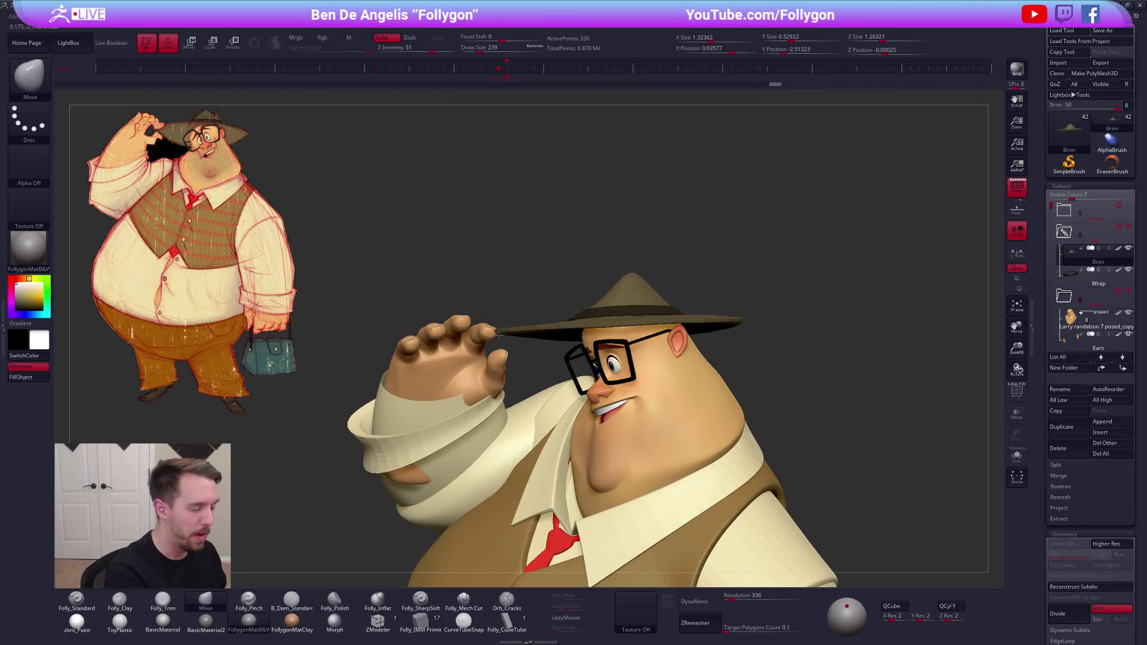
pyautogui.moveTo(530, 335)
pyautogui.mouseDown(button='right')
pyautogui.moveTo(578, 316)
pyautogui.moveTo(570, 334)
pyautogui.mouseUp(button='right')
pyautogui.press('space')
pyautogui.hotkey('alt', 's')
pyautogui.press('space')
pyautogui.moveTo(528, 324); pyautogui.dragTo(531, 325)
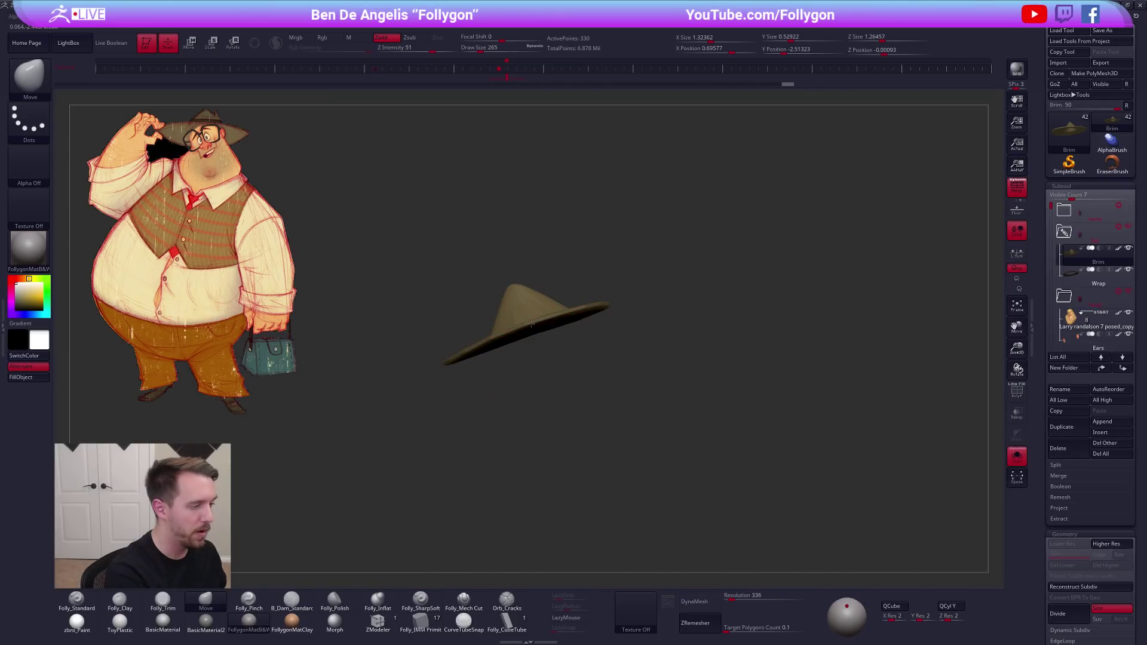
pyautogui.hotkey('shift', 's')
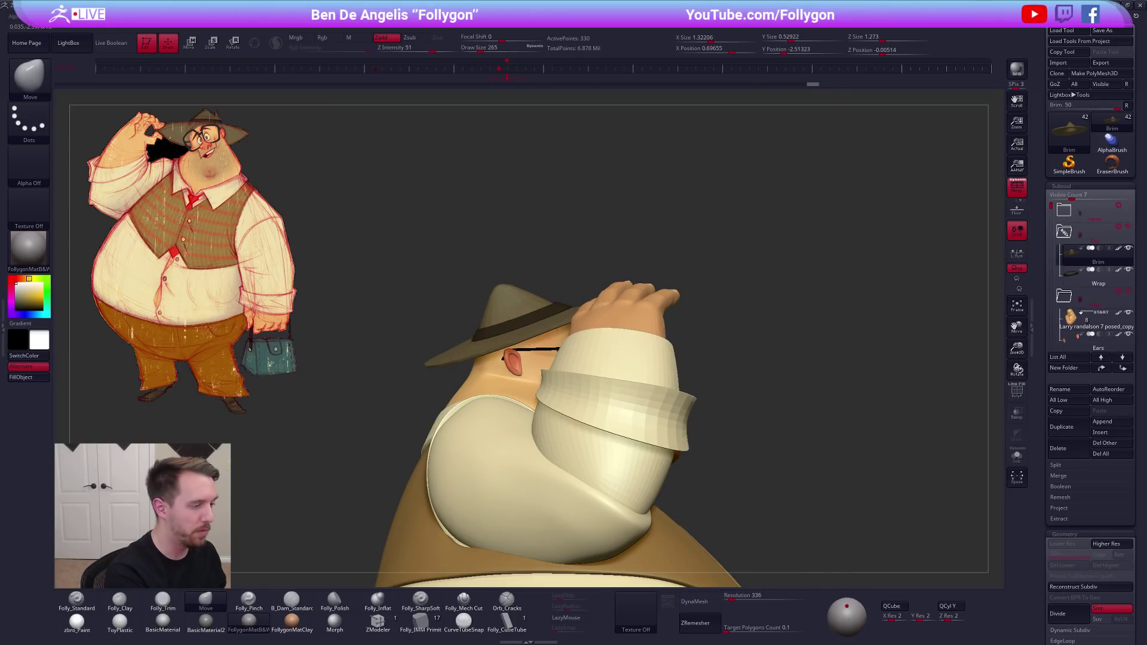
# Isolate the hat with its wireframe, mask the brim except the side near the raised hand, shift that side inward, and clear the mask
pyautogui.moveTo(560, 324); pyautogui.dragTo(563, 323)
pyautogui.moveTo(563, 324)
pyautogui.mouseDown(button='right')
pyautogui.moveTo(619, 332)
pyautogui.moveTo(625, 412)
pyautogui.moveTo(603, 445)
pyautogui.mouseUp(button='right')
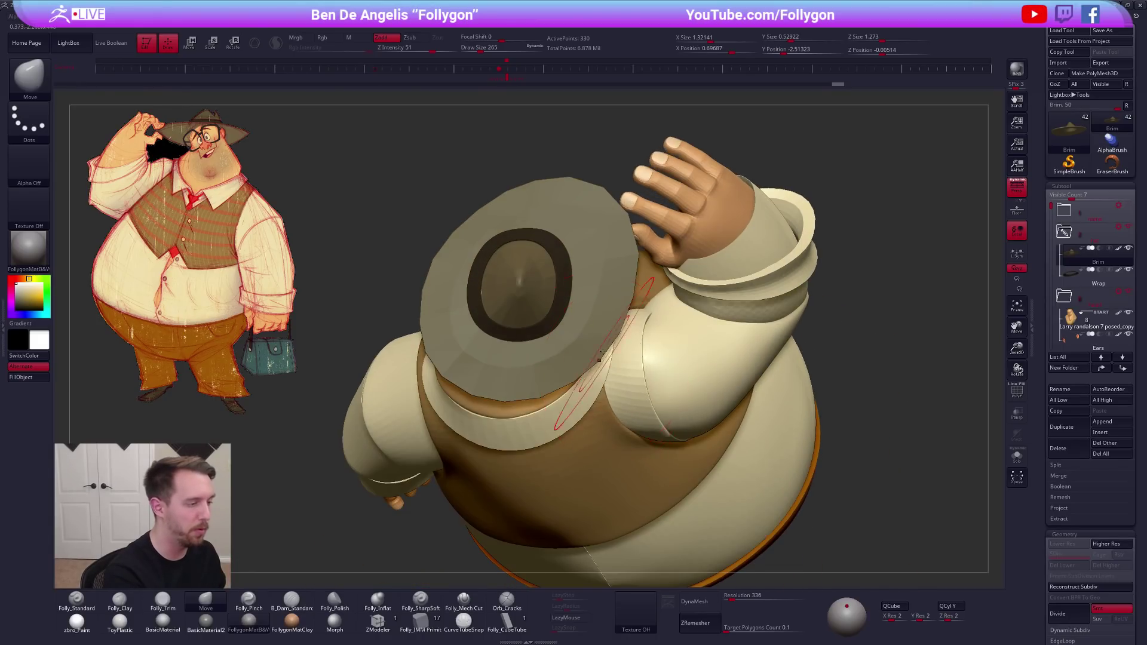
pyautogui.hotkey('alt', 's')
pyautogui.hotkey('shift', 'f')
pyautogui.moveTo(634, 227)
pyautogui.keyDown('ctrl'); pyautogui.mouseDown()
pyautogui.moveTo(517, 373)
pyautogui.moveTo(723, 359)
pyautogui.moveTo(660, 345)
pyautogui.mouseUp(); pyautogui.keyUp('ctrl')
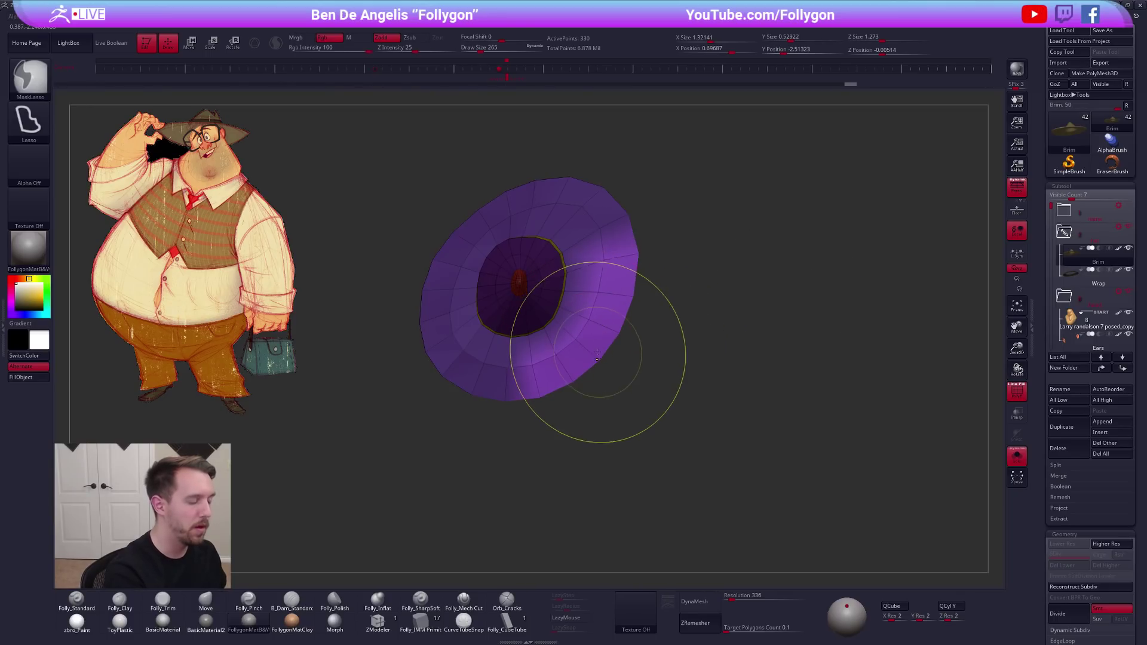
pyautogui.press('w')
pyautogui.moveTo(520, 285)
pyautogui.mouseDown()
pyautogui.moveTo(609, 371)
pyautogui.moveTo(668, 395)
pyautogui.moveTo(648, 384)
pyautogui.mouseUp()
pyautogui.hotkey('shift', 's')
pyautogui.press('q')
pyautogui.press('space')
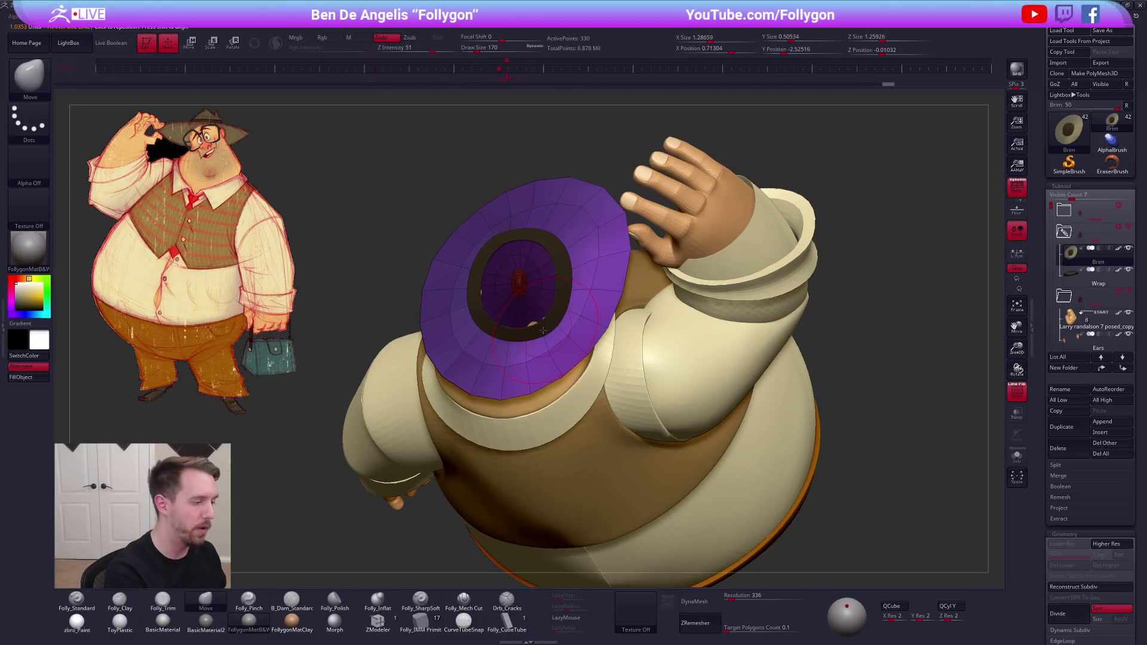
pyautogui.hotkey('ctrl', 'shift', 'a')
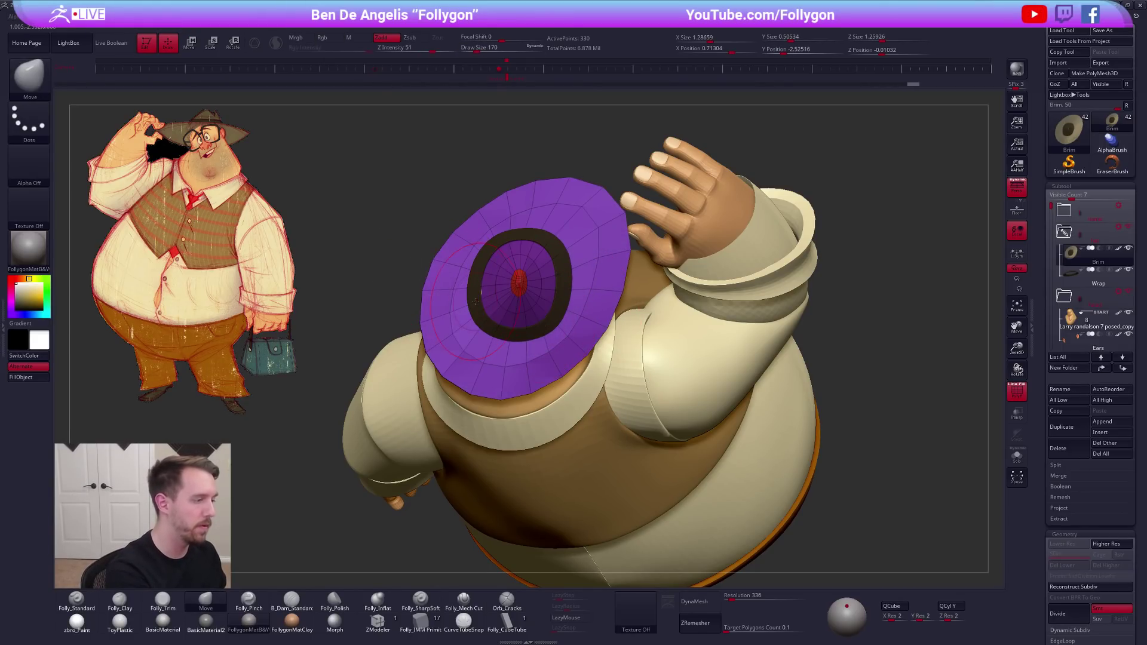
# Examine the brim's outline from above and below, comparing the isolated hat with the full character
pyautogui.moveTo(470, 303); pyautogui.dragTo(562, 314, button='right')
pyautogui.hotkey('alt', 's')
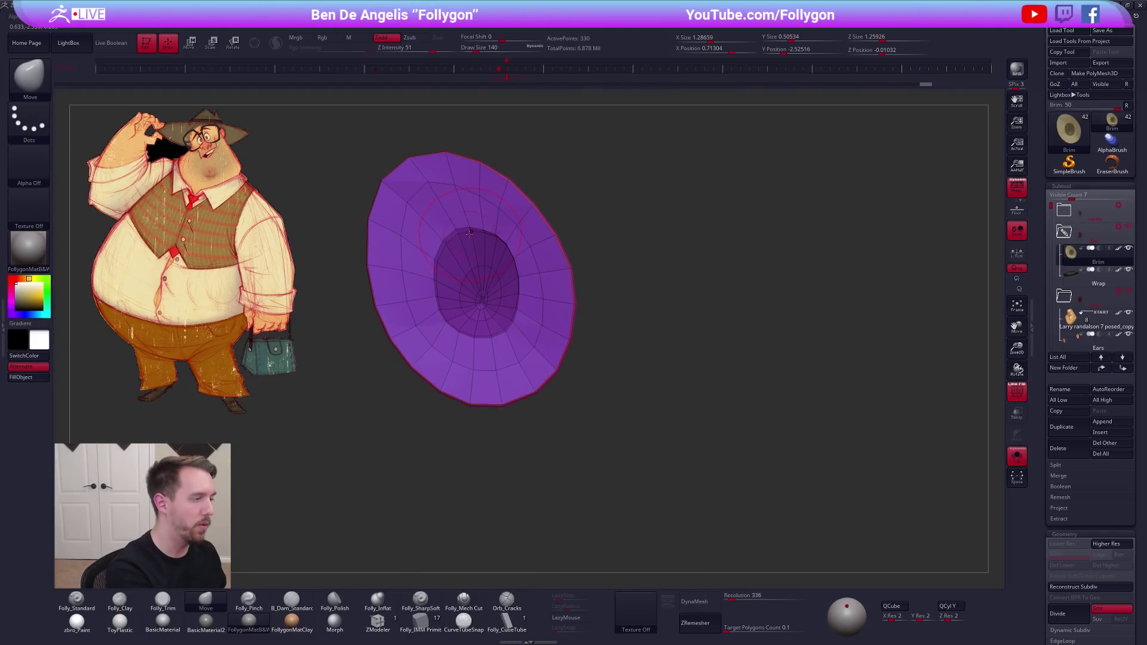
pyautogui.press('[')
pyautogui.hotkey('ctrl', 'shift', 's')
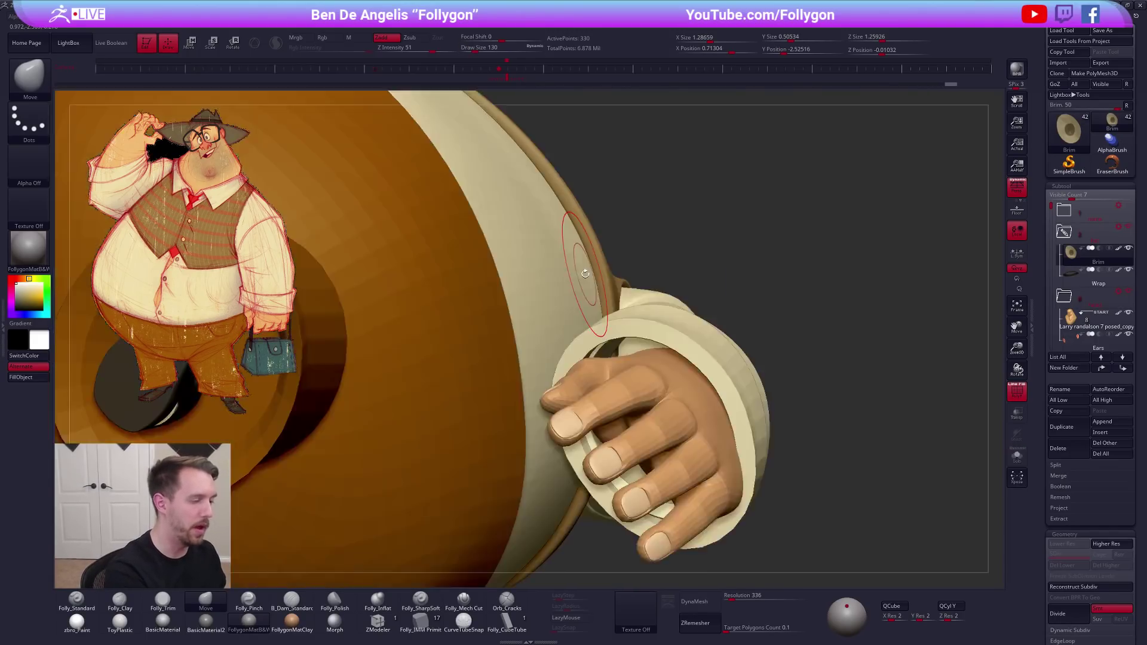
pyautogui.hotkey('ctrl', 'shift', 's')
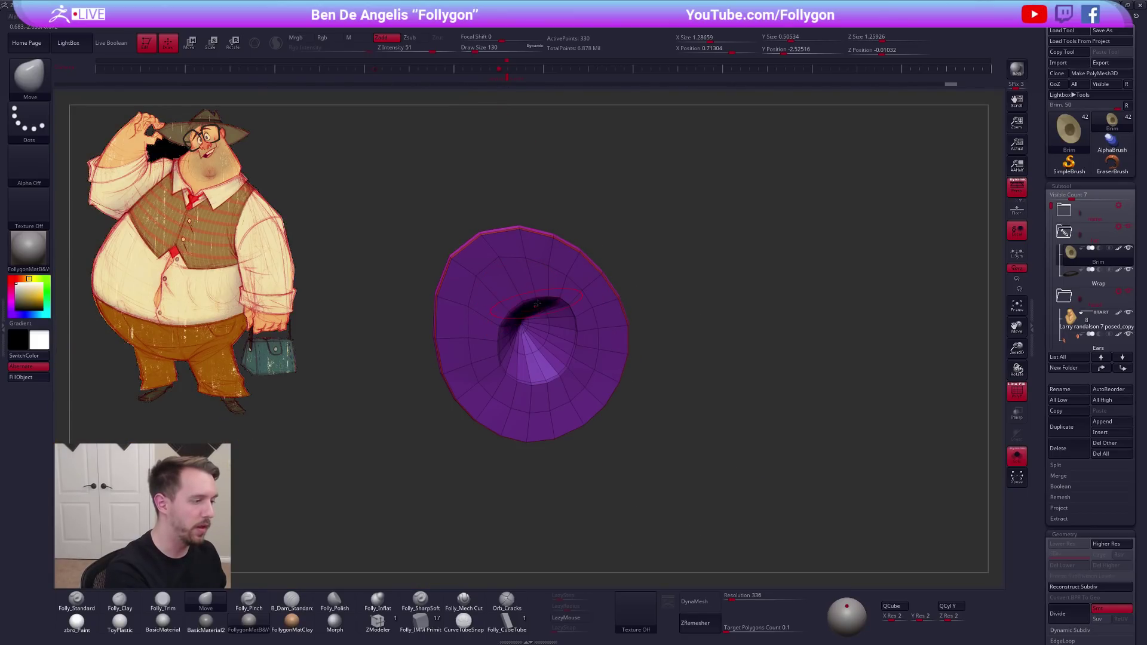
pyautogui.moveTo(544, 294)
pyautogui.mouseDown(button='right')
pyautogui.moveTo(540, 332)
pyautogui.moveTo(531, 268)
pyautogui.moveTo(493, 246)
pyautogui.mouseUp(button='right')
pyautogui.hotkey('ctrl', 'shift', 's')
pyautogui.hotkey('ctrl', 'shift', 's')
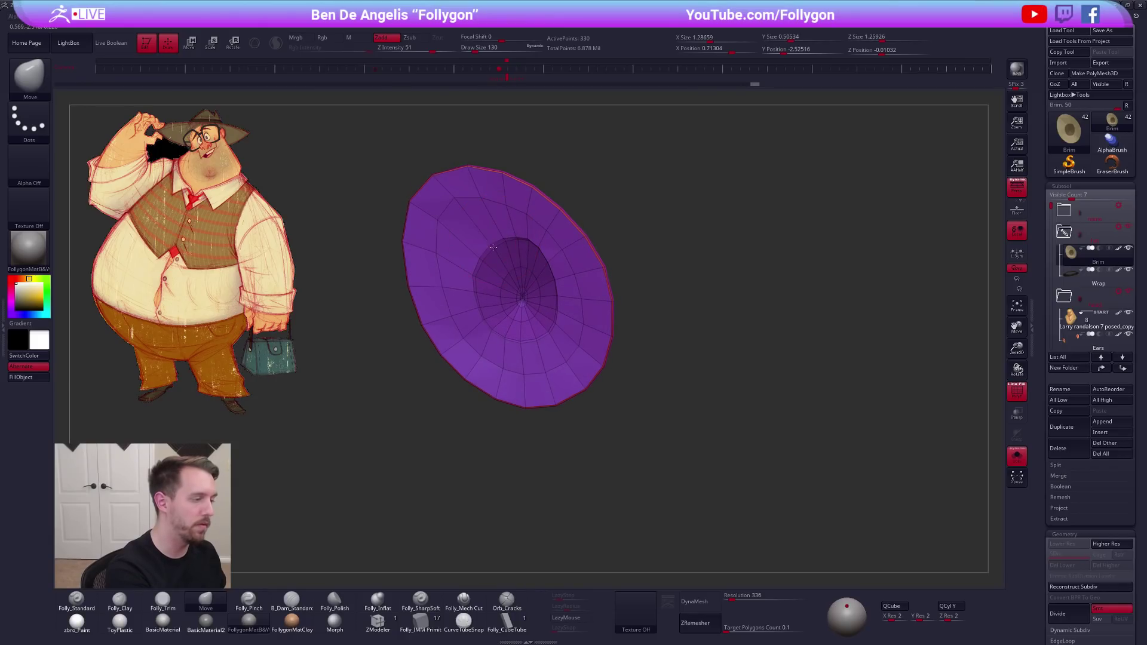
pyautogui.hotkey('ctrl', 'shift', 's')
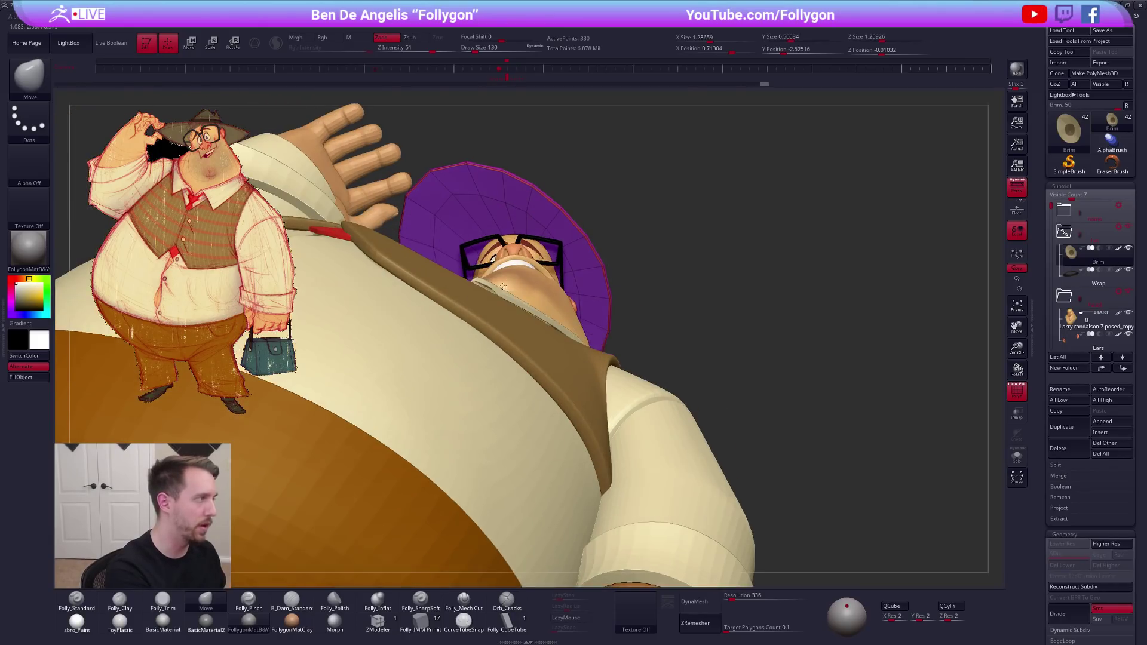
# Preview the brim with smooth subdivision and hide both the hat's wrap band and the wireframe
pyautogui.moveTo(524, 254); pyautogui.dragTo(527, 257, button='right')
pyautogui.press('d')
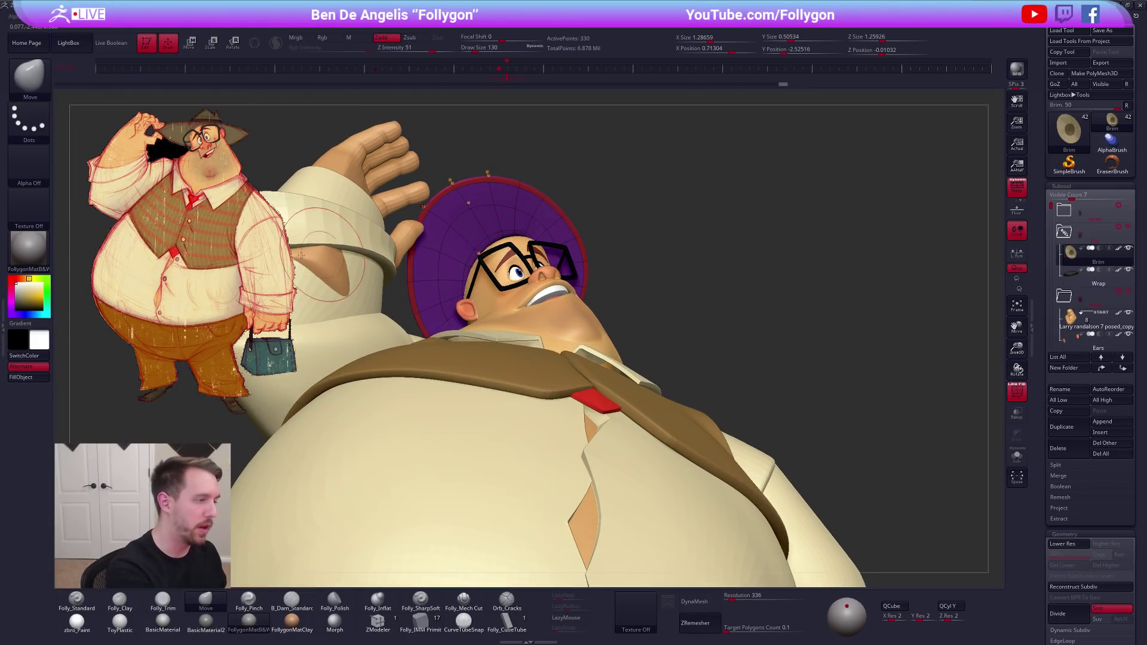
pyautogui.hotkey('ctrl', 'shift', 's')
pyautogui.hotkey('ctrl', 'shift', 's')
pyautogui.moveTo(550, 232); pyautogui.dragTo(658, 339, button='right')
pyautogui.hotkey('ctrl', 'shift', 's')
pyautogui.hotkey('ctrl', 'shift', 's')
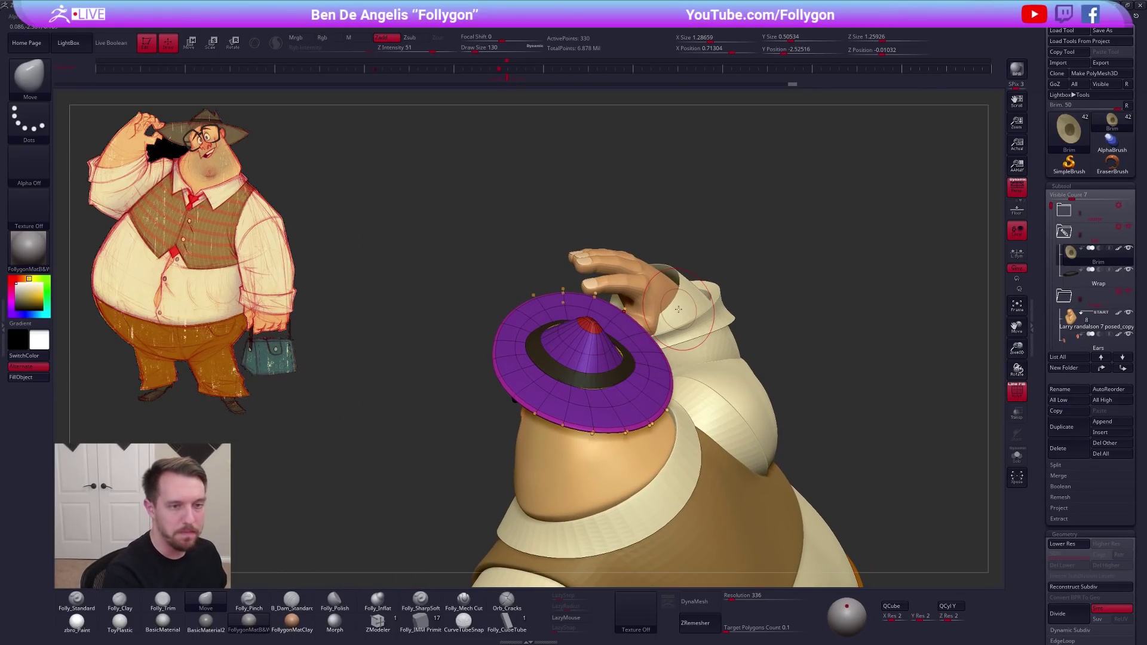
pyautogui.click(1128, 271)
pyautogui.hotkey('shift', 'f')
pyautogui.moveTo(627, 293)
pyautogui.mouseDown(button='right')
pyautogui.moveTo(617, 376)
pyautogui.moveTo(547, 308)
pyautogui.mouseUp(button='right')
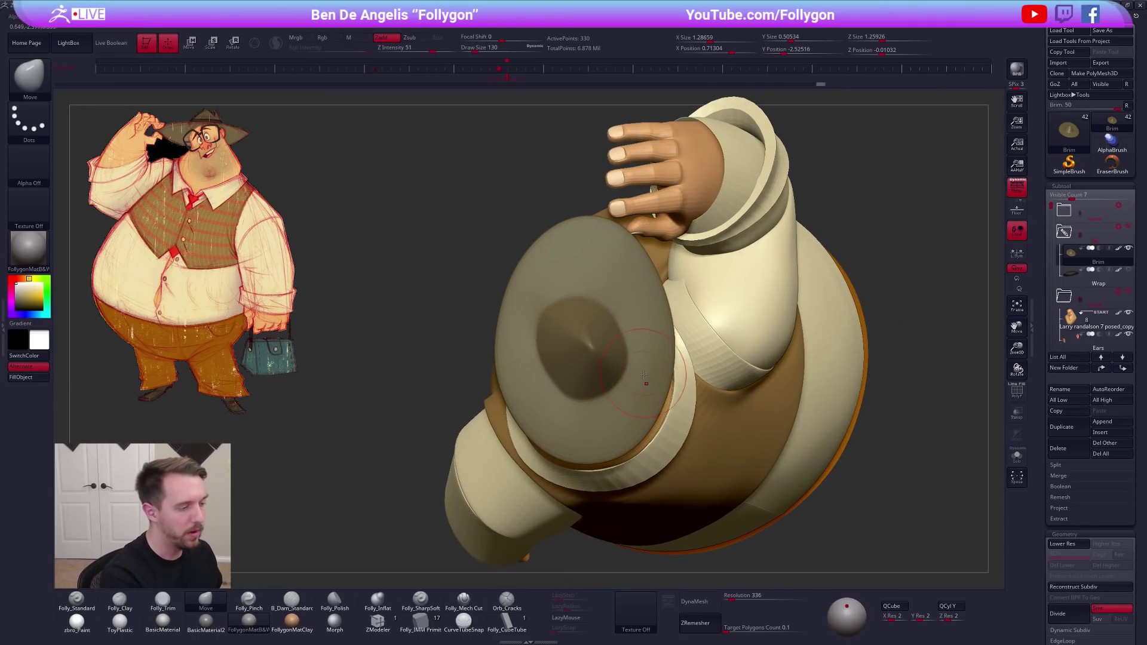
# Turn off the smooth preview, reshape the brim's outer edge beside the raised arm with a larger Move brush, and restore the preview
pyautogui.press('space')
pyautogui.hotkey('shift', 's')
pyautogui.hotkey('shift', 's')
pyautogui.hotkey('shift', 'd')
pyautogui.press('space')
pyautogui.press(']')
pyautogui.press(']')
pyautogui.moveTo(643, 253)
pyautogui.mouseDown()
pyautogui.moveTo(661, 265)
pyautogui.moveTo(678, 324)
pyautogui.moveTo(668, 391)
pyautogui.moveTo(677, 358)
pyautogui.mouseUp()
pyautogui.press('space')
pyautogui.moveTo(664, 407); pyautogui.dragTo(648, 439)
pyautogui.moveTo(648, 439); pyautogui.dragTo(645, 366, button='right')
pyautogui.press('space')
pyautogui.moveTo(645, 365); pyautogui.dragTo(639, 365)
pyautogui.press('d')
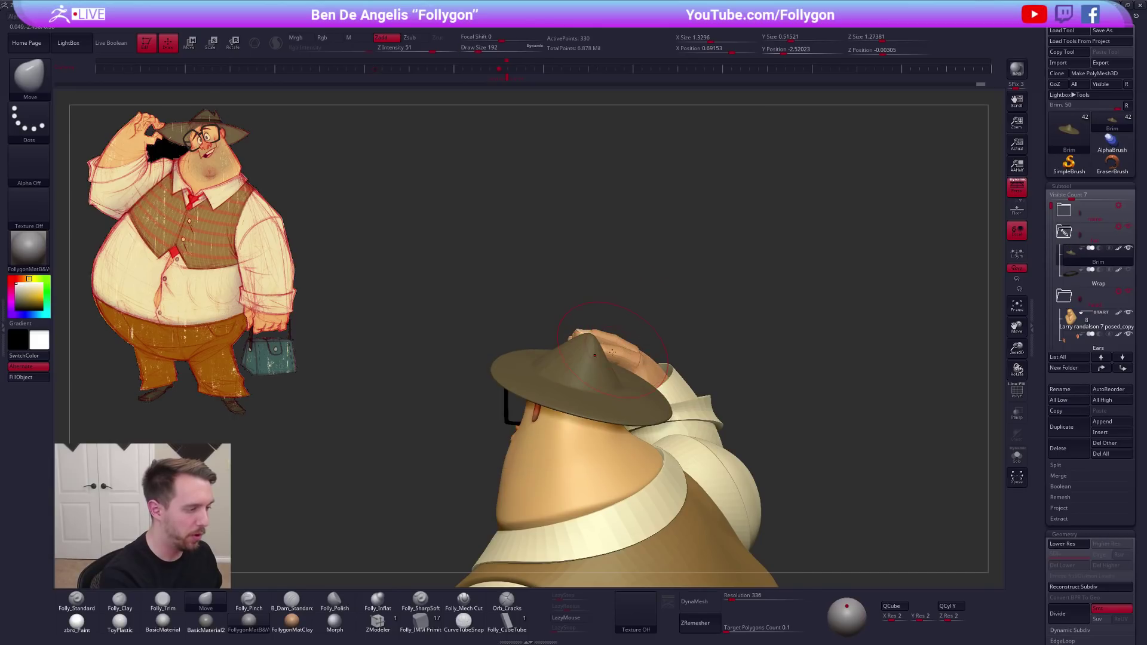
# Nudge the crown with the Move brush on the unsmoothed wireframe, returning to the smooth shaded preview
pyautogui.moveTo(612, 348); pyautogui.dragTo(621, 380, button='right')
pyautogui.hotkey('shift', 'f')
pyautogui.hotkey('shift', 'd')
pyautogui.press('space')
pyautogui.moveTo(619, 380); pyautogui.dragTo(616, 380)
pyautogui.press('d')
pyautogui.hotkey('shift', 'f')
# Check the wrap band around the crown, return to the brim, and compare the hat with the reference drawing from the front
pyautogui.click(1070, 278)
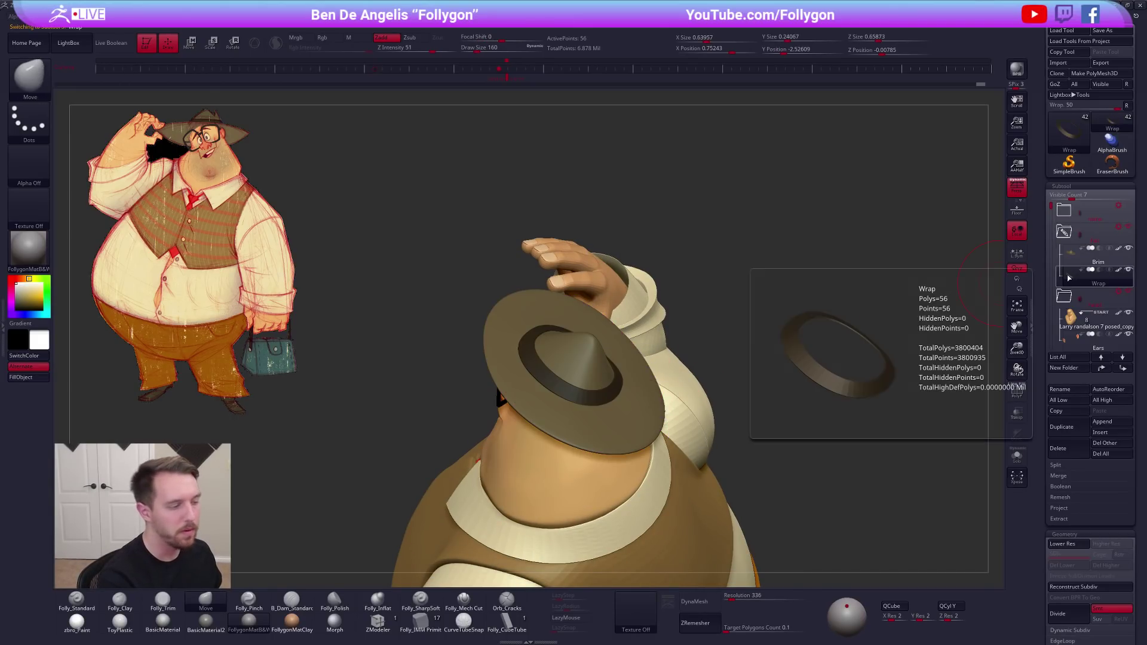
pyautogui.moveTo(663, 271); pyautogui.dragTo(588, 315, button='right')
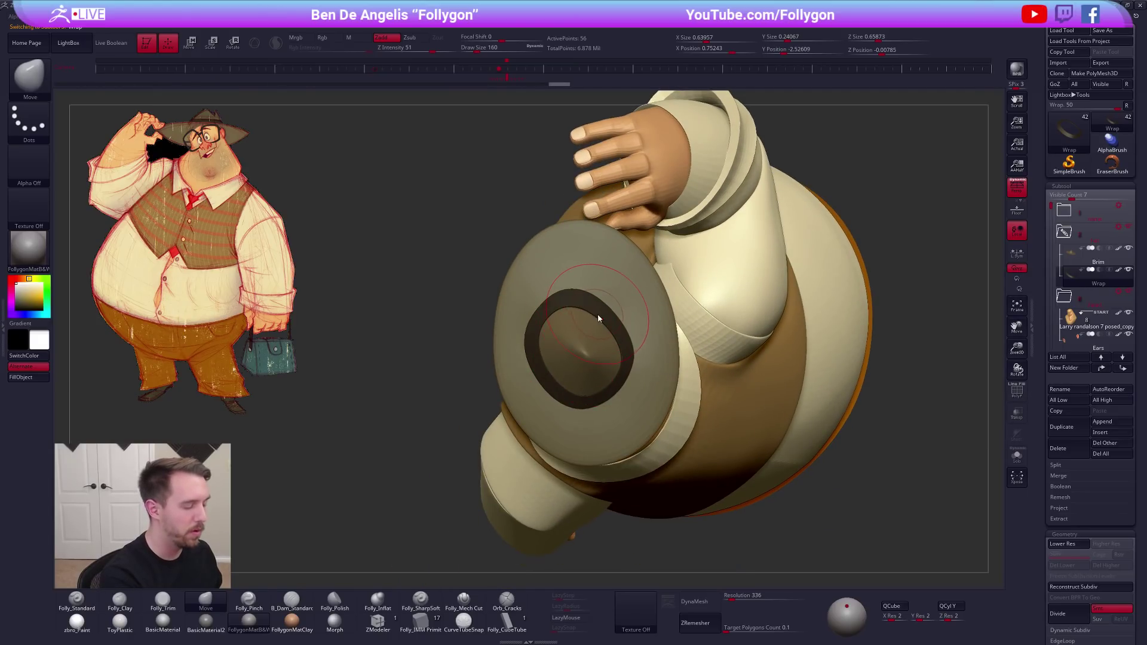
pyautogui.click(1053, 272)
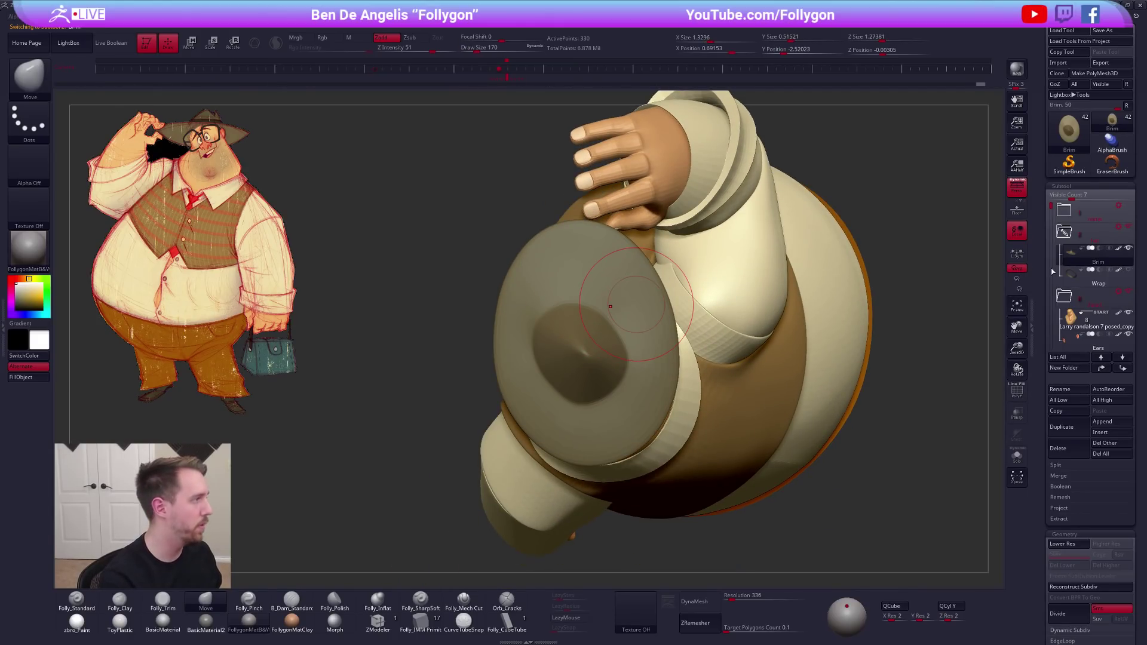
pyautogui.moveTo(717, 508)
pyautogui.mouseDown(button='right')
pyautogui.moveTo(764, 404)
pyautogui.moveTo(773, 452)
pyautogui.mouseUp(button='right')
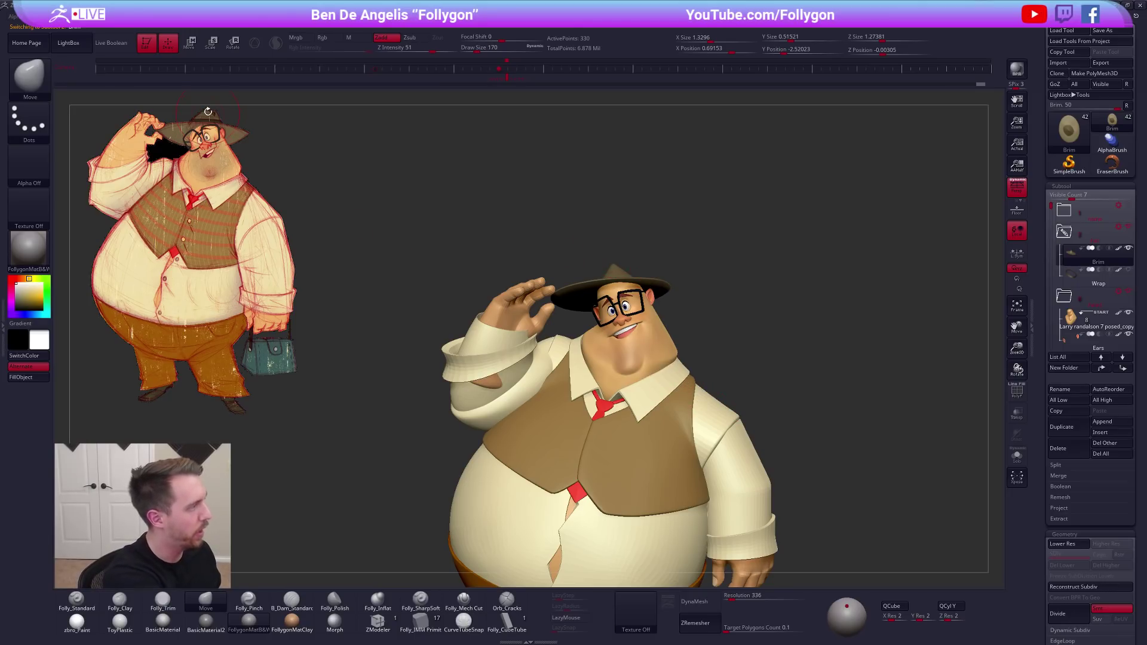
pyautogui.press('w')
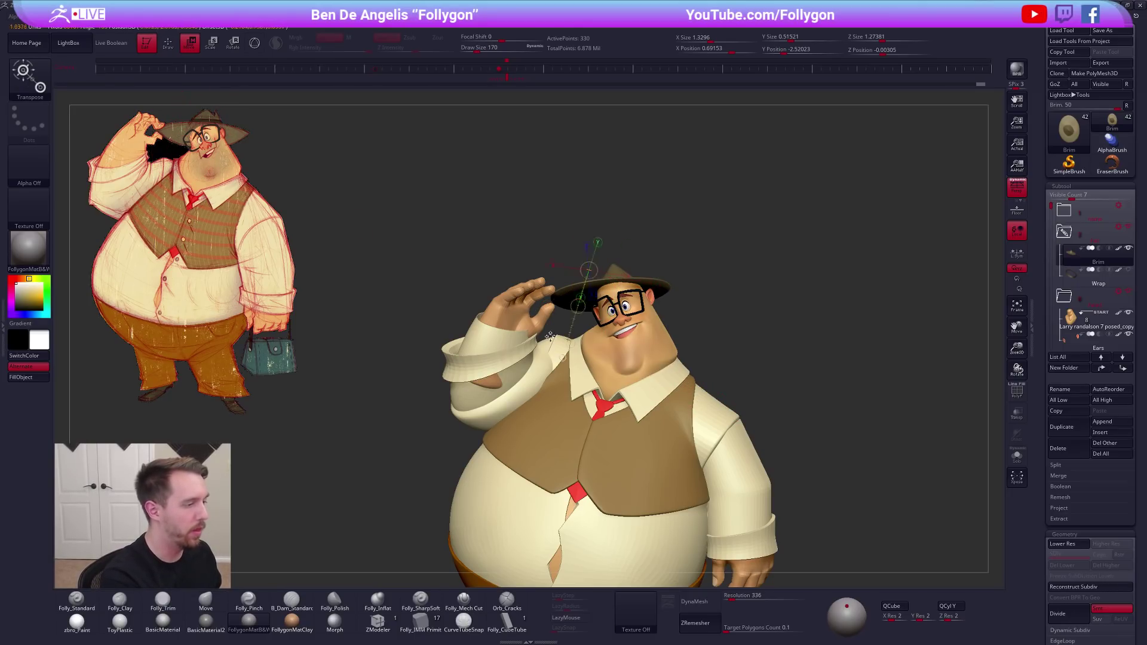
pyautogui.moveTo(131, 166); pyautogui.dragTo(539, 319)
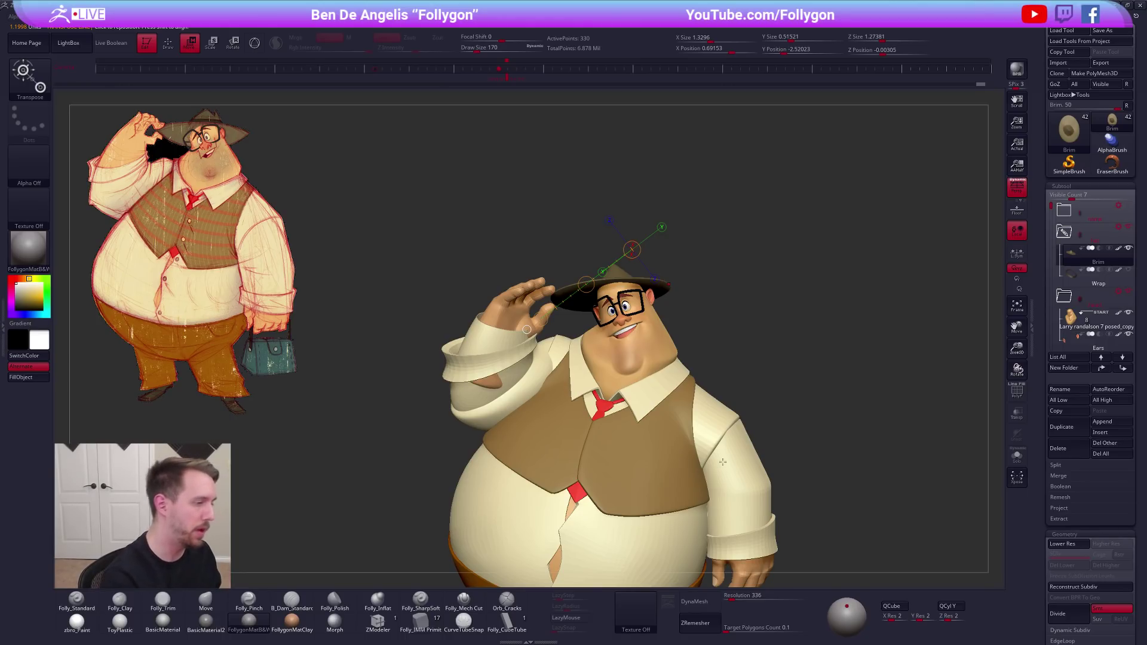
# Turn off the smooth preview and adjust the crown's base from above with a smaller Move brush, isolating the hat to inspect its underside
pyautogui.press('q')
pyautogui.keyDown('alt'); pyautogui.moveTo(626, 274); pyautogui.dragTo(621, 319, button='right'); pyautogui.keyUp('alt')
pyautogui.hotkey('shift', 'd')
pyautogui.moveTo(603, 251)
pyautogui.mouseDown(button='right')
pyautogui.moveTo(581, 319)
pyautogui.moveTo(570, 318)
pyautogui.moveTo(592, 330)
pyautogui.mouseUp(button='right')
pyautogui.hotkey('shift', 'f')
pyautogui.press('[')
pyautogui.press('[')
pyautogui.press('[')
pyautogui.press('[')
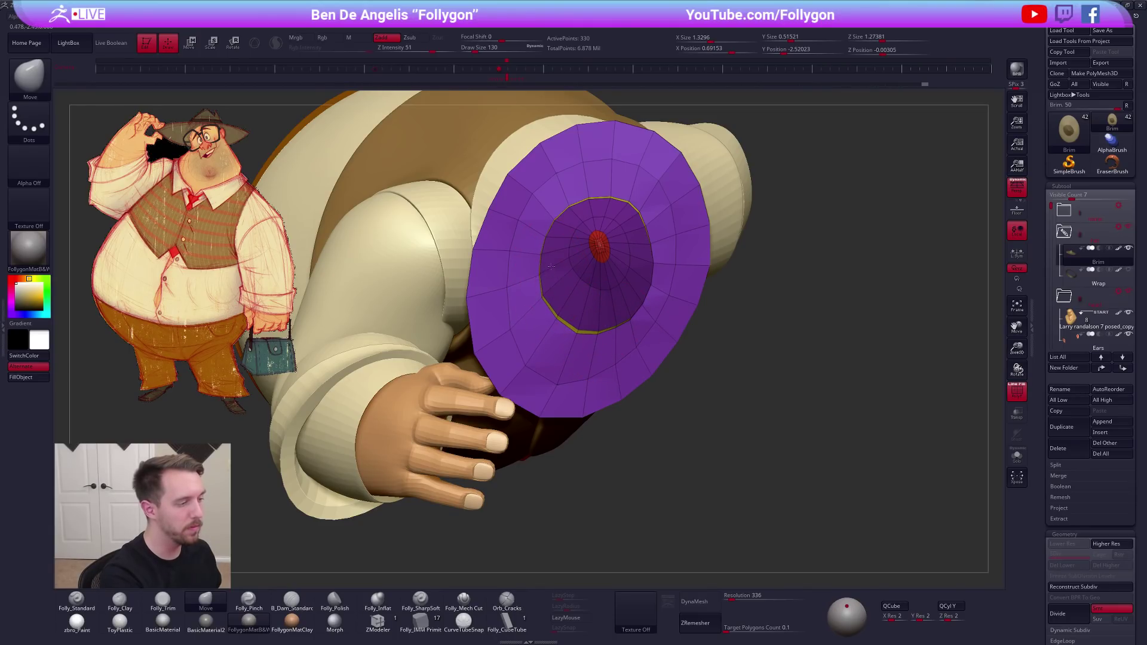
pyautogui.moveTo(602, 323)
pyautogui.mouseDown(button='right')
pyautogui.moveTo(595, 295)
pyautogui.moveTo(623, 309)
pyautogui.moveTo(624, 244)
pyautogui.mouseUp(button='right')
pyautogui.press('[')
pyautogui.hotkey('shift', 'f')
pyautogui.hotkey('alt', 's')
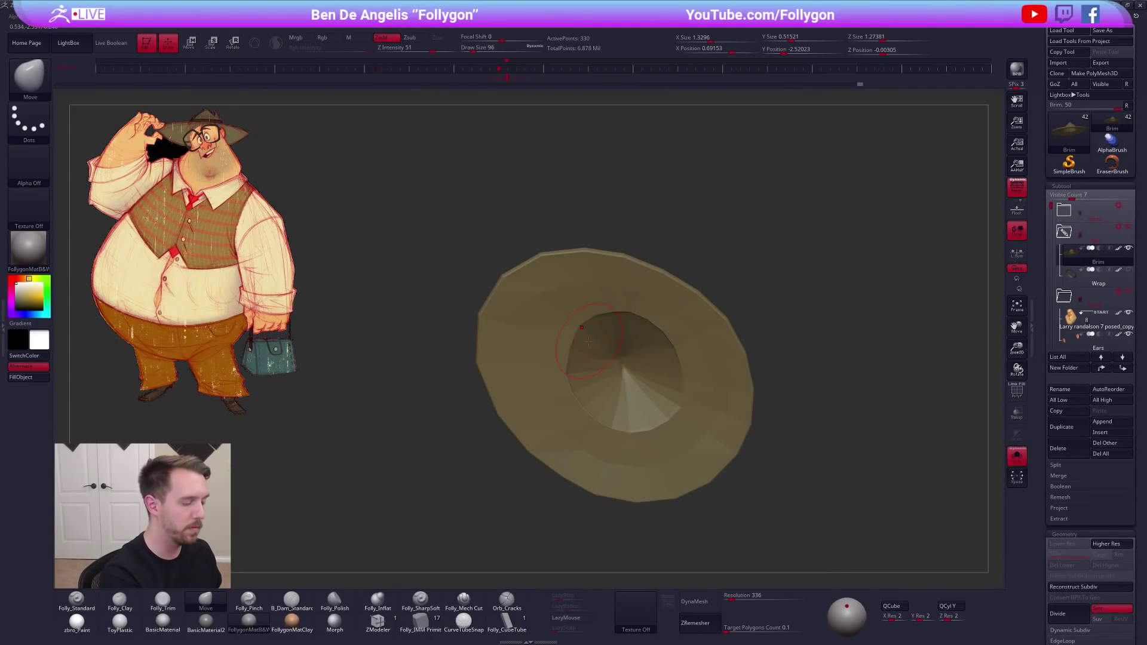
# Even out the crown's opening from the underside with a small Move brush, restoring the smooth preview to refine it from above
pyautogui.hotkey('shift', 'f')
pyautogui.moveTo(598, 332)
pyautogui.mouseDown(button='right')
pyautogui.moveTo(599, 352)
pyautogui.moveTo(597, 330)
pyautogui.moveTo(587, 342)
pyautogui.moveTo(603, 361)
pyautogui.moveTo(639, 355)
pyautogui.moveTo(615, 359)
pyautogui.mouseUp(button='right')
pyautogui.rightClick(595, 342)
pyautogui.press(']')
pyautogui.press('space')
pyautogui.moveTo(621, 366); pyautogui.dragTo(606, 365)
pyautogui.moveTo(606, 382)
pyautogui.mouseDown(button='right')
pyautogui.moveTo(597, 394)
pyautogui.moveTo(639, 460)
pyautogui.moveTo(655, 443)
pyautogui.moveTo(600, 408)
pyautogui.moveTo(694, 399)
pyautogui.moveTo(684, 305)
pyautogui.mouseUp(button='right')
pyautogui.press('d')
pyautogui.hotkey('shift', 'f')
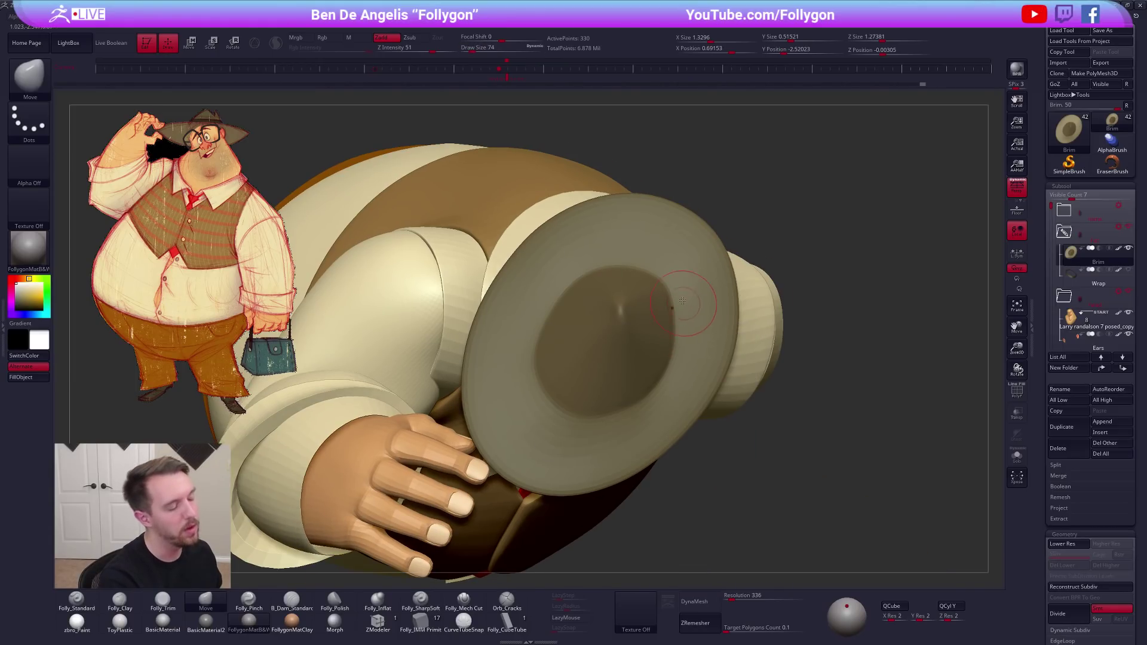
pyautogui.press('space')
pyautogui.click(668, 297)
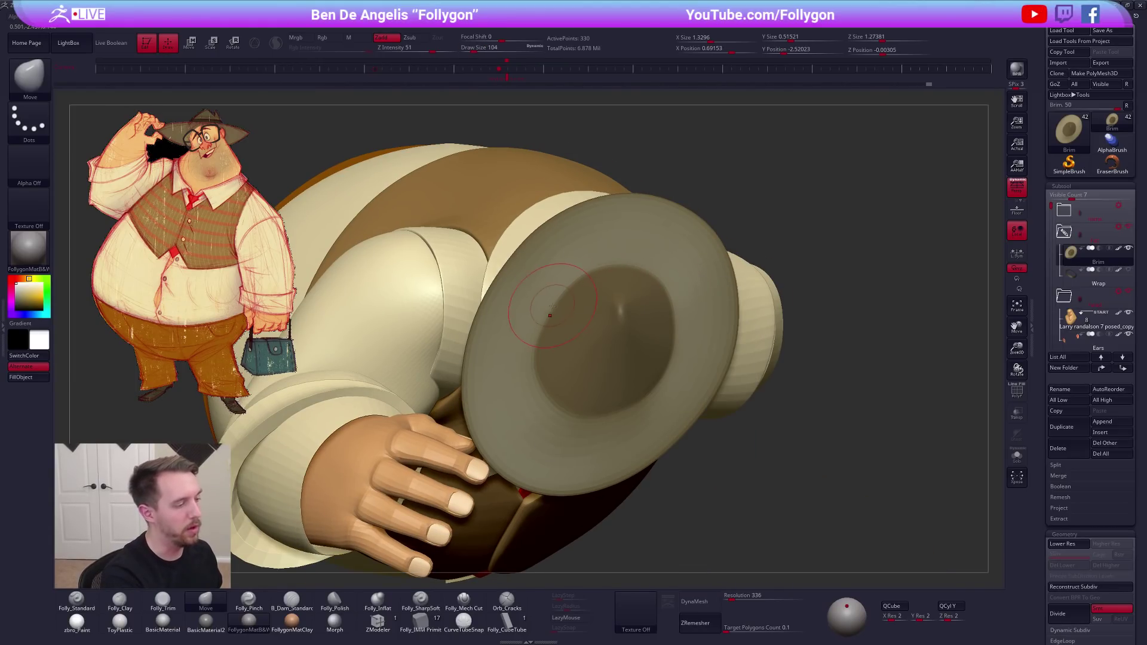
pyautogui.moveTo(565, 333); pyautogui.dragTo(711, 343, button='right')
# Isolate the hat's main surface polygroup without its thin rings, display it double-sided, and divide it with Auto Groups
pyautogui.hotkey('alt', 's')
pyautogui.moveTo(669, 293); pyautogui.dragTo(611, 323, button='right')
pyautogui.hotkey('shift', 'd')
pyautogui.hotkey('shift', 'f')
pyautogui.keyDown('ctrl'); pyautogui.keyDown('shift'); pyautogui.click(600, 369); pyautogui.keyUp('shift'); pyautogui.keyUp('ctrl')
pyautogui.press('space')
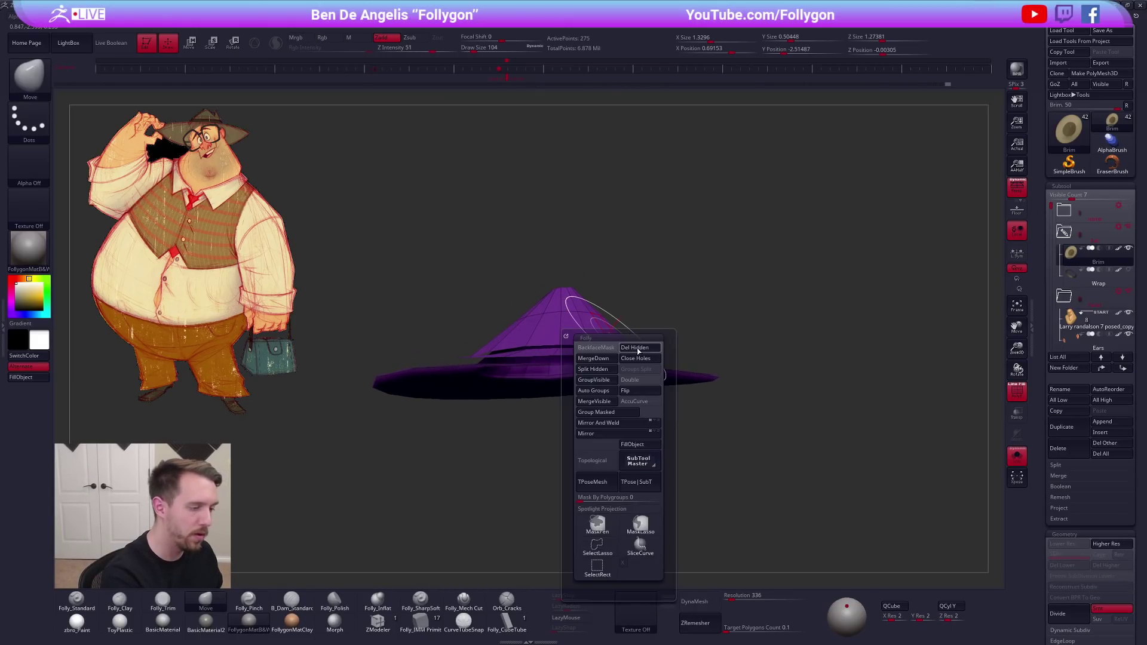
pyautogui.click(633, 392)
pyautogui.press('space')
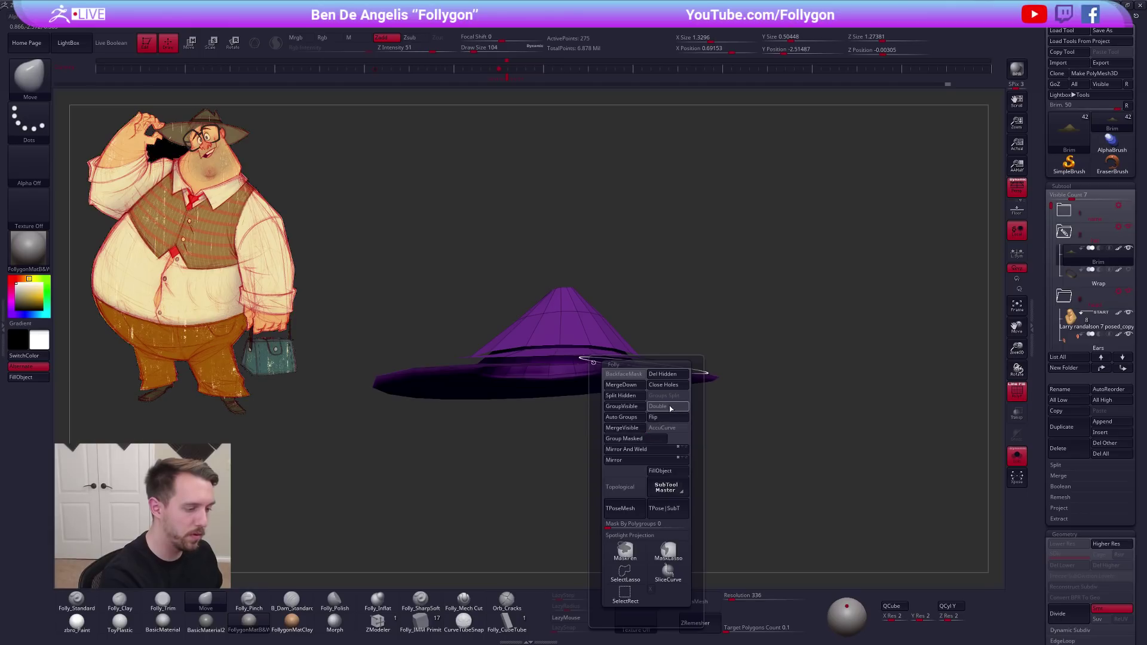
pyautogui.click(668, 406)
pyautogui.moveTo(633, 357); pyautogui.dragTo(622, 320, button='right')
pyautogui.press('space')
pyautogui.click(656, 370)
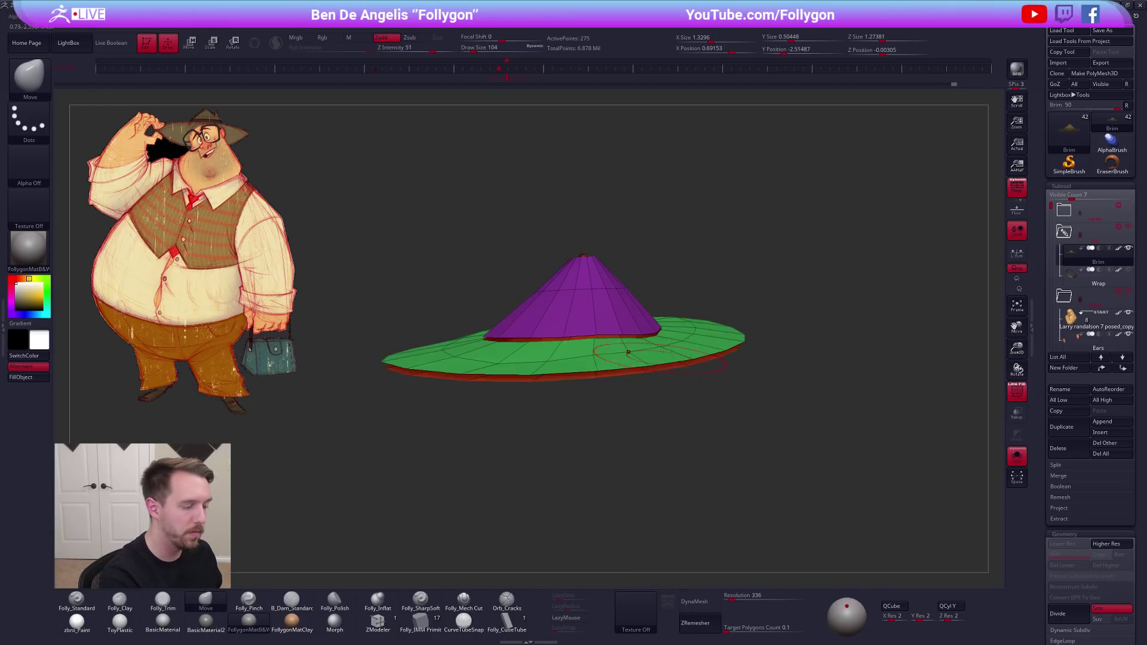
# Examine the hat's polygroups from the side and underside, inverting and restoring the visible parts
pyautogui.keyDown('ctrl'); pyautogui.keyDown('shift'); pyautogui.moveTo(700, 307); pyautogui.dragTo(722, 282); pyautogui.keyUp('shift'); pyautogui.keyUp('ctrl')
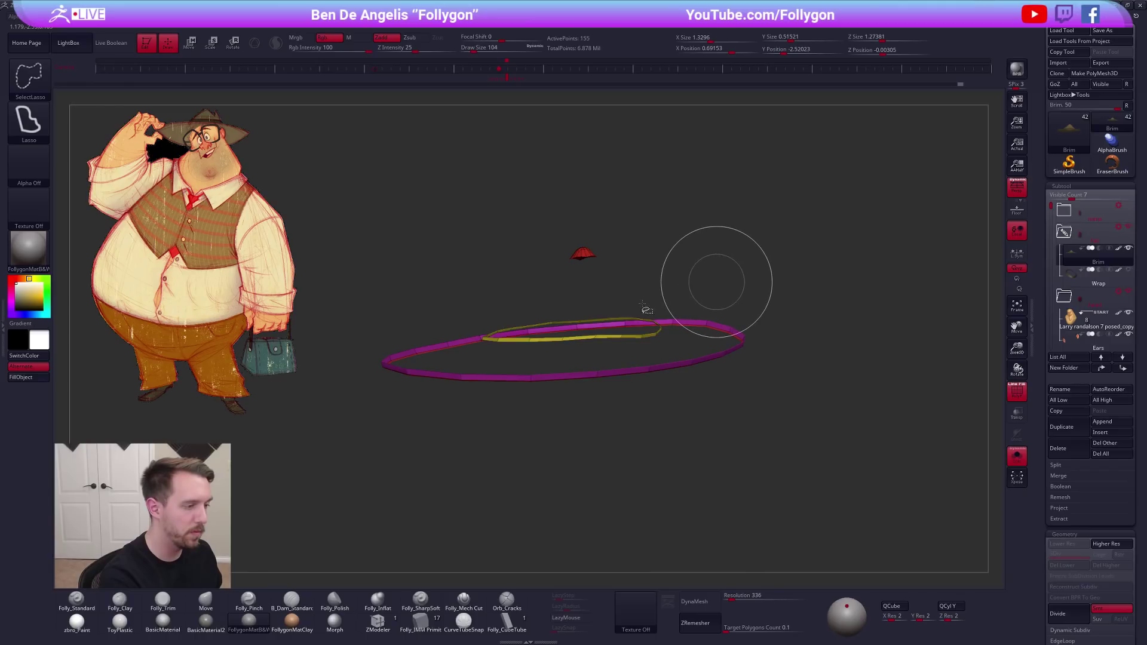
pyautogui.keyDown('ctrl'); pyautogui.keyDown('shift'); pyautogui.click(707, 297); pyautogui.keyUp('shift'); pyautogui.keyUp('ctrl')
pyautogui.moveTo(664, 378); pyautogui.dragTo(637, 312, button='right')
pyautogui.keyDown('ctrl'); pyautogui.keyDown('shift'); pyautogui.click(621, 345); pyautogui.keyUp('shift'); pyautogui.keyUp('ctrl')
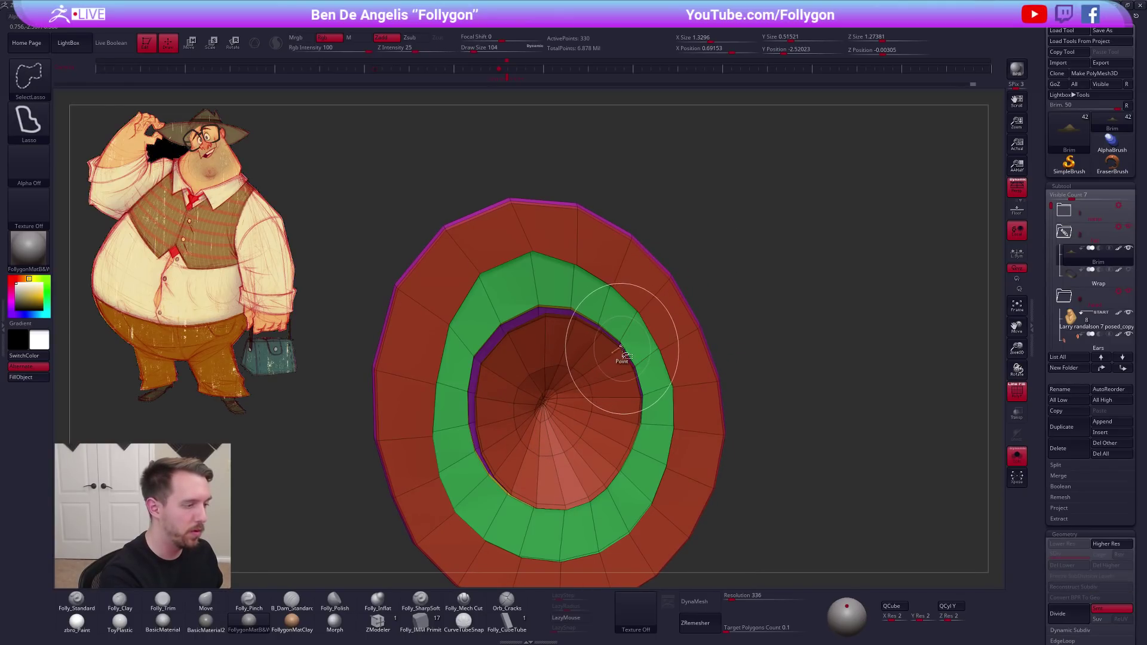
pyautogui.moveTo(619, 351)
pyautogui.mouseDown(button='right')
pyautogui.moveTo(639, 339)
pyautogui.moveTo(614, 370)
pyautogui.moveTo(687, 382)
pyautogui.mouseUp(button='right')
pyautogui.hotkey('shift', 'f')
pyautogui.hotkey('shift', 'f')
pyautogui.keyDown('ctrl'); pyautogui.keyDown('shift'); pyautogui.click(787, 434); pyautogui.keyUp('shift'); pyautogui.keyUp('ctrl')
pyautogui.moveTo(787, 434); pyautogui.dragTo(735, 420, button='right')
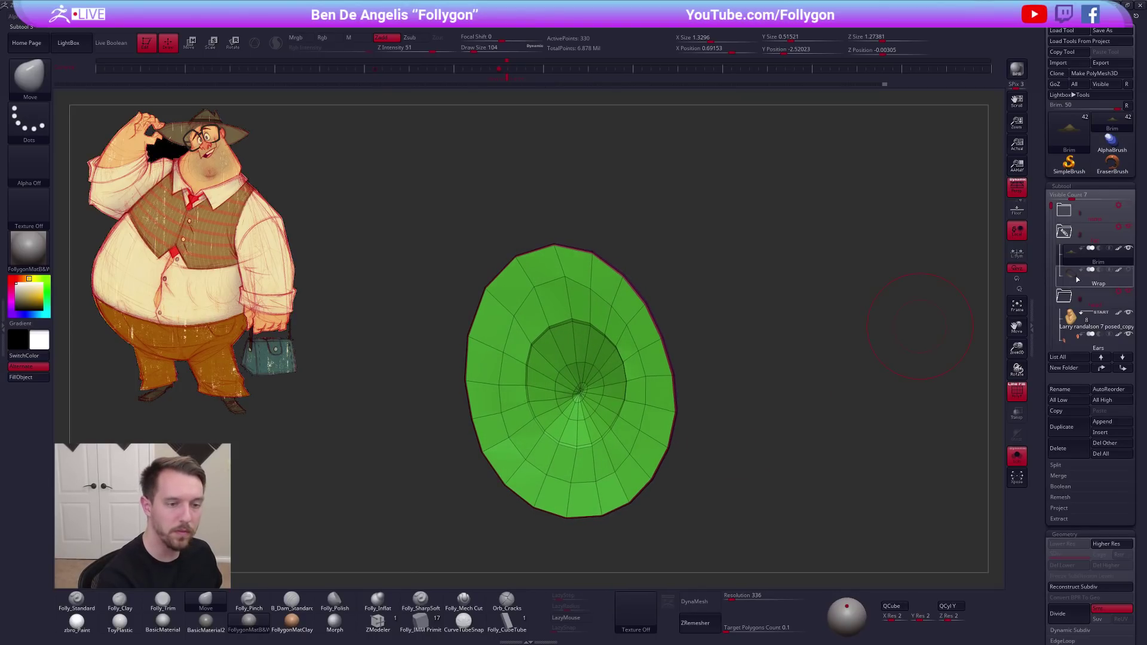
# Show the head together with the smoothed brim and nudge the crown's opening around the head using the Move brush
pyautogui.click(1071, 319)
pyautogui.click(1077, 255)
pyautogui.hotkey('shift', 's')
pyautogui.moveTo(683, 360); pyautogui.dragTo(713, 364, button='right')
pyautogui.hotkey('shift', 'f')
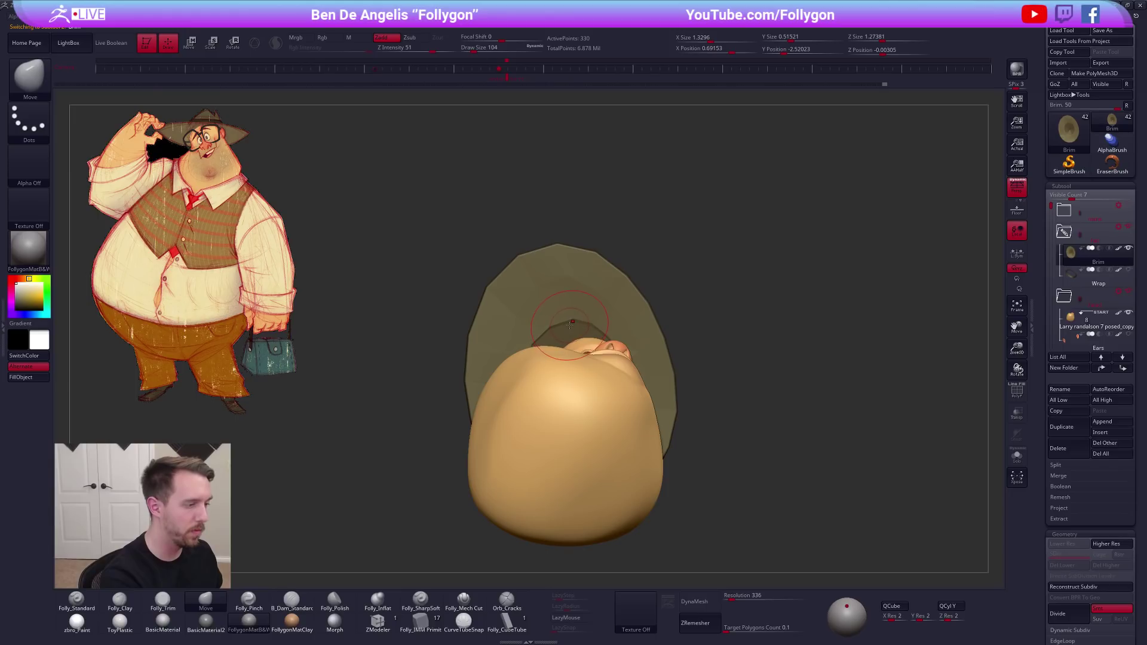
pyautogui.press('d')
pyautogui.moveTo(556, 331)
pyautogui.mouseDown(button='right')
pyautogui.moveTo(541, 341)
pyautogui.moveTo(627, 347)
pyautogui.moveTo(591, 353)
pyautogui.mouseUp(button='right')
pyautogui.press('space')
pyautogui.moveTo(534, 366); pyautogui.dragTo(539, 365)
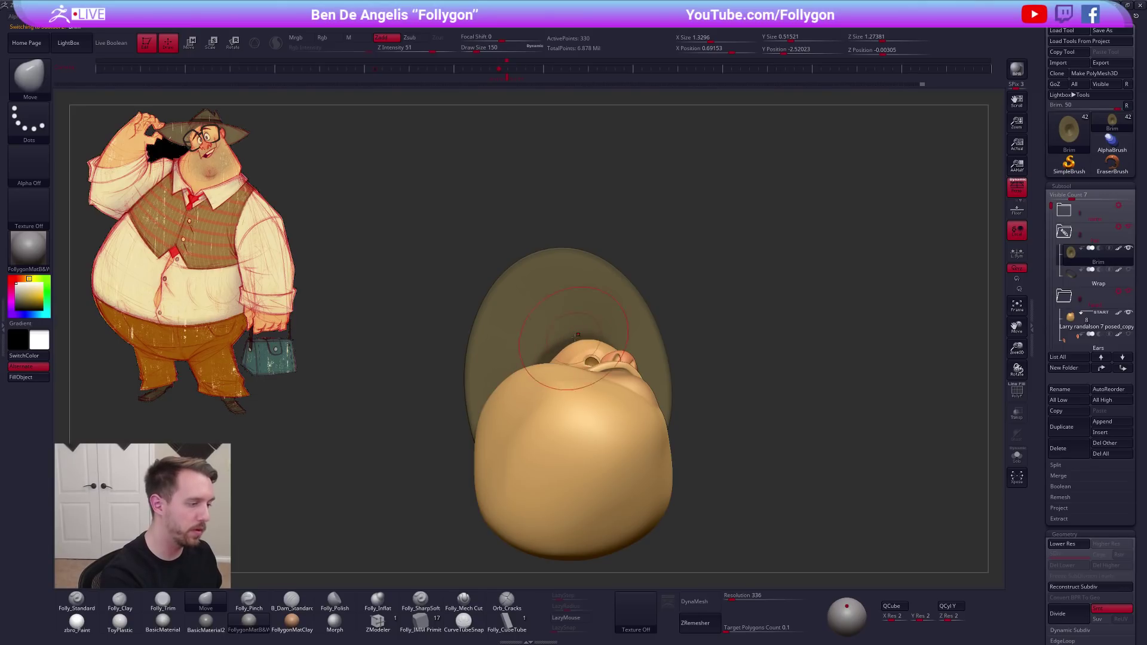
# Refine the crown's fit over the head with further Move brush strokes, checking the brim alone and with the head
pyautogui.moveTo(588, 336)
pyautogui.mouseDown(button='right')
pyautogui.moveTo(546, 354)
pyautogui.moveTo(563, 345)
pyautogui.moveTo(537, 406)
pyautogui.moveTo(557, 351)
pyautogui.moveTo(540, 354)
pyautogui.moveTo(607, 388)
pyautogui.mouseUp(button='right')
pyautogui.press('space')
pyautogui.press('space')
pyautogui.moveTo(657, 397); pyautogui.dragTo(648, 397)
pyautogui.hotkey('alt', 's')
pyautogui.moveTo(634, 358); pyautogui.dragTo(639, 353, button='right')
pyautogui.hotkey('alt', 's')
pyautogui.moveTo(588, 323); pyautogui.dragTo(599, 366, button='right')
pyautogui.hotkey('alt', 's')
pyautogui.hotkey('alt', 's')
pyautogui.hotkey('shift', 'f')
pyautogui.press('d')
pyautogui.hotkey('alt', 's')
pyautogui.hotkey('alt', 's')
# Hide the lower part of the head mesh to expose the inside of the hat, and reselect the brim
pyautogui.keyDown('alt'); pyautogui.click(634, 366); pyautogui.keyUp('alt')
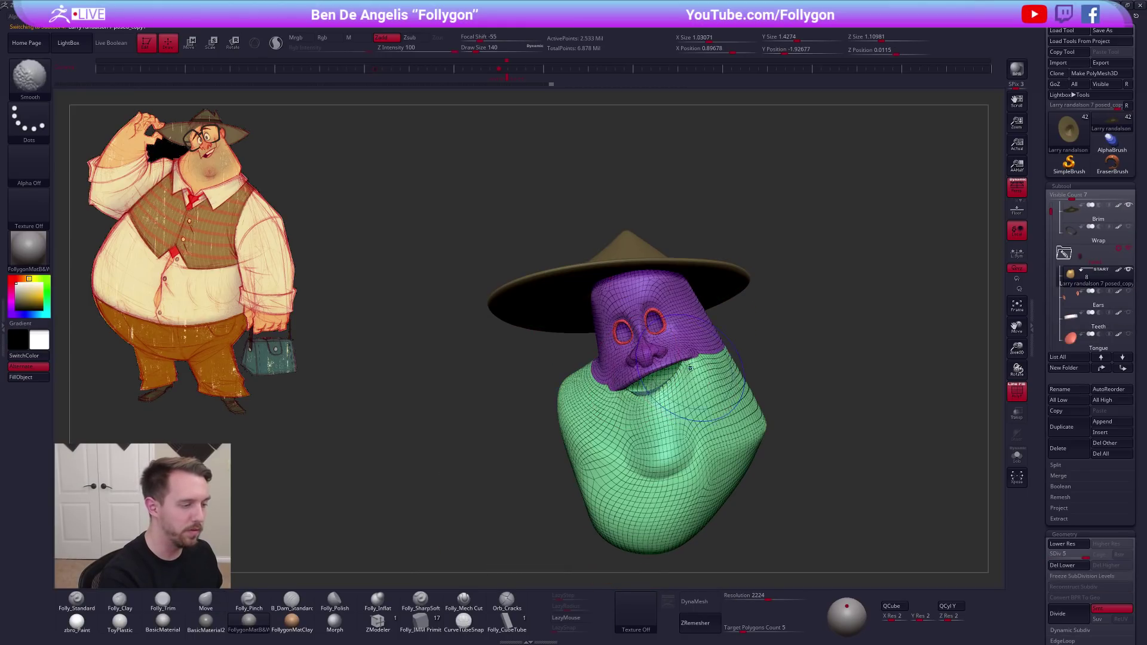
pyautogui.hotkey('shift', 'f')
pyautogui.hotkey('shift', 'f')
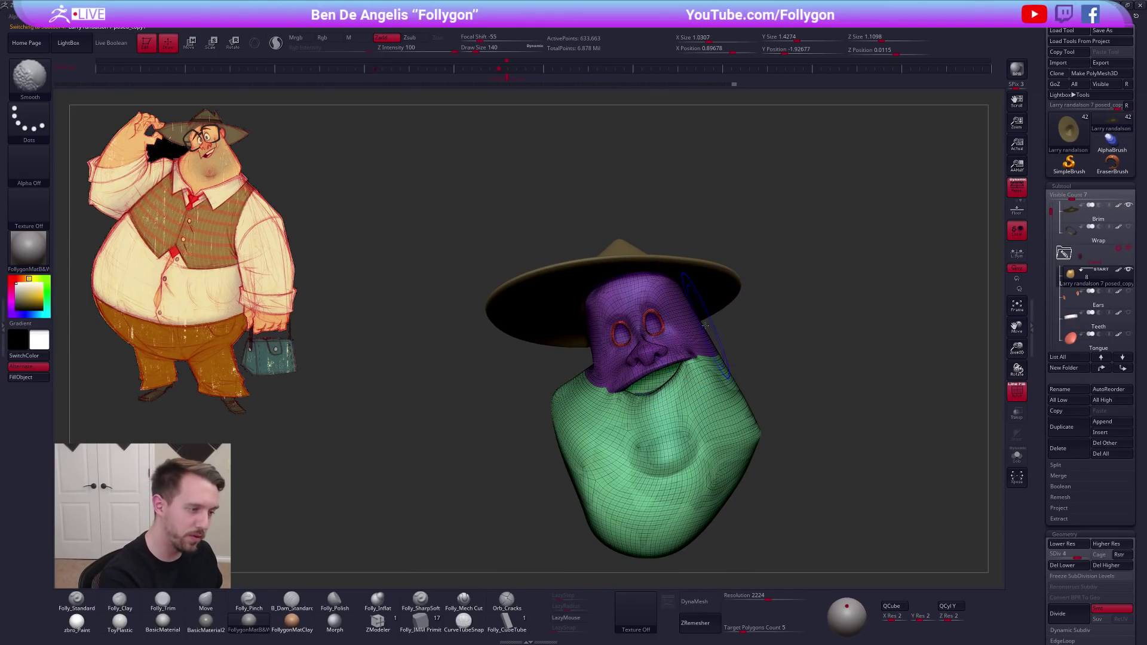
pyautogui.hotkey('shift', 'f')
pyautogui.moveTo(729, 322)
pyautogui.keyDown('ctrl'); pyautogui.keyDown('shift'); pyautogui.mouseDown()
pyautogui.moveTo(391, 478)
pyautogui.moveTo(615, 490)
pyautogui.moveTo(706, 396)
pyautogui.mouseUp(); pyautogui.keyUp('shift'); pyautogui.keyUp('ctrl')
pyautogui.moveTo(706, 397); pyautogui.dragTo(750, 309, button='right')
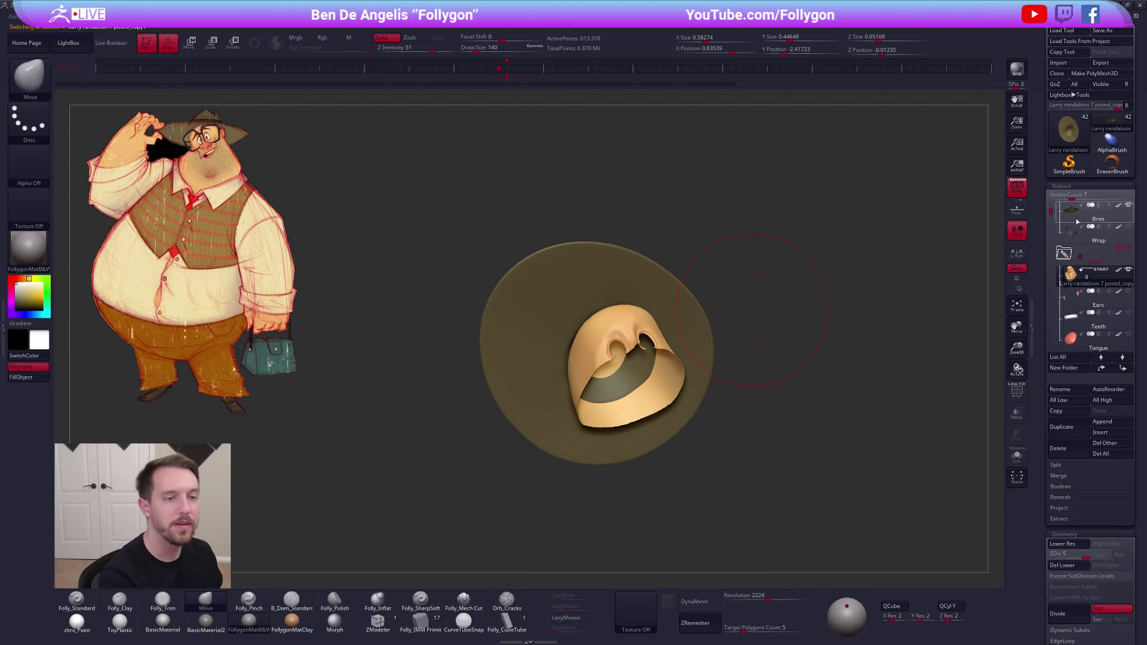
pyautogui.click(1076, 221)
pyautogui.moveTo(747, 397); pyautogui.dragTo(590, 374)
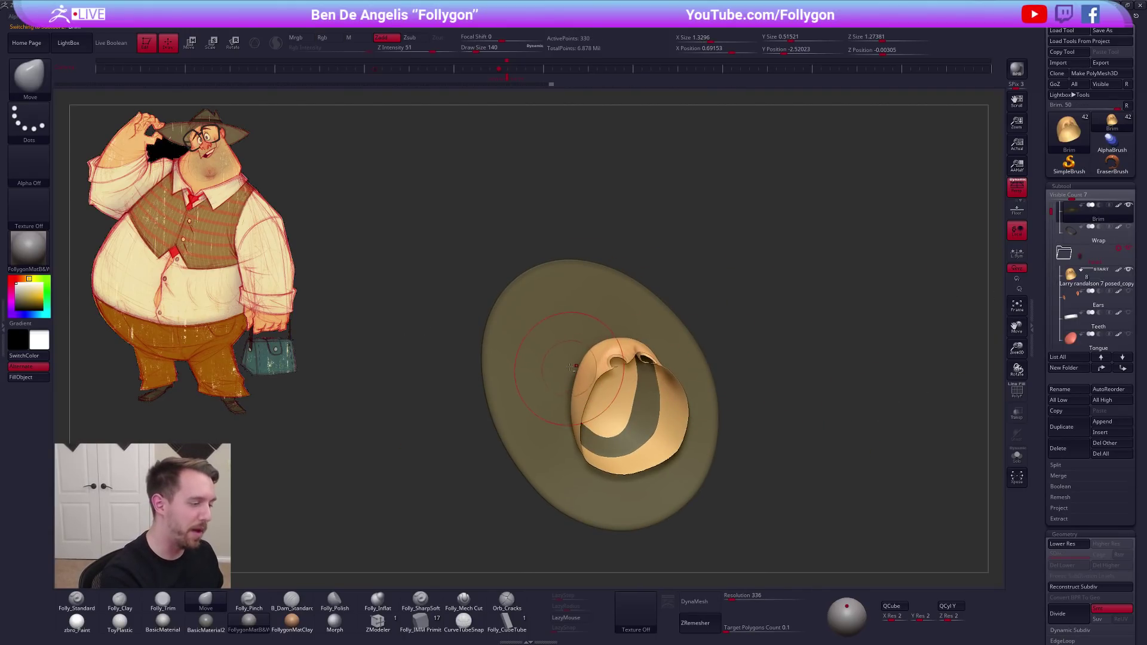
# Examine the brim's wireframe around the head from below at its lowest subdivision level
pyautogui.hotkey('shift', 'f')
pyautogui.moveTo(569, 368)
pyautogui.keyDown('alt'); pyautogui.mouseDown(button='right')
pyautogui.moveTo(569, 344)
pyautogui.moveTo(574, 365)
pyautogui.mouseUp(button='right'); pyautogui.keyUp('alt')
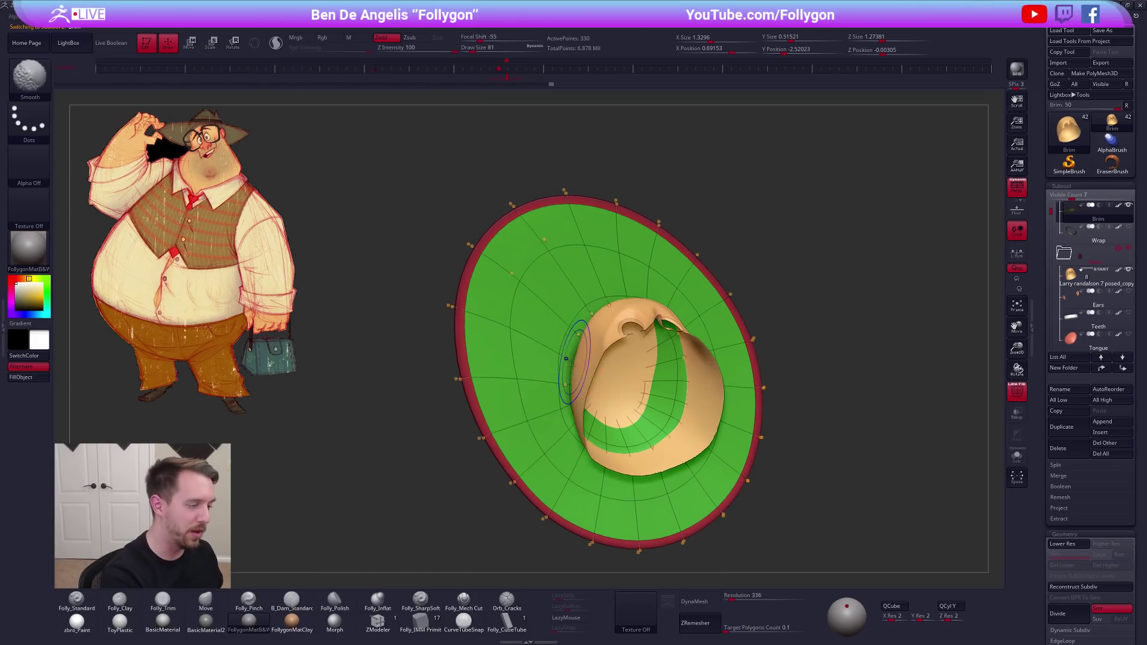
pyautogui.hotkey('shift', 'd')
pyautogui.press(']')
pyautogui.press(']')
pyautogui.press(']')
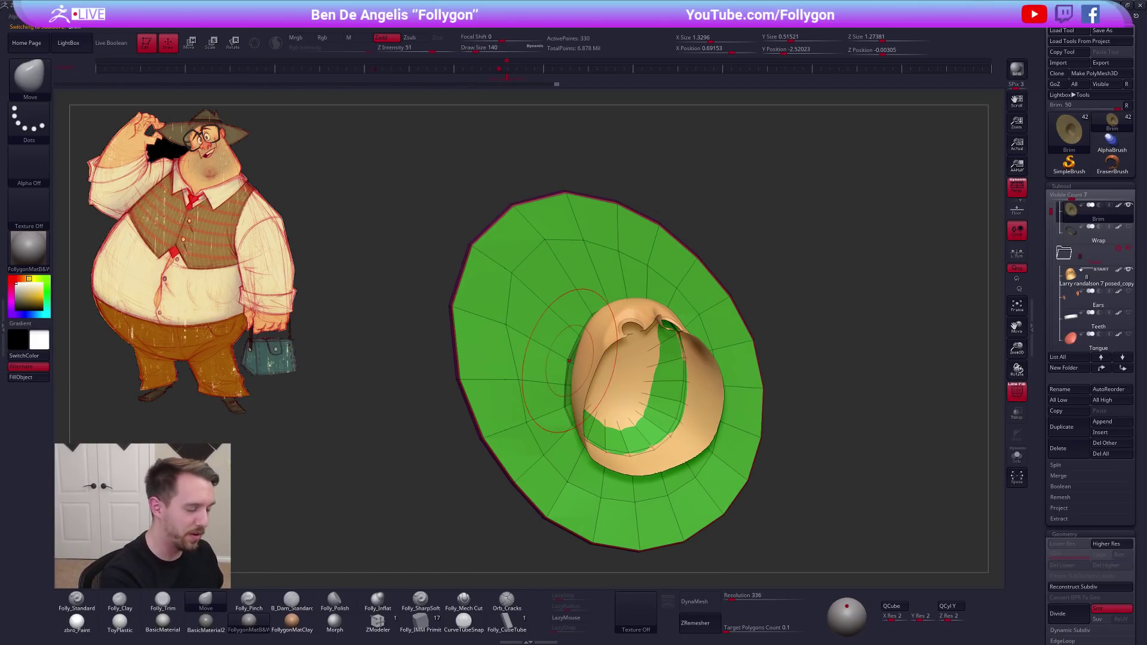
pyautogui.moveTo(574, 381); pyautogui.dragTo(564, 410, button='right')
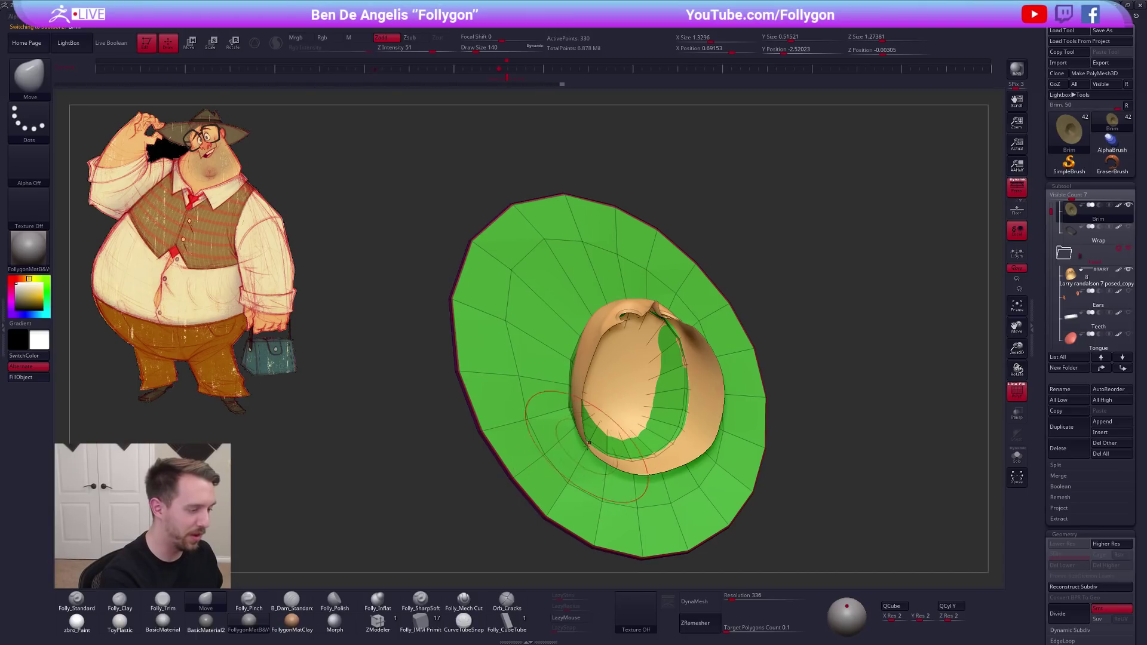
pyautogui.hotkey('shift', 'f')
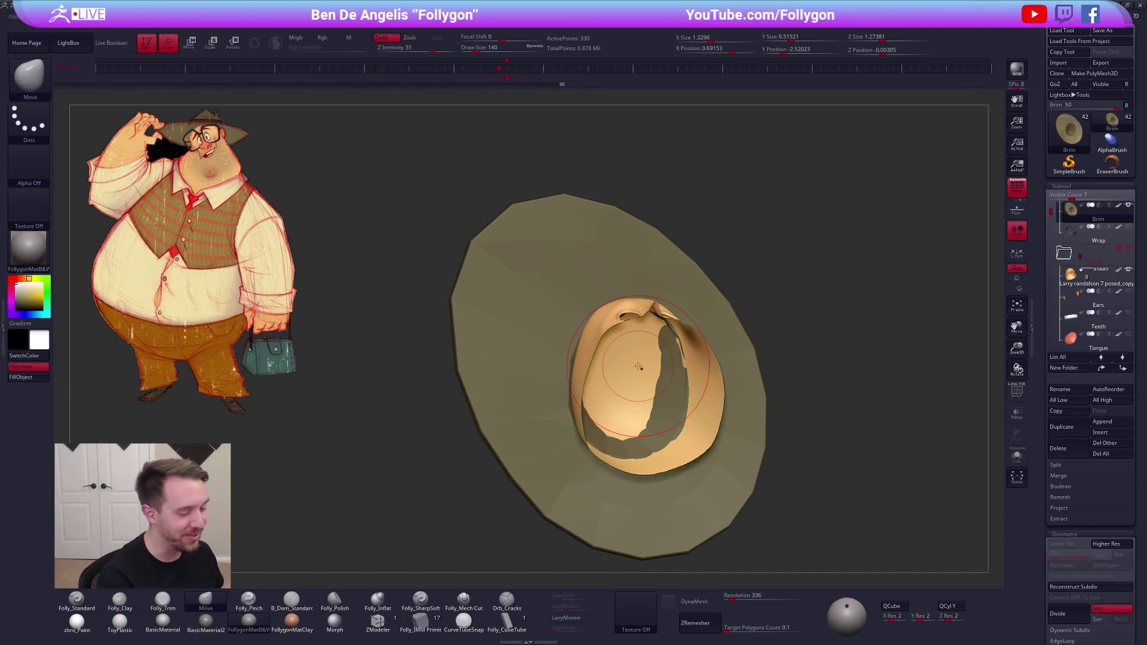
# Raise the brim's subdivision level and inspect the gap between the crown and the head from below, toggling the polyframe
pyautogui.press('d')
pyautogui.hotkey('shift', 'f')
pyautogui.moveTo(663, 445)
pyautogui.mouseDown(button='right')
pyautogui.moveTo(660, 428)
pyautogui.moveTo(678, 409)
pyautogui.mouseUp(button='right')
pyautogui.hotkey('shift', 'f')
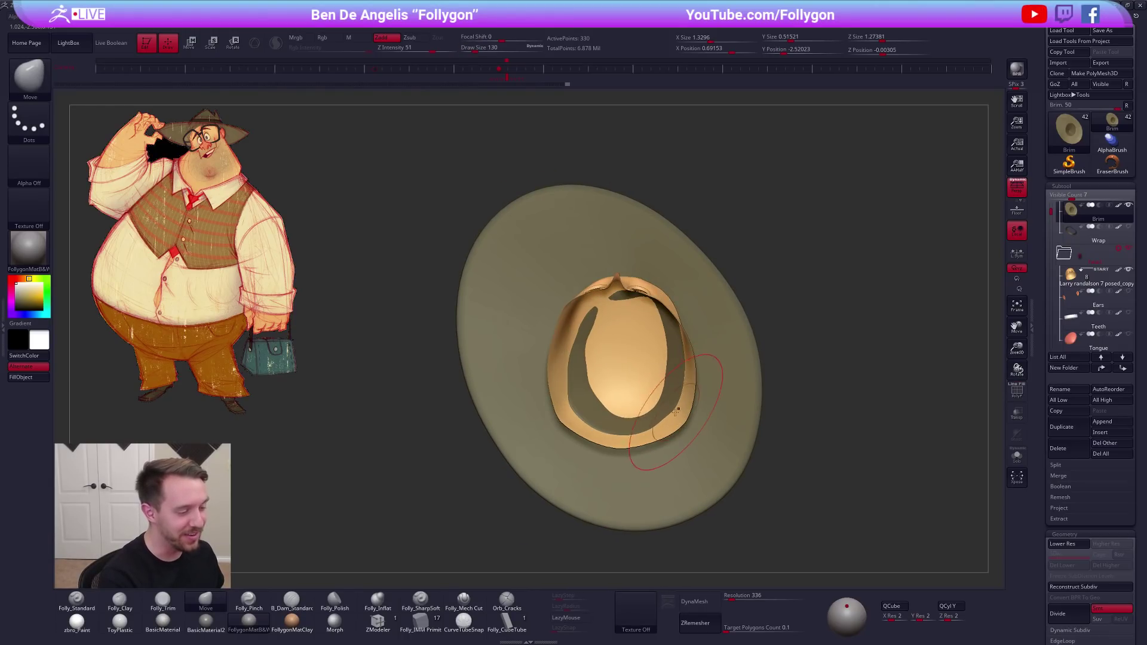
pyautogui.moveTo(603, 422); pyautogui.dragTo(615, 409, button='right')
pyautogui.moveTo(565, 342); pyautogui.dragTo(588, 298, button='right')
pyautogui.hotkey('shift', 'f')
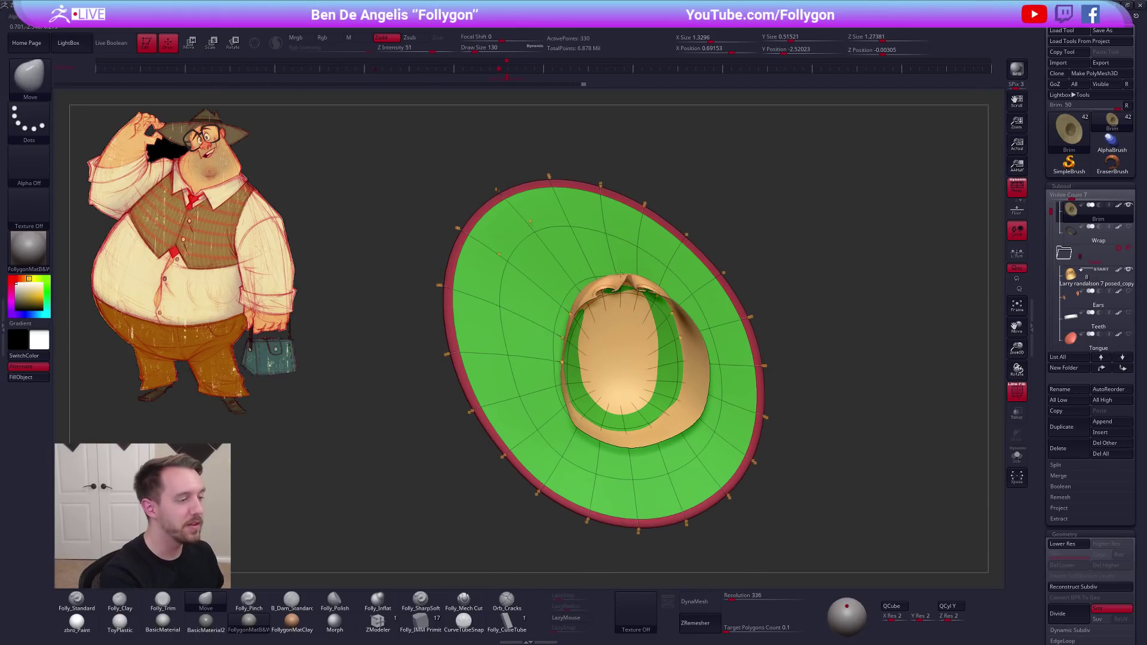
# Push the crown's inner edge outward around the sides and back of the head with Move brush strokes at draw size 130
pyautogui.hotkey('alt', 's')
pyautogui.hotkey('ctrl', 'shift', 's')
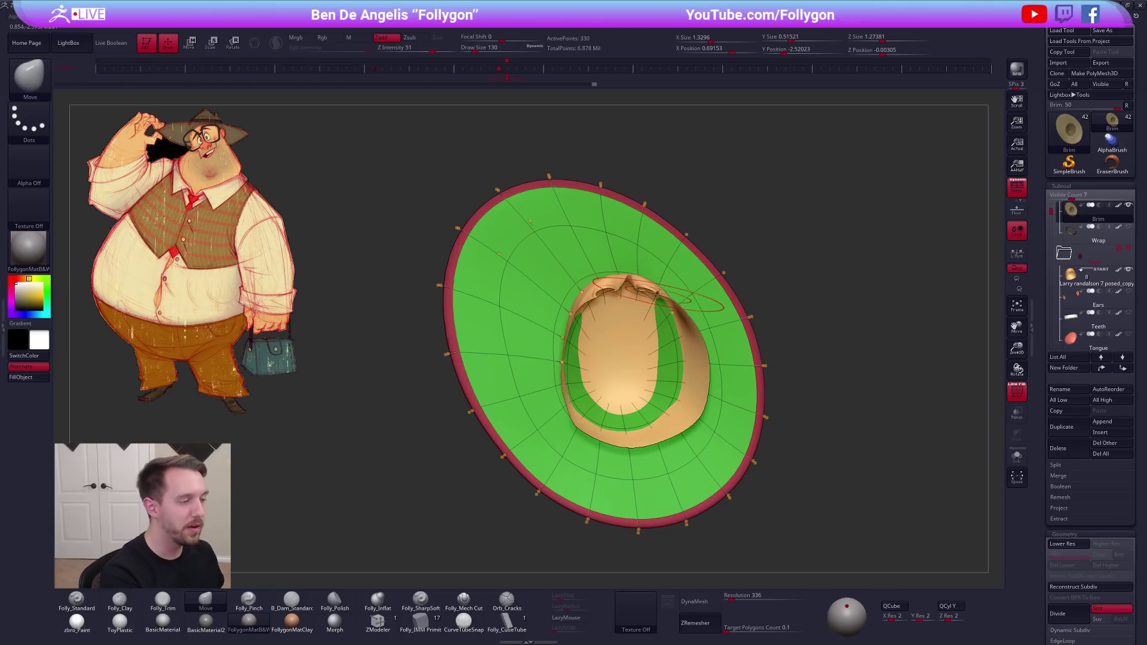
pyautogui.moveTo(670, 337); pyautogui.dragTo(679, 334)
pyautogui.moveTo(663, 384); pyautogui.dragTo(673, 389)
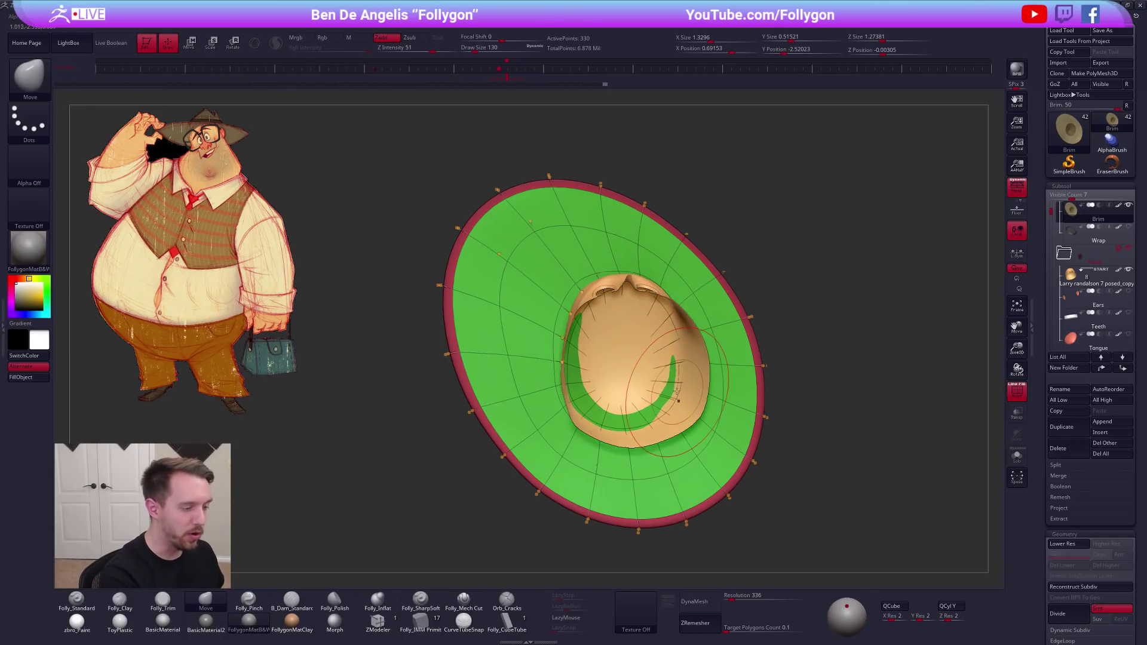
pyautogui.moveTo(619, 416); pyautogui.dragTo(616, 425)
pyautogui.moveTo(617, 425); pyautogui.dragTo(605, 415, button='right')
pyautogui.moveTo(591, 407); pyautogui.dragTo(587, 413)
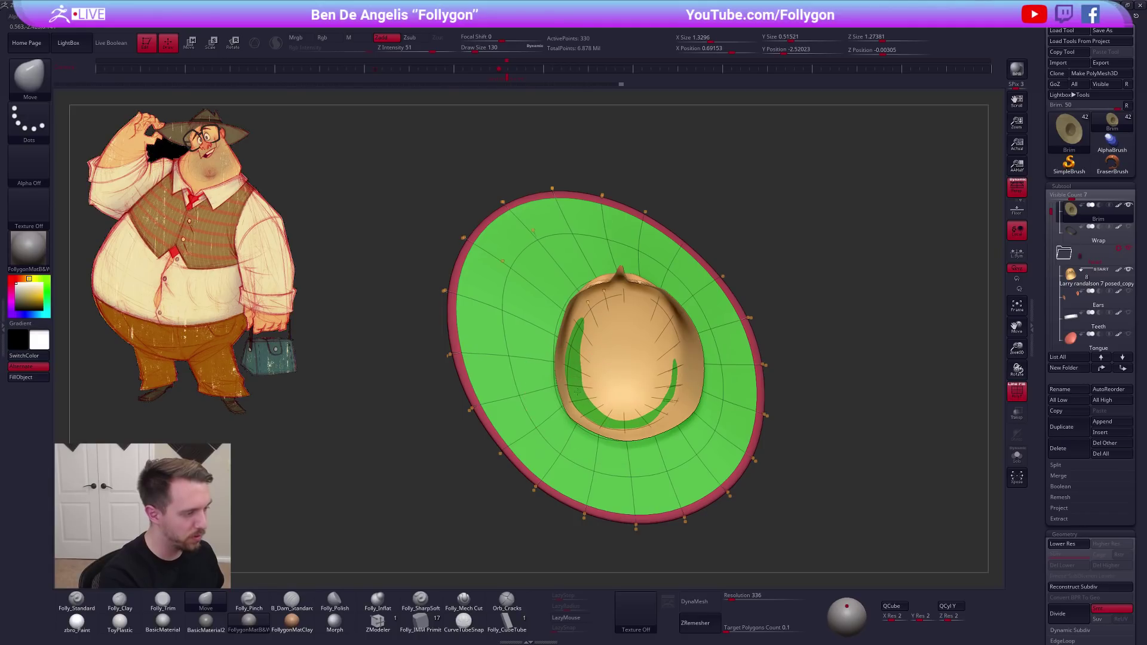
# Select the head mesh, unhide its lower part, and drop it to subdivision level 4
pyautogui.hotkey('shift', 'f')
pyautogui.moveTo(596, 326); pyautogui.dragTo(662, 450, button='right')
pyautogui.moveTo(662, 451); pyautogui.dragTo(866, 248)
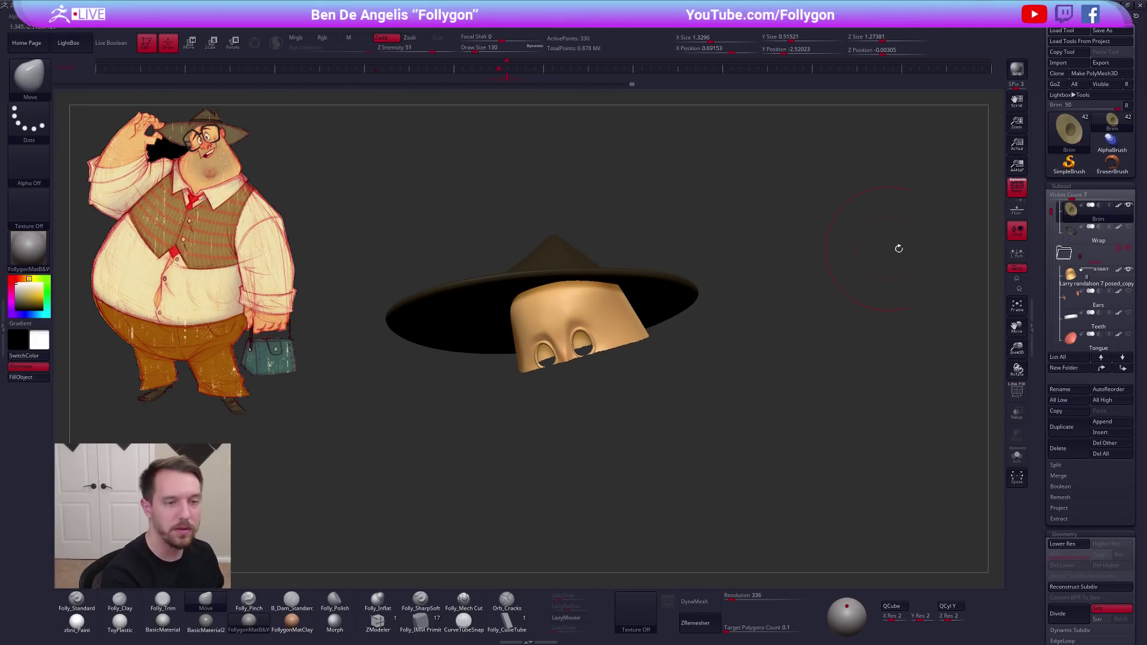
pyautogui.click(1069, 285)
pyautogui.keyDown('ctrl'); pyautogui.keyDown('shift'); pyautogui.click(840, 458); pyautogui.keyUp('shift'); pyautogui.keyUp('ctrl')
pyautogui.moveTo(850, 468)
pyautogui.keyDown('alt'); pyautogui.mouseDown()
pyautogui.moveTo(841, 426)
pyautogui.moveTo(827, 452)
pyautogui.mouseUp(); pyautogui.keyUp('alt')
pyautogui.press('s')
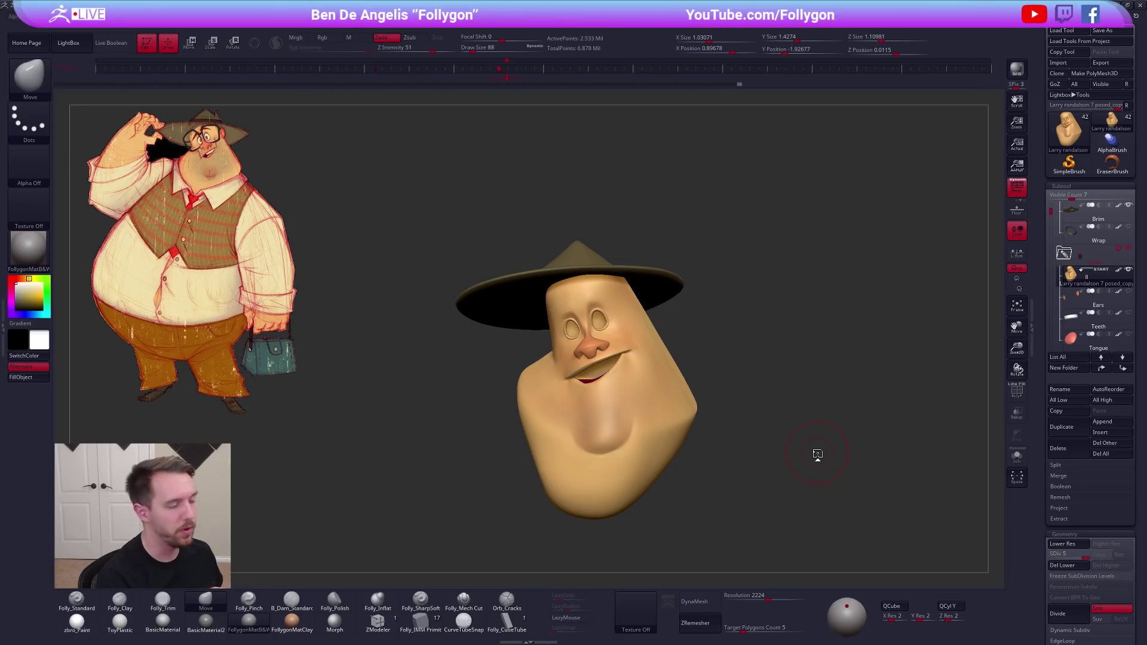
pyautogui.hotkey('shift', 'd')
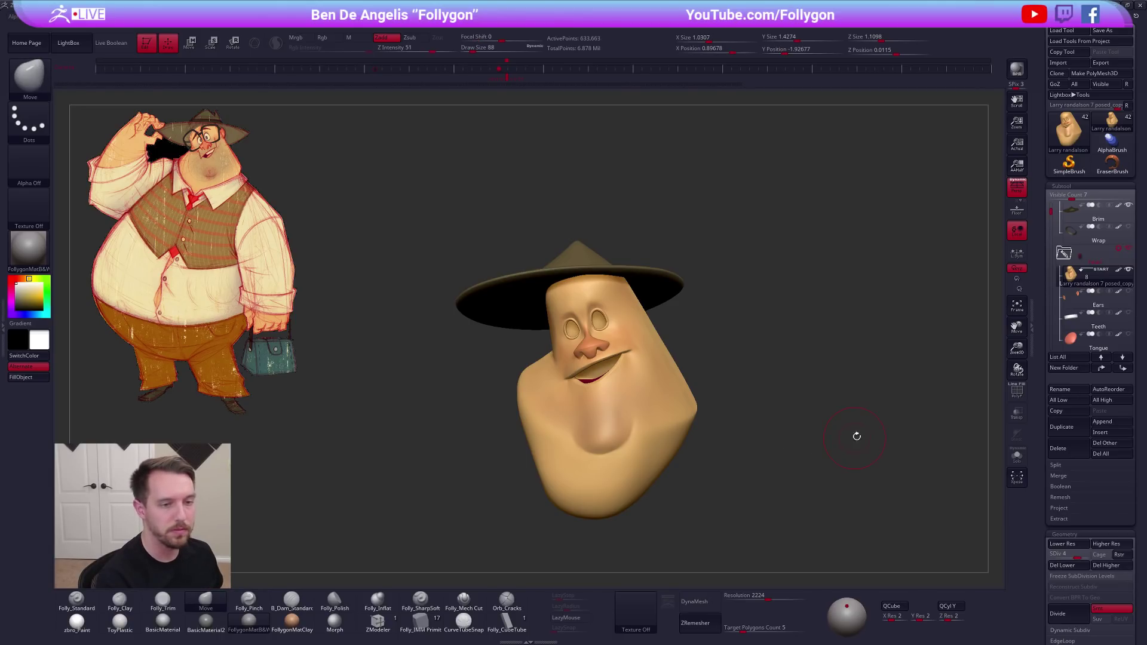
# Duplicate the brim subtool and replace the copy with a QCube at resolution 1
pyautogui.click(1070, 217)
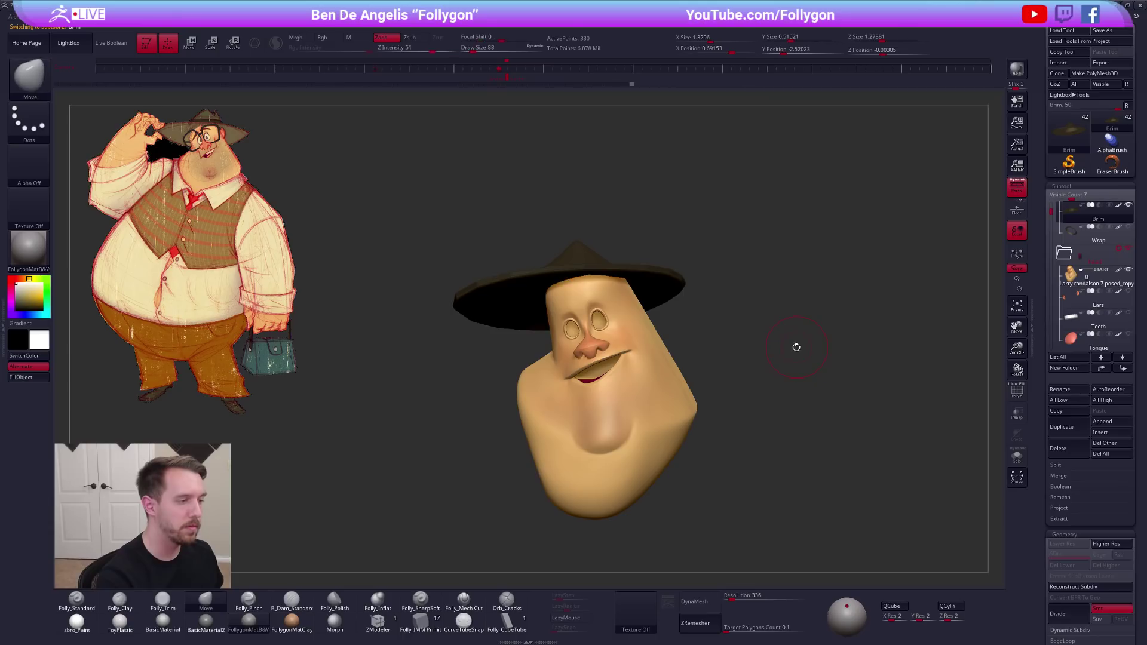
pyautogui.keyDown('ctrl'); pyautogui.moveTo(789, 369); pyautogui.dragTo(780, 419); pyautogui.keyUp('ctrl')
pyautogui.keyDown('alt'); pyautogui.moveTo(819, 478); pyautogui.dragTo(830, 425); pyautogui.keyUp('alt')
pyautogui.click(1062, 426)
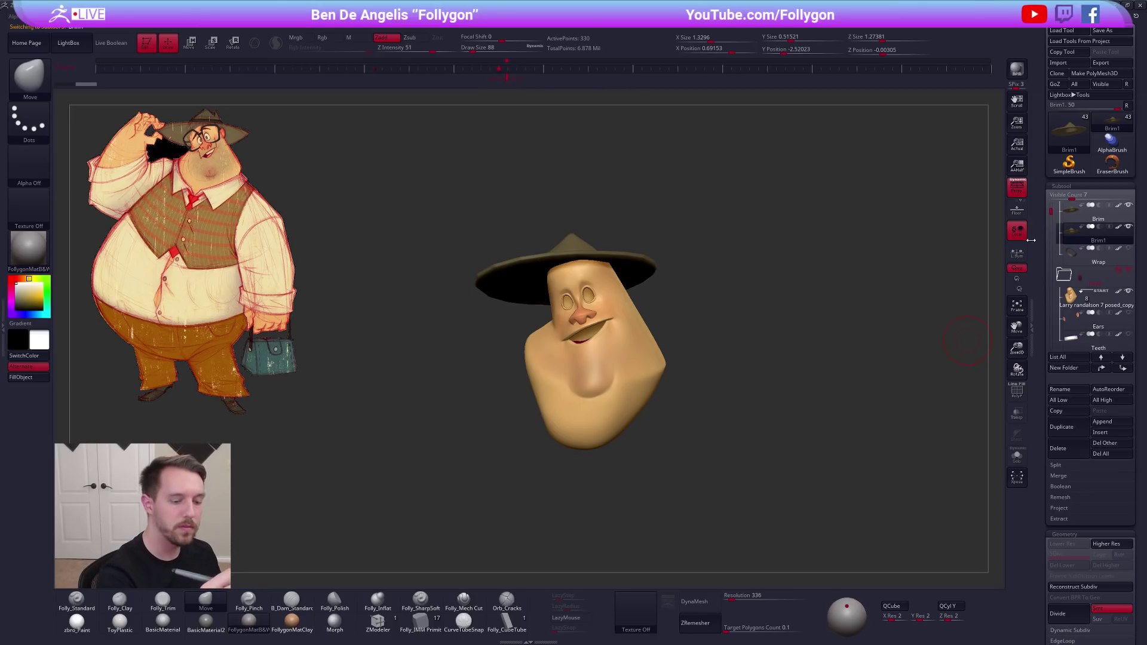
pyautogui.click(899, 608)
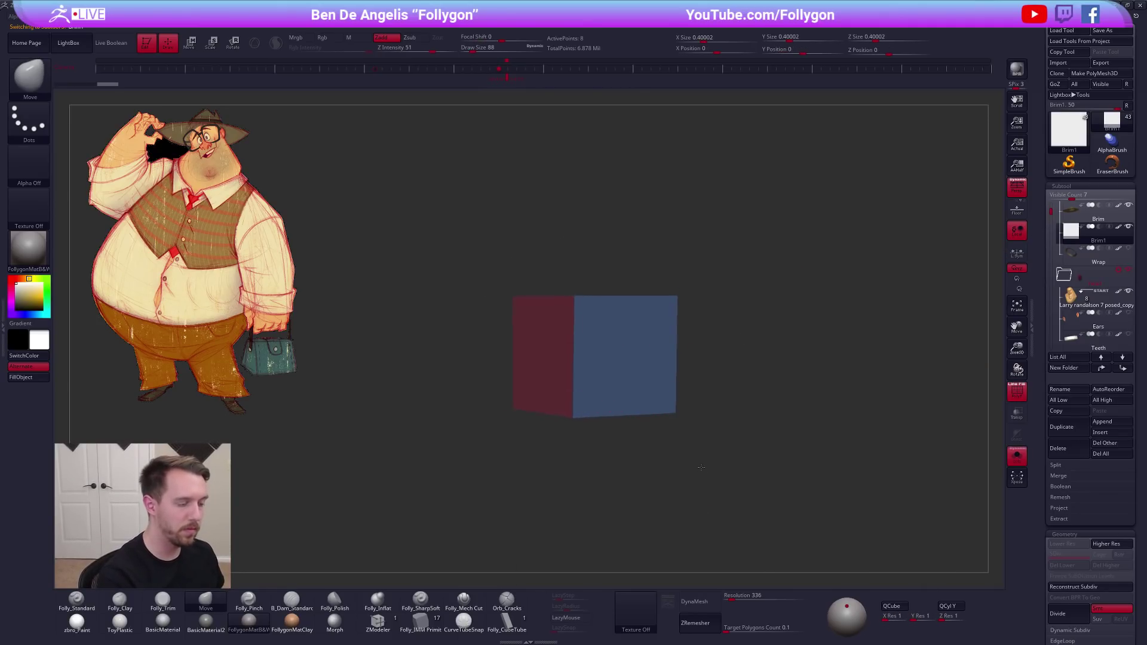
# Isolate one face of the cube and delete the hidden geometry to leave a flat plane
pyautogui.moveTo(698, 461); pyautogui.dragTo(691, 425)
pyautogui.moveTo(729, 339)
pyautogui.keyDown('ctrl'); pyautogui.keyDown('shift'); pyautogui.mouseDown()
pyautogui.moveTo(671, 248)
pyautogui.moveTo(644, 479)
pyautogui.mouseUp(); pyautogui.keyUp('shift'); pyautogui.keyUp('ctrl')
pyautogui.moveTo(643, 480); pyautogui.dragTo(662, 477)
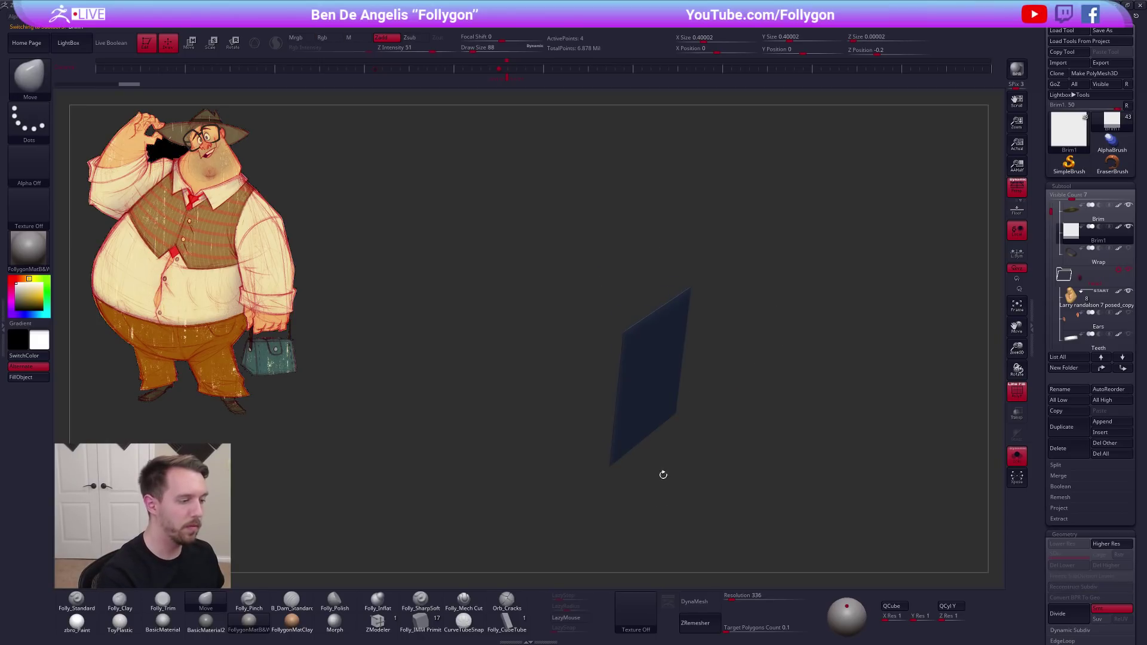
pyautogui.hotkey('ctrl', 'shift', 'f')
pyautogui.click(741, 361)
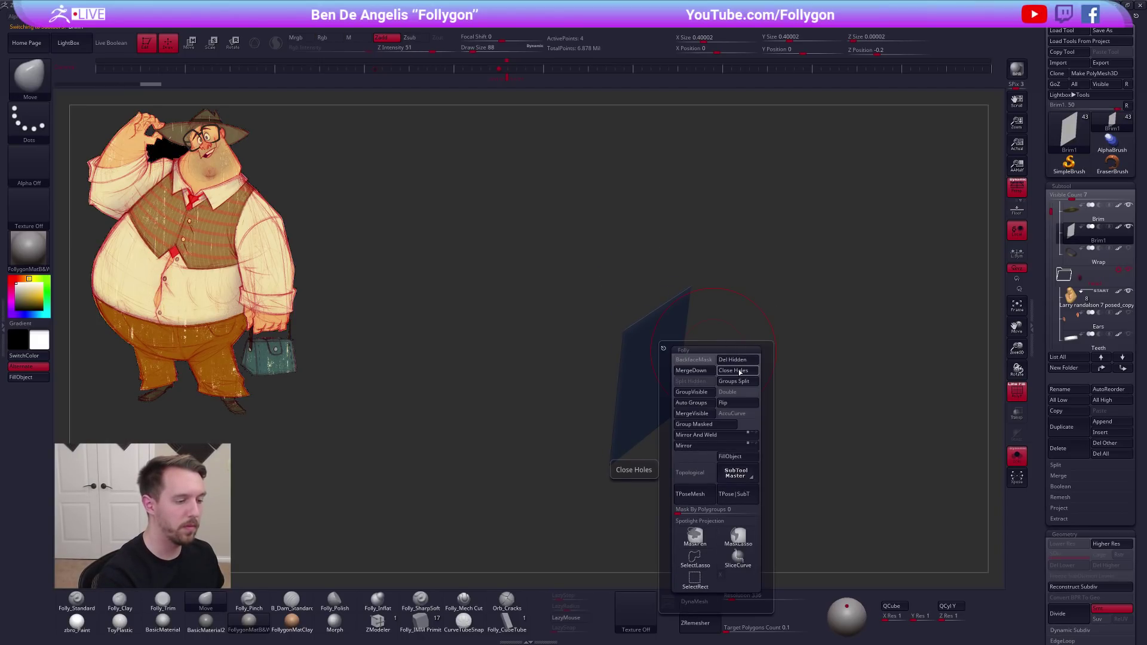
pyautogui.moveTo(770, 385); pyautogui.dragTo(738, 394)
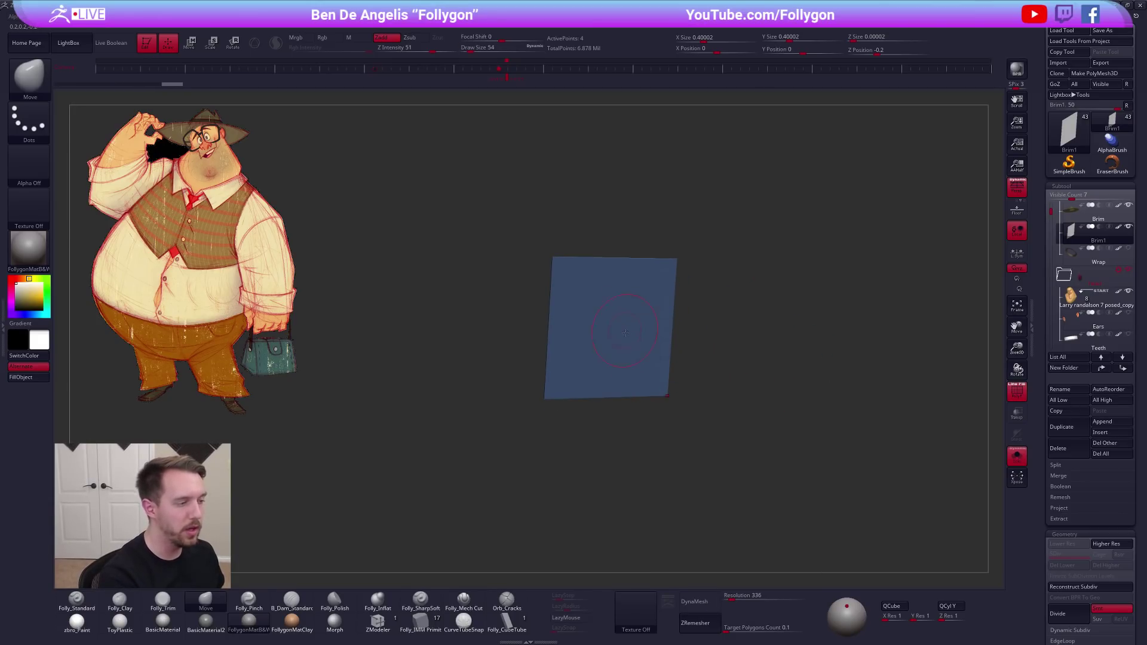
# Switch to the ZModeler brush, try an extrusion on the plane and undo it, with the Extrude target set to a single poly
pyautogui.moveTo(624, 329); pyautogui.dragTo(605, 367)
pyautogui.click(388, 616)
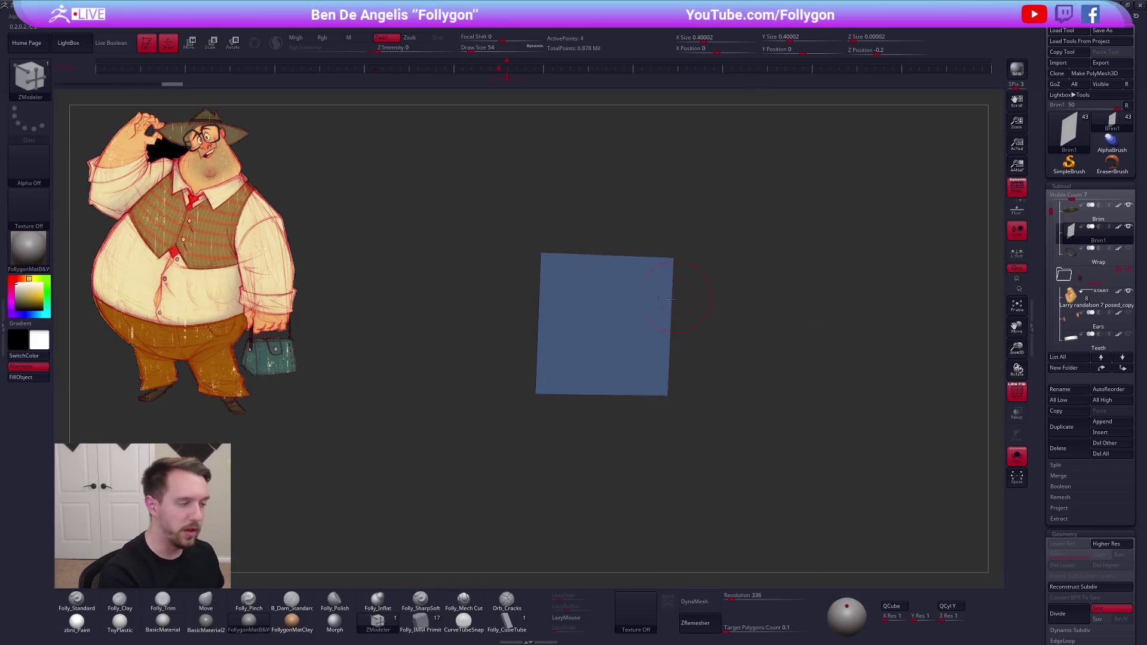
pyautogui.moveTo(675, 296); pyautogui.dragTo(615, 392)
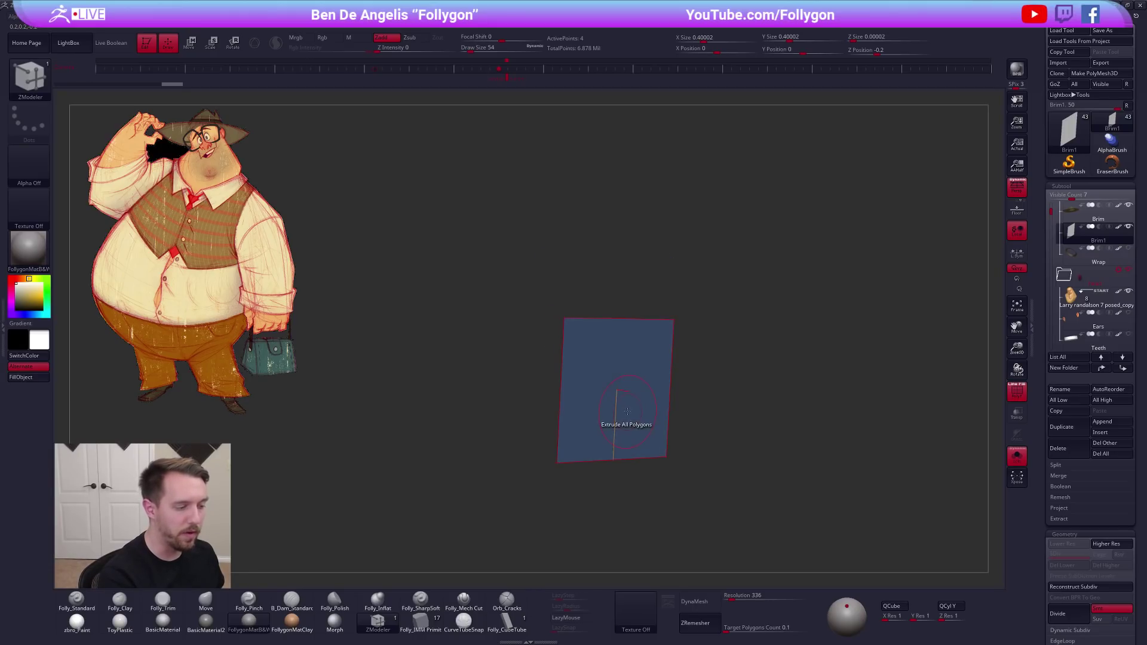
pyautogui.press('space')
pyautogui.moveTo(635, 407); pyautogui.dragTo(714, 421)
pyautogui.hotkey('ctrl', 'z')
pyautogui.moveTo(787, 479); pyautogui.dragTo(743, 477)
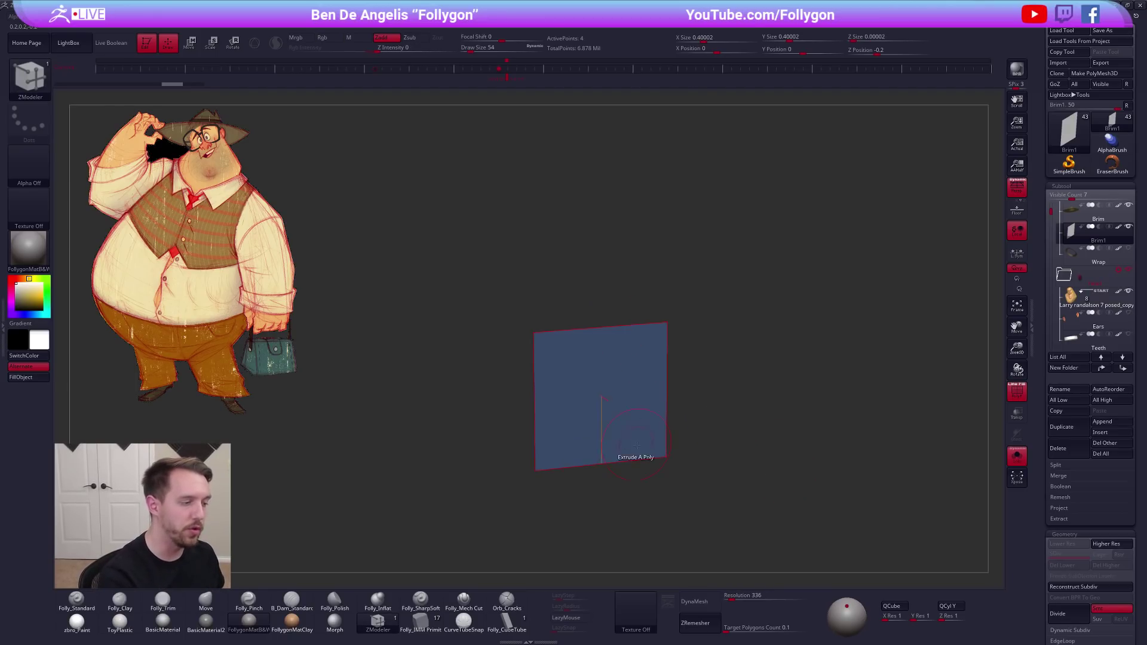
# Extrude the plane into a slab about 0.05 thick and extend its upper end face to about 0.71 total height
pyautogui.keyDown('alt'); pyautogui.moveTo(671, 431); pyautogui.dragTo(685, 418); pyautogui.keyUp('alt')
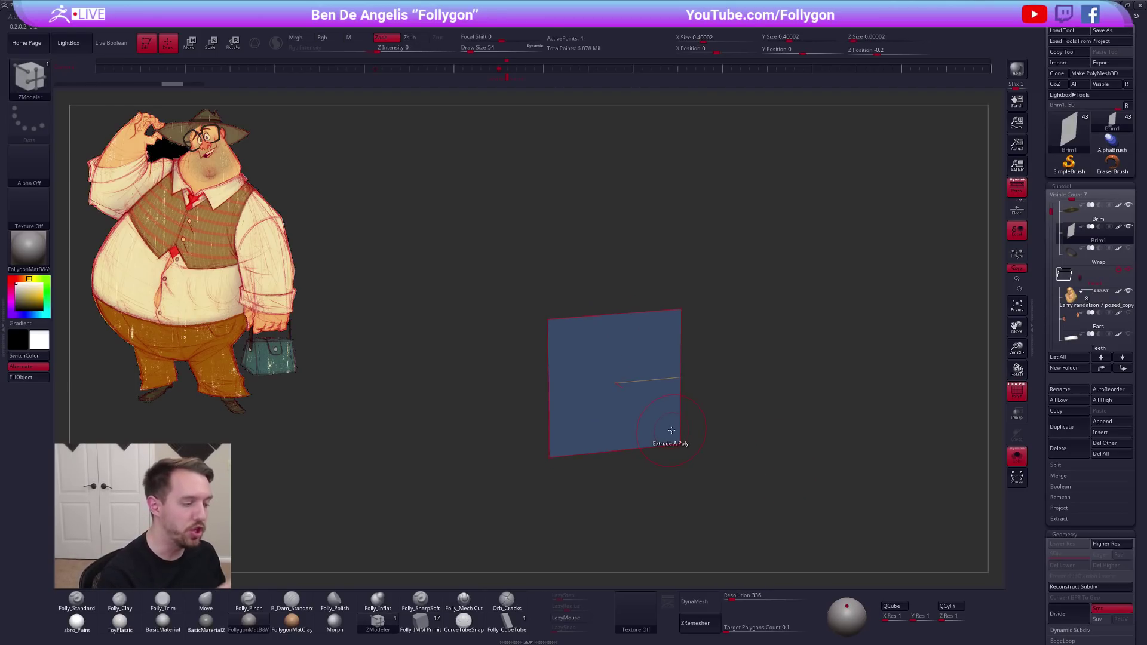
pyautogui.moveTo(683, 421); pyautogui.dragTo(642, 378)
pyautogui.moveTo(658, 391); pyautogui.dragTo(655, 377, button='right')
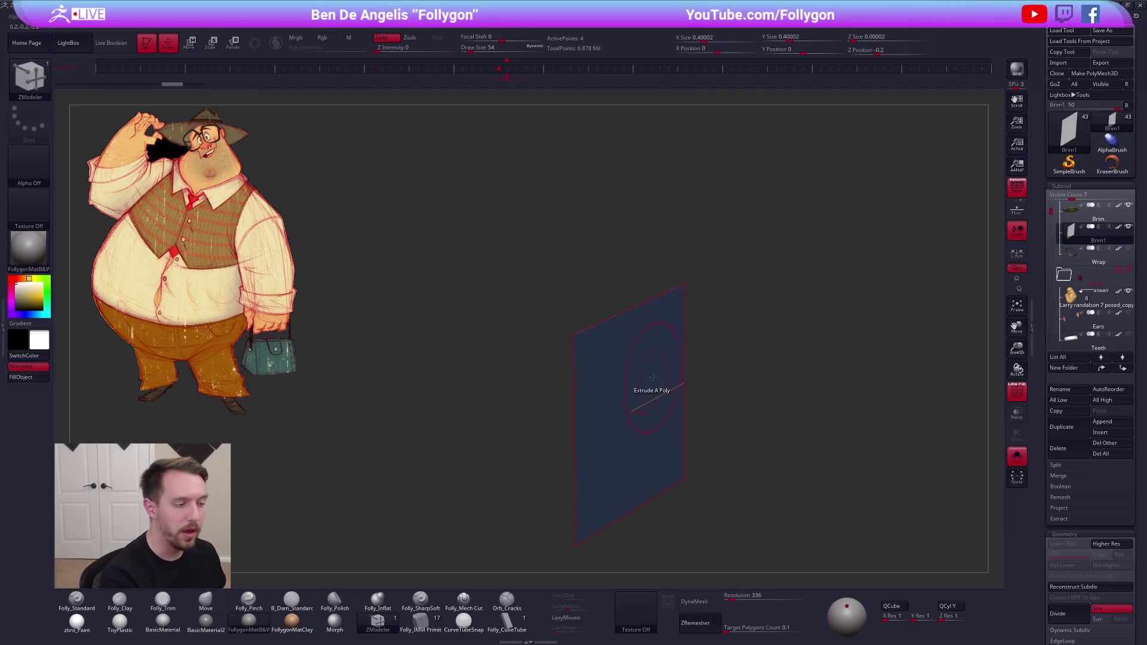
pyautogui.moveTo(652, 377); pyautogui.dragTo(625, 373)
pyautogui.moveTo(609, 318); pyautogui.dragTo(613, 141)
pyautogui.moveTo(630, 324); pyautogui.dragTo(651, 290, button='right')
# Set ZModeler's polygon action to QMesh, and undo and redo the slab's upper extension
pyautogui.press('space')
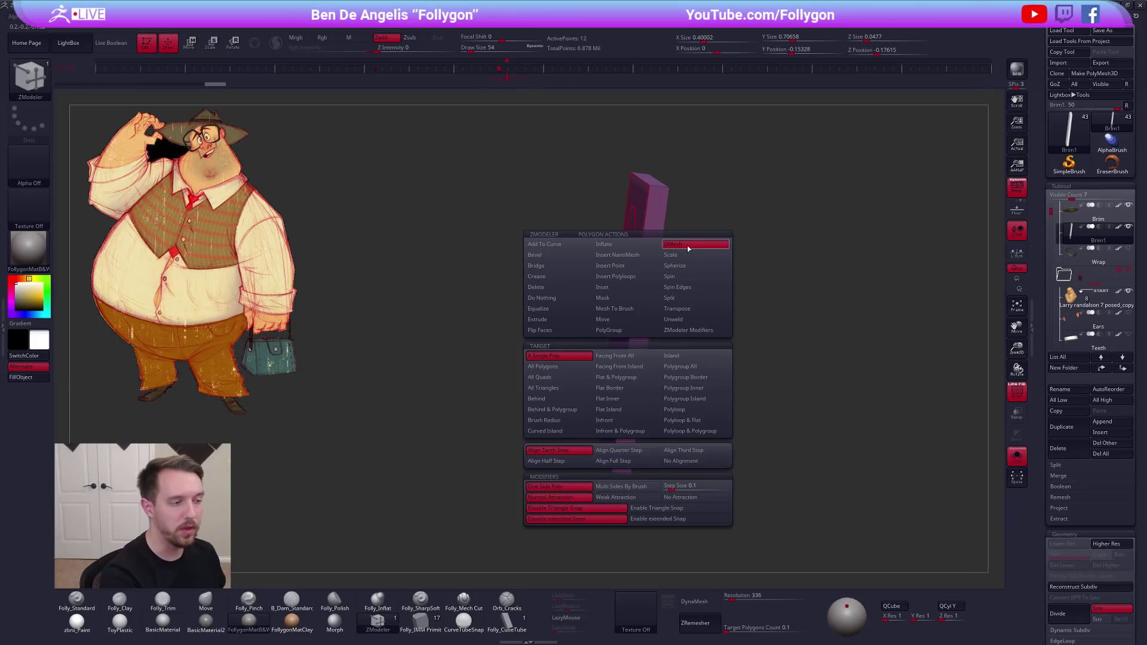
pyautogui.click(688, 246)
pyautogui.hotkey('ctrl', 'z')
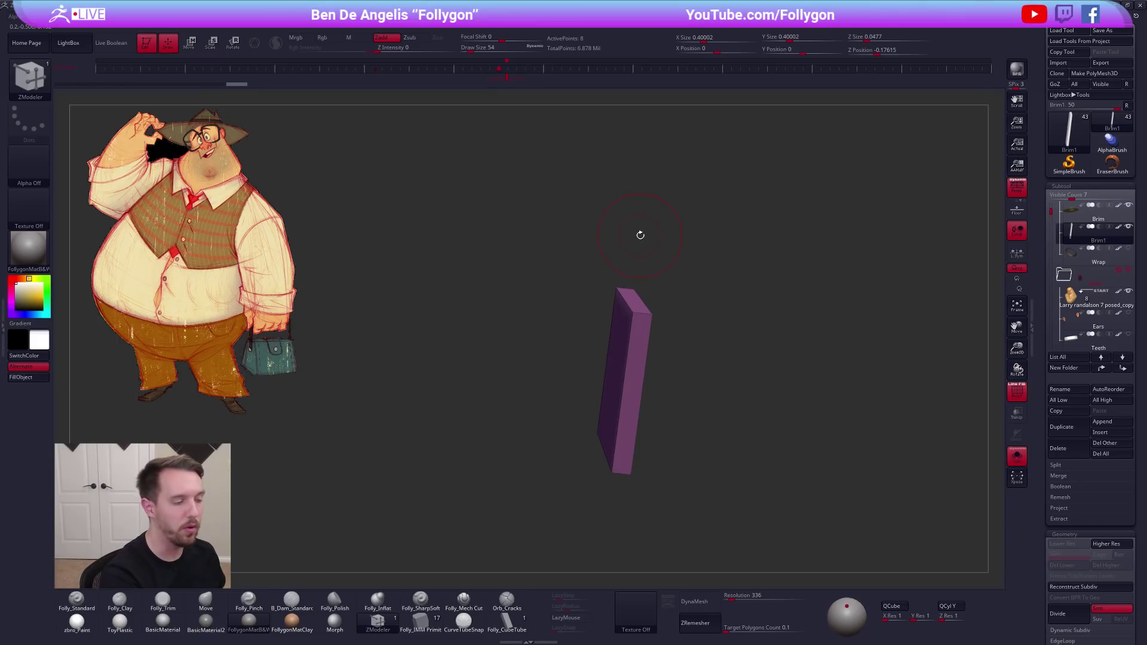
pyautogui.hotkey('ctrl', 'shift', 'z')
pyautogui.moveTo(672, 254)
pyautogui.mouseDown()
pyautogui.moveTo(698, 280)
pyautogui.moveTo(678, 240)
pyautogui.mouseUp()
# Isolate the slab's two broad front polygons and delete the hidden geometry
pyautogui.press('space')
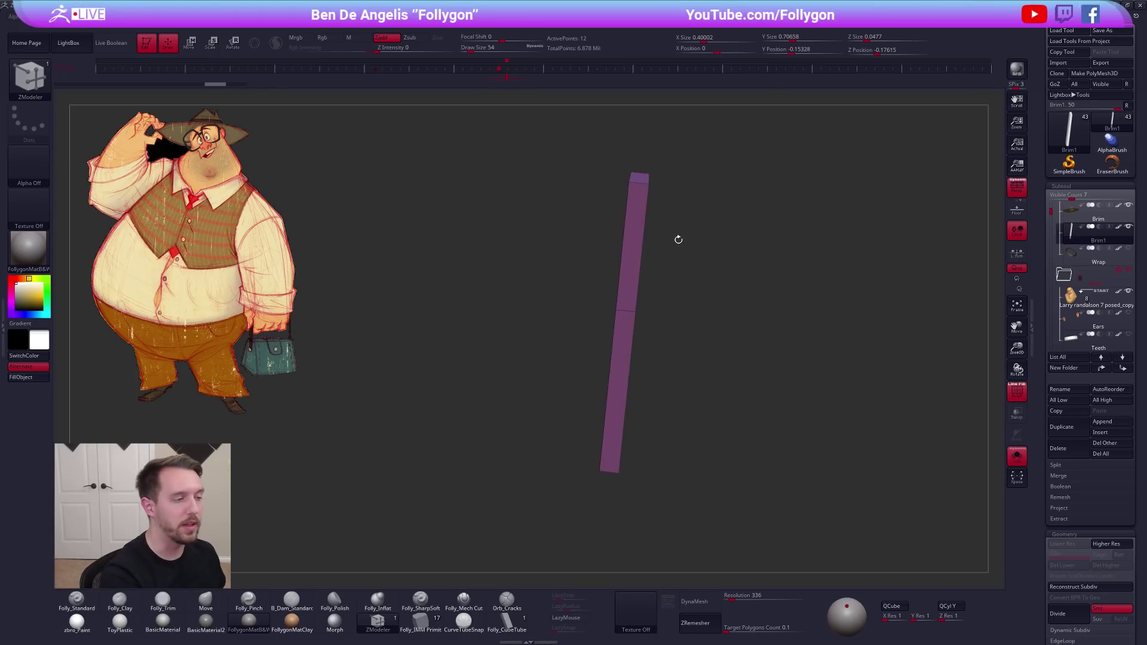
pyautogui.moveTo(644, 158)
pyautogui.keyDown('ctrl'); pyautogui.keyDown('alt'); pyautogui.keyDown('shift'); pyautogui.mouseDown()
pyautogui.moveTo(543, 402)
pyautogui.moveTo(619, 491)
pyautogui.mouseUp(); pyautogui.keyUp('shift'); pyautogui.keyUp('alt'); pyautogui.keyUp('ctrl')
pyautogui.moveTo(680, 428); pyautogui.dragTo(649, 426)
pyautogui.press('space')
pyautogui.click(800, 342)
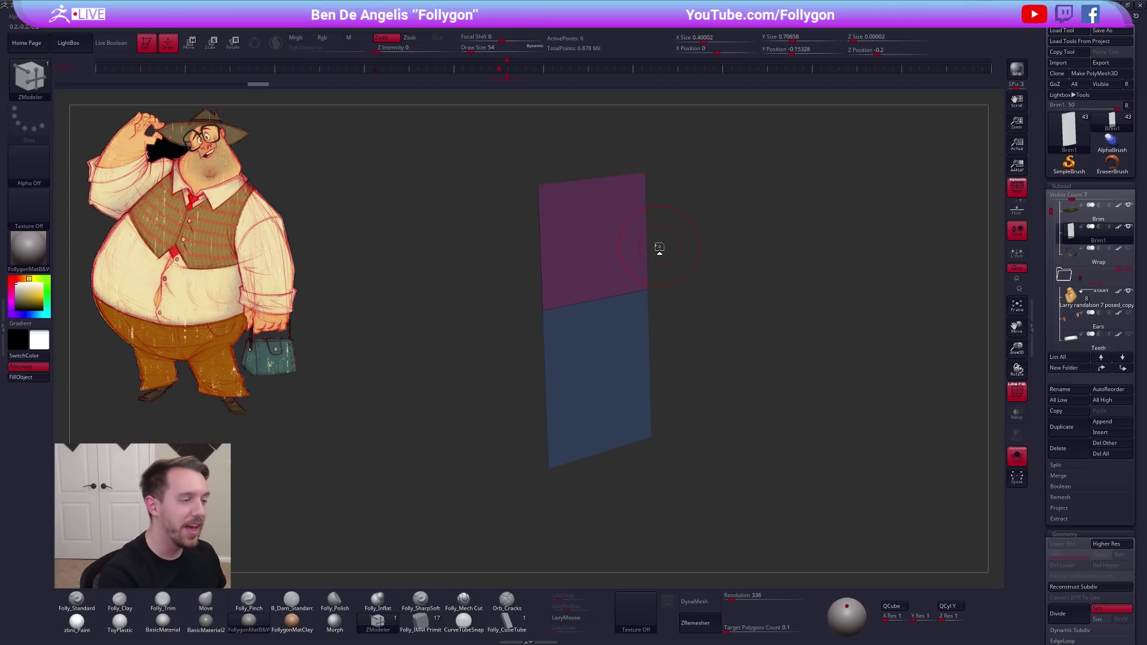
# Switch from the ZModeler brush back to the Move brush
pyautogui.press('b')
pyautogui.press('m')
pyautogui.press('v')
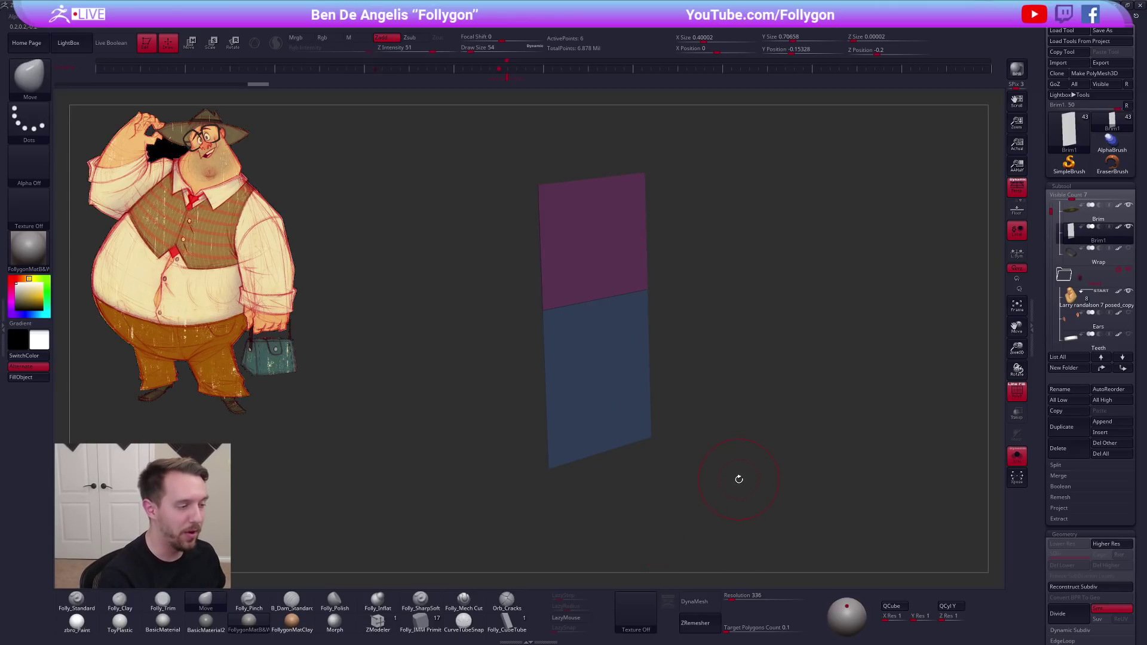
pyautogui.click(378, 621)
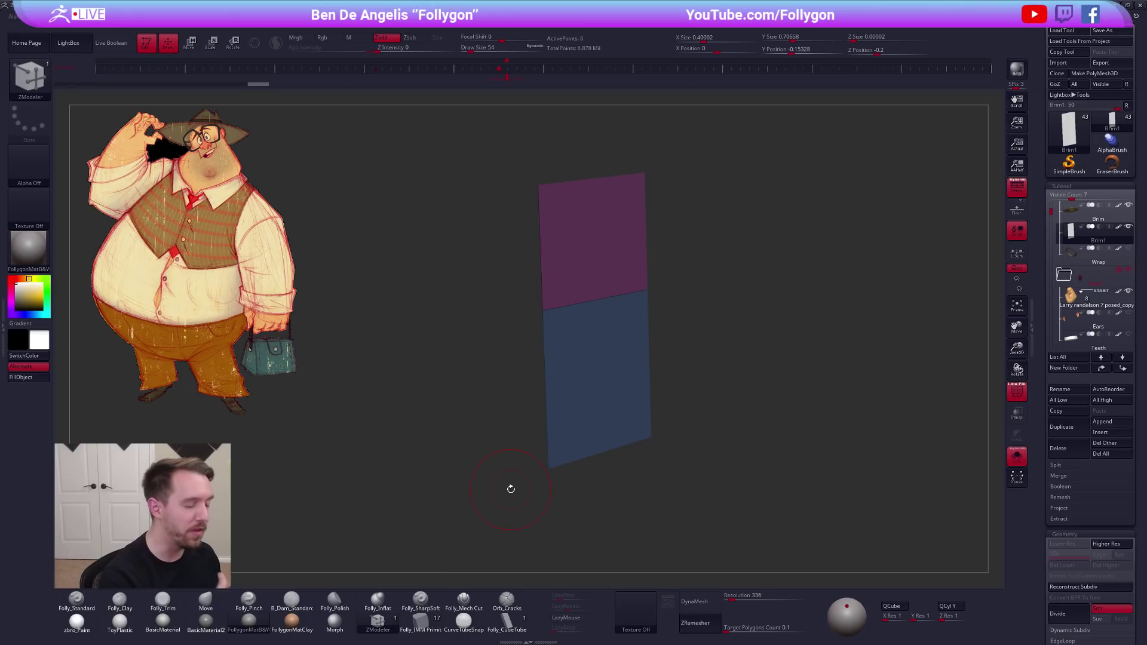
pyautogui.press('b')
pyautogui.press('m')
pyautogui.press('v')
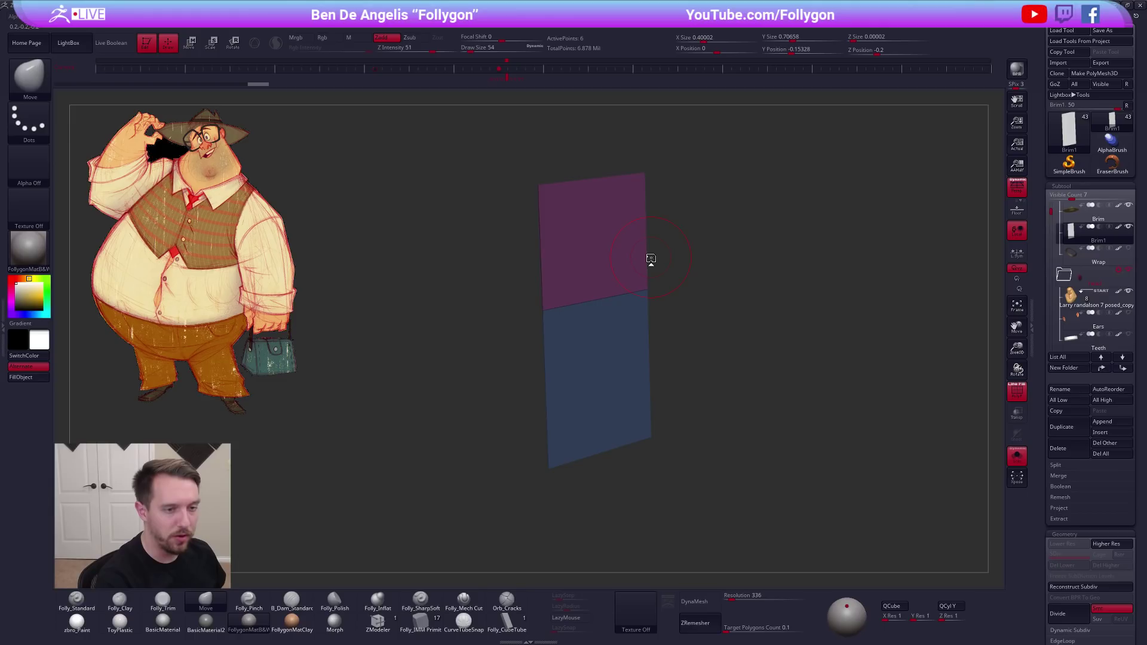
# Delete the duplicate subtool containing the two-polygon plane and reselect the brim
pyautogui.click(1057, 449)
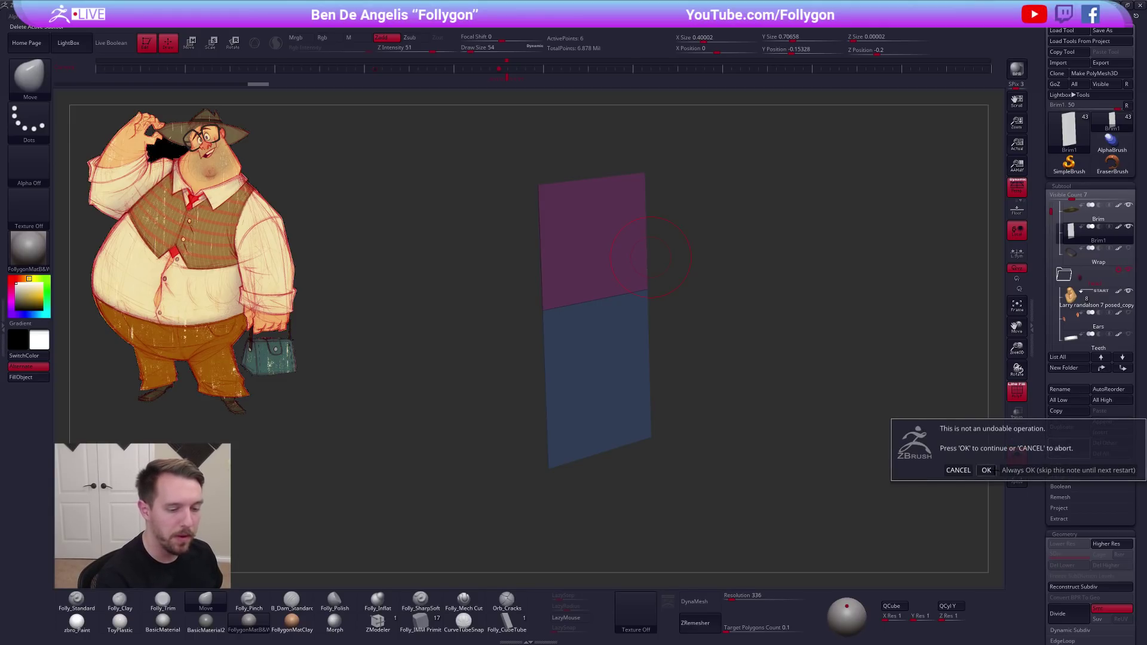
pyautogui.click(986, 470)
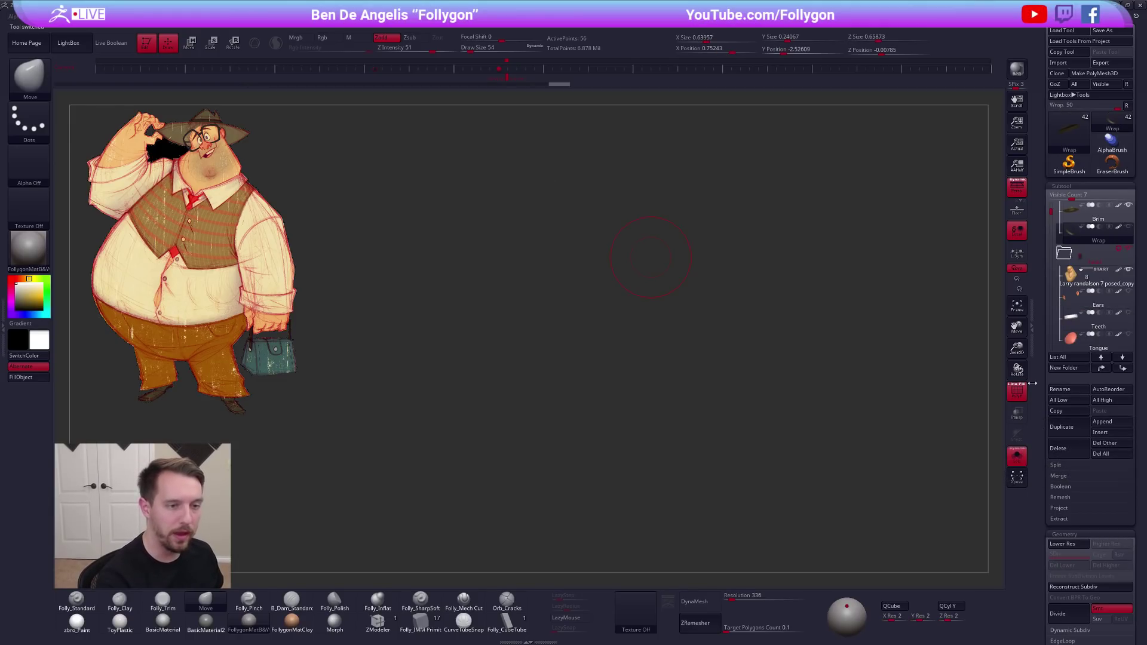
pyautogui.click(1077, 274)
pyautogui.click(1096, 213)
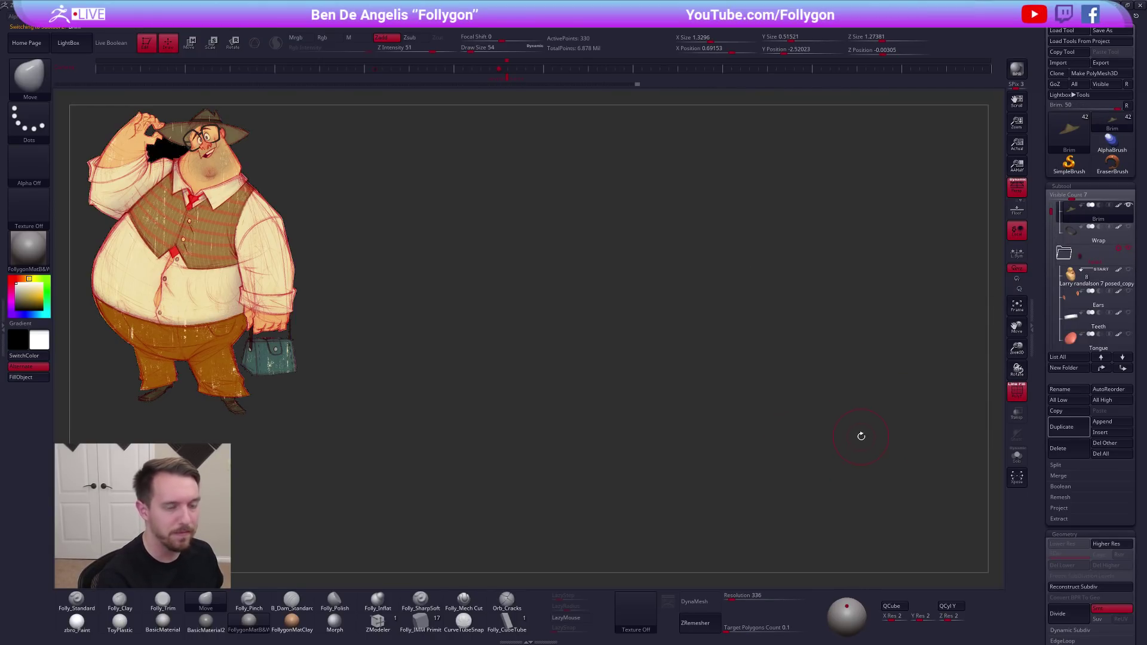
# Frame the hat without its wireframe and display it at its smooth higher subdivision level
pyautogui.hotkey('shift', 'd')
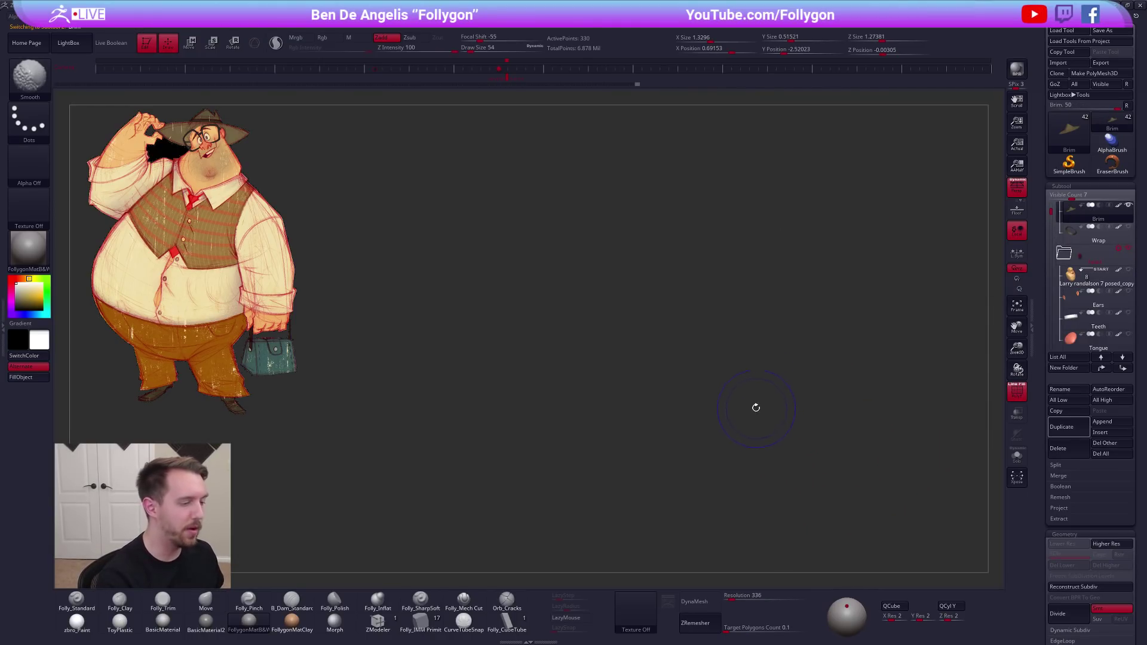
pyautogui.press('f')
pyautogui.press('s')
pyautogui.moveTo(531, 416); pyautogui.dragTo(518, 416)
pyautogui.hotkey('shift', 'f')
pyautogui.press('s')
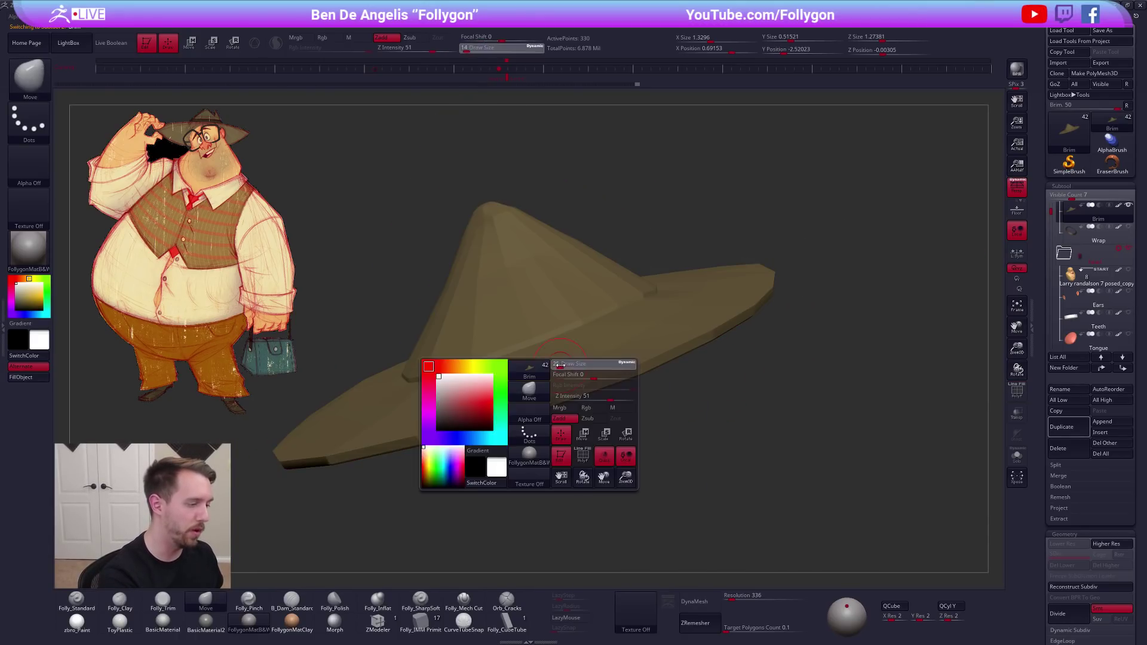
pyautogui.moveTo(549, 368); pyautogui.dragTo(559, 368)
pyautogui.keyDown('ctrl'); pyautogui.moveTo(559, 368); pyautogui.dragTo(568, 347, button='right'); pyautogui.keyUp('ctrl')
pyautogui.press('s')
pyautogui.moveTo(588, 335); pyautogui.dragTo(597, 335)
pyautogui.moveTo(573, 340); pyautogui.dragTo(589, 347, button='right')
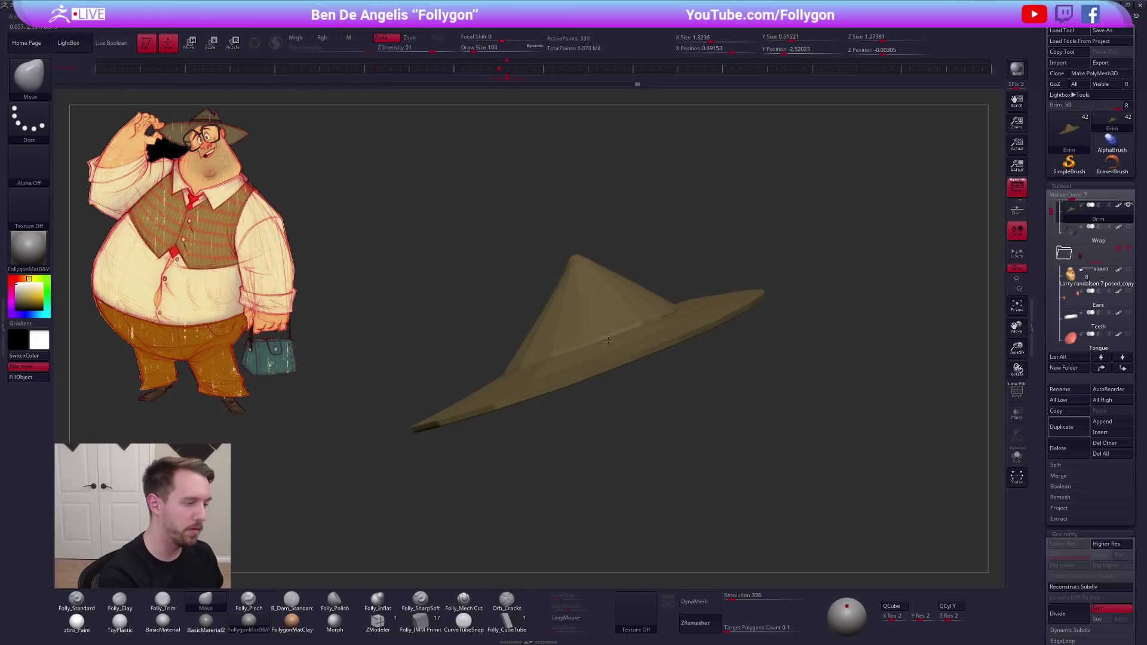
pyautogui.moveTo(722, 433); pyautogui.dragTo(695, 406, button='right')
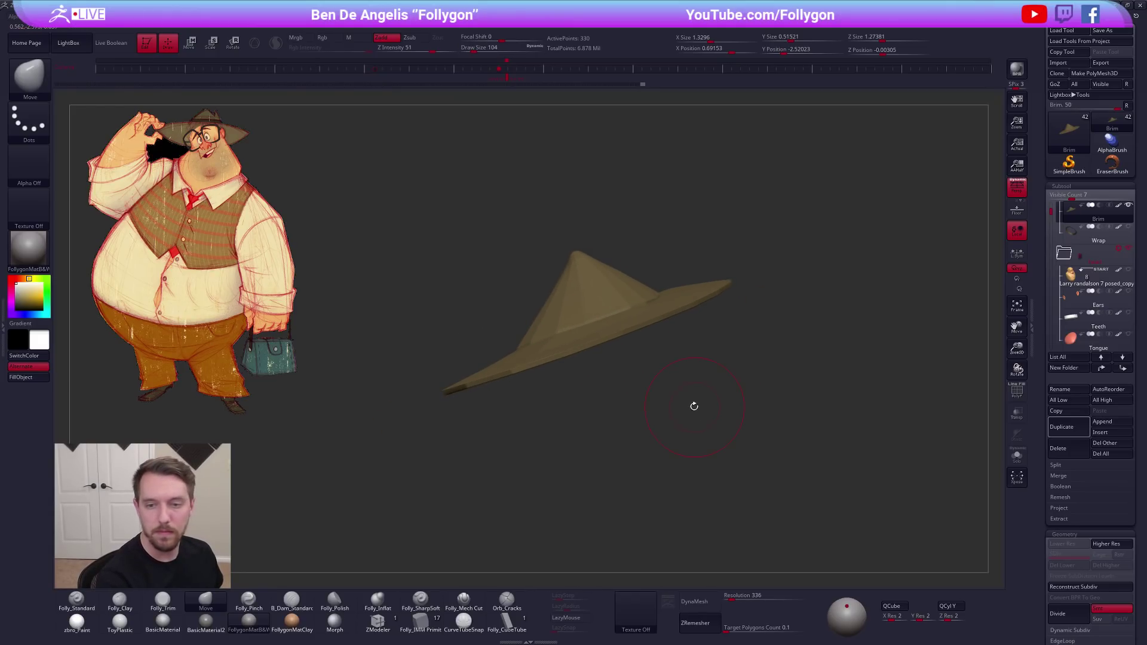
pyautogui.hotkey('ctrl', 'd')
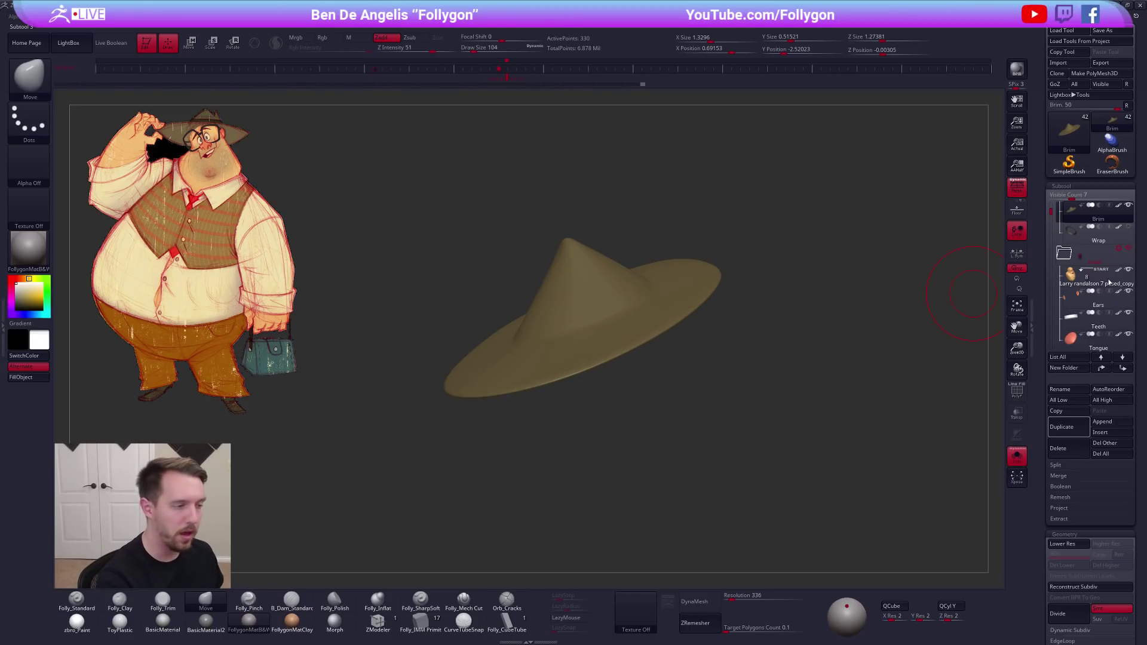
# Show the head together with the hat and examine the hat's fit from the front and from above
pyautogui.click(1017, 456)
pyautogui.press('space')
pyautogui.moveTo(618, 366); pyautogui.dragTo(624, 366)
pyautogui.moveTo(630, 323)
pyautogui.mouseDown(button='right')
pyautogui.moveTo(650, 299)
pyautogui.moveTo(602, 321)
pyautogui.moveTo(587, 345)
pyautogui.moveTo(670, 307)
pyautogui.moveTo(784, 400)
pyautogui.moveTo(819, 463)
pyautogui.mouseUp(button='right')
pyautogui.press('w')
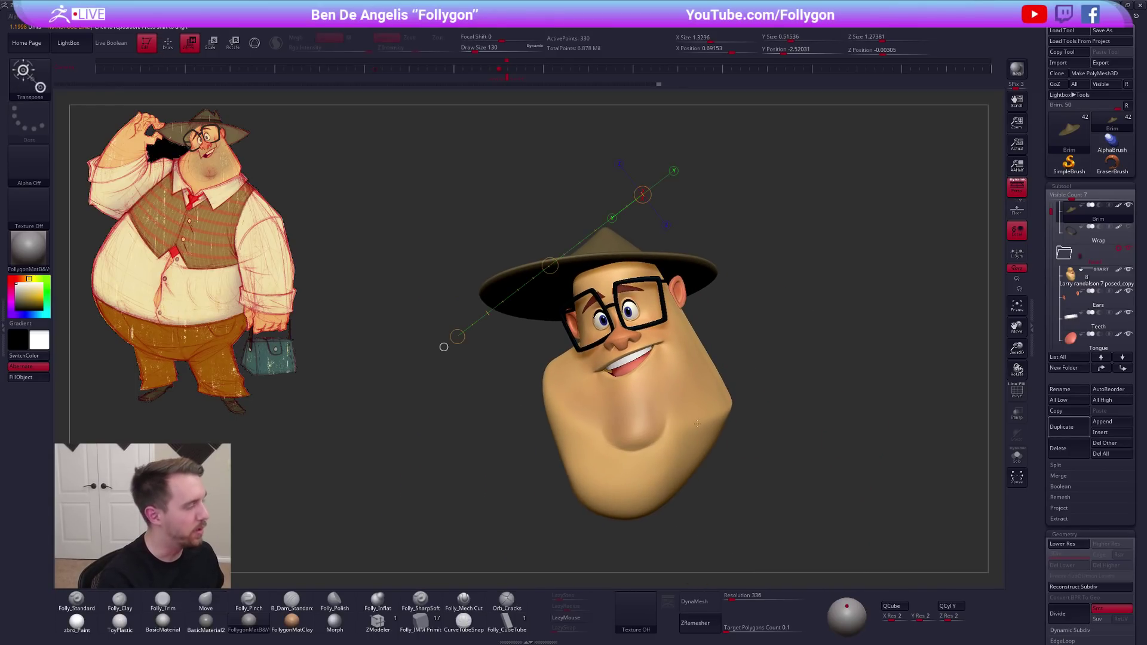
pyautogui.moveTo(602, 241); pyautogui.dragTo(591, 362, button='right')
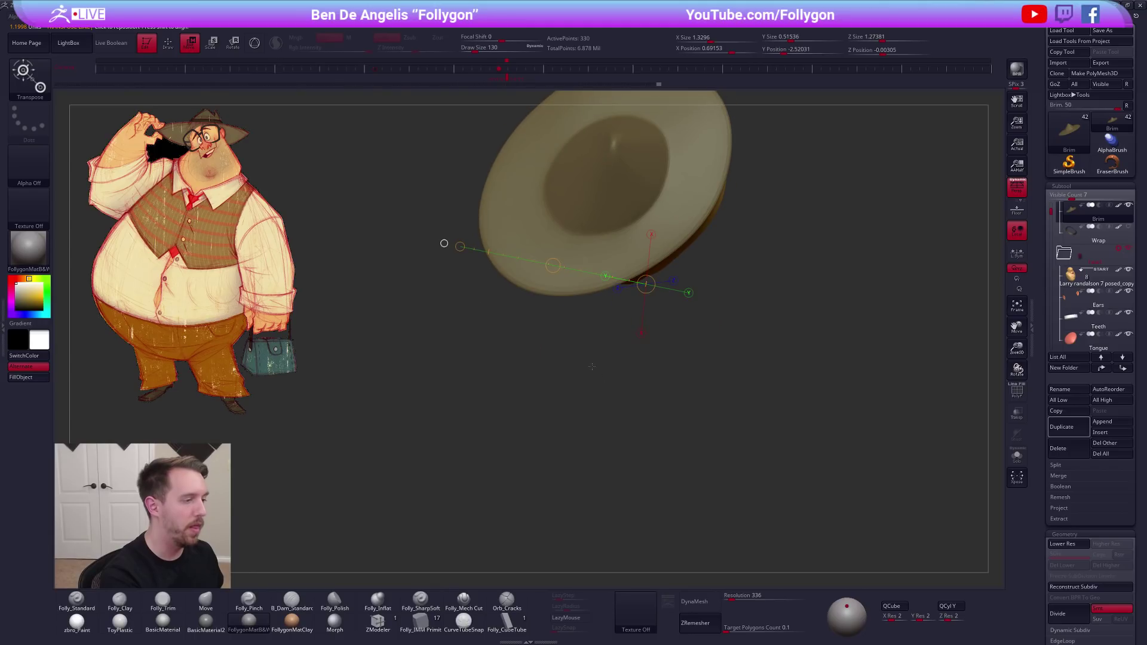
pyautogui.press('q')
pyautogui.press('space')
pyautogui.moveTo(557, 236); pyautogui.dragTo(567, 237)
pyautogui.moveTo(567, 237); pyautogui.dragTo(573, 329, button='right')
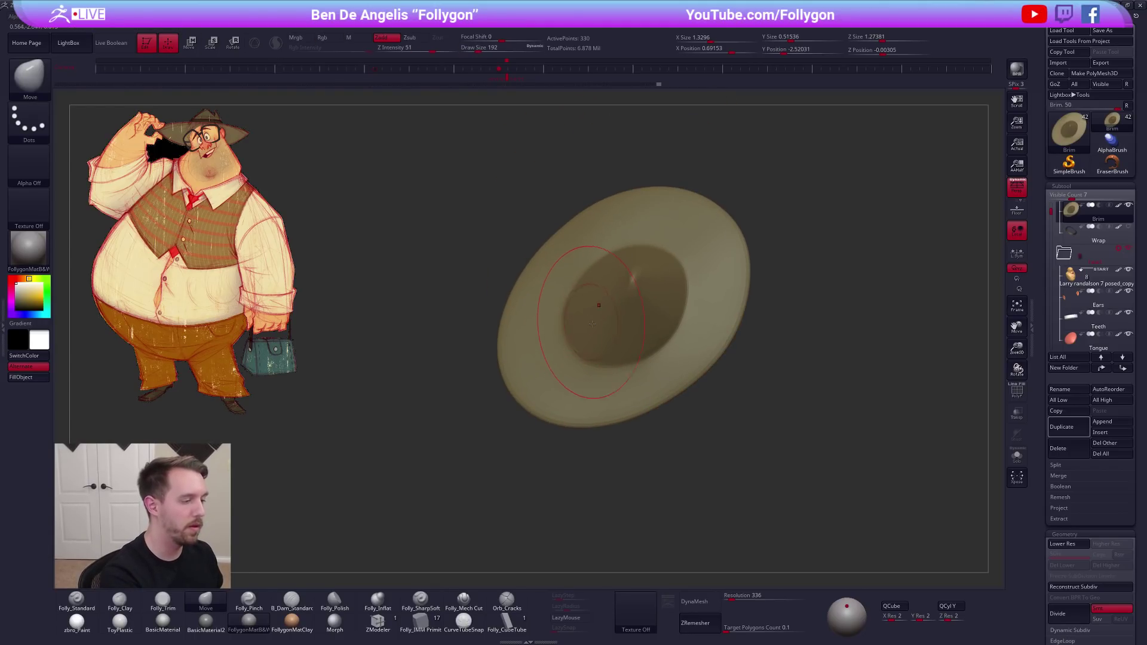
# Display the hat's polygroups at low subdivision, hide the outer crown and brim to inspect the inner surface, and show the full hat again
pyautogui.hotkey('shift', 'd')
pyautogui.hotkey('shift', 'f')
pyautogui.moveTo(604, 367)
pyautogui.mouseDown(button='right')
pyautogui.moveTo(600, 308)
pyautogui.moveTo(597, 361)
pyautogui.mouseUp(button='right')
pyautogui.press('space')
pyautogui.moveTo(612, 321); pyautogui.dragTo(607, 320)
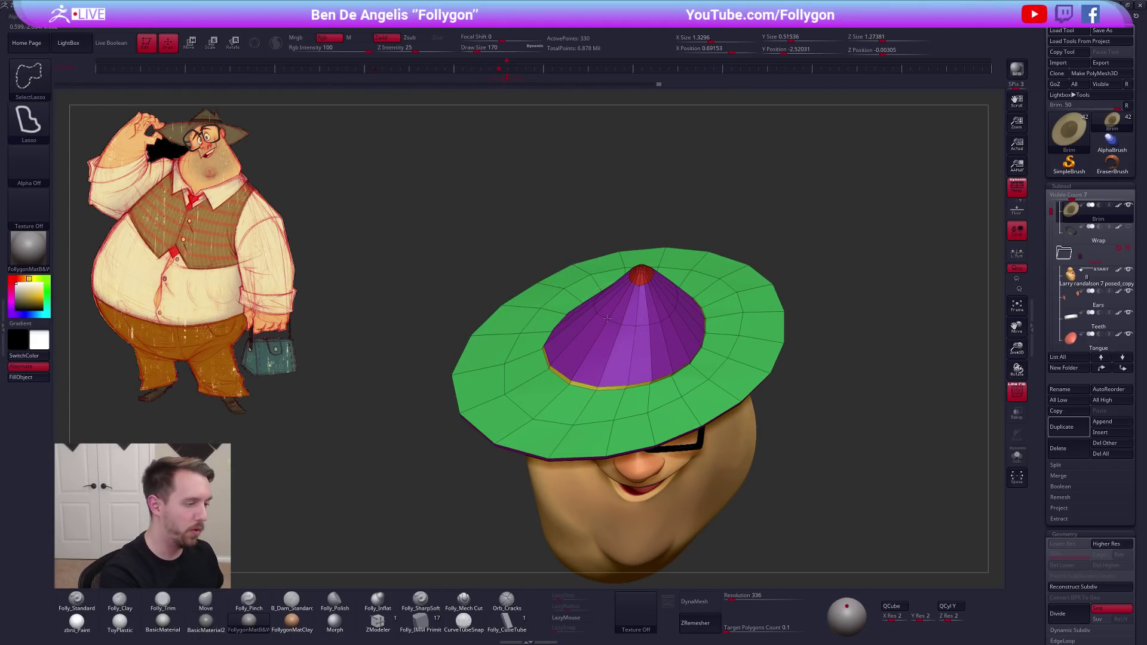
pyautogui.keyDown('ctrl'); pyautogui.keyDown('shift'); pyautogui.click(607, 318); pyautogui.keyUp('shift'); pyautogui.keyUp('ctrl')
pyautogui.hotkey('alt', 's')
pyautogui.keyDown('ctrl'); pyautogui.keyDown('shift'); pyautogui.moveTo(533, 285); pyautogui.dragTo(543, 298); pyautogui.keyUp('shift'); pyautogui.keyUp('ctrl')
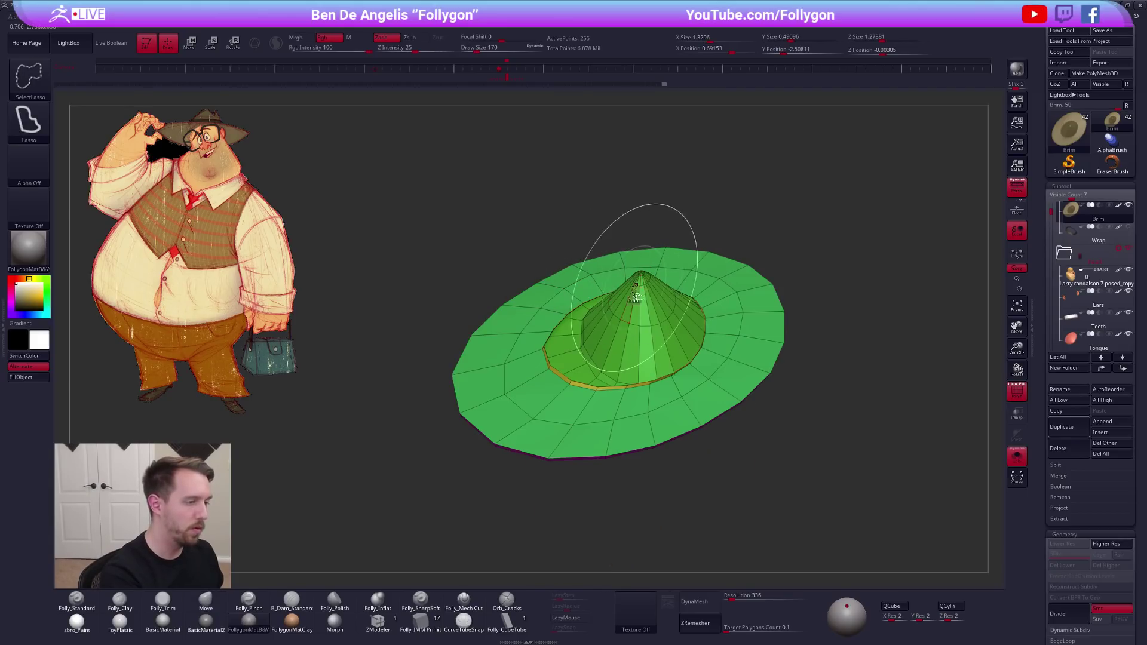
pyautogui.keyDown('ctrl'); pyautogui.keyDown('shift'); pyautogui.click(547, 397); pyautogui.keyUp('shift'); pyautogui.keyUp('ctrl')
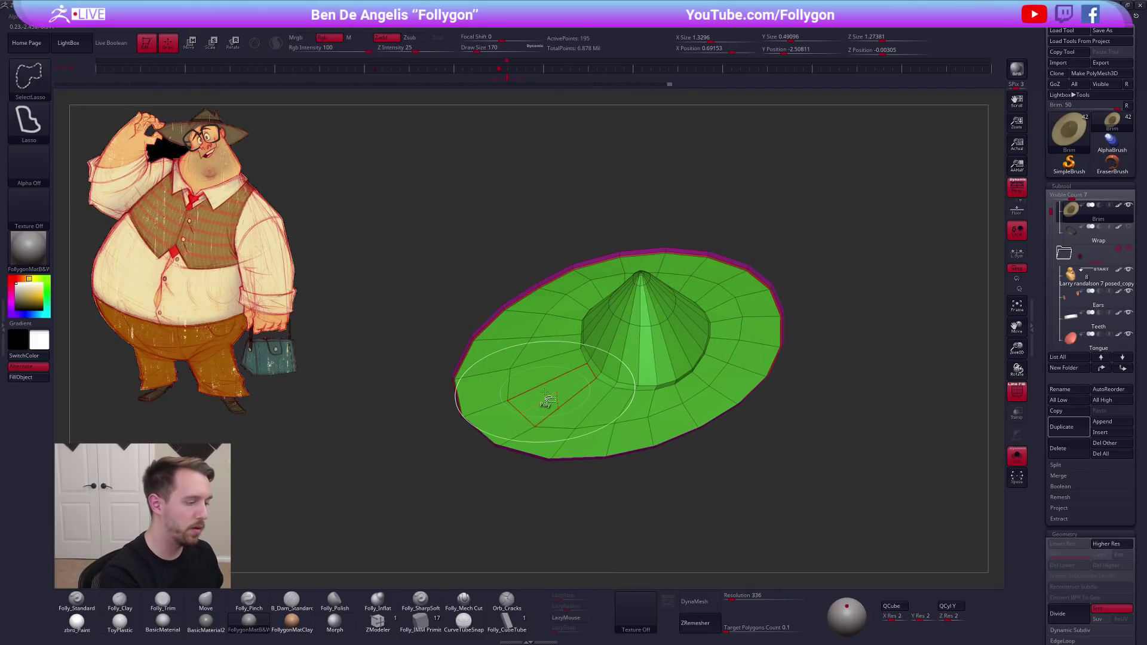
pyautogui.keyDown('ctrl'); pyautogui.click(794, 438); pyautogui.keyUp('ctrl')
pyautogui.keyDown('ctrl'); pyautogui.keyDown('shift'); pyautogui.click(771, 415); pyautogui.keyUp('shift'); pyautogui.keyUp('ctrl')
pyautogui.moveTo(603, 352)
pyautogui.mouseDown(button='right')
pyautogui.moveTo(599, 412)
pyautogui.moveTo(595, 363)
pyautogui.mouseUp(button='right')
pyautogui.hotkey('shift', 'f')
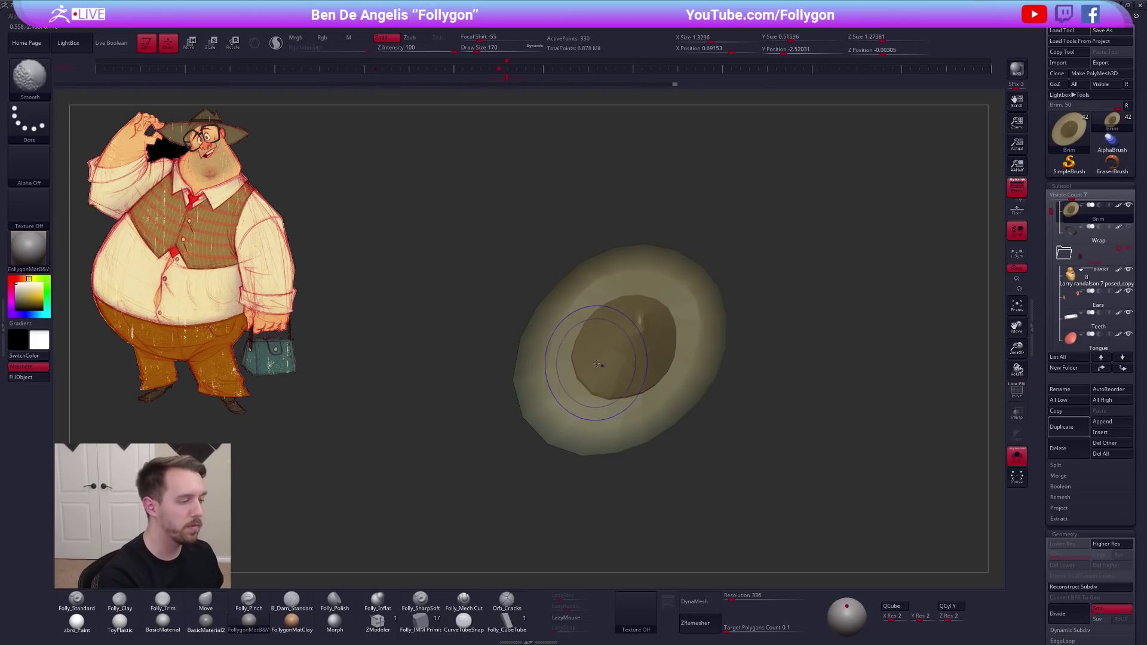
# Push the base of the crown outward with the Move brush on the smooth, isolated hat
pyautogui.hotkey('ctrl', 'd')
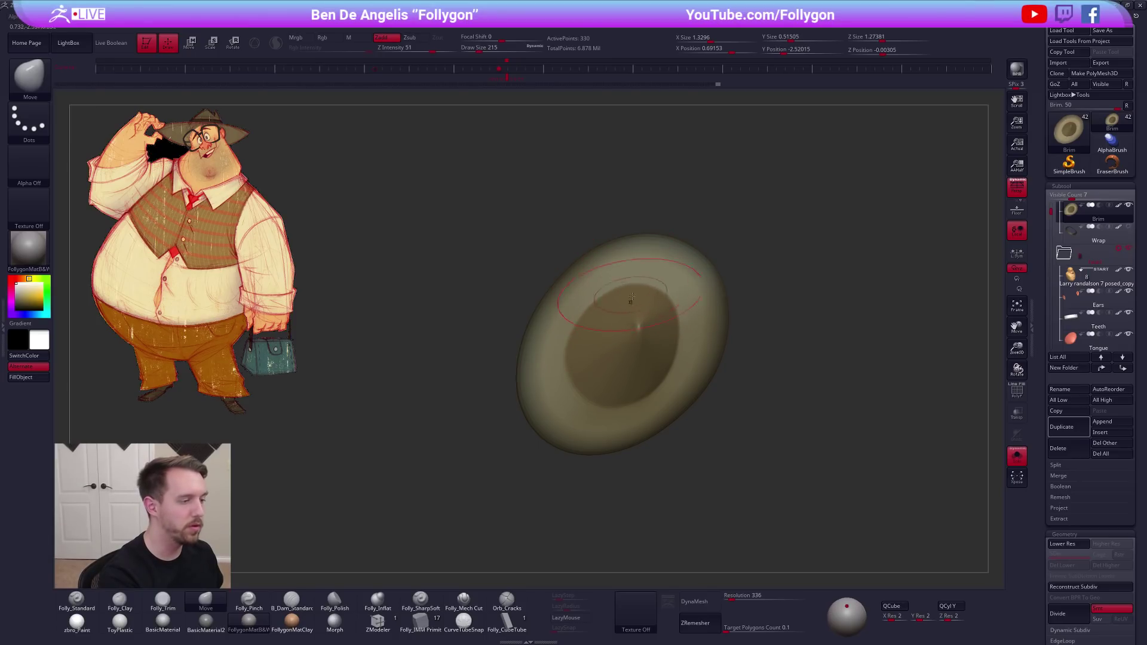
pyautogui.moveTo(675, 313); pyautogui.dragTo(685, 335)
pyautogui.press('[')
pyautogui.hotkey('shift', 'f')
pyautogui.hotkey('shift', 'f')
pyautogui.press(']')
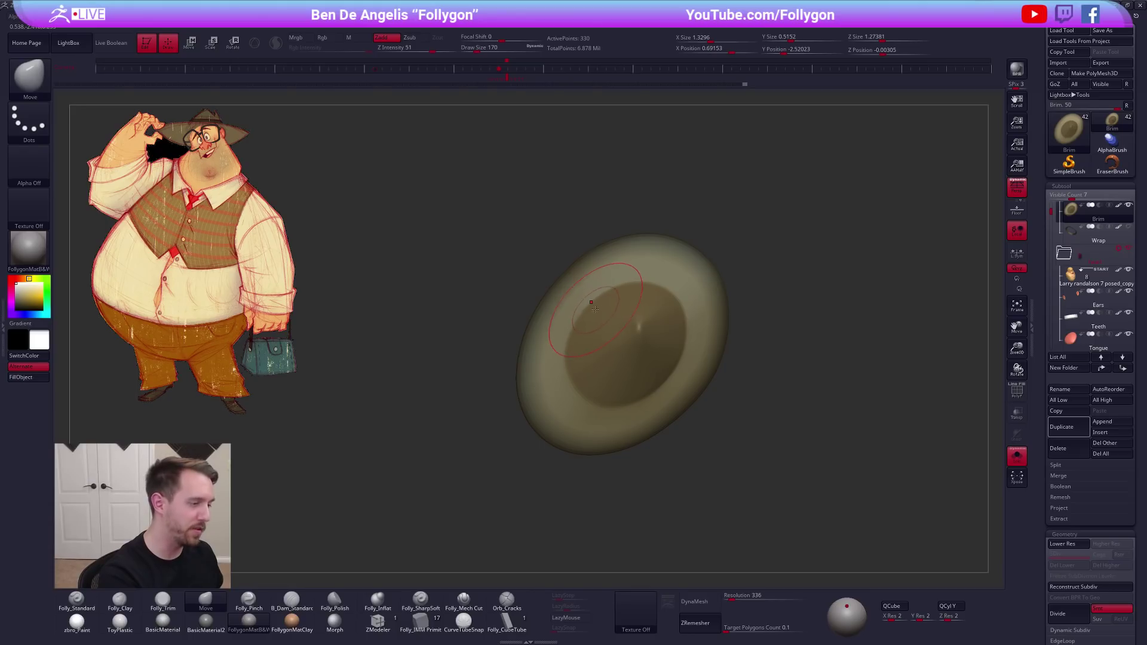
pyautogui.moveTo(726, 406); pyautogui.dragTo(683, 344)
pyautogui.hotkey('ctrl', 'shift', 's')
pyautogui.moveTo(746, 454)
pyautogui.mouseDown()
pyautogui.moveTo(754, 495)
pyautogui.moveTo(740, 446)
pyautogui.mouseUp()
pyautogui.moveTo(735, 497)
pyautogui.mouseDown()
pyautogui.moveTo(726, 545)
pyautogui.moveTo(717, 516)
pyautogui.moveTo(750, 519)
pyautogui.moveTo(747, 507)
pyautogui.mouseUp()
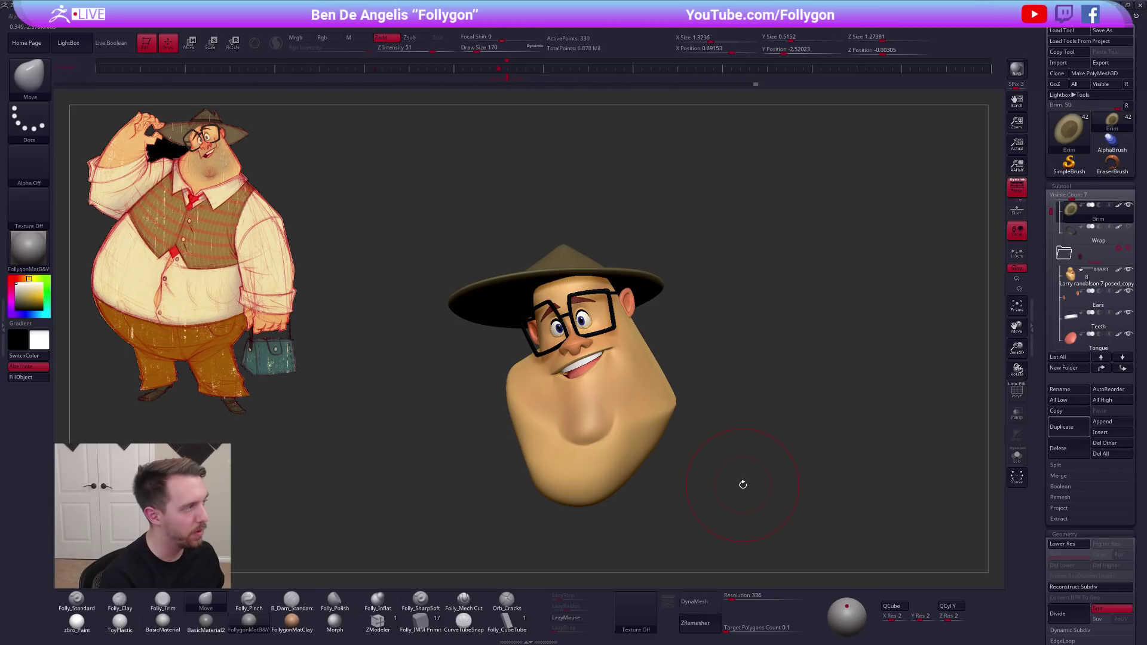
# Broaden and blunt the crown's pointed tip at the low subdivision level
pyautogui.hotkey('shift', 'd')
pyautogui.moveTo(678, 259); pyautogui.dragTo(655, 507)
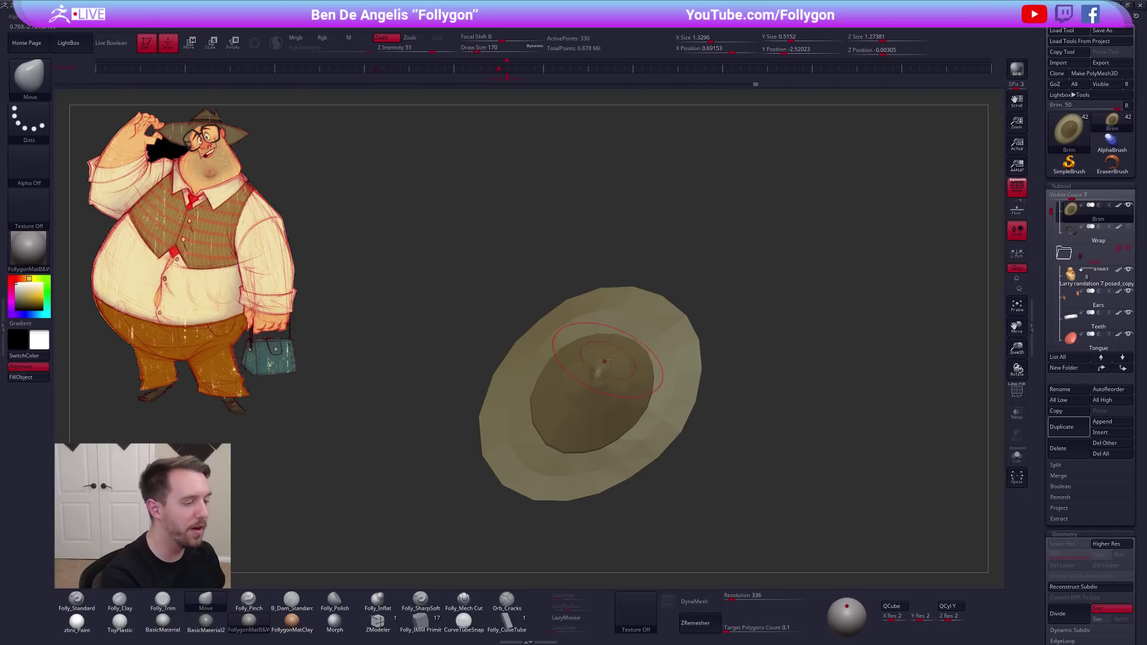
pyautogui.press('space')
pyautogui.hotkey('shift', 'f')
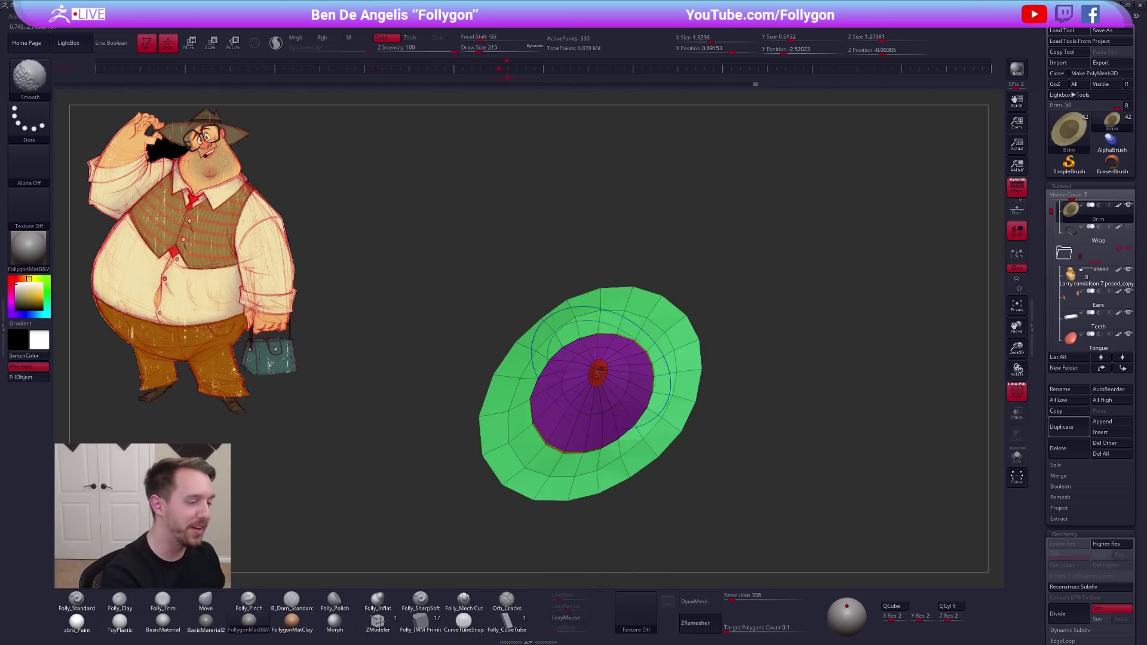
pyautogui.keyDown('alt'); pyautogui.moveTo(600, 370); pyautogui.dragTo(604, 395, button='right'); pyautogui.keyUp('alt')
pyautogui.press('space')
pyautogui.moveTo(588, 440); pyautogui.dragTo(574, 440)
pyautogui.keyDown('alt'); pyautogui.moveTo(596, 377); pyautogui.dragTo(599, 364, button='right'); pyautogui.keyUp('alt')
pyautogui.hotkey('shift', 'f')
pyautogui.moveTo(599, 364); pyautogui.dragTo(604, 357)
pyautogui.moveTo(611, 335); pyautogui.dragTo(629, 362, button='right')
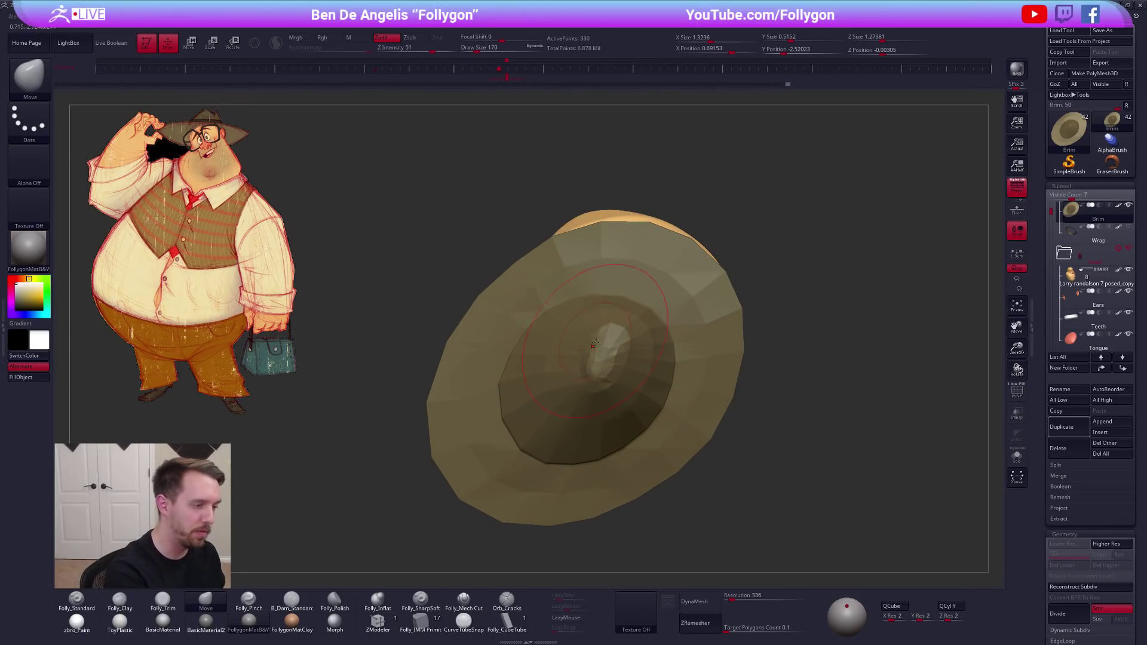
# Round the crown's top into a dome with the Move brush at draw size 130, working up to the smooth subdivision level
pyautogui.press('[')
pyautogui.press('[')
pyautogui.press('[')
pyautogui.press('[')
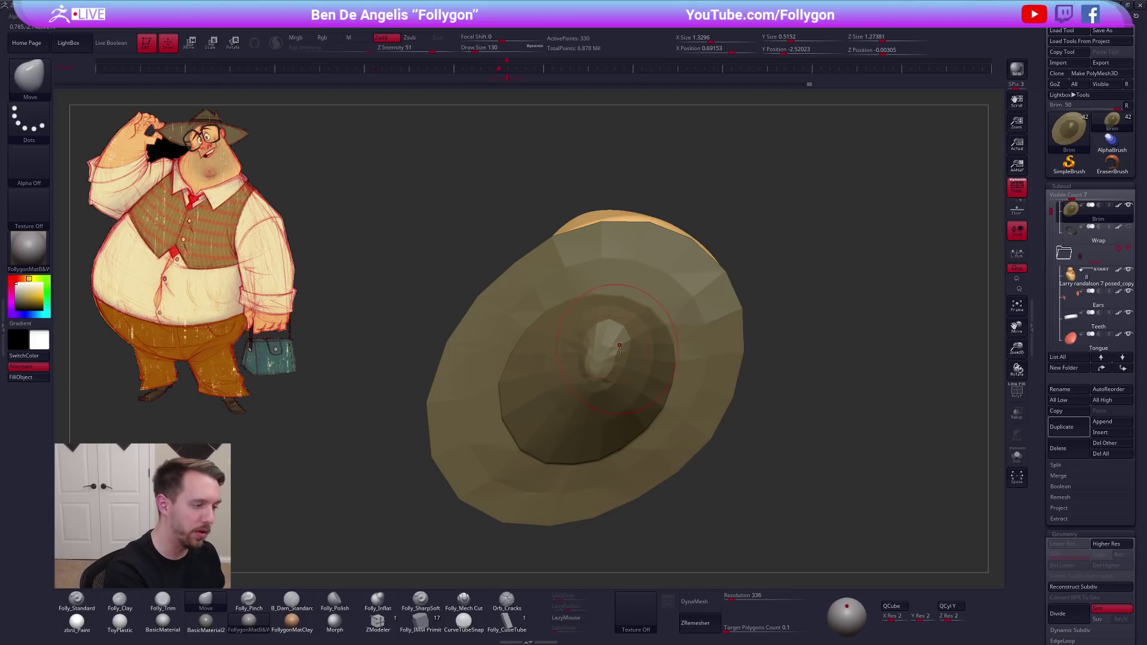
pyautogui.press('d')
pyautogui.moveTo(596, 345); pyautogui.dragTo(660, 348, button='right')
pyautogui.moveTo(712, 391); pyautogui.dragTo(669, 354)
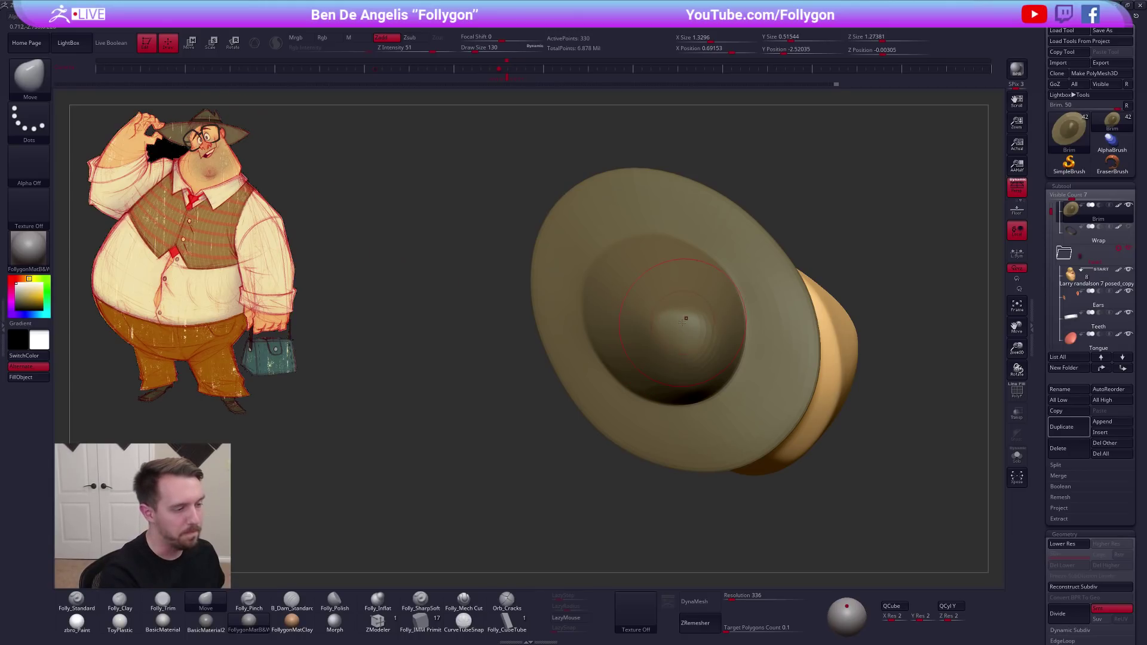
# Refine the crown's rounded top and side profile with the Move brush at draw size 104
pyautogui.press('[')
pyautogui.moveTo(670, 332)
pyautogui.mouseDown(button='right')
pyautogui.moveTo(683, 337)
pyautogui.moveTo(673, 330)
pyautogui.mouseUp(button='right')
pyautogui.hotkey('shift', 'f')
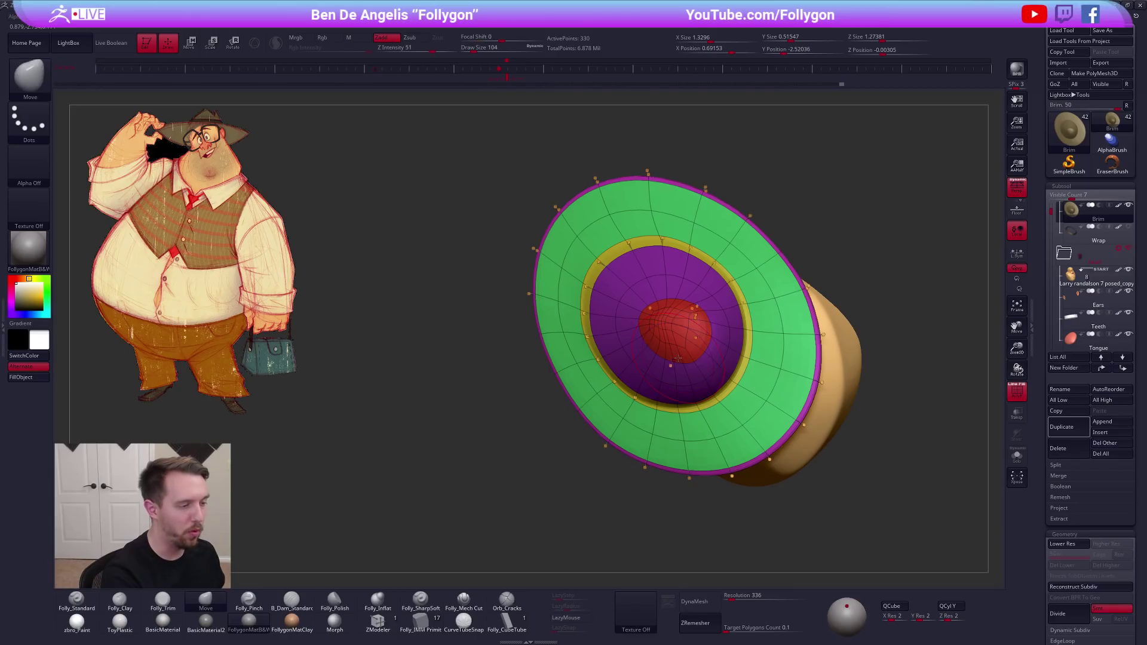
pyautogui.hotkey('shift', 'f')
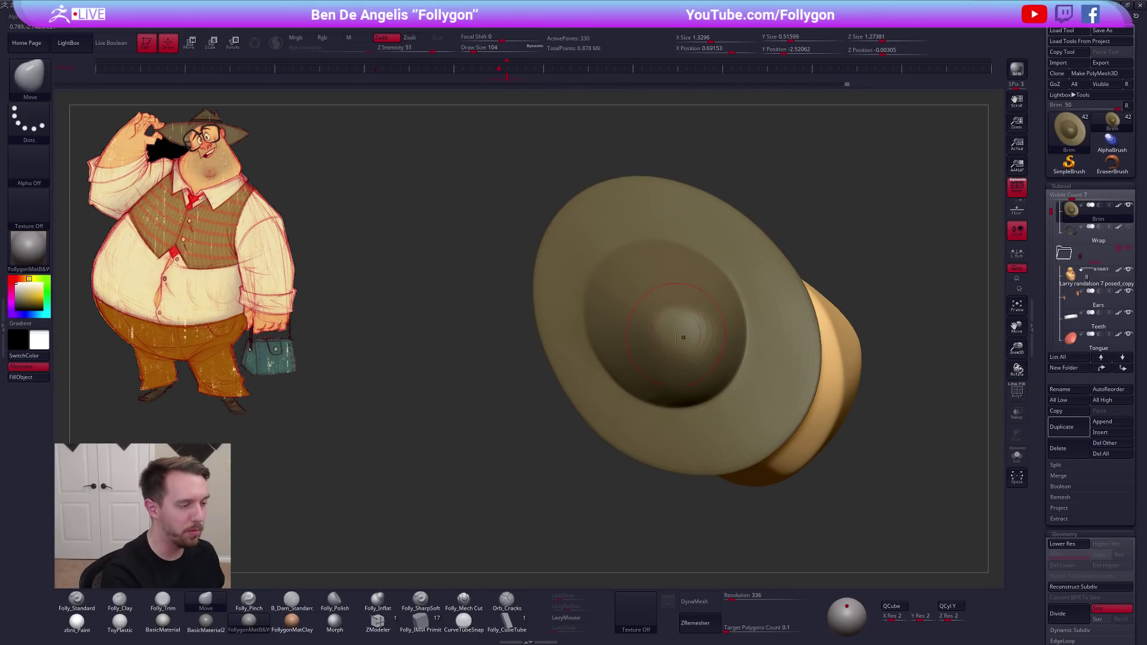
pyautogui.moveTo(676, 348); pyautogui.dragTo(597, 323, button='right')
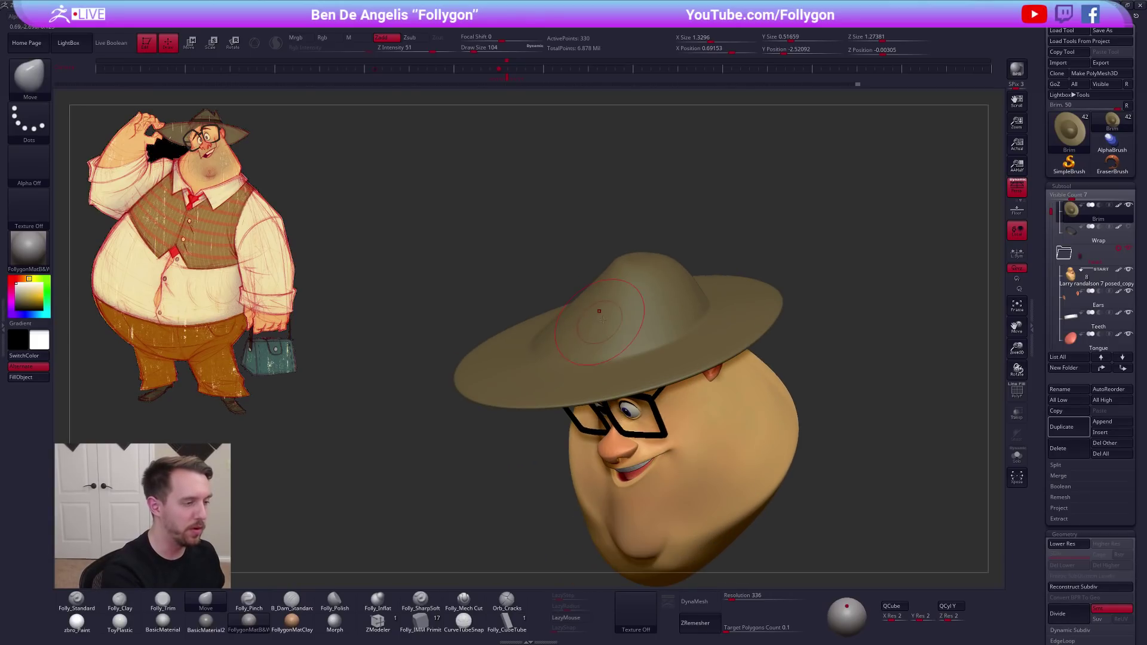
pyautogui.moveTo(669, 271)
pyautogui.mouseDown(button='right')
pyautogui.moveTo(675, 257)
pyautogui.moveTo(686, 277)
pyautogui.moveTo(646, 268)
pyautogui.moveTo(621, 292)
pyautogui.moveTo(694, 320)
pyautogui.moveTo(766, 384)
pyautogui.mouseUp(button='right')
pyautogui.hotkey('ctrl', 'shift', 'd')
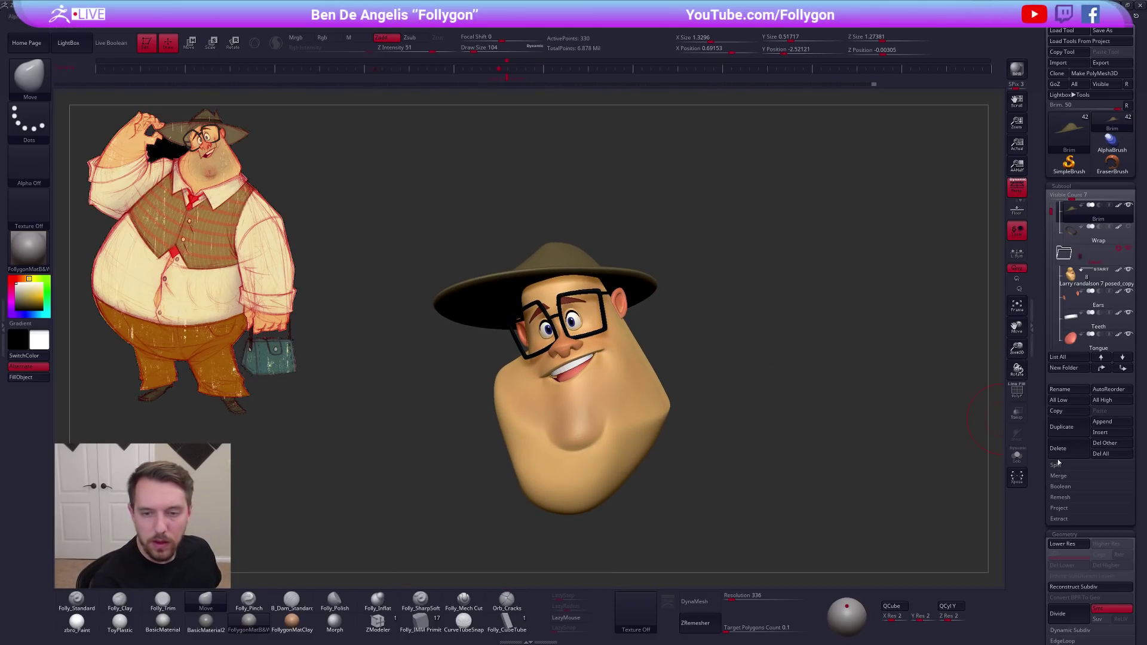
# Duplicate the brim subtool and insert a Perfect Cube primitive into the copy
pyautogui.click(1058, 428)
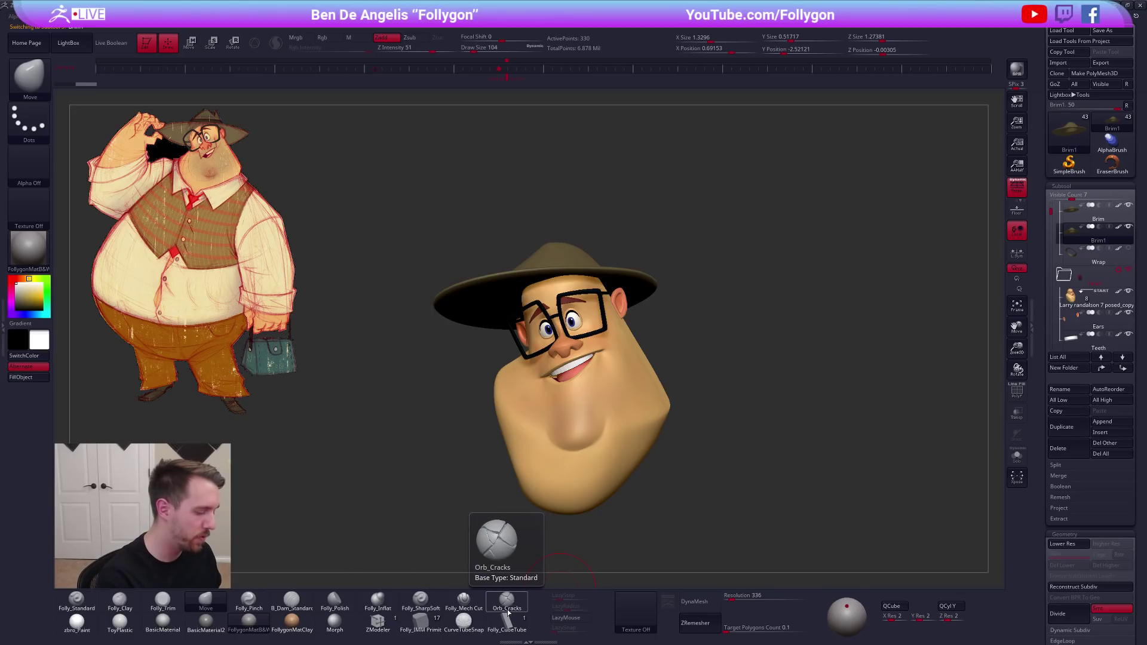
pyautogui.click(436, 620)
pyautogui.press('m')
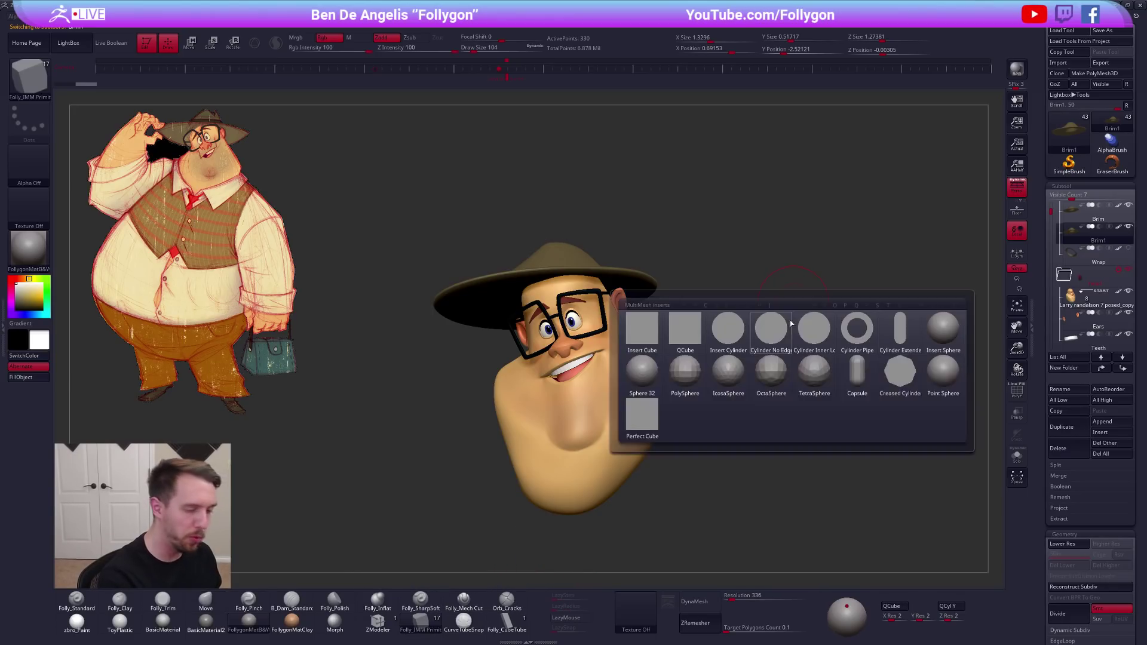
pyautogui.click(661, 419)
pyautogui.moveTo(657, 274); pyautogui.dragTo(648, 430)
# Place the cube above the crown and remove the hat geometry from the duplicate so only the cube remains
pyautogui.hotkey('shift', 'f')
pyautogui.hotkey('shift', 'd')
pyautogui.moveTo(577, 207); pyautogui.dragTo(594, 223)
pyautogui.moveTo(659, 335)
pyautogui.mouseDown()
pyautogui.moveTo(630, 194)
pyautogui.moveTo(616, 261)
pyautogui.moveTo(667, 227)
pyautogui.moveTo(670, 244)
pyautogui.mouseUp()
pyautogui.keyDown('ctrl'); pyautogui.click(630, 194); pyautogui.keyUp('ctrl')
pyautogui.hotkey('ctrl', 'w')
pyautogui.keyDown('ctrl'); pyautogui.keyDown('shift'); pyautogui.click(587, 200); pyautogui.keyUp('shift'); pyautogui.keyUp('ctrl')
pyautogui.press('space')
pyautogui.click(645, 209)
pyautogui.press('r')
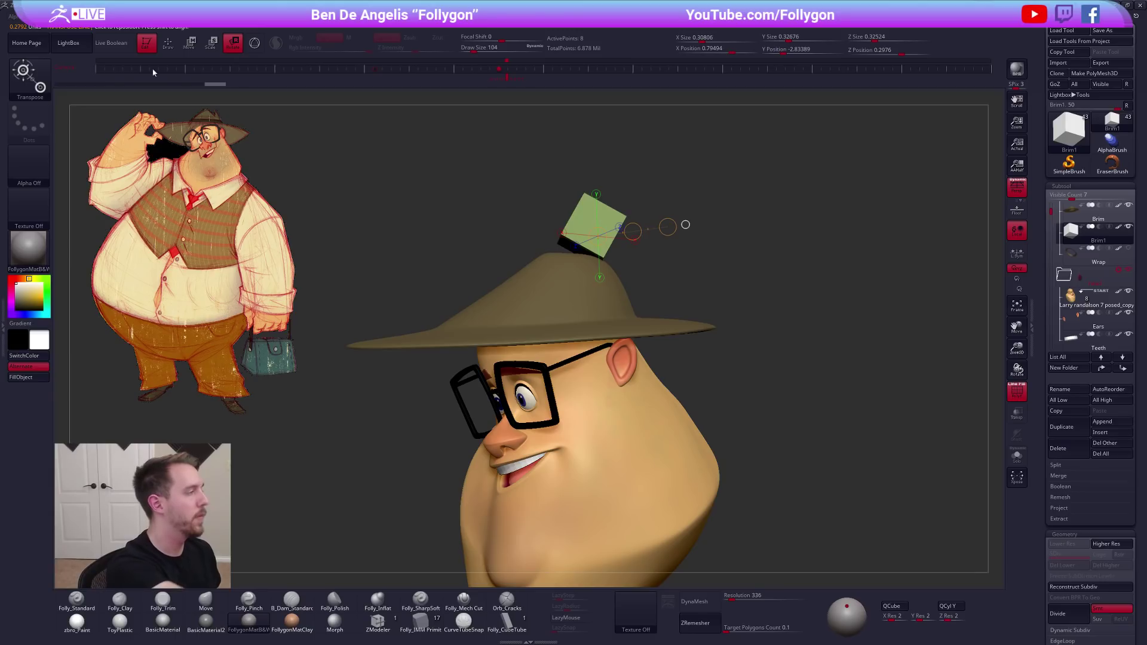
# Turn on Live Boolean, set the cube subtool to subtract, and isolate it
pyautogui.click(122, 44)
pyautogui.press('q')
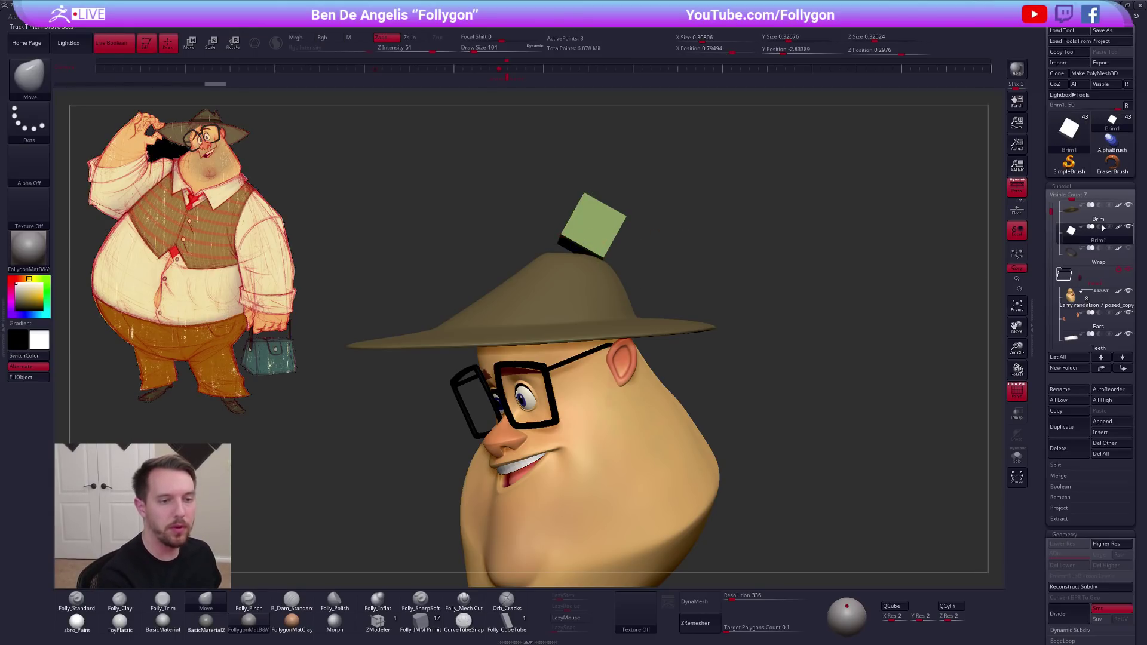
pyautogui.click(1016, 455)
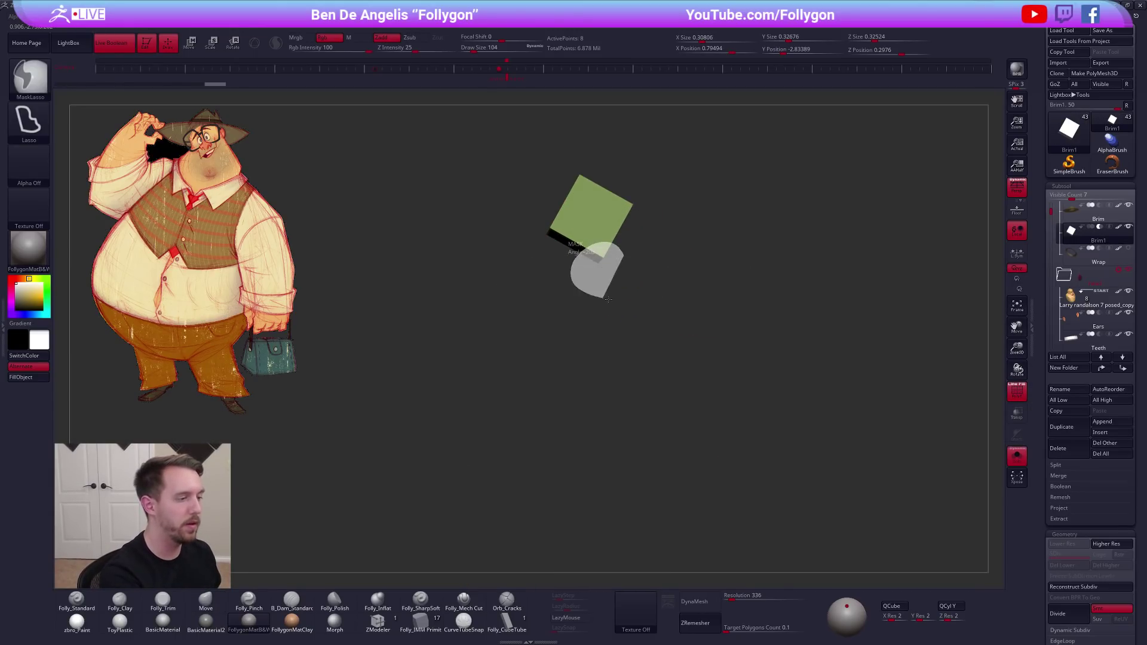
# Mask part of the cube and extend its lower end down toward the hat's crown
pyautogui.press('w')
pyautogui.moveTo(596, 229); pyautogui.dragTo(685, 218)
pyautogui.moveTo(615, 365); pyautogui.dragTo(614, 362)
pyautogui.moveTo(603, 258); pyautogui.dragTo(609, 316)
pyautogui.hotkey('alt', 'shift', 's')
pyautogui.press('q')
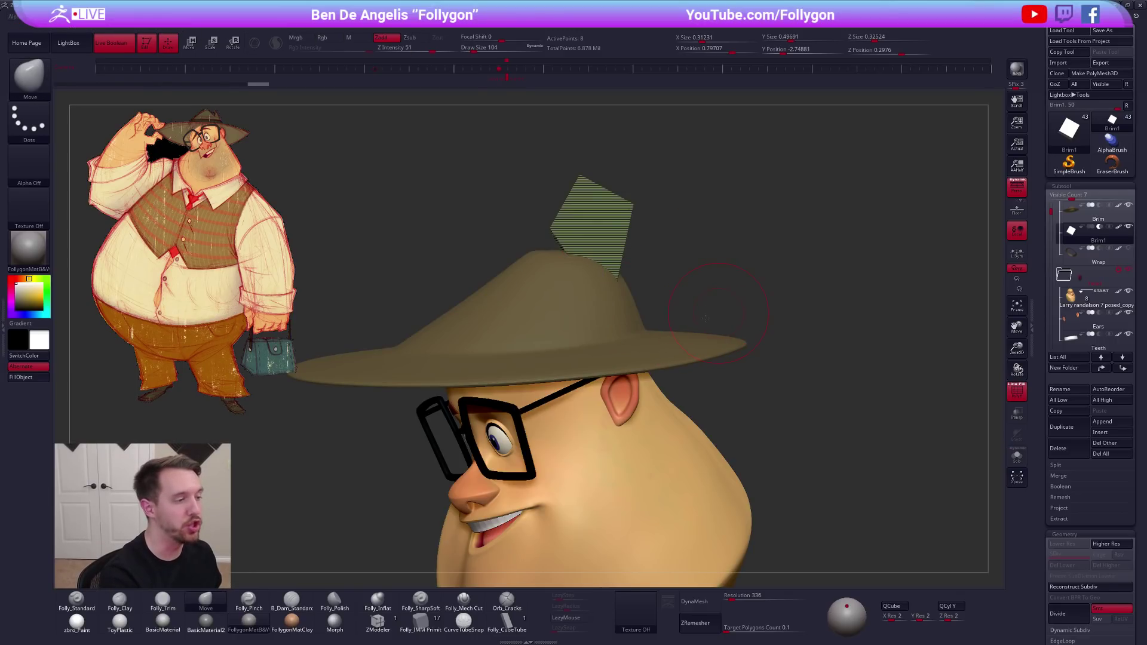
pyautogui.hotkey('alt', 'shift', 's')
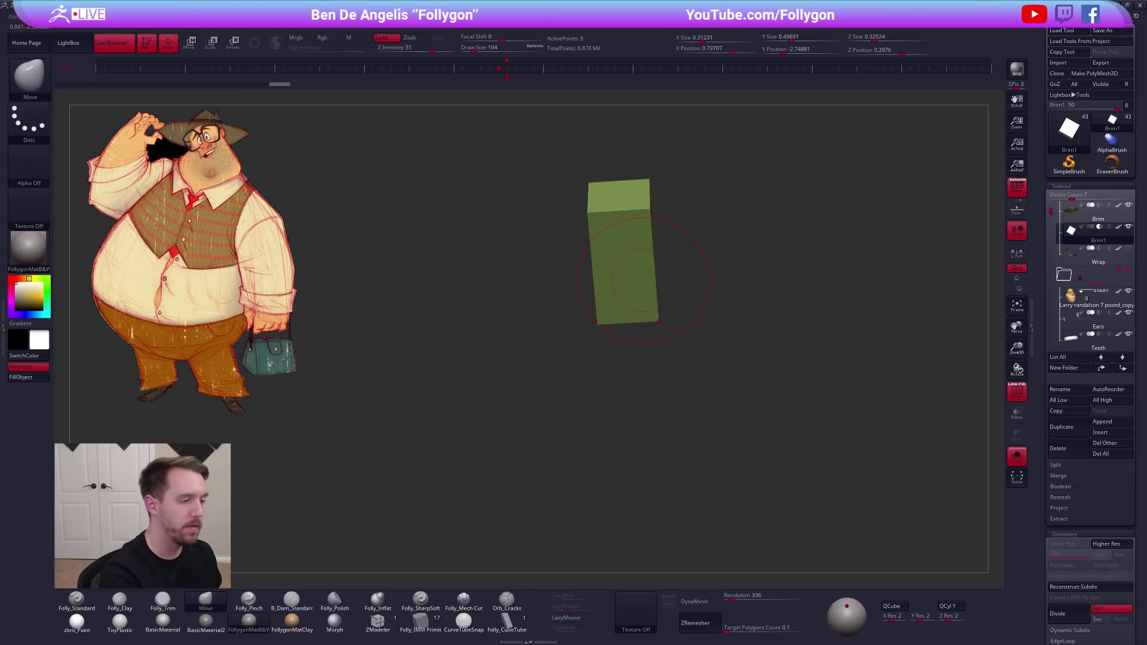
# Reposition and stretch the cutting block lengthwise over the hat's crown
pyautogui.press('w')
pyautogui.moveTo(629, 296); pyautogui.dragTo(664, 295)
pyautogui.moveTo(729, 289); pyautogui.dragTo(957, 267)
pyautogui.hotkey('shift', 'f')
pyautogui.press('q')
# Reshape and rotate the cutting block so it carves into the side of the crown, and check the cut with the head
pyautogui.moveTo(669, 340)
pyautogui.mouseDown()
pyautogui.moveTo(709, 343)
pyautogui.moveTo(821, 429)
pyautogui.moveTo(773, 423)
pyautogui.moveTo(685, 374)
pyautogui.moveTo(623, 290)
pyautogui.mouseUp()
pyautogui.hotkey('shift', 's')
pyautogui.press('r')
pyautogui.moveTo(663, 354)
pyautogui.mouseDown()
pyautogui.moveTo(783, 265)
pyautogui.moveTo(767, 308)
pyautogui.moveTo(704, 325)
pyautogui.mouseUp()
pyautogui.press('q')
pyautogui.moveTo(770, 406); pyautogui.dragTo(719, 284)
pyautogui.hotkey('shift', 'f')
pyautogui.moveTo(785, 441); pyautogui.dragTo(727, 461)
pyautogui.moveTo(773, 504); pyautogui.dragTo(763, 528)
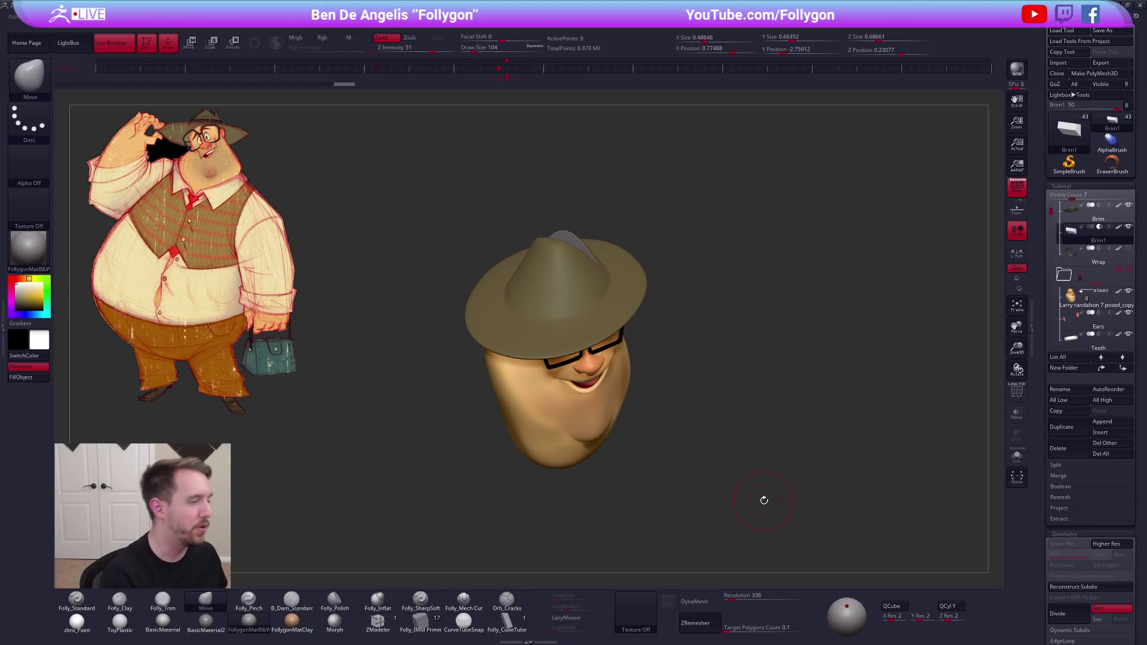
# View the cutting block from above and rotate it slightly to realign its cut with the crown
pyautogui.moveTo(645, 317); pyautogui.dragTo(662, 382)
pyautogui.hotkey('shift', 'f')
pyautogui.hotkey('shift', 'f')
pyautogui.moveTo(643, 330); pyautogui.dragTo(665, 264, button='right')
pyautogui.moveTo(665, 264); pyautogui.dragTo(661, 251)
pyautogui.press('w')
pyautogui.moveTo(639, 362); pyautogui.dragTo(650, 400)
pyautogui.moveTo(650, 400); pyautogui.dragTo(630, 471, button='right')
pyautogui.hotkey('shift', 'f')
pyautogui.press('r')
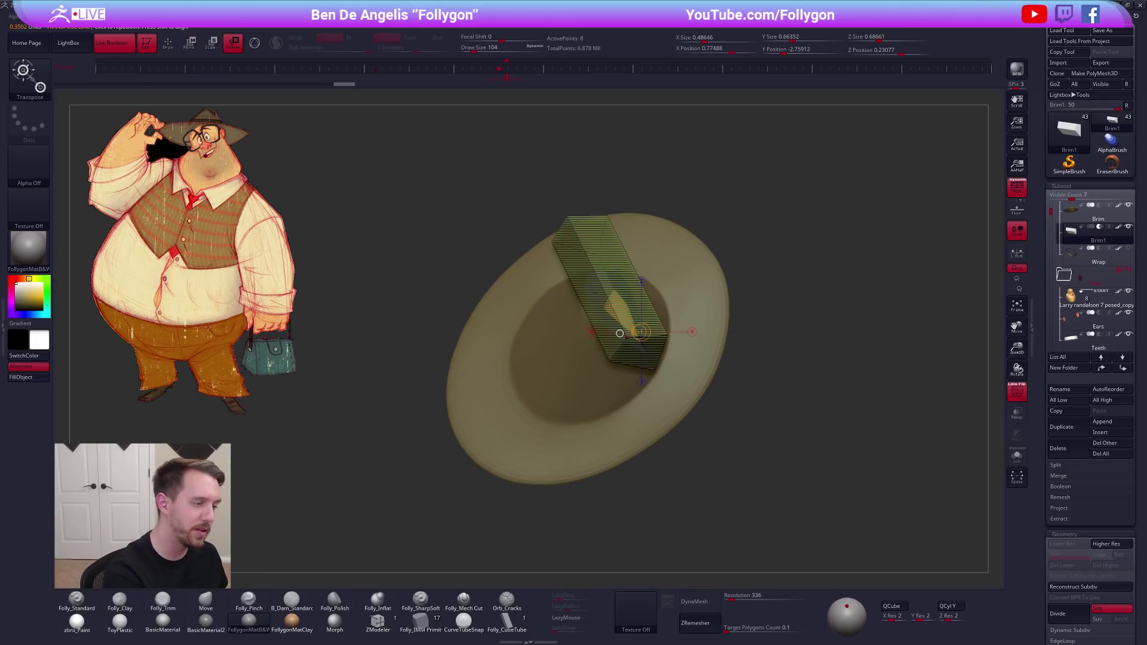
pyautogui.moveTo(784, 250); pyautogui.dragTo(786, 248)
pyautogui.press('w')
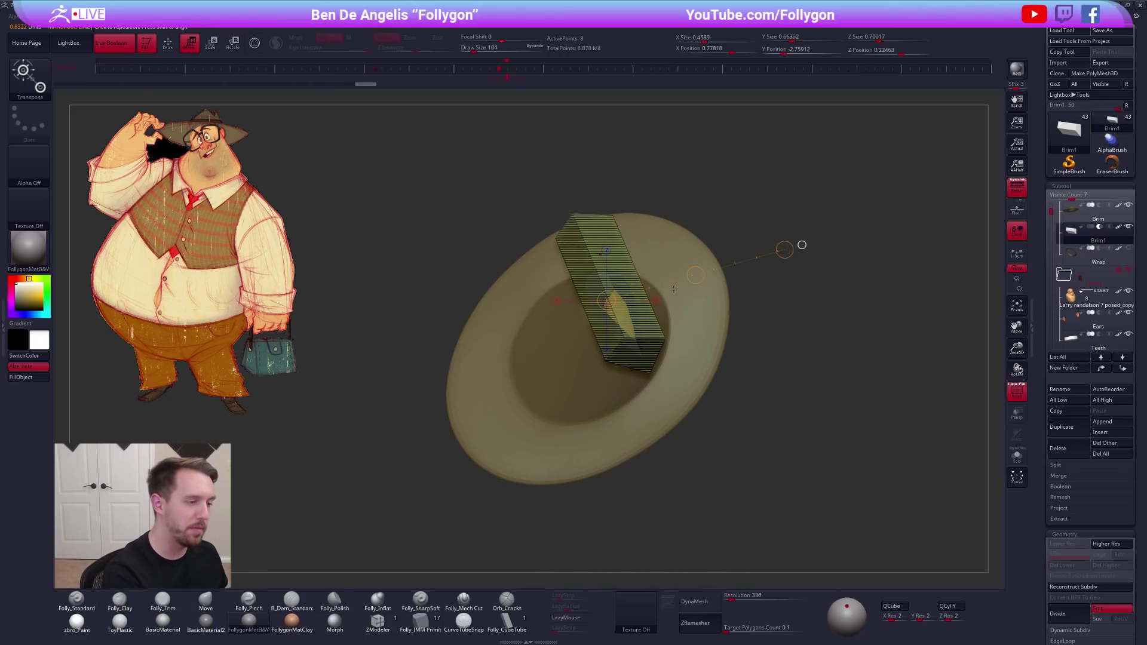
# Shift the cutting block across the crown and fine-tune its angle and cutting end
pyautogui.moveTo(648, 377); pyautogui.dragTo(600, 358)
pyautogui.moveTo(600, 357); pyautogui.dragTo(591, 358, button='right')
pyautogui.press('r')
pyautogui.moveTo(587, 373); pyautogui.dragTo(595, 367)
pyautogui.moveTo(721, 321); pyautogui.dragTo(731, 328)
pyautogui.moveTo(691, 374)
pyautogui.mouseDown()
pyautogui.moveTo(755, 310)
pyautogui.moveTo(776, 384)
pyautogui.moveTo(769, 326)
pyautogui.mouseUp()
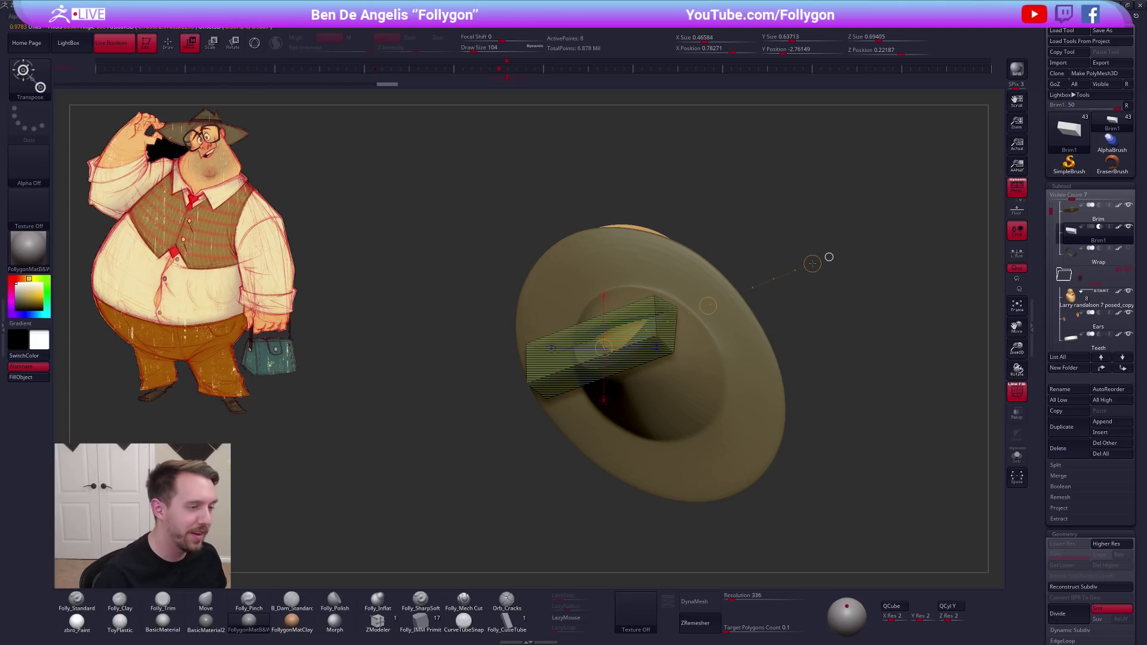
# Shift the cutting block across the hat's crown and rotate it from a side view of the head
pyautogui.moveTo(707, 305); pyautogui.dragTo(729, 301)
pyautogui.press('q')
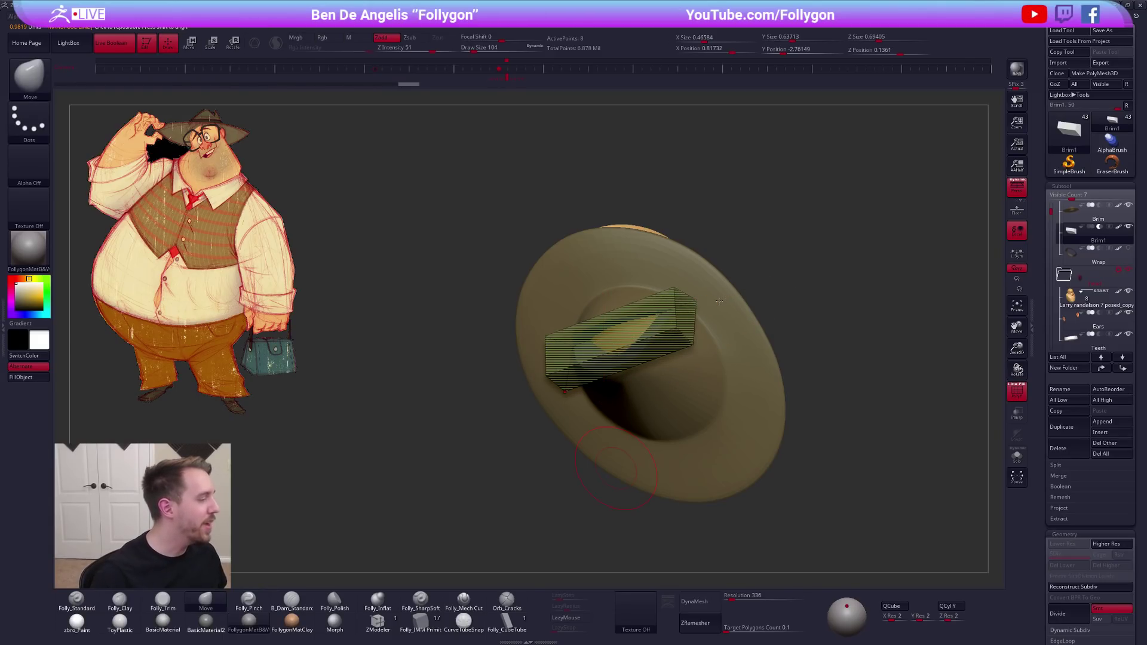
pyautogui.moveTo(667, 384); pyautogui.dragTo(661, 313, button='right')
pyautogui.moveTo(662, 358); pyautogui.dragTo(647, 387, button='right')
pyautogui.press('r')
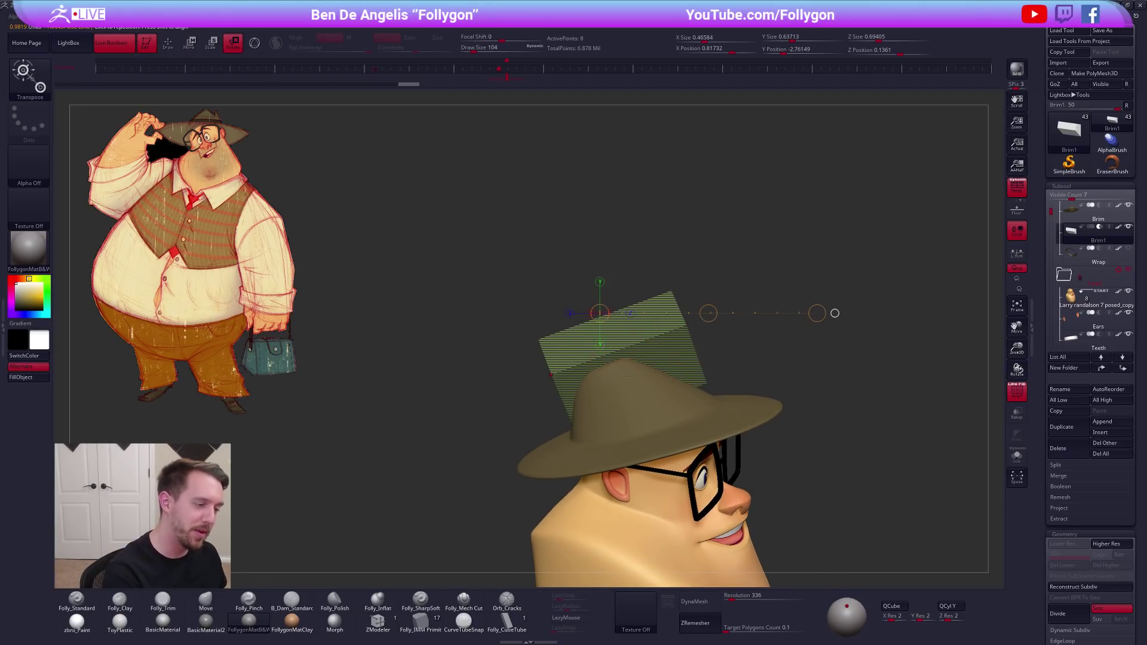
pyautogui.moveTo(690, 330); pyautogui.dragTo(532, 374)
pyautogui.press('q')
# Fine-tune the cutting block's rotation over the crown and check the notch from the front
pyautogui.hotkey('shift', 'f')
pyautogui.moveTo(610, 411)
pyautogui.mouseDown(button='right')
pyautogui.moveTo(727, 422)
pyautogui.moveTo(706, 401)
pyautogui.moveTo(648, 408)
pyautogui.moveTo(624, 382)
pyautogui.moveTo(640, 391)
pyautogui.moveTo(645, 418)
pyautogui.moveTo(654, 382)
pyautogui.moveTo(653, 500)
pyautogui.moveTo(663, 501)
pyautogui.moveTo(648, 419)
pyautogui.mouseUp(button='right')
pyautogui.hotkey('shift', 'f')
pyautogui.press('r')
pyautogui.moveTo(781, 279); pyautogui.dragTo(804, 325)
pyautogui.moveTo(702, 313); pyautogui.dragTo(694, 315)
pyautogui.press('q')
pyautogui.keyDown('shift'); pyautogui.moveTo(707, 385); pyautogui.dragTo(712, 328, button='right'); pyautogui.keyUp('shift')
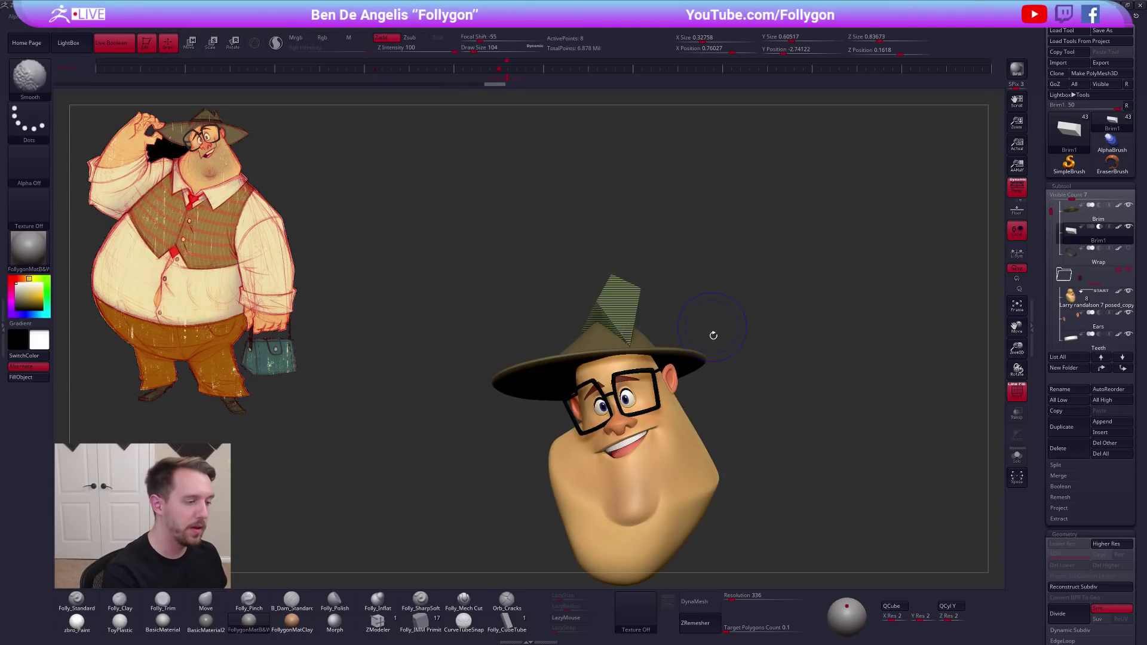
pyautogui.hotkey('shift', 'f')
# Isolate the cutting block, mask part of it and move the unmasked end to reshape the notch in the crown
pyautogui.press('b')
pyautogui.press('m')
pyautogui.press('v')
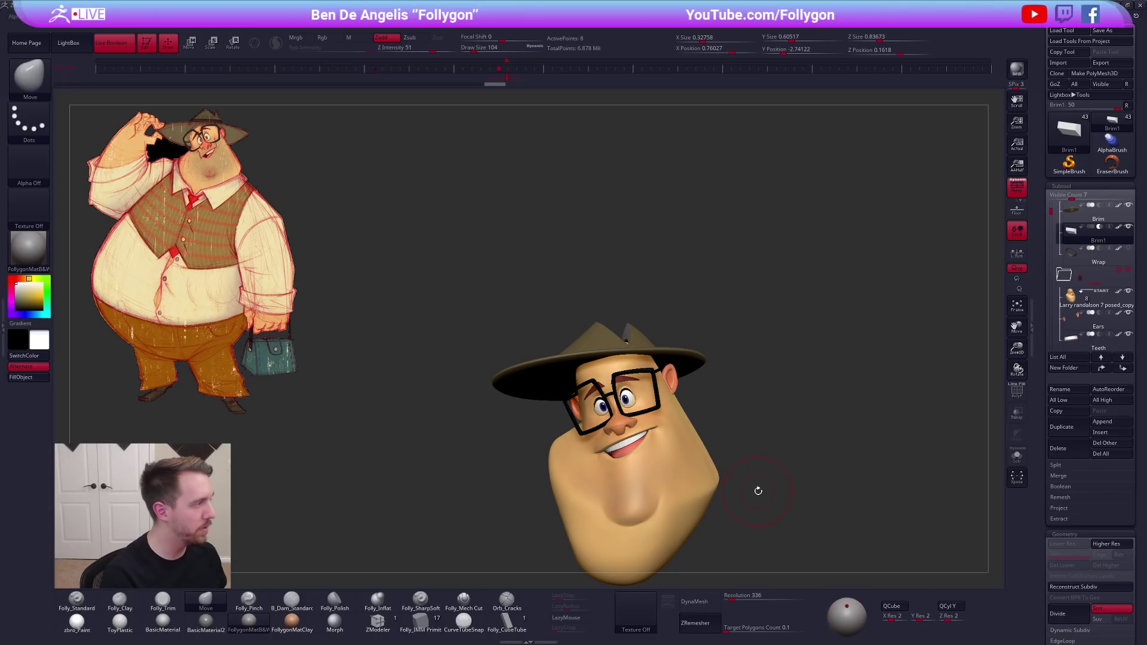
pyautogui.hotkey('alt', 's')
pyautogui.moveTo(666, 360)
pyautogui.mouseDown(button='right')
pyautogui.moveTo(660, 378)
pyautogui.moveTo(645, 376)
pyautogui.mouseUp(button='right')
pyautogui.moveTo(642, 358)
pyautogui.keyDown('ctrl'); pyautogui.mouseDown()
pyautogui.moveTo(613, 341)
pyautogui.moveTo(630, 389)
pyautogui.mouseUp(); pyautogui.keyUp('ctrl')
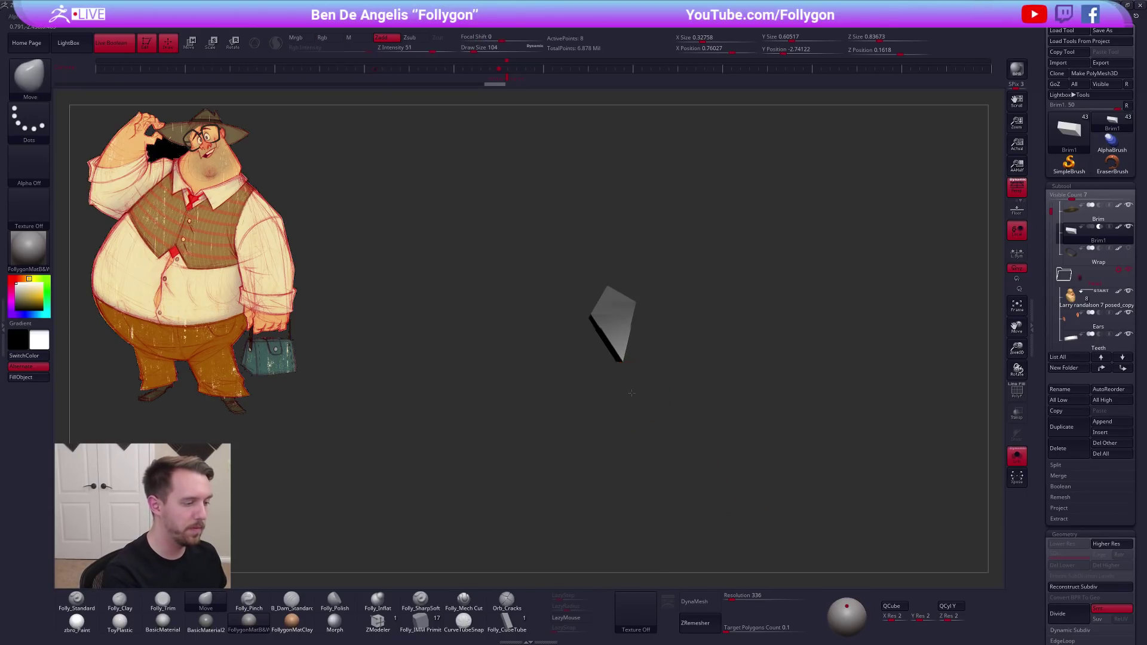
pyautogui.press('w')
pyautogui.moveTo(725, 355); pyautogui.dragTo(765, 341)
pyautogui.hotkey('alt', 's')
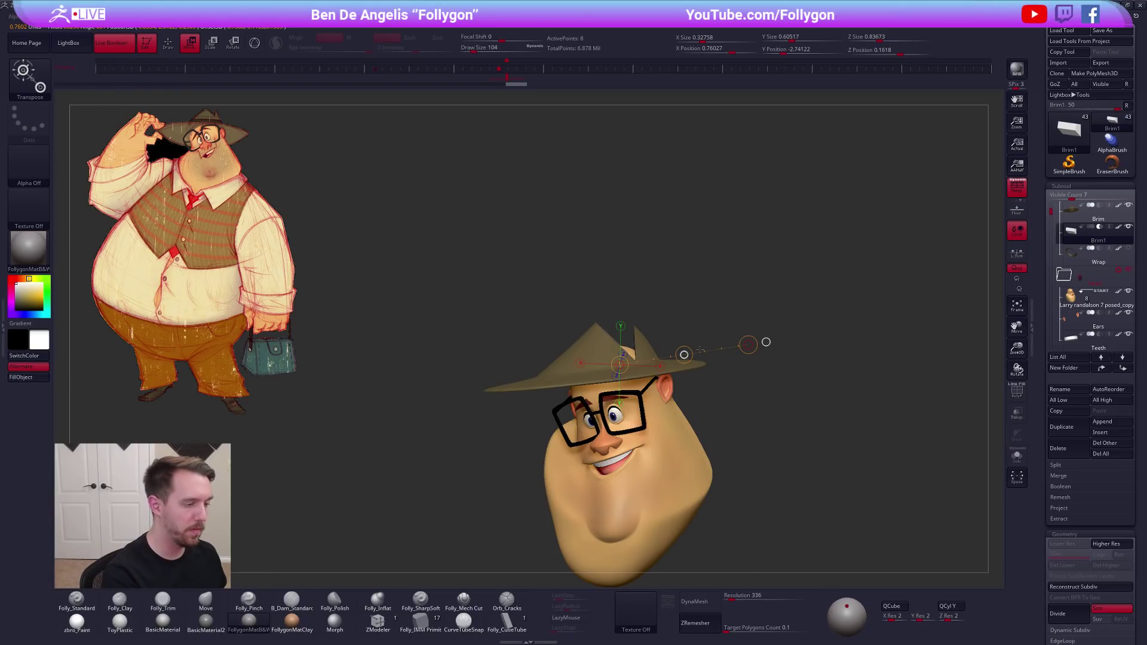
pyautogui.moveTo(698, 350); pyautogui.dragTo(700, 349)
# Nudge the unmasked end of the cutting block again and compare the notch from the front and three-quarter views
pyautogui.press('q')
pyautogui.moveTo(714, 395); pyautogui.dragTo(700, 371, button='right')
pyautogui.press('space')
pyautogui.moveTo(692, 369); pyautogui.dragTo(682, 369)
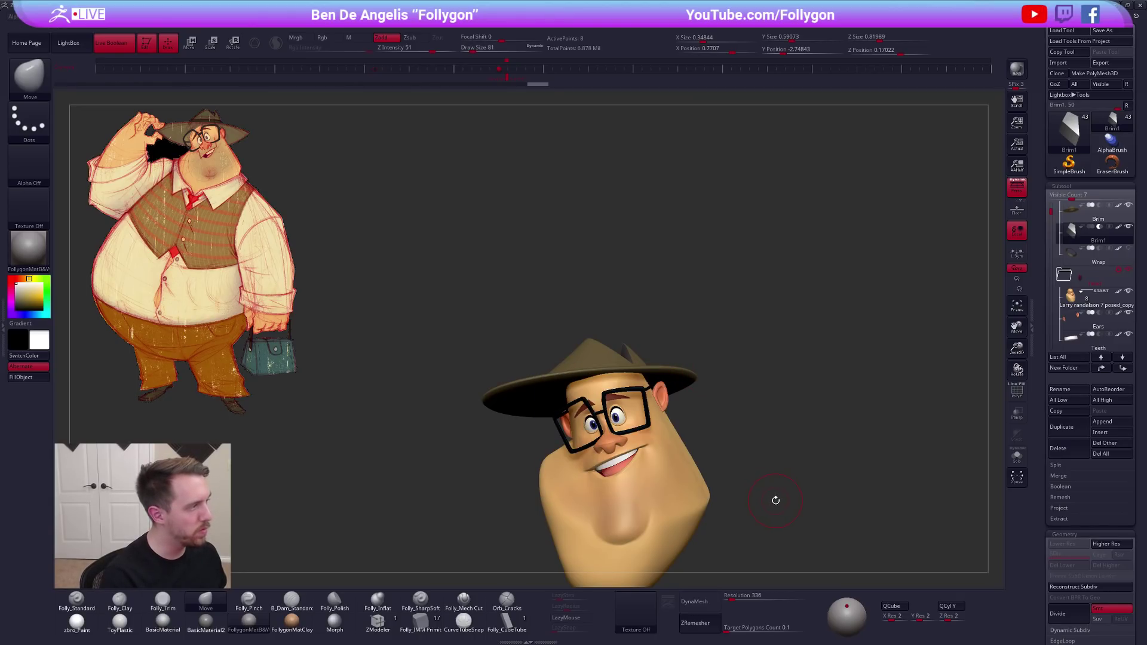
pyautogui.moveTo(742, 445); pyautogui.dragTo(714, 440)
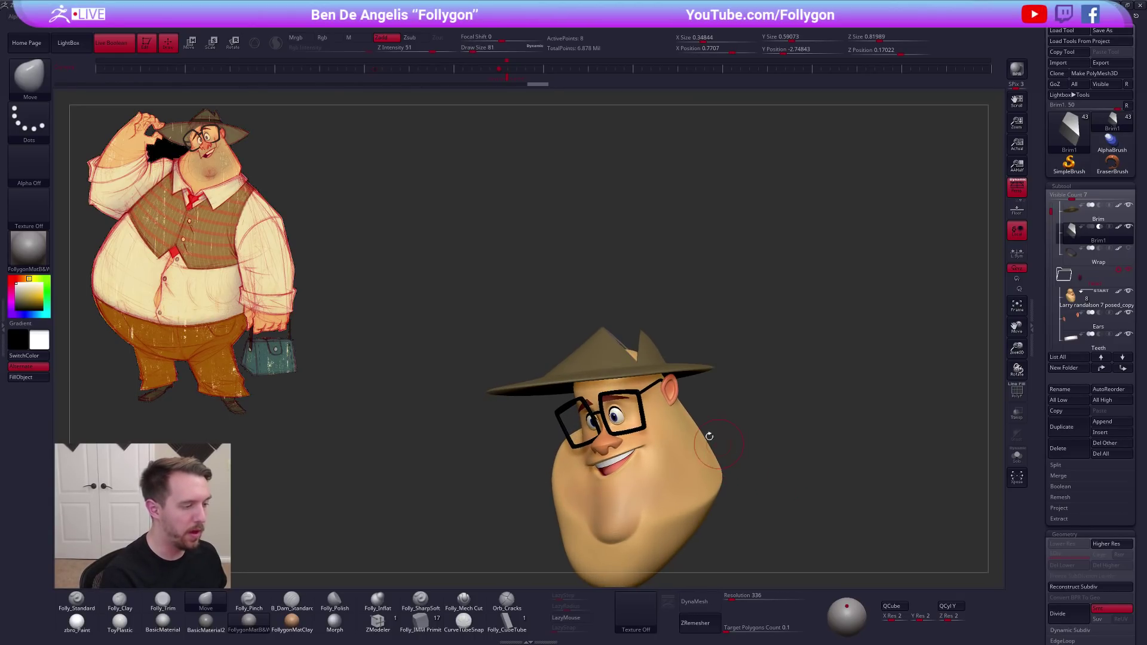
pyautogui.hotkey('alt', 's')
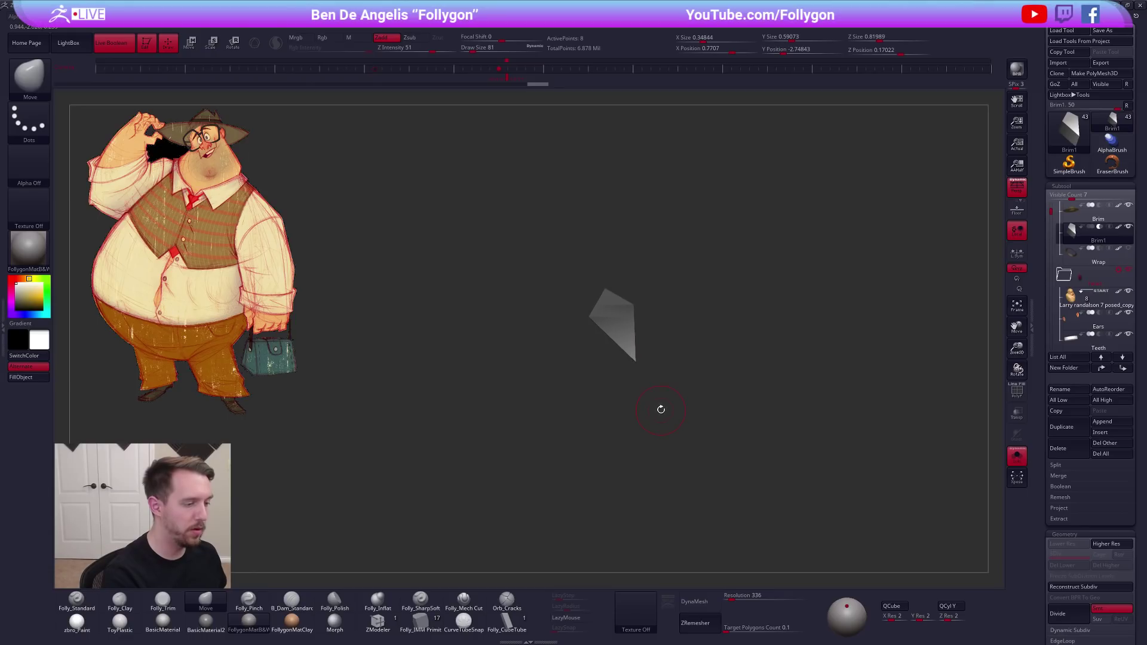
pyautogui.press('w')
pyautogui.hotkey('ctrl', 'shift', 's')
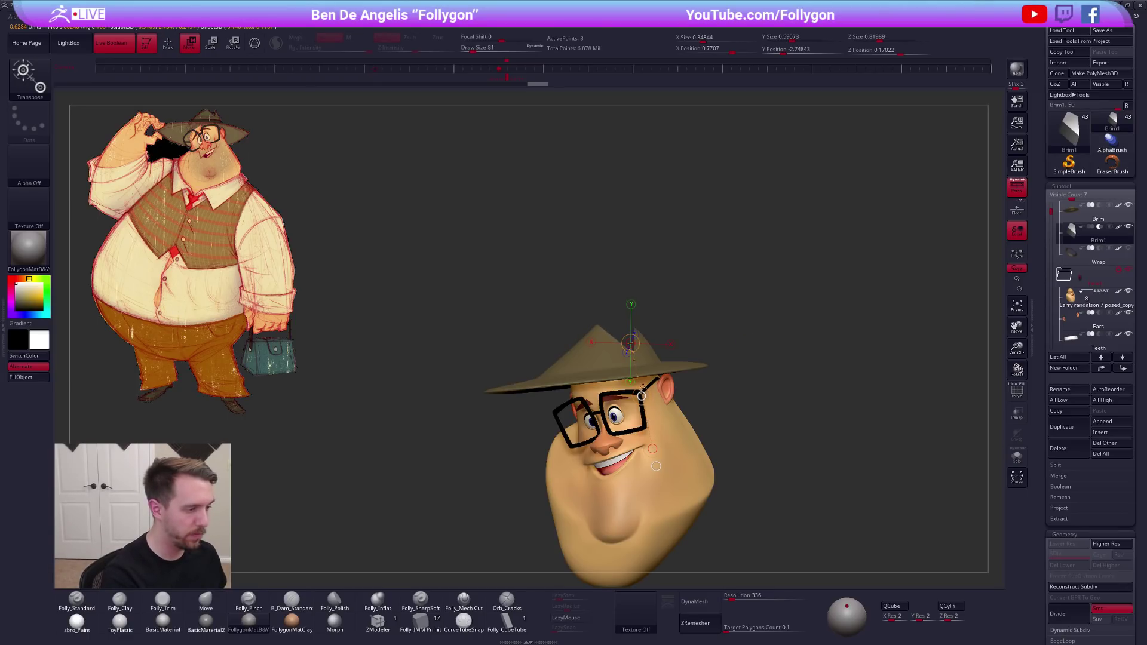
pyautogui.press('q')
pyautogui.moveTo(686, 402); pyautogui.dragTo(712, 402)
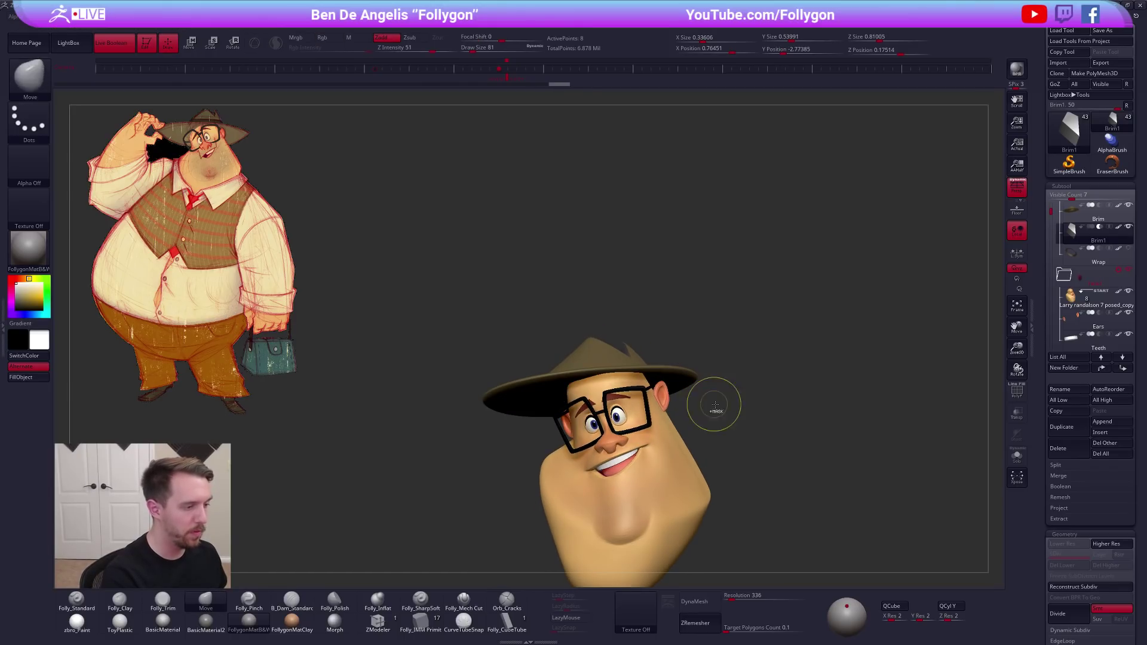
# Select the hat, set the draw size to 150 and drop the hat to a lower subdivision level
pyautogui.moveTo(661, 441); pyautogui.dragTo(730, 504, button='right')
pyautogui.hotkey('shift', 'f')
pyautogui.hotkey('shift', 'f')
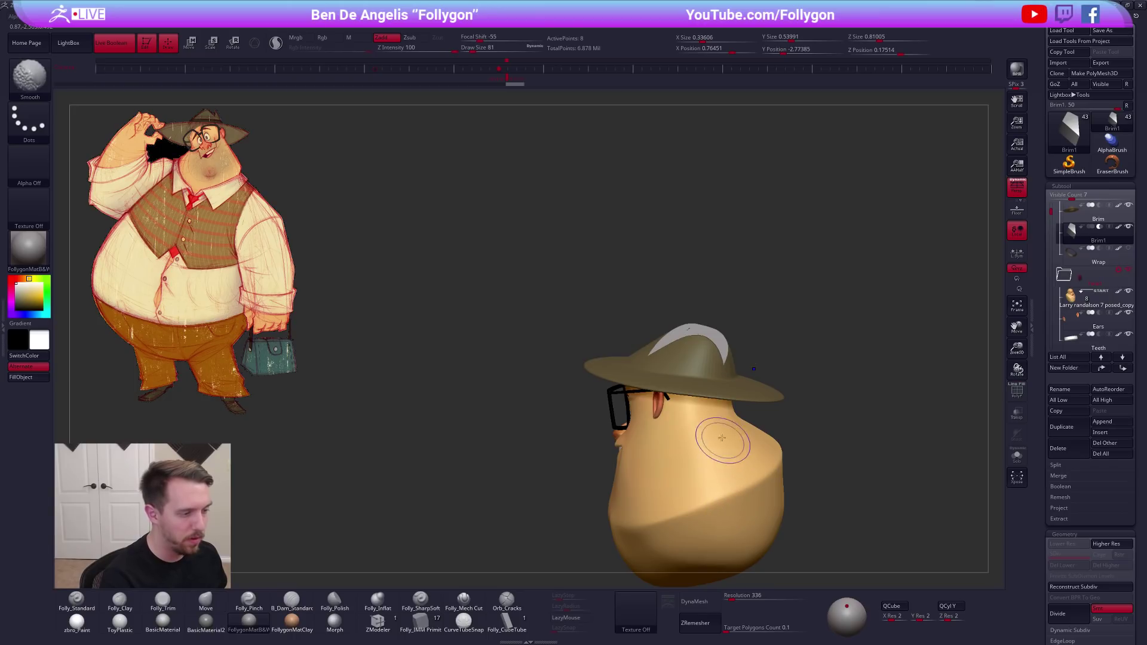
pyautogui.keyDown('alt'); pyautogui.click(698, 352); pyautogui.keyUp('alt')
pyautogui.press('s')
pyautogui.moveTo(697, 350); pyautogui.dragTo(699, 350)
pyautogui.hotkey('shift', 'f')
pyautogui.moveTo(704, 352); pyautogui.dragTo(699, 344, button='right')
pyautogui.press('s')
pyautogui.moveTo(697, 343); pyautogui.dragTo(701, 343)
pyautogui.hotkey('shift', 'f')
pyautogui.hotkey('shift', 'd')
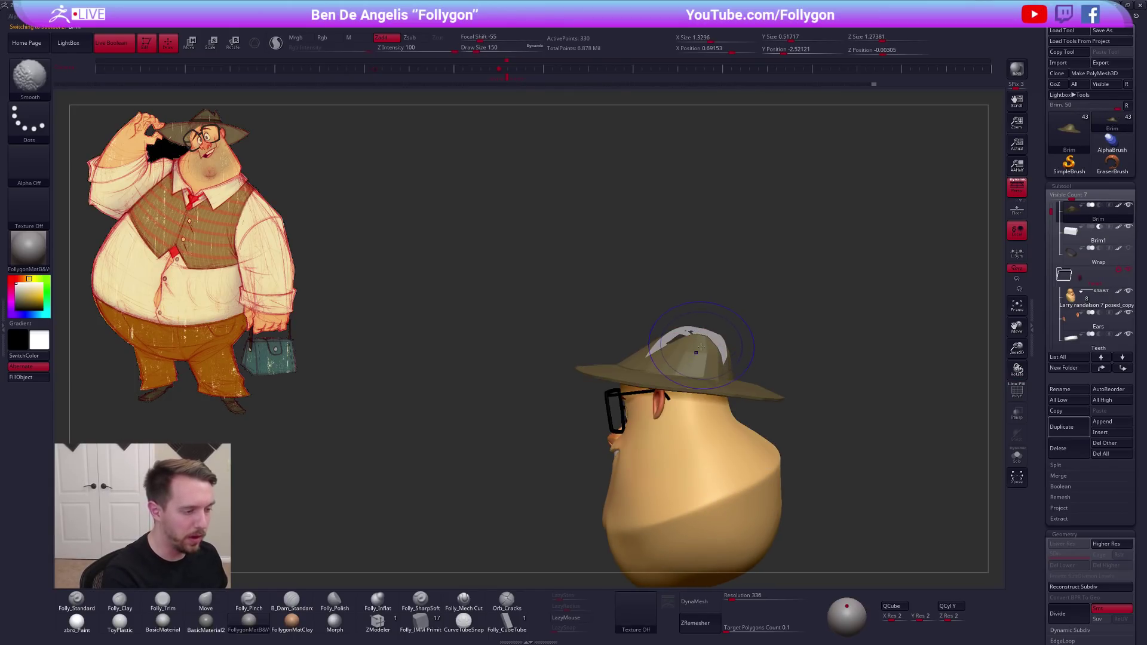
# Stretch the top of the hat's crown slightly taller, restore the higher subdivision level and check the hat's silhouette
pyautogui.hotkey('shift', 'f')
pyautogui.hotkey('shift', 's')
pyautogui.moveTo(697, 343); pyautogui.dragTo(693, 335, button='right')
pyautogui.moveTo(625, 350)
pyautogui.keyDown('ctrl'); pyautogui.mouseDown()
pyautogui.moveTo(658, 315)
pyautogui.moveTo(769, 379)
pyautogui.mouseUp(); pyautogui.keyUp('ctrl')
pyautogui.keyDown('ctrl'); pyautogui.click(769, 379); pyautogui.keyUp('ctrl')
pyautogui.press('w')
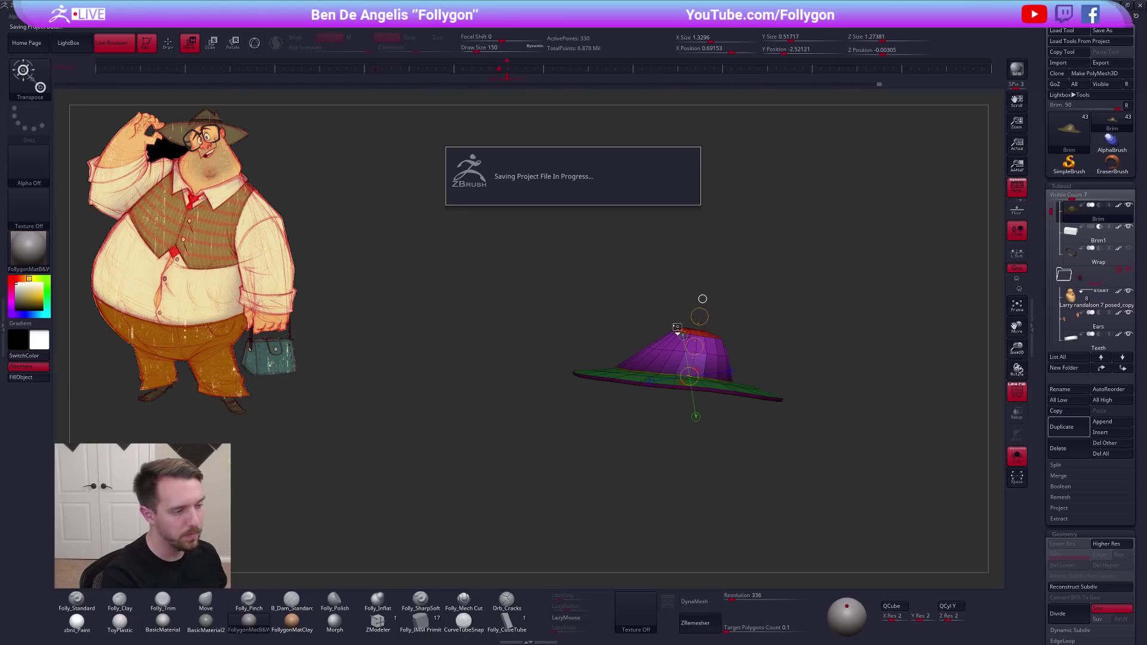
pyautogui.hotkey('shift', 's')
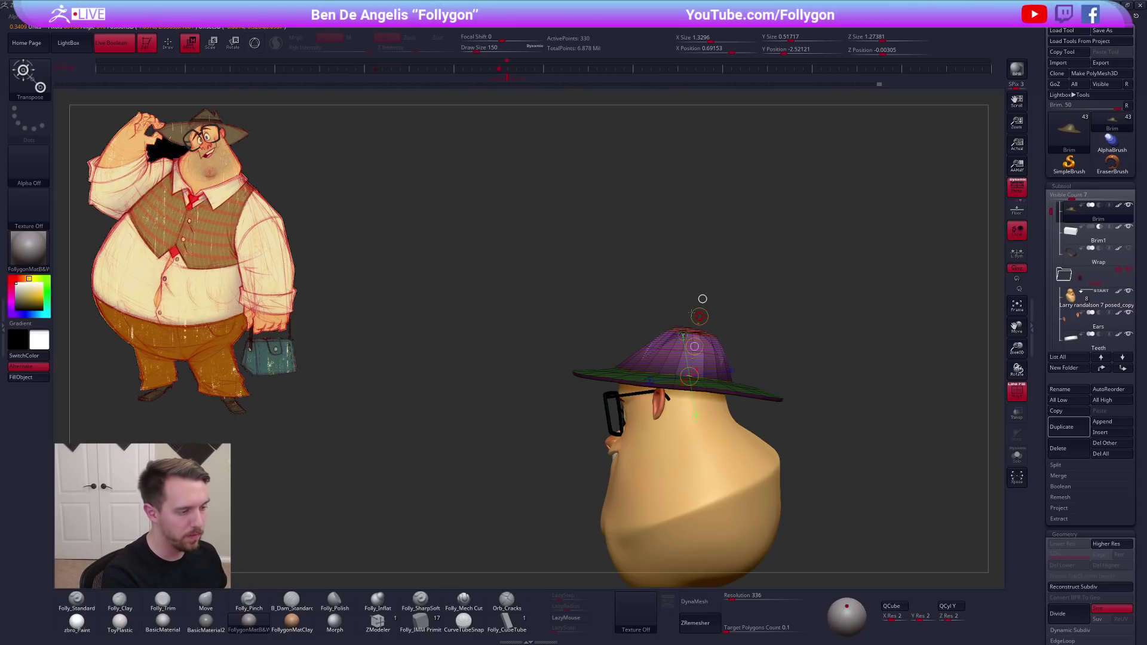
pyautogui.press('d')
pyautogui.hotkey('shift', 'f')
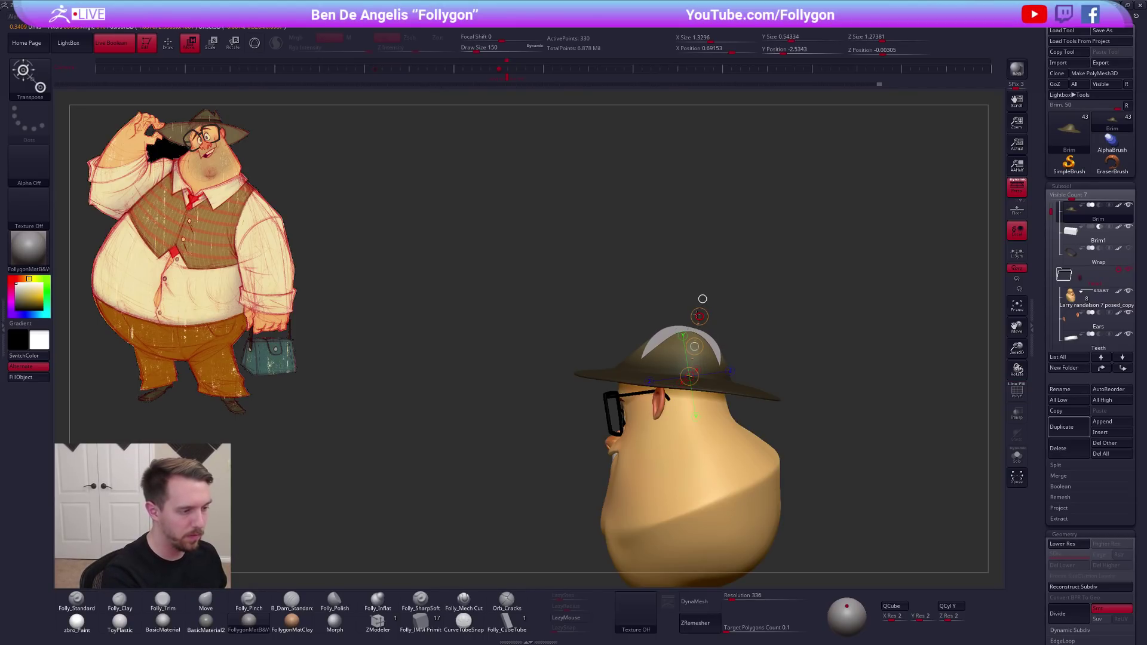
pyautogui.press('q')
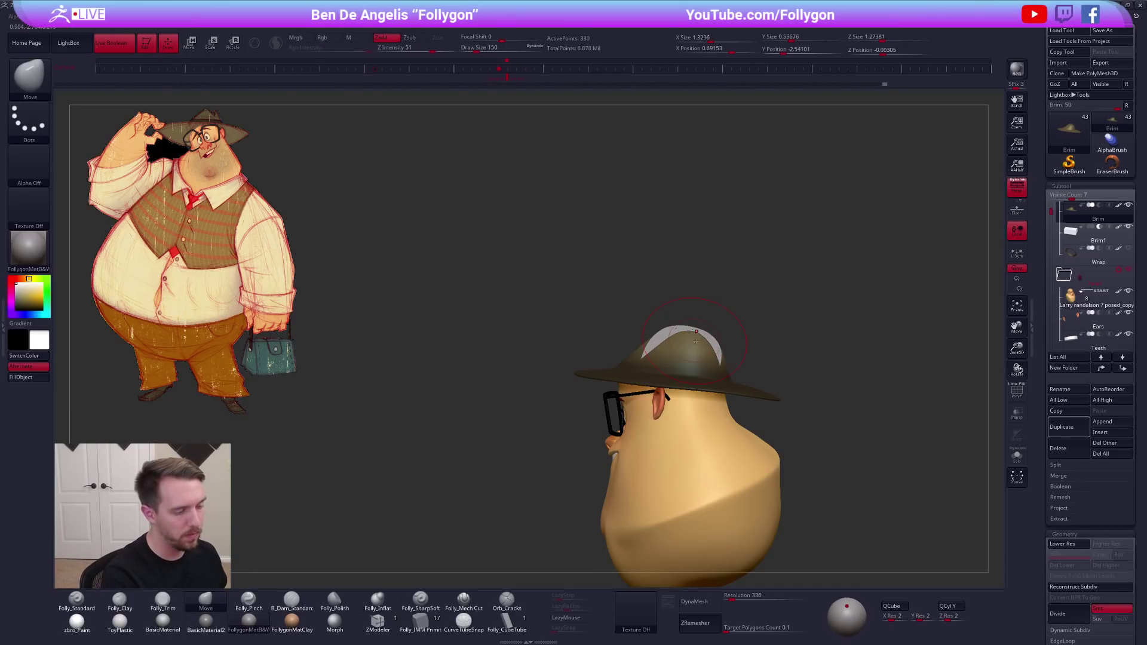
pyautogui.moveTo(729, 333); pyautogui.dragTo(731, 473)
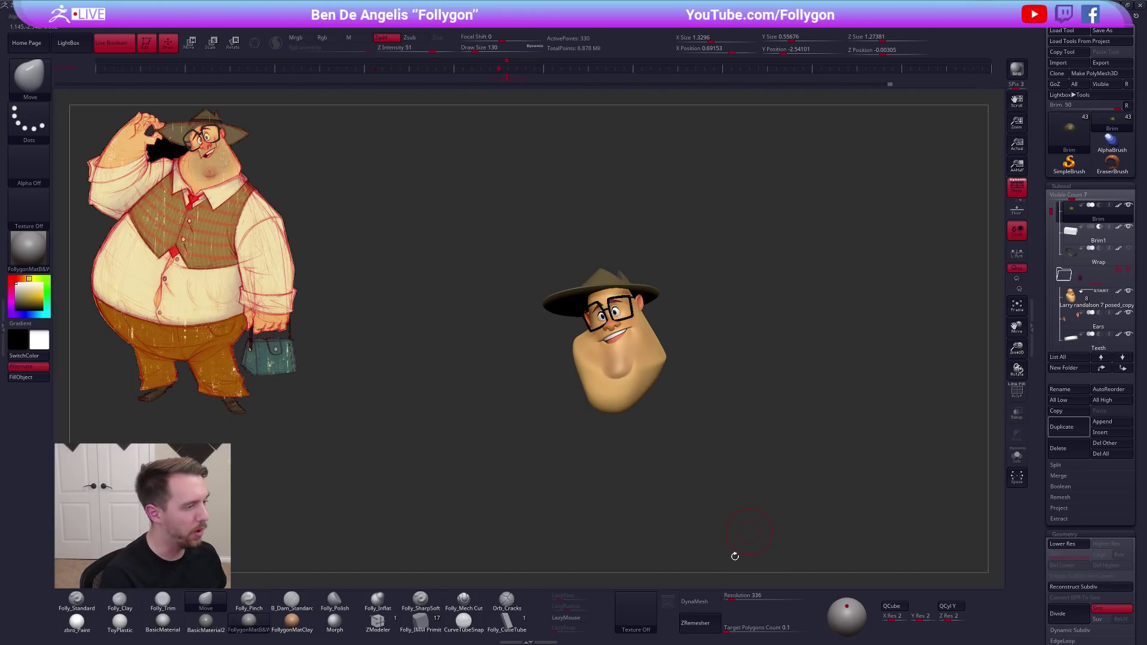
pyautogui.moveTo(669, 412); pyautogui.dragTo(633, 490)
# Isolate the crown's polygroups at the lower subdivision level and split the hidden brim into its own subtool
pyautogui.hotkey('alt', 's')
pyautogui.press('f')
pyautogui.hotkey('shift', 'd')
pyautogui.hotkey('shift', 'f')
pyautogui.moveTo(599, 338)
pyautogui.mouseDown(button='right')
pyautogui.moveTo(603, 313)
pyautogui.moveTo(651, 319)
pyautogui.mouseUp(button='right')
pyautogui.keyDown('ctrl'); pyautogui.keyDown('shift'); pyautogui.moveTo(659, 314); pyautogui.dragTo(442, 339); pyautogui.keyUp('shift'); pyautogui.keyUp('ctrl')
pyautogui.keyDown('ctrl'); pyautogui.keyDown('alt'); pyautogui.keyDown('shift'); pyautogui.moveTo(657, 313); pyautogui.dragTo(420, 310); pyautogui.keyUp('shift'); pyautogui.keyUp('alt'); pyautogui.keyUp('ctrl')
pyautogui.moveTo(633, 305)
pyautogui.mouseDown(button='right')
pyautogui.moveTo(634, 338)
pyautogui.moveTo(640, 310)
pyautogui.mouseUp(button='right')
pyautogui.keyDown('ctrl'); pyautogui.keyDown('shift'); pyautogui.moveTo(691, 294); pyautogui.dragTo(715, 310); pyautogui.keyUp('shift'); pyautogui.keyUp('ctrl')
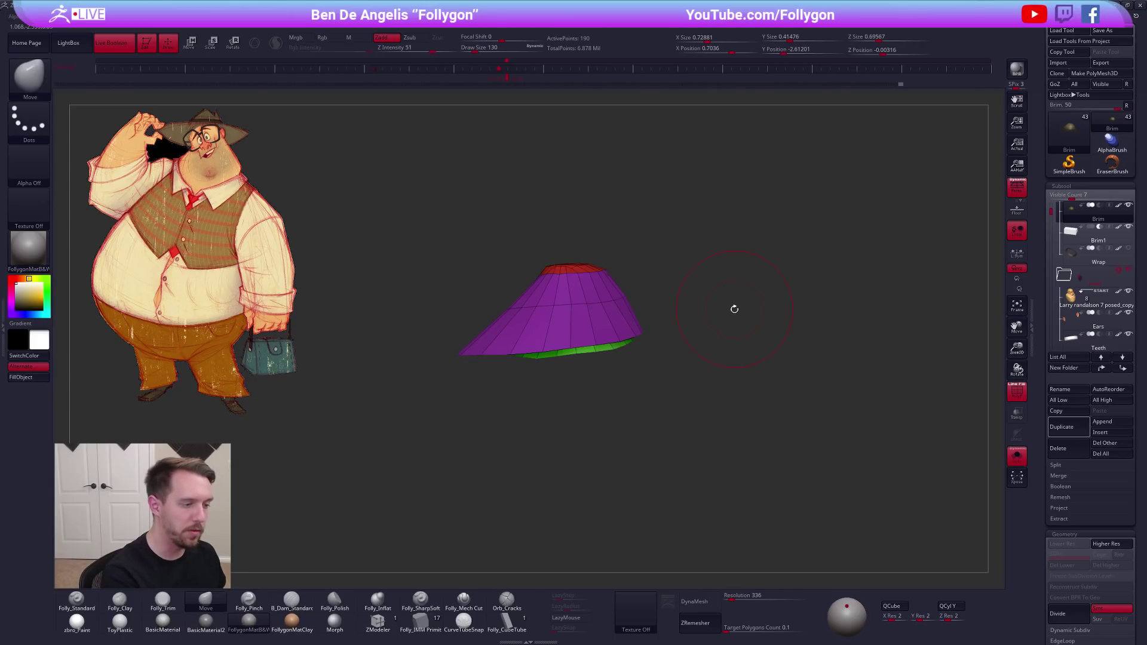
pyautogui.press('space')
pyautogui.click(711, 349)
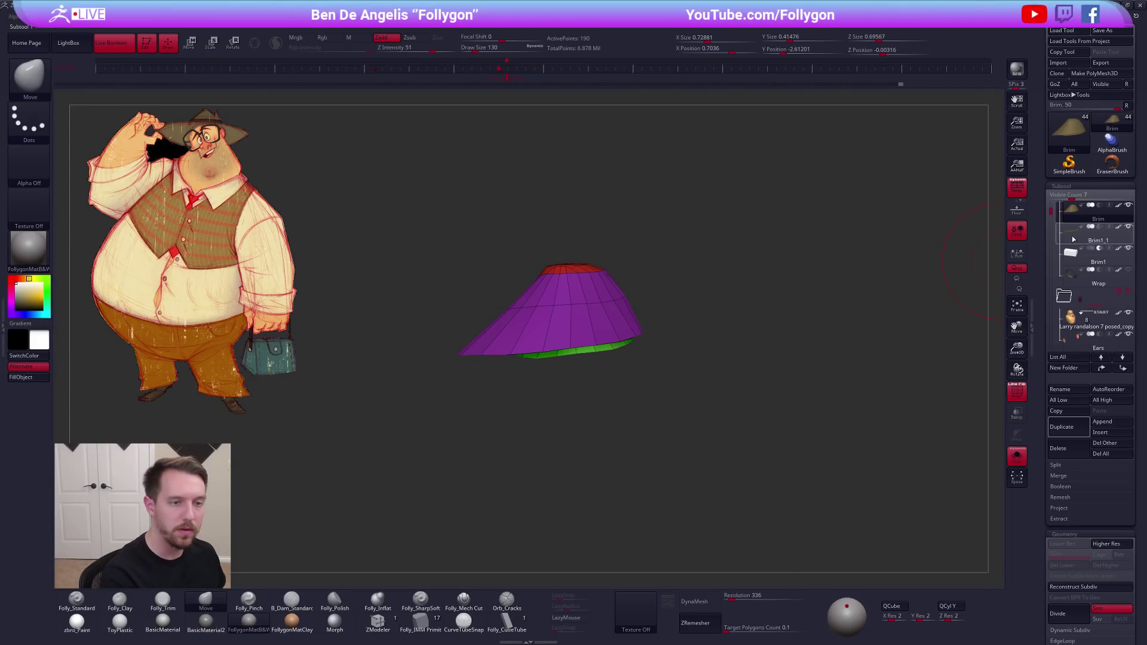
# Select the split-off brim ring and examine the opening where the crown was
pyautogui.moveTo(715, 353); pyautogui.dragTo(710, 283)
pyautogui.hotkey('ctrl', 'shift', 'space')
pyautogui.click(755, 323)
pyautogui.moveTo(840, 276)
pyautogui.mouseDown()
pyautogui.moveTo(752, 345)
pyautogui.moveTo(752, 399)
pyautogui.moveTo(706, 414)
pyautogui.mouseUp()
pyautogui.hotkey('ctrl', 'z')
pyautogui.hotkey('shift', 'f')
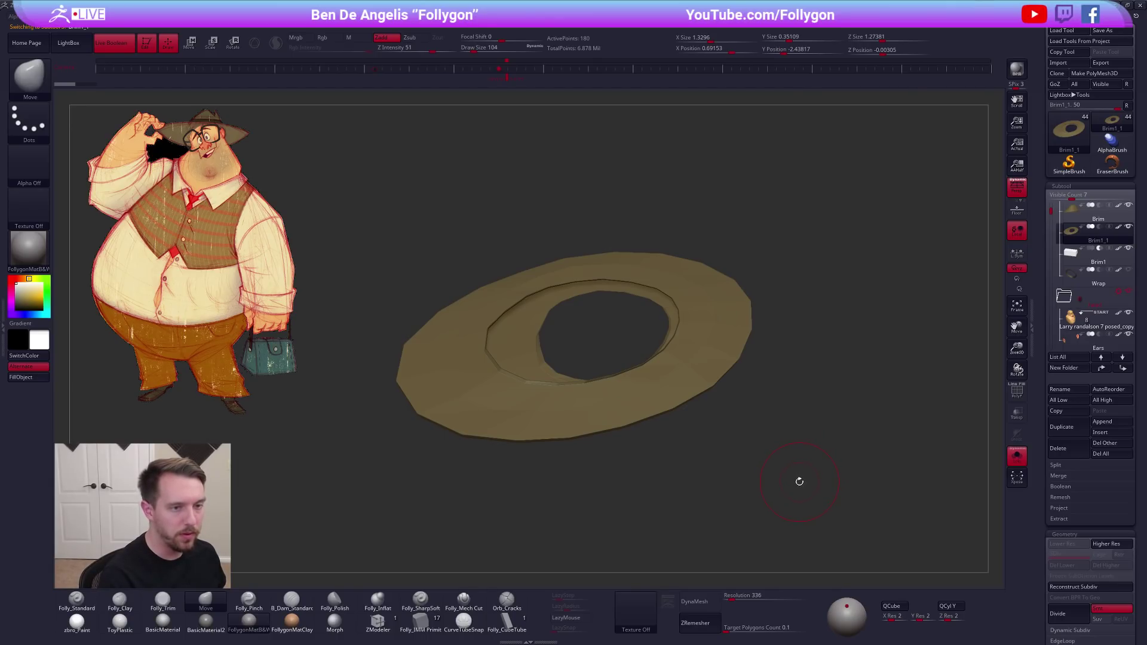
pyautogui.moveTo(671, 384); pyautogui.dragTo(673, 410, button='right')
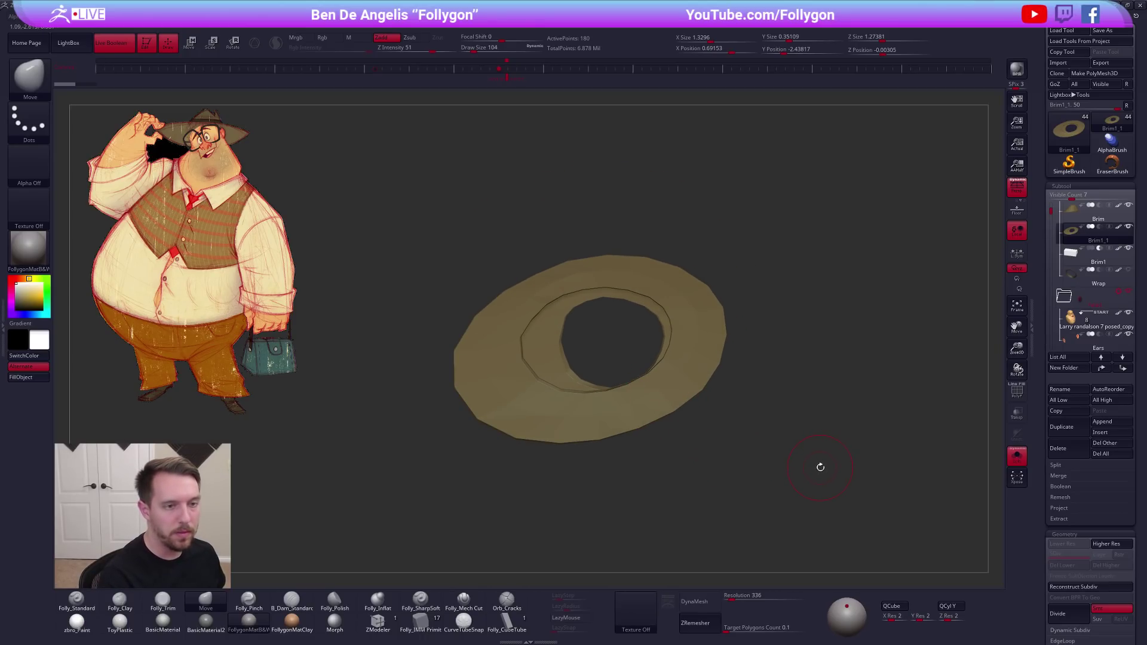
pyautogui.press('ctrl')
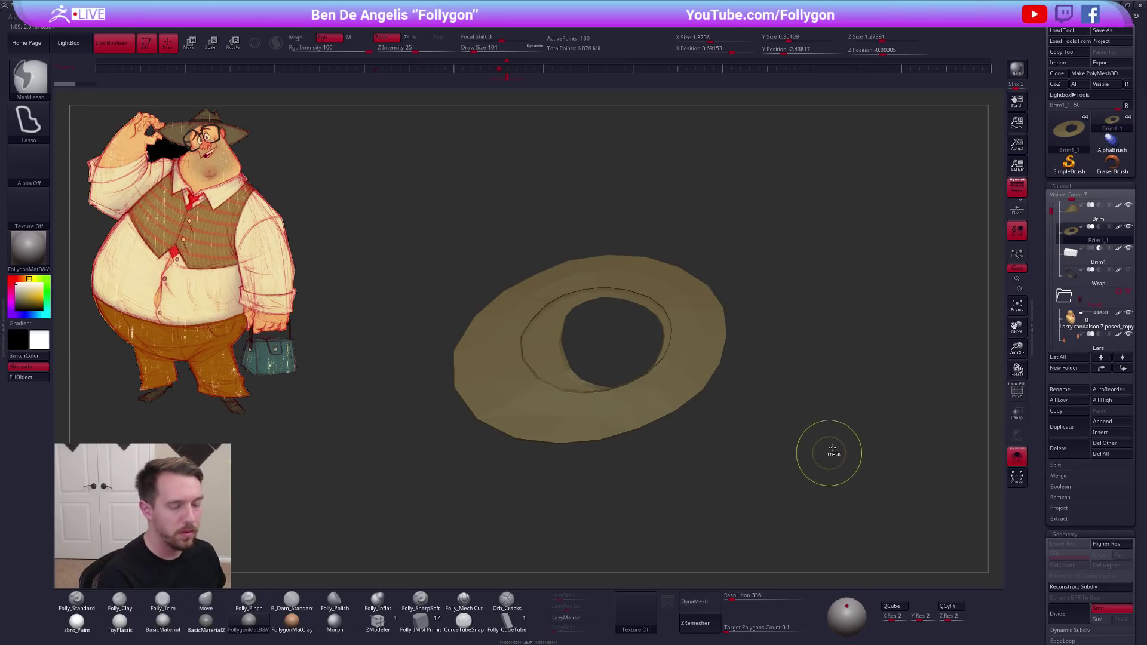
# Duplicate the crown piece and delete the duplicate
pyautogui.click(1075, 209)
pyautogui.click(1063, 427)
pyautogui.press('ctrl')
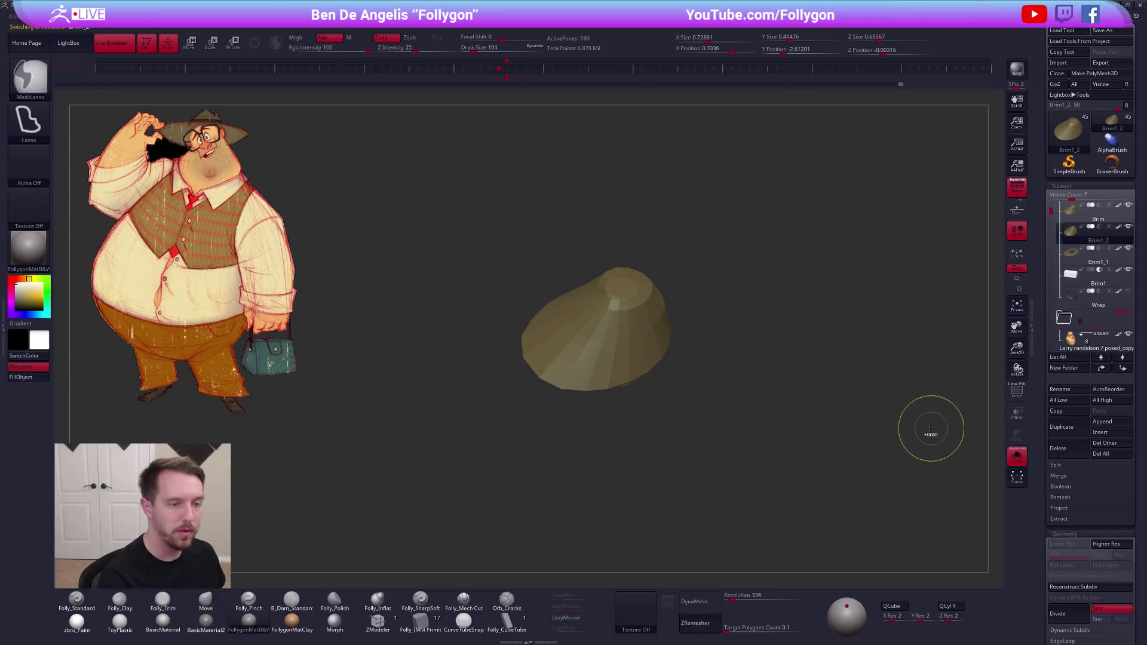
pyautogui.click(1057, 448)
pyautogui.click(958, 460)
pyautogui.click(1058, 448)
pyautogui.click(950, 471)
pyautogui.press('ctrl')
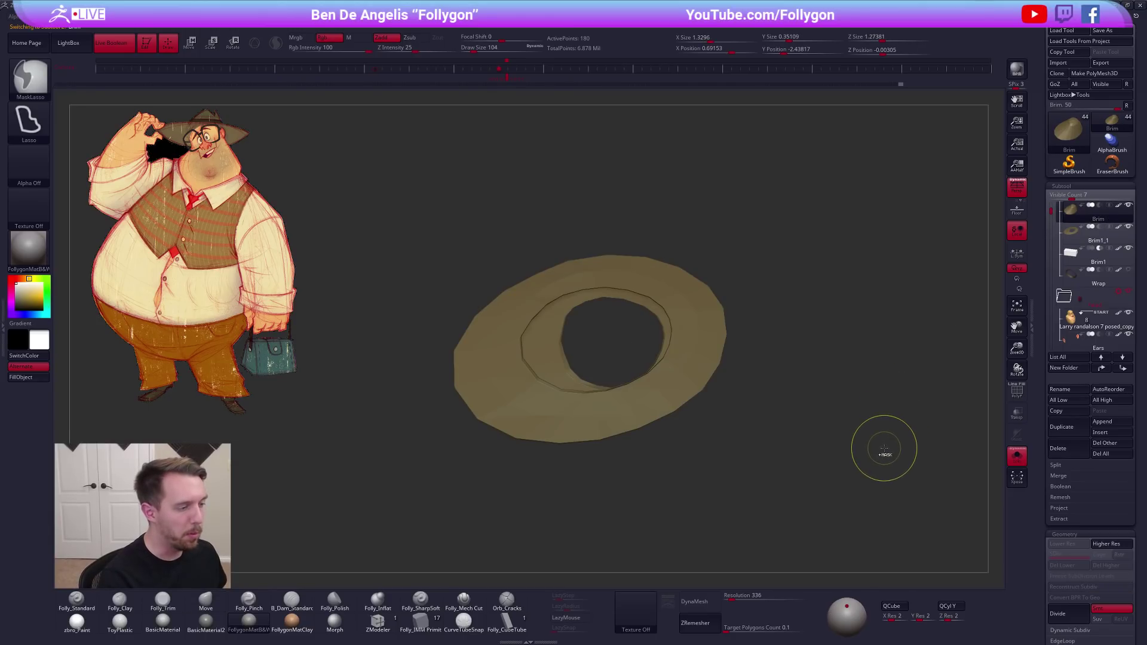
# Duplicate the hat with only the brim visible, and isolate the crown on the original to strip off its hidden brim
pyautogui.click(1069, 432)
pyautogui.keyDown('ctrl'); pyautogui.keyDown('shift'); pyautogui.moveTo(833, 359); pyautogui.dragTo(851, 339); pyautogui.keyUp('shift'); pyautogui.keyUp('ctrl')
pyautogui.press('`')
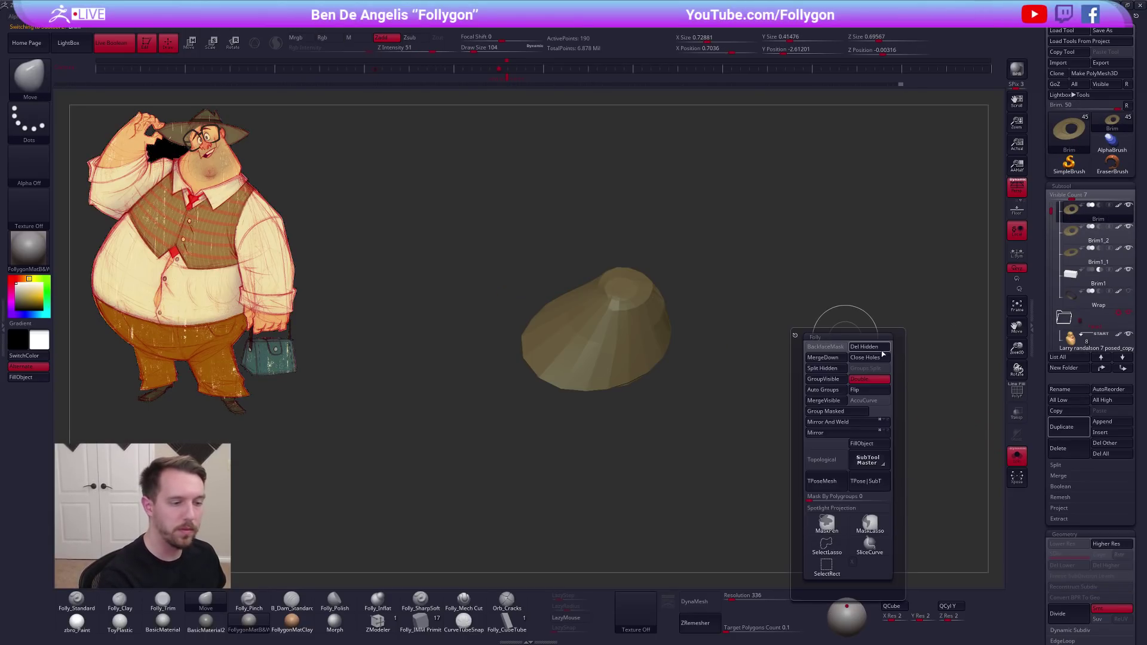
pyautogui.click(822, 368)
pyautogui.hotkey('shift', 'f')
pyautogui.hotkey('shift', 'f')
pyautogui.hotkey('ctrl', 'z')
pyautogui.hotkey('ctrl', 'shift', 'z')
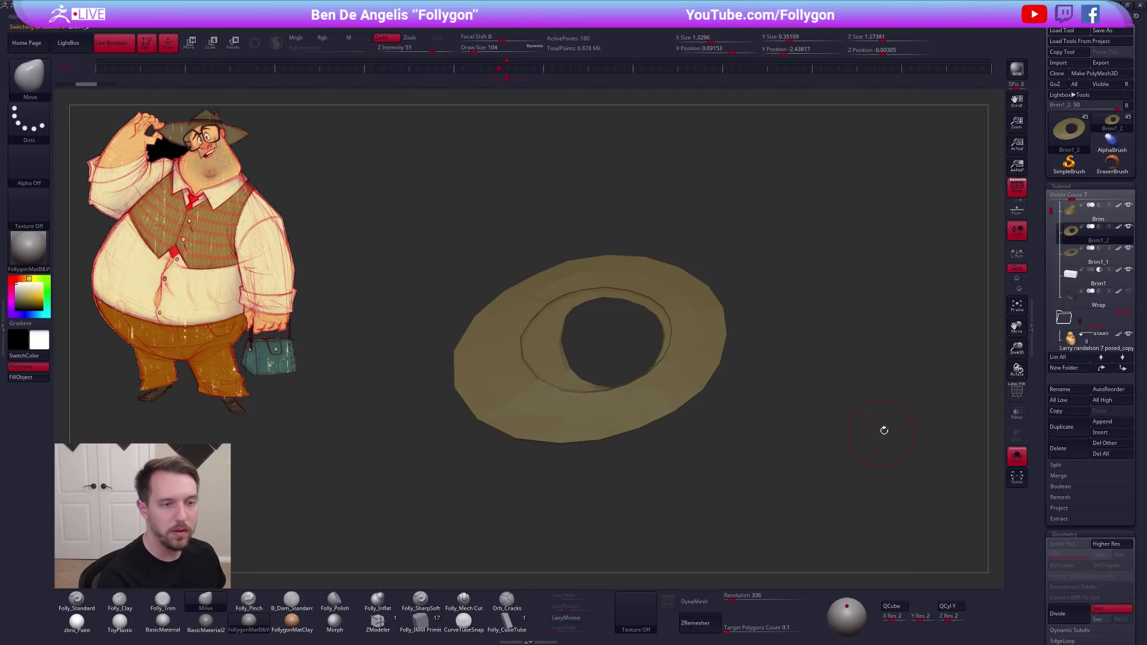
# Delete the redundant brim subtool Brim1_1 and bring back the full hat geometry on Brim1_2
pyautogui.click(1079, 261)
pyautogui.click(1058, 448)
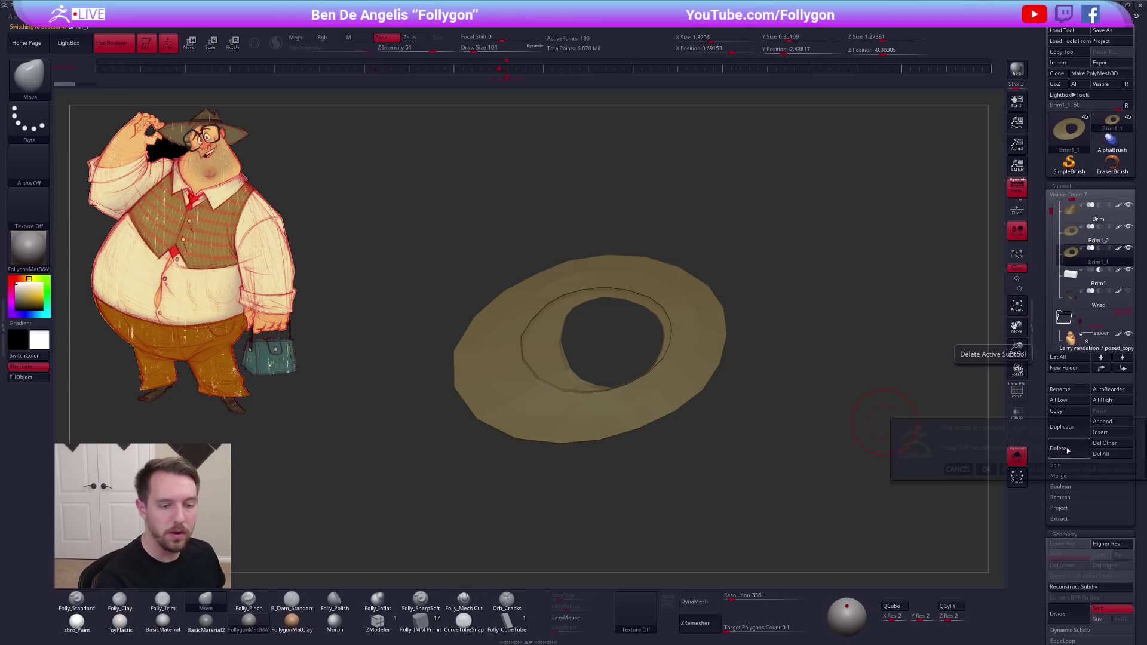
pyautogui.click(989, 466)
pyautogui.click(1068, 236)
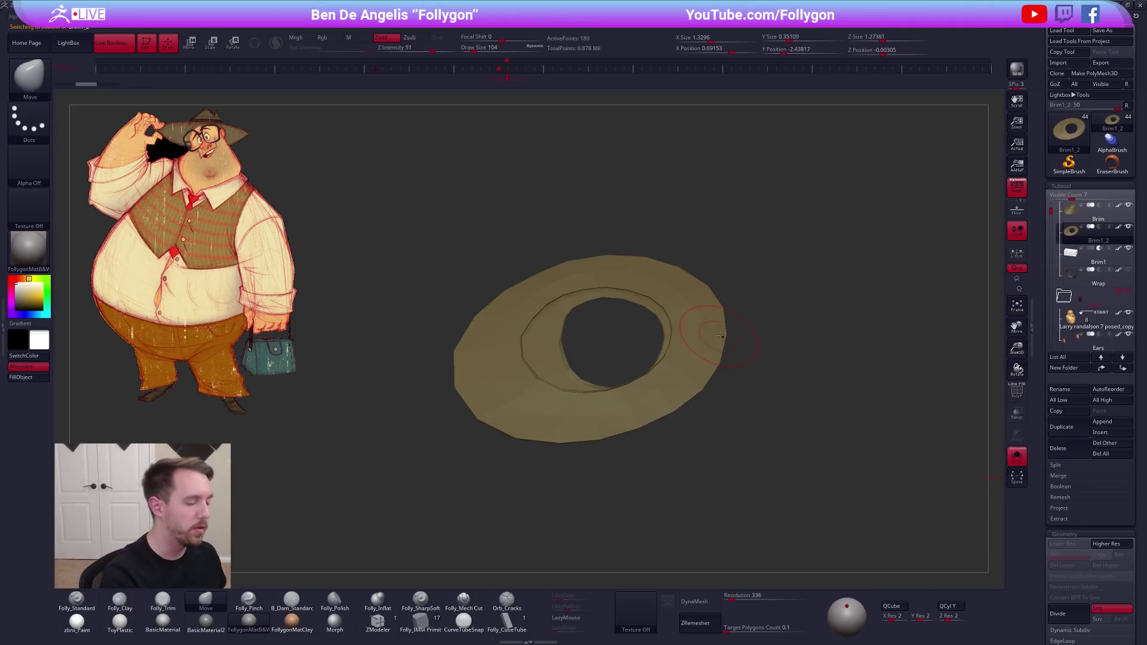
pyautogui.moveTo(737, 357); pyautogui.dragTo(697, 357)
pyautogui.hotkey('shift', 'f')
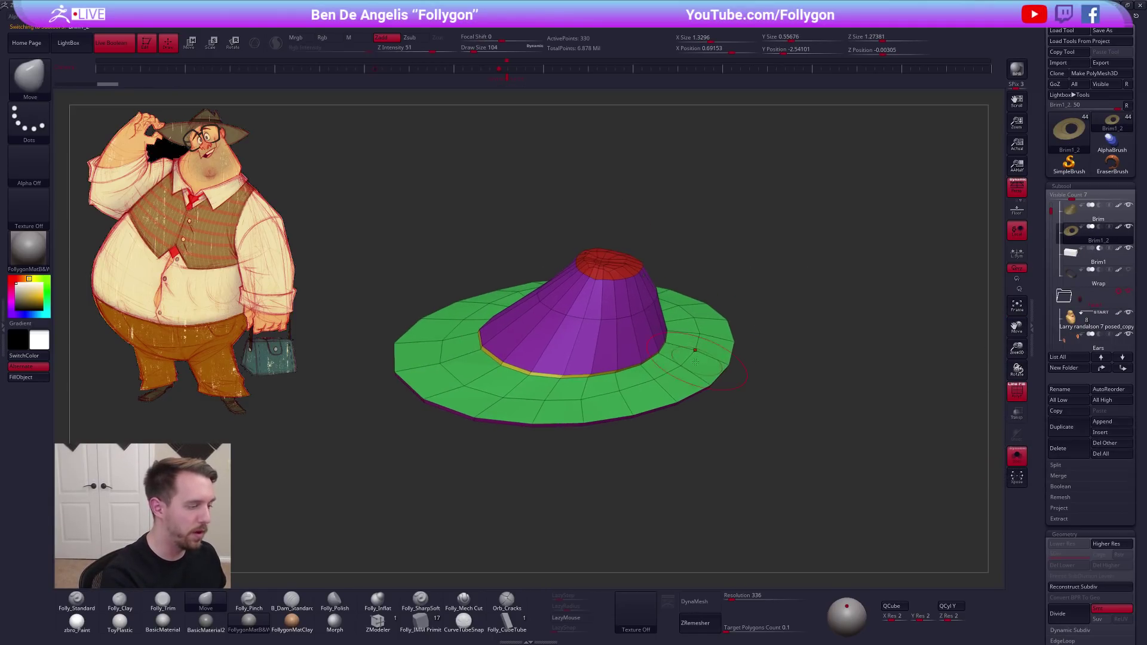
# Set up a ZModeler polygon action and remove the crown's outer faces from the hat copy Brim1_2
pyautogui.click(377, 621)
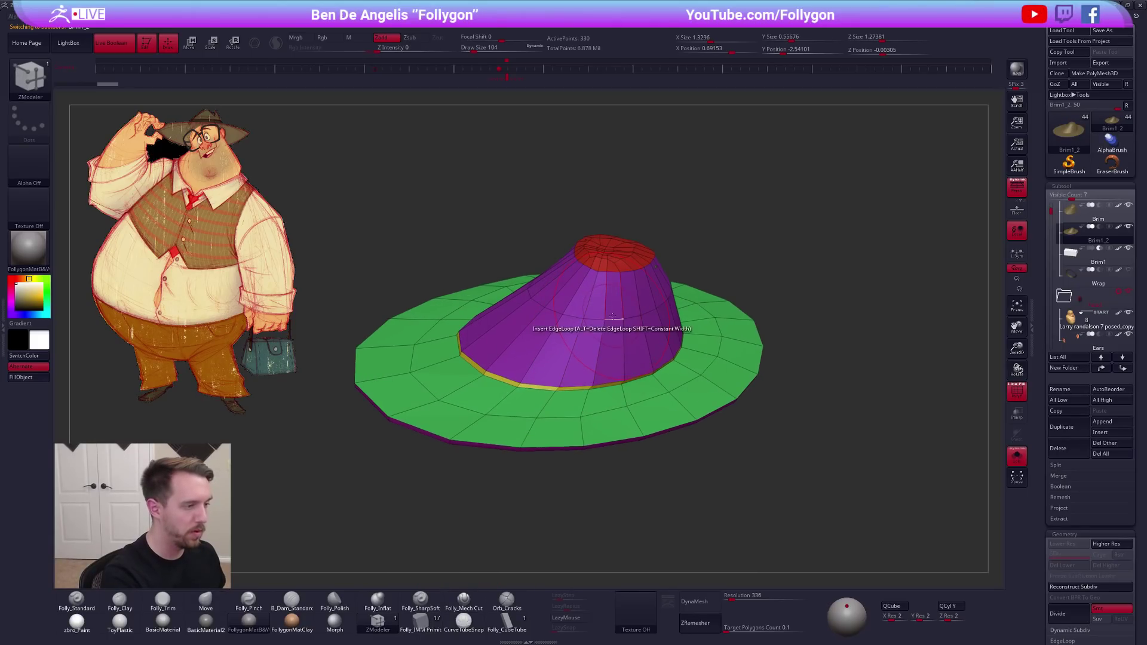
pyautogui.press('space')
pyautogui.click(525, 390)
pyautogui.click(525, 427)
pyautogui.click(600, 427)
pyautogui.click(608, 345)
pyautogui.click(600, 381)
pyautogui.moveTo(599, 398); pyautogui.dragTo(604, 332, button='right')
pyautogui.click(589, 386)
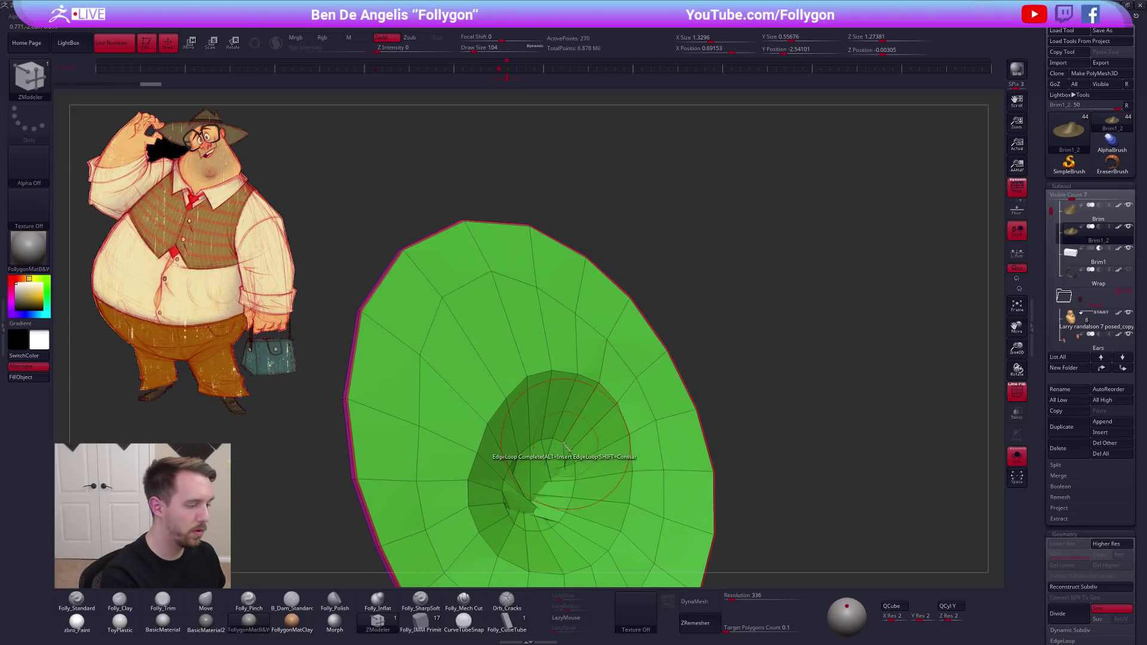
# Clear the remaining inner crown geometry from the brim with ZModeler and inspect the surface without the wireframe
pyautogui.click(568, 448)
pyautogui.keyDown('alt'); pyautogui.moveTo(568, 454); pyautogui.dragTo(584, 409, button='right'); pyautogui.keyUp('alt')
pyautogui.moveTo(545, 463)
pyautogui.keyDown('shift'); pyautogui.mouseDown()
pyautogui.moveTo(542, 439)
pyautogui.moveTo(555, 469)
pyautogui.mouseUp(); pyautogui.keyUp('shift')
pyautogui.moveTo(555, 469); pyautogui.dragTo(551, 460, button='right')
pyautogui.keyDown('shift'); pyautogui.moveTo(551, 460); pyautogui.dragTo(555, 449); pyautogui.keyUp('shift')
pyautogui.moveTo(556, 449)
pyautogui.mouseDown(button='right')
pyautogui.moveTo(588, 394)
pyautogui.moveTo(598, 402)
pyautogui.mouseUp(button='right')
pyautogui.hotkey('shift', 'f')
pyautogui.keyDown('shift'); pyautogui.moveTo(599, 403); pyautogui.dragTo(615, 426); pyautogui.keyUp('shift')
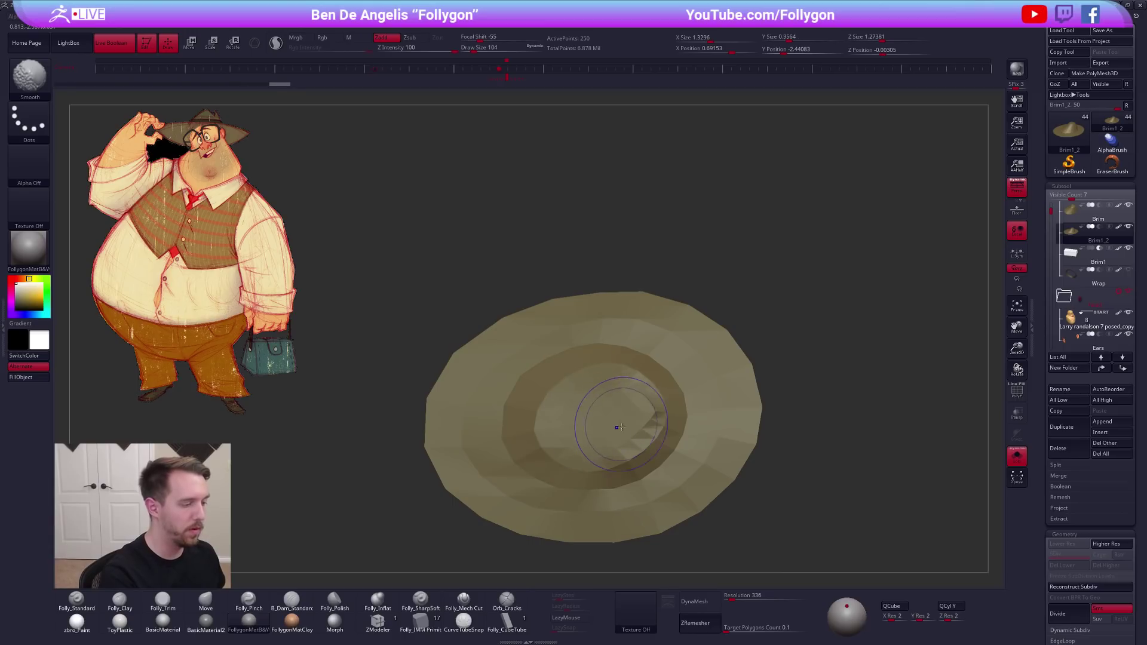
# Smooth the inner faces of the low-poly Brim1_2 mesh, then show the full character with the subdivision preview on
pyautogui.moveTo(617, 425); pyautogui.dragTo(614, 427, button='right')
pyautogui.hotkey('shift', 'f')
pyautogui.press(']')
pyautogui.hotkey('shift', 'f')
pyautogui.moveTo(599, 411)
pyautogui.keyDown('shift'); pyautogui.mouseDown()
pyautogui.moveTo(588, 439)
pyautogui.moveTo(624, 412)
pyautogui.mouseUp(); pyautogui.keyUp('shift')
pyautogui.moveTo(615, 427); pyautogui.dragTo(645, 412, button='right')
pyautogui.moveTo(615, 436); pyautogui.dragTo(793, 371, button='right')
pyautogui.press('d')
pyautogui.hotkey('alt', 's')
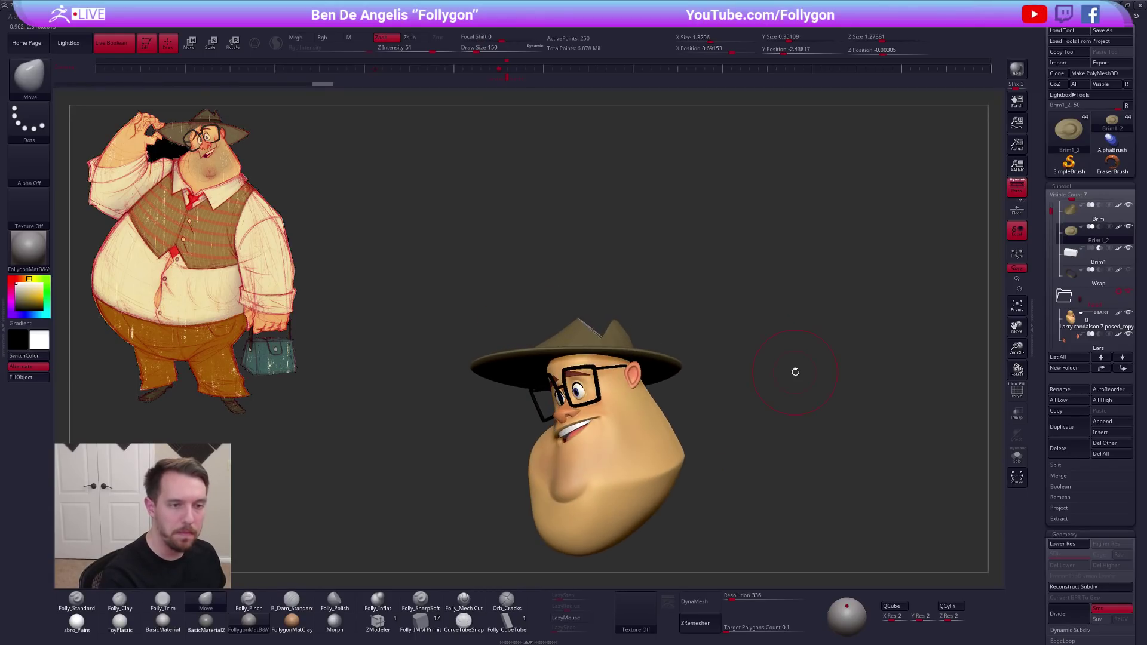
# Move the Brim subtool below Brim1_2 in the subtool order and isolate it with its polygroups displayed
pyautogui.click(1074, 221)
pyautogui.click(1123, 368)
pyautogui.moveTo(747, 389); pyautogui.dragTo(666, 325, button='right')
pyautogui.hotkey('alt', 's')
pyautogui.hotkey('shift', 'f')
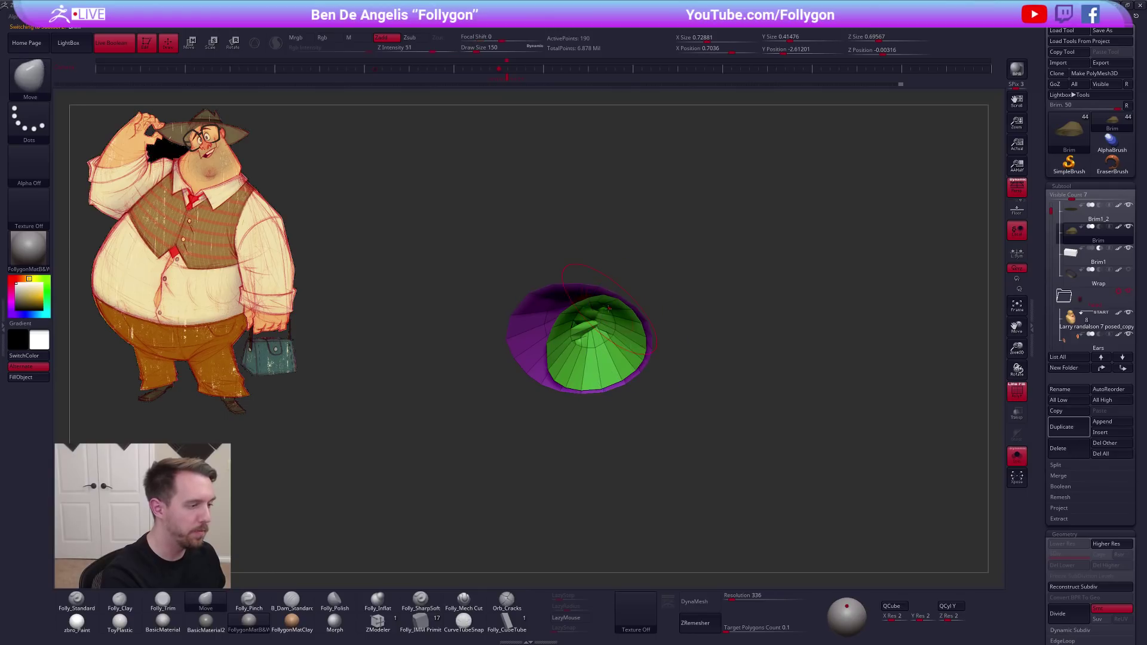
# Auto-group the hat crown mesh and isolate its yellow-green shell
pyautogui.hotkey('ctrl', 'space')
pyautogui.click(593, 330)
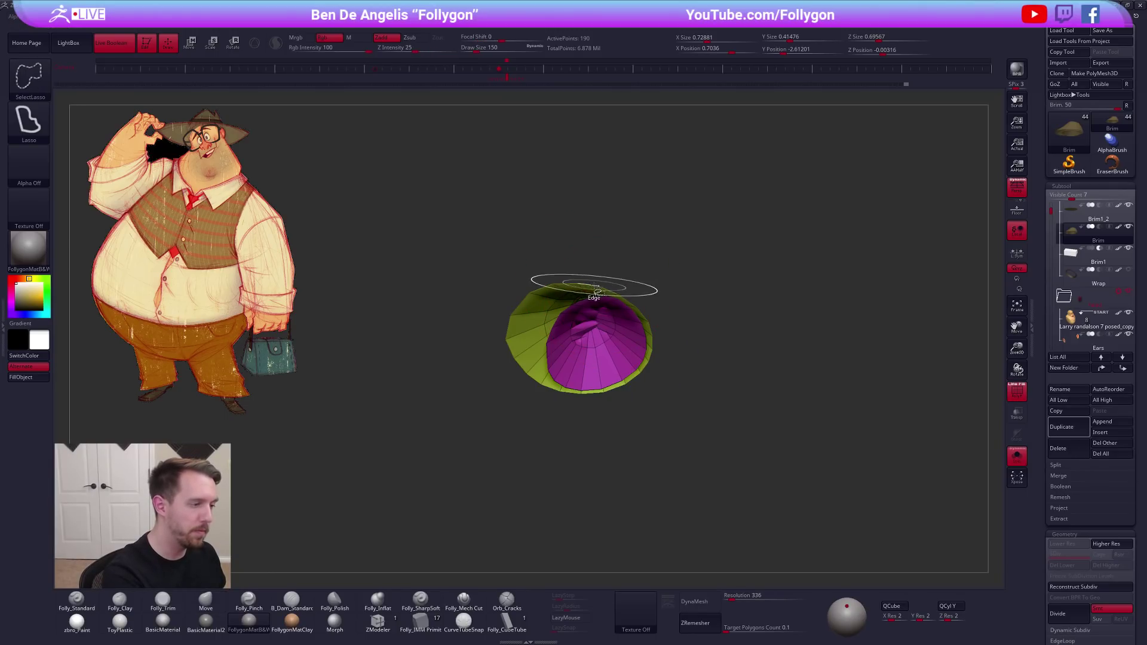
pyautogui.keyDown('ctrl'); pyautogui.keyDown('shift'); pyautogui.click(594, 286); pyautogui.keyUp('shift'); pyautogui.keyUp('ctrl')
pyautogui.keyDown('ctrl'); pyautogui.keyDown('shift'); pyautogui.click(656, 300); pyautogui.keyUp('shift'); pyautogui.keyUp('ctrl')
pyautogui.keyDown('ctrl'); pyautogui.keyDown('shift'); pyautogui.click(601, 298); pyautogui.keyUp('shift'); pyautogui.keyUp('ctrl')
pyautogui.keyDown('ctrl'); pyautogui.keyDown('shift'); pyautogui.click(615, 287); pyautogui.keyUp('shift'); pyautogui.keyUp('ctrl')
pyautogui.keyDown('ctrl'); pyautogui.keyDown('shift'); pyautogui.click(599, 289); pyautogui.keyUp('shift'); pyautogui.keyUp('ctrl')
# Delete the crown's hidden geometry and close its open holes
pyautogui.hotkey('ctrl', 'space')
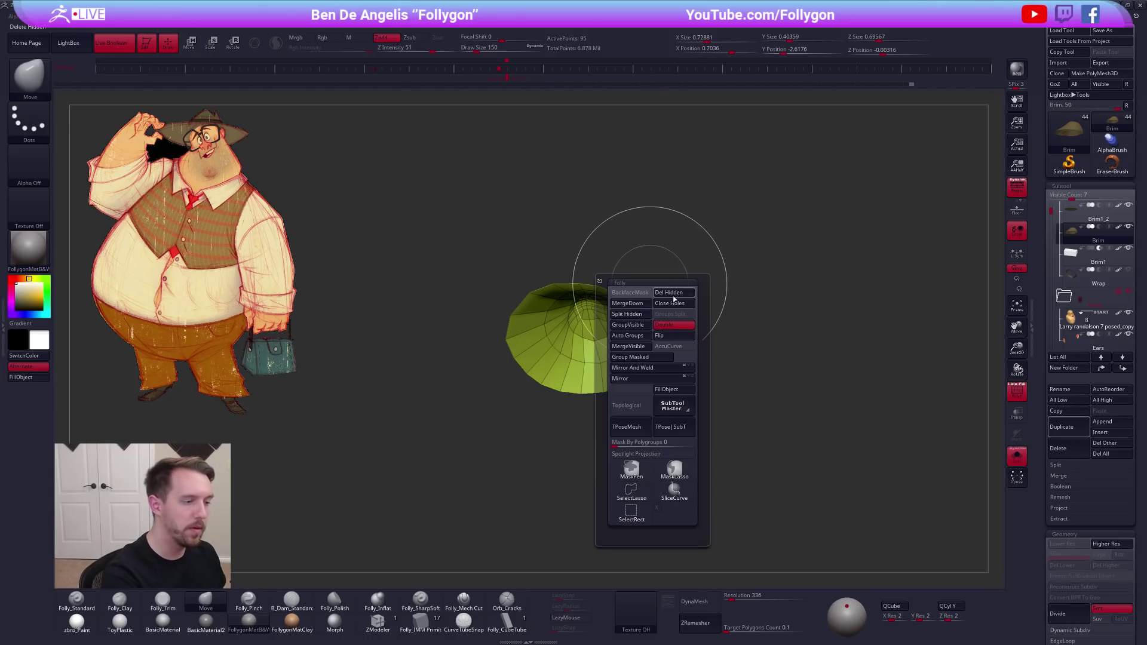
pyautogui.click(674, 296)
pyautogui.click(674, 303)
pyautogui.hotkey('shift', 'f')
pyautogui.moveTo(671, 311); pyautogui.dragTo(657, 415)
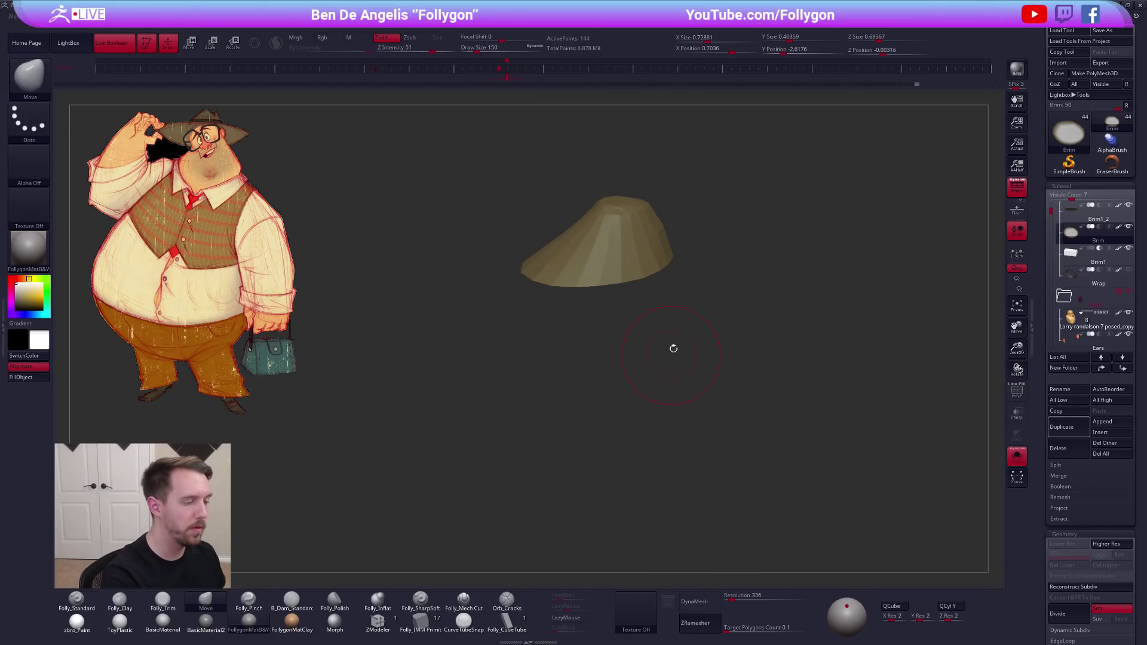
pyautogui.keyDown('alt'); pyautogui.moveTo(672, 352); pyautogui.dragTo(661, 459); pyautogui.keyUp('alt')
# Make the crown white with the FollygonMatB&P material and subdivide it to level 5
pyautogui.click(94, 628)
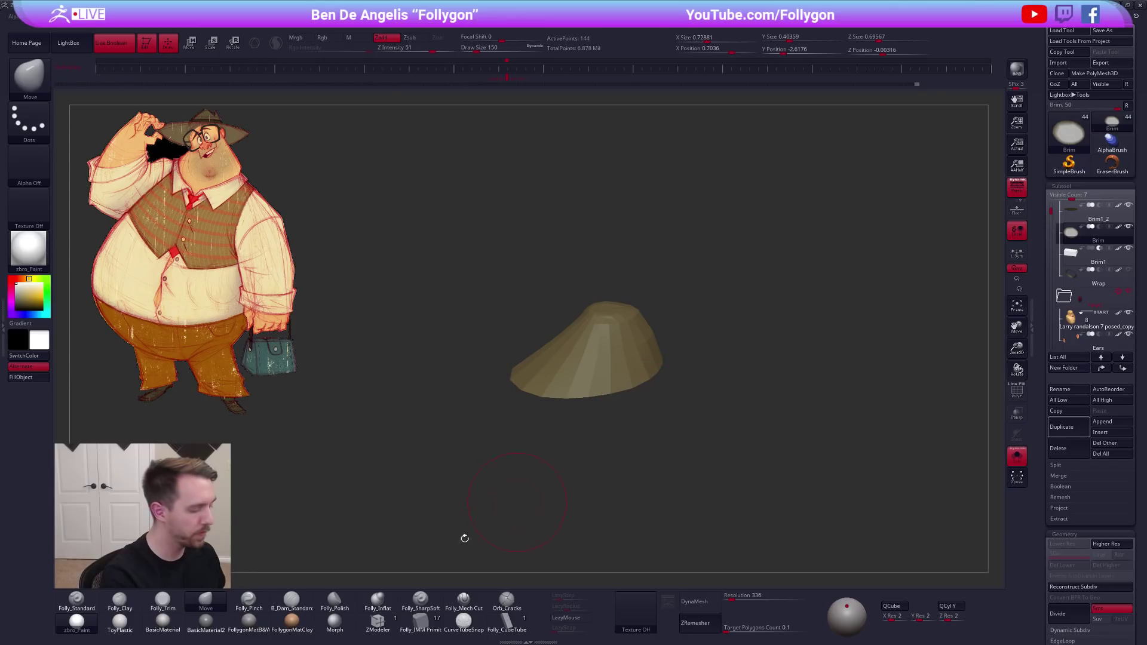
pyautogui.click(254, 629)
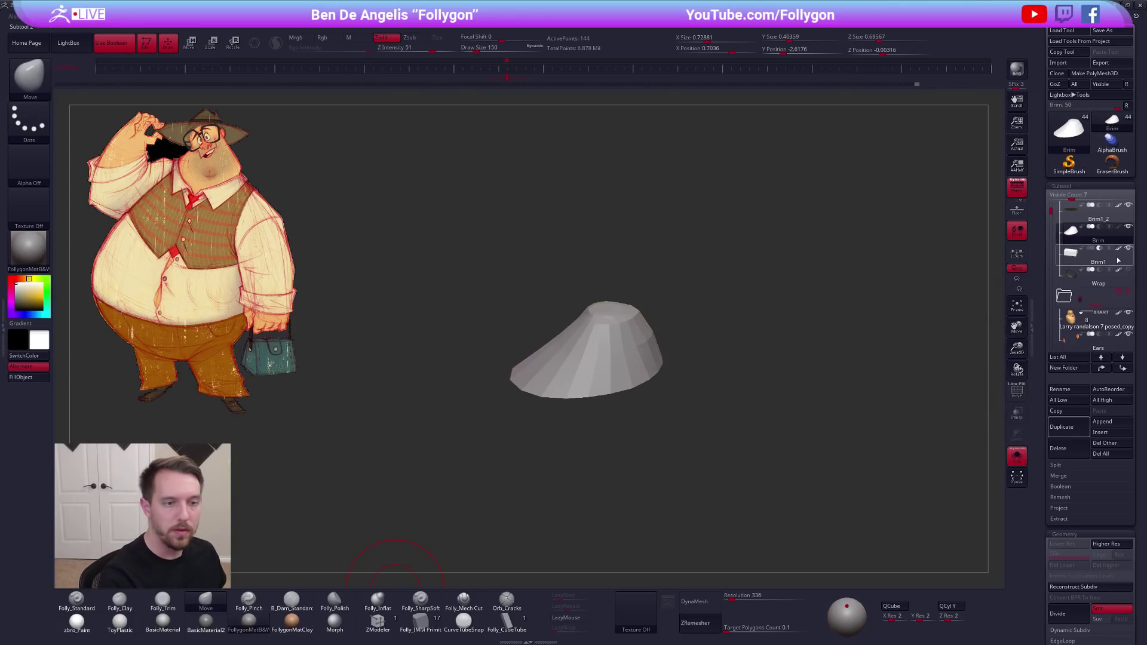
pyautogui.click(1016, 455)
pyautogui.moveTo(766, 359)
pyautogui.mouseDown()
pyautogui.moveTo(753, 411)
pyautogui.moveTo(746, 299)
pyautogui.mouseUp()
pyautogui.press('d')
pyautogui.press('d')
pyautogui.press('d')
pyautogui.press('d')
pyautogui.hotkey('alt', 's')
pyautogui.hotkey('shift', 'f')
# Enlarge the crown with the transform gizmo so that it sits more fully on the brim
pyautogui.keyDown('alt'); pyautogui.moveTo(622, 418); pyautogui.dragTo(677, 336); pyautogui.keyUp('alt')
pyautogui.press('w')
pyautogui.click(612, 369)
pyautogui.hotkey('shift', 'f')
pyautogui.hotkey('shift', 'alt', 's')
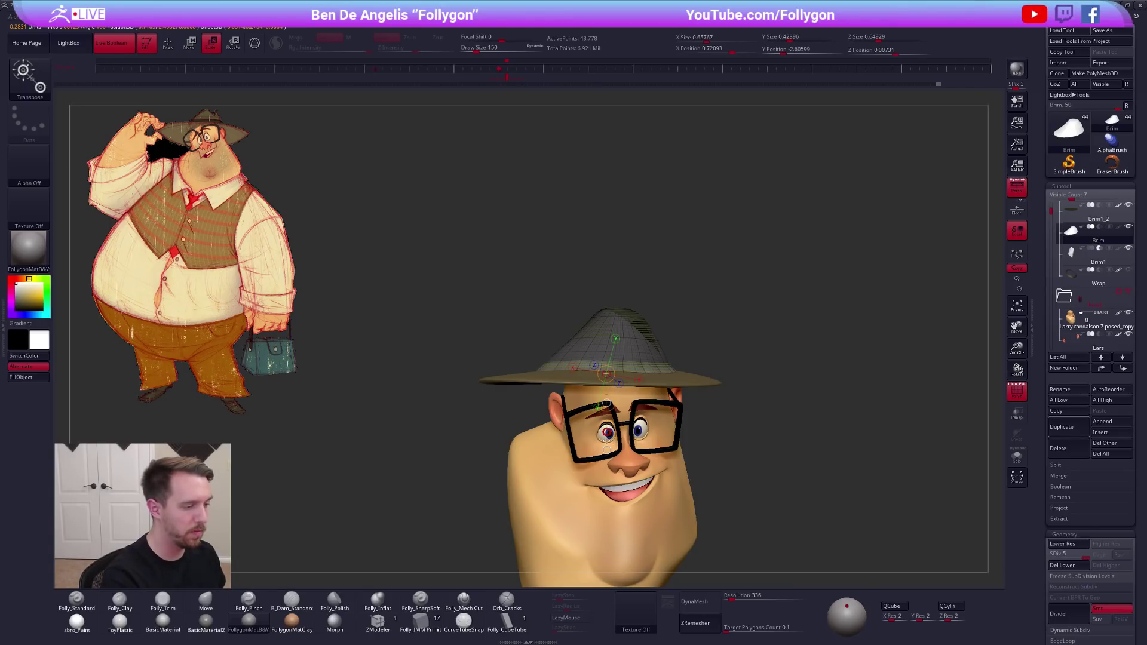
pyautogui.moveTo(742, 359)
pyautogui.keyDown('ctrl'); pyautogui.mouseDown()
pyautogui.moveTo(756, 382)
pyautogui.moveTo(681, 391)
pyautogui.moveTo(690, 358)
pyautogui.mouseUp(); pyautogui.keyUp('ctrl')
pyautogui.hotkey('shift', 'f')
pyautogui.press('q')
# DynaMesh the crown at resolution 336 without freezing its subdivision levels
pyautogui.press('space')
pyautogui.moveTo(860, 290)
pyautogui.keyDown('alt'); pyautogui.mouseDown()
pyautogui.moveTo(777, 318)
pyautogui.moveTo(852, 292)
pyautogui.mouseUp(); pyautogui.keyUp('alt')
pyautogui.click(702, 601)
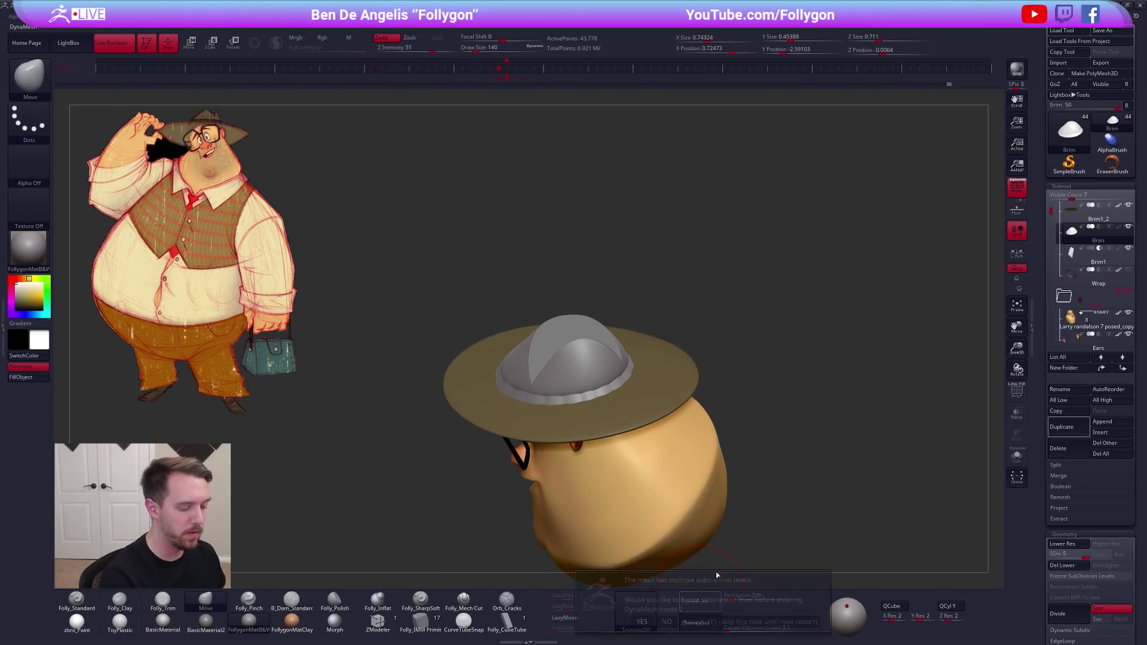
pyautogui.click(667, 621)
# Isolate the crown and even out its rippled lower edge with the Folly_Trim and Smooth brushes
pyautogui.hotkey('alt', 's')
pyautogui.press('space')
pyautogui.moveTo(599, 418); pyautogui.dragTo(621, 383)
pyautogui.press('3')
pyautogui.moveTo(662, 398); pyautogui.dragTo(737, 365)
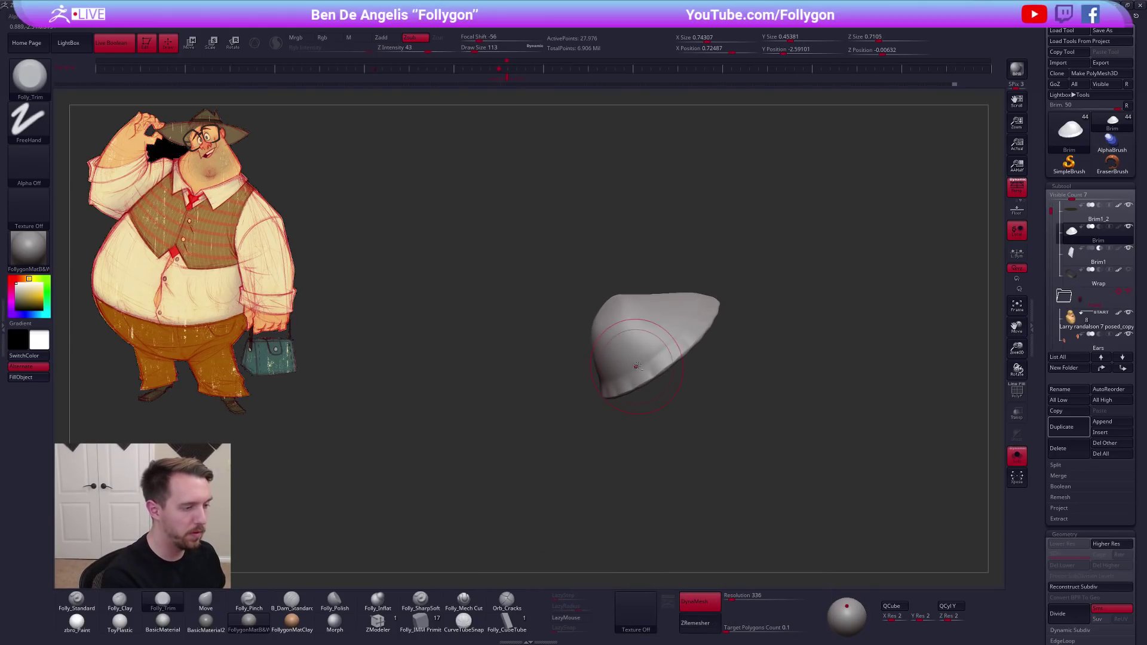
pyautogui.moveTo(663, 353); pyautogui.dragTo(579, 341)
pyautogui.hotkey('shift', 'f')
pyautogui.hotkey('shift', 'f')
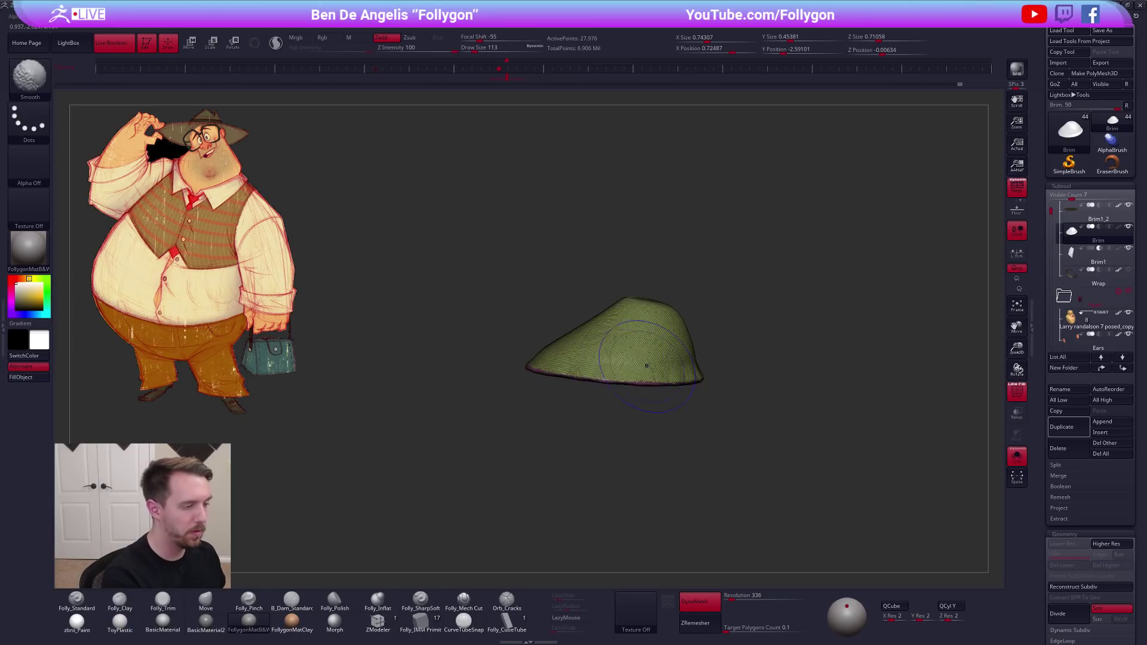
pyautogui.moveTo(659, 377); pyautogui.dragTo(663, 398, button='right')
pyautogui.rightClick(663, 397)
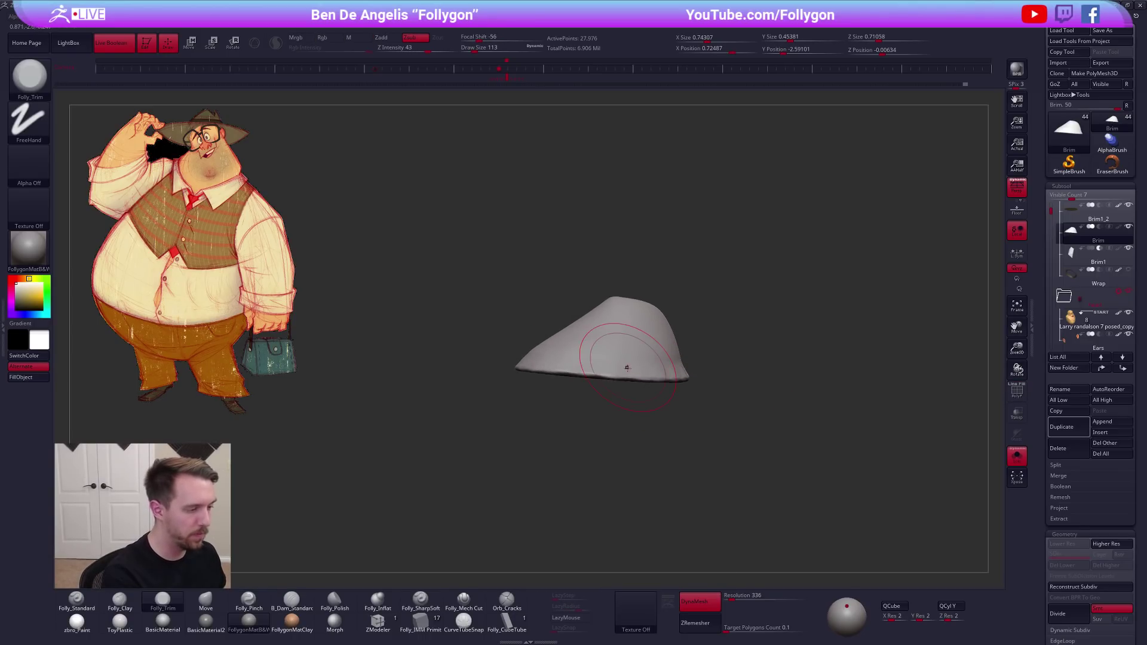
# Slice off the crown's lower rim and underside and delete the cut-away geometry
pyautogui.keyDown('ctrl'); pyautogui.keyDown('shift'); pyautogui.moveTo(501, 366); pyautogui.dragTo(743, 381); pyautogui.keyUp('shift'); pyautogui.keyUp('ctrl')
pyautogui.hotkey('shift', 'f')
pyautogui.moveTo(662, 391); pyautogui.dragTo(659, 384, button='right')
pyautogui.keyDown('ctrl'); pyautogui.keyDown('shift'); pyautogui.click(657, 366); pyautogui.keyUp('shift'); pyautogui.keyUp('ctrl')
pyautogui.rightClick(680, 356)
pyautogui.click(700, 373)
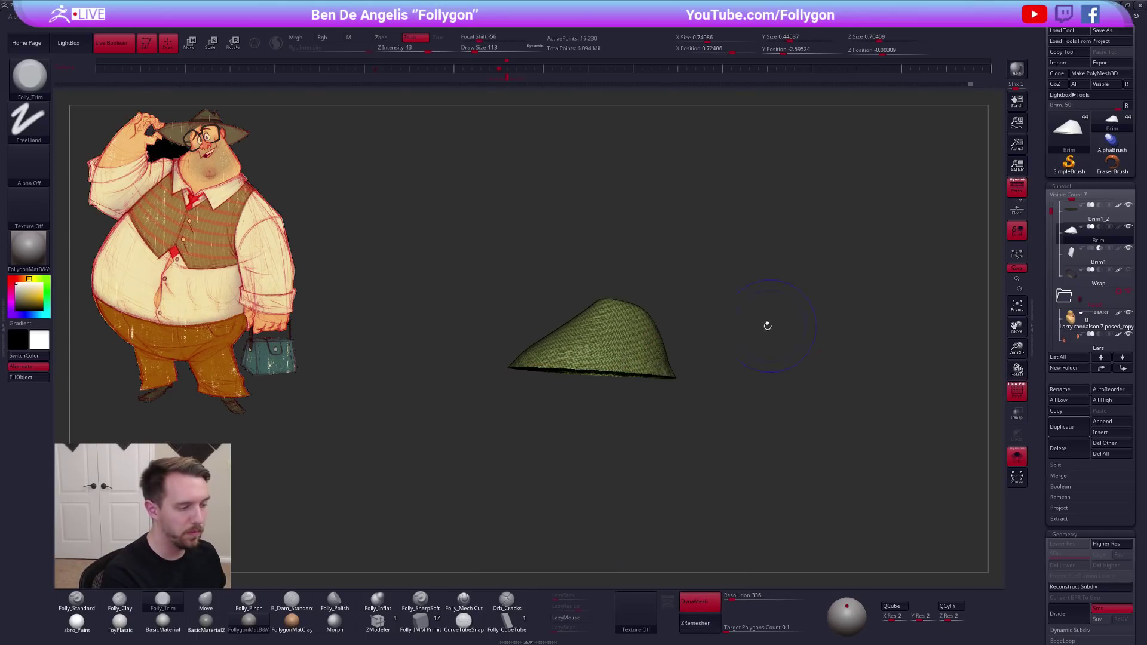
# Retopologize the crown with ZRemesher at a target polygon count of 0.1 and preview it smoothed on the full character
pyautogui.hotkey('shift', 'f')
pyautogui.scroll(-5, 1053, 417)
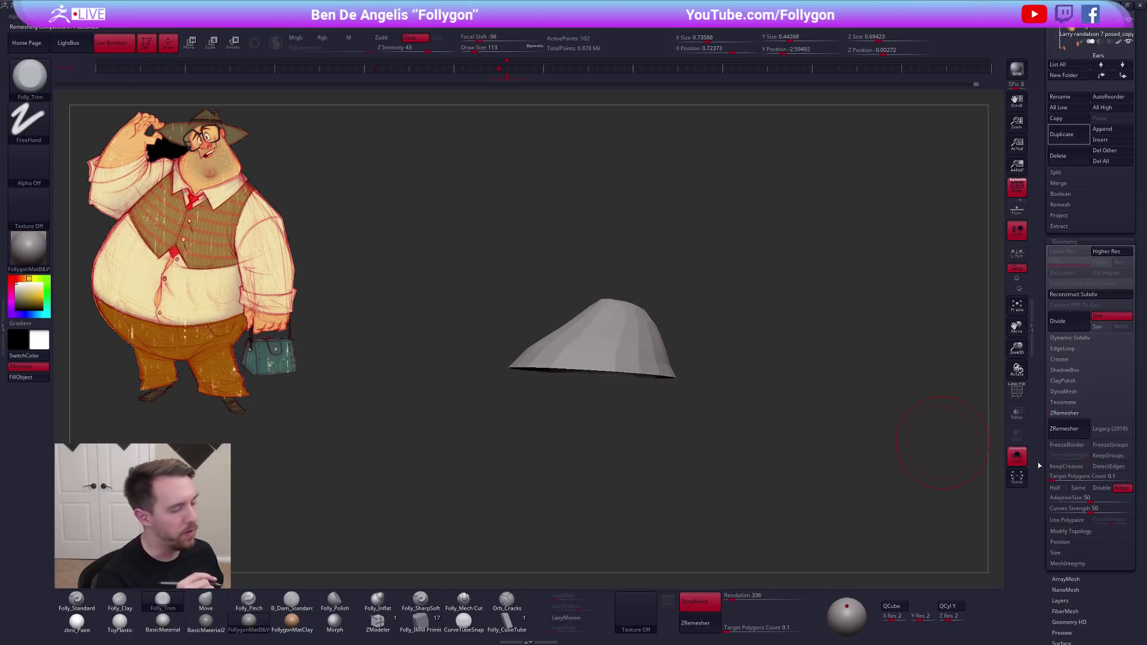
pyautogui.hotkey('shift', 'f')
pyautogui.hotkey('shift', 'f')
pyautogui.click(1069, 417)
pyautogui.moveTo(1041, 434); pyautogui.dragTo(1023, 545)
pyautogui.click(1017, 456)
pyautogui.press('d')
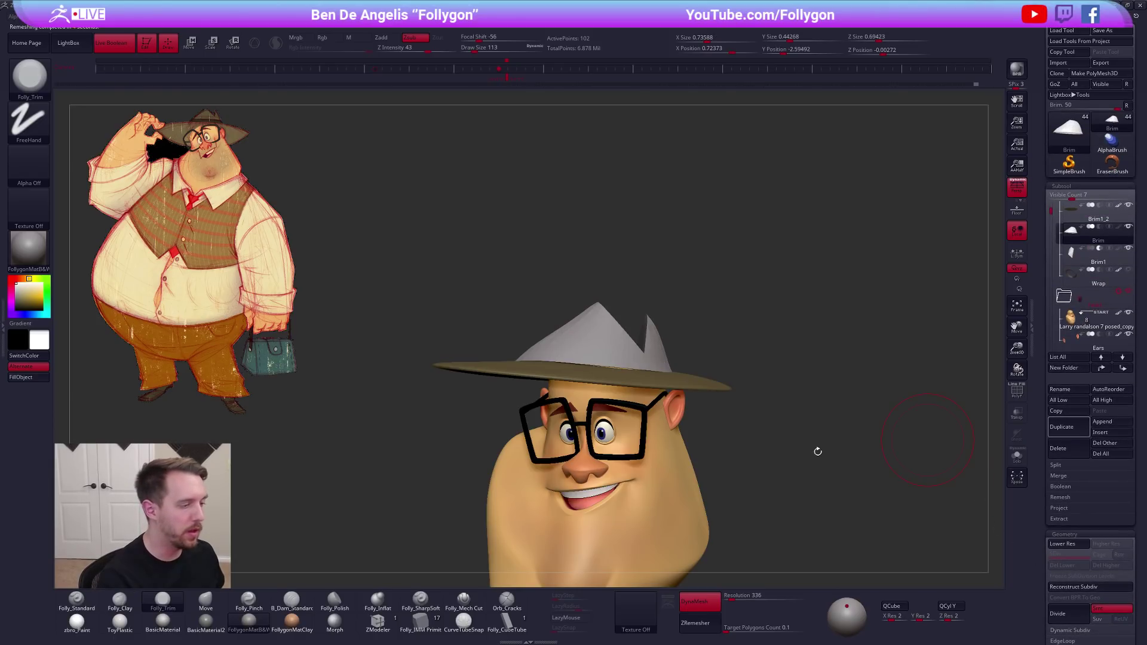
# Adjust the crown's lower sides with the Move brush to fit the brim, checking the hat from several angles
pyautogui.press('b')
pyautogui.press('m')
pyautogui.press('v')
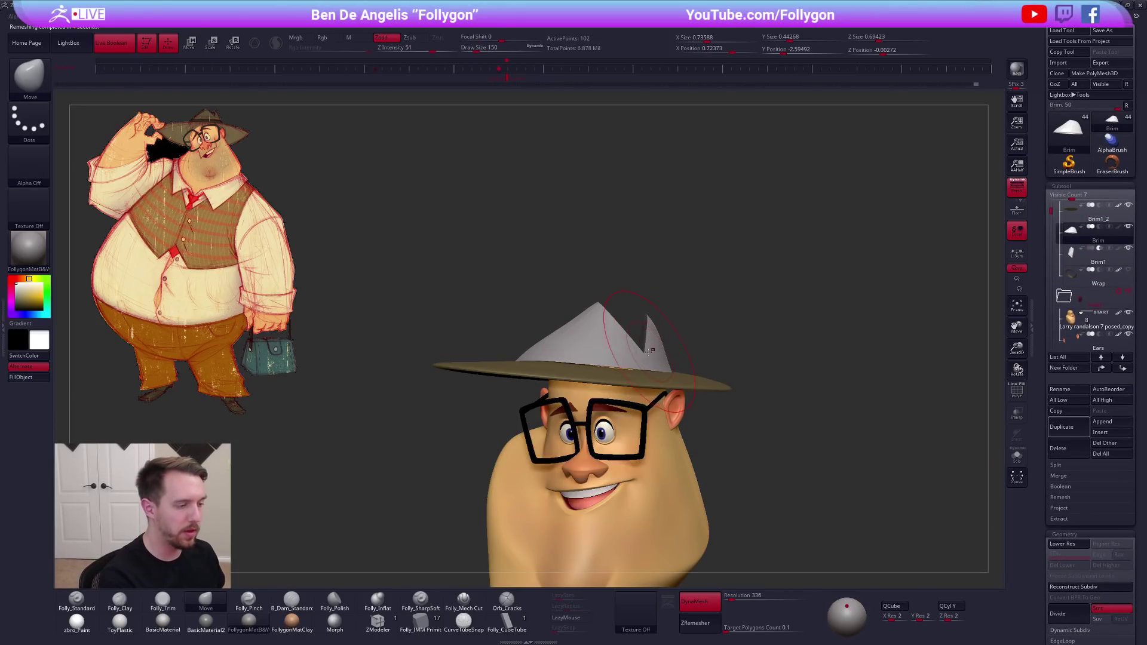
pyautogui.moveTo(587, 374); pyautogui.dragTo(687, 373, button='right')
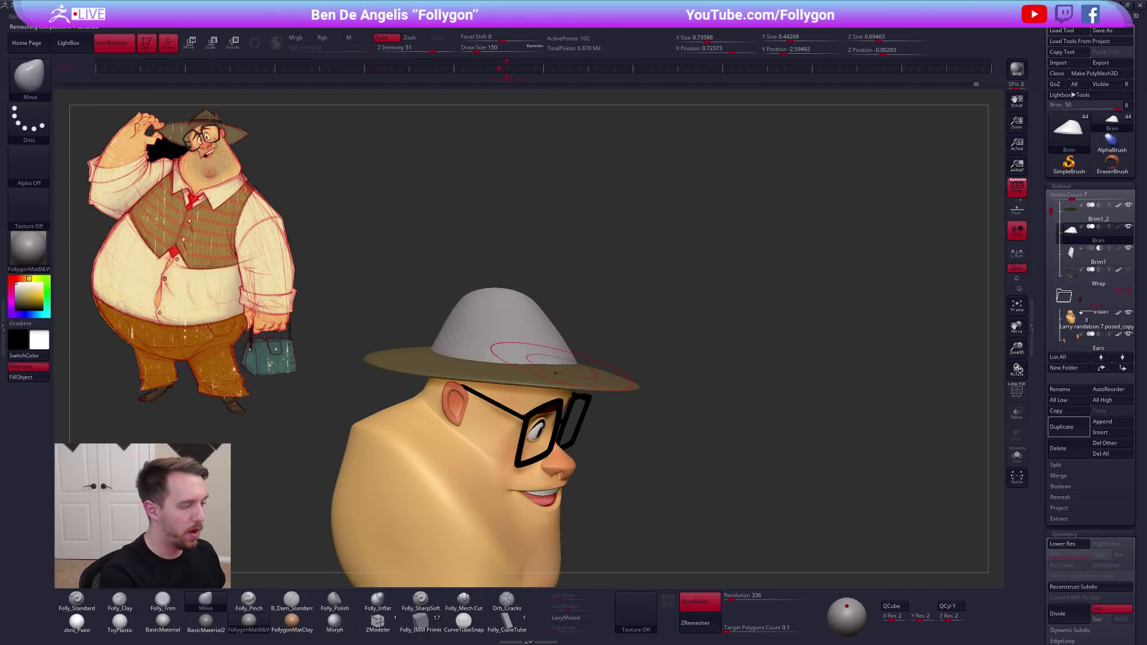
pyautogui.moveTo(562, 367)
pyautogui.mouseDown(button='right')
pyautogui.moveTo(724, 388)
pyautogui.moveTo(673, 416)
pyautogui.moveTo(688, 423)
pyautogui.moveTo(573, 464)
pyautogui.moveTo(731, 412)
pyautogui.mouseUp(button='right')
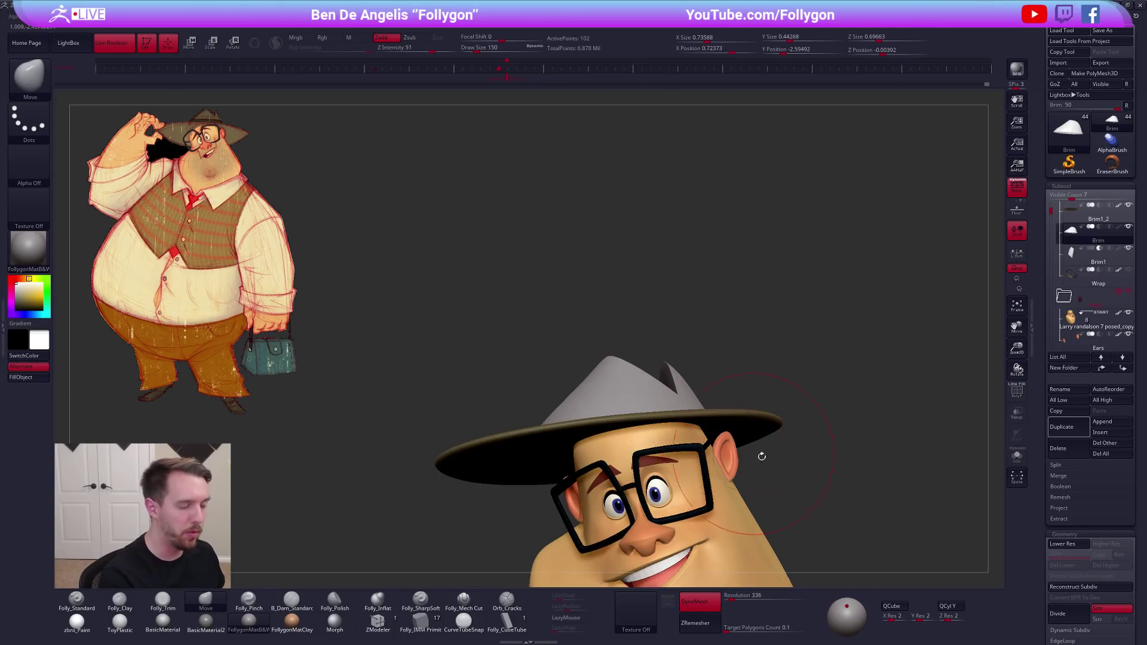
pyautogui.moveTo(805, 470)
pyautogui.mouseDown(button='right')
pyautogui.moveTo(744, 394)
pyautogui.moveTo(721, 412)
pyautogui.mouseUp(button='right')
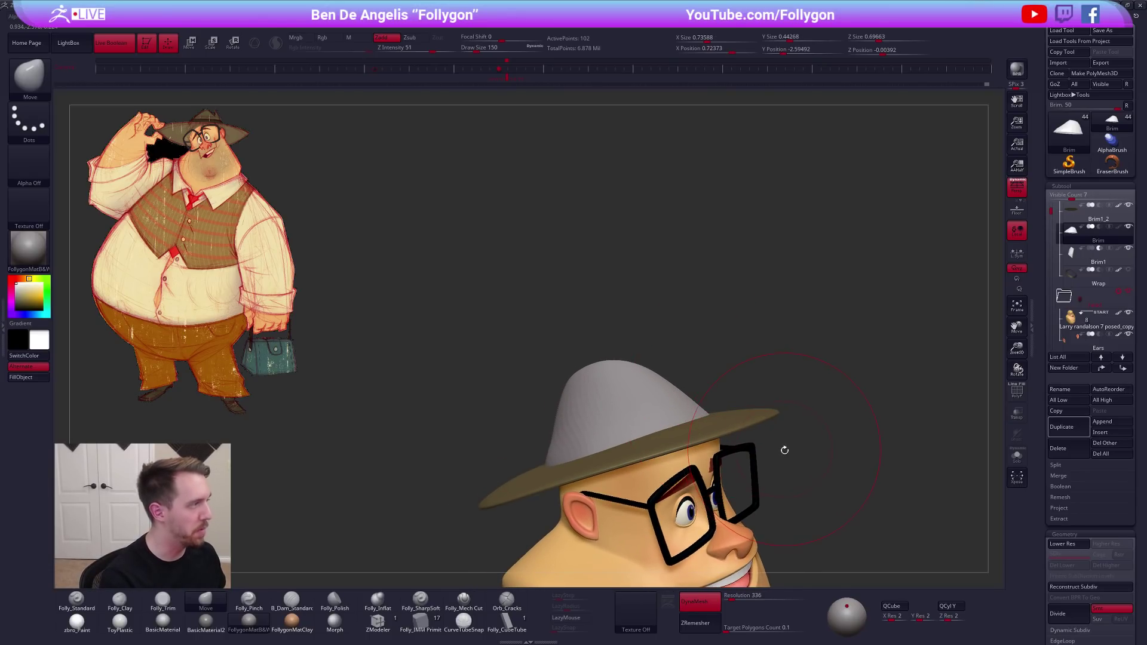
pyautogui.moveTo(790, 460); pyautogui.dragTo(605, 453, button='right')
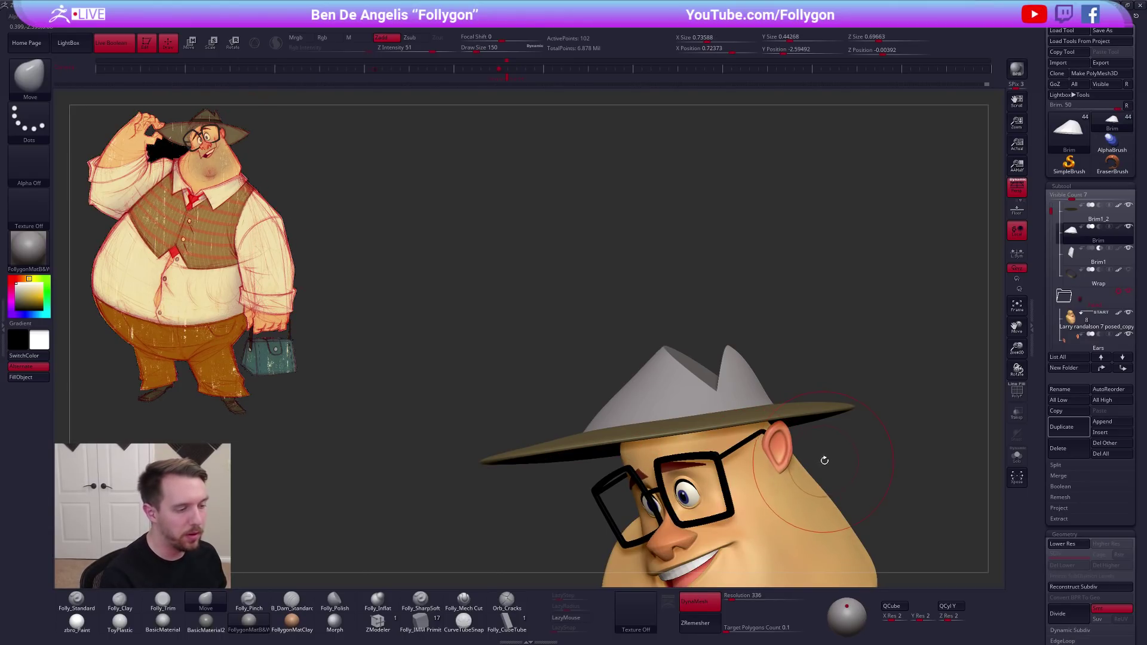
pyautogui.moveTo(823, 461); pyautogui.dragTo(852, 455, button='right')
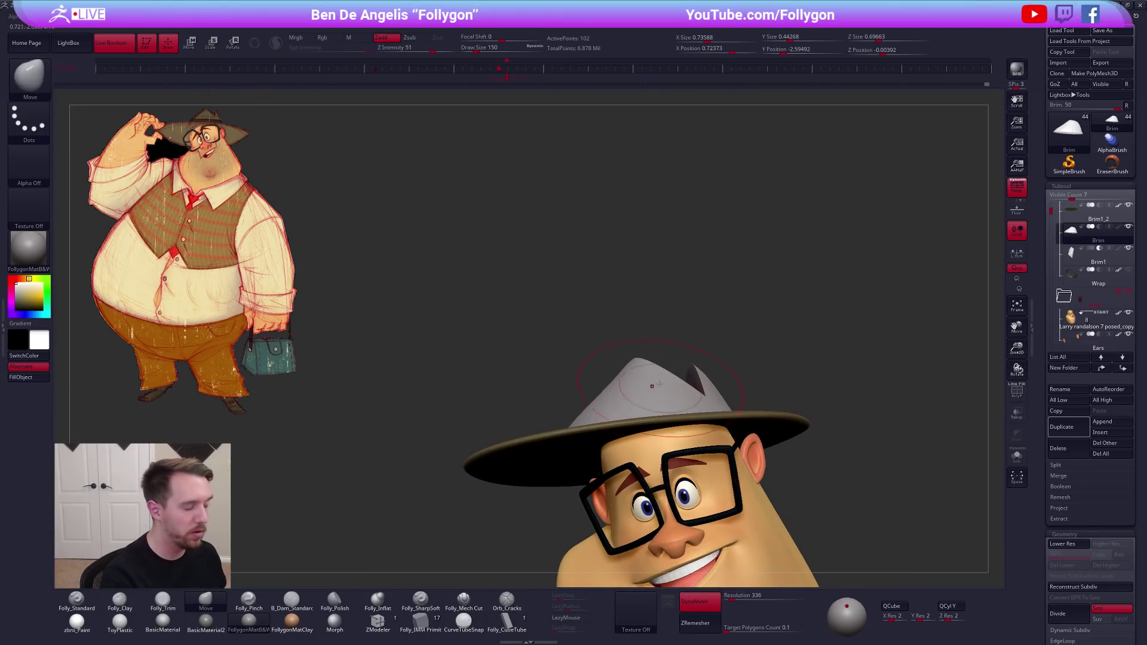
# Isolate the crown and close its open underside, with the subdivision preview off and the wireframe shown
pyautogui.moveTo(686, 340)
pyautogui.mouseDown(button='right')
pyautogui.moveTo(750, 341)
pyautogui.moveTo(750, 411)
pyautogui.moveTo(749, 331)
pyautogui.mouseUp(button='right')
pyautogui.press('shift')
pyautogui.hotkey('shift', 'f')
pyautogui.hotkey('shift', 'f')
pyautogui.hotkey('alt', 's')
pyautogui.hotkey('ctrl', 'g')
pyautogui.click(778, 363)
pyautogui.hotkey('shift', 'd')
pyautogui.hotkey('shift', 'f')
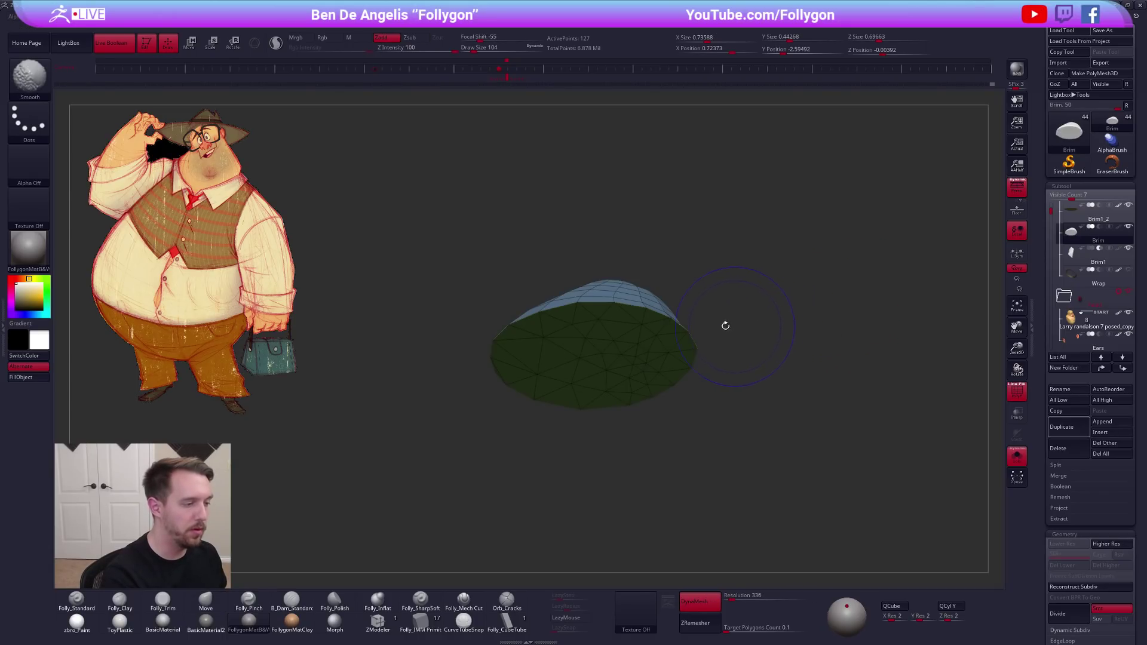
pyautogui.hotkey('ctrl', 'z')
pyautogui.scroll(-7, 1069, 434)
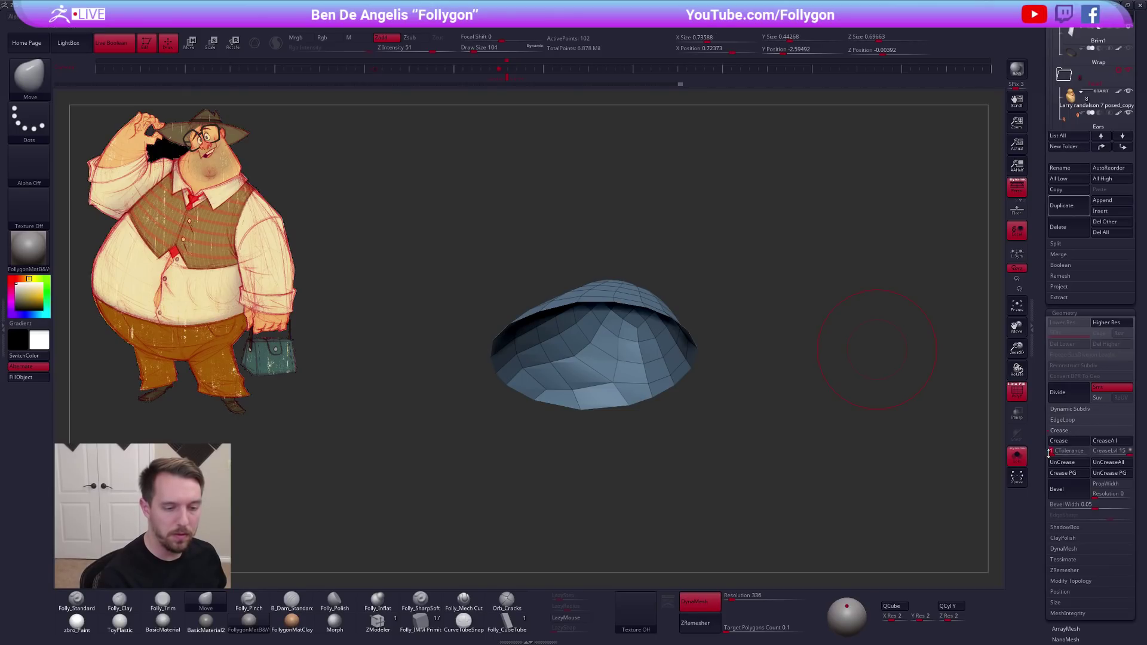
pyautogui.hotkey('ctrl', 'shift', 'z')
pyautogui.hotkey('ctrl', 'z')
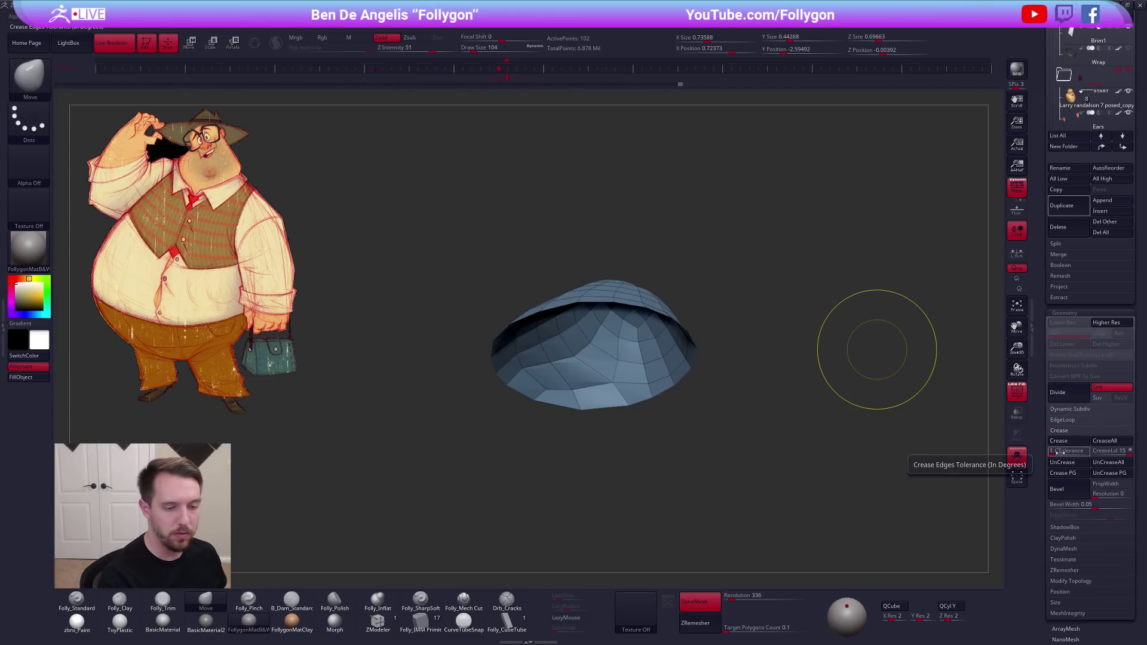
pyautogui.hotkey('ctrl', 'shift', 'z')
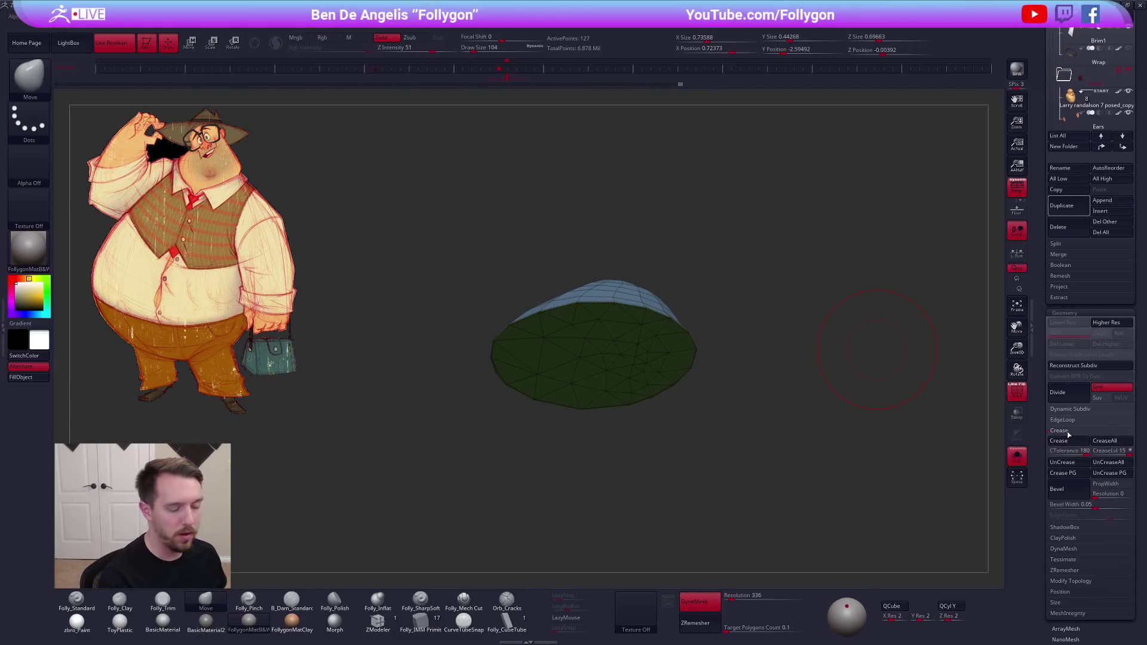
pyautogui.click(1068, 430)
pyautogui.scroll(5, 1046, 478)
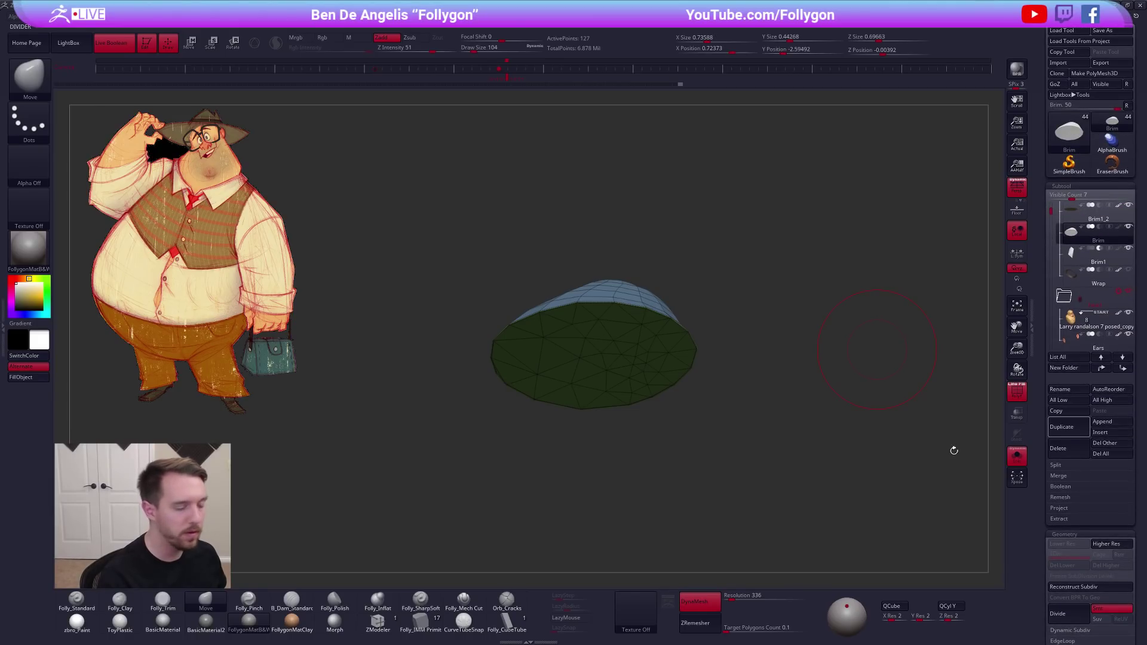
# Examine the closed crown on the full character from above and behind with the subdivision preview on
pyautogui.hotkey('shift', 'f')
pyautogui.press('d')
pyautogui.moveTo(729, 366); pyautogui.dragTo(712, 505)
pyautogui.click(724, 392)
pyautogui.moveTo(768, 417); pyautogui.dragTo(722, 452)
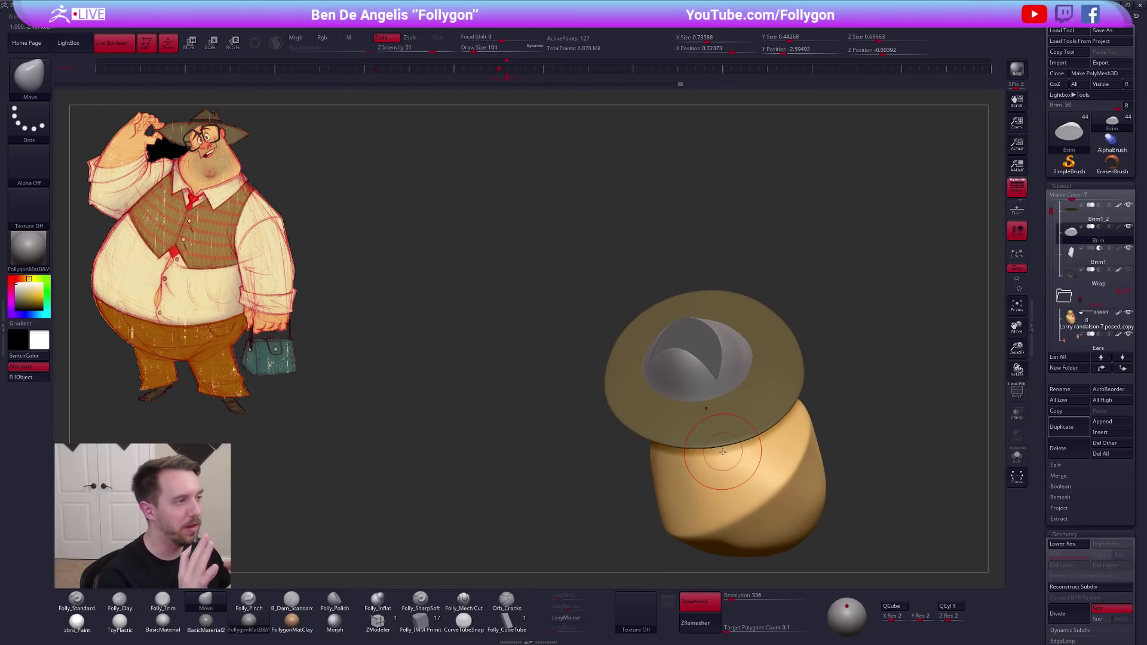
pyautogui.scroll(-4, 1058, 387)
pyautogui.click(1060, 440)
pyautogui.click(1053, 440)
pyautogui.moveTo(1050, 443); pyautogui.dragTo(1045, 579)
pyautogui.moveTo(853, 459)
pyautogui.keyDown('alt'); pyautogui.mouseDown()
pyautogui.moveTo(799, 474)
pyautogui.moveTo(662, 406)
pyautogui.moveTo(705, 383)
pyautogui.mouseUp(); pyautogui.keyUp('alt')
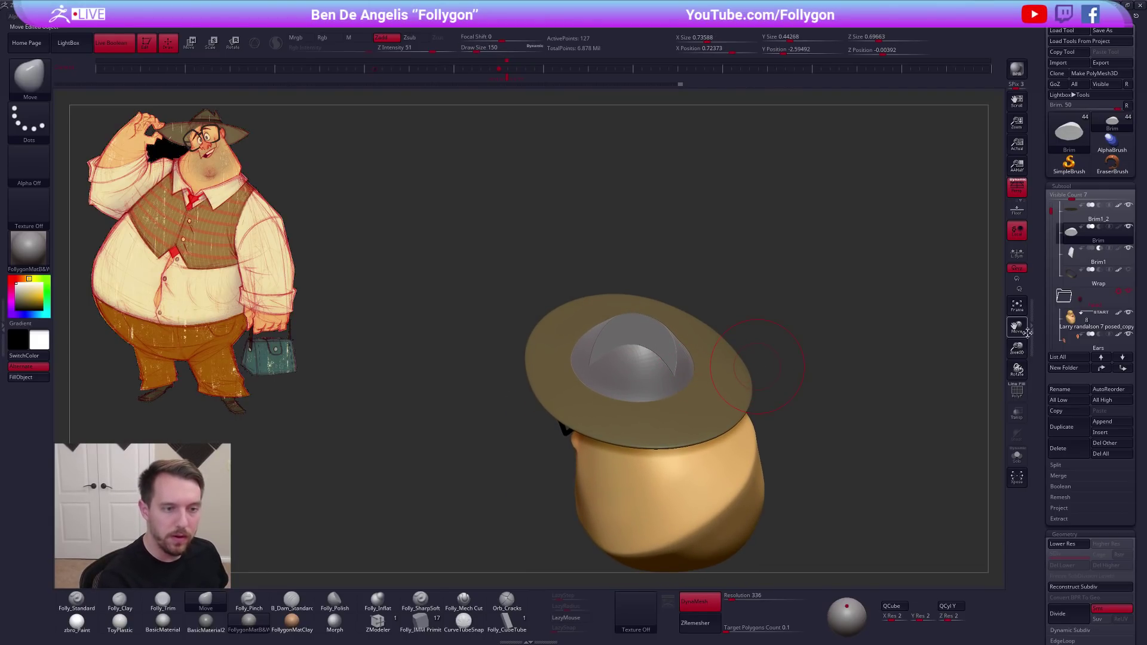
# Duplicate the Brim1 cutter block, place the copy directly below the Brim subtool, and reselect Brim
pyautogui.press('Down')
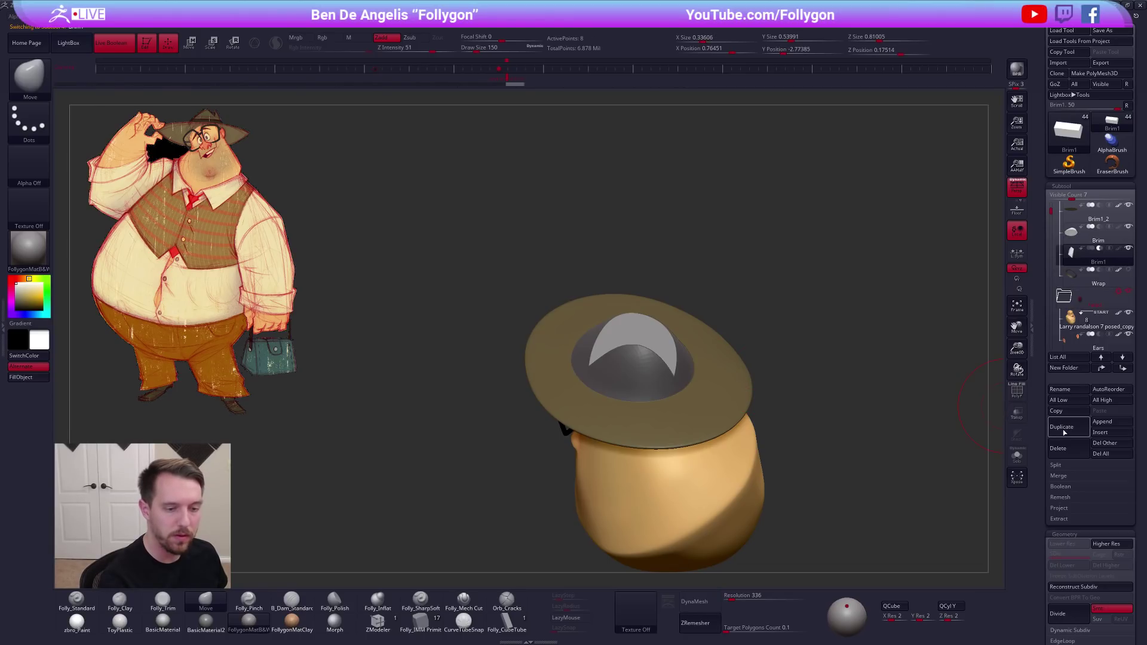
pyautogui.click(1063, 431)
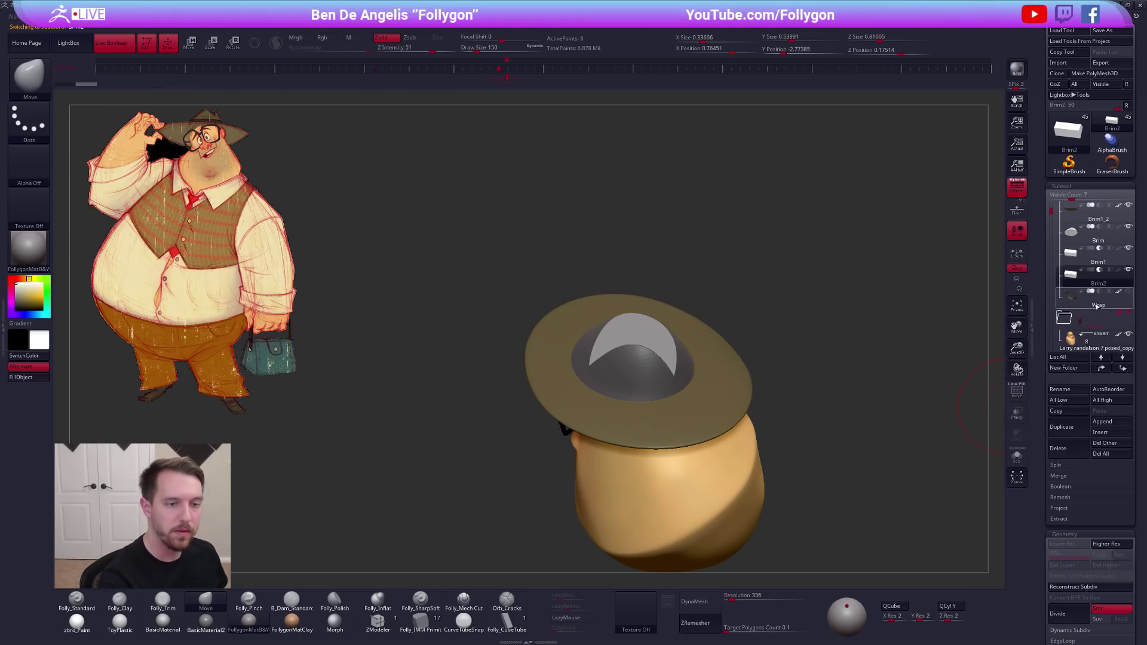
pyautogui.click(1101, 368)
pyautogui.click(1096, 235)
# Turn off the crown's dynamic subdivision, subdivide it to level 5, and isolate it
pyautogui.hotkey('shift', 'd')
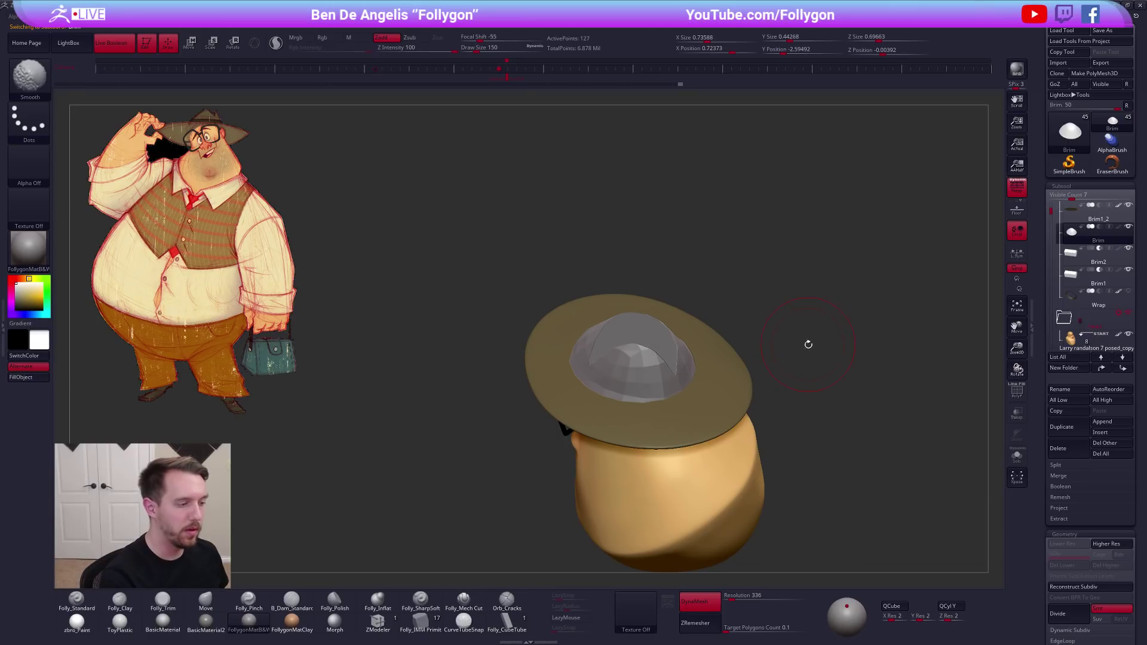
pyautogui.hotkey('ctrl', 'd')
pyautogui.hotkey('ctrl', 'd')
pyautogui.hotkey('ctrl', 'd')
pyautogui.hotkey('ctrl', 'd')
pyautogui.hotkey('alt', 's')
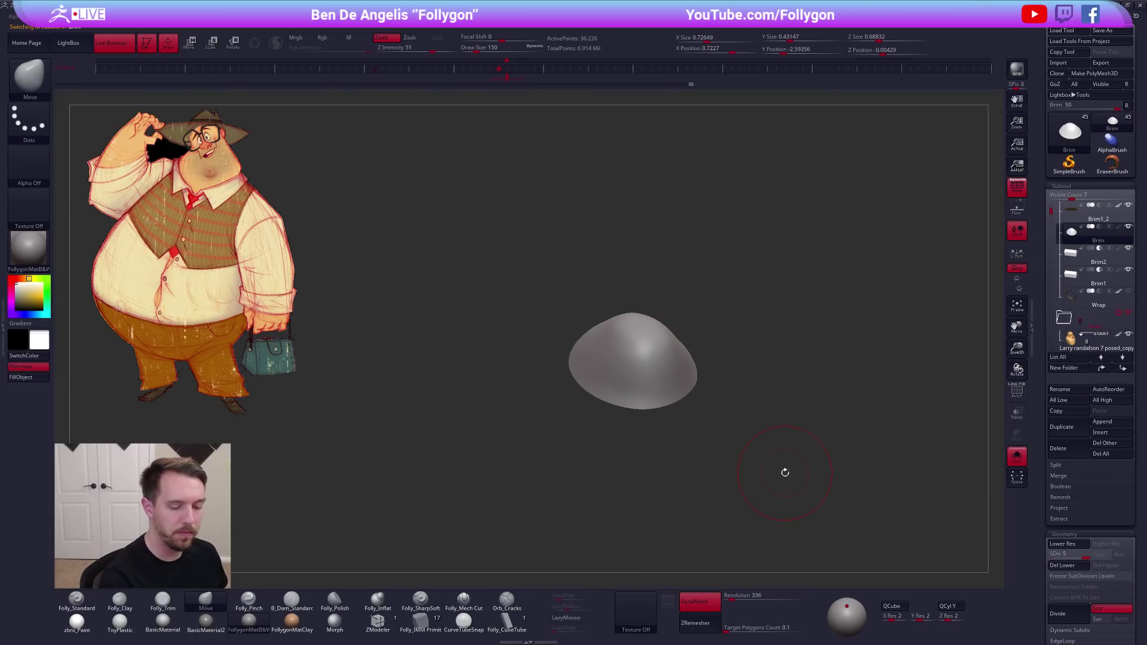
# DynaMesh the crown at resolution 552 without freezing its subdivision levels
pyautogui.write('555')
pyautogui.press('Return')
pyautogui.click(711, 610)
pyautogui.click(709, 610)
pyautogui.click(671, 624)
# Merge the crown down with the duplicated cutter block and subtract the notch from it with DynaMesh
pyautogui.hotkey('shift', 'f')
pyautogui.hotkey('shift', 'f')
pyautogui.hotkey('ctrl', 'space')
pyautogui.click(821, 324)
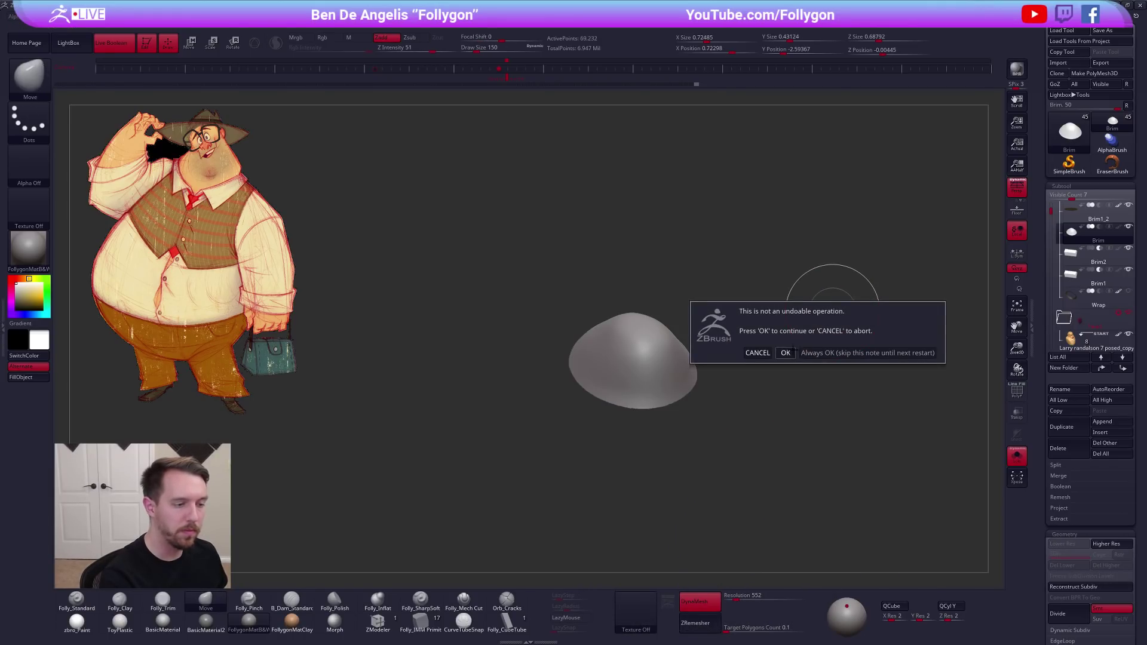
pyautogui.click(786, 353)
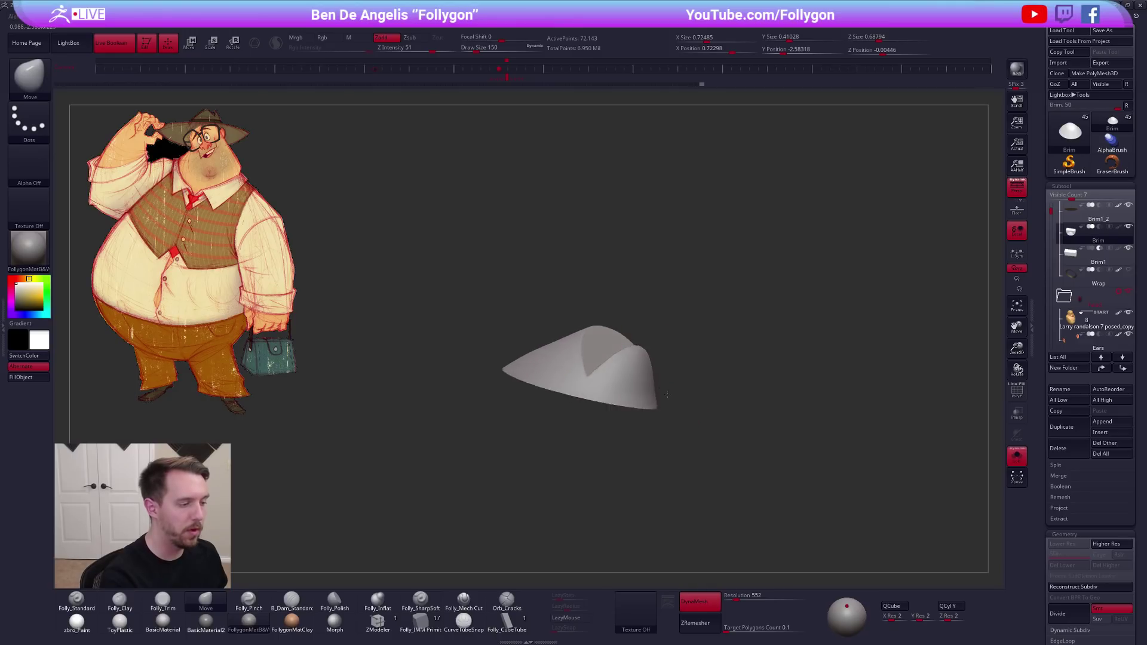
# Hide the Brim1 cutter block and check the isolated crown's wireframe around the notch
pyautogui.moveTo(664, 391); pyautogui.dragTo(671, 371)
pyautogui.keyDown('ctrl'); pyautogui.moveTo(614, 376); pyautogui.dragTo(629, 384, button='right'); pyautogui.keyUp('ctrl')
pyautogui.hotkey('shift', 'alt', 's')
pyautogui.moveTo(675, 352); pyautogui.dragTo(608, 309, button='right')
pyautogui.click(1129, 248)
pyautogui.hotkey('shift', 'alt', 's')
pyautogui.rightClick(607, 308)
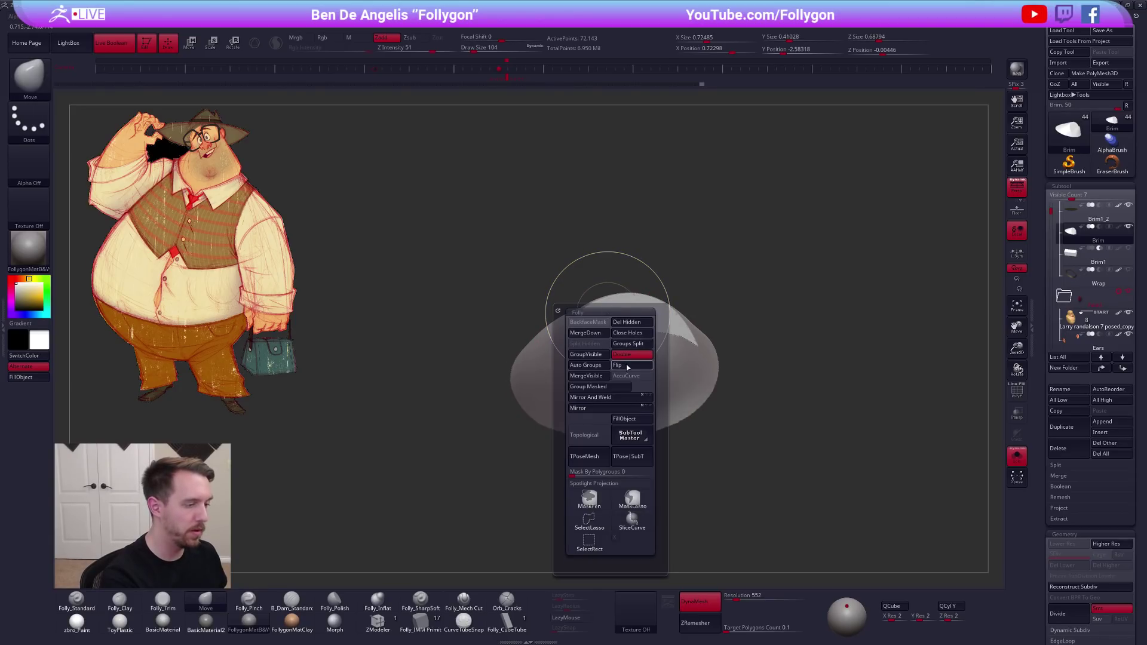
pyautogui.hotkey('shift', 'f')
pyautogui.moveTo(607, 293)
pyautogui.mouseDown(button='right')
pyautogui.moveTo(636, 333)
pyautogui.moveTo(582, 330)
pyautogui.moveTo(570, 315)
pyautogui.mouseUp(button='right')
pyautogui.hotkey('shift', 'f')
# Reshape the crown's peaks with the Move brush at draw size 104 and smooth the surface beside the notch
pyautogui.moveTo(565, 311); pyautogui.dragTo(565, 312)
pyautogui.keyDown('alt'); pyautogui.moveTo(607, 336); pyautogui.dragTo(653, 335, button='right'); pyautogui.keyUp('alt')
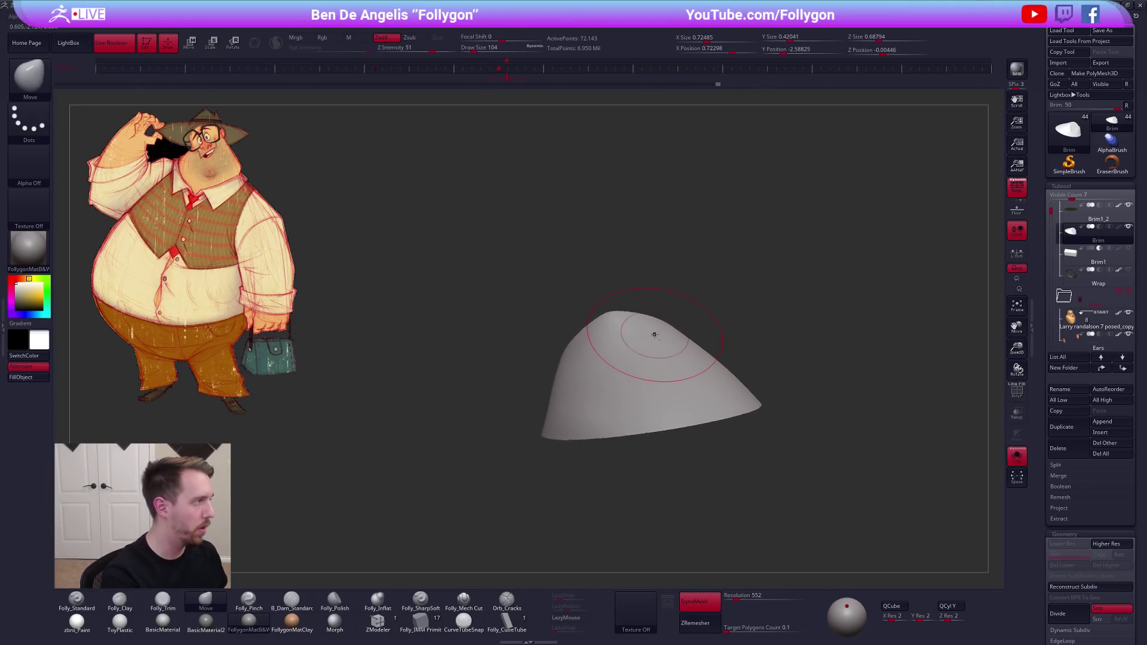
pyautogui.moveTo(654, 333); pyautogui.dragTo(599, 324)
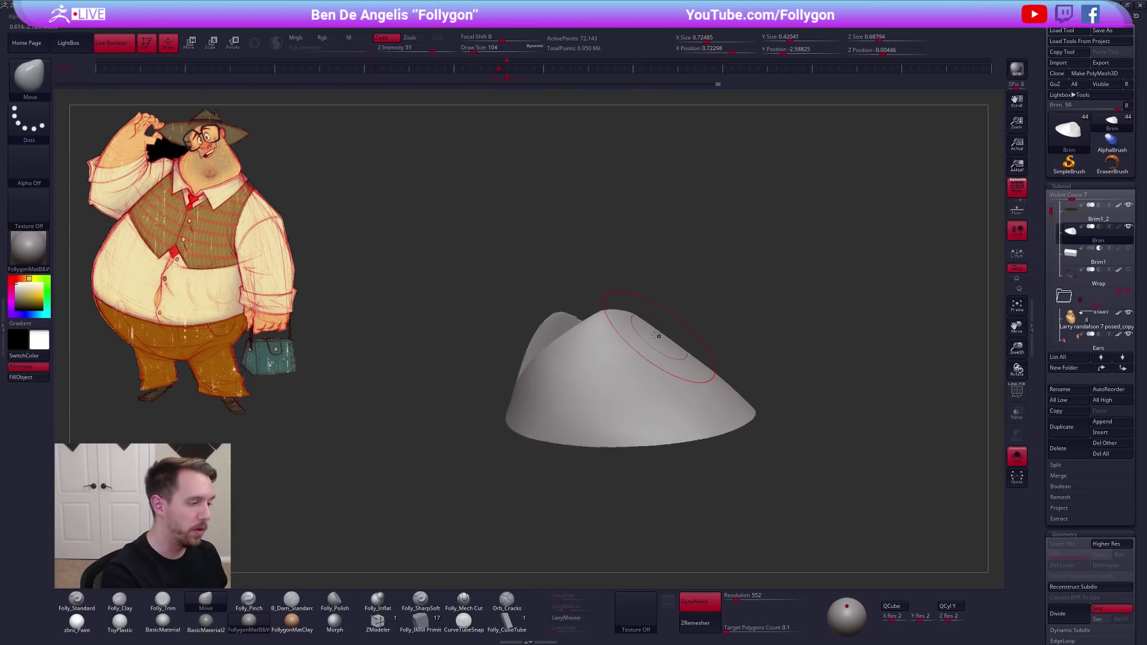
pyautogui.moveTo(610, 301); pyautogui.dragTo(618, 312, button='right')
pyautogui.moveTo(618, 312); pyautogui.dragTo(615, 305)
pyautogui.moveTo(615, 305); pyautogui.dragTo(568, 371, button='right')
pyautogui.keyDown('shift'); pyautogui.moveTo(565, 373); pyautogui.dragTo(554, 363); pyautogui.keyUp('shift')
pyautogui.moveTo(579, 325)
pyautogui.mouseDown(button='right')
pyautogui.moveTo(578, 292)
pyautogui.moveTo(536, 292)
pyautogui.mouseUp(button='right')
pyautogui.rightClick(541, 295)
pyautogui.click(559, 344)
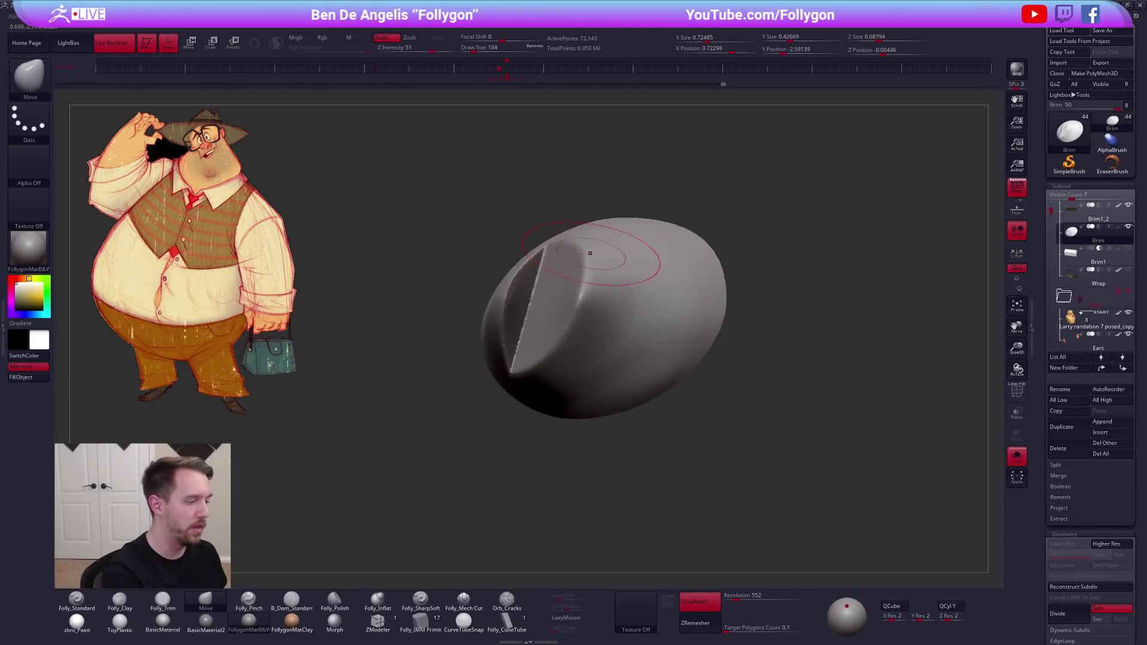
# Flatten the notch's crease with the Folly_Trim brush at draw size 67 and re-DynaMesh the crown
pyautogui.press('3')
pyautogui.press('space')
pyautogui.moveTo(556, 328); pyautogui.dragTo(550, 328)
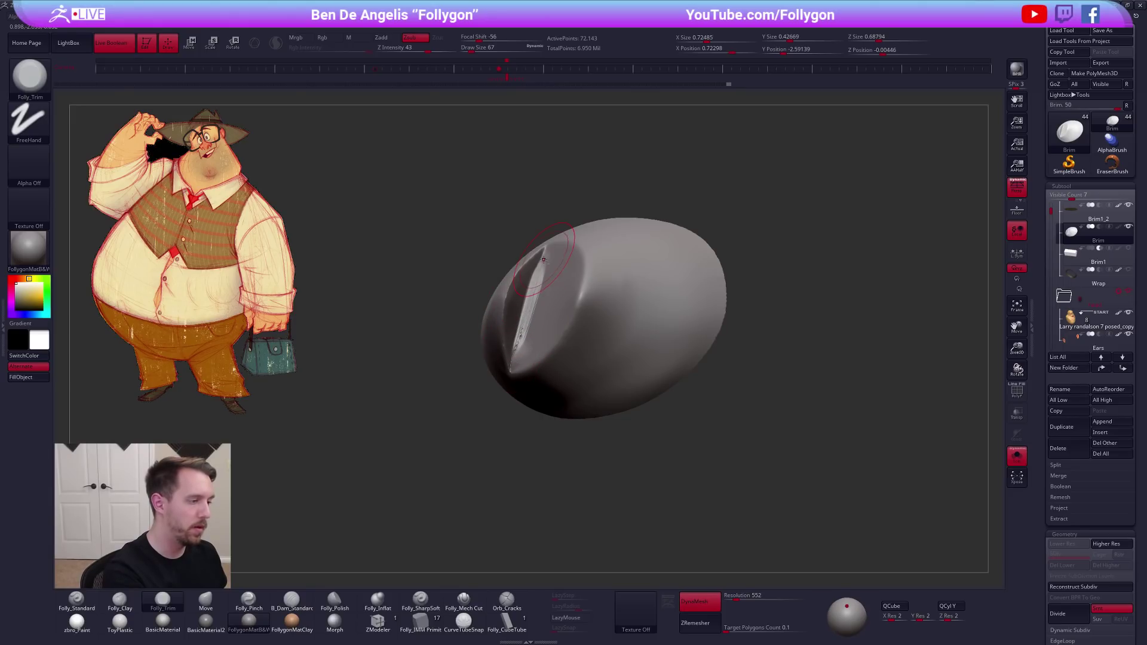
pyautogui.moveTo(521, 339)
pyautogui.mouseDown(button='right')
pyautogui.moveTo(549, 335)
pyautogui.moveTo(605, 394)
pyautogui.mouseUp(button='right')
pyautogui.keyDown('ctrl'); pyautogui.moveTo(594, 266); pyautogui.dragTo(666, 212); pyautogui.keyUp('ctrl')
# Smooth the inside of the notch and build up its floor with the Folly_Clay brush
pyautogui.moveTo(621, 352); pyautogui.dragTo(593, 363, button='right')
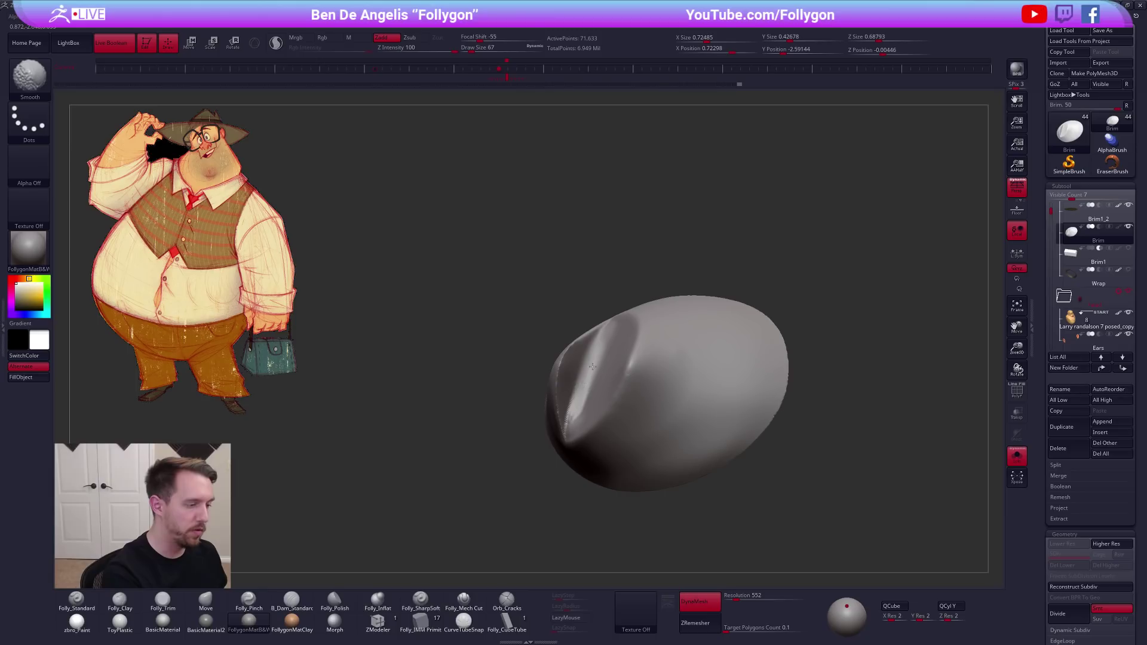
pyautogui.keyDown('shift'); pyautogui.moveTo(592, 364); pyautogui.dragTo(569, 419); pyautogui.keyUp('shift')
pyautogui.moveTo(587, 365)
pyautogui.mouseDown(button='right')
pyautogui.moveTo(599, 387)
pyautogui.moveTo(583, 353)
pyautogui.mouseUp(button='right')
pyautogui.press('2')
pyautogui.moveTo(590, 360); pyautogui.dragTo(585, 379)
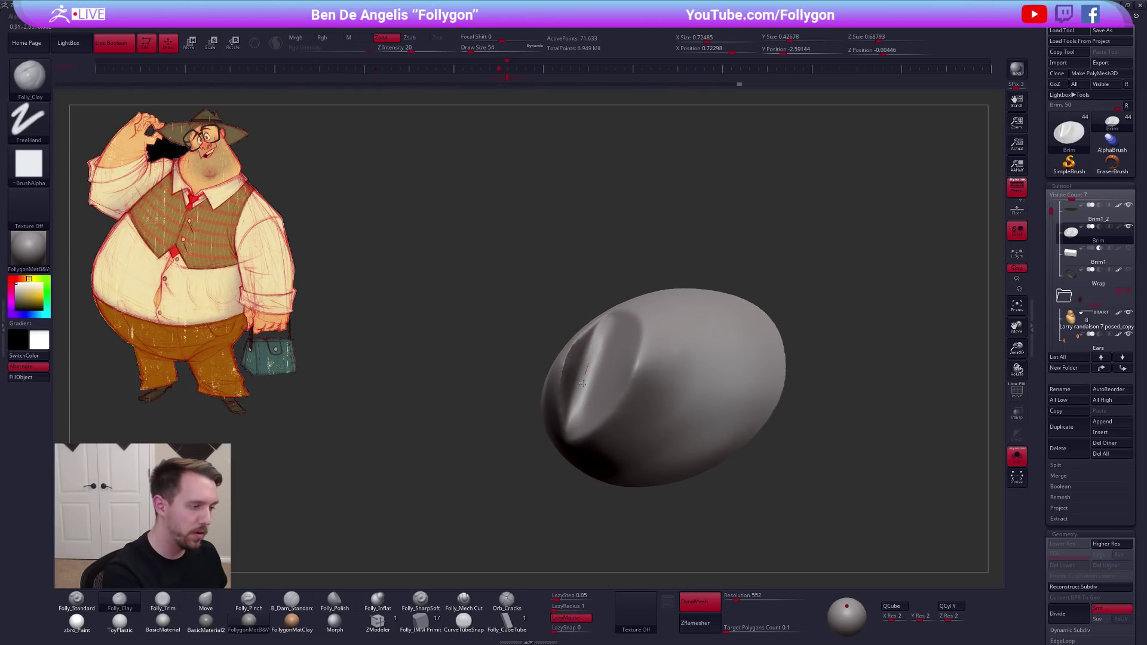
pyautogui.moveTo(576, 394)
pyautogui.mouseDown(button='right')
pyautogui.moveTo(601, 378)
pyautogui.moveTo(578, 366)
pyautogui.moveTo(586, 354)
pyautogui.mouseUp(button='right')
# Flatten the built-up notch floor with the Folly_Trim brush
pyautogui.press('3')
pyautogui.moveTo(587, 397); pyautogui.dragTo(591, 394)
pyautogui.moveTo(591, 394)
pyautogui.mouseDown(button='right')
pyautogui.moveTo(575, 388)
pyautogui.moveTo(607, 365)
pyautogui.moveTo(604, 389)
pyautogui.mouseUp(button='right')
pyautogui.press('space')
pyautogui.moveTo(629, 418); pyautogui.dragTo(635, 418)
pyautogui.moveTo(624, 373); pyautogui.dragTo(617, 367, button='right')
# Switch to the Move brush at draw size 96 and make the crown taller around its peaks
pyautogui.press('b')
pyautogui.press('f')
pyautogui.press('p')
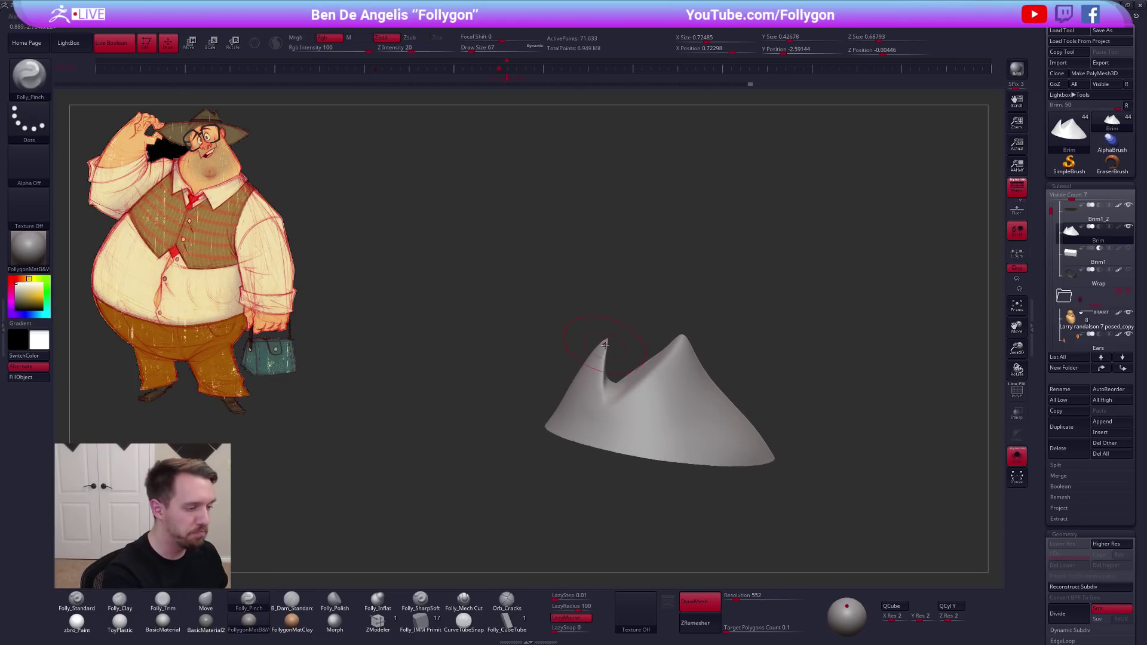
pyautogui.moveTo(594, 431)
pyautogui.mouseDown(button='right')
pyautogui.moveTo(661, 368)
pyautogui.moveTo(681, 415)
pyautogui.mouseUp(button='right')
pyautogui.press('b')
pyautogui.press('m')
pyautogui.press('v')
pyautogui.moveTo(681, 415)
pyautogui.mouseDown(button='right')
pyautogui.moveTo(705, 399)
pyautogui.moveTo(722, 427)
pyautogui.moveTo(690, 449)
pyautogui.moveTo(699, 431)
pyautogui.moveTo(684, 369)
pyautogui.mouseUp(button='right')
pyautogui.hotkey('alt', 's')
pyautogui.hotkey('alt', 's')
pyautogui.hotkey('ctrl', 'shift', 'f')
pyautogui.click(768, 429)
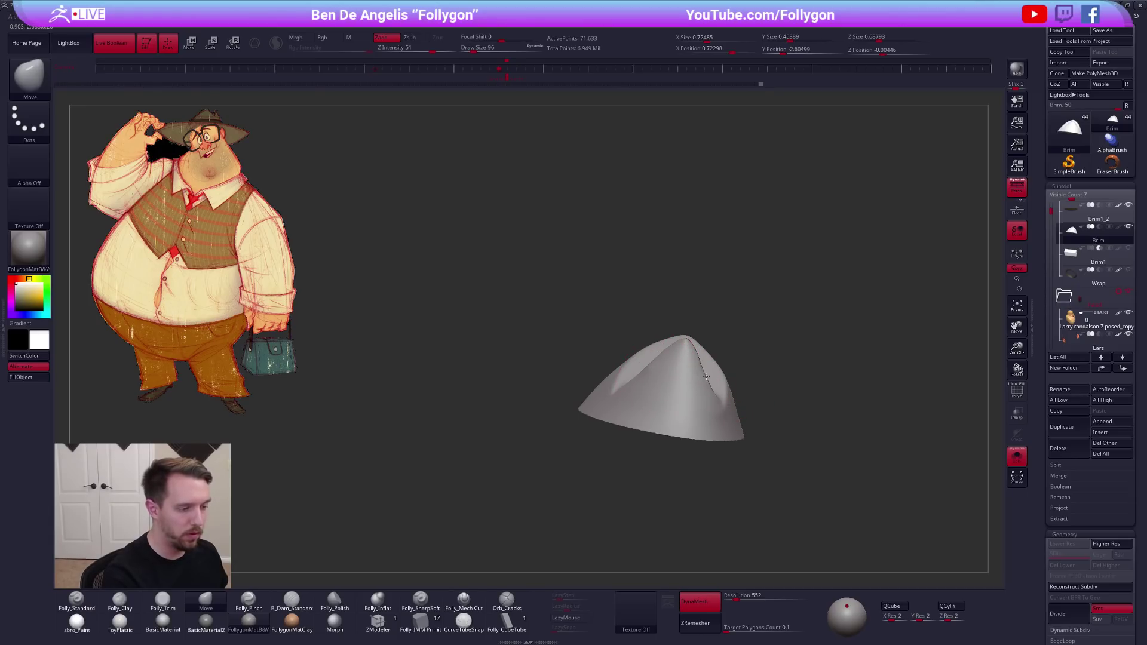
# Pull the crown's front and rear peaks into more pronounced points with the Move brush at draw size 121
pyautogui.moveTo(692, 319); pyautogui.dragTo(704, 332)
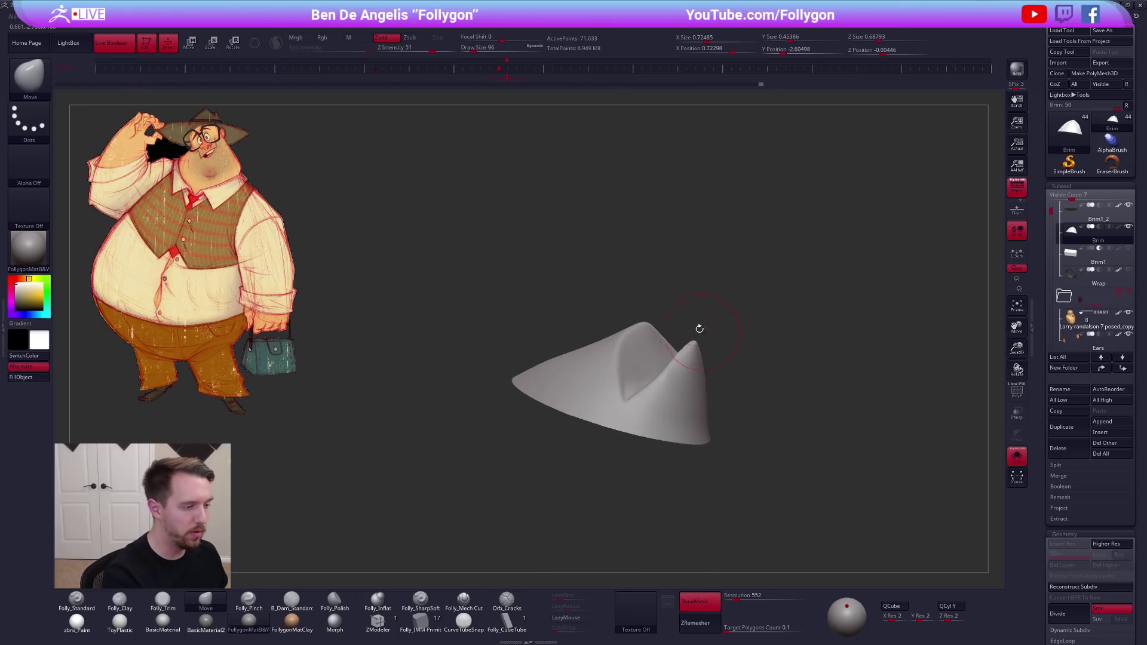
pyautogui.moveTo(650, 303); pyautogui.dragTo(664, 307)
pyautogui.press('space')
pyautogui.moveTo(620, 342); pyautogui.dragTo(625, 341)
pyautogui.hotkey('ctrl', 'space')
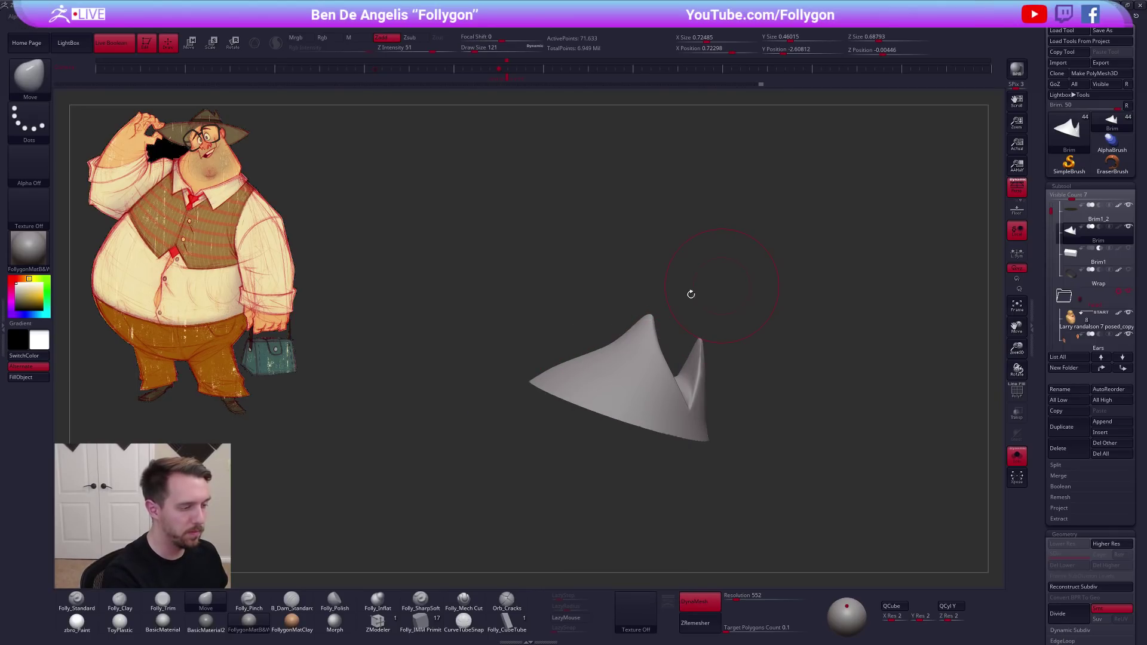
pyautogui.moveTo(621, 342)
pyautogui.mouseDown(button='right')
pyautogui.moveTo(645, 351)
pyautogui.moveTo(650, 370)
pyautogui.mouseUp(button='right')
# Refine the peaks on both sides of the notch with the Move brush at draw size 96
pyautogui.press('[')
pyautogui.moveTo(649, 370)
pyautogui.mouseDown()
pyautogui.moveTo(559, 345)
pyautogui.moveTo(661, 375)
pyautogui.mouseUp()
pyautogui.moveTo(661, 375); pyautogui.dragTo(745, 402, button='right')
pyautogui.moveTo(669, 354); pyautogui.dragTo(667, 352, button='right')
pyautogui.moveTo(667, 353); pyautogui.dragTo(591, 336)
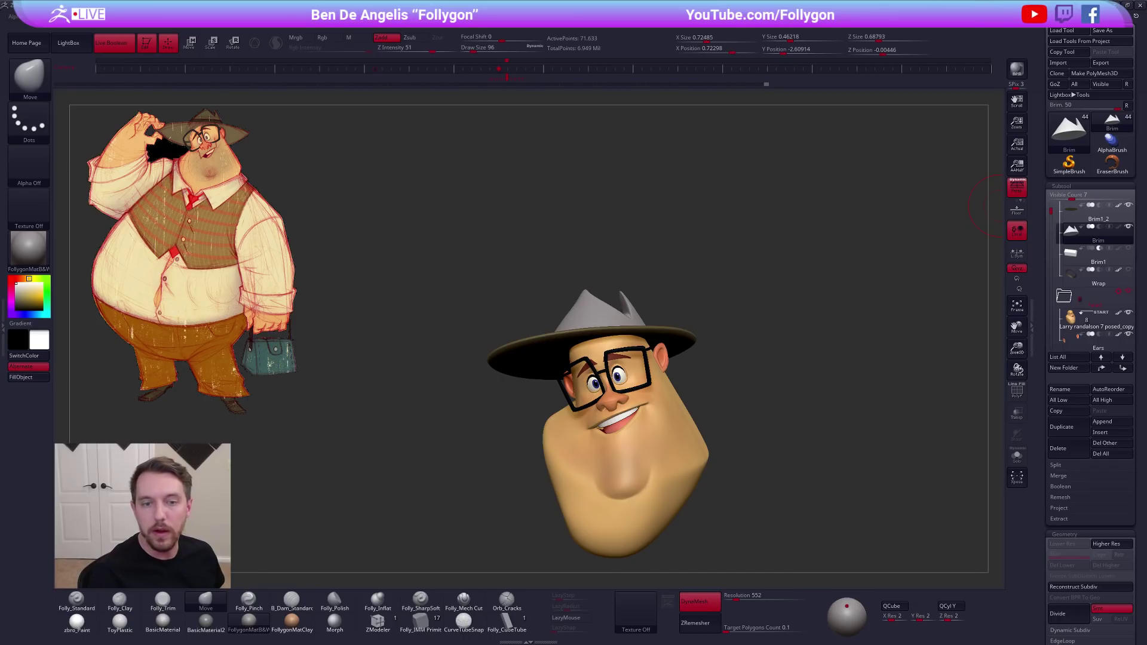
# Switch to the web browser and run an image search for "fedora" in a new tab
pyautogui.hotkey('alt', 'Tab')
pyautogui.hotkey('alt', 'Tab')
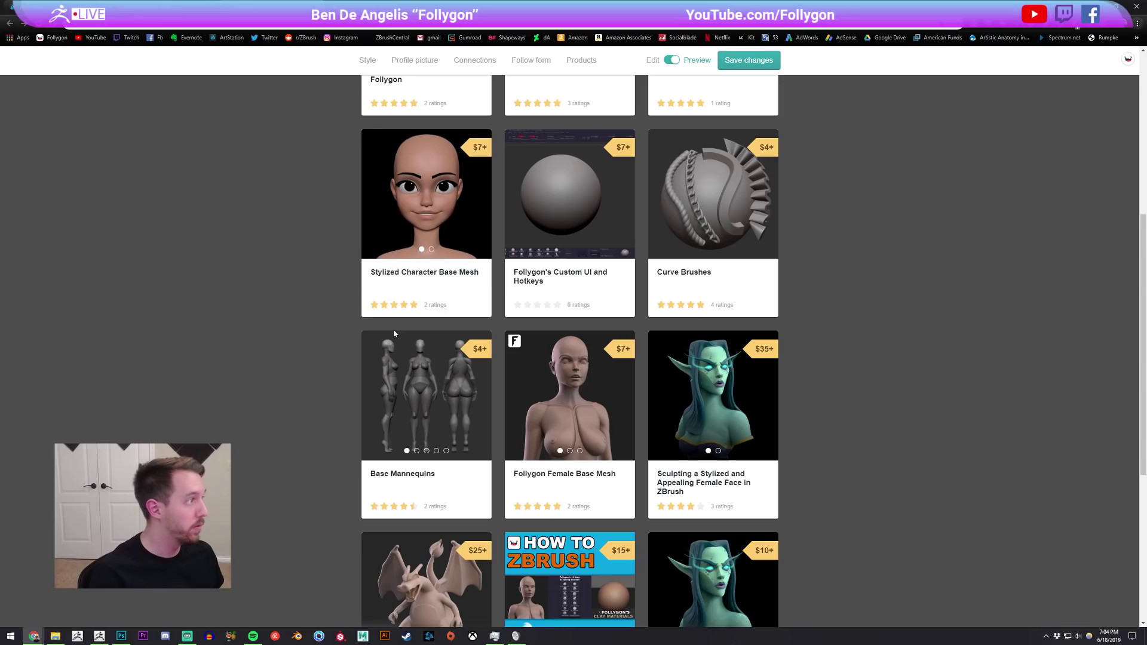
pyautogui.hotkey('ctrl', 't')
pyautogui.write('fedora')
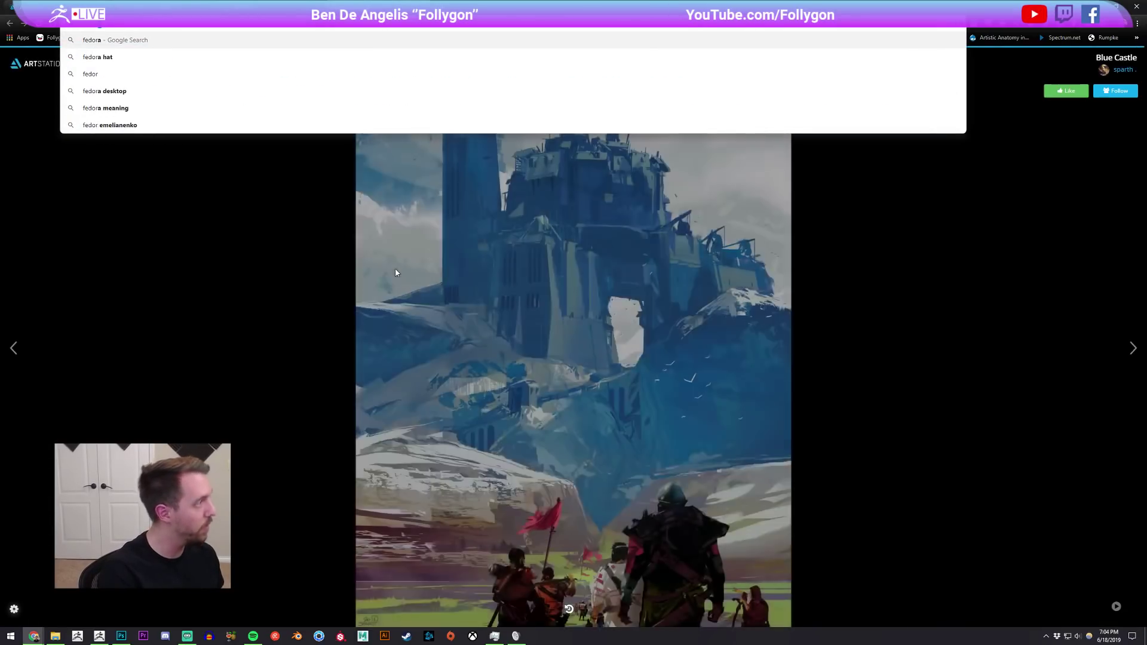
pyautogui.press('Return')
pyautogui.click(119, 90)
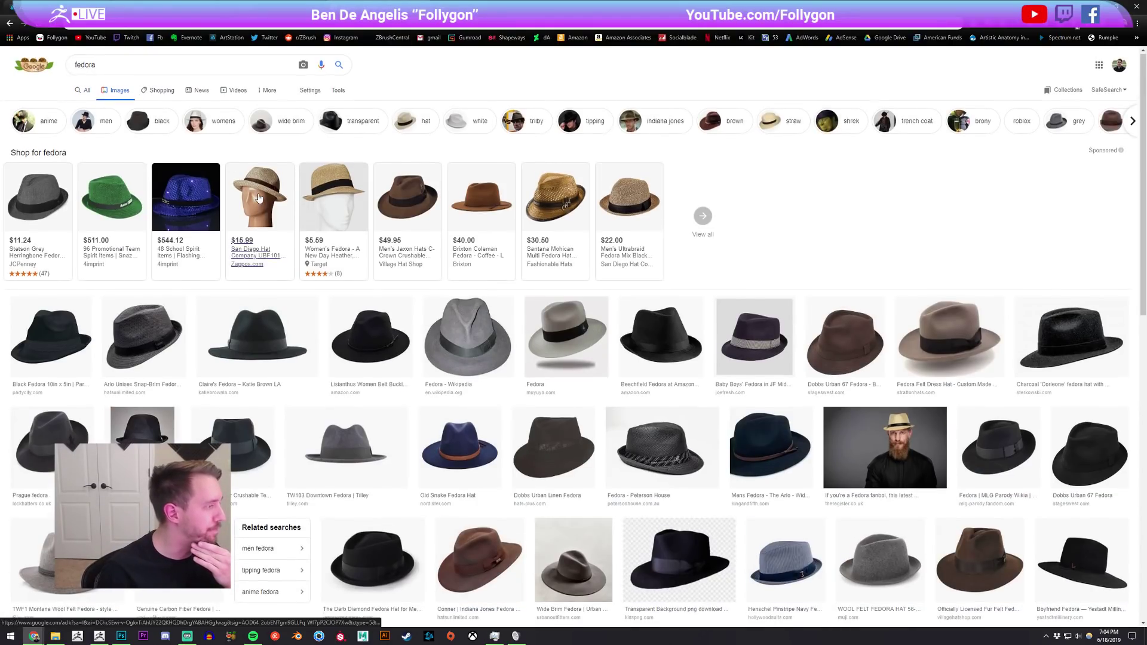
# Examine the crown shapes in the Old Snake Fedora Hat and TW103 Downtown Fedora images
pyautogui.moveTo(258, 197)
pyautogui.scroll(-2, 258, 198)
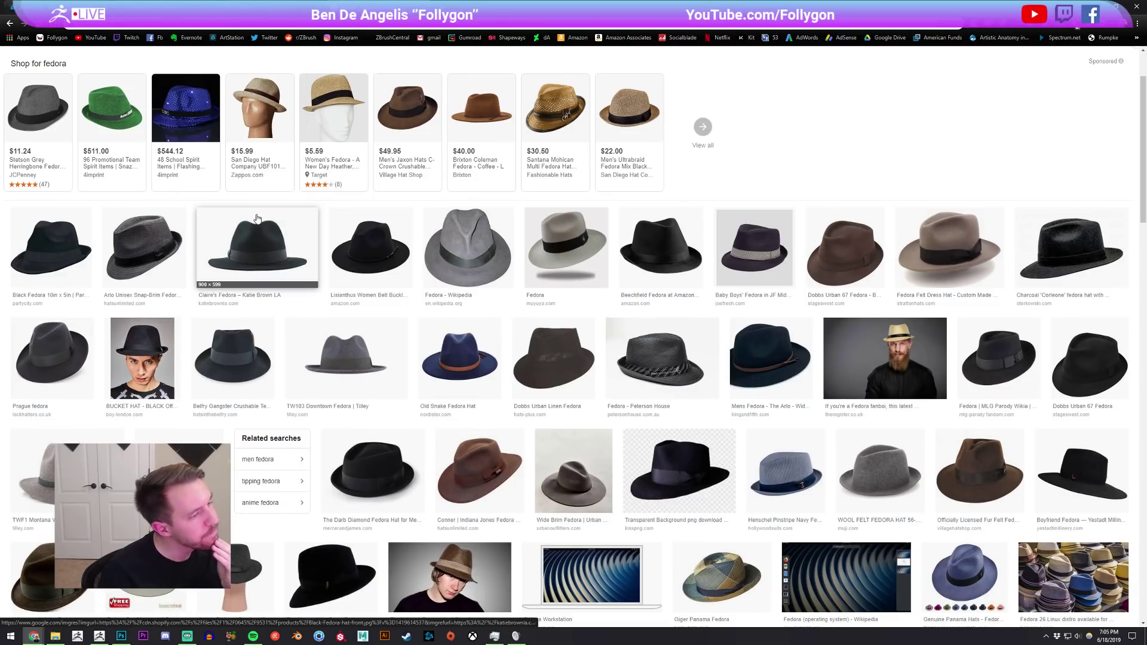
pyautogui.scroll(-1, 257, 242)
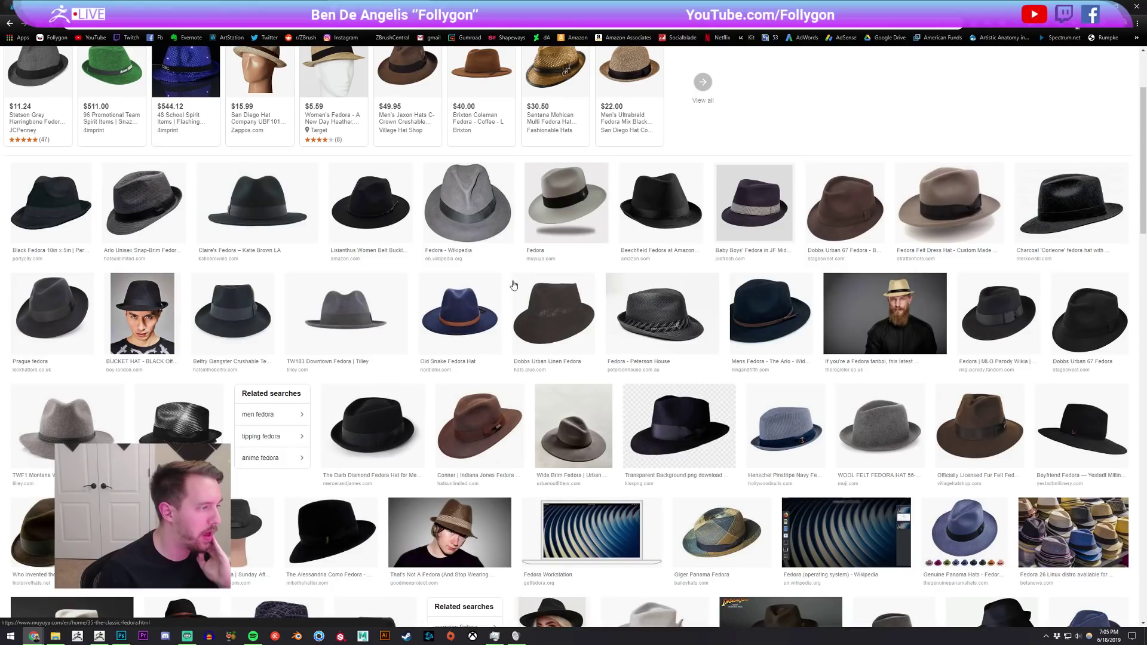
pyautogui.click(483, 309)
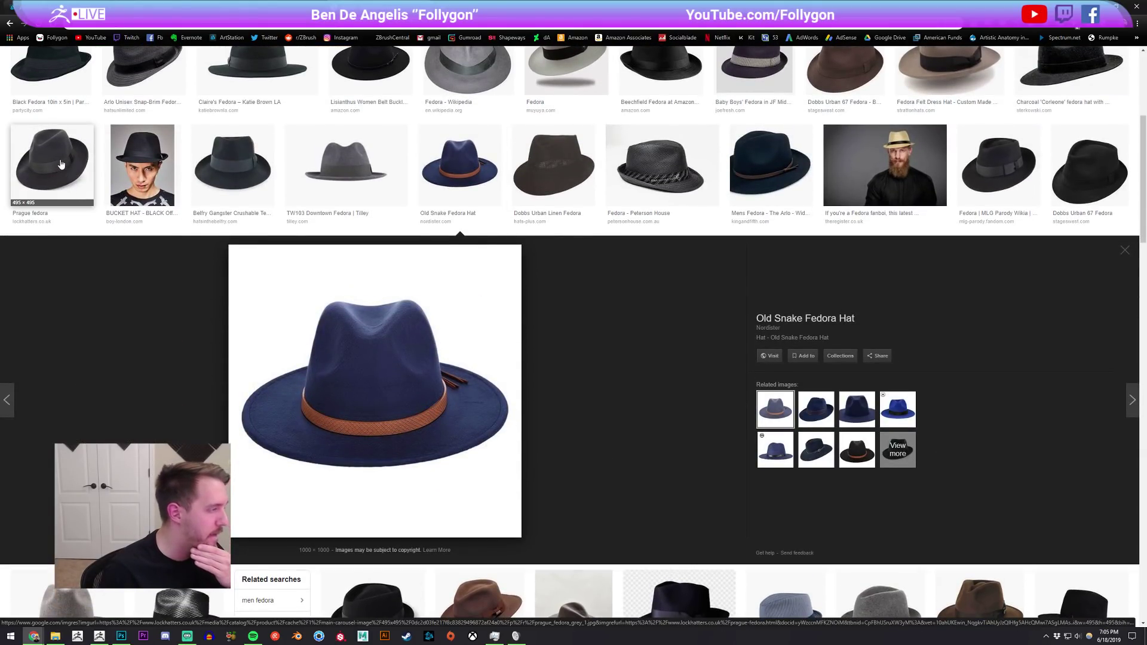
pyautogui.click(342, 169)
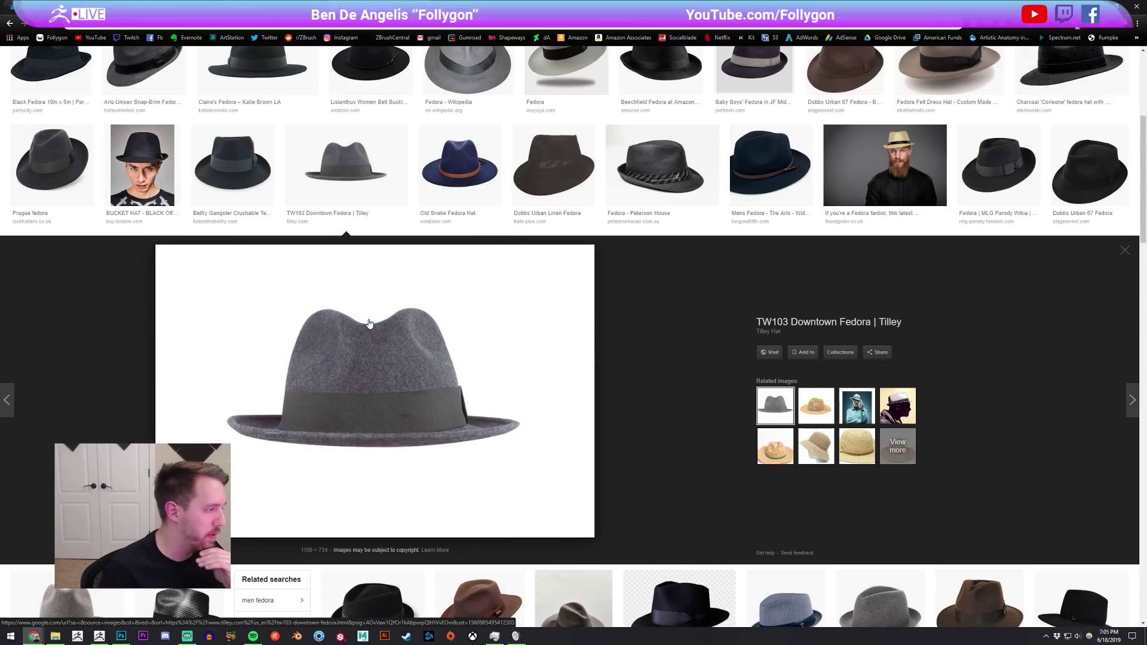
pyautogui.click(459, 167)
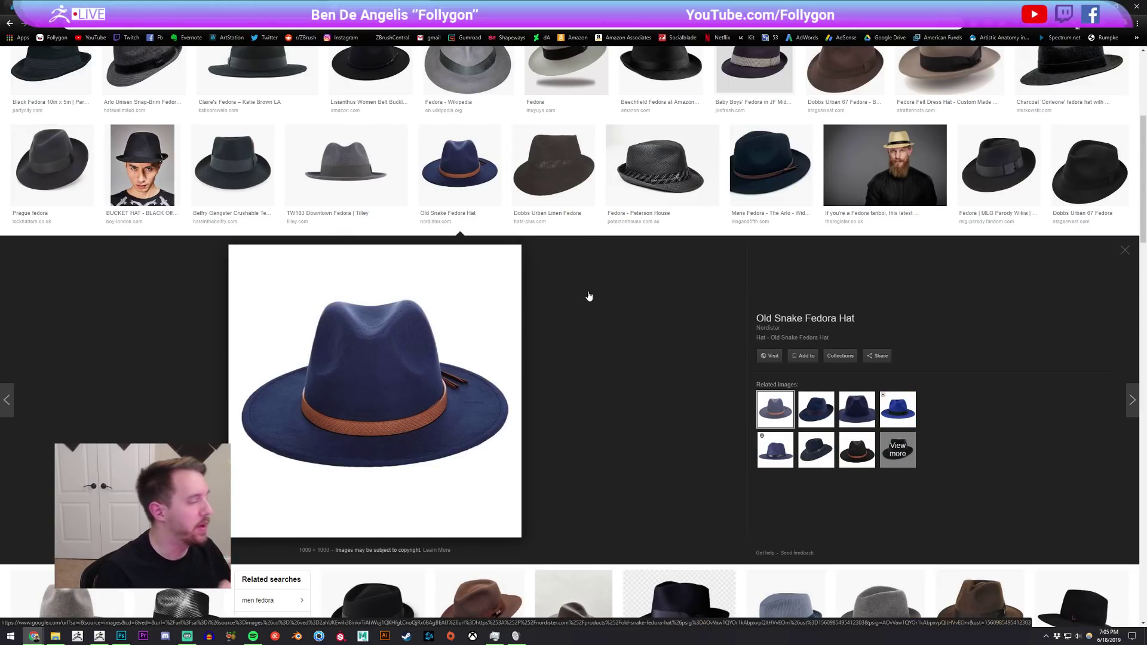
# Return to ZBrush and adjust the crown's overall shape with the Move brush at draw size 160
pyautogui.hotkey('alt', 'Tab')
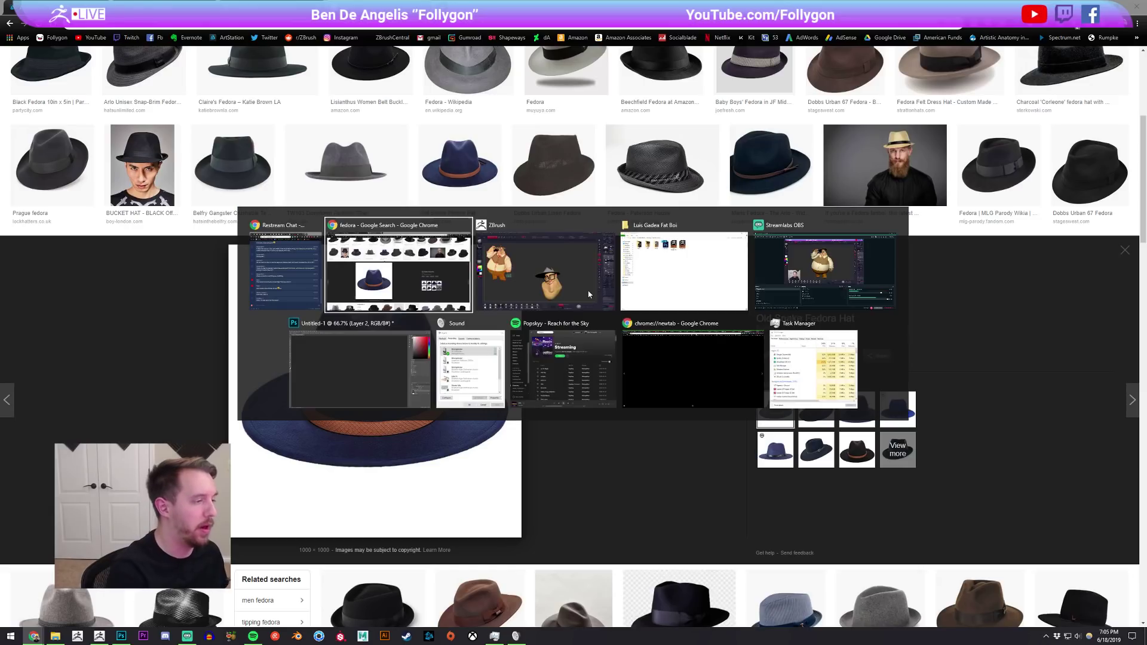
pyautogui.moveTo(642, 355)
pyautogui.mouseDown(button='right')
pyautogui.moveTo(633, 335)
pyautogui.moveTo(587, 374)
pyautogui.moveTo(594, 367)
pyautogui.moveTo(602, 396)
pyautogui.mouseUp(button='right')
pyautogui.press('space')
pyautogui.moveTo(575, 317); pyautogui.dragTo(580, 317)
pyautogui.press('space')
pyautogui.moveTo(581, 318)
pyautogui.mouseDown(button='right')
pyautogui.moveTo(584, 308)
pyautogui.moveTo(589, 324)
pyautogui.moveTo(577, 317)
pyautogui.mouseUp(button='right')
pyautogui.press('space')
pyautogui.click(618, 367)
pyautogui.moveTo(576, 316); pyautogui.dragTo(615, 357)
pyautogui.press('space')
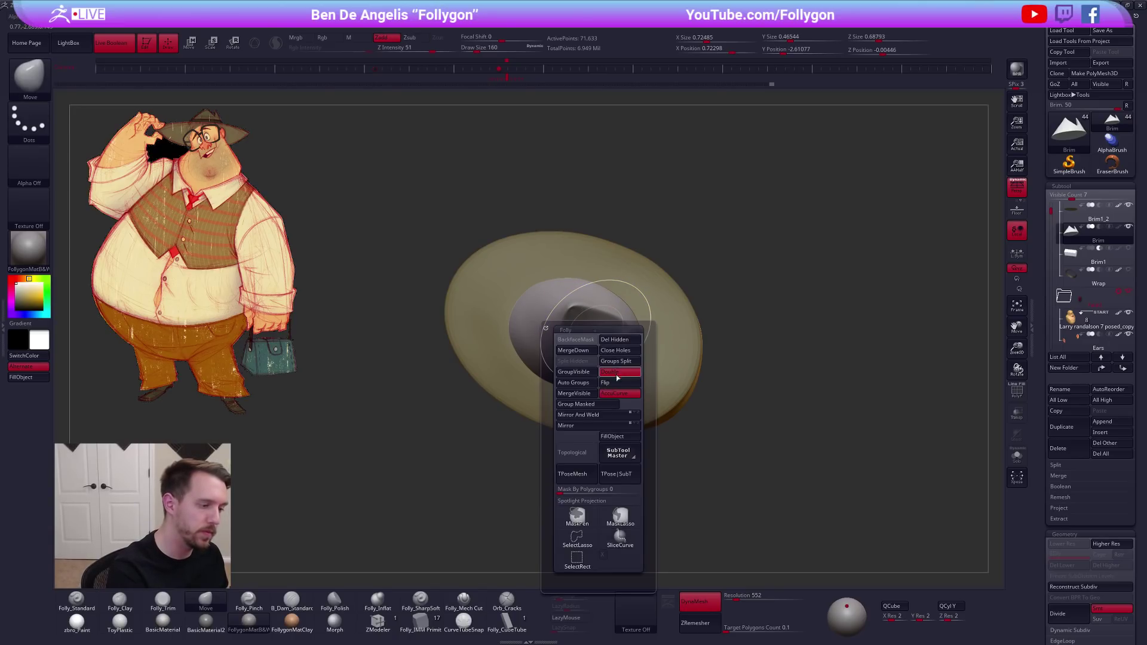
pyautogui.moveTo(615, 359); pyautogui.dragTo(647, 302, button='right')
# Switch to the browser, browse more fedora images, and compare the History of Fedora picture with the sculpted hat
pyautogui.hotkey('alt', 'Tab')
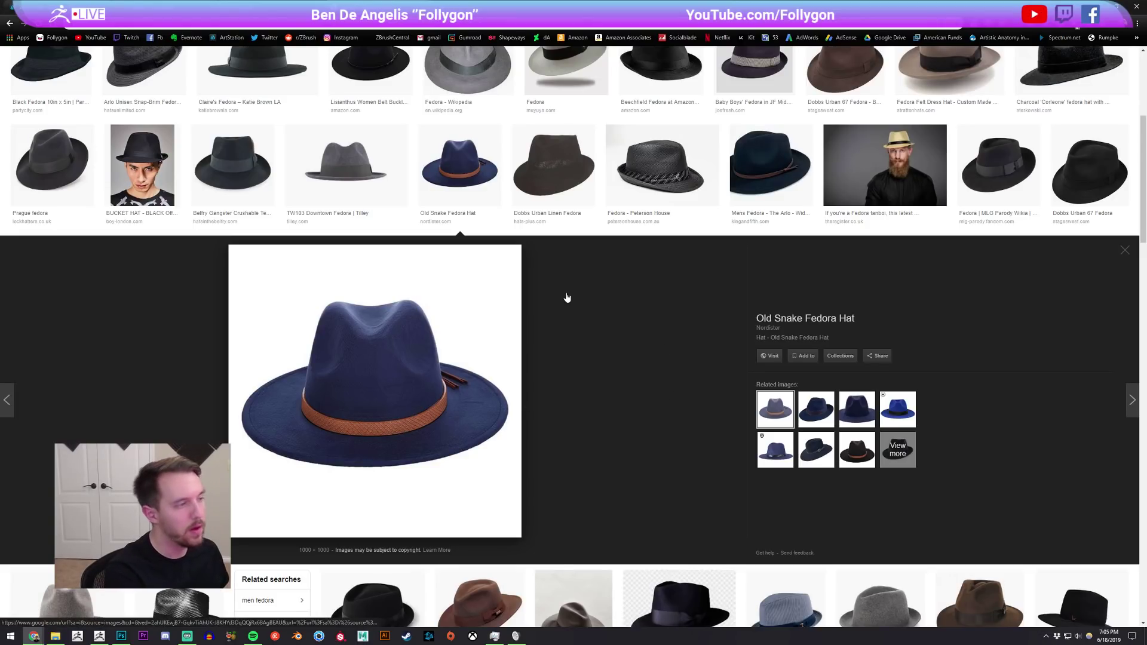
pyautogui.click(454, 190)
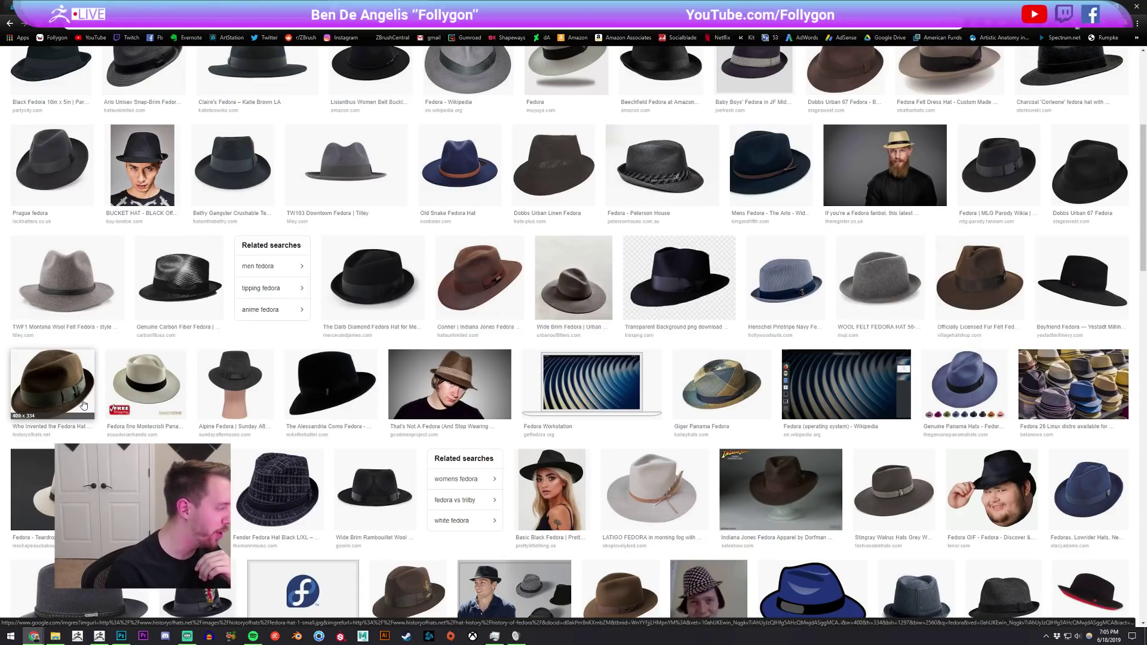
pyautogui.click(975, 505)
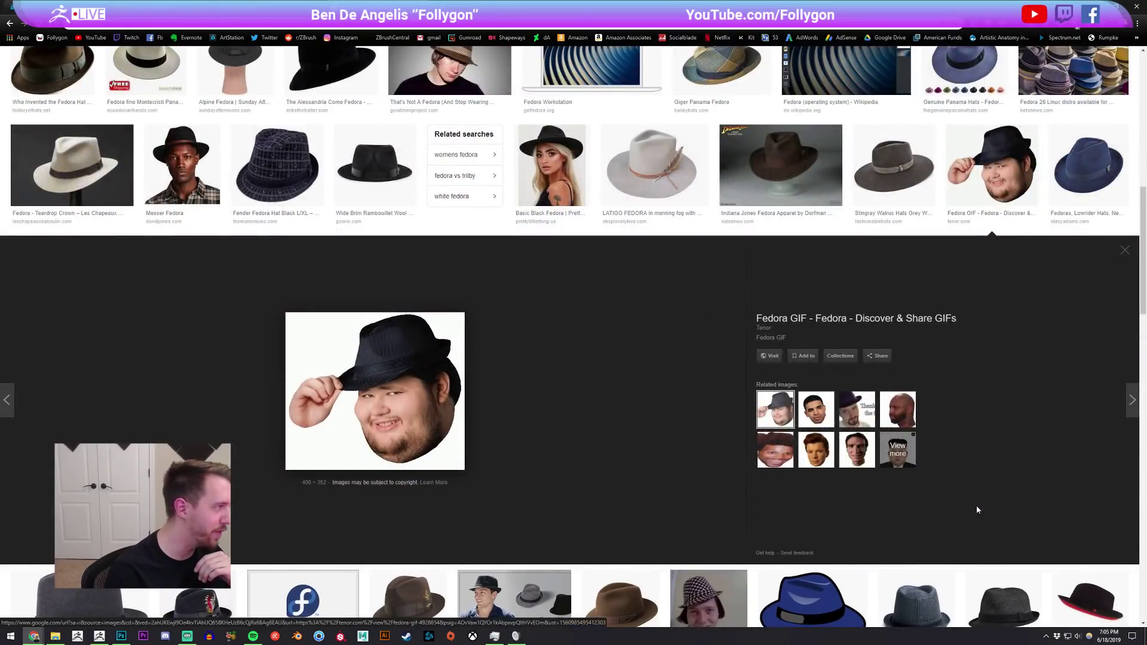
pyautogui.click(977, 201)
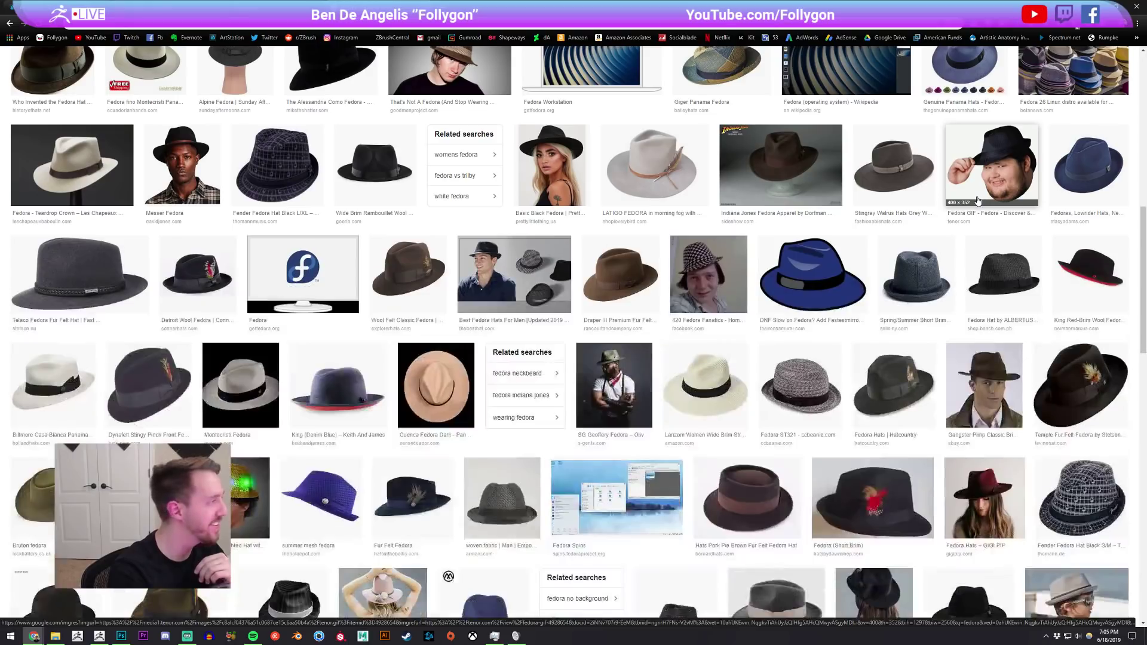
pyautogui.click(978, 201)
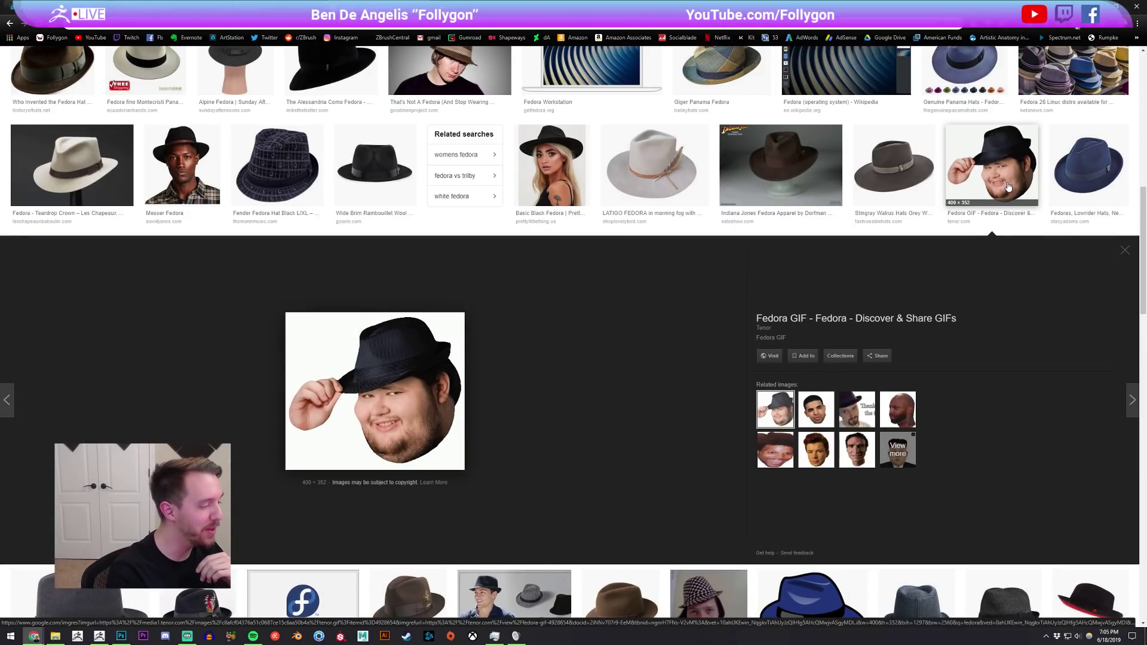
pyautogui.click(1006, 190)
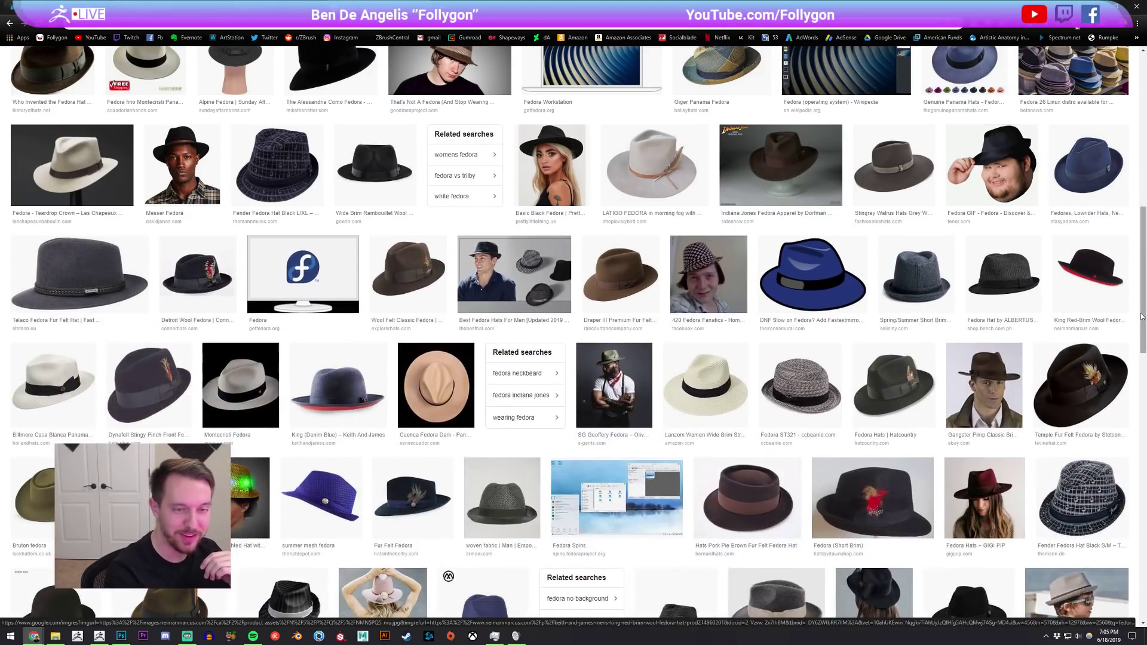
pyautogui.scroll(1, 1143, 302)
pyautogui.scroll(2, 1143, 302)
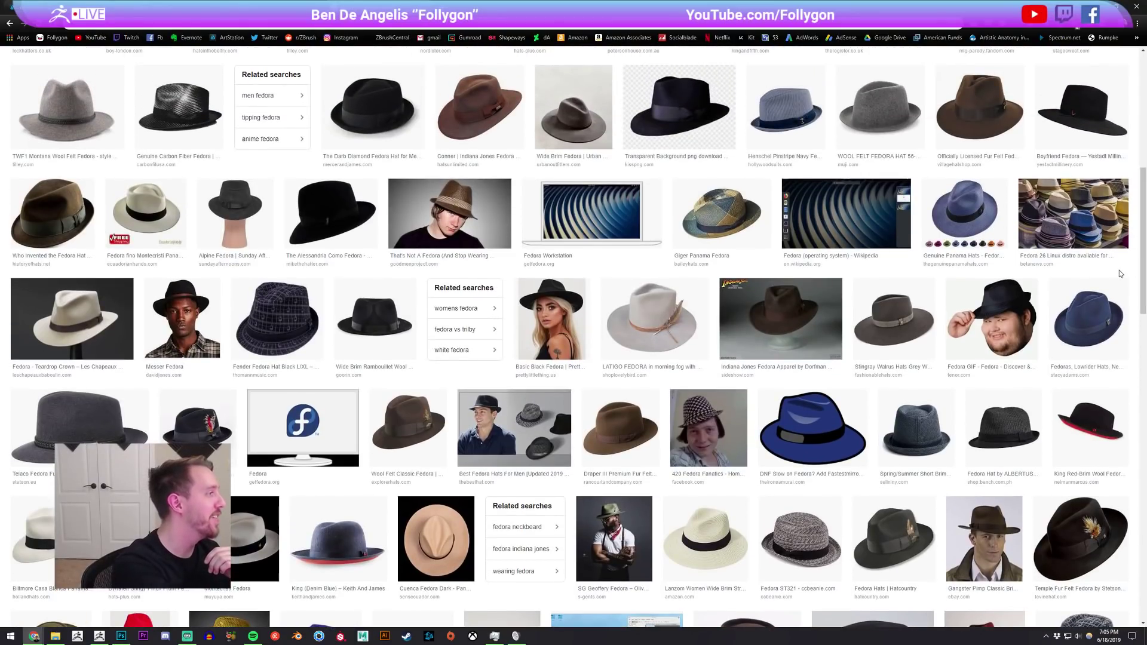
pyautogui.click(87, 248)
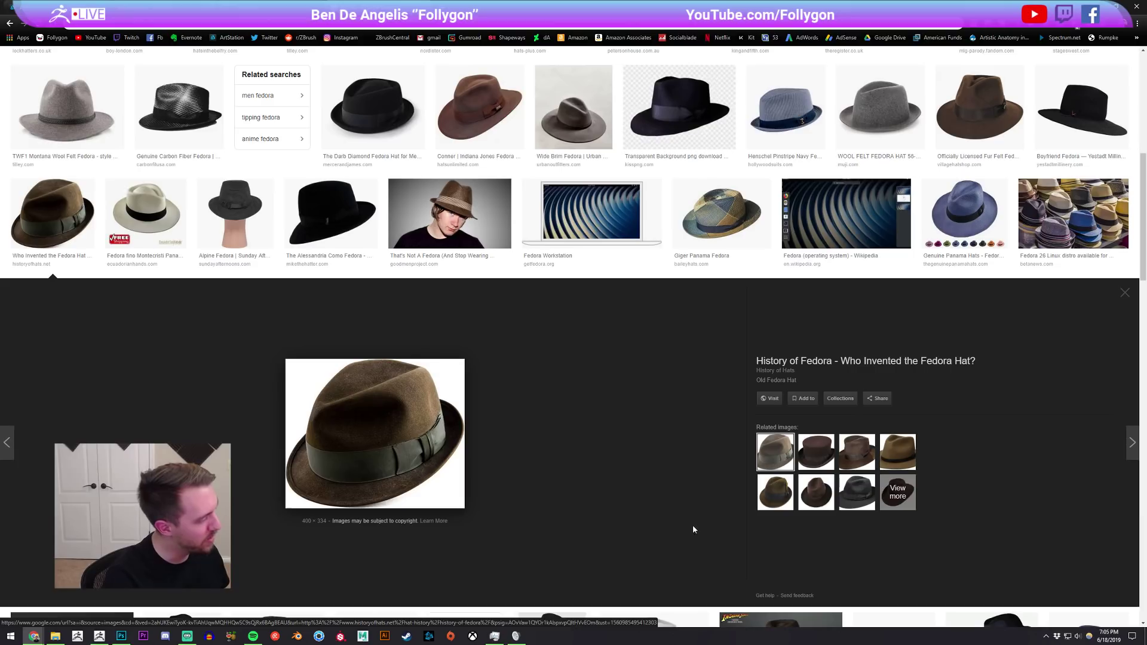
pyautogui.hotkey('alt', 'Tab')
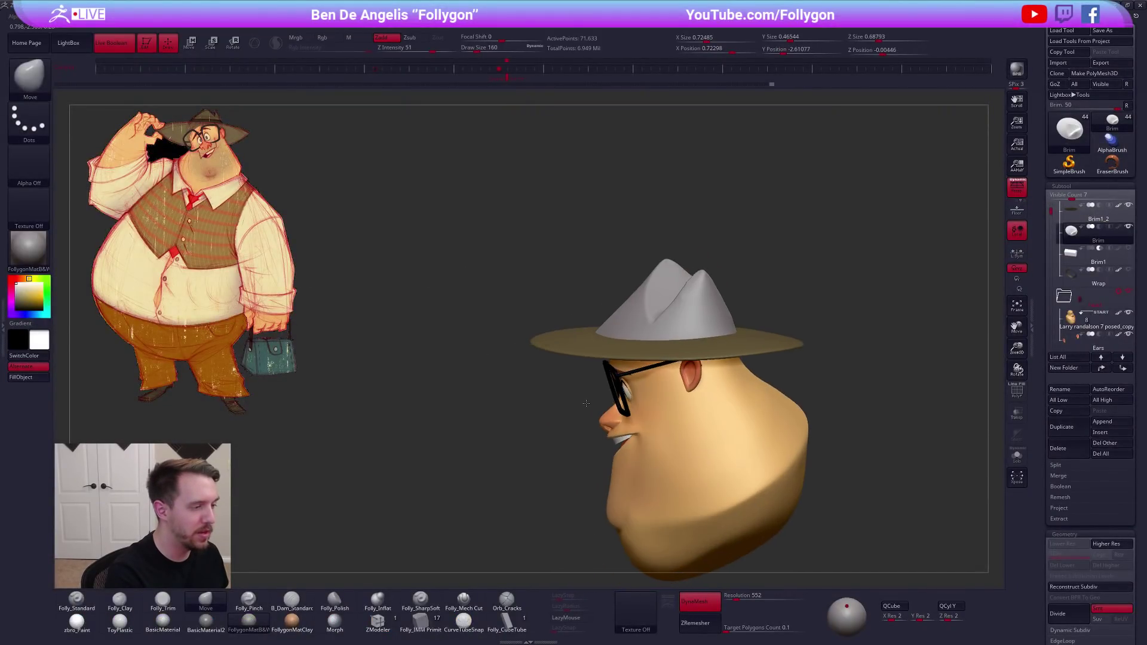
pyautogui.hotkey('alt', 'Tab')
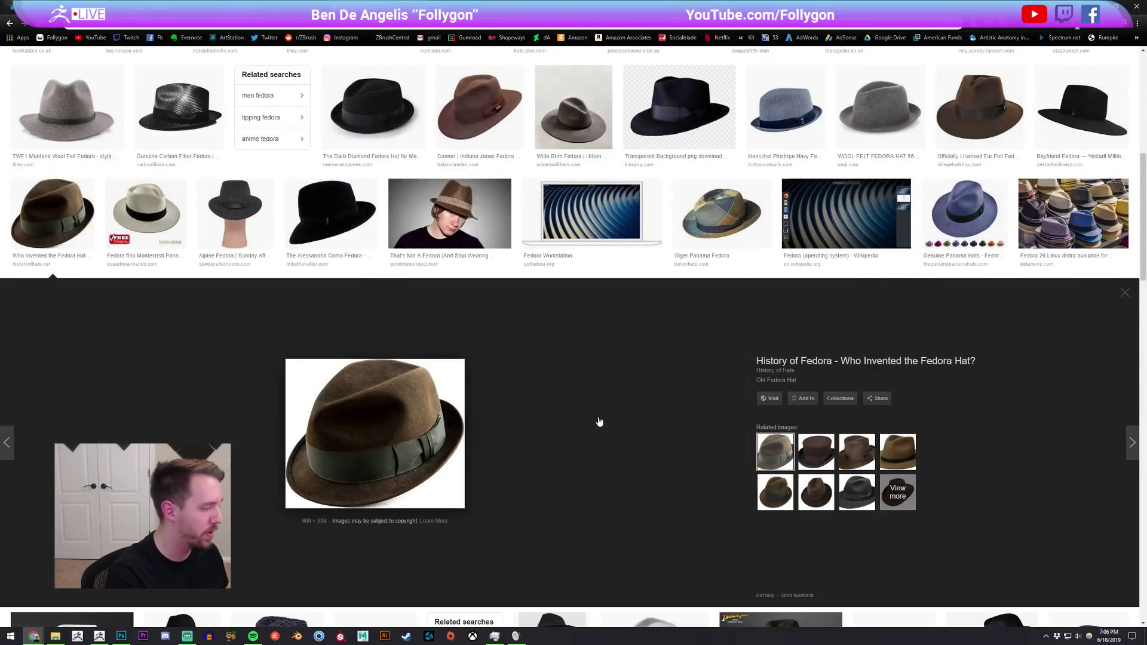
# Return to ZBrush and reshape the top of the crown with the Move brush at draw size 121
pyautogui.hotkey('alt', 'Tab')
pyautogui.keyDown('alt'); pyautogui.moveTo(646, 319); pyautogui.dragTo(606, 367, button='right'); pyautogui.keyUp('alt')
pyautogui.moveTo(788, 280)
pyautogui.mouseDown(button='right')
pyautogui.moveTo(637, 327)
pyautogui.moveTo(640, 352)
pyautogui.mouseUp(button='right')
pyautogui.press('s')
pyautogui.moveTo(660, 263); pyautogui.dragTo(655, 272)
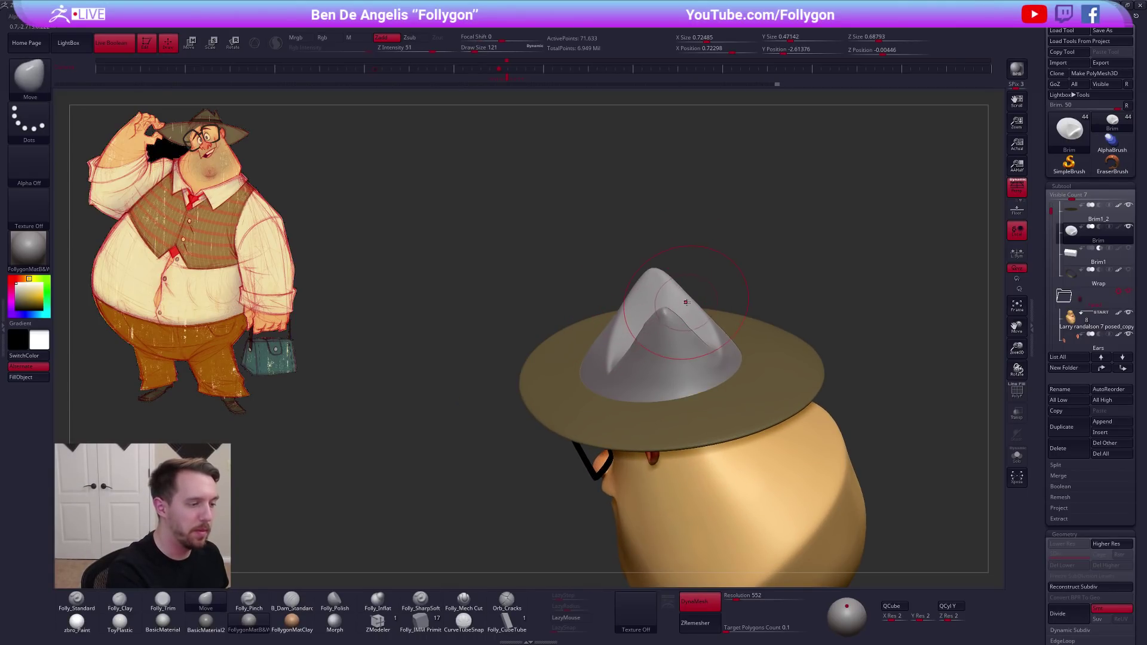
# Isolate the crown from the brim and head
pyautogui.moveTo(645, 348)
pyautogui.mouseDown(button='right')
pyautogui.moveTo(634, 357)
pyautogui.moveTo(661, 320)
pyautogui.mouseUp(button='right')
pyautogui.keyDown('ctrl'); pyautogui.click(661, 320); pyautogui.keyUp('ctrl')
pyautogui.keyDown('ctrl'); pyautogui.click(662, 321); pyautogui.keyUp('ctrl')
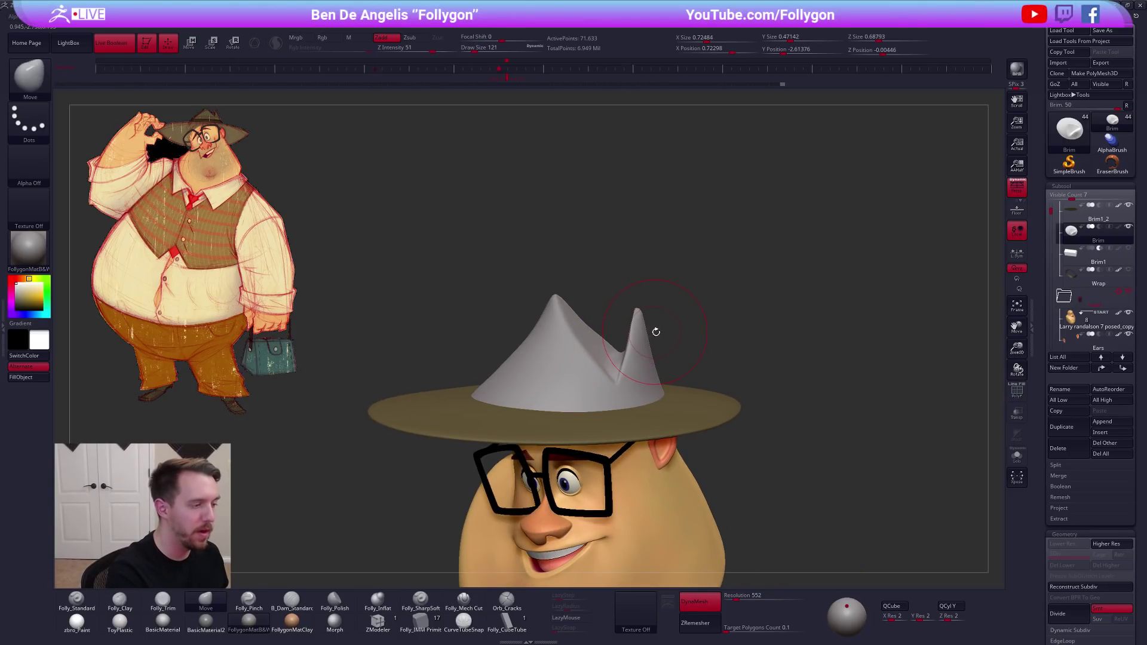
pyautogui.hotkey('ctrl', 'space')
pyautogui.hotkey('shift', 's')
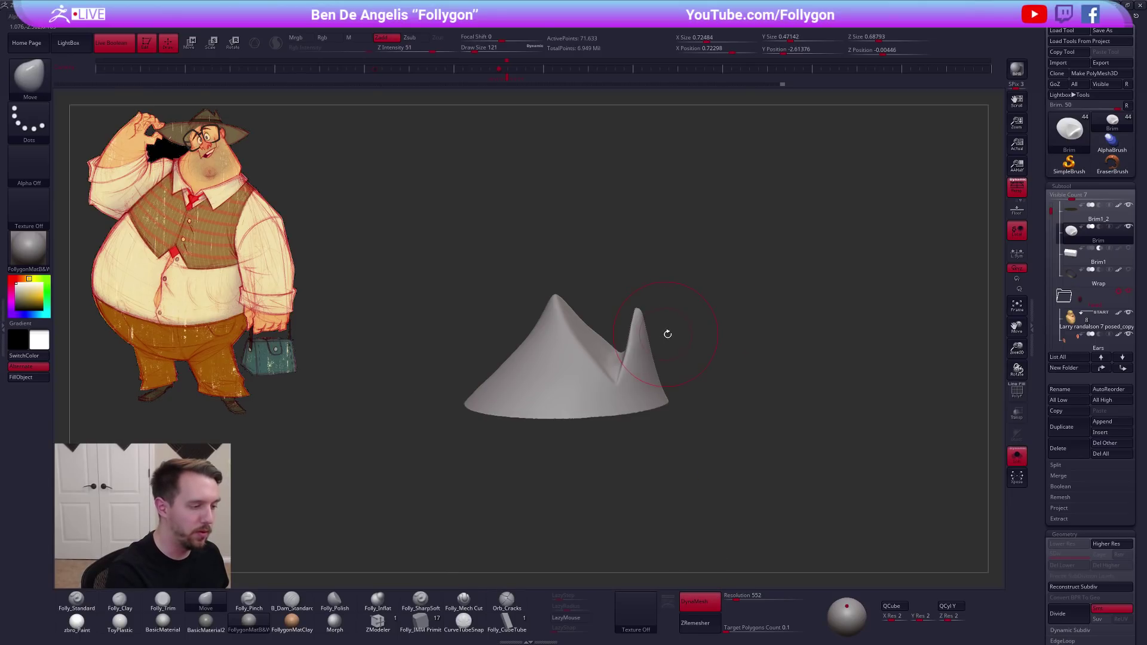
# Group the crown as one polygroup, and slice it vertically through the notch with SliceCurve to separate its two peaks into polygroups
pyautogui.moveTo(666, 334); pyautogui.dragTo(669, 289, button='right')
pyautogui.keyDown('ctrl'); pyautogui.click(664, 332); pyautogui.keyUp('ctrl')
pyautogui.hotkey('shift', 'f')
pyautogui.moveTo(662, 334); pyautogui.dragTo(644, 409, button='right')
pyautogui.hotkey('ctrl', 'space')
pyautogui.moveTo(561, 457); pyautogui.dragTo(669, 417, button='right')
pyautogui.hotkey('ctrl', 'w')
pyautogui.keyDown('ctrl'); pyautogui.rightClick(709, 397); pyautogui.keyUp('ctrl')
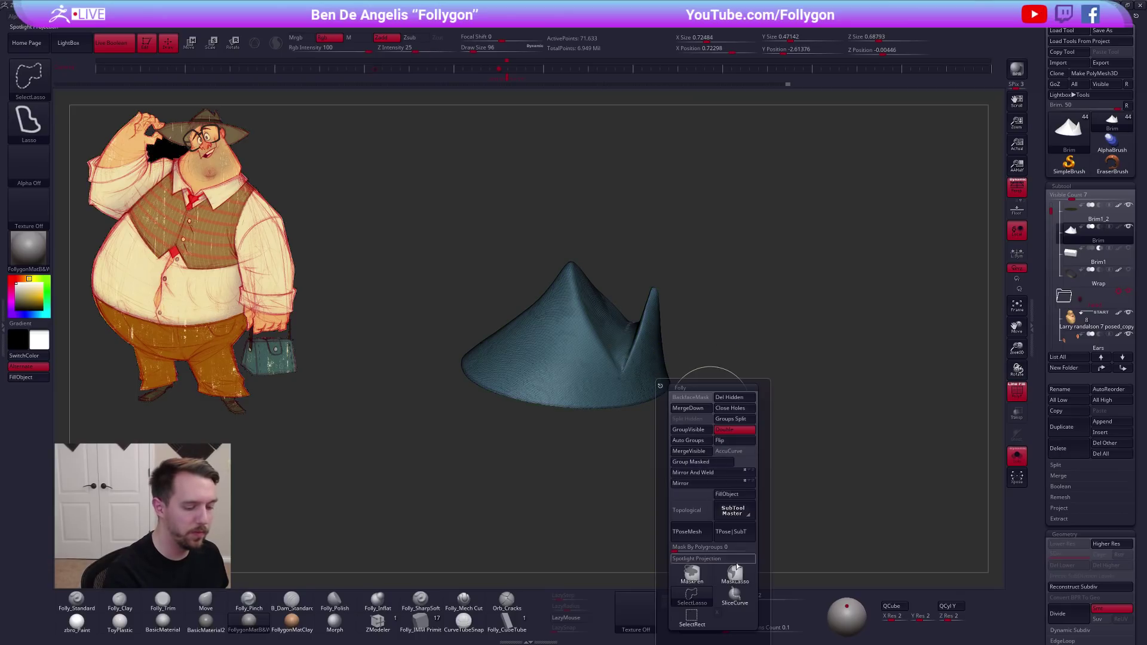
pyautogui.keyDown('ctrl'); pyautogui.keyDown('shift'); pyautogui.moveTo(626, 304); pyautogui.dragTo(621, 439); pyautogui.keyUp('shift'); pyautogui.keyUp('ctrl')
pyautogui.moveTo(621, 439)
pyautogui.mouseDown(button='right')
pyautogui.moveTo(619, 460)
pyautogui.moveTo(624, 399)
pyautogui.moveTo(656, 372)
pyautogui.mouseUp(button='right')
pyautogui.hotkey('shift', 'f')
pyautogui.hotkey('shift', 'f')
pyautogui.moveTo(670, 423)
pyautogui.mouseDown(button='right')
pyautogui.moveTo(693, 410)
pyautogui.moveTo(693, 363)
pyautogui.mouseUp(button='right')
# ZRemesh the crown with KeepGroups on, DetectEdges off and a target polygons count of 1
pyautogui.moveTo(1047, 423); pyautogui.dragTo(1046, 418)
pyautogui.scroll(-5, 1047, 418)
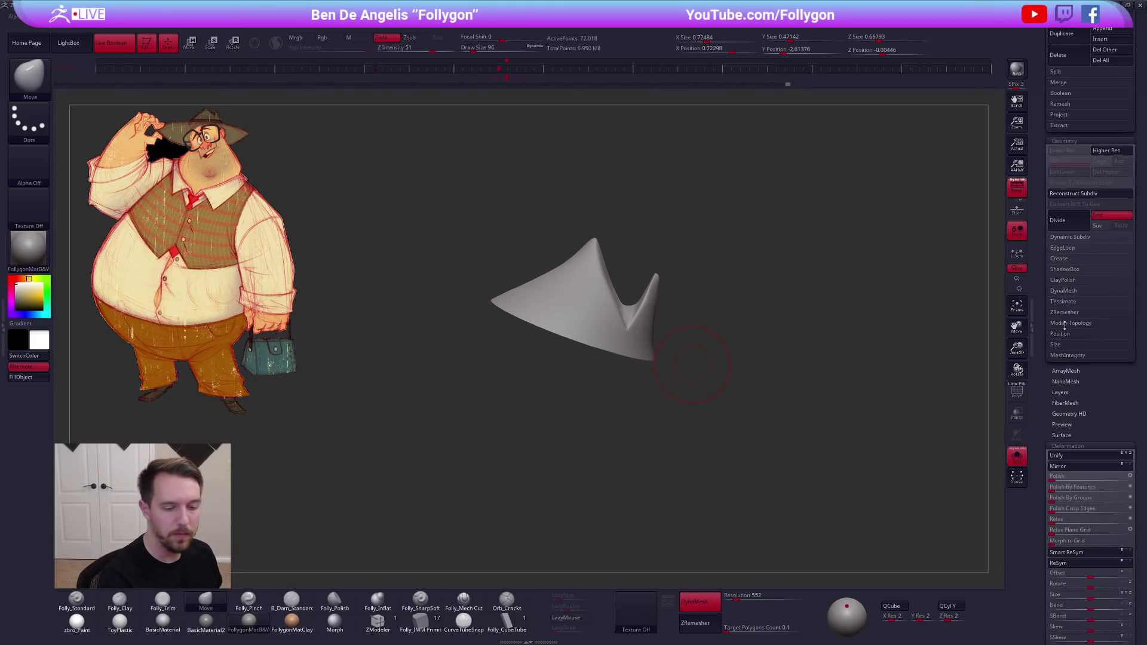
pyautogui.click(1077, 313)
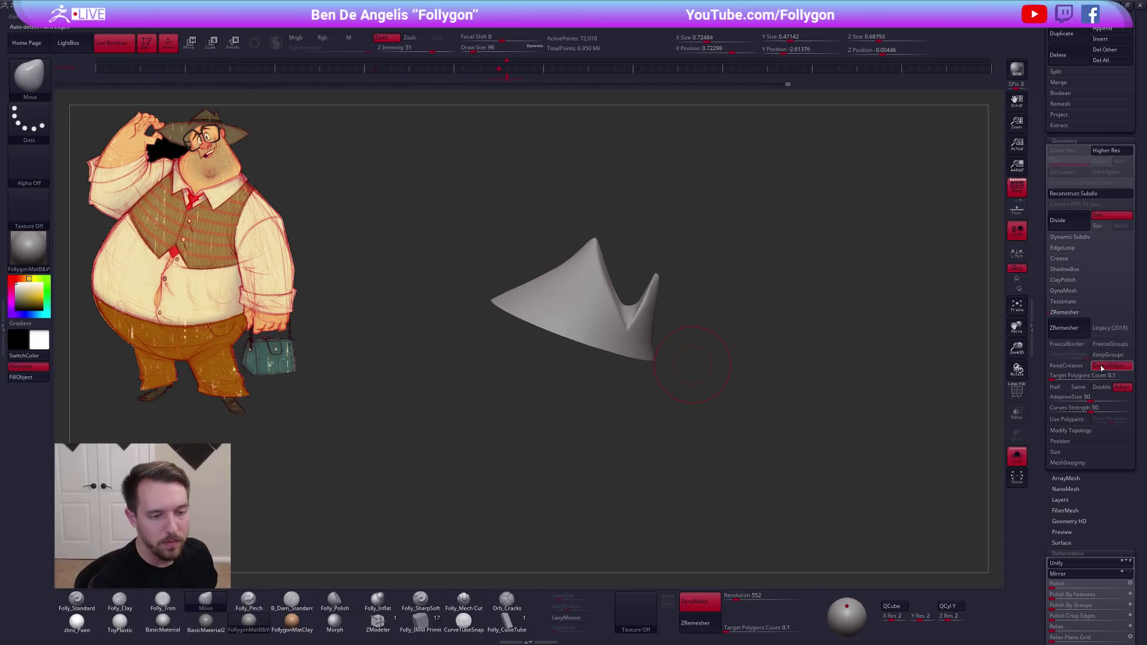
pyautogui.press('Return')
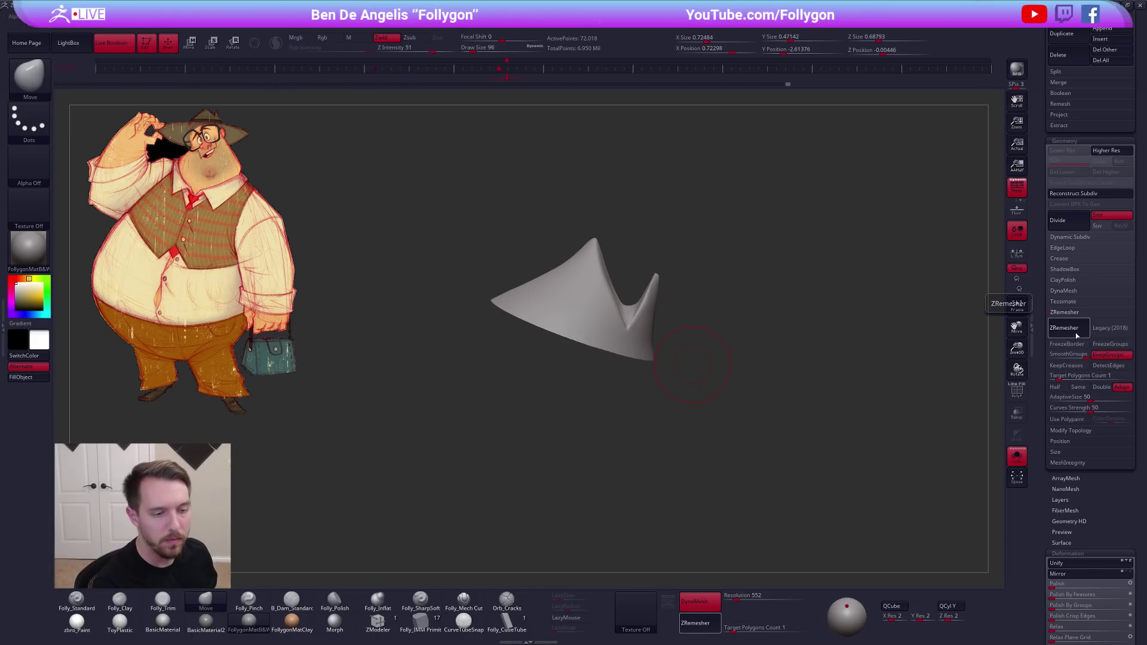
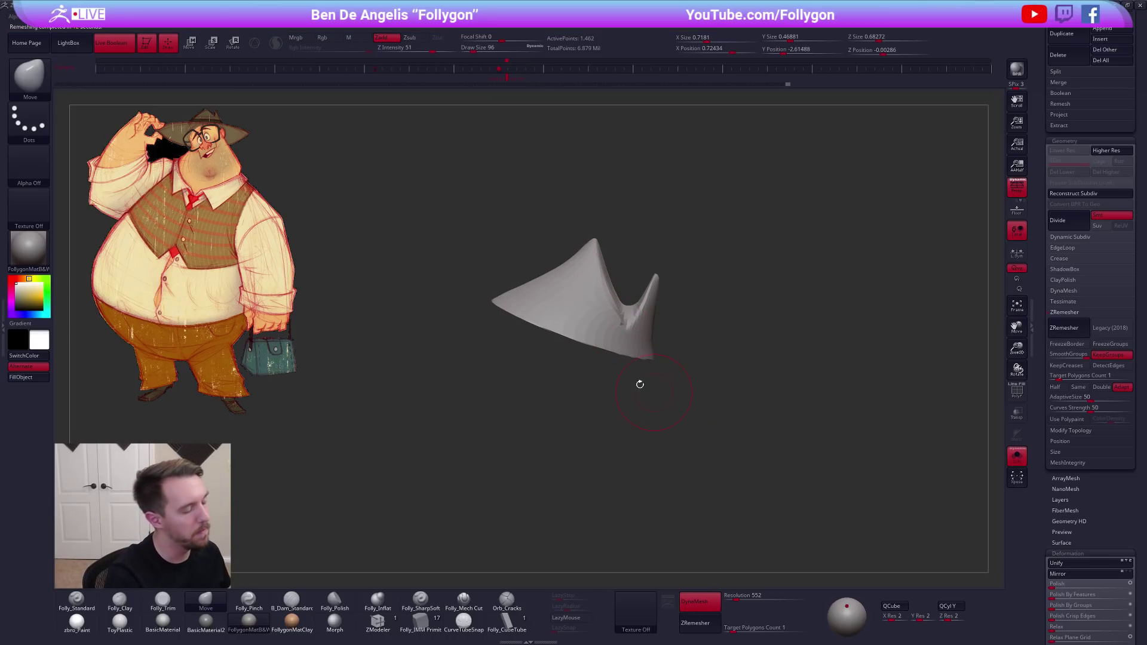
# Show the whole head and adjust the crown's sloping side with the Move brush at draw size 113
pyautogui.press('space')
pyautogui.hotkey('ctrl', 'space')
pyautogui.hotkey('alt', 's')
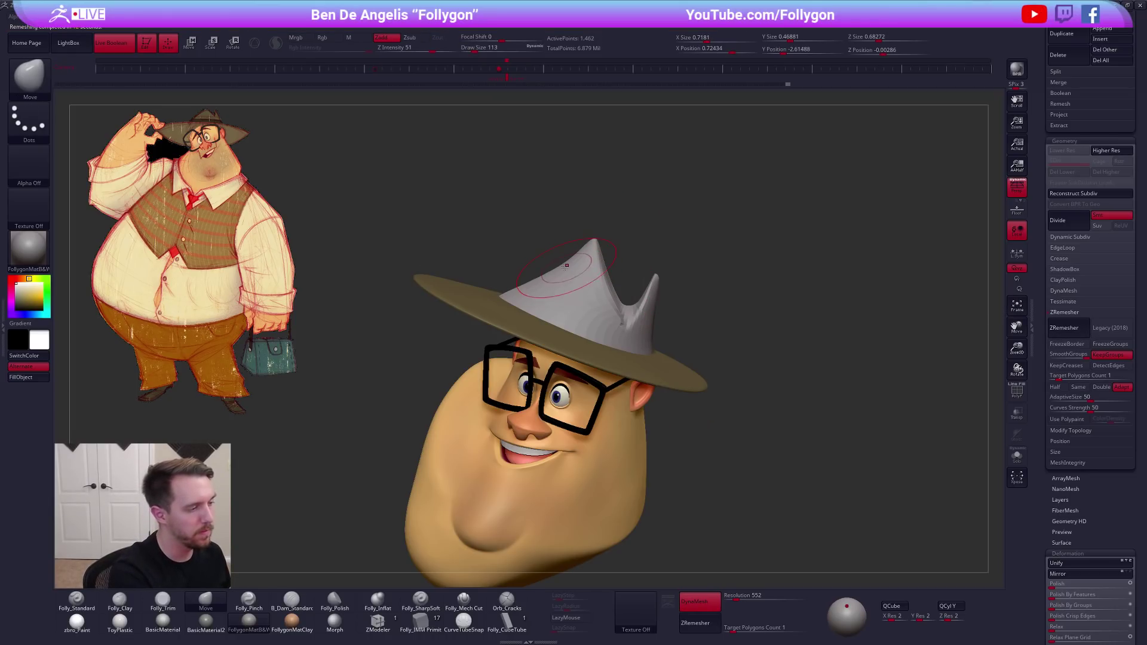
pyautogui.moveTo(556, 259); pyautogui.dragTo(600, 279)
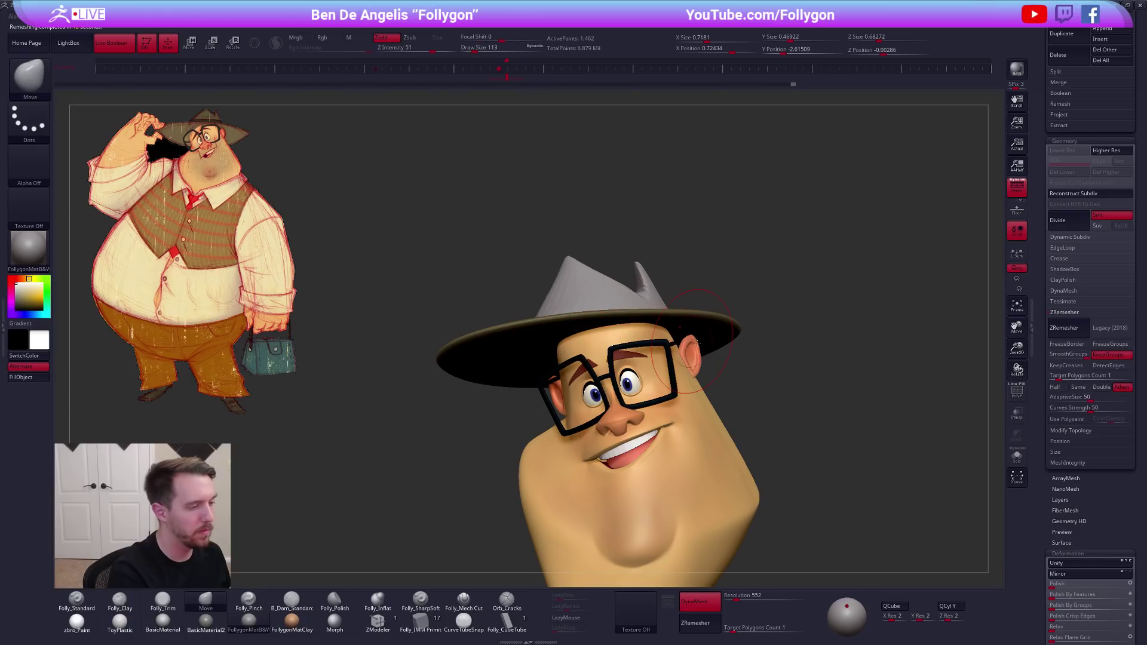
pyautogui.moveTo(694, 341); pyautogui.dragTo(682, 307, button='right')
pyautogui.moveTo(719, 345)
pyautogui.mouseDown(button='right')
pyautogui.moveTo(707, 371)
pyautogui.moveTo(701, 351)
pyautogui.mouseUp(button='right')
# Isolate the crown with its wireframe shown and mask around the notch, softening and inverting the mask
pyautogui.hotkey('alt', 's')
pyautogui.hotkey('shift', 'f')
pyautogui.moveTo(577, 287)
pyautogui.keyDown('ctrl'); pyautogui.mouseDown(button='right')
pyautogui.moveTo(593, 291)
pyautogui.moveTo(577, 303)
pyautogui.mouseUp(button='right'); pyautogui.keyUp('ctrl')
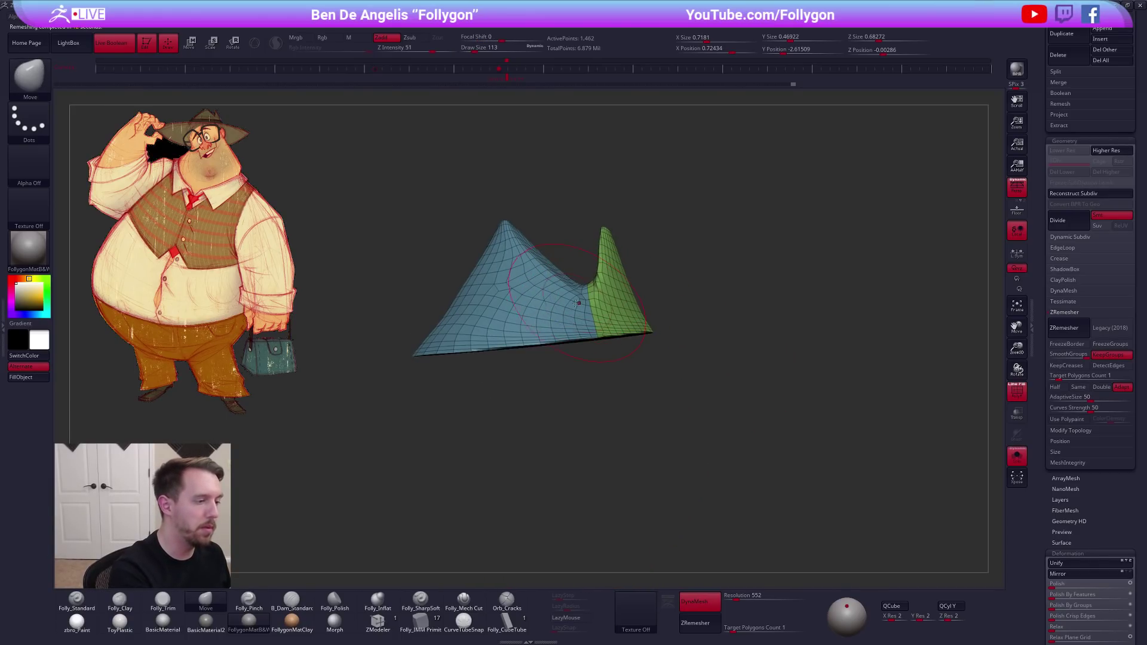
pyautogui.moveTo(526, 230)
pyautogui.keyDown('ctrl'); pyautogui.mouseDown()
pyautogui.moveTo(529, 314)
pyautogui.moveTo(606, 284)
pyautogui.moveTo(578, 237)
pyautogui.mouseUp(); pyautogui.keyUp('ctrl')
pyautogui.keyDown('ctrl'); pyautogui.click(600, 295); pyautogui.keyUp('ctrl')
pyautogui.keyDown('ctrl'); pyautogui.click(675, 287); pyautogui.keyUp('ctrl')
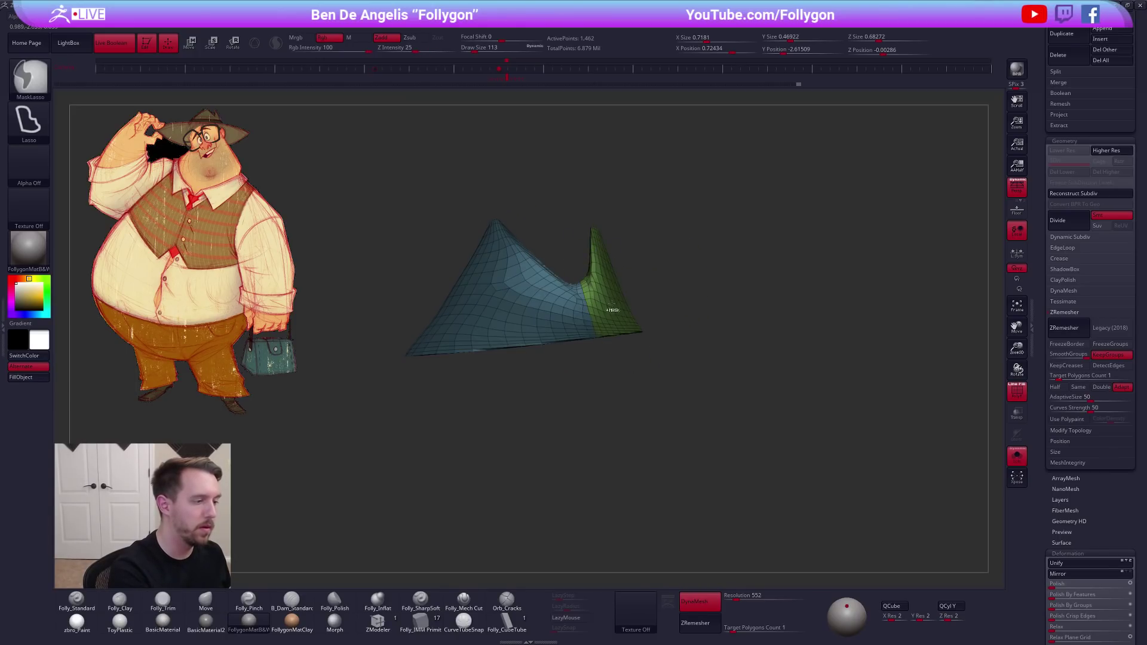
# Shift the unmasked part of the crown with the Transpose move line and clear the mask
pyautogui.press('w')
pyautogui.moveTo(587, 306); pyautogui.dragTo(613, 409)
pyautogui.hotkey('shift', 'f')
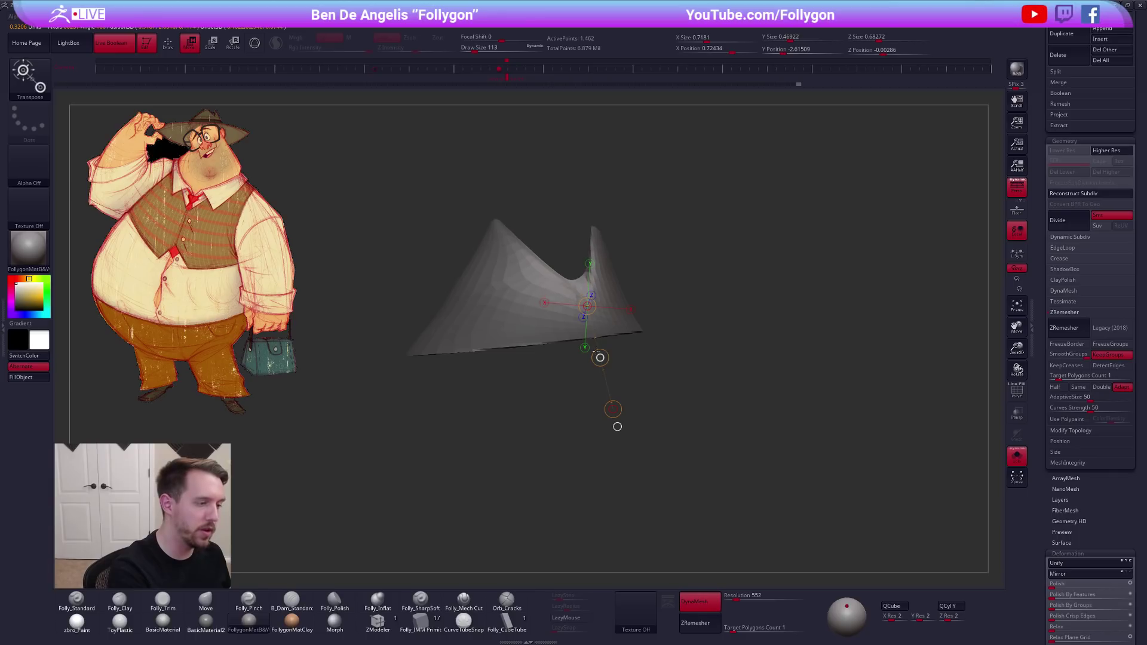
pyautogui.moveTo(640, 320)
pyautogui.mouseDown()
pyautogui.moveTo(726, 313)
pyautogui.moveTo(666, 388)
pyautogui.moveTo(692, 385)
pyautogui.mouseUp()
pyautogui.press('q')
pyautogui.keyDown('ctrl'); pyautogui.moveTo(700, 286); pyautogui.dragTo(675, 286); pyautogui.keyUp('ctrl')
# Check the crown on the head, isolate it, and lower and reshape its peaks with brush strokes
pyautogui.press('space')
pyautogui.moveTo(563, 354); pyautogui.dragTo(559, 354)
pyautogui.moveTo(674, 263); pyautogui.dragTo(675, 312)
pyautogui.hotkey('alt', 's')
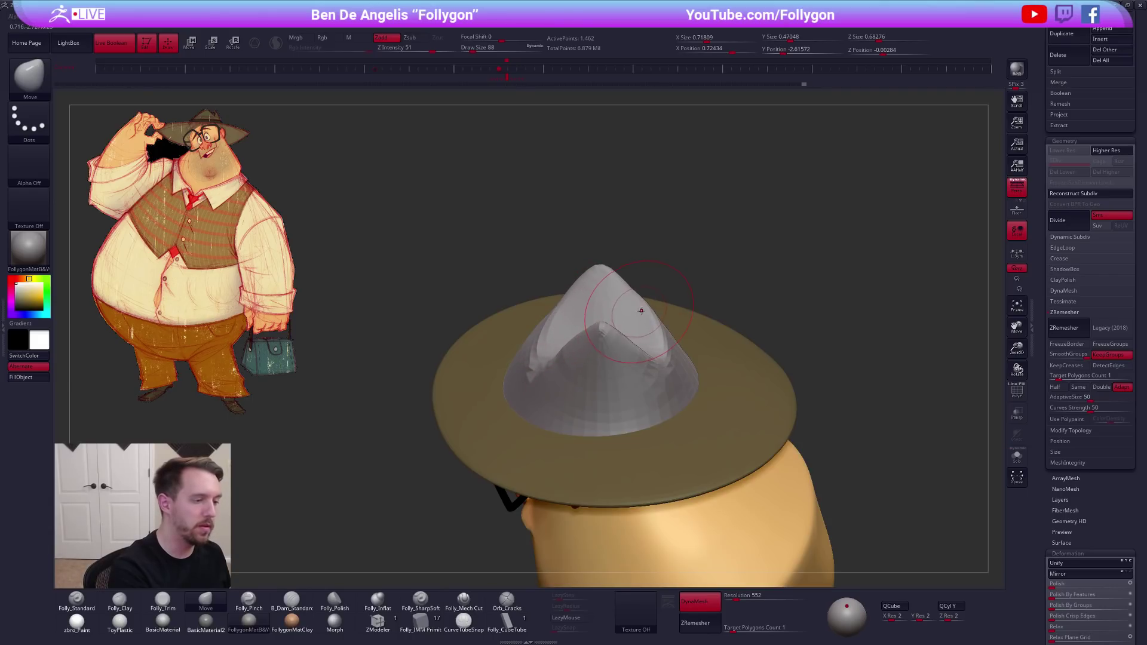
pyautogui.moveTo(634, 331); pyautogui.dragTo(706, 387, button='right')
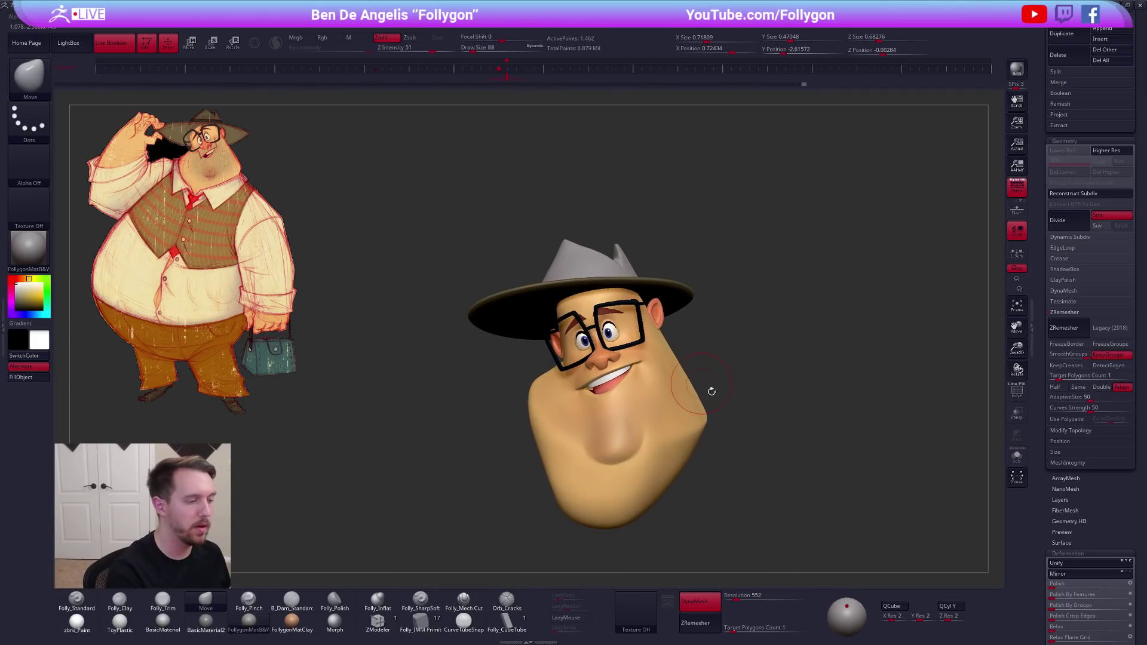
pyautogui.hotkey('alt', 's')
pyautogui.press('2')
pyautogui.moveTo(596, 248)
pyautogui.keyDown('ctrl'); pyautogui.mouseDown(button='right')
pyautogui.moveTo(565, 207)
pyautogui.moveTo(576, 270)
pyautogui.mouseUp(button='right'); pyautogui.keyUp('ctrl')
pyautogui.moveTo(530, 194); pyautogui.dragTo(583, 220)
pyautogui.moveTo(579, 220)
pyautogui.mouseDown(button='right')
pyautogui.moveTo(552, 180)
pyautogui.moveTo(577, 252)
pyautogui.mouseUp(button='right')
pyautogui.press('d')
pyautogui.moveTo(577, 238); pyautogui.dragTo(562, 250)
pyautogui.moveTo(601, 277); pyautogui.dragTo(573, 286, button='right')
pyautogui.moveTo(561, 254); pyautogui.dragTo(542, 270)
pyautogui.moveTo(542, 270)
pyautogui.mouseDown(button='right')
pyautogui.moveTo(567, 242)
pyautogui.moveTo(556, 245)
pyautogui.moveTo(576, 287)
pyautogui.moveTo(546, 299)
pyautogui.moveTo(521, 332)
pyautogui.moveTo(581, 316)
pyautogui.mouseUp(button='right')
# Turn on the smooth subdivision preview for the crown and inspect its polygroup wireframe
pyautogui.press('b')
pyautogui.press('m')
pyautogui.press('v')
pyautogui.hotkey('shift', 'd')
pyautogui.press('2')
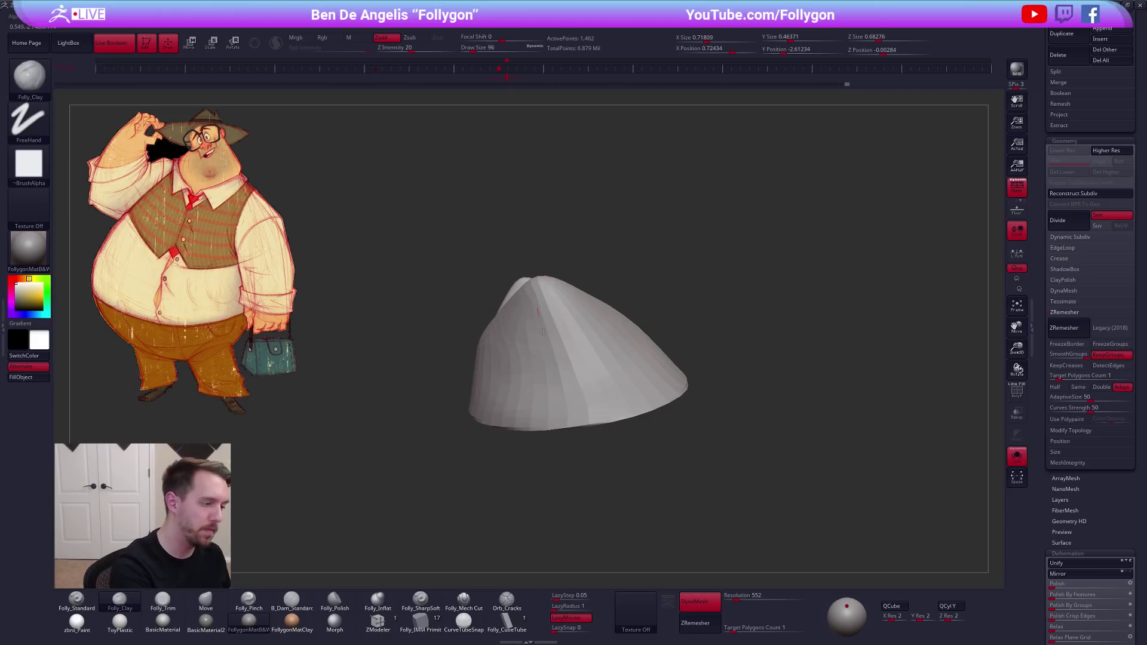
pyautogui.press('d')
pyautogui.press('d')
pyautogui.hotkey('shift', 'f')
pyautogui.press('b')
pyautogui.press('m')
pyautogui.press('v')
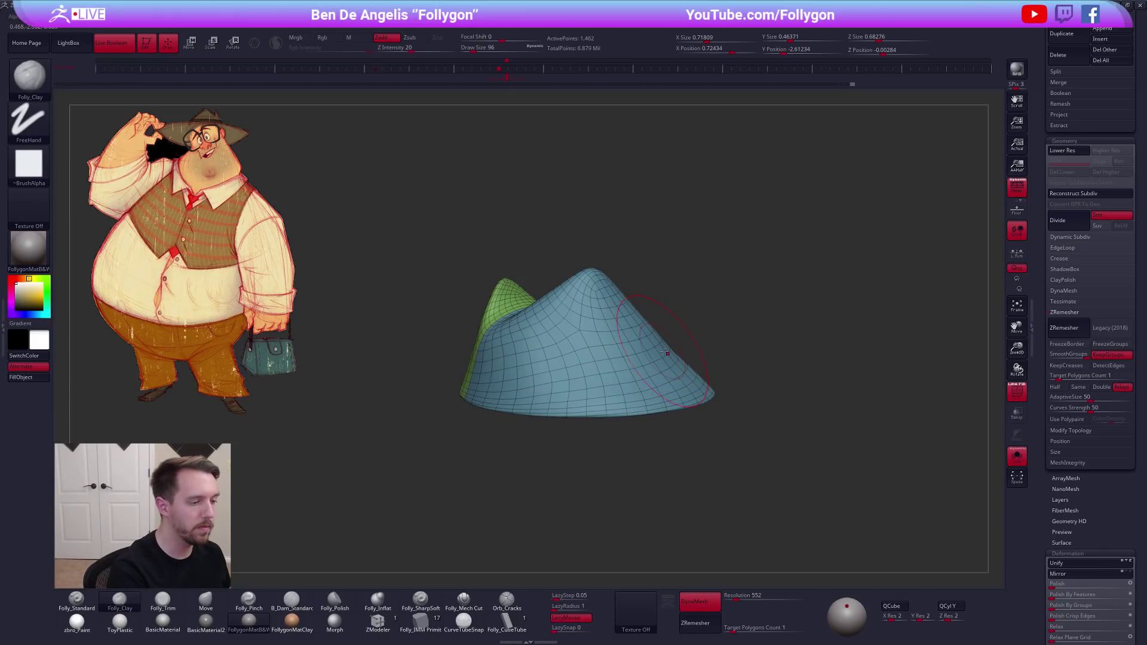
# Set the Move brush to draw size 121 and compare the smoothed crown with the brim and head
pyautogui.hotkey('shift', 'f')
pyautogui.moveTo(661, 358)
pyautogui.mouseDown(button='right')
pyautogui.moveTo(650, 337)
pyautogui.moveTo(601, 336)
pyautogui.moveTo(654, 375)
pyautogui.mouseUp(button='right')
pyautogui.press(']')
pyautogui.moveTo(593, 304); pyautogui.dragTo(583, 351, button='right')
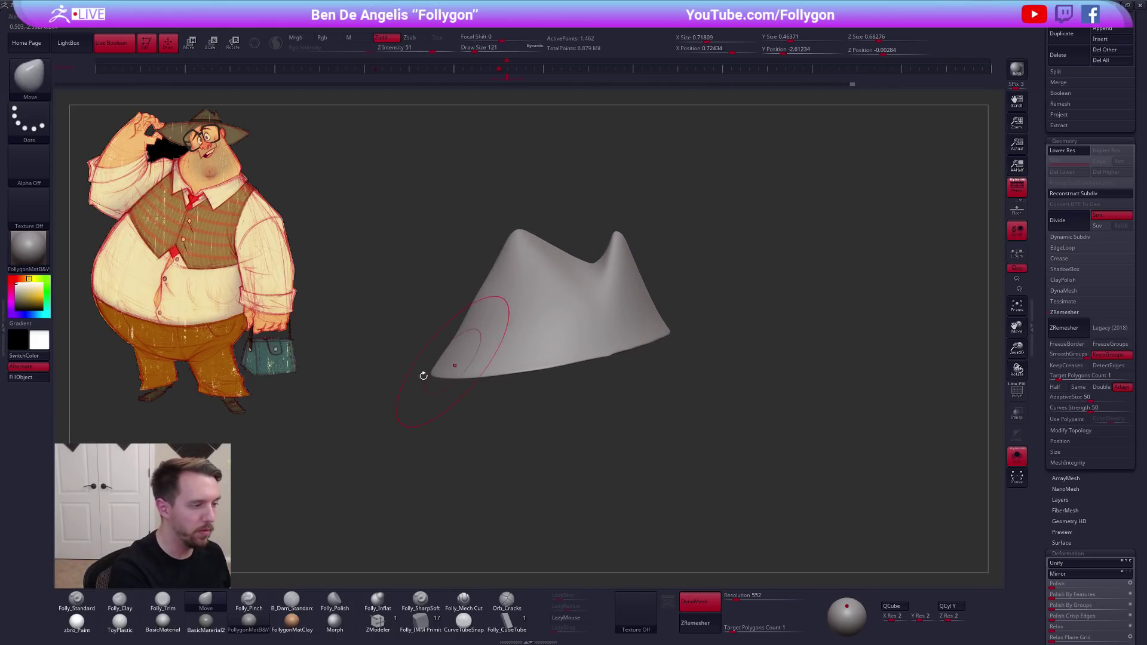
pyautogui.hotkey('shift', 's')
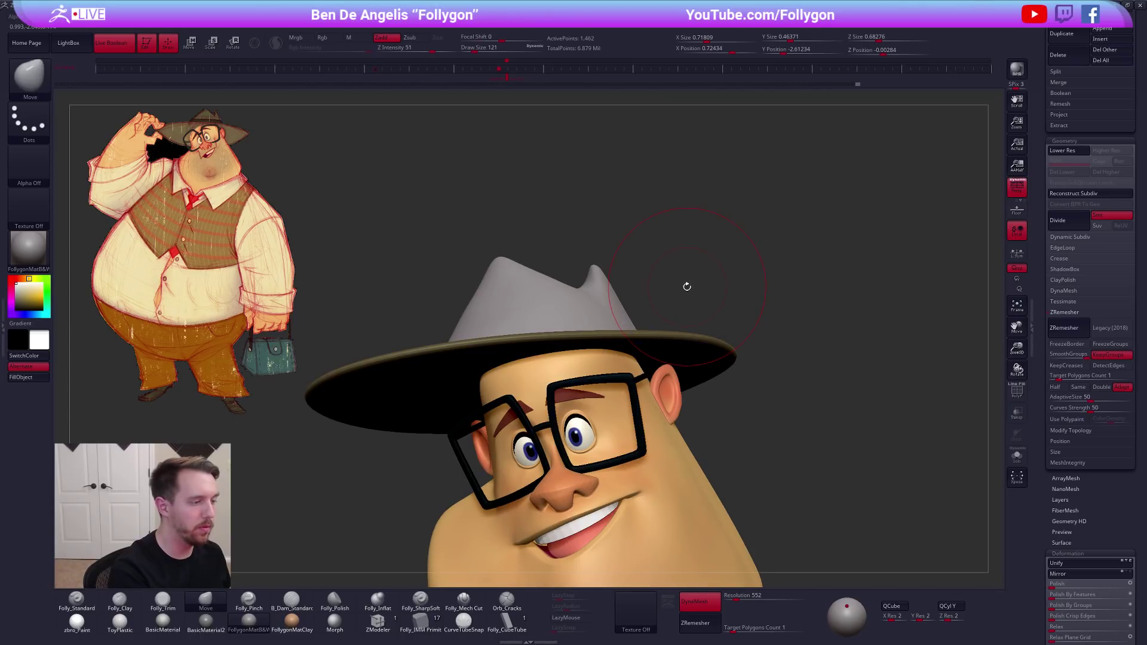
pyautogui.moveTo(655, 298)
pyautogui.mouseDown(button='right')
pyautogui.moveTo(636, 317)
pyautogui.moveTo(615, 293)
pyautogui.mouseUp(button='right')
# Isolate the crown, reduce the brush draw size to 38, and subdivide the mesh to level 5
pyautogui.hotkey('shift', 'f')
pyautogui.moveTo(611, 257)
pyautogui.keyDown('alt'); pyautogui.mouseDown()
pyautogui.moveTo(624, 264)
pyautogui.moveTo(597, 323)
pyautogui.moveTo(613, 288)
pyautogui.mouseUp(); pyautogui.keyUp('alt')
pyautogui.press('space')
pyautogui.hotkey('shift', 'f')
pyautogui.moveTo(612, 281); pyautogui.dragTo(608, 344, button='right')
pyautogui.hotkey('ctrl', 'd')
pyautogui.hotkey('ctrl', 'd')
pyautogui.hotkey('ctrl', 'd')
pyautogui.hotkey('ctrl', 'd')
pyautogui.hotkey('alt', 's')
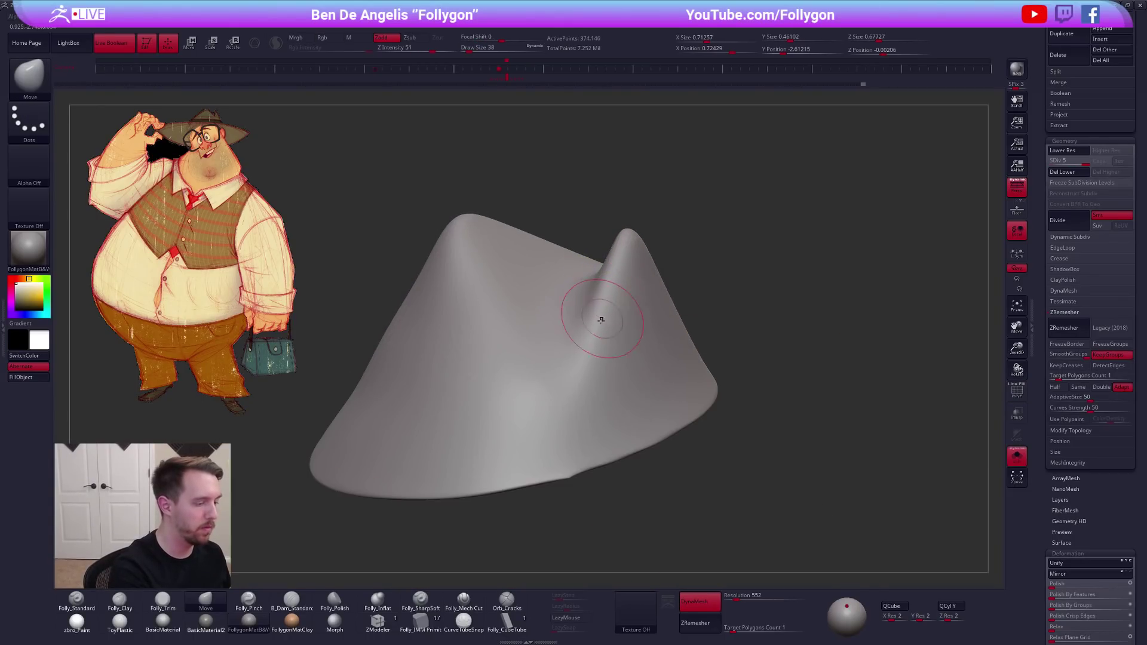
# Choose the Folly_Mech Cut brush and bring the brim and head back into view
pyautogui.click(470, 604)
pyautogui.moveTo(701, 456)
pyautogui.keyDown('alt'); pyautogui.mouseDown()
pyautogui.moveTo(777, 474)
pyautogui.moveTo(749, 514)
pyautogui.mouseUp(); pyautogui.keyUp('alt')
pyautogui.moveTo(749, 515); pyautogui.dragTo(725, 492, button='right')
pyautogui.hotkey('shift', 's')
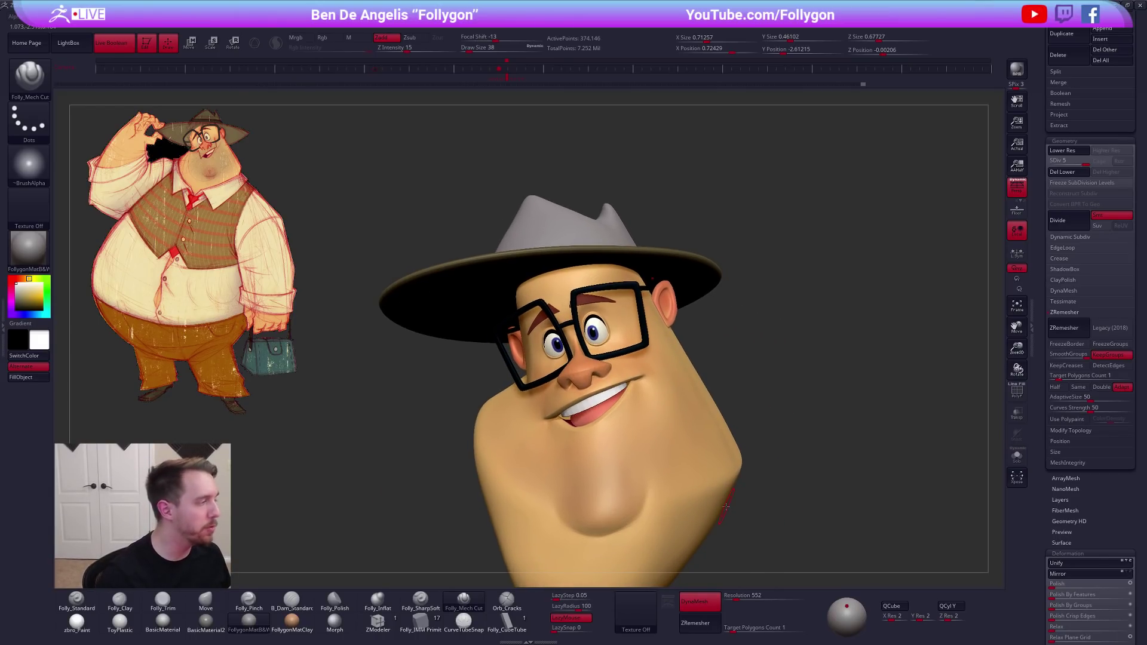
# Switch to the browser and search Google Images for "trilbys hat"
pyautogui.hotkey('alt', 'Tab')
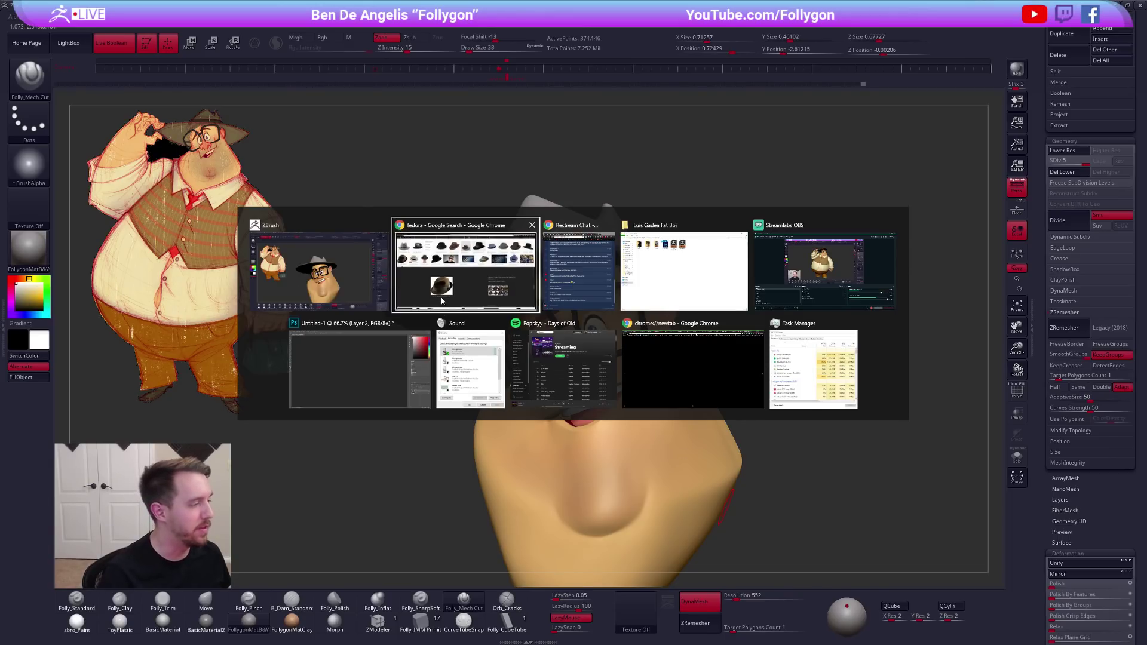
pyautogui.scroll(5, 434, 323)
pyautogui.scroll(2, 385, 252)
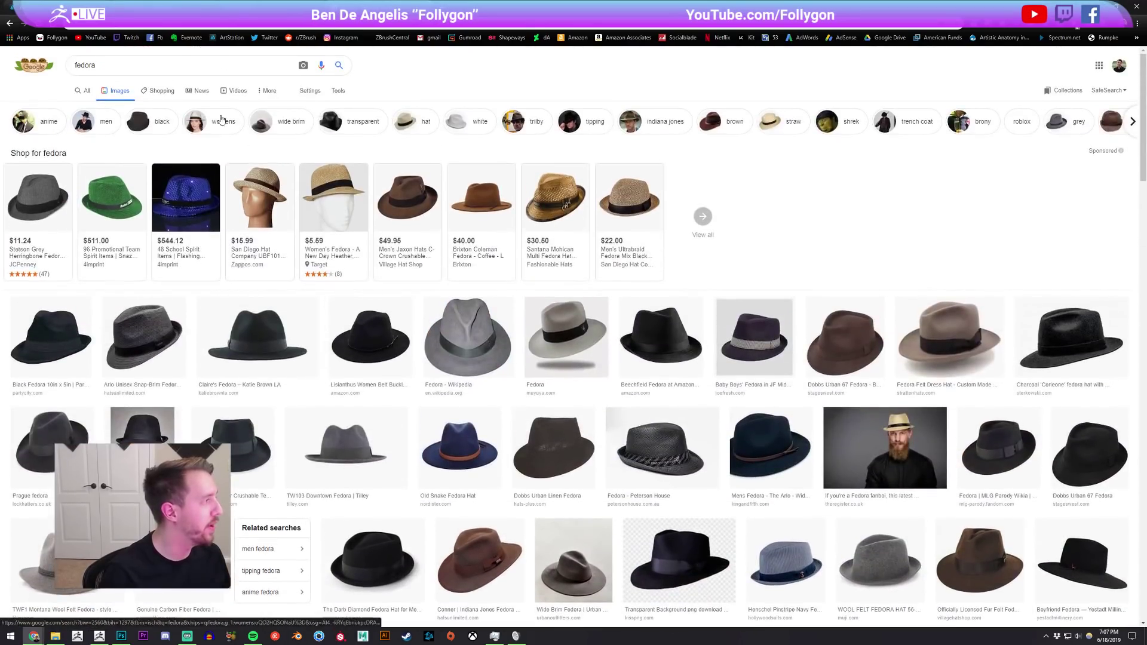
pyautogui.tripleClick(171, 70)
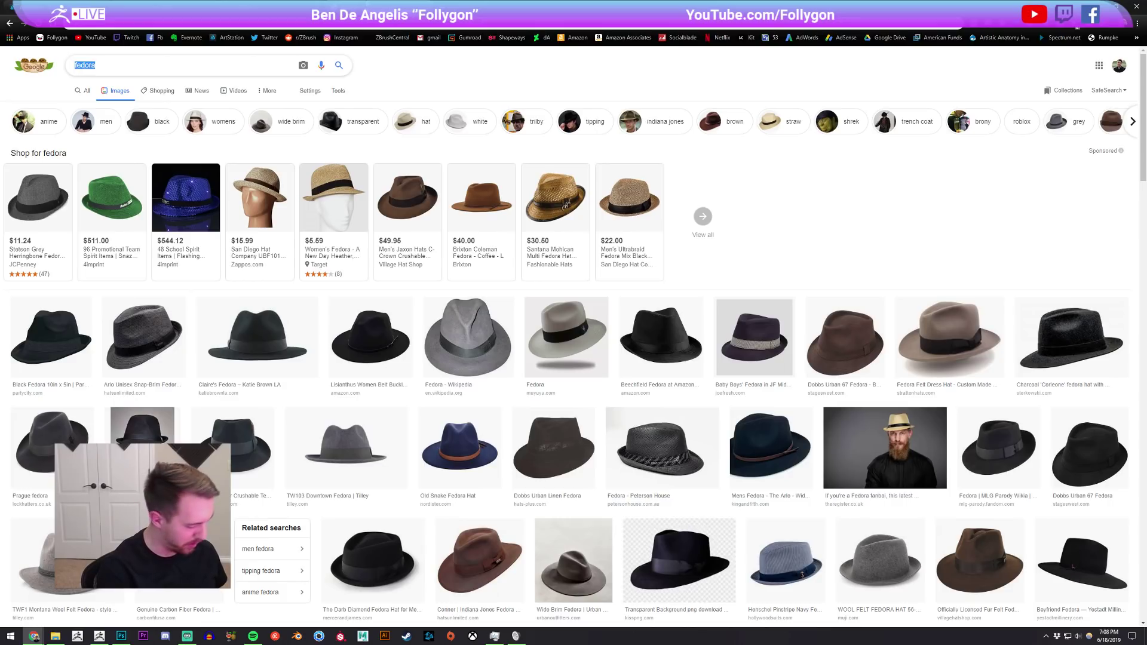
pyautogui.write('tril')
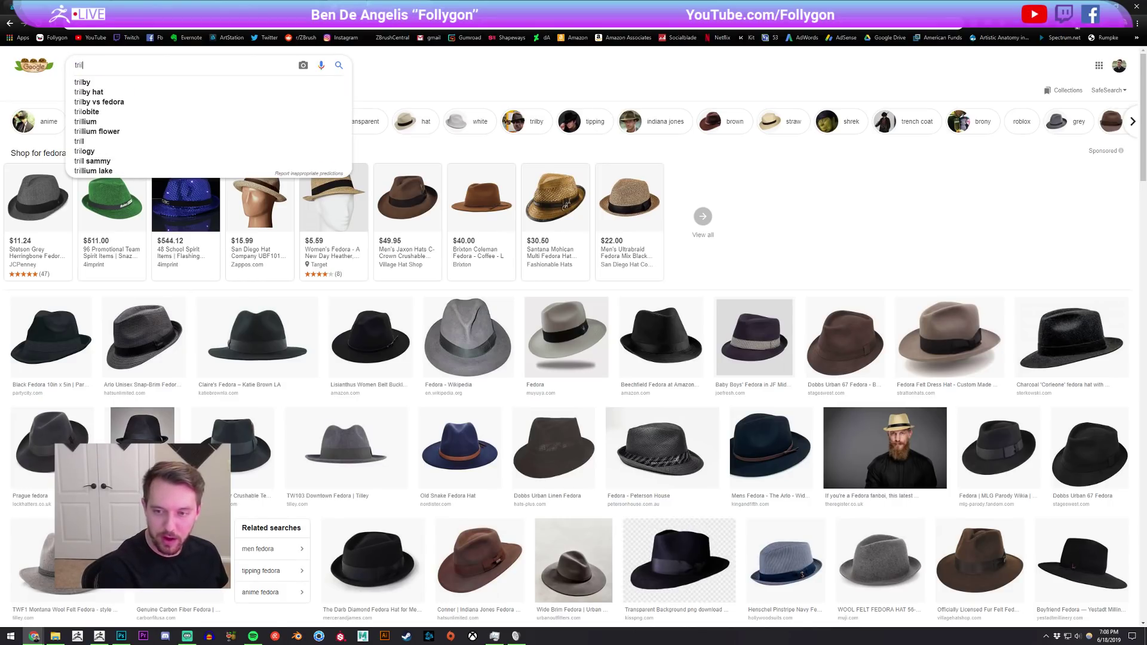
pyautogui.write('bys')
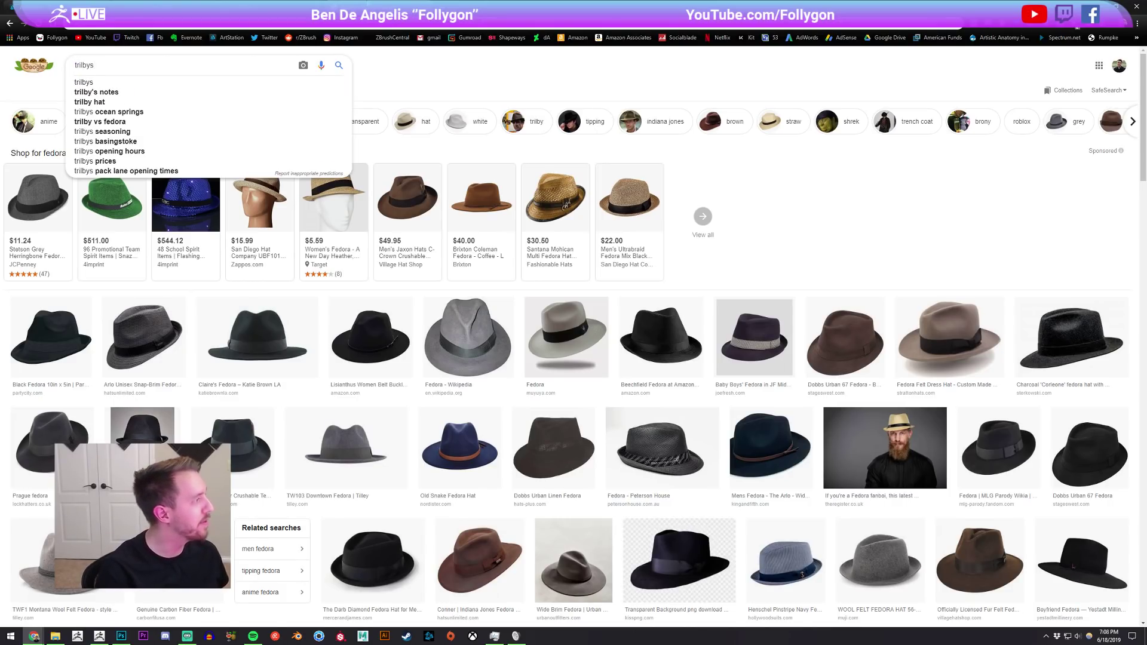
pyautogui.write(' hat')
pyautogui.press('Return')
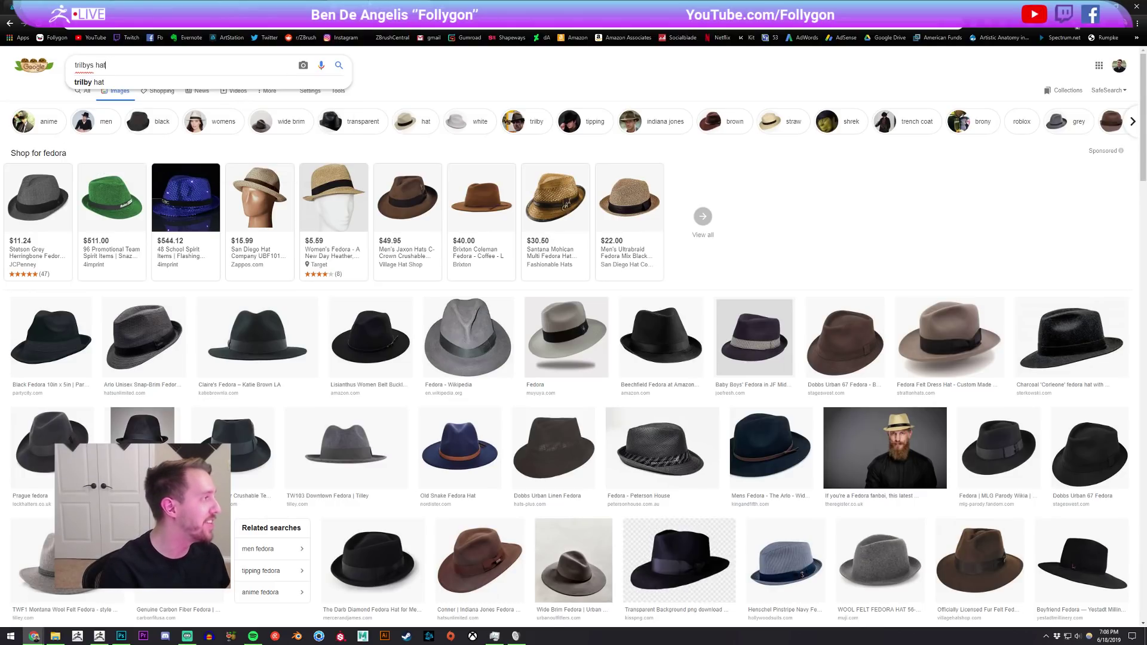
# Browse the trilby hat image results, comparing crown and pinch shapes
pyautogui.scroll(-3, 420, 128)
pyautogui.scroll(3, 329, 141)
pyautogui.moveTo(36, 194)
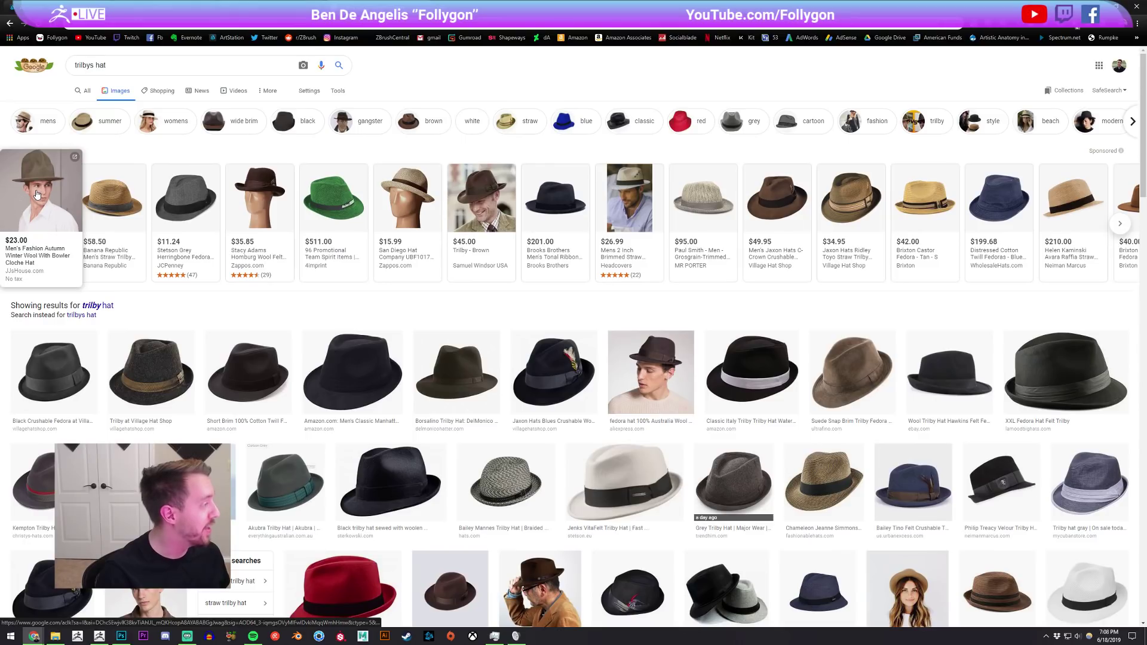
pyautogui.scroll(-2, 37, 194)
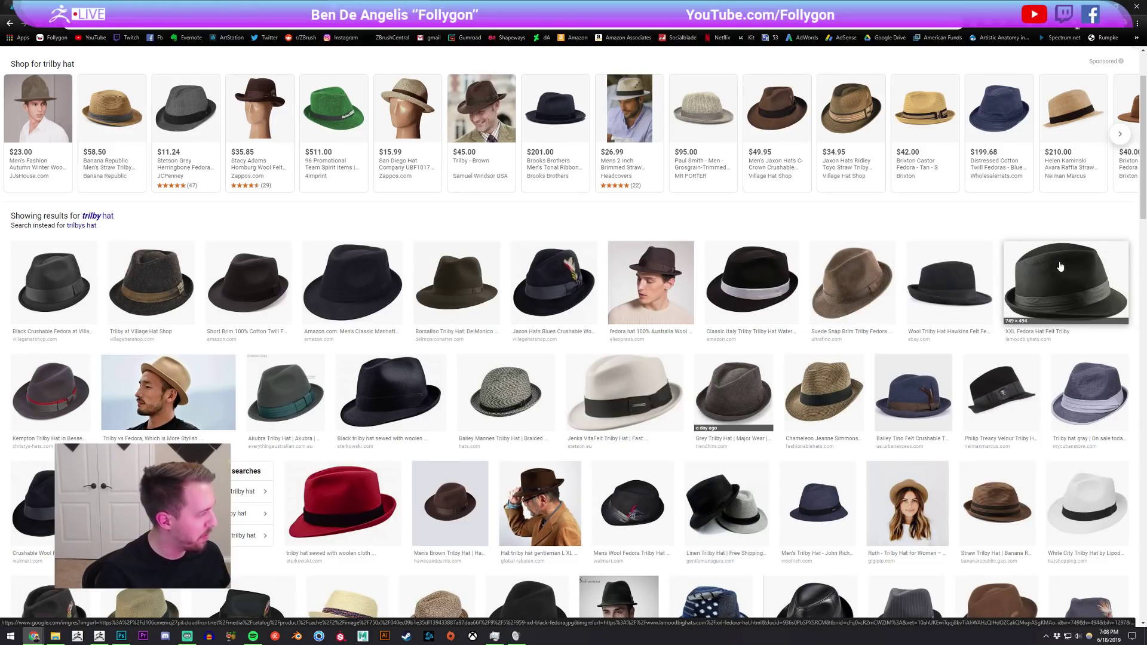
# Return to ZBrush, isolate the crown, and set the Folly_Mech Cut brush to draw size 61 for work at the notch
pyautogui.hotkey('alt', 'Tab')
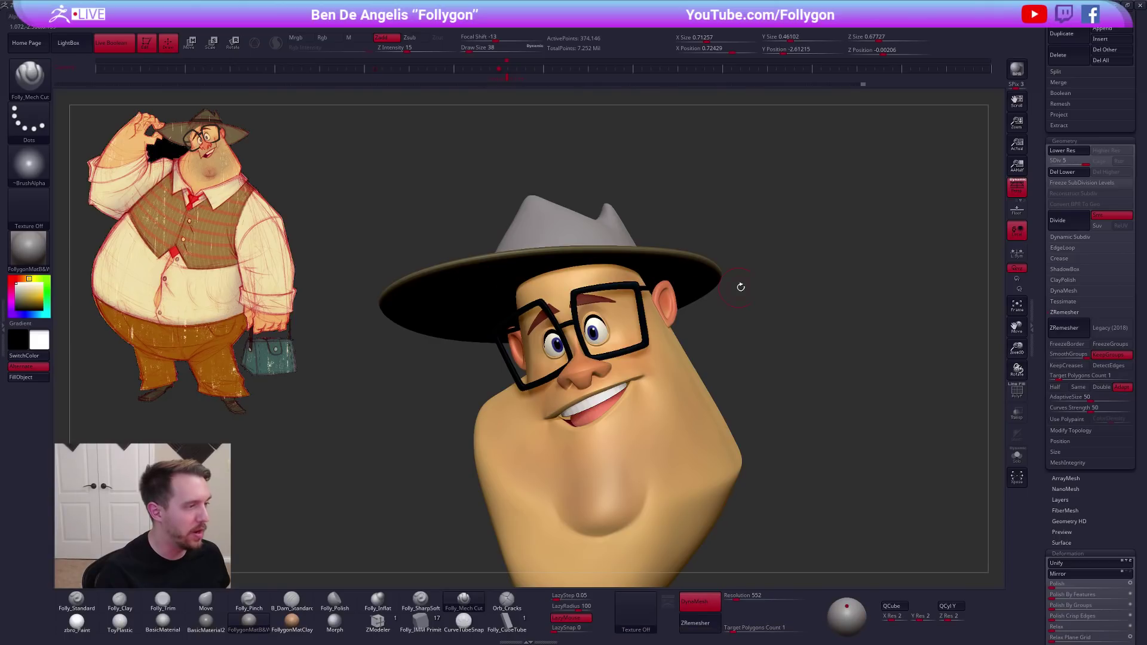
pyautogui.hotkey('ctrl', 'shift', 's')
pyautogui.moveTo(651, 225); pyautogui.dragTo(642, 478)
pyautogui.press('space')
pyautogui.moveTo(599, 284); pyautogui.dragTo(601, 283)
pyautogui.moveTo(601, 283)
pyautogui.mouseDown(button='right')
pyautogui.moveTo(599, 298)
pyautogui.moveTo(596, 263)
pyautogui.moveTo(608, 256)
pyautogui.moveTo(625, 269)
pyautogui.moveTo(557, 379)
pyautogui.mouseUp(button='right')
pyautogui.press('shift')
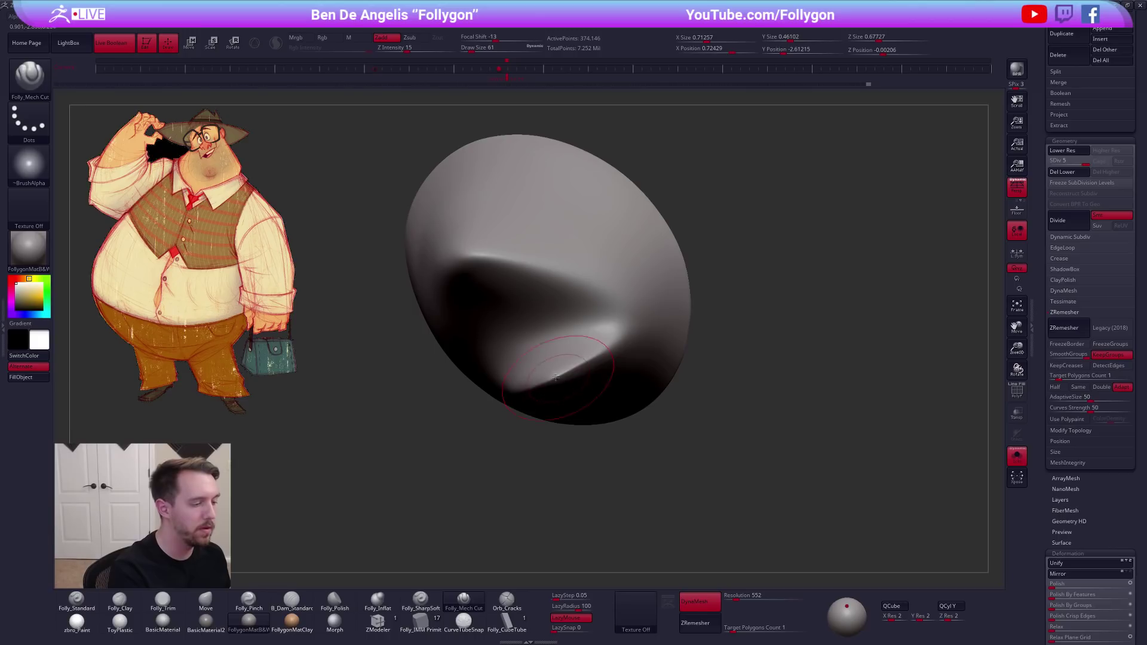
# Drop the crown two subdivision levels, rework the surface beside the notch, and step back up to level 5
pyautogui.moveTo(677, 305)
pyautogui.mouseDown(button='right')
pyautogui.moveTo(589, 374)
pyautogui.moveTo(675, 353)
pyautogui.moveTo(679, 323)
pyautogui.mouseUp(button='right')
pyautogui.hotkey('shift', 'd')
pyautogui.hotkey('shift', 'd')
pyautogui.press('3')
pyautogui.moveTo(626, 361); pyautogui.dragTo(648, 376, button='right')
pyautogui.moveTo(650, 346); pyautogui.dragTo(669, 316)
pyautogui.press('d')
pyautogui.moveTo(663, 358)
pyautogui.mouseDown(button='right')
pyautogui.moveTo(642, 340)
pyautogui.moveTo(633, 365)
pyautogui.moveTo(539, 277)
pyautogui.mouseUp(button='right')
pyautogui.press('d')
# Define the creases running from the crown's peak into the notch with Folly_Mech Cut at draw size 43
pyautogui.click(464, 600)
pyautogui.rightClick(520, 330)
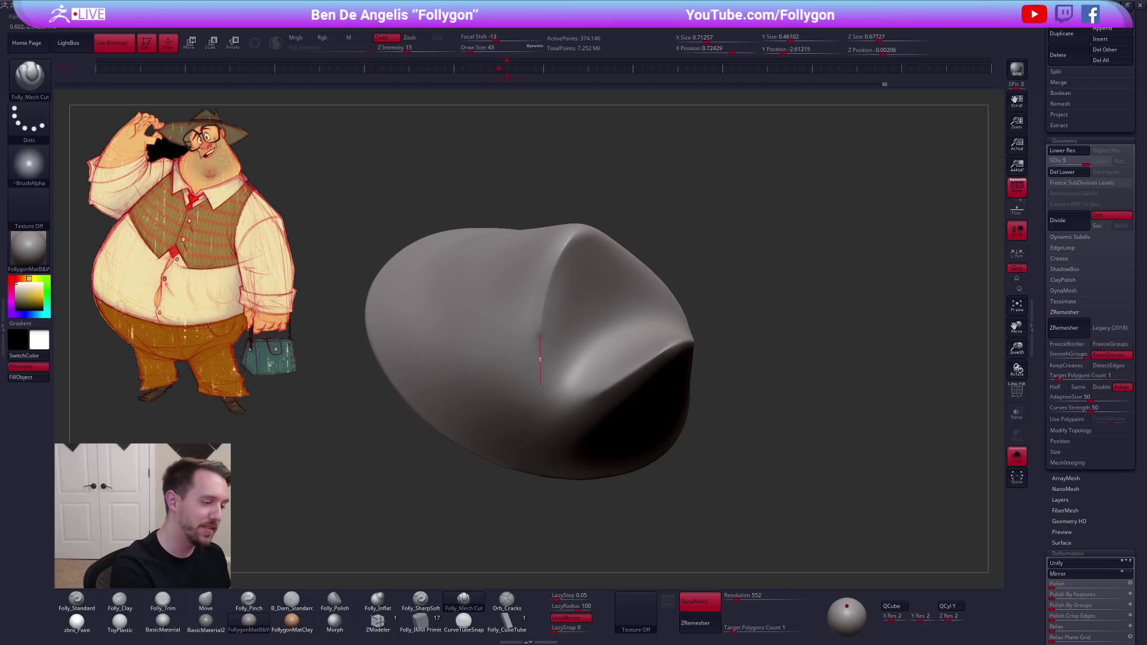
pyautogui.moveTo(567, 396); pyautogui.dragTo(564, 266, button='right')
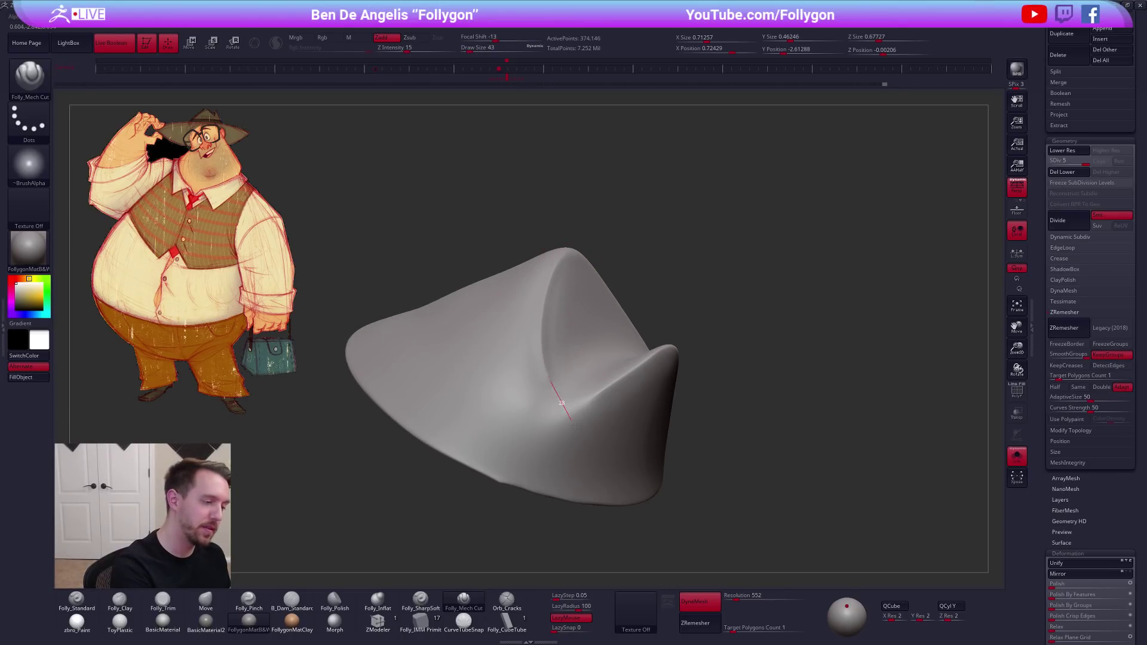
pyautogui.moveTo(562, 374); pyautogui.dragTo(574, 252, button='right')
pyautogui.press('space')
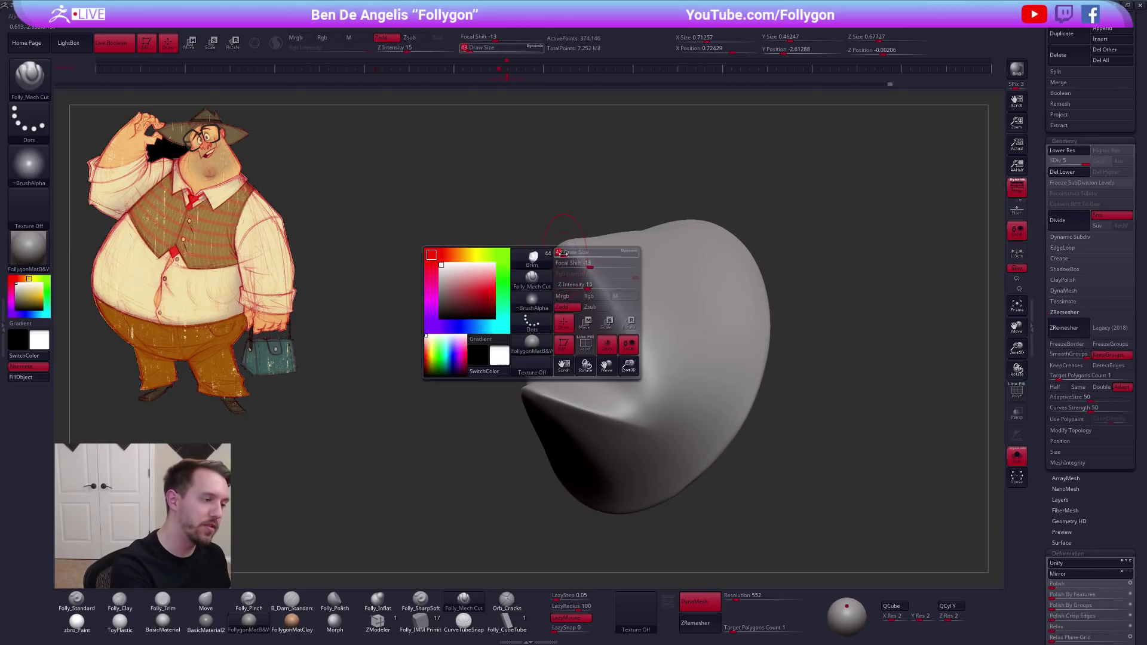
pyautogui.moveTo(646, 447); pyautogui.dragTo(646, 449)
pyautogui.moveTo(642, 418); pyautogui.dragTo(625, 339, button='right')
pyautogui.moveTo(562, 296)
pyautogui.mouseDown(button='right')
pyautogui.moveTo(603, 299)
pyautogui.moveTo(450, 306)
pyautogui.mouseUp(button='right')
# Refine the crown's front peak at draw size 54
pyautogui.press('space')
pyautogui.moveTo(579, 386); pyautogui.dragTo(472, 383, button='right')
pyautogui.moveTo(541, 489)
pyautogui.keyDown('alt'); pyautogui.mouseDown(button='right')
pyautogui.moveTo(550, 436)
pyautogui.moveTo(471, 302)
pyautogui.moveTo(613, 415)
pyautogui.mouseUp(button='right'); pyautogui.keyUp('alt')
pyautogui.moveTo(603, 374)
pyautogui.mouseDown(button='right')
pyautogui.moveTo(575, 325)
pyautogui.moveTo(568, 358)
pyautogui.moveTo(545, 321)
pyautogui.mouseUp(button='right')
pyautogui.moveTo(536, 311); pyautogui.dragTo(525, 329)
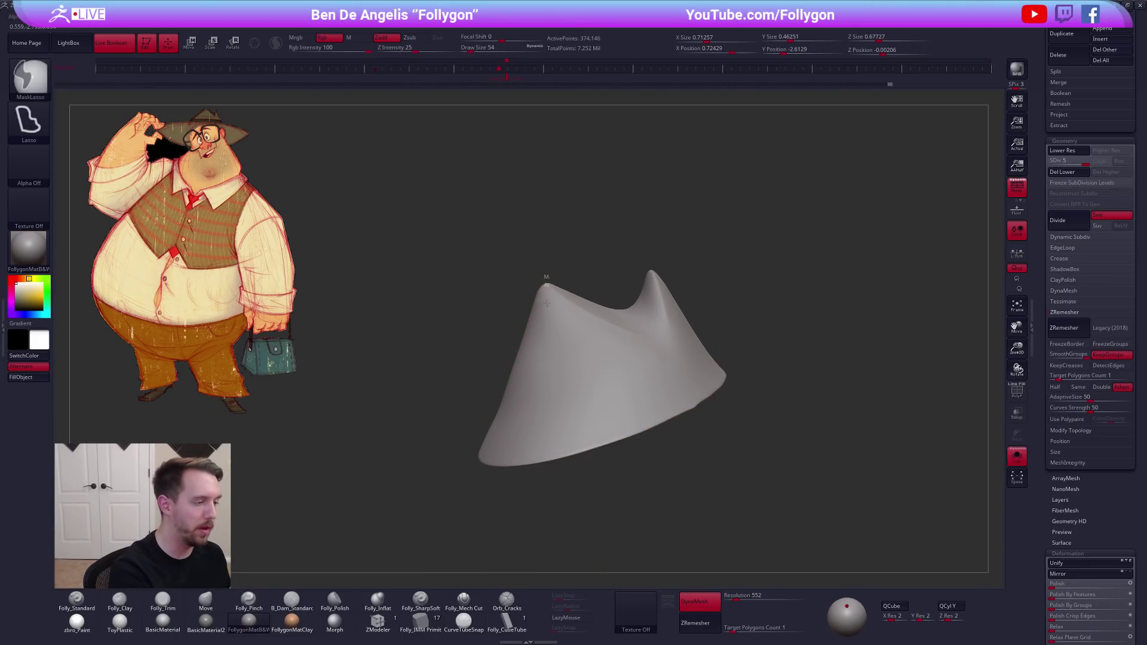
# Drop the crown to subdivision level 1, step up to level 2, and build up its lower side with Folly_Clay
pyautogui.hotkey('shift', 'd')
pyautogui.hotkey('shift', 'd')
pyautogui.hotkey('shift', 'd')
pyautogui.hotkey('shift', 'd')
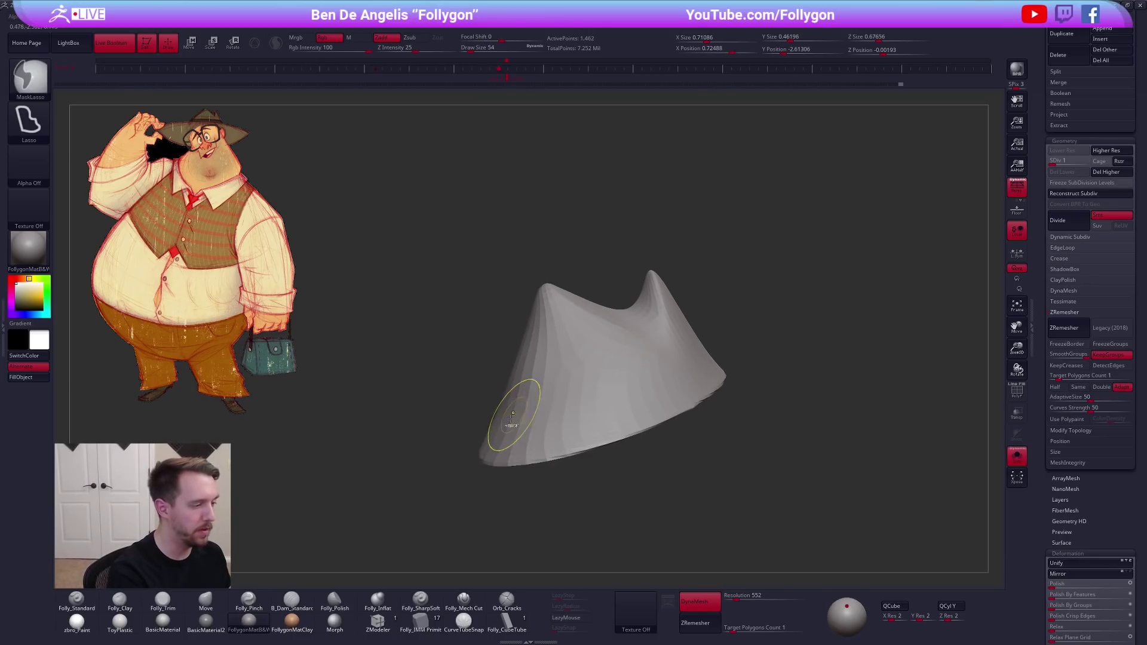
pyautogui.press('space')
pyautogui.press('space')
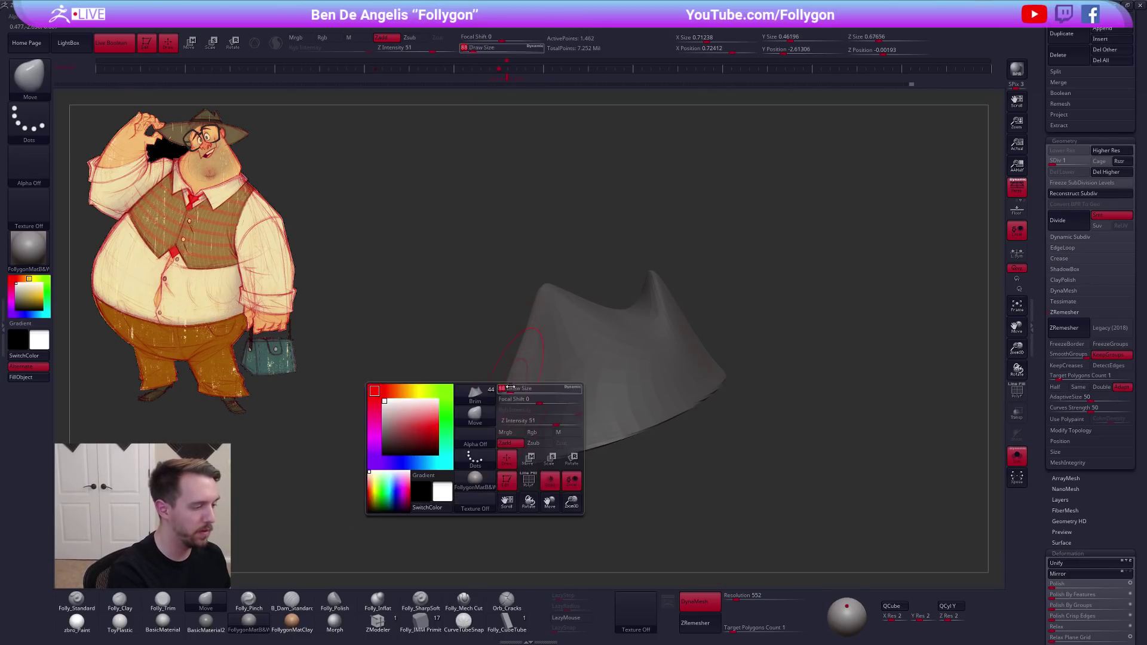
pyautogui.click(511, 388)
pyautogui.moveTo(511, 385); pyautogui.dragTo(524, 364, button='right')
pyautogui.press('2')
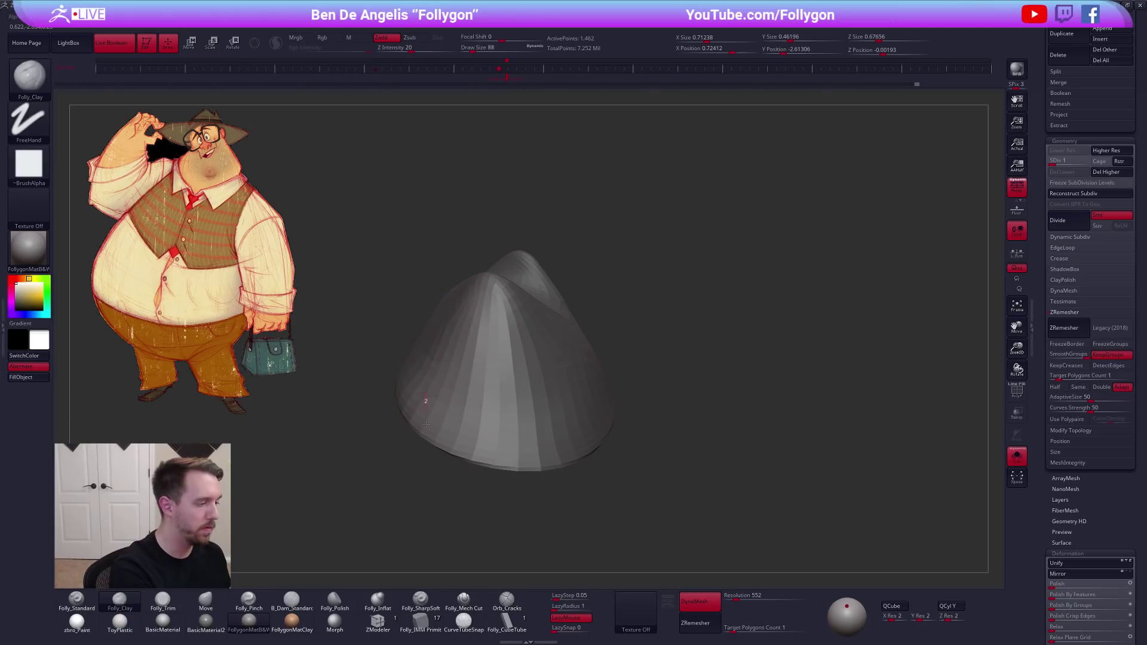
pyautogui.press('d')
pyautogui.moveTo(430, 382); pyautogui.dragTo(514, 381, button='right')
pyautogui.moveTo(439, 378); pyautogui.dragTo(488, 437)
pyautogui.moveTo(526, 436); pyautogui.dragTo(466, 418, button='right')
# Fill out and smooth the crown's lower sides with the Move and Folly_Clay brushes at draw size 104
pyautogui.press('s')
pyautogui.click(519, 392)
pyautogui.press('4')
pyautogui.moveTo(530, 346); pyautogui.dragTo(508, 358, button='right')
pyautogui.moveTo(504, 397); pyautogui.dragTo(509, 384, button='right')
pyautogui.keyDown('shift'); pyautogui.moveTo(509, 384); pyautogui.dragTo(478, 391); pyautogui.keyUp('shift')
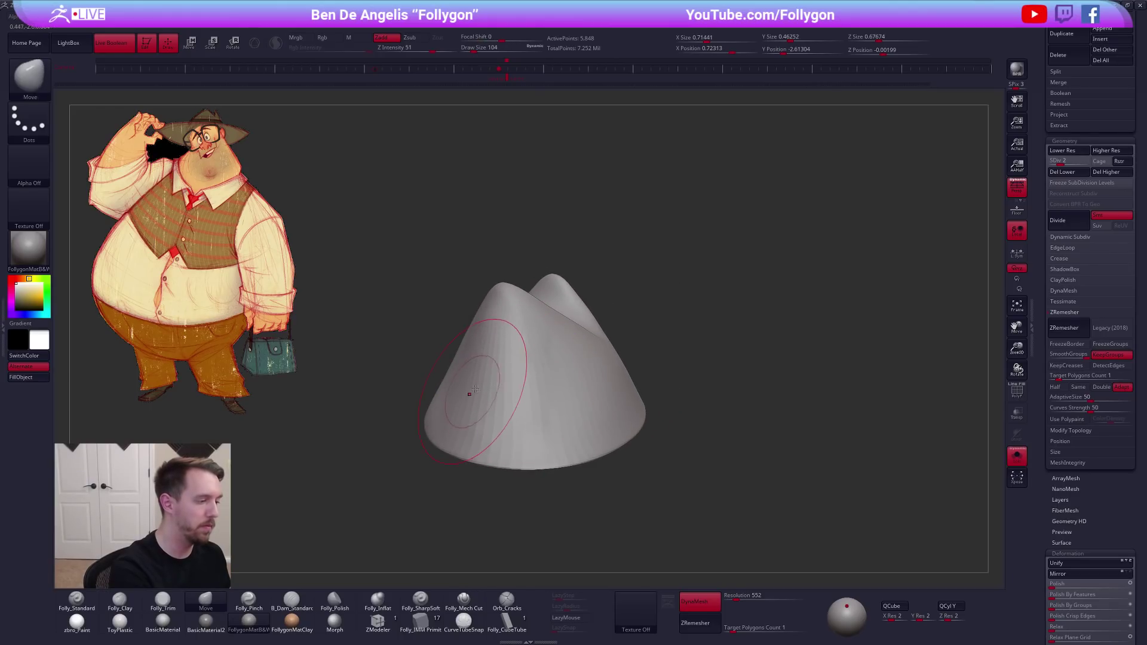
pyautogui.moveTo(471, 394); pyautogui.dragTo(504, 366, button='right')
pyautogui.press('2')
pyautogui.moveTo(384, 330); pyautogui.dragTo(417, 423)
pyautogui.keyDown('alt'); pyautogui.moveTo(475, 423); pyautogui.dragTo(630, 417, button='right'); pyautogui.keyUp('alt')
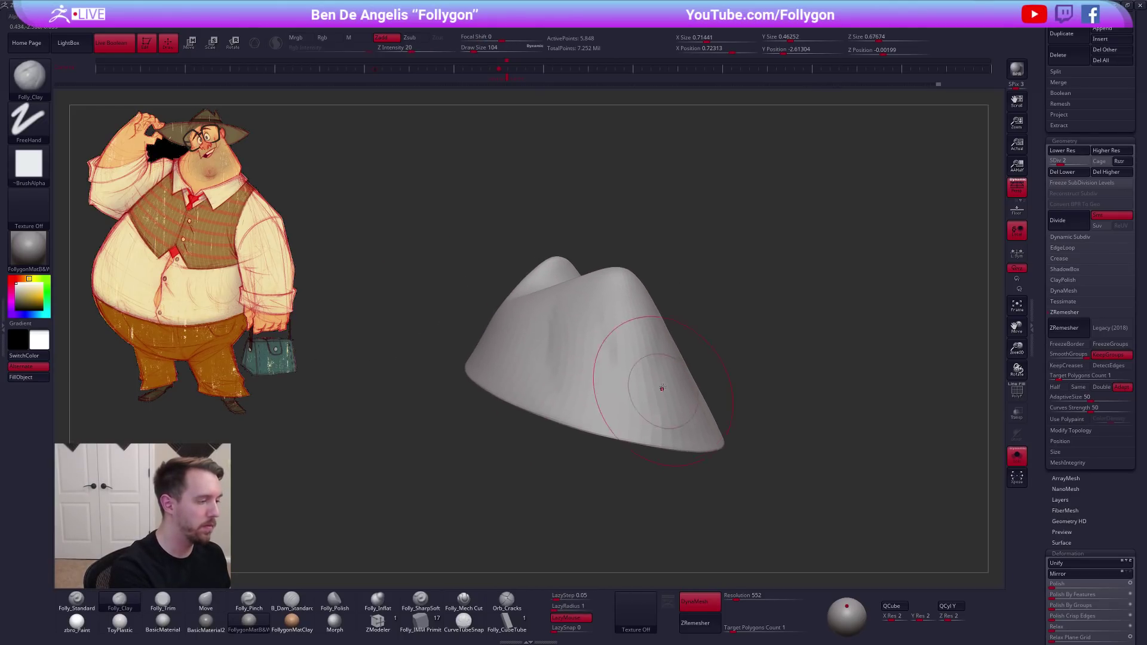
pyautogui.keyDown('shift'); pyautogui.moveTo(541, 380); pyautogui.dragTo(522, 356); pyautogui.keyUp('shift')
# Check the crown on the whole head, then isolate it, step up to subdivision level 3, and smooth its top
pyautogui.hotkey('alt', 's')
pyautogui.moveTo(561, 358)
pyautogui.mouseDown(button='right')
pyautogui.moveTo(684, 423)
pyautogui.moveTo(695, 388)
pyautogui.mouseUp(button='right')
pyautogui.keyDown('alt'); pyautogui.moveTo(696, 388); pyautogui.dragTo(810, 364, button='right'); pyautogui.keyUp('alt')
pyautogui.keyDown('alt'); pyautogui.moveTo(811, 364); pyautogui.dragTo(868, 323, button='right'); pyautogui.keyUp('alt')
pyautogui.keyDown('alt'); pyautogui.moveTo(868, 323); pyautogui.dragTo(535, 405, button='right'); pyautogui.keyUp('alt')
pyautogui.hotkey('shift', 's')
pyautogui.keyDown('ctrl'); pyautogui.moveTo(570, 306); pyautogui.dragTo(633, 306, button='right'); pyautogui.keyUp('ctrl')
pyautogui.moveTo(633, 306)
pyautogui.mouseDown(button='right')
pyautogui.moveTo(633, 359)
pyautogui.moveTo(606, 351)
pyautogui.mouseUp(button='right')
pyautogui.press('d')
pyautogui.keyDown('shift'); pyautogui.moveTo(542, 225); pyautogui.dragTo(535, 231); pyautogui.keyUp('shift')
pyautogui.hotkey('ctrl', 'z')
pyautogui.moveTo(535, 231); pyautogui.dragTo(521, 228, button='right')
pyautogui.keyDown('shift'); pyautogui.moveTo(517, 229); pyautogui.dragTo(524, 238); pyautogui.keyUp('shift')
pyautogui.moveTo(524, 238); pyautogui.dragTo(501, 338, button='right')
# Step the crown up to subdivision level 5 and set the Folly_Mech Cut brush to draw size 74
pyautogui.click(463, 600)
pyautogui.hotkey('alt', 's')
pyautogui.press('f')
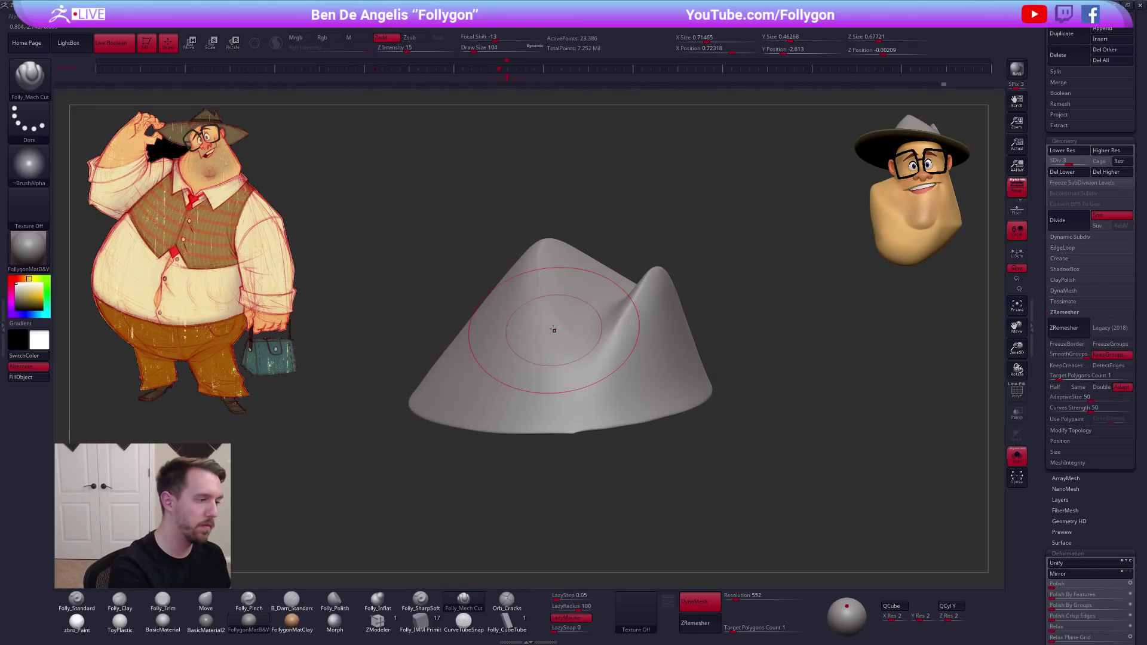
pyautogui.press('d')
pyautogui.press('d')
pyautogui.press('space')
pyautogui.moveTo(557, 332); pyautogui.dragTo(549, 333)
pyautogui.moveTo(549, 316)
pyautogui.mouseDown(button='right')
pyautogui.moveTo(560, 335)
pyautogui.moveTo(521, 235)
pyautogui.mouseUp(button='right')
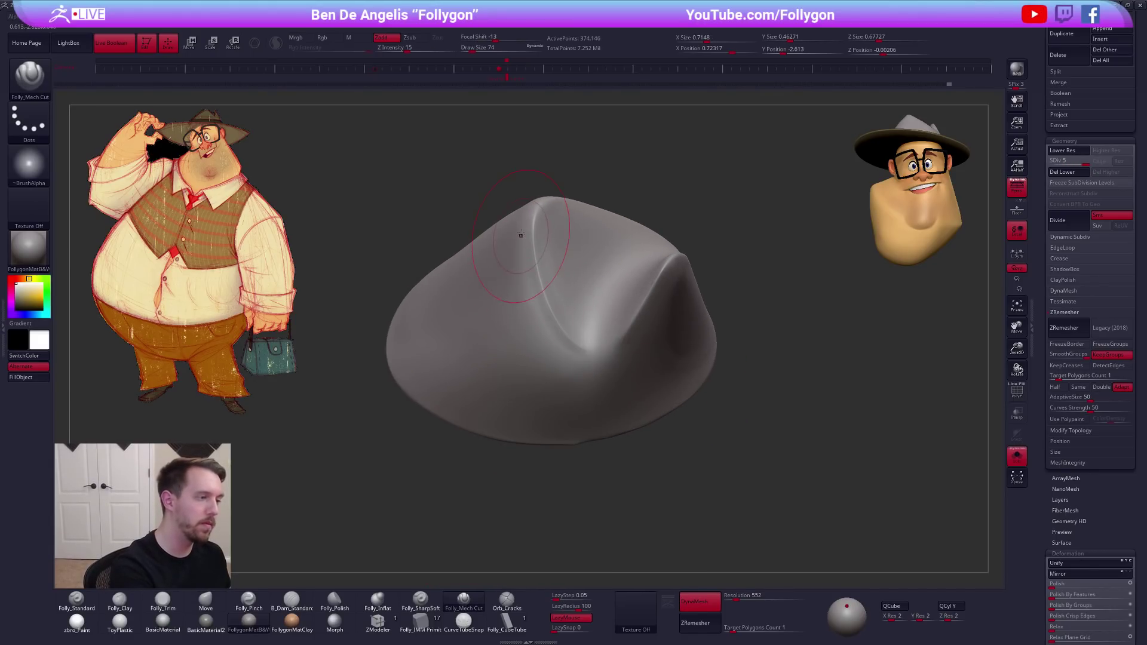
# Cut along the bottom of the crown's notch and smooth the creases and surface around it
pyautogui.moveTo(574, 356); pyautogui.dragTo(605, 364)
pyautogui.moveTo(600, 353); pyautogui.dragTo(585, 317, button='right')
pyautogui.keyDown('shift'); pyautogui.moveTo(582, 359); pyautogui.dragTo(580, 381); pyautogui.keyUp('shift')
pyautogui.keyDown('shift'); pyautogui.moveTo(533, 234); pyautogui.dragTo(551, 281); pyautogui.keyUp('shift')
pyautogui.moveTo(585, 292)
pyautogui.mouseDown(button='right')
pyautogui.moveTo(511, 312)
pyautogui.moveTo(582, 294)
pyautogui.mouseUp(button='right')
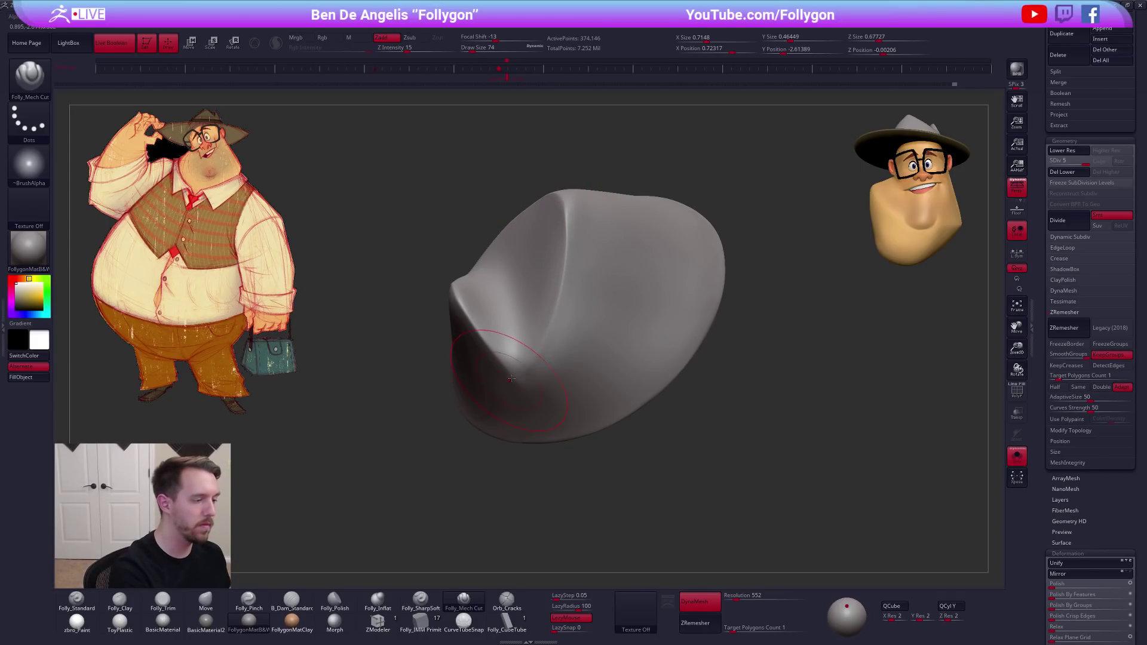
pyautogui.moveTo(511, 378); pyautogui.dragTo(556, 307, button='right')
pyautogui.moveTo(559, 223)
pyautogui.mouseDown(button='right')
pyautogui.moveTo(507, 384)
pyautogui.moveTo(615, 355)
pyautogui.moveTo(574, 360)
pyautogui.mouseUp(button='right')
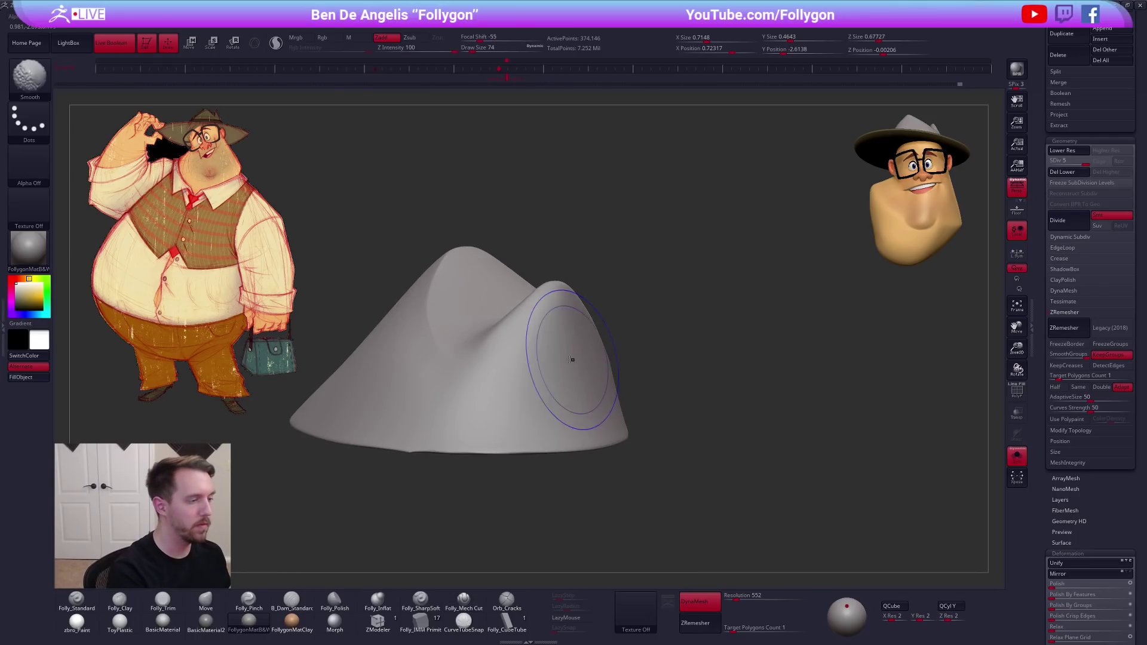
pyautogui.keyDown('shift'); pyautogui.moveTo(489, 353); pyautogui.dragTo(480, 385); pyautogui.keyUp('shift')
# Bring back the whole head, select the Wrap hatband, and examine how the crown sits on it and the brim
pyautogui.moveTo(537, 442)
pyautogui.mouseDown(button='right')
pyautogui.moveTo(569, 374)
pyautogui.moveTo(644, 529)
pyautogui.mouseUp(button='right')
pyautogui.keyDown('alt'); pyautogui.moveTo(644, 528); pyautogui.dragTo(759, 479, button='right'); pyautogui.keyUp('alt')
pyautogui.hotkey('alt', 'shift', 's')
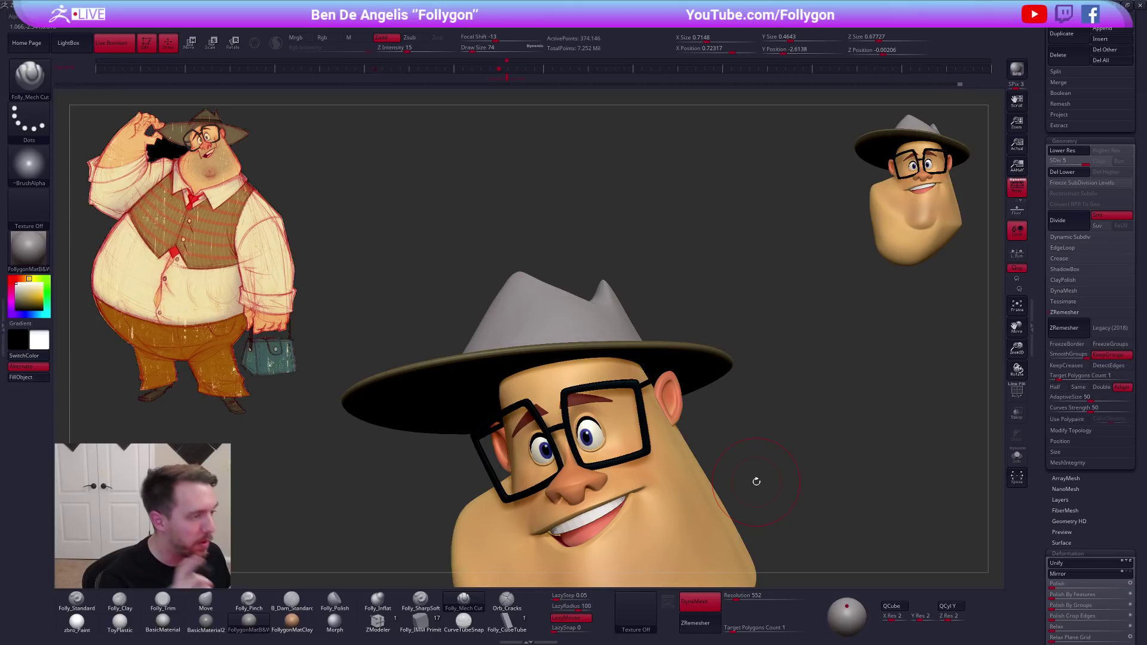
pyautogui.moveTo(1041, 302); pyautogui.dragTo(1033, 498)
pyautogui.moveTo(799, 373)
pyautogui.mouseDown(button='right')
pyautogui.moveTo(856, 337)
pyautogui.moveTo(813, 424)
pyautogui.mouseUp(button='right')
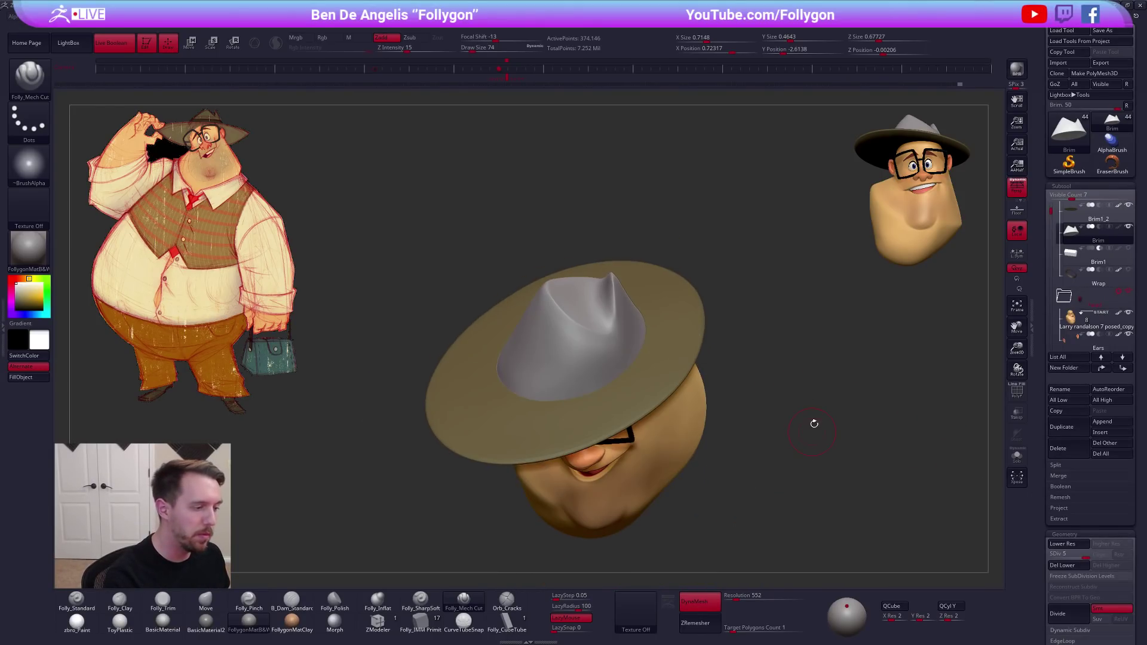
pyautogui.click(1074, 278)
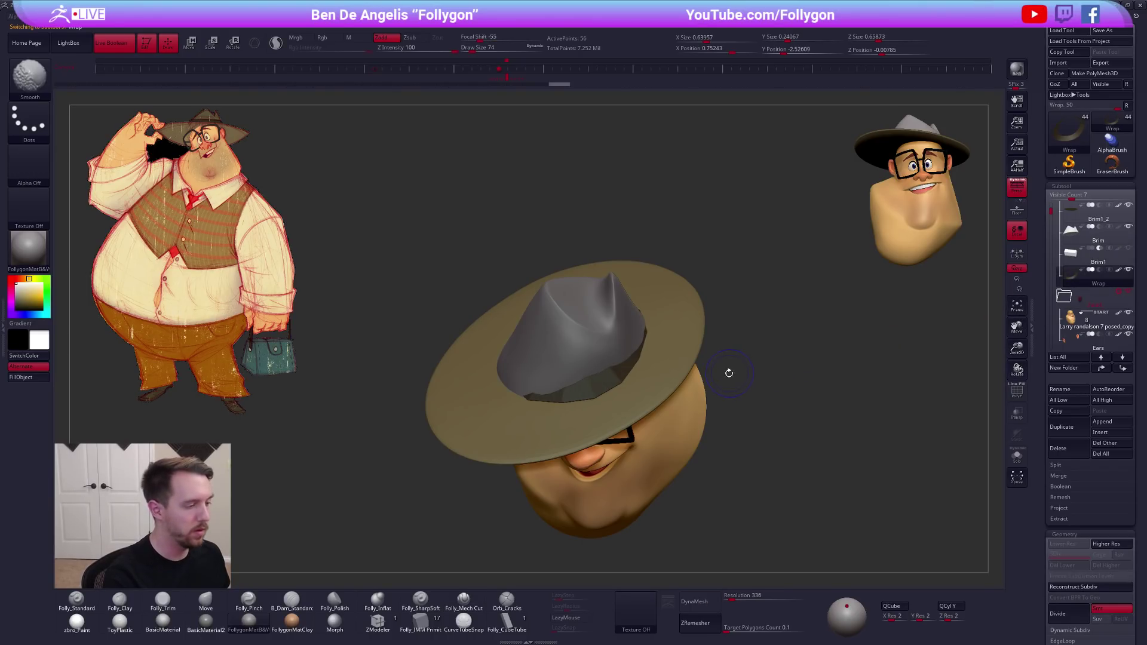
pyautogui.moveTo(727, 374)
pyautogui.mouseDown(button='right')
pyautogui.moveTo(696, 358)
pyautogui.moveTo(716, 373)
pyautogui.moveTo(715, 354)
pyautogui.mouseUp(button='right')
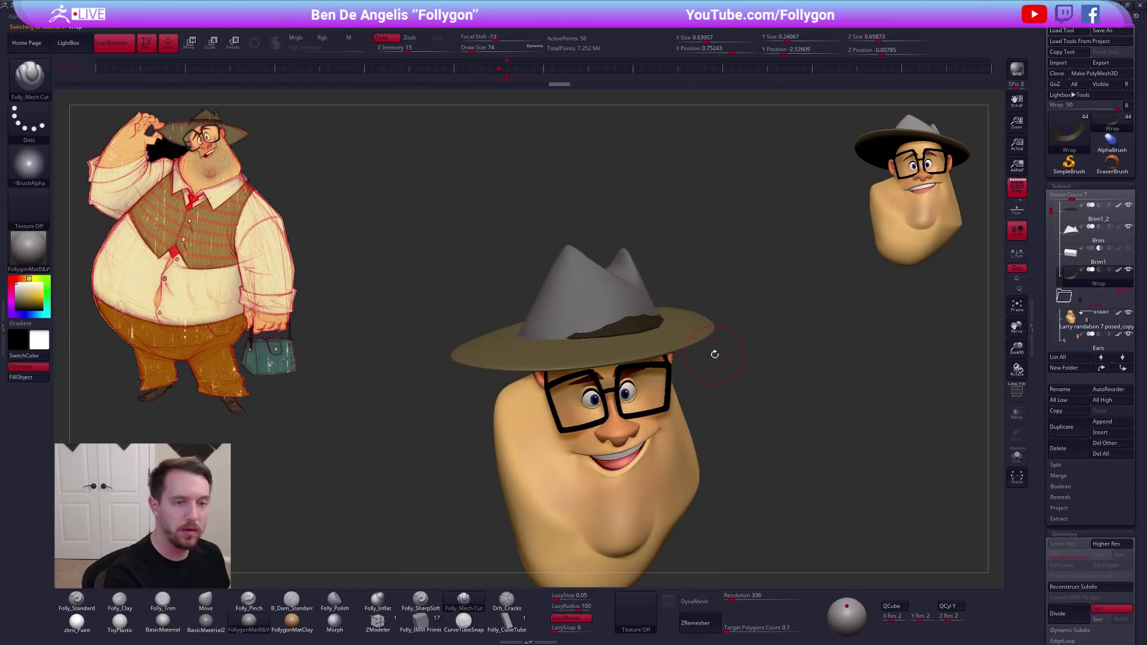
# Fill the crown with the brim's olive-brown colour using the zbro_Paint material
pyautogui.click(1075, 239)
pyautogui.press('c')
pyautogui.click(76, 621)
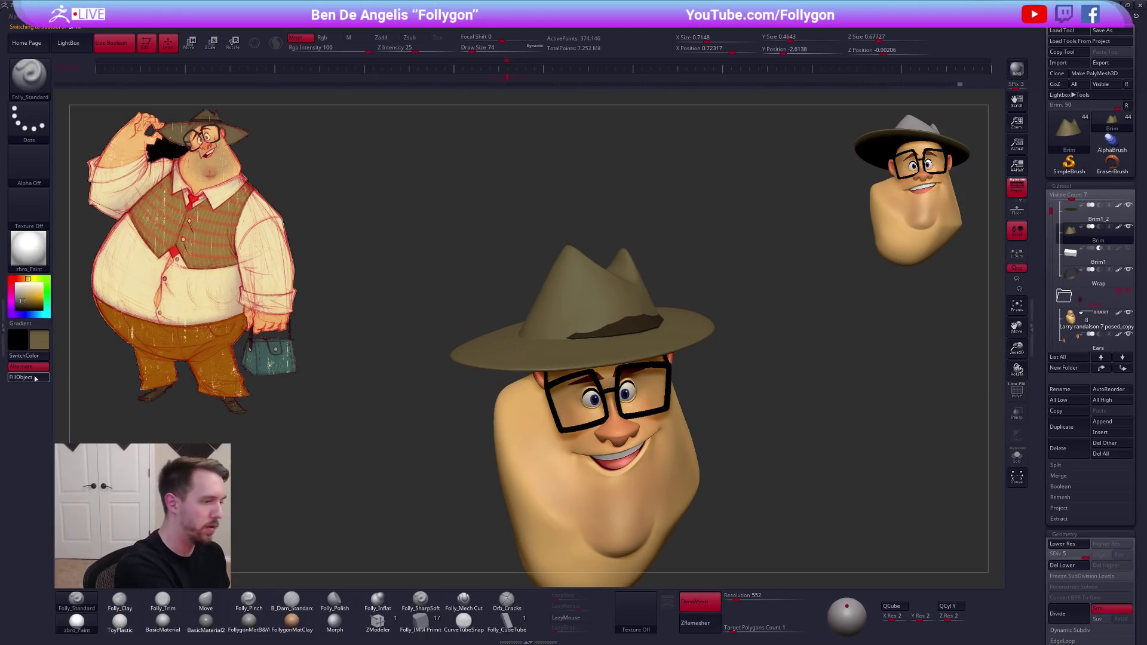
pyautogui.moveTo(693, 513)
pyautogui.mouseDown(button='right')
pyautogui.moveTo(672, 465)
pyautogui.moveTo(712, 443)
pyautogui.moveTo(620, 489)
pyautogui.mouseUp(button='right')
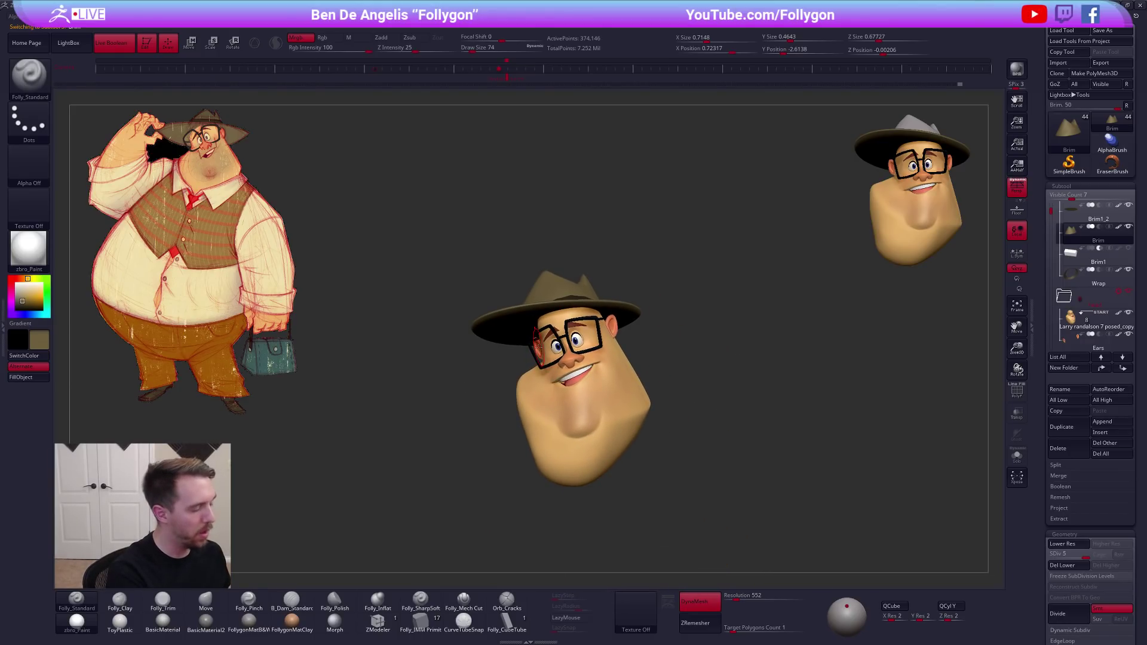
# Isolate the crown, drop it to subdivision level 1, and display its polygroups and wireframe
pyautogui.hotkey('shift', 's')
pyautogui.keyDown('ctrl'); pyautogui.moveTo(546, 287); pyautogui.dragTo(571, 320, button='right'); pyautogui.keyUp('ctrl')
pyautogui.hotkey('shift', 'd')
pyautogui.hotkey('shift', 'd')
pyautogui.hotkey('shift', 'd')
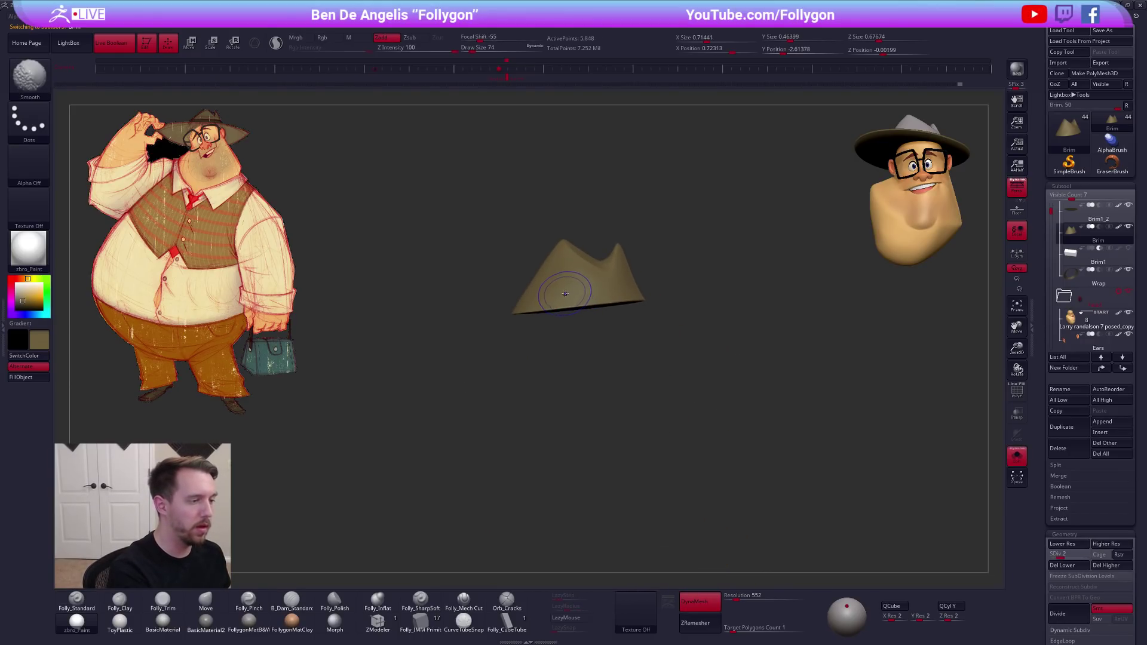
pyautogui.hotkey('shift', 'd')
pyautogui.hotkey('shift', 'f')
pyautogui.hotkey('ctrl', 'shift')
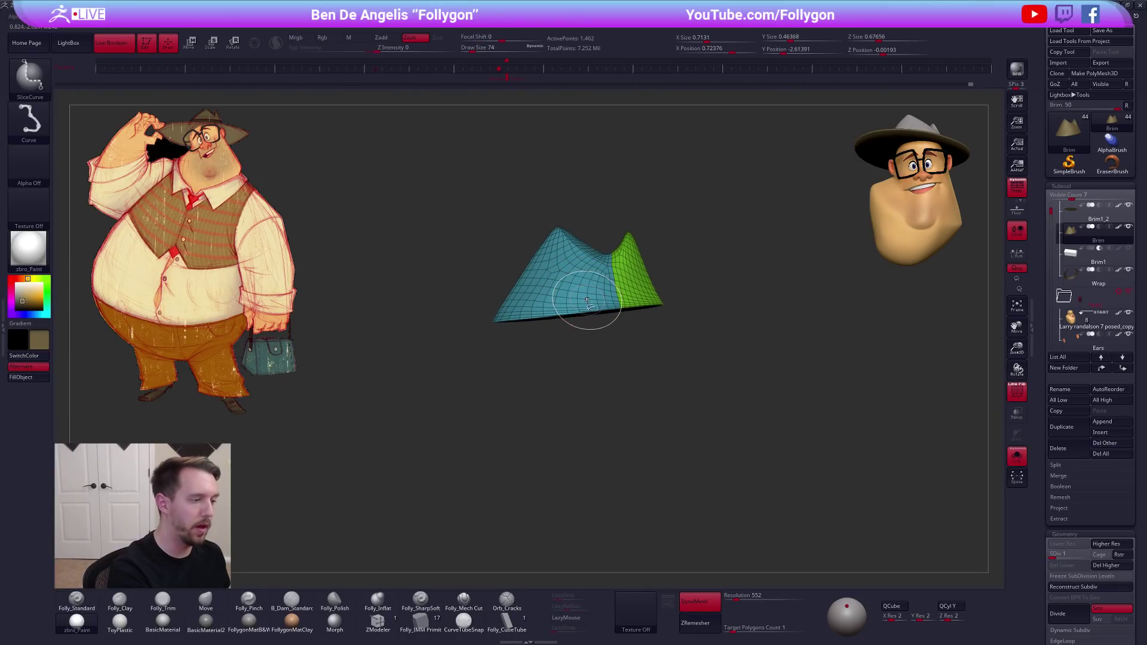
# Mask the crown's green front polygroup with a softened edge and shift the unmasked blue part with a Transpose Move line
pyautogui.keyDown('ctrl'); pyautogui.keyDown('shift'); pyautogui.click(587, 300); pyautogui.keyUp('shift'); pyautogui.keyUp('ctrl')
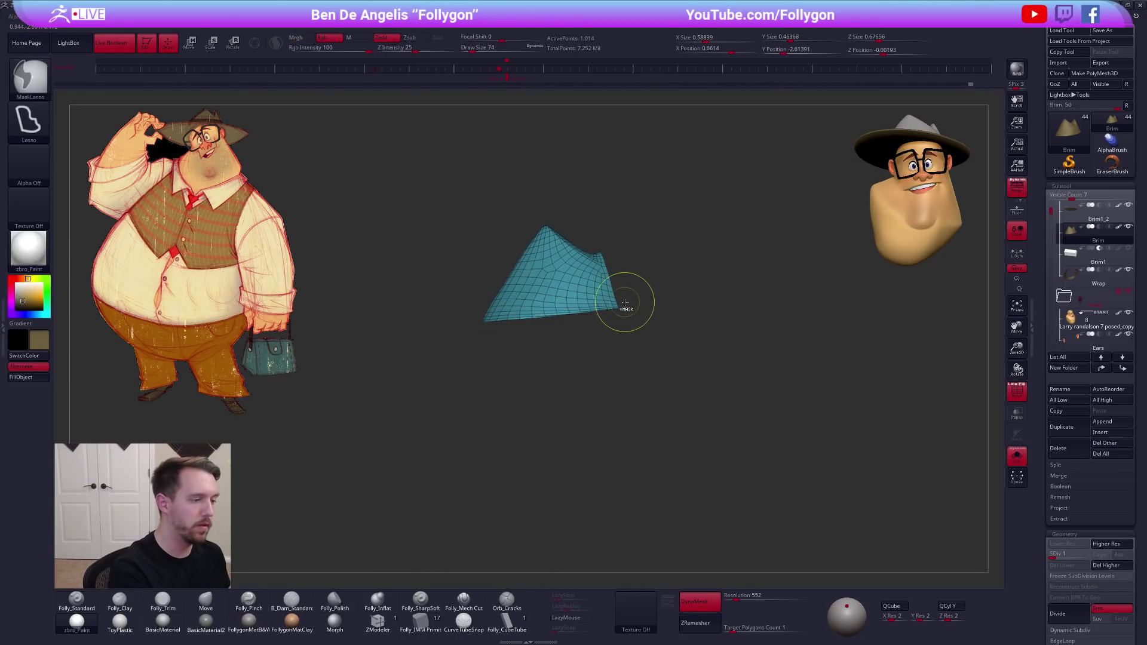
pyautogui.keyDown('ctrl'); pyautogui.keyDown('shift'); pyautogui.click(737, 191); pyautogui.keyUp('shift'); pyautogui.keyUp('ctrl')
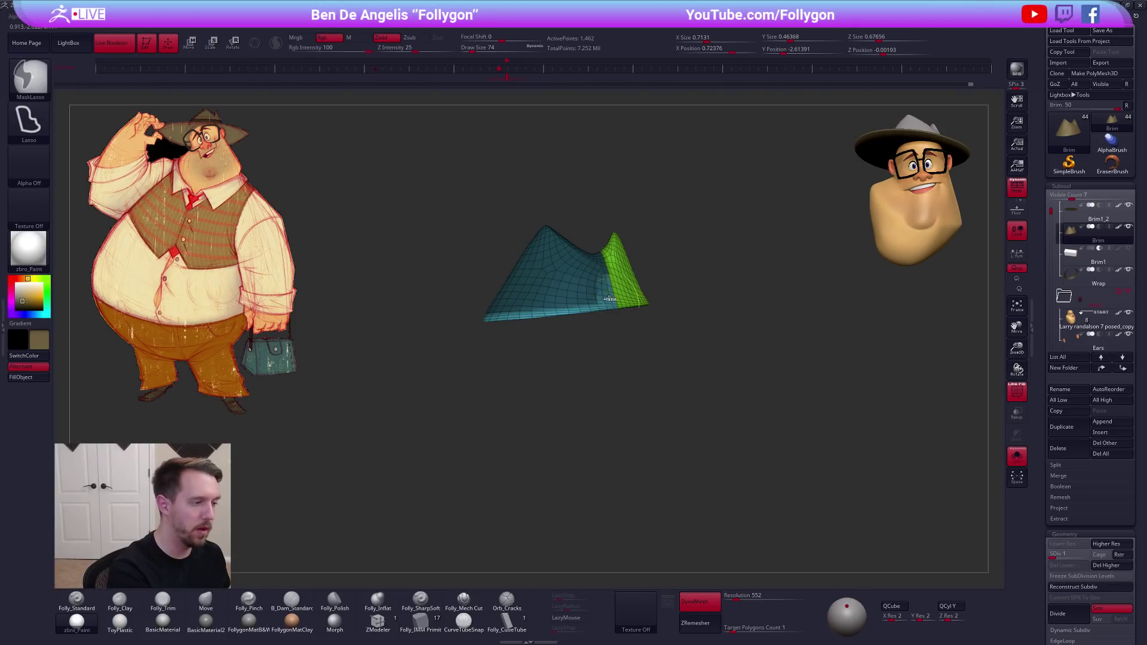
pyautogui.keyDown('ctrl'); pyautogui.click(610, 303); pyautogui.keyUp('ctrl')
pyautogui.keyDown('ctrl'); pyautogui.click(614, 337); pyautogui.keyUp('ctrl')
pyautogui.press('w')
pyautogui.moveTo(557, 315)
pyautogui.mouseDown()
pyautogui.moveTo(541, 197)
pyautogui.moveTo(554, 195)
pyautogui.mouseUp()
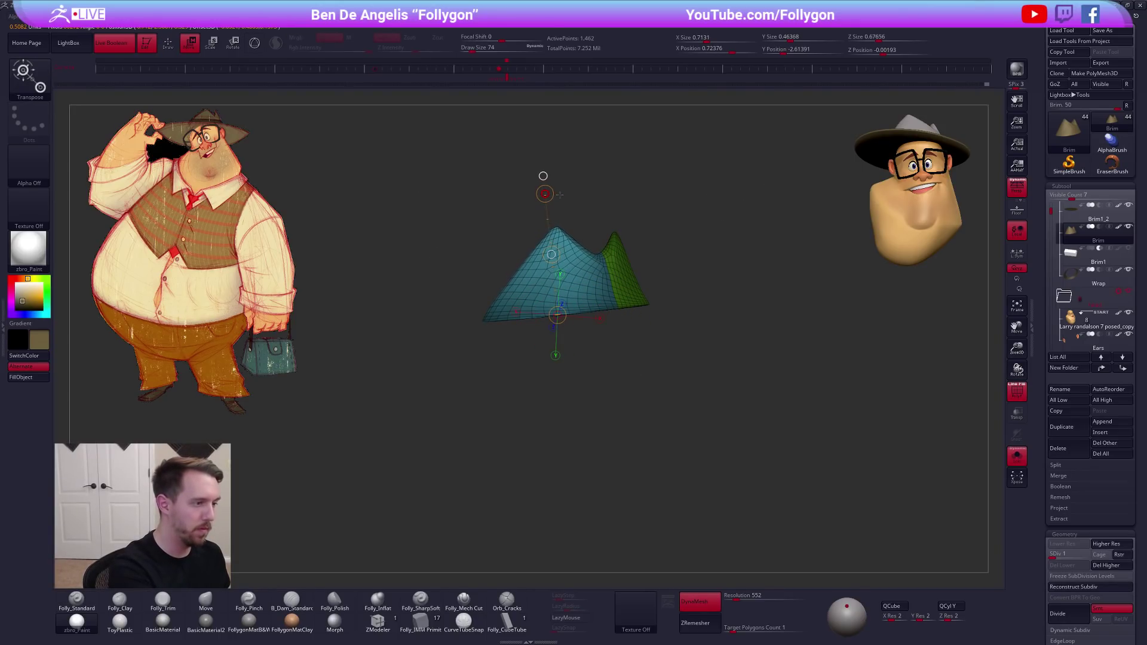
pyautogui.hotkey('ctrl', 'z')
pyautogui.hotkey('ctrl', 'shift', 'z')
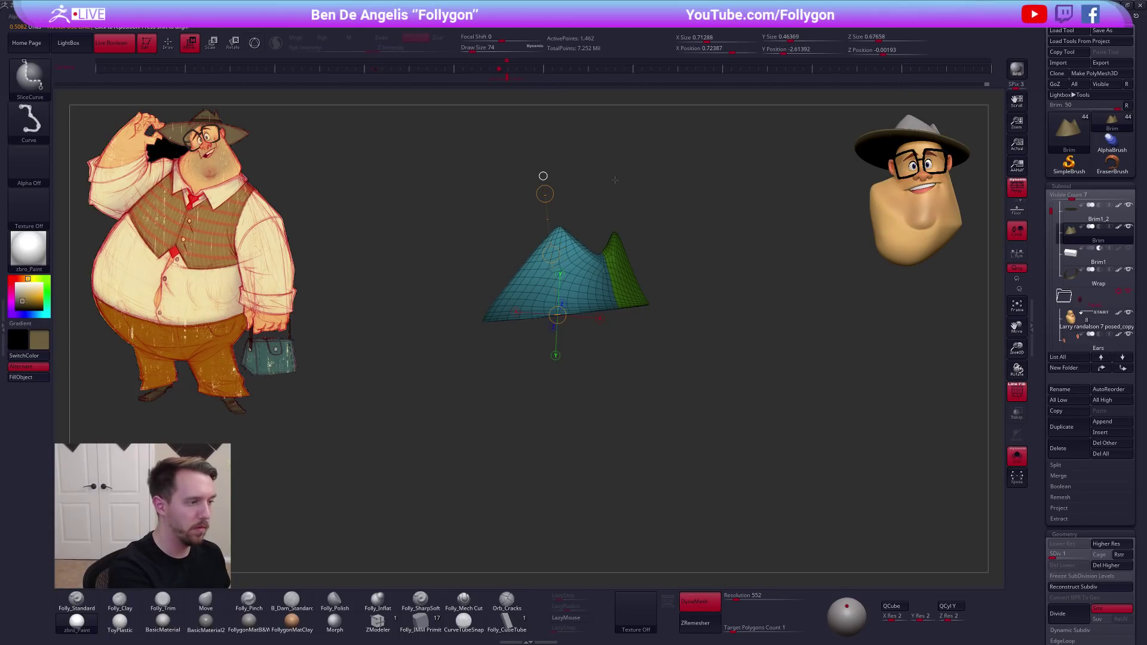
# Smooth the crown's front side, hide the wireframe, bring back the head, and return the crown to subdivision level 5
pyautogui.press('q')
pyautogui.keyDown('shift'); pyautogui.moveTo(647, 254); pyautogui.dragTo(663, 271); pyautogui.keyUp('shift')
pyautogui.hotkey('shift', 'f')
pyautogui.hotkey('alt', 's')
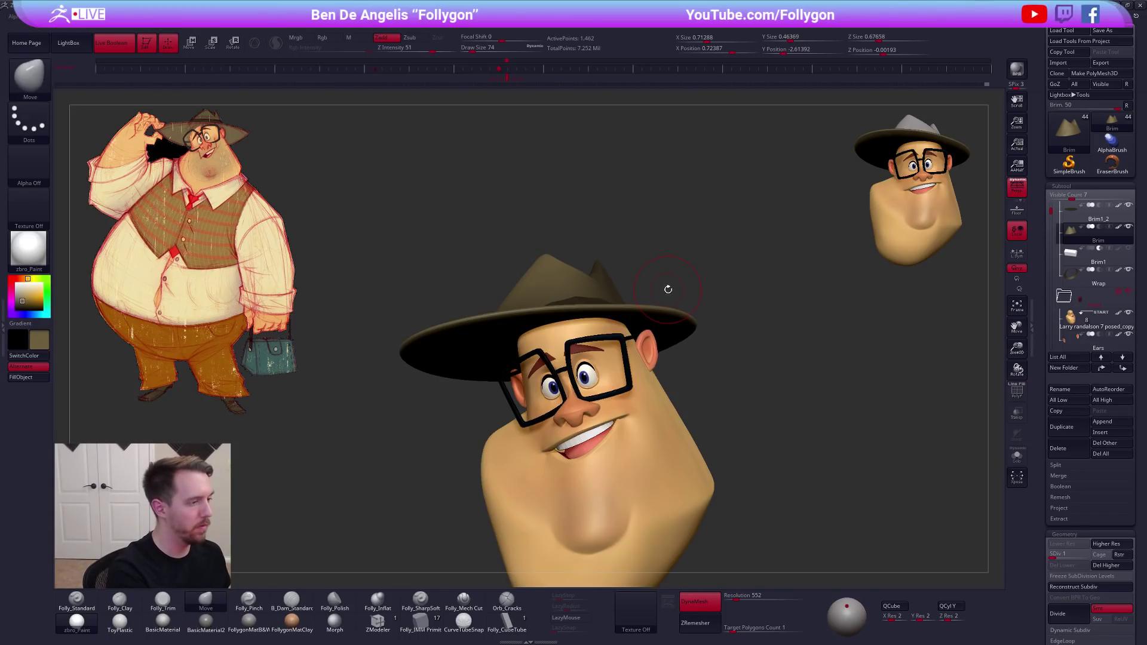
pyautogui.press('d')
pyautogui.press('d')
pyautogui.press('d')
pyautogui.press('d')
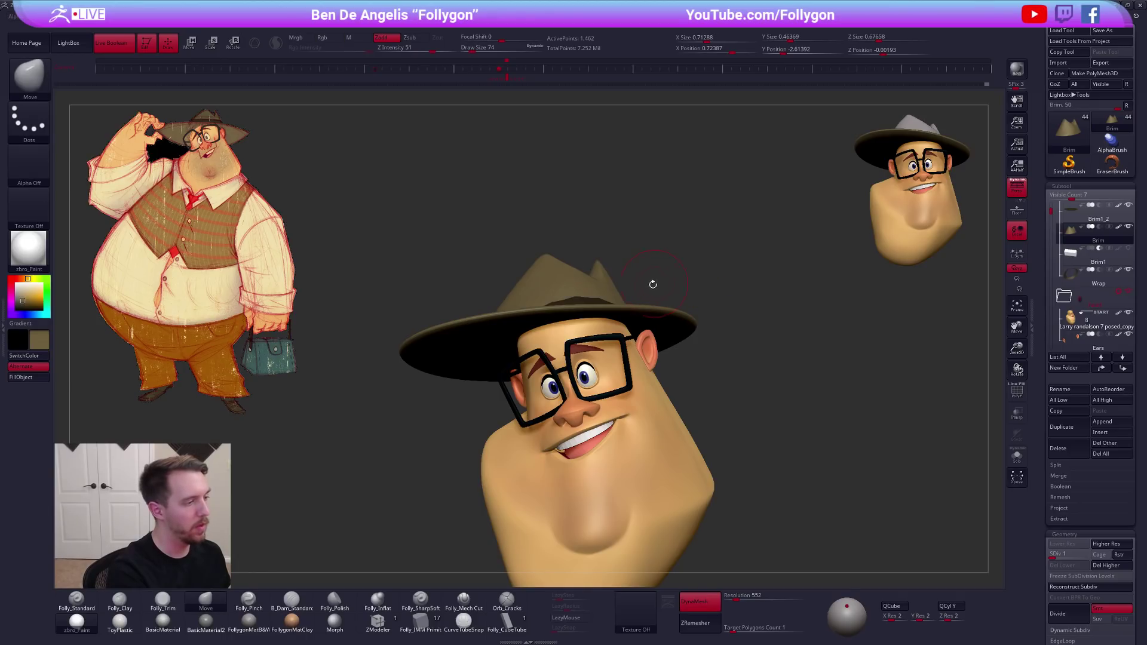
pyautogui.moveTo(760, 450)
pyautogui.mouseDown()
pyautogui.moveTo(758, 515)
pyautogui.moveTo(751, 488)
pyautogui.moveTo(770, 441)
pyautogui.mouseUp()
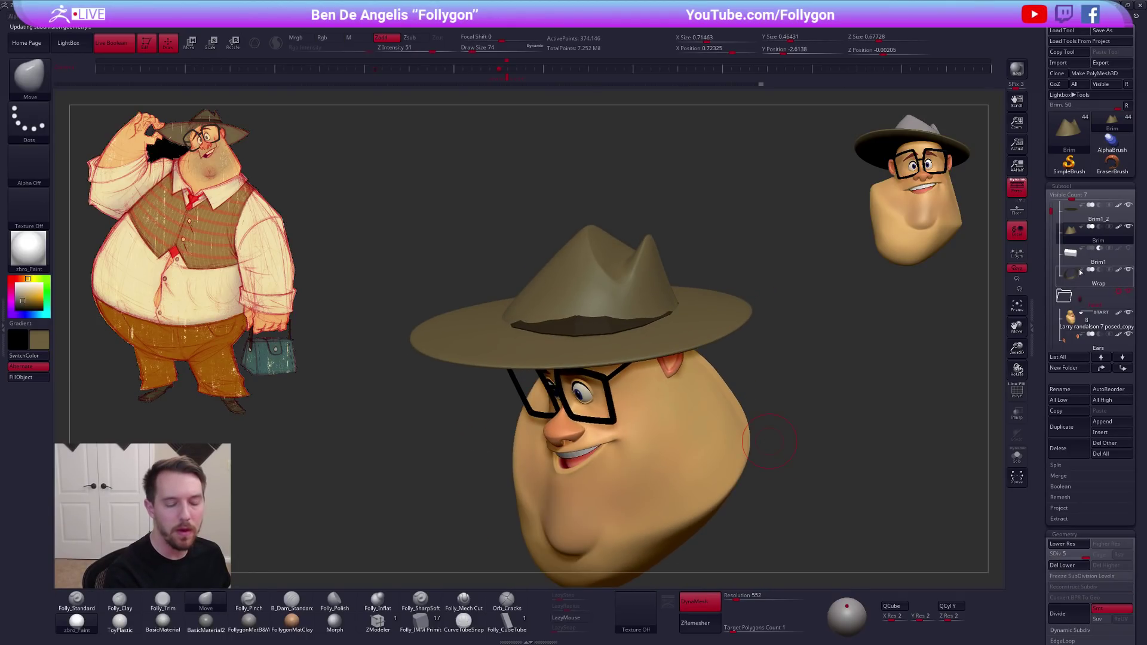
# Delete the white box subtool Brim1
pyautogui.hotkey('shift', 's')
pyautogui.hotkey('shift', 's')
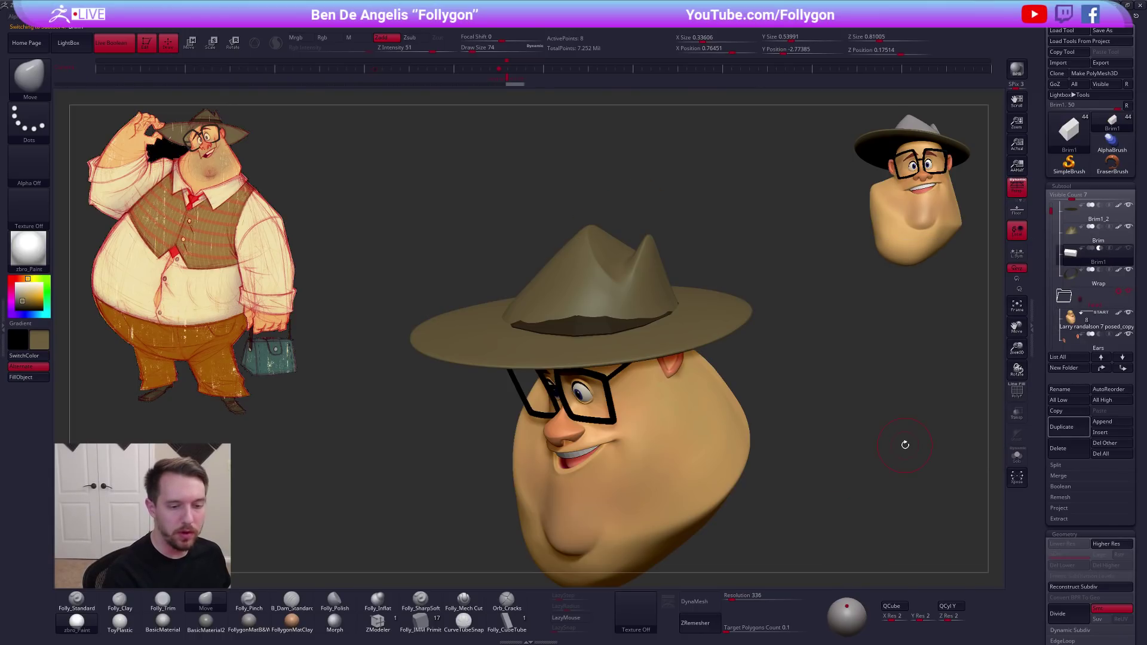
pyautogui.click(1069, 454)
pyautogui.click(985, 471)
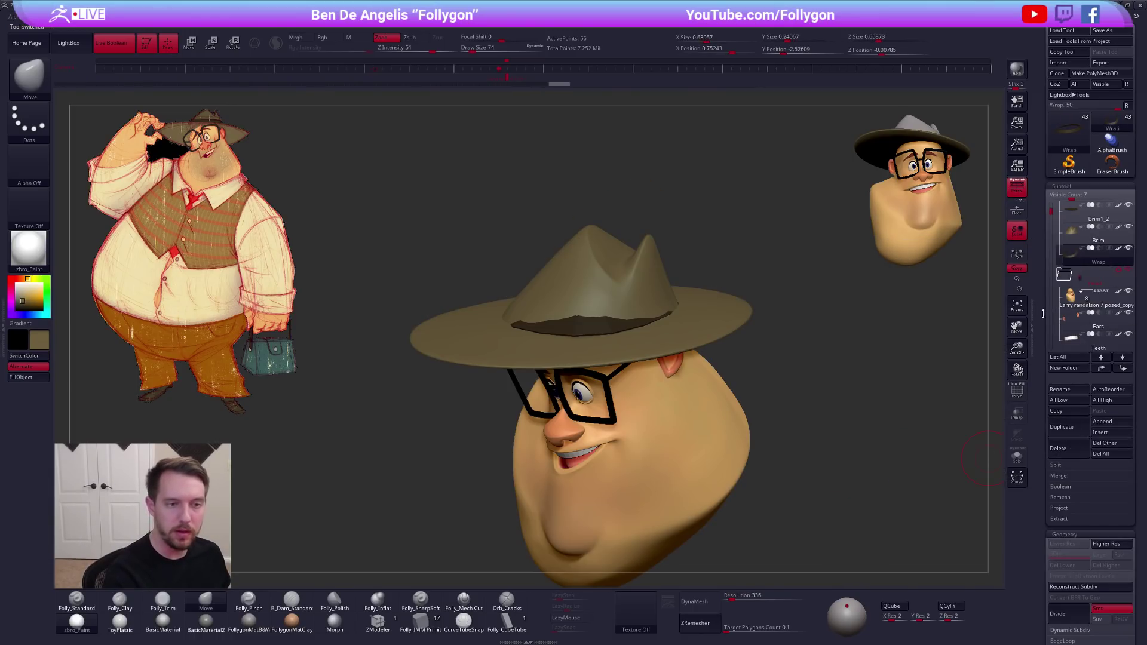
# Examine the Wrap hatband's wireframe on its own and its fit around the crown
pyautogui.keyDown('shift'); pyautogui.moveTo(617, 298); pyautogui.dragTo(645, 290, button='right'); pyautogui.keyUp('shift')
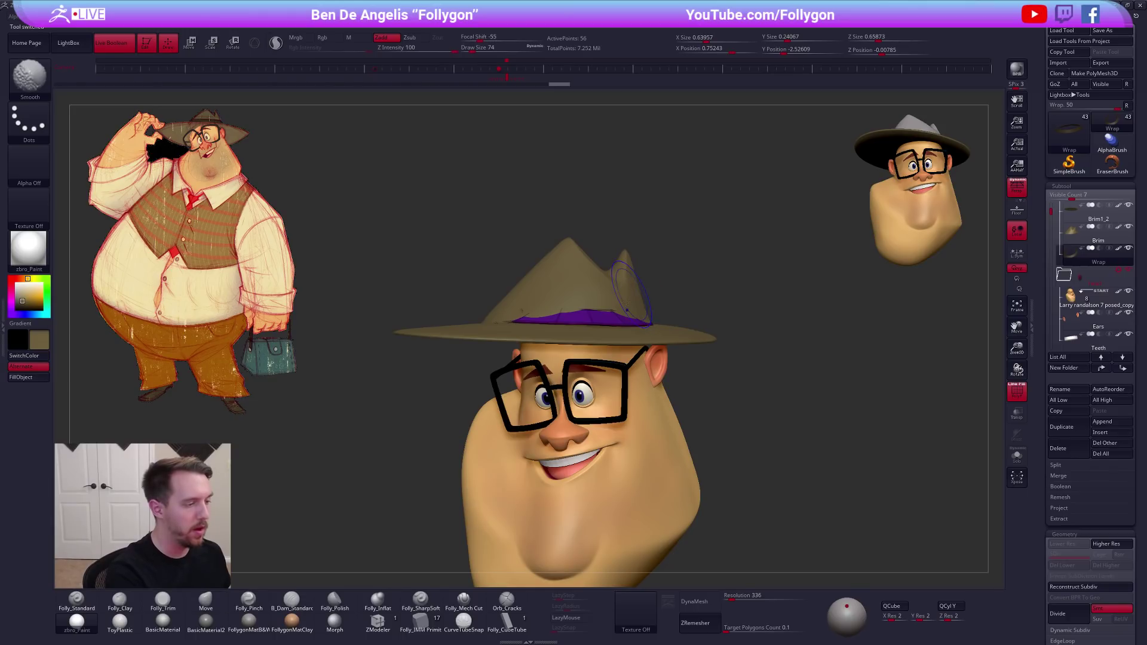
pyautogui.hotkey('shift', 's')
pyautogui.moveTo(625, 329); pyautogui.dragTo(620, 305, button='right')
pyautogui.hotkey('shift', 's')
pyautogui.hotkey('shift', 's')
pyautogui.moveTo(621, 304); pyautogui.dragTo(602, 343)
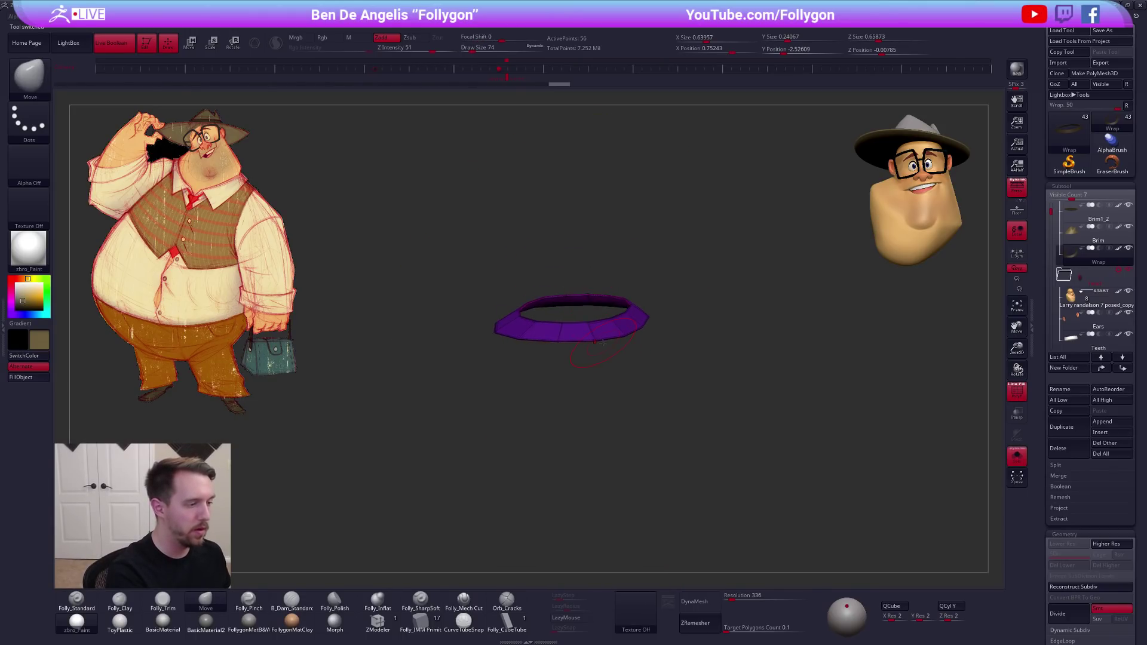
pyautogui.keyDown('alt'); pyautogui.moveTo(606, 337); pyautogui.dragTo(636, 317, button='right'); pyautogui.keyUp('alt')
pyautogui.hotkey('shift', 's')
pyautogui.keyDown('alt'); pyautogui.moveTo(695, 377); pyautogui.dragTo(666, 401, button='right'); pyautogui.keyUp('alt')
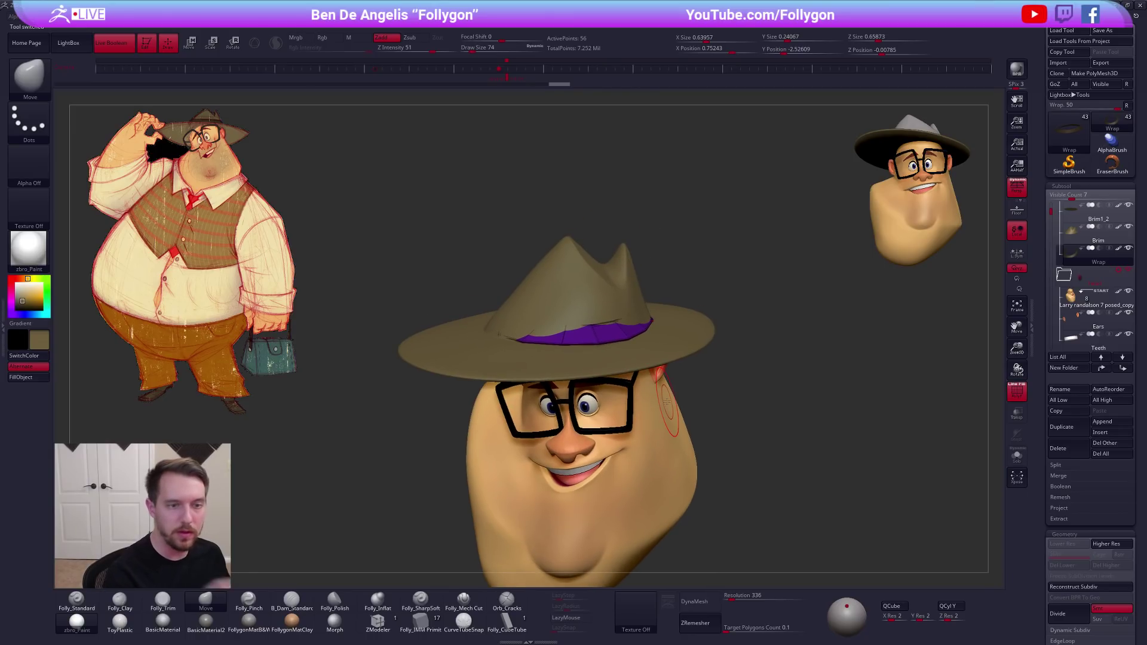
# Duplicate the Wrap hatband and delete the original, keeping the Wrap1 copy
pyautogui.click(1063, 427)
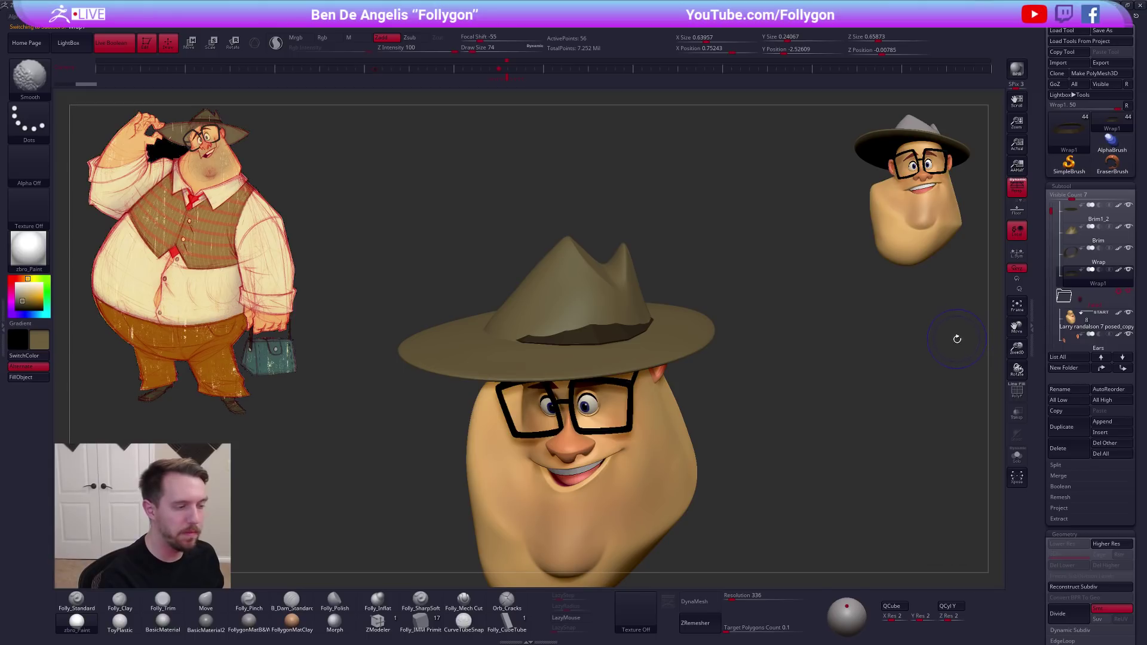
pyautogui.moveTo(900, 447); pyautogui.dragTo(916, 442)
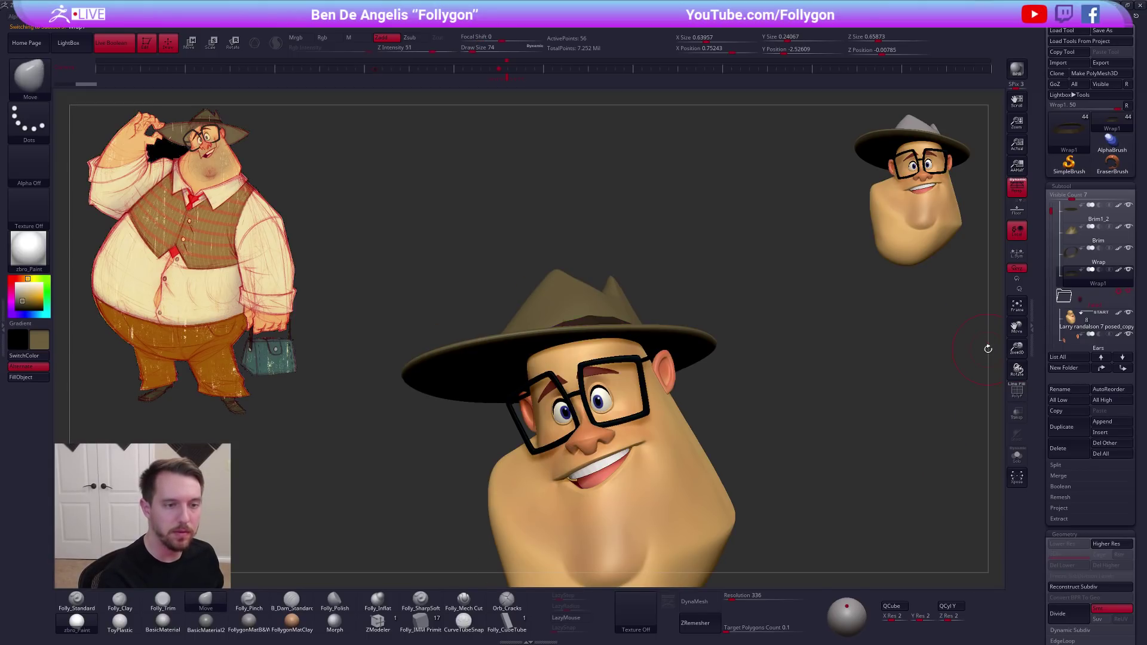
pyautogui.click(1065, 266)
pyautogui.click(868, 389)
pyautogui.moveTo(868, 389); pyautogui.dragTo(868, 410)
pyautogui.click(1067, 449)
pyautogui.click(959, 471)
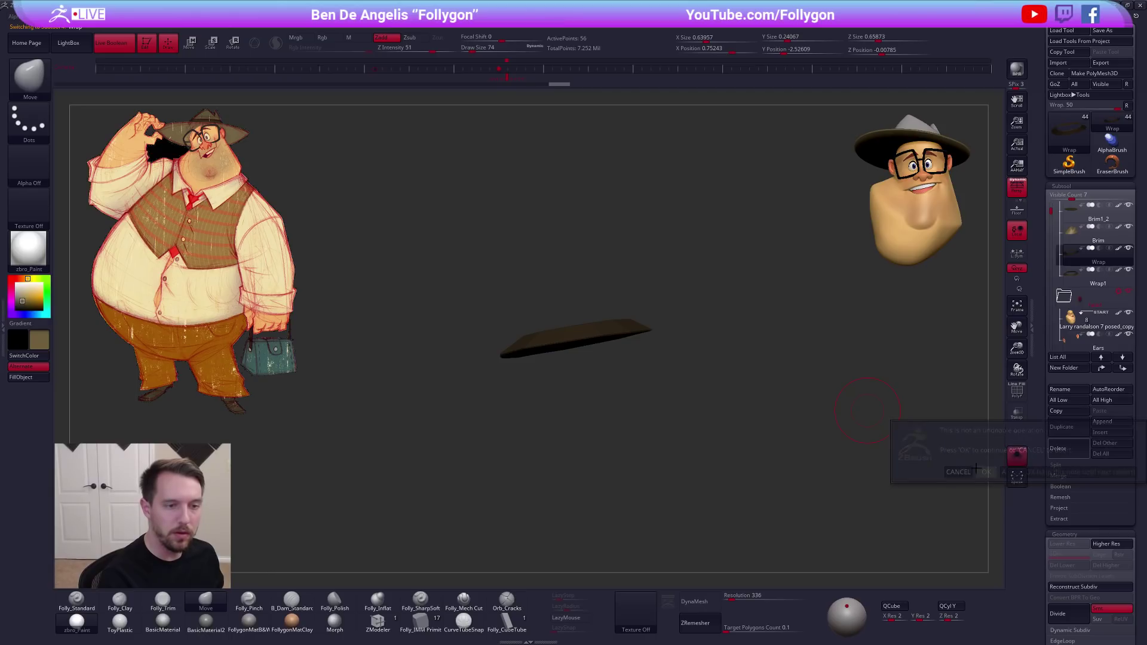
pyautogui.click(1067, 456)
pyautogui.click(958, 472)
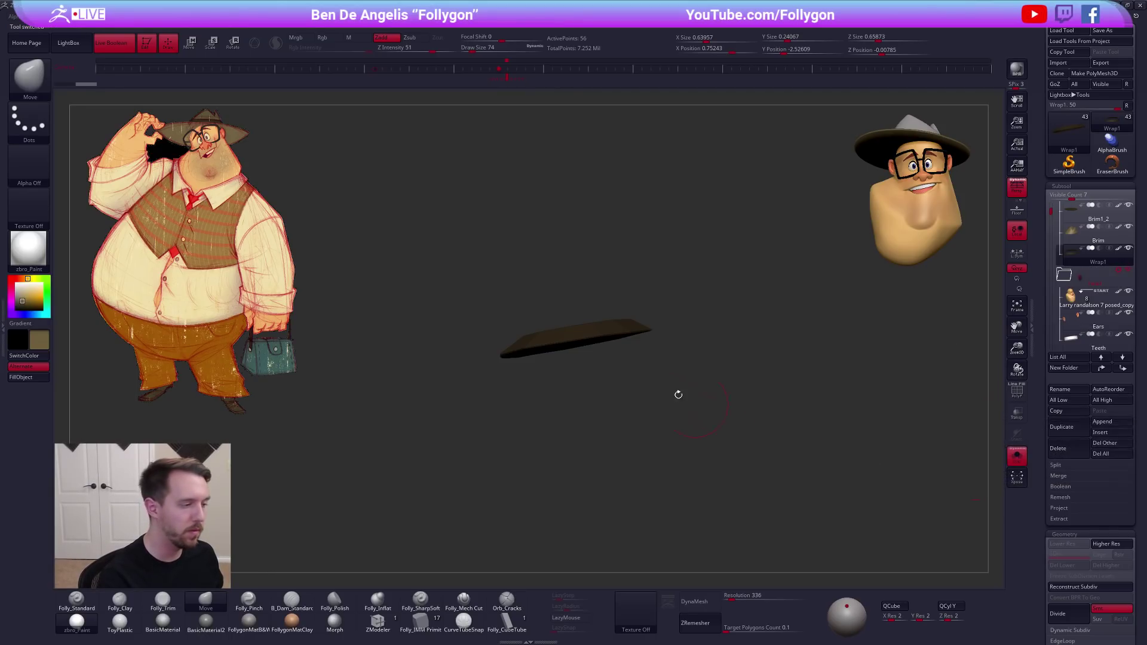
# Sample the hatband's dark brown, delete the Wrap1 subtool, and duplicate the crown in its place
pyautogui.click(1060, 453)
pyautogui.click(958, 472)
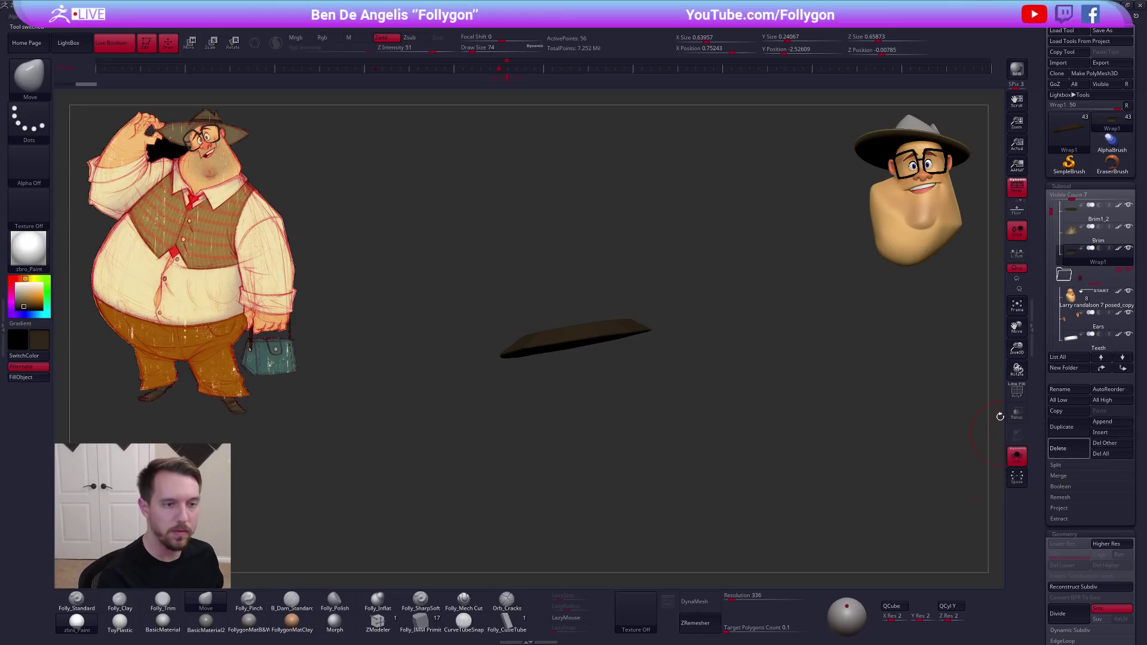
pyautogui.click(1062, 426)
pyautogui.keyDown('alt'); pyautogui.moveTo(642, 356); pyautogui.dragTo(655, 368, button='right'); pyautogui.keyUp('alt')
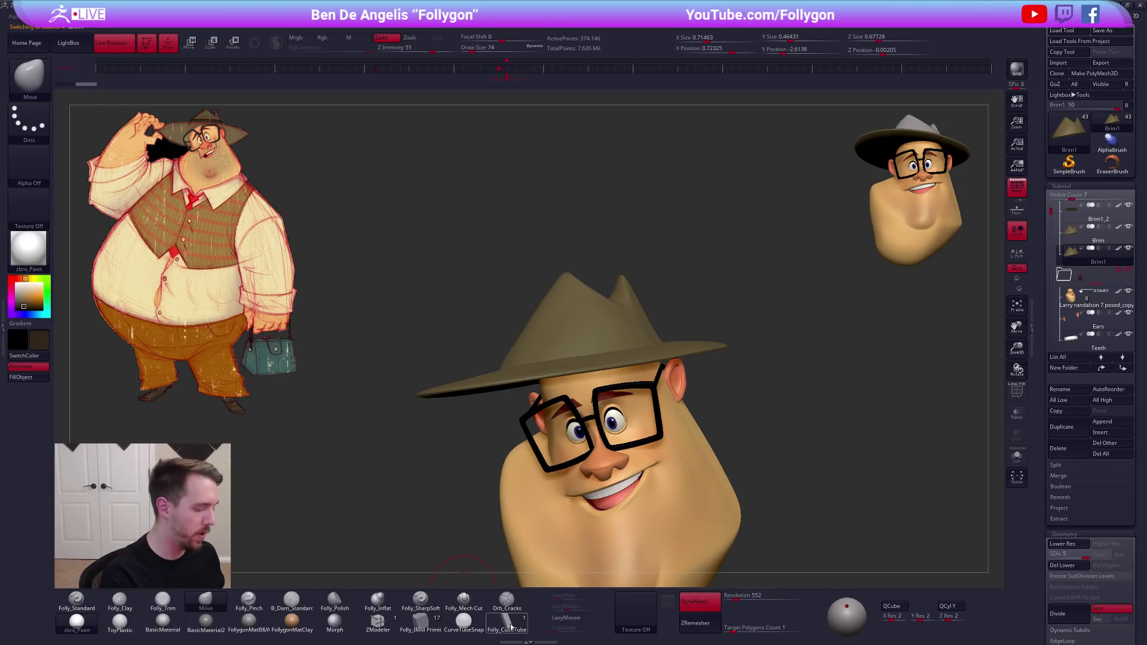
# Select the CurveTubeSnap brush and show the crown duplicate on its own, checking its wireframe
pyautogui.click(464, 624)
pyautogui.hotkey('ctrl', 'shift', 's')
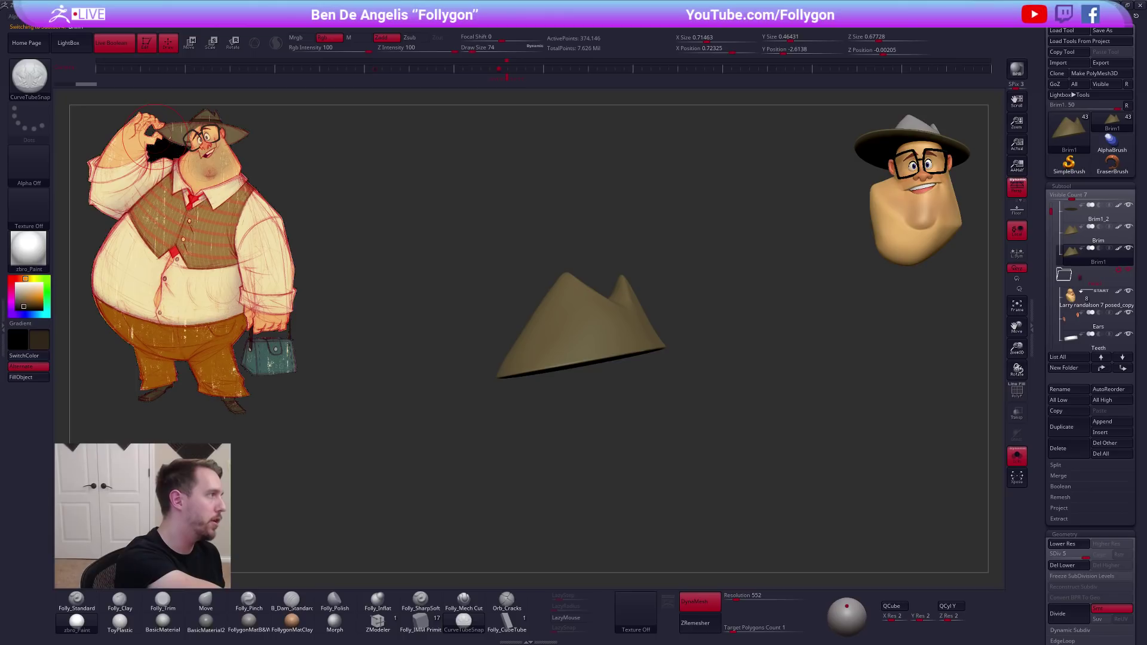
pyautogui.click(28, 77)
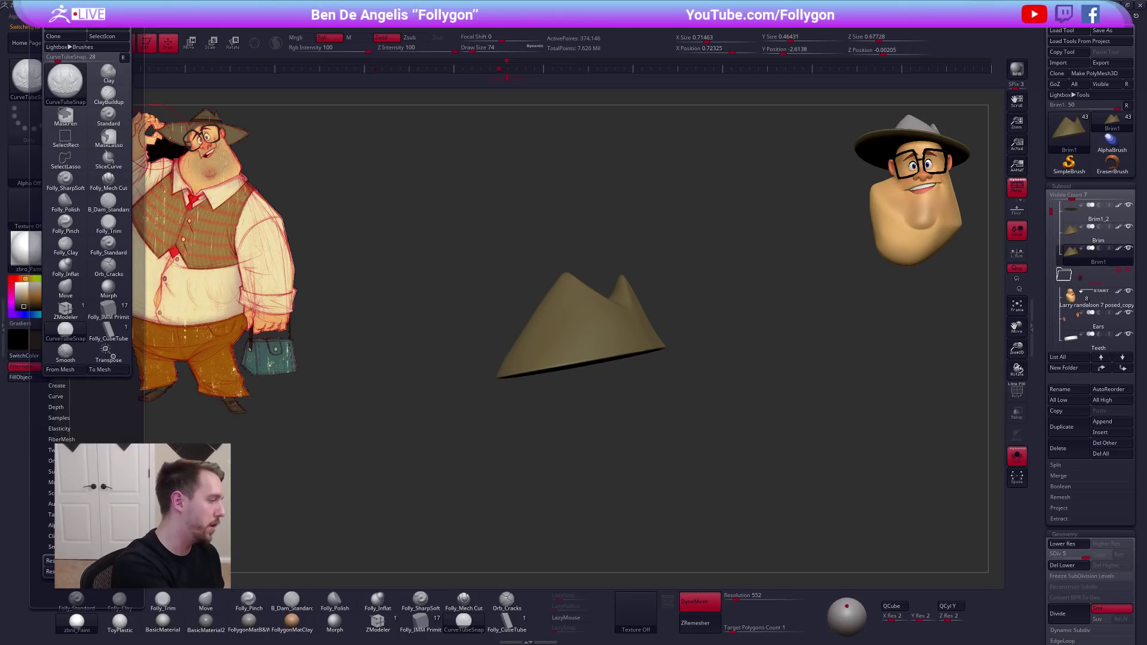
pyautogui.click(62, 482)
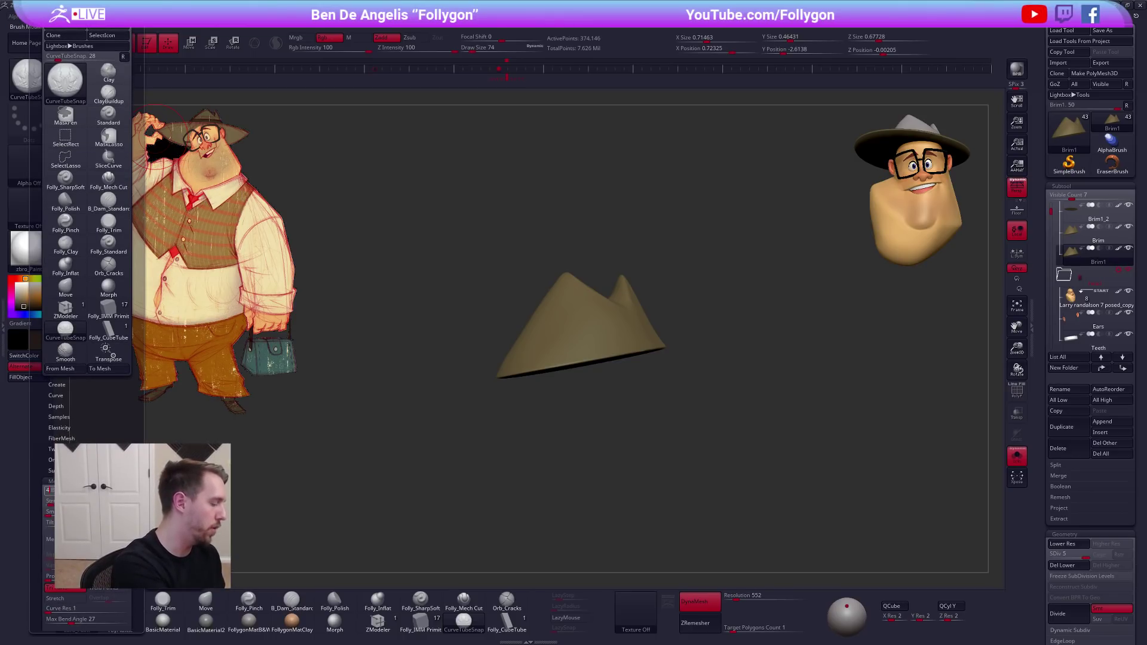
pyautogui.moveTo(597, 370)
pyautogui.mouseDown(button='right')
pyautogui.moveTo(621, 360)
pyautogui.moveTo(621, 302)
pyautogui.moveTo(625, 336)
pyautogui.moveTo(633, 330)
pyautogui.moveTo(619, 331)
pyautogui.mouseUp(button='right')
pyautogui.press('space')
pyautogui.hotkey('shift', 'f')
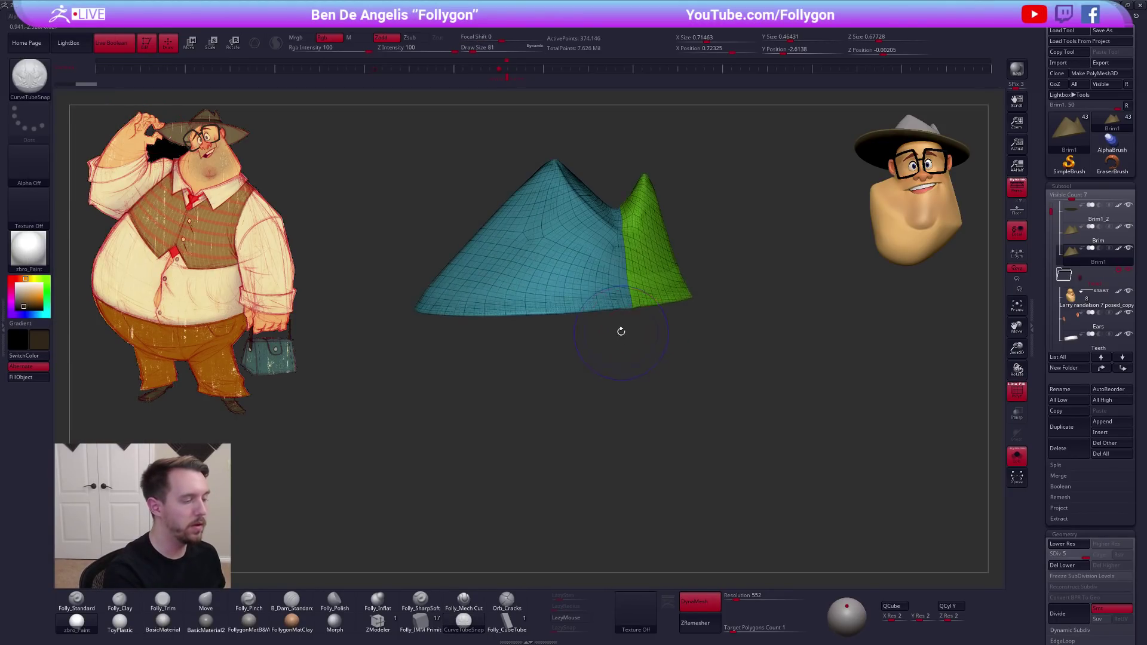
pyautogui.hotkey('shift', 'f')
# Try a tube curve along the crown's base, undo it, and delete the duplicate's lower subdivision levels
pyautogui.press('space')
pyautogui.moveTo(618, 300); pyautogui.dragTo(608, 300)
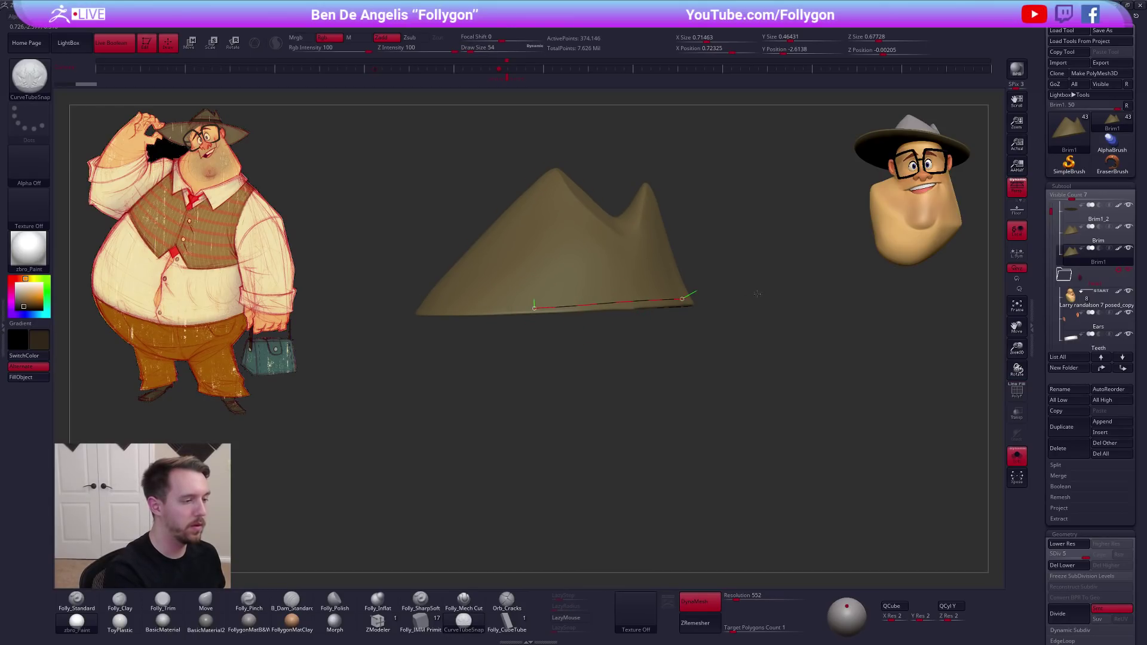
pyautogui.moveTo(778, 282); pyautogui.dragTo(778, 282)
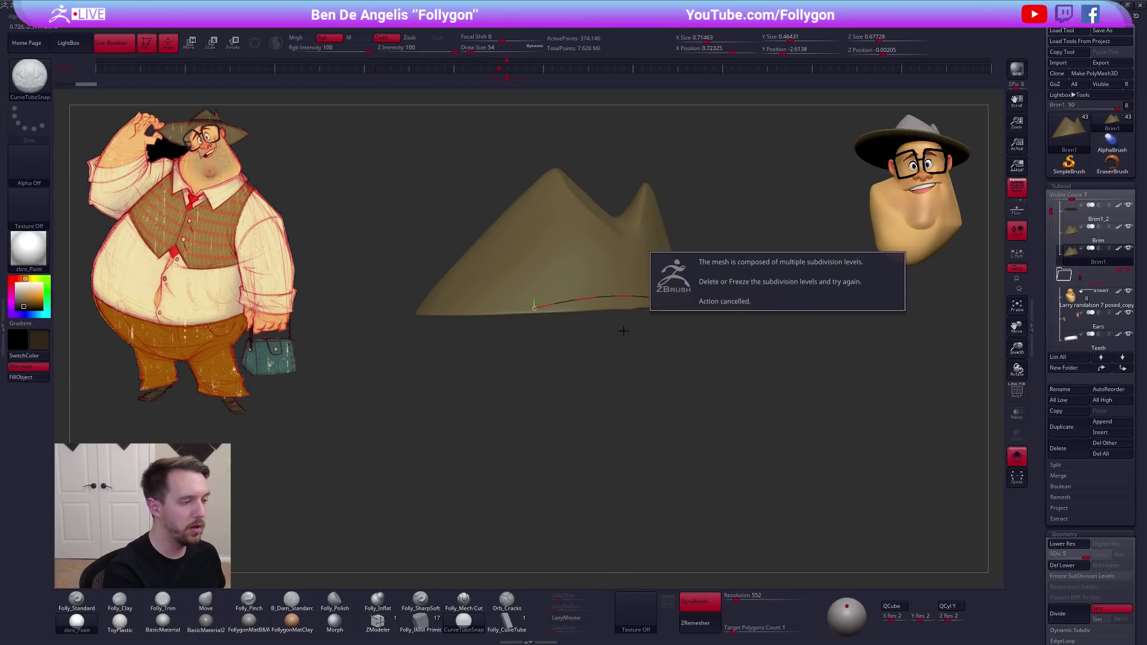
pyautogui.hotkey('ctrl', 'z')
pyautogui.click(1063, 565)
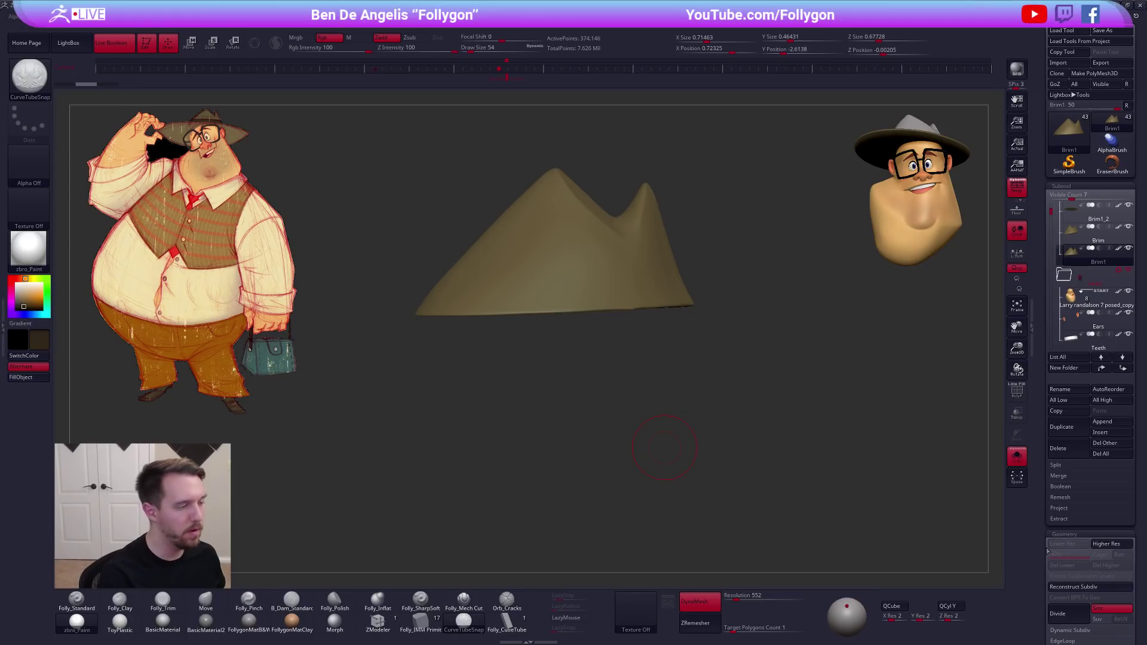
pyautogui.press('space')
pyautogui.moveTo(545, 300); pyautogui.dragTo(539, 300)
pyautogui.keyDown('alt'); pyautogui.moveTo(539, 300); pyautogui.dragTo(586, 317, button='right'); pyautogui.keyUp('alt')
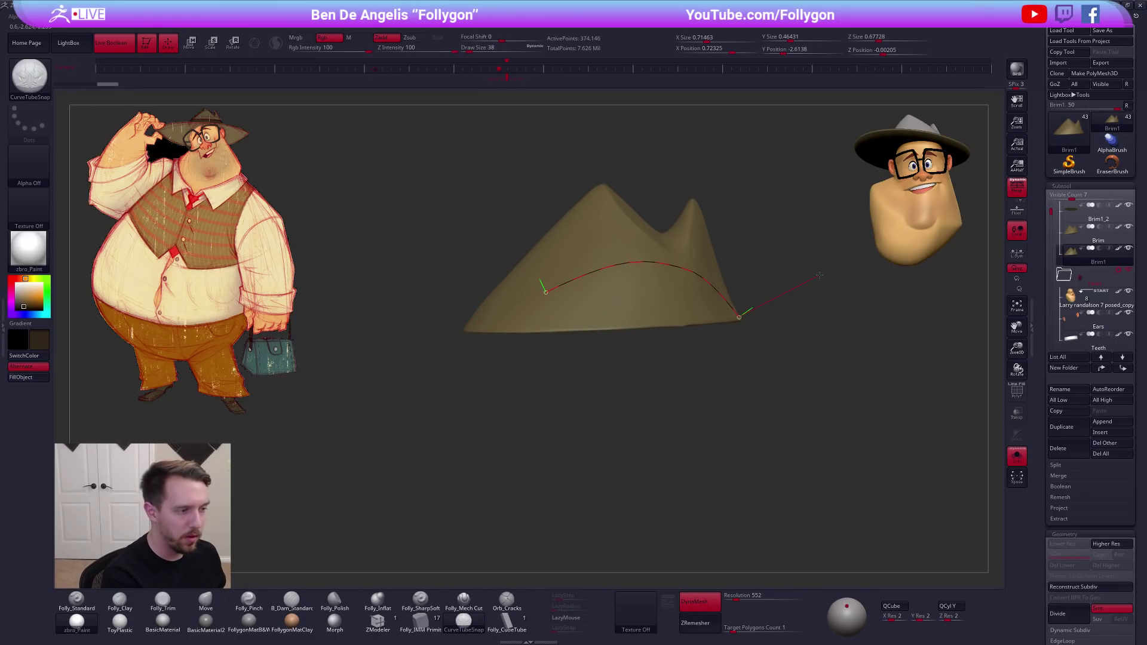
pyautogui.moveTo(822, 275); pyautogui.dragTo(820, 273)
pyautogui.hotkey('ctrl', 'z')
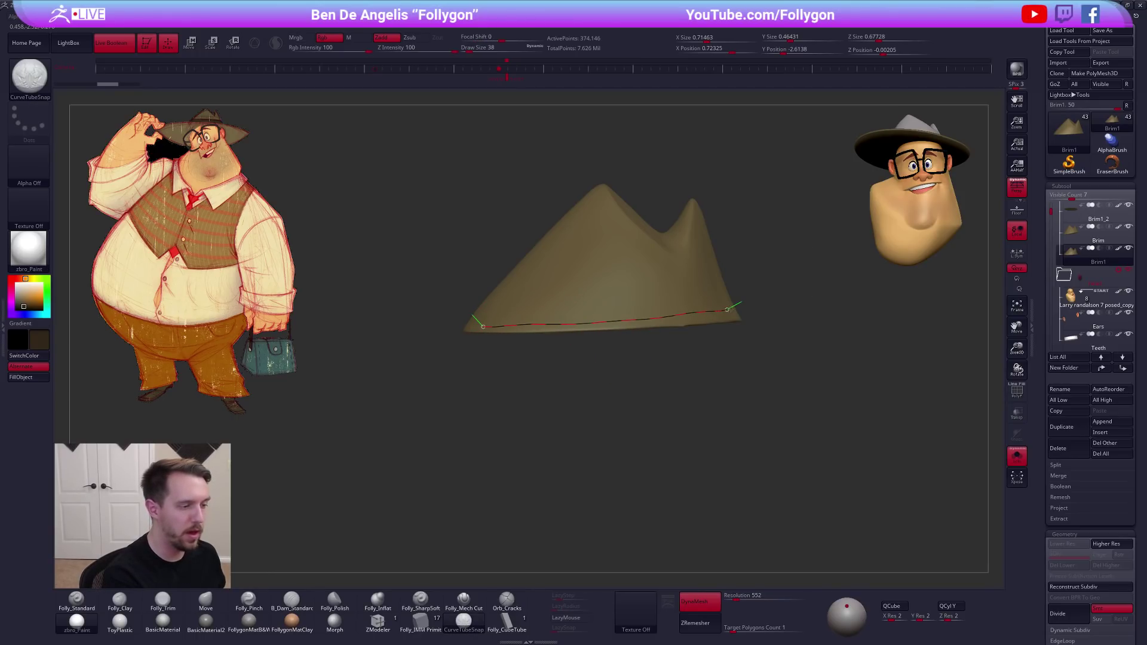
# Draw a snapped tube along the crown's base and extend its curve all the way around to close the band
pyautogui.moveTo(730, 309); pyautogui.dragTo(733, 309)
pyautogui.moveTo(709, 337)
pyautogui.mouseDown(button='right')
pyautogui.moveTo(539, 403)
pyautogui.moveTo(571, 365)
pyautogui.moveTo(556, 362)
pyautogui.mouseUp(button='right')
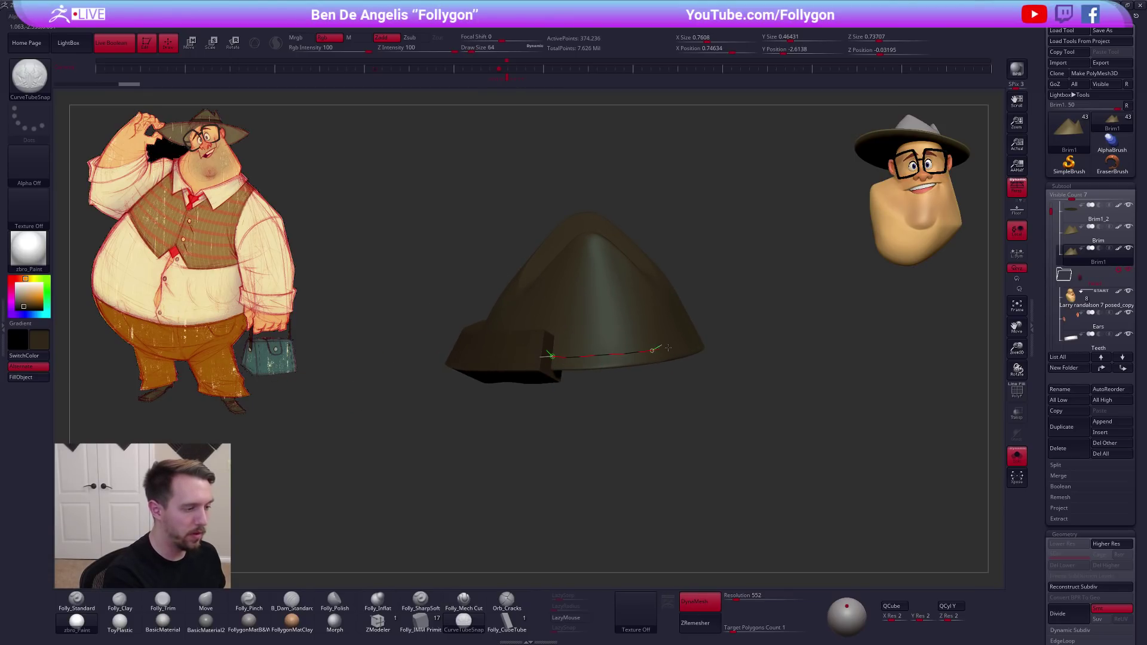
pyautogui.moveTo(663, 348); pyautogui.dragTo(591, 394)
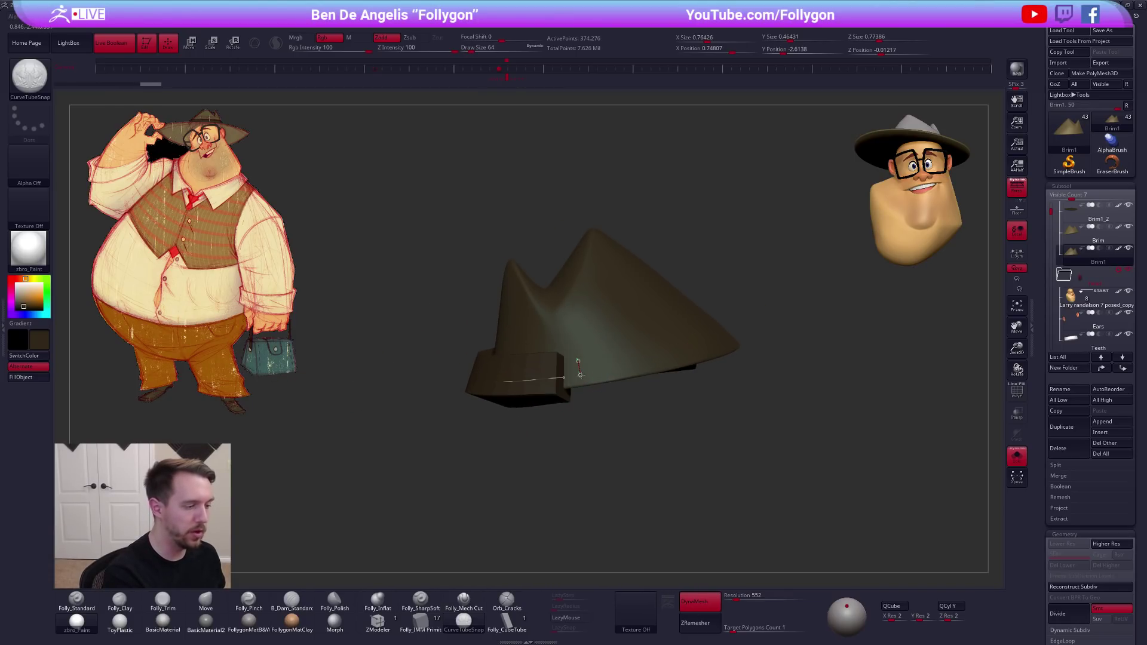
pyautogui.moveTo(655, 362); pyautogui.dragTo(587, 378)
pyautogui.moveTo(591, 378); pyautogui.dragTo(579, 380, button='right')
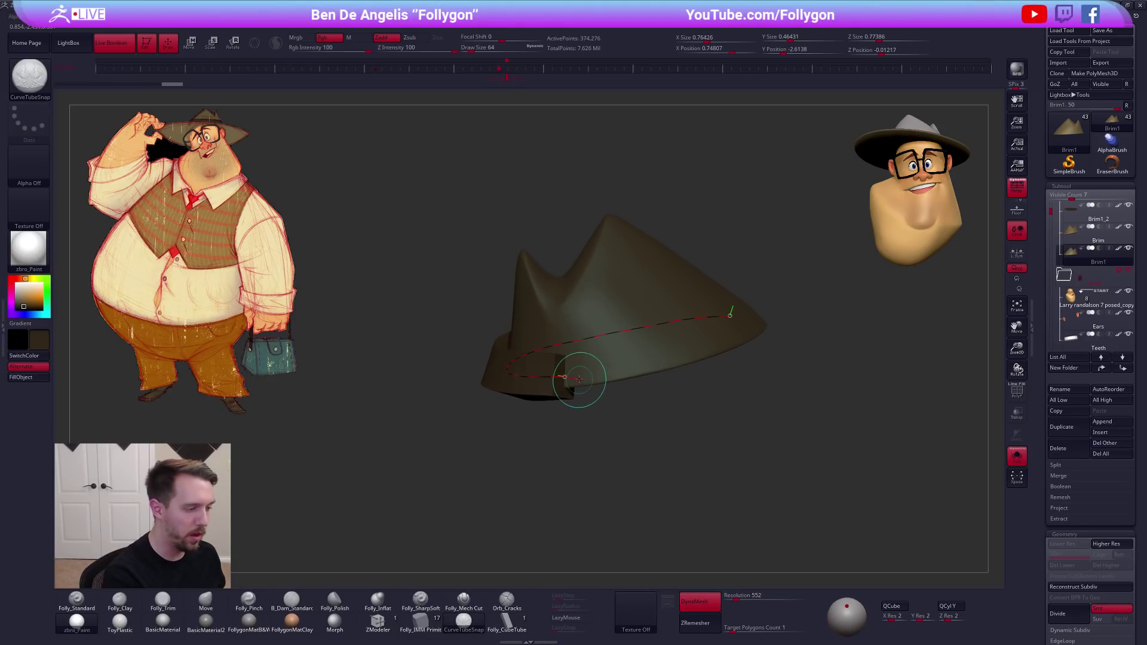
pyautogui.moveTo(688, 353); pyautogui.dragTo(615, 400)
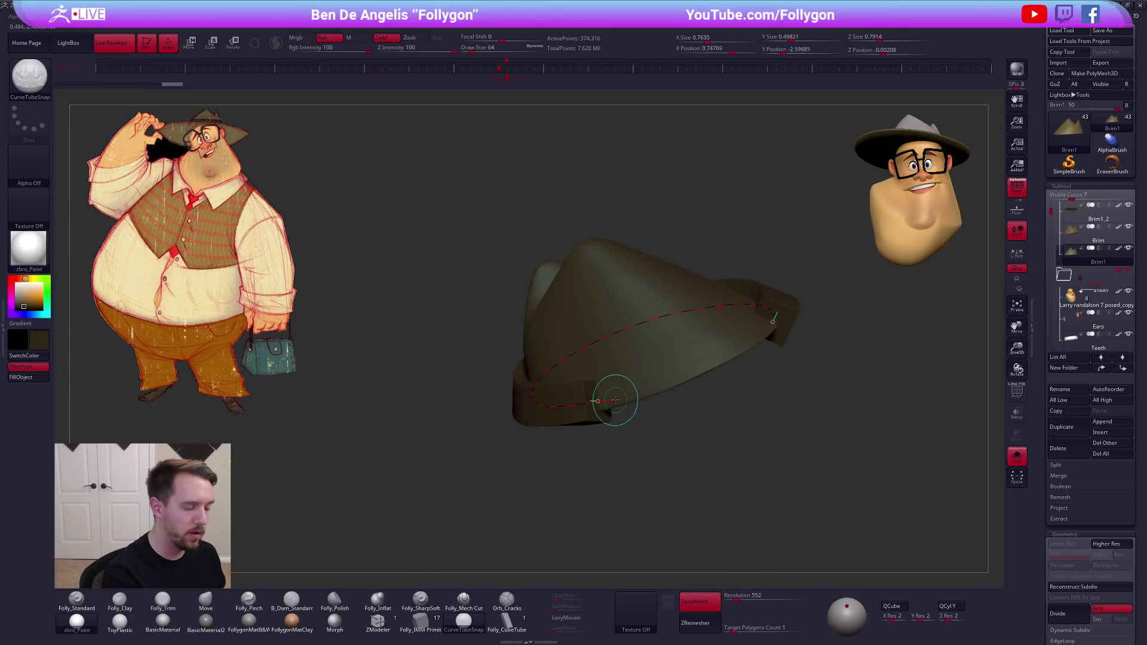
pyautogui.moveTo(752, 336); pyautogui.dragTo(705, 425)
pyautogui.press('f')
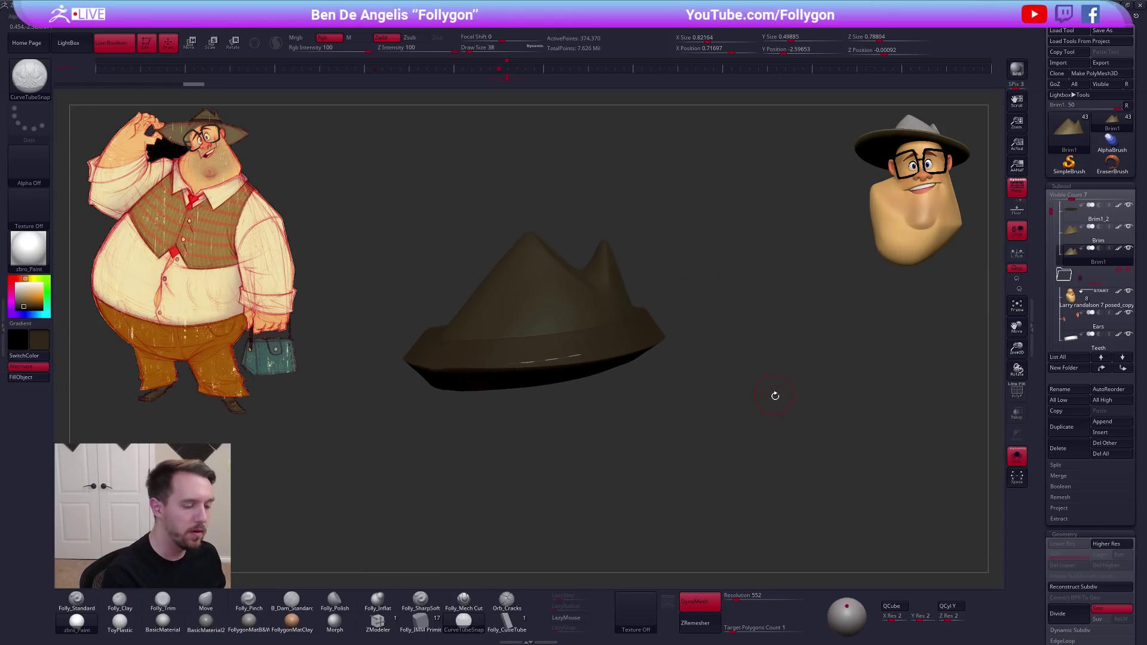
# Rebuild the tube thinner with a draw size of 38 and check the band against the full hat
pyautogui.press('space')
pyautogui.moveTo(822, 435); pyautogui.dragTo(812, 435)
pyautogui.click(582, 357)
pyautogui.keyDown('alt'); pyautogui.moveTo(591, 426); pyautogui.dragTo(611, 433); pyautogui.keyUp('alt')
pyautogui.hotkey('alt', 's')
pyautogui.moveTo(727, 496); pyautogui.dragTo(614, 308)
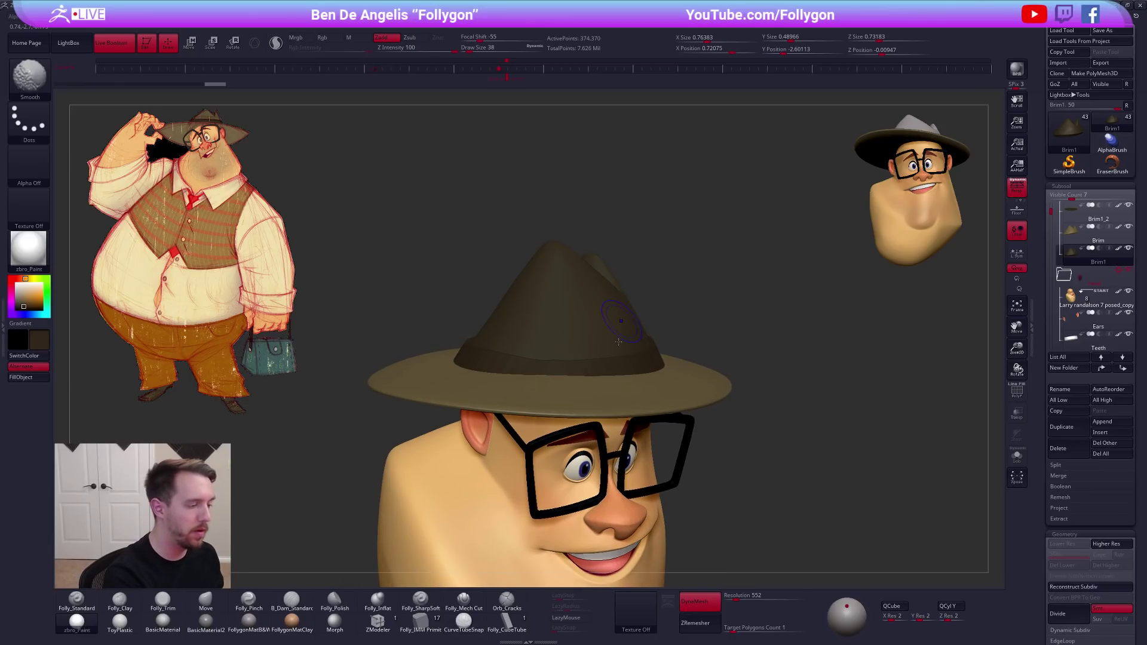
# Isolate the band's polygroup and delete the hidden crown geometry from the subtool
pyautogui.hotkey('shift', 'f')
pyautogui.hotkey('alt', 's')
pyautogui.moveTo(693, 356); pyautogui.dragTo(606, 375)
pyautogui.hotkey('shift', 's')
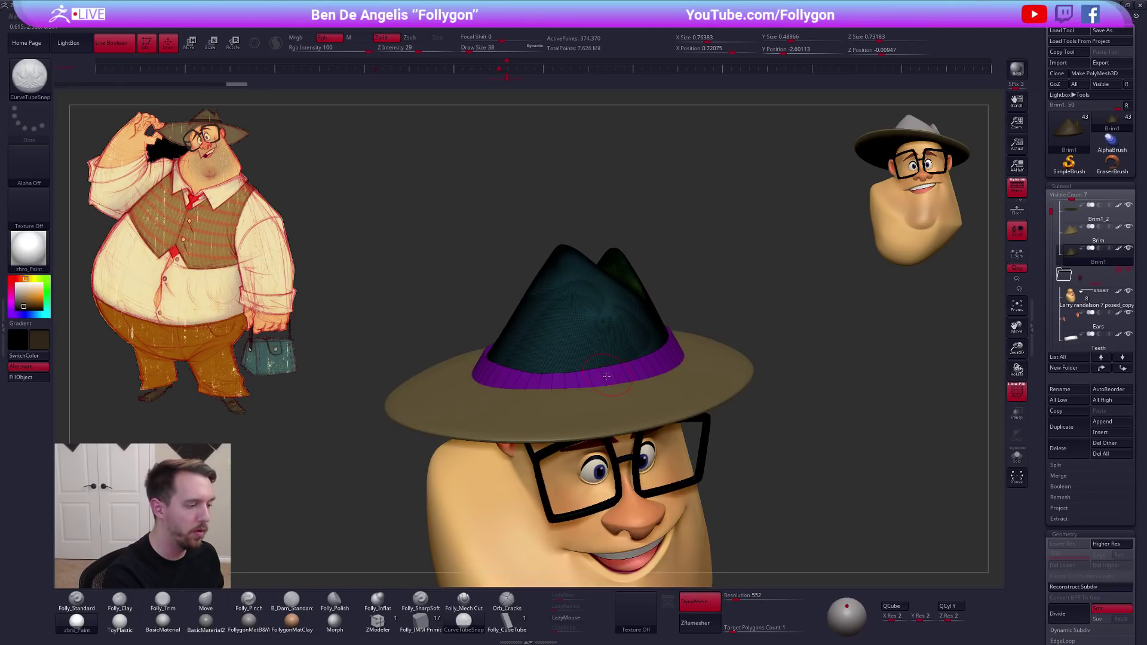
pyautogui.keyDown('ctrl'); pyautogui.keyDown('shift'); pyautogui.click(611, 372); pyautogui.keyUp('shift'); pyautogui.keyUp('ctrl')
pyautogui.press('space')
pyautogui.click(668, 384)
pyautogui.press('space')
pyautogui.moveTo(680, 364); pyautogui.dragTo(702, 365)
pyautogui.press('space')
pyautogui.moveTo(608, 396); pyautogui.dragTo(579, 397)
# Set ZModeler's edge action to Delete with the EdgeLoop Complete target and remove a vertical loop from the band
pyautogui.click(394, 628)
pyautogui.hotkey('shift', 's')
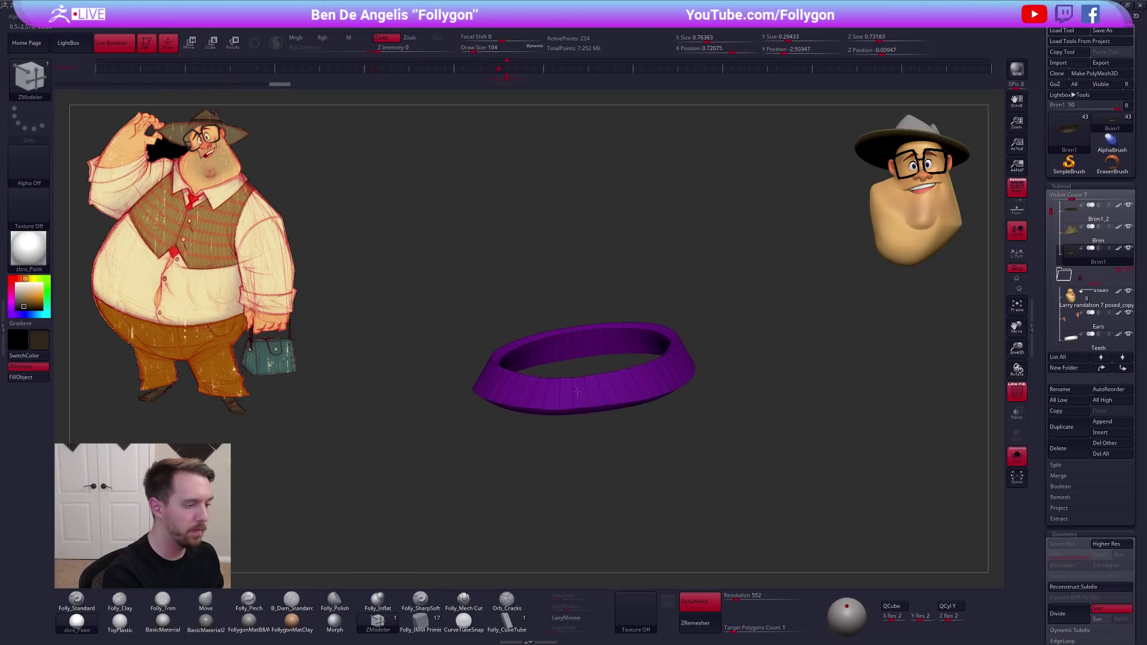
pyautogui.keyDown('ctrl'); pyautogui.moveTo(565, 392); pyautogui.dragTo(583, 412, button='right'); pyautogui.keyUp('ctrl')
pyautogui.press('space')
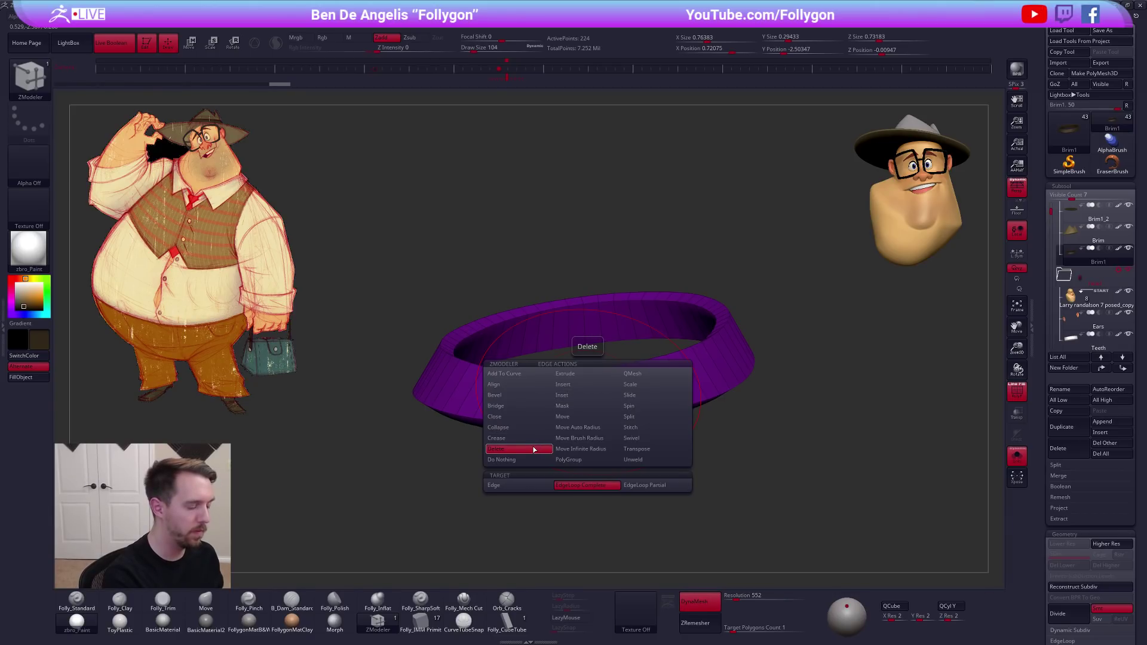
pyautogui.moveTo(572, 459); pyautogui.dragTo(591, 398)
pyautogui.click(571, 418)
# Thin out the vertical edge loops around the hatband, undoing unwanted deletions
pyautogui.keyDown('alt'); pyautogui.moveTo(572, 418); pyautogui.dragTo(670, 396, button='right'); pyautogui.keyUp('alt')
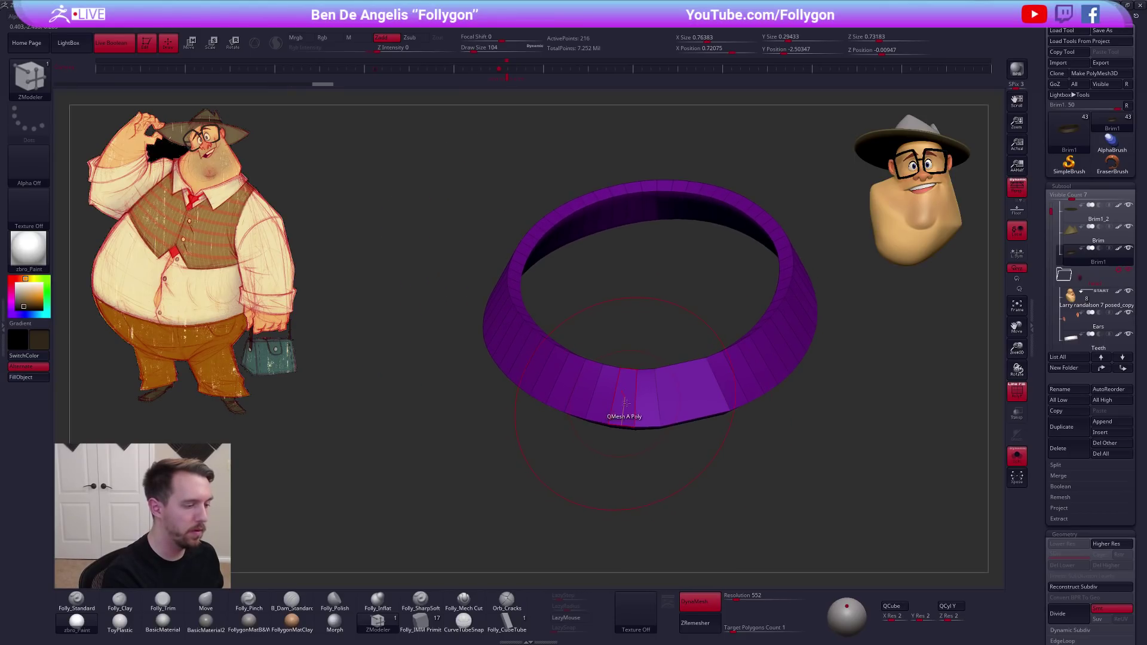
pyautogui.moveTo(617, 400); pyautogui.dragTo(663, 404)
pyautogui.click(604, 388)
pyautogui.keyDown('alt'); pyautogui.moveTo(605, 389); pyautogui.dragTo(674, 395, button='right'); pyautogui.keyUp('alt')
pyautogui.moveTo(561, 384)
pyautogui.mouseDown(button='right')
pyautogui.moveTo(606, 364)
pyautogui.moveTo(633, 405)
pyautogui.moveTo(602, 386)
pyautogui.moveTo(631, 392)
pyautogui.mouseUp(button='right')
pyautogui.hotkey('ctrl', 'z')
pyautogui.click(625, 391)
pyautogui.moveTo(561, 395)
pyautogui.keyDown('alt'); pyautogui.mouseDown(button='right')
pyautogui.moveTo(661, 387)
pyautogui.moveTo(639, 404)
pyautogui.mouseUp(button='right'); pyautogui.keyUp('alt')
pyautogui.hotkey('ctrl', 'z')
pyautogui.click(627, 393)
pyautogui.moveTo(638, 405); pyautogui.dragTo(647, 381)
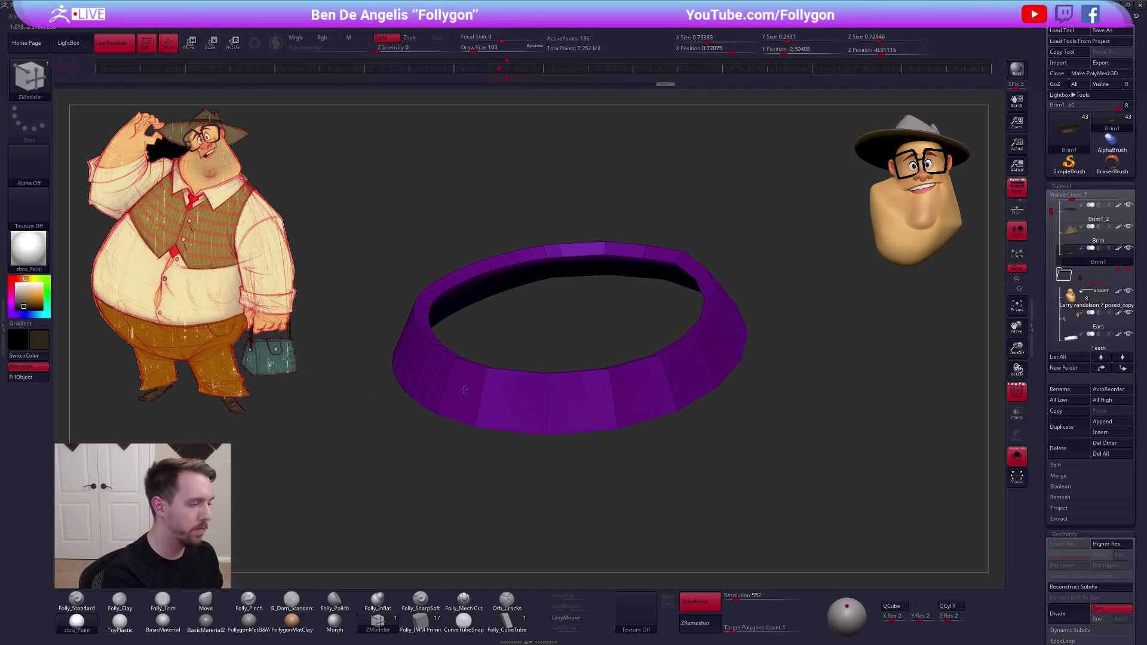
# Delete the surplus edge loops in the band's remaining dense sections to leave wide, even segments
pyautogui.keyDown('alt'); pyautogui.click(438, 383); pyautogui.keyUp('alt')
pyautogui.keyDown('alt'); pyautogui.moveTo(447, 385); pyautogui.dragTo(700, 351, button='right'); pyautogui.keyUp('alt')
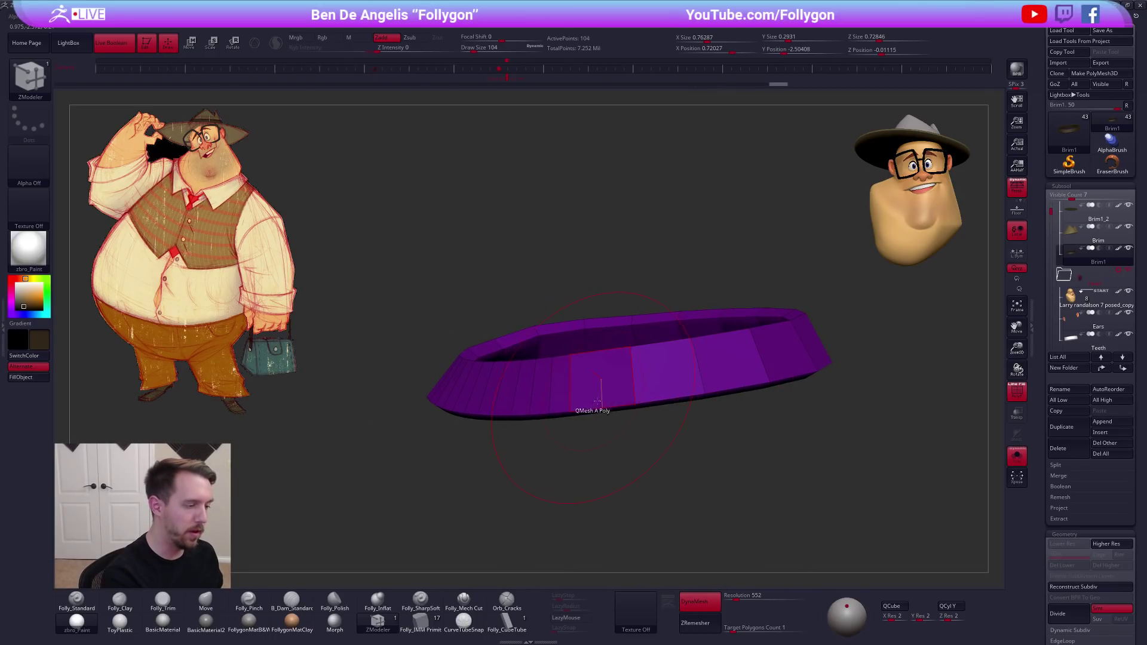
pyautogui.moveTo(593, 400); pyautogui.dragTo(719, 393, button='right')
pyautogui.moveTo(619, 403); pyautogui.dragTo(646, 405, button='right')
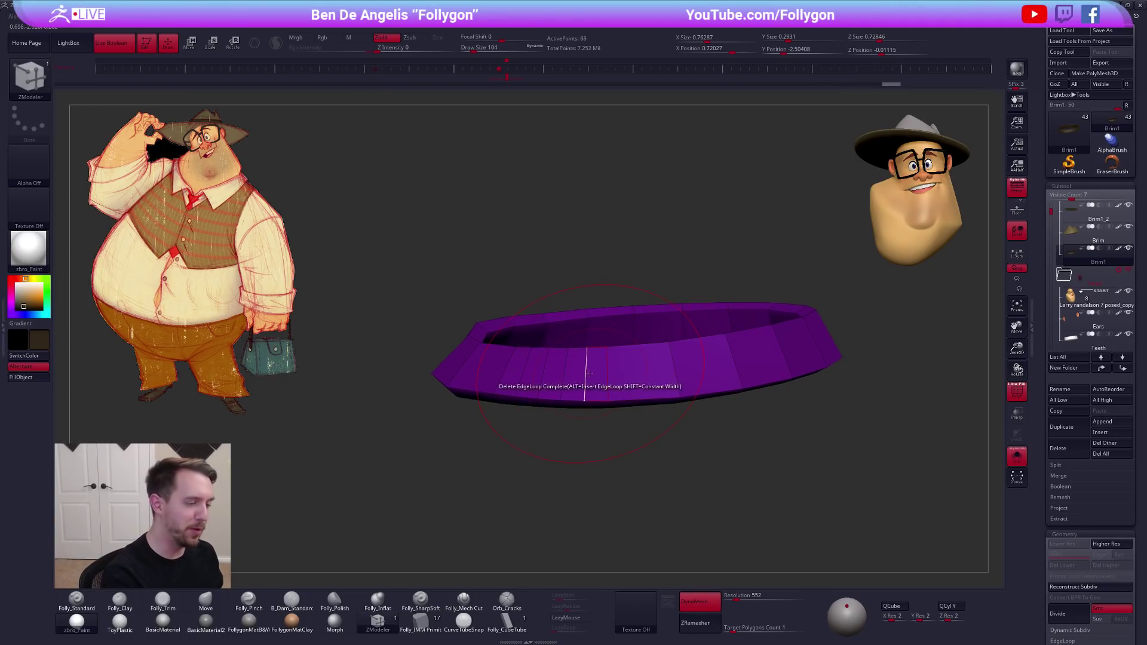
pyautogui.moveTo(571, 380); pyautogui.dragTo(593, 391, button='right')
# Bring back the full character and start fitting the front of the hatband to the crown with the Move brush
pyautogui.hotkey('alt', 's')
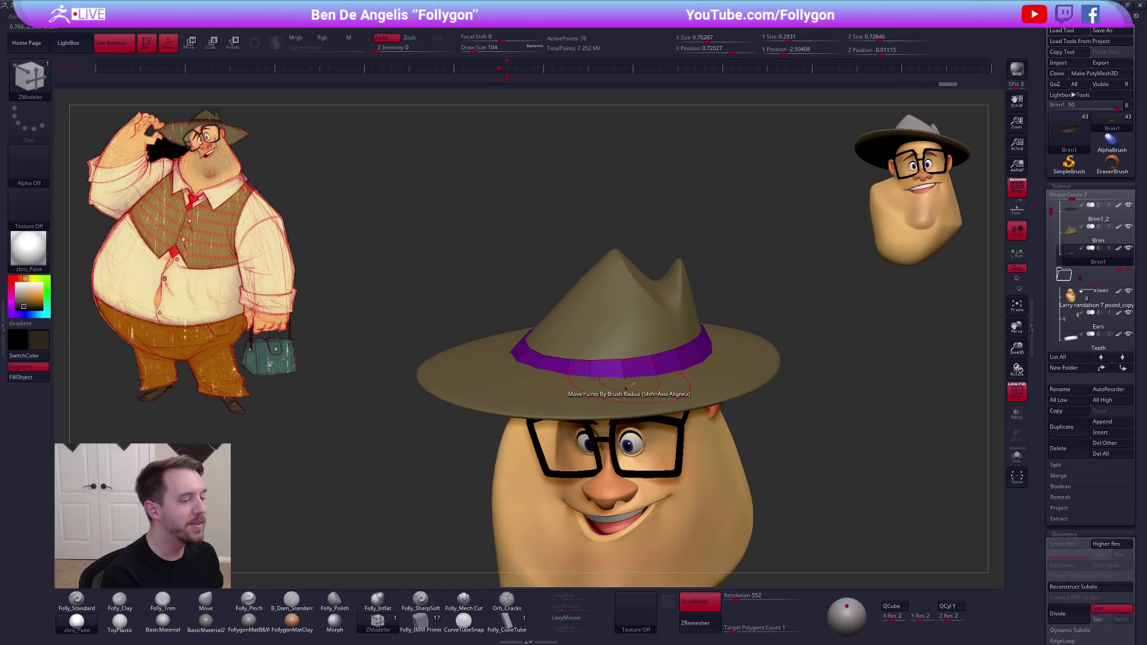
pyautogui.press('b')
pyautogui.press('m')
pyautogui.press('v')
pyautogui.press('space')
pyautogui.moveTo(651, 388); pyautogui.dragTo(662, 388)
pyautogui.moveTo(670, 371)
pyautogui.mouseDown(button='right')
pyautogui.moveTo(639, 361)
pyautogui.moveTo(581, 373)
pyautogui.mouseUp(button='right')
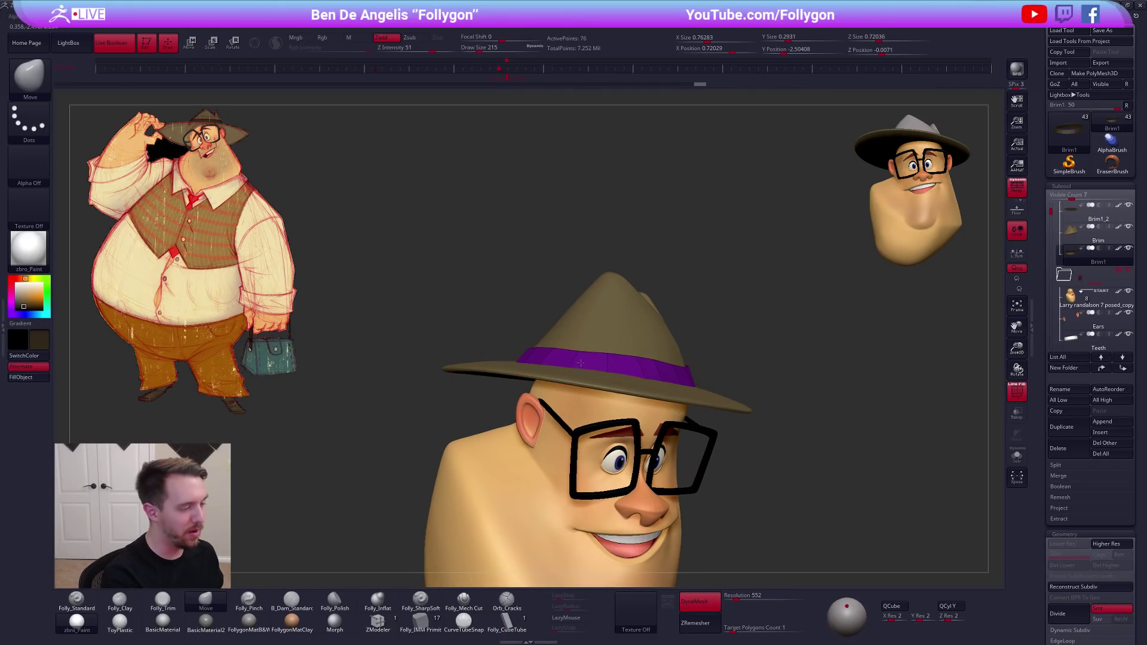
# Pull the hatband's sides and back in against the crown using a large Move brush
pyautogui.press('space')
pyautogui.moveTo(610, 365); pyautogui.dragTo(599, 363)
pyautogui.moveTo(639, 379); pyautogui.dragTo(606, 355, button='right')
pyautogui.keyDown('alt'); pyautogui.moveTo(488, 364); pyautogui.dragTo(641, 357, button='right'); pyautogui.keyUp('alt')
pyautogui.keyDown('alt'); pyautogui.moveTo(567, 356); pyautogui.dragTo(644, 361, button='right'); pyautogui.keyUp('alt')
pyautogui.press('space')
pyautogui.moveTo(633, 360); pyautogui.dragTo(639, 361)
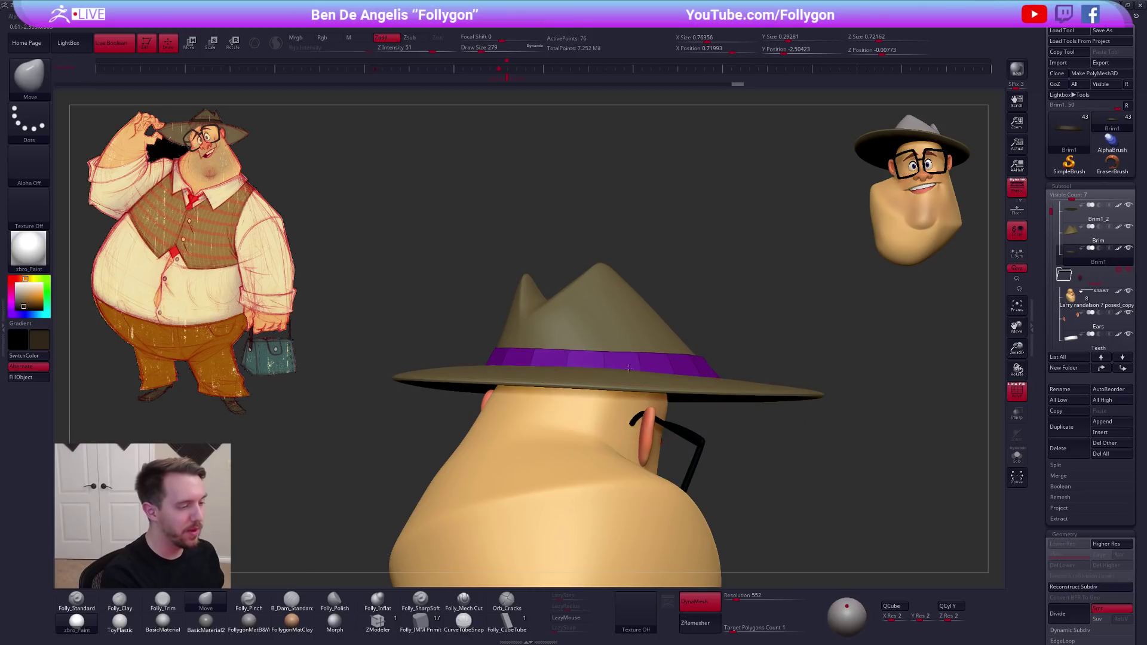
pyautogui.moveTo(628, 363)
pyautogui.mouseDown(button='right')
pyautogui.moveTo(645, 348)
pyautogui.moveTo(603, 412)
pyautogui.moveTo(571, 378)
pyautogui.moveTo(612, 390)
pyautogui.moveTo(643, 373)
pyautogui.moveTo(624, 388)
pyautogui.moveTo(573, 384)
pyautogui.mouseUp(button='right')
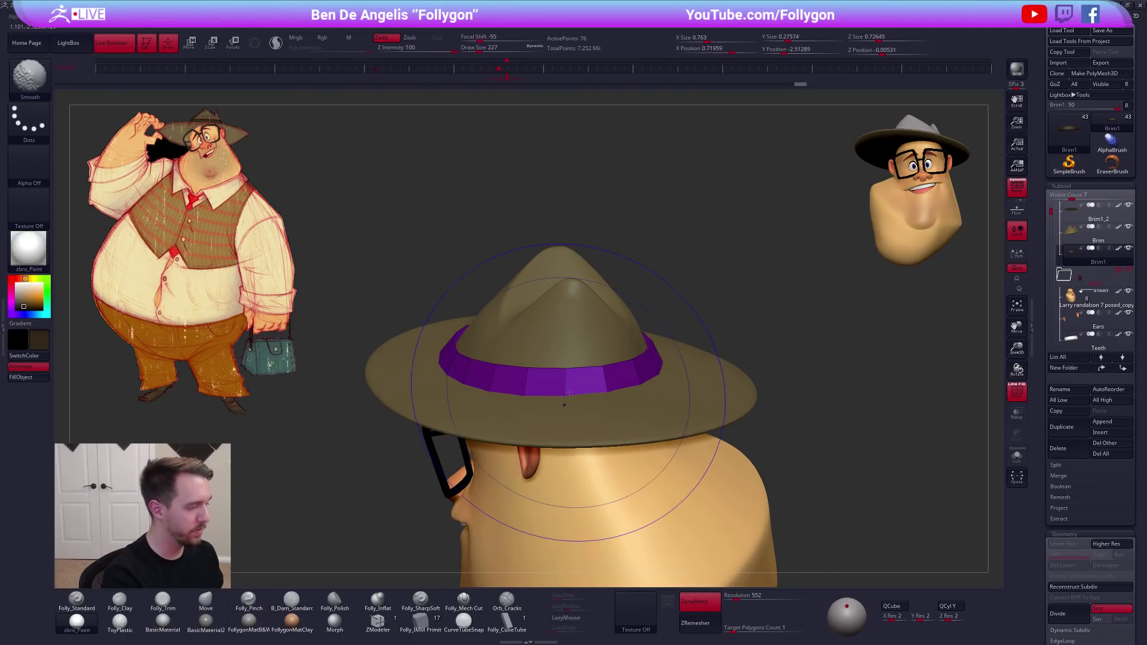
# Preview the hatband with dynamic subdivision and refine its fit at the back of the crown
pyautogui.hotkey('shift', 'f')
pyautogui.hotkey('alt', 's')
pyautogui.press('s')
pyautogui.moveTo(584, 392); pyautogui.dragTo(582, 411)
pyautogui.hotkey('alt', 's')
pyautogui.press('d')
pyautogui.hotkey('shift', 'd')
pyautogui.press('space')
pyautogui.moveTo(581, 403); pyautogui.dragTo(596, 455, button='right')
pyautogui.moveTo(600, 387); pyautogui.dragTo(602, 391)
pyautogui.keyDown('alt'); pyautogui.moveTo(600, 394); pyautogui.dragTo(694, 517, button='right'); pyautogui.keyUp('alt')
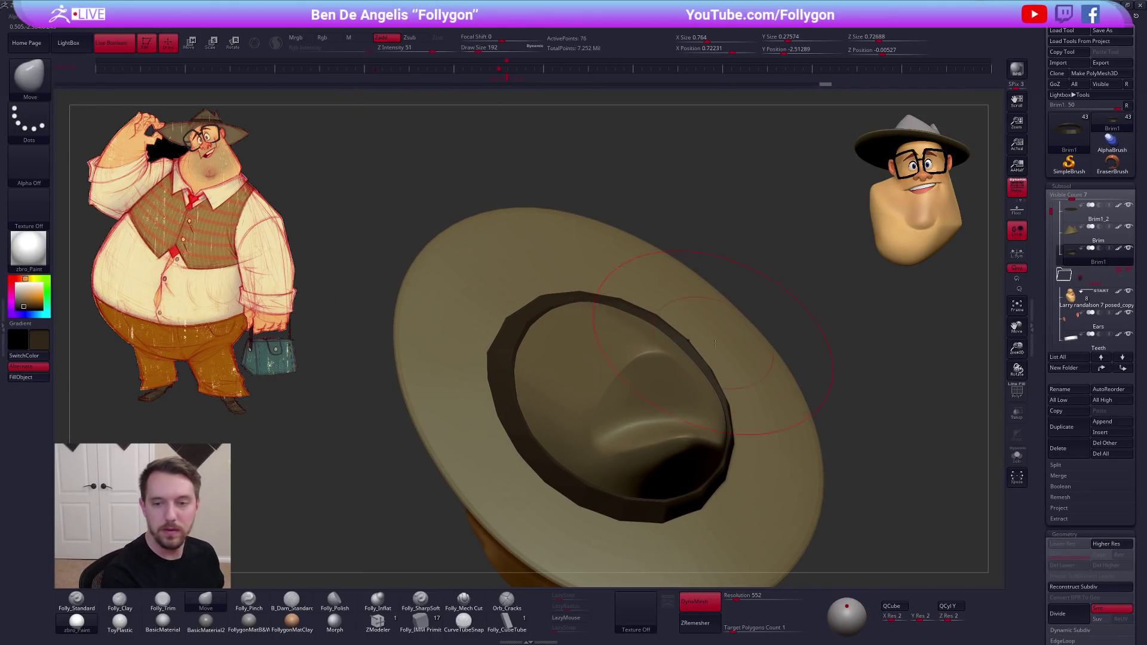
# Isolate the hatband in wireframe and hide the first of its inner faces with SelectLasso
pyautogui.press('space')
pyautogui.moveTo(762, 401); pyautogui.dragTo(757, 401)
pyautogui.hotkey('alt', 's')
pyautogui.hotkey('shift', 'f')
pyautogui.keyDown('ctrl'); pyautogui.moveTo(696, 362); pyautogui.dragTo(686, 388, button='right'); pyautogui.keyUp('ctrl')
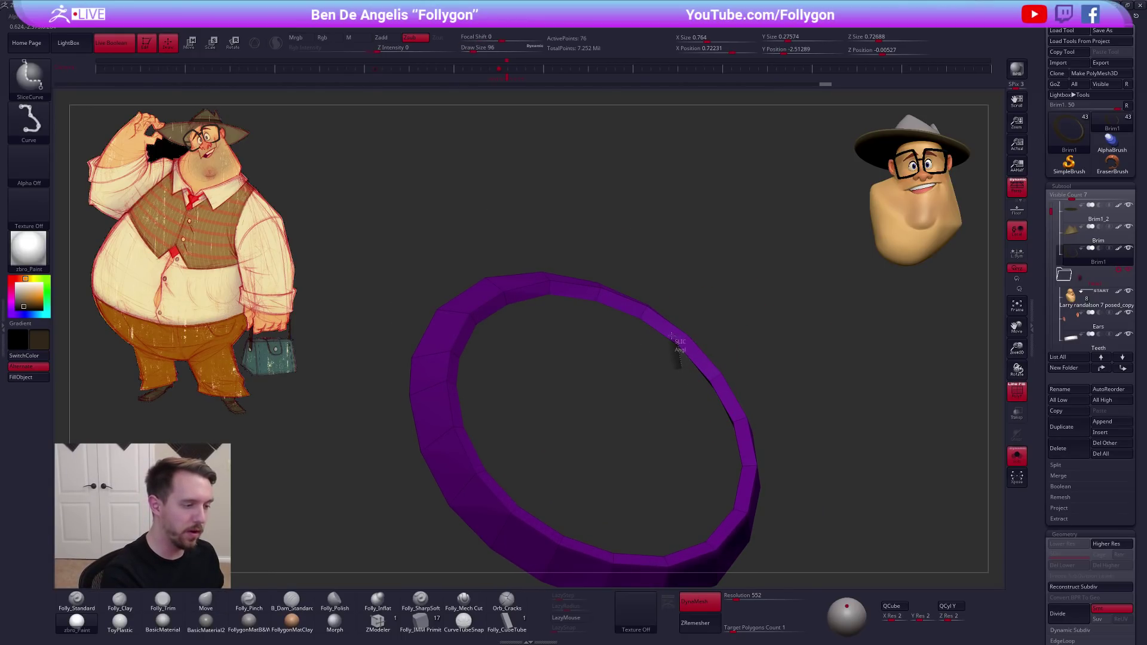
pyautogui.hotkey('ctrl', 'shift', 'space')
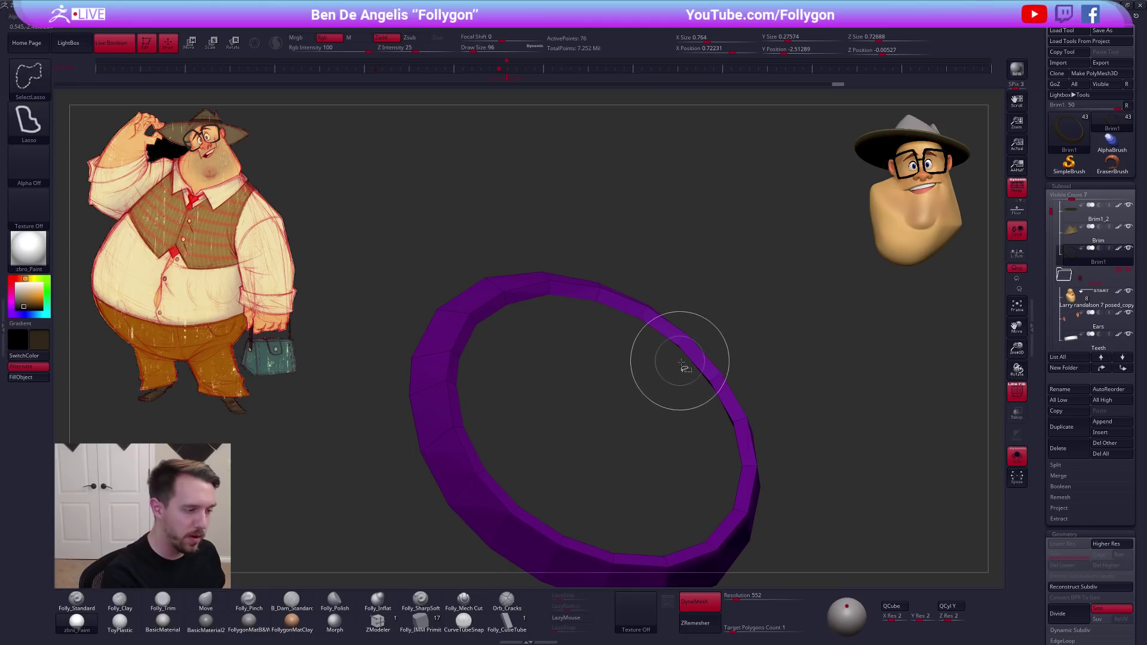
pyautogui.keyDown('ctrl'); pyautogui.keyDown('shift'); pyautogui.click(624, 311); pyautogui.keyUp('shift'); pyautogui.keyUp('ctrl')
pyautogui.moveTo(624, 324); pyautogui.dragTo(608, 315, button='right')
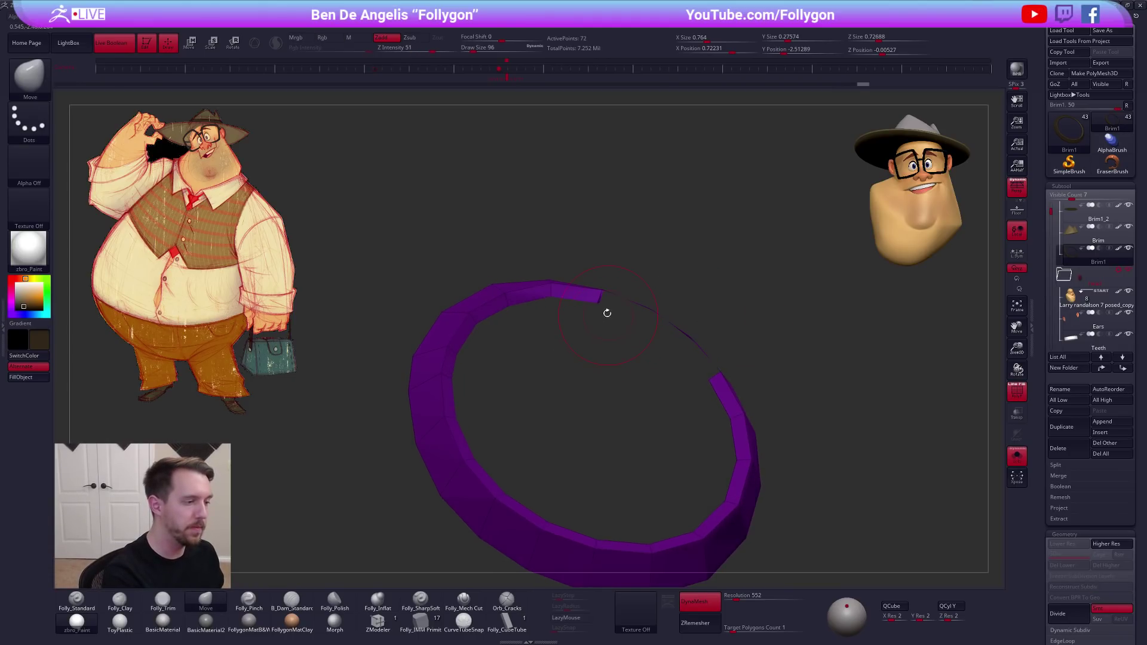
# Continue hiding the hatband's inward-facing polygons along one side of the ring
pyautogui.keyDown('ctrl'); pyautogui.keyDown('alt'); pyautogui.keyDown('shift'); pyautogui.moveTo(503, 304); pyautogui.dragTo(499, 307); pyautogui.keyUp('shift'); pyautogui.keyUp('alt'); pyautogui.keyUp('ctrl')
pyautogui.moveTo(489, 385)
pyautogui.mouseDown(button='right')
pyautogui.moveTo(524, 379)
pyautogui.moveTo(521, 337)
pyautogui.mouseUp(button='right')
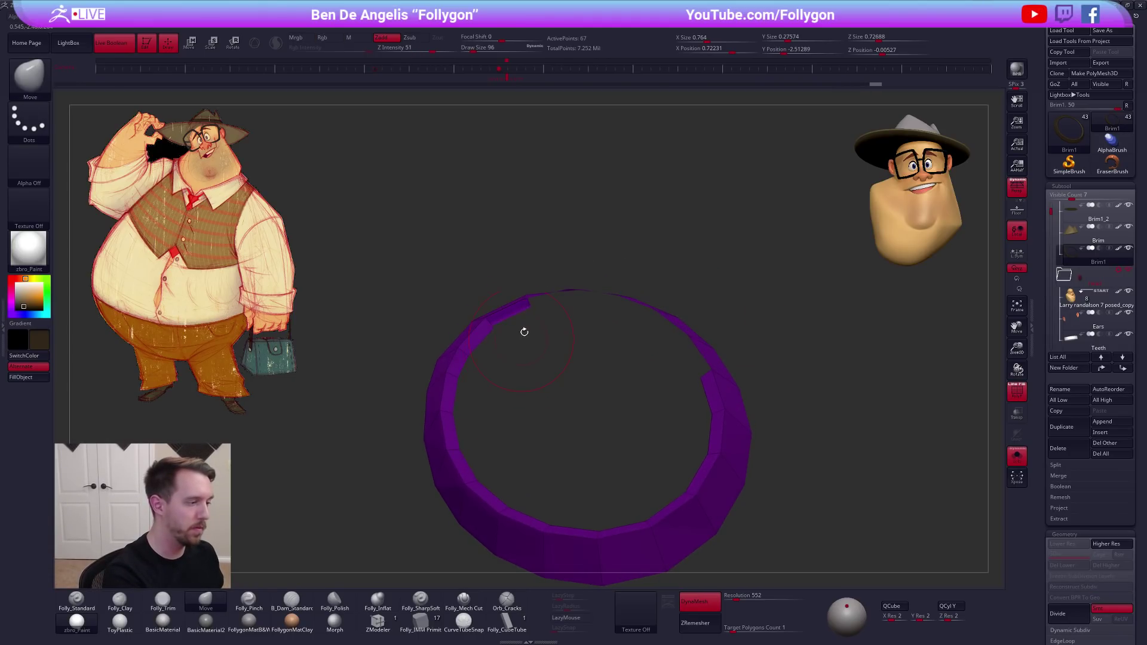
pyautogui.keyDown('ctrl'); pyautogui.keyDown('alt'); pyautogui.keyDown('shift'); pyautogui.moveTo(521, 304); pyautogui.dragTo(518, 306); pyautogui.keyUp('shift'); pyautogui.keyUp('alt'); pyautogui.keyUp('ctrl')
pyautogui.moveTo(523, 425)
pyautogui.mouseDown()
pyautogui.moveTo(510, 414)
pyautogui.moveTo(519, 349)
pyautogui.mouseUp()
pyautogui.keyDown('ctrl'); pyautogui.keyDown('alt'); pyautogui.keyDown('shift'); pyautogui.moveTo(517, 270); pyautogui.dragTo(483, 307); pyautogui.keyUp('shift'); pyautogui.keyUp('alt'); pyautogui.keyUp('ctrl')
pyautogui.keyDown('ctrl'); pyautogui.keyDown('alt'); pyautogui.keyDown('shift'); pyautogui.moveTo(465, 382); pyautogui.dragTo(464, 385); pyautogui.keyUp('shift'); pyautogui.keyUp('alt'); pyautogui.keyUp('ctrl')
pyautogui.moveTo(542, 425)
pyautogui.mouseDown()
pyautogui.moveTo(538, 439)
pyautogui.moveTo(515, 379)
pyautogui.mouseUp()
pyautogui.keyDown('ctrl'); pyautogui.keyDown('alt'); pyautogui.keyDown('shift'); pyautogui.moveTo(471, 291); pyautogui.dragTo(472, 366); pyautogui.keyUp('shift'); pyautogui.keyUp('alt'); pyautogui.keyUp('ctrl')
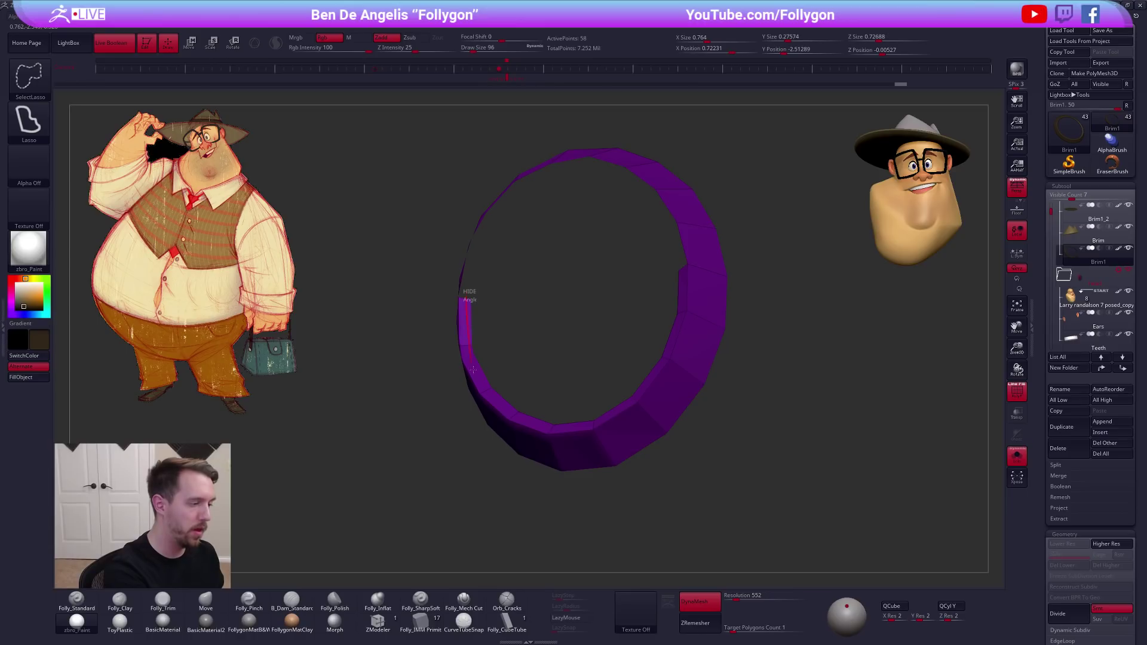
# Hide the hatband's remaining inner faces, delete the hidden geometry, and check the single-sided band on the hat
pyautogui.moveTo(509, 414)
pyautogui.keyDown('ctrl'); pyautogui.keyDown('alt'); pyautogui.keyDown('shift'); pyautogui.mouseDown()
pyautogui.moveTo(543, 391)
pyautogui.moveTo(482, 326)
pyautogui.mouseUp(); pyautogui.keyUp('shift'); pyautogui.keyUp('alt'); pyautogui.keyUp('ctrl')
pyautogui.moveTo(558, 393)
pyautogui.keyDown('ctrl'); pyautogui.keyDown('alt'); pyautogui.keyDown('shift'); pyautogui.mouseDown()
pyautogui.moveTo(580, 395)
pyautogui.moveTo(584, 334)
pyautogui.moveTo(573, 352)
pyautogui.mouseUp(); pyautogui.keyUp('shift'); pyautogui.keyUp('alt'); pyautogui.keyUp('ctrl')
pyautogui.keyDown('ctrl'); pyautogui.keyDown('alt'); pyautogui.keyDown('shift'); pyautogui.moveTo(593, 399); pyautogui.dragTo(667, 392); pyautogui.keyUp('shift'); pyautogui.keyUp('alt'); pyautogui.keyUp('ctrl')
pyautogui.keyDown('ctrl'); pyautogui.keyDown('alt'); pyautogui.keyDown('shift'); pyautogui.moveTo(645, 315); pyautogui.dragTo(634, 325); pyautogui.keyUp('shift'); pyautogui.keyUp('alt'); pyautogui.keyUp('ctrl')
pyautogui.moveTo(642, 329)
pyautogui.mouseDown()
pyautogui.moveTo(693, 333)
pyautogui.moveTo(710, 302)
pyautogui.moveTo(768, 276)
pyautogui.moveTo(741, 244)
pyautogui.moveTo(754, 222)
pyautogui.moveTo(687, 239)
pyautogui.mouseUp()
pyautogui.press('1')
pyautogui.click(783, 306)
pyautogui.hotkey('alt', 's')
pyautogui.moveTo(671, 384)
pyautogui.mouseDown()
pyautogui.moveTo(644, 337)
pyautogui.moveTo(656, 375)
pyautogui.mouseUp()
pyautogui.hotkey('alt', 's')
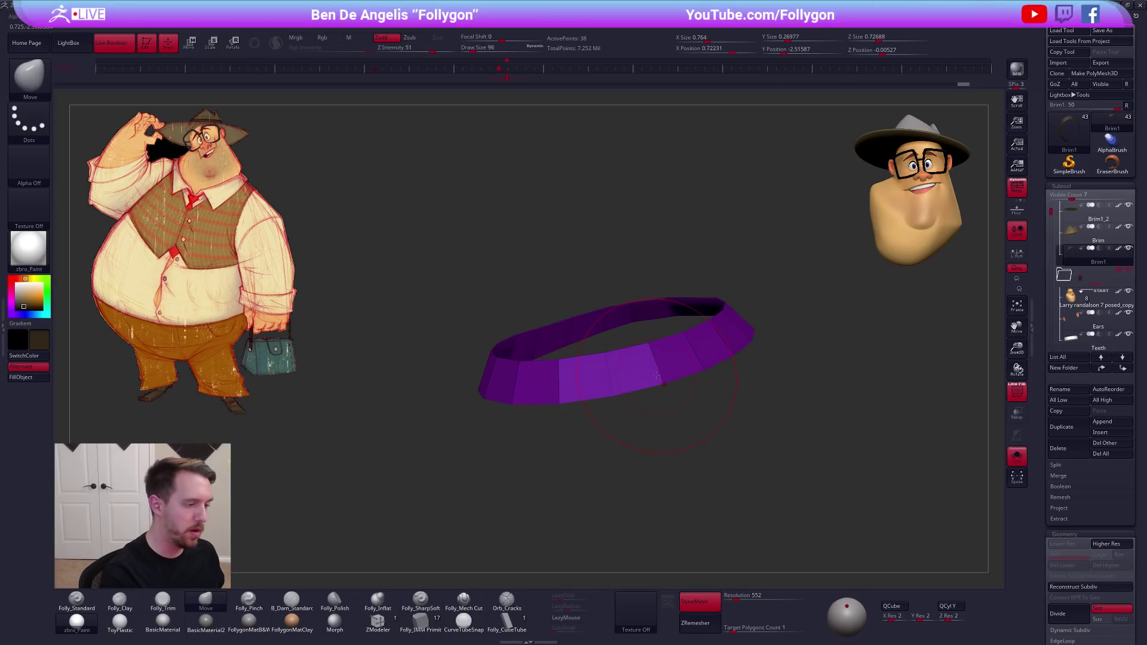
# Set ZModeler's polygon action to Extrude All Polygons and extrude the isolated hatband into a closed ring with thickness
pyautogui.click(378, 621)
pyautogui.press('space')
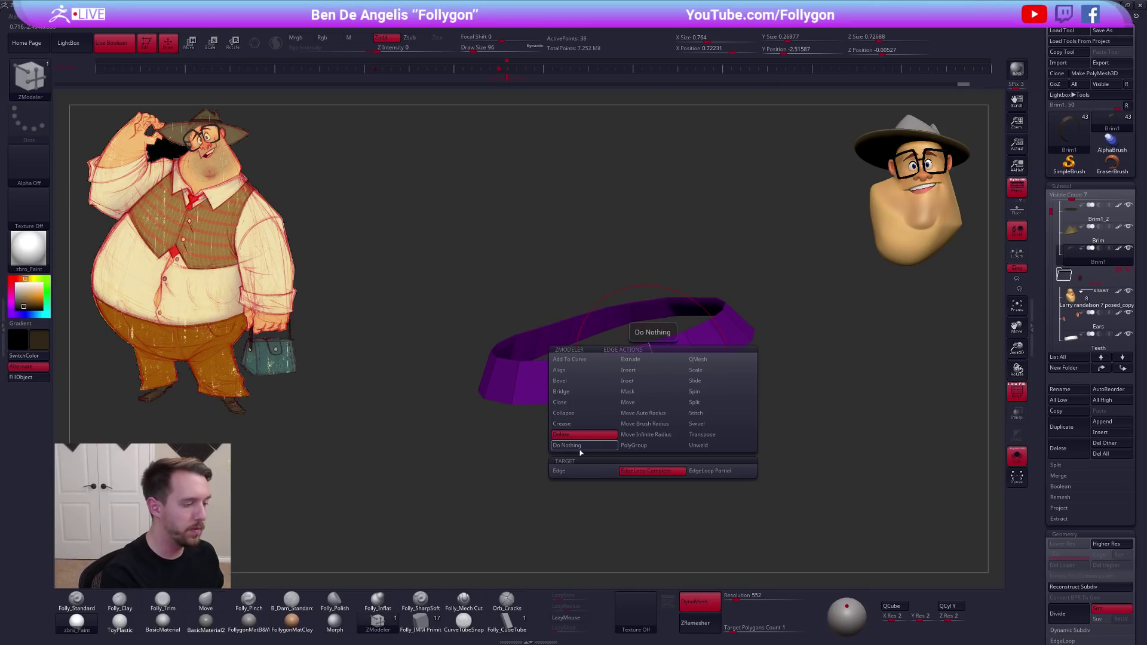
pyautogui.press('space')
pyautogui.click(570, 341)
pyautogui.click(569, 352)
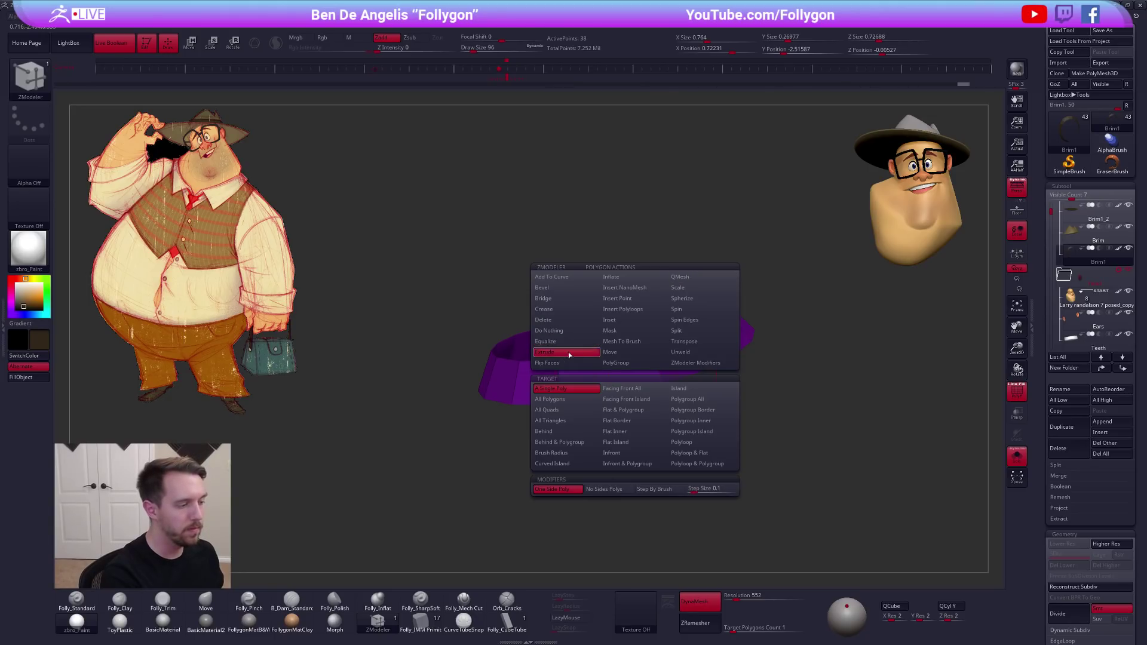
pyautogui.keyDown('alt'); pyautogui.moveTo(571, 399); pyautogui.dragTo(493, 389, button='right'); pyautogui.keyUp('alt')
pyautogui.moveTo(573, 353); pyautogui.dragTo(624, 389, button='right')
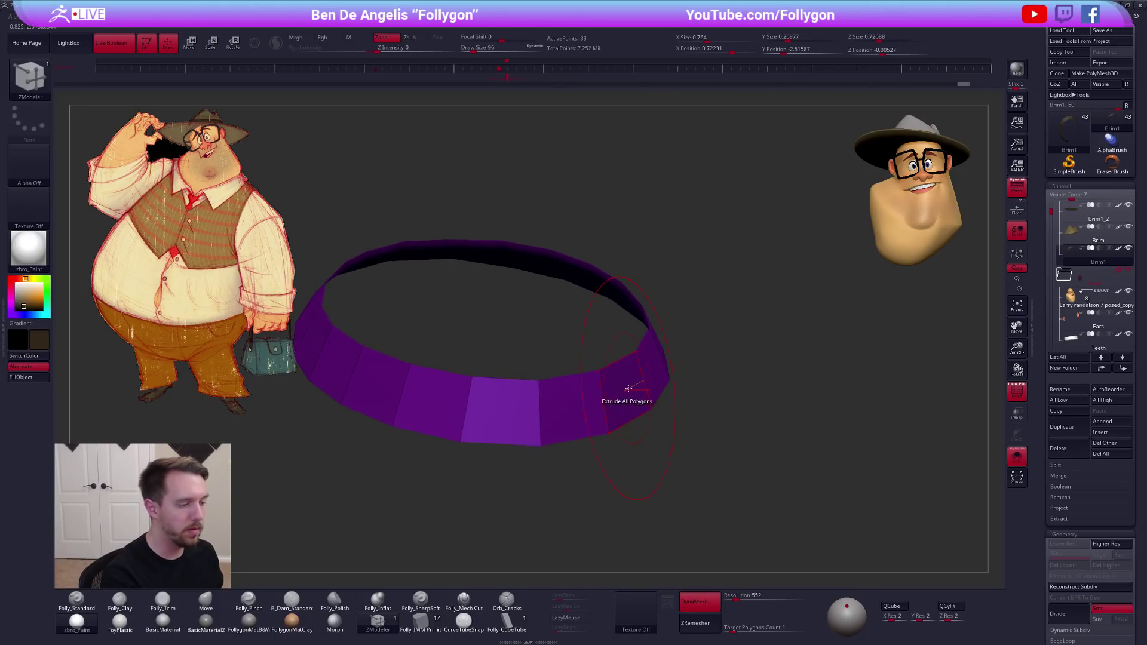
pyautogui.hotkey('alt', 's')
pyautogui.moveTo(625, 389); pyautogui.dragTo(612, 383)
pyautogui.hotkey('alt', 's')
pyautogui.moveTo(612, 379); pyautogui.dragTo(709, 326, button='right')
pyautogui.moveTo(685, 363); pyautogui.dragTo(696, 383, button='right')
pyautogui.press('w')
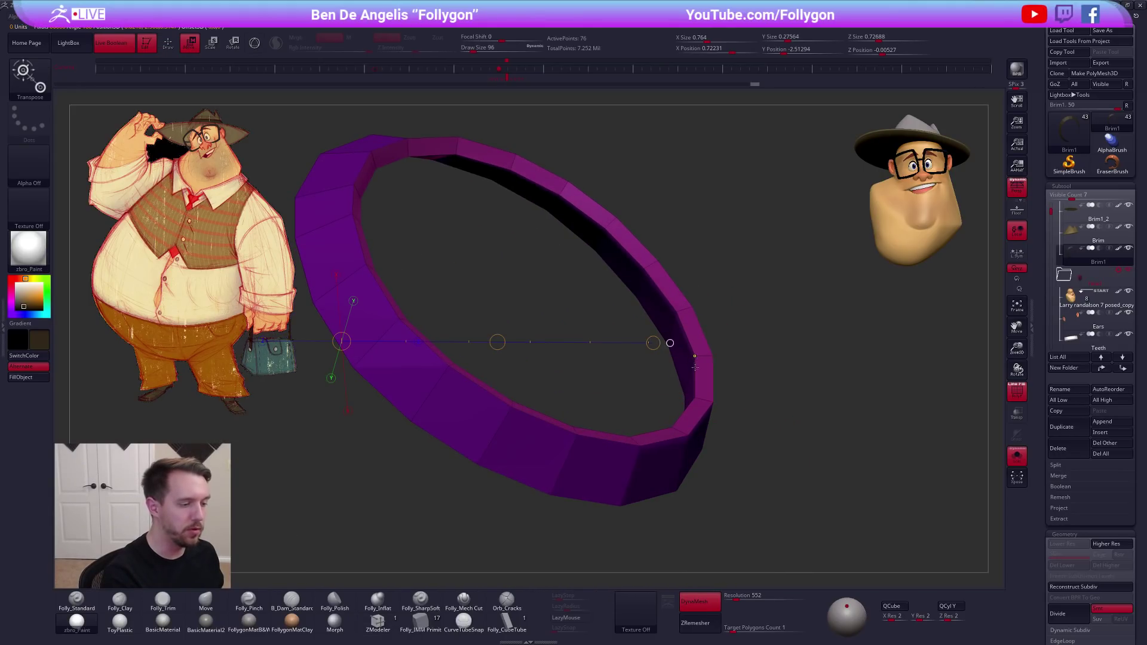
pyautogui.press('q')
pyautogui.keyDown('ctrl'); pyautogui.keyDown('shift'); pyautogui.click(702, 357); pyautogui.keyUp('shift'); pyautogui.keyUp('ctrl')
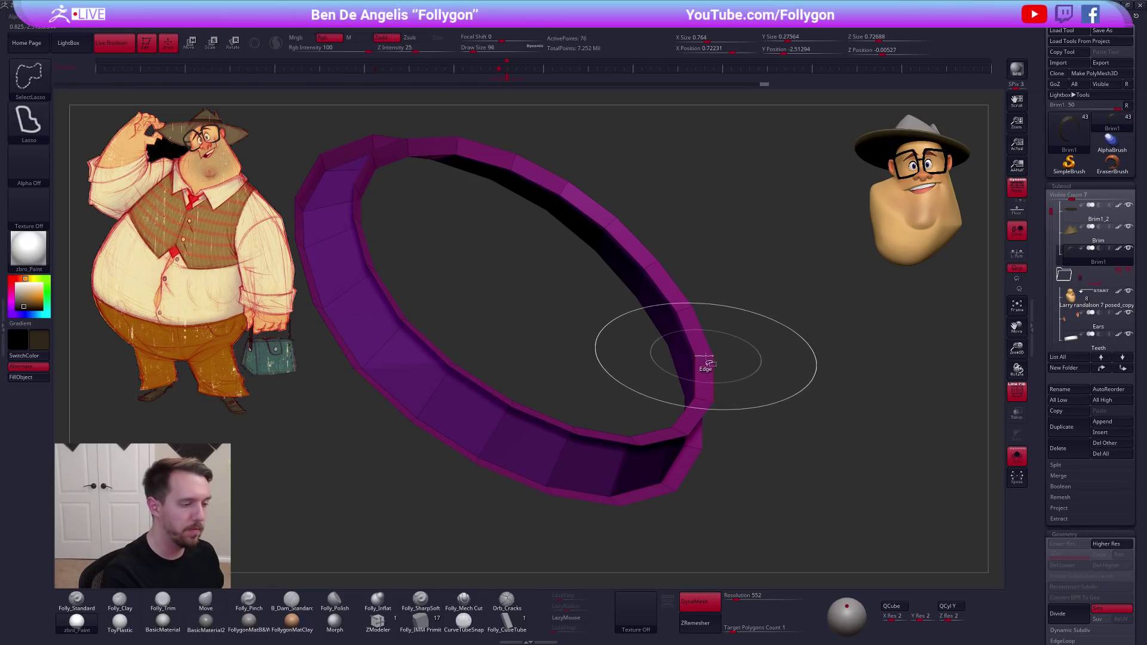
pyautogui.keyDown('ctrl'); pyautogui.click(760, 360); pyautogui.keyUp('ctrl')
pyautogui.keyDown('ctrl'); pyautogui.keyDown('shift'); pyautogui.click(762, 360); pyautogui.keyUp('shift'); pyautogui.keyUp('ctrl')
pyautogui.keyDown('ctrl'); pyautogui.click(748, 377); pyautogui.keyUp('ctrl')
pyautogui.moveTo(747, 377)
pyautogui.mouseDown(button='right')
pyautogui.moveTo(735, 392)
pyautogui.moveTo(759, 434)
pyautogui.moveTo(759, 418)
pyautogui.mouseUp(button='right')
pyautogui.moveTo(760, 418); pyautogui.dragTo(664, 435)
pyautogui.press('w')
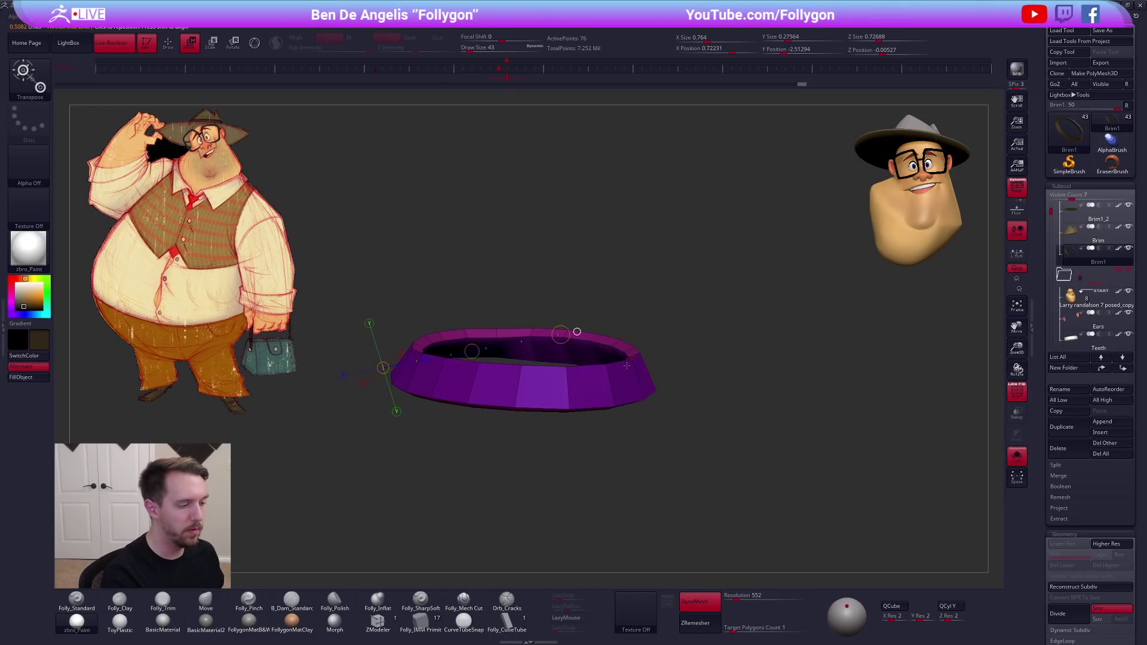
pyautogui.press('q')
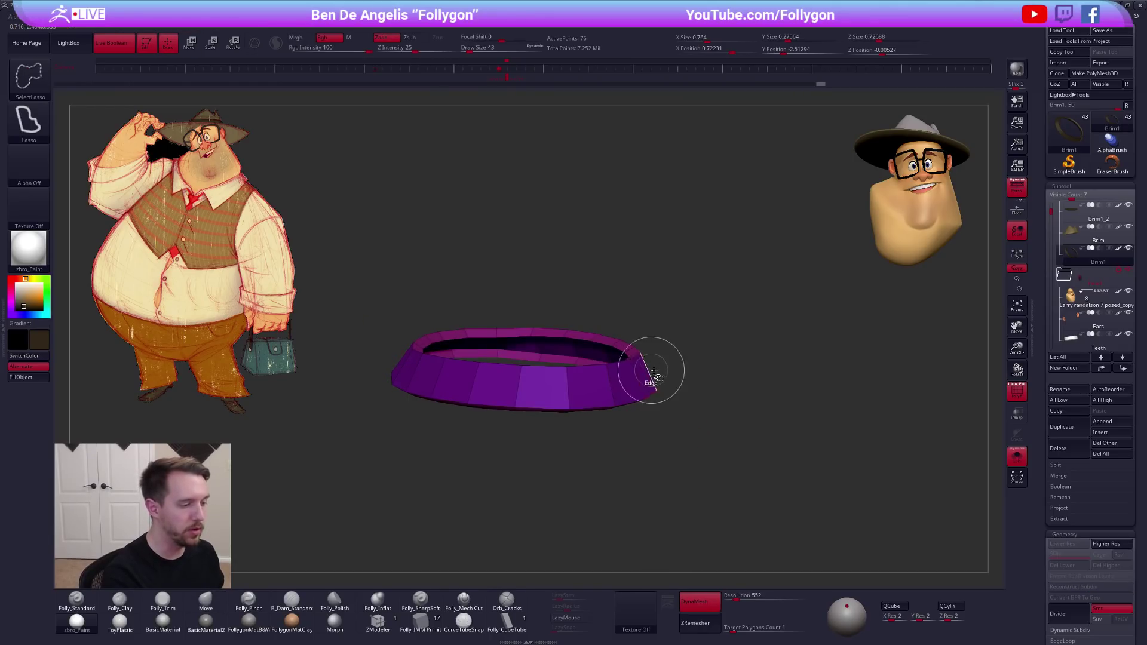
pyautogui.moveTo(640, 412); pyautogui.dragTo(645, 383)
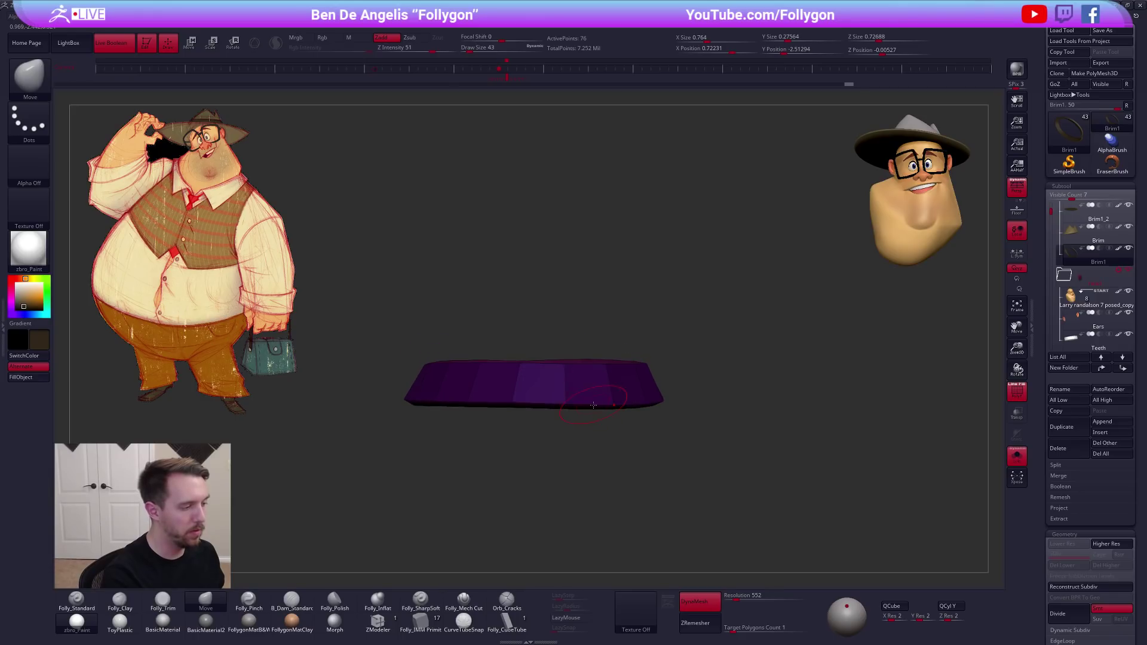
pyautogui.press('w')
pyautogui.moveTo(565, 404); pyautogui.dragTo(564, 481)
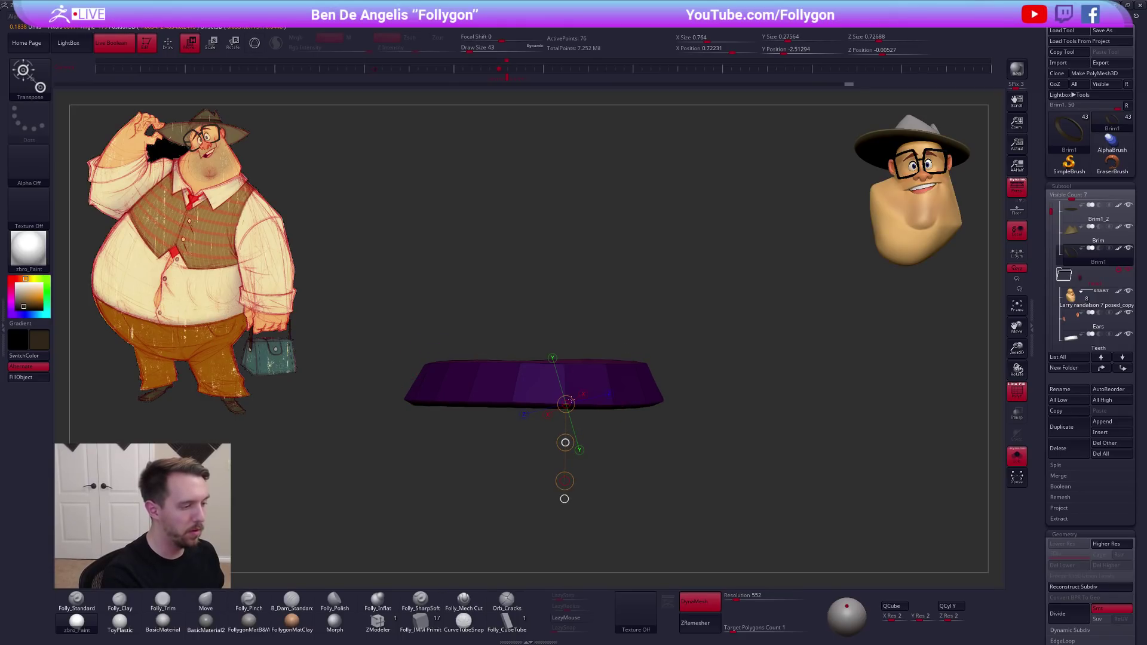
pyautogui.press('q')
pyautogui.moveTo(624, 378); pyautogui.dragTo(635, 392, button='right')
pyautogui.keyDown('ctrl'); pyautogui.moveTo(701, 384); pyautogui.dragTo(711, 395); pyautogui.keyUp('ctrl')
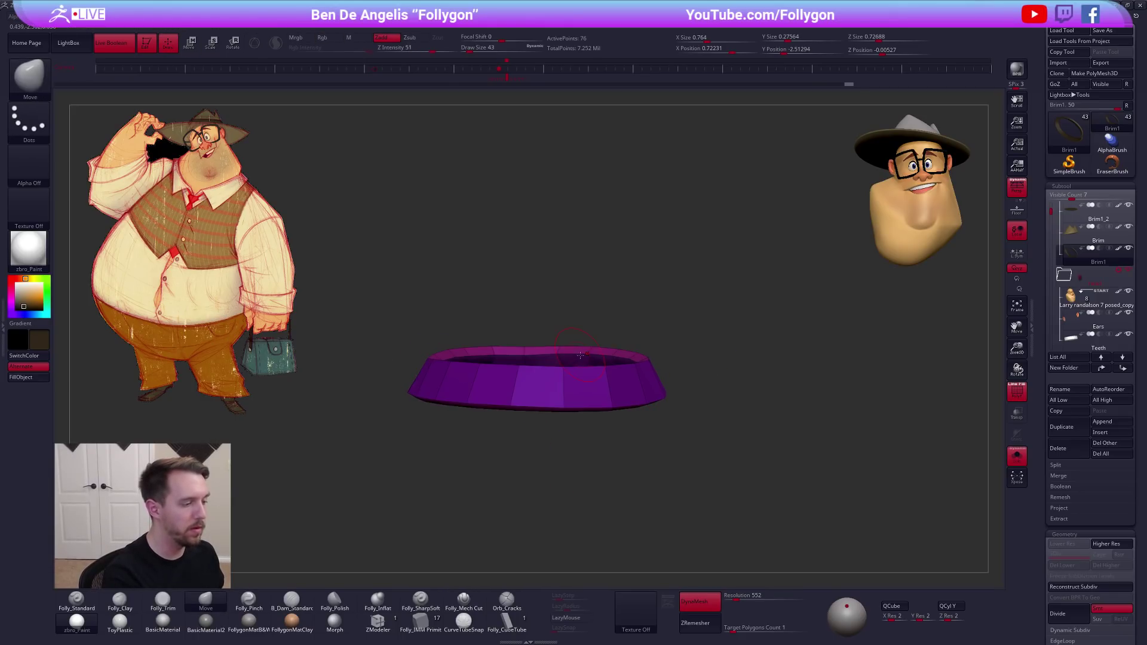
# Isolate the hatband's inner shell by polygroup, shift it slightly with the transpose line to even out the rim, and clear the mask
pyautogui.keyDown('ctrl'); pyautogui.keyDown('shift'); pyautogui.click(586, 370); pyautogui.keyUp('shift'); pyautogui.keyUp('ctrl')
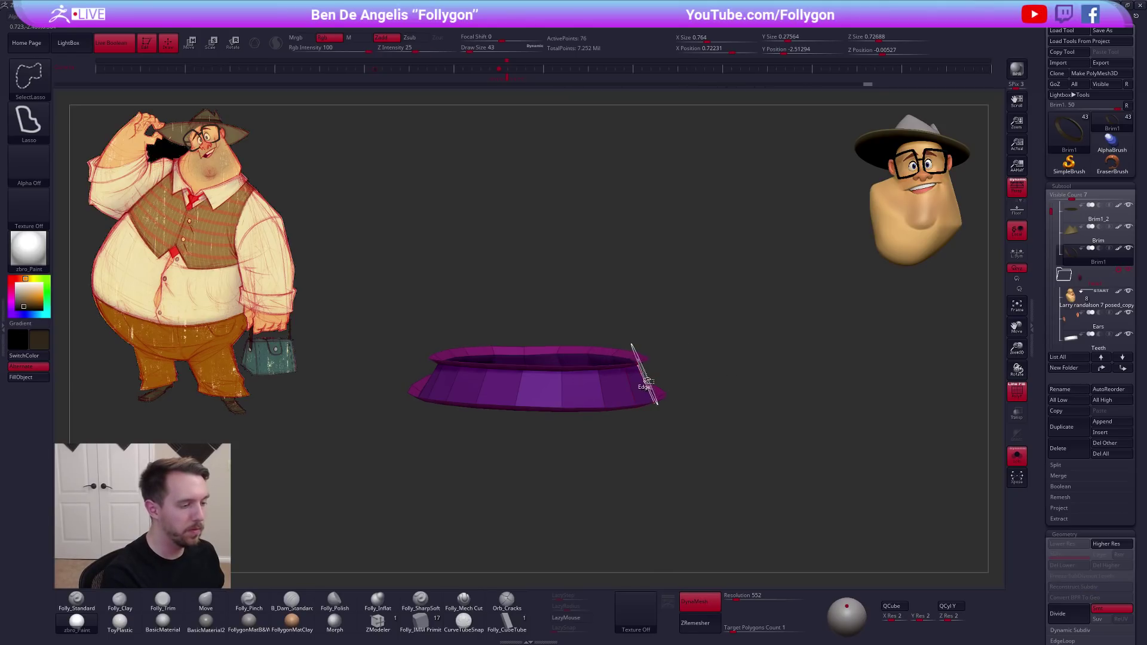
pyautogui.moveTo(654, 365); pyautogui.dragTo(650, 389, button='right')
pyautogui.keyDown('ctrl'); pyautogui.keyDown('shift'); pyautogui.click(647, 367); pyautogui.keyUp('shift'); pyautogui.keyUp('ctrl')
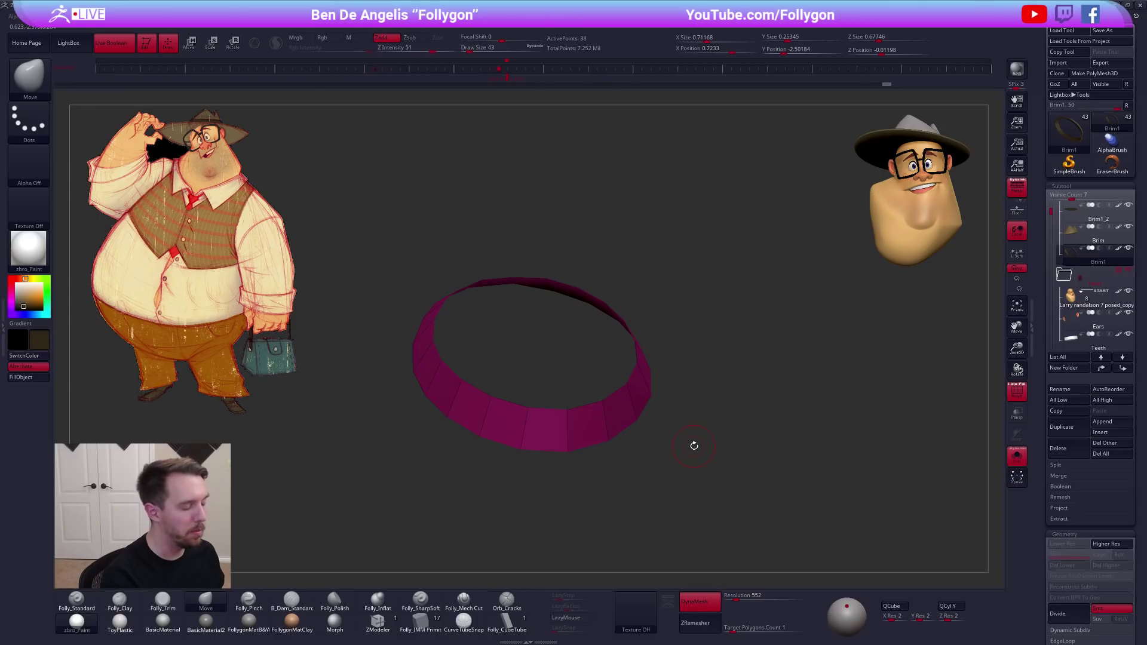
pyautogui.keyDown('ctrl'); pyautogui.keyDown('shift'); pyautogui.click(692, 468); pyautogui.keyUp('shift'); pyautogui.keyUp('ctrl')
pyautogui.moveTo(691, 468)
pyautogui.mouseDown()
pyautogui.moveTo(627, 414)
pyautogui.moveTo(625, 440)
pyautogui.mouseUp()
pyautogui.press('w')
pyautogui.moveTo(551, 384)
pyautogui.mouseDown()
pyautogui.moveTo(553, 435)
pyautogui.moveTo(555, 423)
pyautogui.mouseUp()
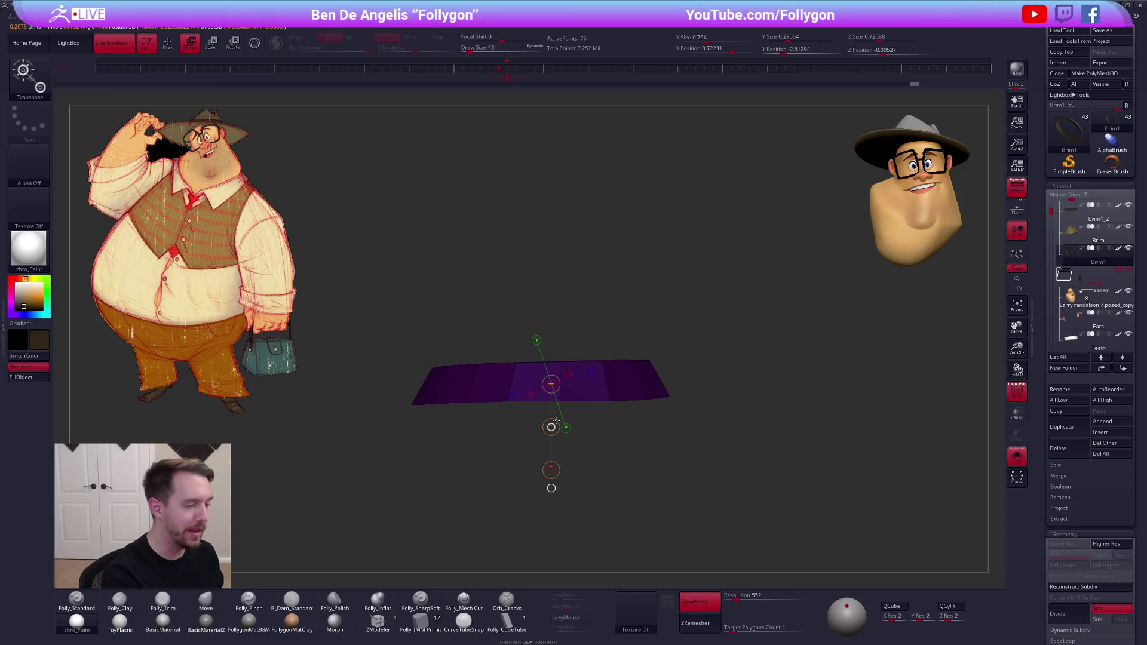
pyautogui.keyDown('alt'); pyautogui.moveTo(606, 403); pyautogui.dragTo(640, 399, button='right'); pyautogui.keyUp('alt')
pyautogui.moveTo(653, 384); pyautogui.dragTo(662, 434)
pyautogui.press('q')
pyautogui.press('s')
pyautogui.click(656, 457)
pyautogui.keyDown('ctrl'); pyautogui.moveTo(727, 397); pyautogui.dragTo(741, 414); pyautogui.keyUp('ctrl')
# Preview the thickened hatband on the hat with dynamic subdivision from above
pyautogui.hotkey('alt', 'shift', 's')
pyautogui.press('d')
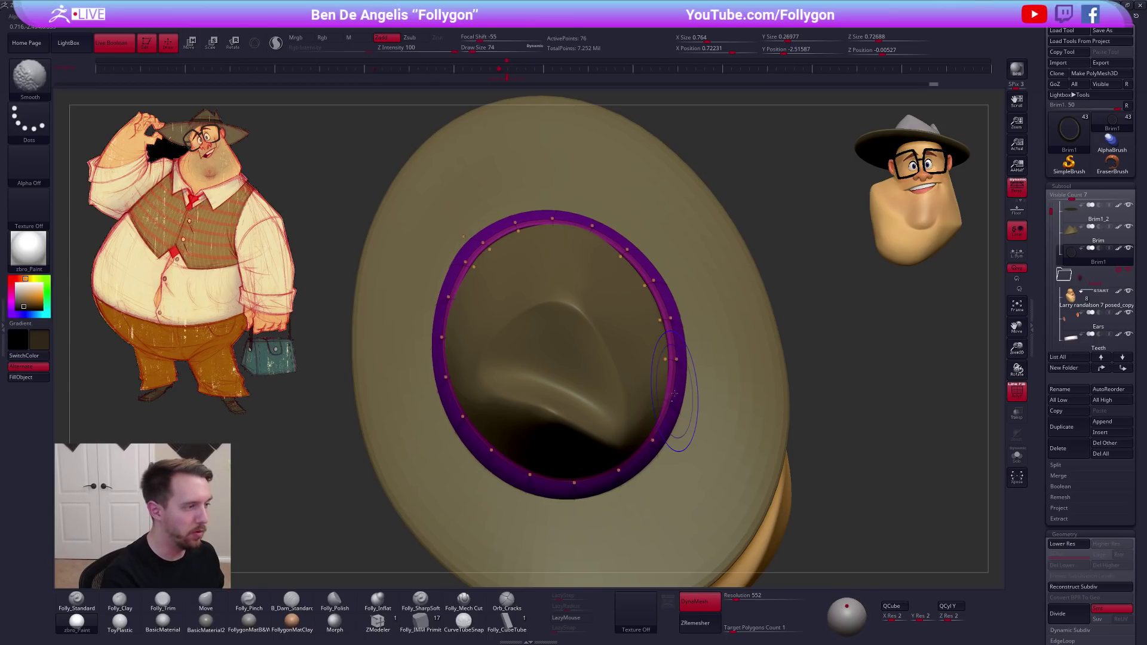
pyautogui.hotkey('shift', 'd')
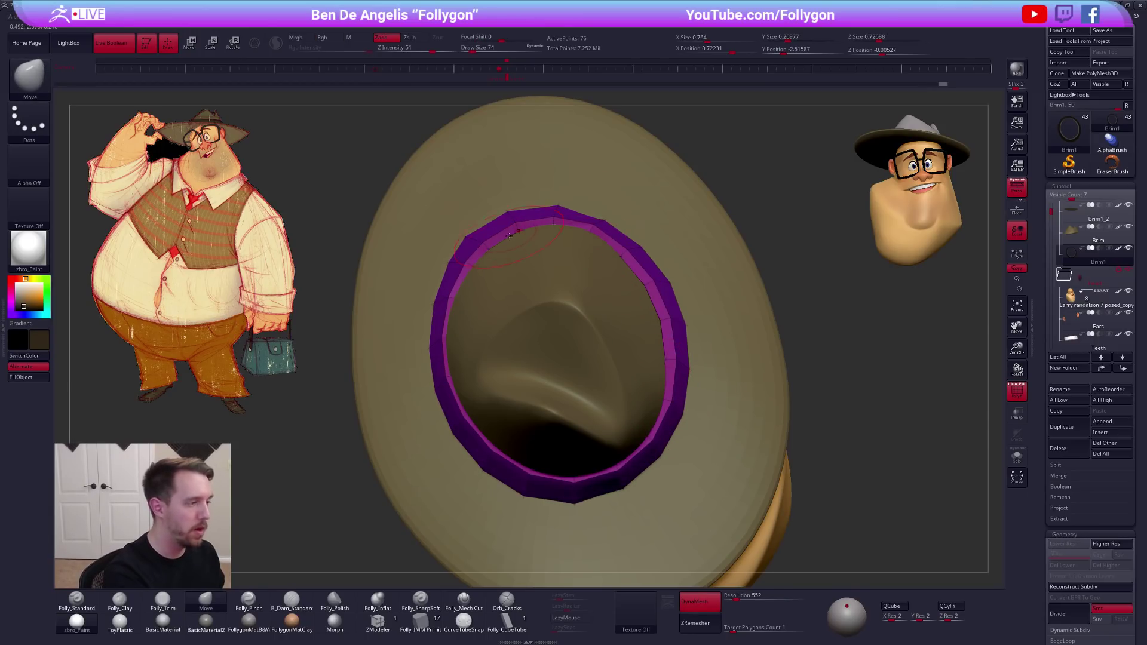
# Crease the hatband's rim edge loops with ZModeler's Crease EdgeLoop Complete and check the band on the hat with dynamic subdivision
pyautogui.click(377, 622)
pyautogui.hotkey('alt', 'shift', 's')
pyautogui.press('space')
pyautogui.click(600, 441)
pyautogui.click(597, 496)
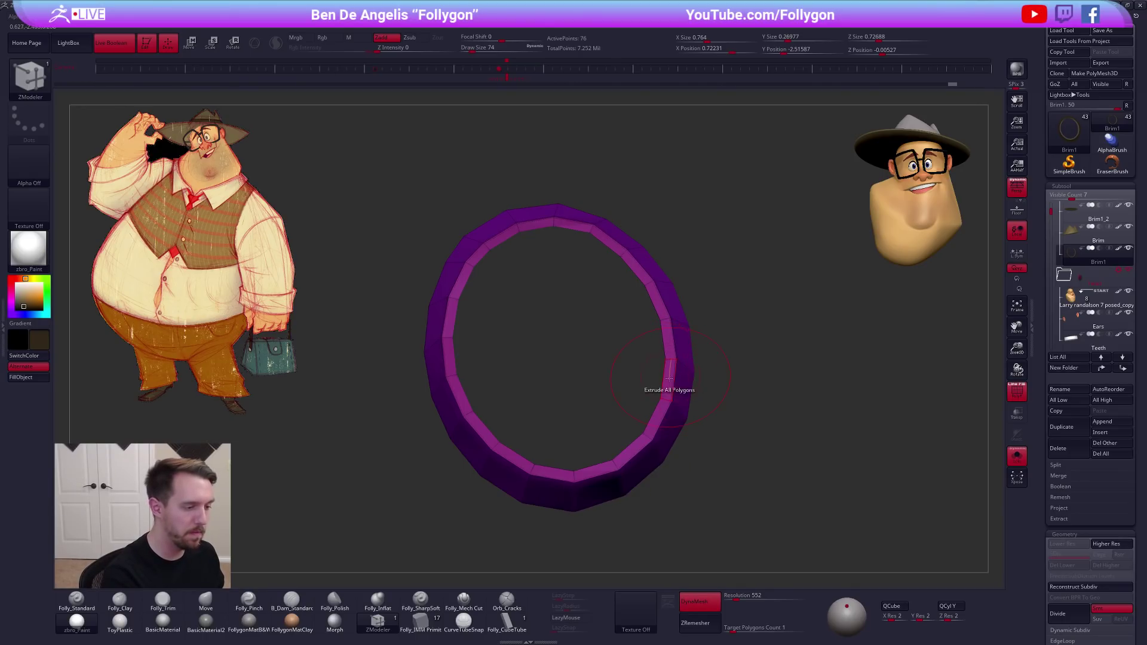
pyautogui.click(664, 380)
pyautogui.moveTo(642, 381); pyautogui.dragTo(759, 377)
pyautogui.click(638, 402)
pyautogui.press('d')
pyautogui.moveTo(627, 418); pyautogui.dragTo(691, 412)
pyautogui.hotkey('shift', 'f')
pyautogui.hotkey('alt', 'shift', 's')
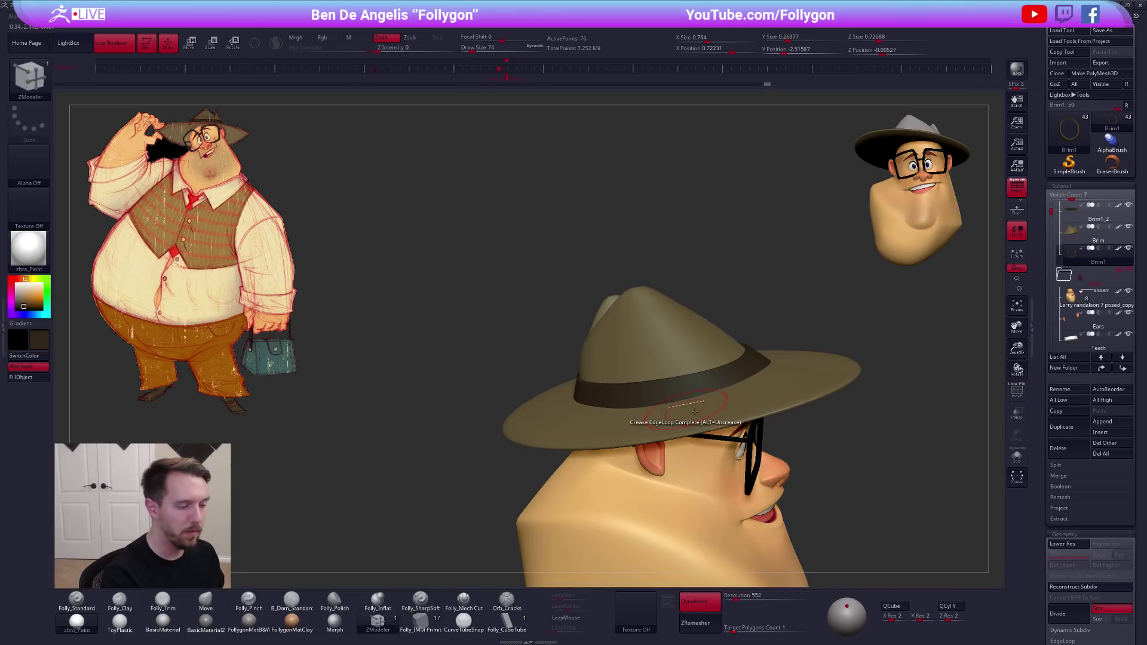
# Refine the hatband's fit around the crown with the Move brush, check it from several angles, and switch to the Folly_Standard brush
pyautogui.moveTo(691, 410); pyautogui.dragTo(720, 389, button='right')
pyautogui.press('b')
pyautogui.press('m')
pyautogui.press('v')
pyautogui.press('space')
pyautogui.moveTo(739, 370)
pyautogui.mouseDown()
pyautogui.moveTo(751, 370)
pyautogui.moveTo(637, 394)
pyautogui.moveTo(590, 420)
pyautogui.mouseUp()
pyautogui.moveTo(611, 415); pyautogui.dragTo(527, 391, button='right')
pyautogui.moveTo(585, 421); pyautogui.dragTo(483, 379, button='right')
pyautogui.moveTo(507, 475)
pyautogui.mouseDown(button='right')
pyautogui.moveTo(546, 446)
pyautogui.moveTo(556, 462)
pyautogui.moveTo(603, 464)
pyautogui.moveTo(595, 443)
pyautogui.moveTo(665, 434)
pyautogui.moveTo(498, 255)
pyautogui.mouseUp(button='right')
pyautogui.press('1')
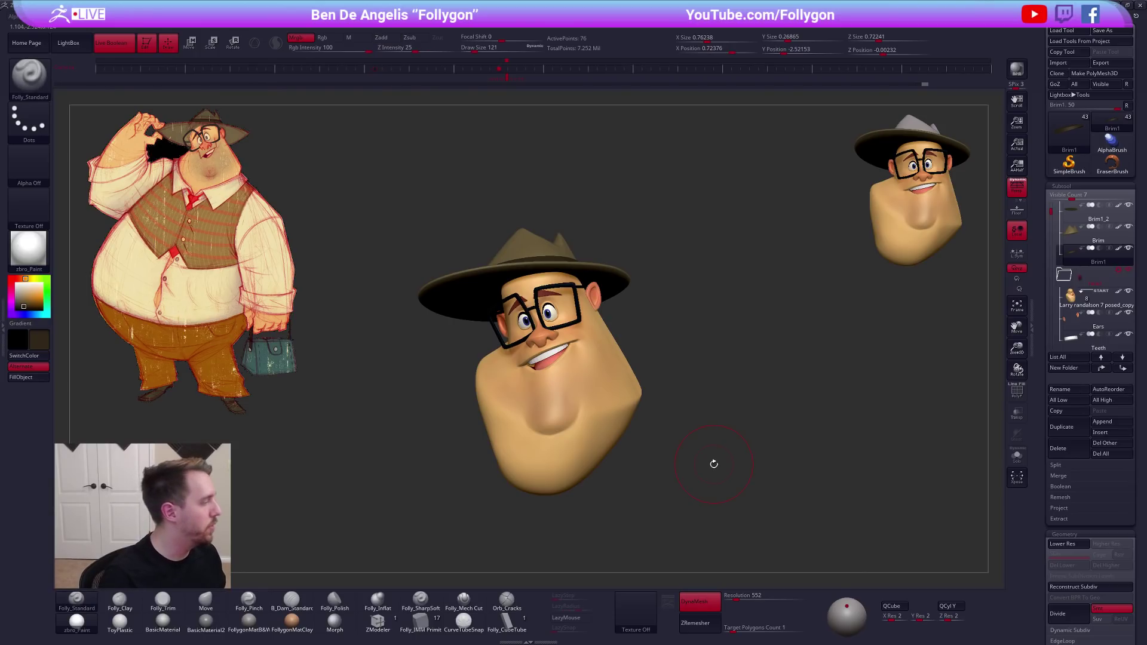
# Show all of the character's subtools, frame the full figure, clear the canvas, and turn off Live Boolean
pyautogui.moveTo(588, 342)
pyautogui.mouseDown(button='right')
pyautogui.moveTo(641, 339)
pyautogui.moveTo(597, 359)
pyautogui.moveTo(674, 347)
pyautogui.moveTo(568, 347)
pyautogui.mouseUp(button='right')
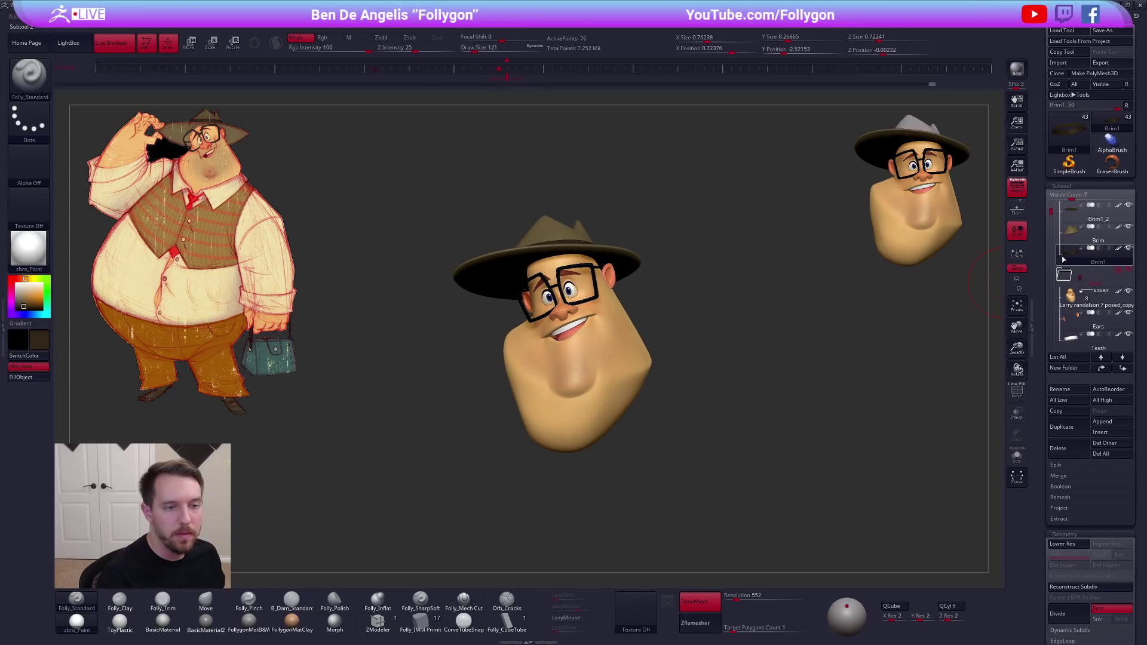
pyautogui.click(1128, 248)
pyautogui.press('f')
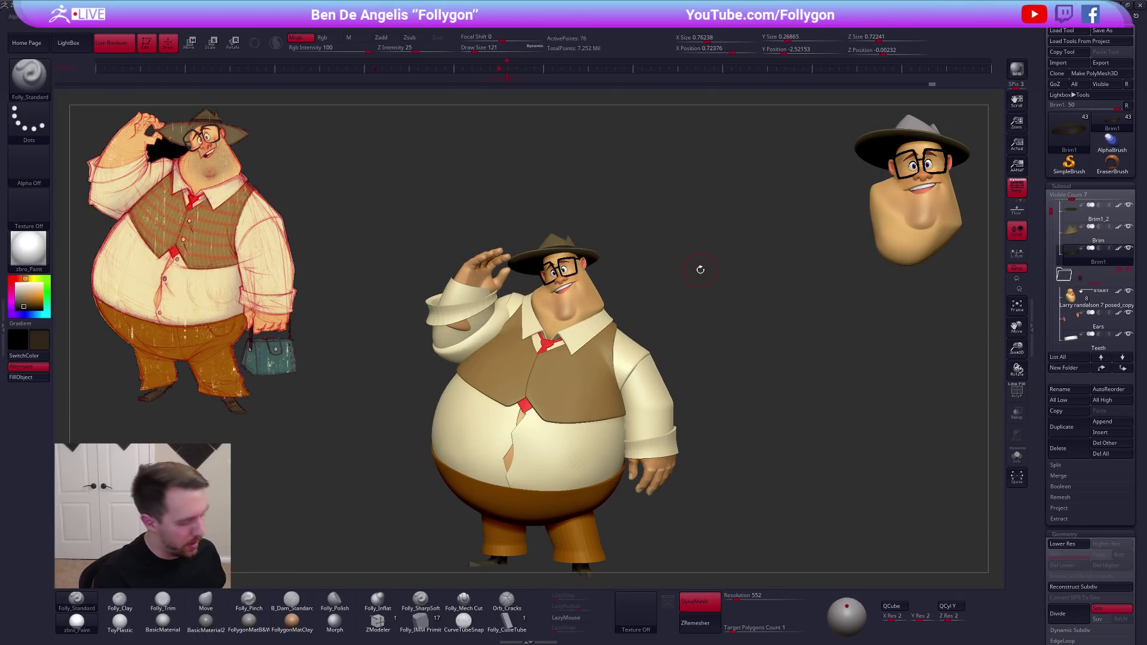
pyautogui.hotkey('ctrl', 'n')
pyautogui.moveTo(663, 303)
pyautogui.keyDown('alt'); pyautogui.mouseDown(button='right')
pyautogui.moveTo(794, 278)
pyautogui.moveTo(756, 288)
pyautogui.moveTo(909, 203)
pyautogui.moveTo(939, 205)
pyautogui.moveTo(955, 248)
pyautogui.moveTo(963, 227)
pyautogui.moveTo(664, 312)
pyautogui.moveTo(704, 337)
pyautogui.moveTo(750, 335)
pyautogui.moveTo(701, 309)
pyautogui.mouseUp(button='right'); pyautogui.keyUp('alt')
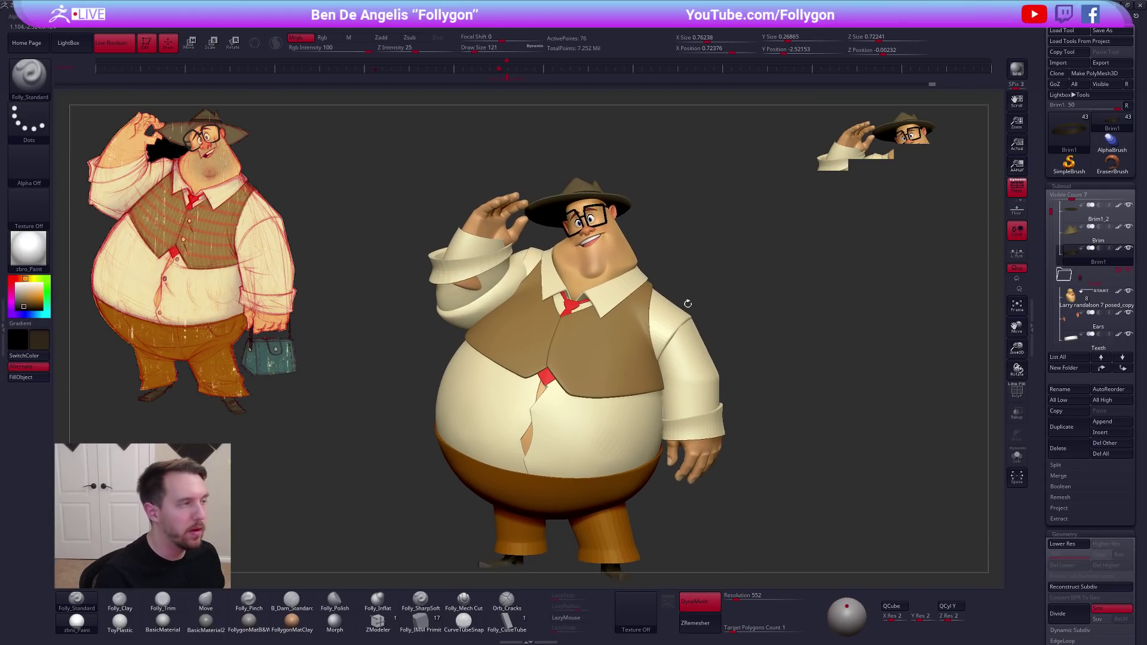
pyautogui.click(113, 49)
pyautogui.keyDown('alt'); pyautogui.moveTo(396, 271); pyautogui.dragTo(583, 330, button='right'); pyautogui.keyUp('alt')
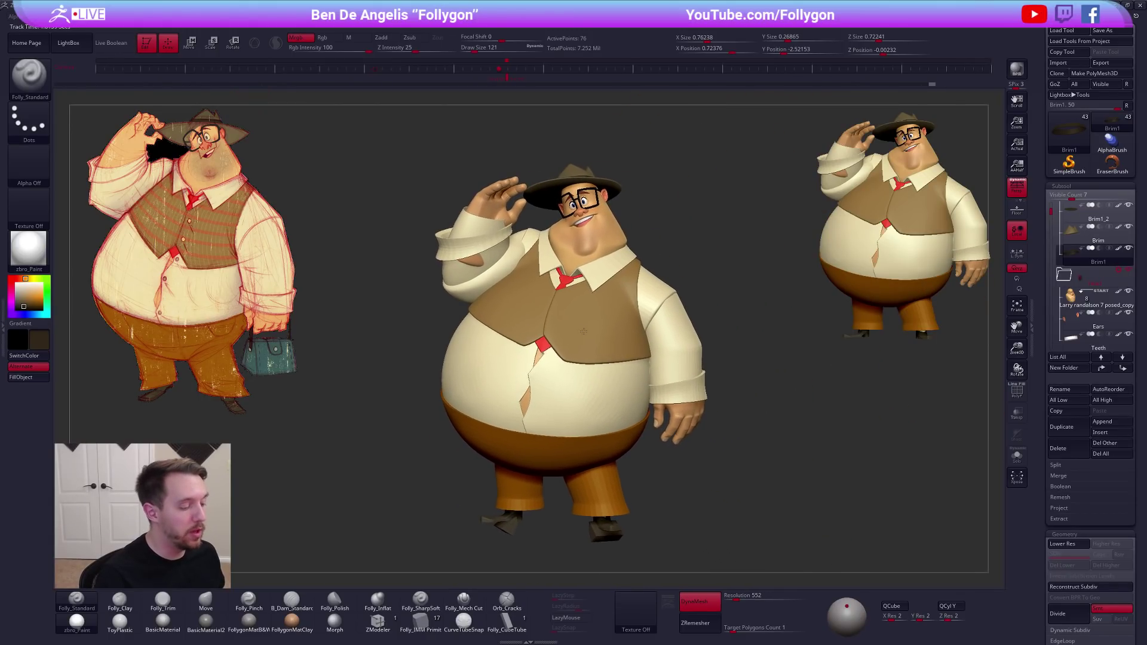
# Select the Shoes subtool and set the active colour to white
pyautogui.keyDown('alt'); pyautogui.click(591, 536); pyautogui.keyUp('alt')
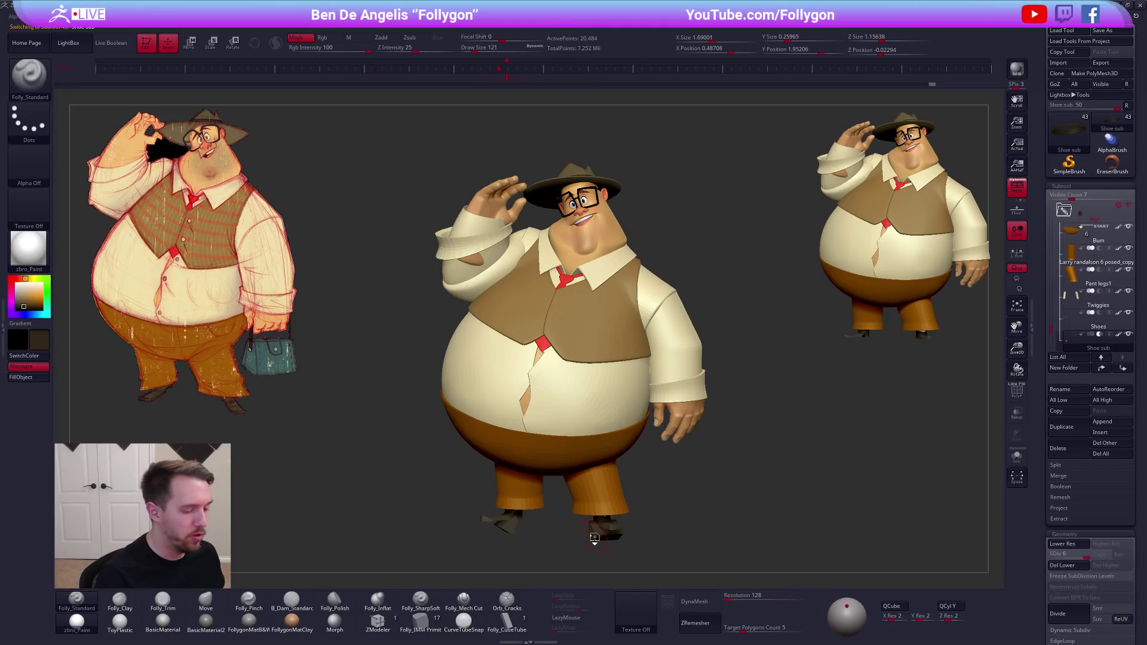
pyautogui.click(1070, 325)
pyautogui.keyDown('alt'); pyautogui.moveTo(732, 368); pyautogui.dragTo(713, 369); pyautogui.keyUp('alt')
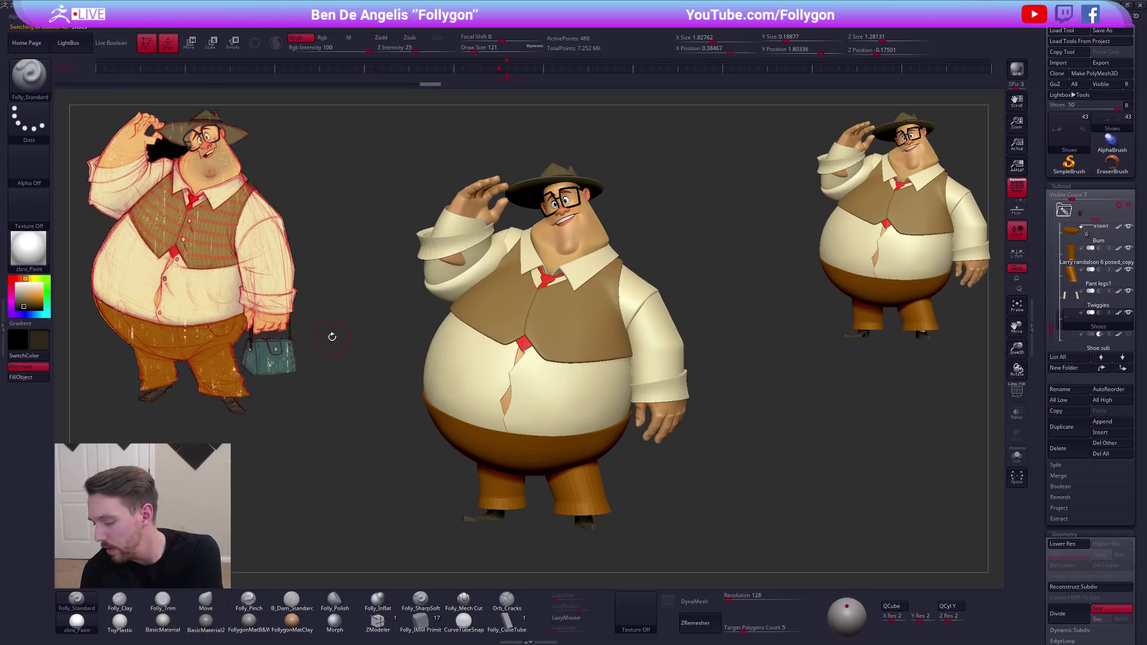
pyautogui.moveTo(39, 340)
pyautogui.mouseDown()
pyautogui.moveTo(21, 298)
pyautogui.moveTo(152, 288)
pyautogui.mouseUp()
pyautogui.moveTo(653, 378); pyautogui.dragTo(596, 424, button='right')
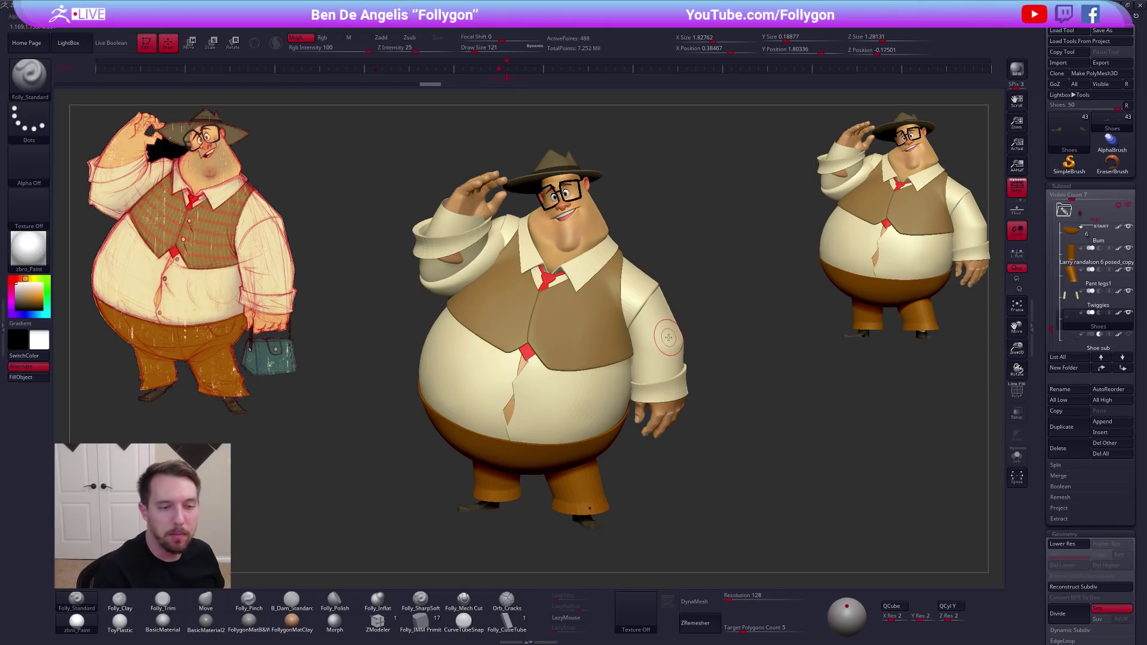
# Select the Nails subtool, activate the Move brush, and view the nails briefly in isolation
pyautogui.moveTo(1054, 328); pyautogui.dragTo(1059, 294)
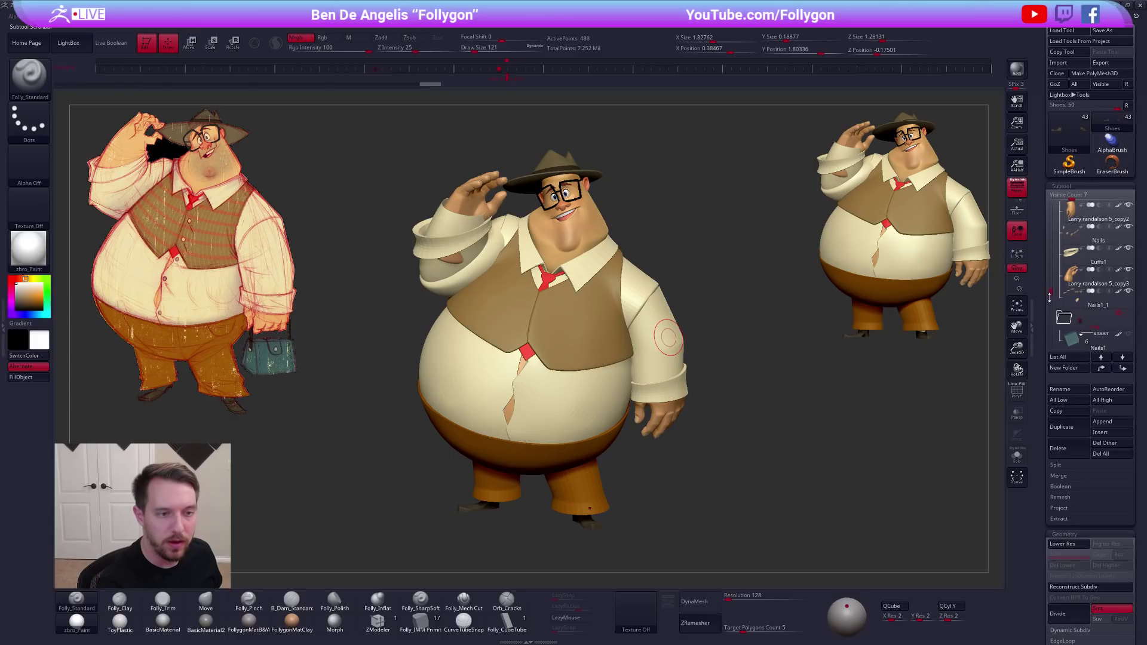
pyautogui.click(1074, 234)
pyautogui.moveTo(709, 403); pyautogui.dragTo(797, 409)
pyautogui.moveTo(1056, 281); pyautogui.dragTo(1058, 248)
pyautogui.moveTo(1075, 238)
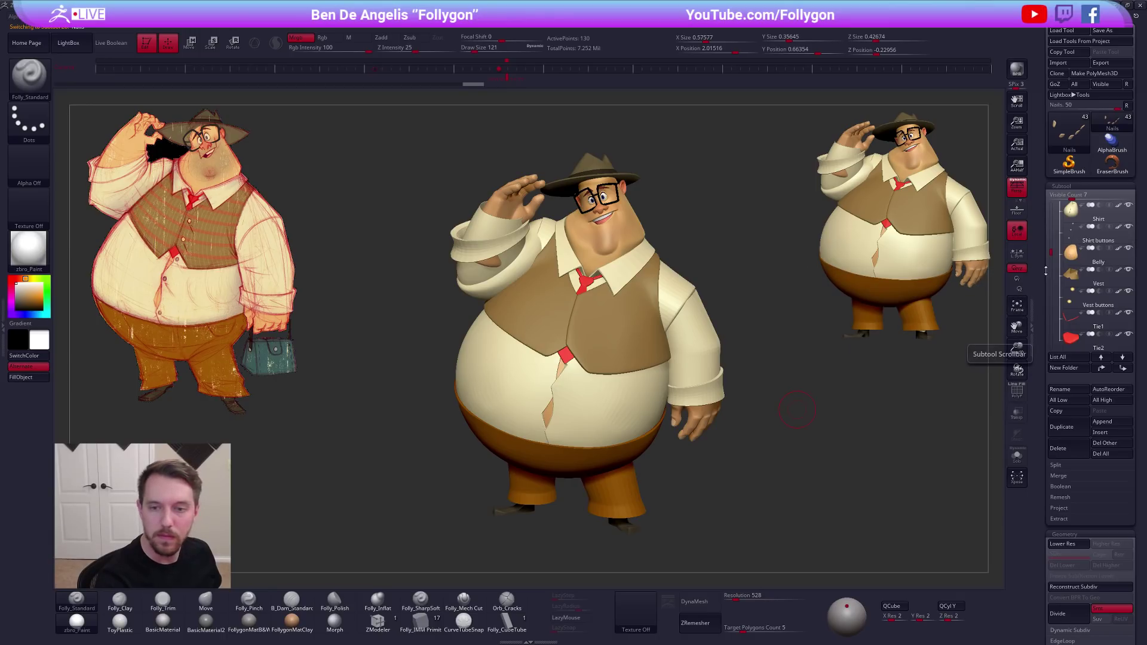
pyautogui.press('b')
pyautogui.press('m')
pyautogui.press('v')
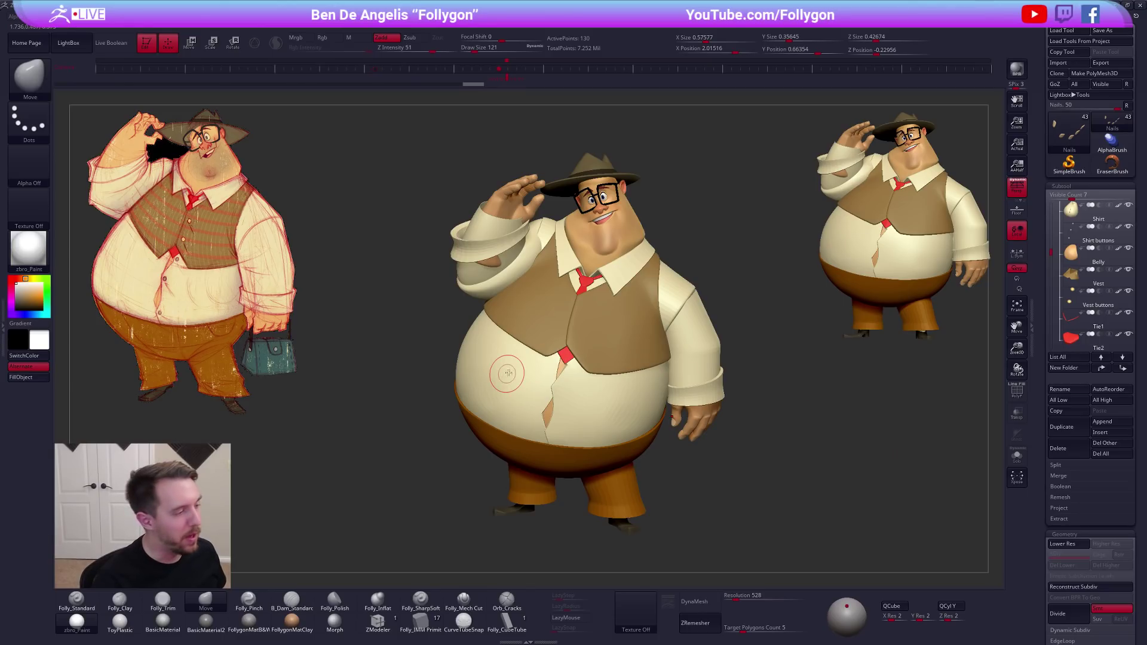
pyautogui.keyDown('ctrl'); pyautogui.moveTo(567, 338); pyautogui.dragTo(605, 355, button='right'); pyautogui.keyUp('ctrl')
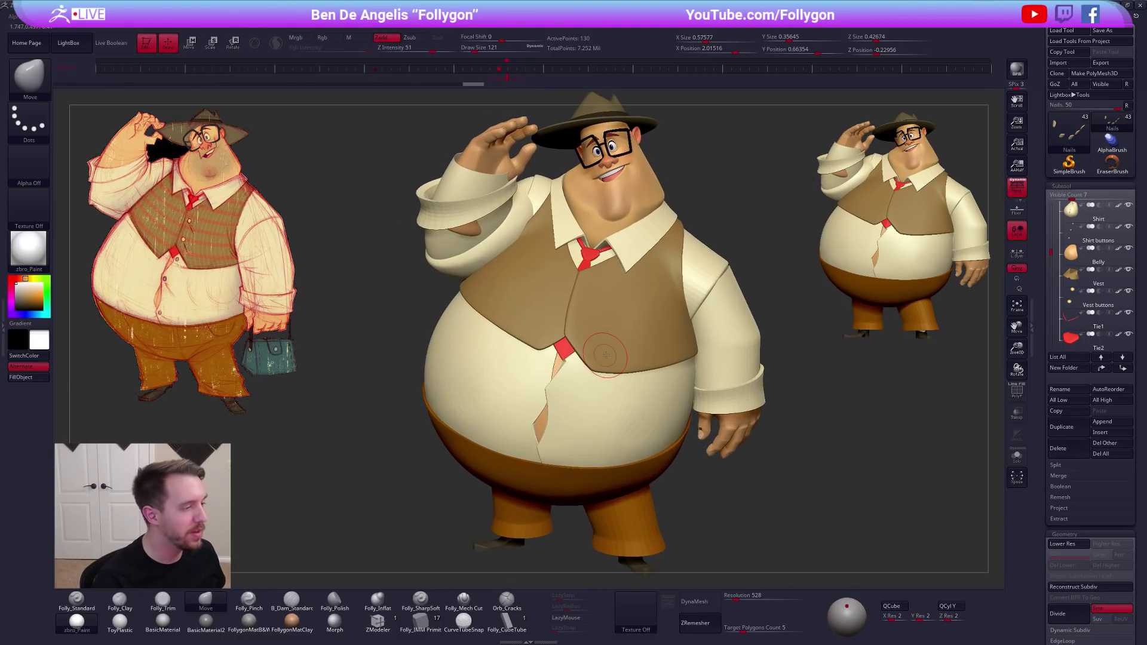
pyautogui.hotkey('alt', 's')
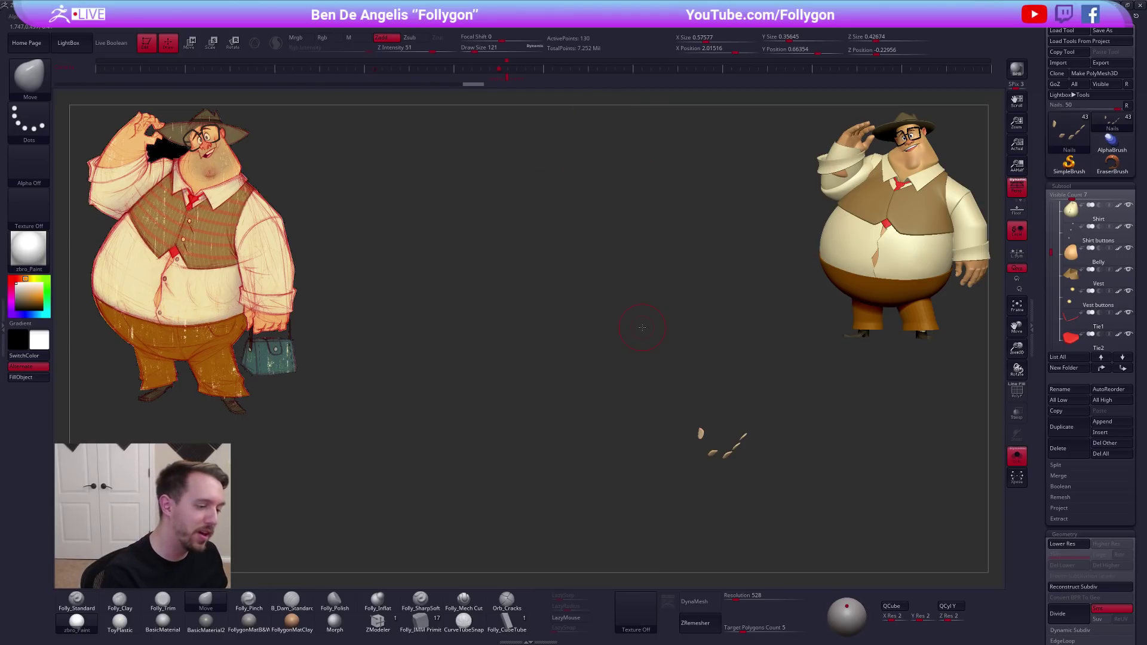
pyautogui.hotkey('alt', 's')
# Select the Shirt buttons subtool and inspect the buttons in isolation, with and without wireframe
pyautogui.click(1098, 236)
pyautogui.hotkey('shift', 'f')
pyautogui.hotkey('alt', 's')
pyautogui.hotkey('shift', 'f')
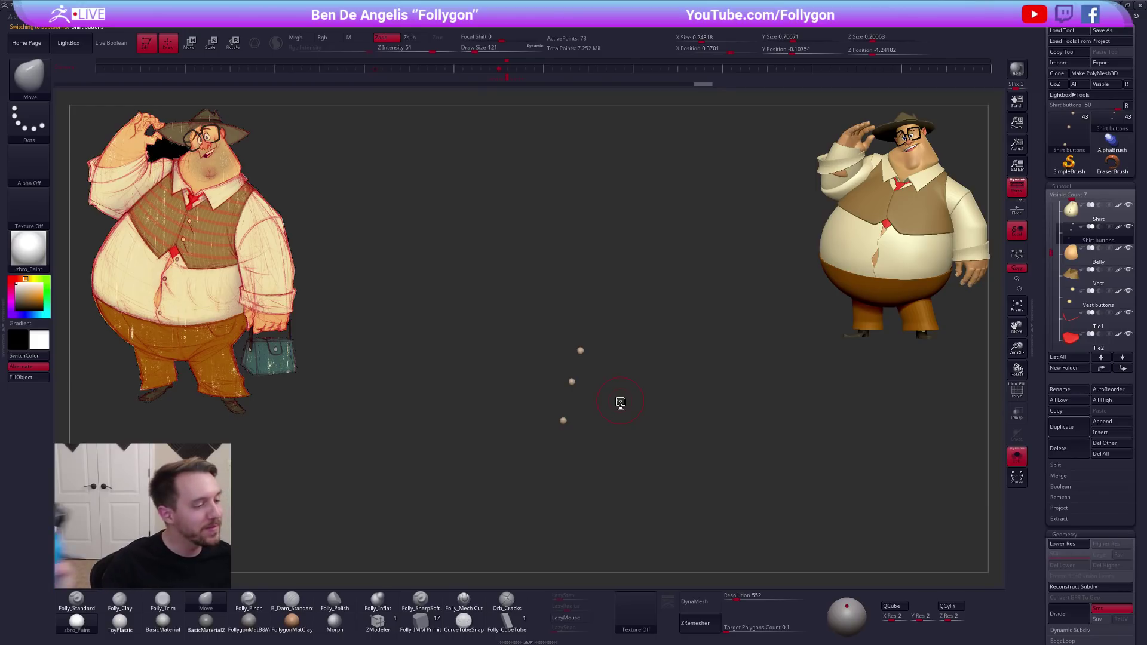
pyautogui.hotkey('alt', 's')
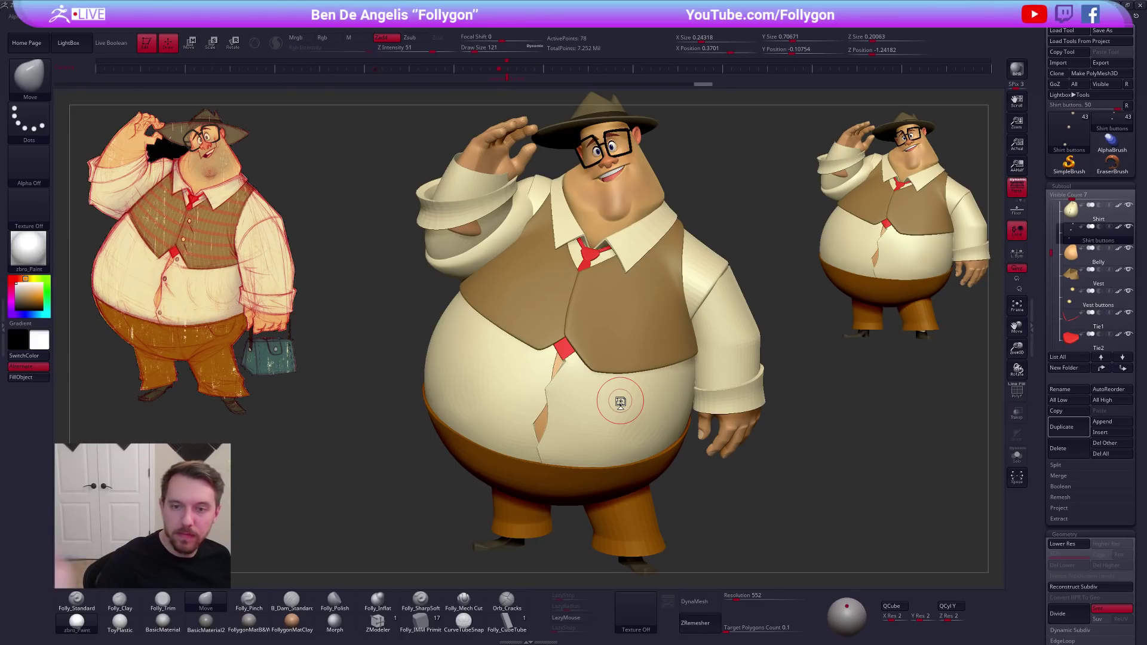
pyautogui.hotkey('alt', 's')
pyautogui.press('shift')
pyautogui.hotkey('shift', 'f')
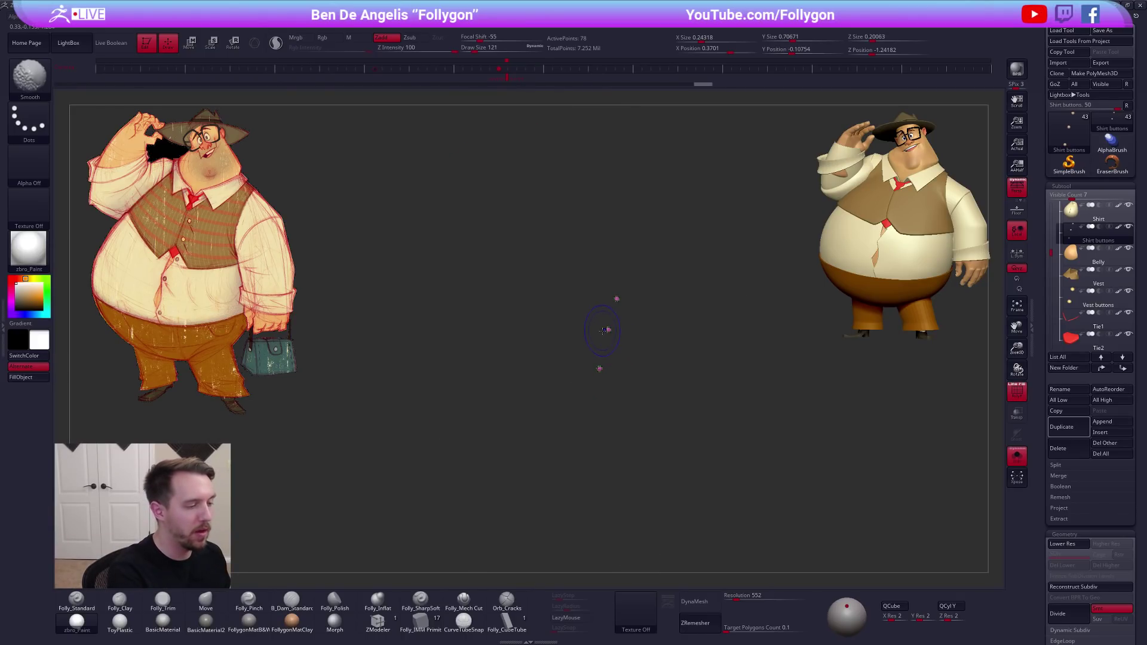
pyautogui.hotkey('shift', 'f')
pyautogui.keyDown('alt'); pyautogui.moveTo(609, 333); pyautogui.dragTo(617, 341); pyautogui.keyUp('alt')
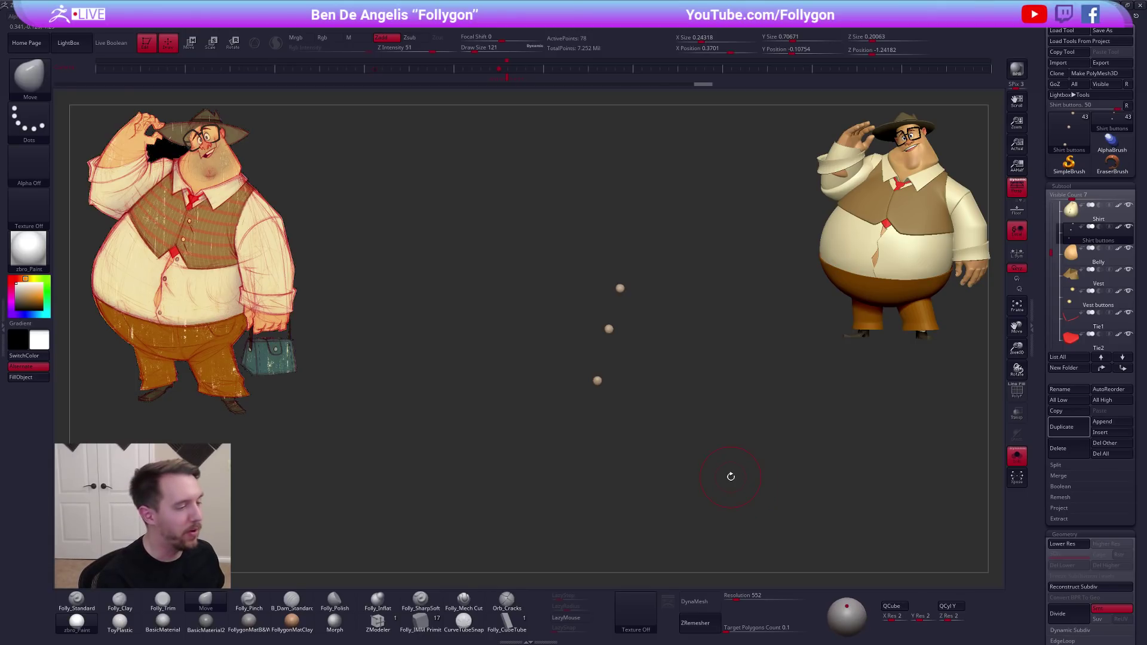
pyautogui.hotkey('alt', 's')
pyautogui.hotkey('alt', 's')
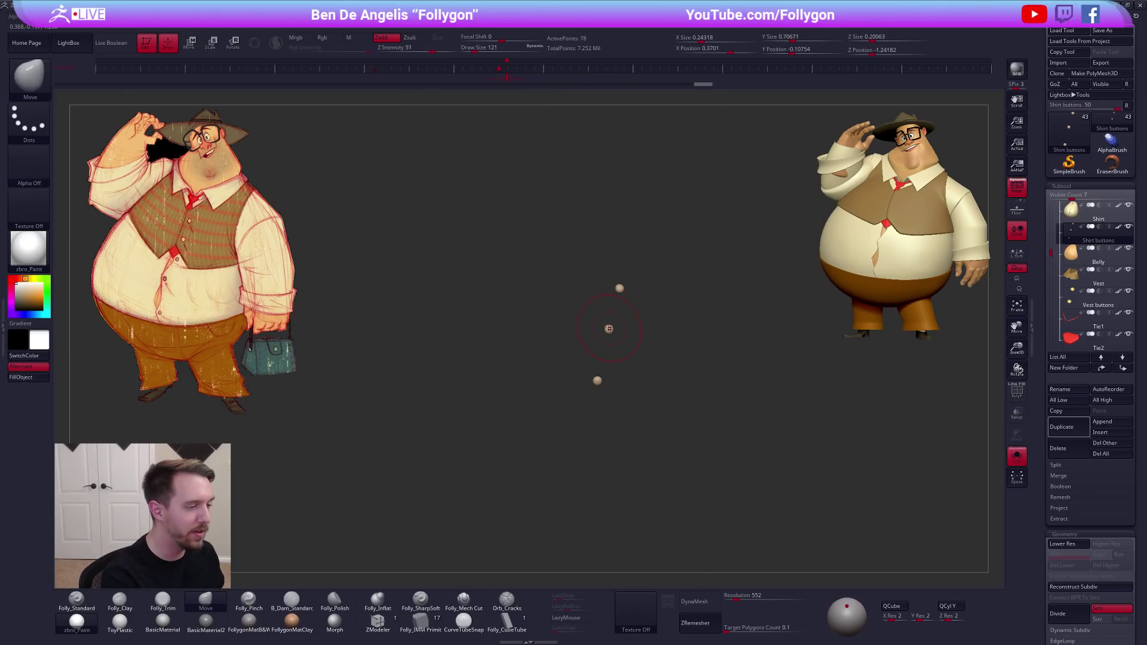
# Mask the Shirt buttons subtool in isolation so only one button is left unmasked, and show the full character again
pyautogui.press('w')
pyautogui.hotkey('shift', 's')
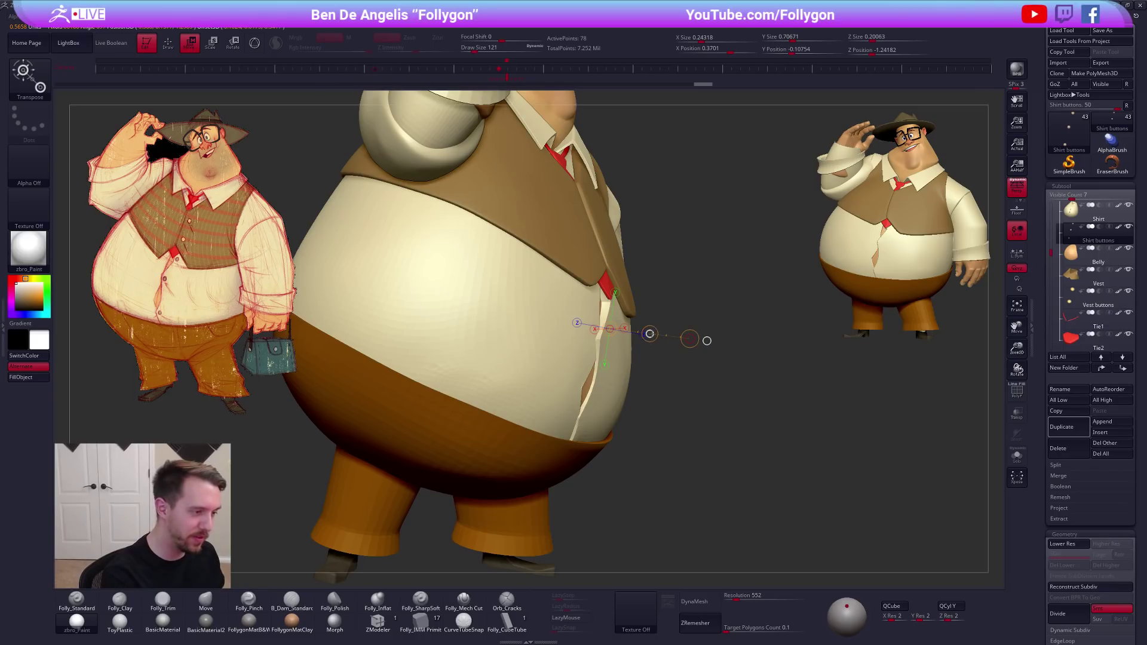
pyautogui.moveTo(662, 336); pyautogui.dragTo(661, 336)
pyautogui.moveTo(687, 358); pyautogui.dragTo(609, 381, button='right')
pyautogui.moveTo(608, 381); pyautogui.dragTo(614, 380)
pyautogui.moveTo(614, 380)
pyautogui.mouseDown(button='right')
pyautogui.moveTo(617, 352)
pyautogui.moveTo(636, 365)
pyautogui.moveTo(614, 377)
pyautogui.moveTo(641, 351)
pyautogui.mouseUp(button='right')
pyautogui.press('q')
pyautogui.hotkey('alt', 's')
pyautogui.keyDown('ctrl'); pyautogui.moveTo(654, 353); pyautogui.dragTo(565, 335); pyautogui.keyUp('ctrl')
pyautogui.keyDown('ctrl'); pyautogui.click(618, 350); pyautogui.keyUp('ctrl')
pyautogui.hotkey('alt', 's')
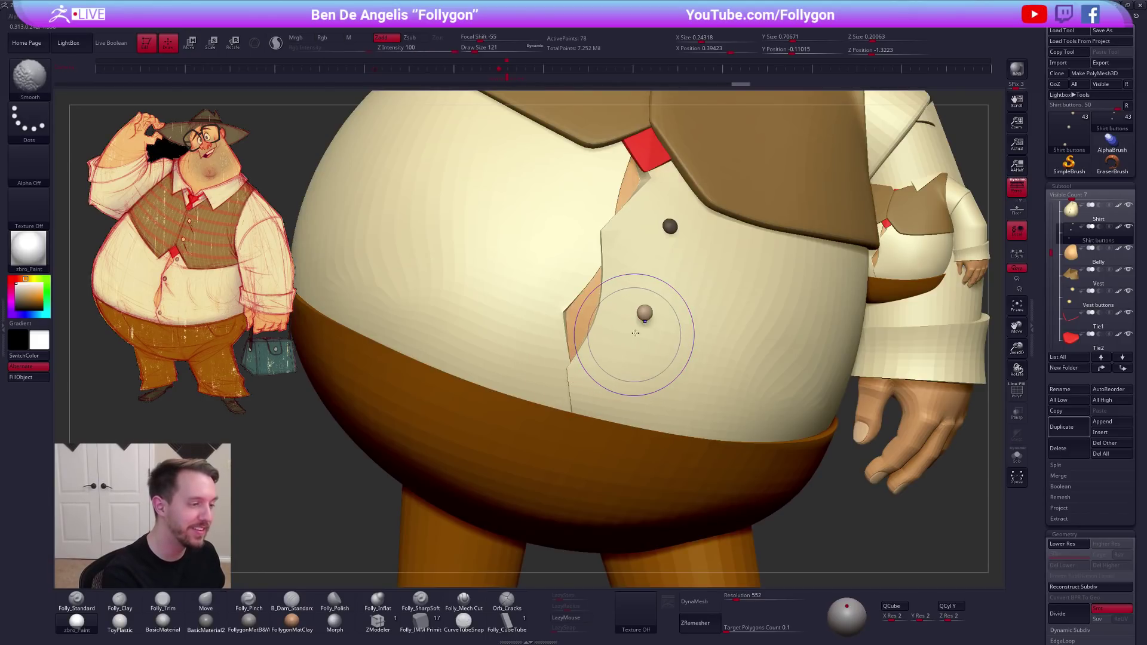
# Move the unmasked shirt button down to the lower end of the shirt opening, just above the trousers
pyautogui.press('w')
pyautogui.moveTo(645, 320)
pyautogui.keyDown('shift'); pyautogui.mouseDown()
pyautogui.moveTo(636, 371)
pyautogui.moveTo(599, 386)
pyautogui.moveTo(613, 378)
pyautogui.mouseUp(); pyautogui.keyUp('shift')
pyautogui.hotkey('ctrl', 'z')
pyautogui.moveTo(647, 344); pyautogui.dragTo(599, 394)
pyautogui.moveTo(596, 393); pyautogui.dragTo(603, 386, button='right')
pyautogui.click(646, 384)
pyautogui.moveTo(601, 393); pyautogui.dragTo(590, 403)
pyautogui.moveTo(590, 401); pyautogui.dragTo(657, 436, button='right')
# Rotate the lowest shirt button to follow the belly's curve and seat it against the shirt
pyautogui.press('r')
pyautogui.moveTo(588, 451)
pyautogui.mouseDown()
pyautogui.moveTo(602, 449)
pyautogui.moveTo(606, 464)
pyautogui.mouseUp()
pyautogui.moveTo(606, 464)
pyautogui.mouseDown(button='right')
pyautogui.moveTo(572, 467)
pyautogui.moveTo(574, 432)
pyautogui.mouseUp(button='right')
pyautogui.press('d')
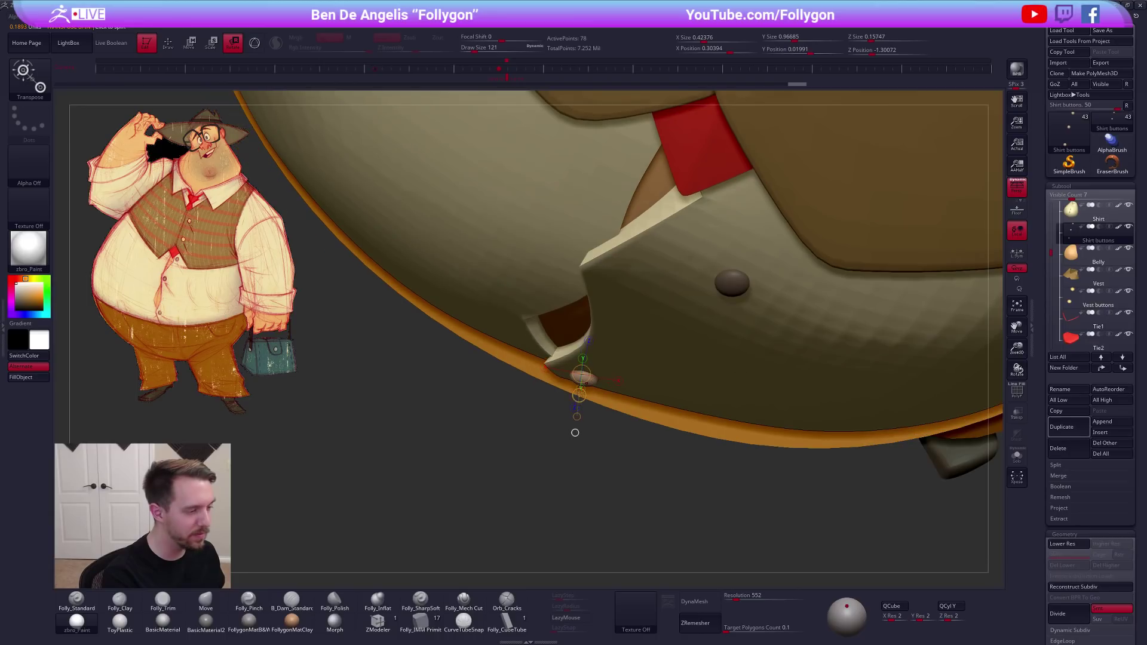
pyautogui.moveTo(537, 363); pyautogui.dragTo(640, 391)
pyautogui.press('q')
# Mask every shirt button except the middle one and move it toward the edge of the shirt opening
pyautogui.moveTo(621, 304); pyautogui.dragTo(611, 387, button='right')
pyautogui.hotkey('alt', 's')
pyautogui.keyDown('ctrl'); pyautogui.moveTo(685, 364); pyautogui.dragTo(655, 335); pyautogui.keyUp('ctrl')
pyautogui.keyDown('ctrl'); pyautogui.click(627, 351); pyautogui.keyUp('ctrl')
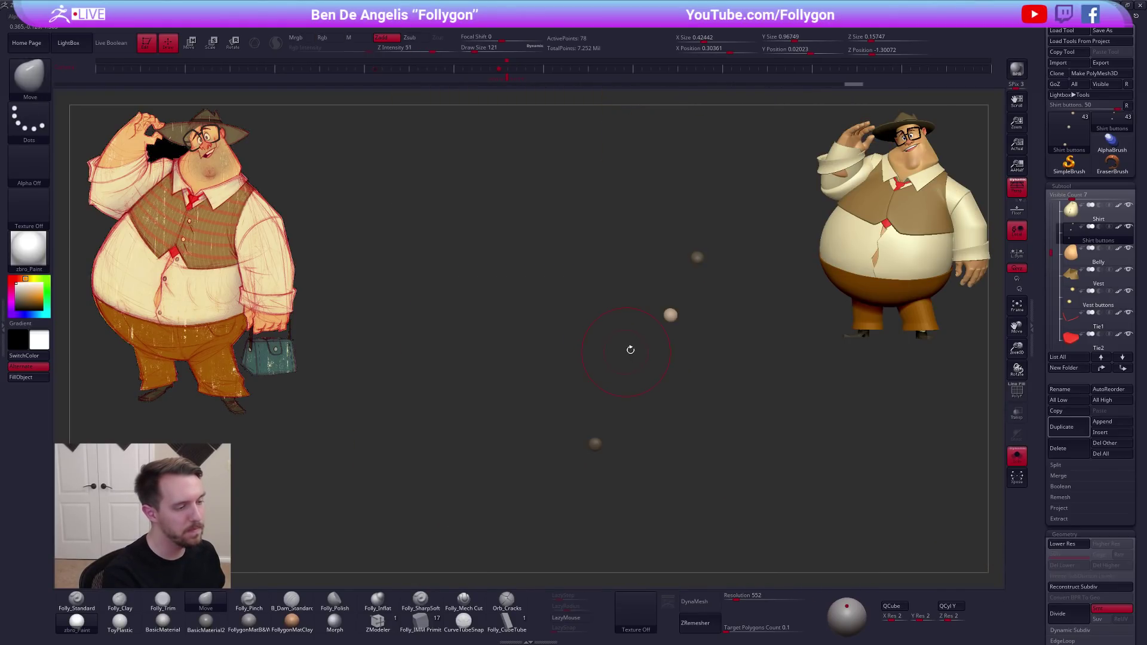
pyautogui.hotkey('alt', 's')
pyautogui.moveTo(654, 353); pyautogui.dragTo(655, 365, button='right')
pyautogui.press('w')
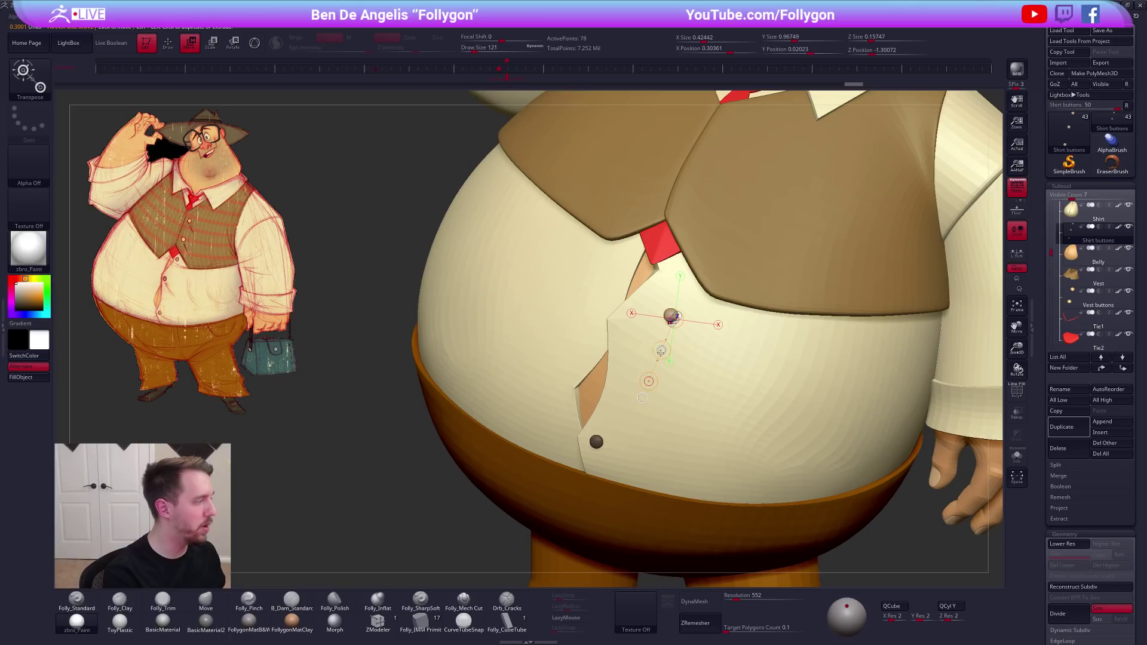
pyautogui.moveTo(661, 350); pyautogui.dragTo(616, 364)
pyautogui.keyDown('alt'); pyautogui.moveTo(641, 346); pyautogui.dragTo(687, 332, button='right'); pyautogui.keyUp('alt')
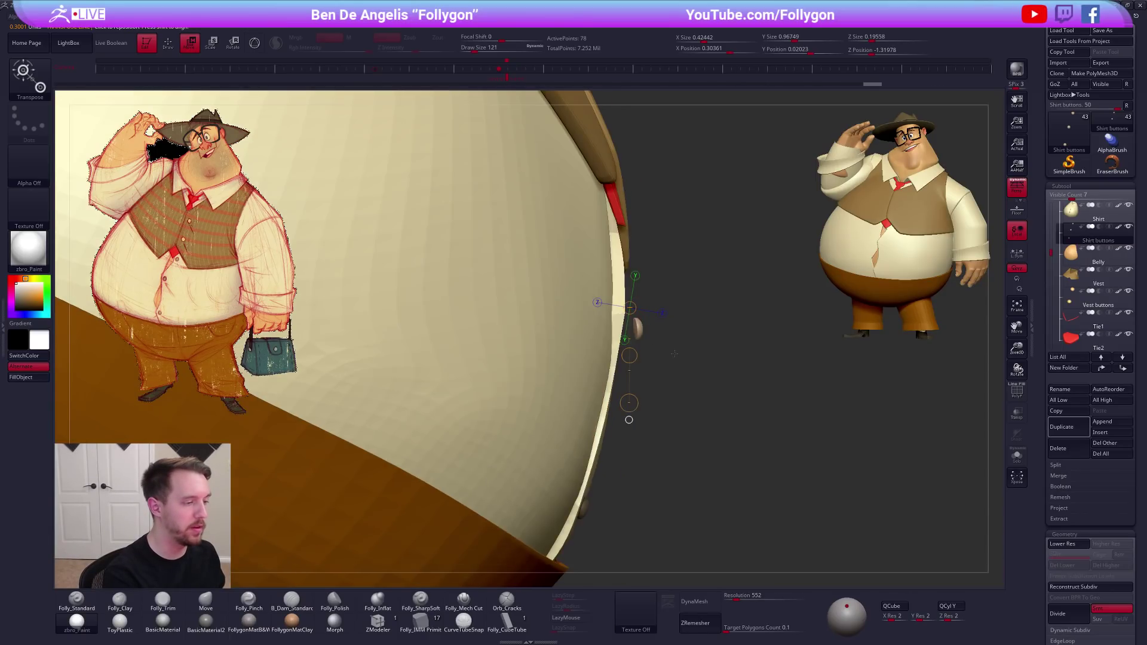
# Rotate the middle shirt button to match the shirt's slope and push it in against the surface
pyautogui.press('r')
pyautogui.moveTo(635, 319); pyautogui.dragTo(645, 386)
pyautogui.moveTo(662, 365); pyautogui.dragTo(642, 357, button='right')
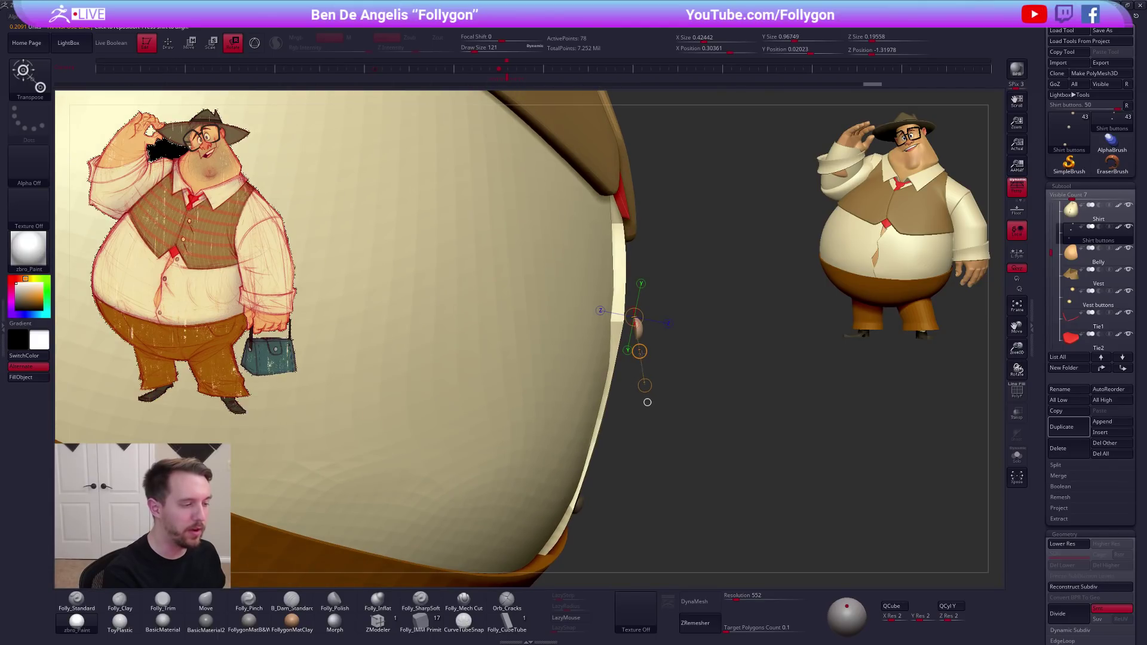
pyautogui.press('w')
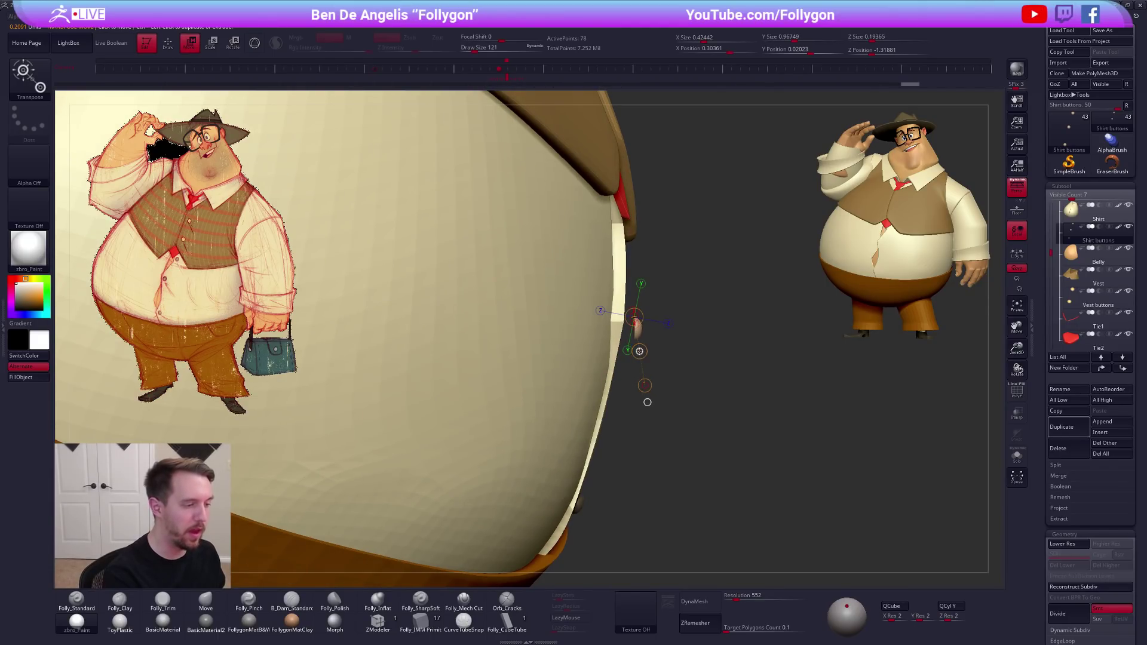
pyautogui.press('q')
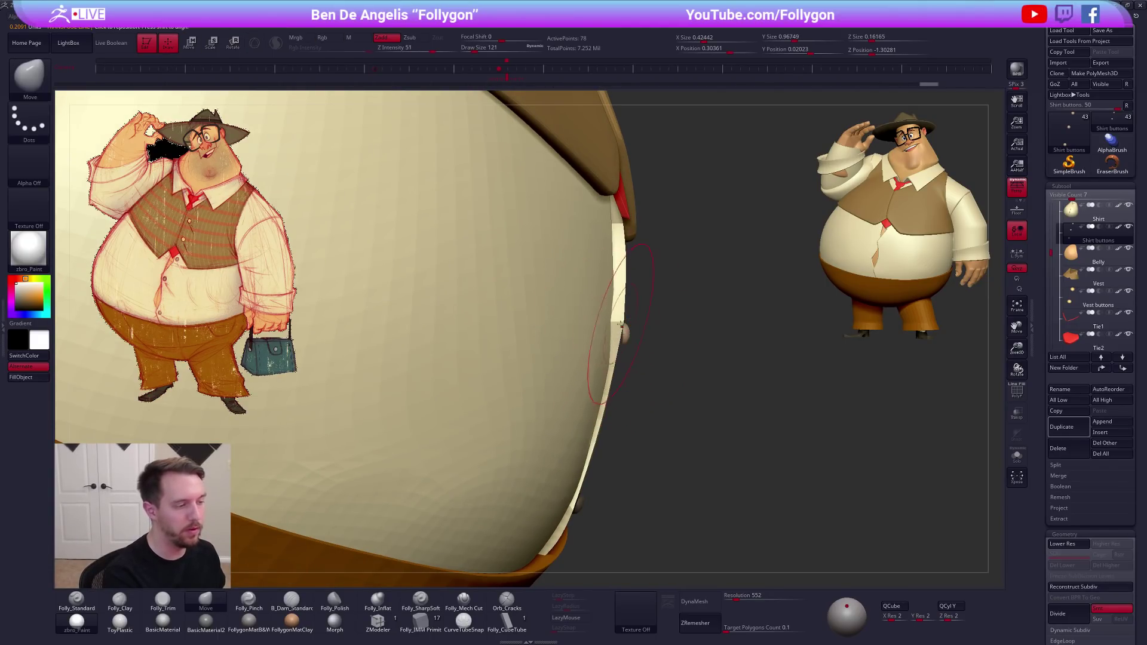
# Select the Shirt subtool and mask its underlapping front half, leaving the buttoned half free to sculpt
pyautogui.keyDown('alt'); pyautogui.click(624, 323); pyautogui.keyUp('alt')
pyautogui.press('shift')
pyautogui.hotkey('shift', 'f')
pyautogui.moveTo(624, 334); pyautogui.dragTo(497, 345, button='right')
pyautogui.hotkey('alt', 's')
pyautogui.moveTo(637, 330)
pyautogui.keyDown('ctrl'); pyautogui.mouseDown(button='right')
pyautogui.moveTo(677, 338)
pyautogui.moveTo(672, 317)
pyautogui.mouseUp(button='right'); pyautogui.keyUp('ctrl')
pyautogui.hotkey('shift', 'f')
pyautogui.press('w')
pyautogui.keyDown('ctrl'); pyautogui.click(671, 339); pyautogui.keyUp('ctrl')
pyautogui.press('q')
pyautogui.press('q')
pyautogui.rightClick(665, 323)
pyautogui.rightClick(672, 320)
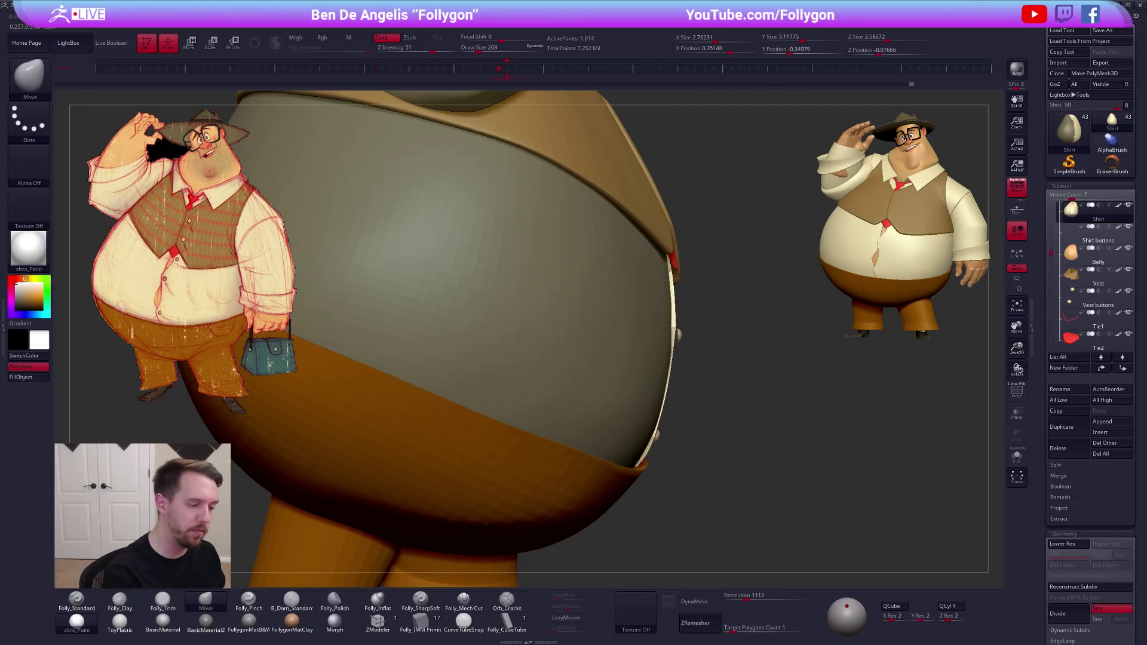
# Reshape the buttoned shirt edge around the belly gap with the Move brush, and clear the mask
pyautogui.moveTo(668, 363); pyautogui.dragTo(693, 357)
pyautogui.press('space')
pyautogui.moveTo(676, 306); pyautogui.dragTo(631, 366, button='right')
pyautogui.press('space')
pyautogui.moveTo(635, 363); pyautogui.dragTo(631, 363)
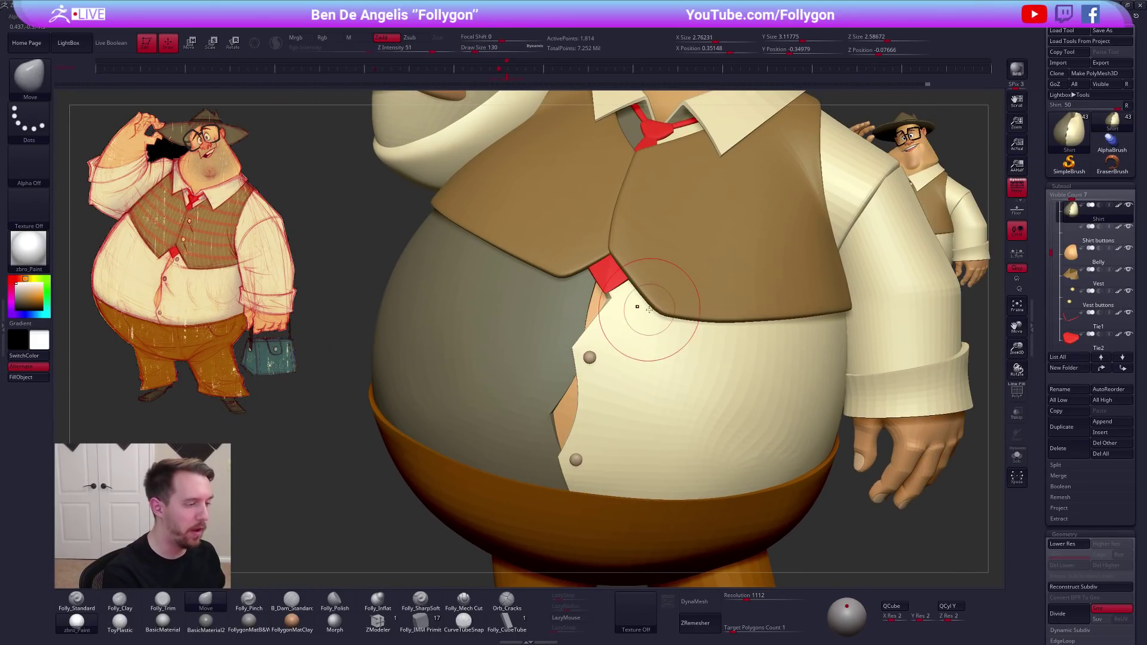
pyautogui.keyDown('alt'); pyautogui.moveTo(610, 394); pyautogui.dragTo(619, 347, button='right'); pyautogui.keyUp('alt')
pyautogui.keyDown('ctrl'); pyautogui.moveTo(410, 481); pyautogui.dragTo(418, 487); pyautogui.keyUp('ctrl')
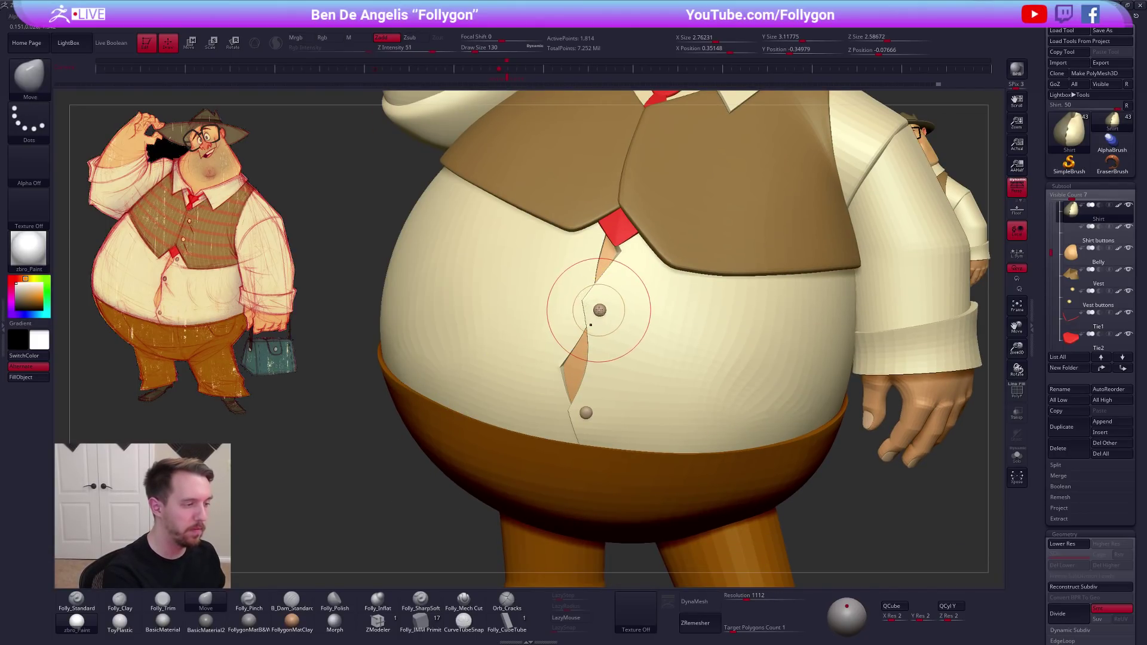
# Reselect the Shirt buttons subtool, then tilt the middle button and push it flush onto the reshaped shirt
pyautogui.keyDown('alt'); pyautogui.click(599, 310); pyautogui.keyUp('alt')
pyautogui.hotkey('shift', 'f')
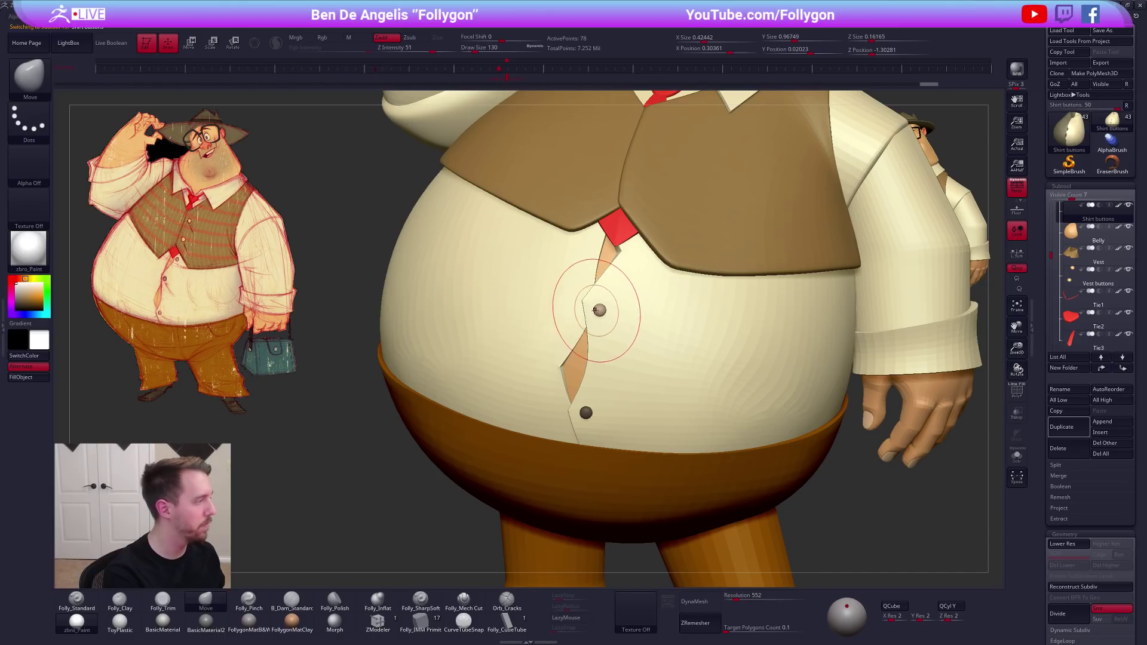
pyautogui.hotkey('alt', 's')
pyautogui.moveTo(600, 317)
pyautogui.keyDown('ctrl'); pyautogui.mouseDown(button='right')
pyautogui.moveTo(615, 347)
pyautogui.moveTo(657, 330)
pyautogui.moveTo(616, 324)
pyautogui.moveTo(609, 311)
pyautogui.mouseUp(button='right'); pyautogui.keyUp('ctrl')
pyautogui.hotkey('alt', 's')
pyautogui.press('r')
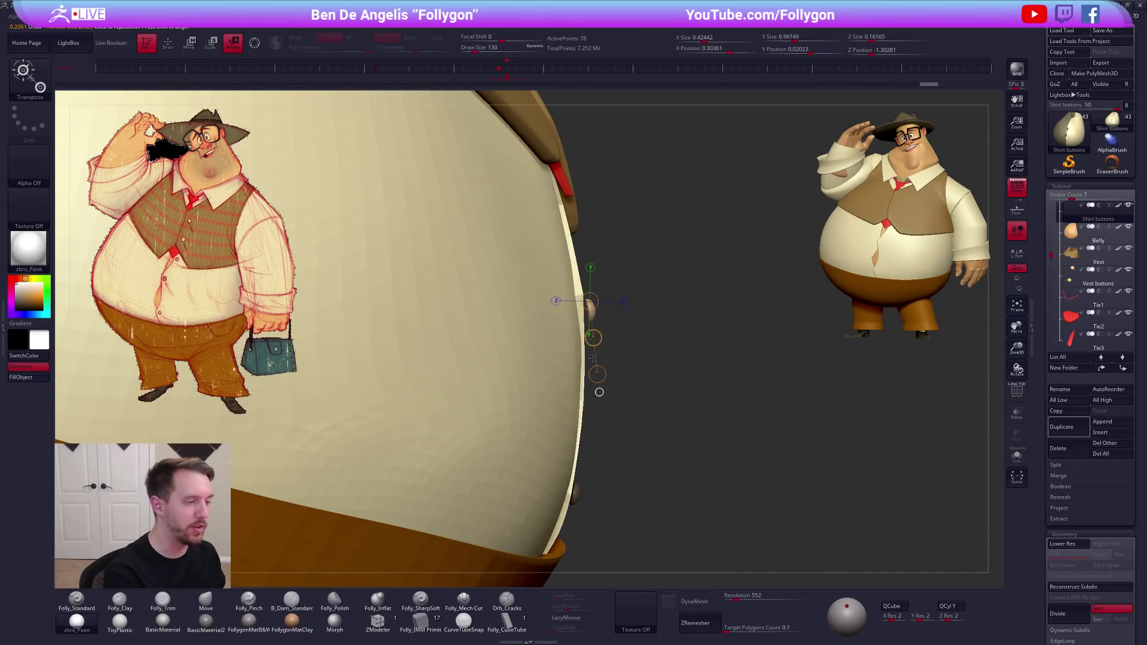
pyautogui.press('w')
pyautogui.moveTo(589, 335); pyautogui.dragTo(586, 335)
pyautogui.press('q')
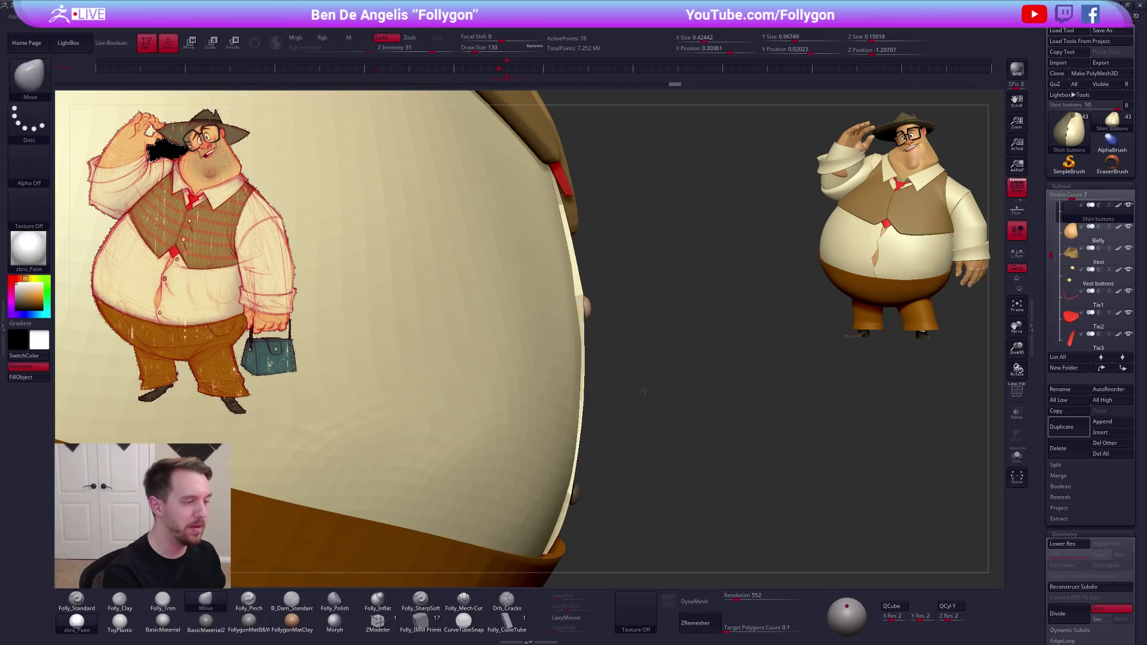
# Isolate the shirt buttons and mask the lower two so only the top button can move
pyautogui.moveTo(758, 387); pyautogui.dragTo(610, 384)
pyautogui.hotkey('alt', 's')
pyautogui.moveTo(616, 347)
pyautogui.keyDown('ctrl'); pyautogui.mouseDown(button='right')
pyautogui.moveTo(619, 313)
pyautogui.moveTo(625, 372)
pyautogui.mouseUp(button='right'); pyautogui.keyUp('ctrl')
pyautogui.keyDown('ctrl'); pyautogui.moveTo(625, 371); pyautogui.dragTo(660, 353); pyautogui.keyUp('ctrl')
pyautogui.keyDown('ctrl'); pyautogui.moveTo(657, 313); pyautogui.dragTo(631, 293); pyautogui.keyUp('ctrl')
pyautogui.keyDown('ctrl'); pyautogui.click(609, 298); pyautogui.keyUp('ctrl')
pyautogui.hotkey('alt', 's')
pyautogui.keyDown('ctrl'); pyautogui.moveTo(637, 315); pyautogui.dragTo(610, 332, button='right'); pyautogui.keyUp('ctrl')
pyautogui.hotkey('alt', 's')
# Move the top shirt button to the shirt edge just below the red tie tip
pyautogui.press('w')
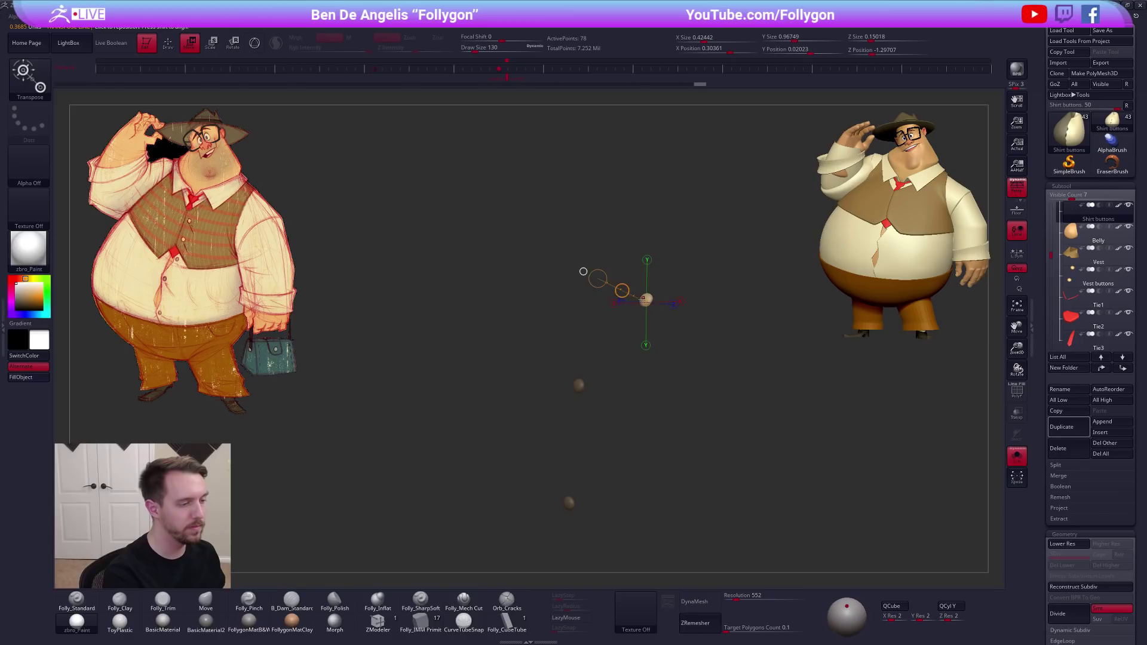
pyautogui.hotkey('ctrl', 'shift', 'x')
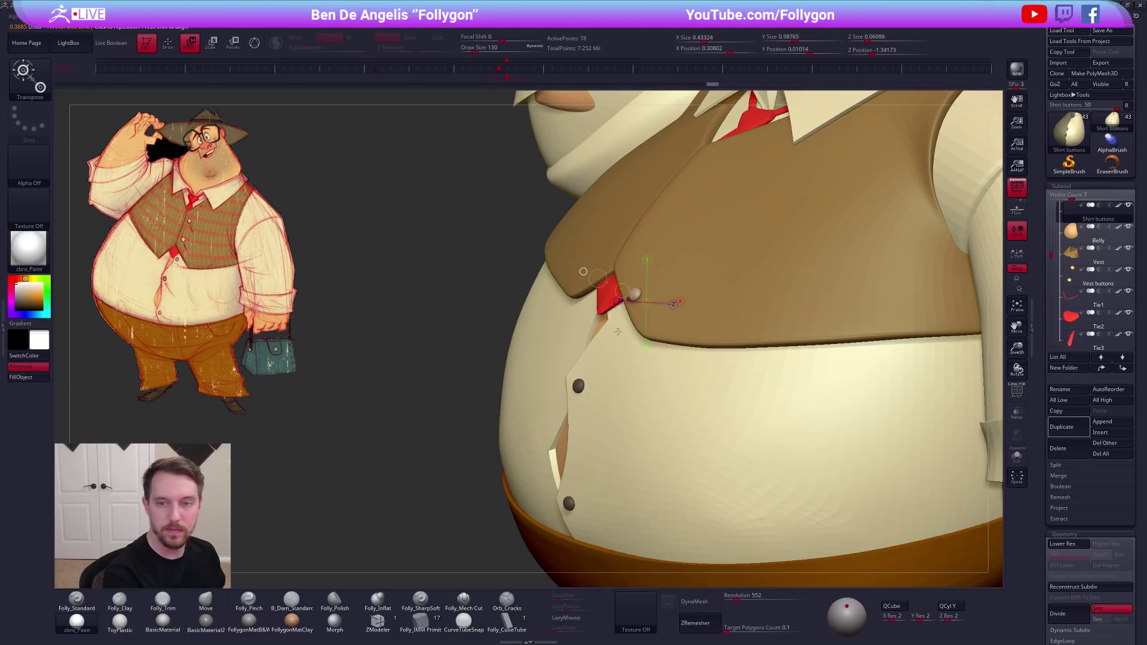
pyautogui.moveTo(623, 342); pyautogui.dragTo(620, 353, button='right')
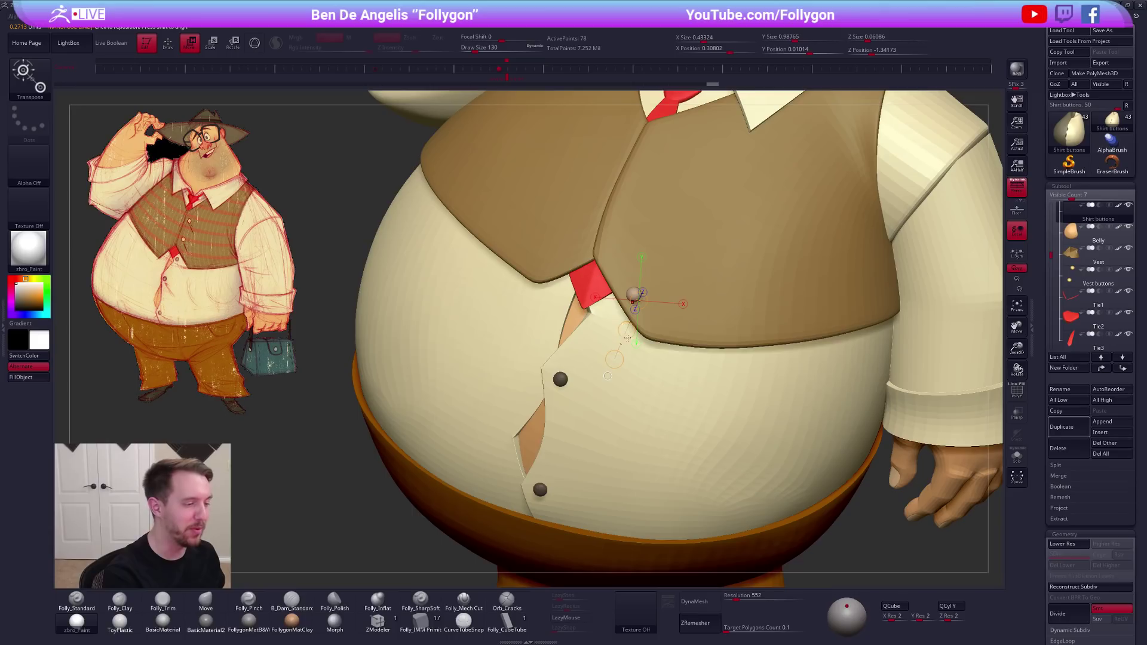
pyautogui.moveTo(642, 351); pyautogui.dragTo(635, 343, button='right')
pyautogui.moveTo(627, 329); pyautogui.dragTo(596, 352)
# Rotate the top shirt button to the belly's angle and push it back against the shirt beside the vest edge
pyautogui.moveTo(612, 340)
pyautogui.mouseDown(button='right')
pyautogui.moveTo(607, 318)
pyautogui.moveTo(740, 322)
pyautogui.mouseUp(button='right')
pyautogui.press('r')
pyautogui.moveTo(603, 319); pyautogui.dragTo(705, 331)
pyautogui.press('w')
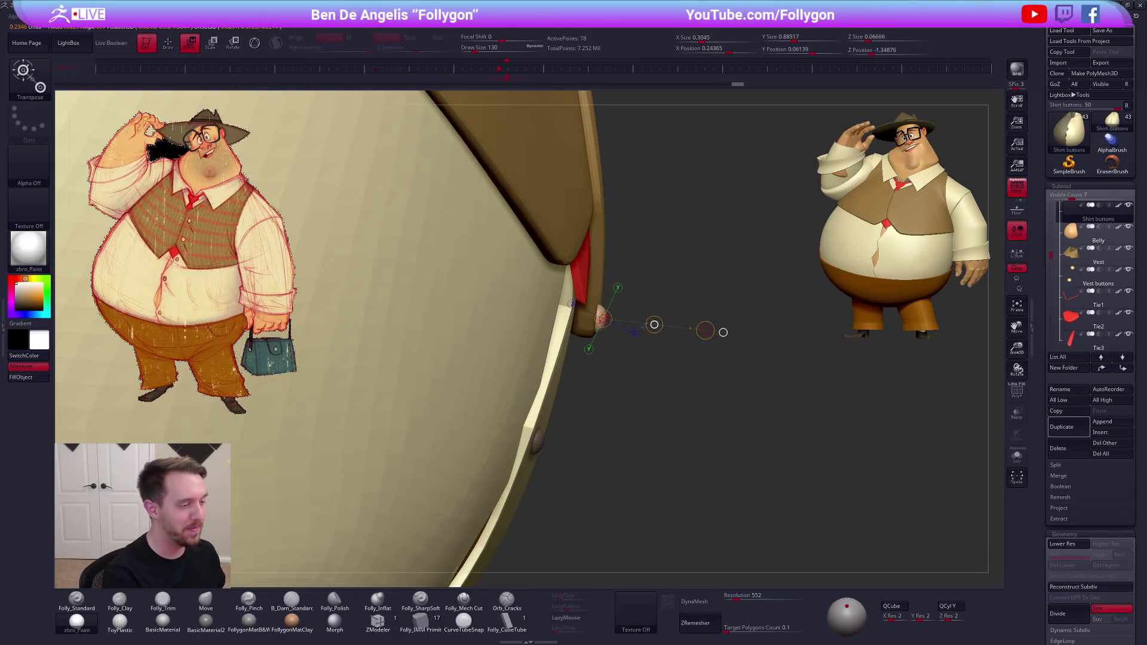
pyautogui.moveTo(626, 326); pyautogui.dragTo(622, 325)
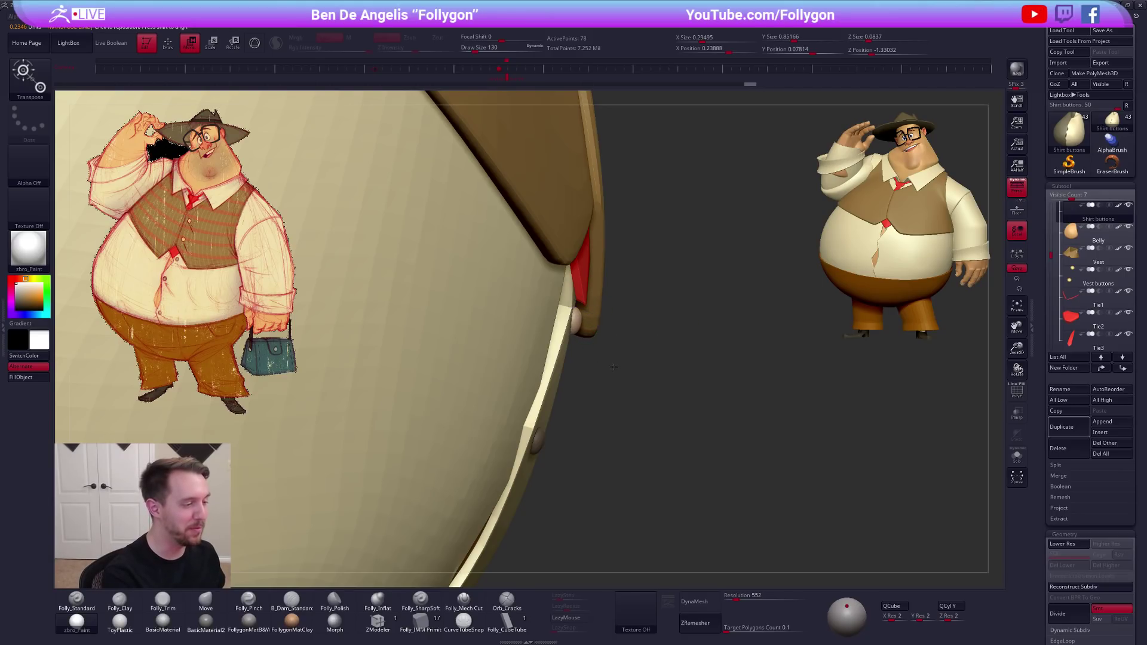
pyautogui.moveTo(609, 363); pyautogui.dragTo(618, 362, button='right')
pyautogui.press('r')
pyautogui.moveTo(576, 312); pyautogui.dragTo(600, 396)
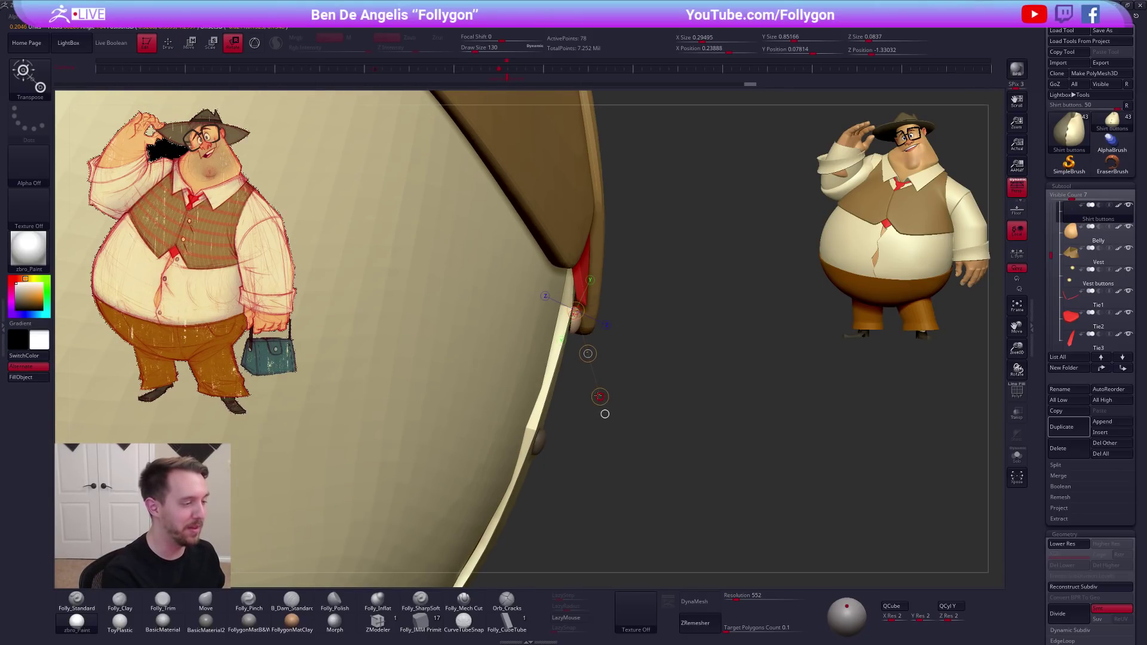
pyautogui.press('q')
# Mask the other shirt buttons again, fine-tune the top button's rotation, and check the placement on the full figure
pyautogui.moveTo(642, 466)
pyautogui.mouseDown()
pyautogui.moveTo(640, 396)
pyautogui.moveTo(648, 412)
pyautogui.moveTo(645, 403)
pyautogui.mouseUp()
pyautogui.press('space')
pyautogui.hotkey('alt', 's')
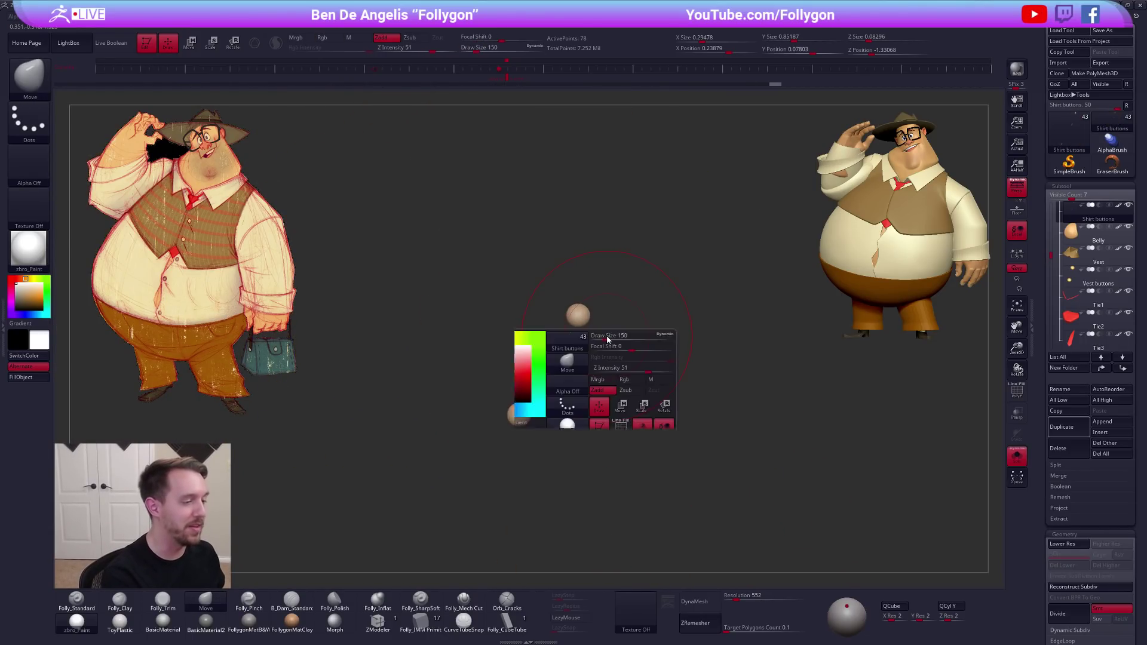
pyautogui.keyDown('ctrl'); pyautogui.click(519, 342); pyautogui.keyUp('ctrl')
pyautogui.moveTo(572, 344)
pyautogui.keyDown('ctrl'); pyautogui.mouseDown()
pyautogui.moveTo(563, 327)
pyautogui.moveTo(564, 383)
pyautogui.mouseUp(); pyautogui.keyUp('ctrl')
pyautogui.hotkey('alt', 's')
pyautogui.press('r')
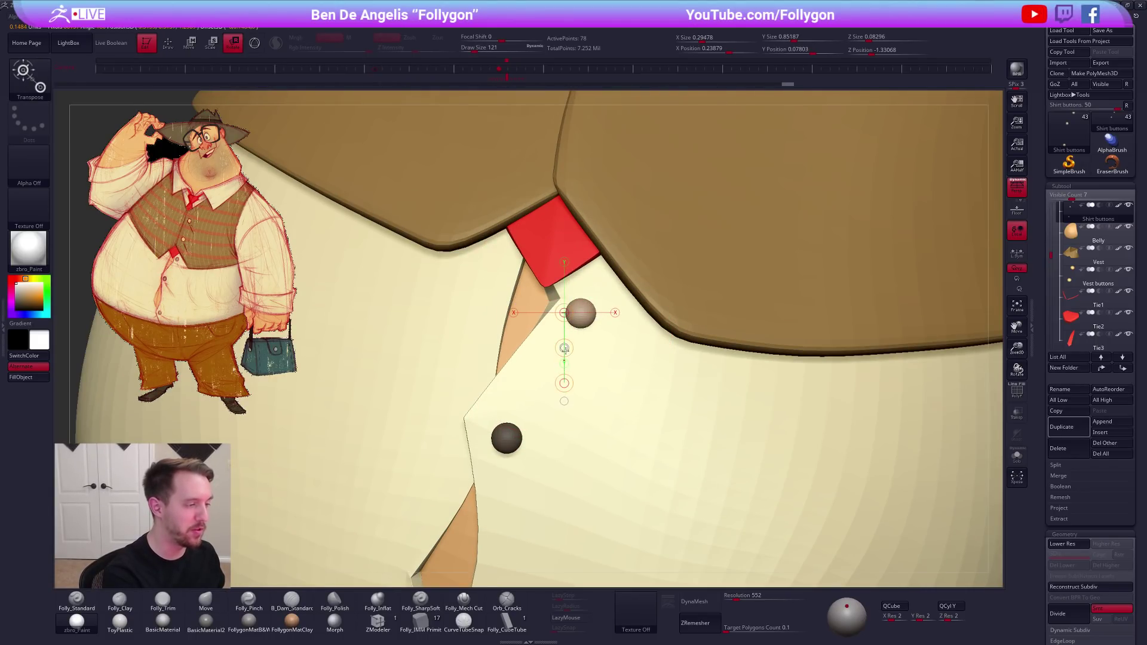
pyautogui.press('q')
pyautogui.moveTo(593, 369); pyautogui.dragTo(521, 378, button='right')
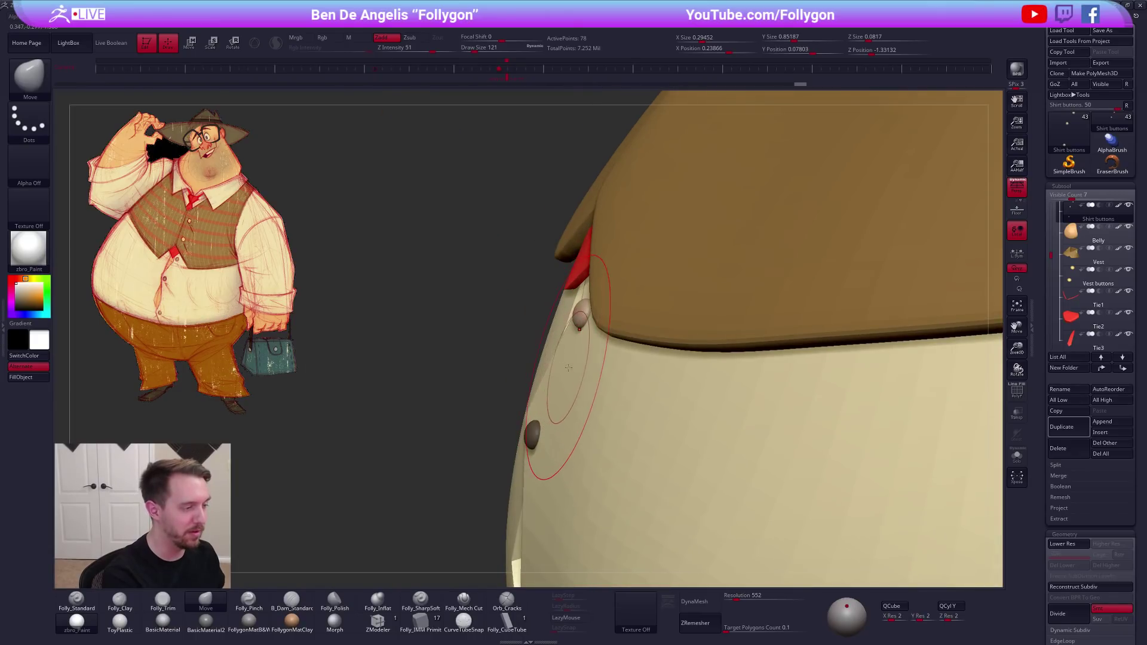
pyautogui.moveTo(593, 376); pyautogui.dragTo(633, 415, button='right')
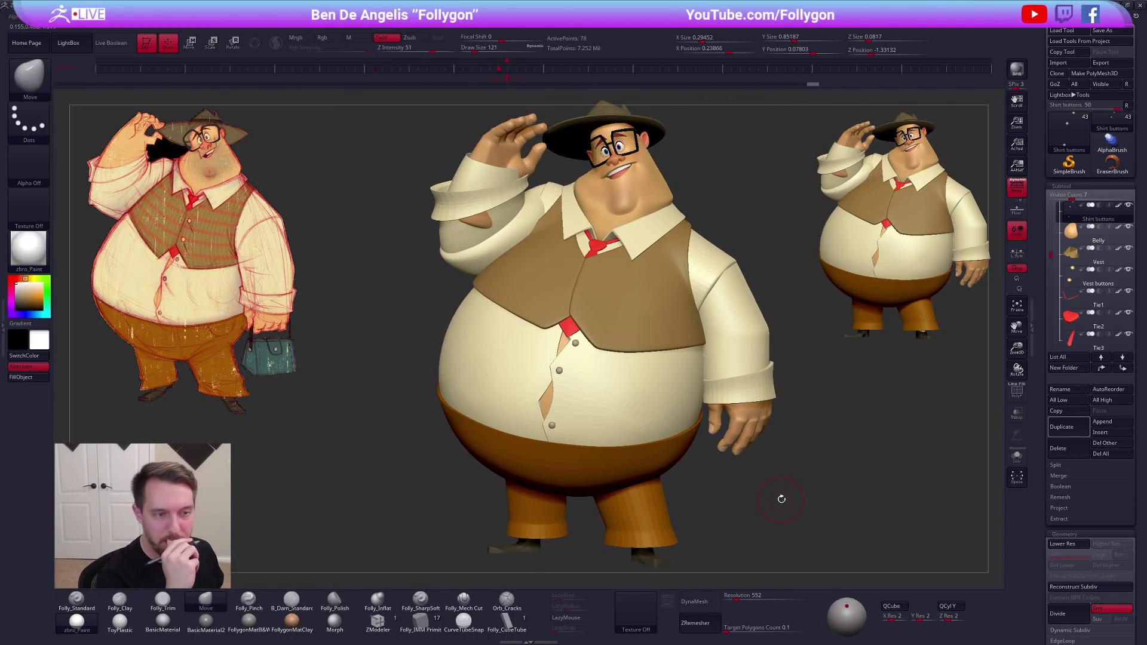
# Select the Vest buttons subtool and isolate its two buttons
pyautogui.click(1097, 275)
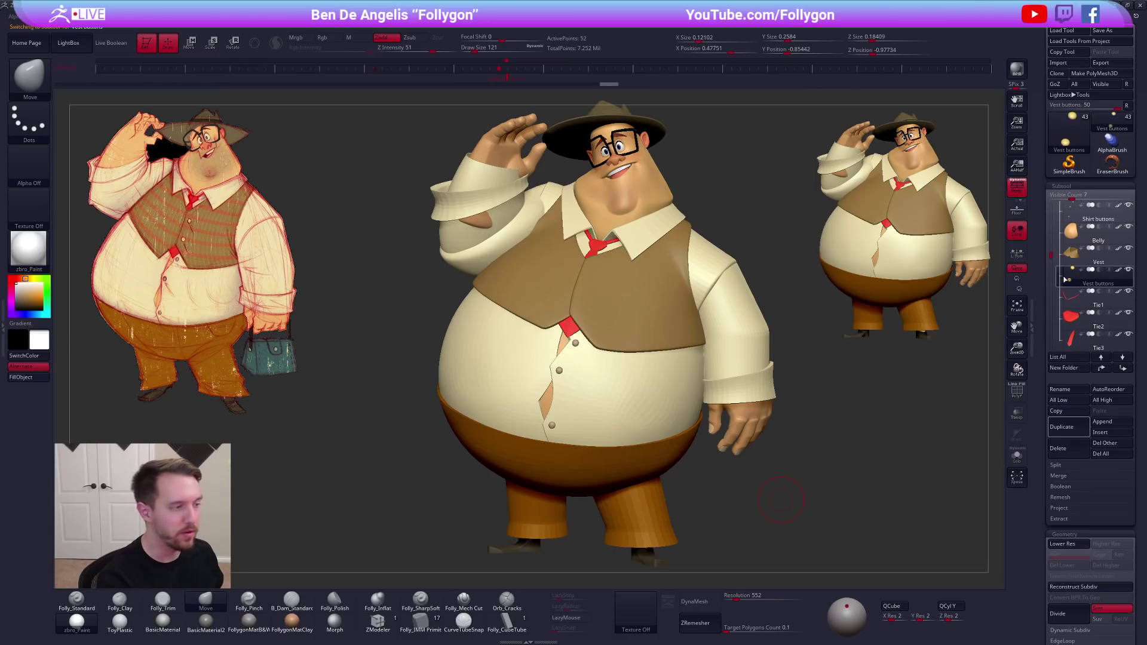
pyautogui.hotkey('alt', 's')
pyautogui.keyDown('ctrl'); pyautogui.moveTo(614, 299); pyautogui.dragTo(603, 332, button='right'); pyautogui.keyUp('ctrl')
pyautogui.rightClick(603, 333)
pyautogui.keyDown('alt'); pyautogui.moveTo(607, 226); pyautogui.dragTo(599, 336, button='right'); pyautogui.keyUp('alt')
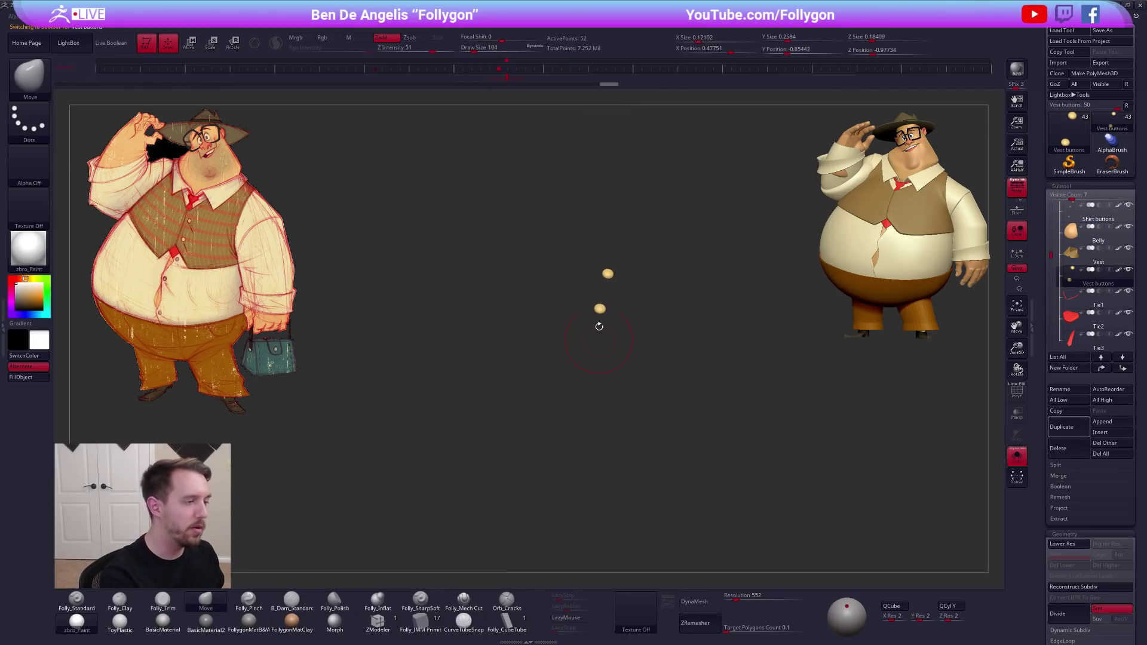
# Move the vest buttons forward off the vest and mask the upper one so only the lower button stays free
pyautogui.press('w')
pyautogui.moveTo(604, 311)
pyautogui.keyDown('shift'); pyautogui.mouseDown()
pyautogui.moveTo(605, 356)
pyautogui.moveTo(630, 337)
pyautogui.mouseUp(); pyautogui.keyUp('shift')
pyautogui.hotkey('alt', 's')
pyautogui.moveTo(693, 327)
pyautogui.mouseDown(button='right')
pyautogui.moveTo(612, 311)
pyautogui.moveTo(632, 327)
pyautogui.mouseUp(button='right')
pyautogui.press('q')
pyautogui.hotkey('ctrl', 'shift', 's')
pyautogui.press('w')
pyautogui.hotkey('ctrl', 'shift', 's')
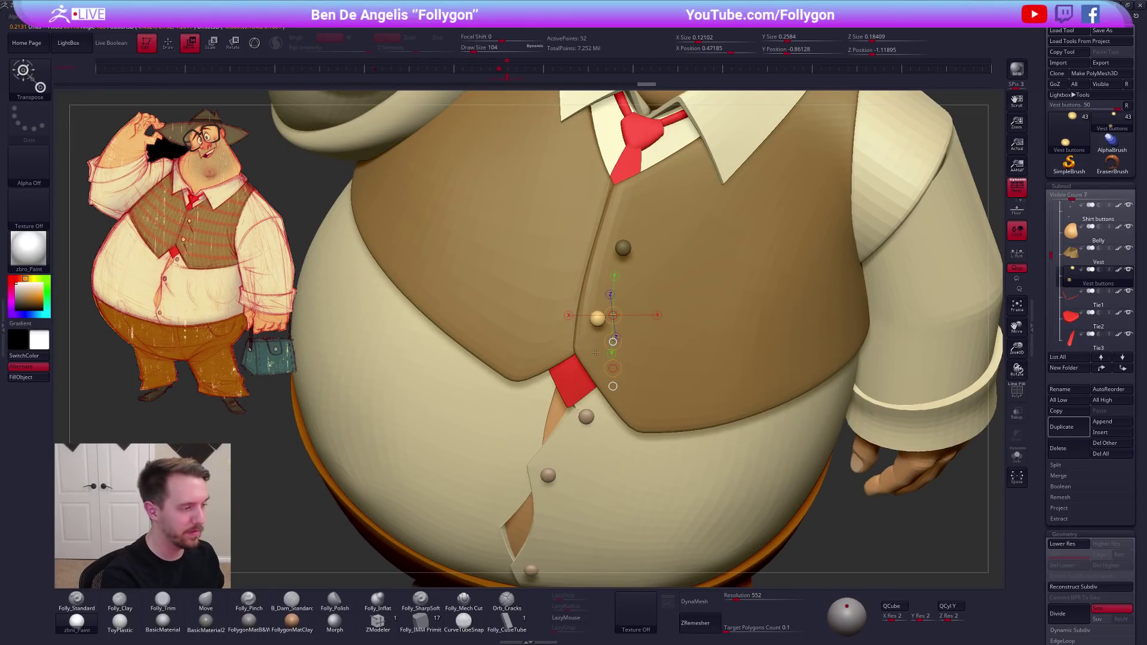
# Rotate the lower vest button to the vest's slope and seat it near the lower end of the front seam
pyautogui.moveTo(597, 353); pyautogui.dragTo(581, 374, button='right')
pyautogui.press('r')
pyautogui.moveTo(583, 404); pyautogui.dragTo(583, 398)
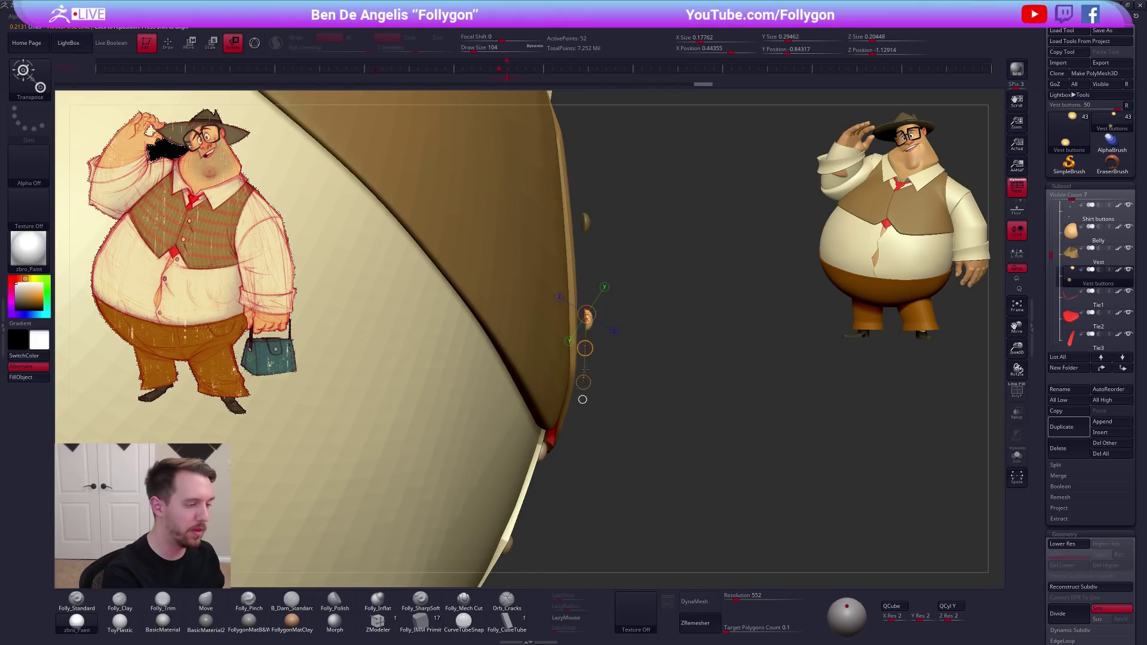
pyautogui.press('w')
pyautogui.moveTo(579, 358); pyautogui.dragTo(585, 413)
pyautogui.press('r')
pyautogui.moveTo(585, 371); pyautogui.dragTo(585, 372)
pyautogui.press('w')
pyautogui.press('q')
pyautogui.moveTo(621, 418)
pyautogui.mouseDown(button='right')
pyautogui.moveTo(602, 395)
pyautogui.moveTo(593, 345)
pyautogui.moveTo(570, 377)
pyautogui.mouseUp(button='right')
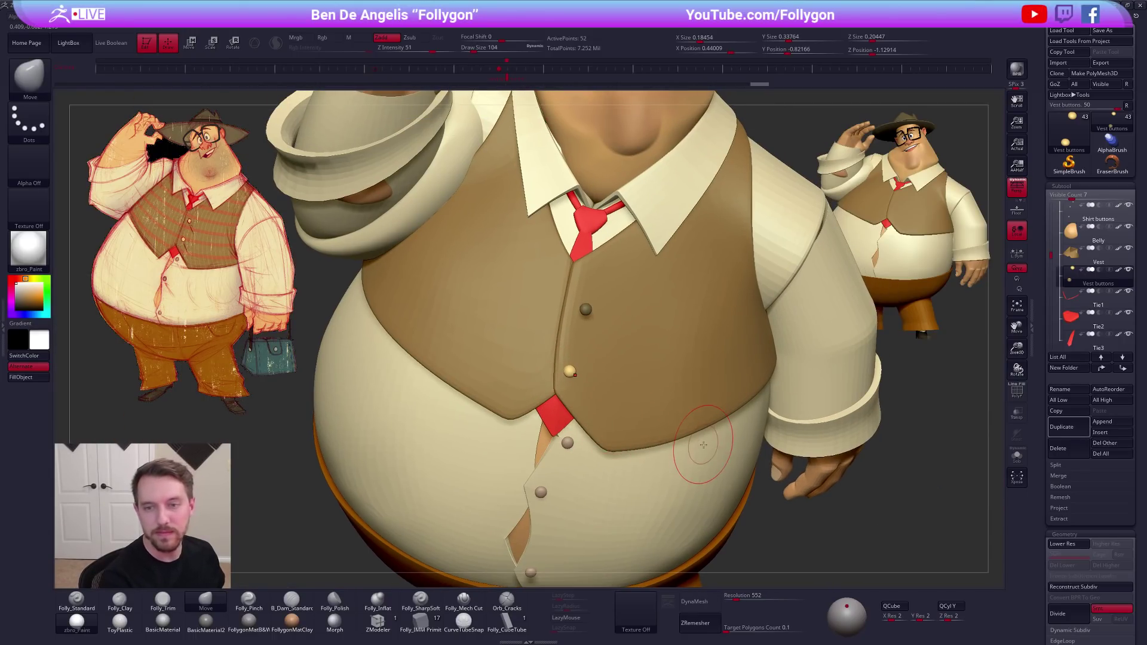
# Switch the mask to the lower vest button and move the upper one beside the front seam below the tie
pyautogui.hotkey('alt', 's')
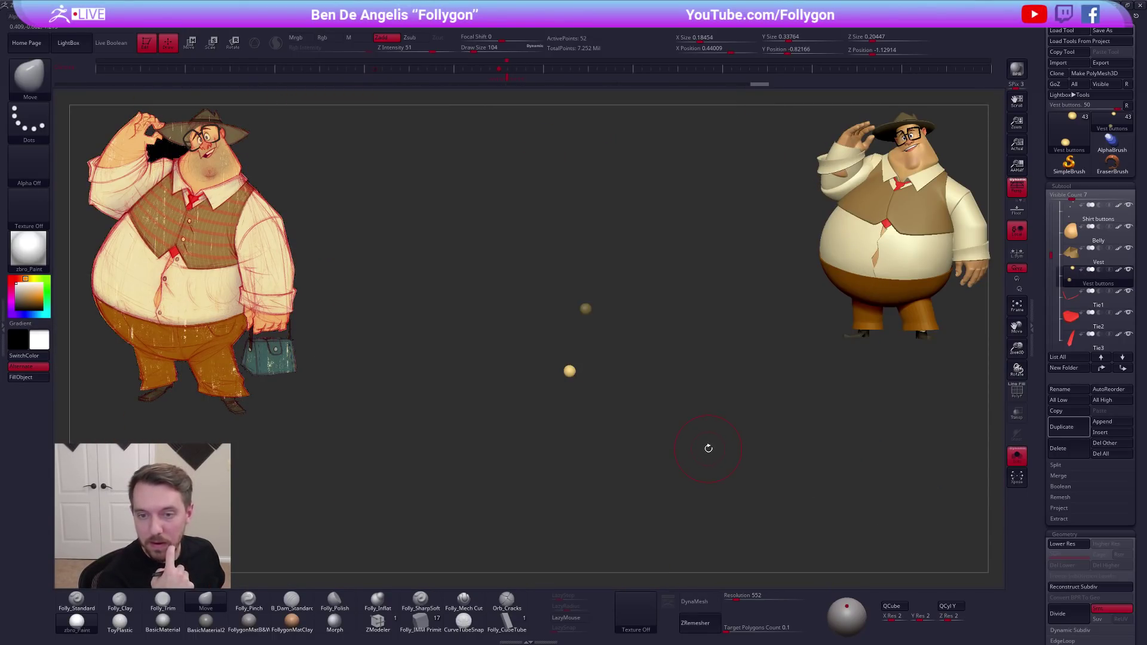
pyautogui.hotkey('alt', 's')
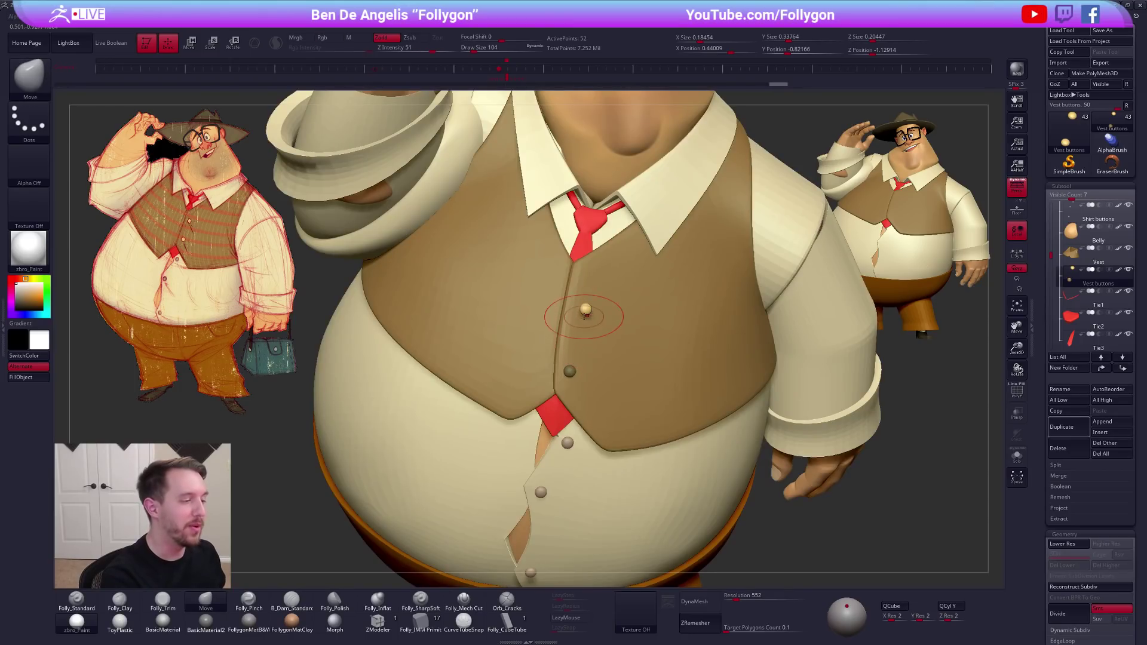
pyautogui.keyDown('ctrl'); pyautogui.moveTo(591, 320); pyautogui.dragTo(591, 326, button='right'); pyautogui.keyUp('ctrl')
pyautogui.press('w')
pyautogui.moveTo(589, 317)
pyautogui.mouseDown()
pyautogui.moveTo(589, 355)
pyautogui.moveTo(572, 321)
pyautogui.moveTo(591, 323)
pyautogui.moveTo(577, 349)
pyautogui.mouseUp()
pyautogui.press('r')
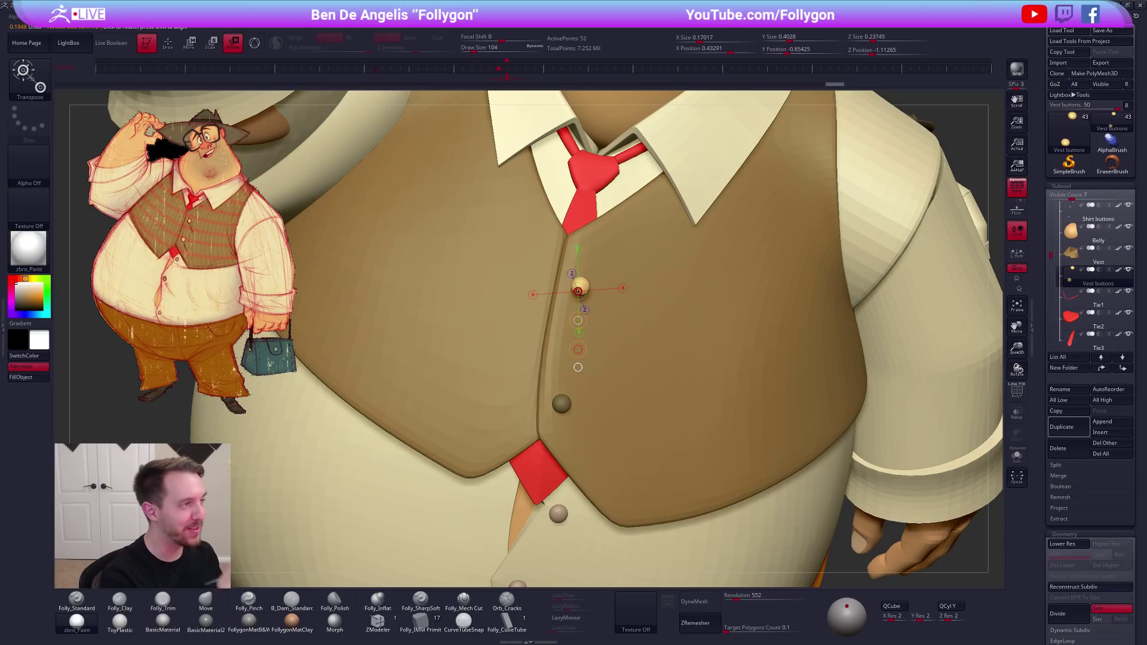
# Save the project and push the upper vest button back onto the vest's surface
pyautogui.press('q')
pyautogui.moveTo(439, 427)
pyautogui.mouseDown(button='right')
pyautogui.moveTo(617, 297)
pyautogui.moveTo(594, 302)
pyautogui.mouseUp(button='right')
pyautogui.press('w')
pyautogui.hotkey('ctrl', 's')
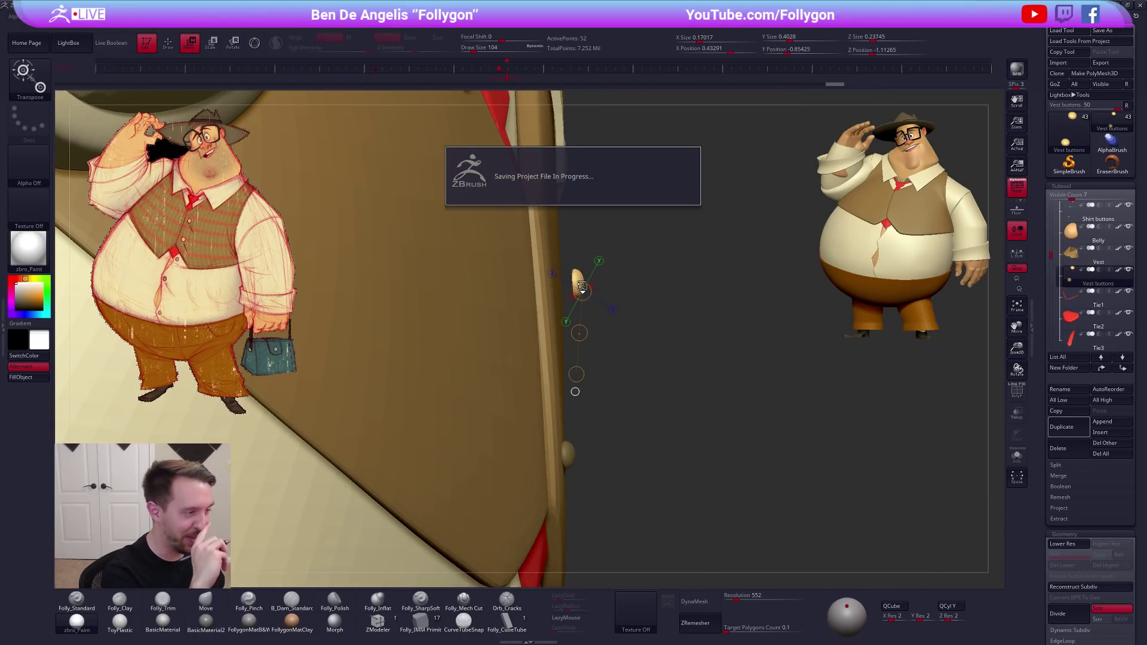
pyautogui.moveTo(581, 276)
pyautogui.mouseDown()
pyautogui.moveTo(687, 276)
pyautogui.moveTo(613, 283)
pyautogui.mouseUp()
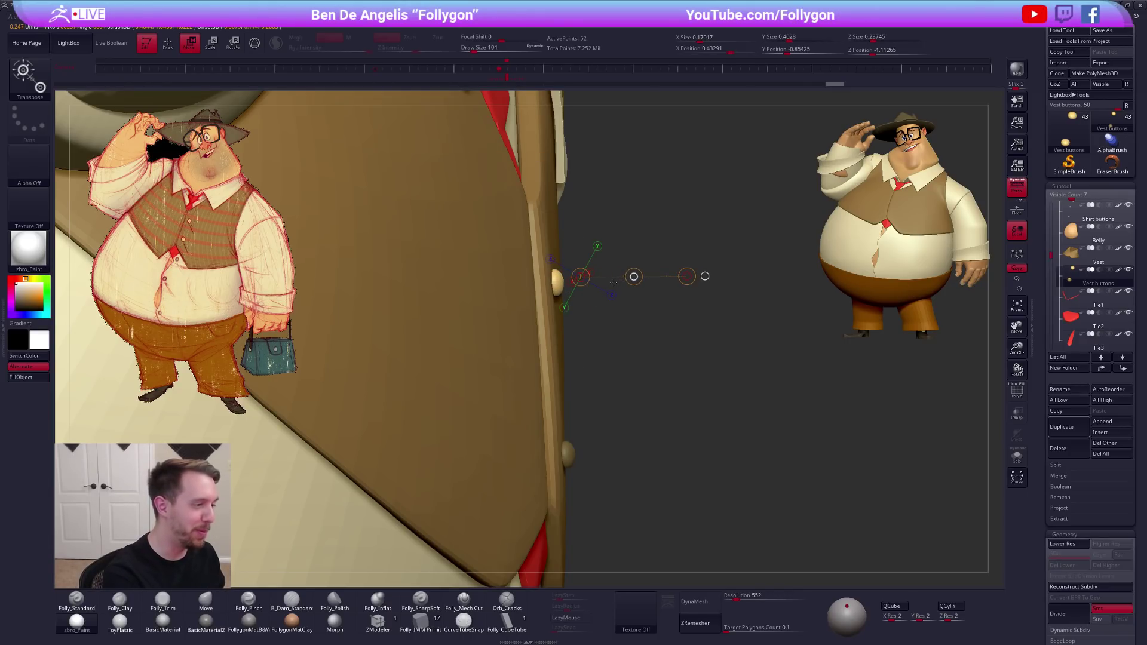
# Rotate the upper vest button to follow the vest's slope and seat it against the vest's front surface
pyautogui.press('q')
pyautogui.moveTo(611, 385)
pyautogui.mouseDown(button='right')
pyautogui.moveTo(582, 377)
pyautogui.moveTo(584, 206)
pyautogui.mouseUp(button='right')
pyautogui.moveTo(625, 294); pyautogui.dragTo(563, 296, button='right')
pyautogui.press('r')
pyautogui.moveTo(564, 294)
pyautogui.mouseDown()
pyautogui.moveTo(617, 297)
pyautogui.moveTo(592, 301)
pyautogui.mouseUp()
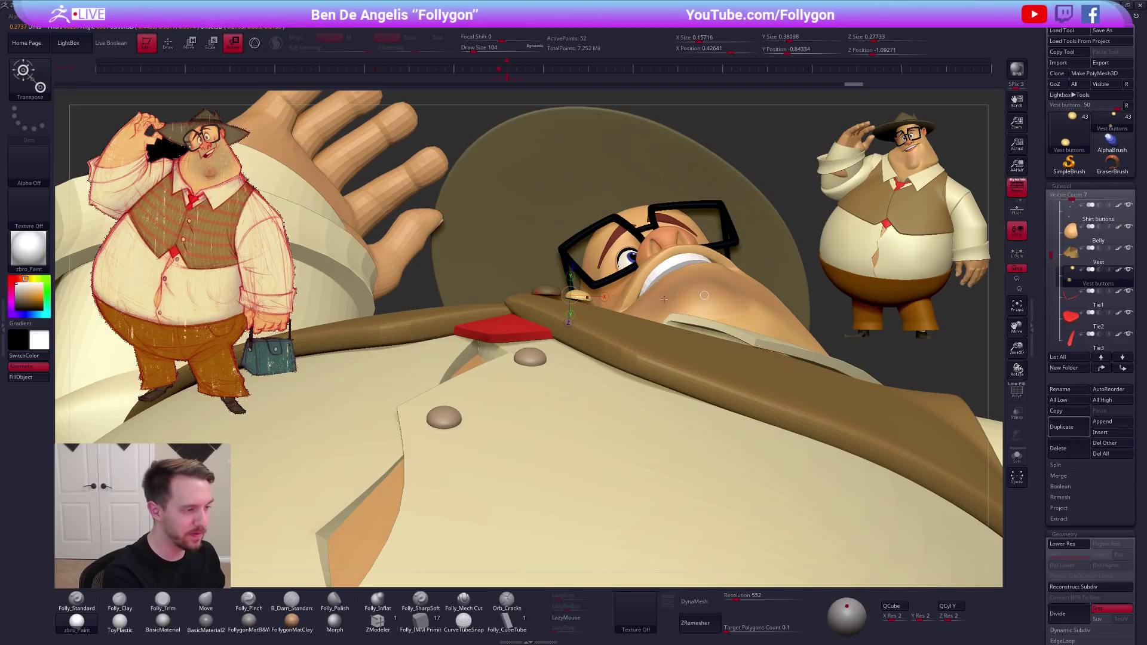
pyautogui.press('w')
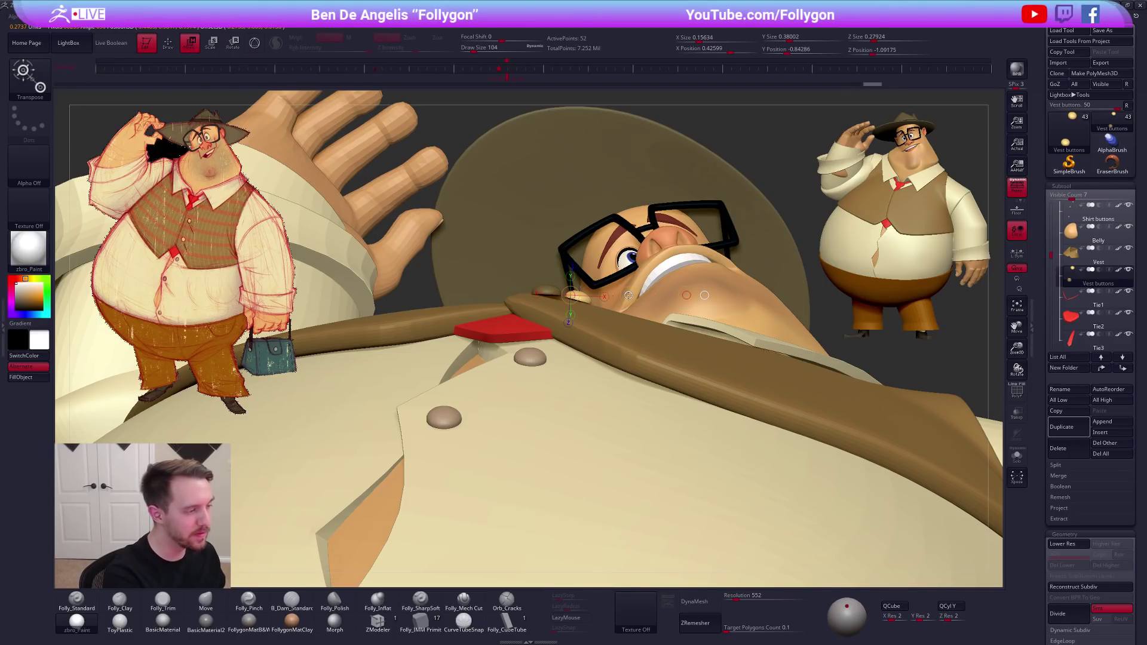
pyautogui.moveTo(629, 295); pyautogui.dragTo(626, 296)
# Invert the mask on the vest buttons, fine-tune the lower button's seat on the vest, and clear the mask
pyautogui.moveTo(547, 290)
pyautogui.mouseDown()
pyautogui.moveTo(611, 269)
pyautogui.moveTo(619, 281)
pyautogui.mouseUp()
pyautogui.hotkey('alt', 's')
pyautogui.hotkey('ctrl', 'i')
pyautogui.press('r')
pyautogui.hotkey('alt', 's')
pyautogui.press('q')
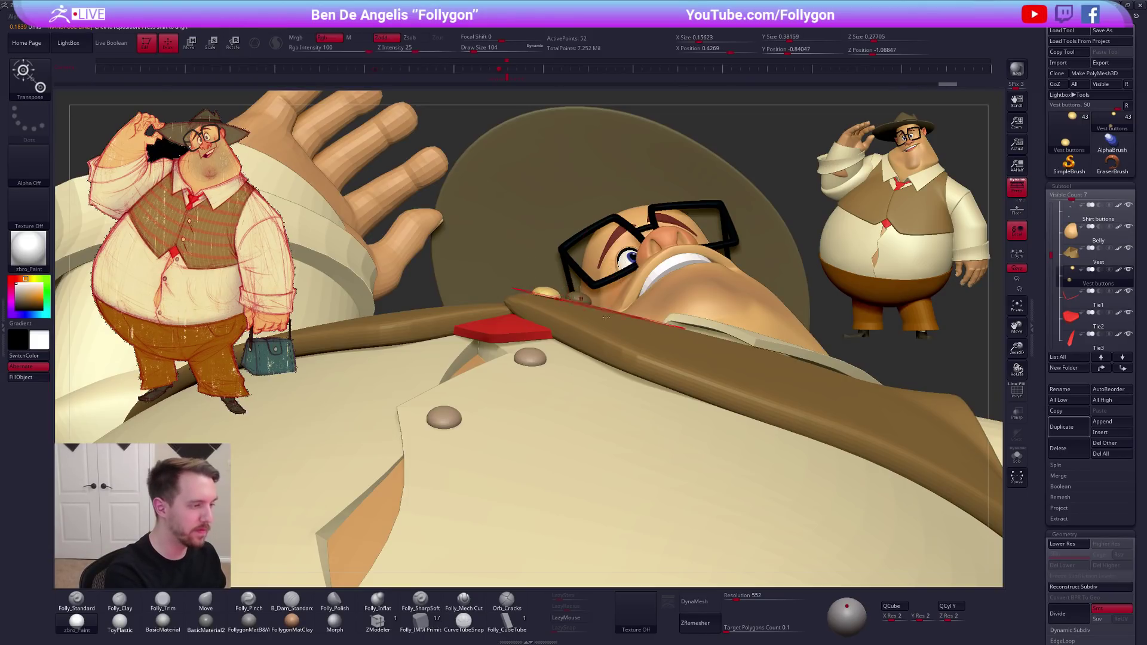
pyautogui.press('f')
pyautogui.moveTo(667, 358); pyautogui.dragTo(685, 440, button='right')
pyautogui.keyDown('ctrl'); pyautogui.moveTo(768, 489); pyautogui.dragTo(792, 525); pyautogui.keyUp('ctrl')
# Select the vest and adjust its side beneath the lowered arm with the Move brush
pyautogui.moveTo(740, 491); pyautogui.dragTo(725, 525, button='right')
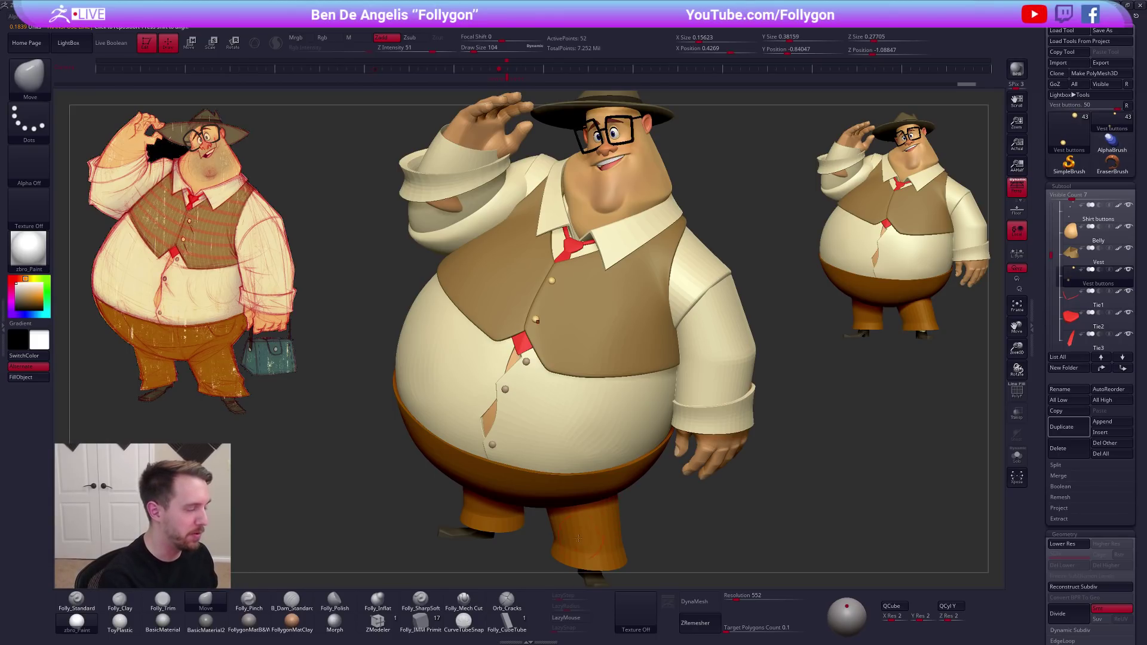
pyautogui.moveTo(676, 502); pyautogui.dragTo(653, 527)
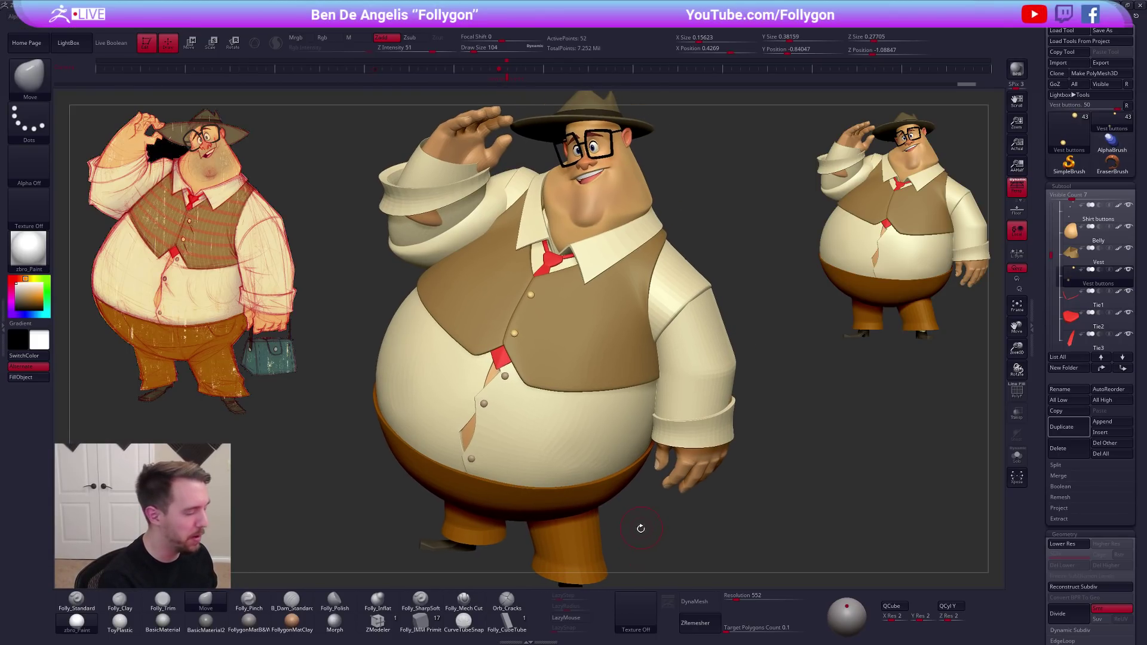
pyautogui.moveTo(713, 489); pyautogui.dragTo(603, 370)
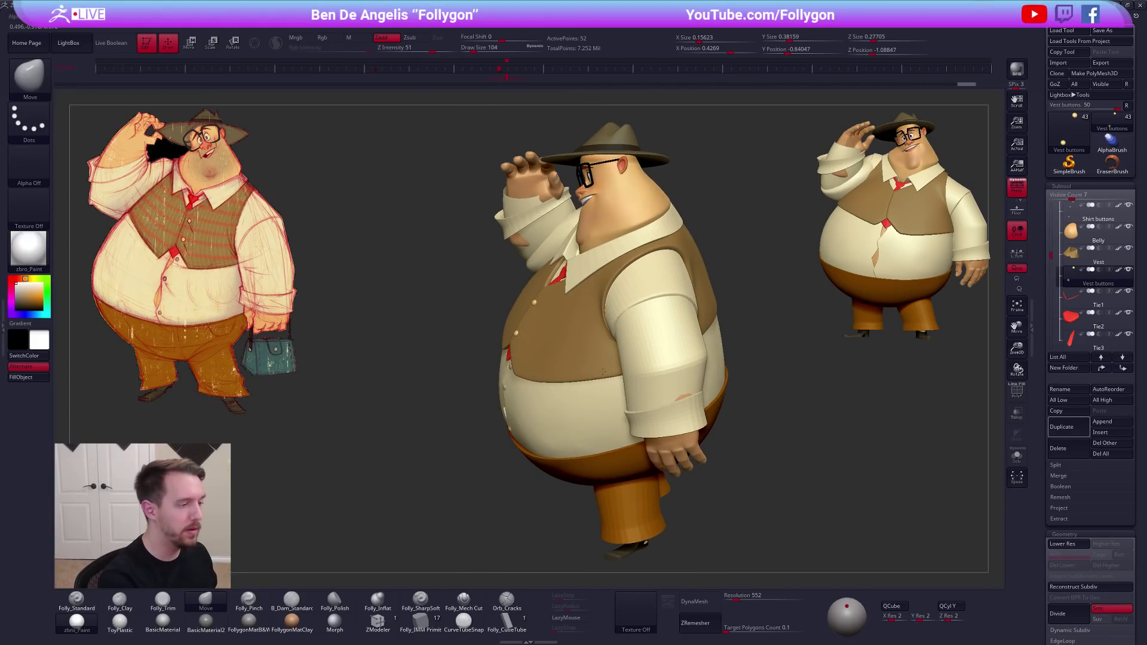
pyautogui.keyDown('alt'); pyautogui.click(614, 354); pyautogui.keyUp('alt')
pyautogui.press('space')
pyautogui.hotkey('alt', 's')
pyautogui.moveTo(615, 327); pyautogui.dragTo(627, 302)
pyautogui.hotkey('alt', 's')
pyautogui.moveTo(591, 302); pyautogui.dragTo(631, 295, button='right')
pyautogui.moveTo(475, 261); pyautogui.dragTo(468, 256)
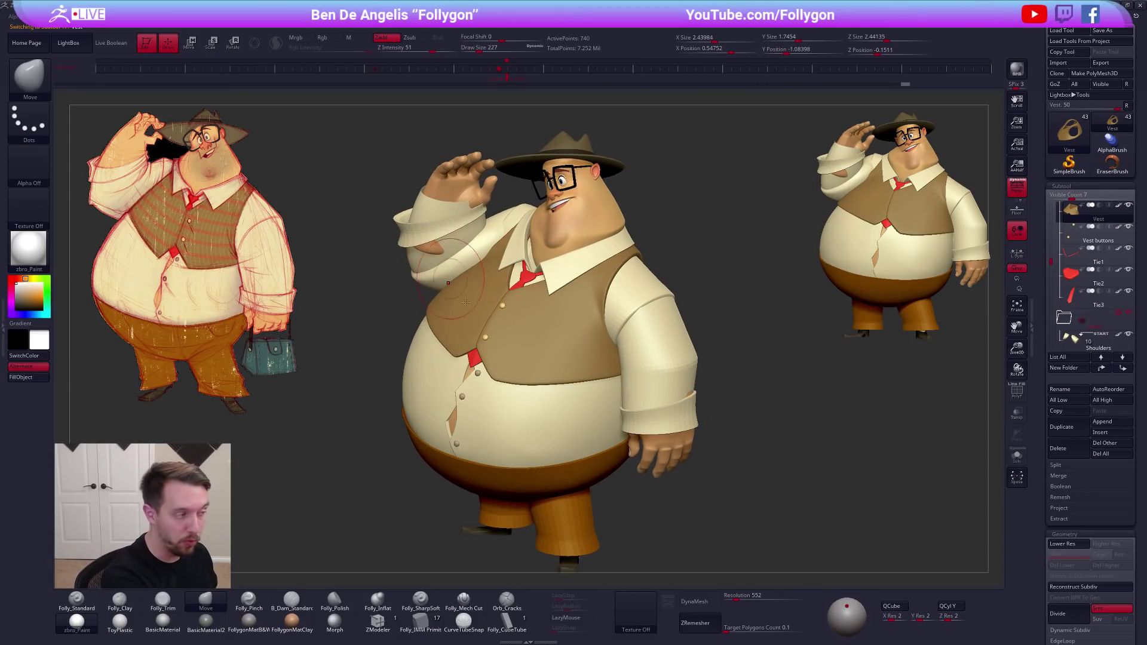
pyautogui.moveTo(698, 485); pyautogui.dragTo(741, 457)
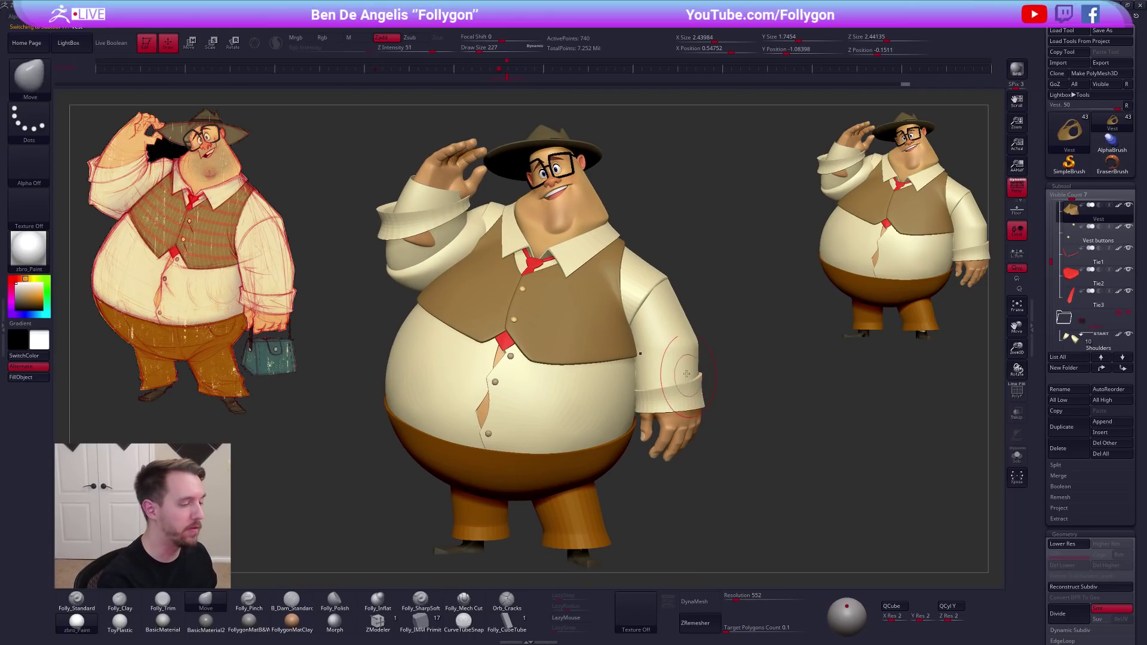
# Select the sleeves and reshape the lowered arm's sleeve between elbow and cuff with the Move brush
pyautogui.keyDown('alt'); pyautogui.click(689, 367); pyautogui.keyUp('alt')
pyautogui.press('space')
pyautogui.moveTo(690, 366)
pyautogui.mouseDown()
pyautogui.moveTo(700, 367)
pyautogui.moveTo(697, 334)
pyautogui.mouseUp()
pyautogui.moveTo(738, 365); pyautogui.dragTo(656, 391)
pyautogui.press('space')
pyautogui.moveTo(654, 441); pyautogui.dragTo(646, 441)
pyautogui.moveTo(770, 418); pyautogui.dragTo(743, 412)
pyautogui.moveTo(669, 372); pyautogui.dragTo(661, 360)
pyautogui.moveTo(770, 364); pyautogui.dragTo(609, 375)
pyautogui.click(609, 374)
pyautogui.press('space')
pyautogui.moveTo(710, 364)
pyautogui.mouseDown()
pyautogui.moveTo(794, 382)
pyautogui.moveTo(764, 478)
pyautogui.moveTo(754, 451)
pyautogui.moveTo(734, 459)
pyautogui.mouseUp()
pyautogui.hotkey('ctrl', 'shift', 's')
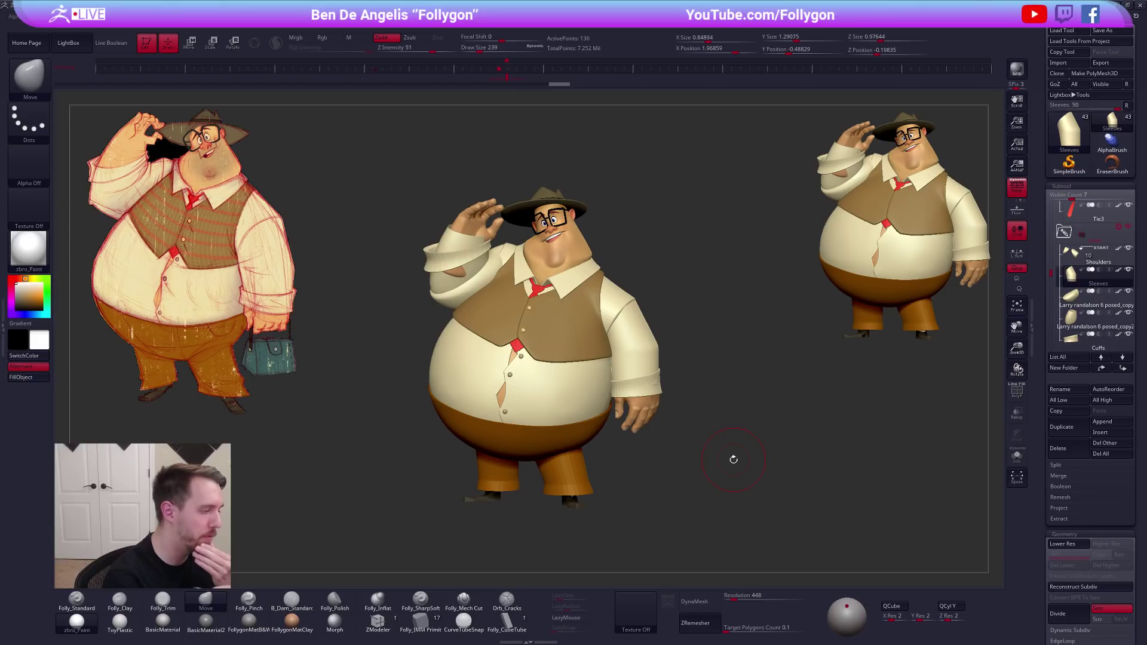
# Select the trousers' seat piece and pull its waistline outward at the hip on the lowered-arm side
pyautogui.keyDown('alt'); pyautogui.click(548, 442); pyautogui.keyUp('alt')
pyautogui.moveTo(555, 454); pyautogui.dragTo(571, 500)
pyautogui.press('space')
pyautogui.moveTo(548, 424); pyautogui.dragTo(531, 446)
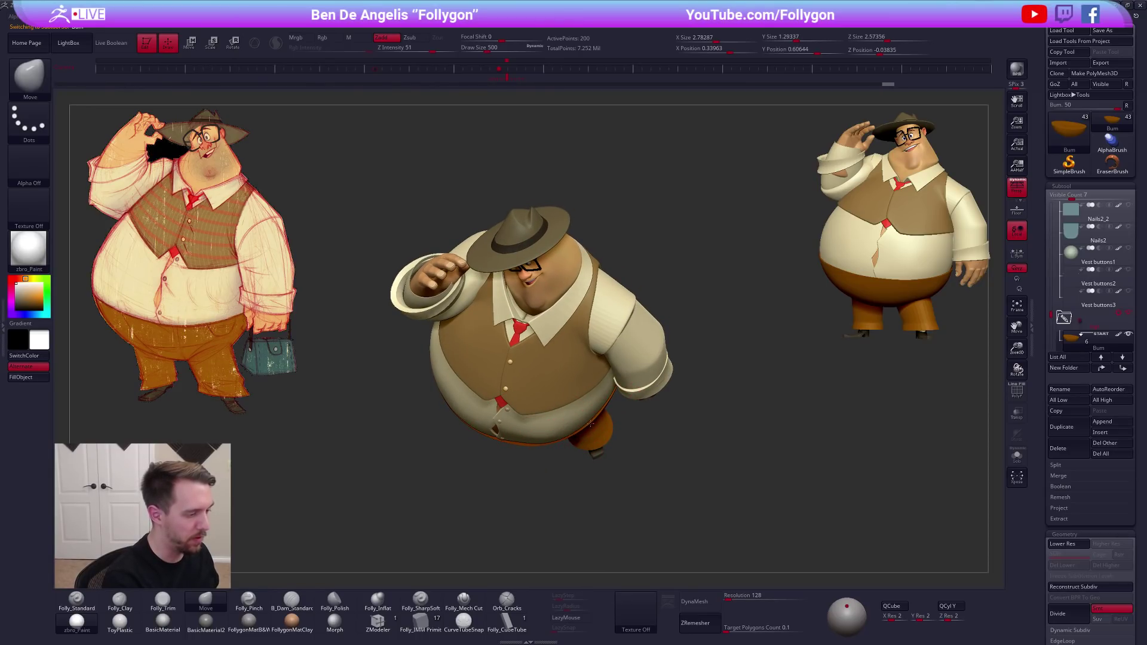
pyautogui.moveTo(609, 400); pyautogui.dragTo(613, 396)
pyautogui.press('space')
pyautogui.moveTo(616, 407); pyautogui.dragTo(612, 408)
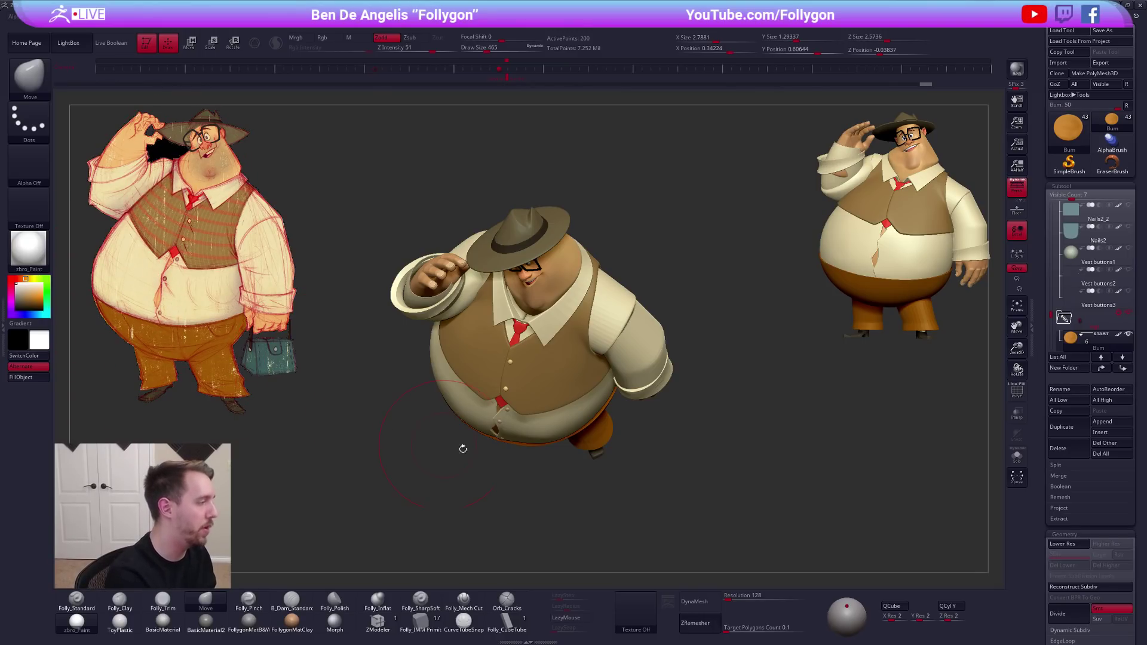
# Reshape the trousers' waistline beneath the front of the belly with the Move brush
pyautogui.moveTo(651, 471)
pyautogui.mouseDown()
pyautogui.moveTo(653, 446)
pyautogui.moveTo(711, 460)
pyautogui.moveTo(681, 448)
pyautogui.moveTo(707, 440)
pyautogui.moveTo(676, 487)
pyautogui.moveTo(675, 471)
pyautogui.mouseUp()
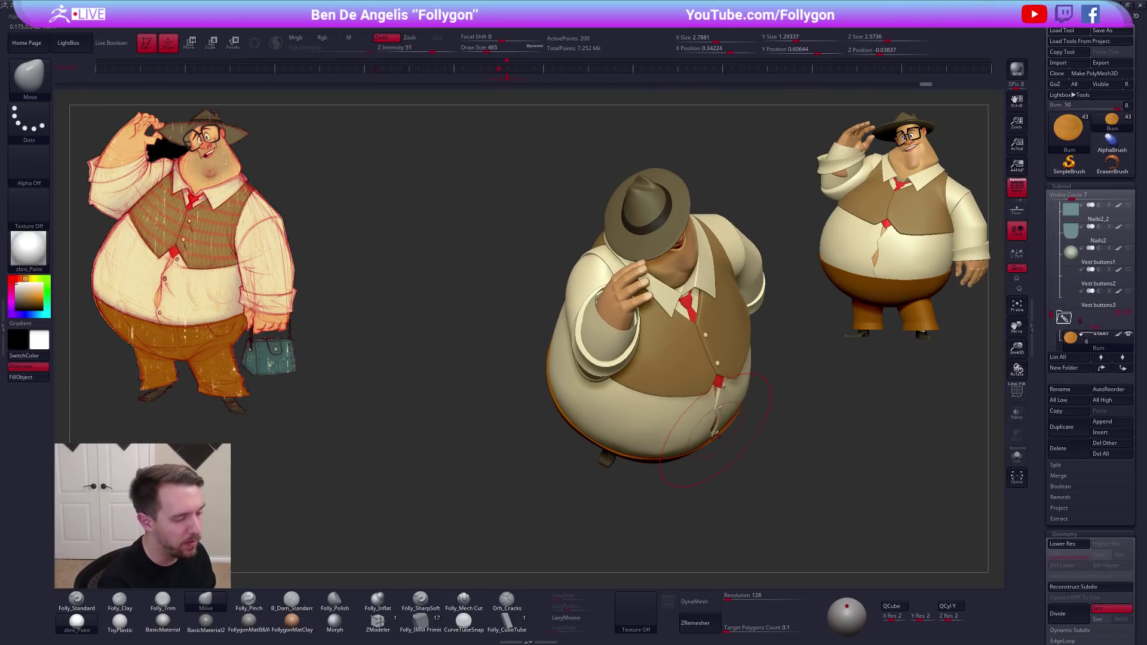
pyautogui.moveTo(696, 450); pyautogui.dragTo(698, 455)
pyautogui.moveTo(711, 457); pyautogui.dragTo(760, 397, button='right')
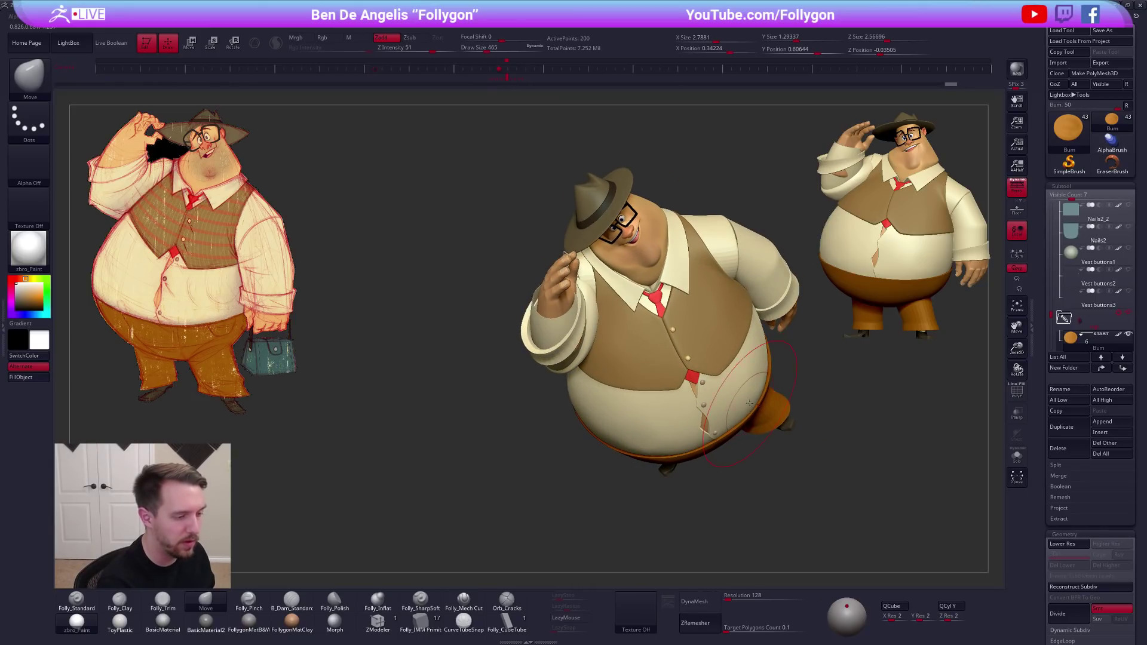
pyautogui.moveTo(764, 380)
pyautogui.mouseDown()
pyautogui.moveTo(711, 428)
pyautogui.moveTo(737, 449)
pyautogui.moveTo(724, 467)
pyautogui.moveTo(765, 476)
pyautogui.moveTo(702, 396)
pyautogui.mouseUp()
pyautogui.moveTo(754, 428)
pyautogui.keyDown('alt'); pyautogui.mouseDown()
pyautogui.moveTo(787, 447)
pyautogui.moveTo(747, 419)
pyautogui.moveTo(762, 423)
pyautogui.moveTo(698, 464)
pyautogui.mouseUp(); pyautogui.keyUp('alt')
pyautogui.press('space')
pyautogui.click(792, 395)
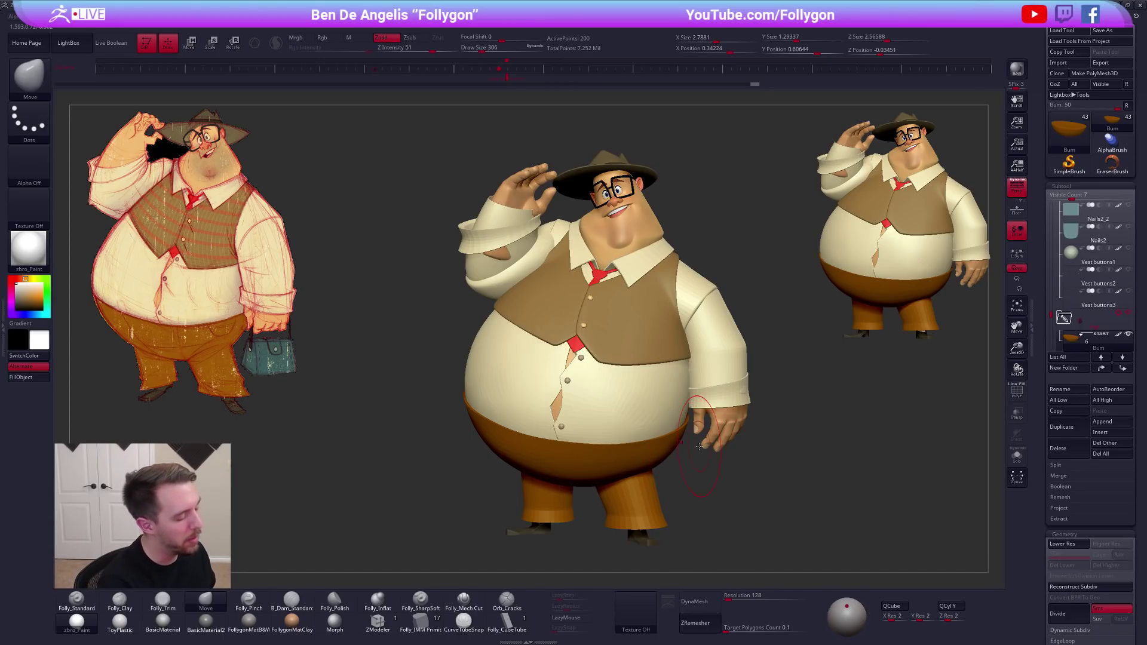
pyautogui.moveTo(694, 478)
pyautogui.mouseDown()
pyautogui.moveTo(639, 496)
pyautogui.moveTo(731, 492)
pyautogui.moveTo(687, 491)
pyautogui.moveTo(696, 488)
pyautogui.mouseUp()
# Select the vest and tighten its back panel and rear hem against the shirt with the Move brush
pyautogui.keyDown('alt'); pyautogui.click(567, 278); pyautogui.keyUp('alt')
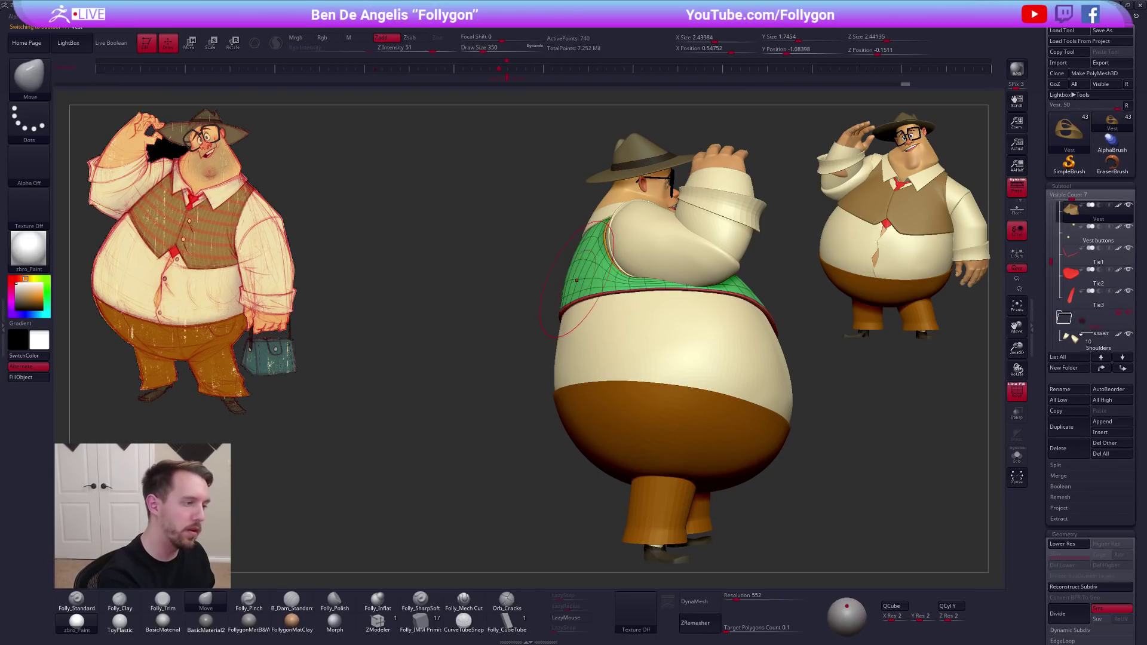
pyautogui.moveTo(568, 279); pyautogui.dragTo(547, 293)
pyautogui.press('s')
pyautogui.moveTo(567, 288); pyautogui.dragTo(570, 288)
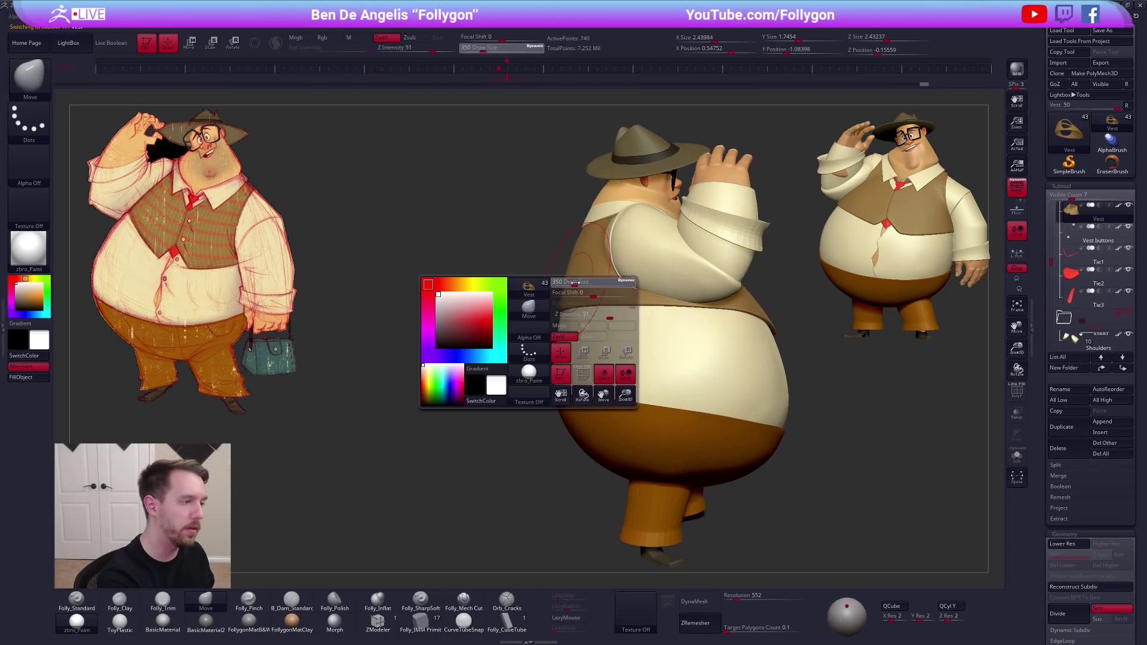
pyautogui.moveTo(623, 359); pyautogui.dragTo(640, 295, button='right')
pyautogui.press('space')
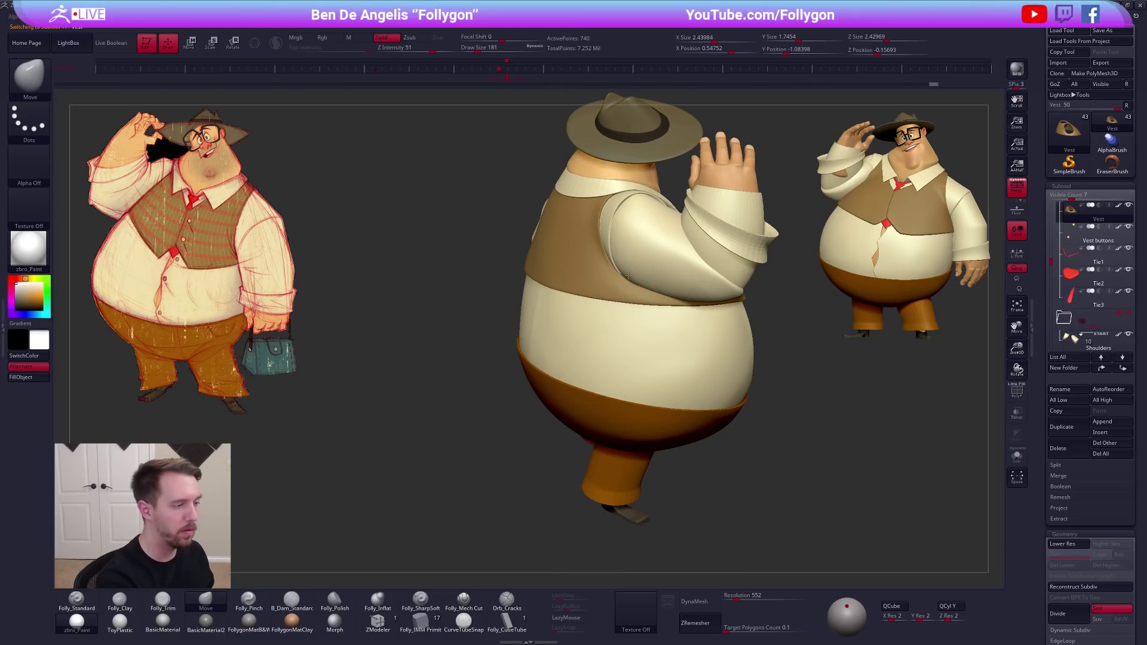
pyautogui.press('space')
pyautogui.moveTo(627, 283); pyautogui.dragTo(631, 285)
pyautogui.moveTo(631, 289)
pyautogui.mouseDown(button='right')
pyautogui.moveTo(667, 285)
pyautogui.moveTo(631, 290)
pyautogui.moveTo(664, 239)
pyautogui.moveTo(620, 275)
pyautogui.moveTo(623, 290)
pyautogui.moveTo(645, 296)
pyautogui.mouseUp(button='right')
# Select the shoulder pieces and reshape the back of the lowered arm's shoulder with the Move brush
pyautogui.keyDown('alt'); pyautogui.click(654, 226); pyautogui.keyUp('alt')
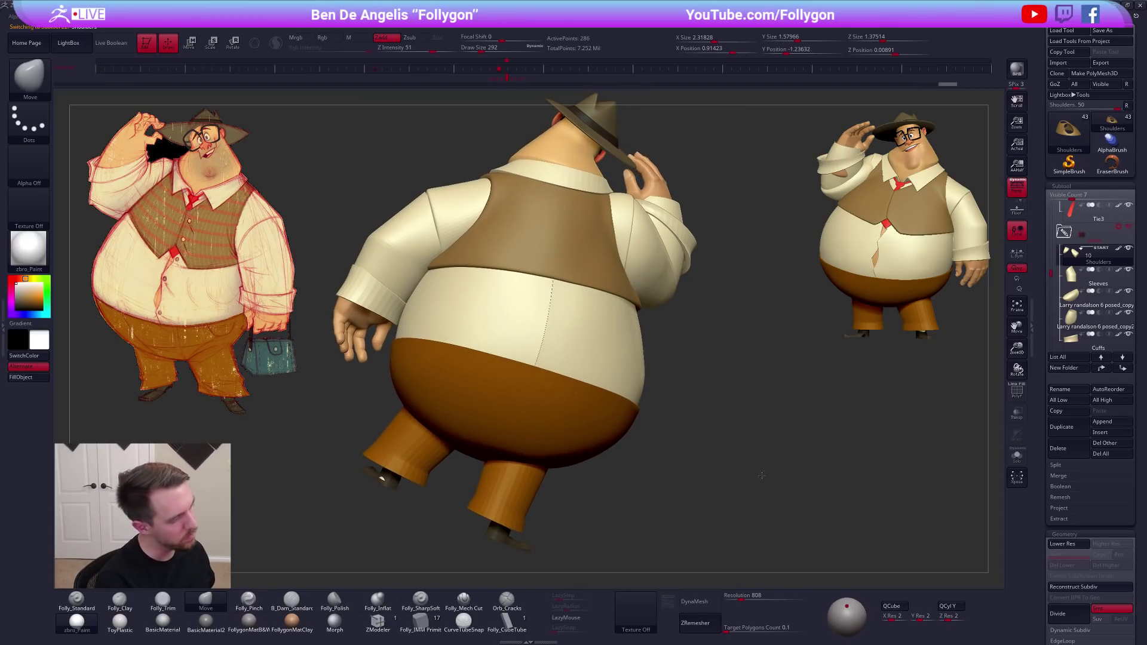
pyautogui.keyDown('alt'); pyautogui.moveTo(583, 397); pyautogui.dragTo(660, 439, button='right'); pyautogui.keyUp('alt')
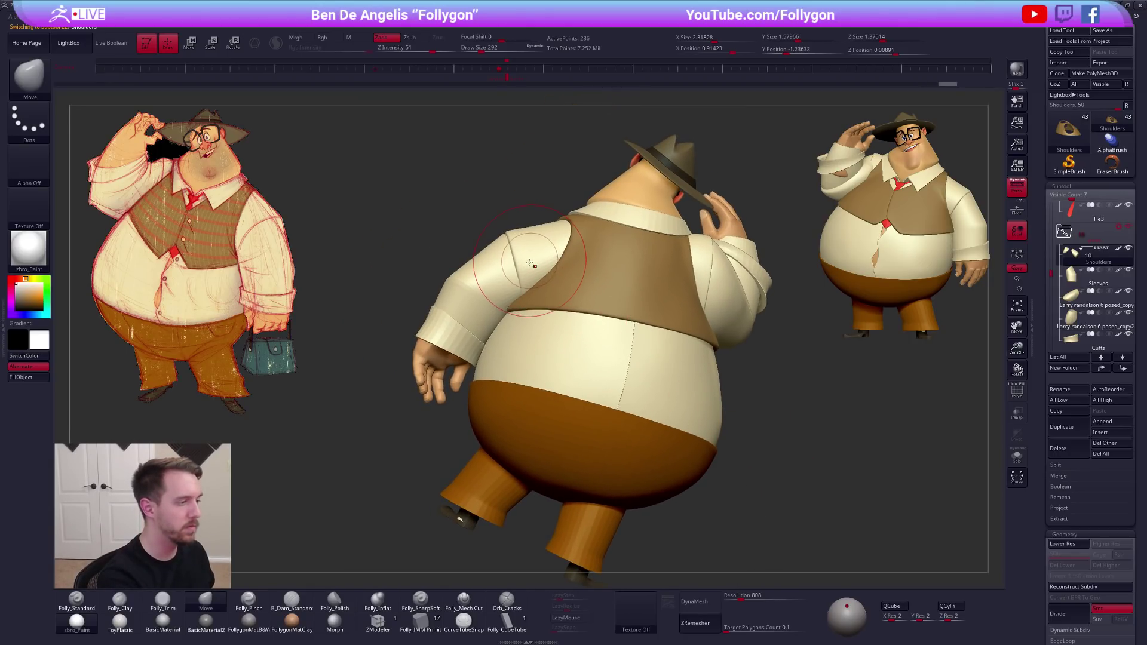
pyautogui.moveTo(536, 272); pyautogui.dragTo(633, 263, button='right')
pyautogui.moveTo(508, 256)
pyautogui.keyDown('alt'); pyautogui.mouseDown(button='right')
pyautogui.moveTo(583, 289)
pyautogui.moveTo(569, 354)
pyautogui.moveTo(604, 350)
pyautogui.moveTo(618, 307)
pyautogui.moveTo(642, 323)
pyautogui.moveTo(606, 334)
pyautogui.mouseUp(button='right'); pyautogui.keyUp('alt')
pyautogui.hotkey('shift', 'f')
pyautogui.press('s')
pyautogui.moveTo(591, 343); pyautogui.dragTo(597, 343)
pyautogui.moveTo(597, 343); pyautogui.dragTo(562, 347, button='right')
pyautogui.hotkey('alt', 's')
pyautogui.press('space')
pyautogui.moveTo(593, 342); pyautogui.dragTo(614, 346)
# Refine the lowered arm's shoulder contour from the front, above and behind to match the reference sketch
pyautogui.moveTo(614, 346); pyautogui.dragTo(645, 358, button='right')
pyautogui.hotkey('alt', 's')
pyautogui.press('space')
pyautogui.moveTo(556, 378); pyautogui.dragTo(551, 379)
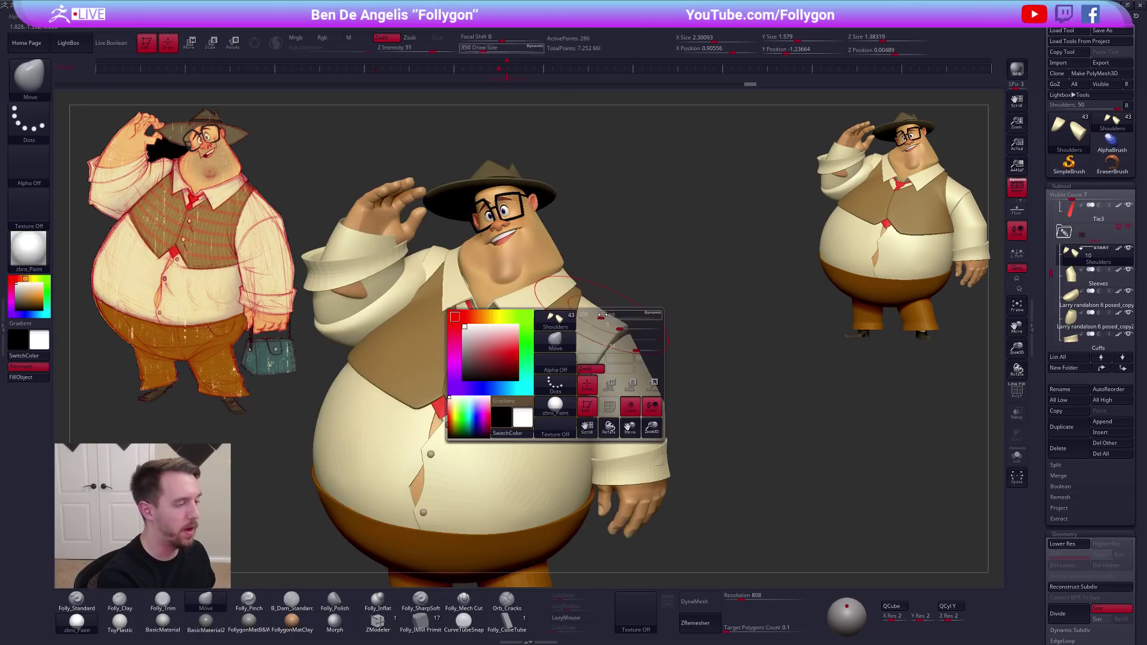
pyautogui.moveTo(611, 354); pyautogui.dragTo(648, 361, button='right')
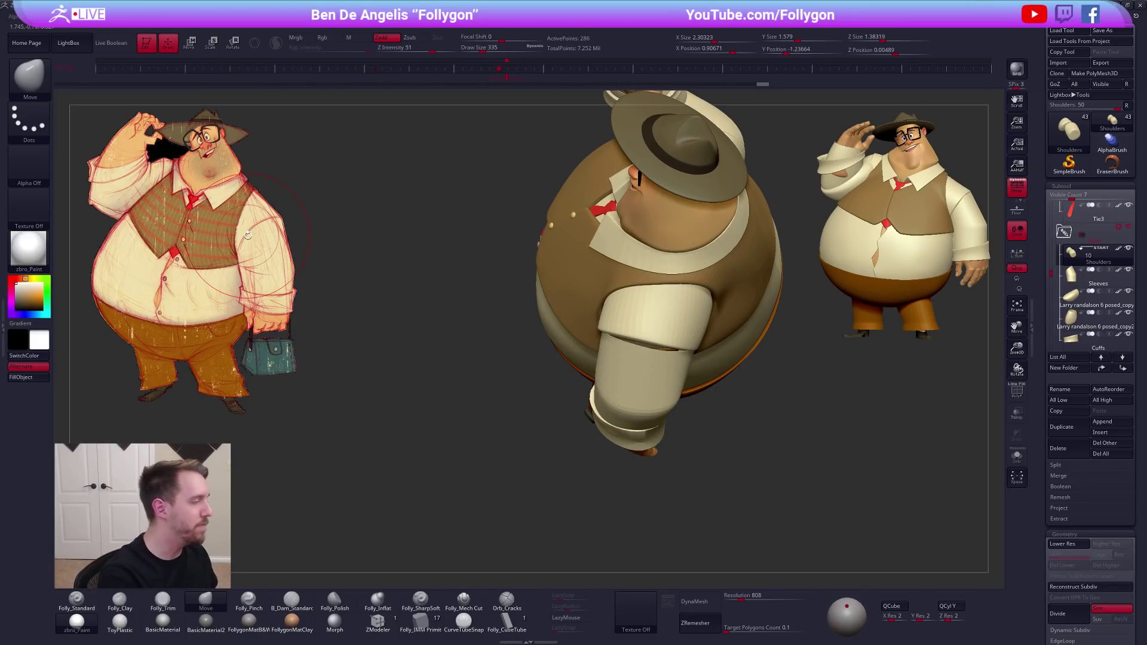
pyautogui.moveTo(642, 367); pyautogui.dragTo(651, 347, button='right')
pyautogui.press('space')
pyautogui.moveTo(676, 361); pyautogui.dragTo(668, 362)
pyautogui.moveTo(680, 362)
pyautogui.mouseDown(button='right')
pyautogui.moveTo(667, 364)
pyautogui.moveTo(696, 372)
pyautogui.mouseUp(button='right')
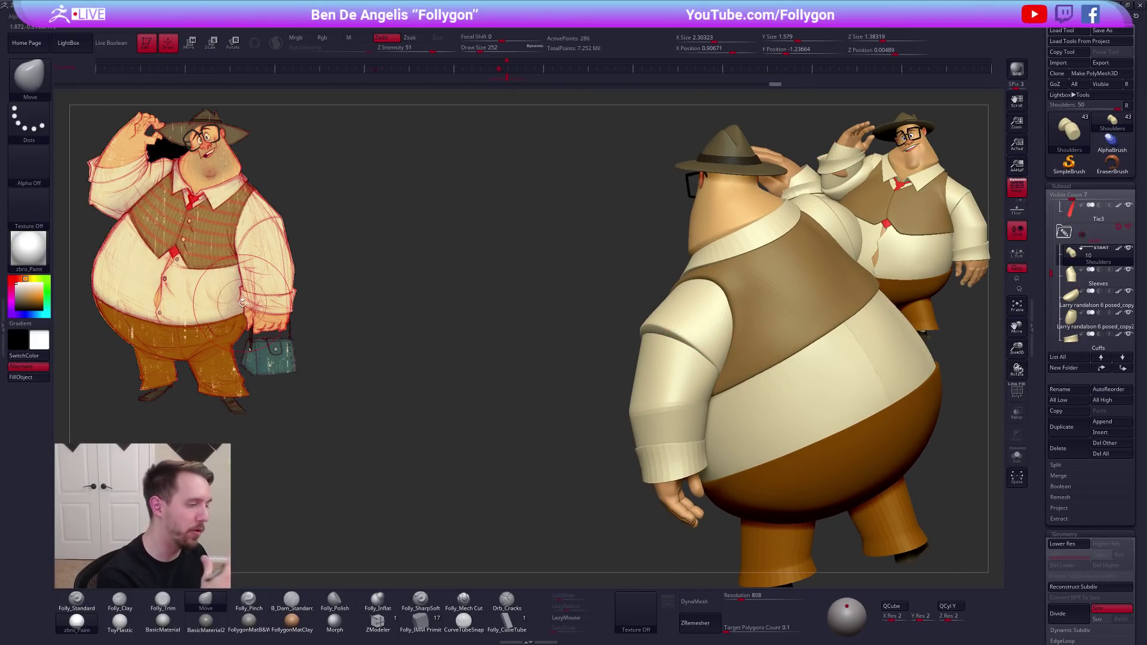
pyautogui.moveTo(674, 350)
pyautogui.mouseDown(button='right')
pyautogui.moveTo(706, 340)
pyautogui.moveTo(692, 335)
pyautogui.moveTo(707, 297)
pyautogui.moveTo(667, 323)
pyautogui.moveTo(644, 313)
pyautogui.moveTo(670, 324)
pyautogui.mouseUp(button='right')
# Extend the upper end of the lowered arm's sleeve toward the shoulder and adjust the shoulder piece to meet it
pyautogui.keyDown('alt'); pyautogui.click(643, 313); pyautogui.keyUp('alt')
pyautogui.moveTo(639, 322); pyautogui.dragTo(644, 313)
pyautogui.moveTo(644, 314)
pyautogui.mouseDown(button='right')
pyautogui.moveTo(670, 325)
pyautogui.moveTo(651, 320)
pyautogui.moveTo(669, 295)
pyautogui.mouseUp(button='right')
pyautogui.moveTo(669, 294); pyautogui.dragTo(658, 290)
pyautogui.moveTo(658, 289); pyautogui.dragTo(664, 291, button='right')
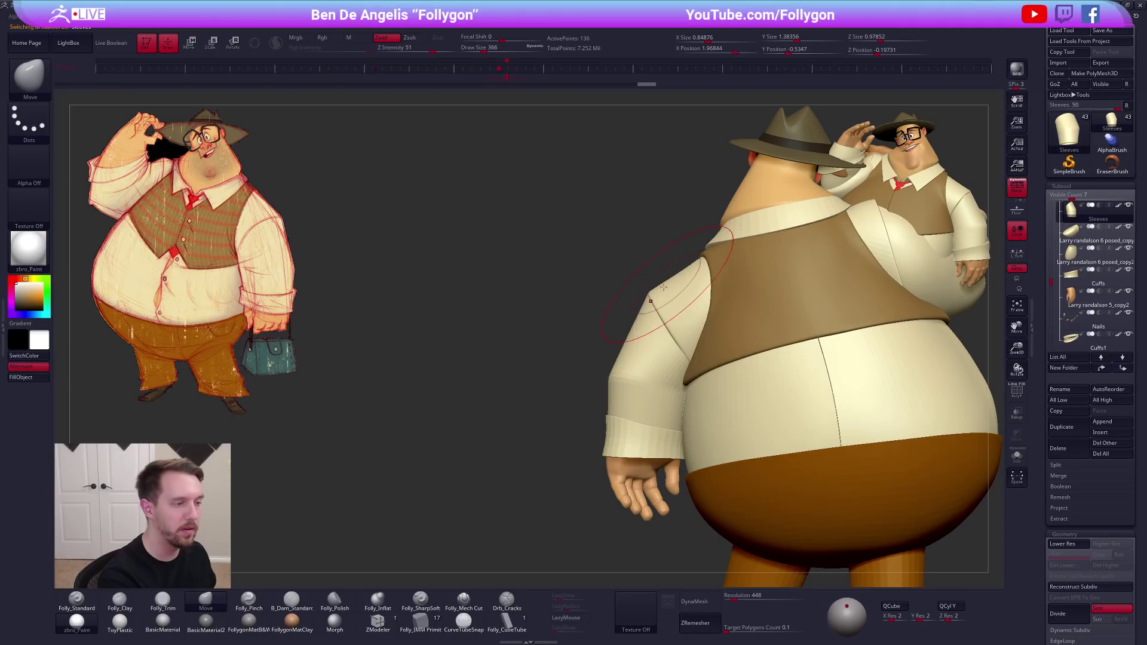
pyautogui.keyDown('alt'); pyautogui.click(651, 295); pyautogui.keyUp('alt')
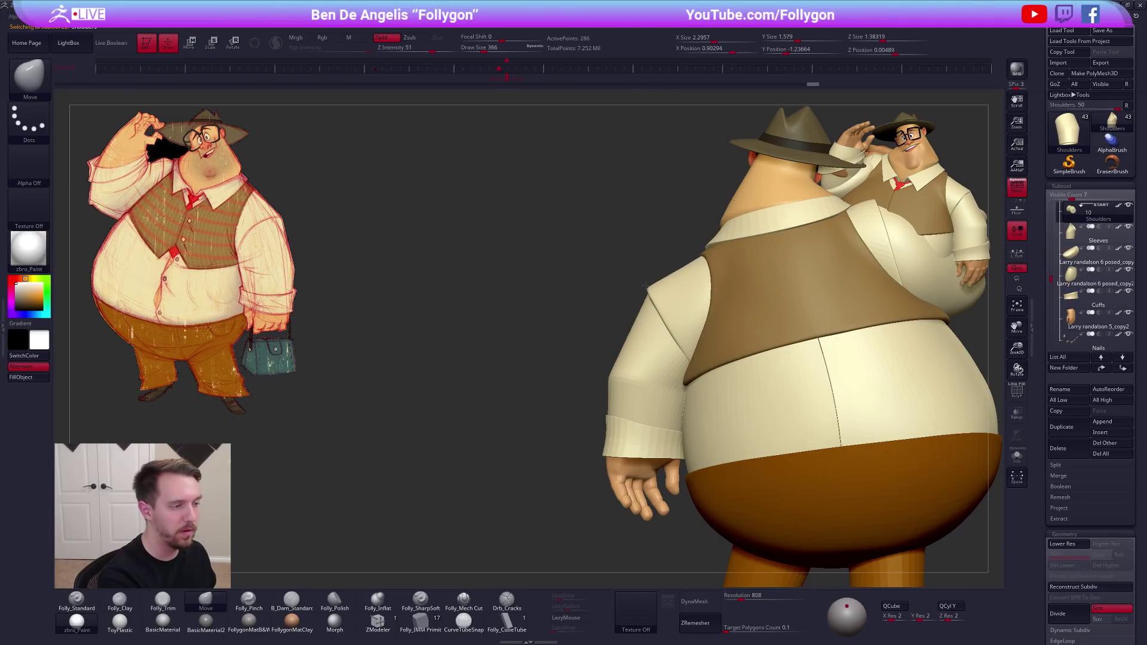
pyautogui.moveTo(685, 297)
pyautogui.mouseDown(button='right')
pyautogui.moveTo(587, 308)
pyautogui.moveTo(615, 305)
pyautogui.moveTo(607, 313)
pyautogui.mouseUp(button='right')
# Pull the lowered arm's sleeve further up into the shoulder to blend the seam between the two pieces
pyautogui.keyDown('alt'); pyautogui.click(622, 297); pyautogui.keyUp('alt')
pyautogui.moveTo(610, 309); pyautogui.dragTo(599, 296)
pyautogui.moveTo(617, 312); pyautogui.dragTo(621, 301, button='right')
pyautogui.moveTo(622, 312); pyautogui.dragTo(623, 315)
pyautogui.moveTo(623, 315); pyautogui.dragTo(621, 292, button='right')
pyautogui.moveTo(621, 292); pyautogui.dragTo(632, 299)
pyautogui.moveTo(632, 299)
pyautogui.mouseDown(button='right')
pyautogui.moveTo(653, 321)
pyautogui.moveTo(647, 300)
pyautogui.mouseUp(button='right')
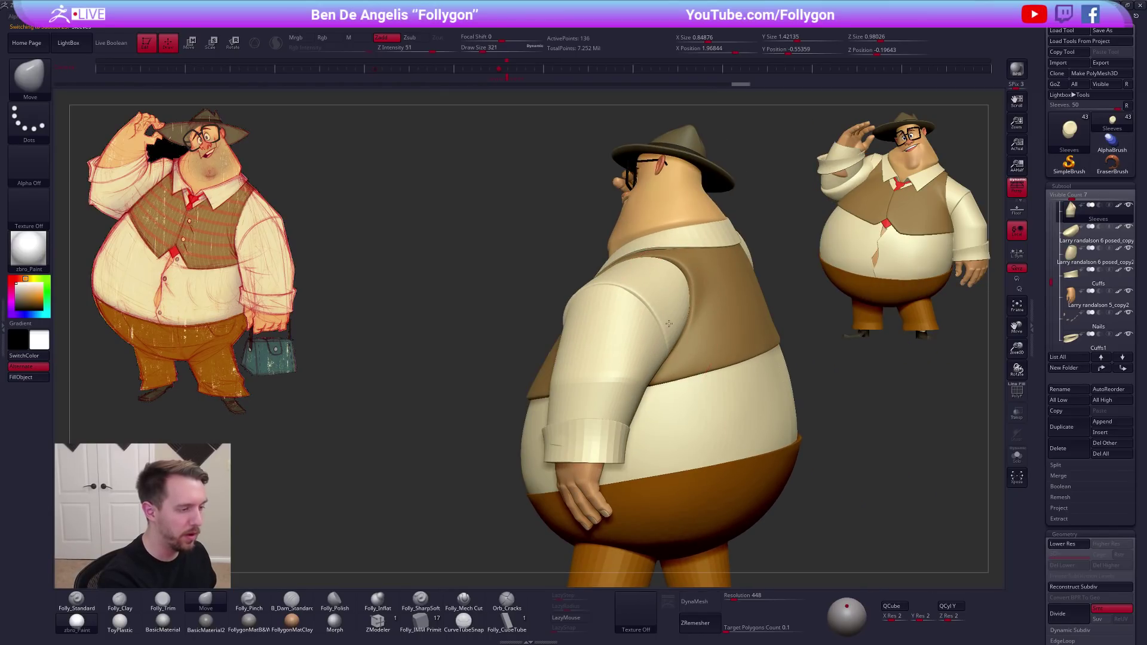
# Round out the upper contour of the lowered arm's sleeve with a few more Move strokes
pyautogui.press('space')
pyautogui.moveTo(648, 298); pyautogui.dragTo(643, 298)
pyautogui.moveTo(640, 302); pyautogui.dragTo(654, 310, button='right')
pyautogui.moveTo(561, 331); pyautogui.dragTo(555, 329)
pyautogui.moveTo(578, 320); pyautogui.dragTo(592, 279, button='right')
pyautogui.moveTo(591, 280); pyautogui.dragTo(583, 278)
pyautogui.keyDown('ctrl'); pyautogui.moveTo(588, 284); pyautogui.dragTo(660, 422, button='right'); pyautogui.keyUp('ctrl')
pyautogui.keyDown('alt'); pyautogui.moveTo(660, 422); pyautogui.dragTo(728, 394, button='right'); pyautogui.keyUp('alt')
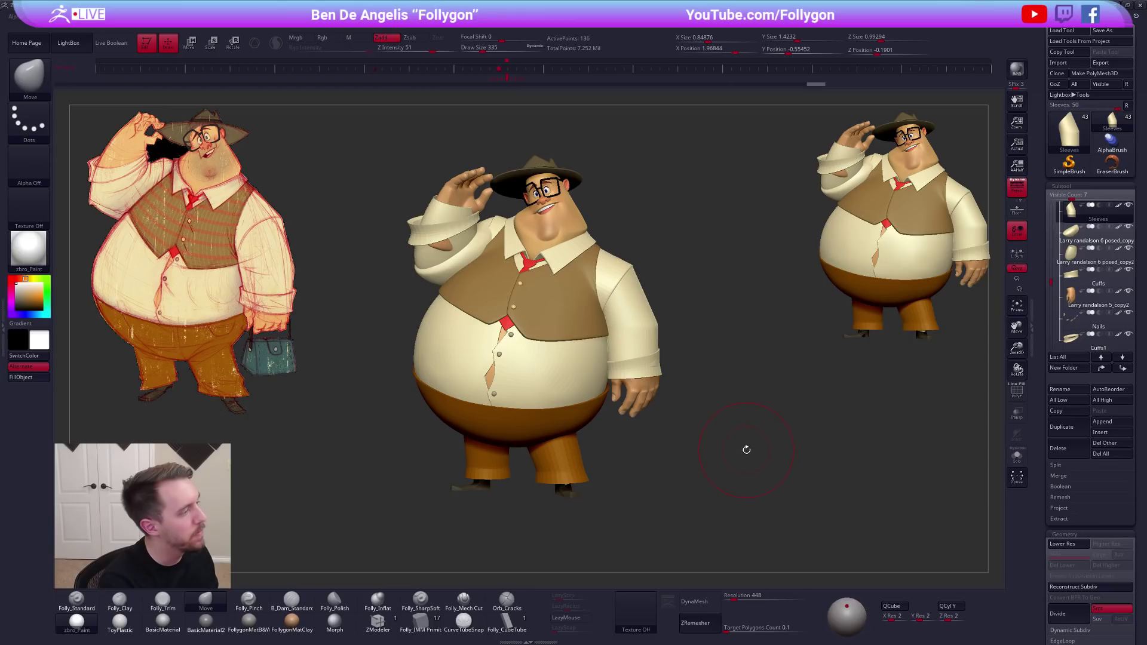
pyautogui.keyDown('alt'); pyautogui.moveTo(696, 470); pyautogui.dragTo(775, 507, button='right'); pyautogui.keyUp('alt')
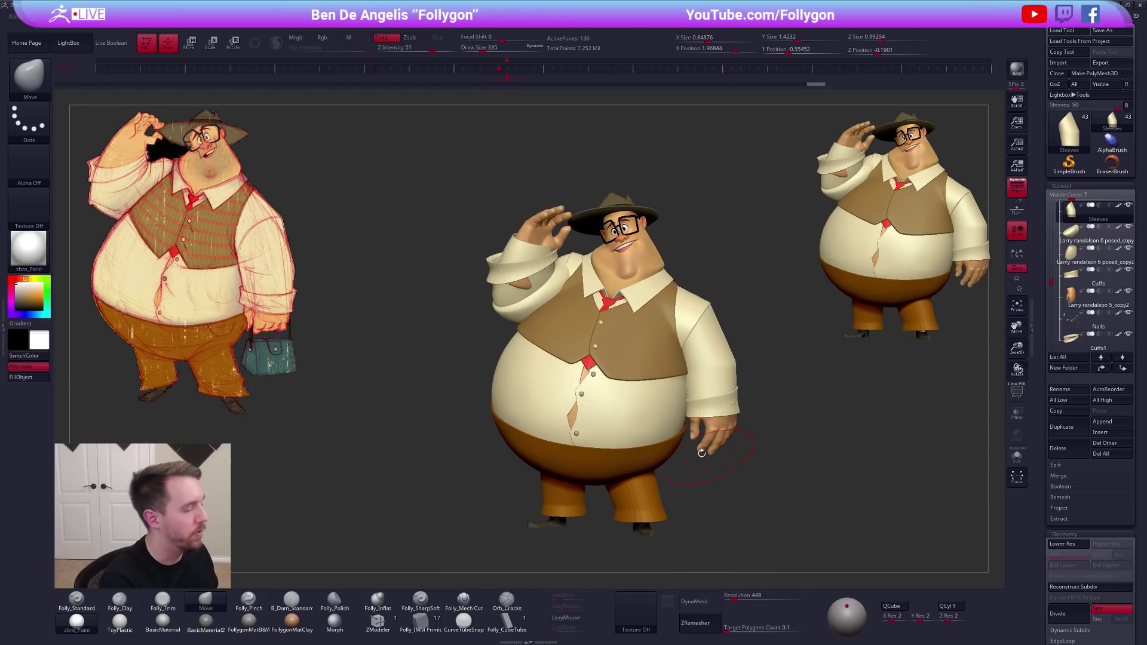
# Select the raised arm's sleeve pieces and reshape the forearm sleeve around the elbow with the Move brush
pyautogui.keyDown('alt'); pyautogui.click(545, 298); pyautogui.keyUp('alt')
pyautogui.hotkey('alt', 's')
pyautogui.press('r')
pyautogui.moveTo(580, 229)
pyautogui.mouseDown()
pyautogui.moveTo(472, 317)
pyautogui.moveTo(461, 299)
pyautogui.moveTo(457, 327)
pyautogui.moveTo(457, 270)
pyautogui.mouseUp()
pyautogui.hotkey('shift', 'ctrl', 's')
pyautogui.moveTo(478, 322); pyautogui.dragTo(521, 323)
pyautogui.keyDown('alt'); pyautogui.moveTo(521, 324); pyautogui.dragTo(554, 391); pyautogui.keyUp('alt')
pyautogui.keyDown('alt'); pyautogui.click(591, 351); pyautogui.keyUp('alt')
pyautogui.moveTo(507, 334)
pyautogui.mouseDown()
pyautogui.moveTo(543, 327)
pyautogui.moveTo(501, 332)
pyautogui.moveTo(503, 353)
pyautogui.mouseUp()
pyautogui.moveTo(609, 277)
pyautogui.mouseDown()
pyautogui.moveTo(517, 401)
pyautogui.moveTo(490, 385)
pyautogui.mouseUp()
pyautogui.press('q')
pyautogui.moveTo(794, 457); pyautogui.dragTo(720, 473)
pyautogui.moveTo(803, 515)
pyautogui.keyDown('alt'); pyautogui.mouseDown()
pyautogui.moveTo(750, 488)
pyautogui.moveTo(745, 470)
pyautogui.moveTo(780, 476)
pyautogui.moveTo(765, 471)
pyautogui.mouseUp(); pyautogui.keyUp('alt')
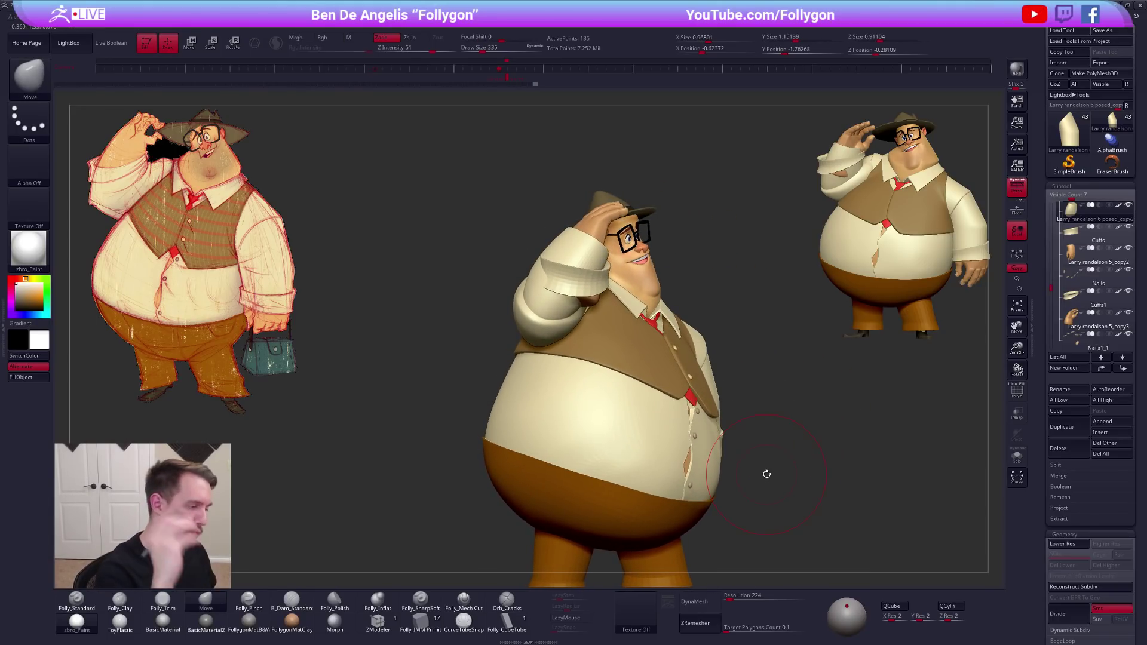
pyautogui.moveTo(490, 347); pyautogui.dragTo(597, 339)
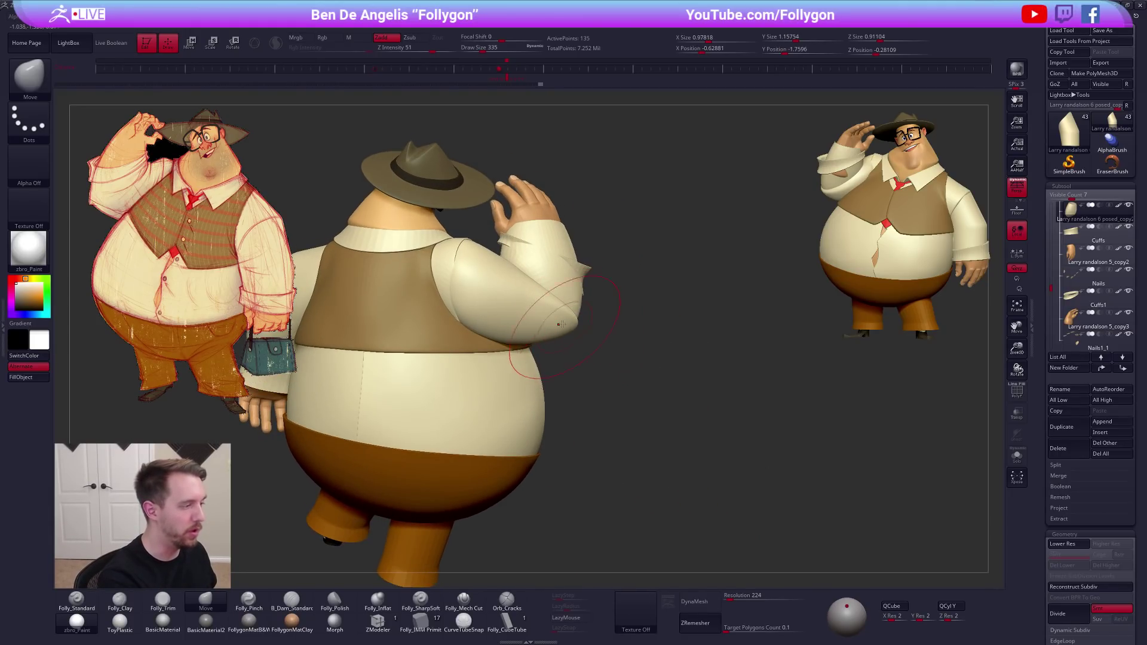
# Select the raised arm's upper sleeve and refine its shape from the vest armhole to the elbow
pyautogui.keyDown('alt'); pyautogui.click(450, 294); pyautogui.keyUp('alt')
pyautogui.press('space')
pyautogui.moveTo(449, 295); pyautogui.dragTo(456, 302)
pyautogui.moveTo(621, 358); pyautogui.dragTo(388, 307)
pyautogui.moveTo(481, 285)
pyautogui.mouseDown(button='right')
pyautogui.moveTo(439, 299)
pyautogui.moveTo(478, 285)
pyautogui.mouseUp(button='right')
pyautogui.hotkey('alt', 'shift', 's')
pyautogui.press('space')
pyautogui.moveTo(485, 280); pyautogui.dragTo(490, 278)
pyautogui.hotkey('alt', 'shift', 's')
pyautogui.moveTo(490, 278)
pyautogui.mouseDown(button='right')
pyautogui.moveTo(500, 274)
pyautogui.moveTo(518, 293)
pyautogui.mouseUp(button='right')
pyautogui.press('space')
pyautogui.moveTo(518, 294); pyautogui.dragTo(510, 293)
pyautogui.moveTo(509, 293); pyautogui.dragTo(541, 357, button='right')
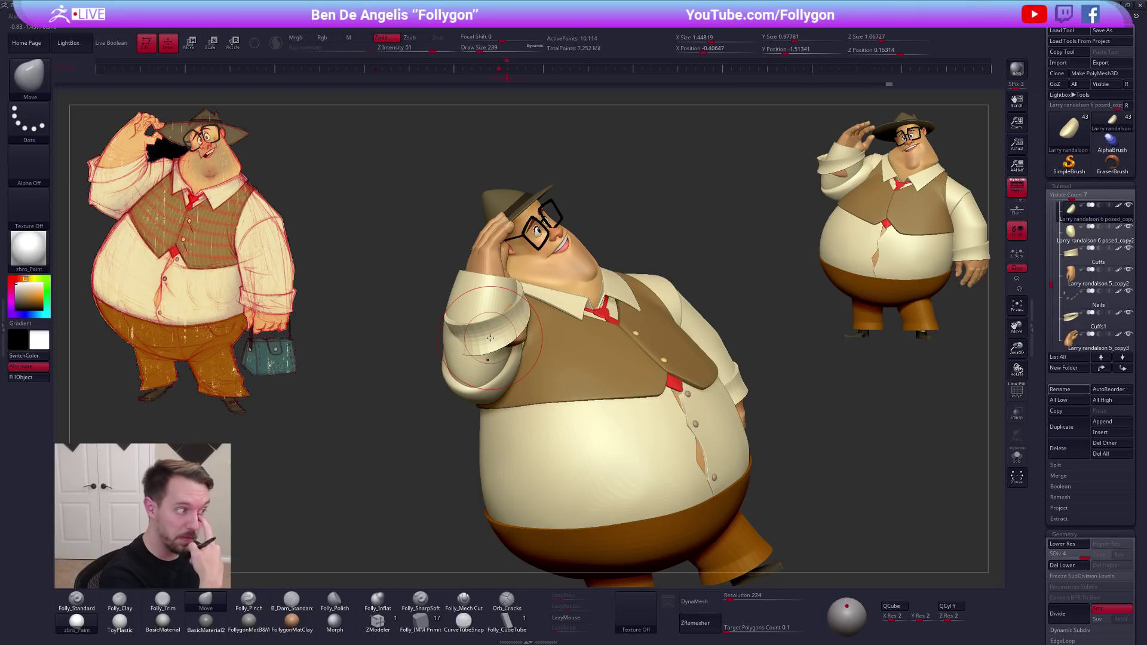
# Select the raised arm's cuff, then move and rotate it to sit correctly around the forearm
pyautogui.keyDown('alt'); pyautogui.click(482, 336); pyautogui.keyUp('alt')
pyautogui.moveTo(482, 336)
pyautogui.mouseDown(button='right')
pyautogui.moveTo(492, 333)
pyautogui.moveTo(486, 352)
pyautogui.mouseUp(button='right')
pyautogui.press('w')
pyautogui.moveTo(477, 338); pyautogui.dragTo(639, 289)
pyautogui.moveTo(559, 313); pyautogui.dragTo(551, 314)
pyautogui.press('r')
pyautogui.moveTo(639, 289); pyautogui.dragTo(644, 315)
pyautogui.press('w')
pyautogui.moveTo(560, 311); pyautogui.dragTo(557, 316)
pyautogui.press('q')
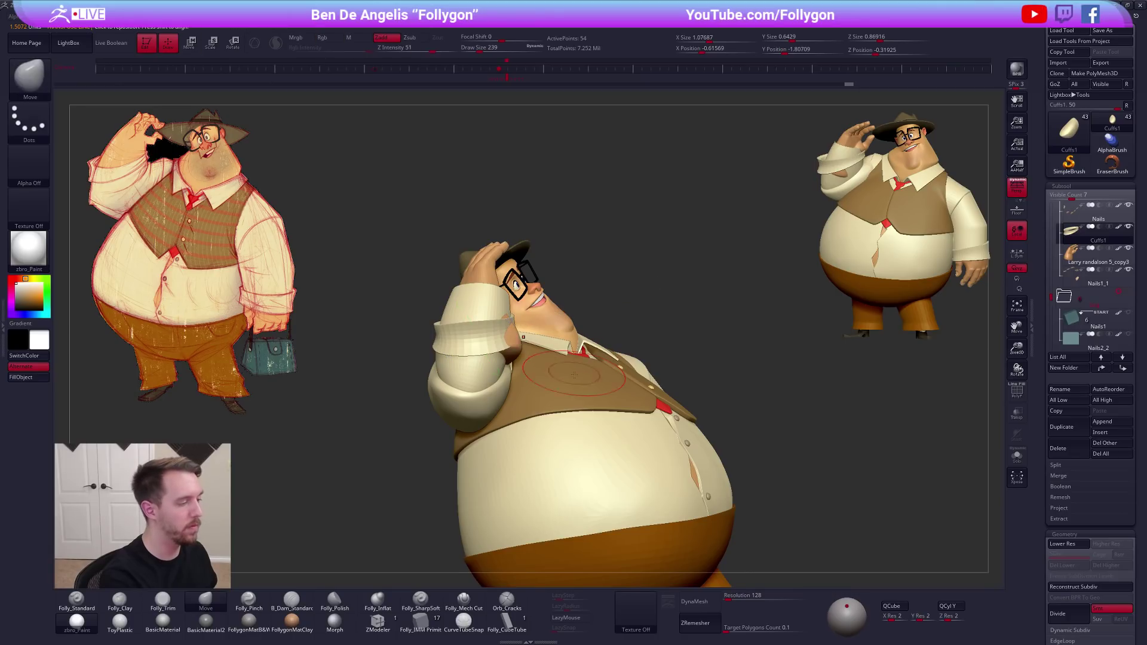
pyautogui.moveTo(705, 418); pyautogui.dragTo(543, 410, button='right')
pyautogui.keyDown('ctrl'); pyautogui.moveTo(596, 364); pyautogui.dragTo(535, 367, button='right'); pyautogui.keyUp('ctrl')
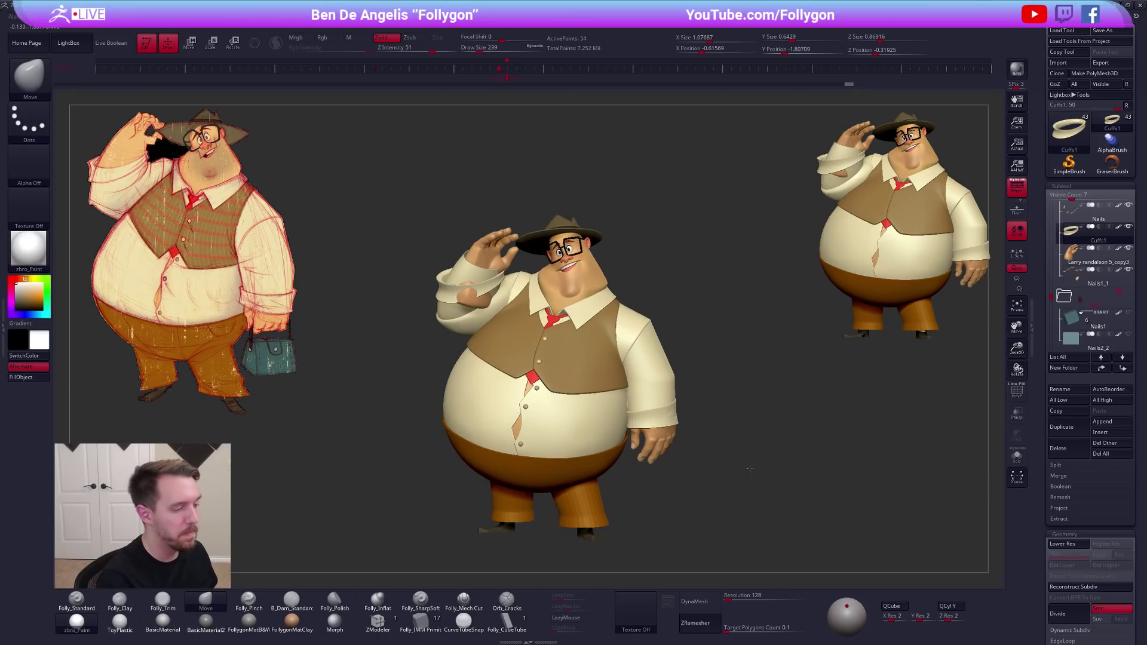
pyautogui.keyDown('alt'); pyautogui.moveTo(752, 476); pyautogui.dragTo(747, 464, button='right'); pyautogui.keyUp('alt')
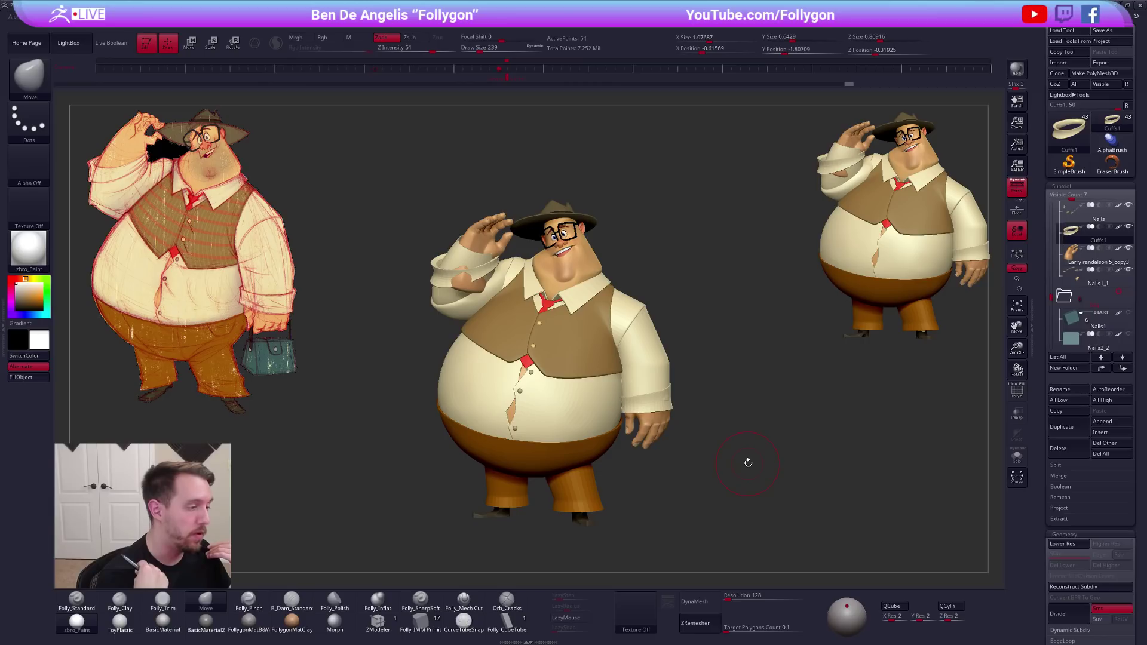
# Isolate the raised arm's upper sleeve, lower its subdivision level and even out its surface with the Clay and Smooth brushes
pyautogui.keyDown('alt'); pyautogui.click(491, 287); pyautogui.keyUp('alt')
pyautogui.hotkey('alt', 's')
pyautogui.keyDown('alt'); pyautogui.moveTo(488, 294); pyautogui.dragTo(565, 328, button='right'); pyautogui.keyUp('alt')
pyautogui.press('[')
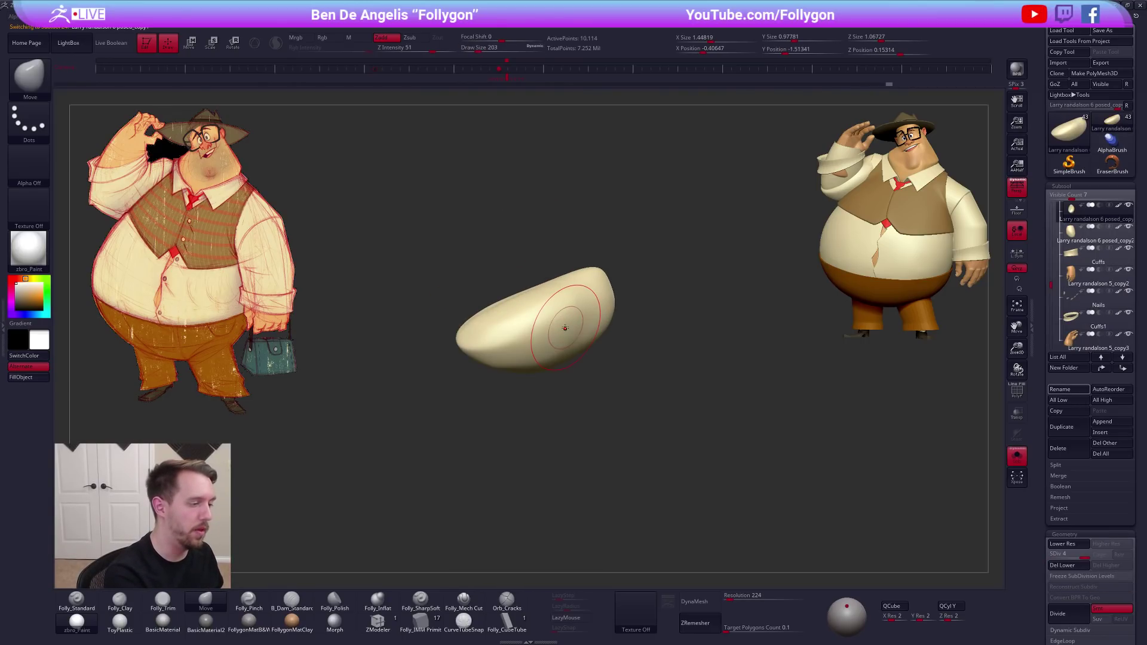
pyautogui.hotkey('shift', 'd')
pyautogui.press('space')
pyautogui.moveTo(574, 327); pyautogui.dragTo(571, 328)
pyautogui.keyDown('alt'); pyautogui.moveTo(567, 323); pyautogui.dragTo(576, 295, button='right'); pyautogui.keyUp('alt')
pyautogui.press('2')
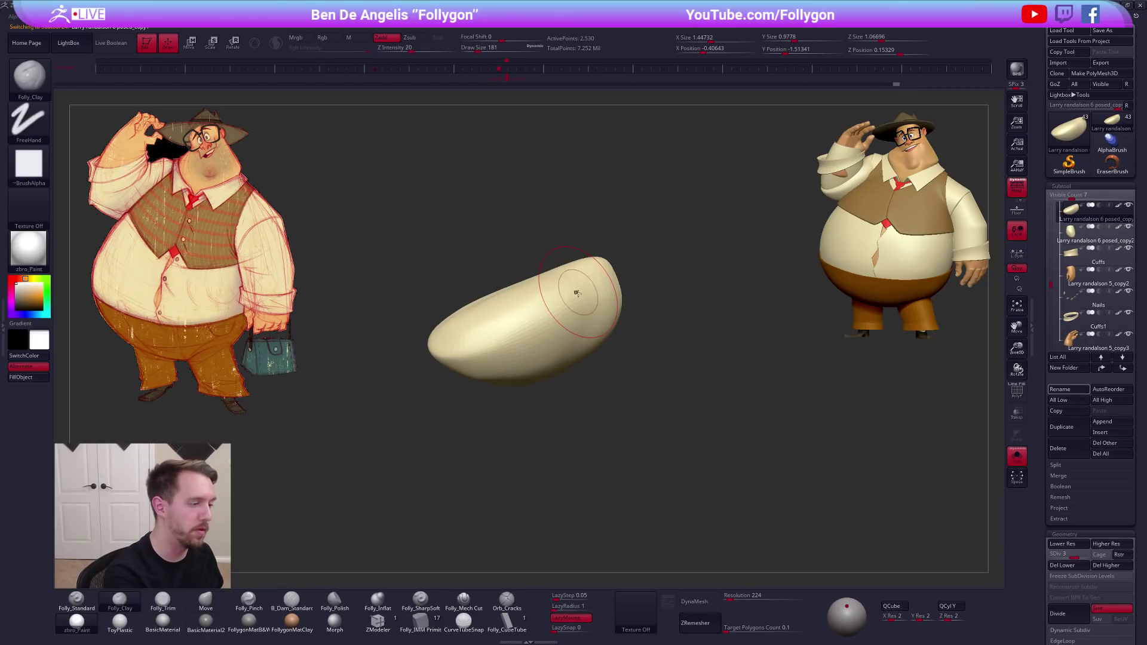
pyautogui.press('shift')
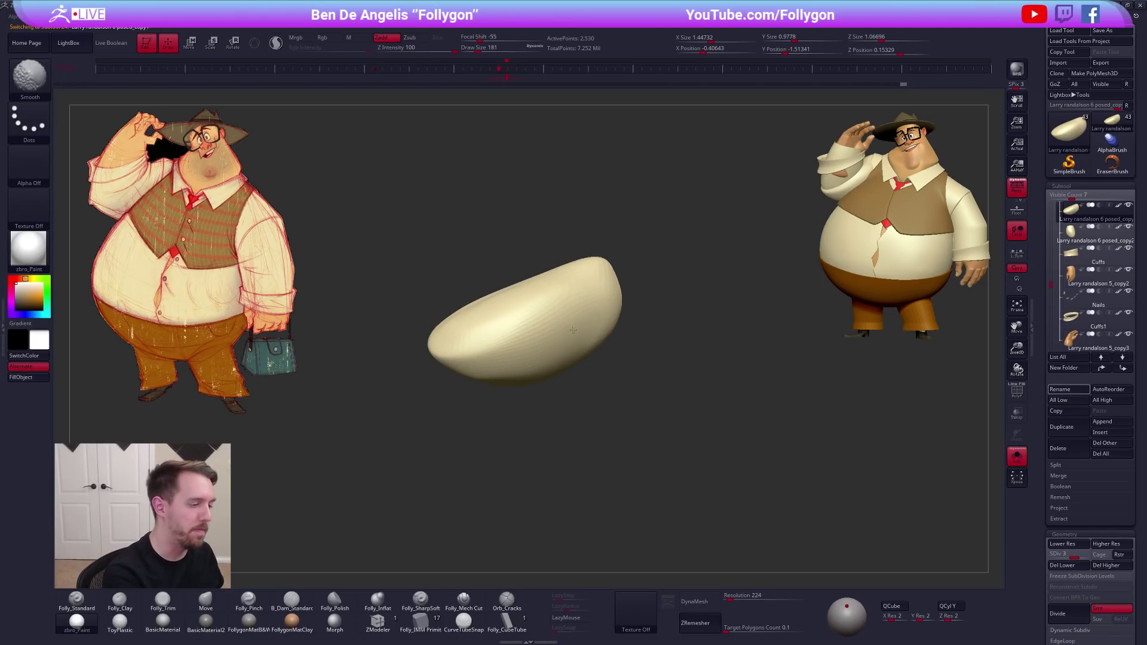
pyautogui.keyDown('shift'); pyautogui.moveTo(568, 333); pyautogui.dragTo(577, 332); pyautogui.keyUp('shift')
pyautogui.hotkey('alt', 's')
# Reshape the contour of the isolated upper sleeve with the Move brush and bring the rest of the character back into view
pyautogui.moveTo(568, 314); pyautogui.dragTo(644, 319, button='right')
pyautogui.press('4')
pyautogui.press('space')
pyautogui.moveTo(562, 365); pyautogui.dragTo(564, 366)
pyautogui.hotkey('alt', 's')
pyautogui.moveTo(567, 333); pyautogui.dragTo(553, 320, button='right')
pyautogui.hotkey('alt', 's')
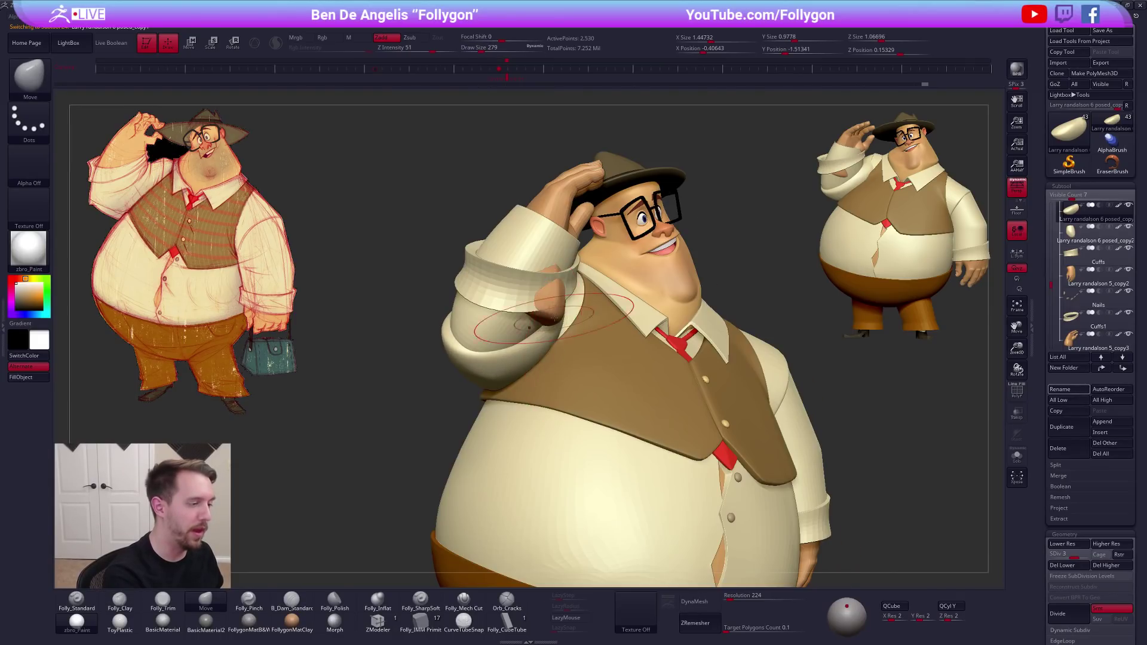
# Mask most of the raised arm's upper sleeve, rotate its unmasked end and clear the mask
pyautogui.press('ctrl')
pyautogui.moveTo(488, 399)
pyautogui.keyDown('ctrl'); pyautogui.mouseDown()
pyautogui.moveTo(620, 421)
pyautogui.moveTo(609, 400)
pyautogui.mouseUp(); pyautogui.keyUp('ctrl')
pyautogui.hotkey('alt', 's')
pyautogui.moveTo(585, 378)
pyautogui.mouseDown(button='right')
pyautogui.moveTo(570, 358)
pyautogui.moveTo(553, 359)
pyautogui.moveTo(564, 328)
pyautogui.moveTo(556, 253)
pyautogui.mouseUp(button='right')
pyautogui.press('r')
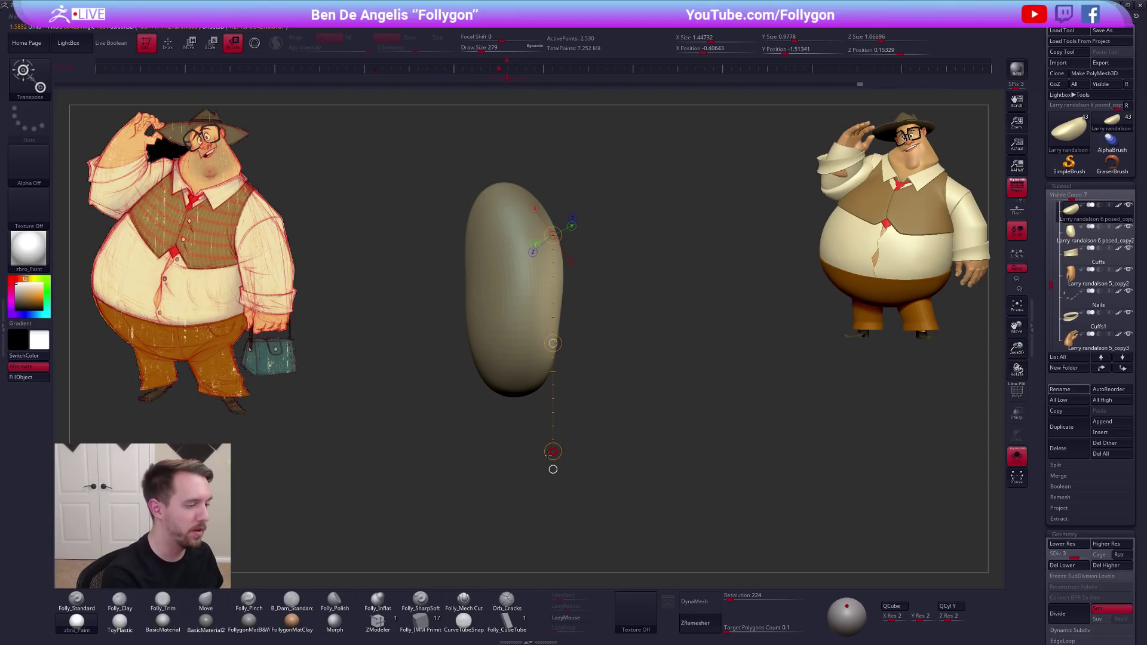
pyautogui.press('q')
pyautogui.press('space')
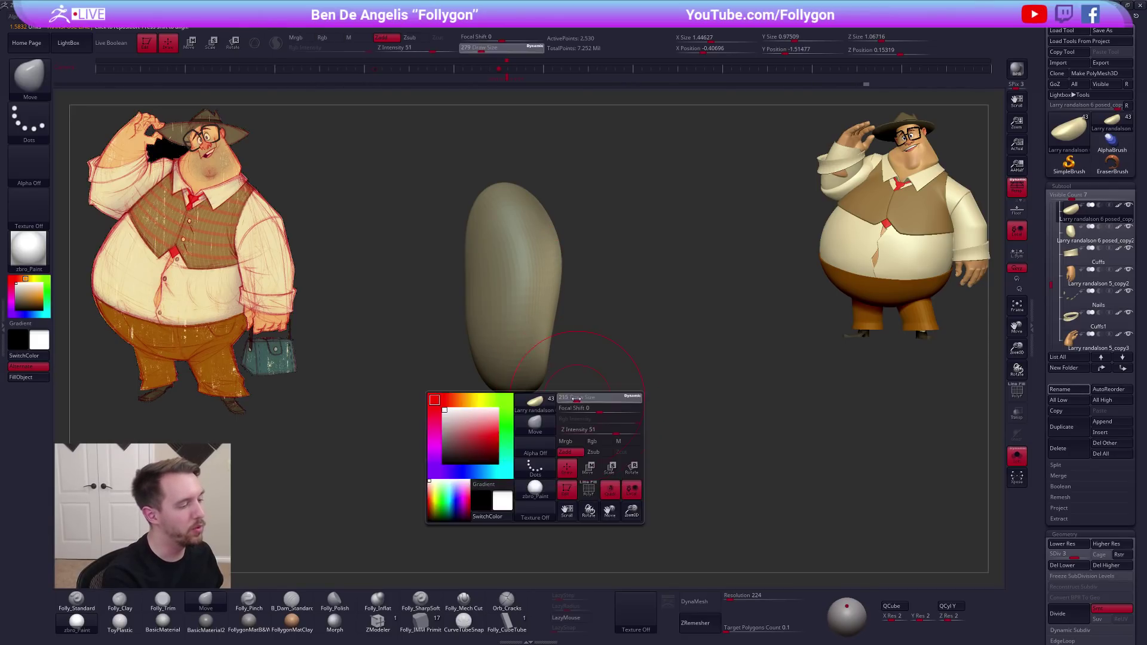
pyautogui.keyDown('ctrl'); pyautogui.moveTo(582, 382); pyautogui.dragTo(561, 378); pyautogui.keyUp('ctrl')
# Smooth the narrow end of the isolated sleeve and work its form with the Clay brush
pyautogui.moveTo(561, 378); pyautogui.dragTo(539, 376, button='right')
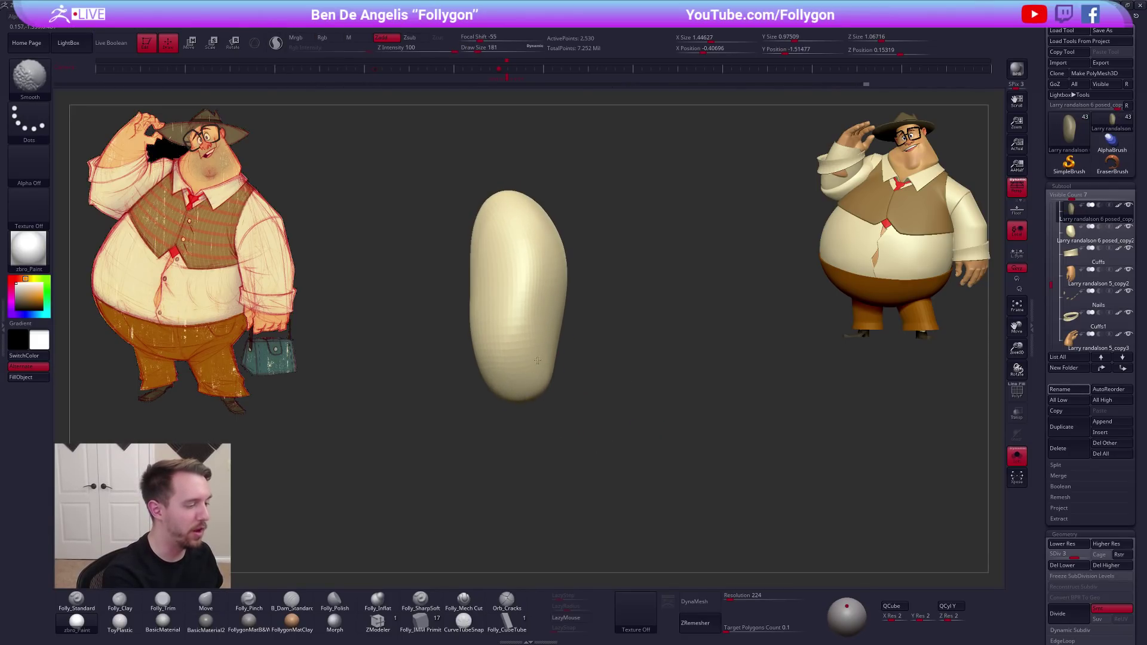
pyautogui.keyDown('shift'); pyautogui.moveTo(538, 351); pyautogui.dragTo(540, 362); pyautogui.keyUp('shift')
pyautogui.press('space')
pyautogui.press('space')
pyautogui.moveTo(550, 388)
pyautogui.mouseDown(button='right')
pyautogui.moveTo(514, 376)
pyautogui.moveTo(536, 377)
pyautogui.mouseUp(button='right')
pyautogui.press('2')
pyautogui.press('space')
pyautogui.moveTo(560, 378); pyautogui.dragTo(557, 378)
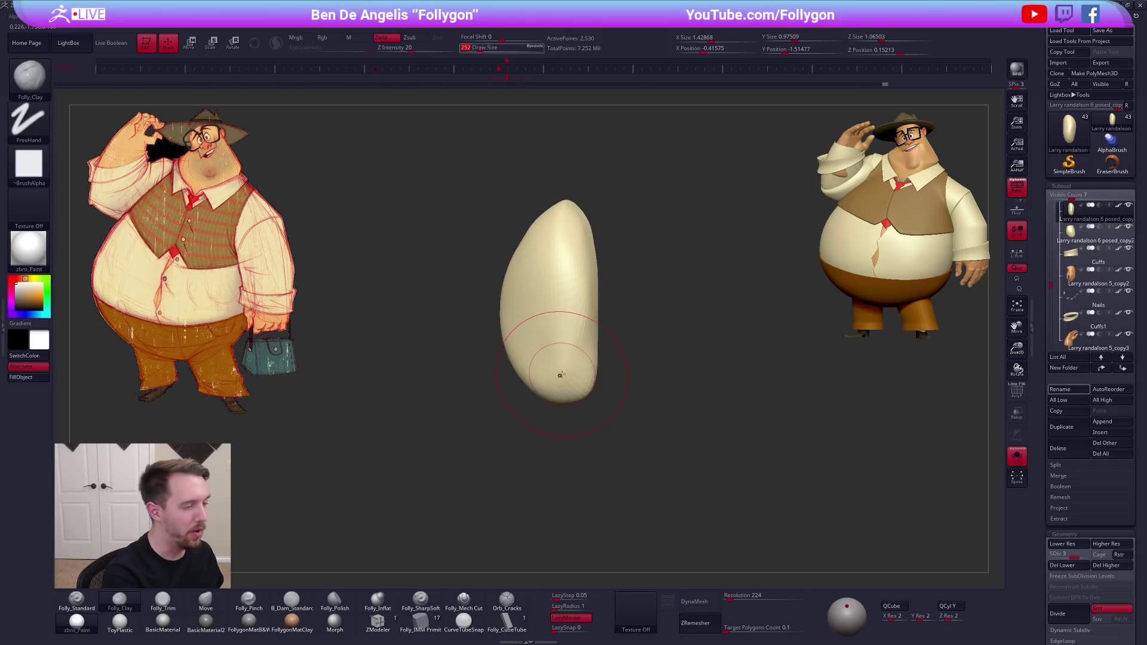
pyautogui.moveTo(556, 377); pyautogui.dragTo(546, 375, button='right')
# Refine the sides of the isolated sleeve with the Pinch brush and smooth out the creases
pyautogui.press('5')
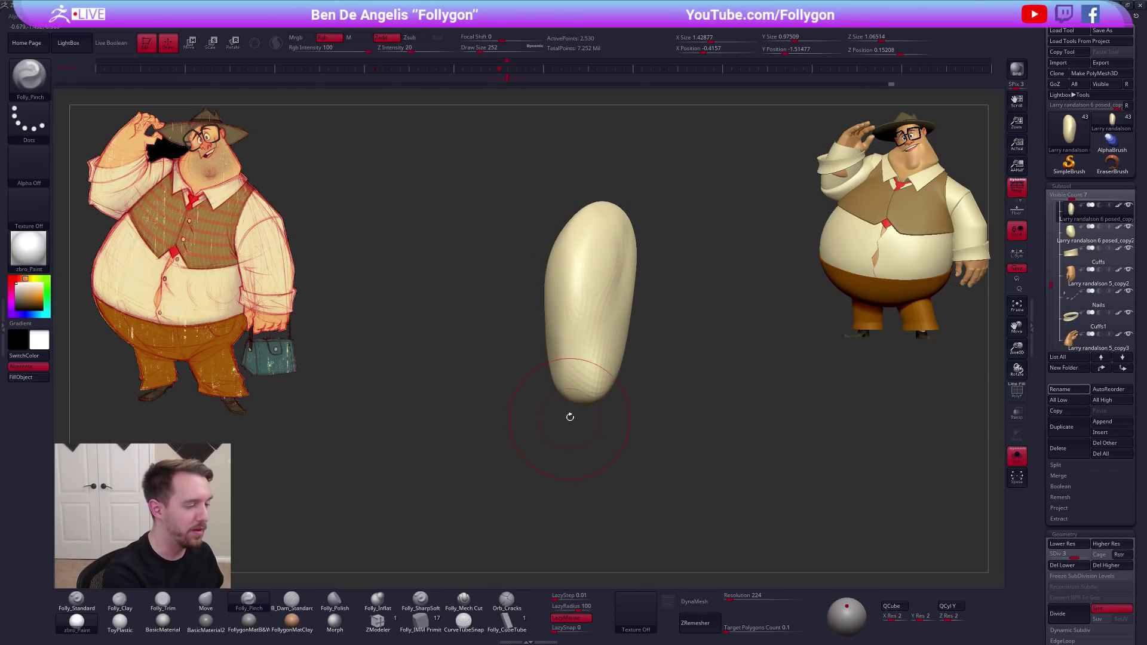
pyautogui.press('shift')
pyautogui.keyDown('shift'); pyautogui.moveTo(613, 243); pyautogui.dragTo(611, 269); pyautogui.keyUp('shift')
pyautogui.moveTo(624, 287); pyautogui.dragTo(615, 325, button='right')
pyautogui.moveTo(538, 298)
pyautogui.keyDown('shift'); pyautogui.mouseDown()
pyautogui.moveTo(512, 335)
pyautogui.moveTo(519, 347)
pyautogui.mouseUp(); pyautogui.keyUp('shift')
pyautogui.moveTo(525, 345)
pyautogui.mouseDown(button='right')
pyautogui.moveTo(544, 347)
pyautogui.moveTo(540, 409)
pyautogui.moveTo(624, 426)
pyautogui.moveTo(630, 445)
pyautogui.moveTo(603, 502)
pyautogui.mouseUp(button='right')
pyautogui.hotkey('alt', 's')
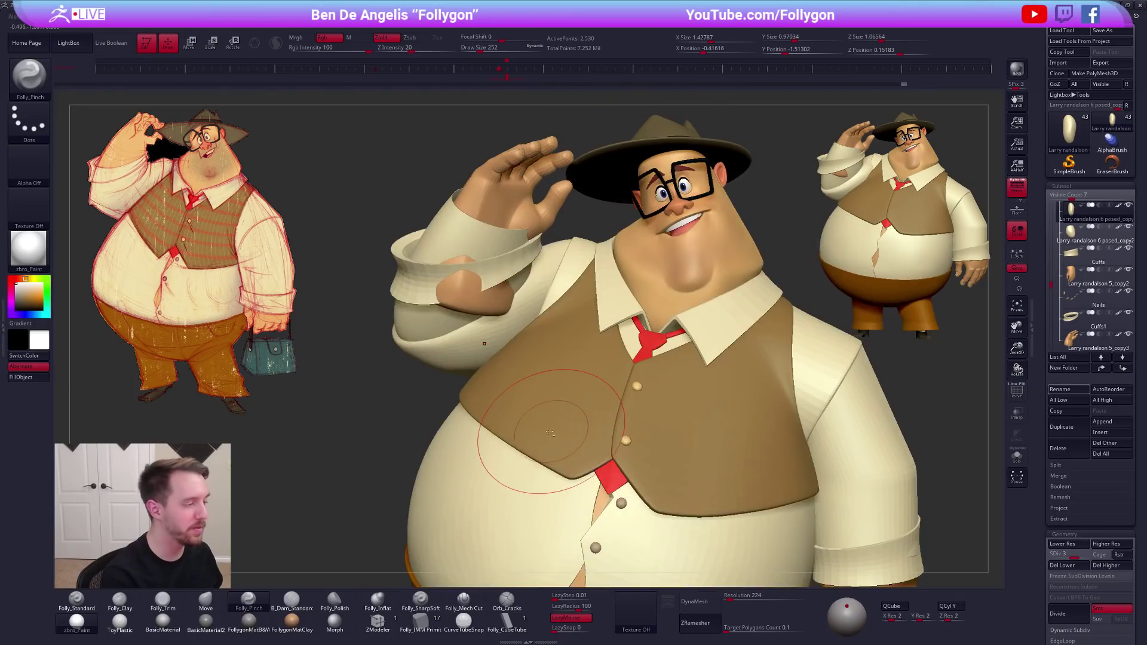
# Check the raised arm's upper sleeve from behind and return it to subdivision level 4
pyautogui.keyDown('alt'); pyautogui.moveTo(540, 423); pyautogui.dragTo(614, 416, button='right'); pyautogui.keyUp('alt')
pyautogui.moveTo(581, 352)
pyautogui.mouseDown(button='right')
pyautogui.moveTo(635, 342)
pyautogui.moveTo(614, 374)
pyautogui.mouseUp(button='right')
pyautogui.hotkey('alt', 's')
pyautogui.press('s')
pyautogui.moveTo(639, 375); pyautogui.dragTo(623, 375)
pyautogui.hotkey('alt', 's')
pyautogui.press('d')
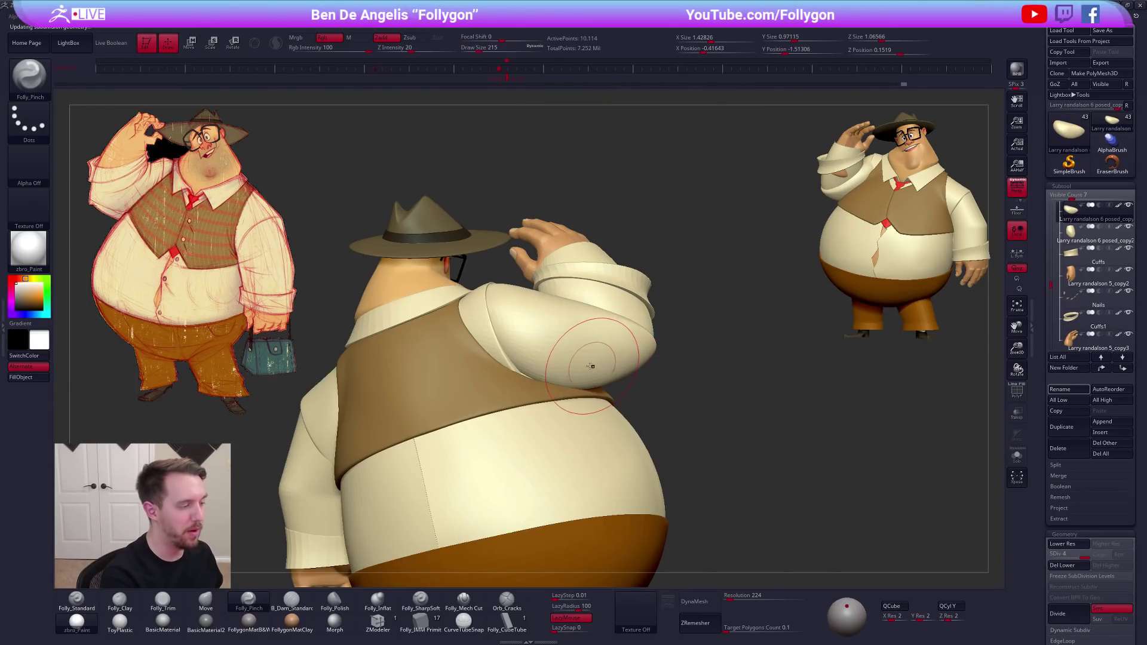
# Reshape the back of the raised arm's upper sleeve between the armhole and elbow with the Move brush
pyautogui.moveTo(532, 373); pyautogui.dragTo(528, 385, button='right')
pyautogui.press('b')
pyautogui.press('m')
pyautogui.press('v')
pyautogui.press('space')
pyautogui.moveTo(539, 375); pyautogui.dragTo(548, 375)
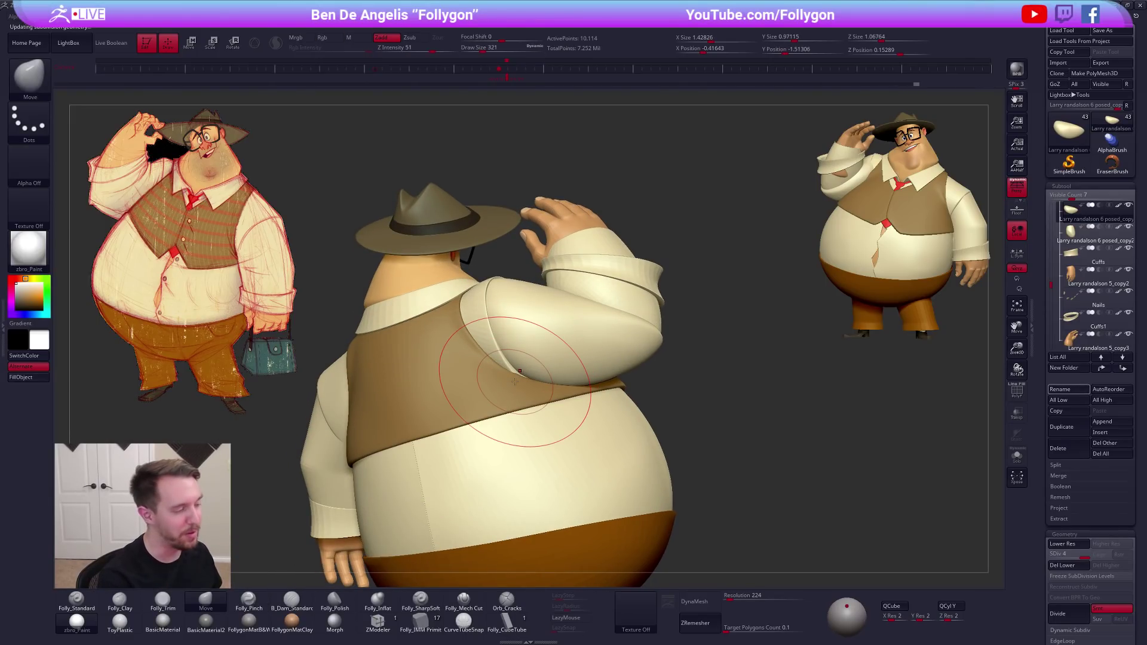
pyautogui.moveTo(501, 317)
pyautogui.mouseDown(button='right')
pyautogui.moveTo(518, 276)
pyautogui.moveTo(540, 273)
pyautogui.mouseUp(button='right')
pyautogui.press('space')
pyautogui.moveTo(542, 311); pyautogui.dragTo(536, 311)
pyautogui.moveTo(545, 266)
pyautogui.mouseDown()
pyautogui.moveTo(550, 257)
pyautogui.moveTo(508, 278)
pyautogui.mouseUp()
# Build up the raised arm's upper sleeve with the Clay brush and smooth its surface
pyautogui.press('space')
pyautogui.moveTo(490, 278)
pyautogui.mouseDown(button='right')
pyautogui.moveTo(523, 305)
pyautogui.moveTo(544, 289)
pyautogui.mouseUp(button='right')
pyautogui.press('2')
pyautogui.hotkey('shift', 'alt', 's')
pyautogui.hotkey('shift', 'alt', 's')
pyautogui.keyDown('shift'); pyautogui.moveTo(539, 308); pyautogui.dragTo(534, 334); pyautogui.keyUp('shift')
# Adjust the shoulder end of the raised arm's upper sleeve with the Move brush
pyautogui.moveTo(544, 365)
pyautogui.mouseDown(button='right')
pyautogui.moveTo(537, 351)
pyautogui.moveTo(535, 399)
pyautogui.moveTo(500, 373)
pyautogui.mouseUp(button='right')
pyautogui.press('b')
pyautogui.press('m')
pyautogui.press('v')
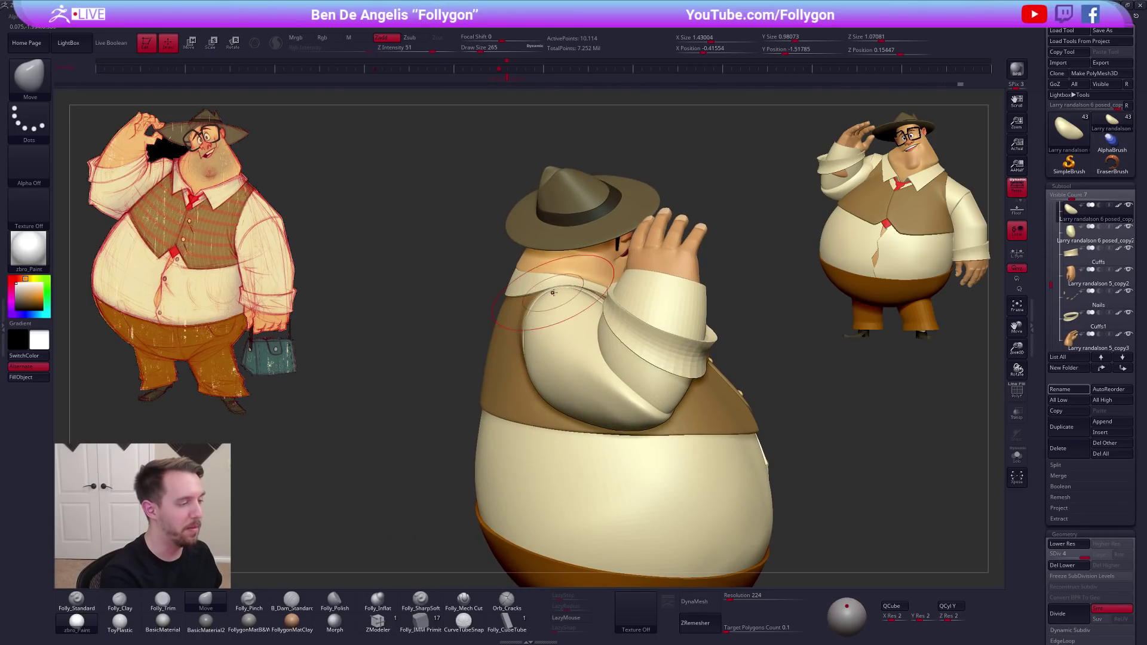
pyautogui.moveTo(544, 299); pyautogui.dragTo(624, 310, button='right')
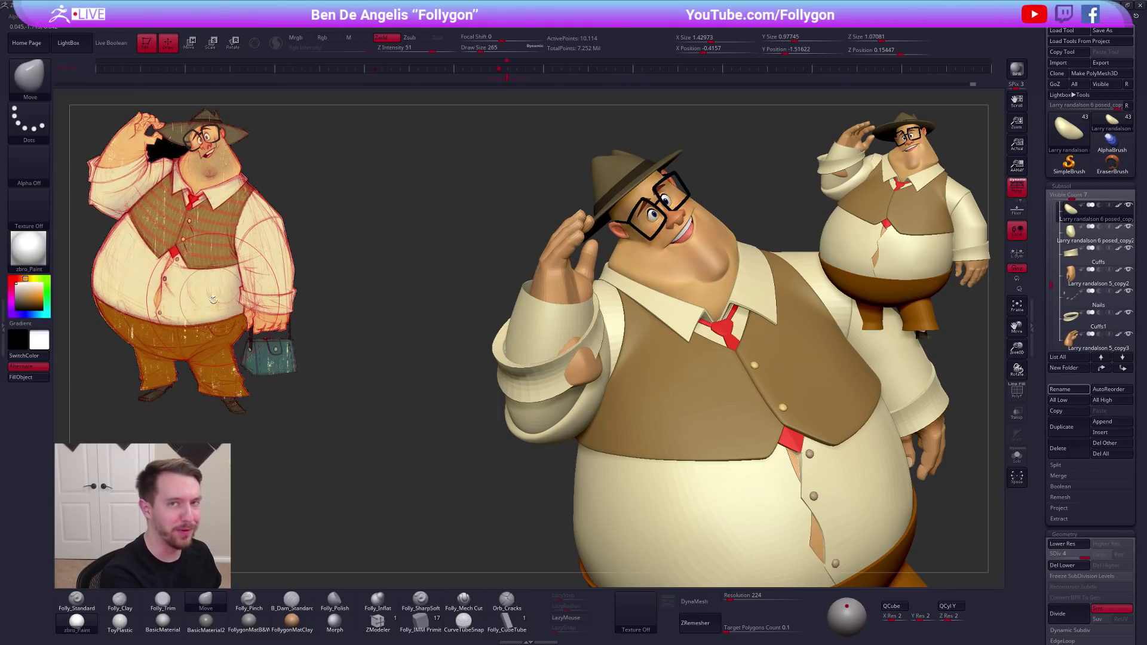
# Hide the raised arm's cuff, hand and nails to expose the sleeve pieces
pyautogui.moveTo(466, 463); pyautogui.dragTo(481, 430, button='right')
pyautogui.keyDown('ctrl'); pyautogui.moveTo(601, 394); pyautogui.dragTo(726, 382, button='right'); pyautogui.keyUp('ctrl')
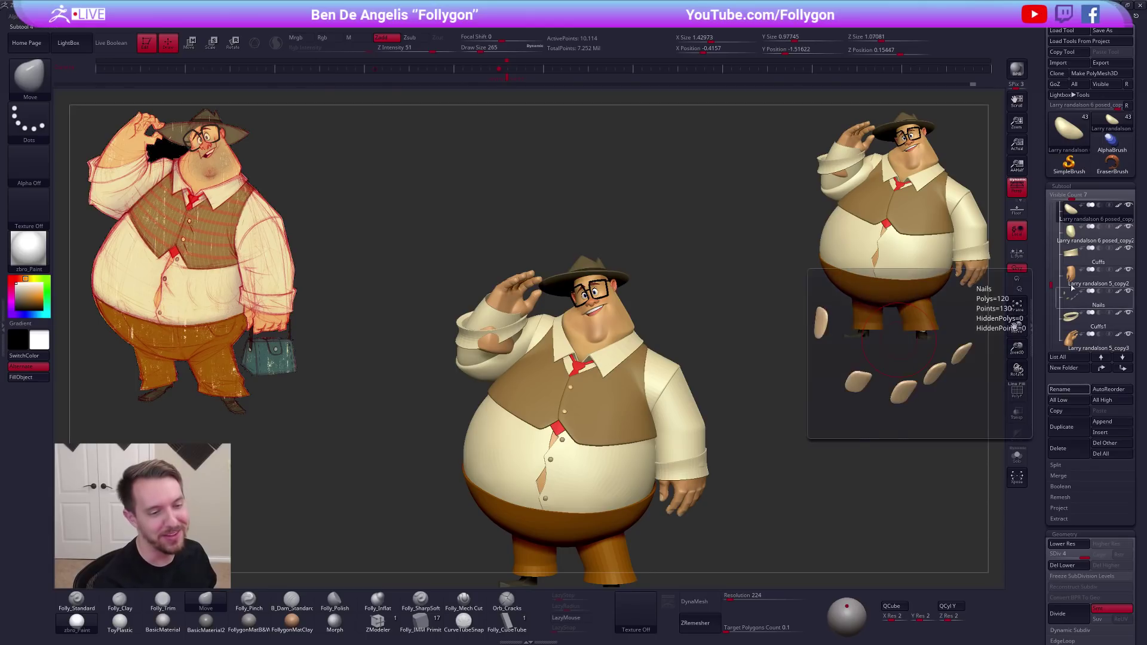
pyautogui.moveTo(1049, 285); pyautogui.dragTo(1048, 292)
pyautogui.click(1072, 247)
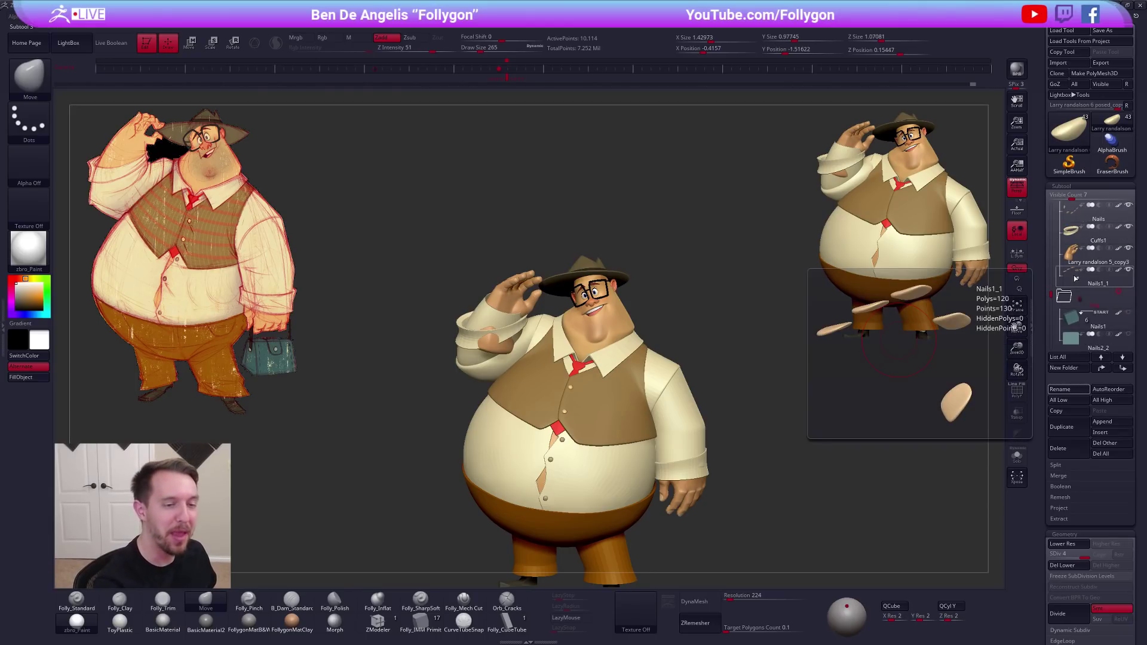
pyautogui.click(1071, 239)
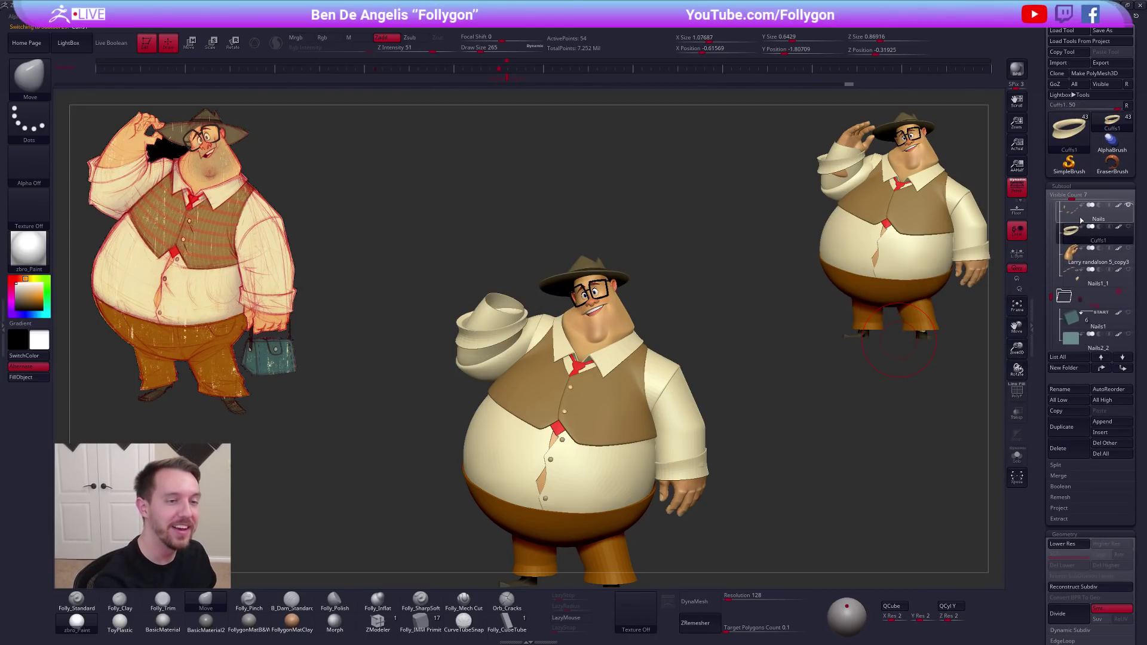
pyautogui.click(1072, 217)
# Select the raised arm's forearm sleeve and reshape it around the elbow with the Move brush
pyautogui.keyDown('alt'); pyautogui.moveTo(488, 337); pyautogui.dragTo(600, 362, button='right'); pyautogui.keyUp('alt')
pyautogui.keyDown('alt'); pyautogui.click(584, 340); pyautogui.keyUp('alt')
pyautogui.moveTo(573, 365); pyautogui.dragTo(566, 361)
pyautogui.moveTo(537, 353); pyautogui.dragTo(577, 420, button='right')
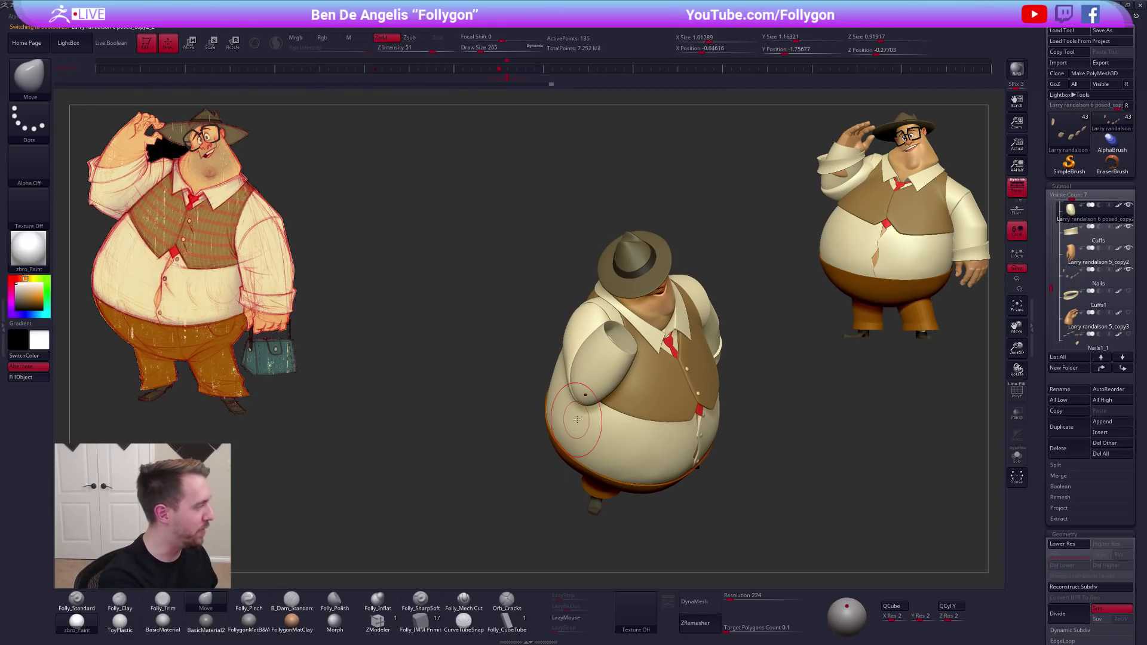
pyautogui.moveTo(554, 394)
pyautogui.mouseDown(button='right')
pyautogui.moveTo(639, 411)
pyautogui.moveTo(632, 426)
pyautogui.moveTo(584, 380)
pyautogui.moveTo(632, 390)
pyautogui.moveTo(580, 381)
pyautogui.mouseUp(button='right')
pyautogui.keyDown('alt'); pyautogui.click(577, 380); pyautogui.keyUp('alt')
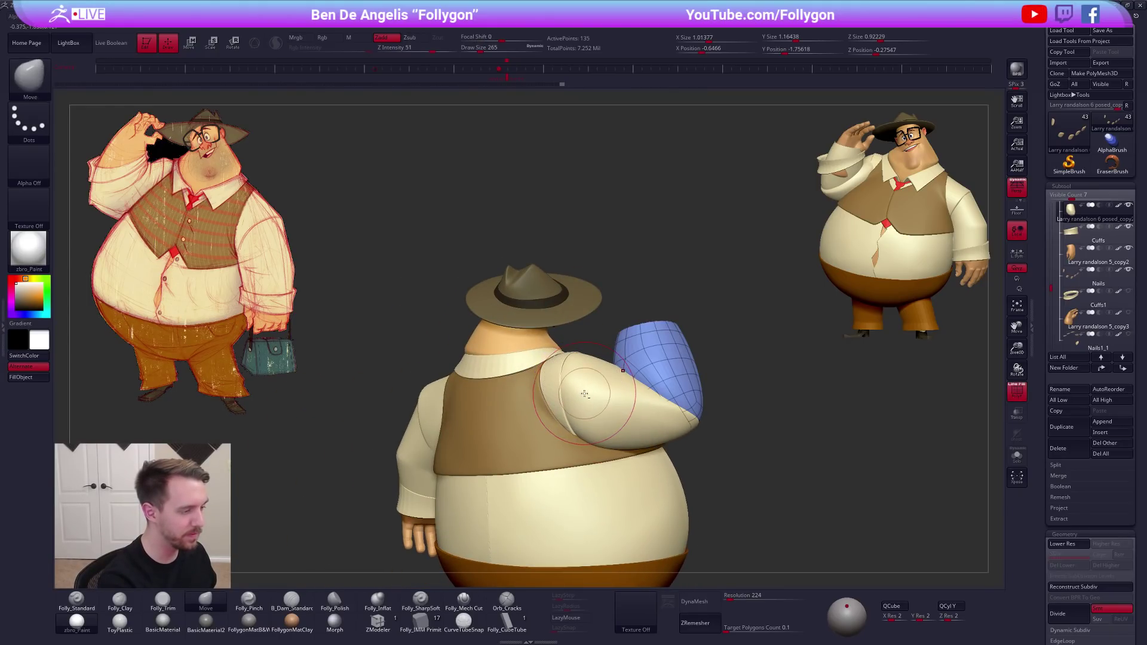
pyautogui.hotkey('shift', 'f')
# Isolate the shoulder pieces at a lower subdivision level and mask everything except the end face of the raised arm's shoulder
pyautogui.keyDown('alt'); pyautogui.click(556, 389); pyautogui.keyUp('alt')
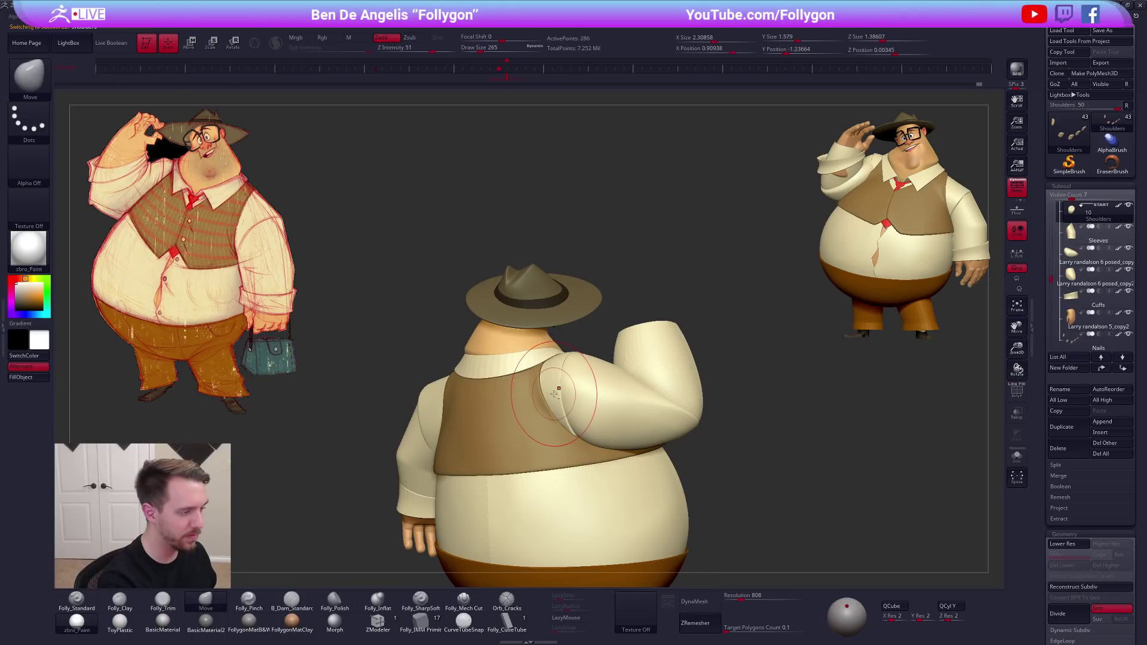
pyautogui.hotkey('alt', 's')
pyautogui.hotkey('shift', 'd')
pyautogui.press('space')
pyautogui.moveTo(593, 380); pyautogui.dragTo(589, 380)
pyautogui.moveTo(588, 382)
pyautogui.mouseDown(button='right')
pyautogui.moveTo(578, 394)
pyautogui.moveTo(593, 394)
pyautogui.mouseUp(button='right')
pyautogui.hotkey('shift', 'f')
pyautogui.keyDown('ctrl'); pyautogui.keyDown('shift'); pyautogui.click(573, 389); pyautogui.keyUp('shift'); pyautogui.keyUp('ctrl')
pyautogui.press('space')
pyautogui.press('w')
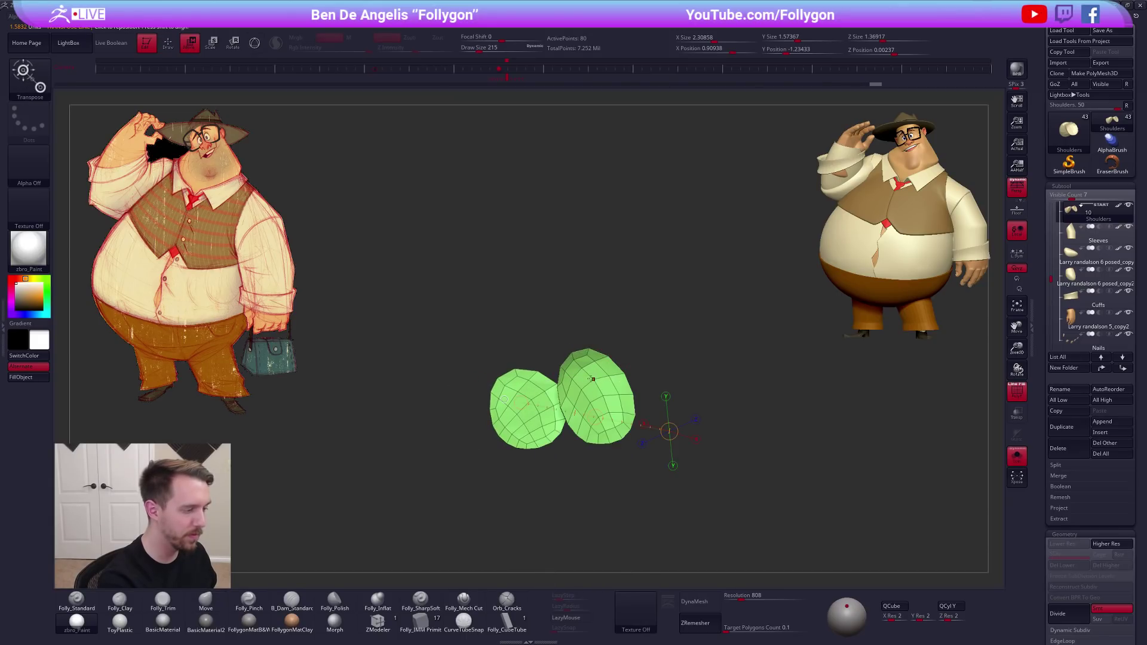
pyautogui.keyDown('ctrl'); pyautogui.moveTo(521, 421); pyautogui.dragTo(518, 425); pyautogui.keyUp('ctrl')
pyautogui.press('q')
pyautogui.keyDown('ctrl'); pyautogui.click(663, 399); pyautogui.keyUp('ctrl')
pyautogui.keyDown('ctrl'); pyautogui.keyDown('shift'); pyautogui.click(668, 402); pyautogui.keyUp('shift'); pyautogui.keyUp('ctrl')
pyautogui.keyDown('ctrl'); pyautogui.click(668, 399); pyautogui.keyUp('ctrl')
# Smooth the unmasked end face of the raised arm's shoulder and set up the Trim brush for flattening it
pyautogui.press('3')
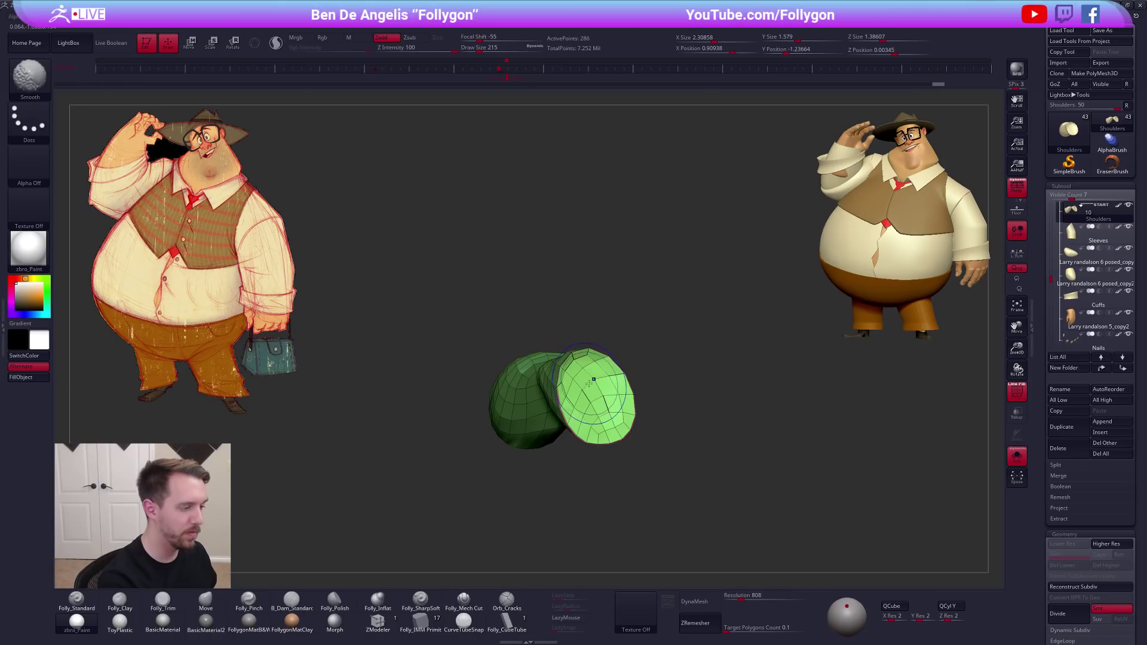
pyautogui.hotkey('shift', 'f')
pyautogui.moveTo(599, 399); pyautogui.dragTo(616, 397, button='right')
pyautogui.keyDown('shift'); pyautogui.moveTo(599, 399); pyautogui.dragTo(583, 392); pyautogui.keyUp('shift')
pyautogui.press('2')
pyautogui.moveTo(594, 383); pyautogui.dragTo(626, 395, button='right')
pyautogui.press('3')
pyautogui.press('space')
pyautogui.moveTo(605, 418); pyautogui.dragTo(609, 418)
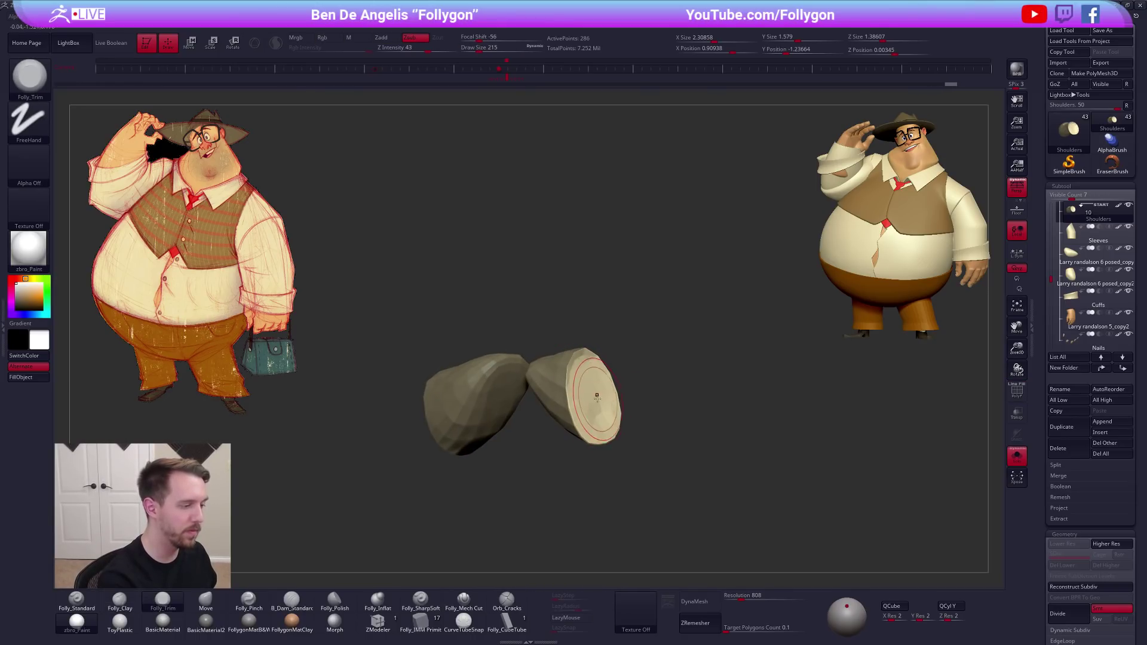
# Flatten the end face of the raised arm's shoulder with the Trim brush
pyautogui.moveTo(615, 401)
pyautogui.mouseDown(button='right')
pyautogui.moveTo(588, 400)
pyautogui.moveTo(608, 412)
pyautogui.mouseUp(button='right')
pyautogui.press('space')
pyautogui.moveTo(608, 418); pyautogui.dragTo(603, 418)
pyautogui.moveTo(605, 412)
pyautogui.mouseDown(button='right')
pyautogui.moveTo(622, 381)
pyautogui.moveTo(587, 416)
pyautogui.moveTo(587, 385)
pyautogui.moveTo(619, 376)
pyautogui.moveTo(613, 384)
pyautogui.mouseUp(button='right')
pyautogui.hotkey('shift', 's')
pyautogui.press('space')
pyautogui.moveTo(604, 418); pyautogui.dragTo(609, 418)
# Raise the shoulders' subdivision level and fit the raised arm's shoulder to the vest armhole with the Move brush
pyautogui.press('d')
pyautogui.press('4')
pyautogui.moveTo(576, 394); pyautogui.dragTo(521, 385, button='right')
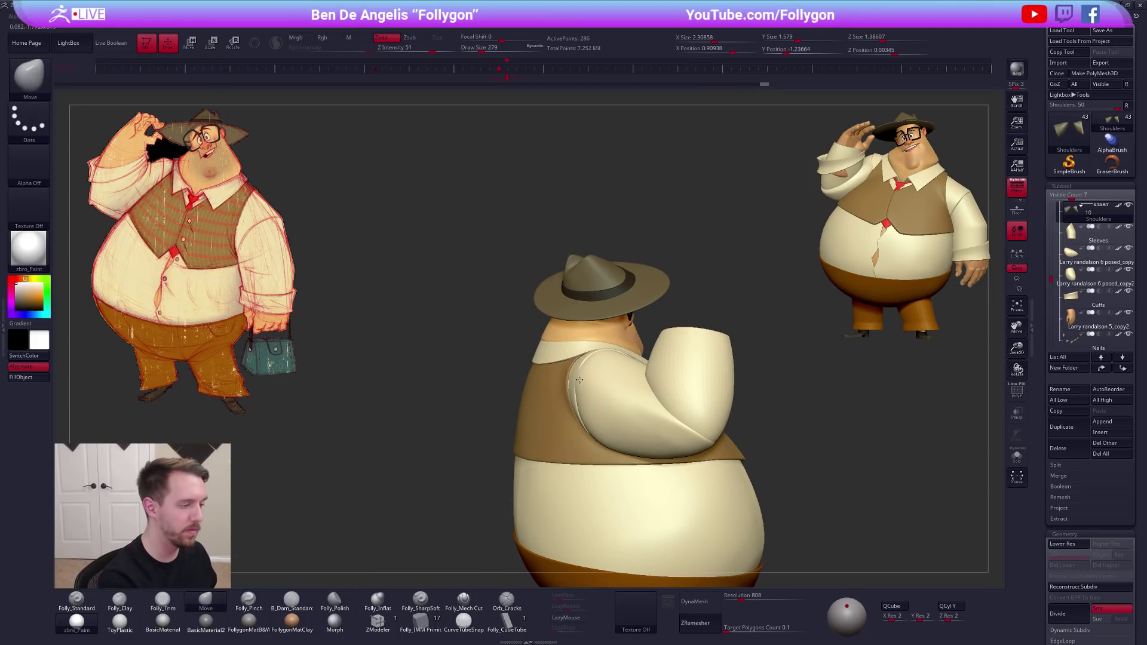
pyautogui.hotkey('shift', 's')
pyautogui.press('space')
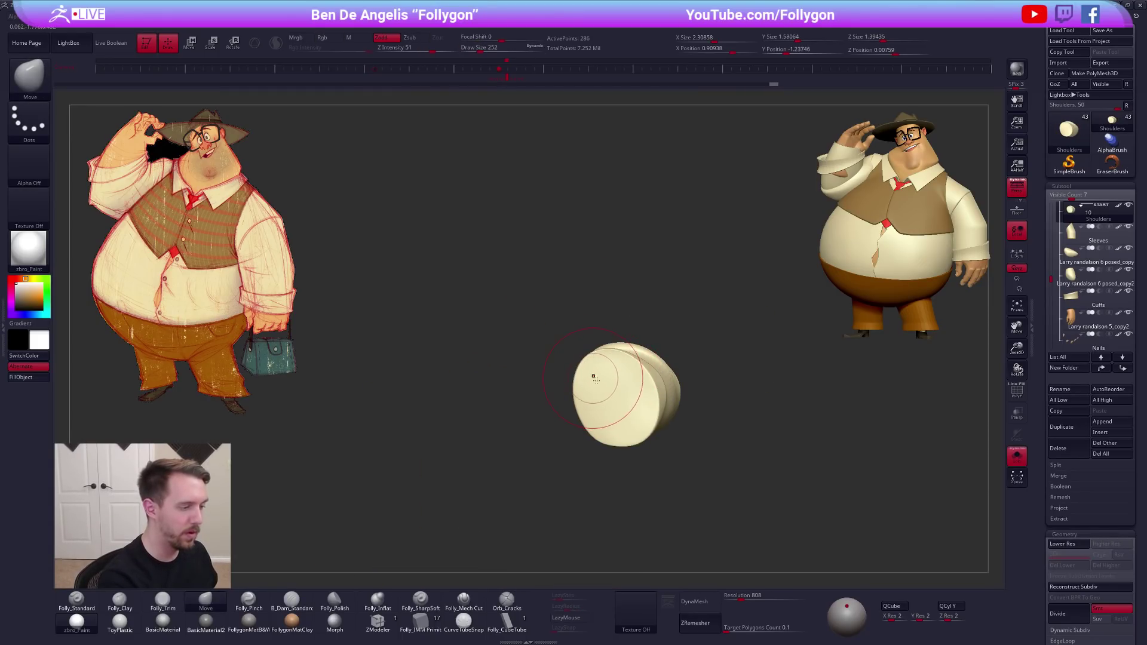
pyautogui.hotkey('shift', 's')
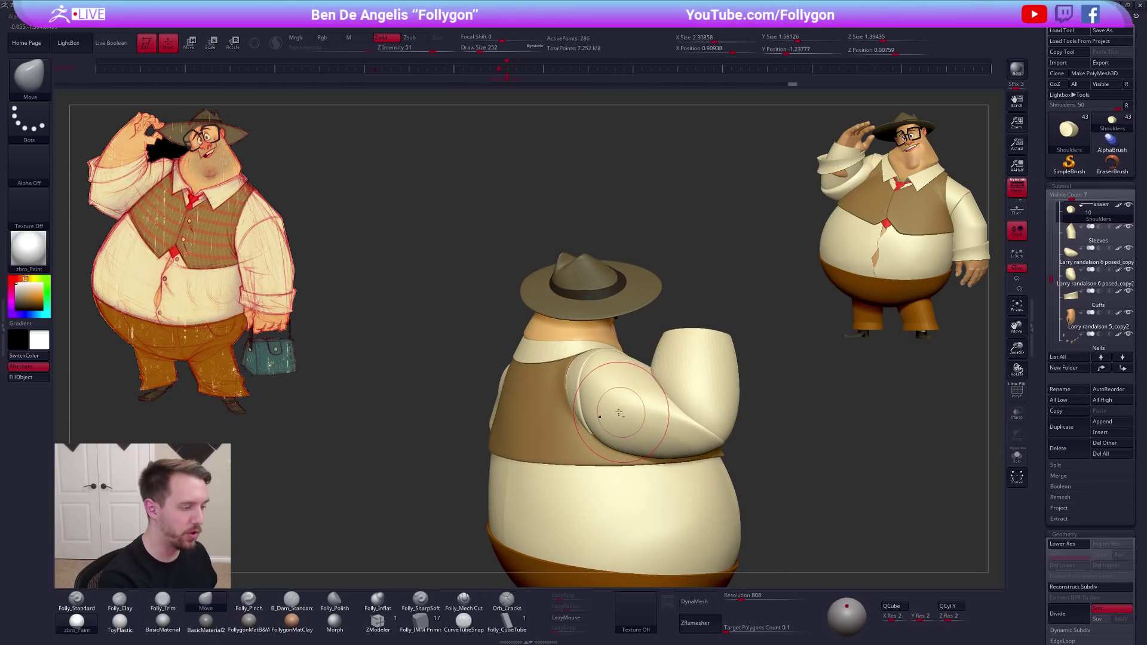
# Select and isolate the raised arm's upper sleeve, then refine its shoulder end with the Move brush
pyautogui.keyDown('alt'); pyautogui.click(621, 400); pyautogui.keyUp('alt')
pyautogui.press('space')
pyautogui.hotkey('shift', 's')
pyautogui.hotkey('shift', 's')
pyautogui.moveTo(660, 507)
pyautogui.mouseDown(button='right')
pyautogui.moveTo(602, 513)
pyautogui.moveTo(687, 433)
pyautogui.mouseUp(button='right')
pyautogui.hotkey('shift', 's')
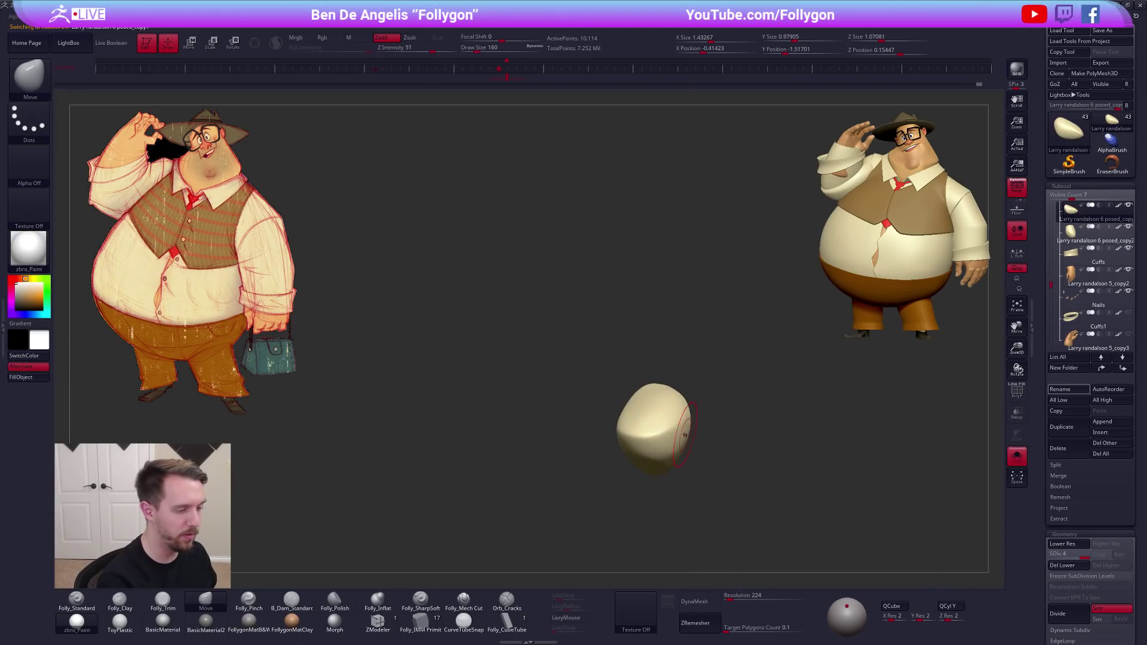
pyautogui.press('ctrl')
pyautogui.keyDown('ctrl'); pyautogui.moveTo(685, 507); pyautogui.dragTo(705, 478); pyautogui.keyUp('ctrl')
pyautogui.hotkey('shift', 's')
pyautogui.moveTo(699, 482); pyautogui.dragTo(649, 492, button='right')
pyautogui.hotkey('shift', 's')
pyautogui.press('space')
pyautogui.moveTo(682, 449); pyautogui.dragTo(685, 449)
# Lower the upper sleeve's subdivision level and soften its rounded end with the Clay and Smooth brushes
pyautogui.hotkey('ctrl', 'shift', 'a')
pyautogui.press('2')
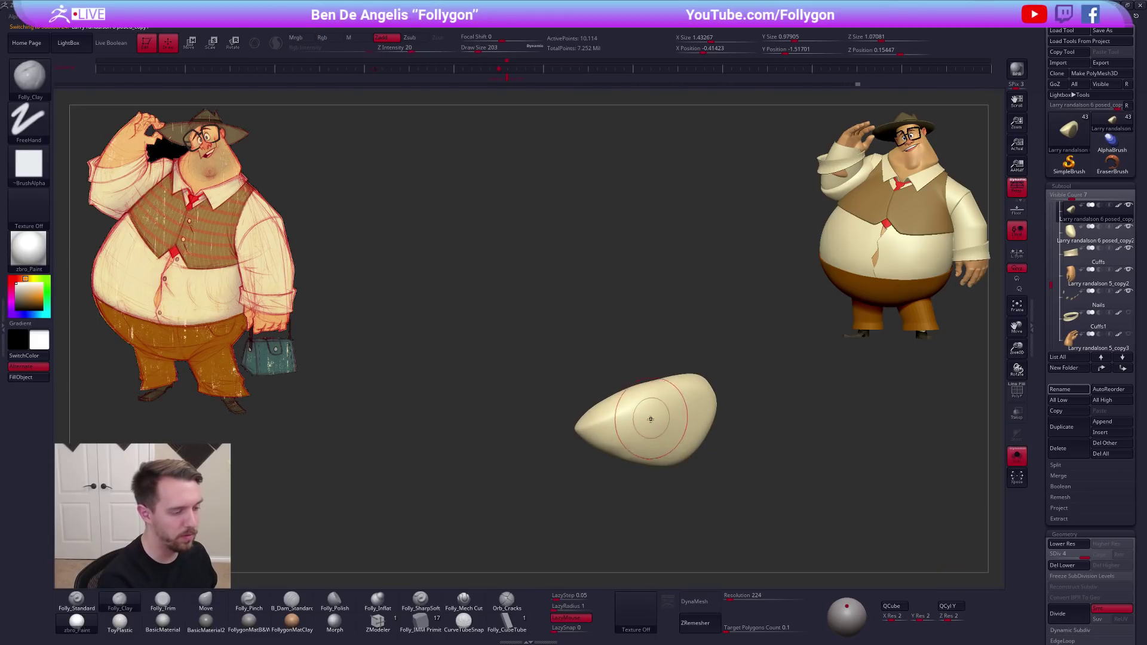
pyautogui.moveTo(657, 418); pyautogui.dragTo(696, 406, button='right')
pyautogui.hotkey('shift', 'd')
pyautogui.hotkey('shift', 'd')
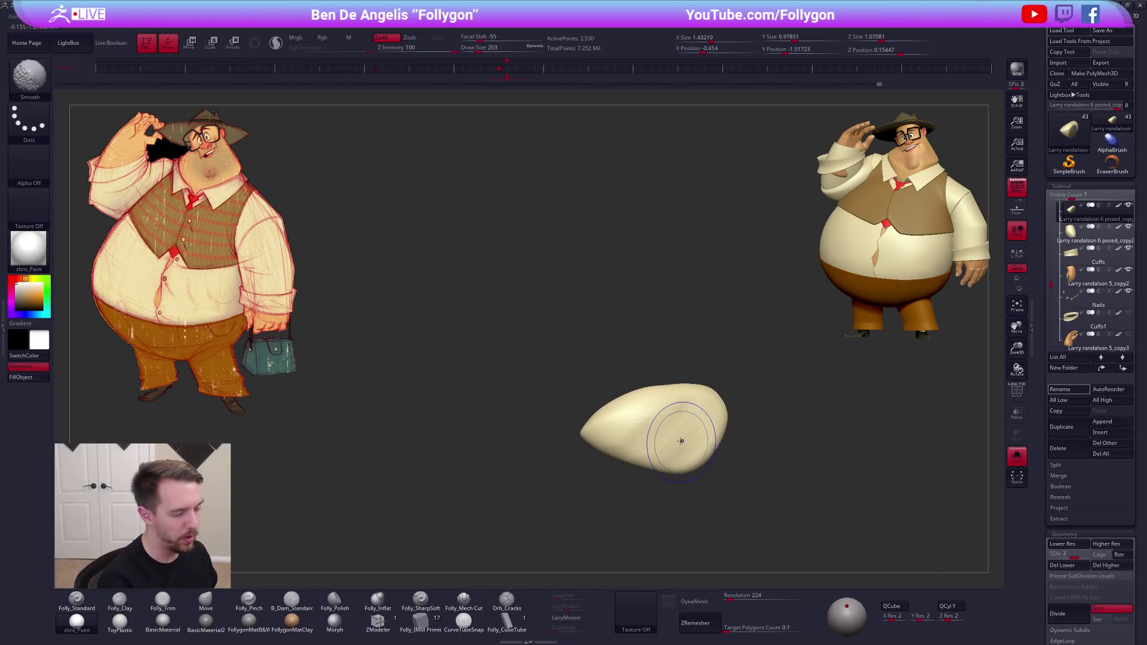
pyautogui.keyDown('shift'); pyautogui.moveTo(697, 442); pyautogui.dragTo(686, 447); pyautogui.keyUp('shift')
# Reshape the overall form of the raised arm's upper sleeve at a low subdivision level with a large Move brush
pyautogui.hotkey('shift', 's')
pyautogui.moveTo(680, 445); pyautogui.dragTo(734, 471, button='right')
pyautogui.press('1')
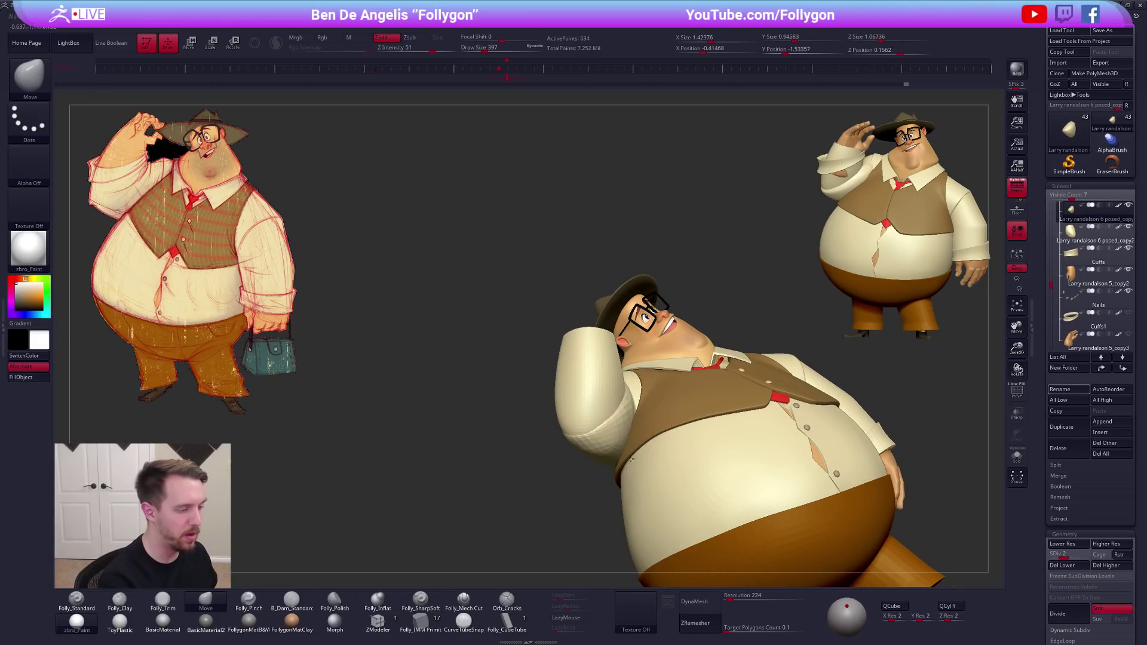
pyautogui.moveTo(621, 440); pyautogui.dragTo(638, 394, button='right')
pyautogui.press('d')
pyautogui.moveTo(642, 344); pyautogui.dragTo(627, 347, button='right')
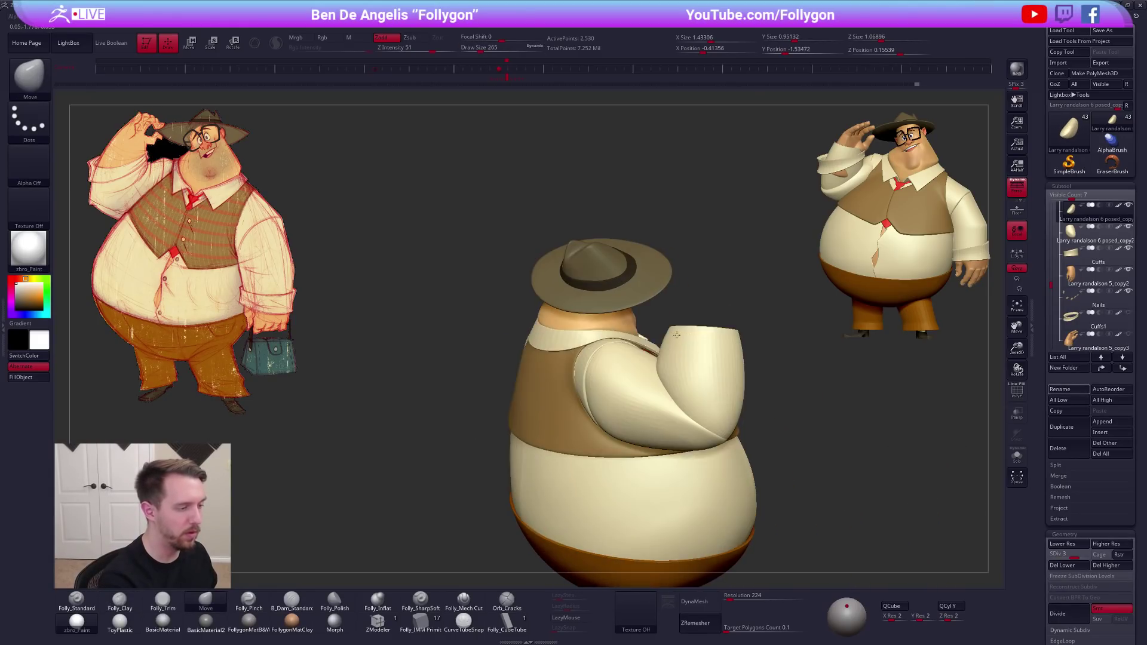
# Refine the upper sleeve where it meets the vest armhole and return it to its highest subdivision level
pyautogui.press('space')
pyautogui.moveTo(605, 375); pyautogui.dragTo(589, 394)
pyautogui.press('space')
pyautogui.moveTo(603, 405)
pyautogui.mouseDown(button='right')
pyautogui.moveTo(632, 410)
pyautogui.moveTo(679, 503)
pyautogui.moveTo(640, 485)
pyautogui.moveTo(570, 387)
pyautogui.mouseUp(button='right')
pyautogui.press('d')
pyautogui.press('space')
pyautogui.moveTo(544, 442); pyautogui.dragTo(591, 345, button='right')
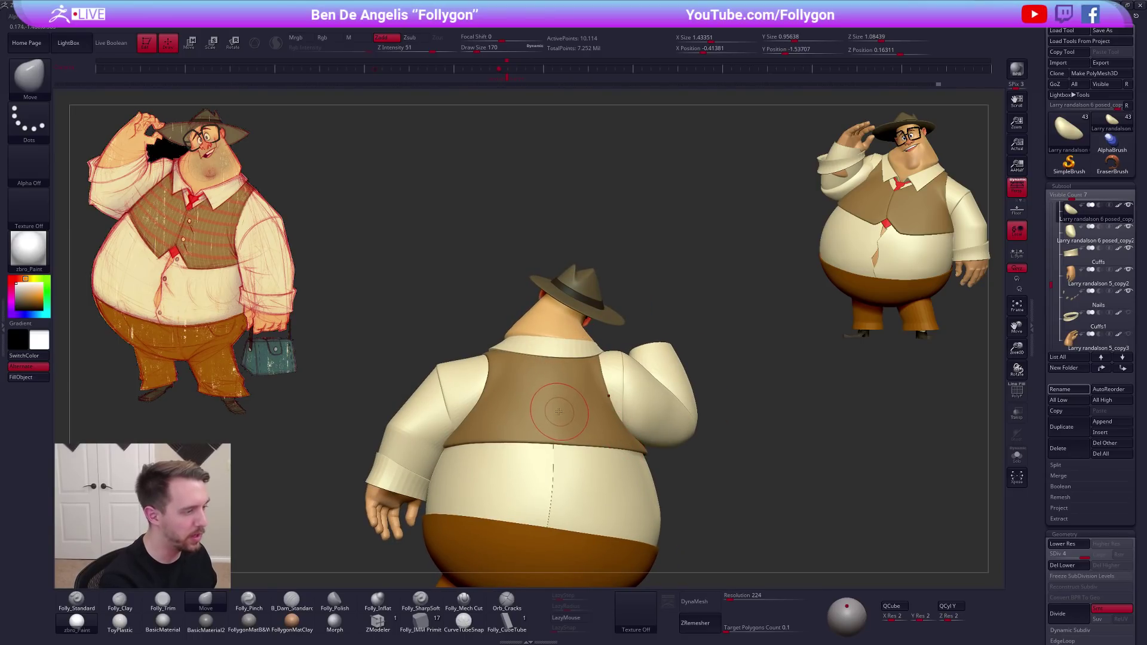
# Adjust the lowered arm's sleeve beside the back of the vest with the Move brush and reselect the raised arm's upper sleeve
pyautogui.moveTo(546, 412); pyautogui.dragTo(488, 429, button='right')
pyautogui.keyDown('alt'); pyautogui.click(467, 422); pyautogui.keyUp('alt')
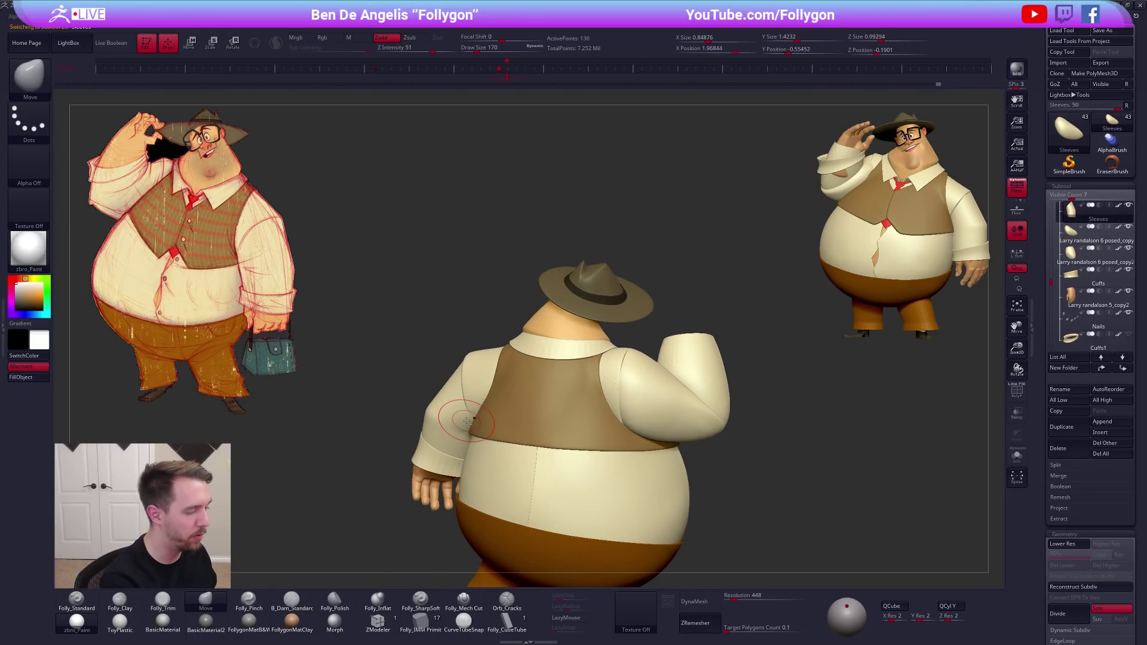
pyautogui.press('space')
pyautogui.moveTo(469, 418); pyautogui.dragTo(479, 416)
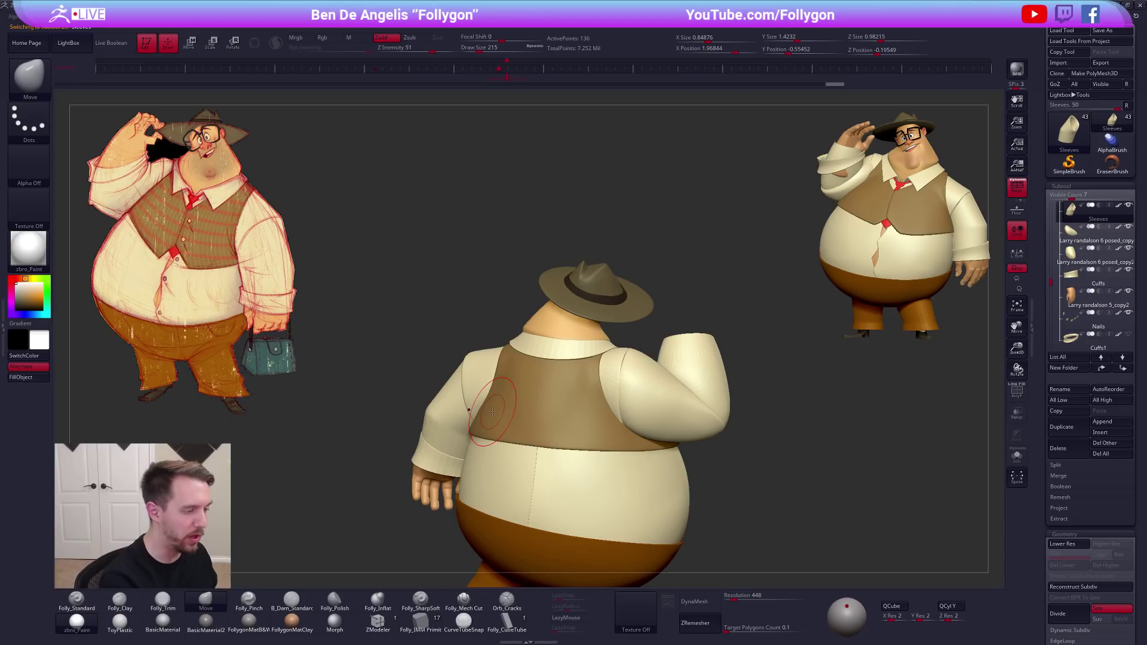
pyautogui.keyDown('alt'); pyautogui.moveTo(625, 392); pyautogui.dragTo(605, 394, button='right'); pyautogui.keyUp('alt')
pyautogui.keyDown('alt'); pyautogui.click(633, 445); pyautogui.keyUp('alt')
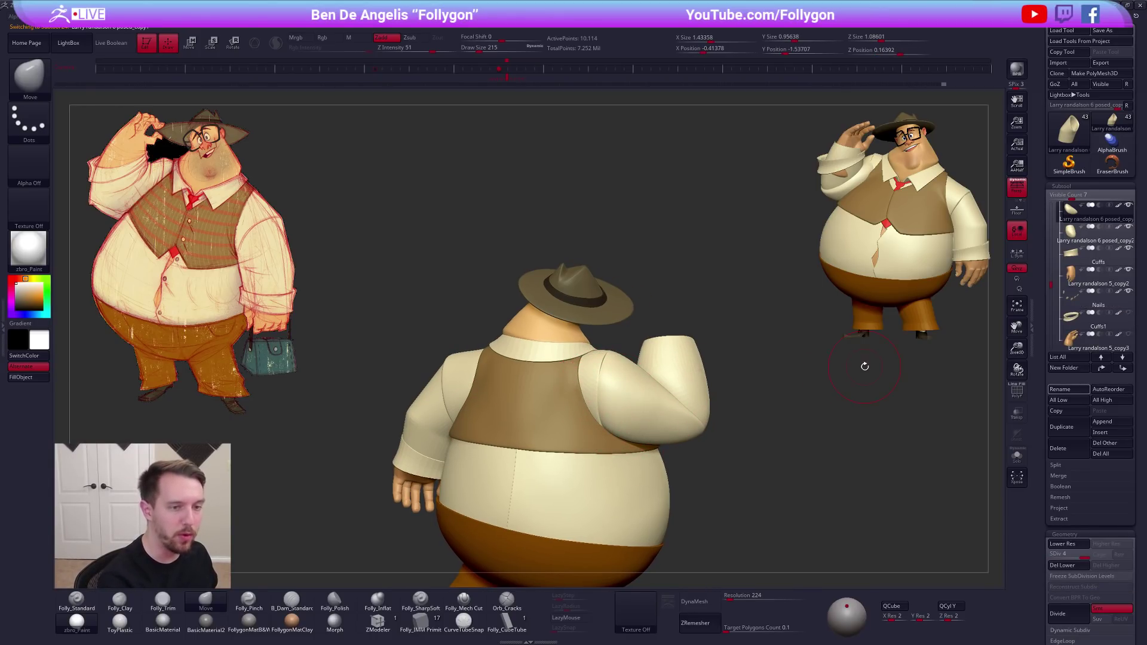
# Adjust the raised arm's upper sleeve and the shoulder piece where they meet at the back vest armhole with the Move brush
pyautogui.moveTo(609, 379); pyautogui.dragTo(594, 384)
pyautogui.hotkey('alt', 's')
pyautogui.hotkey('alt', 's')
pyautogui.keyDown('alt'); pyautogui.click(585, 377); pyautogui.keyUp('alt')
pyautogui.hotkey('alt', 's')
pyautogui.press('space')
pyautogui.moveTo(605, 369); pyautogui.dragTo(608, 369)
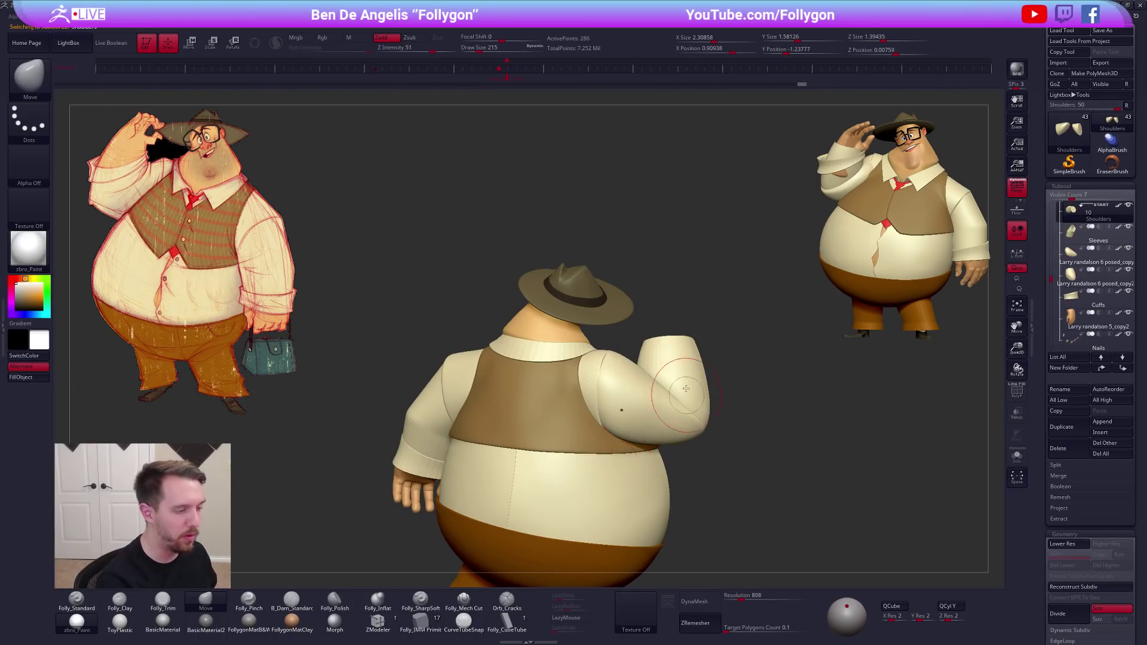
pyautogui.moveTo(708, 488); pyautogui.dragTo(685, 482)
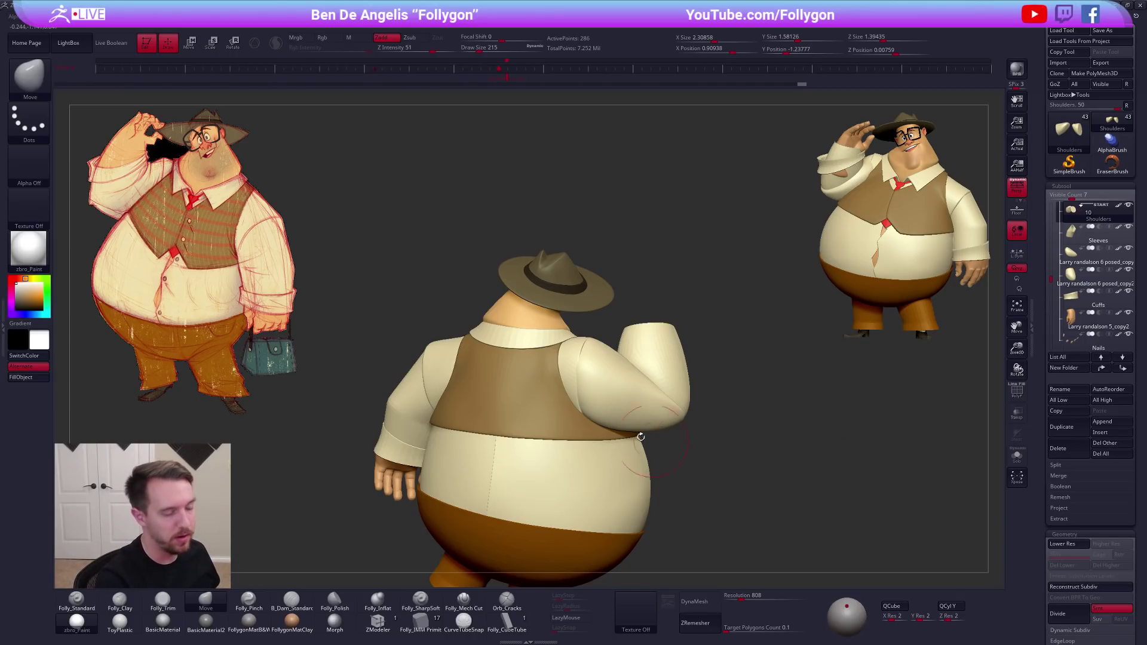
# Duplicate the Shoulders subtool and delete everything from the copy except the raised arm's shoulder piece
pyautogui.hotkey('shift', 'f')
pyautogui.hotkey('alt', 's')
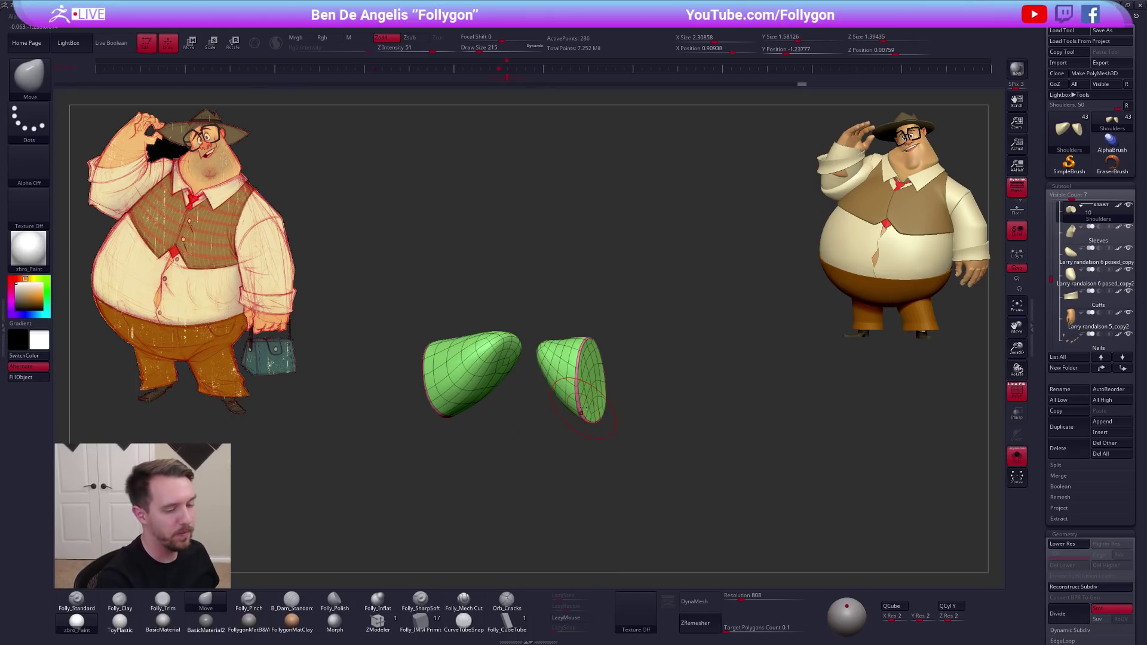
pyautogui.click(1062, 428)
pyautogui.moveTo(535, 331)
pyautogui.keyDown('ctrl'); pyautogui.keyDown('shift'); pyautogui.mouseDown()
pyautogui.moveTo(568, 471)
pyautogui.moveTo(734, 316)
pyautogui.mouseUp(); pyautogui.keyUp('shift'); pyautogui.keyUp('ctrl')
pyautogui.press('space')
pyautogui.click(773, 362)
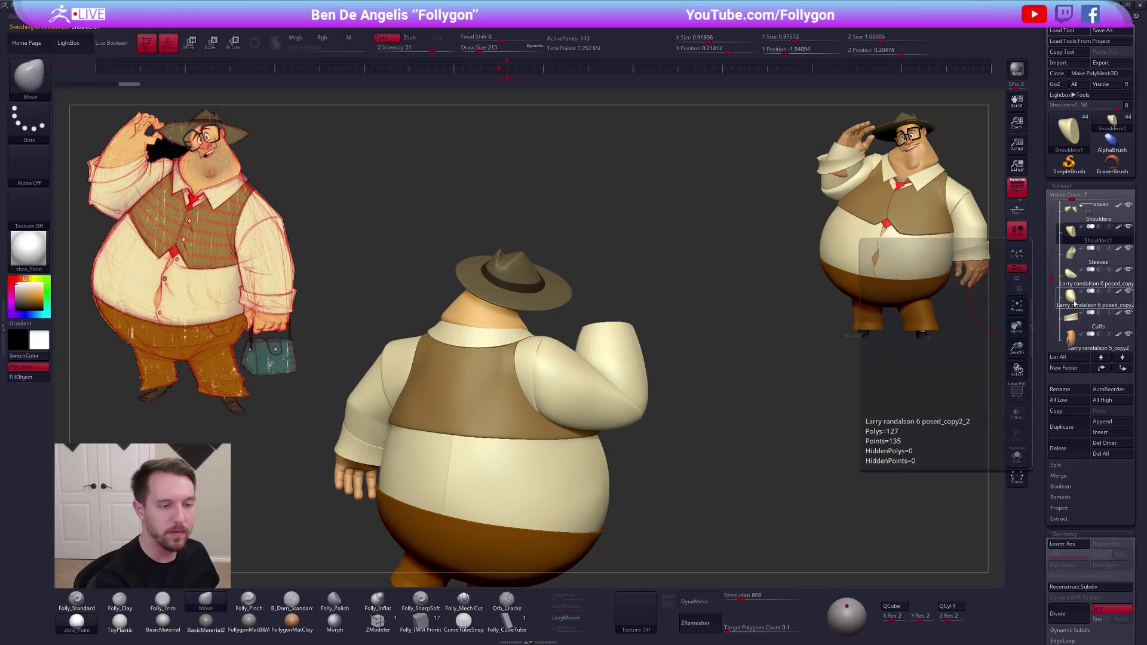
# Reorder the Shoulders1 copy directly beneath the raised arm's upper sleeve and merge the two subtools
pyautogui.click(1073, 306)
pyautogui.click(1073, 237)
pyautogui.hotkey('shift', 'f')
pyautogui.click(1125, 370)
pyautogui.click(1122, 368)
pyautogui.click(1076, 266)
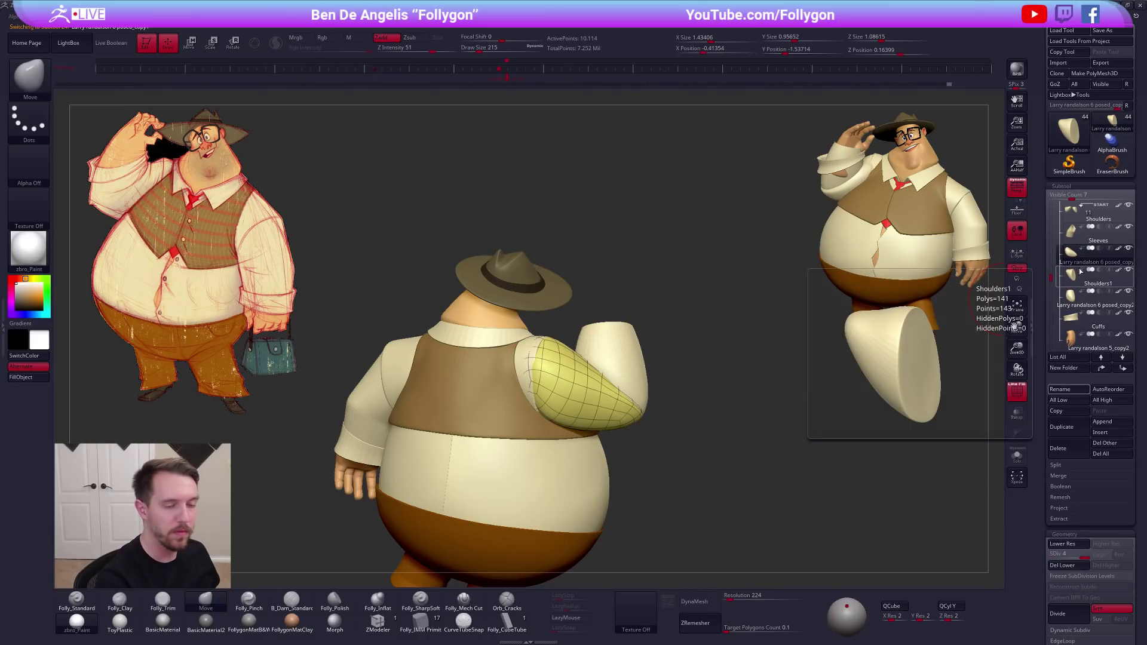
pyautogui.hotkey('ctrl', 'shift', 'f')
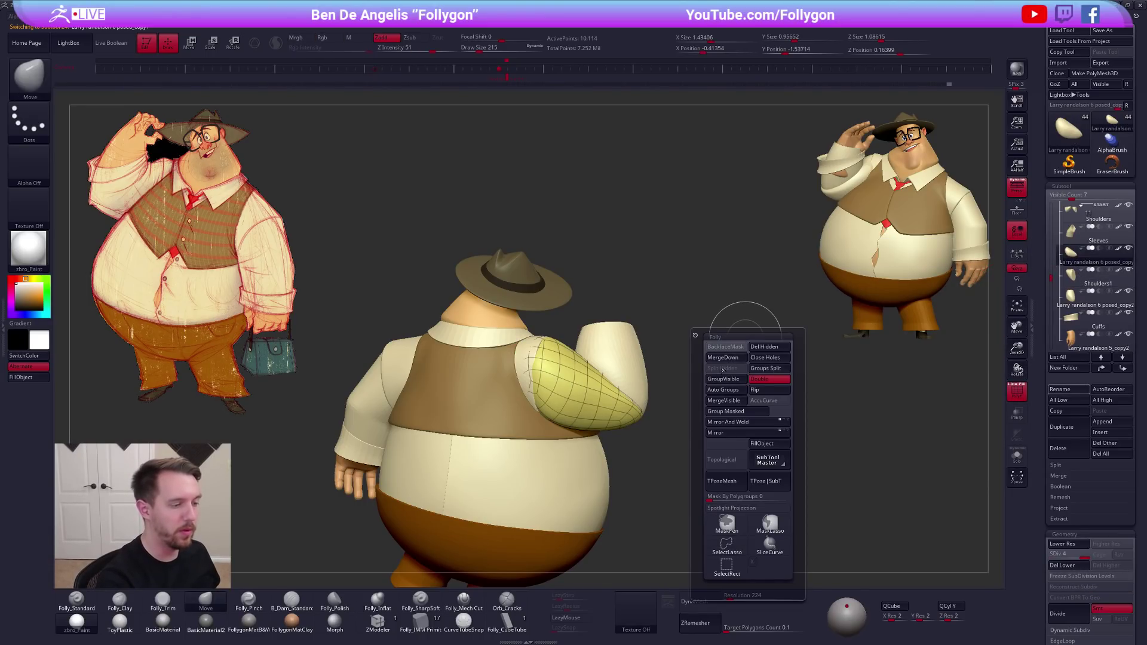
pyautogui.click(726, 369)
pyautogui.click(704, 376)
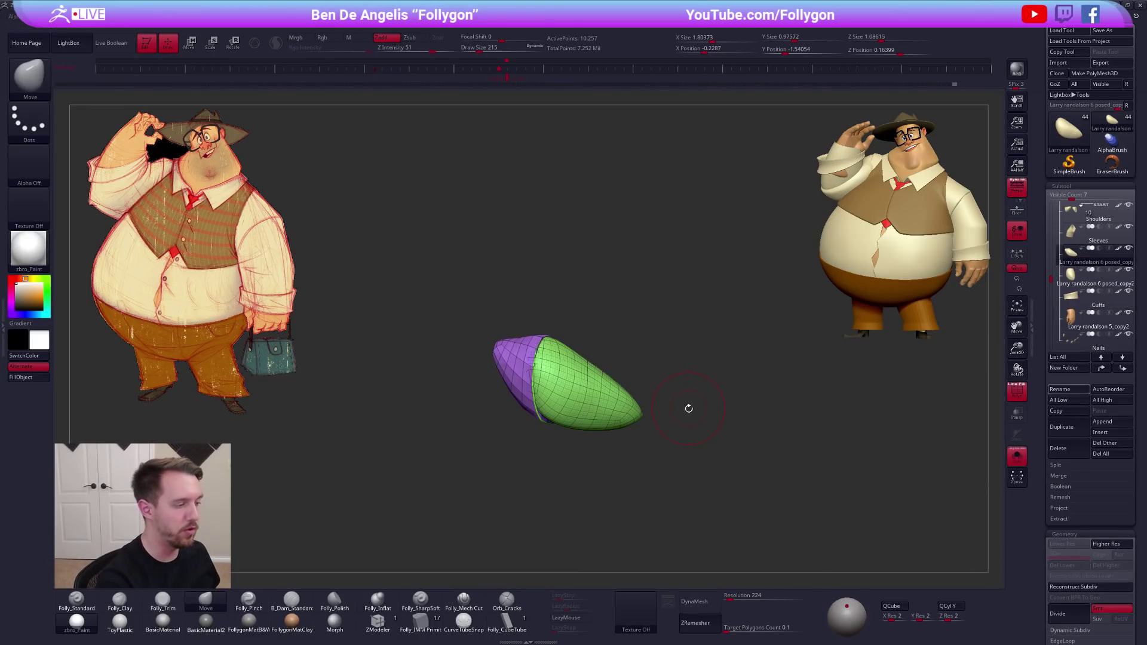
# Subdivide the merged shoulder and upper sleeve several times and try to convert them to a DynaMesh
pyautogui.hotkey('shift', 'f')
pyautogui.moveTo(626, 402); pyautogui.dragTo(664, 403)
pyautogui.hotkey('ctrl', 'd')
pyautogui.hotkey('ctrl', 'd')
pyautogui.hotkey('ctrl', 'd')
pyautogui.hotkey('ctrl', 'd')
pyautogui.hotkey('ctrl', 'd')
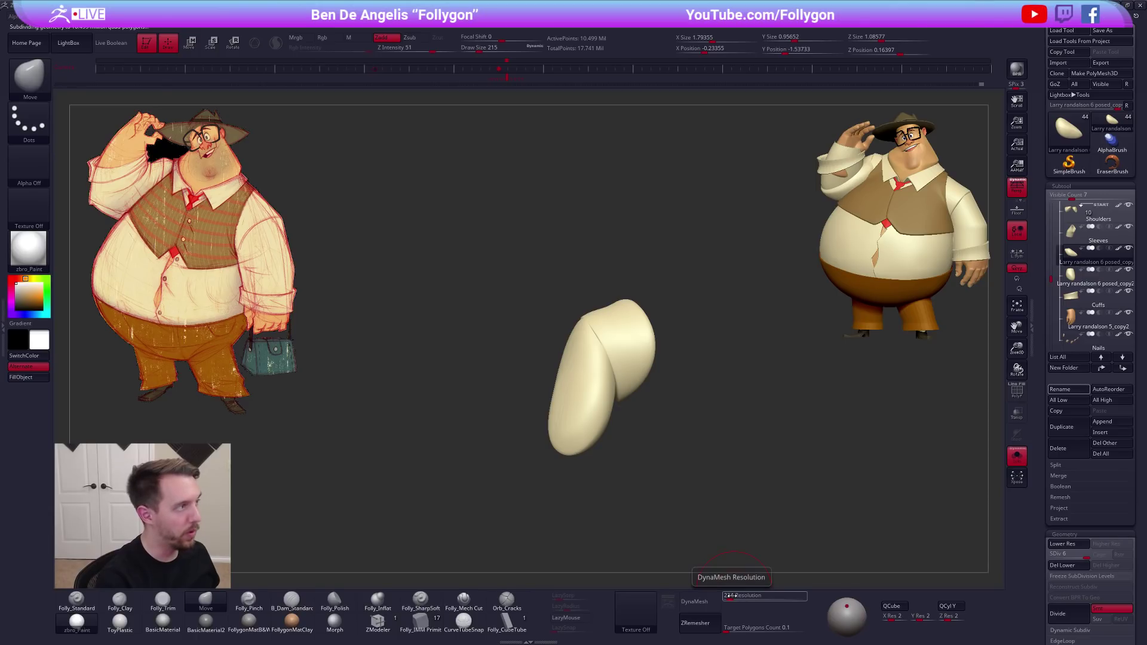
pyautogui.keyDown('ctrl'); pyautogui.moveTo(745, 548); pyautogui.dragTo(743, 560); pyautogui.keyUp('ctrl')
pyautogui.click(731, 598)
pyautogui.write('5')
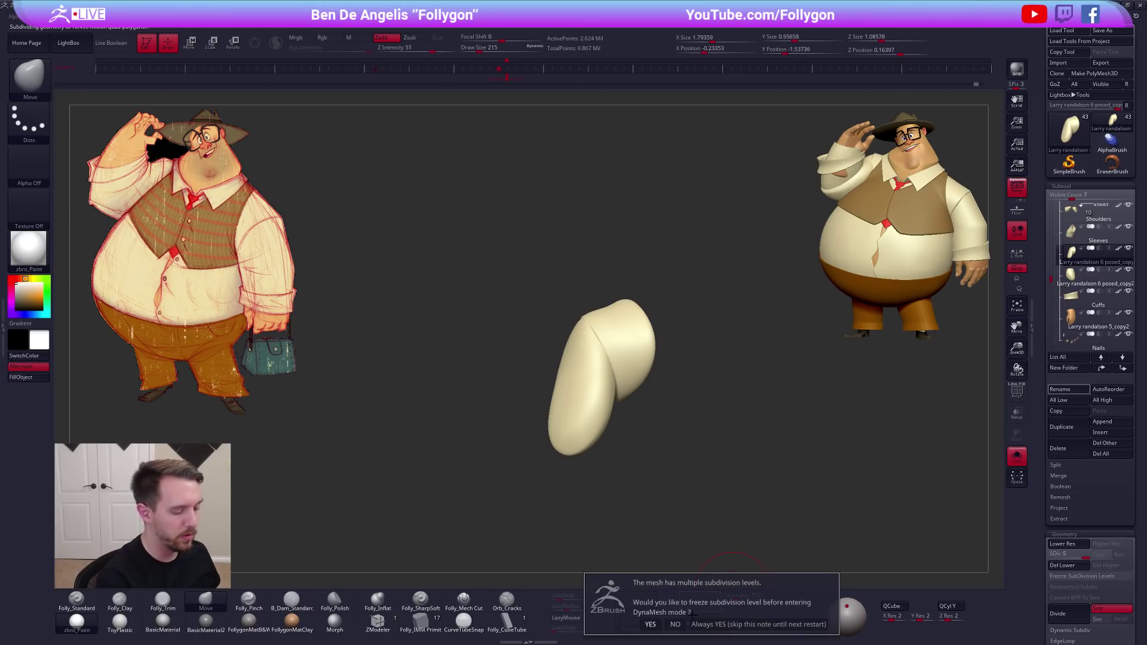
# Choose the Folly_Pinch brush and display the merged sleeve in the grey FollygonMatB&W material
pyautogui.hotkey('shift', 'f')
pyautogui.hotkey('shift', 'f')
pyautogui.keyDown('alt'); pyautogui.moveTo(590, 353); pyautogui.dragTo(620, 391, button='right'); pyautogui.keyUp('alt')
pyautogui.press('5')
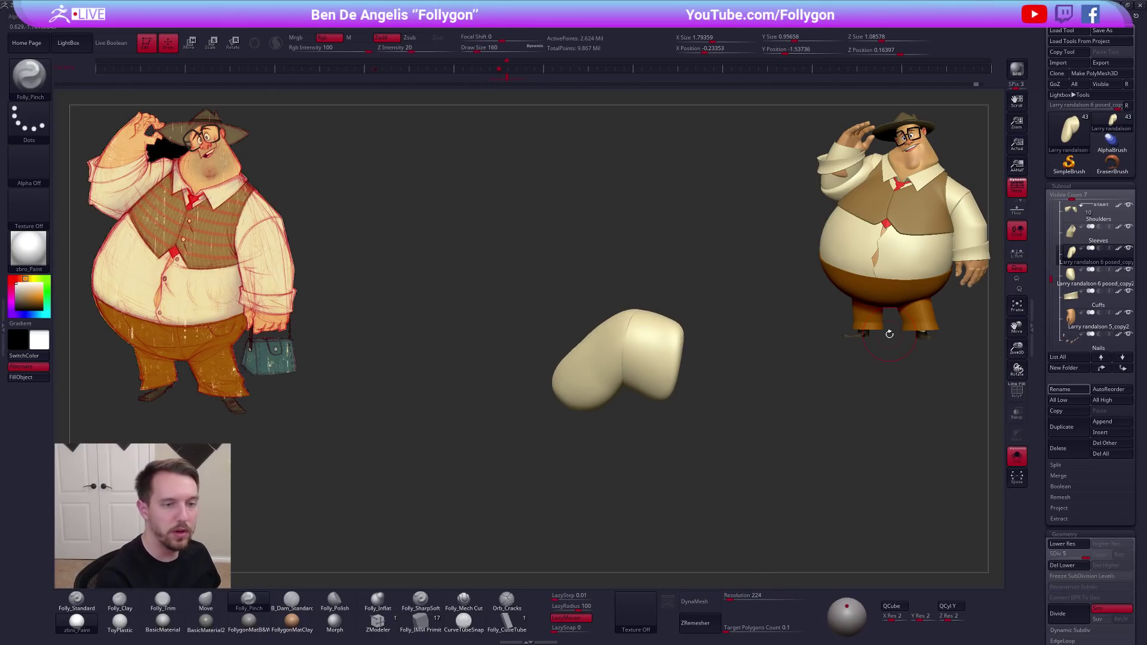
pyautogui.click(1118, 249)
pyautogui.hotkey('shift', 'f')
pyautogui.hotkey('shift', 'f')
pyautogui.click(264, 625)
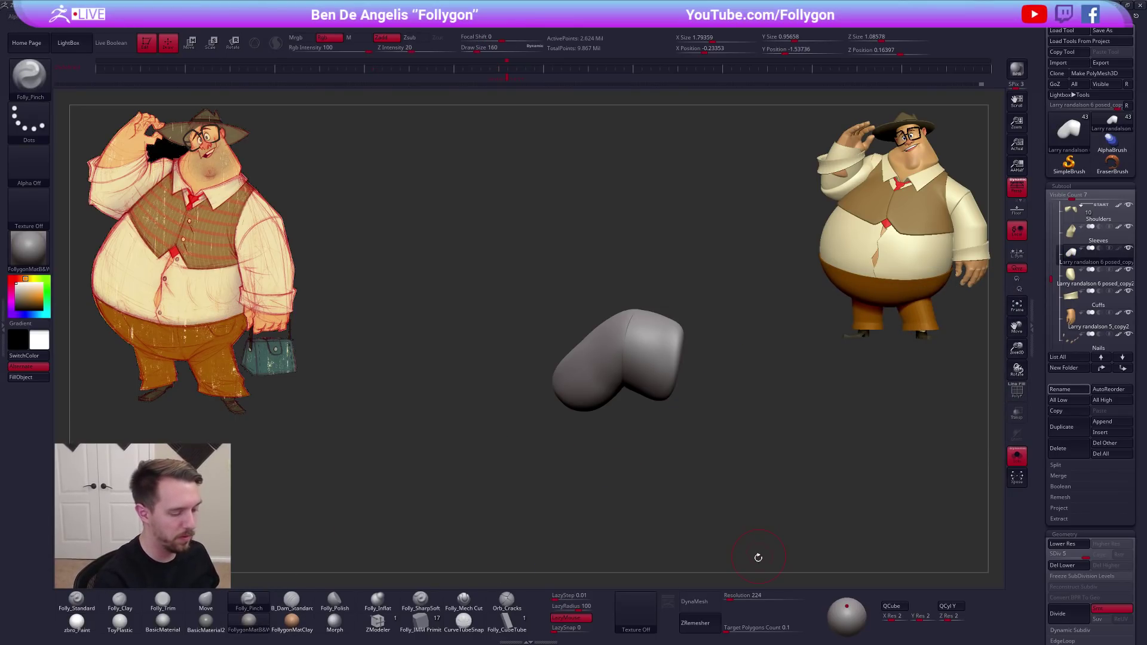
# Check the merged sleeve's polygroups and work on the overlap between shoulder and upper sleeve with the Smooth and Move brushes
pyautogui.press('space')
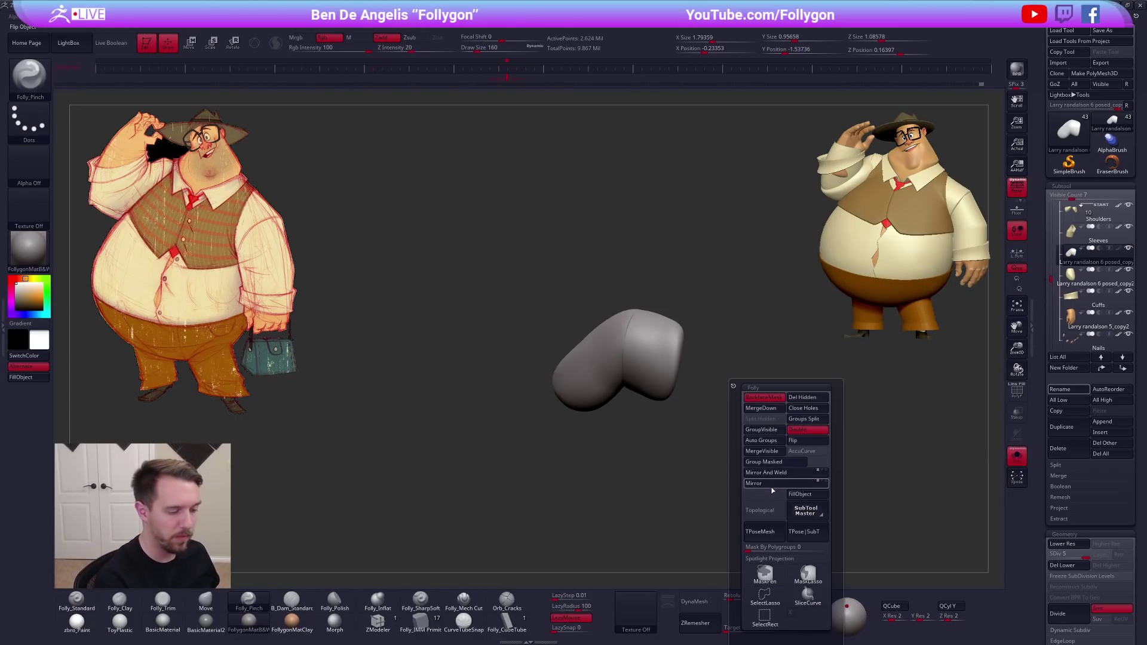
pyautogui.click(778, 442)
pyautogui.hotkey('shift', 'f')
pyautogui.hotkey('shift', 'f')
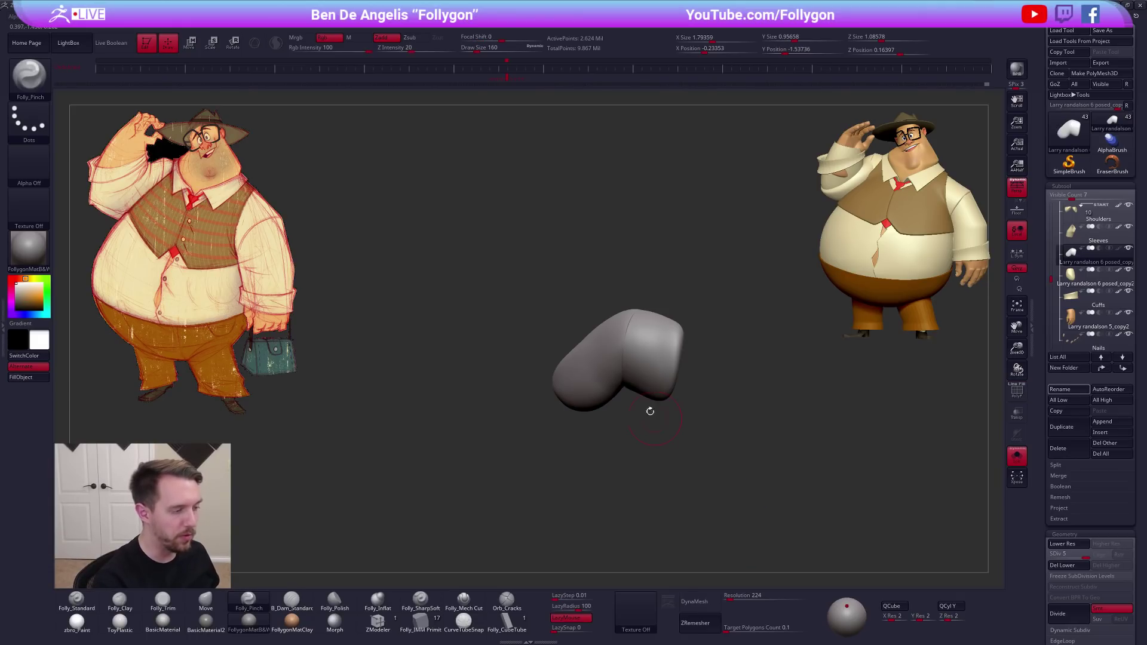
pyautogui.moveTo(657, 421); pyautogui.dragTo(652, 358)
pyautogui.hotkey('shift', 'f')
pyautogui.hotkey('shift', 'f')
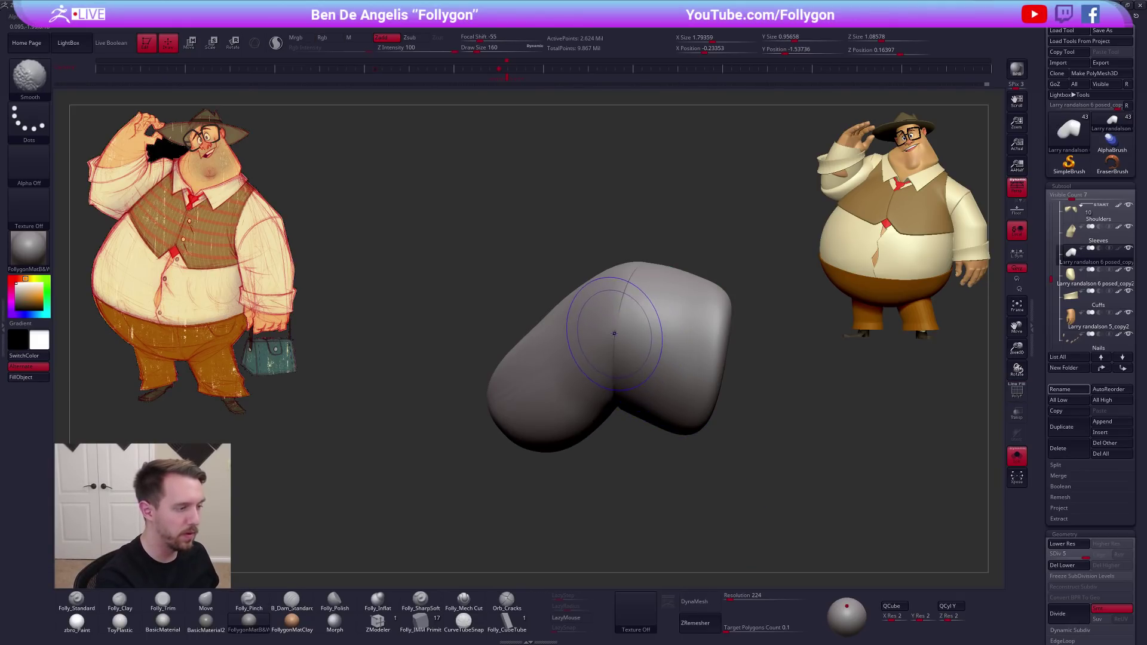
pyautogui.press('w')
pyautogui.keyDown('ctrl'); pyautogui.click(577, 344); pyautogui.keyUp('ctrl')
pyautogui.press('q')
pyautogui.moveTo(618, 529); pyautogui.dragTo(630, 441)
pyautogui.moveTo(667, 287); pyautogui.dragTo(664, 293)
pyautogui.moveTo(657, 347)
pyautogui.mouseDown()
pyautogui.moveTo(630, 406)
pyautogui.moveTo(659, 513)
pyautogui.moveTo(751, 524)
pyautogui.mouseUp()
# Convert the merged sleeve to a DynaMesh at resolution 448 without freezing its subdivision levels
pyautogui.write('3 ')
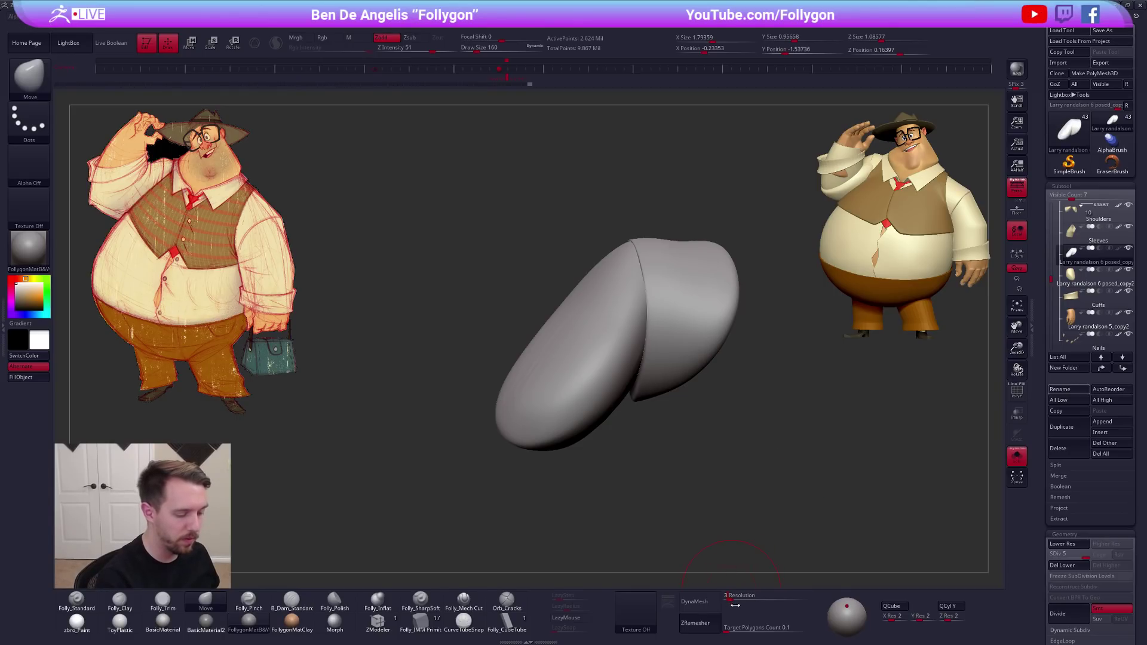
pyautogui.write('48')
pyautogui.press('Return')
pyautogui.click(704, 601)
pyautogui.click(678, 623)
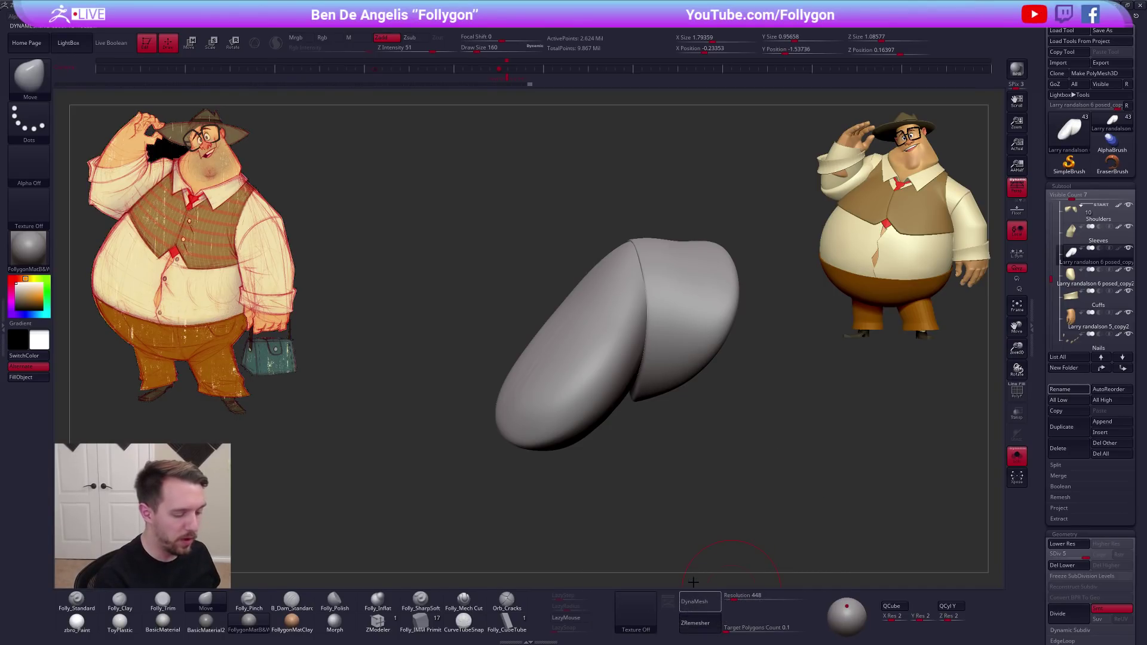
# Tighten the crease between the shoulder and the upper sleeve all around with the Folly_Pinch brush
pyautogui.hotkey('shift', 'f')
pyautogui.hotkey('shift', 'f')
pyautogui.moveTo(676, 353)
pyautogui.mouseDown(button='right')
pyautogui.moveTo(645, 251)
pyautogui.moveTo(627, 343)
pyautogui.moveTo(622, 275)
pyautogui.mouseUp(button='right')
pyautogui.press('5')
pyautogui.press('space')
pyautogui.click(624, 343)
pyautogui.moveTo(622, 420); pyautogui.dragTo(627, 346)
pyautogui.moveTo(630, 293); pyautogui.dragTo(627, 409)
pyautogui.moveTo(614, 313); pyautogui.dragTo(634, 296, button='right')
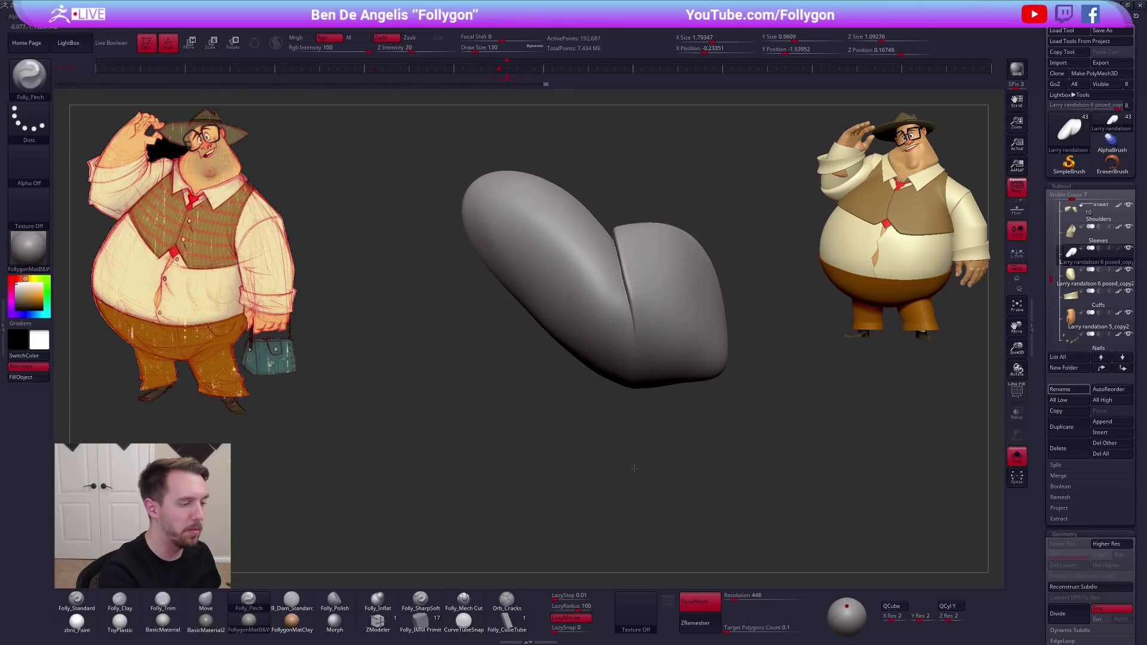
pyautogui.moveTo(634, 468); pyautogui.dragTo(632, 291)
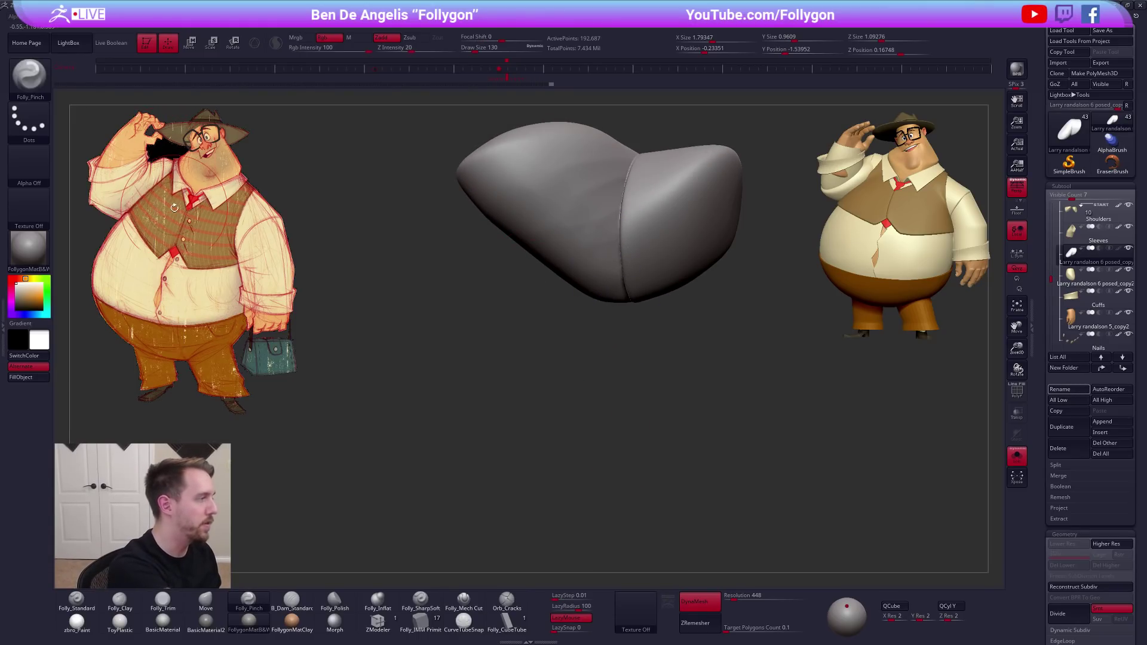
# Build up the seam on the far side of the sleeve with Folly_Clay strokes along the crease
pyautogui.keyDown('alt'); pyautogui.moveTo(670, 335); pyautogui.dragTo(650, 434, button='right'); pyautogui.keyUp('alt')
pyautogui.press('2')
pyautogui.moveTo(609, 277); pyautogui.dragTo(610, 380)
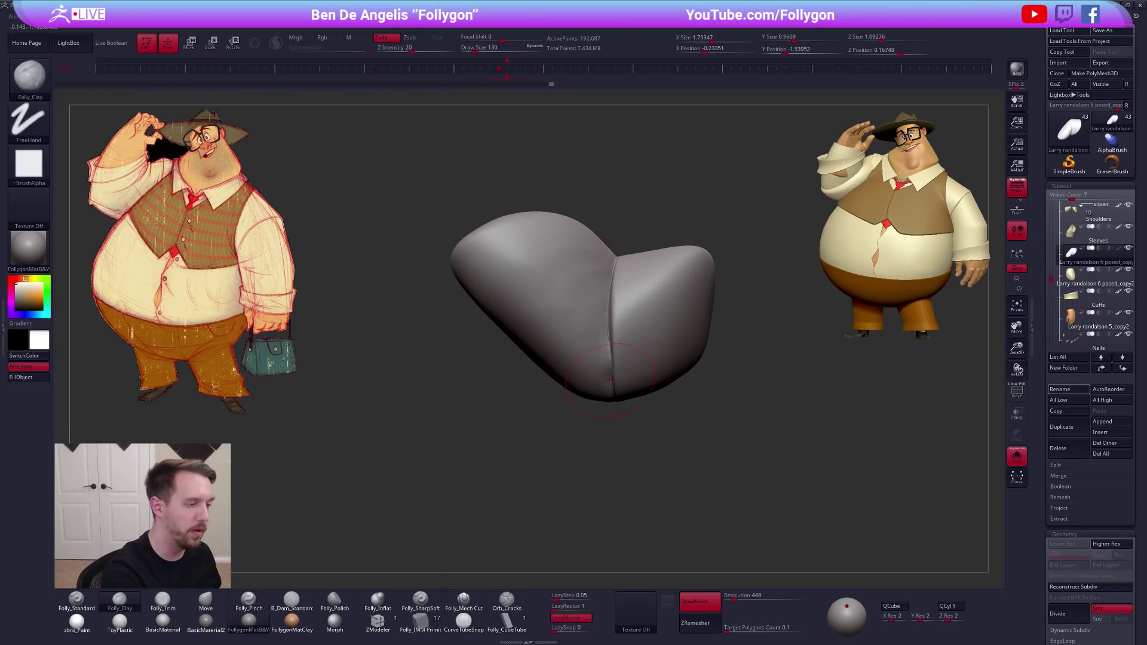
pyautogui.moveTo(610, 380); pyautogui.dragTo(615, 269, button='right')
pyautogui.moveTo(615, 269); pyautogui.dragTo(612, 352)
pyautogui.moveTo(607, 296); pyautogui.dragTo(604, 353)
pyautogui.moveTo(604, 352)
pyautogui.mouseDown(button='right')
pyautogui.moveTo(619, 341)
pyautogui.moveTo(618, 297)
pyautogui.mouseUp(button='right')
pyautogui.keyDown('ctrl'); pyautogui.rightClick(624, 324); pyautogui.keyUp('ctrl')
# Shift the surface around the sleeve seam with the Move brush and update the DynaMesh
pyautogui.press('4')
pyautogui.moveTo(616, 333); pyautogui.dragTo(621, 335)
pyautogui.moveTo(621, 335); pyautogui.dragTo(615, 373, button='right')
pyautogui.moveTo(614, 375); pyautogui.dragTo(613, 382)
pyautogui.moveTo(613, 364); pyautogui.dragTo(624, 412, button='right')
pyautogui.moveTo(636, 332); pyautogui.dragTo(631, 337)
pyautogui.keyDown('ctrl'); pyautogui.moveTo(664, 448); pyautogui.dragTo(696, 421); pyautogui.keyUp('ctrl')
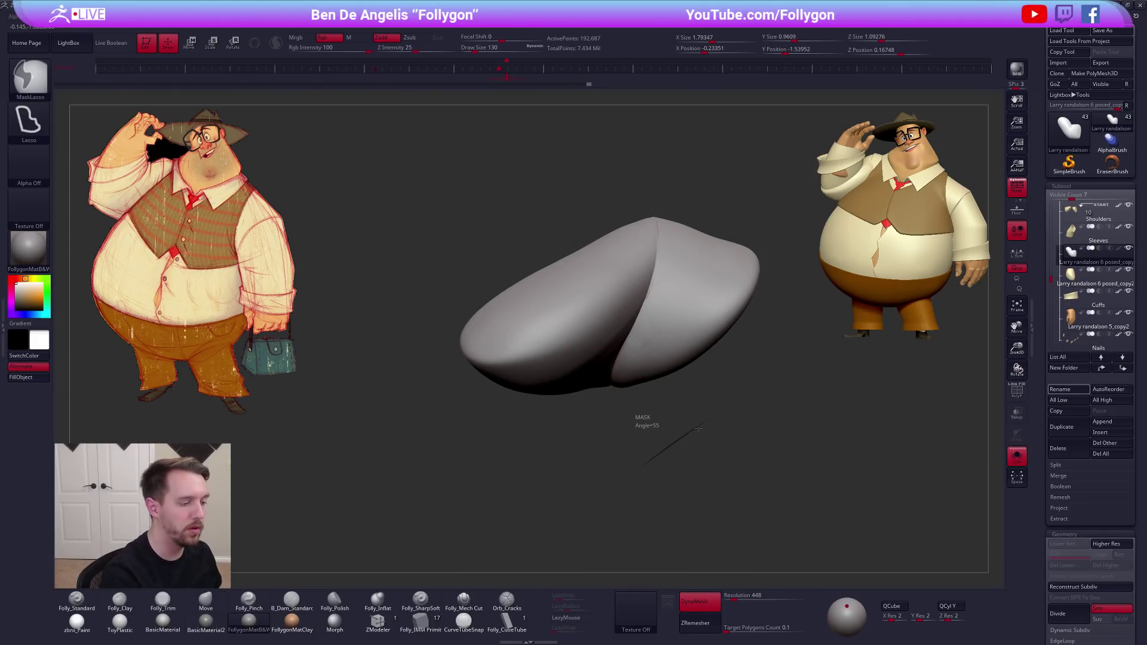
pyautogui.keyDown('ctrl'); pyautogui.rightClick(708, 412); pyautogui.keyUp('ctrl')
pyautogui.click(697, 404)
# Smooth the surface along the seam and into the fold beneath the sleeve
pyautogui.moveTo(675, 359); pyautogui.dragTo(674, 371, button='right')
pyautogui.keyDown('shift'); pyautogui.moveTo(657, 288); pyautogui.dragTo(672, 307); pyautogui.keyUp('shift')
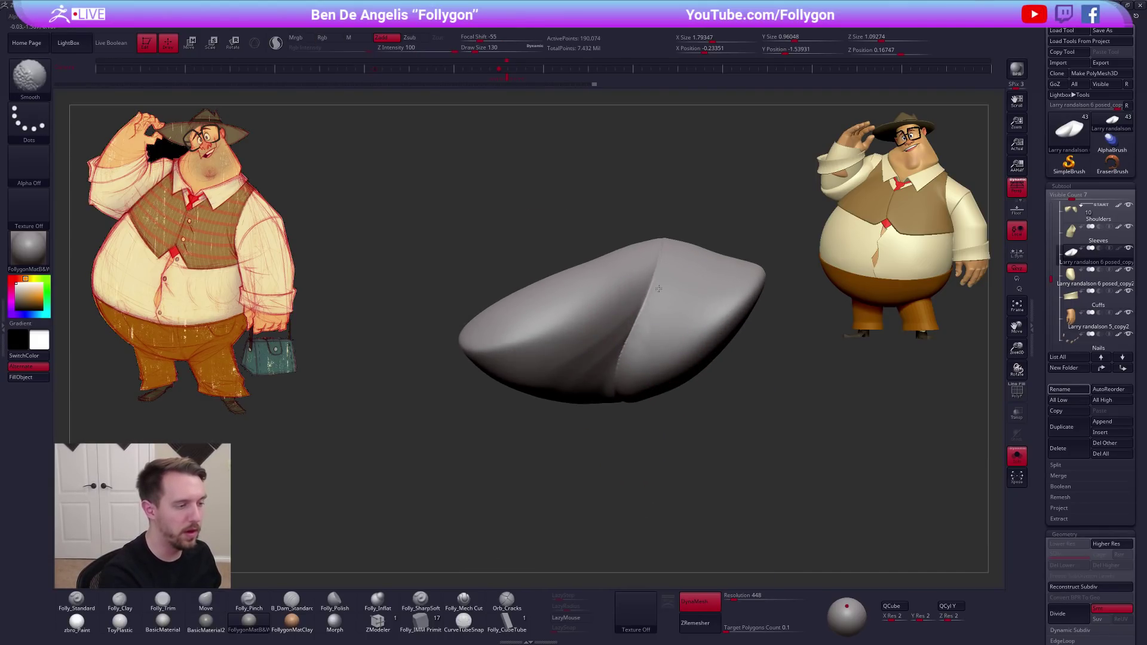
pyautogui.moveTo(663, 316); pyautogui.dragTo(633, 364, button='right')
pyautogui.keyDown('shift'); pyautogui.moveTo(630, 360); pyautogui.dragTo(627, 372); pyautogui.keyUp('shift')
pyautogui.moveTo(626, 377); pyautogui.dragTo(618, 412, button='right')
pyautogui.keyDown('shift'); pyautogui.moveTo(618, 394); pyautogui.dragTo(611, 428); pyautogui.keyUp('shift')
pyautogui.hotkey('shift', 'f')
pyautogui.hotkey('shift', 'f')
pyautogui.moveTo(611, 428)
pyautogui.keyDown('alt'); pyautogui.mouseDown(button='right')
pyautogui.moveTo(622, 381)
pyautogui.moveTo(618, 474)
pyautogui.moveTo(637, 446)
pyautogui.moveTo(595, 478)
pyautogui.moveTo(588, 471)
pyautogui.mouseUp(button='right'); pyautogui.keyUp('alt')
# Slice the sleeve along its seam with SliceCurve to divide shoulder and upper sleeve into polygroups, and restore the SelectLasso tool
pyautogui.hotkey('ctrl', 'shift', 'f')
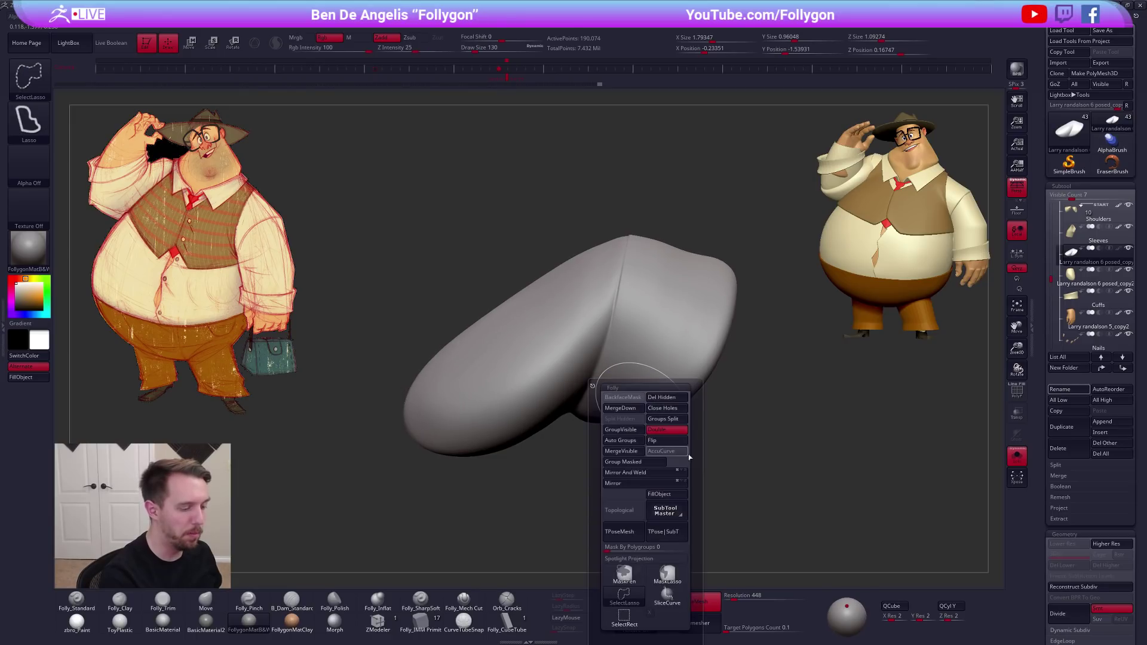
pyautogui.click(666, 594)
pyautogui.keyDown('ctrl'); pyautogui.keyDown('shift'); pyautogui.moveTo(633, 218); pyautogui.dragTo(567, 505); pyautogui.keyUp('shift'); pyautogui.keyUp('ctrl')
pyautogui.moveTo(599, 454)
pyautogui.mouseDown(button='right')
pyautogui.moveTo(690, 436)
pyautogui.moveTo(742, 463)
pyautogui.moveTo(761, 424)
pyautogui.mouseUp(button='right')
pyautogui.hotkey('shift', 'f')
pyautogui.hotkey('shift', 'f')
pyautogui.hotkey('ctrl', 'shift', 'f')
pyautogui.keyDown('ctrl'); pyautogui.keyDown('shift'); pyautogui.click(750, 597); pyautogui.keyUp('shift'); pyautogui.keyUp('ctrl')
# Retopologise the merged sleeve with ZRemesher at a target polygon count of 1
pyautogui.keyDown('alt'); pyautogui.moveTo(837, 451); pyautogui.dragTo(825, 416, button='right'); pyautogui.keyUp('alt')
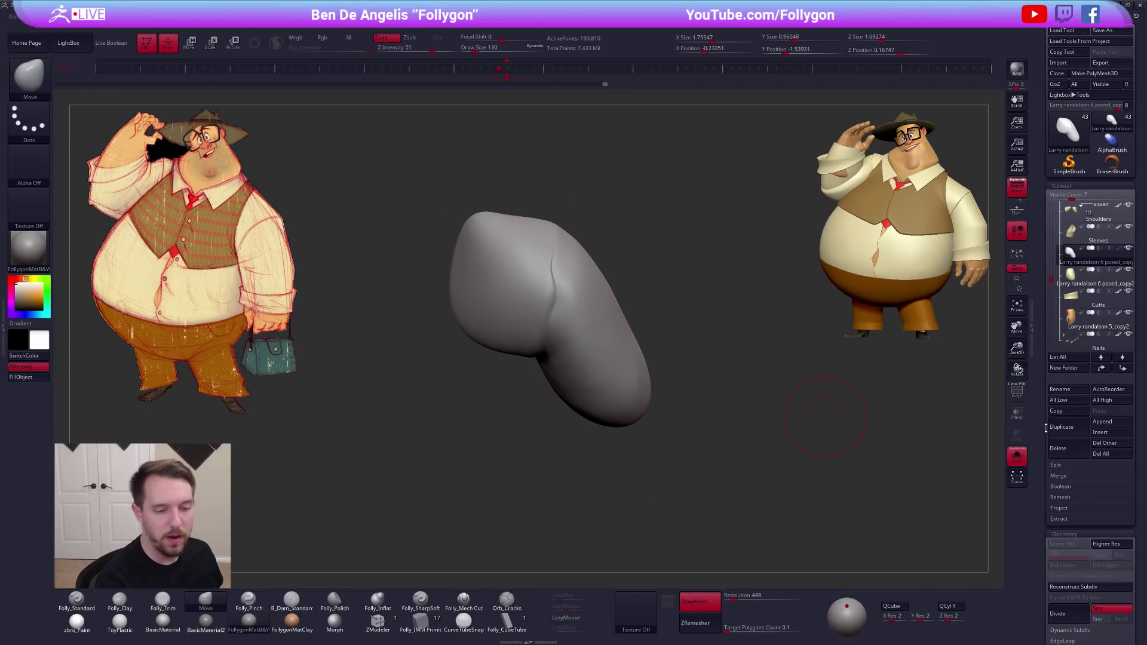
pyautogui.moveTo(1047, 424); pyautogui.dragTo(1047, 162)
pyautogui.click(1099, 507)
pyautogui.write('1')
pyautogui.press('Tab')
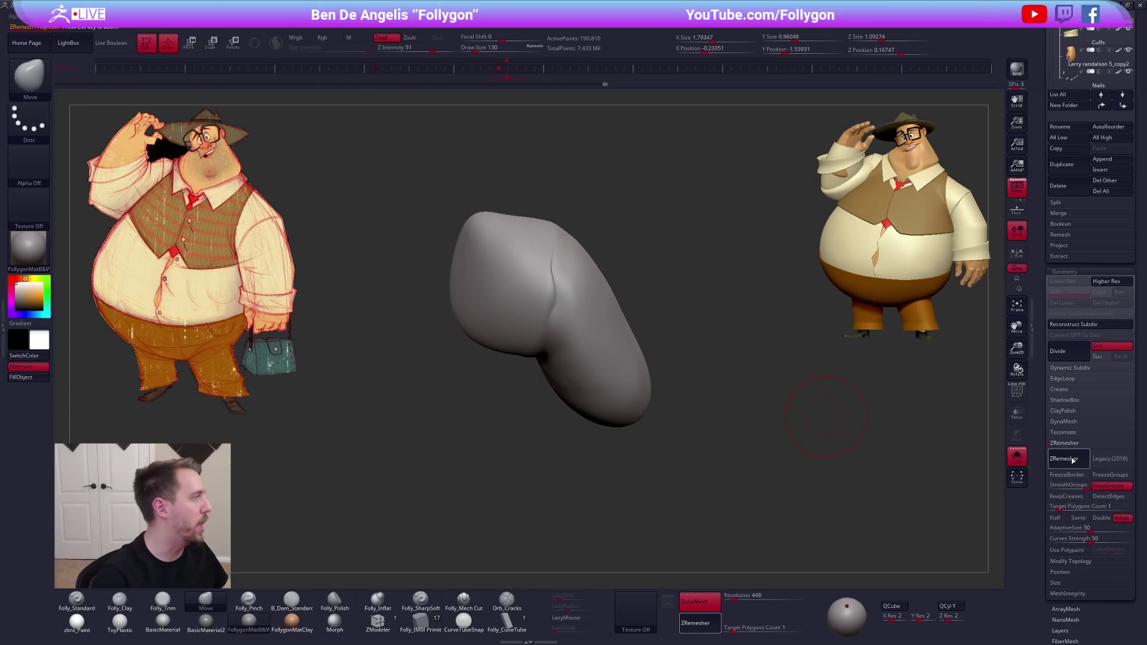
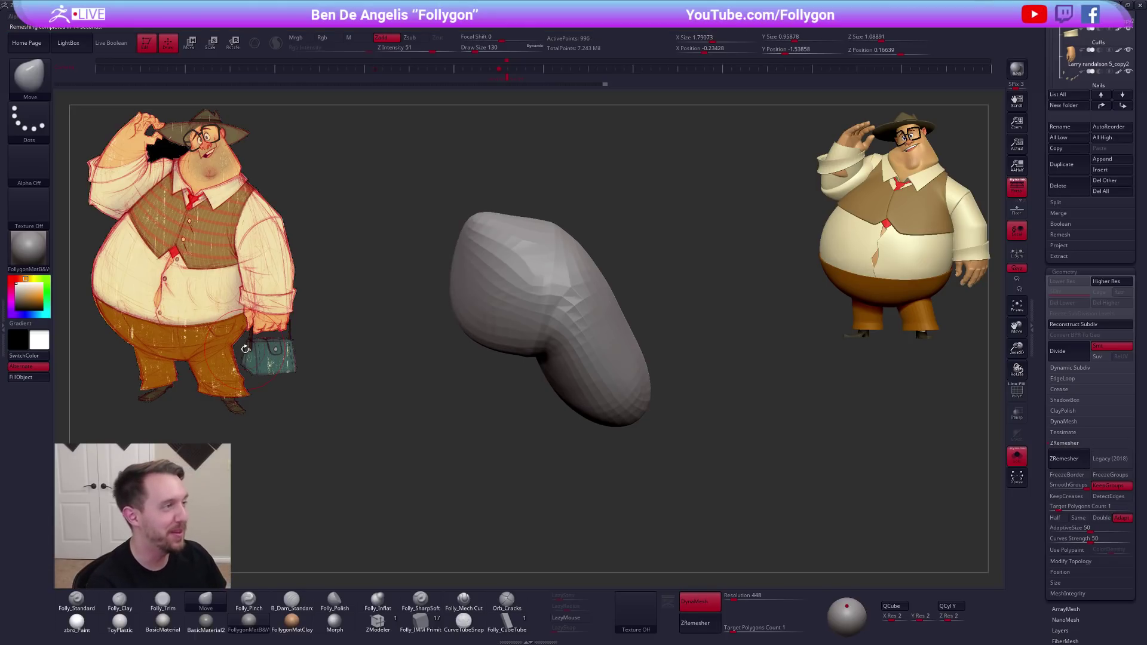
# Turn on the Dynamic Subdiv preview for the remeshed sleeve and inspect its shoulder polygroup in isolation
pyautogui.hotkey('shift', 'f')
pyautogui.moveTo(750, 455)
pyautogui.mouseDown()
pyautogui.moveTo(847, 468)
pyautogui.moveTo(765, 448)
pyautogui.moveTo(746, 460)
pyautogui.mouseUp()
pyautogui.moveTo(664, 333); pyautogui.dragTo(685, 358, button='right')
pyautogui.hotkey('alt', 's')
pyautogui.press('d')
pyautogui.hotkey('shift', 'd')
pyautogui.keyDown('ctrl'); pyautogui.keyDown('shift'); pyautogui.click(651, 299); pyautogui.keyUp('shift'); pyautogui.keyUp('ctrl')
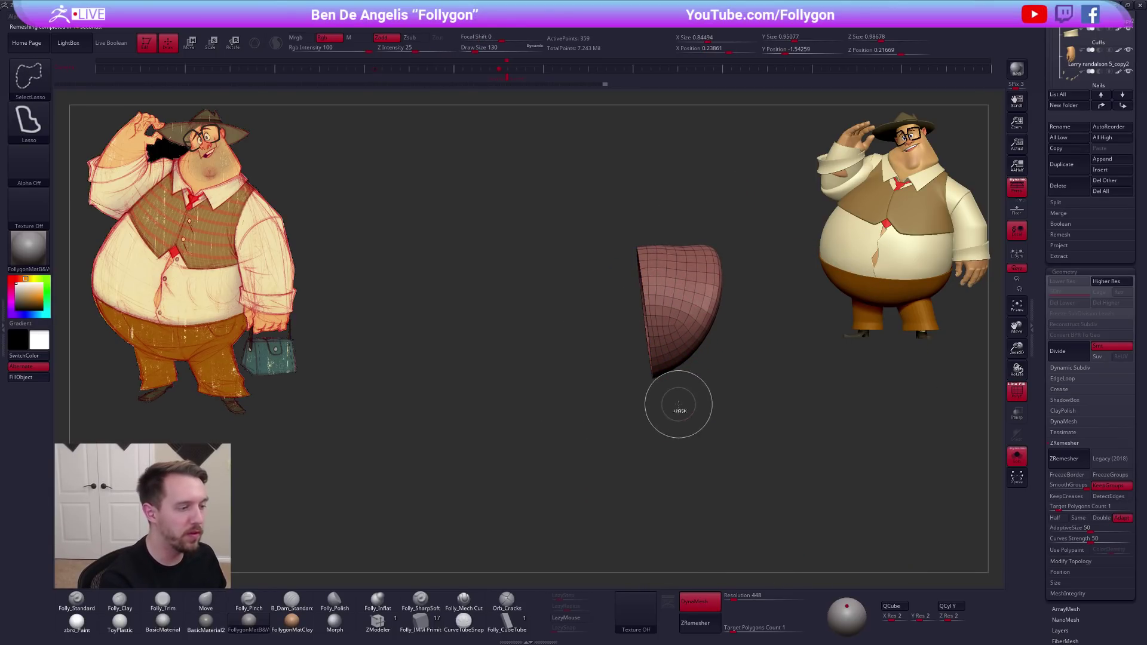
pyautogui.hotkey('shift', 'f')
pyautogui.keyDown('ctrl'); pyautogui.keyDown('shift'); pyautogui.click(765, 476); pyautogui.keyUp('shift'); pyautogui.keyUp('ctrl')
pyautogui.press('d')
pyautogui.press('5')
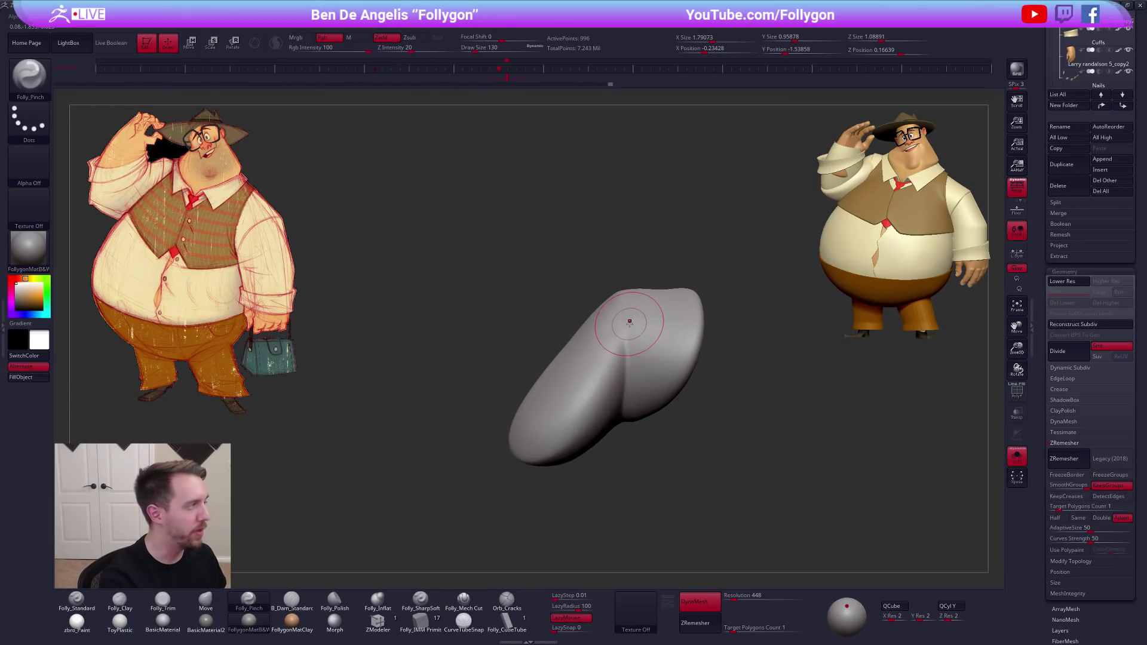
# Show the whole character again, sample the cream sleeve colour and give the remeshed sleeve the zbro_Paint material
pyautogui.hotkey('alt', 's')
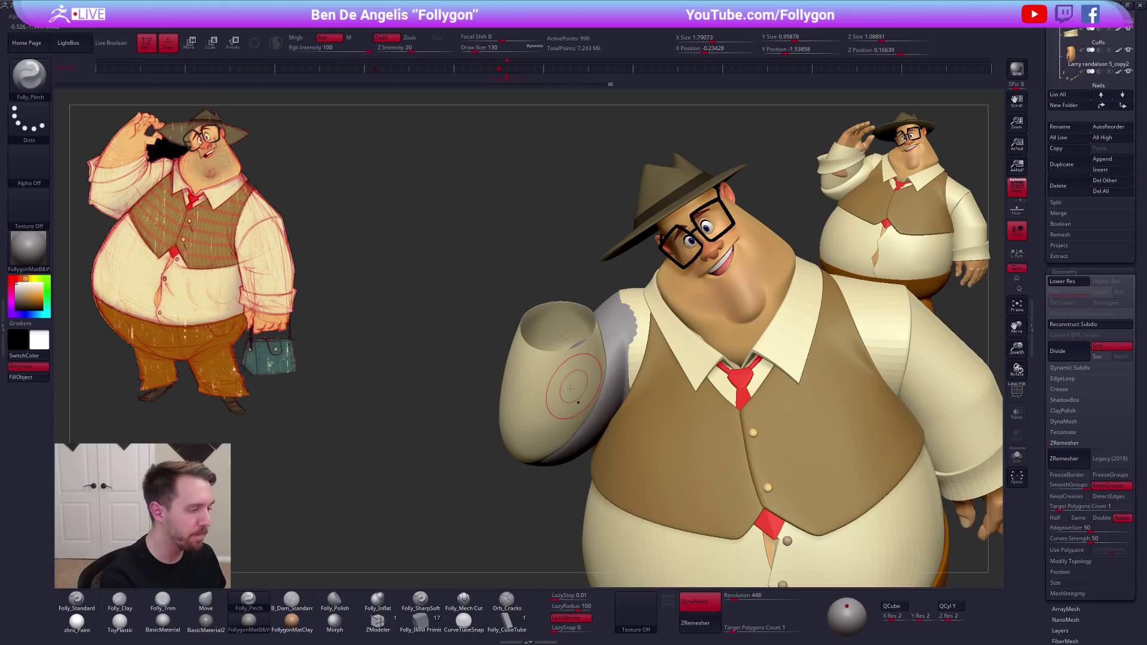
pyautogui.press('c')
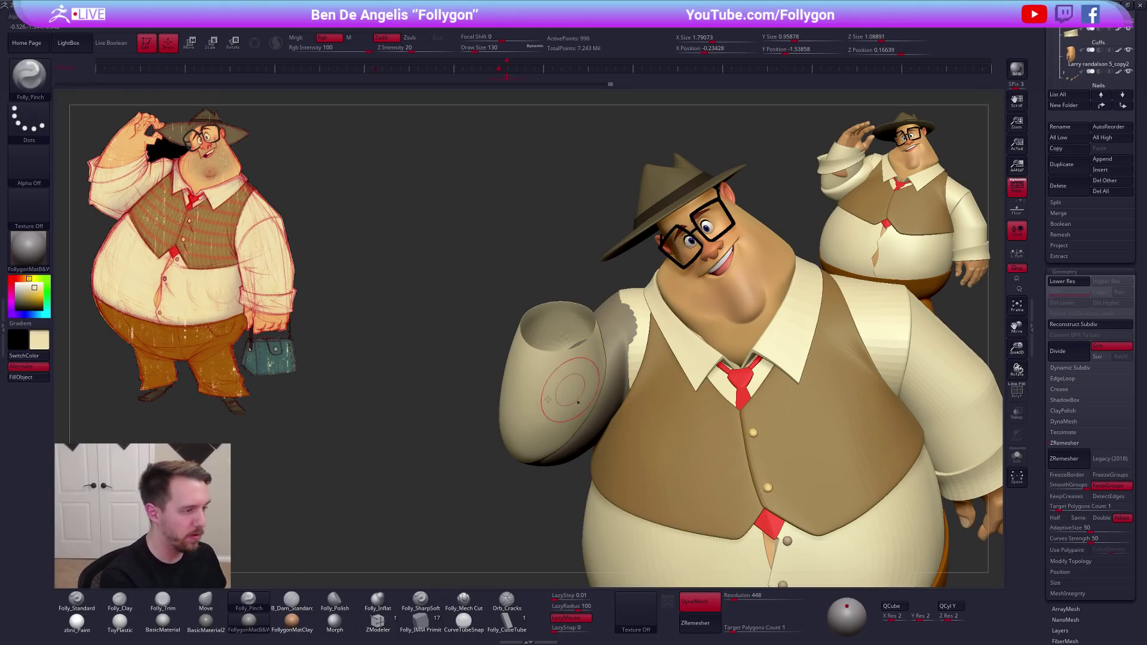
pyautogui.click(81, 625)
# Fit the remeshed shoulder to the back of the vest armhole with the Move brush
pyautogui.press('b')
pyautogui.press('m')
pyautogui.press('v')
pyautogui.moveTo(610, 332)
pyautogui.mouseDown(button='right')
pyautogui.moveTo(661, 338)
pyautogui.moveTo(705, 382)
pyautogui.moveTo(842, 468)
pyautogui.moveTo(770, 475)
pyautogui.mouseUp(button='right')
pyautogui.moveTo(562, 364)
pyautogui.keyDown('alt'); pyautogui.mouseDown(button='right')
pyautogui.moveTo(600, 330)
pyautogui.moveTo(577, 412)
pyautogui.mouseUp(button='right'); pyautogui.keyUp('alt')
pyautogui.rightClick(577, 416)
pyautogui.hotkey('shift', 'f')
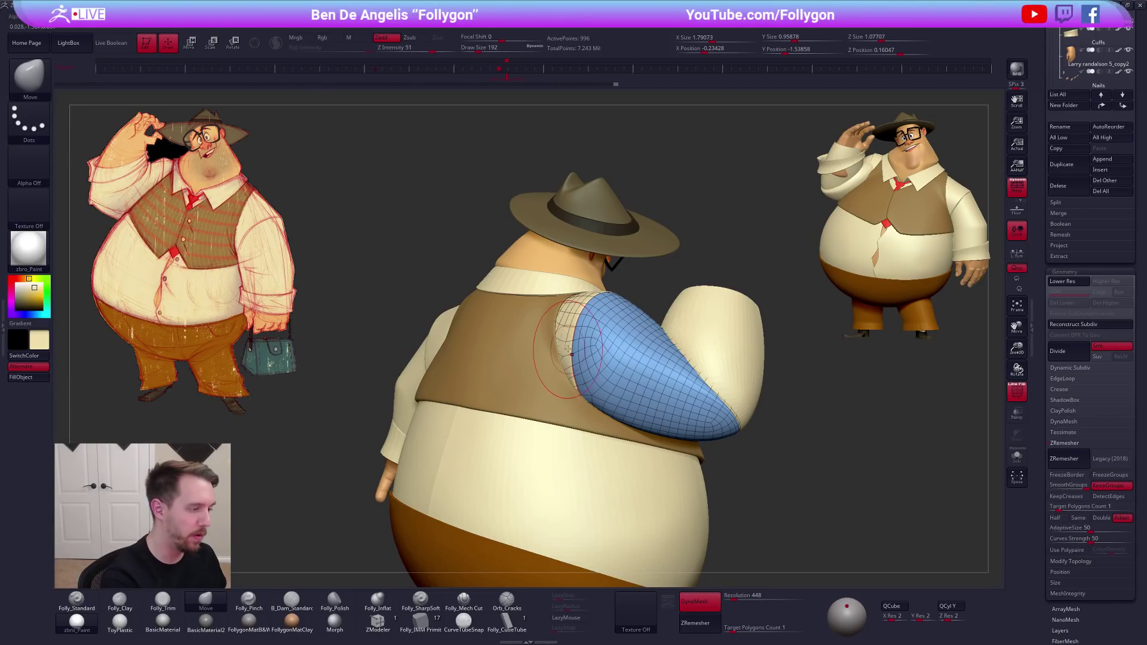
# Refine and smooth the remeshed shoulder where it meets the front of the vest armhole
pyautogui.keyDown('alt'); pyautogui.click(566, 344); pyautogui.keyUp('alt')
pyautogui.hotkey('shift', 'f')
pyautogui.moveTo(586, 345); pyautogui.dragTo(656, 311, button='right')
pyautogui.keyDown('alt'); pyautogui.click(609, 351); pyautogui.keyUp('alt')
pyautogui.hotkey('shift', 'f')
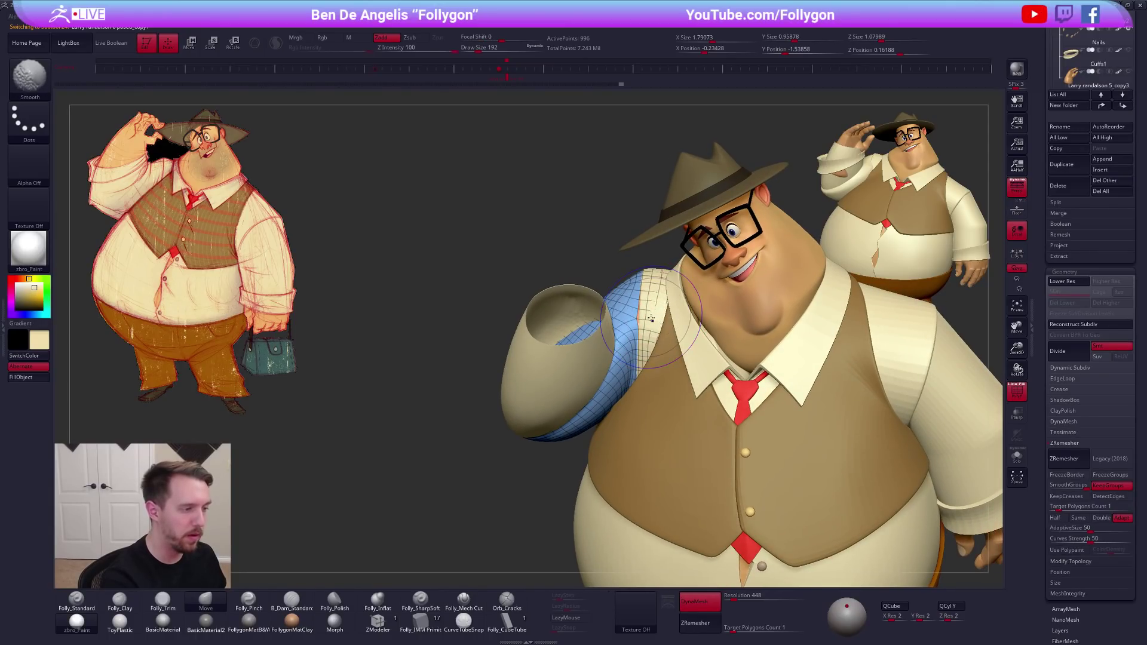
pyautogui.hotkey('shift', 'f')
pyautogui.moveTo(646, 328)
pyautogui.mouseDown(button='right')
pyautogui.moveTo(643, 361)
pyautogui.moveTo(727, 469)
pyautogui.mouseUp(button='right')
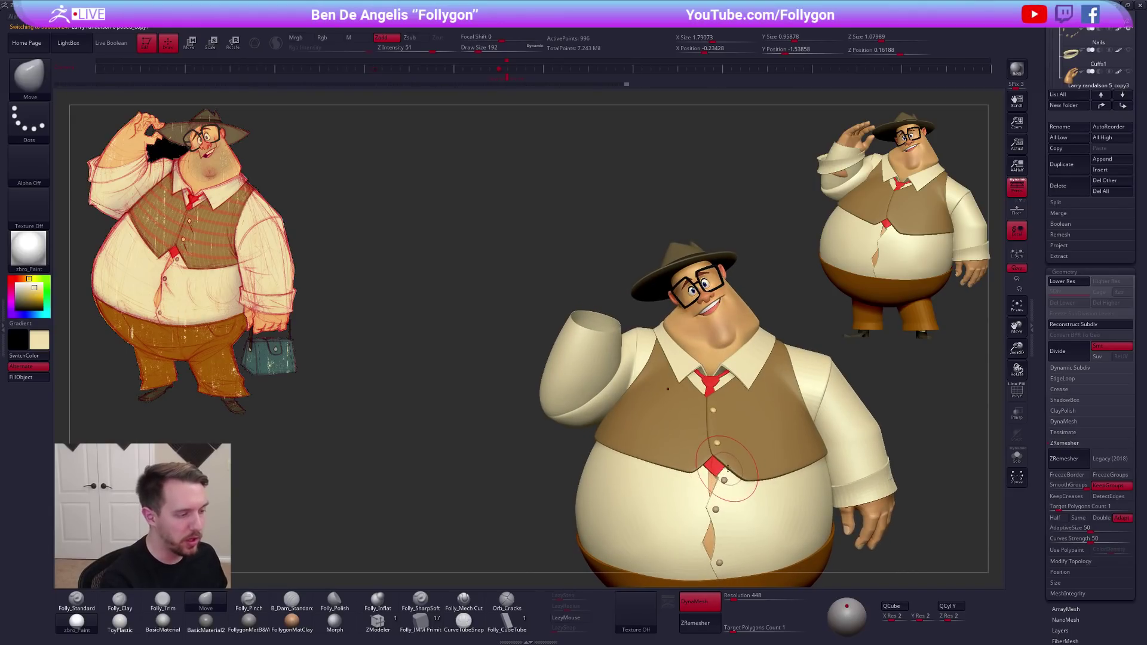
# Isolate the raised arm's sleeve, mask its shoulder section up to the seam with MaskLasso, and show the full character again
pyautogui.hotkey('ctrl', 'shift', 's')
pyautogui.moveTo(629, 361); pyautogui.dragTo(657, 382, button='right')
pyautogui.press('space')
pyautogui.hotkey('shift', 'f')
pyautogui.hotkey('shift', 'f')
pyautogui.press('ctrl')
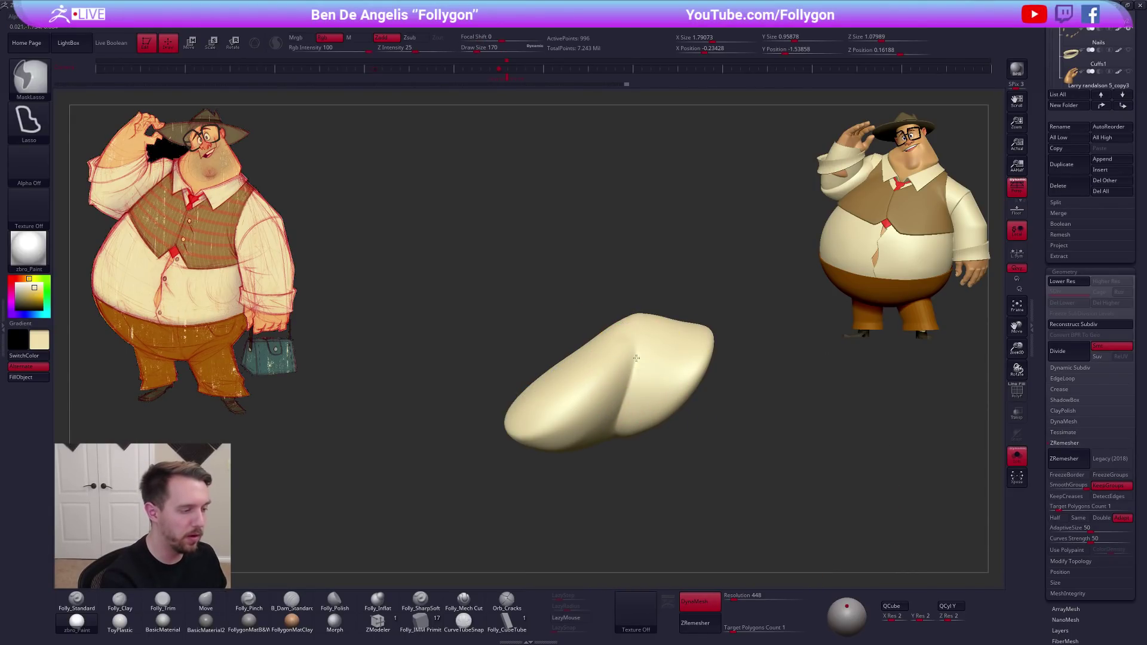
pyautogui.moveTo(610, 436)
pyautogui.keyDown('ctrl'); pyautogui.mouseDown()
pyautogui.moveTo(460, 486)
pyautogui.moveTo(633, 314)
pyautogui.mouseUp(); pyautogui.keyUp('ctrl')
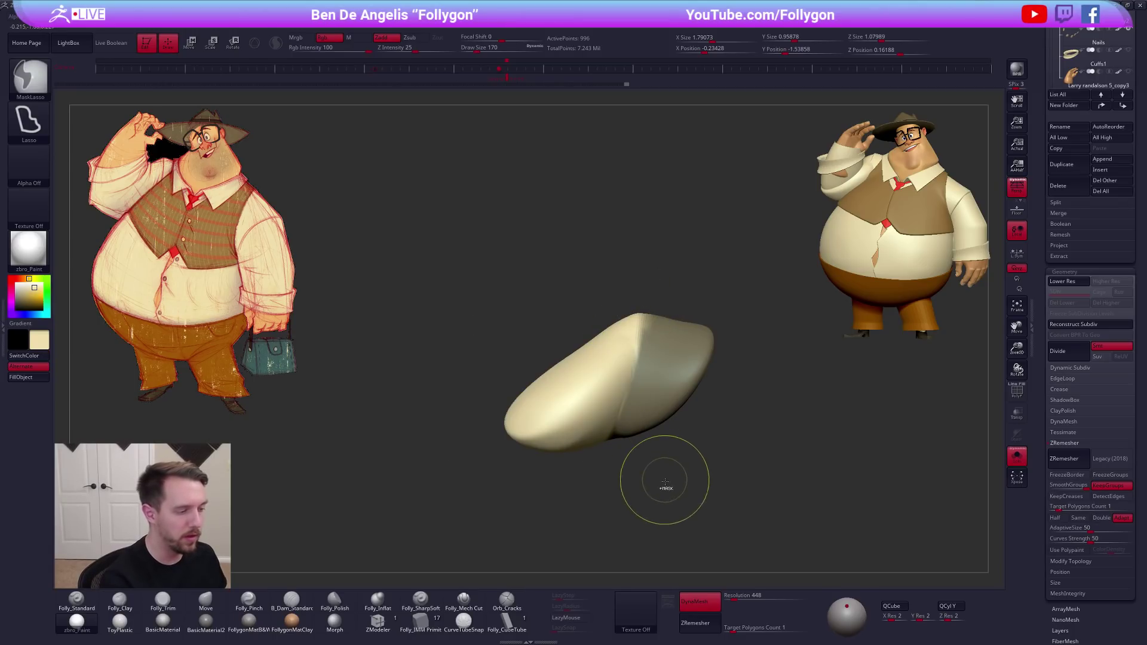
pyautogui.hotkey('shift', 's')
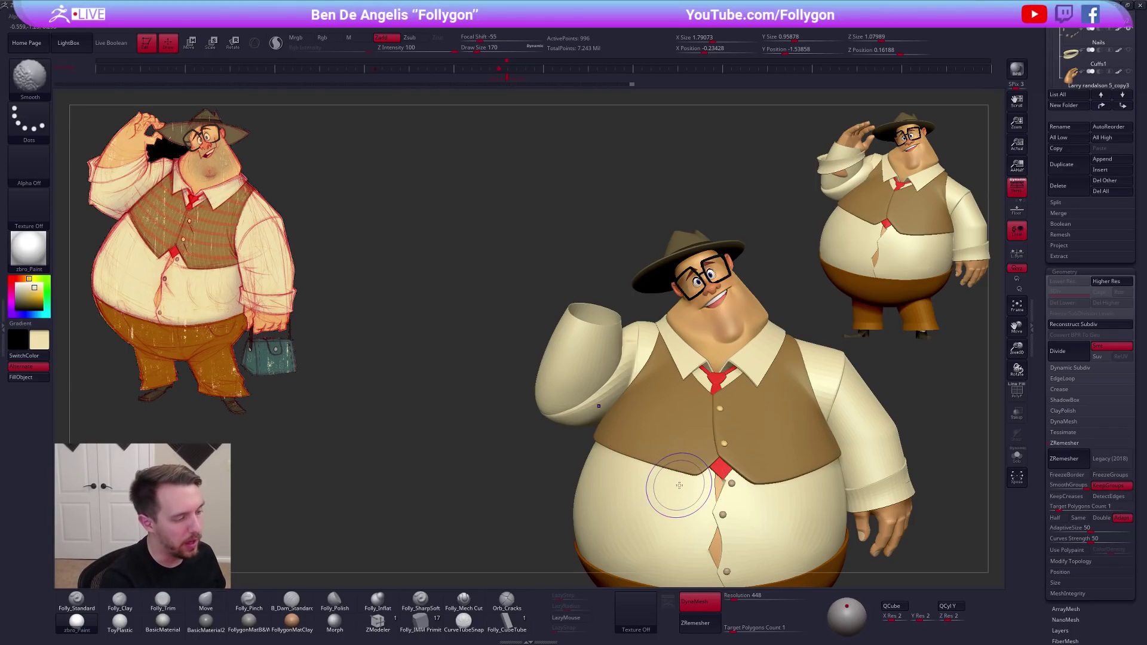
# Check the reshaped shoulder around the armhole without the wireframe and raise the arm's sleeve to subdivision level 4
pyautogui.hotkey('shift', 'd')
pyautogui.hotkey('shift', 's')
pyautogui.hotkey('shift', 'f')
pyautogui.hotkey('shift', 's')
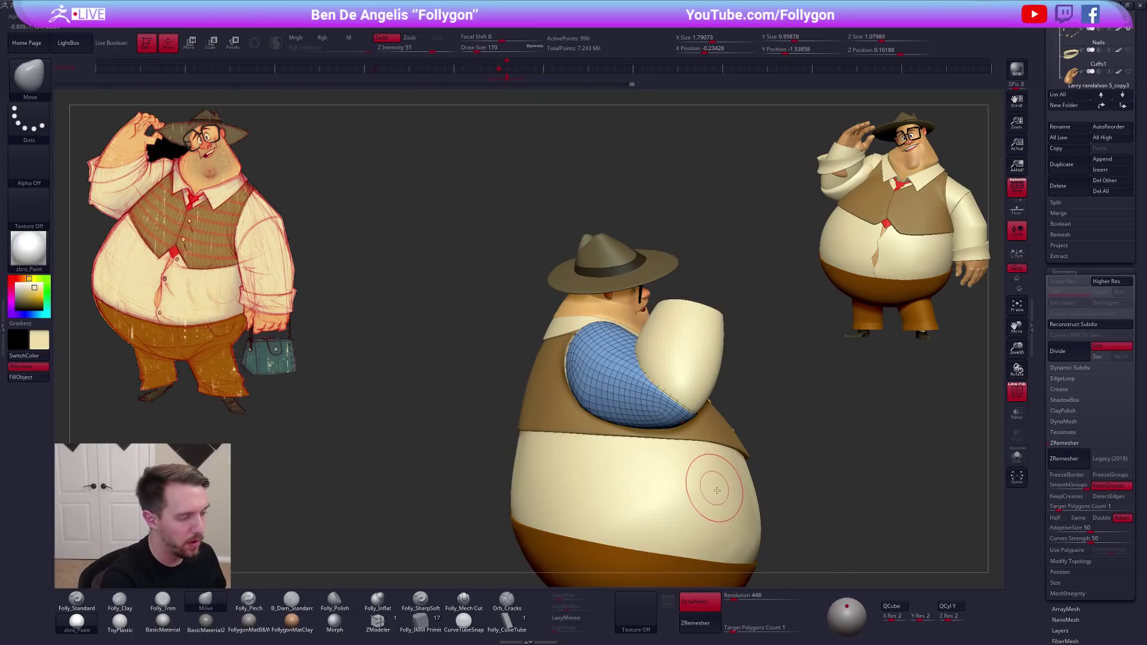
pyautogui.hotkey('shift', 'f')
pyautogui.moveTo(769, 466); pyautogui.dragTo(787, 487)
pyautogui.keyDown('alt'); pyautogui.moveTo(786, 488); pyautogui.dragTo(716, 400, button='right'); pyautogui.keyUp('alt')
pyautogui.moveTo(881, 447); pyautogui.dragTo(865, 442)
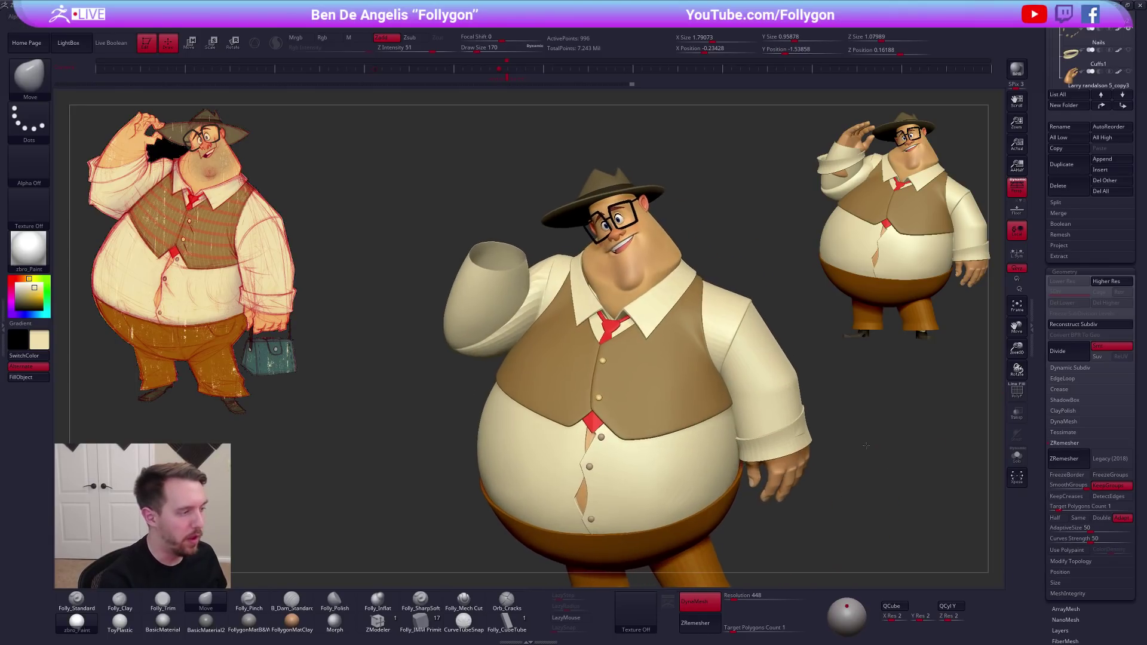
pyautogui.keyDown('ctrl'); pyautogui.moveTo(866, 443); pyautogui.dragTo(871, 461, button='right'); pyautogui.keyUp('ctrl')
pyautogui.press('d')
pyautogui.press('d')
pyautogui.press('d')
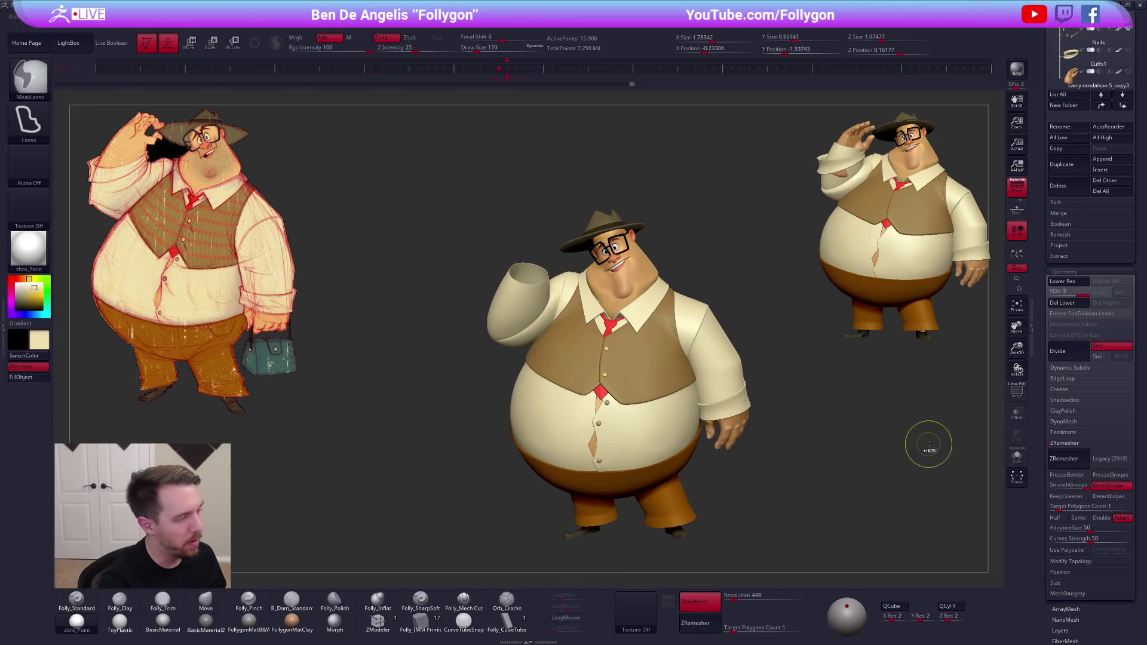
# Bring back the raised hand by selecting its subtool, Larry randalson 5_copy3
pyautogui.moveTo(1043, 388); pyautogui.dragTo(1043, 480)
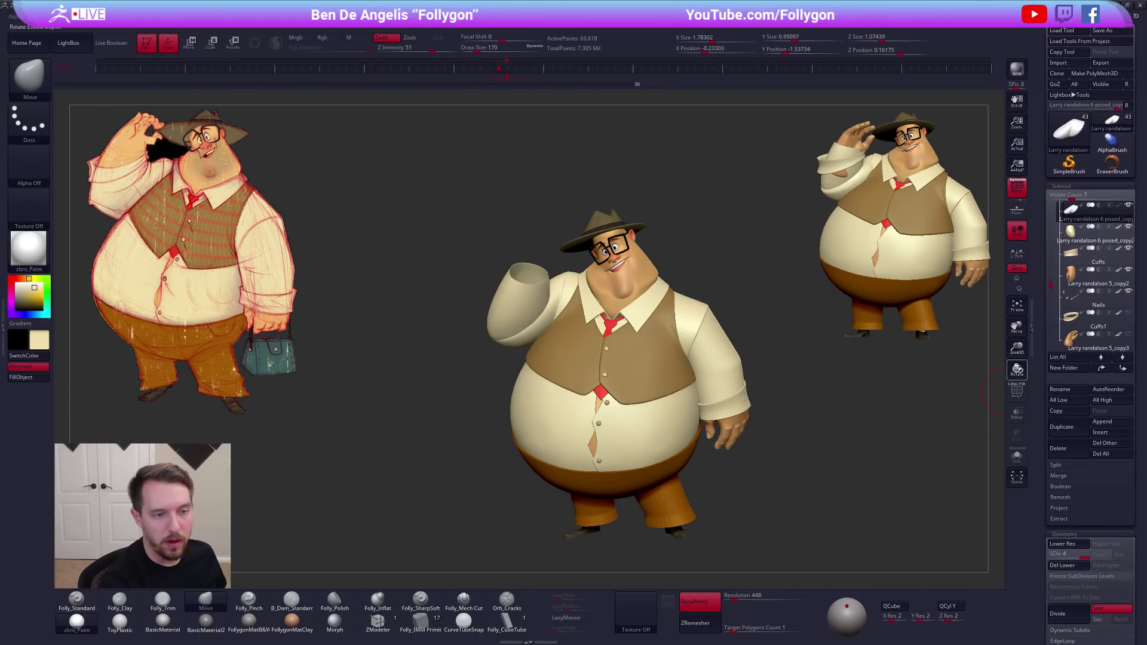
pyautogui.click(1074, 339)
pyautogui.moveTo(850, 446)
pyautogui.mouseDown()
pyautogui.moveTo(873, 445)
pyautogui.moveTo(845, 440)
pyautogui.mouseUp()
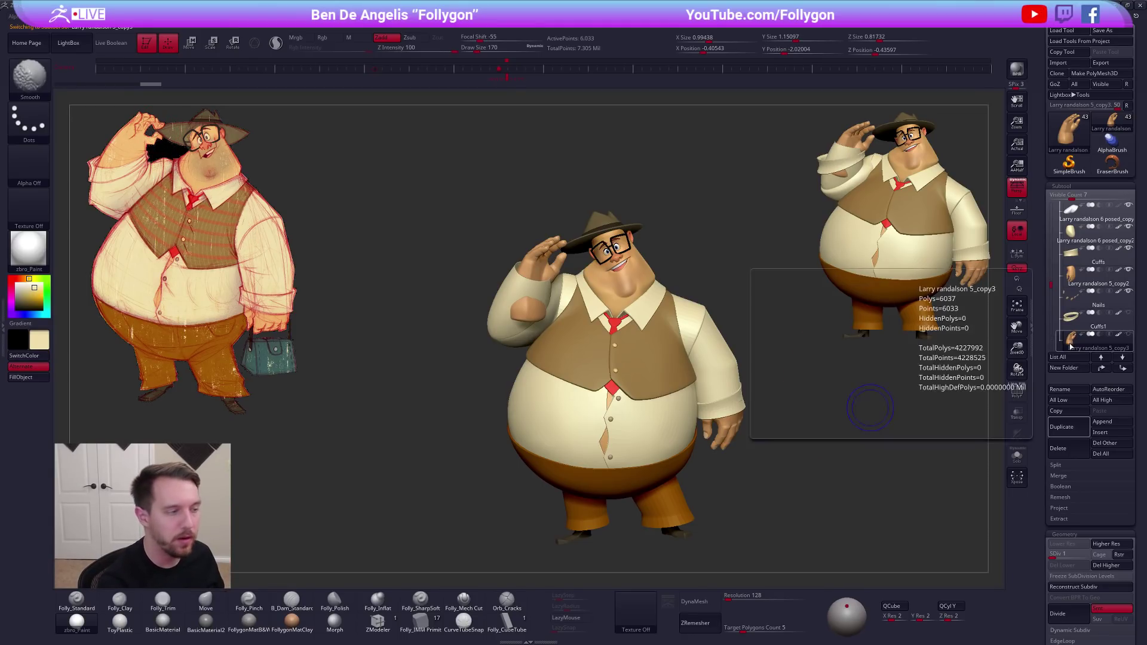
pyautogui.moveTo(869, 409); pyautogui.dragTo(767, 467)
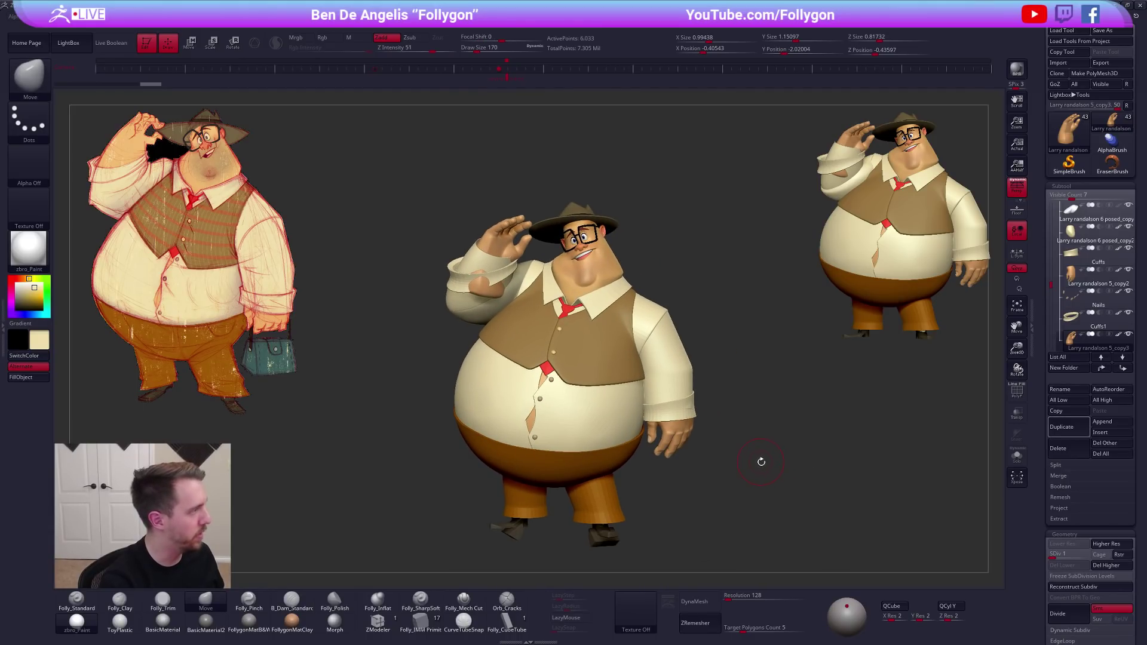
# Build a single TPoseMesh of the whole character and display it in white with the FollygonMatB&W material
pyautogui.hotkey('ctrl', 'shift', 't')
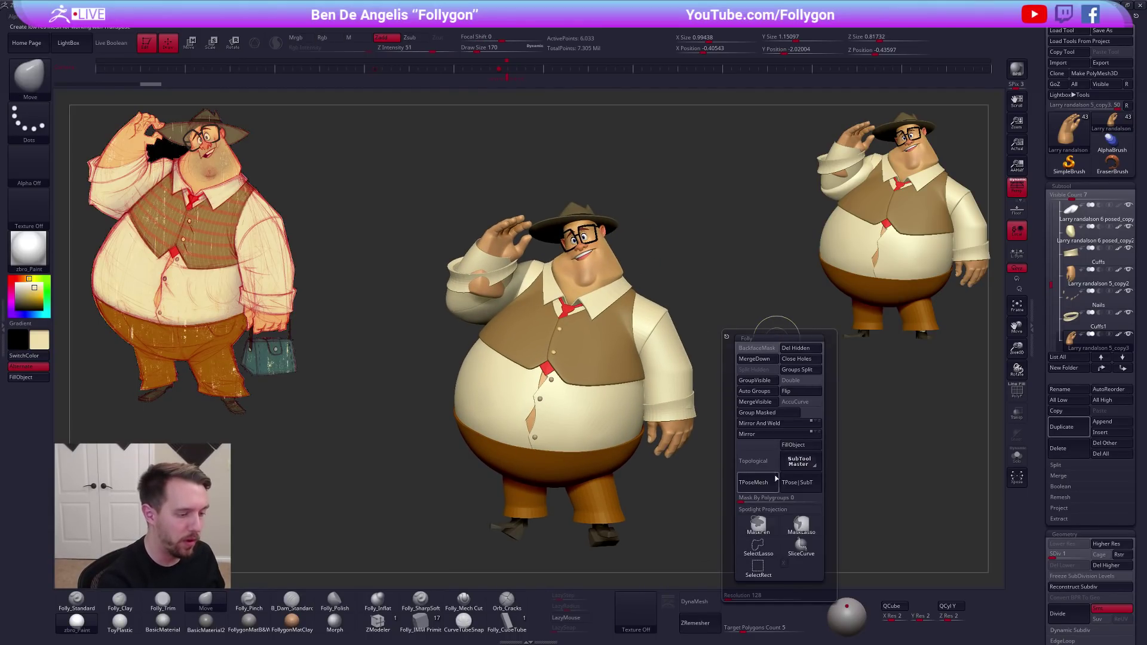
pyautogui.click(768, 485)
pyautogui.press('Down')
pyautogui.press('Down')
pyautogui.press('Down')
pyautogui.press('Down')
pyautogui.press('Down')
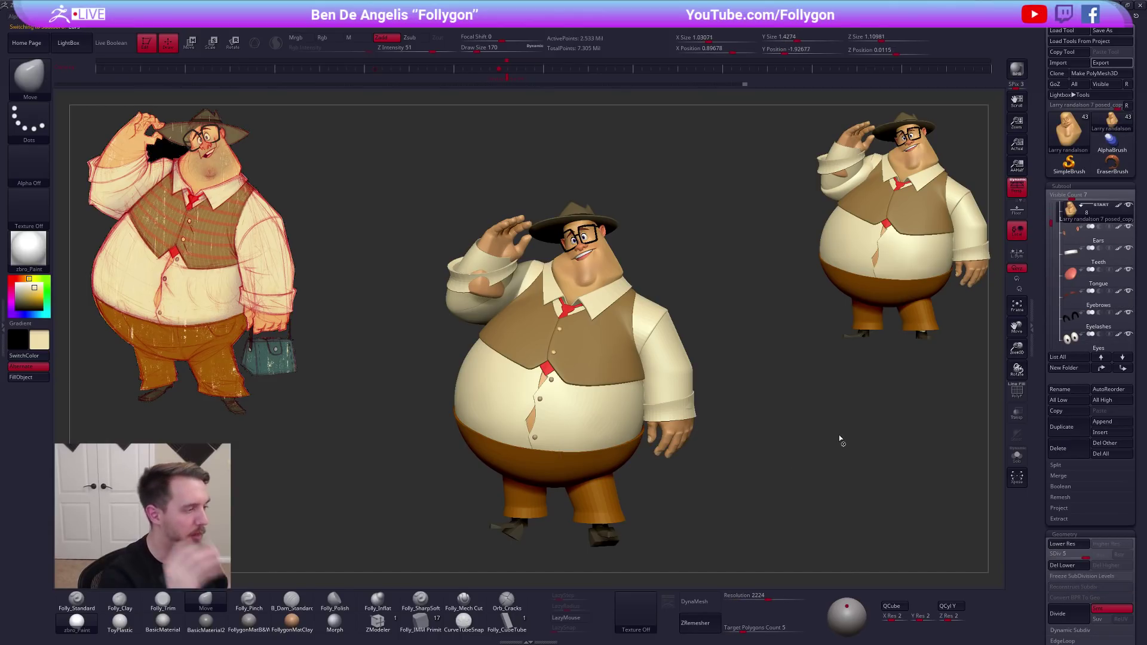
pyautogui.press('Down')
pyautogui.press('Down')
pyautogui.press('Down')
pyautogui.press('Down')
pyautogui.press('Down')
pyautogui.press('Down')
pyautogui.press('Down')
pyautogui.press('Down')
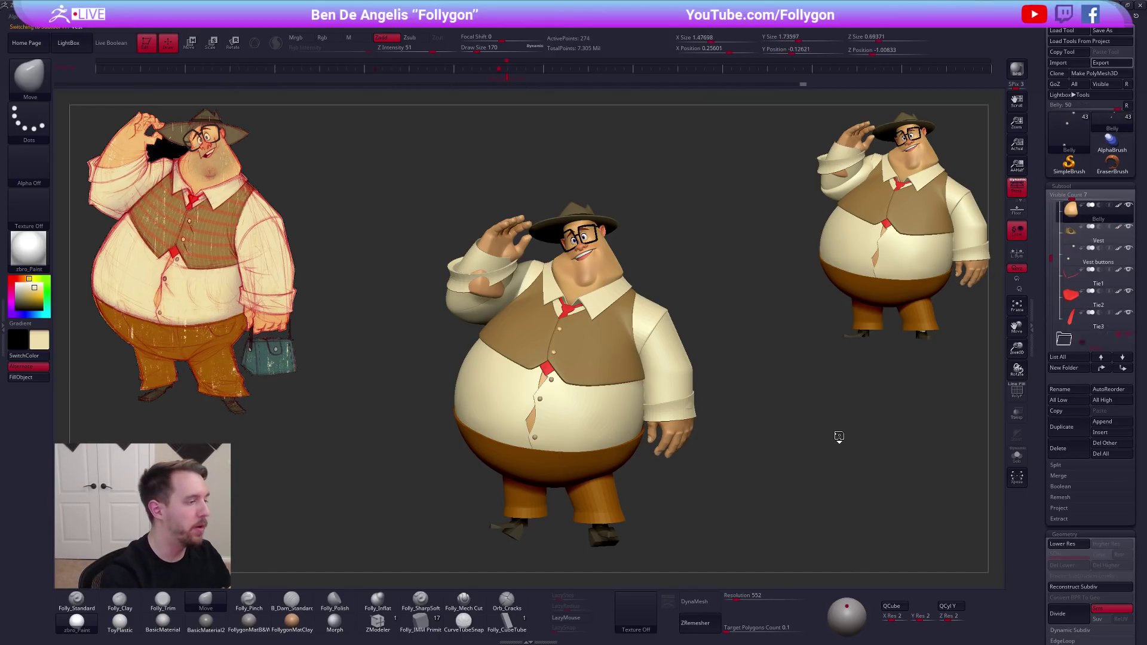
pyautogui.press('Down')
pyautogui.press('Down')
pyautogui.press('Down')
pyautogui.press('Down')
pyautogui.press('Down')
pyautogui.press('Down')
pyautogui.press('Down')
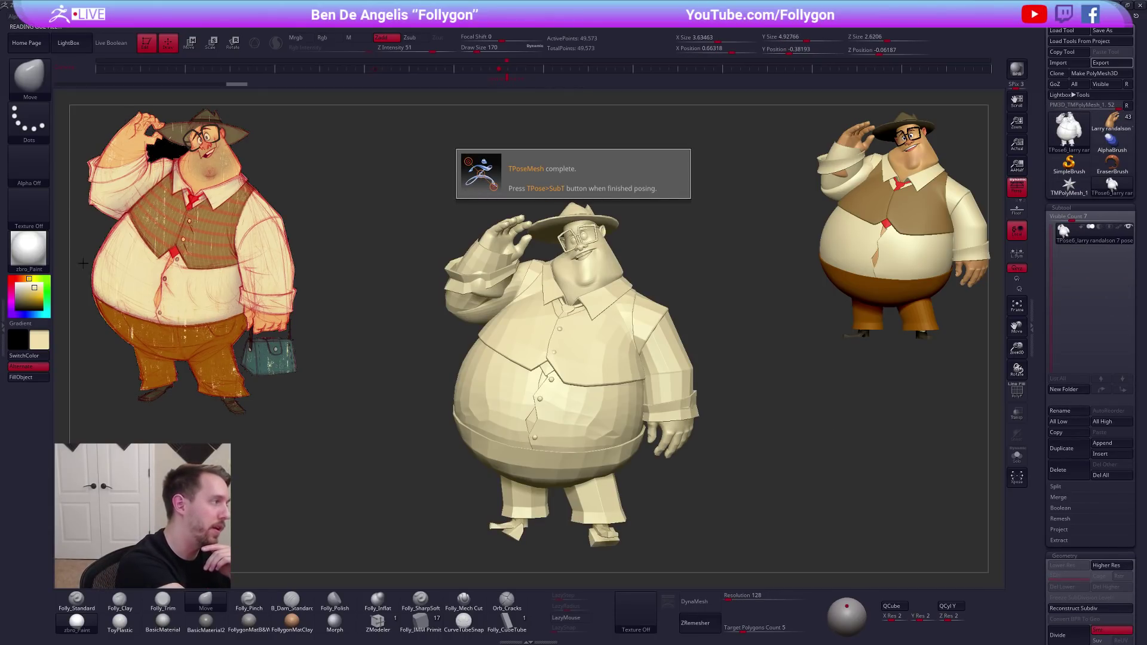
pyautogui.click(255, 622)
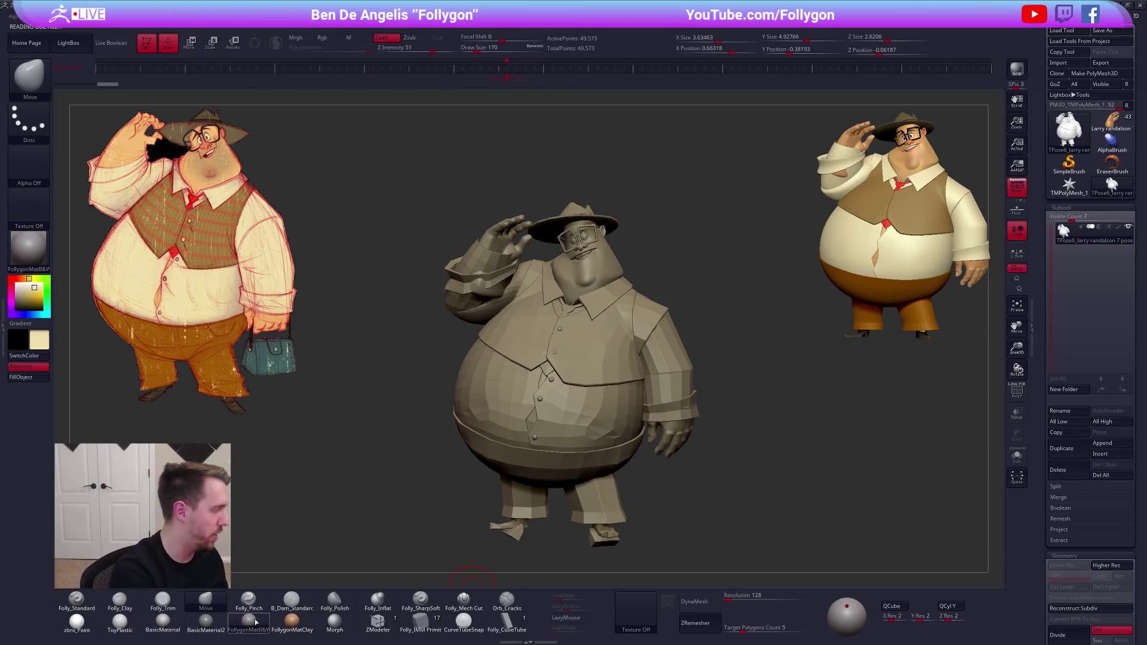
pyautogui.moveTo(15, 295); pyautogui.dragTo(15, 282)
# Mask the entire posing mesh except the raised hand and its fingernails by isolating those polygroups
pyautogui.moveTo(507, 295); pyautogui.dragTo(545, 289, button='right')
pyautogui.keyDown('alt'); pyautogui.moveTo(544, 289); pyautogui.dragTo(599, 334, button='right'); pyautogui.keyUp('alt')
pyautogui.hotkey('shift', 'f')
pyautogui.keyDown('ctrl'); pyautogui.keyDown('shift'); pyautogui.click(599, 277); pyautogui.keyUp('shift'); pyautogui.keyUp('ctrl')
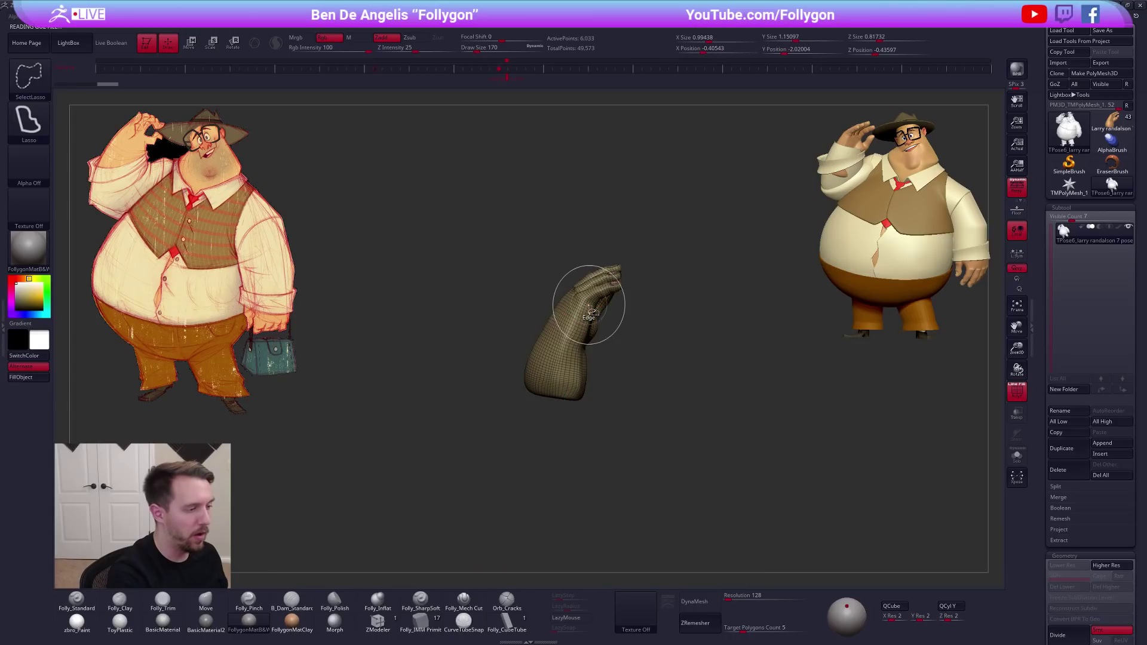
pyautogui.keyDown('ctrl'); pyautogui.keyDown('shift'); pyautogui.moveTo(631, 284); pyautogui.dragTo(644, 267); pyautogui.keyUp('shift'); pyautogui.keyUp('ctrl')
pyautogui.moveTo(644, 267); pyautogui.dragTo(554, 286, button='right')
pyautogui.keyDown('ctrl'); pyautogui.keyDown('shift'); pyautogui.click(554, 287); pyautogui.keyUp('shift'); pyautogui.keyUp('ctrl')
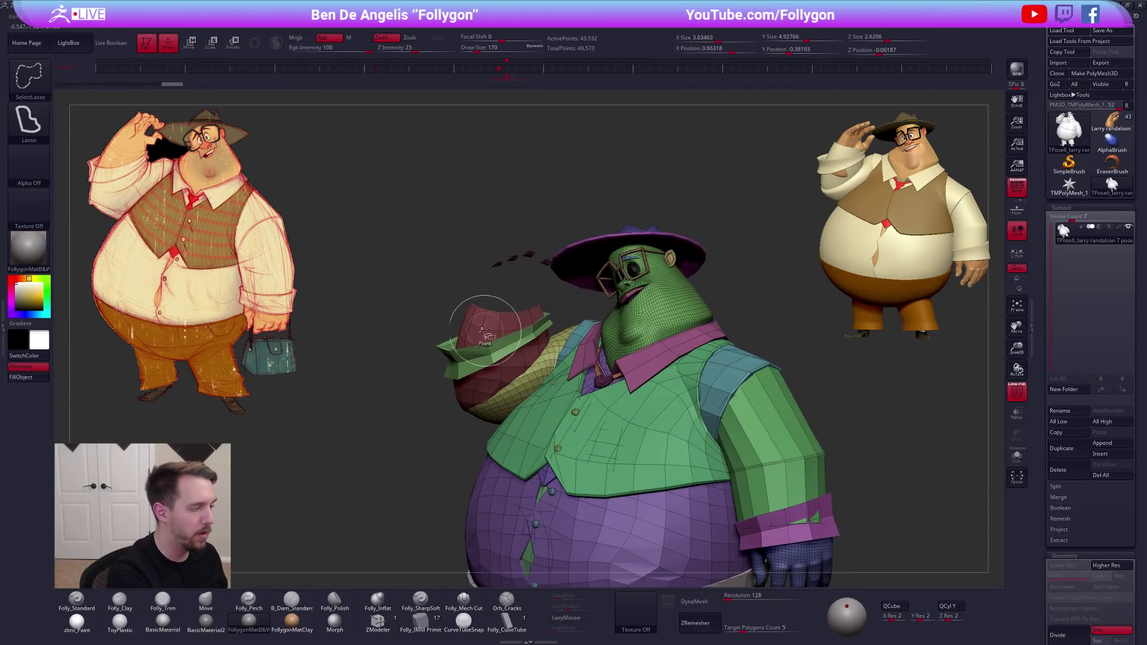
pyautogui.press('space')
pyautogui.click(571, 330)
pyautogui.keyDown('ctrl'); pyautogui.keyDown('shift'); pyautogui.click(531, 261); pyautogui.keyUp('shift'); pyautogui.keyUp('ctrl')
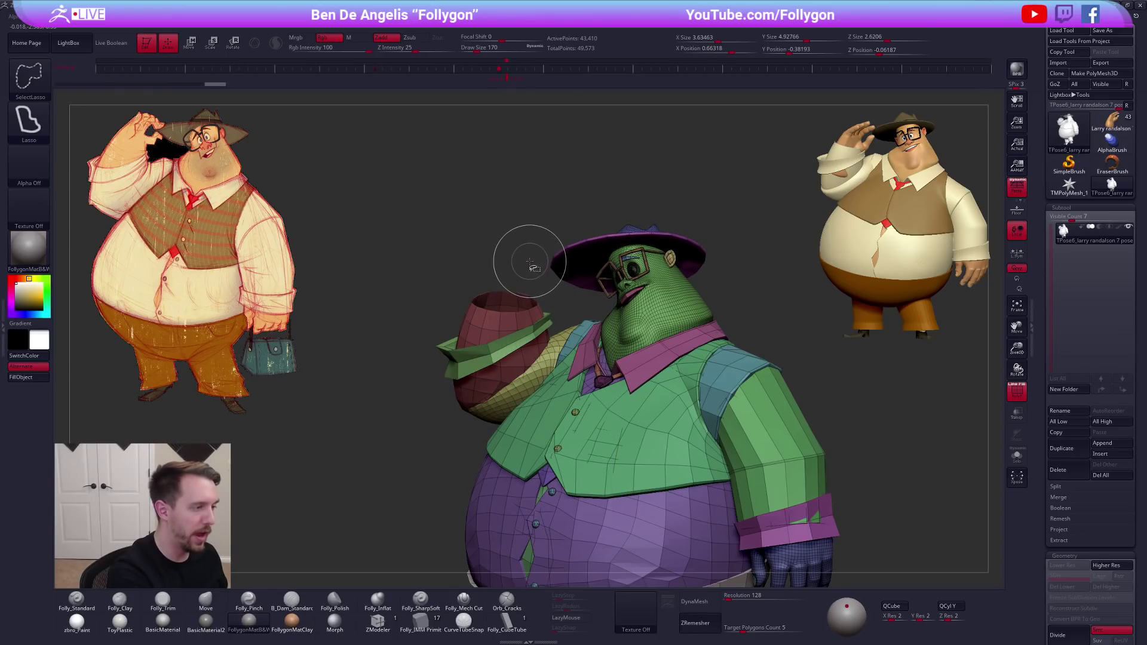
pyautogui.moveTo(483, 333); pyautogui.dragTo(568, 330, button='right')
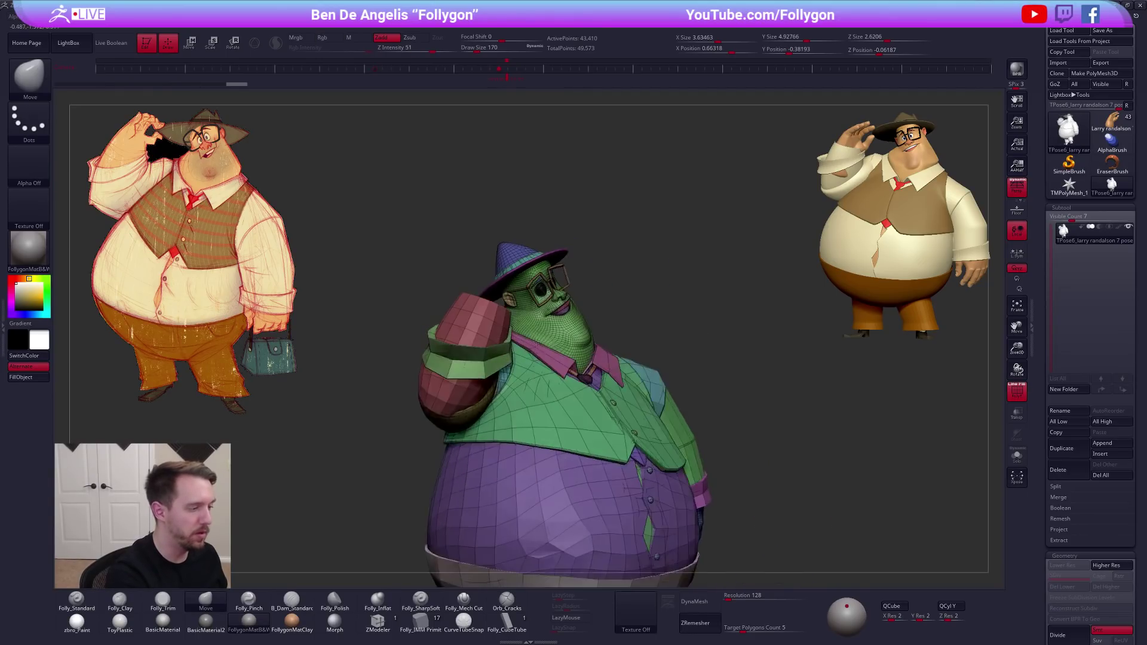
pyautogui.hotkey('shift', 'f')
pyautogui.keyDown('ctrl'); pyautogui.click(626, 294); pyautogui.keyUp('ctrl')
pyautogui.keyDown('ctrl'); pyautogui.keyDown('shift'); pyautogui.click(627, 293); pyautogui.keyUp('shift'); pyautogui.keyUp('ctrl')
pyautogui.moveTo(627, 292)
pyautogui.mouseDown()
pyautogui.moveTo(542, 338)
pyautogui.moveTo(542, 321)
pyautogui.mouseUp()
# Rotate the raised hand around the wrist with the Transpose line and shift it toward the hat brim
pyautogui.press('r')
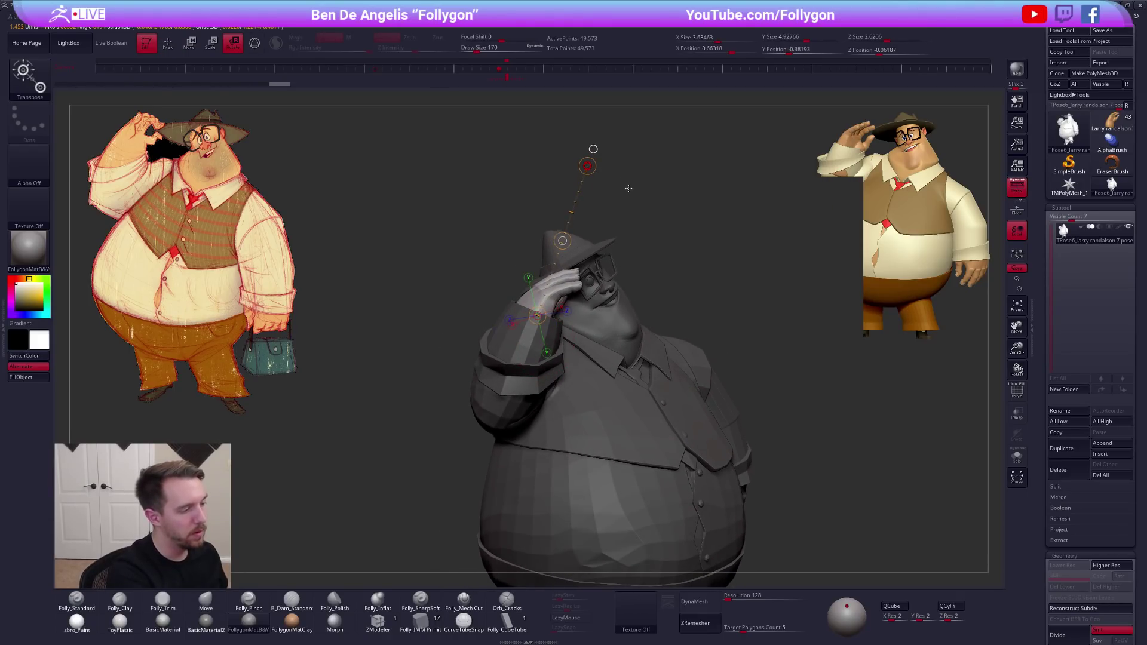
pyautogui.moveTo(639, 277); pyautogui.dragTo(642, 342)
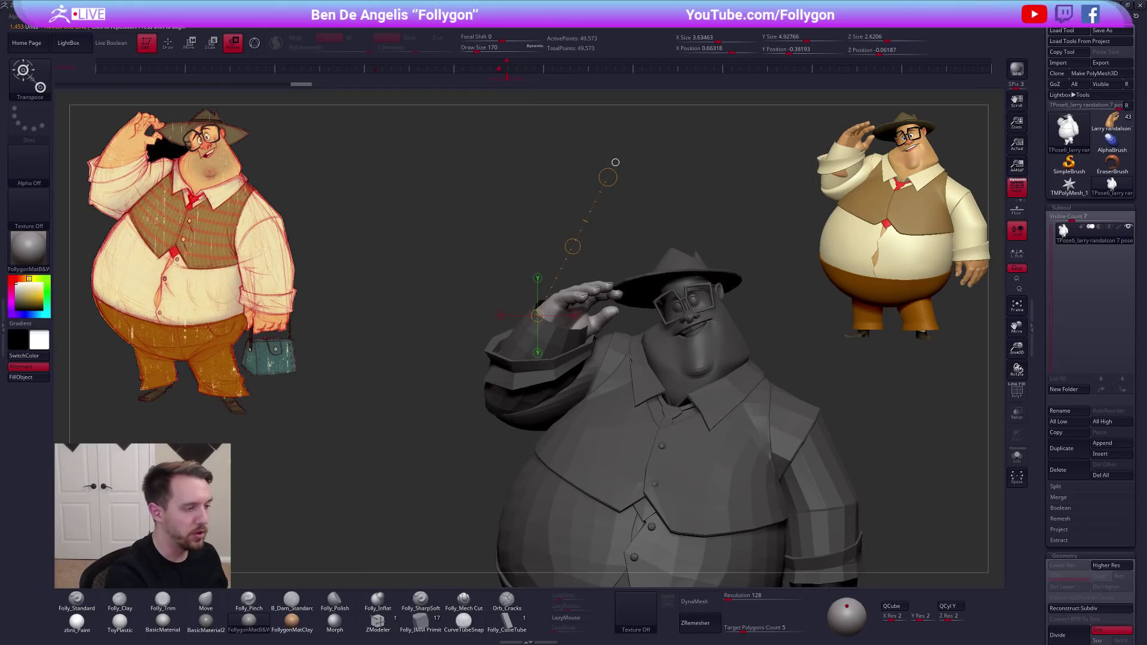
pyautogui.moveTo(615, 162); pyautogui.dragTo(658, 175)
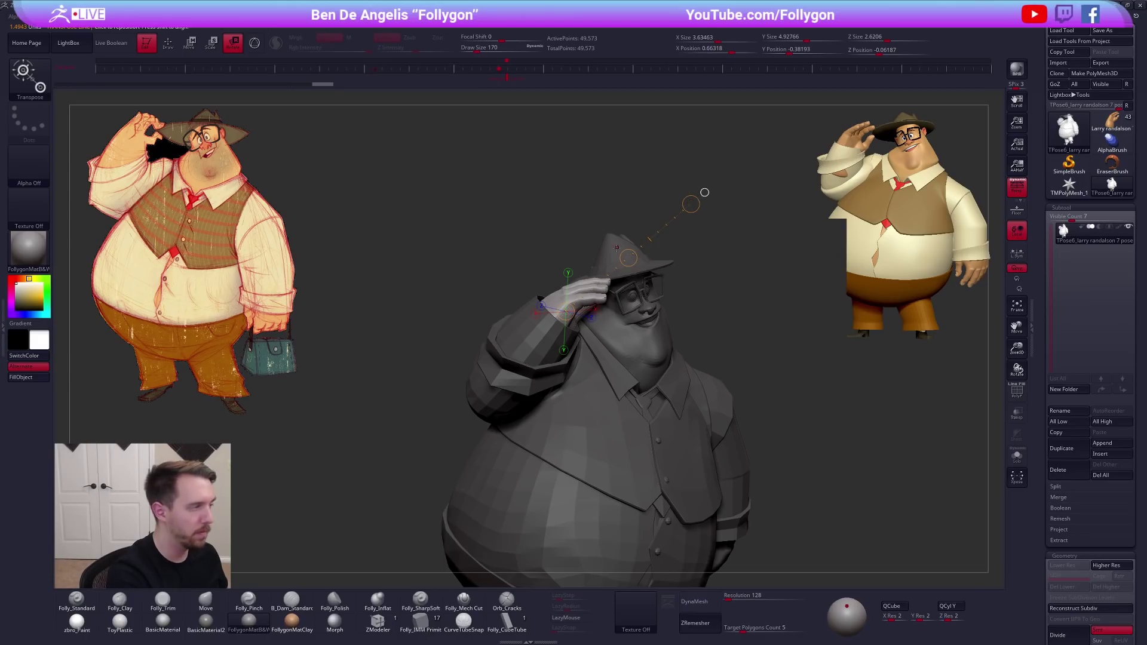
pyautogui.press('w')
pyautogui.moveTo(628, 257); pyautogui.dragTo(637, 251)
pyautogui.moveTo(656, 244); pyautogui.dragTo(681, 275, button='right')
pyautogui.moveTo(633, 307)
pyautogui.mouseDown(button='right')
pyautogui.moveTo(642, 317)
pyautogui.moveTo(618, 324)
pyautogui.mouseUp(button='right')
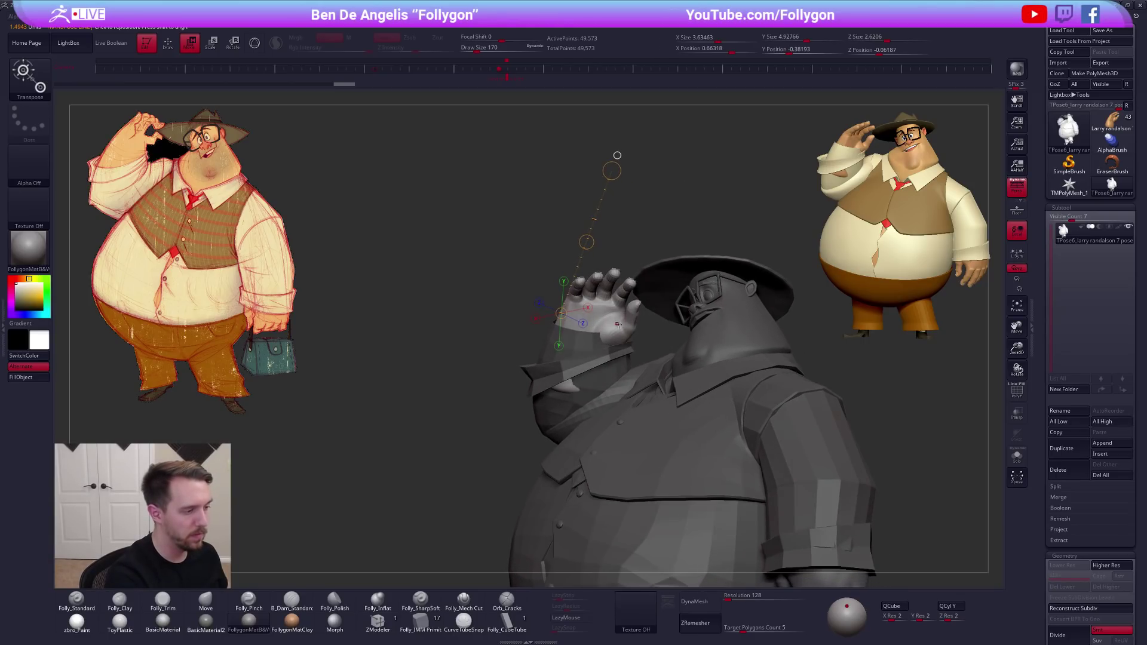
# Reposition the raised hand on the wrist and rotate it with a new Transpose line for a better salute angle
pyautogui.moveTo(592, 332); pyautogui.dragTo(553, 426)
pyautogui.moveTo(577, 369); pyautogui.dragTo(578, 365)
pyautogui.moveTo(609, 366); pyautogui.dragTo(645, 381, button='right')
pyautogui.moveTo(645, 381)
pyautogui.mouseDown()
pyautogui.moveTo(597, 343)
pyautogui.moveTo(875, 429)
pyautogui.mouseUp()
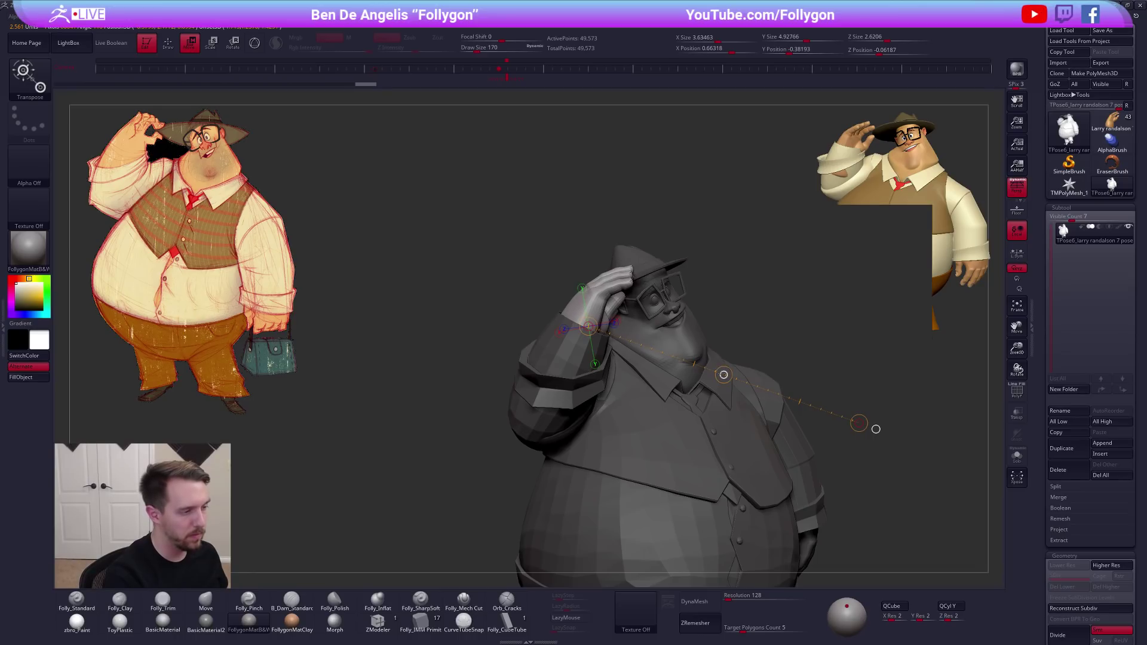
pyautogui.press('r')
pyautogui.moveTo(582, 332)
pyautogui.mouseDown()
pyautogui.moveTo(710, 179)
pyautogui.moveTo(690, 188)
pyautogui.mouseUp()
pyautogui.press('q')
pyautogui.moveTo(868, 441)
pyautogui.mouseDown()
pyautogui.moveTo(833, 447)
pyautogui.moveTo(852, 443)
pyautogui.moveTo(762, 429)
pyautogui.moveTo(804, 476)
pyautogui.moveTo(755, 474)
pyautogui.mouseUp()
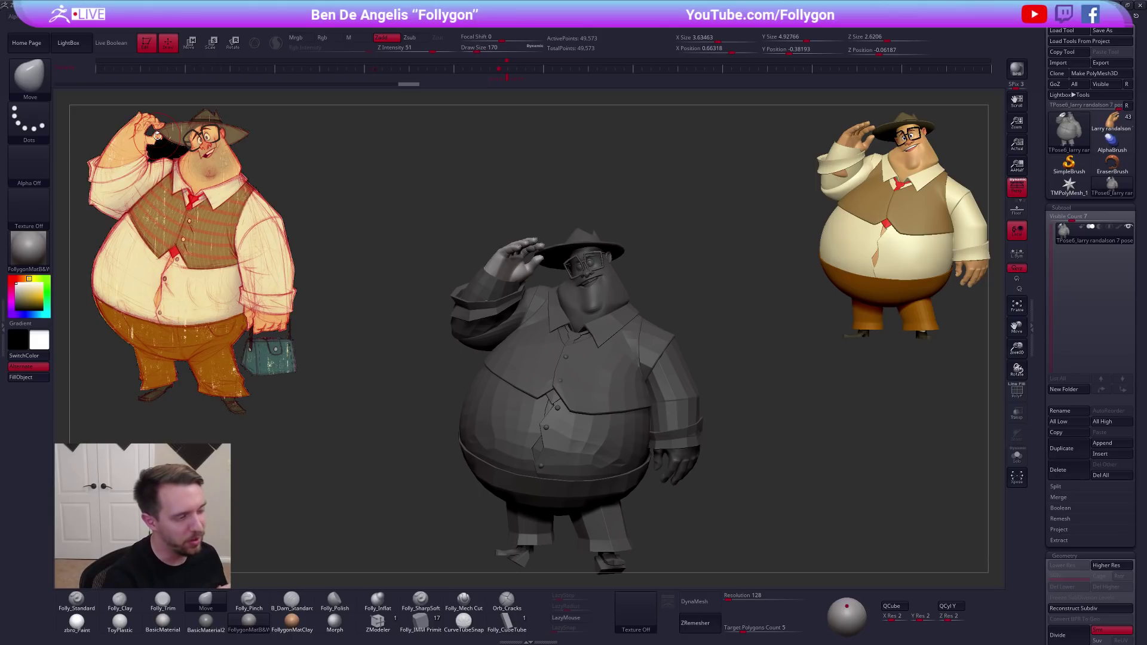
# Rotate the raised hand once more with Transpose and compare its tilt with the reference sketch
pyautogui.moveTo(761, 479)
pyautogui.mouseDown()
pyautogui.moveTo(723, 485)
pyautogui.moveTo(833, 494)
pyautogui.moveTo(761, 481)
pyautogui.mouseUp()
pyautogui.moveTo(528, 250)
pyautogui.mouseDown()
pyautogui.moveTo(584, 259)
pyautogui.moveTo(599, 318)
pyautogui.moveTo(628, 352)
pyautogui.moveTo(630, 389)
pyautogui.mouseUp()
pyautogui.press('r')
pyautogui.moveTo(543, 292)
pyautogui.mouseDown()
pyautogui.moveTo(621, 222)
pyautogui.moveTo(610, 207)
pyautogui.mouseUp()
pyautogui.press('q')
pyautogui.moveTo(816, 519); pyautogui.dragTo(740, 514)
pyautogui.moveTo(824, 526)
pyautogui.keyDown('alt'); pyautogui.mouseDown()
pyautogui.moveTo(759, 521)
pyautogui.moveTo(734, 503)
pyautogui.mouseUp(); pyautogui.keyUp('alt')
pyautogui.moveTo(813, 489)
pyautogui.mouseDown()
pyautogui.moveTo(788, 509)
pyautogui.moveTo(741, 440)
pyautogui.mouseUp()
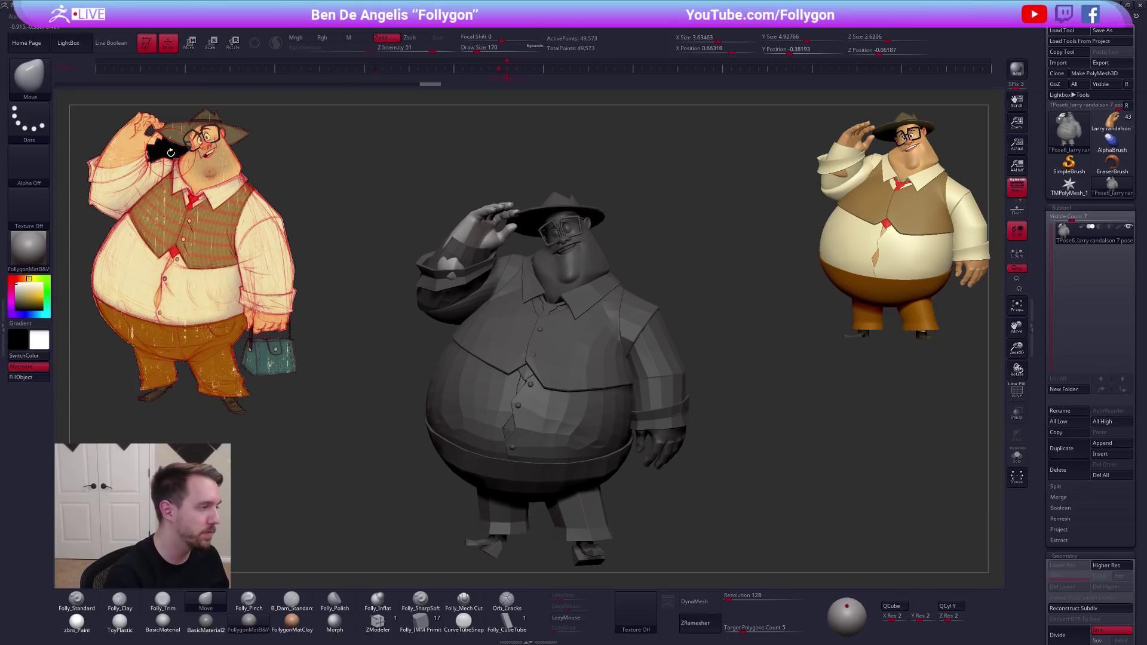
# Adjust the raised hand and wrist with the Move brush at Draw Size 306 and clear the mask
pyautogui.moveTo(762, 514)
pyautogui.mouseDown()
pyautogui.moveTo(790, 522)
pyautogui.moveTo(714, 430)
pyautogui.moveTo(685, 431)
pyautogui.mouseUp()
pyautogui.press('space')
pyautogui.moveTo(610, 344); pyautogui.dragTo(612, 344)
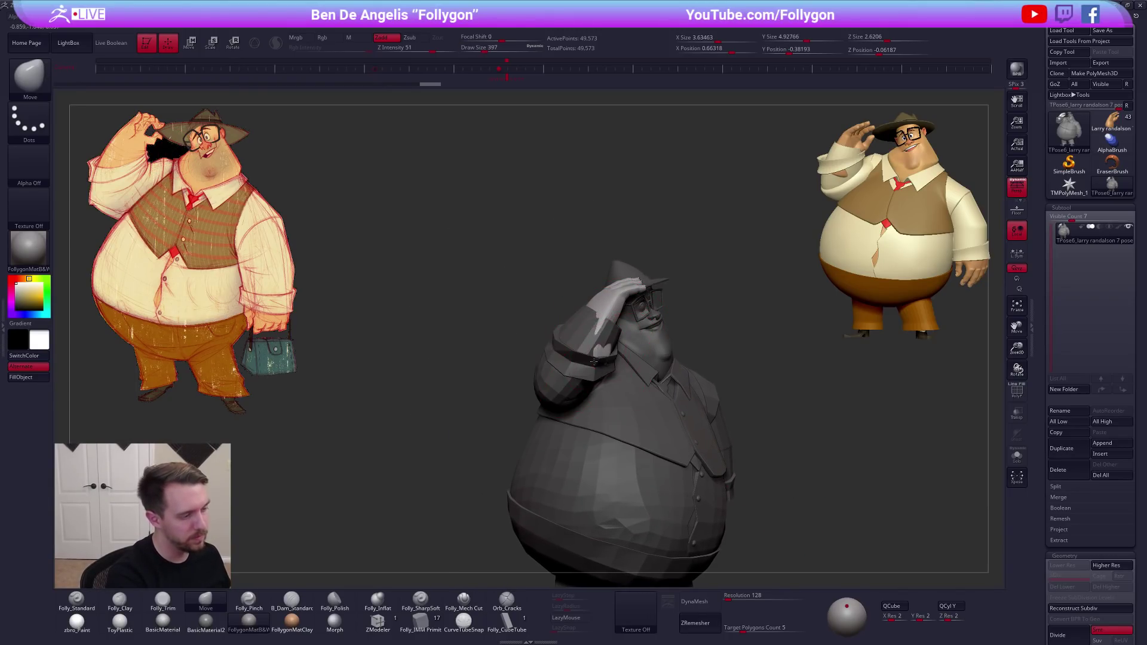
pyautogui.moveTo(758, 370); pyautogui.dragTo(593, 357)
pyautogui.moveTo(596, 362); pyautogui.dragTo(617, 361, button='right')
pyautogui.moveTo(829, 373)
pyautogui.keyDown('alt'); pyautogui.mouseDown()
pyautogui.moveTo(693, 310)
pyautogui.moveTo(726, 362)
pyautogui.moveTo(676, 315)
pyautogui.mouseUp(); pyautogui.keyUp('alt')
pyautogui.moveTo(710, 360)
pyautogui.keyDown('alt'); pyautogui.mouseDown()
pyautogui.moveTo(733, 392)
pyautogui.moveTo(737, 443)
pyautogui.mouseUp(); pyautogui.keyUp('alt')
pyautogui.keyDown('alt'); pyautogui.moveTo(752, 462); pyautogui.dragTo(757, 467); pyautogui.keyUp('alt')
pyautogui.moveTo(757, 466); pyautogui.dragTo(778, 467, button='right')
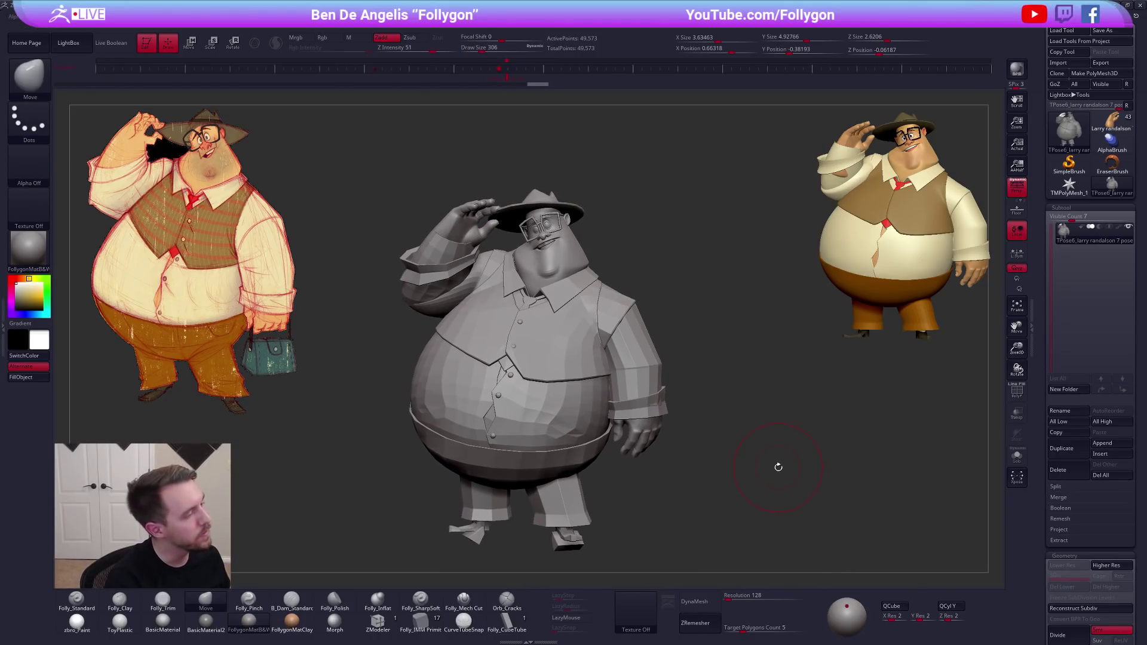
# Reduce the Move brush's Draw Size to 181
pyautogui.keyDown('alt'); pyautogui.moveTo(784, 480); pyautogui.dragTo(778, 458); pyautogui.keyUp('alt')
pyautogui.press('space')
pyautogui.moveTo(767, 378); pyautogui.dragTo(762, 379)
pyautogui.moveTo(757, 384); pyautogui.dragTo(755, 387)
pyautogui.moveTo(755, 387); pyautogui.dragTo(756, 395, button='right')
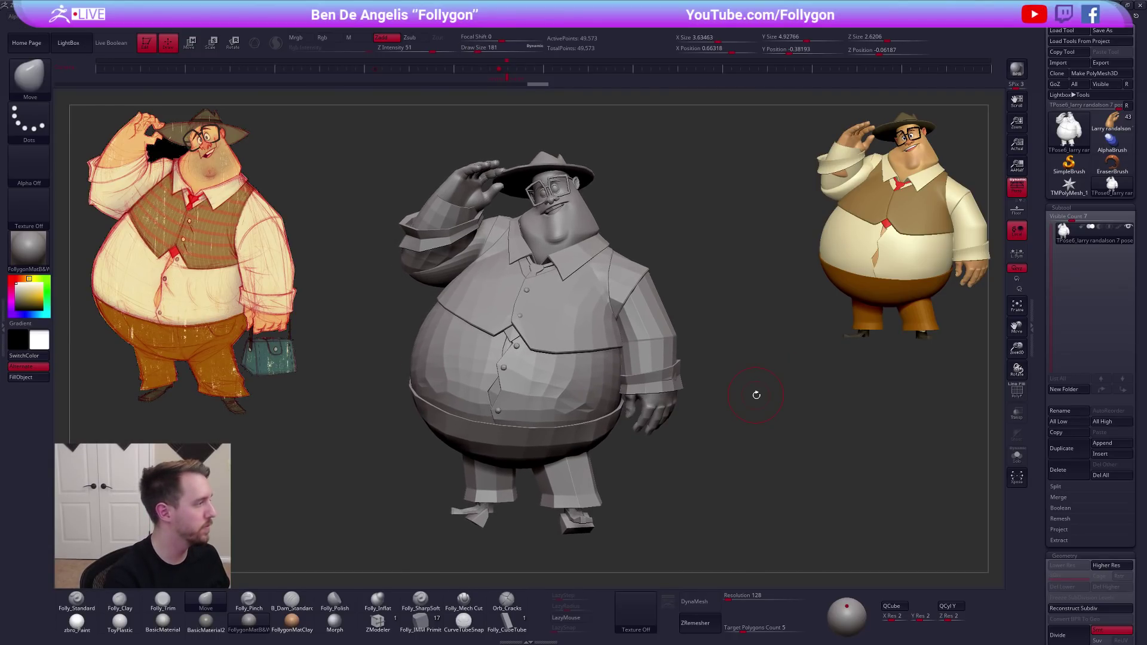
# Overlay the reference sketch on the character in Spotlight, enlarging it to match the figure and making it semi-transparent
pyautogui.hotkey('shift', 'z')
pyautogui.moveTo(268, 333)
pyautogui.mouseDown()
pyautogui.moveTo(589, 396)
pyautogui.moveTo(607, 389)
pyautogui.moveTo(596, 382)
pyautogui.mouseUp()
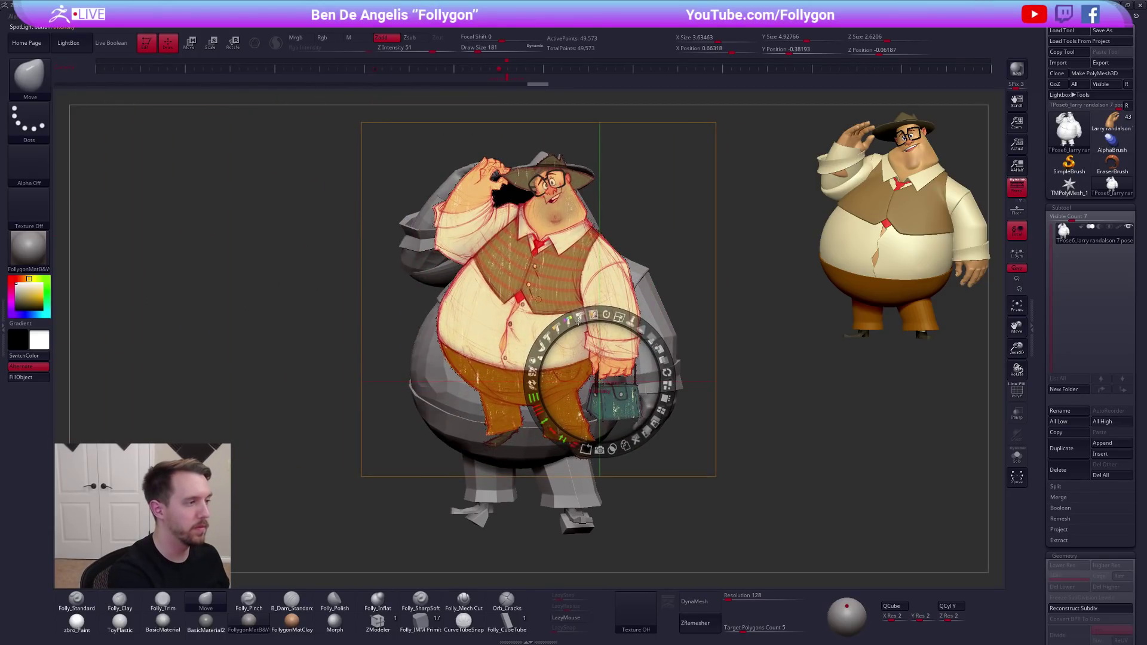
pyautogui.click(505, 177)
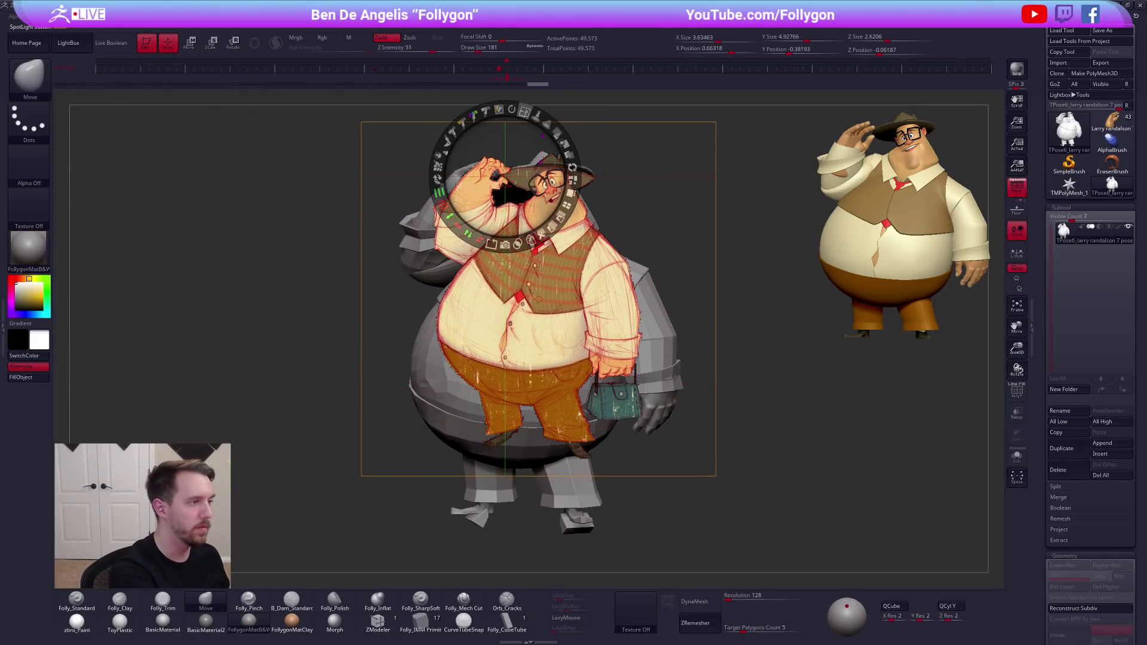
pyautogui.moveTo(556, 132)
pyautogui.mouseDown()
pyautogui.moveTo(508, 106)
pyautogui.moveTo(538, 120)
pyautogui.mouseUp()
pyautogui.moveTo(666, 217); pyautogui.dragTo(656, 215)
pyautogui.moveTo(560, 211); pyautogui.dragTo(561, 212)
pyautogui.moveTo(580, 147); pyautogui.dragTo(577, 145)
pyautogui.click(793, 520)
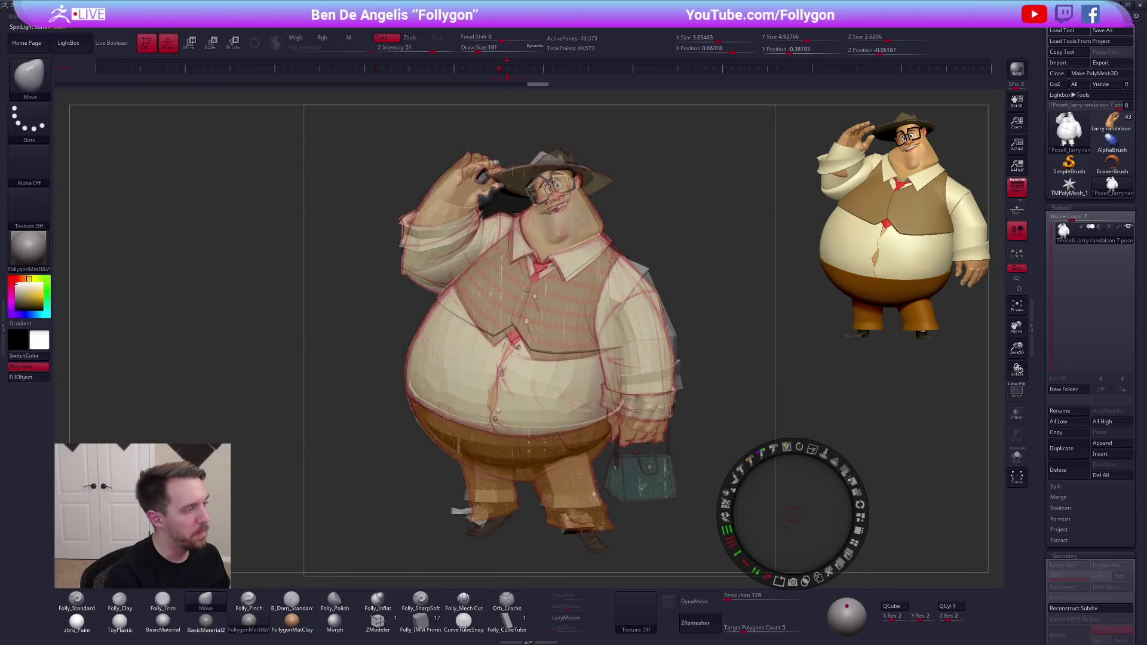
# Compare the grey posed mesh with the concept art by showing and hiding the reference overlay
pyautogui.hotkey('shift', 'z')
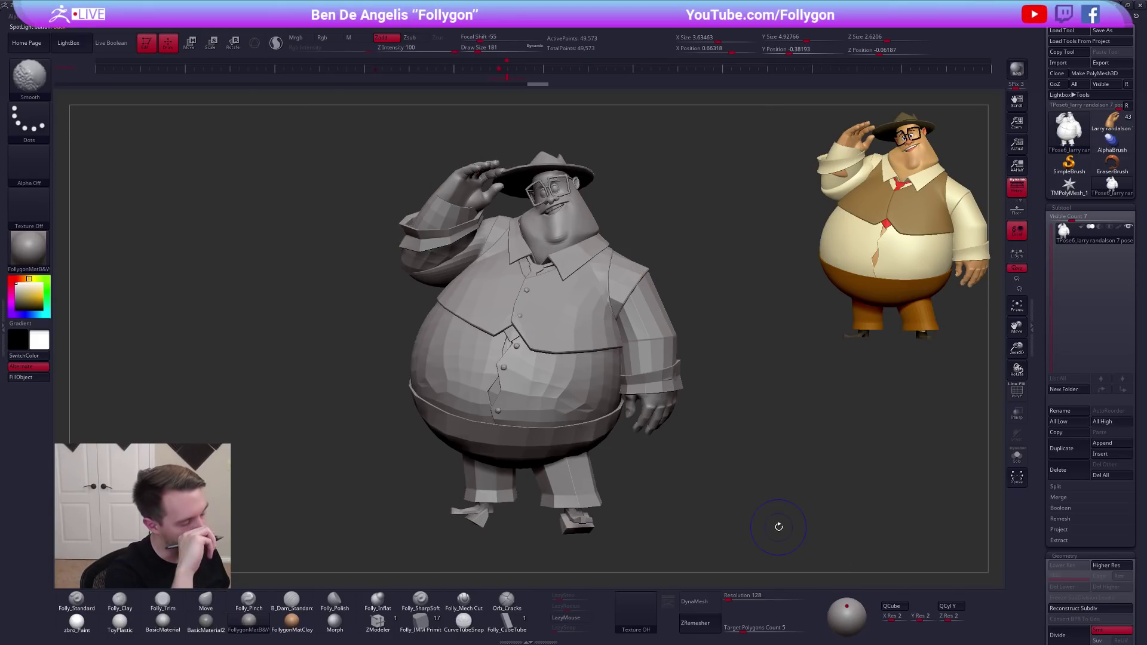
pyautogui.hotkey('shift', 'z')
pyautogui.press('shift')
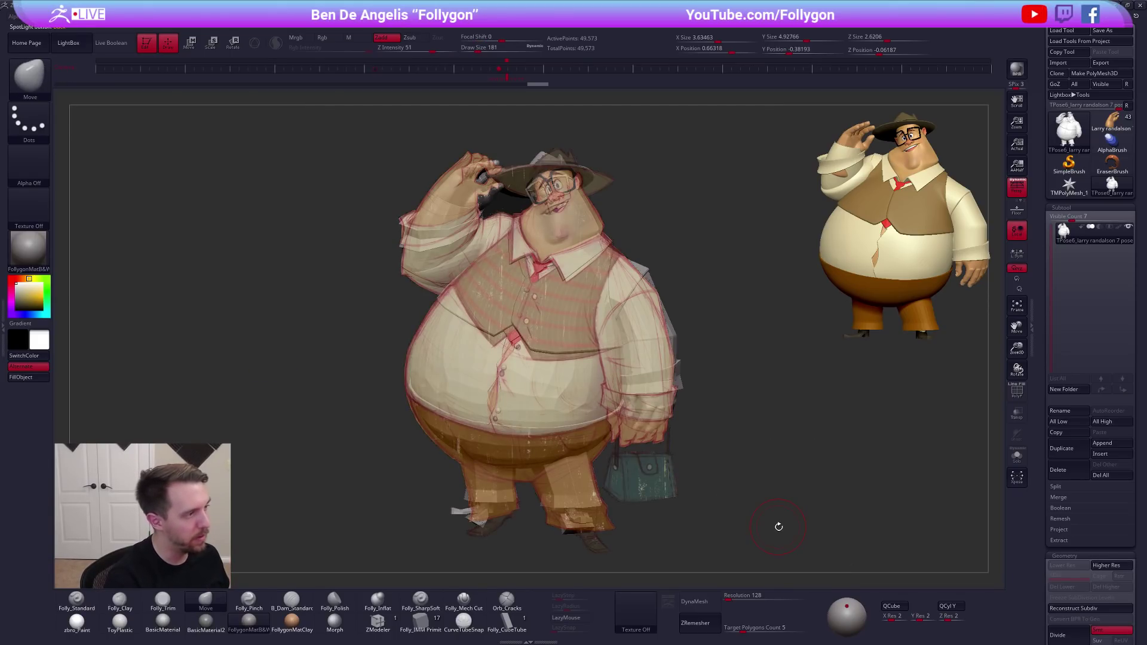
pyautogui.press('shift')
pyautogui.hotkey('shift', 'z')
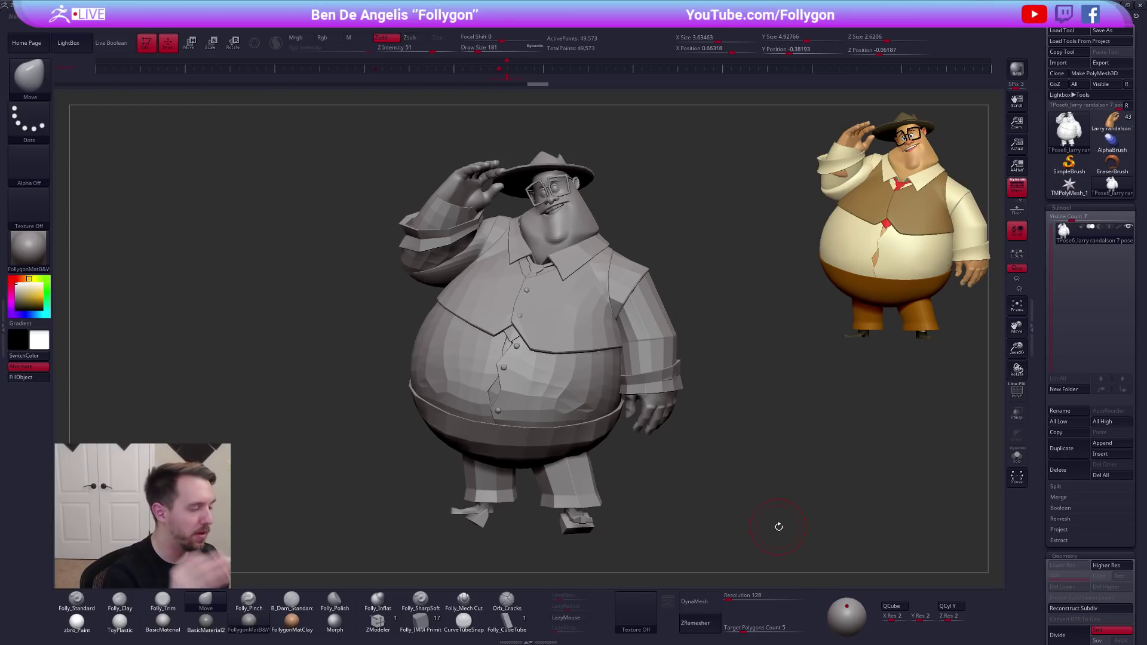
# Place the concept art beside the model, raise its opacity to full and scale it down slightly
pyautogui.hotkey('shift', 'z')
pyautogui.moveTo(778, 526); pyautogui.dragTo(416, 392)
pyautogui.click(311, 222)
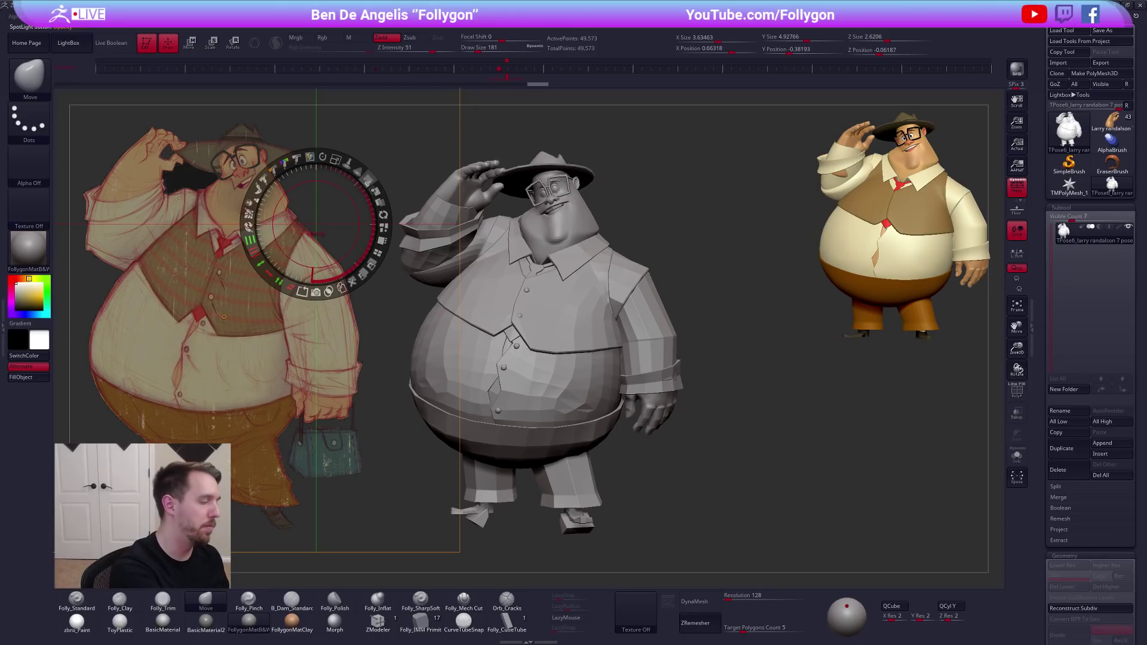
pyautogui.moveTo(367, 184); pyautogui.dragTo(378, 254)
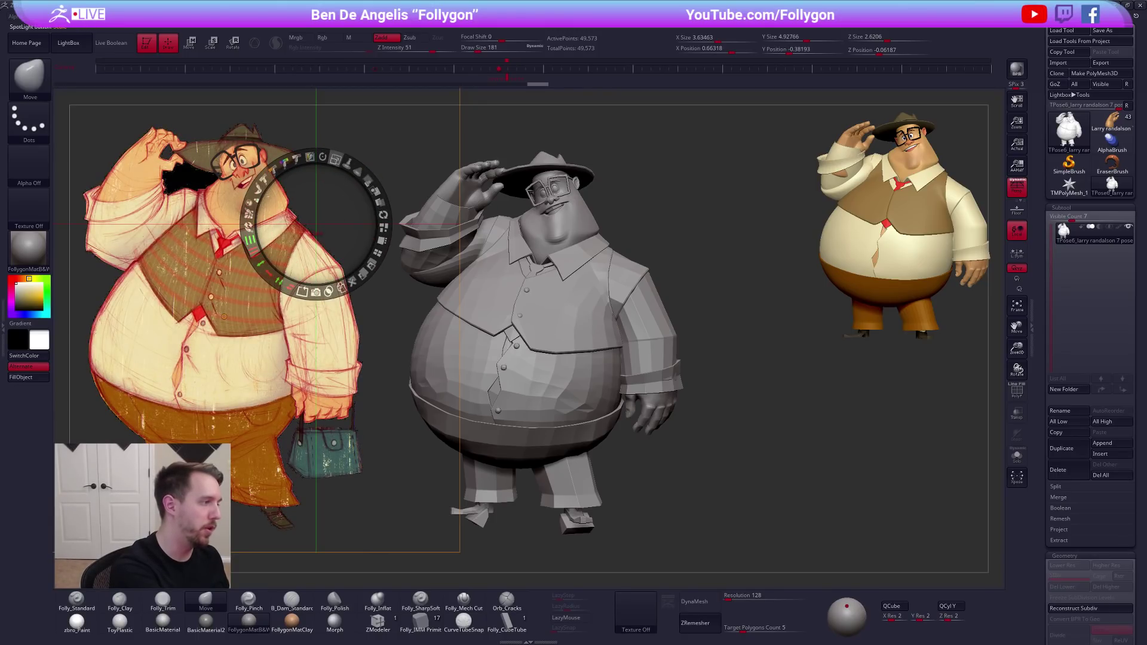
pyautogui.moveTo(336, 160); pyautogui.dragTo(330, 165)
pyautogui.moveTo(345, 235); pyautogui.dragTo(305, 195)
pyautogui.press('z')
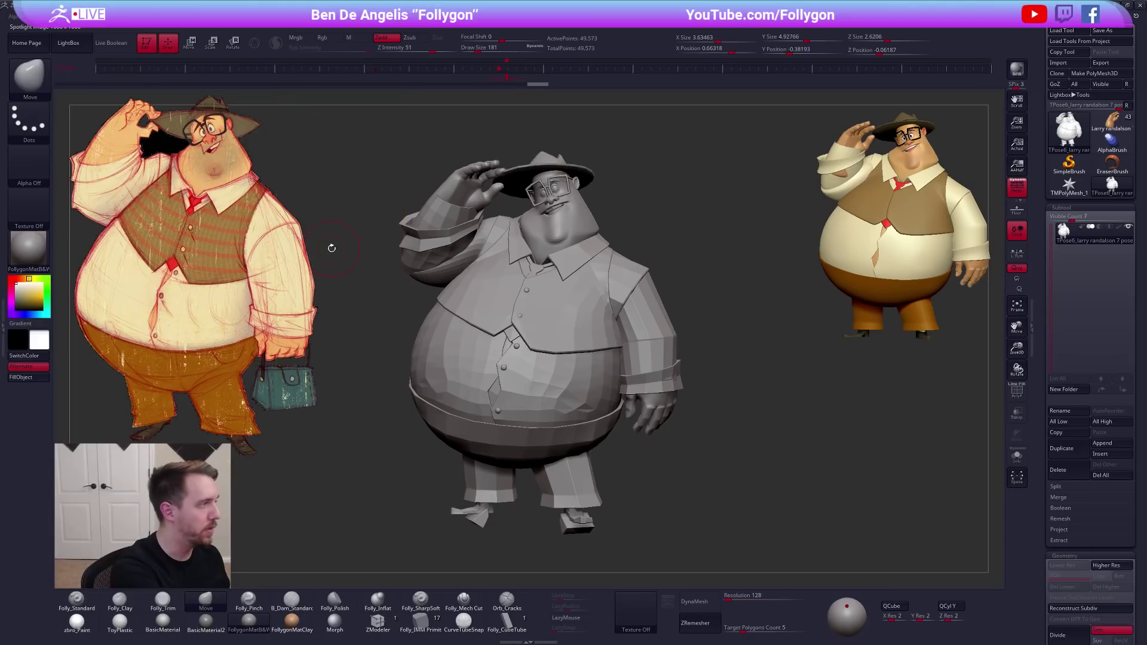
# Transfer the pose from the combined TPose mesh back to the character's original subtools and inspect it from several angles
pyautogui.moveTo(751, 447); pyautogui.dragTo(785, 456)
pyautogui.hotkey('ctrl', 'shift', 'f')
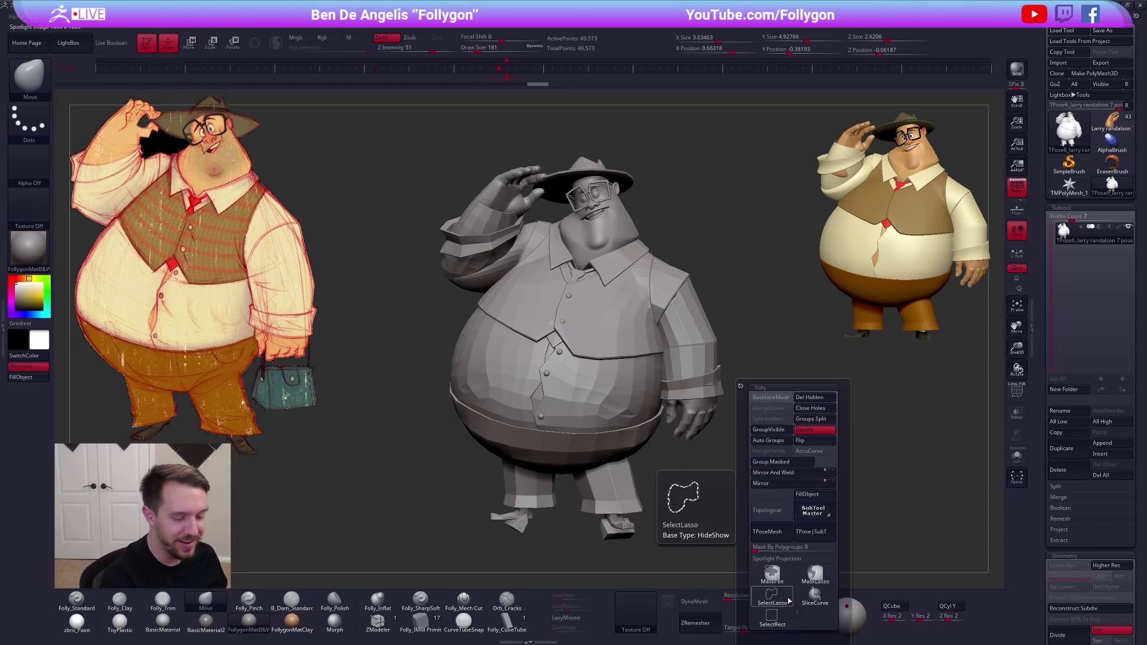
pyautogui.click(819, 533)
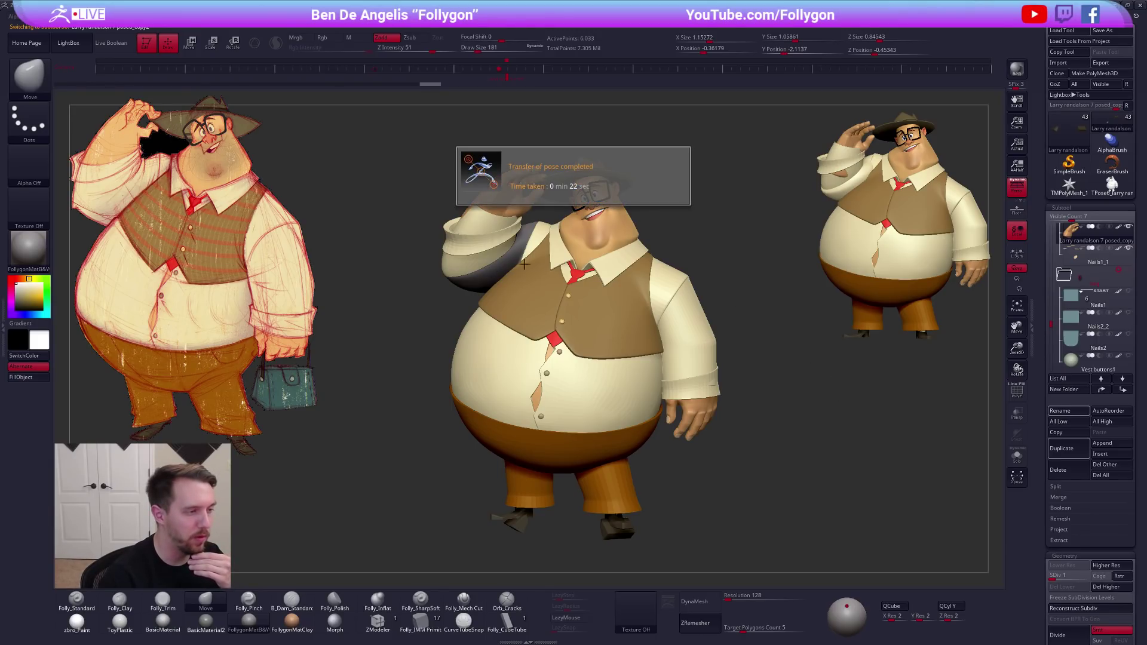
pyautogui.moveTo(708, 282); pyautogui.dragTo(768, 327)
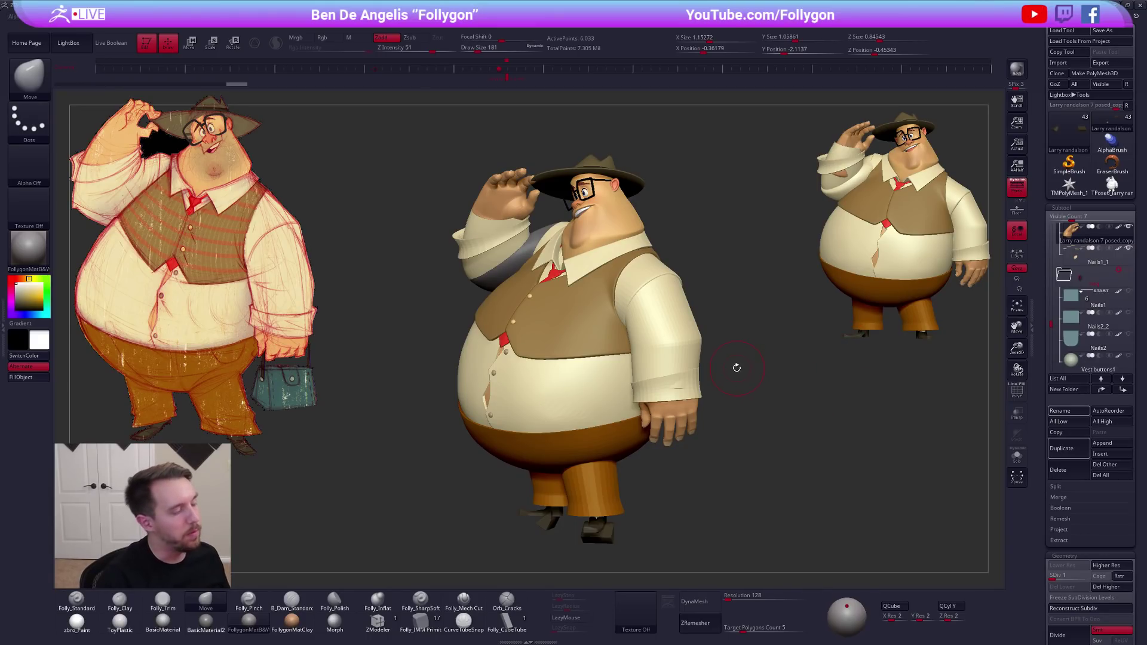
pyautogui.moveTo(736, 369)
pyautogui.mouseDown()
pyautogui.moveTo(765, 366)
pyautogui.moveTo(748, 358)
pyautogui.moveTo(735, 373)
pyautogui.mouseUp()
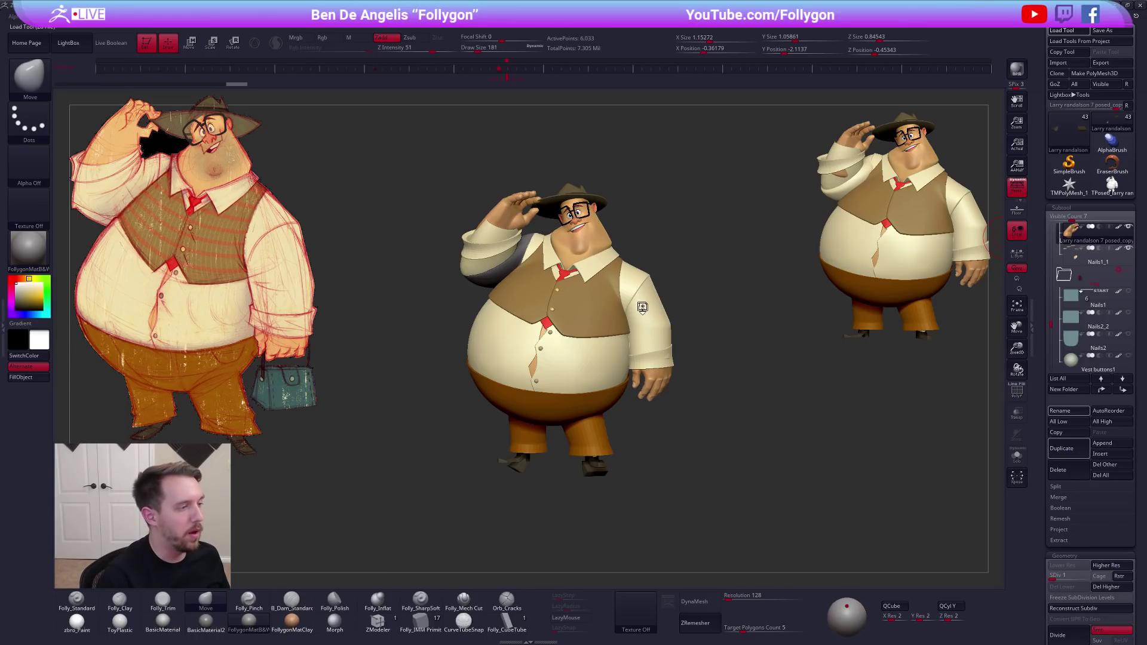
pyautogui.moveTo(679, 303)
pyautogui.mouseDown()
pyautogui.moveTo(657, 303)
pyautogui.moveTo(678, 323)
pyautogui.mouseUp()
# Compare the unposed Hands tool with the posed character, checking it with Live Boolean on and off beside the concept art
pyautogui.click(111, 42)
pyautogui.moveTo(691, 366)
pyautogui.mouseDown()
pyautogui.moveTo(747, 377)
pyautogui.moveTo(687, 374)
pyautogui.mouseUp()
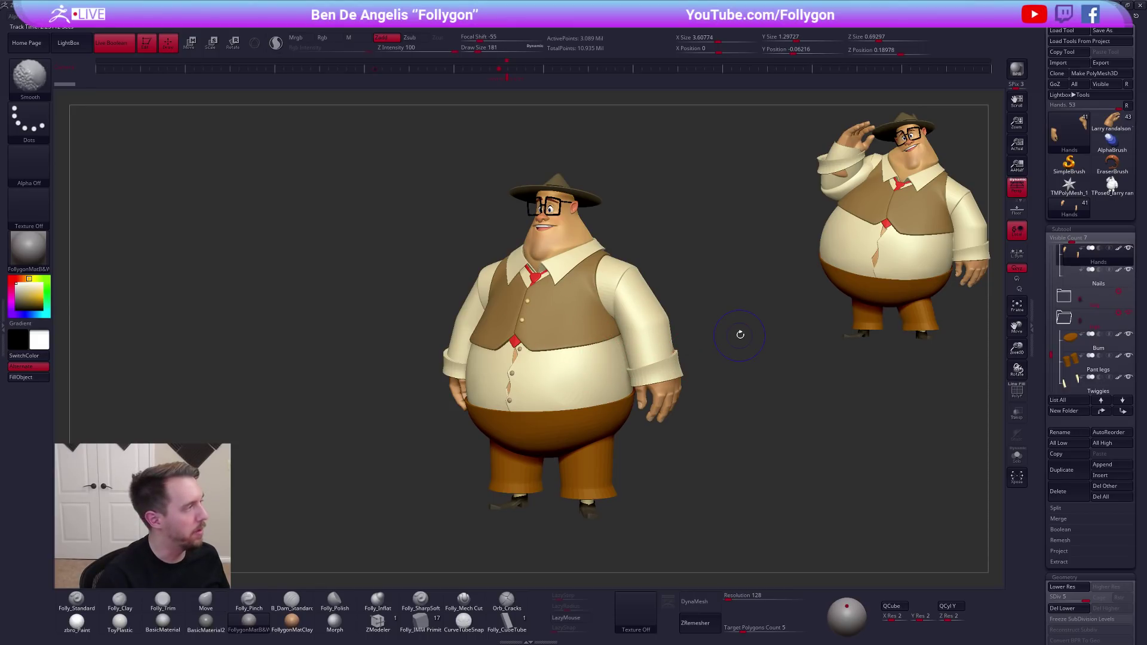
pyautogui.hotkey('shift', 'z')
pyautogui.click(110, 46)
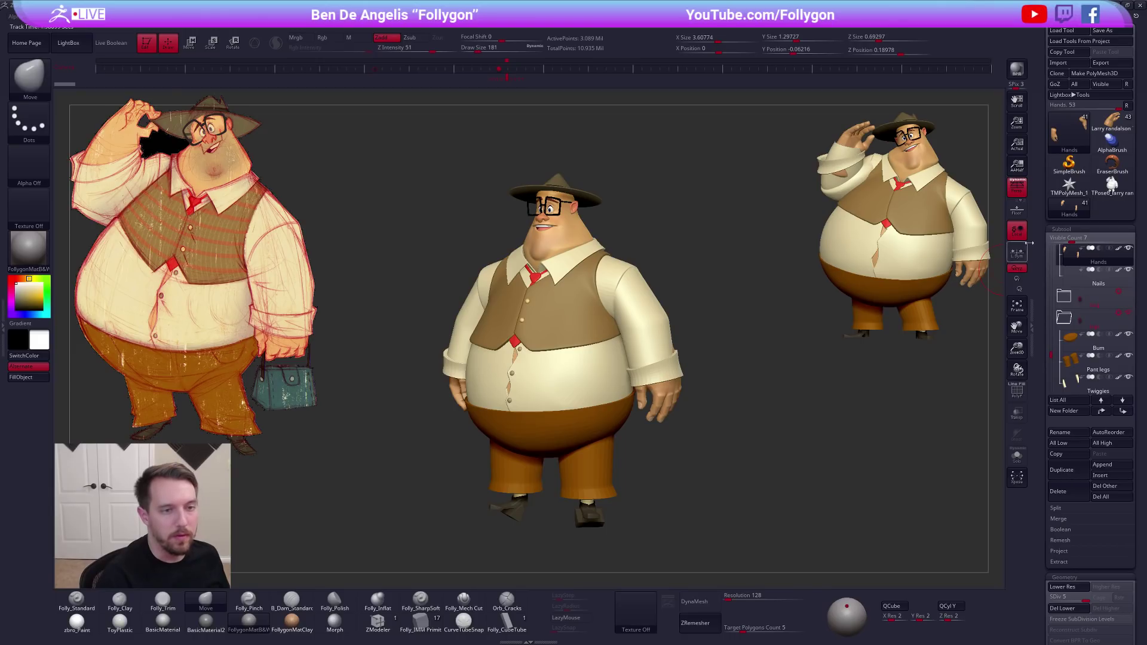
pyautogui.click(1111, 121)
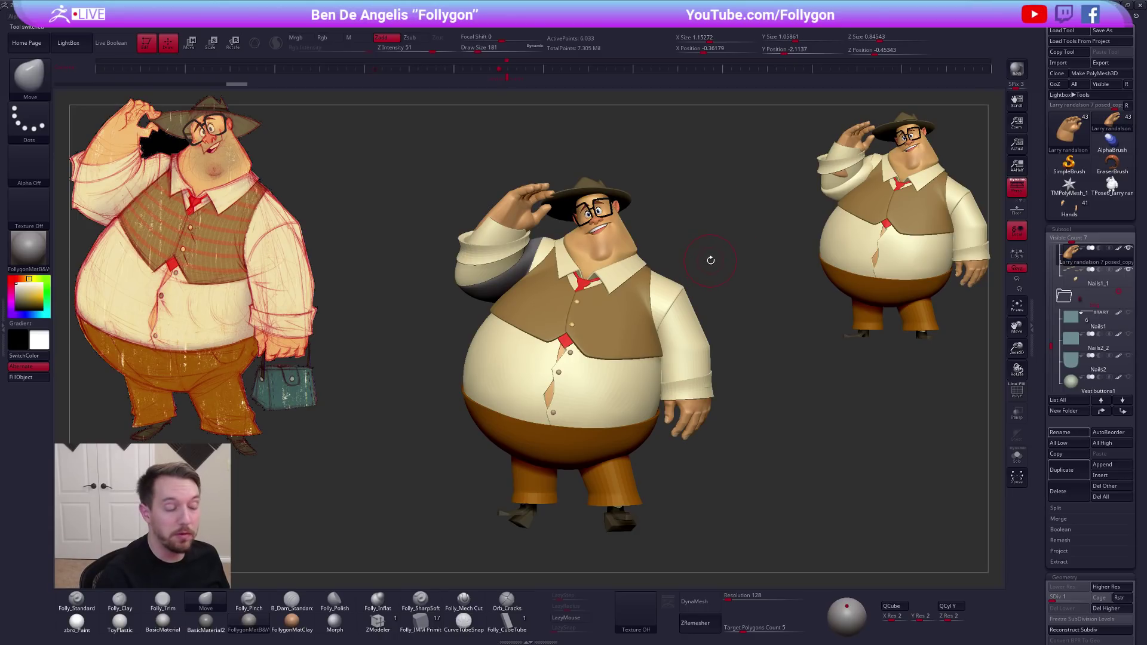
pyautogui.click(1069, 206)
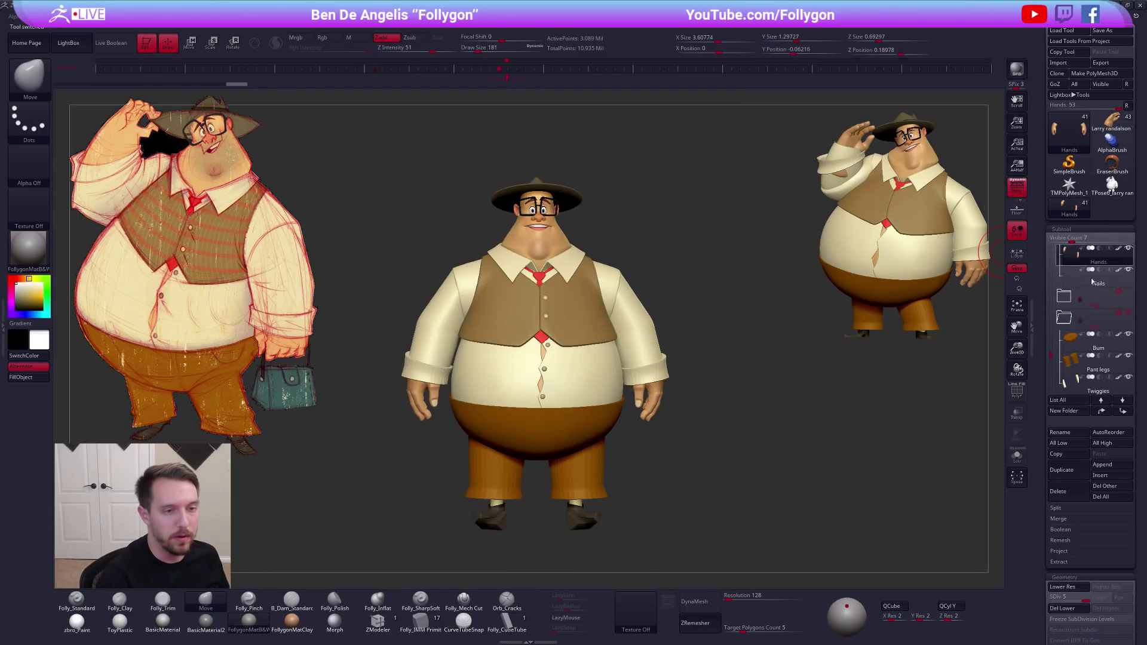
pyautogui.click(1110, 122)
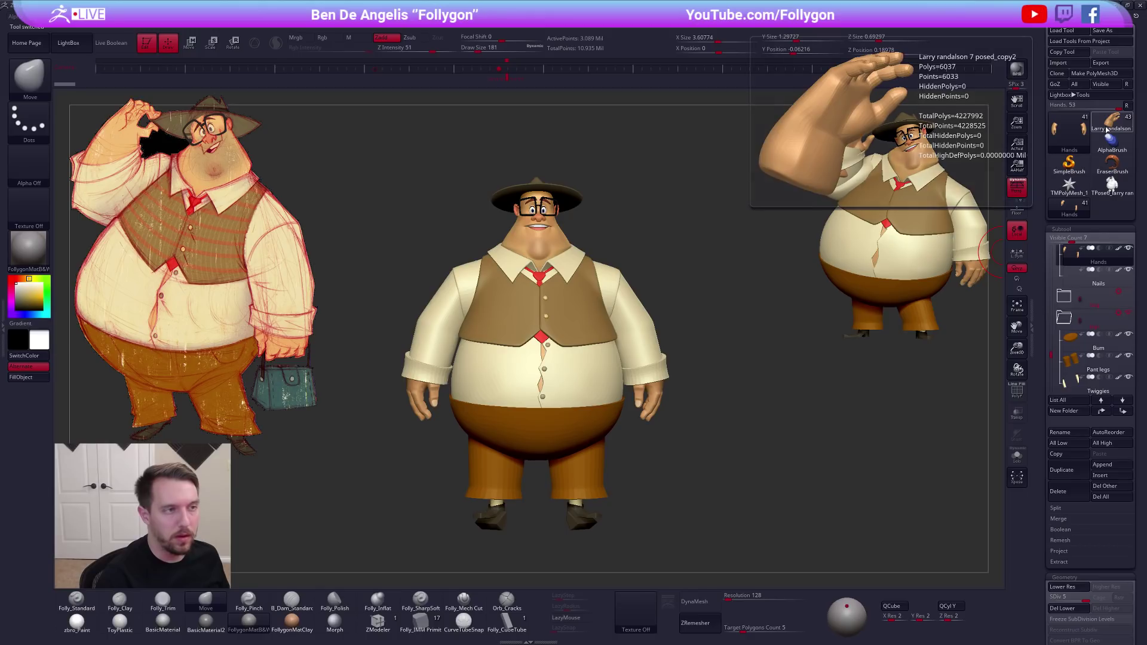
# Save the project and delete all subtools of the unposed Hands tool
pyautogui.hotkey('ctrl', 's')
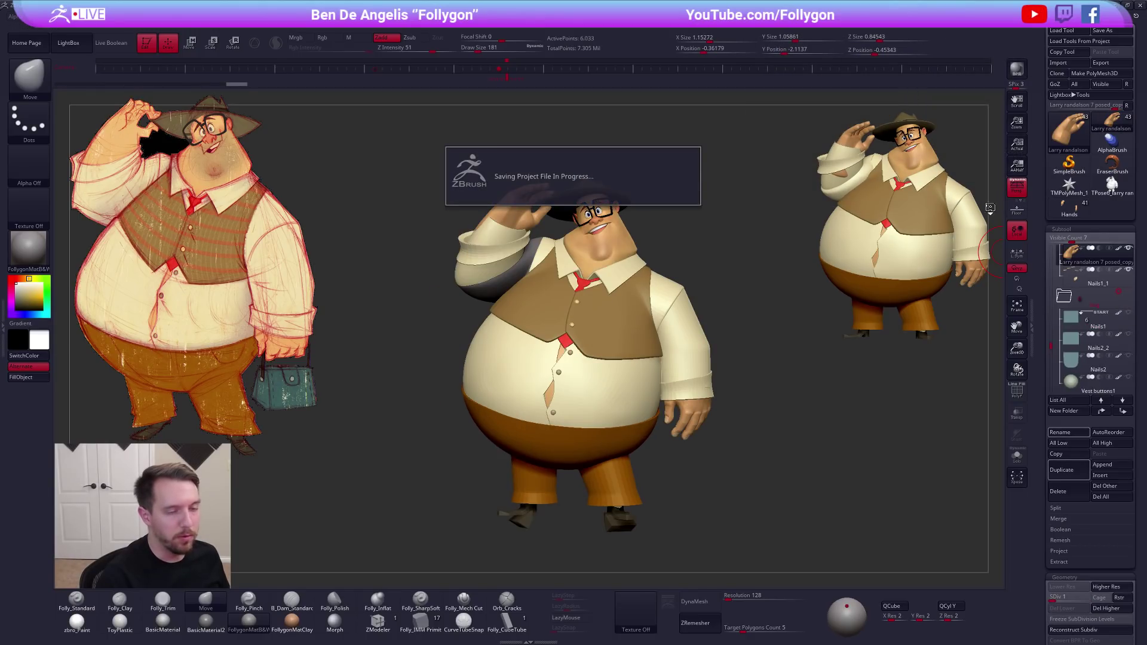
pyautogui.click(1069, 212)
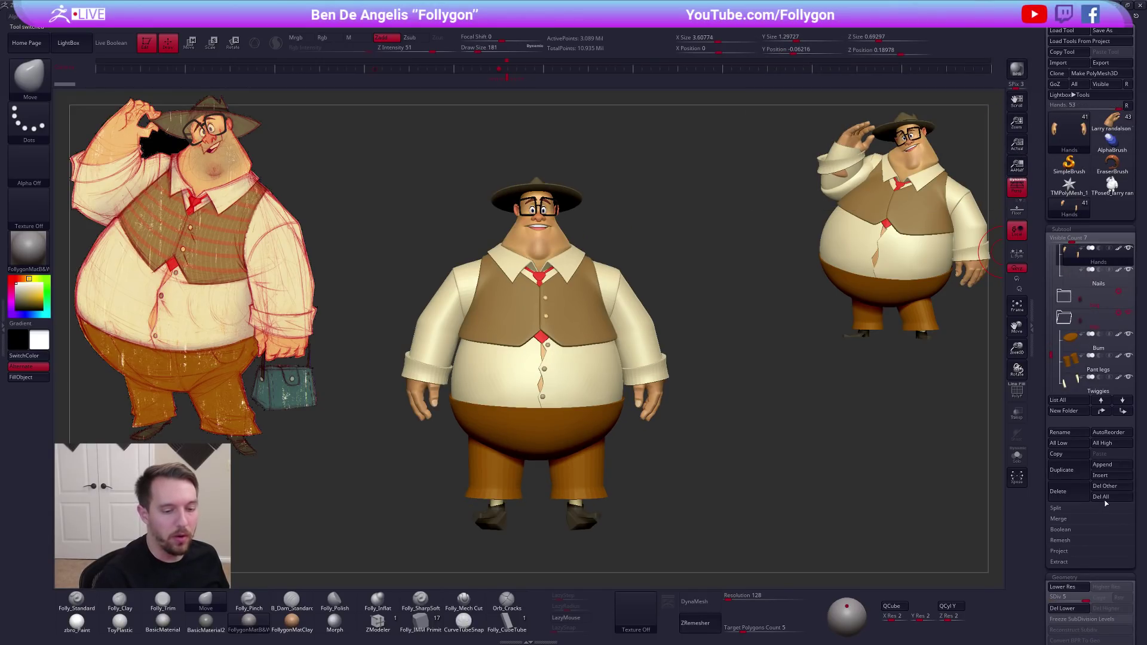
pyautogui.click(1103, 498)
pyautogui.click(986, 517)
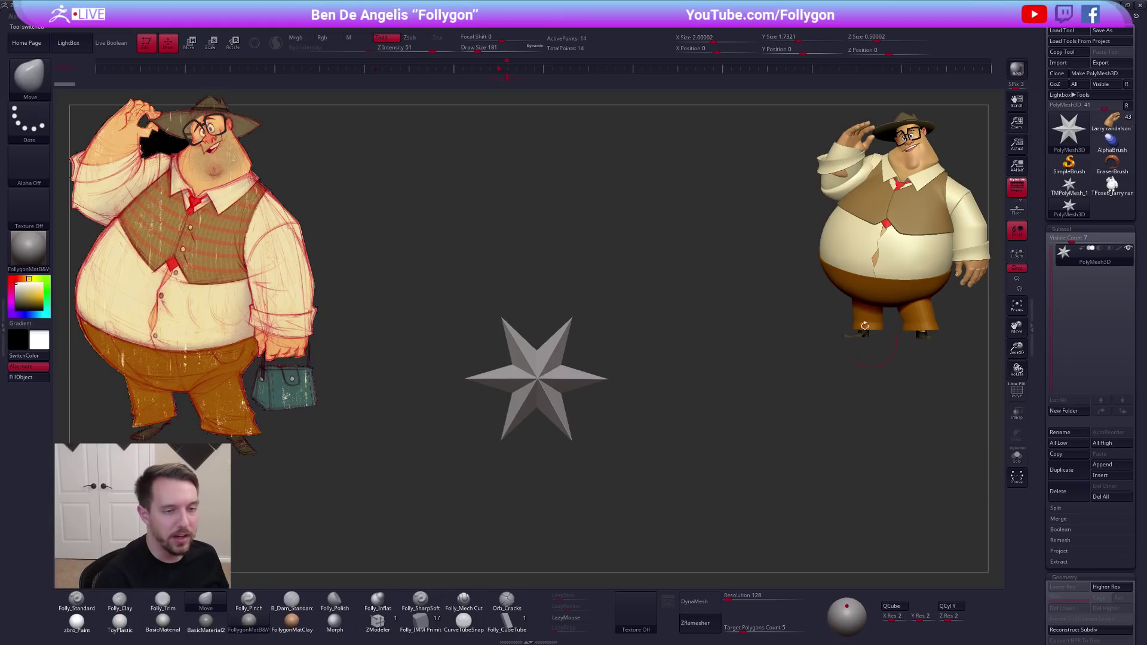
# Delete the grey TPose mesh and switch back to the posed character tool
pyautogui.click(1109, 181)
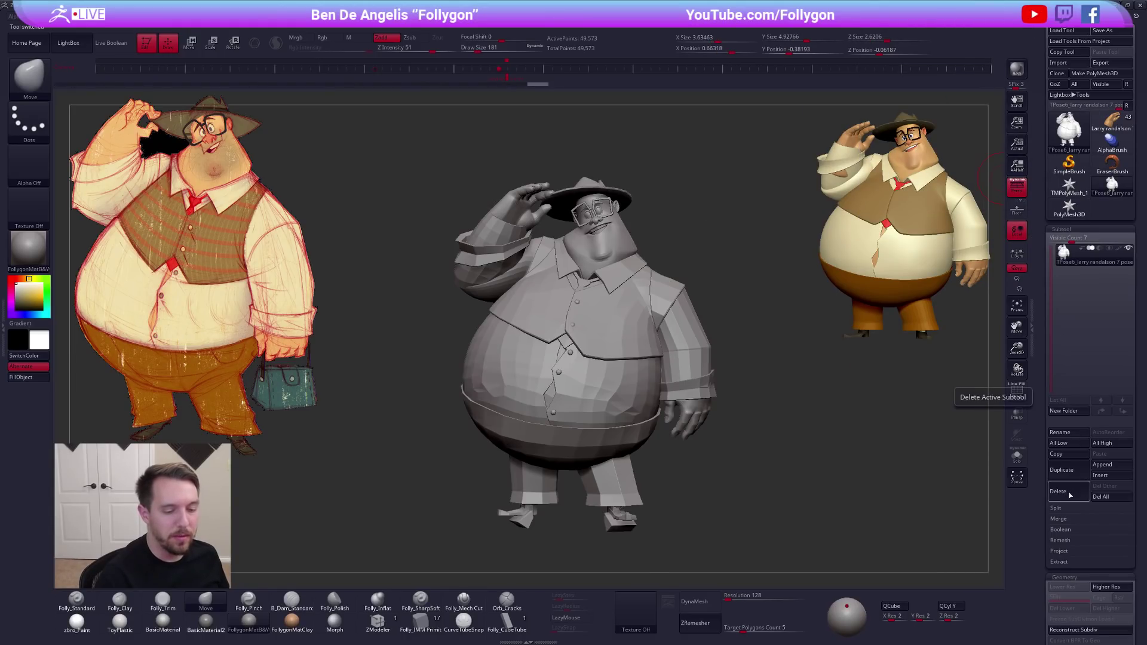
pyautogui.click(1061, 499)
pyautogui.click(986, 515)
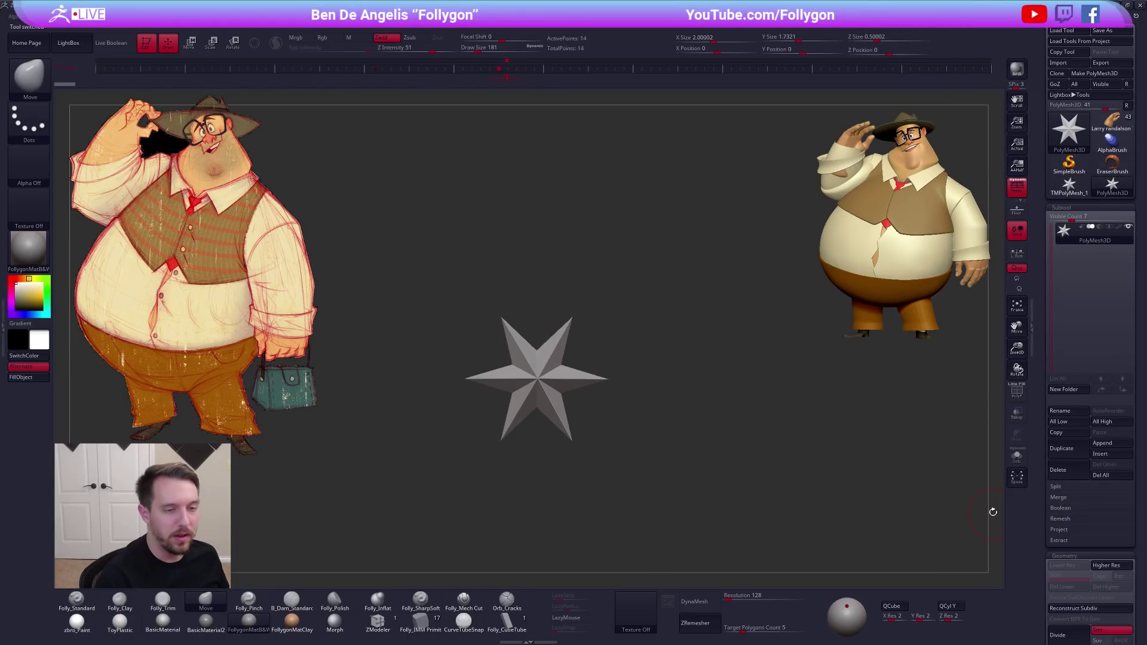
pyautogui.click(1109, 123)
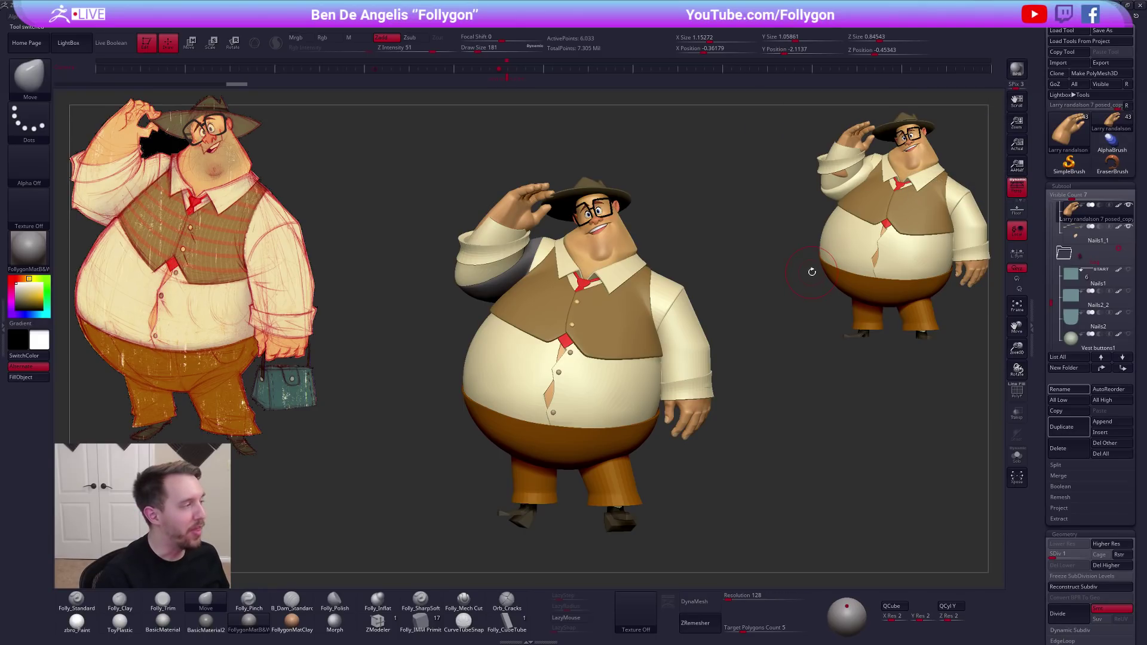
# Fill the grey upper sleeve of the raised arm with the shirt's cream colour and the zbro_Paint material
pyautogui.keyDown('alt'); pyautogui.click(502, 285); pyautogui.keyUp('alt')
pyautogui.press('1')
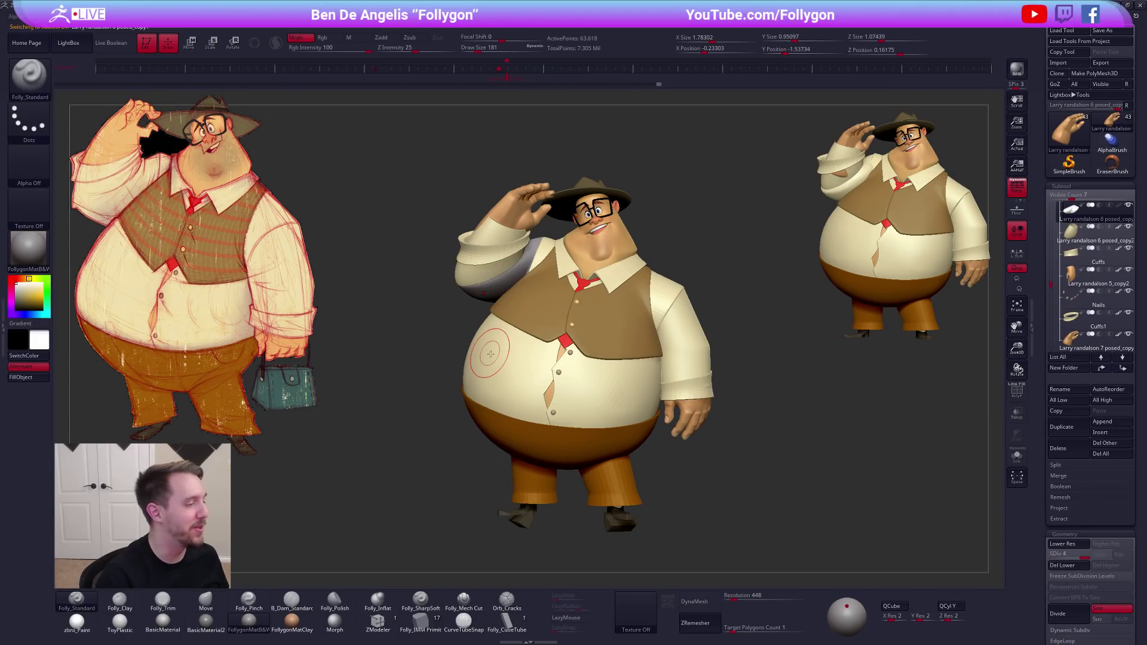
pyautogui.press('c')
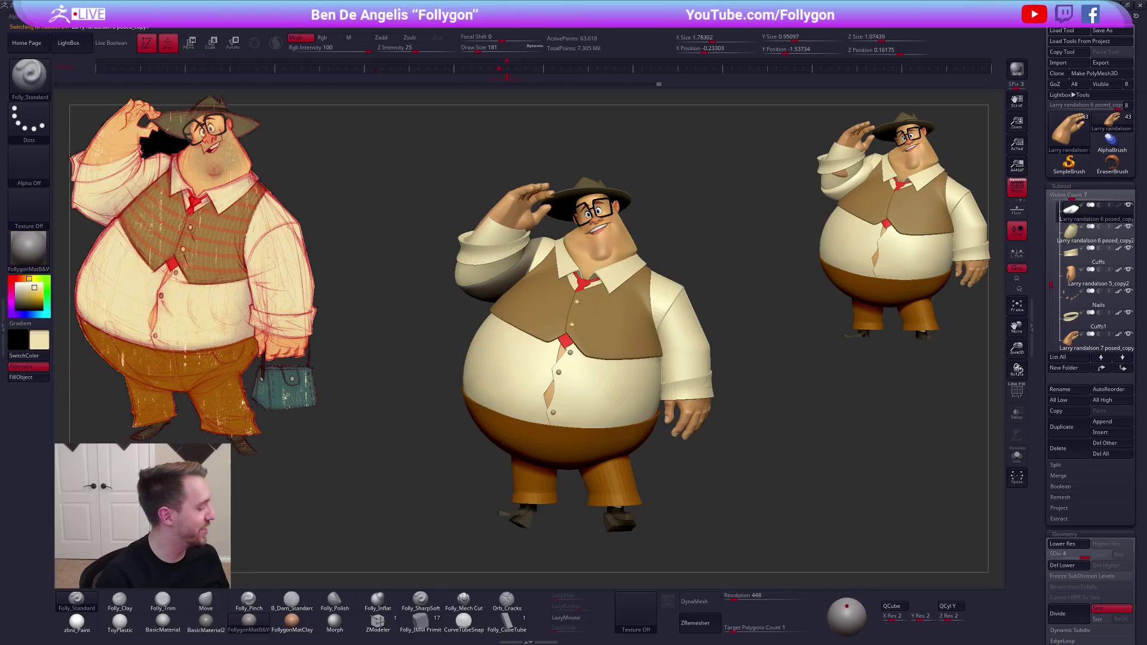
pyautogui.click(78, 624)
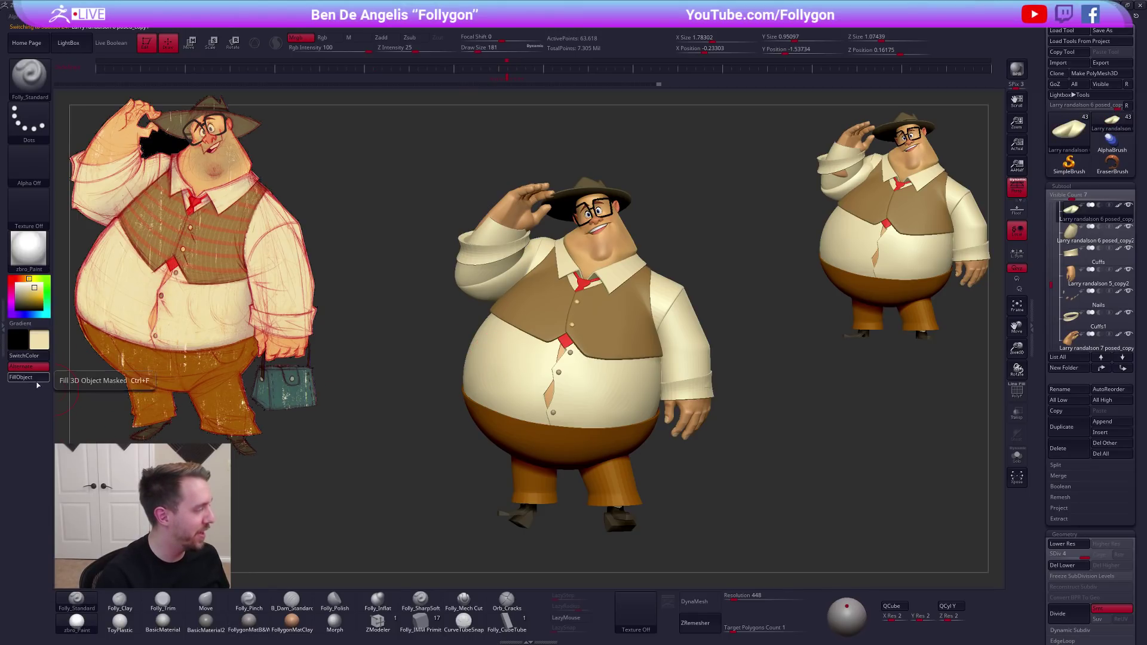
pyautogui.moveTo(396, 317); pyautogui.dragTo(550, 343)
pyautogui.moveTo(550, 343); pyautogui.dragTo(539, 380, button='right')
pyautogui.moveTo(538, 380); pyautogui.dragTo(686, 388)
pyautogui.moveTo(630, 339)
pyautogui.keyDown('alt'); pyautogui.mouseDown()
pyautogui.moveTo(686, 371)
pyautogui.moveTo(725, 355)
pyautogui.moveTo(755, 361)
pyautogui.moveTo(693, 341)
pyautogui.mouseUp(); pyautogui.keyUp('alt')
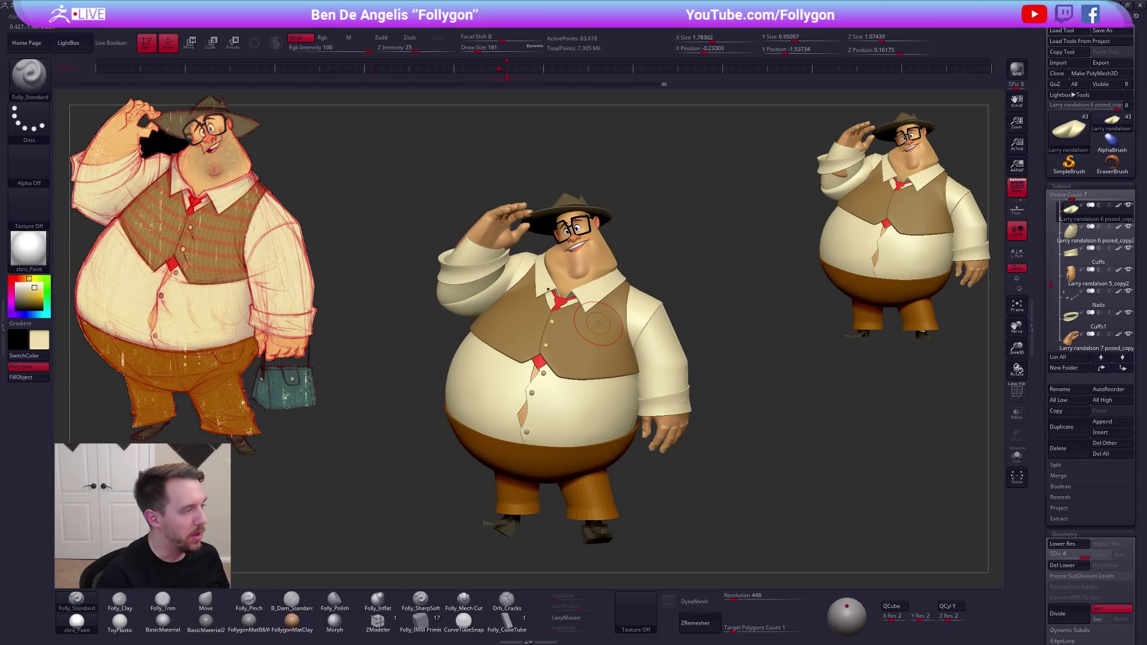
# Fill the raised arm's cream forearm with the skin colour sampled from the hand
pyautogui.keyDown('alt'); pyautogui.click(476, 256); pyautogui.keyUp('alt')
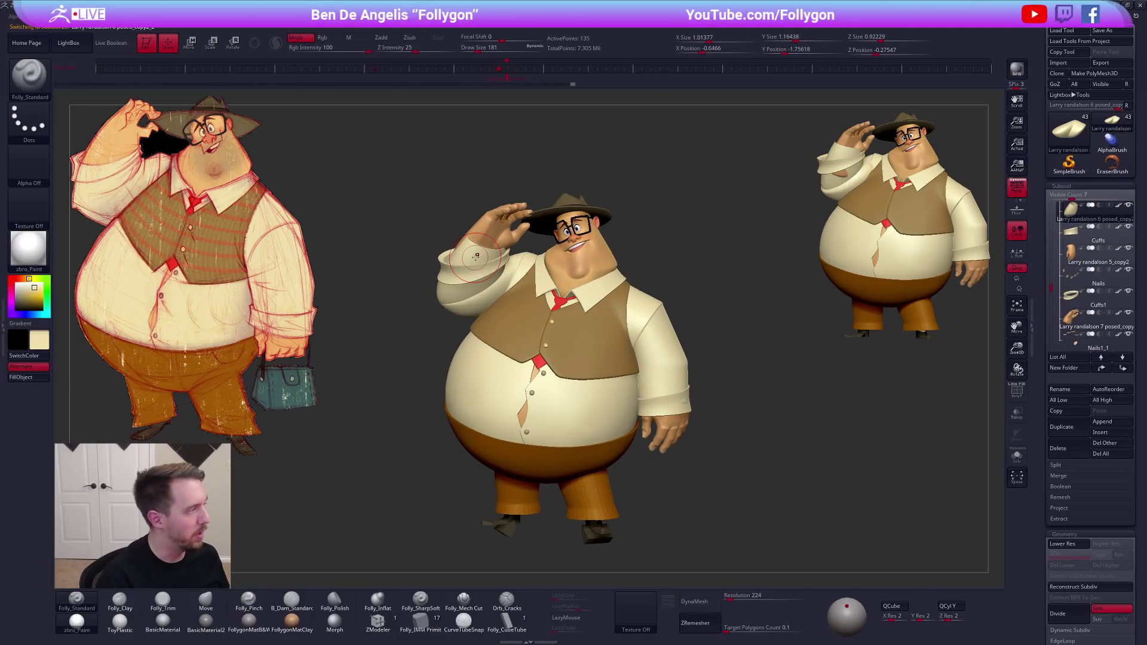
pyautogui.press('c')
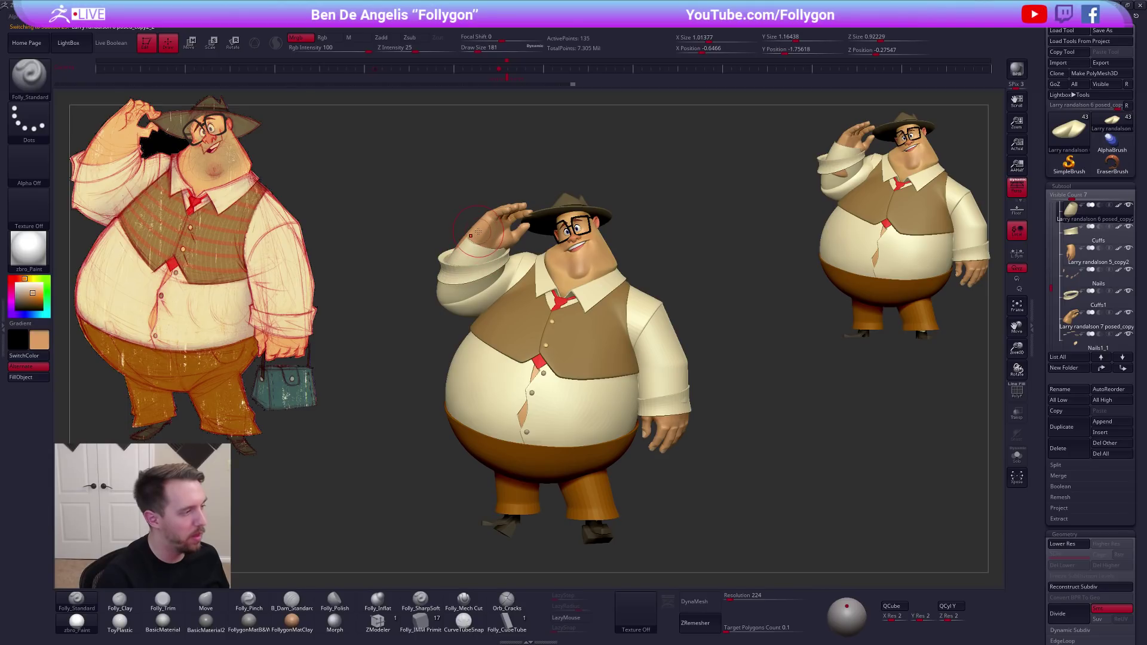
pyautogui.click(35, 376)
pyautogui.moveTo(474, 285); pyautogui.dragTo(728, 317, button='right')
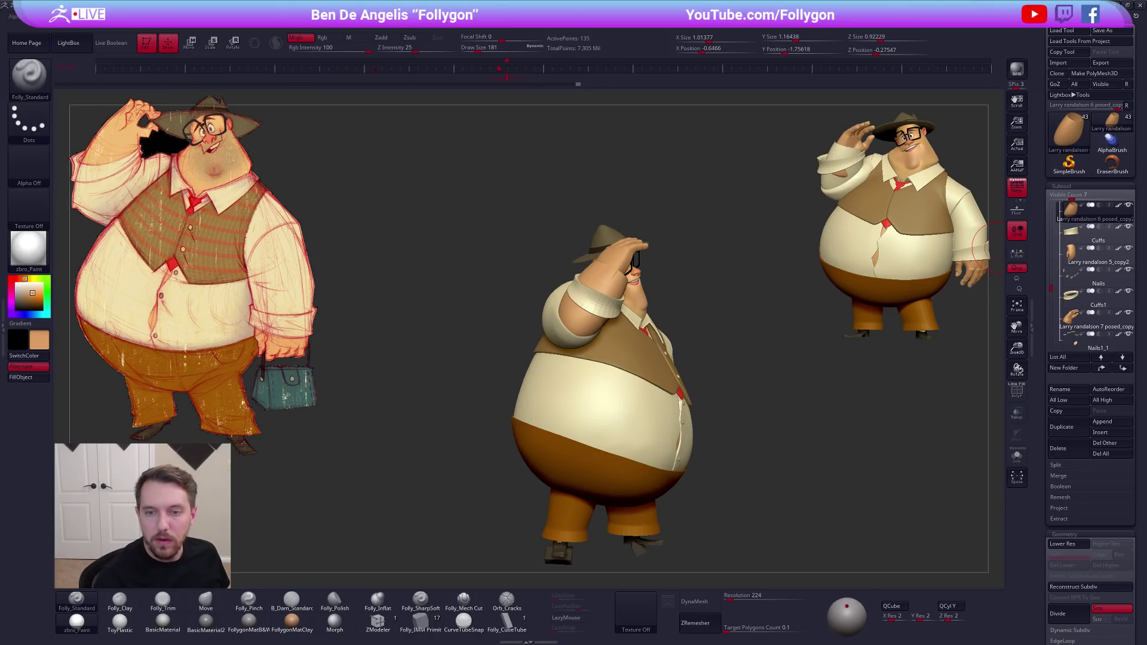
# Adjust the raised forearm with the Move brush, using draw sizes of 239 and 192
pyautogui.moveTo(643, 395); pyautogui.dragTo(583, 382, button='right')
pyautogui.keyDown('ctrl'); pyautogui.moveTo(612, 271); pyautogui.dragTo(650, 300, button='right'); pyautogui.keyUp('ctrl')
pyautogui.hotkey('shift', 'f')
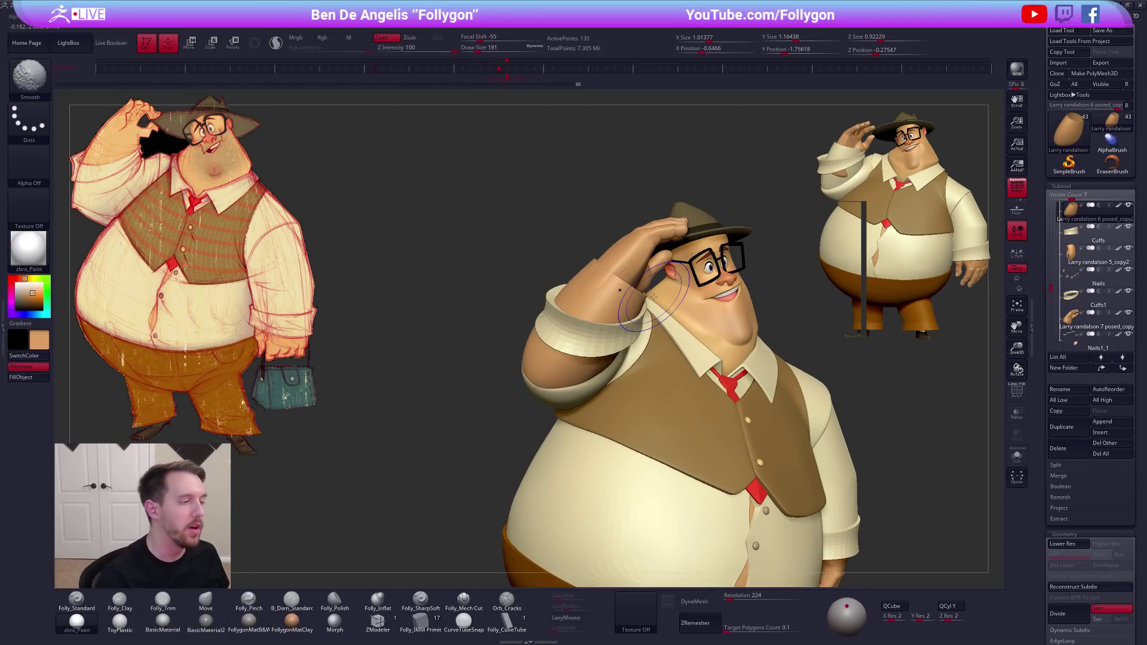
pyautogui.hotkey('shift', 'f')
pyautogui.press('b')
pyautogui.press('m')
pyautogui.press('v')
pyautogui.press('space')
pyautogui.moveTo(598, 275); pyautogui.dragTo(602, 278)
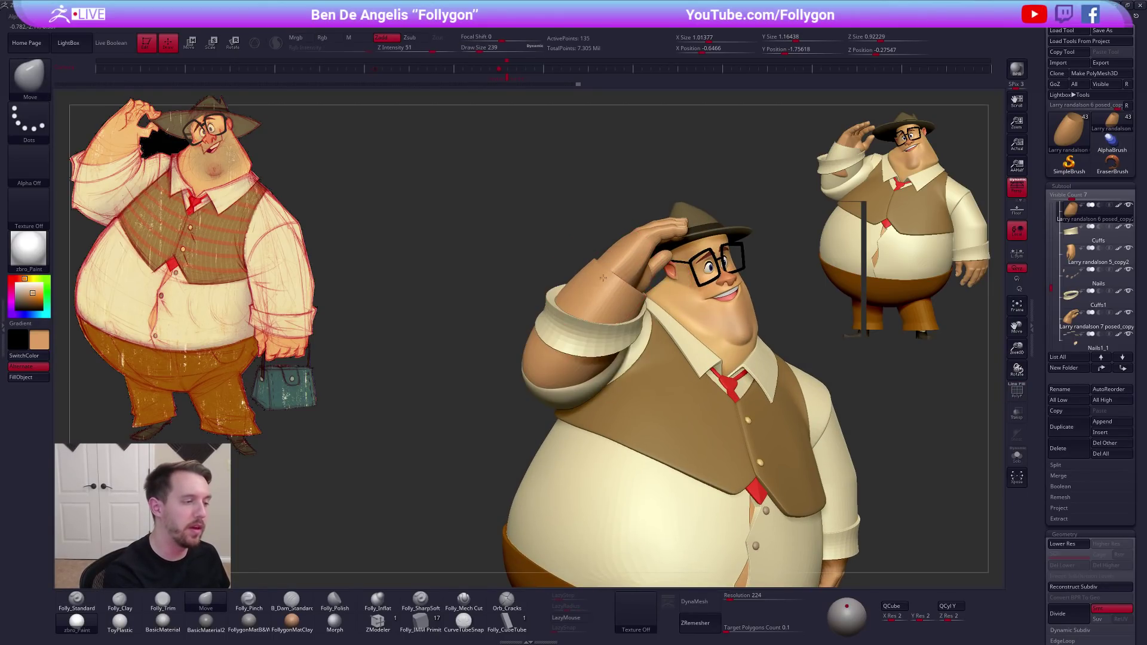
pyautogui.moveTo(623, 294); pyautogui.dragTo(596, 345, button='right')
pyautogui.press('space')
pyautogui.moveTo(597, 344); pyautogui.dragTo(593, 344)
# Isolate the raised forearm at its lower subdivision level, mask everything but the wrist end, and adjust that end with the gizmo
pyautogui.hotkey('shift', 'd')
pyautogui.moveTo(592, 360); pyautogui.dragTo(616, 348, button='right')
pyautogui.hotkey('alt', 's')
pyautogui.hotkey('shift', 'f')
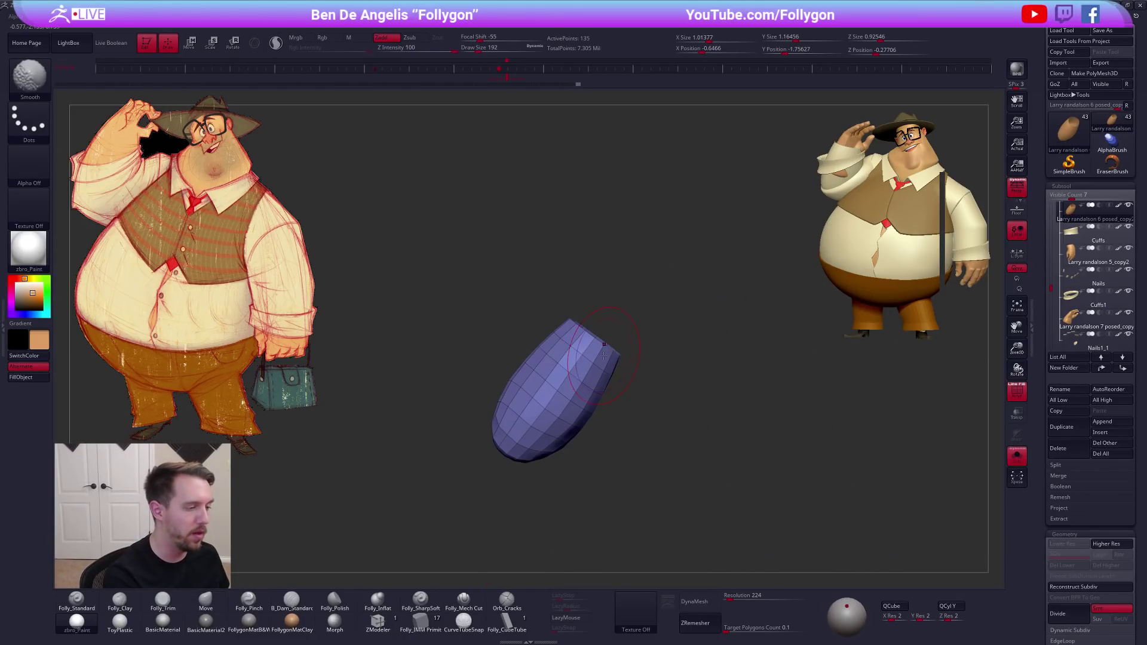
pyautogui.keyDown('ctrl'); pyautogui.moveTo(580, 308); pyautogui.dragTo(556, 320); pyautogui.keyUp('ctrl')
pyautogui.keyDown('ctrl'); pyautogui.moveTo(648, 390); pyautogui.dragTo(650, 391); pyautogui.keyUp('ctrl')
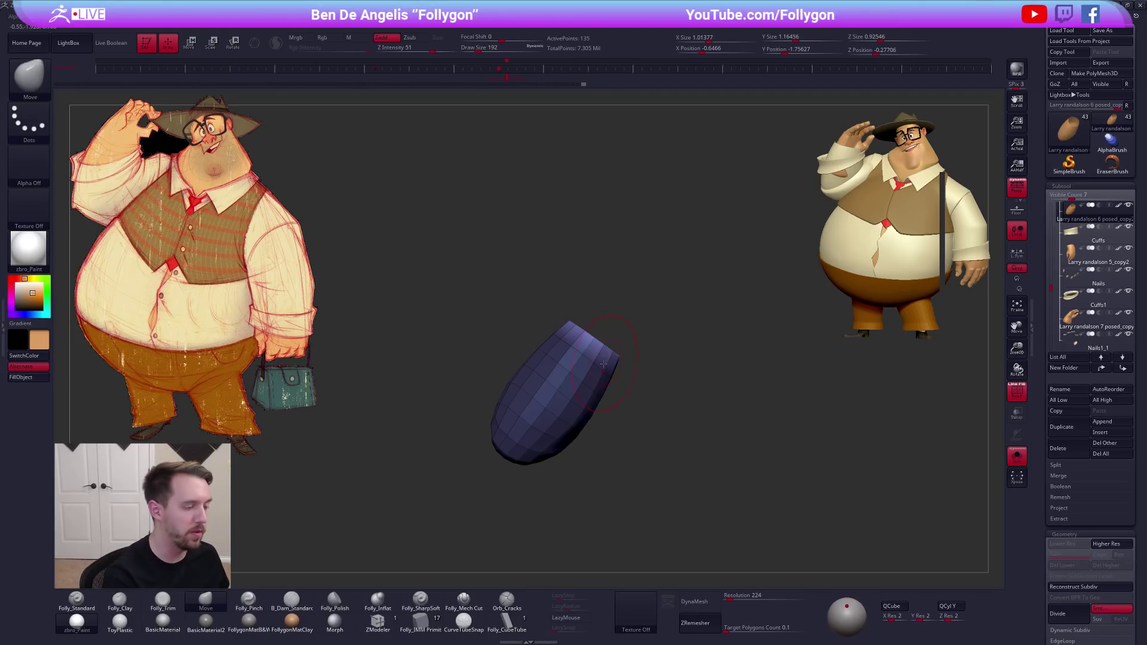
pyautogui.press('w')
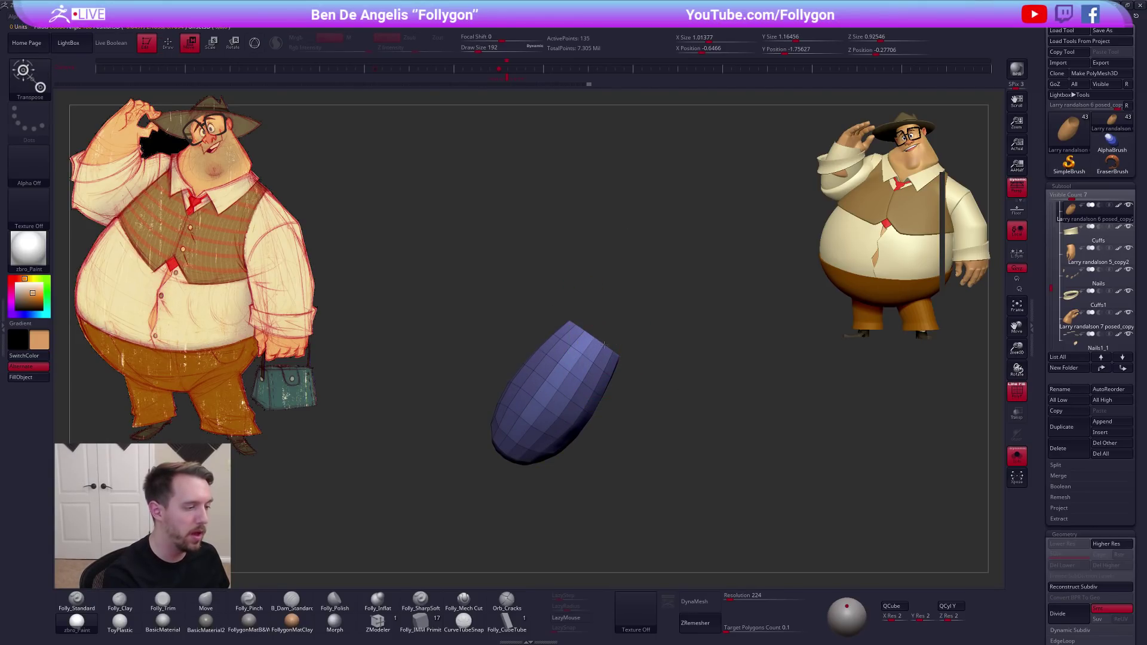
pyautogui.moveTo(686, 390); pyautogui.dragTo(678, 385)
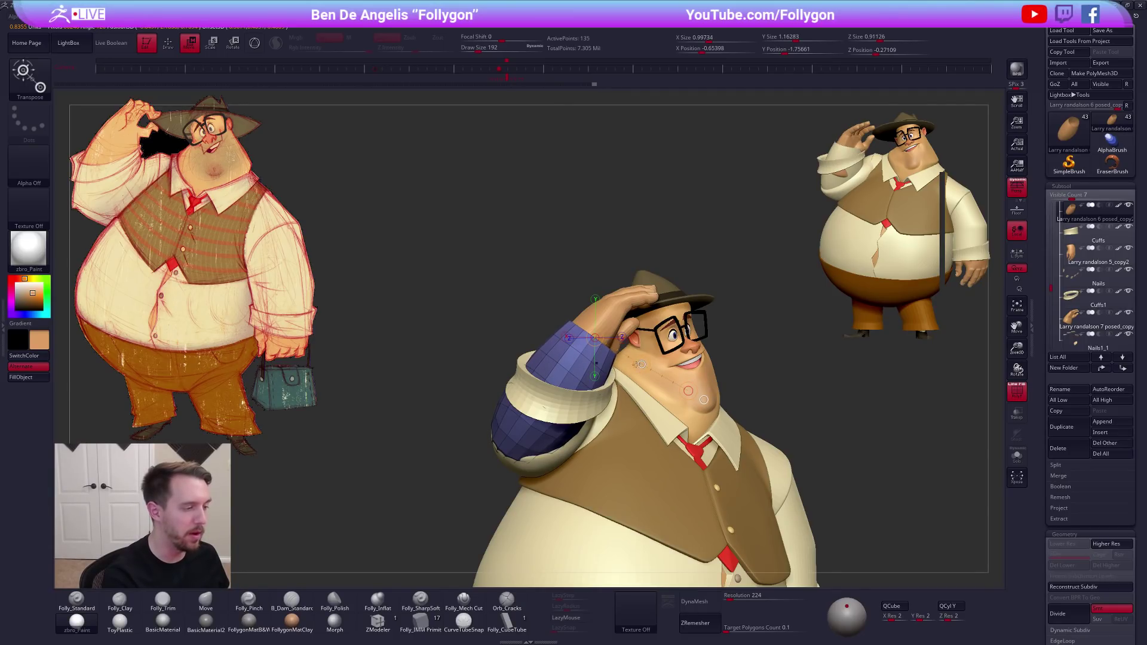
# Clear the forearm's mask, hide the wireframe and return to the higher subdivision level
pyautogui.press('q')
pyautogui.keyDown('ctrl'); pyautogui.moveTo(750, 368); pyautogui.dragTo(797, 350); pyautogui.keyUp('ctrl')
pyautogui.hotkey('shift', 'f')
pyautogui.moveTo(825, 392); pyautogui.dragTo(731, 422)
pyautogui.press('d')
# Reshape the raised forearm with the Move brush at a draw size of 279, and reduce the draw size to 150
pyautogui.press('space')
pyautogui.click(633, 382)
pyautogui.moveTo(660, 375)
pyautogui.mouseDown(button='right')
pyautogui.moveTo(626, 397)
pyautogui.moveTo(693, 364)
pyautogui.mouseUp(button='right')
pyautogui.press('space')
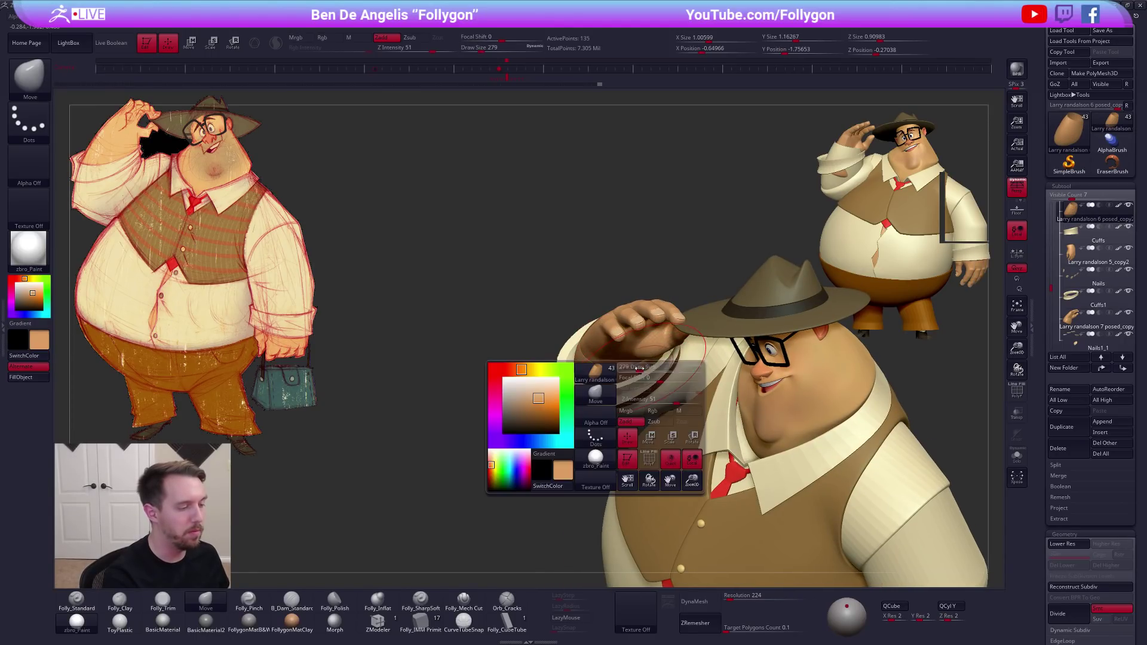
pyautogui.moveTo(640, 372); pyautogui.dragTo(635, 372)
pyautogui.moveTo(589, 414)
pyautogui.mouseDown(button='right')
pyautogui.moveTo(637, 374)
pyautogui.moveTo(657, 382)
pyautogui.mouseUp(button='right')
pyautogui.keyDown('ctrl'); pyautogui.moveTo(735, 497); pyautogui.dragTo(687, 426, button='right'); pyautogui.keyUp('ctrl')
pyautogui.keyDown('alt'); pyautogui.moveTo(688, 425); pyautogui.dragTo(619, 348, button='right'); pyautogui.keyUp('alt')
pyautogui.keyDown('alt'); pyautogui.moveTo(675, 466); pyautogui.dragTo(648, 423, button='right'); pyautogui.keyUp('alt')
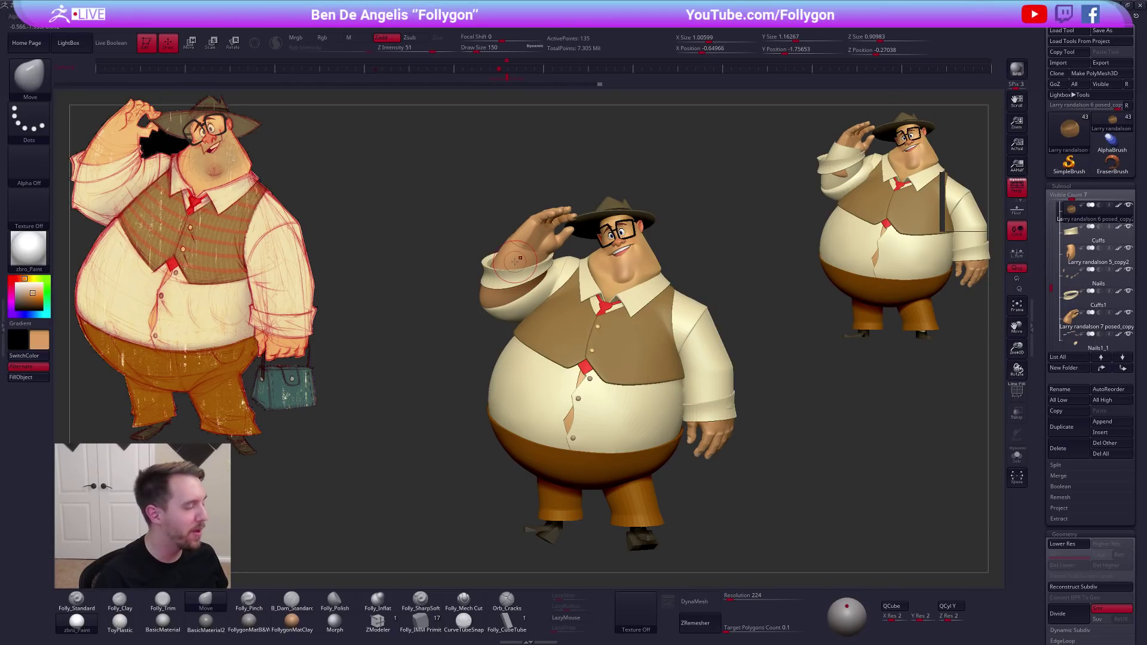
pyautogui.moveTo(514, 262)
pyautogui.mouseDown(button='right')
pyautogui.moveTo(493, 256)
pyautogui.moveTo(499, 247)
pyautogui.moveTo(520, 261)
pyautogui.mouseUp(button='right')
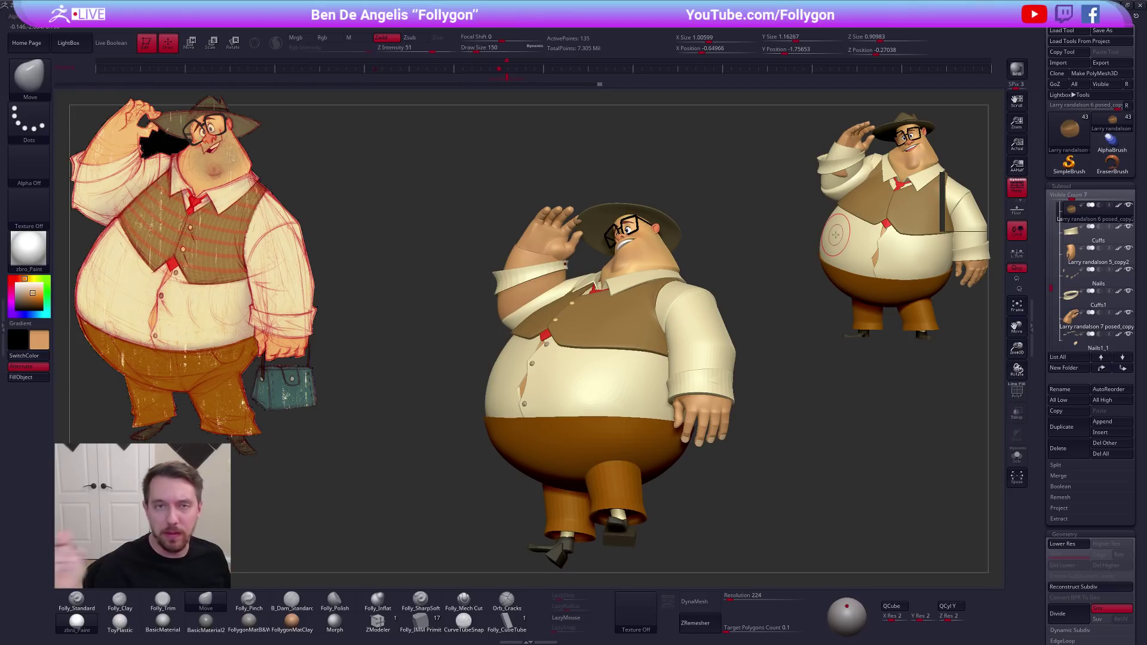
# Isolate the raised forearm at its lowest subdivision level and hide the wrist cap polygroup
pyautogui.moveTo(512, 277)
pyautogui.keyDown('alt'); pyautogui.mouseDown(button='right')
pyautogui.moveTo(541, 329)
pyautogui.moveTo(573, 333)
pyautogui.mouseUp(button='right'); pyautogui.keyUp('alt')
pyautogui.hotkey('shift', 'f')
pyautogui.hotkey('shift', 'd')
pyautogui.hotkey('shift', 'f')
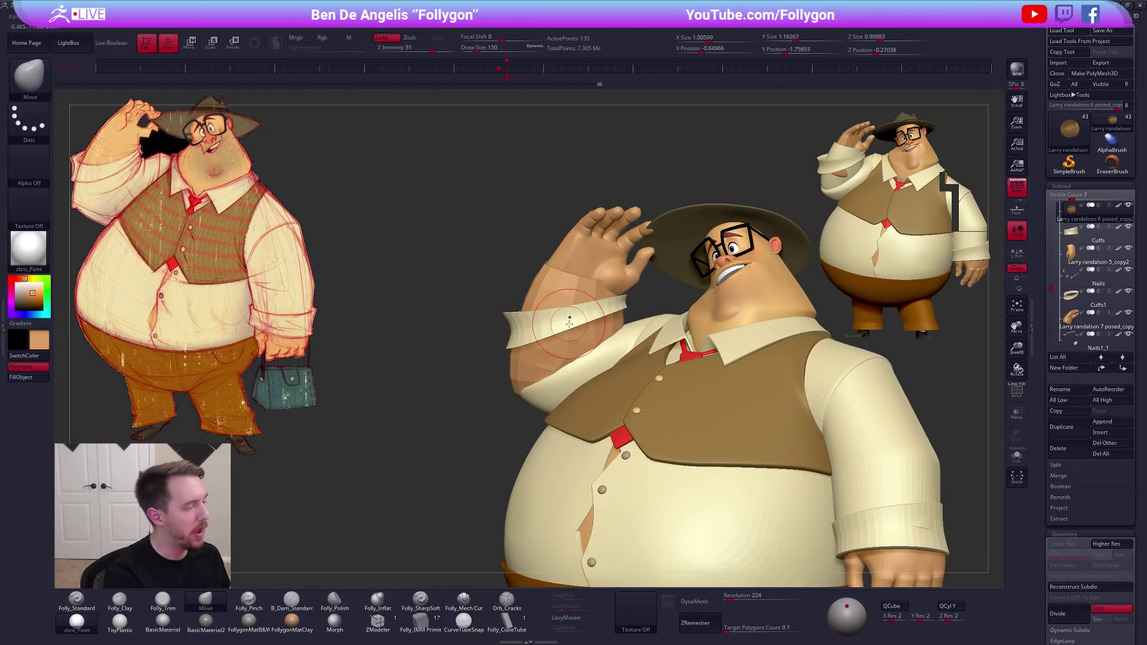
pyautogui.hotkey('alt', 's')
pyautogui.moveTo(568, 291); pyautogui.dragTo(600, 351, button='right')
pyautogui.hotkey('shift', 'f')
pyautogui.hotkey('shift', 'f')
pyautogui.press('space')
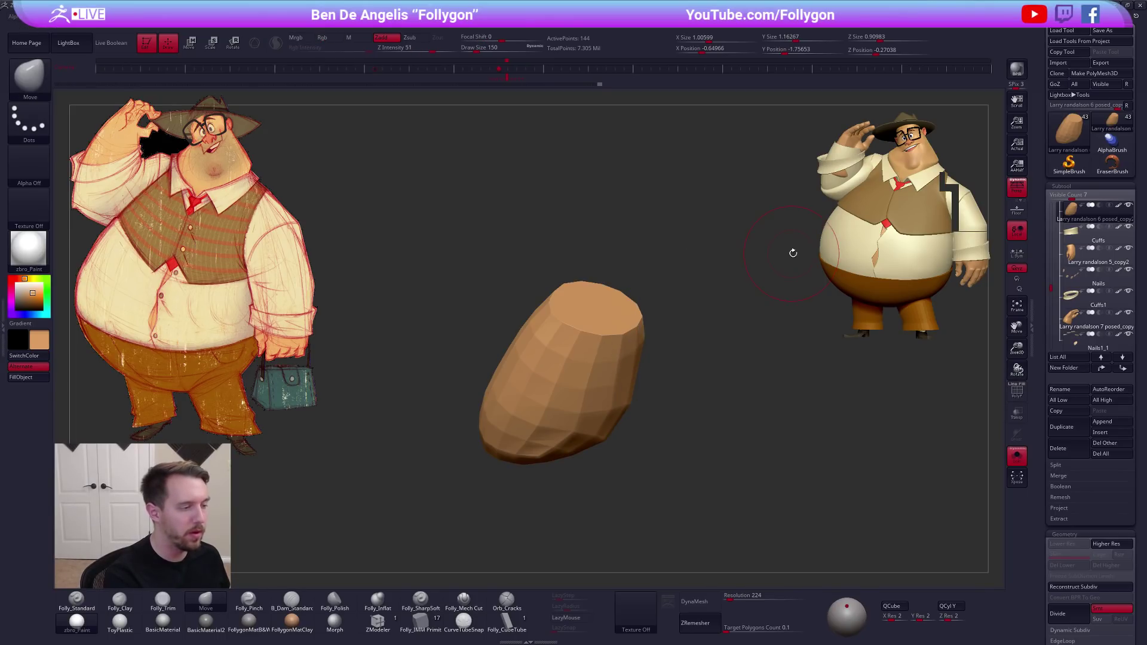
pyautogui.hotkey('shift', 'f')
pyautogui.hotkey('ctrl', 'shift')
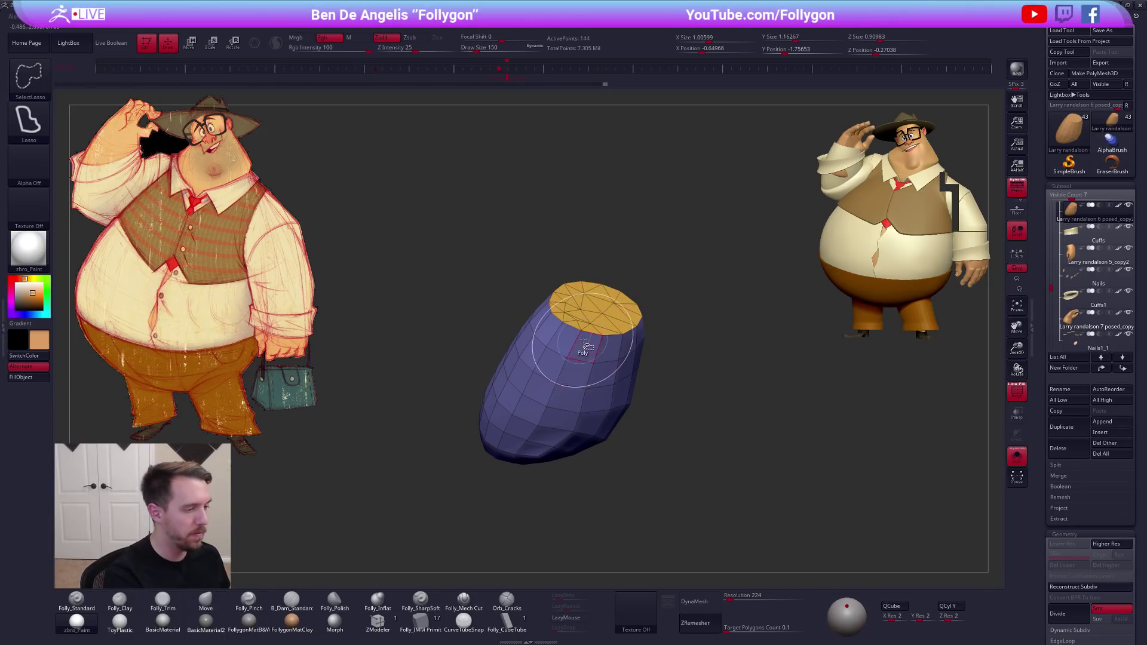
pyautogui.keyDown('ctrl'); pyautogui.keyDown('shift'); pyautogui.click(593, 366); pyautogui.keyUp('shift'); pyautogui.keyUp('ctrl')
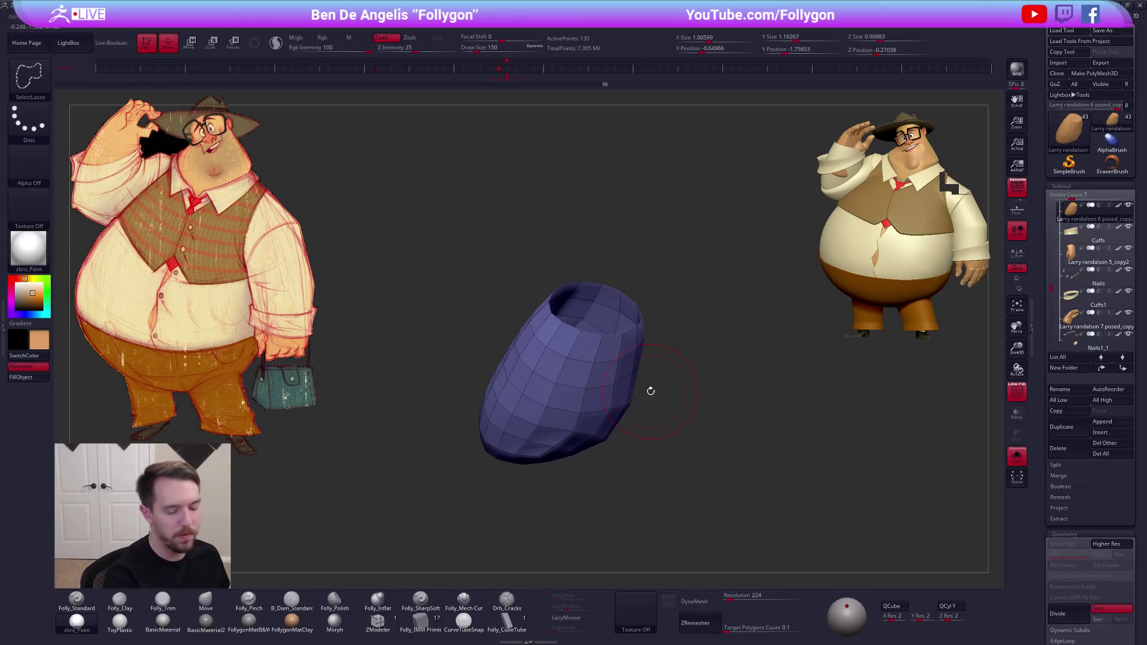
# Crease the forearm's open wrist border, and restore the smoothed forearm with the full character shown
pyautogui.moveTo(1041, 541); pyautogui.dragTo(1041, 383)
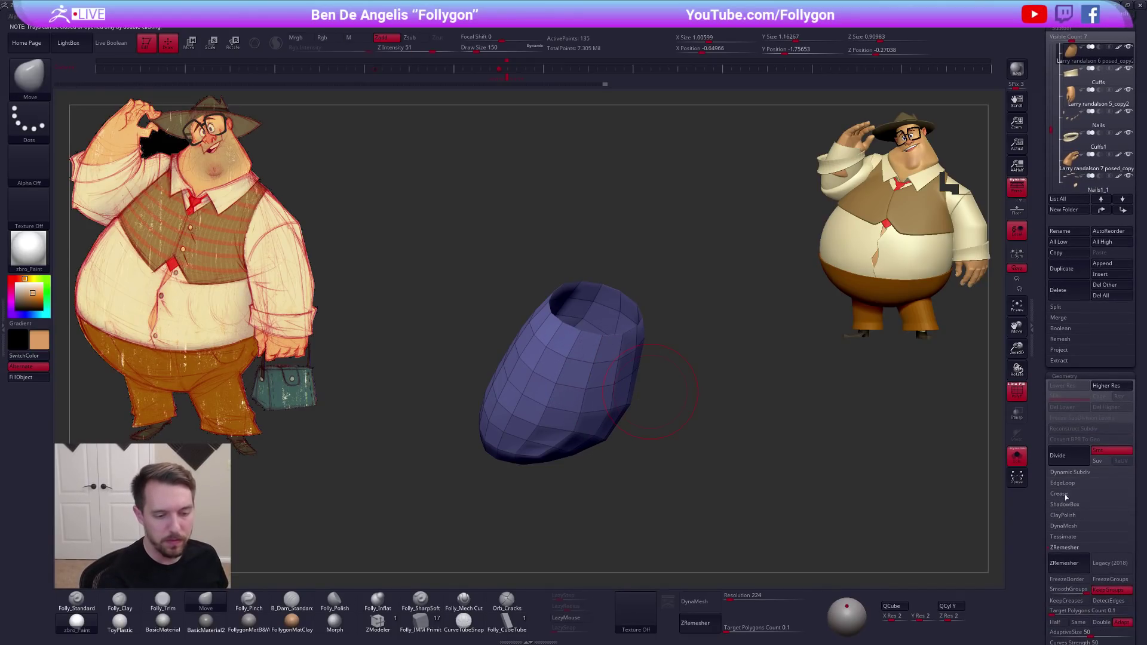
pyautogui.click(1069, 495)
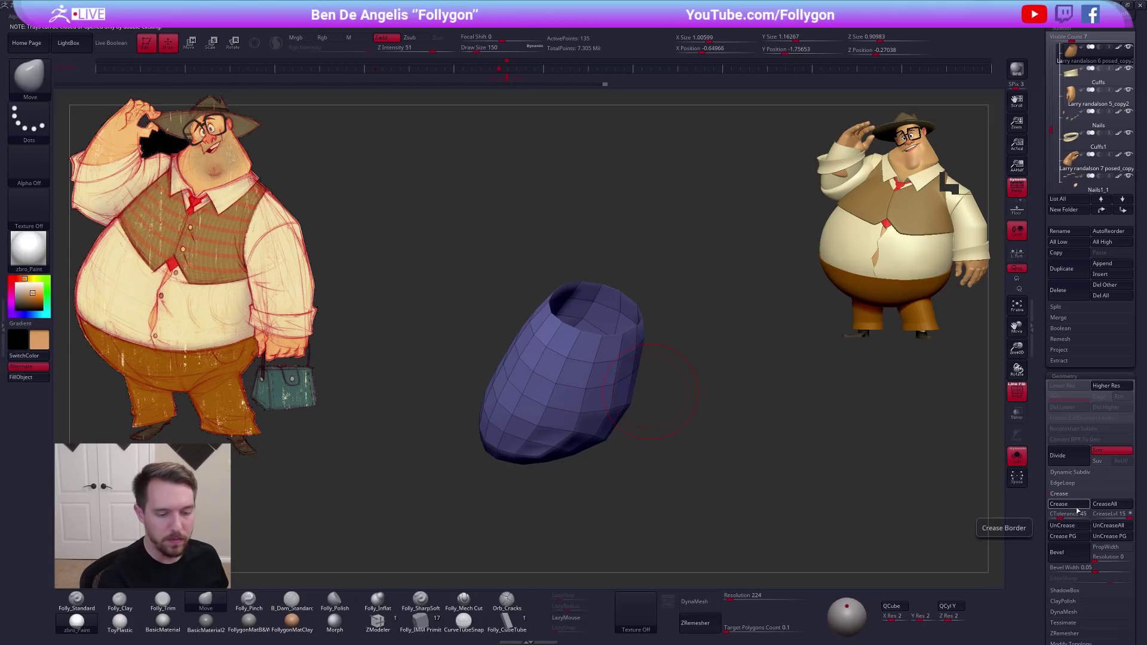
pyautogui.click(1074, 506)
pyautogui.press('d')
pyautogui.hotkey('shift', 'f')
pyautogui.keyDown('ctrl'); pyautogui.moveTo(801, 432); pyautogui.dragTo(783, 423, button='right'); pyautogui.keyUp('ctrl')
pyautogui.hotkey('alt', 's')
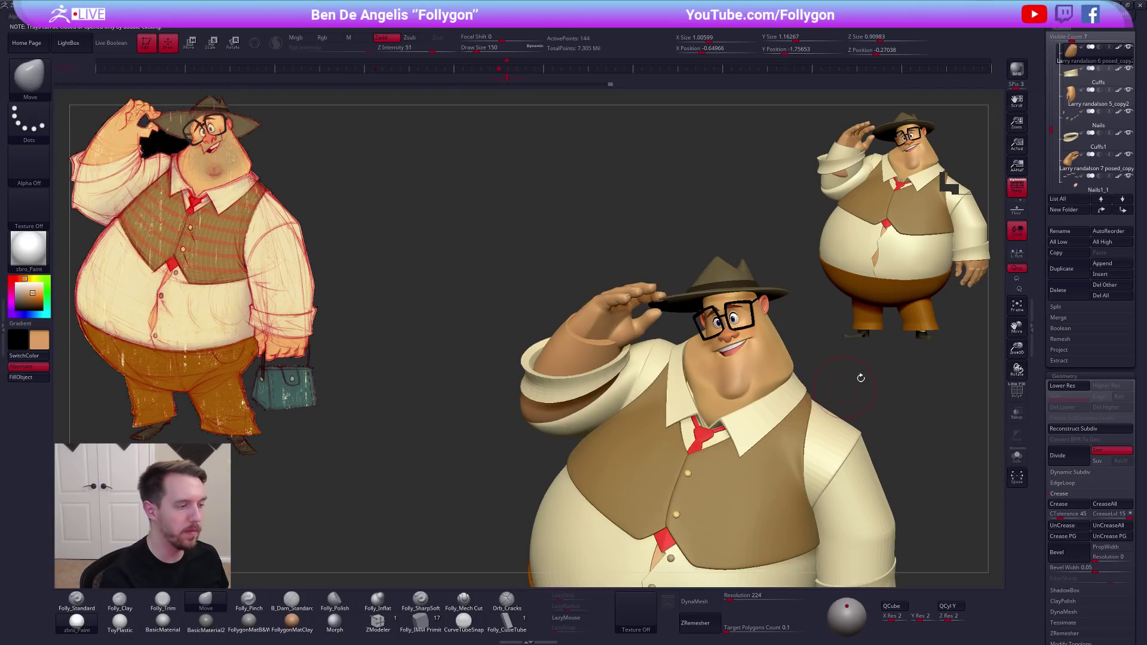
# Duplicate the raised forearm subtool
pyautogui.moveTo(1033, 316); pyautogui.dragTo(1049, 427)
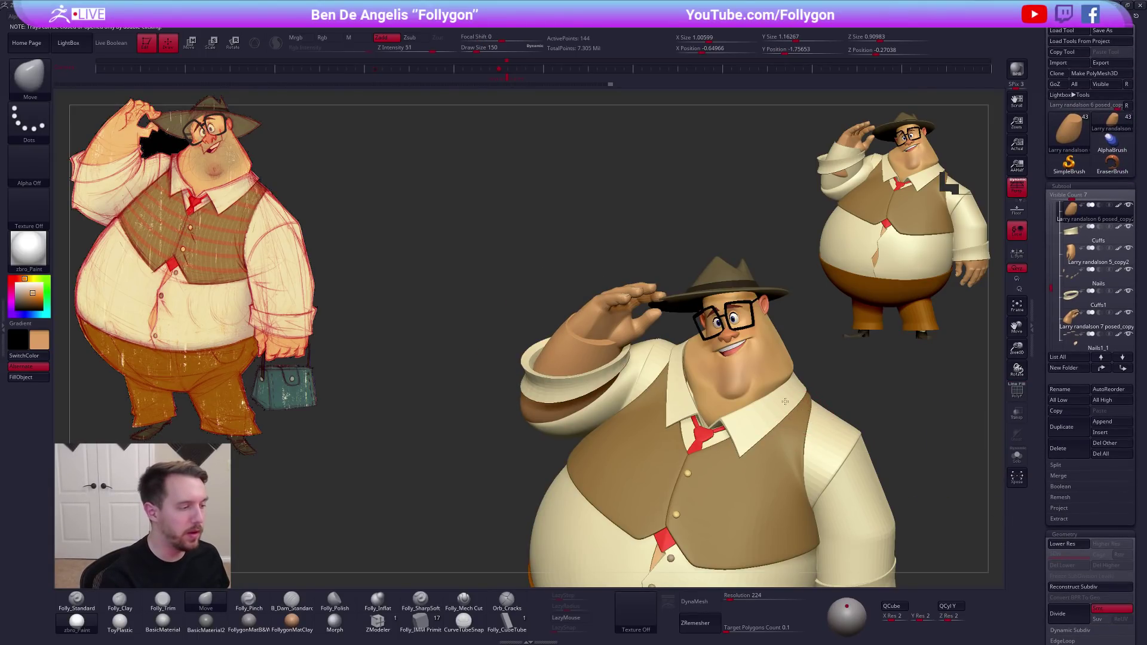
pyautogui.keyDown('alt'); pyautogui.moveTo(811, 410); pyautogui.dragTo(772, 361, button='right'); pyautogui.keyUp('alt')
pyautogui.moveTo(769, 411); pyautogui.dragTo(776, 378, button='right')
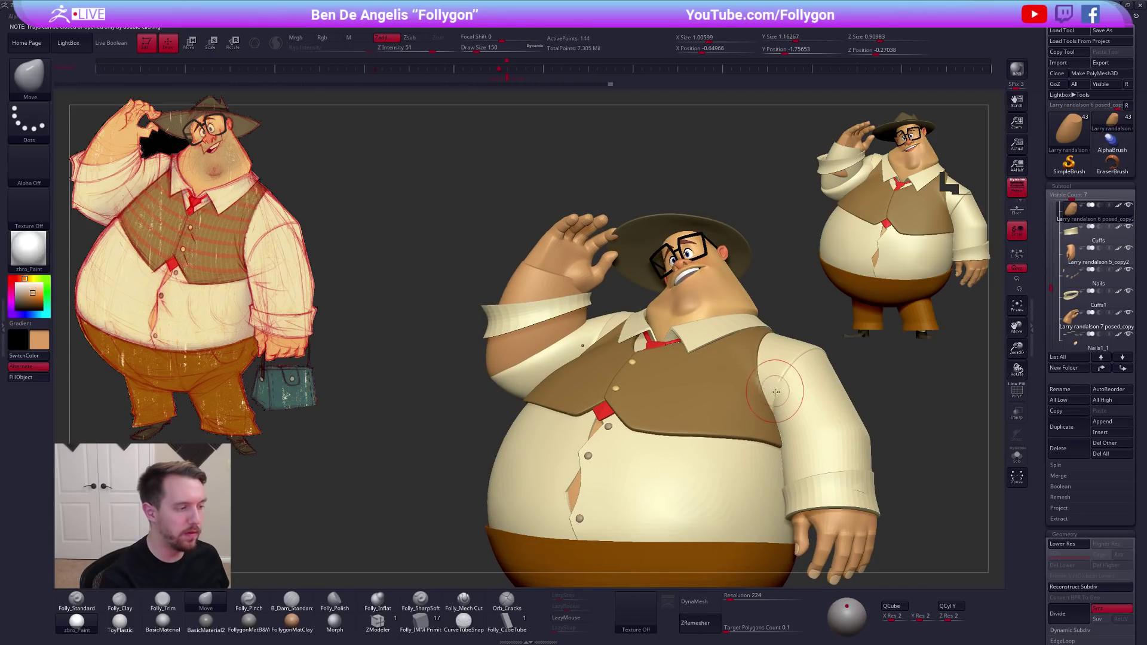
pyautogui.click(1062, 427)
pyautogui.moveTo(686, 435); pyautogui.dragTo(615, 414, button='right')
# Subdivide the duplicated forearm to level 5 and delete its lower subdivision levels
pyautogui.hotkey('shift', 'd')
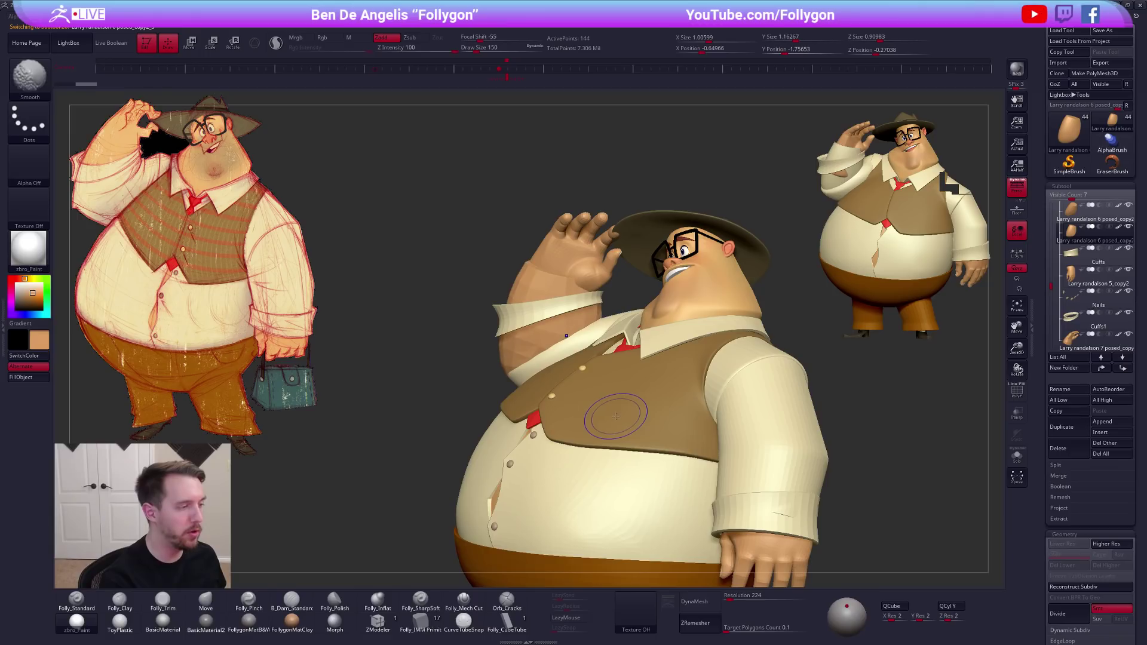
pyautogui.hotkey('ctrl', 'd')
pyautogui.hotkey('ctrl', 'd')
pyautogui.hotkey('ctrl', 'd')
pyautogui.hotkey('ctrl', 'd')
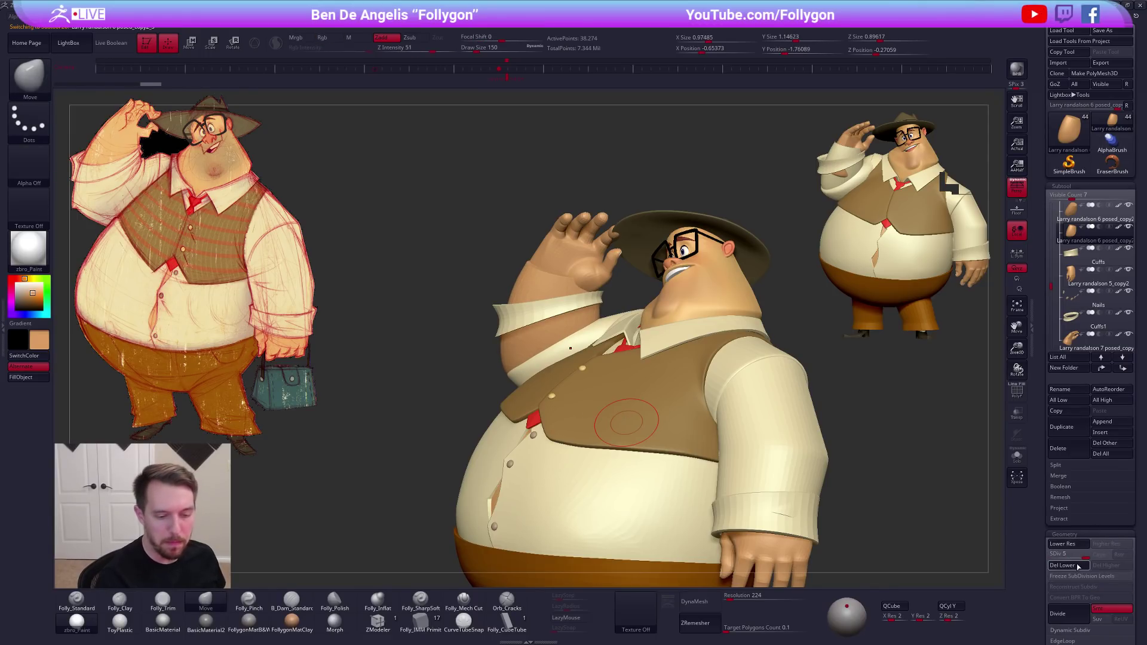
pyautogui.click(1063, 565)
# Mask and polygroup the duplicated forearm at the cuff, and remove the portion on the wrist side
pyautogui.hotkey('ctrl', 'w')
pyautogui.hotkey('ctrl', 'shift', 'space')
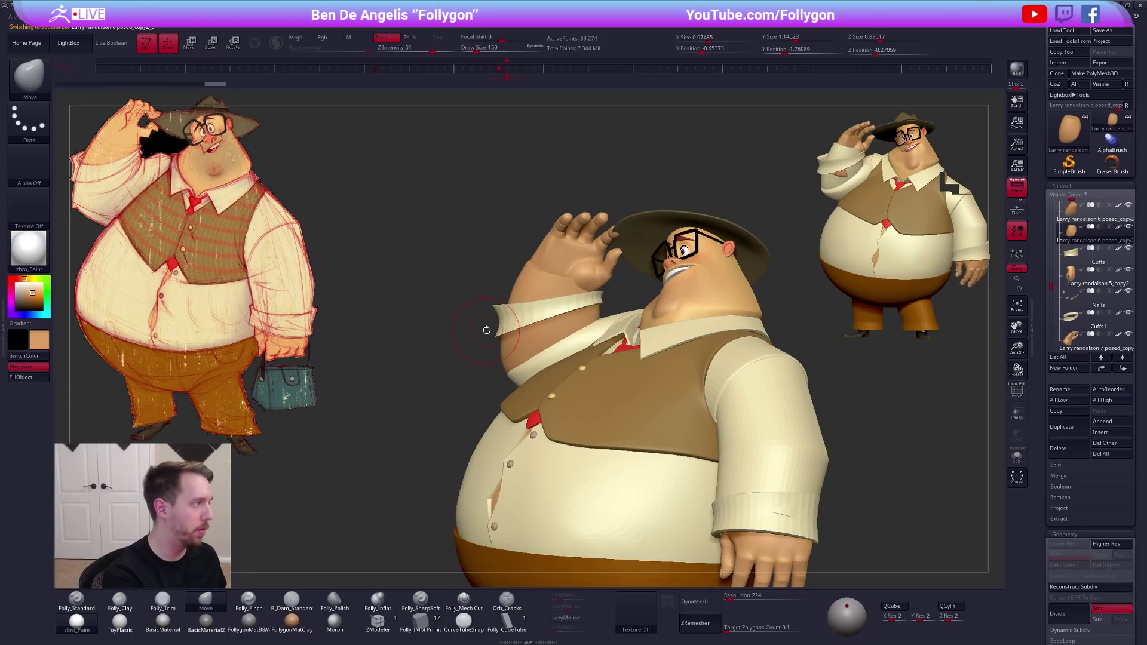
pyautogui.moveTo(486, 330)
pyautogui.keyDown('ctrl'); pyautogui.mouseDown()
pyautogui.moveTo(627, 299)
pyautogui.moveTo(501, 323)
pyautogui.moveTo(557, 322)
pyautogui.mouseUp(); pyautogui.keyUp('ctrl')
pyautogui.hotkey('ctrl', 'w')
pyautogui.hotkey('alt', 's')
pyautogui.keyDown('ctrl'); pyautogui.keyDown('shift'); pyautogui.click(560, 347); pyautogui.keyUp('shift'); pyautogui.keyUp('ctrl')
pyautogui.hotkey('ctrl', 'shift', 'space')
pyautogui.click(608, 335)
pyautogui.hotkey('alt', 's')
# Fill the trimmed forearm copy with the cream shirt colour
pyautogui.moveTo(537, 314); pyautogui.dragTo(707, 332, button='right')
pyautogui.hotkey('shift', 'f')
pyautogui.press('c')
pyautogui.press('1')
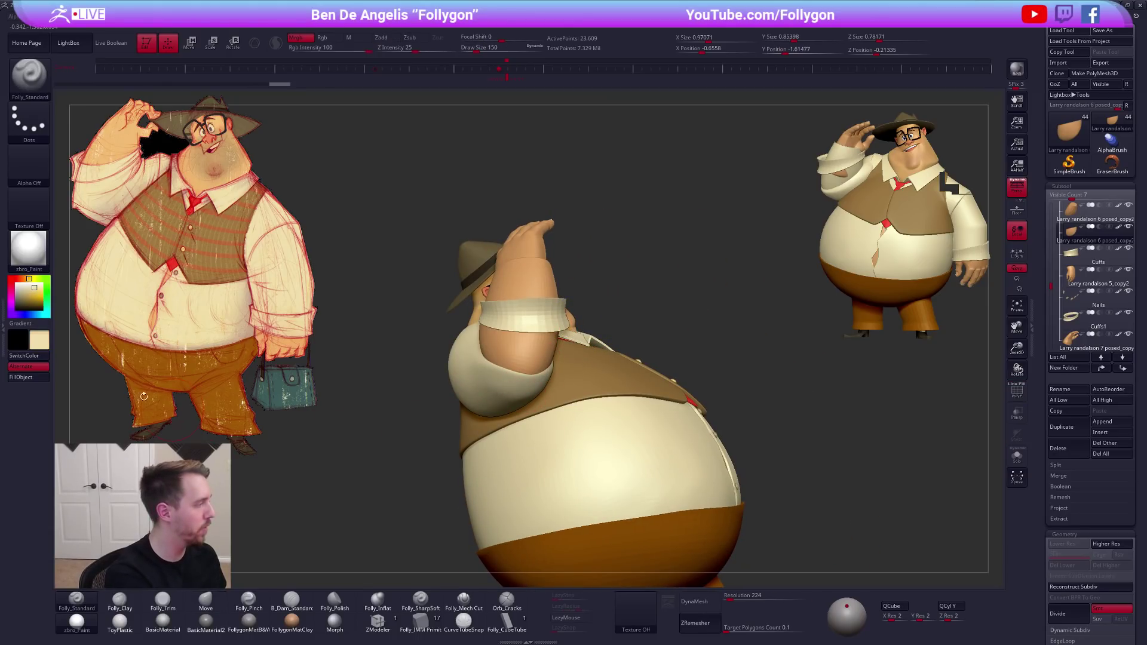
pyautogui.click(39, 380)
pyautogui.moveTo(307, 421)
pyautogui.mouseDown()
pyautogui.moveTo(422, 427)
pyautogui.moveTo(447, 392)
pyautogui.moveTo(433, 392)
pyautogui.moveTo(446, 390)
pyautogui.mouseUp()
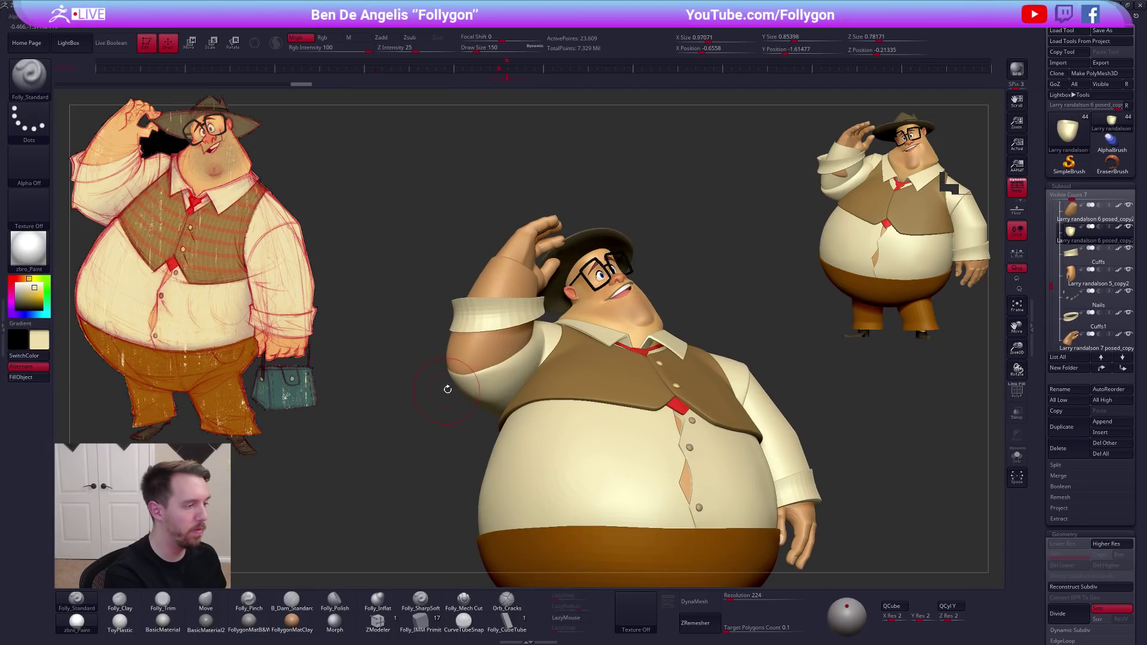
pyautogui.keyDown('alt'); pyautogui.moveTo(737, 342); pyautogui.dragTo(775, 340); pyautogui.keyUp('alt')
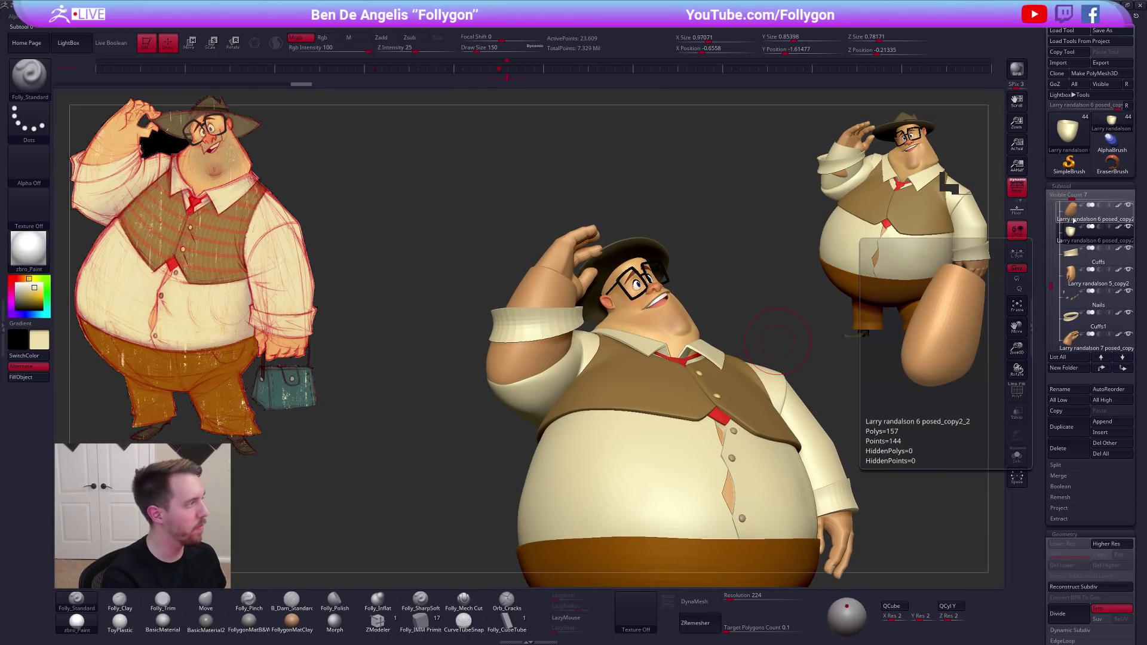
# Reshape the skin-coloured forearm beneath the cream sleeve with the Move brush at a draw size of 292
pyautogui.click(1075, 220)
pyautogui.press('space')
pyautogui.click(549, 321)
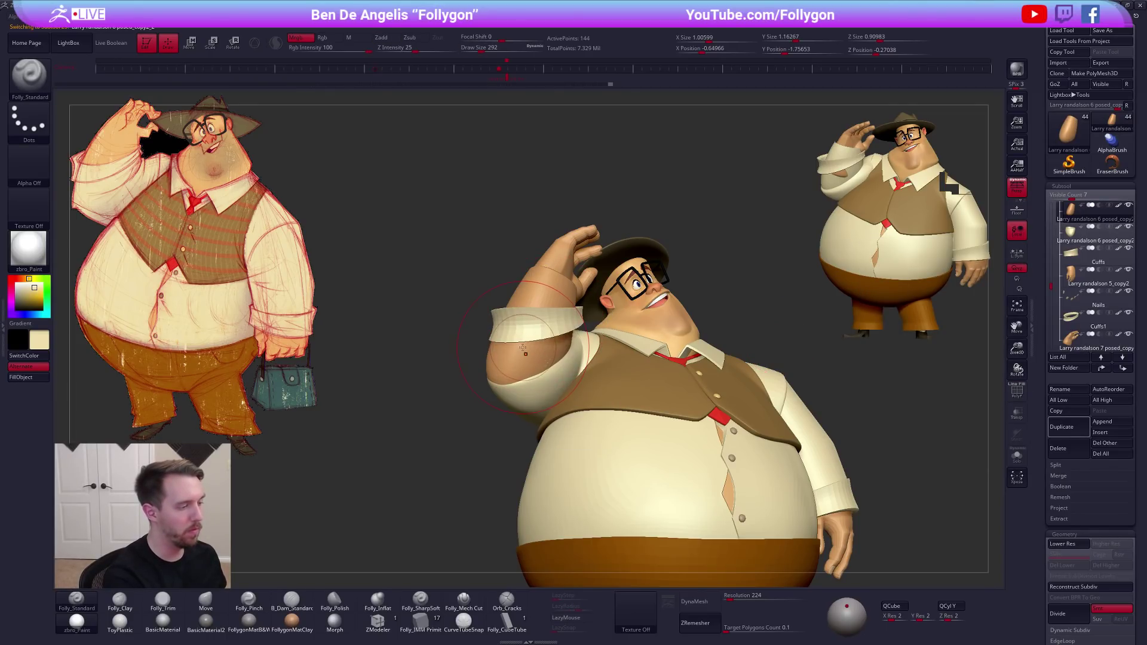
pyautogui.press('b')
pyautogui.press('m')
pyautogui.press('v')
pyautogui.moveTo(516, 353); pyautogui.dragTo(520, 359)
pyautogui.moveTo(520, 359)
pyautogui.mouseDown(button='right')
pyautogui.moveTo(578, 371)
pyautogui.moveTo(516, 333)
pyautogui.mouseUp(button='right')
pyautogui.moveTo(515, 333); pyautogui.dragTo(518, 328)
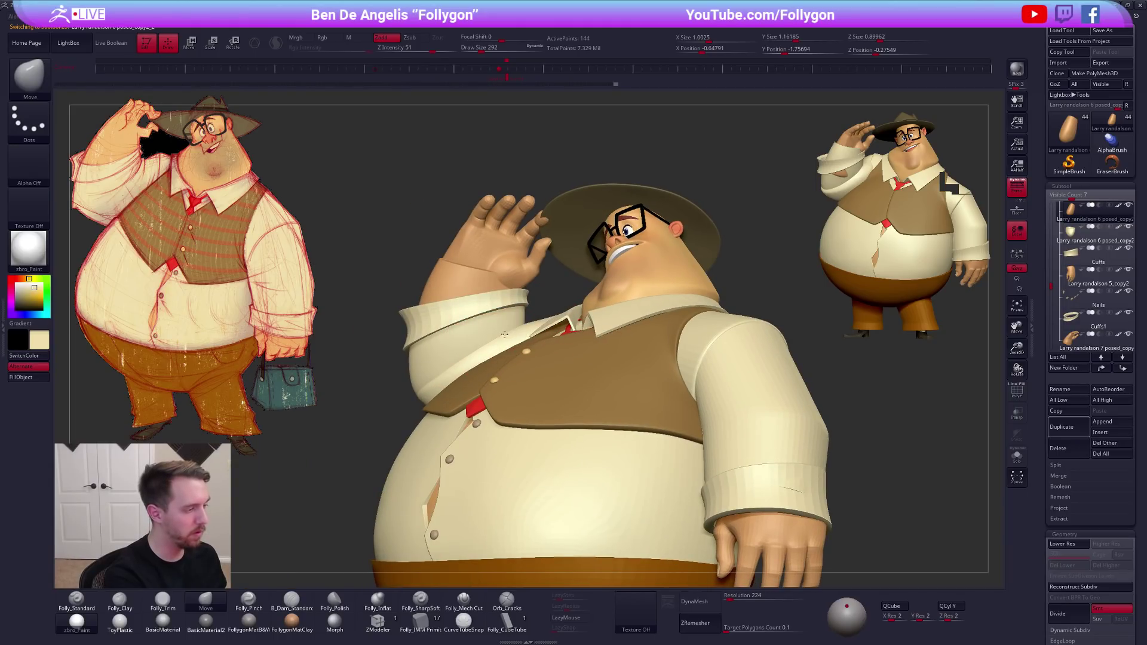
# Refine the skin-coloured forearm around the wrist with the Move brush at a draw size of 150
pyautogui.moveTo(519, 328); pyautogui.dragTo(603, 418, button='right')
pyautogui.moveTo(615, 457)
pyautogui.keyDown('ctrl'); pyautogui.mouseDown(button='right')
pyautogui.moveTo(631, 415)
pyautogui.moveTo(673, 432)
pyautogui.moveTo(700, 411)
pyautogui.moveTo(699, 469)
pyautogui.mouseUp(button='right'); pyautogui.keyUp('ctrl')
pyautogui.press('space')
pyautogui.click(540, 292)
pyautogui.moveTo(539, 285); pyautogui.dragTo(533, 314, button='right')
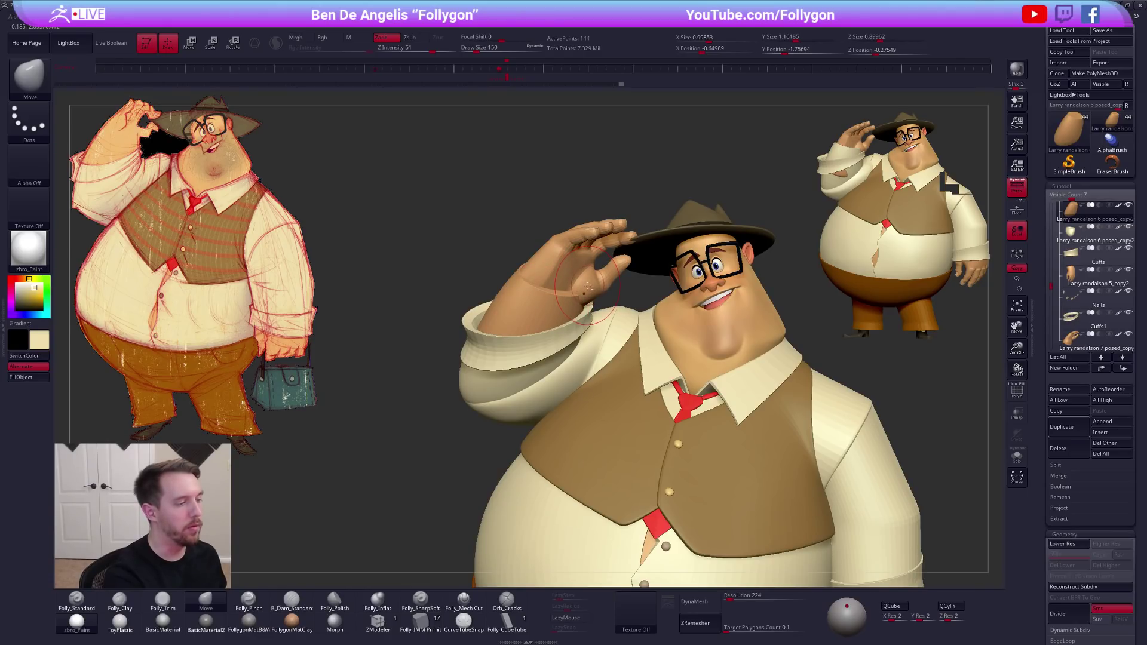
pyautogui.hotkey('shift', 'f')
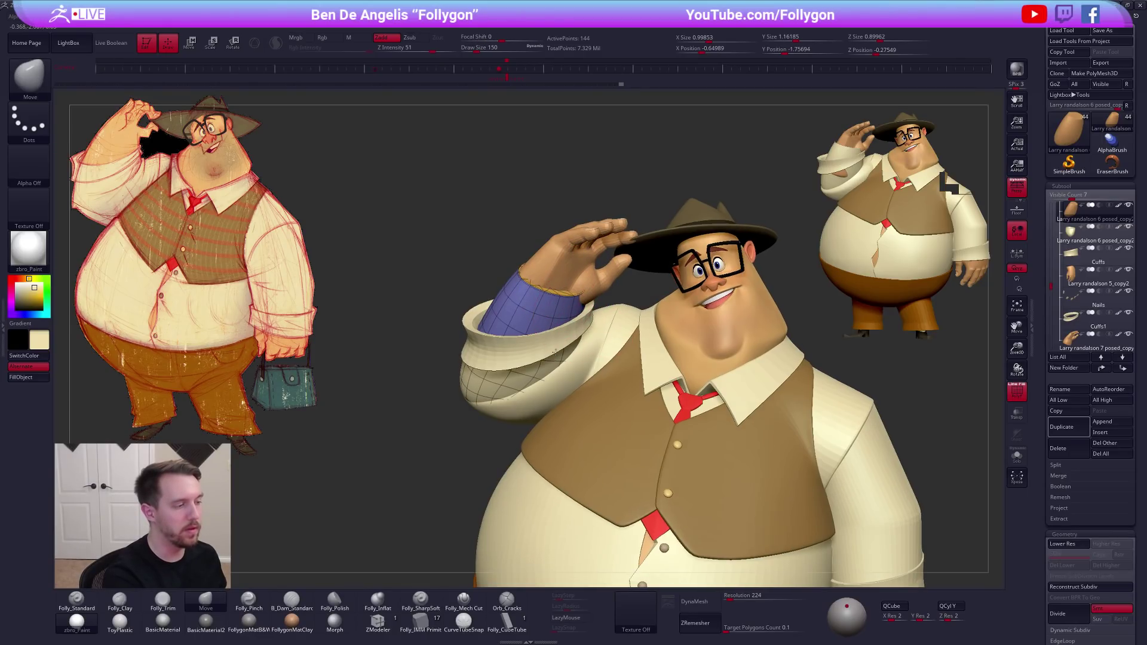
pyautogui.moveTo(566, 319); pyautogui.dragTo(540, 255, button='right')
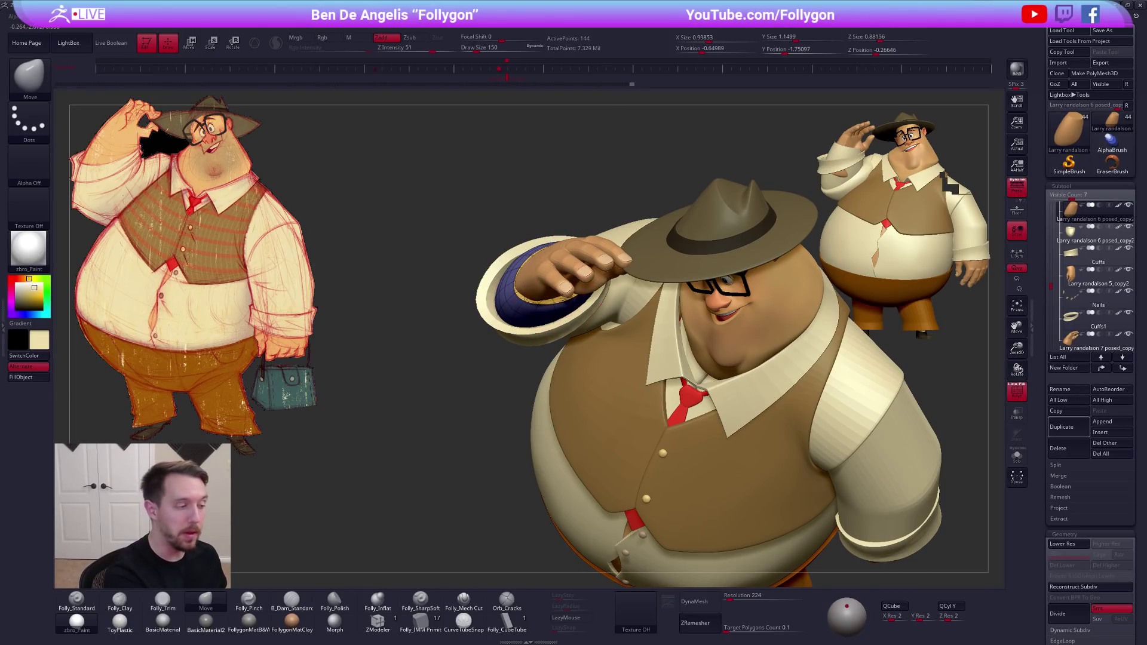
pyautogui.moveTo(561, 279)
pyautogui.mouseDown(button='right')
pyautogui.moveTo(579, 296)
pyautogui.moveTo(836, 343)
pyautogui.mouseUp(button='right')
pyautogui.hotkey('shift', 'f')
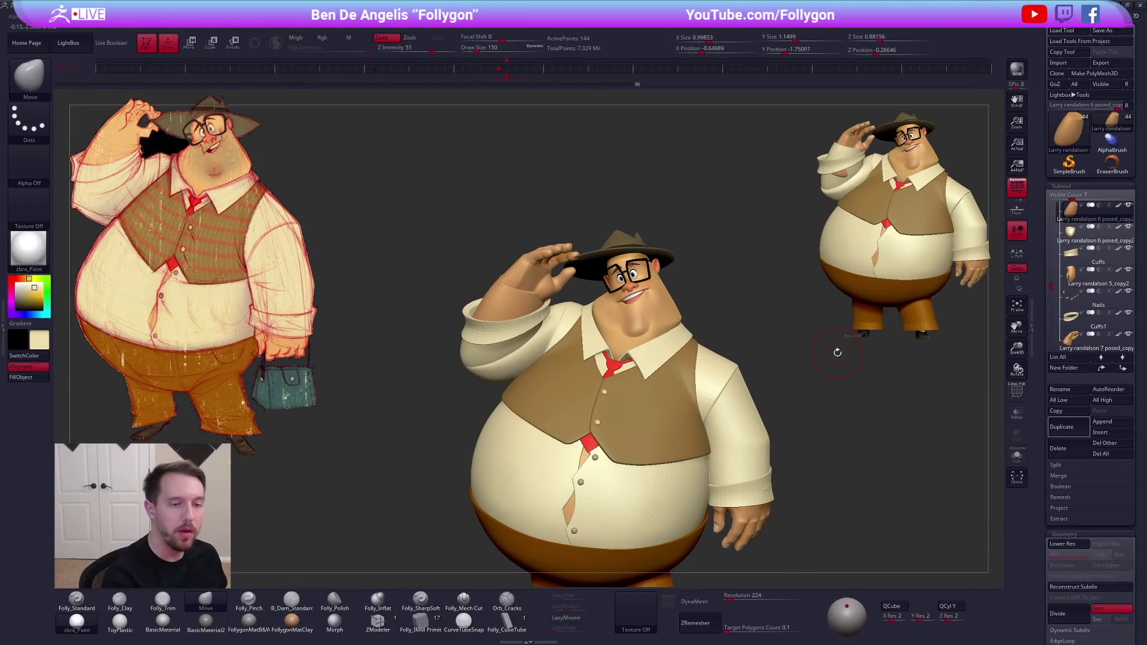
# Show only the raised hand and its skin-coloured forearm, and isolate the hand with its wireframe displayed
pyautogui.keyDown('shift'); pyautogui.click(1075, 348); pyautogui.keyUp('shift')
pyautogui.keyDown('shift'); pyautogui.click(1128, 335); pyautogui.keyUp('shift')
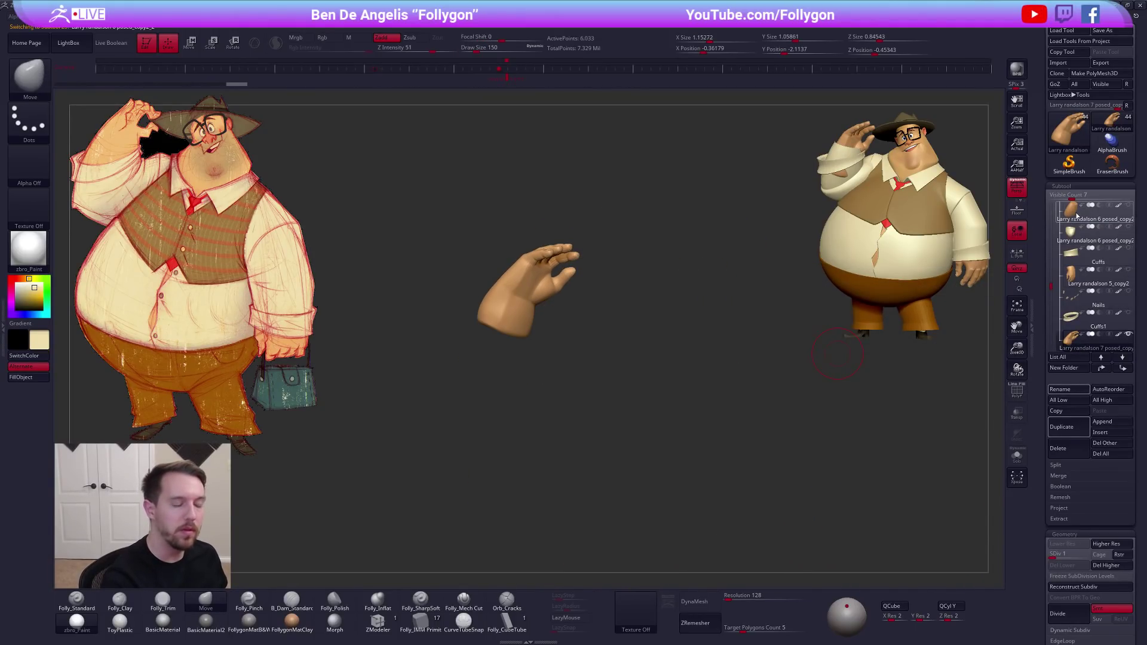
pyautogui.click(1075, 213)
pyautogui.click(1072, 338)
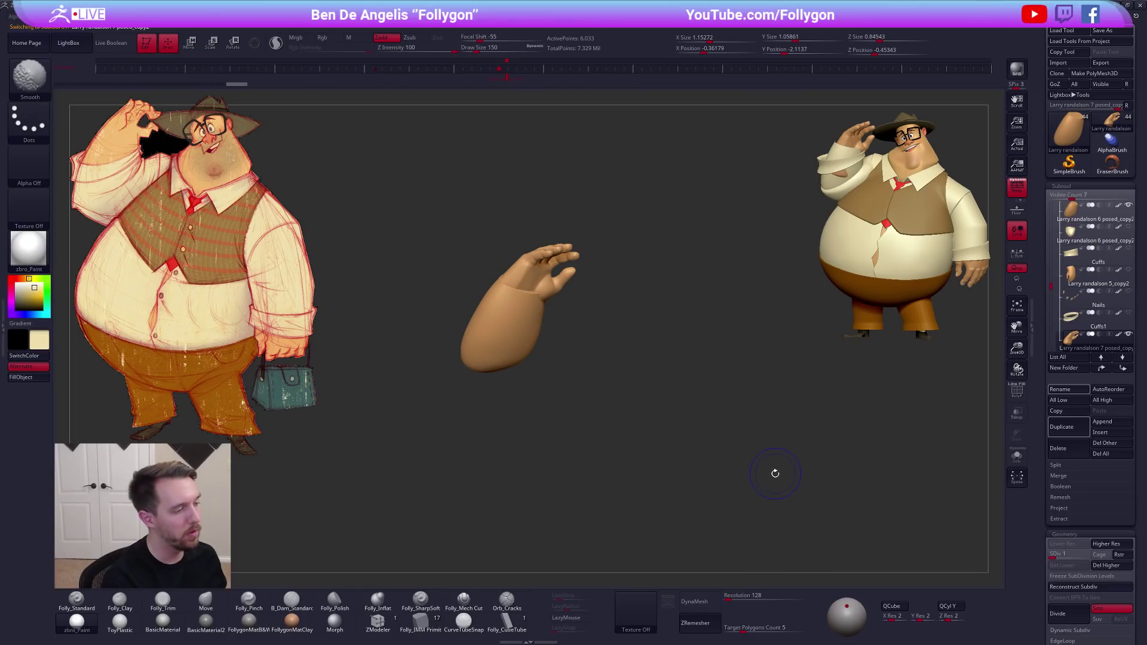
pyautogui.hotkey('shift', 'f')
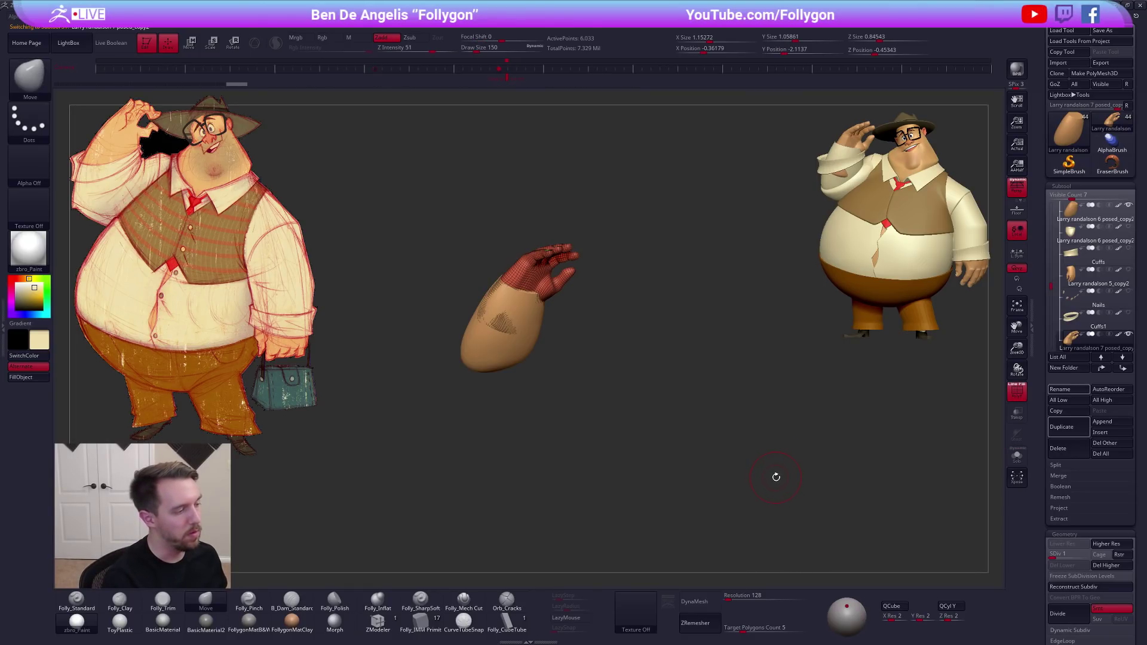
pyautogui.hotkey('alt', 's')
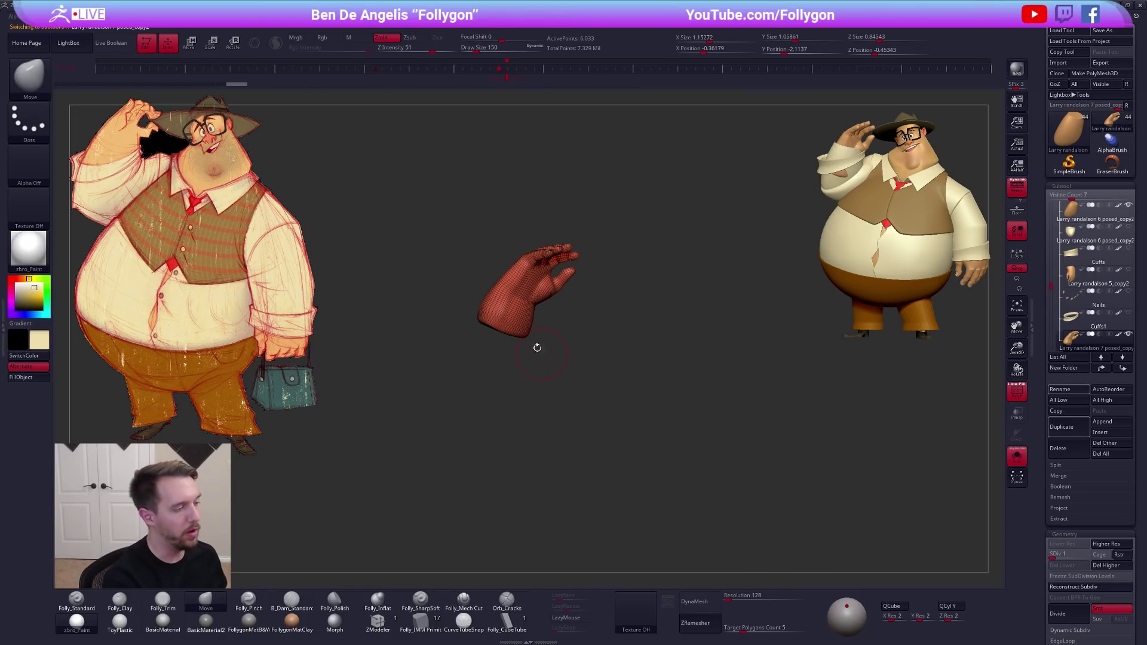
# Mask the raised hand's fingers and palm, leaving the wrist end unmasked
pyautogui.press('ctrl')
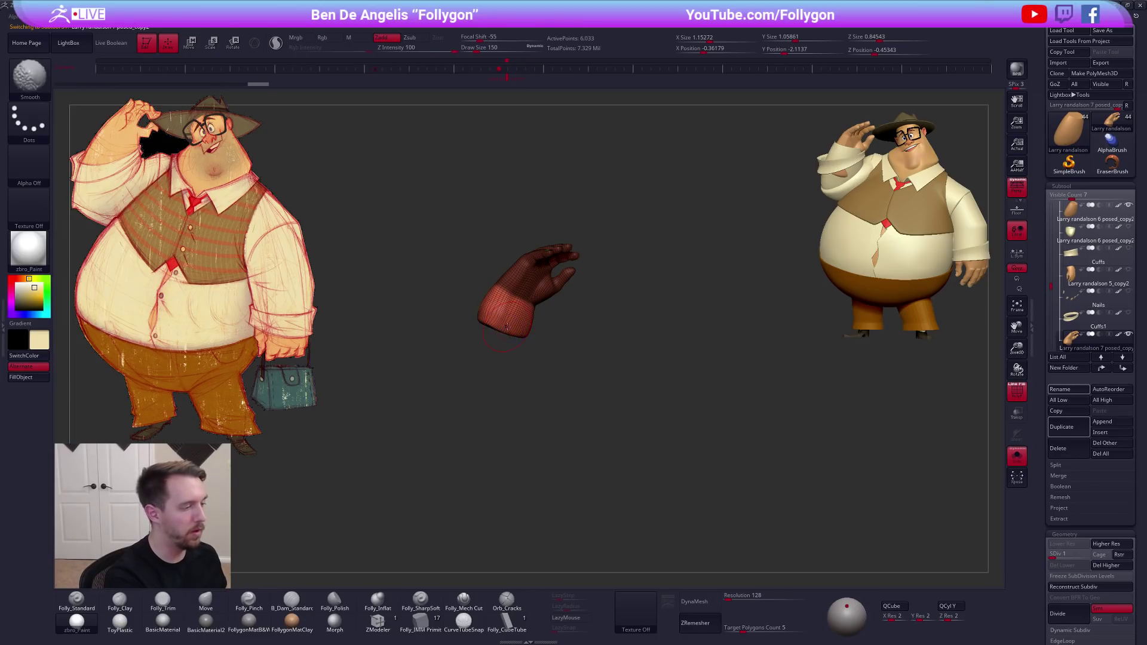
pyautogui.hotkey('ctrl', 'z')
pyautogui.hotkey('ctrl', 'z')
pyautogui.hotkey('ctrl', 'z')
pyautogui.hotkey('ctrl', 'z')
pyautogui.press('b')
pyautogui.press('m')
pyautogui.press('v')
pyautogui.press('space')
pyautogui.moveTo(519, 325); pyautogui.dragTo(483, 361)
pyautogui.hotkey('ctrl', 'z')
# Move the hand's unmasked wrist end toward the elbow with the gizmo, extending it into the forearm
pyautogui.press('w')
pyautogui.moveTo(515, 297); pyautogui.dragTo(481, 356)
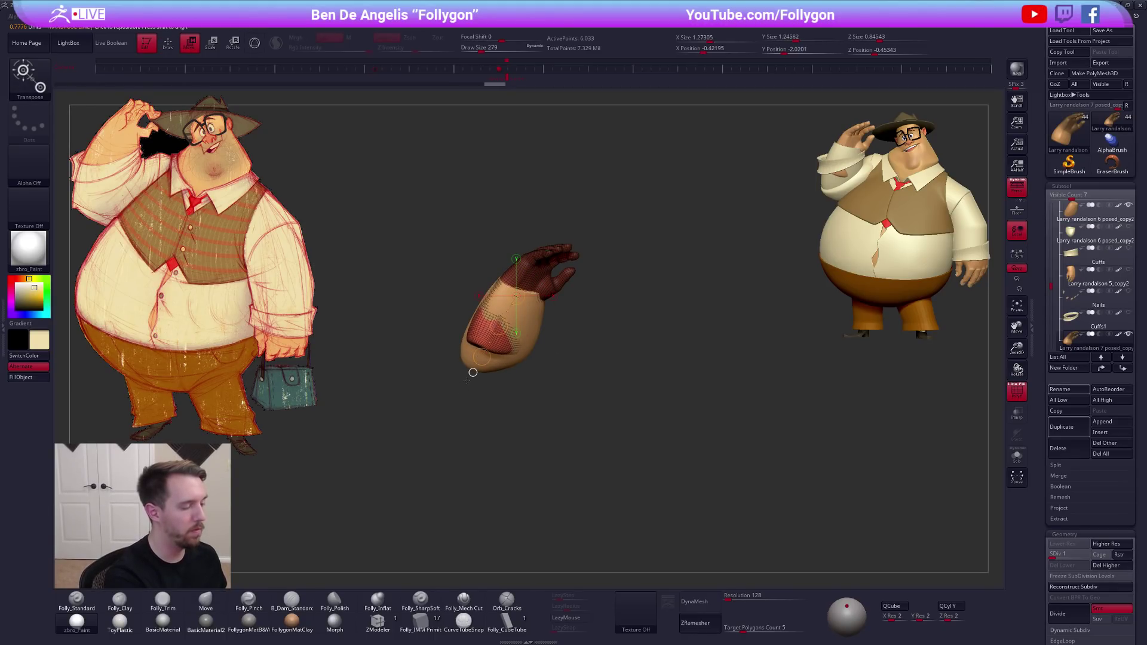
pyautogui.press('q')
pyautogui.moveTo(538, 341); pyautogui.dragTo(565, 344)
pyautogui.moveTo(565, 343)
pyautogui.keyDown('alt'); pyautogui.mouseDown()
pyautogui.moveTo(624, 366)
pyautogui.moveTo(527, 353)
pyautogui.moveTo(551, 342)
pyautogui.moveTo(554, 305)
pyautogui.mouseUp(); pyautogui.keyUp('alt')
# Fit the hand's wrist extension inside the forearm with the Move brush at a draw size of 265, using transparency to check it
pyautogui.click(1016, 414)
pyautogui.press('space')
pyautogui.keyDown('ctrl'); pyautogui.click(559, 303); pyautogui.keyUp('ctrl')
pyautogui.press('space')
pyautogui.moveTo(542, 354)
pyautogui.mouseDown()
pyautogui.moveTo(529, 353)
pyautogui.moveTo(582, 384)
pyautogui.moveTo(612, 341)
pyautogui.mouseUp()
pyautogui.moveTo(539, 353); pyautogui.dragTo(546, 351)
pyautogui.moveTo(495, 382)
pyautogui.mouseDown()
pyautogui.moveTo(611, 358)
pyautogui.moveTo(610, 372)
pyautogui.mouseUp()
pyautogui.press('space')
pyautogui.moveTo(608, 337); pyautogui.dragTo(583, 360)
pyautogui.click(1015, 414)
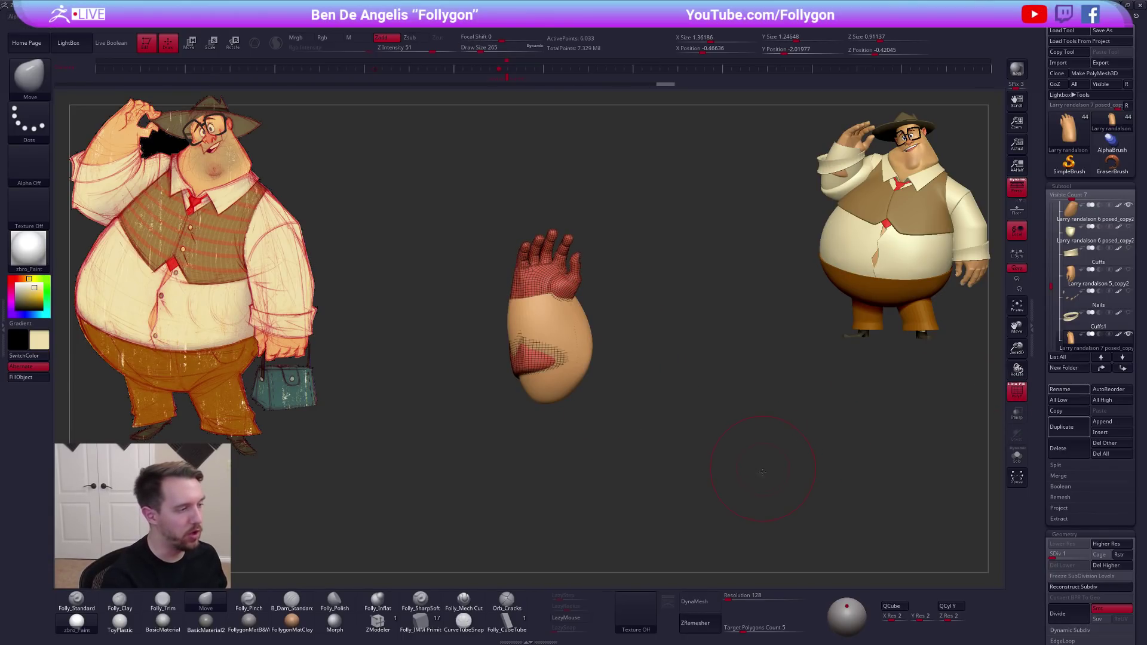
# Hide the wireframe and raise the hand to subdivision level 5
pyautogui.hotkey('shift', 'f')
pyautogui.press('d')
pyautogui.press('d')
pyautogui.press('d')
pyautogui.press('d')
pyautogui.moveTo(572, 325)
pyautogui.mouseDown(button='right')
pyautogui.moveTo(606, 317)
pyautogui.moveTo(588, 333)
pyautogui.mouseUp(button='right')
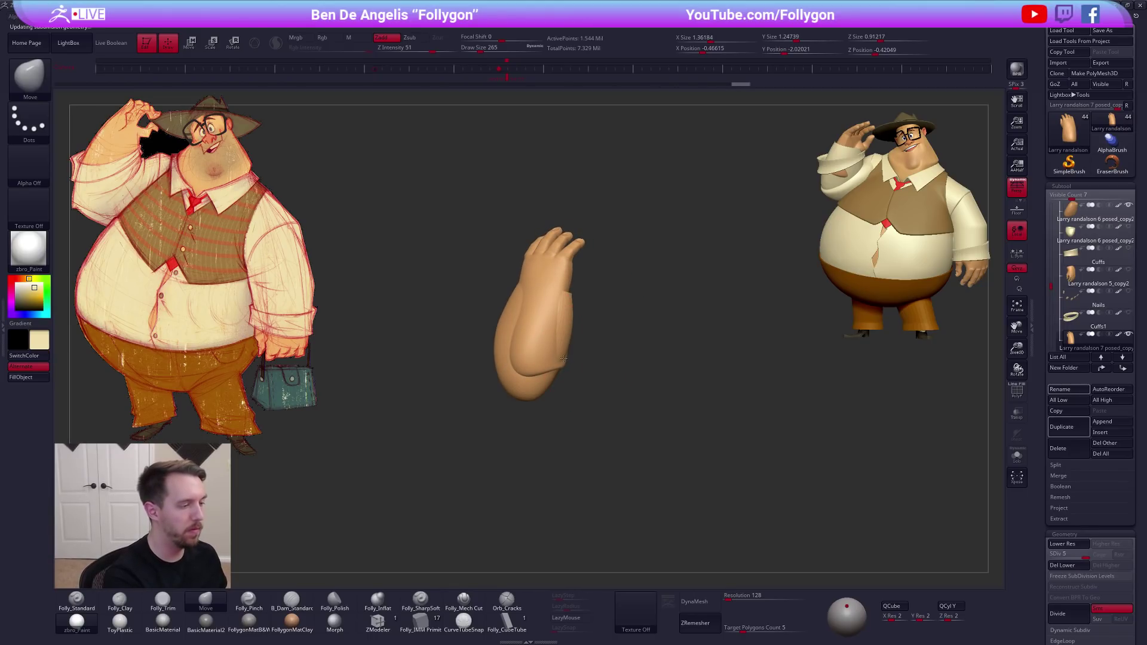
# Refine the hand's wrist extension within the forearm with the Move brush, reducing the draw size to 160
pyautogui.moveTo(558, 366)
pyautogui.mouseDown(button='right')
pyautogui.moveTo(528, 368)
pyautogui.moveTo(548, 346)
pyautogui.moveTo(548, 395)
pyautogui.mouseUp(button='right')
pyautogui.moveTo(548, 341); pyautogui.dragTo(579, 358, button='right')
pyautogui.hotkey('shift', 'f')
pyautogui.keyDown('ctrl'); pyautogui.moveTo(579, 358); pyautogui.dragTo(577, 406, button='right'); pyautogui.keyUp('ctrl')
pyautogui.hotkey('shift', 'f')
pyautogui.press('space')
pyautogui.moveTo(571, 266); pyautogui.dragTo(568, 266)
pyautogui.moveTo(577, 383)
pyautogui.keyDown('ctrl'); pyautogui.mouseDown(button='right')
pyautogui.moveTo(579, 307)
pyautogui.moveTo(635, 404)
pyautogui.moveTo(605, 384)
pyautogui.mouseUp(button='right'); pyautogui.keyUp('ctrl')
pyautogui.moveTo(659, 419); pyautogui.dragTo(573, 395, button='right')
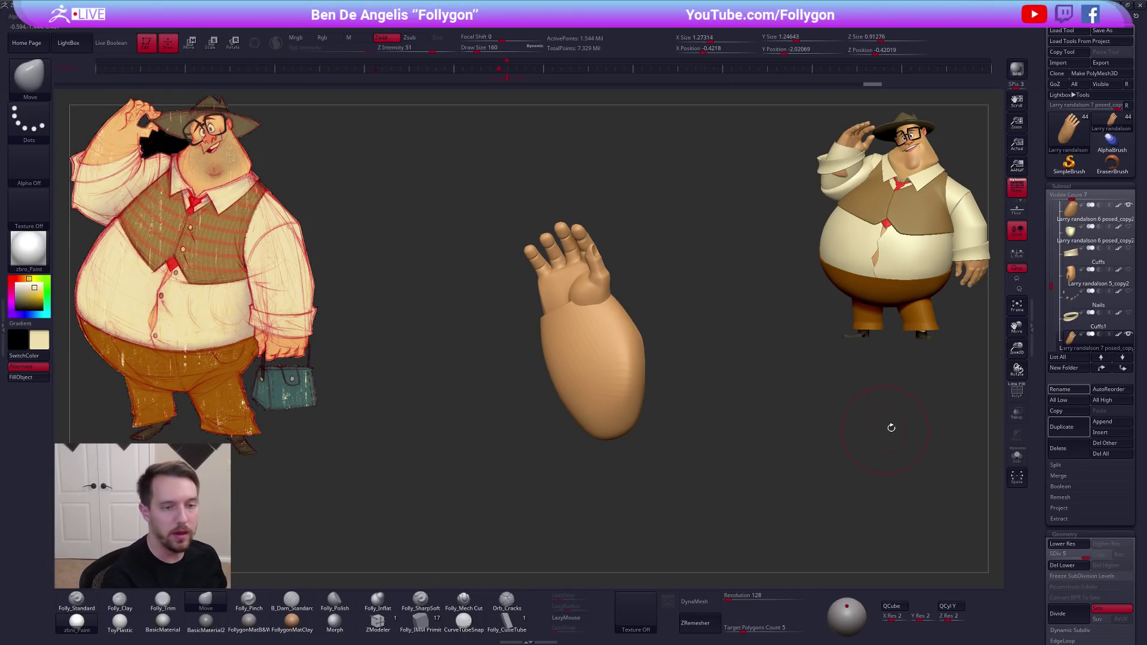
# Reorder the skin-coloured forearm subtool so that it sits directly below the raised hand
pyautogui.click(1097, 214)
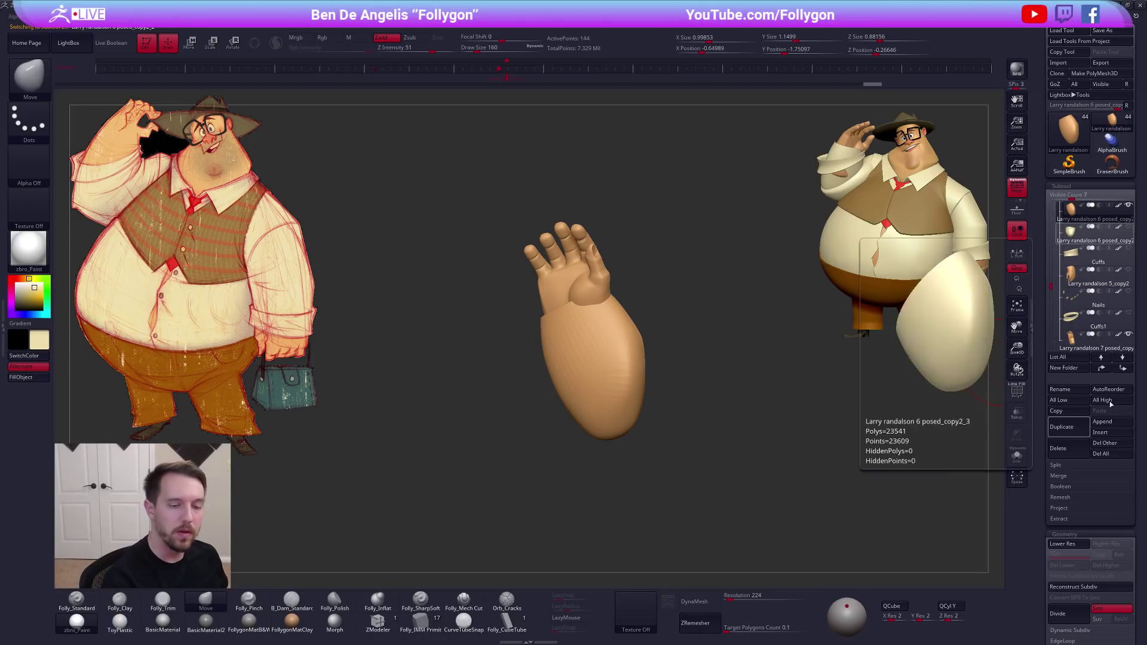
pyautogui.click(1125, 370)
pyautogui.click(1126, 371)
pyautogui.click(1126, 371)
pyautogui.click(1123, 370)
pyautogui.click(1126, 371)
pyautogui.click(1126, 371)
pyautogui.hotkey('shift', 'f')
pyautogui.click(1098, 335)
pyautogui.click(1094, 343)
# Subdivide the skin-coloured forearm to level 5
pyautogui.hotkey('shift', 'd')
pyautogui.hotkey('shift', 'd')
pyautogui.hotkey('shift', 'd')
pyautogui.press('d')
pyautogui.press('d')
pyautogui.press('d')
pyautogui.hotkey('shift', 'f')
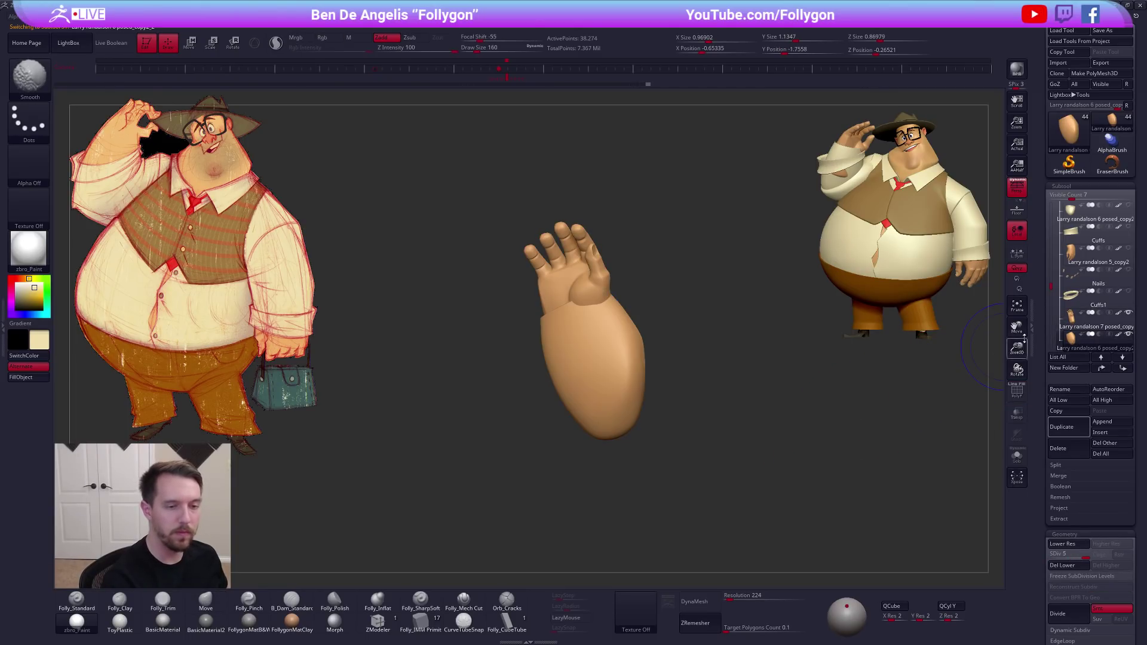
# Convert the raised hand subtool to a DynaMesh at resolution 1320
pyautogui.click(1097, 323)
pyautogui.moveTo(860, 407)
pyautogui.mouseDown()
pyautogui.moveTo(817, 446)
pyautogui.moveTo(848, 418)
pyautogui.mouseUp()
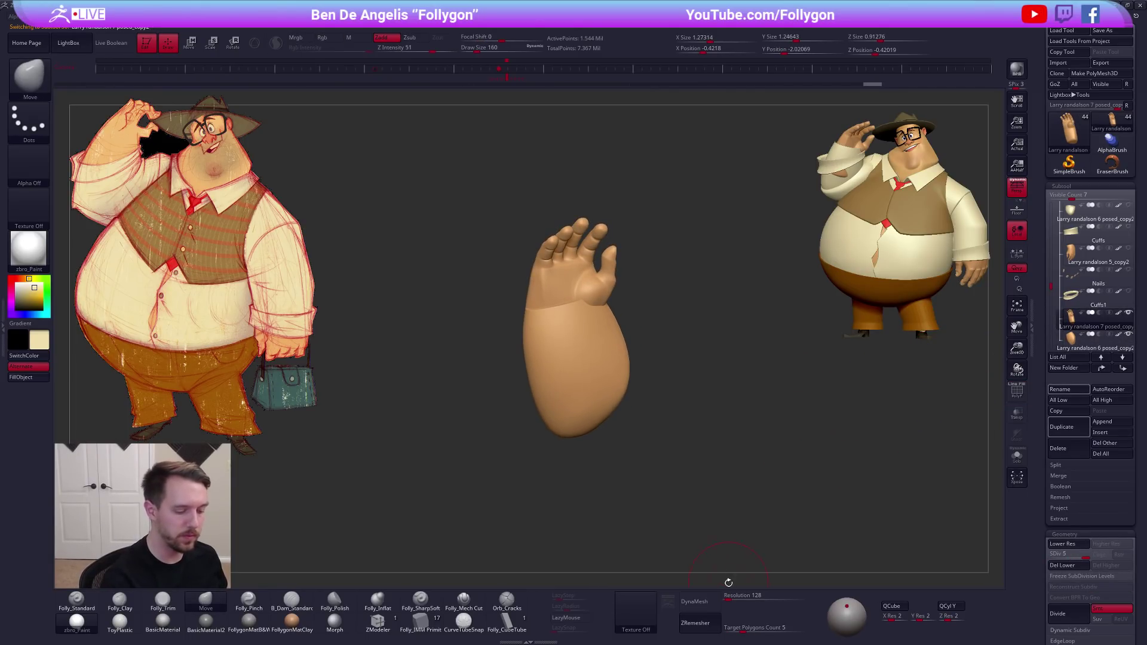
pyautogui.click(736, 597)
pyautogui.click(716, 602)
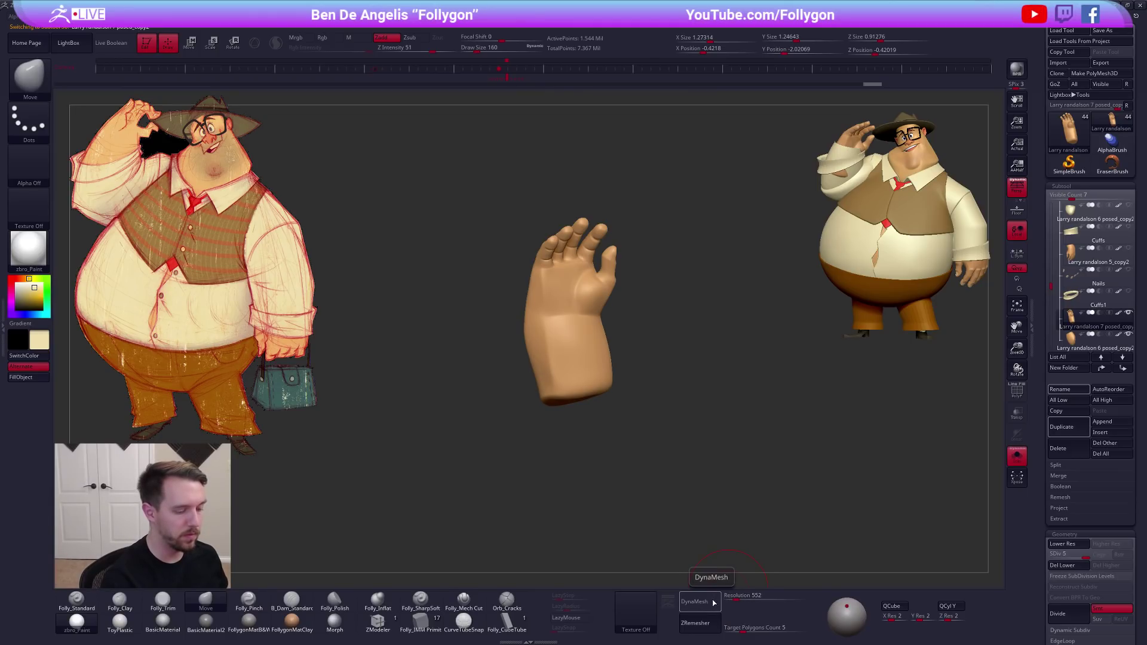
pyautogui.click(673, 624)
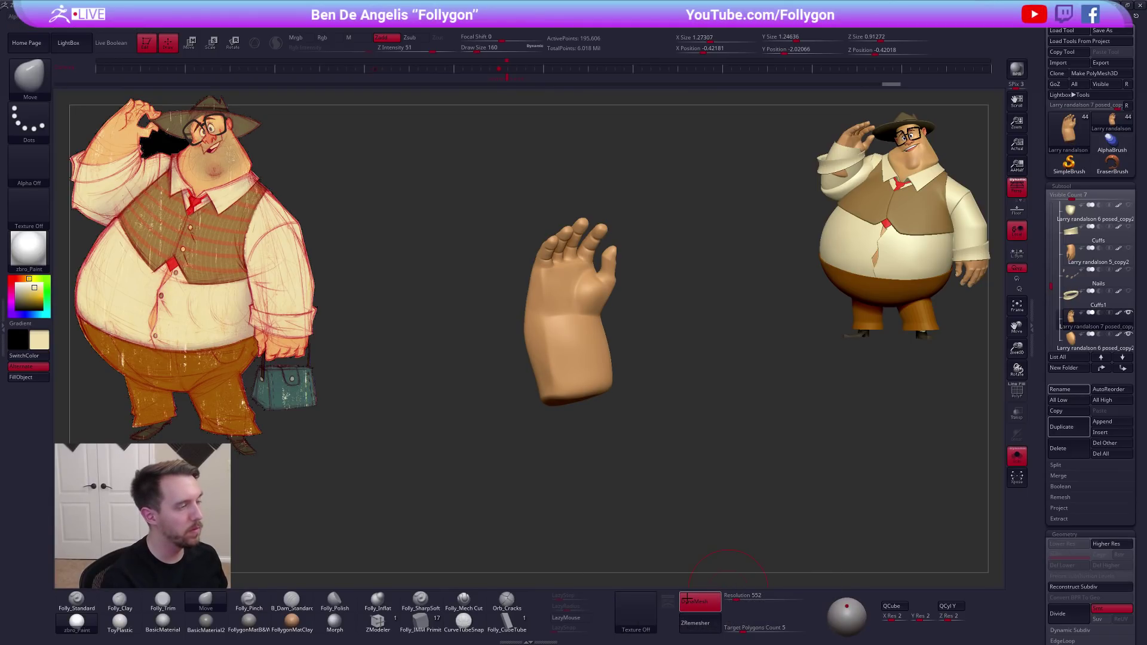
pyautogui.hotkey('ctrl', 'z')
pyautogui.click(750, 597)
pyautogui.click(710, 601)
pyautogui.click(674, 624)
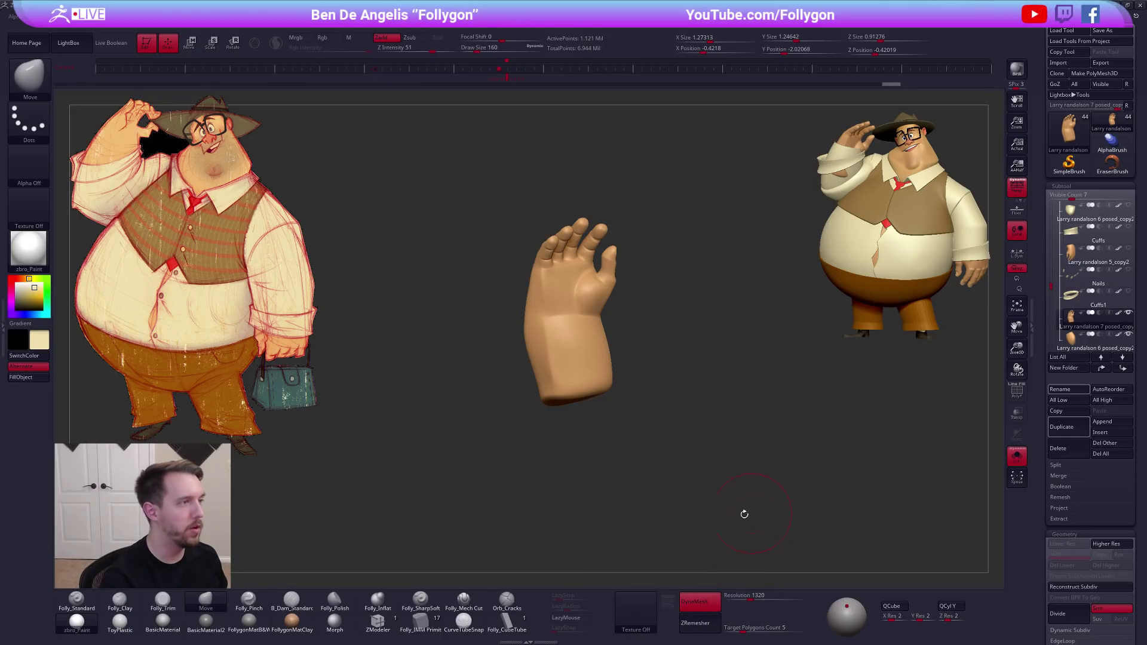
# Merge the raised hand down with the skin-coloured forearm into one subtool
pyautogui.moveTo(578, 316)
pyautogui.mouseDown(button='right')
pyautogui.moveTo(639, 287)
pyautogui.moveTo(628, 326)
pyautogui.moveTo(657, 267)
pyautogui.moveTo(693, 350)
pyautogui.moveTo(743, 300)
pyautogui.mouseUp(button='right')
pyautogui.hotkey('ctrl', '1')
pyautogui.click(758, 326)
pyautogui.click(723, 344)
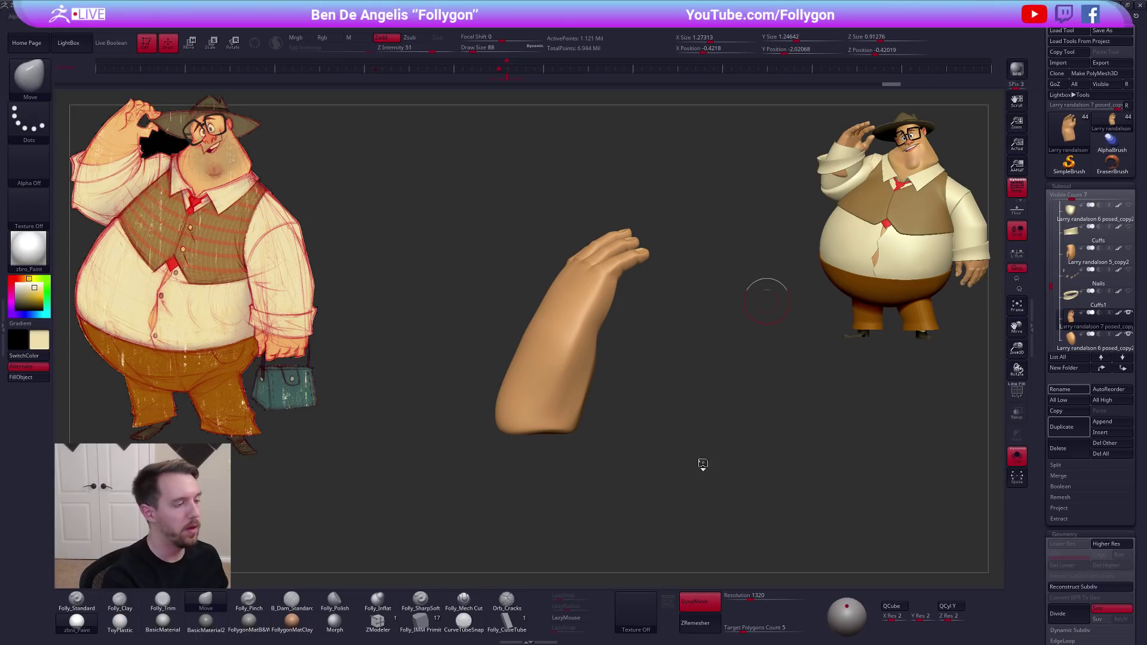
# Remesh the merged hand and forearm with DynaMesh and inspect the seam and wireframe at the wrist
pyautogui.moveTo(774, 519); pyautogui.dragTo(755, 485, button='right')
pyautogui.moveTo(727, 531)
pyautogui.keyDown('ctrl'); pyautogui.mouseDown()
pyautogui.moveTo(820, 455)
pyautogui.moveTo(658, 497)
pyautogui.mouseUp(); pyautogui.keyUp('ctrl')
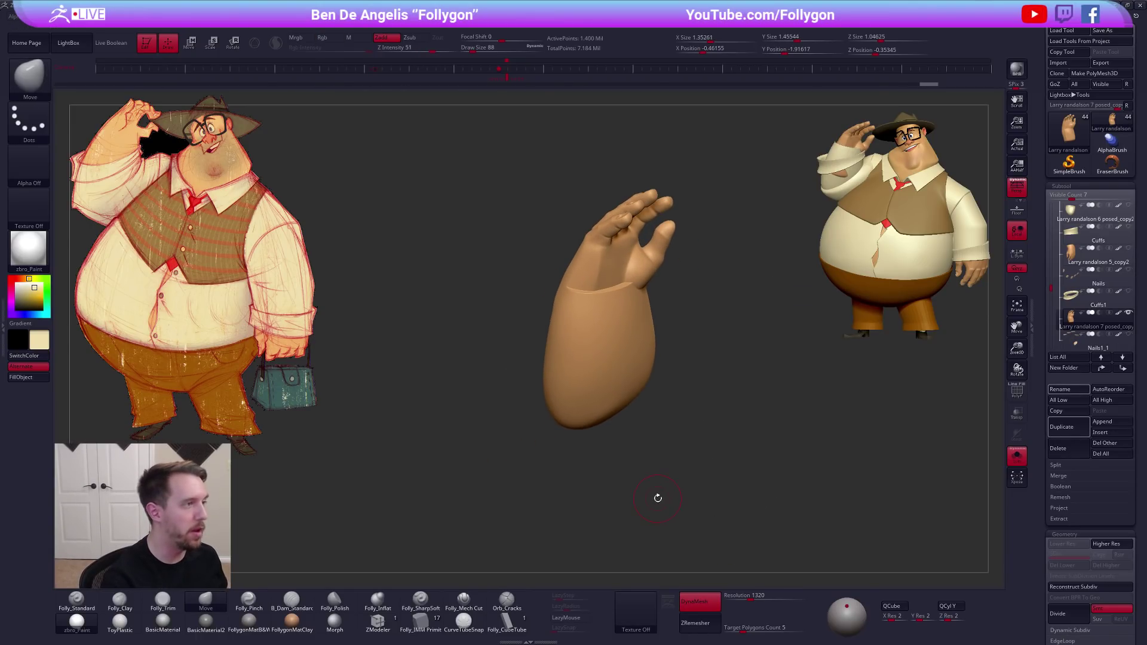
pyautogui.moveTo(682, 490)
pyautogui.mouseDown(button='right')
pyautogui.moveTo(664, 481)
pyautogui.moveTo(657, 454)
pyautogui.mouseUp(button='right')
pyautogui.press('space')
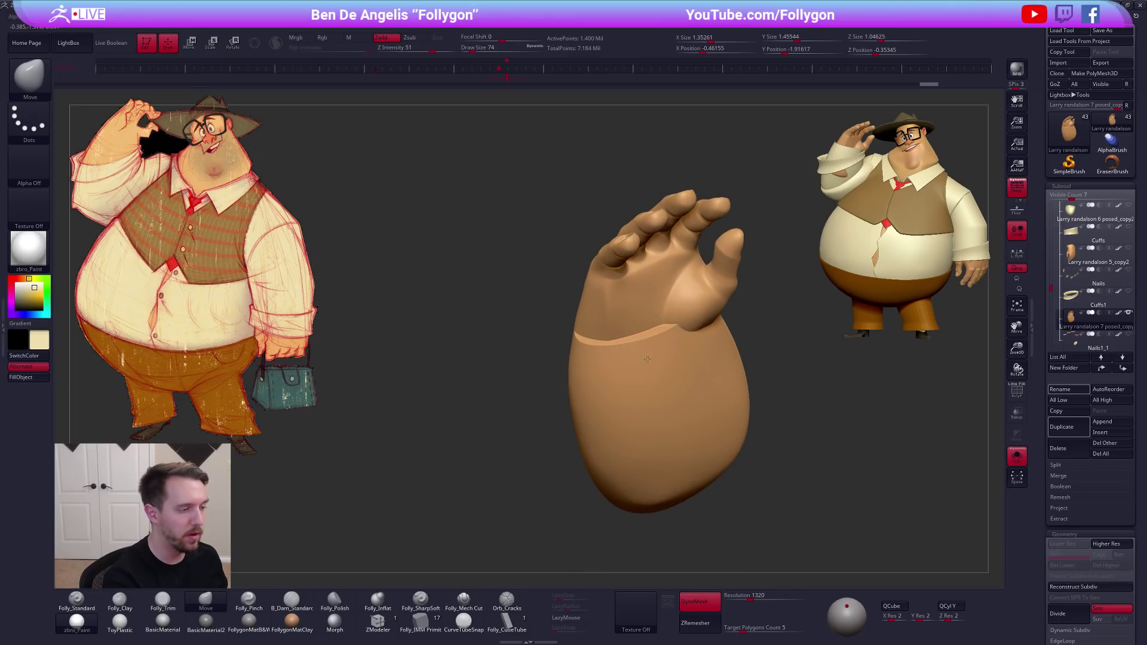
pyautogui.keyDown('ctrl'); pyautogui.moveTo(640, 366); pyautogui.dragTo(634, 344, button='right'); pyautogui.keyUp('ctrl')
pyautogui.press('2')
pyautogui.moveTo(634, 344)
pyautogui.mouseDown()
pyautogui.moveTo(669, 328)
pyautogui.moveTo(594, 344)
pyautogui.moveTo(663, 329)
pyautogui.moveTo(613, 344)
pyautogui.mouseUp()
pyautogui.hotkey('shift', 'f')
pyautogui.hotkey('shift', 'f')
pyautogui.hotkey('shift', 'f')
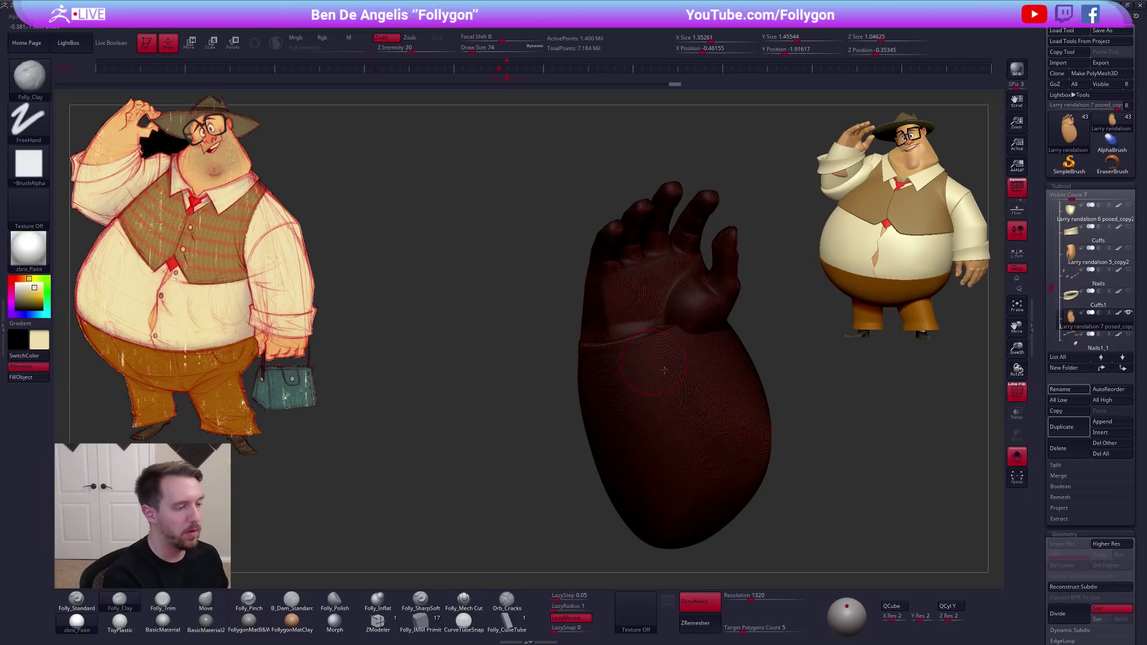
# Undo the DynaMesh remesh of the merged arm and hide the wireframe
pyautogui.moveTo(645, 359); pyautogui.dragTo(711, 394, button='right')
pyautogui.keyDown('ctrl'); pyautogui.click(760, 435); pyautogui.keyUp('ctrl')
pyautogui.keyDown('ctrl'); pyautogui.click(768, 457); pyautogui.keyUp('ctrl')
pyautogui.keyDown('ctrl'); pyautogui.click(779, 464); pyautogui.keyUp('ctrl')
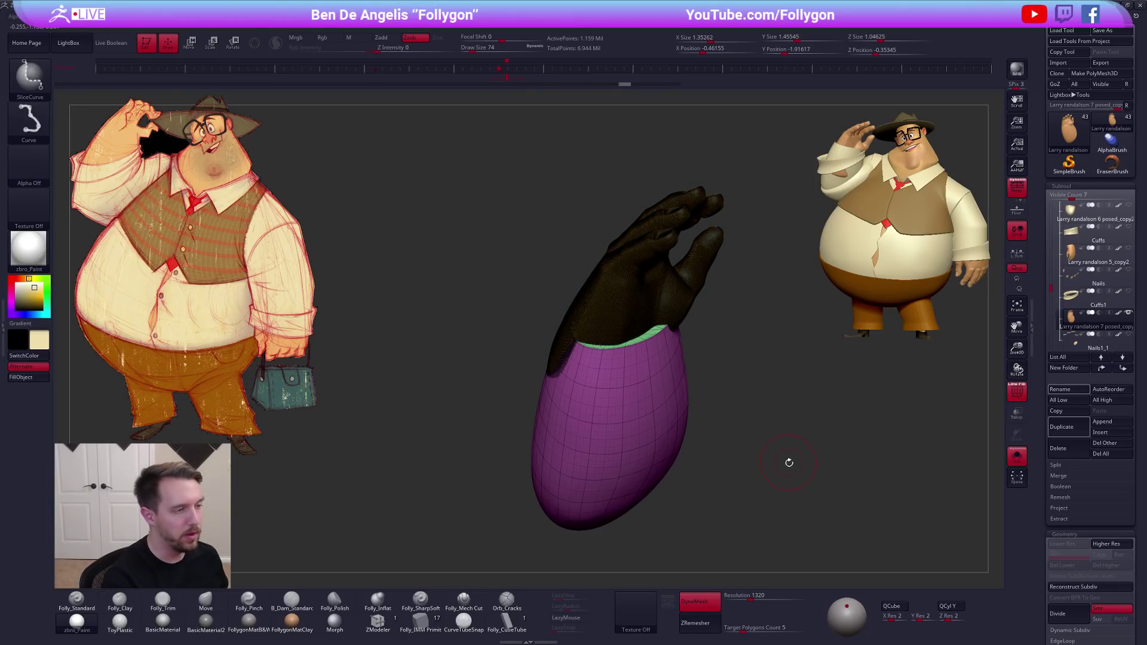
pyautogui.hotkey('shift', 'f')
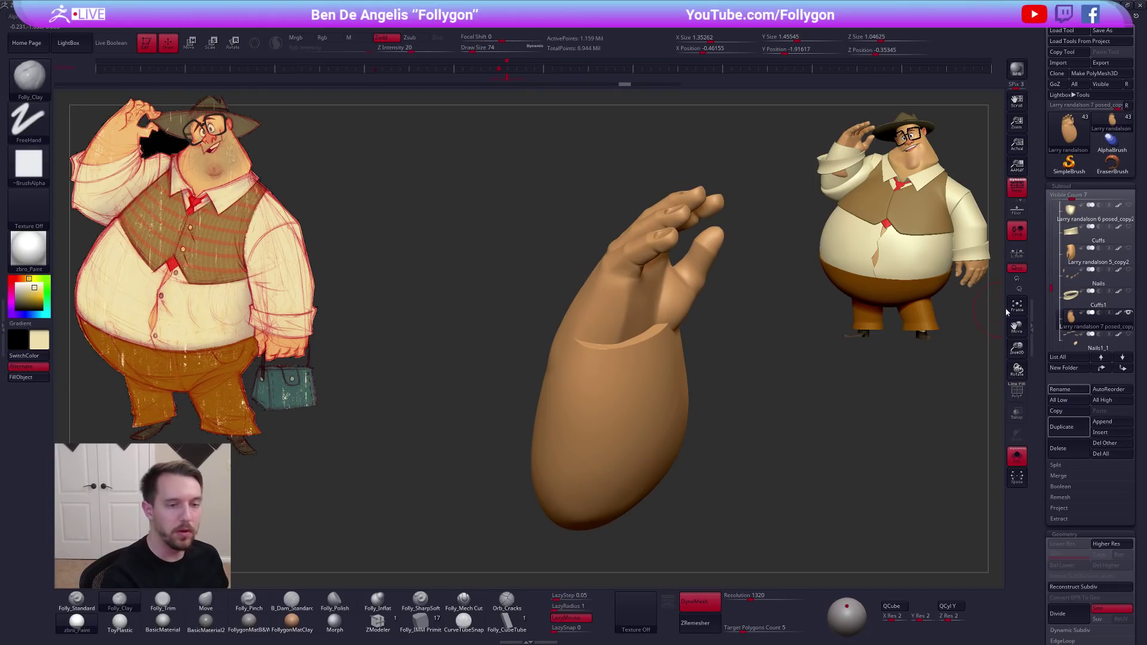
# Turn off the merged arm's polypaint, set the colour to white and apply the FollygonMatB&W material
pyautogui.click(1119, 315)
pyautogui.click(16, 283)
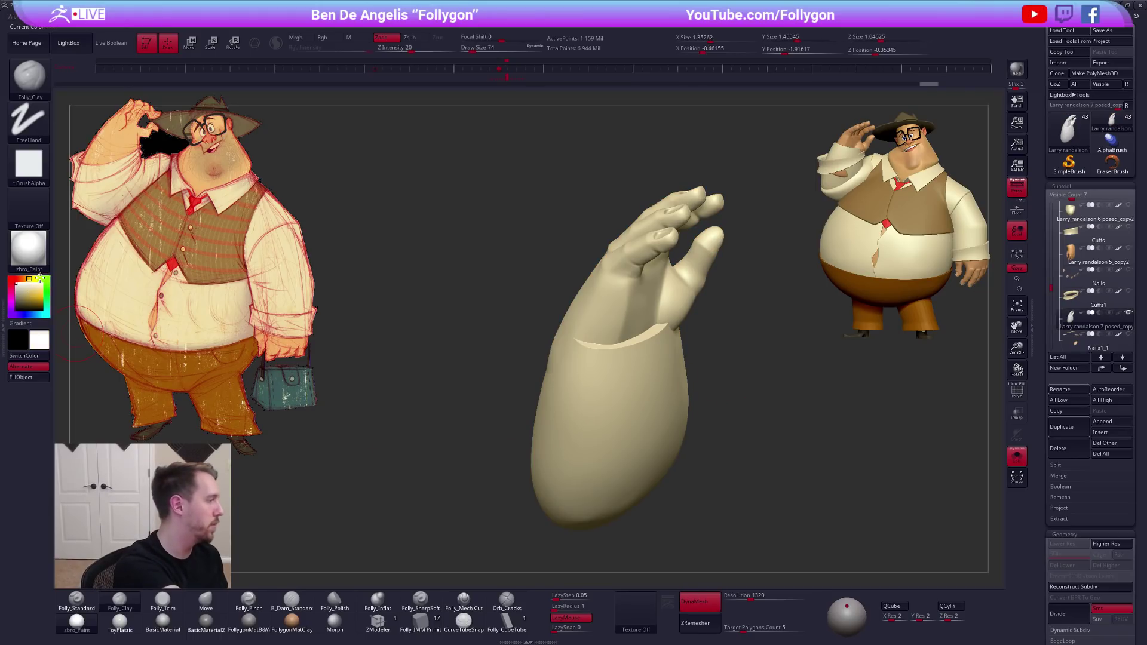
pyautogui.click(249, 618)
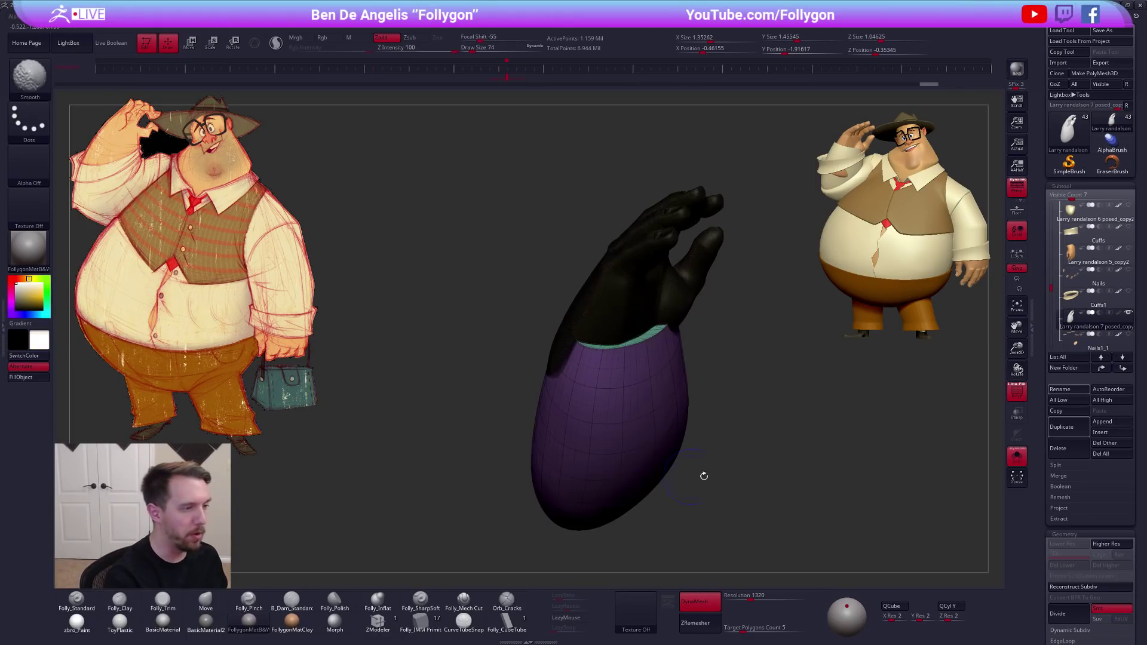
# Remesh the merged arm again with DynaMesh and examine the palm seam and the back of the hand
pyautogui.moveTo(770, 486); pyautogui.dragTo(726, 458)
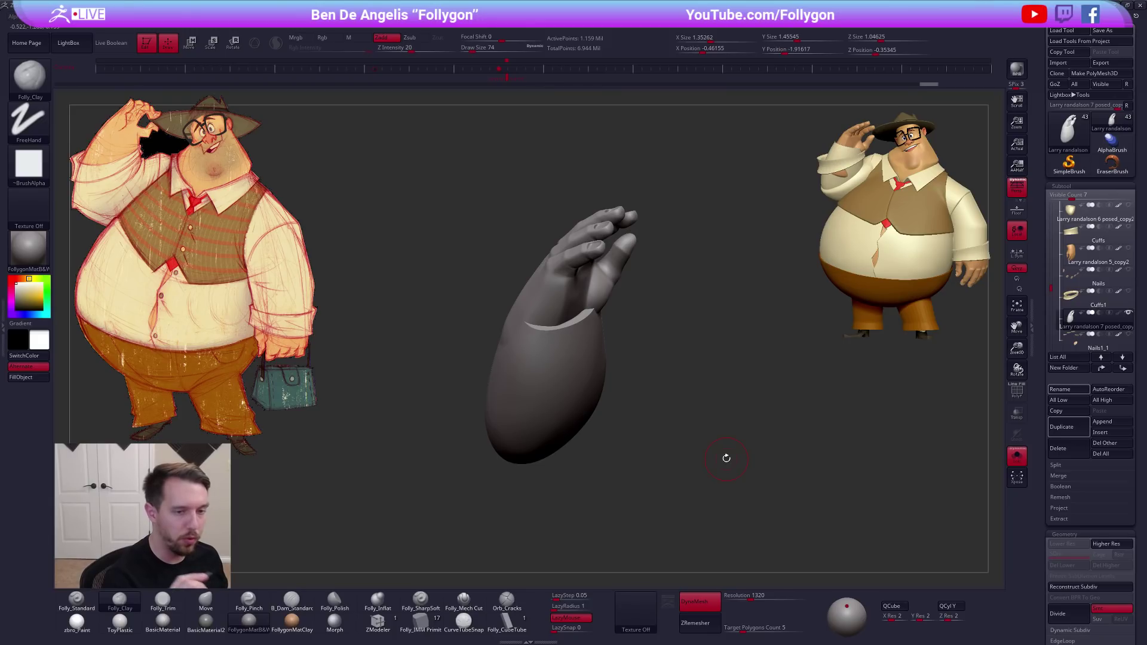
pyautogui.keyDown('ctrl'); pyautogui.moveTo(645, 501); pyautogui.dragTo(807, 376); pyautogui.keyUp('ctrl')
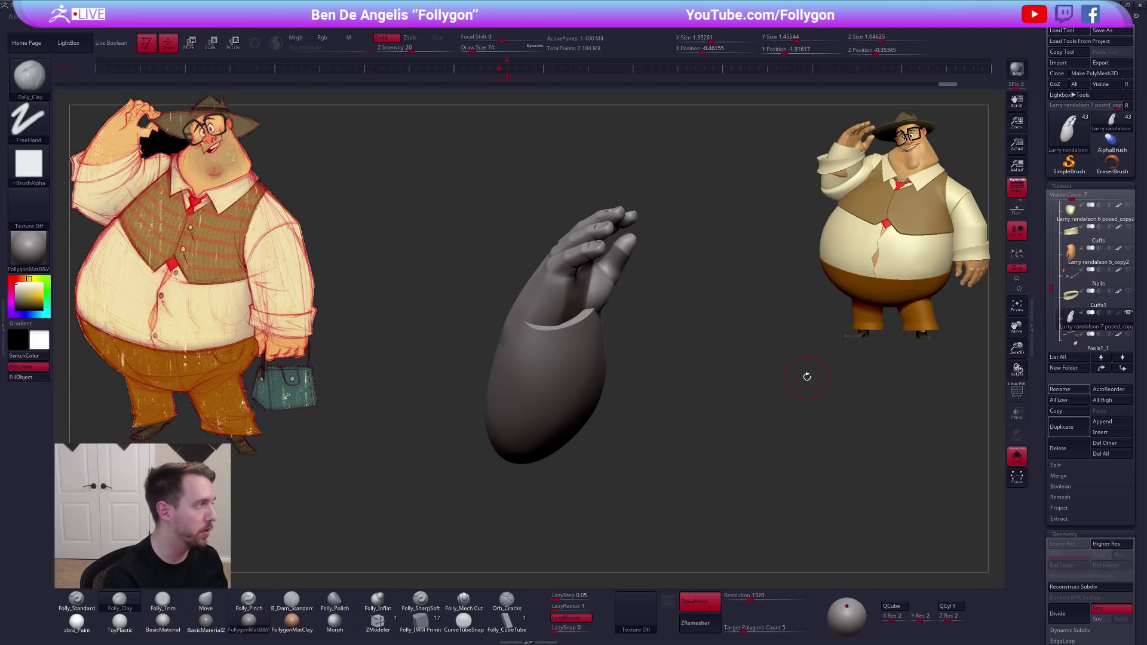
pyautogui.hotkey('shift', 'f')
pyautogui.hotkey('shift', 'f')
pyautogui.moveTo(608, 410); pyautogui.dragTo(622, 445)
pyautogui.hotkey('shift', 'f')
pyautogui.hotkey('shift', 'f')
pyautogui.keyDown('ctrl'); pyautogui.moveTo(620, 366); pyautogui.dragTo(453, 445, button='right'); pyautogui.keyUp('ctrl')
pyautogui.press('w')
pyautogui.keyDown('ctrl'); pyautogui.click(652, 333); pyautogui.keyUp('ctrl')
pyautogui.press('q')
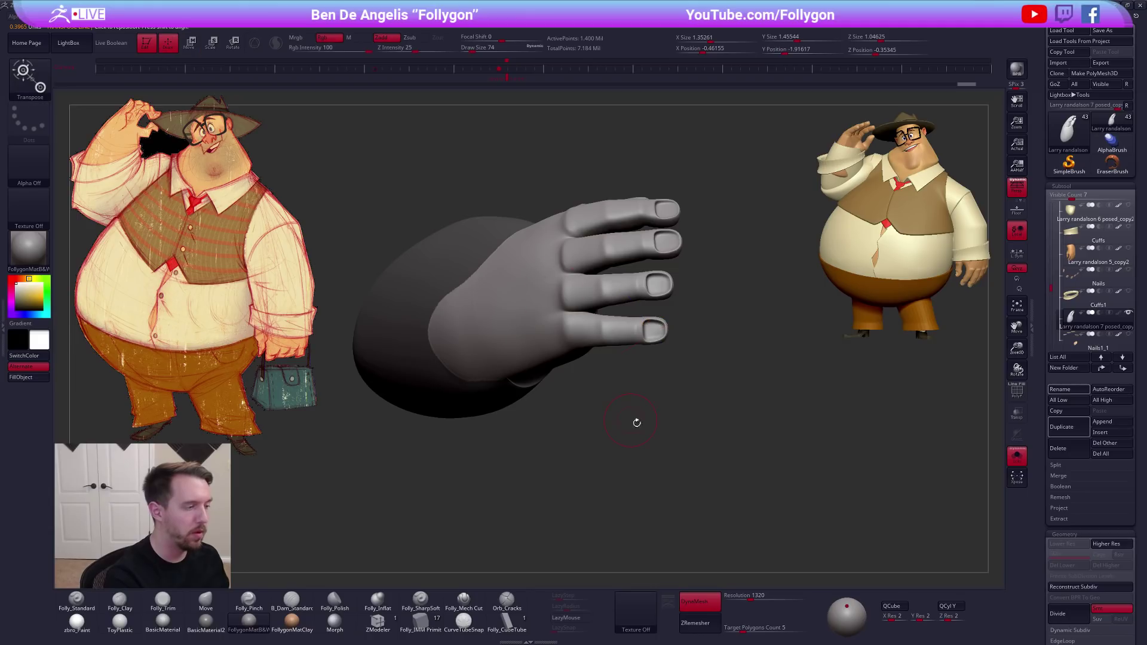
# Undo the remesh and merge back to the raised hand's original subdivided mesh
pyautogui.keyDown('ctrl'); pyautogui.moveTo(714, 461); pyautogui.dragTo(670, 418, button='right'); pyautogui.keyUp('ctrl')
pyautogui.moveTo(688, 465)
pyautogui.keyDown('ctrl'); pyautogui.mouseDown()
pyautogui.moveTo(693, 495)
pyautogui.moveTo(688, 482)
pyautogui.moveTo(703, 493)
pyautogui.moveTo(719, 478)
pyautogui.moveTo(733, 506)
pyautogui.moveTo(759, 446)
pyautogui.mouseUp(); pyautogui.keyUp('ctrl')
pyautogui.hotkey('shift', 'f')
pyautogui.press('w')
pyautogui.hotkey('ctrl', 'z')
pyautogui.hotkey('ctrl', 'z')
pyautogui.hotkey('ctrl', 'z')
pyautogui.hotkey('ctrl', 'z')
pyautogui.hotkey('ctrl', 'z')
pyautogui.press('q')
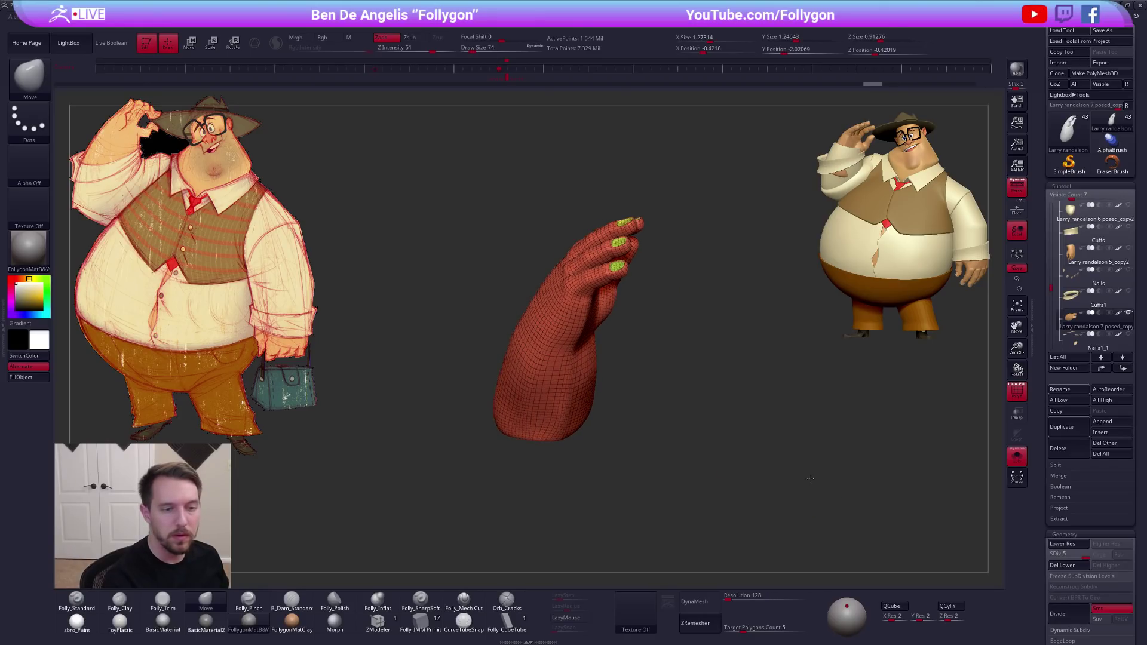
# Redo the history up to the merged hand and forearm before their remesh, checking the polygroups
pyautogui.moveTo(811, 480); pyautogui.dragTo(811, 469)
pyautogui.hotkey('ctrl', 'shift', 'z')
pyautogui.hotkey('ctrl', 'shift', 'z')
pyautogui.hotkey('shift', 'f')
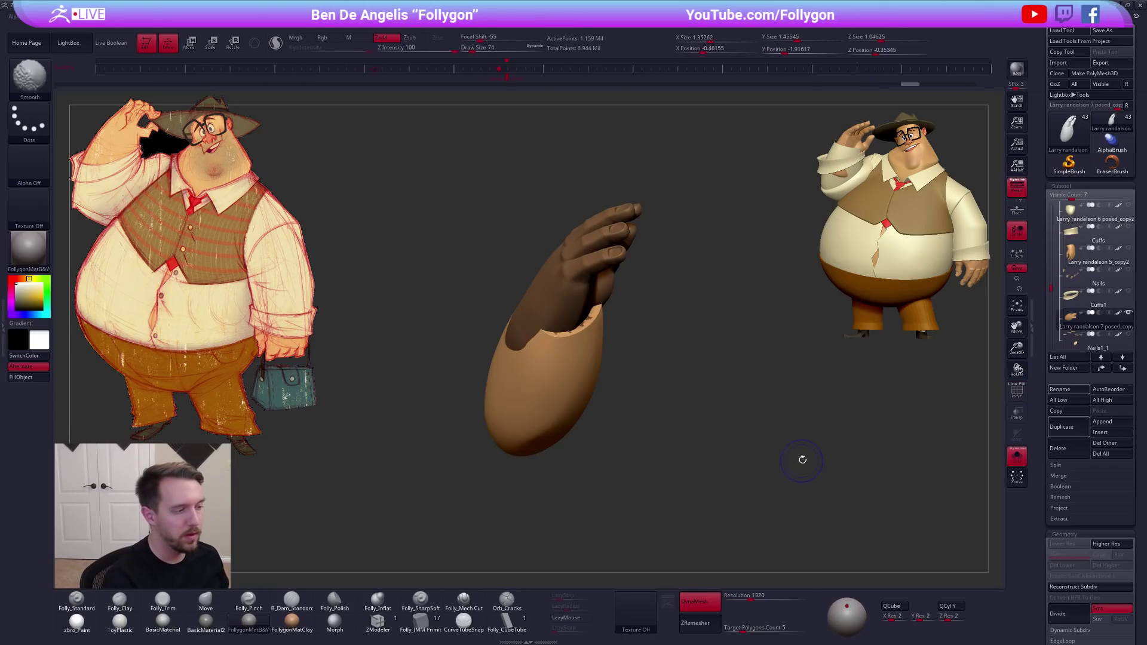
pyautogui.hotkey('ctrl', 'shift', 'z')
pyautogui.hotkey('ctrl', 'shift', 'z')
pyautogui.hotkey('shift', 'f')
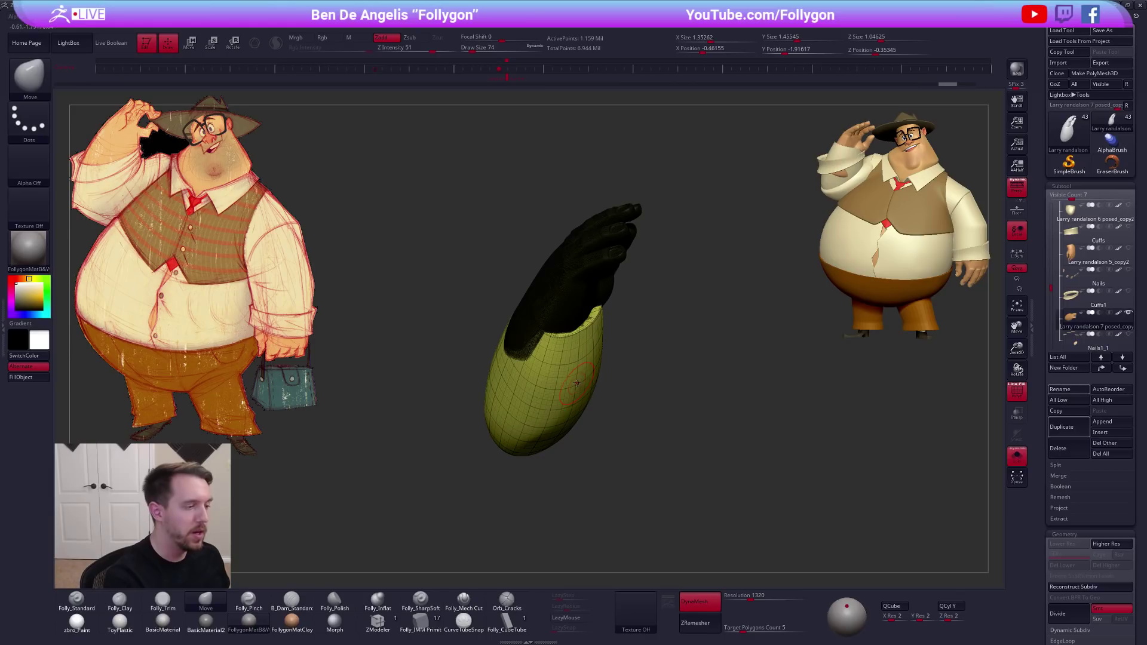
# Duplicate the merged arm and step the upper copy back to the original subdivided hand
pyautogui.click(1068, 433)
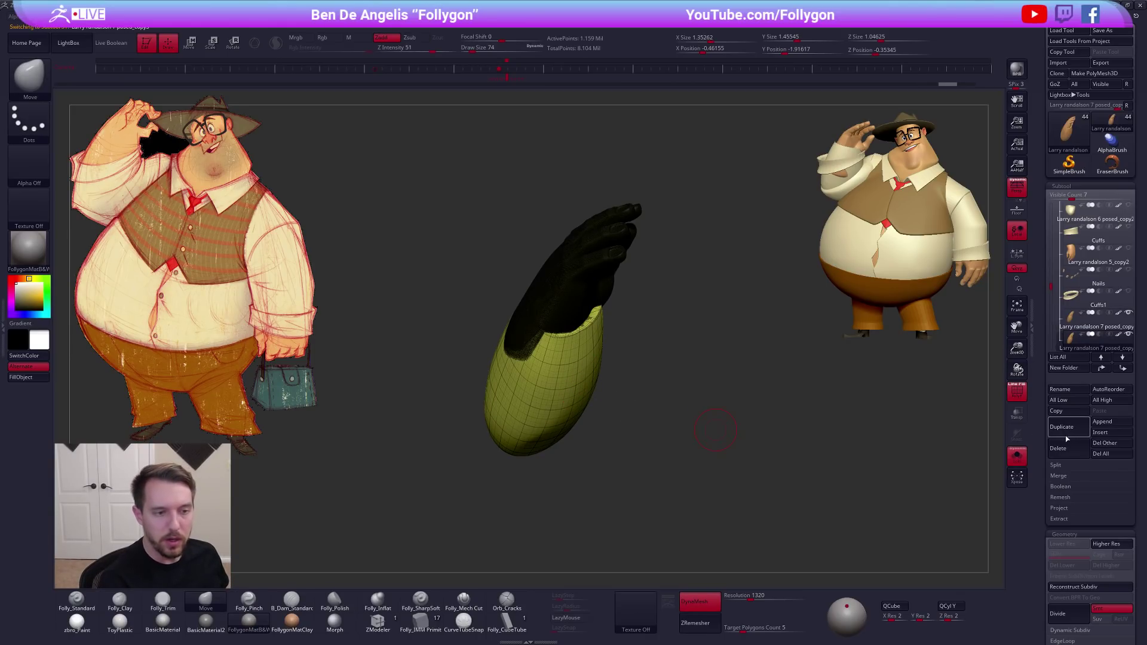
pyautogui.click(1072, 318)
pyautogui.press('ctrl')
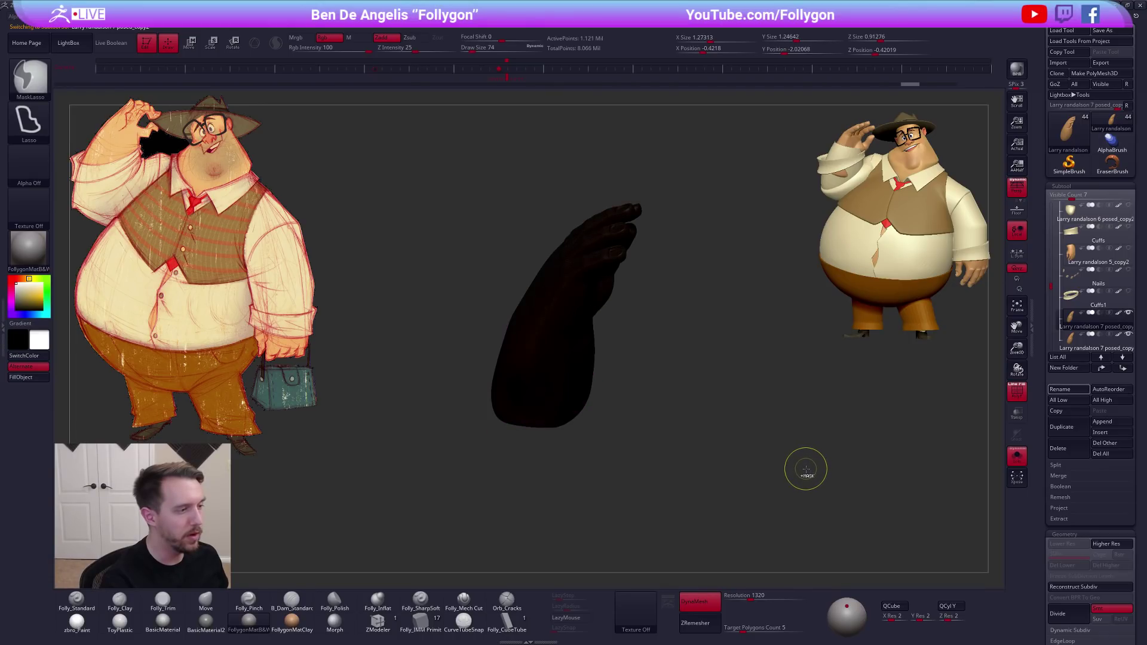
pyautogui.hotkey('ctrl', 'z')
pyautogui.hotkey('ctrl', 'z')
pyautogui.hotkey('shift', 'f')
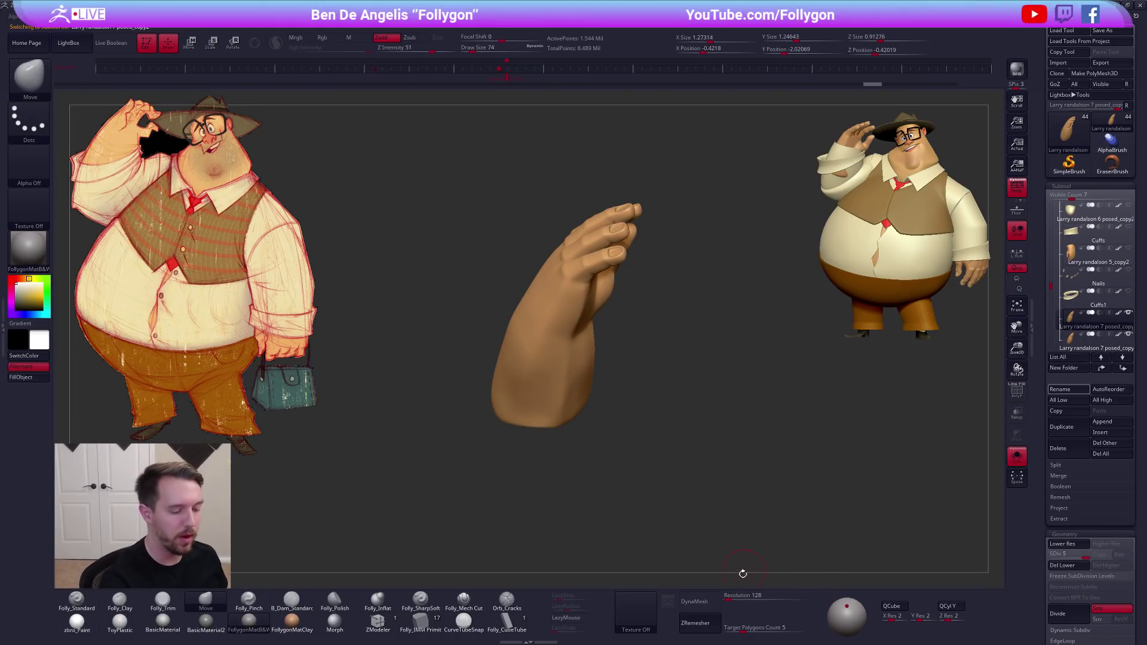
# Turn off the restored hand's polypaint and convert it to a DynaMesh at resolution 1344
pyautogui.click(1118, 313)
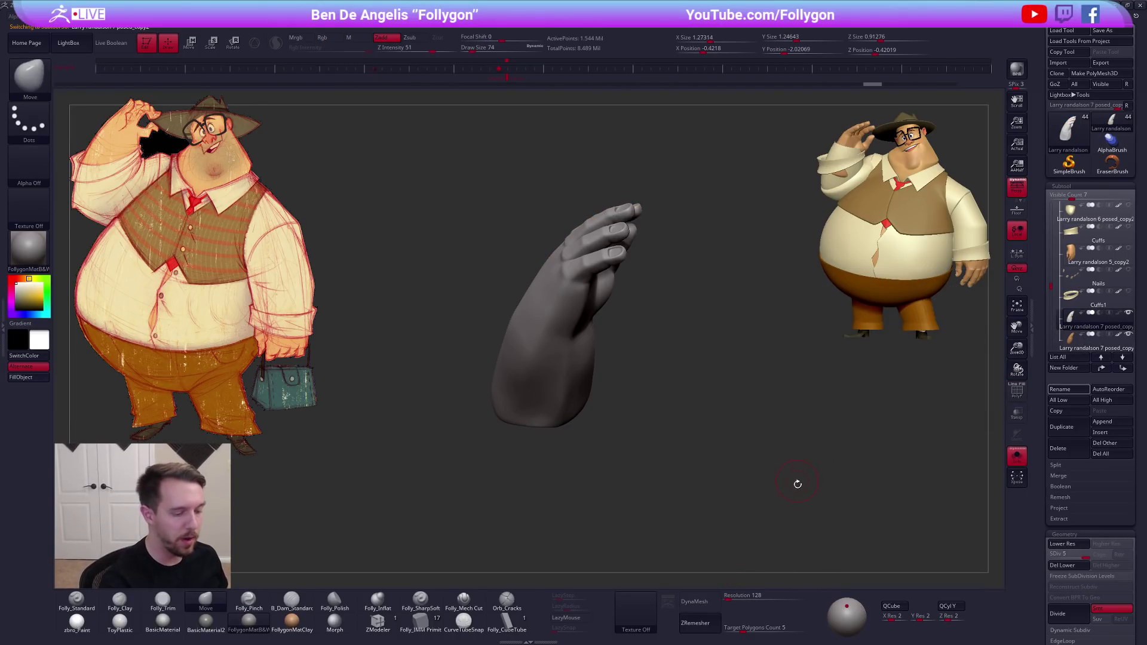
pyautogui.moveTo(741, 596); pyautogui.dragTo(750, 596)
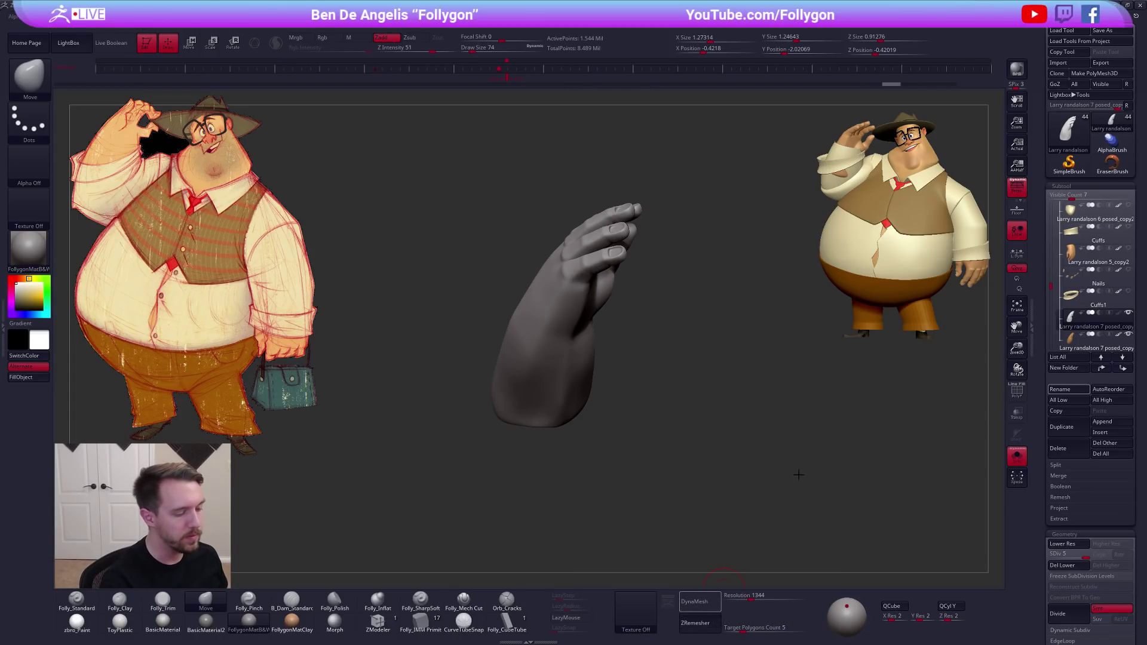
# Isolate the forearm on the lower merged copy and delete its hidden hand geometry, with polypaint turned off
pyautogui.click(1069, 341)
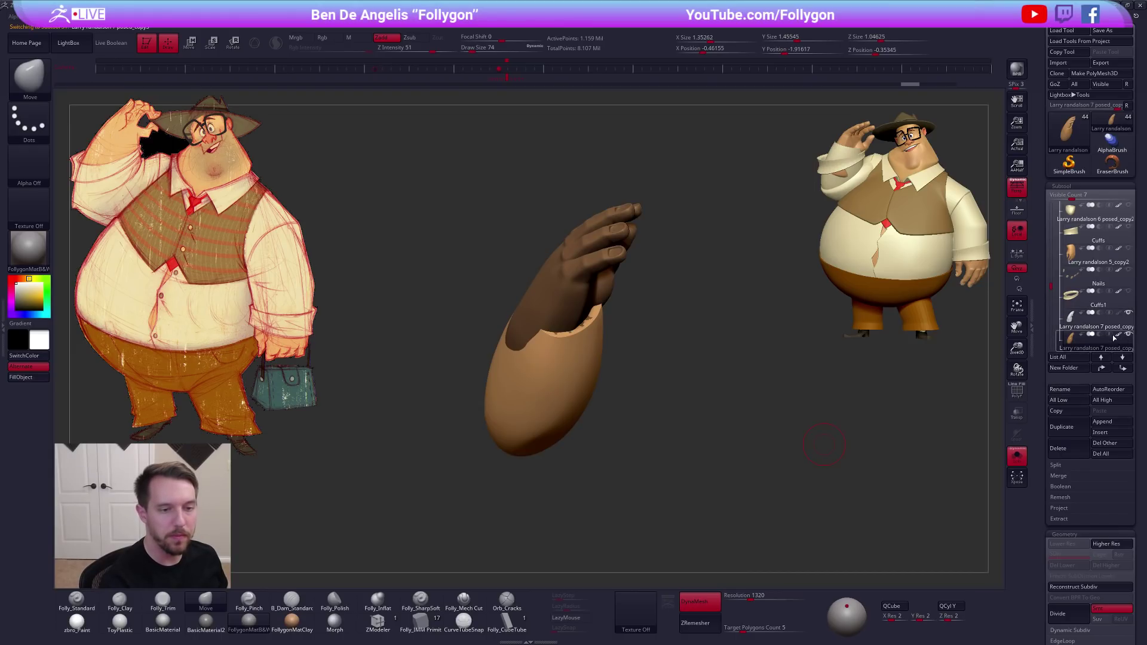
pyautogui.hotkey('shift', 'f')
pyautogui.hotkey('ctrl', 'shift')
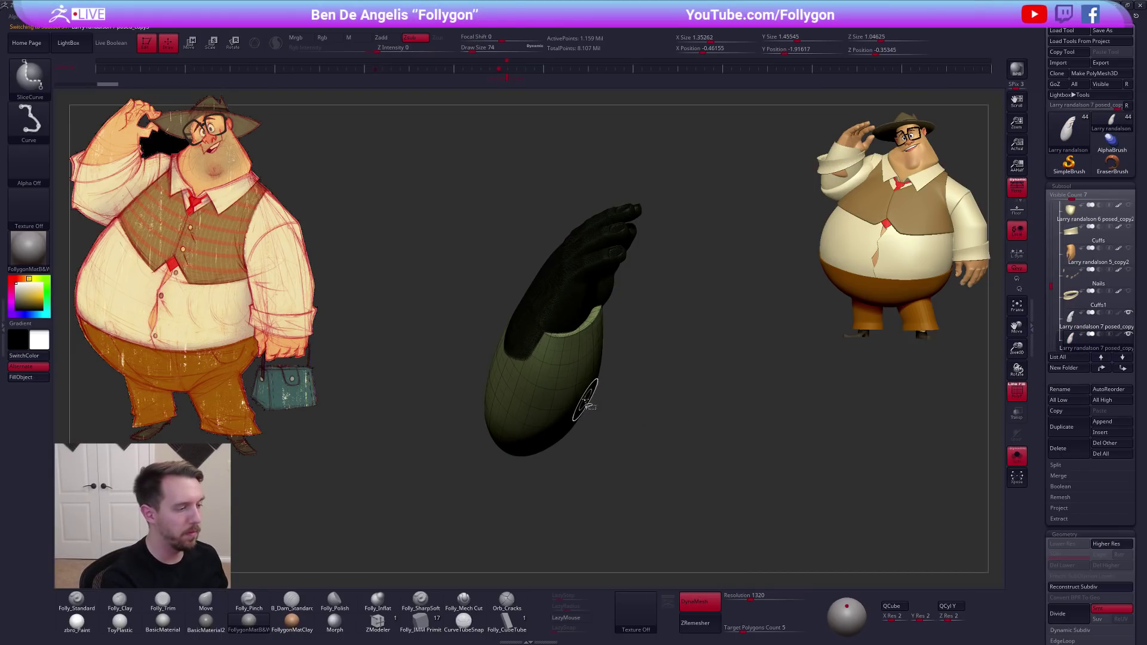
pyautogui.press('space')
pyautogui.click(596, 422)
pyautogui.keyDown('ctrl'); pyautogui.keyDown('shift'); pyautogui.click(584, 391); pyautogui.keyUp('shift'); pyautogui.keyUp('ctrl')
pyautogui.press('space')
pyautogui.hotkey('shift', 'f')
# Merge the restored hand down with the separated forearm and remesh them into one DynaMesh surface
pyautogui.keyDown('ctrl'); pyautogui.keyDown('shift'); pyautogui.click(728, 327); pyautogui.keyUp('shift'); pyautogui.keyUp('ctrl')
pyautogui.press('space')
pyautogui.click(713, 353)
pyautogui.click(675, 366)
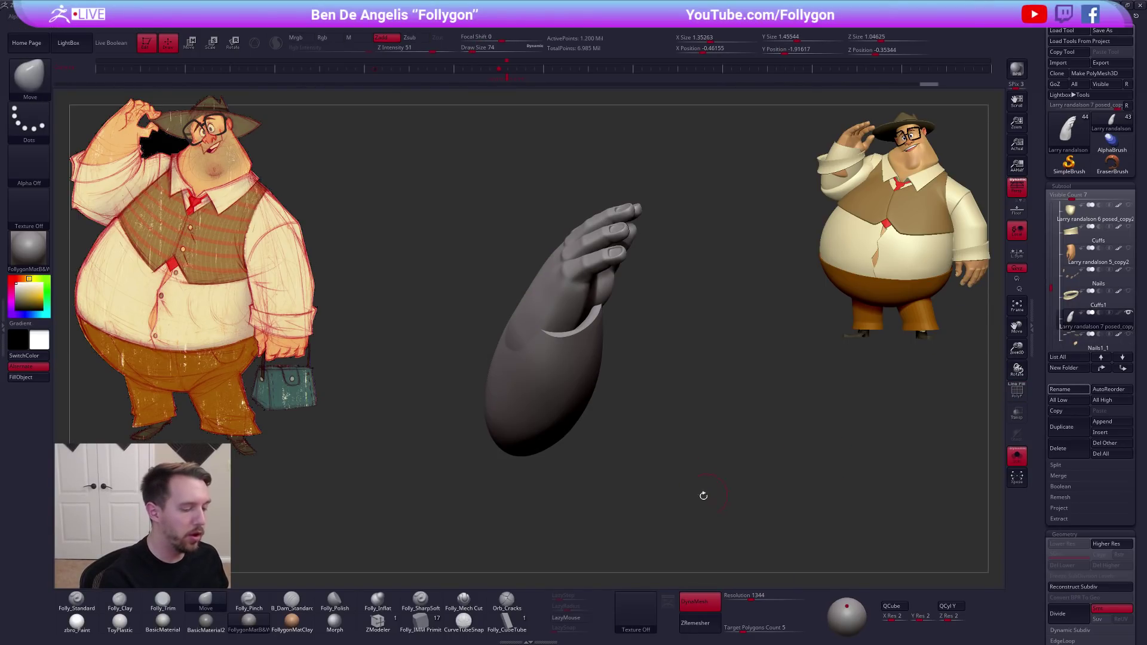
pyautogui.keyDown('ctrl'); pyautogui.moveTo(682, 478); pyautogui.dragTo(732, 414); pyautogui.keyUp('ctrl')
# Examine the remeshed arm's wireframe and polygroups around the wrist seam
pyautogui.hotkey('shift', 'f')
pyautogui.hotkey('shift', 'f')
pyautogui.moveTo(645, 459); pyautogui.dragTo(672, 414)
pyautogui.hotkey('shift', 'f')
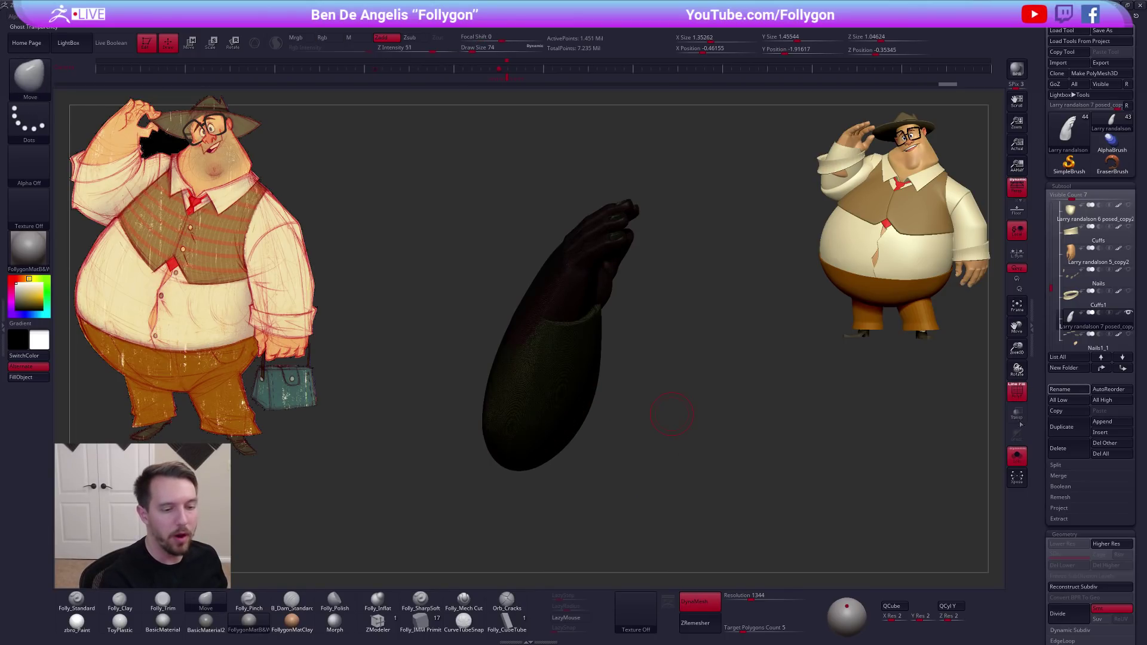
pyautogui.click(1016, 389)
pyautogui.moveTo(759, 476); pyautogui.dragTo(959, 396)
pyautogui.click(1012, 388)
pyautogui.hotkey('shift', 'f')
# Trim and blend the palm-side seam between hand and forearm with the Folly_Trim brush
pyautogui.press('space')
pyautogui.moveTo(660, 404)
pyautogui.mouseDown()
pyautogui.moveTo(608, 422)
pyautogui.moveTo(650, 438)
pyautogui.mouseUp()
pyautogui.moveTo(730, 426); pyautogui.dragTo(725, 392)
pyautogui.press('3')
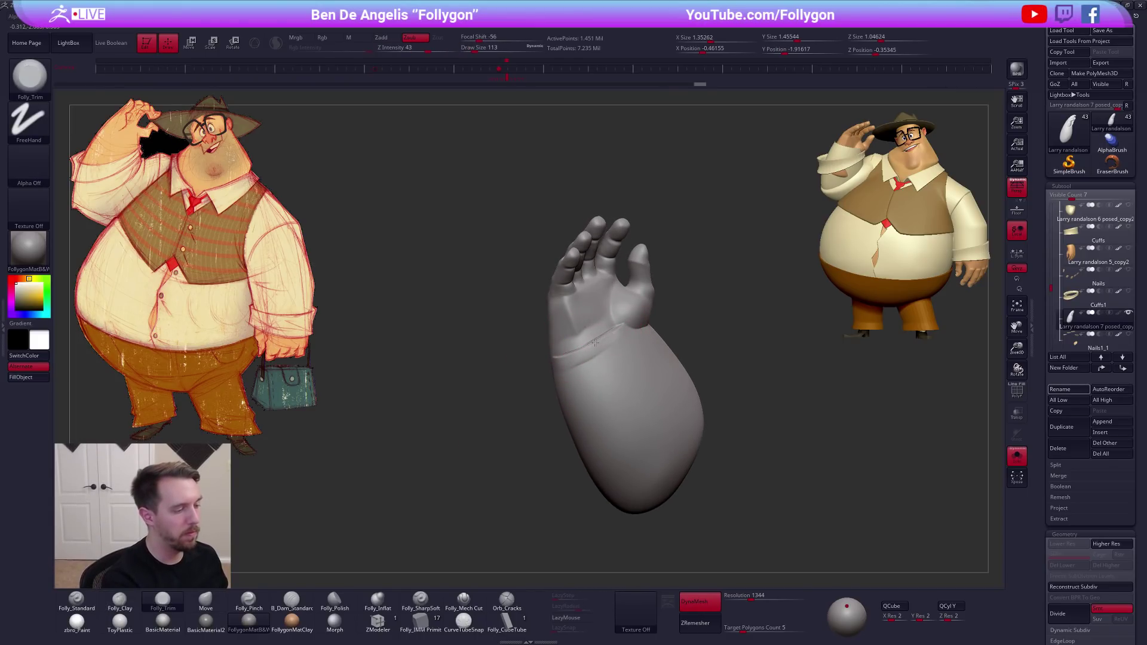
pyautogui.moveTo(520, 352)
pyautogui.mouseDown()
pyautogui.moveTo(567, 360)
pyautogui.moveTo(637, 338)
pyautogui.moveTo(594, 355)
pyautogui.mouseUp()
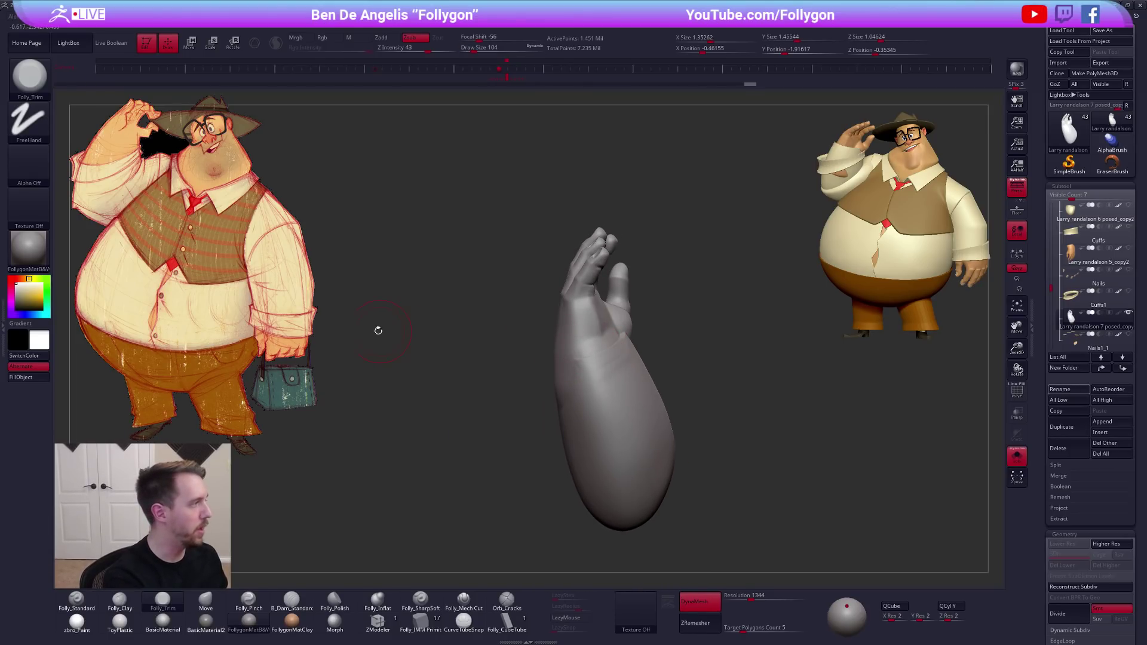
# Reshape the wrist below the palm with the Move brush at draw size 96 and smooth the transition
pyautogui.press('space')
pyautogui.press('4')
pyautogui.hotkey('ctrl', 'shift', 'space')
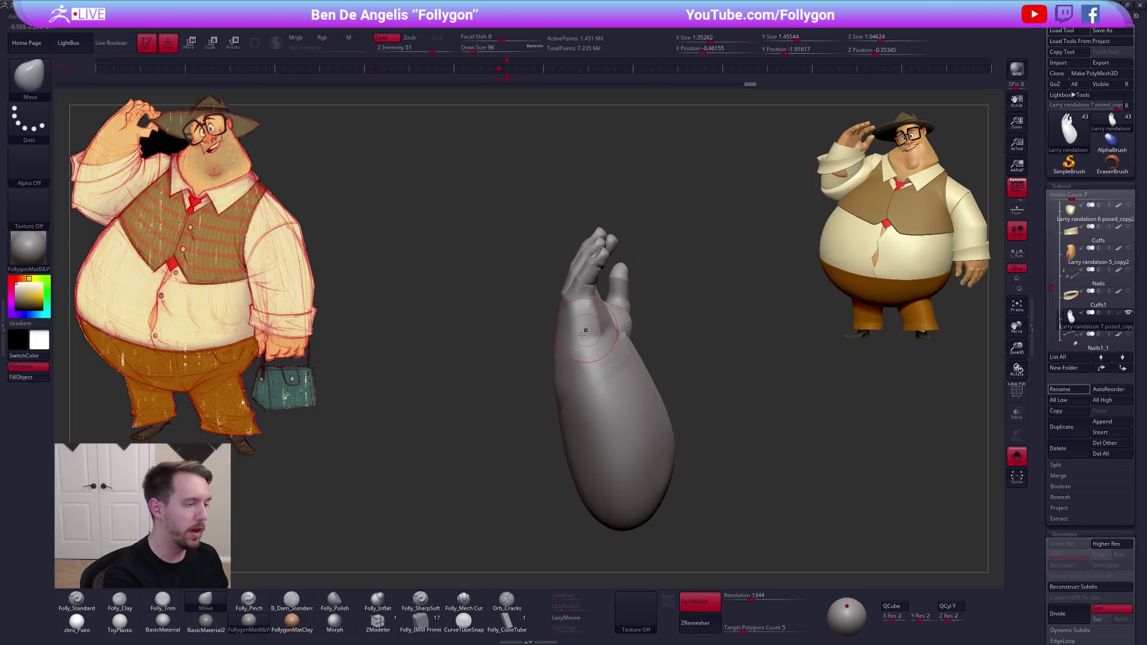
pyautogui.hotkey('ctrl', 'shift', 'space')
pyautogui.moveTo(608, 315)
pyautogui.mouseDown(button='right')
pyautogui.moveTo(557, 350)
pyautogui.moveTo(591, 333)
pyautogui.mouseUp(button='right')
pyautogui.keyDown('ctrl'); pyautogui.moveTo(683, 315); pyautogui.dragTo(696, 327); pyautogui.keyUp('ctrl')
pyautogui.press('space')
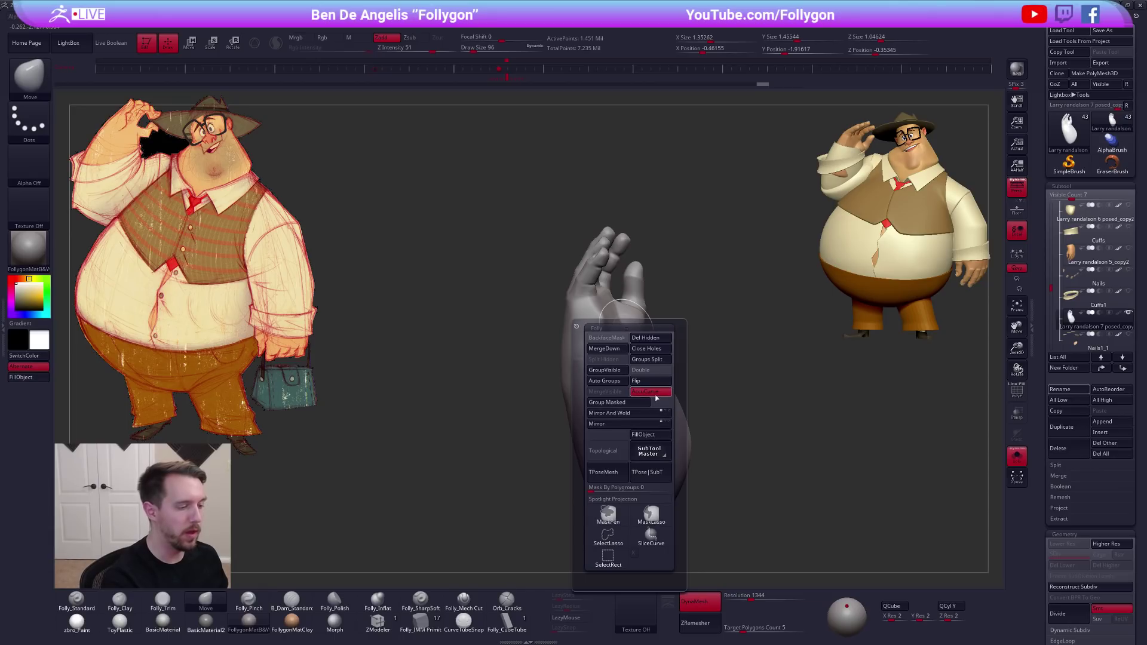
pyautogui.moveTo(723, 333); pyautogui.dragTo(663, 333, button='right')
pyautogui.keyDown('shift'); pyautogui.moveTo(609, 326); pyautogui.dragTo(608, 334); pyautogui.keyUp('shift')
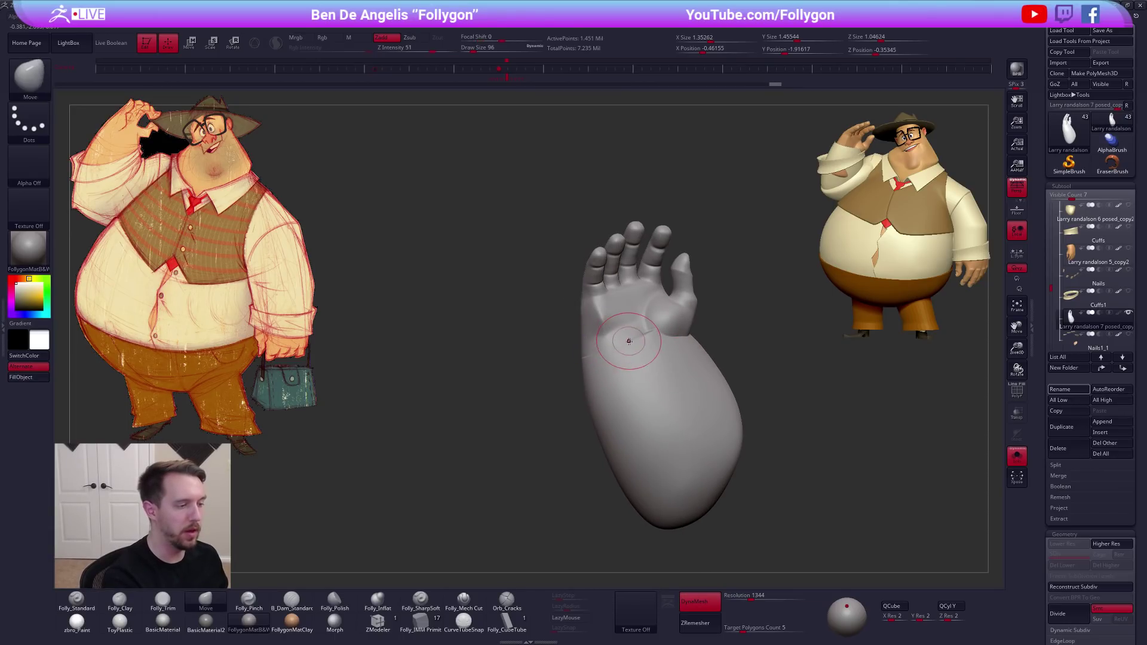
# Flatten the remaining palm-side wrist crease with the Folly_Trim brush, starting at draw size 67 and enlarging it to 121
pyautogui.moveTo(630, 344); pyautogui.dragTo(637, 343, button='right')
pyautogui.press('3')
pyautogui.press('space')
pyautogui.moveTo(646, 349); pyautogui.dragTo(650, 348)
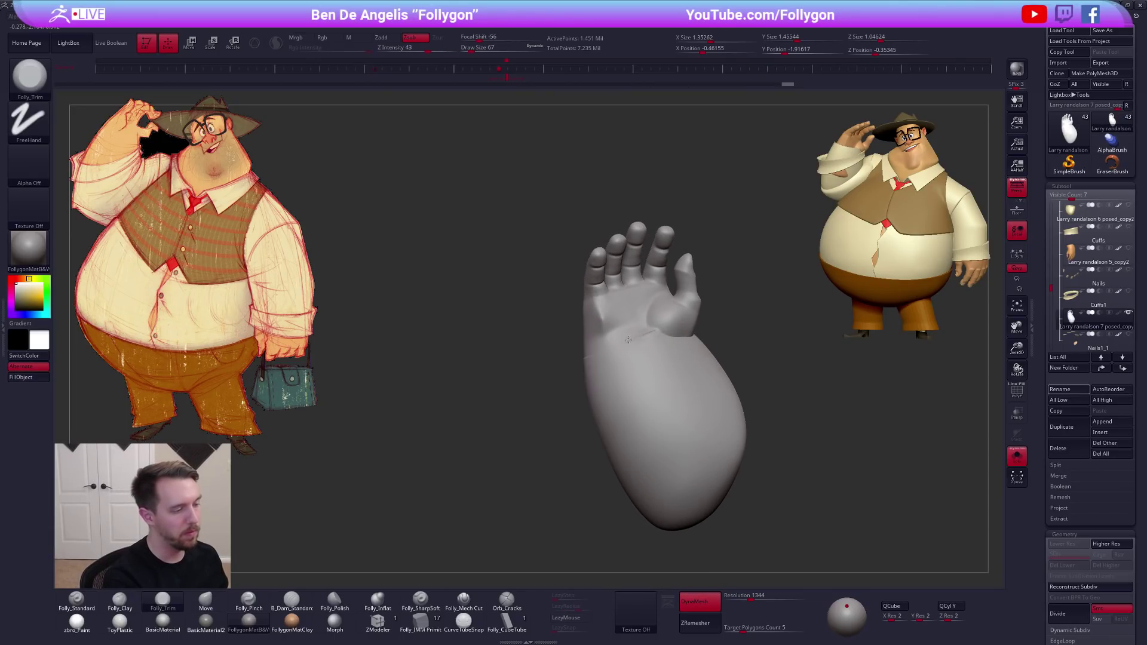
pyautogui.moveTo(588, 356)
pyautogui.mouseDown(button='right')
pyautogui.moveTo(655, 331)
pyautogui.moveTo(661, 364)
pyautogui.moveTo(680, 361)
pyautogui.mouseUp(button='right')
pyautogui.press('space')
pyautogui.moveTo(642, 364); pyautogui.dragTo(653, 364)
# Build up and flatten the ridge across the back of the wrist using the Folly_Clay and Folly_Trim brushes
pyautogui.moveTo(653, 364)
pyautogui.mouseDown(button='right')
pyautogui.moveTo(675, 362)
pyautogui.moveTo(599, 374)
pyautogui.mouseUp(button='right')
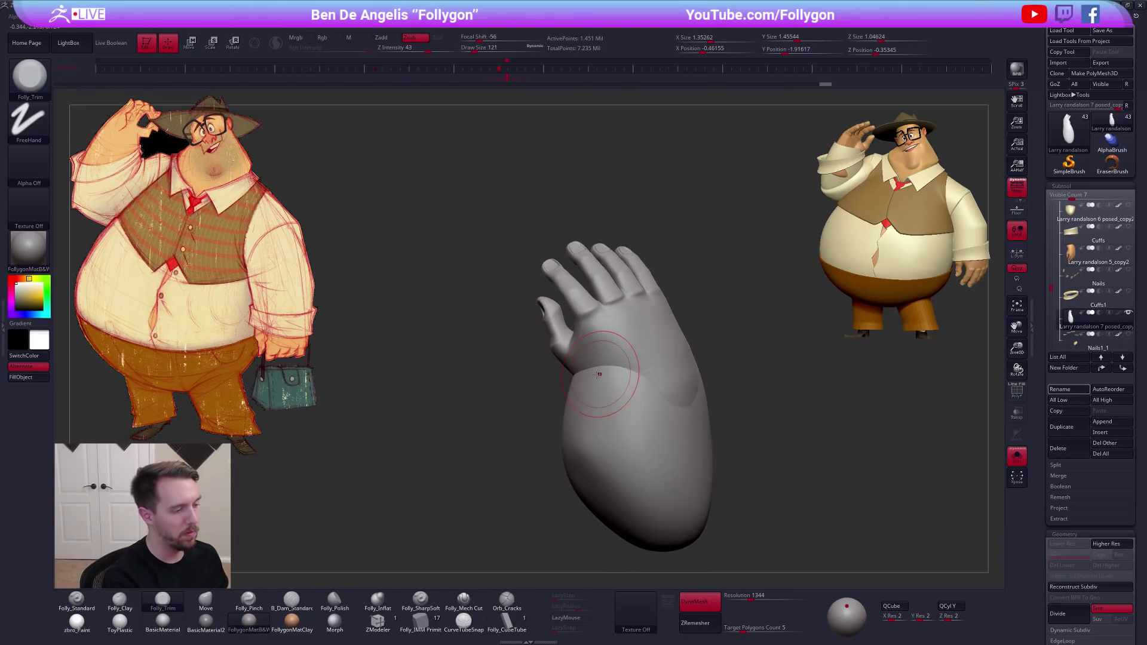
pyautogui.press('2')
pyautogui.moveTo(599, 364); pyautogui.dragTo(685, 340)
pyautogui.moveTo(658, 388); pyautogui.dragTo(669, 366, button='right')
pyautogui.press('1')
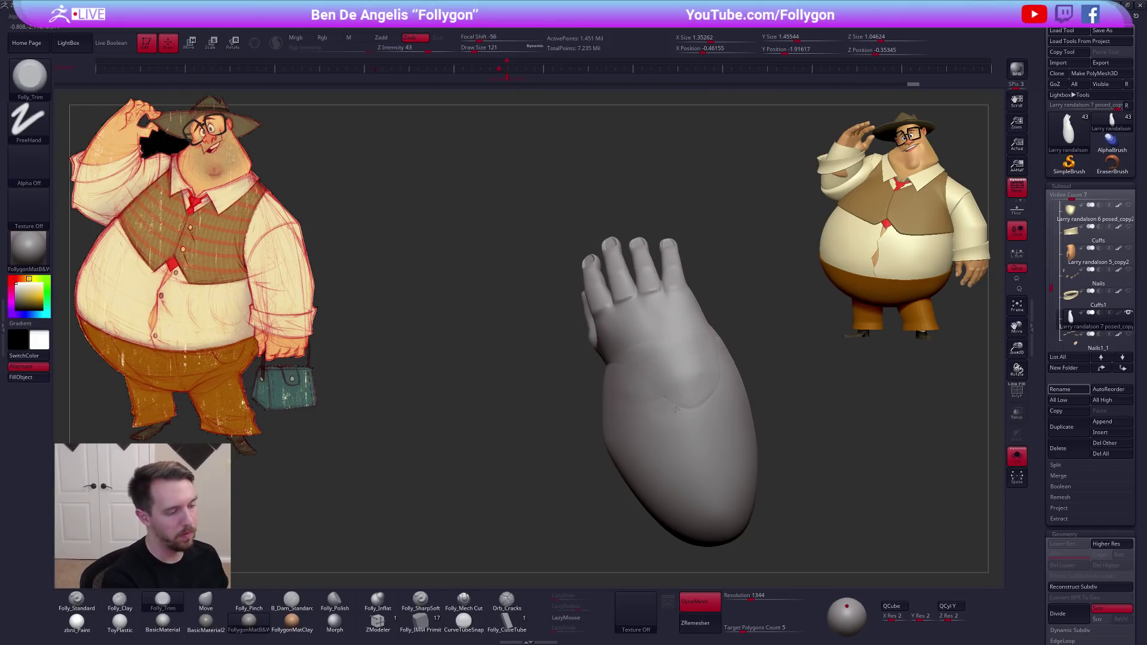
pyautogui.moveTo(686, 385)
pyautogui.mouseDown(button='right')
pyautogui.moveTo(616, 379)
pyautogui.moveTo(607, 382)
pyautogui.moveTo(637, 374)
pyautogui.moveTo(580, 408)
pyautogui.moveTo(630, 372)
pyautogui.moveTo(607, 387)
pyautogui.mouseUp(button='right')
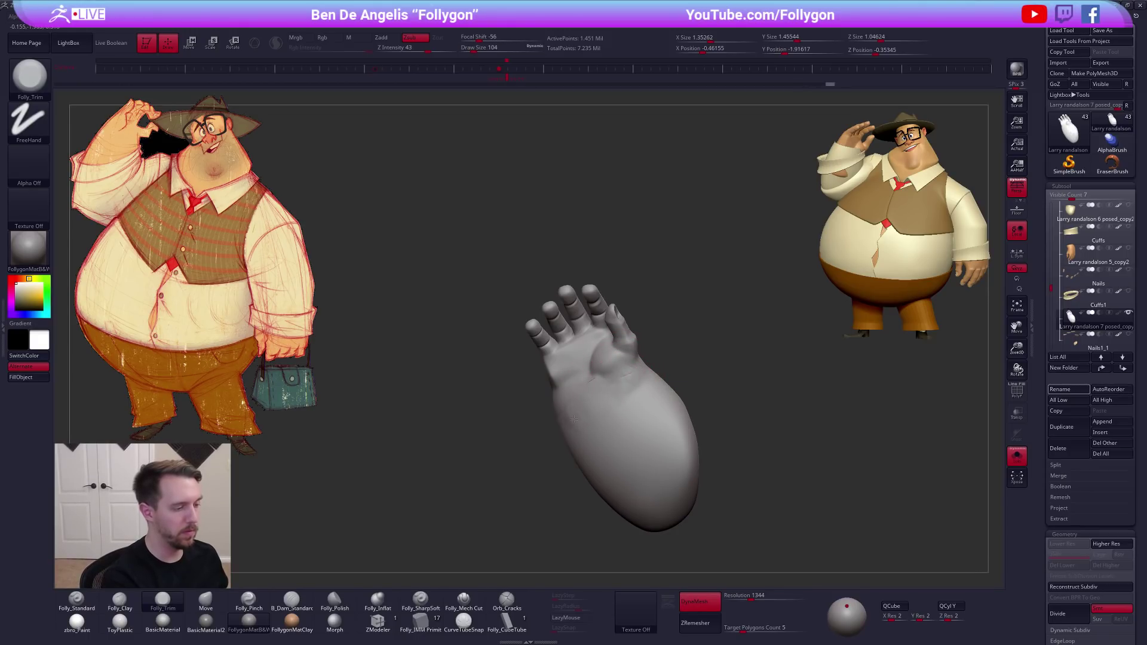
# Remesh the arm with DynaMesh at resolution 1344
pyautogui.moveTo(569, 425); pyautogui.dragTo(663, 384, button='right')
pyautogui.press('ctrl')
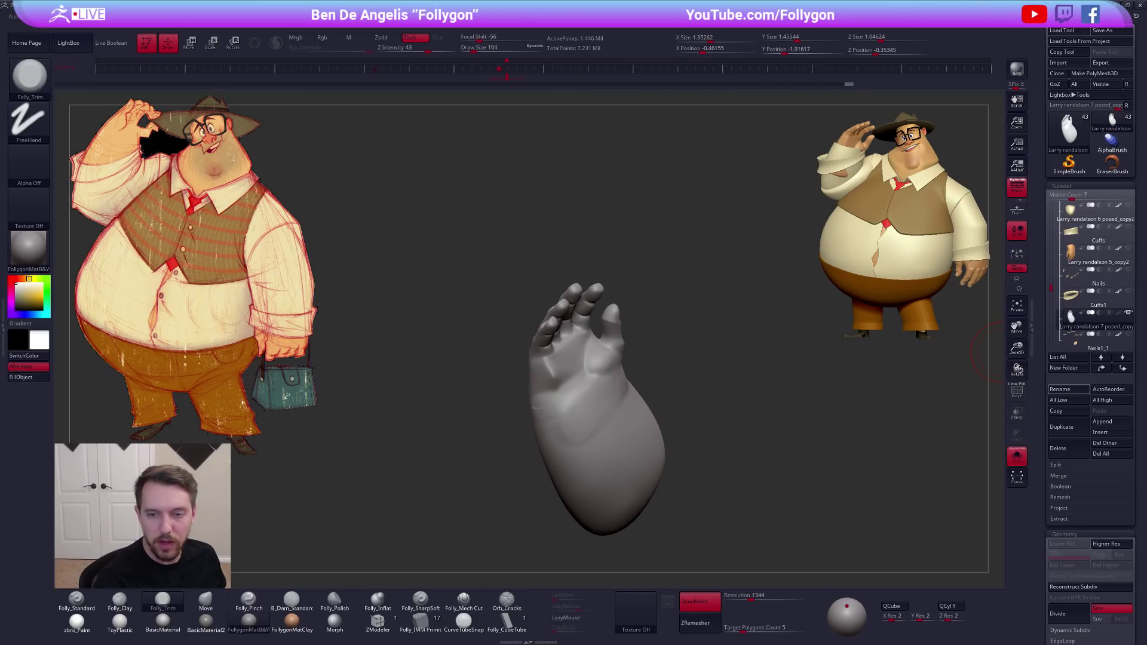
pyautogui.keyDown('ctrl'); pyautogui.click(802, 347); pyautogui.keyUp('ctrl')
pyautogui.keyDown('ctrl'); pyautogui.click(803, 347); pyautogui.keyUp('ctrl')
# Flatten the palm-side and side transitions from the hand into the forearm with the Folly_Trim brush, starting at draw size 96
pyautogui.keyDown('alt'); pyautogui.moveTo(570, 415); pyautogui.dragTo(638, 400, button='right'); pyautogui.keyUp('alt')
pyautogui.press('s')
pyautogui.click(635, 398)
pyautogui.moveTo(643, 397)
pyautogui.mouseDown()
pyautogui.moveTo(656, 374)
pyautogui.moveTo(648, 391)
pyautogui.mouseUp()
pyautogui.press('space')
pyautogui.click(642, 397)
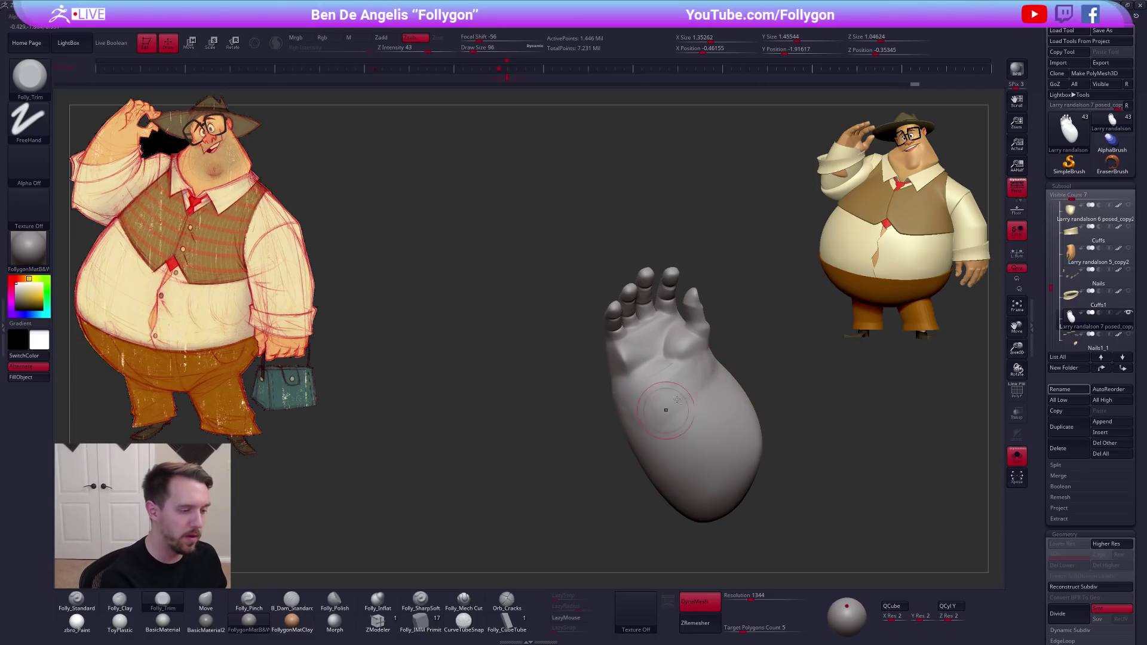
pyautogui.press('s')
pyautogui.click(698, 399)
pyautogui.moveTo(695, 388); pyautogui.dragTo(672, 380)
pyautogui.moveTo(693, 385); pyautogui.dragTo(648, 388, button='right')
pyautogui.moveTo(678, 358); pyautogui.dragTo(687, 389)
pyautogui.moveTo(693, 370)
pyautogui.mouseDown(button='right')
pyautogui.moveTo(737, 366)
pyautogui.moveTo(686, 396)
pyautogui.mouseUp(button='right')
# Adjust the wrist and forearm silhouette from the side with the Move brush
pyautogui.press('space')
pyautogui.click(664, 439)
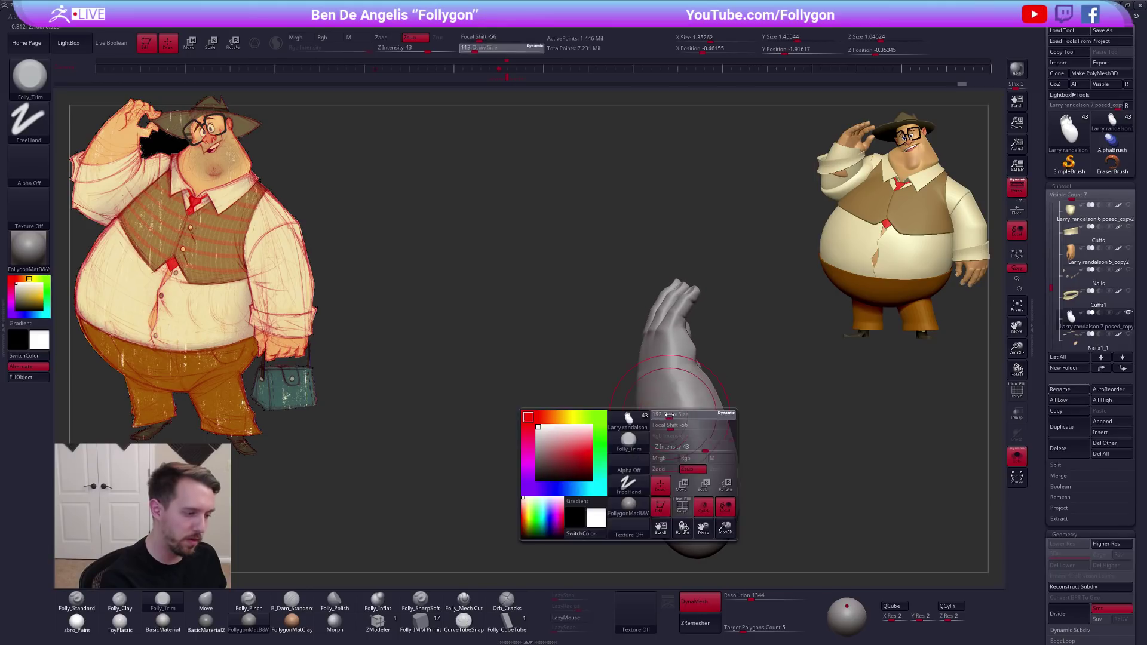
pyautogui.press('b')
pyautogui.press('m')
pyautogui.press('v')
pyautogui.moveTo(639, 425); pyautogui.dragTo(647, 423)
pyautogui.moveTo(579, 425)
pyautogui.mouseDown(button='right')
pyautogui.moveTo(661, 399)
pyautogui.moveTo(611, 382)
pyautogui.mouseUp(button='right')
# Fill the wrist area below the thumb with the Folly_Clay brush at draw size 150
pyautogui.press('space')
pyautogui.click(646, 403)
pyautogui.press('2')
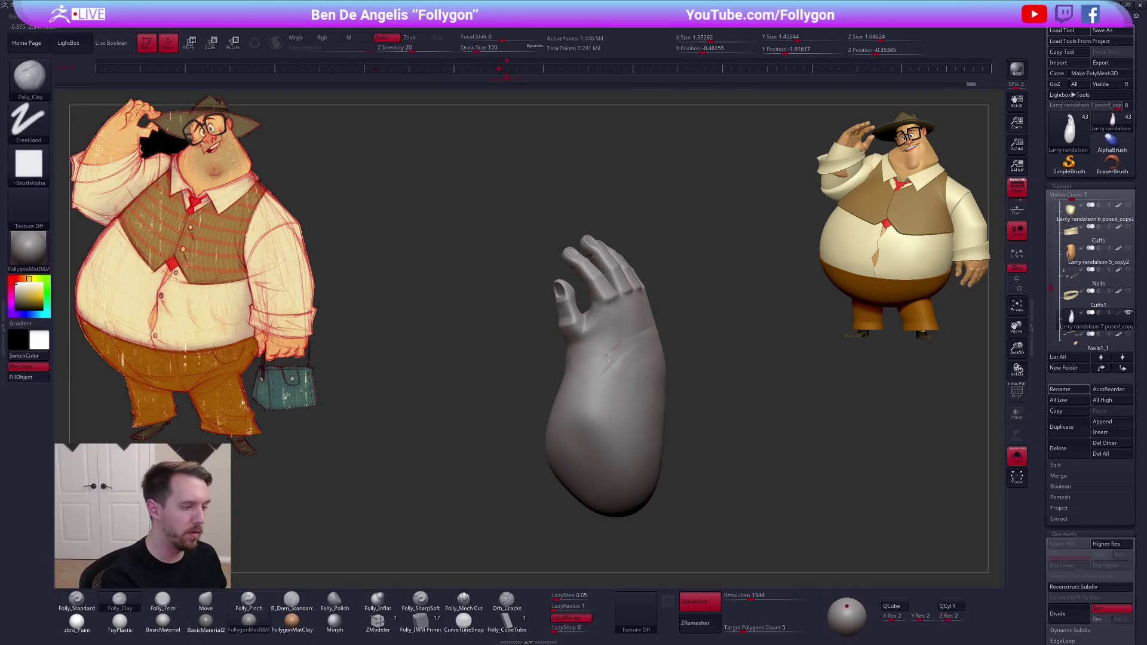
pyautogui.moveTo(601, 375)
pyautogui.mouseDown()
pyautogui.moveTo(737, 392)
pyautogui.moveTo(788, 361)
pyautogui.mouseUp()
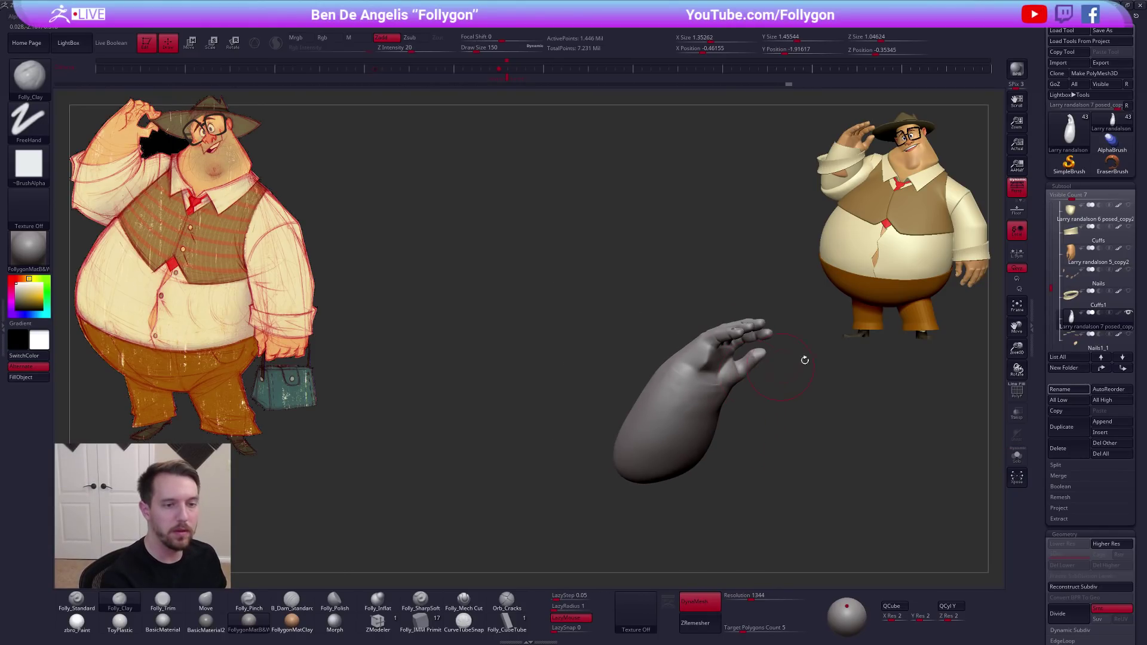
# Show all subtools, adjust the raised forearm against the character with the Move brush, and isolate the arm again
pyautogui.keyDown('shift'); pyautogui.click(1128, 312); pyautogui.keyUp('shift')
pyautogui.moveTo(955, 382); pyautogui.dragTo(778, 401)
pyautogui.moveTo(702, 415); pyautogui.dragTo(549, 400)
pyautogui.press('b')
pyautogui.press('m')
pyautogui.press('v')
pyautogui.press('space')
pyautogui.hotkey('alt', 's')
# Build up the wrist transition with Folly_Clay at draw size 121 and remesh the arm with DynaMesh
pyautogui.keyDown('ctrl'); pyautogui.moveTo(639, 375); pyautogui.dragTo(621, 452, button='right'); pyautogui.keyUp('ctrl')
pyautogui.press('space')
pyautogui.press('2')
pyautogui.moveTo(650, 380)
pyautogui.mouseDown()
pyautogui.moveTo(657, 370)
pyautogui.moveTo(651, 388)
pyautogui.mouseUp()
pyautogui.moveTo(759, 418)
pyautogui.mouseDown()
pyautogui.moveTo(683, 423)
pyautogui.moveTo(667, 446)
pyautogui.mouseUp()
pyautogui.keyDown('alt'); pyautogui.moveTo(667, 447); pyautogui.dragTo(621, 421); pyautogui.keyUp('alt')
pyautogui.hotkey('shift', 'f')
pyautogui.hotkey('shift', 'f')
pyautogui.keyDown('ctrl'); pyautogui.moveTo(783, 452); pyautogui.dragTo(886, 408); pyautogui.keyUp('ctrl')
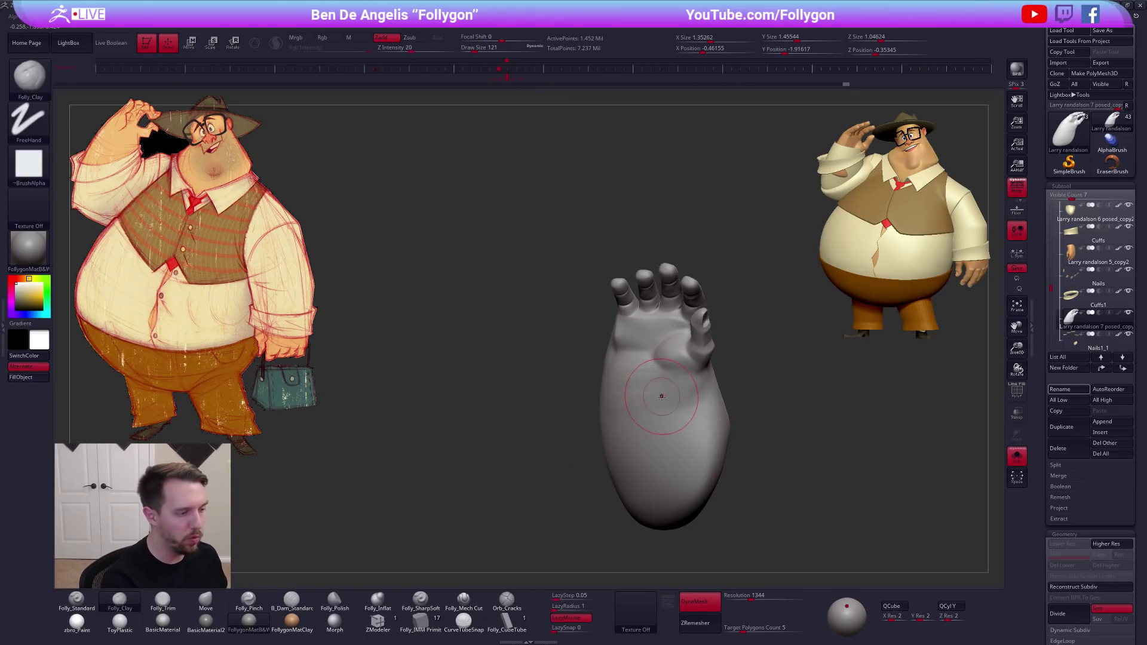
# Check the arm's polygroups by isolating the hand and the forearm in turn, and restore the whole arm's visibility
pyautogui.moveTo(678, 399); pyautogui.dragTo(696, 380, button='right')
pyautogui.hotkey('shift', 'f')
pyautogui.hotkey('shift', 'f')
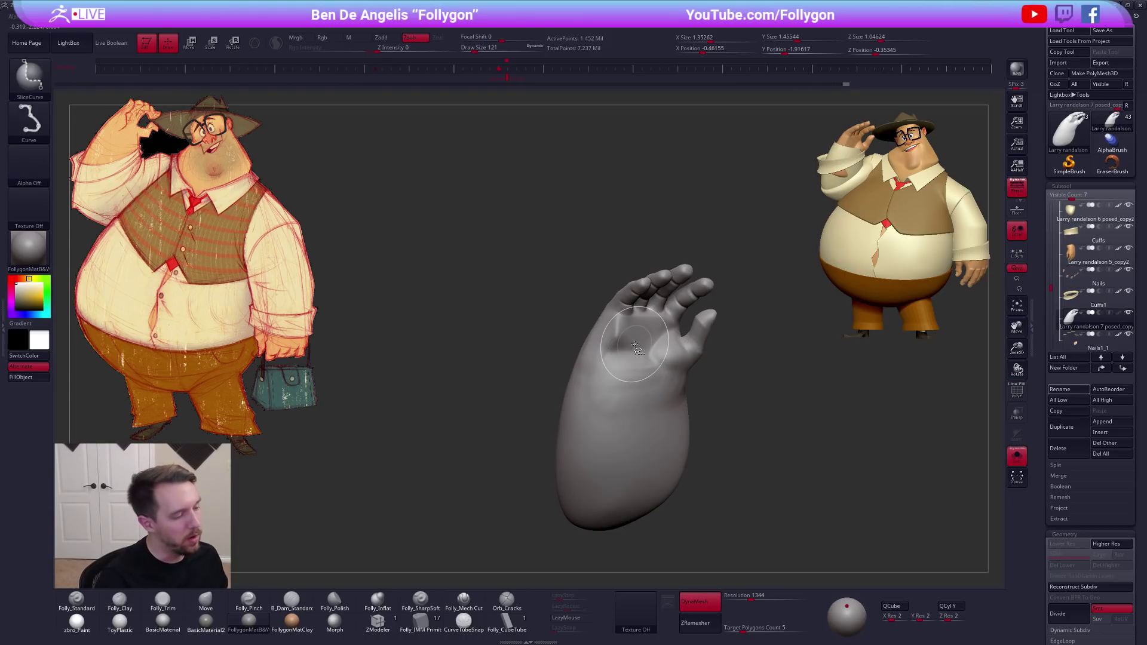
pyautogui.keyDown('ctrl'); pyautogui.keyDown('shift'); pyautogui.click(638, 344); pyautogui.keyUp('shift'); pyautogui.keyUp('ctrl')
pyautogui.keyDown('ctrl'); pyautogui.keyDown('shift'); pyautogui.moveTo(725, 395); pyautogui.dragTo(814, 384); pyautogui.keyUp('shift'); pyautogui.keyUp('ctrl')
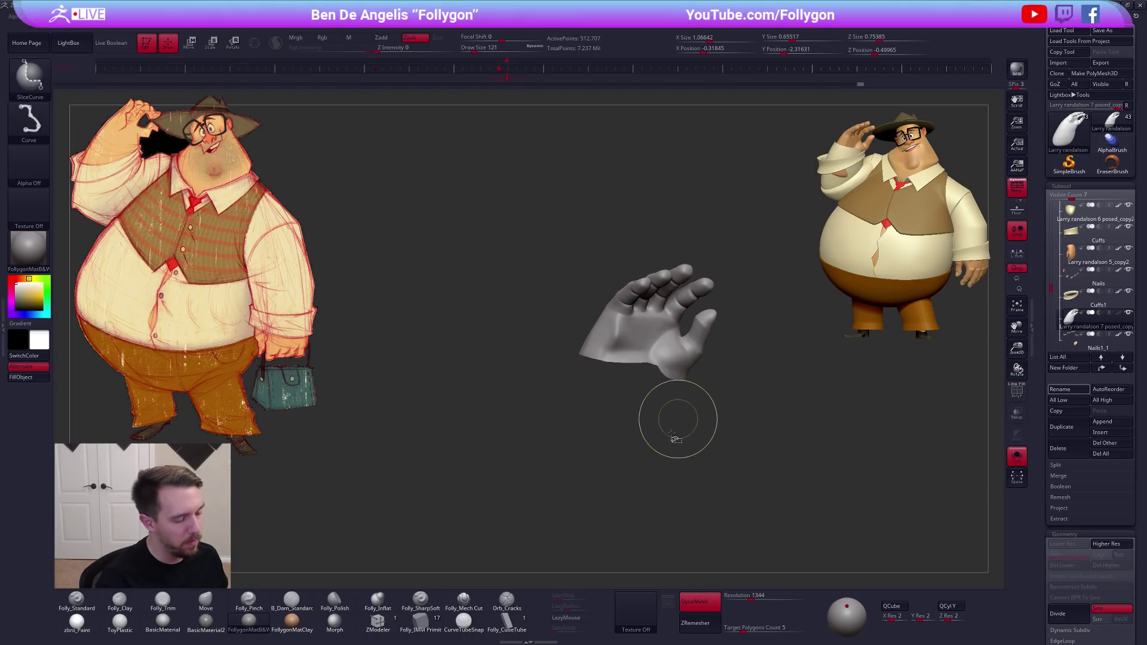
pyautogui.hotkey('ctrl', 'shift', 'space')
pyautogui.keyDown('ctrl'); pyautogui.keyDown('shift'); pyautogui.click(660, 597); pyautogui.keyUp('shift'); pyautogui.keyUp('ctrl')
pyautogui.keyDown('ctrl'); pyautogui.keyDown('shift'); pyautogui.moveTo(540, 475); pyautogui.dragTo(550, 460); pyautogui.keyUp('shift'); pyautogui.keyUp('ctrl')
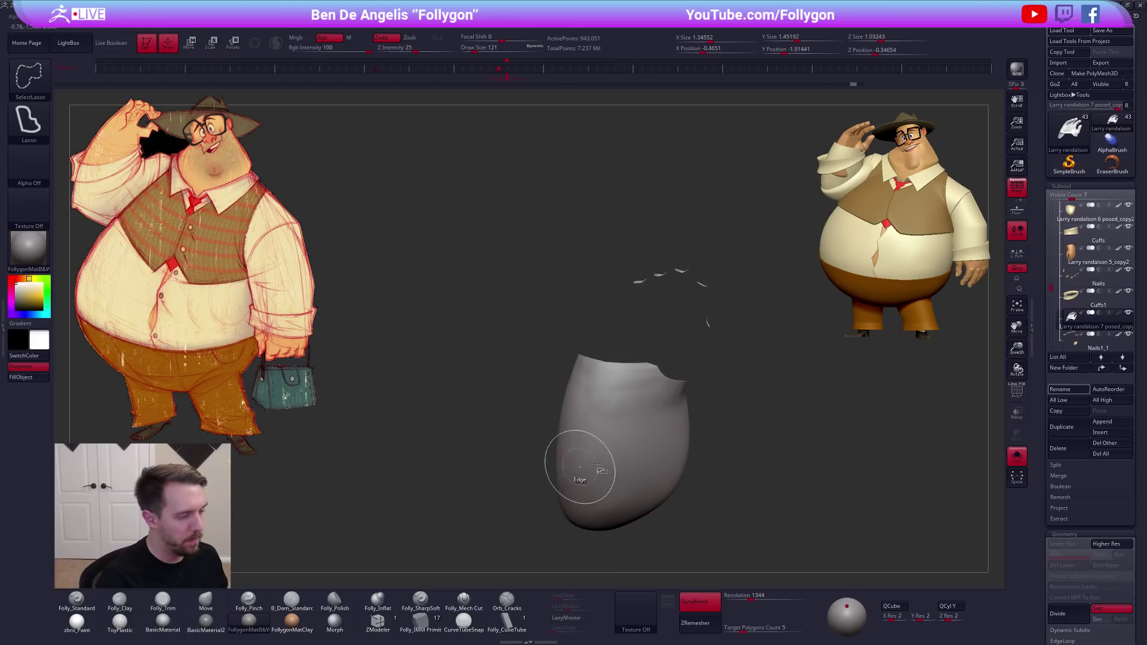
pyautogui.keyDown('ctrl'); pyautogui.keyDown('shift'); pyautogui.click(605, 457); pyautogui.keyUp('shift'); pyautogui.keyUp('ctrl')
pyautogui.keyDown('ctrl'); pyautogui.keyDown('shift'); pyautogui.click(741, 433); pyautogui.keyUp('shift'); pyautogui.keyUp('ctrl')
pyautogui.moveTo(735, 420)
pyautogui.mouseDown()
pyautogui.moveTo(680, 514)
pyautogui.moveTo(653, 451)
pyautogui.mouseUp()
pyautogui.keyDown('ctrl'); pyautogui.keyDown('shift'); pyautogui.click(679, 514); pyautogui.keyUp('shift'); pyautogui.keyUp('ctrl')
pyautogui.keyDown('ctrl'); pyautogui.click(680, 512); pyautogui.keyUp('ctrl')
pyautogui.keyDown('ctrl'); pyautogui.click(677, 510); pyautogui.keyUp('ctrl')
# Display the full character and examine how the blended arm reads in the saluting pose
pyautogui.moveTo(653, 452); pyautogui.dragTo(659, 489, button='right')
pyautogui.moveTo(659, 489); pyautogui.dragTo(578, 399)
pyautogui.hotkey('alt', 's')
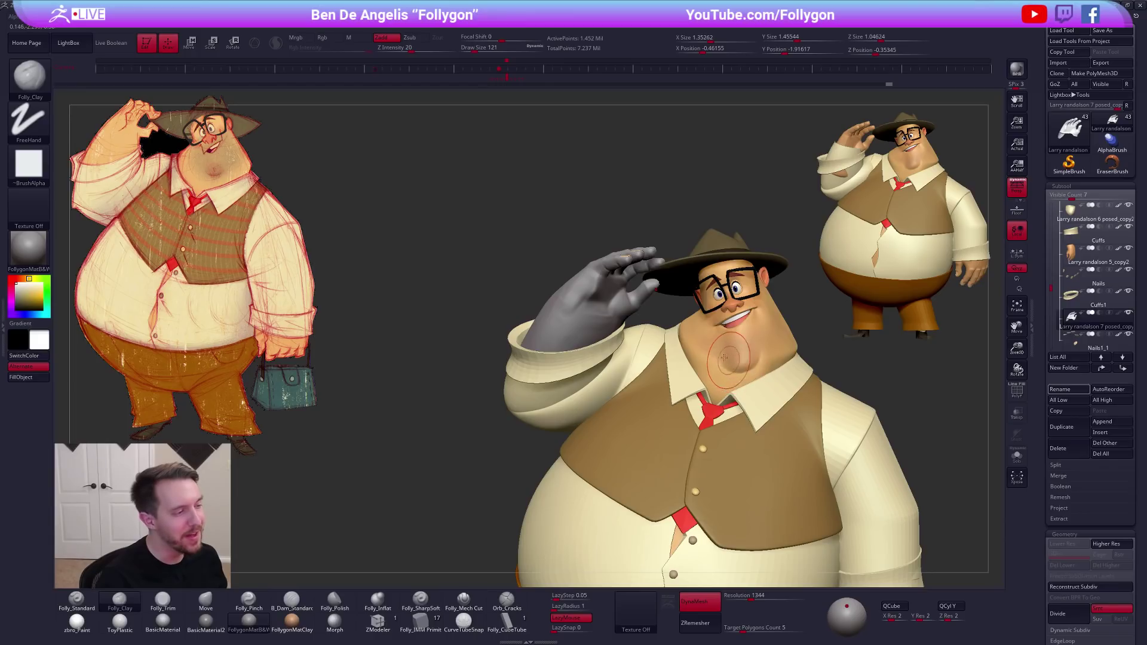
pyautogui.press('f')
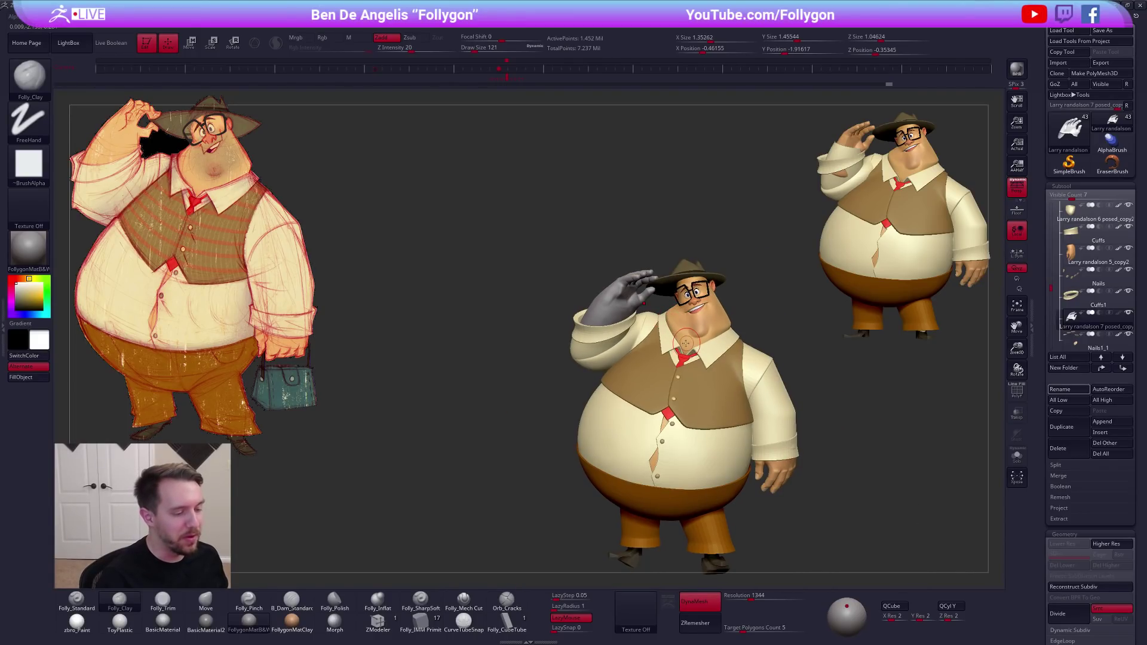
pyautogui.moveTo(534, 284); pyautogui.dragTo(713, 315)
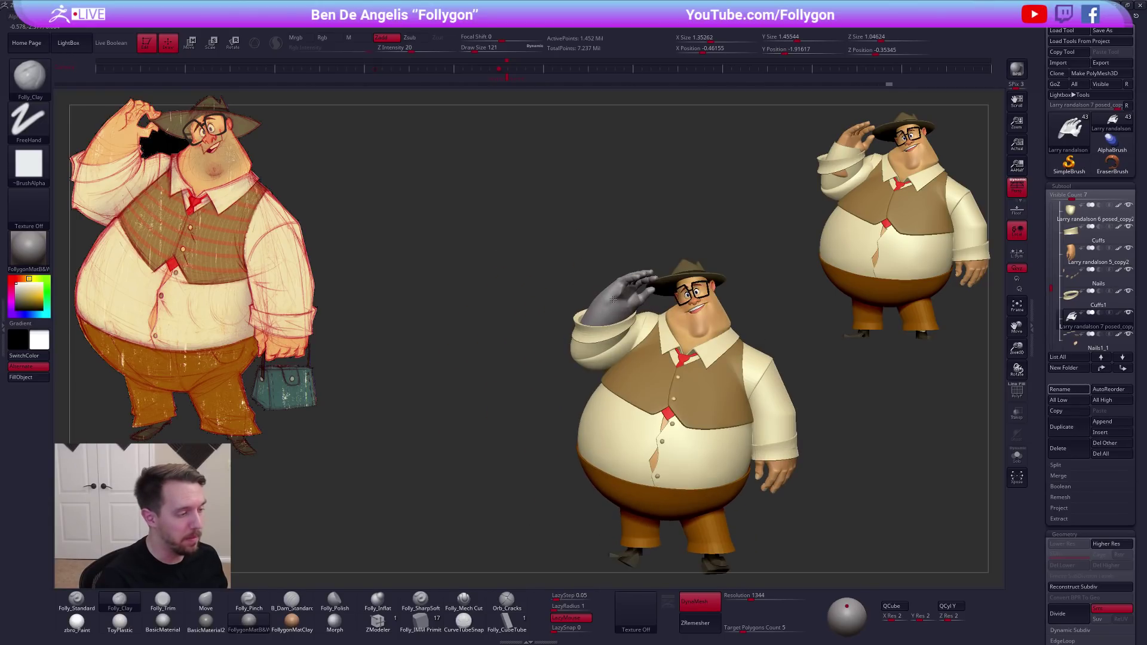
pyautogui.keyDown('ctrl'); pyautogui.moveTo(713, 299); pyautogui.dragTo(720, 309, button='right'); pyautogui.keyUp('ctrl')
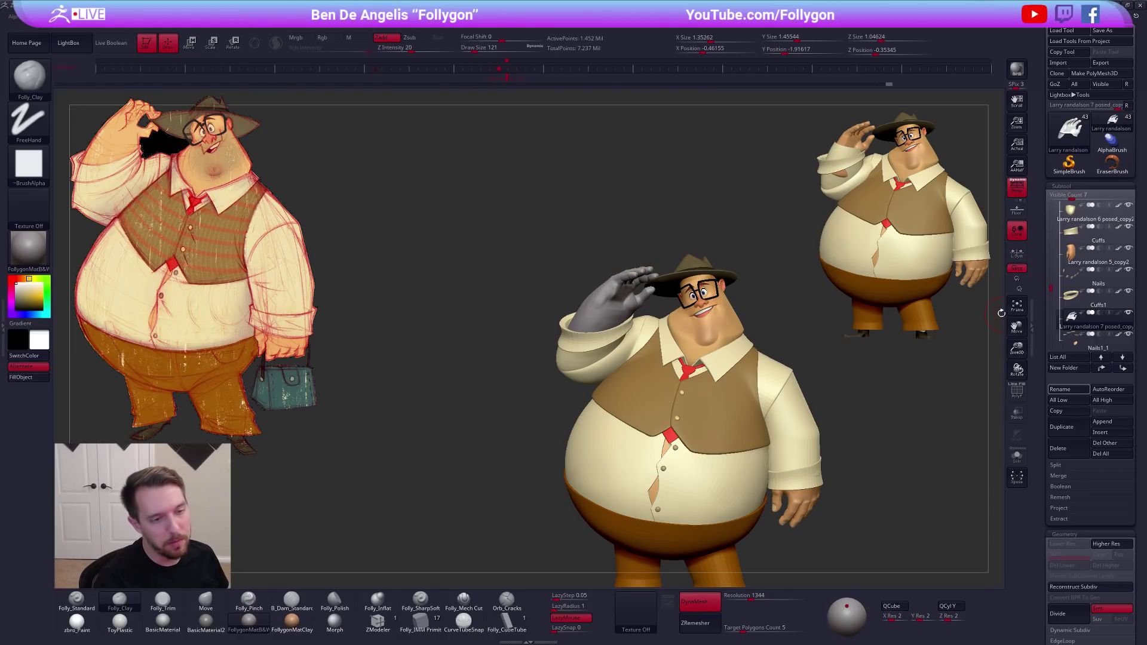
# Isolate the arm subtool, duplicate it, and ZRemesh one copy with KeepGroups enabled
pyautogui.keyDown('shift'); pyautogui.click(1074, 322); pyautogui.keyUp('shift')
pyautogui.moveTo(1074, 322)
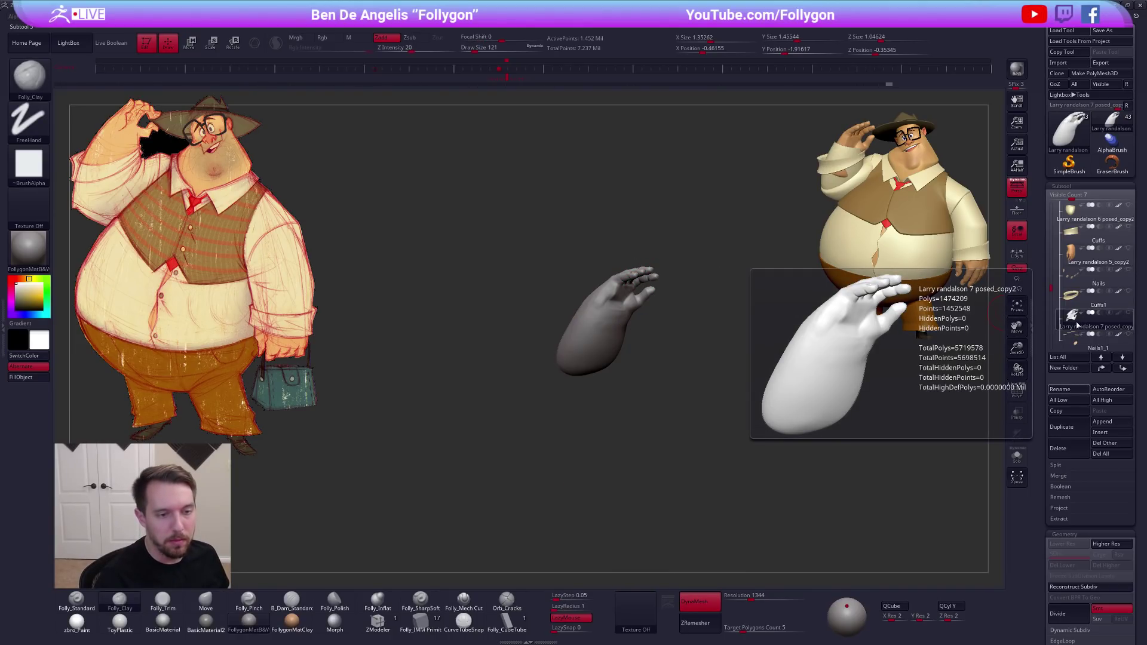
pyautogui.click(1062, 426)
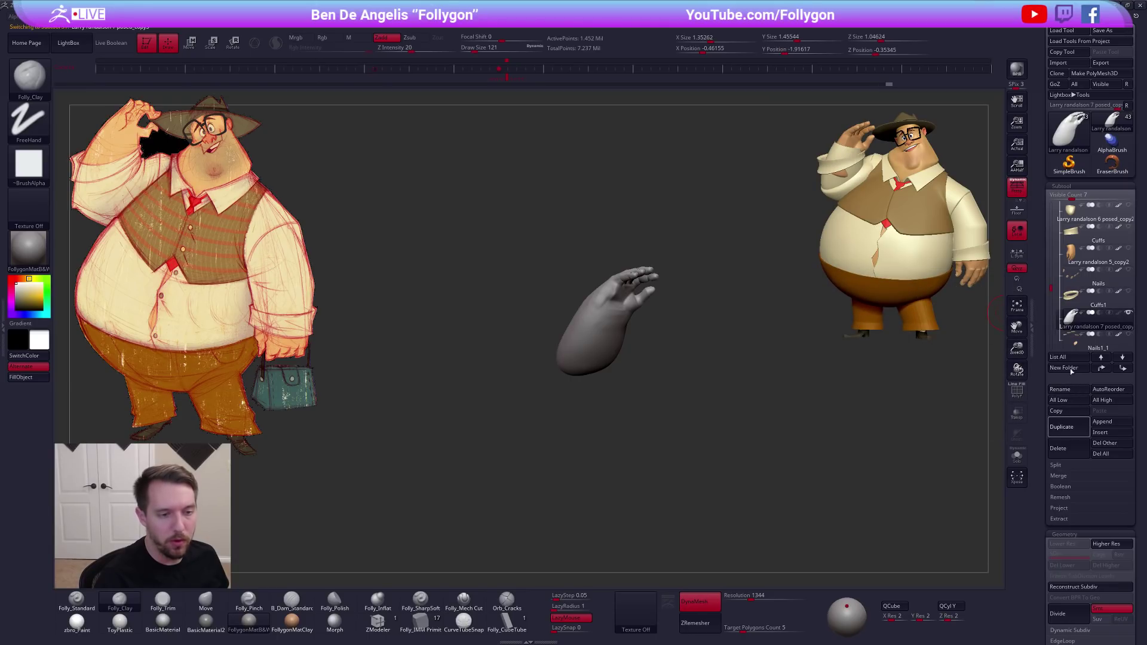
pyautogui.scroll(-5, 1051, 340)
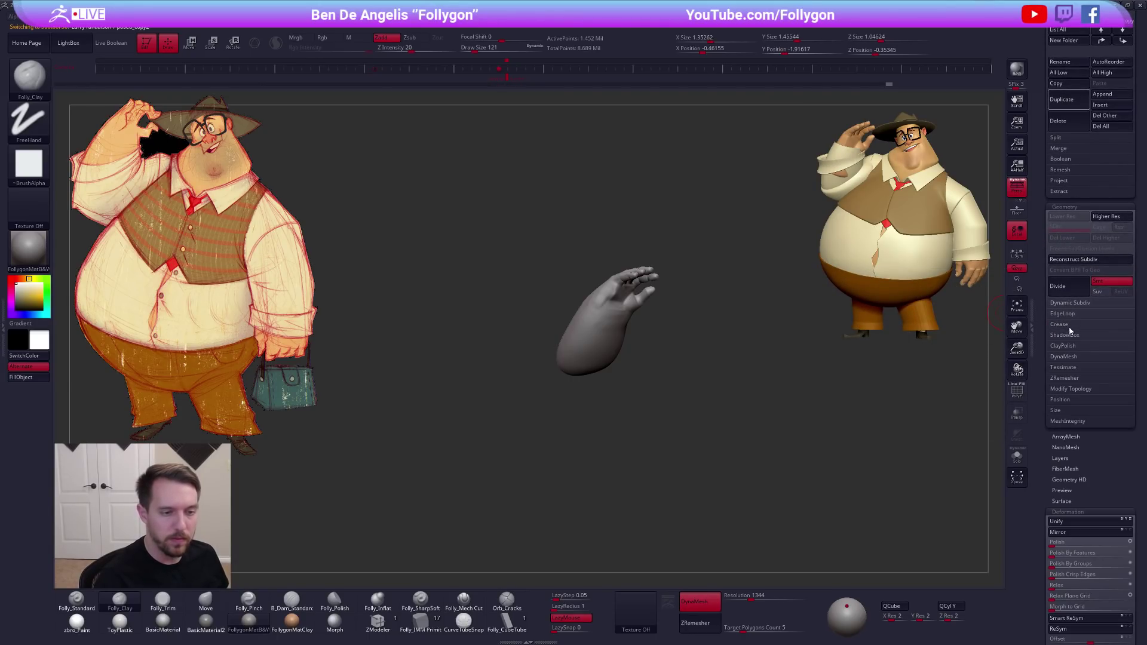
pyautogui.click(1072, 378)
pyautogui.click(1116, 421)
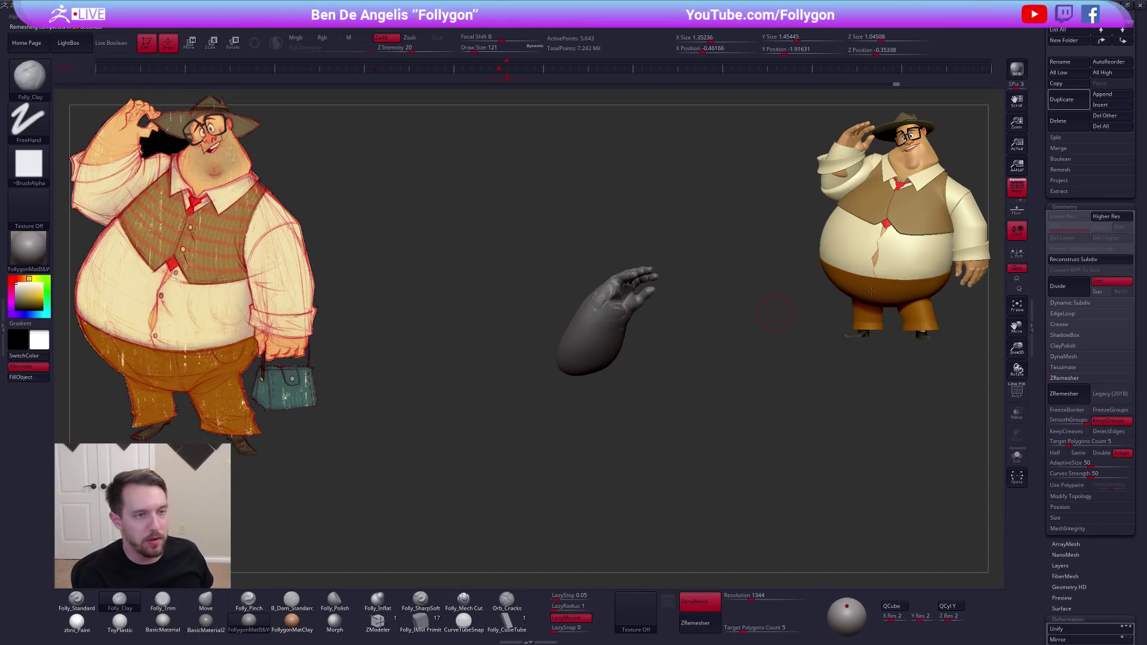
# Examine the ZRemeshed arm's wireframe and polygroups from several angles and preview it with dynamic subdivision
pyautogui.moveTo(1037, 236); pyautogui.dragTo(1037, 563)
pyautogui.hotkey('shift', 's')
pyautogui.moveTo(669, 299); pyautogui.dragTo(687, 361, button='right')
pyautogui.hotkey('shift', 'f')
pyautogui.hotkey('shift', 'f')
pyautogui.moveTo(673, 310); pyautogui.dragTo(649, 230, button='right')
pyautogui.hotkey('shift', 'f')
pyautogui.press('d')
pyautogui.moveTo(615, 288); pyautogui.dragTo(679, 274, button='right')
pyautogui.hotkey('shift', 'f')
pyautogui.hotkey('shift', 'd')
pyautogui.press('d')
pyautogui.hotkey('shift', 'd')
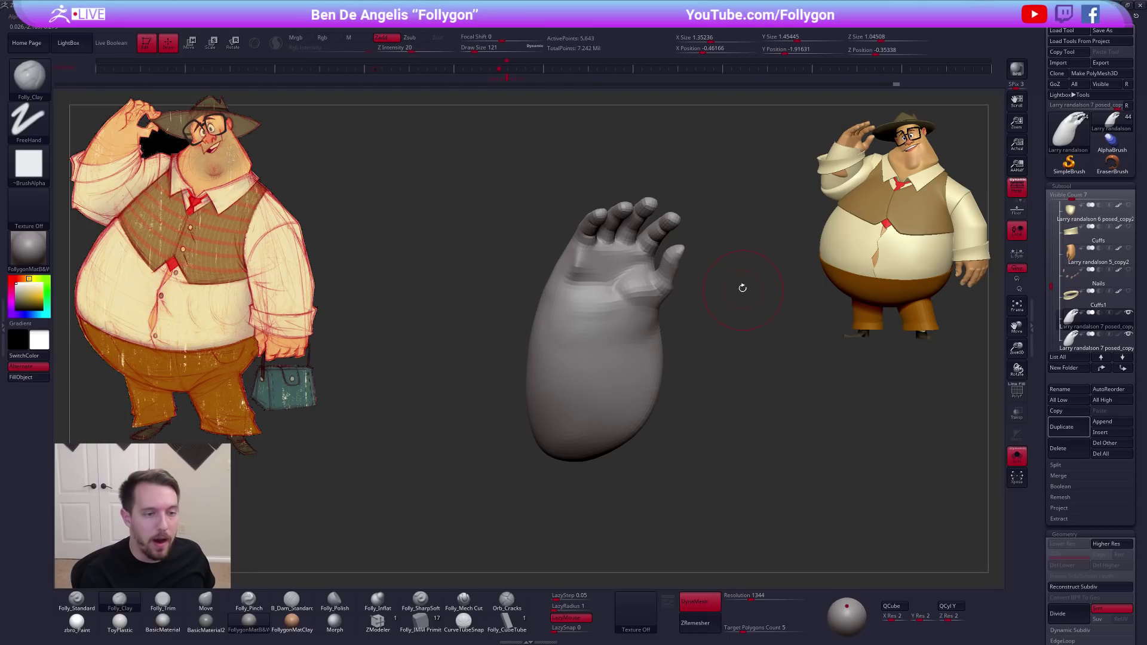
# Switch to Chrome, close the trilby hat image search, look over the Gumroad product page, and return to ZBrush
pyautogui.hotkey('alt', 'Tab')
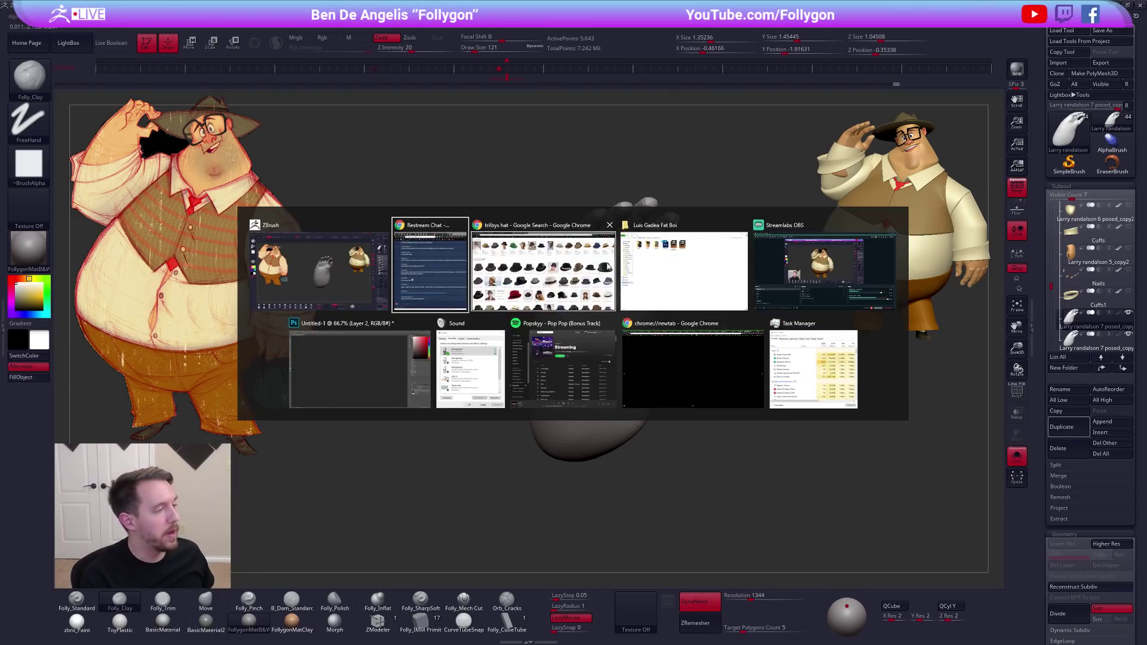
pyautogui.click(557, 267)
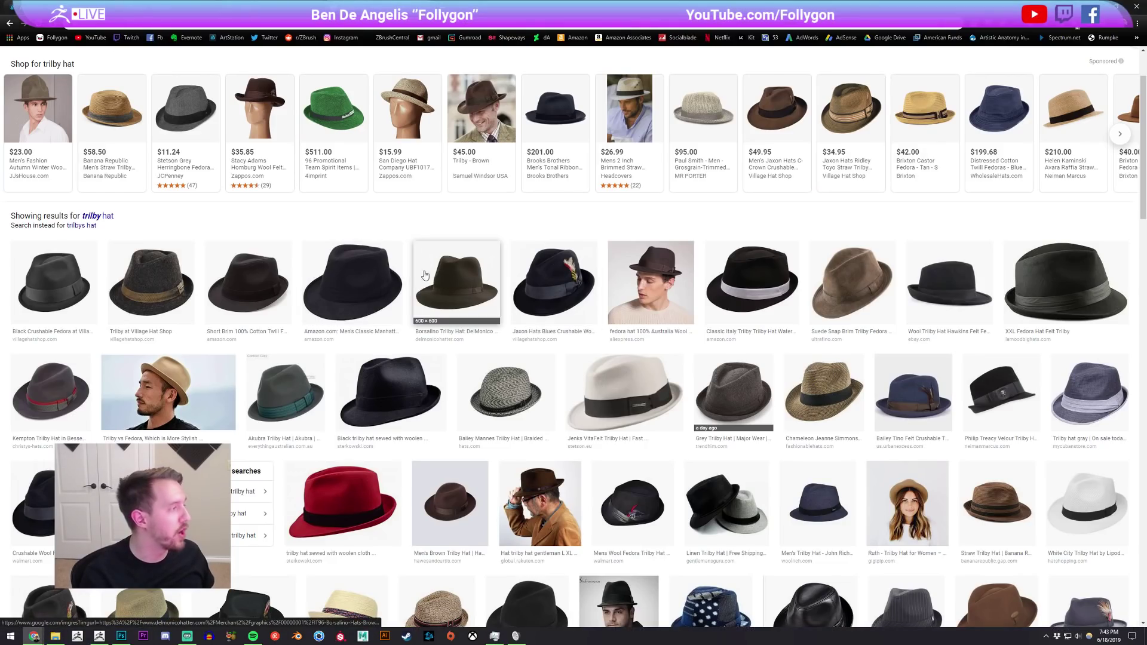
pyautogui.moveTo(459, 6); pyautogui.dragTo(457, 78)
pyautogui.hotkey('ctrl', 'w')
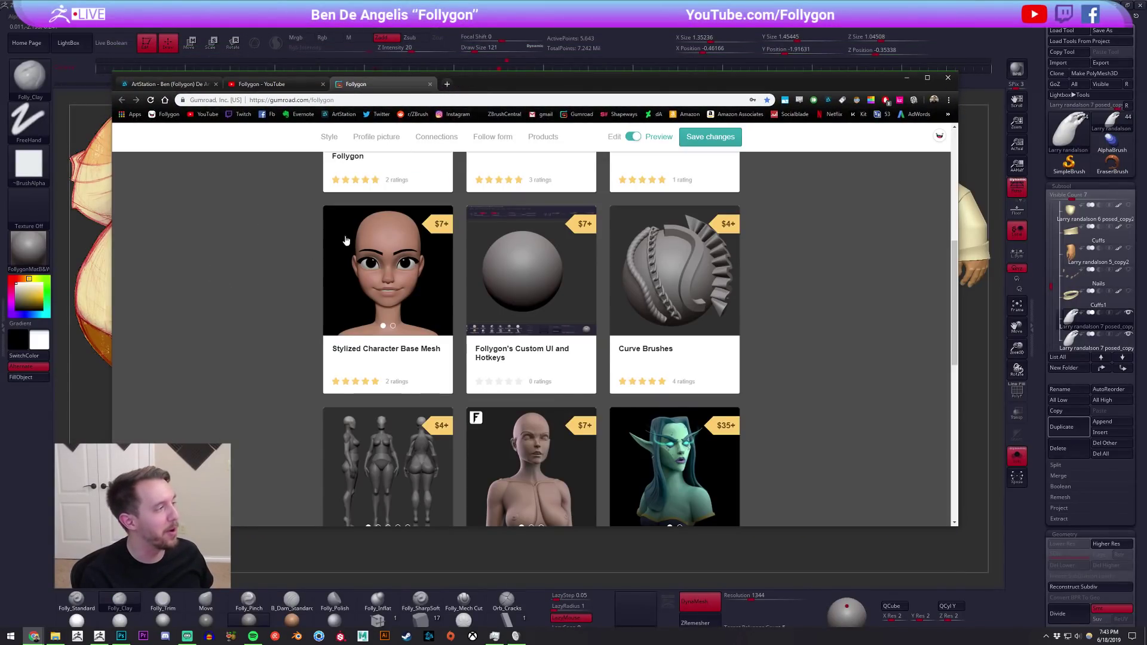
pyautogui.scroll(2, 267, 328)
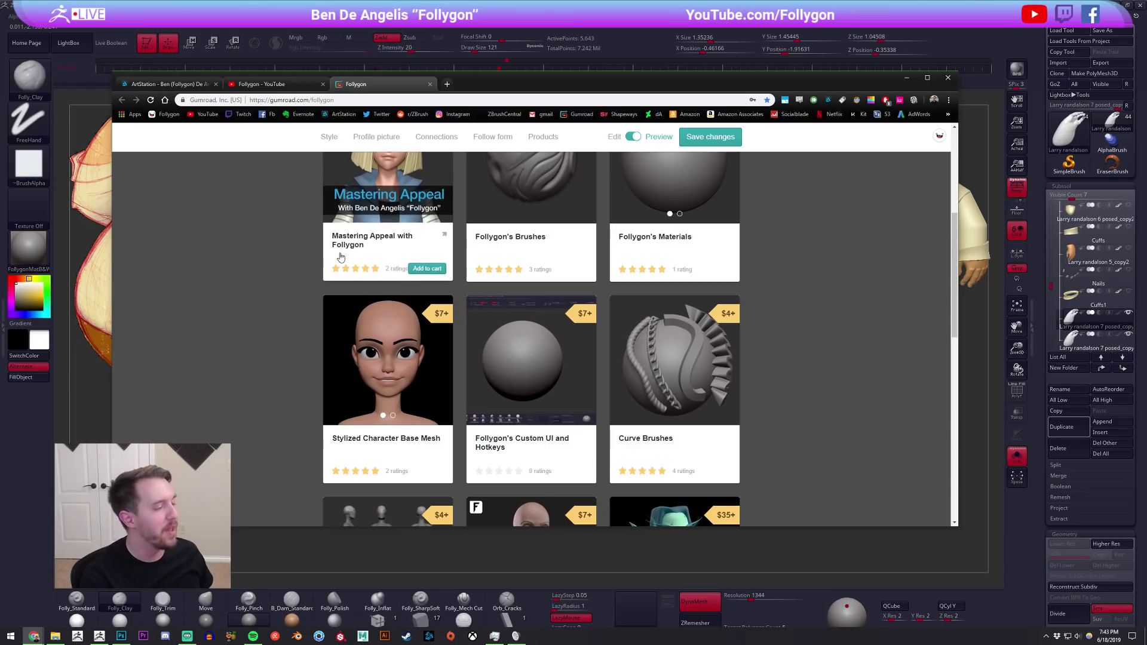
pyautogui.click(79, 230)
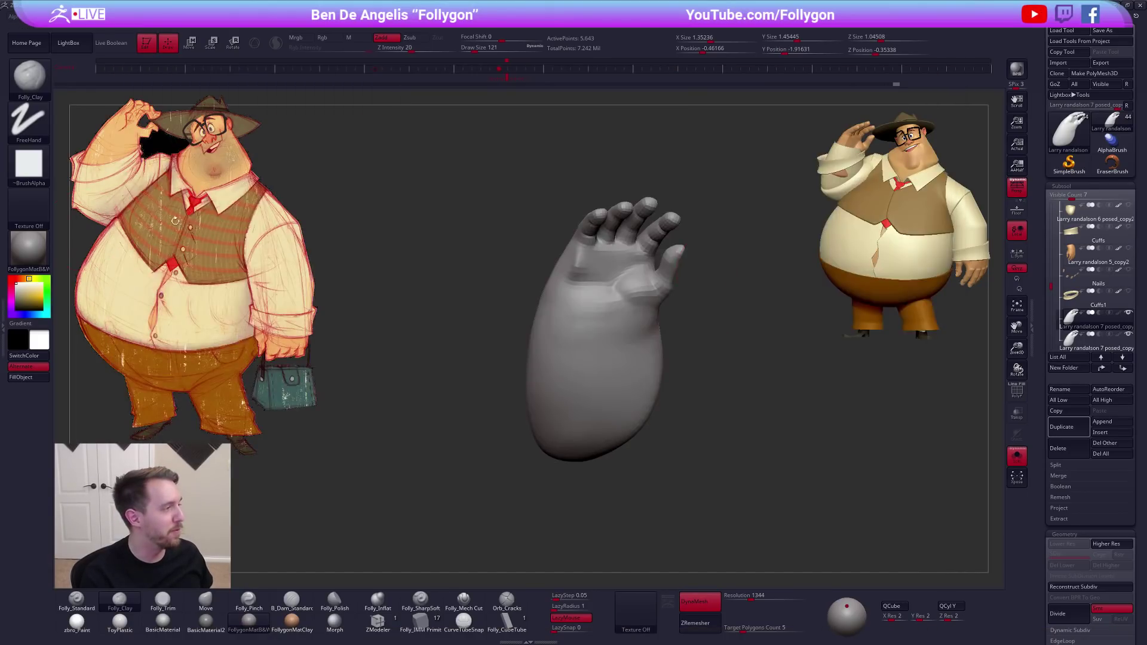
pyautogui.hotkey('alt', 'Tab')
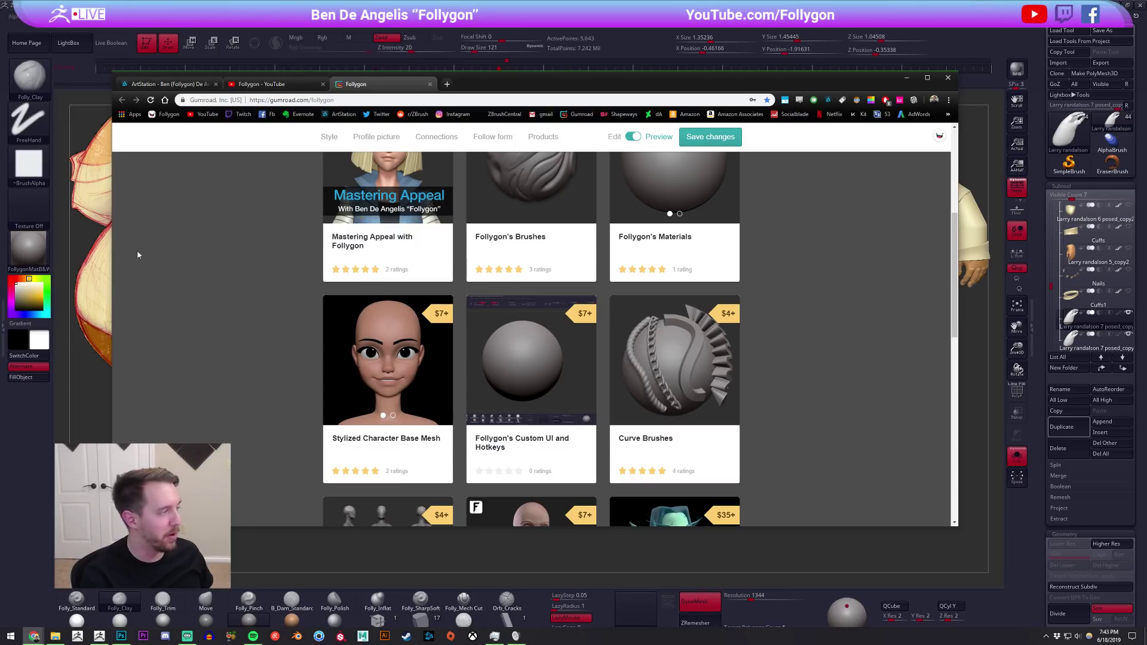
pyautogui.click(108, 246)
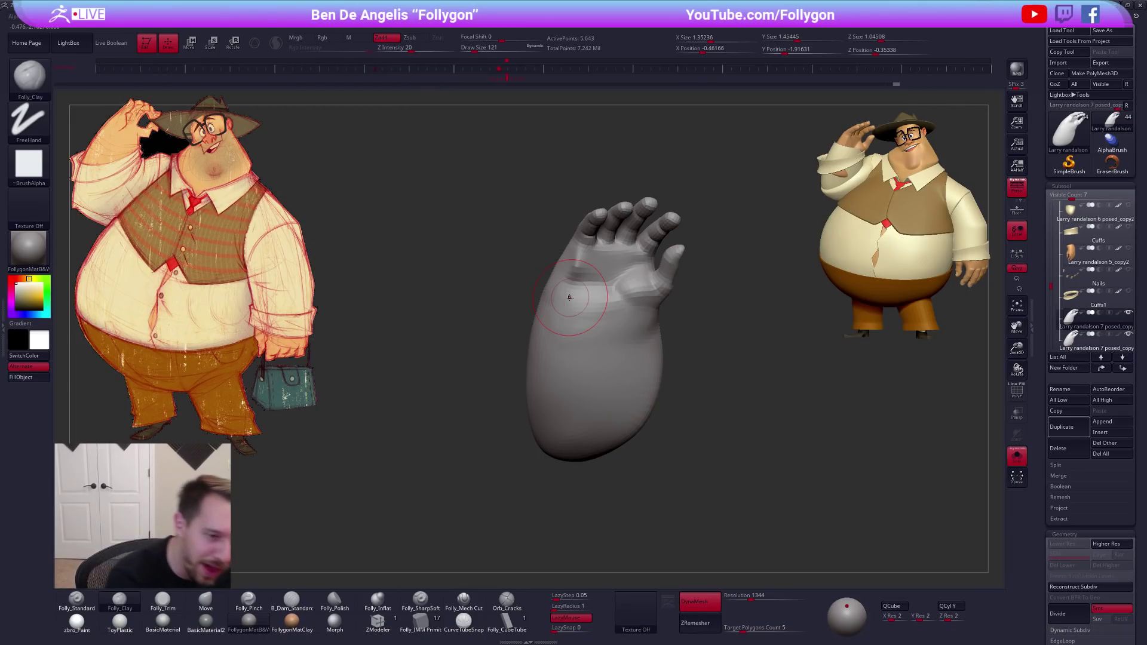
# Subdivide the ZRemeshed arm up to level 4, projecting the original sculpt's detail onto it with ProjectAll between divisions
pyautogui.press('space')
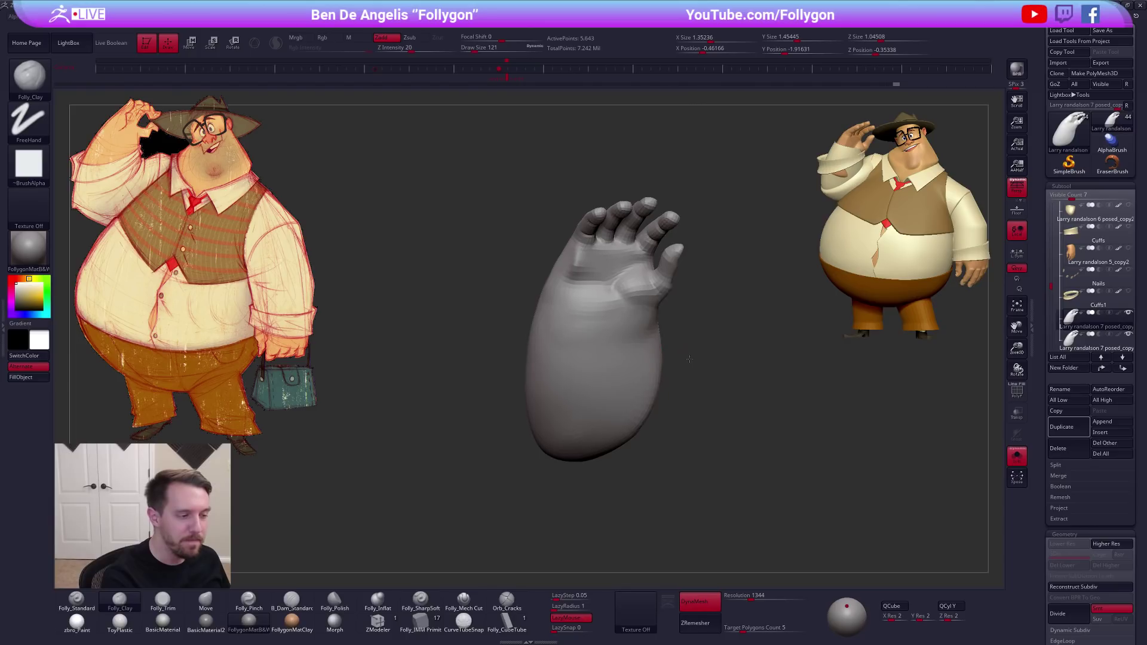
pyautogui.keyDown('alt'); pyautogui.moveTo(730, 395); pyautogui.dragTo(710, 384); pyautogui.keyUp('alt')
pyautogui.hotkey('shift', 'f')
pyautogui.hotkey('shift', 'f')
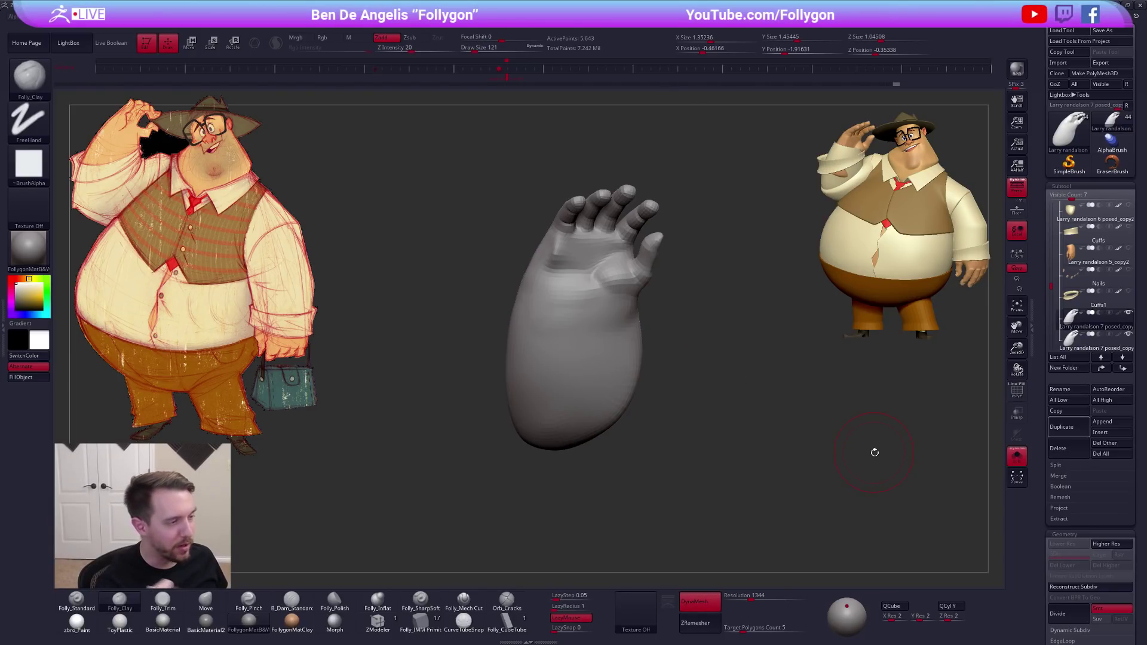
pyautogui.hotkey('ctrl', 'd')
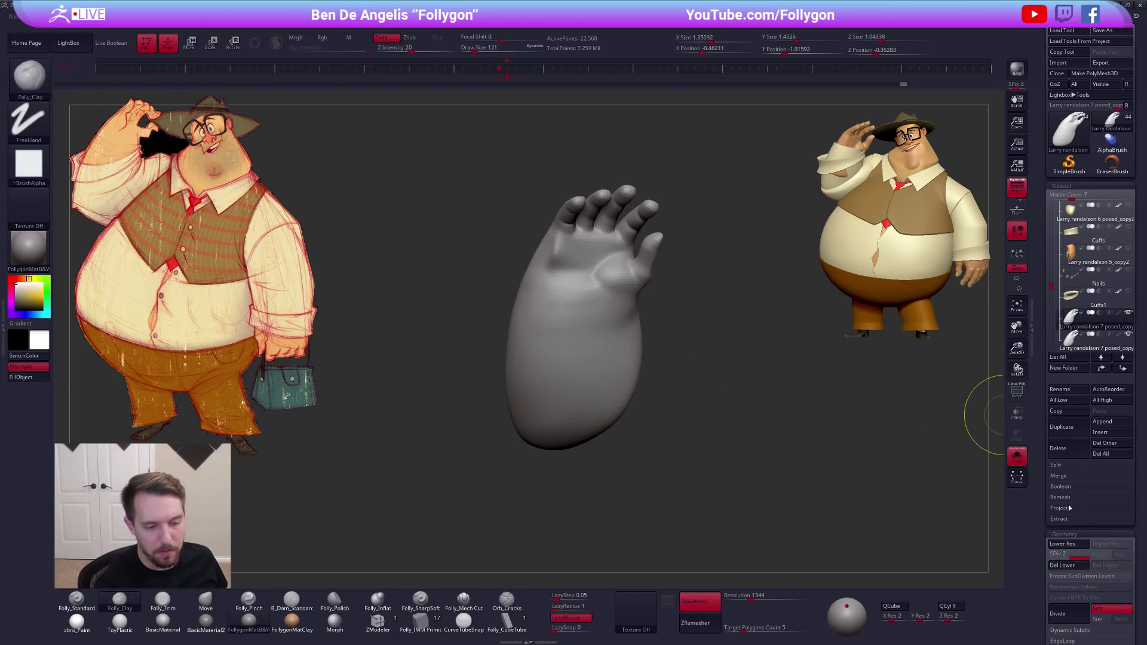
pyautogui.click(1059, 507)
pyautogui.click(1058, 537)
pyautogui.hotkey('ctrl', 'd')
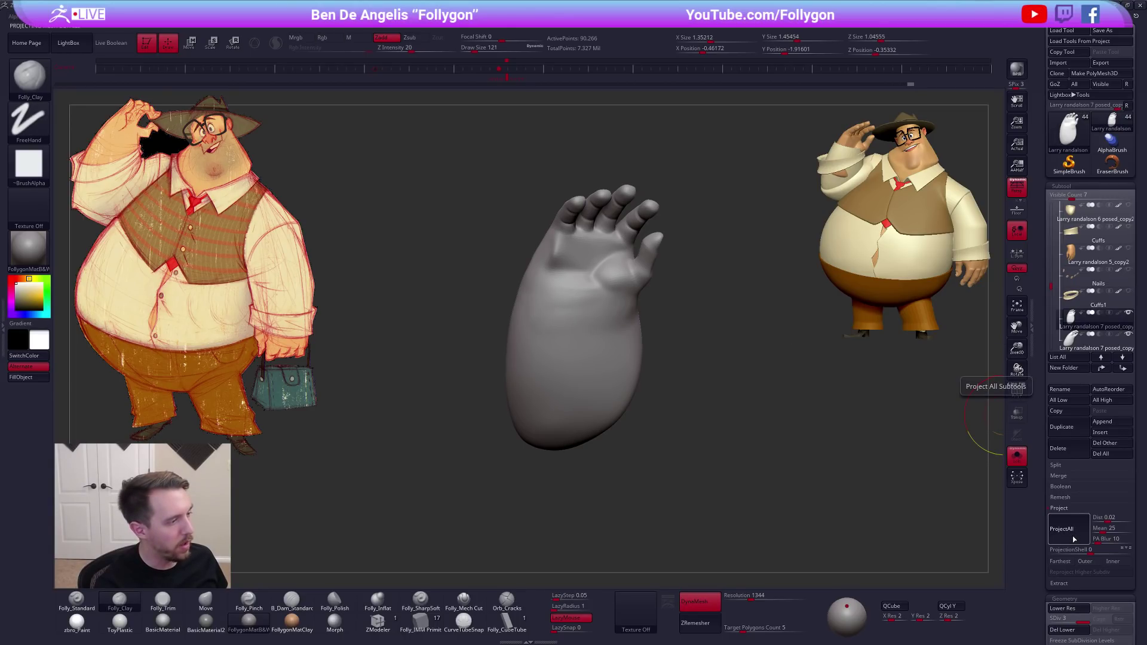
pyautogui.hotkey('ctrl', 'd')
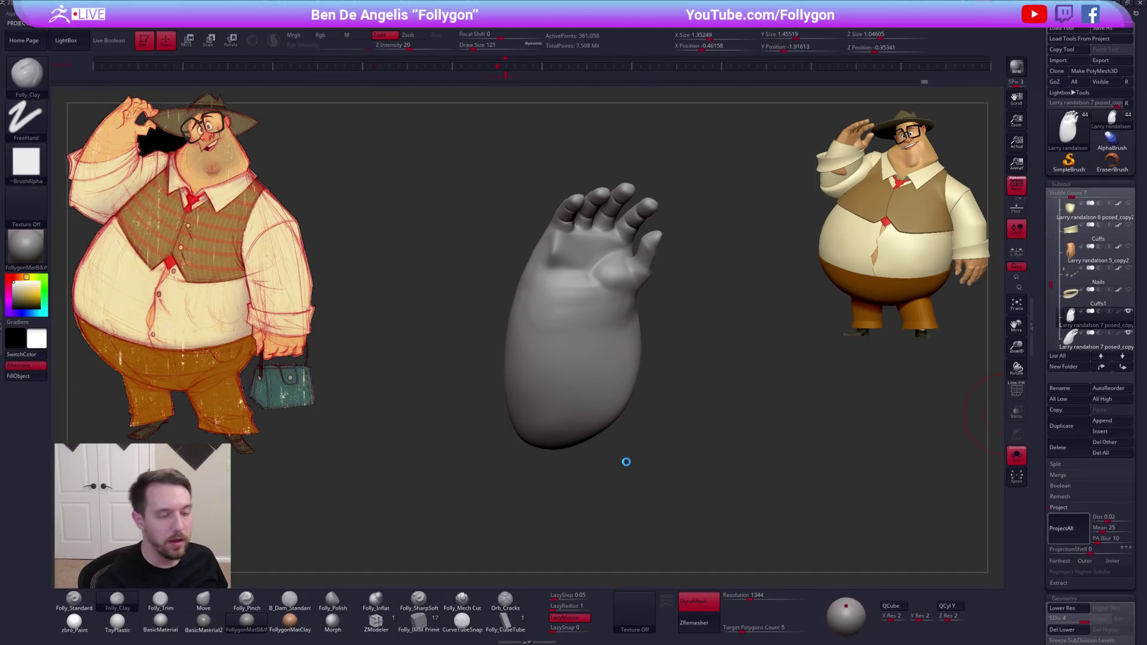
# Switch to Chrome, look over the featured products on the Gumroad page, and return to ZBrush
pyautogui.hotkey('alt', 'Tab')
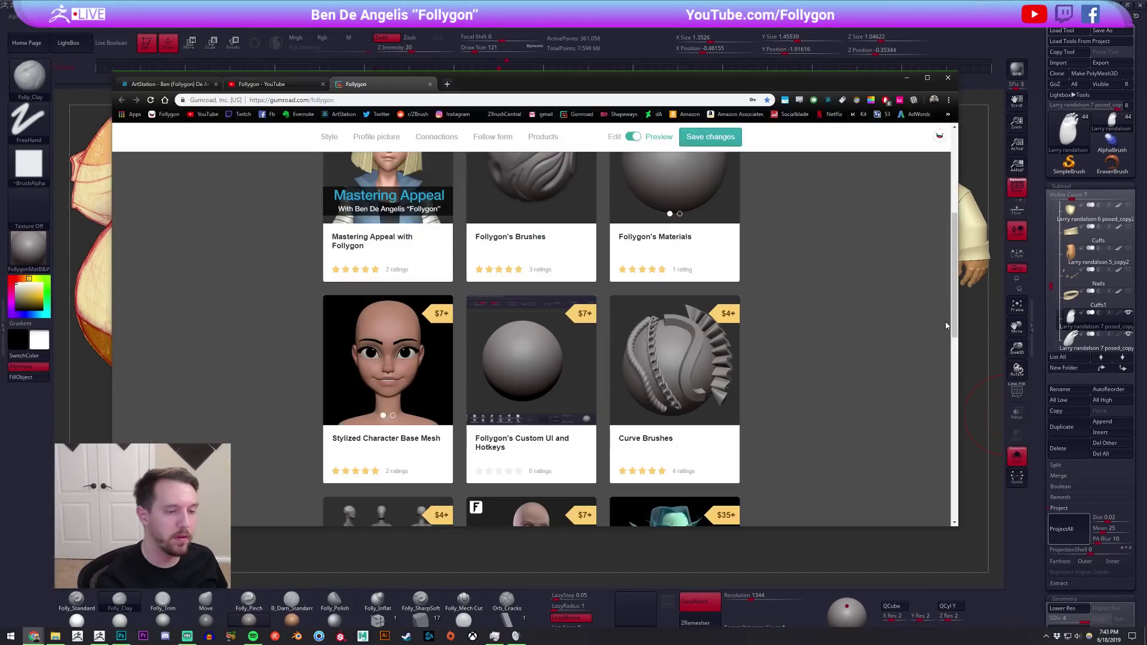
pyautogui.scroll(3, 917, 316)
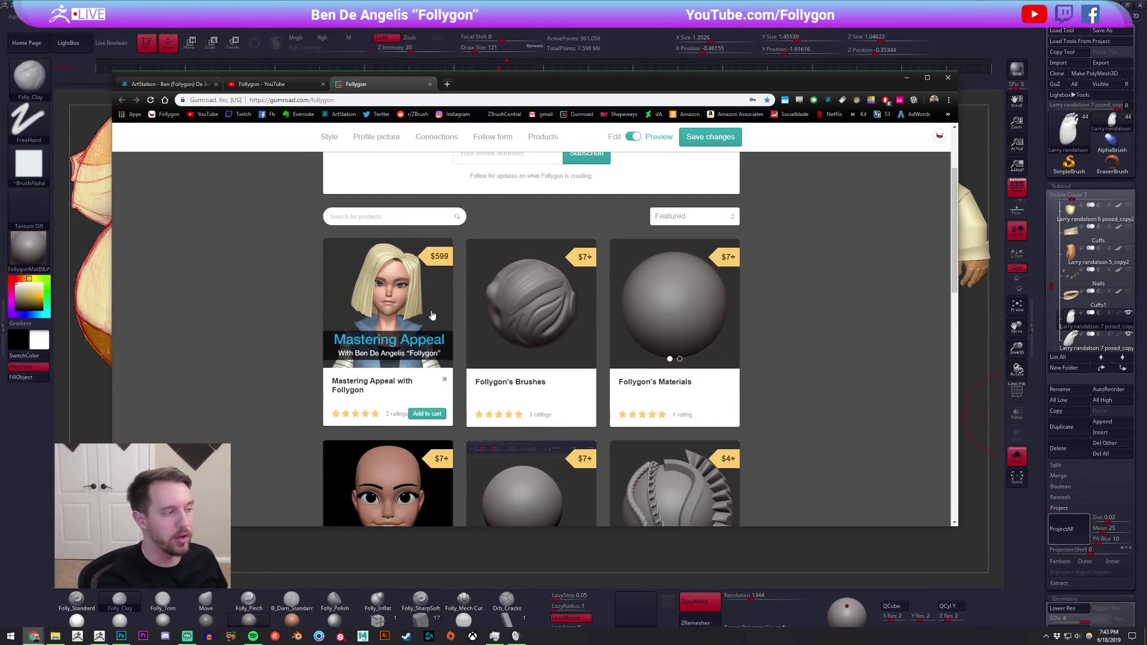
pyautogui.click(970, 428)
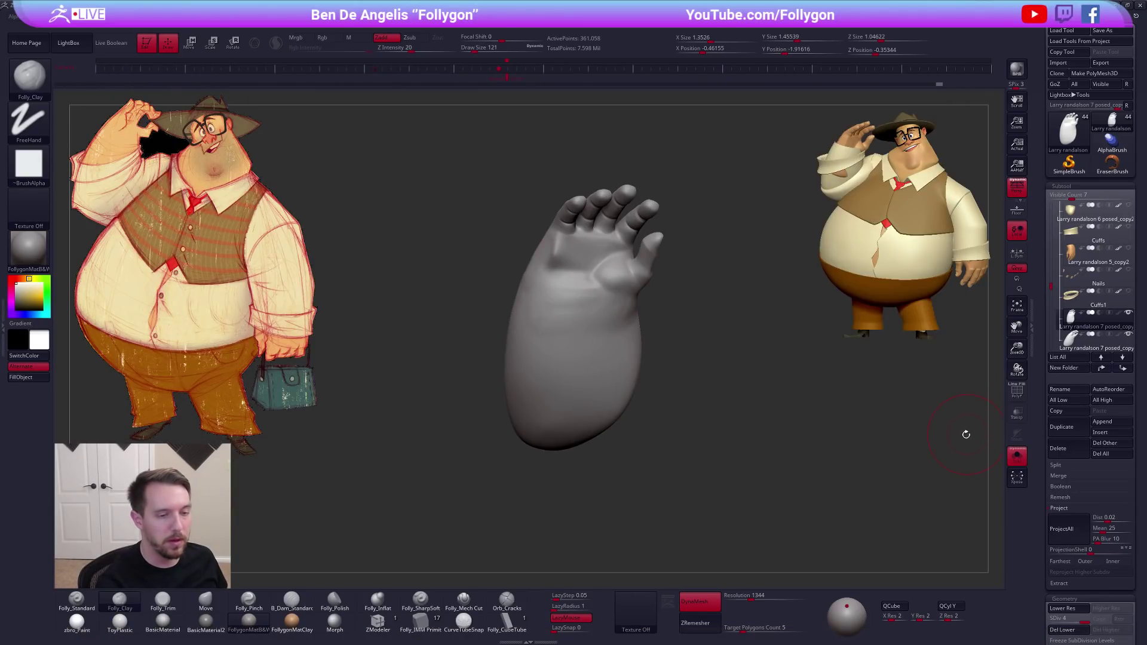
# Subdivide the ZRemeshed arm to level 5, delete the original high-resolution arm subtool, and keep the ZRemeshed arm selected
pyautogui.keyDown('alt'); pyautogui.moveTo(791, 481); pyautogui.dragTo(786, 481); pyautogui.keyUp('alt')
pyautogui.keyDown('ctrl'); pyautogui.click(792, 482); pyautogui.keyUp('ctrl')
pyautogui.keyDown('ctrl'); pyautogui.click(801, 477); pyautogui.keyUp('ctrl')
pyautogui.hotkey('ctrl', 'd')
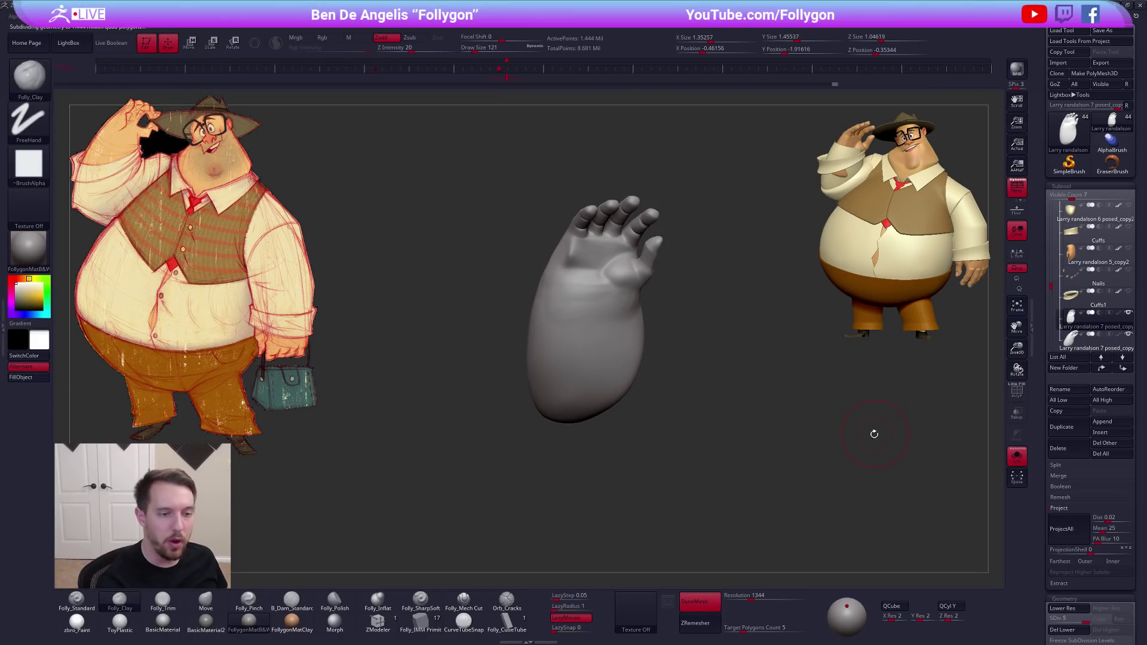
pyautogui.click(1057, 448)
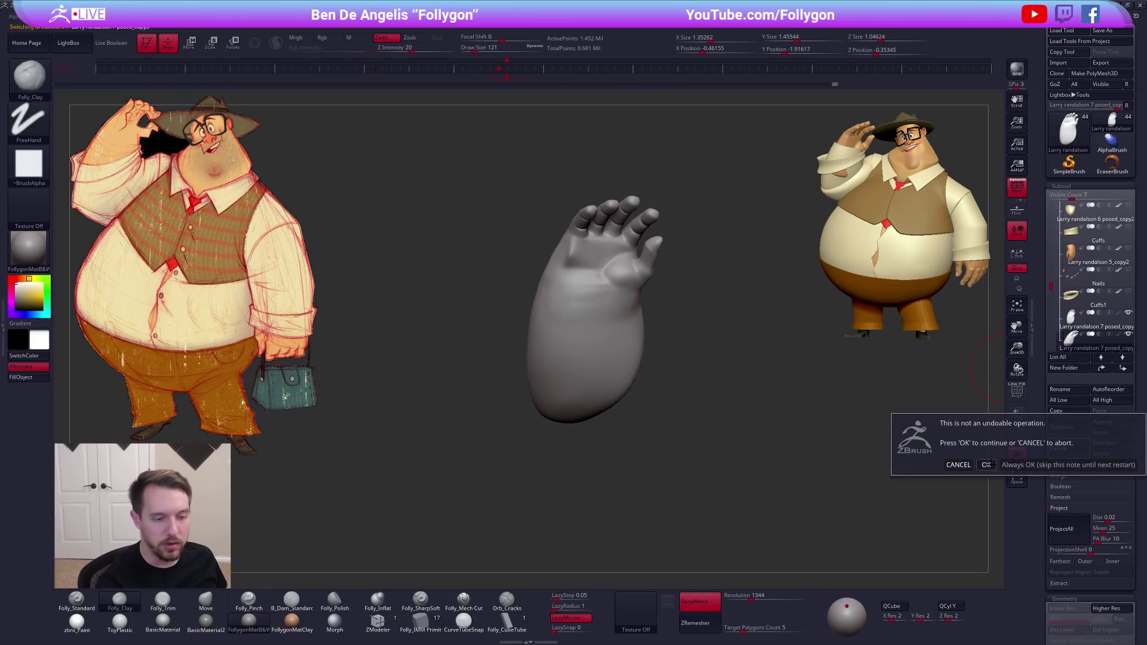
pyautogui.click(972, 471)
pyautogui.click(1071, 320)
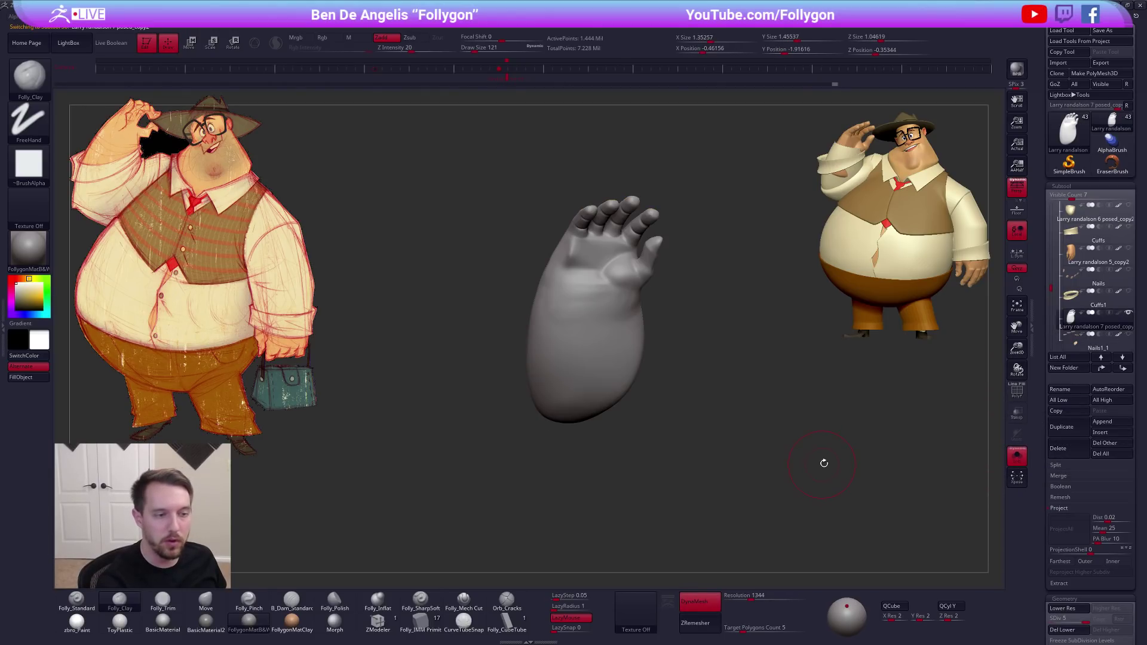
# Lower the arm to subdivision level 1 and build up the forearm below the palm with the Folly_Clay brush
pyautogui.hotkey('shift', 'd')
pyautogui.hotkey('shift', 'd')
pyautogui.hotkey('shift', 'd')
pyautogui.hotkey('shift', 'd')
pyautogui.moveTo(630, 343)
pyautogui.mouseDown(button='right')
pyautogui.moveTo(616, 351)
pyautogui.moveTo(627, 320)
pyautogui.moveTo(650, 335)
pyautogui.mouseUp(button='right')
pyautogui.moveTo(666, 298)
pyautogui.mouseDown()
pyautogui.moveTo(634, 333)
pyautogui.moveTo(665, 317)
pyautogui.moveTo(583, 363)
pyautogui.moveTo(625, 313)
pyautogui.mouseUp()
pyautogui.moveTo(645, 357); pyautogui.dragTo(591, 329, button='right')
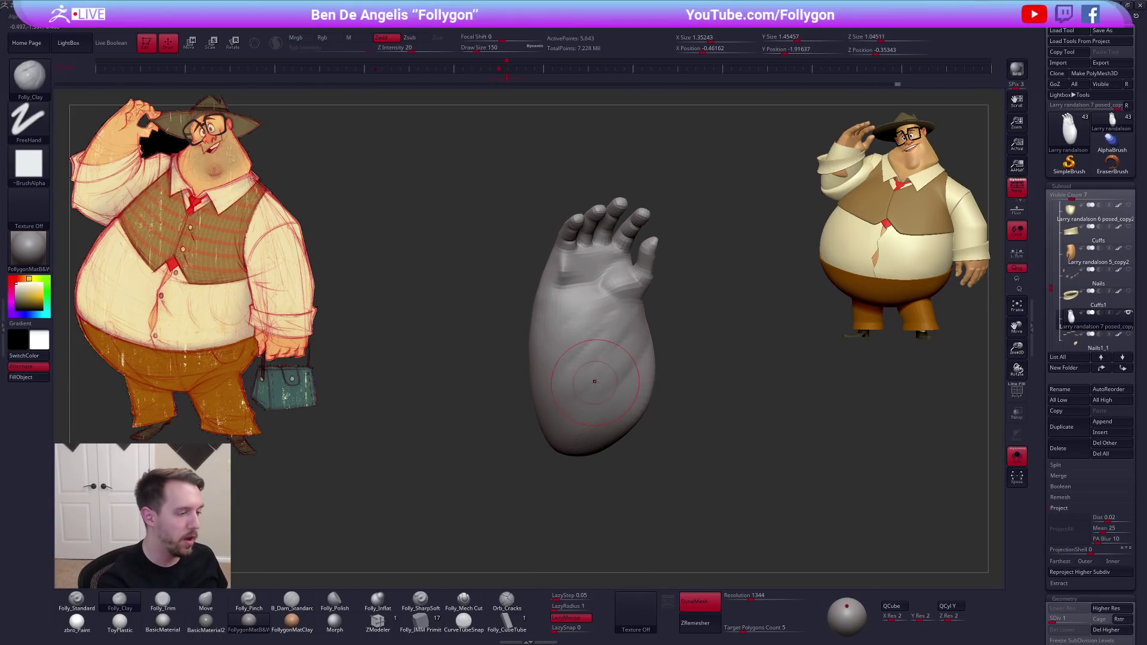
# Smooth the forearm surface below the palm from several angles at the lowest subdivision level
pyautogui.press('shift')
pyautogui.moveTo(608, 352)
pyautogui.mouseDown(button='right')
pyautogui.moveTo(670, 389)
pyautogui.moveTo(632, 381)
pyautogui.mouseUp(button='right')
pyautogui.keyDown('shift'); pyautogui.moveTo(632, 381); pyautogui.dragTo(617, 373); pyautogui.keyUp('shift')
pyautogui.moveTo(617, 374)
pyautogui.mouseDown(button='right')
pyautogui.moveTo(668, 379)
pyautogui.moveTo(604, 386)
pyautogui.mouseUp(button='right')
pyautogui.keyDown('shift'); pyautogui.moveTo(604, 386); pyautogui.dragTo(599, 364); pyautogui.keyUp('shift')
pyautogui.moveTo(599, 364); pyautogui.dragTo(550, 406, button='right')
# Reshape the wrist with the Move brush at Draw Size 215 and show the rest of the character around the arm
pyautogui.press('space')
pyautogui.moveTo(584, 351); pyautogui.dragTo(587, 351)
pyautogui.press('b')
pyautogui.press('m')
pyautogui.press('v')
pyautogui.moveTo(593, 302); pyautogui.dragTo(597, 332)
pyautogui.moveTo(746, 358); pyautogui.dragTo(837, 353, button='right')
pyautogui.keyDown('shift'); pyautogui.click(1129, 313); pyautogui.keyUp('shift')
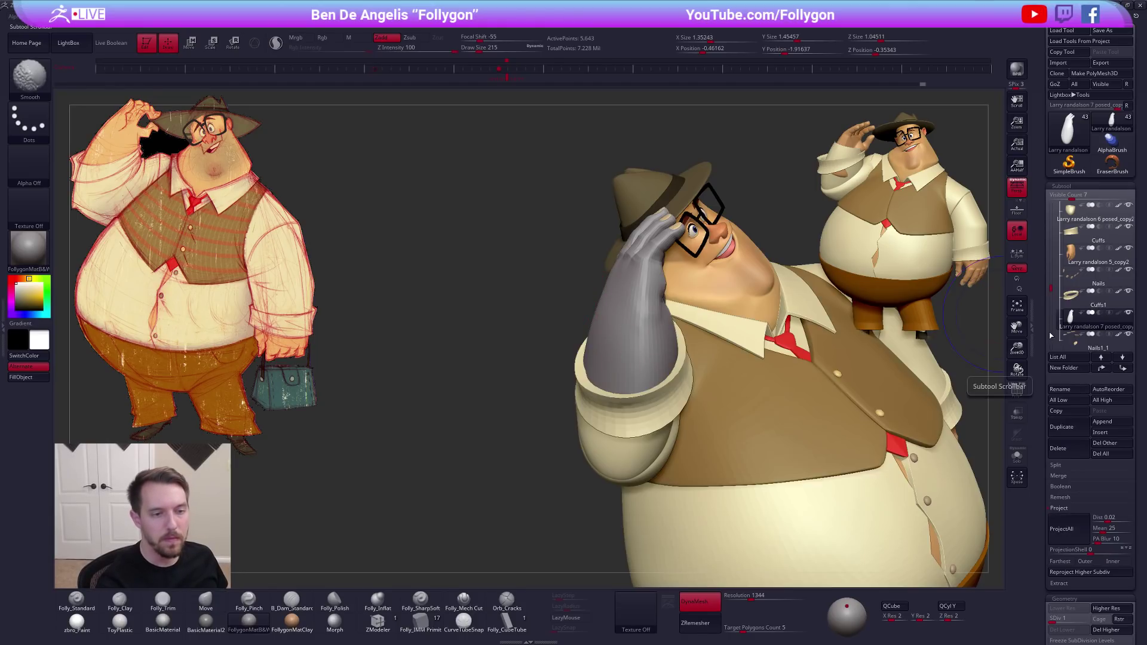
# Check the arm against the character, isolate it, smooth the wrist below the thumb, and raise it to subdivision level 2
pyautogui.moveTo(843, 453); pyautogui.dragTo(859, 437, button='right')
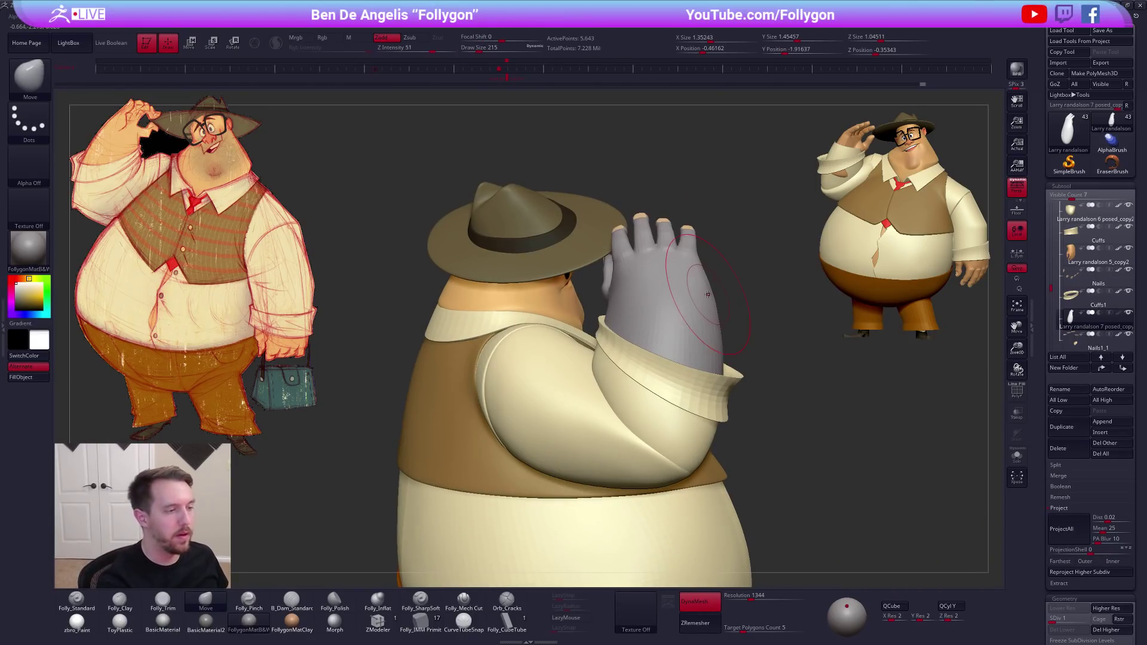
pyautogui.moveTo(693, 334)
pyautogui.mouseDown(button='right')
pyautogui.moveTo(720, 337)
pyautogui.moveTo(734, 320)
pyautogui.mouseUp(button='right')
pyautogui.hotkey('alt', 's')
pyautogui.moveTo(665, 305); pyautogui.dragTo(634, 302, button='right')
pyautogui.press('2')
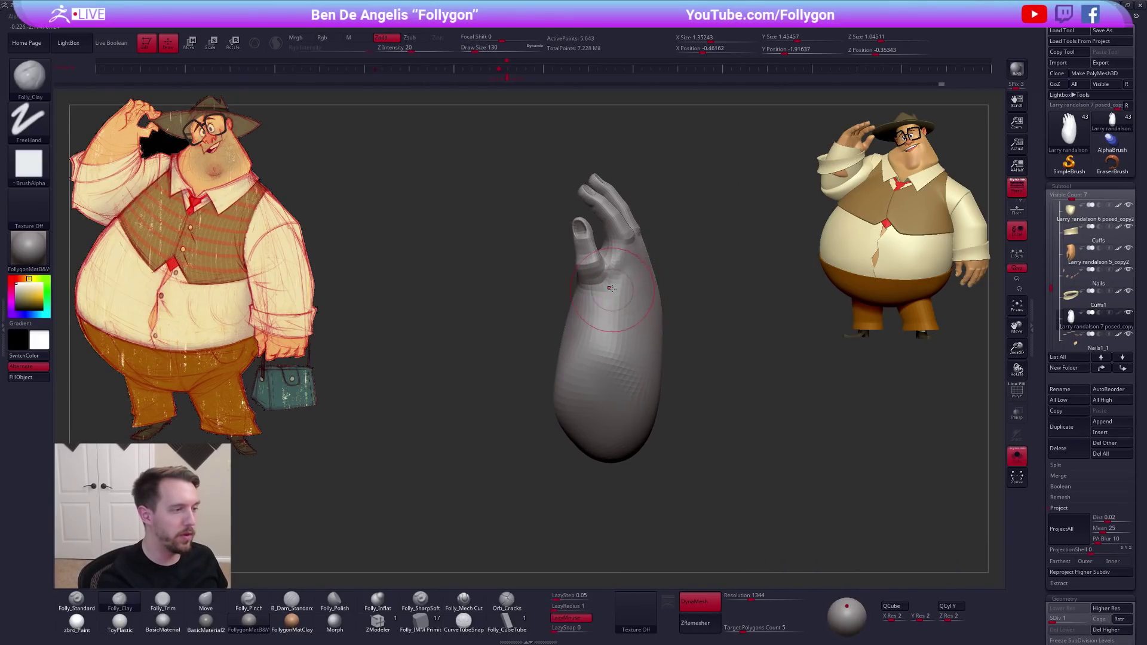
pyautogui.keyDown('shift'); pyautogui.moveTo(614, 293); pyautogui.dragTo(621, 312); pyautogui.keyUp('shift')
pyautogui.press('d')
pyautogui.moveTo(623, 312); pyautogui.dragTo(609, 313, button='right')
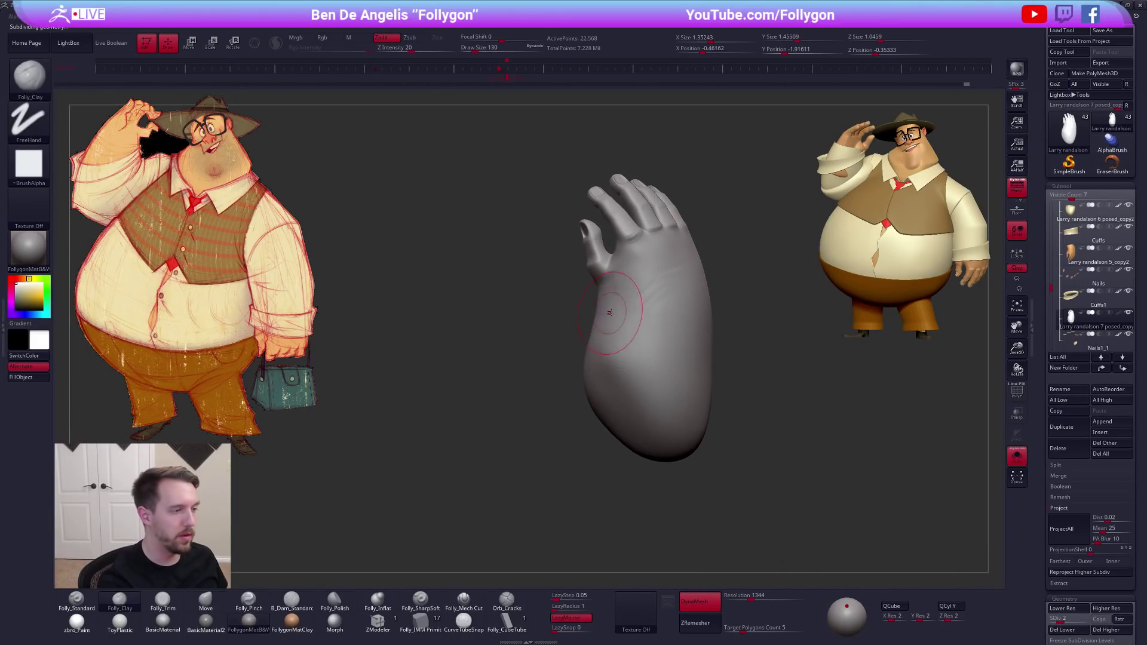
# Return the arm to subdivision level 1, work the lower forearm with an enlarged Folly_Clay brush, and compare it with the full character
pyautogui.moveTo(689, 323); pyautogui.dragTo(635, 327, button='right')
pyautogui.press('shift')
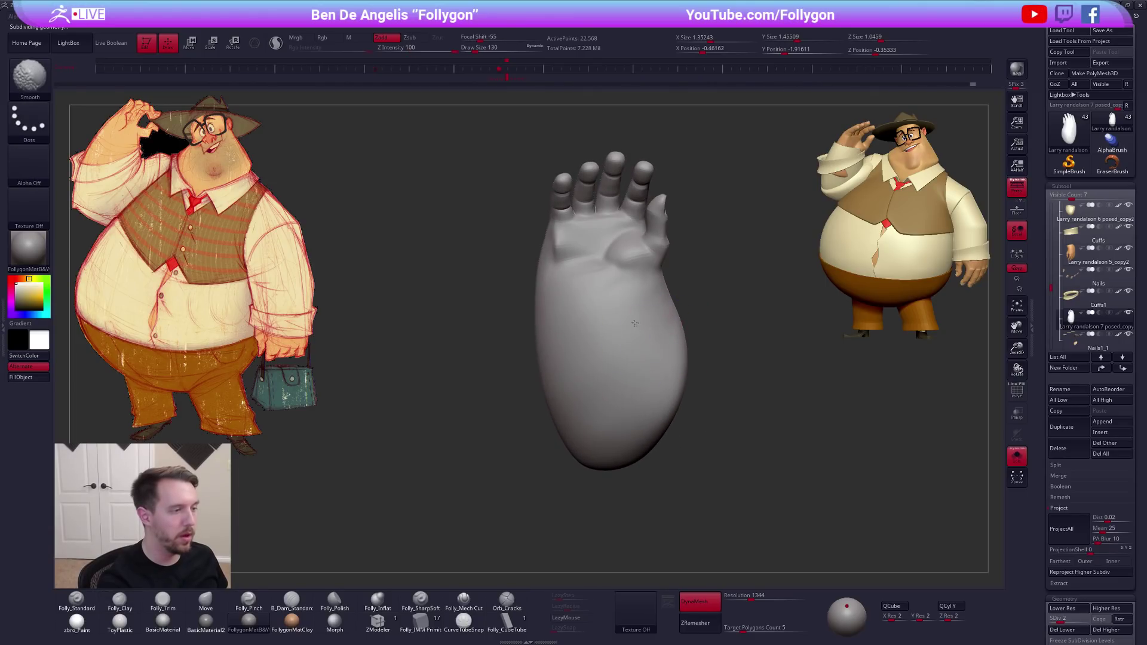
pyautogui.moveTo(581, 294); pyautogui.dragTo(657, 341, button='right')
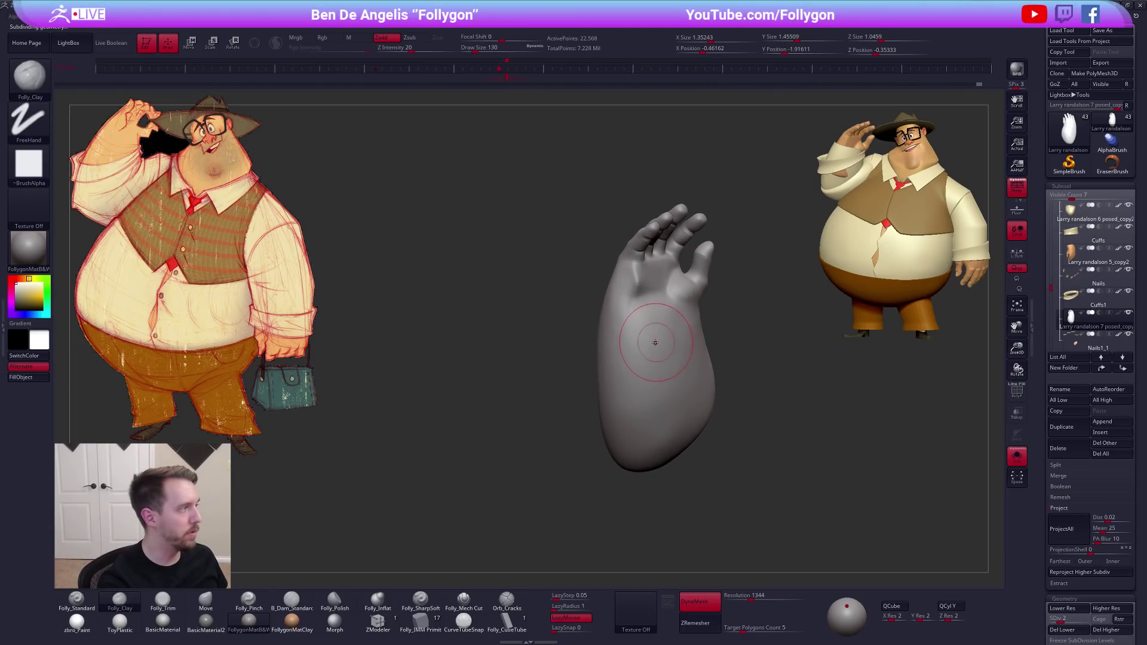
pyautogui.hotkey('alt', 's')
pyautogui.hotkey('shift', 'alt', 's')
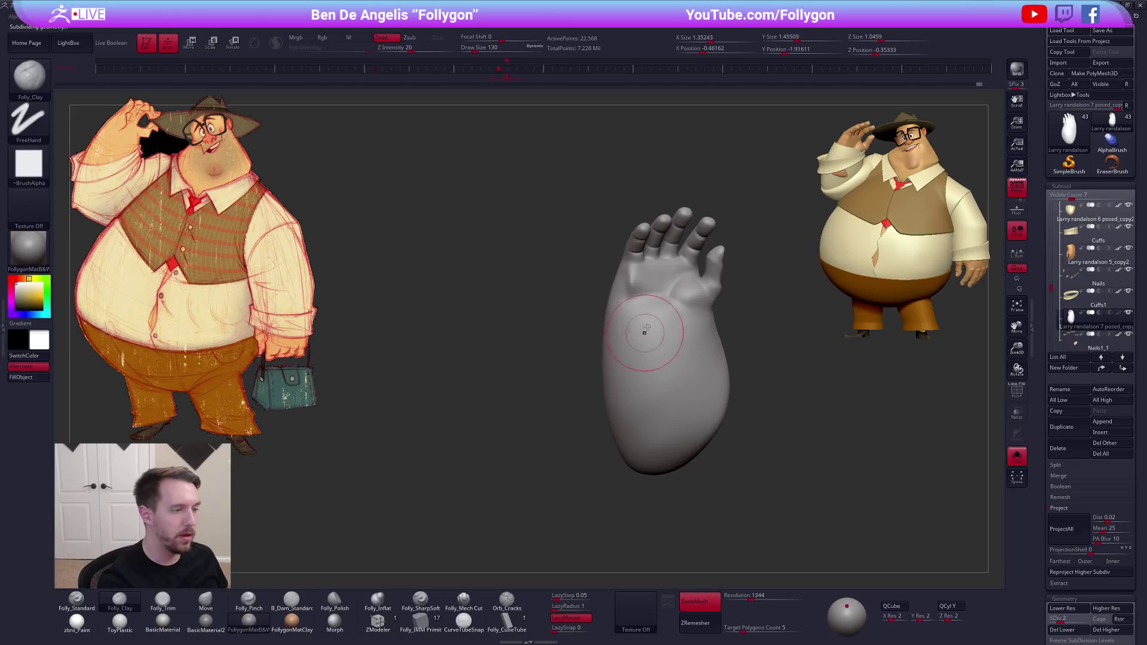
pyautogui.moveTo(663, 332)
pyautogui.mouseDown(button='right')
pyautogui.moveTo(686, 328)
pyautogui.moveTo(650, 307)
pyautogui.mouseUp(button='right')
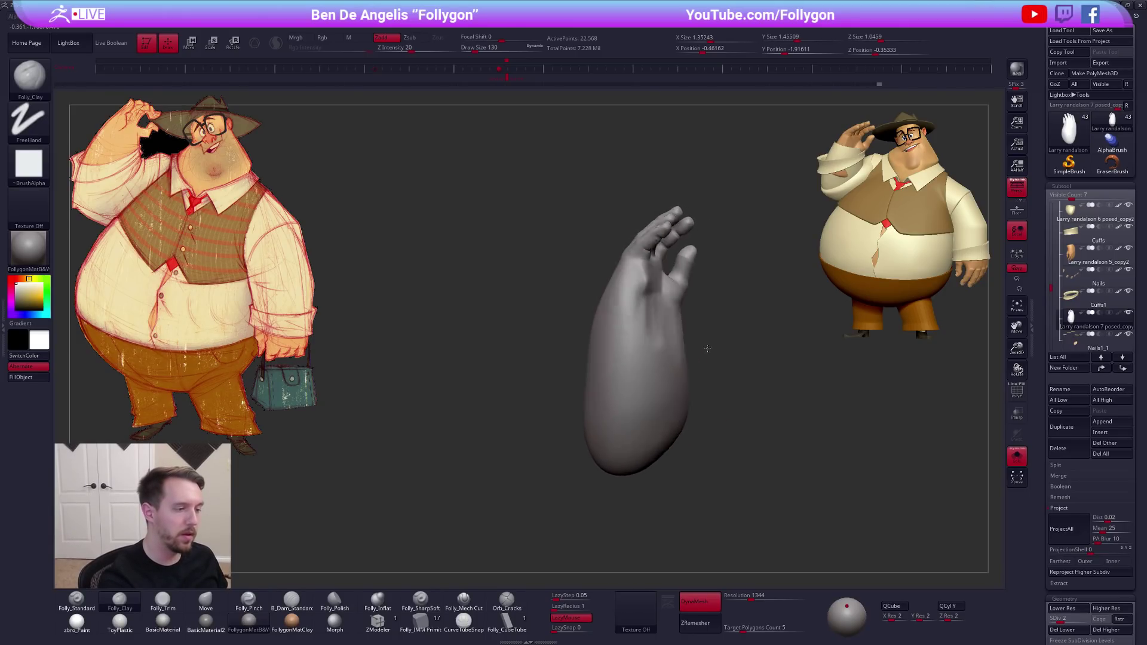
pyautogui.hotkey('shift', 'd')
pyautogui.moveTo(696, 351)
pyautogui.mouseDown(button='right')
pyautogui.moveTo(658, 335)
pyautogui.moveTo(699, 348)
pyautogui.moveTo(670, 353)
pyautogui.mouseUp(button='right')
pyautogui.press(']')
pyautogui.moveTo(666, 406); pyautogui.dragTo(648, 412)
pyautogui.moveTo(680, 382)
pyautogui.mouseDown(button='right')
pyautogui.moveTo(651, 372)
pyautogui.moveTo(643, 384)
pyautogui.moveTo(688, 397)
pyautogui.mouseUp(button='right')
pyautogui.hotkey('alt', 's')
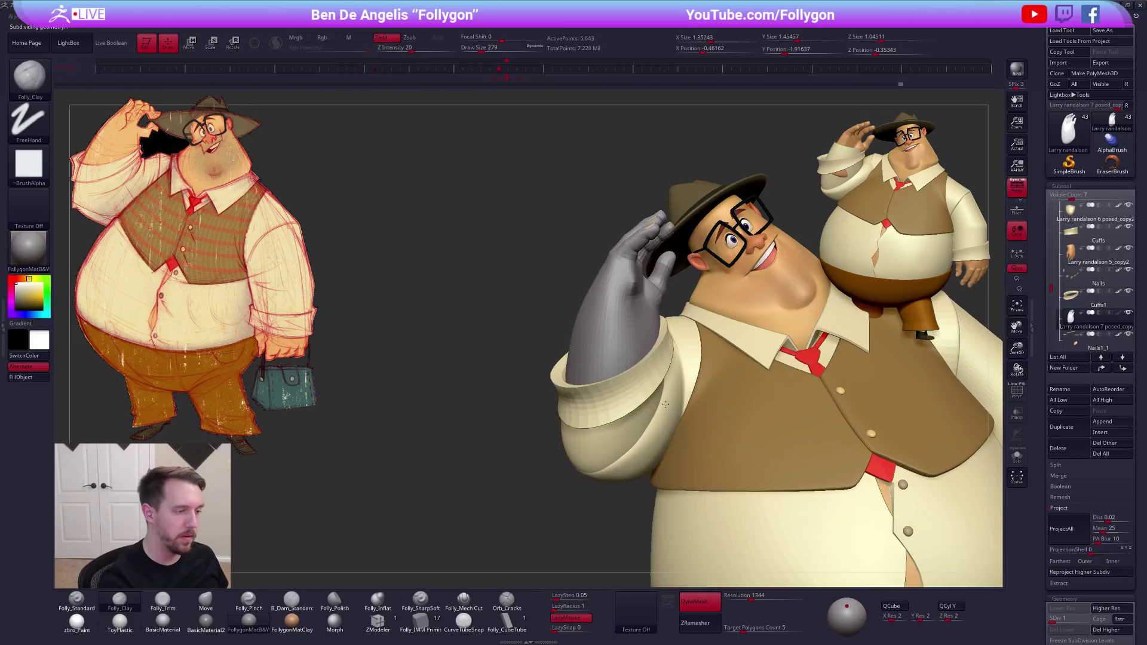
# Adjust the arm's shape near the wrist with the Move brush and enable AccuCurve for the brush
pyautogui.hotkey('alt', 's')
pyautogui.moveTo(664, 392)
pyautogui.mouseDown(button='right')
pyautogui.moveTo(615, 431)
pyautogui.moveTo(627, 365)
pyautogui.mouseUp(button='right')
pyautogui.hotkey('alt', 's')
pyautogui.press('space')
pyautogui.press('b')
pyautogui.press('m')
pyautogui.press('v')
pyautogui.press('space')
pyautogui.moveTo(663, 305); pyautogui.dragTo(672, 294)
pyautogui.press('space')
pyautogui.moveTo(673, 293); pyautogui.dragTo(682, 289)
pyautogui.hotkey('ctrl', 'space')
pyautogui.click(706, 359)
pyautogui.hotkey('alt', 's')
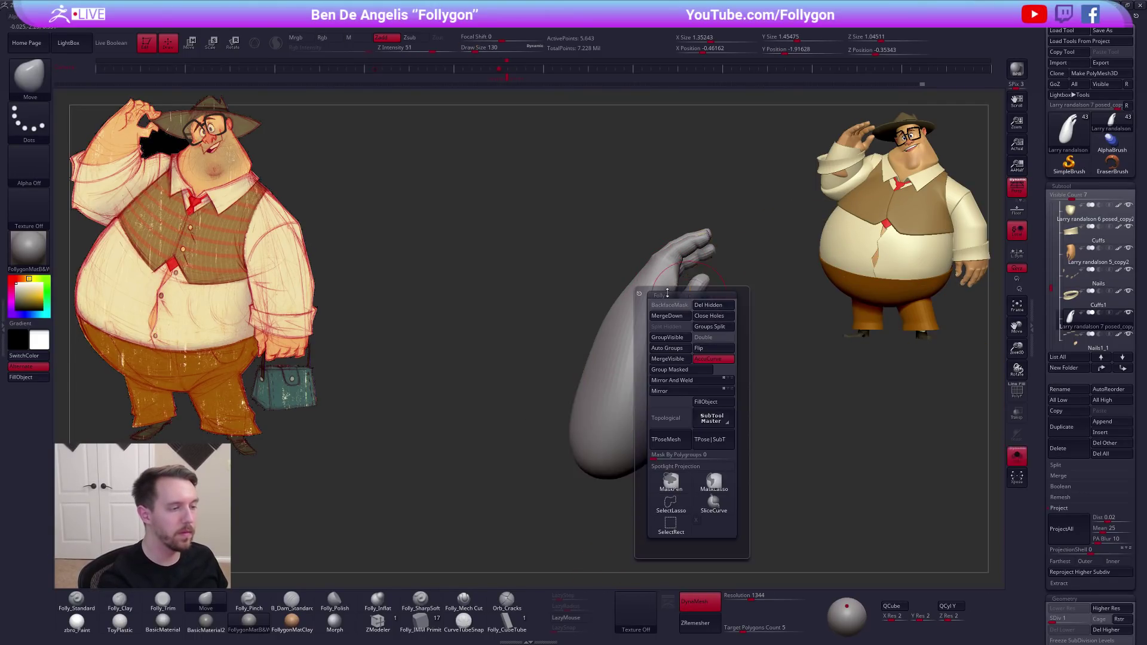
# Raise the arm to subdivision level 2 and smooth the wrist area
pyautogui.moveTo(681, 288)
pyautogui.mouseDown(button='right')
pyautogui.moveTo(644, 297)
pyautogui.moveTo(696, 304)
pyautogui.moveTo(680, 327)
pyautogui.moveTo(627, 324)
pyautogui.moveTo(627, 308)
pyautogui.moveTo(615, 310)
pyautogui.mouseUp(button='right')
pyautogui.hotkey('alt', 's')
pyautogui.hotkey('ctrl', 'space')
pyautogui.click(720, 398)
pyautogui.hotkey('ctrl', 'd')
pyautogui.keyDown('shift'); pyautogui.moveTo(657, 317); pyautogui.dragTo(674, 332); pyautogui.keyUp('shift')
# Rework the transition from the heel of the palm to the wrist with the Folly_Clay brush at Draw Size 81
pyautogui.moveTo(639, 329)
pyautogui.mouseDown(button='right')
pyautogui.moveTo(682, 333)
pyautogui.moveTo(665, 343)
pyautogui.moveTo(682, 334)
pyautogui.mouseUp(button='right')
pyautogui.press('space')
pyautogui.hotkey('alt', 's')
pyautogui.press('space')
pyautogui.moveTo(682, 333); pyautogui.dragTo(681, 333)
pyautogui.moveTo(681, 333)
pyautogui.mouseDown(button='right')
pyautogui.moveTo(704, 327)
pyautogui.moveTo(693, 350)
pyautogui.moveTo(709, 325)
pyautogui.moveTo(669, 325)
pyautogui.mouseUp(button='right')
pyautogui.press('2')
pyautogui.moveTo(676, 275); pyautogui.dragTo(712, 373, button='right')
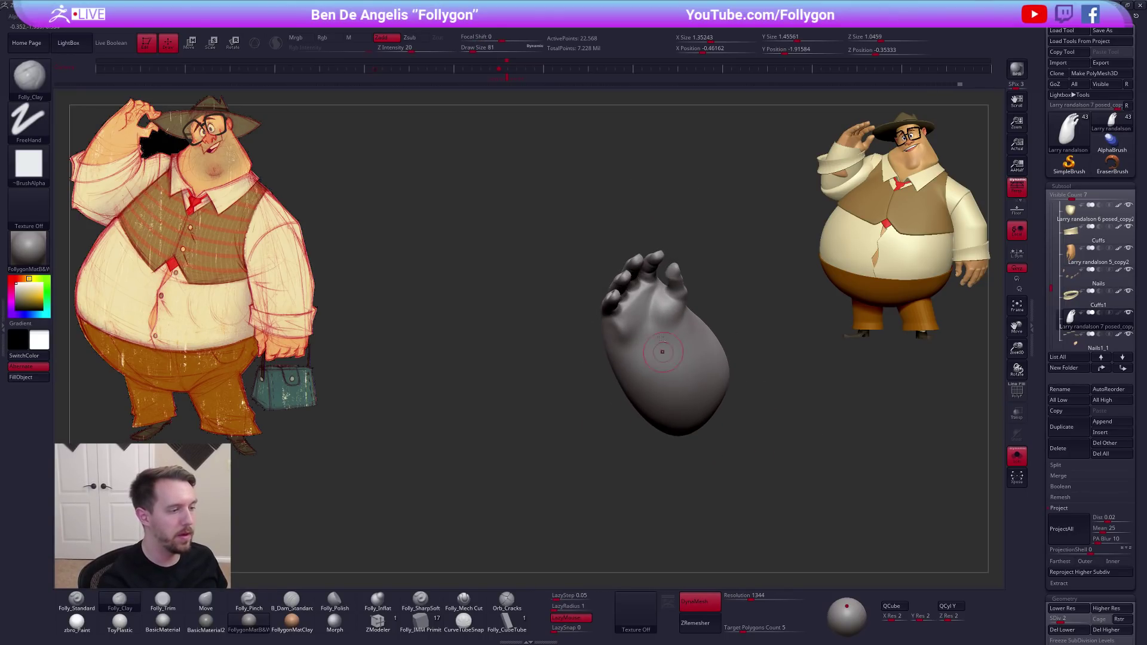
pyautogui.keyDown('ctrl'); pyautogui.moveTo(661, 342); pyautogui.dragTo(669, 378, button='right'); pyautogui.keyUp('ctrl')
# Smooth the back of the forearm and tighten the wrist's side contour with a large Folly_Pinch brush
pyautogui.press('3')
pyautogui.moveTo(679, 310)
pyautogui.mouseDown(button='right')
pyautogui.moveTo(704, 322)
pyautogui.moveTo(724, 431)
pyautogui.moveTo(660, 434)
pyautogui.moveTo(625, 369)
pyautogui.mouseUp(button='right')
pyautogui.press('space')
pyautogui.press('5')
pyautogui.press('shift')
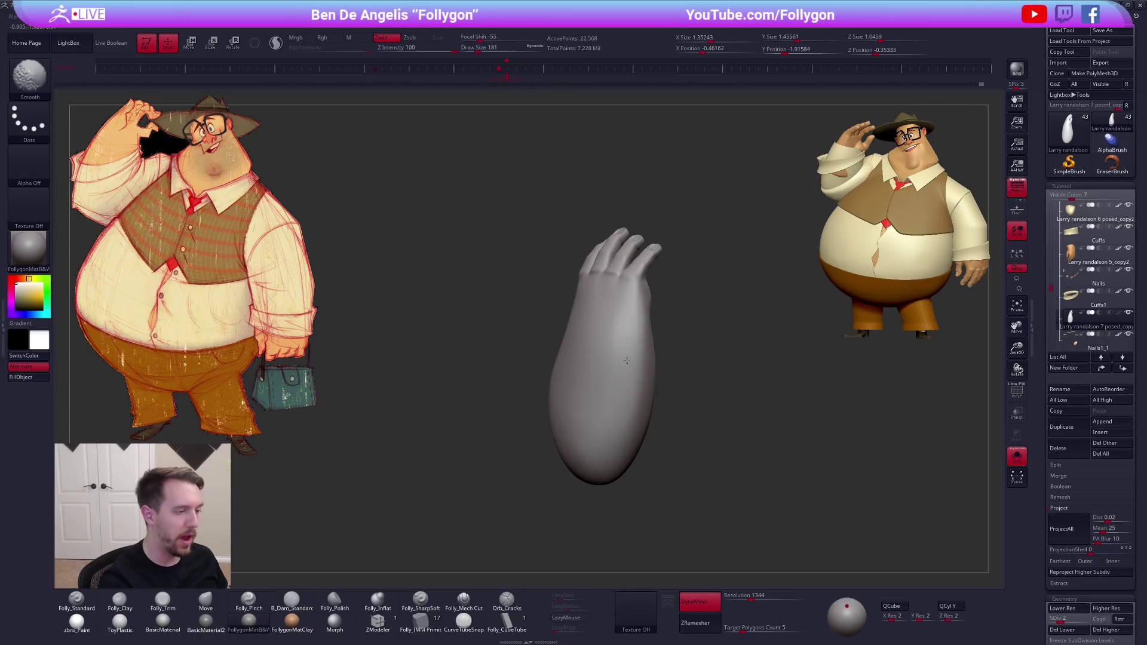
pyautogui.keyDown('alt'); pyautogui.moveTo(612, 323); pyautogui.dragTo(687, 350, button='right'); pyautogui.keyUp('alt')
pyautogui.press('space')
pyautogui.moveTo(687, 371); pyautogui.dragTo(679, 371)
pyautogui.moveTo(706, 364); pyautogui.dragTo(691, 397, button='right')
pyautogui.keyDown('shift'); pyautogui.moveTo(691, 397); pyautogui.dragTo(708, 346); pyautogui.keyUp('shift')
pyautogui.moveTo(707, 346)
pyautogui.mouseDown(button='right')
pyautogui.moveTo(734, 374)
pyautogui.moveTo(692, 376)
pyautogui.moveTo(708, 344)
pyautogui.mouseUp(button='right')
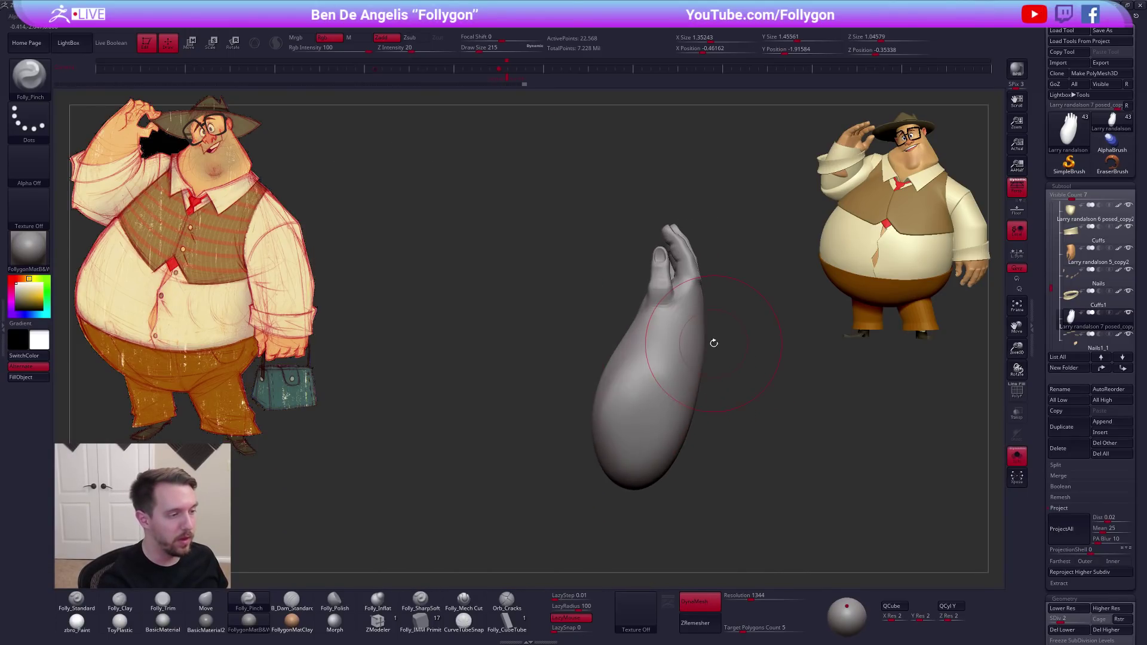
# Bring the arm to subdivision level 4 and refine the wrist below the thumb with smoothing and the Folly_Pinch brush
pyautogui.press('space')
pyautogui.moveTo(705, 353); pyautogui.dragTo(693, 352)
pyautogui.keyDown('ctrl'); pyautogui.moveTo(669, 319); pyautogui.dragTo(670, 333, button='right'); pyautogui.keyUp('ctrl')
pyautogui.press('d')
pyautogui.press('d')
pyautogui.press('d')
pyautogui.press('space')
pyautogui.moveTo(684, 343); pyautogui.dragTo(677, 344)
pyautogui.moveTo(681, 326); pyautogui.dragTo(670, 360, button='right')
pyautogui.hotkey('shift', 'd')
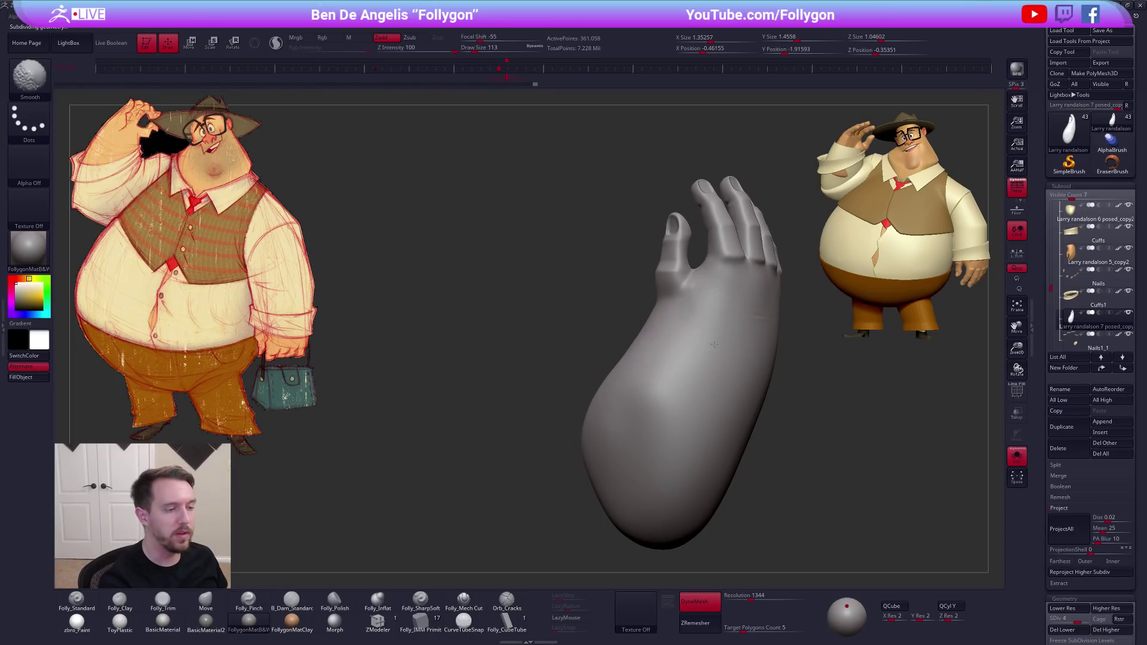
pyautogui.moveTo(745, 355)
pyautogui.mouseDown(button='right')
pyautogui.moveTo(717, 371)
pyautogui.moveTo(740, 382)
pyautogui.moveTo(734, 393)
pyautogui.moveTo(770, 365)
pyautogui.mouseUp(button='right')
pyautogui.press('space')
pyautogui.moveTo(694, 339); pyautogui.dragTo(684, 338)
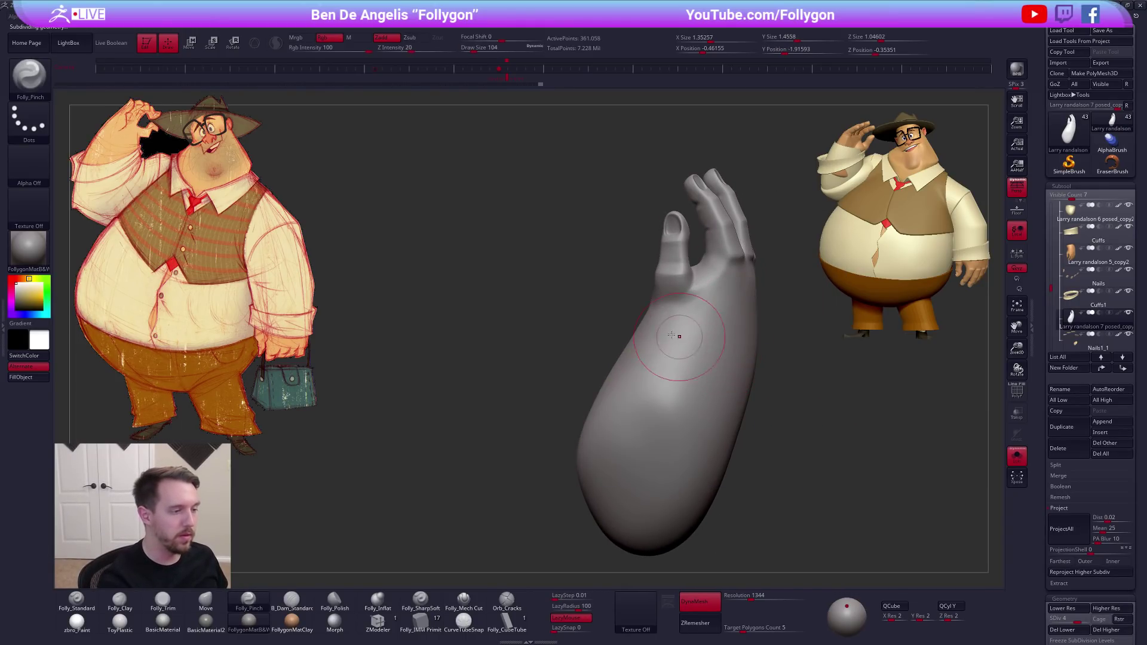
# Show the full character, select the saluting arm's sleeve with its polyframe on, and pull it over the exposed forearm using the Move brush
pyautogui.moveTo(607, 340)
pyautogui.mouseDown(button='right')
pyautogui.moveTo(648, 345)
pyautogui.moveTo(597, 342)
pyautogui.moveTo(627, 394)
pyautogui.mouseUp(button='right')
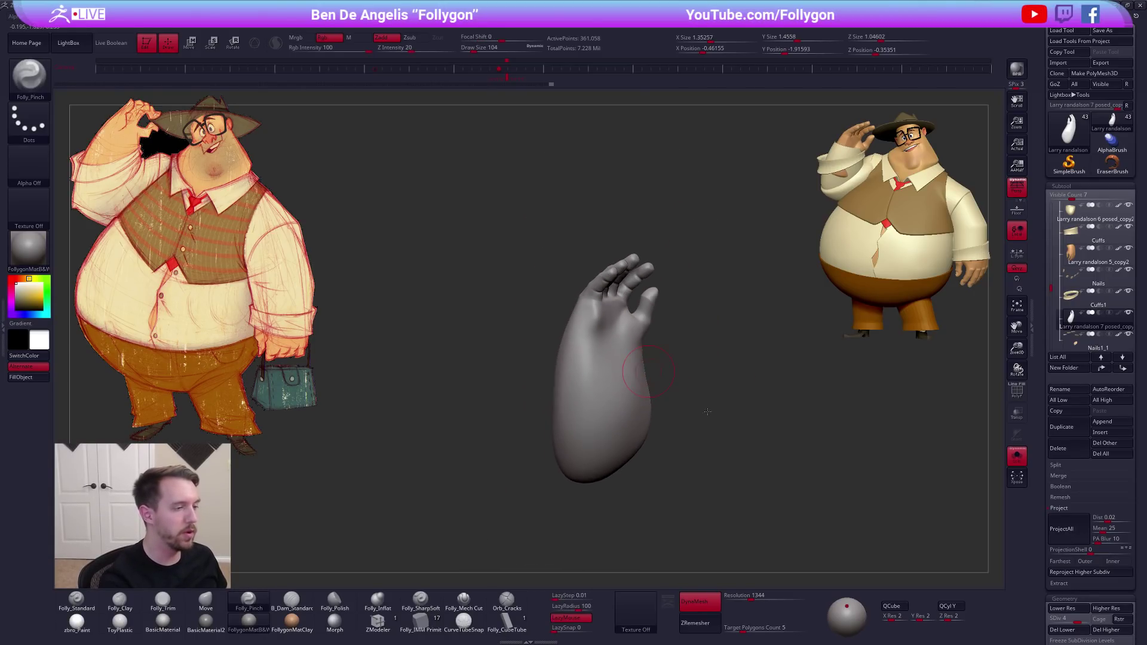
pyautogui.hotkey('alt', 's')
pyautogui.moveTo(753, 454)
pyautogui.mouseDown(button='right')
pyautogui.moveTo(738, 447)
pyautogui.moveTo(786, 459)
pyautogui.moveTo(712, 413)
pyautogui.mouseUp(button='right')
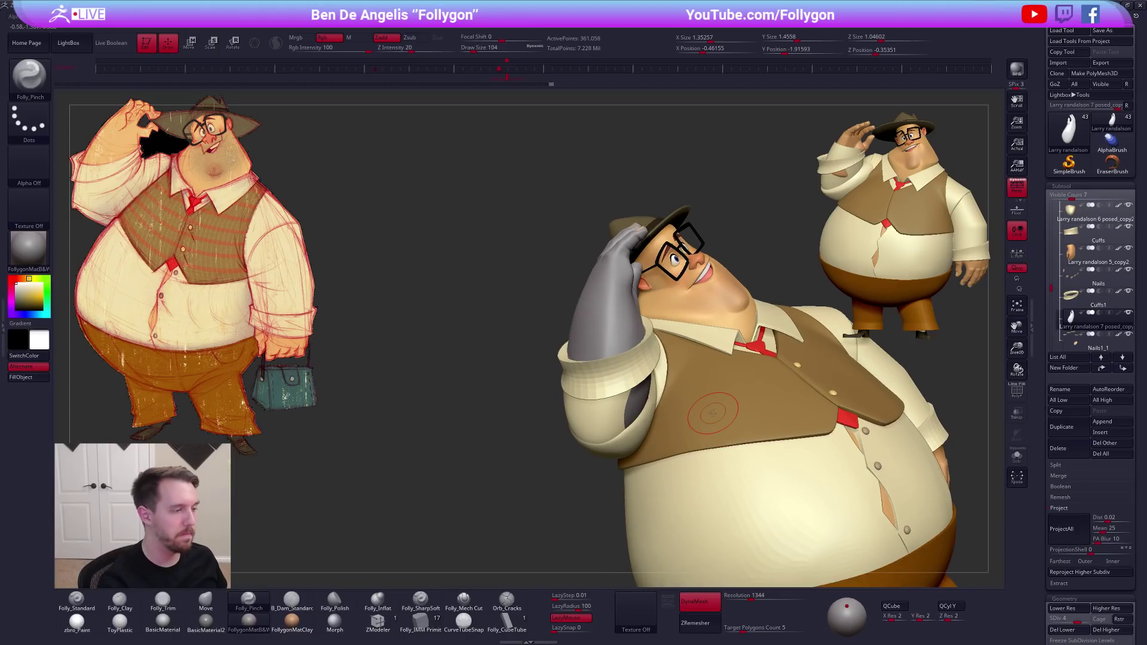
pyautogui.keyDown('alt'); pyautogui.click(610, 414); pyautogui.keyUp('alt')
pyautogui.press('space')
pyautogui.moveTo(637, 425); pyautogui.dragTo(649, 425)
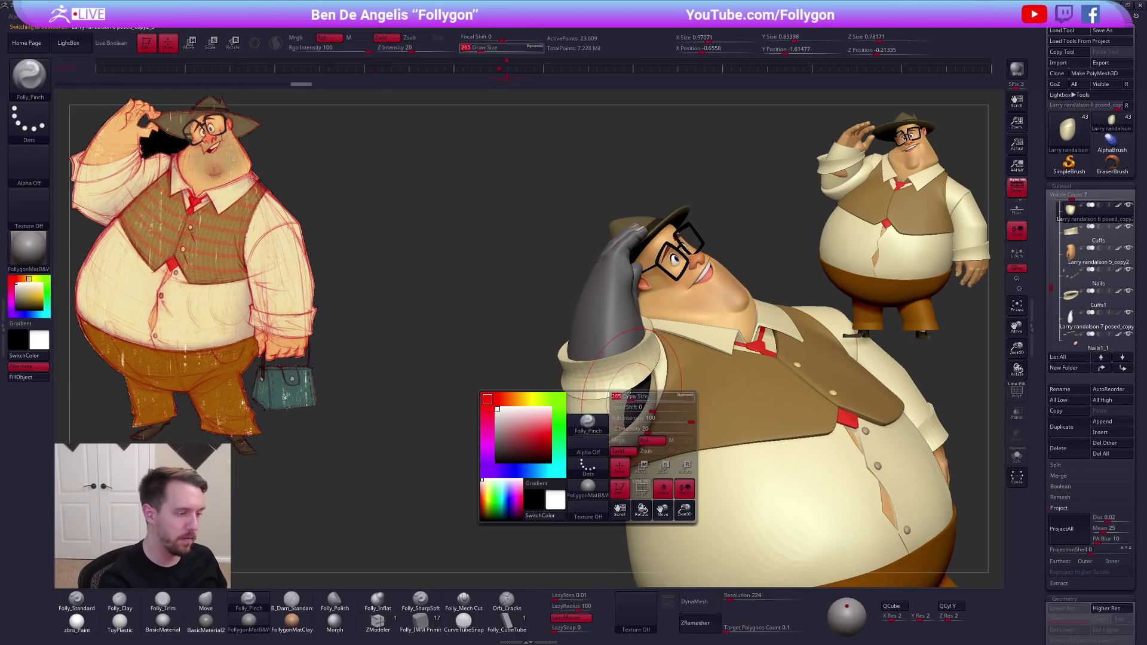
pyautogui.moveTo(681, 412); pyautogui.dragTo(636, 404, button='right')
pyautogui.hotkey('shift', 'f')
pyautogui.press('4')
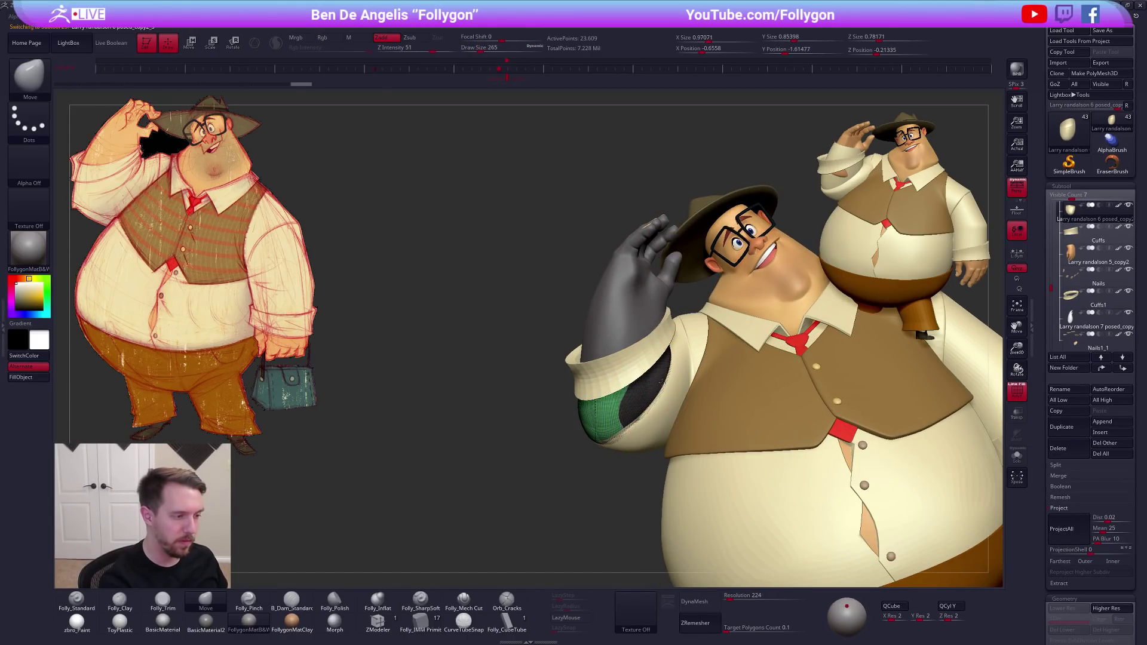
pyautogui.press(']')
pyautogui.press(']')
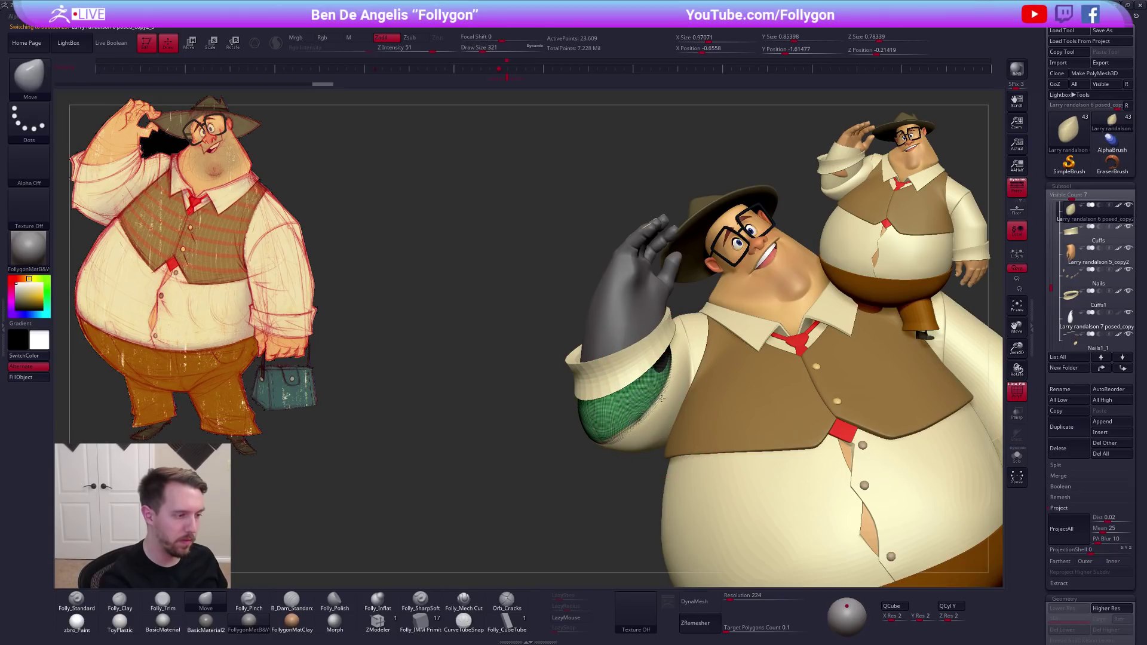
# Pull the inner side of the sleeve outward to cover the remaining exposed forearm, and hide the polyframe
pyautogui.moveTo(651, 396); pyautogui.dragTo(673, 344, button='right')
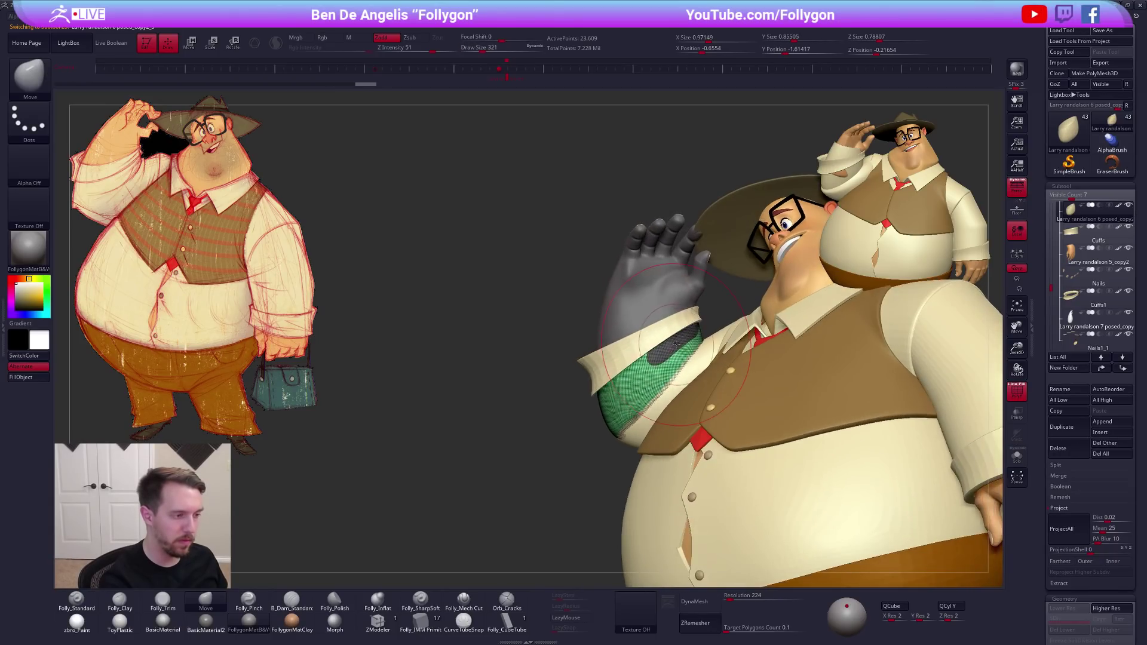
pyautogui.moveTo(691, 341); pyautogui.dragTo(694, 344)
pyautogui.moveTo(694, 344)
pyautogui.mouseDown(button='right')
pyautogui.moveTo(841, 465)
pyautogui.moveTo(776, 466)
pyautogui.moveTo(742, 512)
pyautogui.mouseUp(button='right')
pyautogui.hotkey('shift', 'f')
pyautogui.keyDown('ctrl'); pyautogui.moveTo(757, 406); pyautogui.dragTo(621, 333, button='right'); pyautogui.keyUp('ctrl')
pyautogui.hotkey('shift', 'f')
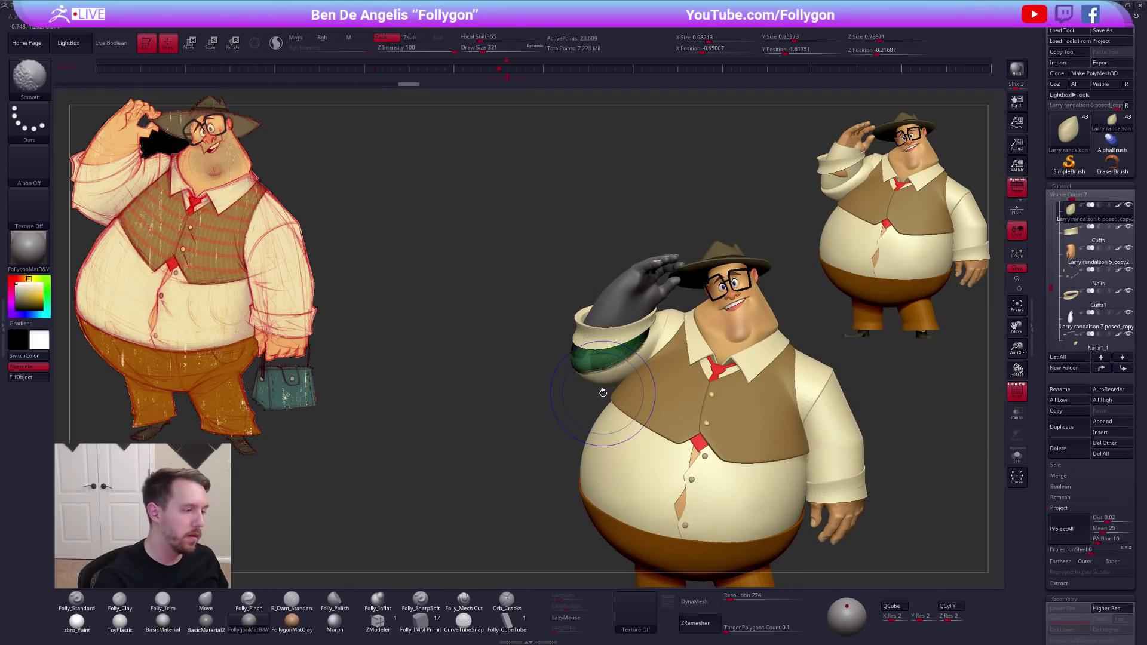
pyautogui.hotkey('shift', 'f')
# Choose Folly_Standard and the zbro_Paint material, and fill the sleeve with the cream colour sampled from the shirt
pyautogui.click(76, 600)
pyautogui.click(77, 623)
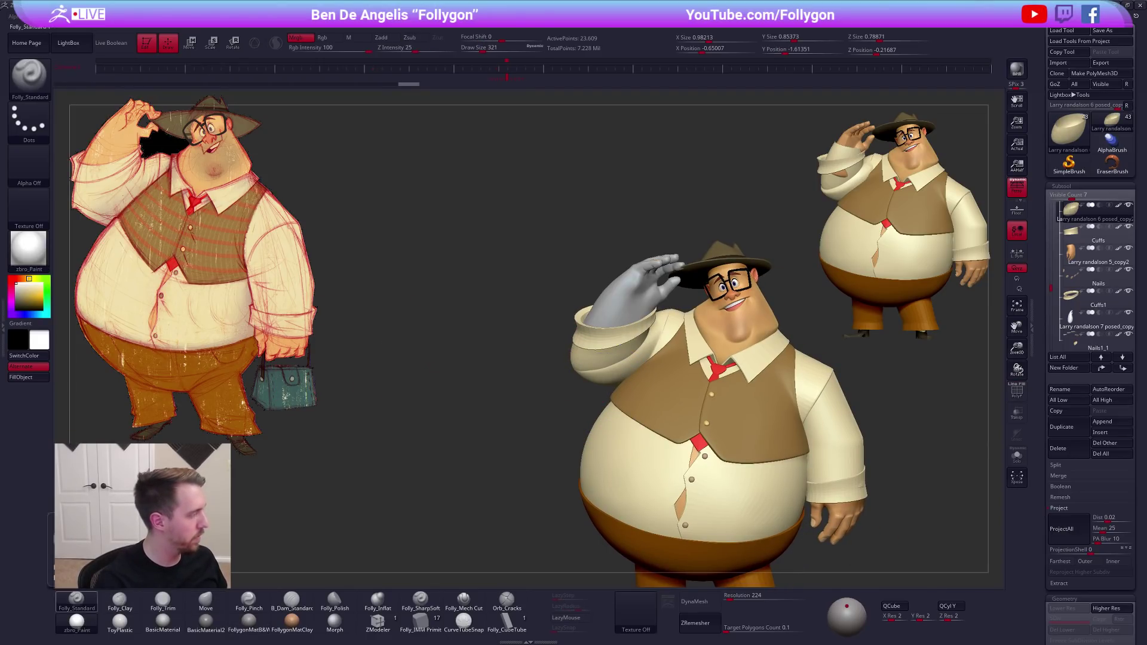
pyautogui.click(18, 378)
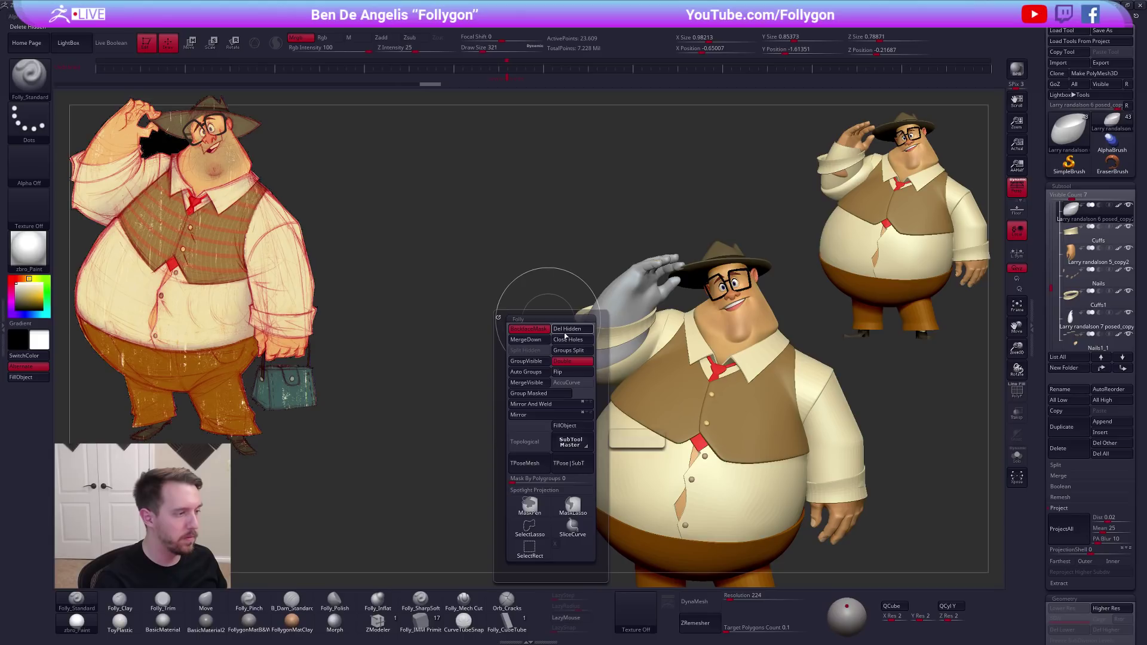
pyautogui.hotkey('alt', 's')
pyautogui.hotkey('alt', 's')
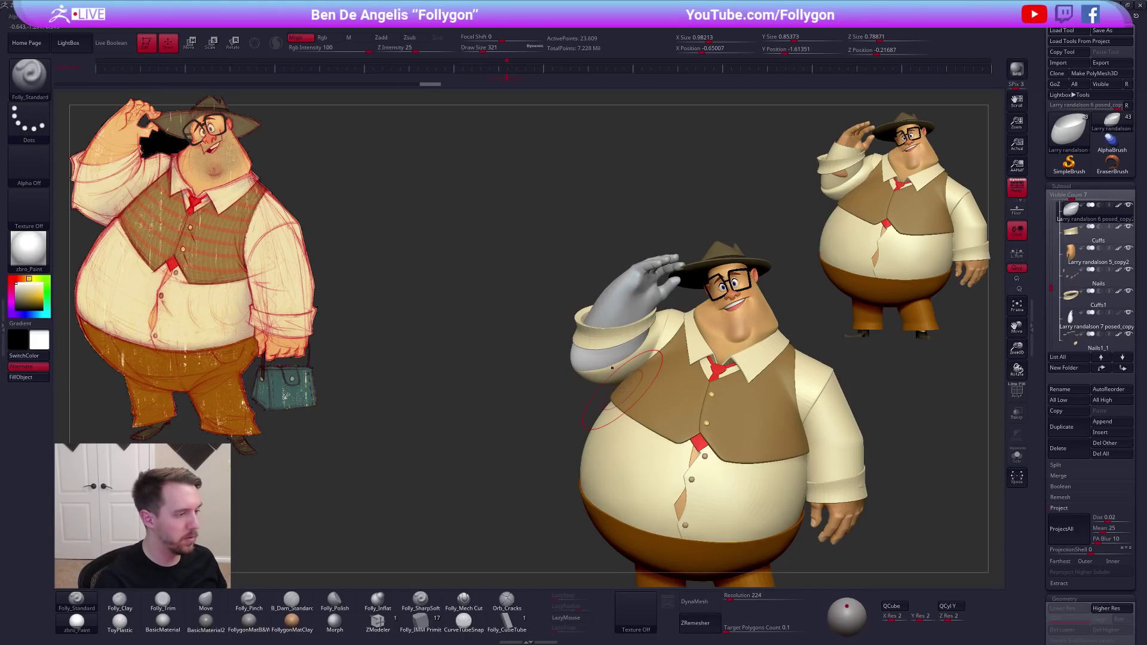
pyautogui.press('c')
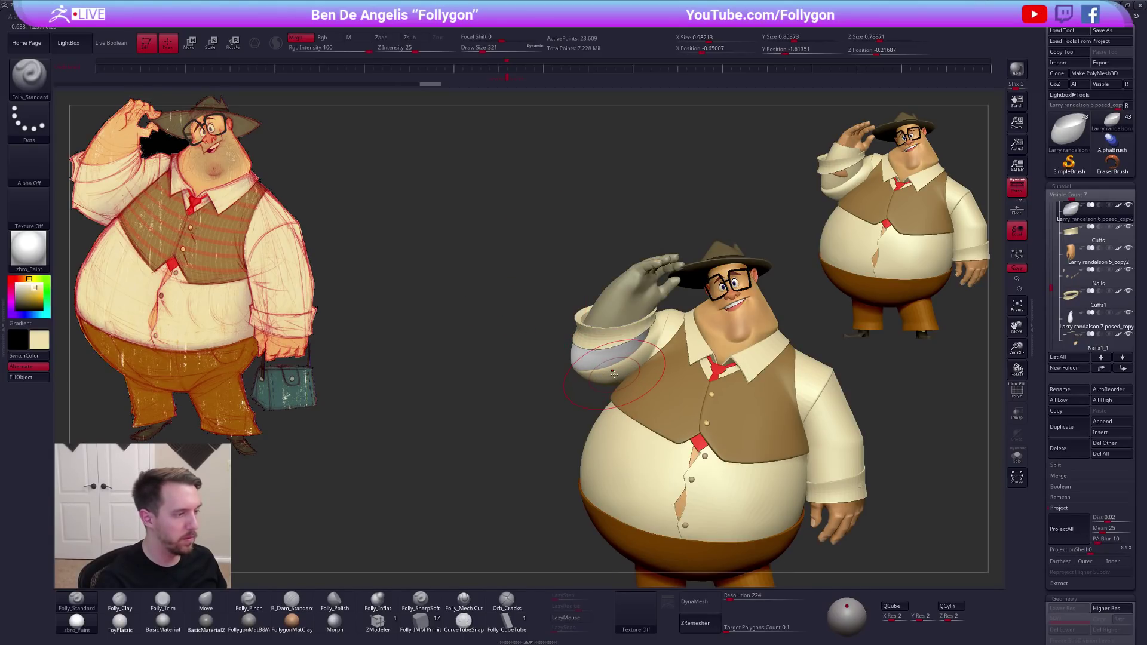
pyautogui.click(39, 378)
pyautogui.hotkey('shift', 's')
pyautogui.hotkey('shift', 's')
pyautogui.press('space')
pyautogui.click(484, 380)
# Select the saluting arm and fill it with the skin colour sampled from the painted character
pyautogui.keyDown('alt'); pyautogui.click(612, 314); pyautogui.keyUp('alt')
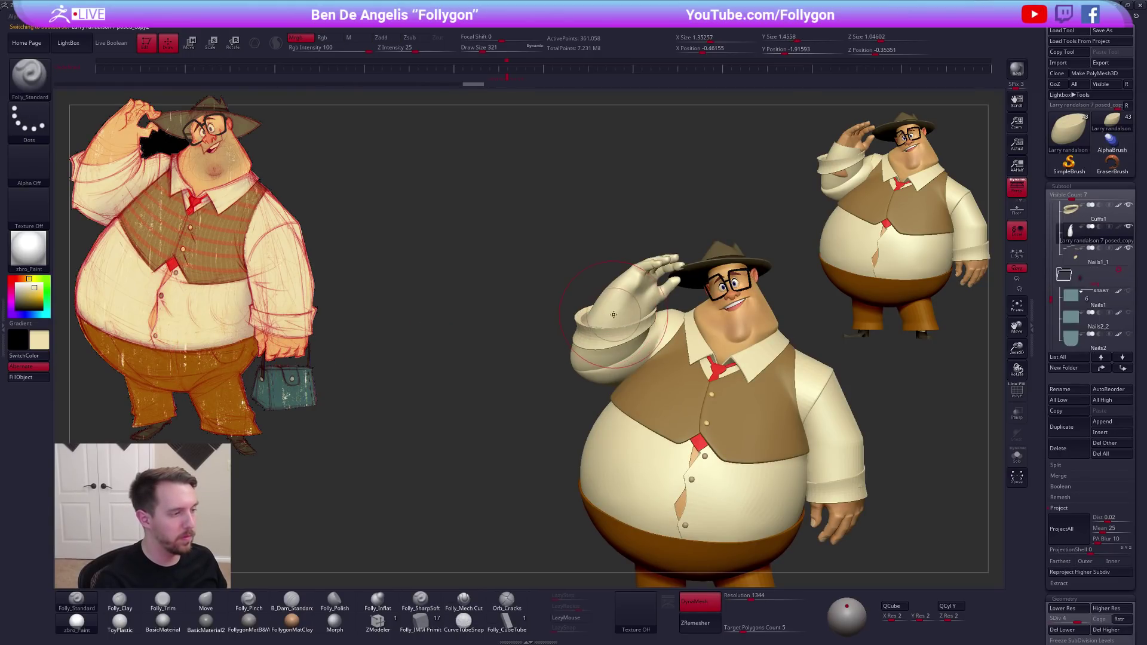
pyautogui.press('c')
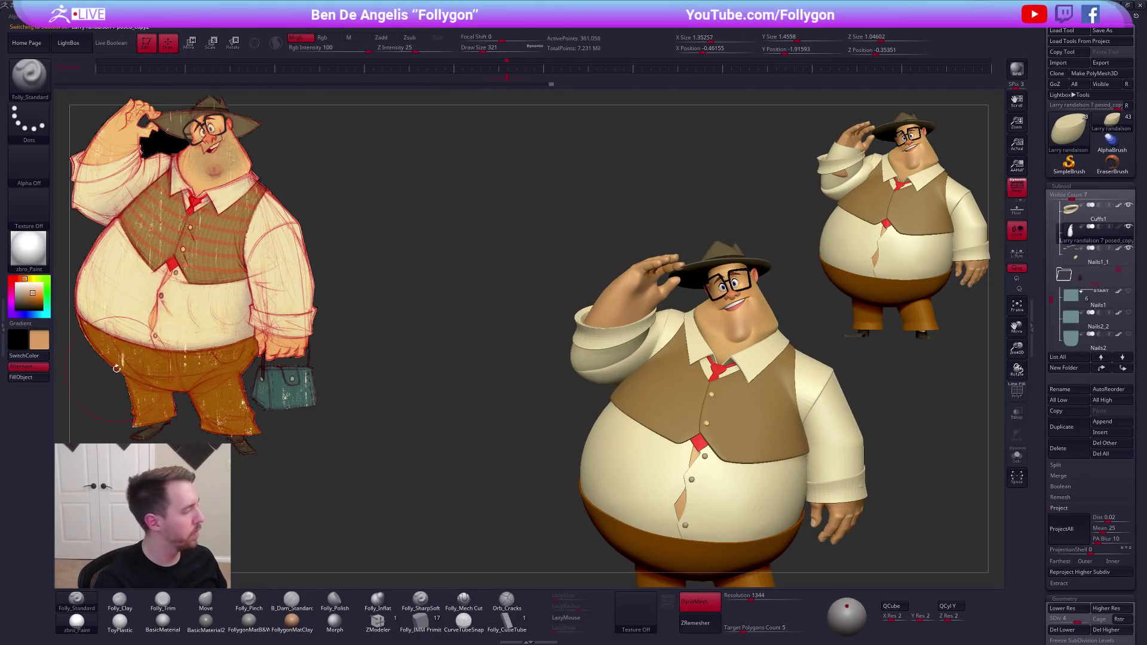
pyautogui.click(48, 378)
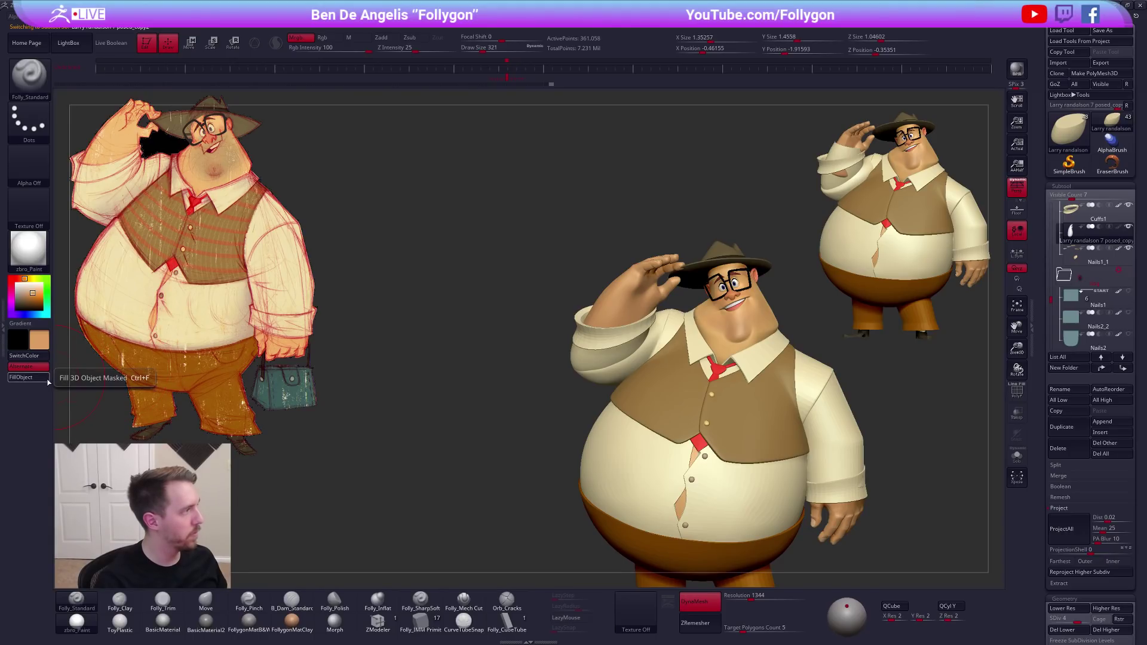
# Select the saluting arm's cuff and reshape its rear edge around the forearm with the Move brush
pyautogui.keyDown('alt'); pyautogui.click(600, 357); pyautogui.keyUp('alt')
pyautogui.moveTo(496, 365); pyautogui.dragTo(645, 416)
pyautogui.moveTo(645, 416); pyautogui.dragTo(621, 384, button='right')
pyautogui.moveTo(578, 347)
pyautogui.keyDown('alt'); pyautogui.mouseDown(button='right')
pyautogui.moveTo(638, 398)
pyautogui.moveTo(604, 378)
pyautogui.mouseUp(button='right'); pyautogui.keyUp('alt')
pyautogui.keyDown('alt'); pyautogui.click(632, 377); pyautogui.keyUp('alt')
pyautogui.press('b')
pyautogui.press('m')
pyautogui.press('v')
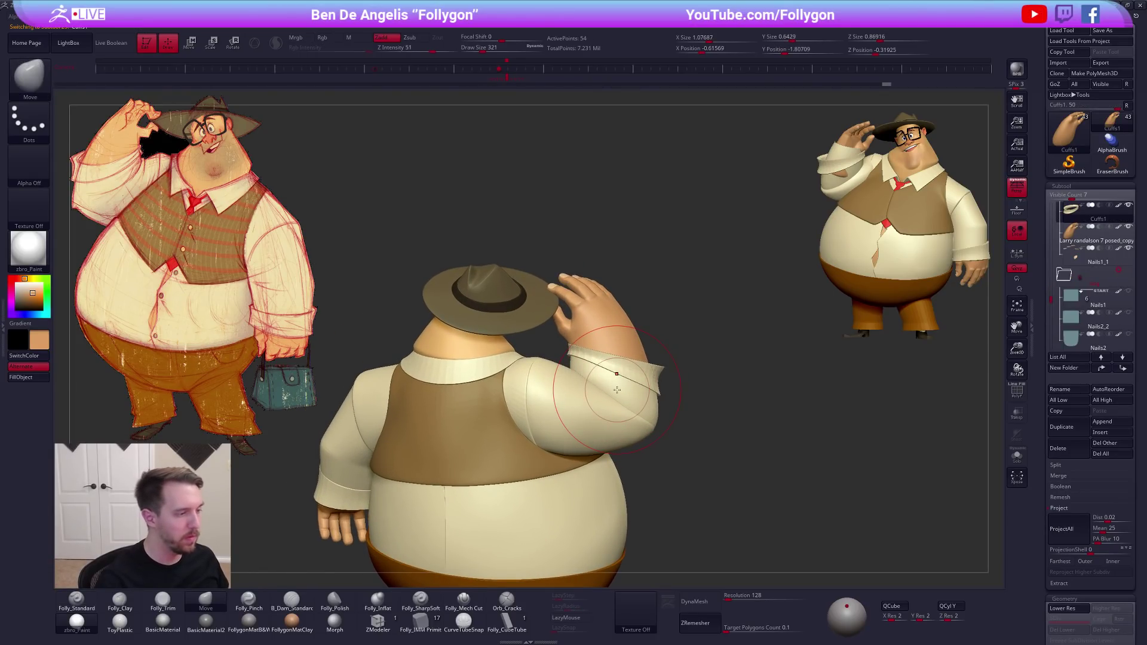
pyautogui.press('space')
pyautogui.press('d')
pyautogui.moveTo(575, 351); pyautogui.dragTo(594, 371)
pyautogui.press('space')
pyautogui.moveTo(581, 357)
pyautogui.mouseDown(button='right')
pyautogui.moveTo(687, 362)
pyautogui.moveTo(589, 361)
pyautogui.mouseUp(button='right')
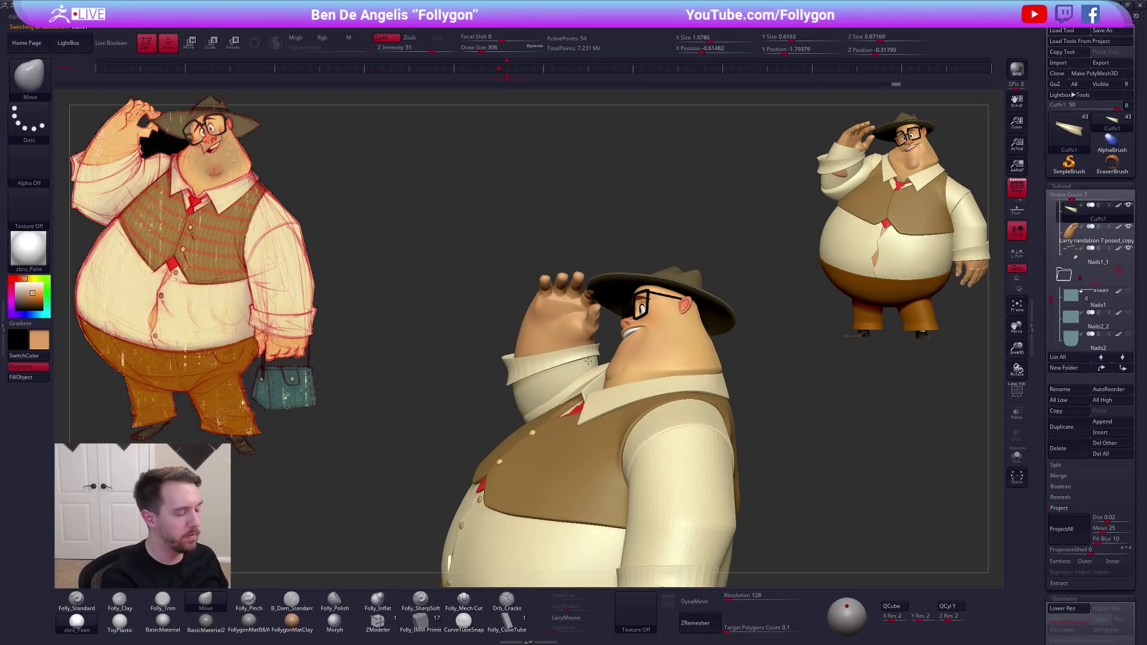
# Nudge the inner edge of the saluting arm's cuff, on the side facing the head, with small Move strokes
pyautogui.moveTo(587, 363); pyautogui.dragTo(587, 360)
pyautogui.moveTo(589, 361); pyautogui.dragTo(654, 362, button='right')
pyautogui.press('space')
pyautogui.moveTo(582, 363); pyautogui.dragTo(579, 364)
pyautogui.moveTo(585, 363); pyautogui.dragTo(582, 363)
pyautogui.moveTo(586, 363); pyautogui.dragTo(597, 397, button='right')
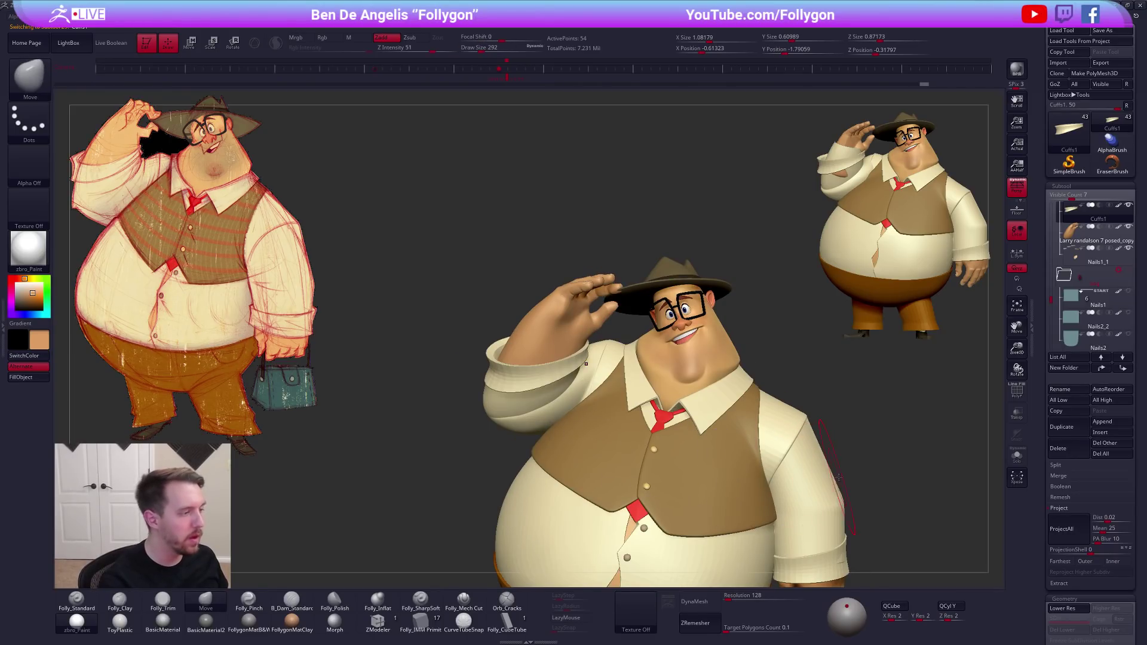
# Adjust the saluting cuff's front contour with a larger Move brush, judging it against the full figure
pyautogui.keyDown('alt'); pyautogui.moveTo(836, 476); pyautogui.dragTo(832, 464, button='right'); pyautogui.keyUp('alt')
pyautogui.moveTo(835, 513)
pyautogui.keyDown('ctrl'); pyautogui.mouseDown(button='right')
pyautogui.moveTo(840, 472)
pyautogui.moveTo(804, 487)
pyautogui.moveTo(843, 508)
pyautogui.mouseUp(button='right'); pyautogui.keyUp('ctrl')
pyautogui.press('space')
pyautogui.moveTo(537, 415); pyautogui.dragTo(542, 415)
pyautogui.keyDown('alt'); pyautogui.moveTo(566, 378); pyautogui.dragTo(602, 398, button='right'); pyautogui.keyUp('alt')
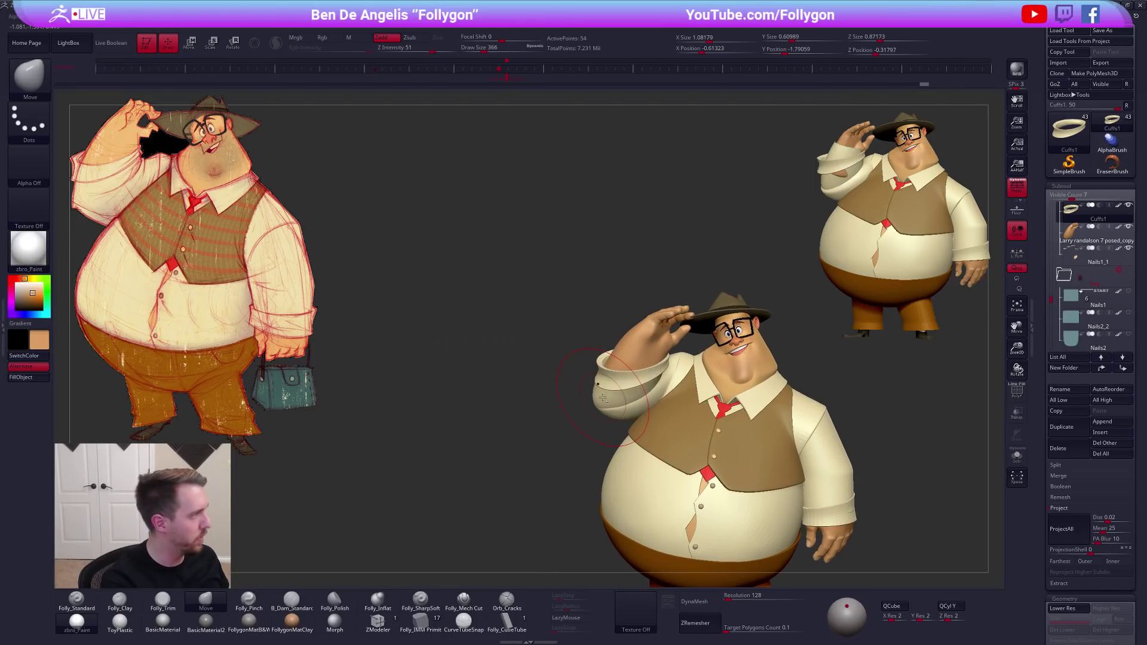
# Select the saluting arm's sleeve, nudge its elbow contour with the Move brush, and frame the full character
pyautogui.keyDown('alt'); pyautogui.click(616, 398); pyautogui.keyUp('alt')
pyautogui.press('space')
pyautogui.moveTo(575, 454); pyautogui.dragTo(570, 454)
pyautogui.moveTo(567, 452)
pyautogui.mouseDown(button='right')
pyautogui.moveTo(562, 400)
pyautogui.moveTo(567, 424)
pyautogui.moveTo(686, 405)
pyautogui.moveTo(776, 480)
pyautogui.mouseUp(button='right')
pyautogui.moveTo(824, 509); pyautogui.dragTo(732, 501, button='right')
pyautogui.press('f')
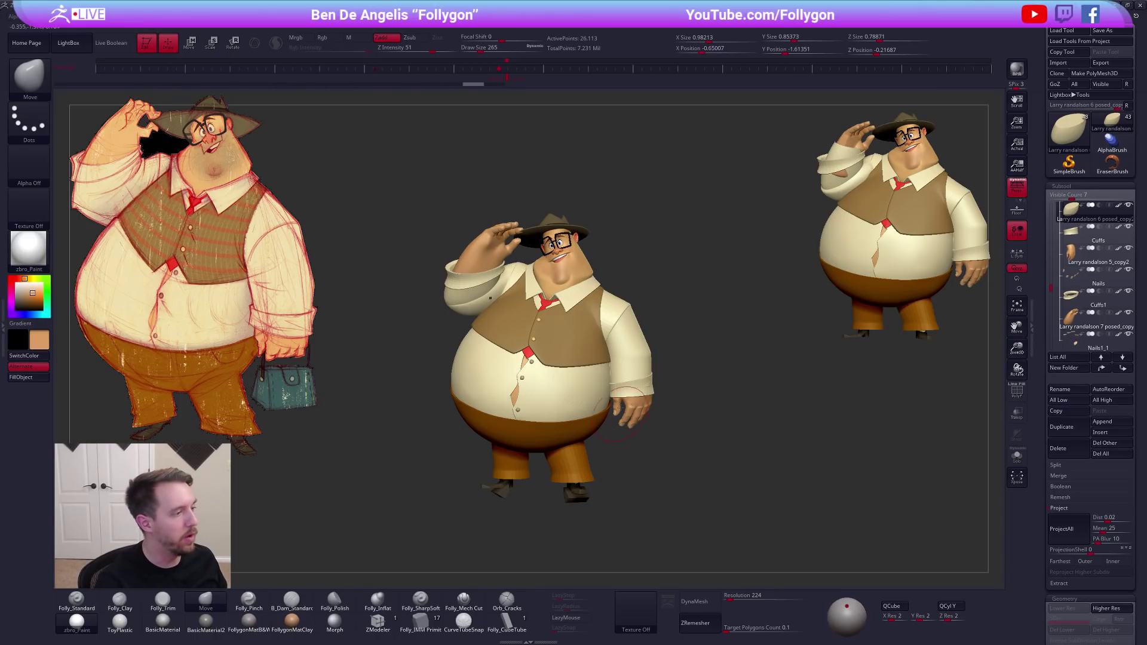
pyautogui.keyDown('alt'); pyautogui.moveTo(679, 414); pyautogui.dragTo(708, 440, button='right'); pyautogui.keyUp('alt')
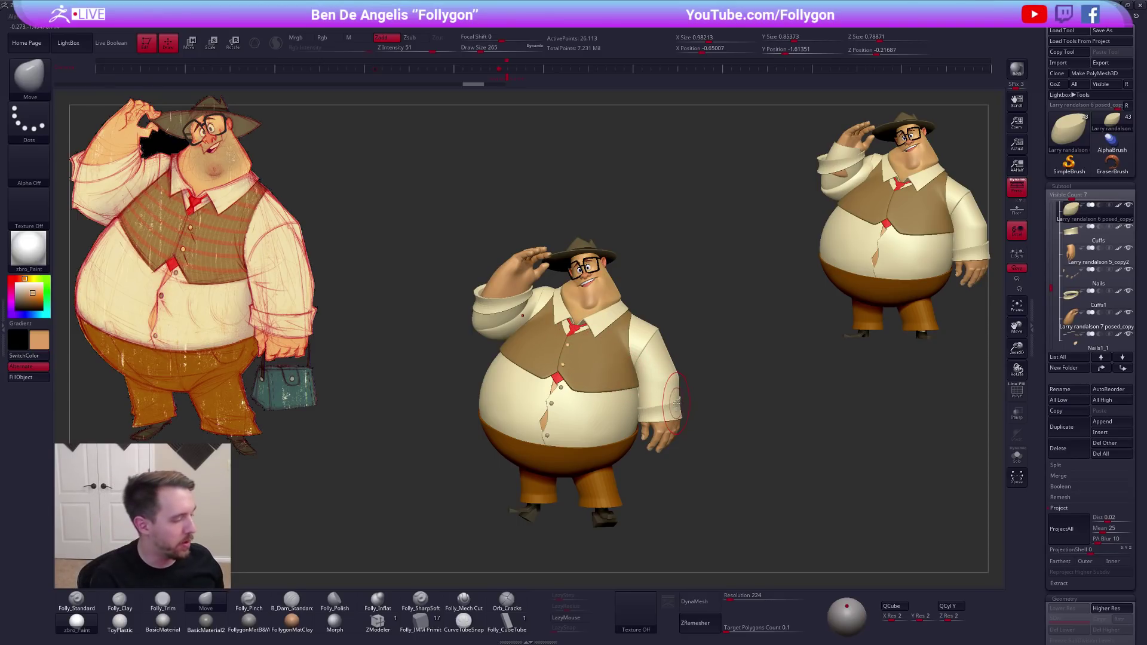
pyautogui.keyDown('alt'); pyautogui.moveTo(767, 434); pyautogui.dragTo(771, 375); pyautogui.keyUp('alt')
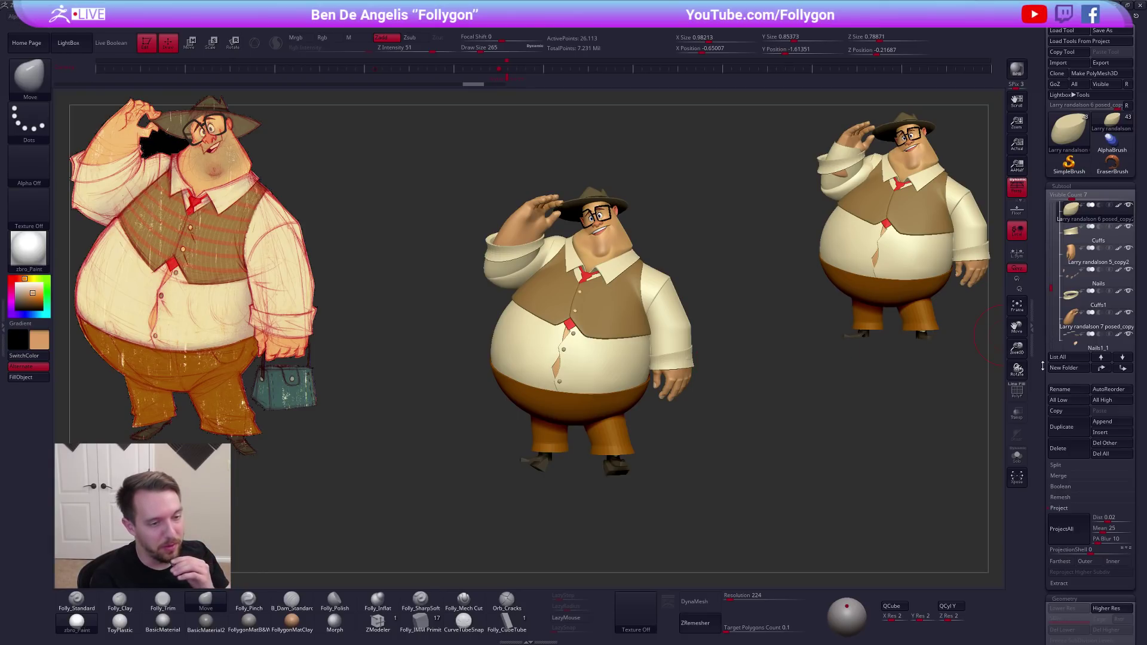
# Turn off the paint on all subtools and preview the unpainted character in FollygonMatB&W and BasicMaterial
pyautogui.click(1072, 507)
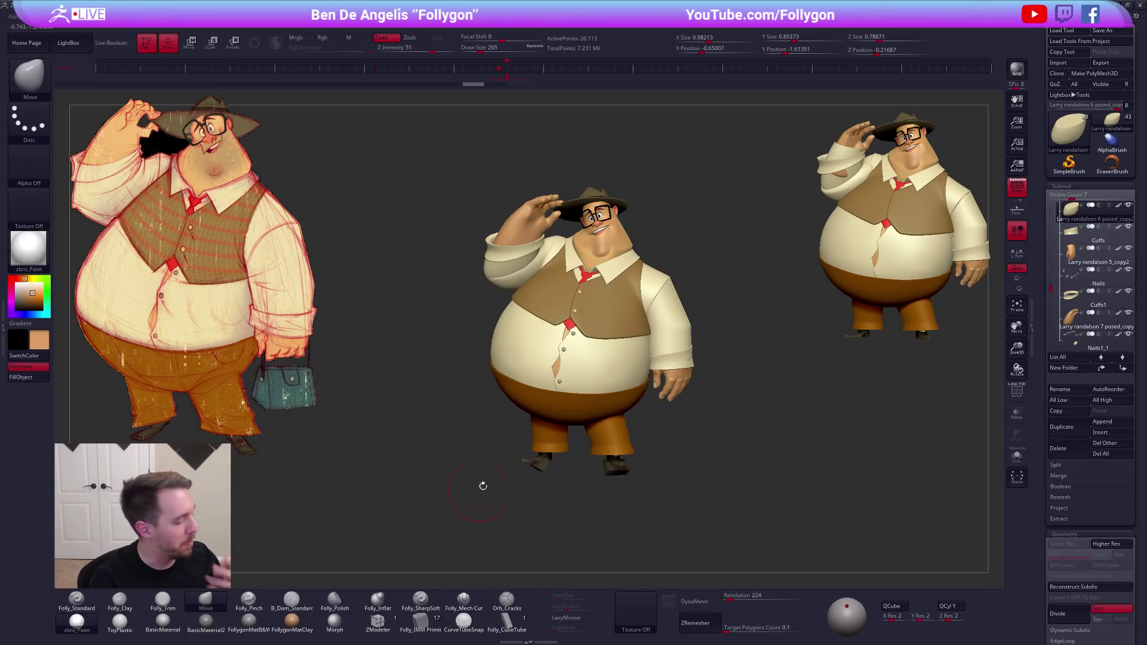
pyautogui.keyDown('shift'); pyautogui.click(1119, 206); pyautogui.keyUp('shift')
pyautogui.click(206, 599)
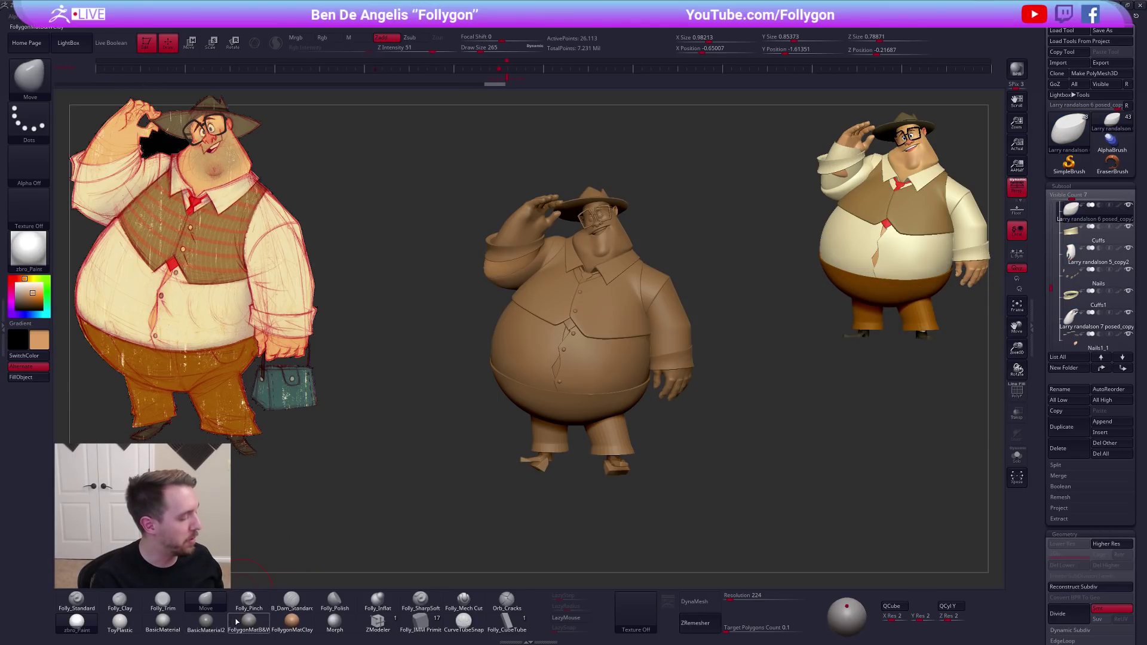
pyautogui.click(249, 622)
pyautogui.click(23, 285)
pyautogui.moveTo(23, 285); pyautogui.dragTo(15, 280)
pyautogui.click(177, 632)
pyautogui.moveTo(676, 376)
pyautogui.keyDown('ctrl'); pyautogui.mouseDown(button='right')
pyautogui.moveTo(696, 377)
pyautogui.moveTo(685, 361)
pyautogui.mouseUp(button='right'); pyautogui.keyUp('ctrl')
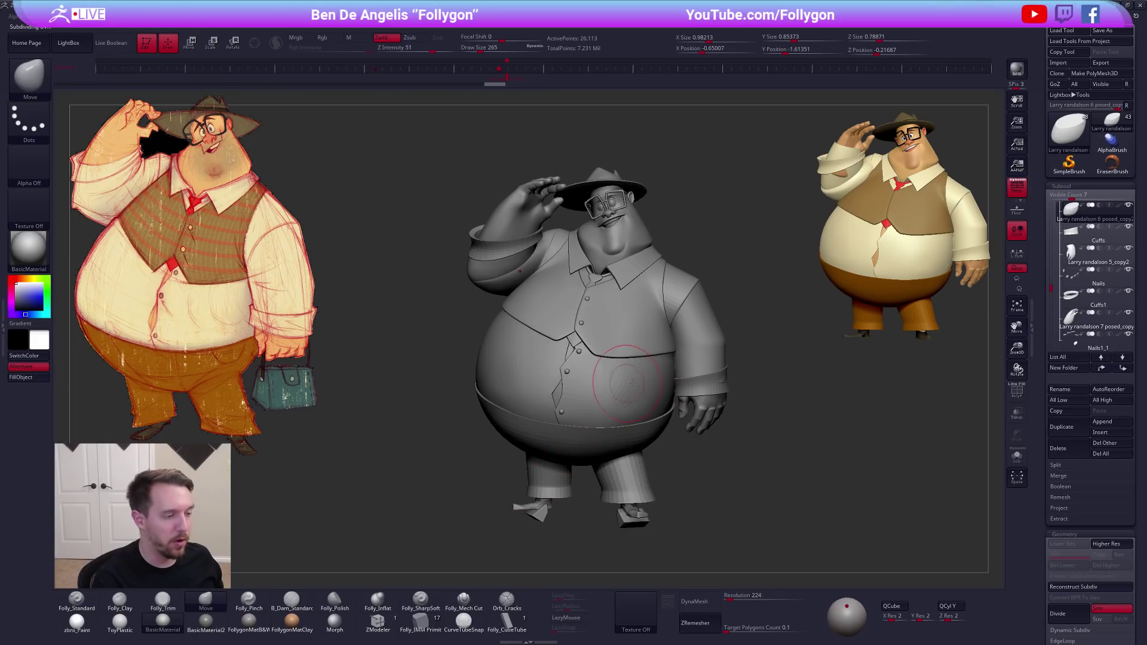
# Select the vest, hide the reference sketch, and examine the character's forms from several angles in the FollygonMatB&W material
pyautogui.keyDown('alt'); pyautogui.click(600, 332); pyautogui.keyUp('alt')
pyautogui.hotkey('shift', 'z')
pyautogui.moveTo(619, 336); pyautogui.dragTo(656, 349, button='right')
pyautogui.moveTo(588, 366)
pyautogui.mouseDown(button='right')
pyautogui.moveTo(606, 368)
pyautogui.moveTo(572, 372)
pyautogui.mouseUp(button='right')
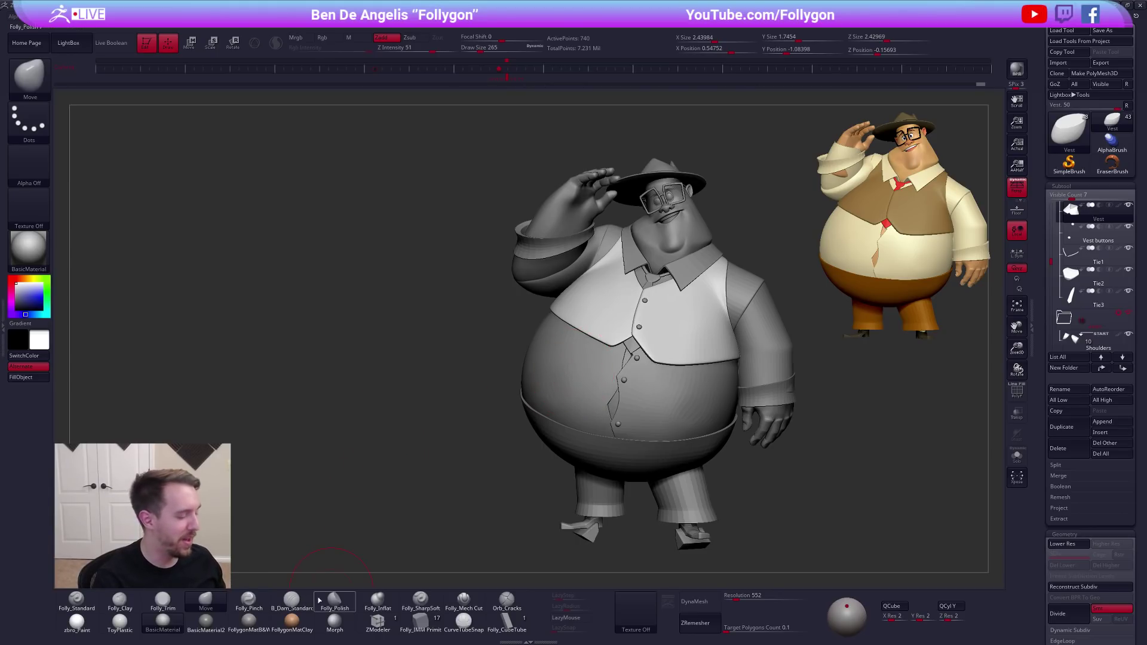
pyautogui.click(264, 621)
pyautogui.moveTo(359, 372); pyautogui.dragTo(621, 391)
pyautogui.moveTo(683, 395); pyautogui.dragTo(691, 397)
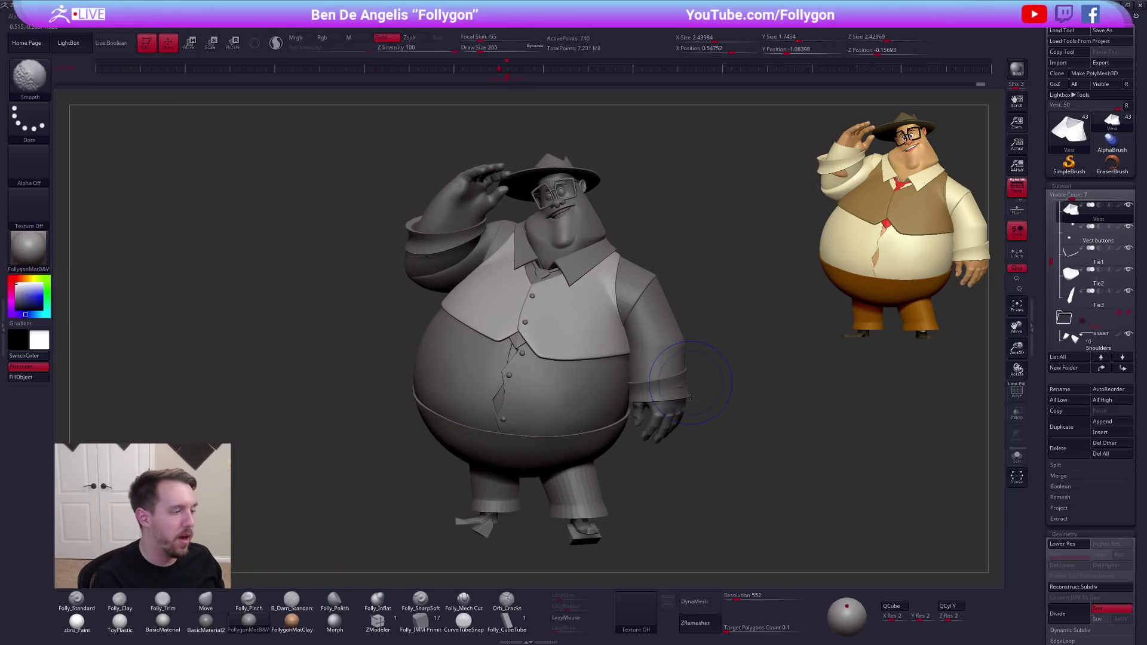
pyautogui.moveTo(640, 386); pyautogui.dragTo(637, 385, button='right')
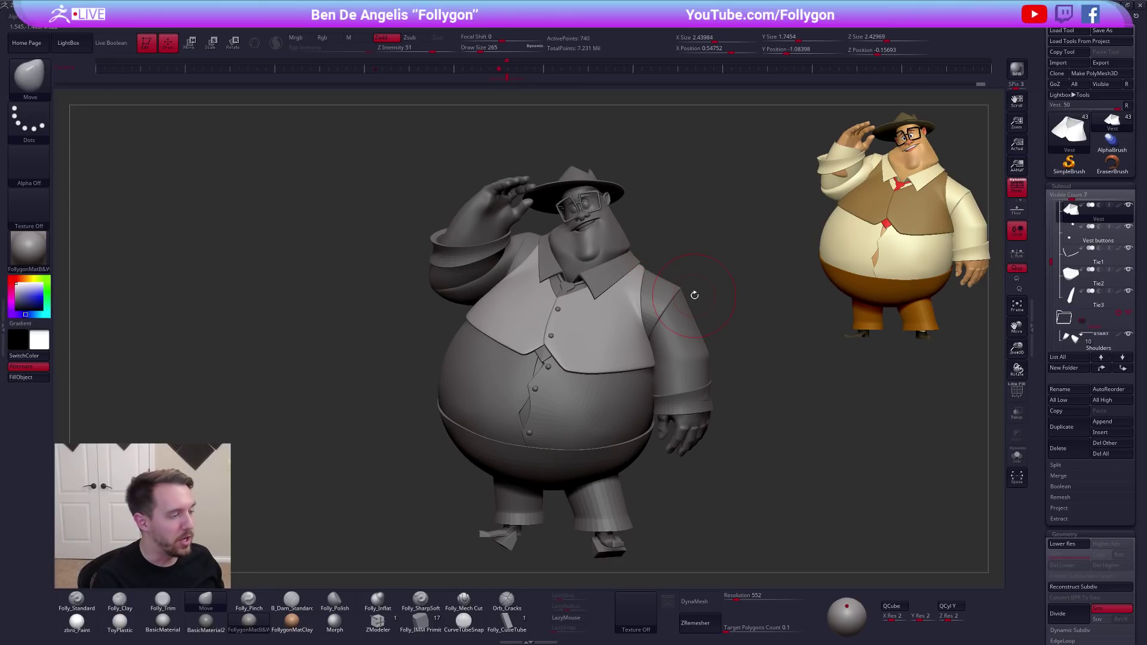
pyautogui.moveTo(725, 290); pyautogui.dragTo(673, 287)
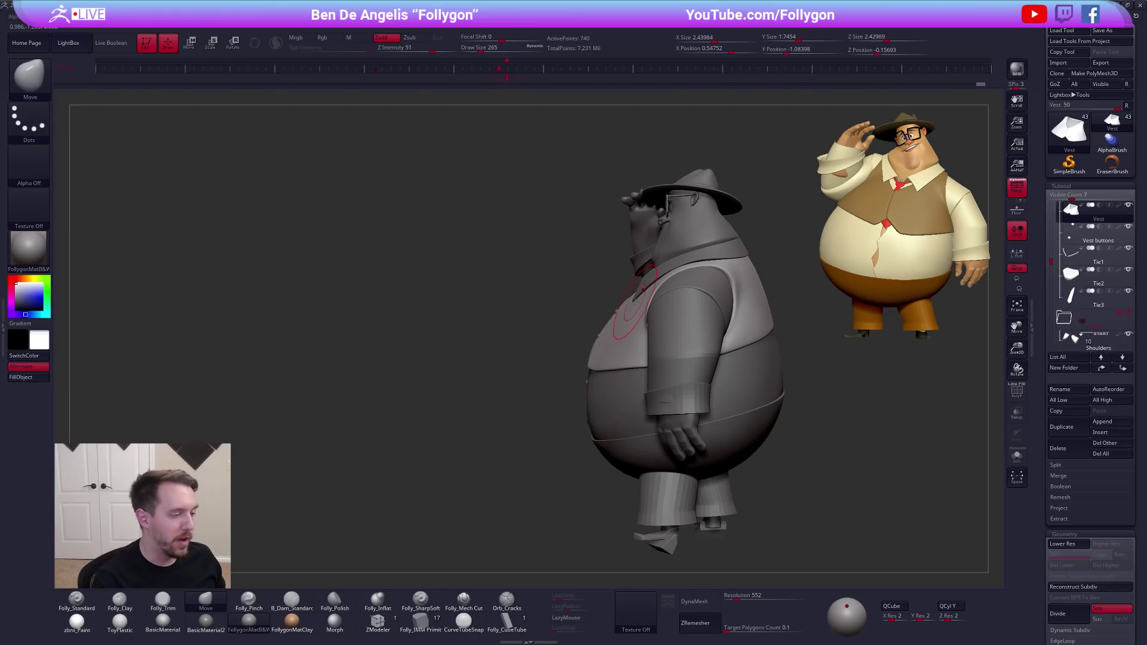
# Switch back to BasicMaterial and examine the unpainted character's overall shapes and silhouette
pyautogui.click(163, 621)
pyautogui.moveTo(565, 337); pyautogui.dragTo(750, 406, button='right')
pyautogui.hotkey('alt', 's')
pyautogui.moveTo(624, 350)
pyautogui.mouseDown(button='right')
pyautogui.moveTo(602, 396)
pyautogui.moveTo(650, 376)
pyautogui.moveTo(666, 350)
pyautogui.moveTo(673, 359)
pyautogui.mouseUp(button='right')
pyautogui.hotkey('alt', 's')
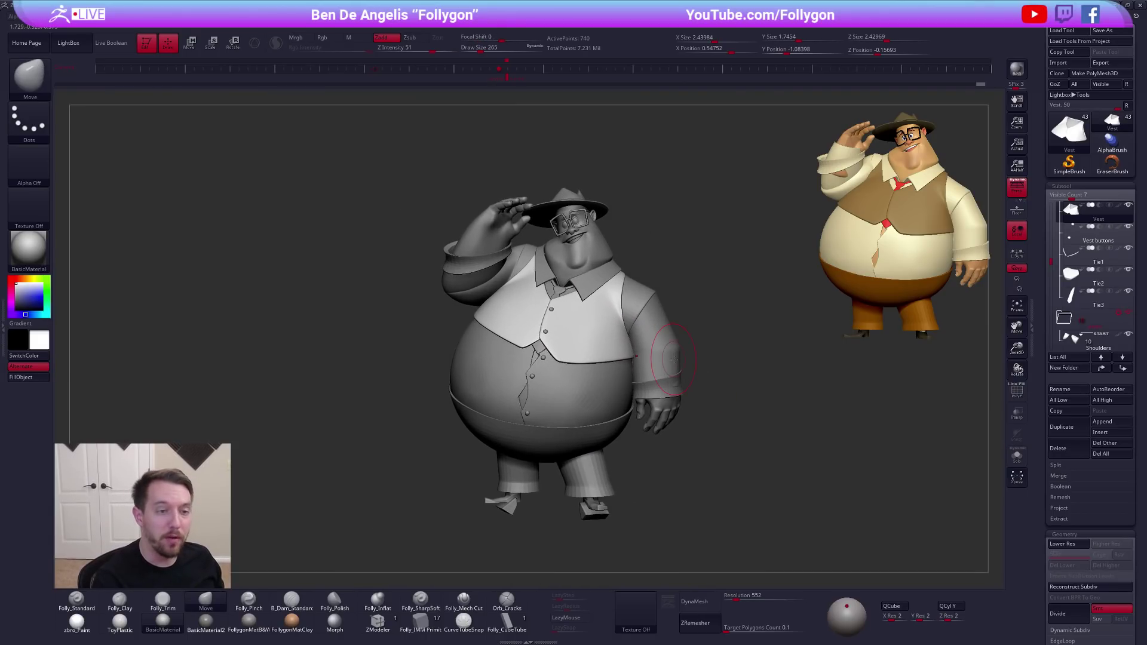
# Turn the paint on all subtools back on, choose the zbro_Paint material, and show the reference sketch again
pyautogui.keyDown('shift'); pyautogui.click(1119, 206); pyautogui.keyUp('shift')
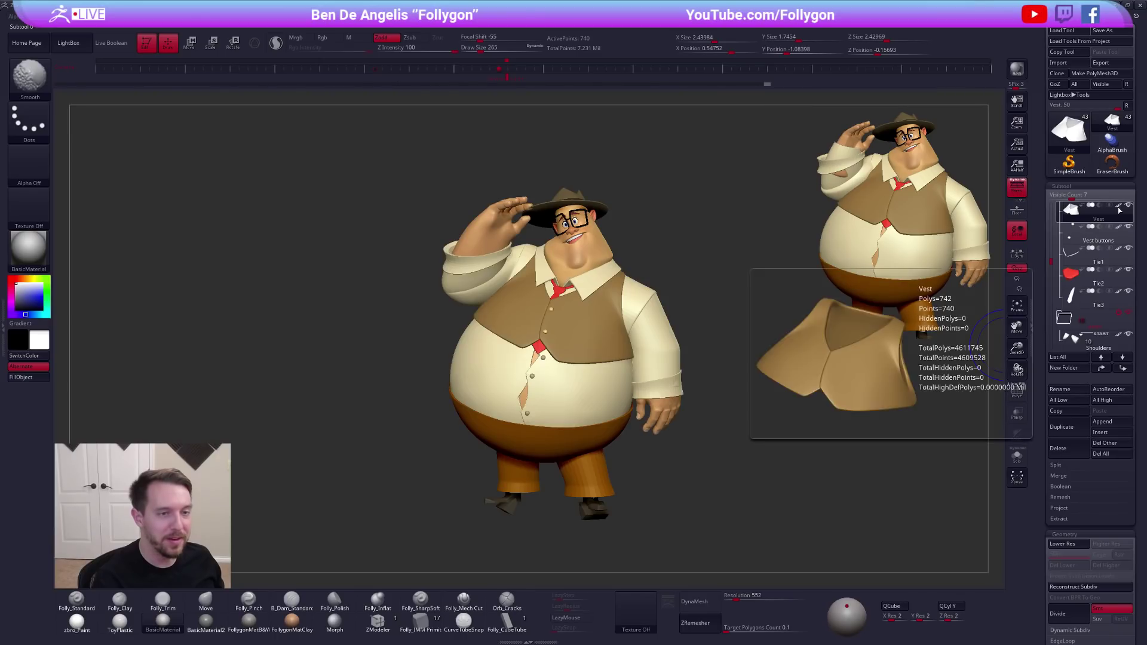
pyautogui.moveTo(617, 369); pyautogui.dragTo(615, 398)
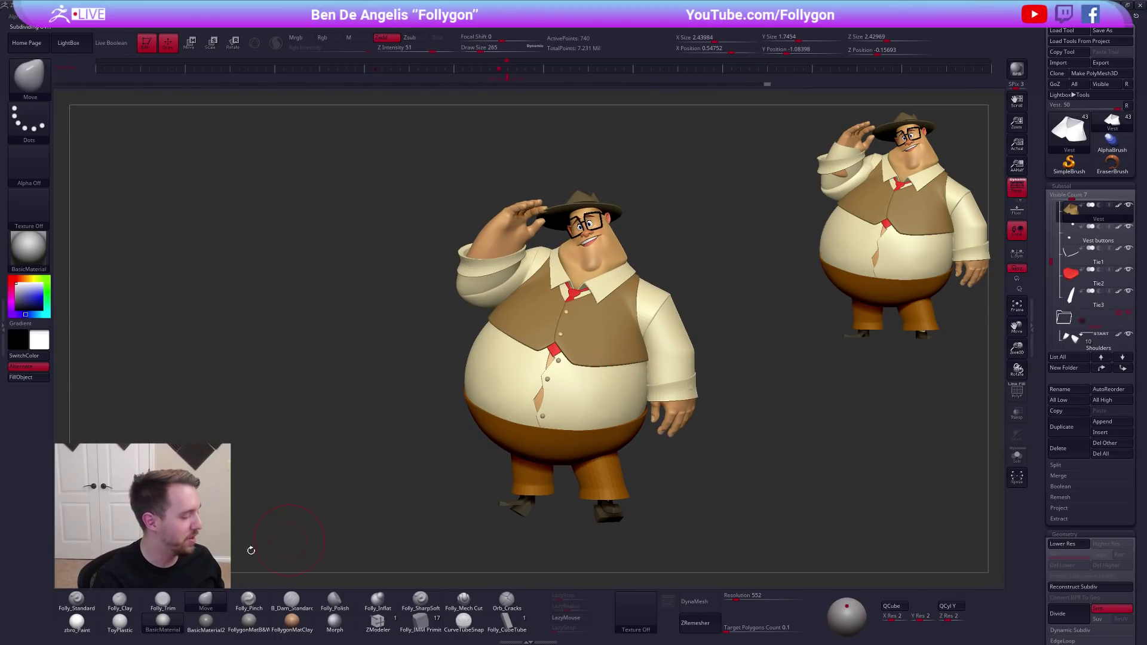
pyautogui.click(76, 621)
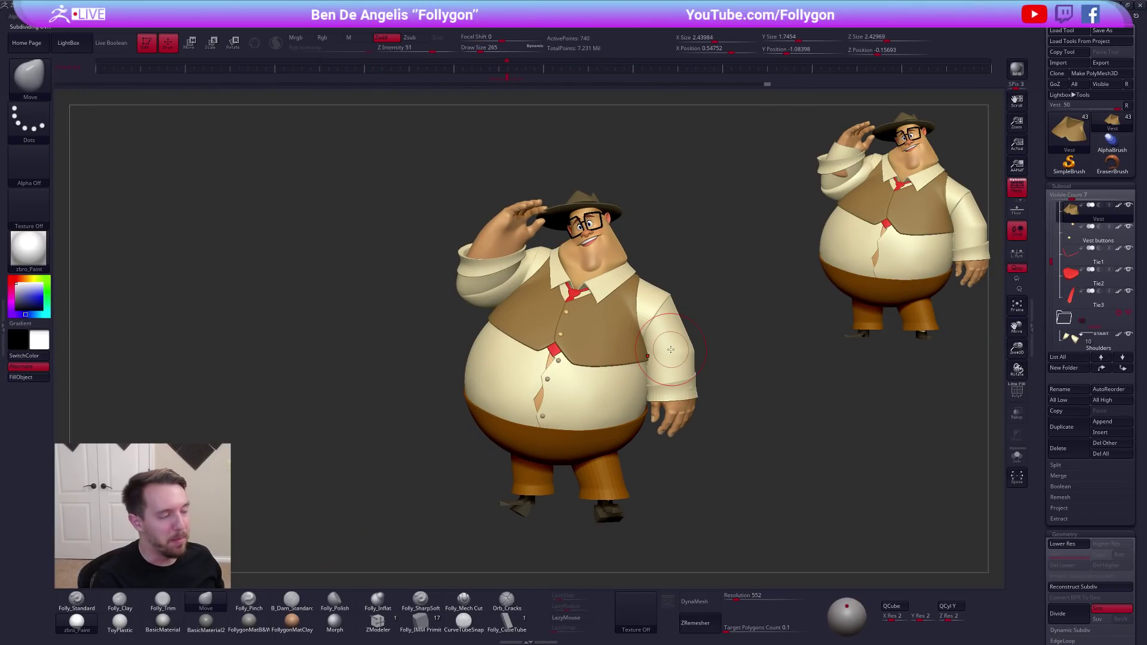
pyautogui.hotkey('shift', 'z')
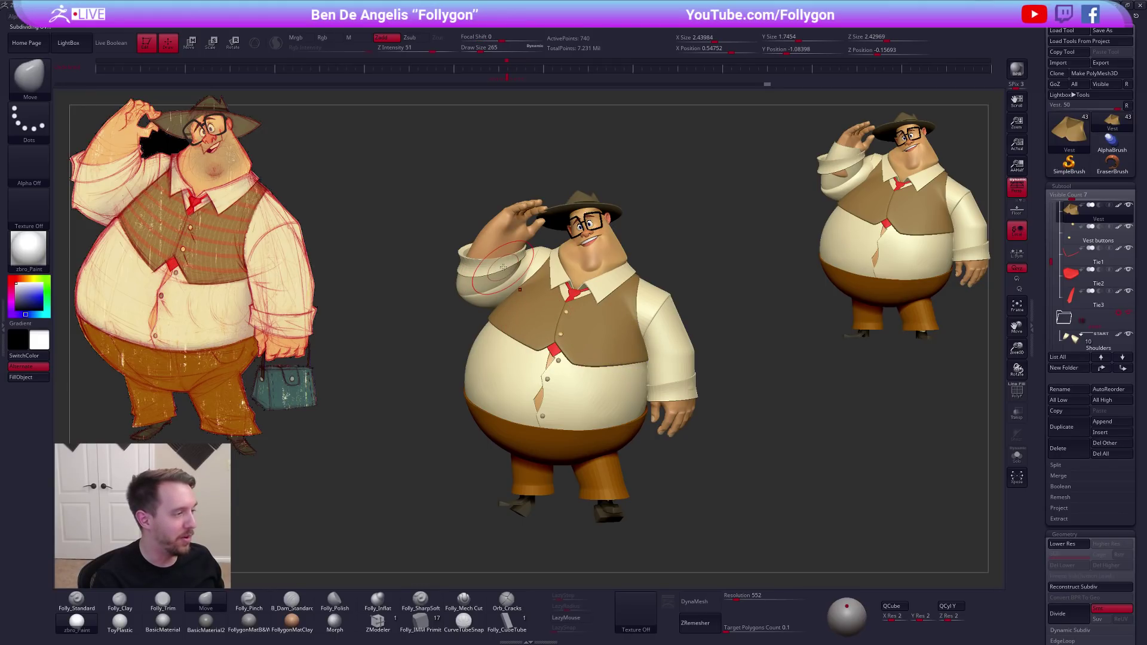
# Select the saluting arm's cuff again and pull its inner front edge upward with the Move brush
pyautogui.keyDown('alt'); pyautogui.click(499, 265); pyautogui.keyUp('alt')
pyautogui.moveTo(499, 264)
pyautogui.mouseDown(button='right')
pyautogui.moveTo(556, 318)
pyautogui.moveTo(530, 304)
pyautogui.mouseUp(button='right')
pyautogui.press('space')
pyautogui.moveTo(535, 302); pyautogui.dragTo(539, 296)
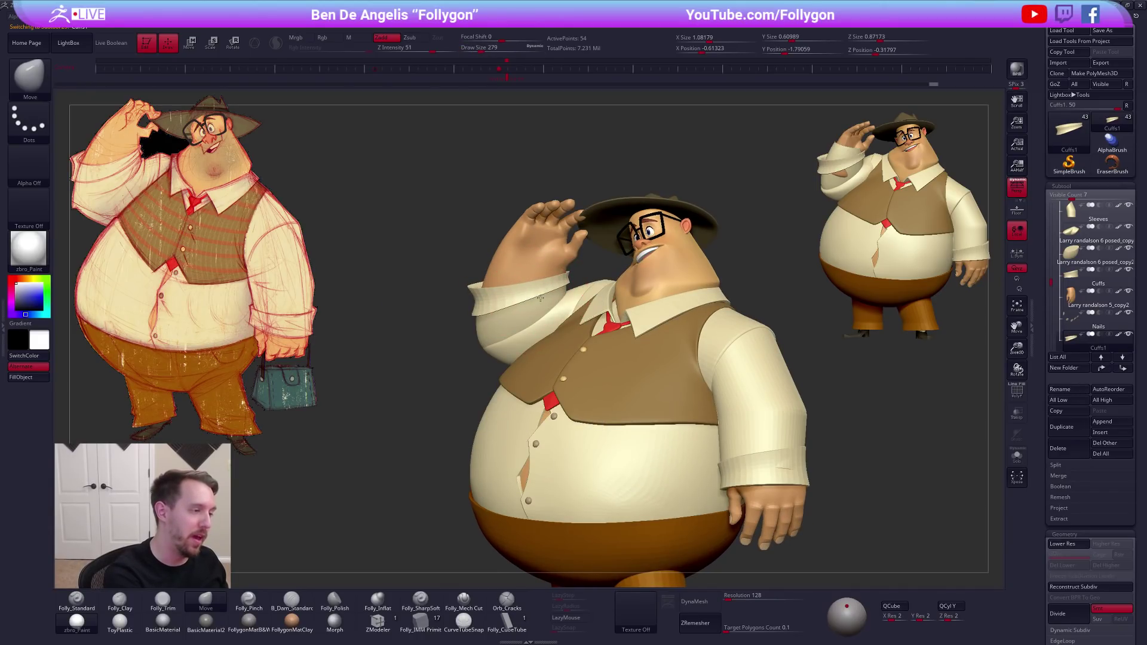
pyautogui.press(']')
# Rotate the saluting arm's cuff to follow the forearm and tweak its outer edge with the Move brush
pyautogui.moveTo(541, 295); pyautogui.dragTo(615, 338, button='right')
pyautogui.press('r')
pyautogui.moveTo(603, 305); pyautogui.dragTo(741, 301)
pyautogui.press('q')
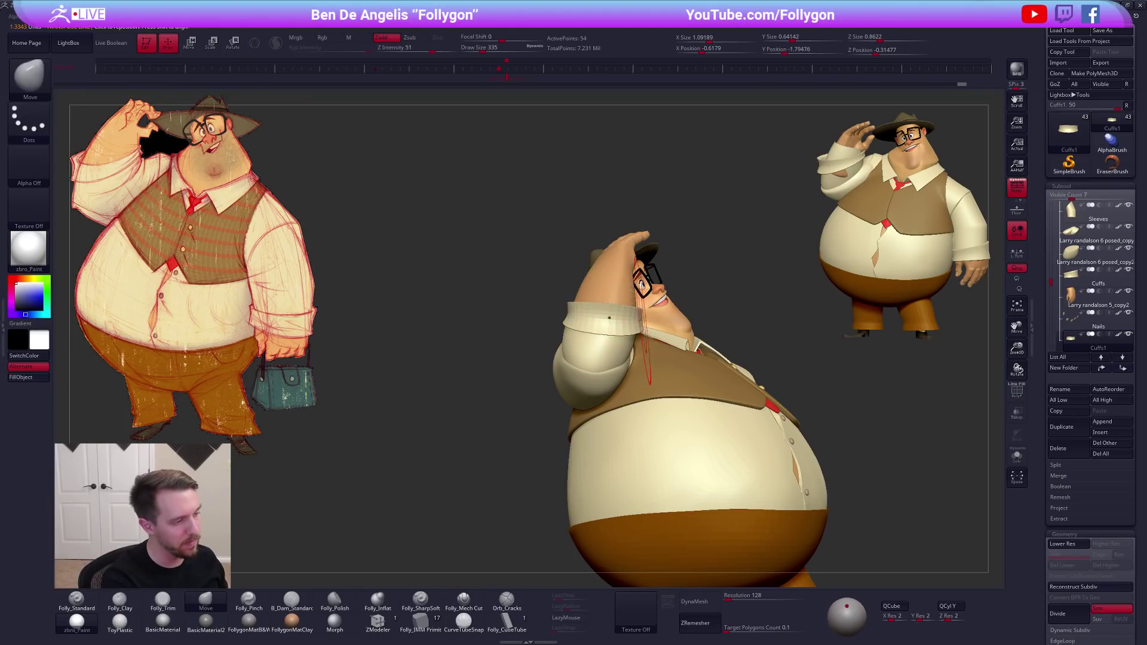
pyautogui.press('space')
pyautogui.moveTo(574, 367); pyautogui.dragTo(582, 367)
pyautogui.moveTo(526, 329)
pyautogui.mouseDown(button='right')
pyautogui.moveTo(631, 324)
pyautogui.moveTo(661, 410)
pyautogui.moveTo(687, 426)
pyautogui.mouseUp(button='right')
# Isolate the shirt at its lowest subdivision level to examine its polyframe, and return to the full character
pyautogui.keyDown('alt'); pyautogui.click(728, 429); pyautogui.keyUp('alt')
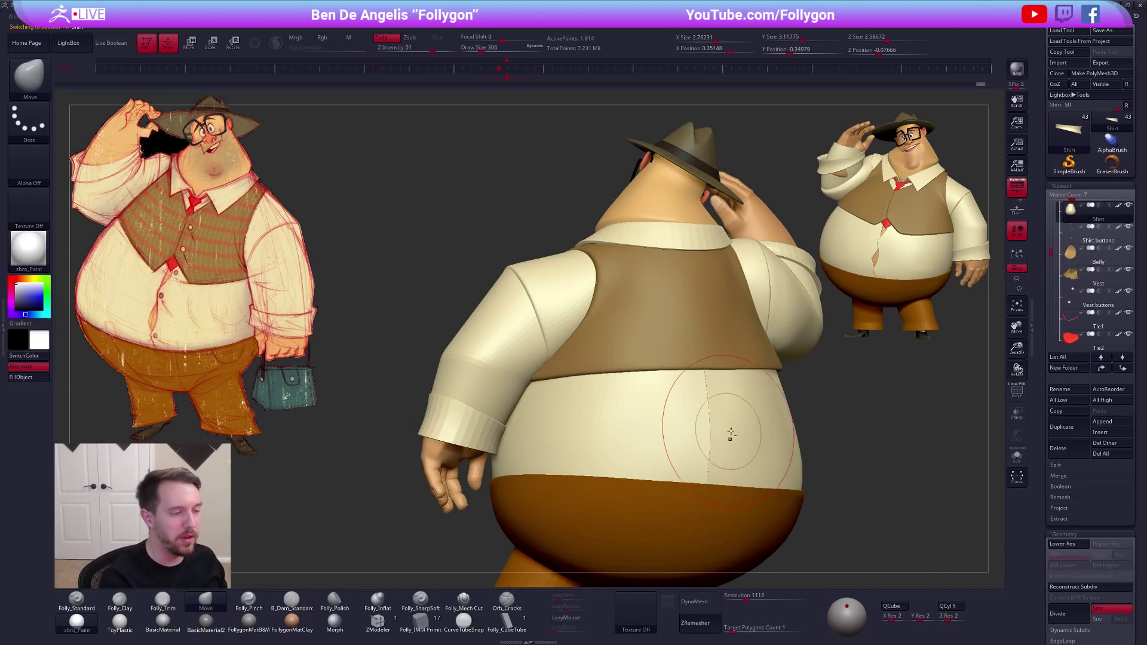
pyautogui.moveTo(674, 377); pyautogui.dragTo(719, 382, button='right')
pyautogui.hotkey('alt', 's')
pyautogui.keyDown('ctrl'); pyautogui.moveTo(831, 474); pyautogui.dragTo(740, 502, button='right'); pyautogui.keyUp('ctrl')
pyautogui.hotkey('alt', 's')
pyautogui.hotkey('shift', 's')
pyautogui.hotkey('shift', 'd')
pyautogui.hotkey('shift', 'f')
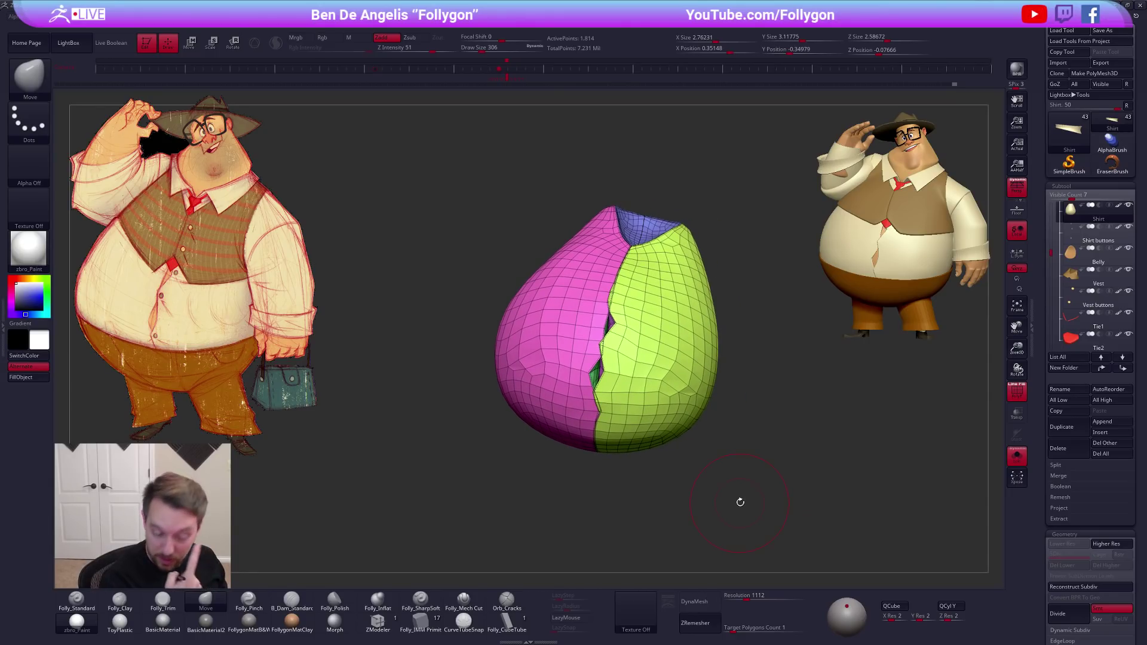
pyautogui.hotkey('shift', 's')
pyautogui.hotkey('shift', 'f')
pyautogui.press('d')
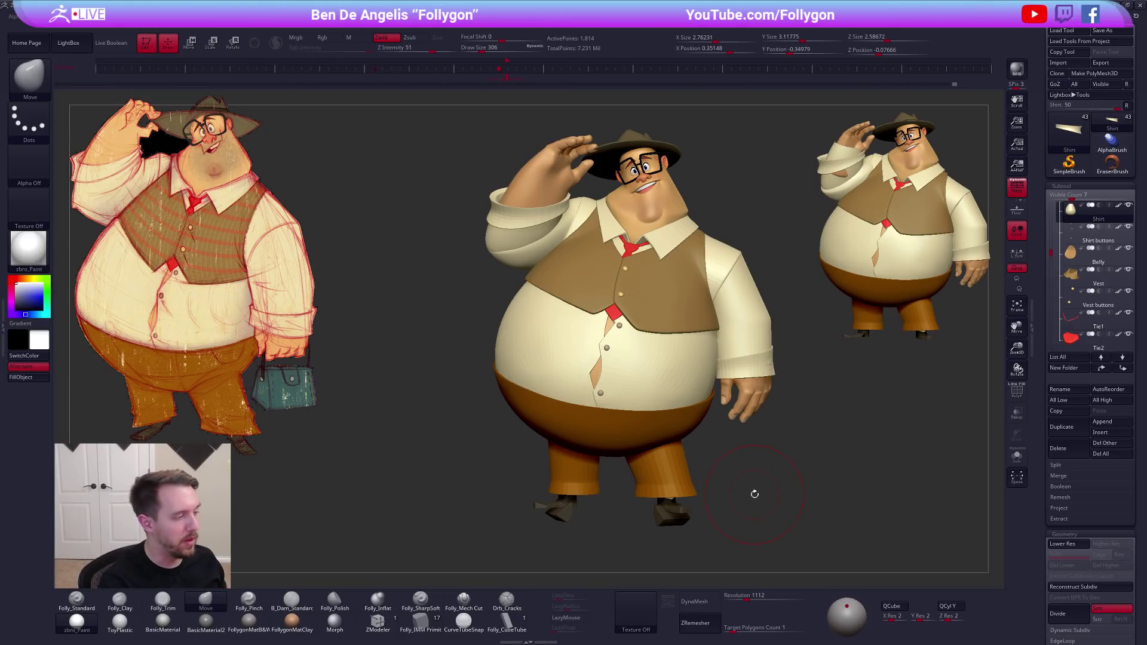
pyautogui.moveTo(794, 473); pyautogui.dragTo(726, 498, button='right')
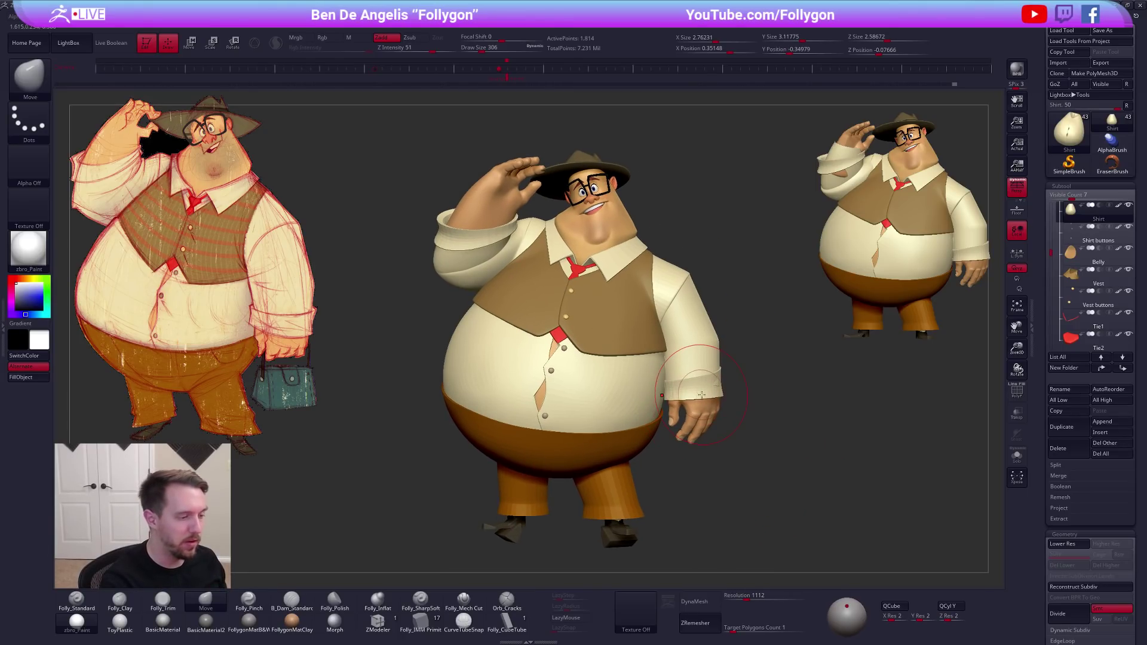
# Preview the shoes with Live Boolean, hide the Shoe sub subtool, and turn Live Boolean off
pyautogui.click(113, 46)
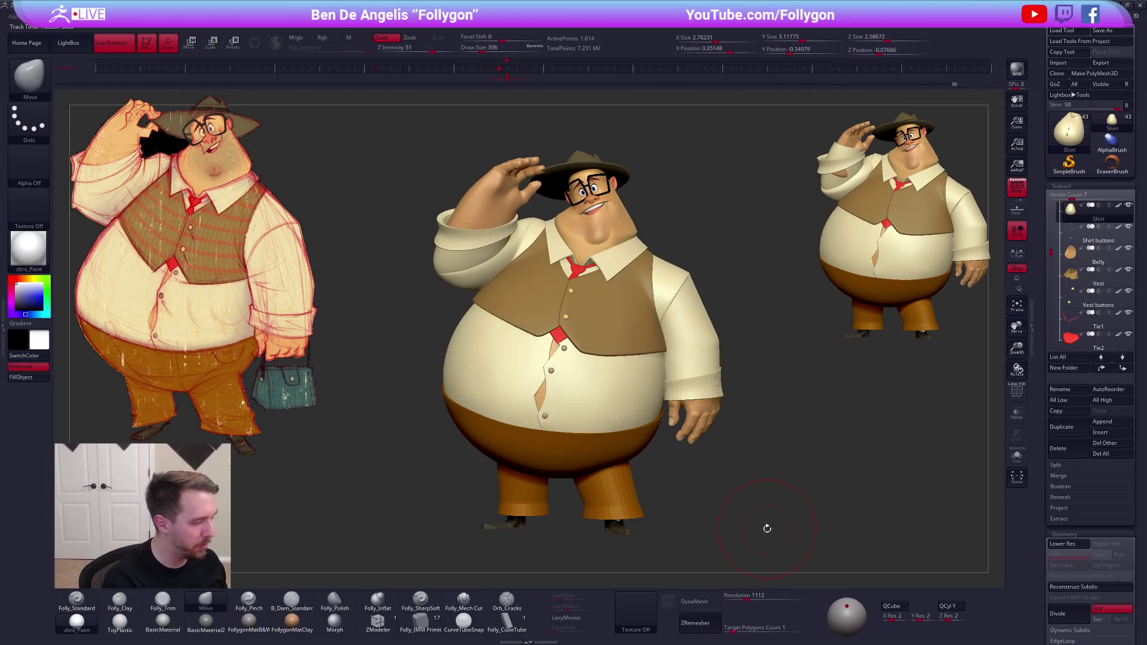
pyautogui.moveTo(1056, 254); pyautogui.dragTo(1056, 333)
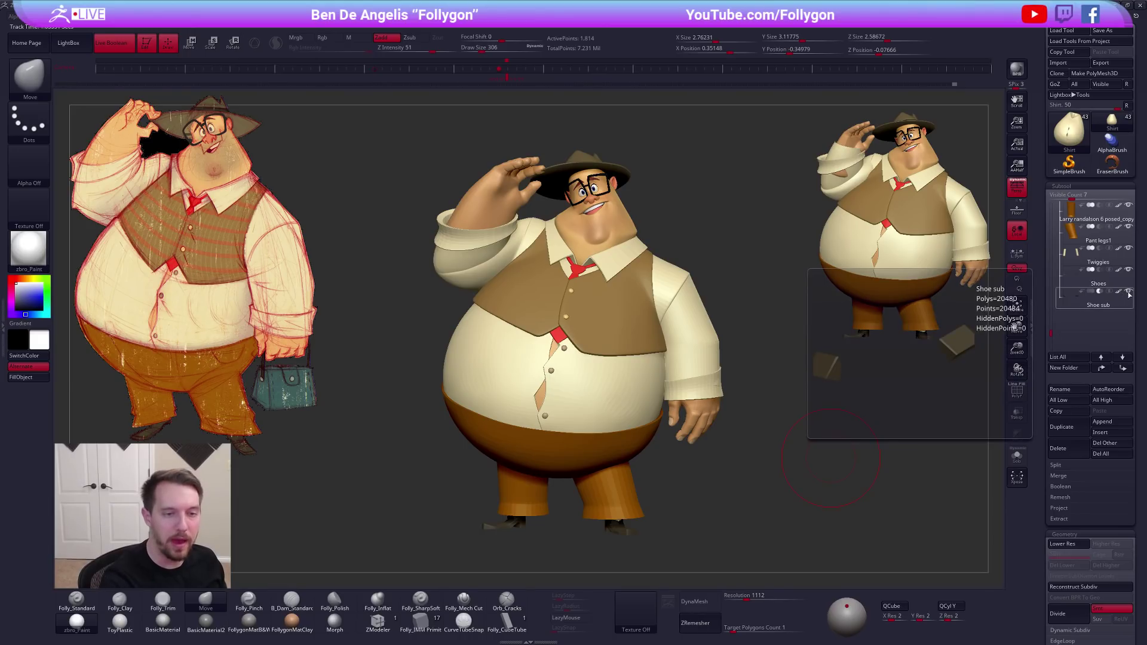
pyautogui.click(114, 43)
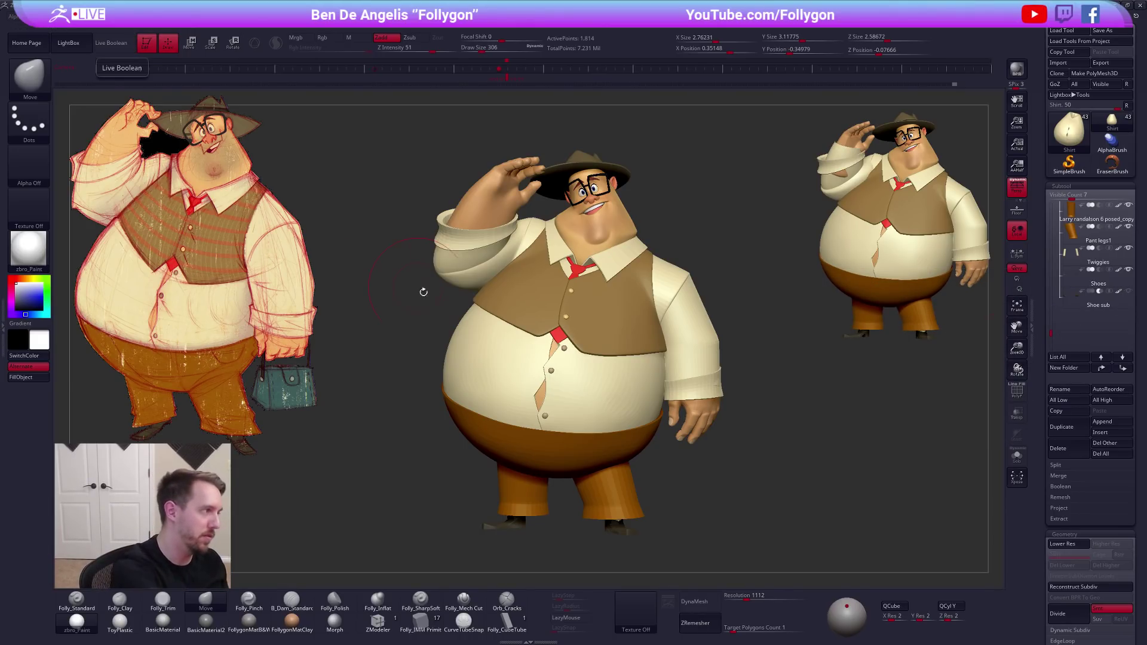
# Select the lowered arm's cuff, frame it, and pull its edge into shape with the Move brush
pyautogui.moveTo(806, 416); pyautogui.dragTo(702, 431)
pyautogui.keyDown('alt'); pyautogui.click(627, 394); pyautogui.keyUp('alt')
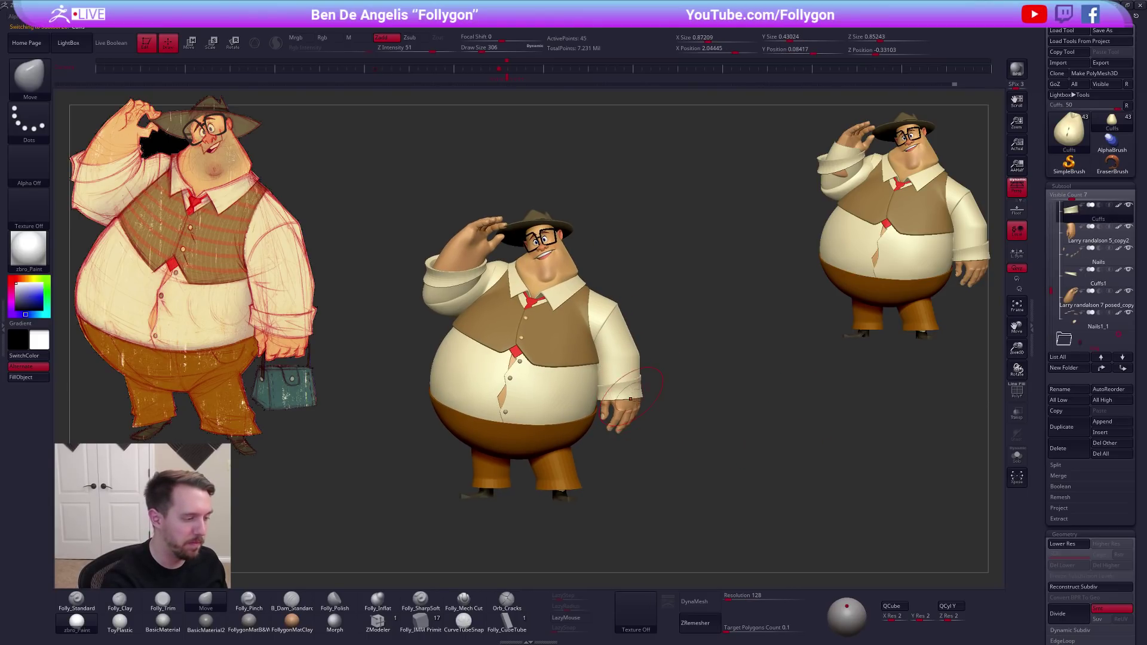
pyautogui.press('f')
pyautogui.press('space')
pyautogui.moveTo(673, 388)
pyautogui.mouseDown()
pyautogui.moveTo(635, 458)
pyautogui.moveTo(648, 370)
pyautogui.mouseUp()
pyautogui.press('space')
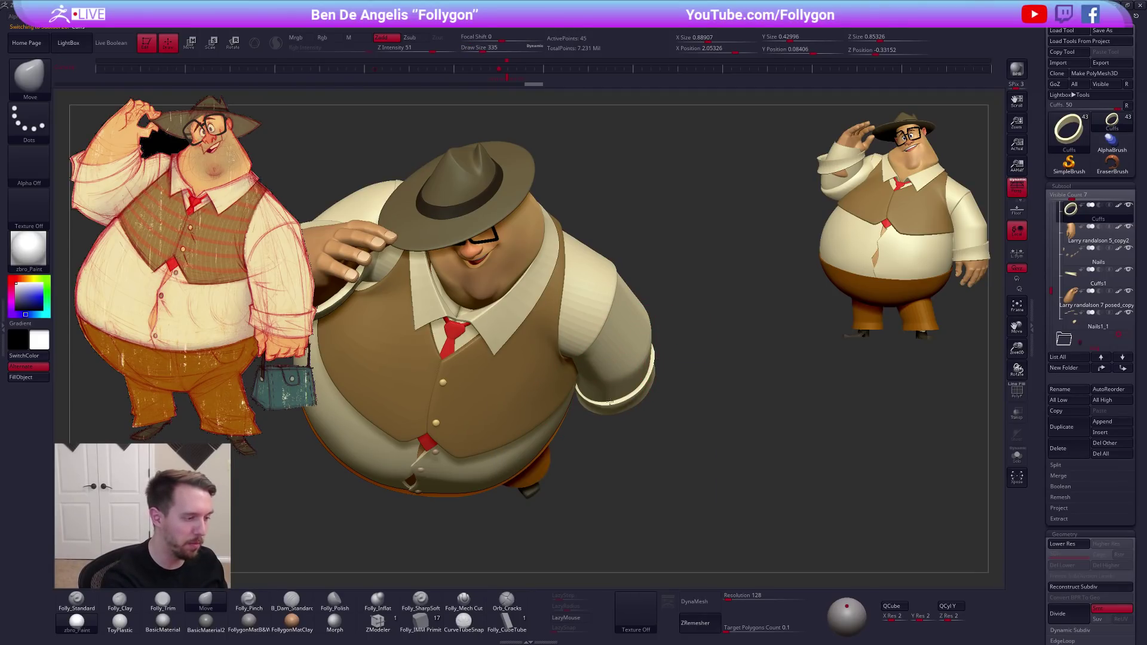
# Refine the lowered cuff's opening from above and its rear side with short Move strokes
pyautogui.moveTo(608, 410); pyautogui.dragTo(585, 394, button='right')
pyautogui.moveTo(587, 393); pyautogui.dragTo(590, 388)
pyautogui.moveTo(597, 401); pyautogui.dragTo(633, 466, button='right')
pyautogui.moveTo(622, 370); pyautogui.dragTo(597, 402, button='right')
pyautogui.press('space')
pyautogui.moveTo(645, 339); pyautogui.dragTo(639, 338)
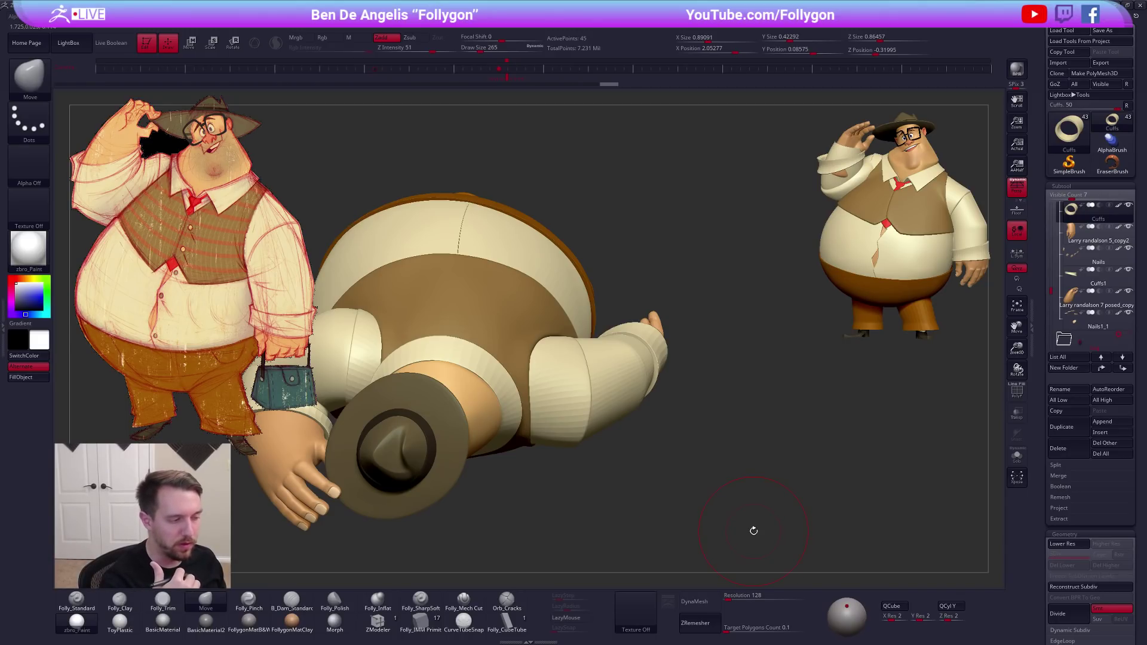
# Reshape the front and outer side of the lowered arm's cuff using a smaller Move brush
pyautogui.moveTo(794, 525); pyautogui.dragTo(694, 486)
pyautogui.press('space')
pyautogui.moveTo(648, 362)
pyautogui.mouseDown()
pyautogui.moveTo(629, 360)
pyautogui.moveTo(664, 376)
pyautogui.moveTo(758, 374)
pyautogui.mouseUp()
pyautogui.moveTo(609, 378)
pyautogui.mouseDown()
pyautogui.moveTo(636, 373)
pyautogui.moveTo(627, 359)
pyautogui.mouseUp()
pyautogui.press('space')
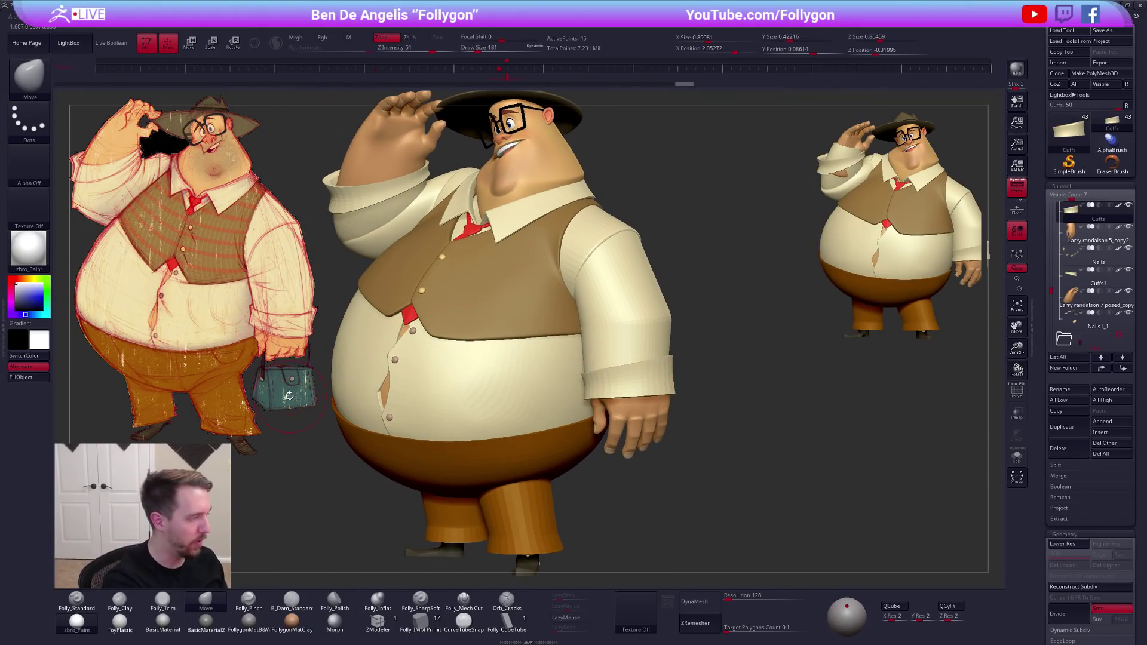
# Examine the hidden teal bag by selecting its subtool, framing and isolating it, and comparing it with the whole character
pyautogui.moveTo(731, 431); pyautogui.dragTo(836, 374)
pyautogui.moveTo(1052, 291); pyautogui.dragTo(1051, 307)
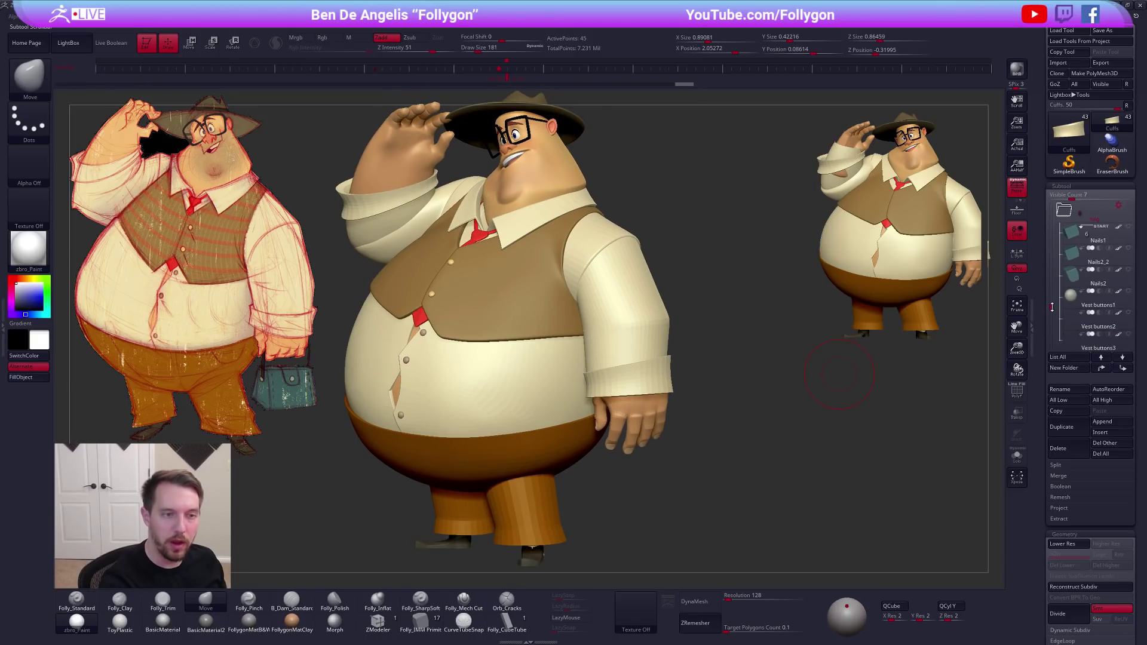
pyautogui.click(1082, 244)
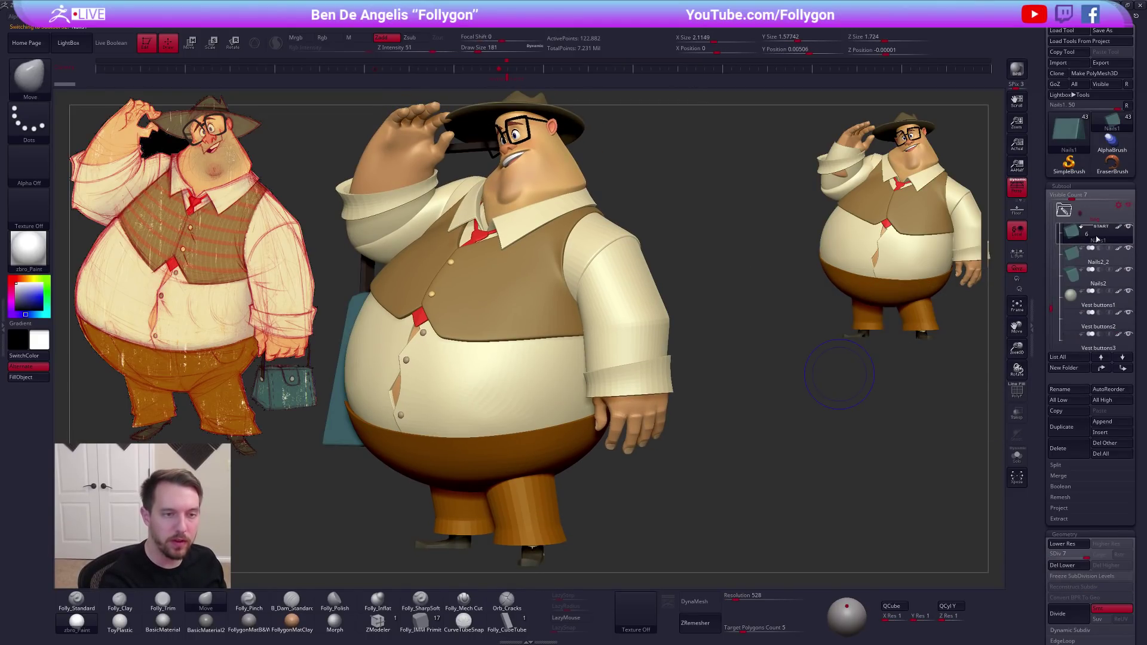
pyautogui.press('f')
pyautogui.hotkey('alt', 's')
pyautogui.moveTo(770, 414); pyautogui.dragTo(829, 468)
pyautogui.moveTo(743, 462); pyautogui.dragTo(782, 458)
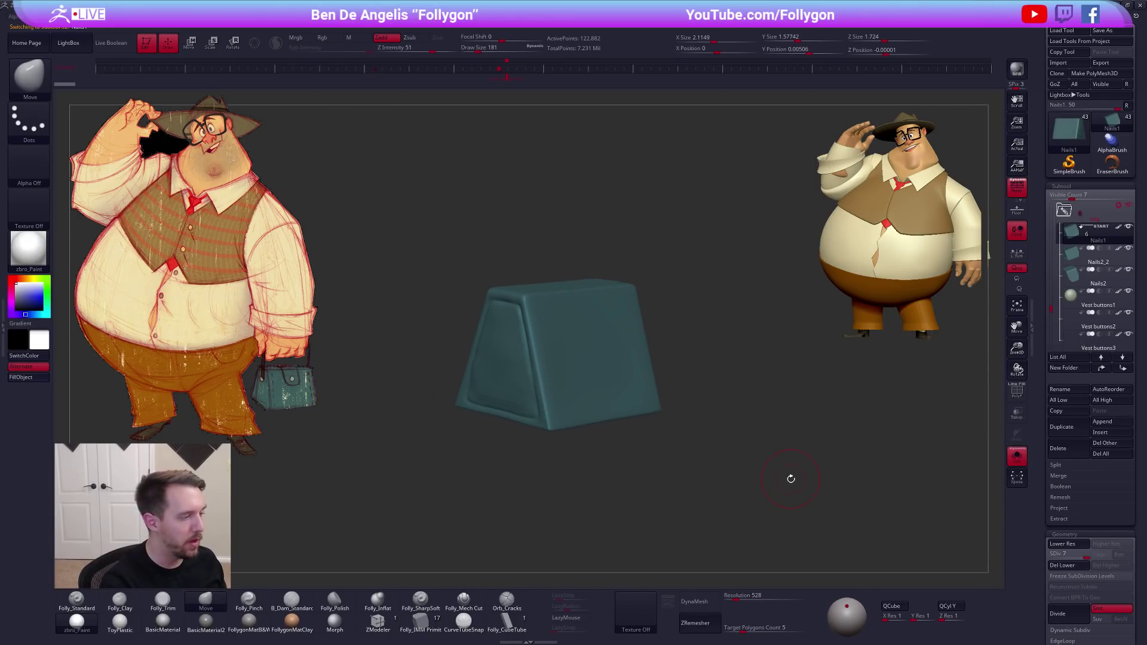
pyautogui.hotkey('alt', 's')
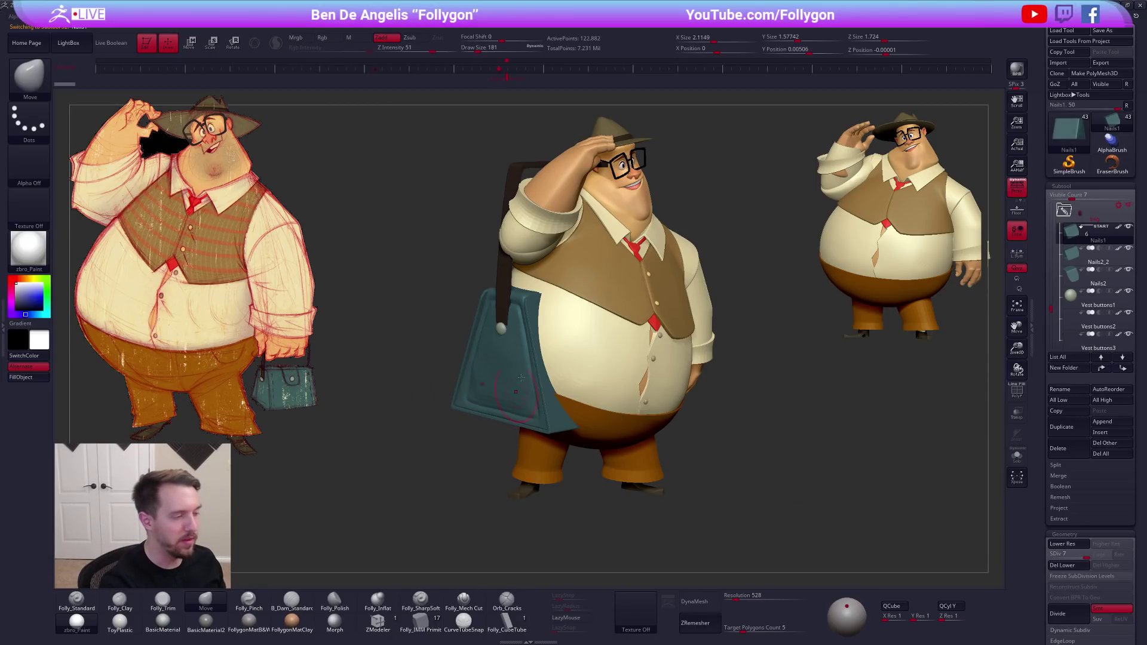
pyautogui.moveTo(789, 503); pyautogui.dragTo(765, 505)
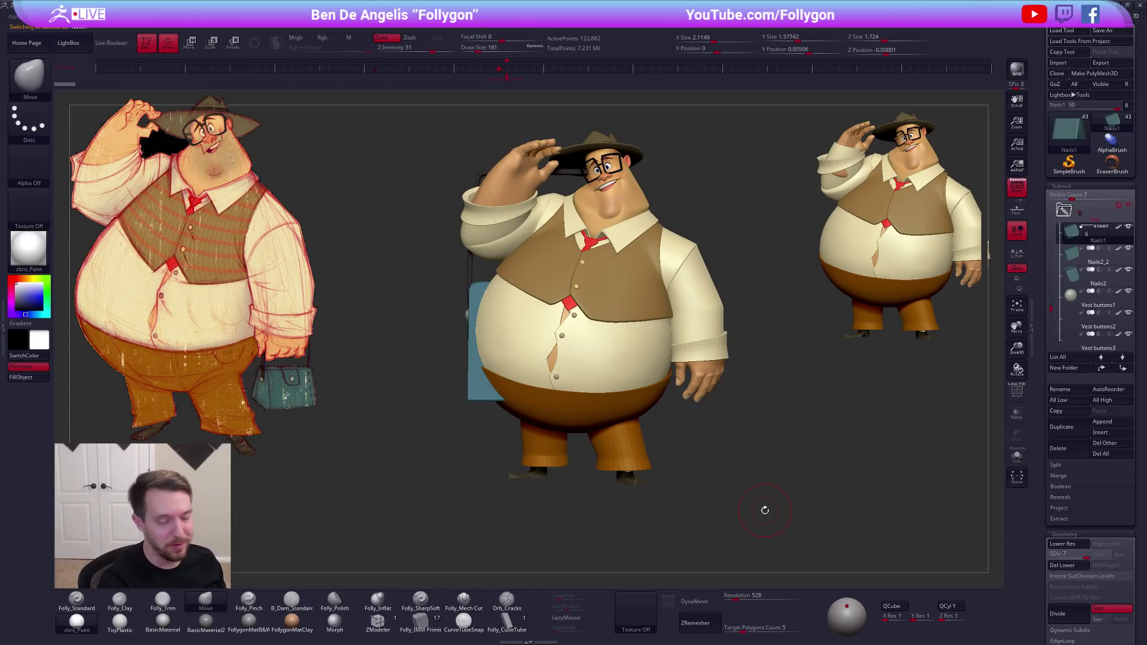
pyautogui.click(1068, 259)
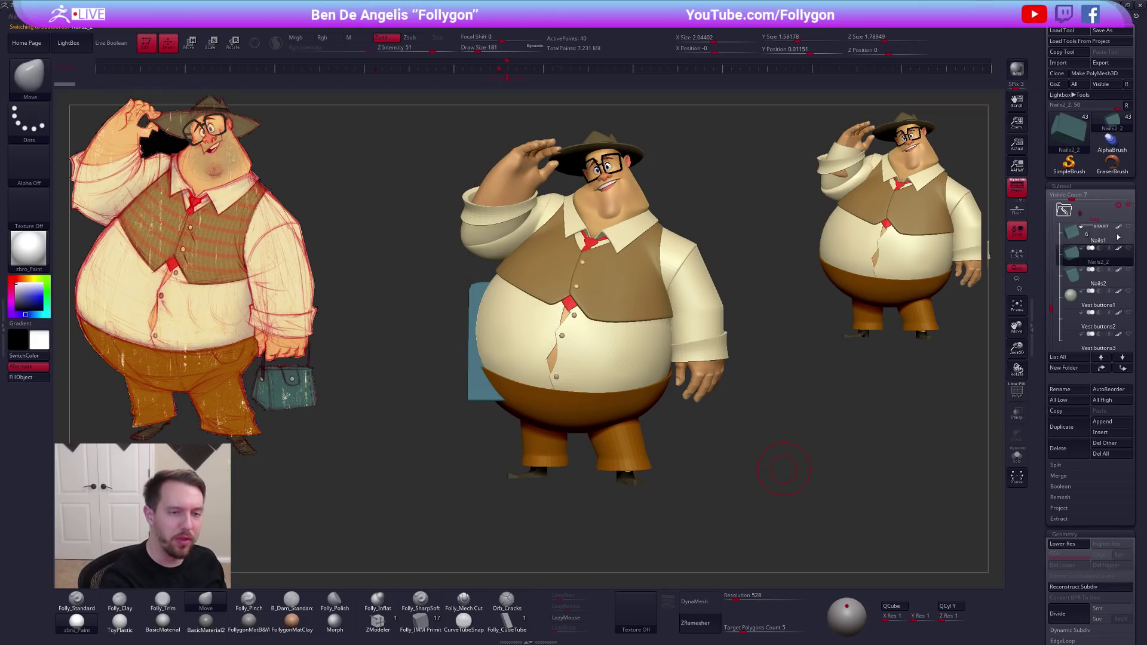
# Select the lowered arm's sleeve and refine its shape with short Move brush strokes at varied sizes
pyautogui.keyDown('alt'); pyautogui.click(711, 336); pyautogui.keyUp('alt')
pyautogui.keyDown('ctrl'); pyautogui.moveTo(709, 349); pyautogui.dragTo(709, 372, button='right'); pyautogui.keyUp('ctrl')
pyautogui.press('space')
pyautogui.moveTo(687, 350); pyautogui.dragTo(684, 350)
pyautogui.moveTo(747, 448)
pyautogui.keyDown('alt'); pyautogui.mouseDown()
pyautogui.moveTo(728, 457)
pyautogui.moveTo(687, 436)
pyautogui.moveTo(721, 471)
pyautogui.moveTo(695, 409)
pyautogui.moveTo(660, 409)
pyautogui.moveTo(722, 442)
pyautogui.mouseUp(); pyautogui.keyUp('alt')
pyautogui.press('space')
pyautogui.moveTo(727, 395)
pyautogui.mouseDown()
pyautogui.moveTo(678, 399)
pyautogui.moveTo(739, 412)
pyautogui.mouseUp()
# Select the lowered hand, adjust its shape with the Move brush up to size 252, and check the whole figure
pyautogui.keyDown('alt'); pyautogui.click(717, 413); pyautogui.keyUp('alt')
pyautogui.press('space')
pyautogui.press('space')
pyautogui.moveTo(702, 457); pyautogui.dragTo(694, 457)
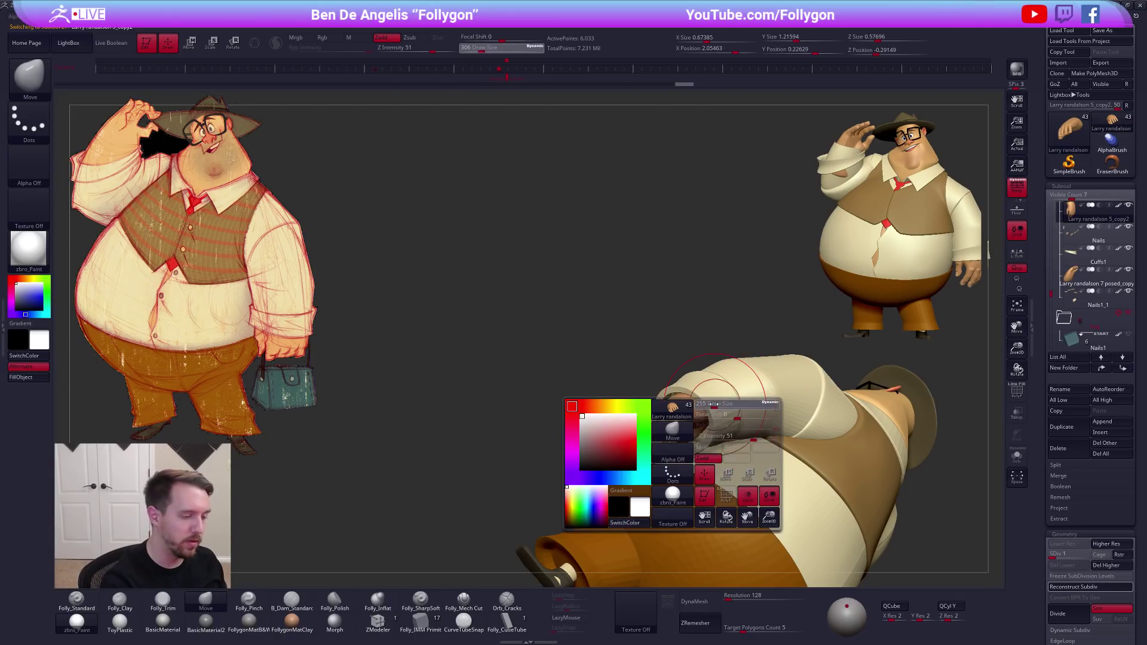
pyautogui.moveTo(726, 406)
pyautogui.mouseDown(button='right')
pyautogui.moveTo(693, 421)
pyautogui.moveTo(719, 431)
pyautogui.mouseUp(button='right')
pyautogui.press('space')
pyautogui.moveTo(719, 431); pyautogui.dragTo(727, 431)
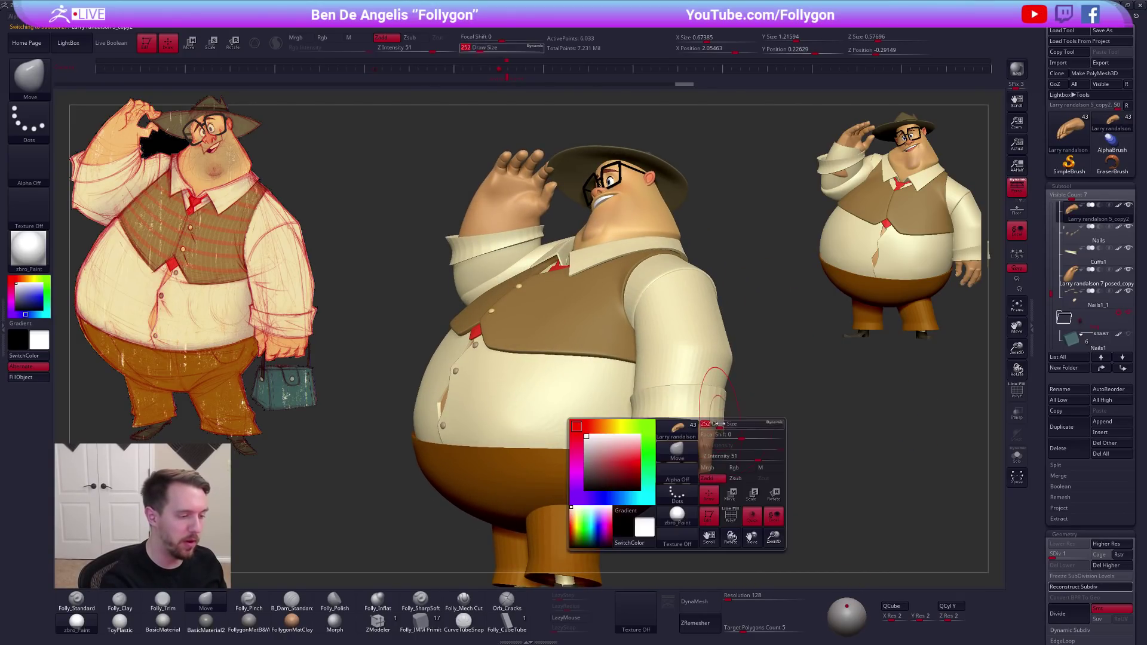
pyautogui.keyDown('ctrl'); pyautogui.moveTo(751, 431); pyautogui.dragTo(735, 501, button='right'); pyautogui.keyUp('ctrl')
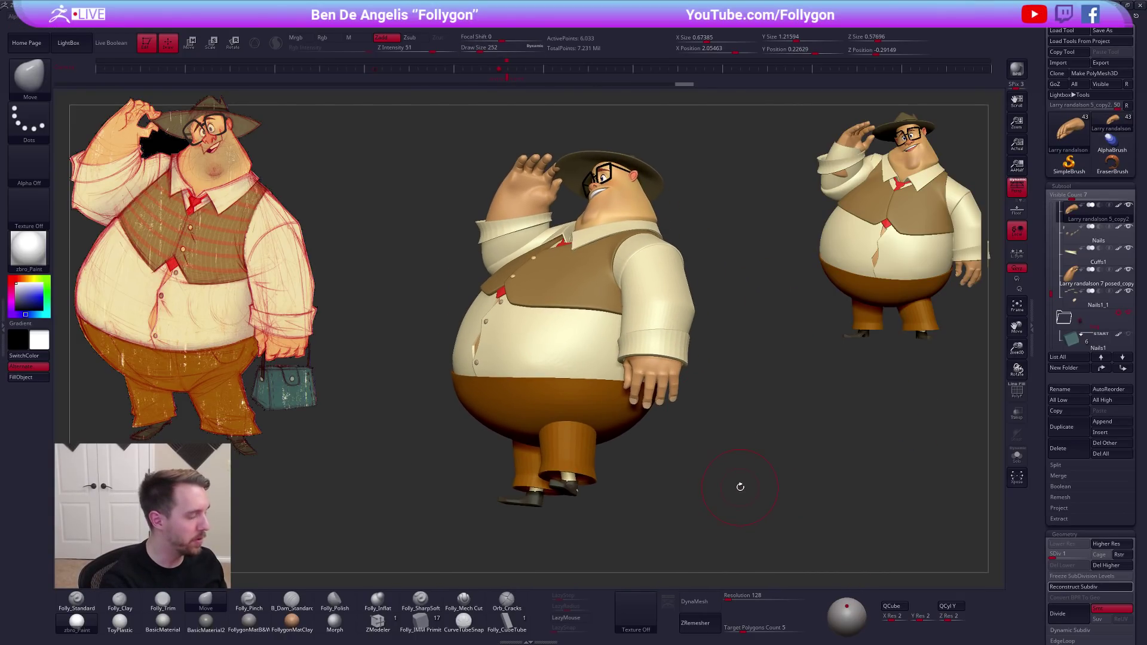
pyautogui.moveTo(760, 494); pyautogui.dragTo(777, 505)
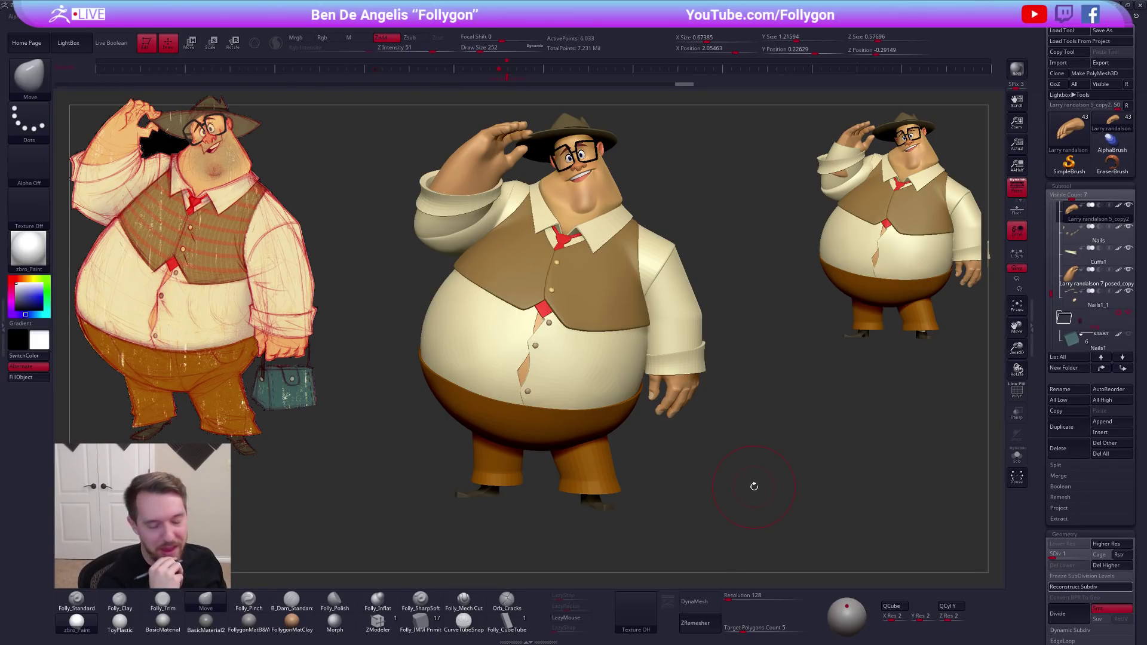
pyautogui.moveTo(727, 476); pyautogui.dragTo(752, 484)
# Select the character's head and drop it to its lowest subdivision level
pyautogui.keyDown('alt'); pyautogui.moveTo(657, 324); pyautogui.dragTo(661, 377, button='right'); pyautogui.keyUp('alt')
pyautogui.keyDown('alt'); pyautogui.moveTo(609, 263); pyautogui.dragTo(627, 313, button='right'); pyautogui.keyUp('alt')
pyautogui.moveTo(621, 255)
pyautogui.keyDown('ctrl'); pyautogui.mouseDown(button='right')
pyautogui.moveTo(650, 335)
pyautogui.moveTo(610, 358)
pyautogui.moveTo(628, 410)
pyautogui.mouseUp(button='right'); pyautogui.keyUp('ctrl')
pyautogui.rightClick(636, 276)
pyautogui.keyDown('alt'); pyautogui.click(623, 273); pyautogui.keyUp('alt')
pyautogui.hotkey('alt', 's')
pyautogui.press('s')
pyautogui.press('space')
pyautogui.hotkey('shift', 'd')
pyautogui.hotkey('shift', 'd')
pyautogui.hotkey('shift', 'd')
pyautogui.hotkey('shift', 'd')
# Reshape the chin with the Move brush at size 130, then raise the head to subdivision level 2 and refine with size 88
pyautogui.press('space')
pyautogui.moveTo(607, 415); pyautogui.dragTo(601, 413)
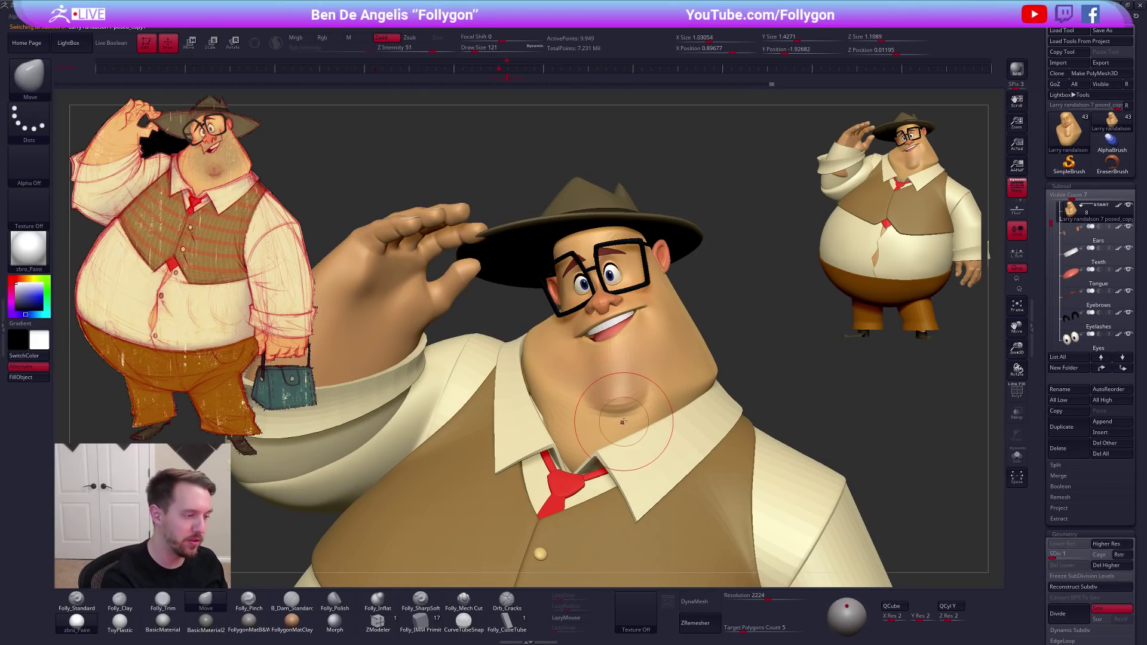
pyautogui.press('space')
pyautogui.press('space')
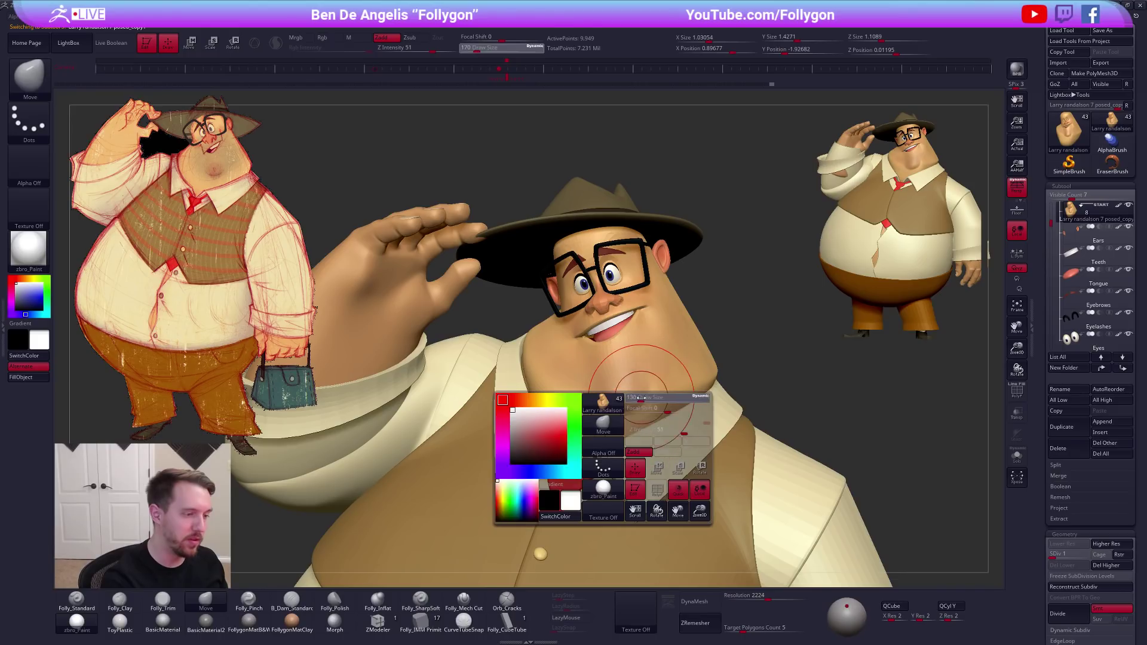
pyautogui.moveTo(621, 399)
pyautogui.mouseDown(button='right')
pyautogui.moveTo(598, 419)
pyautogui.moveTo(613, 424)
pyautogui.mouseUp(button='right')
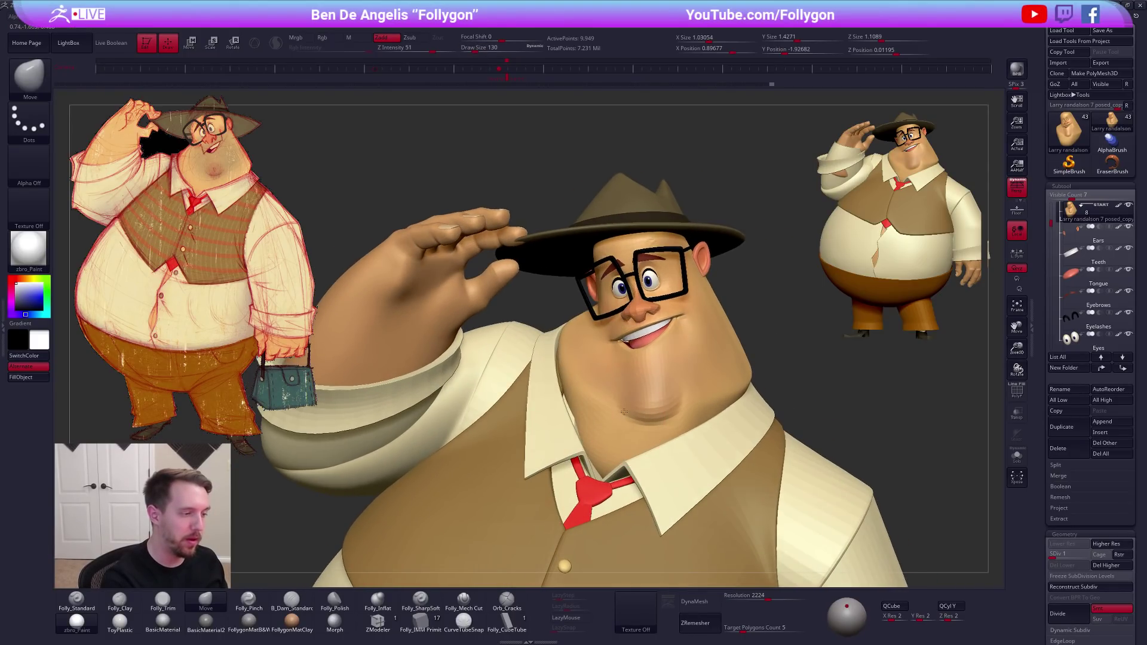
pyautogui.press('d')
pyautogui.press('space')
pyautogui.moveTo(670, 408); pyautogui.dragTo(666, 409)
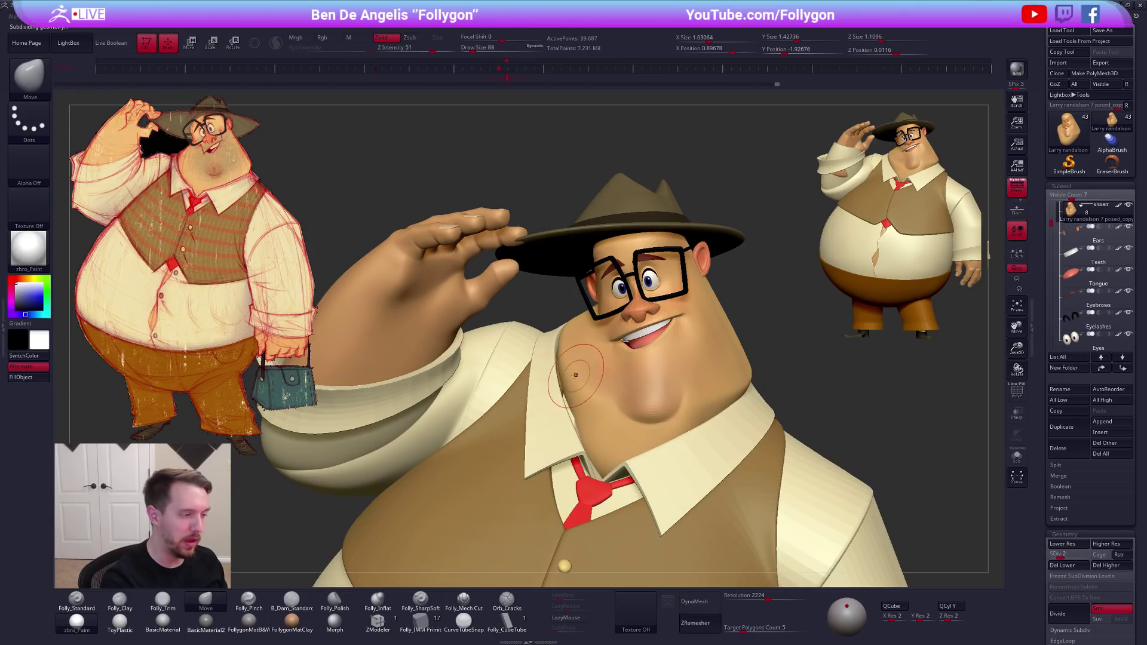
# Select the collar and hide the hat subtools Brim1_2, Brim and Brim1
pyautogui.keyDown('alt'); pyautogui.click(553, 398); pyautogui.keyUp('alt')
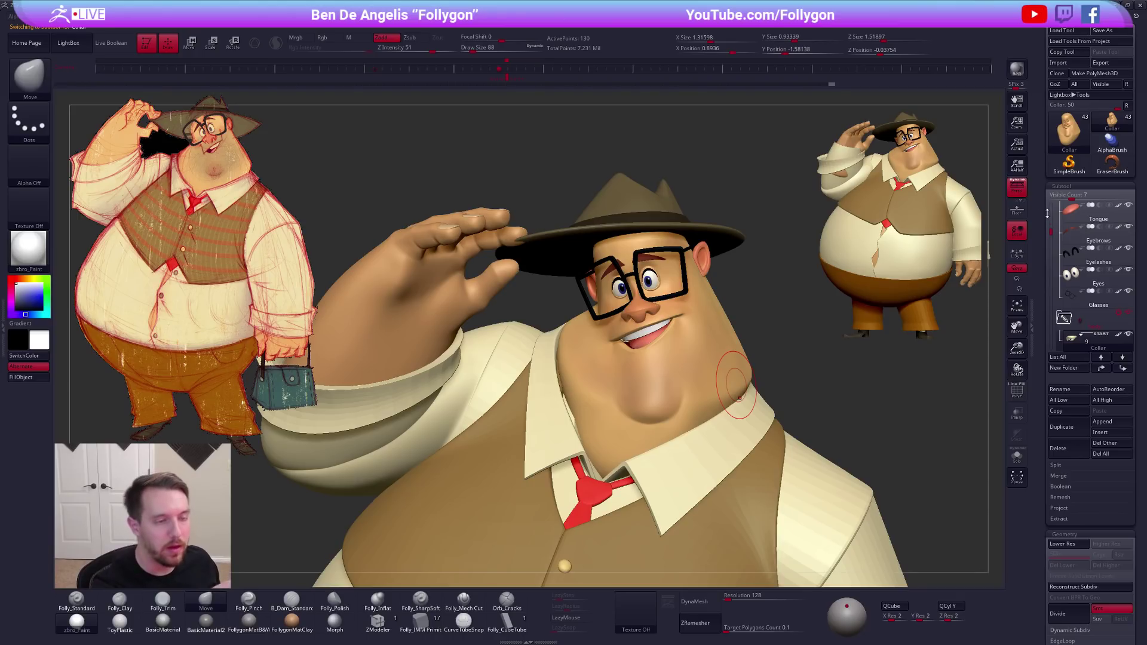
pyautogui.scroll(5, 1096, 233)
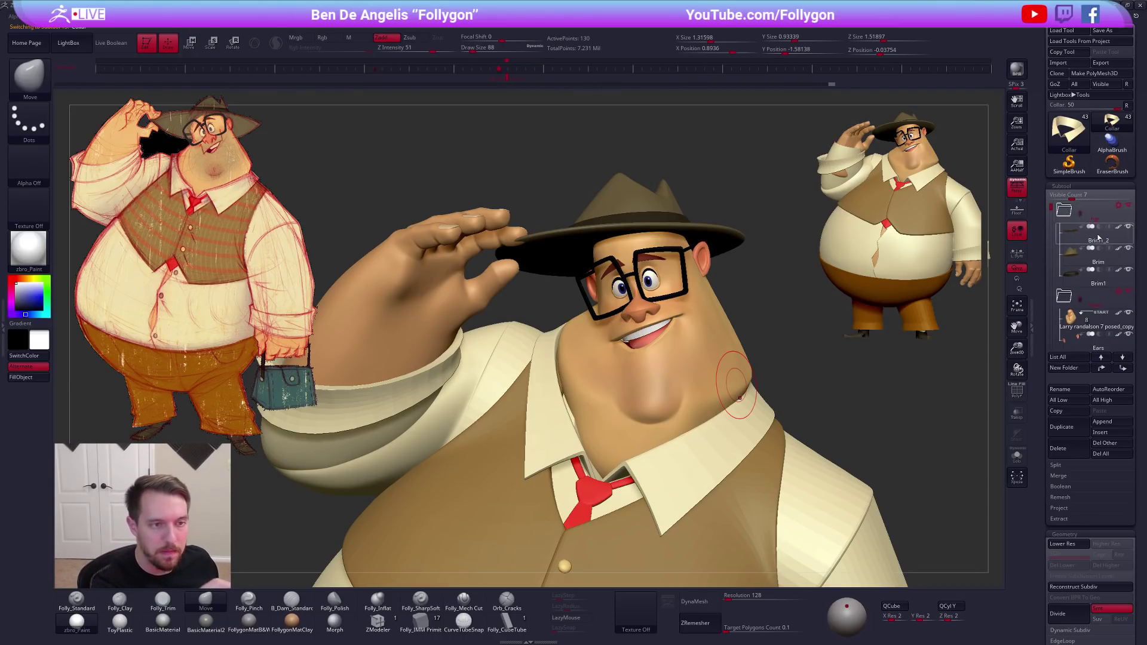
pyautogui.click(1128, 228)
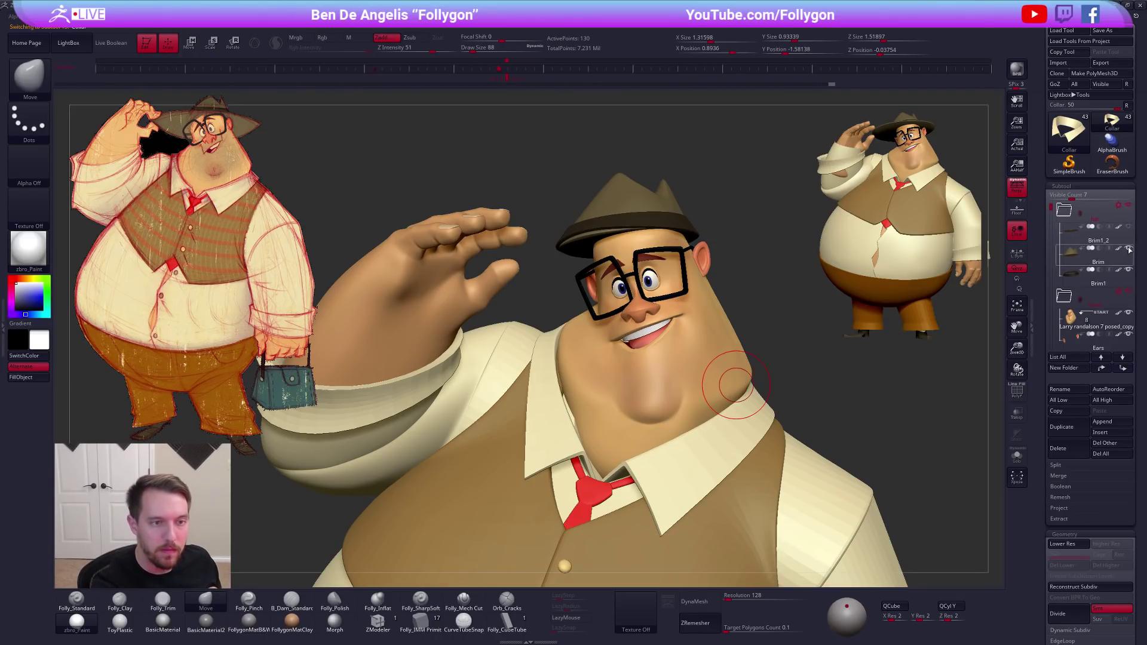
pyautogui.click(1128, 248)
pyautogui.click(1128, 270)
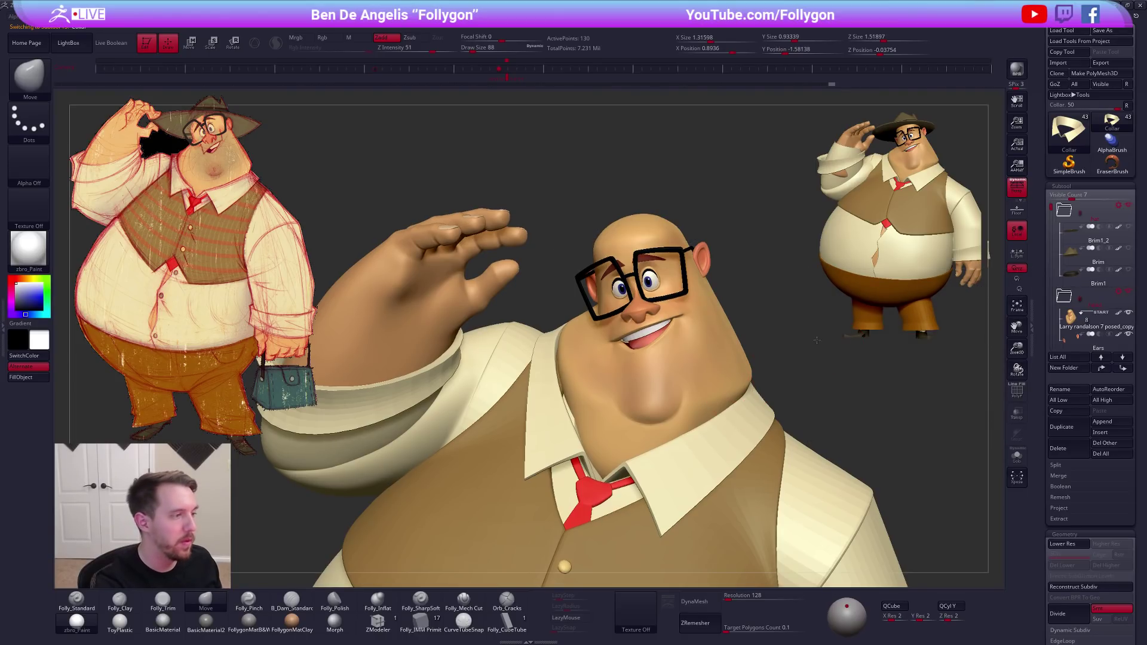
pyautogui.keyDown('ctrl'); pyautogui.moveTo(571, 421); pyautogui.dragTo(555, 367, button='right'); pyautogui.keyUp('ctrl')
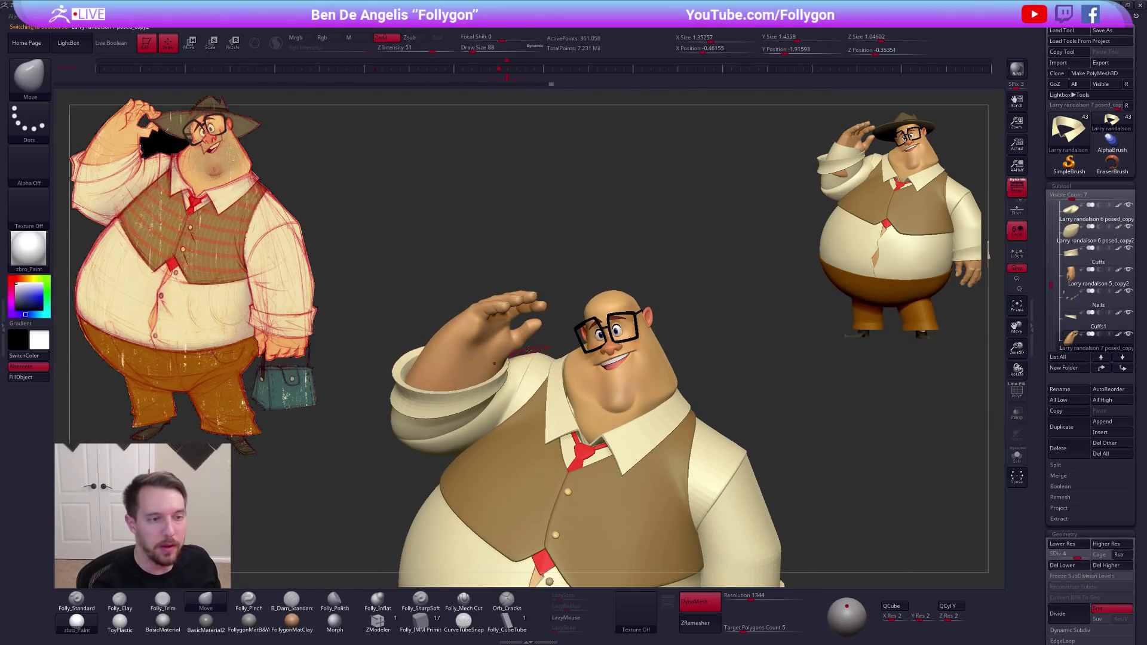
# Hide the raised hand's subtool and its Nails1_1 subtool
pyautogui.scroll(-3, 1075, 304)
pyautogui.click(1073, 302)
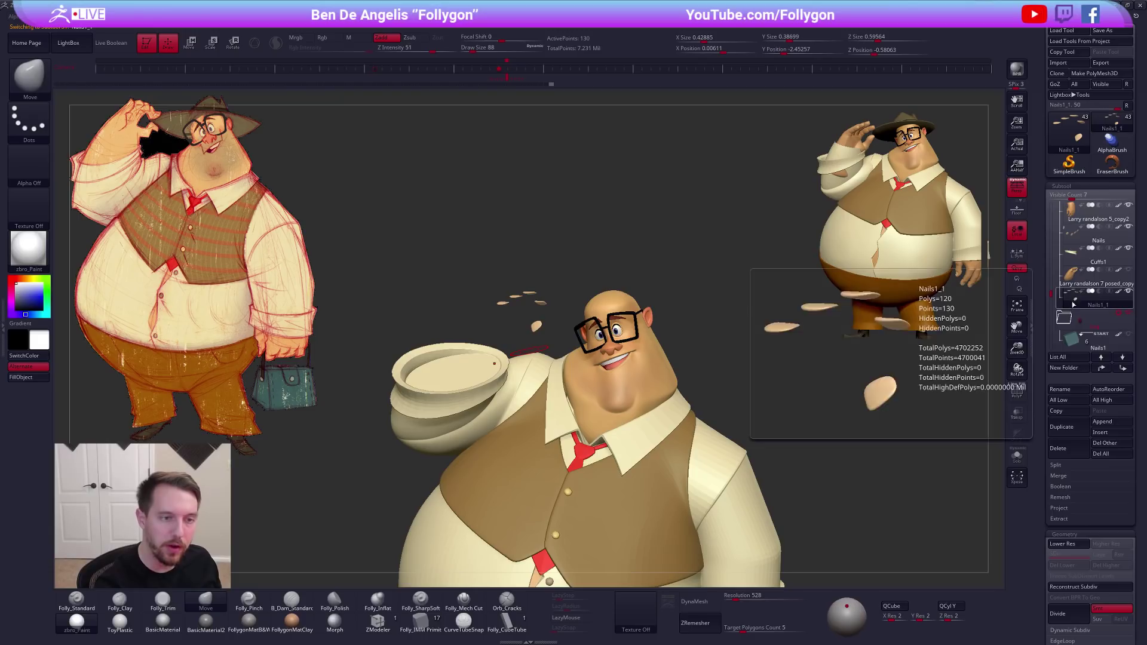
pyautogui.click(1088, 253)
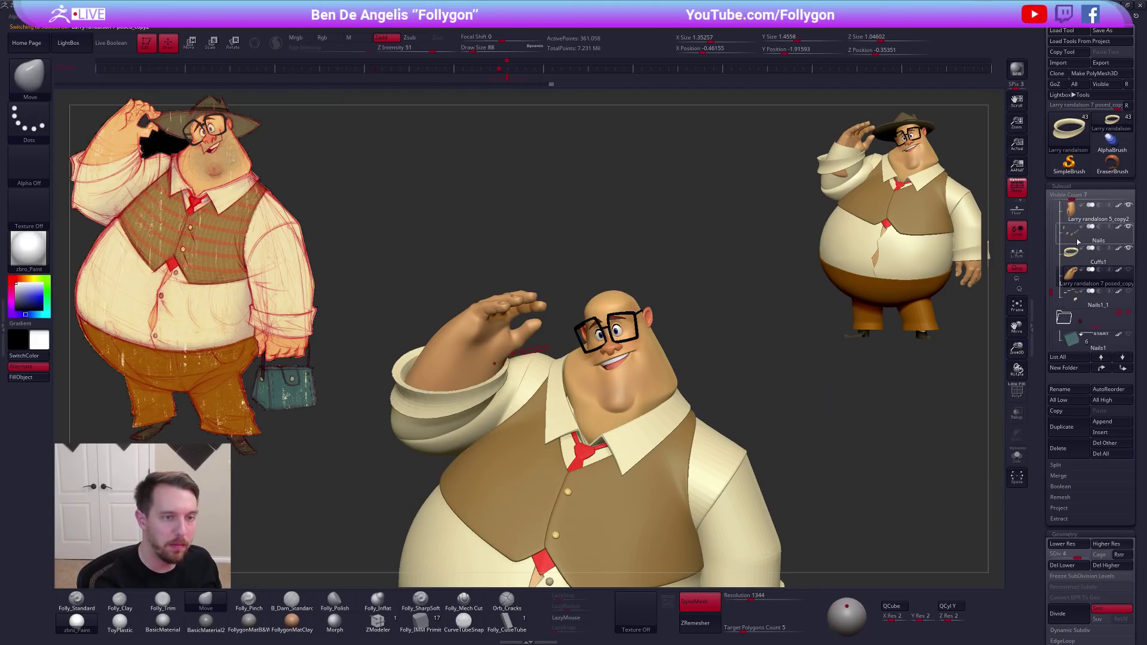
pyautogui.click(1077, 241)
# Select the collar and reshape it around the neck with the Move brush, using sizes up to 170
pyautogui.keyDown('alt'); pyautogui.click(563, 409); pyautogui.keyUp('alt')
pyautogui.moveTo(563, 408); pyautogui.dragTo(567, 526, button='right')
pyautogui.press('space')
pyautogui.moveTo(567, 317); pyautogui.dragTo(576, 316)
pyautogui.press('space')
pyautogui.moveTo(578, 301); pyautogui.dragTo(586, 297)
pyautogui.moveTo(560, 383); pyautogui.dragTo(566, 383)
pyautogui.moveTo(566, 383)
pyautogui.mouseDown(button='right')
pyautogui.moveTo(567, 370)
pyautogui.moveTo(567, 412)
pyautogui.moveTo(566, 353)
pyautogui.mouseUp(button='right')
pyautogui.keyDown('alt'); pyautogui.moveTo(742, 488); pyautogui.dragTo(806, 507, button='right'); pyautogui.keyUp('alt')
pyautogui.moveTo(726, 445); pyautogui.dragTo(696, 444, button='right')
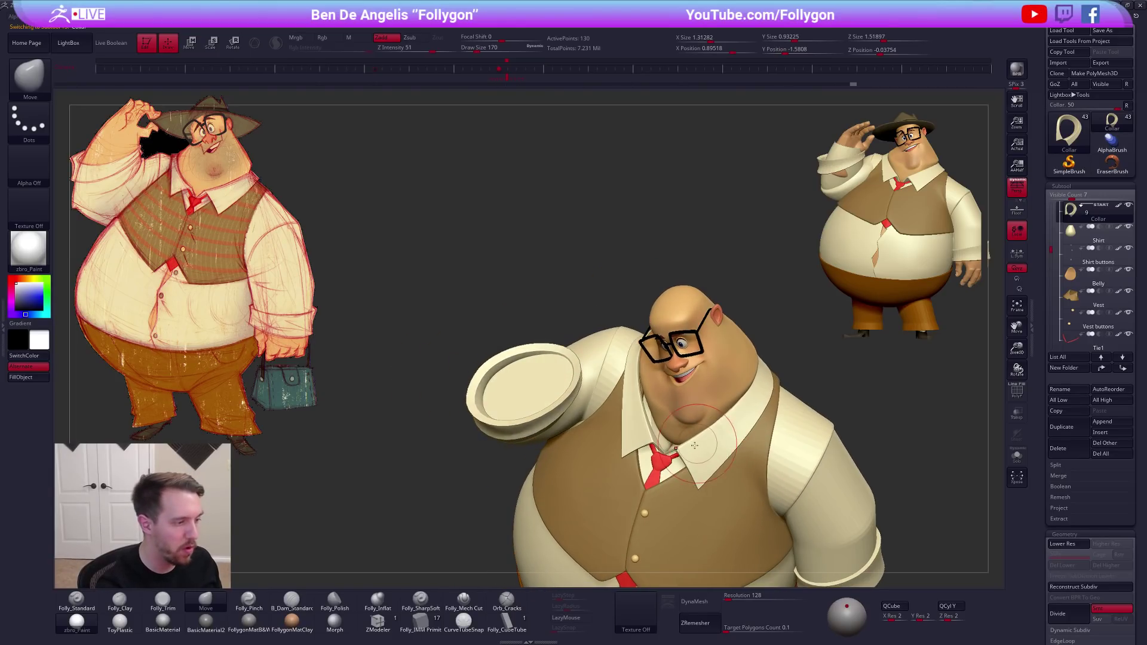
# Rework the collar's fit from several side angles, undoing unwanted adjustments along the way
pyautogui.hotkey('ctrl', 'z')
pyautogui.hotkey('ctrl', 'z')
pyautogui.hotkey('ctrl', 'z')
pyautogui.hotkey('ctrl', 'z')
pyautogui.hotkey('ctrl', 'z')
pyautogui.hotkey('ctrl', 'z')
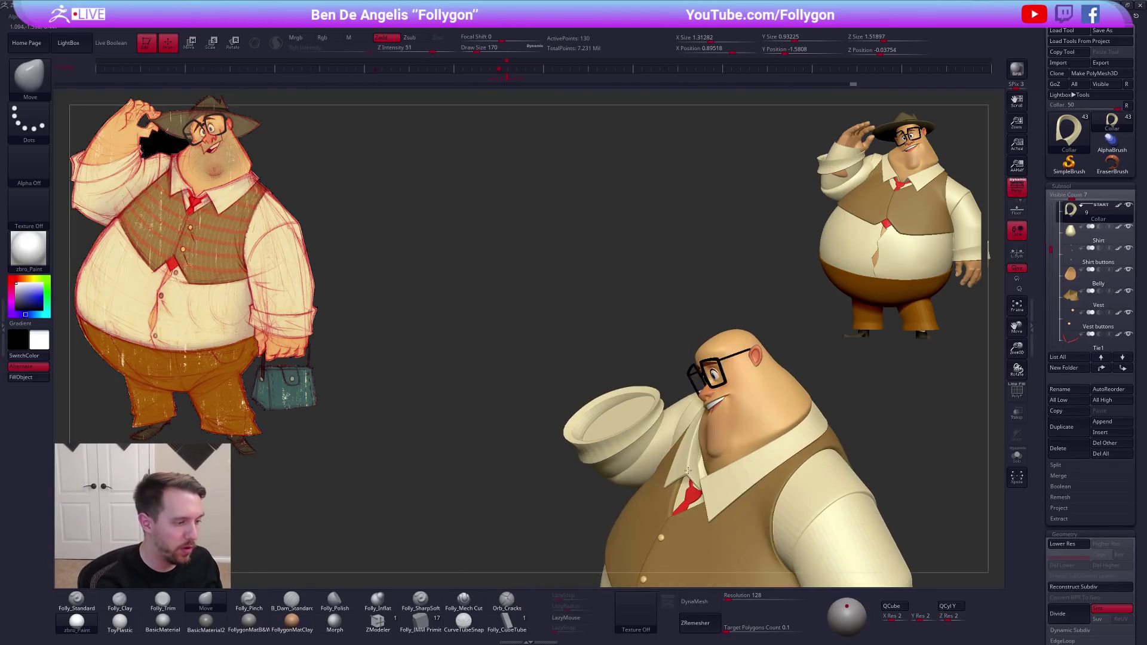
pyautogui.hotkey('ctrl', 'z')
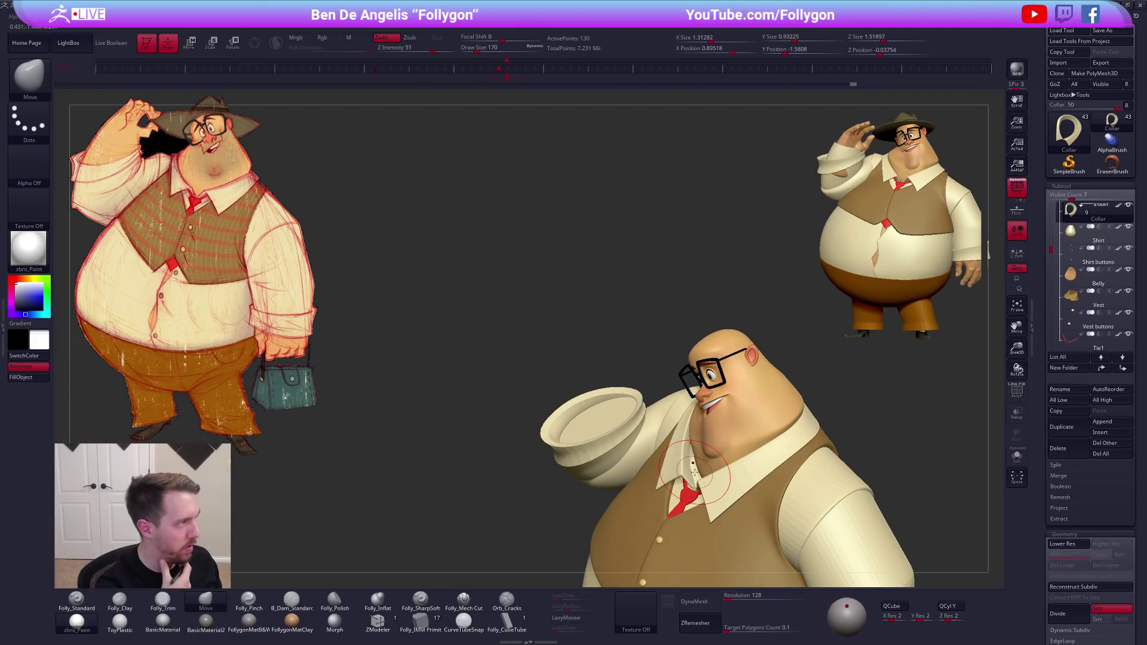
pyautogui.hotkey('ctrl', 'z')
pyautogui.hotkey('ctrl', 'z')
pyautogui.hotkey('ctrl', 'z')
pyautogui.hotkey('ctrl', 'z')
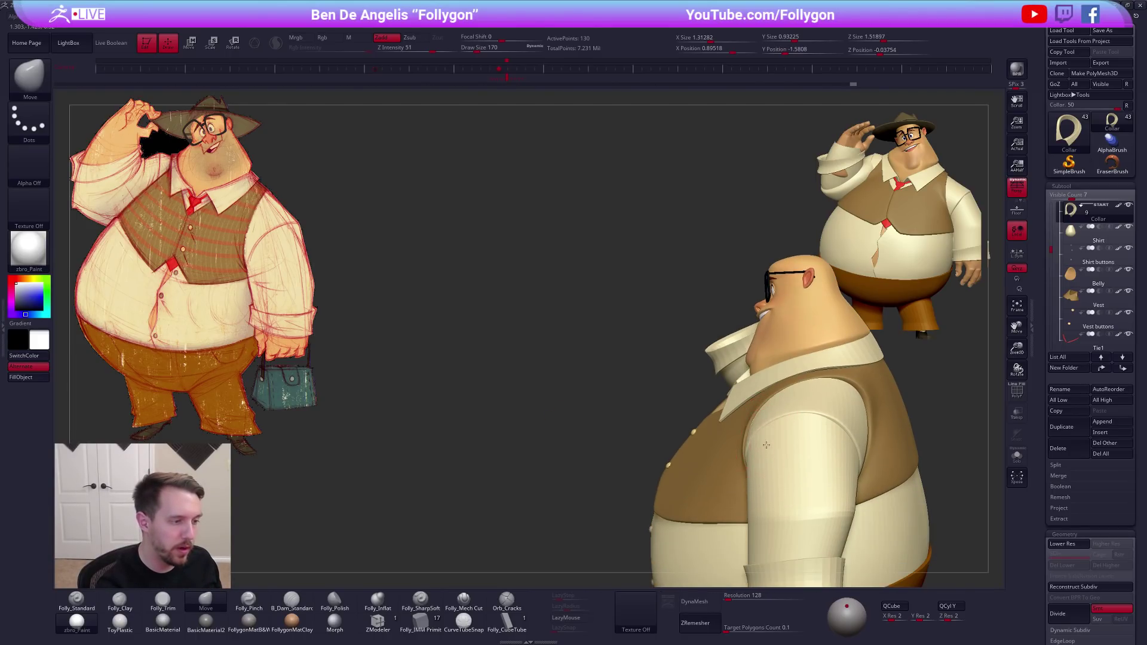
pyautogui.hotkey('ctrl', 'z')
pyautogui.hotkey('ctrl', 'z')
pyautogui.hotkey('ctrl', 'z')
pyautogui.hotkey('ctrl', 'z')
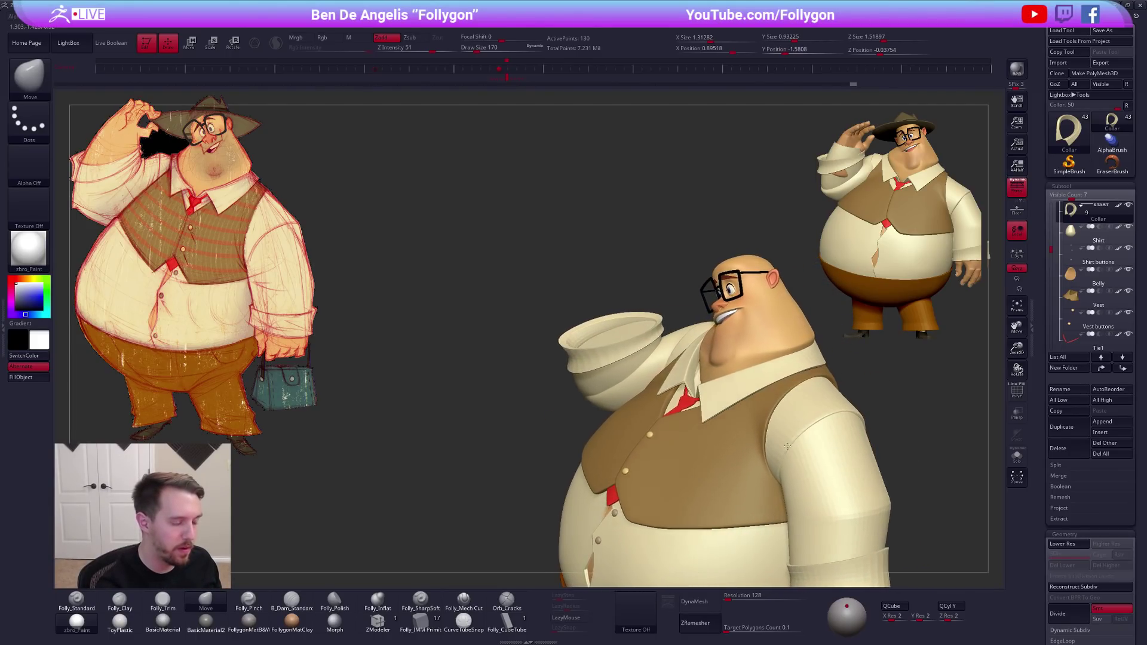
pyautogui.hotkey('ctrl', 'z')
pyautogui.hotkey('ctrl', 'z')
pyautogui.hotkey('ctrl', 'z')
pyautogui.hotkey('ctrl', 'z')
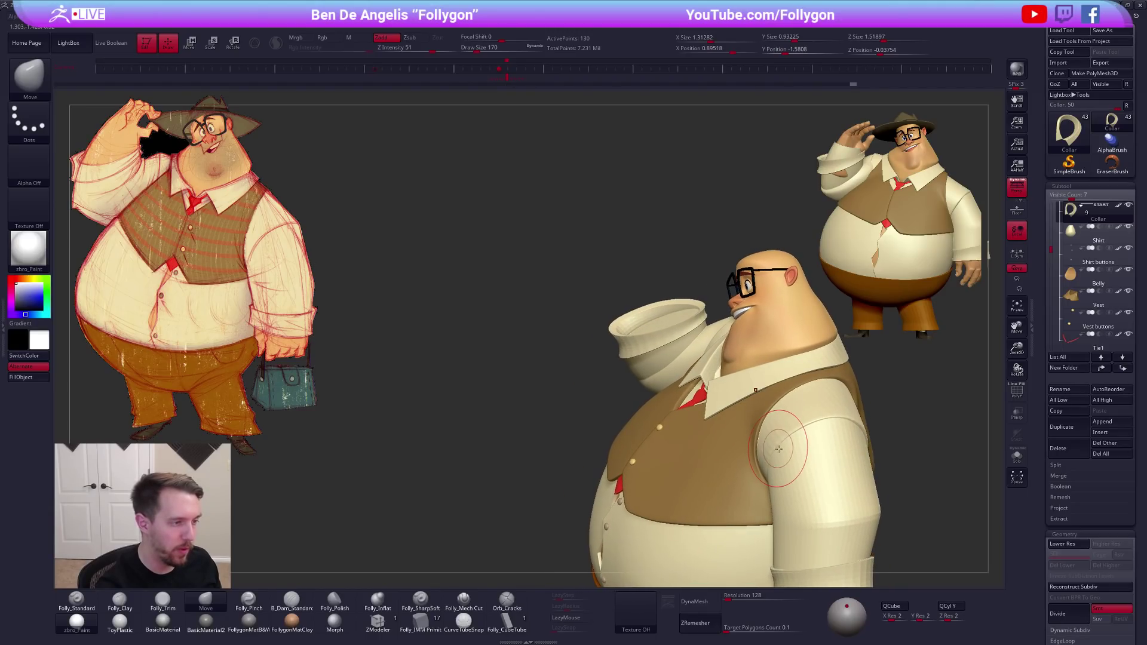
pyautogui.press('ctrl')
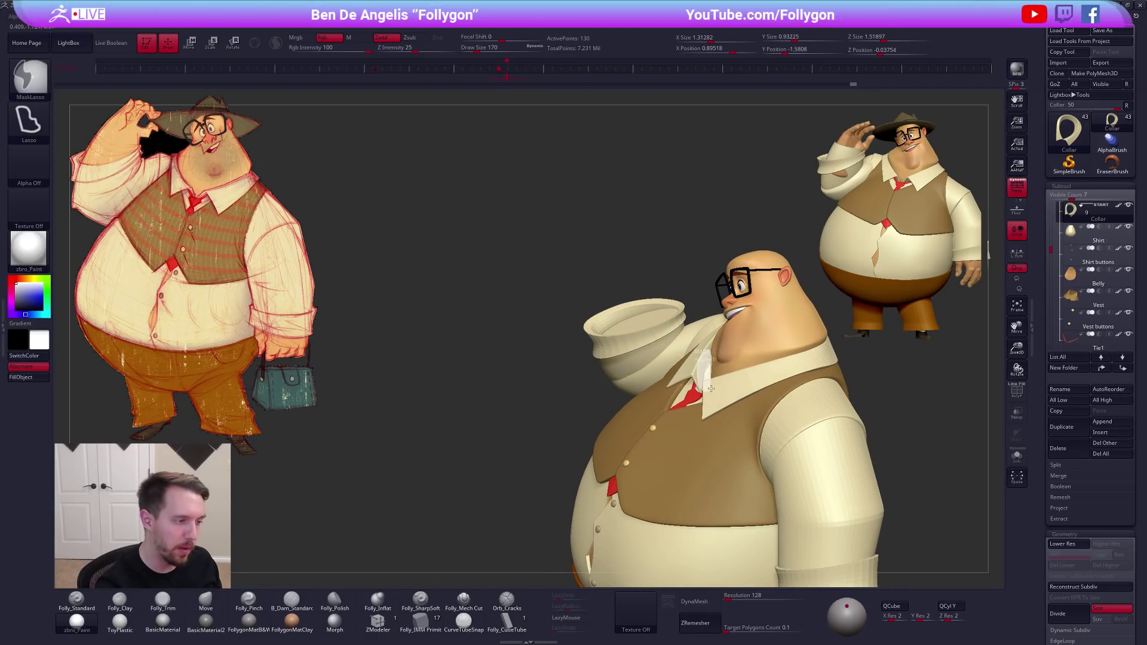
pyautogui.hotkey('ctrl', 'z')
pyautogui.hotkey('ctrl', 'z')
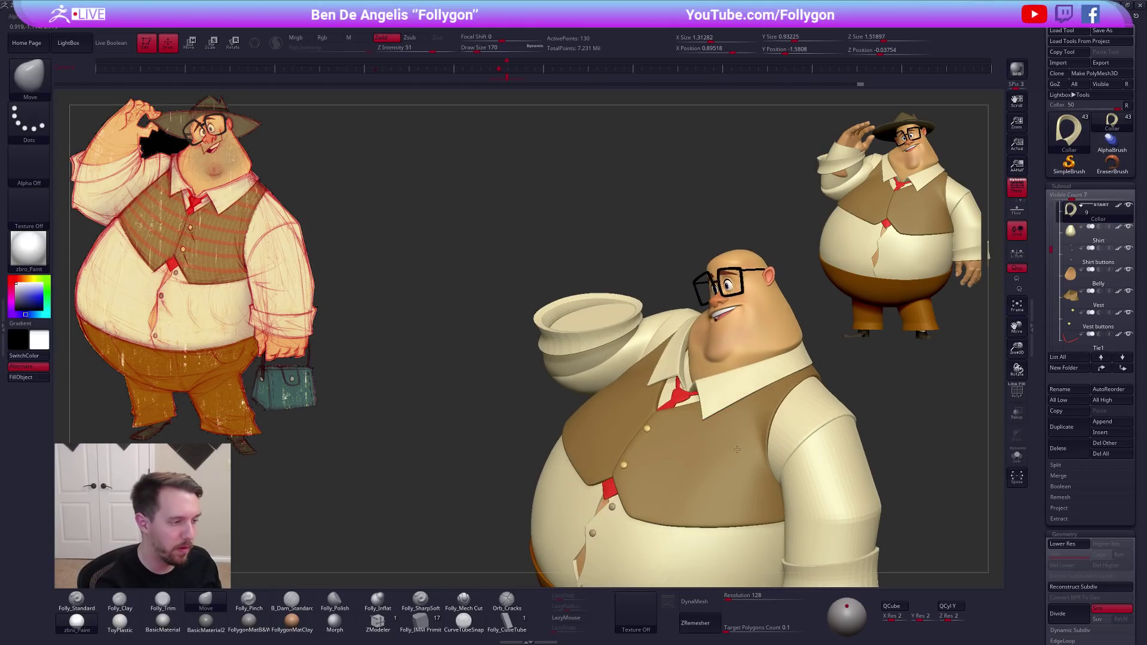
pyautogui.keyDown('alt'); pyautogui.moveTo(756, 470); pyautogui.dragTo(793, 517, button='right'); pyautogui.keyUp('alt')
pyautogui.press('space')
pyautogui.moveTo(696, 481); pyautogui.dragTo(699, 480)
pyautogui.moveTo(717, 430); pyautogui.dragTo(740, 453, button='right')
# Select the head, lower it to subdivision level 1, and check its polygroups using Solo and PolyFrame
pyautogui.keyDown('alt'); pyautogui.click(726, 413); pyautogui.keyUp('alt')
pyautogui.hotkey('ctrl', 'shift', 's')
pyautogui.press('ctrl')
pyautogui.keyDown('ctrl'); pyautogui.moveTo(695, 294); pyautogui.dragTo(748, 505); pyautogui.keyUp('ctrl')
pyautogui.hotkey('shift', 'd')
pyautogui.hotkey('shift', 'd')
pyautogui.hotkey('shift', 'd')
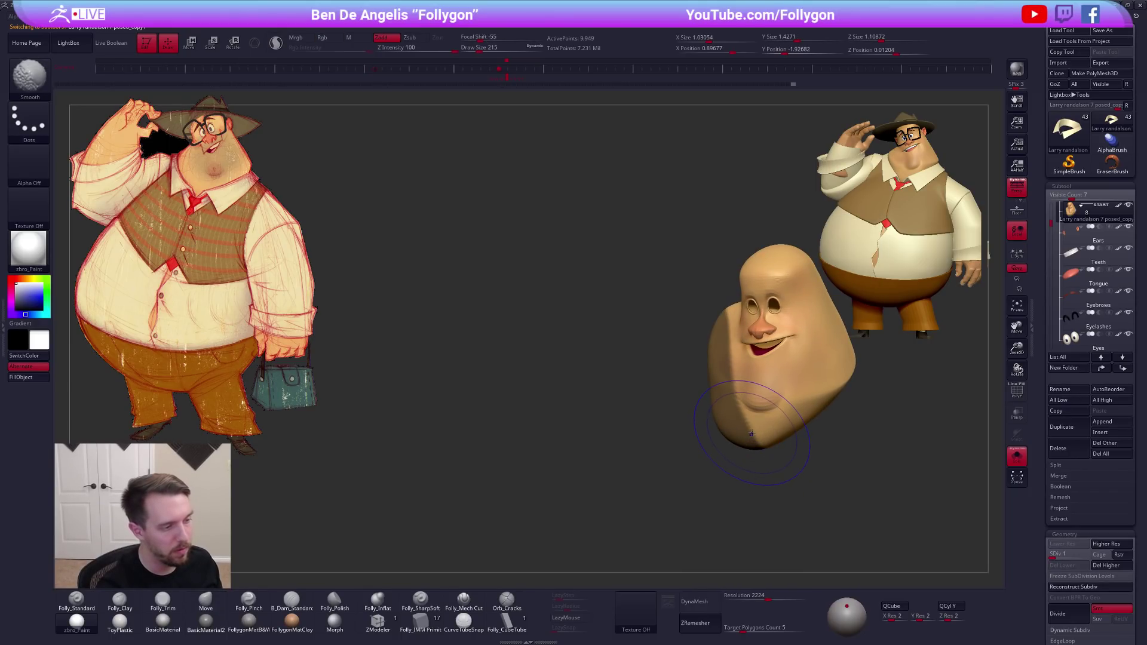
pyautogui.hotkey('shift', 'f')
pyautogui.press('ctrl')
pyautogui.hotkey('ctrl', 'i')
pyautogui.hotkey('alt', 's')
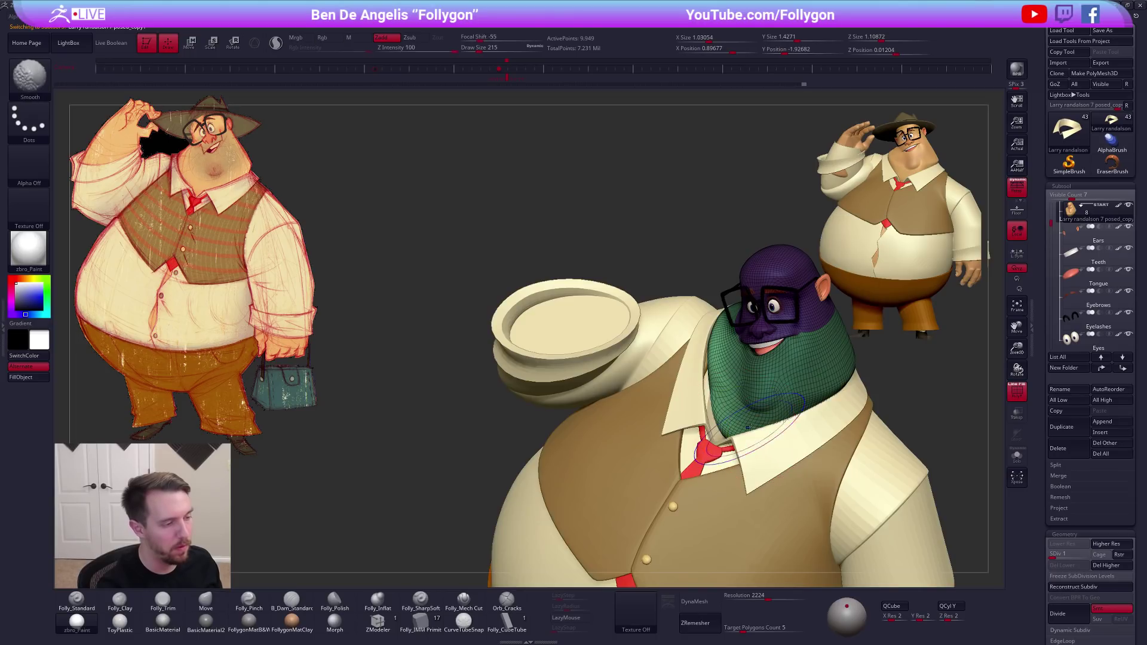
pyautogui.hotkey('shift', 'f')
# Pull the chin and lower face into shape above the collar with the Move brush, alternating Solo and full views
pyautogui.press('space')
pyautogui.moveTo(706, 374); pyautogui.dragTo(712, 382)
pyautogui.moveTo(713, 386)
pyautogui.mouseDown(button='right')
pyautogui.moveTo(712, 413)
pyautogui.moveTo(748, 440)
pyautogui.moveTo(774, 439)
pyautogui.moveTo(767, 388)
pyautogui.mouseUp(button='right')
pyautogui.hotkey('alt', 's')
pyautogui.press('space')
pyautogui.moveTo(758, 412); pyautogui.dragTo(748, 412)
# Refine the jaw and neck from the side using the Move brush at size 150
pyautogui.moveTo(739, 397)
pyautogui.mouseDown(button='right')
pyautogui.moveTo(727, 404)
pyautogui.moveTo(742, 418)
pyautogui.moveTo(723, 426)
pyautogui.moveTo(764, 447)
pyautogui.moveTo(793, 439)
pyautogui.moveTo(726, 414)
pyautogui.mouseUp(button='right')
pyautogui.hotkey('alt', 's')
pyautogui.press('space')
pyautogui.moveTo(720, 421); pyautogui.dragTo(715, 410)
pyautogui.press('space')
pyautogui.moveTo(716, 416); pyautogui.dragTo(712, 418)
pyautogui.moveTo(712, 417)
pyautogui.mouseDown(button='right')
pyautogui.moveTo(740, 455)
pyautogui.moveTo(732, 458)
pyautogui.moveTo(766, 430)
pyautogui.moveTo(768, 401)
pyautogui.moveTo(760, 456)
pyautogui.moveTo(754, 414)
pyautogui.mouseUp(button='right')
pyautogui.hotkey('alt', 's')
pyautogui.hotkey('alt', 's')
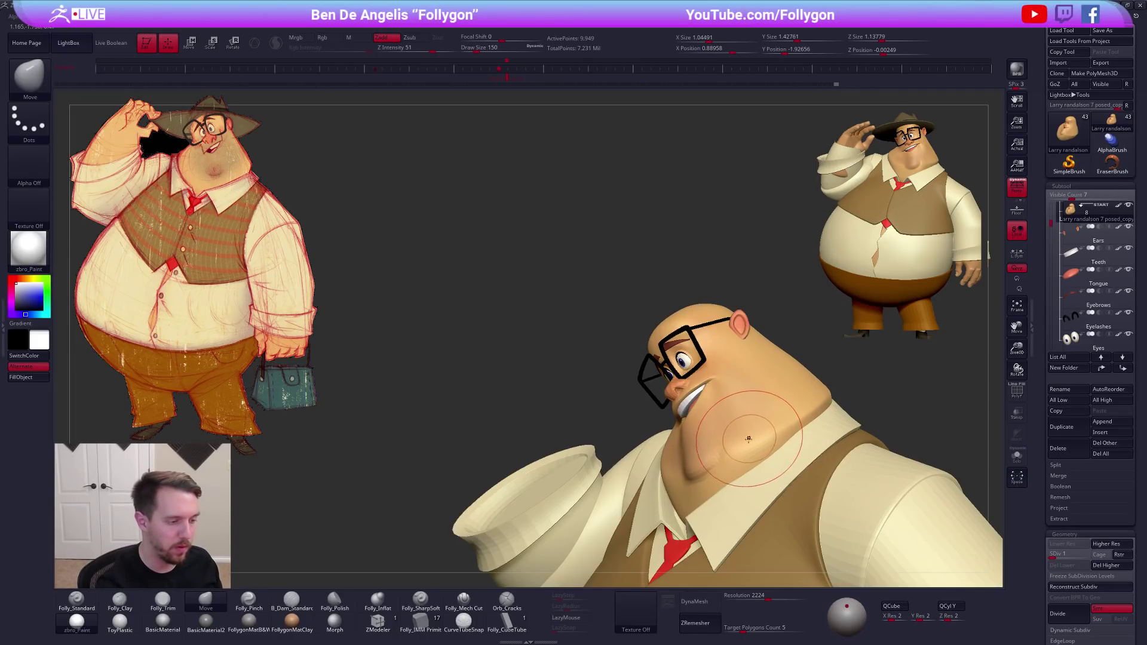
# Isolate the head with the Folly_Pinch brush active, check a higher subdivision level, and return to level 1 with everything shown
pyautogui.press('5')
pyautogui.hotkey('ctrl', 'shift', 's')
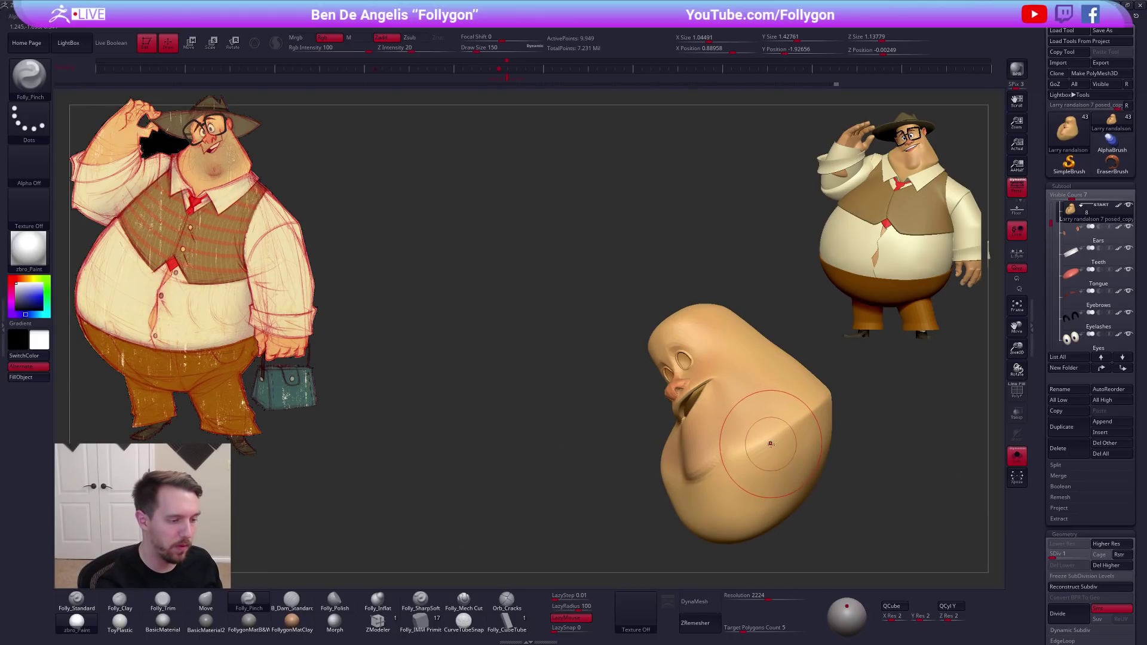
pyautogui.hotkey('ctrl', 'd')
pyautogui.moveTo(770, 444); pyautogui.dragTo(741, 425, button='right')
pyautogui.hotkey('shift', 'd')
pyautogui.hotkey('ctrl', 'shift', 's')
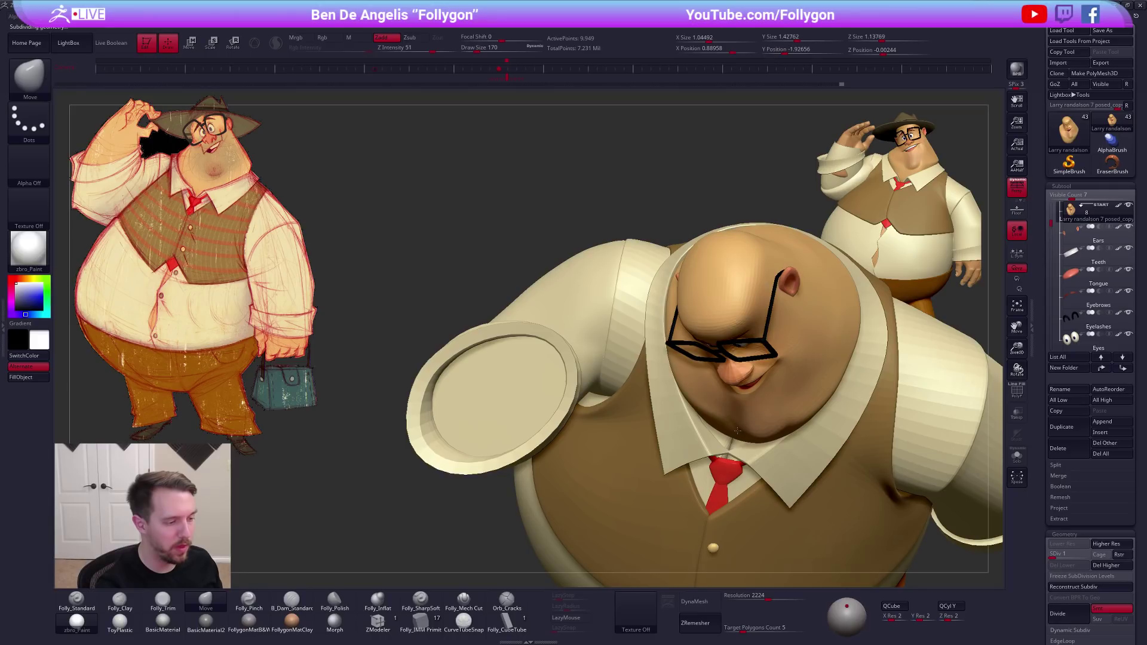
# Reshape the chin and front of the neck from above with the Move brush at sizes 170 and 130, isolating the head
pyautogui.moveTo(744, 464); pyautogui.dragTo(745, 435, button='right')
pyautogui.press('space')
pyautogui.moveTo(747, 444); pyautogui.dragTo(751, 445)
pyautogui.moveTo(738, 418)
pyautogui.keyDown('alt'); pyautogui.mouseDown(button='right')
pyautogui.moveTo(723, 468)
pyautogui.moveTo(738, 454)
pyautogui.moveTo(723, 446)
pyautogui.moveTo(746, 473)
pyautogui.moveTo(742, 449)
pyautogui.moveTo(749, 459)
pyautogui.mouseUp(button='right'); pyautogui.keyUp('alt')
pyautogui.hotkey('ctrl', 'shift', 's')
pyautogui.press('space')
pyautogui.moveTo(751, 458); pyautogui.dragTo(748, 459)
pyautogui.moveTo(750, 457); pyautogui.dragTo(749, 452, button='right')
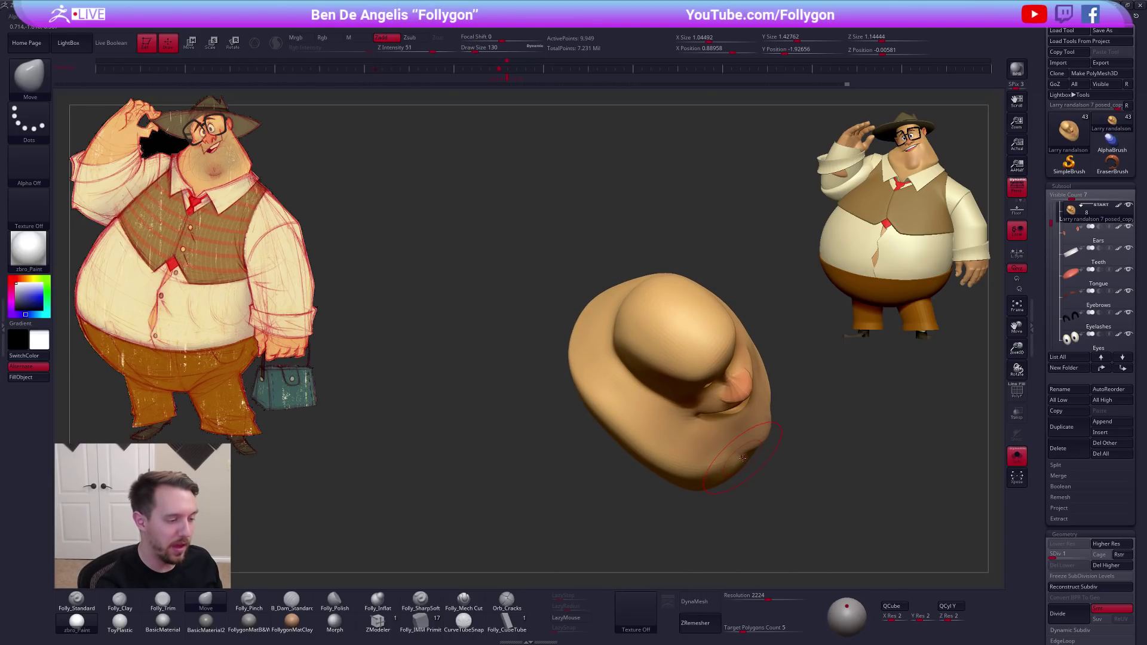
# Adjust the front of the jaw with the Move brush, pinch the jaw crease with Folly_Pinch, and switch to Folly_Trim at subdivision level 2
pyautogui.moveTo(742, 470); pyautogui.dragTo(740, 467)
pyautogui.moveTo(740, 467)
pyautogui.mouseDown(button='right')
pyautogui.moveTo(733, 431)
pyautogui.moveTo(779, 431)
pyautogui.mouseUp(button='right')
pyautogui.press('5')
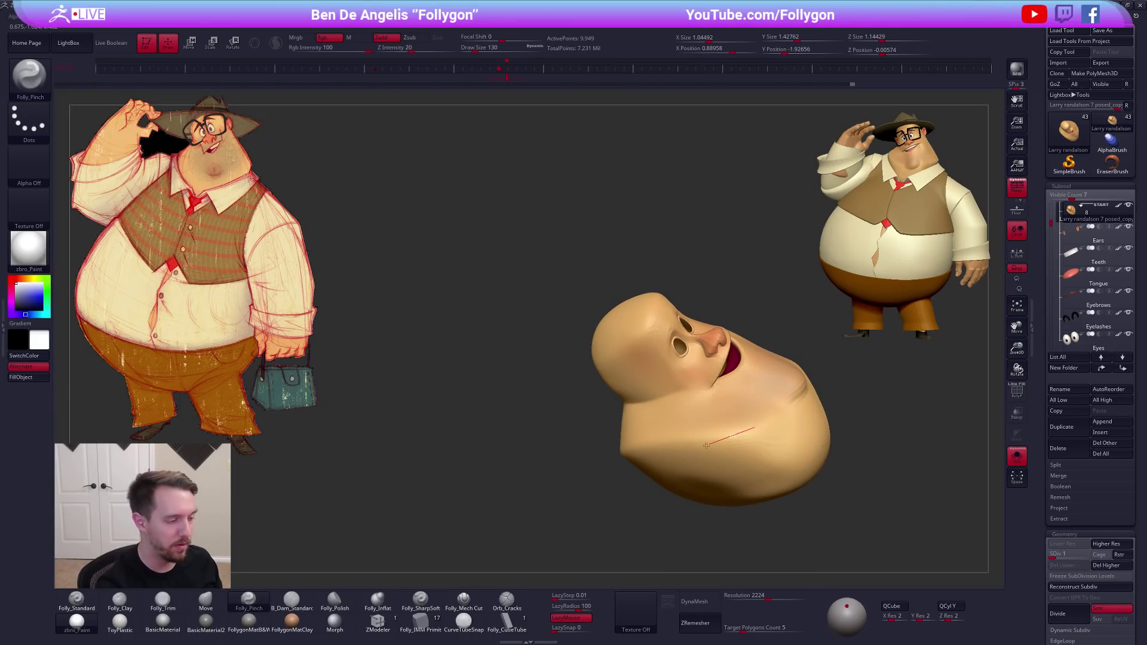
pyautogui.hotkey('ctrl', 'd')
pyautogui.press('b')
pyautogui.press('t')
pyautogui.press('r')
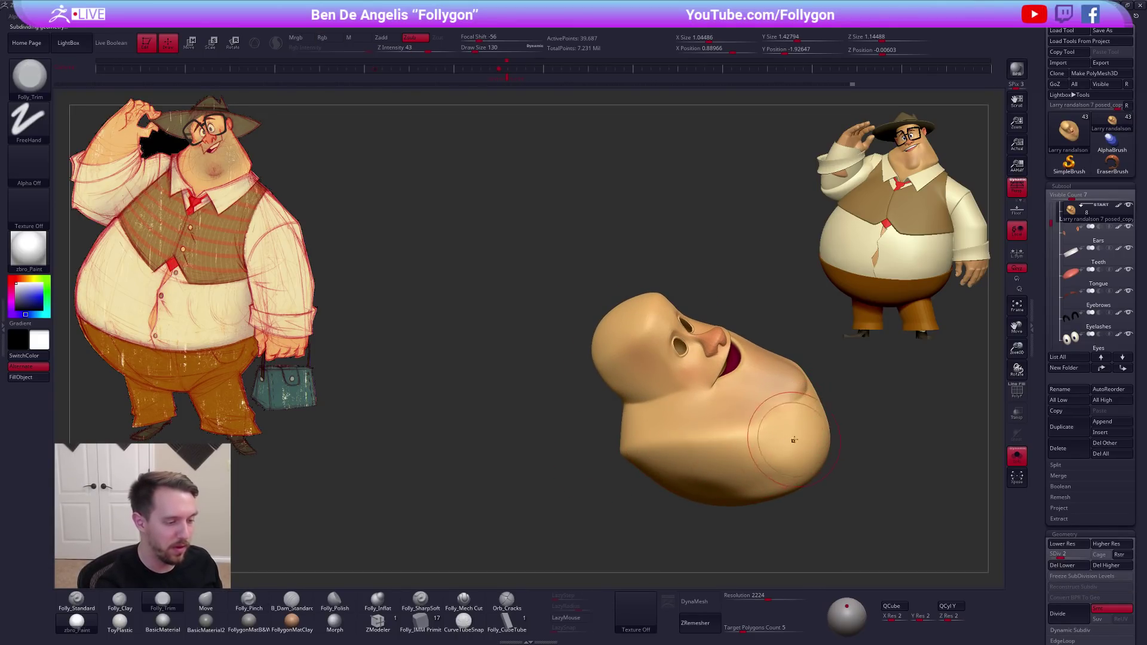
pyautogui.moveTo(789, 452)
pyautogui.mouseDown(button='right')
pyautogui.moveTo(740, 477)
pyautogui.moveTo(771, 462)
pyautogui.mouseUp(button='right')
# Return to the Move brush at subdivision level 1 and reshape the side of the jaw from above
pyautogui.press('b')
pyautogui.press('m')
pyautogui.press('v')
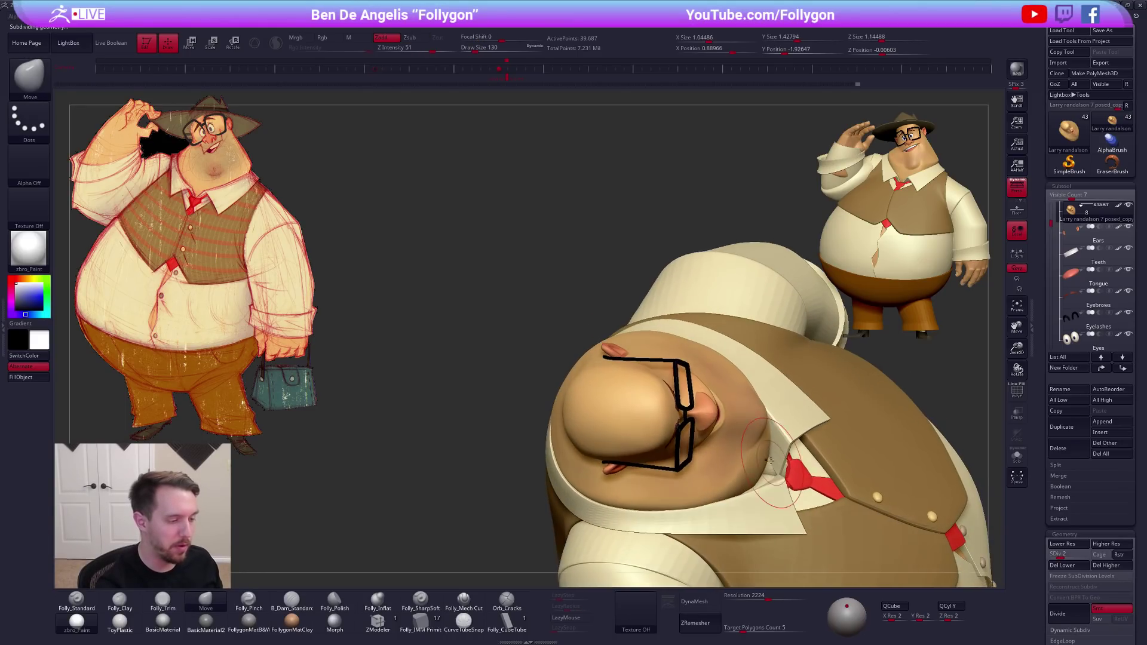
pyautogui.hotkey('shift', 'd')
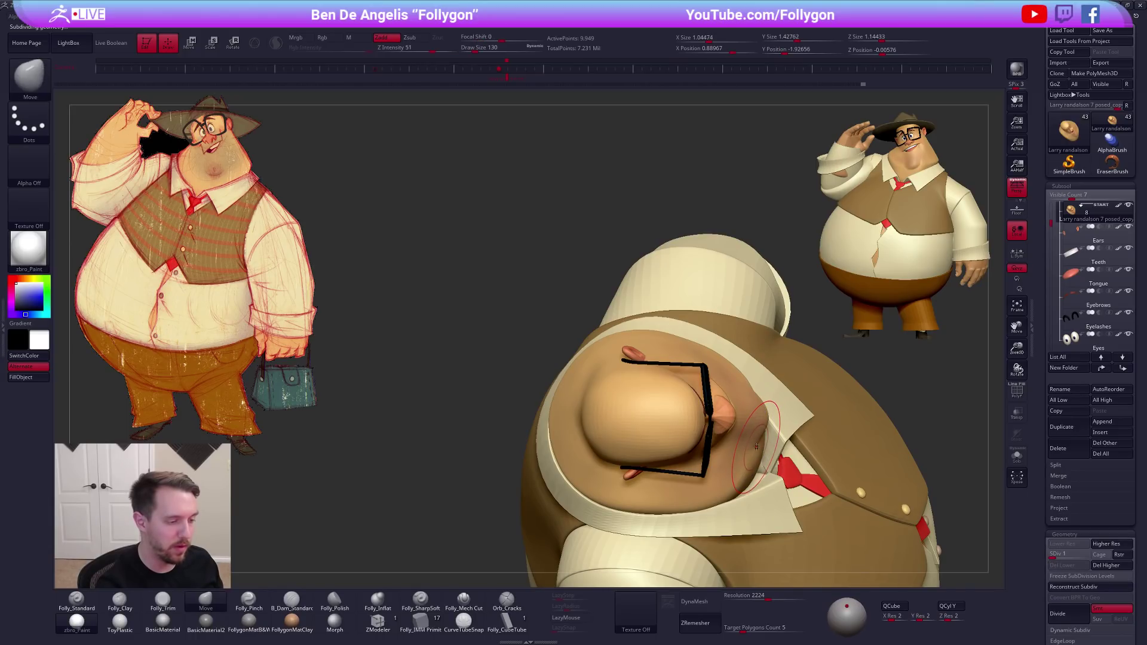
pyautogui.moveTo(736, 485); pyautogui.dragTo(722, 507)
pyautogui.rightClick(720, 508)
pyautogui.moveTo(711, 461)
pyautogui.mouseDown(button='right')
pyautogui.moveTo(766, 457)
pyautogui.moveTo(633, 449)
pyautogui.mouseUp(button='right')
# Isolate the head and mask it with a lasso so only the lower neck stays editable, softening the mask edge
pyautogui.hotkey('alt', 's')
pyautogui.moveTo(747, 448); pyautogui.dragTo(771, 443, button='right')
pyautogui.moveTo(771, 359)
pyautogui.keyDown('ctrl'); pyautogui.mouseDown()
pyautogui.moveTo(765, 555)
pyautogui.moveTo(906, 453)
pyautogui.mouseUp(); pyautogui.keyUp('ctrl')
pyautogui.keyDown('ctrl'); pyautogui.click(768, 477); pyautogui.keyUp('ctrl')
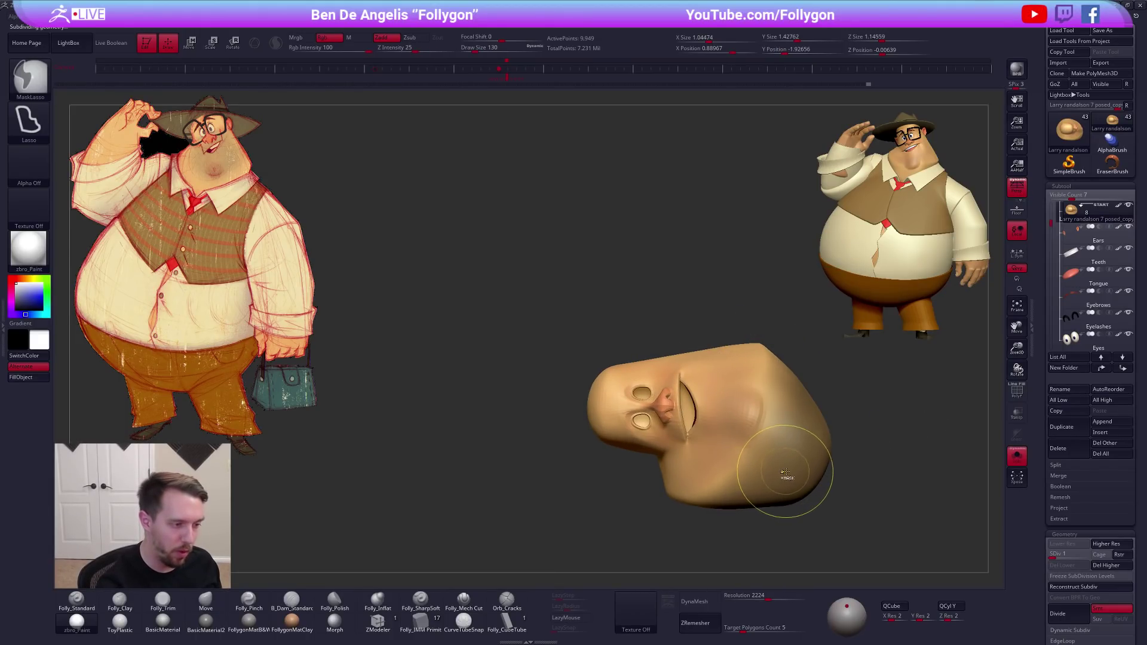
pyautogui.keyDown('ctrl'); pyautogui.click(829, 486); pyautogui.keyUp('ctrl')
# Reshape the unmasked lower neck with the Move brush, check it against the full figure, and set the brush size to 203
pyautogui.moveTo(795, 471)
pyautogui.keyDown('alt'); pyautogui.mouseDown(button='right')
pyautogui.moveTo(727, 460)
pyautogui.moveTo(760, 460)
pyautogui.mouseUp(button='right'); pyautogui.keyUp('alt')
pyautogui.press('s')
pyautogui.moveTo(740, 459); pyautogui.dragTo(750, 454)
pyautogui.hotkey('alt', 's')
pyautogui.moveTo(732, 450); pyautogui.dragTo(691, 514, button='right')
pyautogui.press('space')
pyautogui.moveTo(726, 487); pyautogui.dragTo(720, 487)
pyautogui.keyDown('alt'); pyautogui.moveTo(686, 519); pyautogui.dragTo(711, 547, button='right'); pyautogui.keyUp('alt')
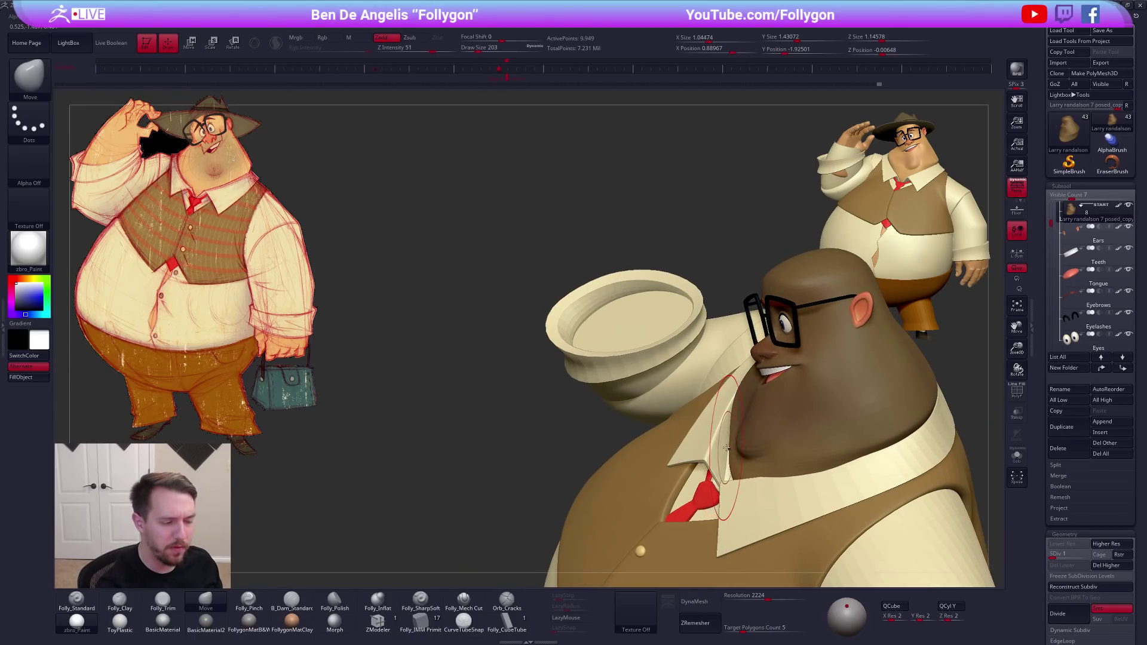
# Pull the front of the neck into place behind the collar with the Move brush at sizes 203 and 140, and isolate the head
pyautogui.moveTo(719, 444); pyautogui.dragTo(716, 447)
pyautogui.press('space')
pyautogui.moveTo(724, 475)
pyautogui.mouseDown()
pyautogui.moveTo(703, 477)
pyautogui.moveTo(717, 446)
pyautogui.mouseUp()
pyautogui.press('space')
pyautogui.hotkey('alt', 's')
pyautogui.press('space')
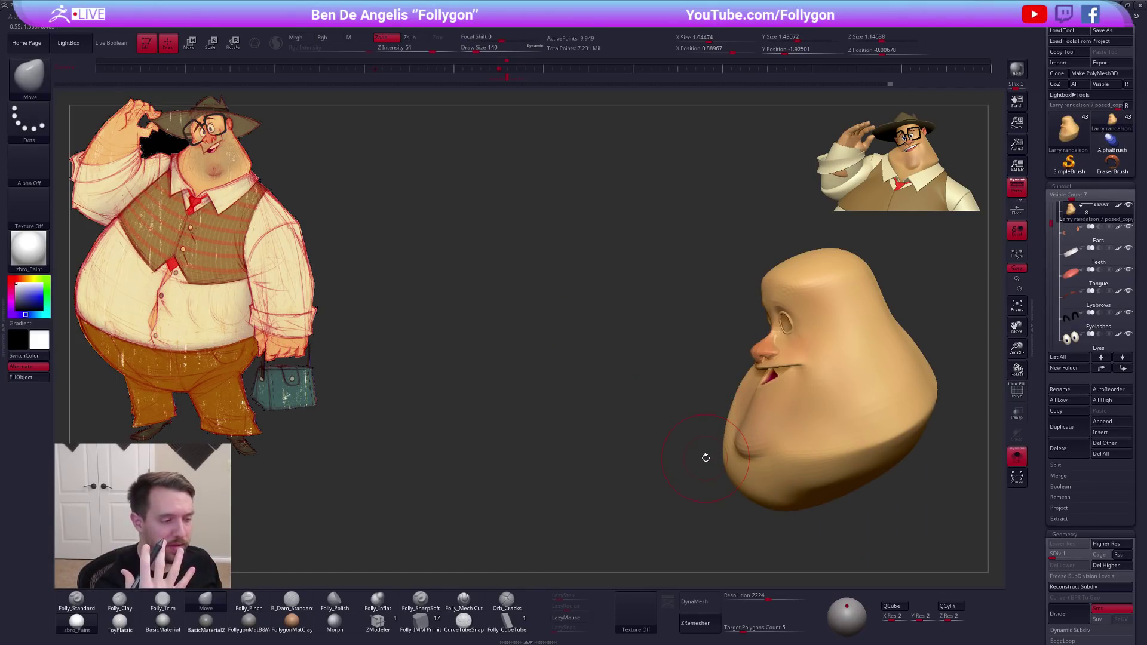
# Refine the outline of the lower neck from several angles with the Move brush at sizes around 181 and 160
pyautogui.moveTo(725, 425); pyautogui.dragTo(729, 460, button='right')
pyautogui.press('space')
pyautogui.moveTo(730, 469); pyautogui.dragTo(734, 469)
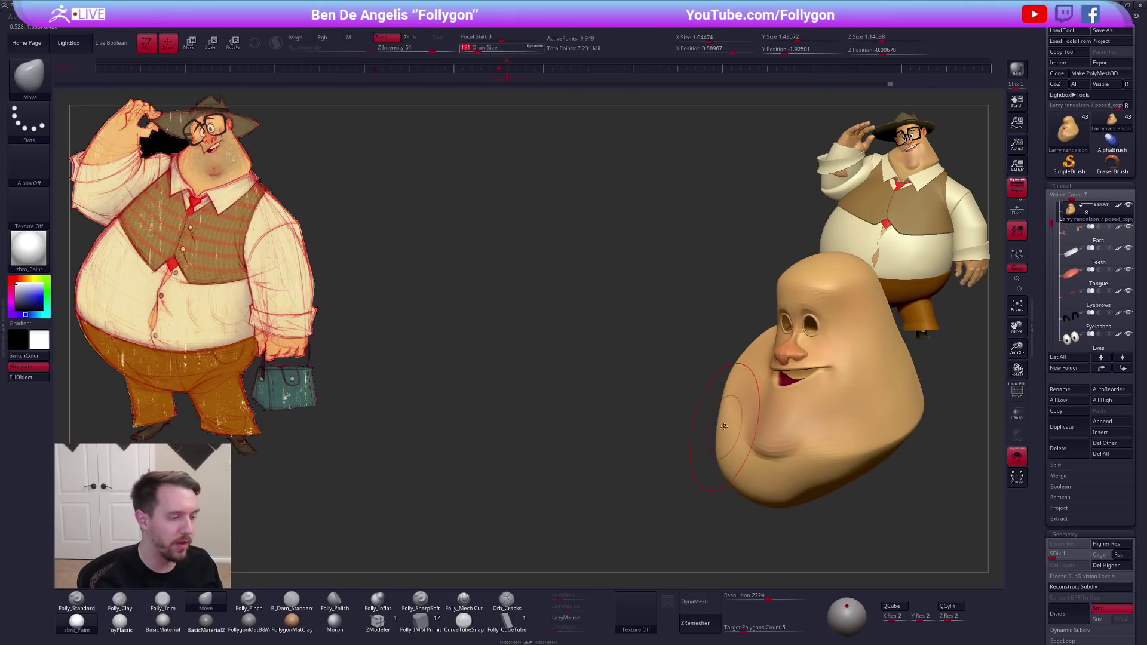
pyautogui.moveTo(725, 445); pyautogui.dragTo(750, 430, button='right')
pyautogui.press('space')
pyautogui.moveTo(730, 449); pyautogui.dragTo(727, 449)
pyautogui.moveTo(672, 421); pyautogui.dragTo(701, 434, button='right')
pyautogui.press('space')
pyautogui.moveTo(701, 435)
pyautogui.mouseDown()
pyautogui.moveTo(650, 418)
pyautogui.moveTo(667, 436)
pyautogui.moveTo(635, 463)
pyautogui.mouseUp()
# Build up the side of the neck with the Folly_Clay brush at size 170 and smooth the surface
pyautogui.press('2')
pyautogui.press('space')
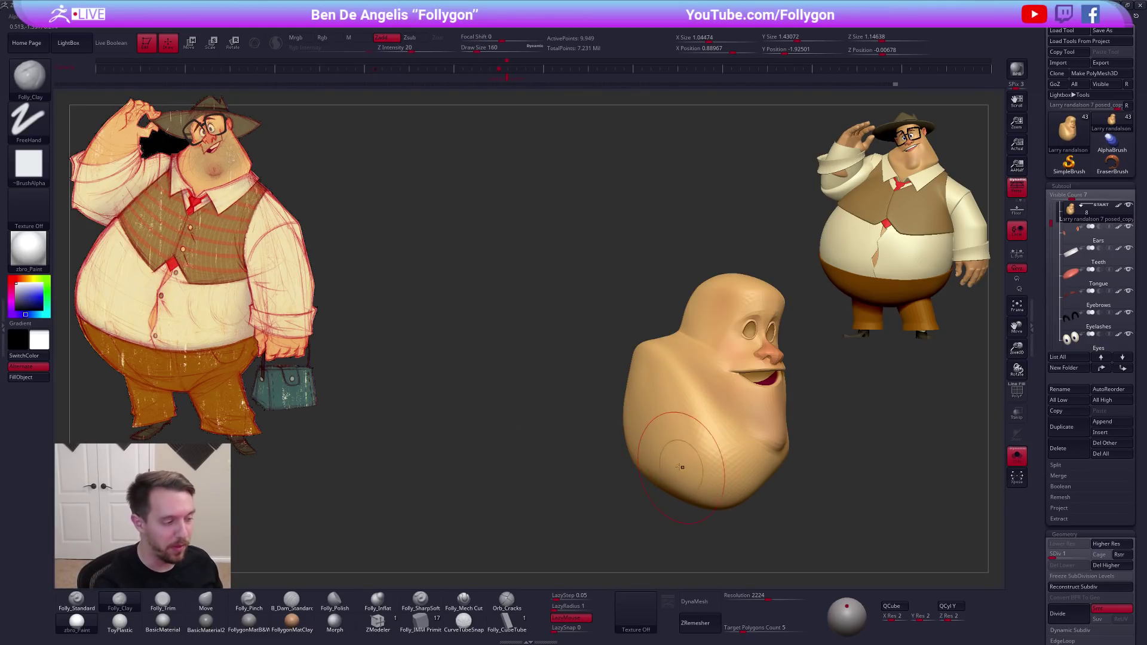
pyautogui.press('b')
pyautogui.press('m')
pyautogui.press('v')
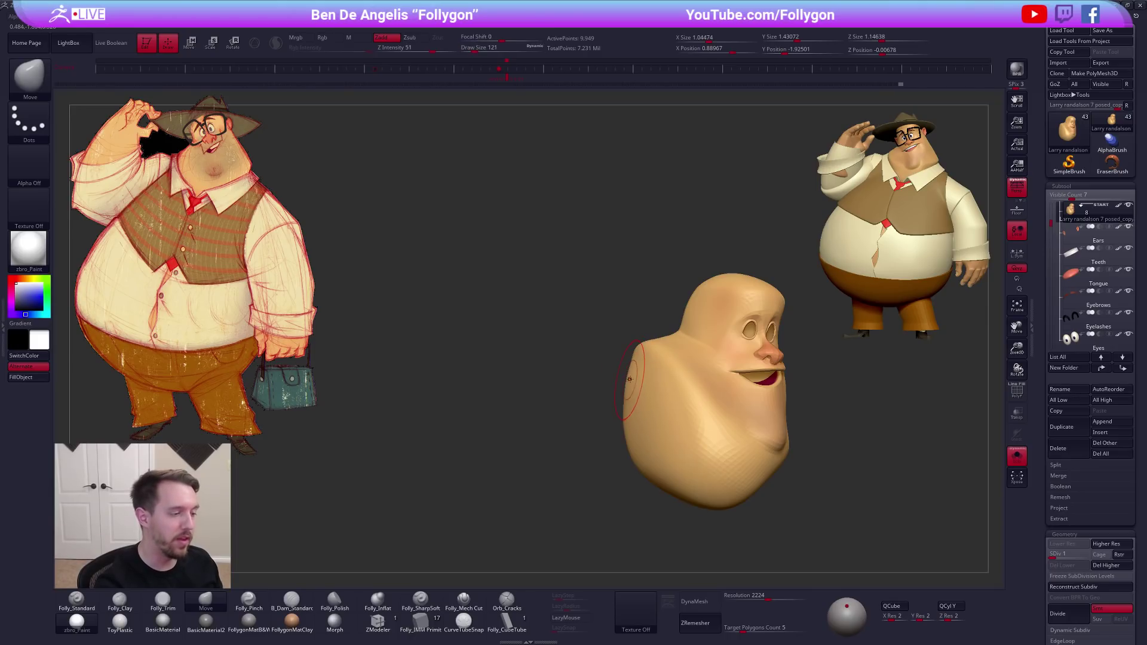
pyautogui.moveTo(630, 378); pyautogui.dragTo(645, 394, button='right')
pyautogui.press('2')
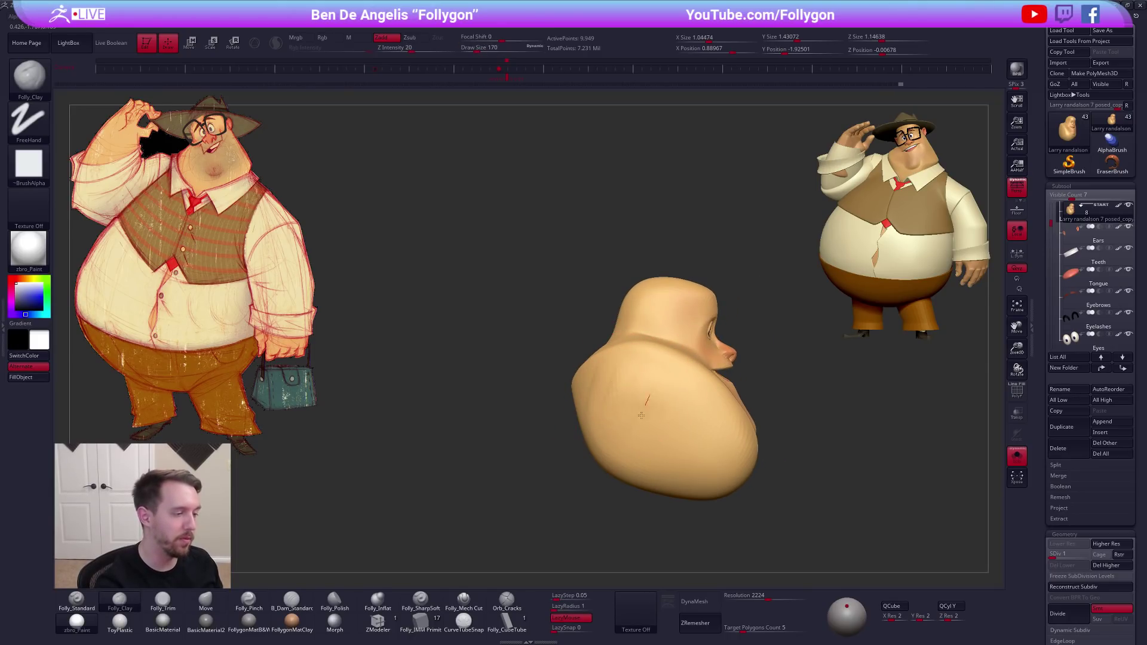
pyautogui.moveTo(633, 442)
pyautogui.mouseDown(button='right')
pyautogui.moveTo(724, 486)
pyautogui.moveTo(707, 487)
pyautogui.moveTo(712, 453)
pyautogui.mouseUp(button='right')
pyautogui.moveTo(673, 375); pyautogui.dragTo(692, 410, button='right')
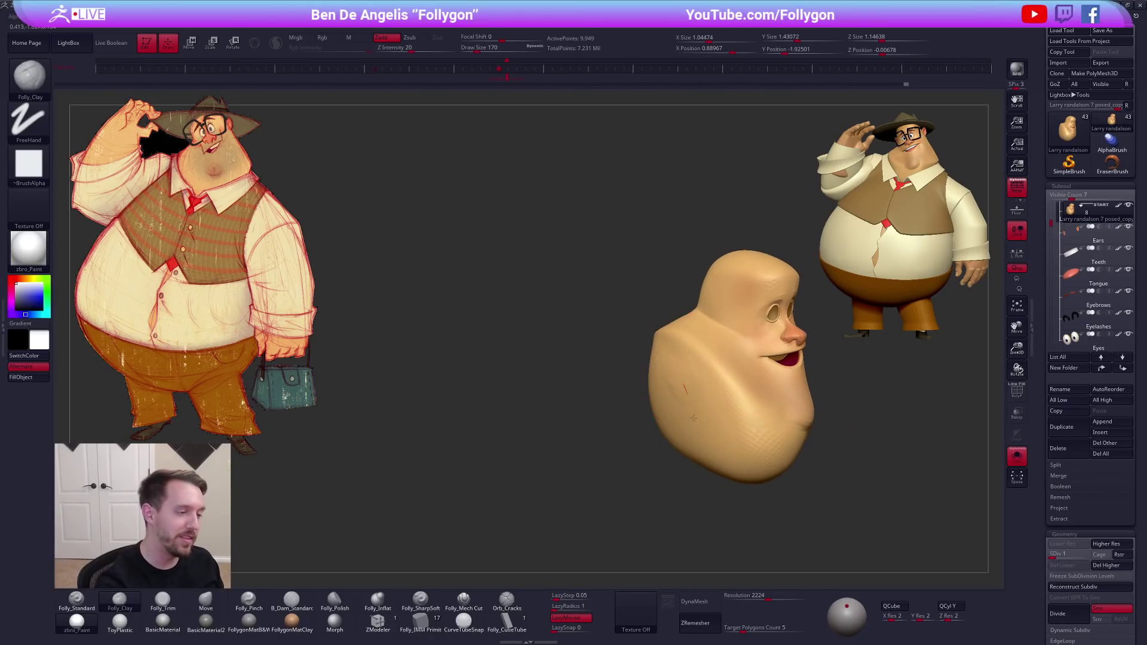
pyautogui.moveTo(701, 422); pyautogui.dragTo(704, 432)
pyautogui.keyDown('shift'); pyautogui.moveTo(687, 397); pyautogui.dragTo(700, 426); pyautogui.keyUp('shift')
# Raise the head to subdivision level 4 and sharpen the fold below the chin with Folly_Pinch at size 96
pyautogui.moveTo(723, 425)
pyautogui.mouseDown(button='right')
pyautogui.moveTo(680, 424)
pyautogui.moveTo(687, 444)
pyautogui.moveTo(748, 458)
pyautogui.moveTo(743, 475)
pyautogui.moveTo(786, 440)
pyautogui.moveTo(744, 468)
pyautogui.moveTo(775, 427)
pyautogui.moveTo(737, 414)
pyautogui.moveTo(764, 436)
pyautogui.moveTo(709, 471)
pyautogui.moveTo(752, 424)
pyautogui.mouseUp(button='right')
pyautogui.press('space')
pyautogui.hotkey('shift', 's')
pyautogui.press('d')
pyautogui.press('d')
pyautogui.press('5')
pyautogui.press('s')
pyautogui.moveTo(752, 425); pyautogui.dragTo(745, 430)
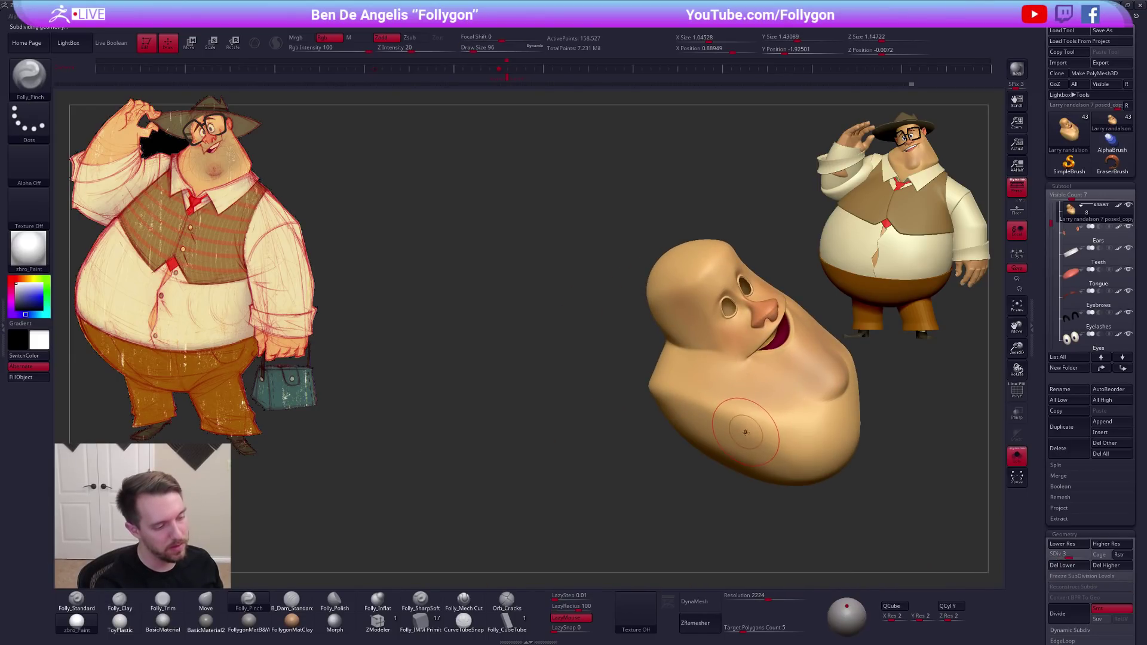
pyautogui.press('d')
pyautogui.moveTo(745, 430); pyautogui.dragTo(737, 428, button='right')
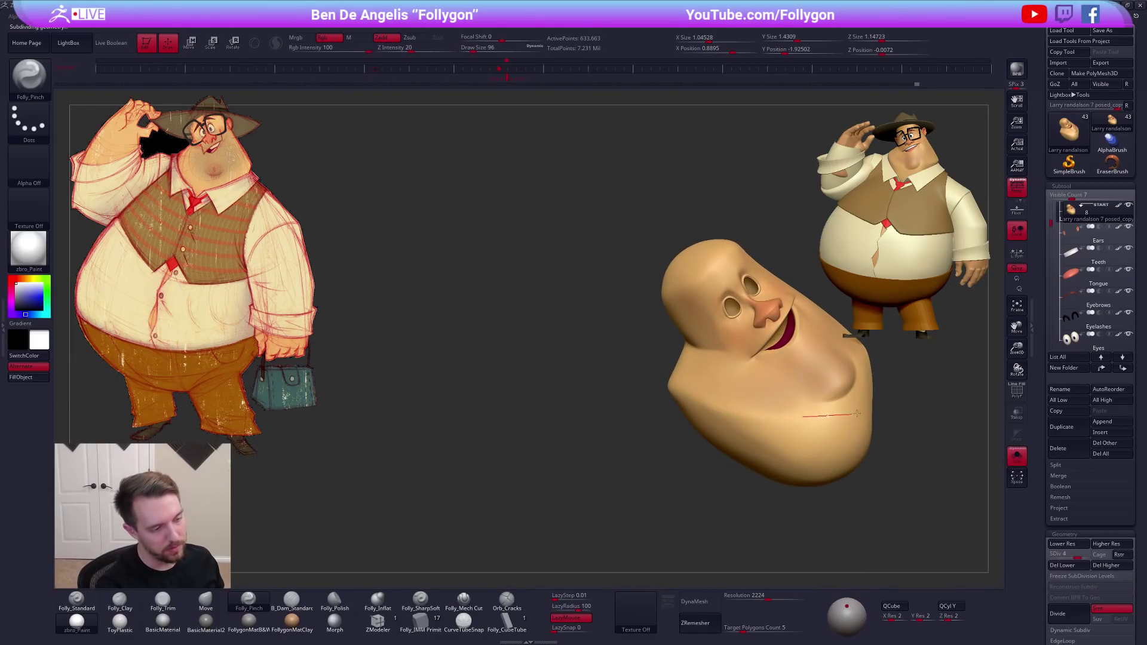
pyautogui.moveTo(853, 414); pyautogui.dragTo(857, 414)
# Flatten the neck below the chin with Folly_Trim at sizes 121 and 170, dropping to subdivision level 2 and showing the full figure
pyautogui.moveTo(857, 413); pyautogui.dragTo(827, 412, button='right')
pyautogui.press('space')
pyautogui.moveTo(821, 425)
pyautogui.mouseDown()
pyautogui.moveTo(809, 420)
pyautogui.moveTo(835, 429)
pyautogui.mouseUp()
pyautogui.press('3')
pyautogui.press('space')
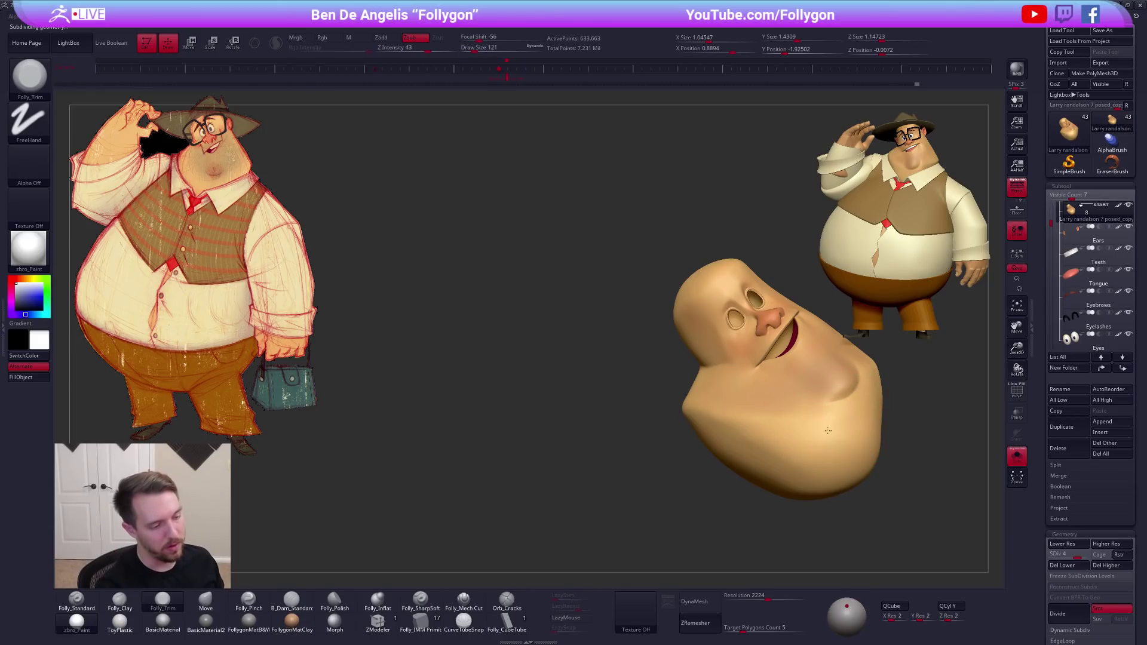
pyautogui.moveTo(758, 473)
pyautogui.mouseDown(button='right')
pyautogui.moveTo(752, 430)
pyautogui.moveTo(782, 457)
pyautogui.moveTo(755, 461)
pyautogui.mouseUp(button='right')
pyautogui.hotkey('shift', 'd')
pyautogui.hotkey('shift', 'd')
pyautogui.hotkey('shift', 's')
pyautogui.press('space')
pyautogui.moveTo(778, 421); pyautogui.dragTo(784, 421)
pyautogui.moveTo(784, 420)
pyautogui.mouseDown(button='right')
pyautogui.moveTo(811, 435)
pyautogui.moveTo(787, 441)
pyautogui.moveTo(830, 433)
pyautogui.moveTo(817, 393)
pyautogui.mouseUp(button='right')
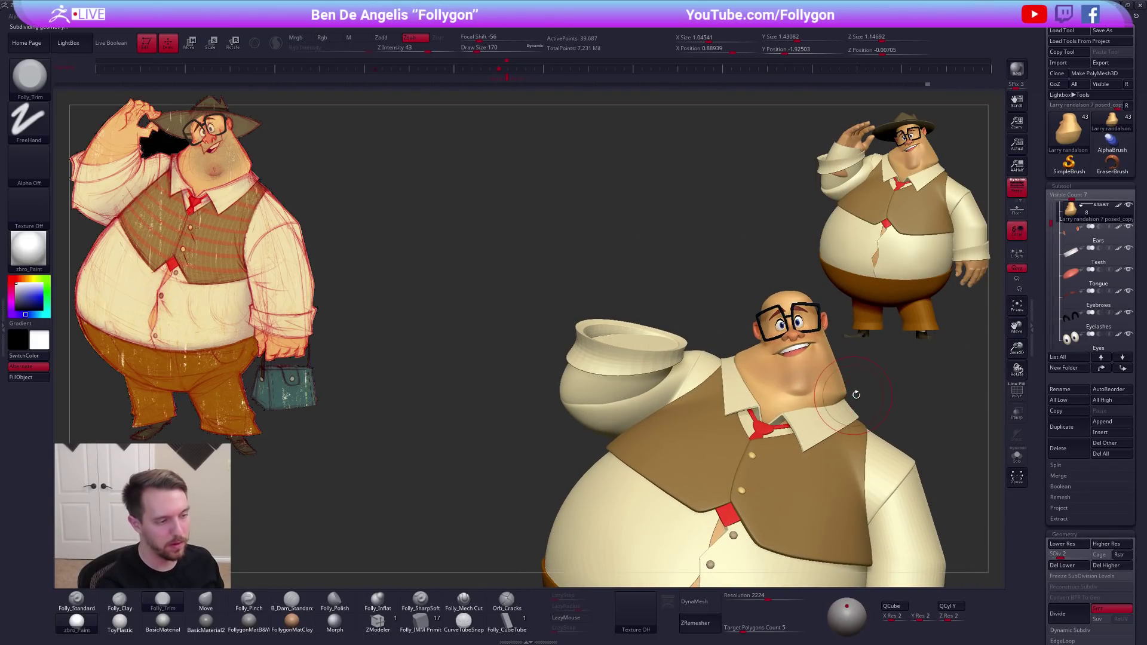
# Mask the face down to the chin with a soft edge at subdivision level 1, isolate the head, and set the Move brush to size 215
pyautogui.press('ctrl')
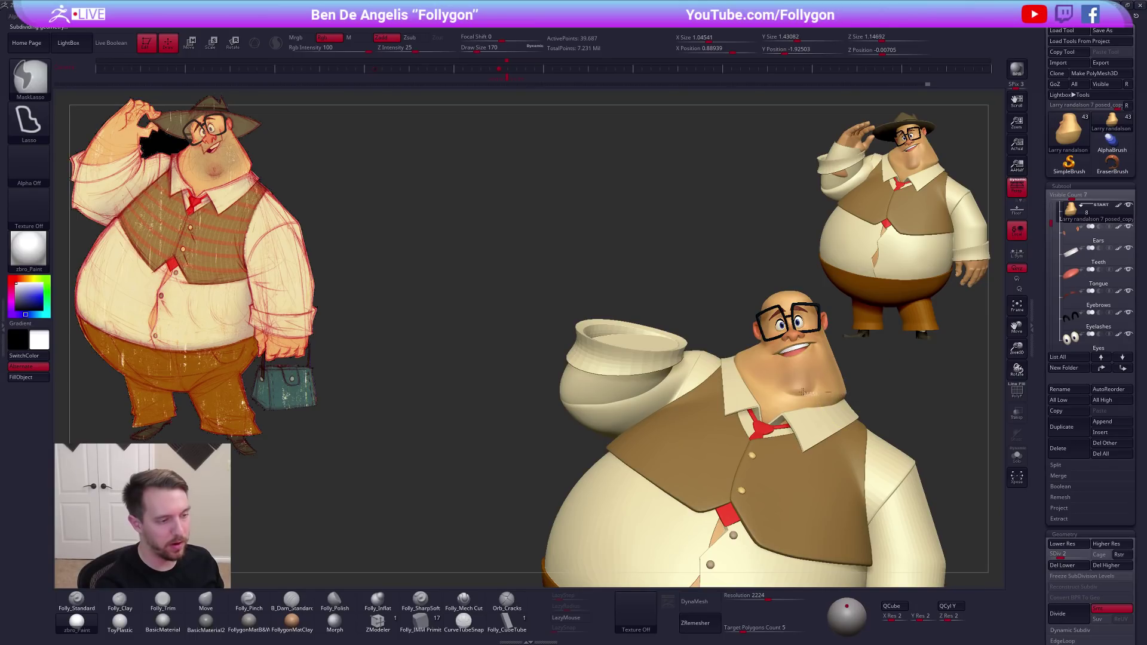
pyautogui.moveTo(756, 376)
pyautogui.keyDown('ctrl'); pyautogui.mouseDown()
pyautogui.moveTo(682, 339)
pyautogui.moveTo(806, 485)
pyautogui.moveTo(836, 478)
pyautogui.mouseUp(); pyautogui.keyUp('ctrl')
pyautogui.hotkey('alt', 's')
pyautogui.press('shift')
pyautogui.hotkey('shift', 'd')
pyautogui.keyDown('ctrl'); pyautogui.click(802, 440); pyautogui.keyUp('ctrl')
pyautogui.keyDown('ctrl'); pyautogui.click(802, 439); pyautogui.keyUp('ctrl')
pyautogui.keyDown('ctrl'); pyautogui.click(803, 439); pyautogui.keyUp('ctrl')
pyautogui.keyDown('ctrl'); pyautogui.click(814, 450); pyautogui.keyUp('ctrl')
pyautogui.keyDown('ctrl'); pyautogui.click(803, 439); pyautogui.keyUp('ctrl')
pyautogui.moveTo(832, 426)
pyautogui.keyDown('alt'); pyautogui.mouseDown()
pyautogui.moveTo(783, 427)
pyautogui.moveTo(784, 450)
pyautogui.mouseUp(); pyautogui.keyUp('alt')
pyautogui.press('s')
pyautogui.click(826, 426)
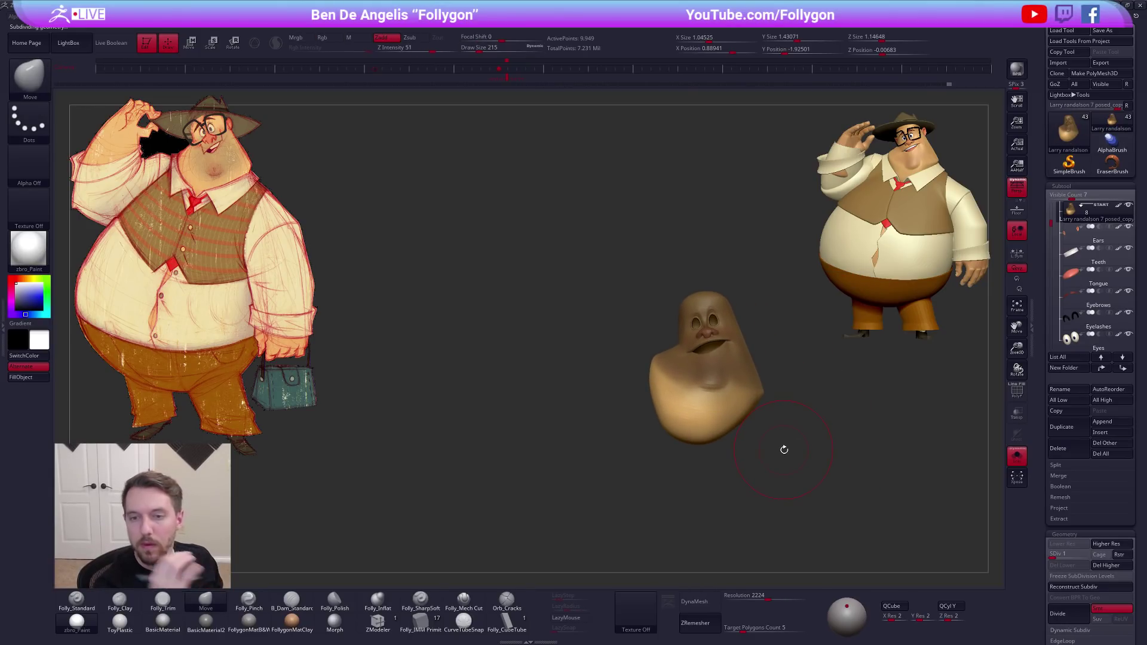
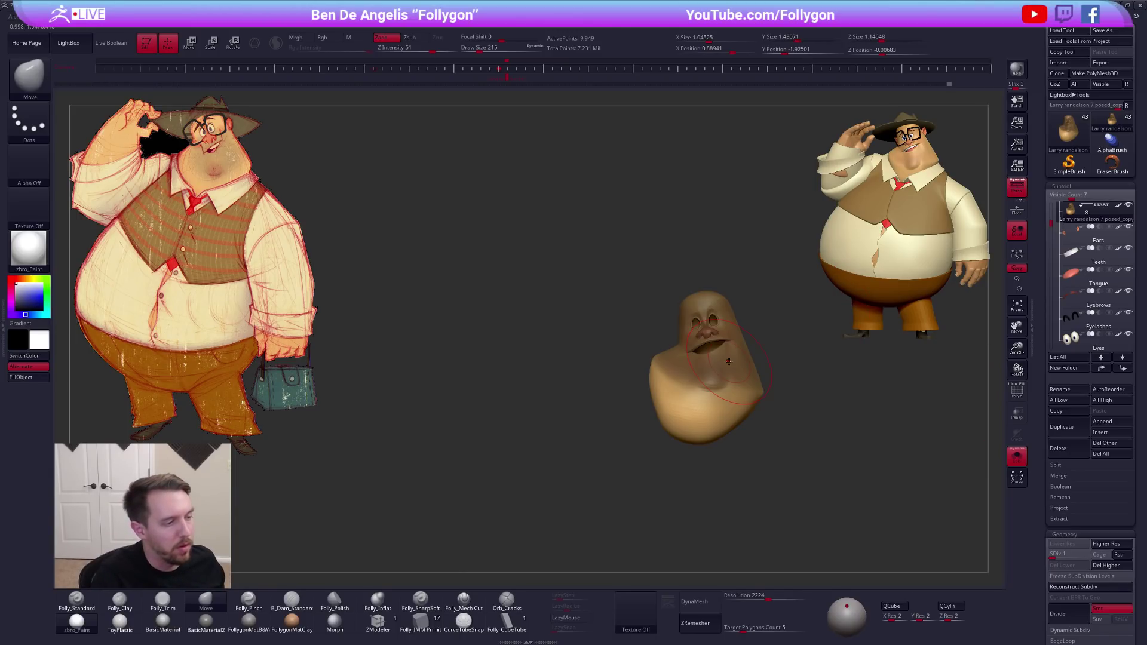
# Compare the isolated head with the full figure, keep the head as the active subtool, and reduce the Move brush size to 43
pyautogui.hotkey('alt', 's')
pyautogui.press('space')
pyautogui.moveTo(774, 324); pyautogui.dragTo(769, 326)
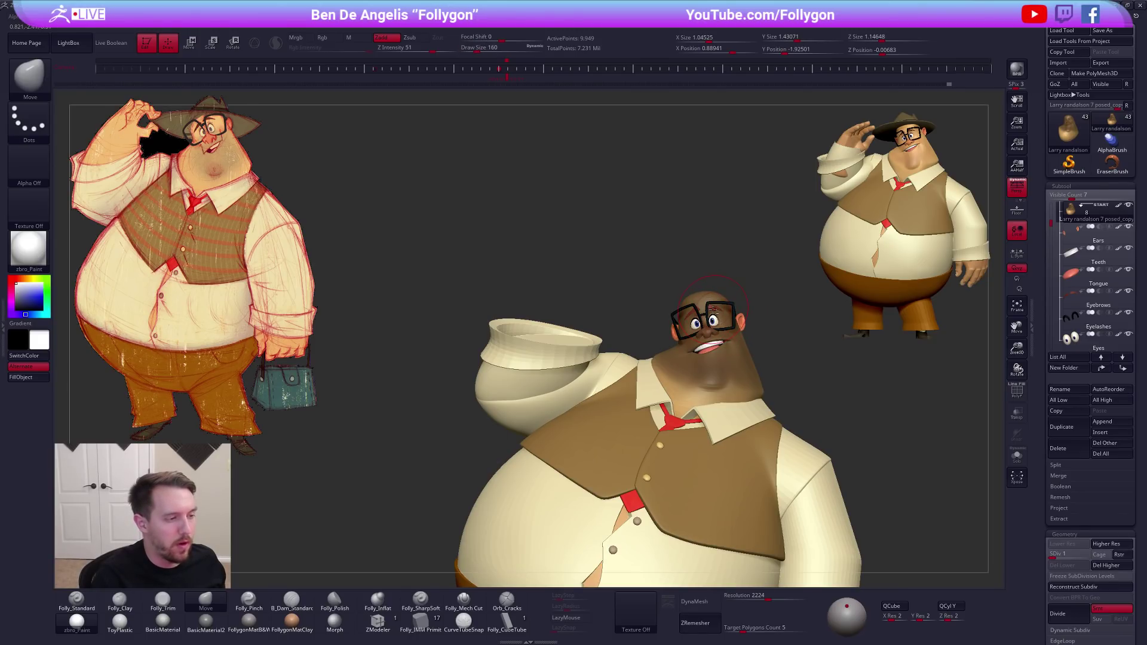
pyautogui.keyDown('alt'); pyautogui.click(715, 308); pyautogui.keyUp('alt')
pyautogui.hotkey('ctrl', 'shift', 's')
pyautogui.press('space')
pyautogui.click(801, 387)
pyautogui.keyDown('alt'); pyautogui.moveTo(797, 390); pyautogui.dragTo(693, 352, button='right'); pyautogui.keyUp('alt')
pyautogui.hotkey('alt', 's')
pyautogui.keyDown('alt'); pyautogui.click(701, 357); pyautogui.keyUp('alt')
pyautogui.hotkey('ctrl', 'shift', 's')
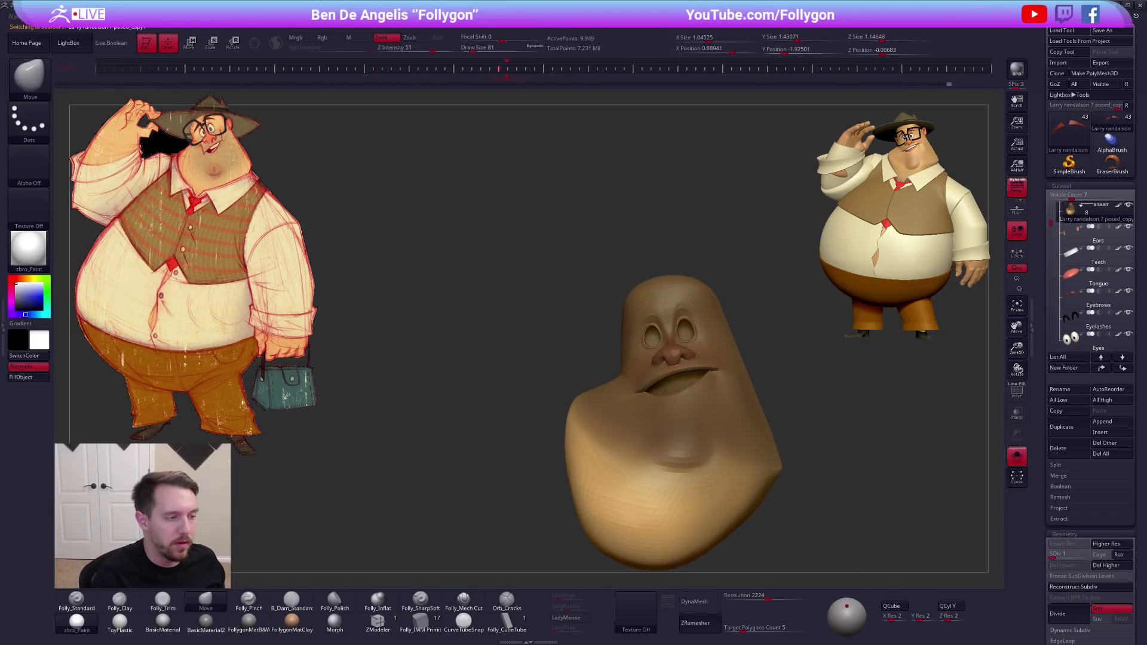
pyautogui.press('space')
pyautogui.click(713, 377)
# Examine the head's wireframe at subdivision levels 1 to 5, returning to level 1 with the full figure shown
pyautogui.moveTo(777, 388); pyautogui.dragTo(833, 401, button='right')
pyautogui.hotkey('shift', 'f')
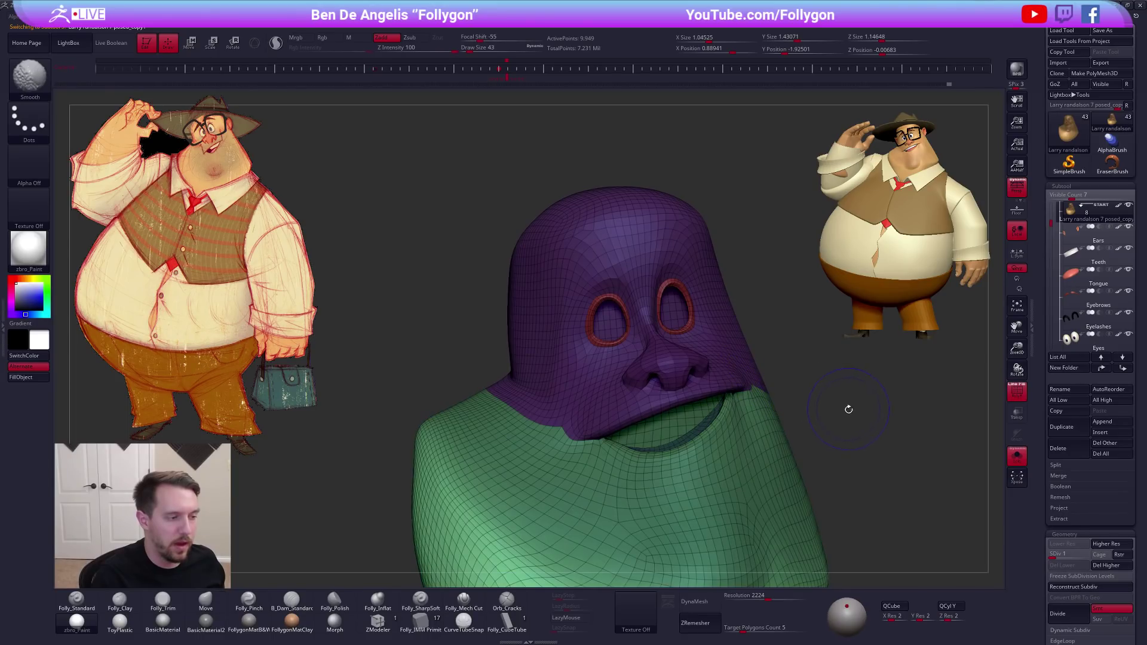
pyautogui.press('d')
pyautogui.press('d')
pyautogui.press('d')
pyautogui.press('d')
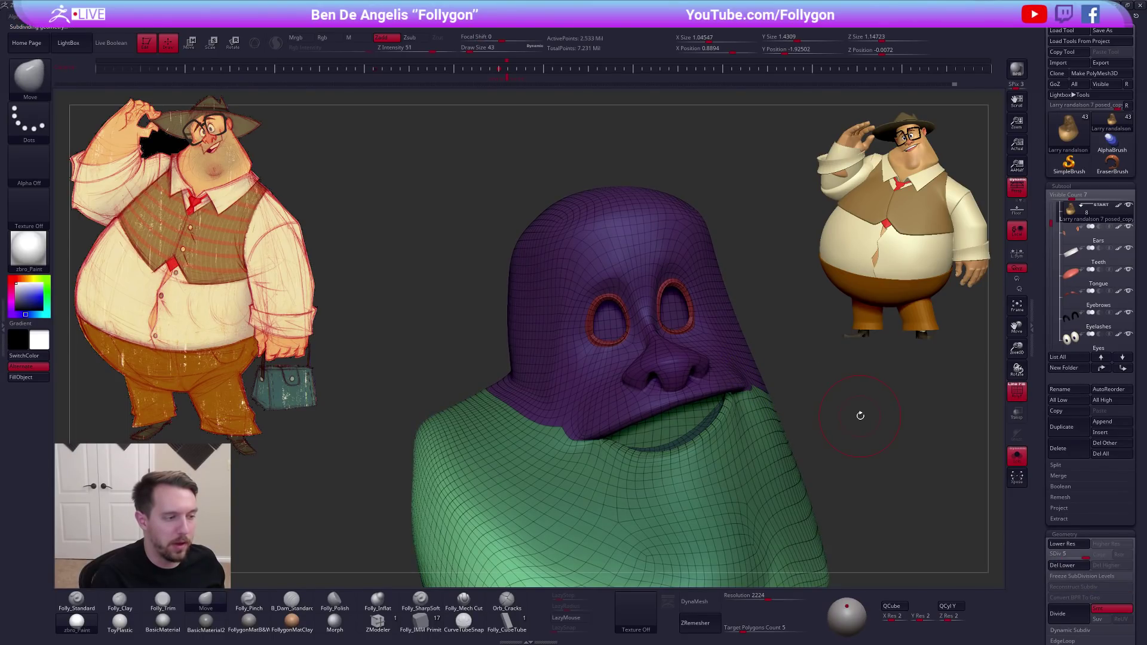
pyautogui.hotkey('shift', 'f')
pyautogui.moveTo(860, 416)
pyautogui.keyDown('ctrl'); pyautogui.mouseDown(button='right')
pyautogui.moveTo(875, 423)
pyautogui.moveTo(771, 332)
pyautogui.mouseUp(button='right'); pyautogui.keyUp('ctrl')
pyautogui.moveTo(714, 363)
pyautogui.keyDown('alt'); pyautogui.mouseDown(button='right')
pyautogui.moveTo(754, 343)
pyautogui.moveTo(759, 400)
pyautogui.mouseUp(button='right'); pyautogui.keyUp('alt')
pyautogui.hotkey('shift', 'd')
pyautogui.hotkey('shift', 'd')
pyautogui.hotkey('shift', 'd')
pyautogui.hotkey('shift', 'd')
pyautogui.click(1016, 456)
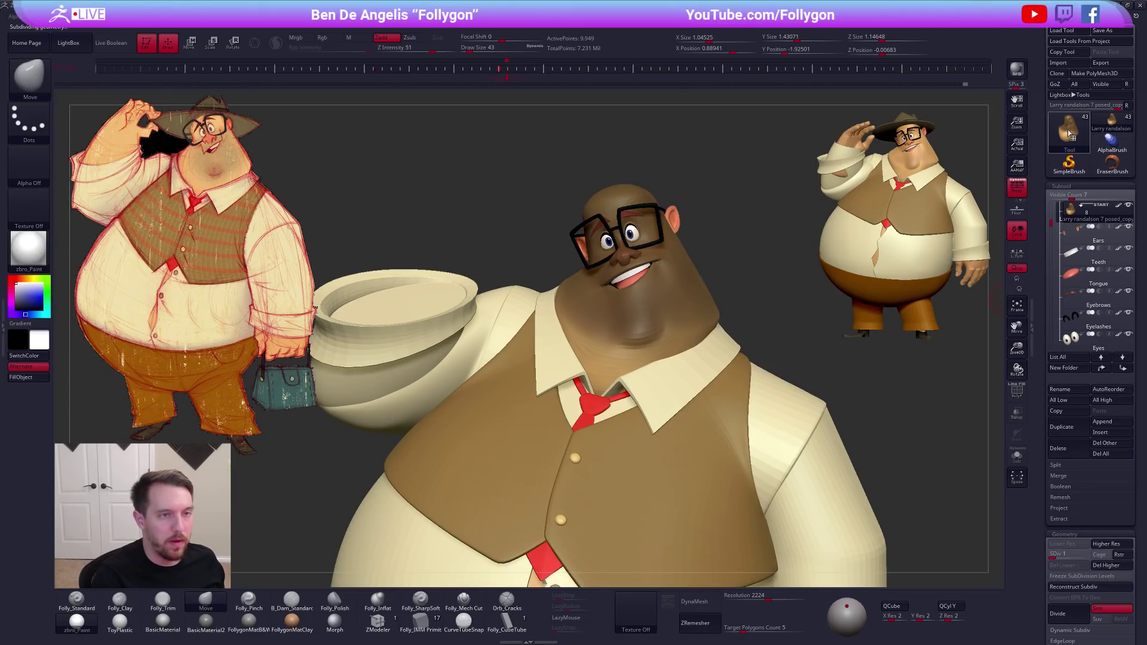
# Load a Cube3D, convert it to a PolyMesh3D, rebuild it as a QCube with resolution 2, and show its wireframe
pyautogui.click(1067, 131)
pyautogui.click(716, 173)
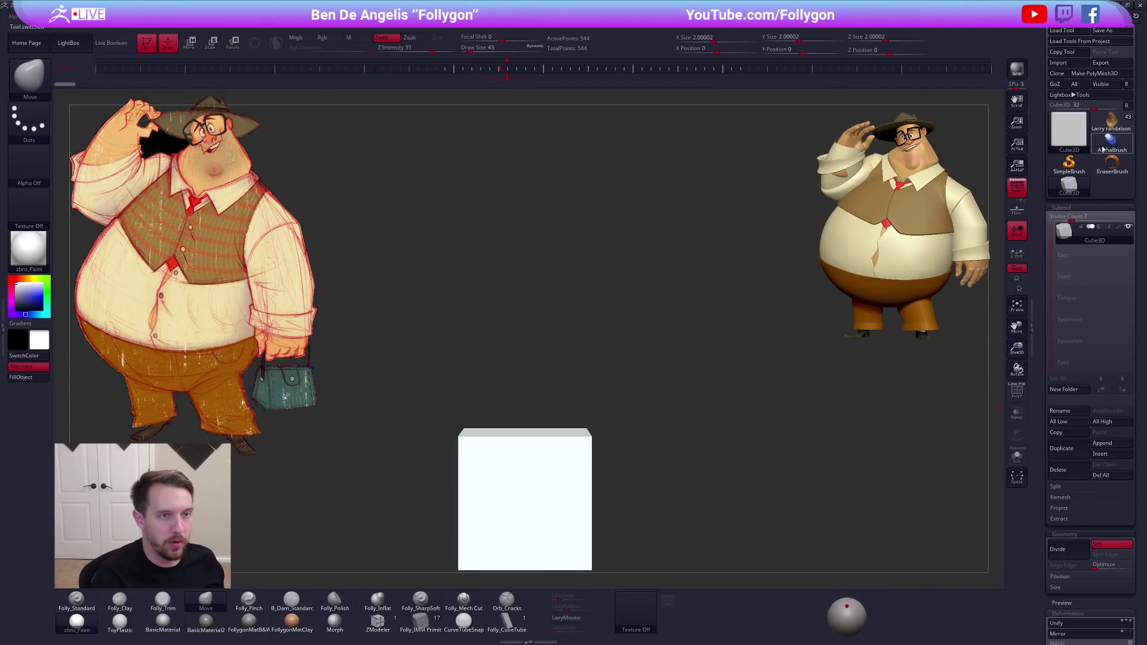
pyautogui.click(1094, 73)
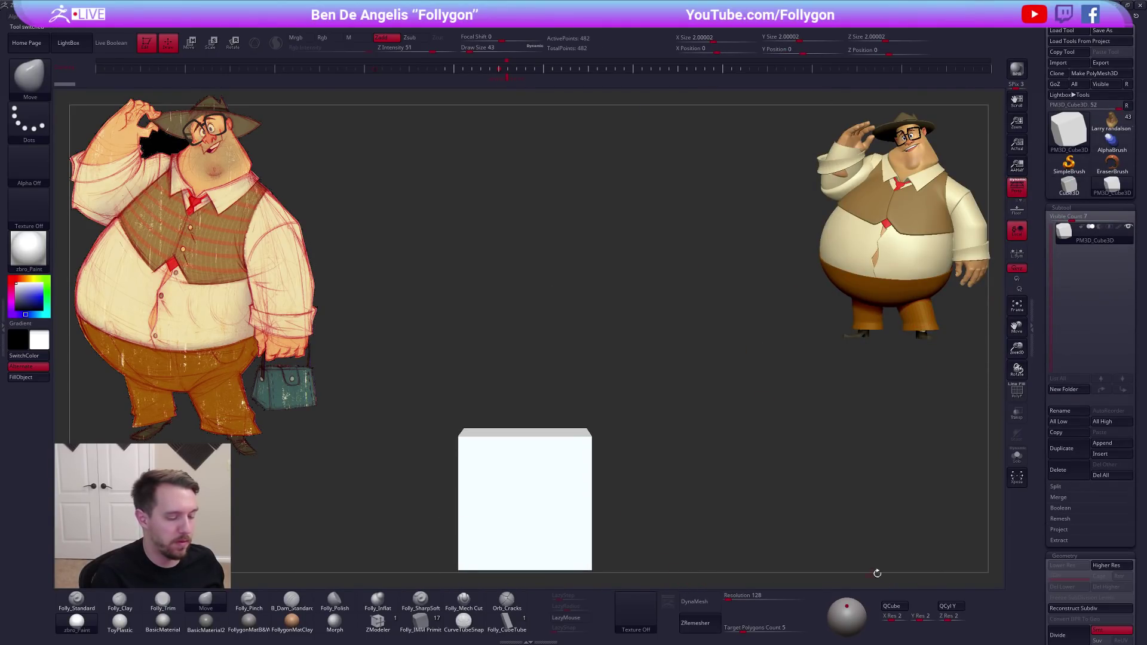
pyautogui.click(896, 605)
pyautogui.moveTo(660, 341)
pyautogui.mouseDown()
pyautogui.moveTo(755, 436)
pyautogui.moveTo(662, 447)
pyautogui.moveTo(673, 454)
pyautogui.mouseUp()
pyautogui.hotkey('shift', 'f')
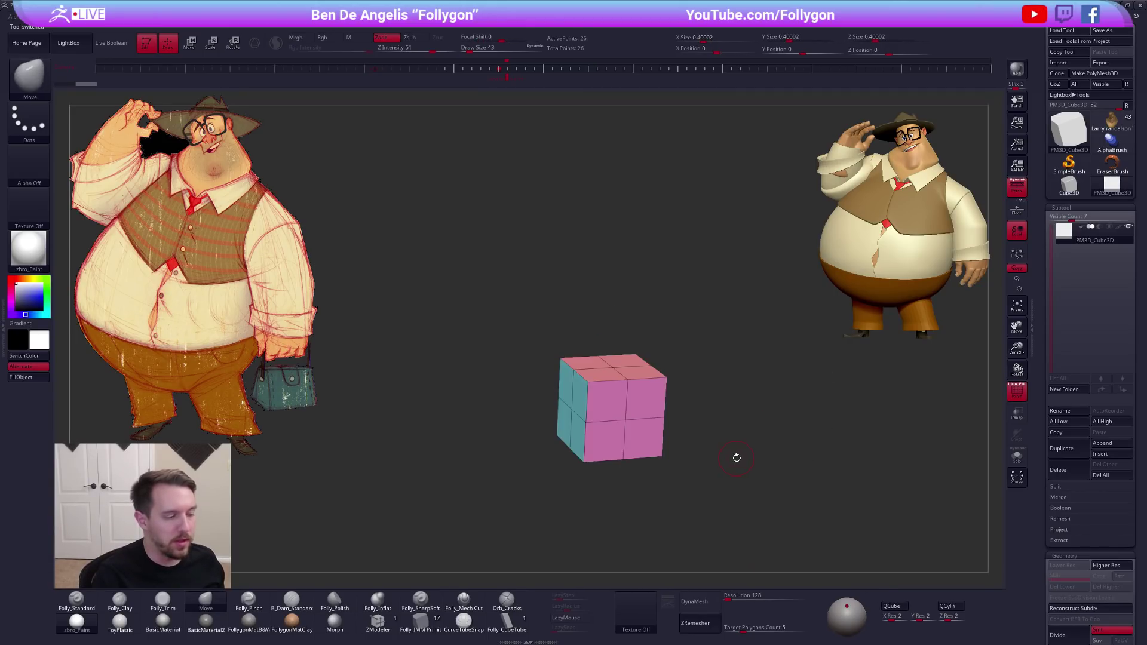
pyautogui.keyDown('alt'); pyautogui.moveTo(774, 484); pyautogui.dragTo(760, 459); pyautogui.keyUp('alt')
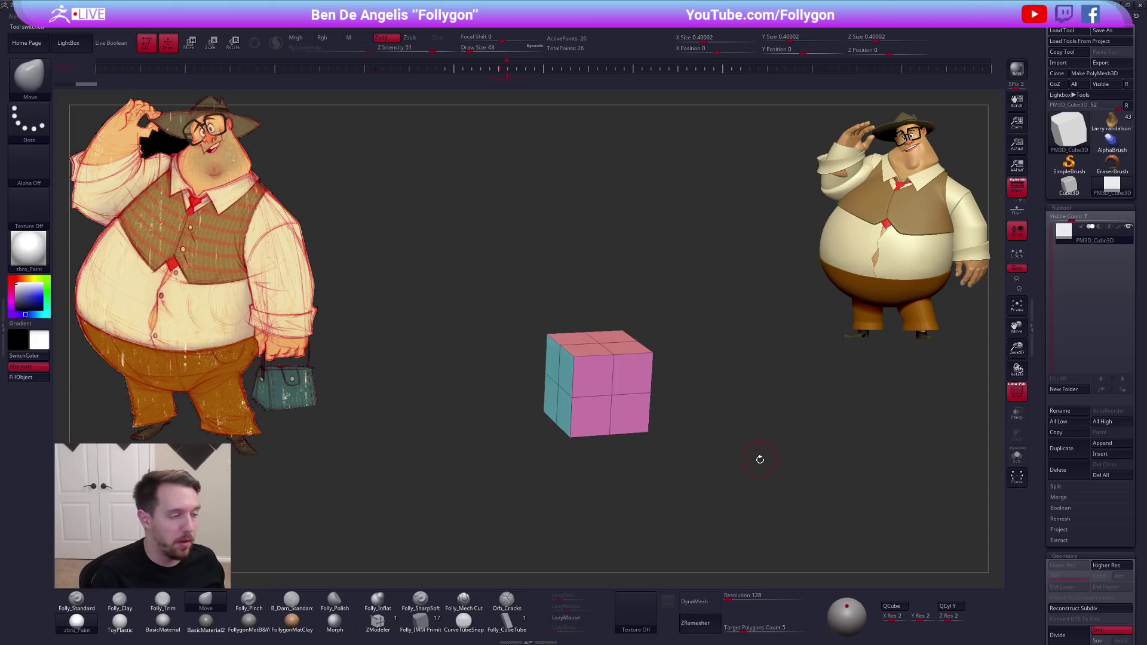
# Subdivide the cube to level 2 and inspect its wireframe up close
pyautogui.hotkey('ctrl', 's')
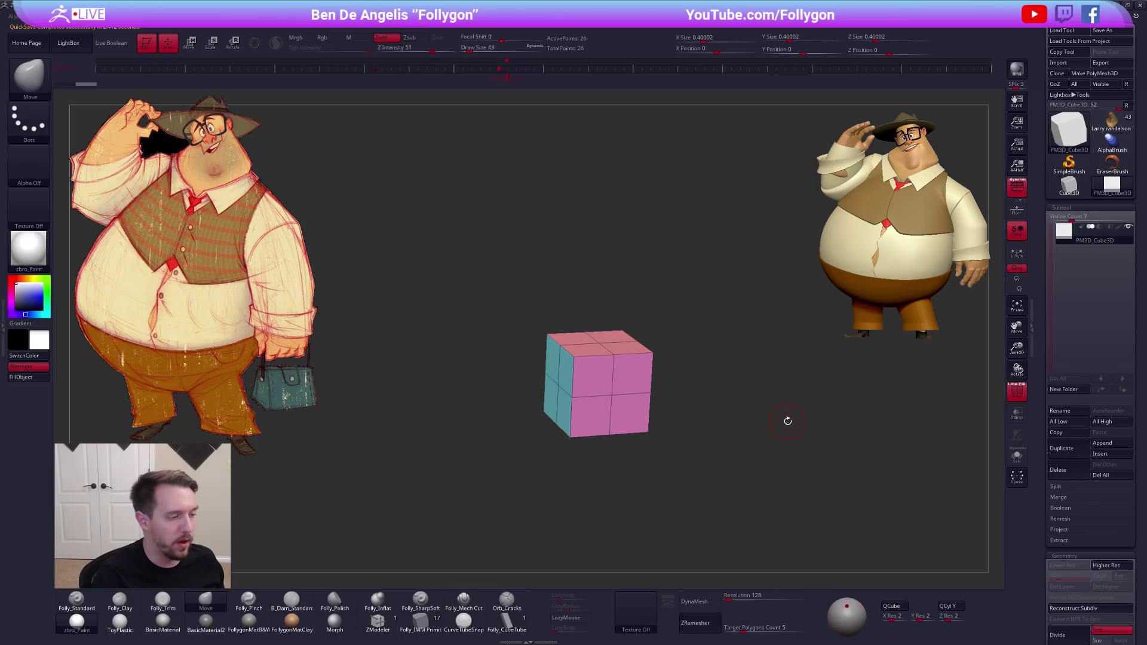
pyautogui.press('ctrl')
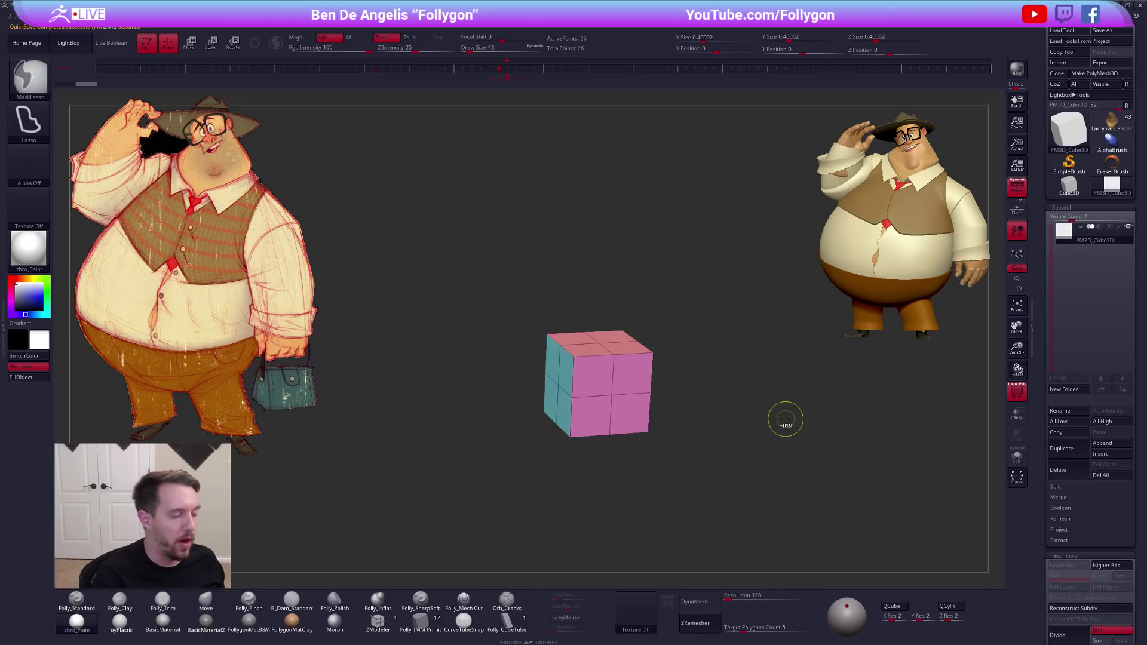
pyautogui.hotkey('ctrl', 'd')
pyautogui.moveTo(783, 410)
pyautogui.keyDown('shift'); pyautogui.mouseDown()
pyautogui.moveTo(705, 412)
pyautogui.moveTo(722, 412)
pyautogui.mouseUp(); pyautogui.keyUp('shift')
pyautogui.press('d')
pyautogui.hotkey('shift', 'f')
pyautogui.hotkey('shift', 'f')
pyautogui.keyDown('alt'); pyautogui.moveTo(643, 406); pyautogui.dragTo(641, 440); pyautogui.keyUp('alt')
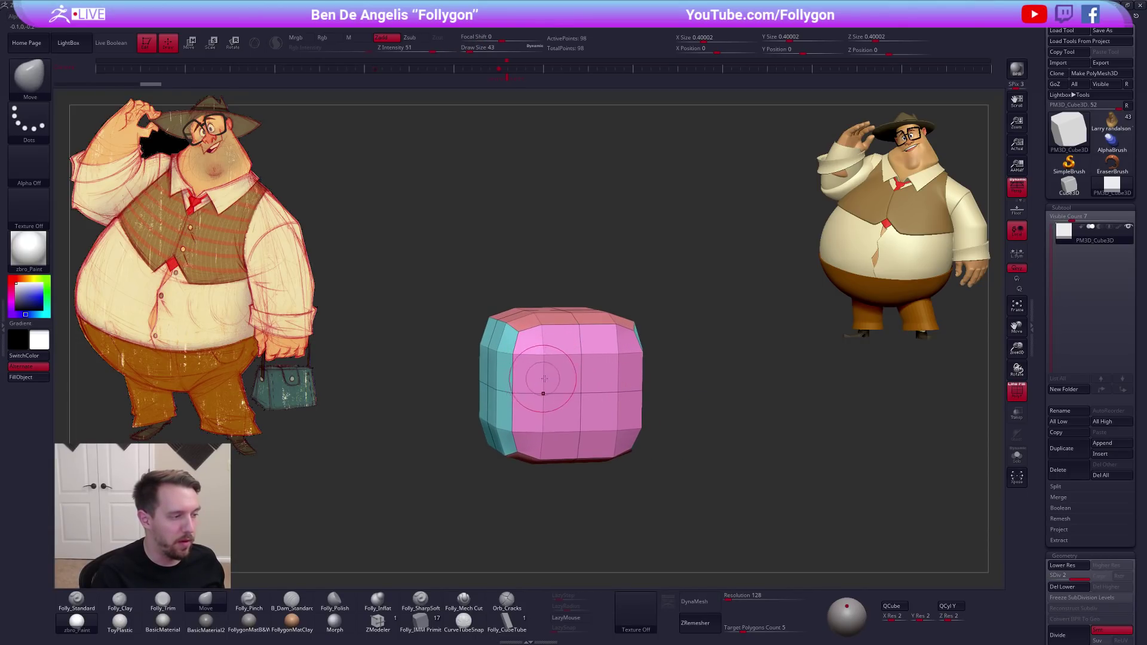
pyautogui.press('ctrl')
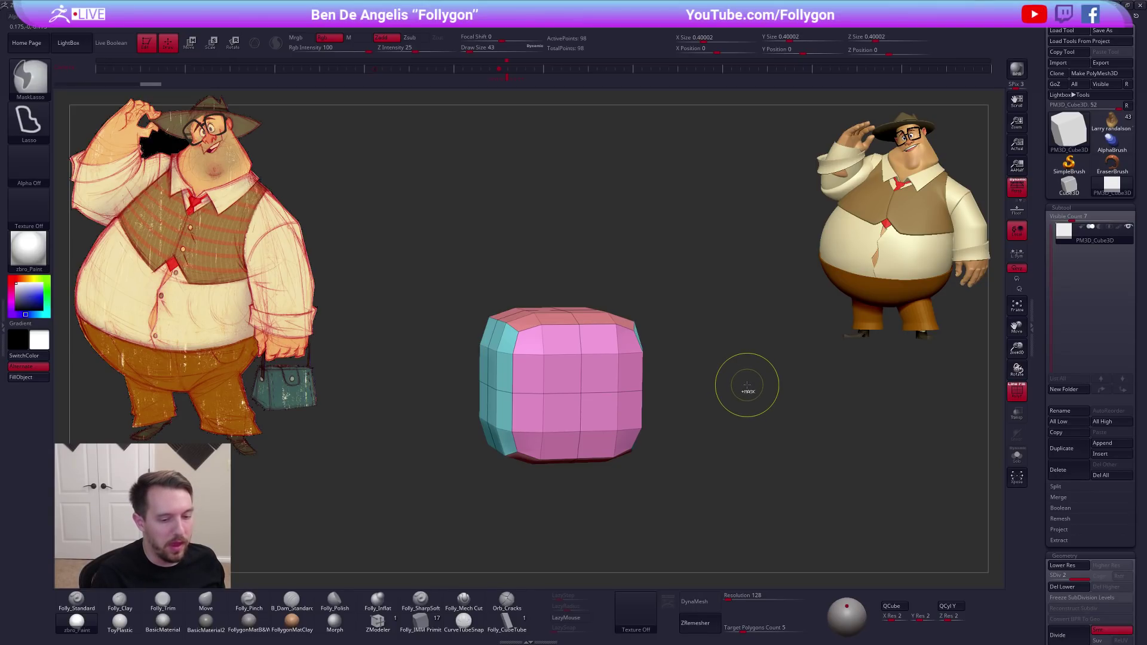
# Hide the wireframe and subdivide the cube four more times to level 6
pyautogui.hotkey('shift', 'f')
pyautogui.hotkey('ctrl', 'd')
pyautogui.hotkey('ctrl', 'd')
pyautogui.hotkey('ctrl', 'd')
pyautogui.hotkey('ctrl', 'd')
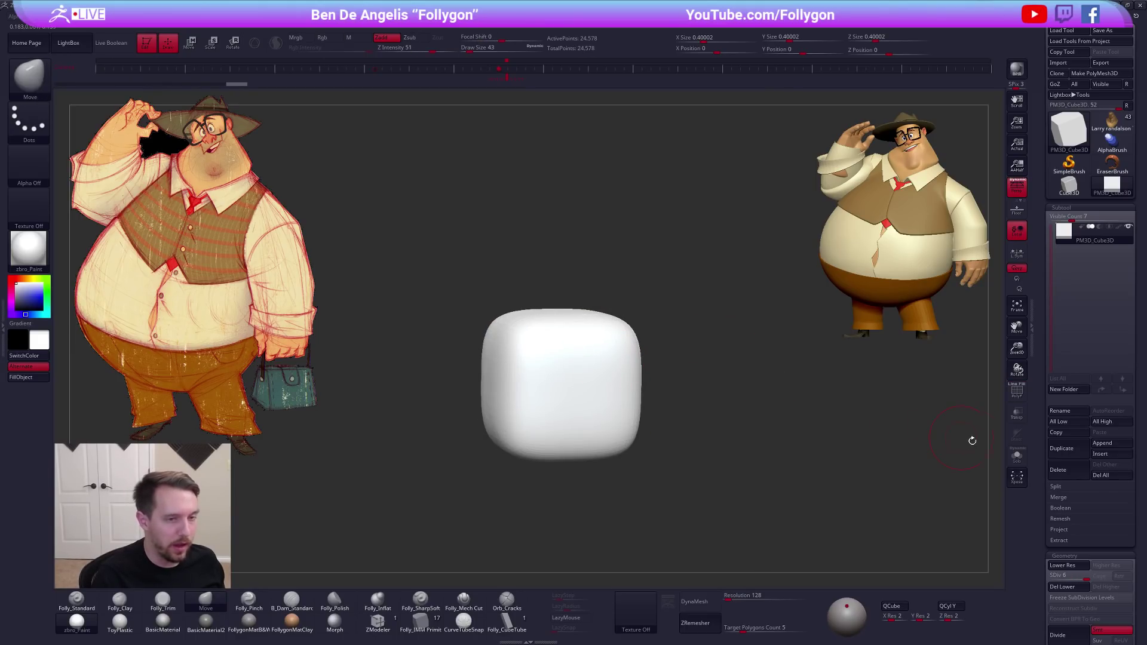
# Delete the demonstration cube and switch back to the saluting character's tool
pyautogui.click(1056, 470)
pyautogui.click(984, 486)
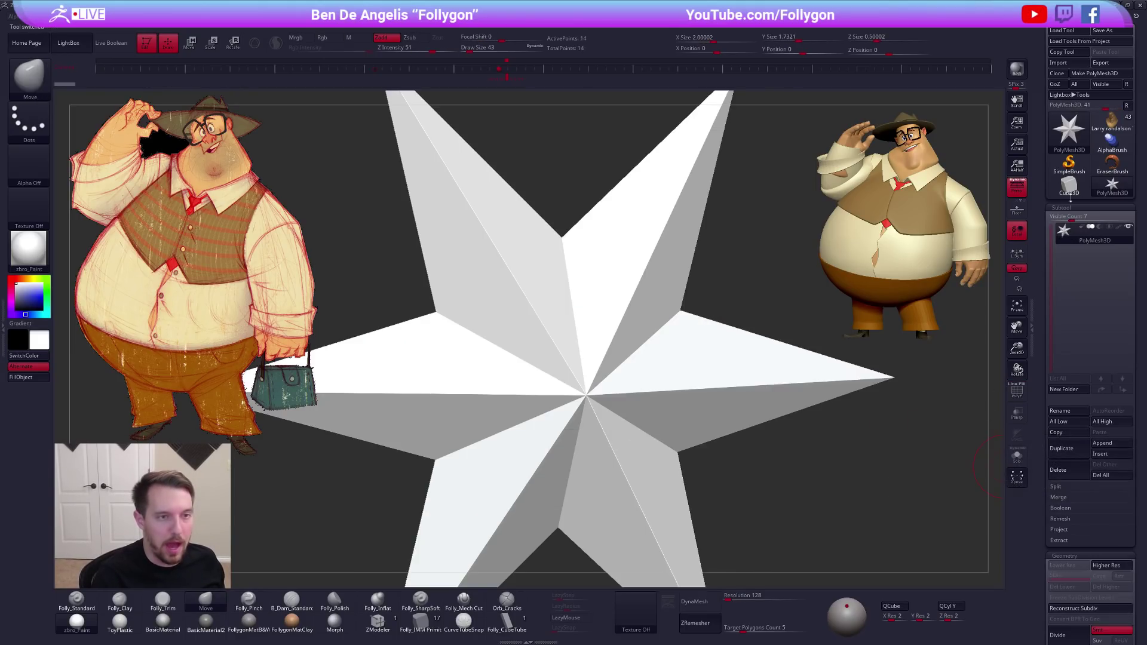
pyautogui.click(1114, 123)
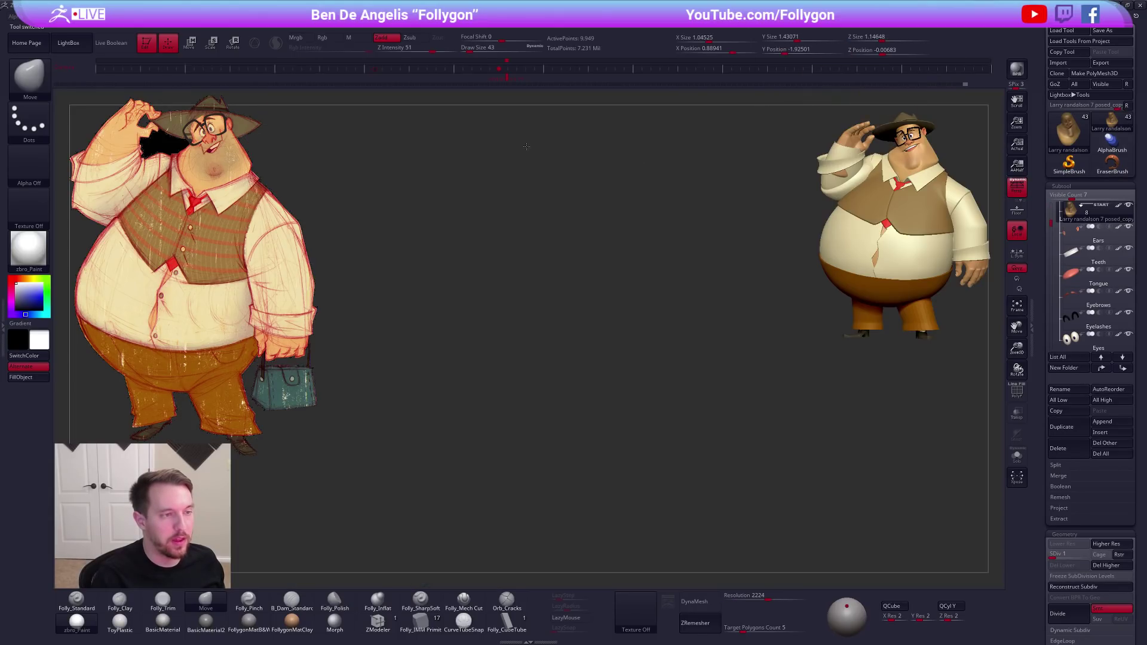
# Isolate the eyebrows, turn off their dynamic subdivision preview and set the draw size to 25
pyautogui.press('f')
pyautogui.keyDown('alt'); pyautogui.moveTo(615, 219); pyautogui.dragTo(648, 346, button='right'); pyautogui.keyUp('alt')
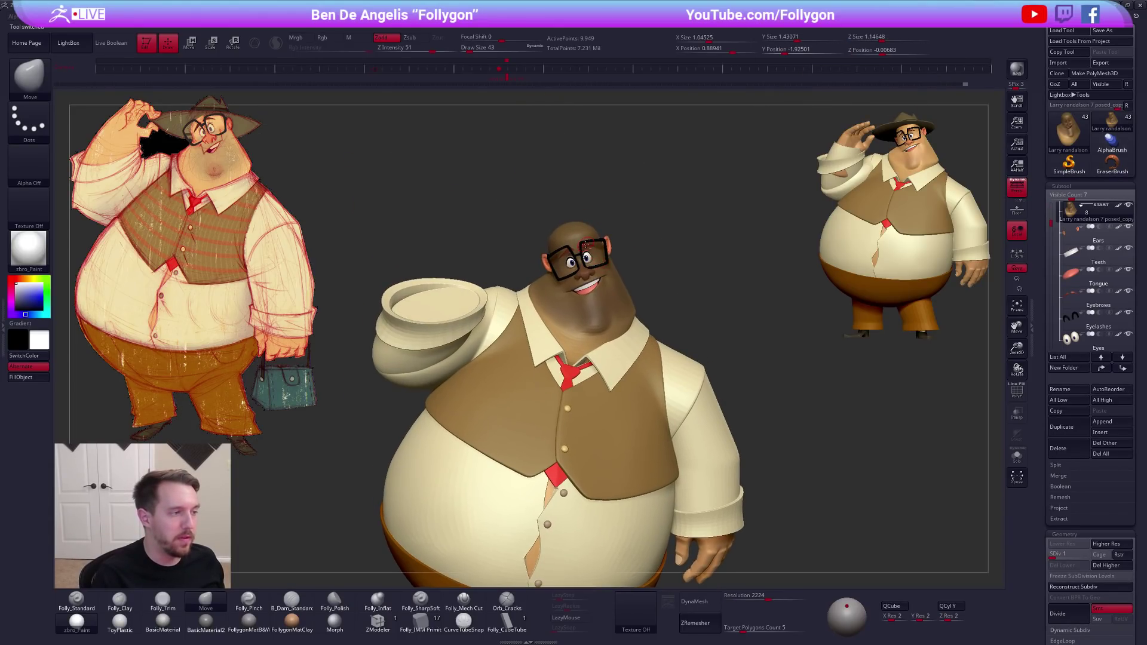
pyautogui.keyDown('alt'); pyautogui.click(587, 243); pyautogui.keyUp('alt')
pyautogui.press('s')
pyautogui.keyDown('ctrl'); pyautogui.moveTo(579, 244); pyautogui.dragTo(730, 428, button='right'); pyautogui.keyUp('ctrl')
pyautogui.hotkey('shift', 'd')
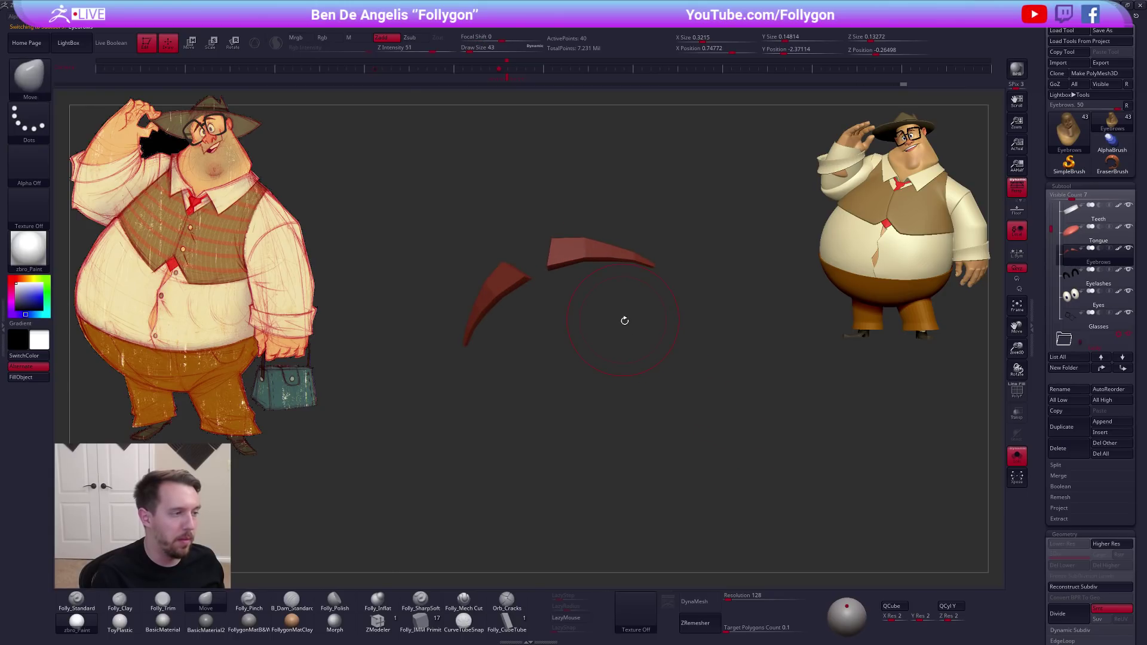
pyautogui.moveTo(622, 320); pyautogui.dragTo(653, 351, button='right')
pyautogui.moveTo(654, 350); pyautogui.dragTo(678, 364)
pyautogui.press('space')
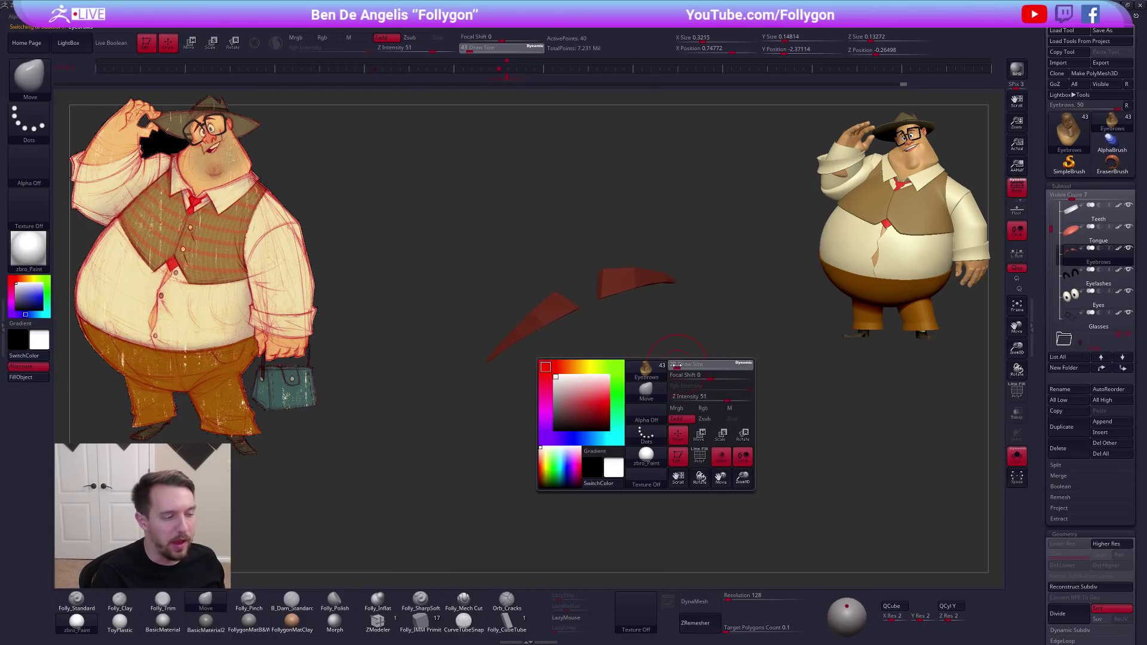
pyautogui.click(676, 365)
pyautogui.scroll(-10, 1063, 267)
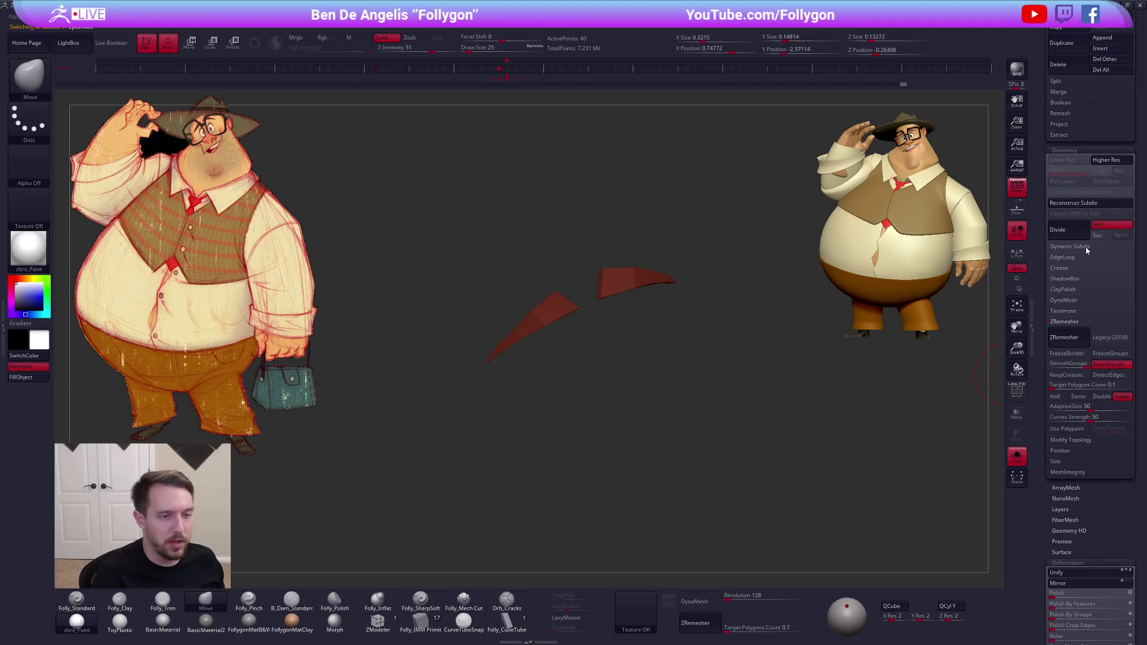
# Check the eyebrows' Dynamic Subdiv settings and toggle the smooth preview, leaving it on
pyautogui.click(1085, 246)
pyautogui.click(1064, 254)
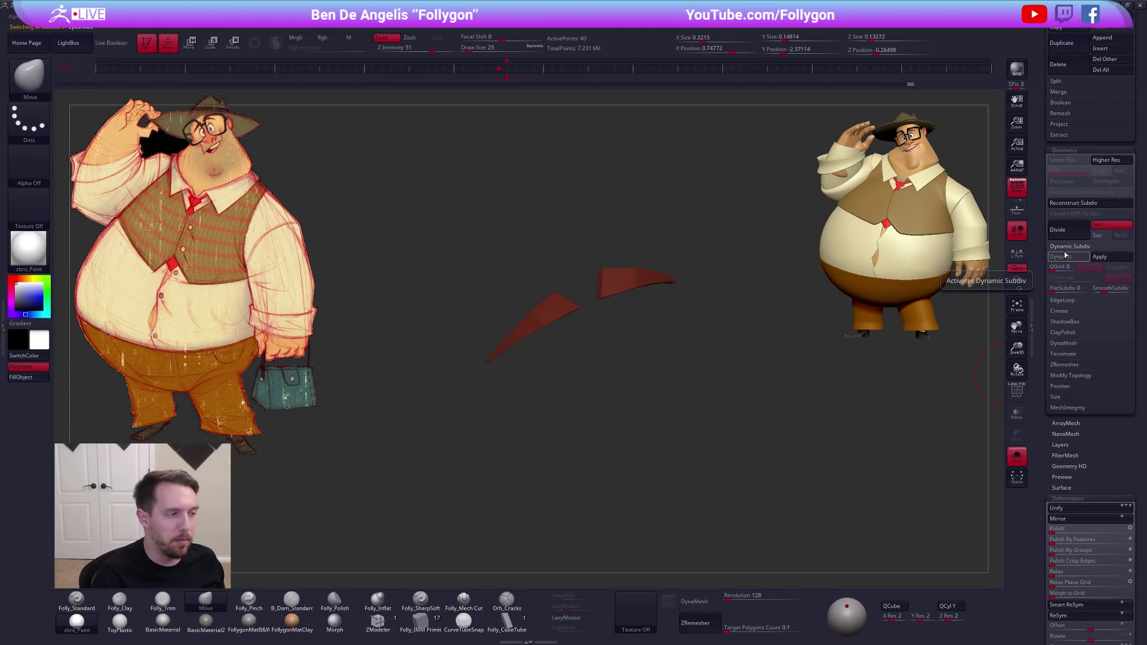
pyautogui.click(1064, 255)
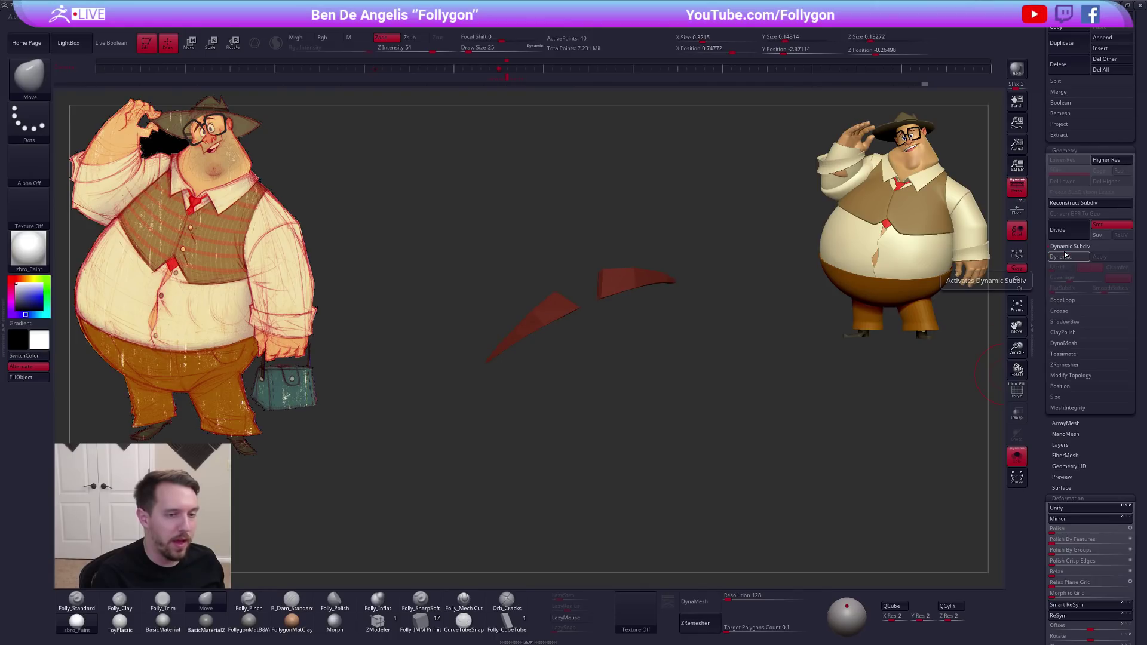
pyautogui.click(1069, 246)
pyautogui.scroll(5, 1055, 394)
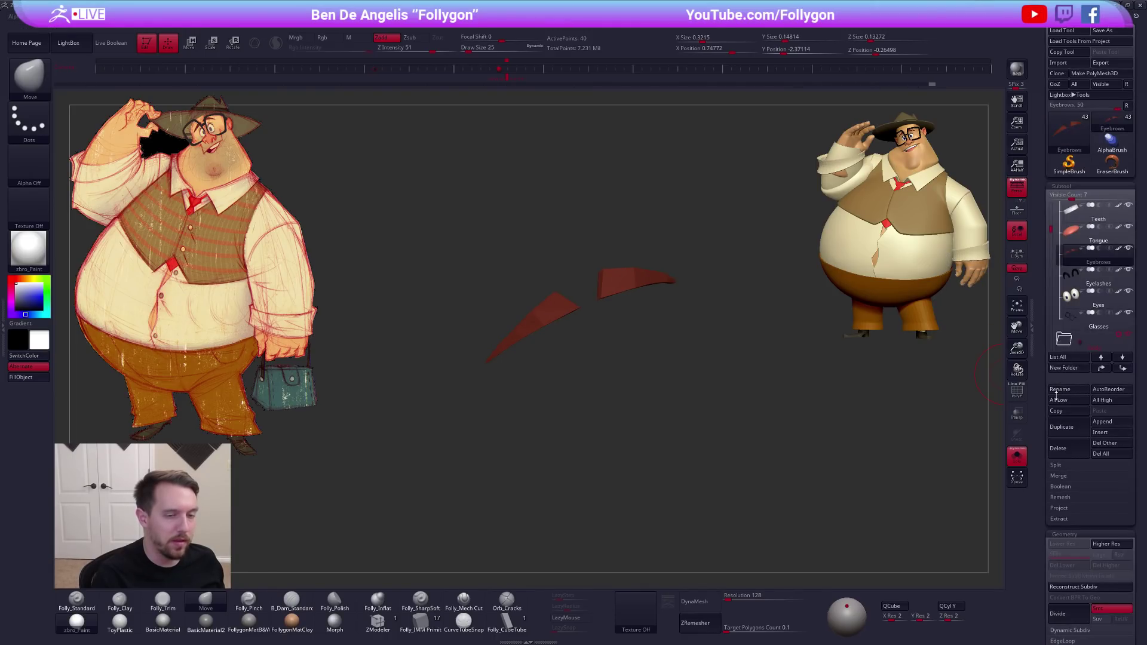
pyautogui.press('d')
pyautogui.hotkey('shift', 'd')
pyautogui.press('d')
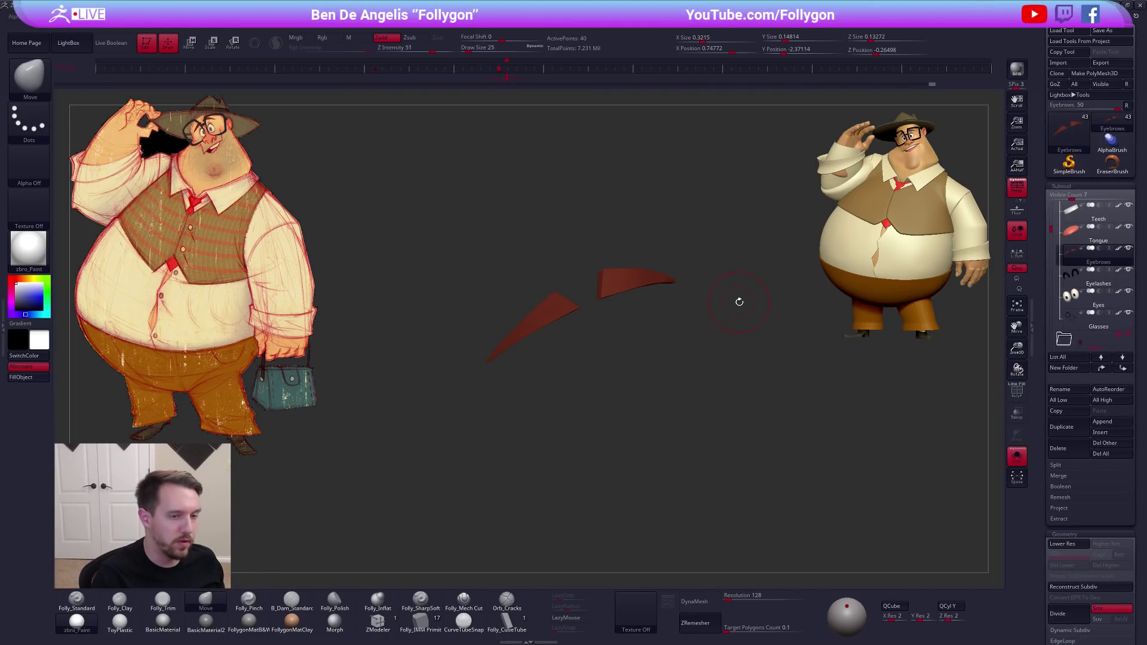
# Select the head and bring the whole character back into view
pyautogui.click(740, 301)
pyautogui.keyDown('alt'); pyautogui.click(773, 421); pyautogui.keyUp('alt')
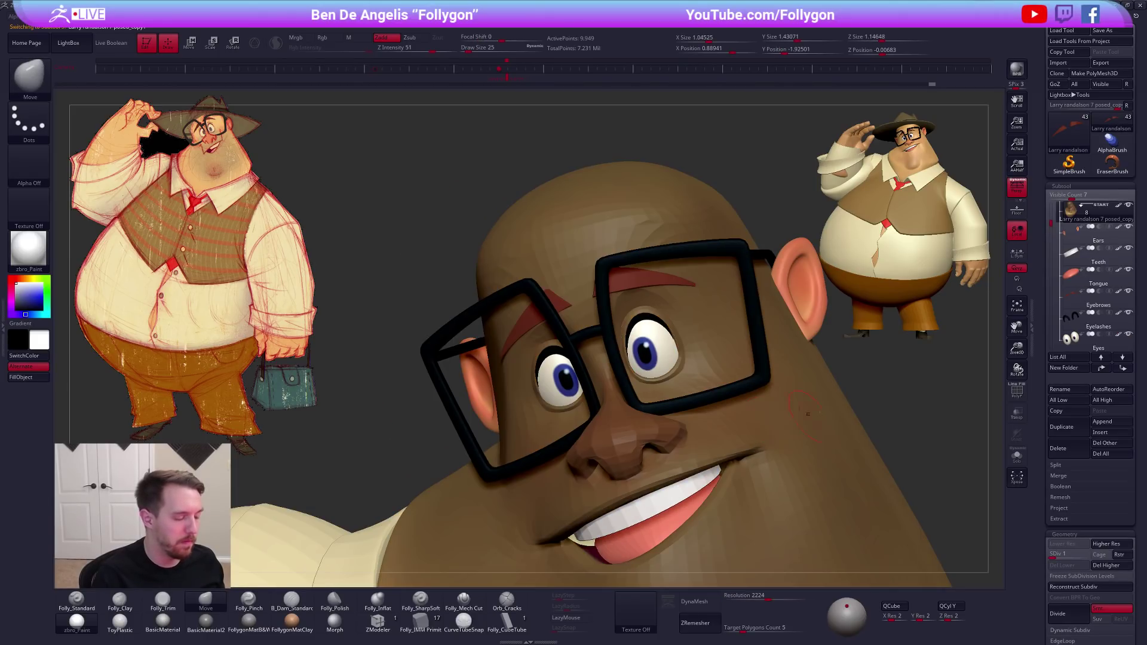
pyautogui.hotkey('ctrl', 'shift', 's')
pyautogui.hotkey('ctrl', 'shift', 's')
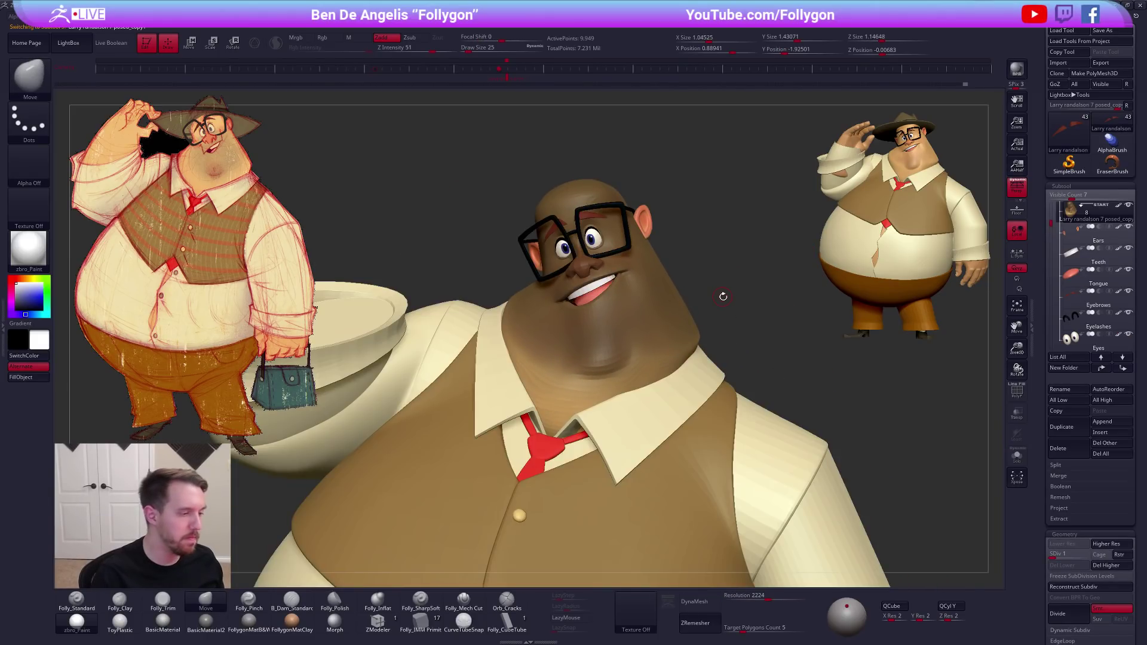
# Enlarge the draw size to 181 and isolate the shirt collar
pyautogui.press('space')
pyautogui.moveTo(646, 376); pyautogui.dragTo(656, 379)
pyautogui.moveTo(639, 397); pyautogui.dragTo(699, 399, button='right')
pyautogui.press('space')
pyautogui.moveTo(660, 390); pyautogui.dragTo(668, 393)
pyautogui.moveTo(651, 406); pyautogui.dragTo(661, 406, button='right')
pyautogui.keyDown('alt'); pyautogui.click(661, 405); pyautogui.keyUp('alt')
pyautogui.hotkey('ctrl', 'shift', 's')
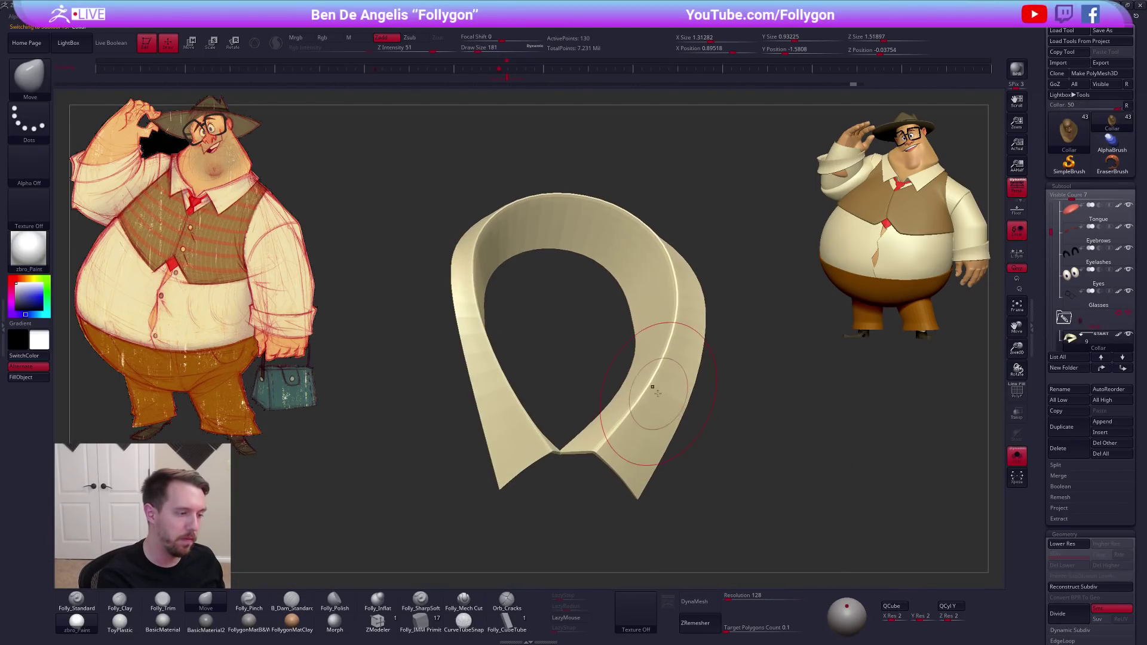
# Show the collar's unsmoothed base mesh with its wireframe and set the draw size to 150
pyautogui.hotkey('shift', 'd')
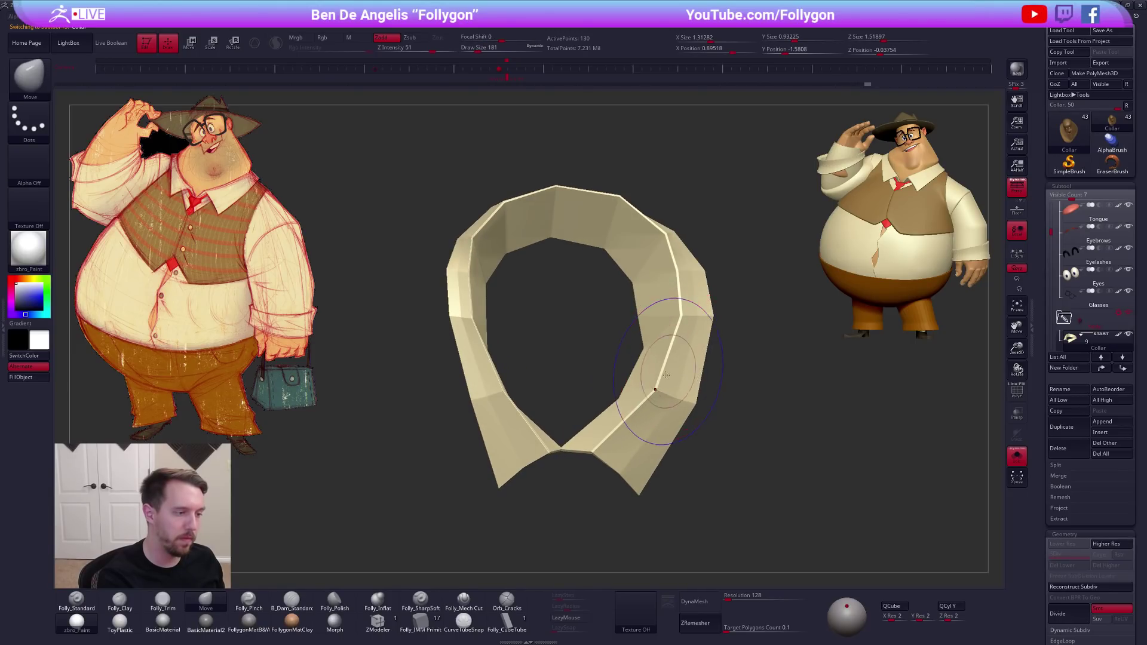
pyautogui.hotkey('shift', 'f')
pyautogui.press('space')
pyautogui.moveTo(686, 357); pyautogui.dragTo(682, 357)
pyautogui.moveTo(682, 353); pyautogui.dragTo(671, 373, button='right')
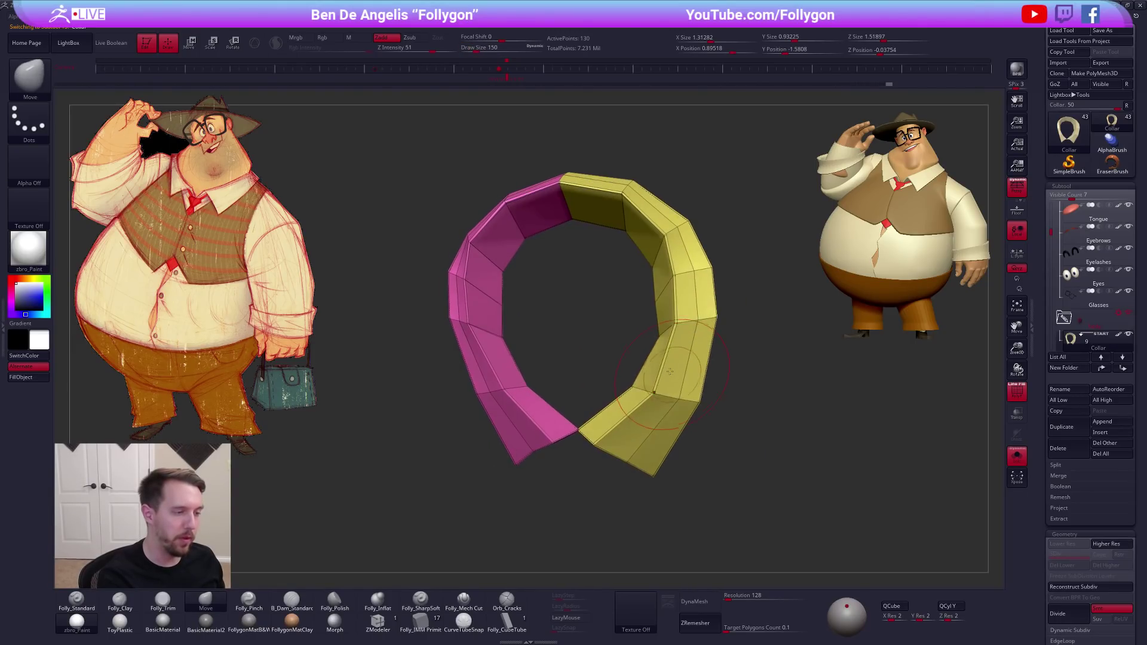
# Return to draw mode, show the whole character, restore the collar's smooth preview and hide the wireframe
pyautogui.press('r')
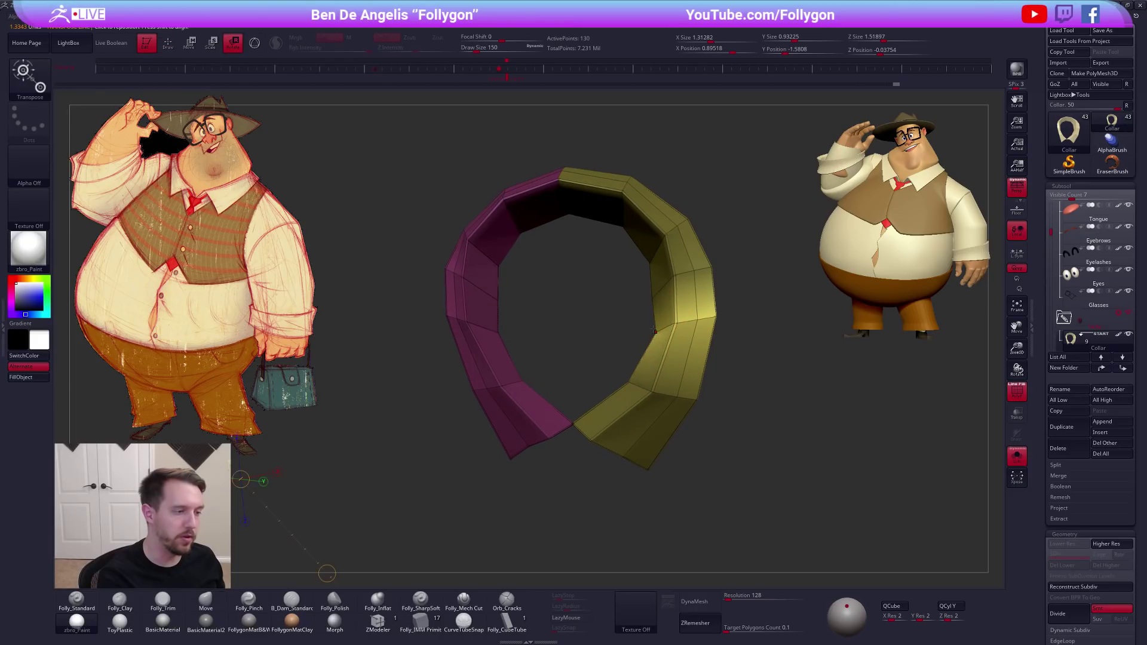
pyautogui.keyDown('ctrl'); pyautogui.moveTo(726, 323); pyautogui.dragTo(744, 321); pyautogui.keyUp('ctrl')
pyautogui.press('q')
pyautogui.moveTo(732, 334)
pyautogui.mouseDown(button='right')
pyautogui.moveTo(729, 356)
pyautogui.moveTo(668, 351)
pyautogui.moveTo(680, 362)
pyautogui.moveTo(724, 335)
pyautogui.moveTo(715, 327)
pyautogui.mouseUp(button='right')
pyautogui.hotkey('alt', 's')
pyautogui.press('d')
pyautogui.hotkey('shift', 'f')
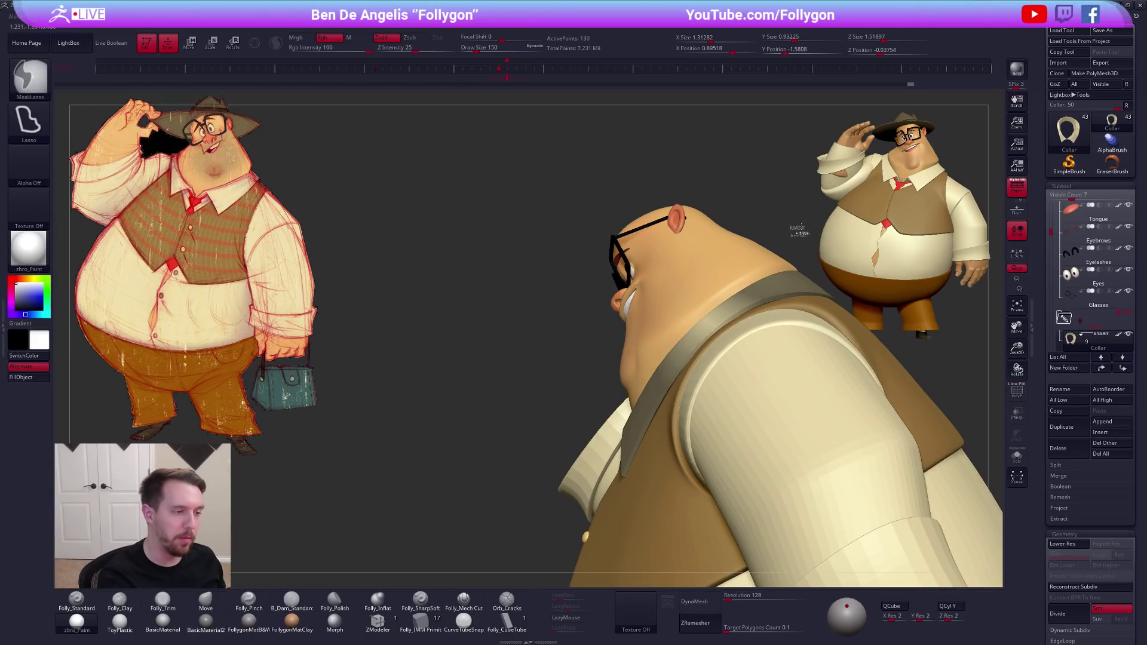
# Nudge the collar's side near the shoulder with the Move brush and check it from the front
pyautogui.moveTo(761, 306); pyautogui.dragTo(744, 317)
pyautogui.moveTo(696, 325); pyautogui.dragTo(730, 321, button='right')
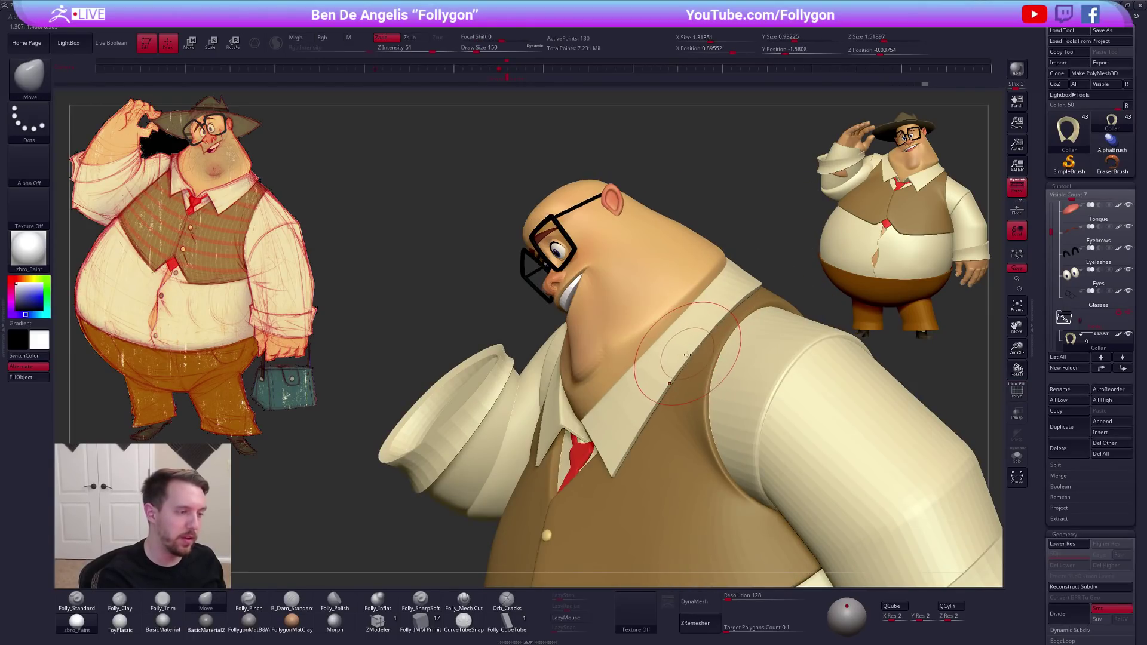
pyautogui.moveTo(628, 349); pyautogui.dragTo(651, 341, button='right')
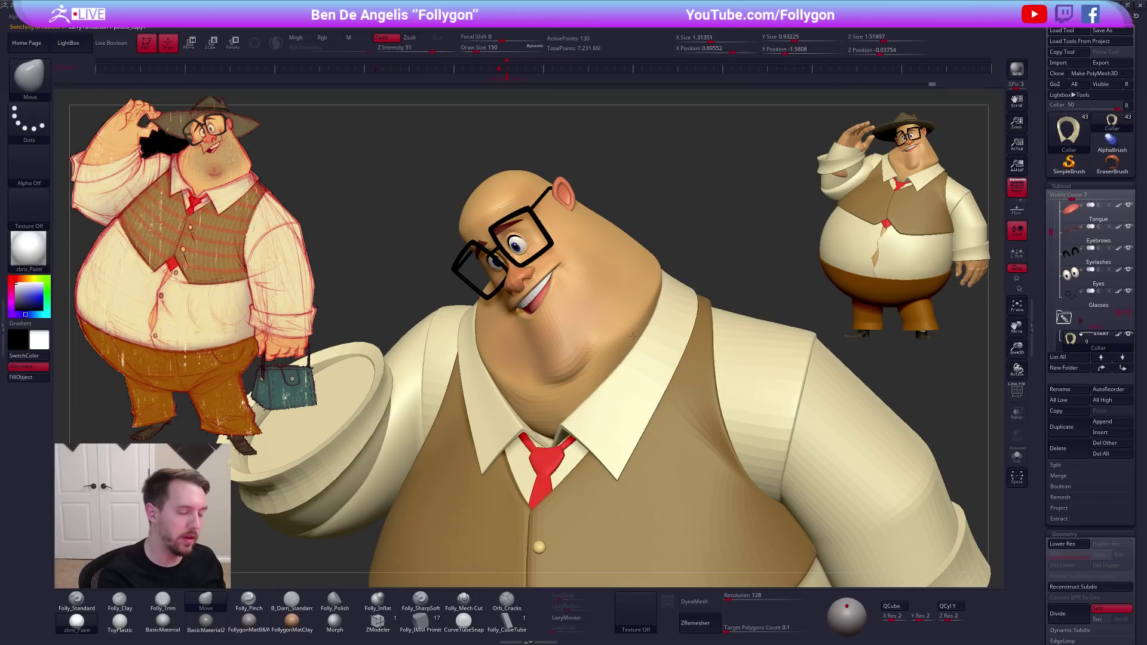
# Select the head, set the draw size to 170 and nudge the neck beside the collar
pyautogui.keyDown('alt'); pyautogui.click(636, 336); pyautogui.keyUp('alt')
pyautogui.press('space')
pyautogui.moveTo(636, 338); pyautogui.dragTo(637, 338)
pyautogui.moveTo(639, 339); pyautogui.dragTo(690, 379, button='right')
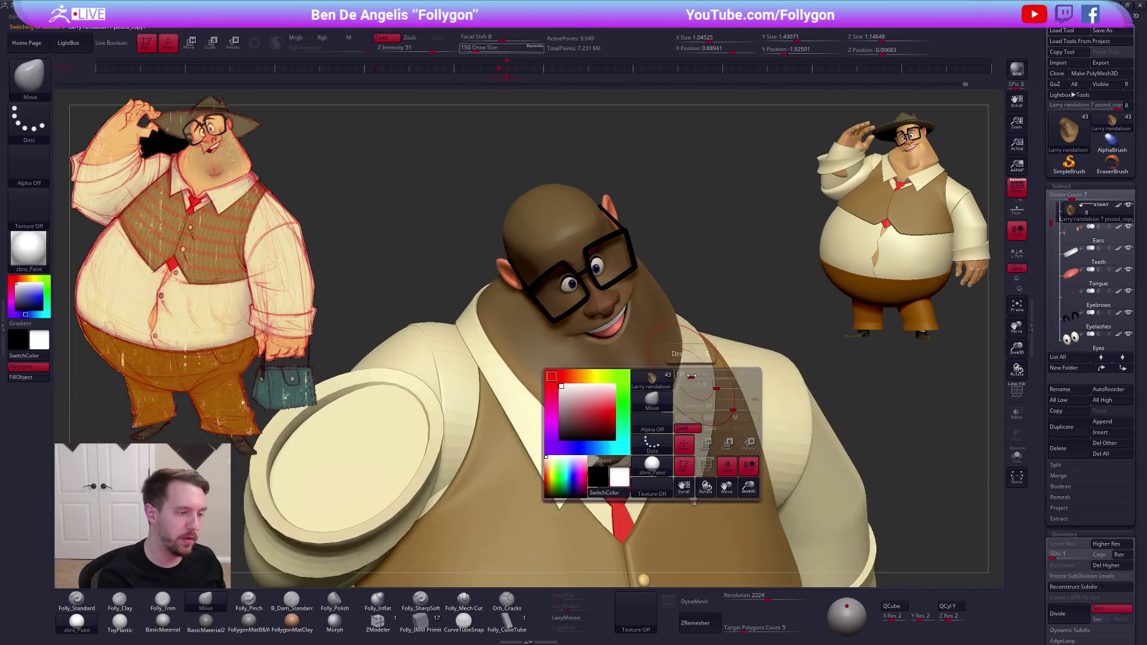
pyautogui.moveTo(677, 408); pyautogui.dragTo(680, 396)
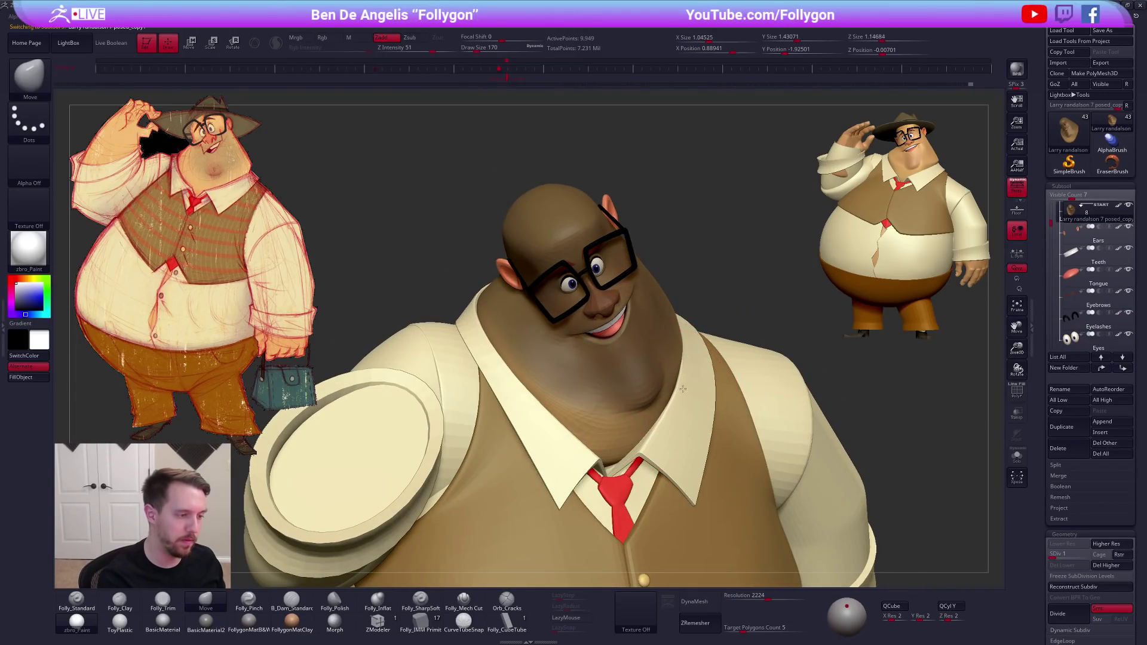
pyautogui.moveTo(671, 440)
pyautogui.mouseDown(button='right')
pyautogui.moveTo(667, 469)
pyautogui.moveTo(615, 437)
pyautogui.moveTo(616, 399)
pyautogui.moveTo(622, 431)
pyautogui.mouseUp(button='right')
# Isolate the head, undo the last stroke and reshape the head's outline with the Move brush
pyautogui.hotkey('alt', 's')
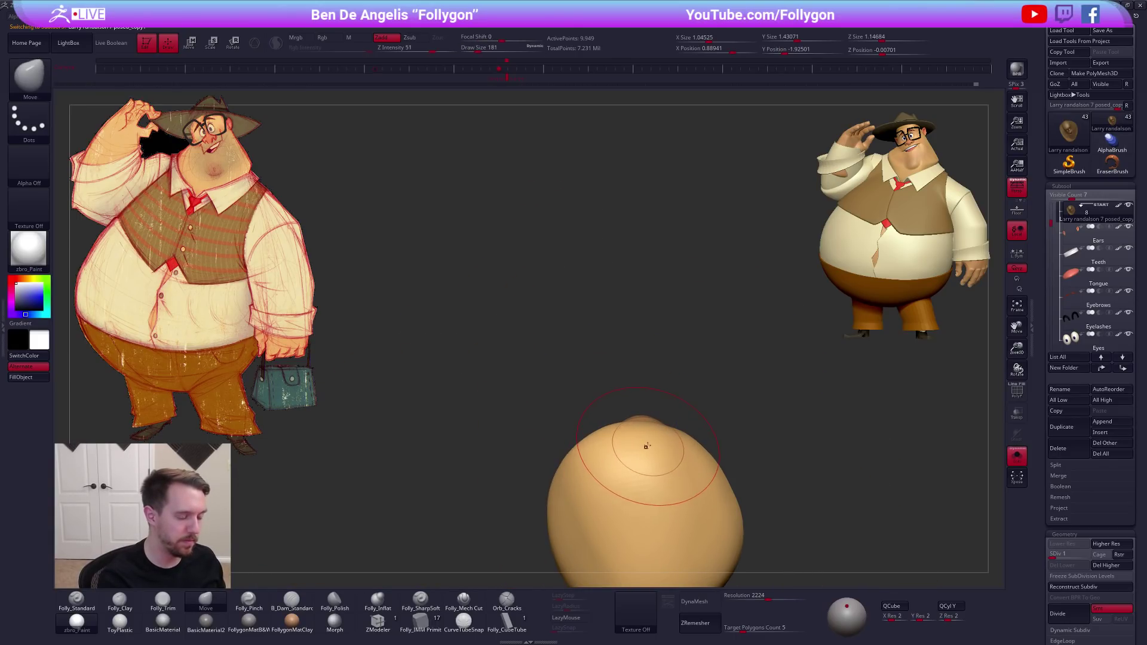
pyautogui.hotkey('ctrl', 'z')
pyautogui.moveTo(652, 423); pyautogui.dragTo(658, 422)
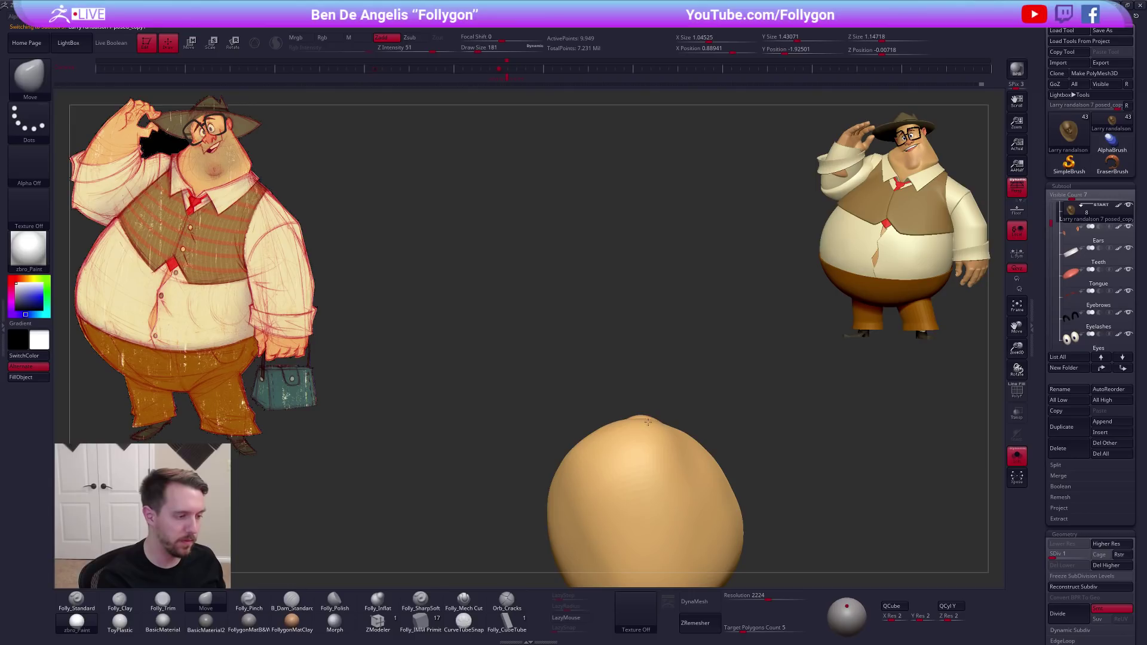
pyautogui.moveTo(660, 427); pyautogui.dragTo(629, 525, button='right')
pyautogui.press('[')
pyautogui.moveTo(674, 423); pyautogui.dragTo(600, 418, button='right')
# Show the whole character and adjust the neck's fit inside the collar with a draw size of 170
pyautogui.hotkey('alt', 's')
pyautogui.press(']')
pyautogui.rightClick(666, 392)
pyautogui.moveTo(667, 392); pyautogui.dragTo(654, 348, button='right')
pyautogui.press('space')
pyautogui.moveTo(654, 340); pyautogui.dragTo(658, 347)
pyautogui.press('space')
pyautogui.moveTo(656, 373)
pyautogui.mouseDown(button='right')
pyautogui.moveTo(711, 372)
pyautogui.moveTo(792, 450)
pyautogui.moveTo(741, 436)
pyautogui.mouseUp(button='right')
pyautogui.press('[')
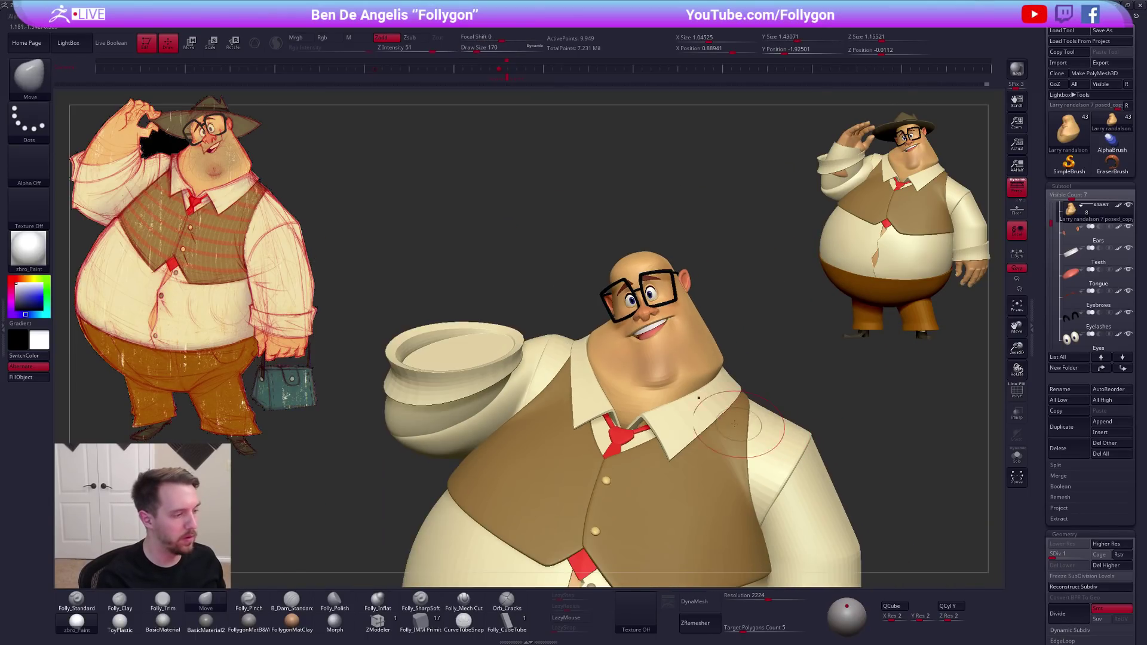
# Isolate the head, reshape the base of the neck at draw size 252, and show the whole character again
pyautogui.press('space')
pyautogui.hotkey('alt', 's')
pyautogui.moveTo(648, 438); pyautogui.dragTo(602, 437)
pyautogui.press('space')
pyautogui.press('space')
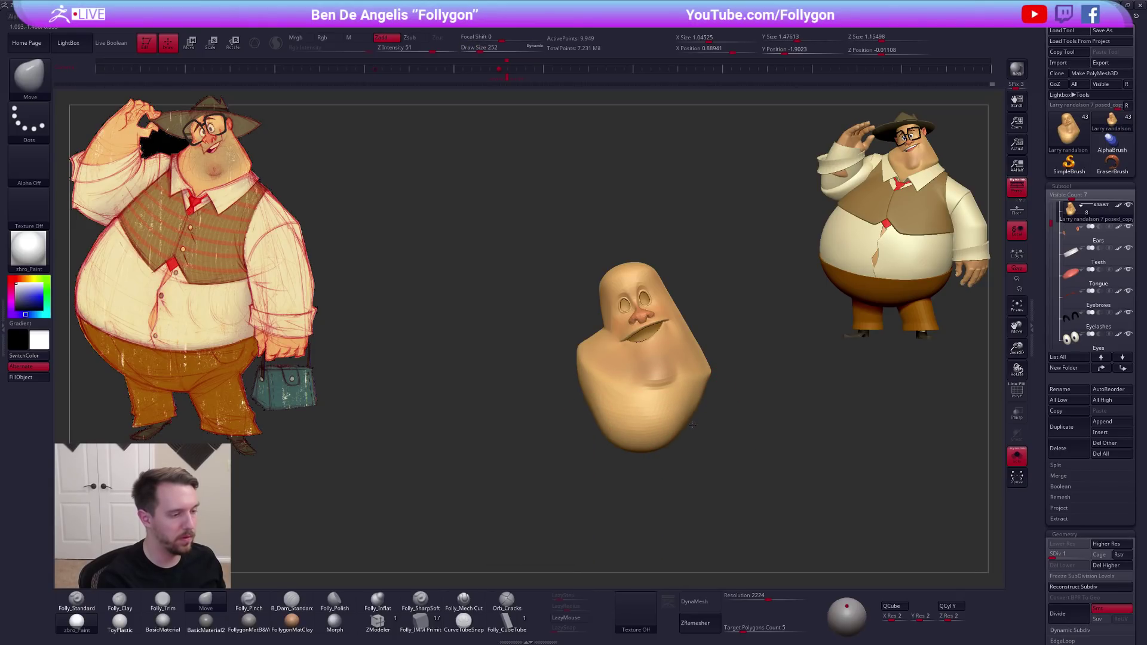
pyautogui.hotkey('ctrl', 'shift', 's')
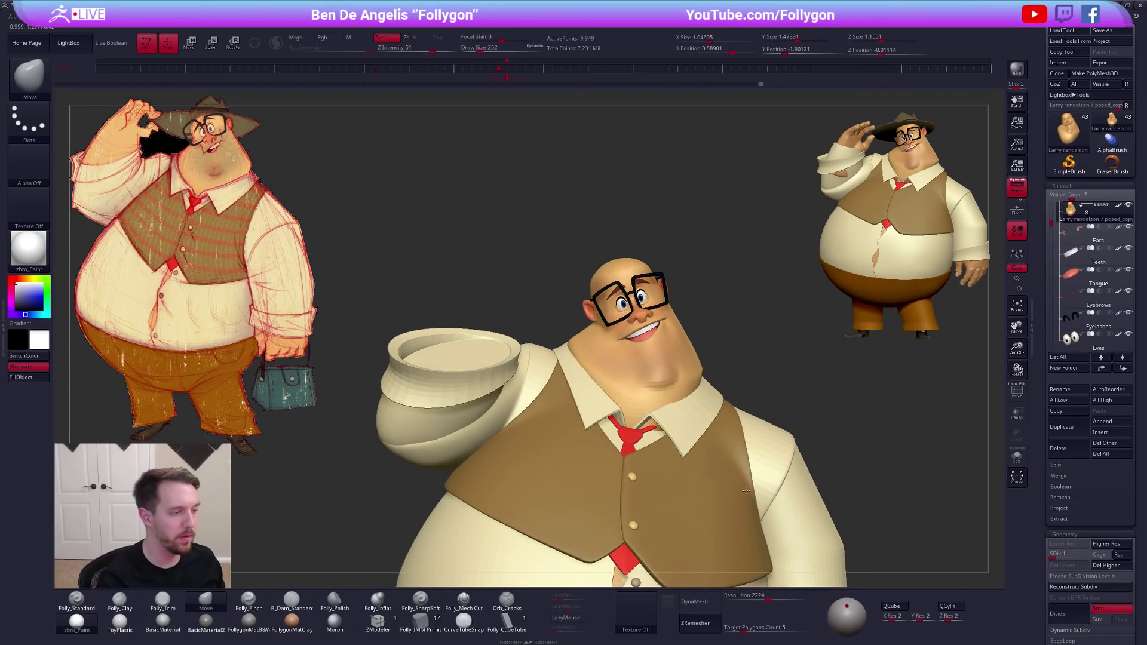
# Nudge the neck beside the collar's front point with the Move brush, working from several angles
pyautogui.moveTo(746, 490)
pyautogui.mouseDown(button='right')
pyautogui.moveTo(767, 487)
pyautogui.moveTo(785, 428)
pyautogui.mouseUp(button='right')
pyautogui.moveTo(671, 435); pyautogui.dragTo(667, 430)
pyautogui.moveTo(664, 434); pyautogui.dragTo(677, 417, button='right')
pyautogui.moveTo(670, 431); pyautogui.dragTo(668, 427)
pyautogui.moveTo(664, 484)
pyautogui.mouseDown(button='right')
pyautogui.moveTo(664, 463)
pyautogui.moveTo(631, 493)
pyautogui.moveTo(639, 489)
pyautogui.mouseUp(button='right')
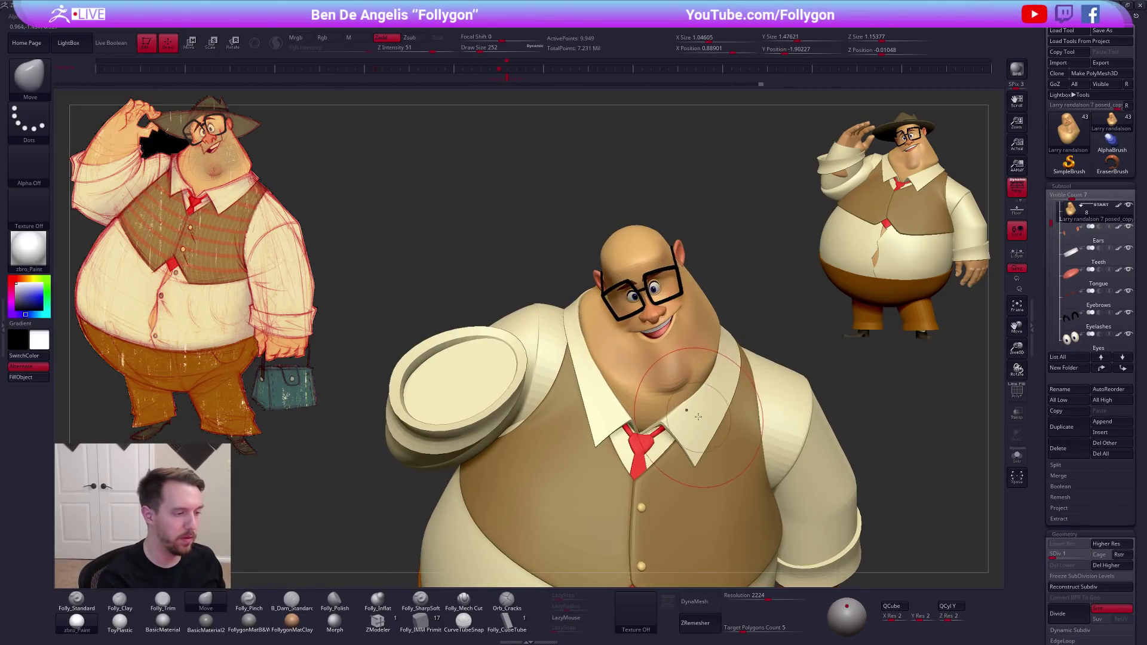
# Isolate the head, work the side of the neck with the Folly_Trim brush and raise it to subdivision level 2
pyautogui.hotkey('ctrl', 'shift', 's')
pyautogui.moveTo(692, 426)
pyautogui.mouseDown(button='right')
pyautogui.moveTo(699, 397)
pyautogui.moveTo(654, 388)
pyautogui.moveTo(717, 377)
pyautogui.mouseUp(button='right')
pyautogui.press('2')
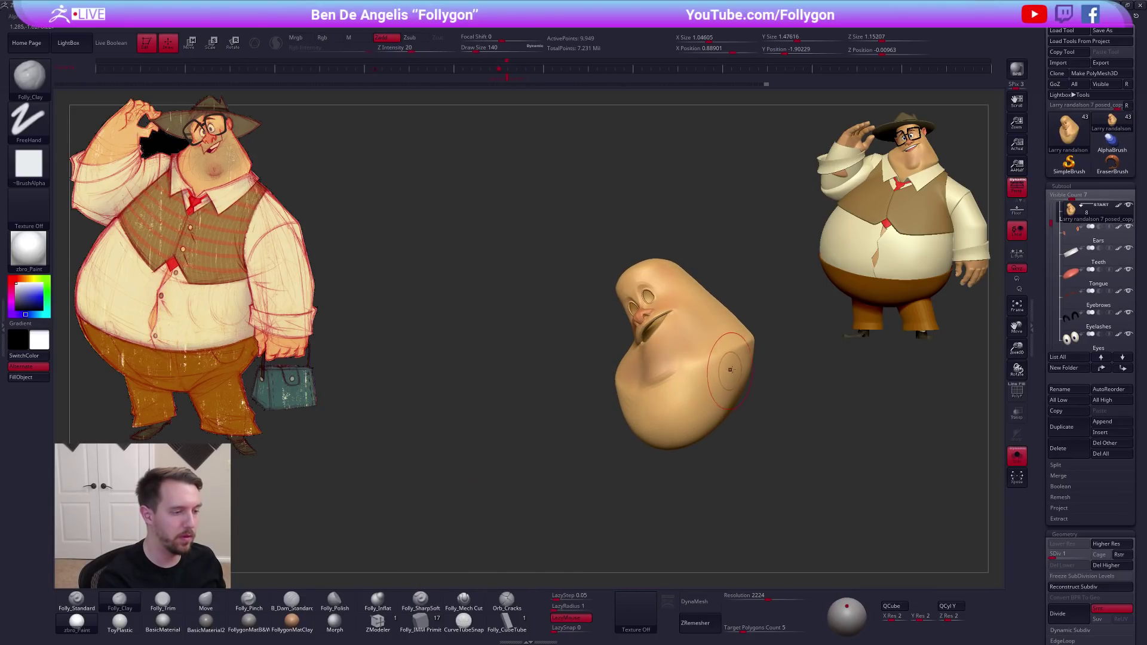
pyautogui.press('3')
pyautogui.moveTo(669, 425); pyautogui.dragTo(707, 390, button='right')
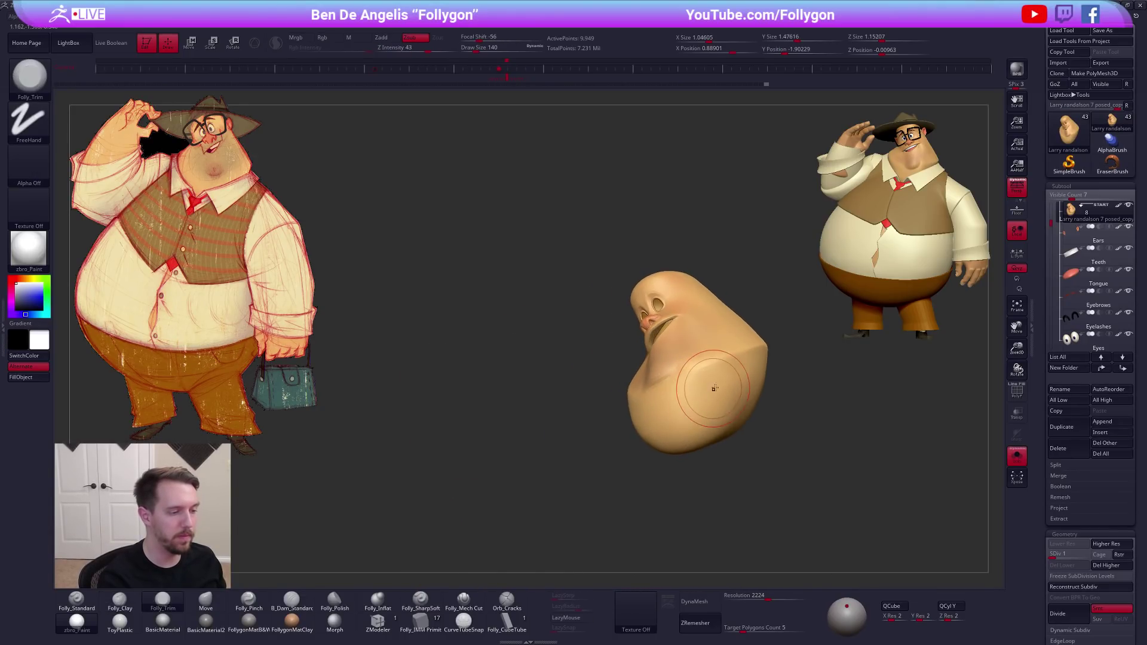
pyautogui.moveTo(669, 413); pyautogui.dragTo(679, 377)
pyautogui.press(']')
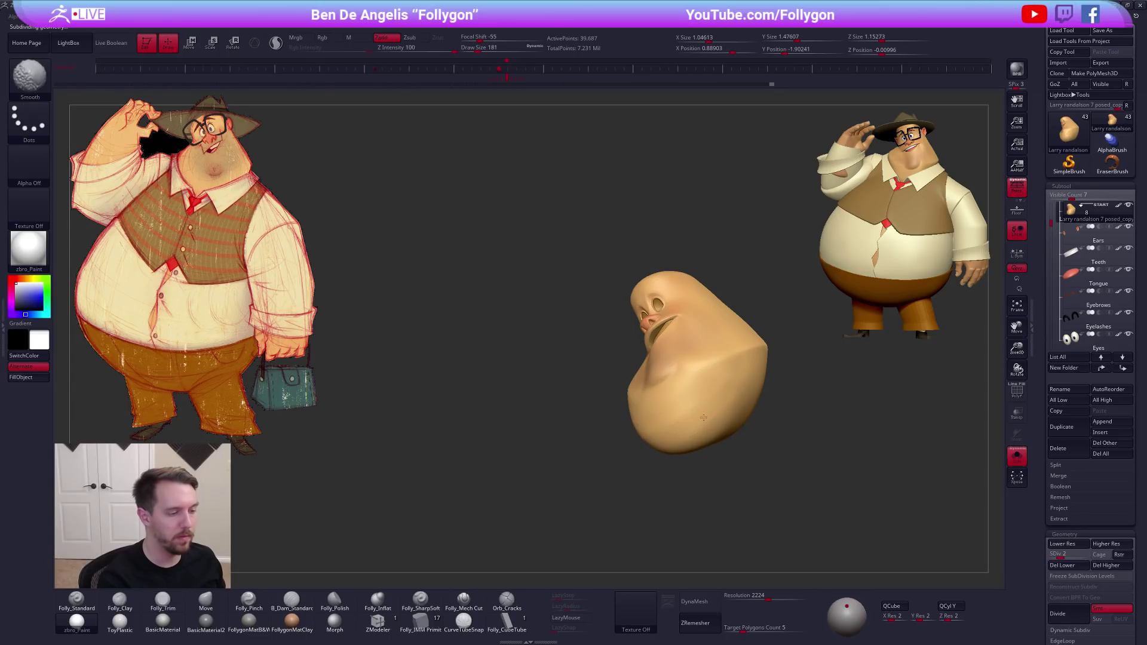
pyautogui.moveTo(703, 419)
pyautogui.mouseDown(button='right')
pyautogui.moveTo(699, 404)
pyautogui.moveTo(648, 416)
pyautogui.moveTo(617, 374)
pyautogui.mouseUp(button='right')
# Show the whole character, switch to the Move brush and adjust the neck at subdivision level 1
pyautogui.hotkey('ctrl', 'shift', 's')
pyautogui.press('space')
pyautogui.press('space')
pyautogui.press('b')
pyautogui.press('m')
pyautogui.press('v')
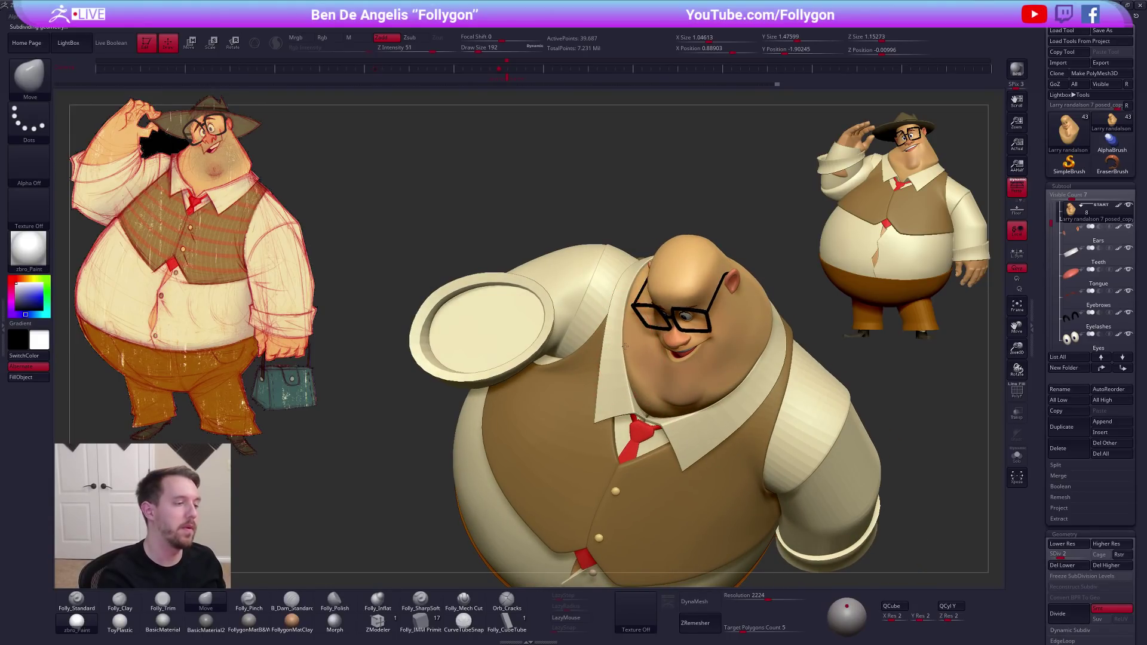
pyautogui.hotkey('shift', 'd')
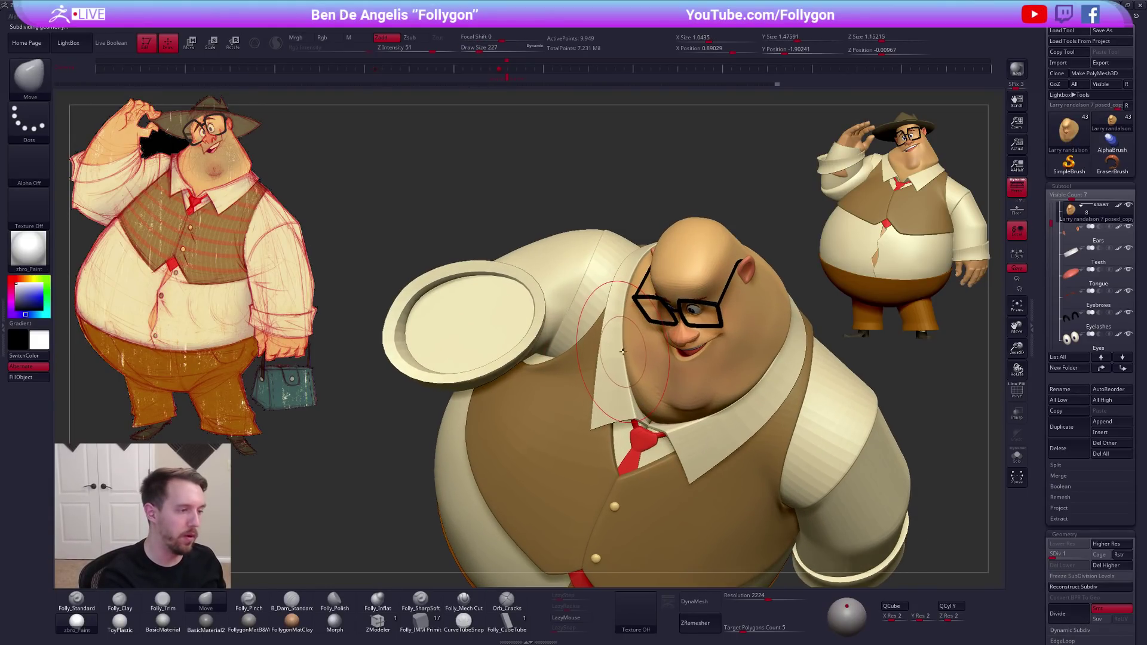
# Select the collar, check its wireframe and adjust its edge along the neck with a draw size of 170
pyautogui.keyDown('alt'); pyautogui.click(621, 357); pyautogui.keyUp('alt')
pyautogui.hotkey('shift', 'f')
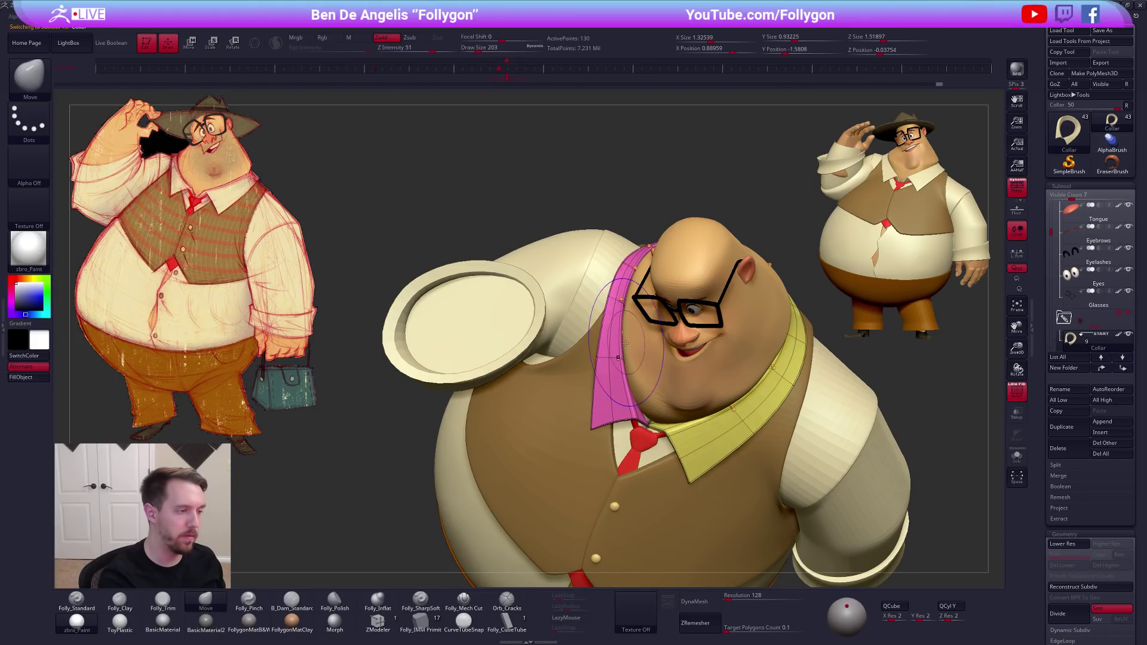
pyautogui.hotkey('shift', 'f')
pyautogui.press('space')
pyautogui.moveTo(631, 347); pyautogui.dragTo(628, 347)
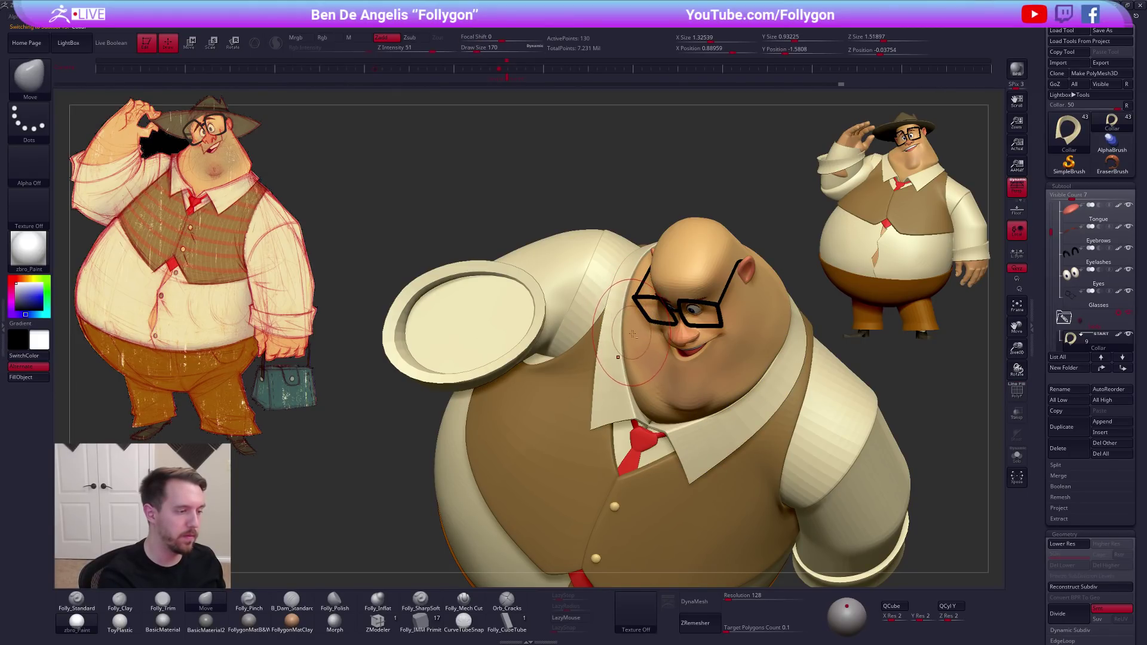
# Select and isolate the head, reduce the draw size and raise the head to subdivision level 5
pyautogui.keyDown('alt'); pyautogui.click(618, 357); pyautogui.keyUp('alt')
pyautogui.press('[')
pyautogui.moveTo(634, 369)
pyautogui.mouseDown(button='right')
pyautogui.moveTo(661, 428)
pyautogui.moveTo(683, 444)
pyautogui.moveTo(714, 399)
pyautogui.moveTo(668, 412)
pyautogui.moveTo(698, 385)
pyautogui.mouseUp(button='right')
pyautogui.hotkey('alt', 's')
pyautogui.press('d')
pyautogui.press('d')
pyautogui.press('d')
pyautogui.press('d')
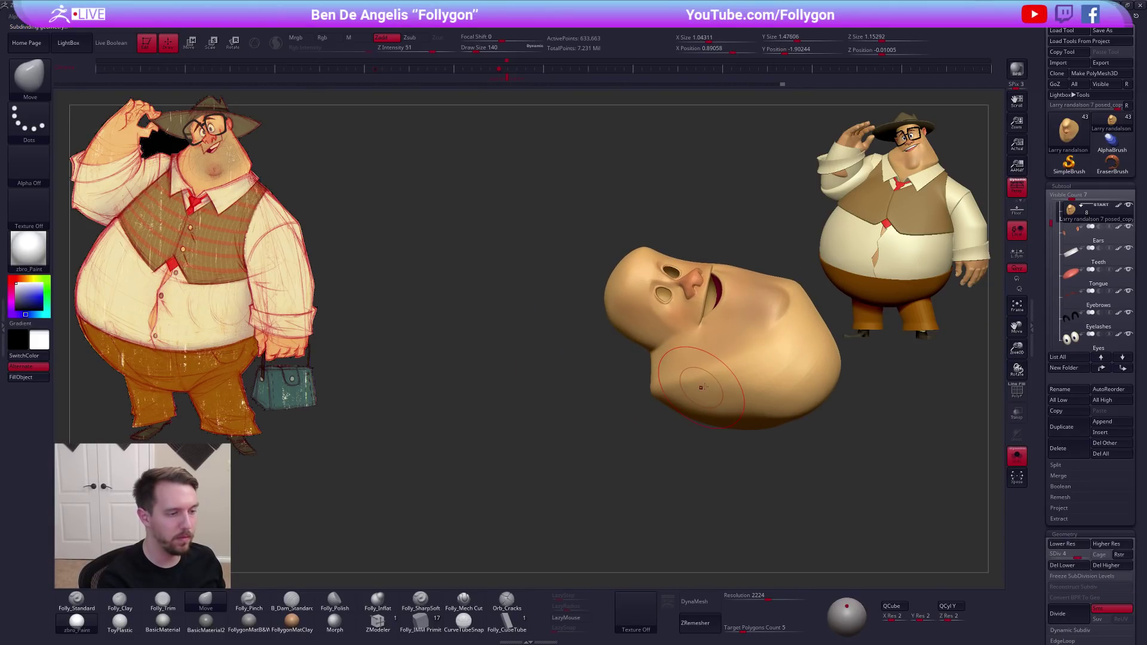
# Sharpen the crease along the side of the neck with the Folly_Mech Cut brush at subdivision level 5, checking the wireframe
pyautogui.click(461, 601)
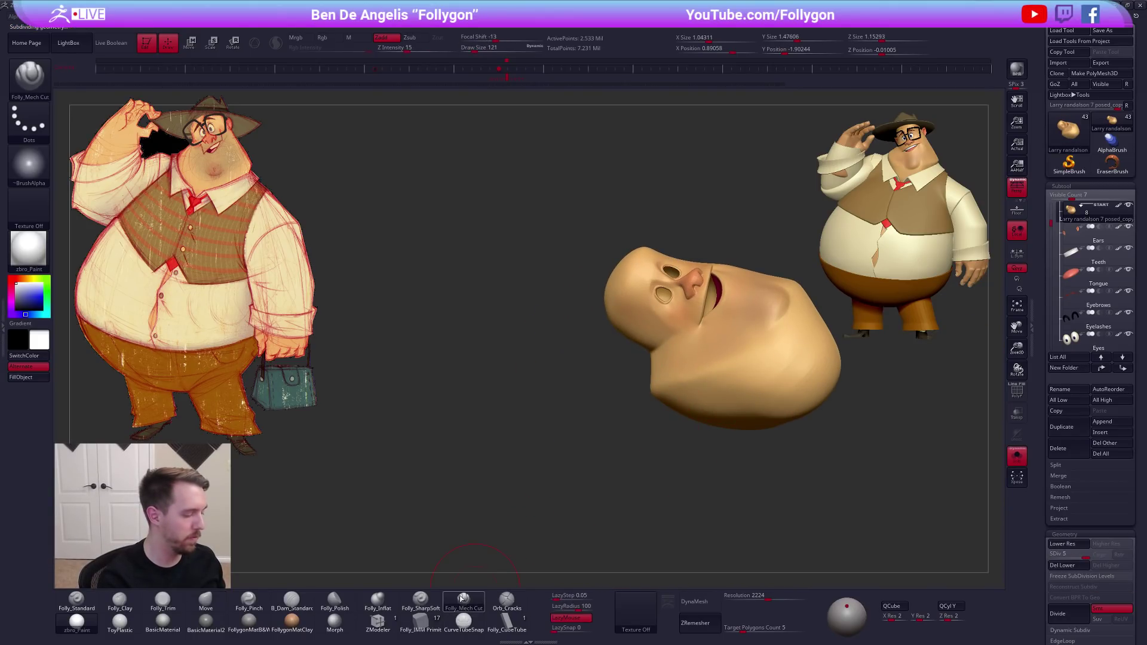
pyautogui.moveTo(685, 385); pyautogui.dragTo(639, 393, button='right')
pyautogui.hotkey('shift', 'f')
pyautogui.hotkey('shift', 'f')
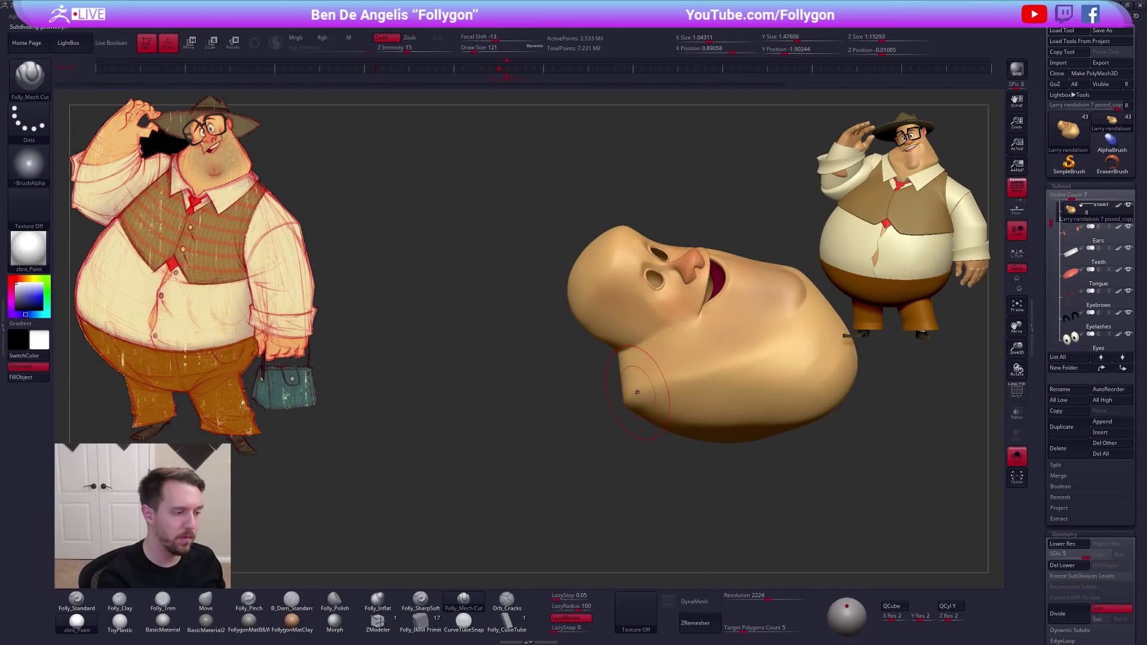
pyautogui.moveTo(814, 316); pyautogui.dragTo(797, 325)
pyautogui.moveTo(661, 392); pyautogui.dragTo(678, 388, button='right')
# Flatten the side of the neck with the Folly_Trim brush, smooth it and lower the head to subdivision level 3
pyautogui.press('3')
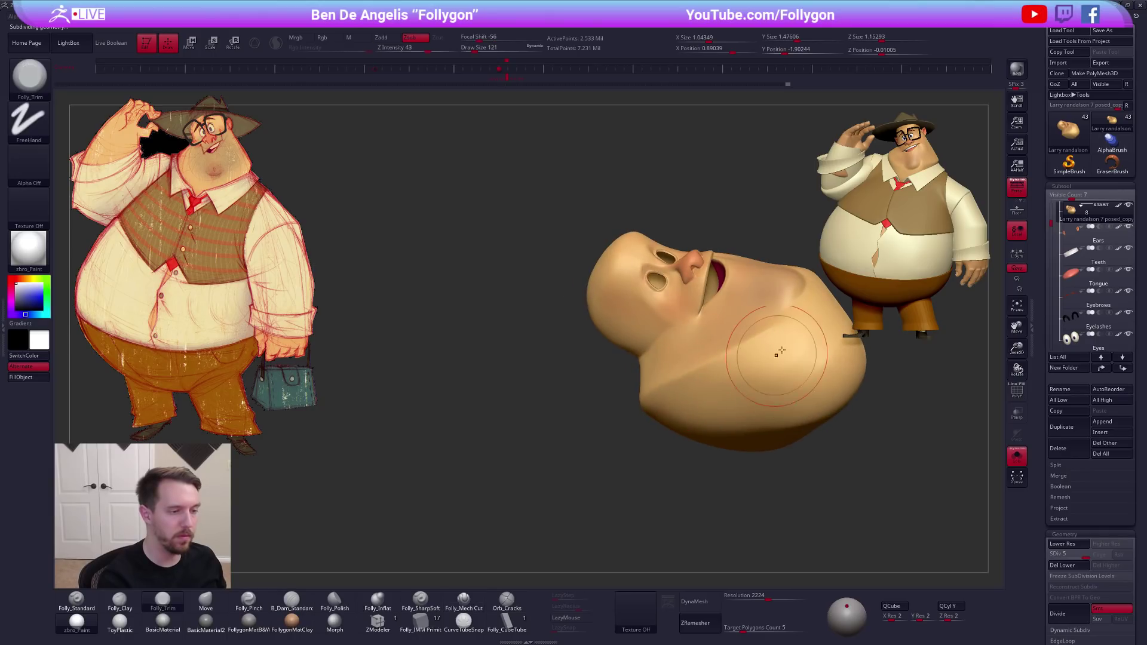
pyautogui.moveTo(781, 357)
pyautogui.keyDown('alt'); pyautogui.mouseDown(button='right')
pyautogui.moveTo(714, 381)
pyautogui.moveTo(781, 337)
pyautogui.mouseUp(button='right'); pyautogui.keyUp('alt')
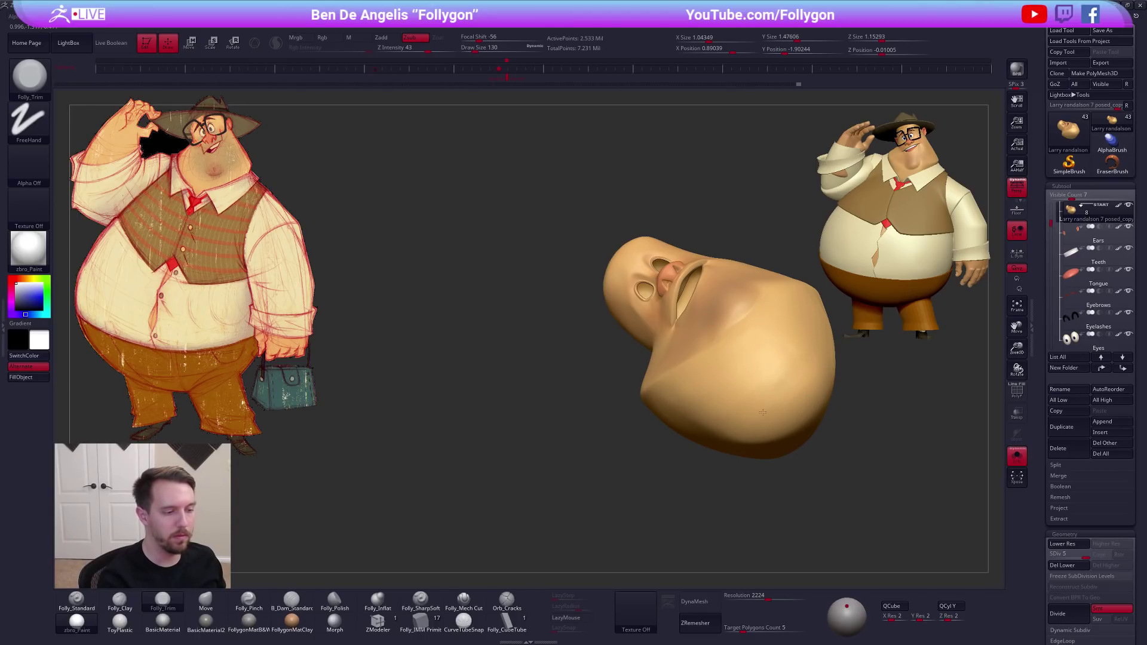
pyautogui.press('shift')
pyautogui.hotkey('shift', 'd')
pyautogui.hotkey('shift', 'd')
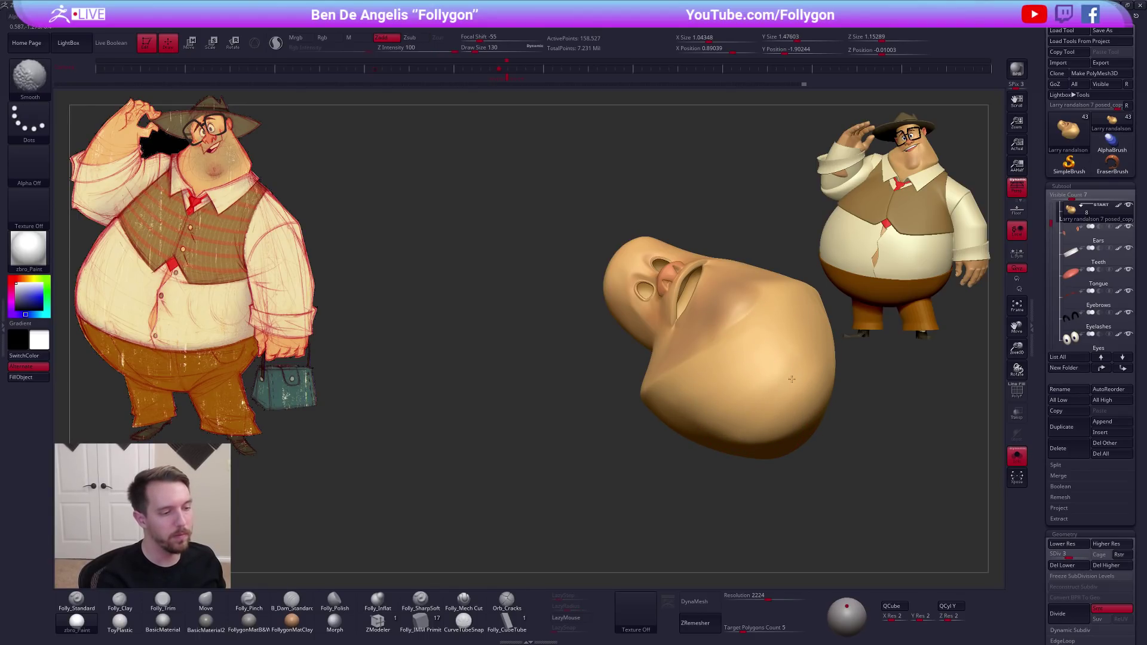
# Lower the head to subdivision level 1 and adjust the neck with the Move brush against the whole character
pyautogui.moveTo(759, 400); pyautogui.dragTo(653, 445, button='right')
pyautogui.moveTo(733, 409); pyautogui.dragTo(697, 444, button='right')
pyautogui.hotkey('alt', 's')
pyautogui.moveTo(798, 512)
pyautogui.keyDown('alt'); pyautogui.mouseDown(button='right')
pyautogui.moveTo(756, 467)
pyautogui.moveTo(731, 499)
pyautogui.moveTo(783, 514)
pyautogui.moveTo(830, 506)
pyautogui.moveTo(805, 502)
pyautogui.moveTo(770, 462)
pyautogui.moveTo(763, 496)
pyautogui.moveTo(788, 469)
pyautogui.mouseUp(button='right'); pyautogui.keyUp('alt')
pyautogui.hotkey('shift', 'd')
pyautogui.hotkey('shift', 'd')
pyautogui.keyDown('ctrl'); pyautogui.moveTo(705, 442); pyautogui.dragTo(672, 481, button='right'); pyautogui.keyUp('ctrl')
pyautogui.press('space')
pyautogui.moveTo(665, 480); pyautogui.dragTo(667, 481)
# Mask the head except the lower front of the neck and rotate the unmasked area with the Transpose line
pyautogui.moveTo(705, 418)
pyautogui.mouseDown(button='right')
pyautogui.moveTo(707, 388)
pyautogui.moveTo(691, 422)
pyautogui.mouseUp(button='right')
pyautogui.press('ctrl')
pyautogui.hotkey('ctrl', 'shift', 's')
pyautogui.keyDown('ctrl'); pyautogui.click(712, 418); pyautogui.keyUp('ctrl')
pyautogui.press('r')
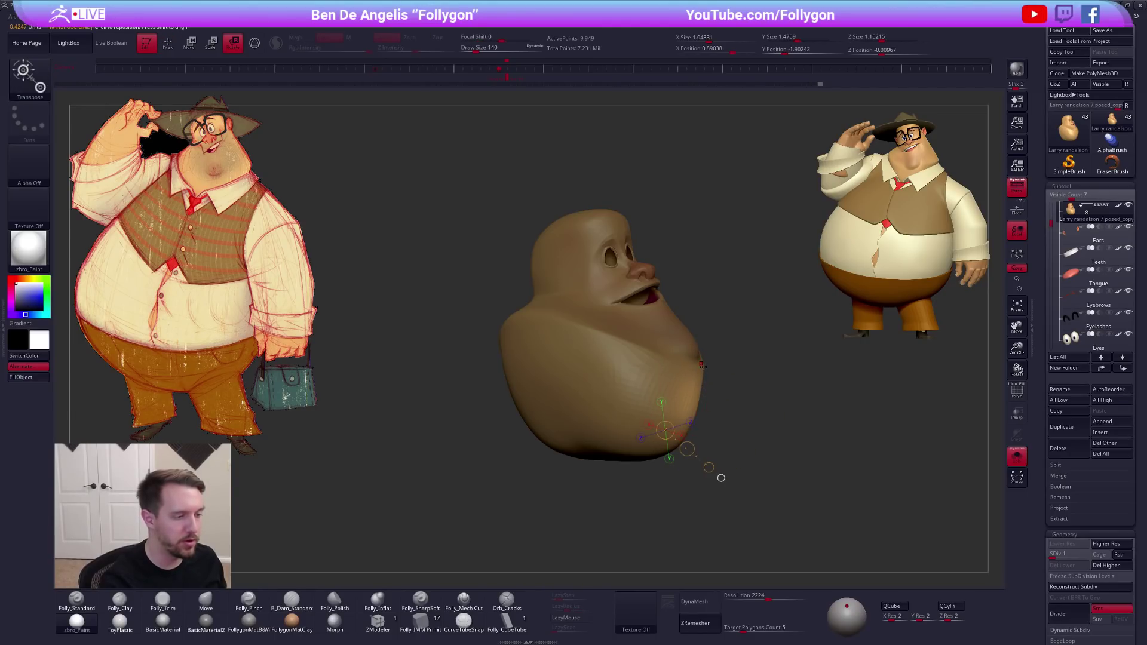
pyautogui.hotkey('shift', 's')
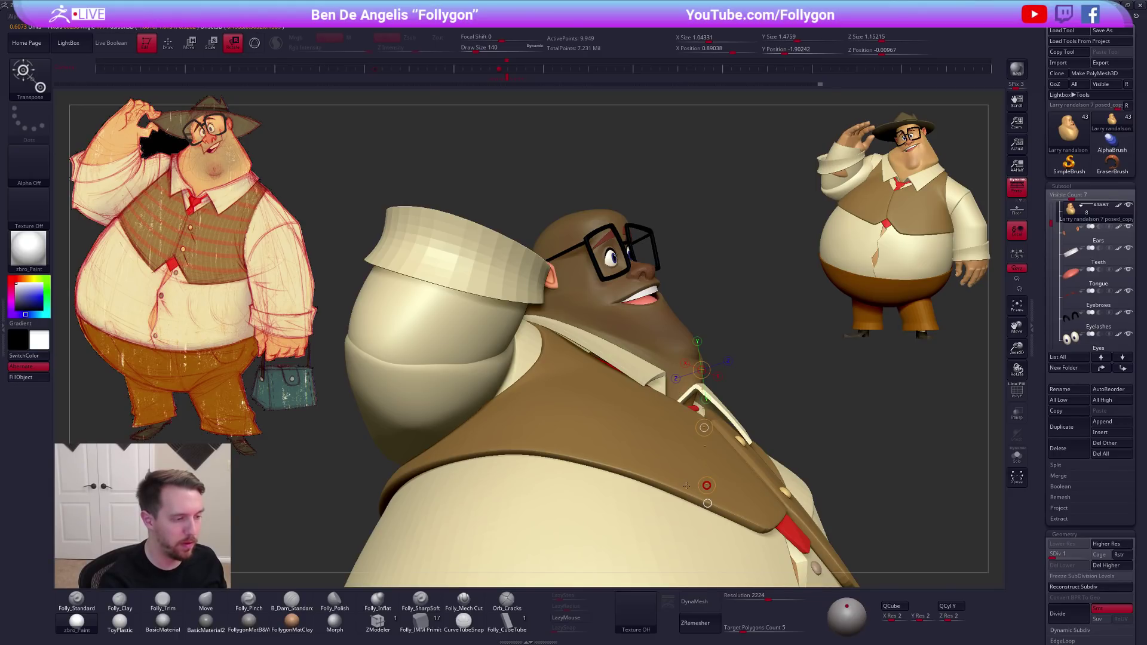
pyautogui.moveTo(653, 476); pyautogui.dragTo(651, 477)
pyautogui.moveTo(866, 370)
pyautogui.mouseDown(button='right')
pyautogui.moveTo(773, 388)
pyautogui.moveTo(762, 378)
pyautogui.moveTo(762, 388)
pyautogui.mouseUp(button='right')
pyautogui.press('q')
# Isolate the head, lasso-mask the lower neck, soften the mask edge and invert it to protect the upper head
pyautogui.keyDown('ctrl'); pyautogui.moveTo(838, 276); pyautogui.dragTo(856, 299); pyautogui.keyUp('ctrl')
pyautogui.moveTo(746, 340); pyautogui.dragTo(699, 382, button='right')
pyautogui.hotkey('alt', 's')
pyautogui.rightClick(672, 431)
pyautogui.moveTo(732, 418); pyautogui.dragTo(699, 375, button='right')
pyautogui.keyDown('ctrl'); pyautogui.click(745, 485); pyautogui.keyUp('ctrl')
pyautogui.moveTo(747, 496)
pyautogui.mouseDown(button='right')
pyautogui.moveTo(752, 458)
pyautogui.moveTo(712, 393)
pyautogui.mouseUp(button='right')
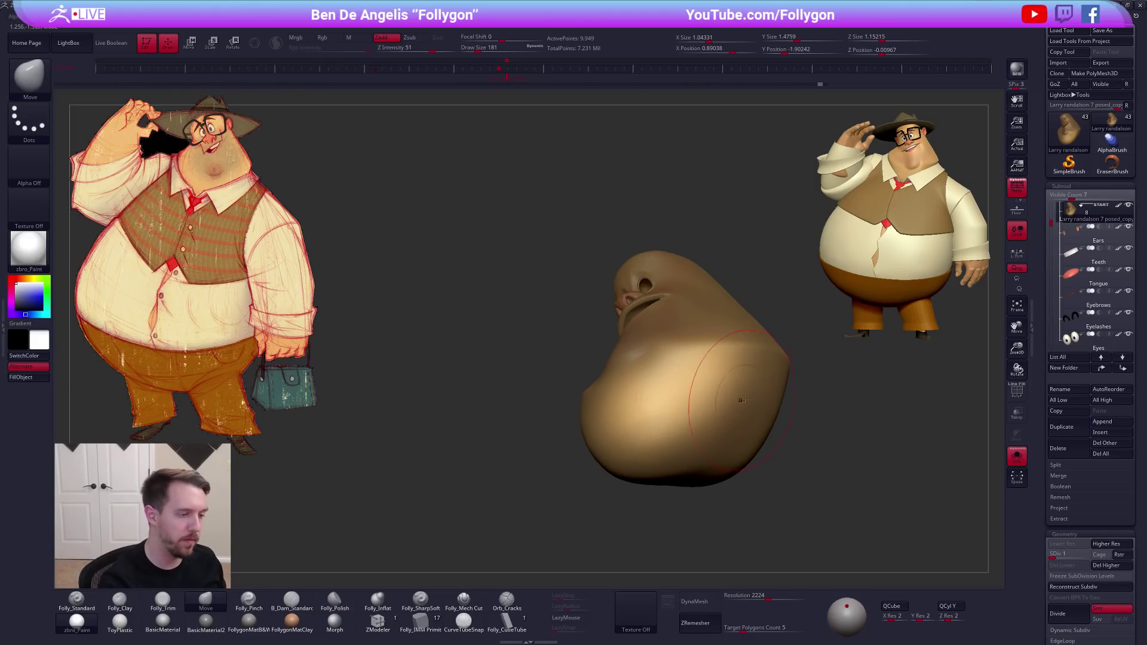
pyautogui.moveTo(797, 365)
pyautogui.keyDown('ctrl'); pyautogui.mouseDown()
pyautogui.moveTo(469, 412)
pyautogui.moveTo(832, 284)
pyautogui.mouseUp(); pyautogui.keyUp('ctrl')
pyautogui.moveTo(746, 279)
pyautogui.keyDown('ctrl'); pyautogui.mouseDown()
pyautogui.moveTo(701, 314)
pyautogui.moveTo(716, 200)
pyautogui.mouseUp(); pyautogui.keyUp('ctrl')
pyautogui.keyDown('ctrl'); pyautogui.click(720, 428); pyautogui.keyUp('ctrl')
pyautogui.keyDown('ctrl'); pyautogui.click(741, 429); pyautogui.keyUp('ctrl')
pyautogui.hotkey('ctrl', 'i')
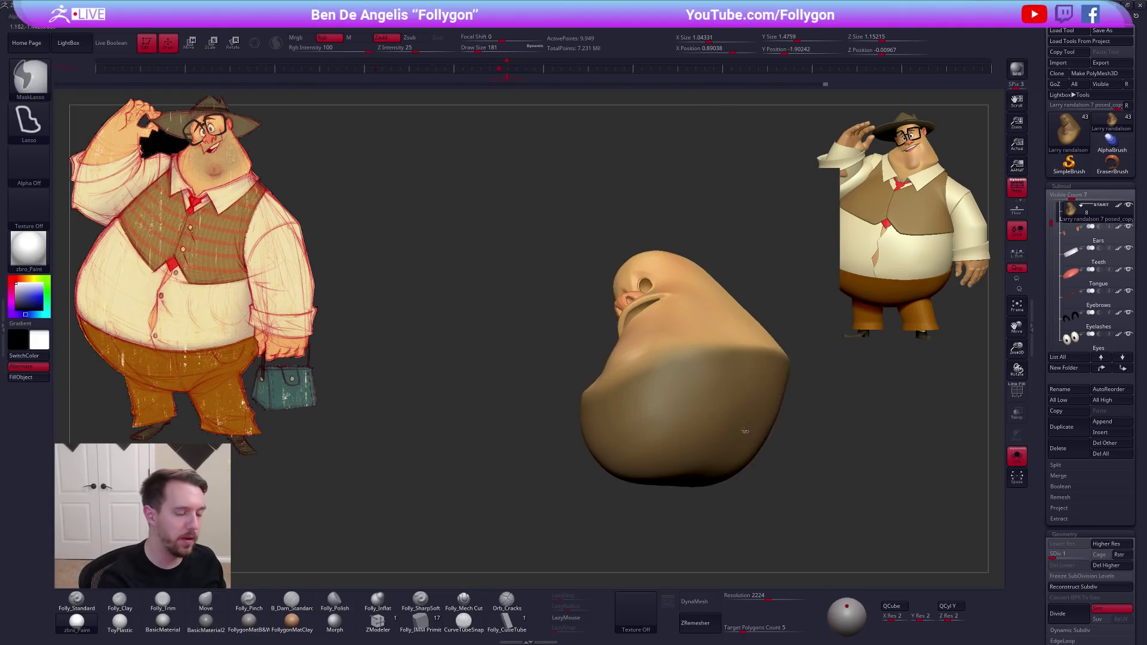
pyautogui.moveTo(781, 423); pyautogui.dragTo(762, 391, button='right')
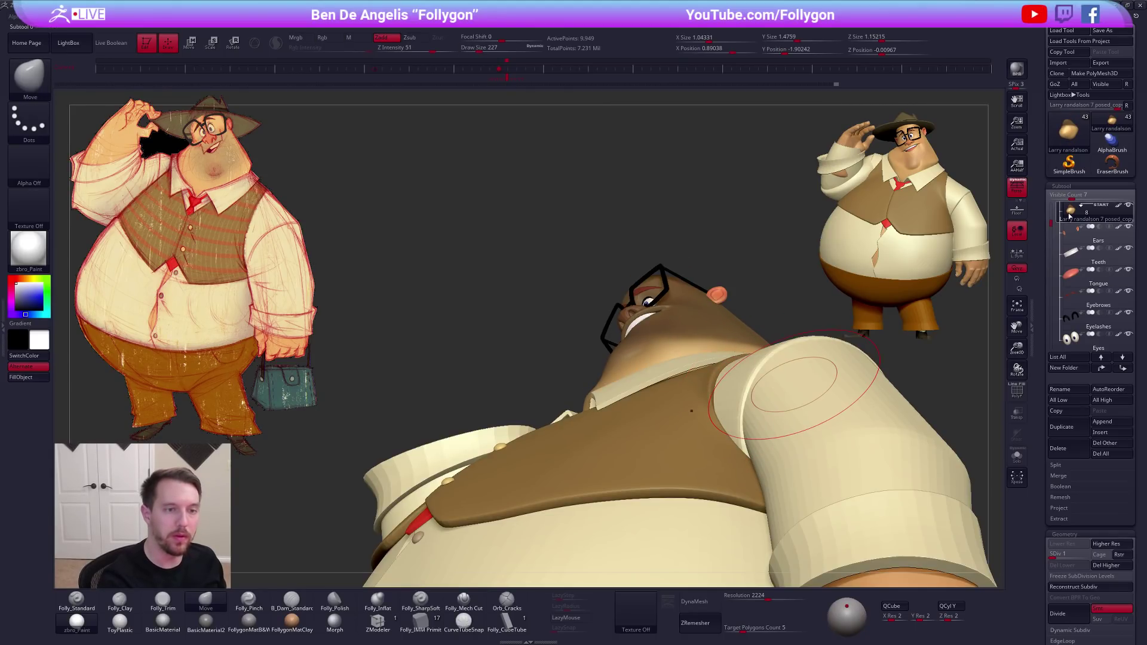
# Show only the head and the collar, and make the head the active subtool viewed from below
pyautogui.click(1128, 205)
pyautogui.moveTo(1052, 223)
pyautogui.mouseDown()
pyautogui.moveTo(1054, 212)
pyautogui.moveTo(1053, 243)
pyautogui.mouseUp()
pyautogui.click(1074, 253)
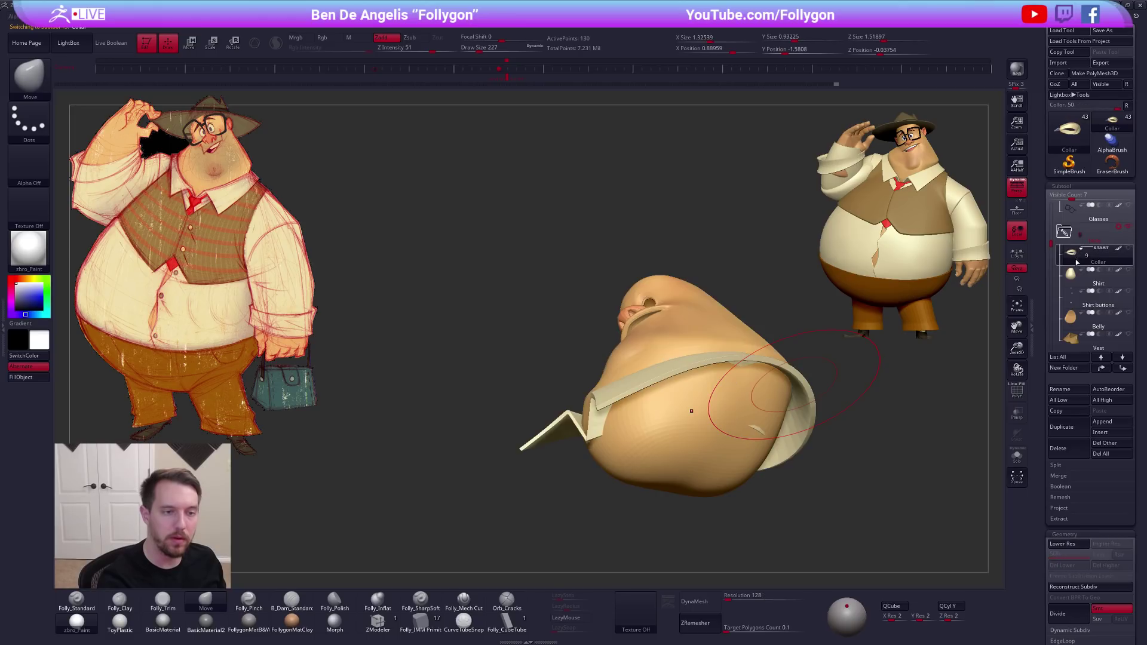
pyautogui.keyDown('alt'); pyautogui.click(764, 351); pyautogui.keyUp('alt')
pyautogui.moveTo(765, 351); pyautogui.dragTo(664, 406, button='right')
pyautogui.moveTo(687, 462); pyautogui.dragTo(663, 510, button='right')
# Move the unmasked lower neck within the collar using the Transpose line and clear the mask
pyautogui.press('w')
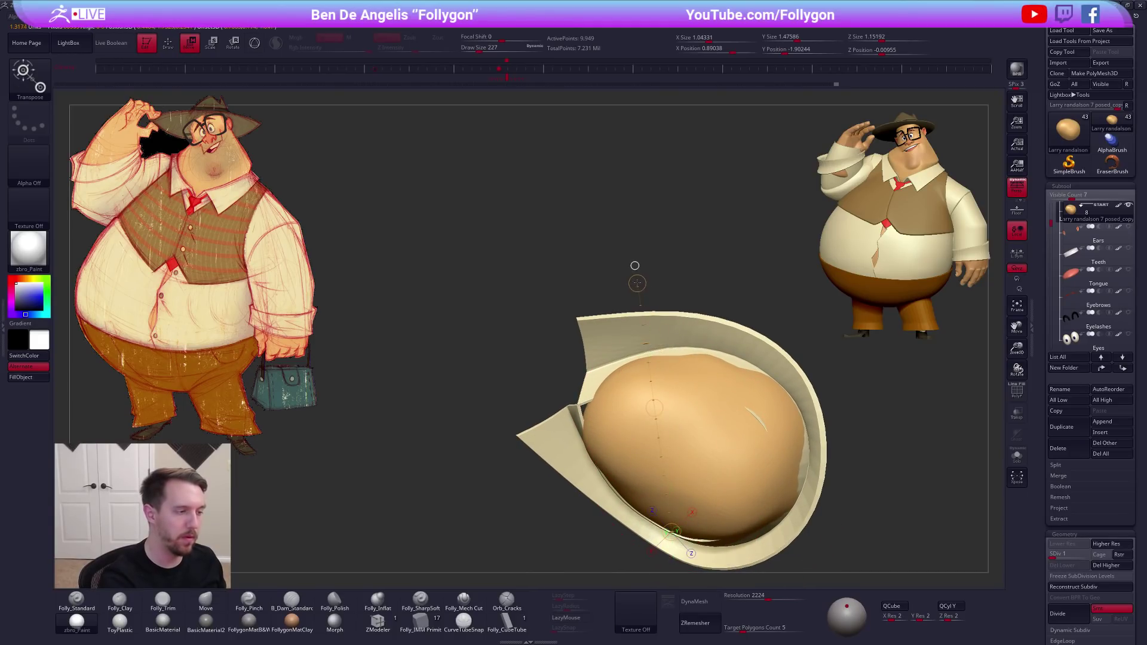
pyautogui.moveTo(626, 281); pyautogui.dragTo(631, 293)
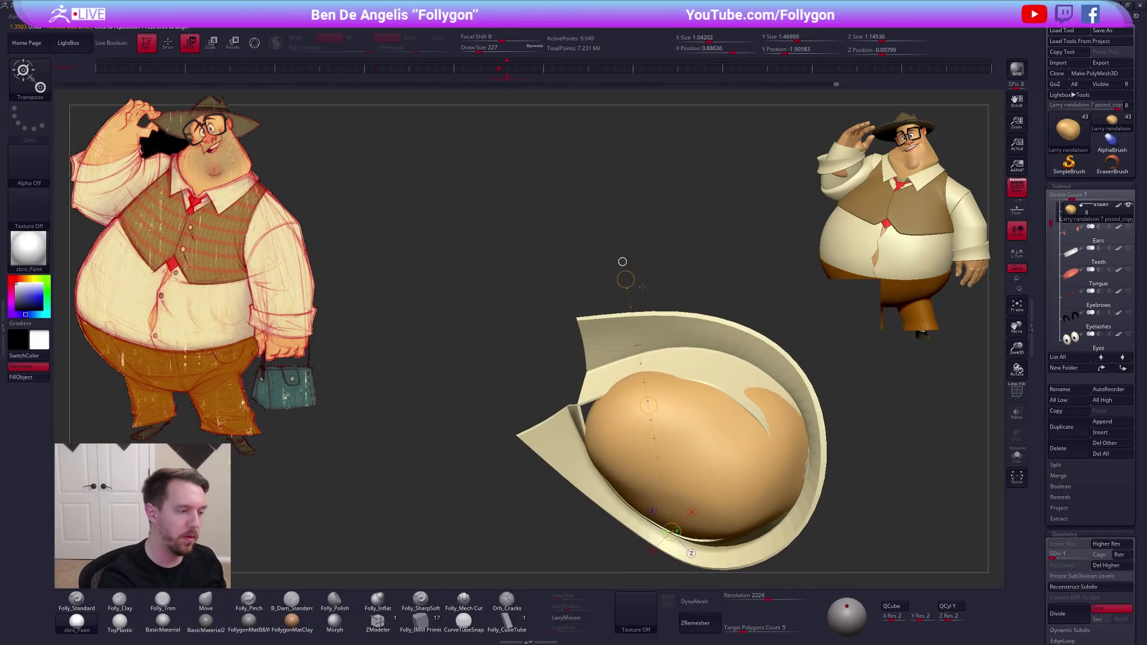
pyautogui.press('q')
pyautogui.moveTo(659, 401)
pyautogui.mouseDown(button='right')
pyautogui.moveTo(783, 419)
pyautogui.moveTo(777, 512)
pyautogui.moveTo(801, 482)
pyautogui.moveTo(776, 451)
pyautogui.mouseUp(button='right')
pyautogui.keyDown('ctrl'); pyautogui.moveTo(890, 430); pyautogui.dragTo(904, 404); pyautogui.keyUp('ctrl')
# Isolate the head, then build up and smooth the side of the neck with the Folly_Clay brush at draw size 150
pyautogui.hotkey('alt', 's')
pyautogui.moveTo(896, 412)
pyautogui.mouseDown(button='right')
pyautogui.moveTo(777, 451)
pyautogui.moveTo(738, 425)
pyautogui.mouseUp(button='right')
pyautogui.press('2')
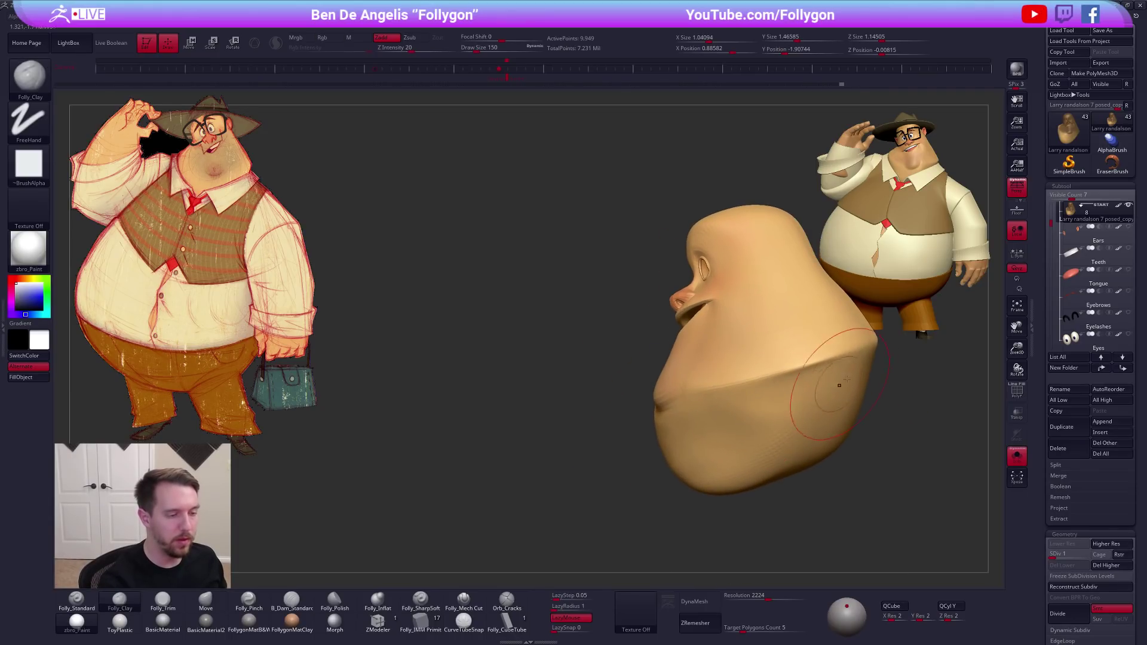
pyautogui.moveTo(640, 461); pyautogui.dragTo(752, 408, button='right')
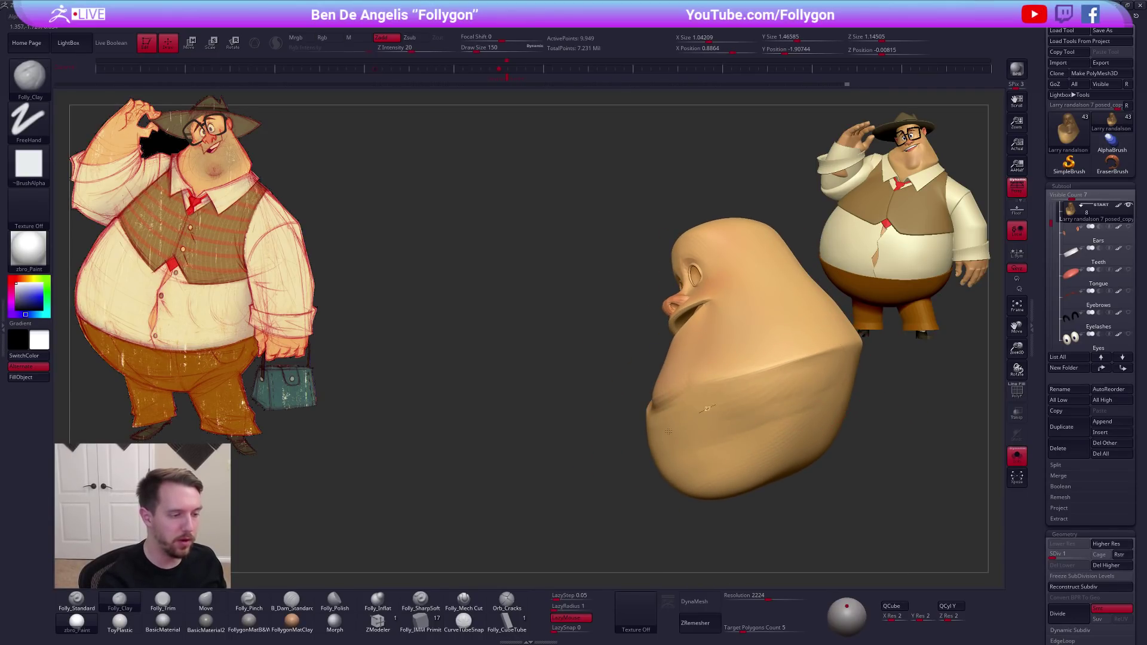
pyautogui.moveTo(738, 445); pyautogui.dragTo(734, 413, button='right')
pyautogui.hotkey('alt', 's')
pyautogui.hotkey('alt', 's')
pyautogui.press('shift')
pyautogui.moveTo(738, 459)
pyautogui.mouseDown(button='right')
pyautogui.moveTo(735, 445)
pyautogui.moveTo(754, 438)
pyautogui.moveTo(783, 371)
pyautogui.moveTo(795, 386)
pyautogui.mouseUp(button='right')
# Show the collar again and adjust the neck inside it with the Move brush
pyautogui.hotkey('alt', 's')
pyautogui.press('space')
pyautogui.moveTo(770, 433); pyautogui.dragTo(767, 442)
pyautogui.moveTo(836, 508)
pyautogui.mouseDown(button='right')
pyautogui.moveTo(821, 478)
pyautogui.moveTo(806, 497)
pyautogui.moveTo(790, 467)
pyautogui.moveTo(738, 471)
pyautogui.moveTo(771, 465)
pyautogui.mouseUp(button='right')
# Select the head instead of the collar, check its wireframe and smooth the neck surface along the collar
pyautogui.keyDown('alt'); pyautogui.click(801, 469); pyautogui.keyUp('alt')
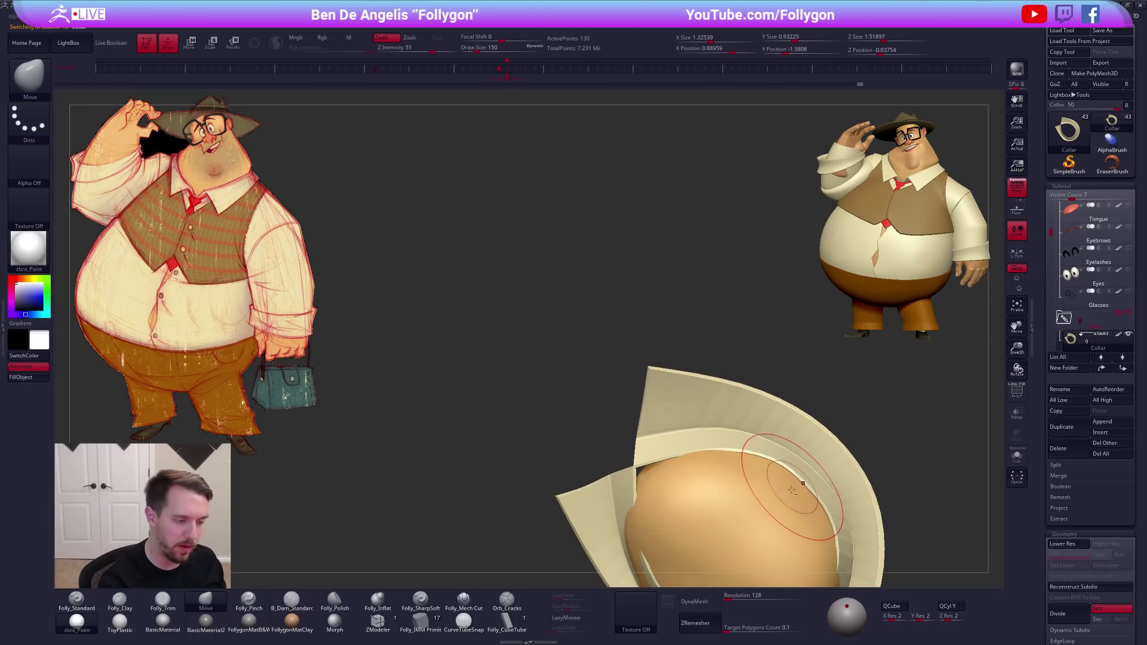
pyautogui.keyDown('alt'); pyautogui.click(736, 469); pyautogui.keyUp('alt')
pyautogui.hotkey('shift', 'f')
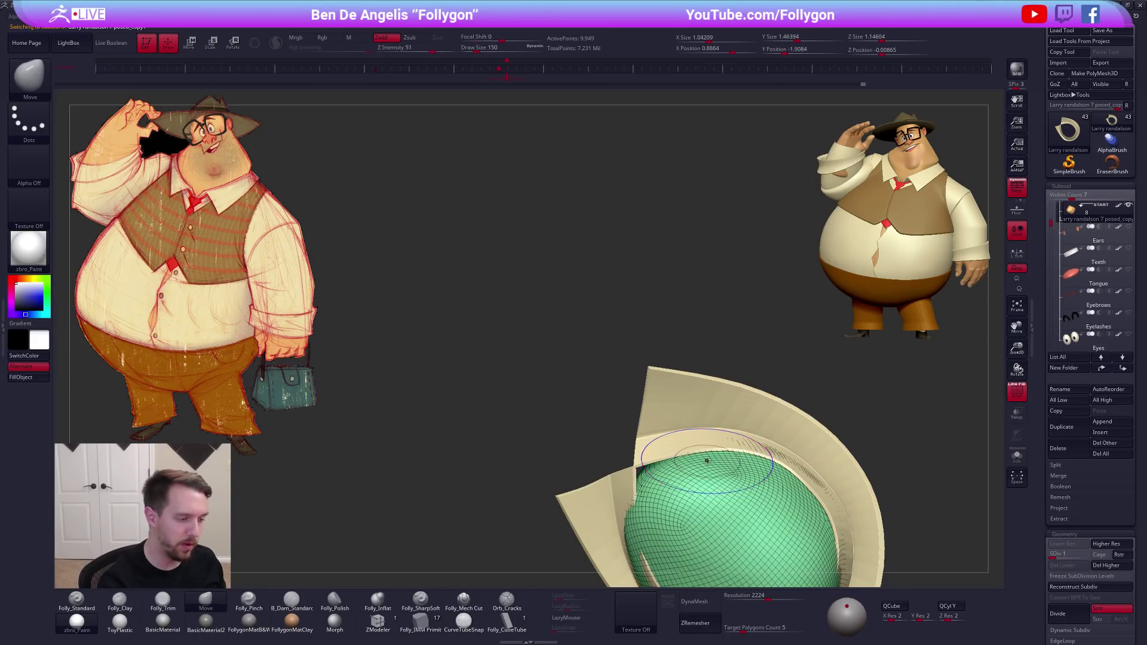
pyautogui.hotkey('shift', 'f')
pyautogui.moveTo(706, 461); pyautogui.dragTo(711, 495, button='right')
pyautogui.keyDown('shift'); pyautogui.moveTo(710, 478); pyautogui.dragTo(747, 463); pyautogui.keyUp('shift')
pyautogui.moveTo(746, 428)
pyautogui.mouseDown(button='right')
pyautogui.moveTo(774, 457)
pyautogui.moveTo(760, 467)
pyautogui.mouseUp(button='right')
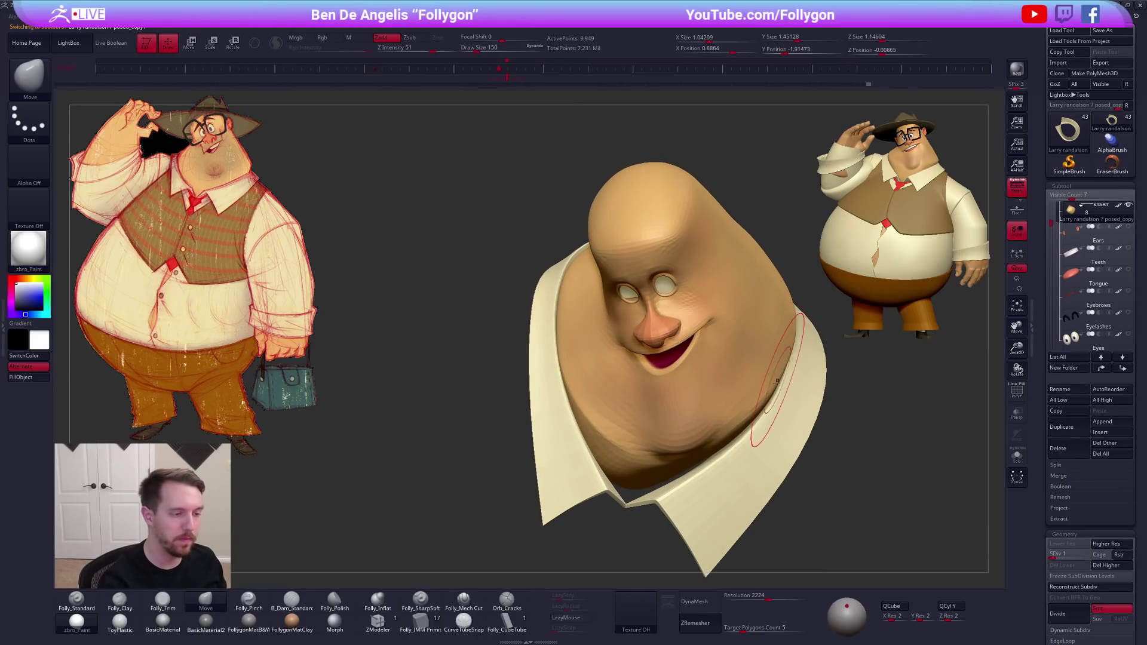
# Push the jaw and neck into shape along the collar's inner edge with the Move brush
pyautogui.moveTo(776, 380); pyautogui.dragTo(787, 388, button='right')
pyautogui.press('space')
pyautogui.moveTo(771, 412); pyautogui.dragTo(740, 438)
pyautogui.press('space')
pyautogui.moveTo(740, 438)
pyautogui.mouseDown(button='right')
pyautogui.moveTo(715, 390)
pyautogui.moveTo(678, 421)
pyautogui.moveTo(659, 462)
pyautogui.mouseUp(button='right')
pyautogui.press('space')
pyautogui.moveTo(736, 466); pyautogui.dragTo(742, 466)
pyautogui.moveTo(680, 463)
pyautogui.mouseDown(button='right')
pyautogui.moveTo(725, 451)
pyautogui.moveTo(713, 352)
pyautogui.moveTo(681, 430)
pyautogui.mouseUp(button='right')
# Isolate the head, tighten the jawline with the Folly_Pinch brush at draw size 81 and raise it to subdivision level 3
pyautogui.hotkey('alt', 's')
pyautogui.press('space')
pyautogui.press('space')
pyautogui.moveTo(653, 449); pyautogui.dragTo(655, 454)
pyautogui.moveTo(656, 454)
pyautogui.mouseDown(button='right')
pyautogui.moveTo(676, 538)
pyautogui.moveTo(683, 532)
pyautogui.mouseUp(button='right')
pyautogui.press('5')
pyautogui.hotkey('ctrl', 'd')
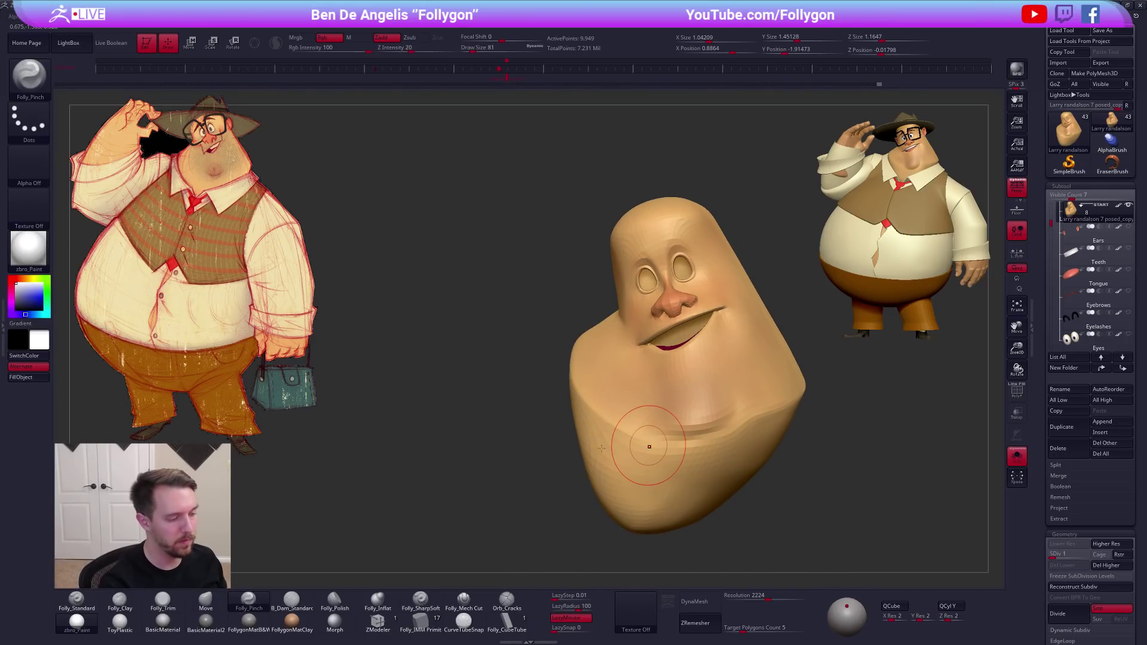
pyautogui.moveTo(734, 449); pyautogui.dragTo(700, 445, button='right')
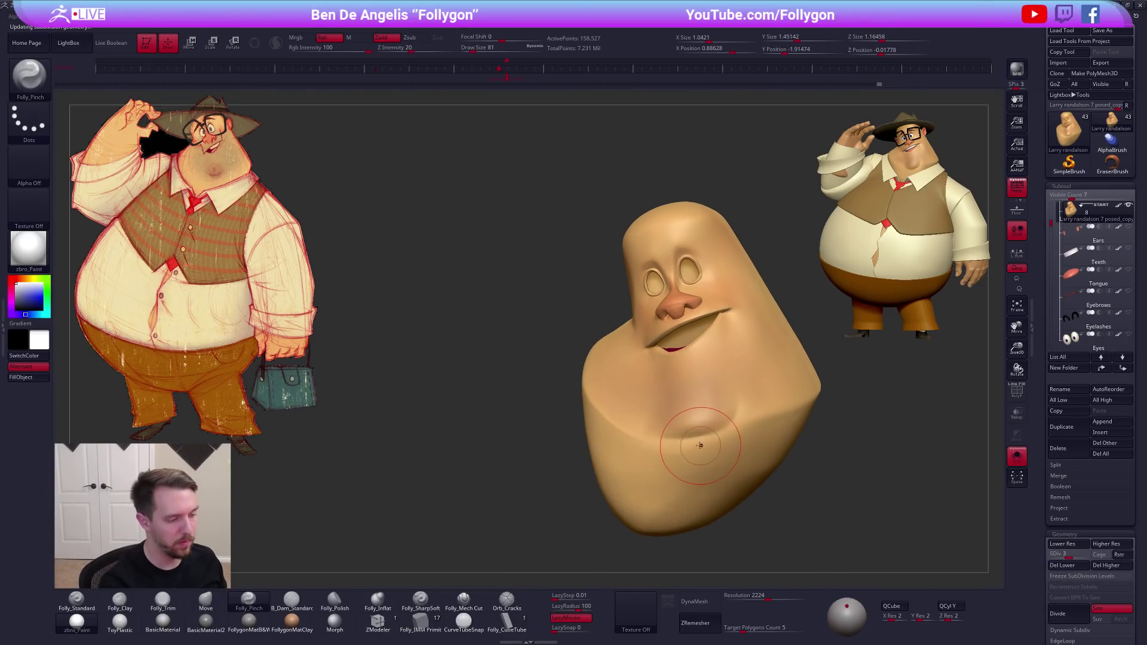
# Define the crease below the chin with the Folly_Mech Cut brush and smooth the adjacent jaw
pyautogui.click(464, 600)
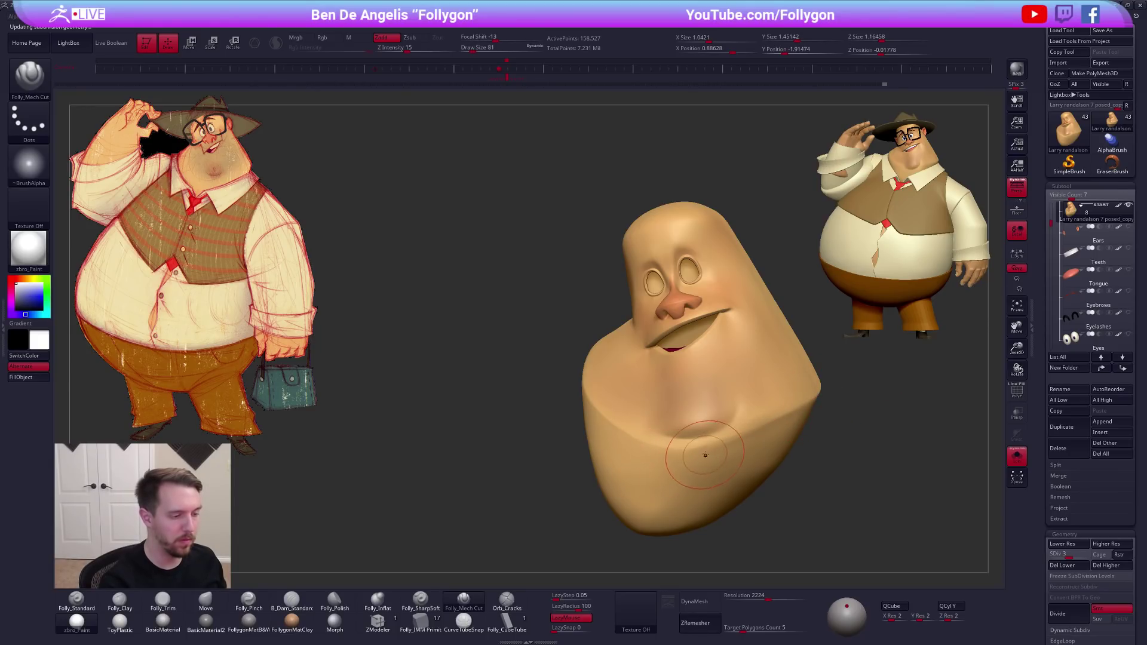
pyautogui.moveTo(704, 456); pyautogui.dragTo(732, 447, button='right')
pyautogui.press('shift')
pyautogui.keyDown('shift'); pyautogui.moveTo(756, 435); pyautogui.dragTo(756, 428); pyautogui.keyUp('shift')
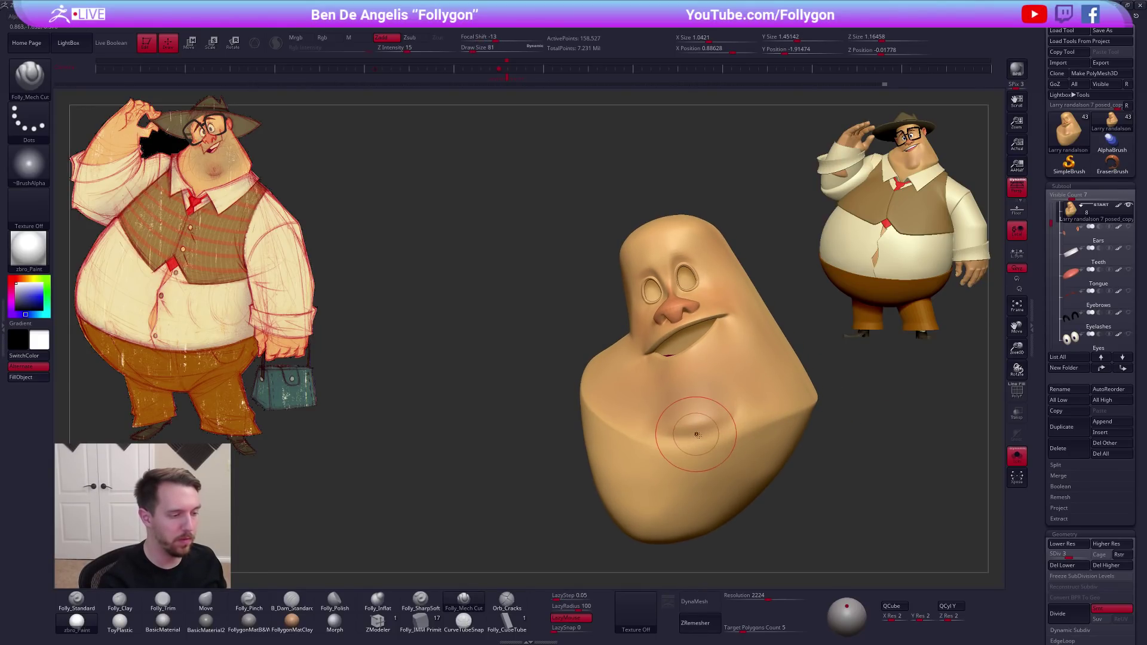
pyautogui.keyDown('ctrl'); pyautogui.moveTo(692, 434); pyautogui.dragTo(678, 438, button='right'); pyautogui.keyUp('ctrl')
# Raise the head to subdivision level 5, refine the jaw crease at draw size 67 and smooth the neck
pyautogui.press('d')
pyautogui.press('d')
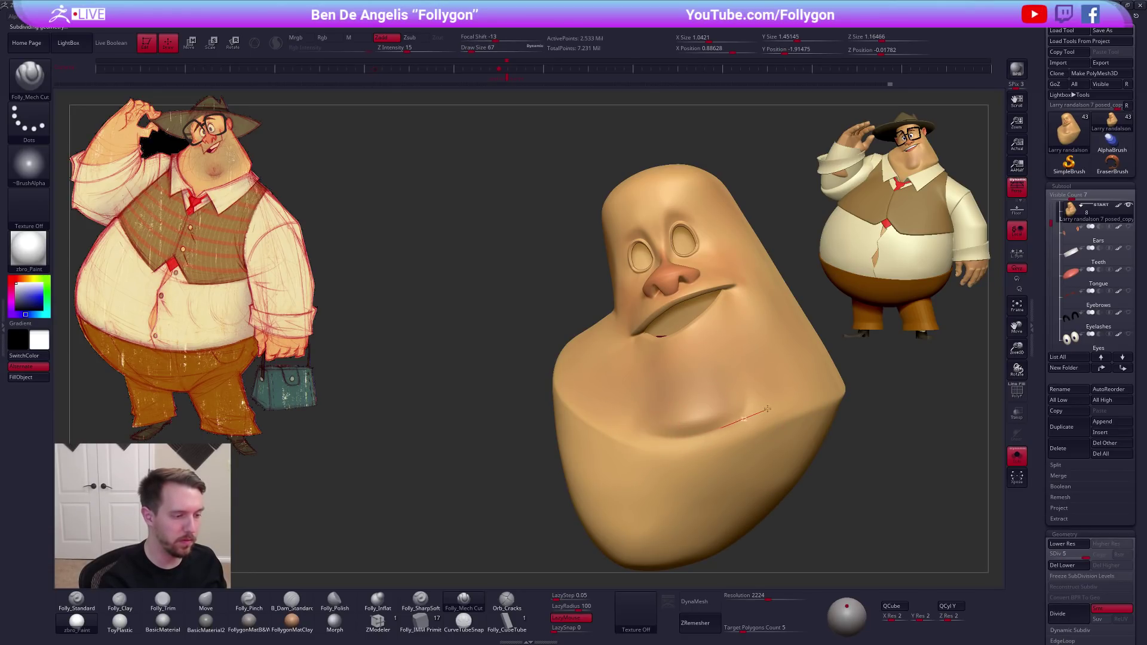
pyautogui.press('shift')
pyautogui.keyDown('shift'); pyautogui.moveTo(581, 411); pyautogui.dragTo(605, 478); pyautogui.keyUp('shift')
pyautogui.keyDown('ctrl'); pyautogui.moveTo(621, 466); pyautogui.dragTo(598, 412, button='right'); pyautogui.keyUp('ctrl')
# Check the jaw on the whole character, then isolate the head and work the neck with the Folly_Clay brush
pyautogui.hotkey('alt', 's')
pyautogui.moveTo(770, 478)
pyautogui.mouseDown(button='right')
pyautogui.moveTo(756, 474)
pyautogui.moveTo(818, 475)
pyautogui.moveTo(772, 475)
pyautogui.moveTo(803, 473)
pyautogui.moveTo(762, 448)
pyautogui.moveTo(749, 406)
pyautogui.moveTo(705, 433)
pyautogui.mouseUp(button='right')
pyautogui.hotkey('alt', 's')
pyautogui.press('2')
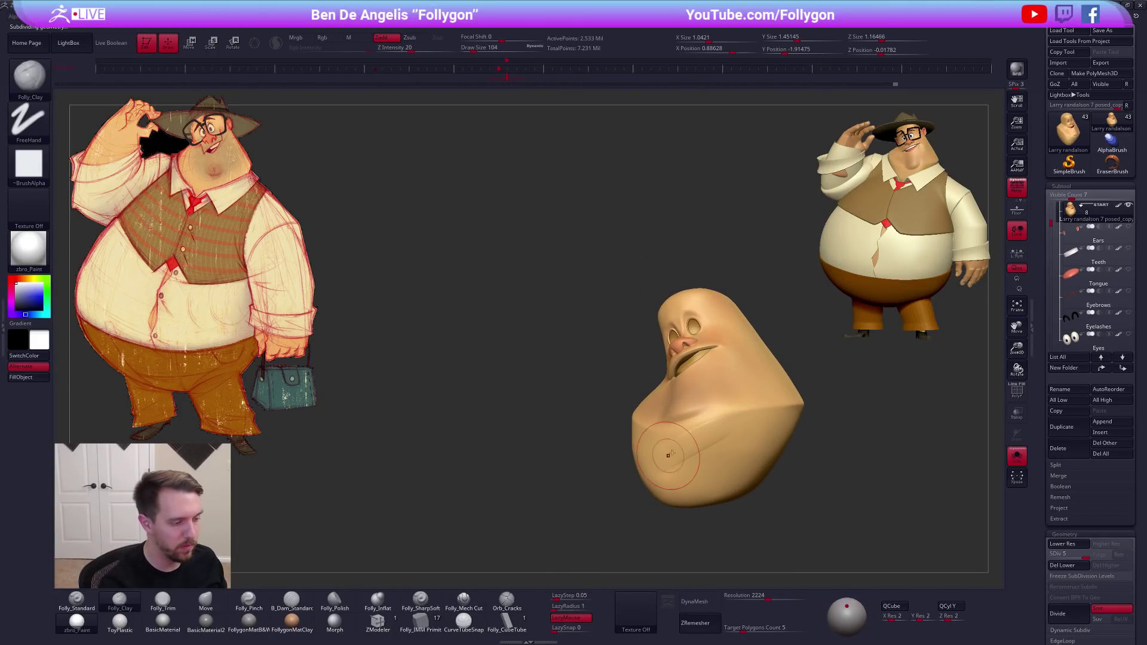
pyautogui.hotkey('alt', 's')
pyautogui.moveTo(690, 490); pyautogui.dragTo(653, 431, button='right')
pyautogui.hotkey('alt', 's')
# Lower the head to subdivision level 2, then smooth and flatten the lower neck with the Folly_Trim brush
pyautogui.hotkey('shift', 'd')
pyautogui.hotkey('shift', 'd')
pyautogui.hotkey('shift', 'd')
pyautogui.press('shift')
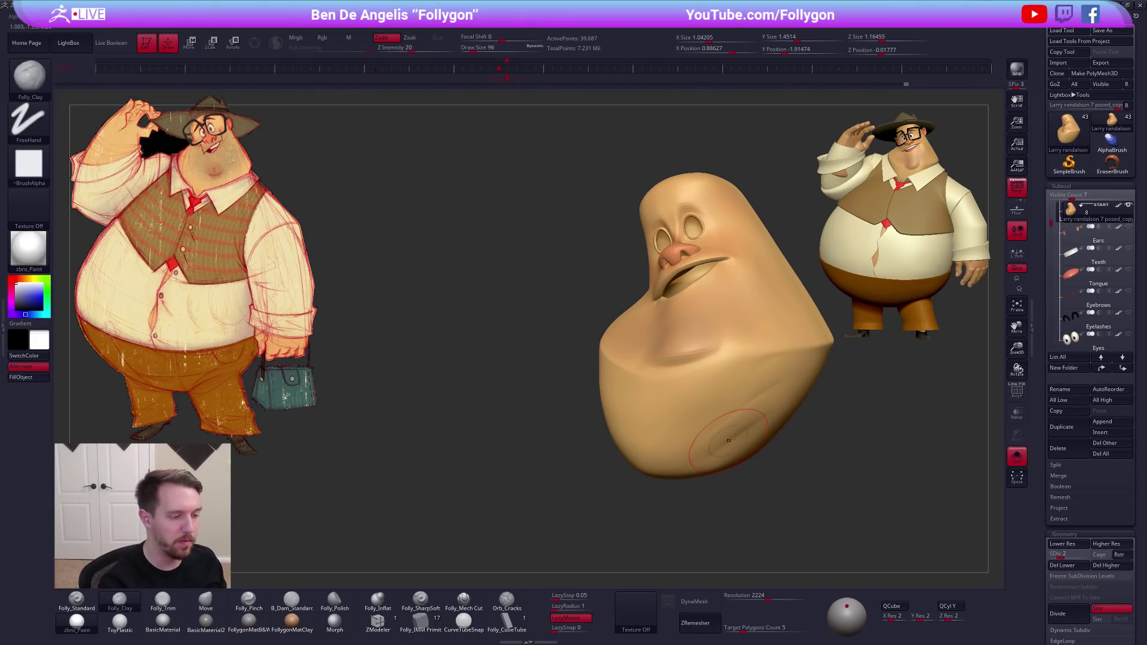
pyautogui.press('shift')
pyautogui.press('shift')
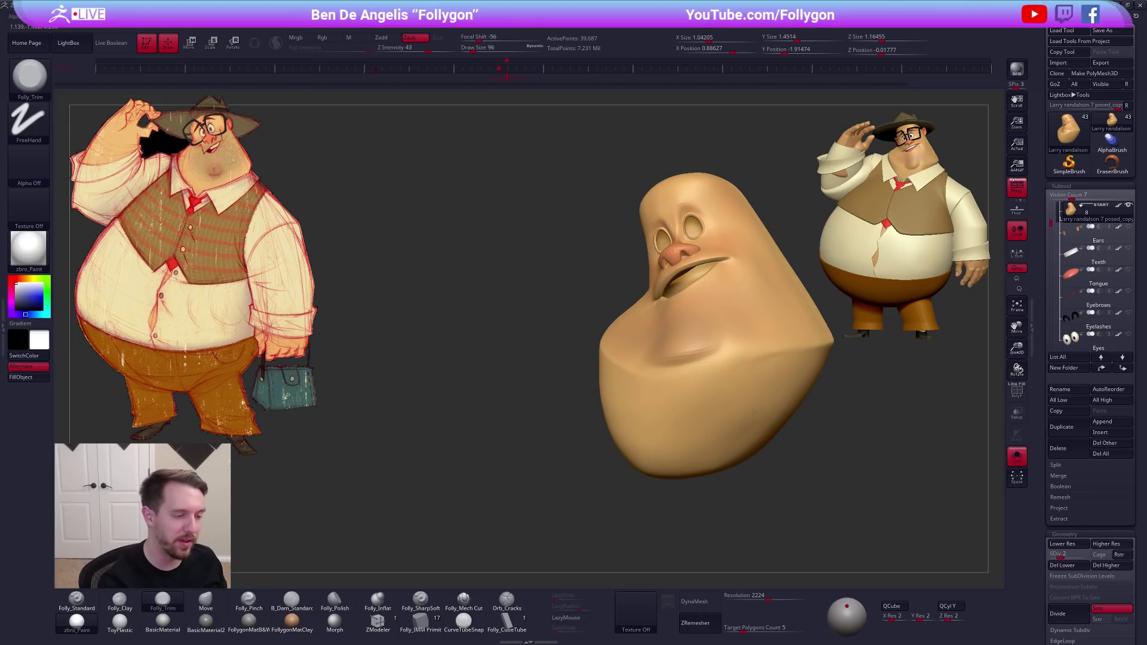
pyautogui.press('shift')
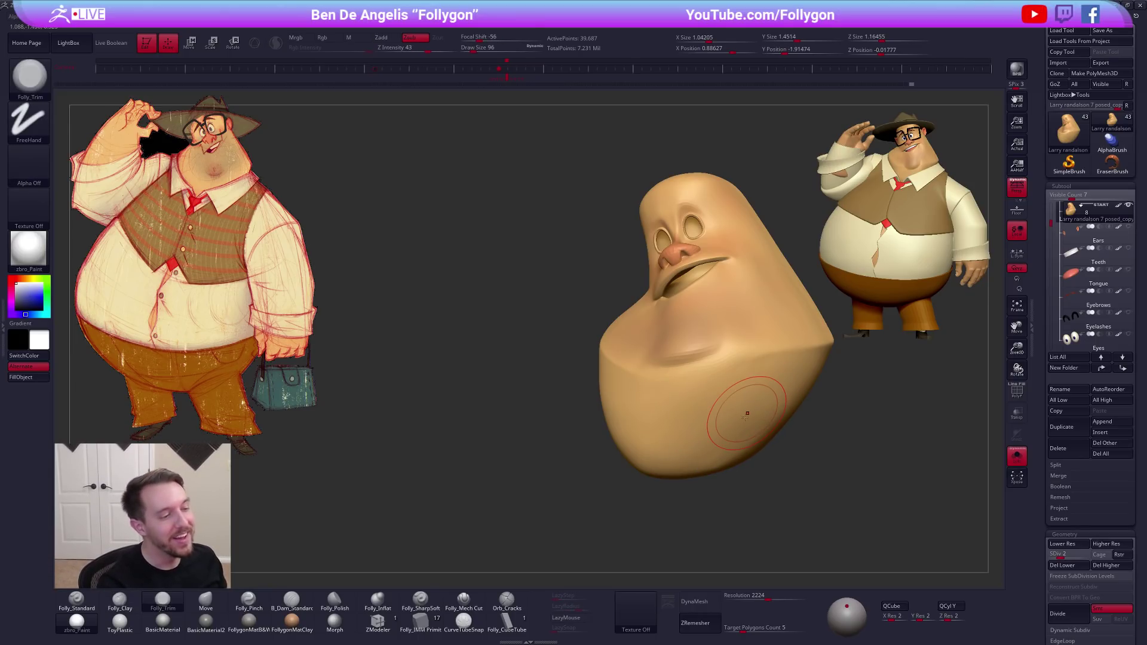
pyautogui.press('shift')
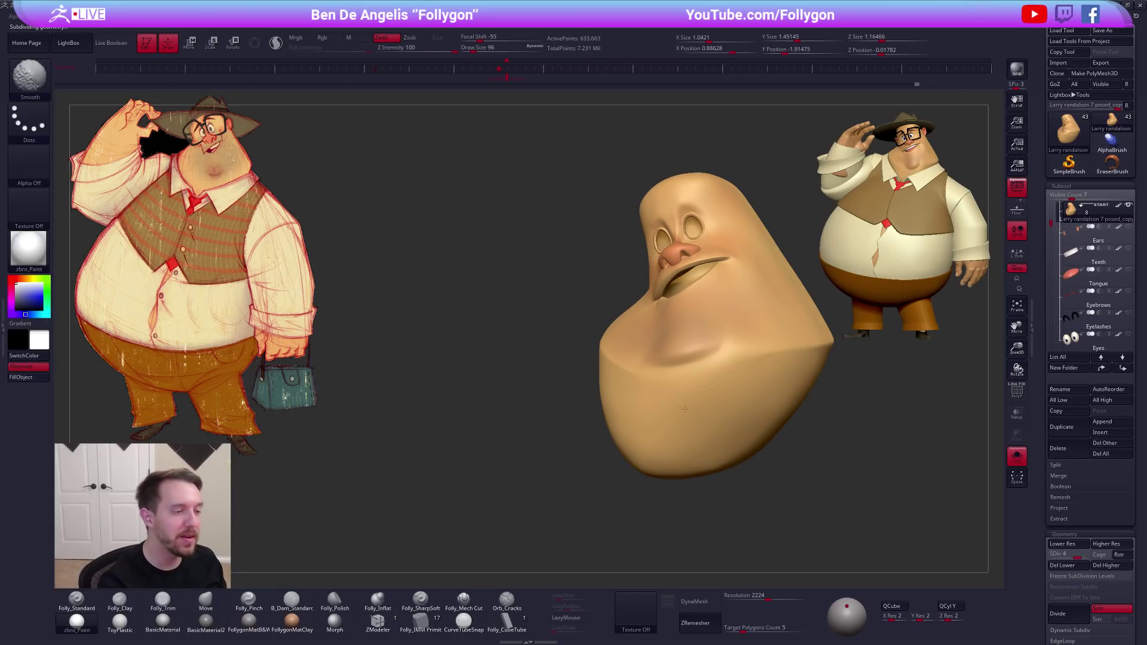
# Smooth the jaw and neck while stepping down to subdivision level 2, then raise the head to level 5
pyautogui.moveTo(699, 443); pyautogui.dragTo(742, 469, button='right')
pyautogui.press('d')
pyautogui.press('shift')
pyautogui.hotkey('shift', 'd')
pyautogui.hotkey('shift', 'd')
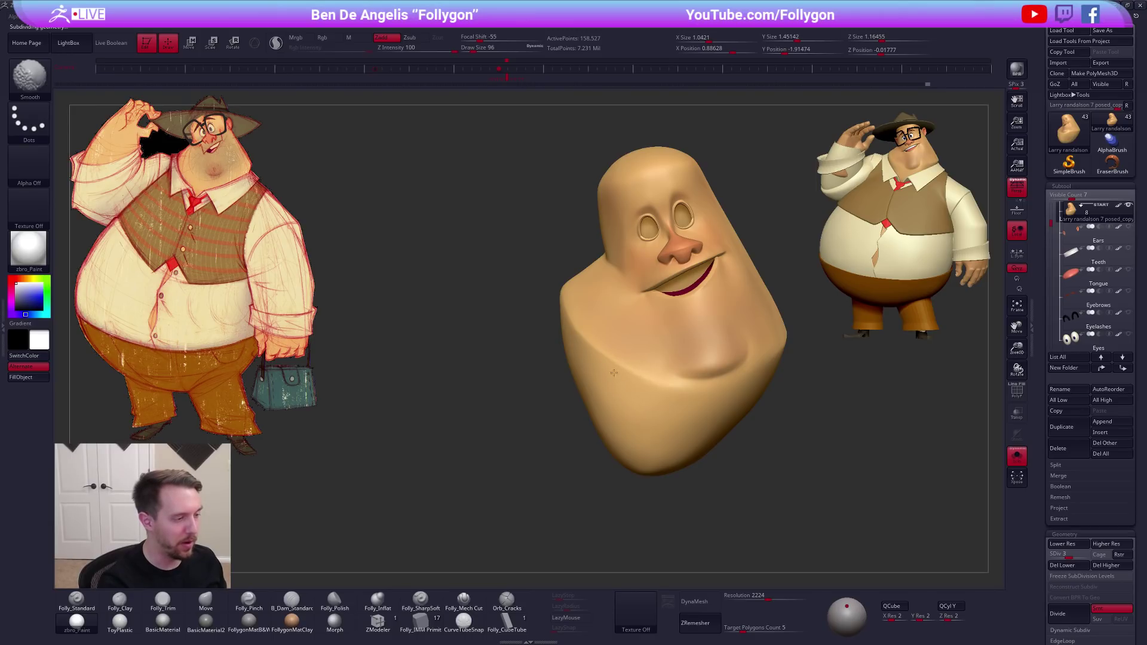
pyautogui.hotkey('shift', 'd')
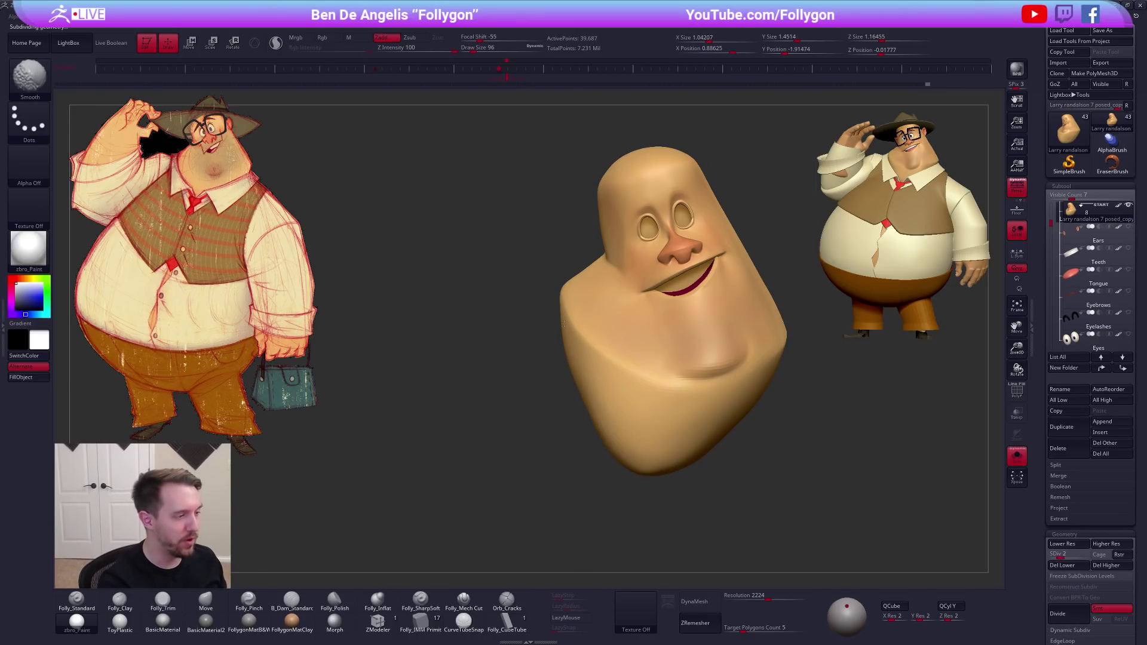
pyautogui.moveTo(631, 465); pyautogui.dragTo(661, 448, button='right')
pyautogui.press('d')
pyautogui.press('d')
pyautogui.press('d')
# Switch to the Move brush, show the whole character and lower the head to subdivision level 3
pyautogui.moveTo(700, 414)
pyautogui.mouseDown(button='right')
pyautogui.moveTo(661, 389)
pyautogui.moveTo(697, 416)
pyautogui.mouseUp(button='right')
pyautogui.press('b')
pyautogui.press('m')
pyautogui.press('v')
pyautogui.moveTo(797, 476)
pyautogui.mouseDown(button='right')
pyautogui.moveTo(726, 453)
pyautogui.moveTo(808, 476)
pyautogui.mouseUp(button='right')
pyautogui.click(727, 453)
pyautogui.keyDown('shift'); pyautogui.click(1128, 205); pyautogui.keyUp('shift')
pyautogui.moveTo(882, 479); pyautogui.dragTo(864, 510, button='right')
pyautogui.hotkey('shift', 'd')
pyautogui.hotkey('shift', 'd')
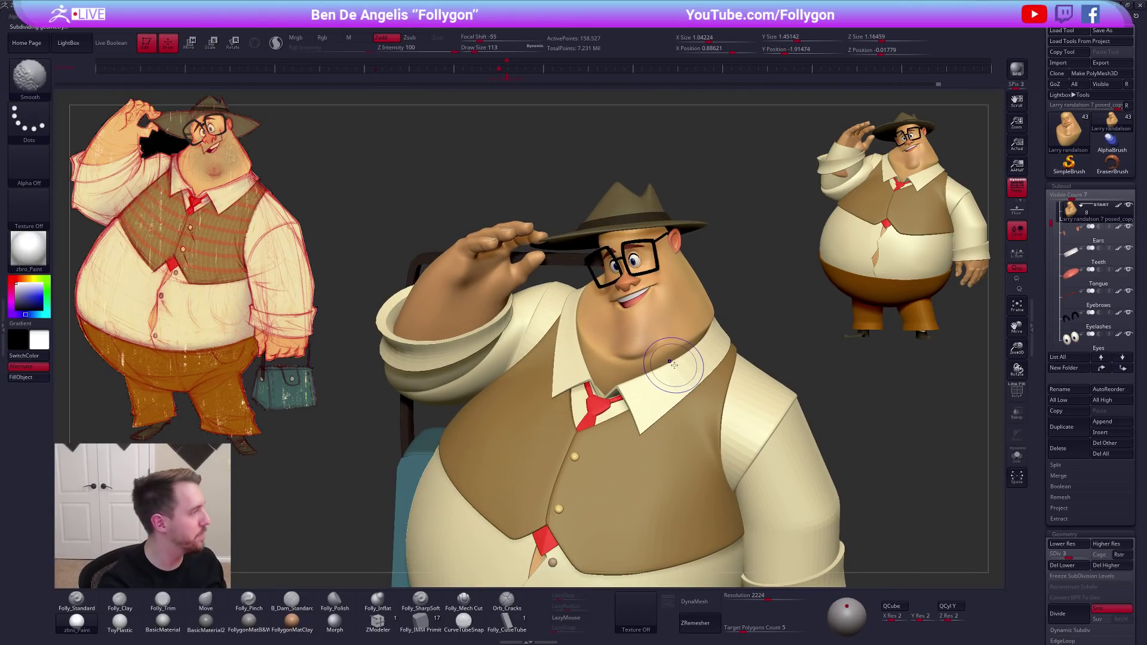
# Lower the head to subdivision level 1 and adjust the jaw beside the collar with the Move brush
pyautogui.press('space')
pyautogui.moveTo(677, 361); pyautogui.dragTo(681, 362)
pyautogui.hotkey('shift', 'd')
pyautogui.hotkey('shift', 'd')
pyautogui.press('space')
pyautogui.moveTo(682, 369); pyautogui.dragTo(673, 360, button='right')
pyautogui.press('space')
pyautogui.moveTo(673, 358); pyautogui.dragTo(675, 357)
# Isolate the head and sharpen the jawline with the Folly_Mech Cut brush at draw size 67
pyautogui.moveTo(673, 362)
pyautogui.mouseDown(button='right')
pyautogui.moveTo(644, 361)
pyautogui.moveTo(640, 375)
pyautogui.mouseUp(button='right')
pyautogui.press('space')
pyautogui.click(733, 466)
pyautogui.click(464, 600)
pyautogui.press('space')
pyautogui.moveTo(641, 375); pyautogui.dragTo(637, 375)
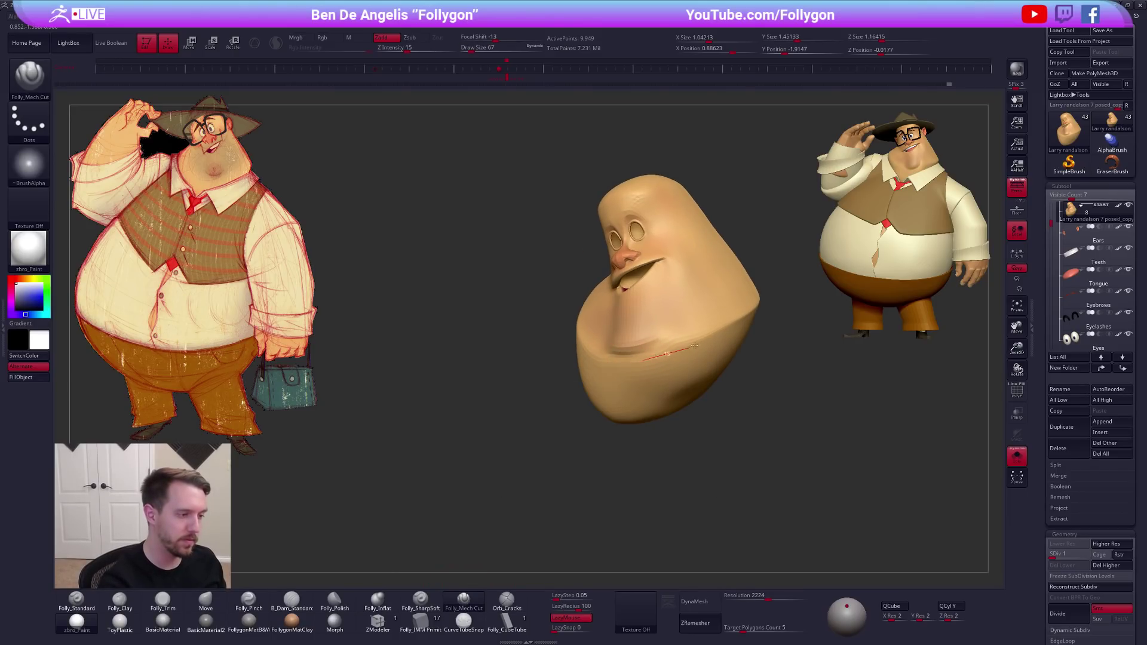
pyautogui.press('space')
pyautogui.moveTo(728, 318); pyautogui.dragTo(727, 318)
pyautogui.moveTo(725, 325); pyautogui.dragTo(653, 360, button='right')
# Adjust the jaw with the Move brush at subdivision level 2 and show the whole character
pyautogui.press('b')
pyautogui.press('m')
pyautogui.press('v')
pyautogui.press('space')
pyautogui.moveTo(653, 362); pyautogui.dragTo(656, 361)
pyautogui.moveTo(659, 371)
pyautogui.mouseDown(button='right')
pyautogui.moveTo(651, 361)
pyautogui.moveTo(635, 406)
pyautogui.moveTo(659, 411)
pyautogui.moveTo(652, 372)
pyautogui.moveTo(682, 440)
pyautogui.moveTo(679, 392)
pyautogui.mouseUp(button='right')
pyautogui.hotkey('alt', 's')
pyautogui.moveTo(836, 471); pyautogui.dragTo(810, 508, button='right')
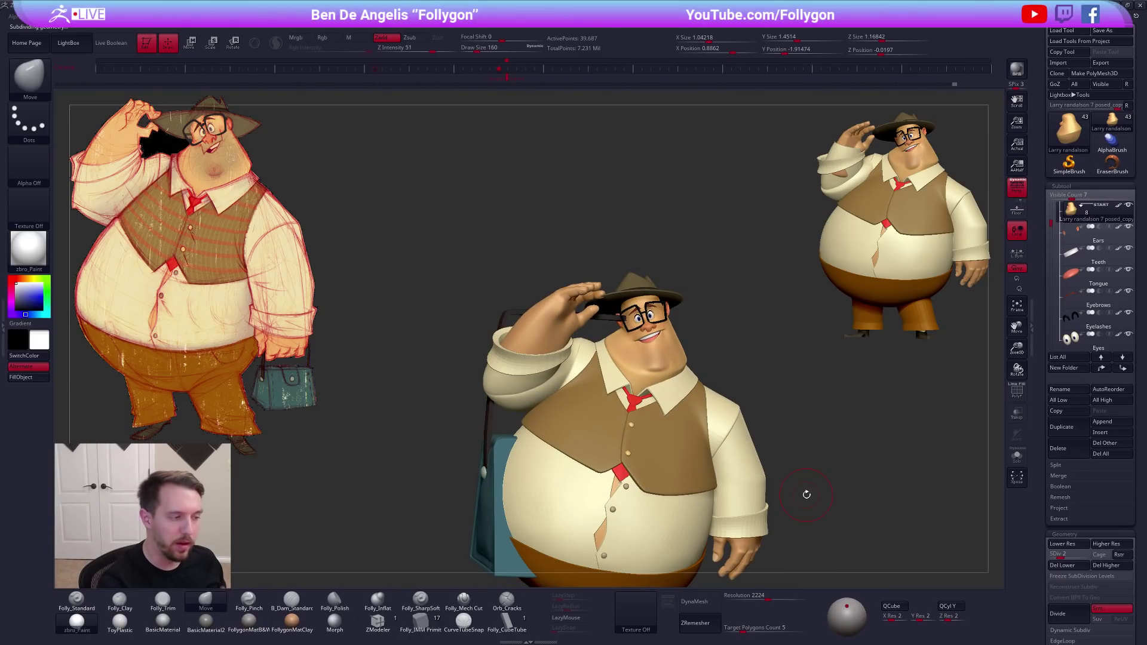
# Raise the head to subdivision level 5 and examine the whole character from a slightly turned angle
pyautogui.press('d')
pyautogui.press('d')
pyautogui.moveTo(840, 484); pyautogui.dragTo(828, 485, button='right')
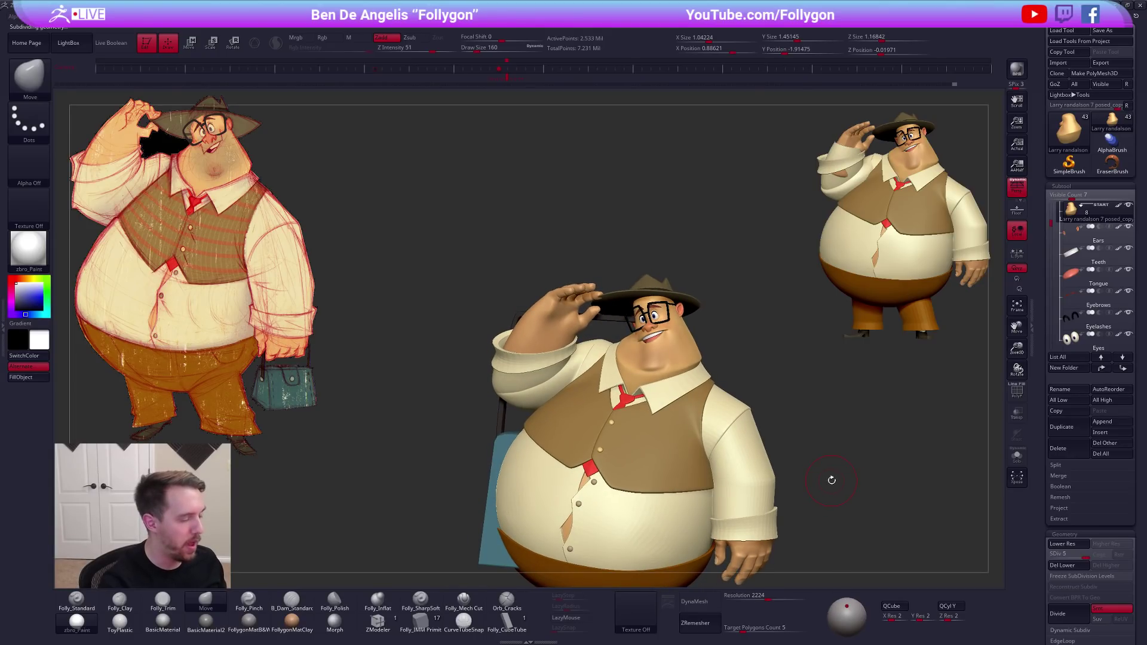
# Isolate the head, reduce the brush size and lower the head to subdivision level 2
pyautogui.hotkey('alt', 's')
pyautogui.keyDown('ctrl'); pyautogui.moveTo(701, 392); pyautogui.dragTo(691, 396, button='right'); pyautogui.keyUp('ctrl')
pyautogui.press('s')
pyautogui.moveTo(659, 457); pyautogui.dragTo(651, 457)
pyautogui.moveTo(667, 399)
pyautogui.keyDown('ctrl'); pyautogui.mouseDown(button='right')
pyautogui.moveTo(665, 412)
pyautogui.moveTo(651, 385)
pyautogui.mouseUp(button='right'); pyautogui.keyUp('ctrl')
pyautogui.hotkey('shift', 'd')
pyautogui.hotkey('shift', 'd')
pyautogui.hotkey('shift', 'f')
pyautogui.hotkey('shift', 'f')
pyautogui.hotkey('shift', 'd')
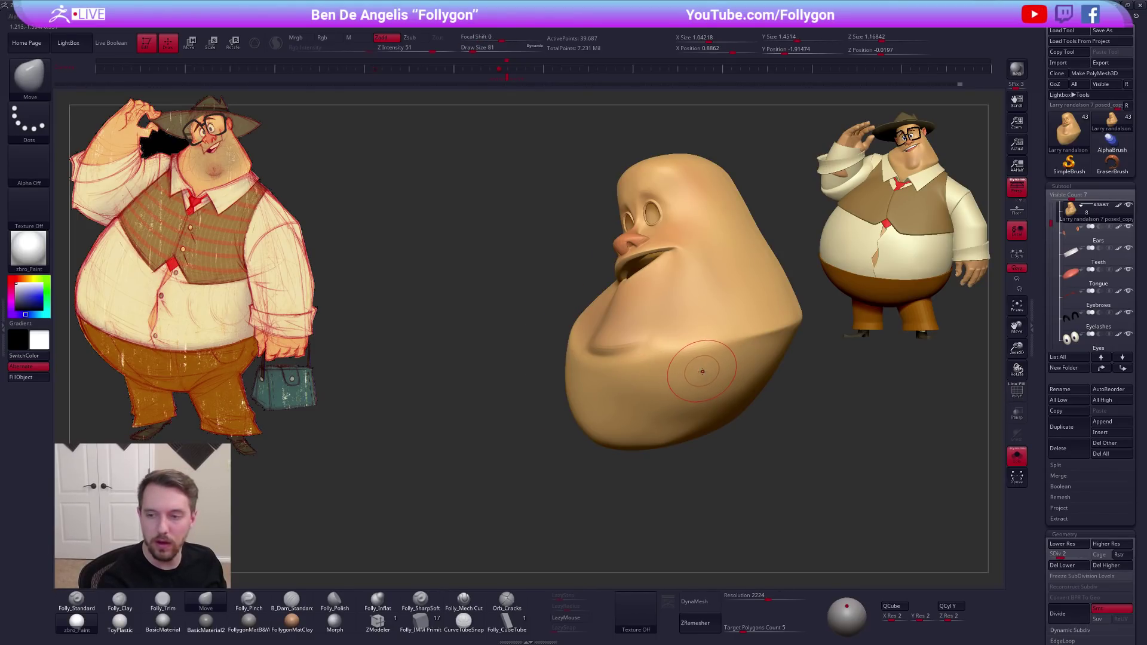
# Smooth the side of the head just below the jawline at subdivision level 2
pyautogui.press('shift')
pyautogui.keyDown('shift'); pyautogui.moveTo(753, 338); pyautogui.dragTo(748, 347); pyautogui.keyUp('shift')
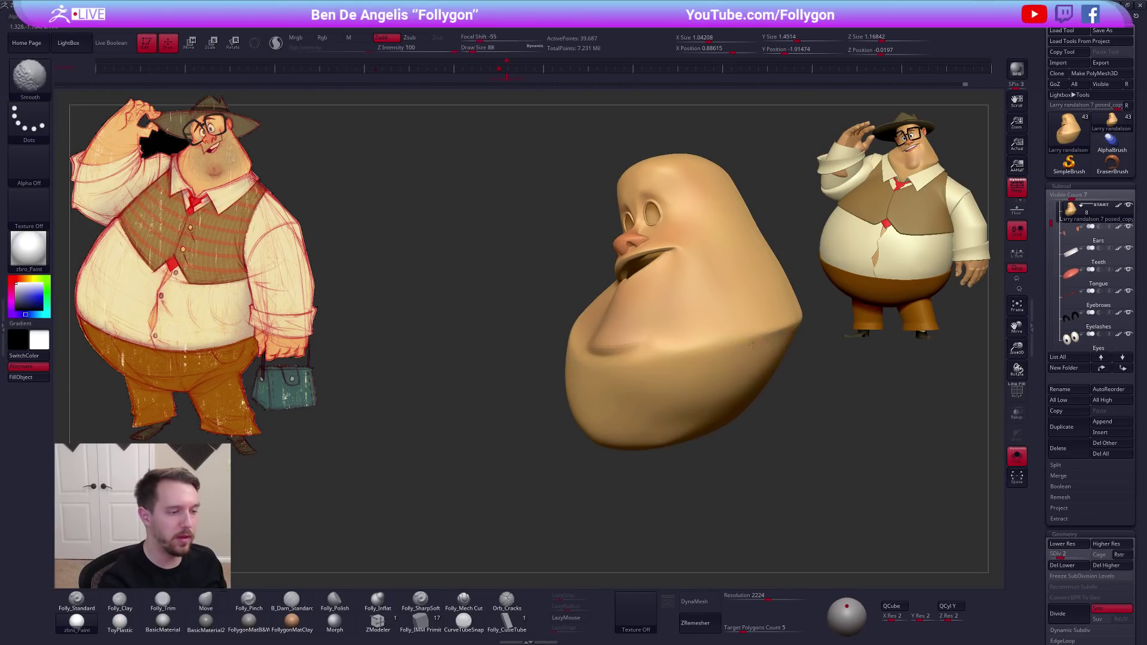
pyautogui.moveTo(751, 347); pyautogui.dragTo(724, 346, button='right')
pyautogui.moveTo(754, 351)
pyautogui.mouseDown()
pyautogui.moveTo(745, 346)
pyautogui.moveTo(754, 353)
pyautogui.mouseUp()
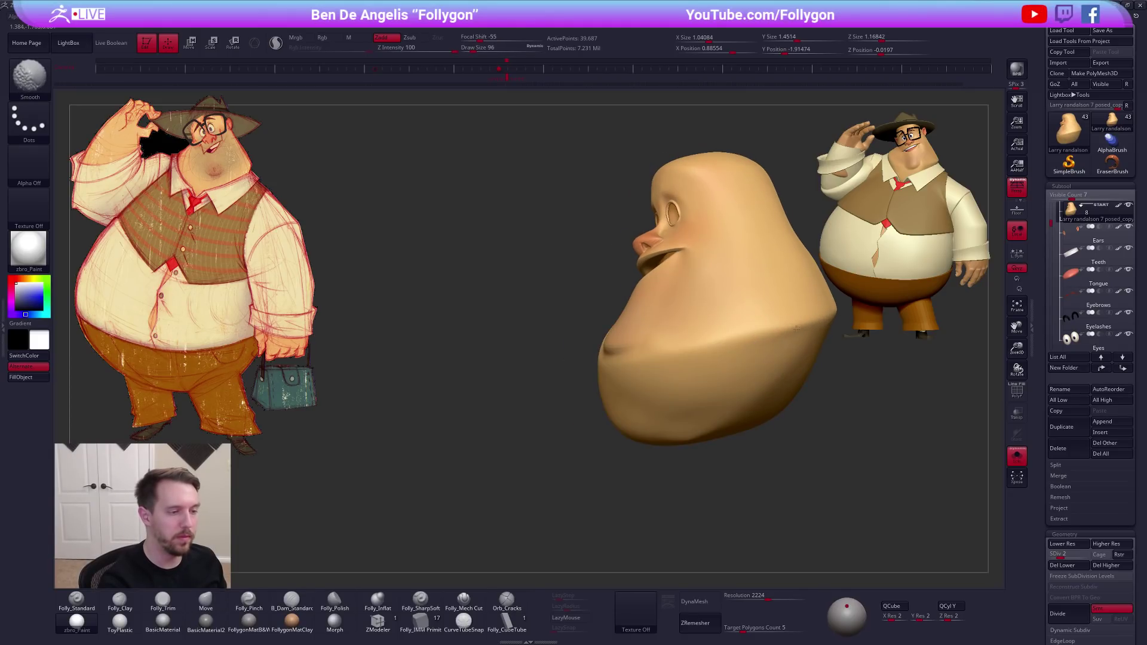
pyautogui.moveTo(761, 352); pyautogui.dragTo(736, 352, button='right')
# Lower the head to subdivision level 1 and smooth the jaw corner and the side beneath it
pyautogui.press('2')
pyautogui.moveTo(831, 324); pyautogui.dragTo(818, 327)
pyautogui.hotkey('shift', 'd')
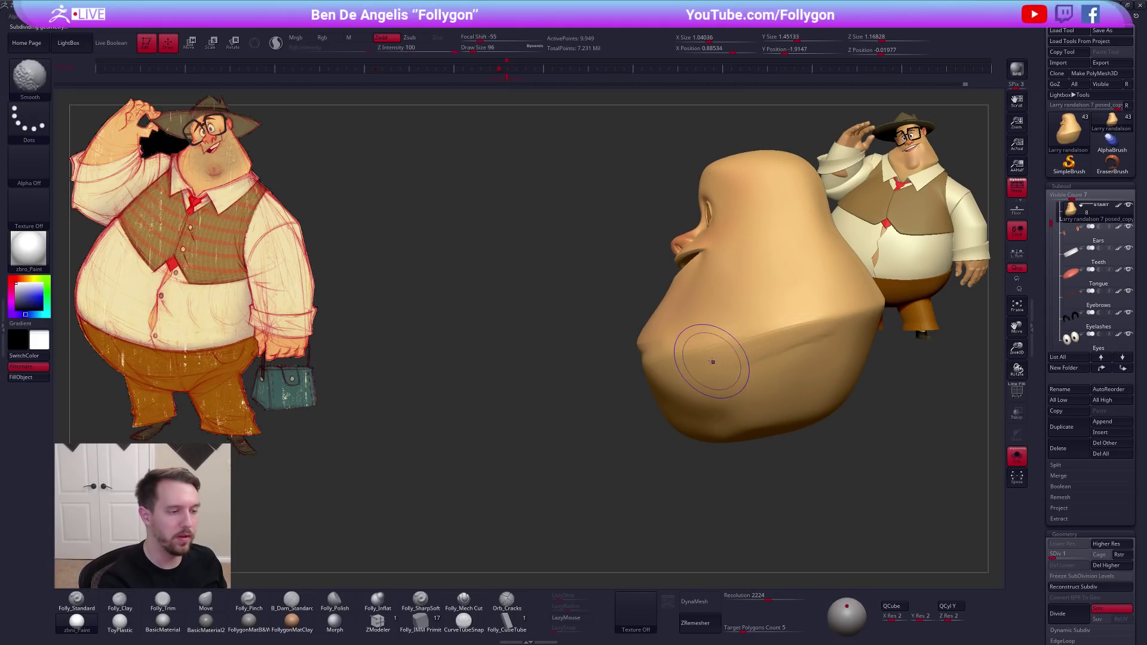
pyautogui.moveTo(758, 355); pyautogui.dragTo(768, 342, button='right')
pyautogui.keyDown('shift'); pyautogui.moveTo(767, 342); pyautogui.dragTo(676, 396); pyautogui.keyUp('shift')
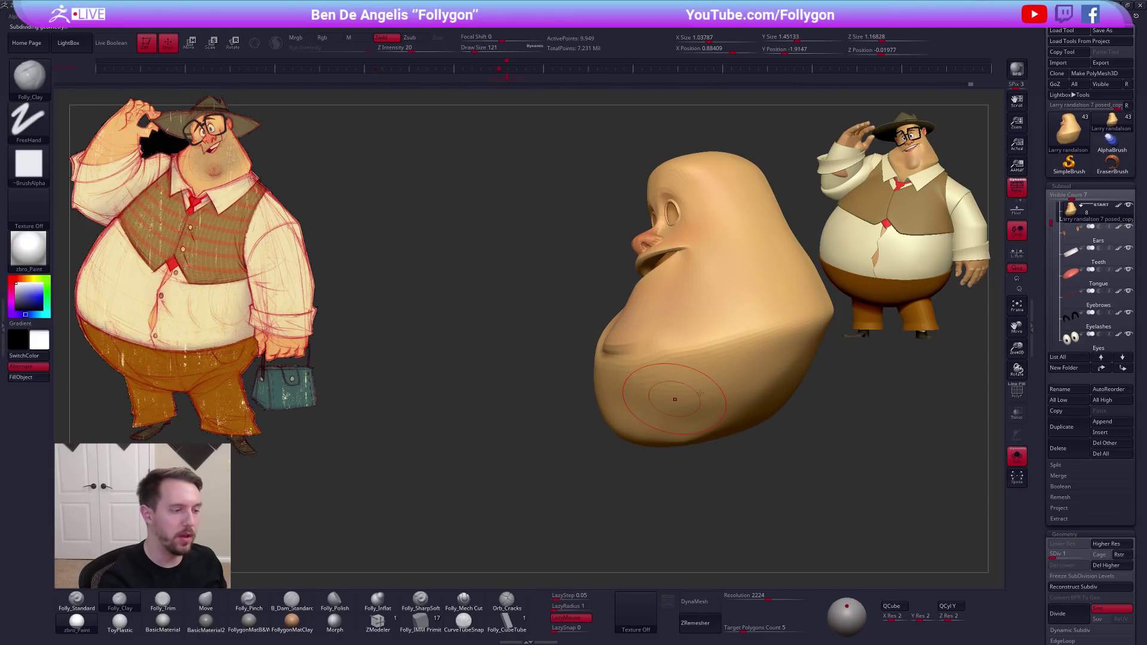
# Smooth the area beneath the jaw at subdivision level 2, then show the whole character with the Move brush active
pyautogui.press('d')
pyautogui.moveTo(676, 396); pyautogui.dragTo(706, 379, button='right')
pyautogui.keyDown('shift'); pyautogui.moveTo(707, 379); pyautogui.dragTo(812, 357); pyautogui.keyUp('shift')
pyautogui.moveTo(812, 357); pyautogui.dragTo(745, 338, button='right')
pyautogui.press('space')
pyautogui.moveTo(743, 358); pyautogui.dragTo(747, 359)
pyautogui.press('4')
pyautogui.moveTo(747, 359); pyautogui.dragTo(712, 364, button='right')
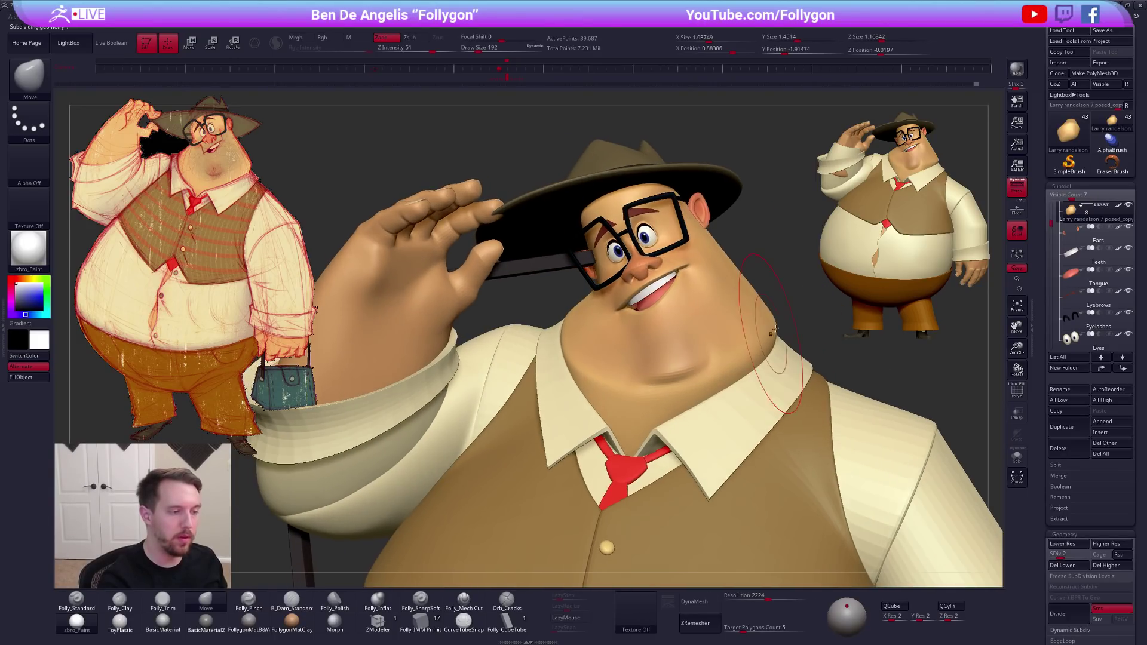
# Raise the head to subdivision level 5 and compare the full character with the reference sketch
pyautogui.press('space')
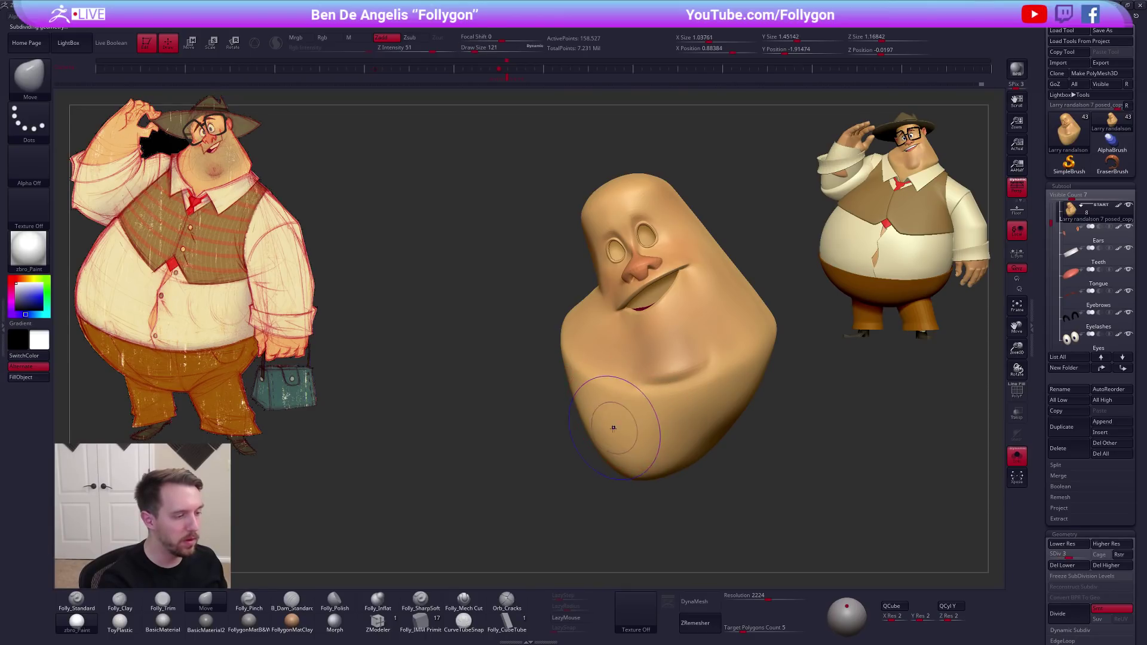
pyautogui.moveTo(690, 427); pyautogui.dragTo(654, 423, button='right')
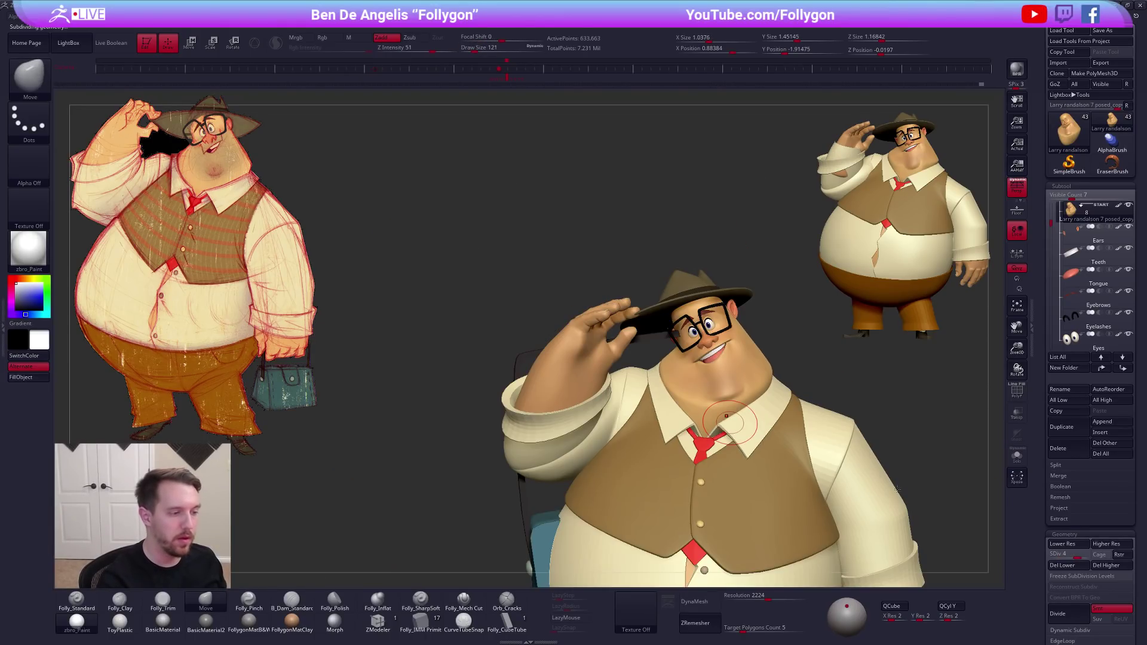
pyautogui.press('d')
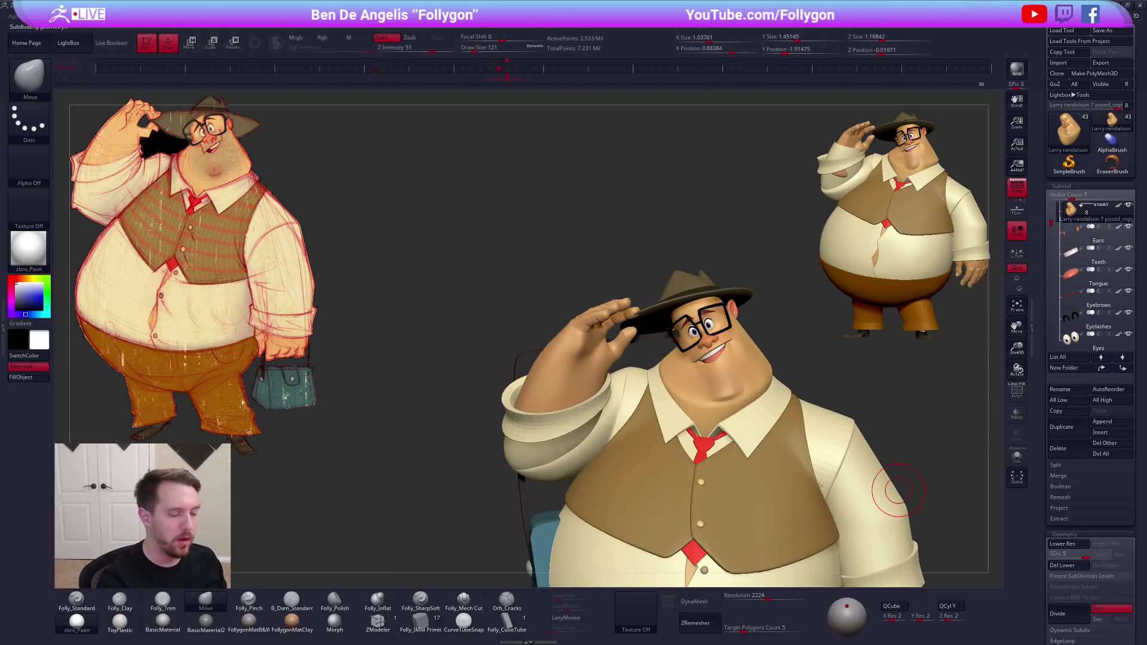
pyautogui.keyDown('alt'); pyautogui.moveTo(726, 415); pyautogui.dragTo(659, 396, button='right'); pyautogui.keyUp('alt')
pyautogui.keyDown('ctrl'); pyautogui.moveTo(763, 445); pyautogui.dragTo(738, 408, button='right'); pyautogui.keyUp('ctrl')
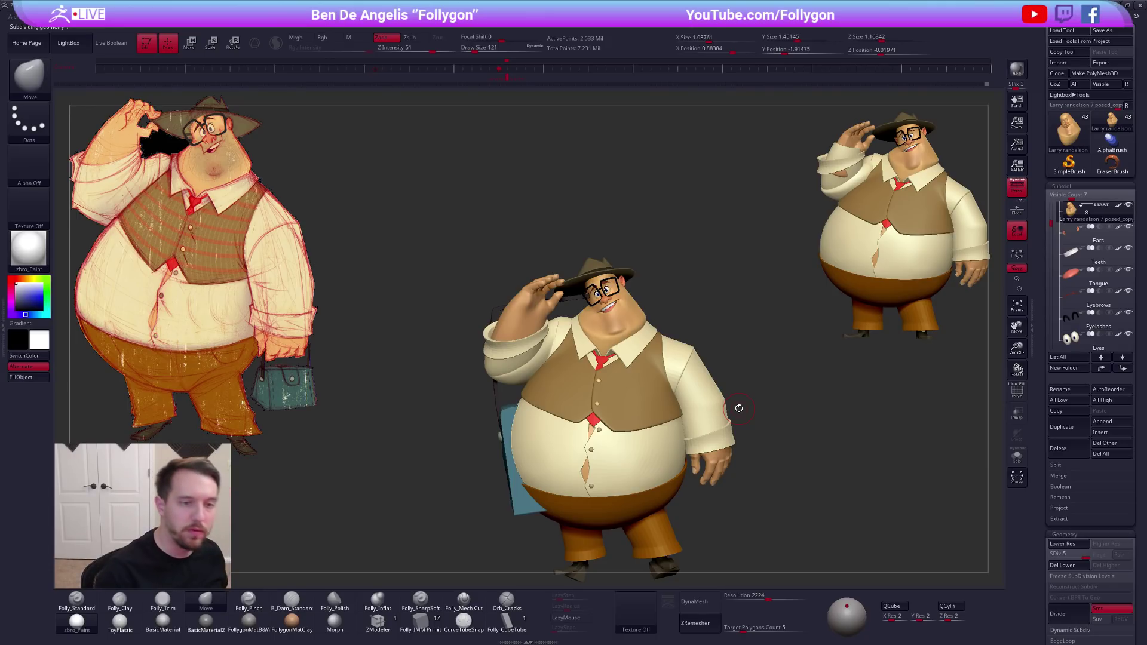
# Clear the reference sketch, the character copy and the briefcase from view, and turn on Live Boolean
pyautogui.moveTo(1059, 225); pyautogui.dragTo(1056, 301)
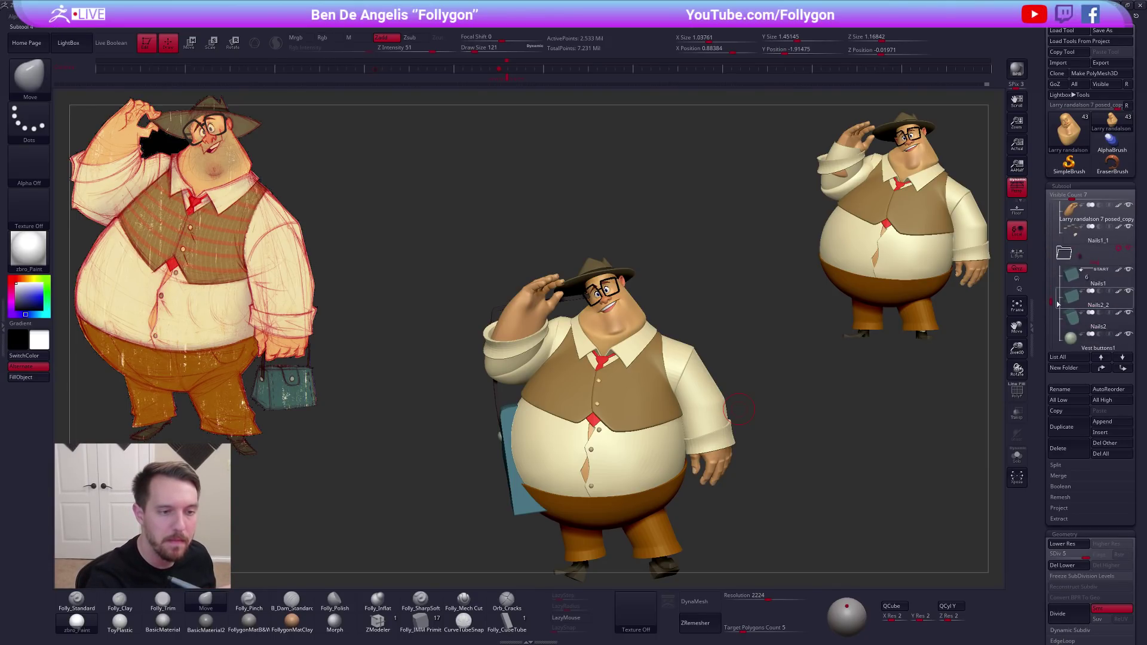
pyautogui.moveTo(834, 389); pyautogui.dragTo(799, 392)
pyautogui.hotkey('shift', 'z')
pyautogui.hotkey('ctrl', 'n')
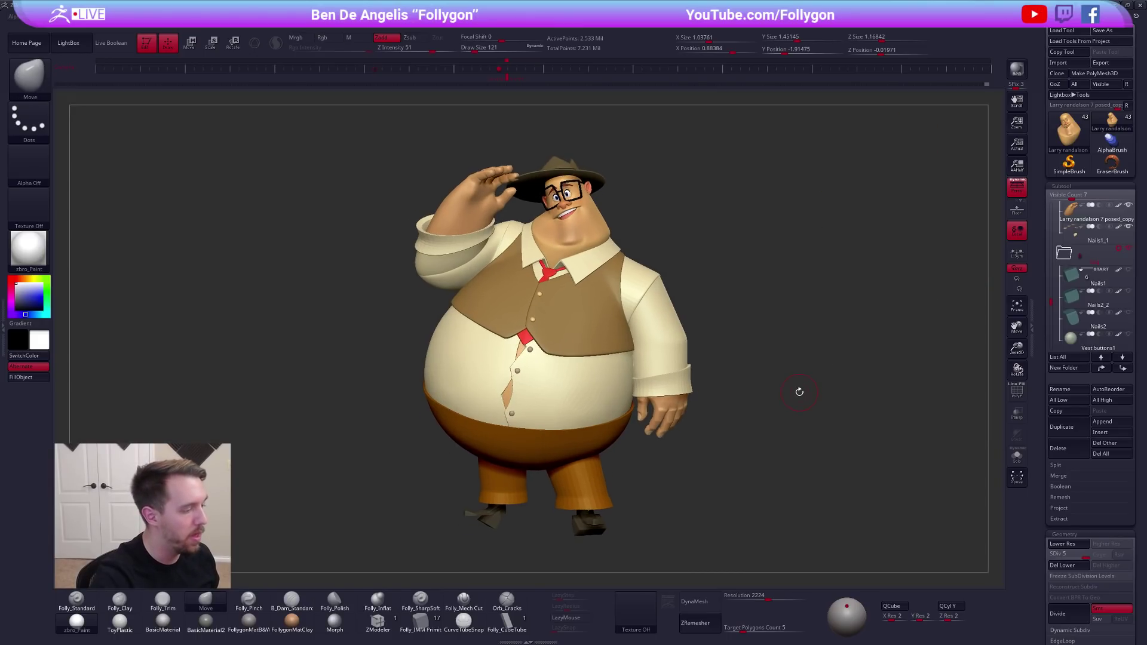
pyautogui.click(126, 45)
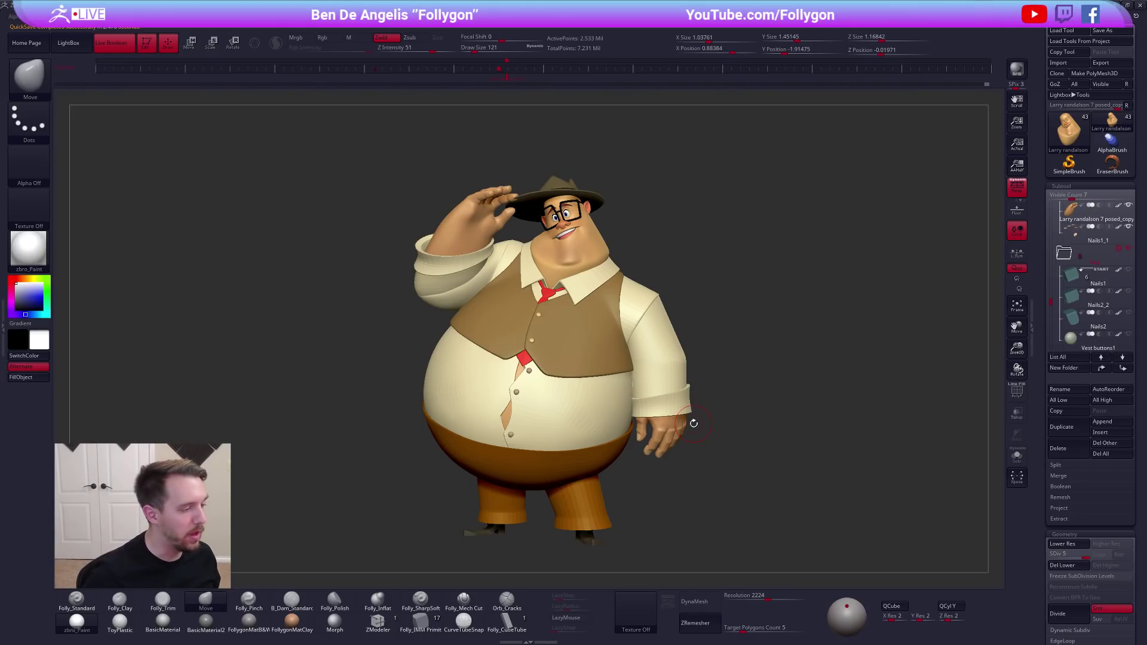
# Lower the head to subdivision level 1 and inspect the neck and collar from the side and front
pyautogui.moveTo(803, 518); pyautogui.dragTo(739, 524)
pyautogui.hotkey('shift', 'd')
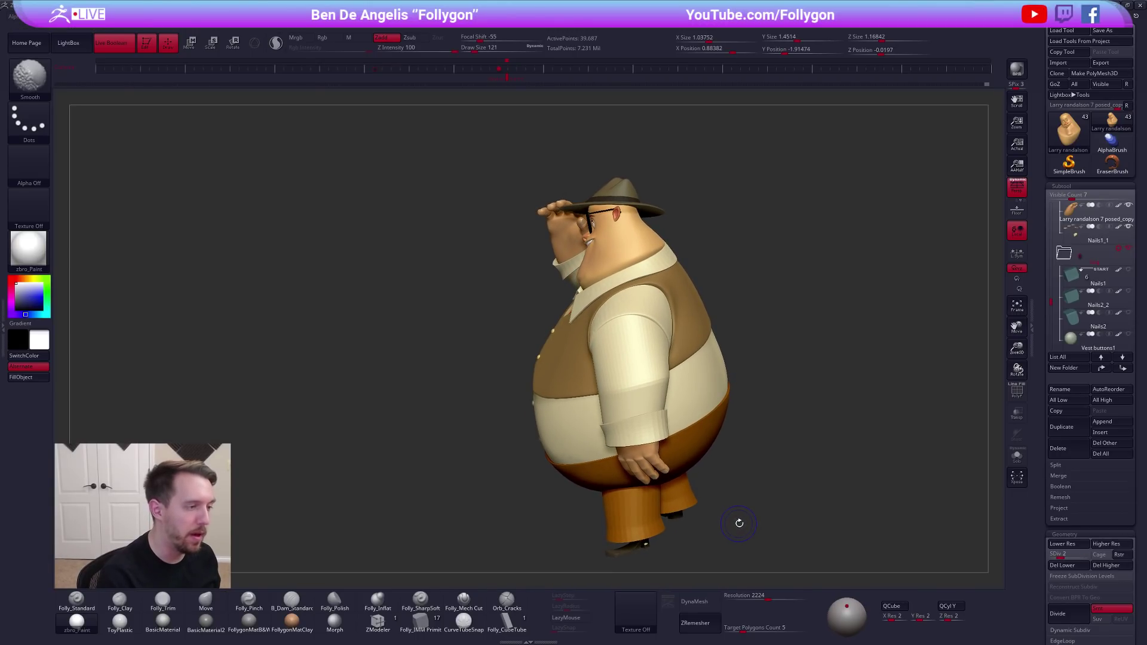
pyautogui.hotkey('shift', 'd')
pyautogui.hotkey('shift', 'f')
pyautogui.hotkey('shift', 'f')
pyautogui.hotkey('alt', 's')
pyautogui.keyDown('ctrl'); pyautogui.moveTo(578, 257); pyautogui.dragTo(584, 265, button='right'); pyautogui.keyUp('ctrl')
pyautogui.hotkey('alt', 's')
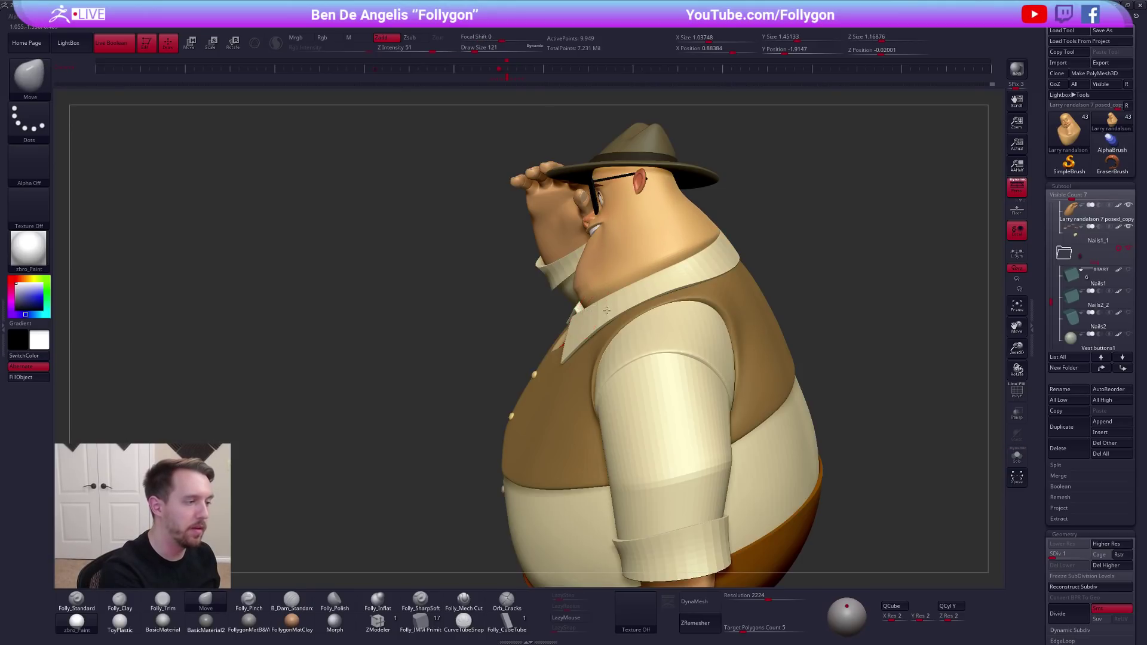
pyautogui.moveTo(612, 304); pyautogui.dragTo(579, 306, button='right')
pyautogui.keyDown('ctrl'); pyautogui.moveTo(621, 358); pyautogui.dragTo(675, 323, button='right'); pyautogui.keyUp('ctrl')
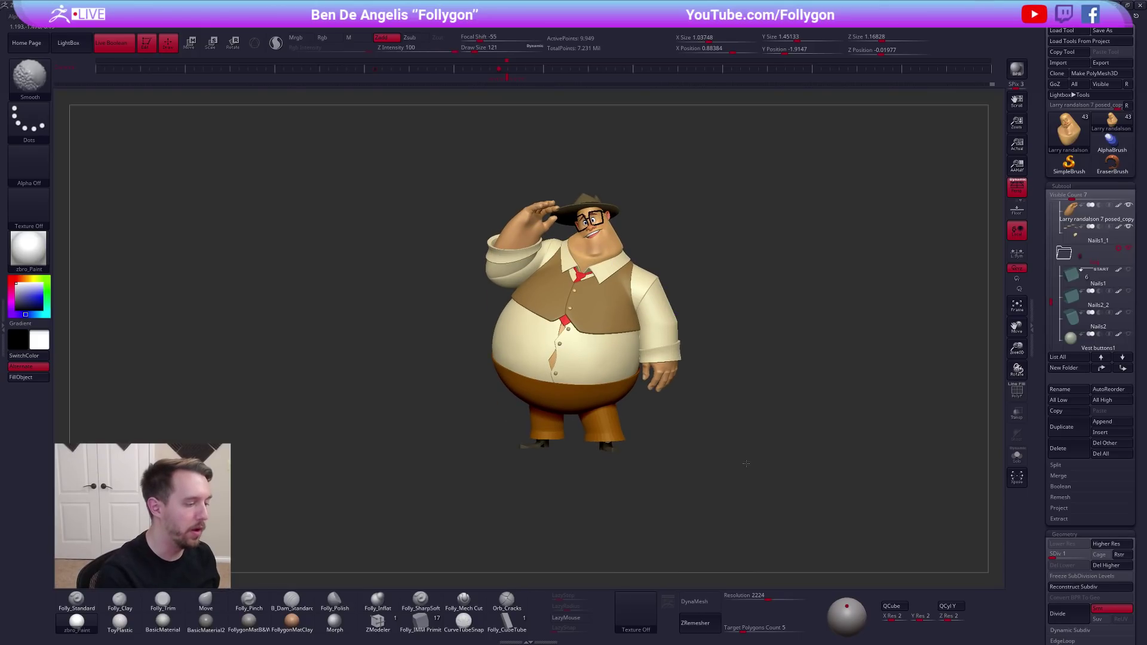
pyautogui.keyDown('ctrl'); pyautogui.moveTo(763, 456); pyautogui.dragTo(771, 459, button='right'); pyautogui.keyUp('ctrl')
pyautogui.click(787, 476)
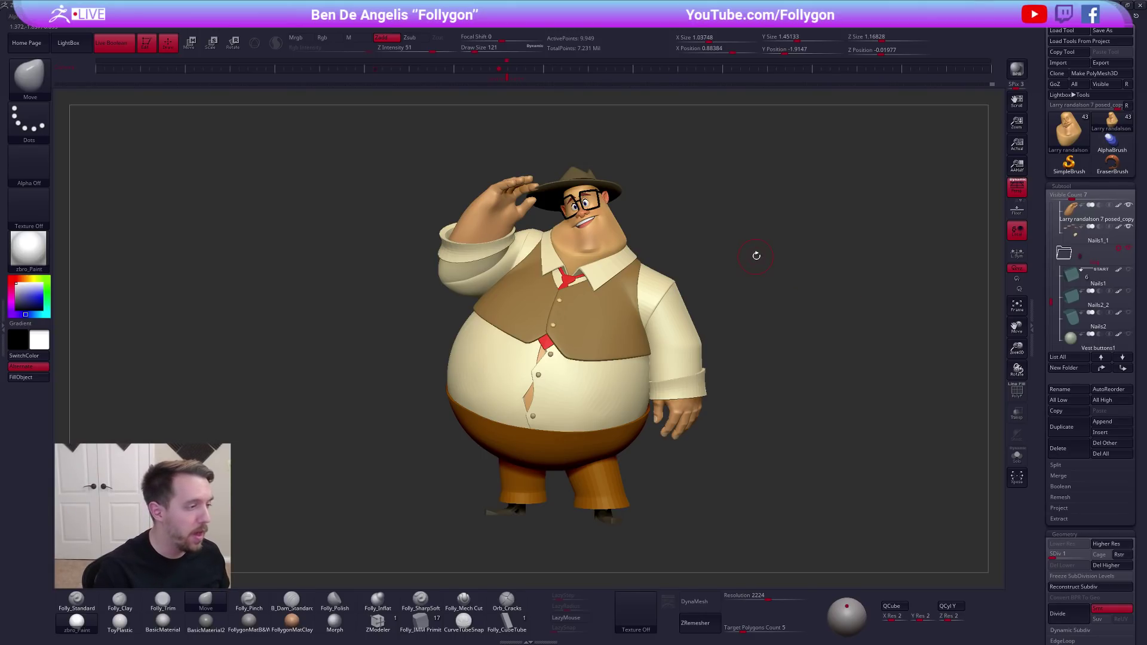
# Switch to the web browser and look through the products on the Follygon Gumroad store page
pyautogui.hotkey('alt', 'Tab')
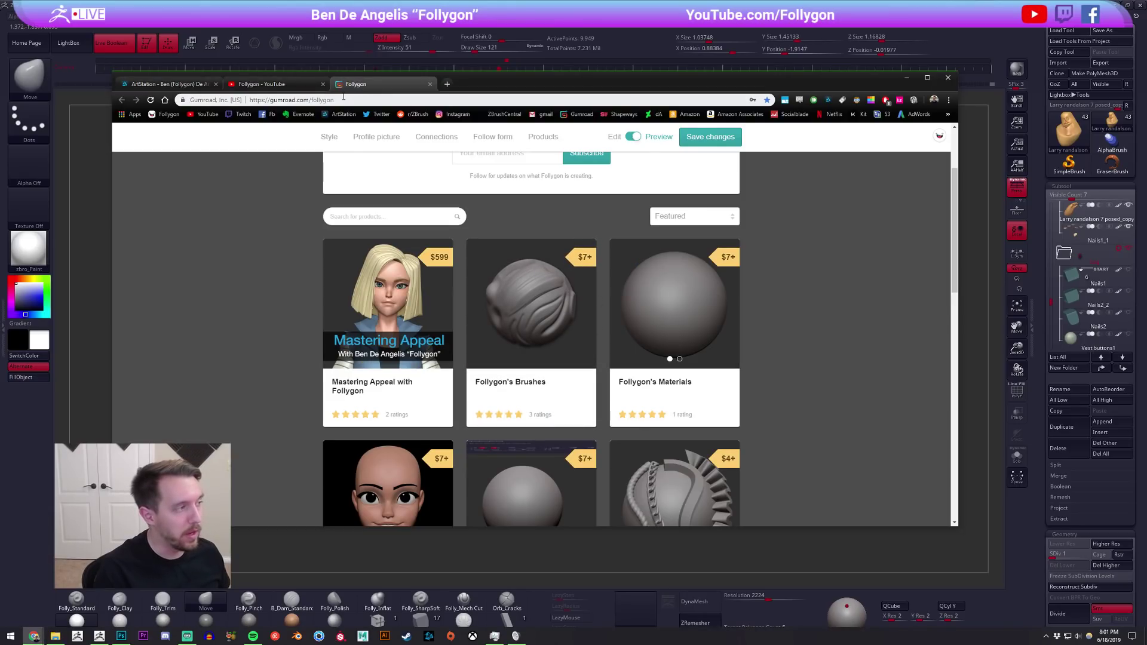
pyautogui.click(343, 98)
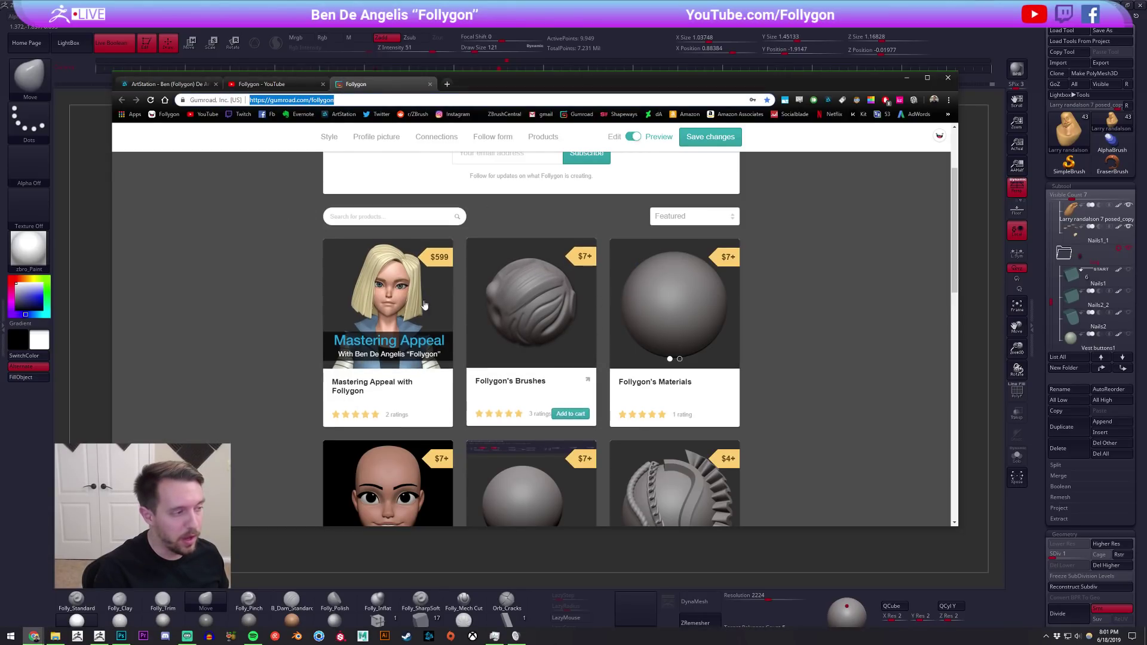
pyautogui.scroll(-2, 846, 321)
pyautogui.scroll(-9, 847, 321)
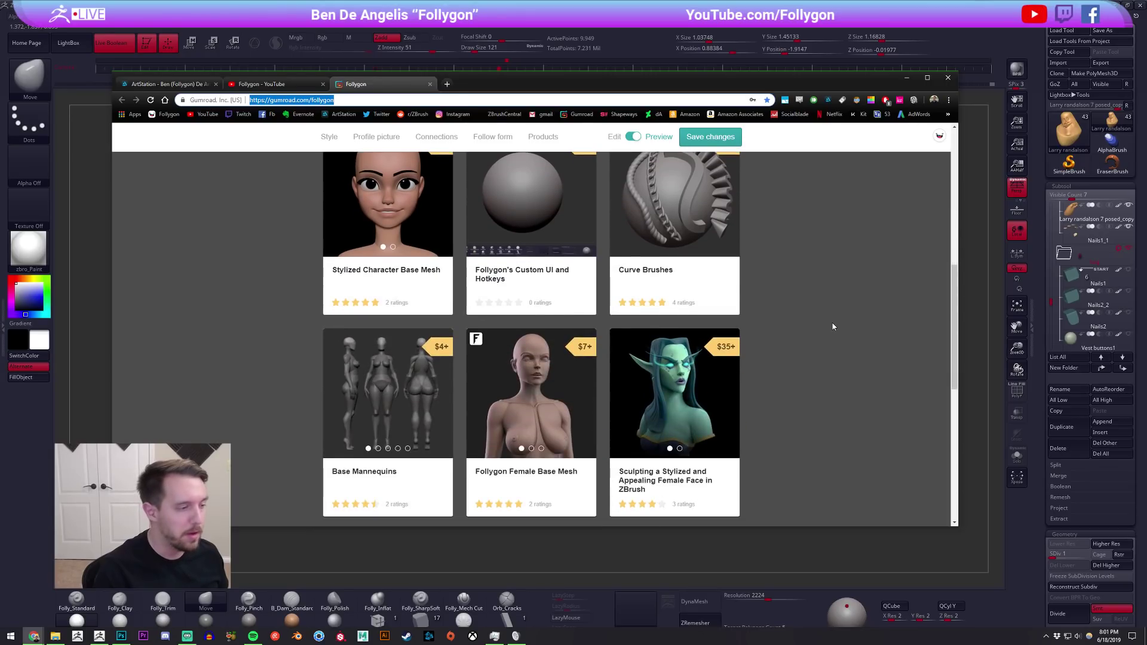
pyautogui.scroll(12, 824, 316)
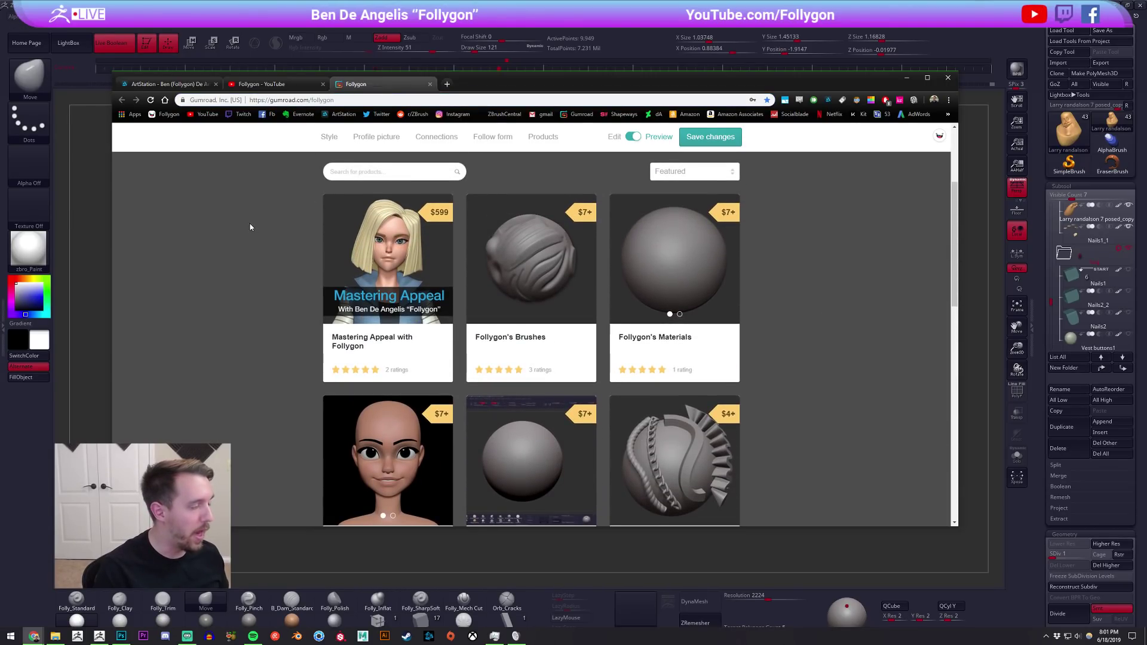
# Show the Follygon YouTube channel and look through its uploaded videos
pyautogui.click(258, 85)
pyautogui.scroll(3, 536, 265)
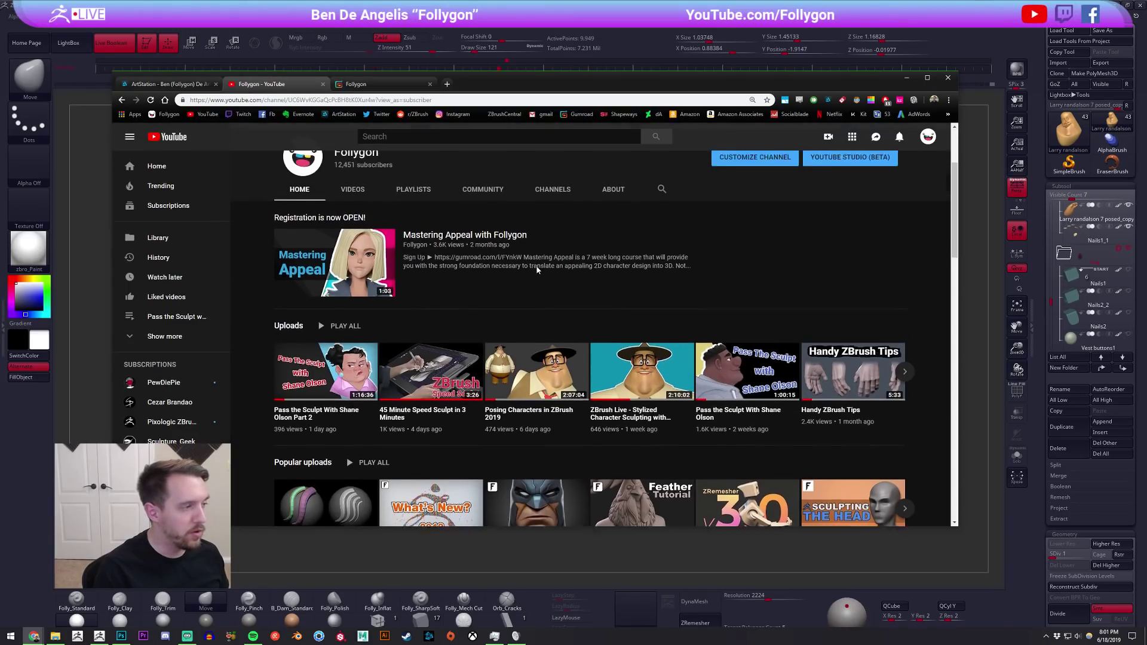
pyautogui.scroll(-2, 369, 255)
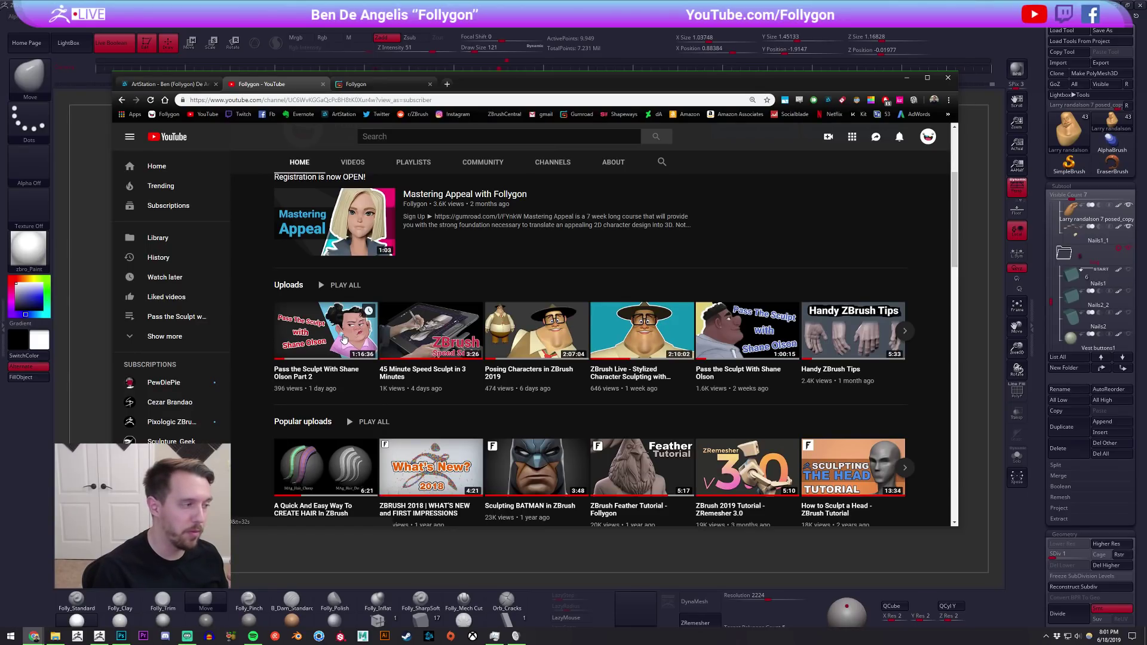
# Open the "Pass the Sculpt" Part 2 video in a new tab, skim through it, close it and return to ZBrush
pyautogui.middleClick(344, 338)
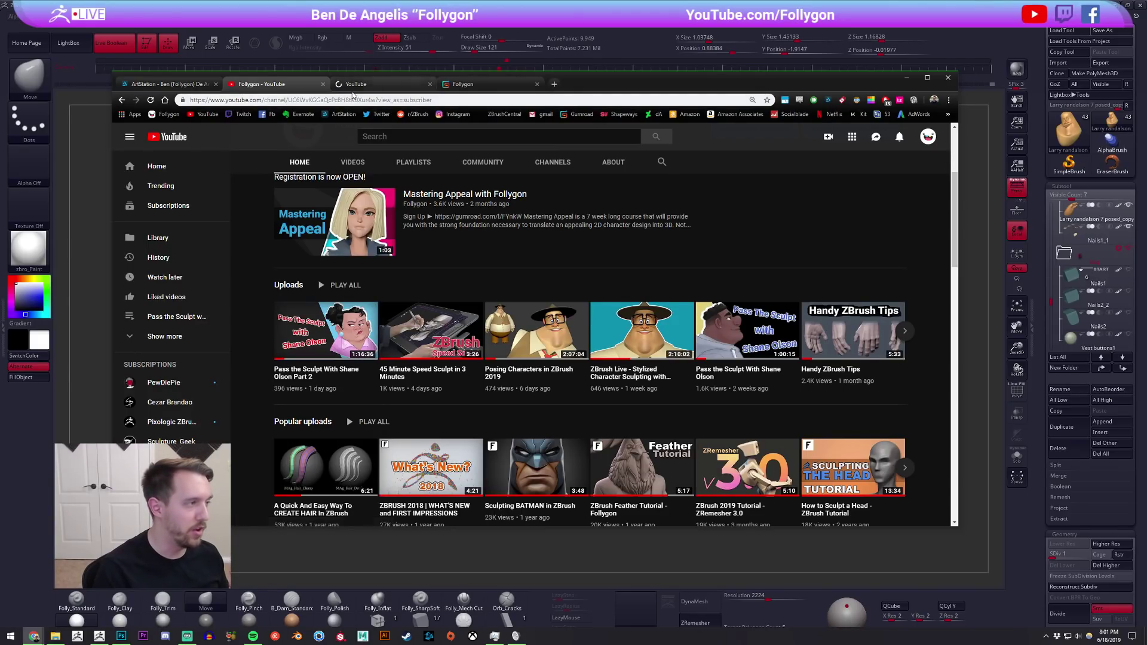
pyautogui.click(353, 85)
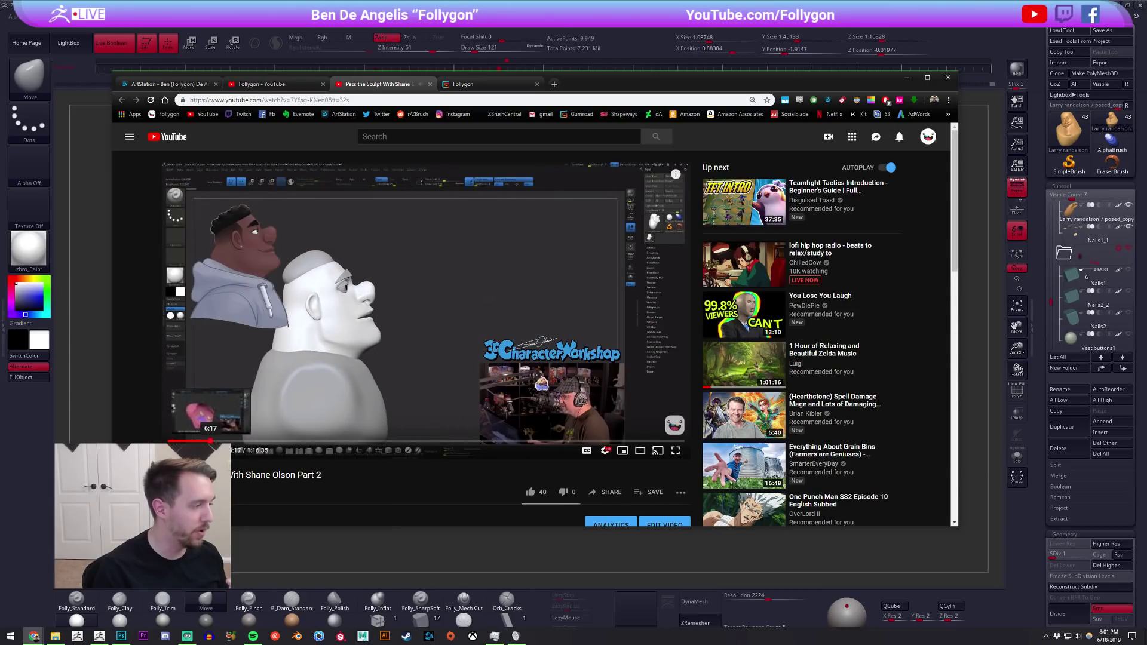
pyautogui.click(271, 441)
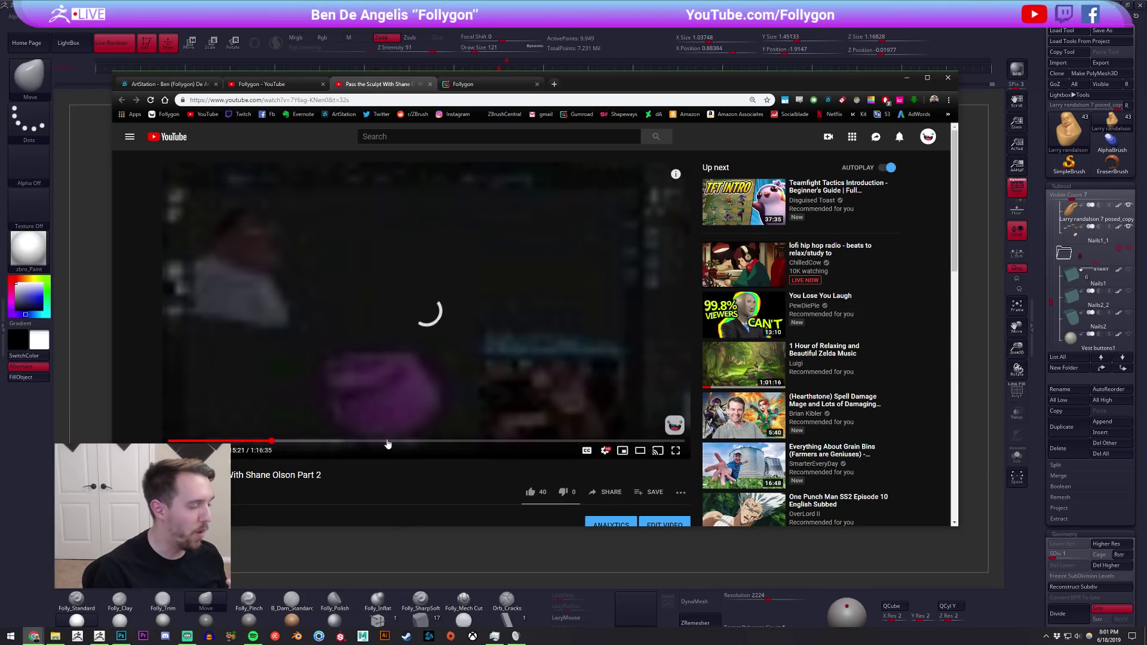
pyautogui.click(392, 441)
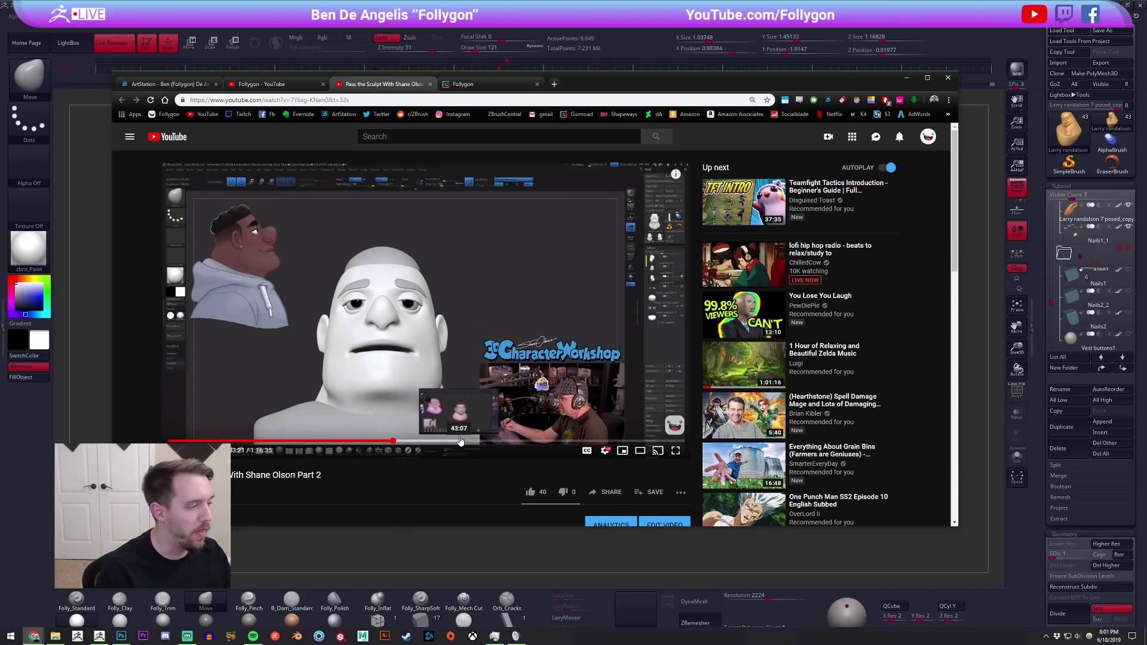
pyautogui.click(460, 441)
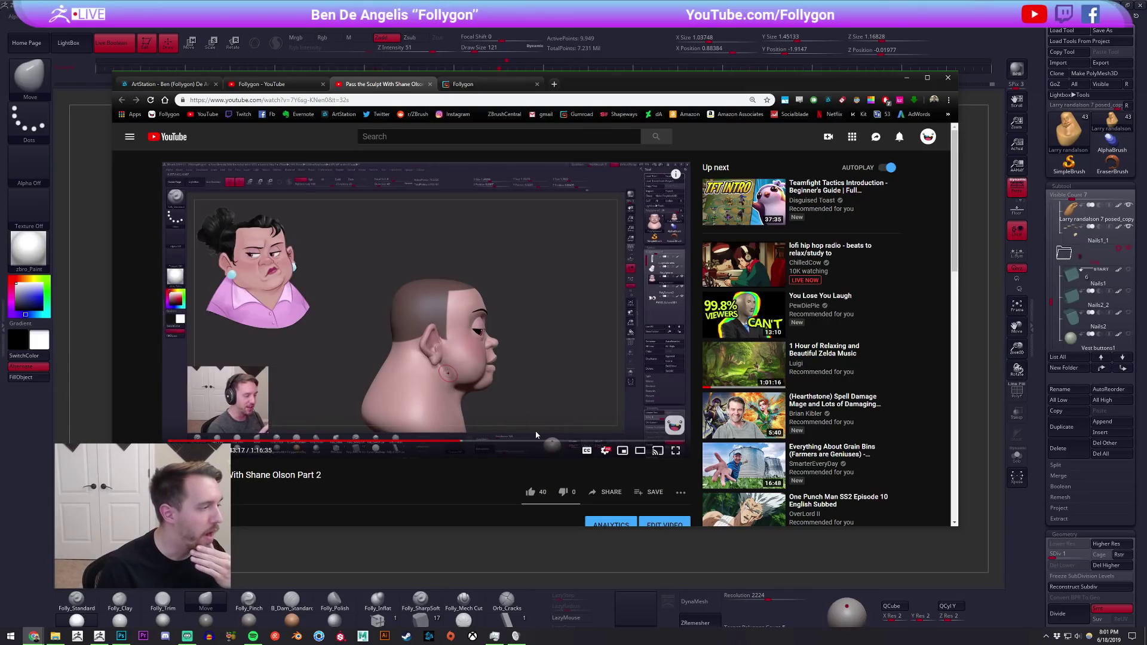
pyautogui.click(565, 441)
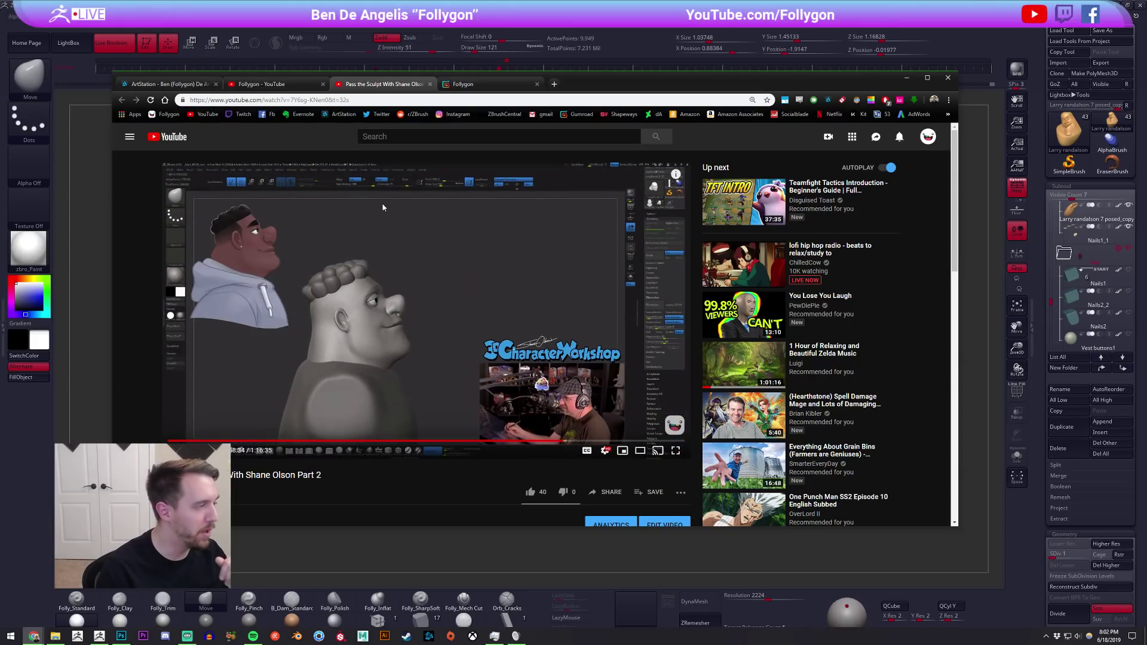
pyautogui.hotkey('ctrl', 'w')
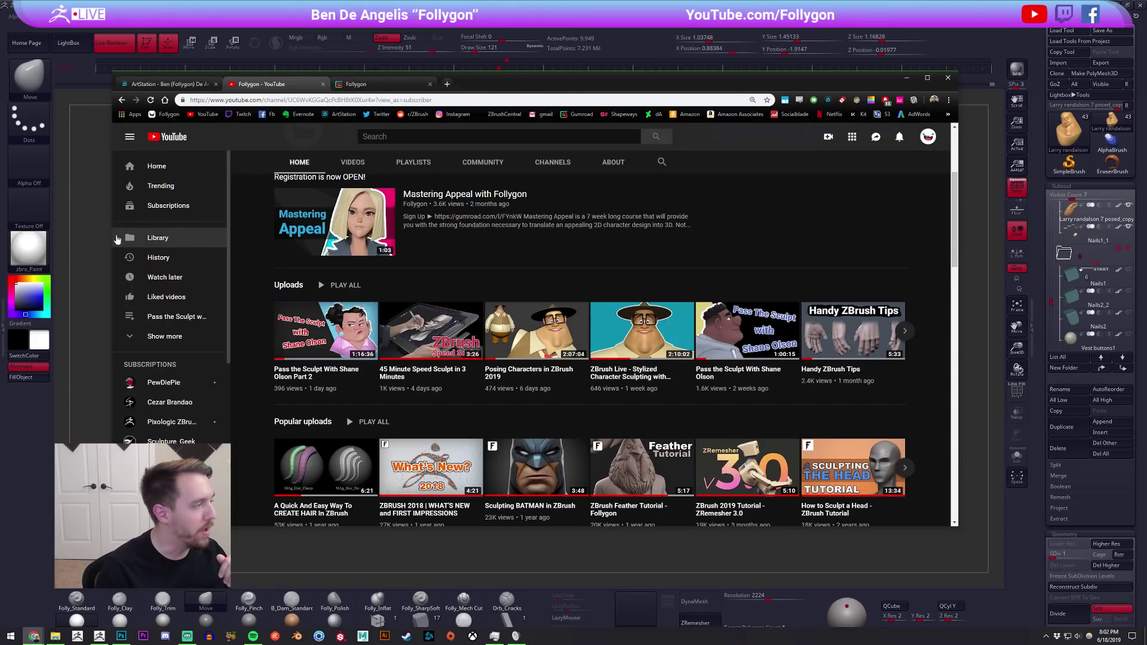
pyautogui.click(88, 217)
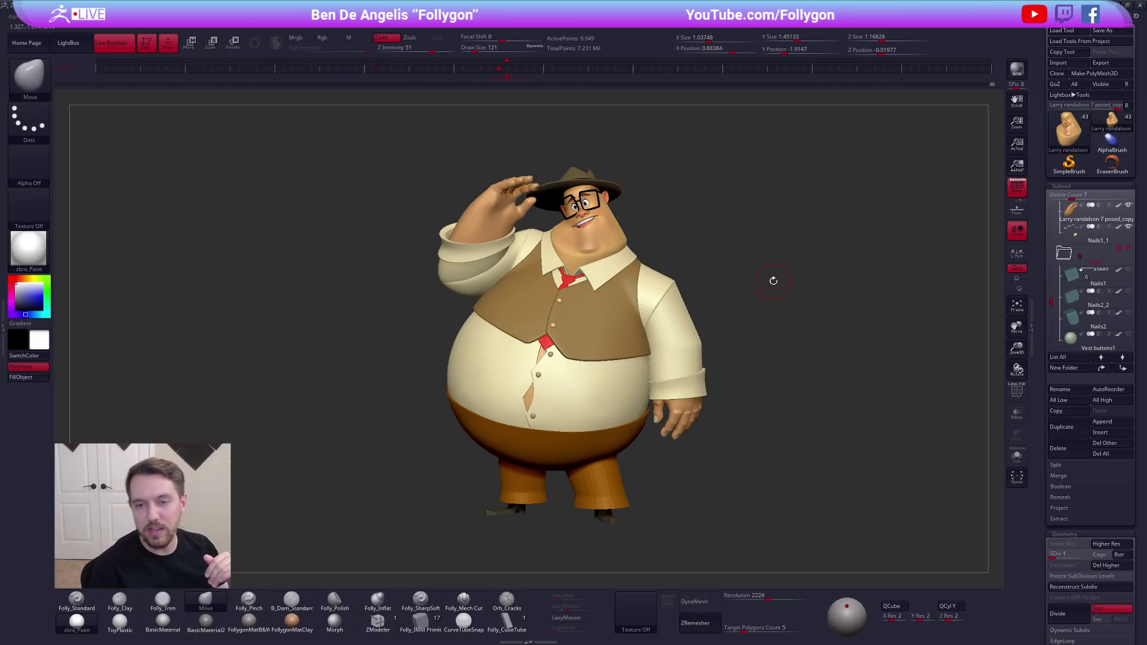